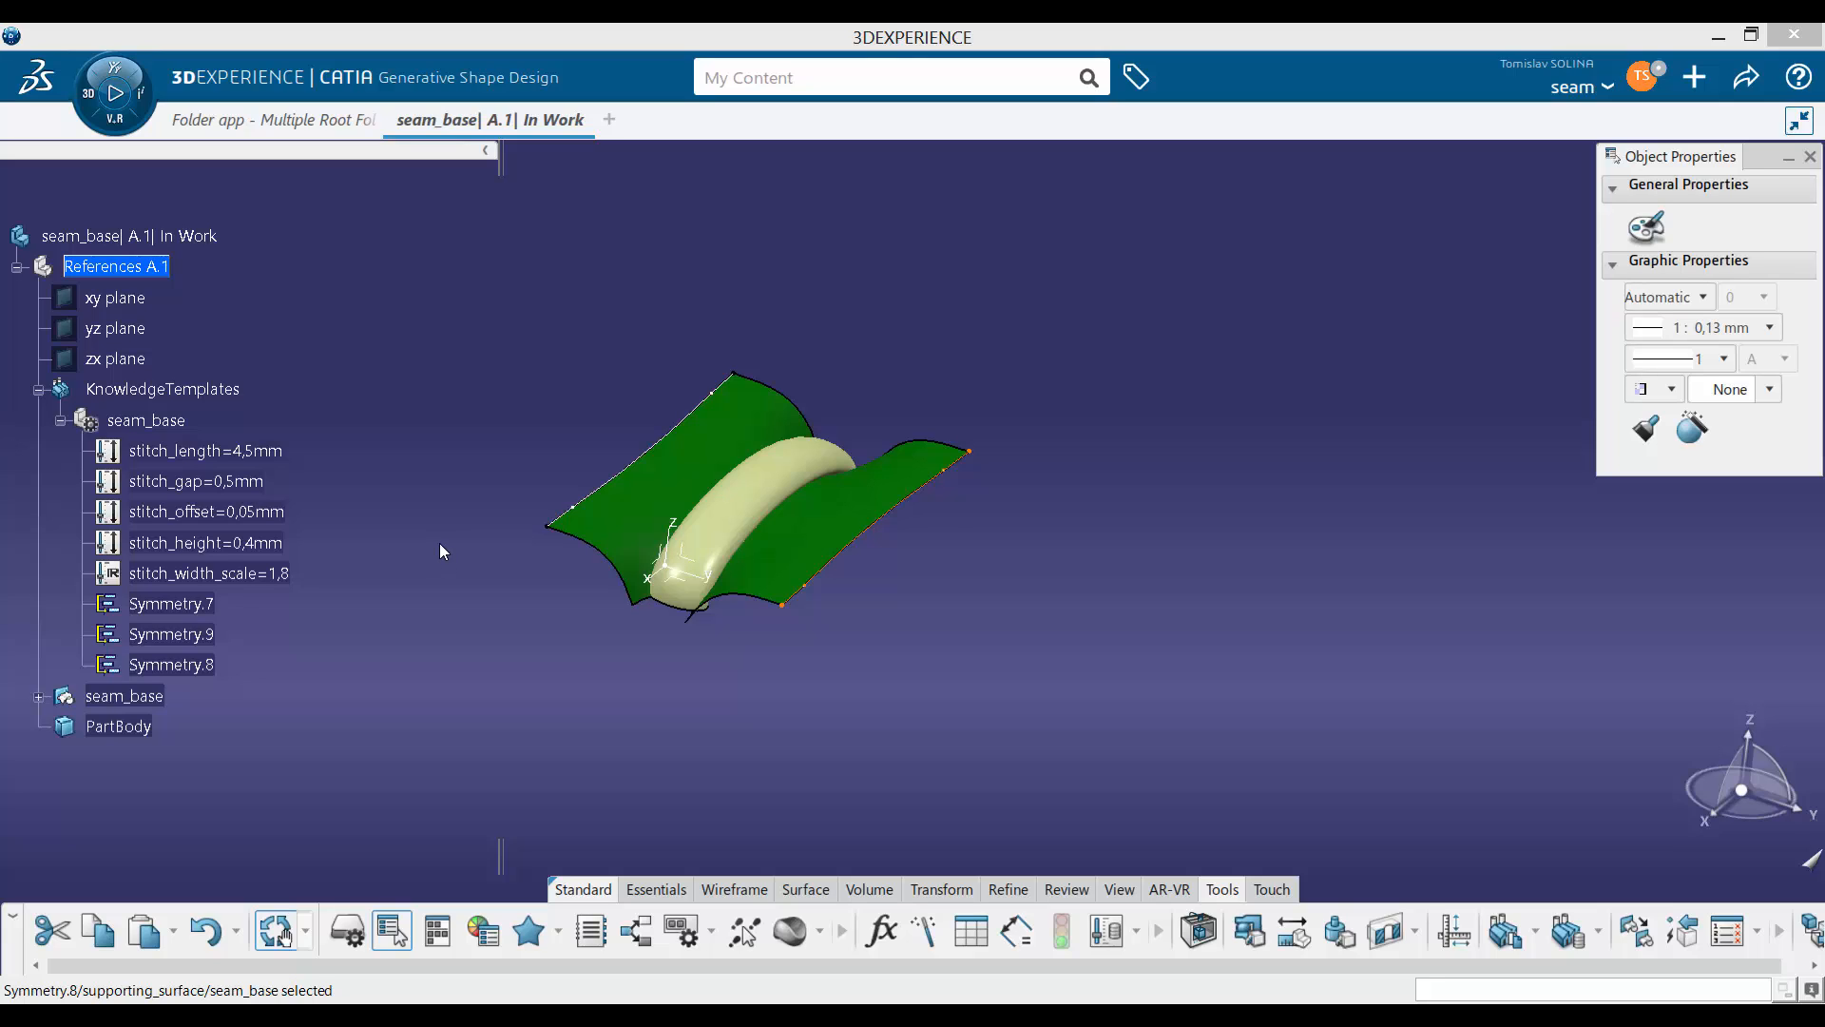
Step: Create a new 3D Part titled seam_template and save it
click(484, 448)
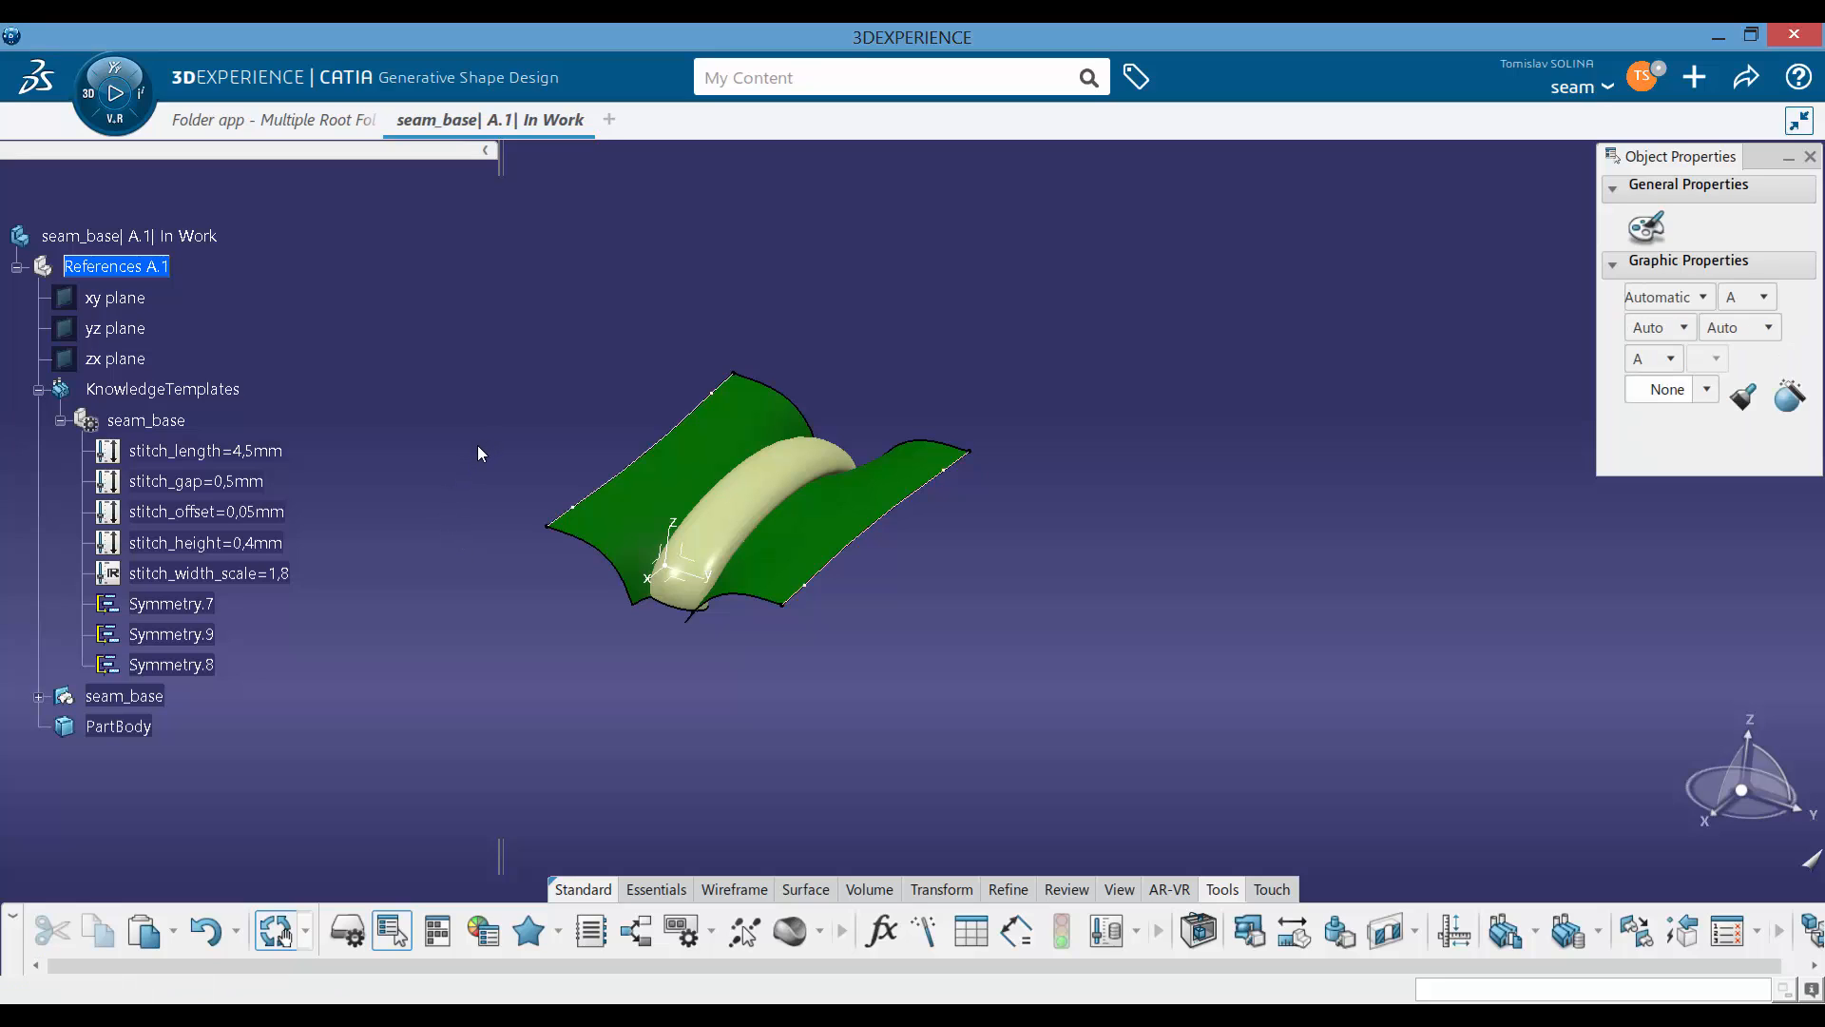
key(ctrl+n)
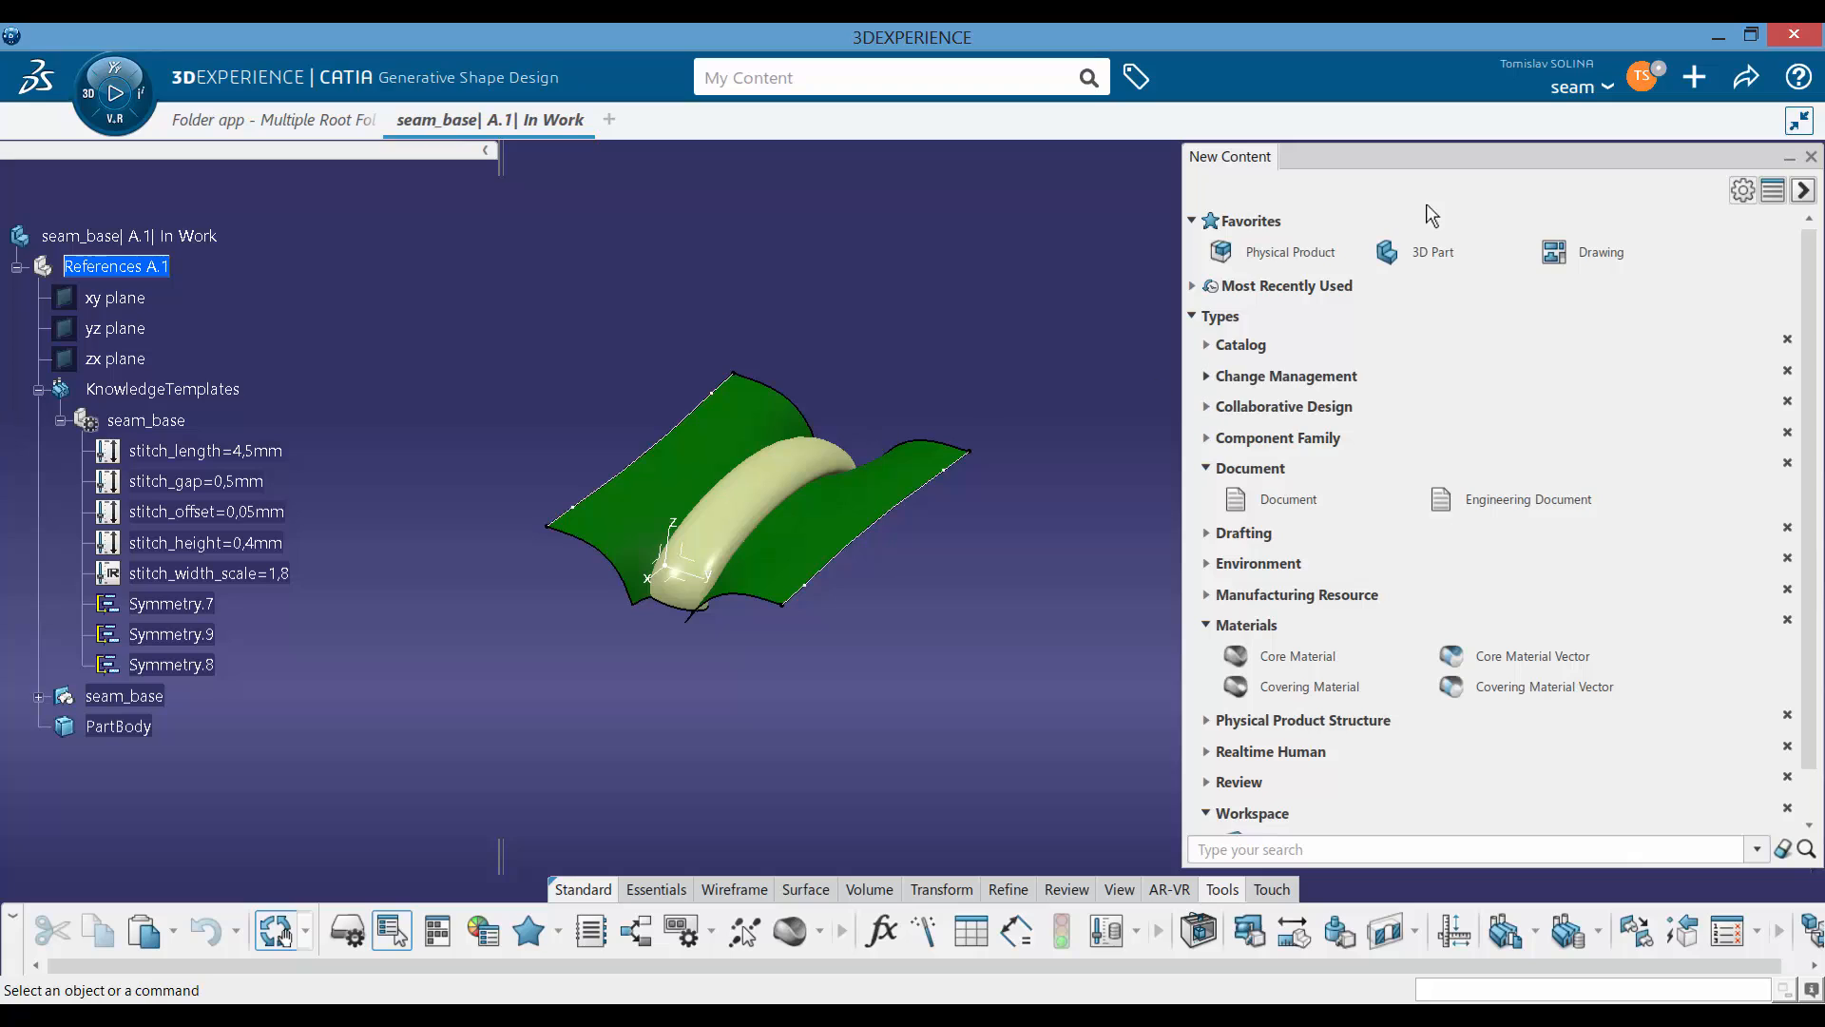
click(1424, 251)
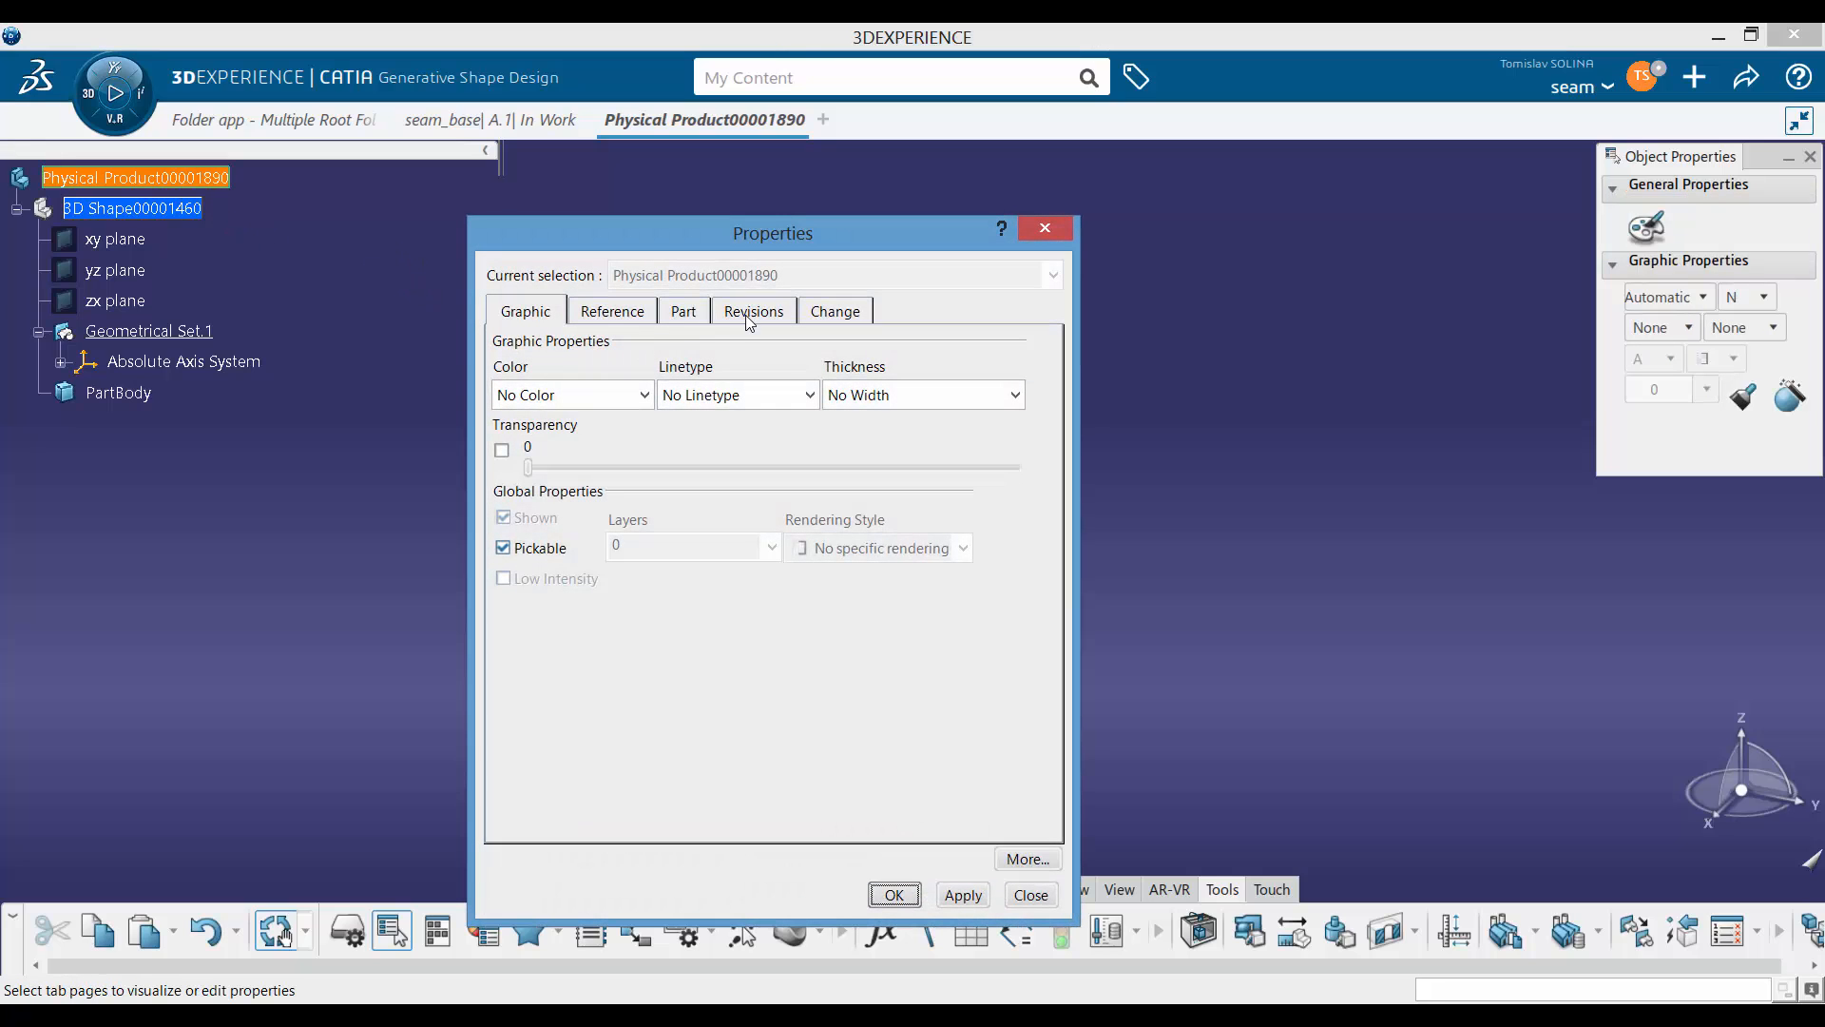
click(632, 312)
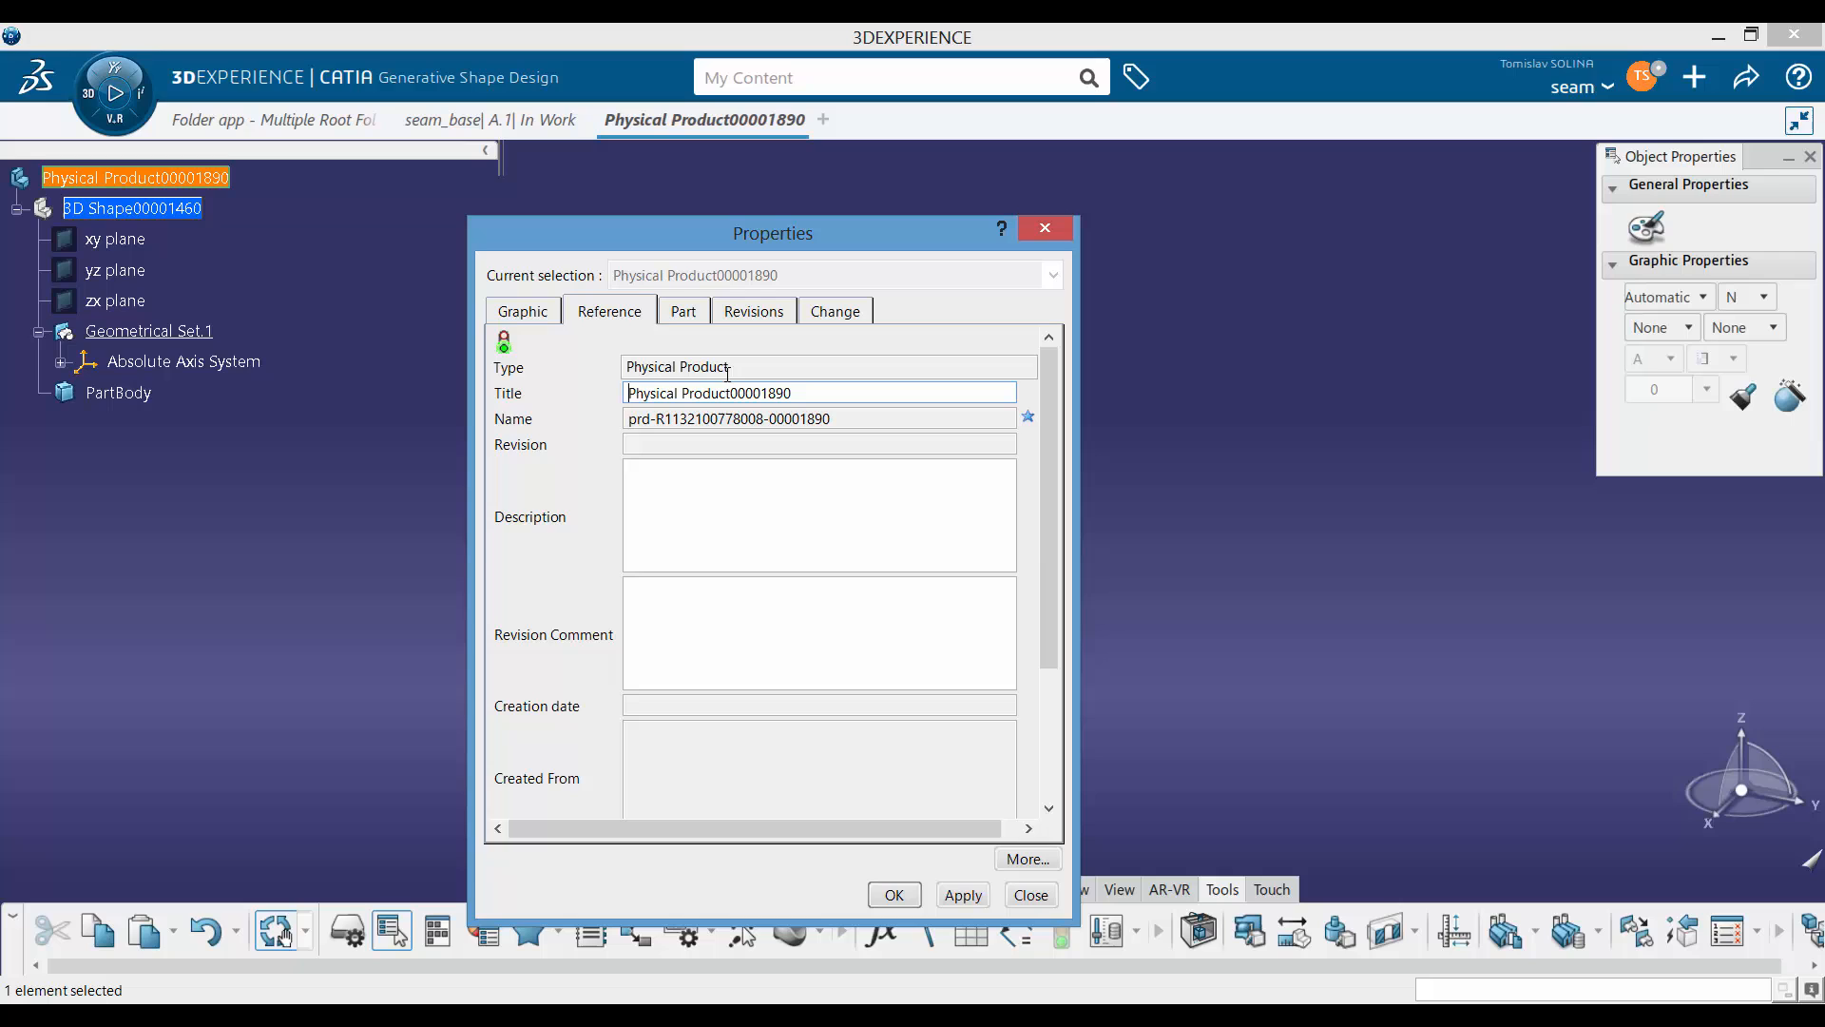
click(823, 395)
key(ctrl+a)
text(sea)
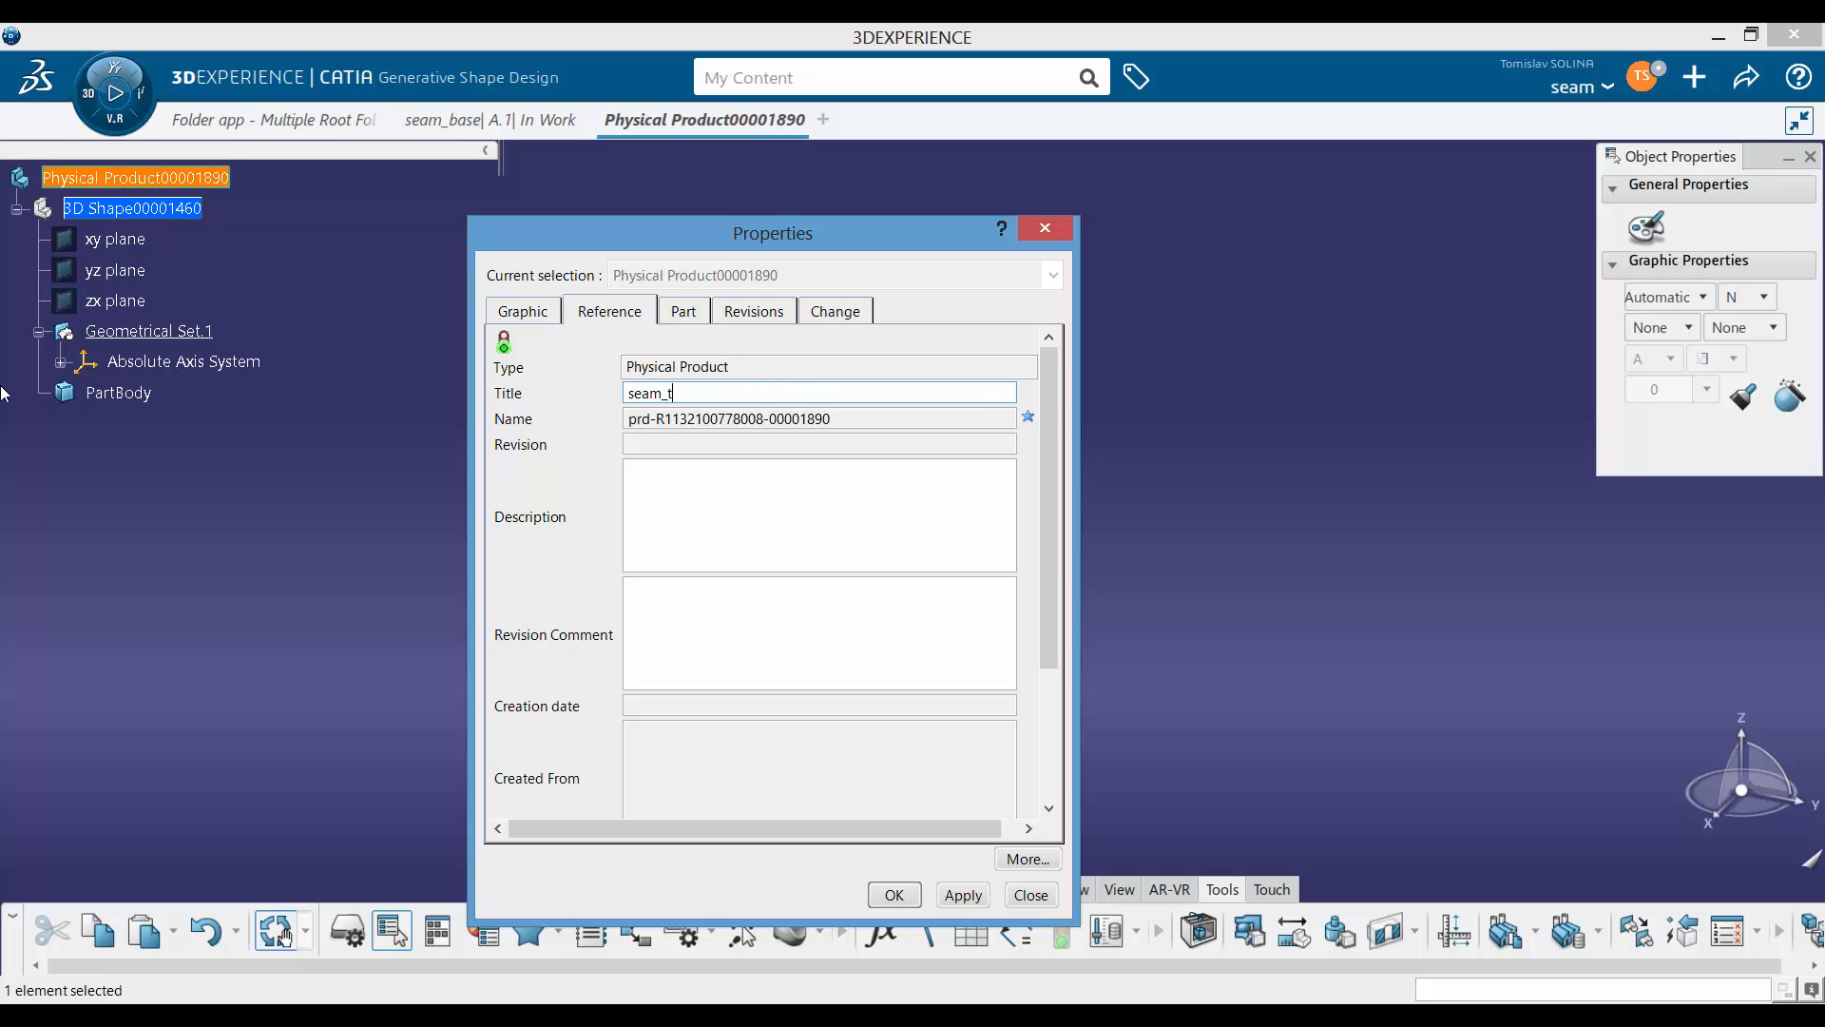
text(m_template)
key(Return)
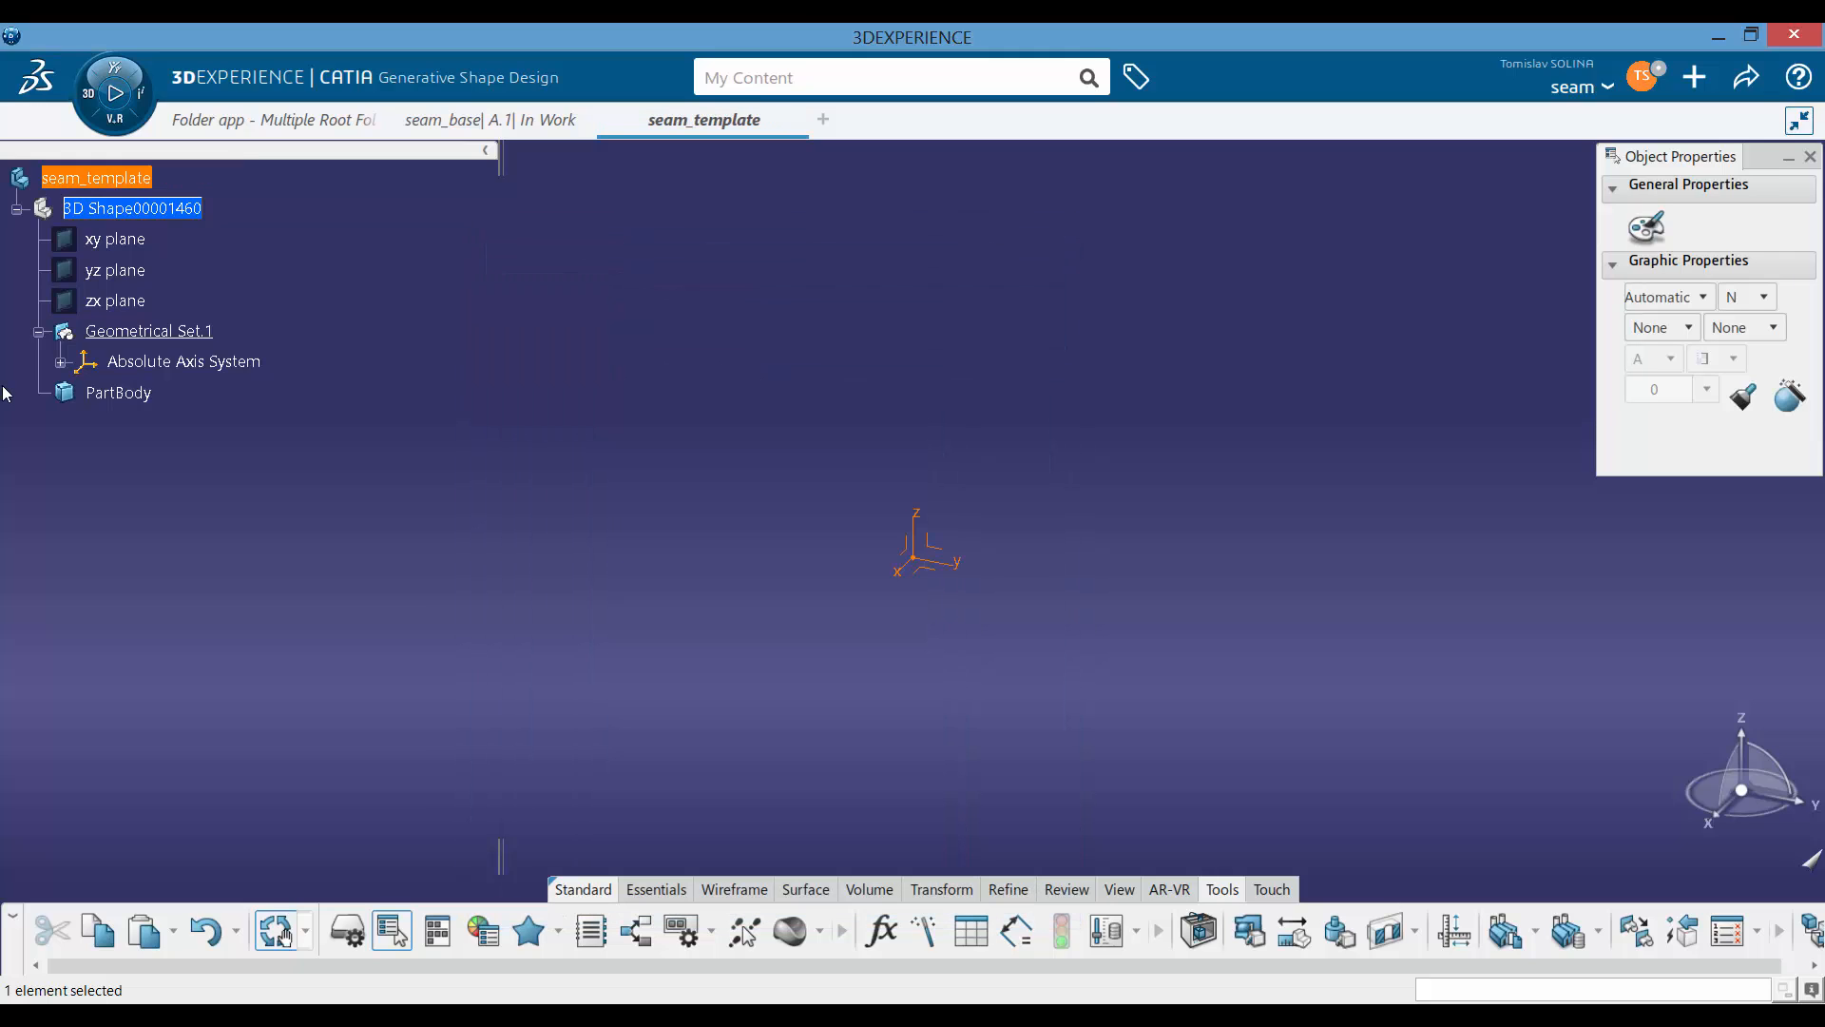
click(384, 480)
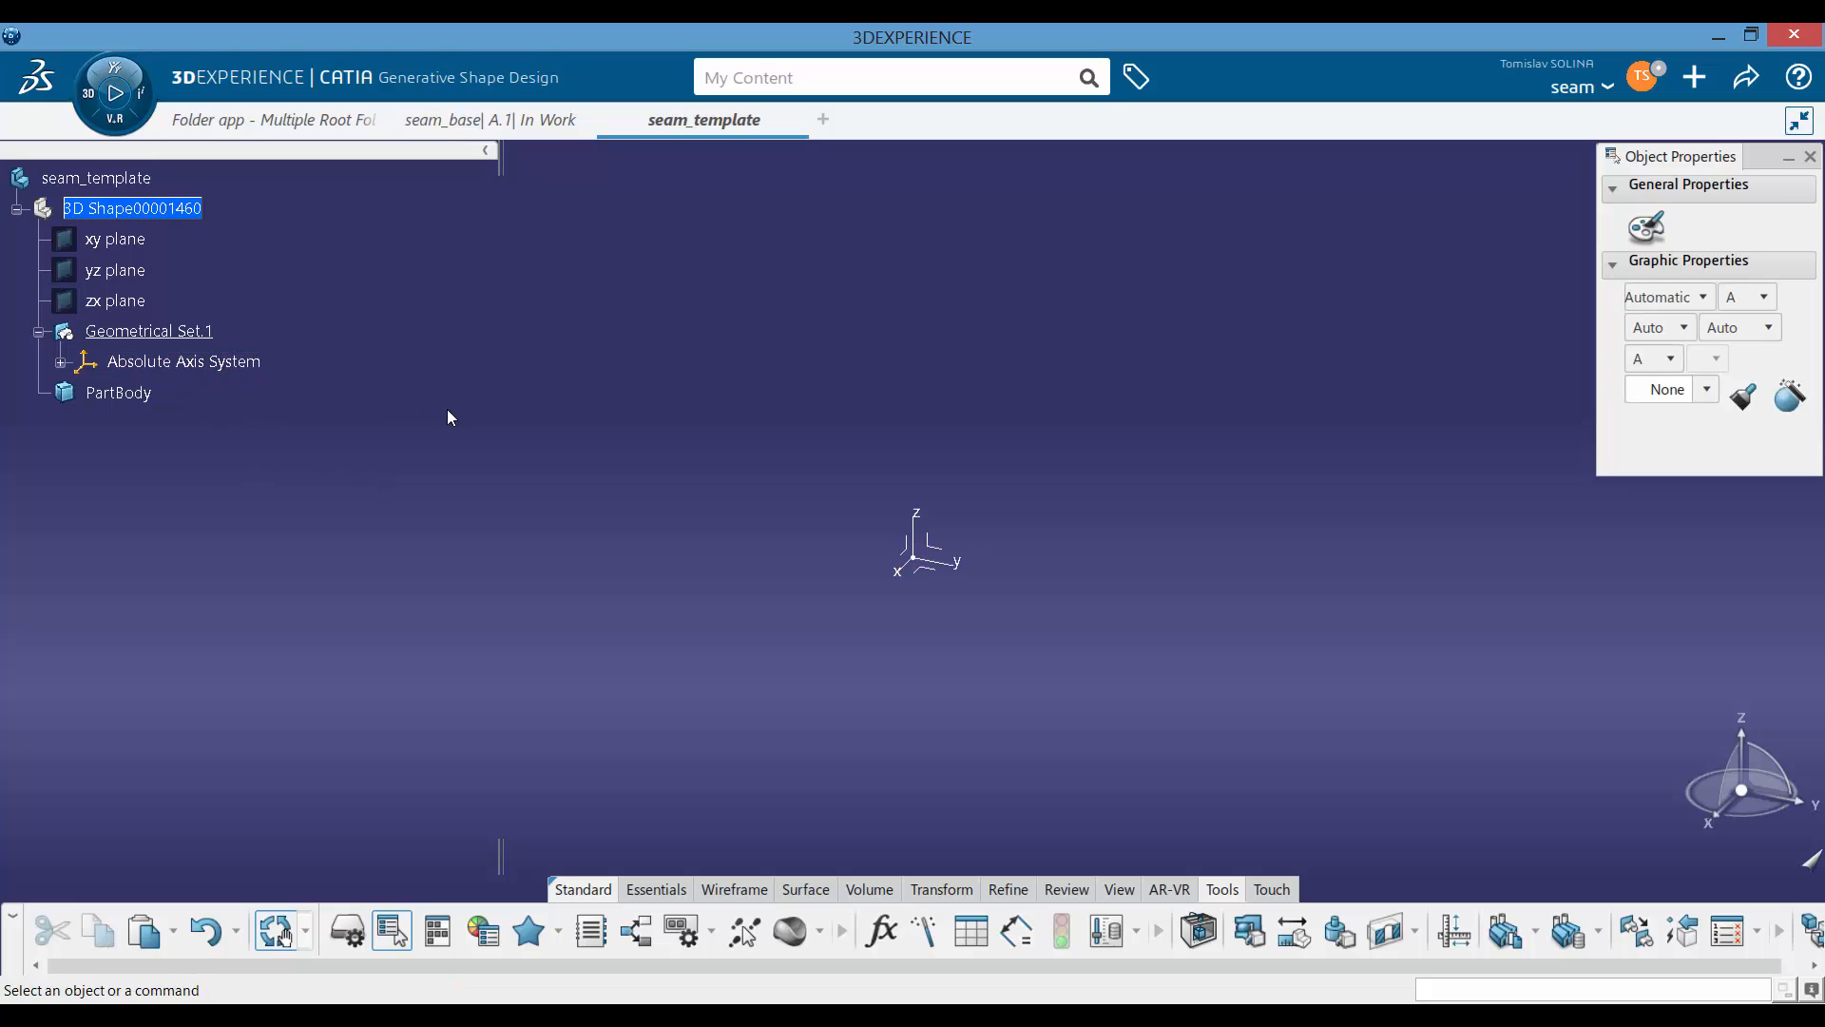
key(ctrl+s)
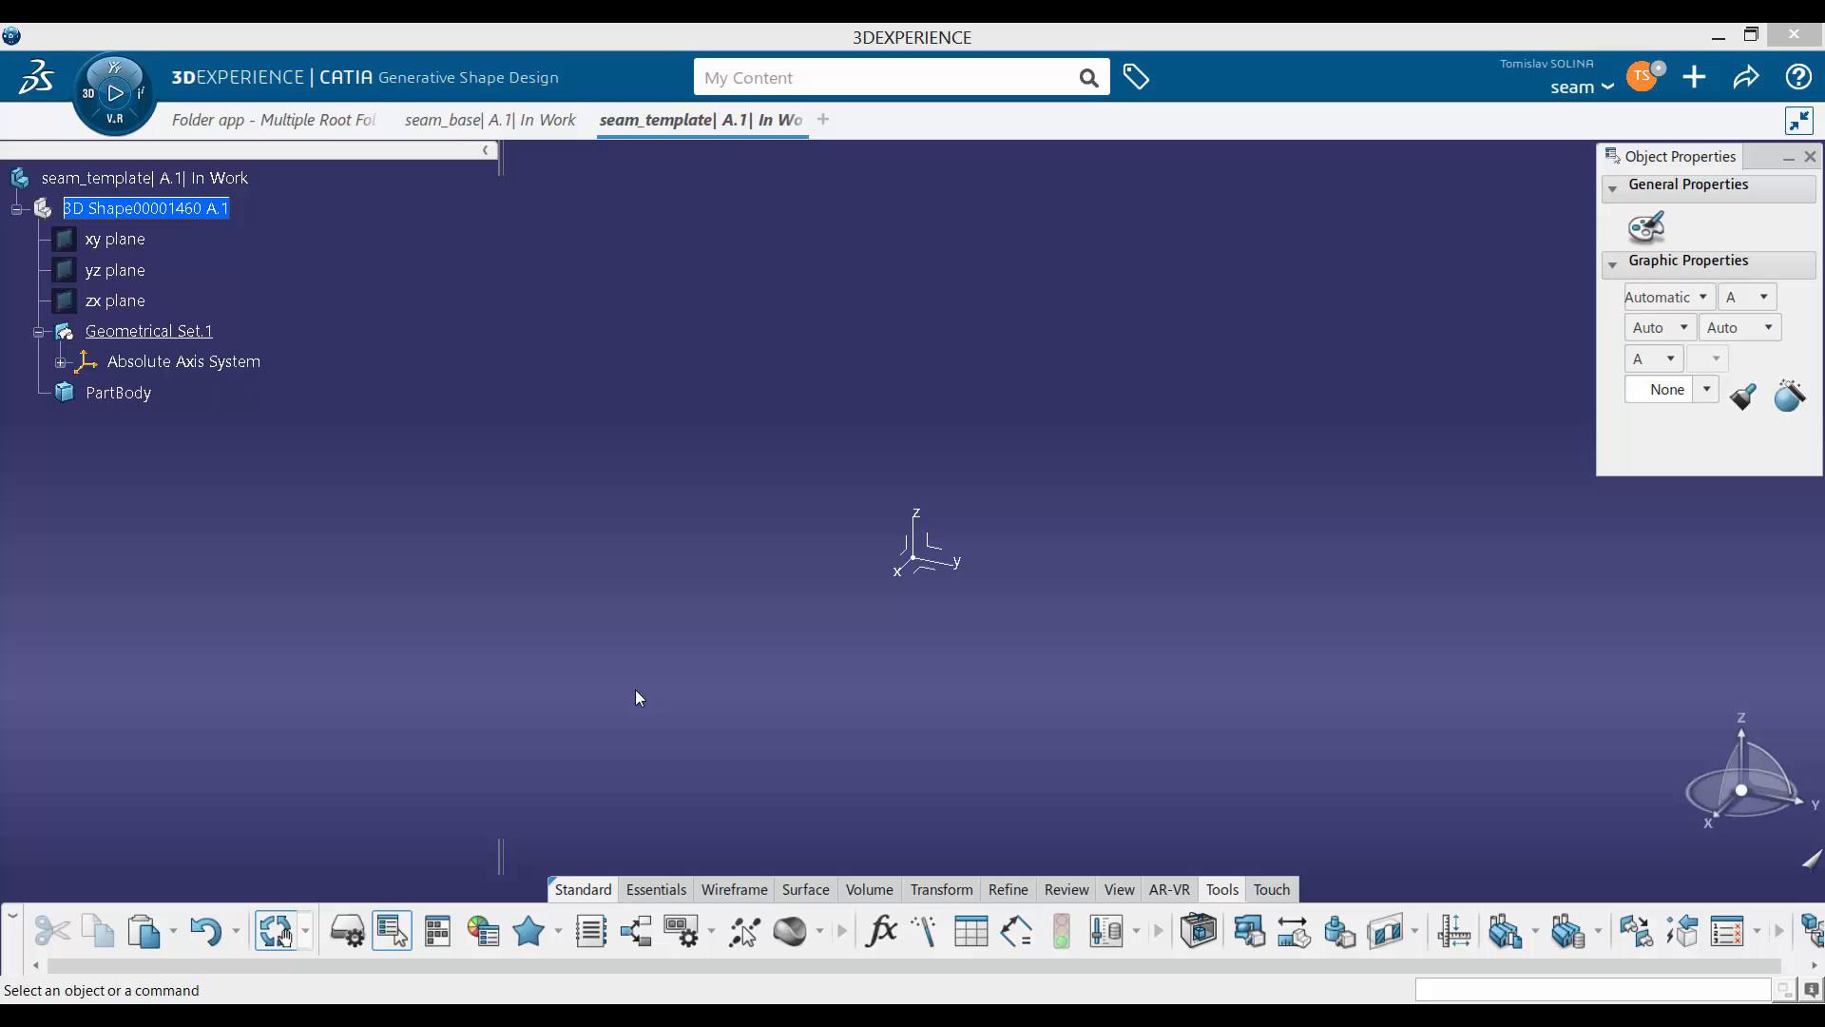
Step: Rename the geometrical set that holds the absolute axis system as References
click(189, 334)
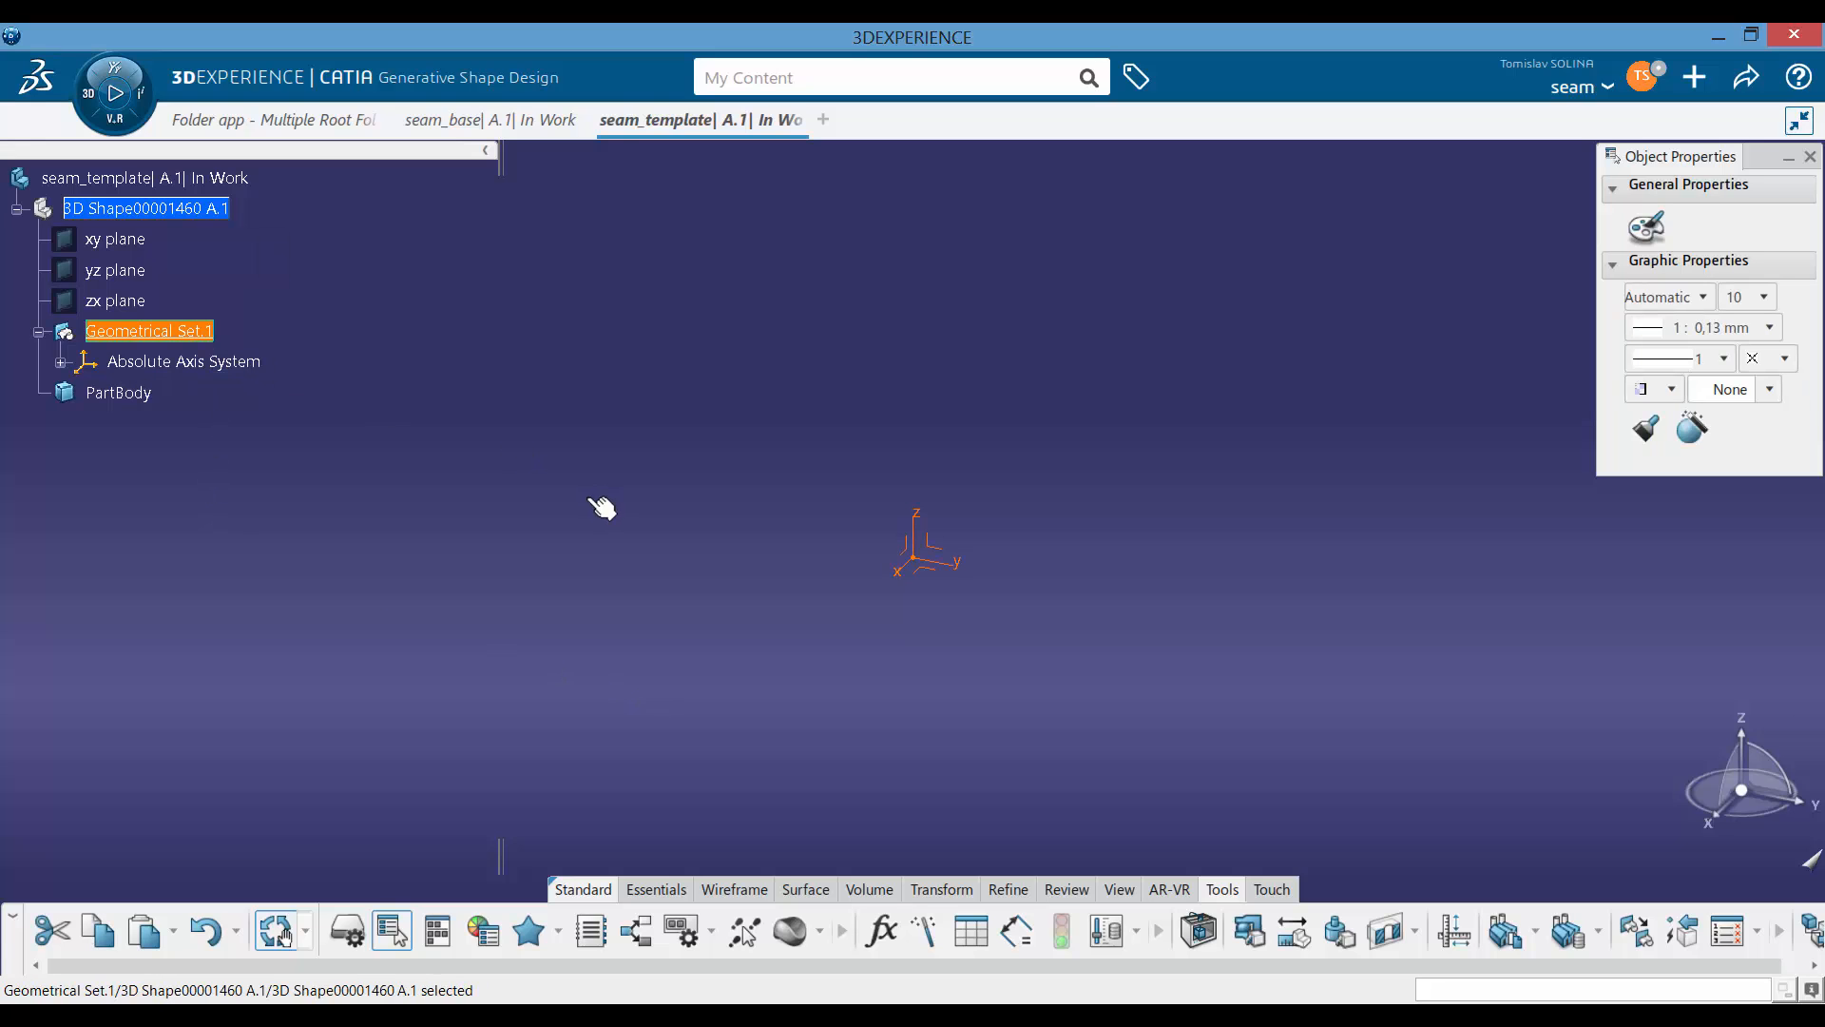
key(alt+Return)
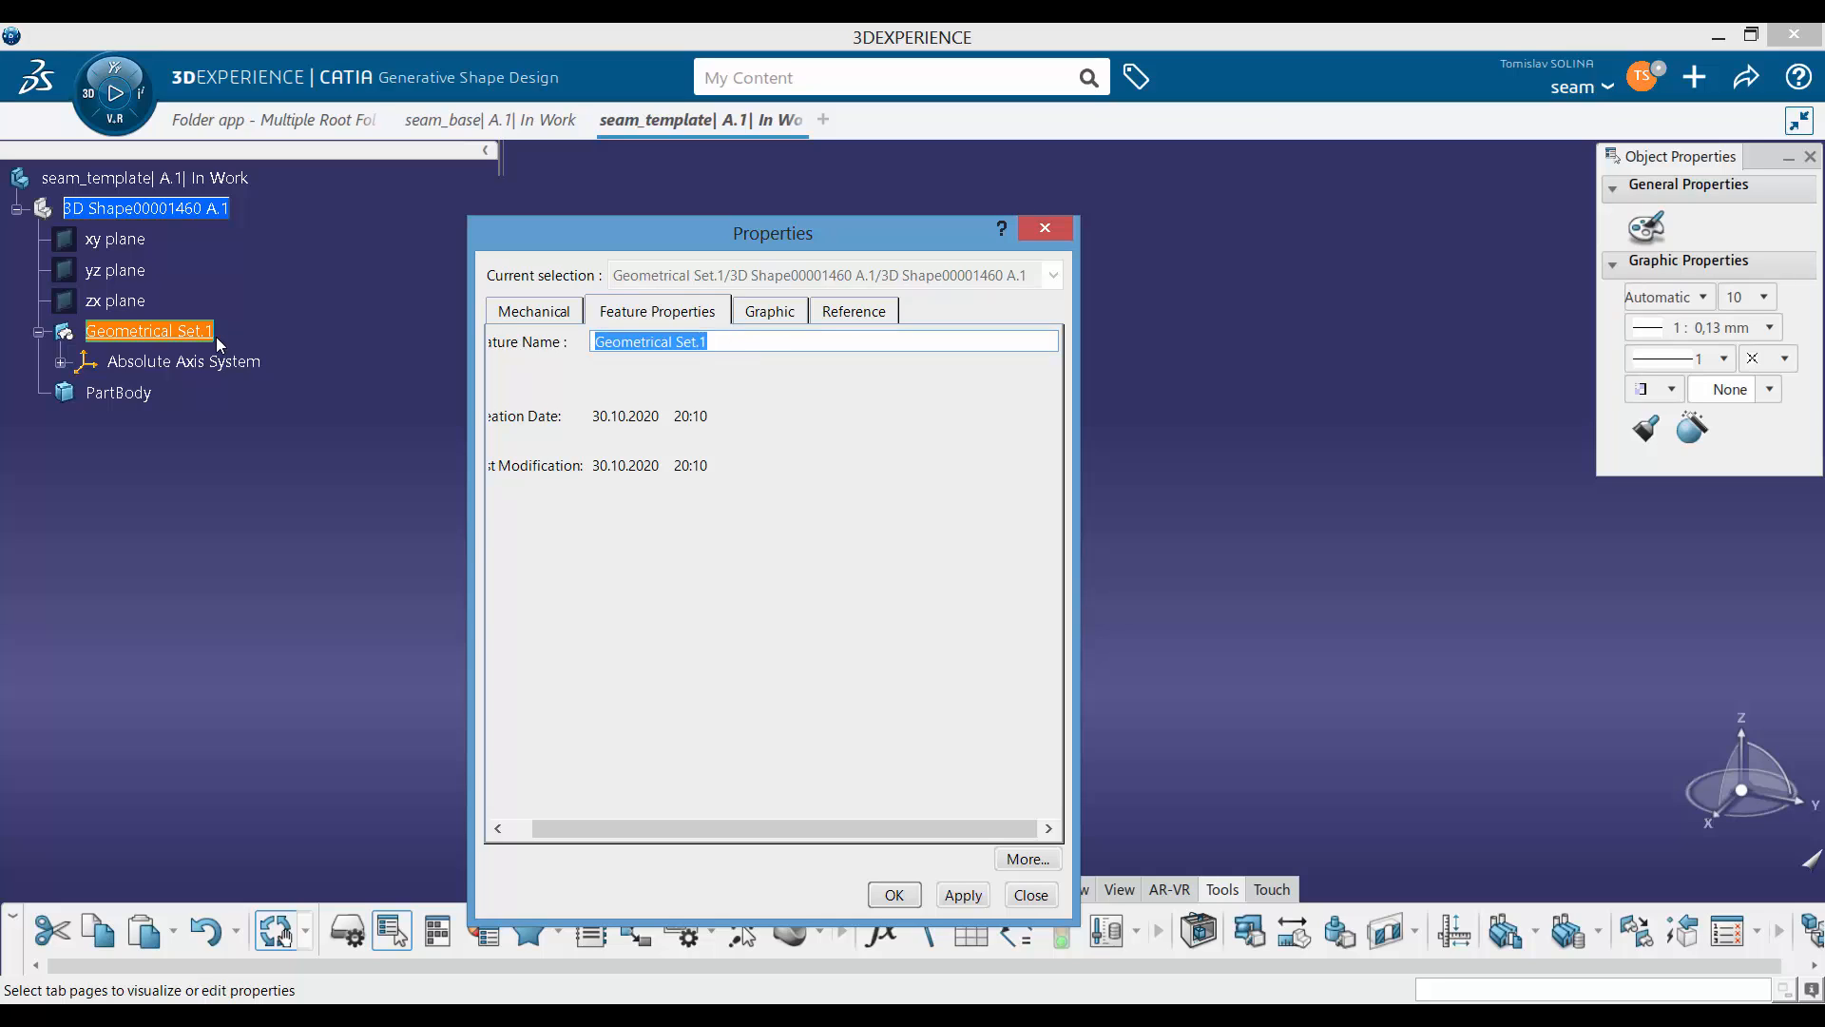
text(REfe)
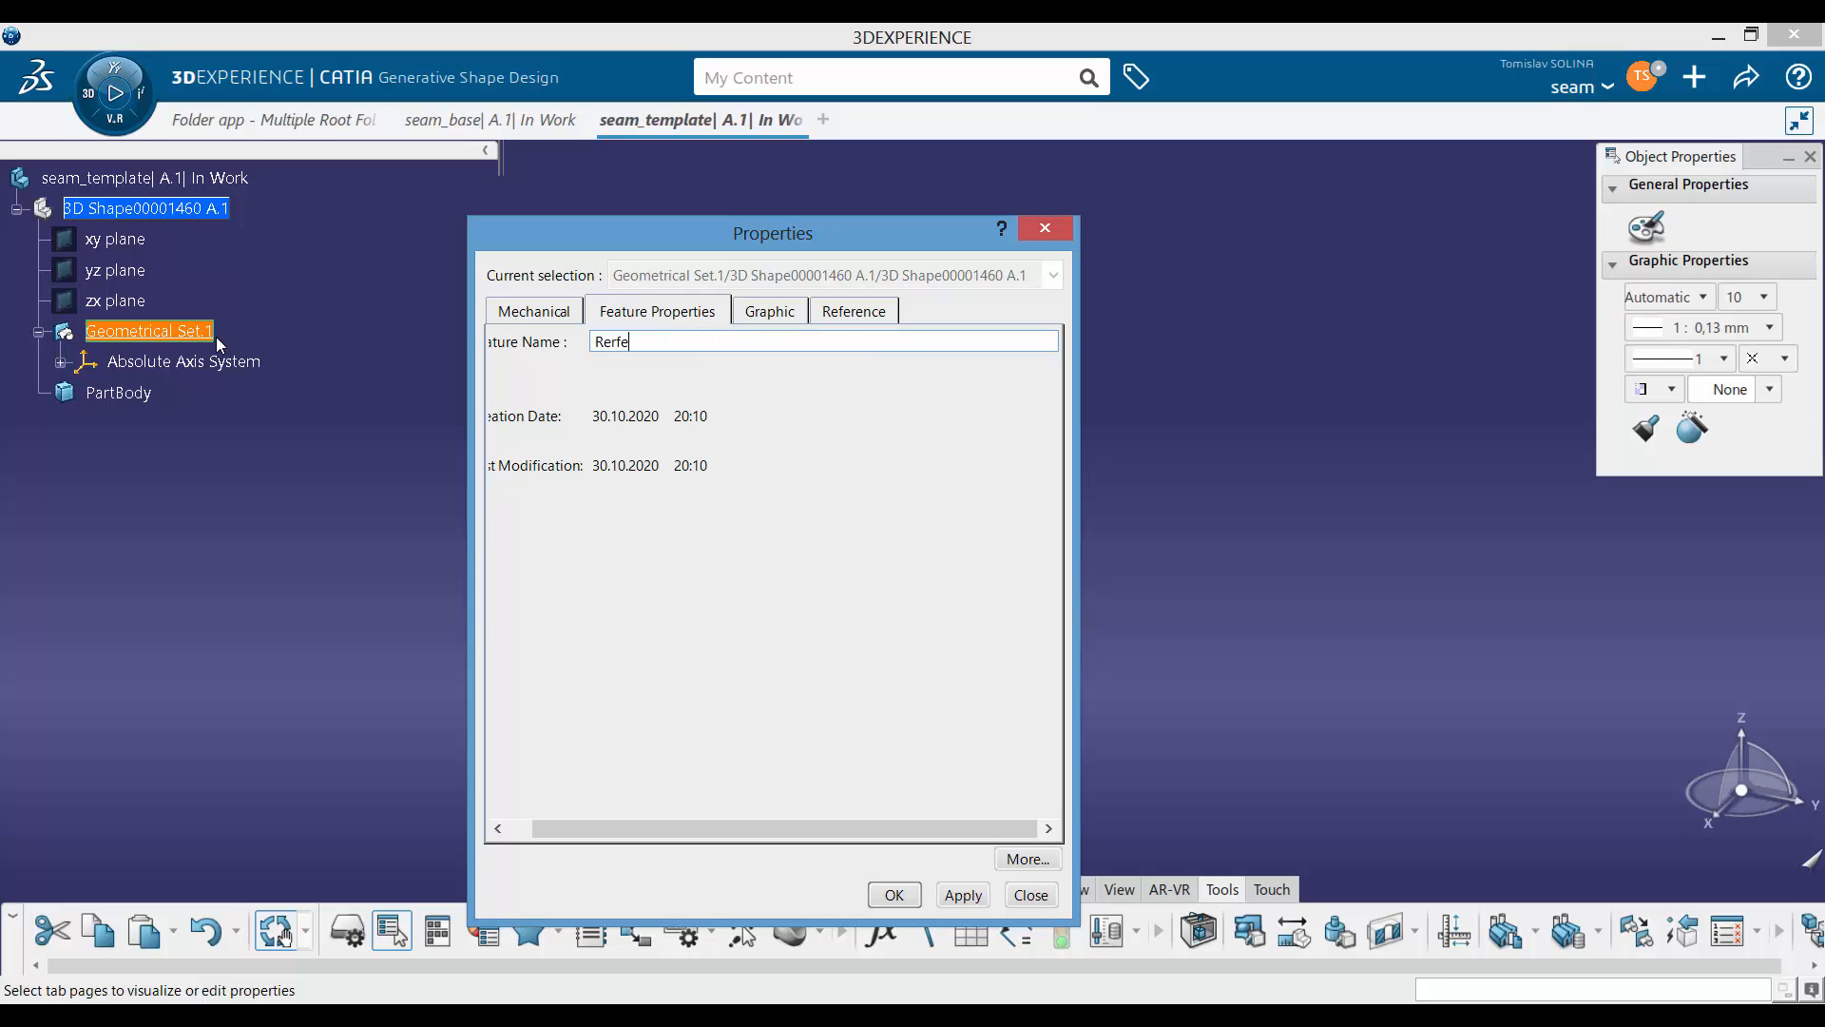
text(rences)
key(Return)
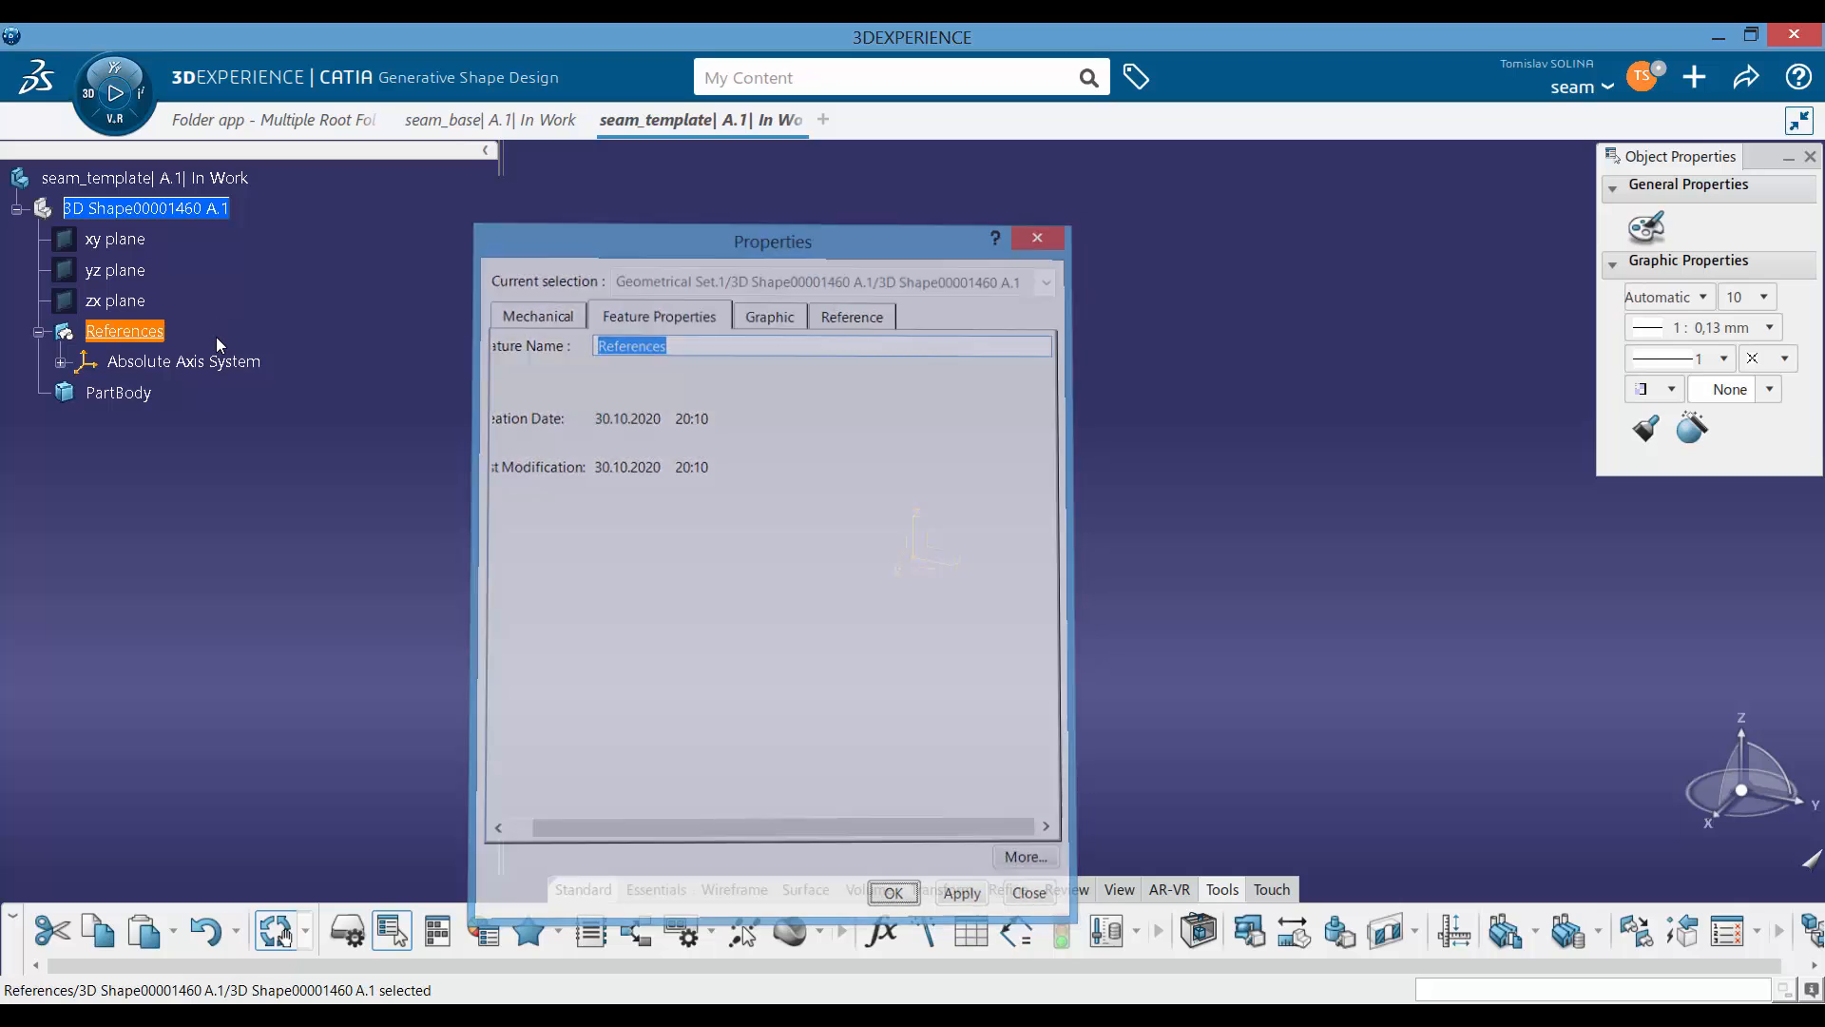
click(619, 583)
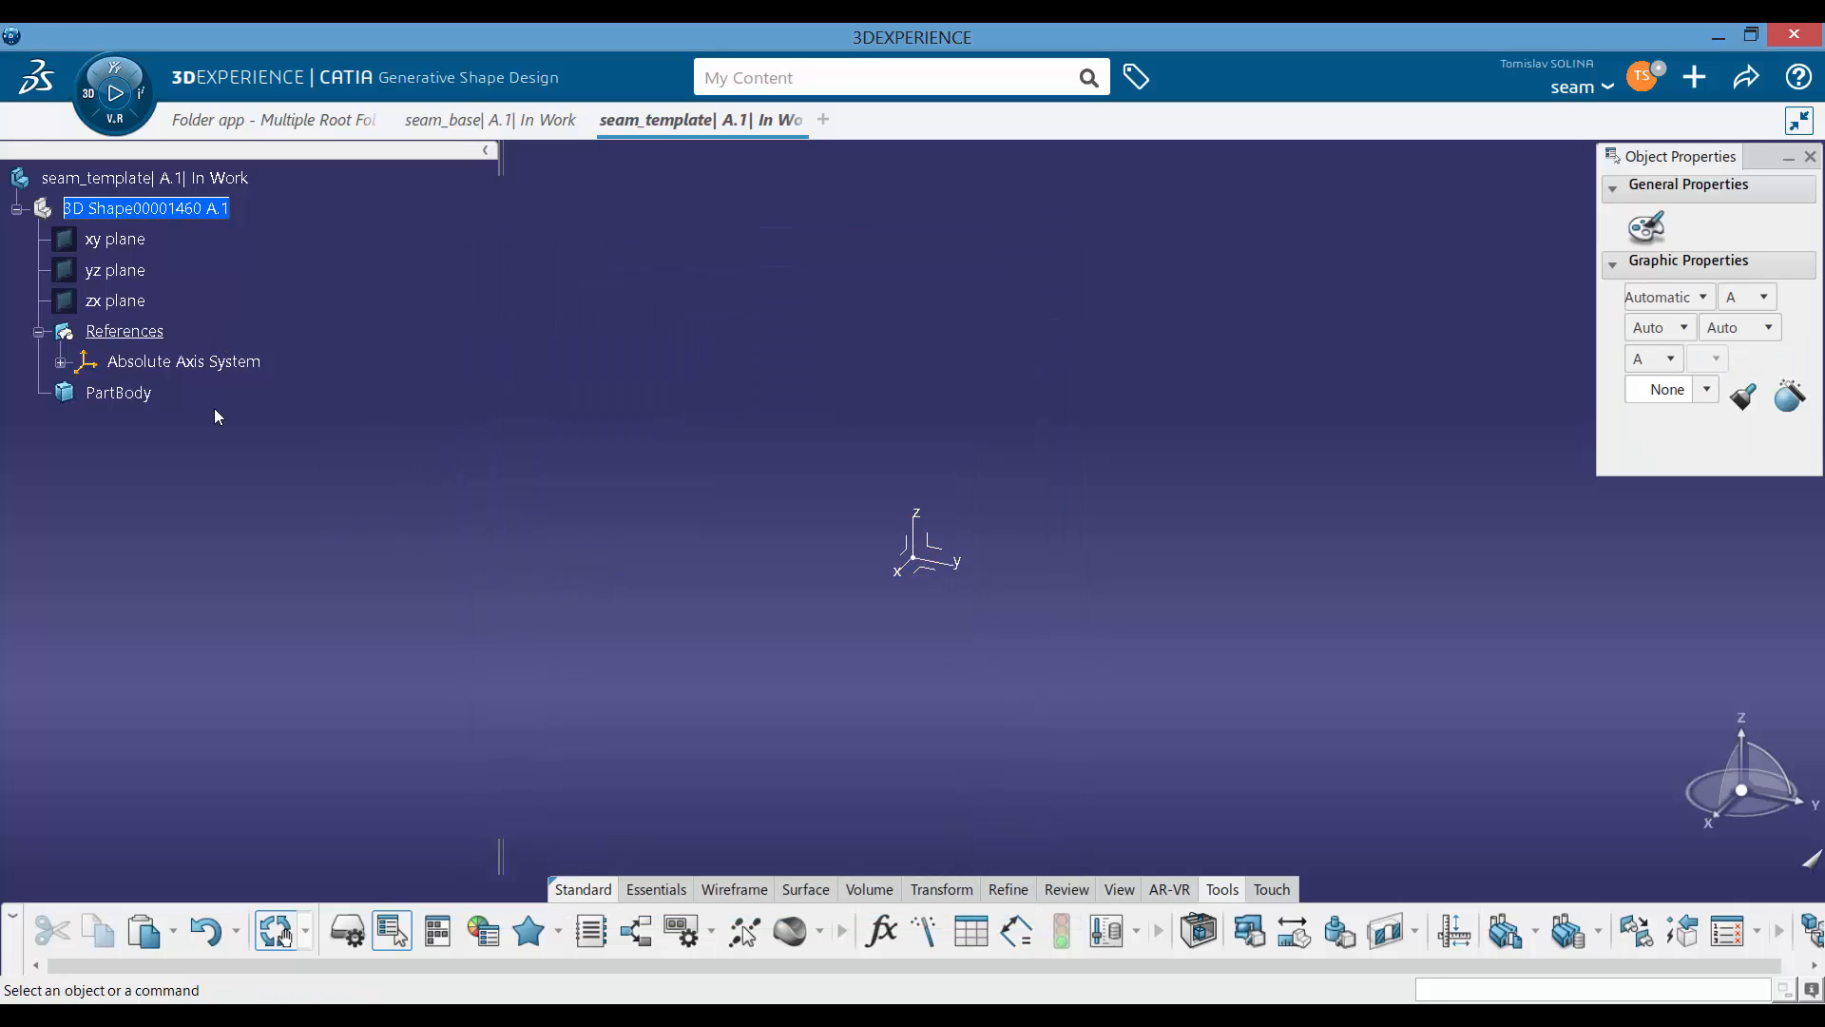
Step: Isolate the Absolute Axis System in the References set
right_click(182, 363)
mouse_move(439, 983)
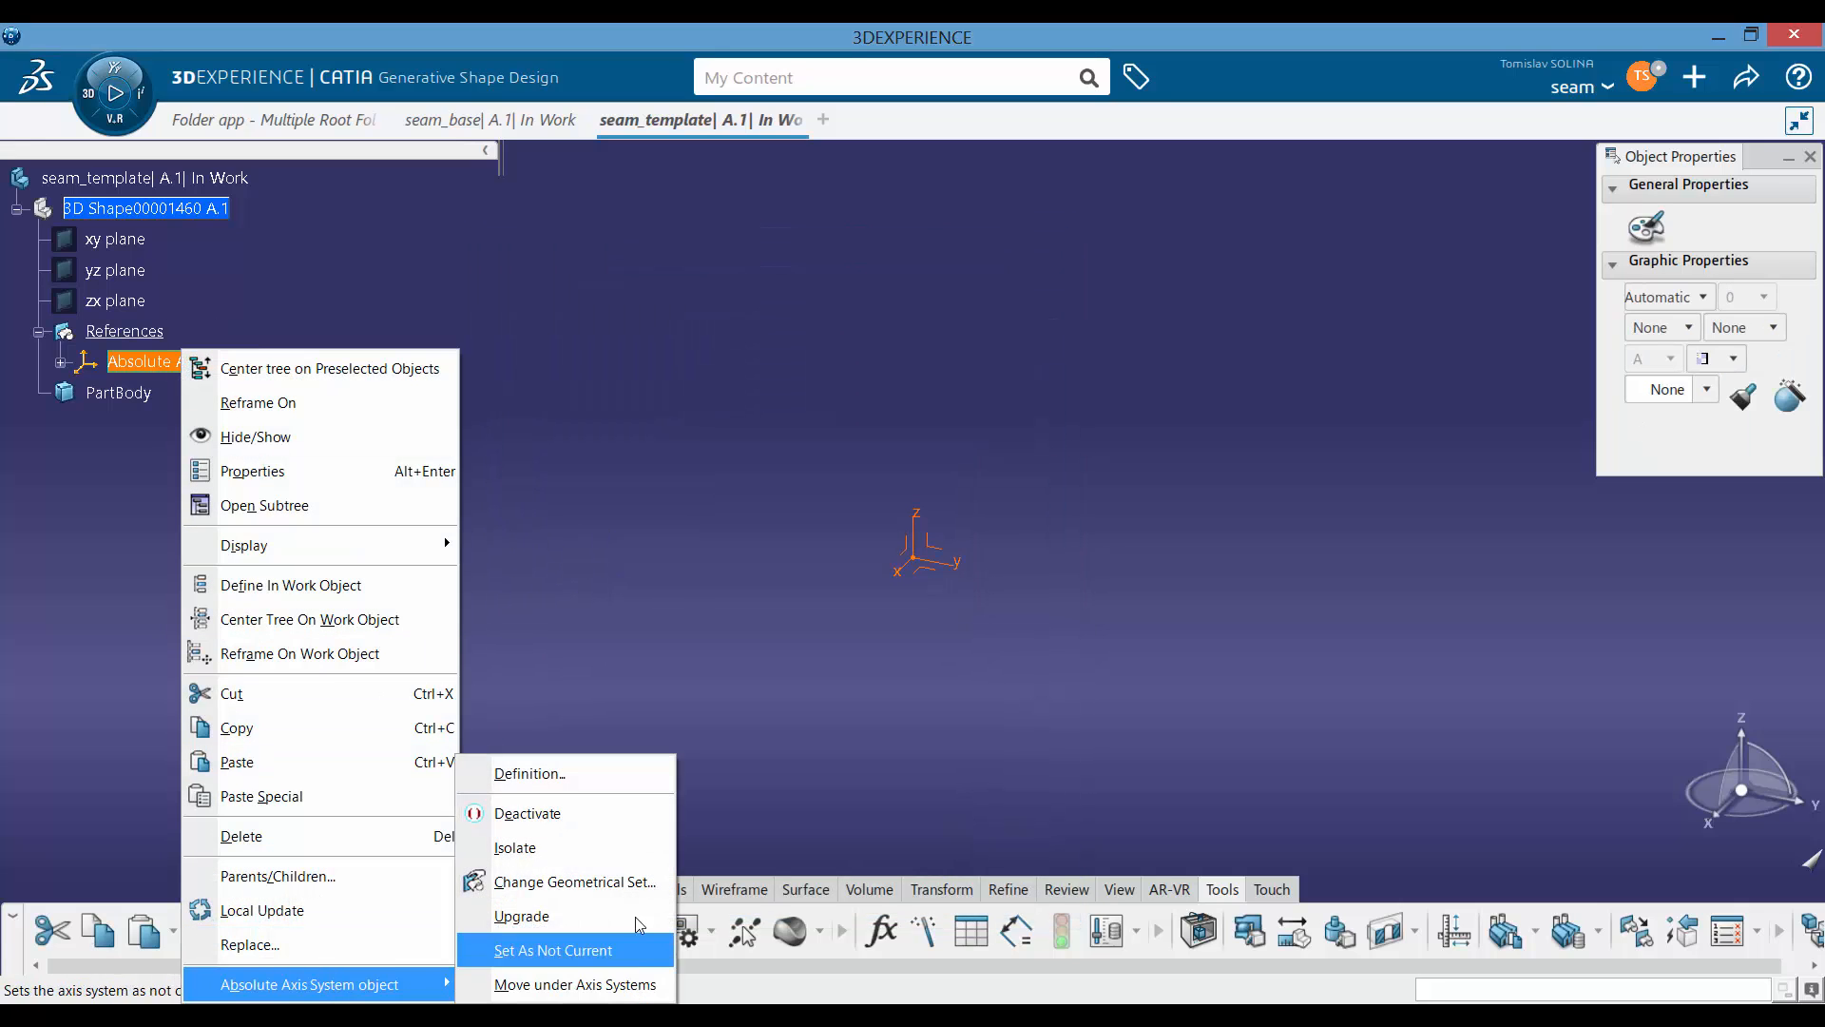
click(538, 847)
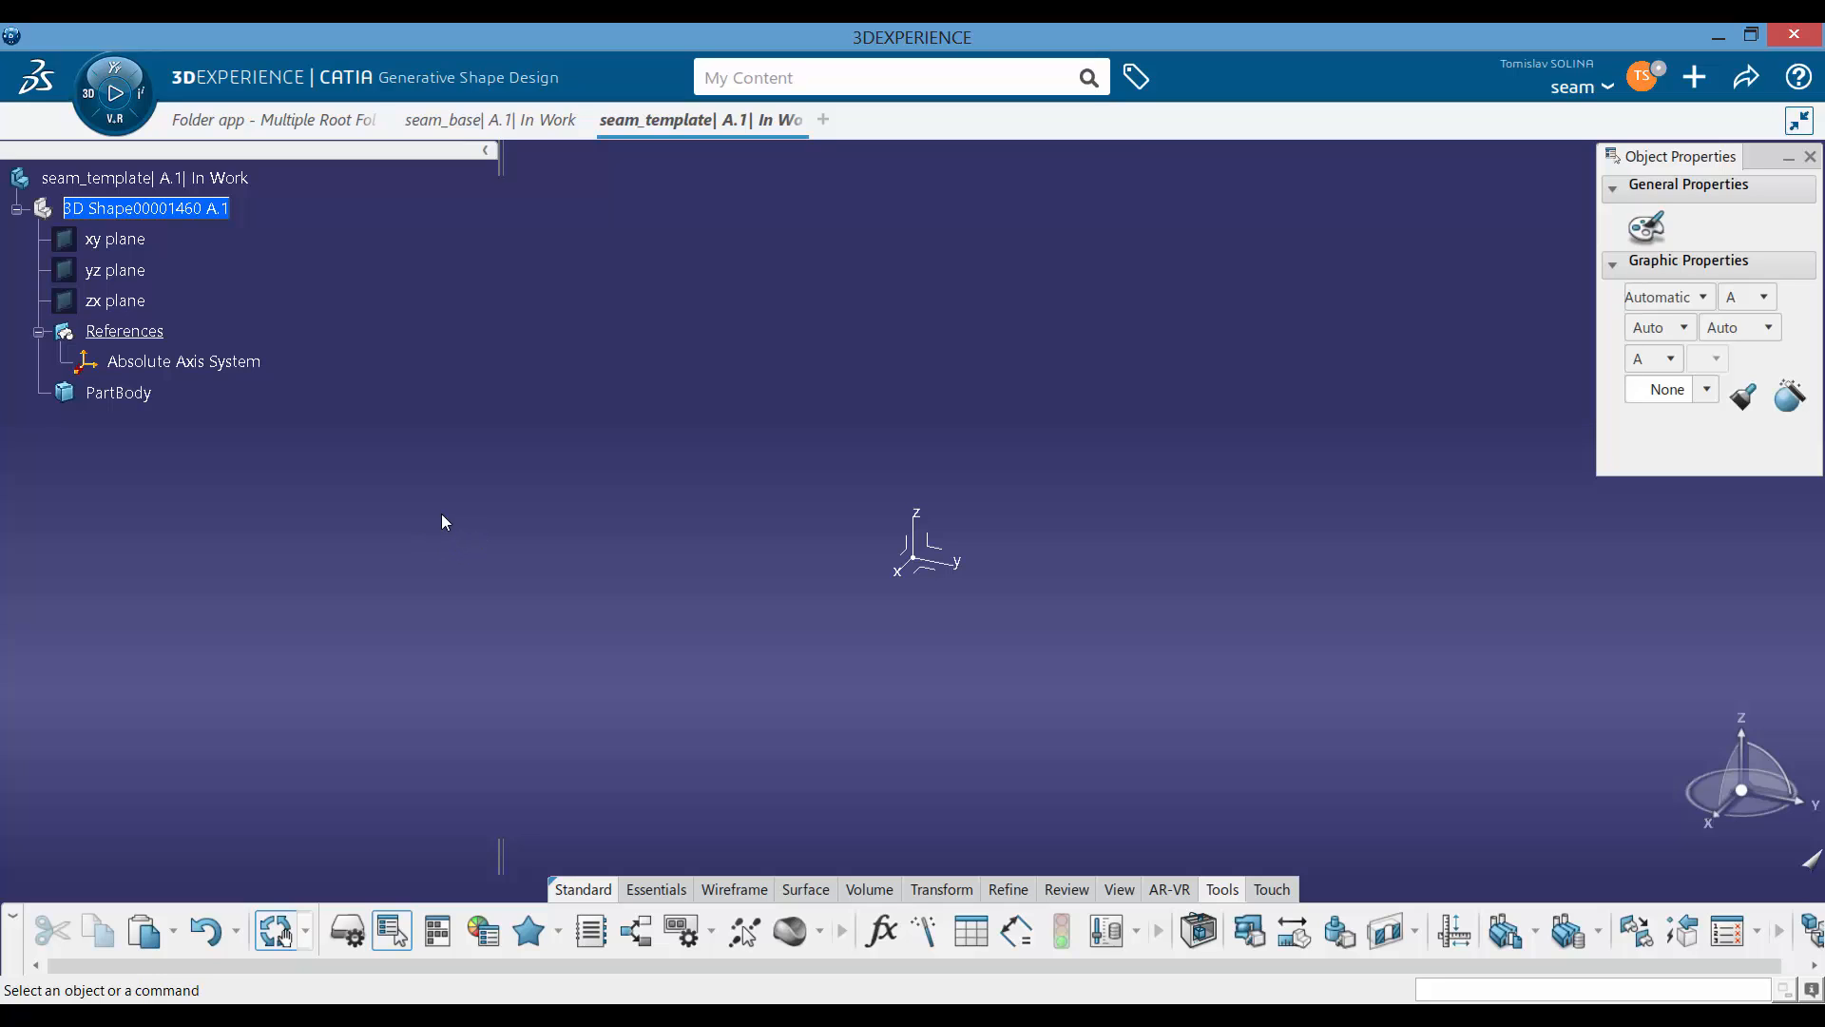
Step: Insert a second geometrical set under the part's 3D Shape and rename it Inputs
click(154, 208)
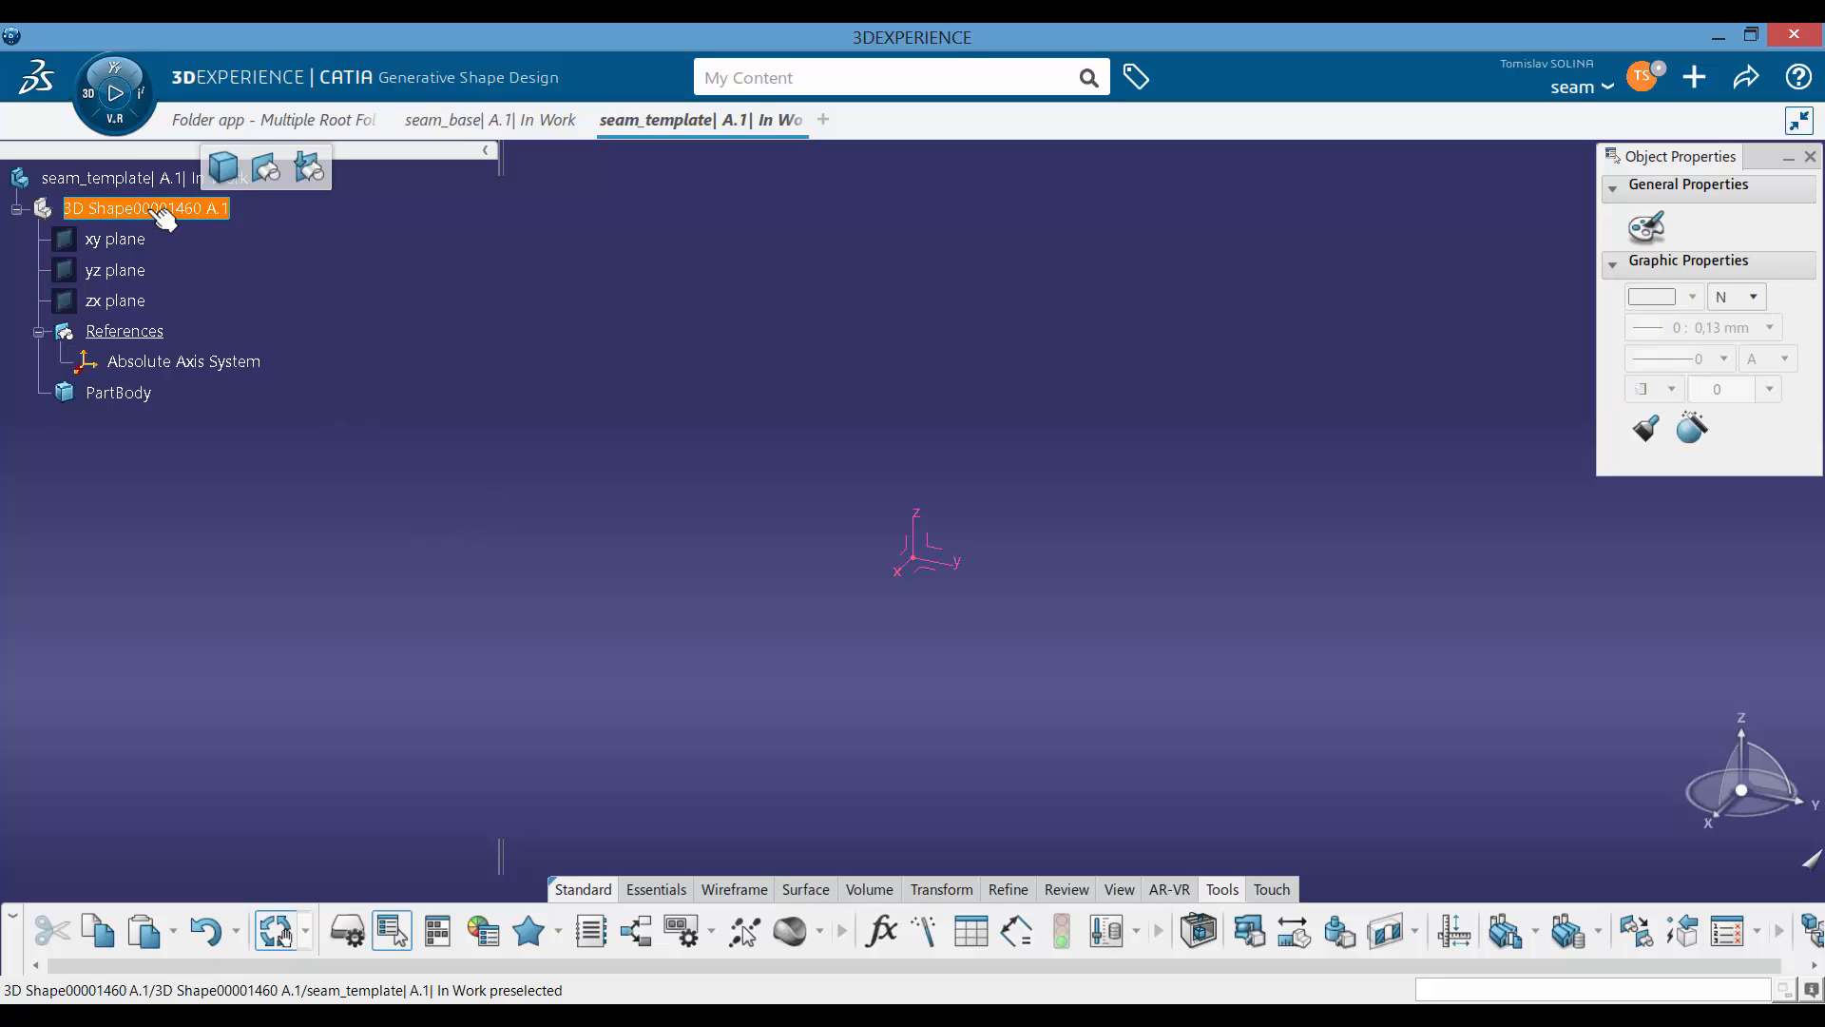
click(267, 167)
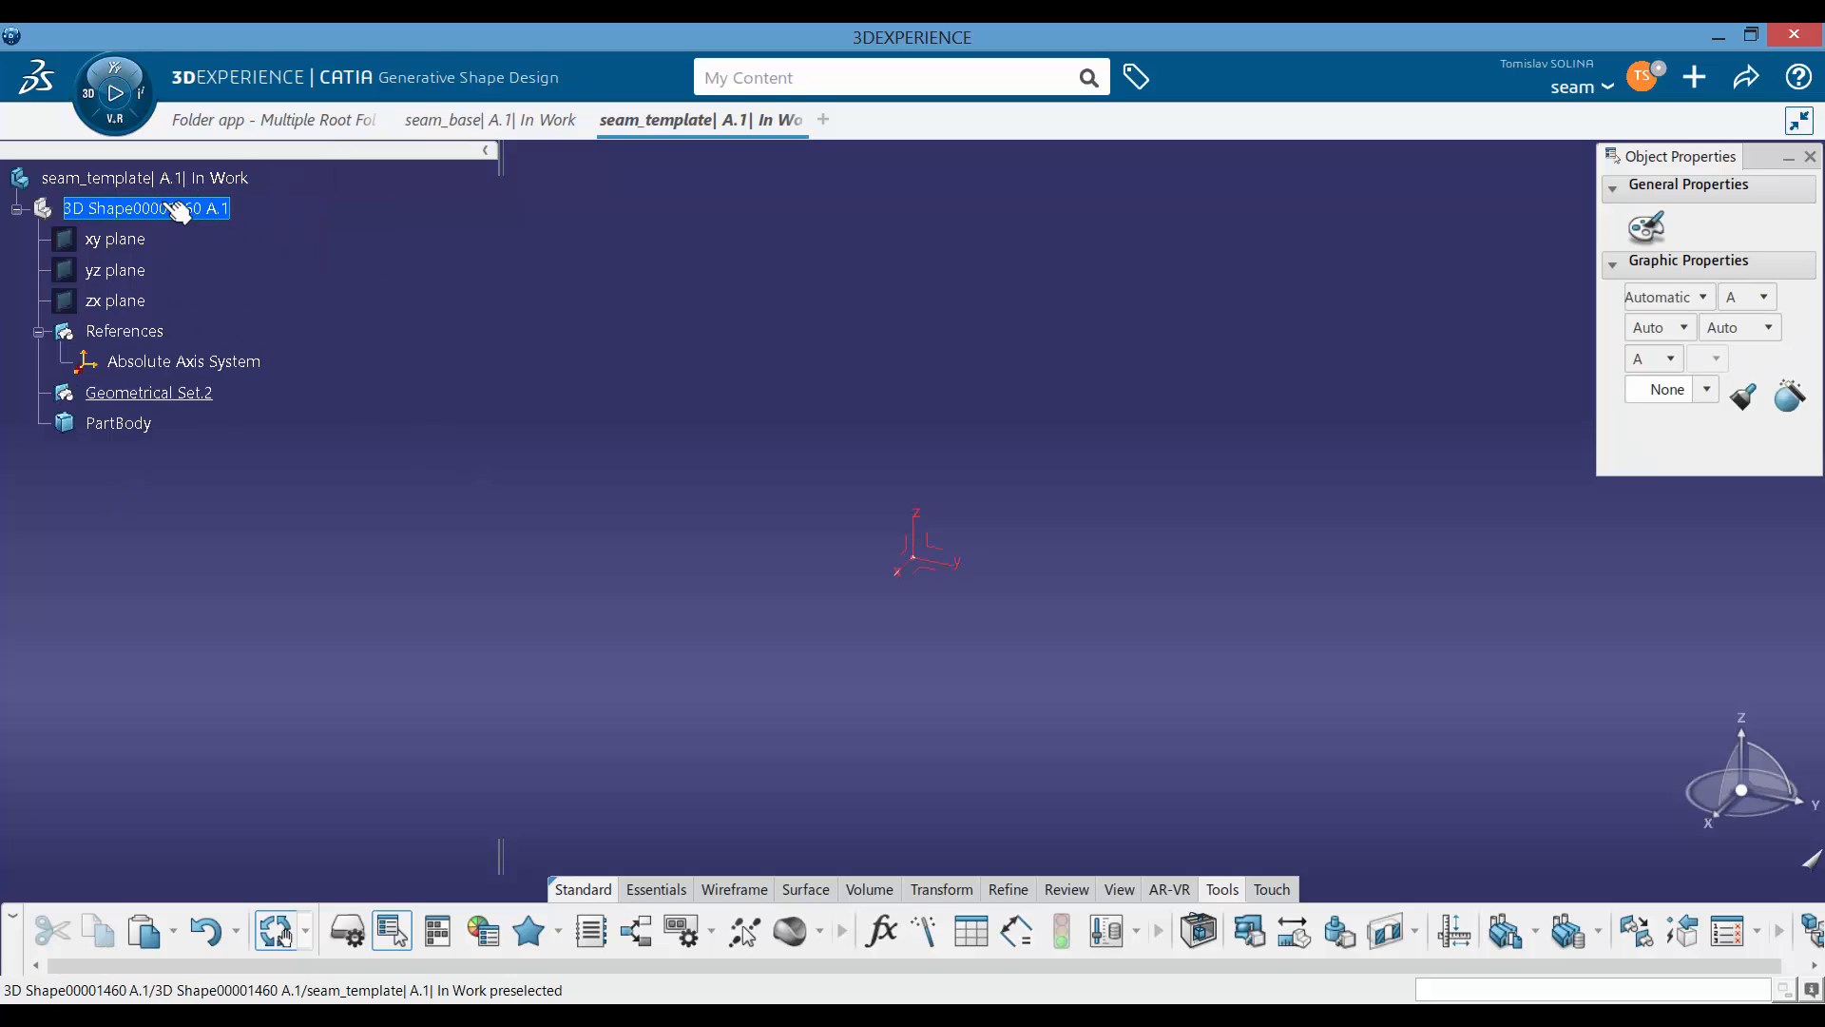
click(141, 211)
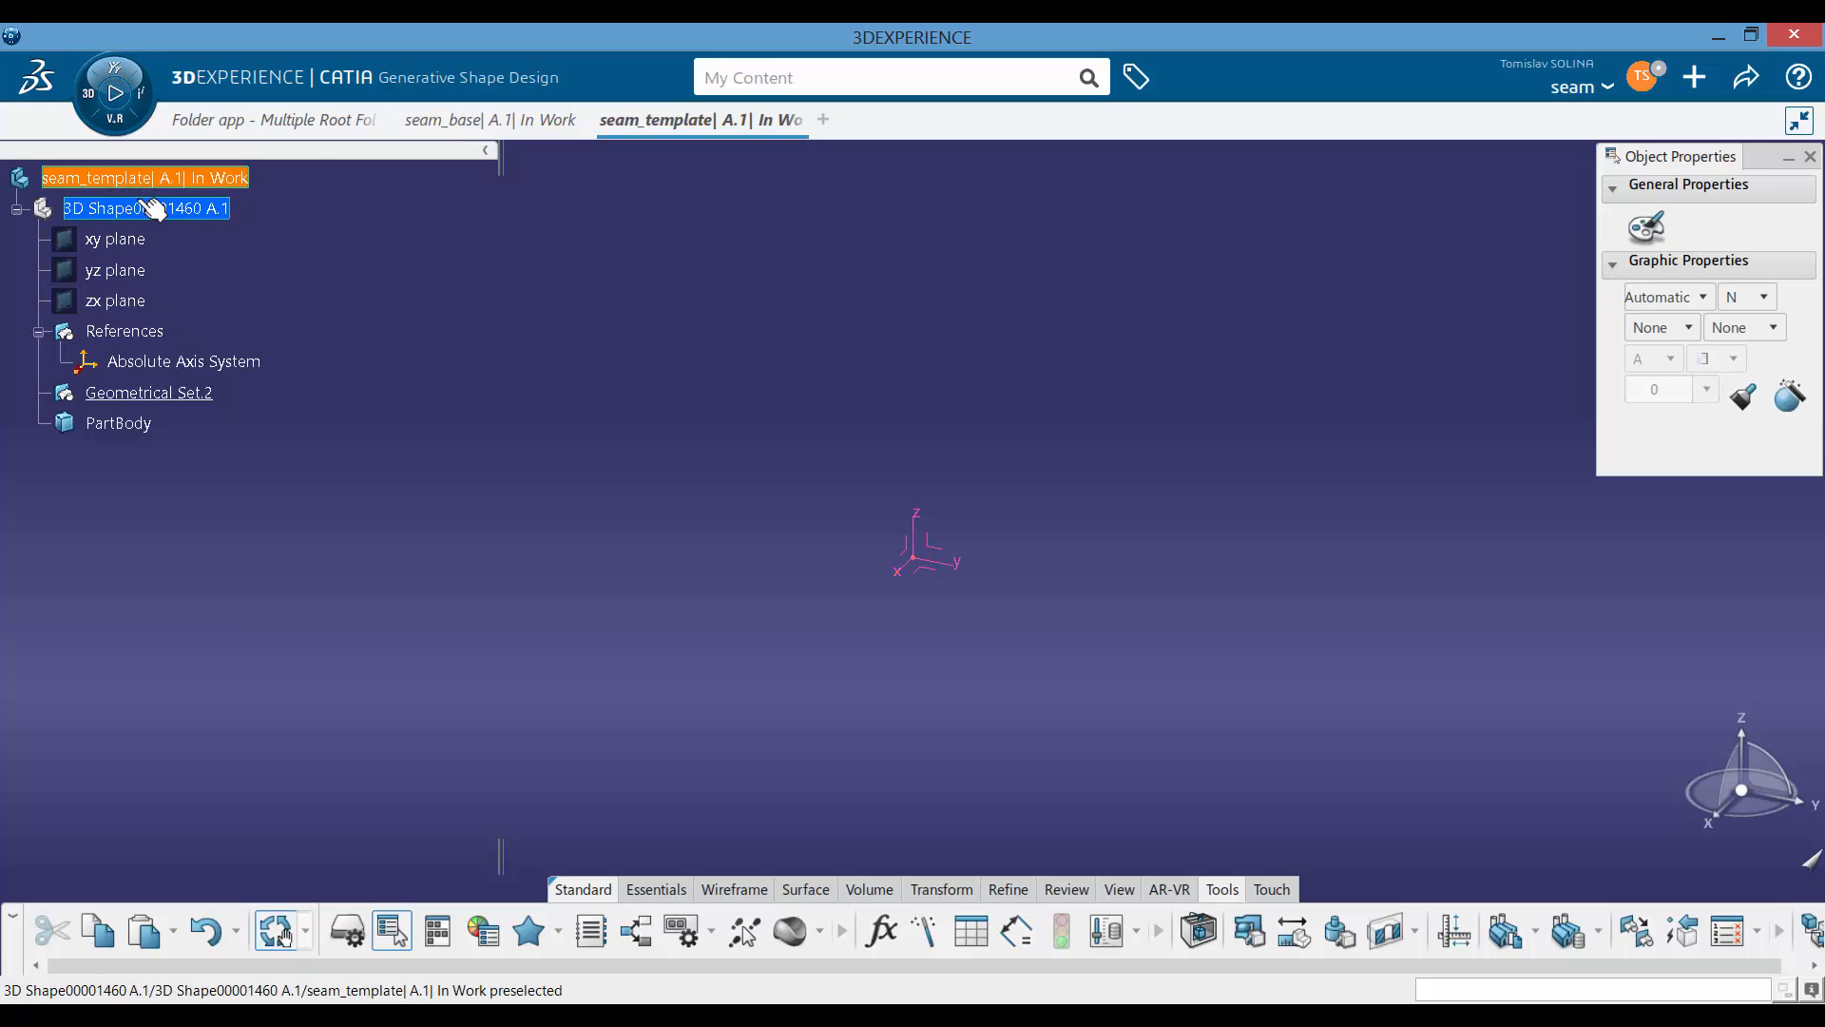
click(148, 207)
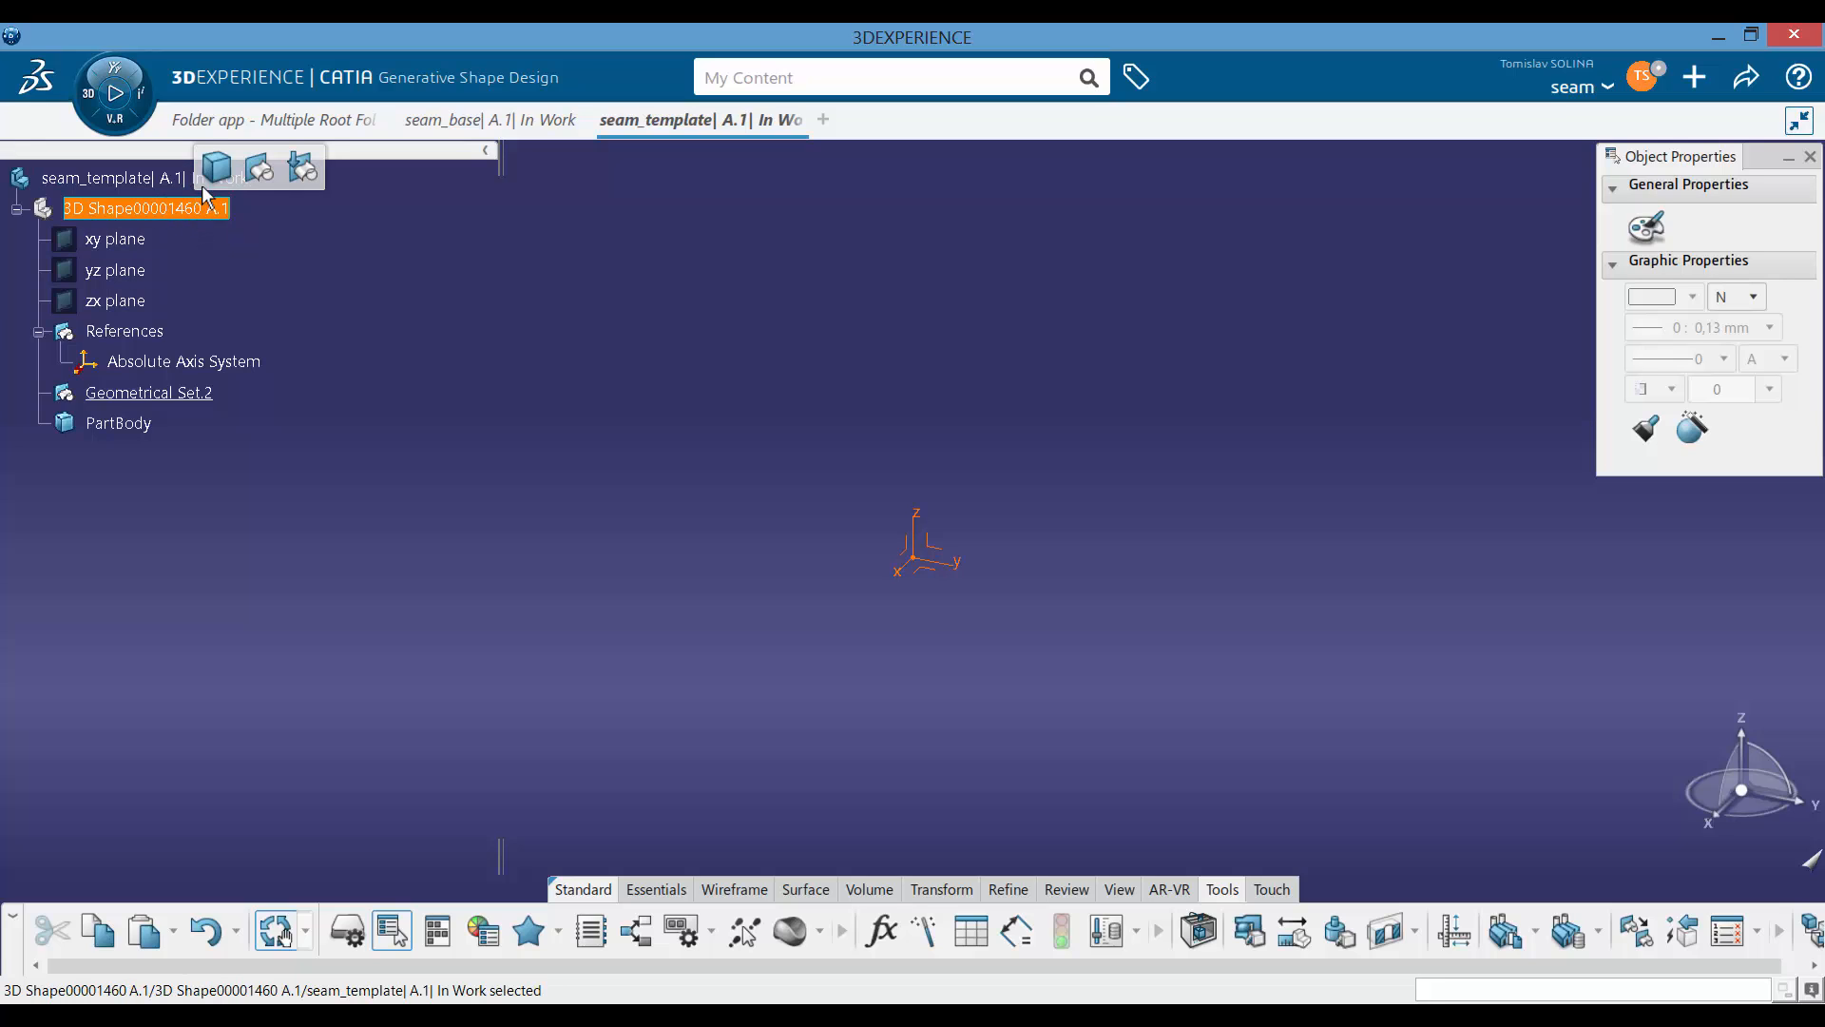
click(149, 392)
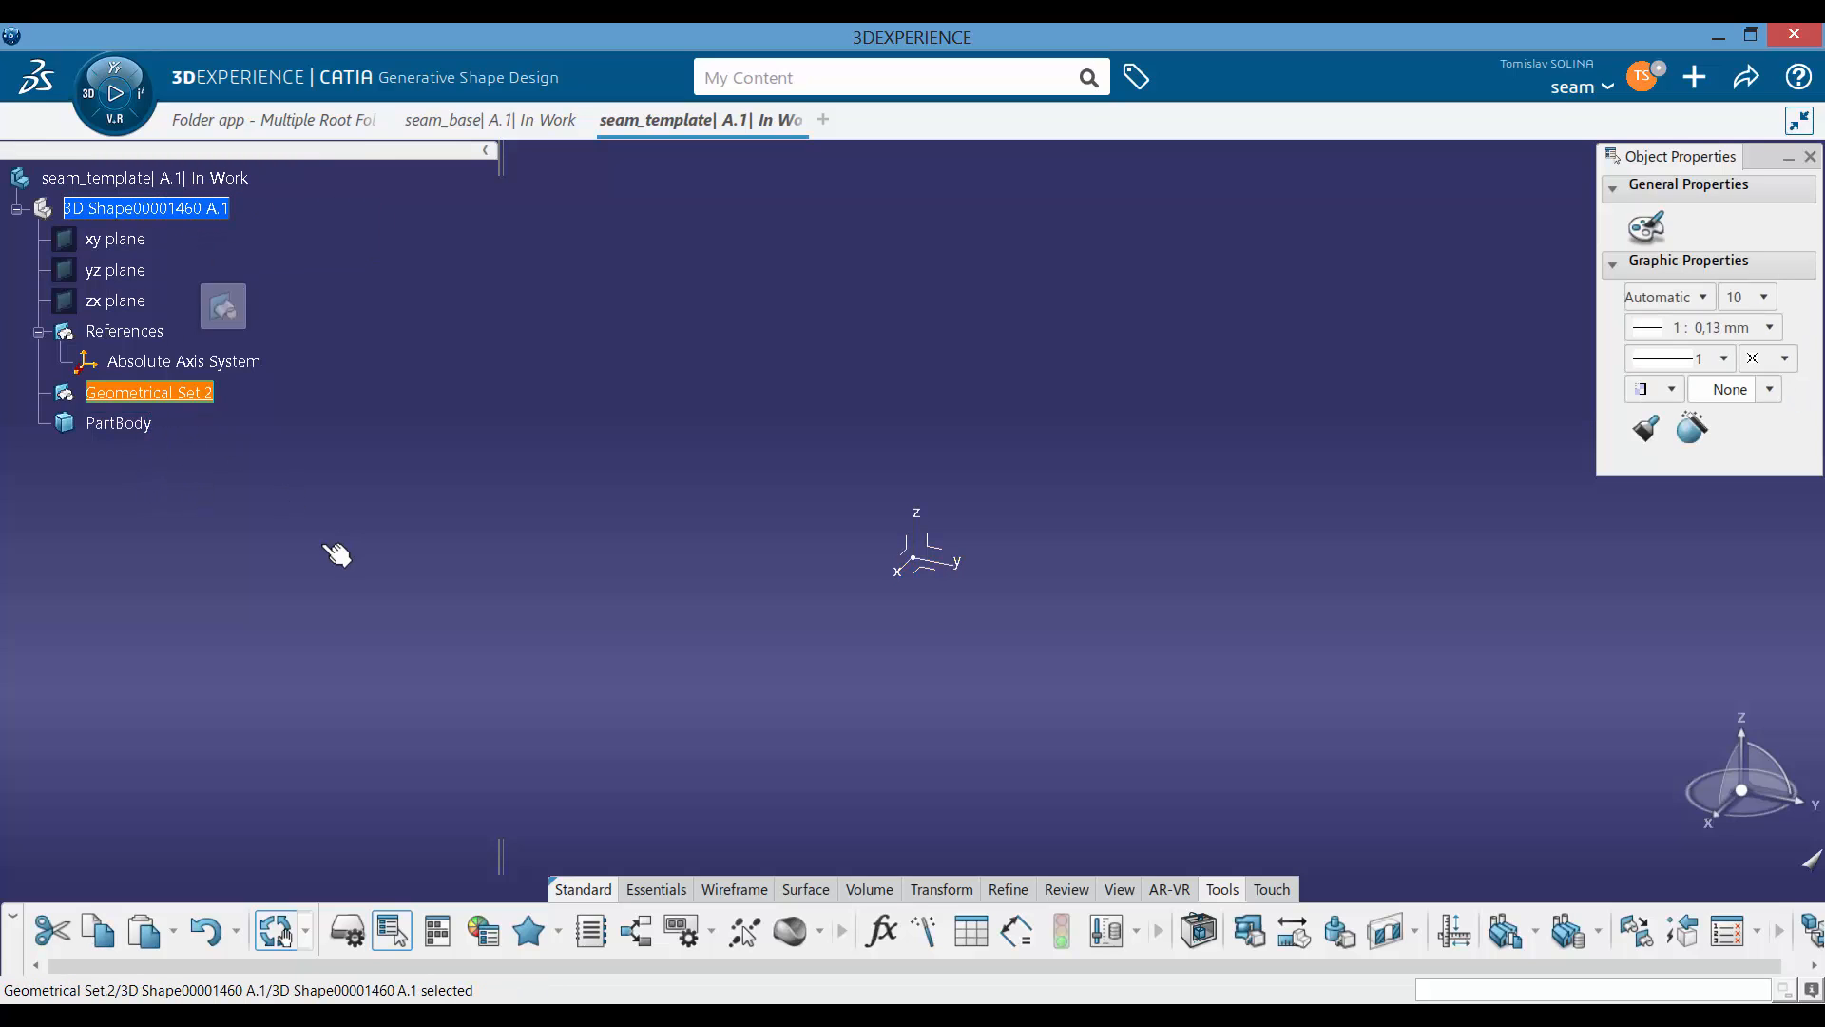
key(alt+Return)
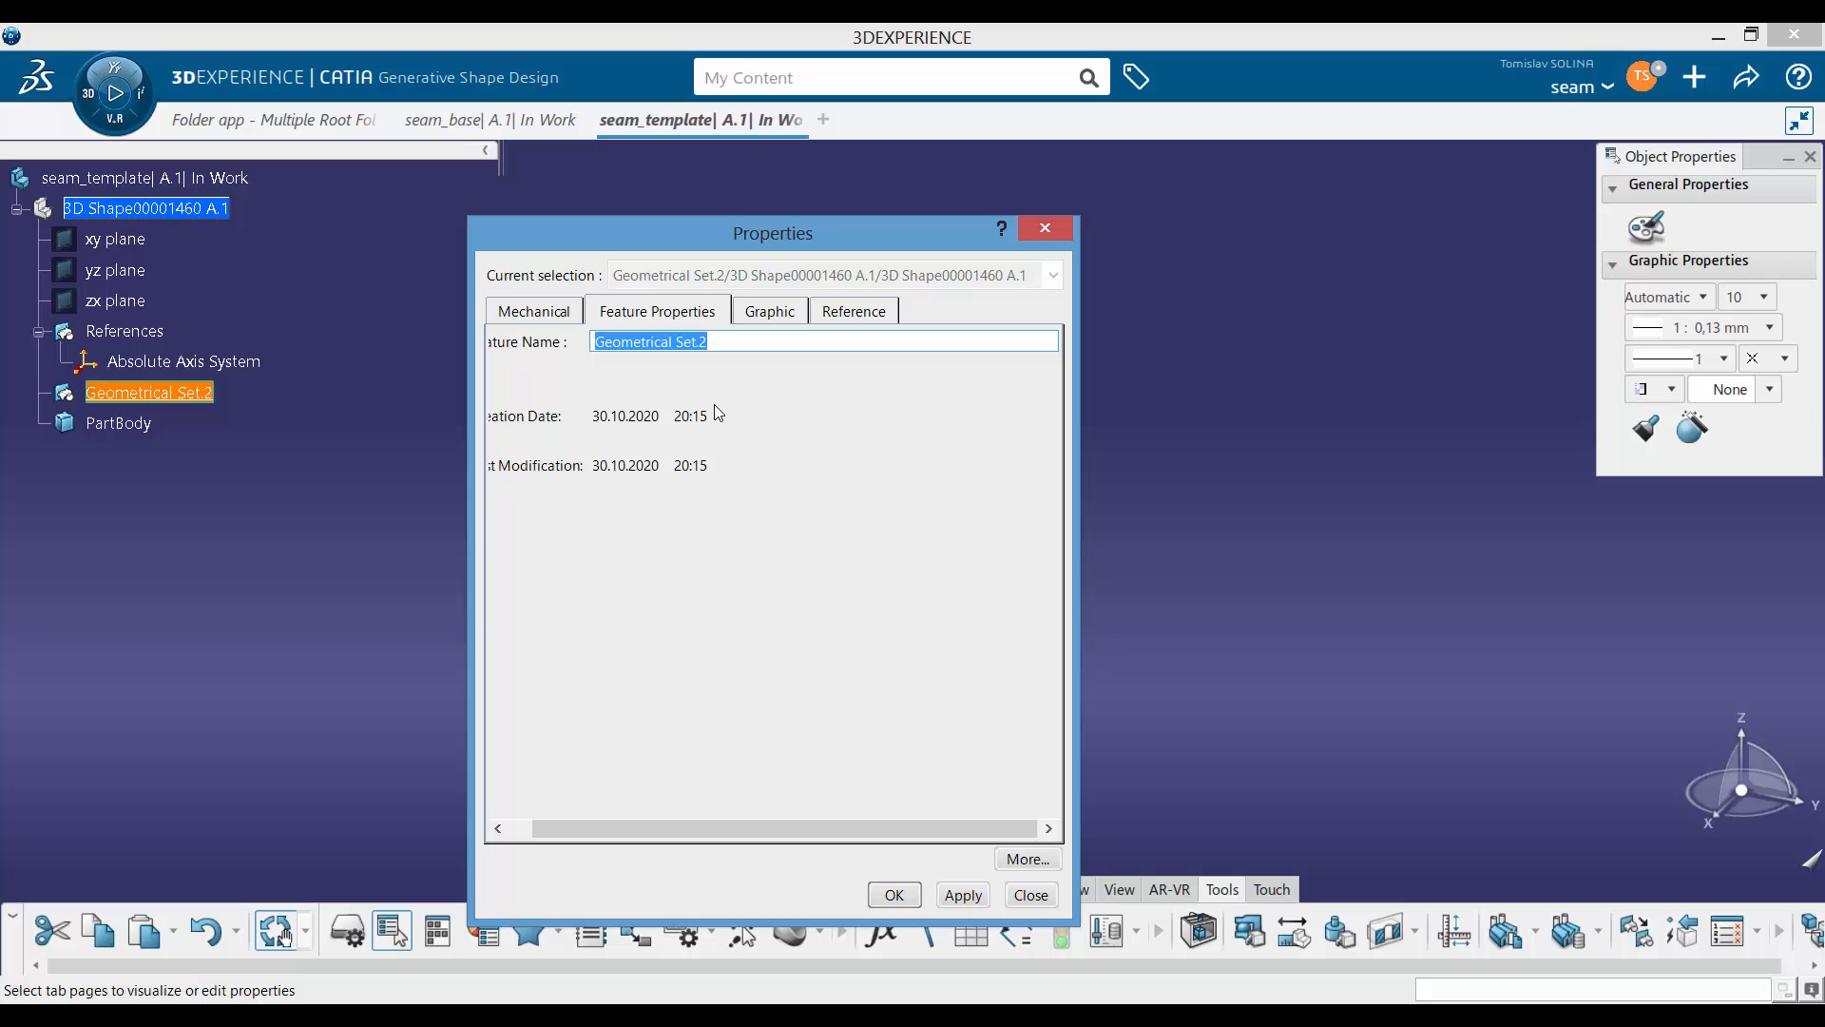
text(Inputs)
key(Return)
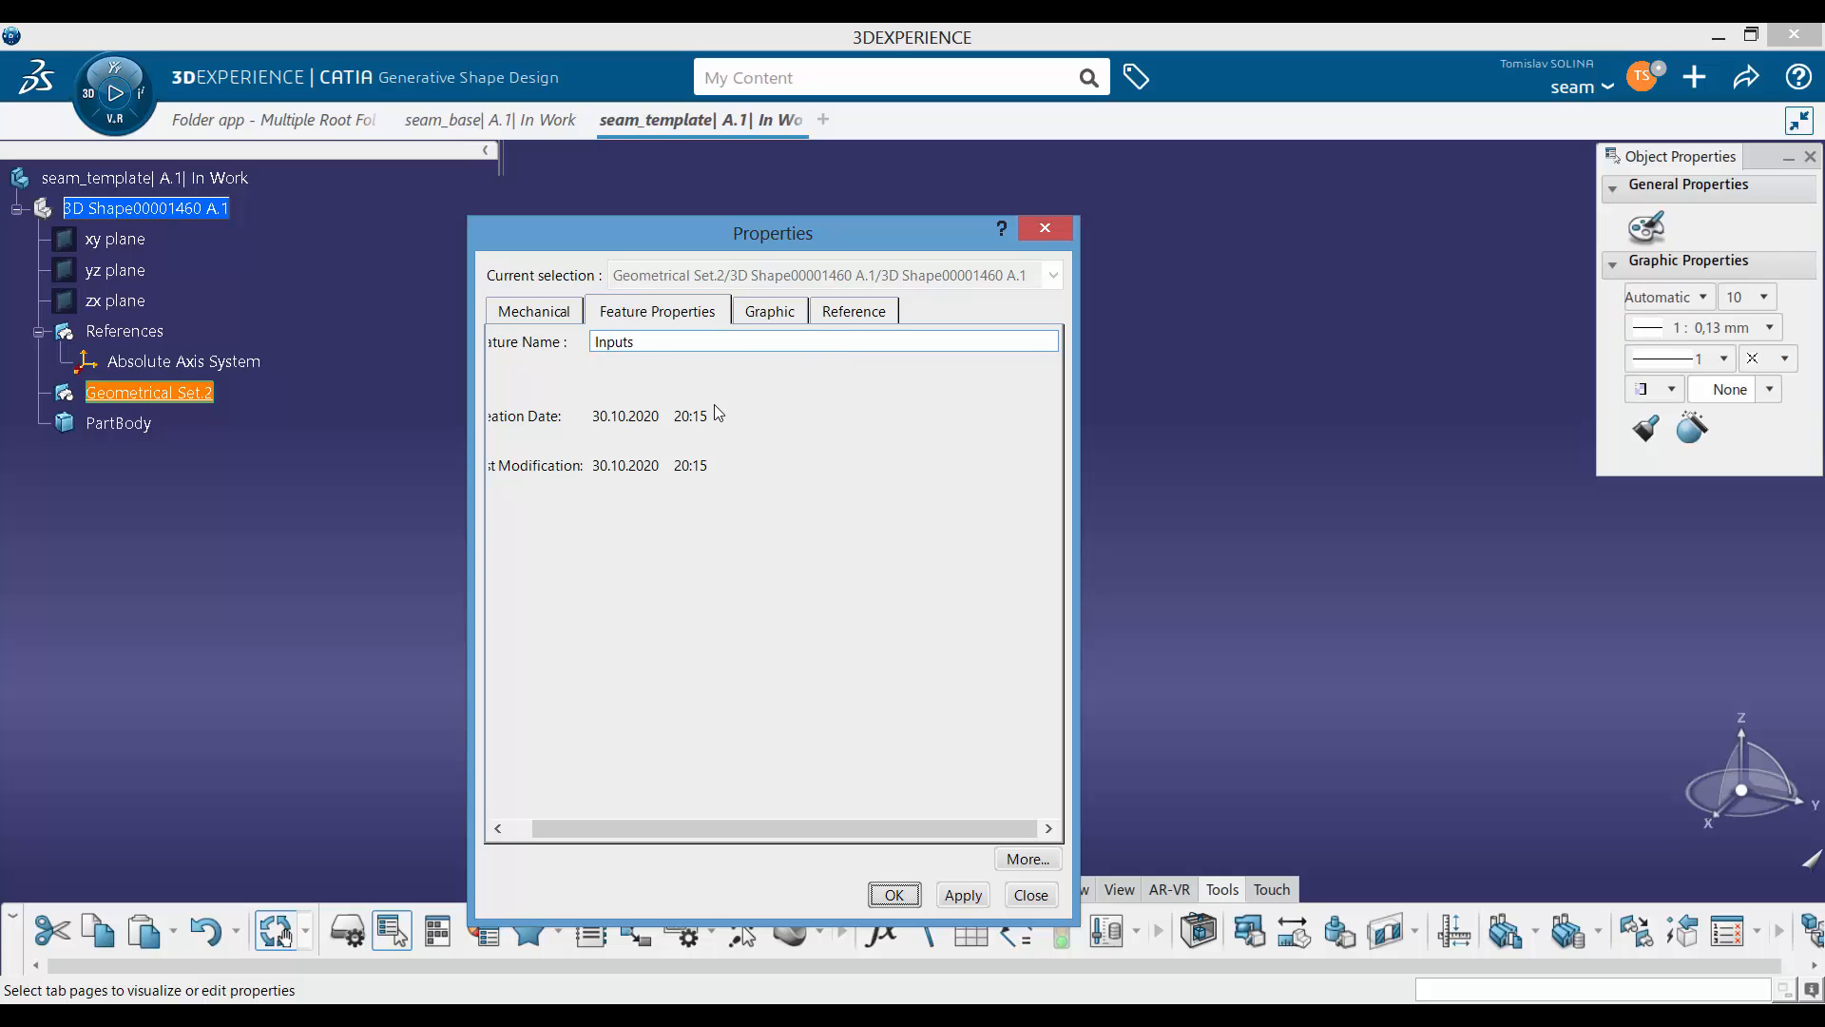
click(715, 403)
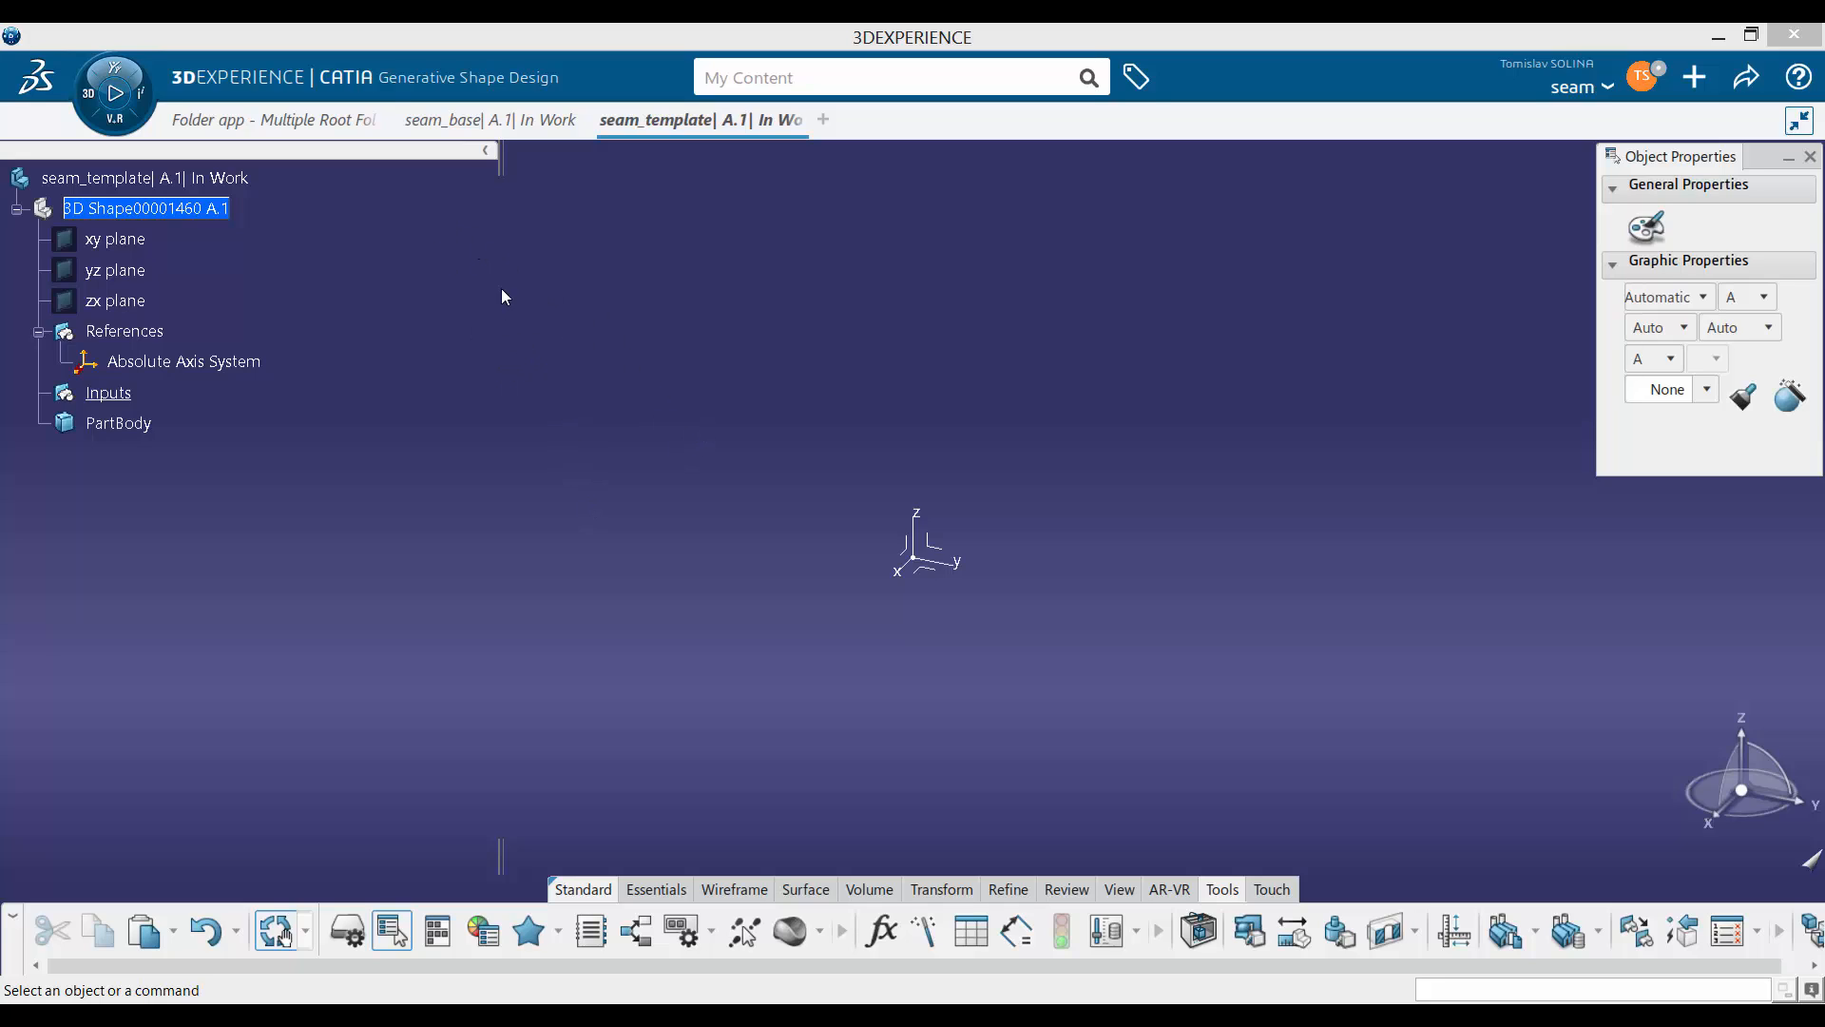
Step: Switch to the Imagine & Shape app and create a planar subdivision surface centred on the origin
click(98, 100)
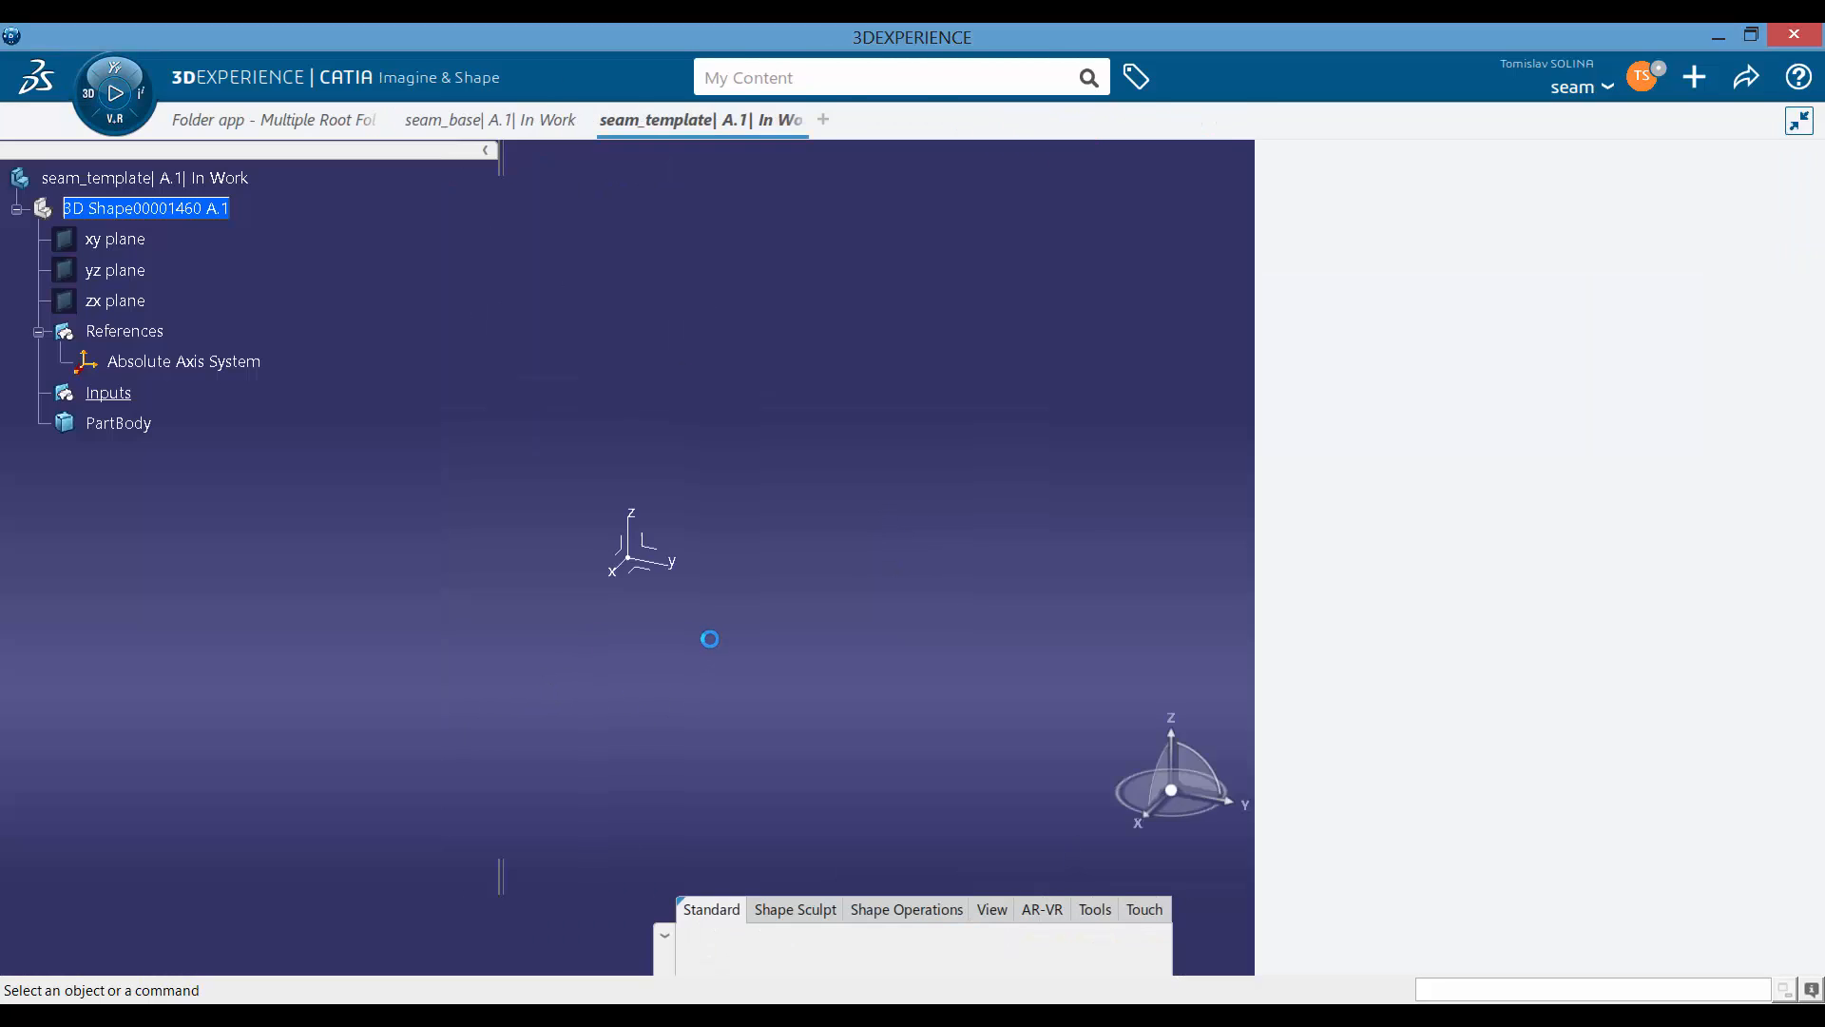
click(809, 913)
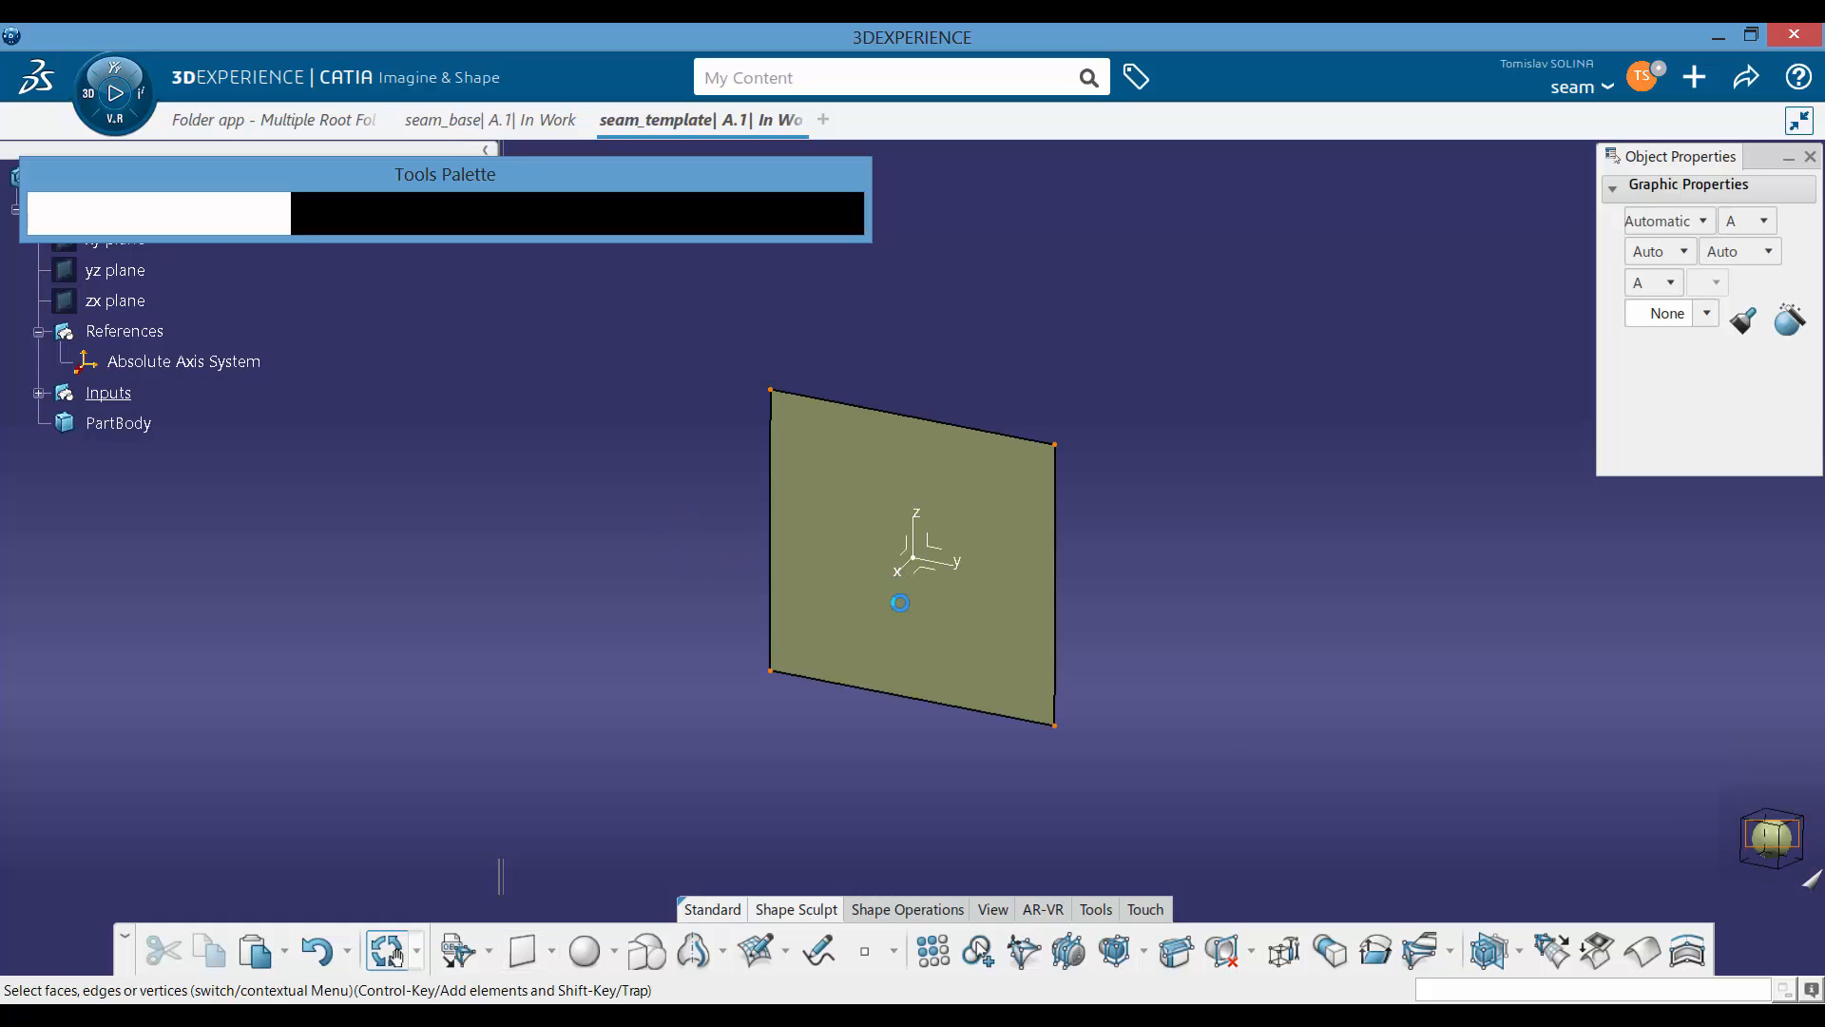
Step: Cut the planar surface vertically through its middle with one section and pull the new edge out along X to bow the surface
key(c)
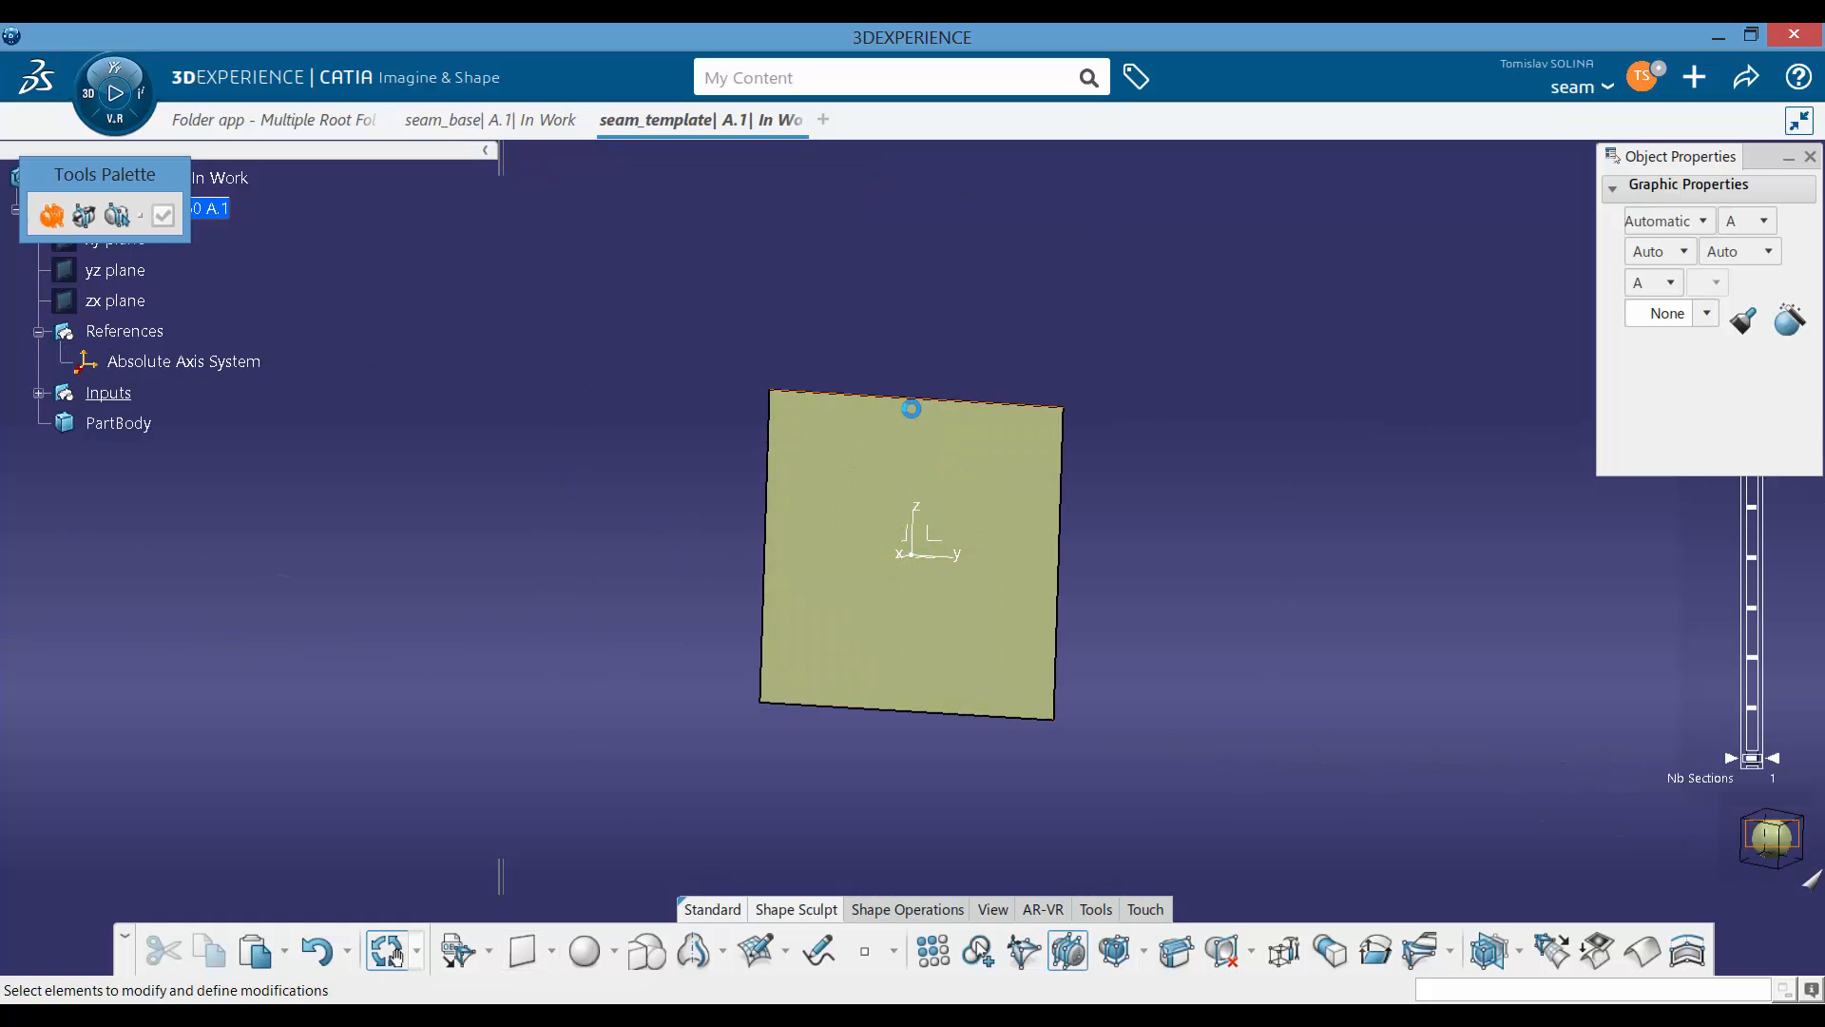
click(913, 401)
key(Escape)
middle_drag(821, 623, 732, 617)
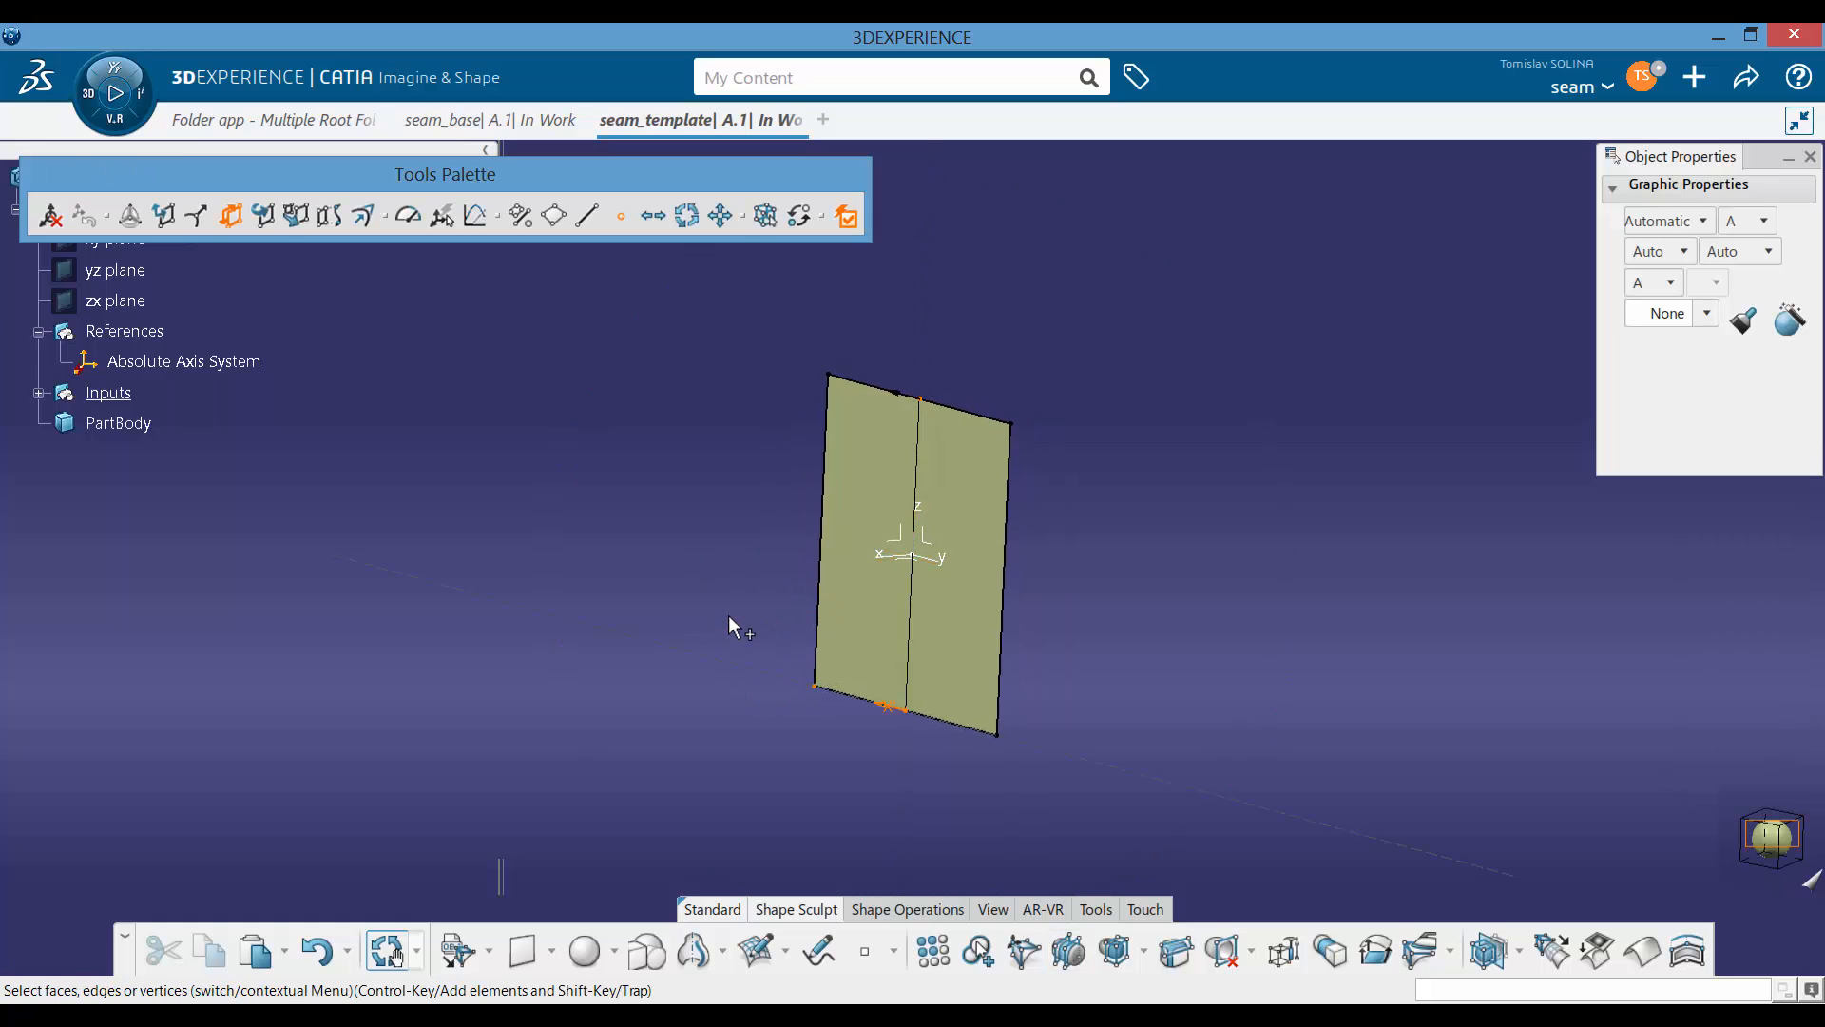
click(717, 585)
drag(800, 567, 842, 569)
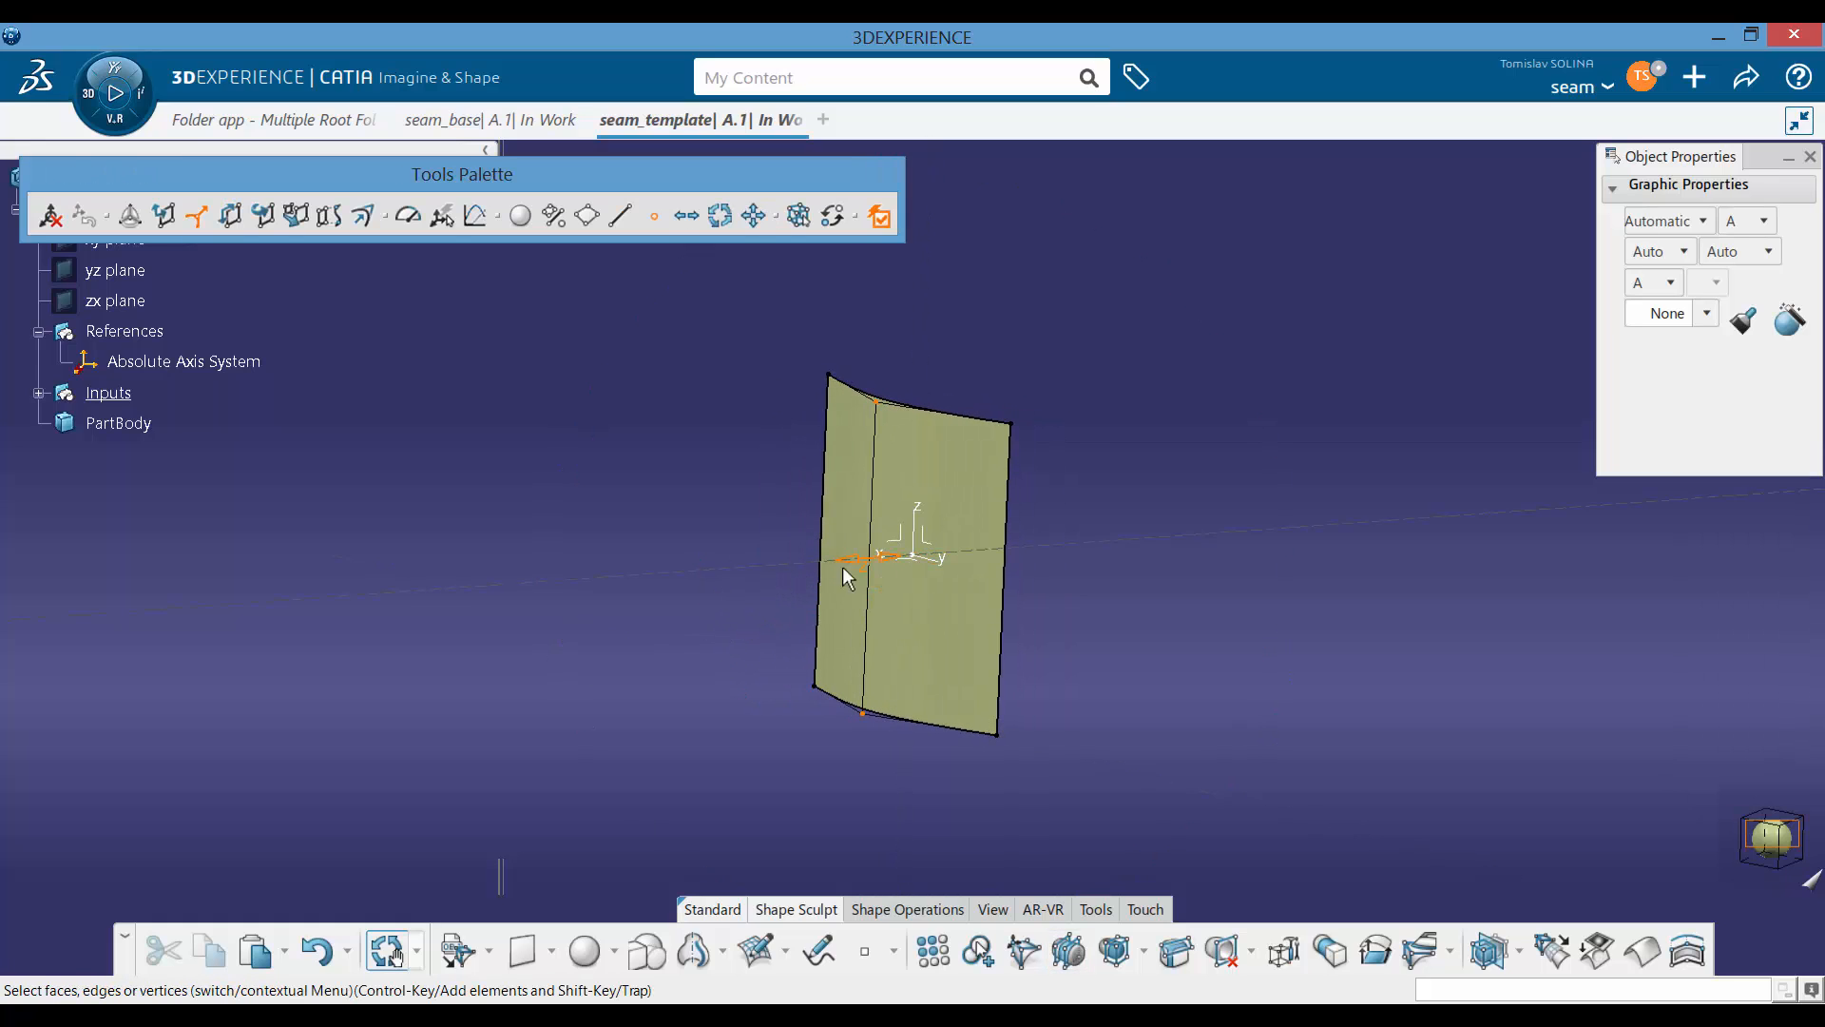
Step: Cut the bowed surface horizontally with one section, pull the new middle edges outward to curve it lengthwise, and finish editing the surface
key(c)
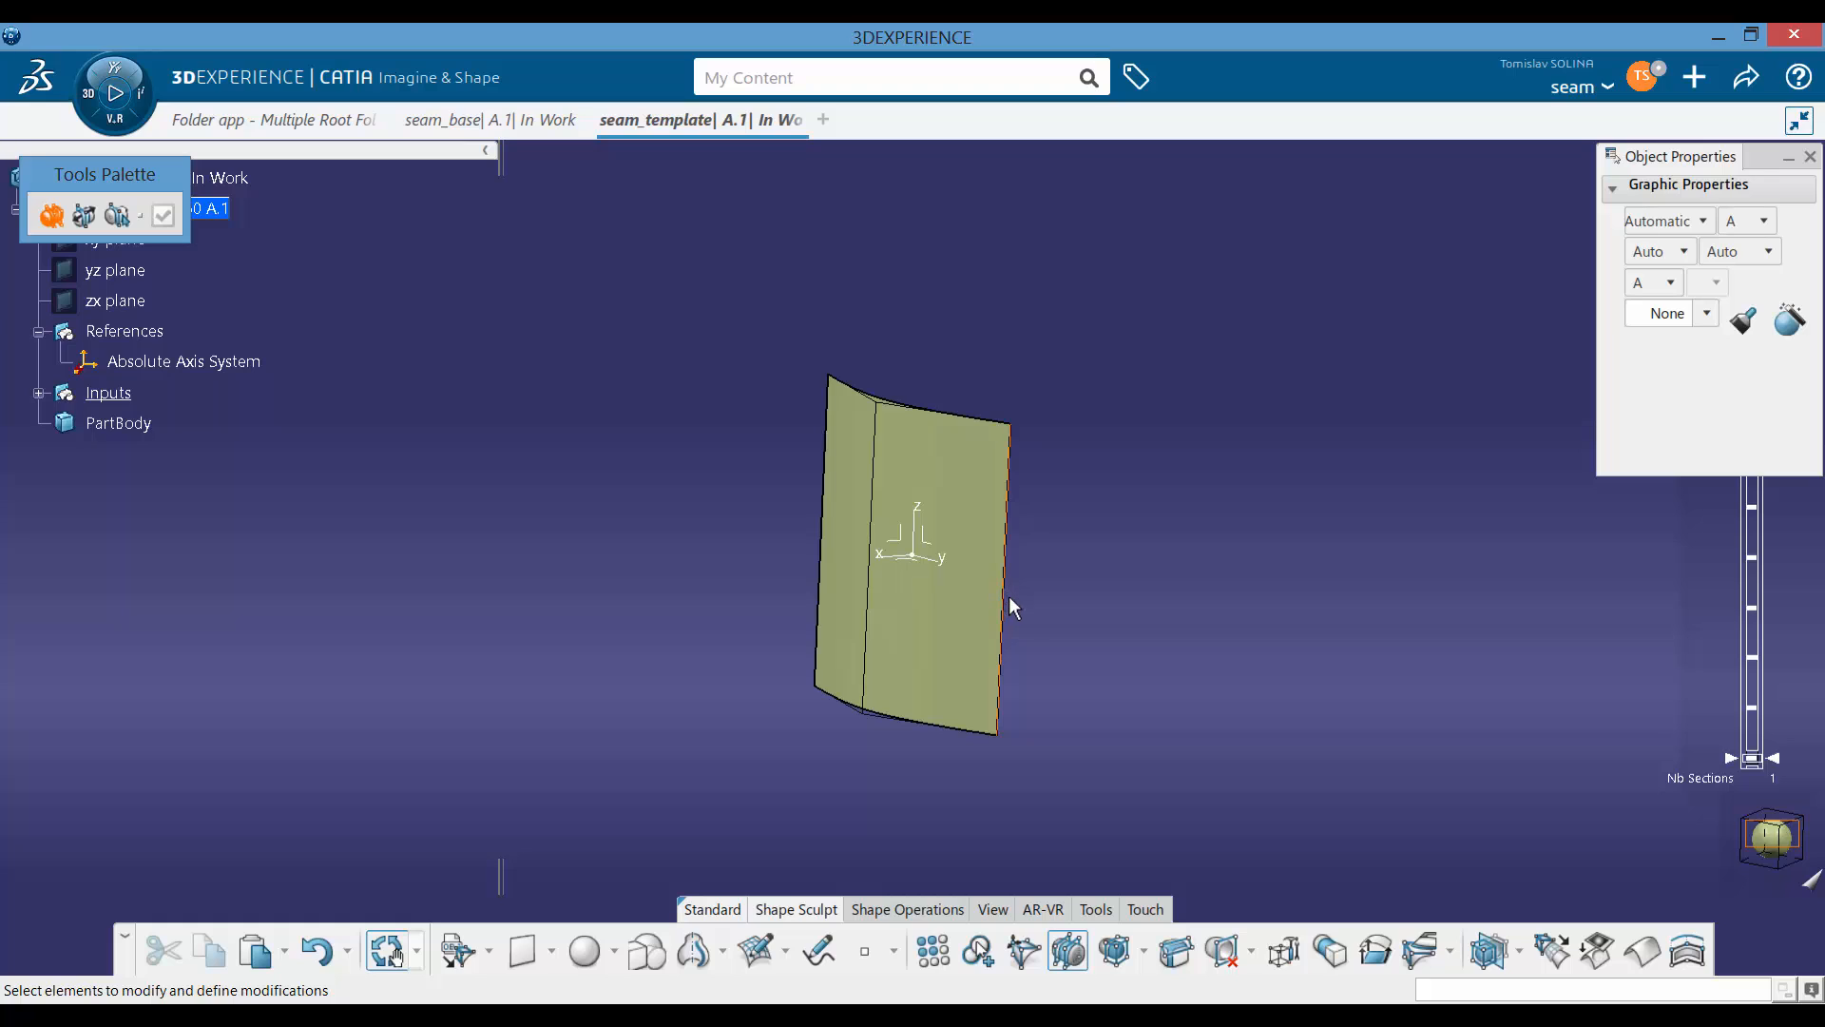
click(1000, 606)
key(Escape)
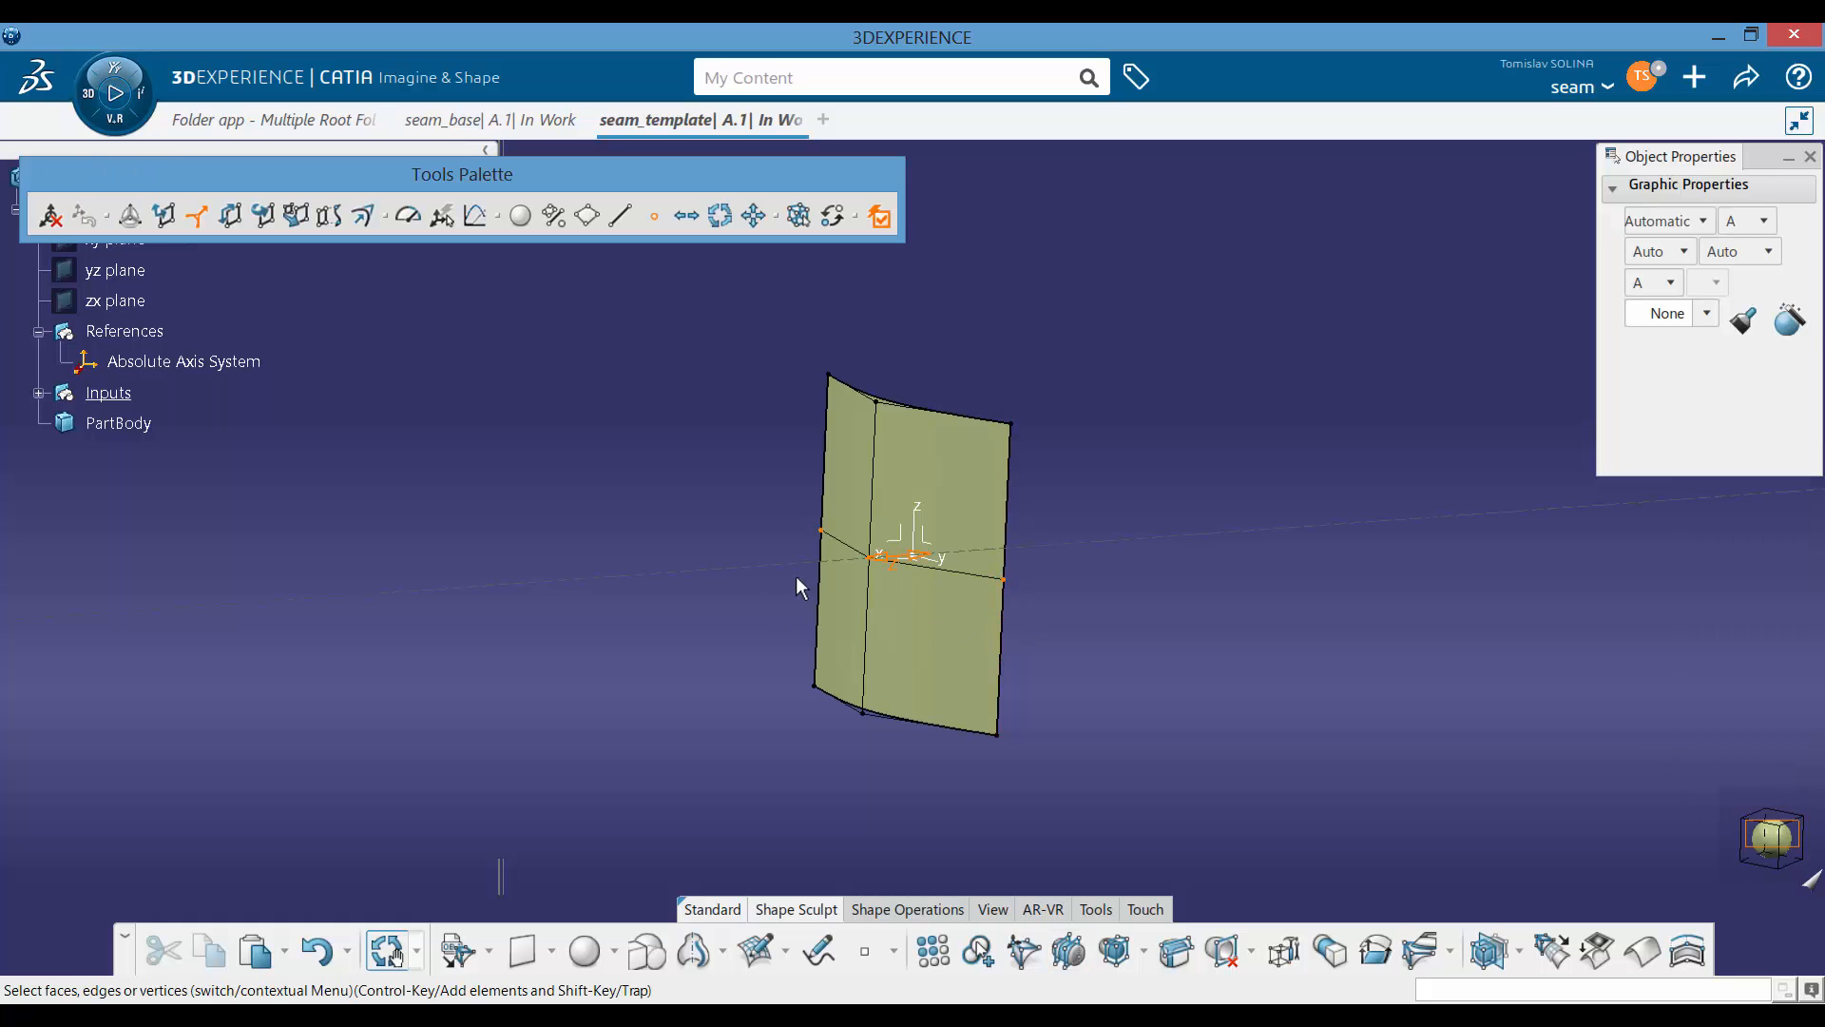
drag(797, 576, 775, 585)
key(Escape)
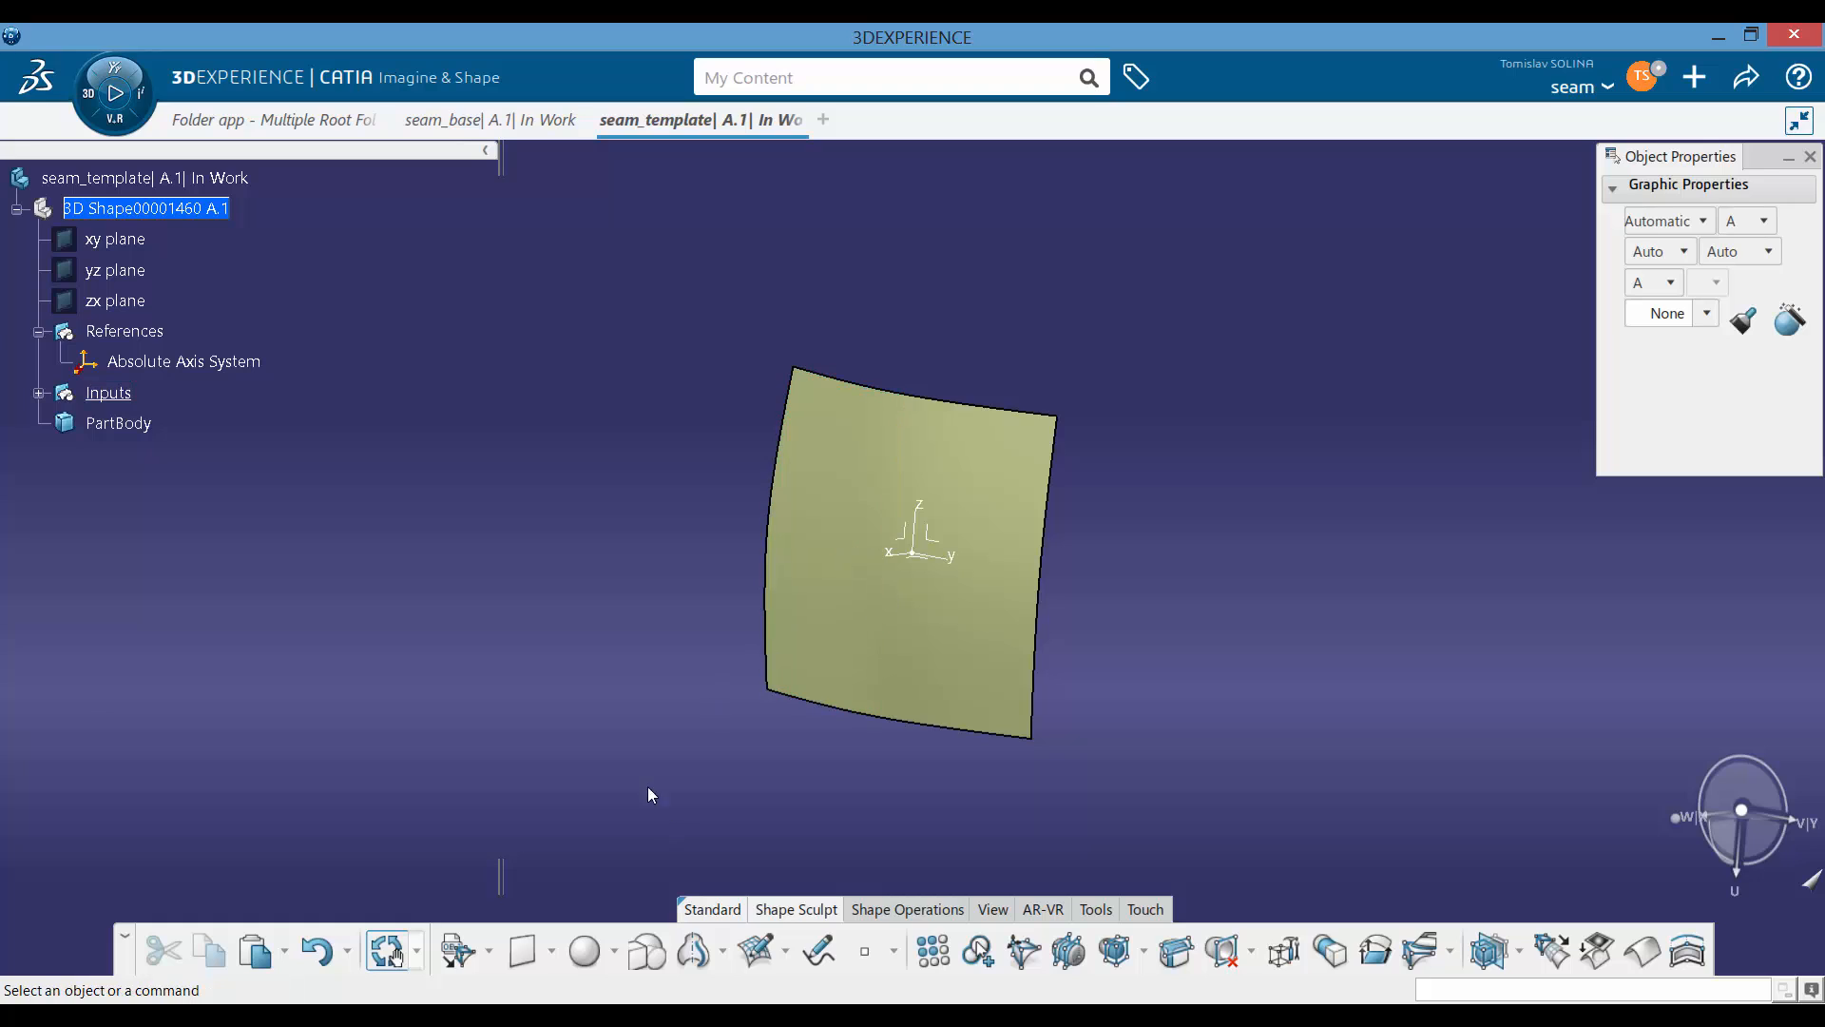
Step: Create a second planar subdivision surface crossing the curved one and stretch it lengthwise beyond the curved surface's edges
middle_drag(859, 648, 598, 580)
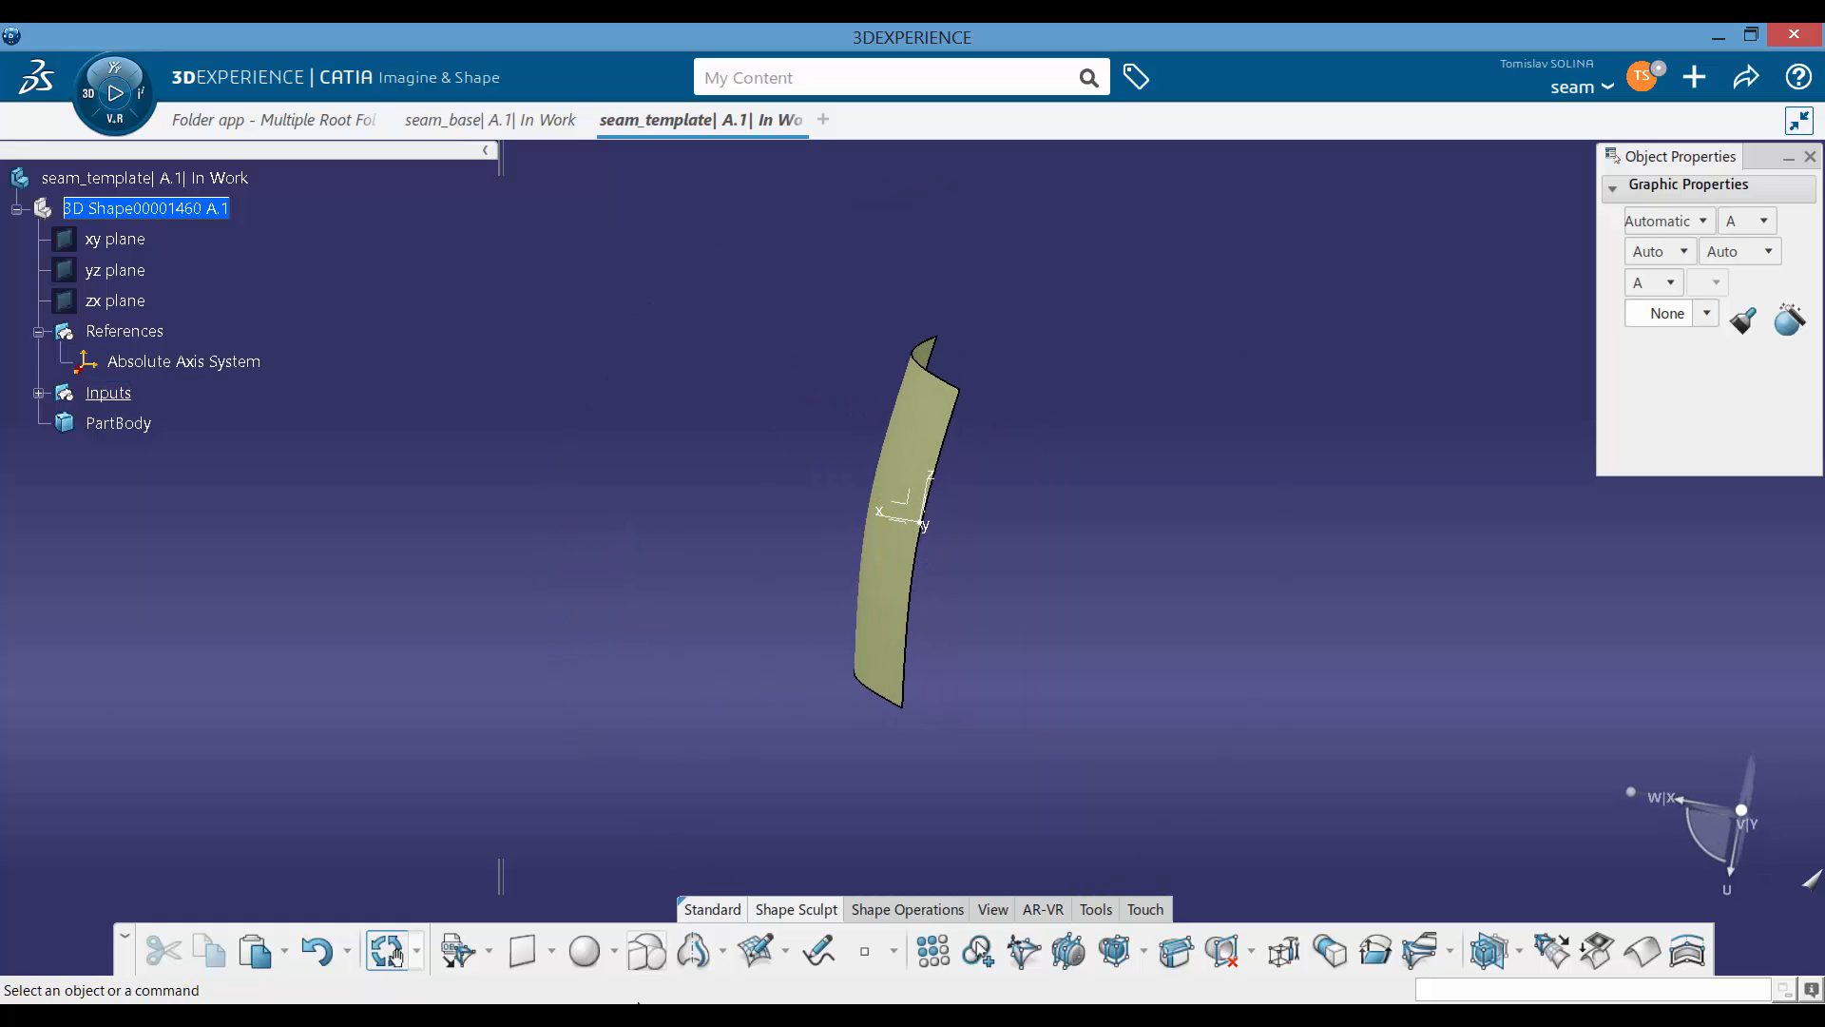
click(521, 950)
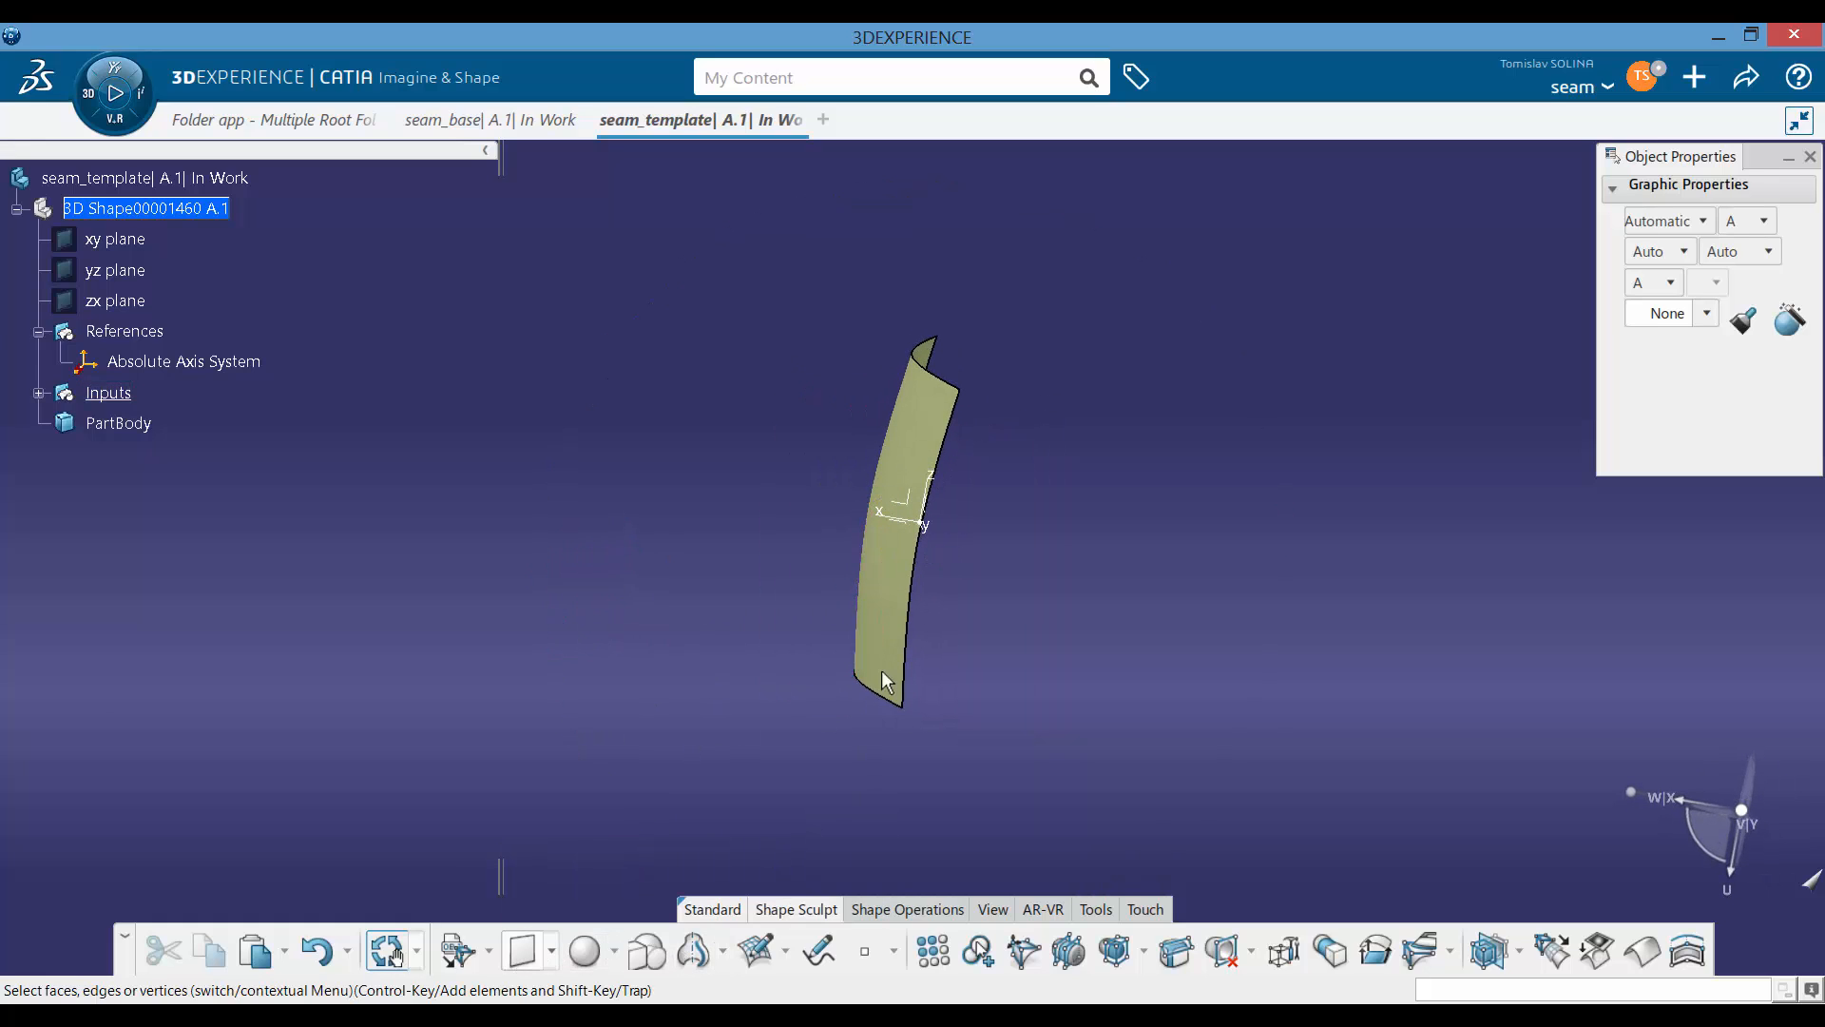
middle_drag(881, 670, 753, 363)
click(863, 403)
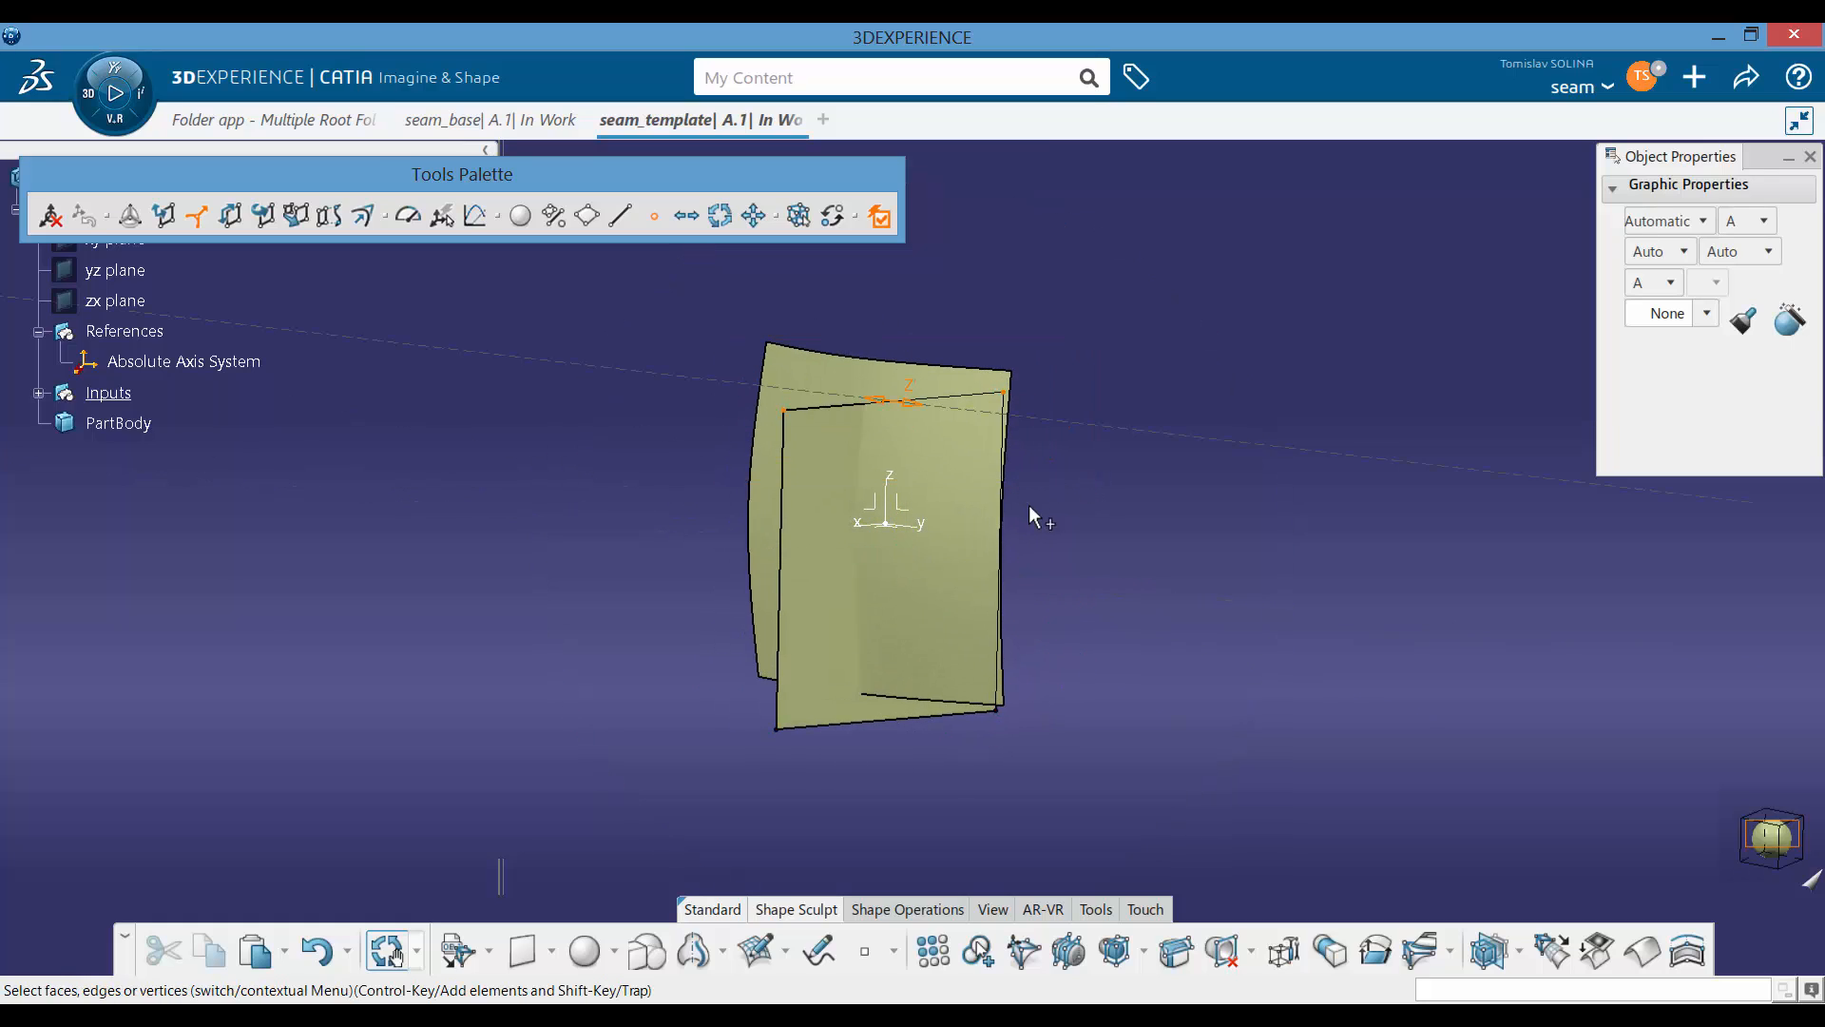
key(Tab)
drag(900, 597, 900, 575)
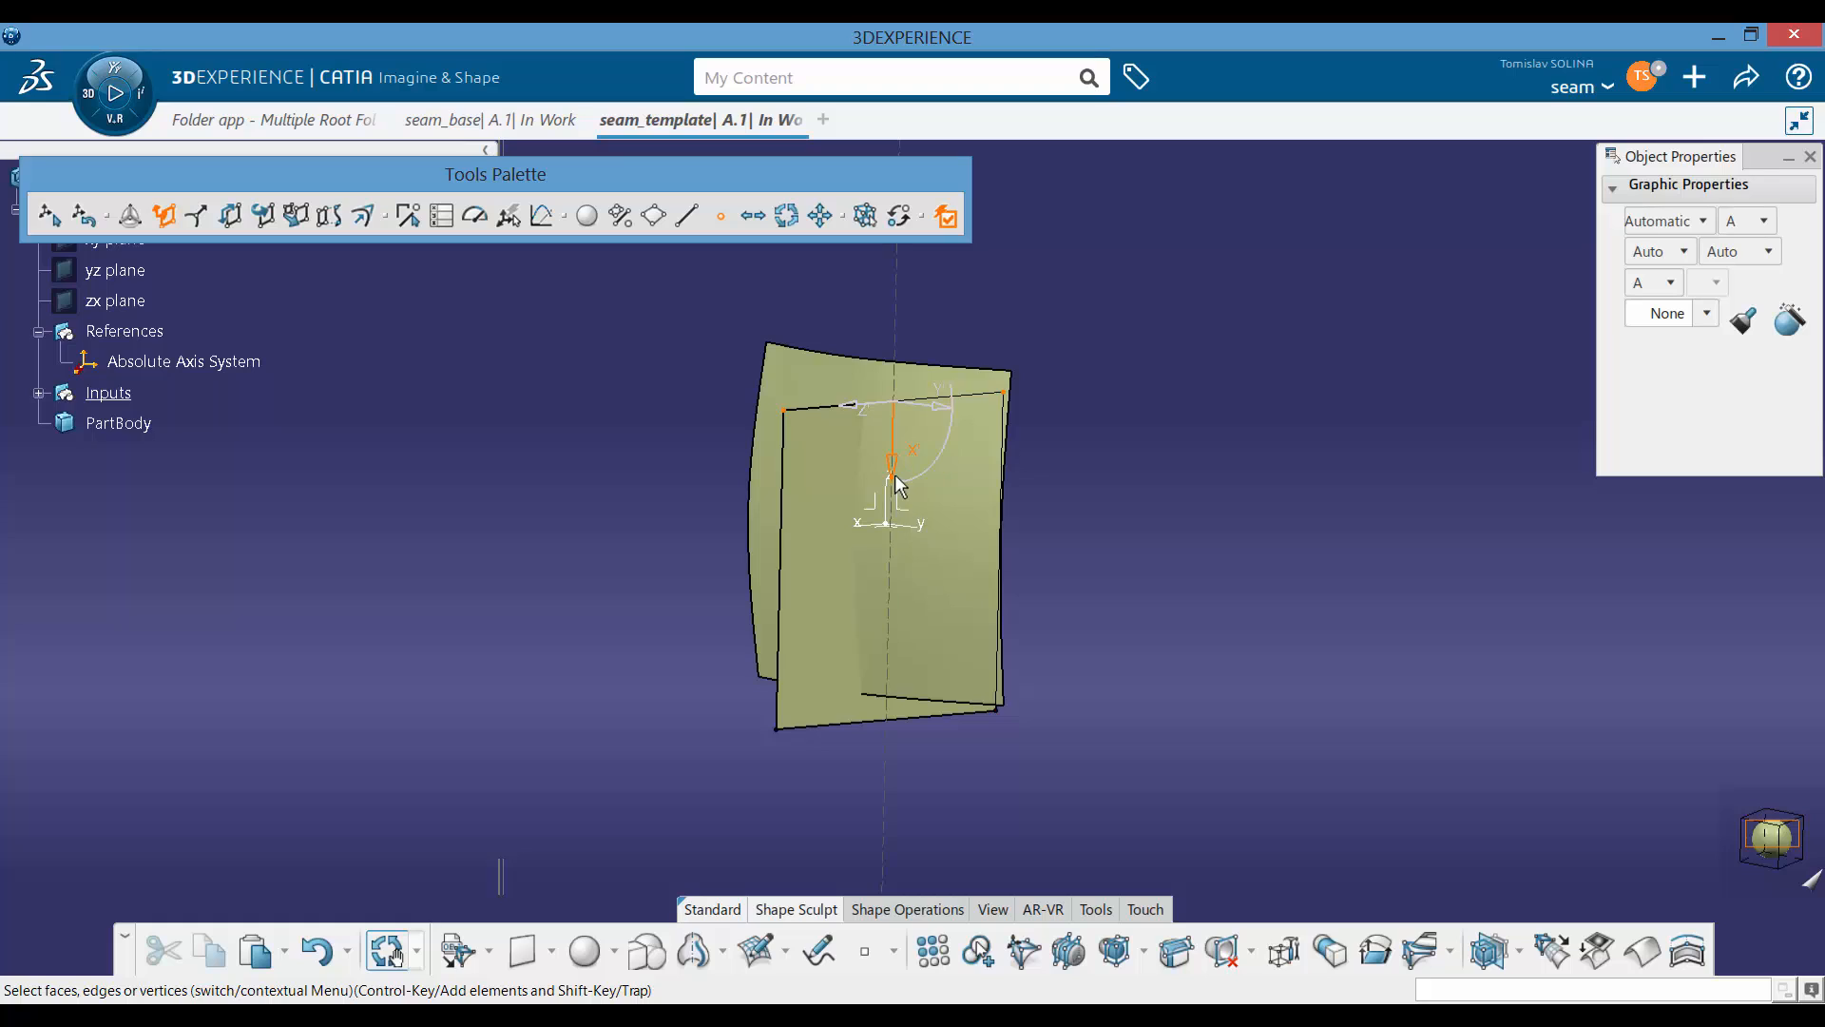
drag(893, 475, 886, 420)
Step: Cut the crossing surface horizontally with one section, pull its new middle edge slightly outward to bow it, and finish editing
middle_drag(794, 508, 883, 540)
key(c)
click(787, 571)
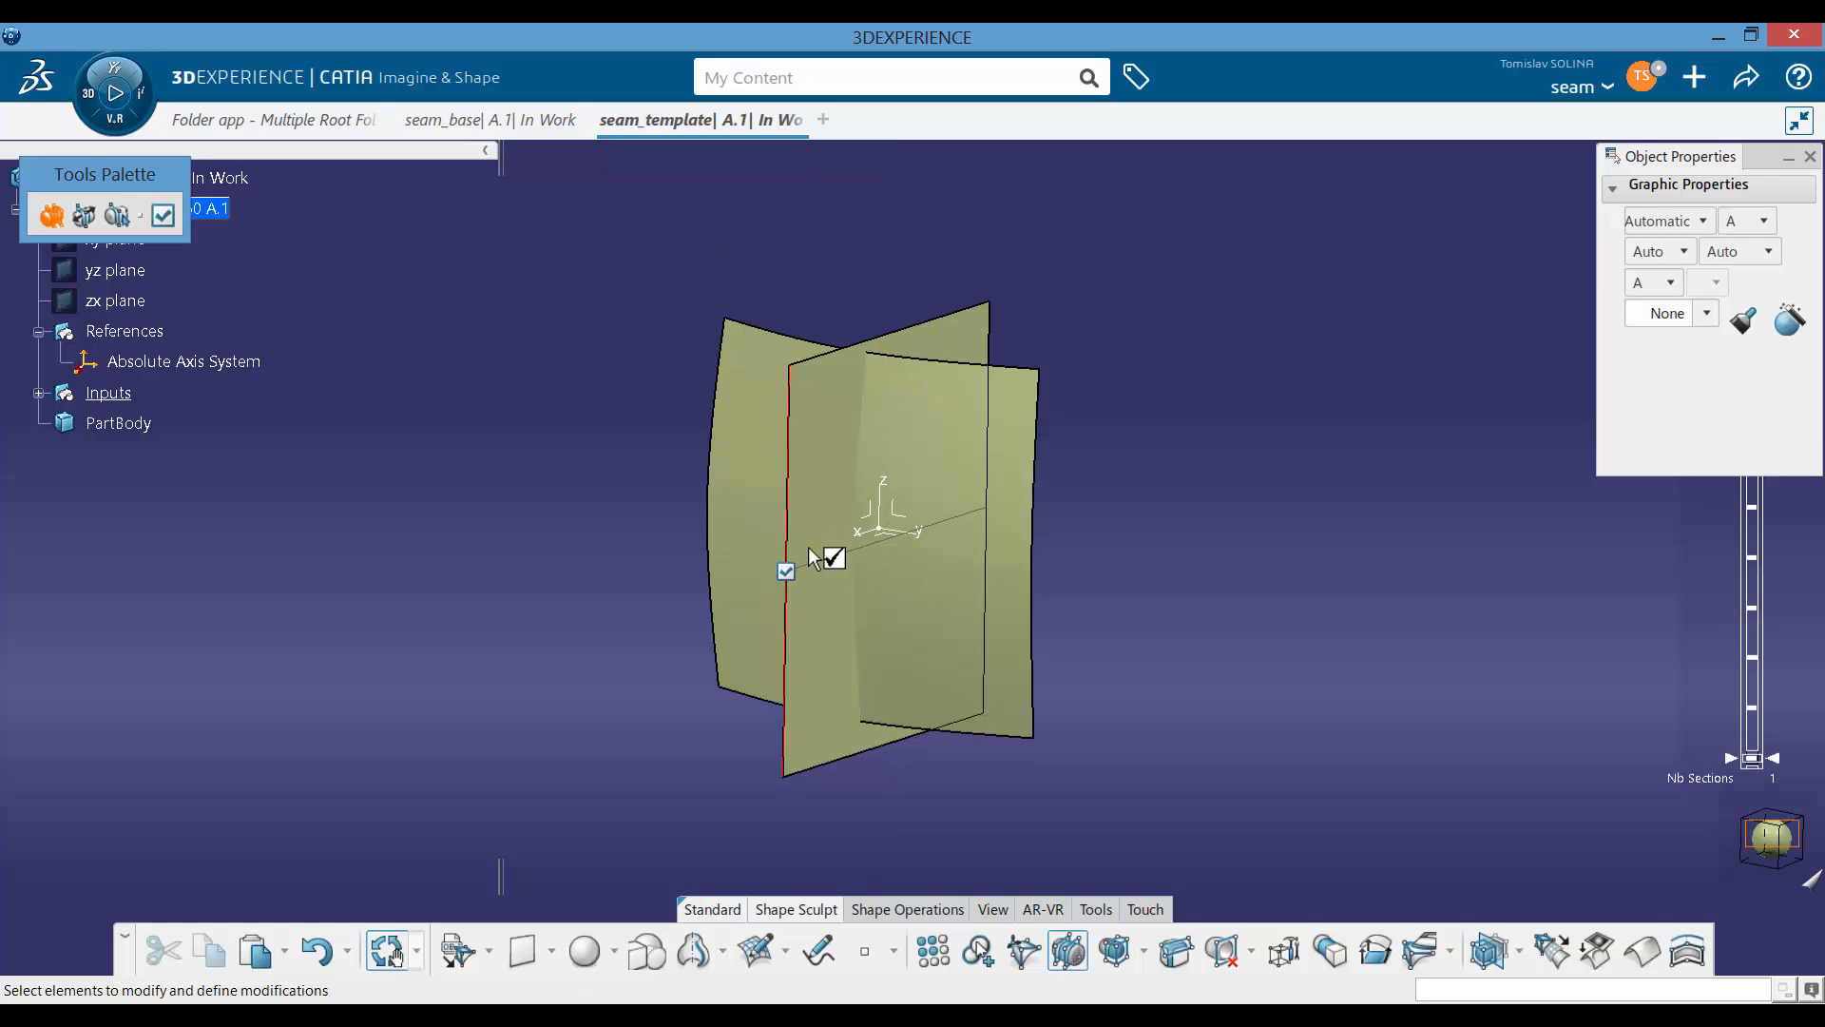
drag(955, 562, 974, 564)
key(Escape)
Step: Switch to the Generative Shape Design app and create the intersection curve between the two subdivision surfaces
middle_drag(903, 556, 722, 665)
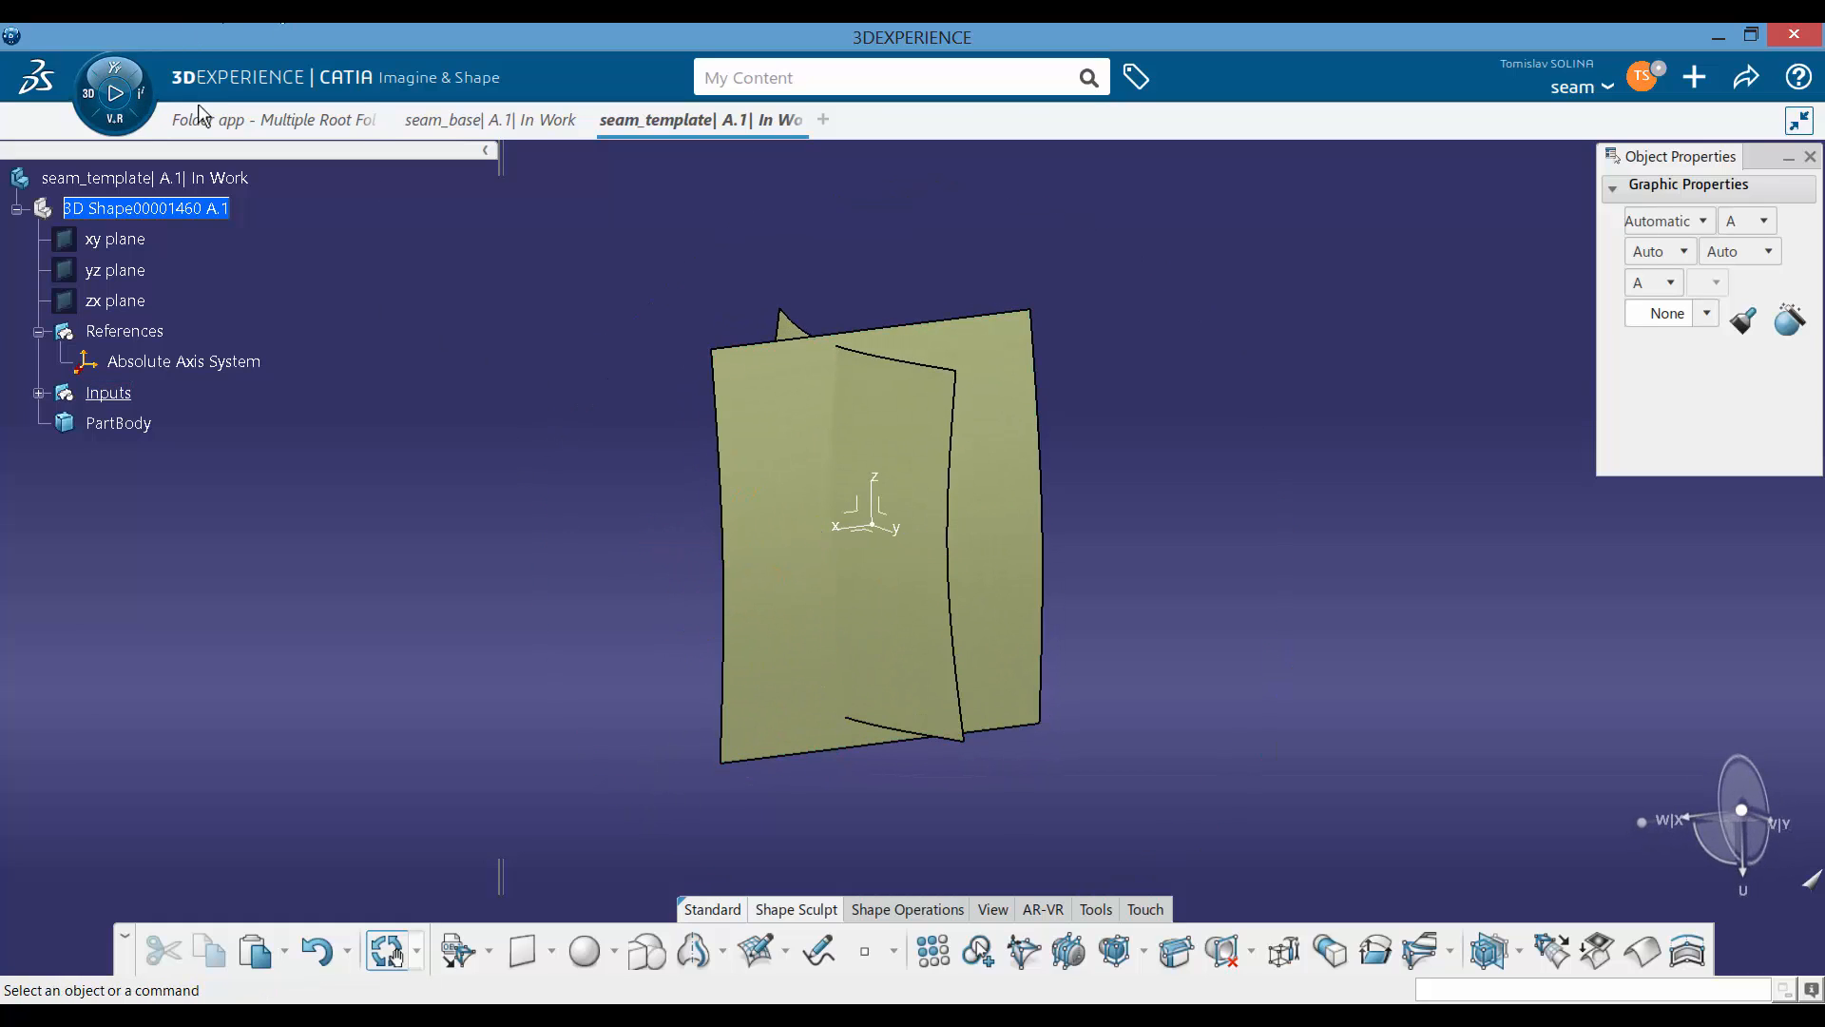
click(98, 108)
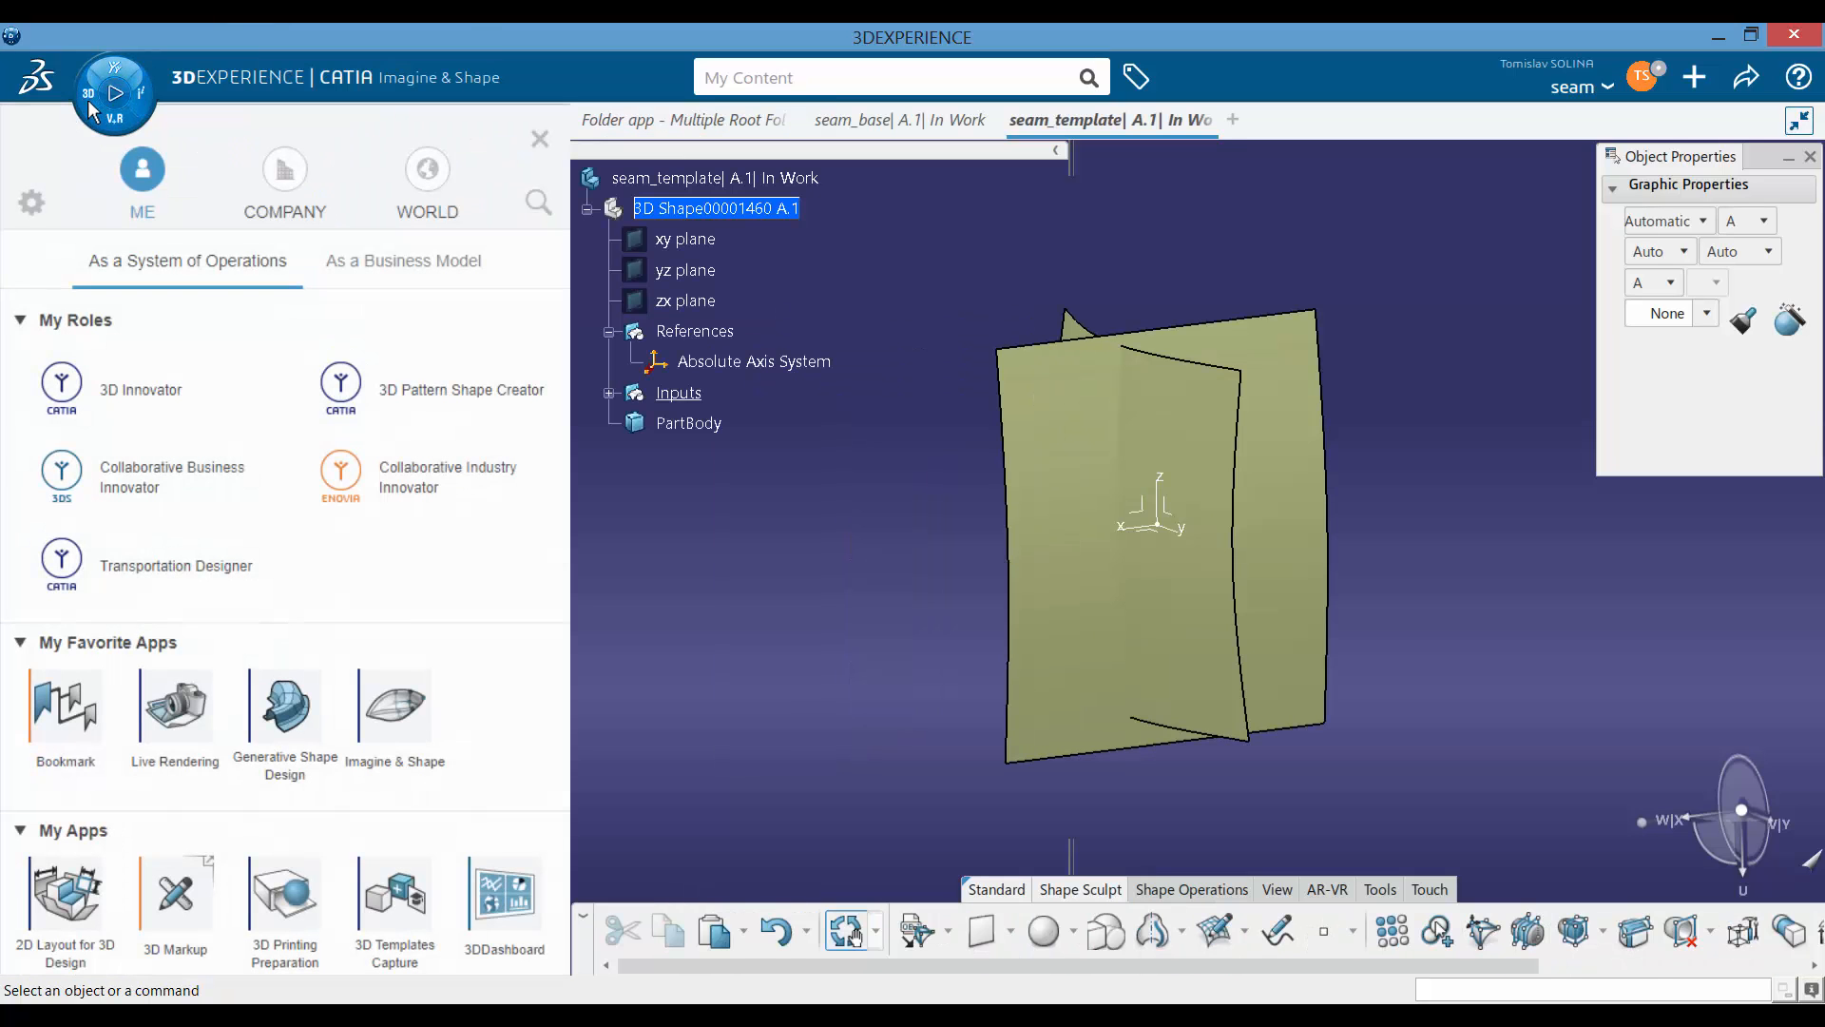
click(288, 711)
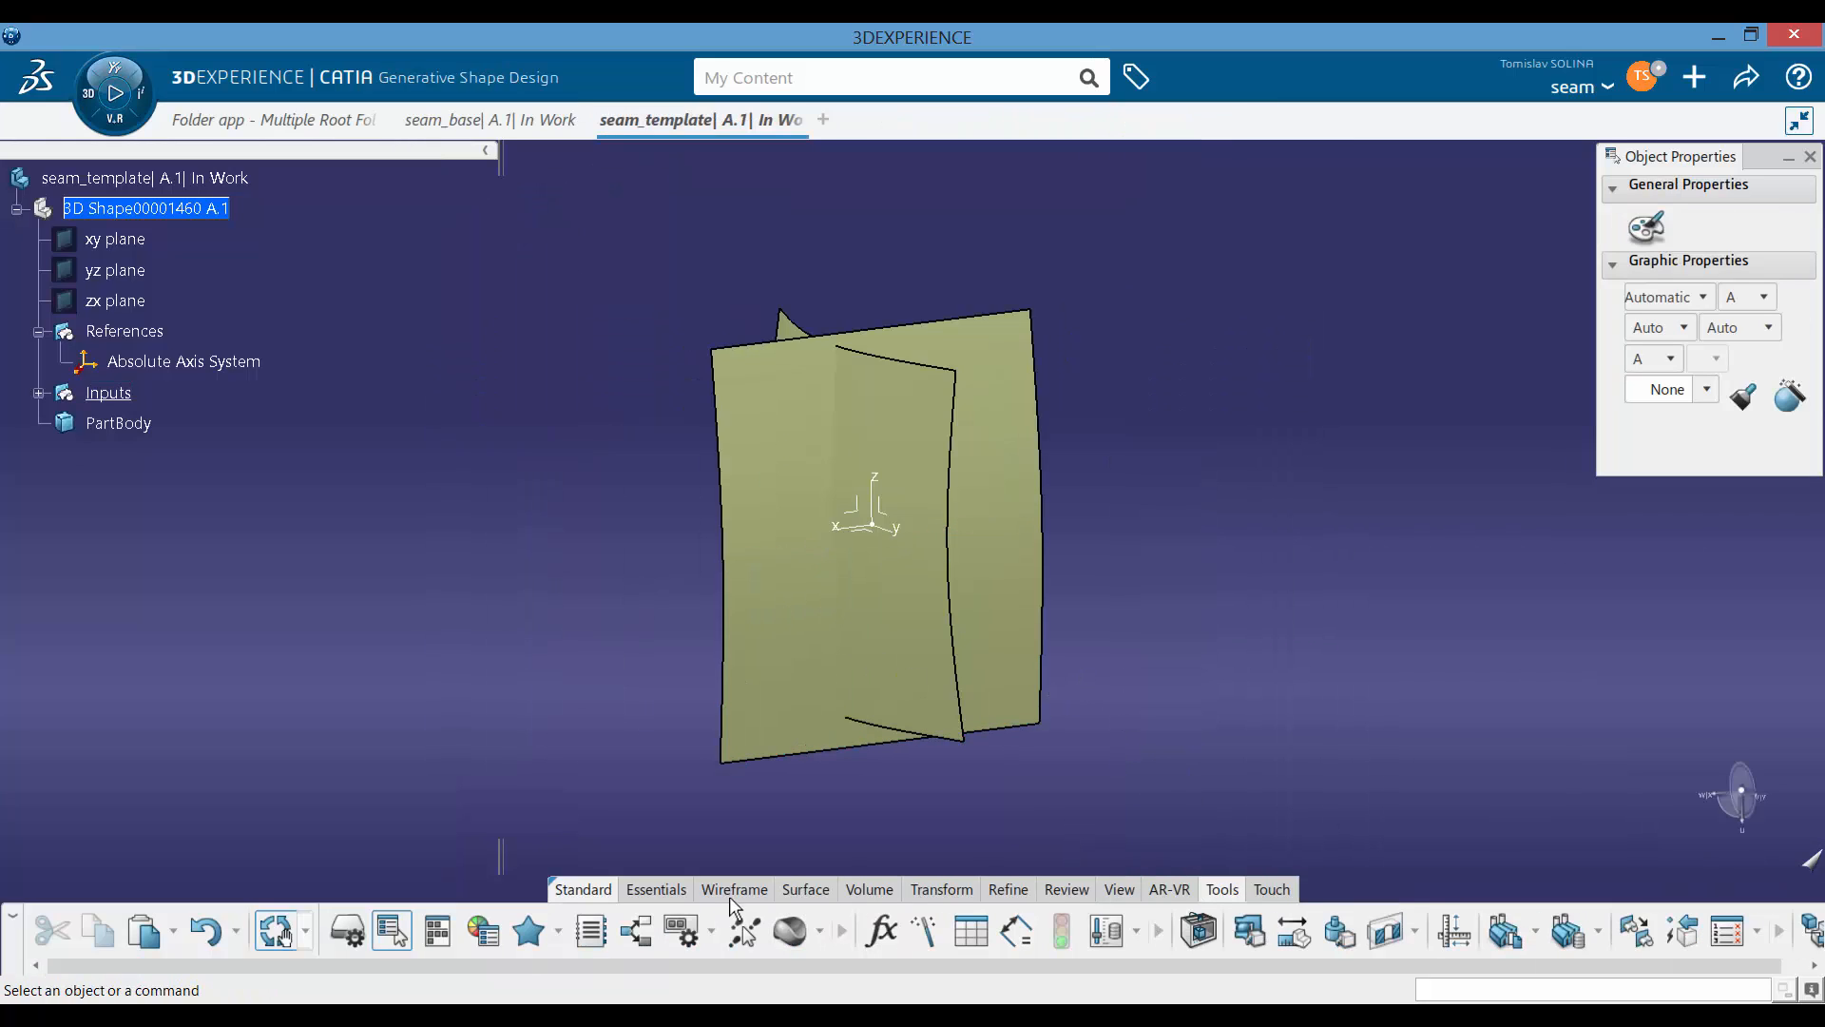
click(729, 893)
click(1338, 953)
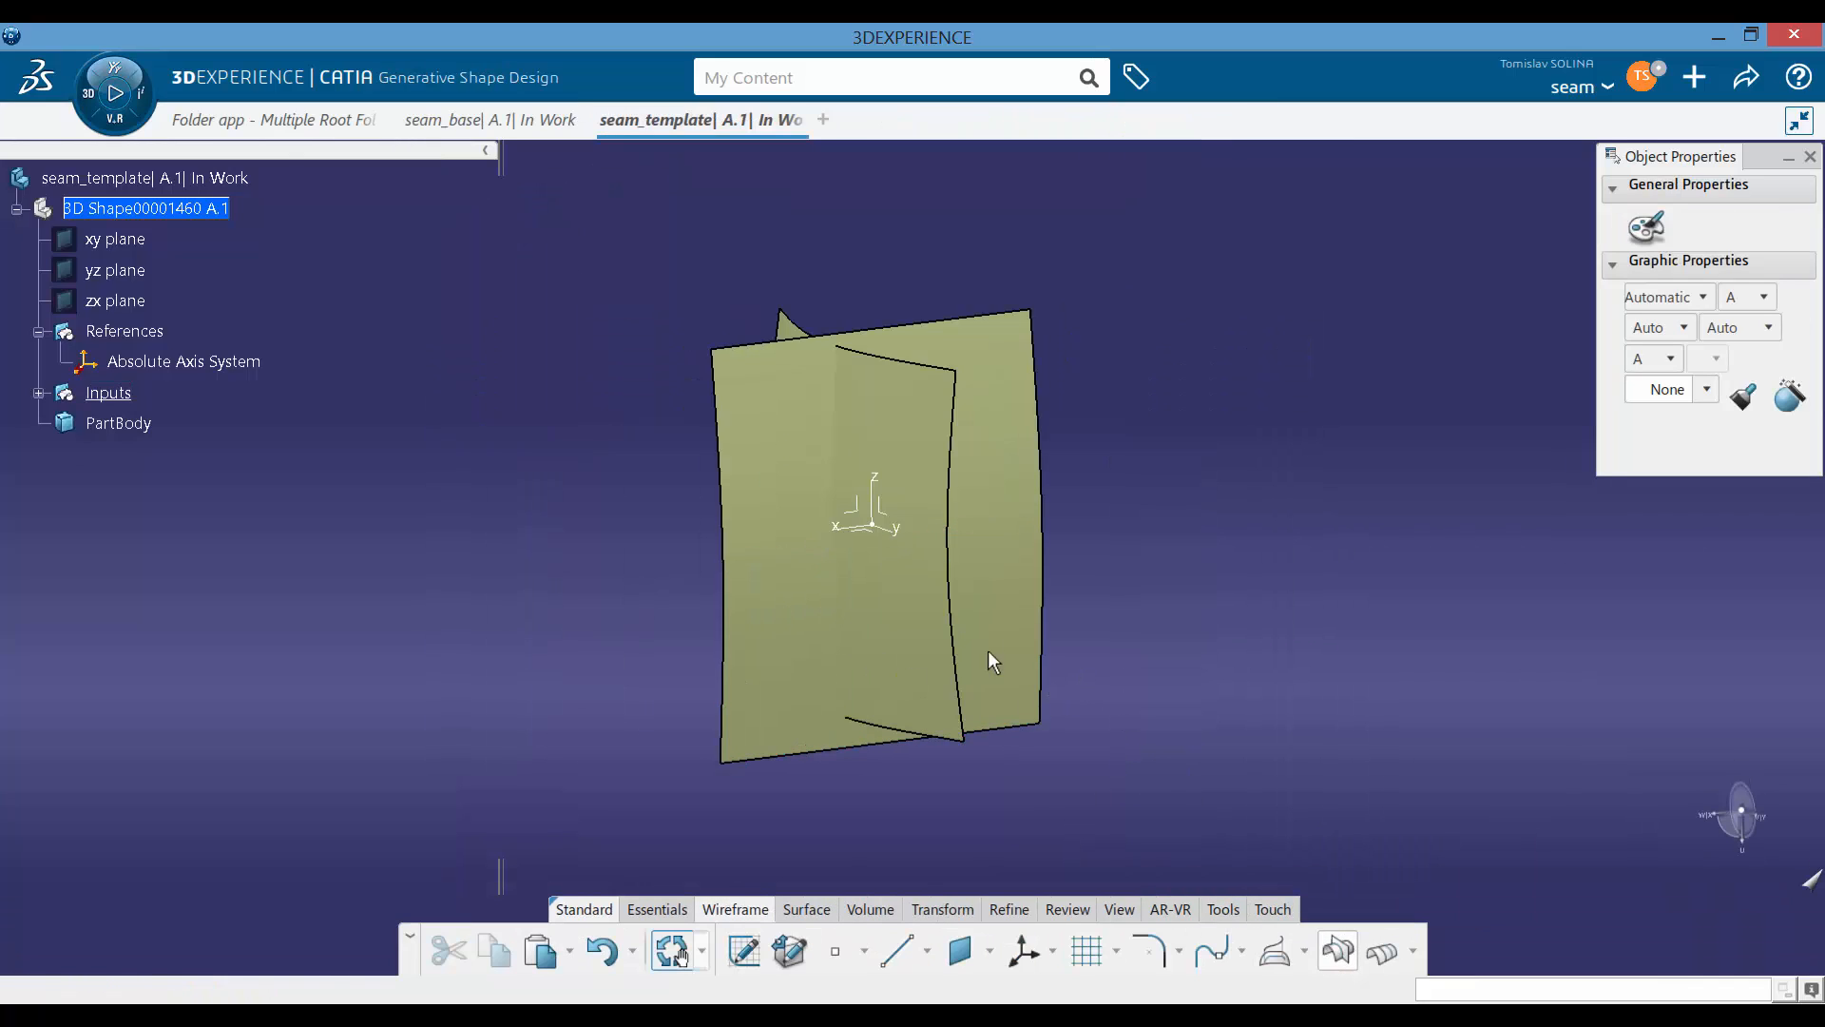
click(913, 420)
click(919, 419)
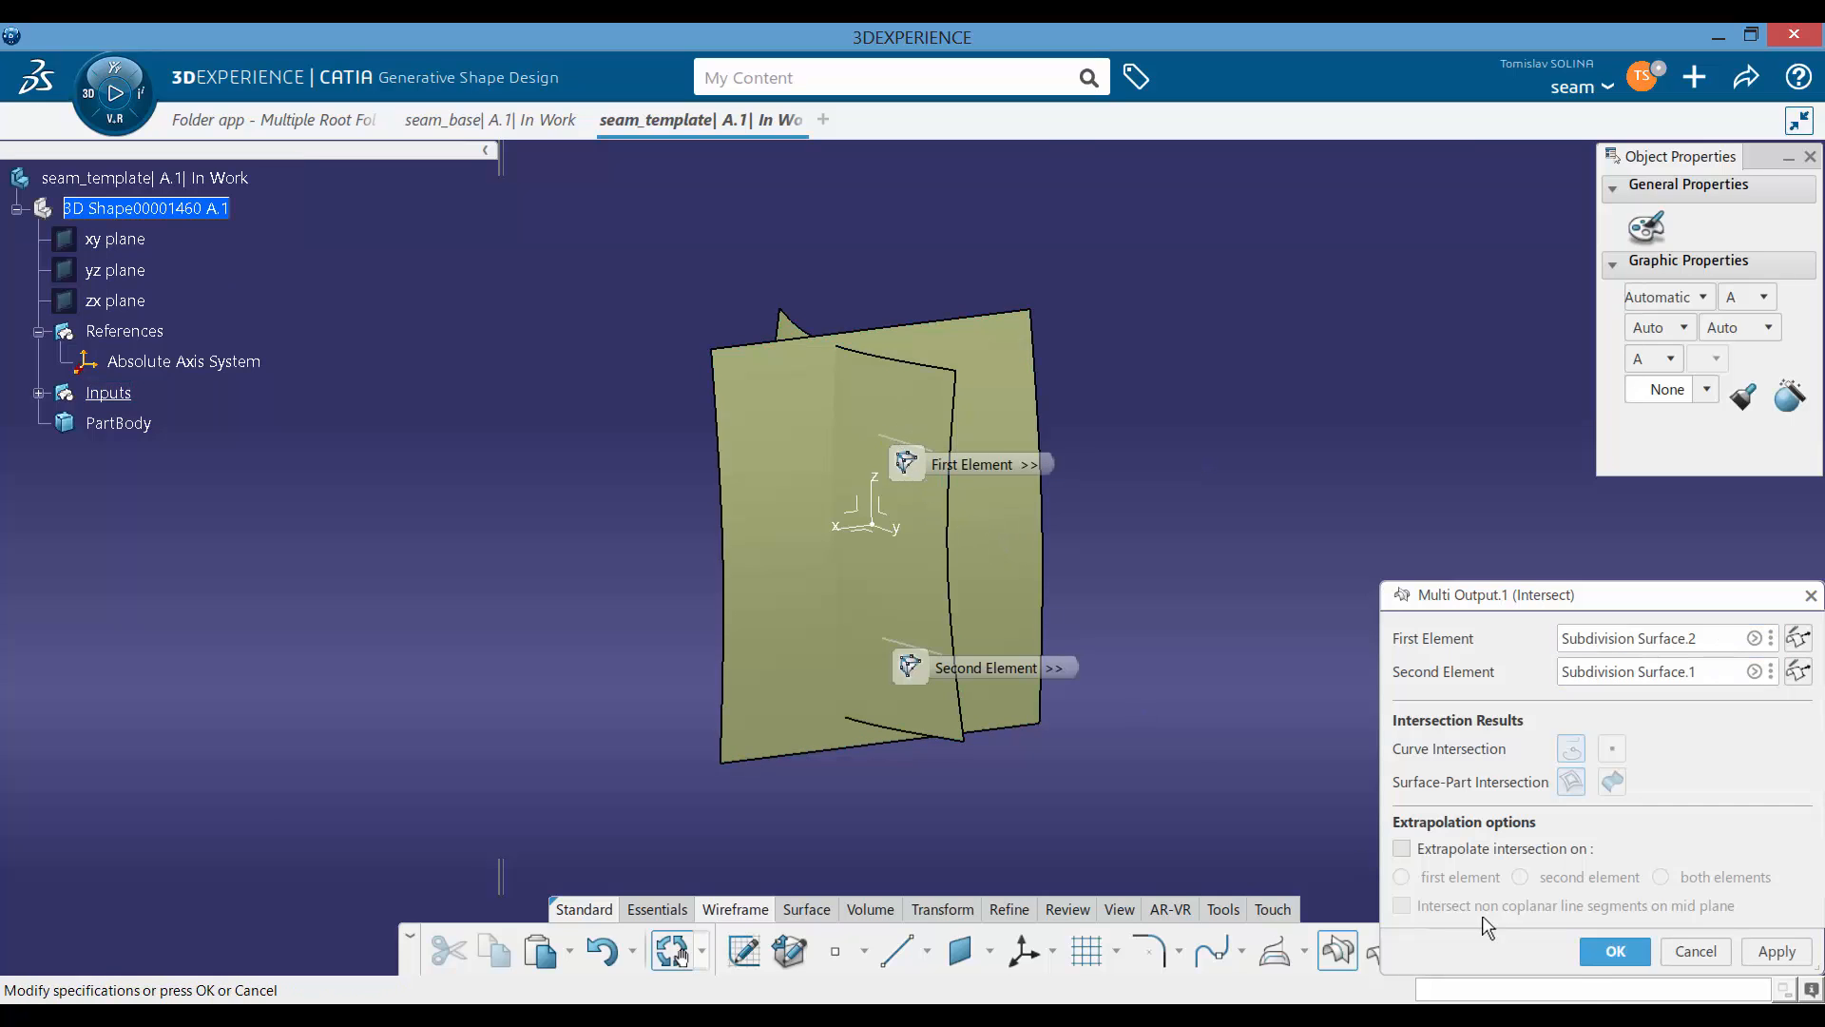
click(1616, 951)
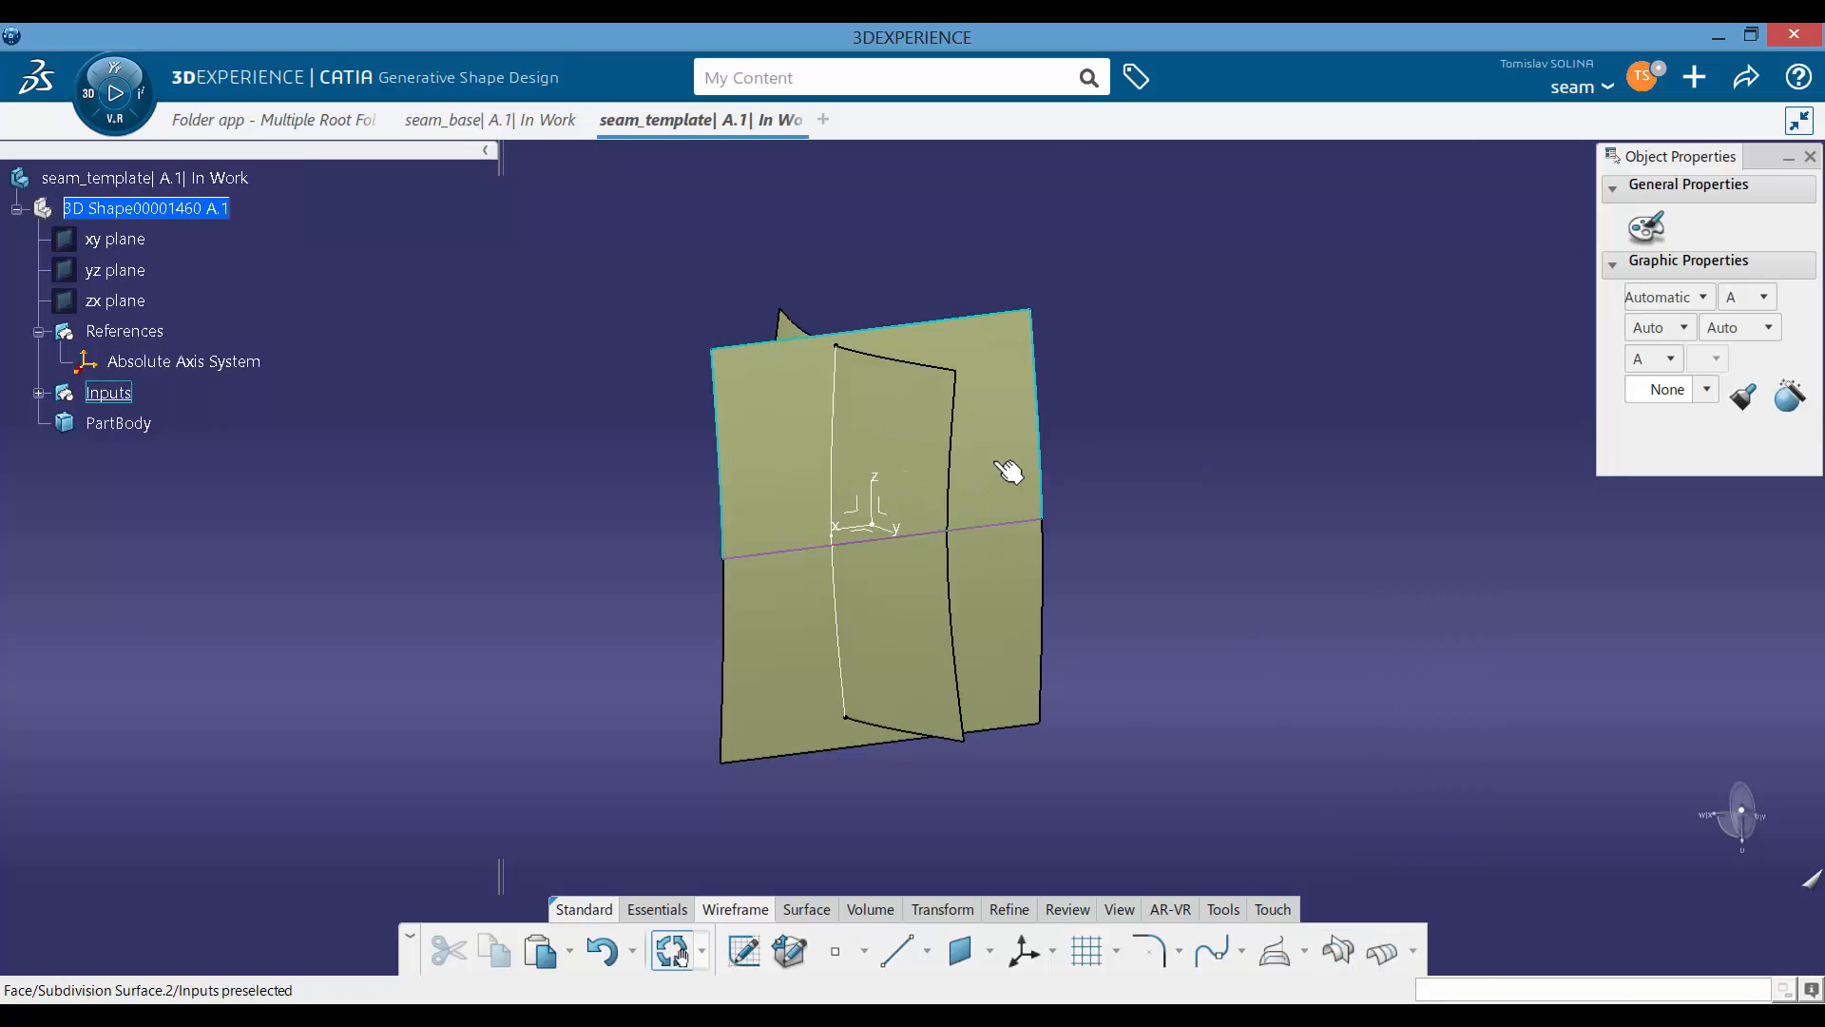
Step: Hide the second, crossing subdivision surface
right_click(979, 496)
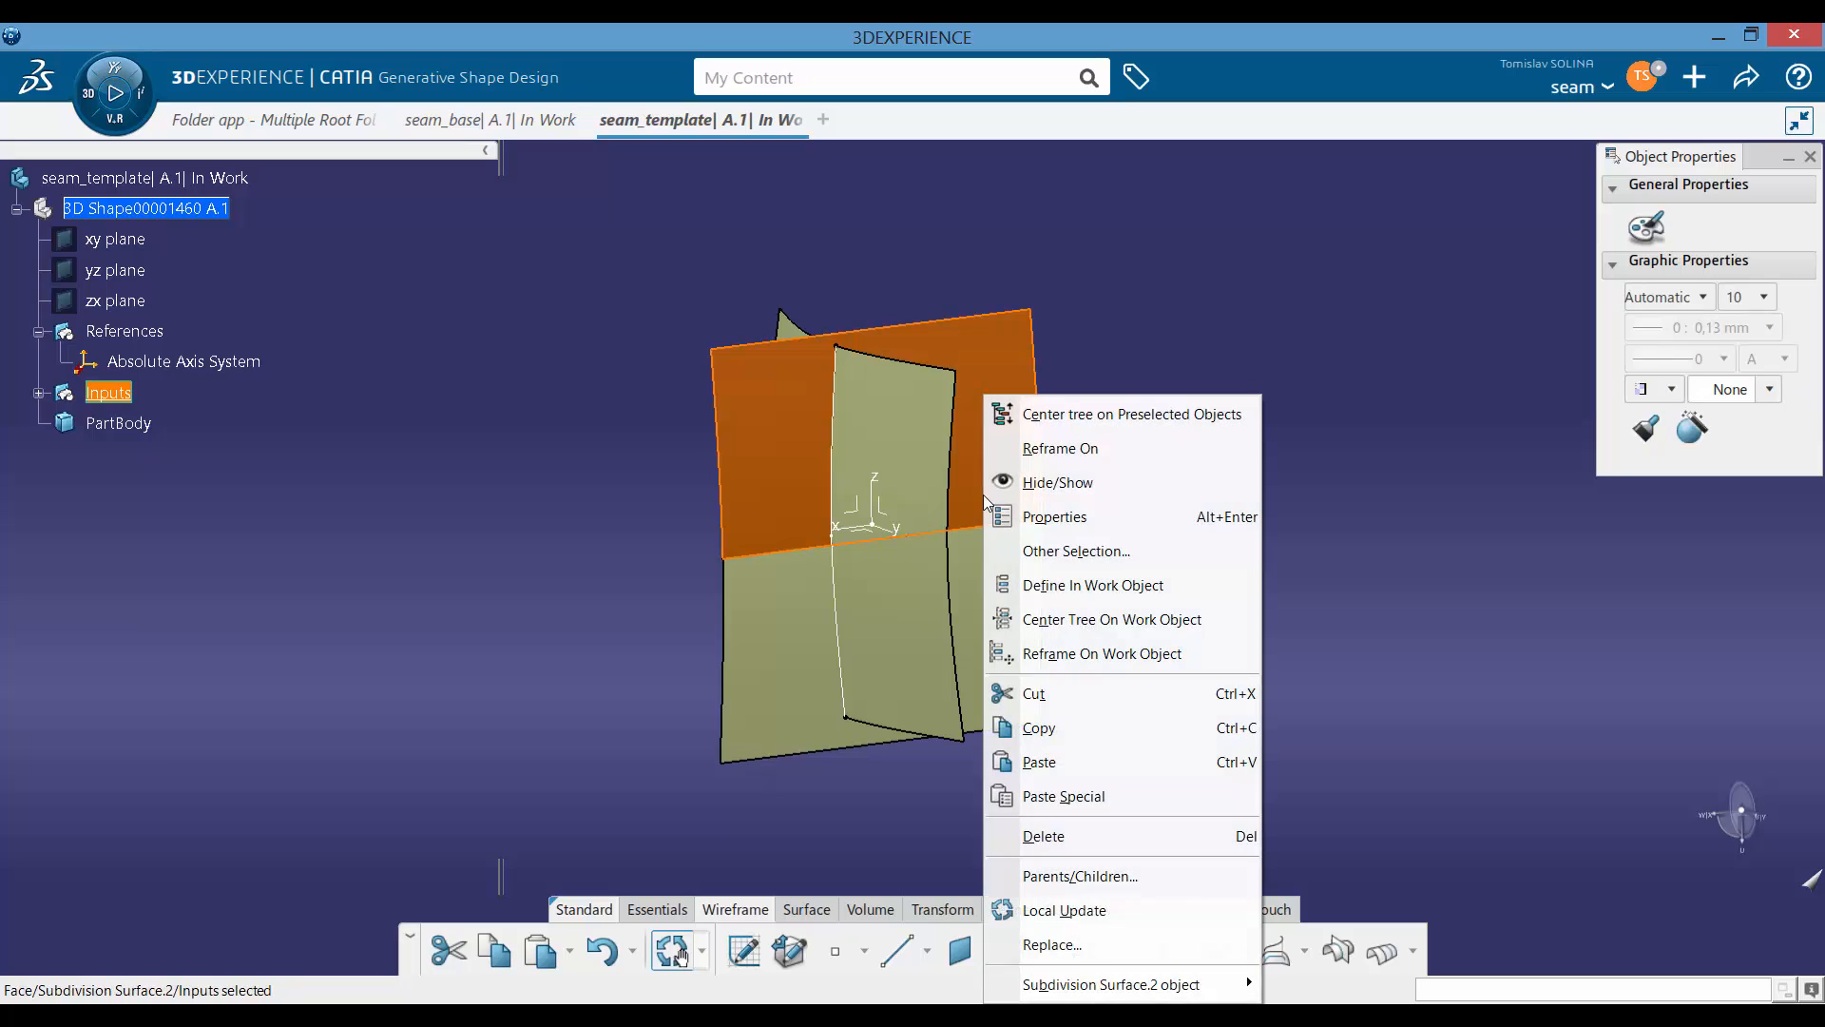
click(993, 482)
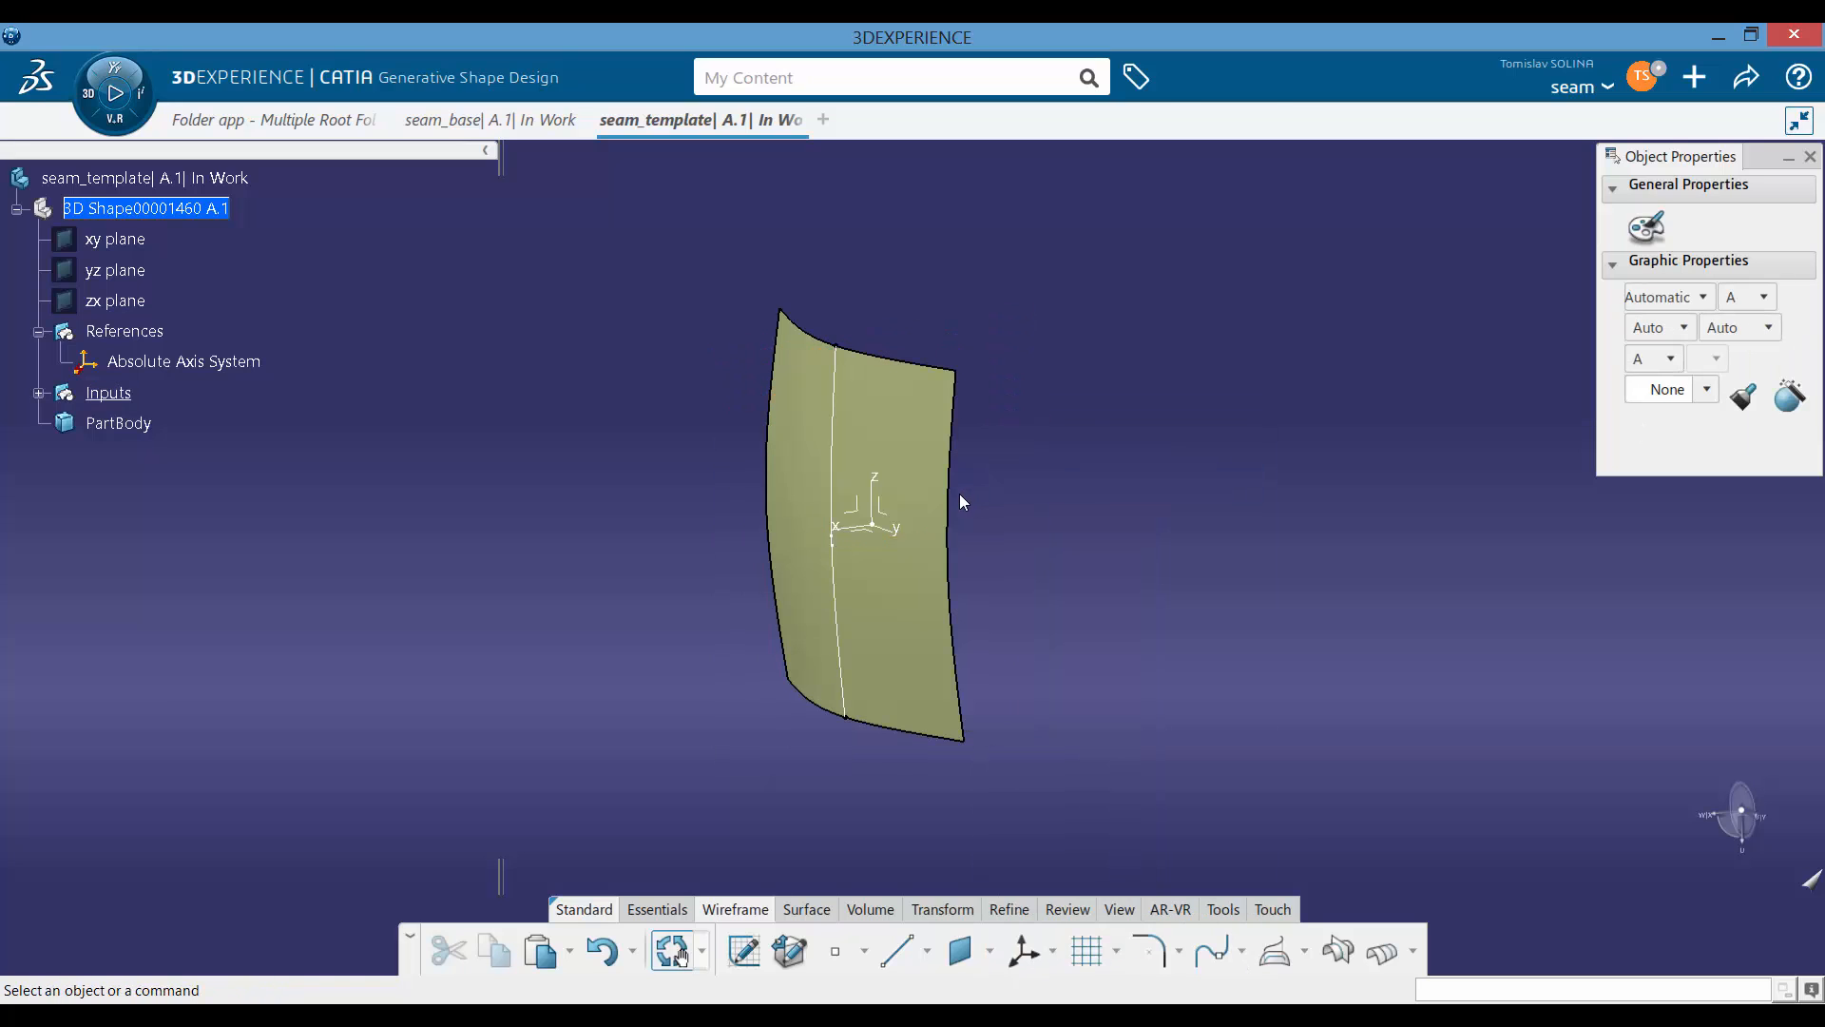
middle_drag(960, 493, 809, 593)
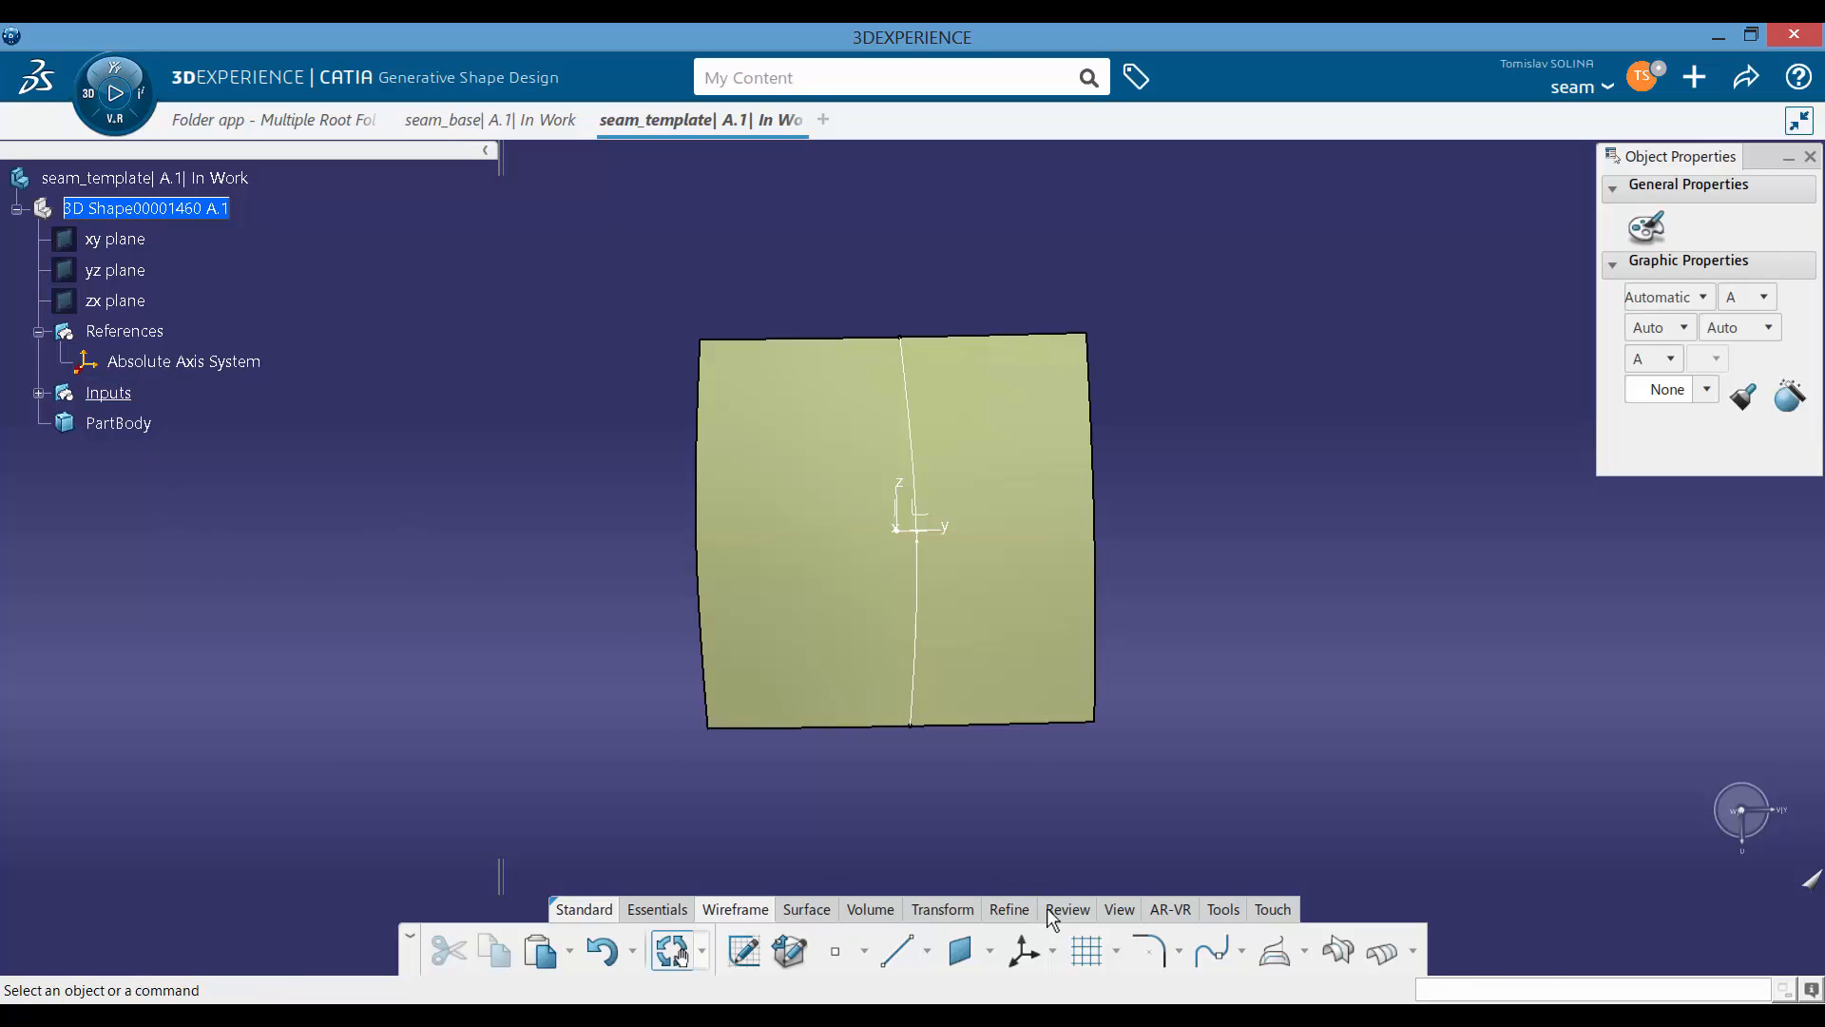
Step: Measure the intersection curve in the Inputs set without keeping the measure
click(1217, 910)
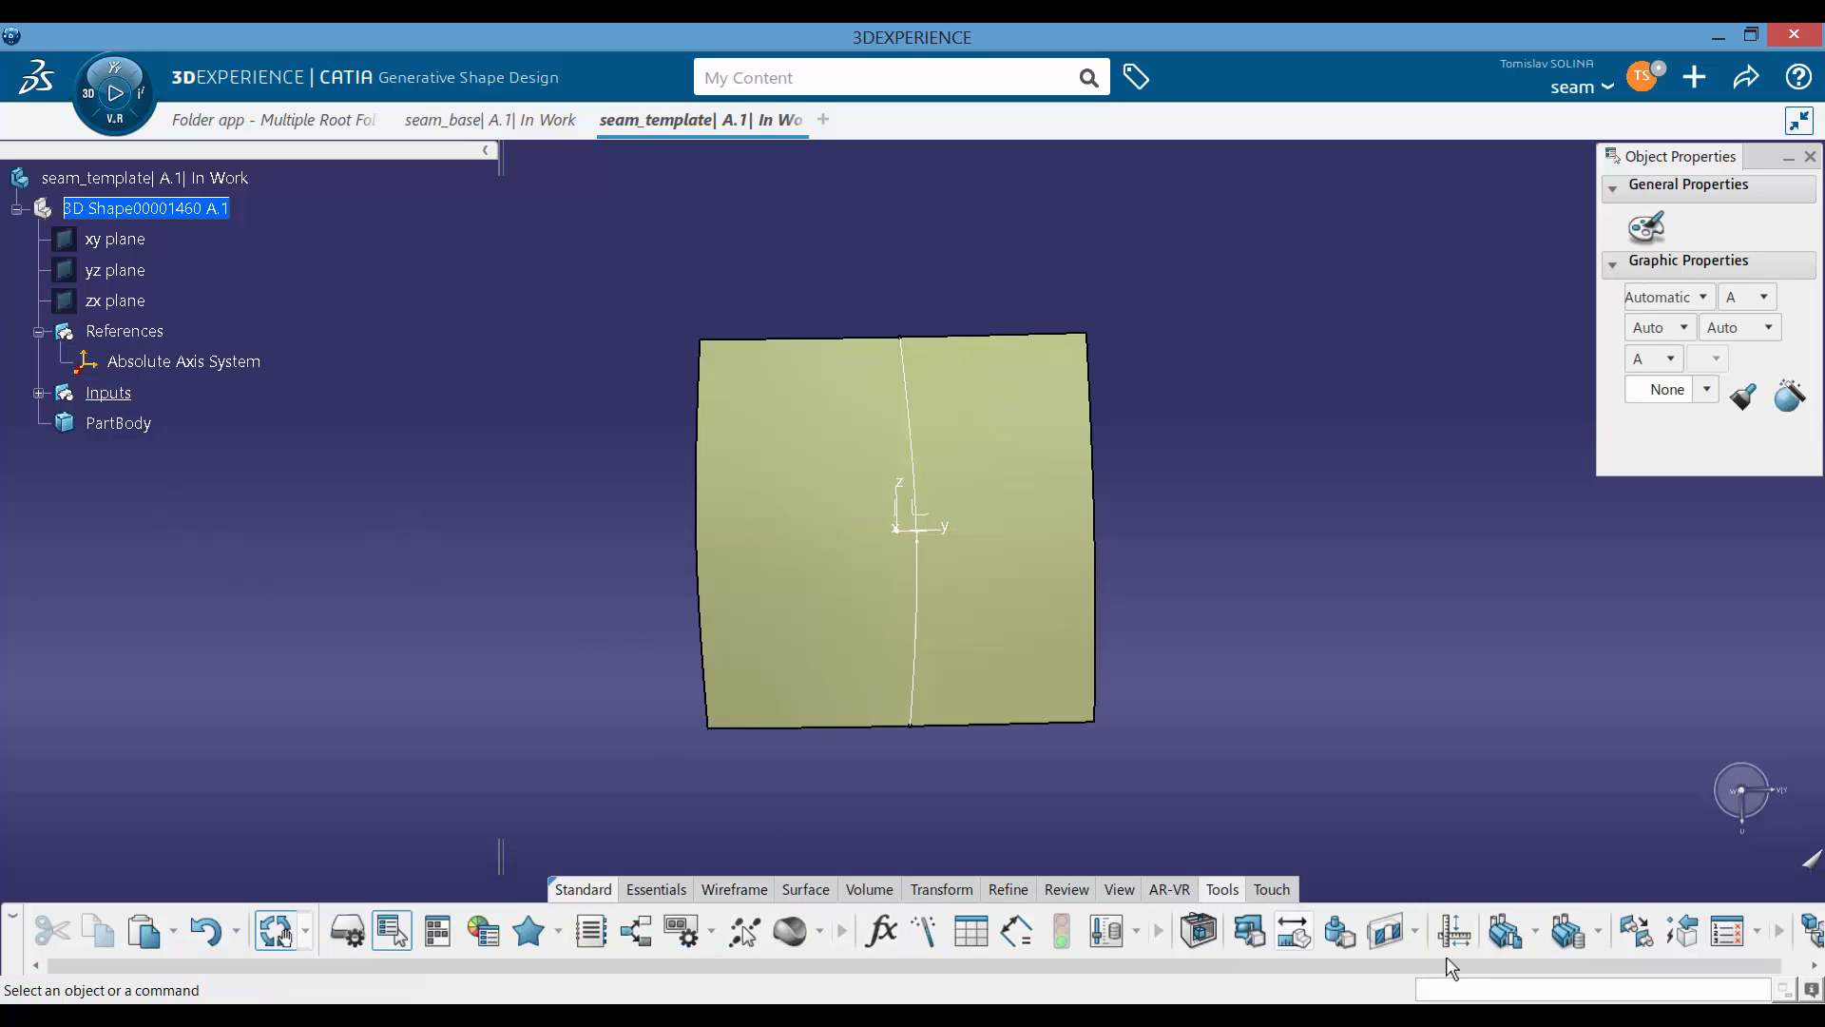
click(1249, 931)
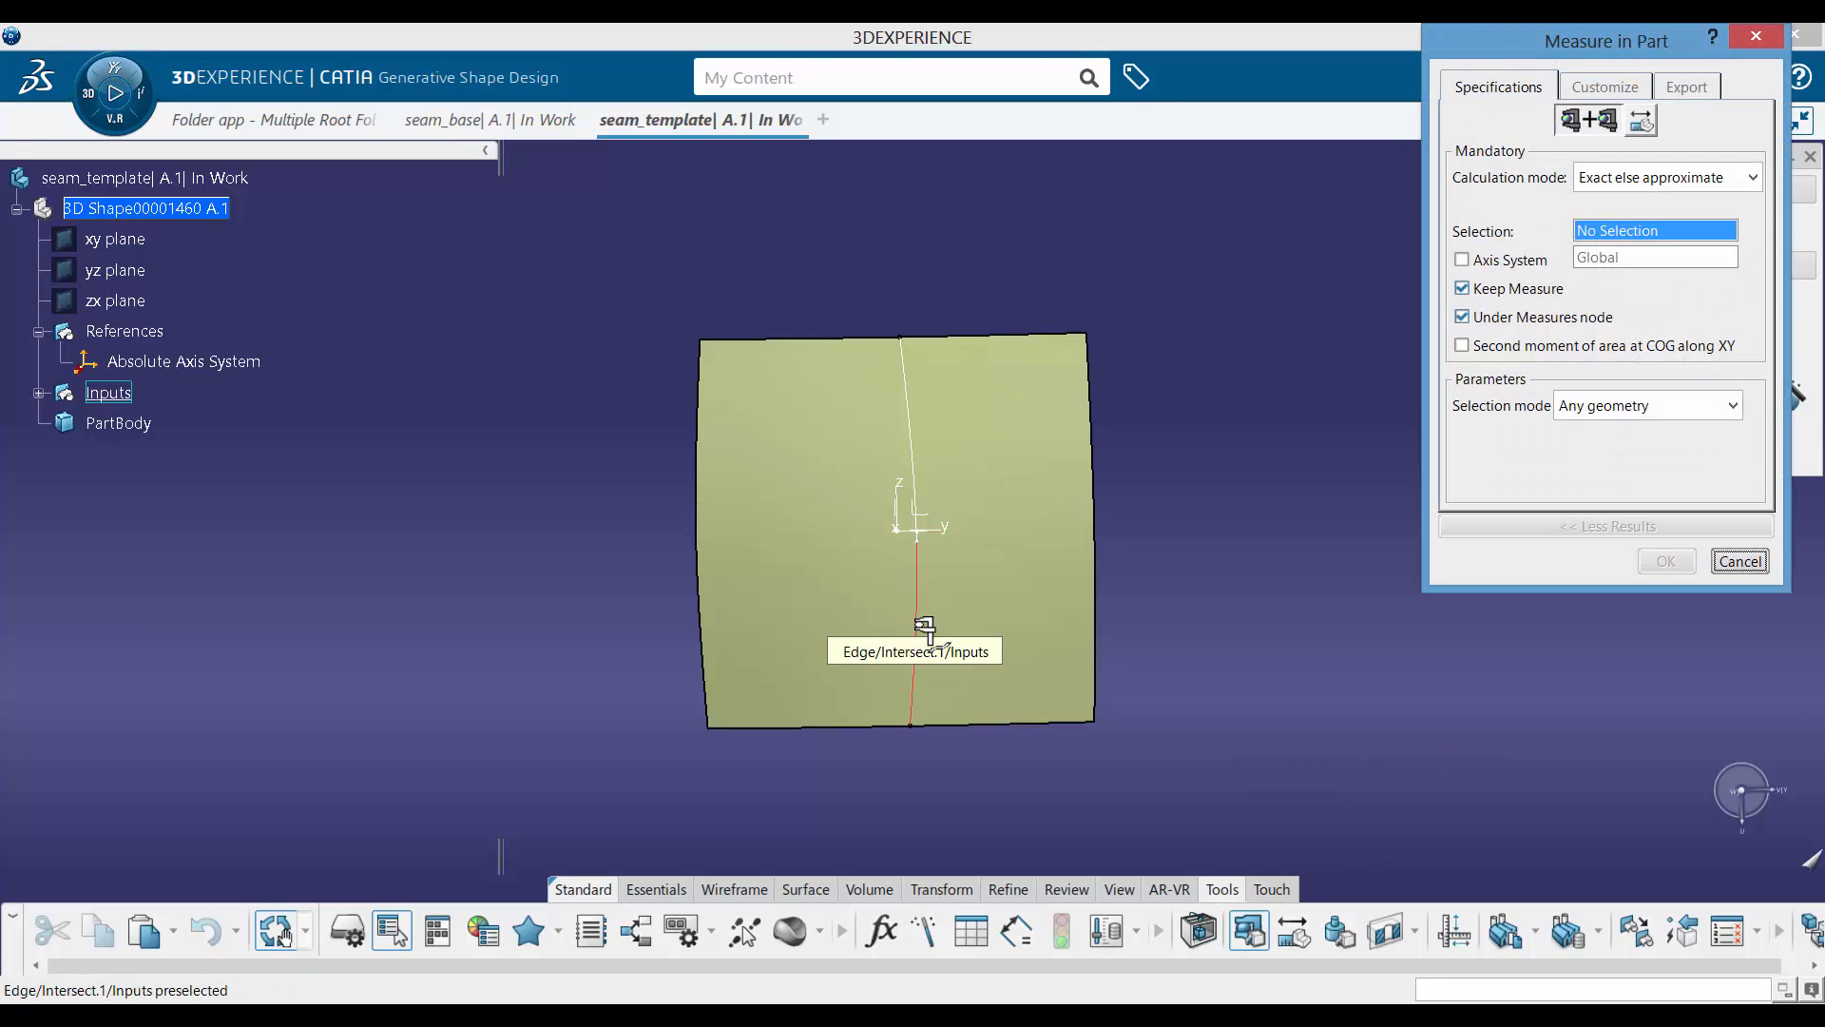
click(39, 392)
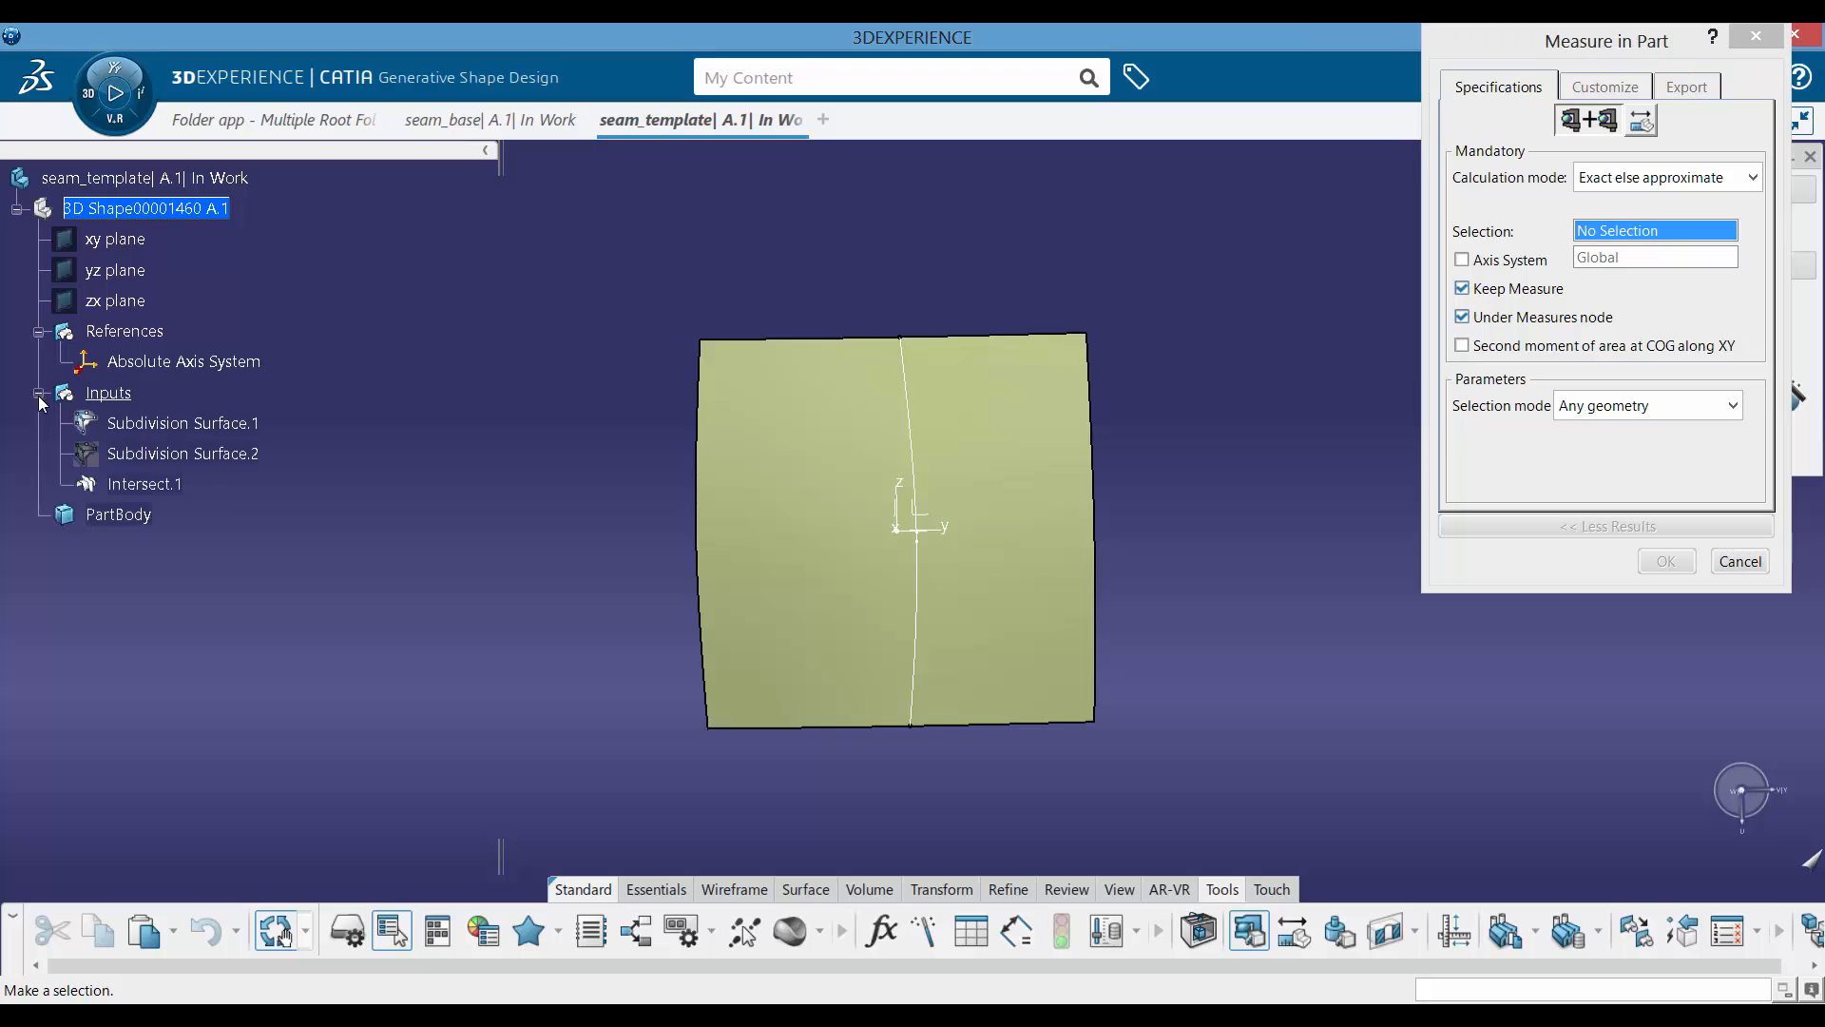
click(142, 484)
drag(418, 538, 476, 573)
key(Escape)
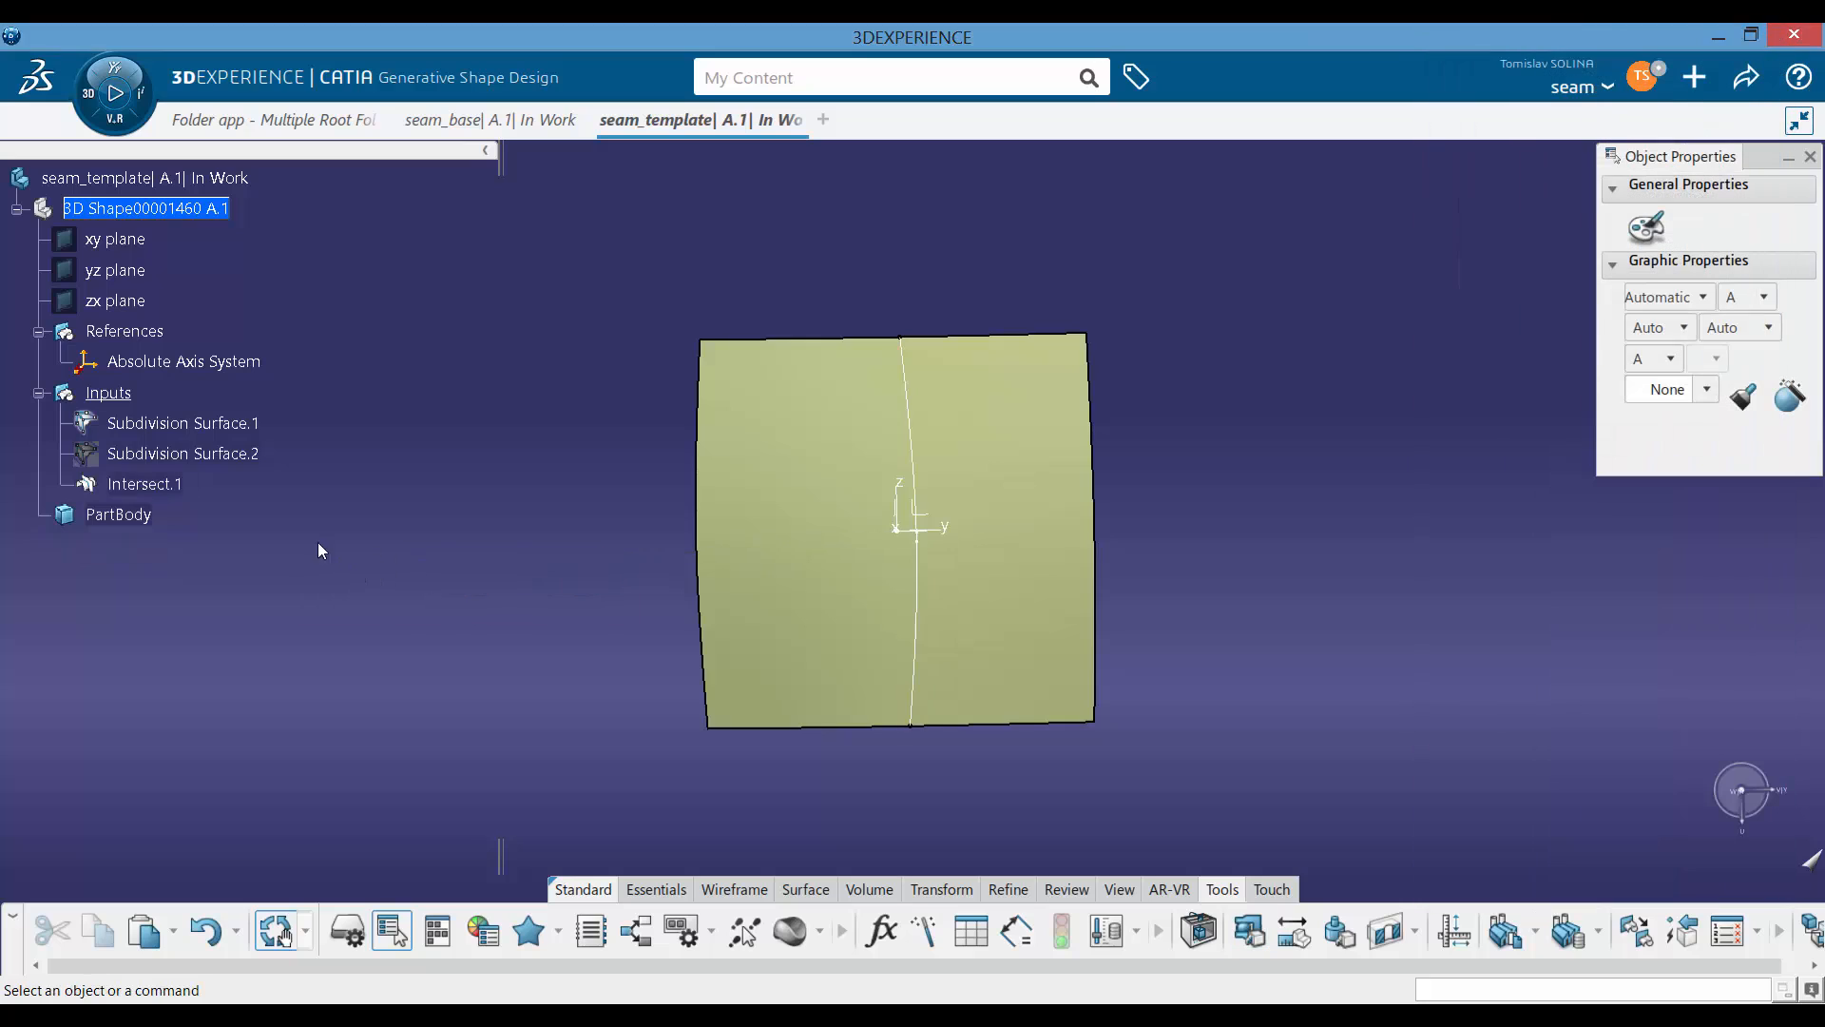
Step: Open both subdivision surfaces in the Inputs set for simultaneous editing in the Imagine & Shape app
click(180, 423)
ctrl+click(219, 455)
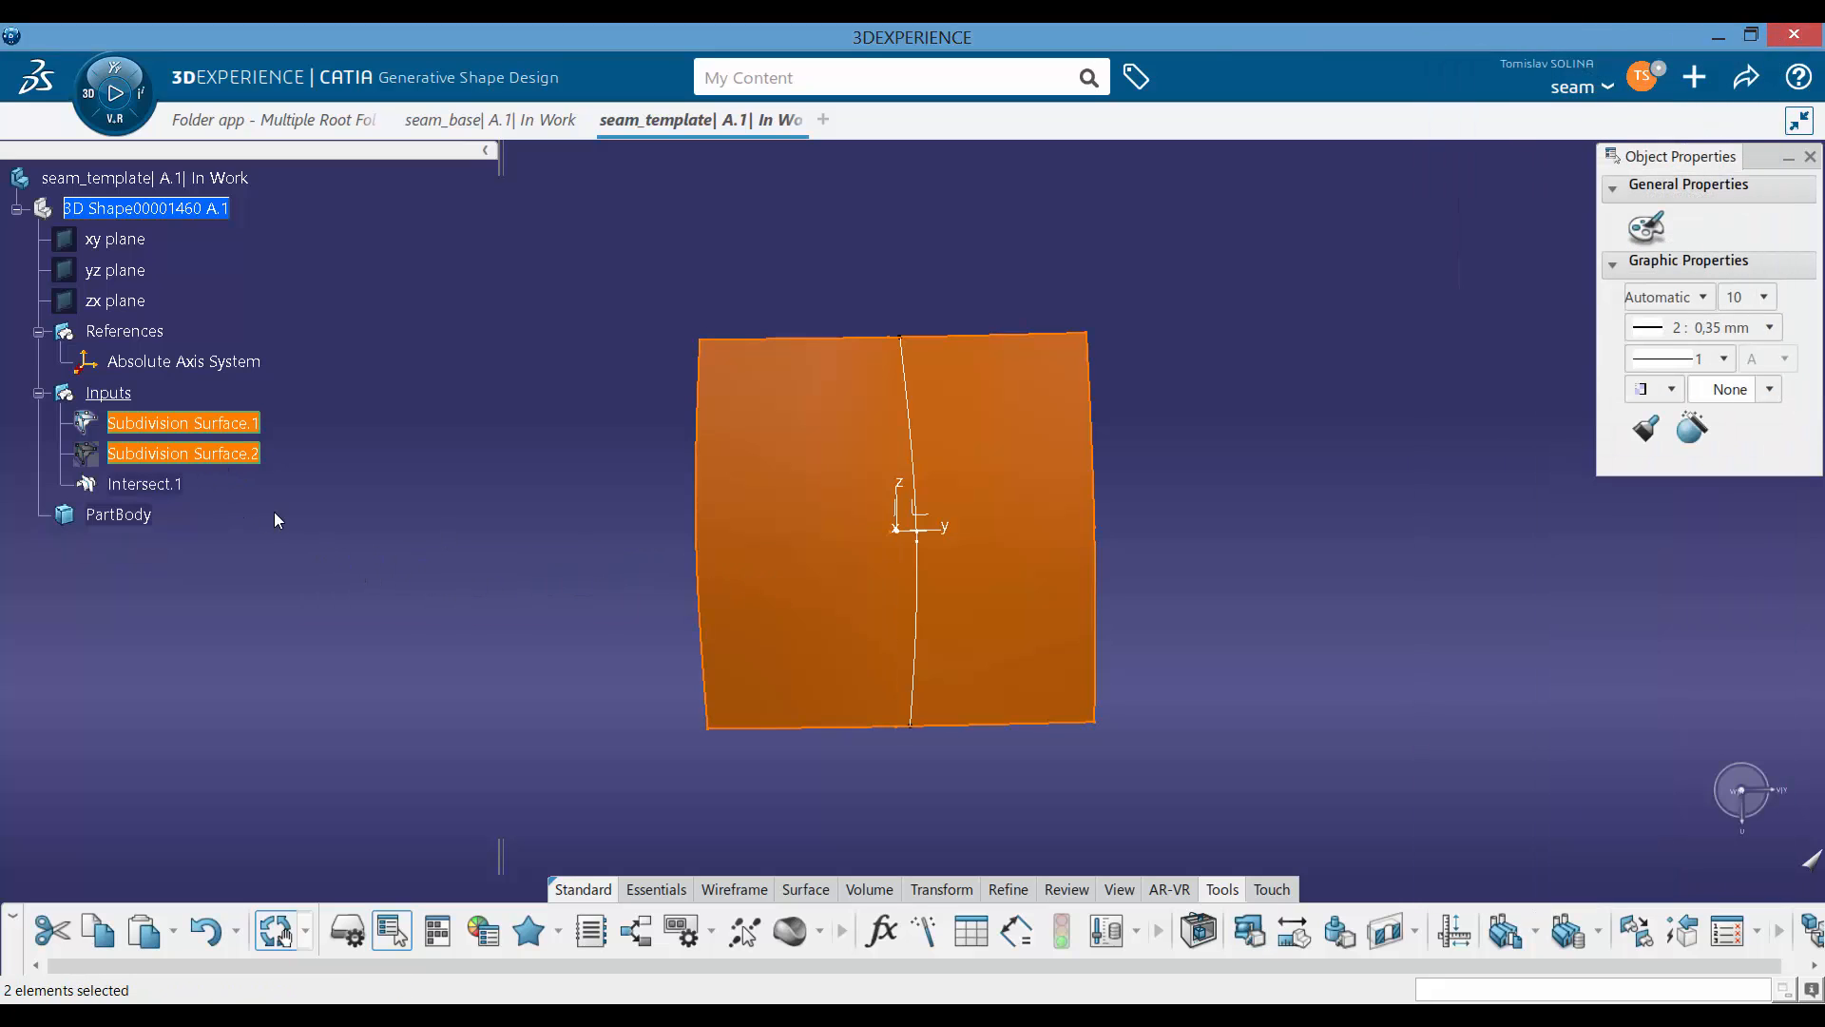
click(114, 91)
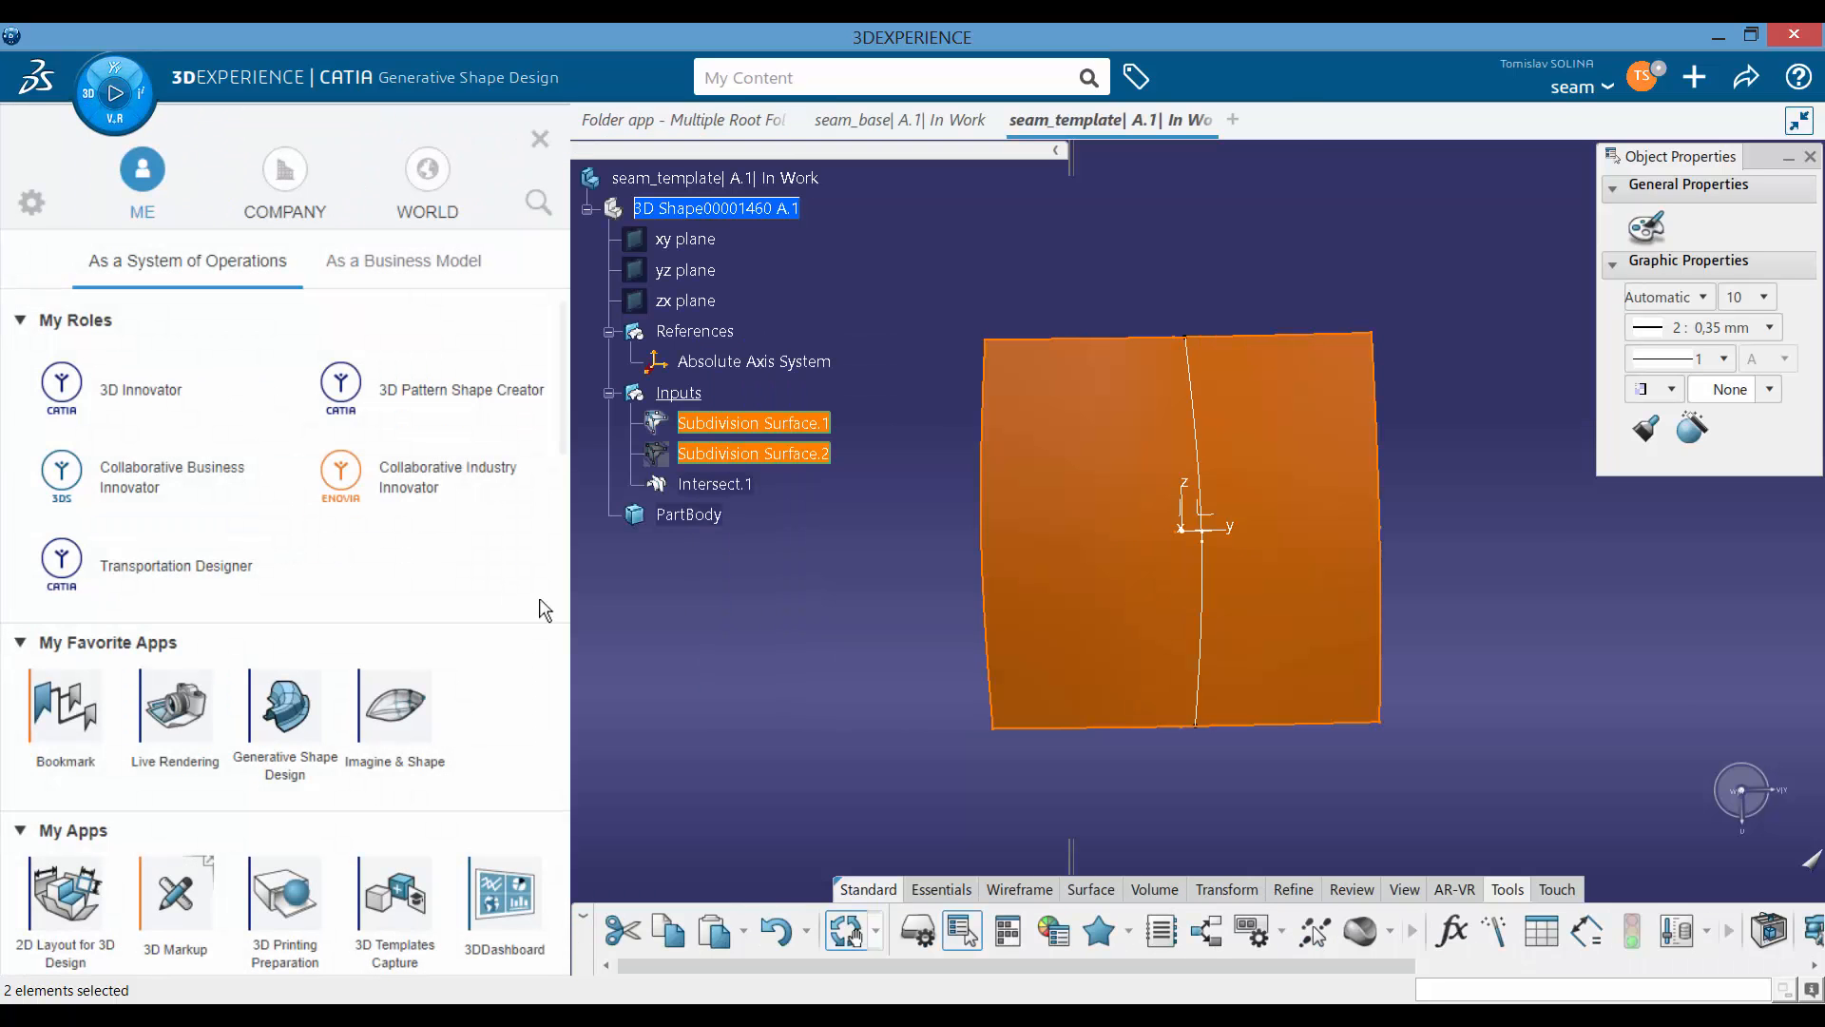
click(411, 720)
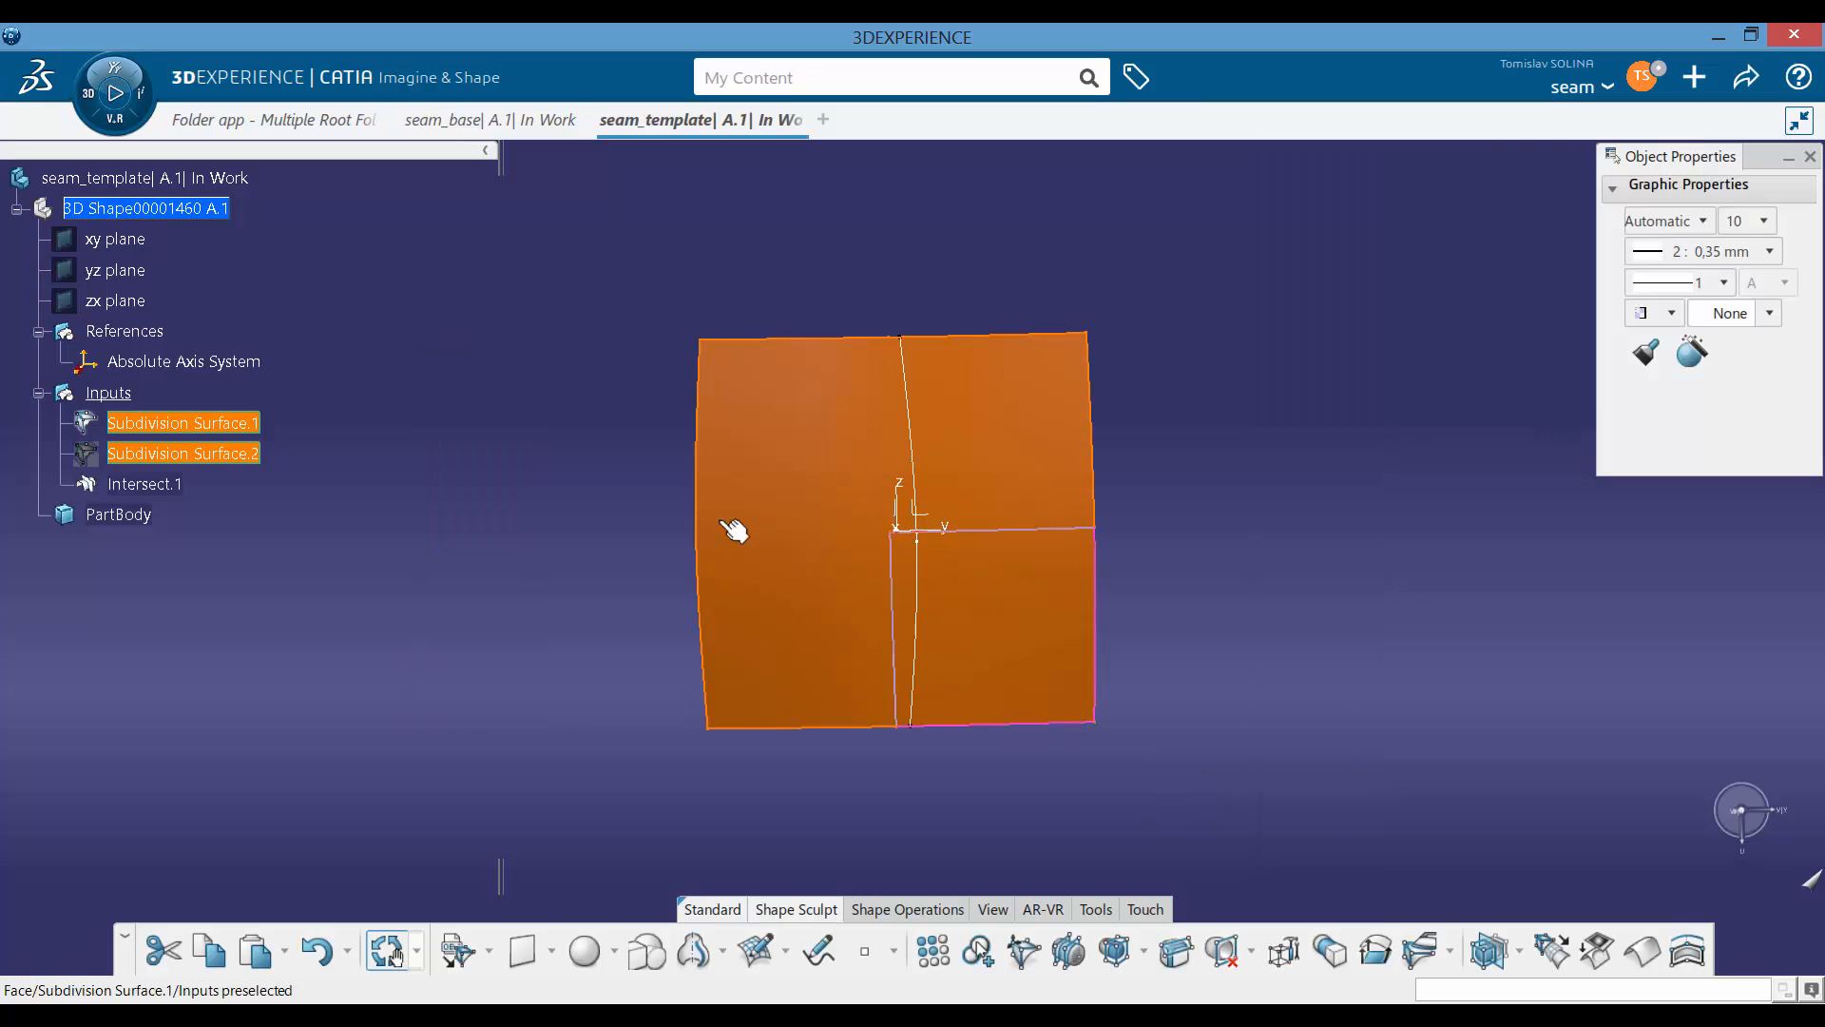
double_click(733, 529)
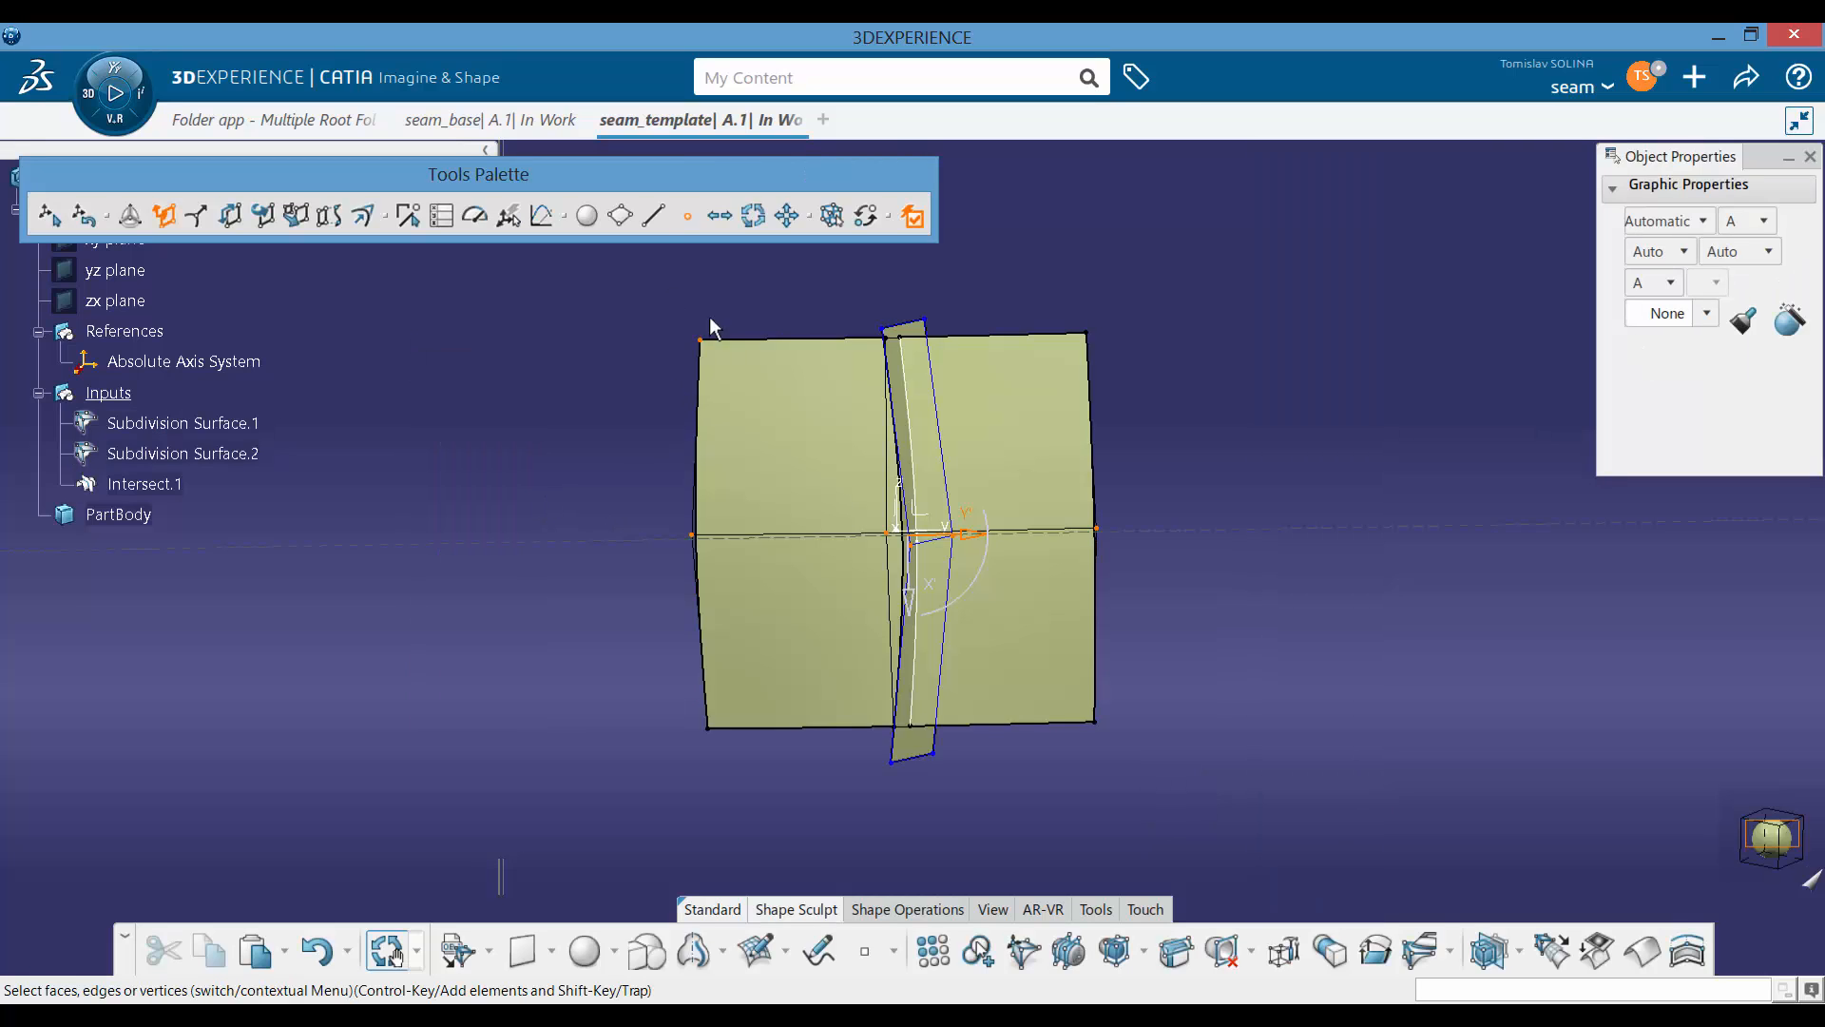
Step: Scale both surfaces' full meshes down together to about 53 mm high and 41 mm wide, and update the part
shift+drag(633, 271, 1195, 824)
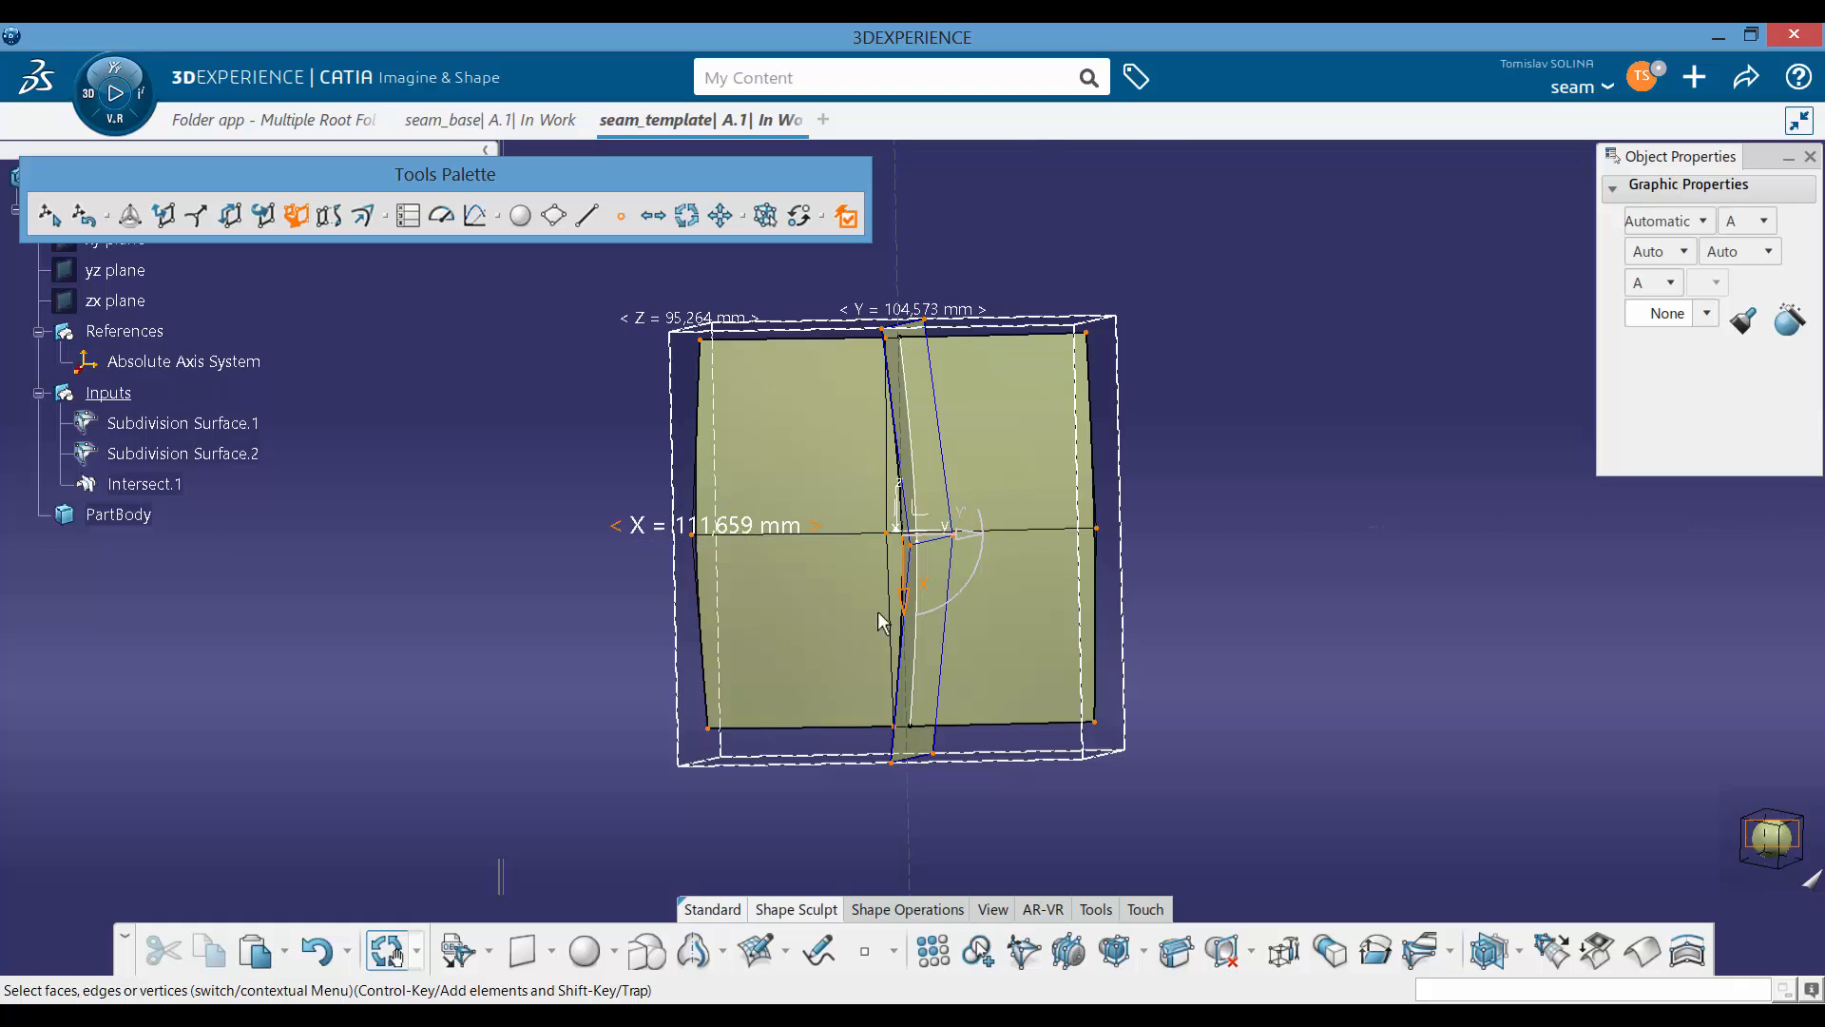
drag(906, 613, 908, 575)
drag(1033, 523, 953, 548)
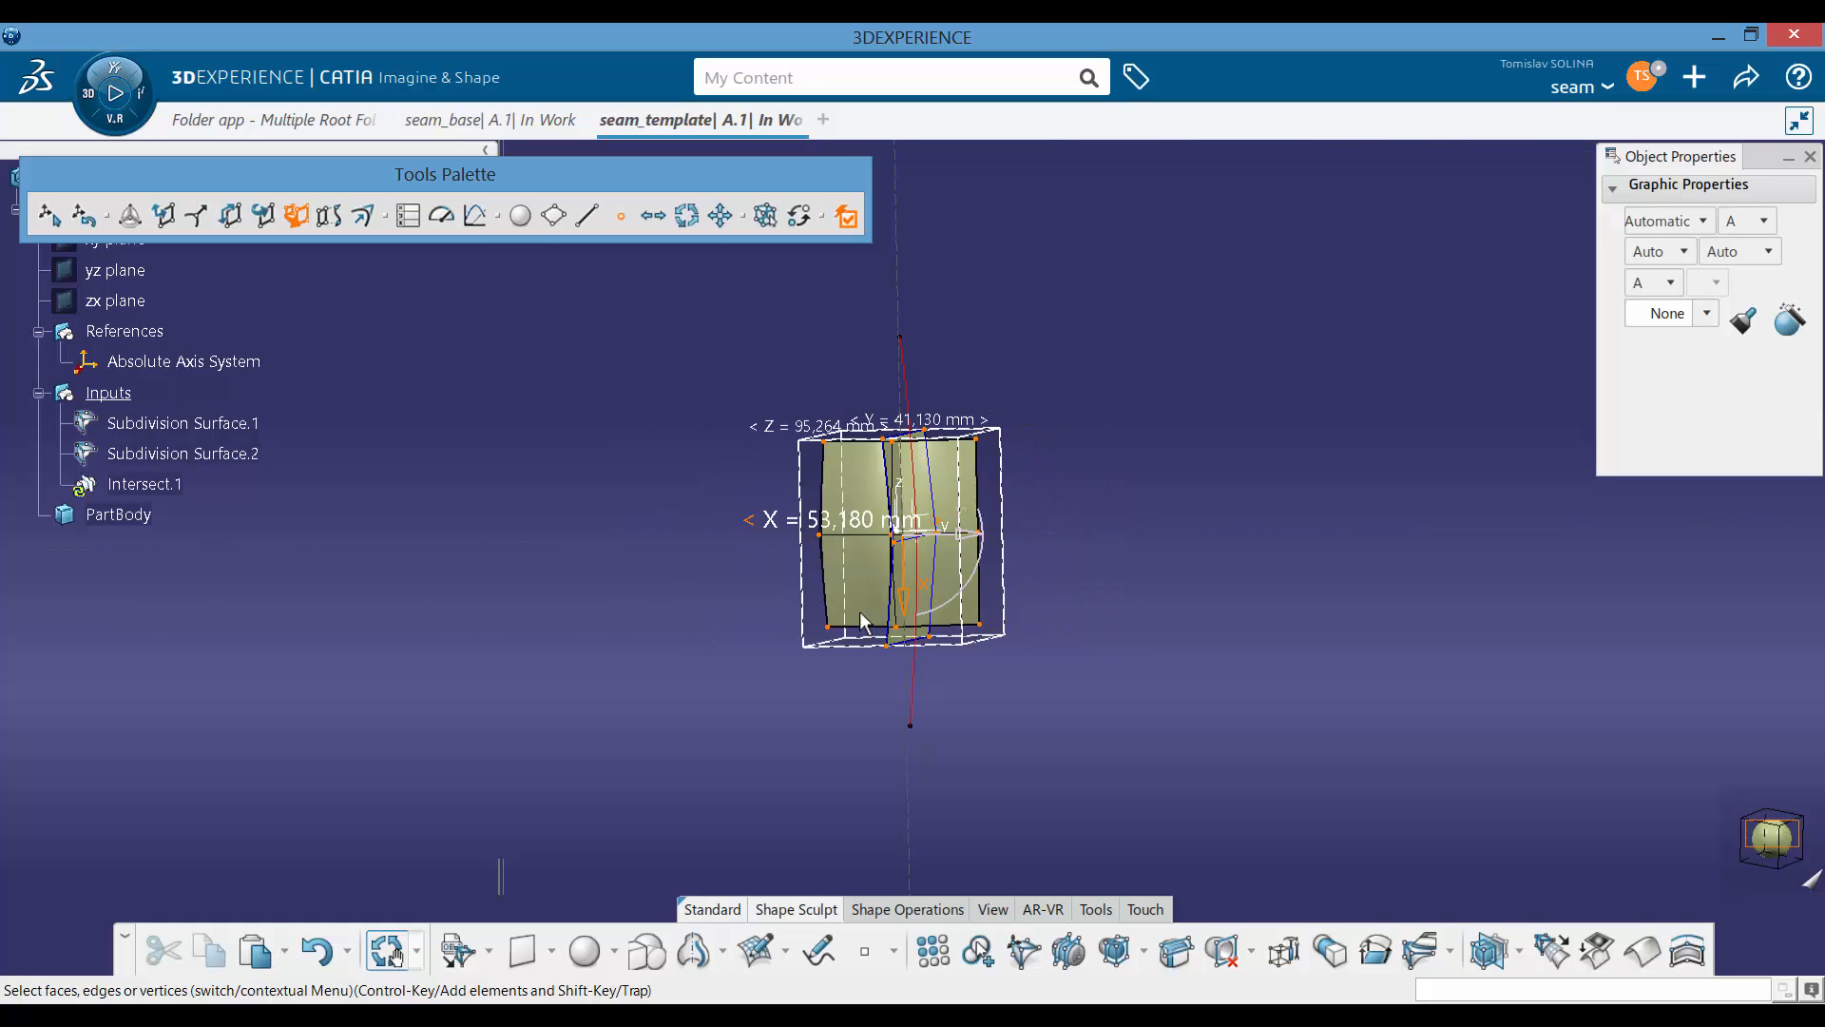
key(Escape)
middle_drag(827, 529, 711, 574)
key(ctrl+u)
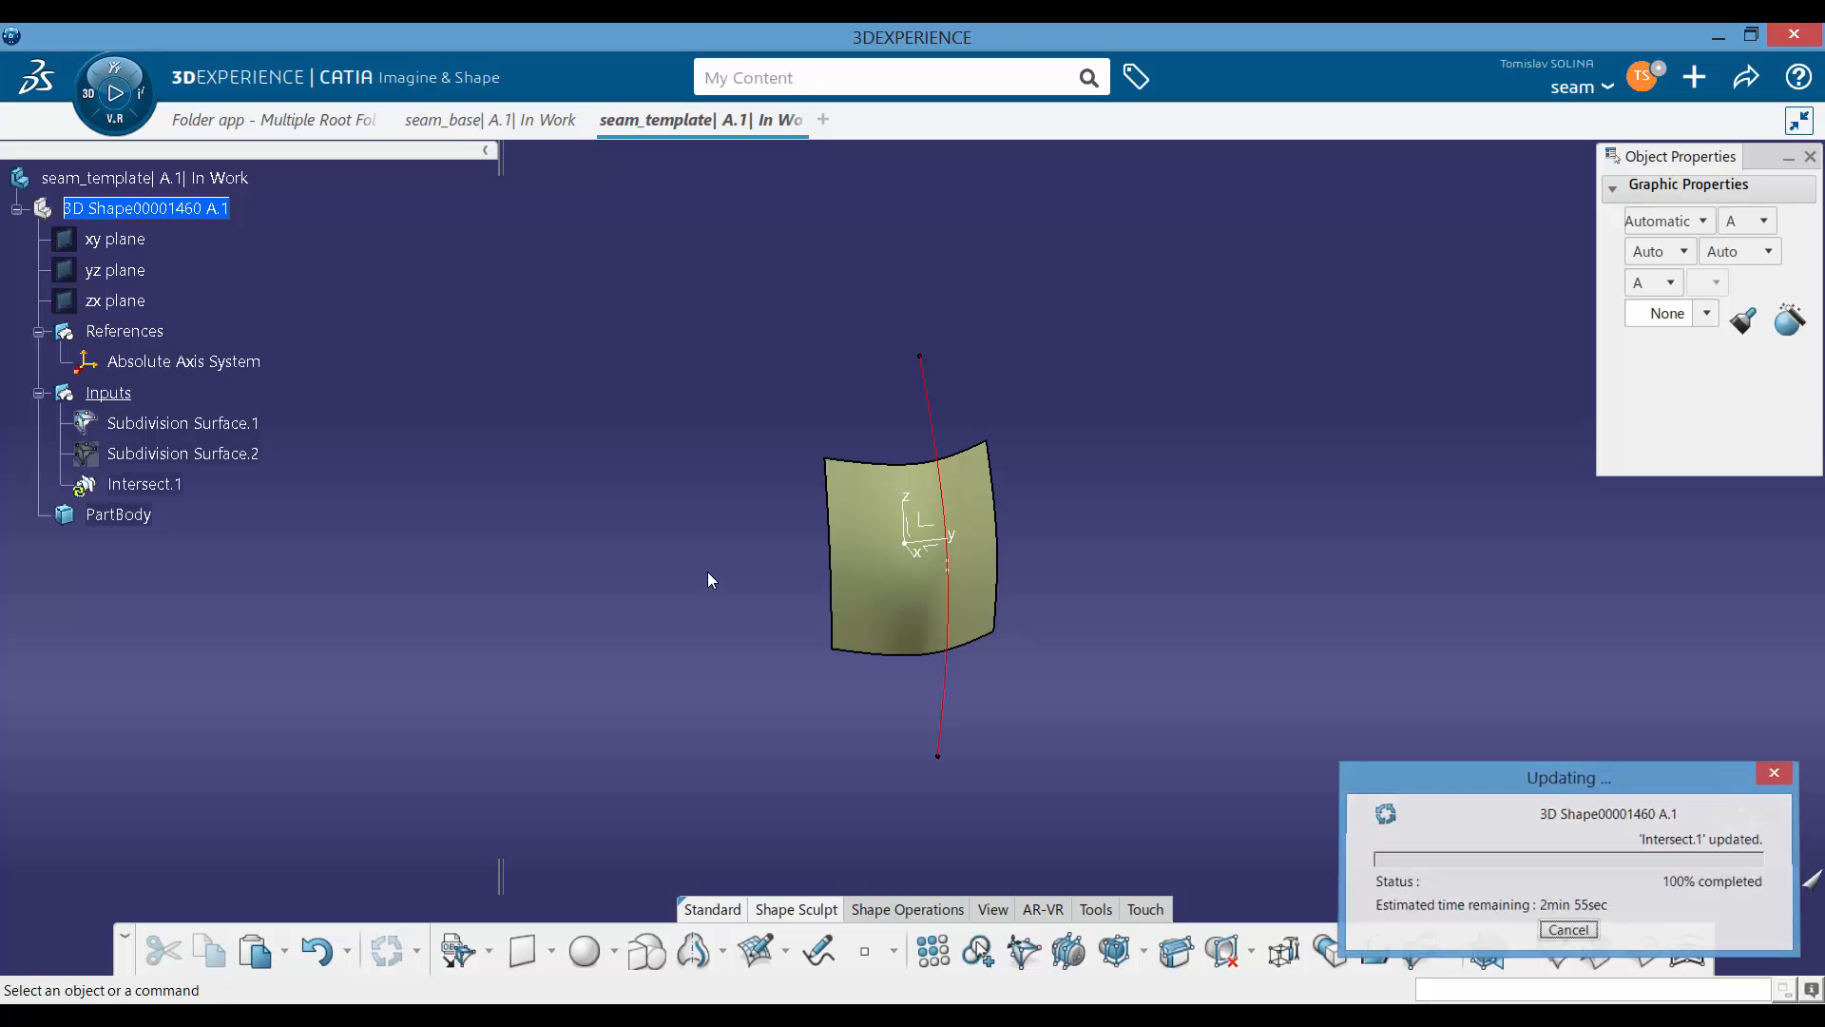
Step: Switch to the Generative Shape Design app with the seam_template part open
middle_drag(917, 580, 919, 276)
middle_drag(884, 508, 854, 532)
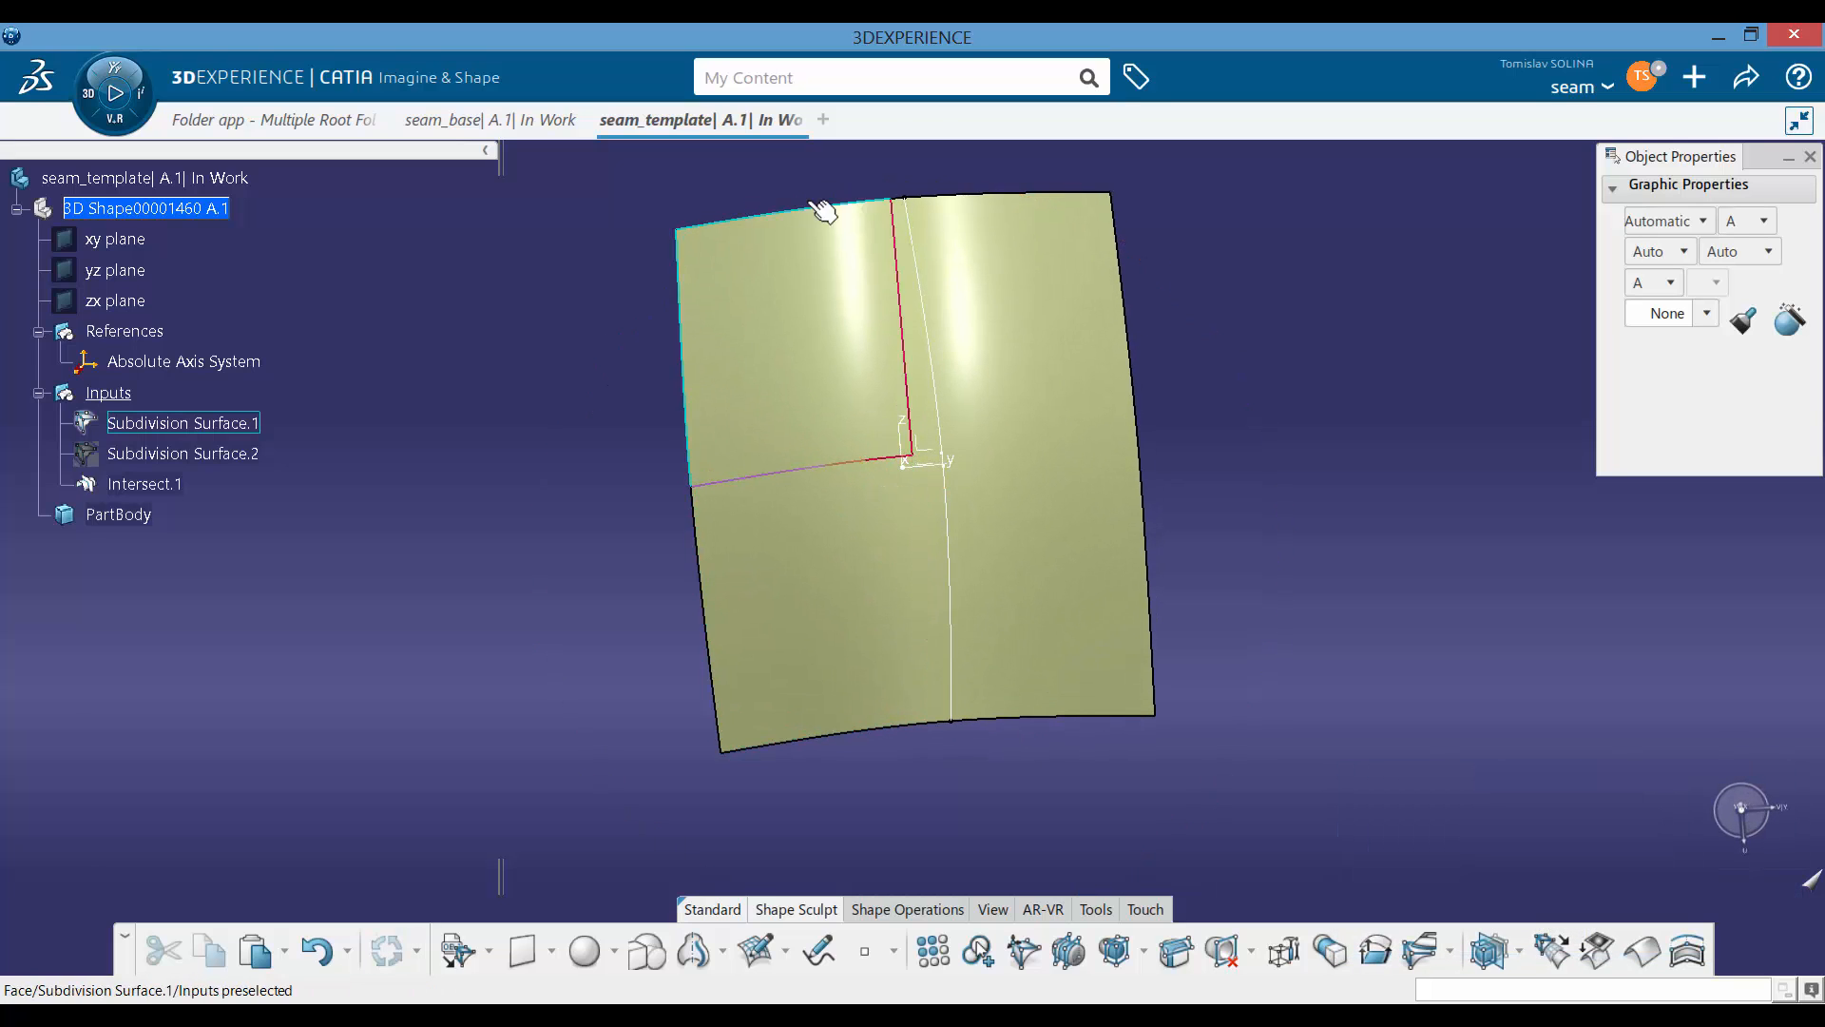
middle_drag(823, 211, 941, 427)
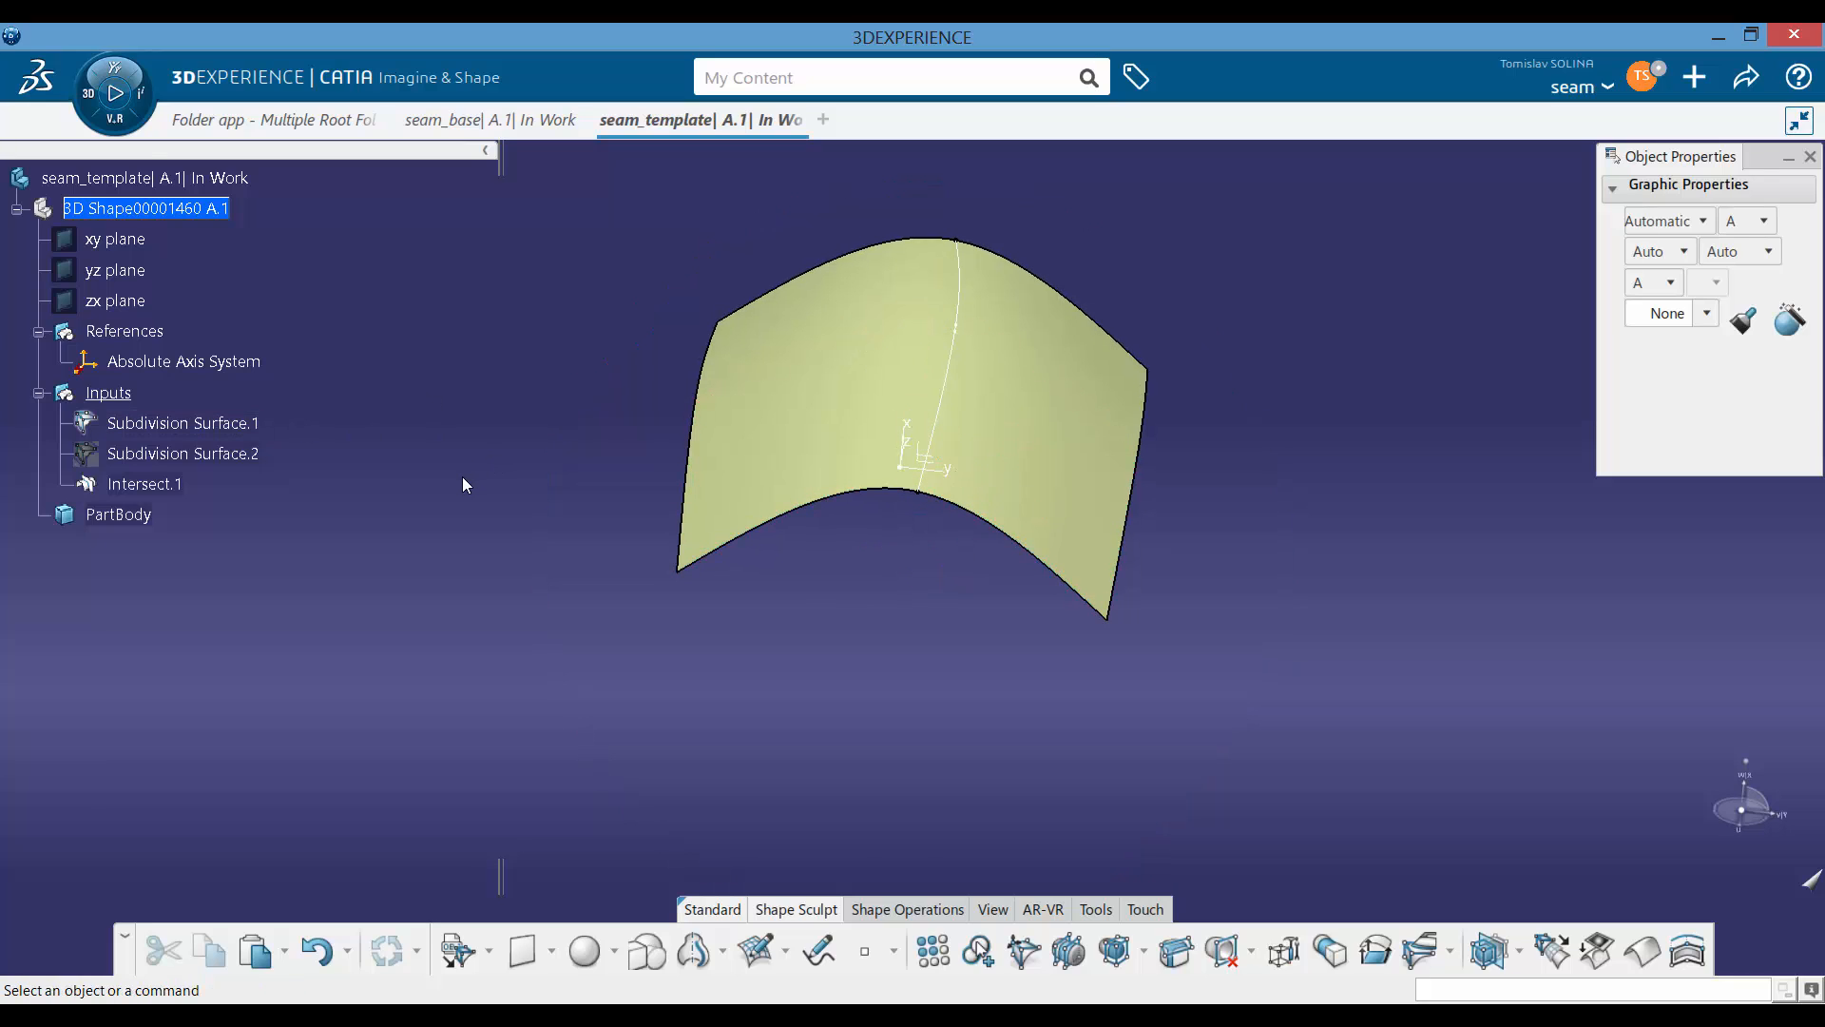
click(85, 100)
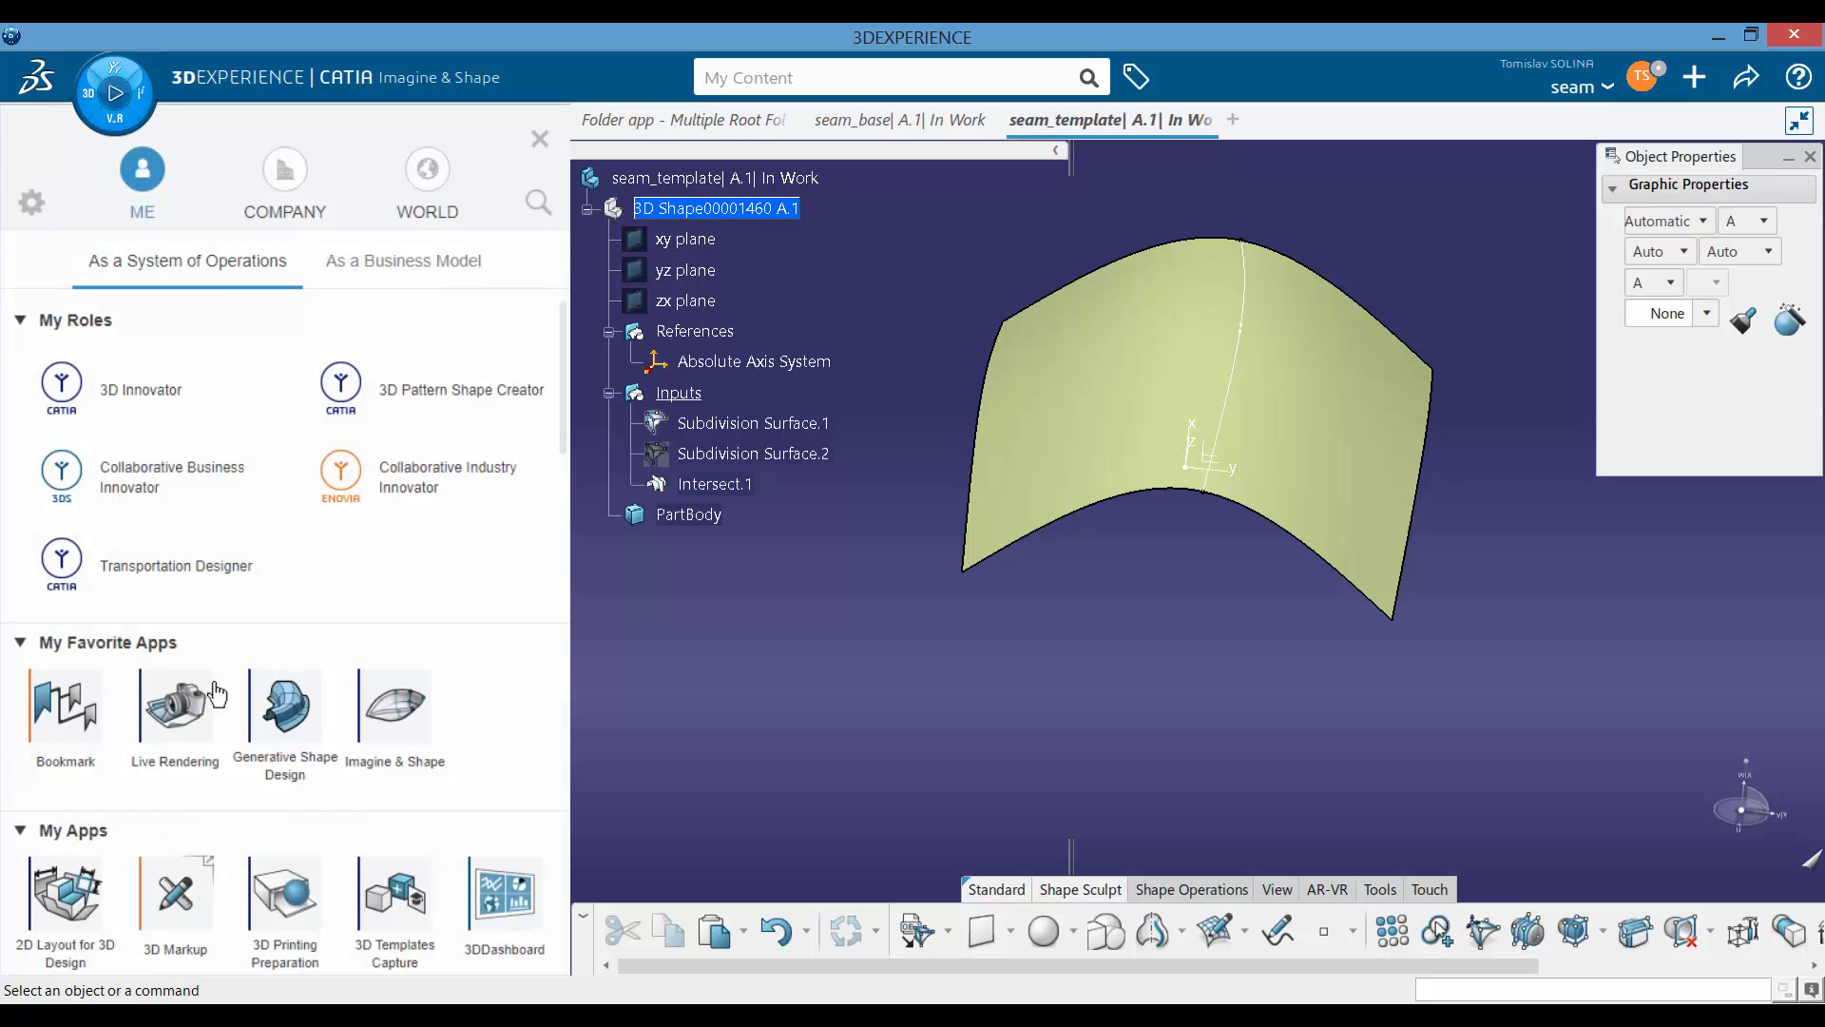
click(290, 711)
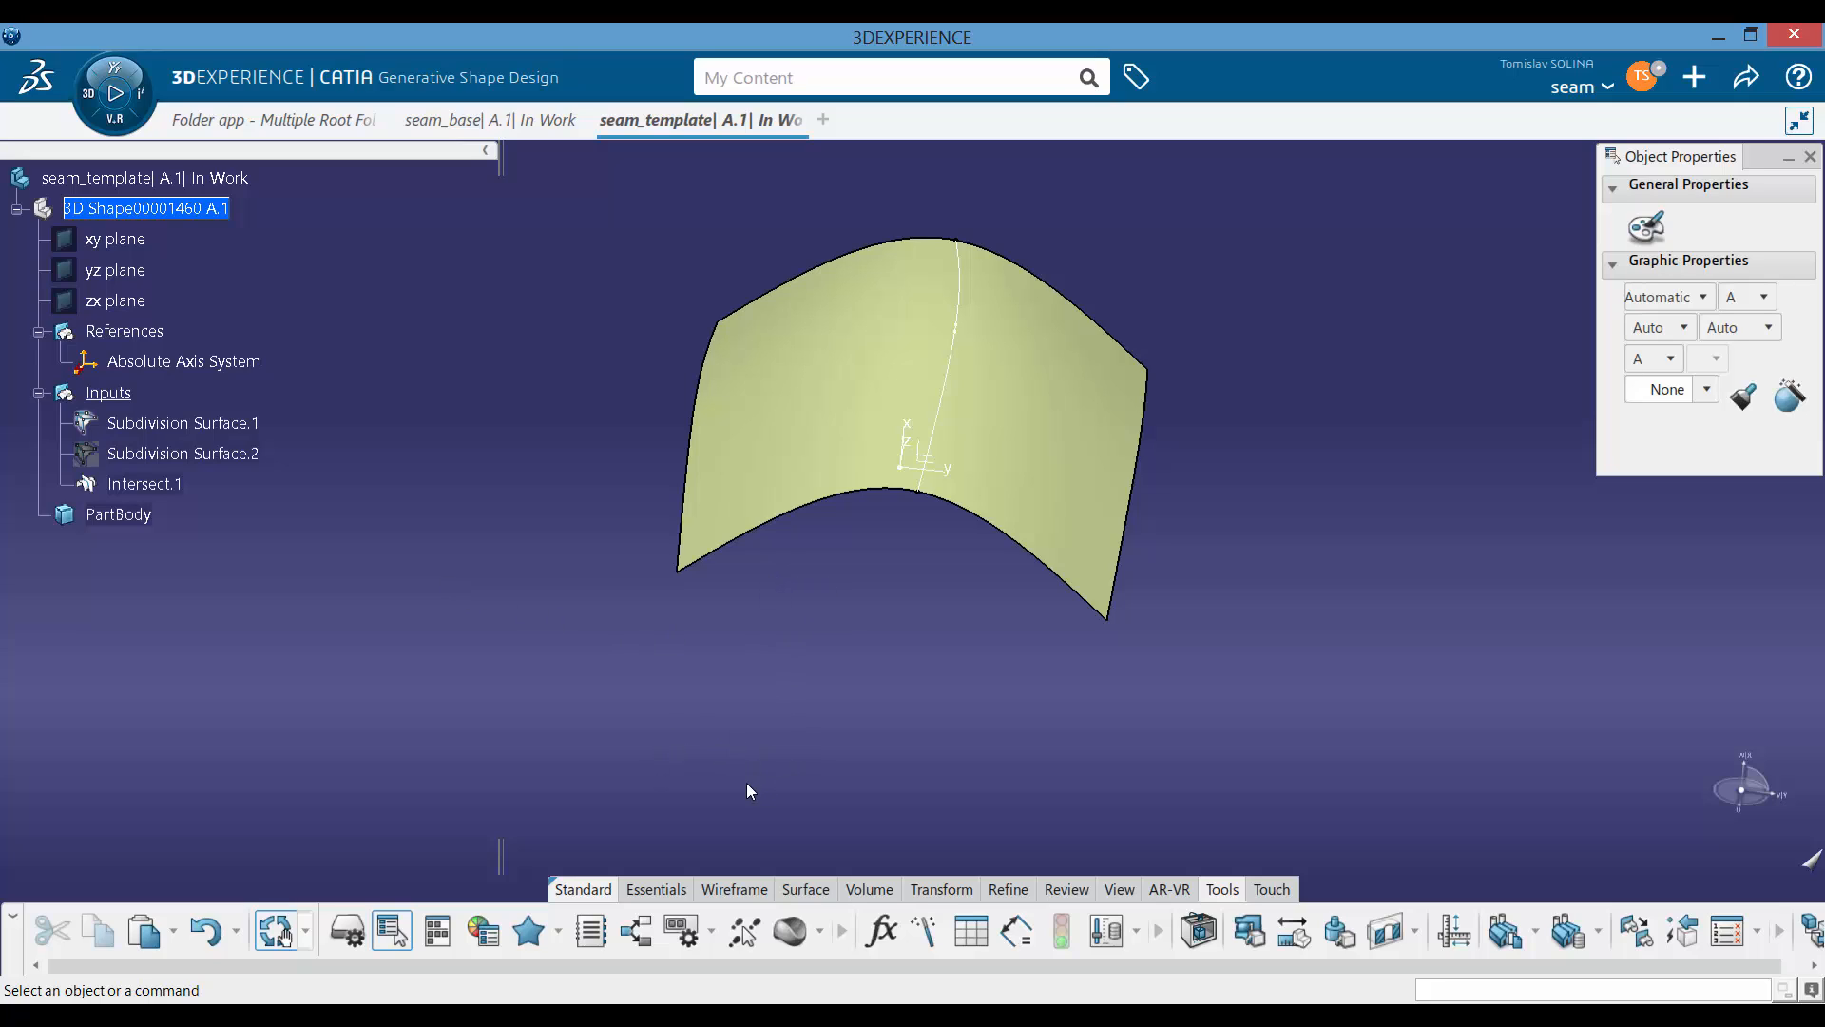
Step: Start a Sphere surface centred on the end vertex of the intersection curve at the surface's edge, with a 1 mm radius
click(656, 890)
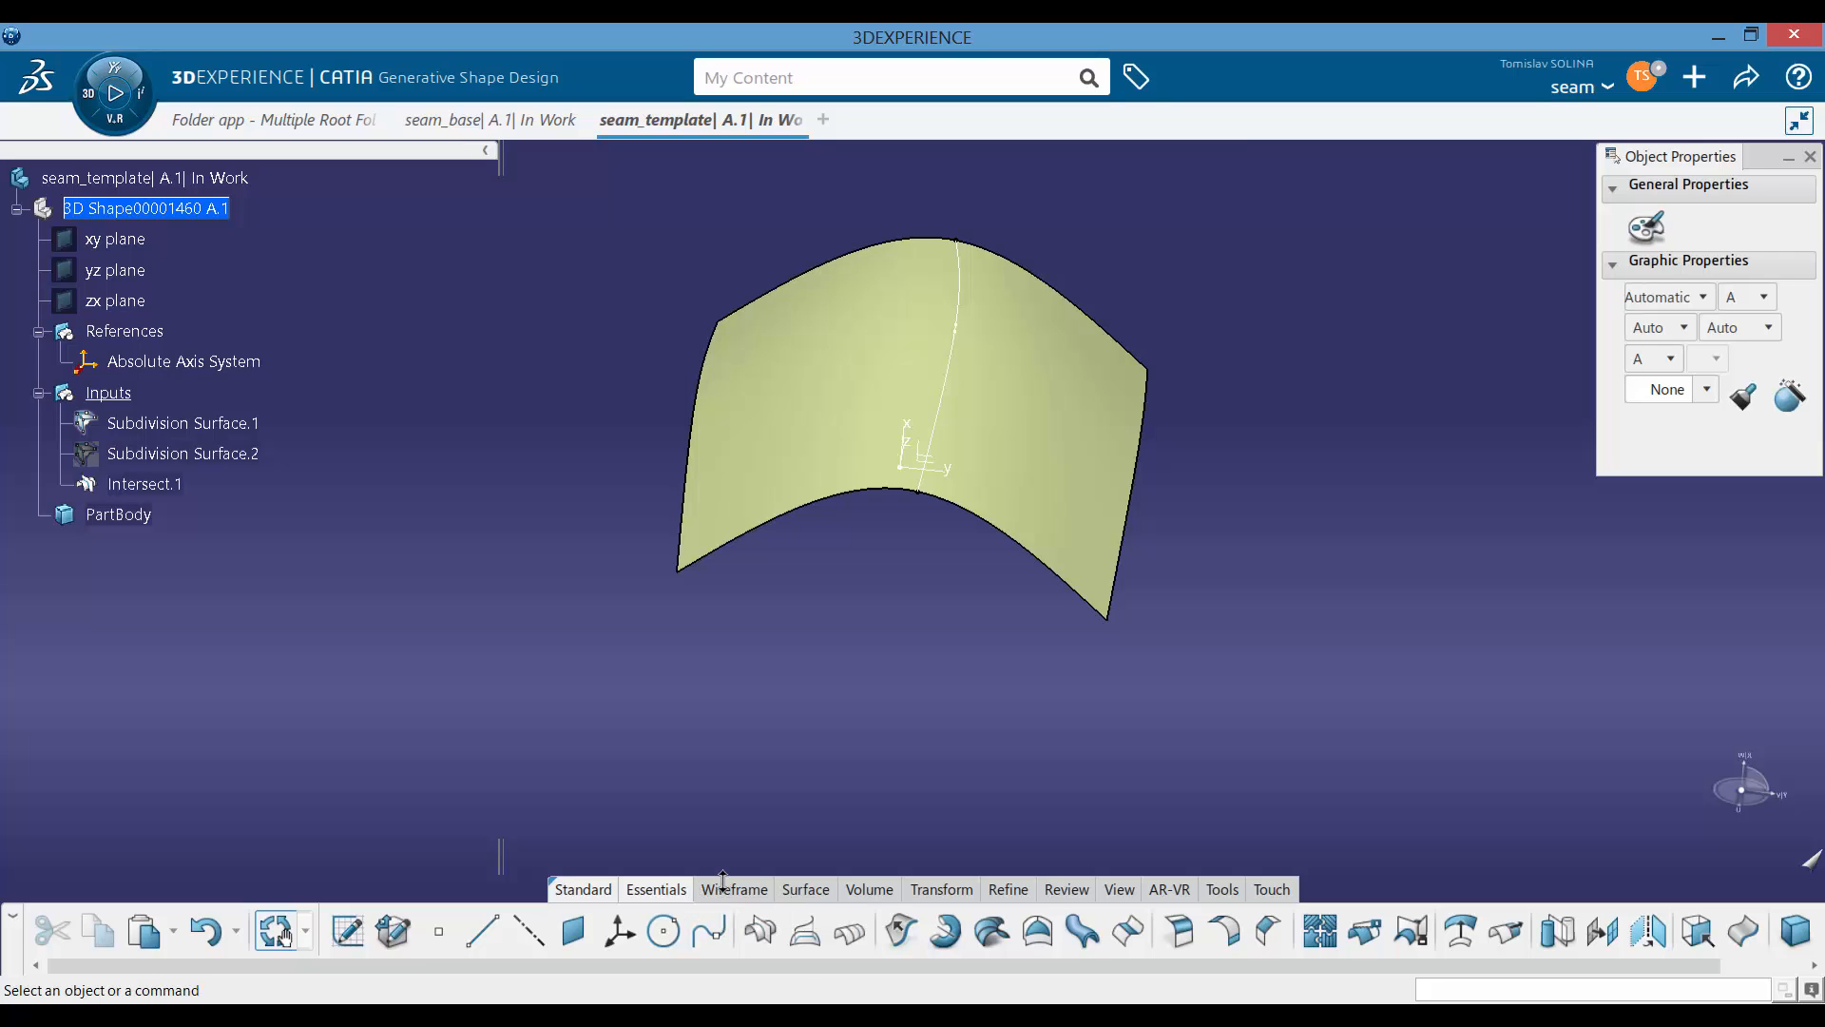
click(808, 888)
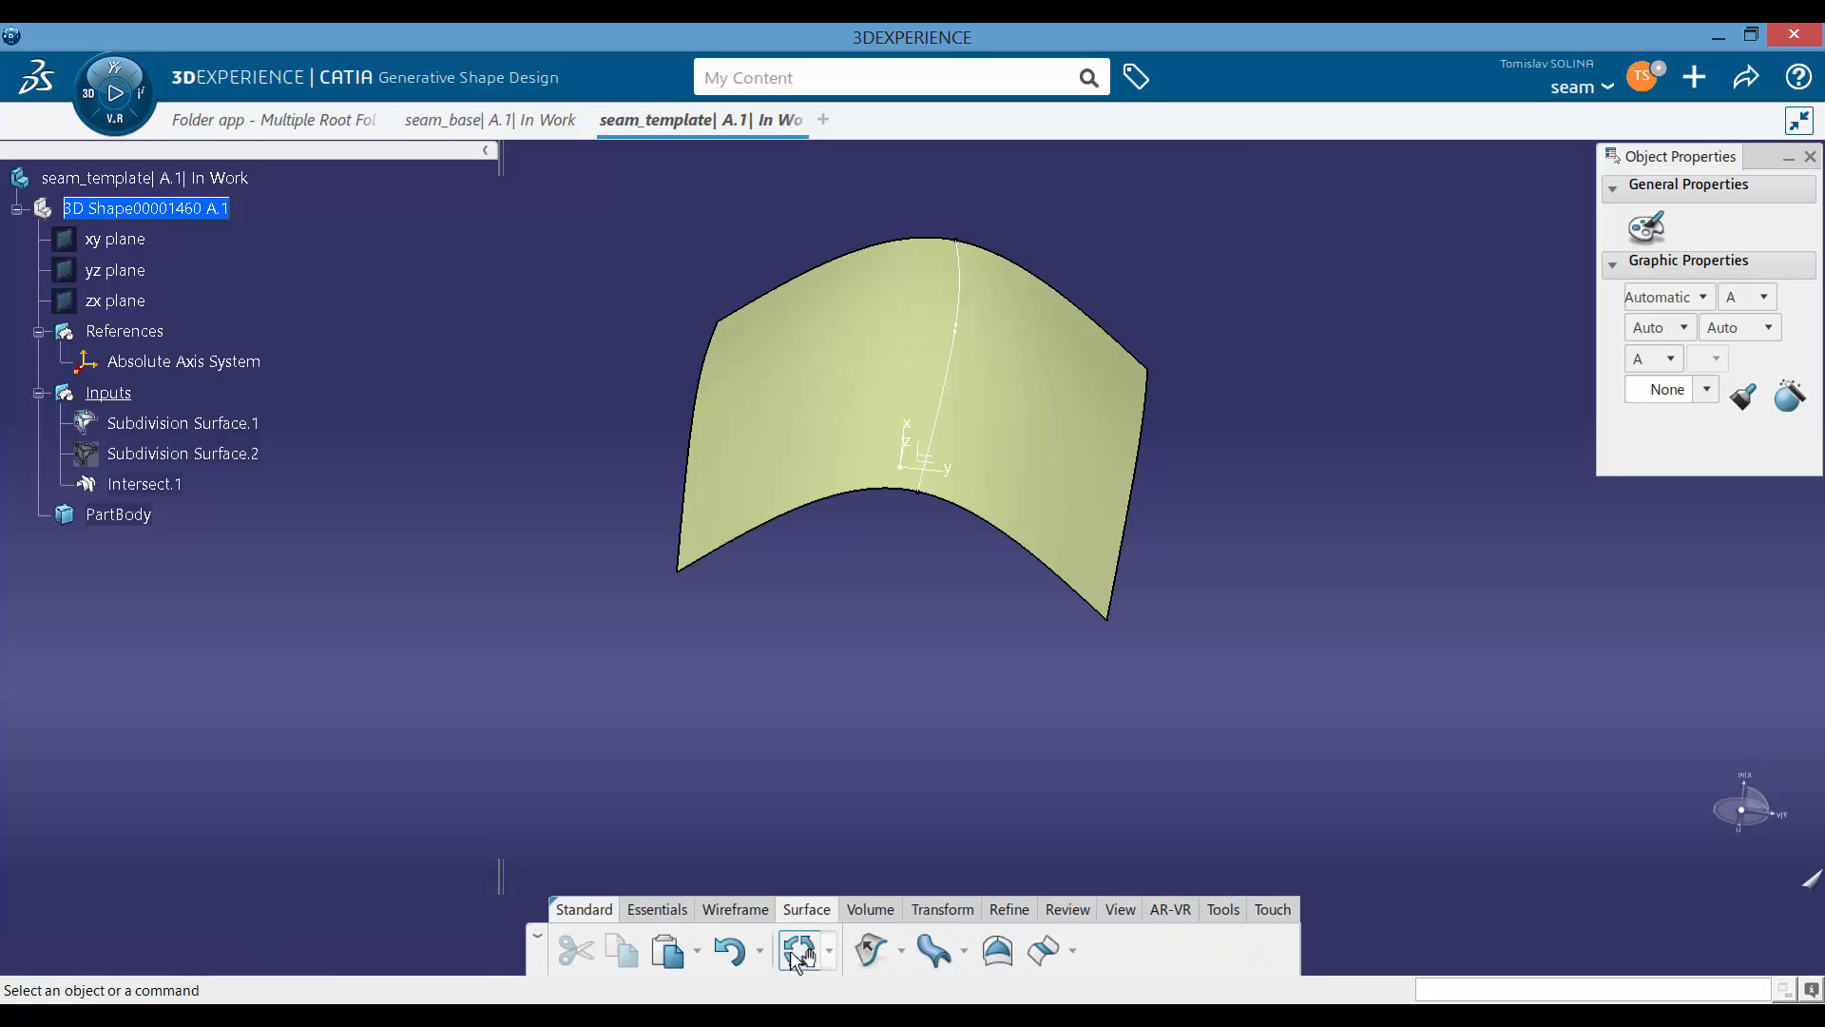
click(901, 950)
click(922, 856)
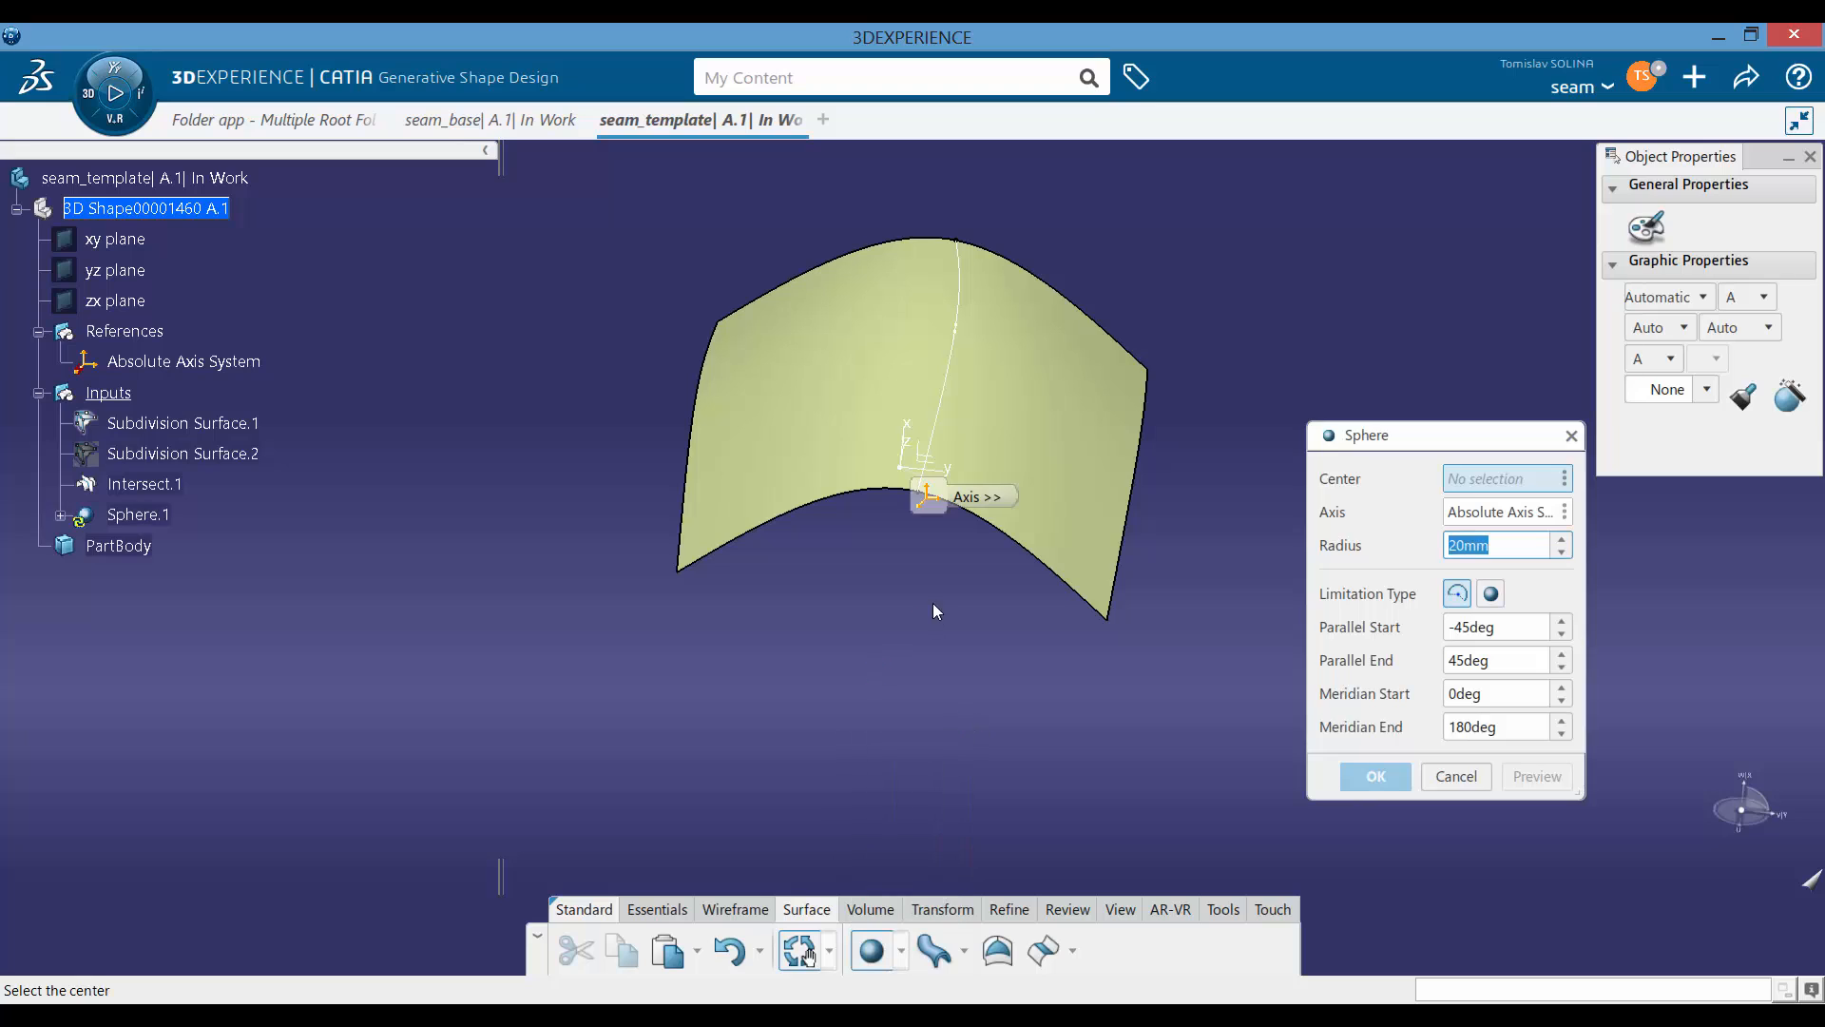
middle_drag(866, 632, 757, 631)
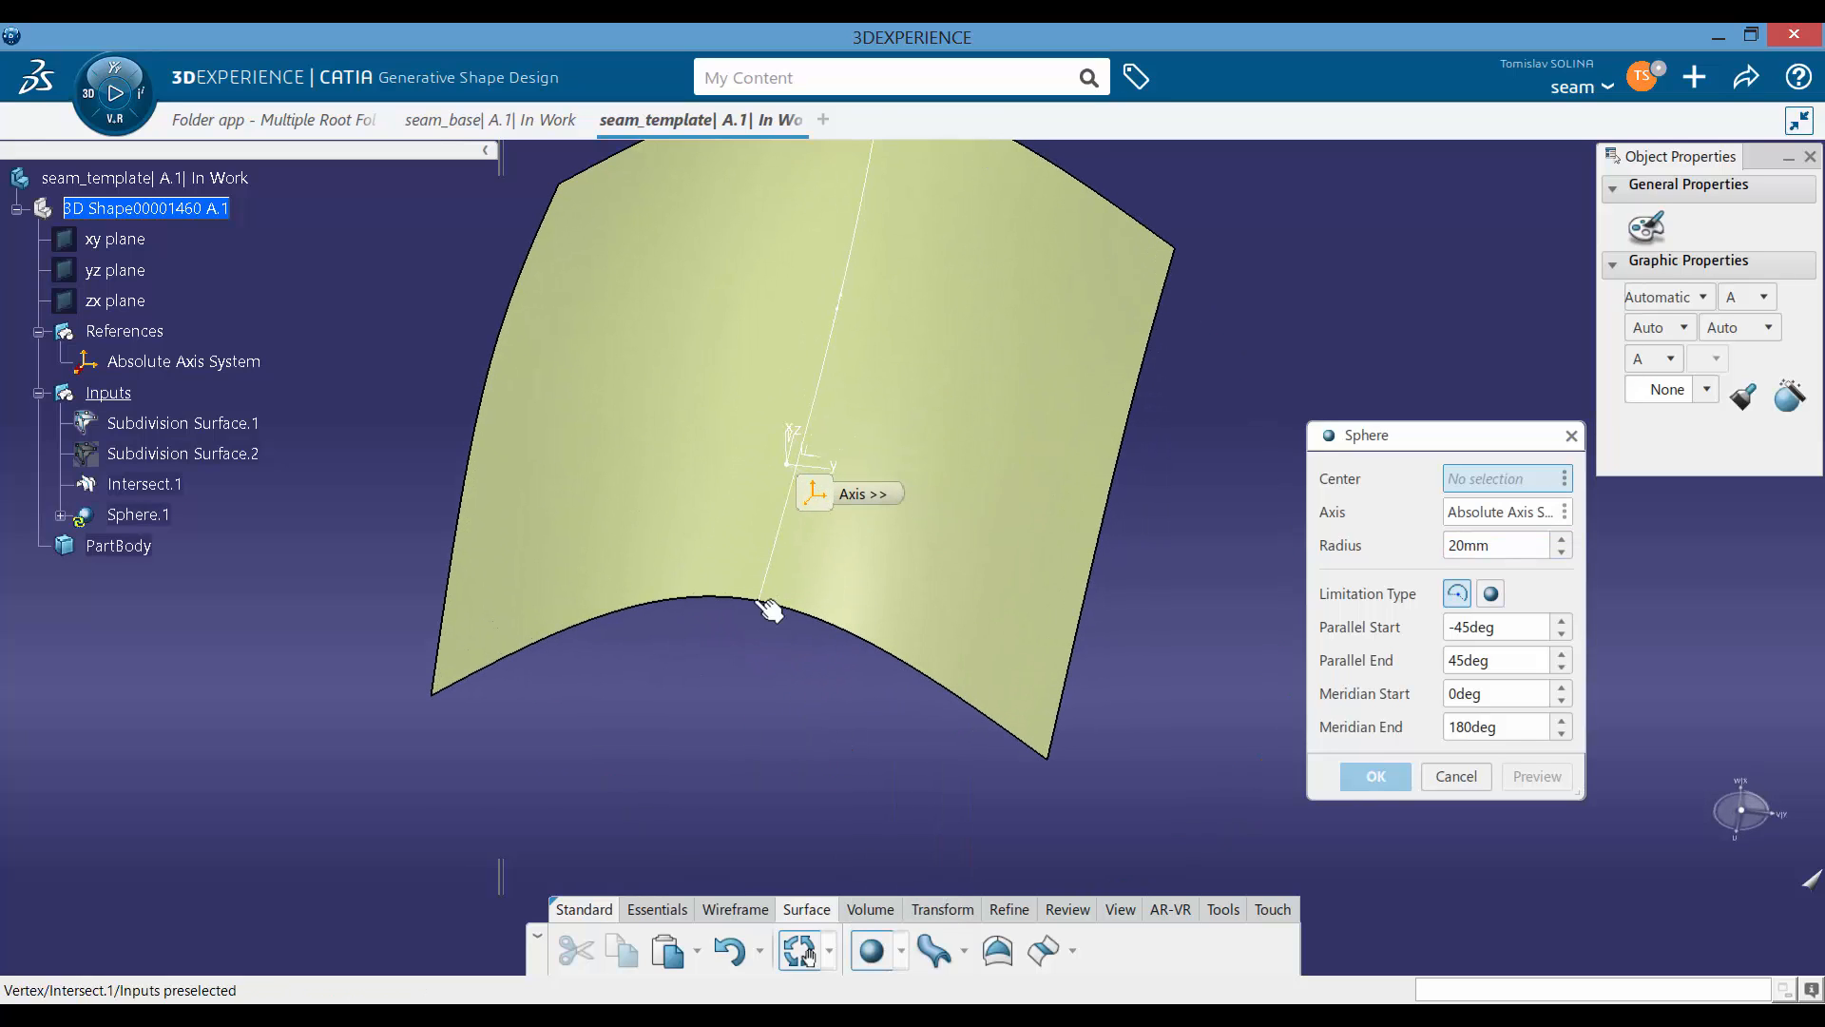
click(766, 605)
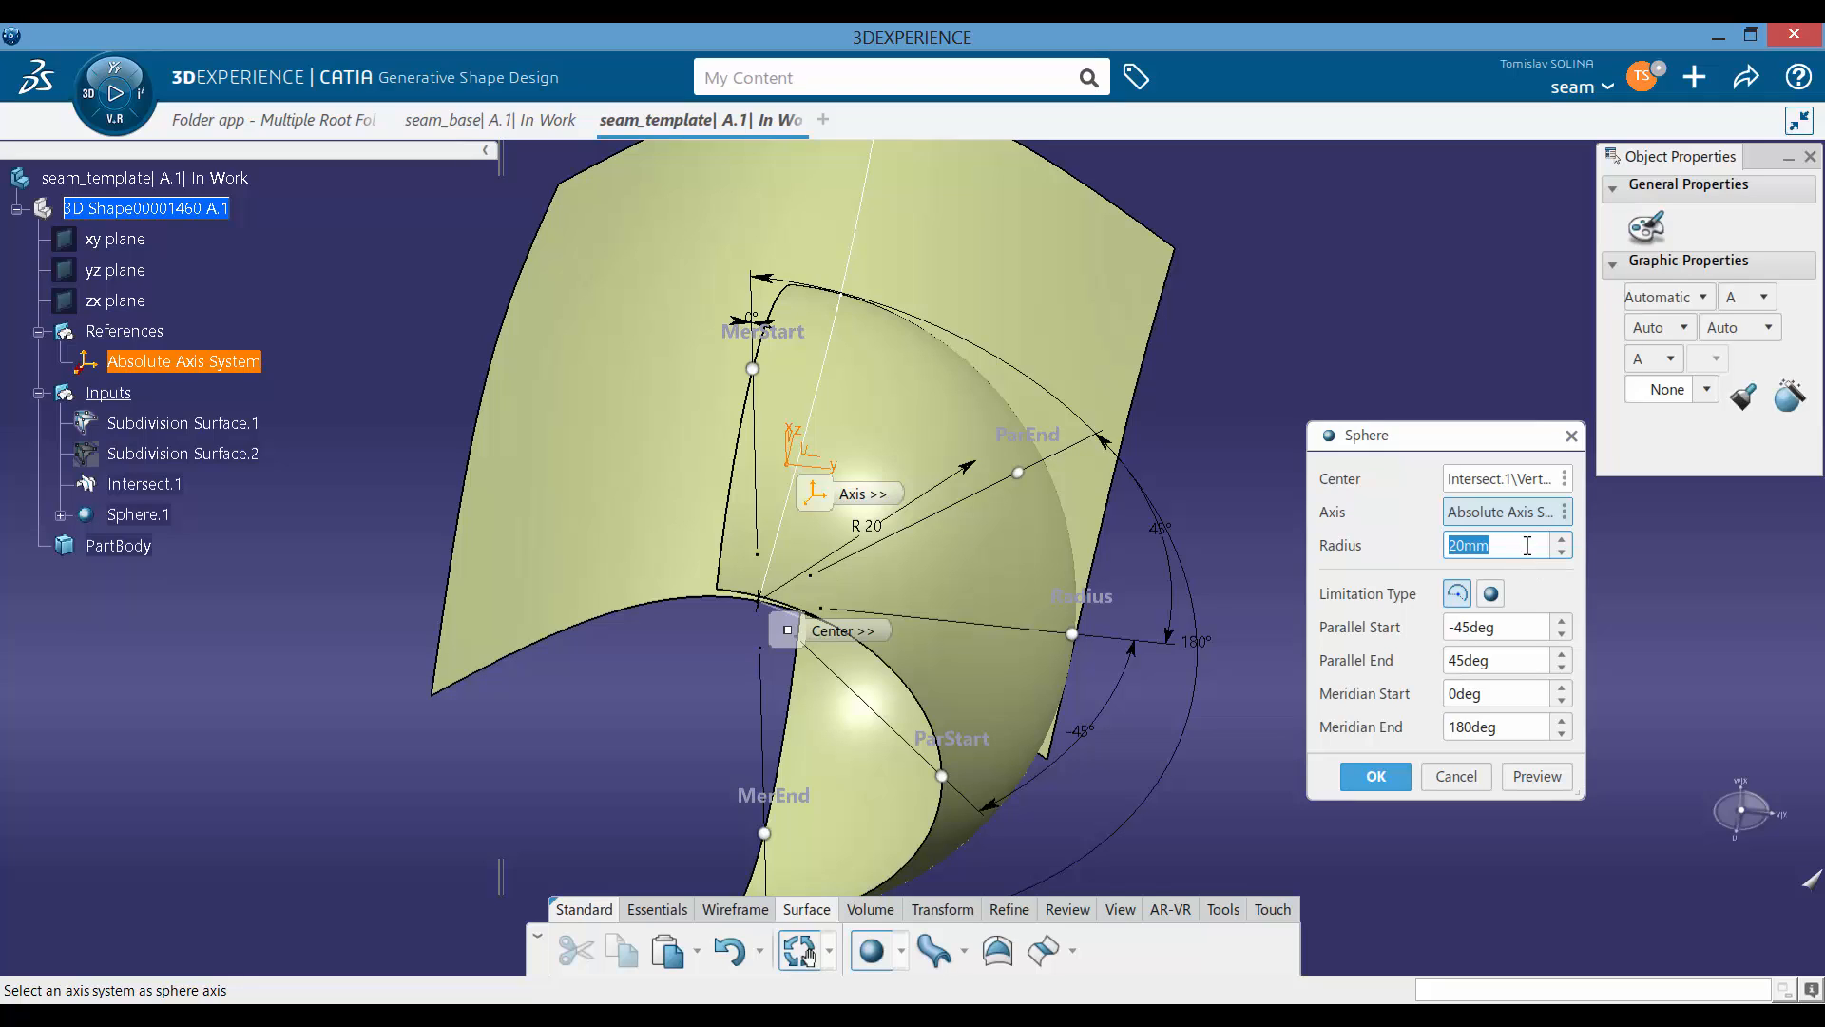
text(1)
click(1522, 624)
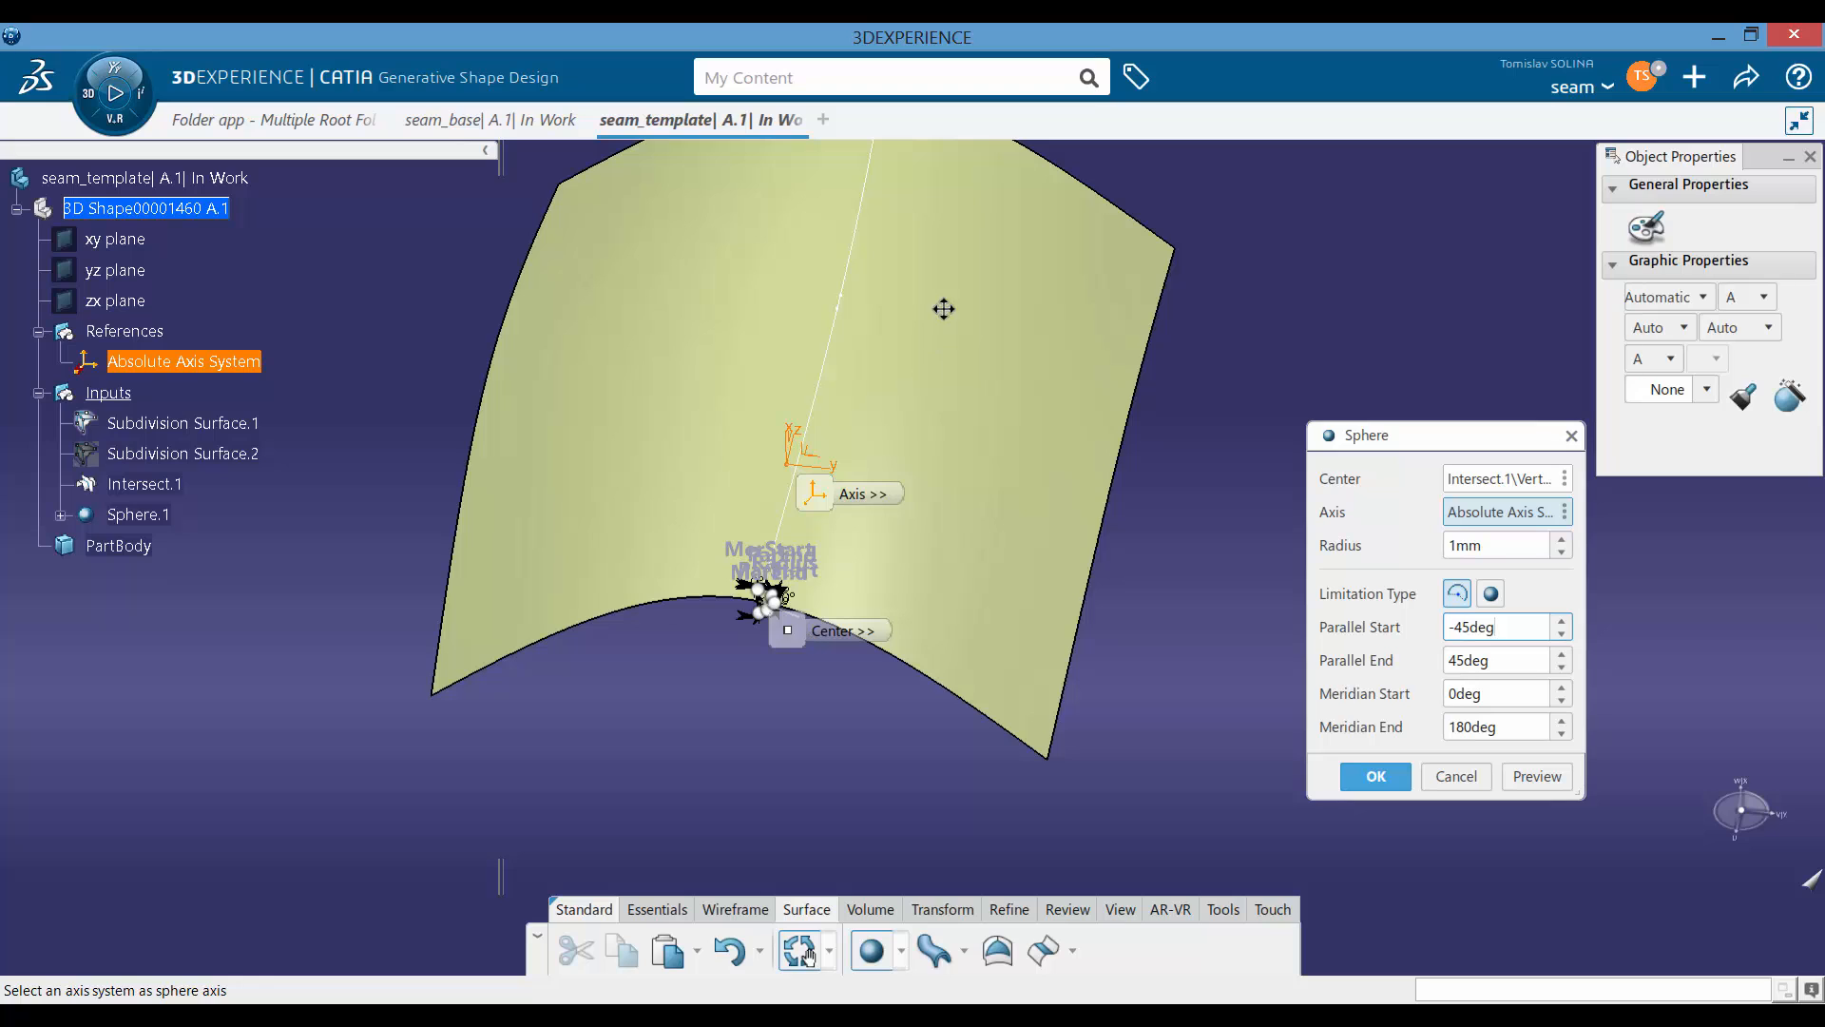
Step: Change the sphere's limitation type to a whole sphere and create it in the Inputs set
middle_drag(852, 548, 872, 390)
middle_drag(714, 553, 1178, 476)
middle_drag(837, 512, 837, 484)
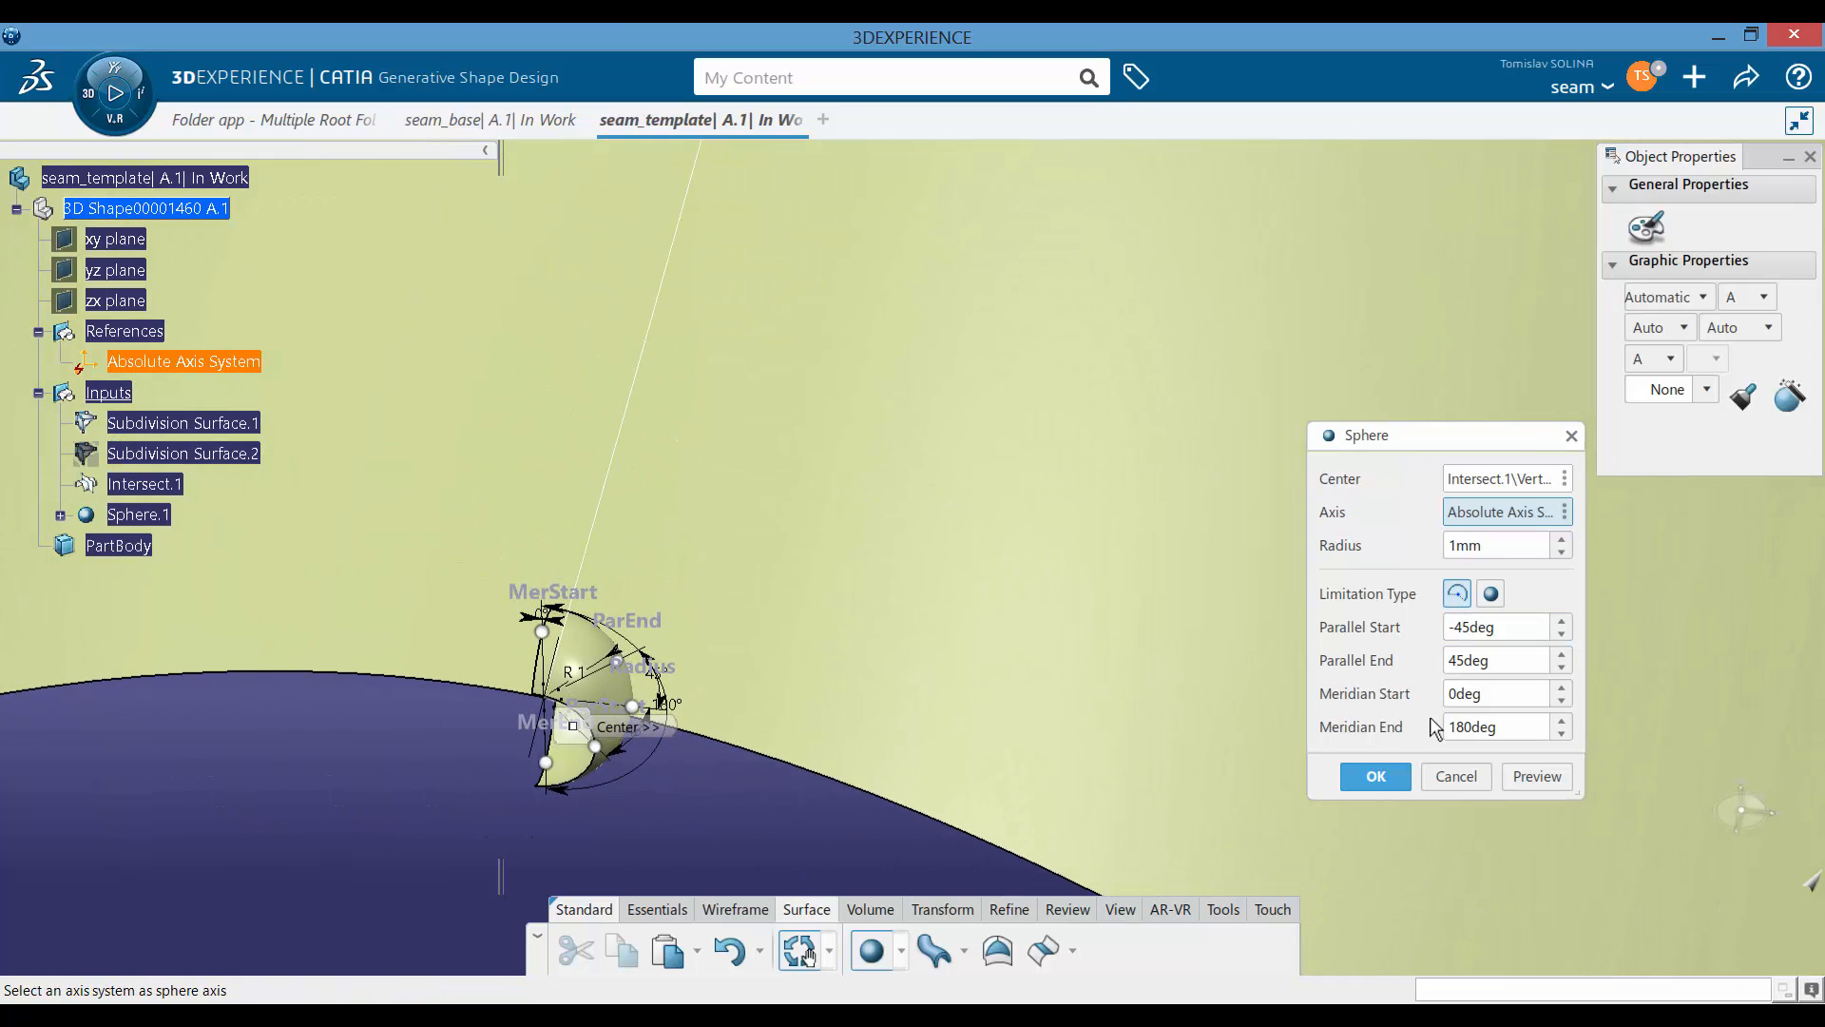
click(1492, 594)
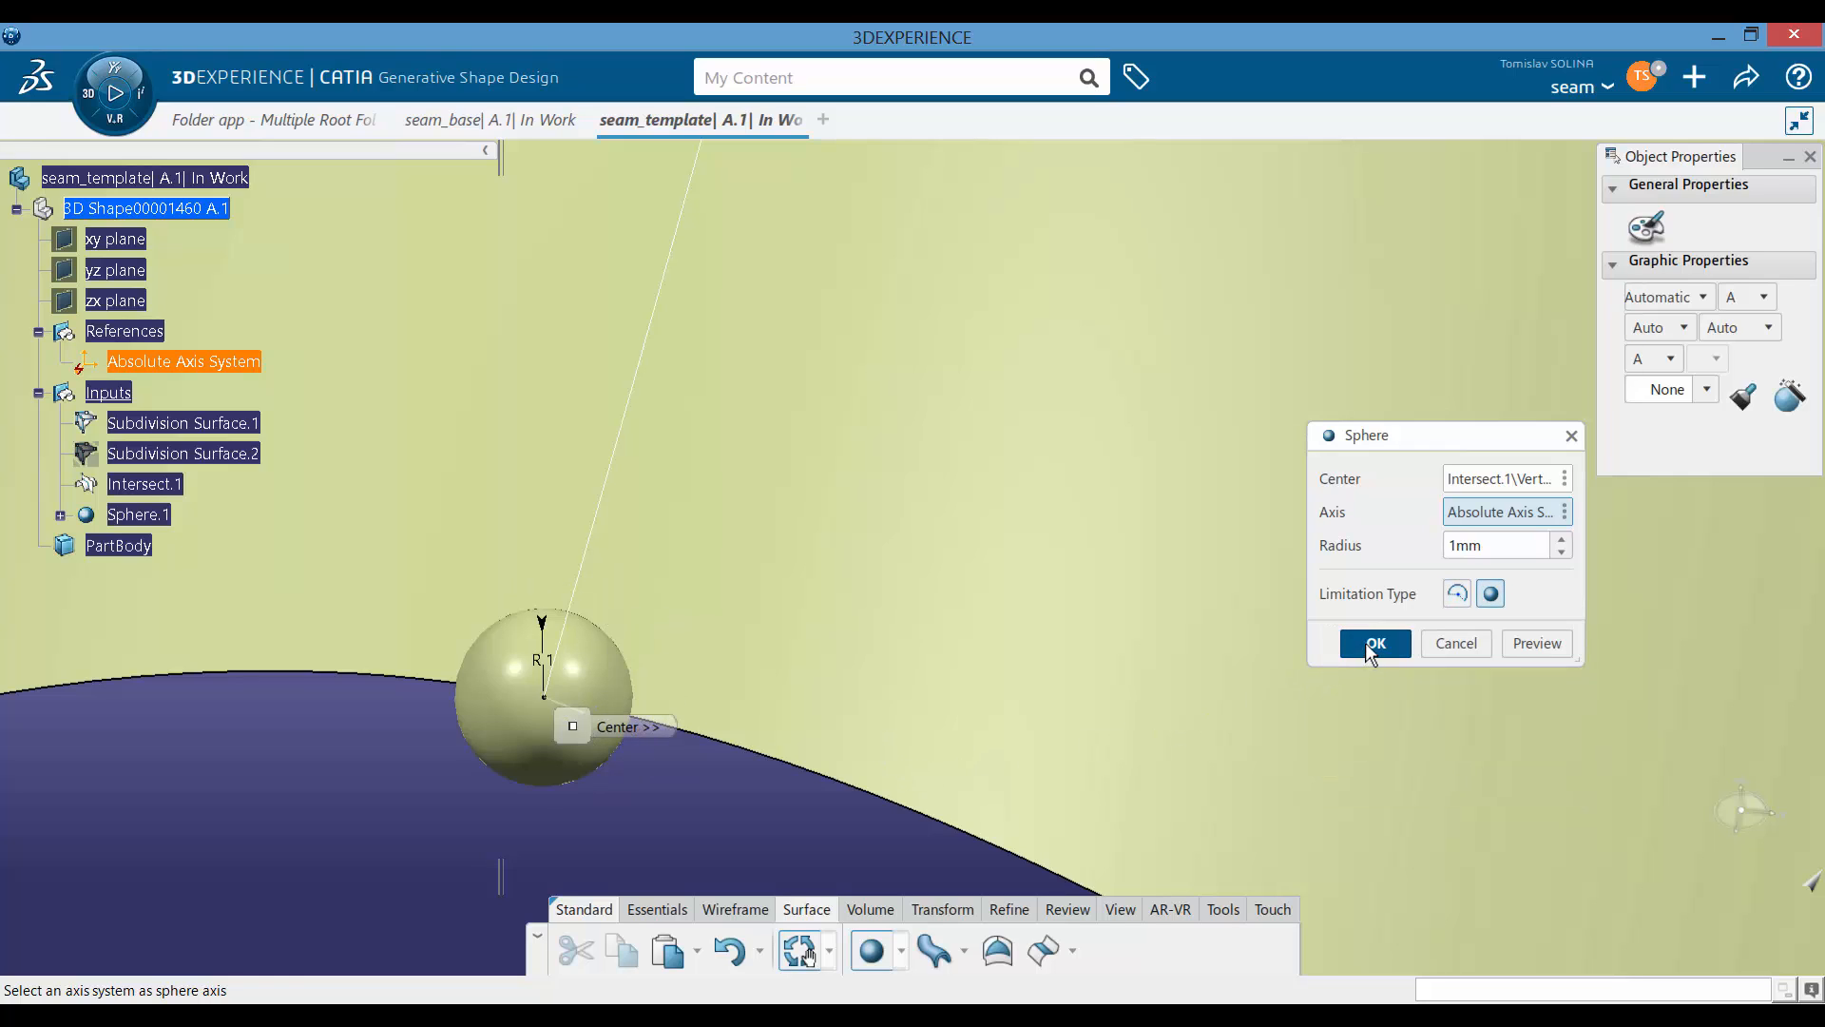
click(1369, 650)
Step: Colour the new sphere magenta
click(160, 514)
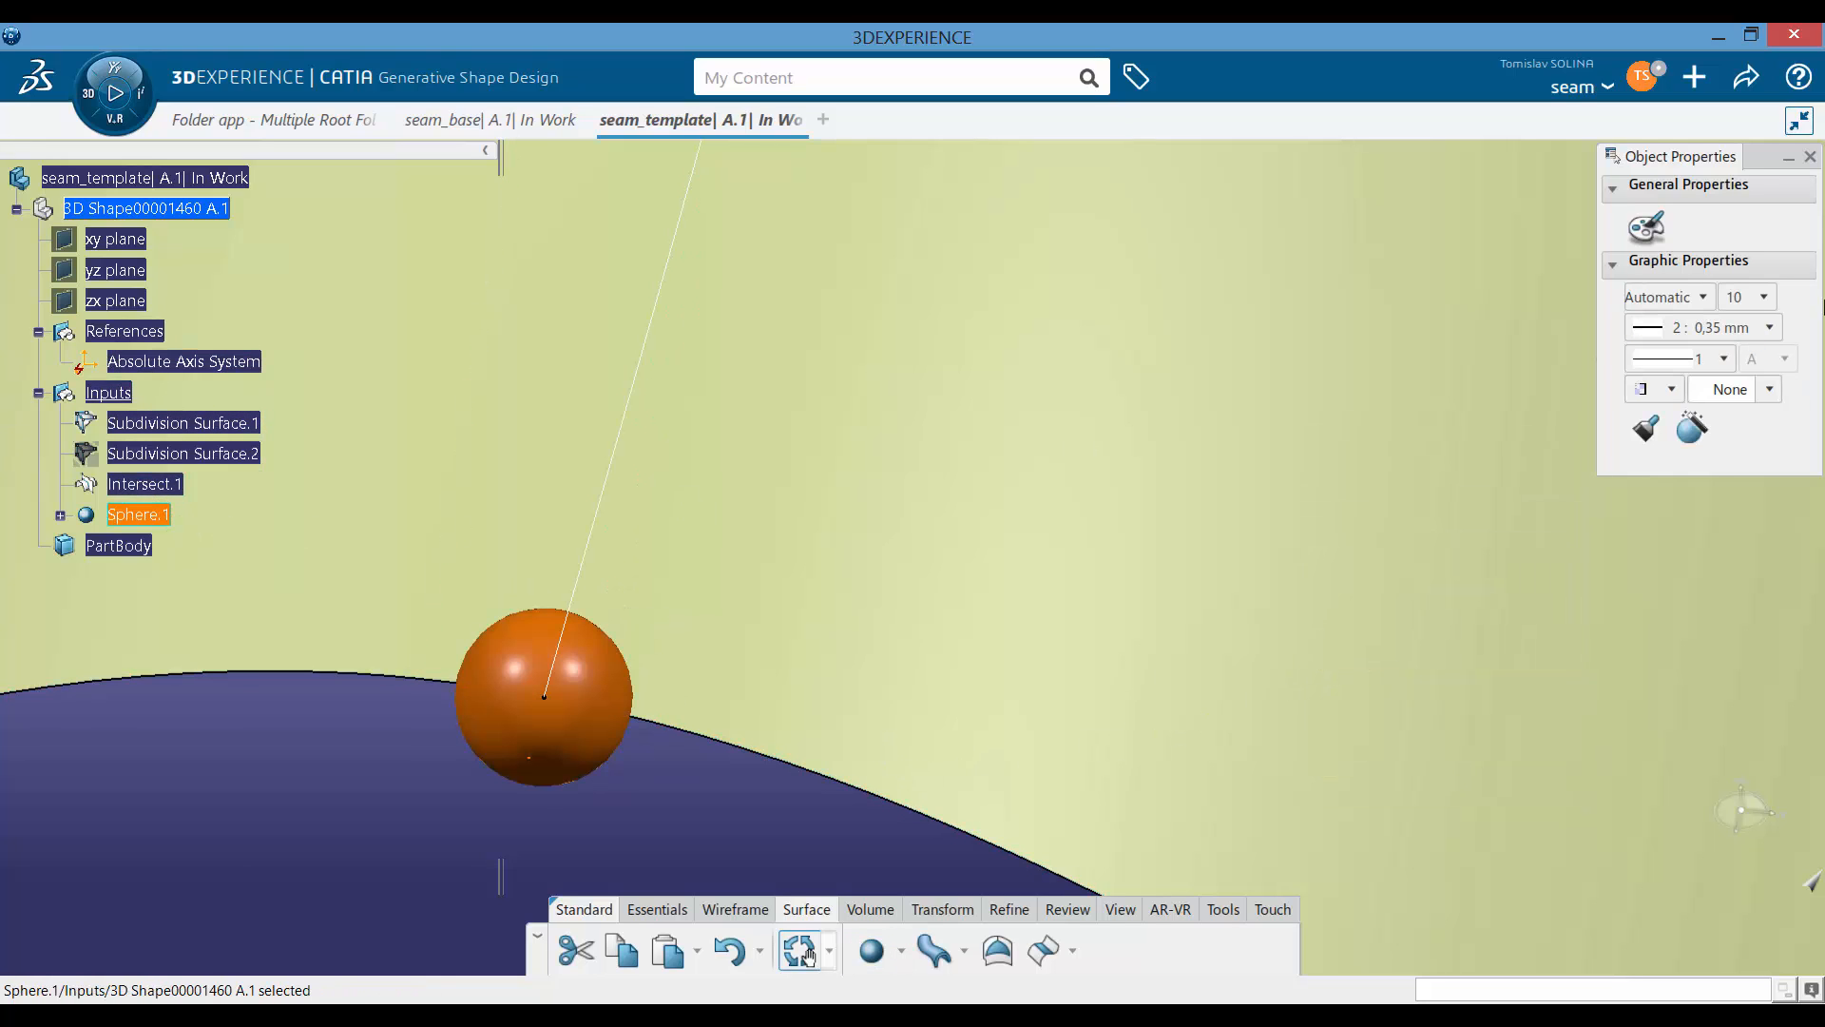
click(1702, 296)
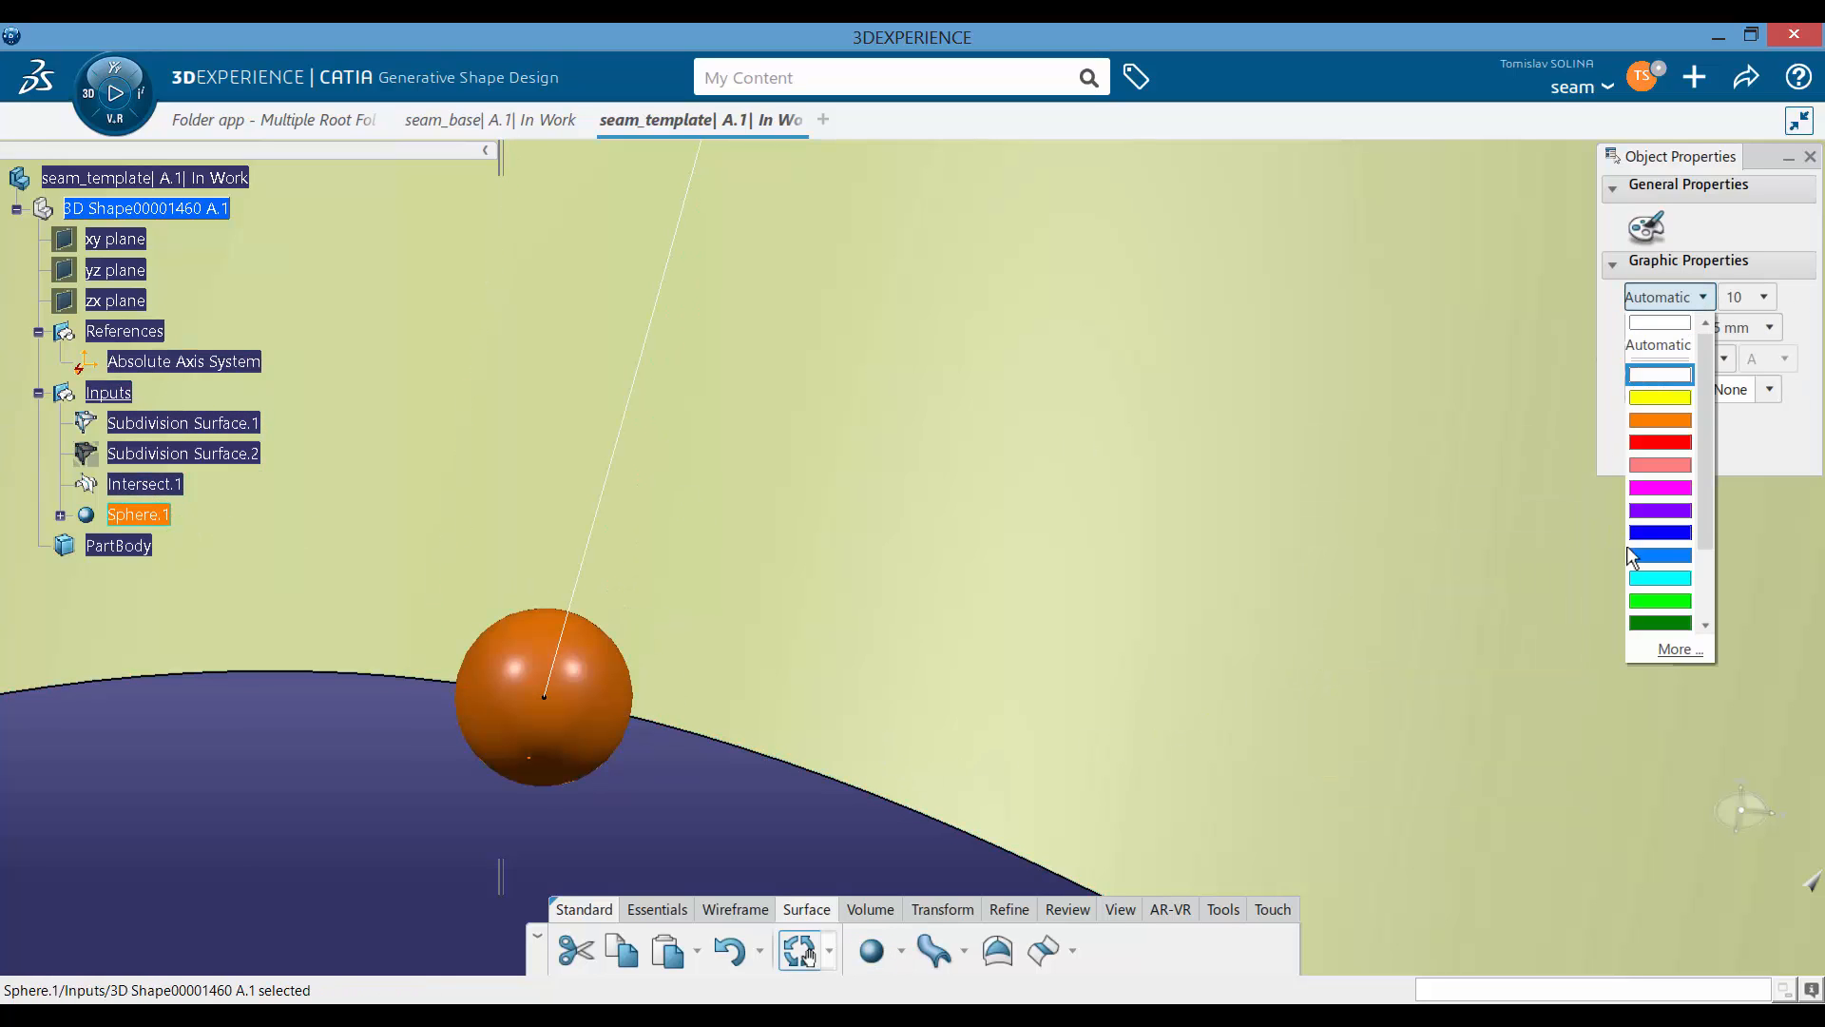
click(1660, 487)
middle_drag(852, 561, 818, 744)
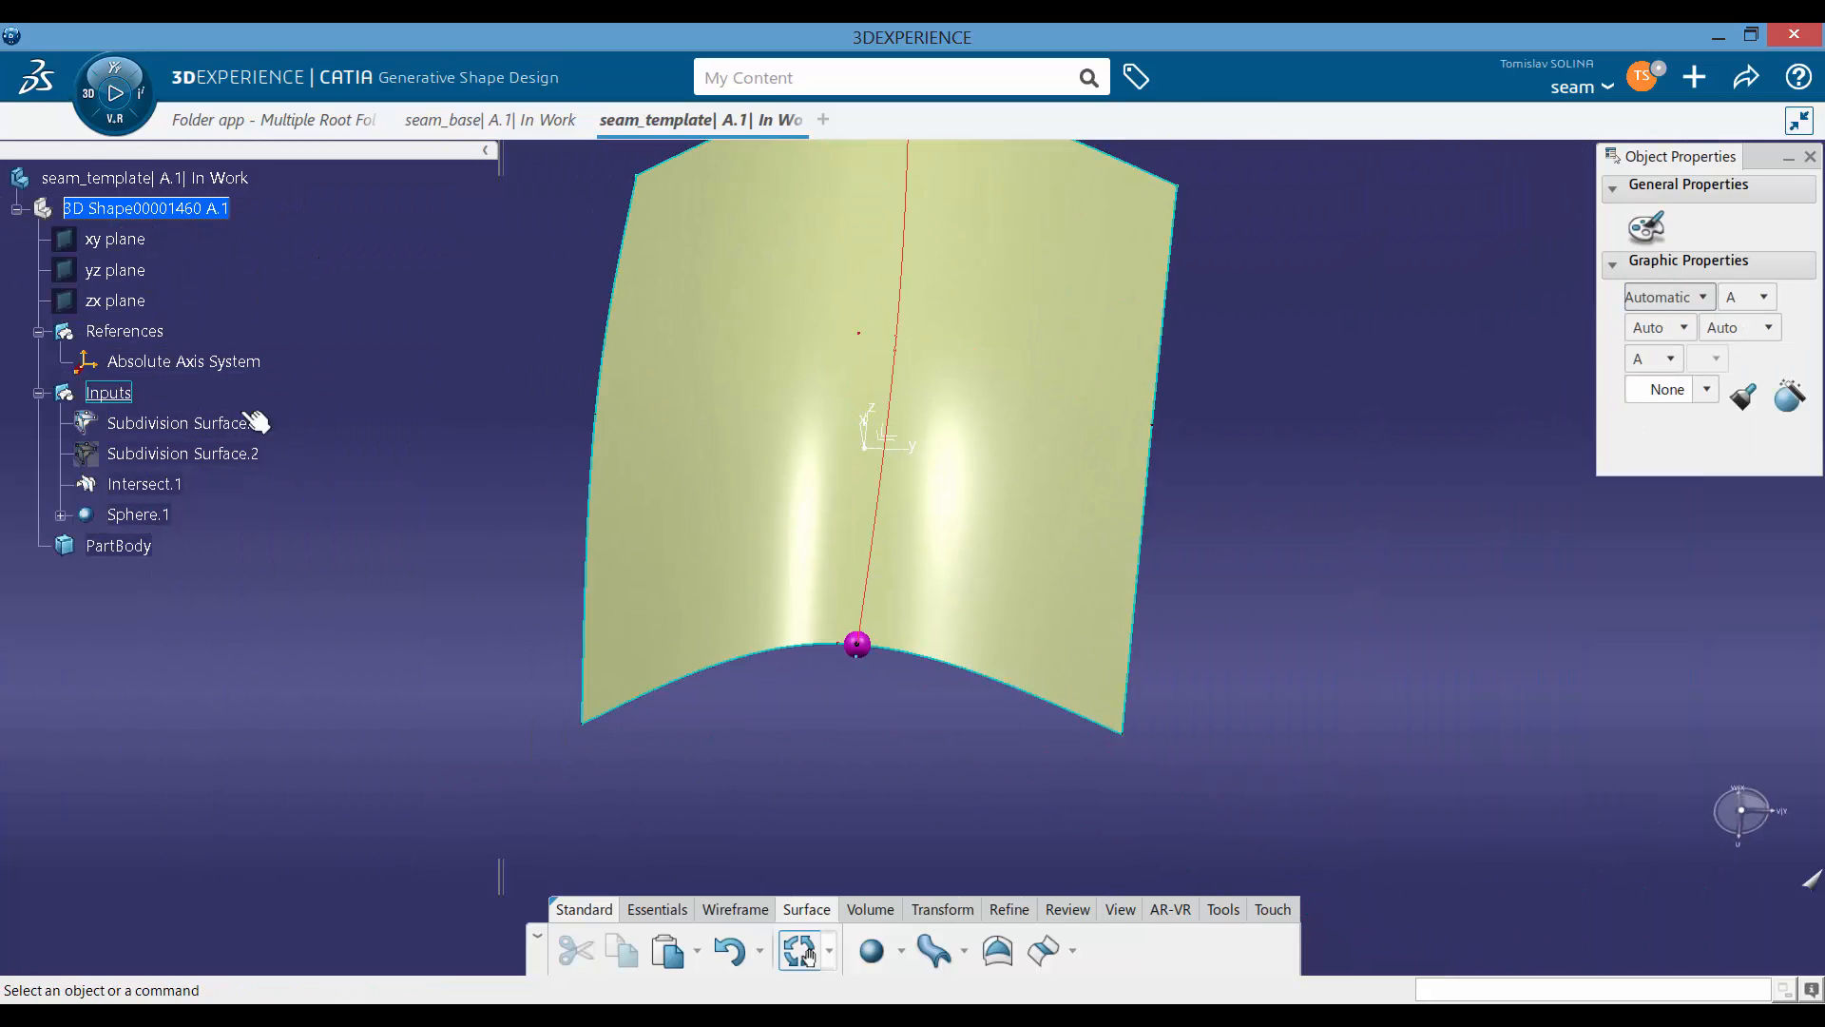
Step: Colour the whole Inputs geometrical set light tan
click(109, 393)
click(1701, 297)
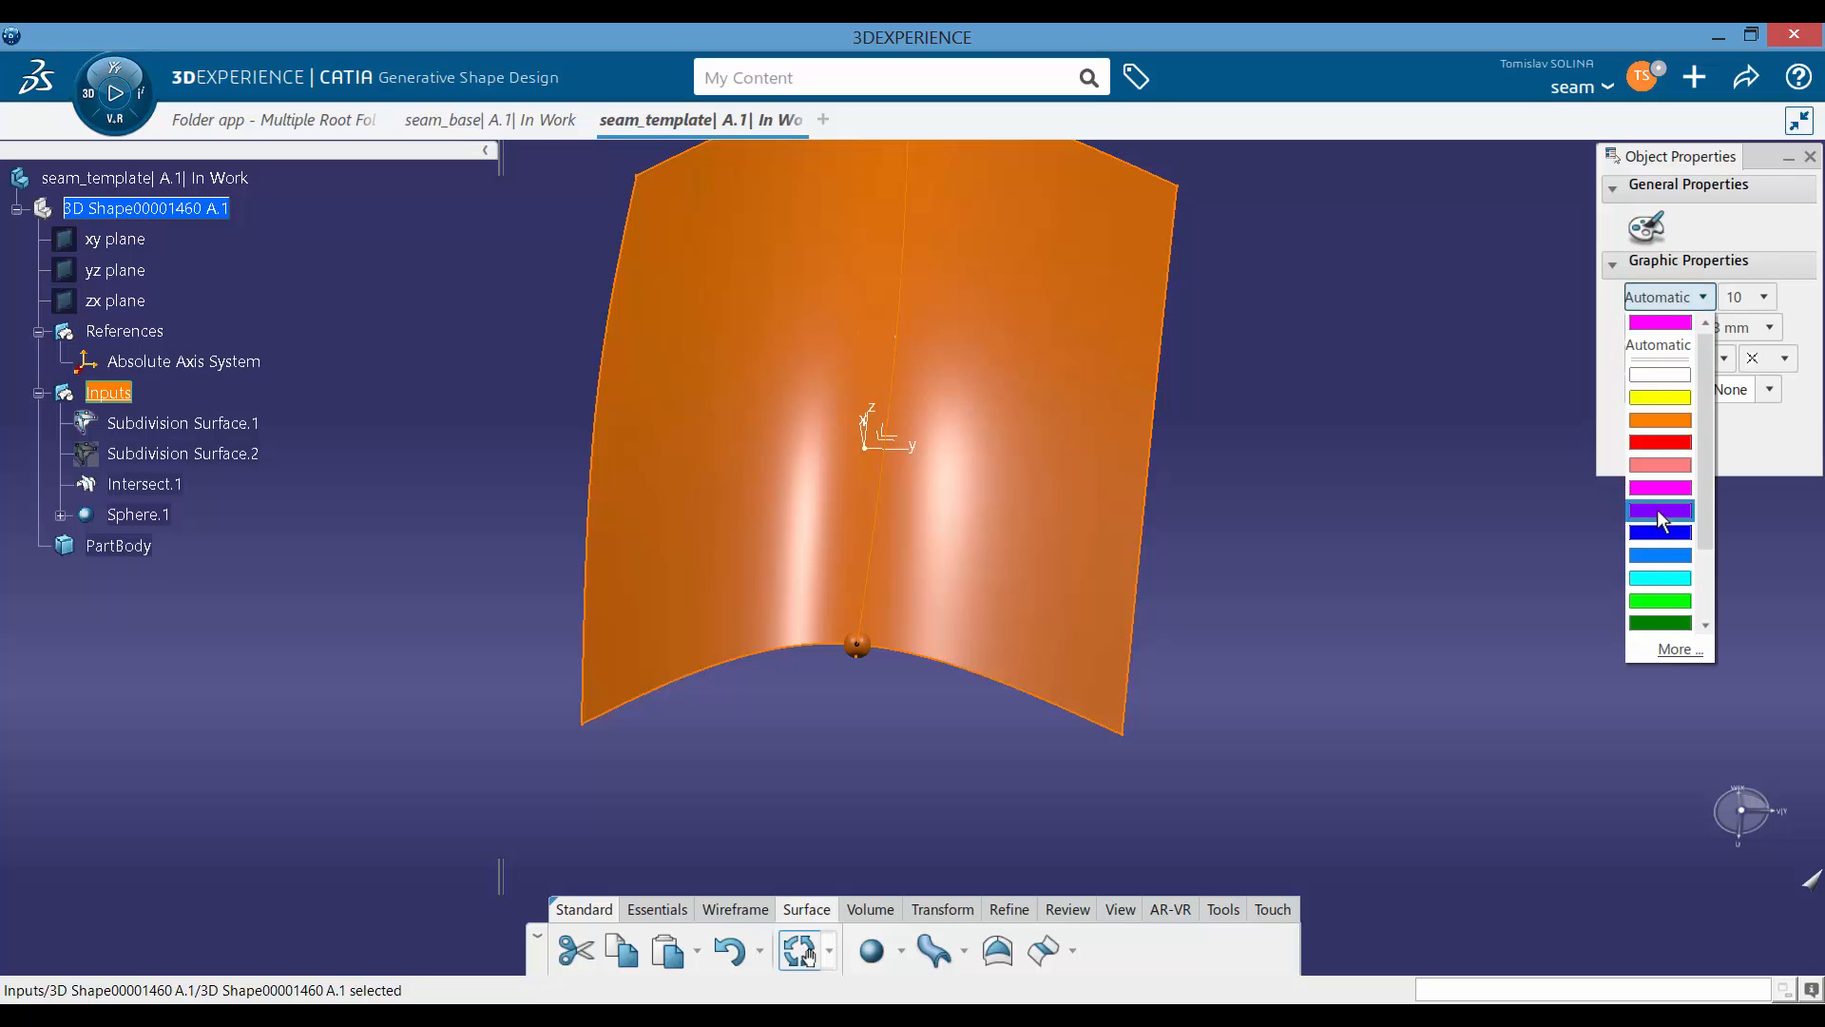
scroll(1664, 599, down, 2)
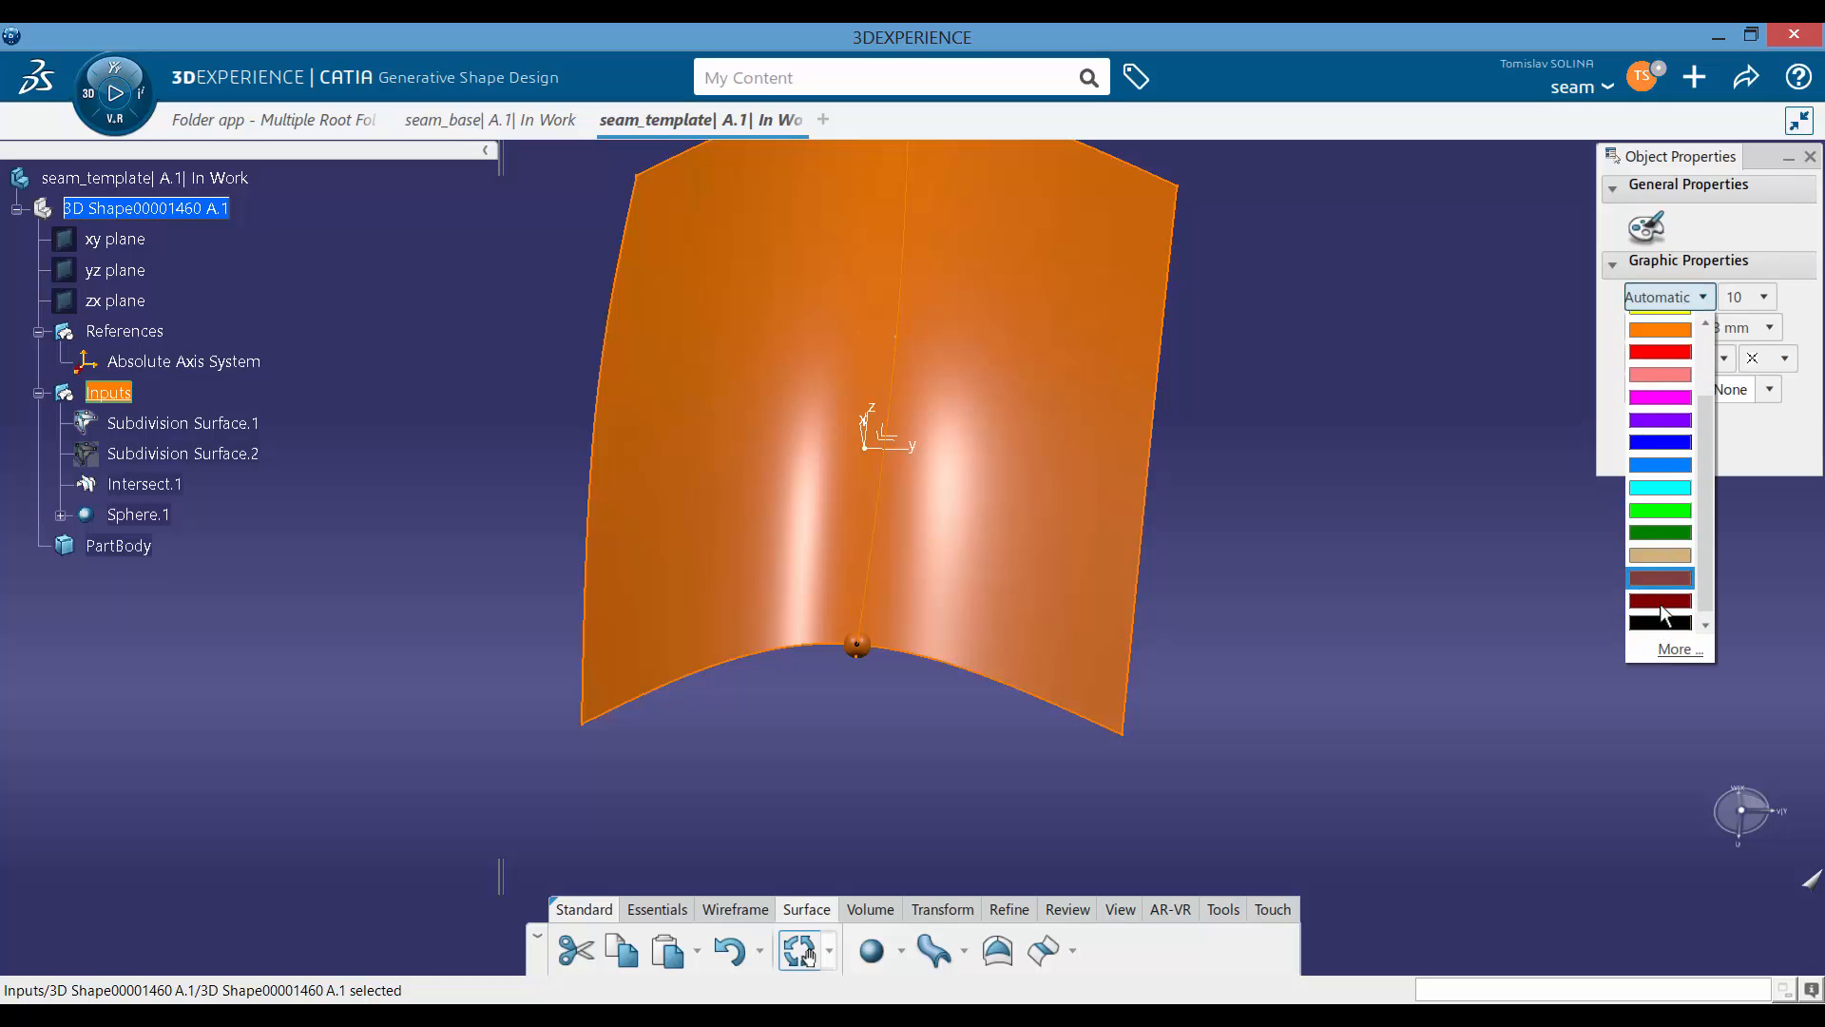
click(1658, 555)
middle_drag(807, 513, 893, 684)
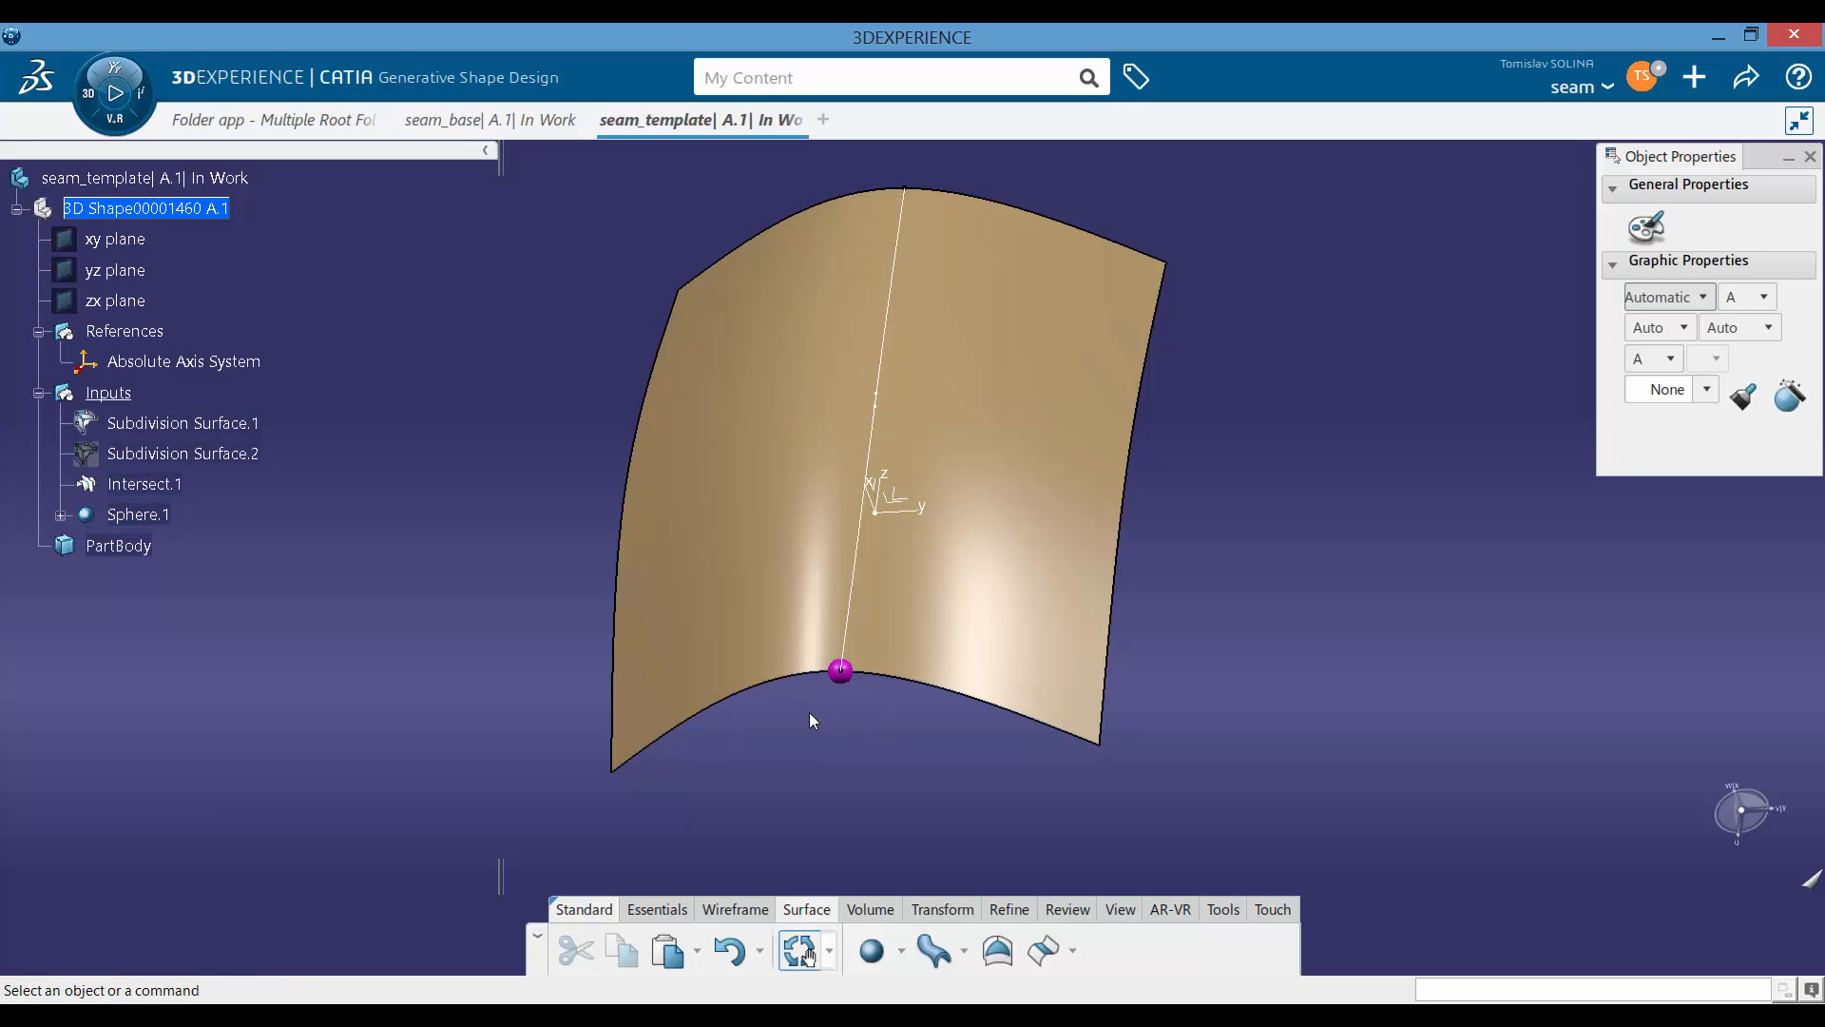
middle_drag(807, 682, 875, 694)
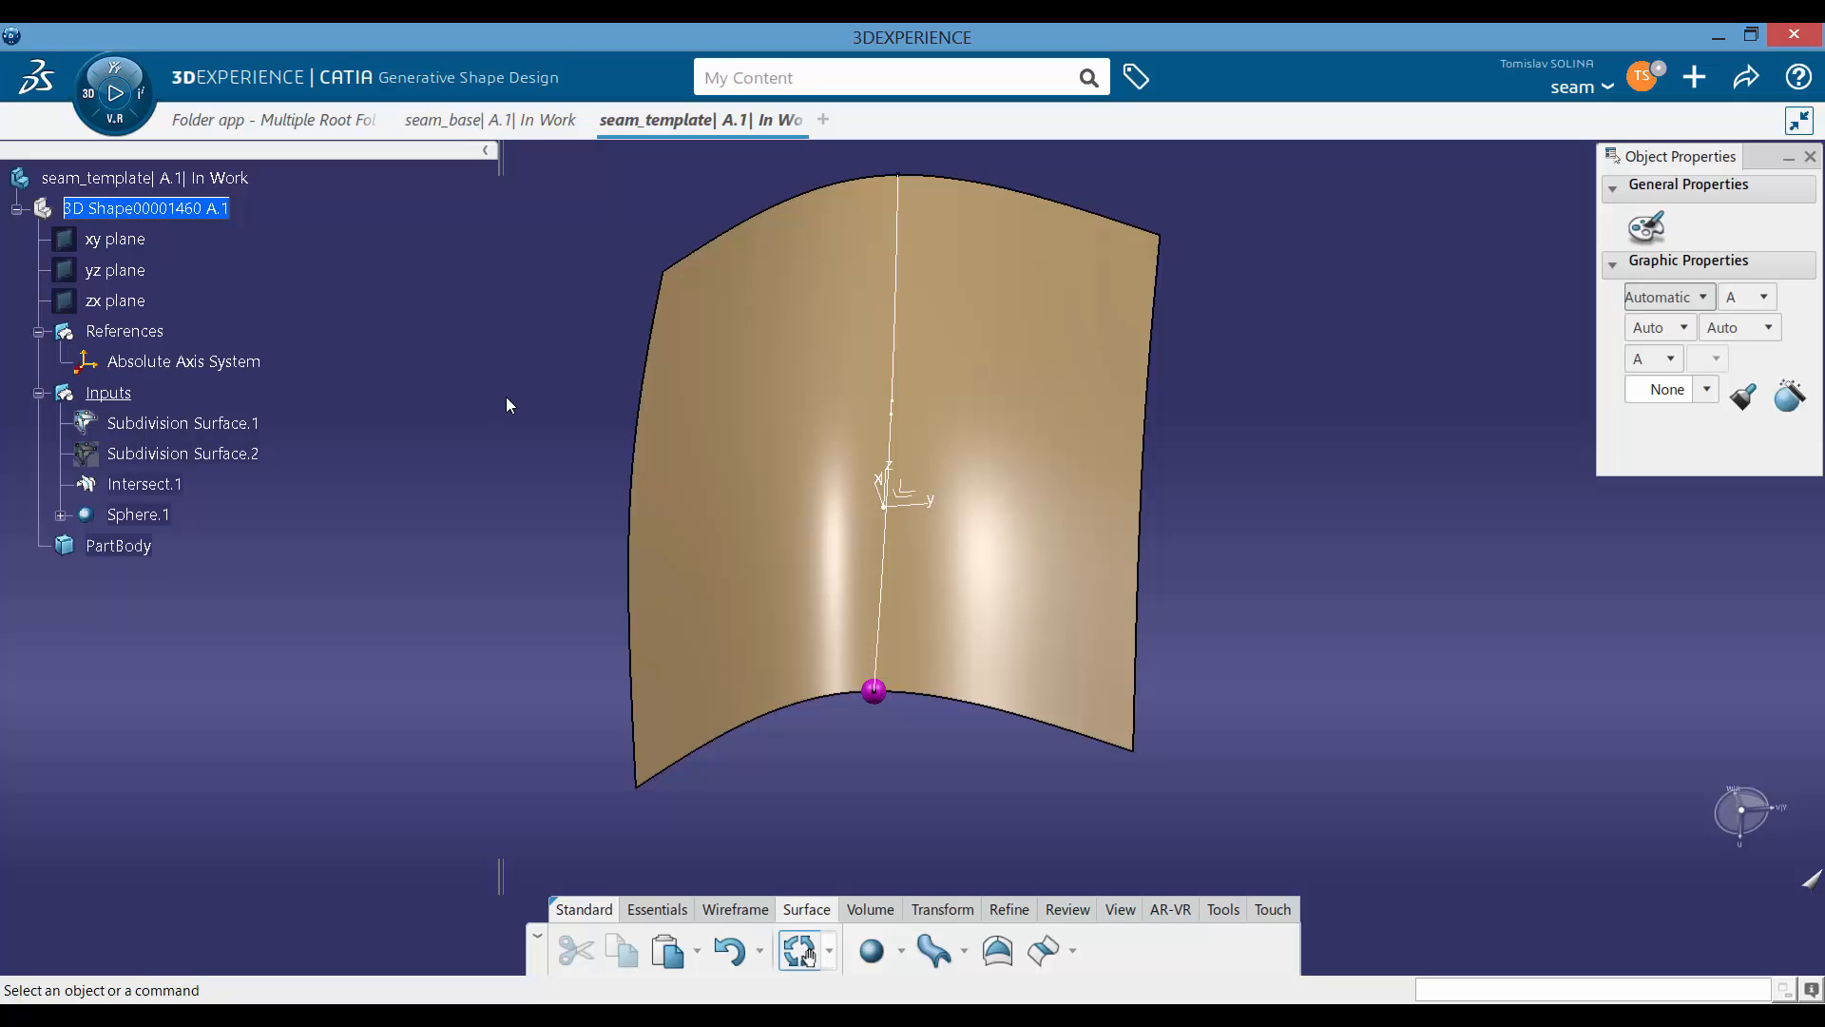
Step: Save the part locally and define the References set as the in-work object
key(ctrl+s)
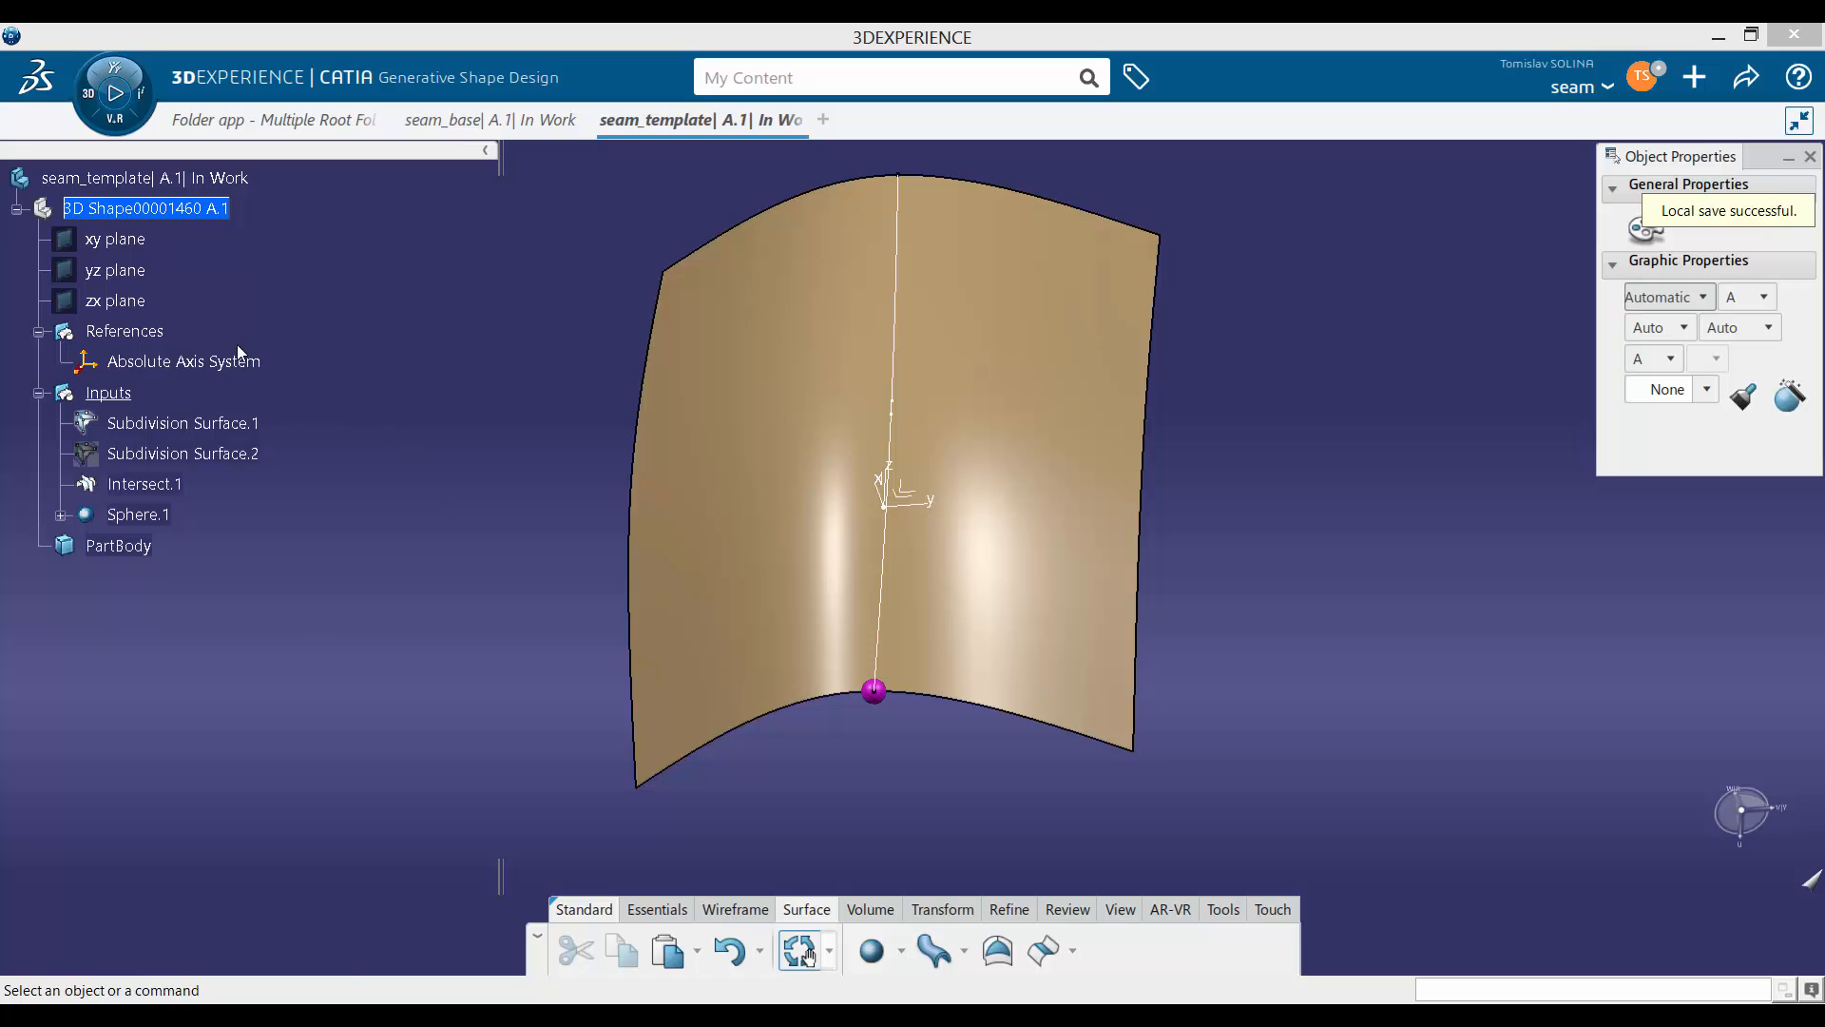
right_click(140, 334)
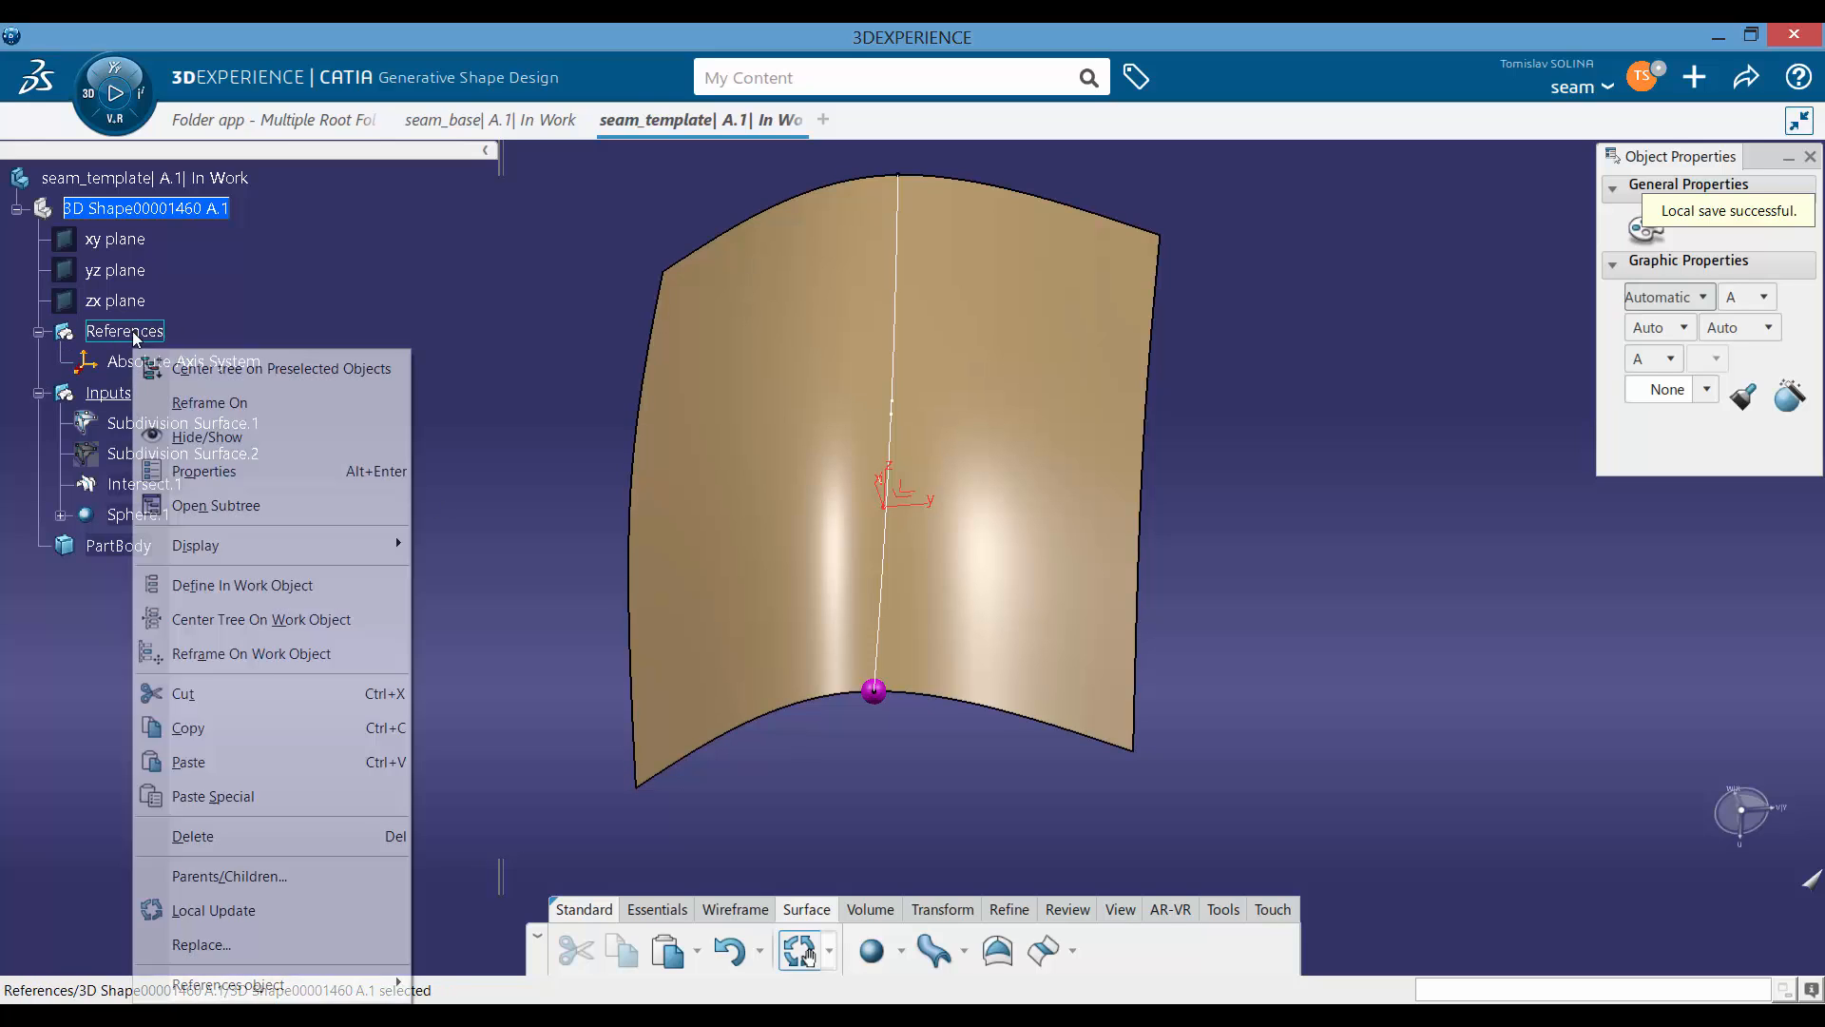
click(223, 584)
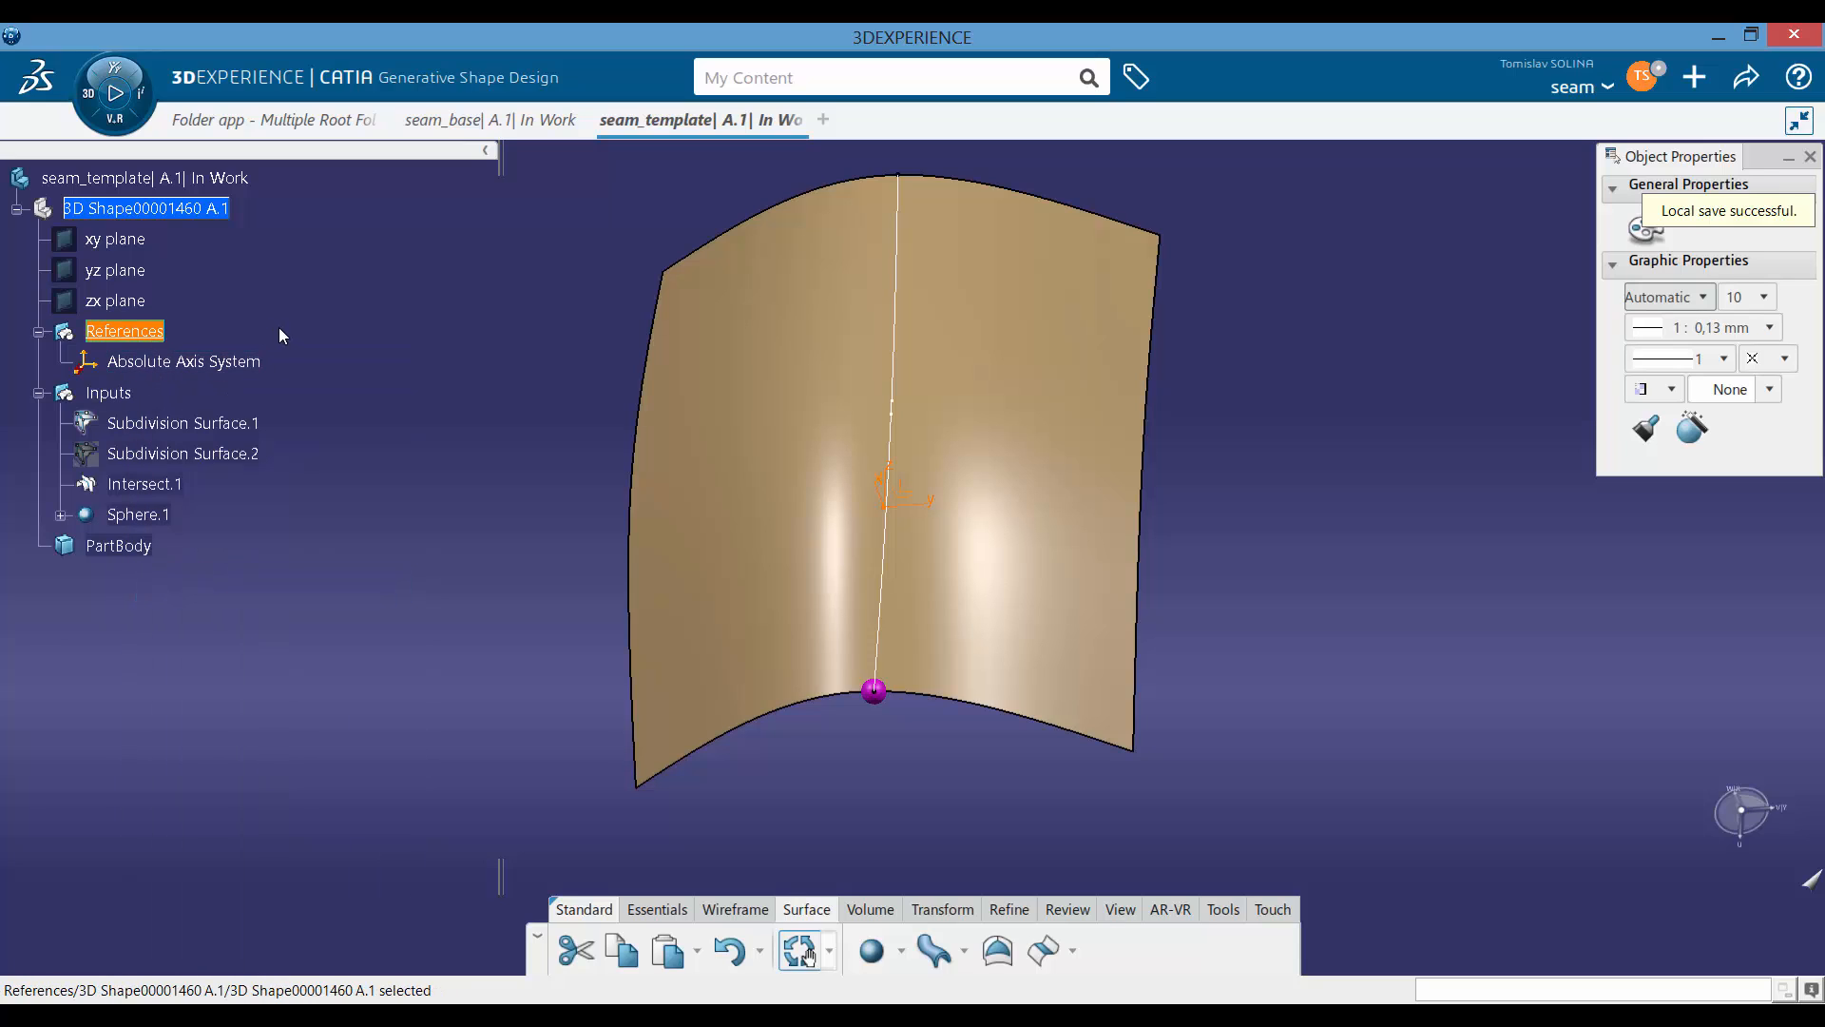
click(559, 172)
Step: Select the seam_base power copy under KnowledgeTemplates in the seam_base part, and return to the seam_template part
mouse_move(474, 129)
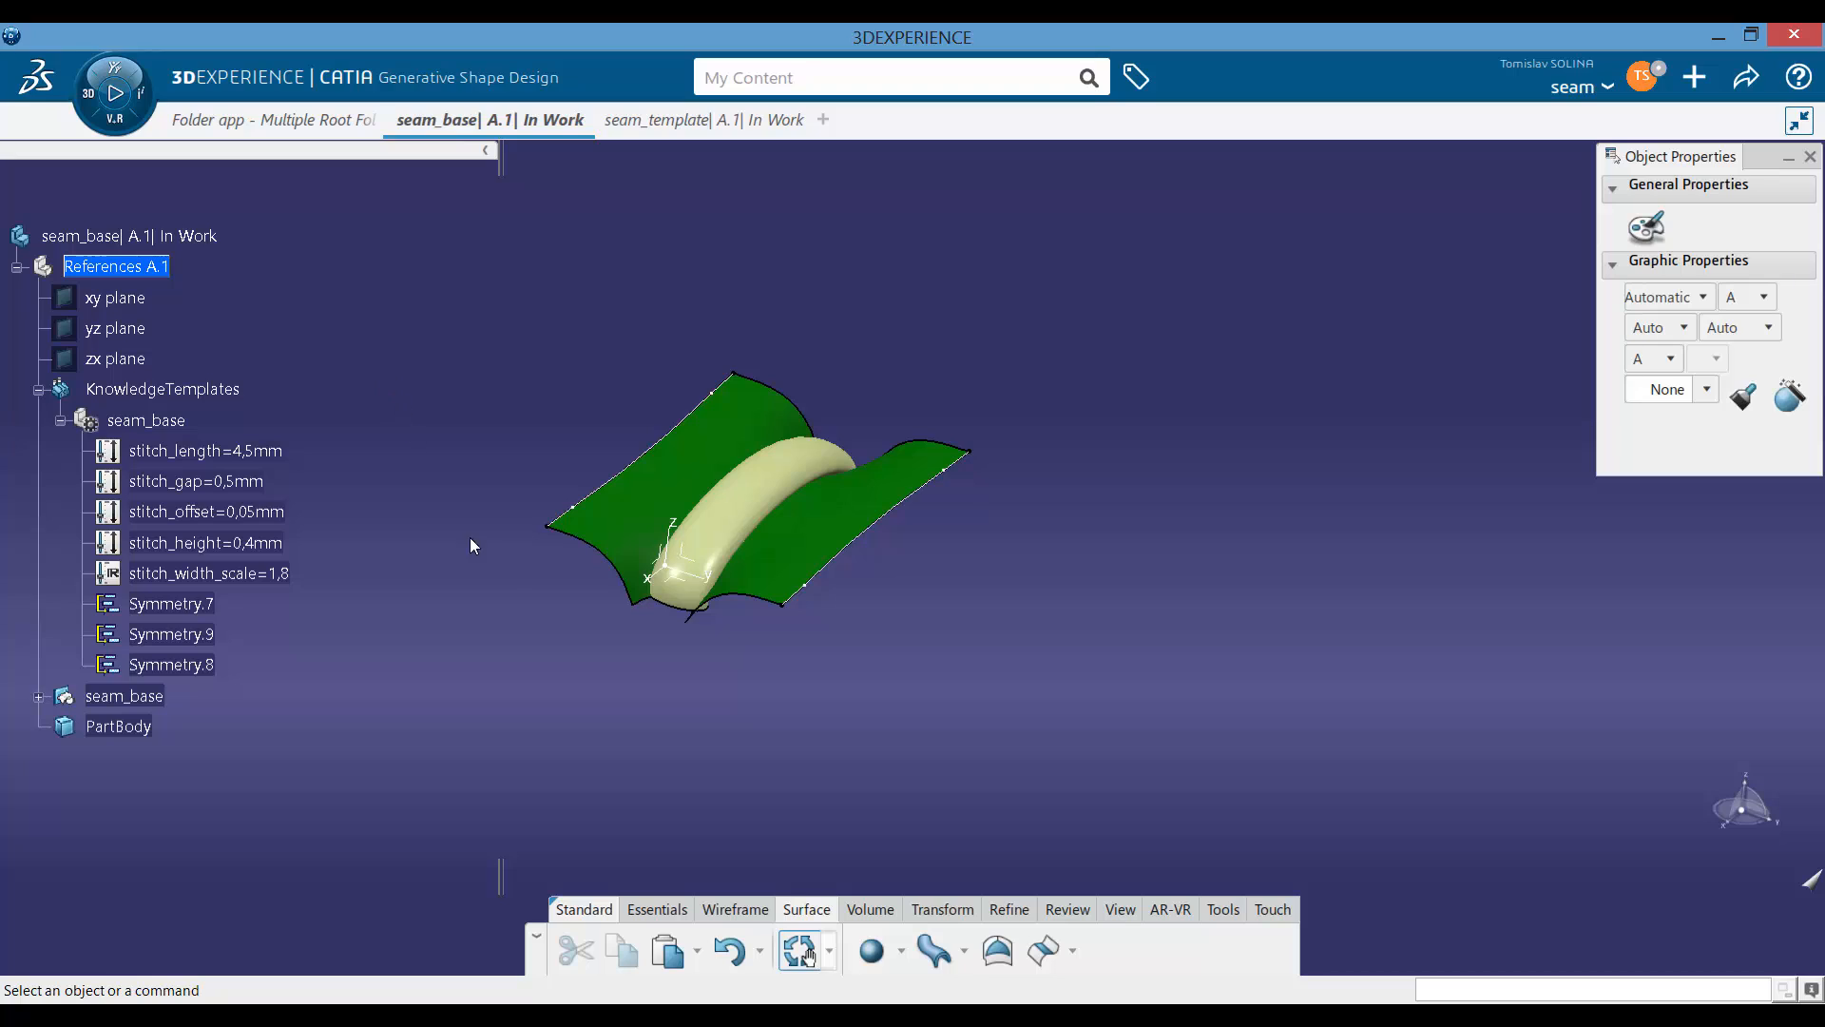
click(146, 420)
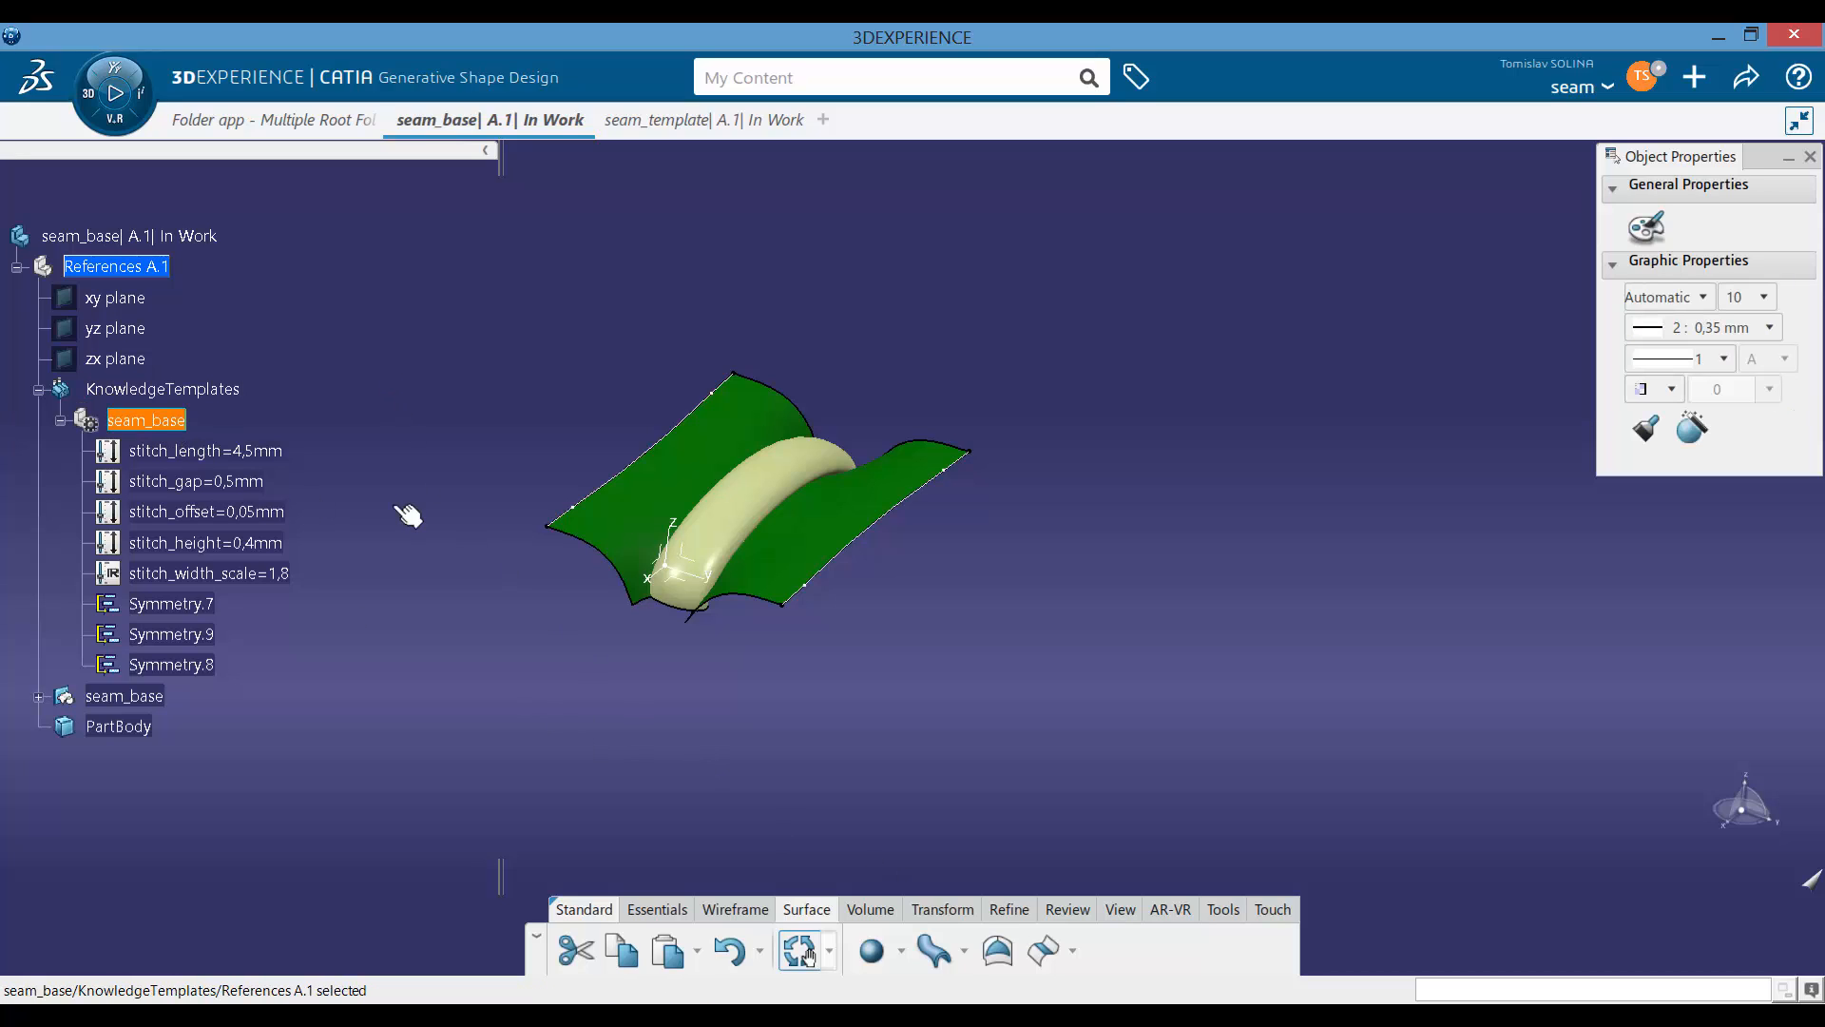
click(680, 121)
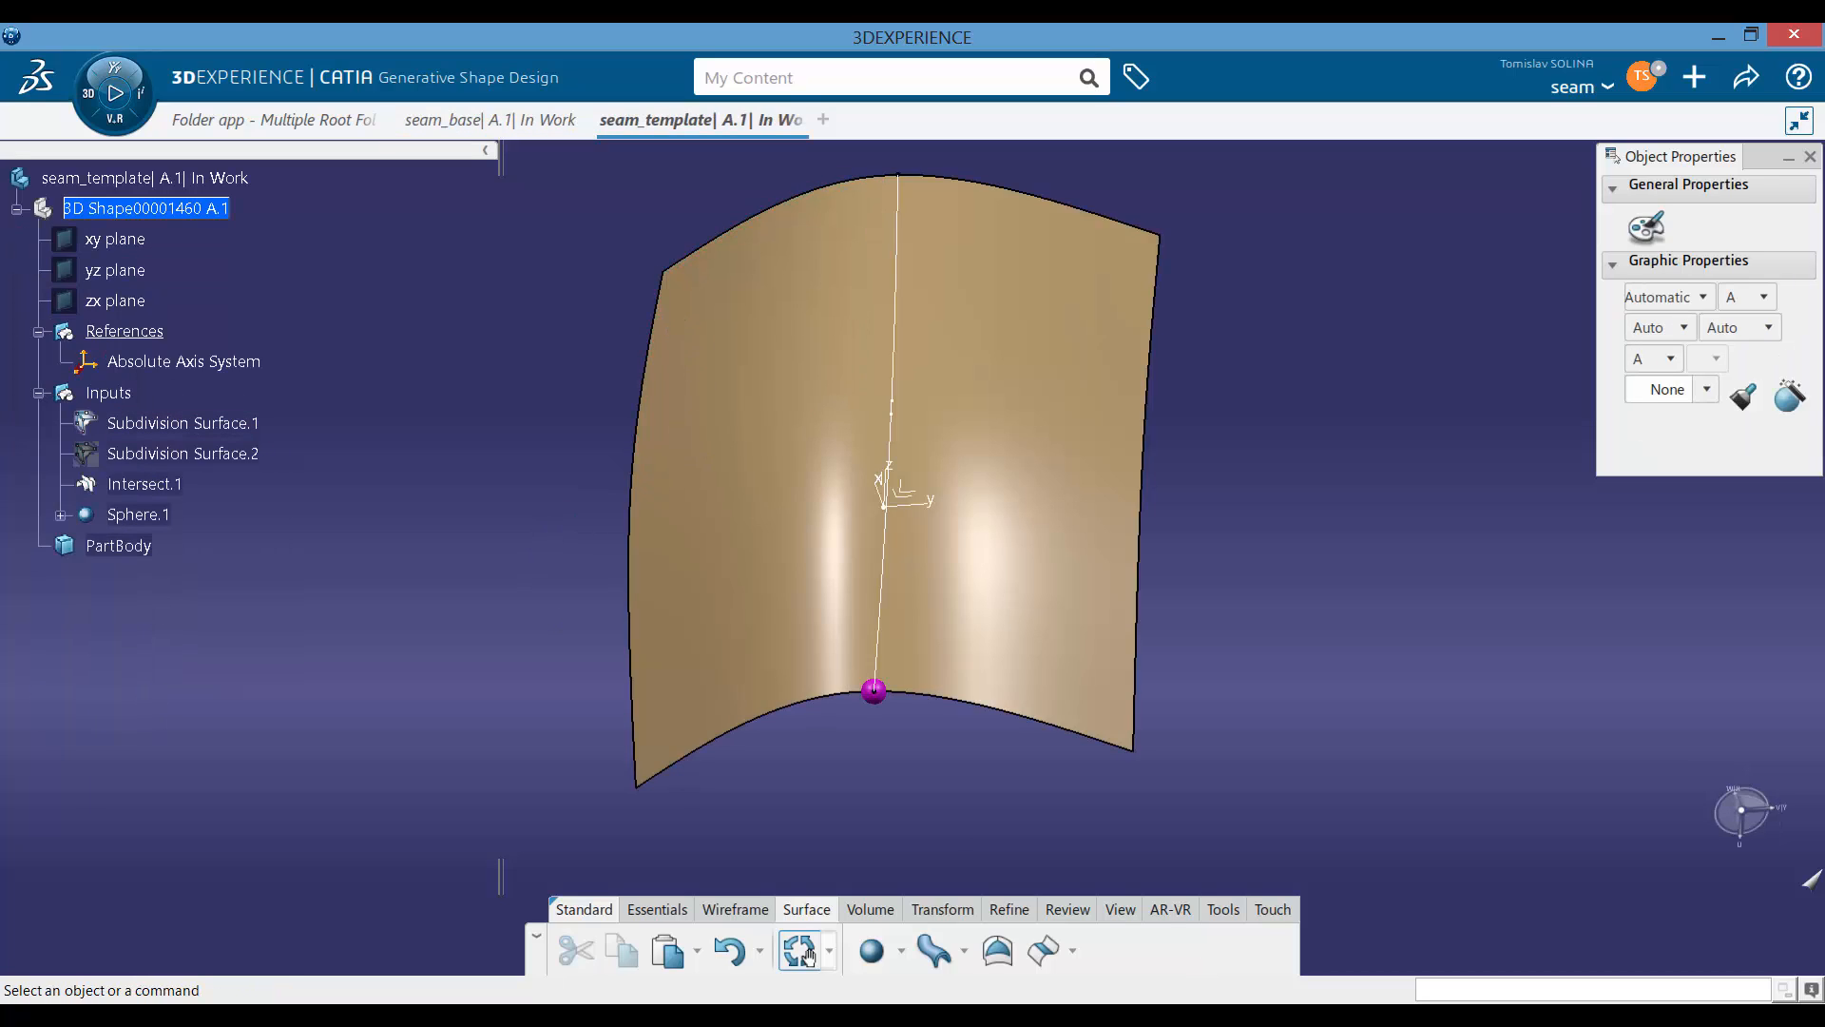
Step: Instantiate the seam_base power copy from selection inside the References set of the seam_template part
click(1223, 909)
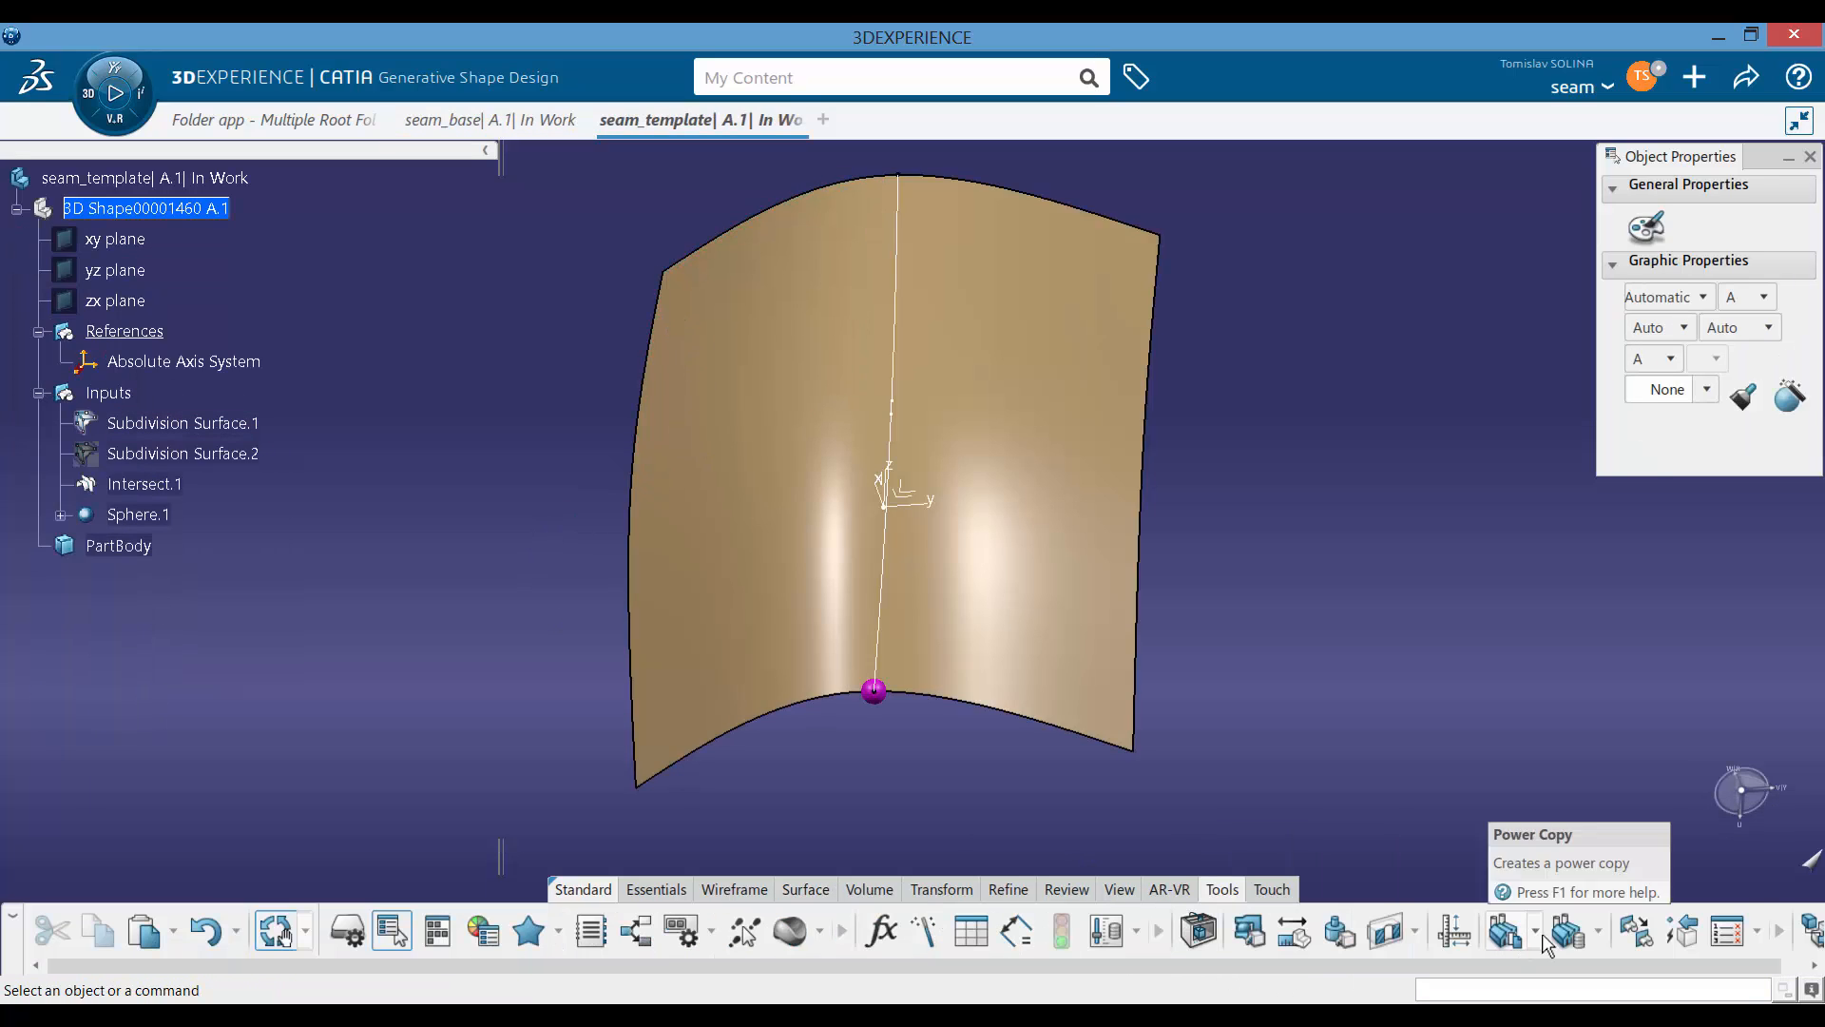
click(1598, 931)
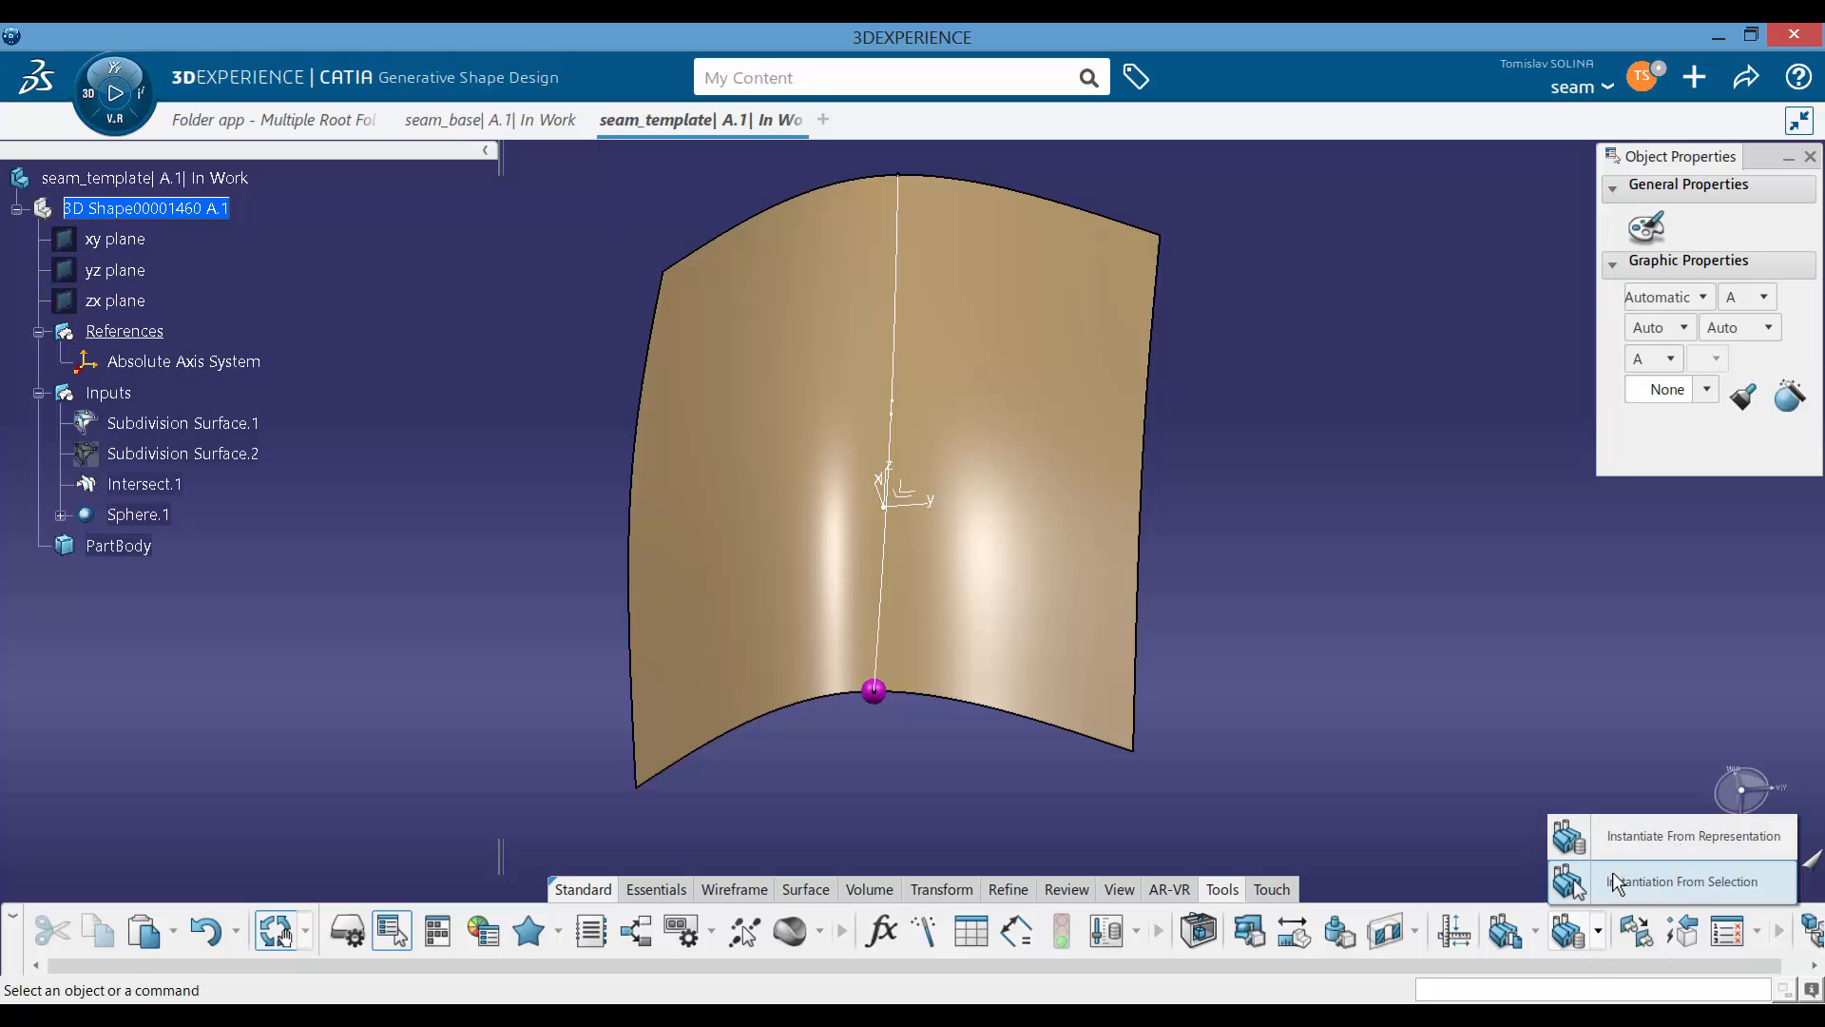
click(1609, 884)
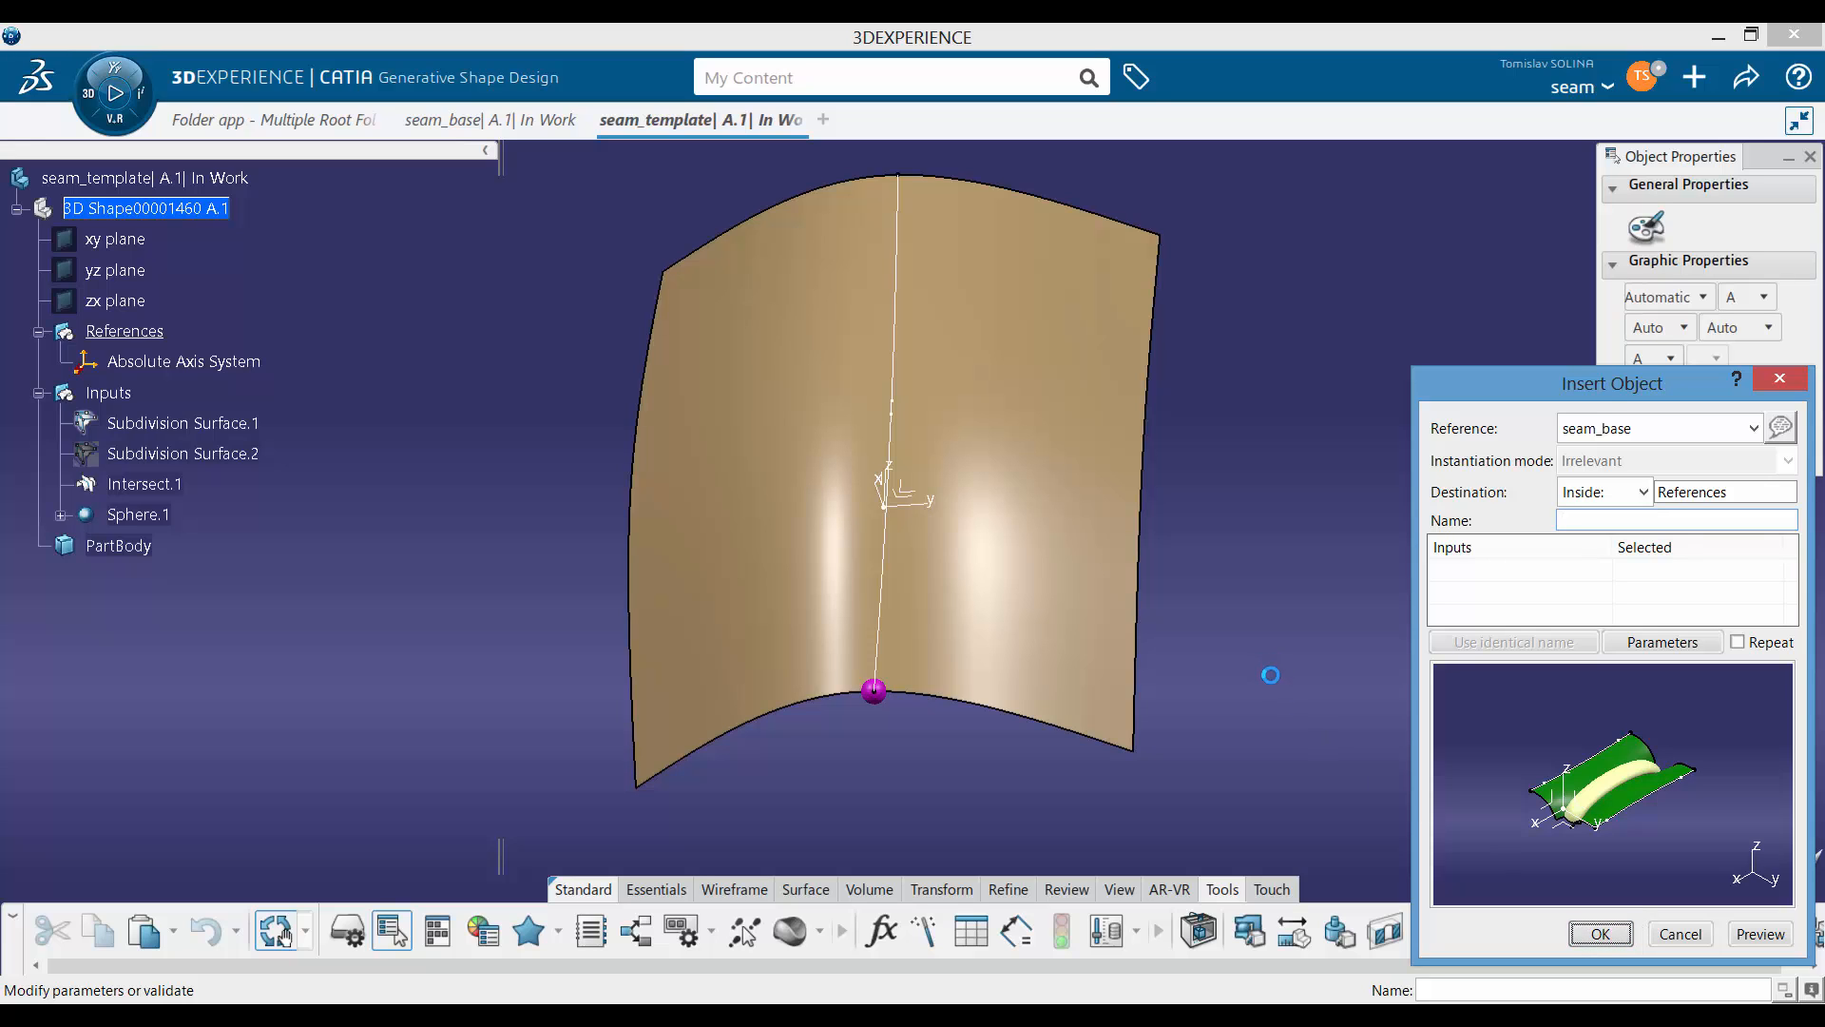
middle_drag(749, 643, 1046, 380)
middle_drag(1084, 635, 938, 508)
middle_drag(830, 356, 807, 379)
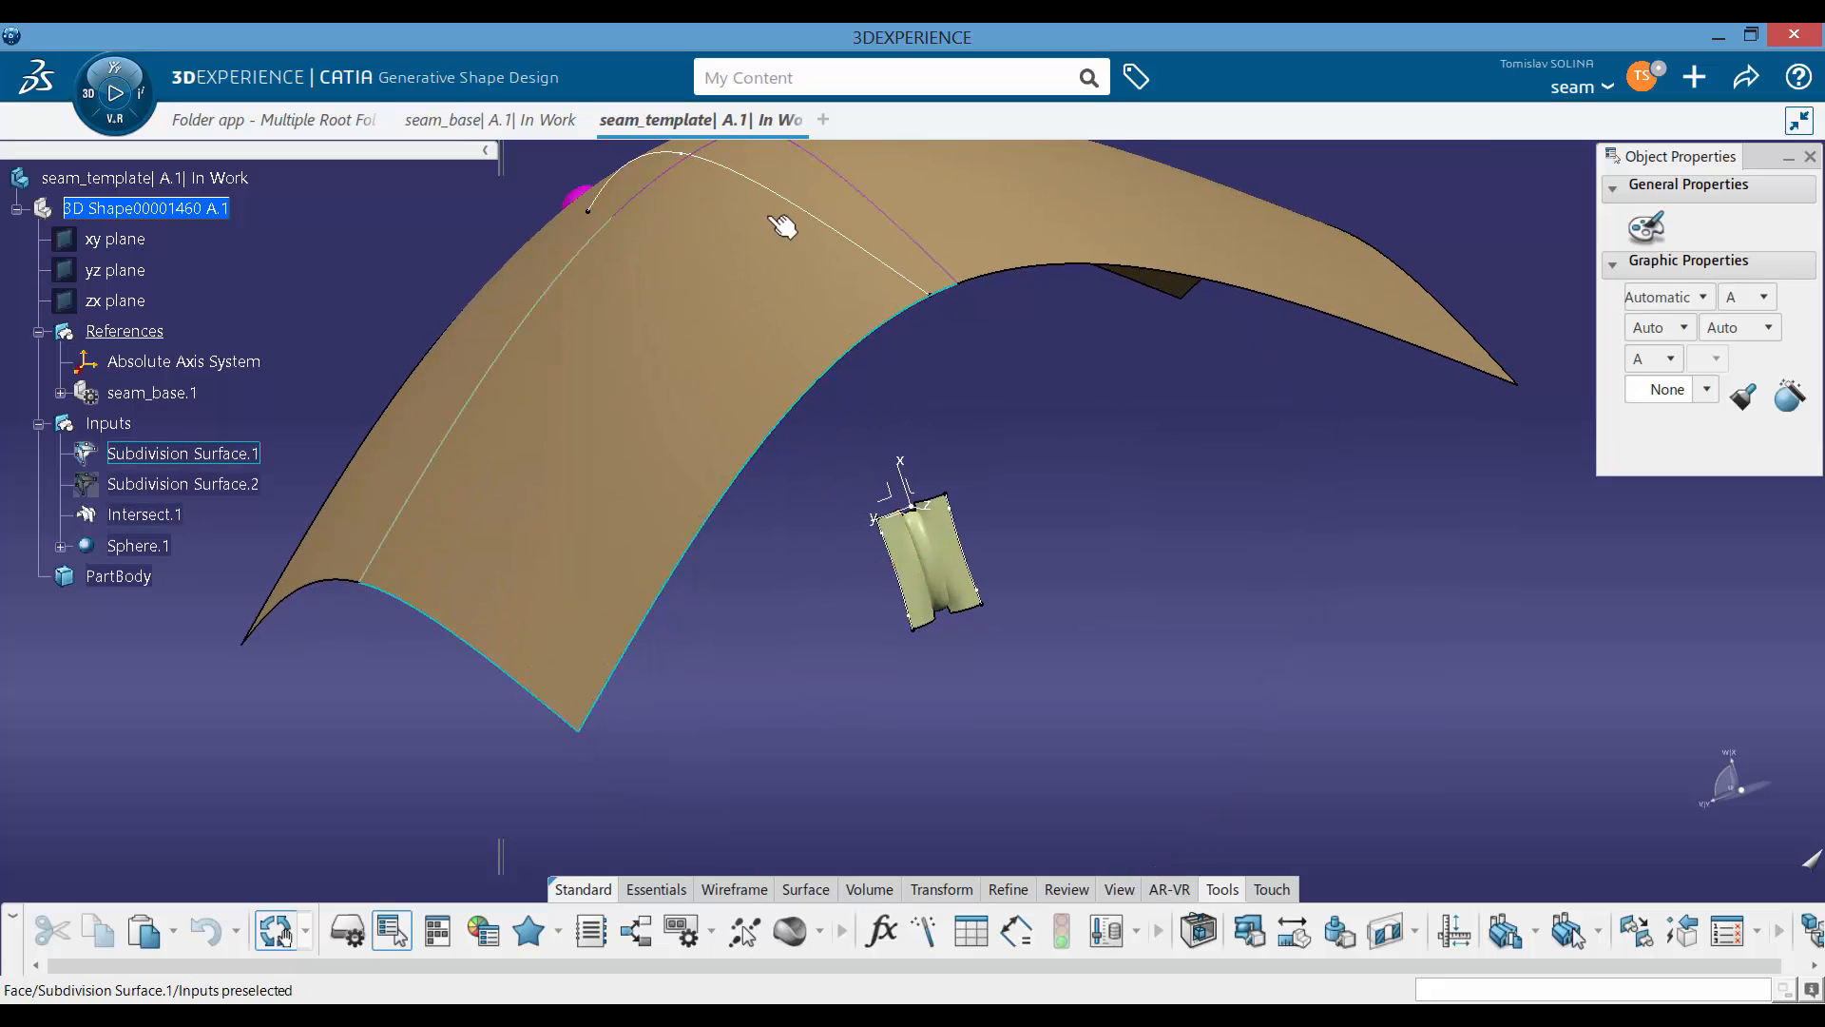
middle_drag(827, 581, 710, 495)
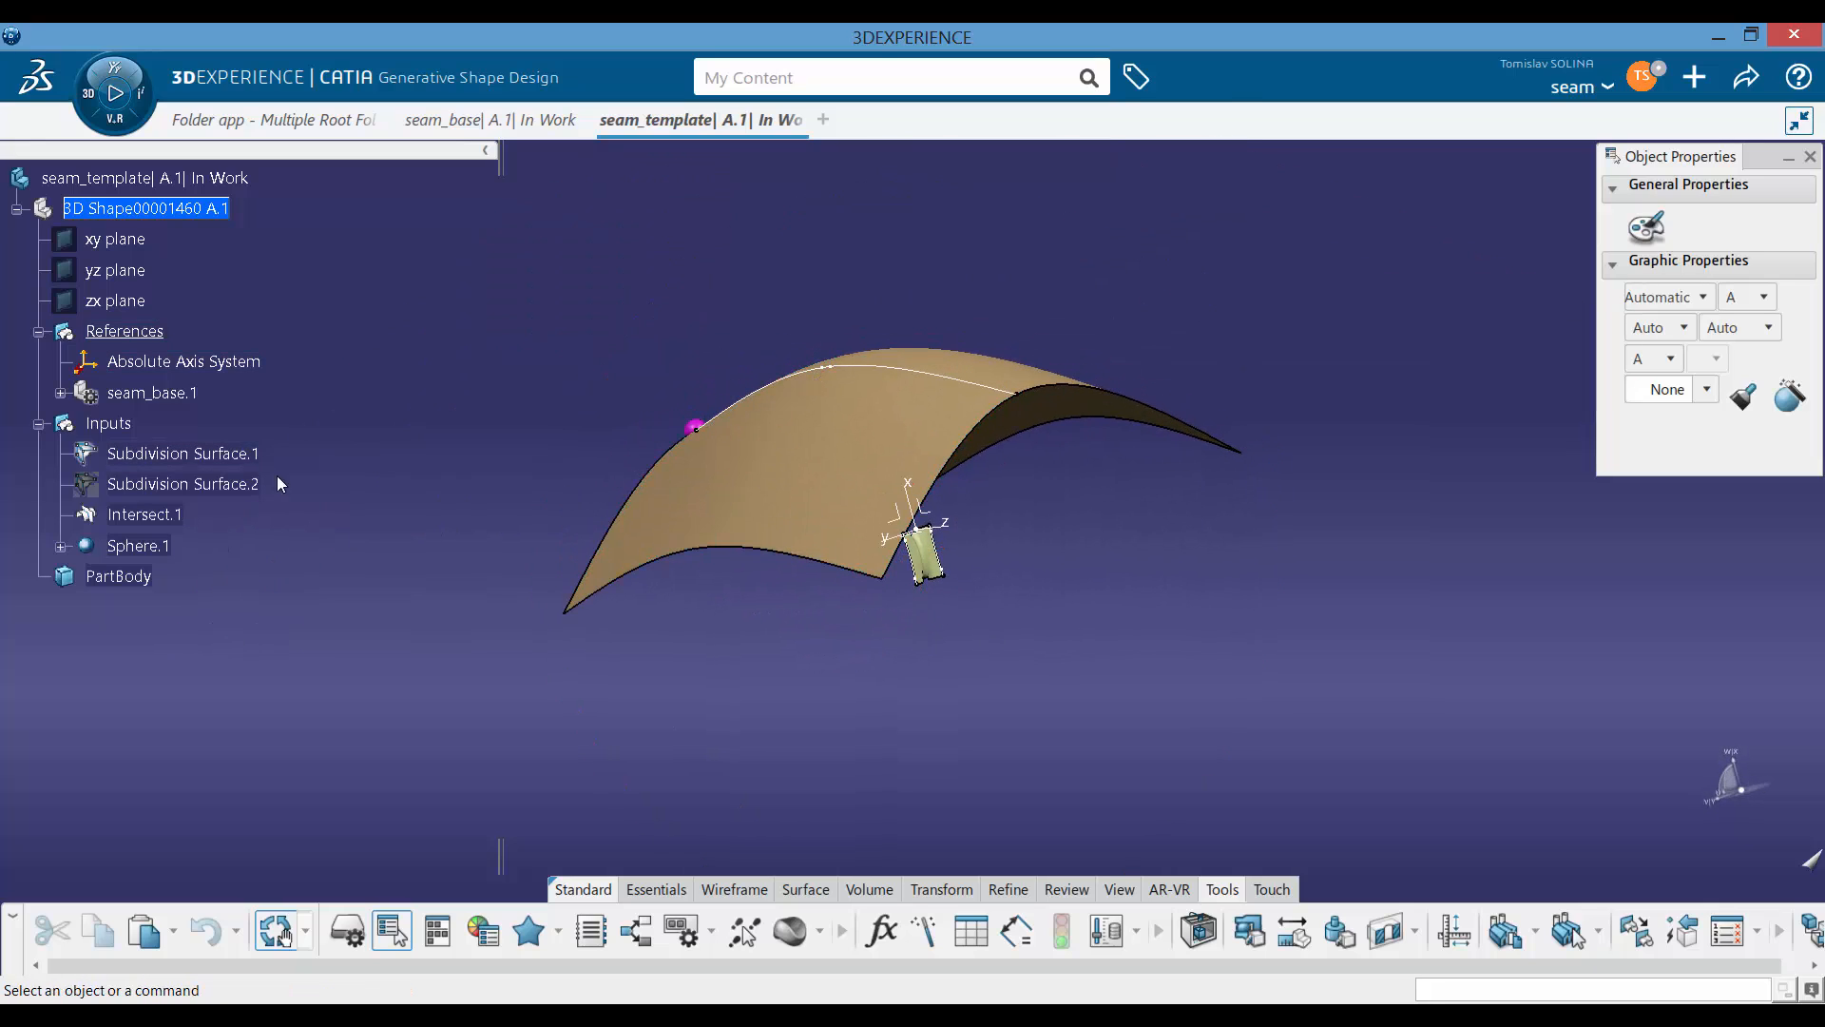
click(215, 454)
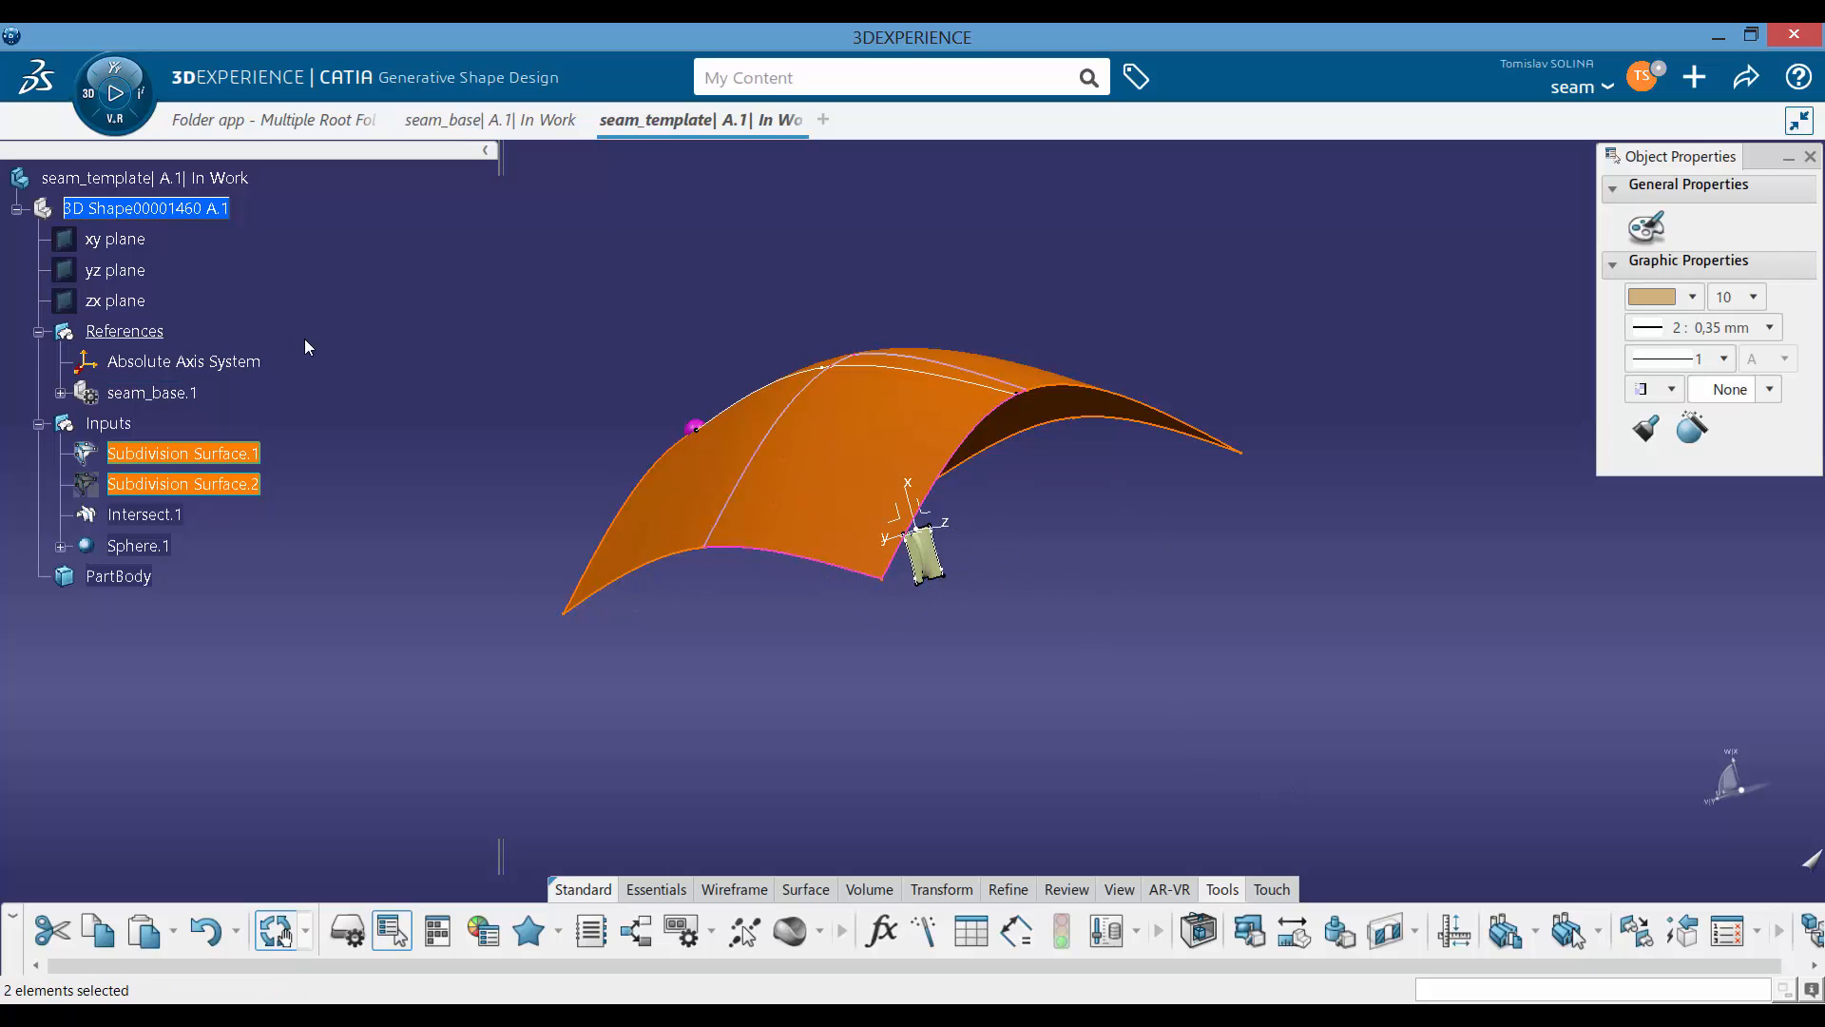
click(553, 356)
middle_drag(806, 388, 684, 447)
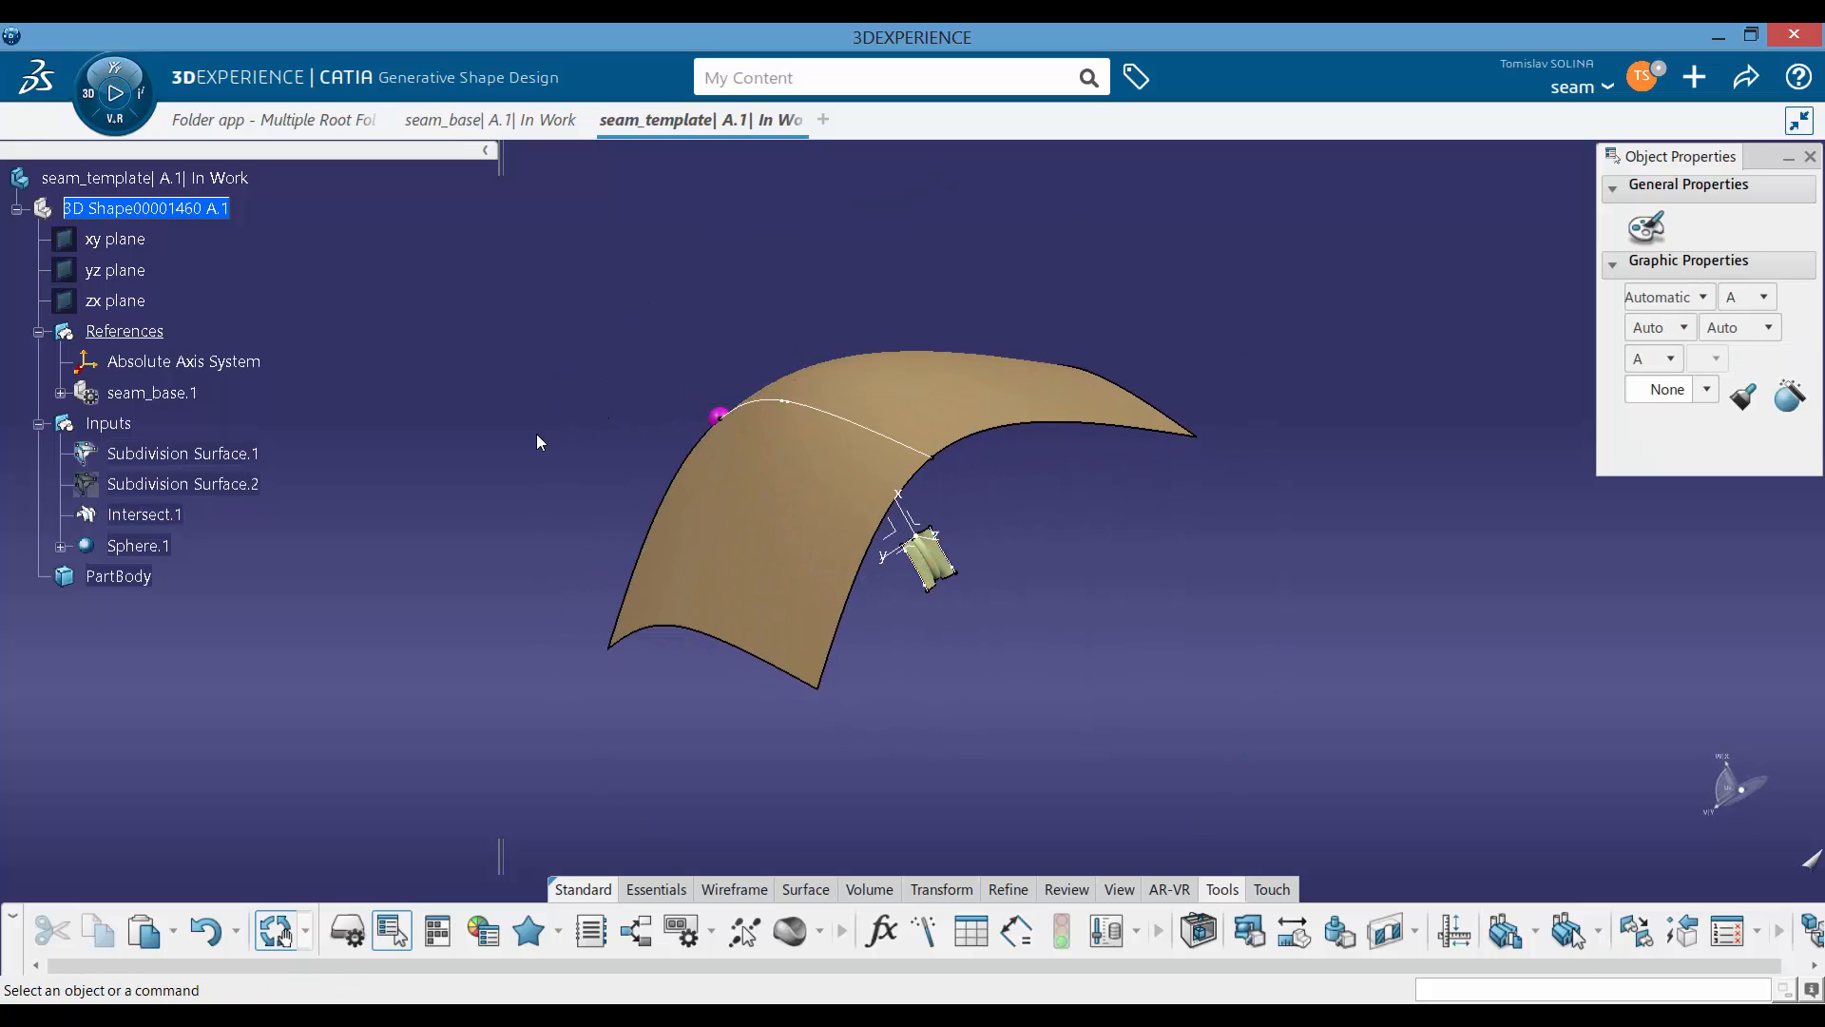
Step: Set the stitch_length parameter of seam_base.1 to 5,5 mm and update the part
click(60, 393)
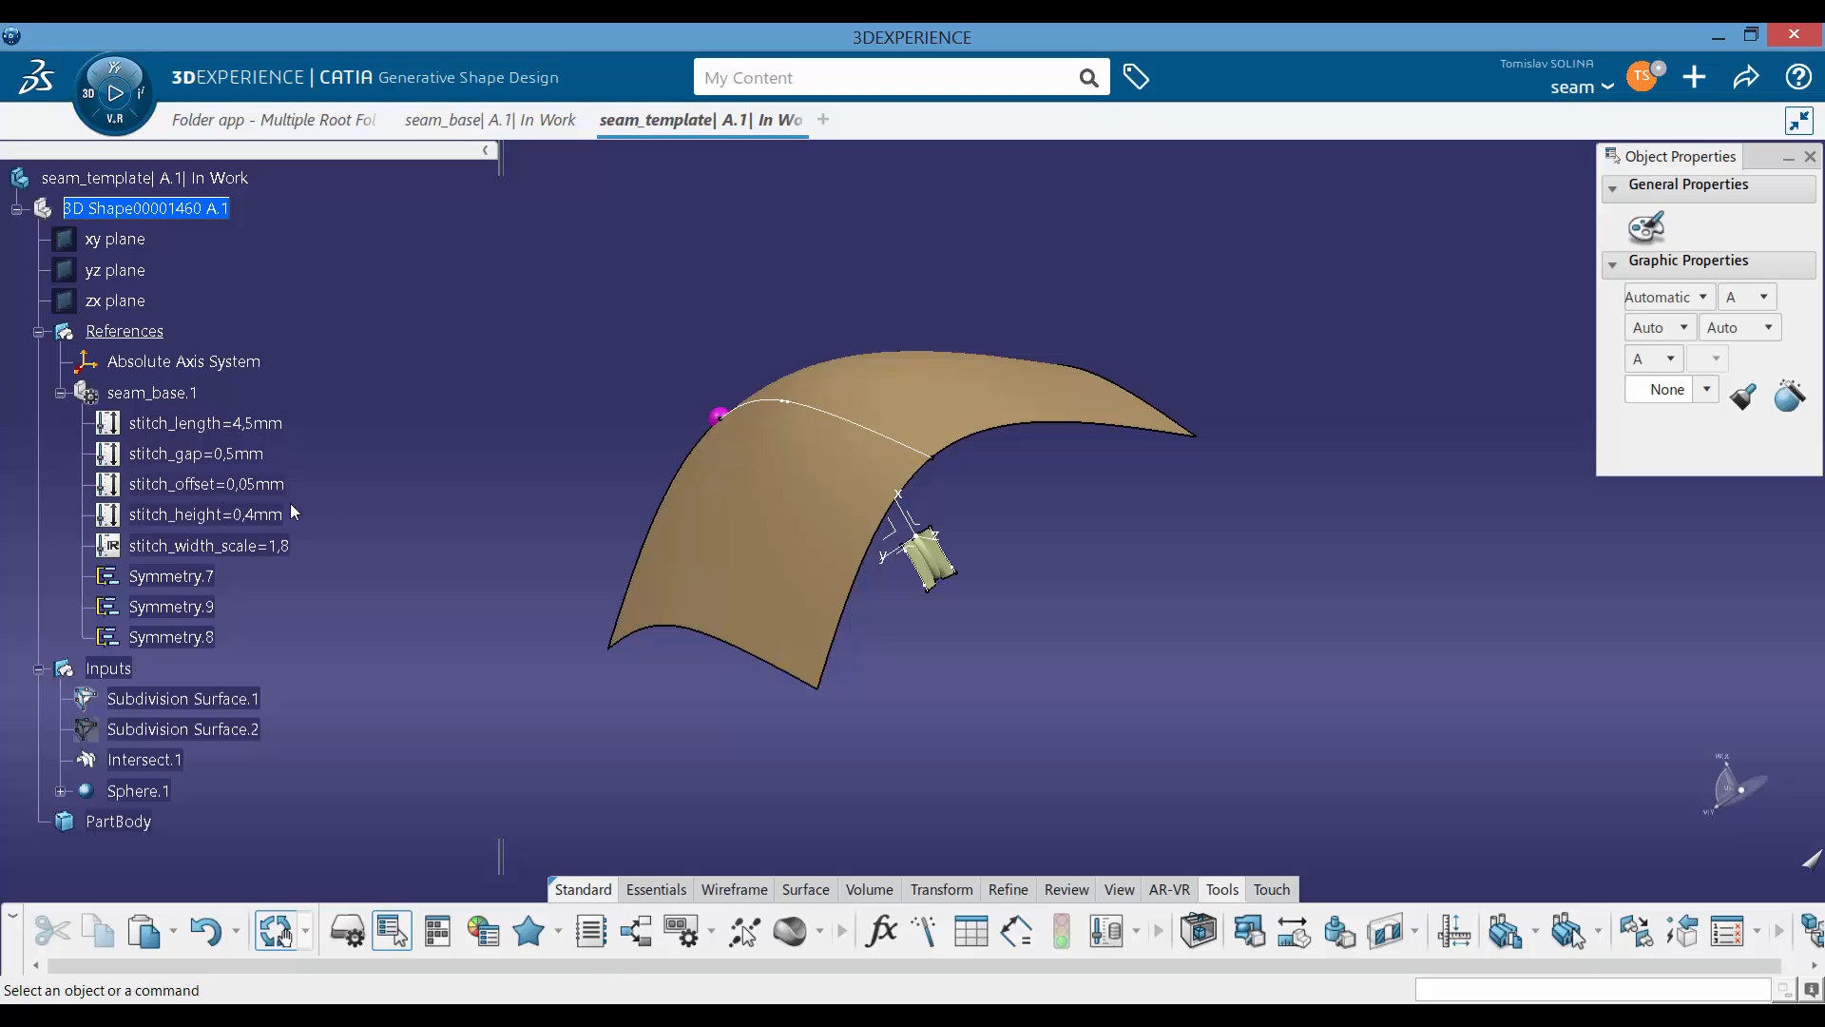
middle_drag(806, 696, 690, 594)
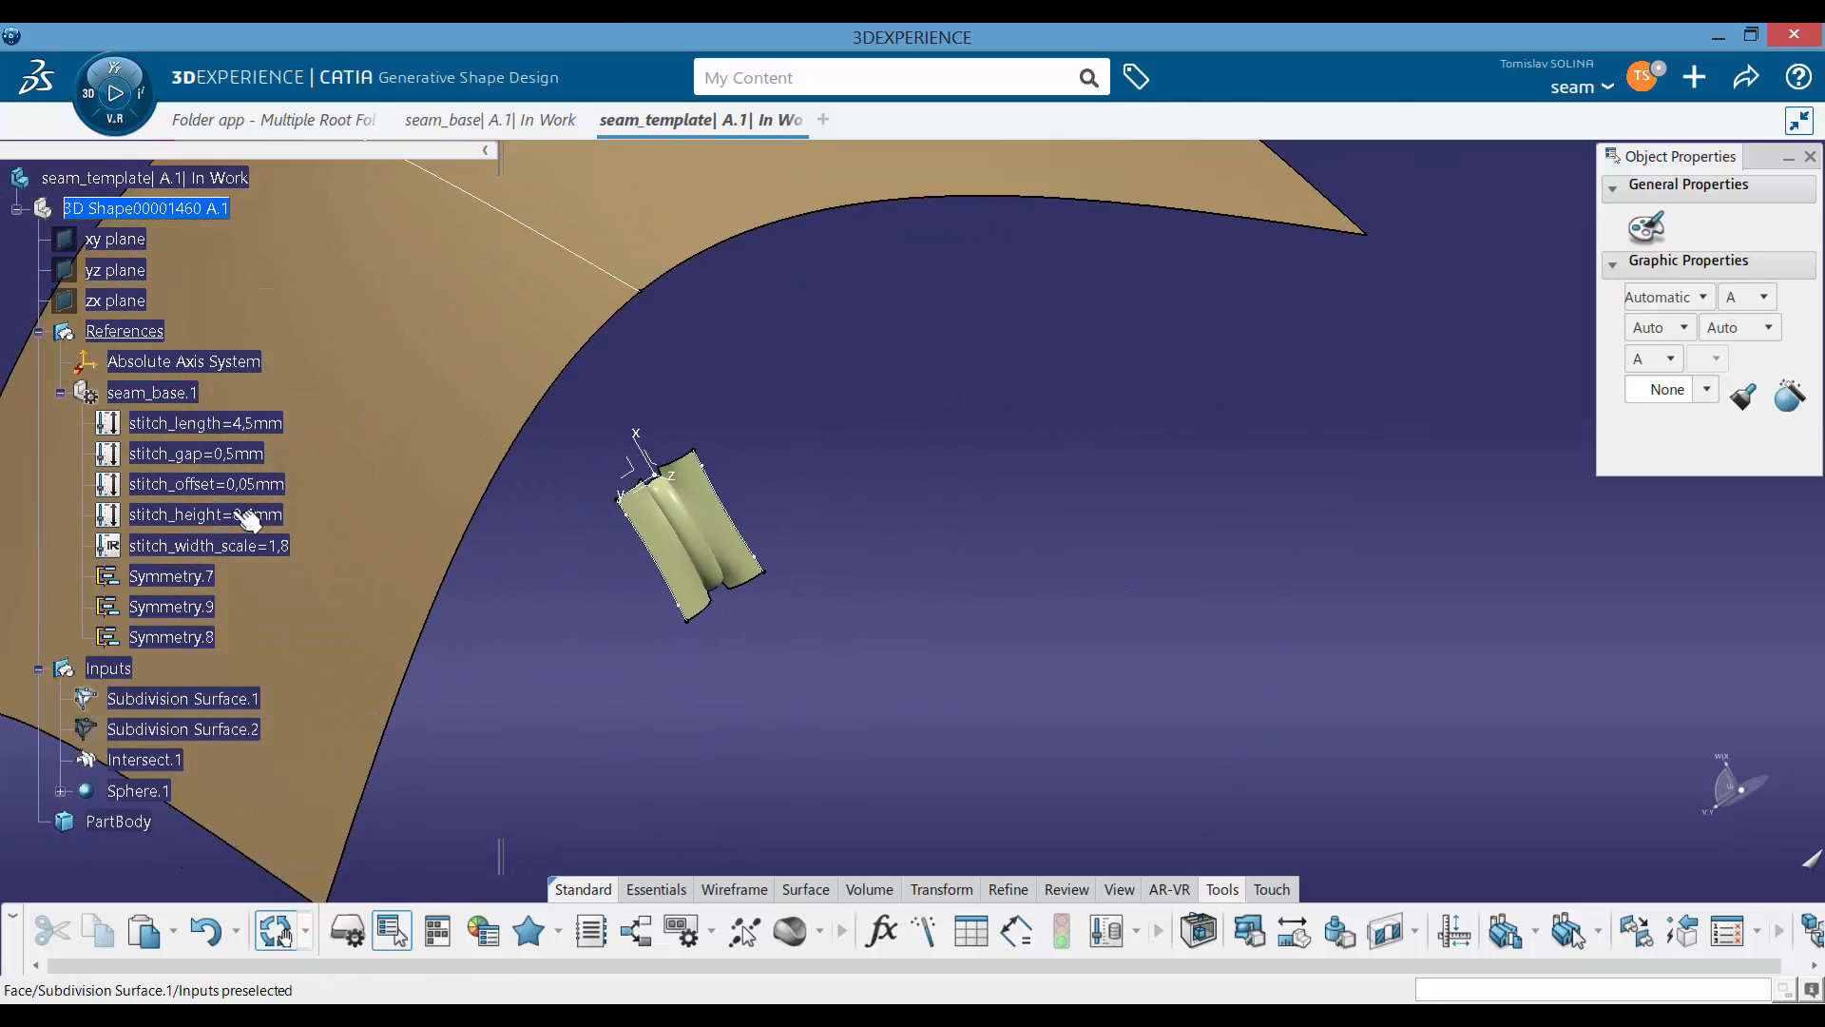
double_click(233, 432)
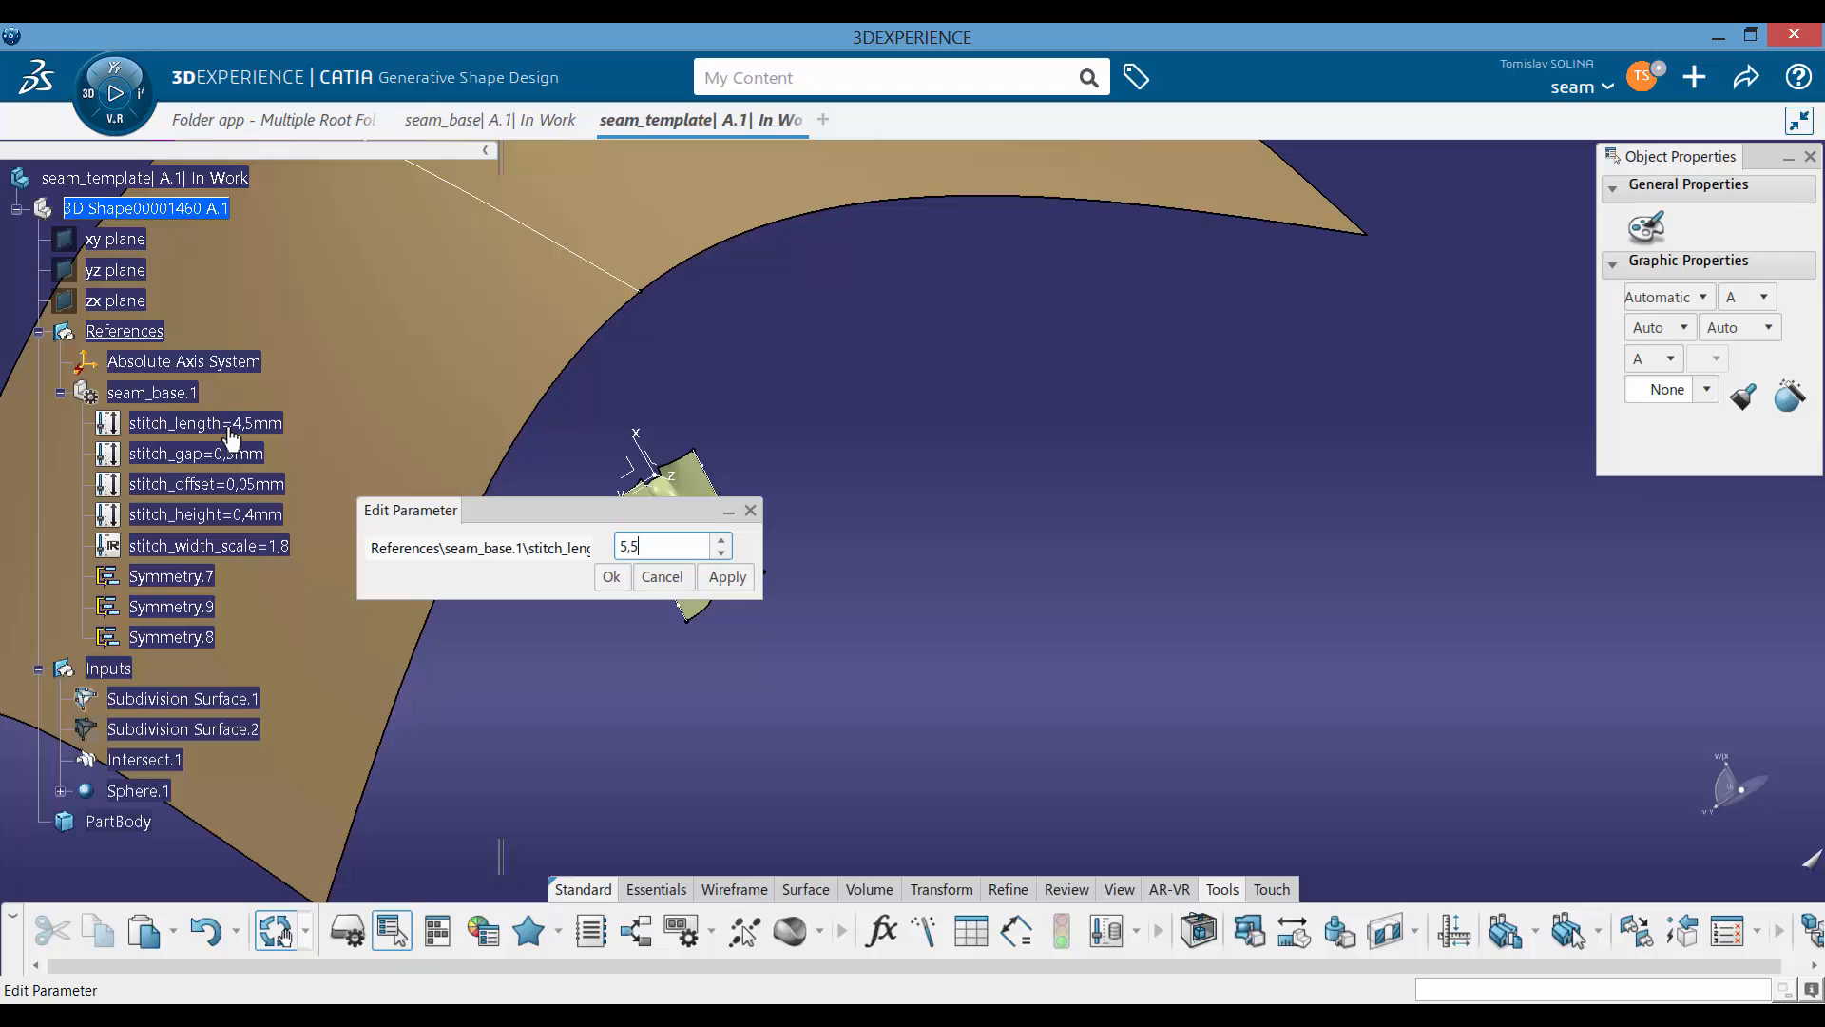
click(608, 577)
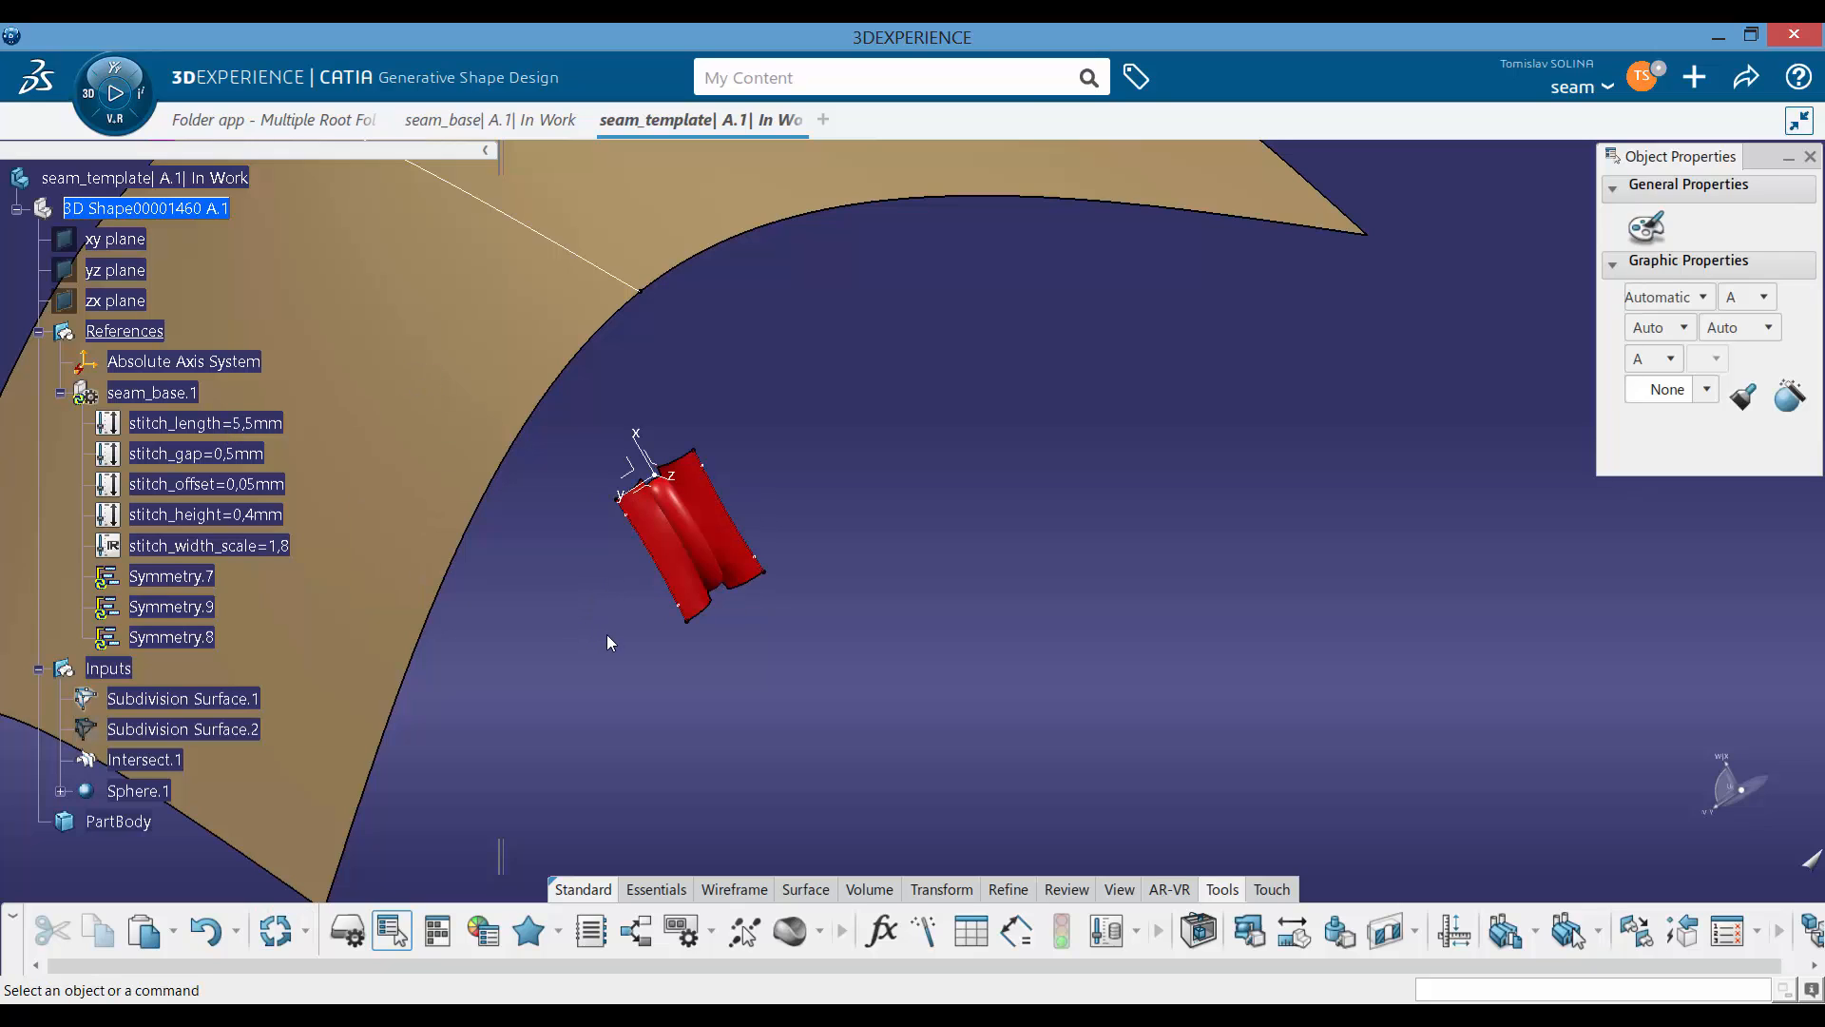
key(ctrl+u)
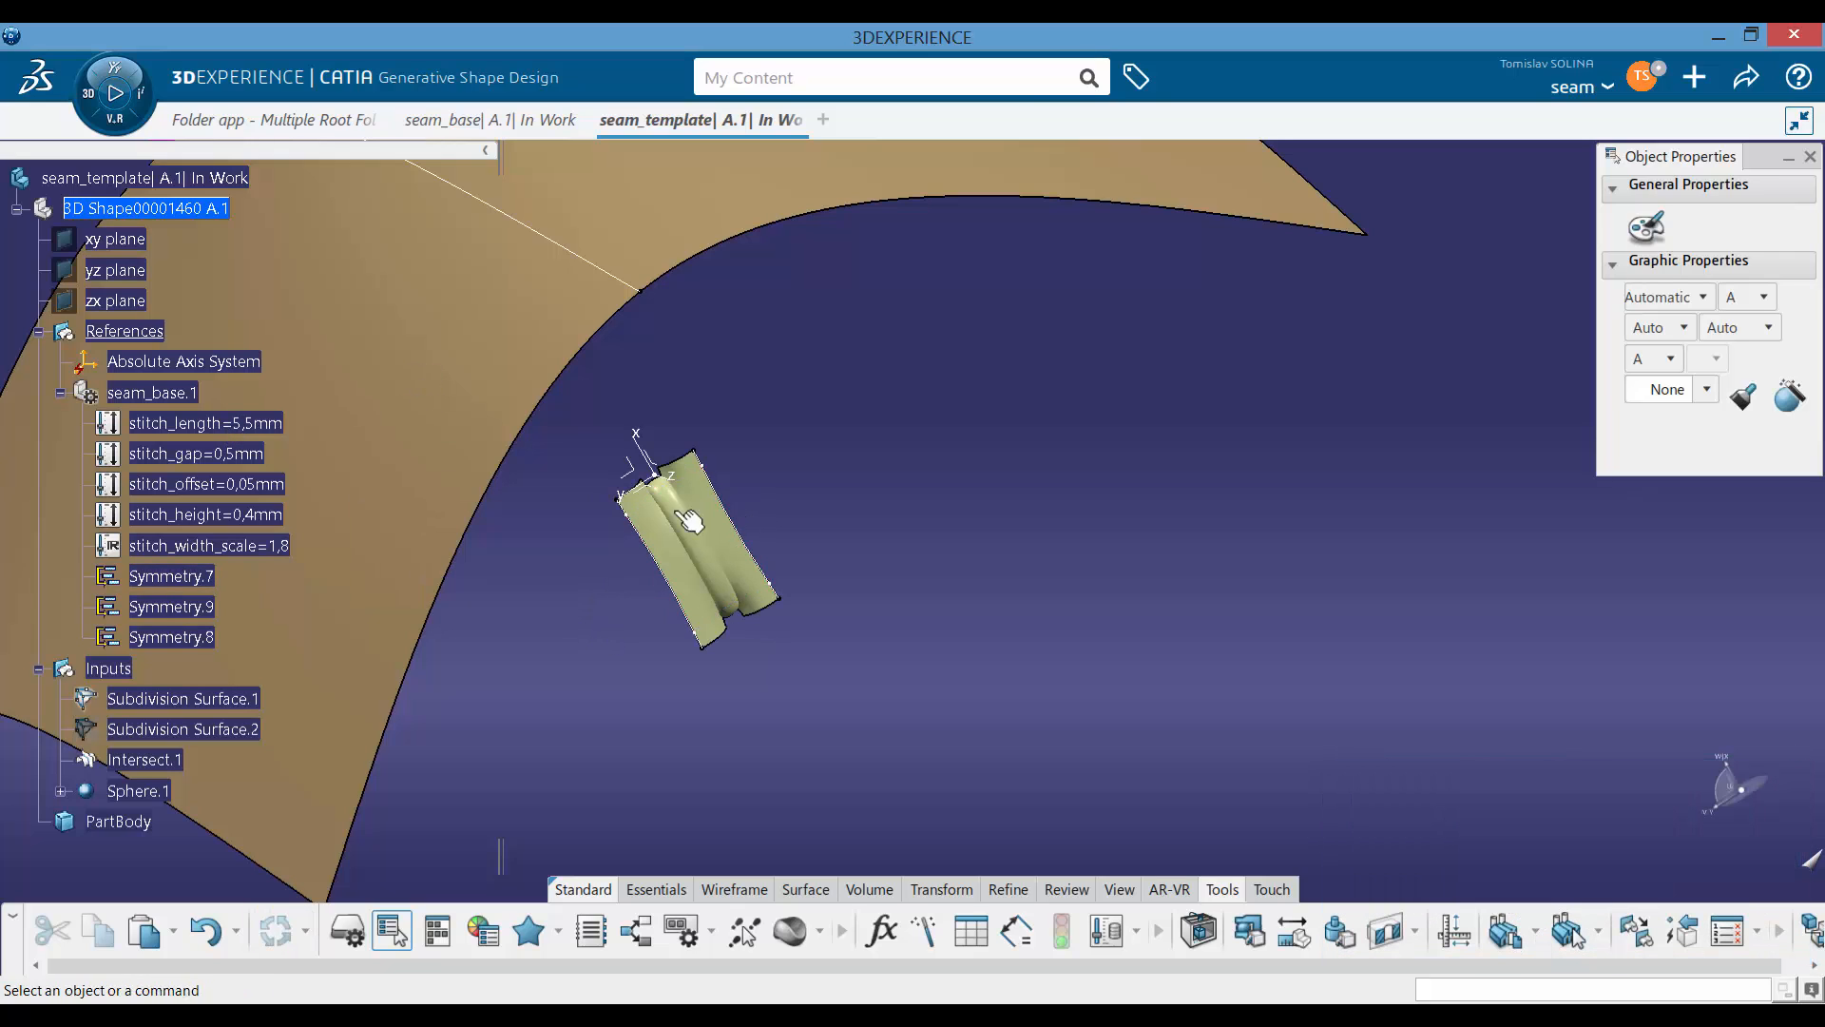
Step: Restore the stitch_length parameter of seam_base.1 to 4,5 mm
double_click(306, 423)
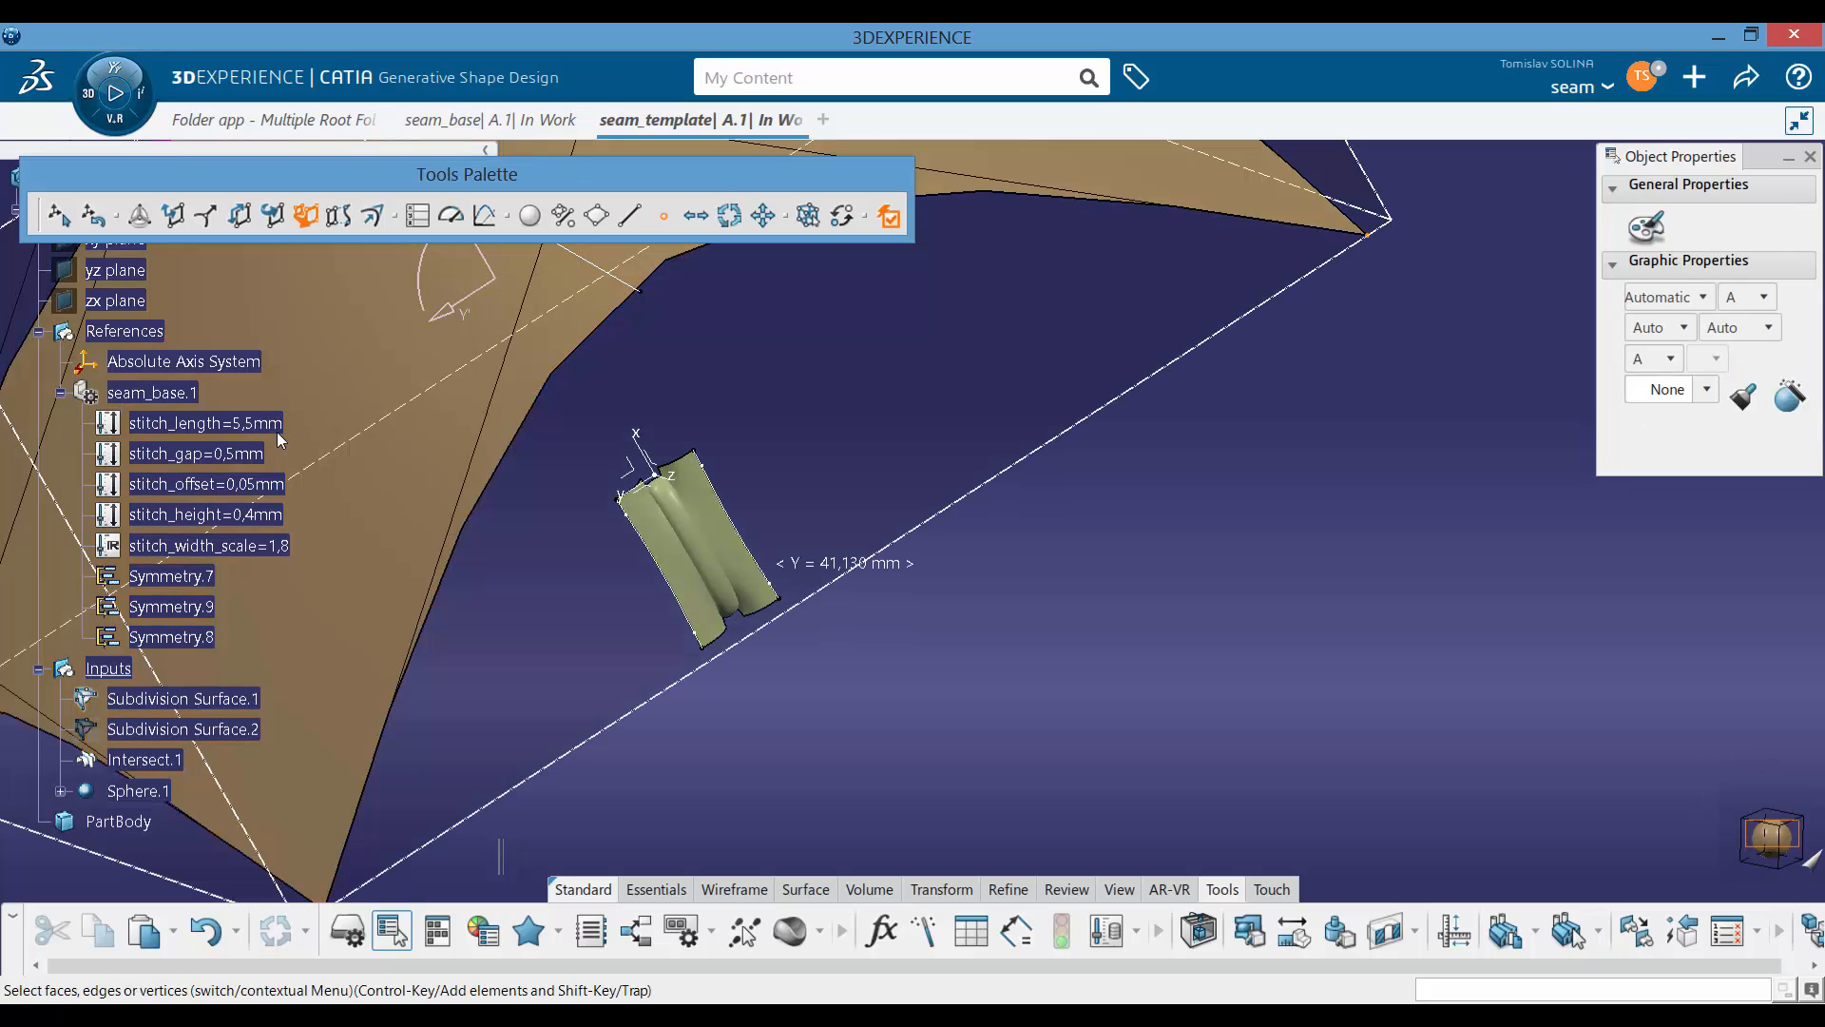
key(Escape)
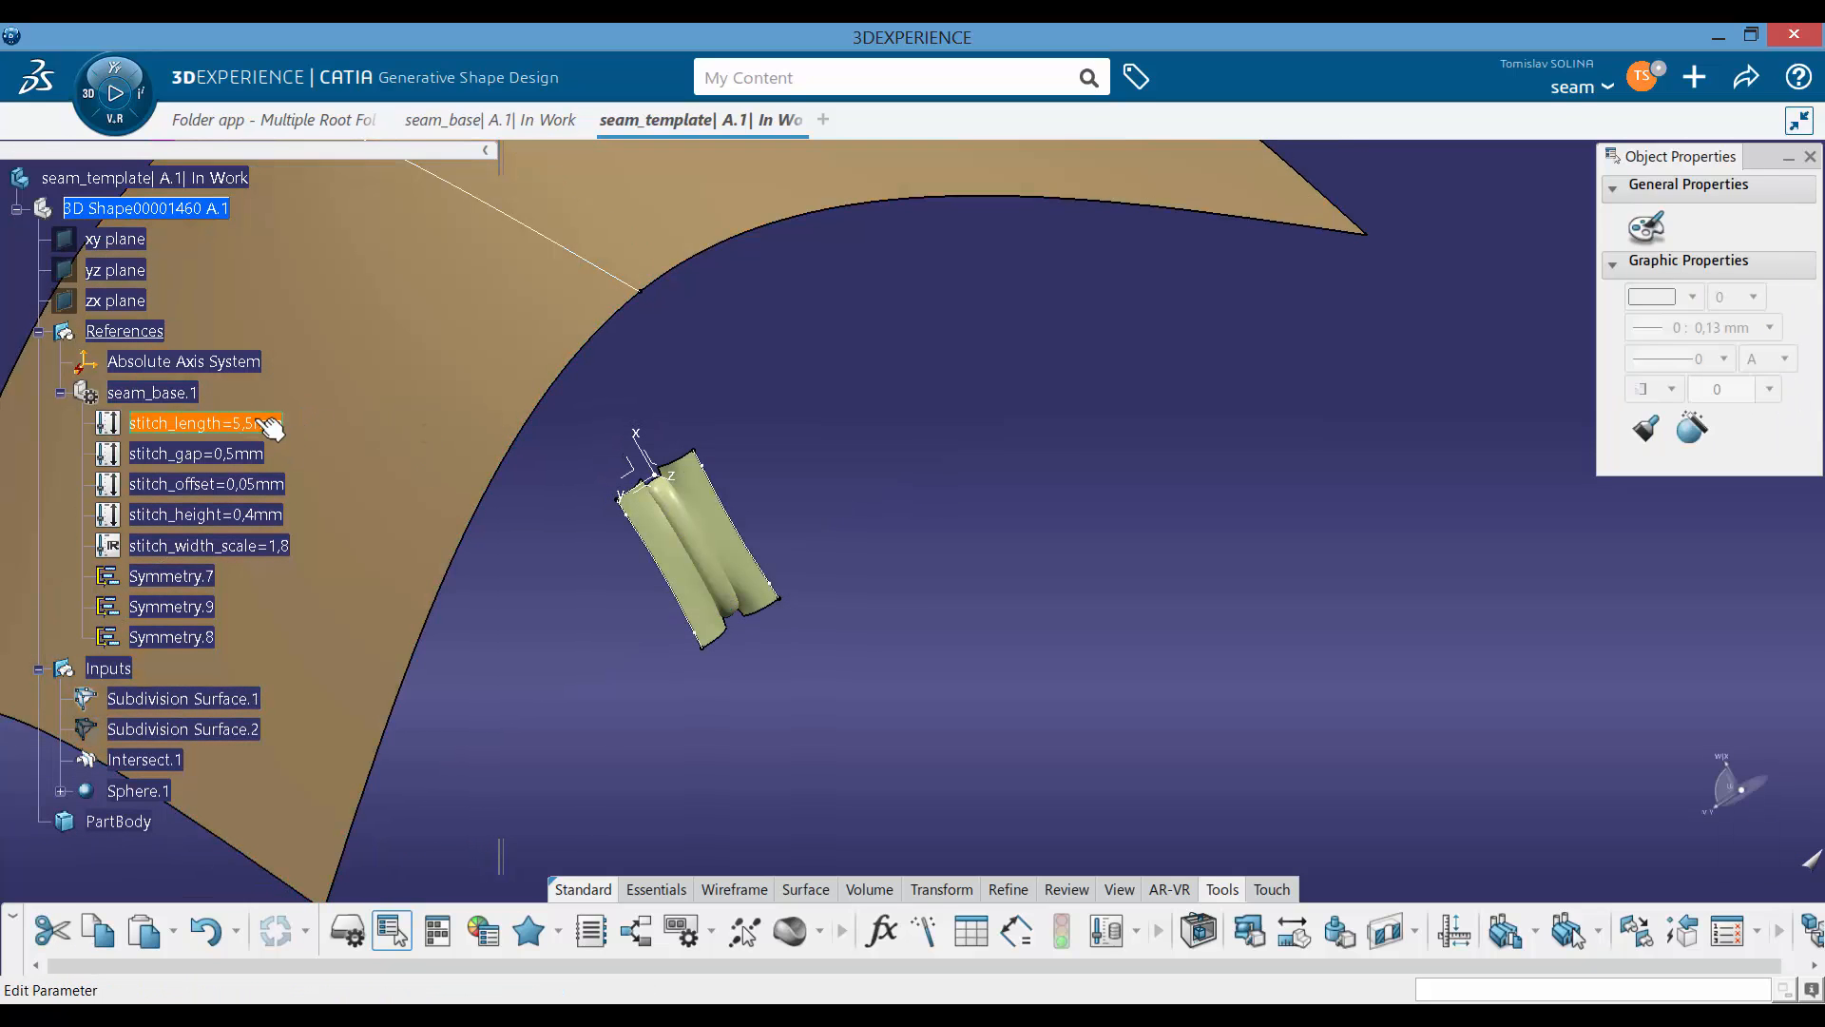
double_click(266, 425)
text(4,5mm)
key(Return)
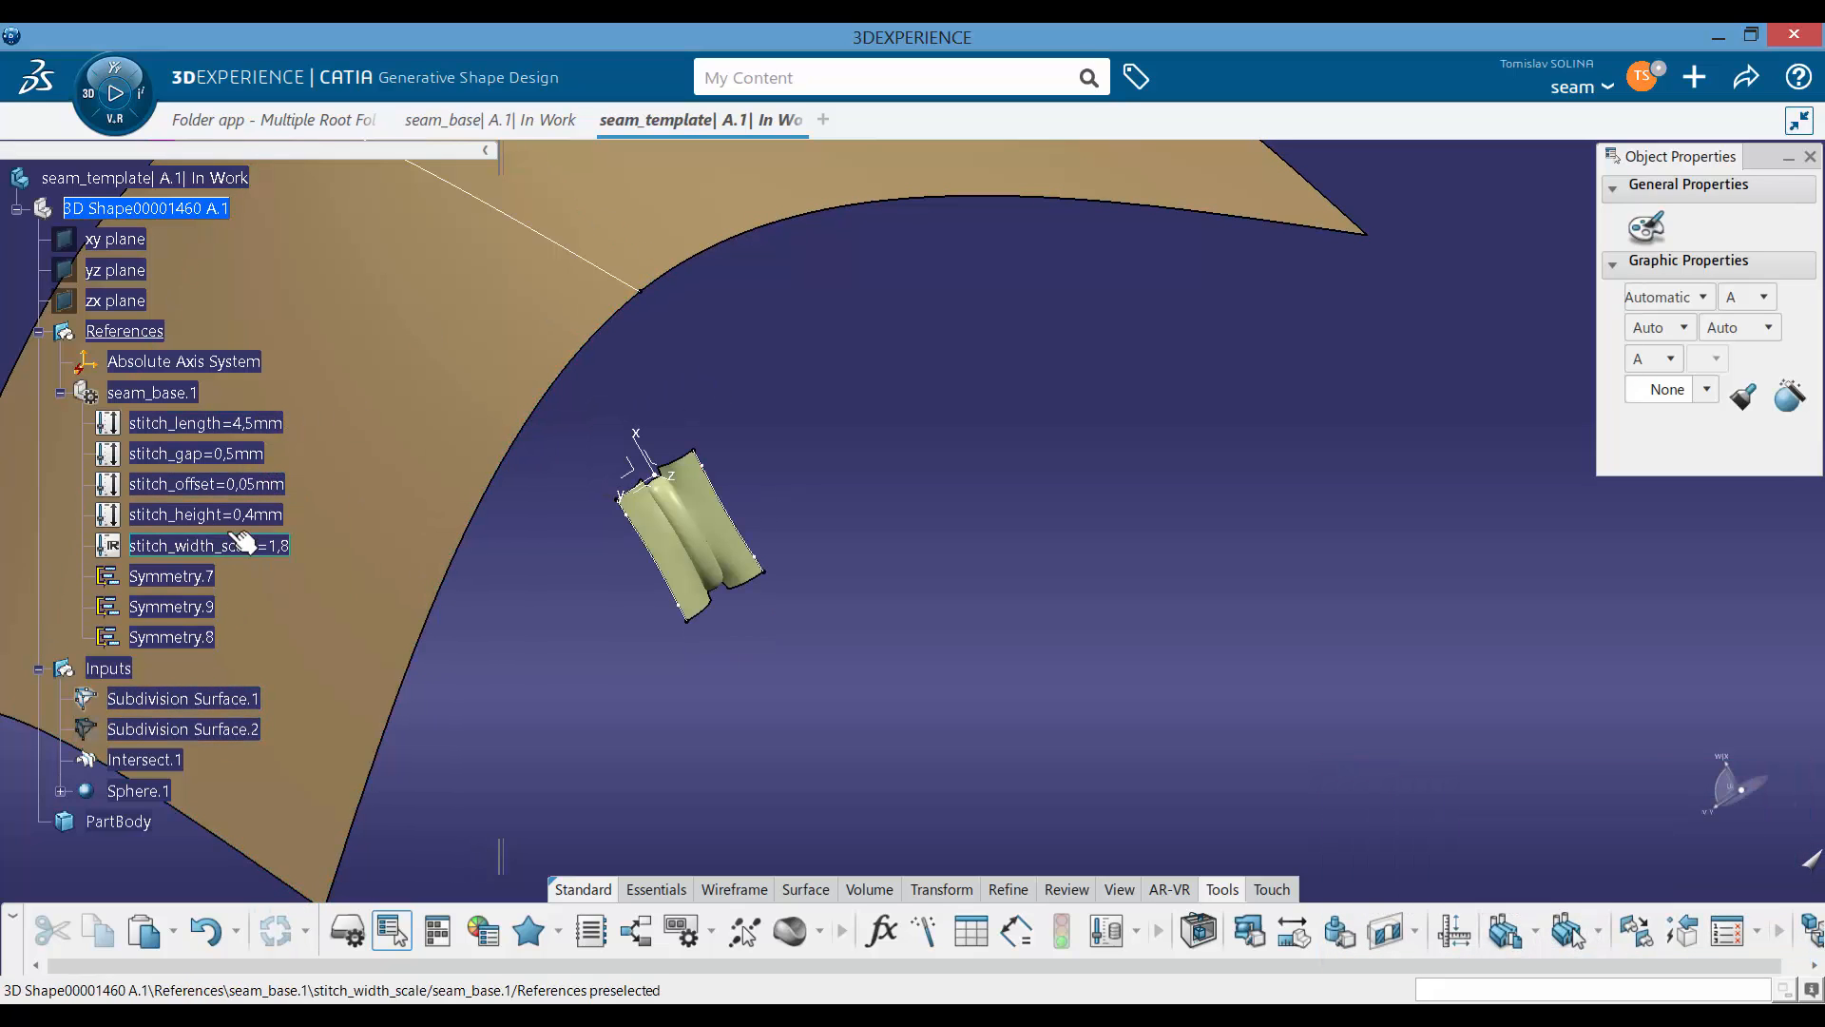
Step: Highlight seam_base.1 and each of its three Symmetry outputs to examine which geometry they represent
click(115, 399)
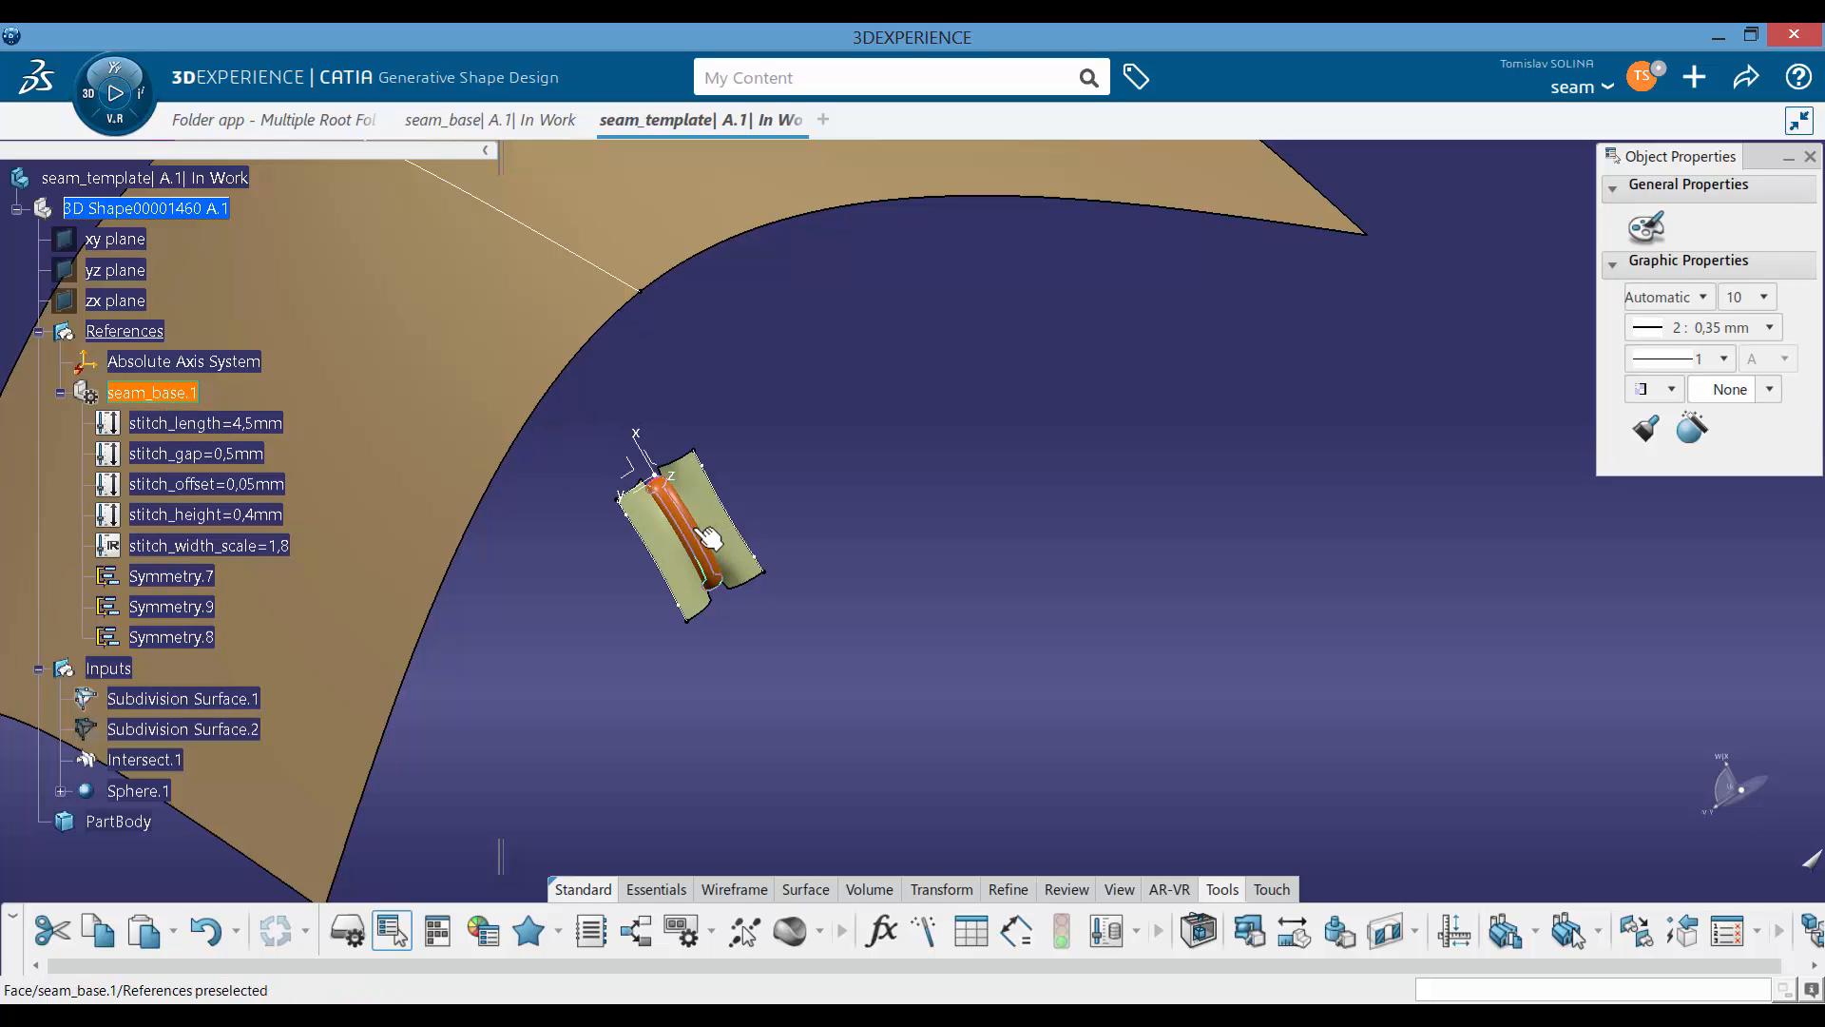
click(465, 598)
click(171, 576)
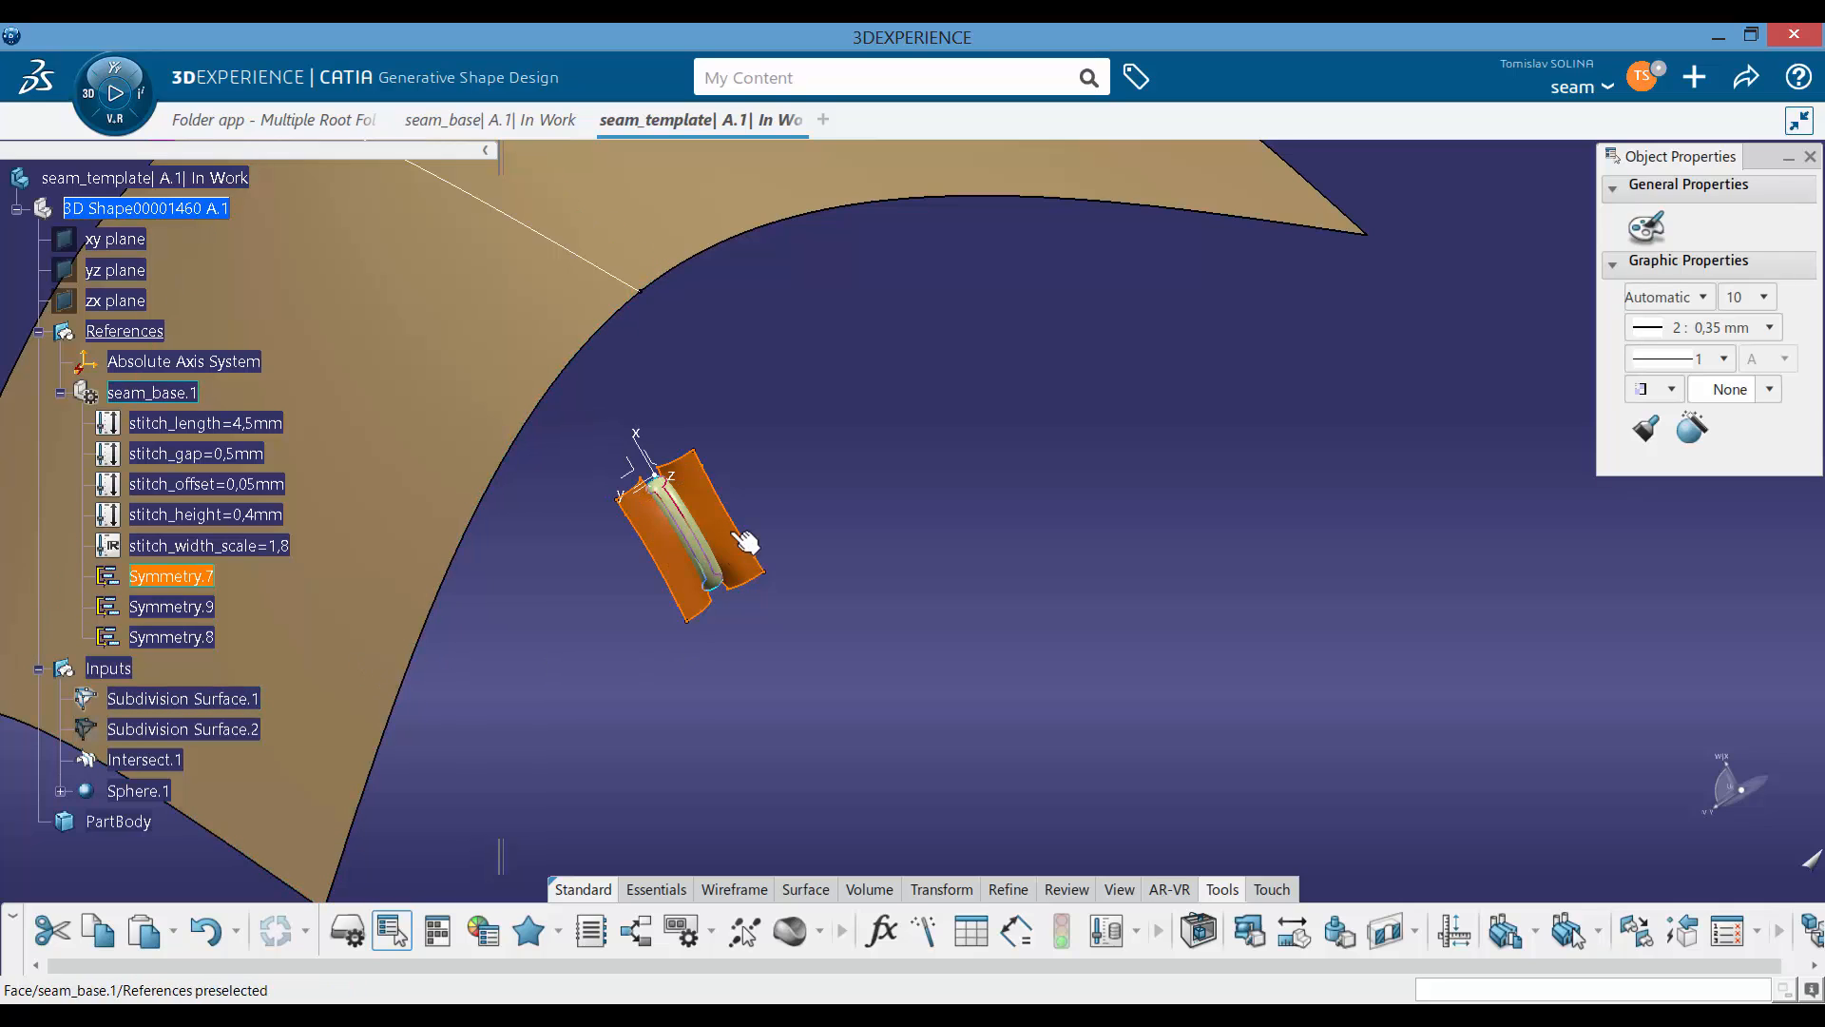
click(171, 607)
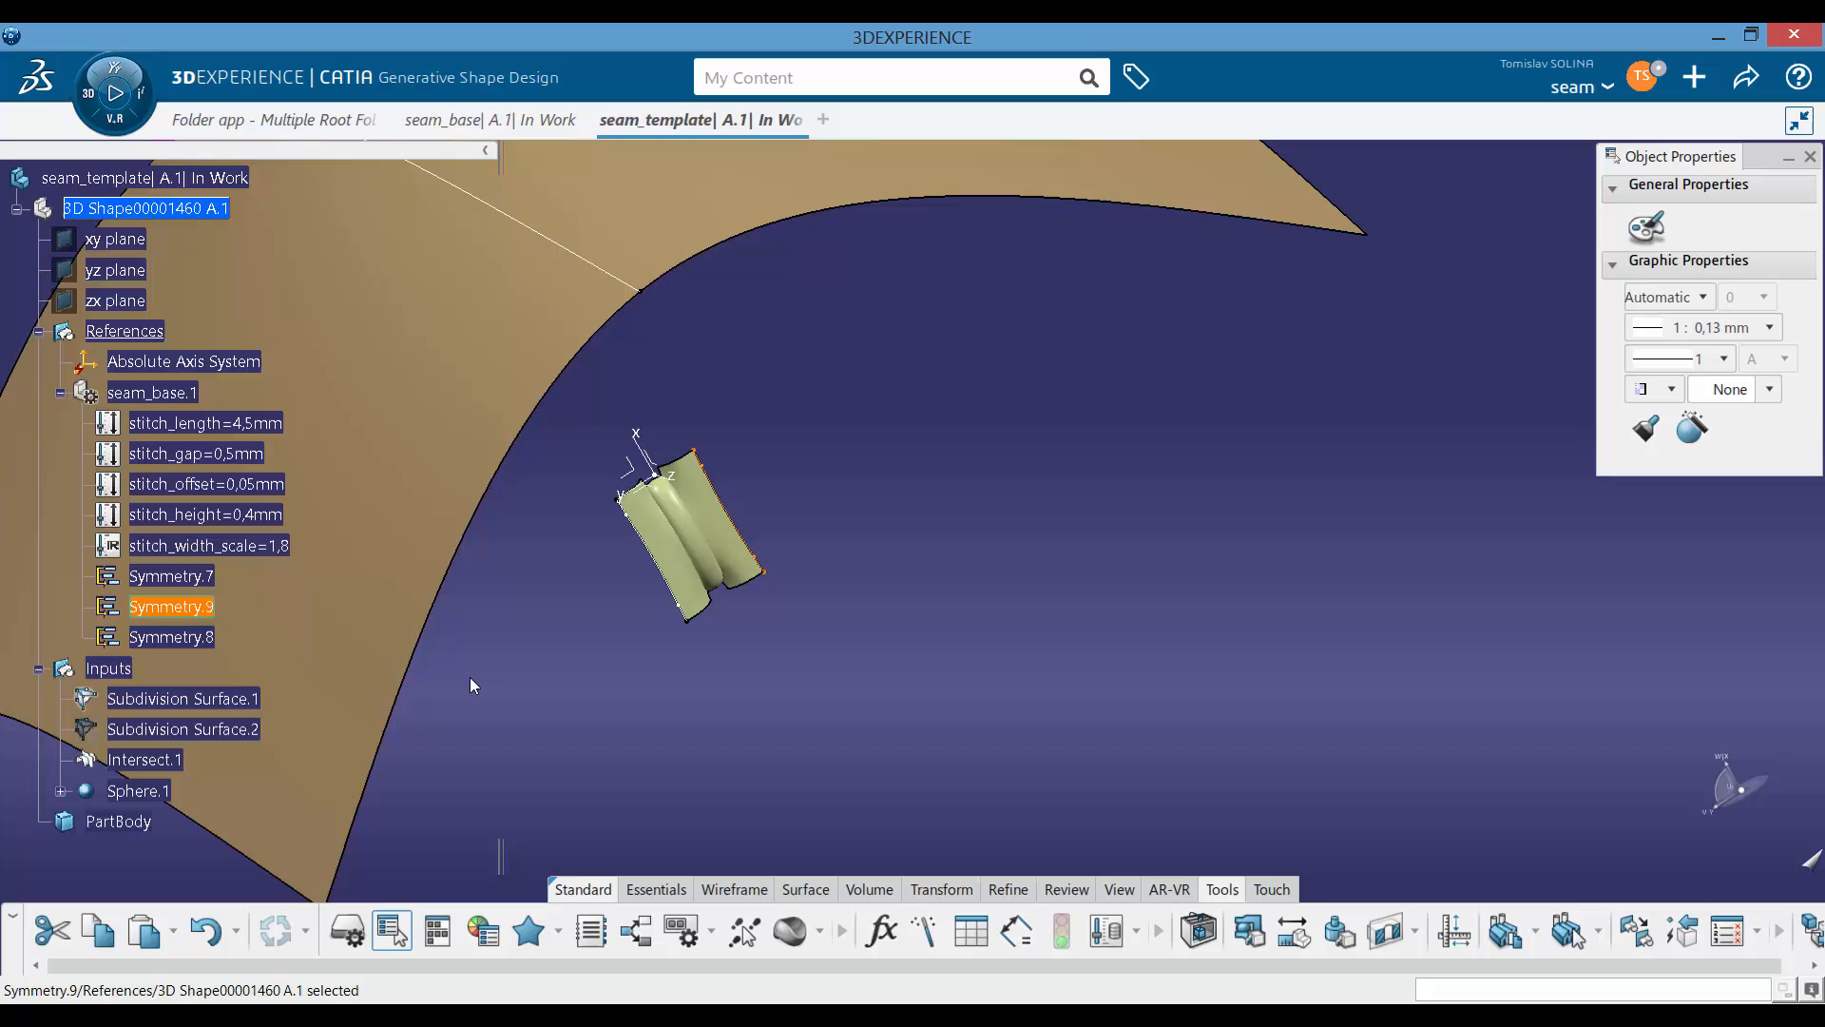
click(198, 638)
Step: Rename the Symmetry.7 output of seam_base.1 as Face
click(183, 578)
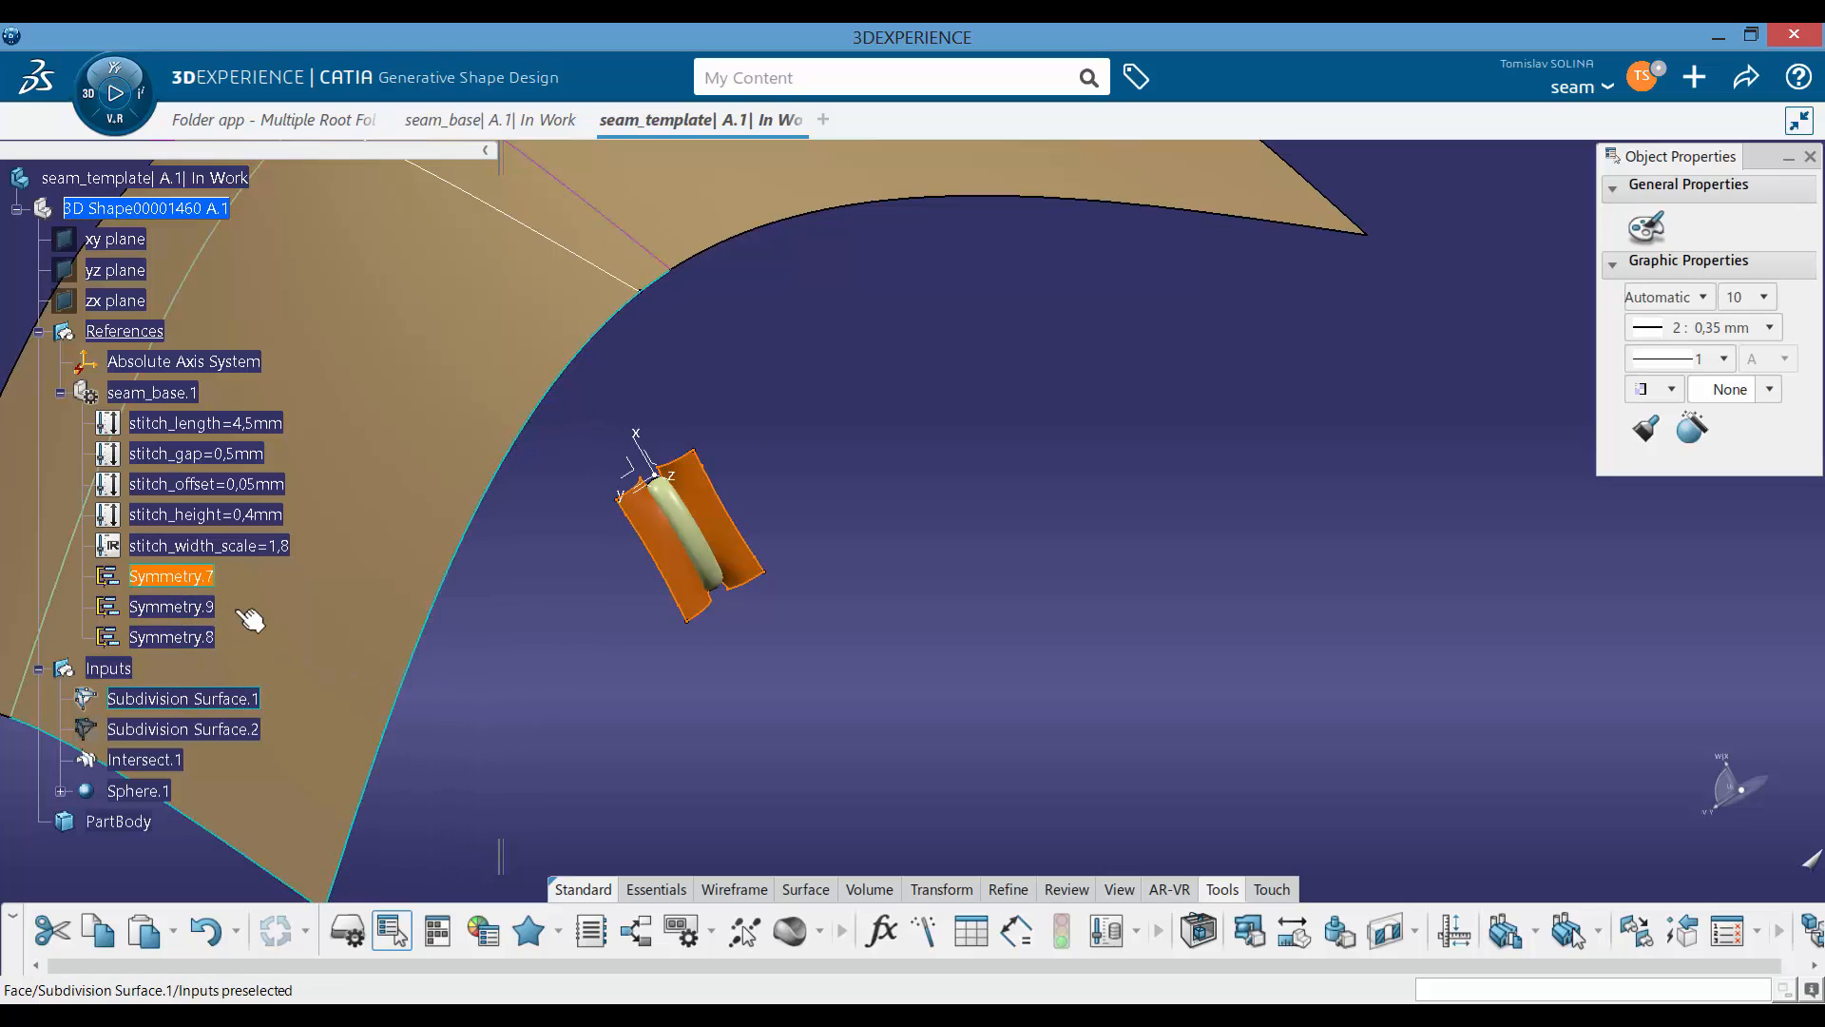
key(alt+Return)
click(781, 313)
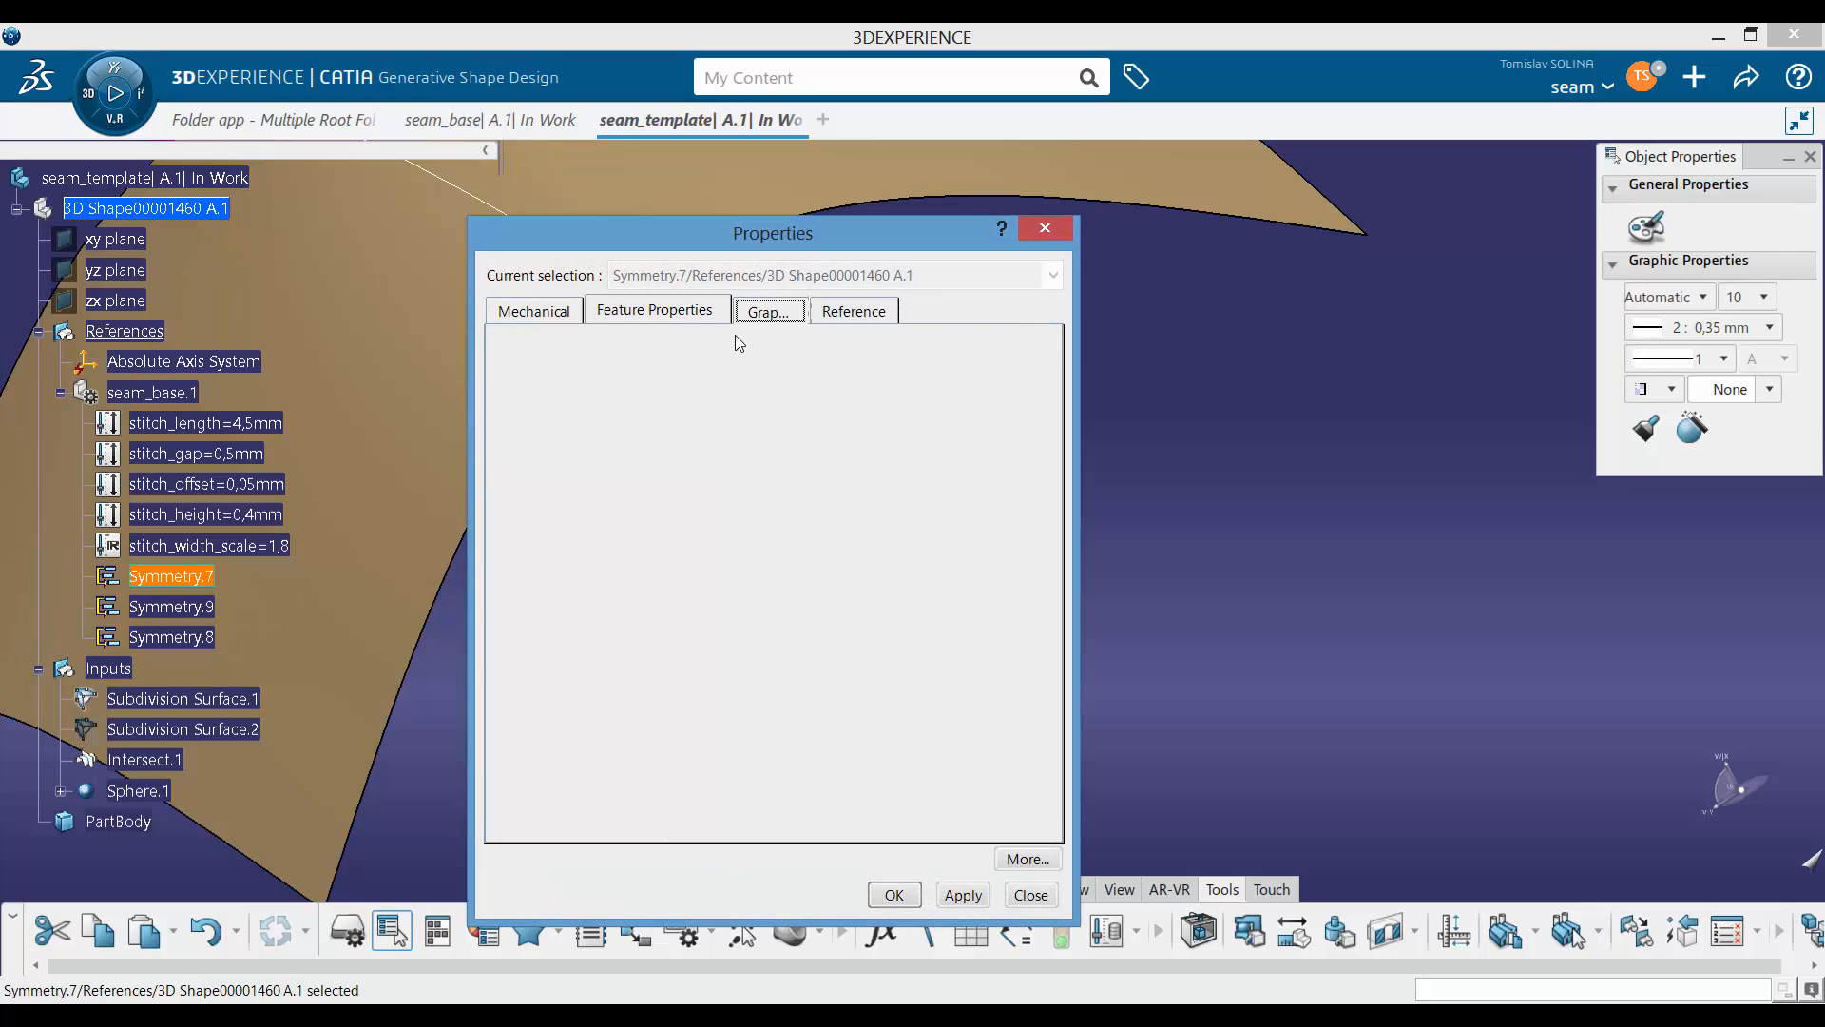
click(691, 320)
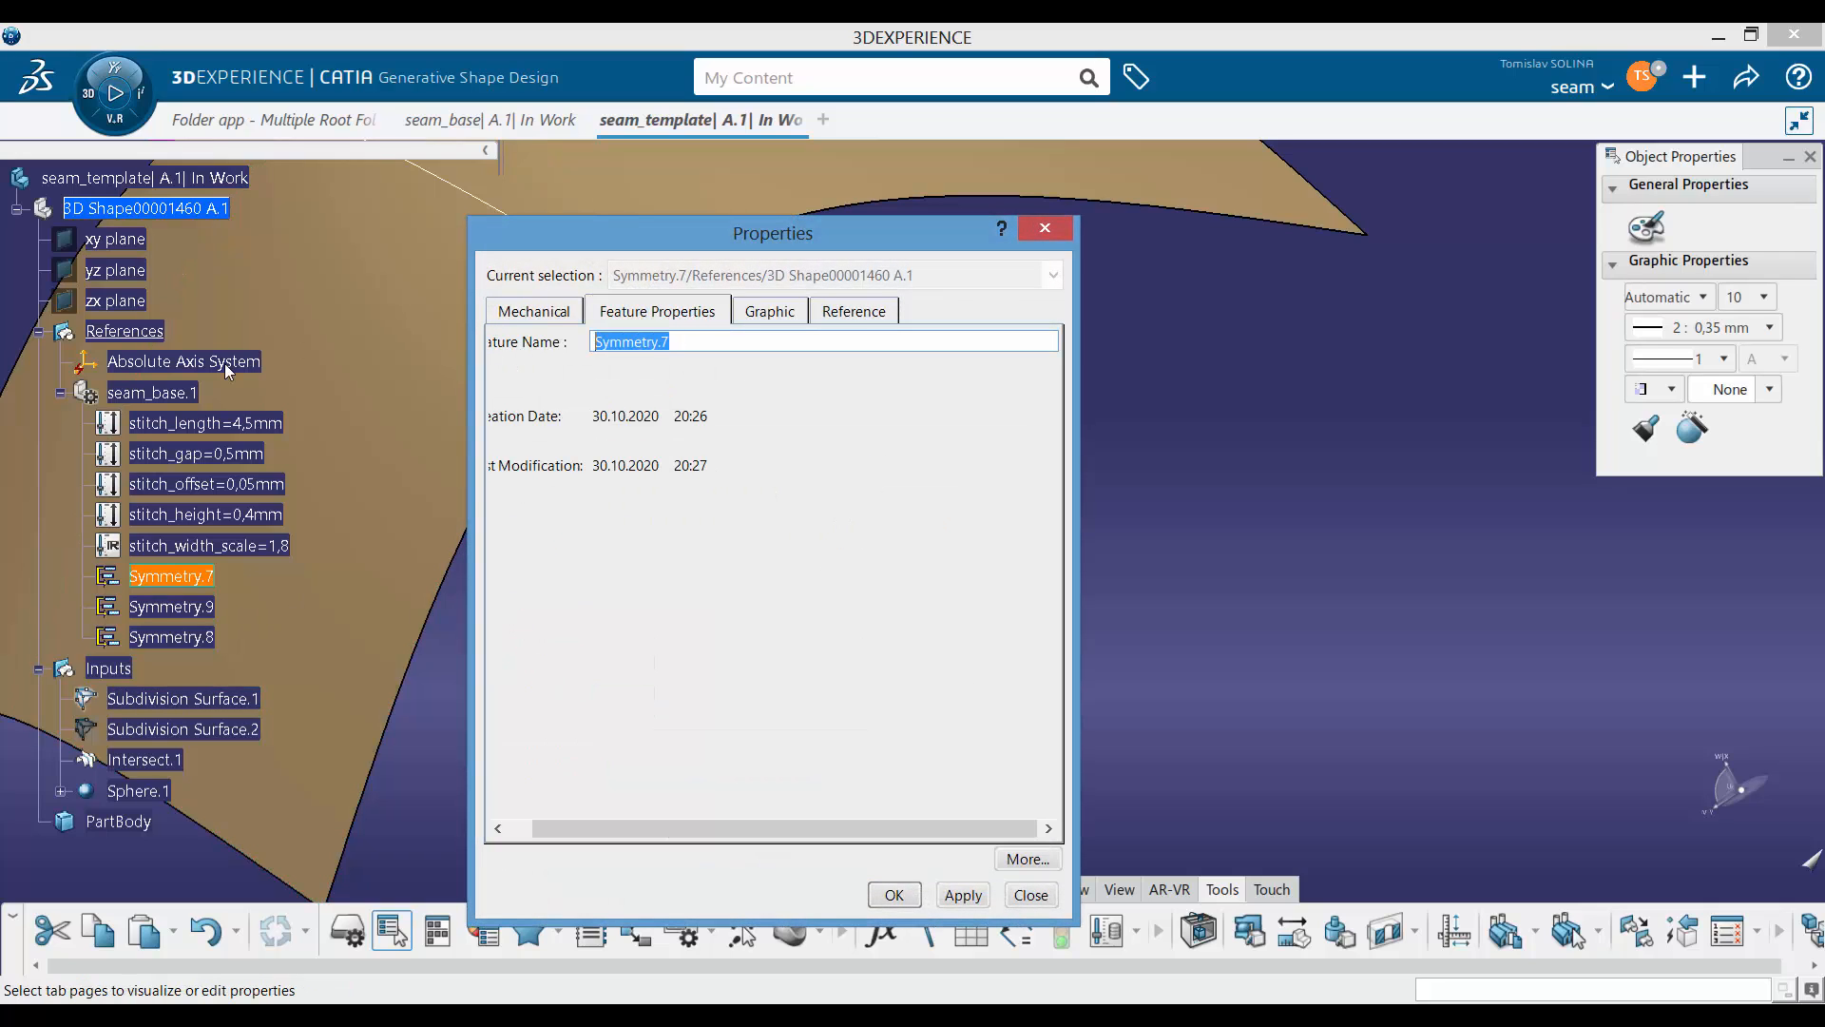
text(Faces)
key(BackSpace)
key(Return)
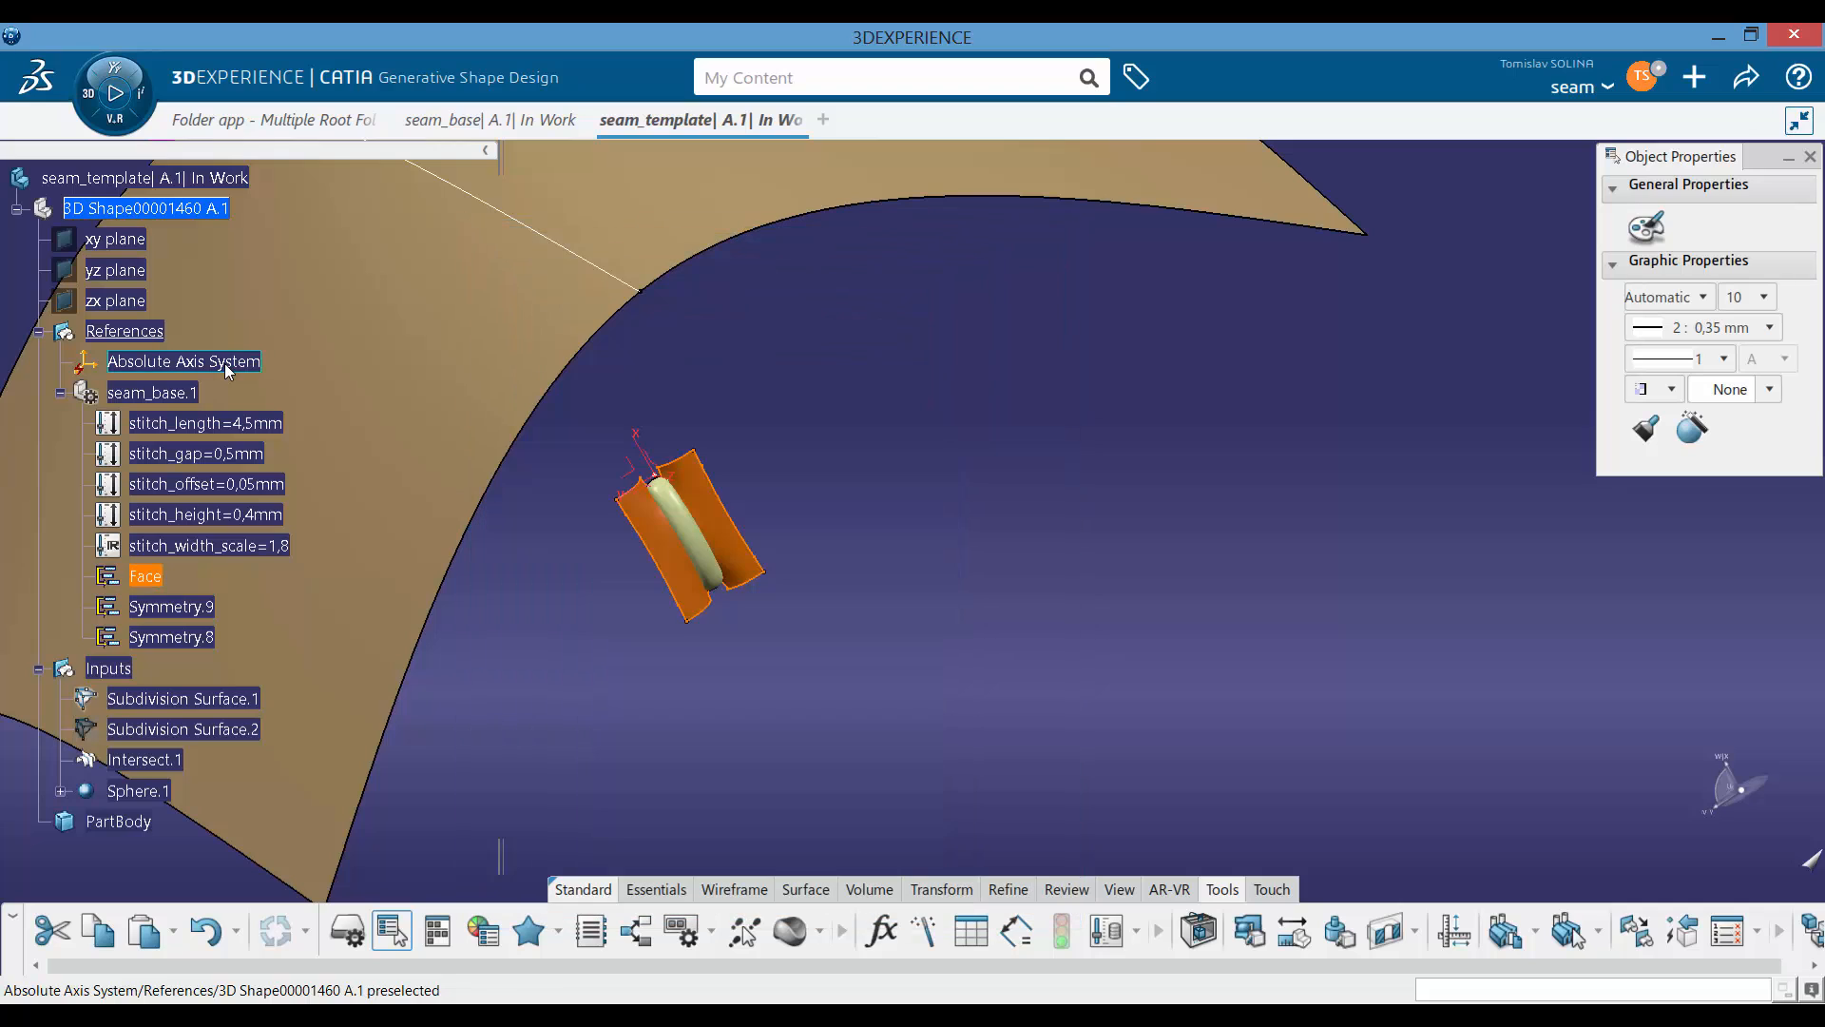
Step: Rename the Symmetry.9 output of seam_base.1 as CurveLeft
click(147, 621)
click(168, 611)
key(alt+Return)
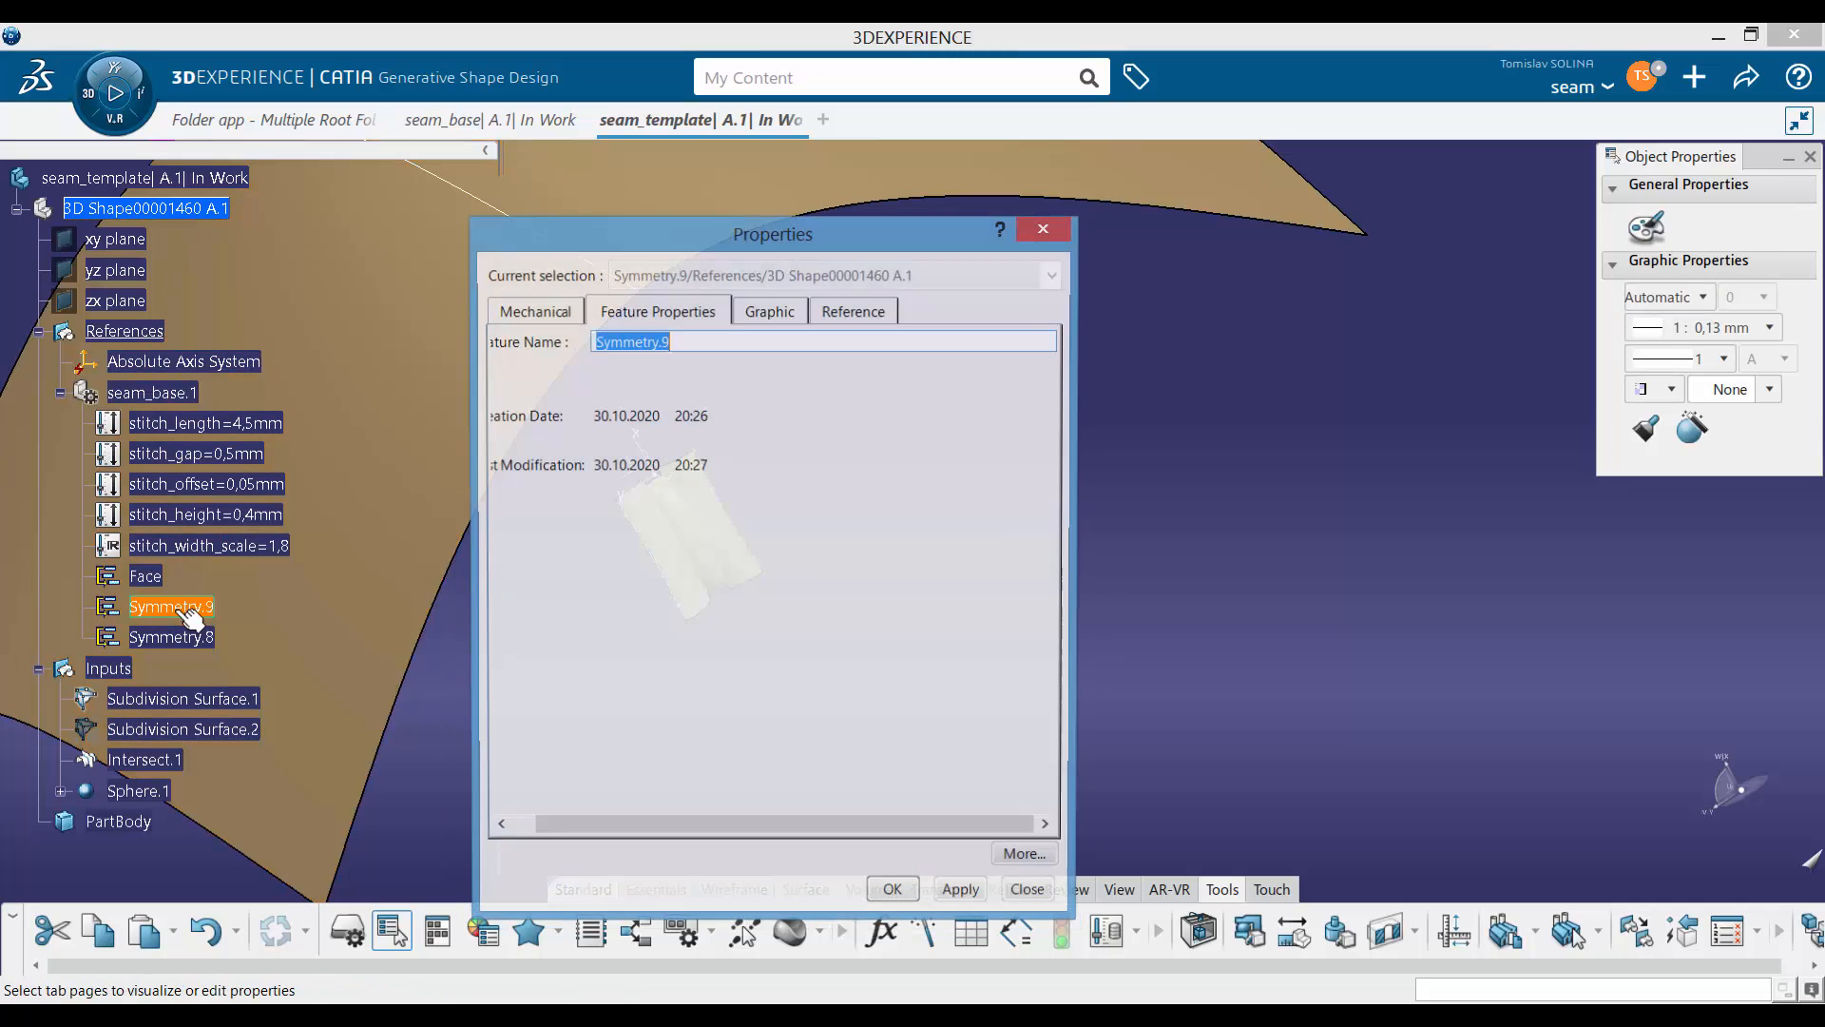
text(Cur)
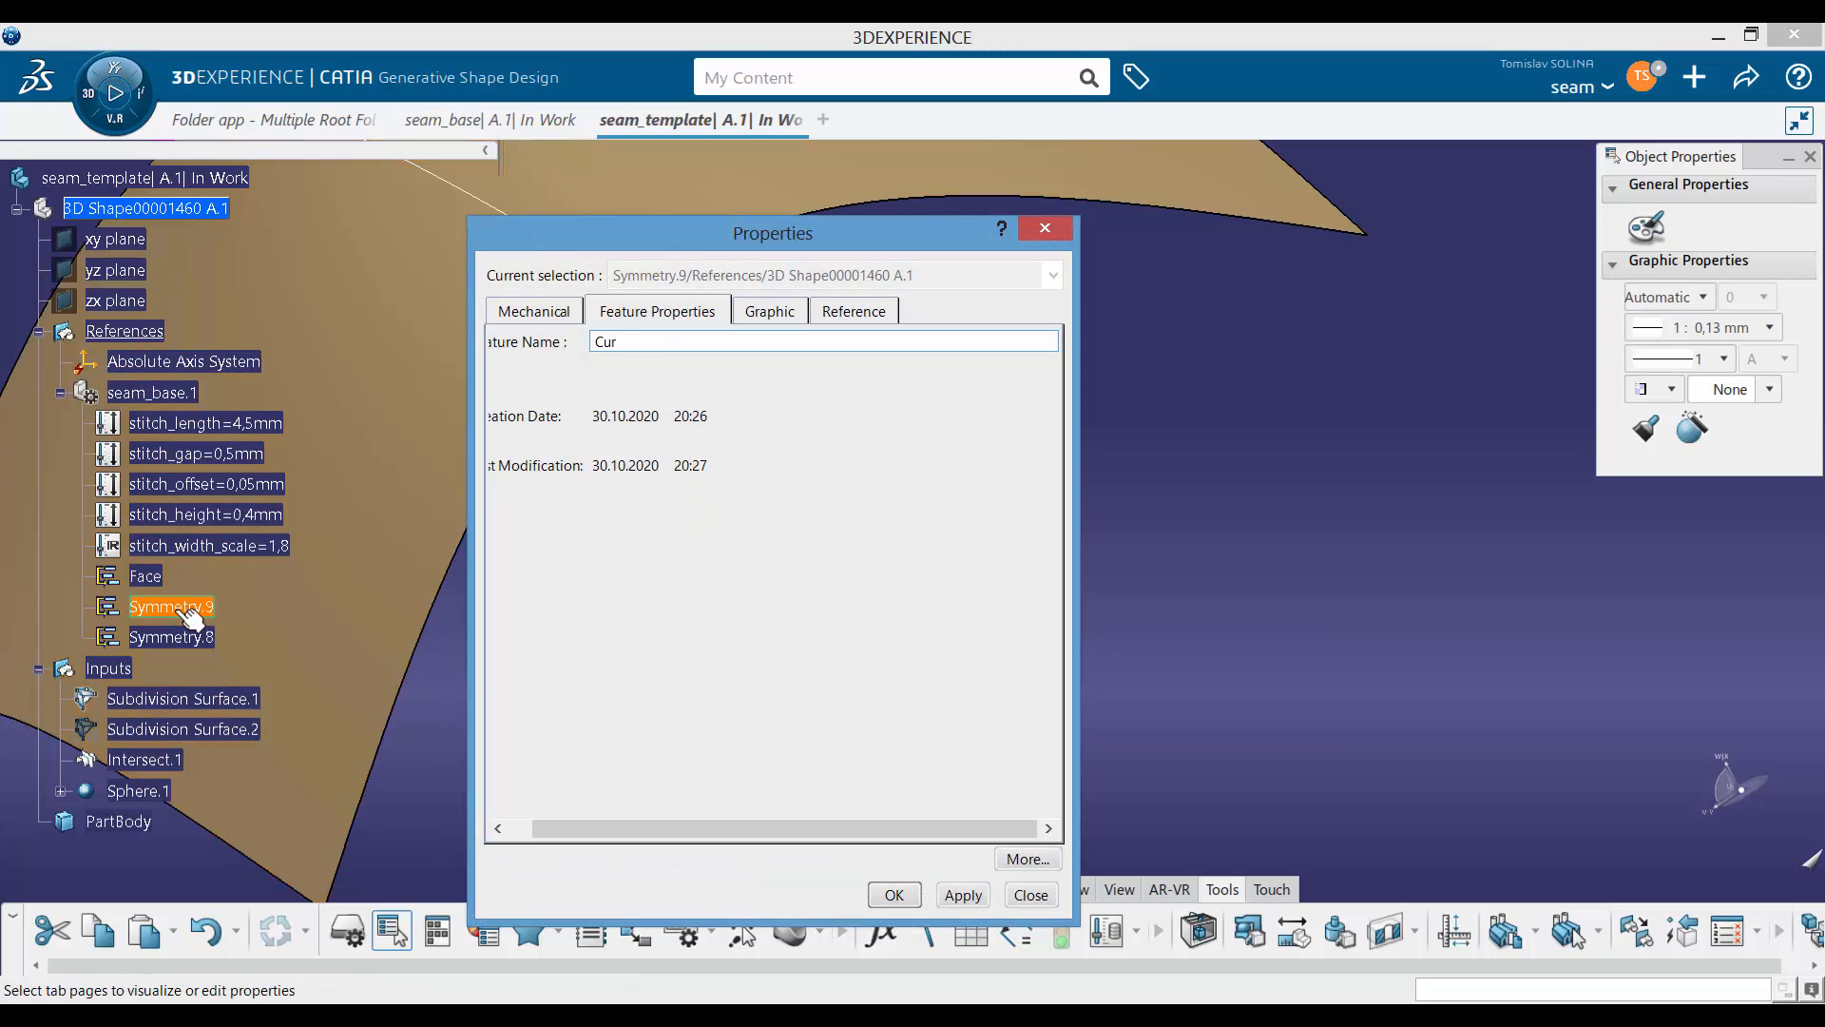
text(veLeft)
key(Return)
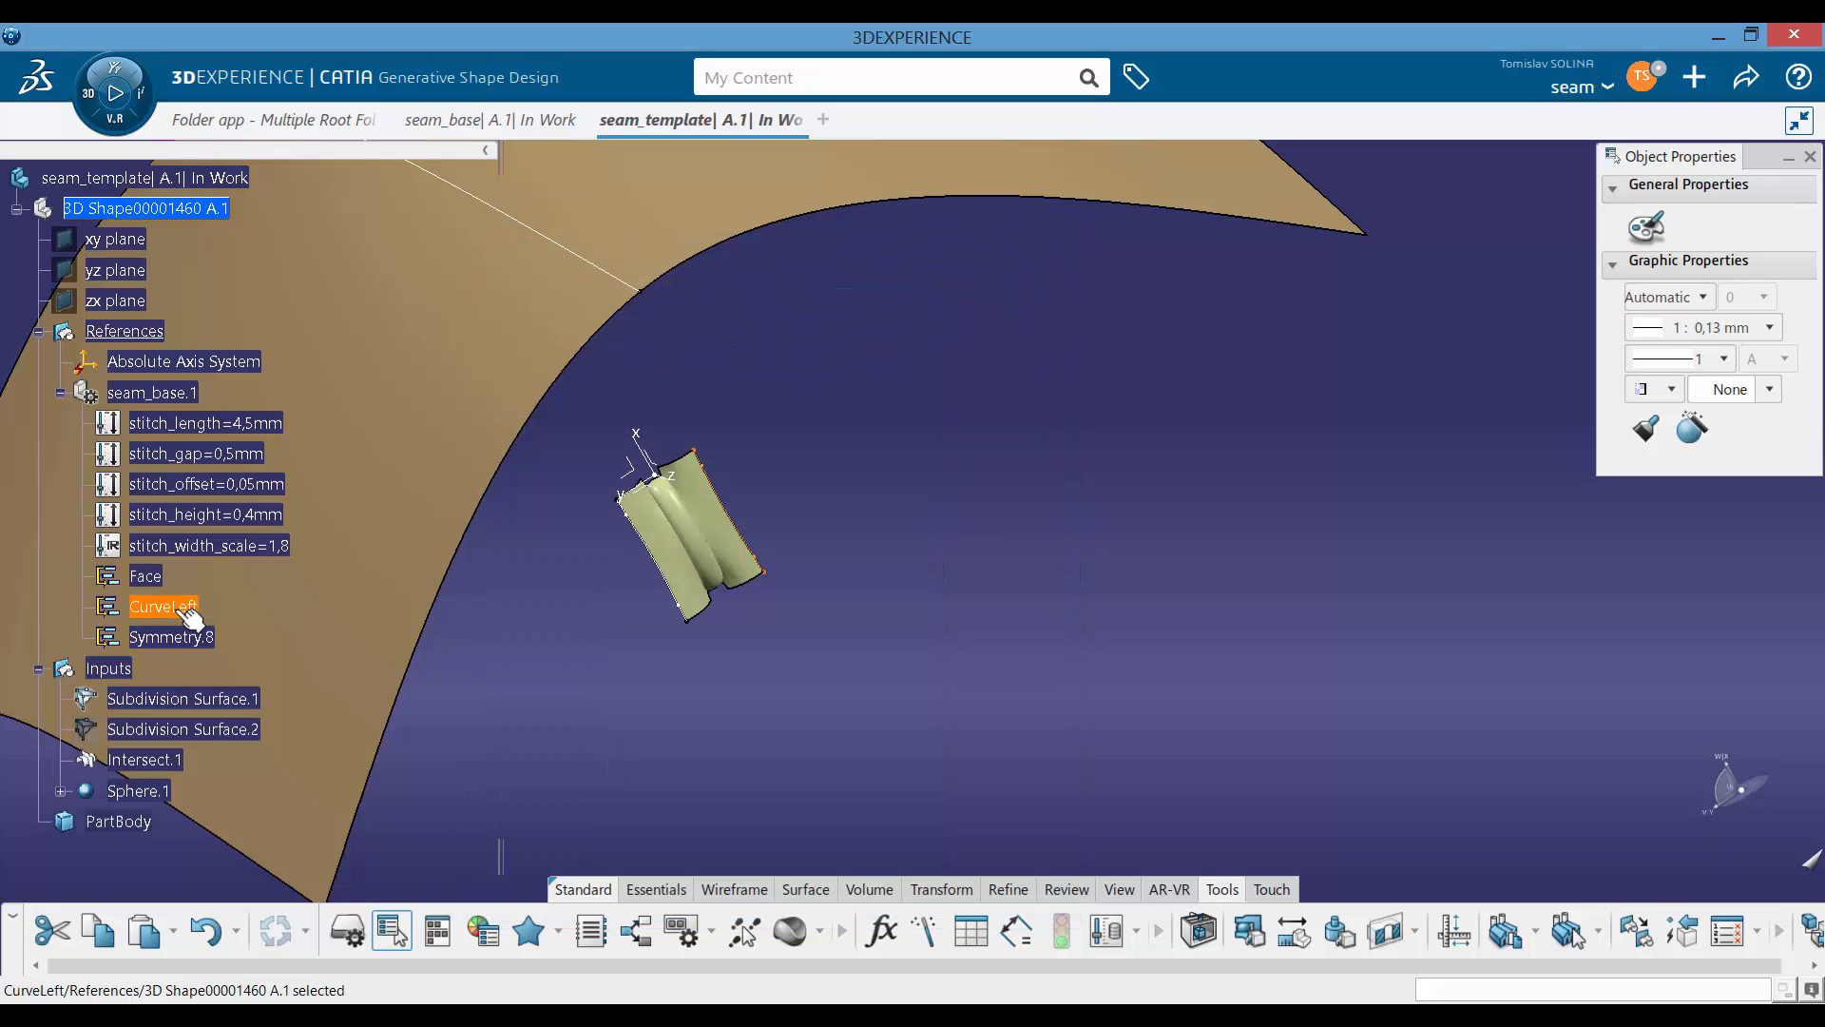
Step: Rename the Symmetry.8 output of seam_base.1 as CurveRight and clear the selection
click(168, 637)
key(alt+Return)
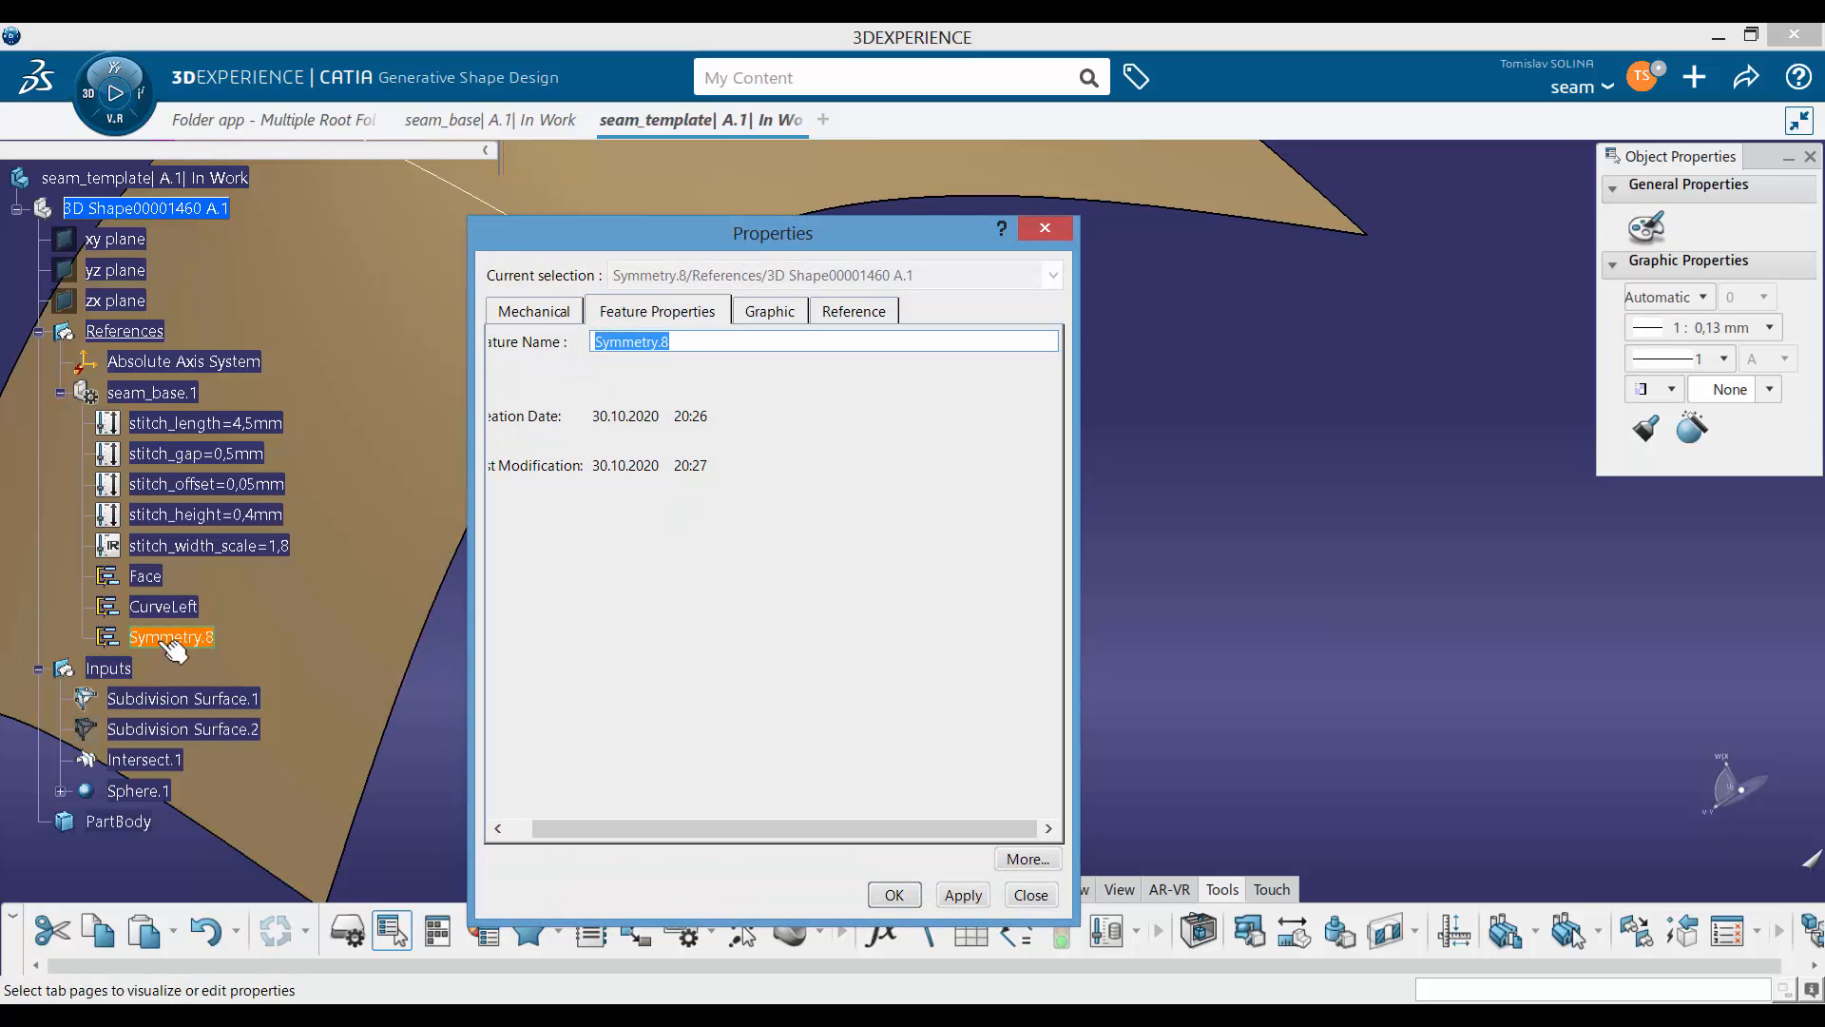
text(CurveRight)
key(Return)
click(772, 599)
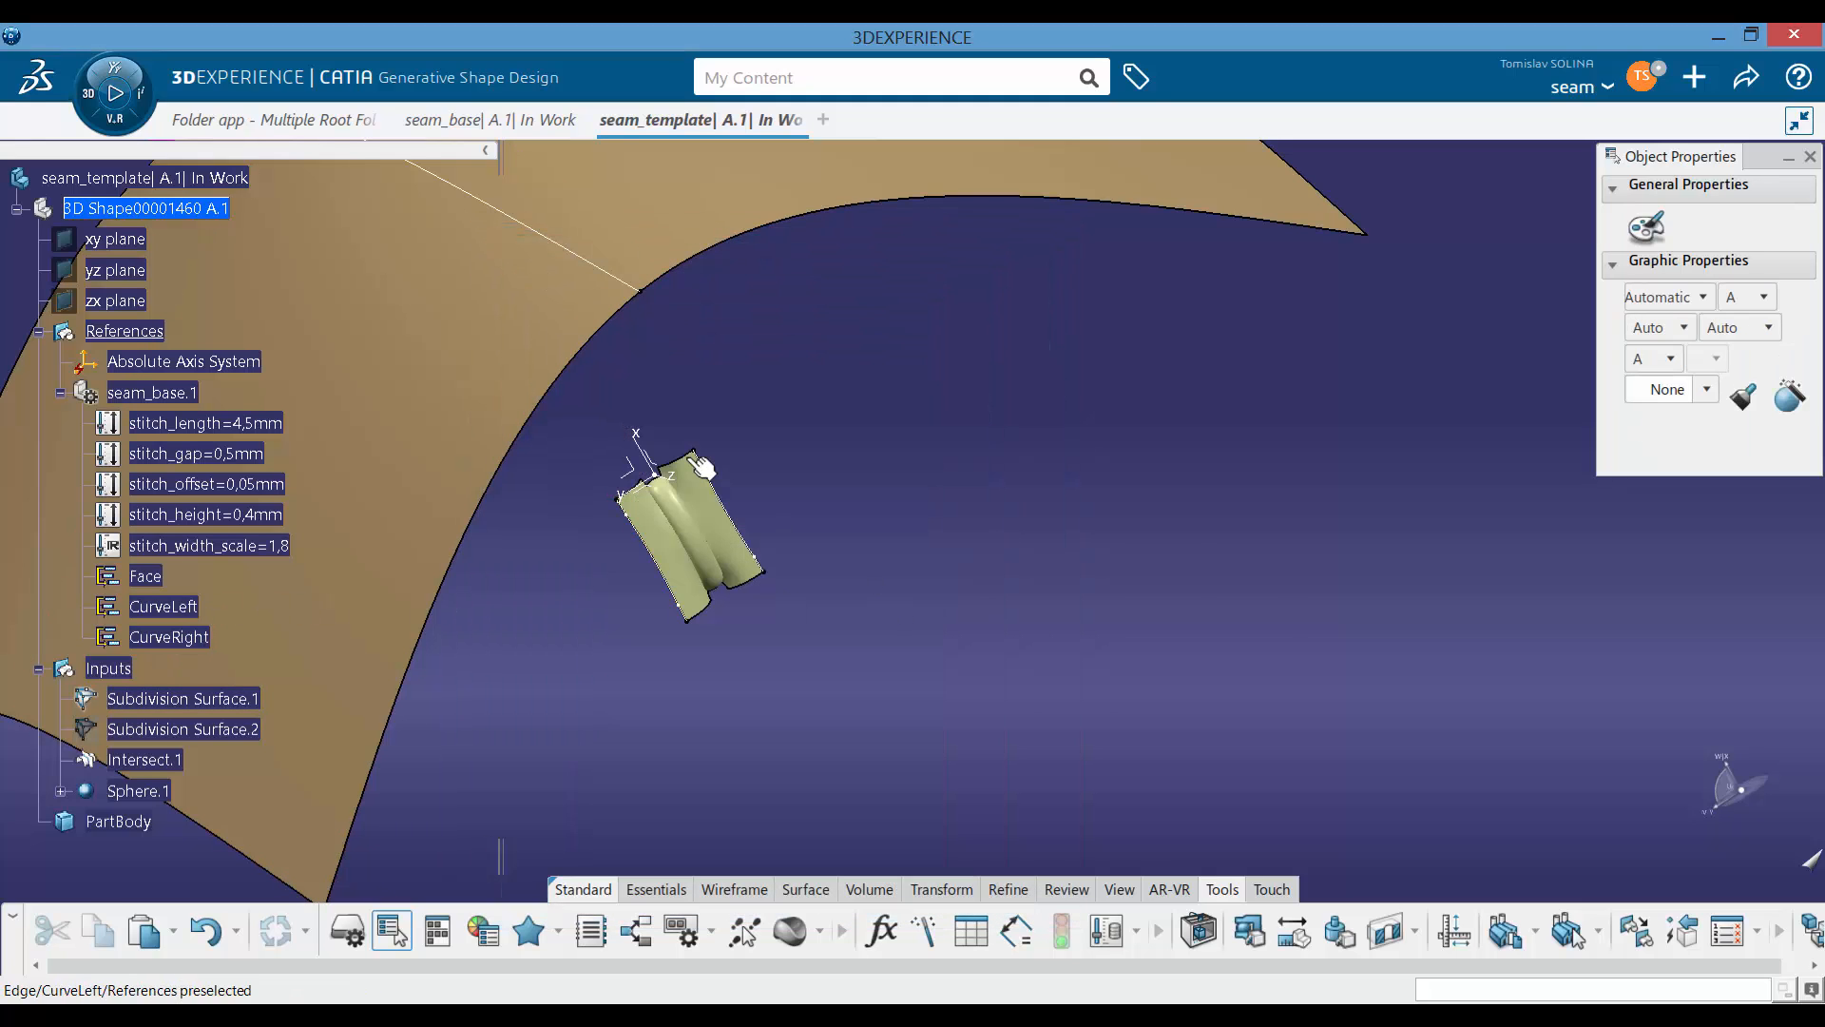
Step: Create a single-value Length parameter named lineWidth in the seam_template part's formulas
ctrl+middle_drag(689, 461, 727, 593)
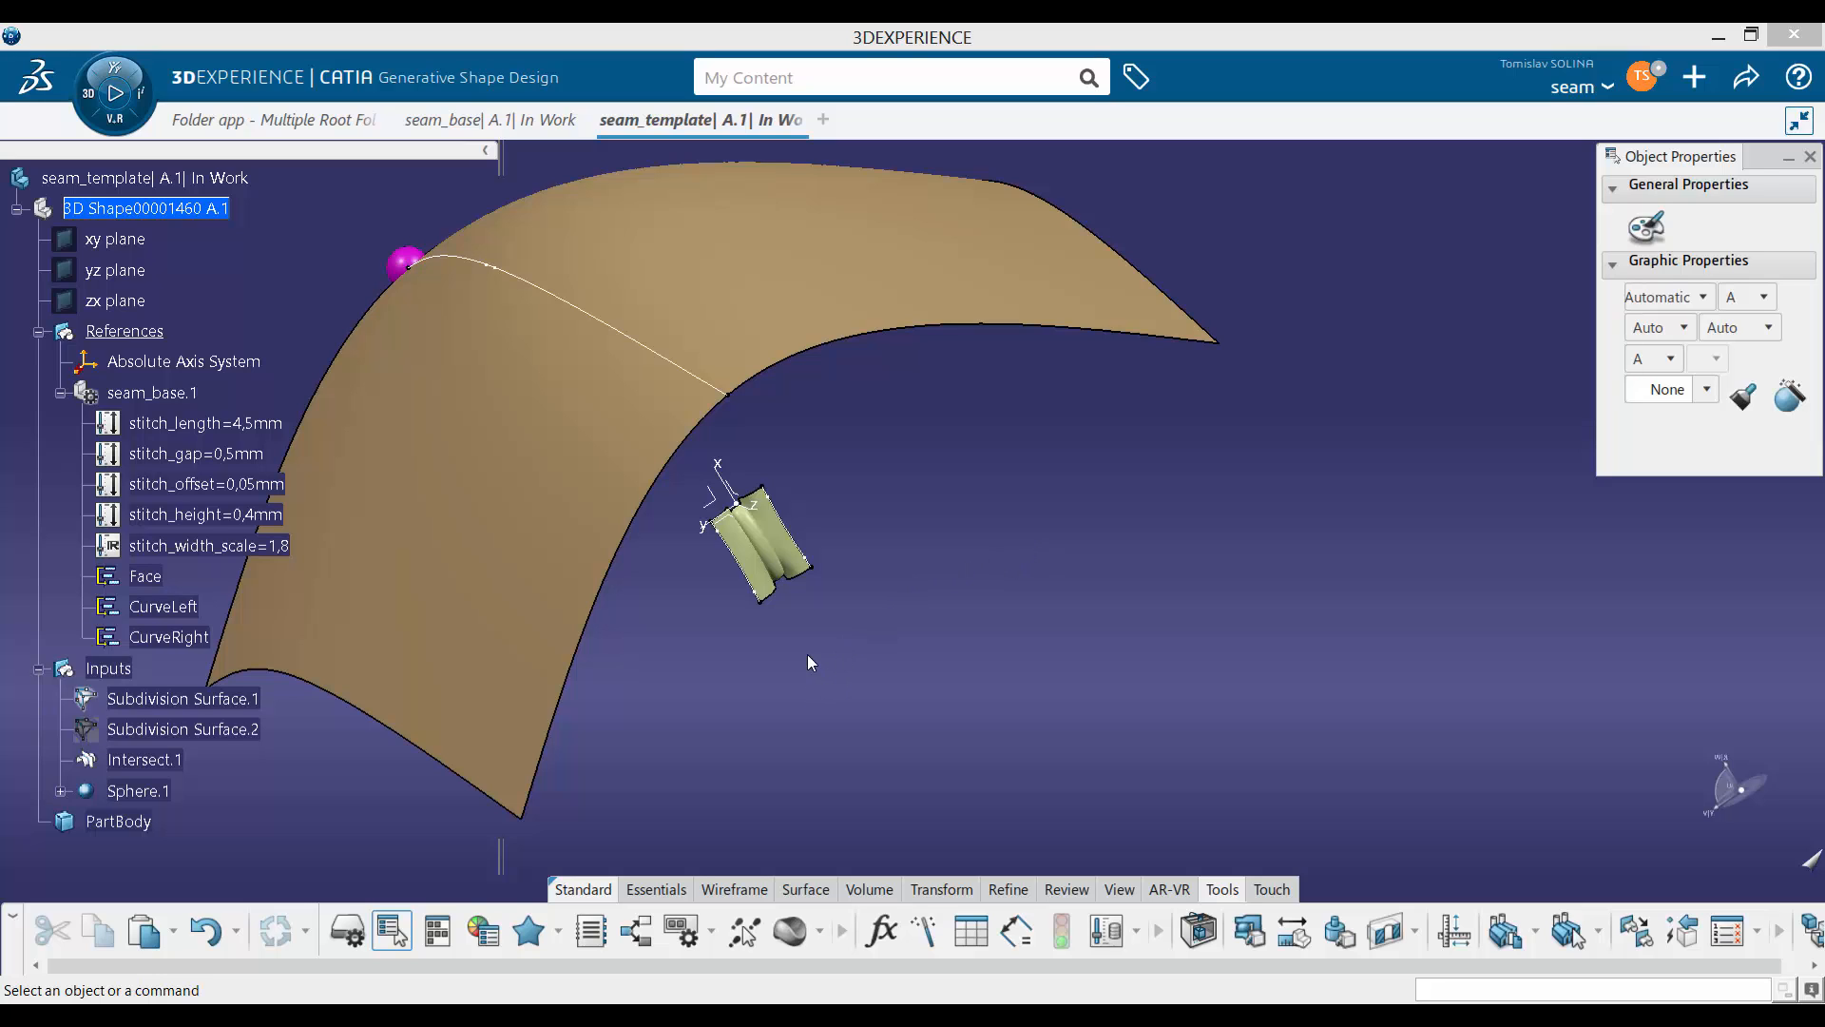
click(881, 929)
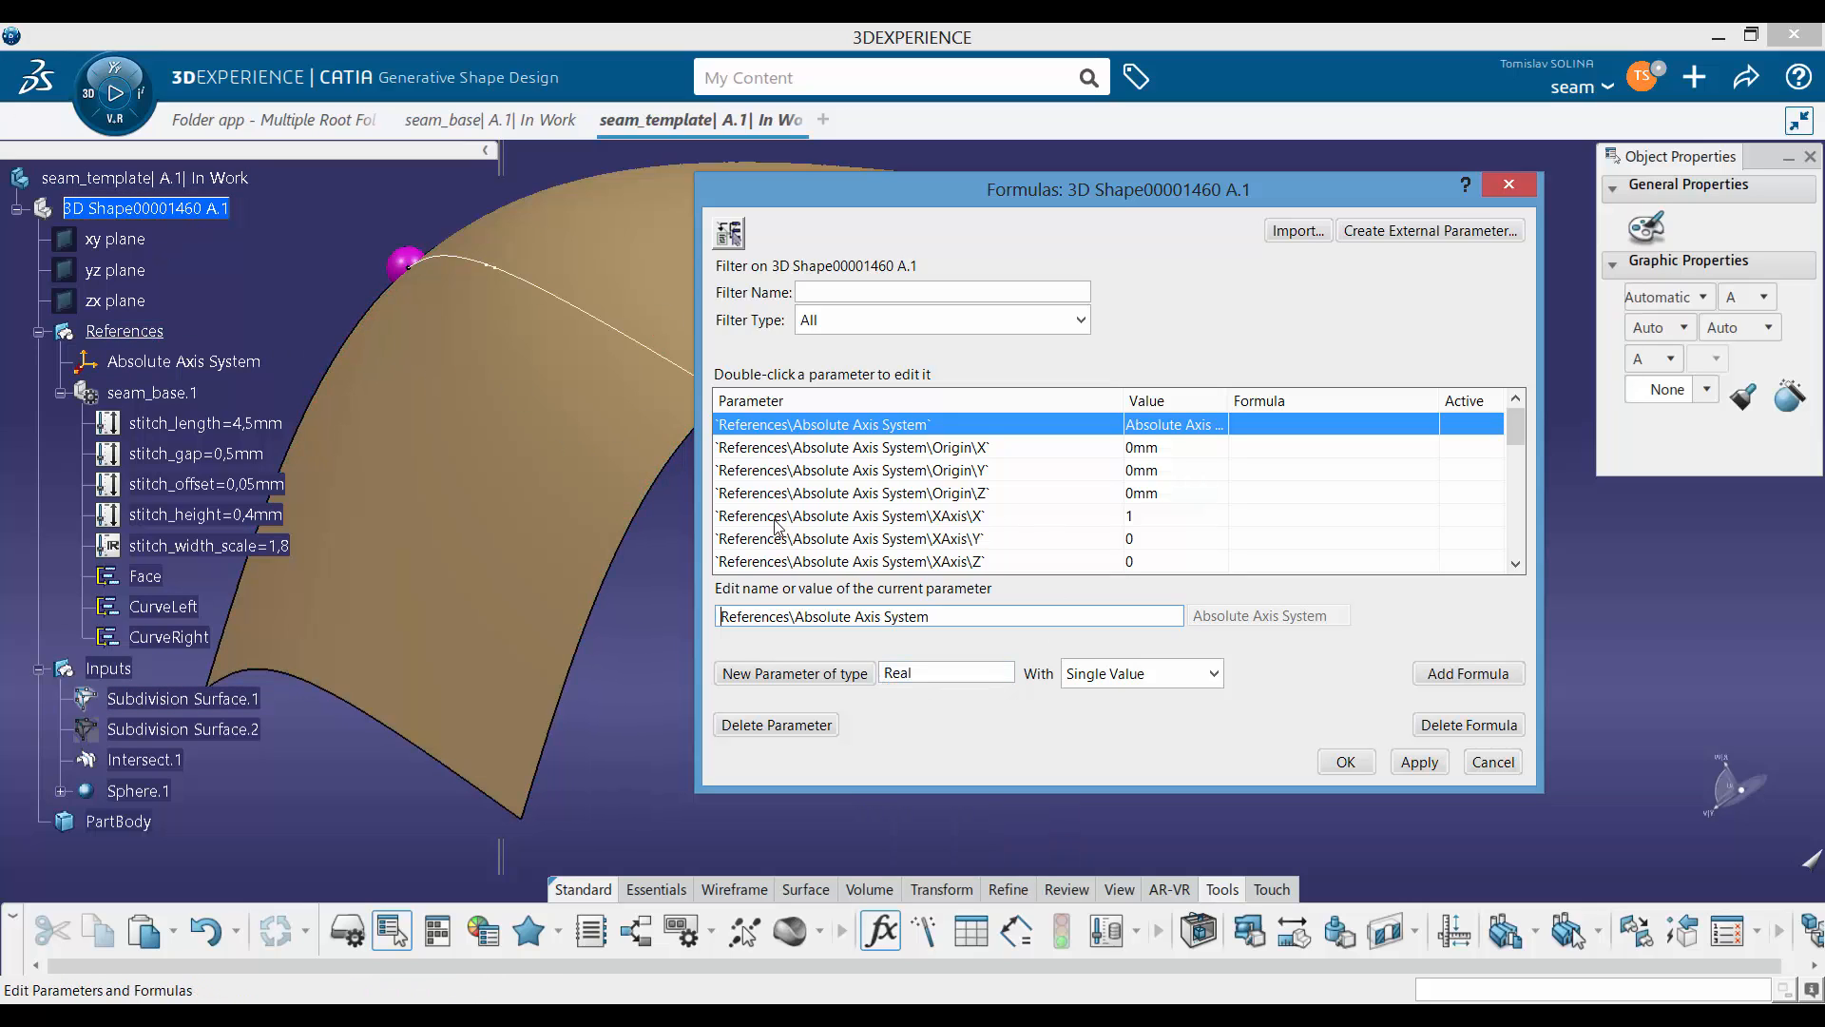
click(954, 679)
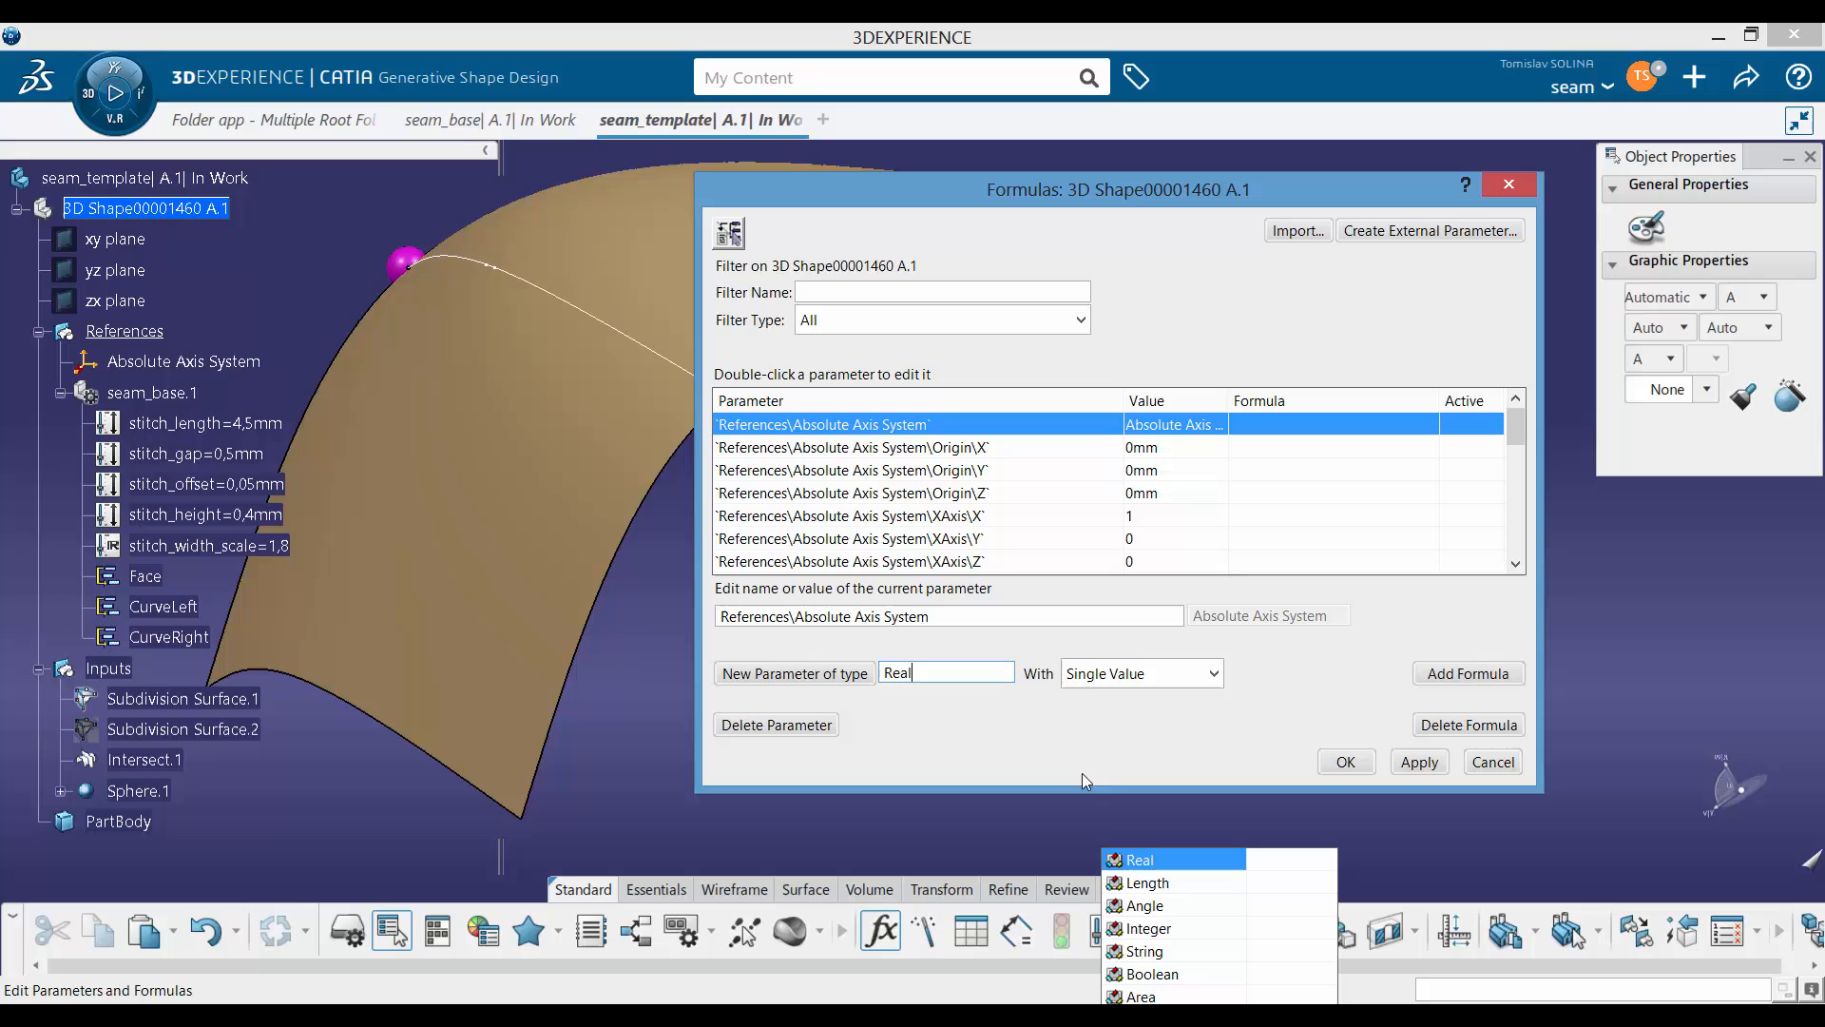
click(1150, 884)
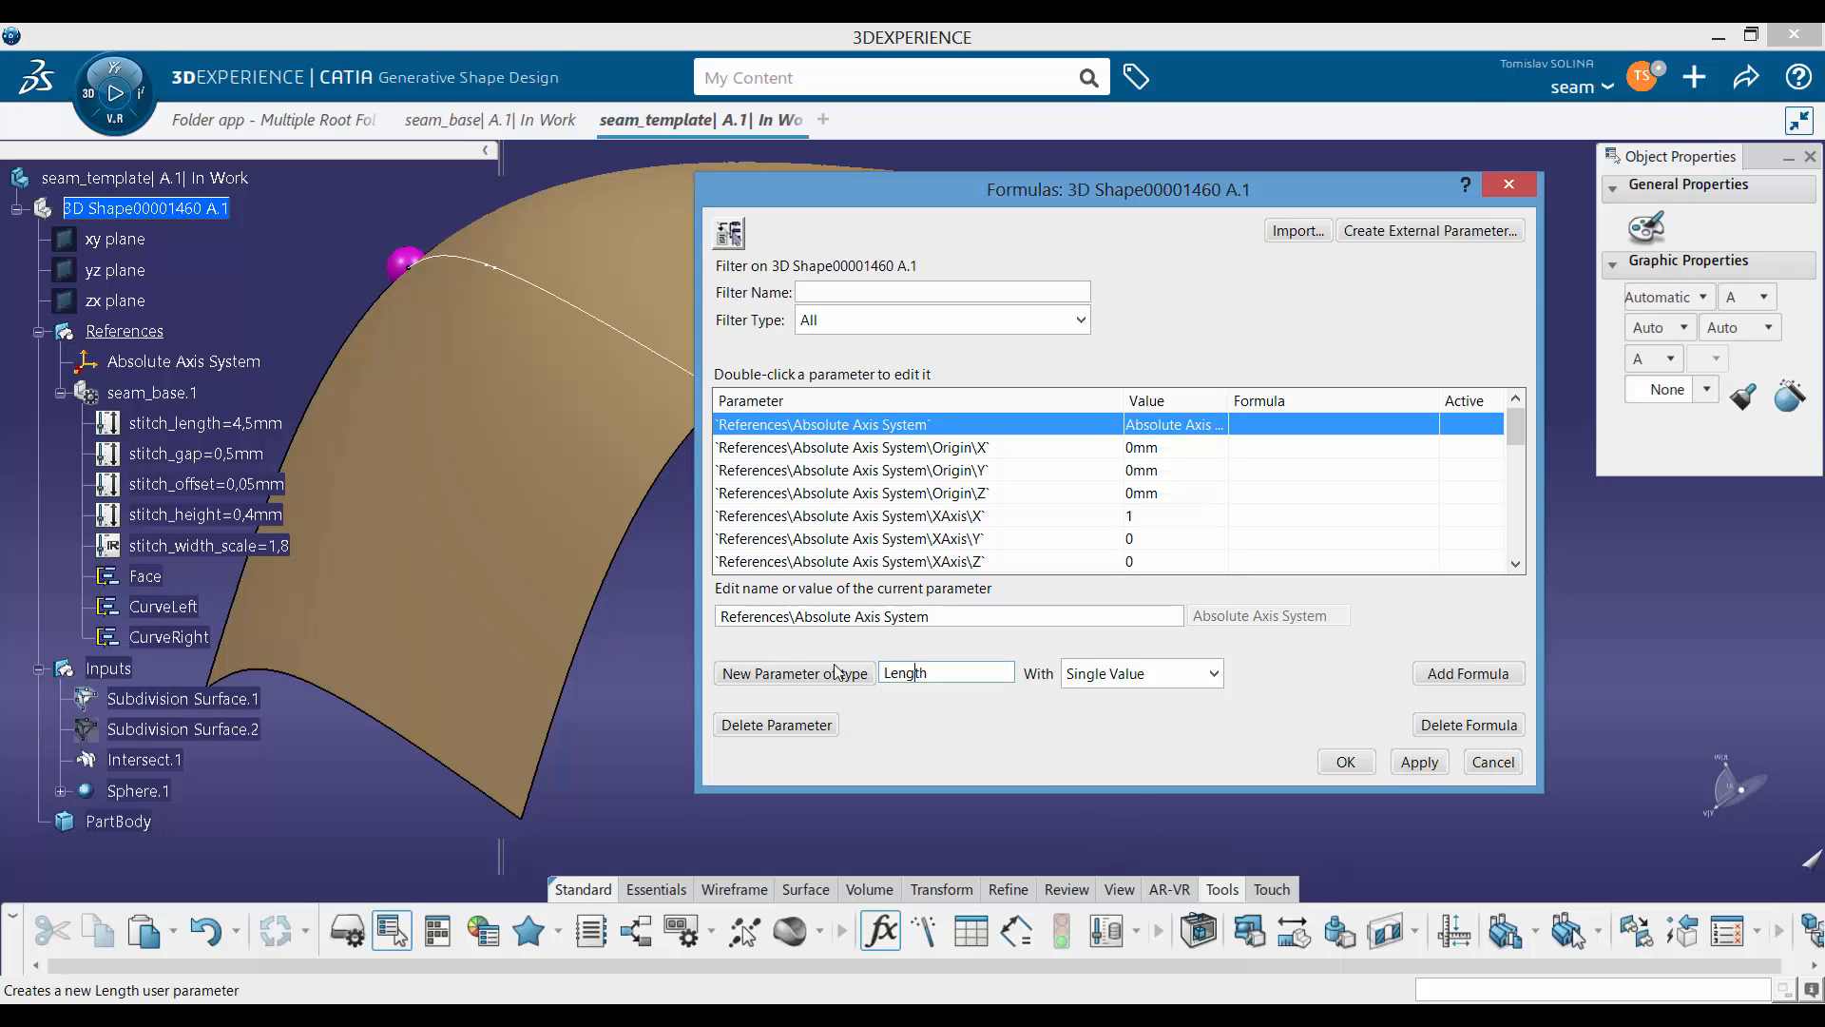
click(795, 674)
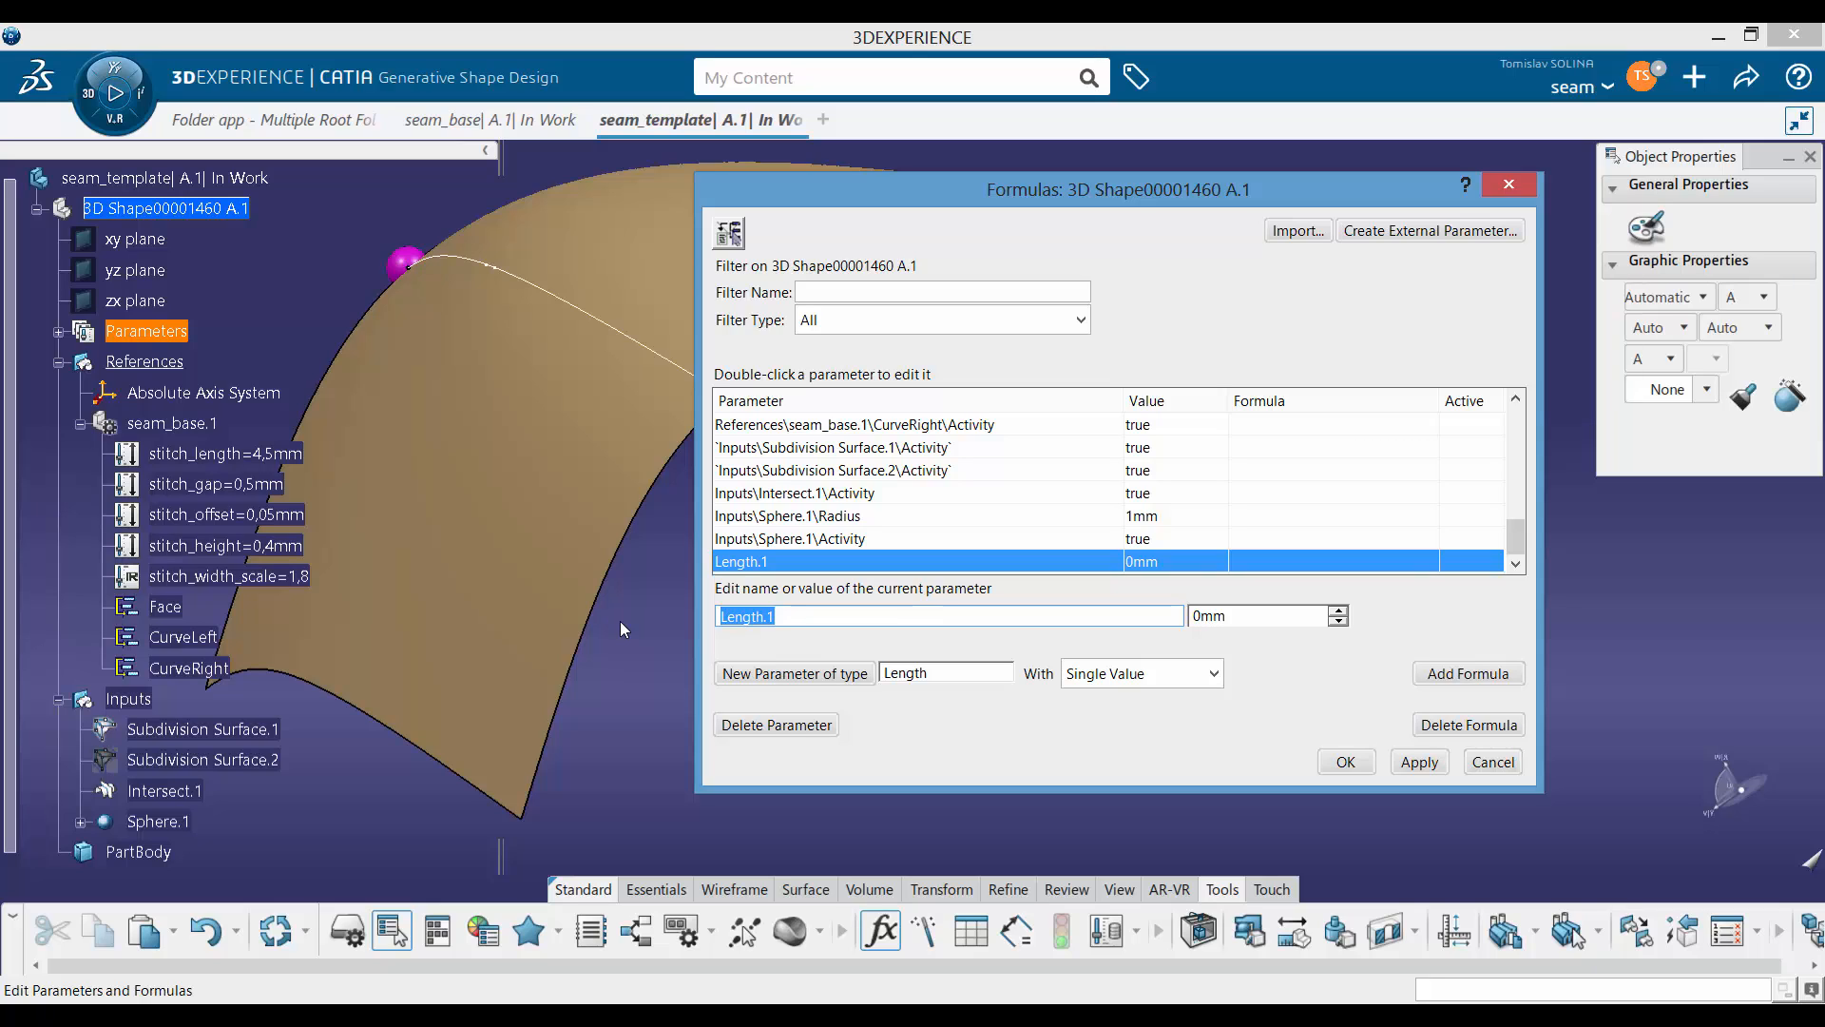
text(lineWidth)
Step: Drive lineWidth with a formula that multiplies the stitch_height parameter of seam_base.1 by 3,5
click(1237, 617)
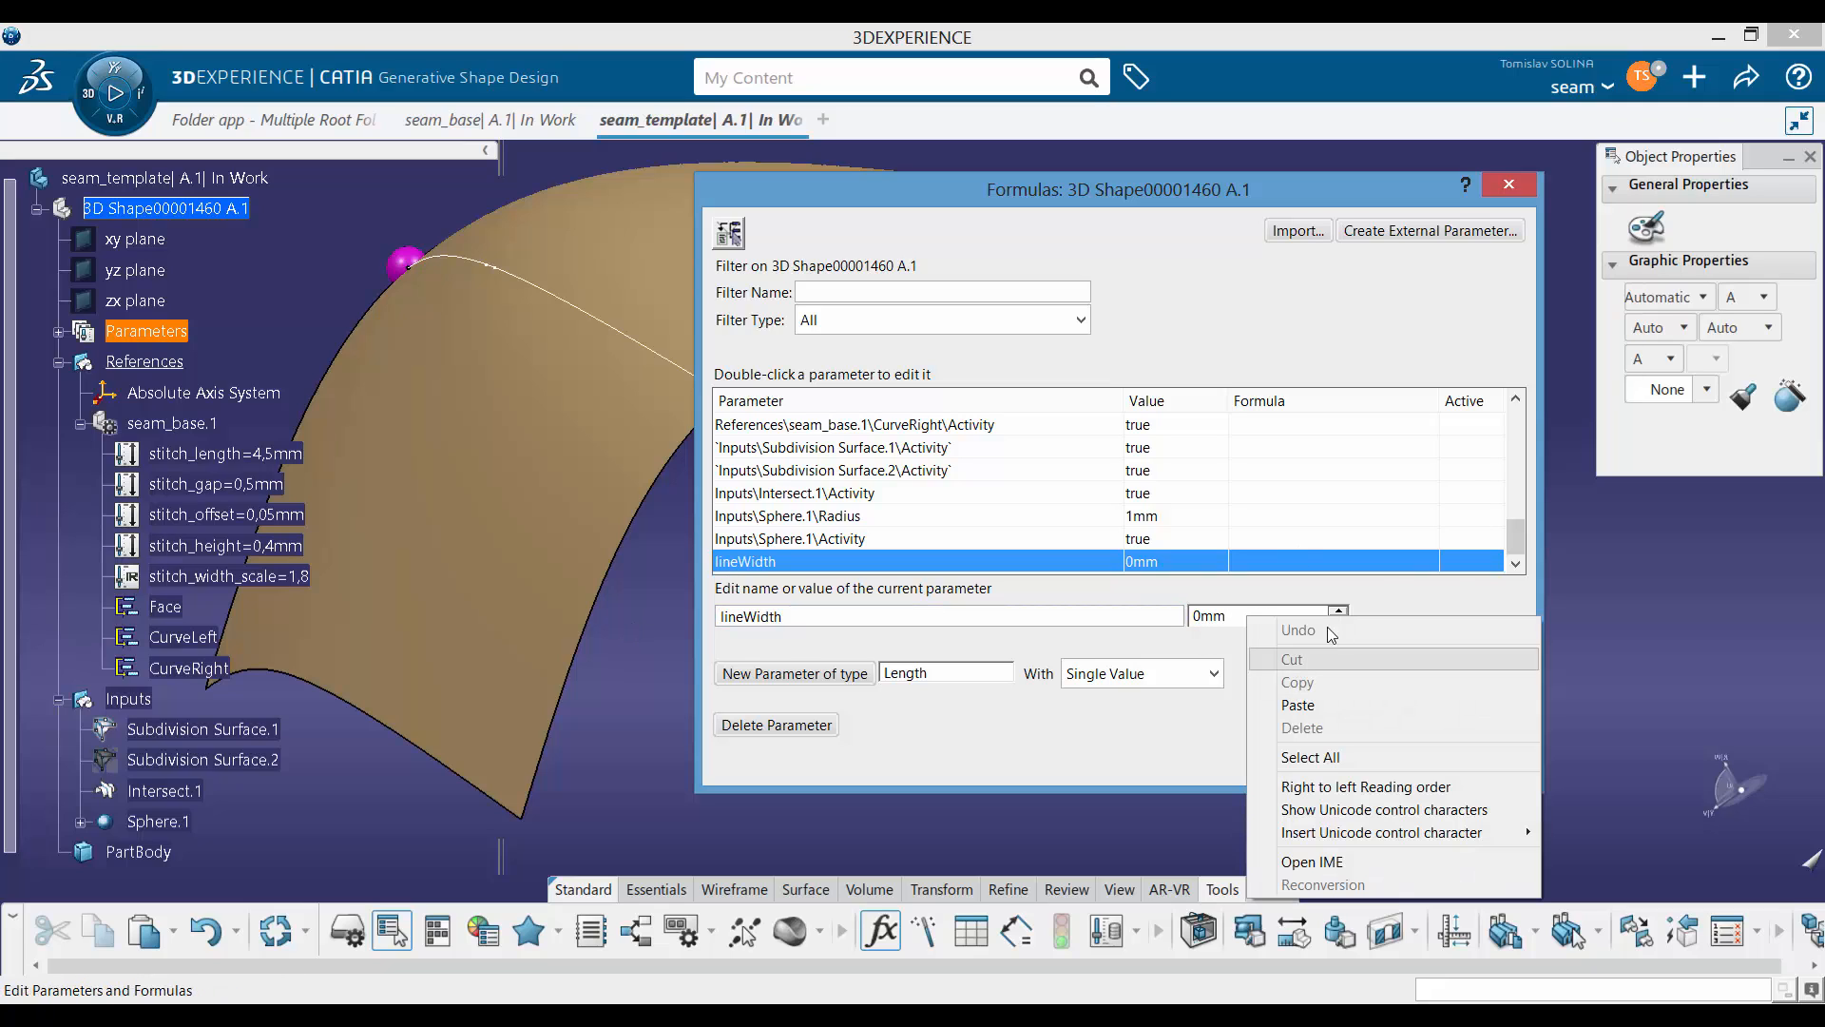
click(1189, 632)
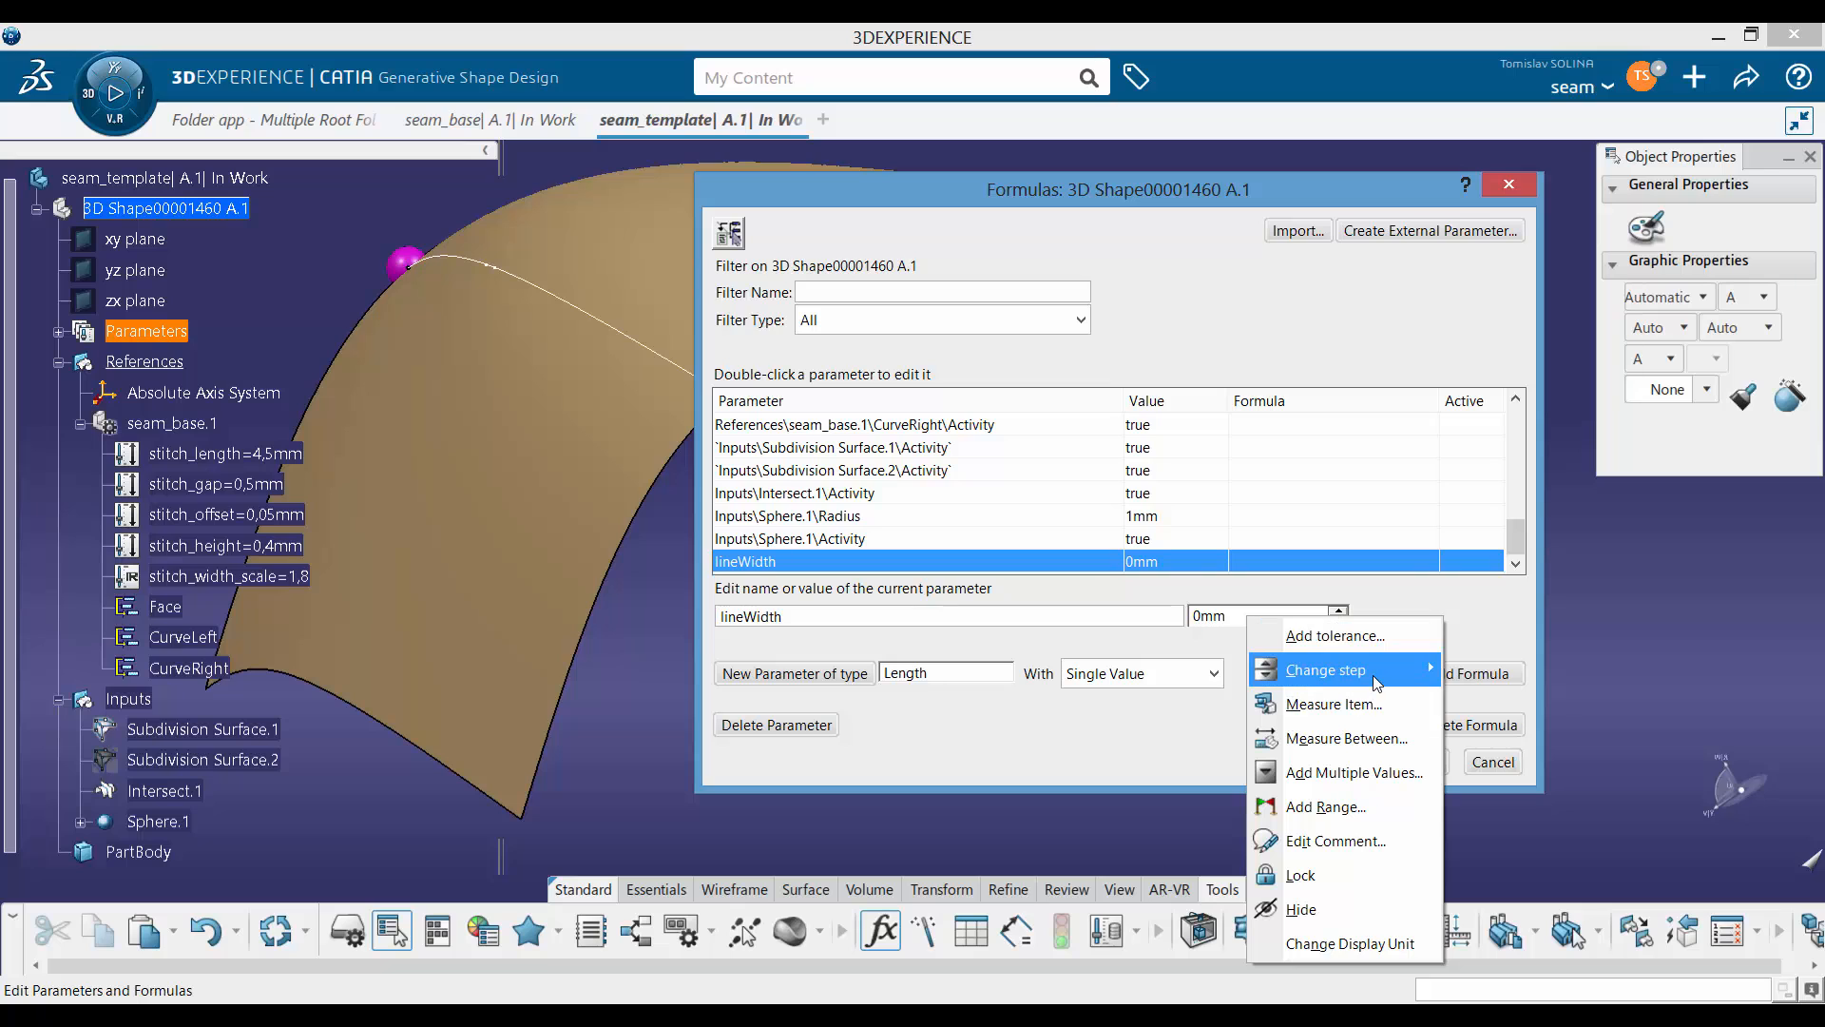
click(1496, 623)
click(1446, 675)
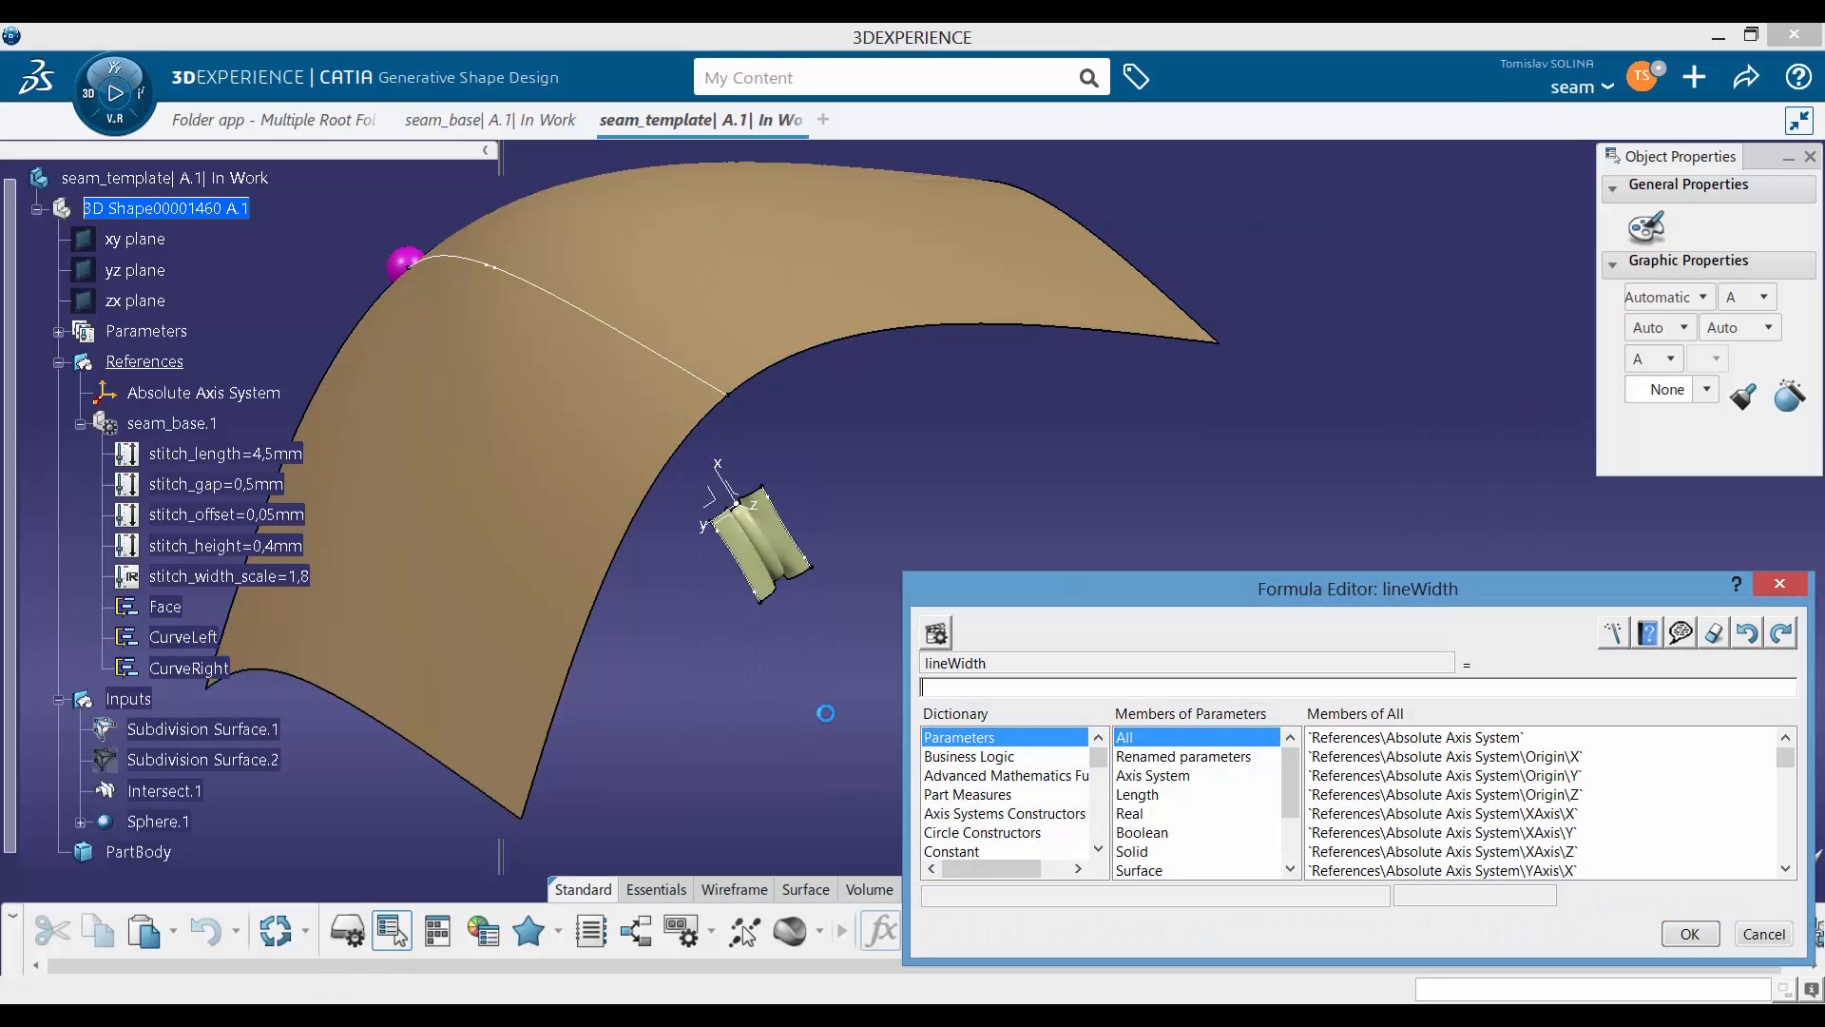
click(207, 549)
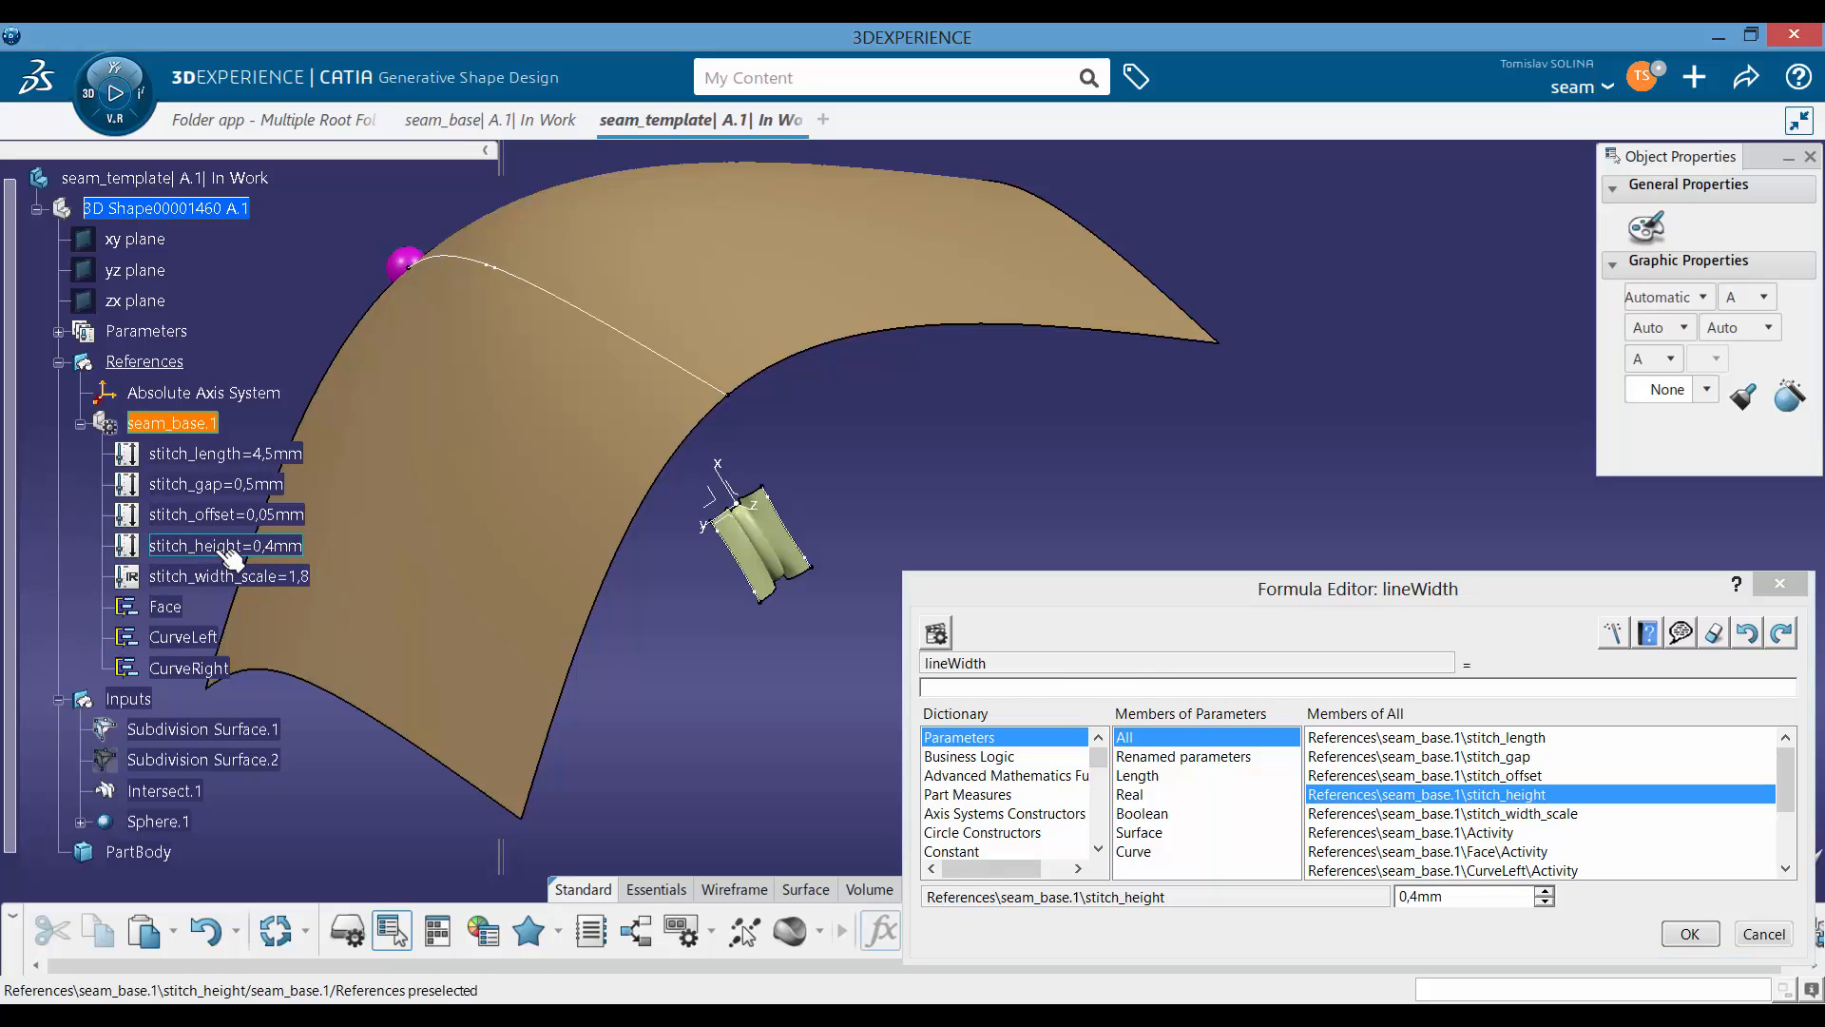
click(226, 559)
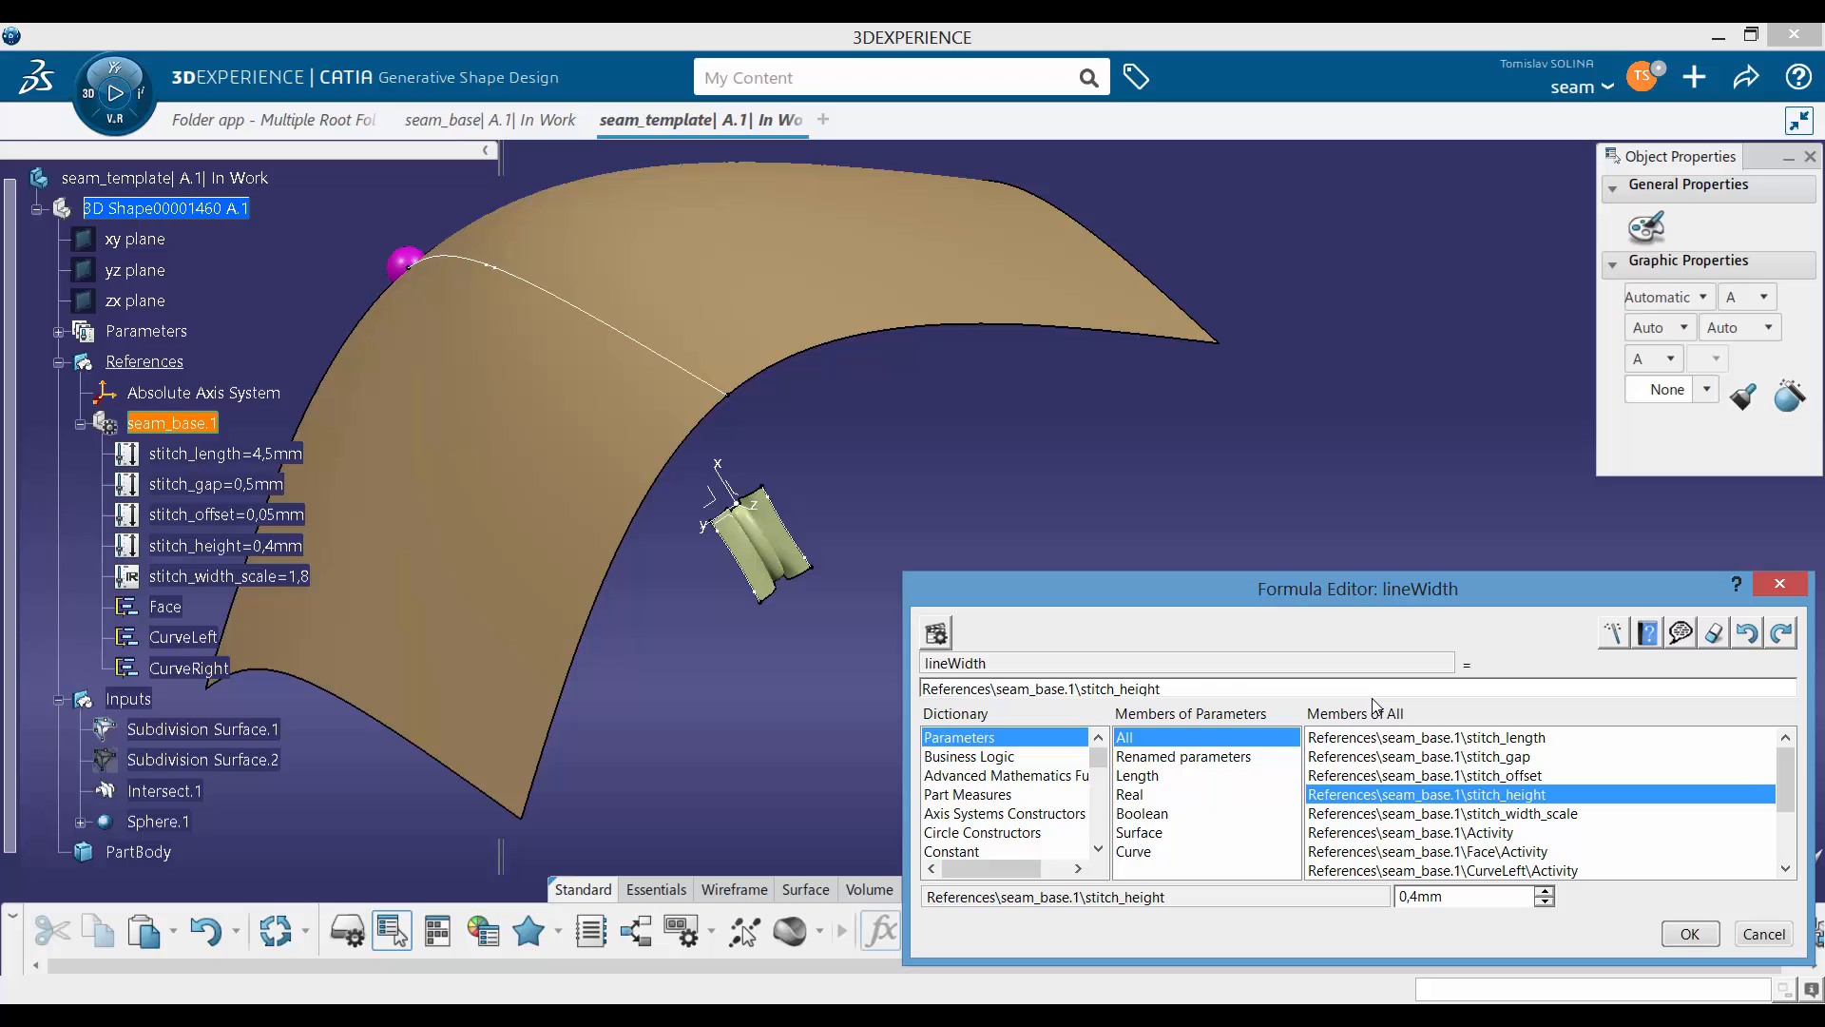
text(/)
text(3,5)
key(Return)
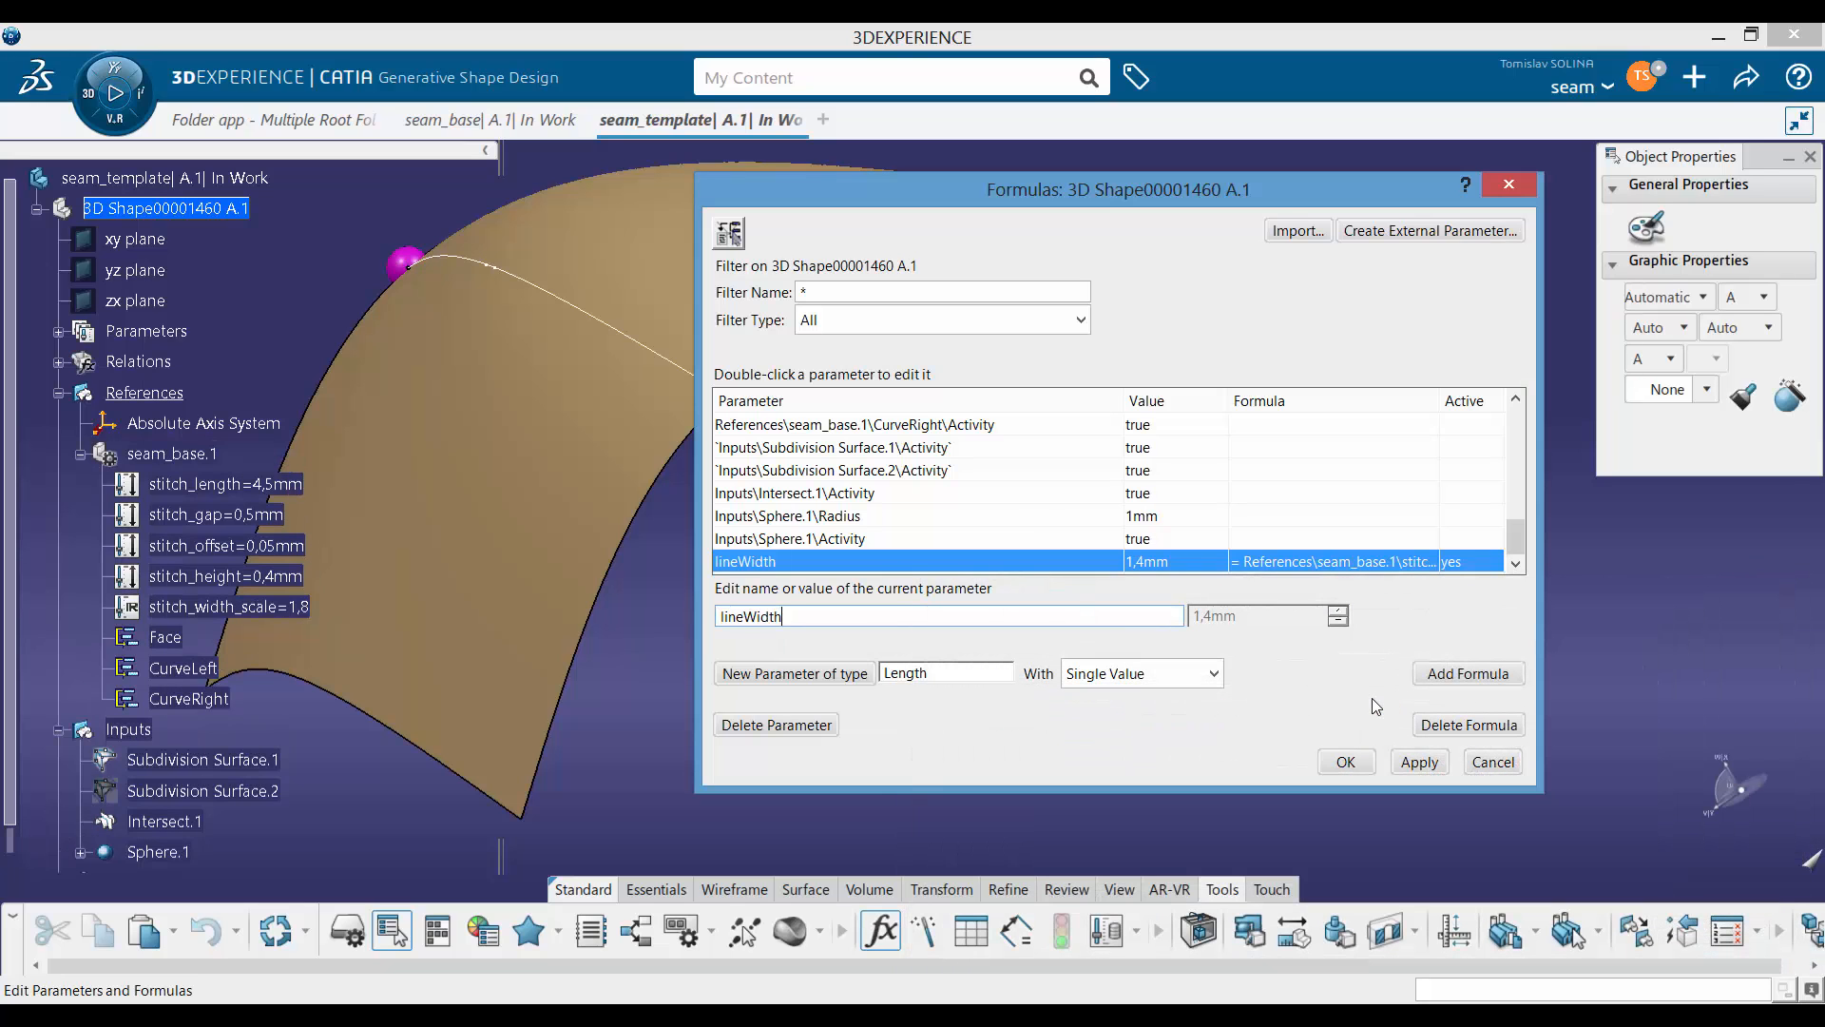
Step: Create a second single-value Length parameter and name it curveTrueLength
middle_drag(632, 537, 415, 554)
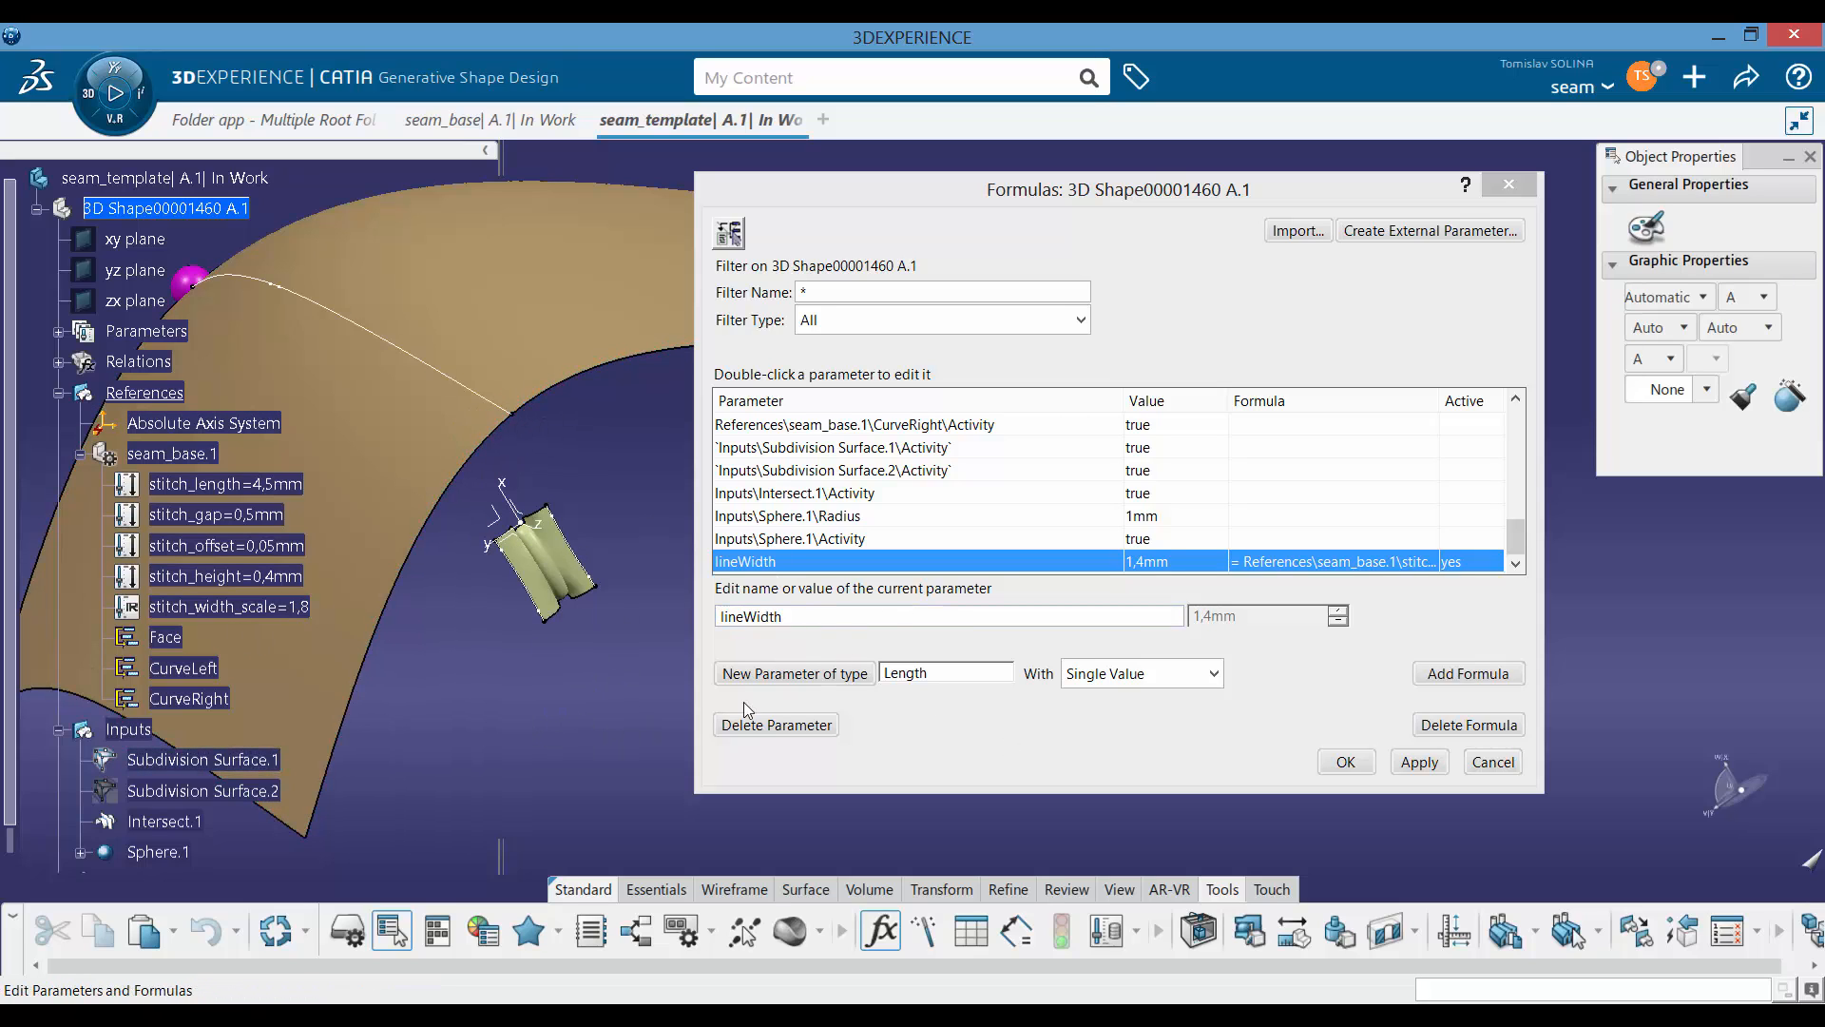
click(772, 673)
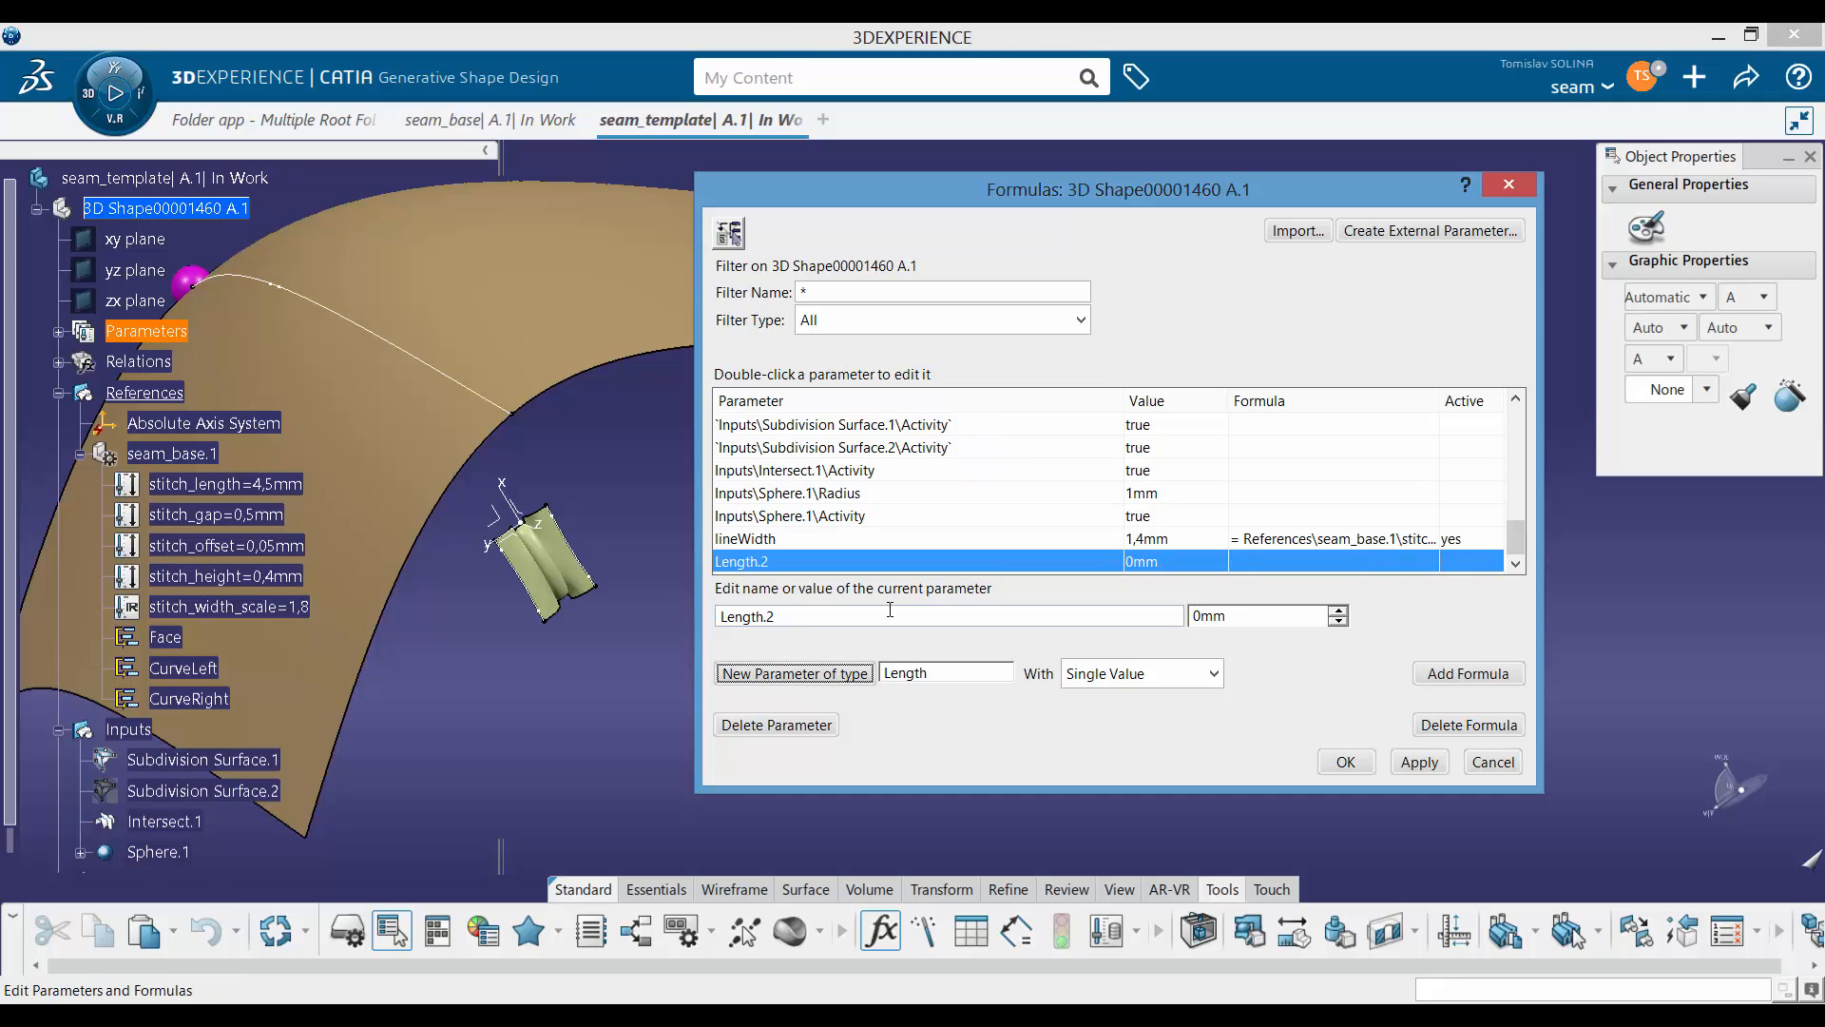
double_click(820, 616)
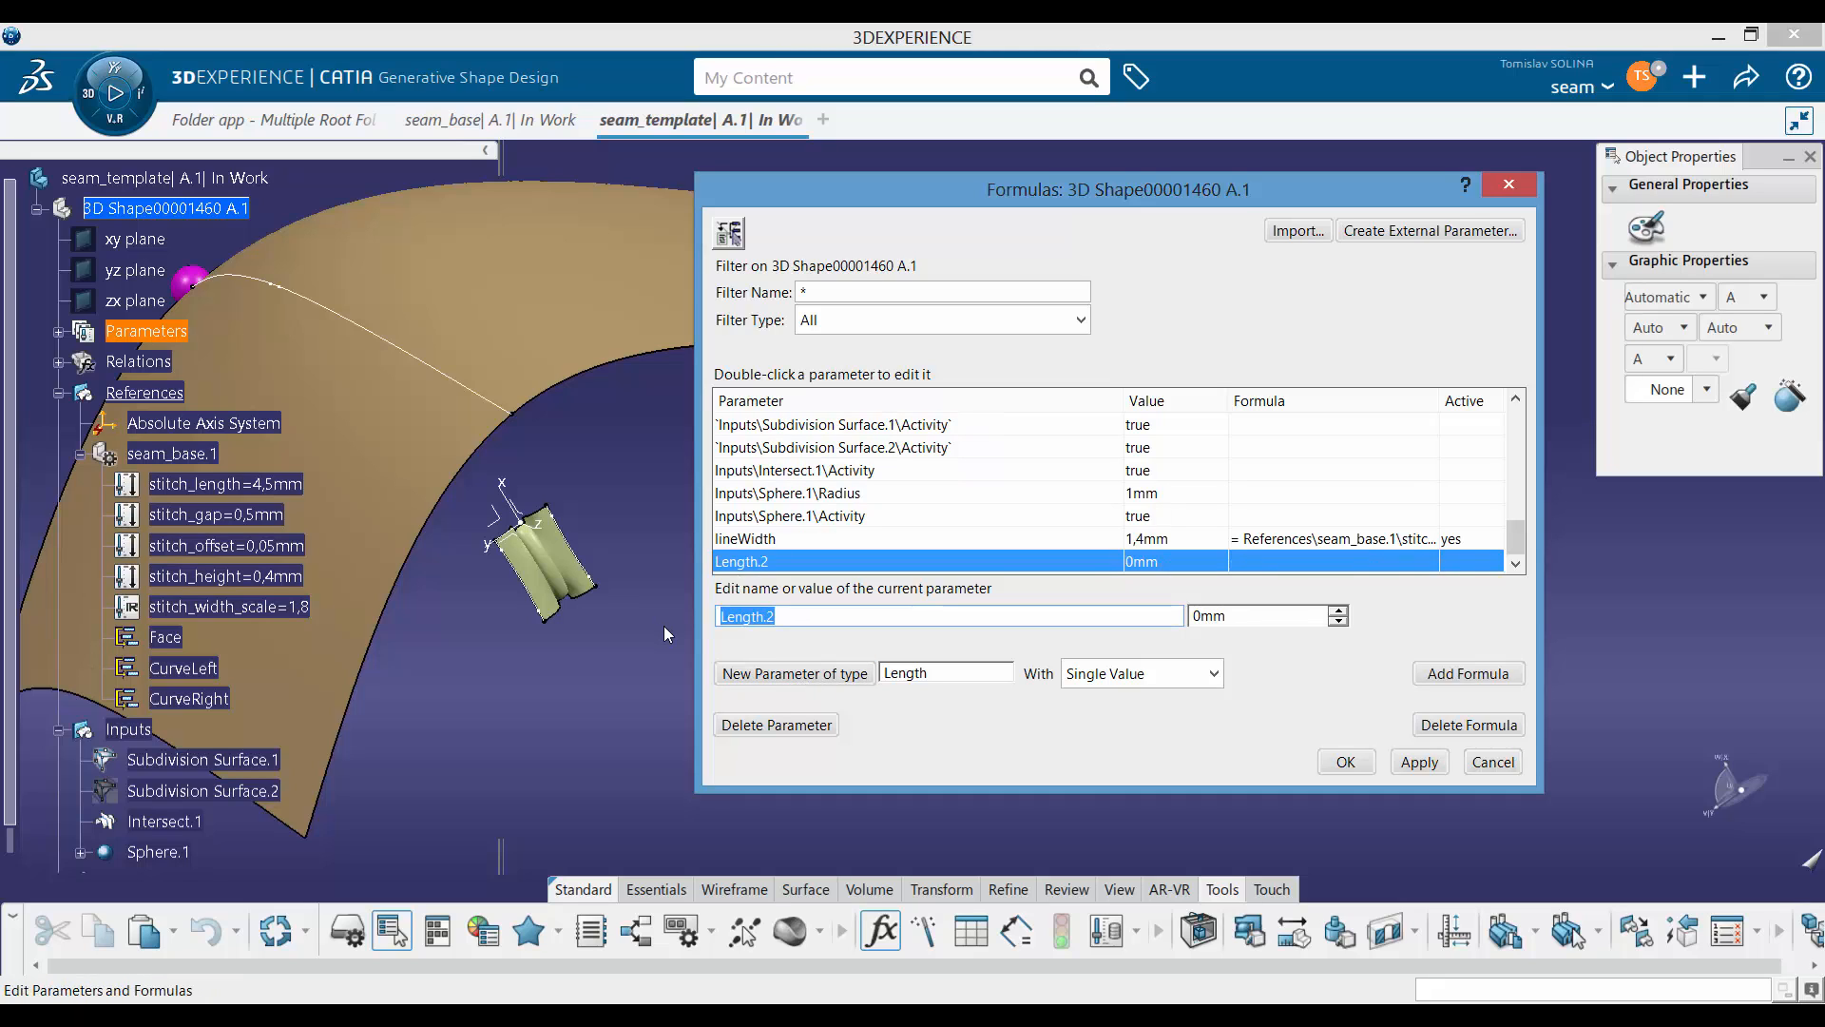
text(curveTrueLengft)
key(BackSpace)
key(BackSpace)
text(th)
Step: Create a third single-value Length parameter and name it nrOfSeams
click(808, 673)
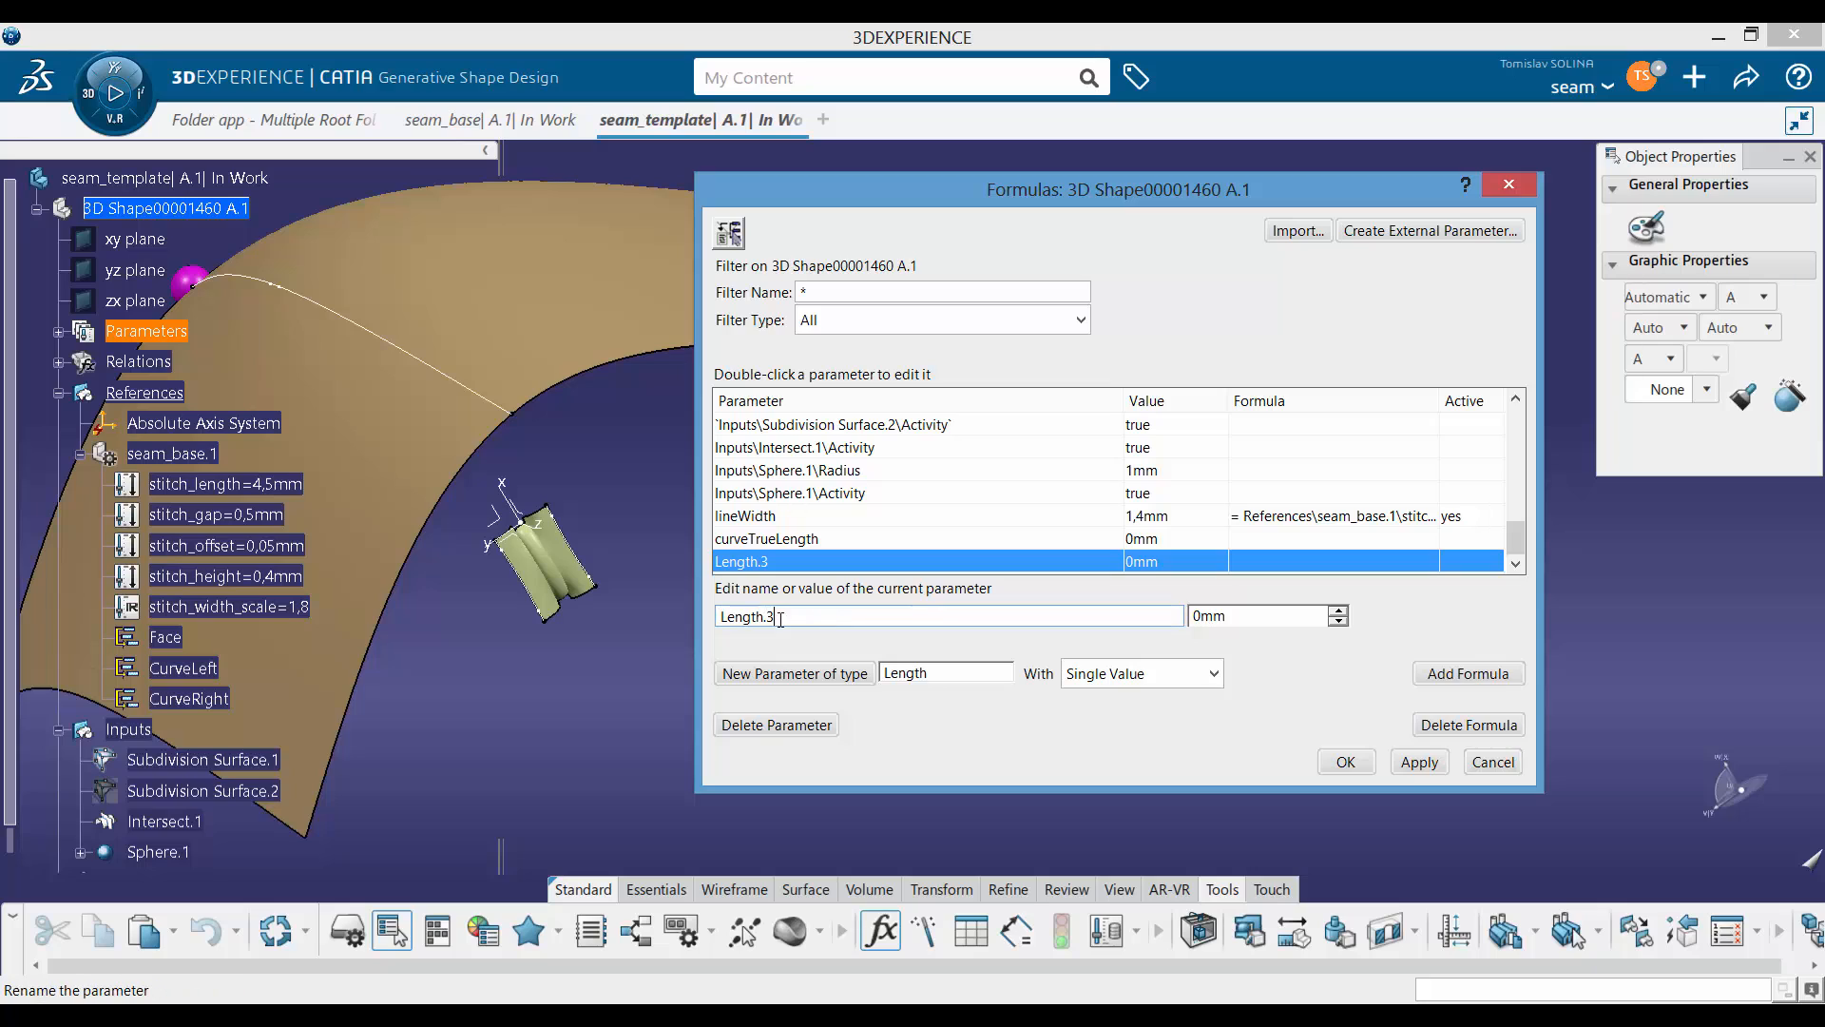
drag(779, 616, 623, 630)
text(n)
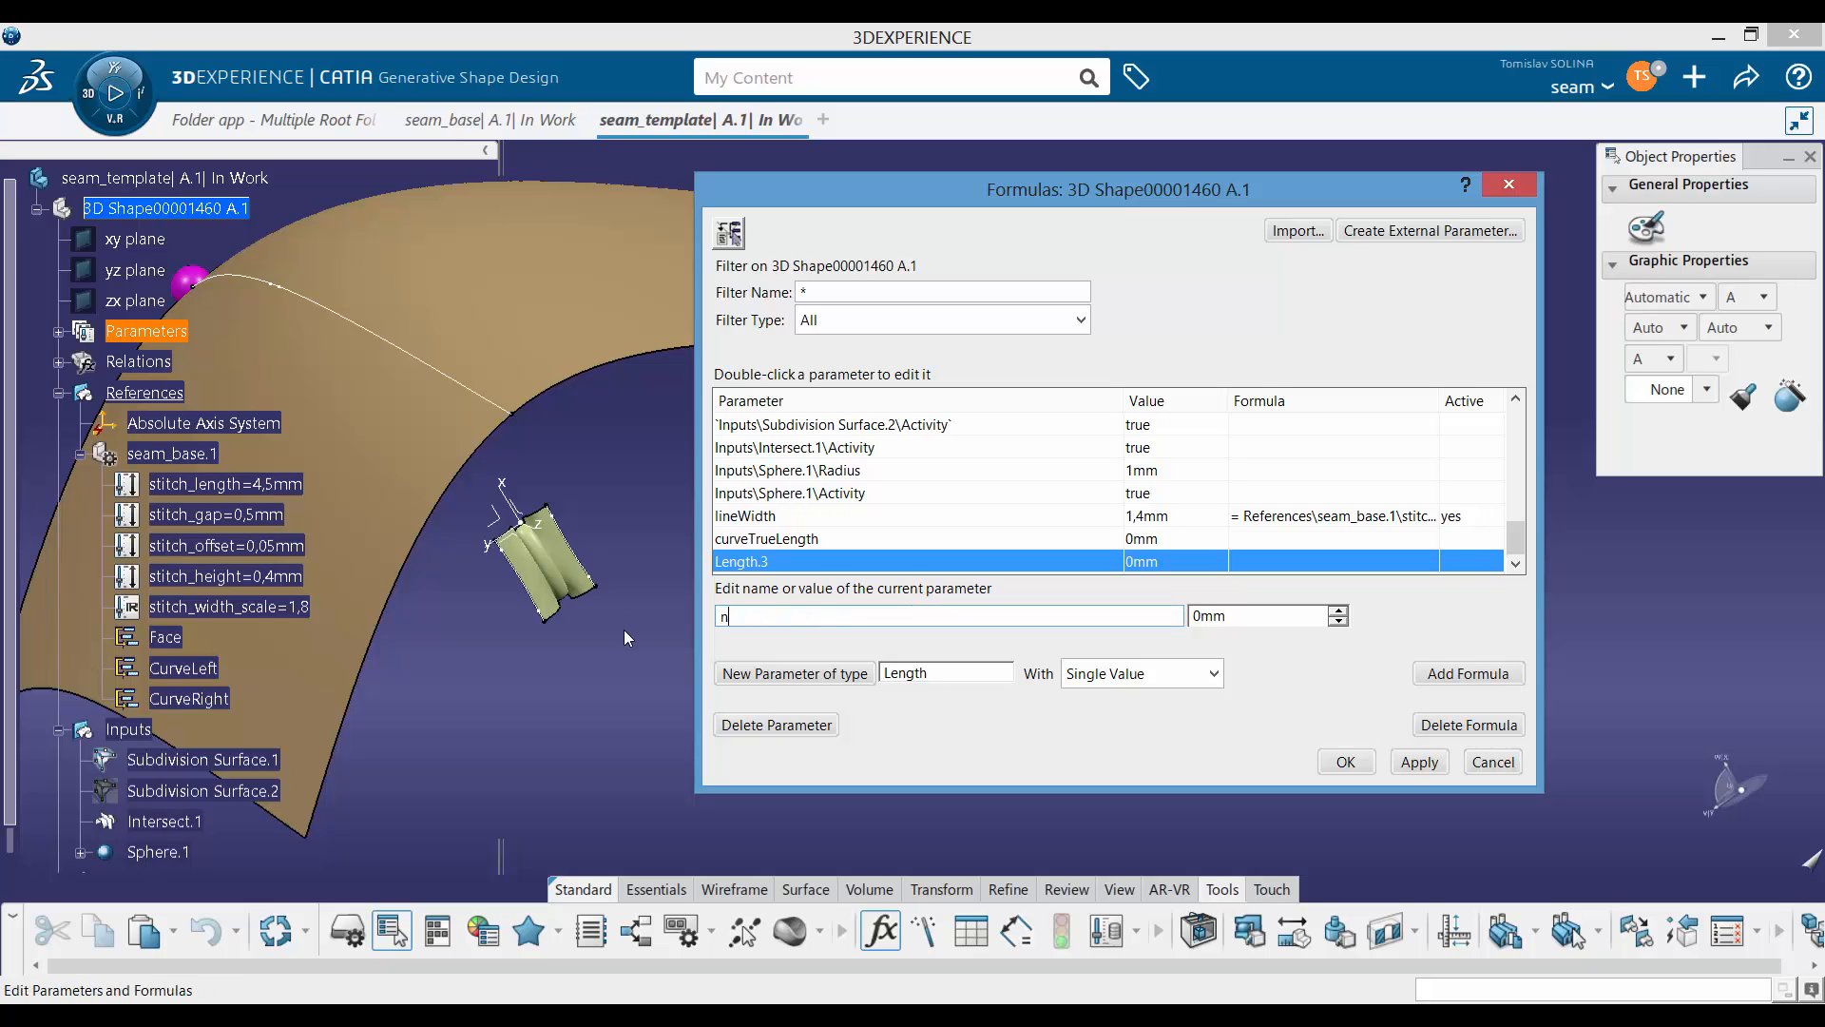
text(rOfseams)
key(BackSpace)
key(BackSpace)
key(BackSpace)
key(BackSpace)
key(BackSpace)
text(Seams)
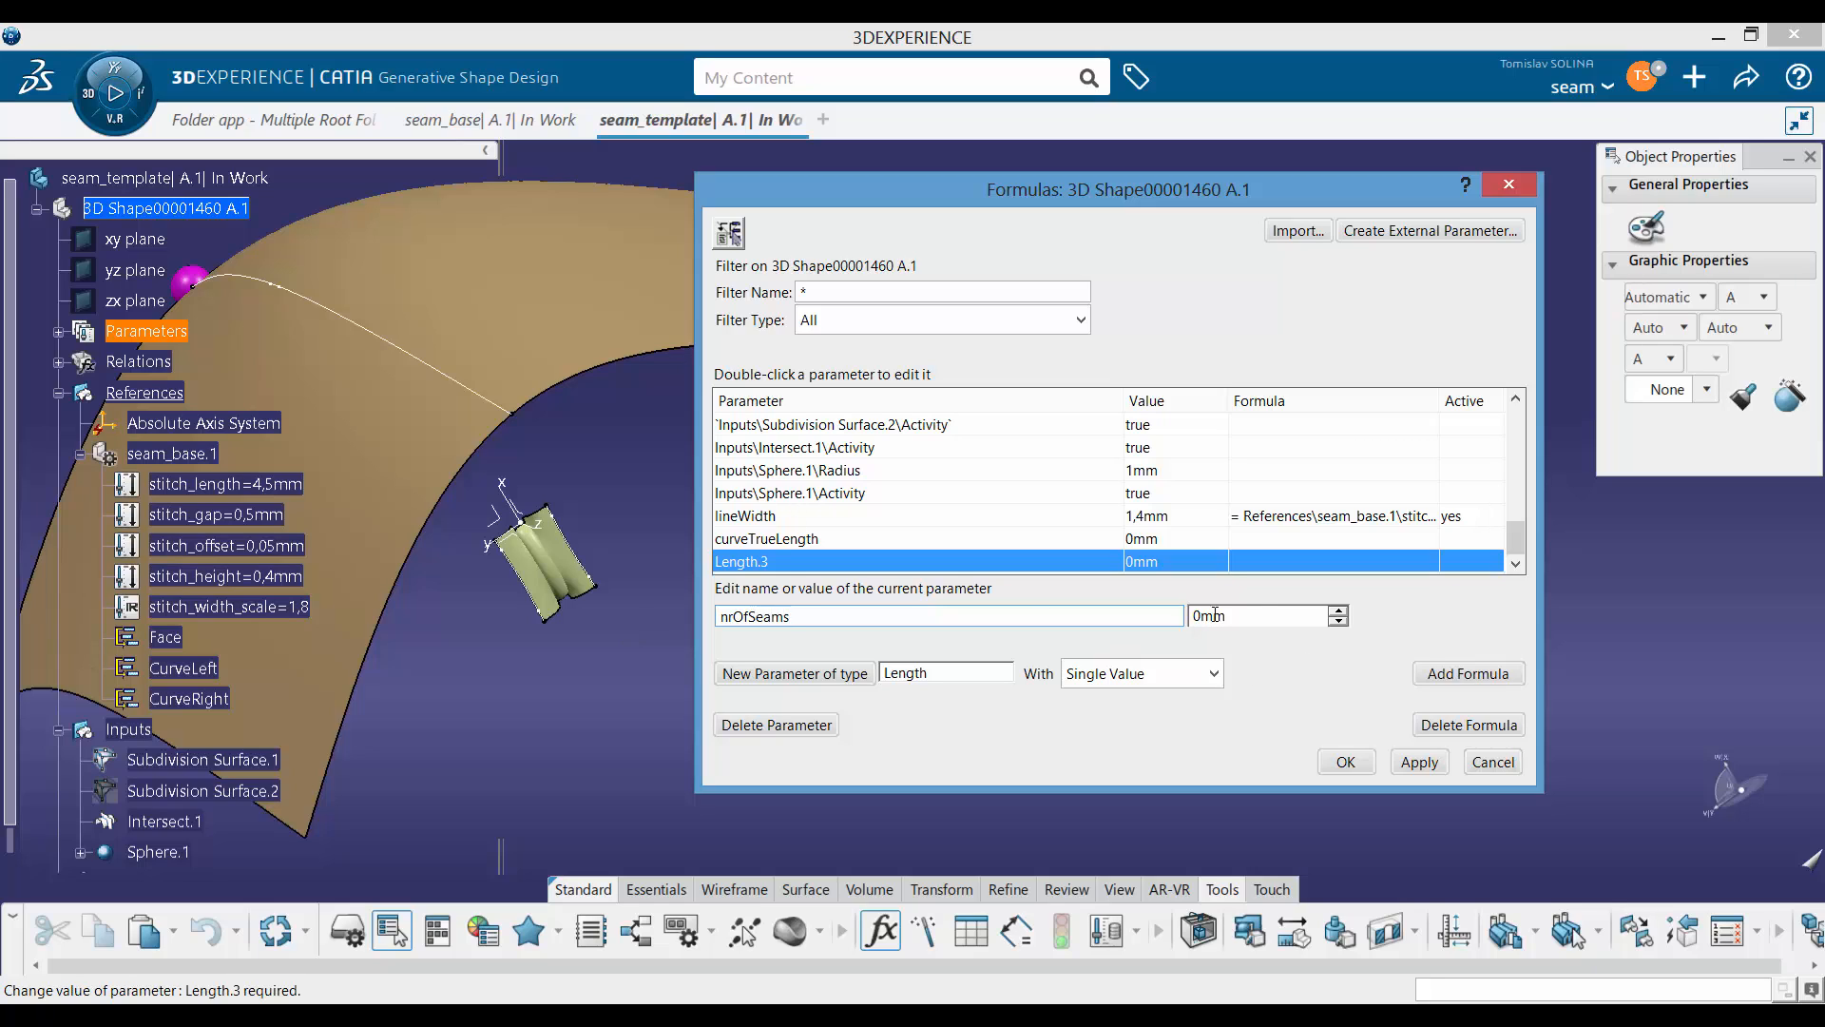
key(Tab)
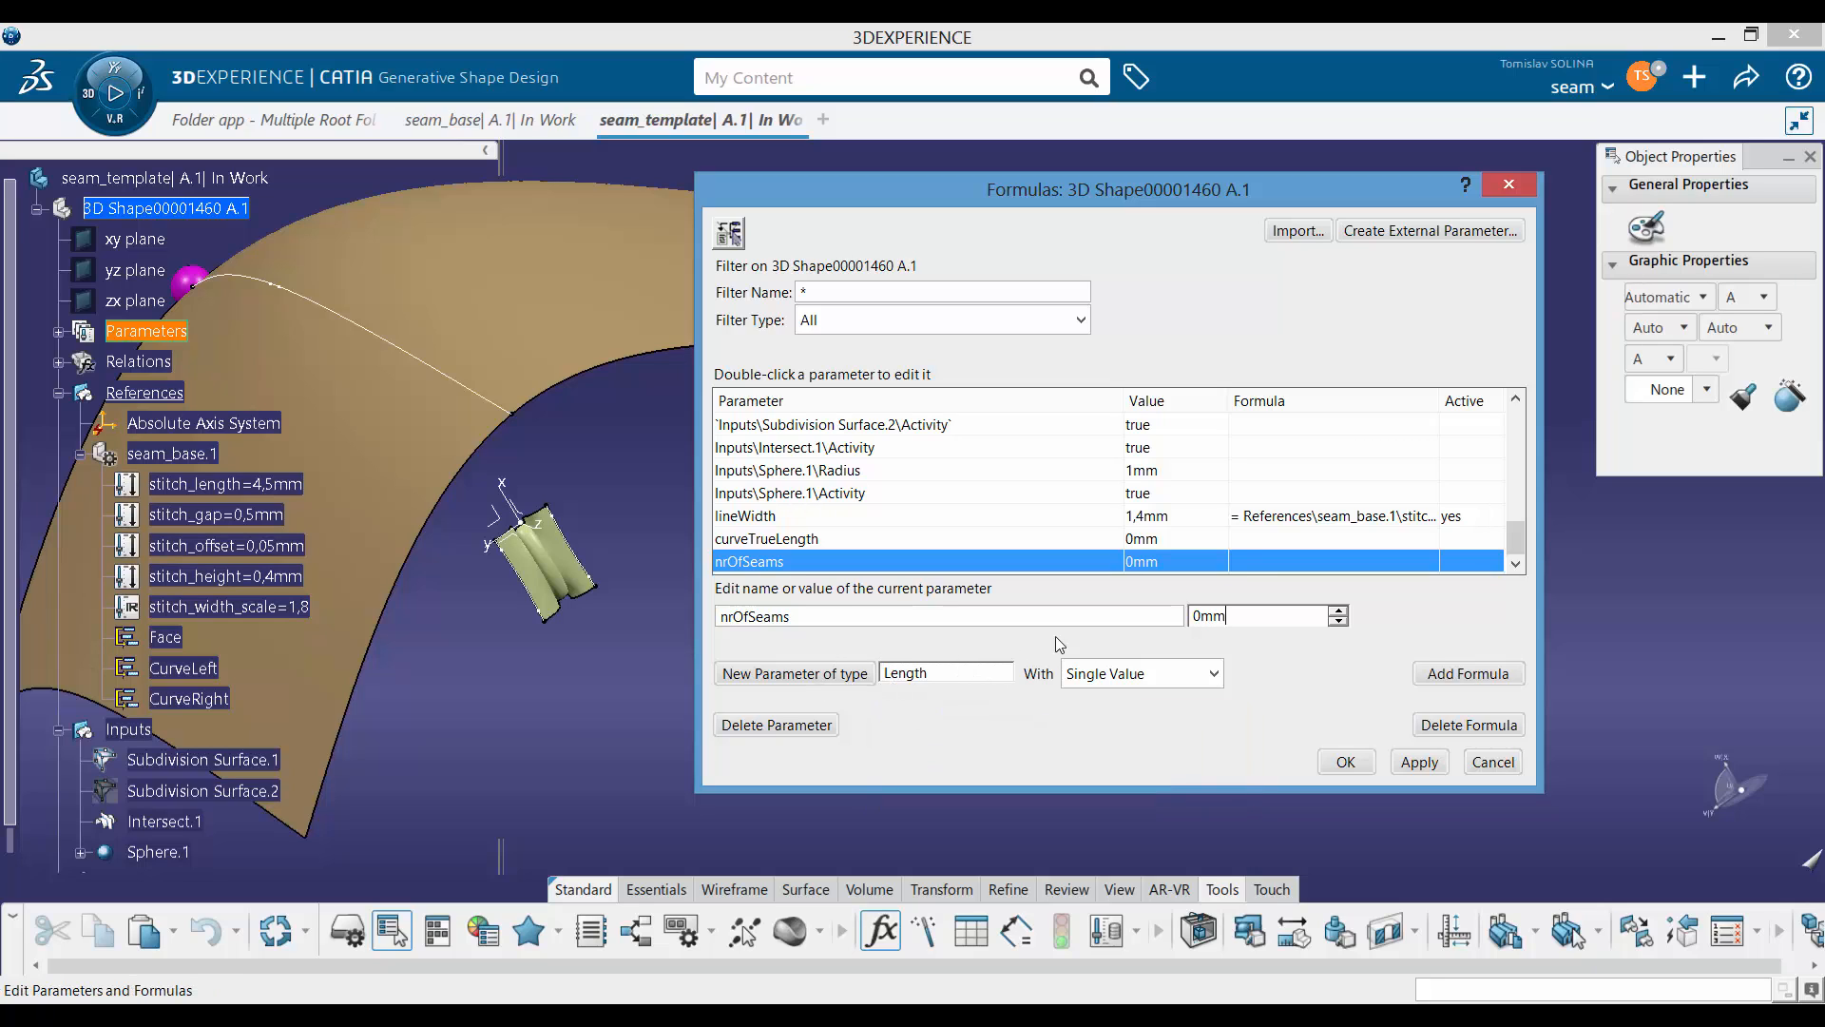
Step: Delete the nrOfSeams Length parameter from the part's formulas
click(808, 515)
click(789, 538)
click(768, 562)
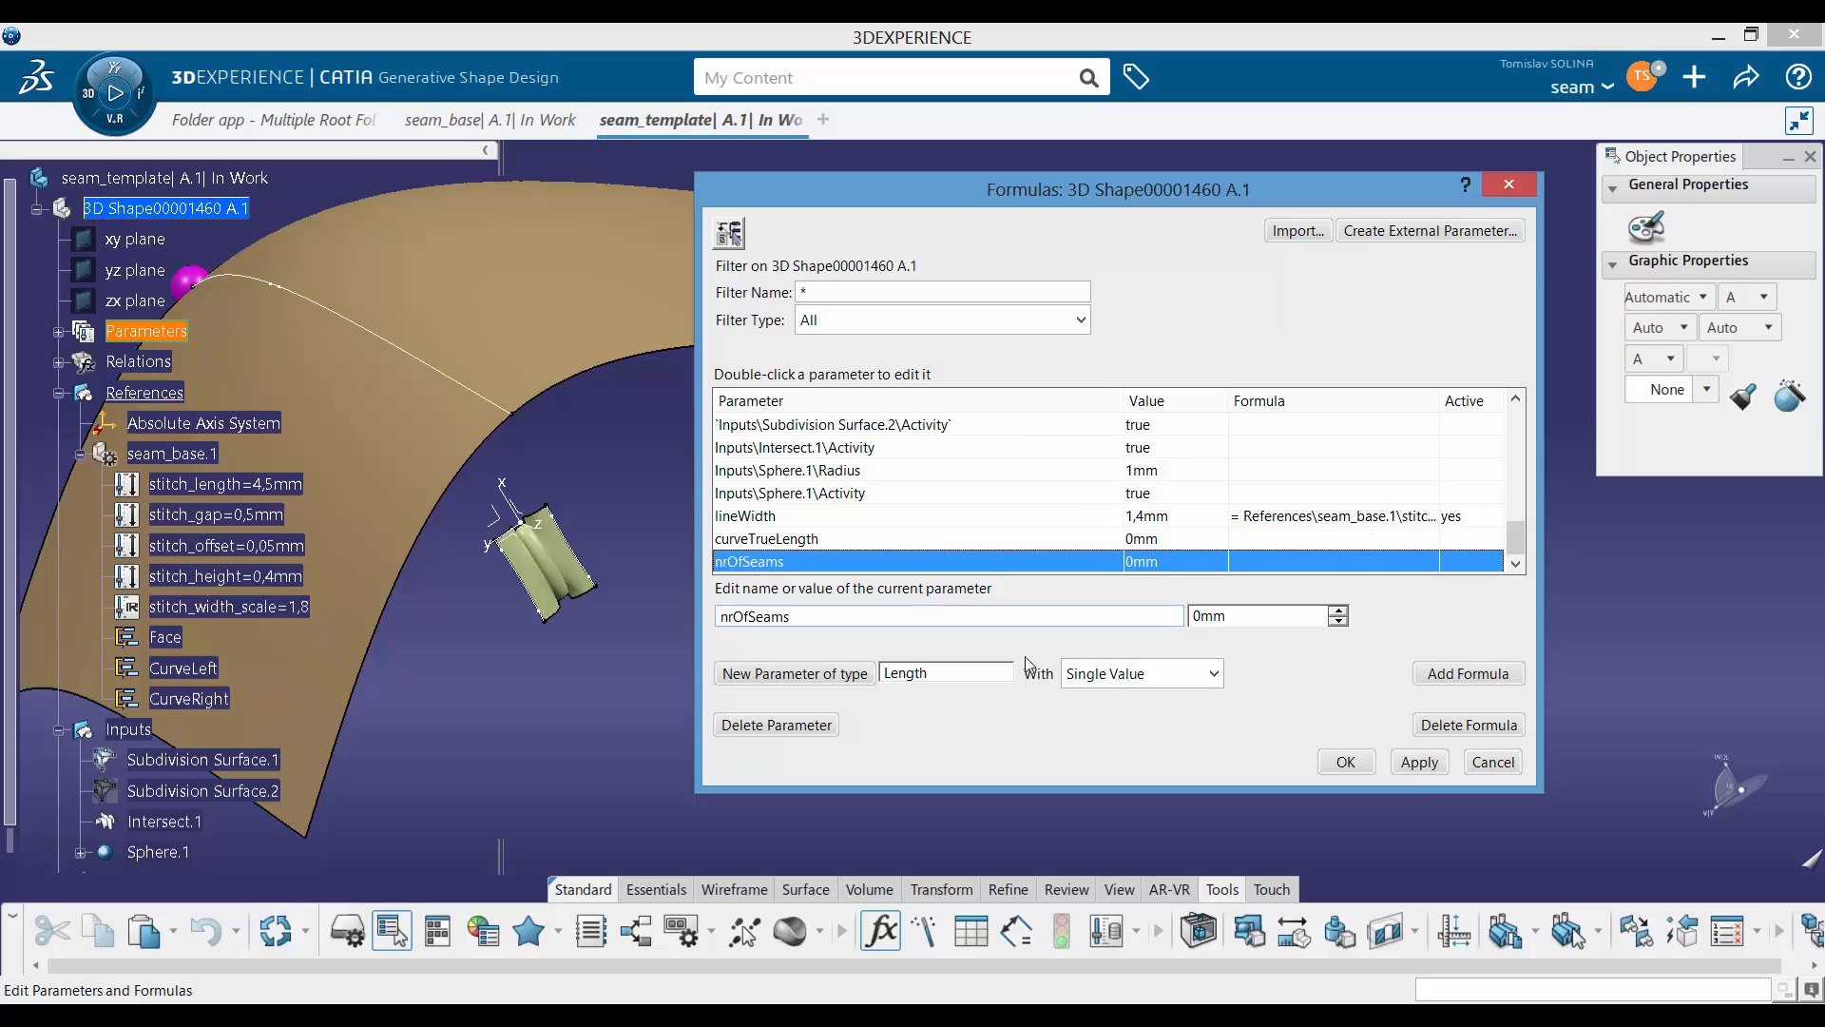
click(774, 725)
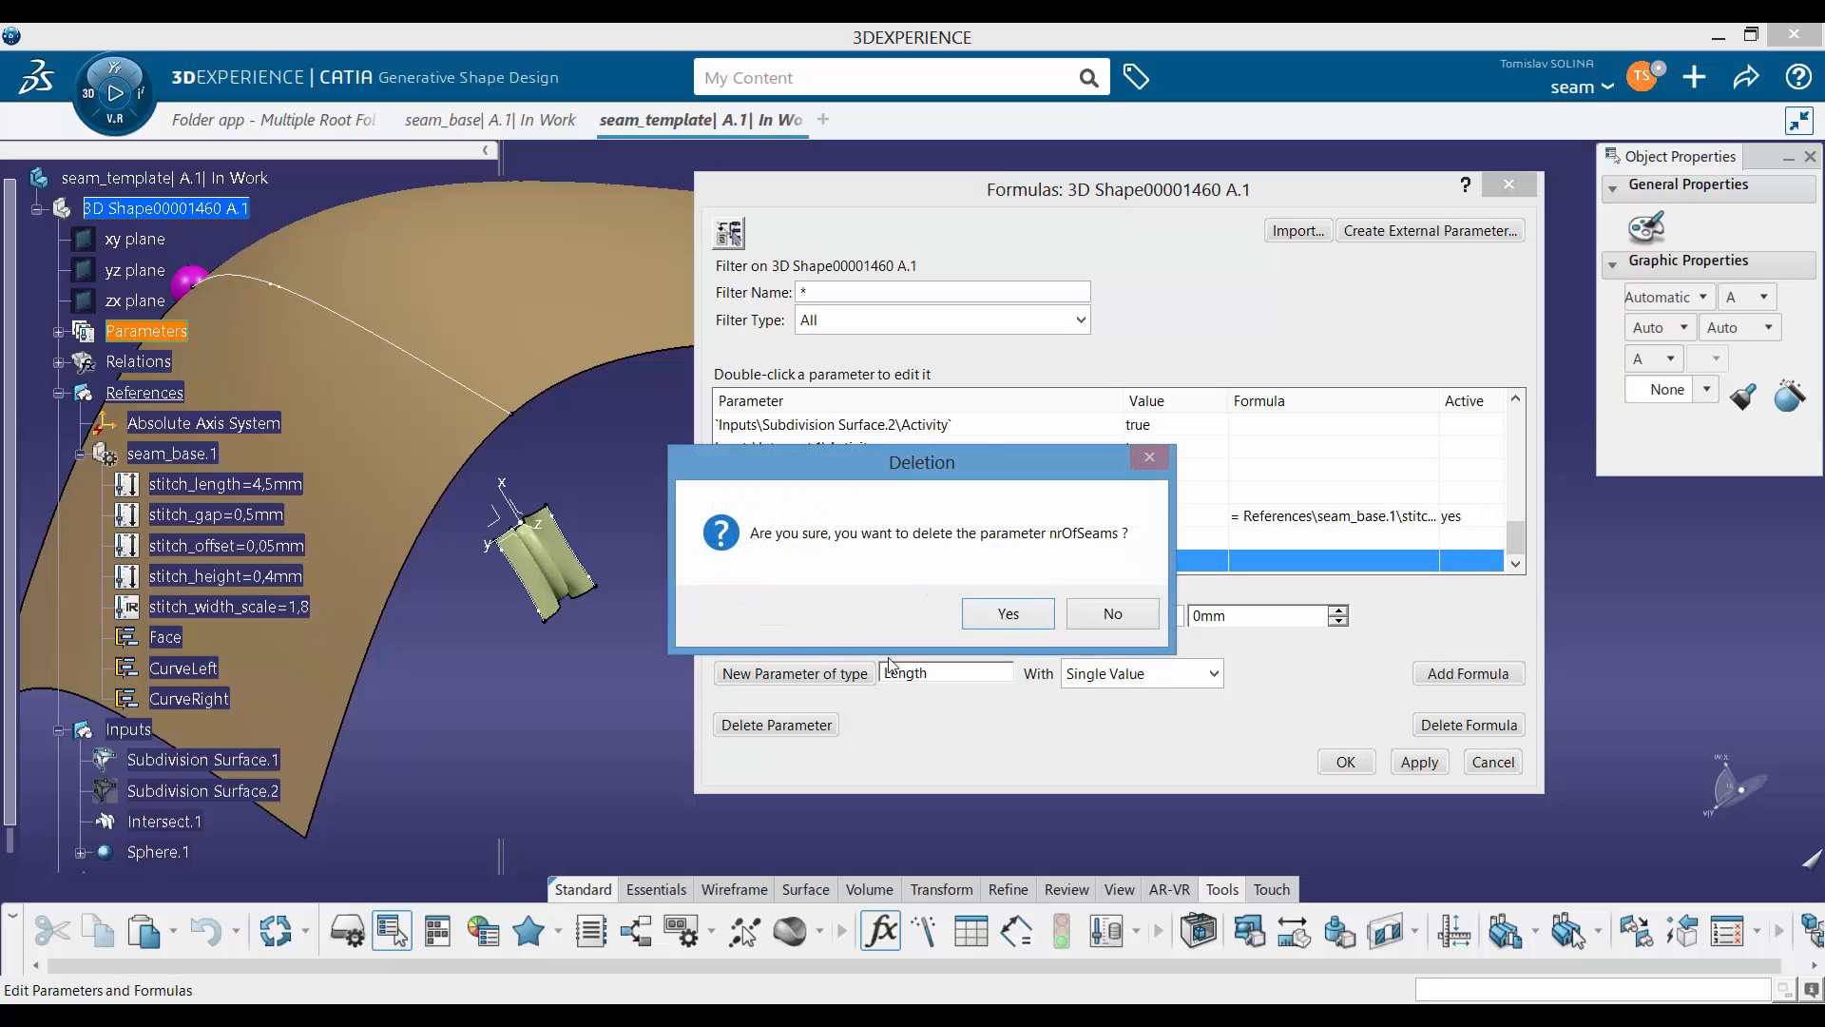
click(1007, 616)
Step: Create a single-value Integer parameter and name it nrOfSeams
click(965, 668)
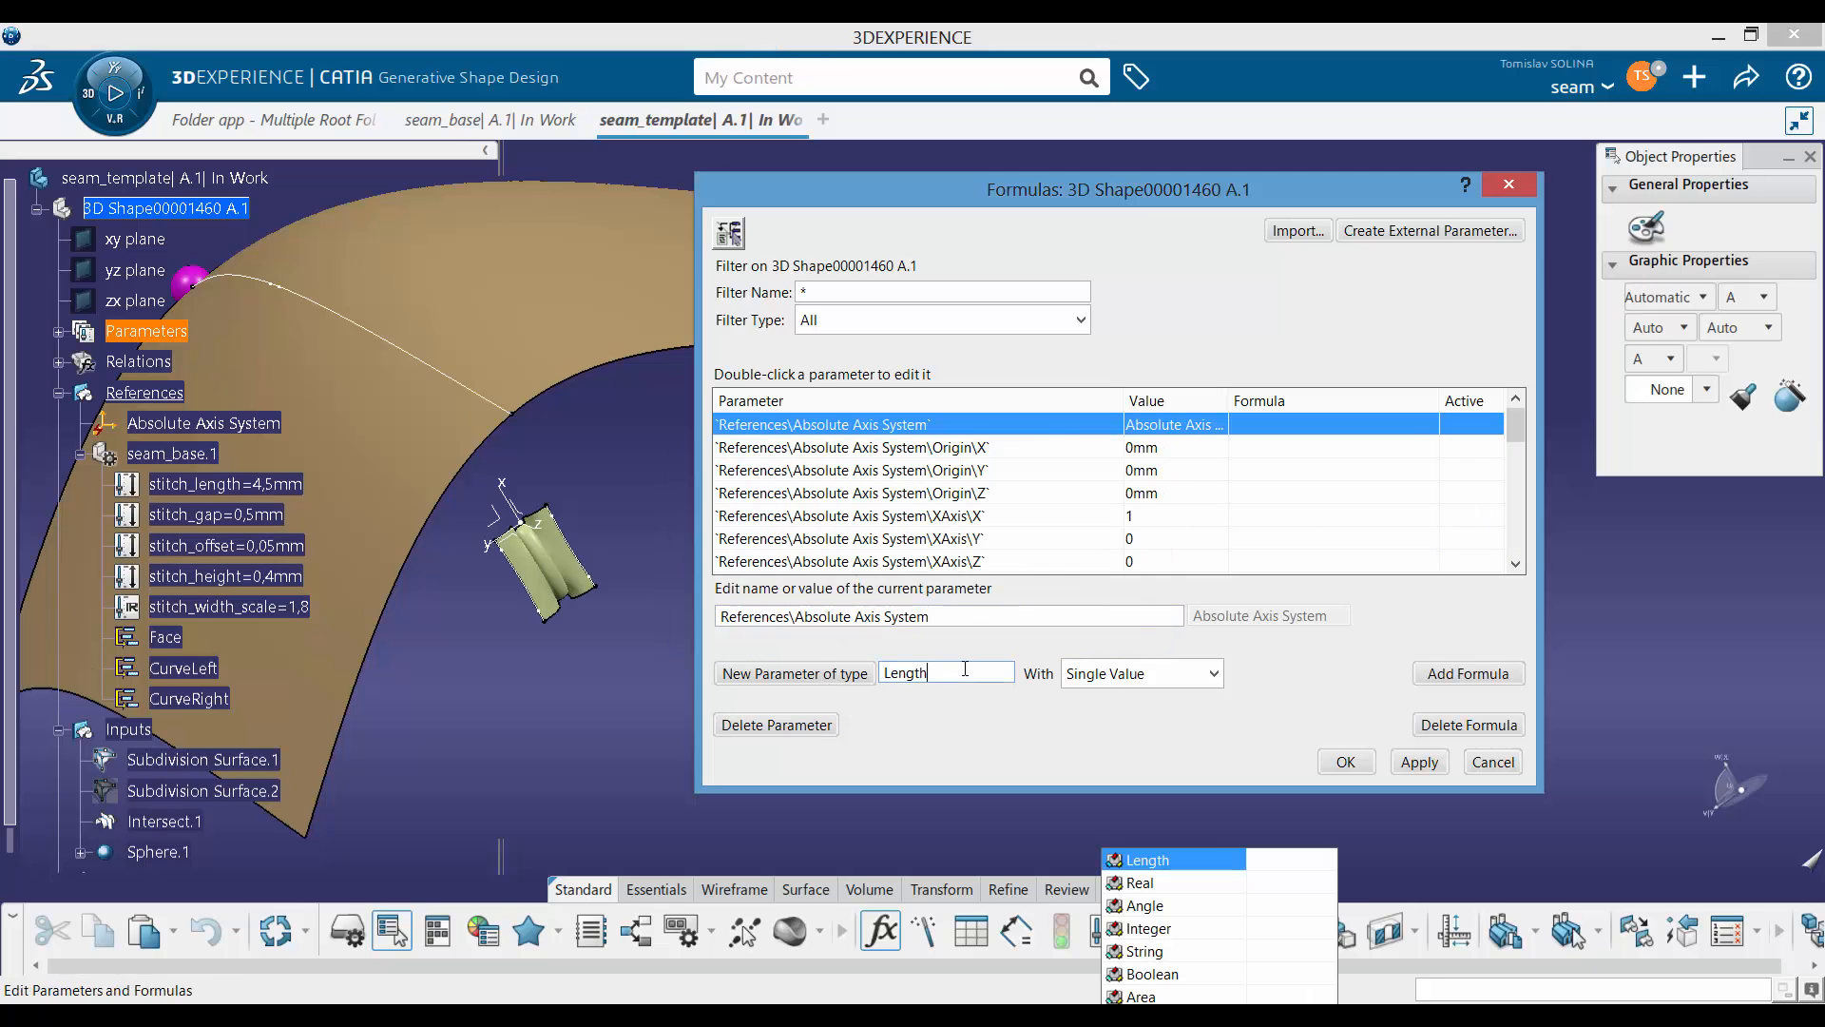
click(1171, 924)
click(798, 674)
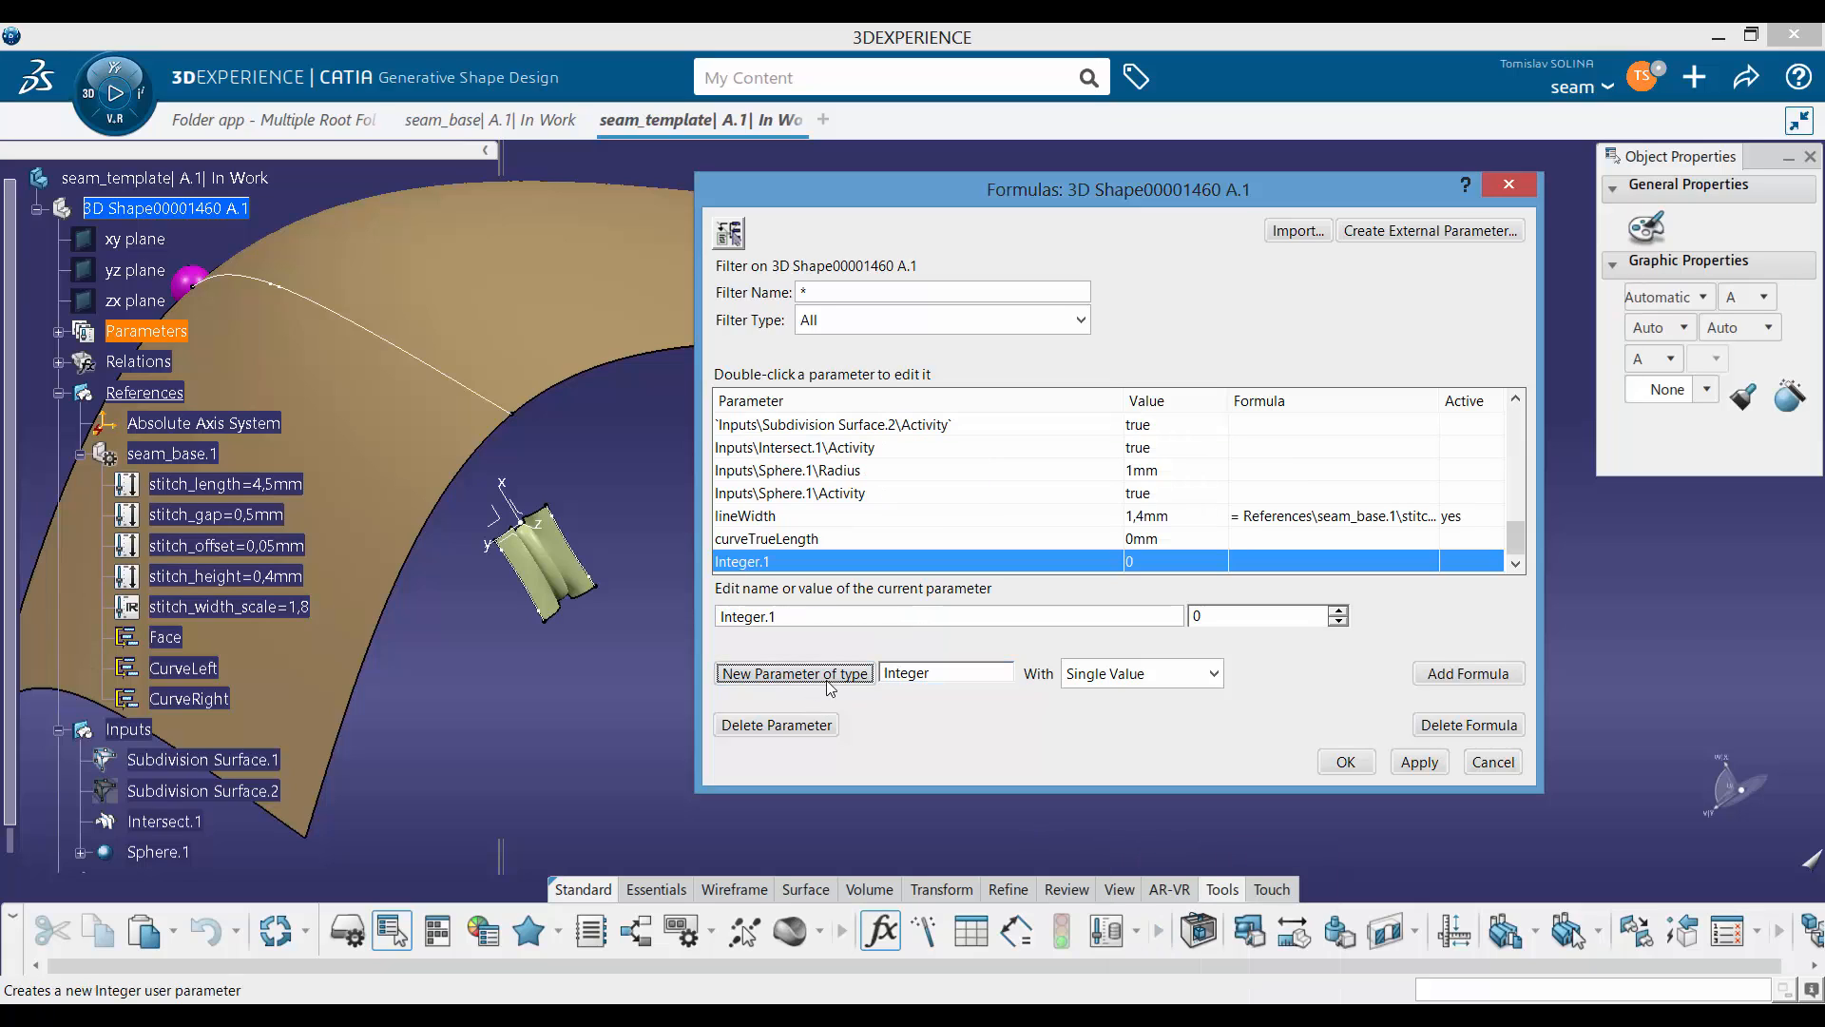
text(nr)
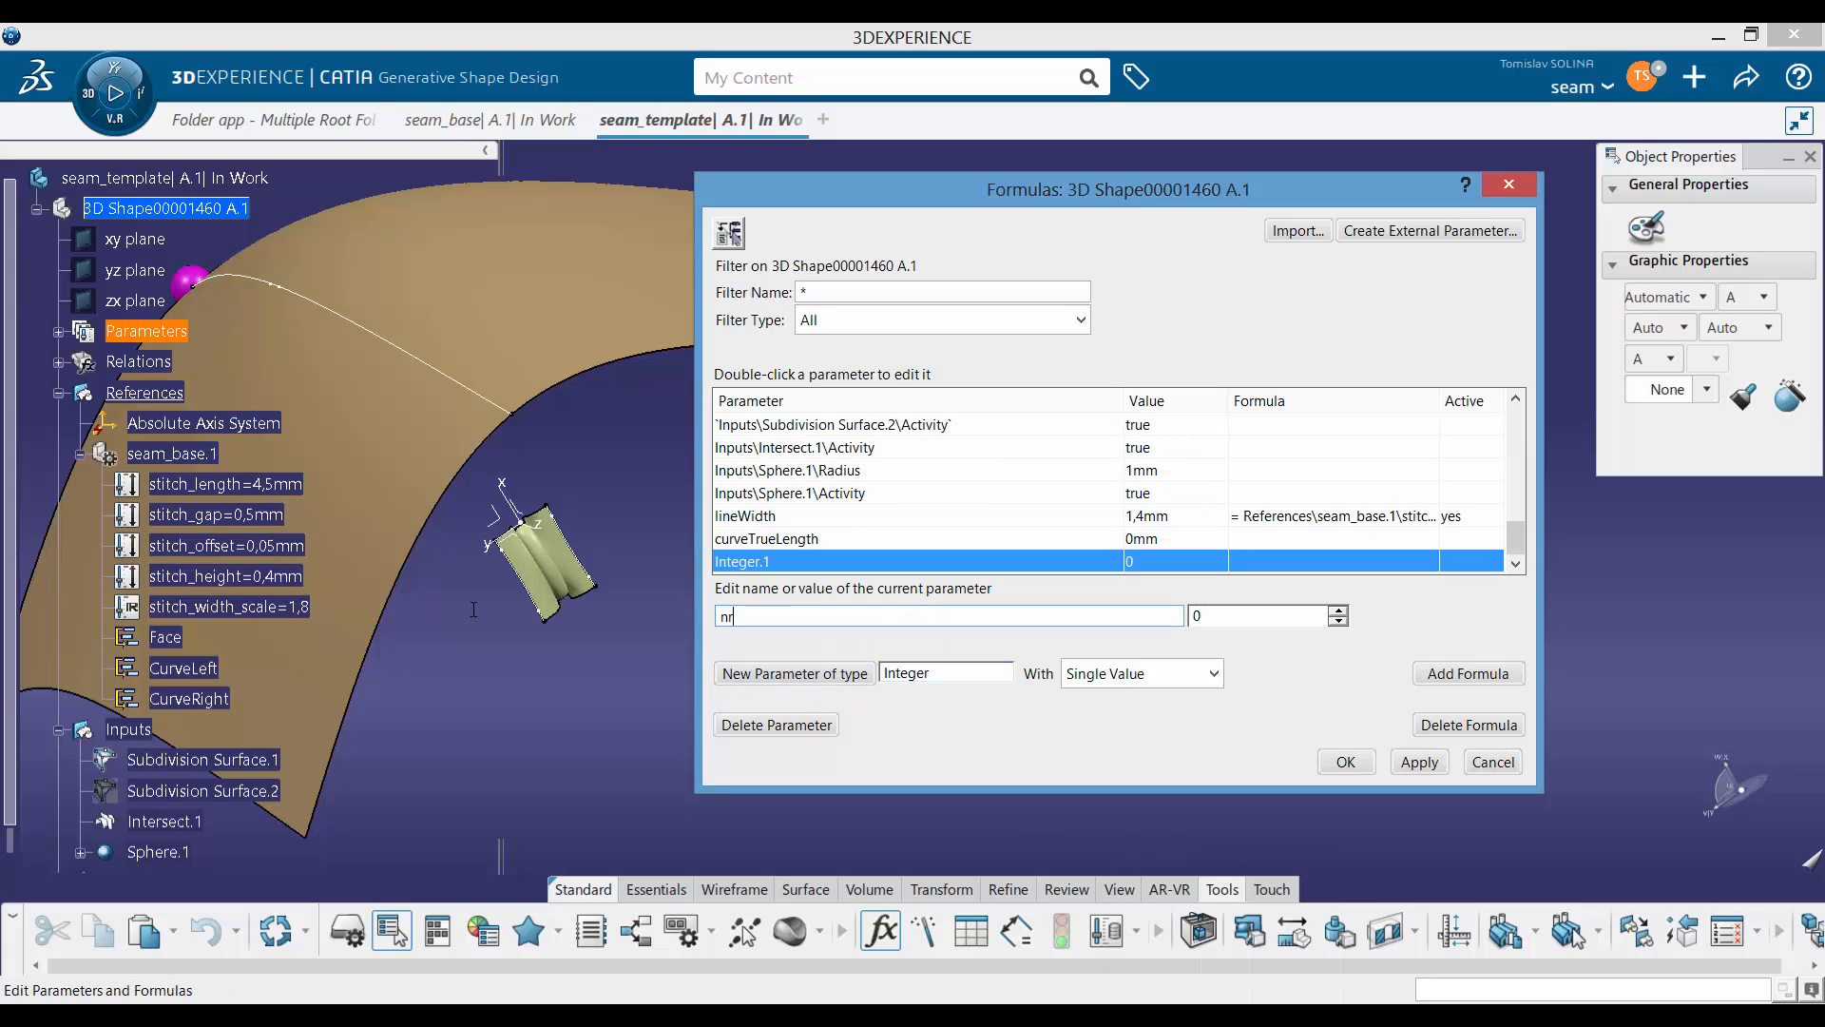
text(OfSeams)
Step: Create another single-value Length parameter and name it mappingLength
click(956, 676)
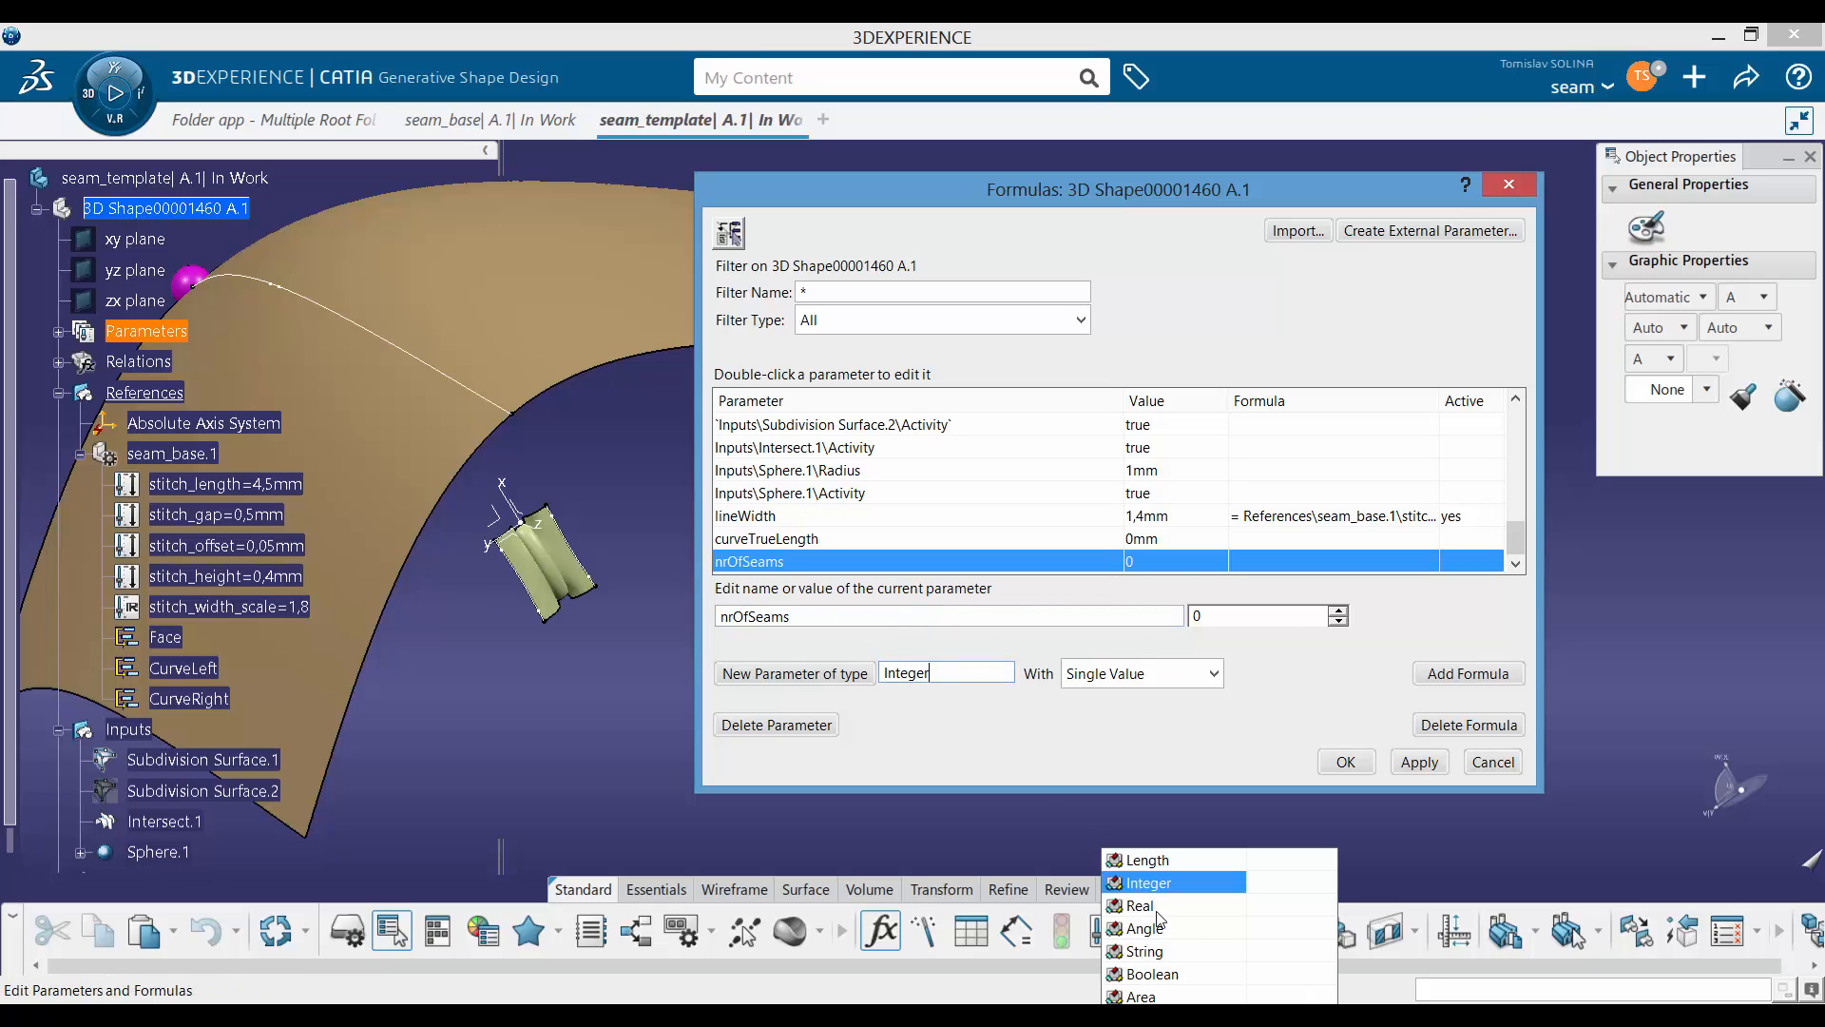
click(1149, 861)
click(817, 677)
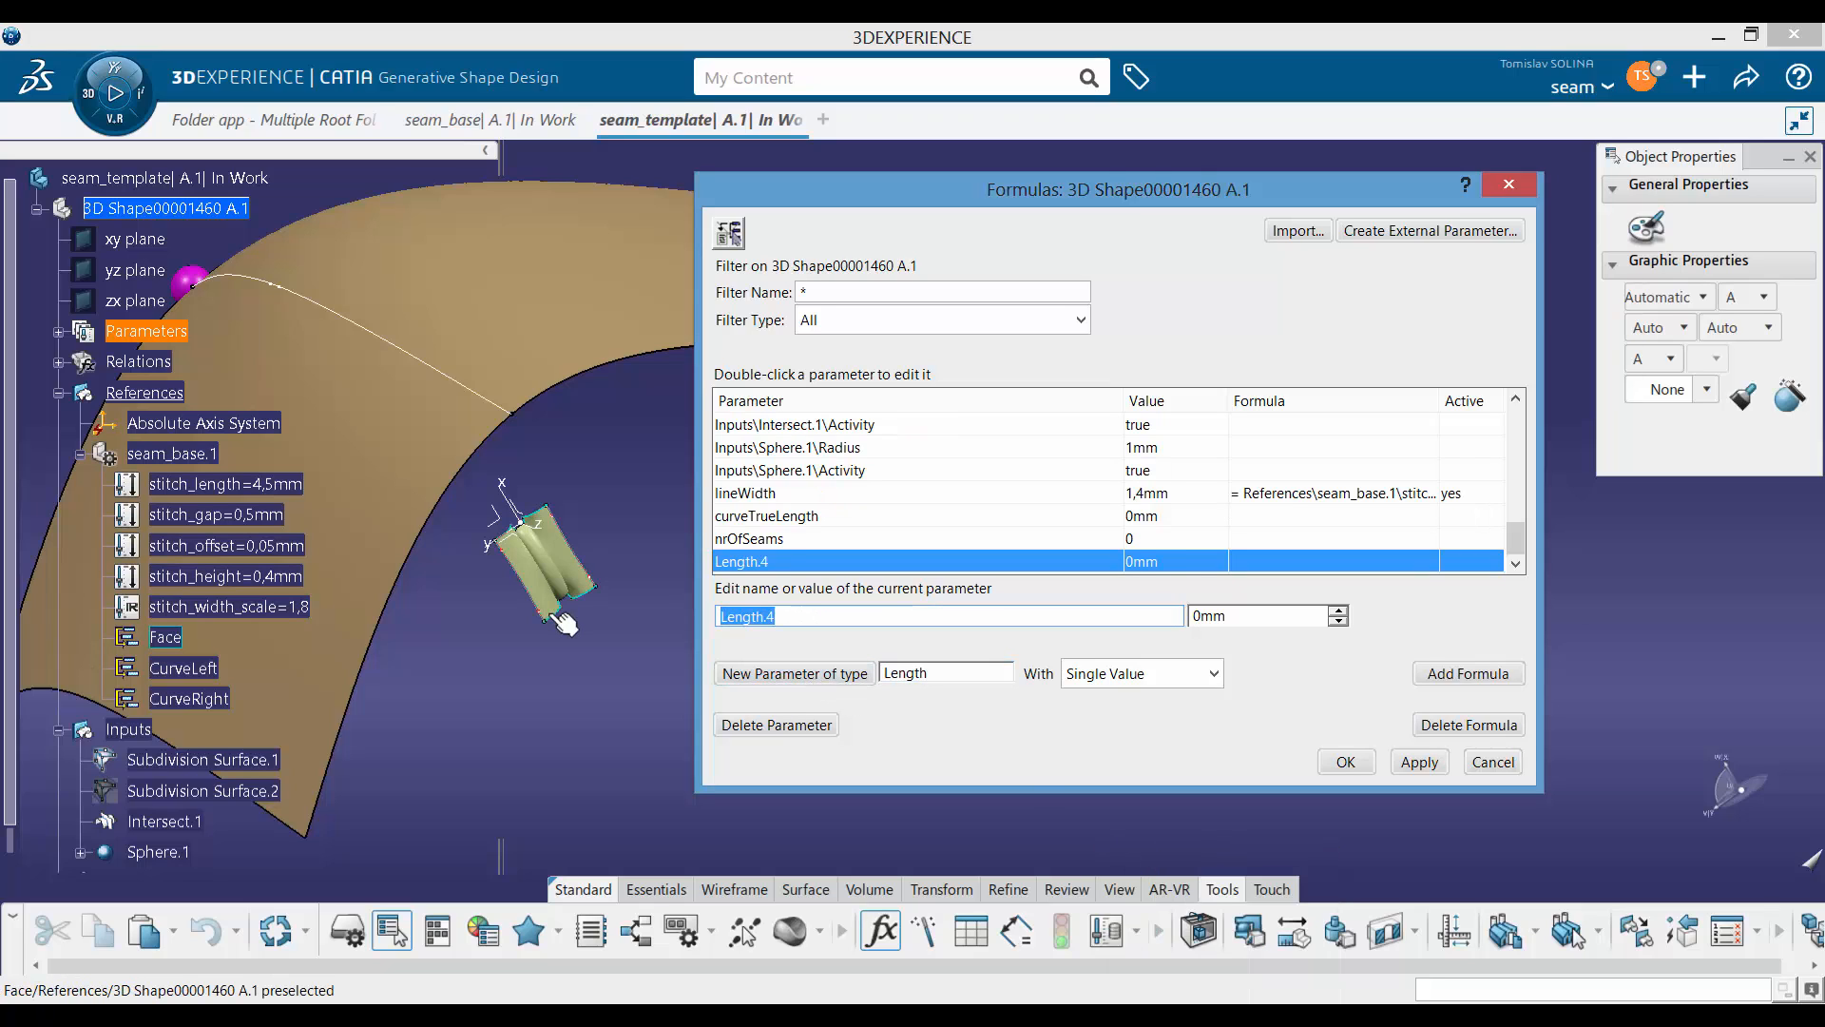
text(pping)
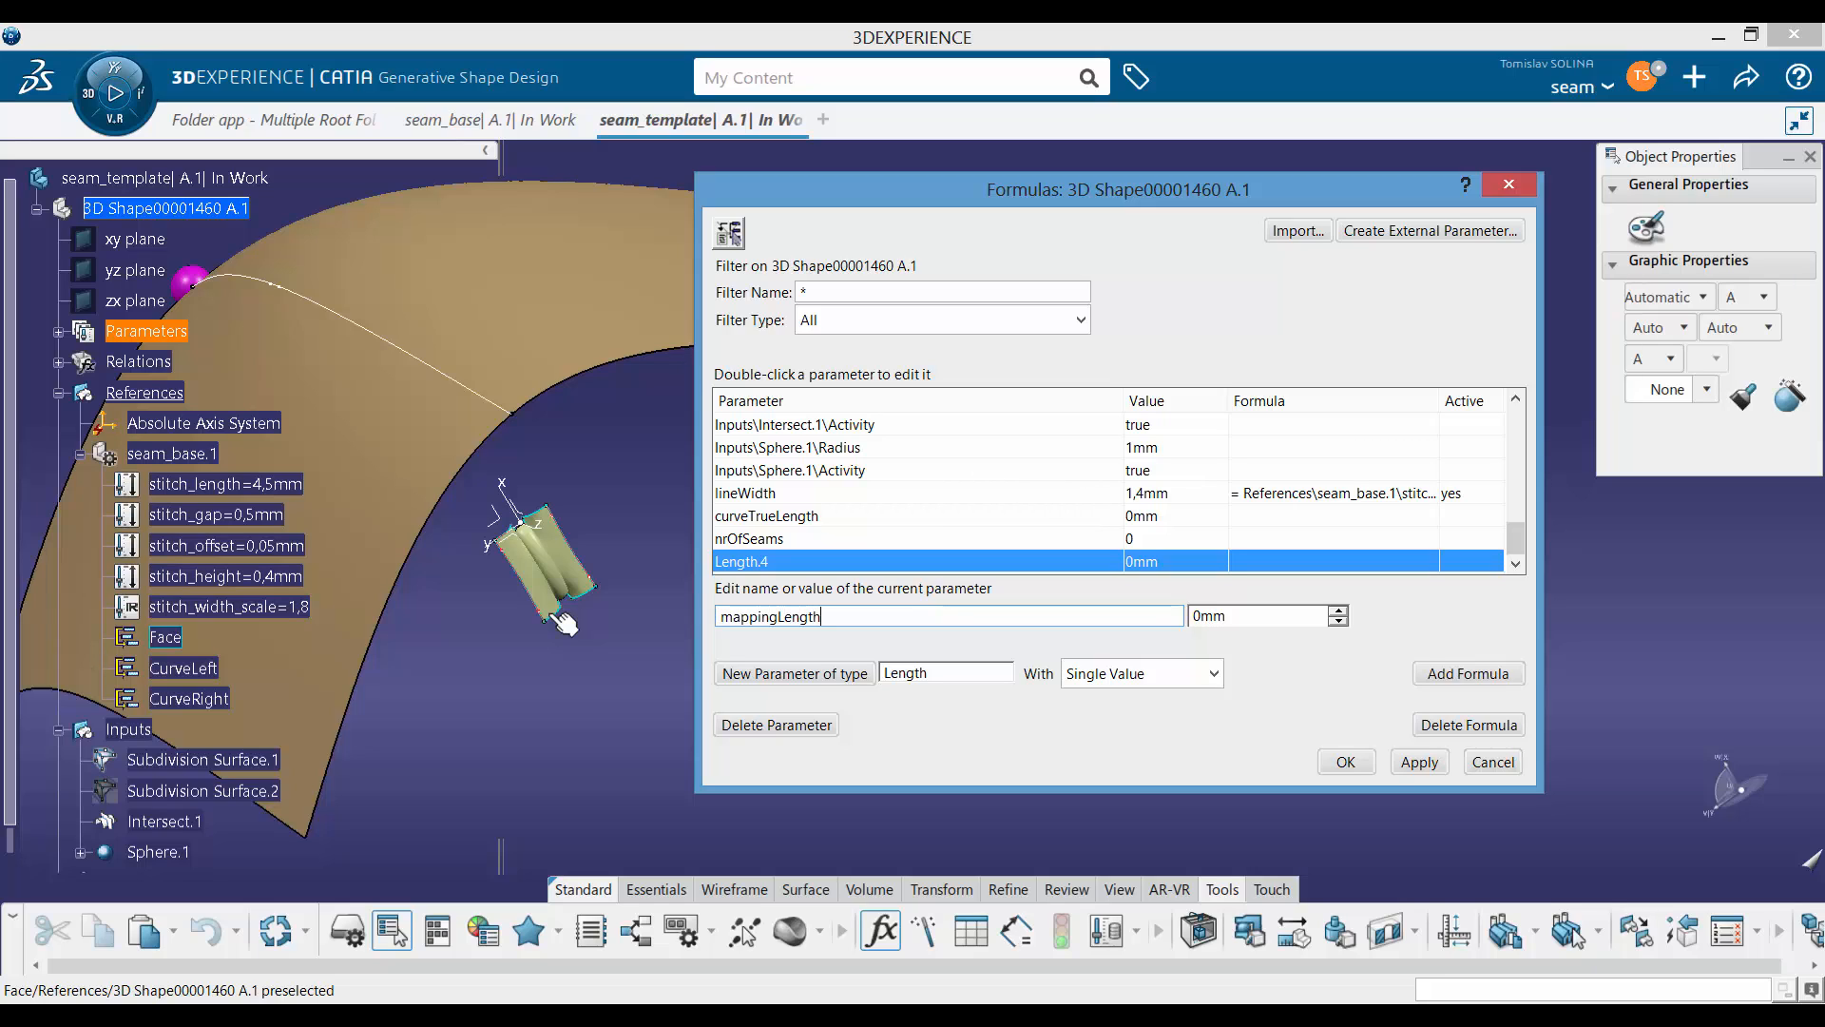
click(1280, 614)
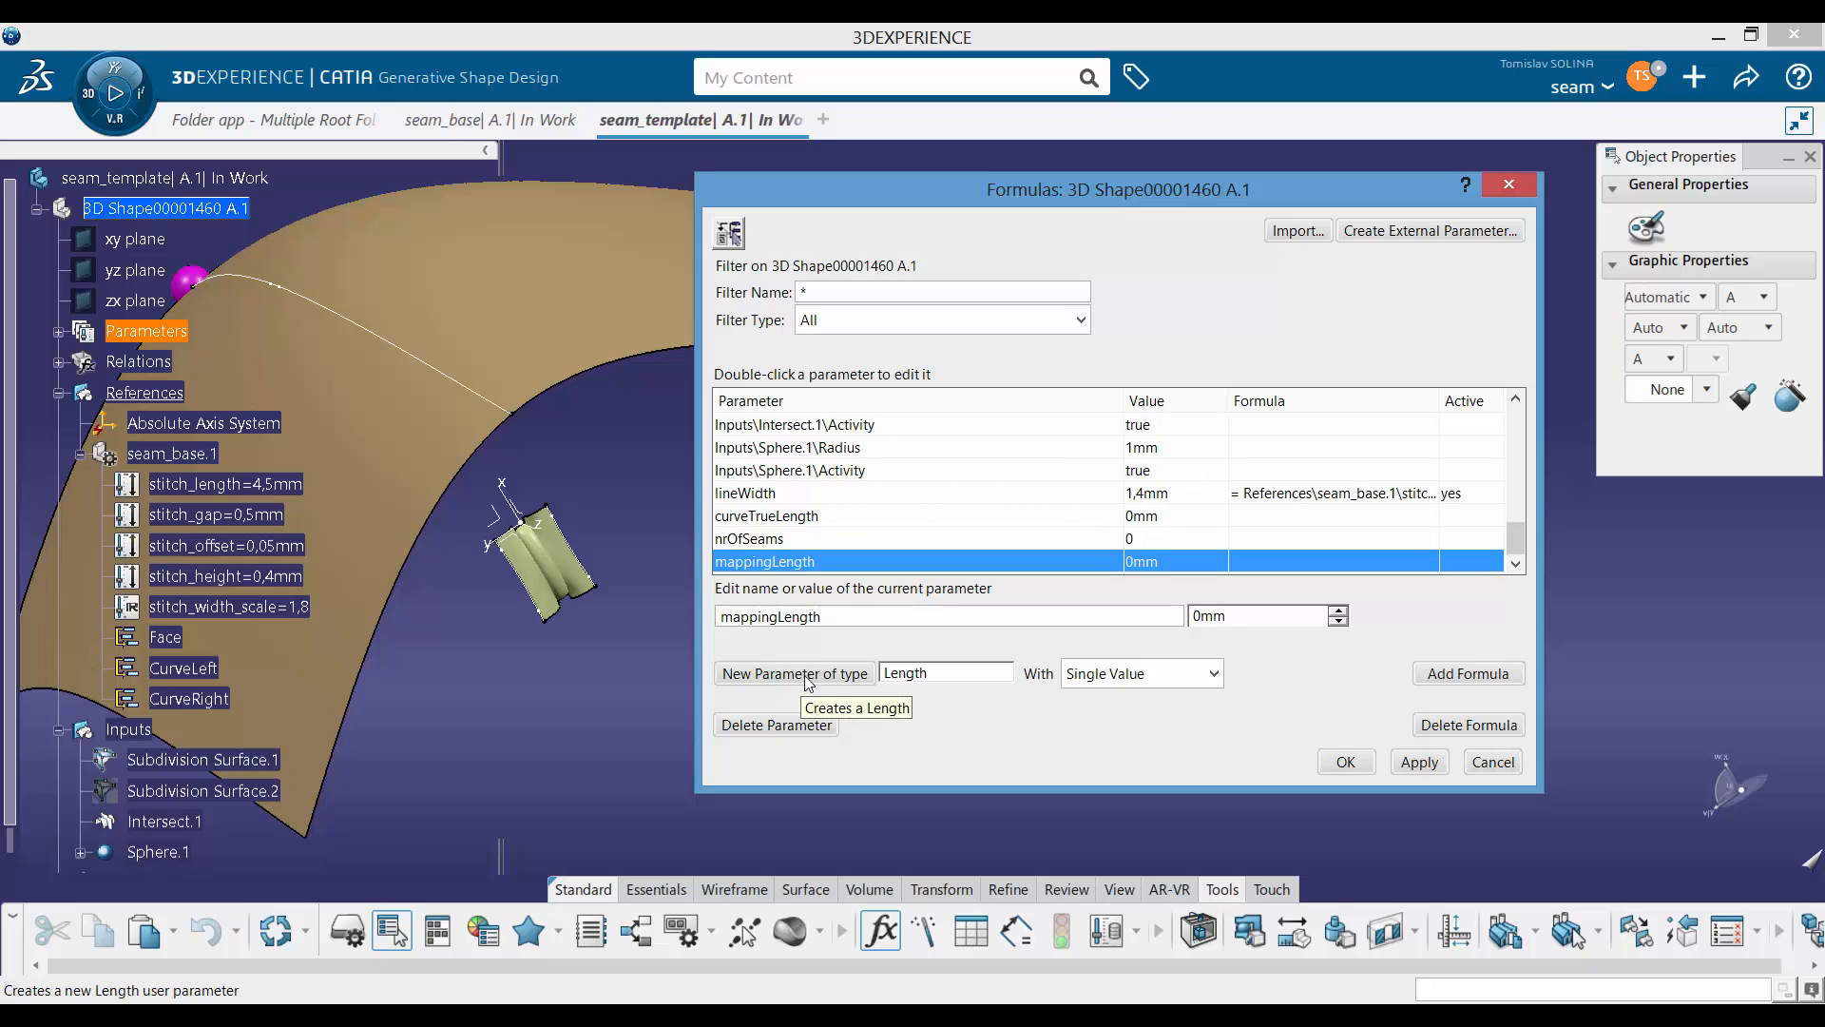
Step: Create a second single-value Integer parameter named extraSeams and accept the parameter definitions
click(982, 677)
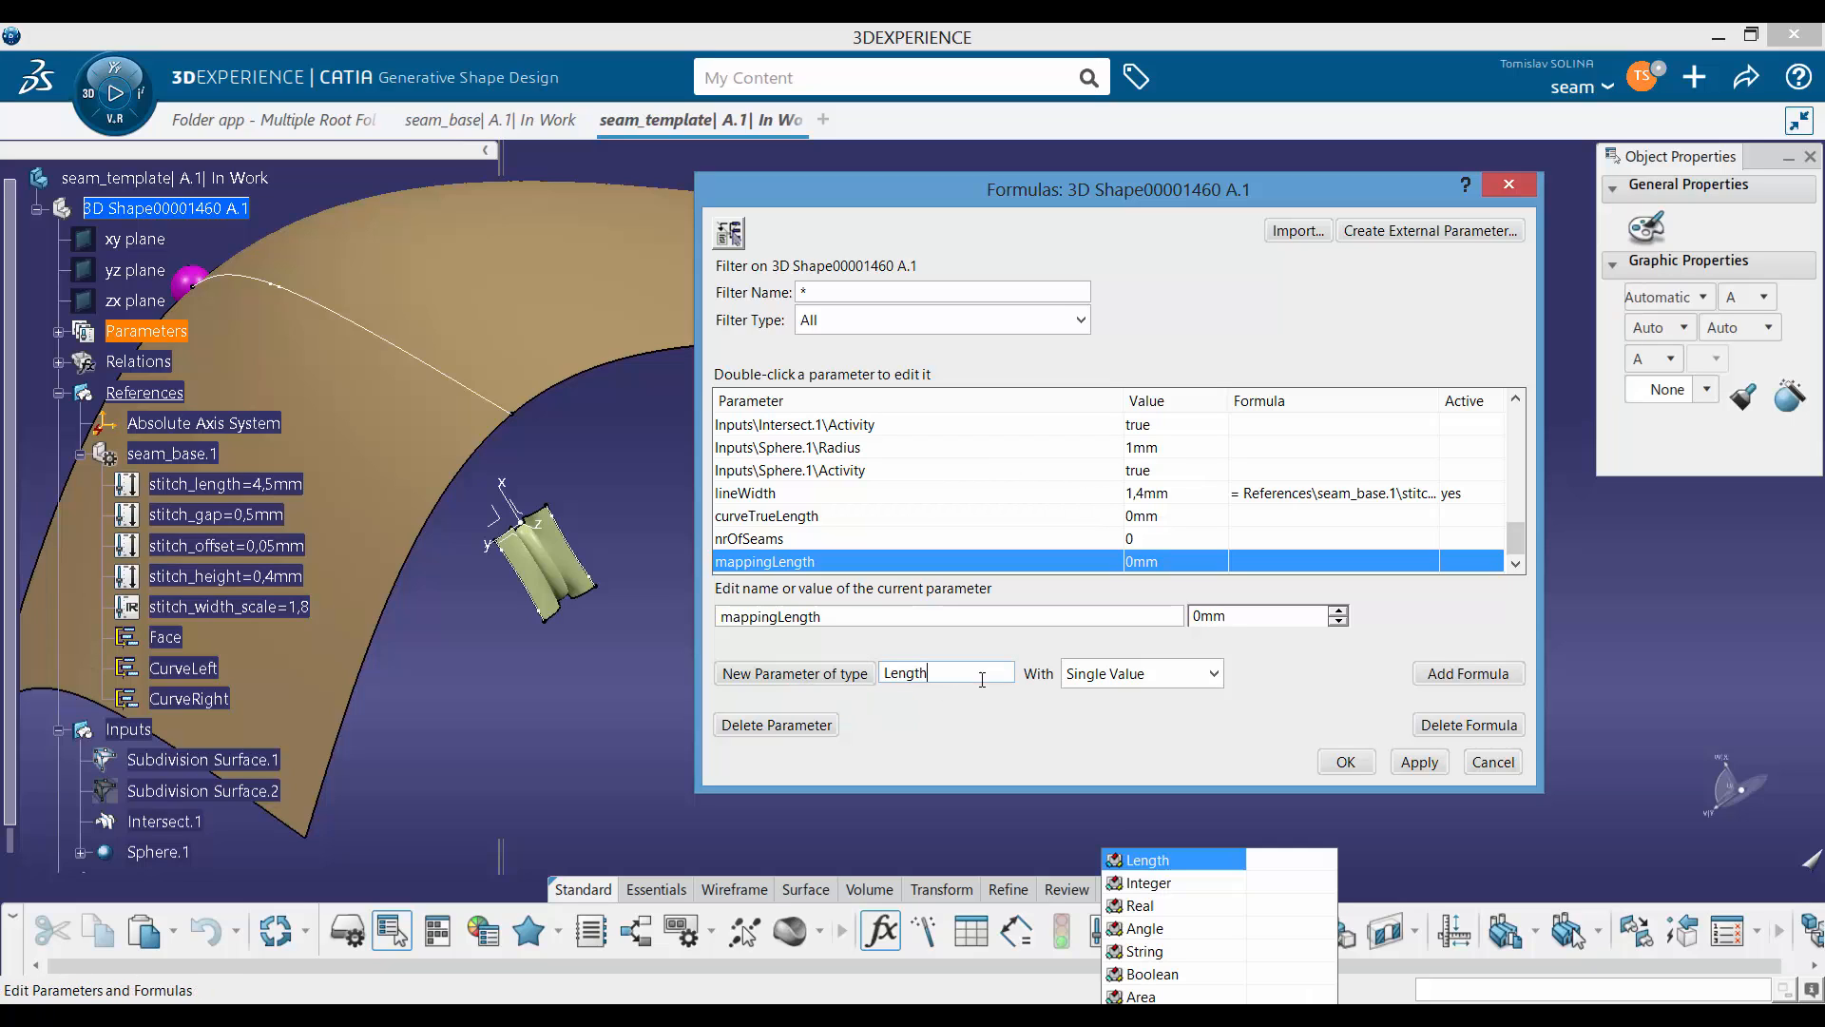
click(1149, 883)
click(829, 677)
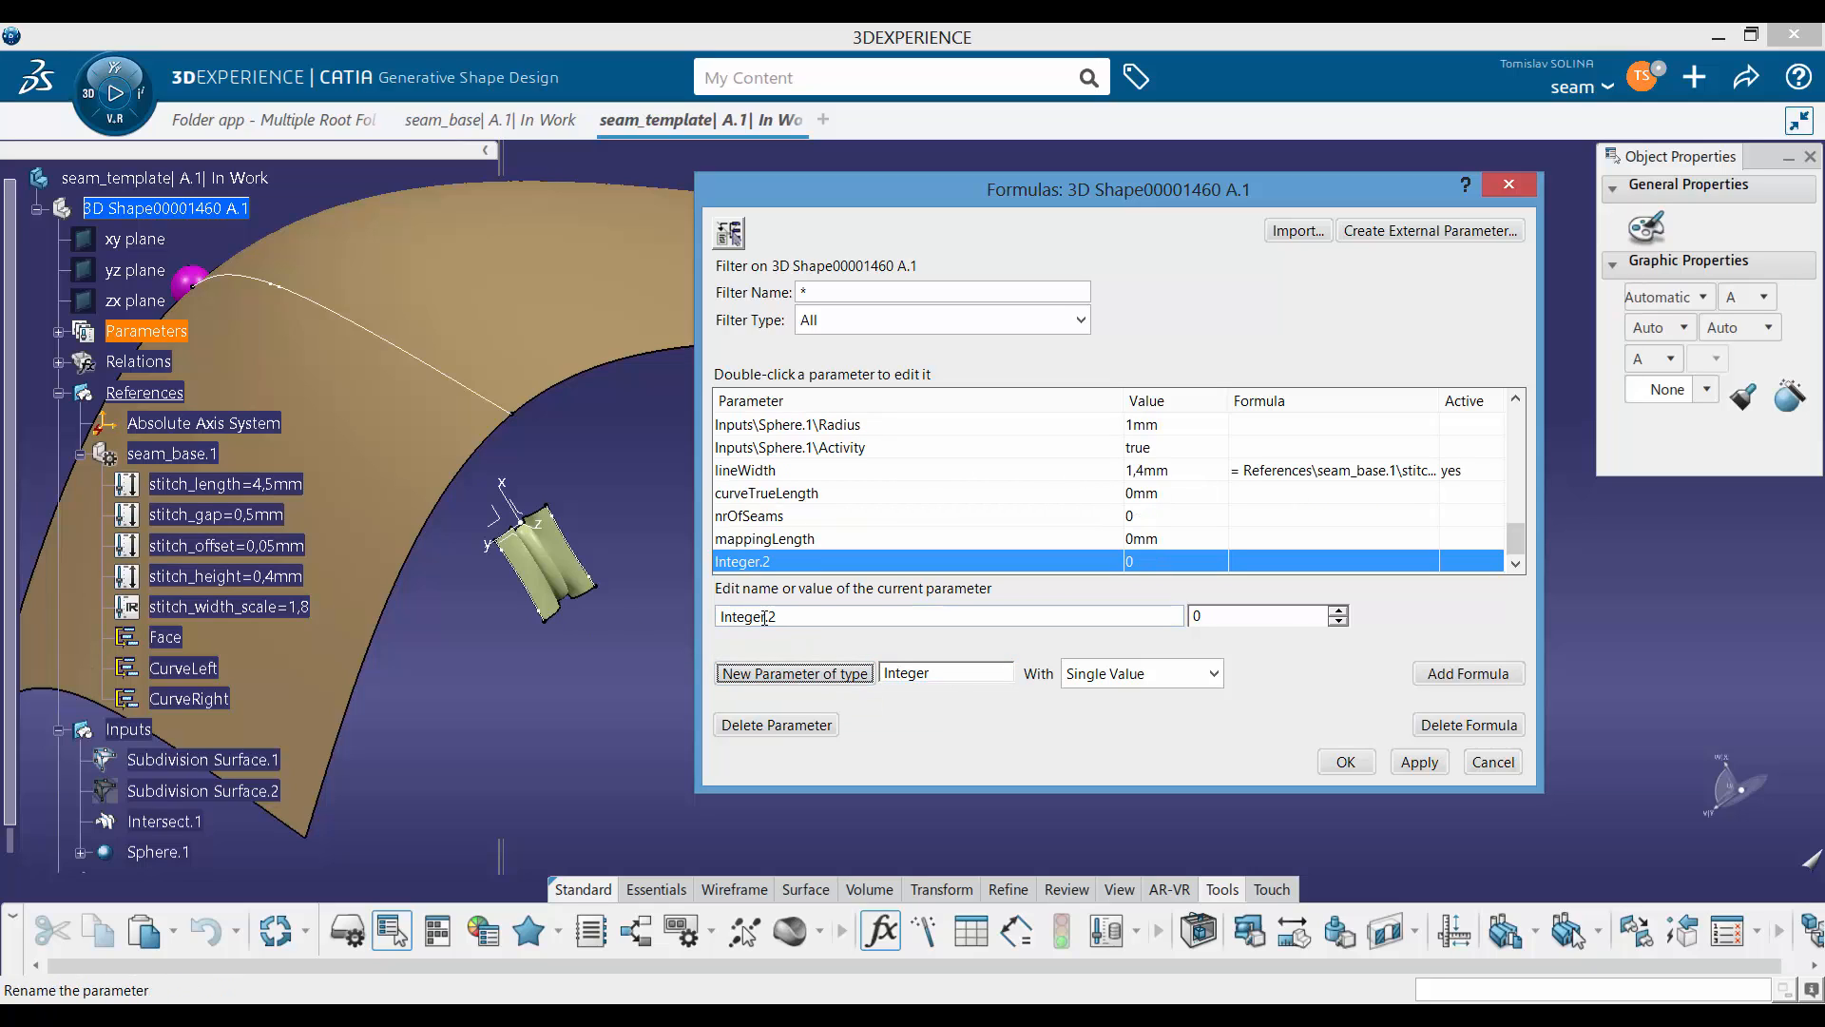
drag(791, 624, 591, 624)
text(extraE)
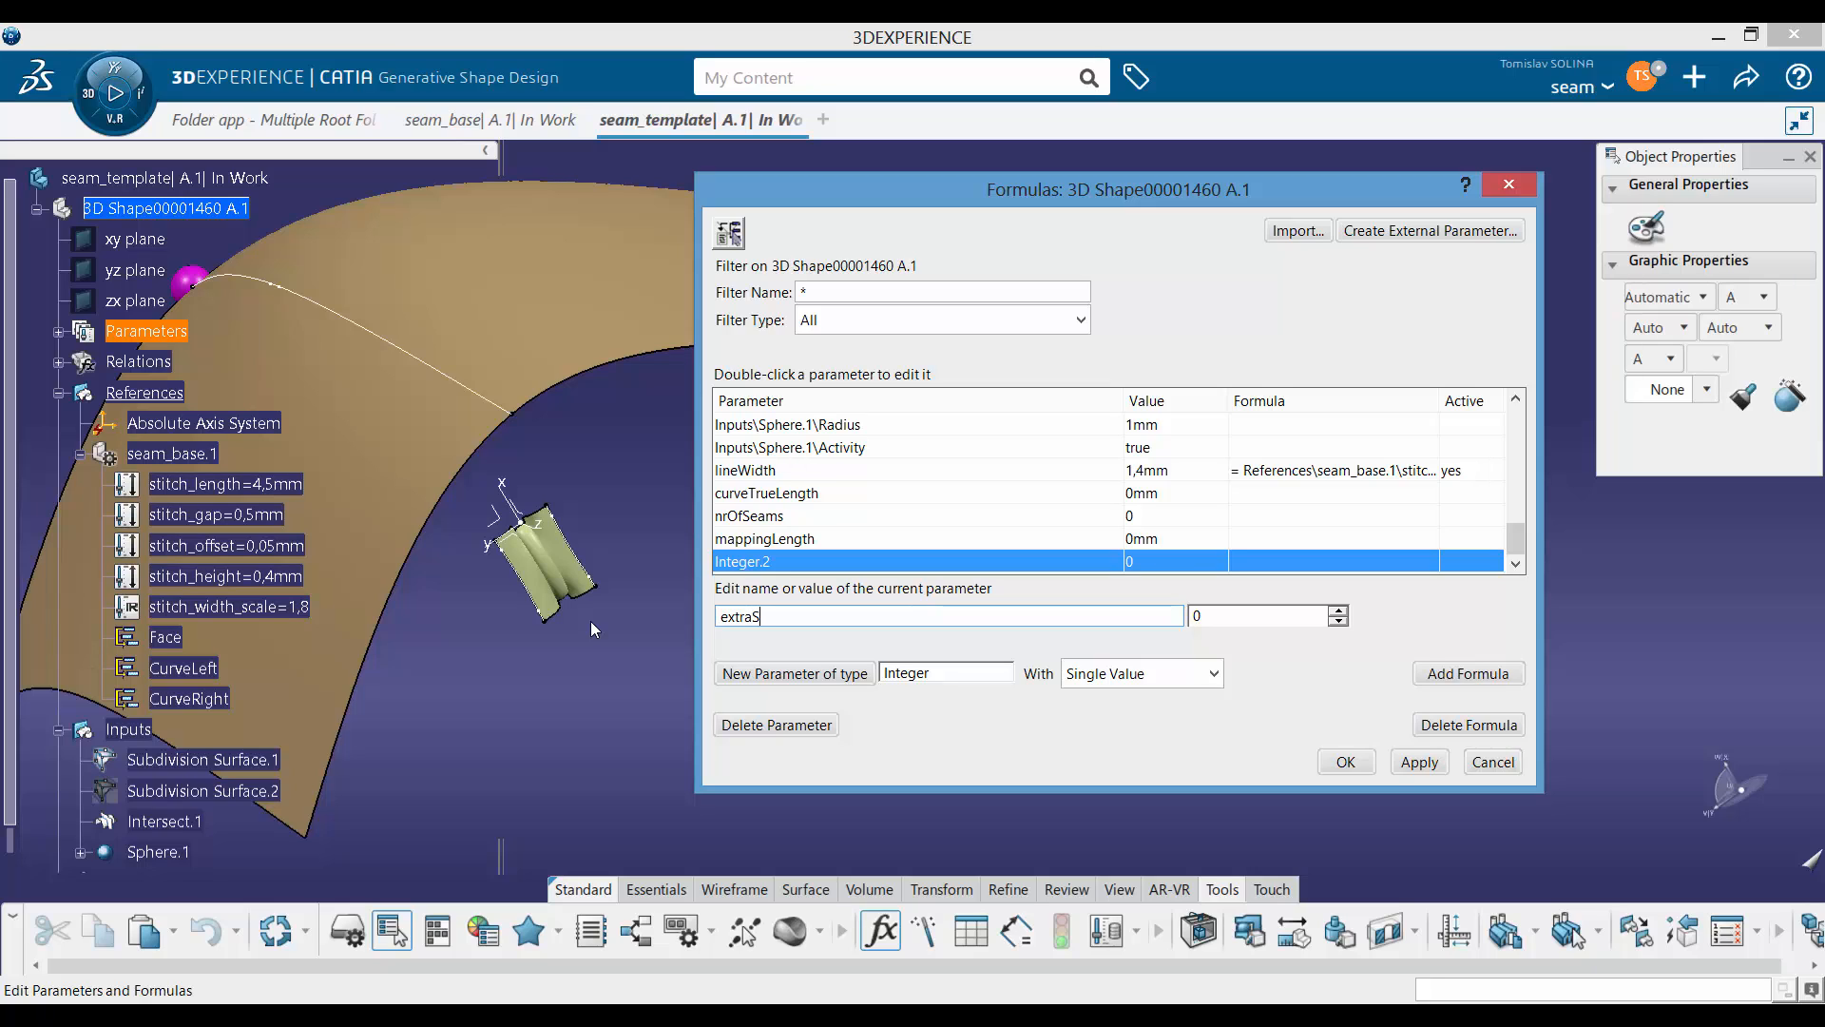
text(eams)
click(1346, 763)
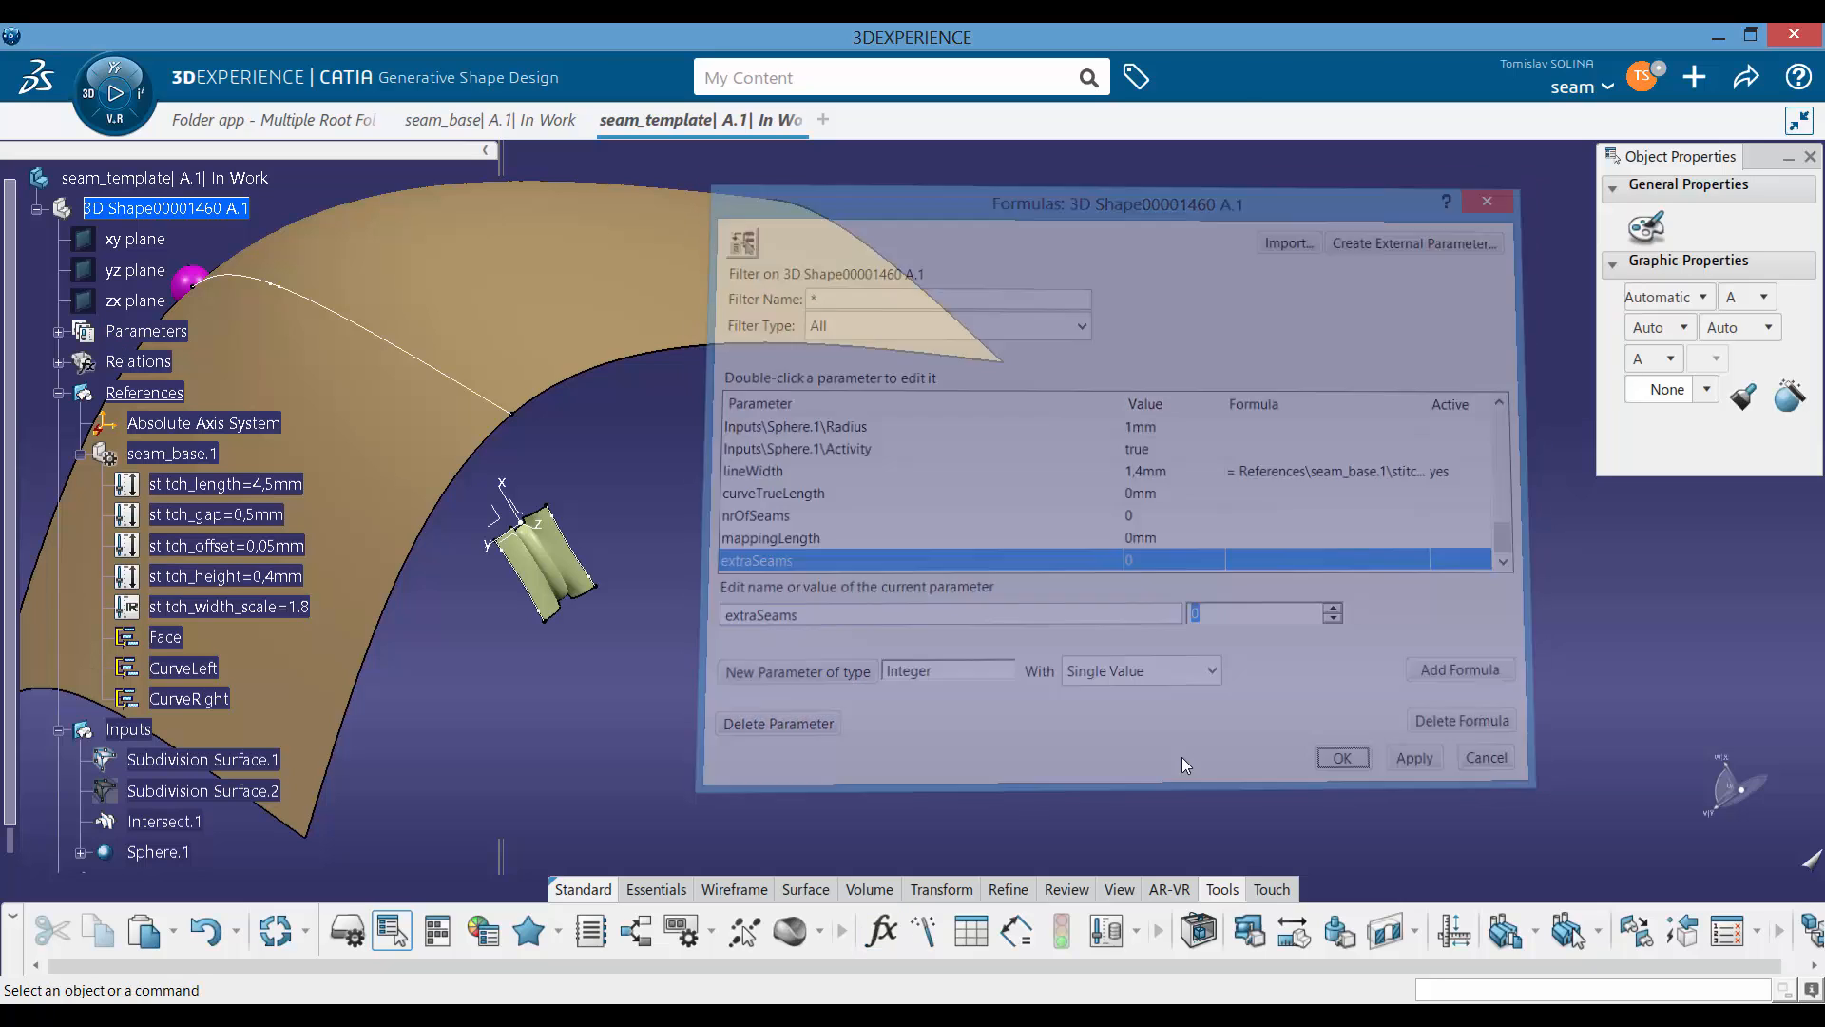
Step: Move the Parameters group holding the new parameters into the References geometrical set
click(58, 332)
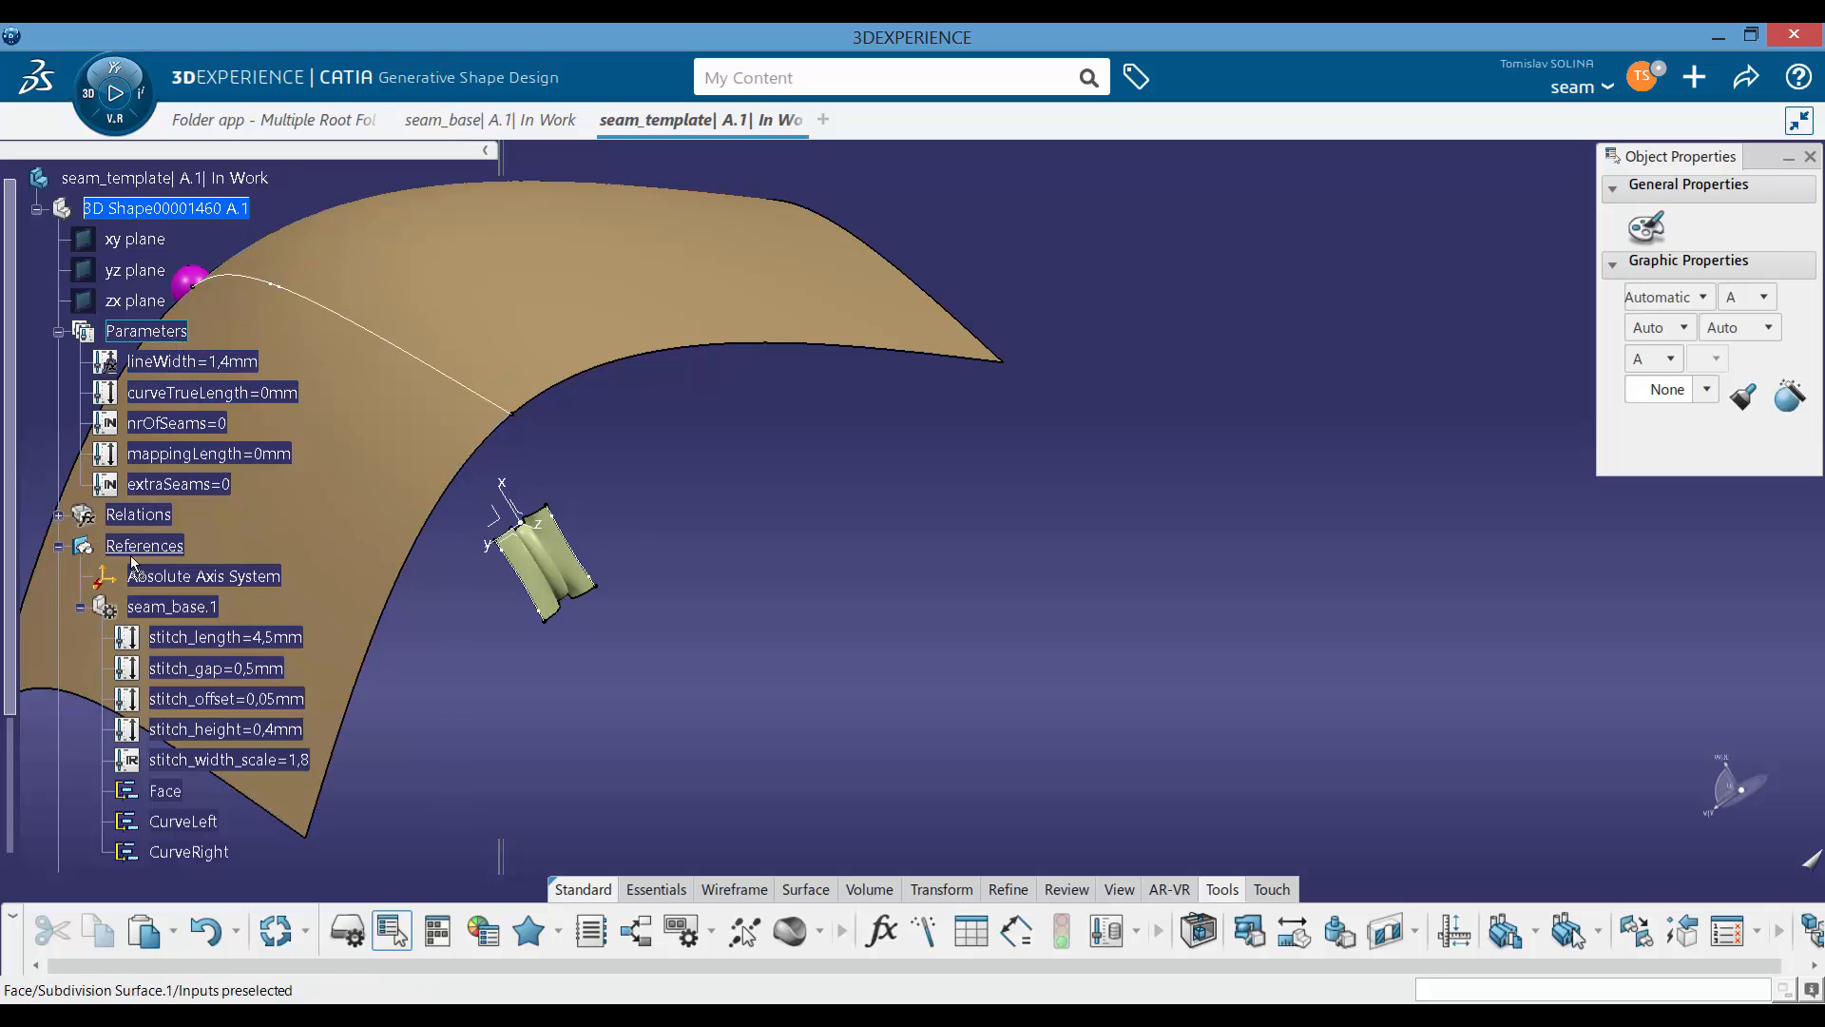
click(144, 331)
drag(144, 540, 172, 546)
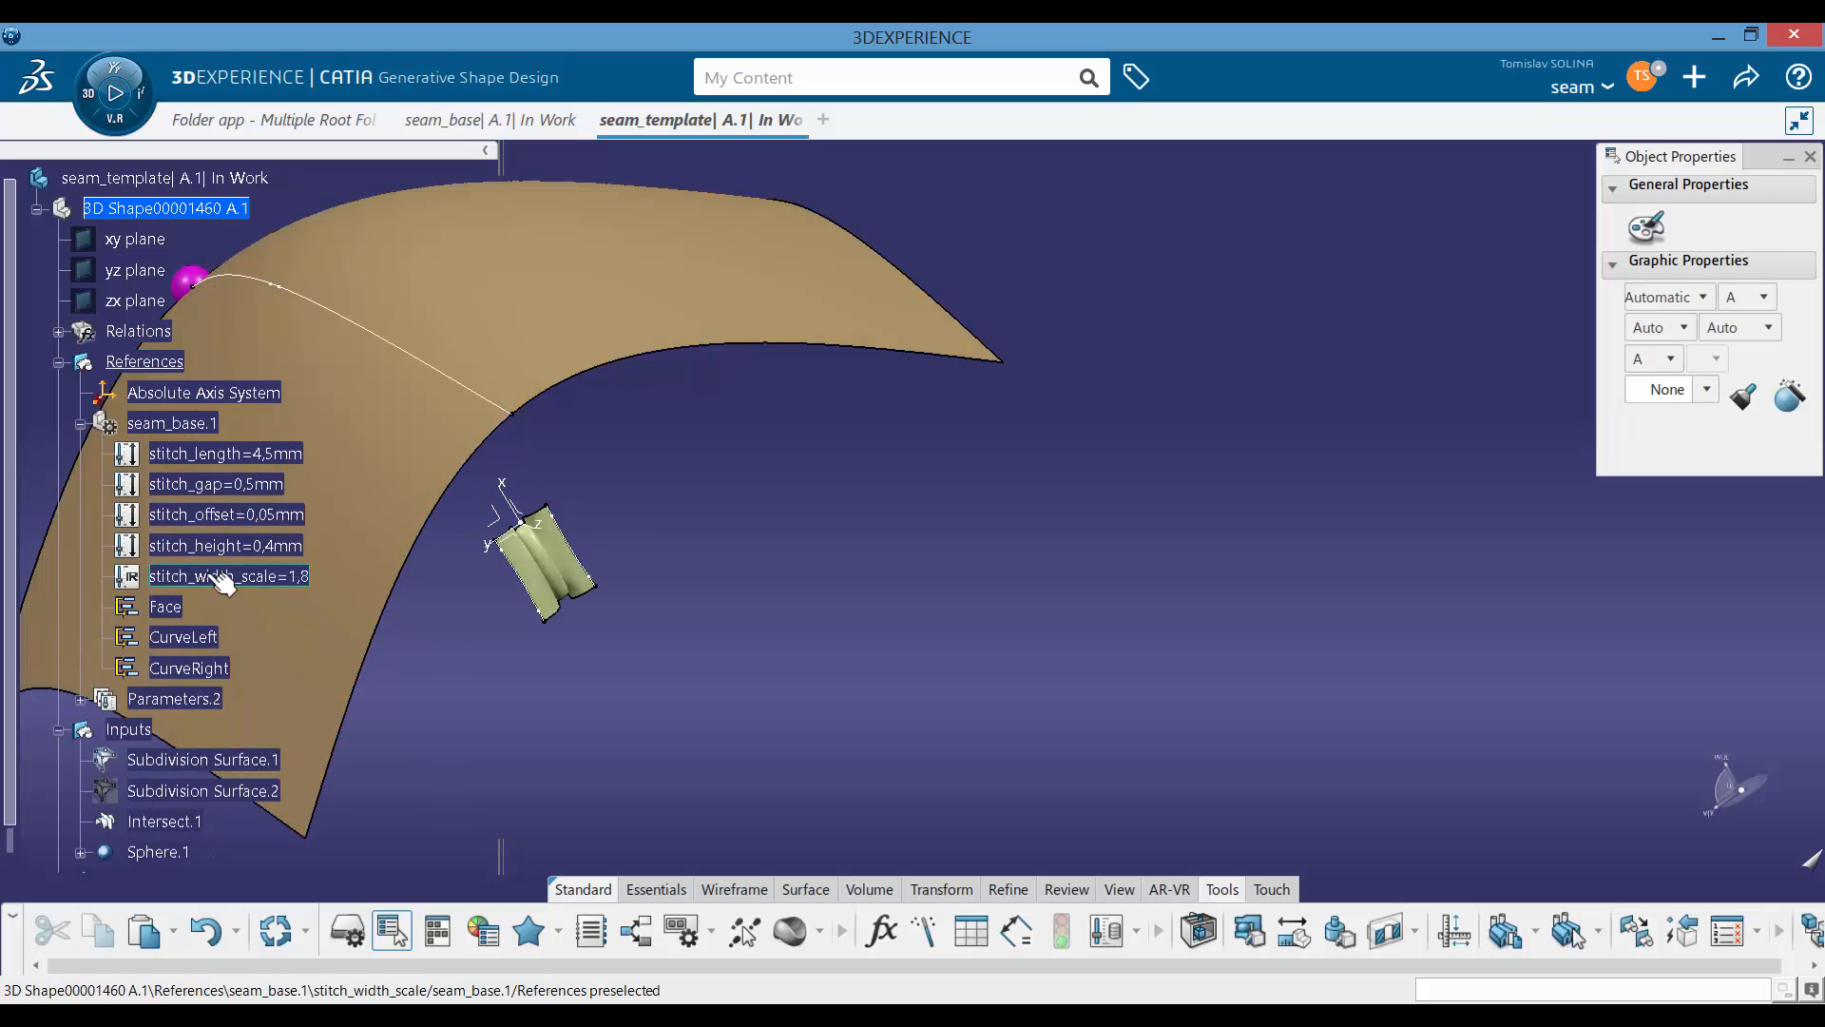
Step: Rename the Parameters.2 group inside References as SeamParameters
click(81, 698)
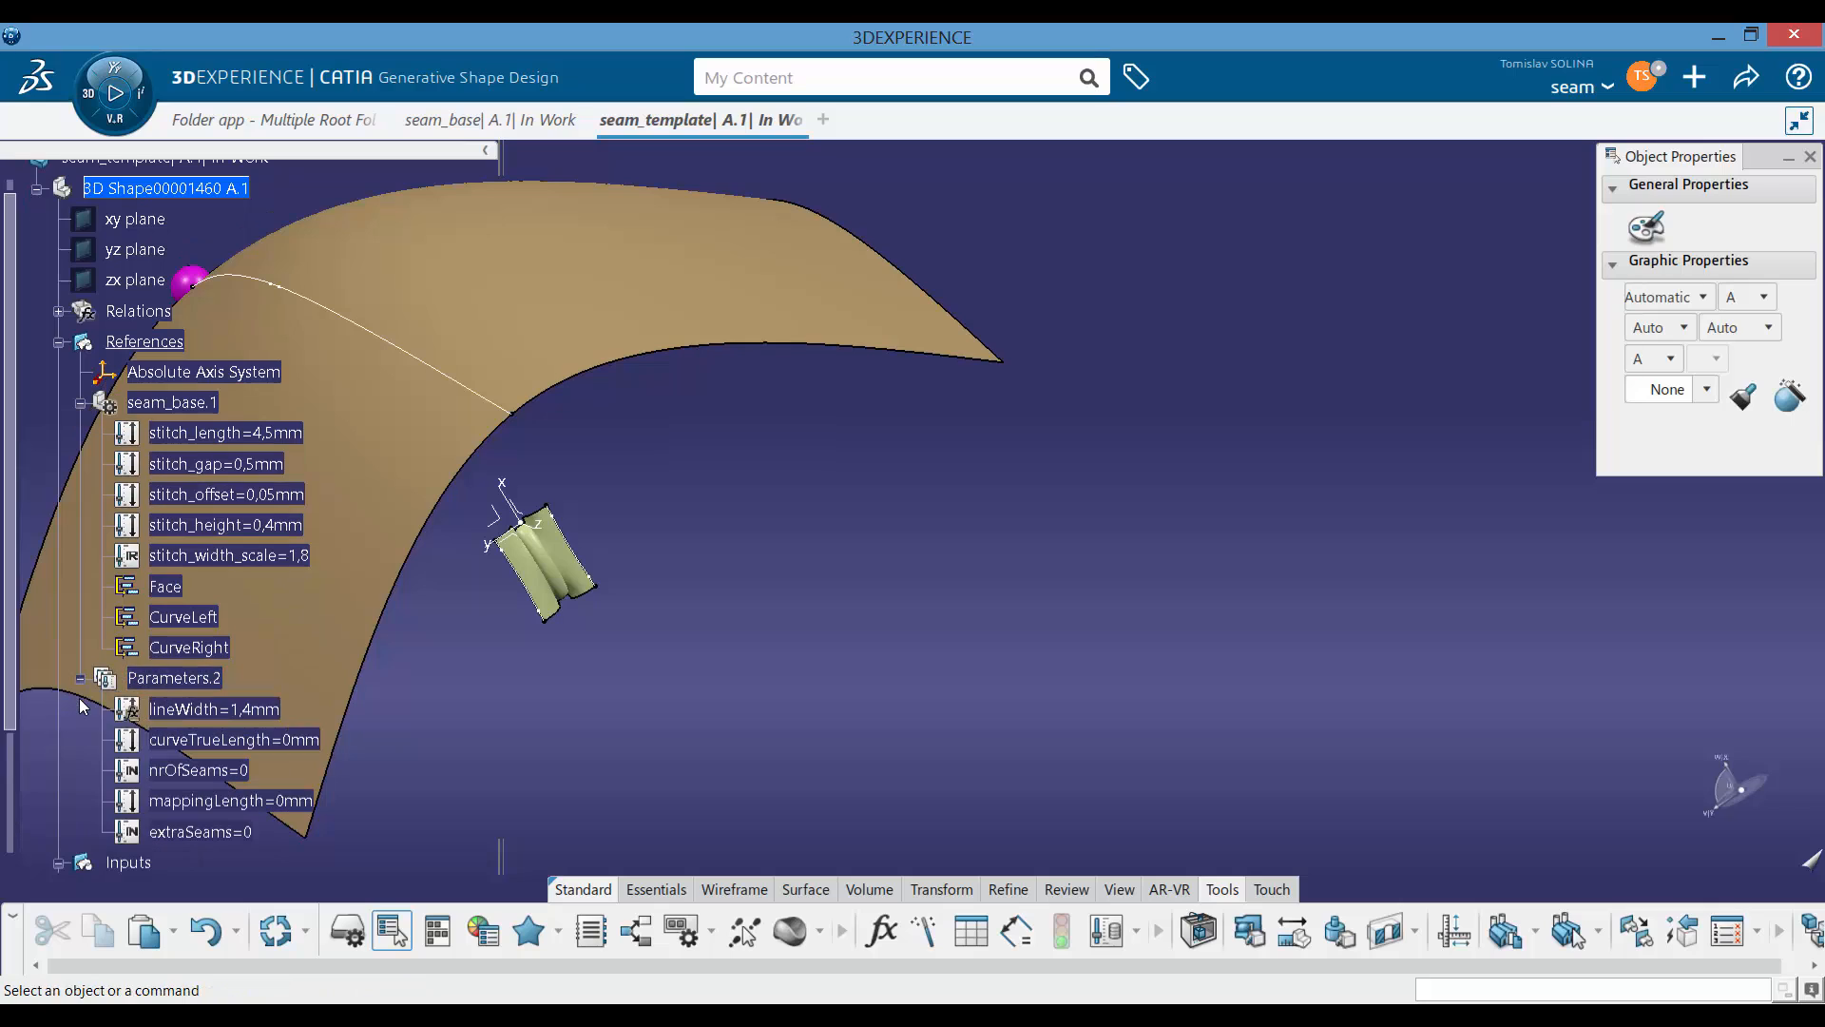
click(200, 679)
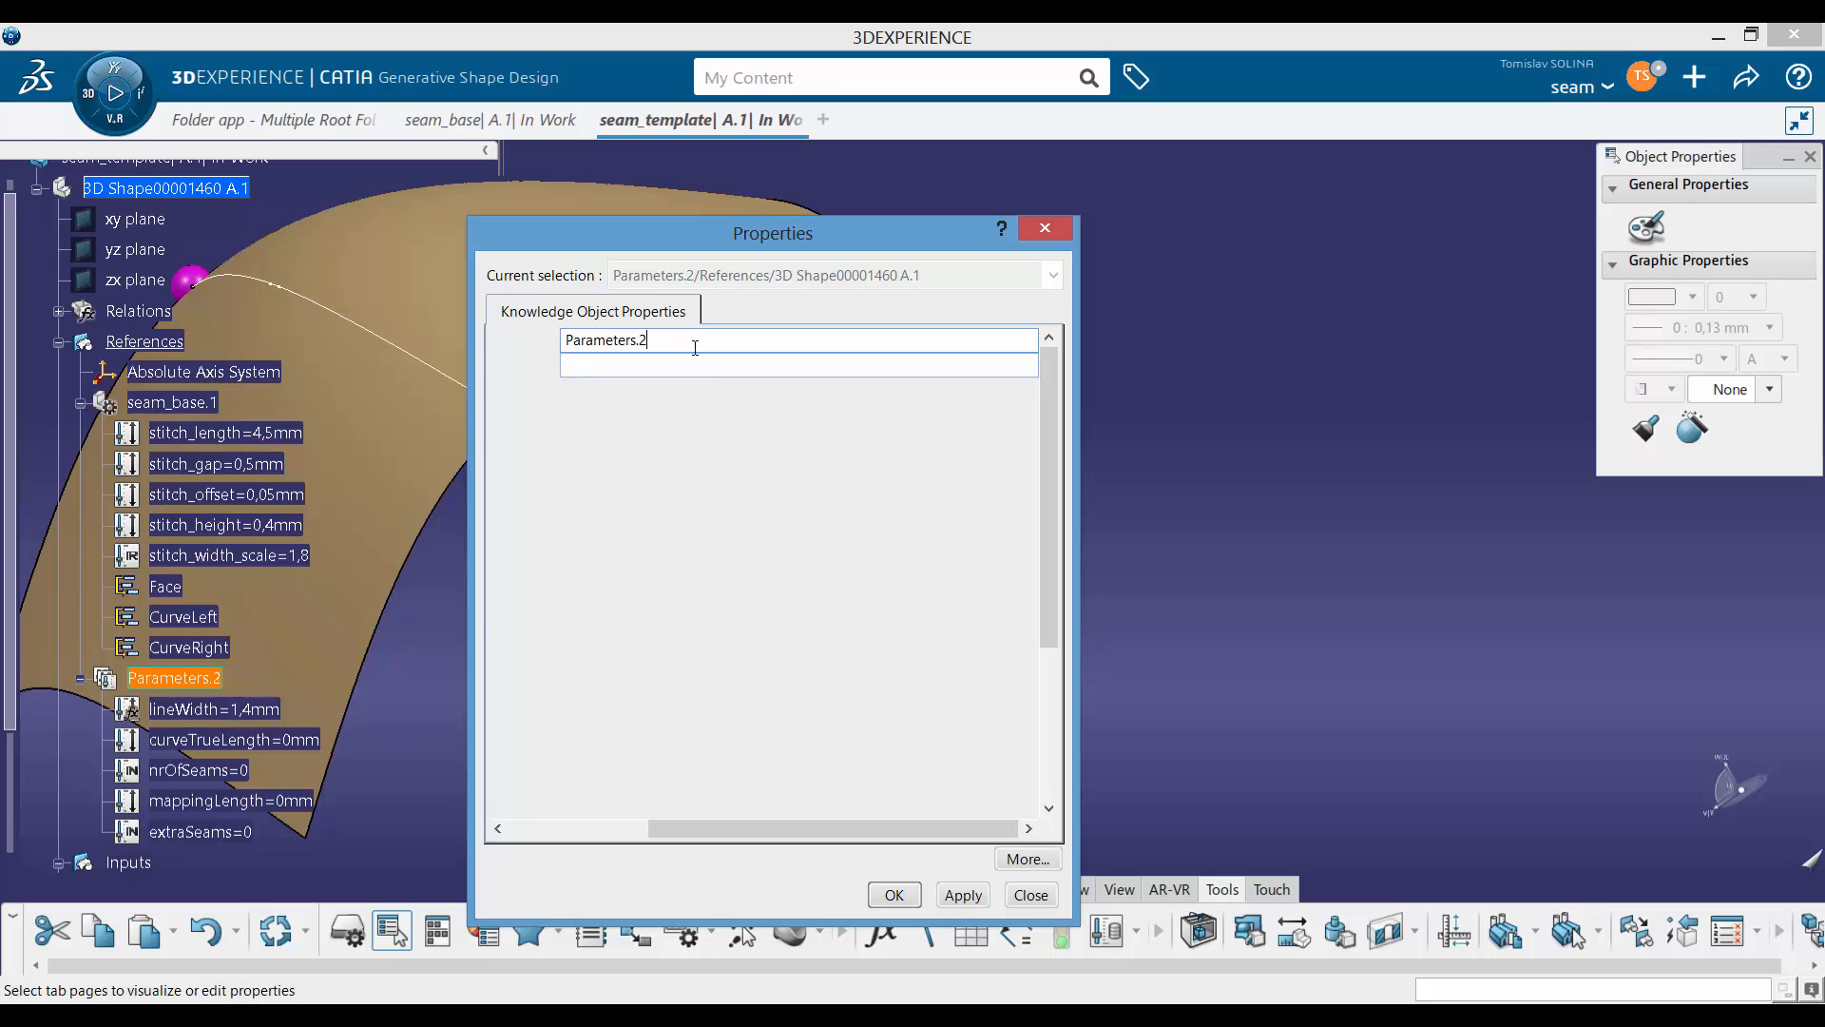
drag(693, 346, 340, 355)
text(SeamParameters)
key(Return)
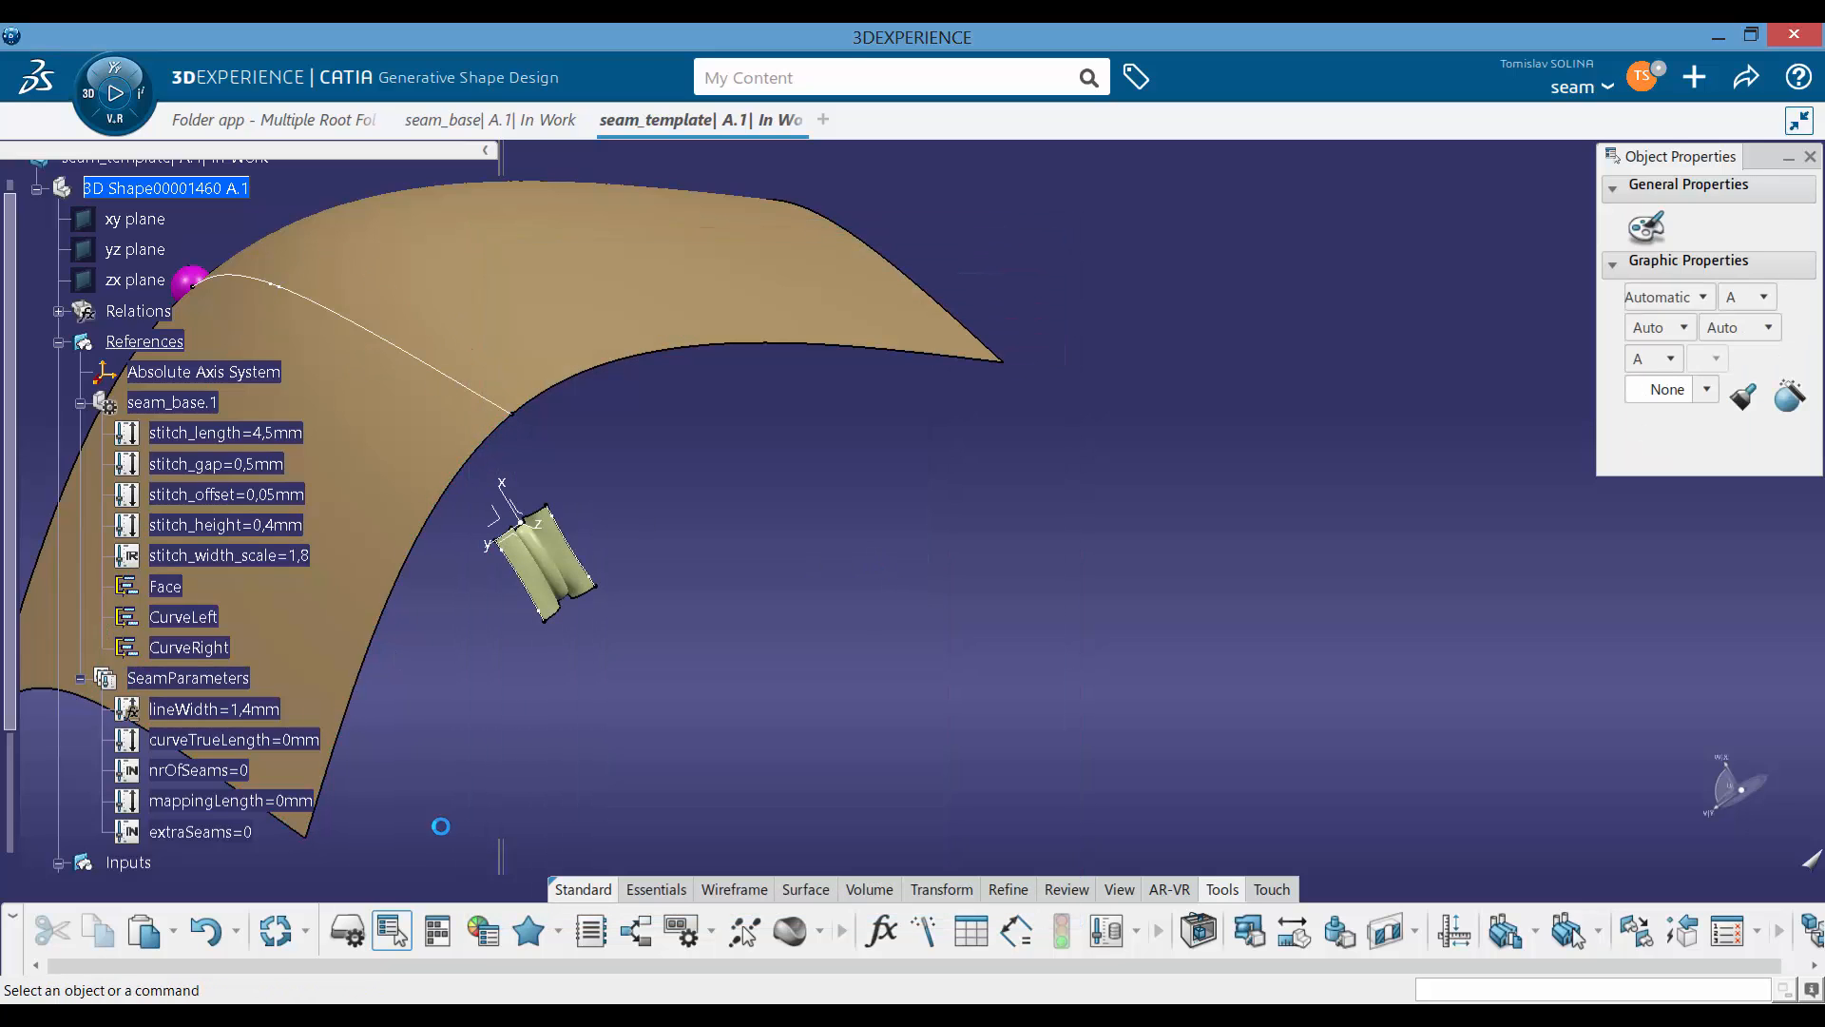
Step: Insert a geometrical set named seamLine under the 3D shape, with the References set stored inside it
scroll(225, 443, down, 3)
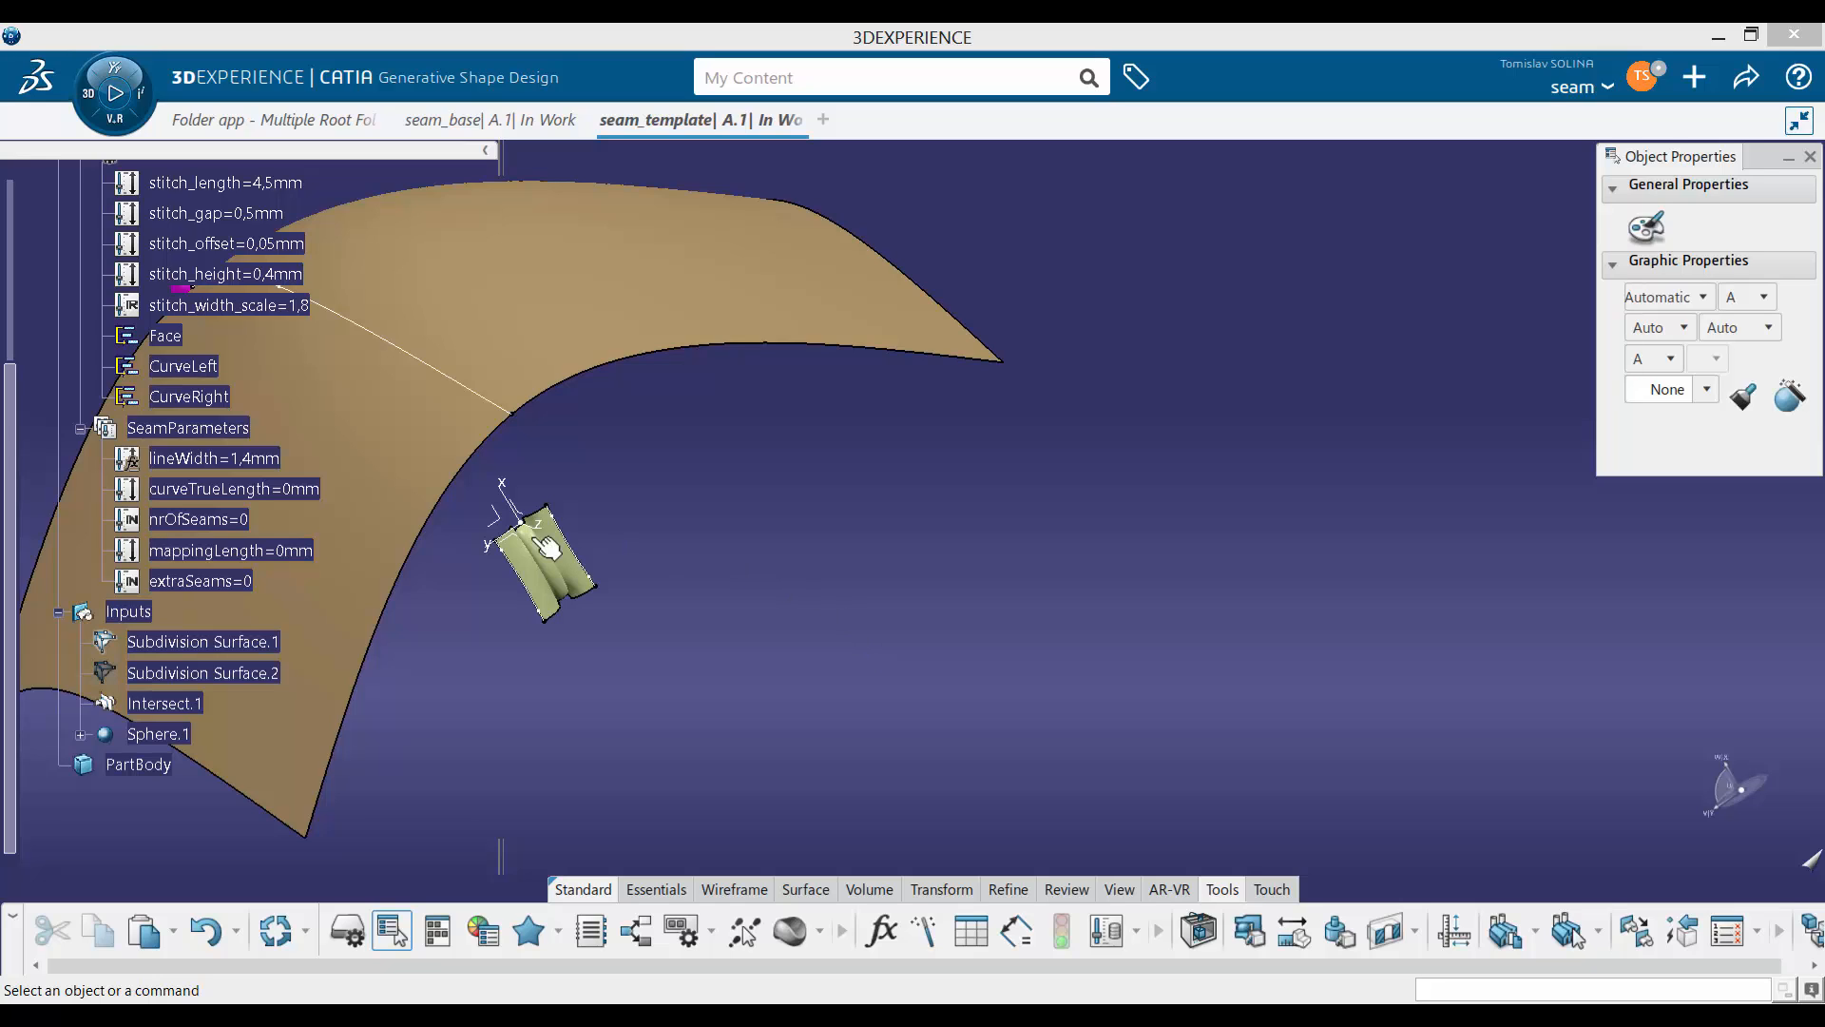
scroll(285, 428, up, 3)
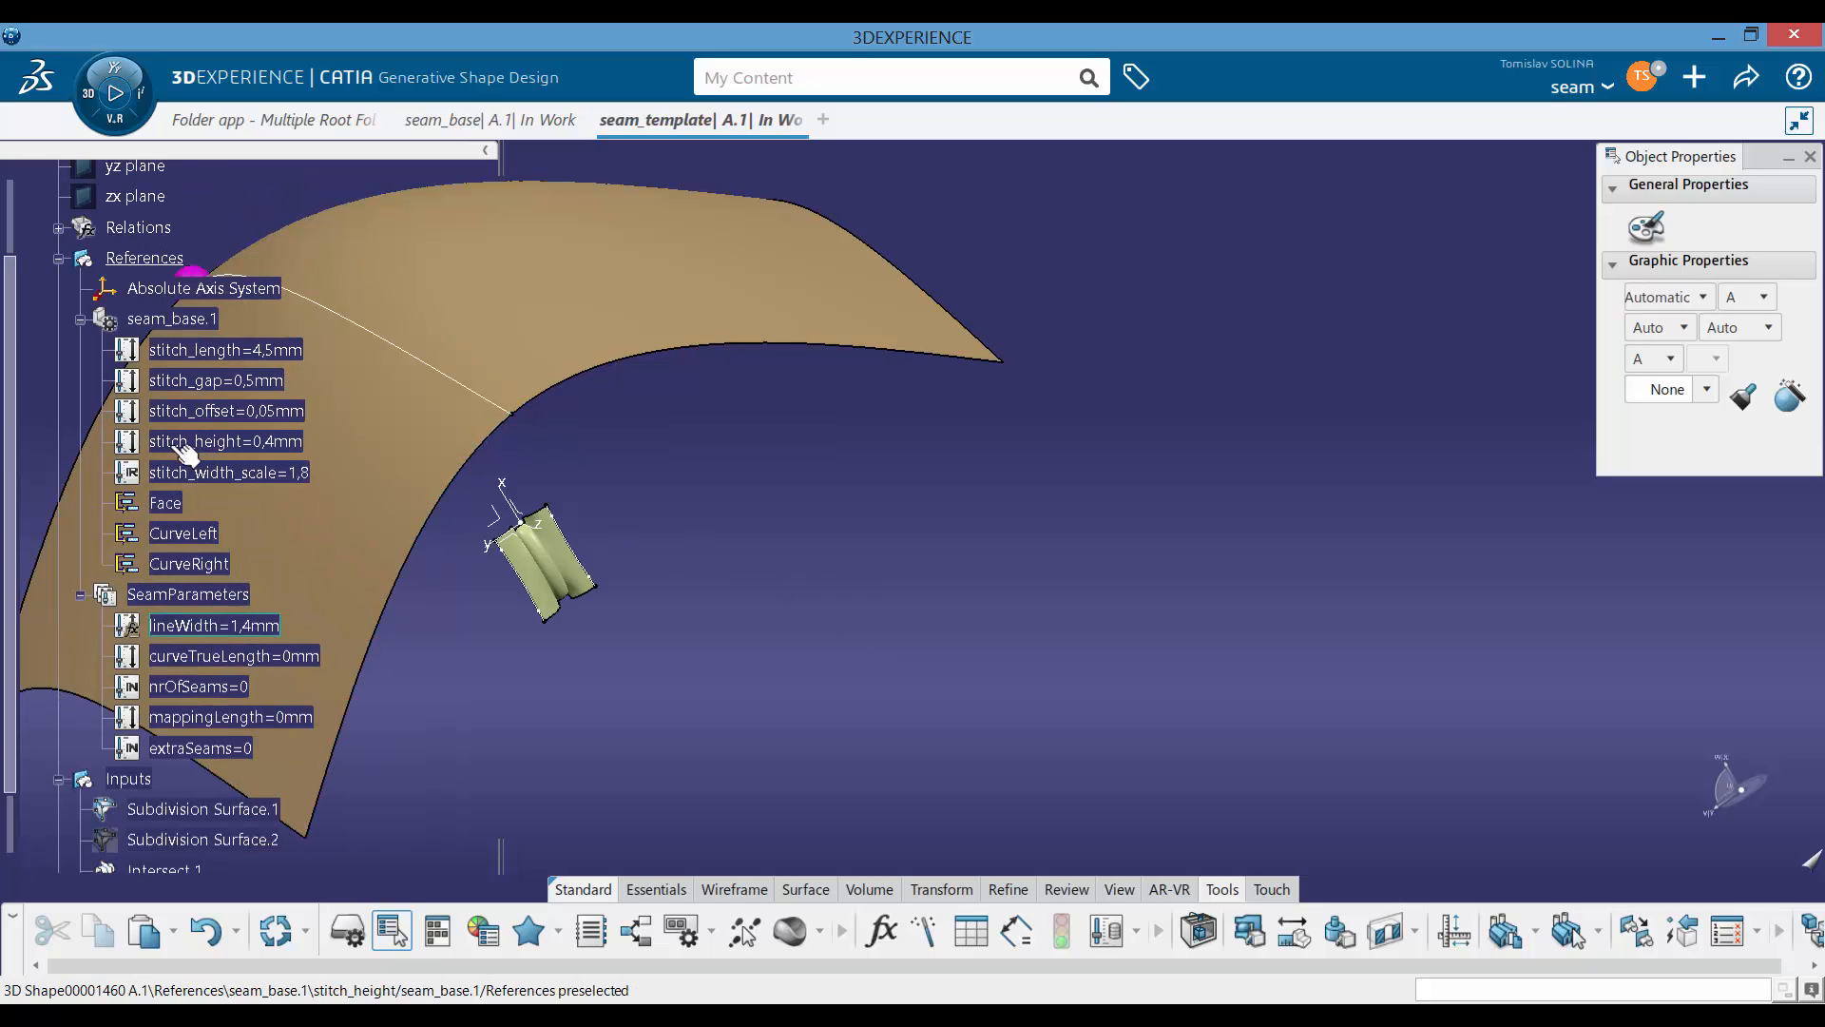
click(179, 266)
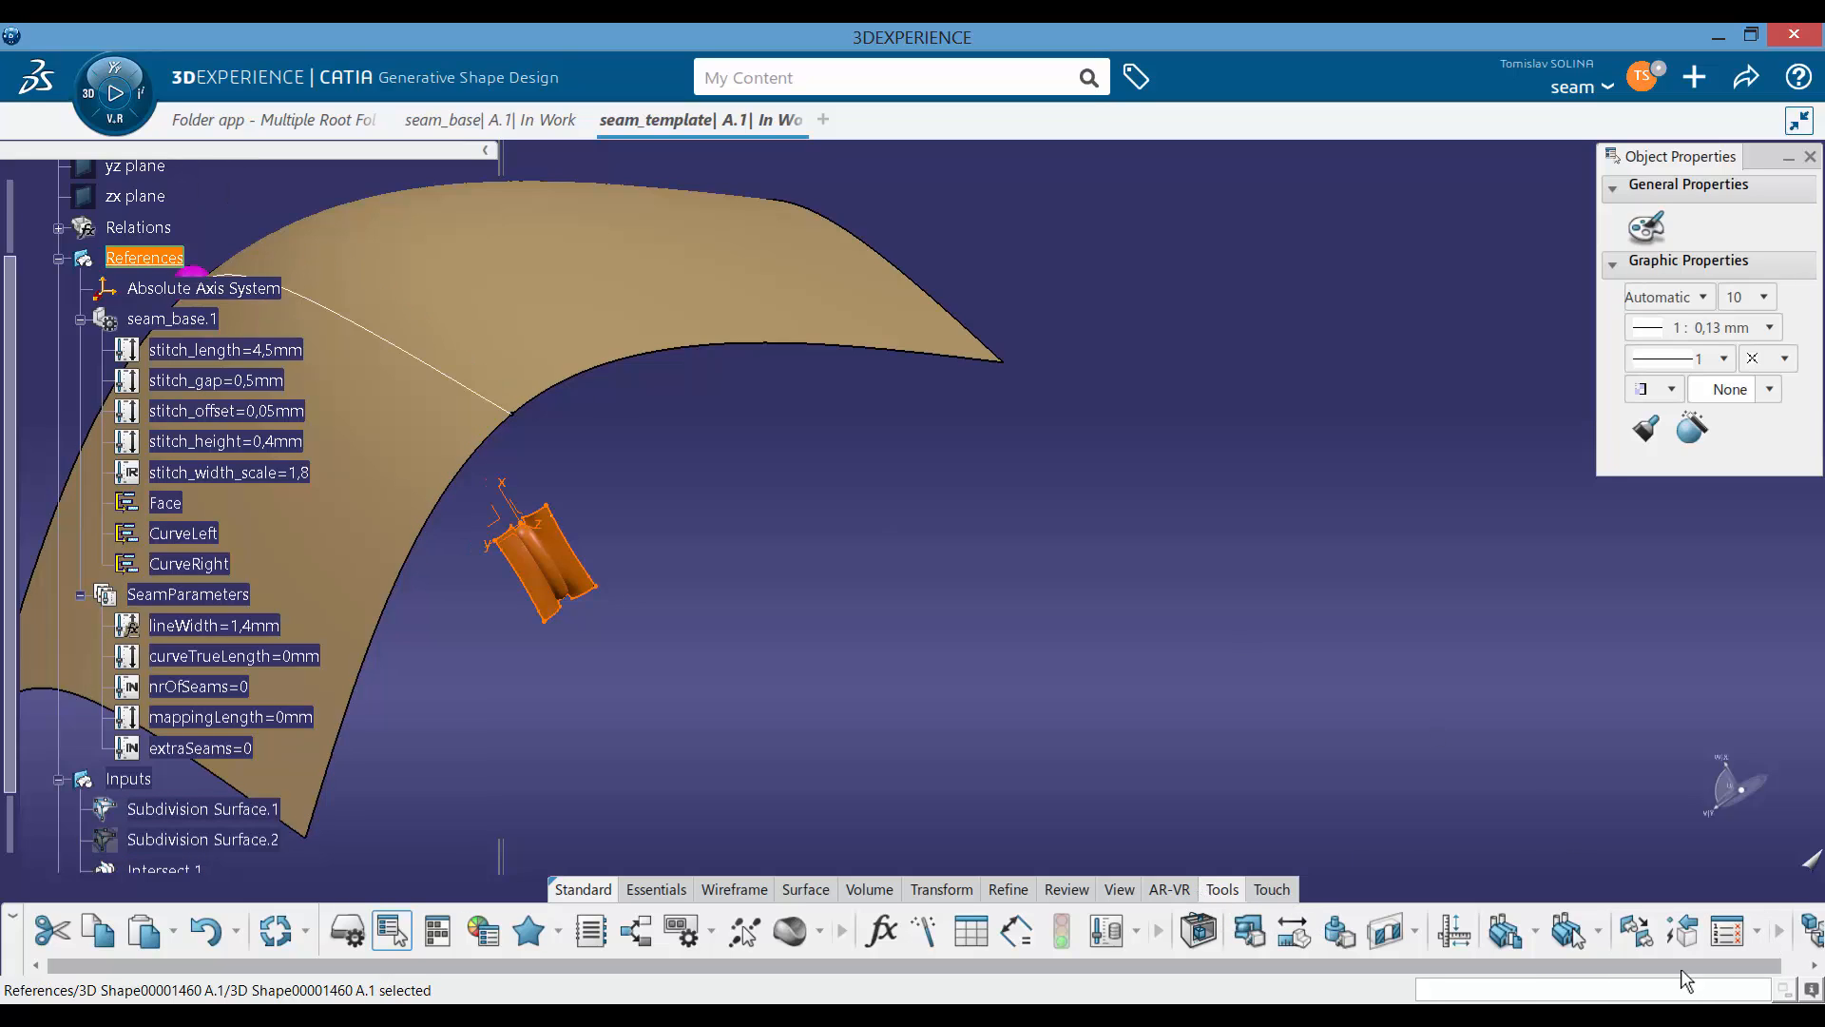
drag(1680, 967, 1701, 968)
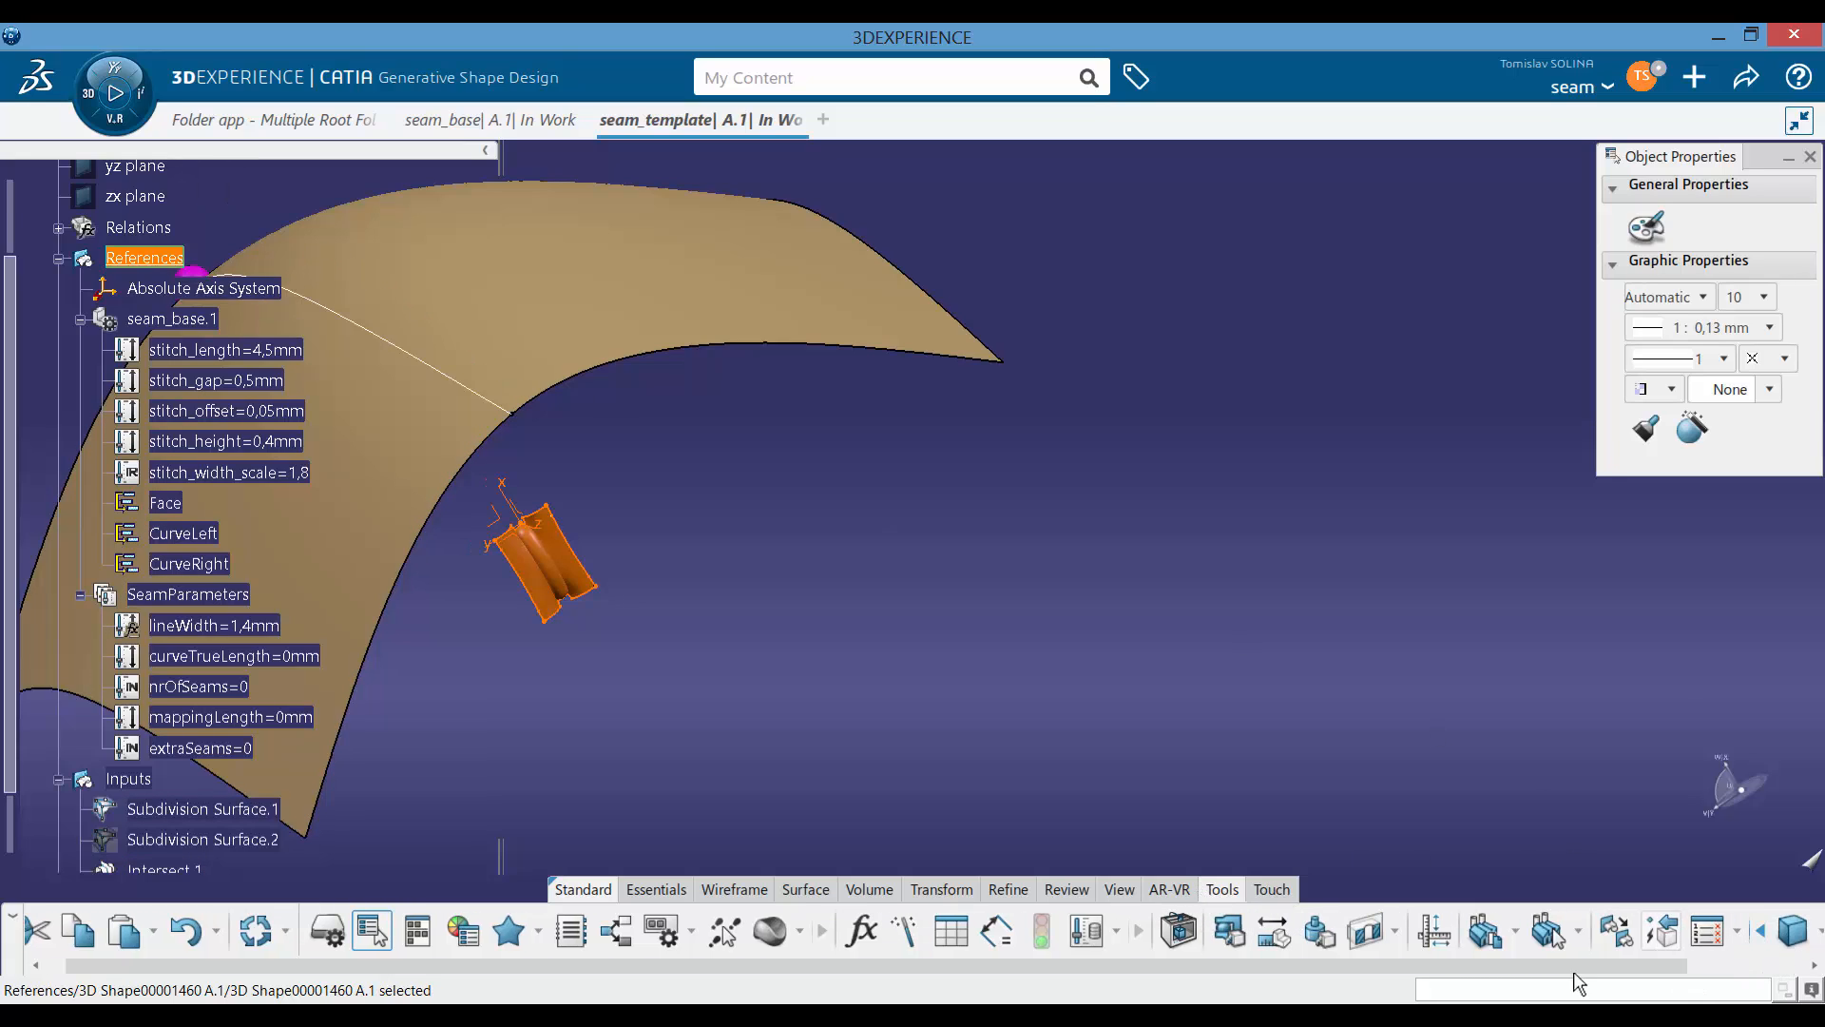
click(1691, 968)
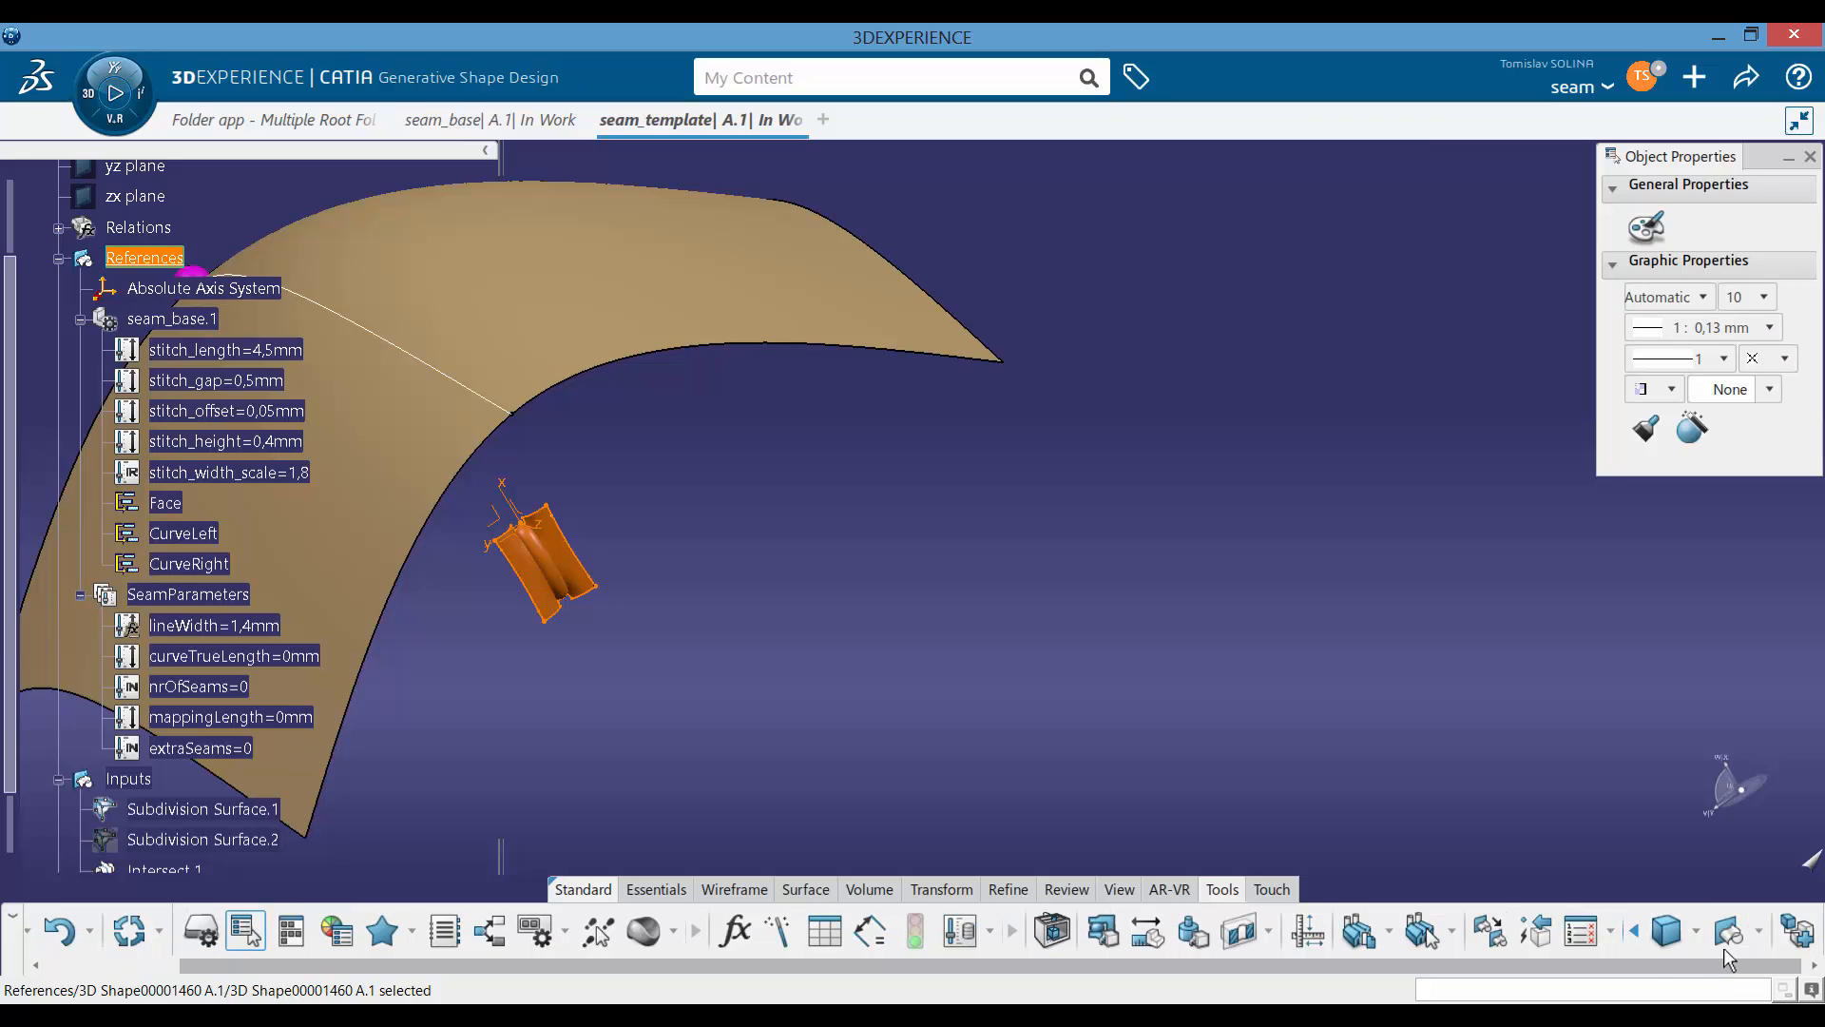
click(1726, 936)
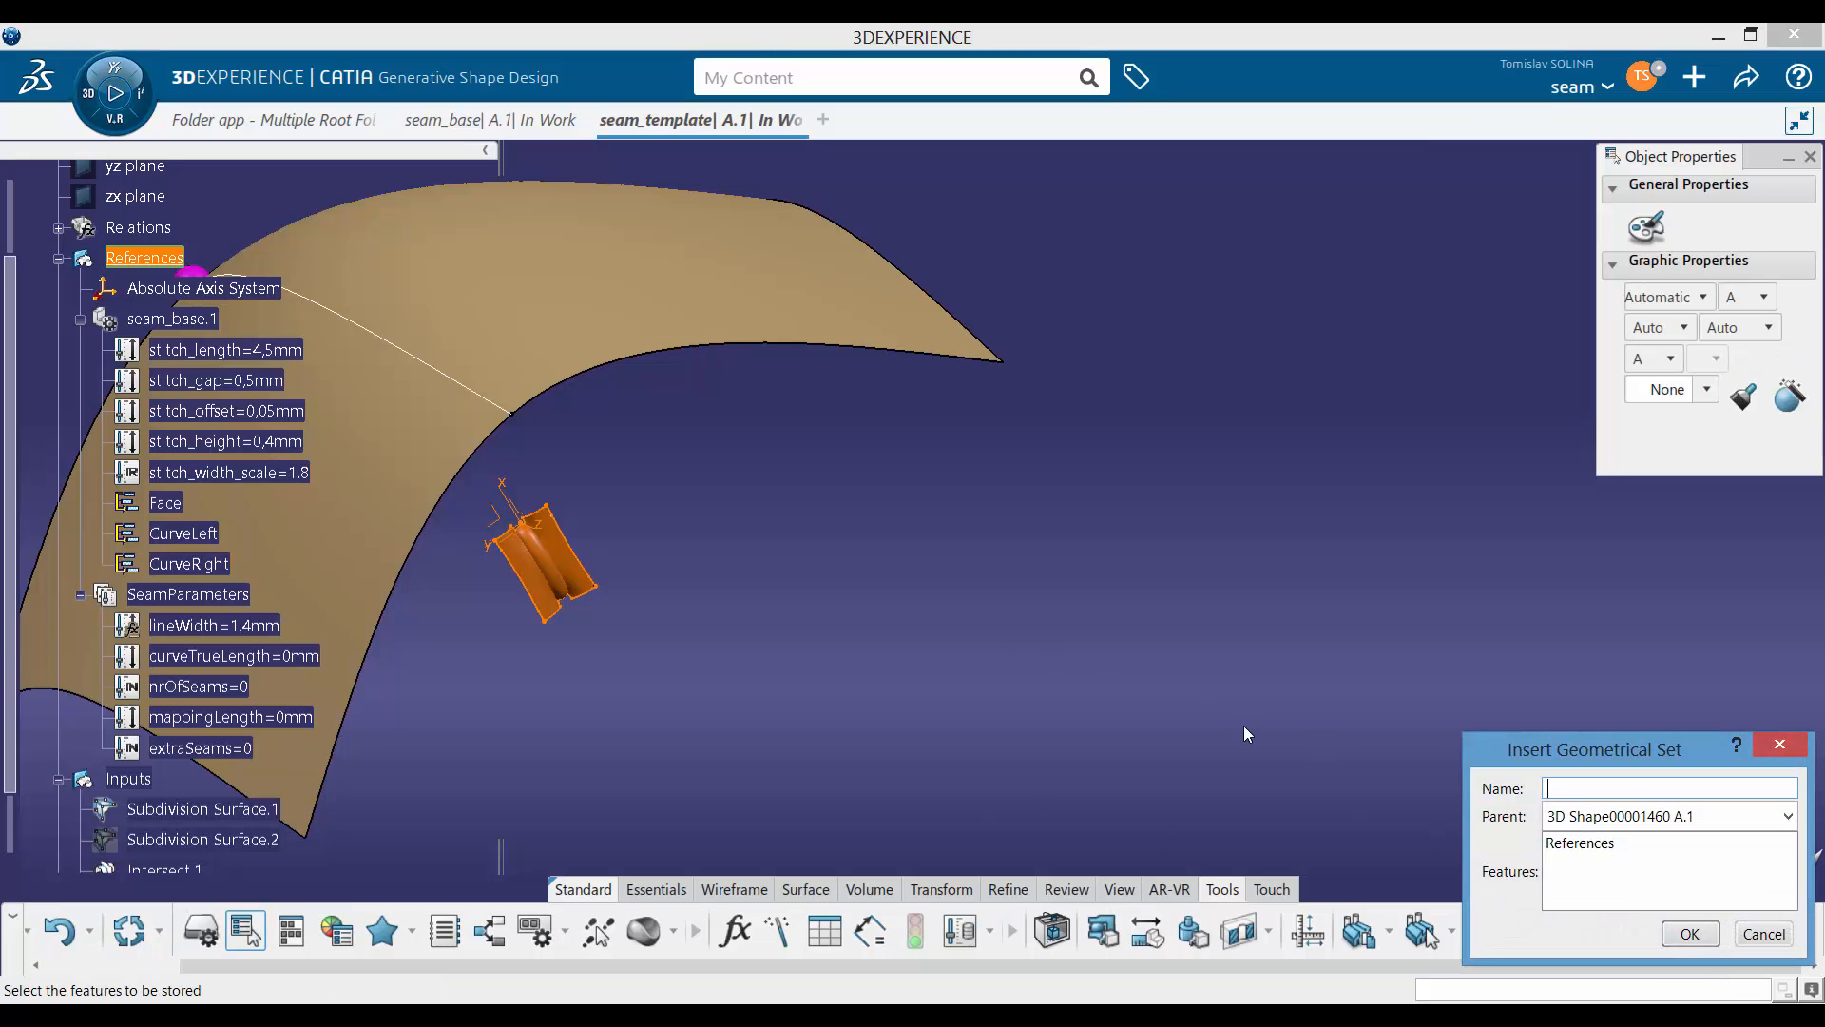
text(seamLine)
click(1714, 933)
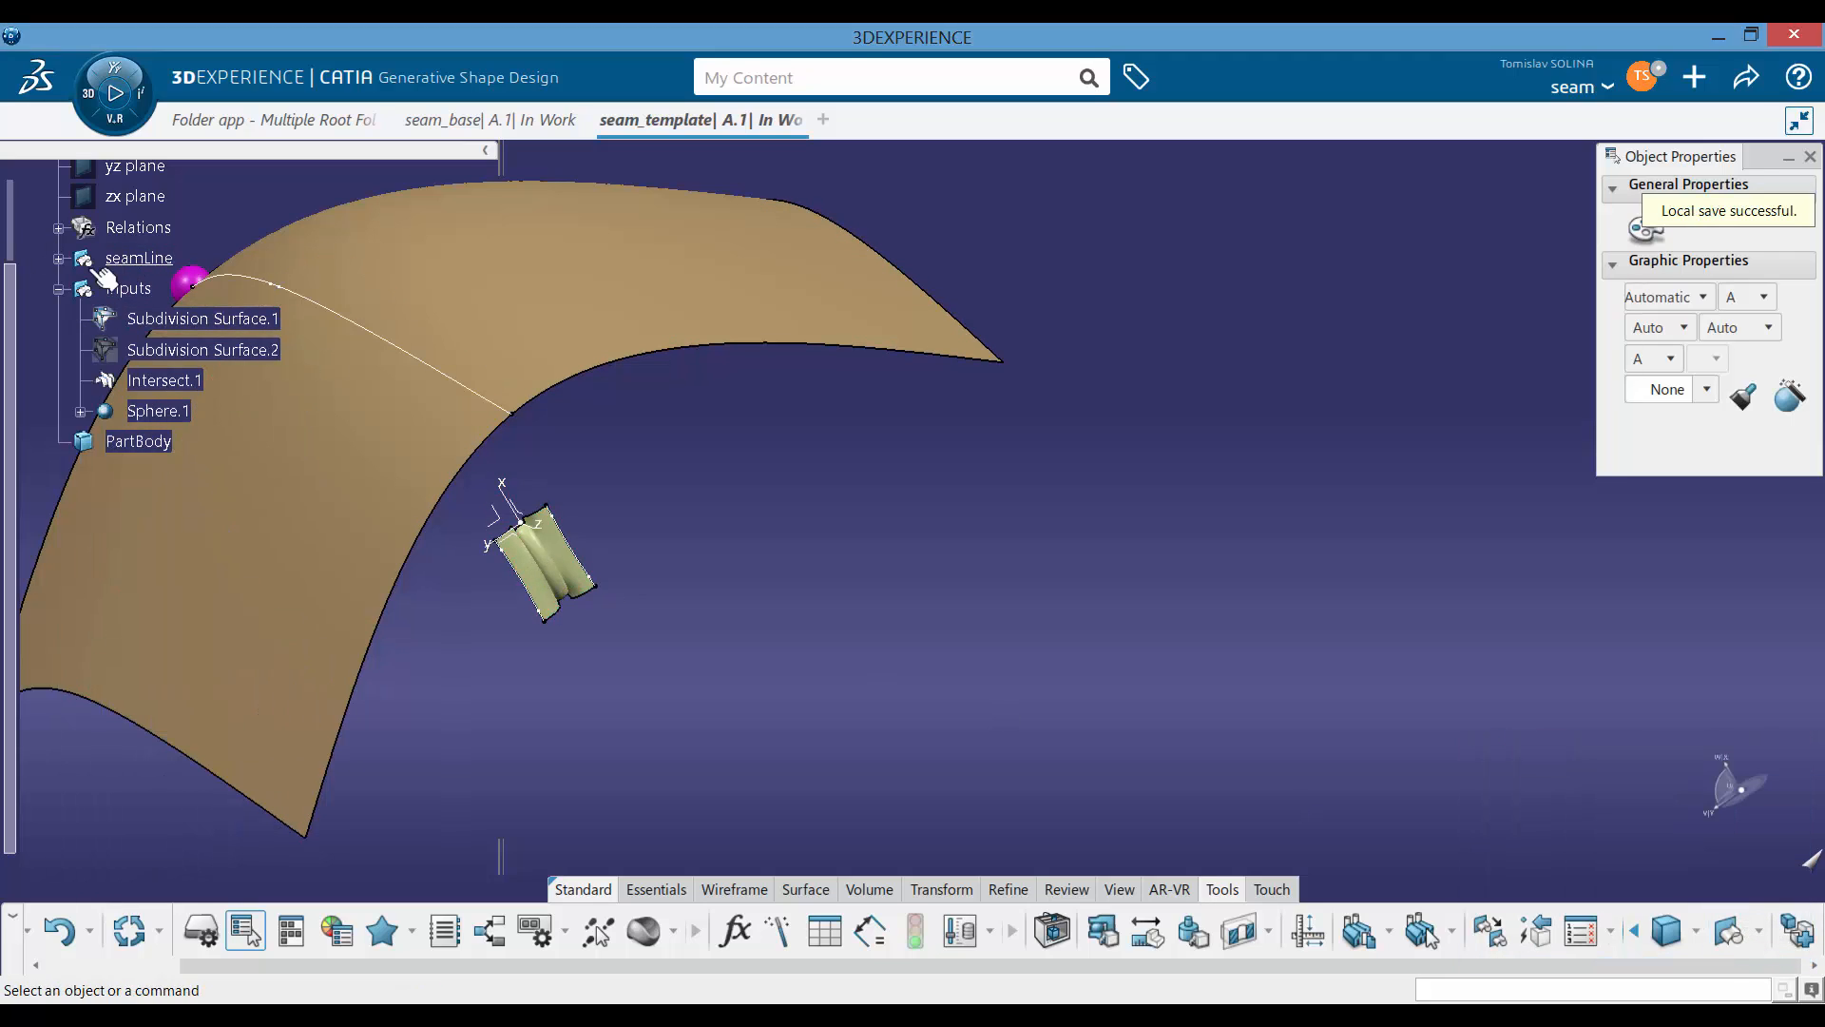
Step: Add a new geometrical set inside seamLine and name it BasicCurves
click(59, 259)
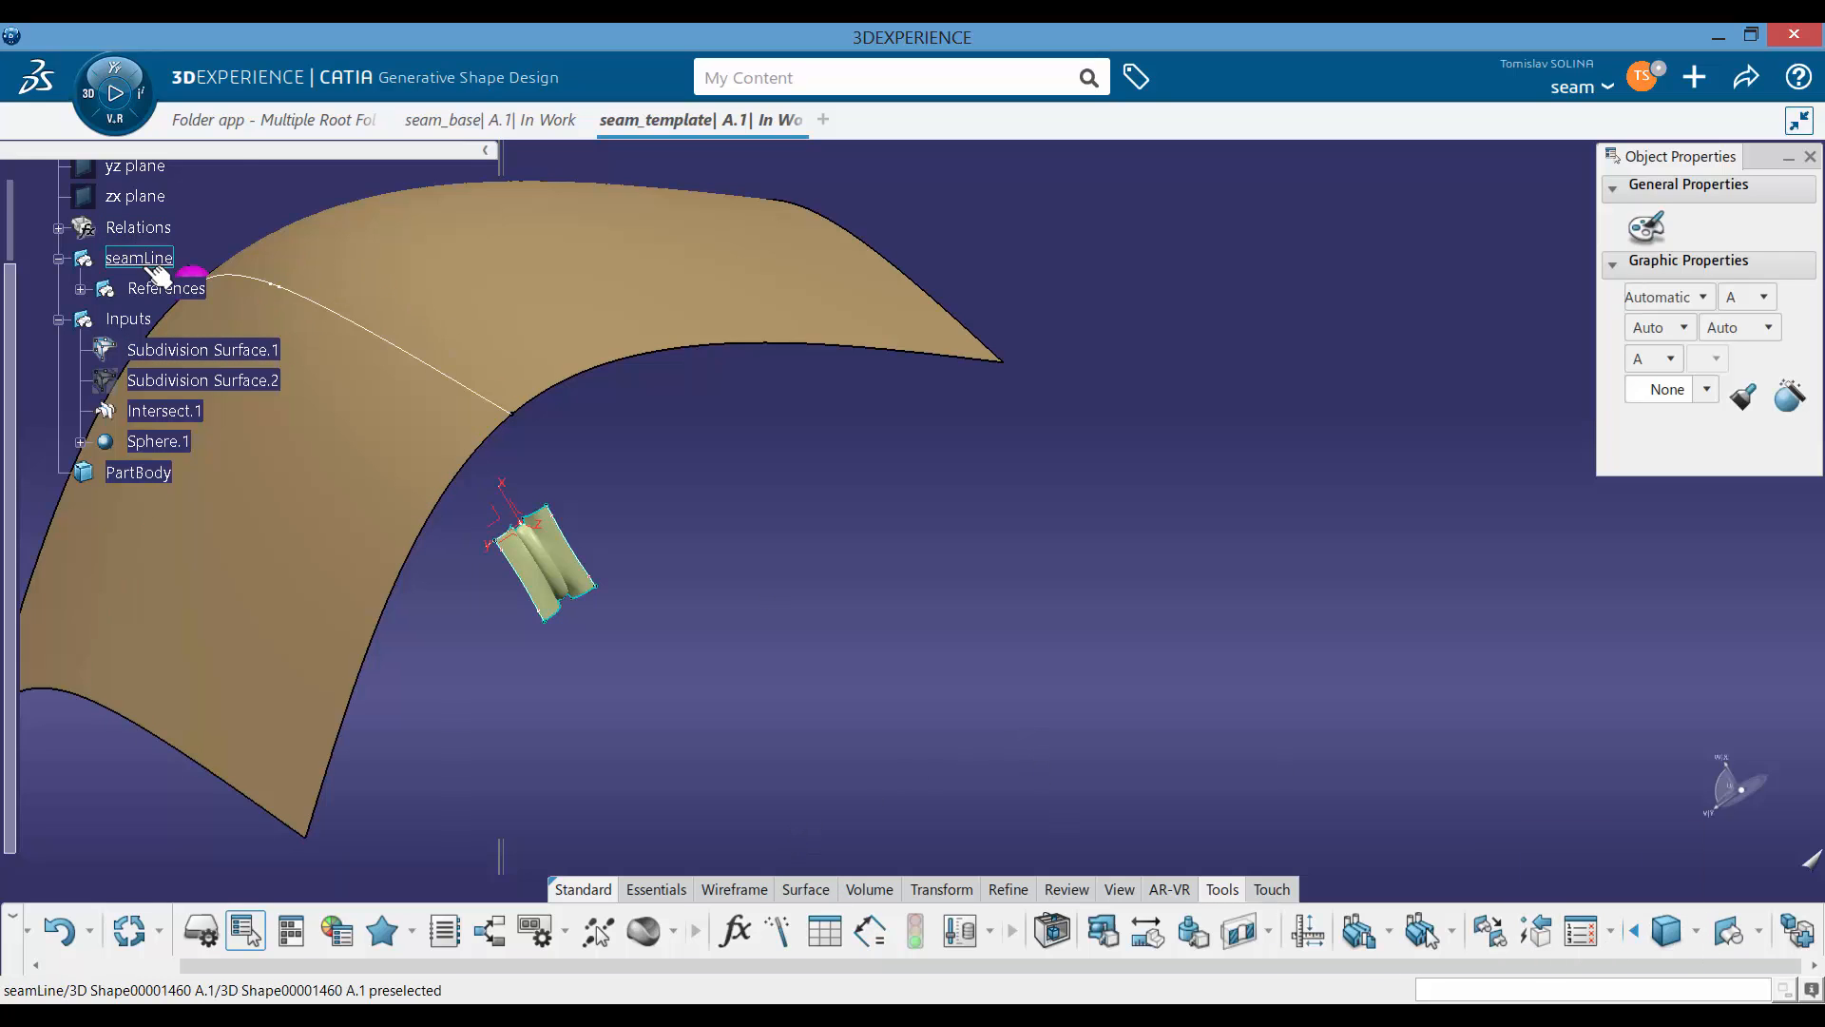
click(198, 304)
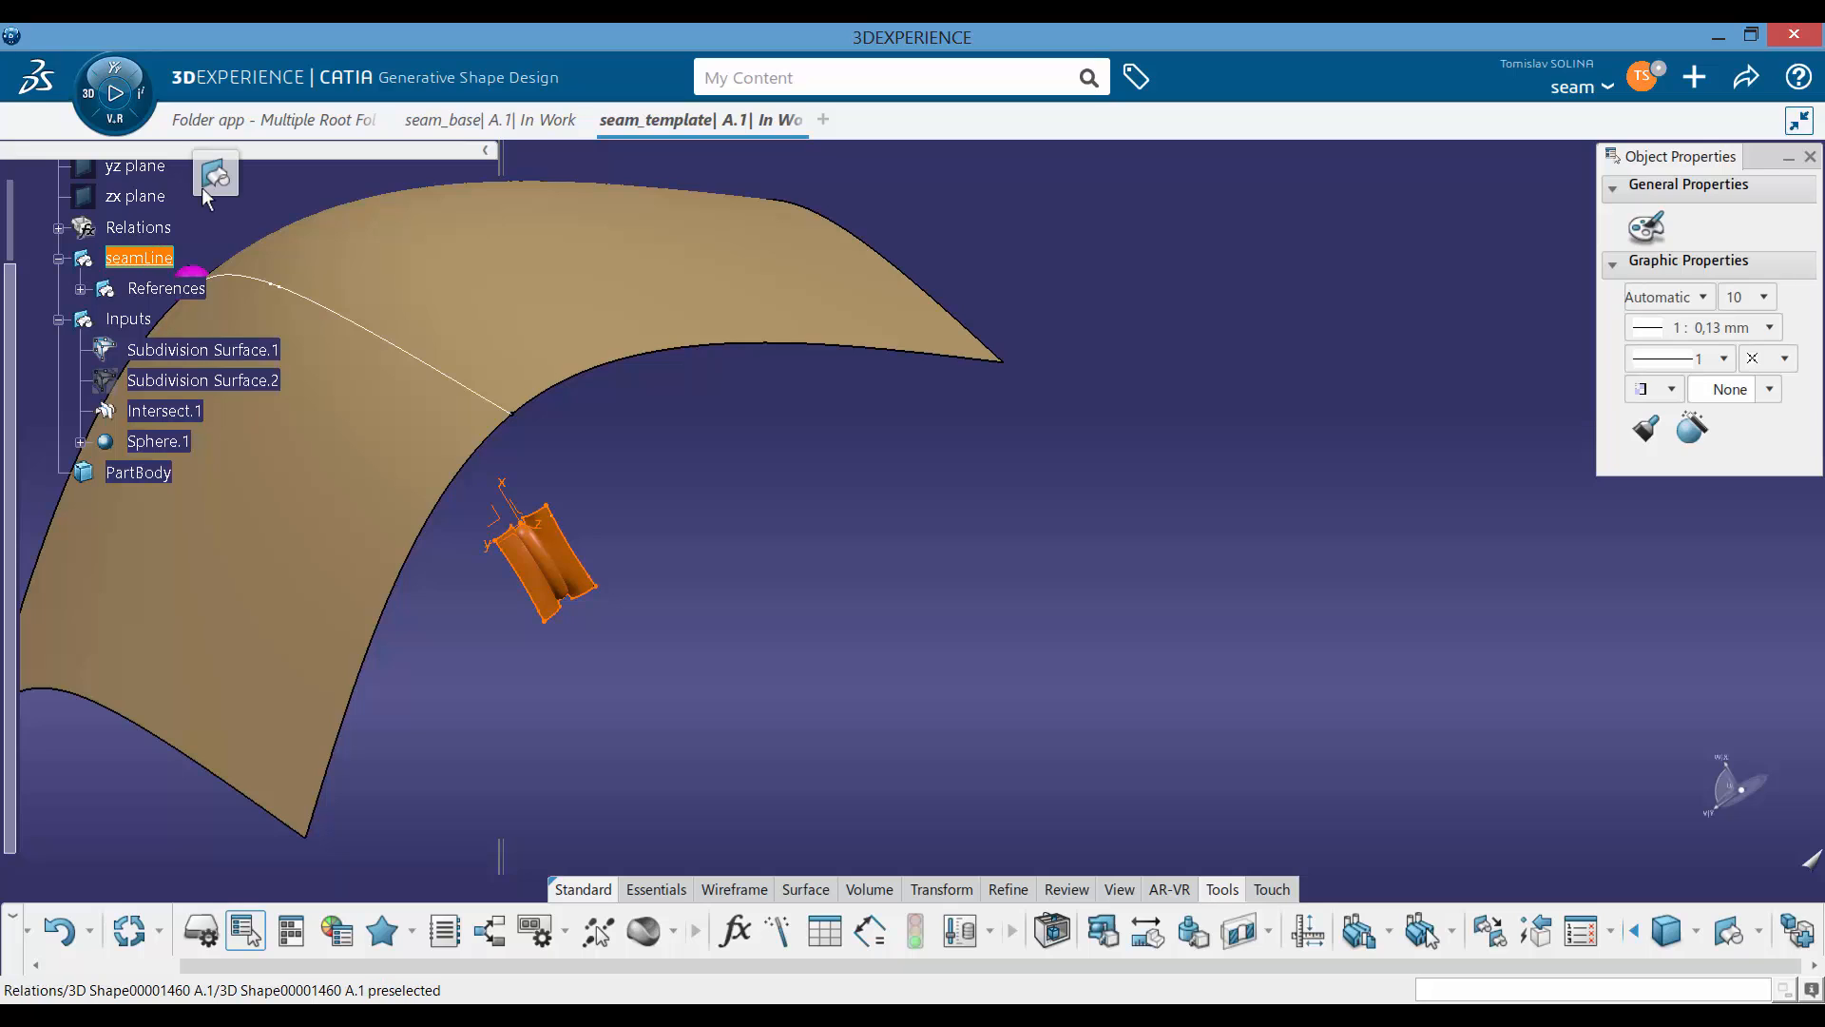
click(216, 184)
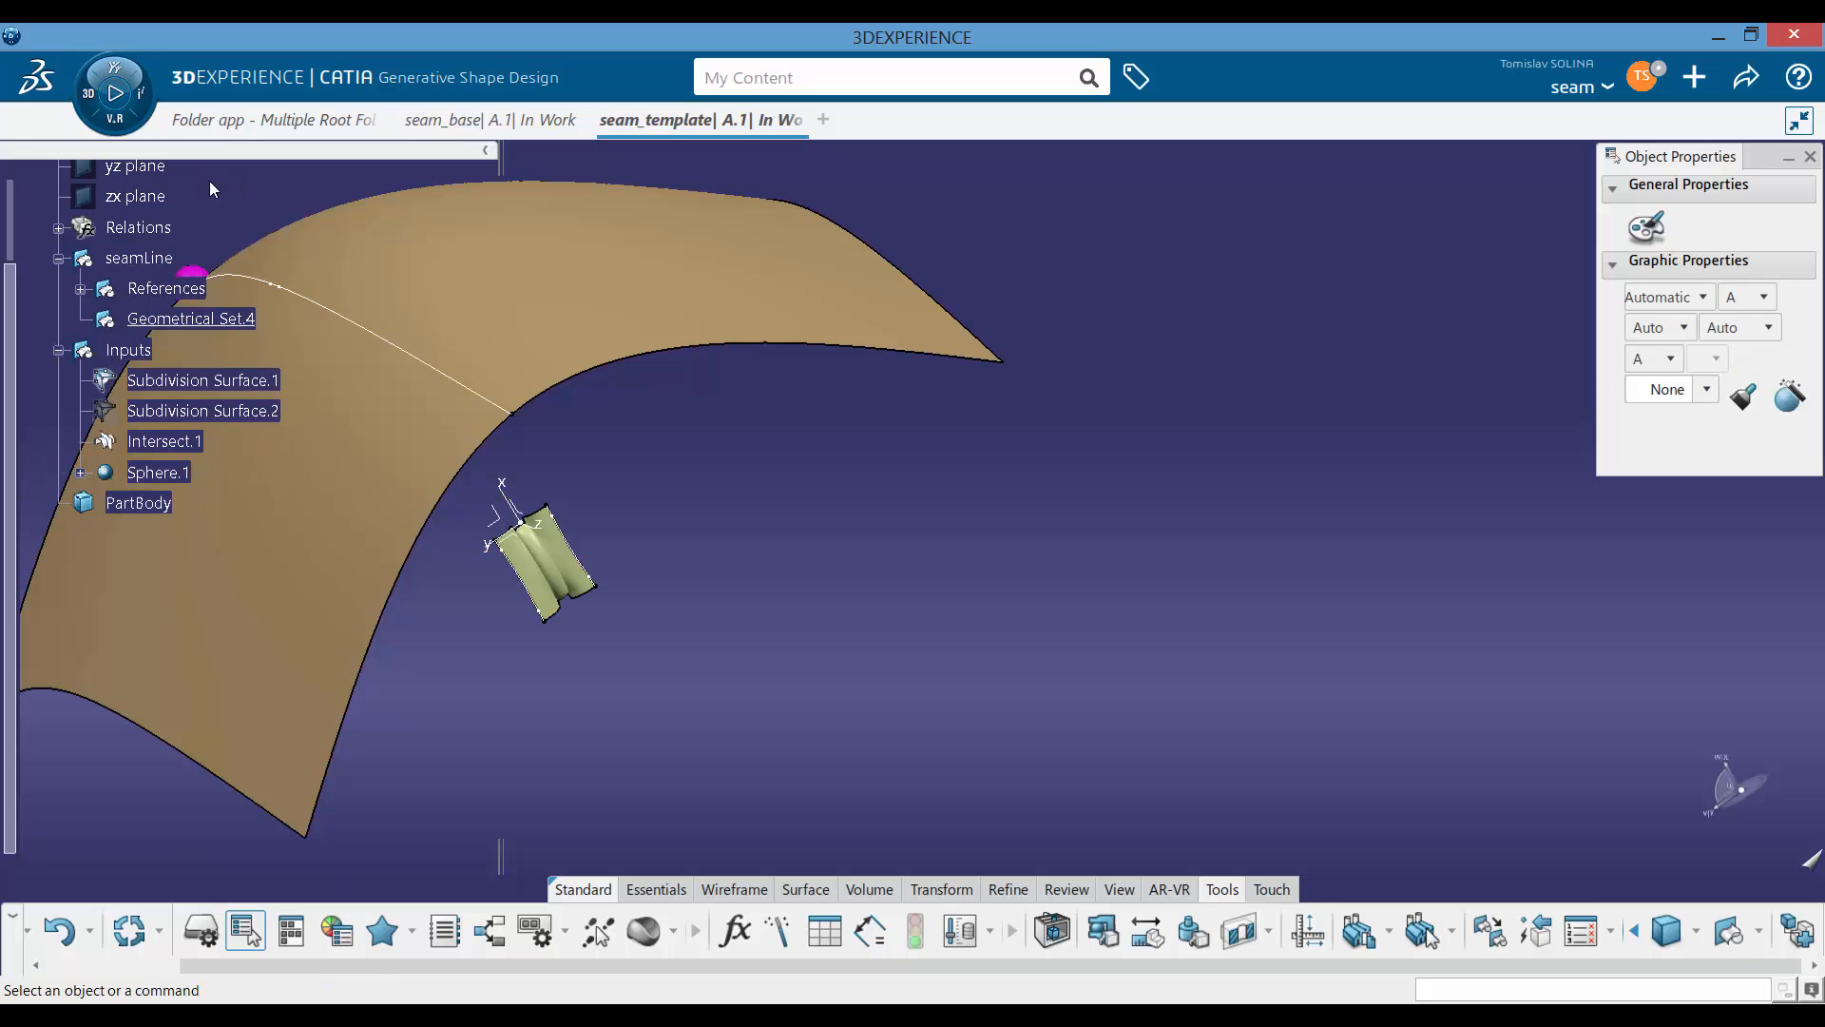
click(228, 319)
key(alt+Return)
click(677, 309)
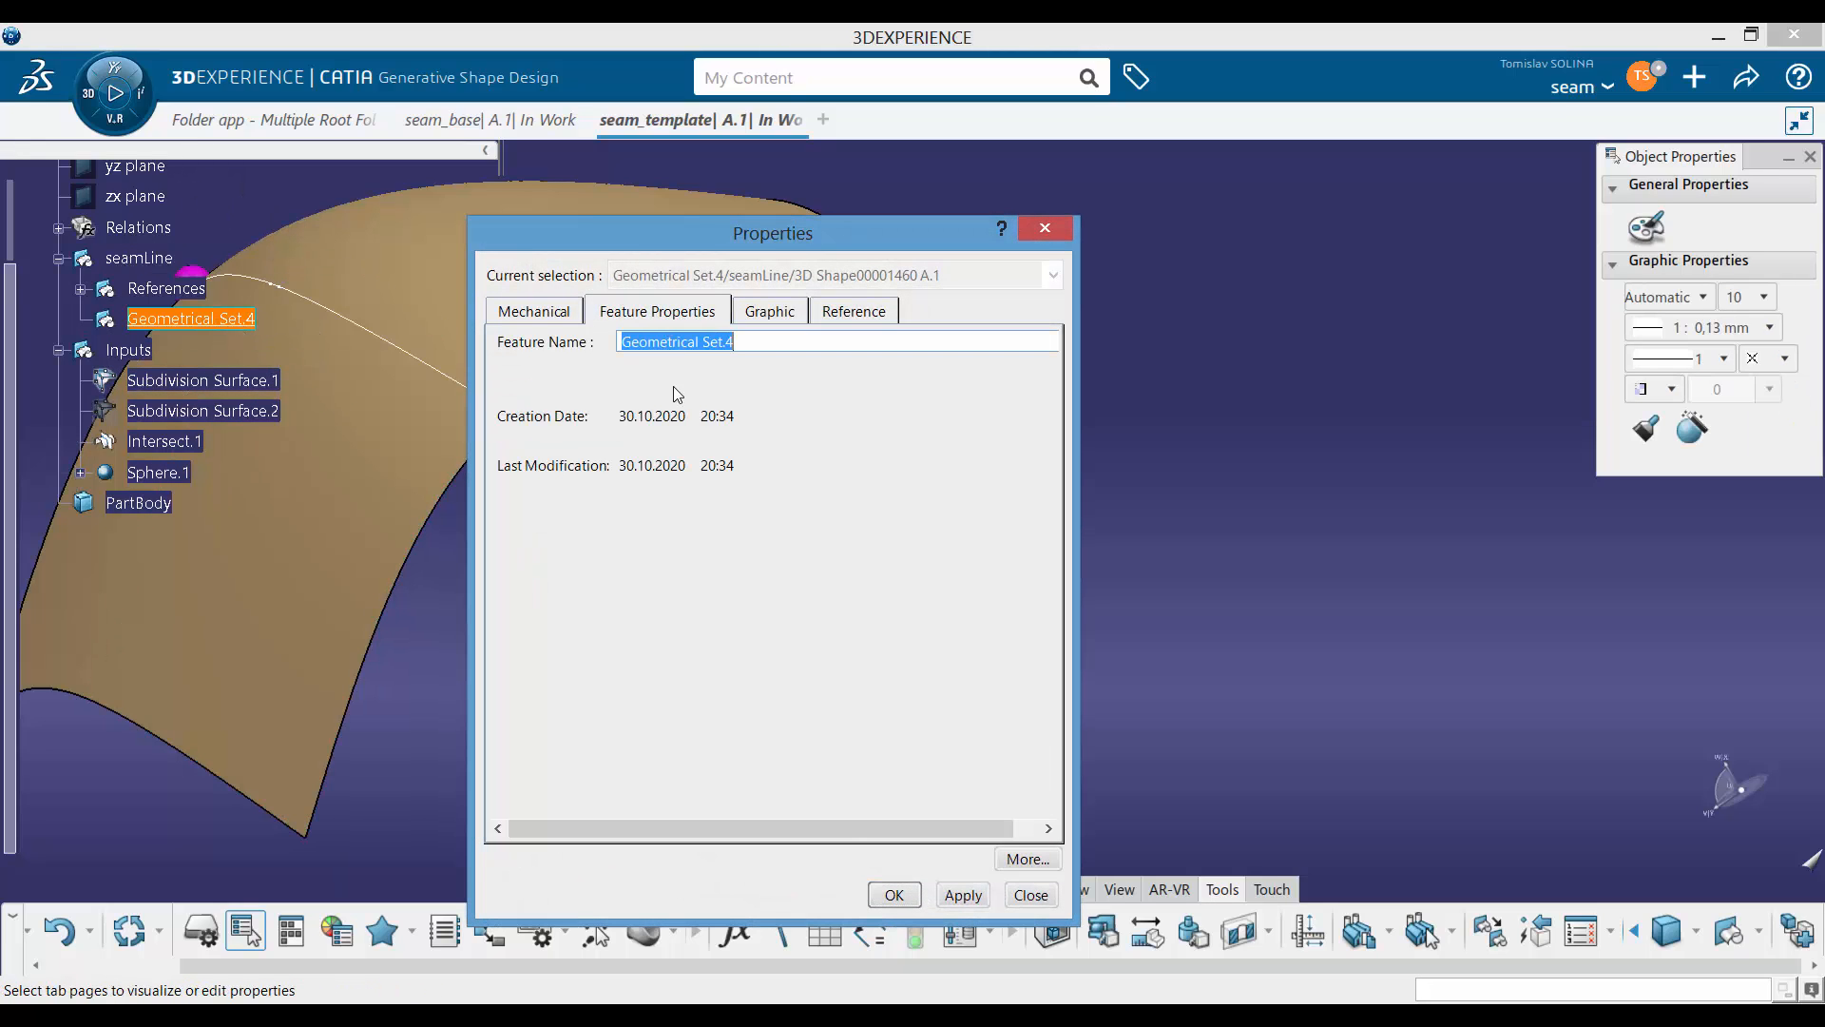
text(BasicCurves)
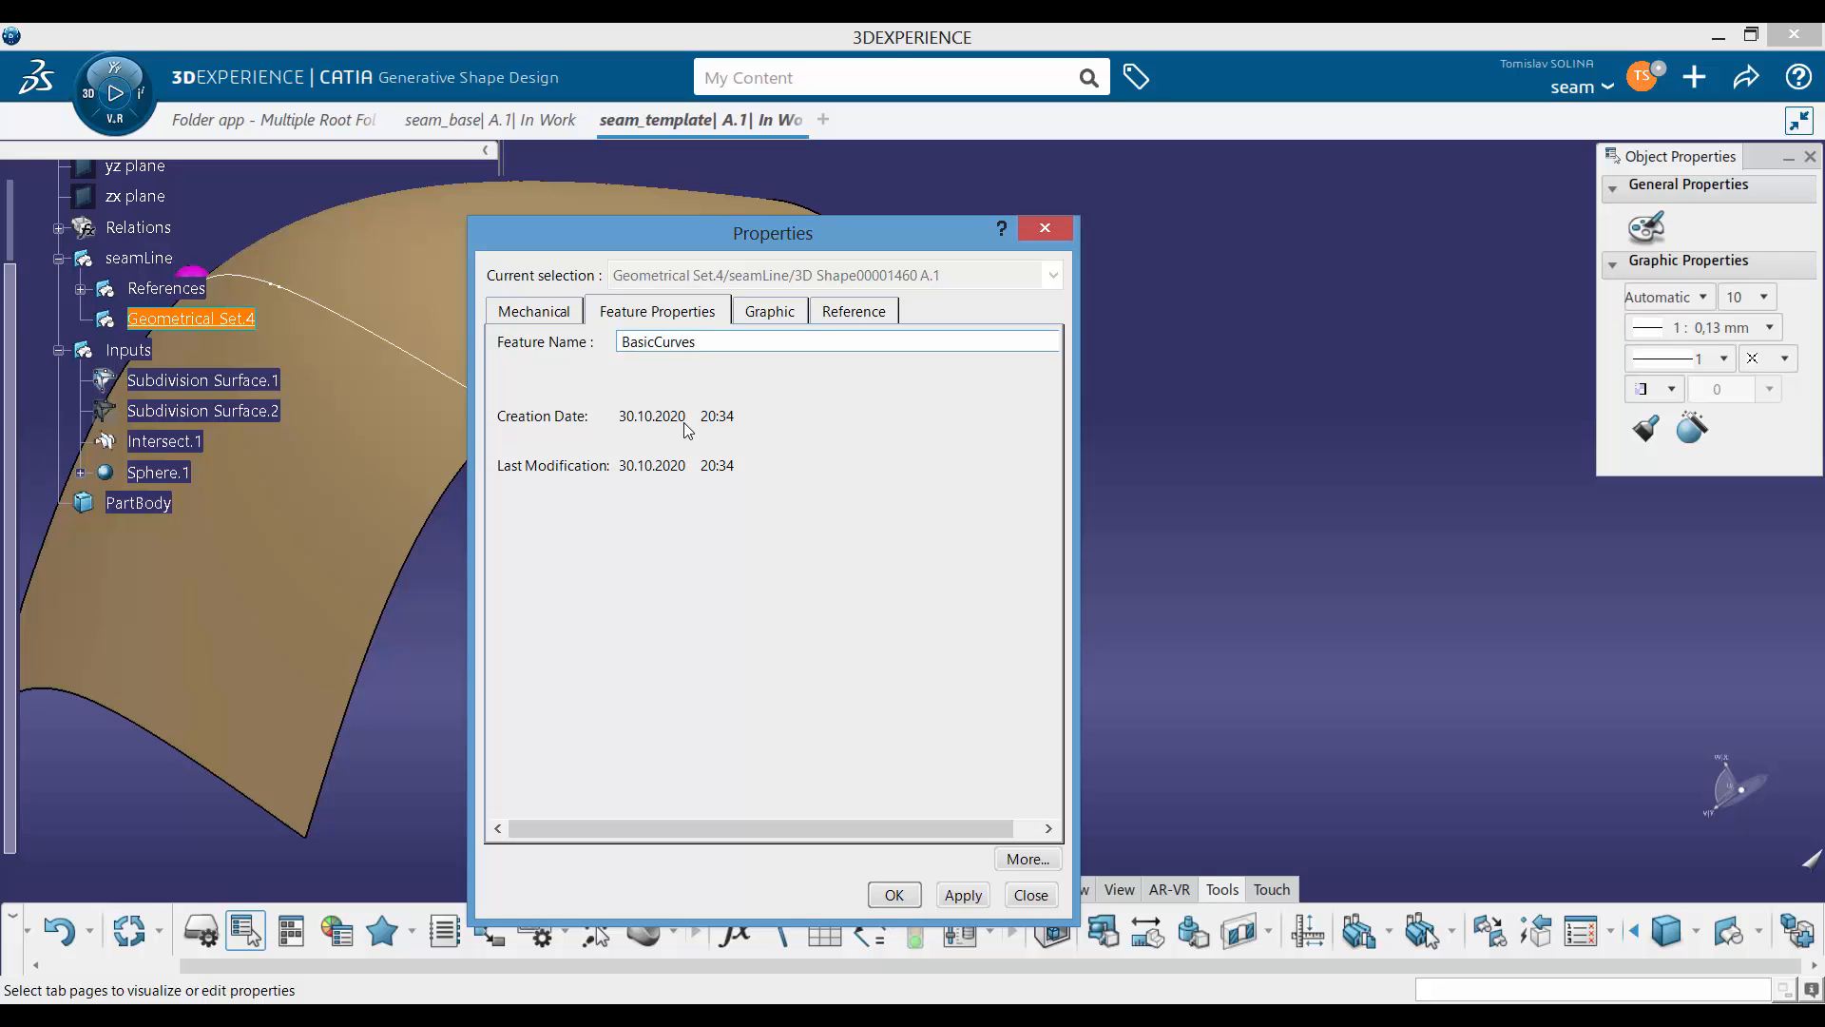
key(Return)
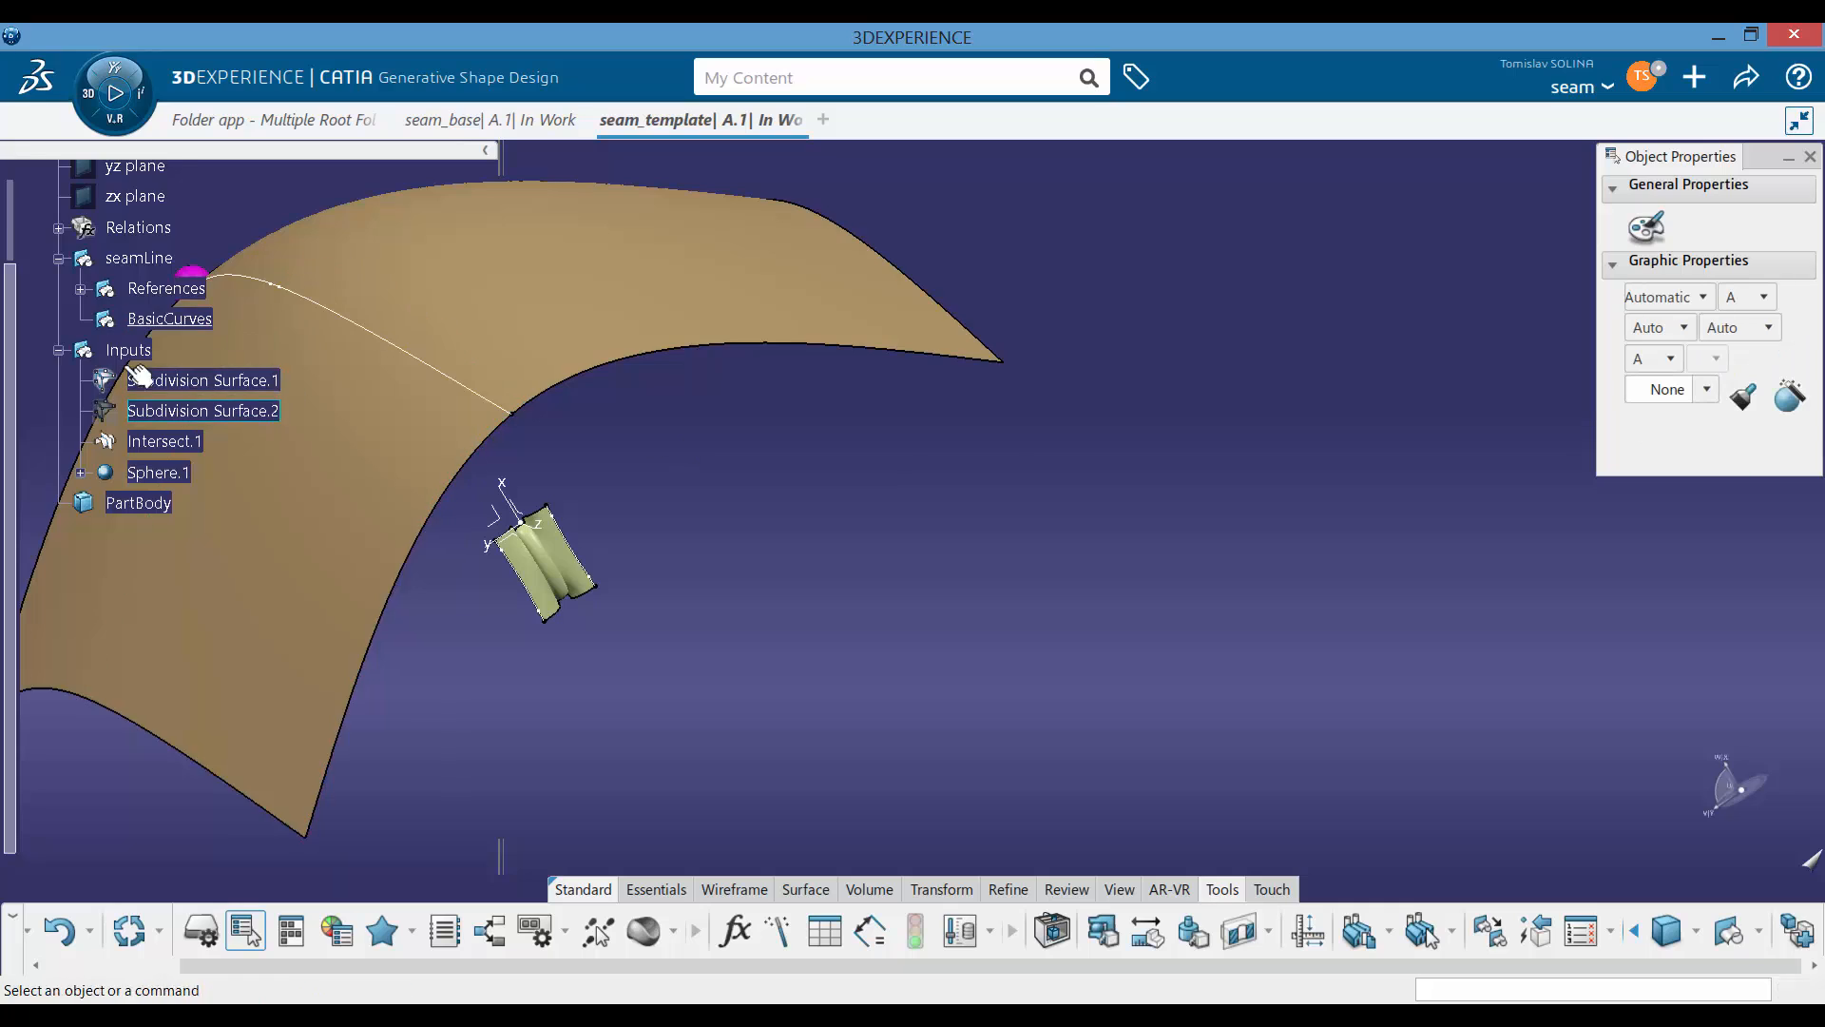
Step: Project Intersect.1 normally onto Subdivision Surface.1 in the BasicCurves set, with Curvature smoothing and a 0.001 mm deviation
scroll(138, 375, up, 3)
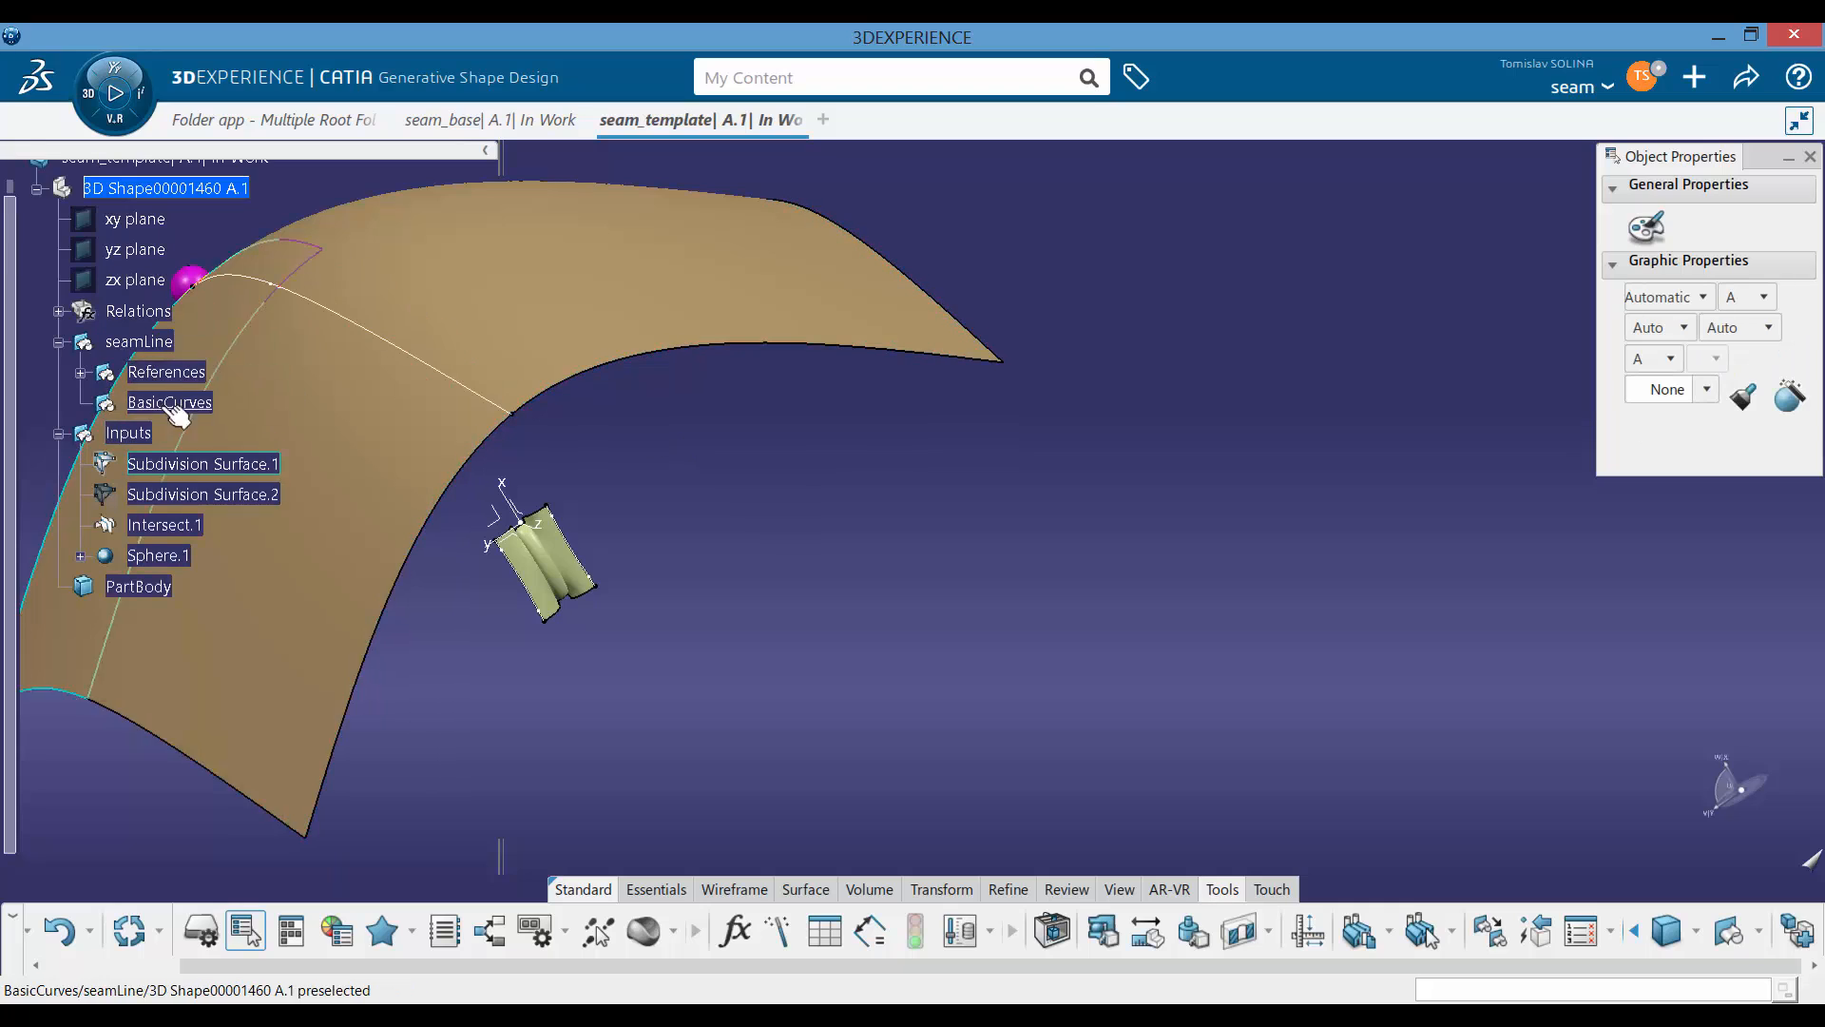
click(444, 376)
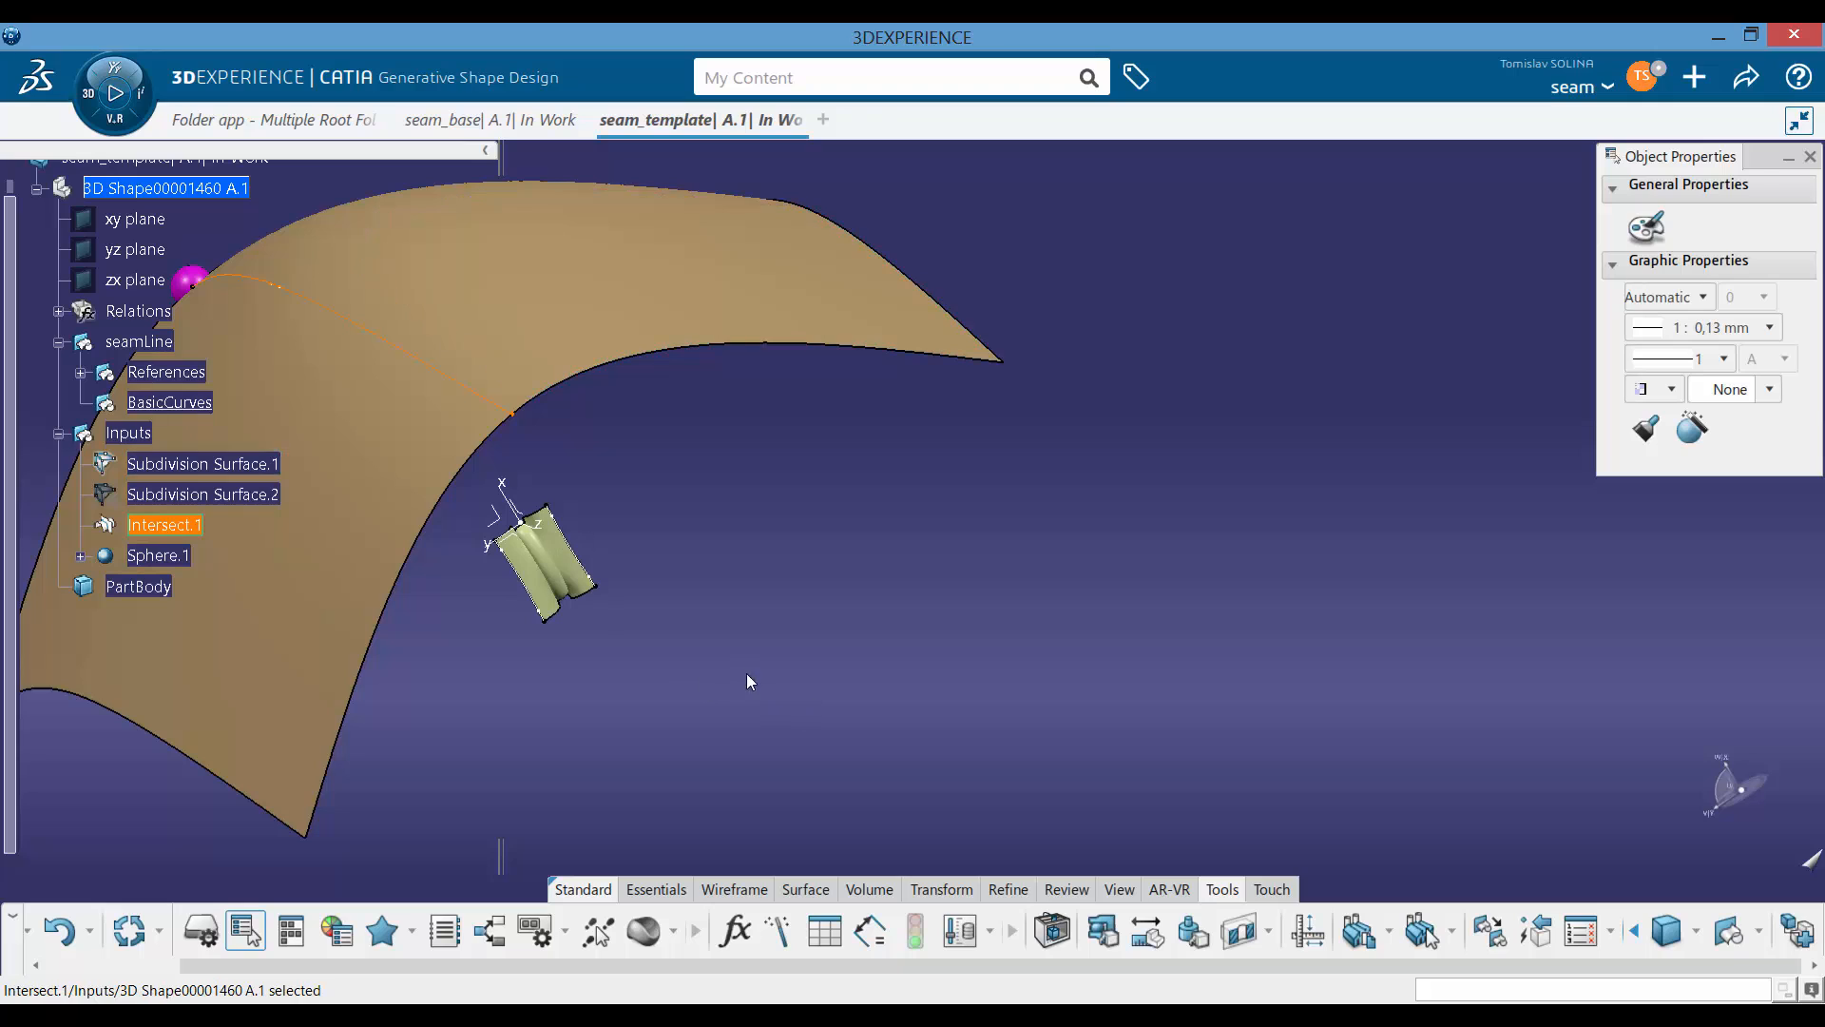
mouse_move(473, 123)
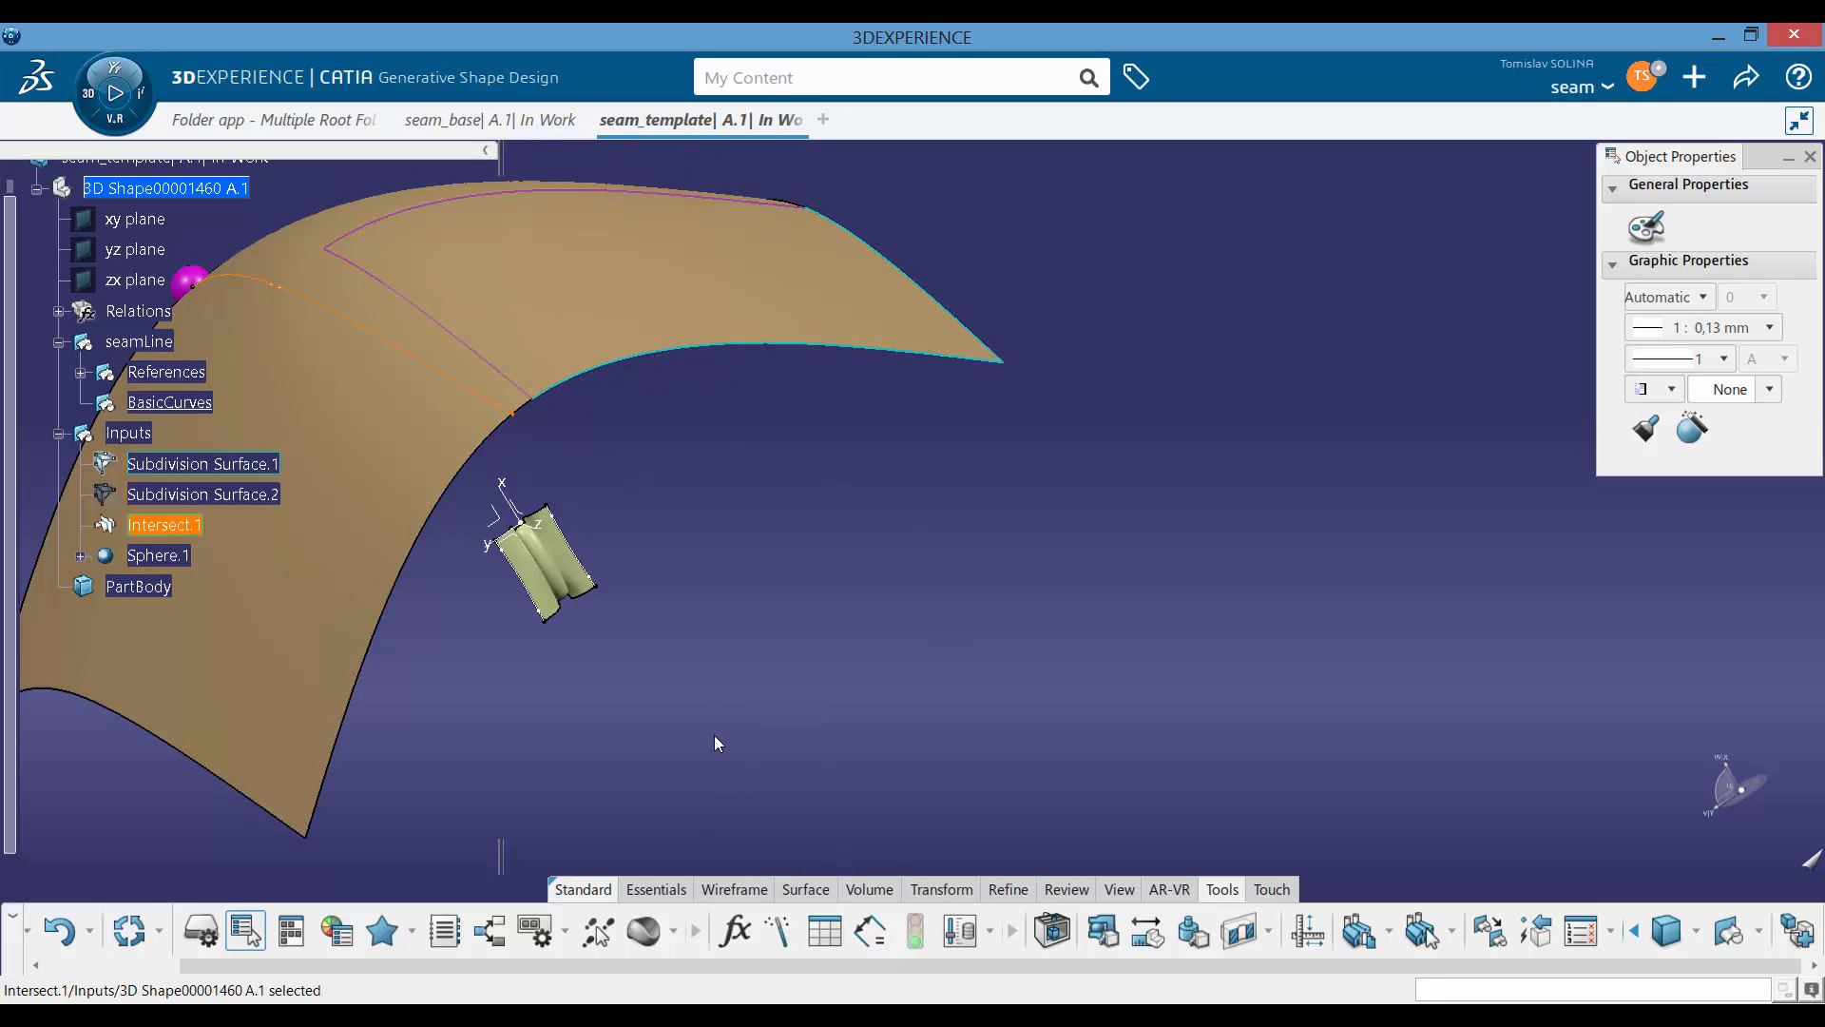
click(733, 889)
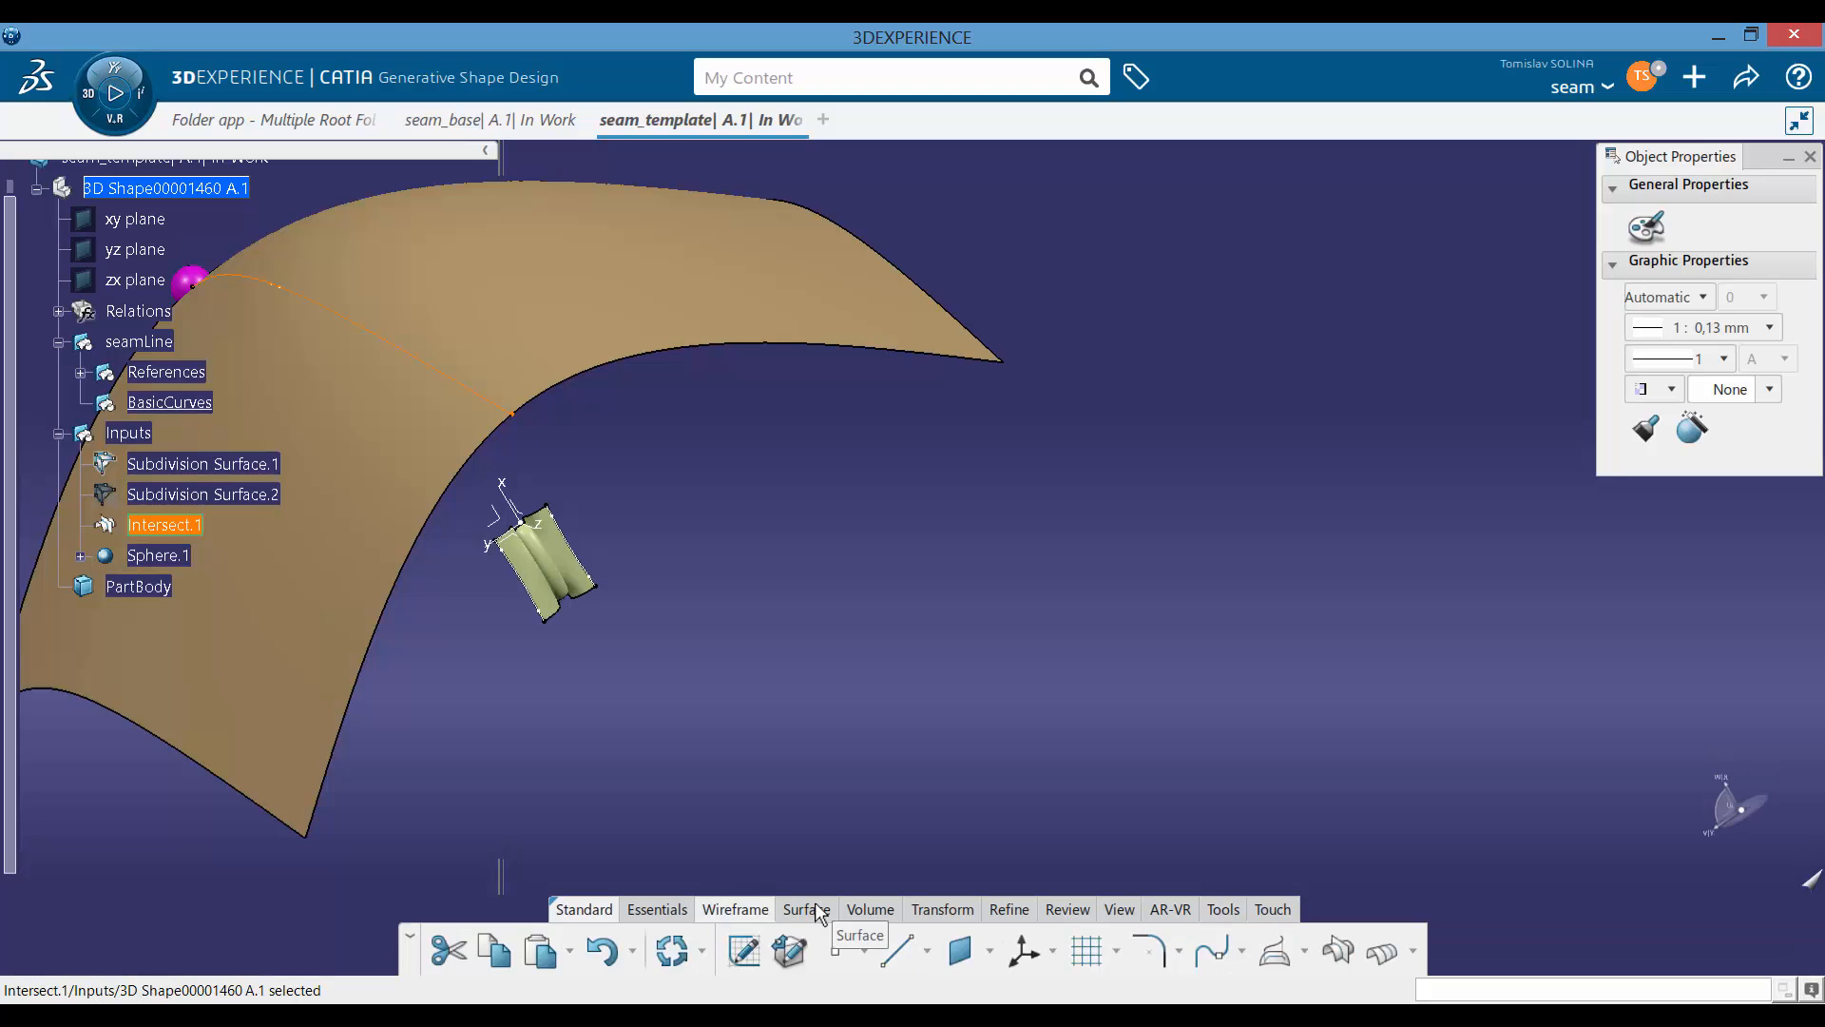
click(1283, 951)
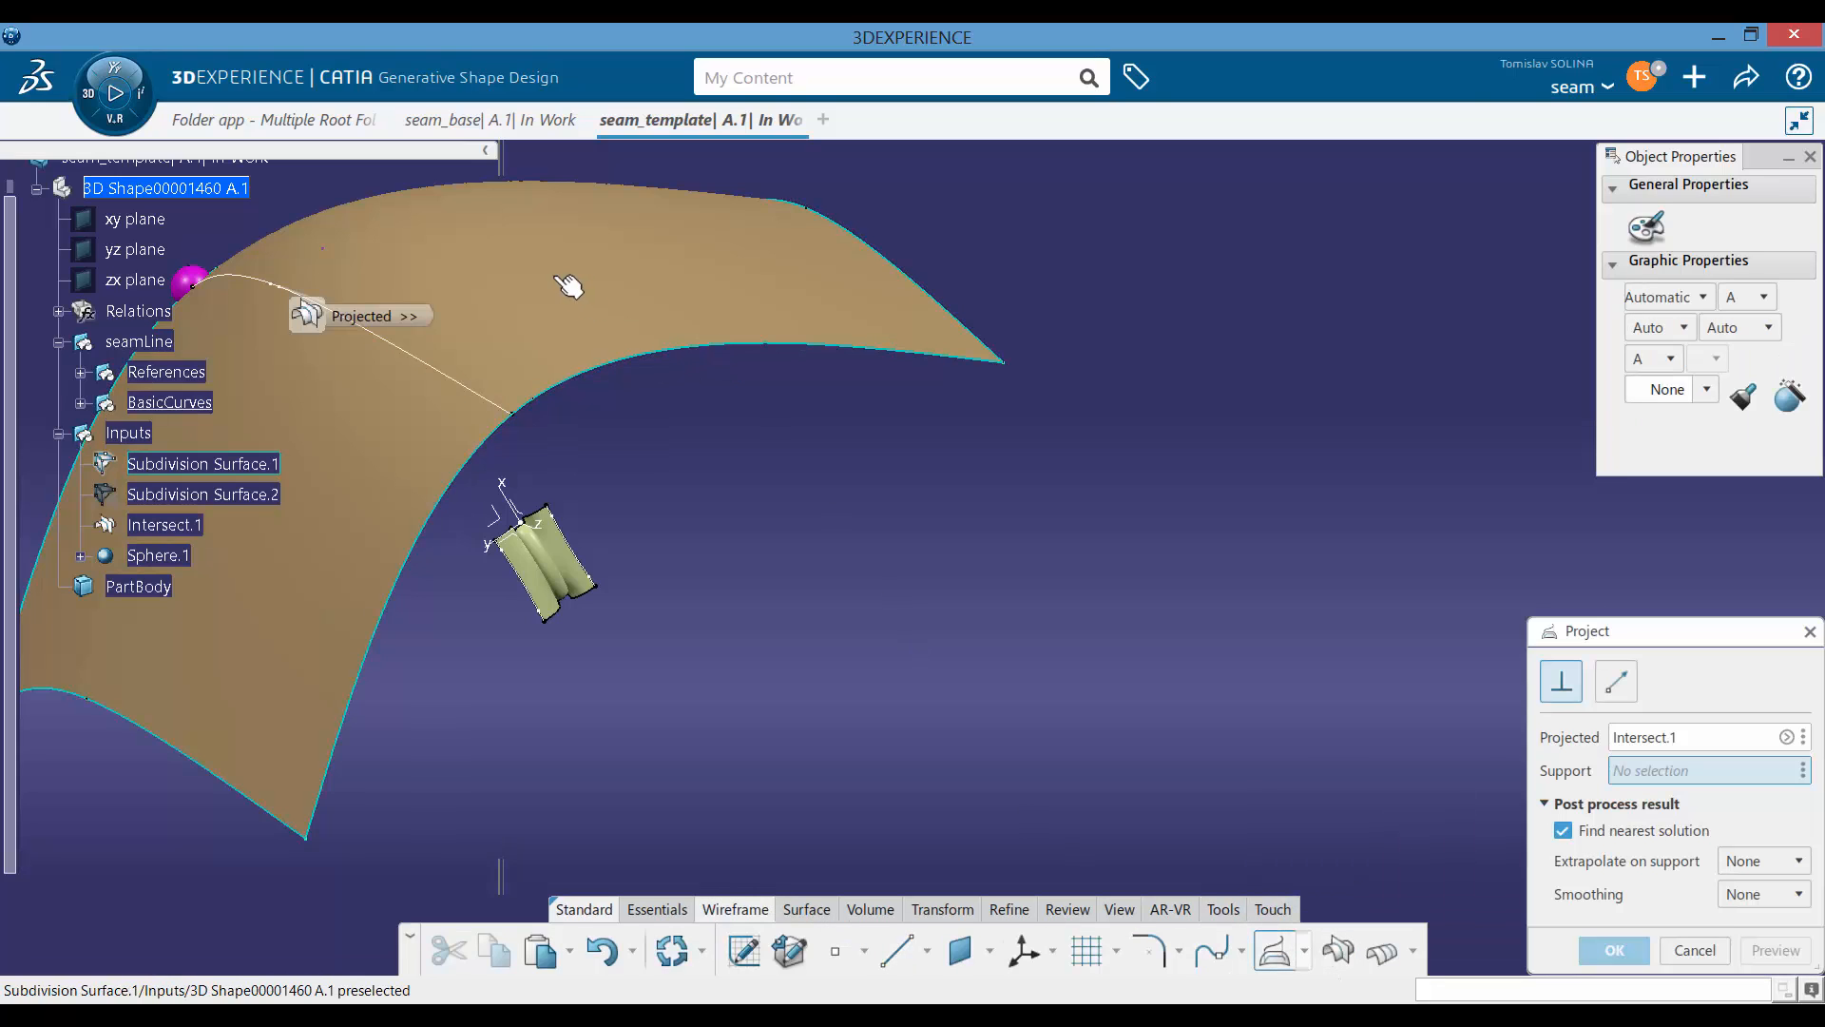
click(579, 249)
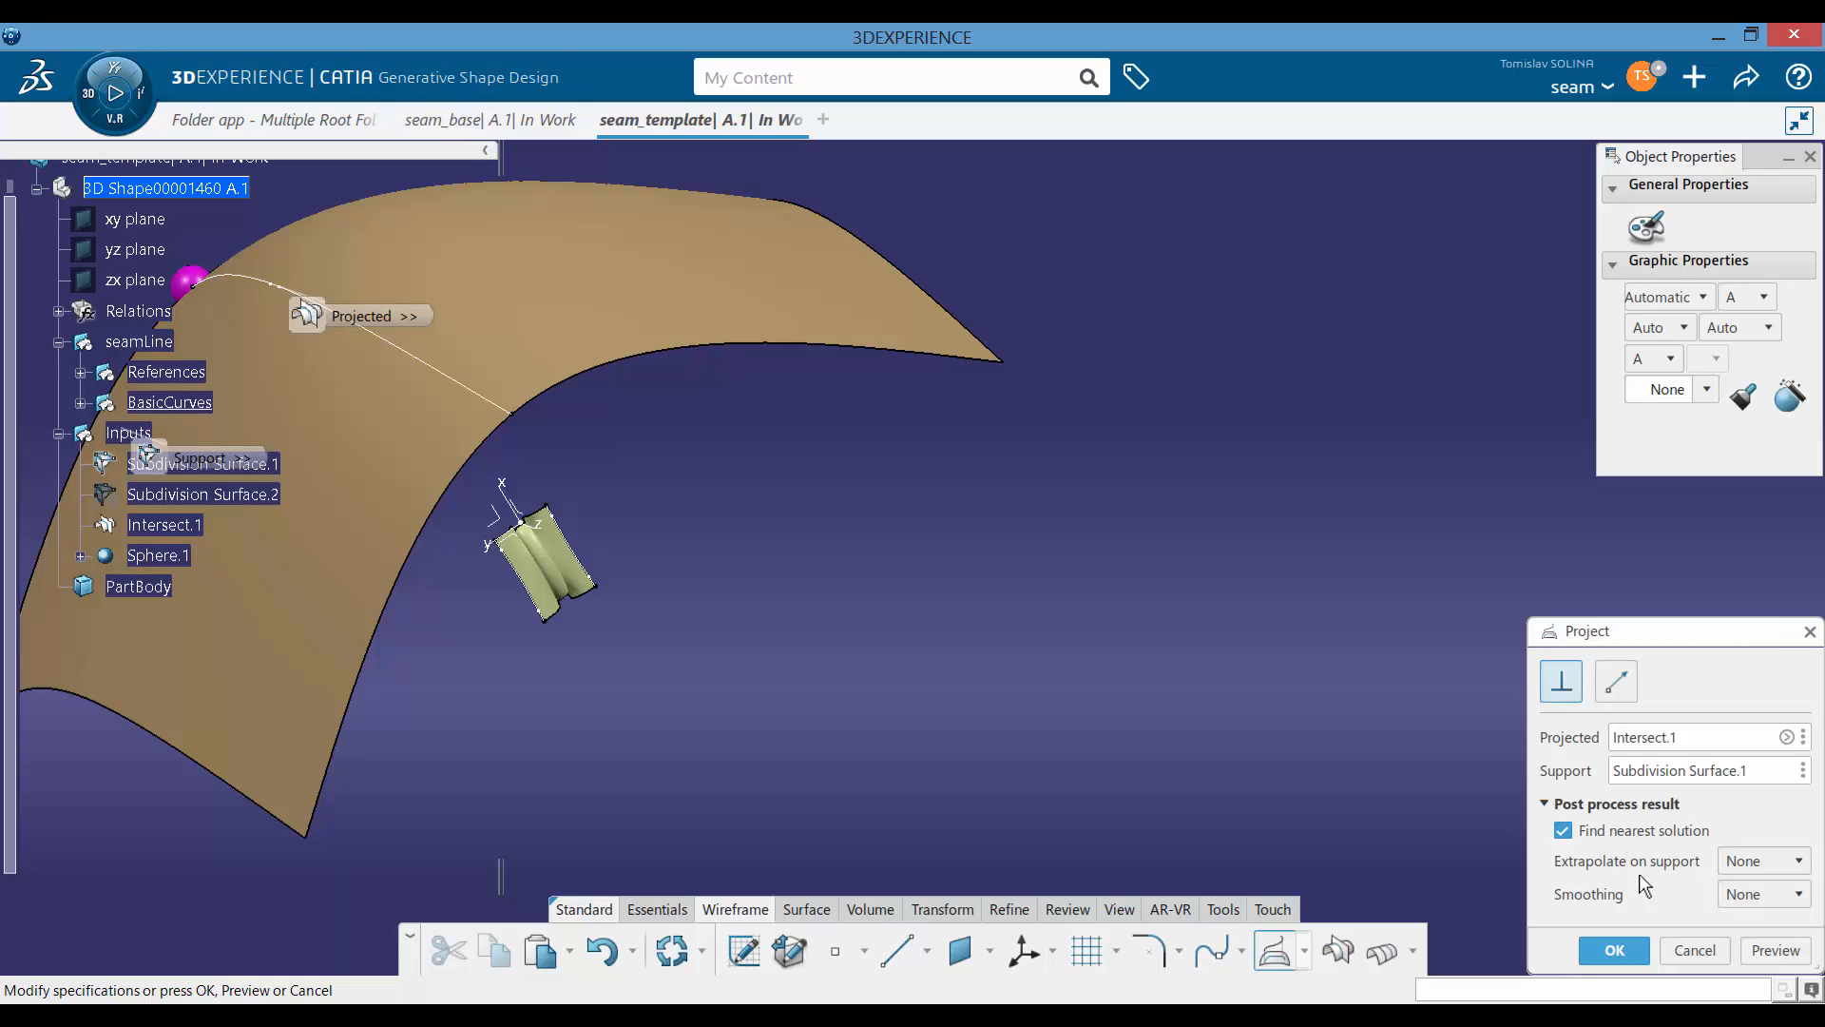
click(1749, 893)
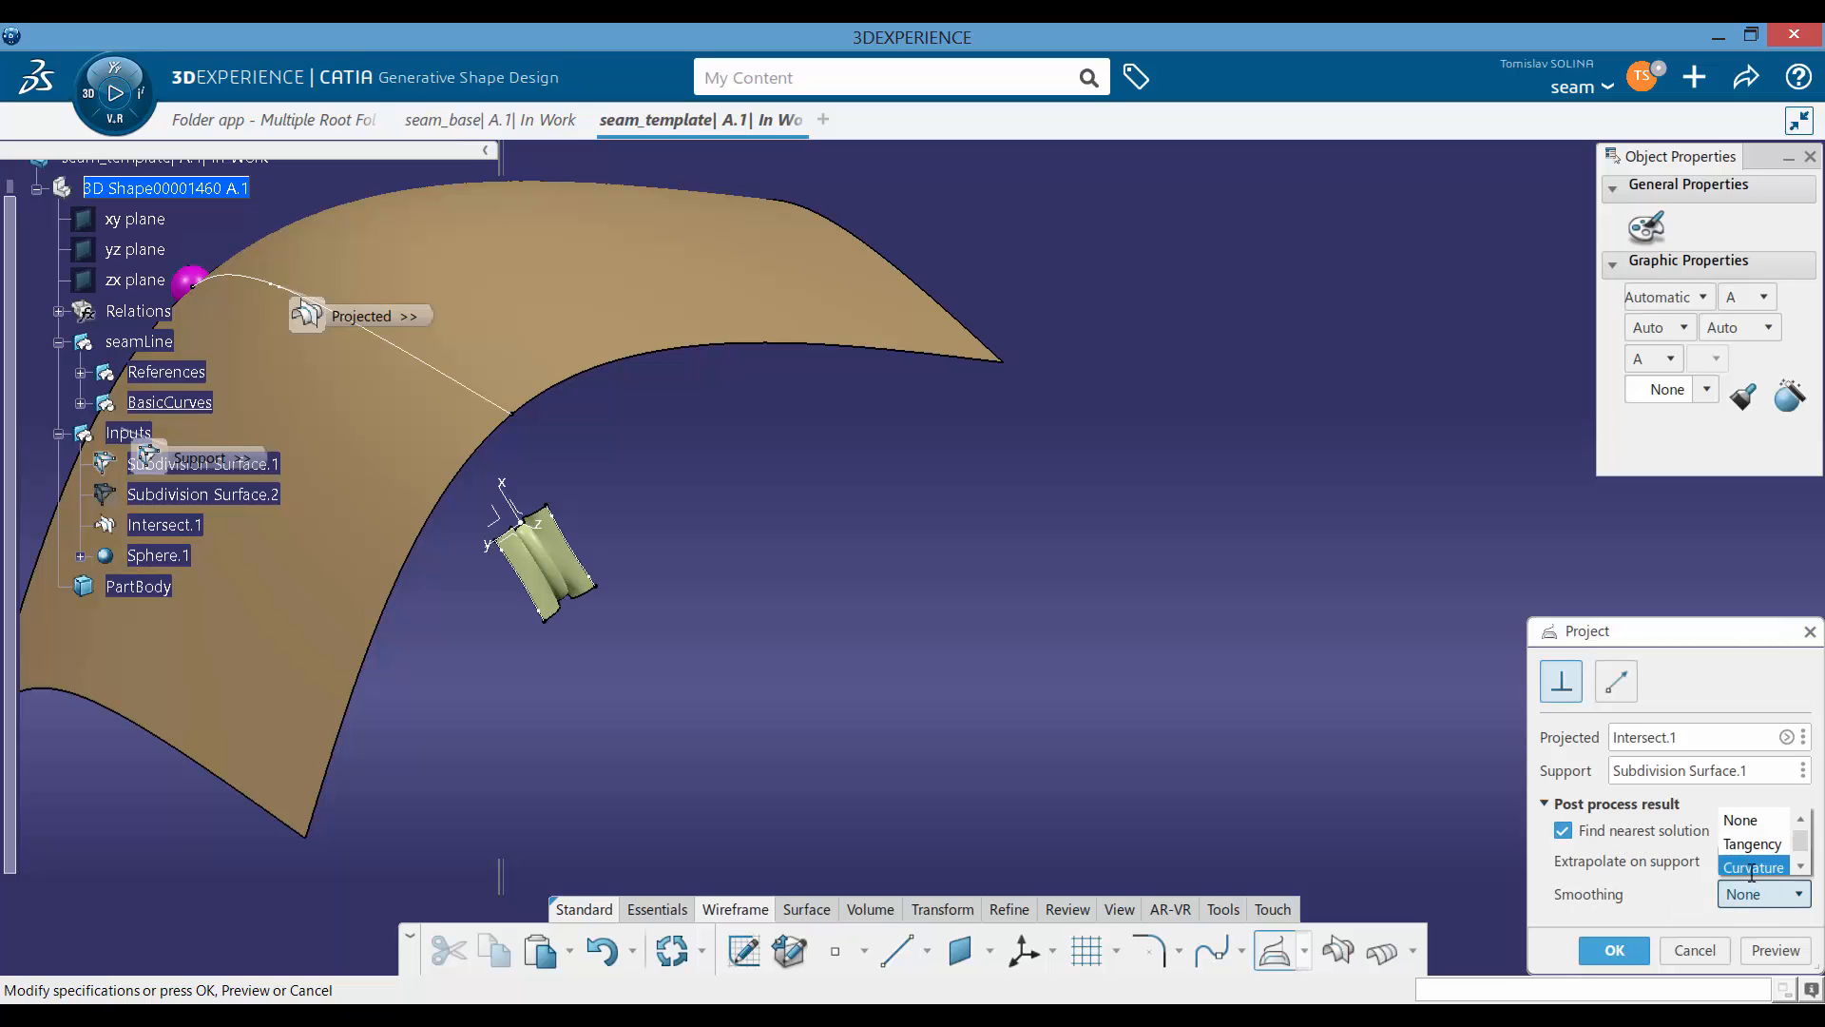
click(1752, 867)
click(1726, 865)
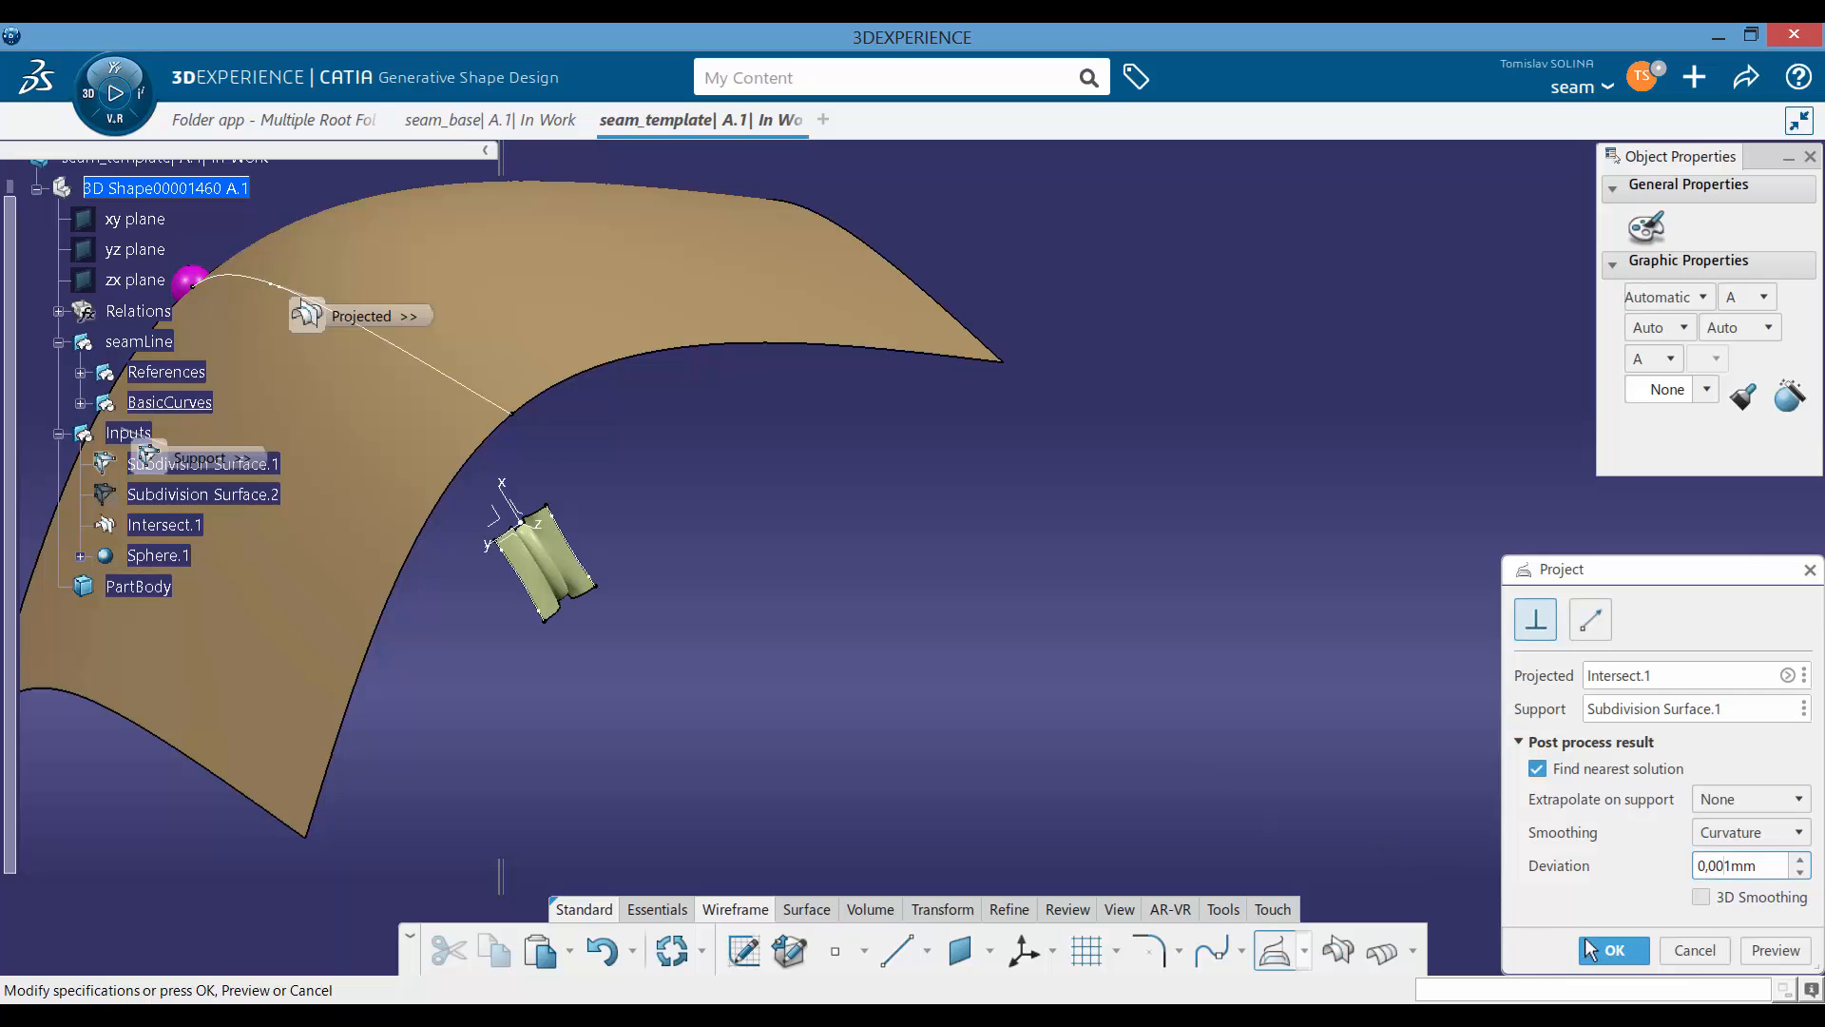
click(1619, 949)
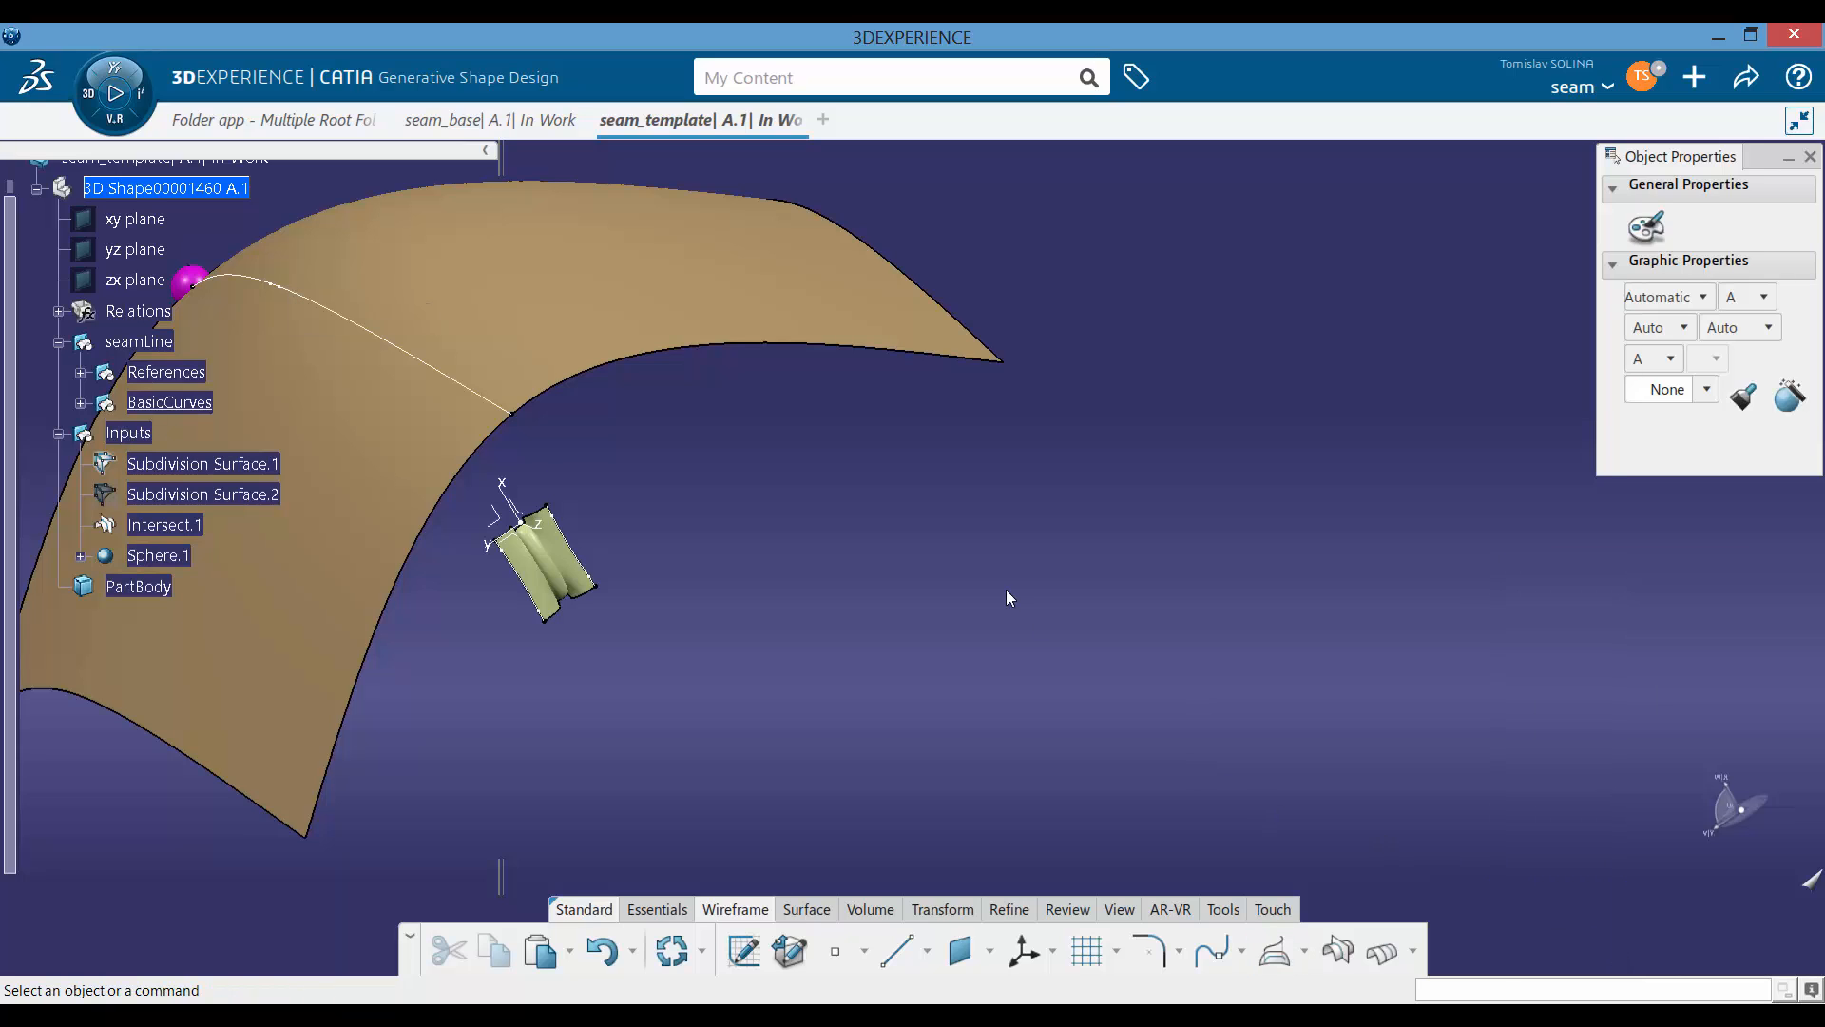
Step: Hide the original Intersect.1 curve in the Inputs set, toggling its visibility to compare it with the projected curve
middle_drag(522, 358, 818, 439)
click(167, 525)
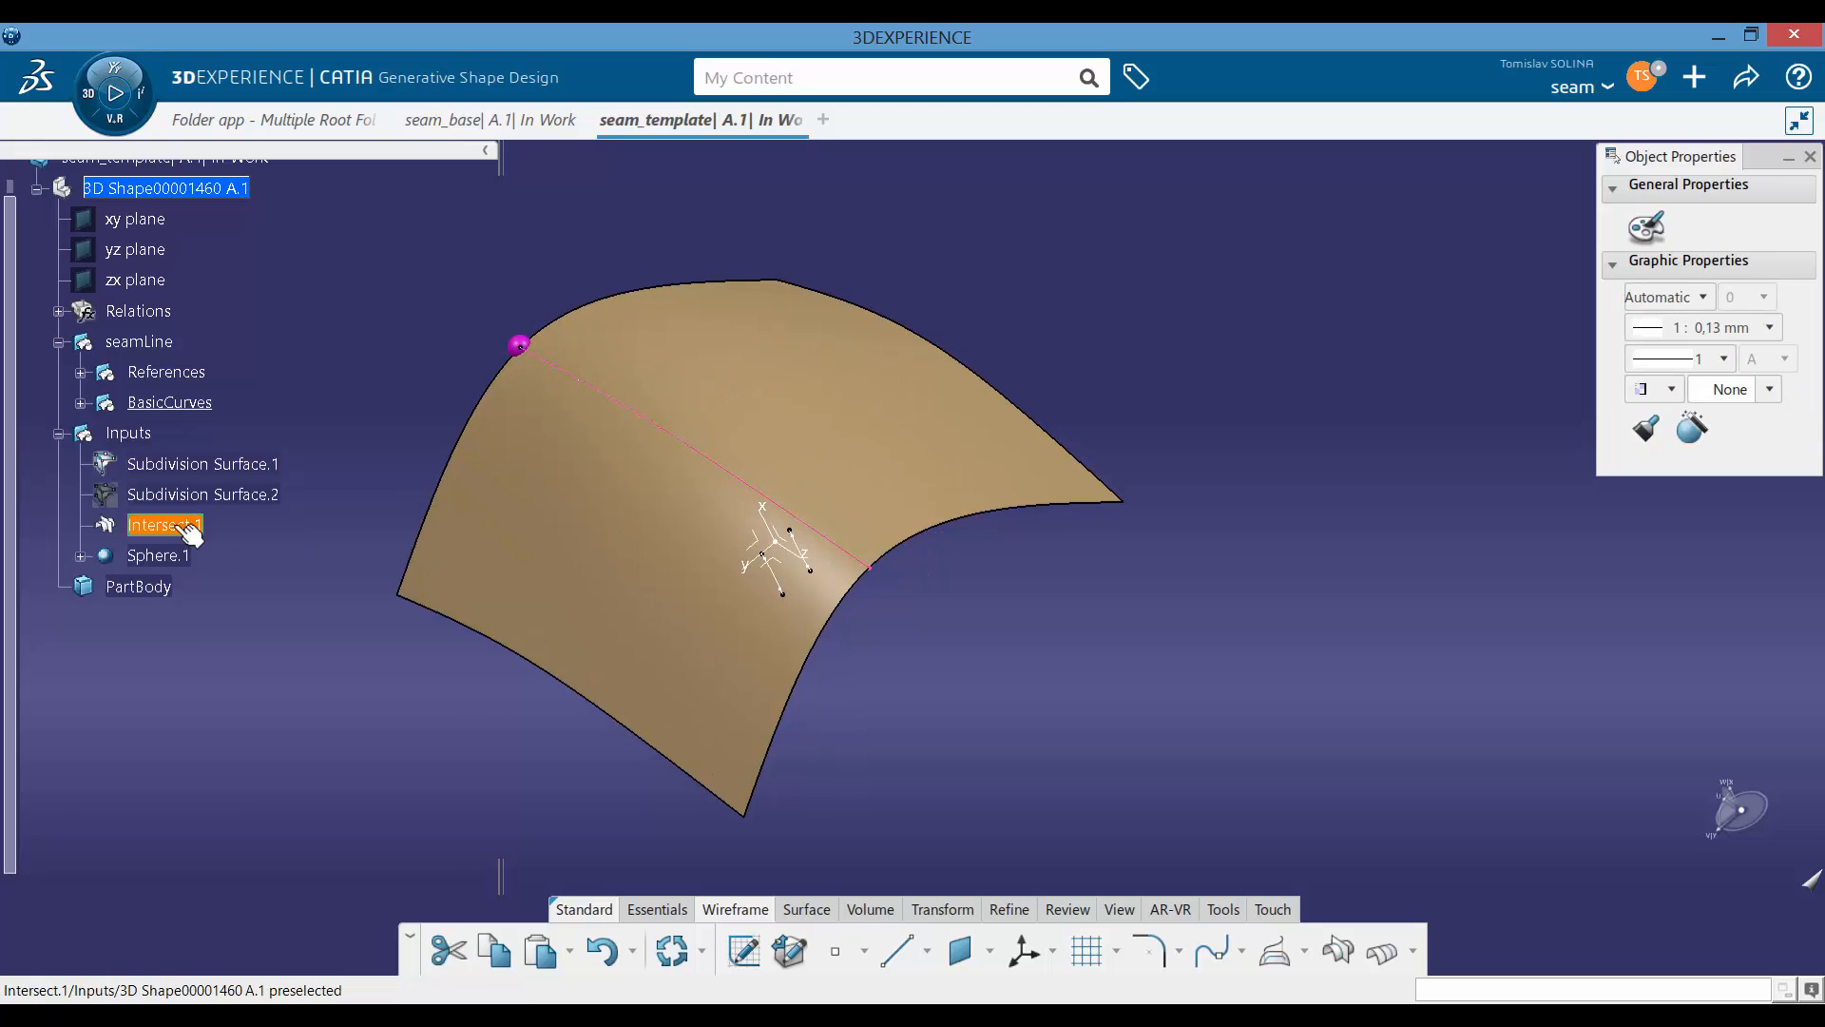
right_click(181, 526)
click(253, 439)
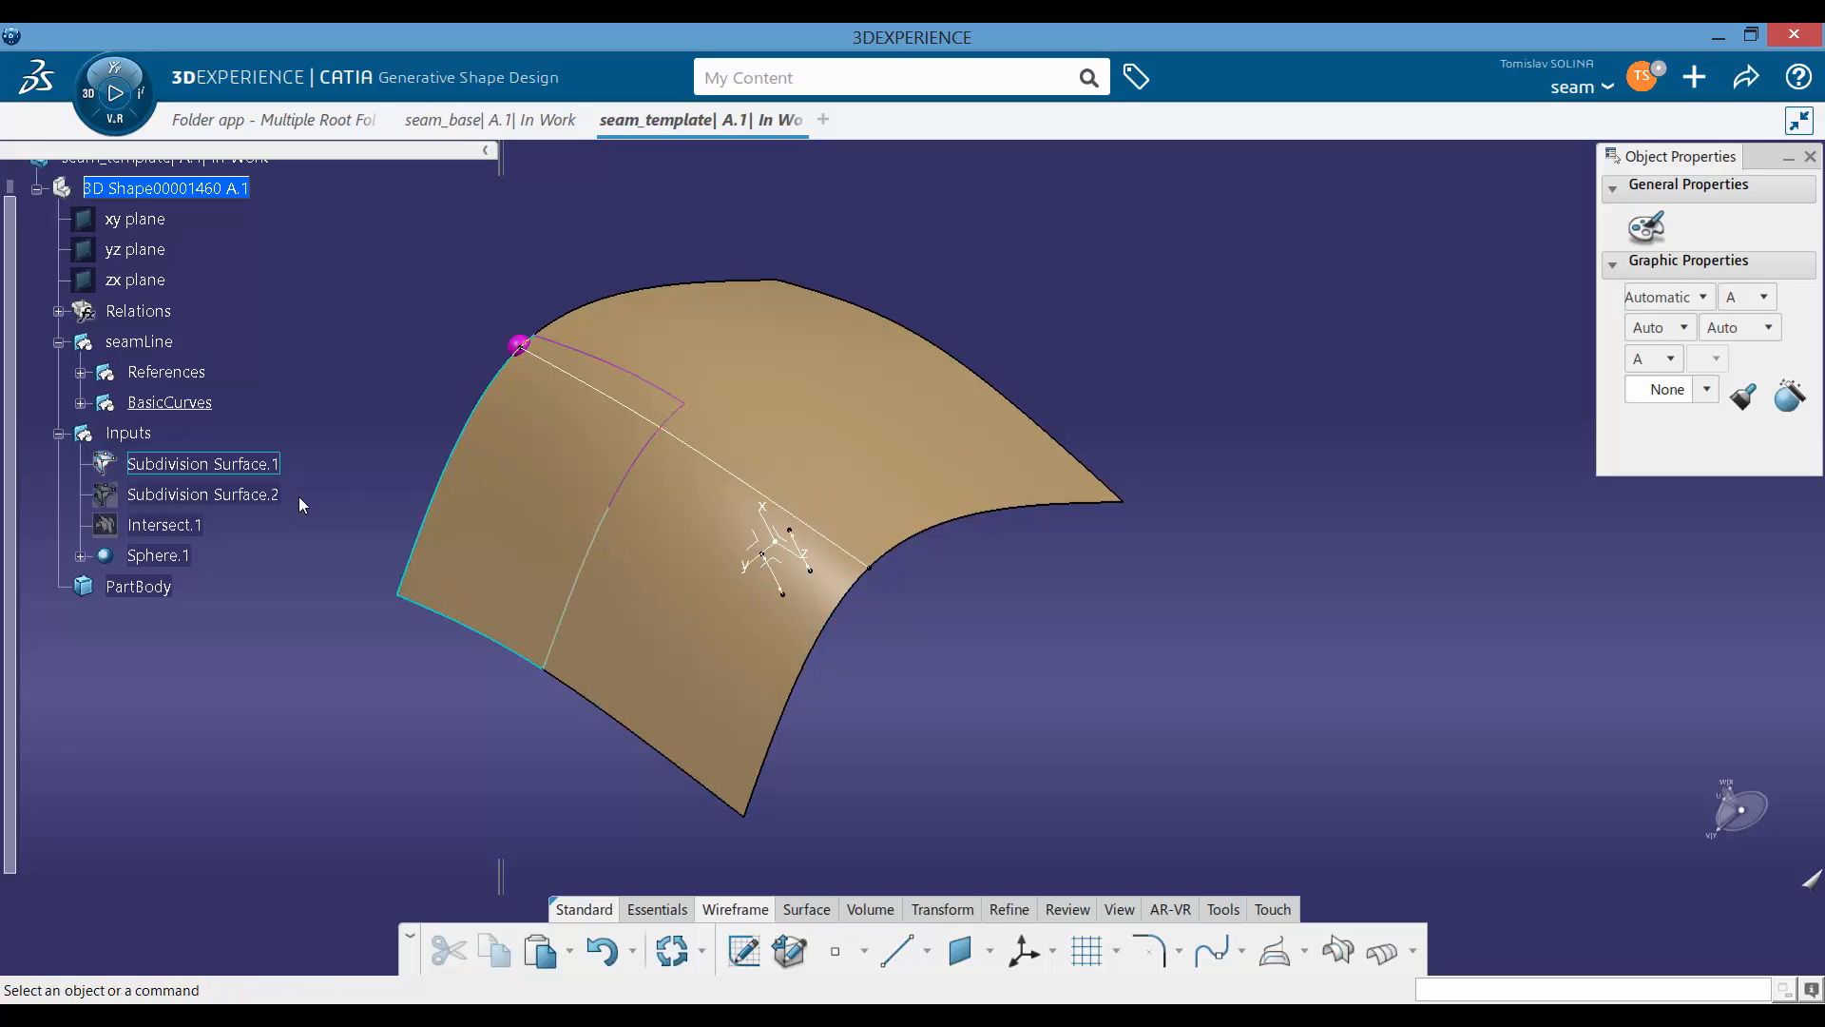
right_click(180, 525)
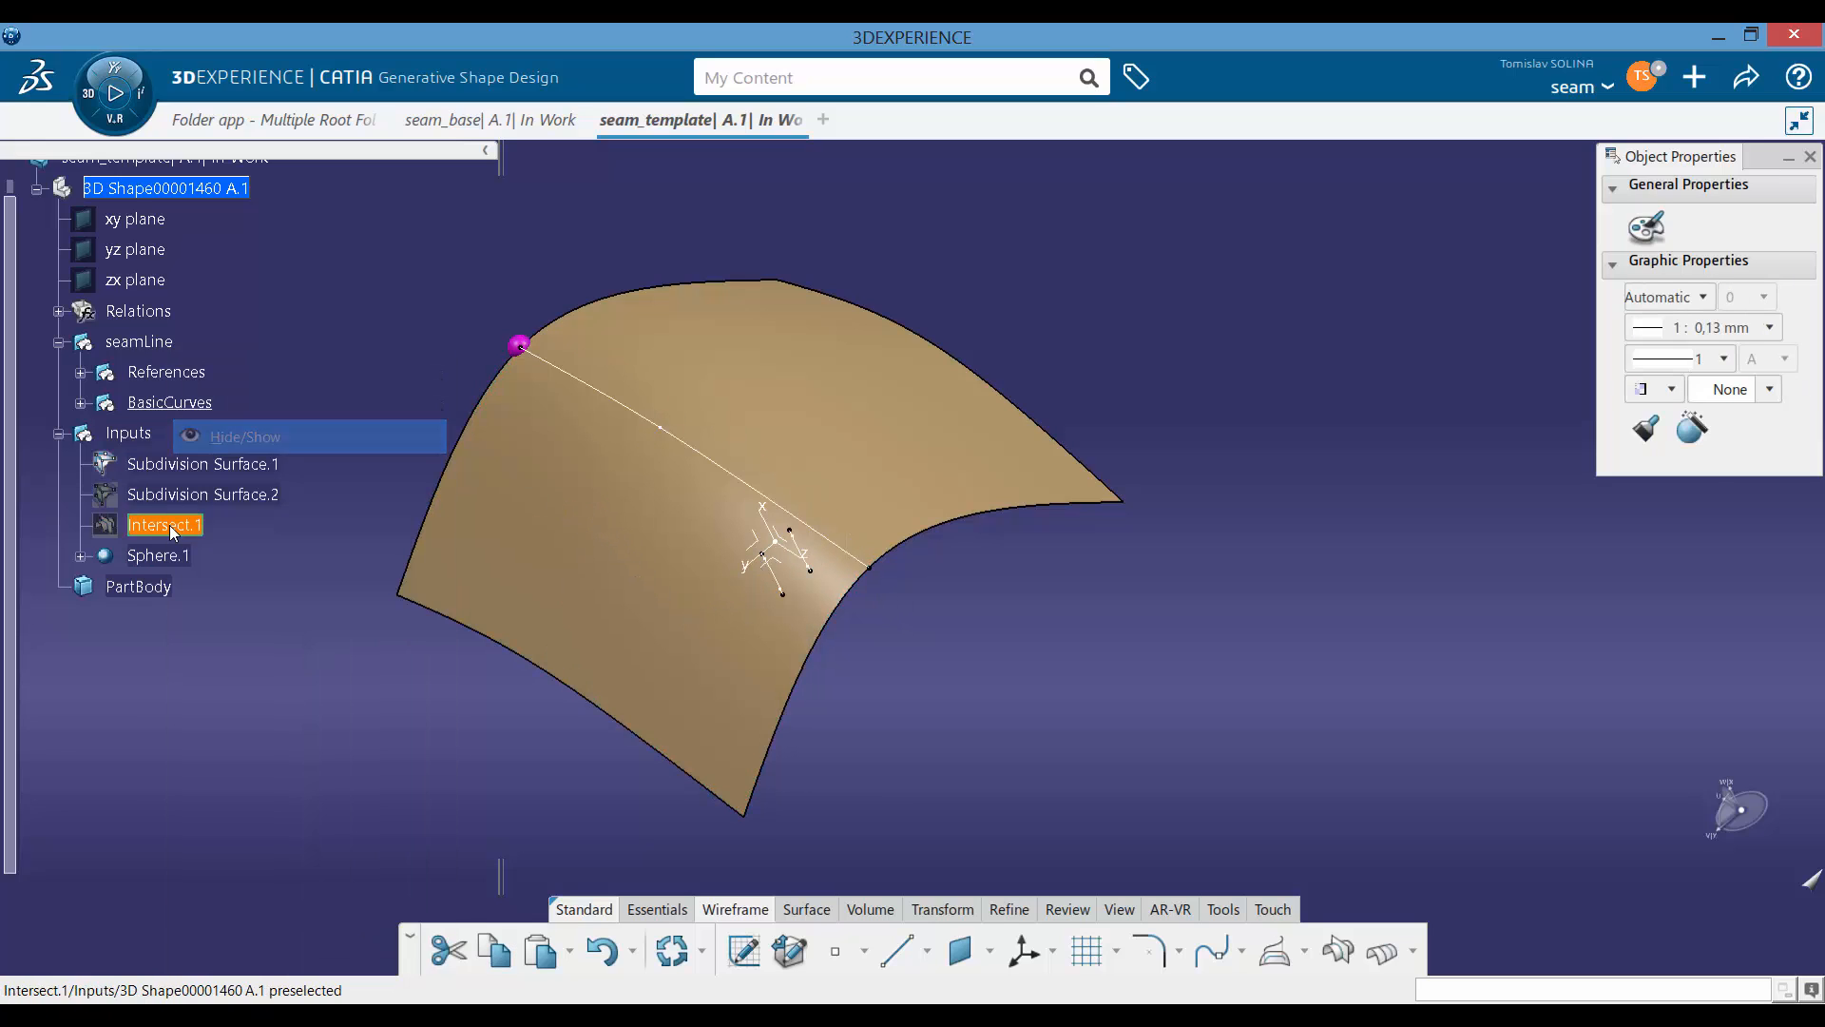
click(367, 437)
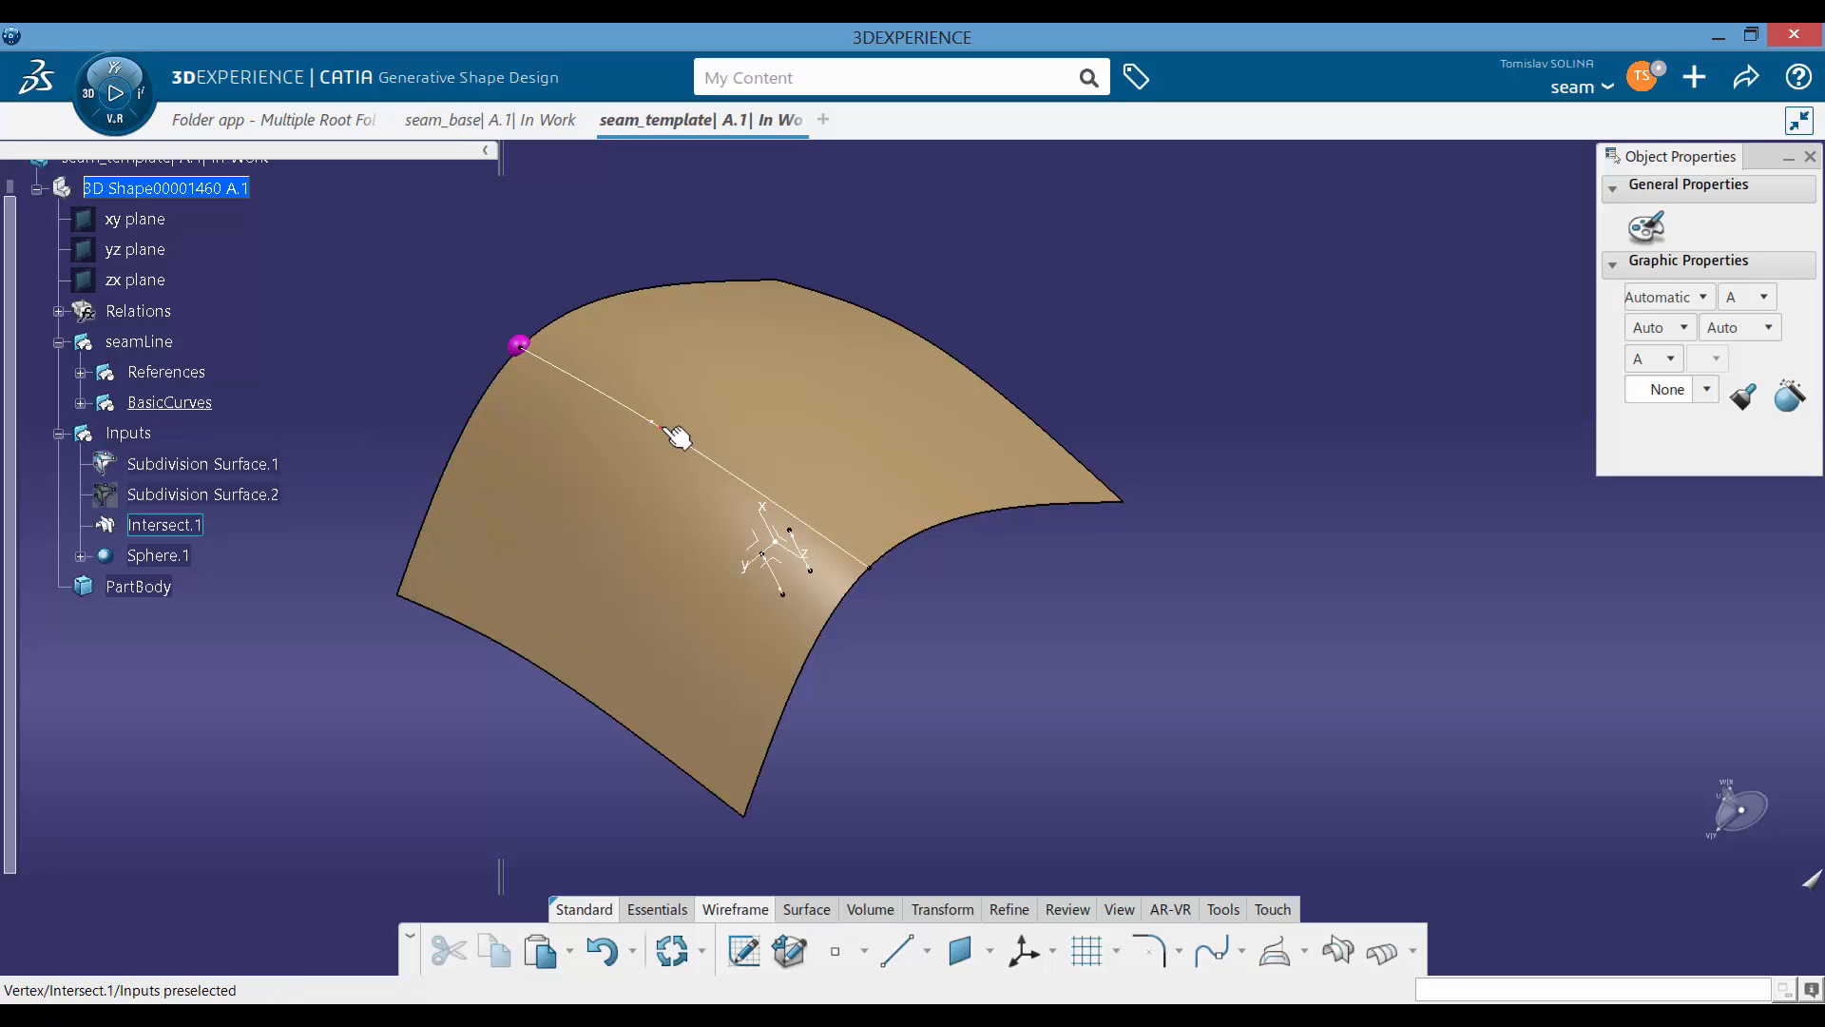
right_click(163, 525)
click(367, 437)
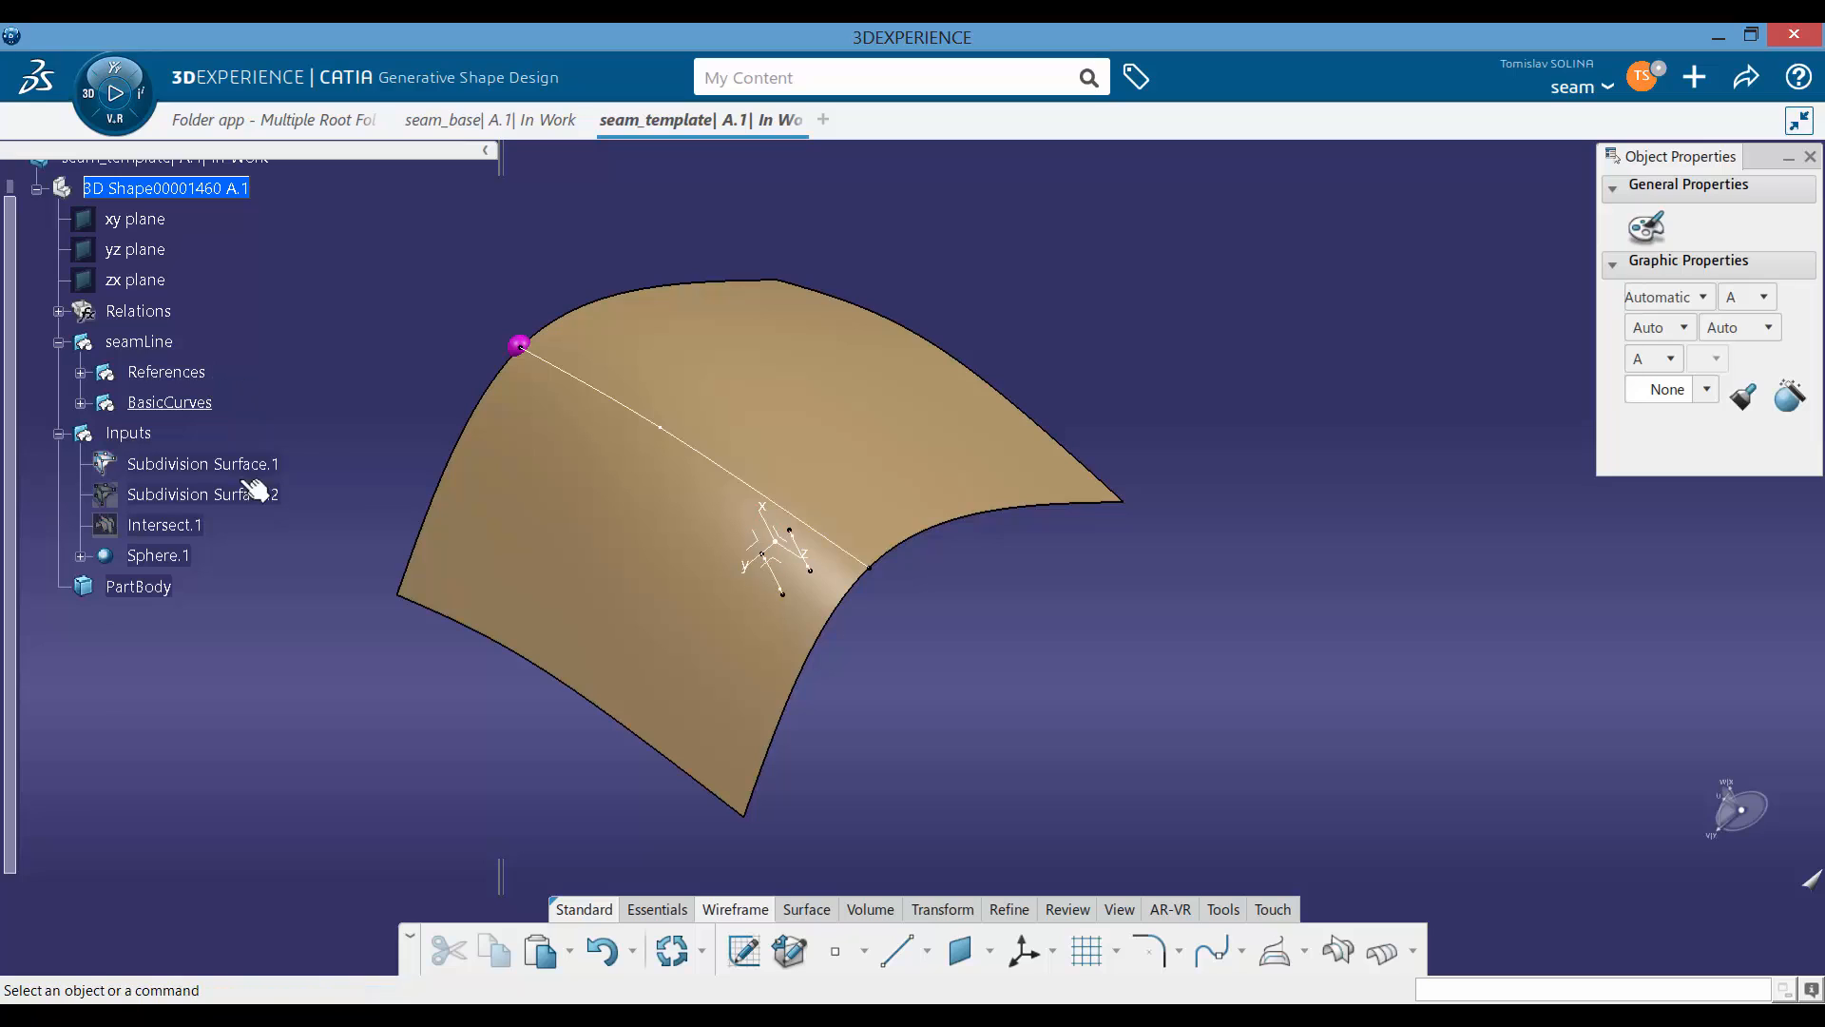
Step: Expand the References set and its SeamParameters group in the tree to list the seam parameters
click(82, 373)
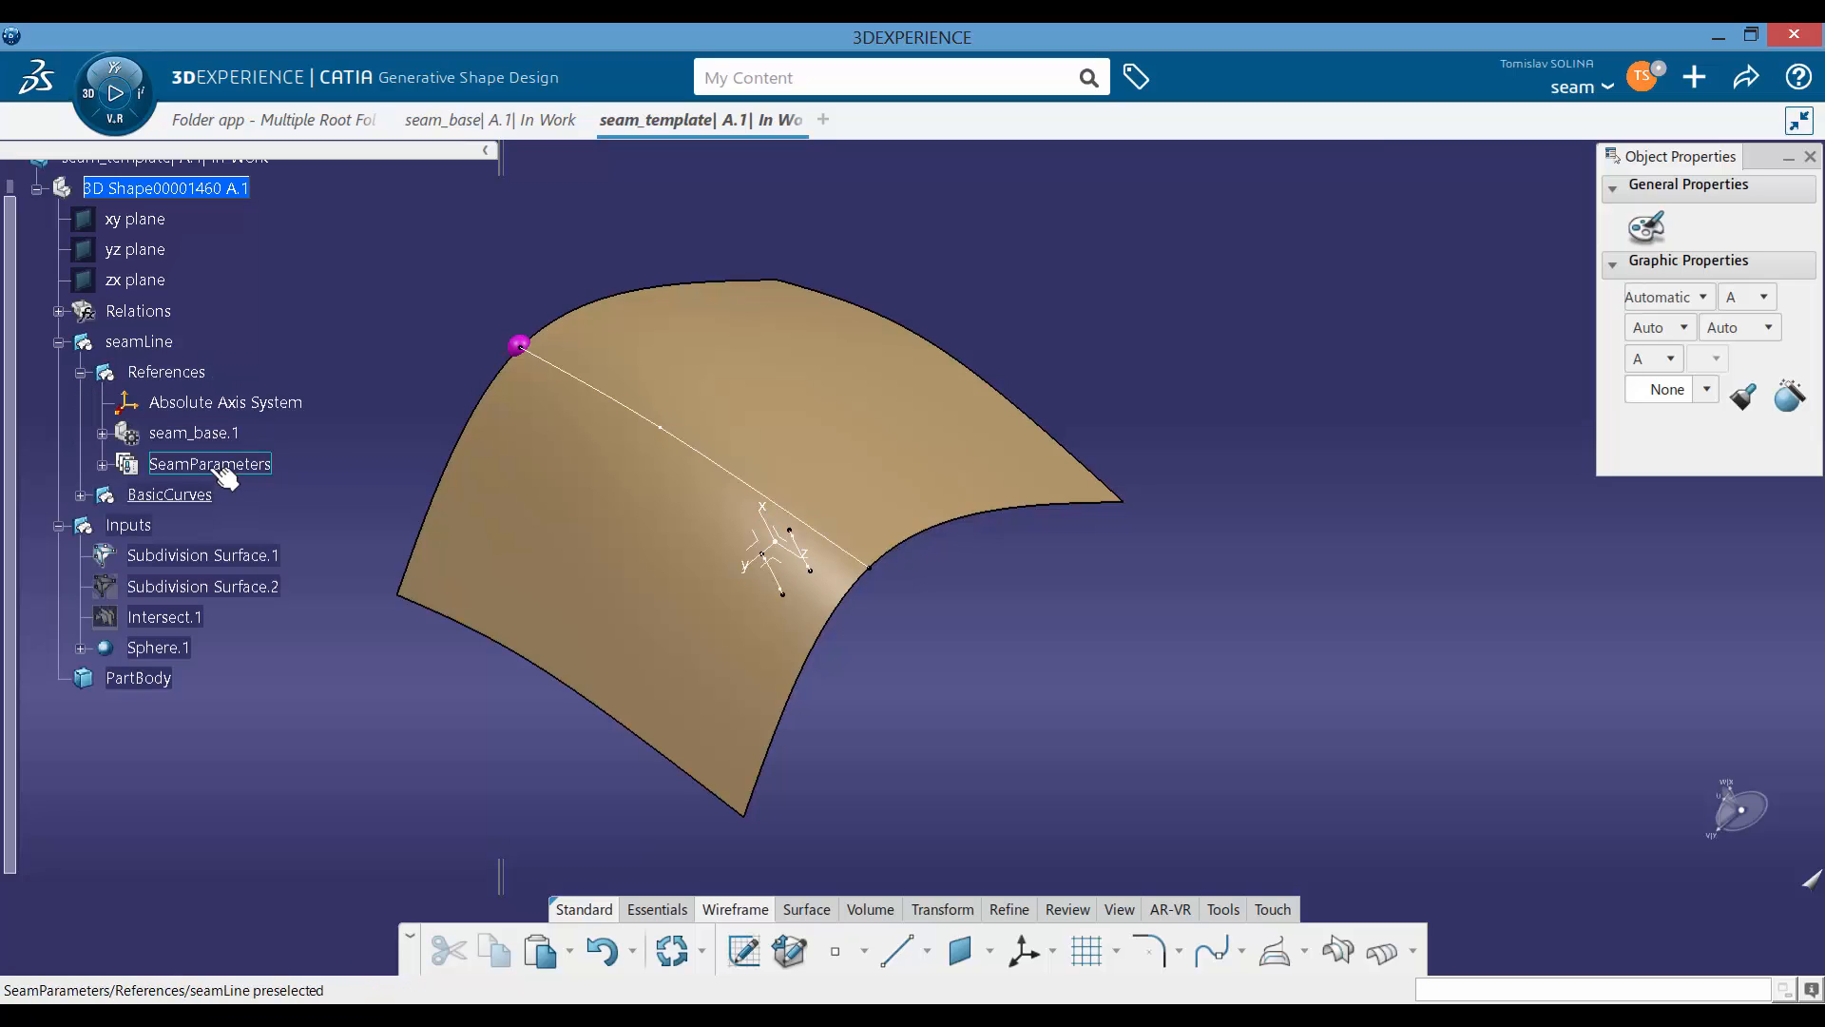
click(102, 464)
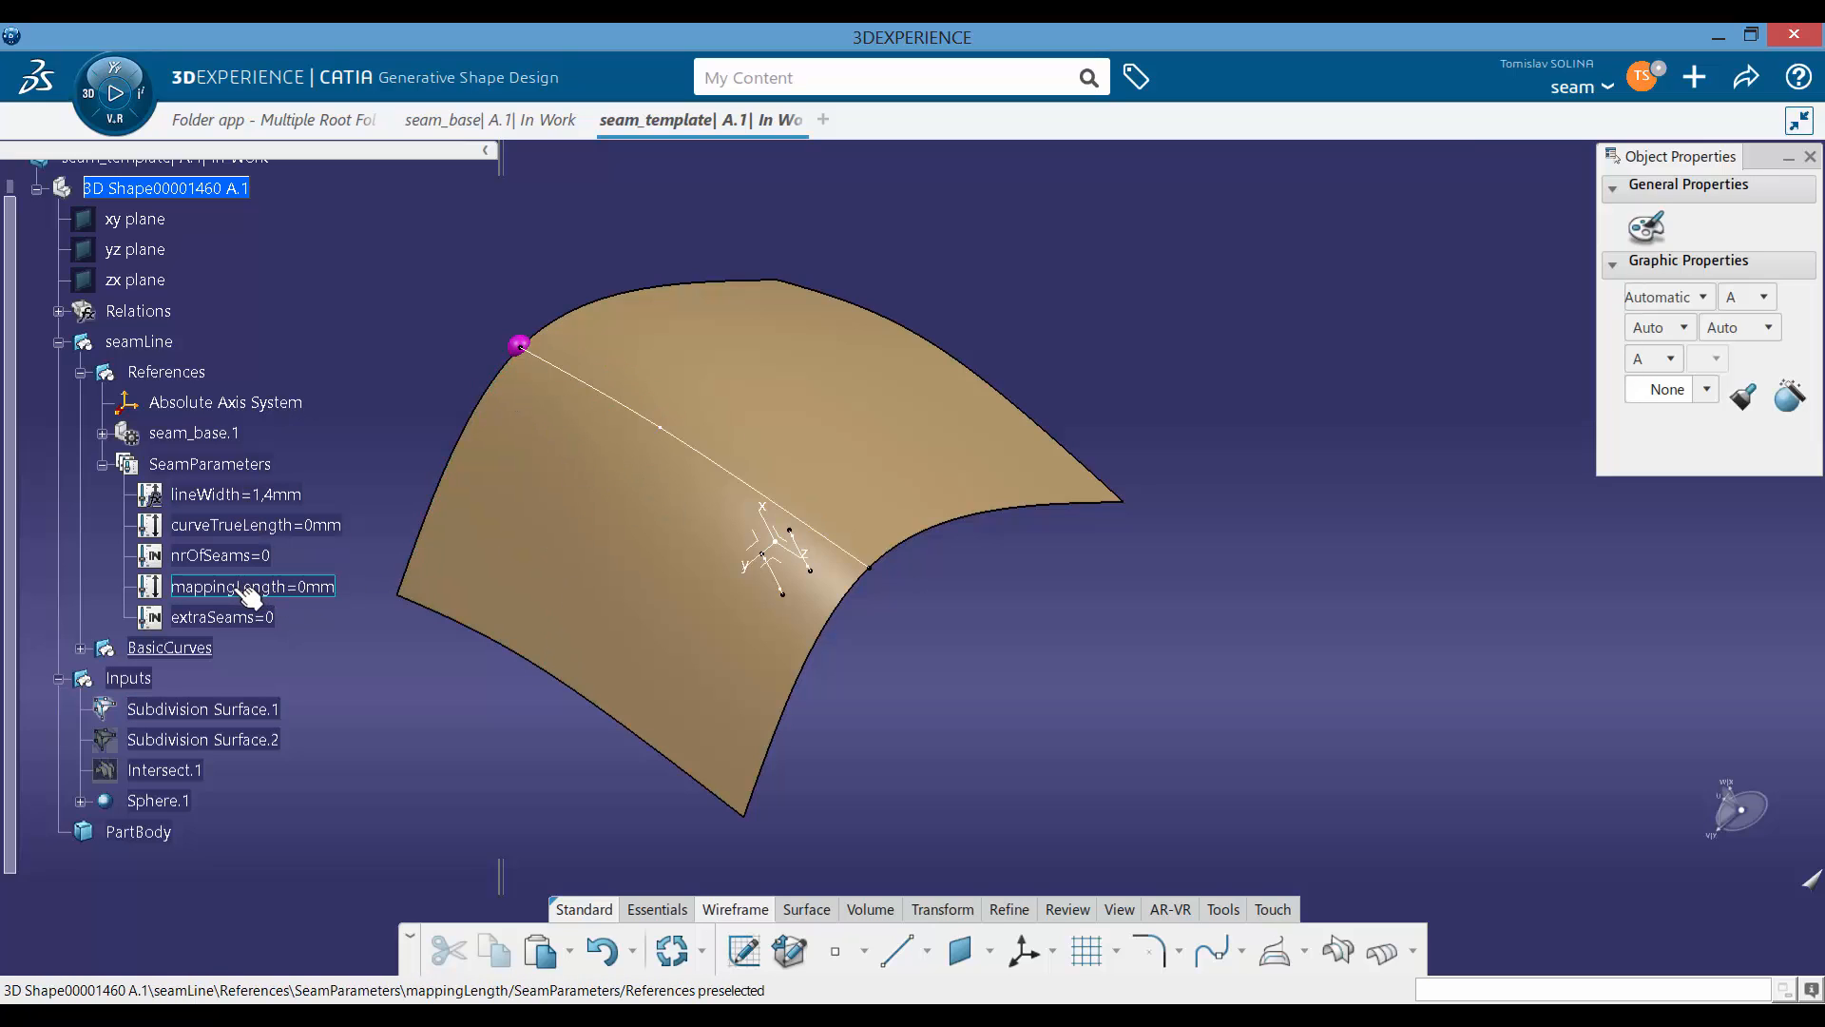
click(249, 524)
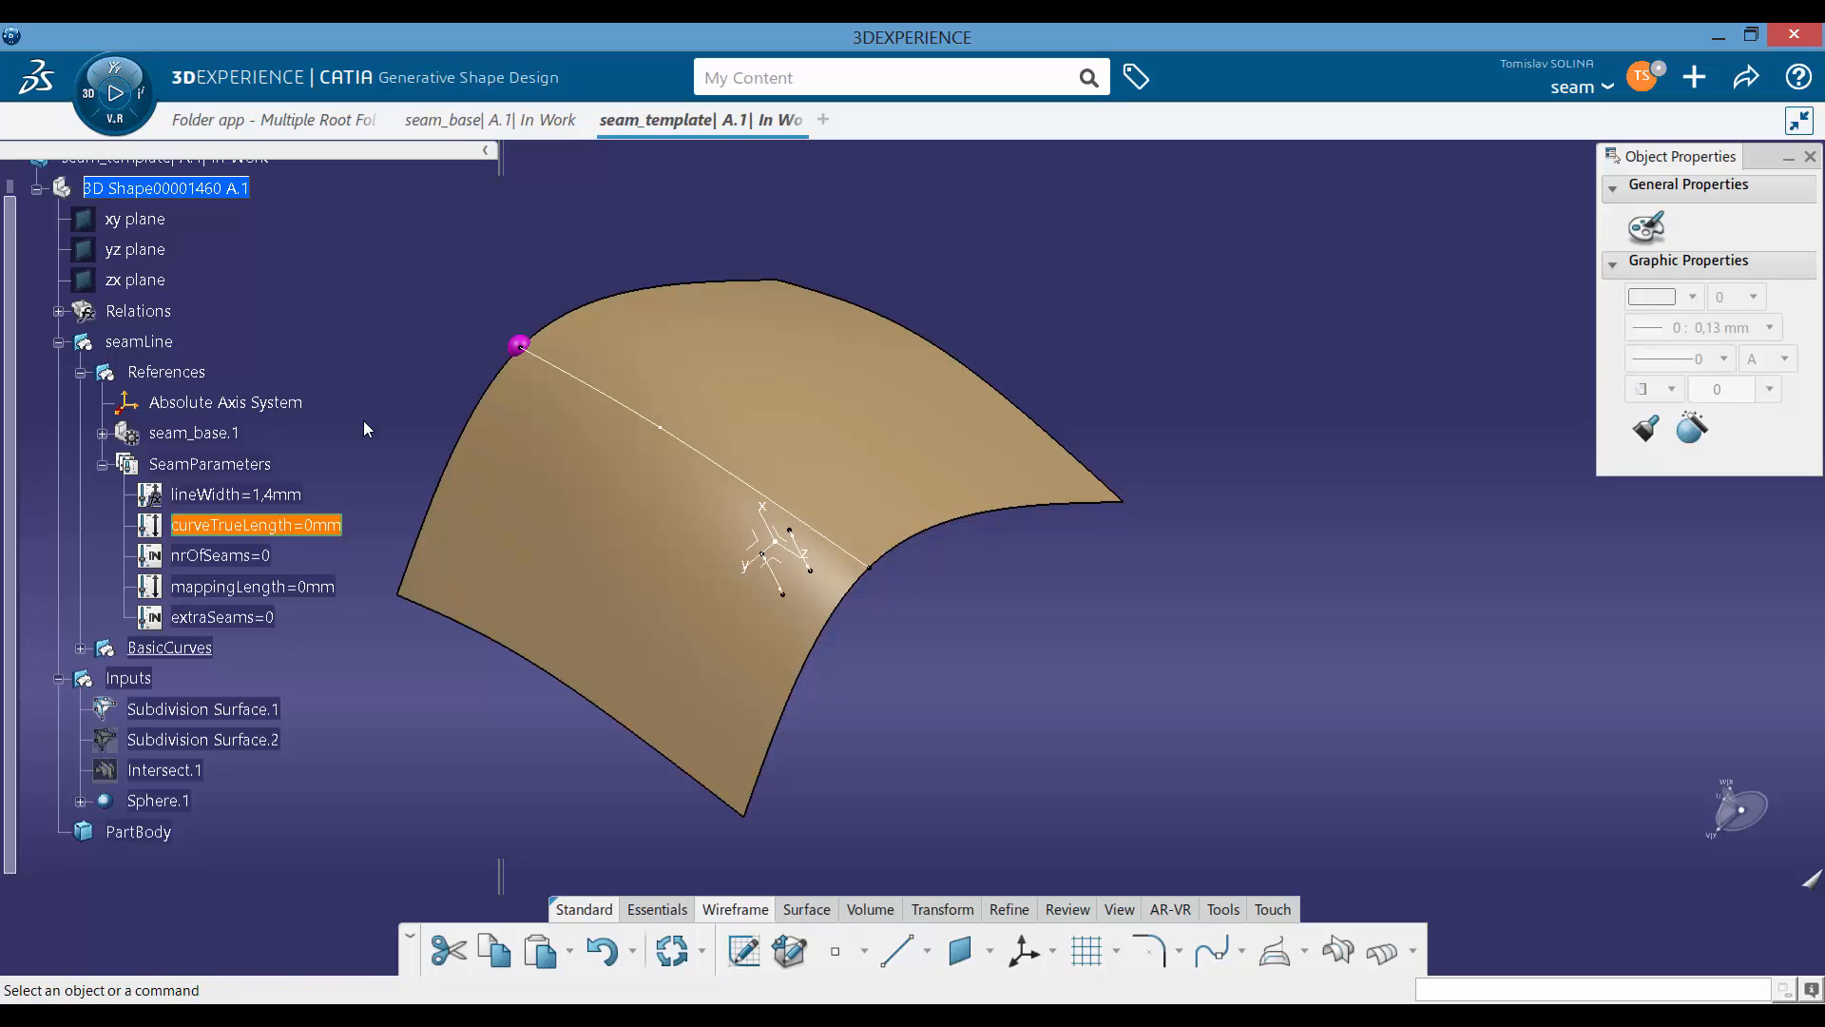
click(364, 421)
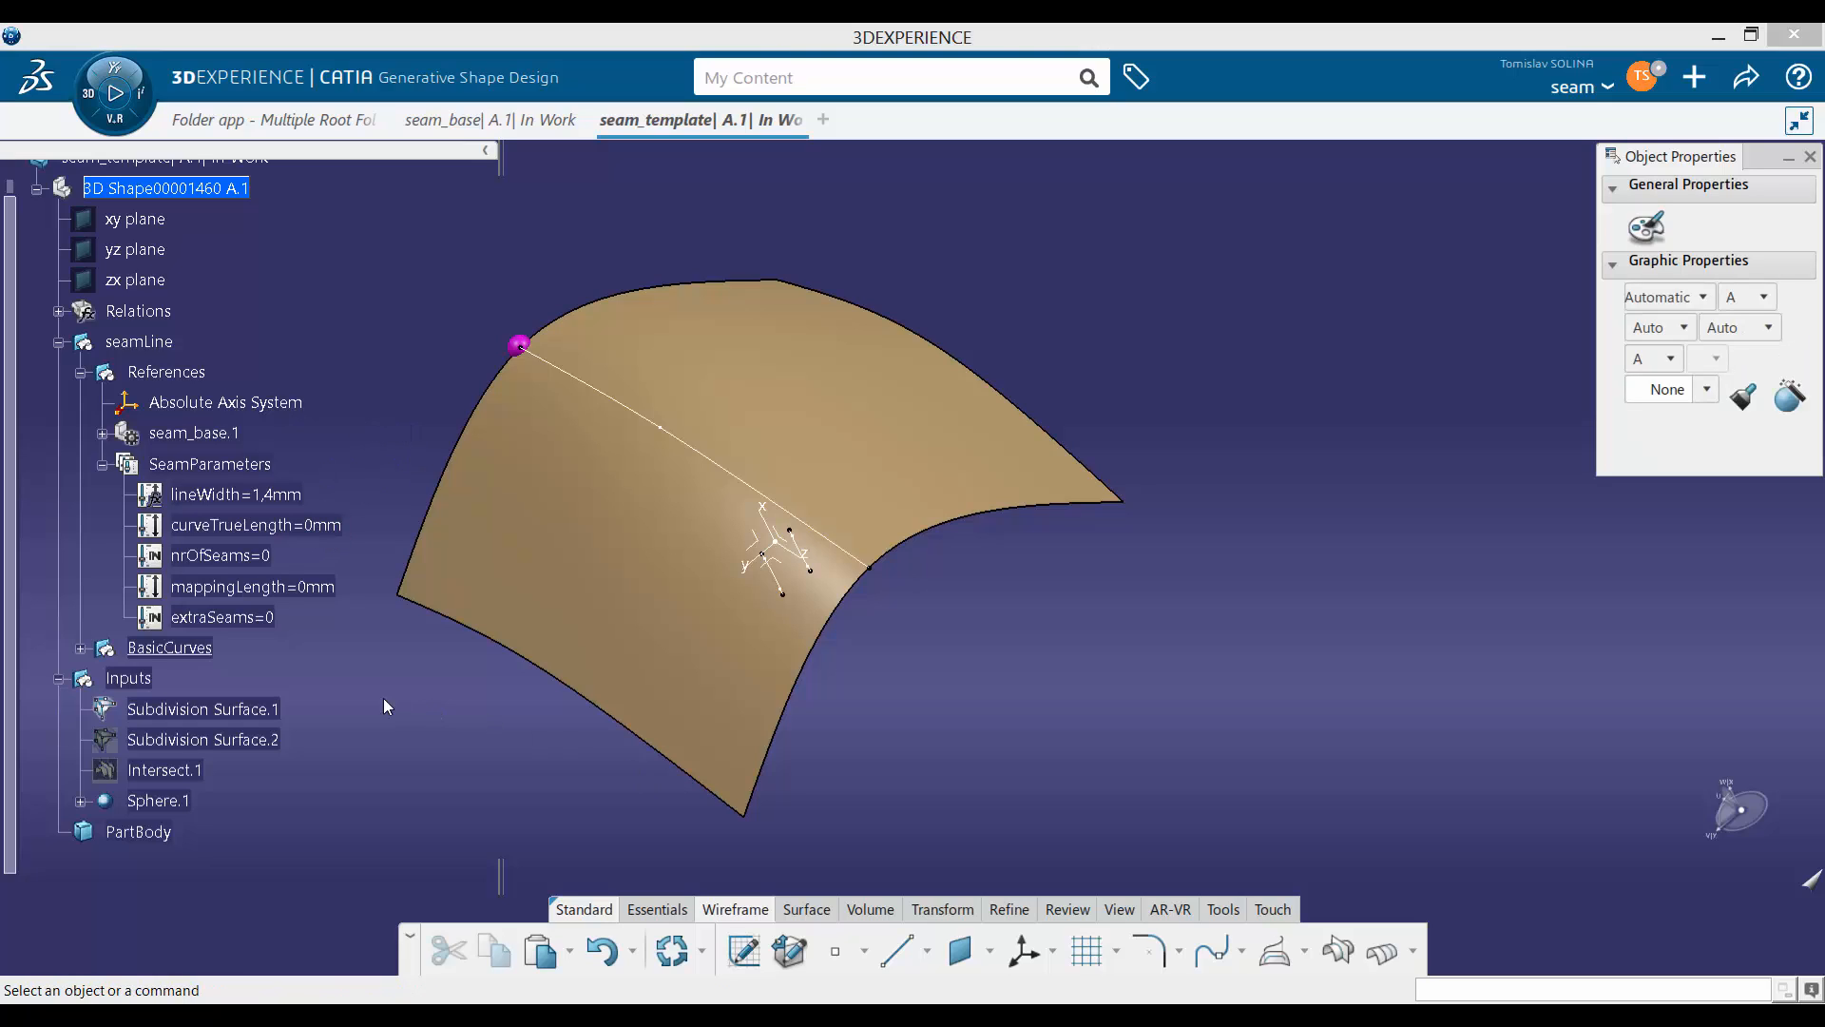
Step: Define the curveTrueLength parameter with the formula length(seamLine\BasicCurves\Project.3) and let the relation update with the global update
double_click(269, 528)
right_click(667, 548)
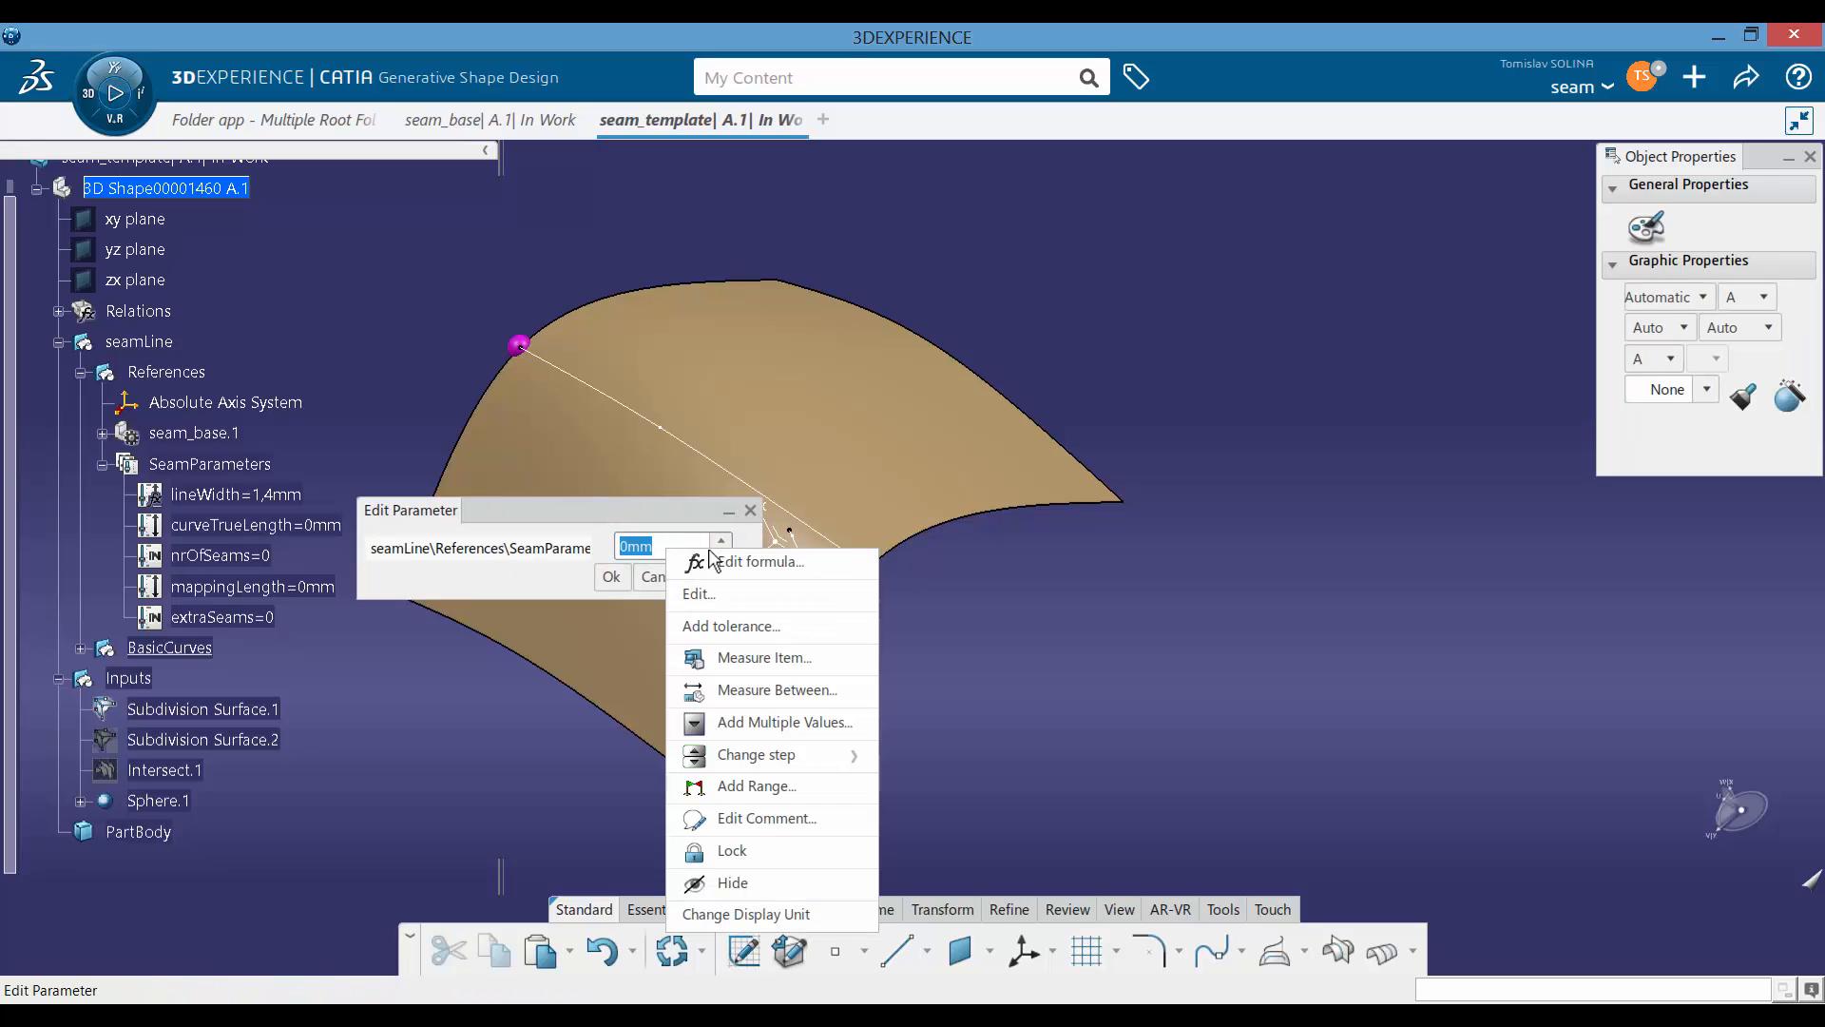
click(749, 561)
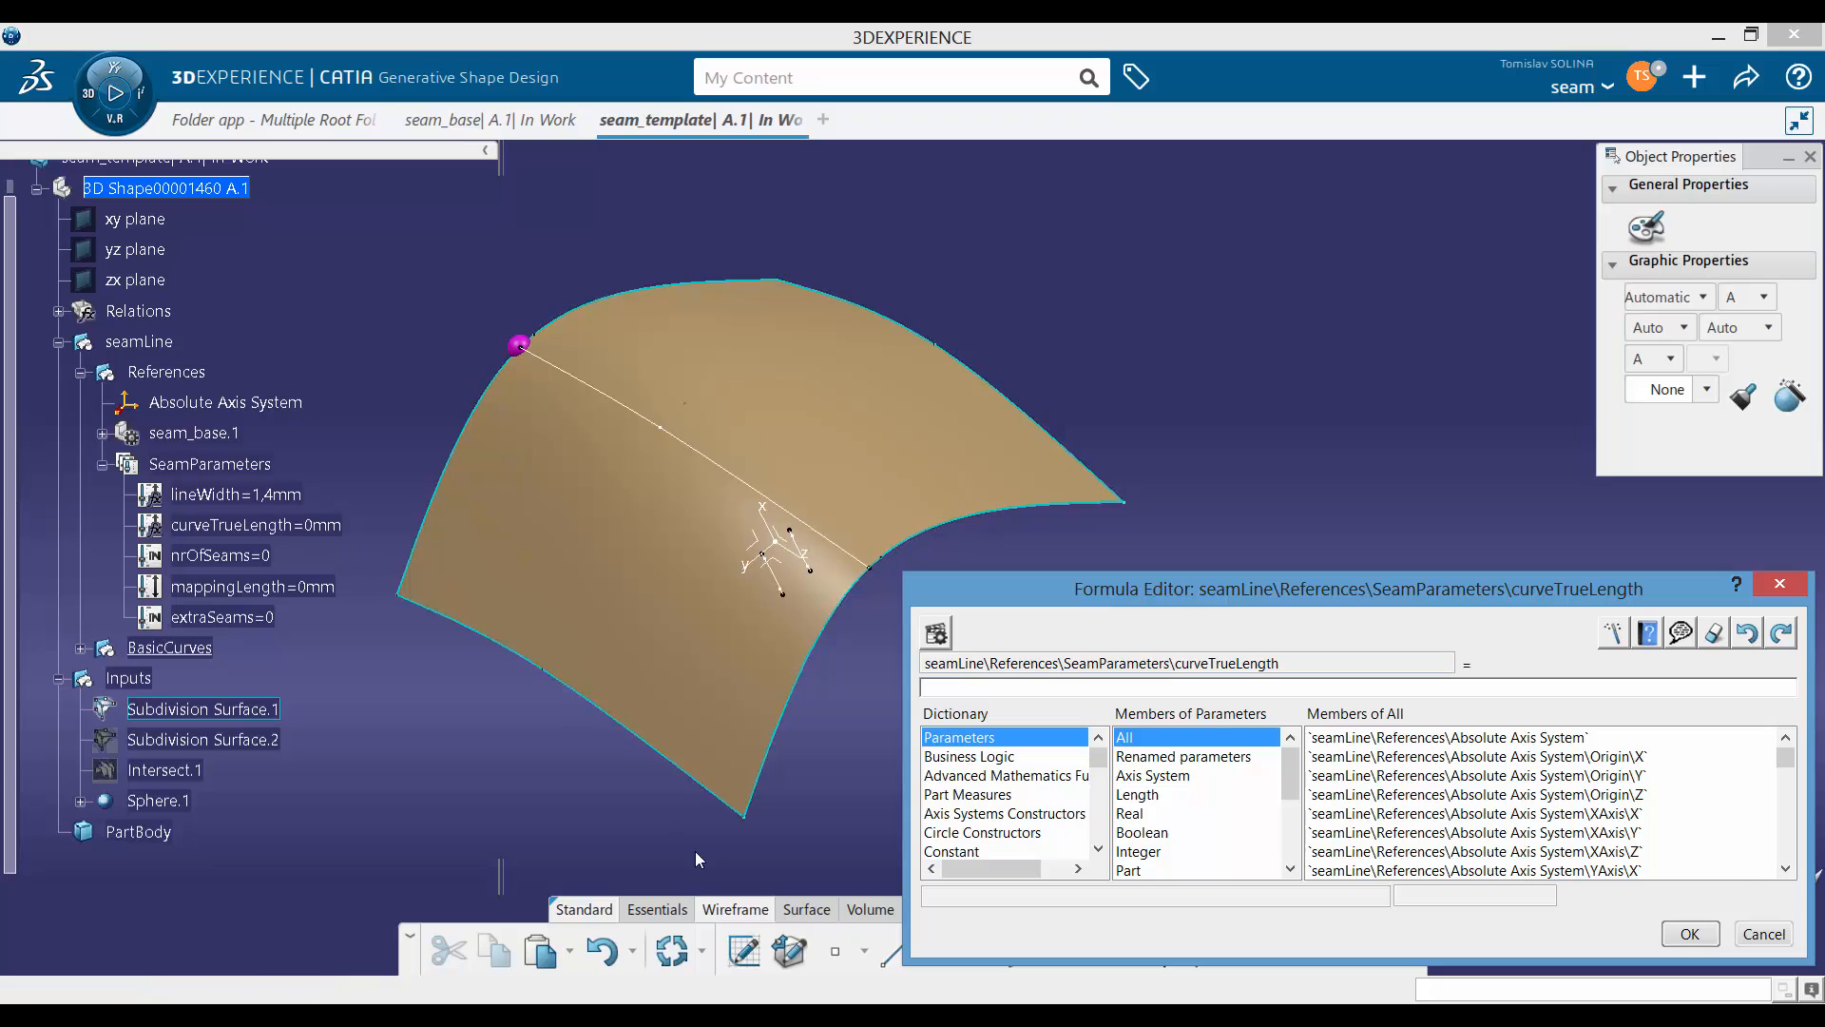
click(979, 796)
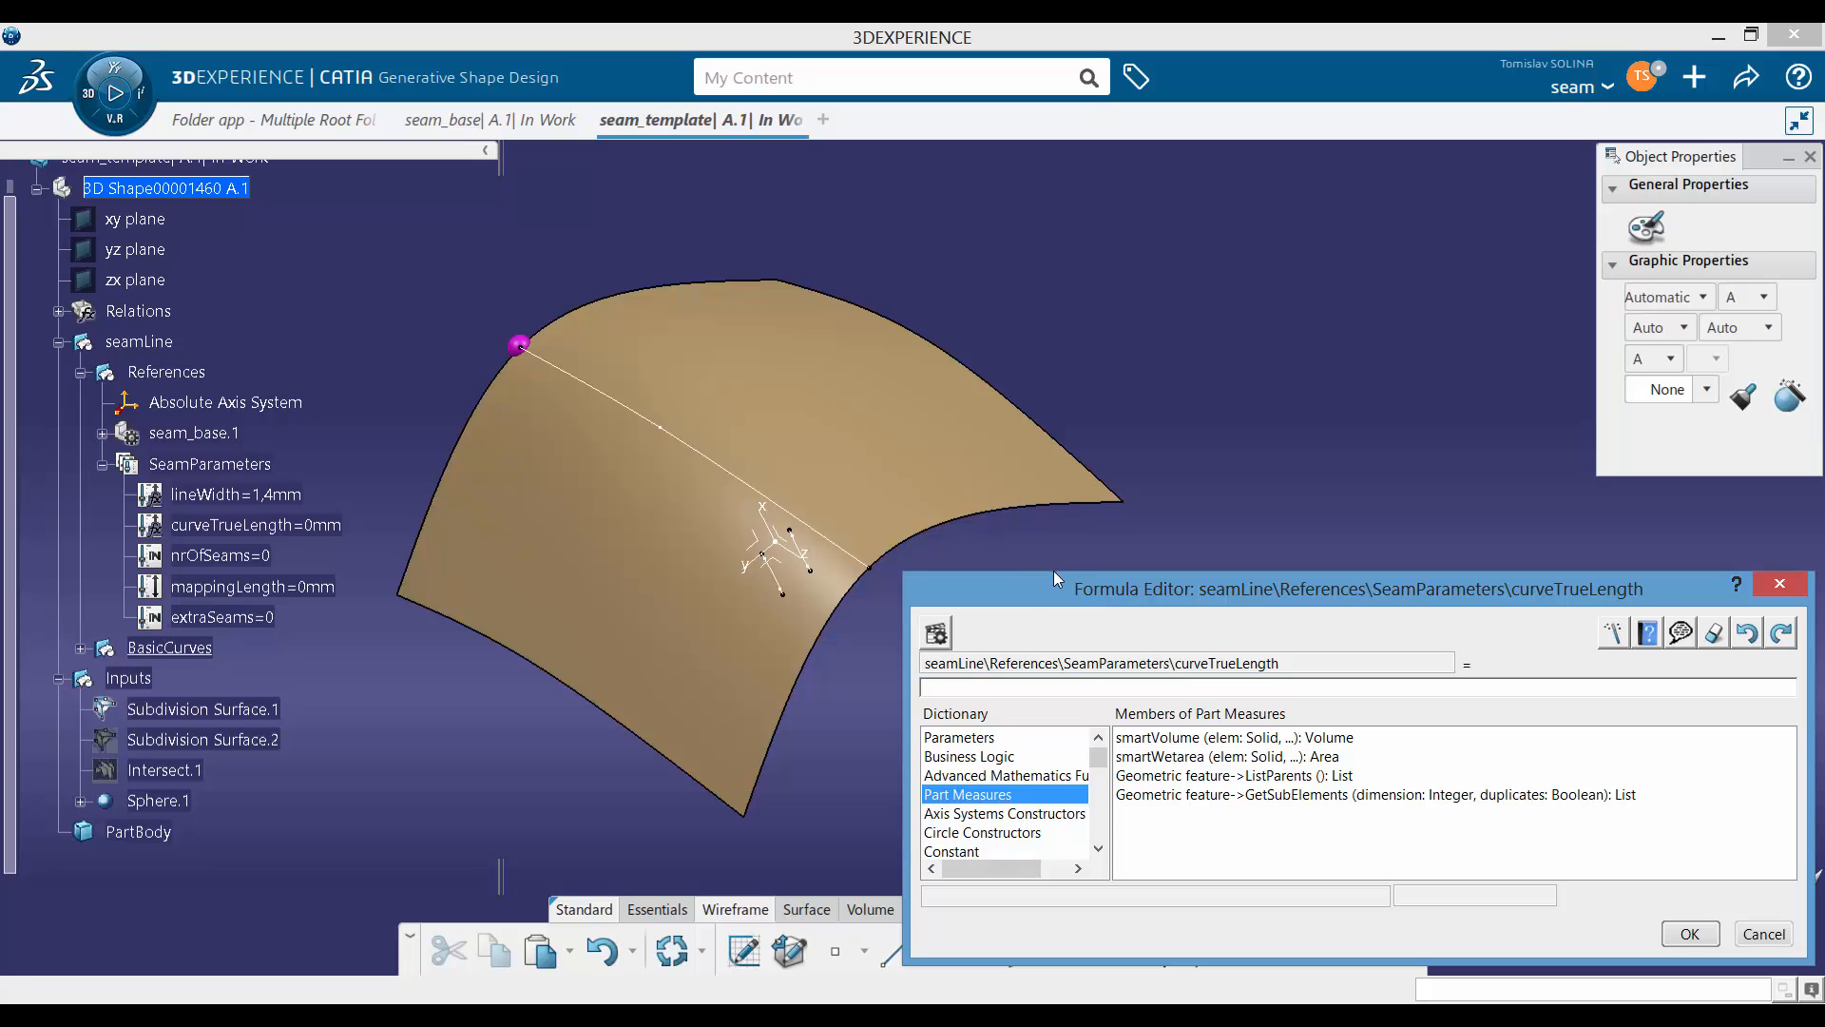
drag(1049, 573, 1049, 324)
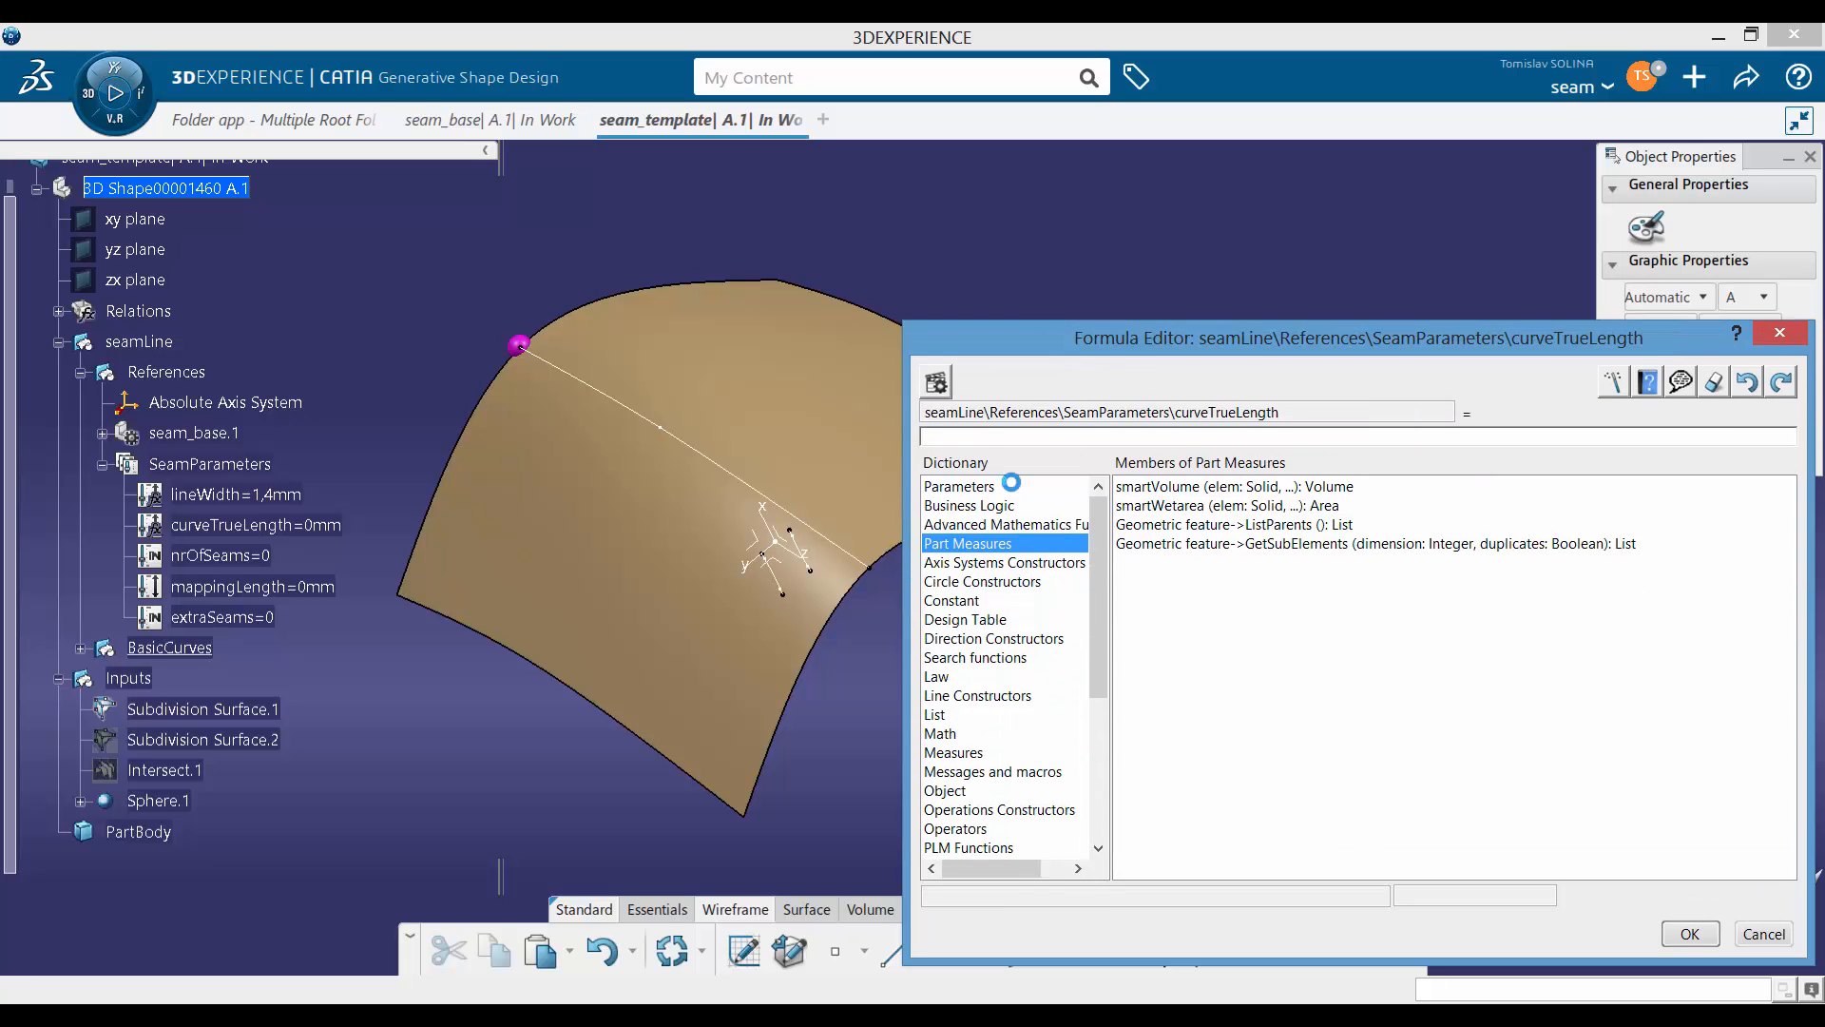
click(951, 755)
double_click(1141, 546)
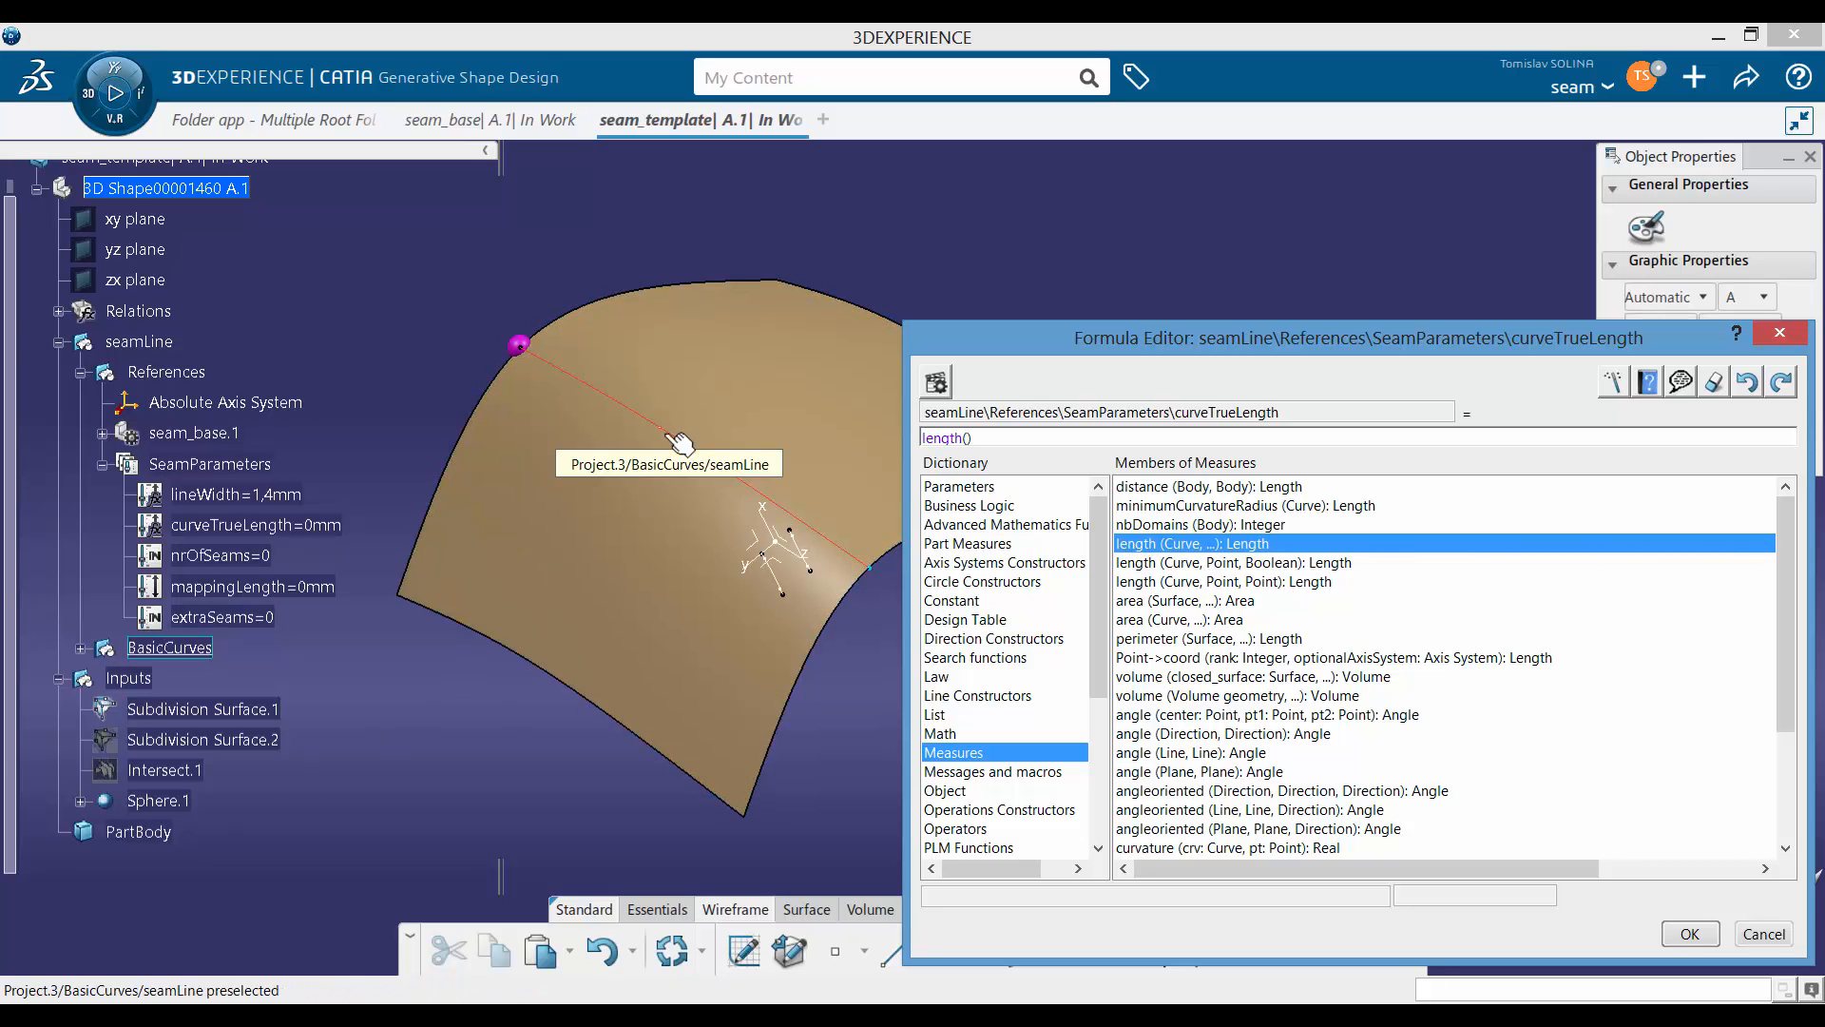
click(81, 649)
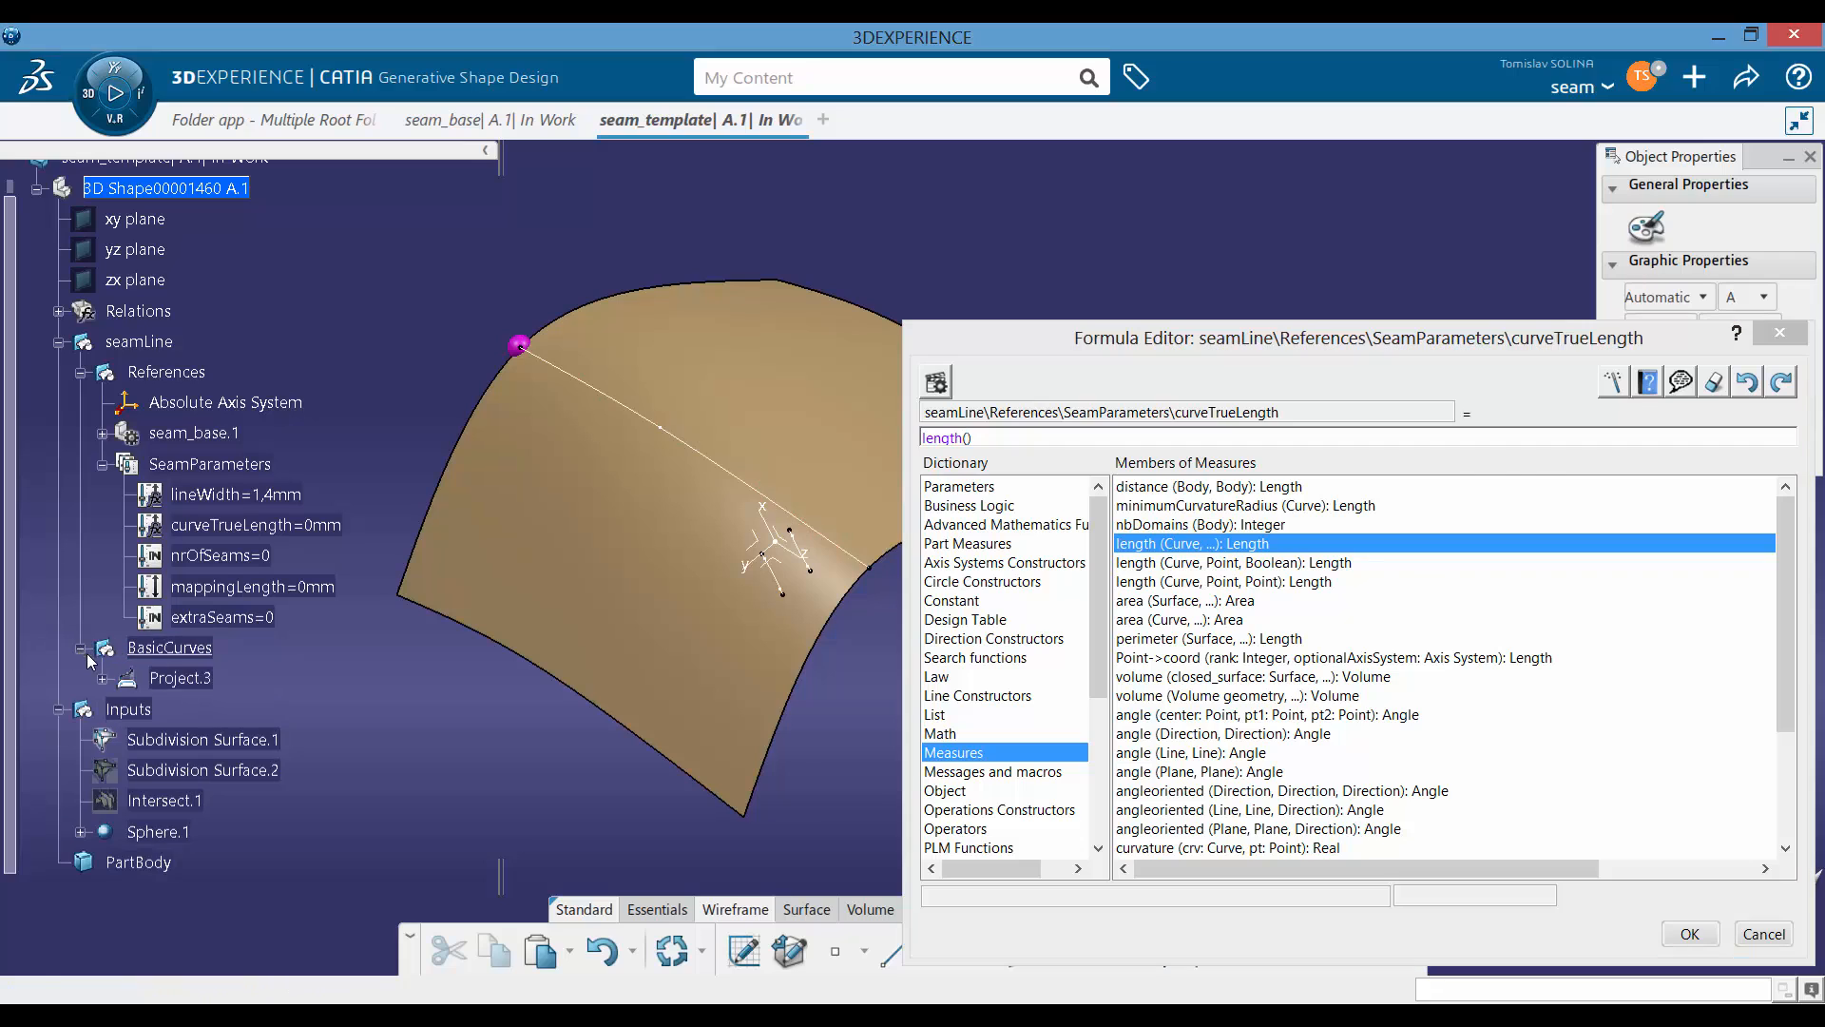
click(190, 679)
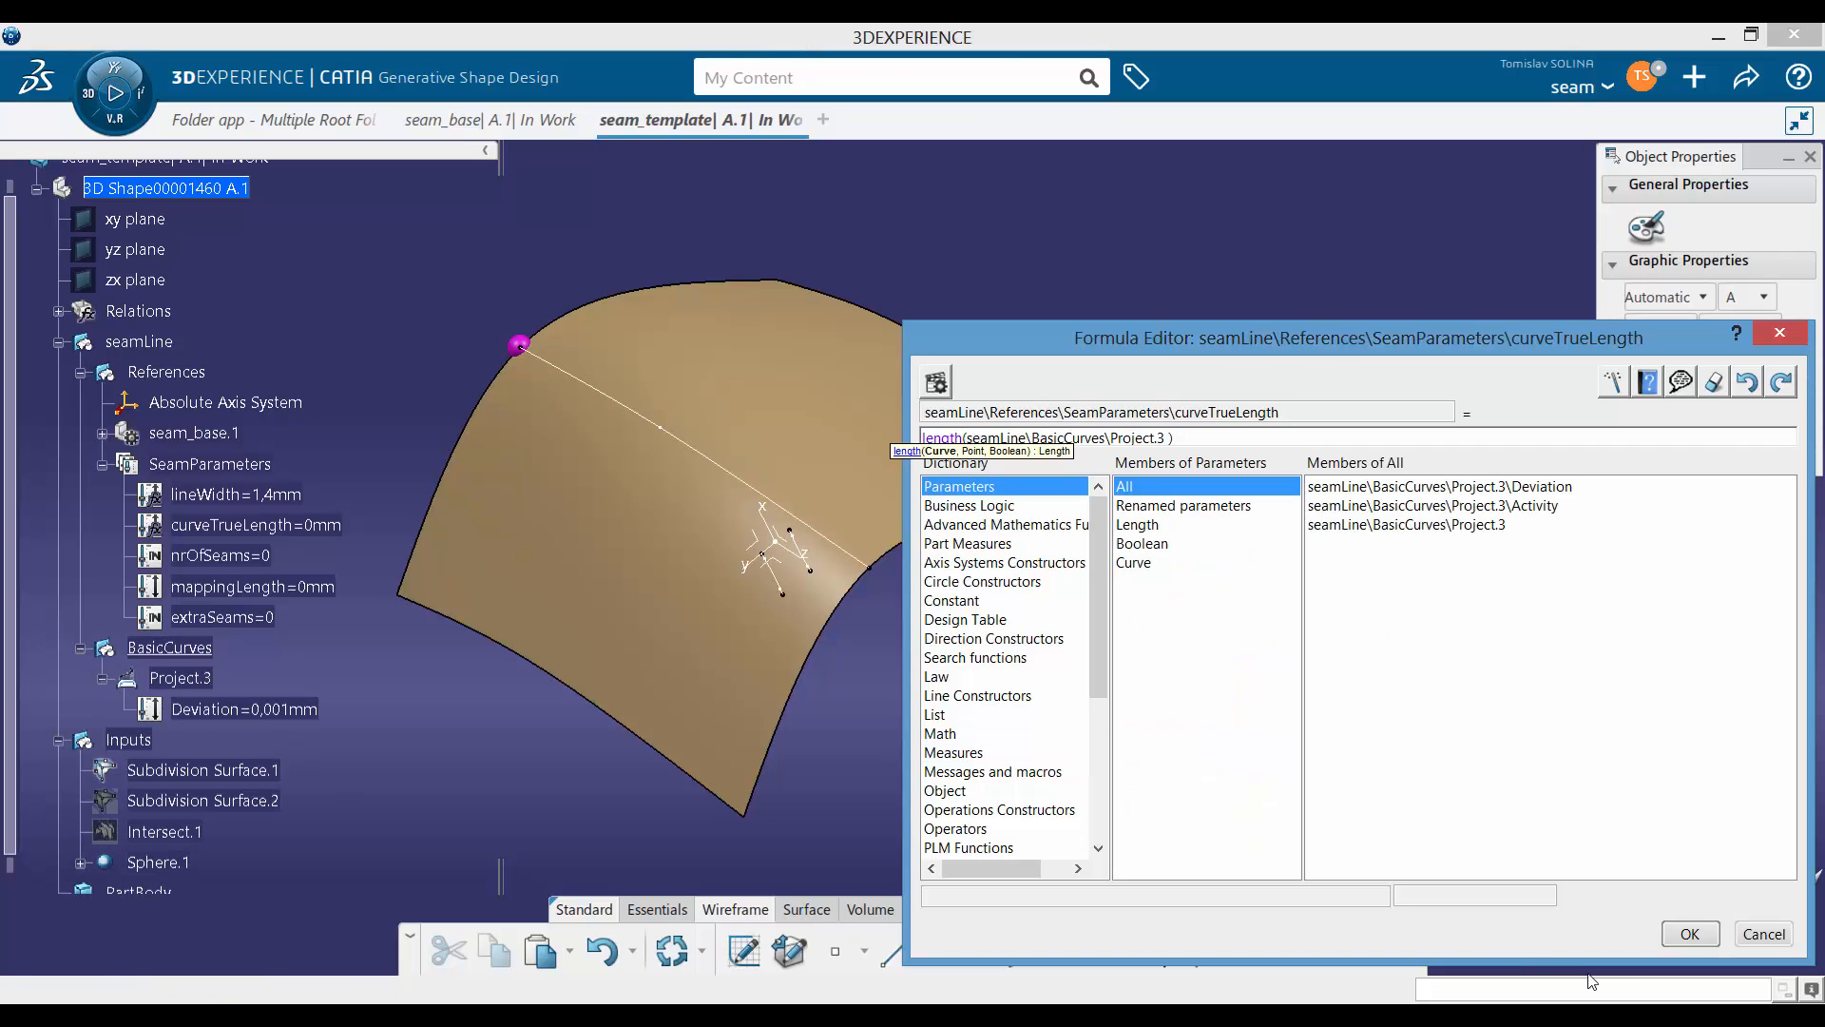
click(1689, 935)
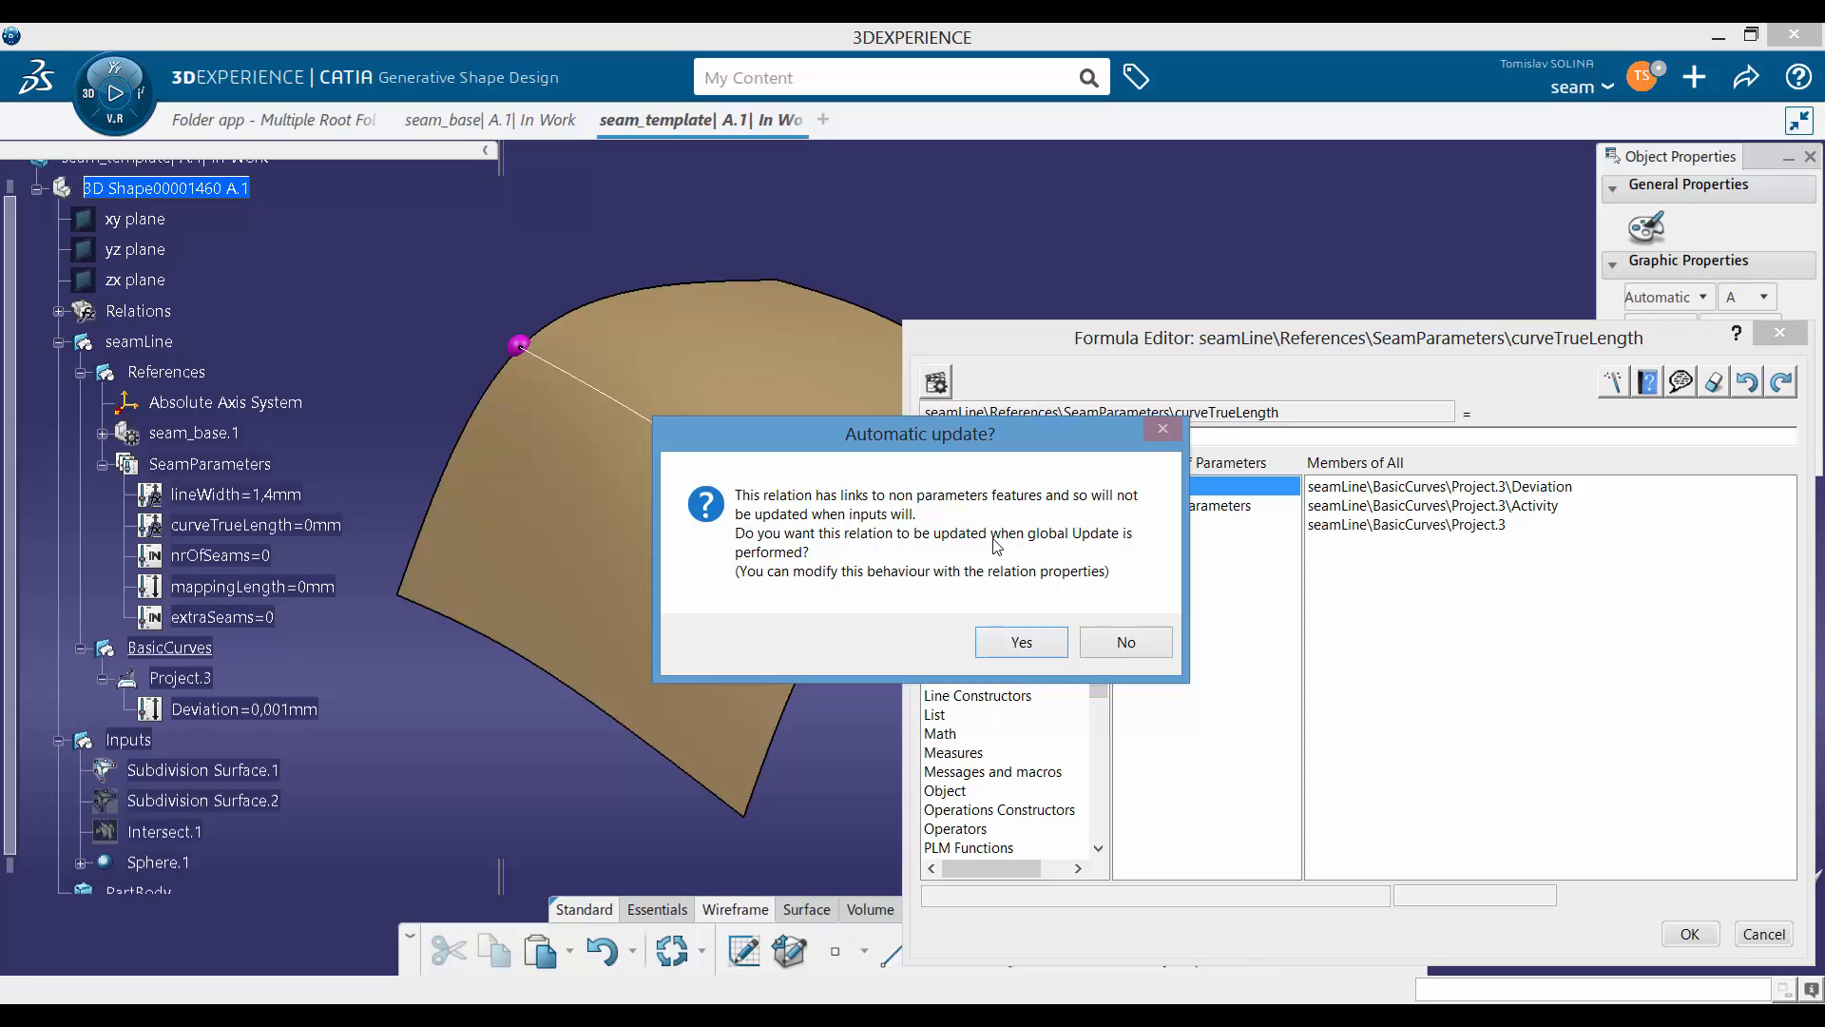
click(1007, 656)
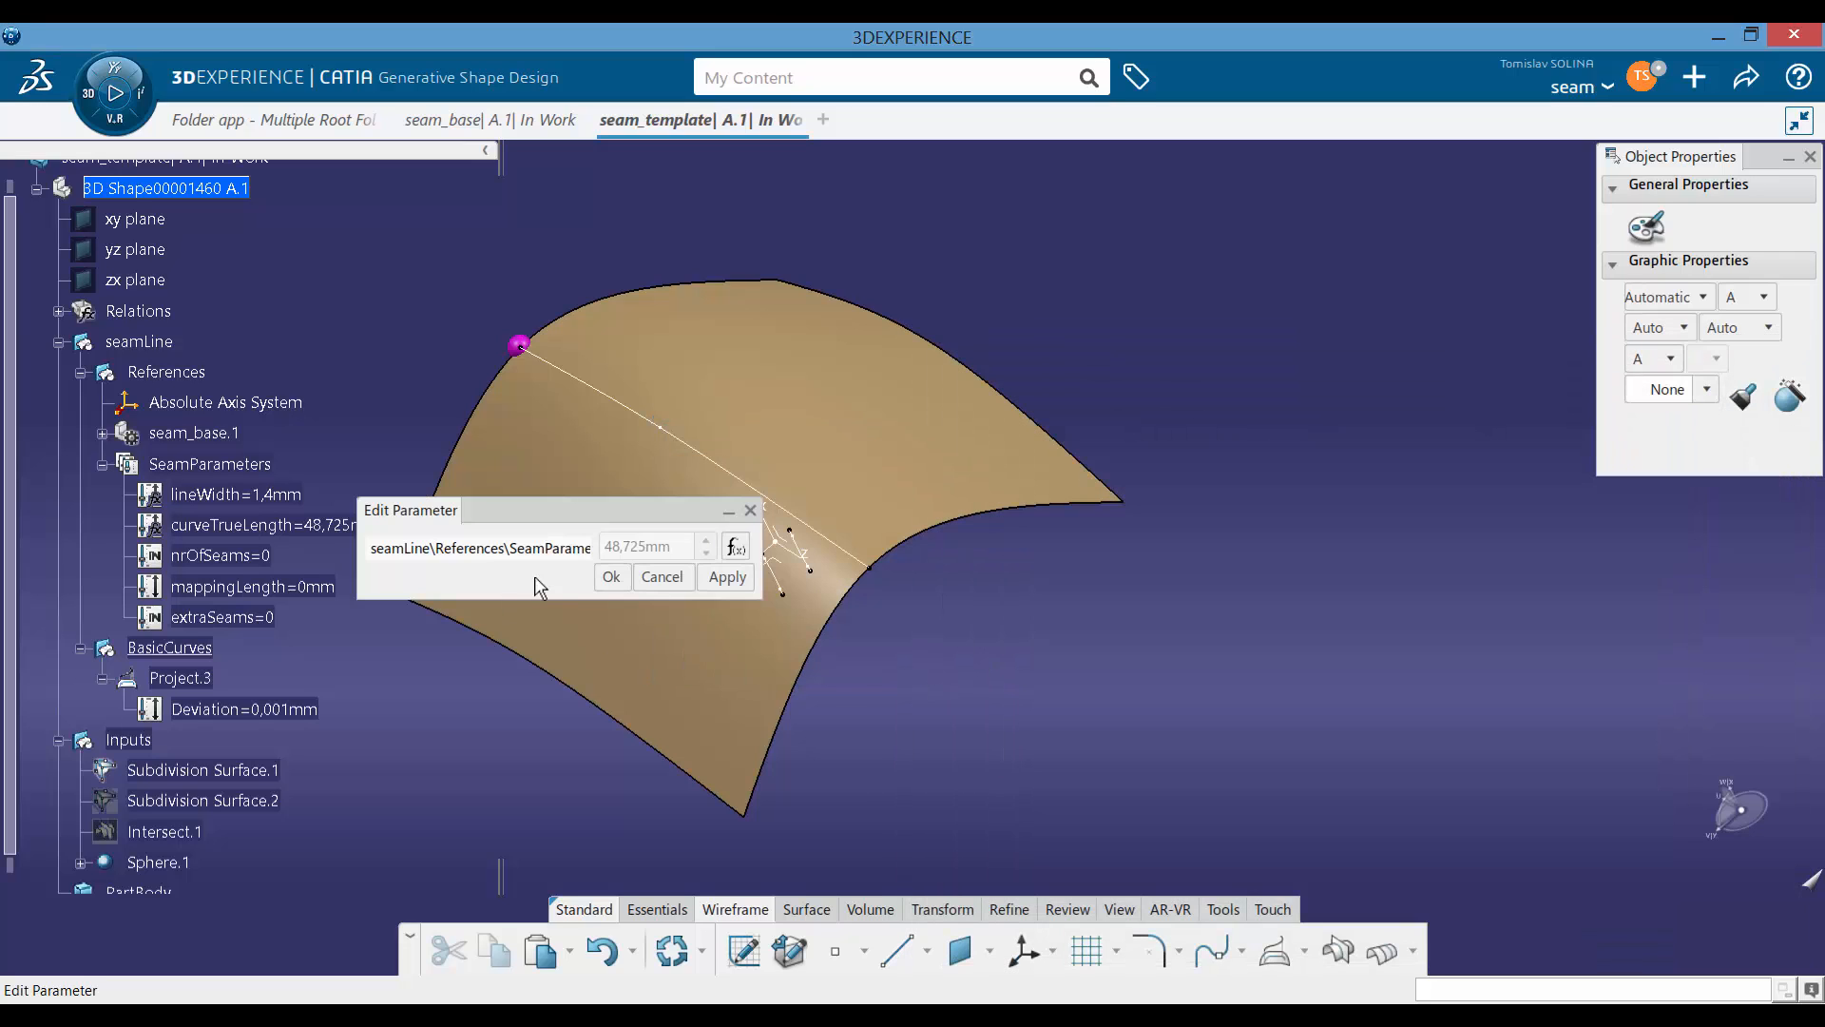
click(611, 577)
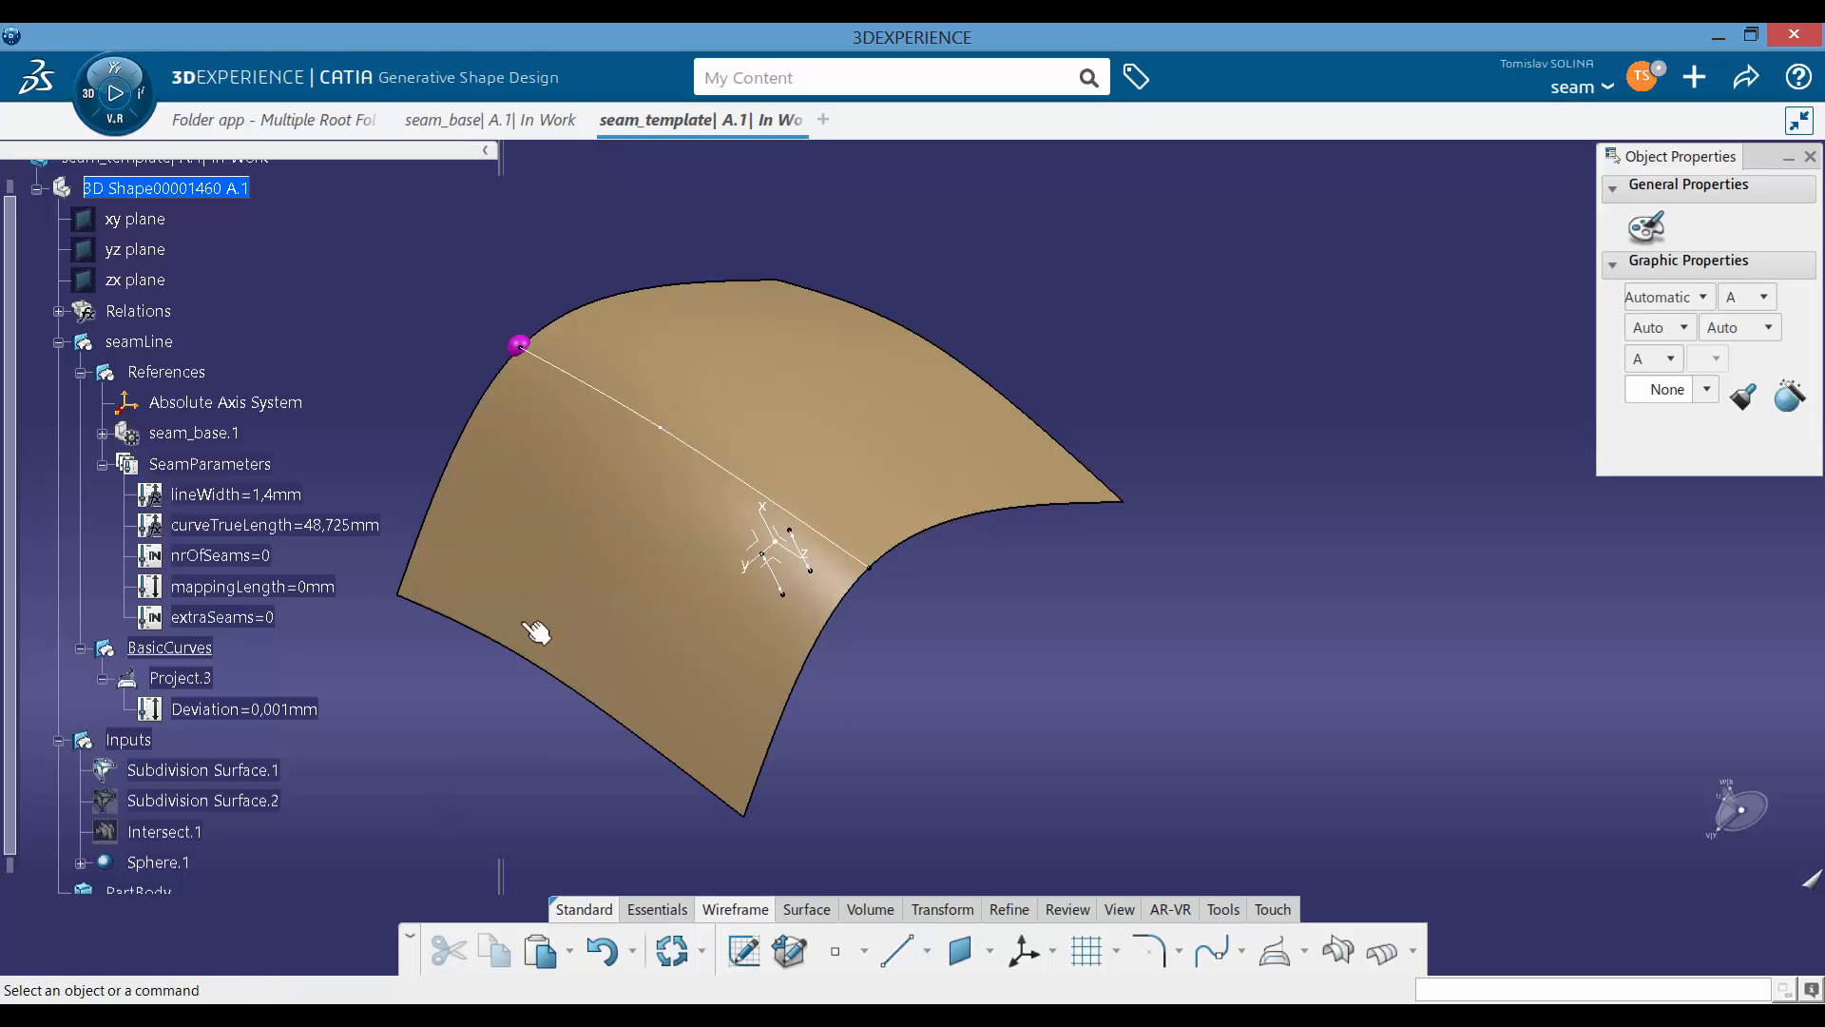
Step: Define the nrOfSeams parameter with a formula dividing curveTrueLength by the stitch_length of seam_base.1
scroll(157, 787, down, 2)
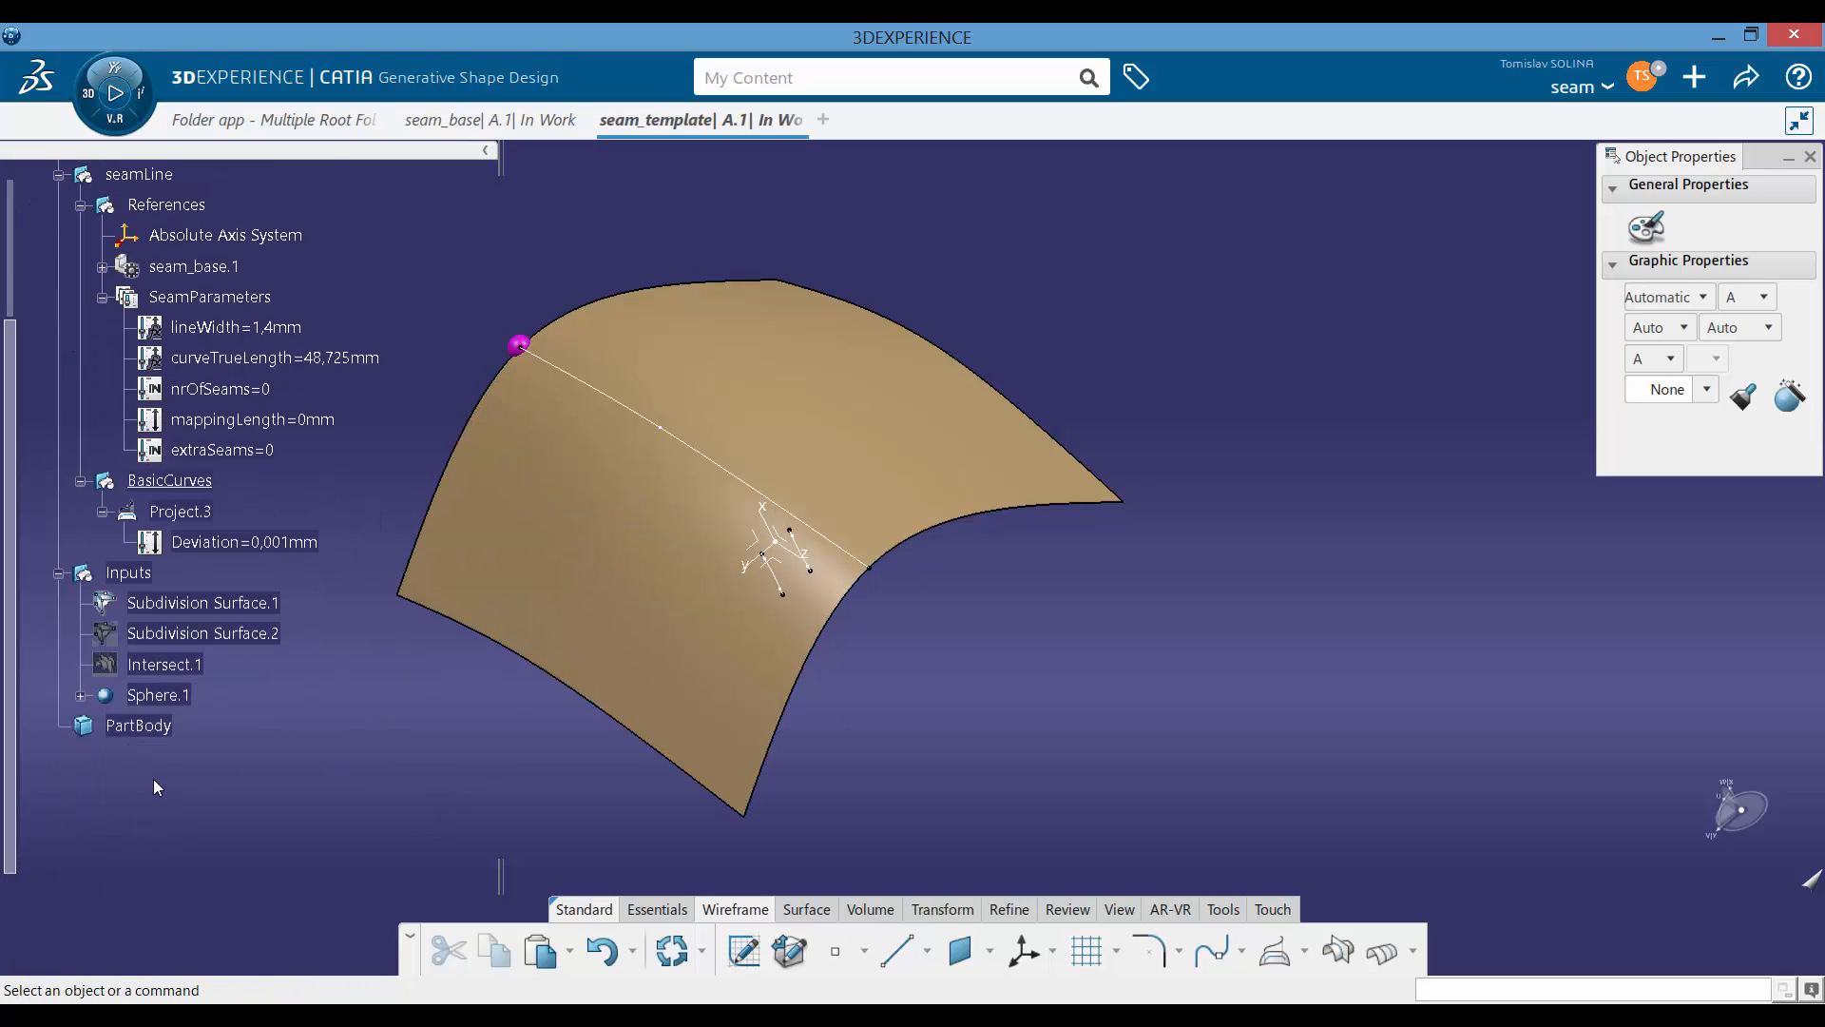
scroll(242, 447, up, 1)
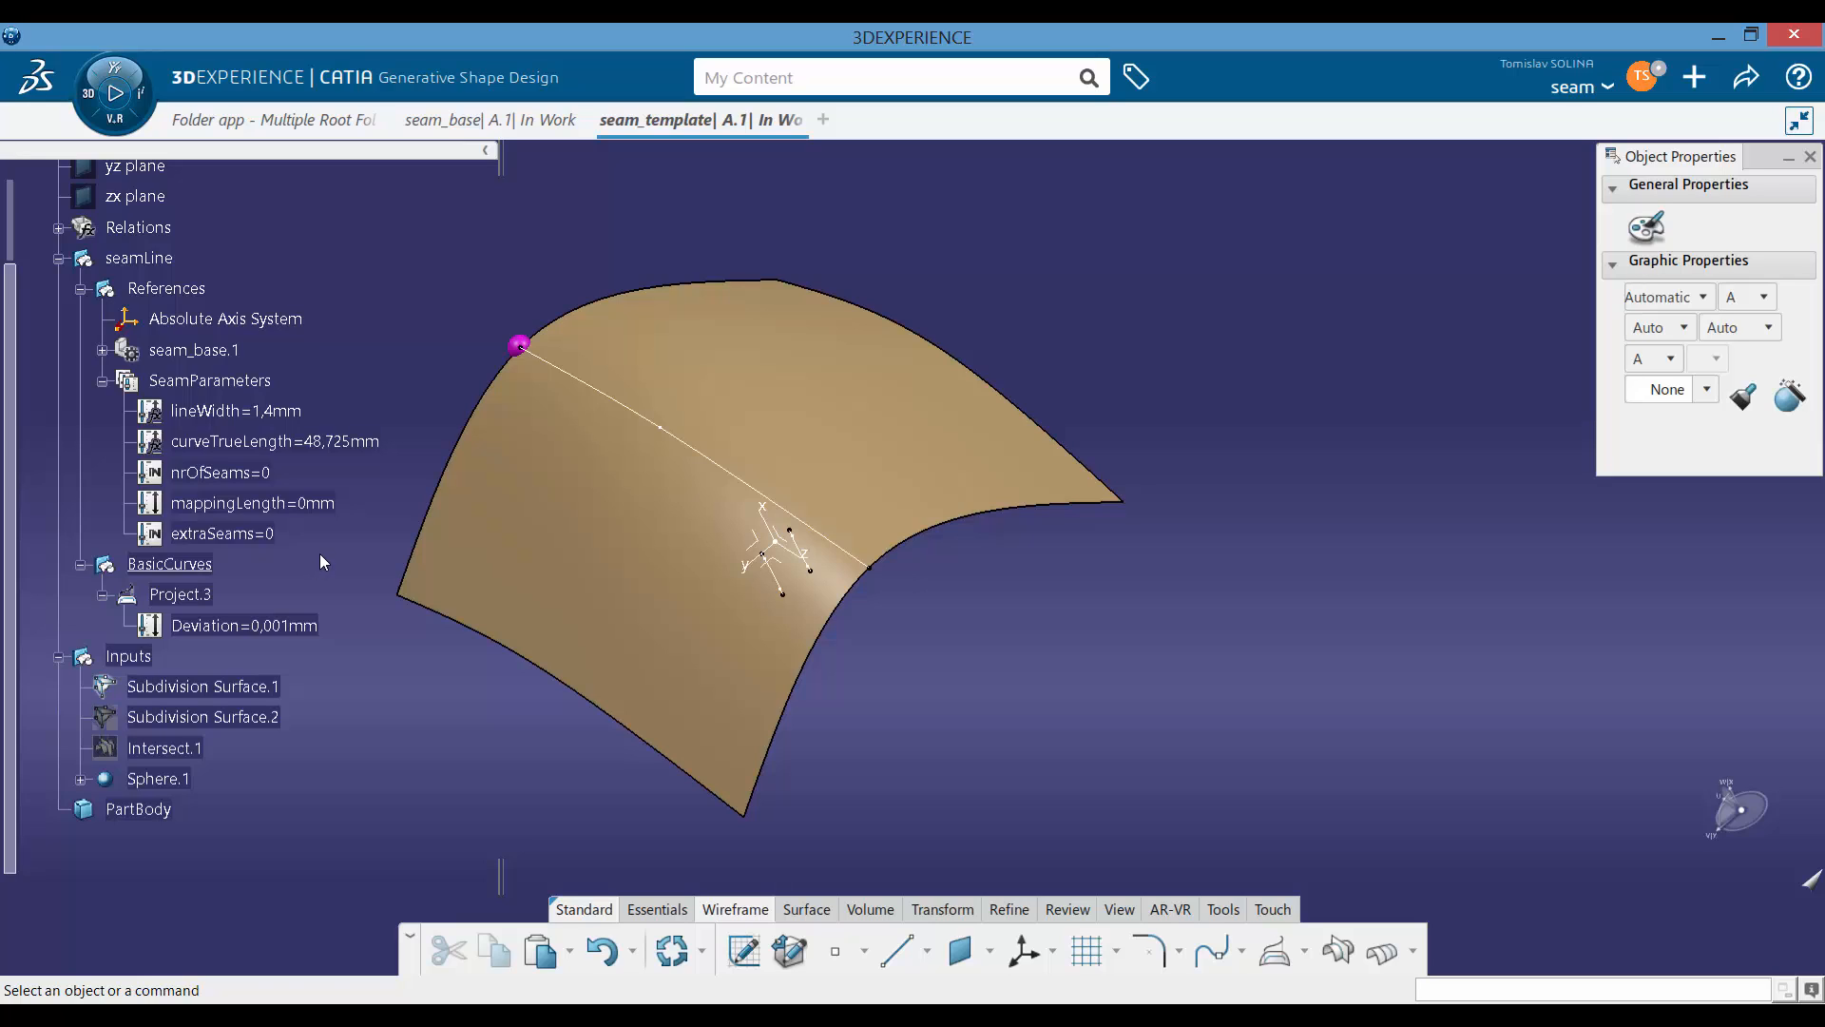
click(249, 472)
click(319, 443)
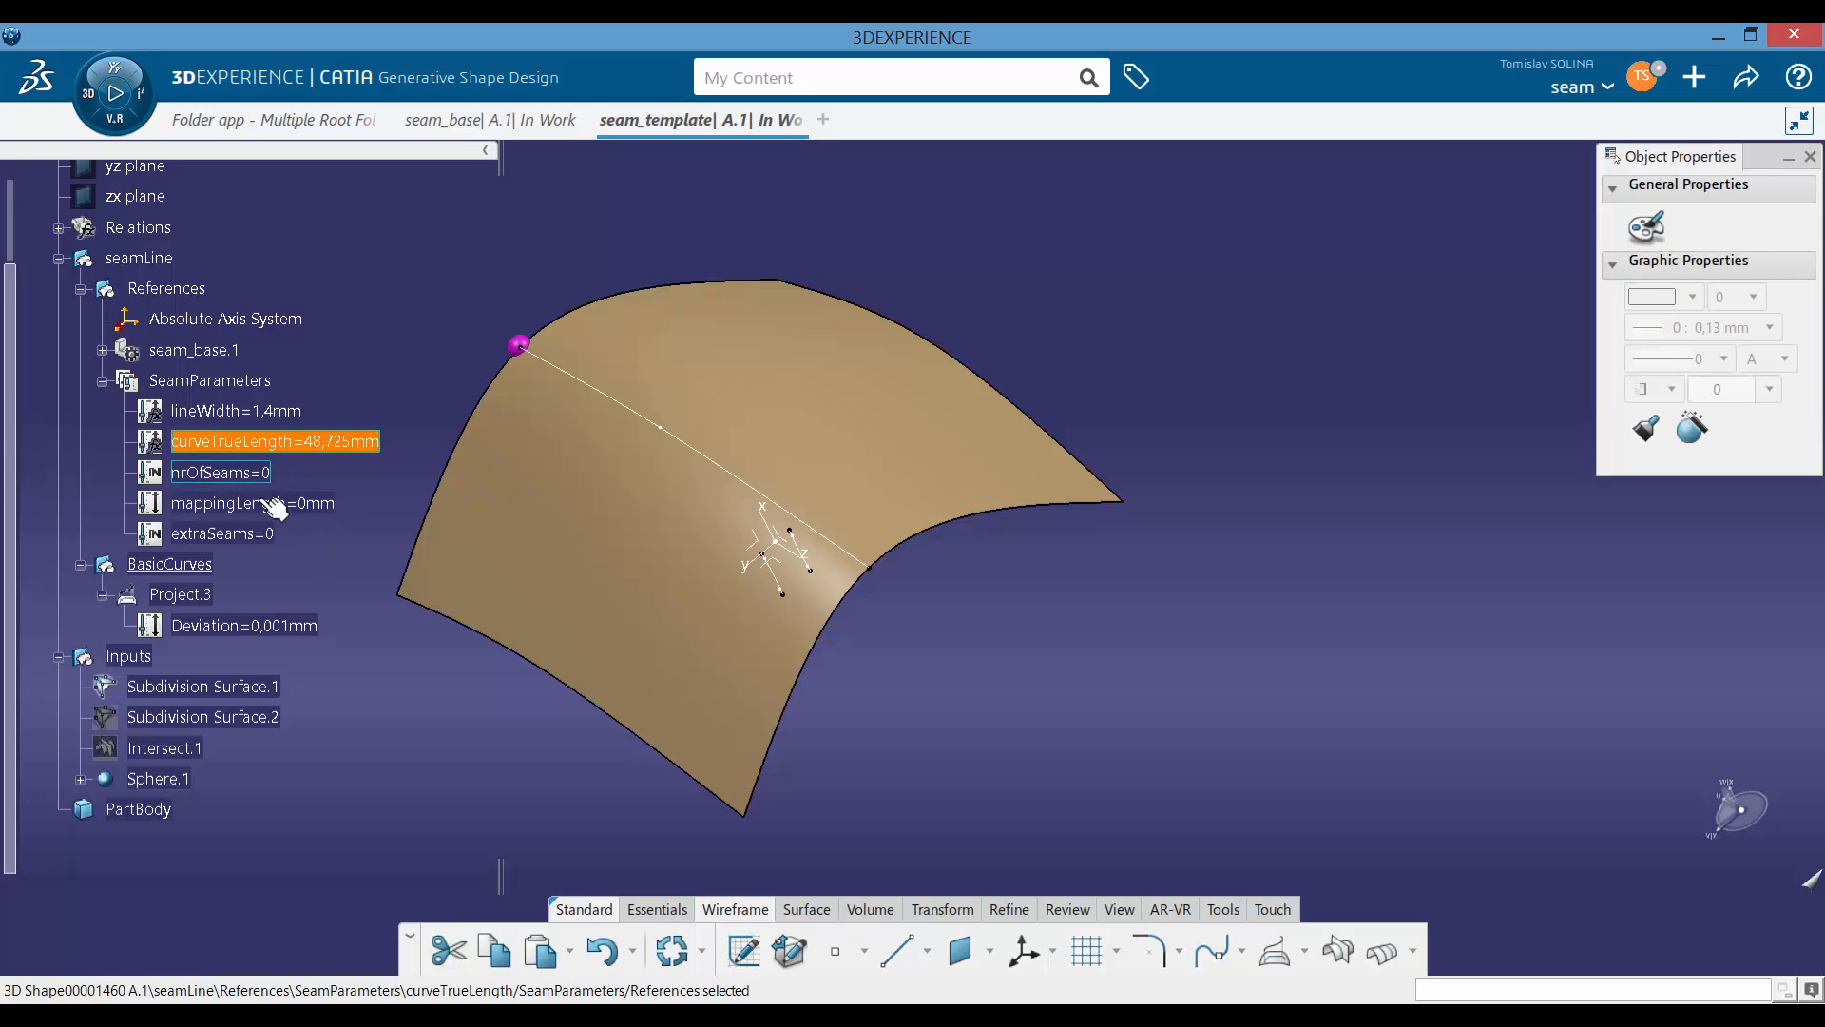
double_click(249, 475)
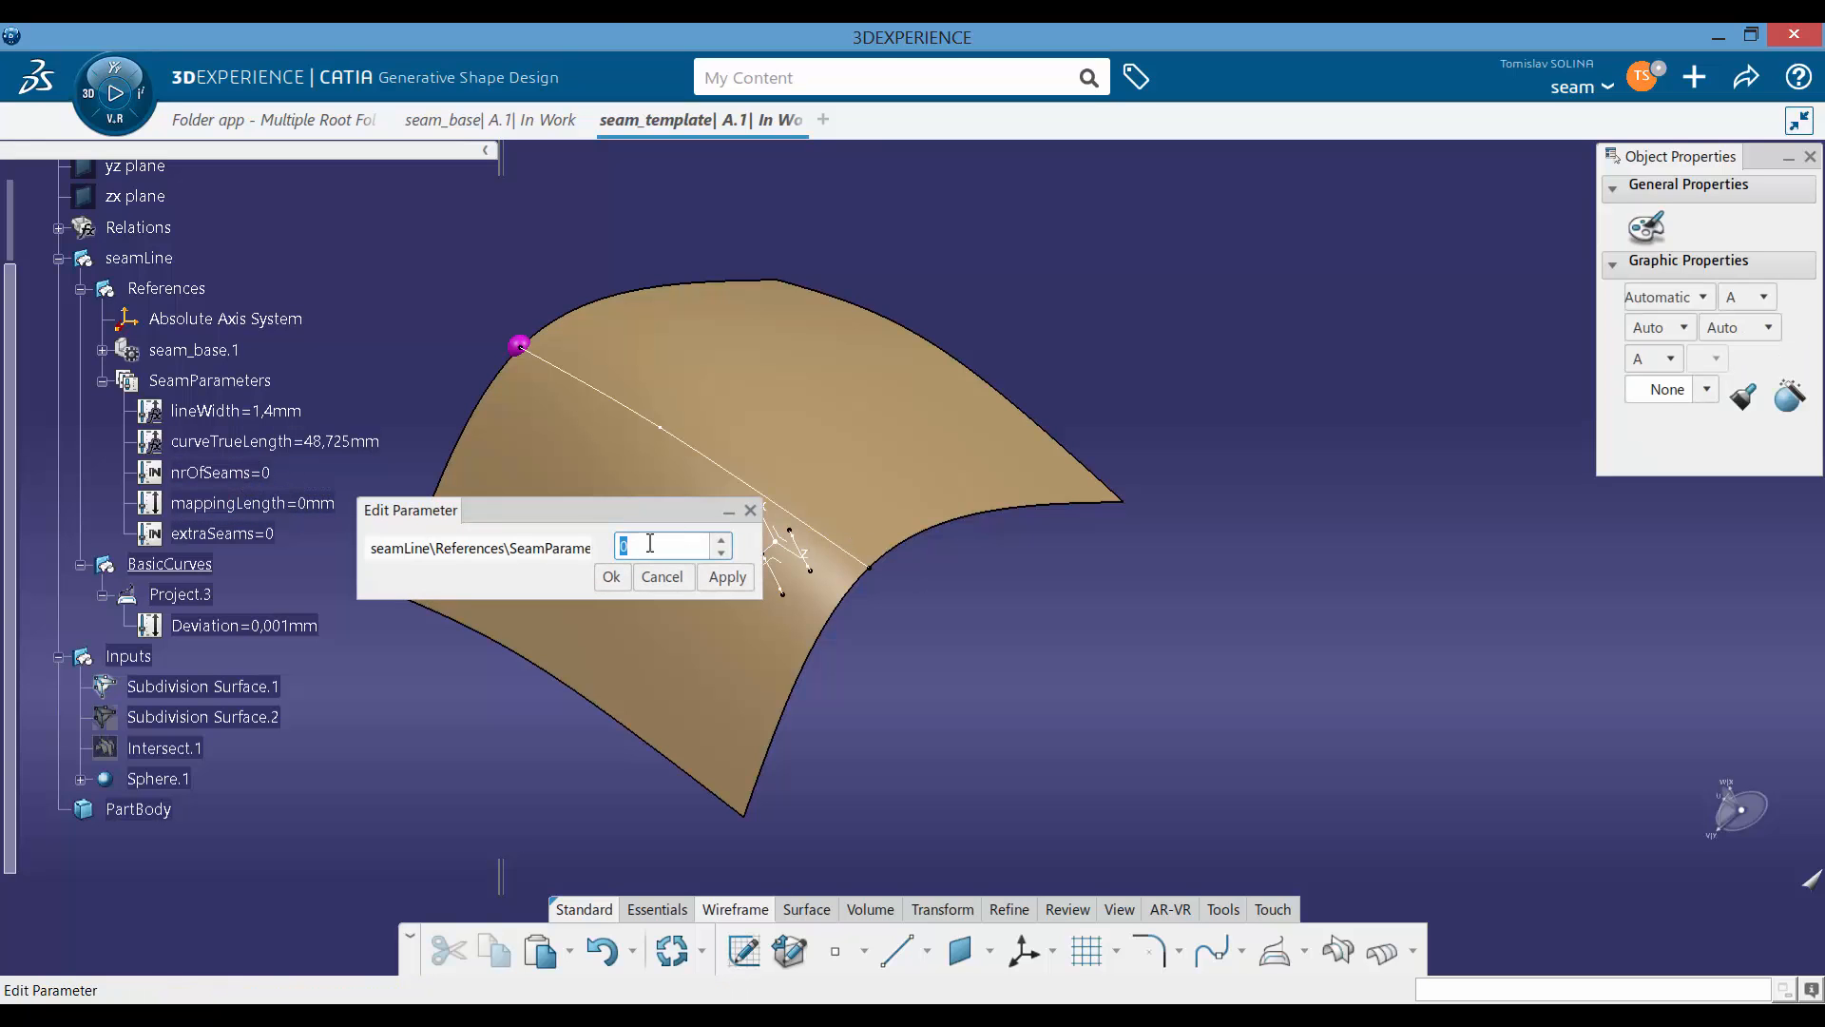
right_click(650, 543)
click(708, 552)
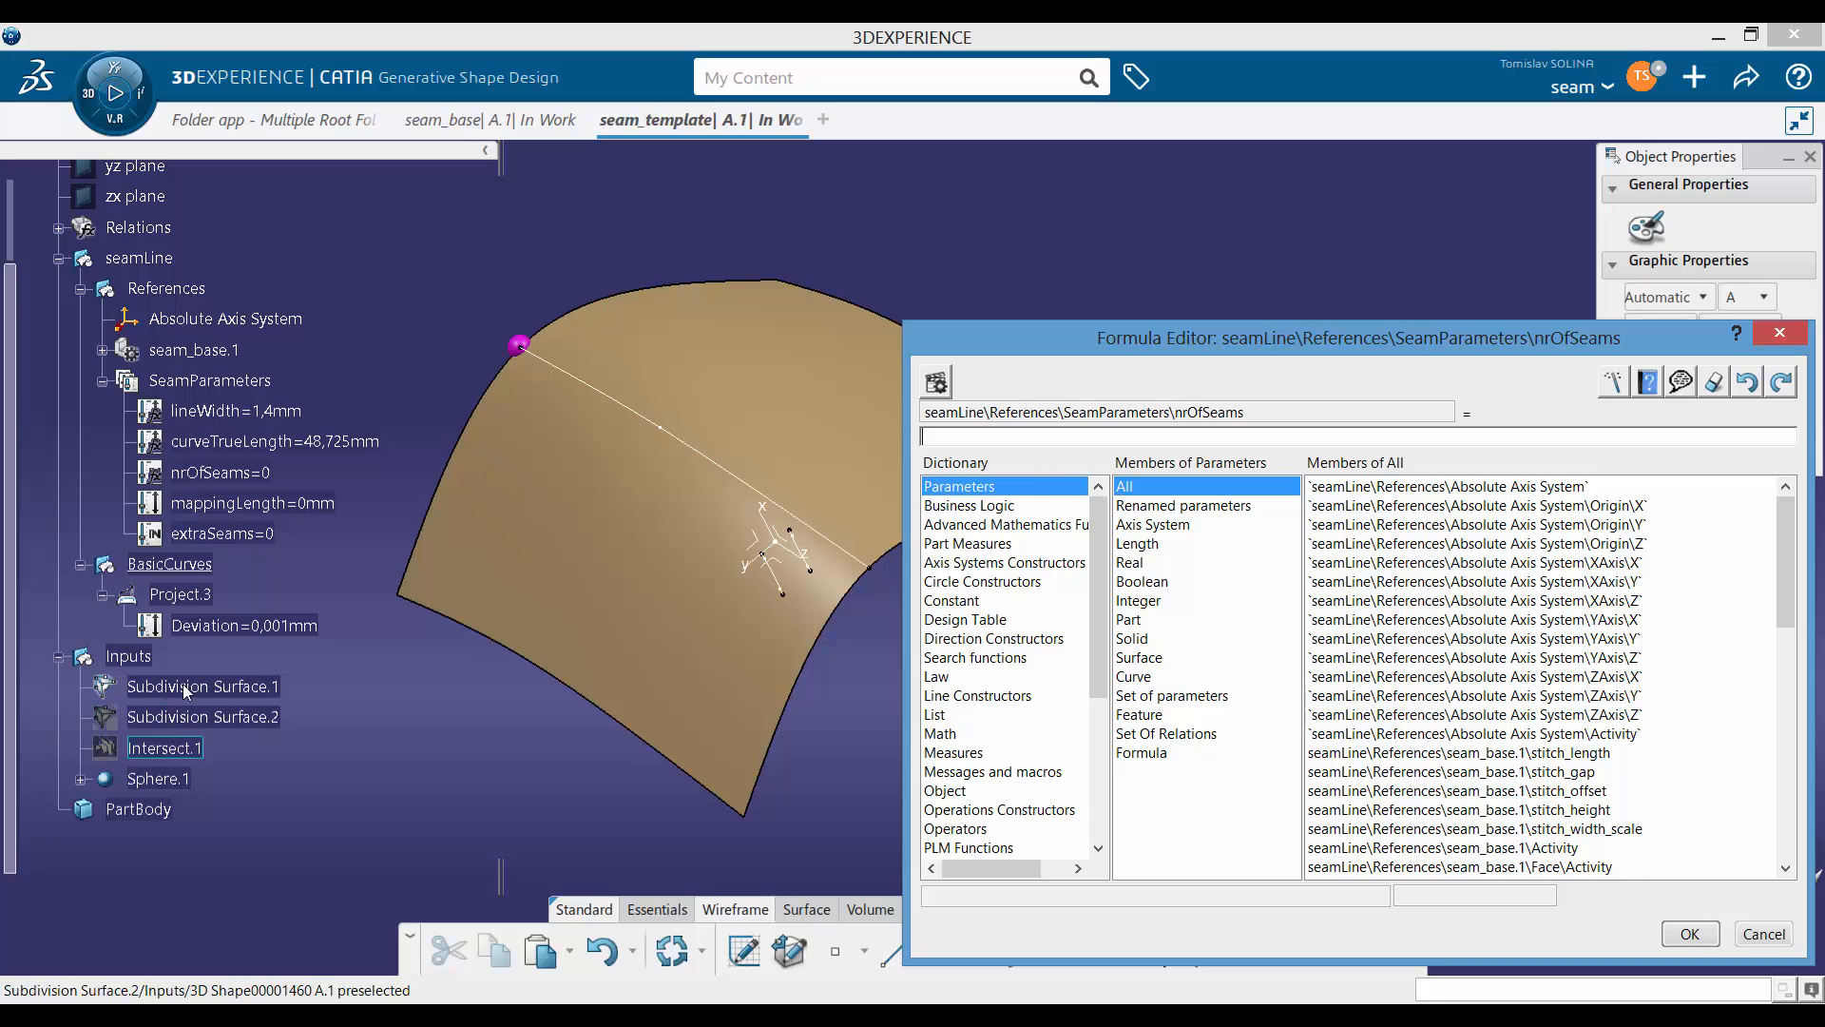
click(328, 445)
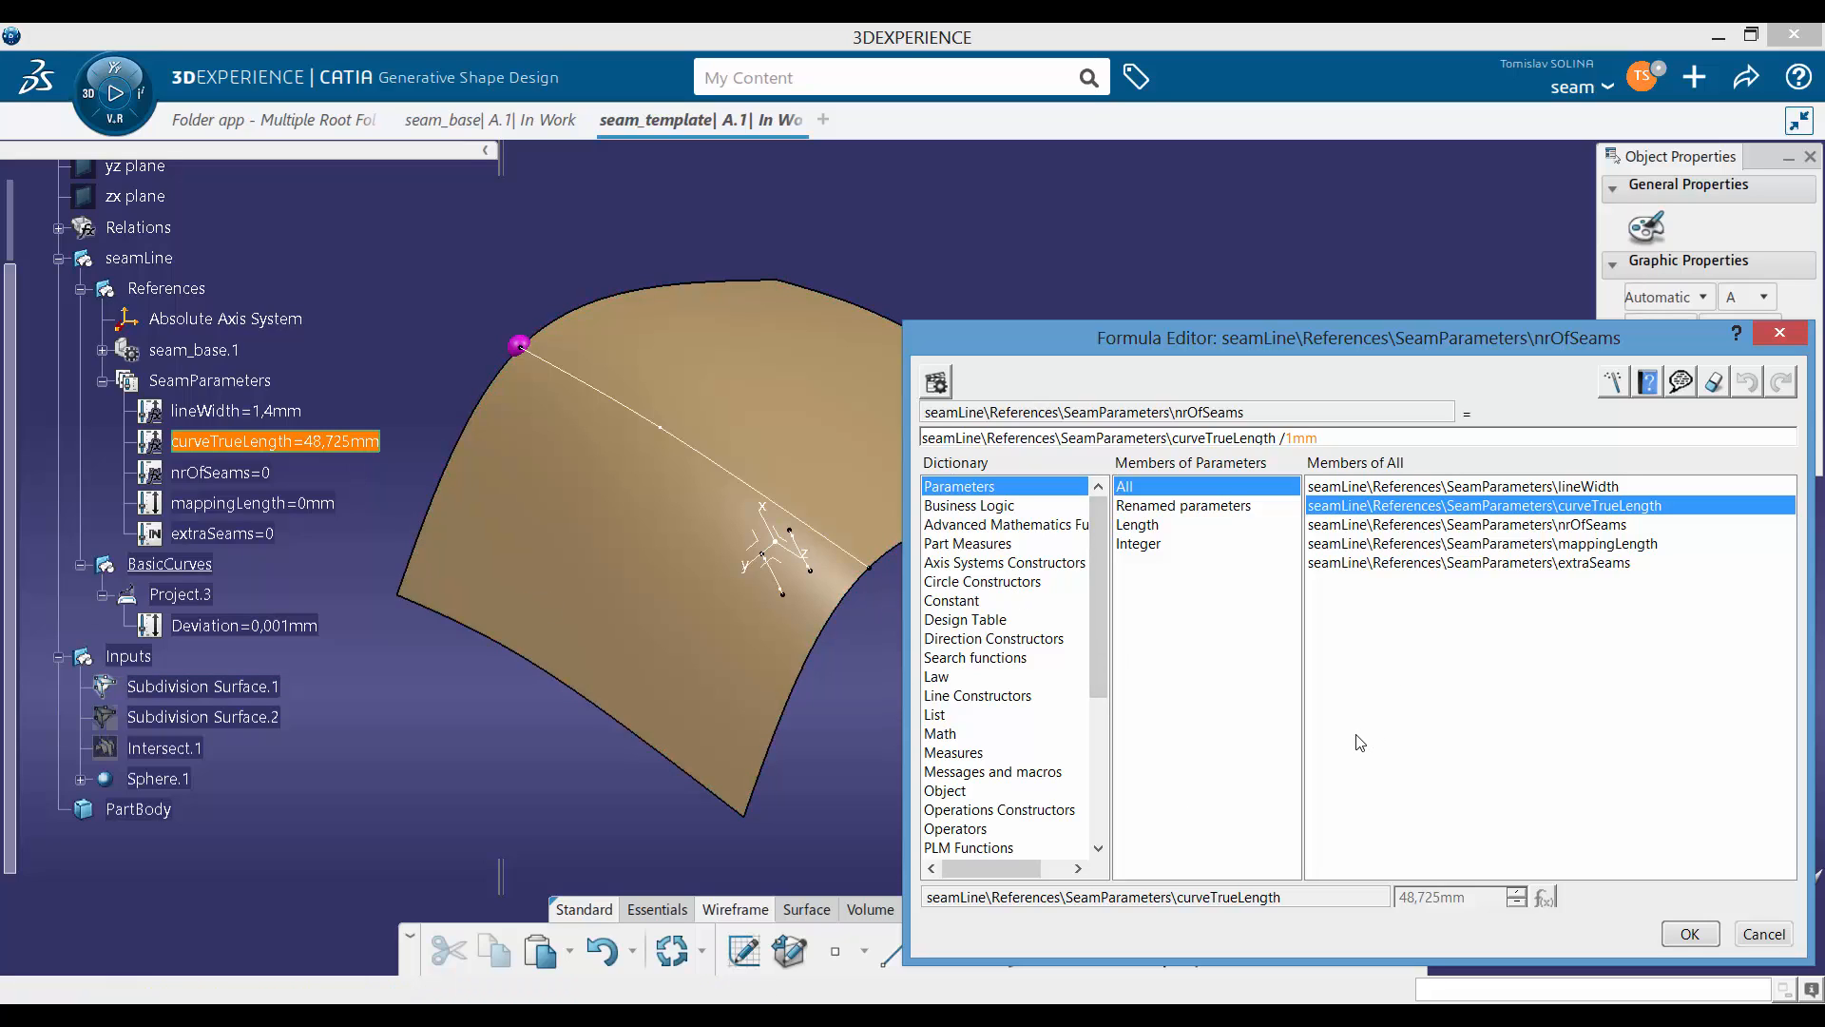
click(103, 350)
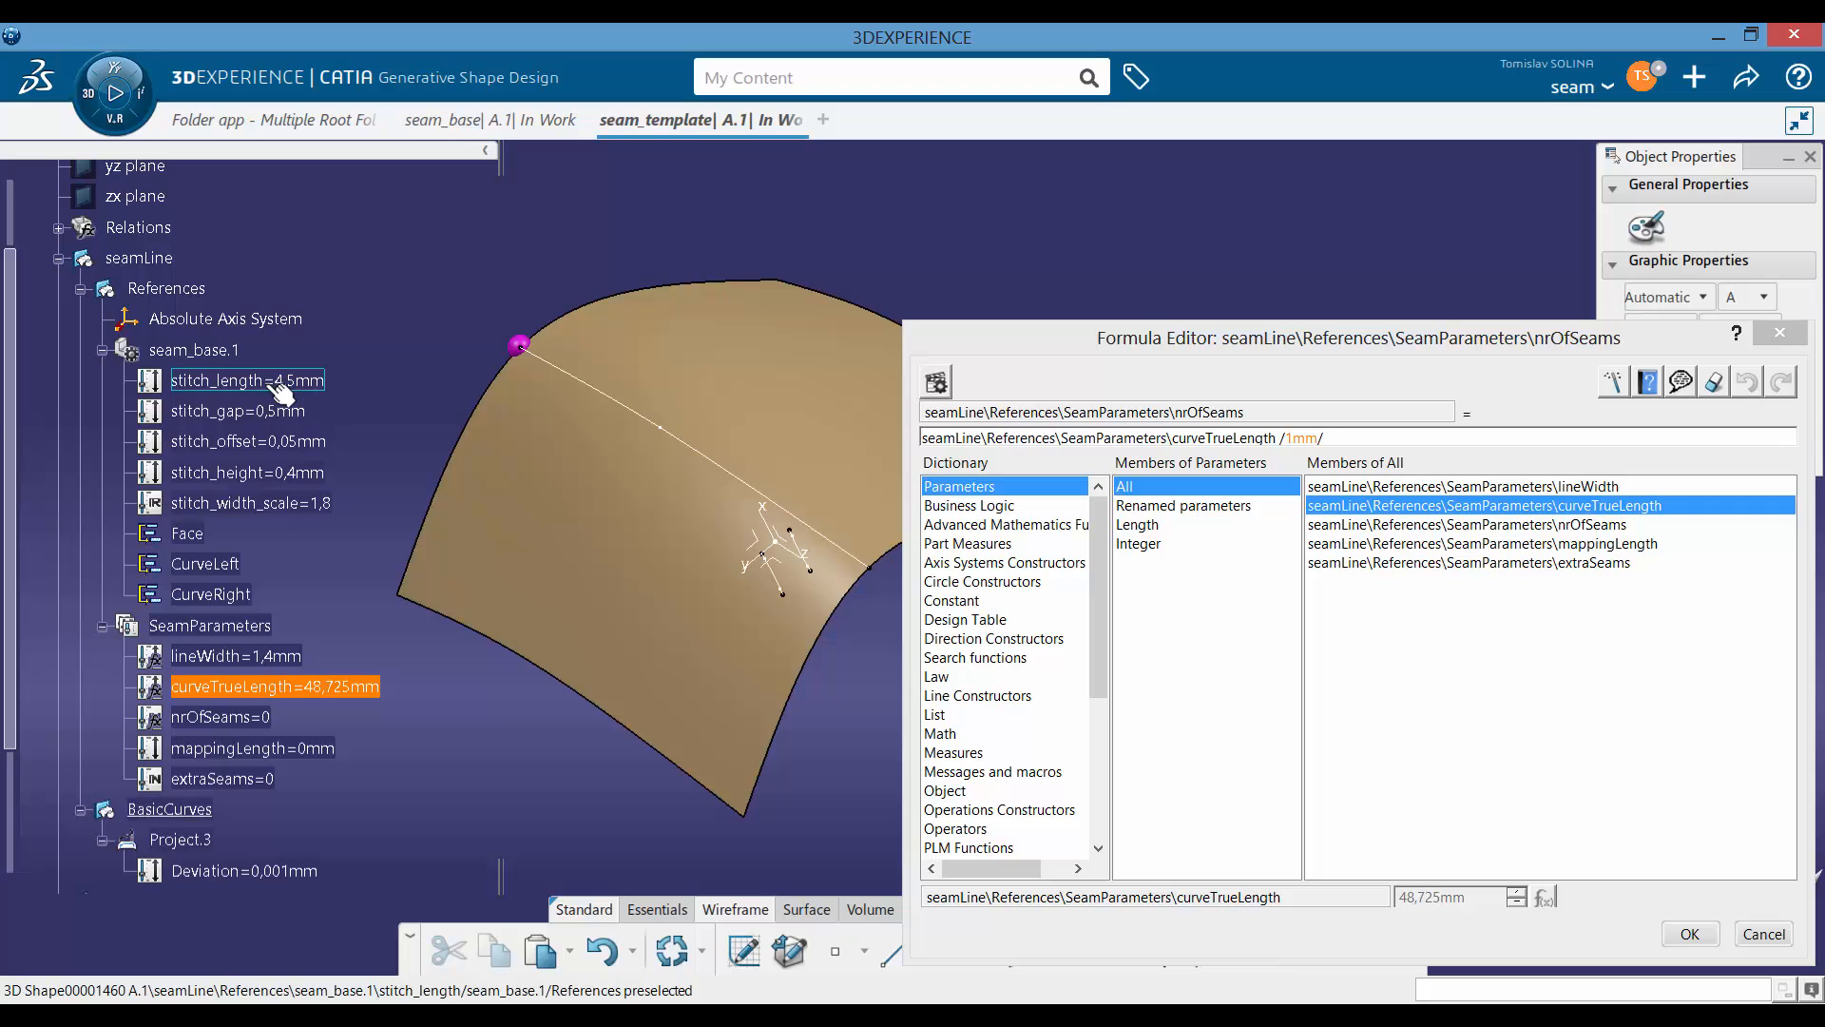
click(278, 382)
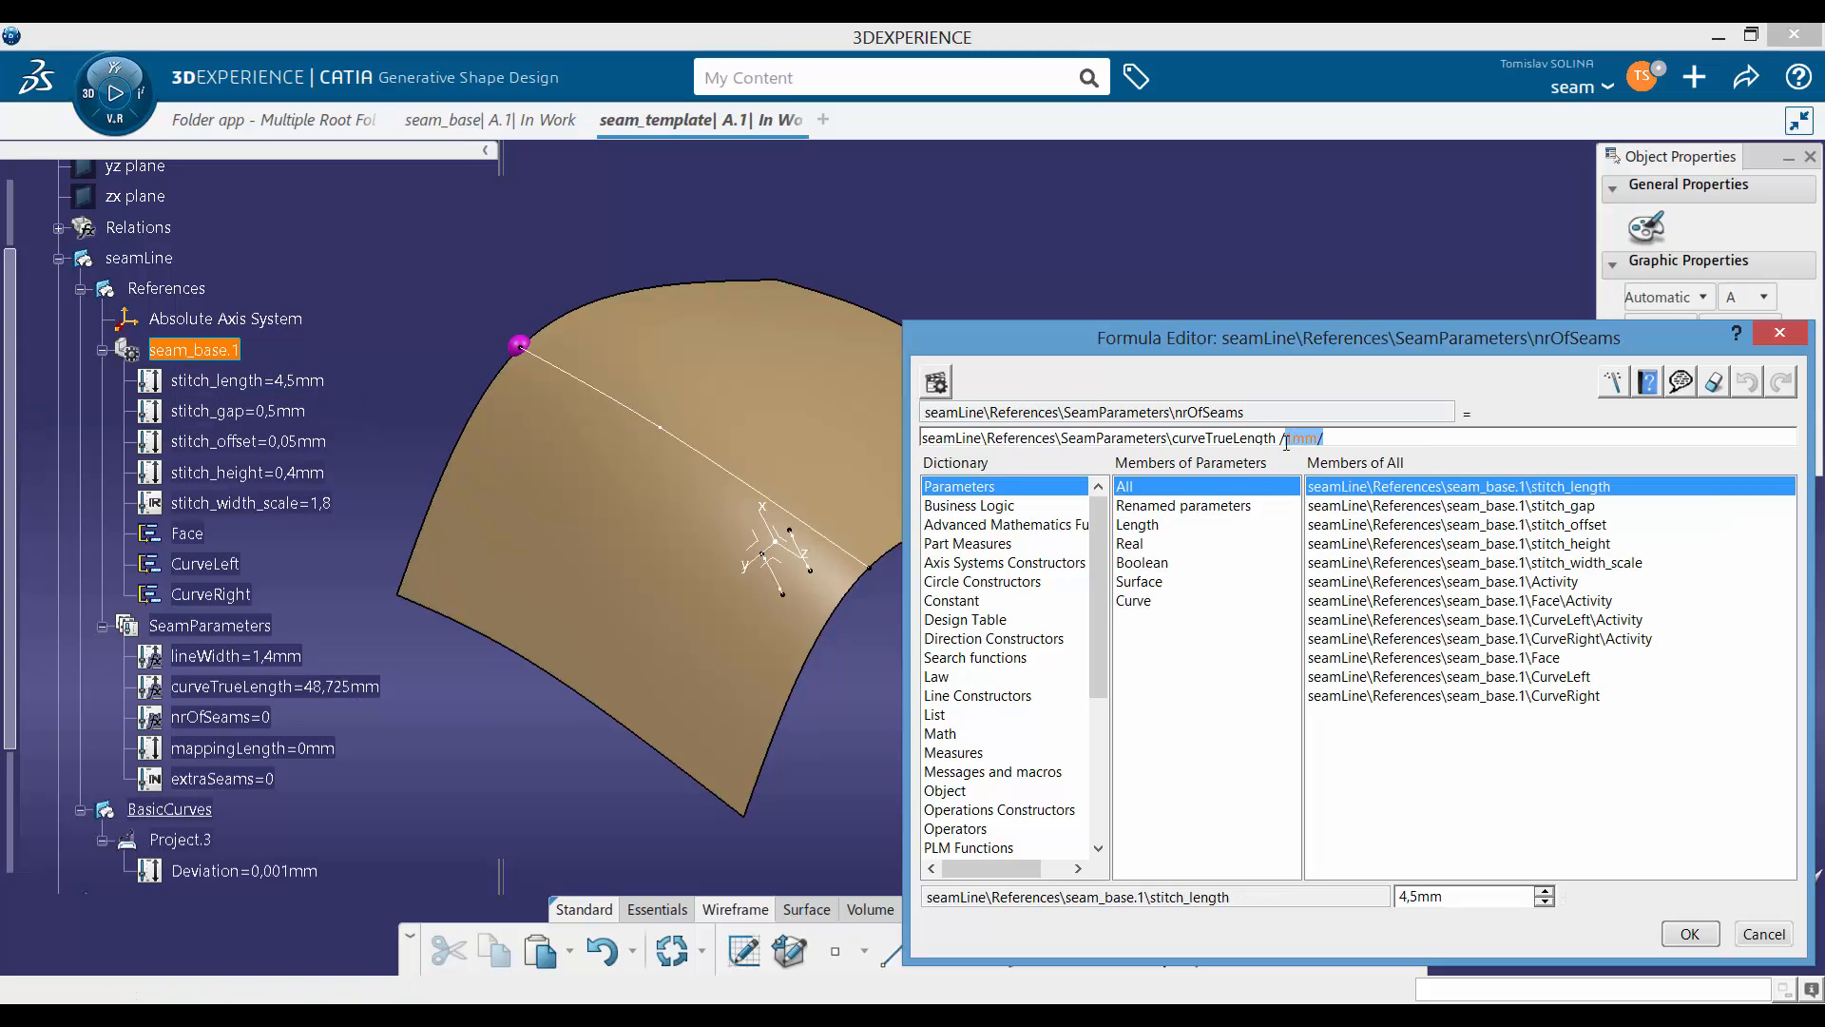
key(BackSpace)
click(275, 380)
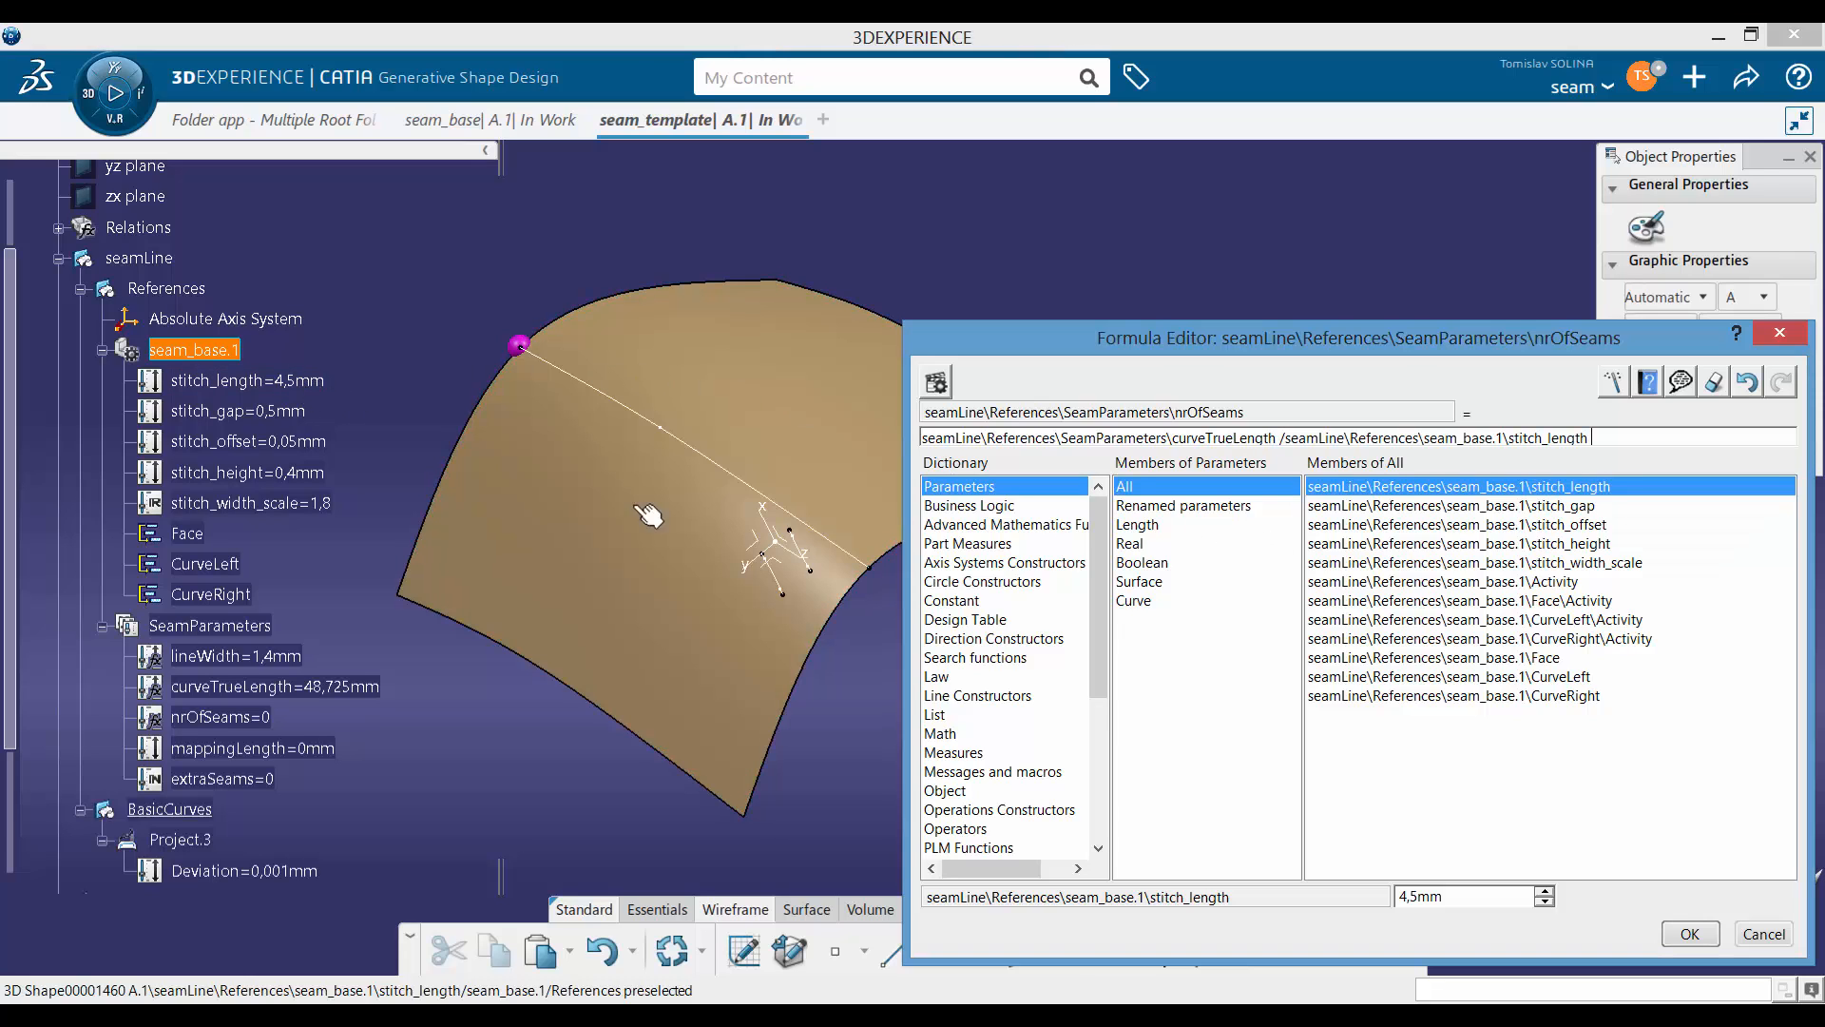
click(1690, 934)
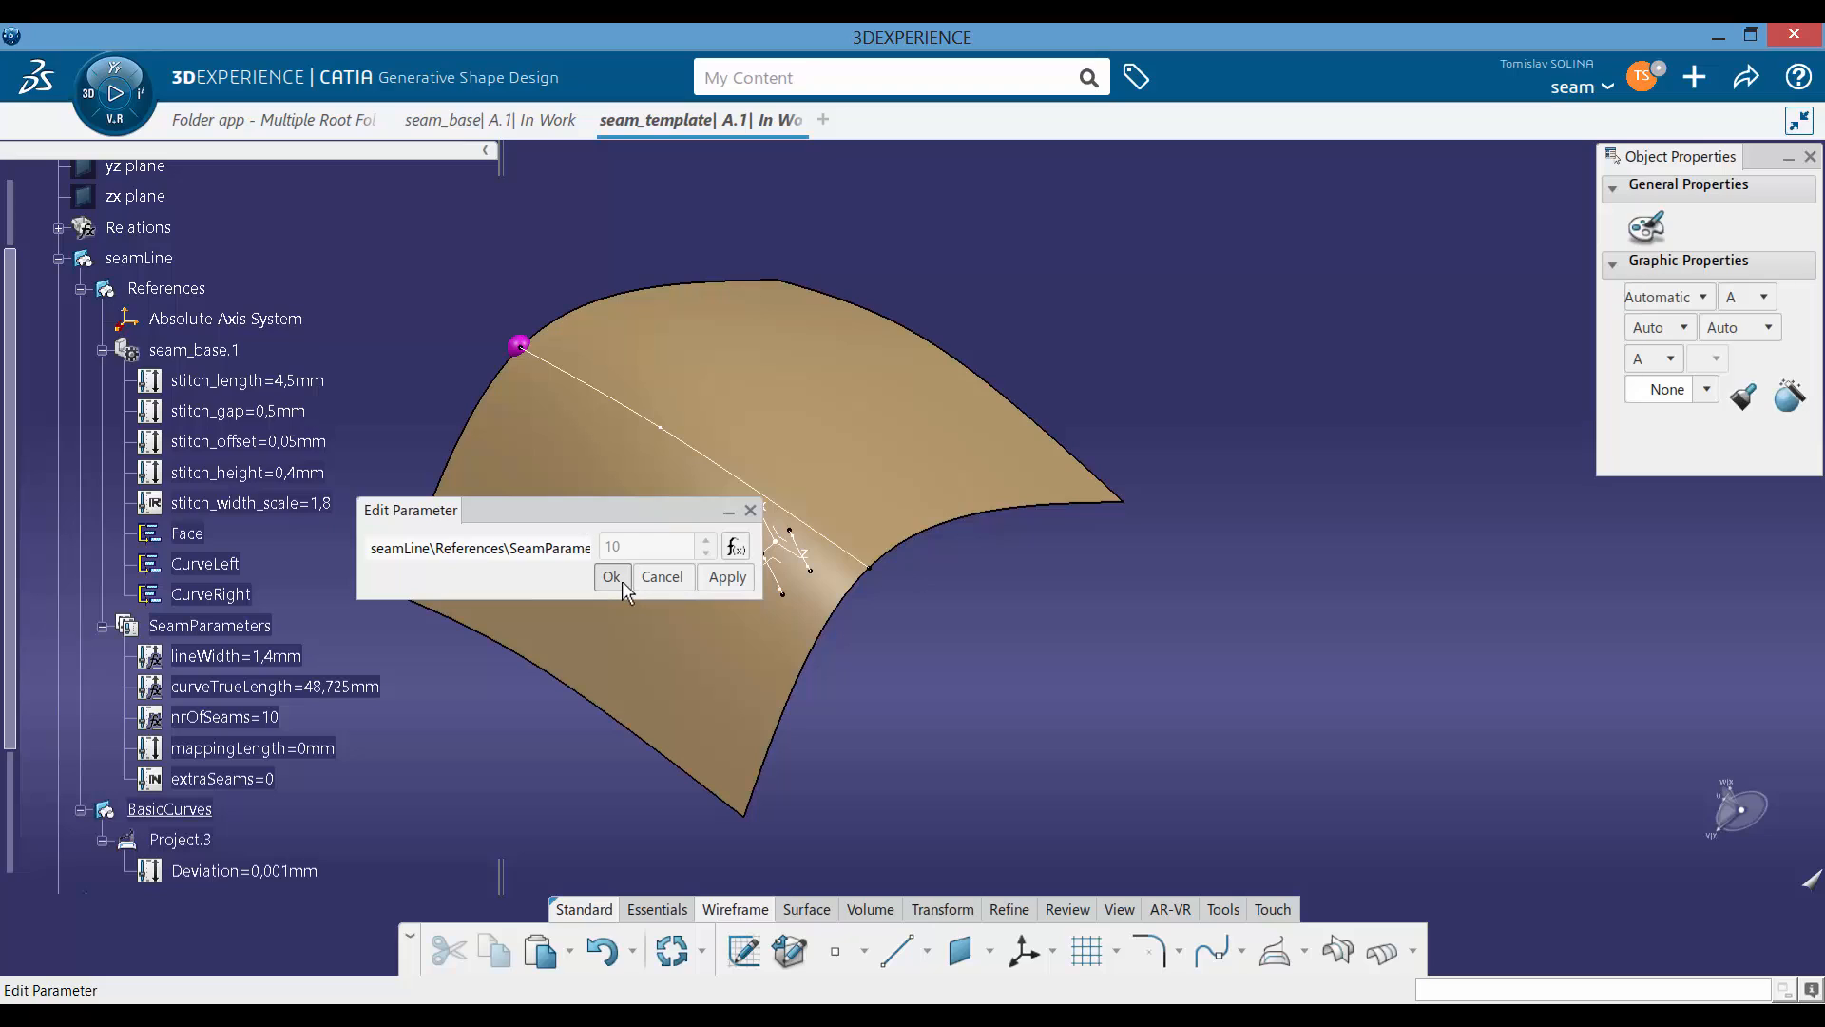
click(611, 577)
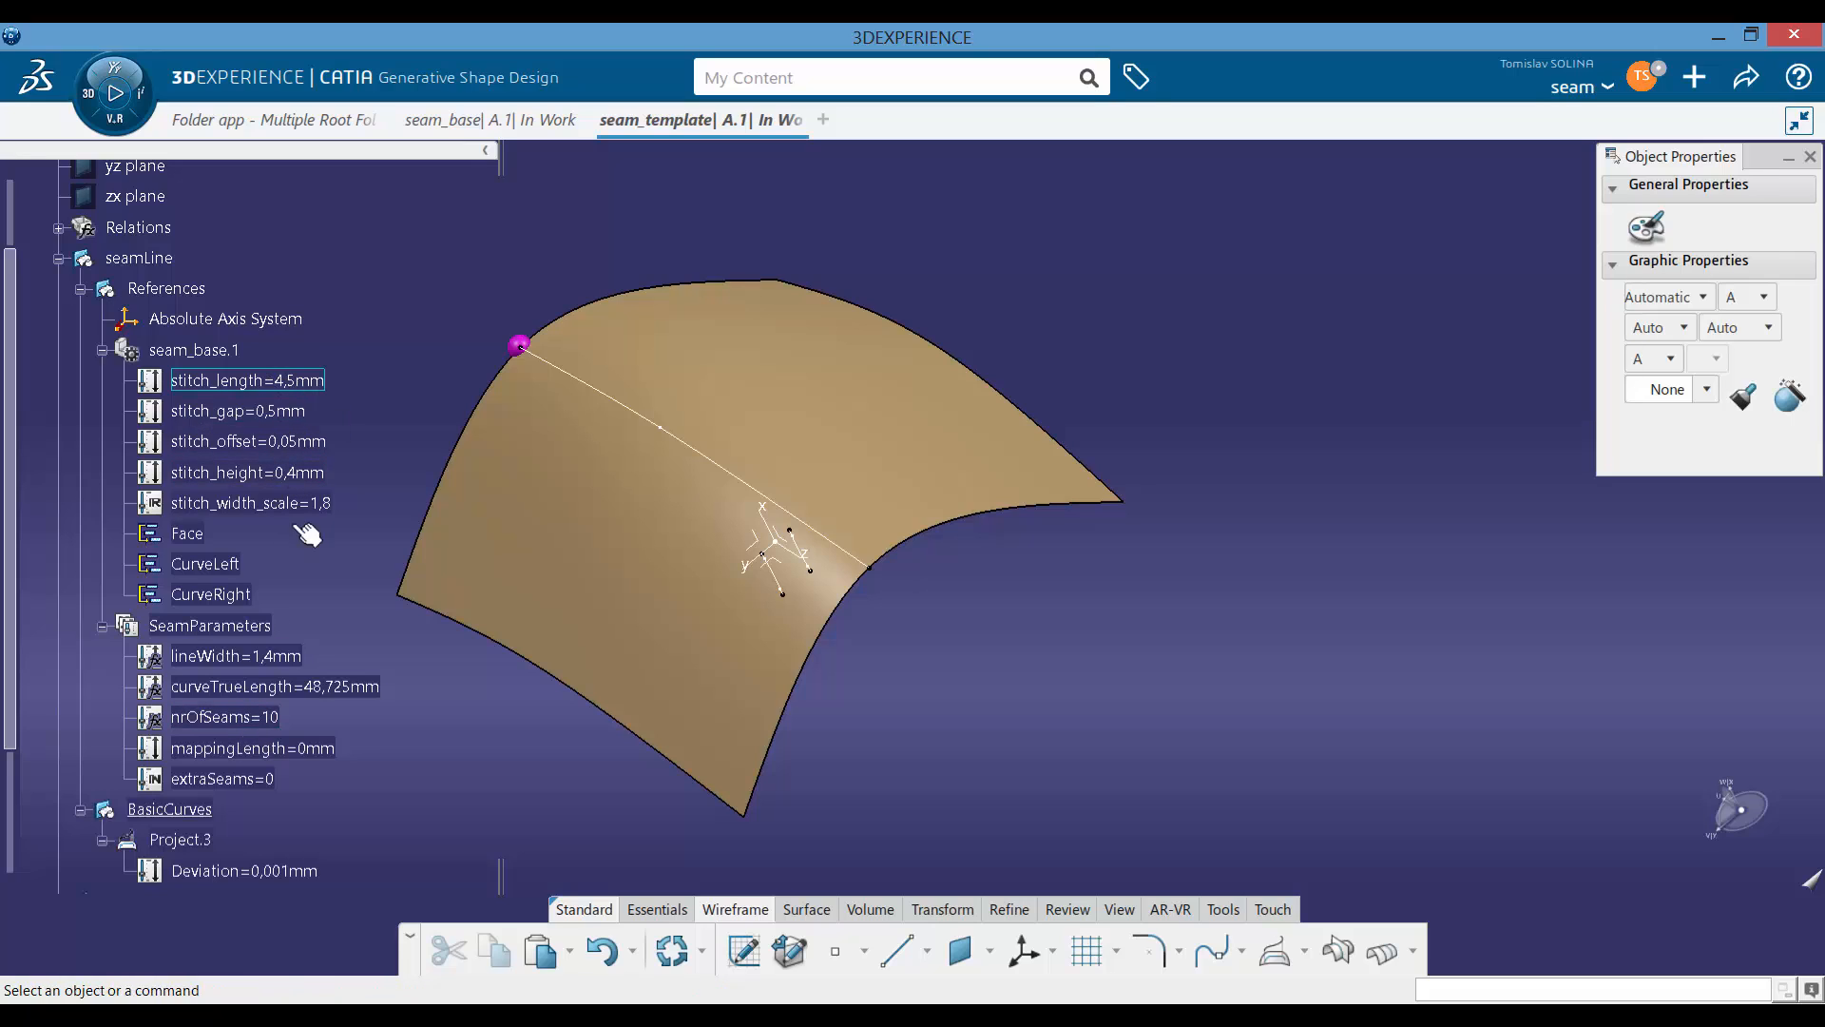
Step: Define the mappingLength parameter with a formula multiplying nrOfSeams by the stitch_length of seam_base.1
double_click(303, 750)
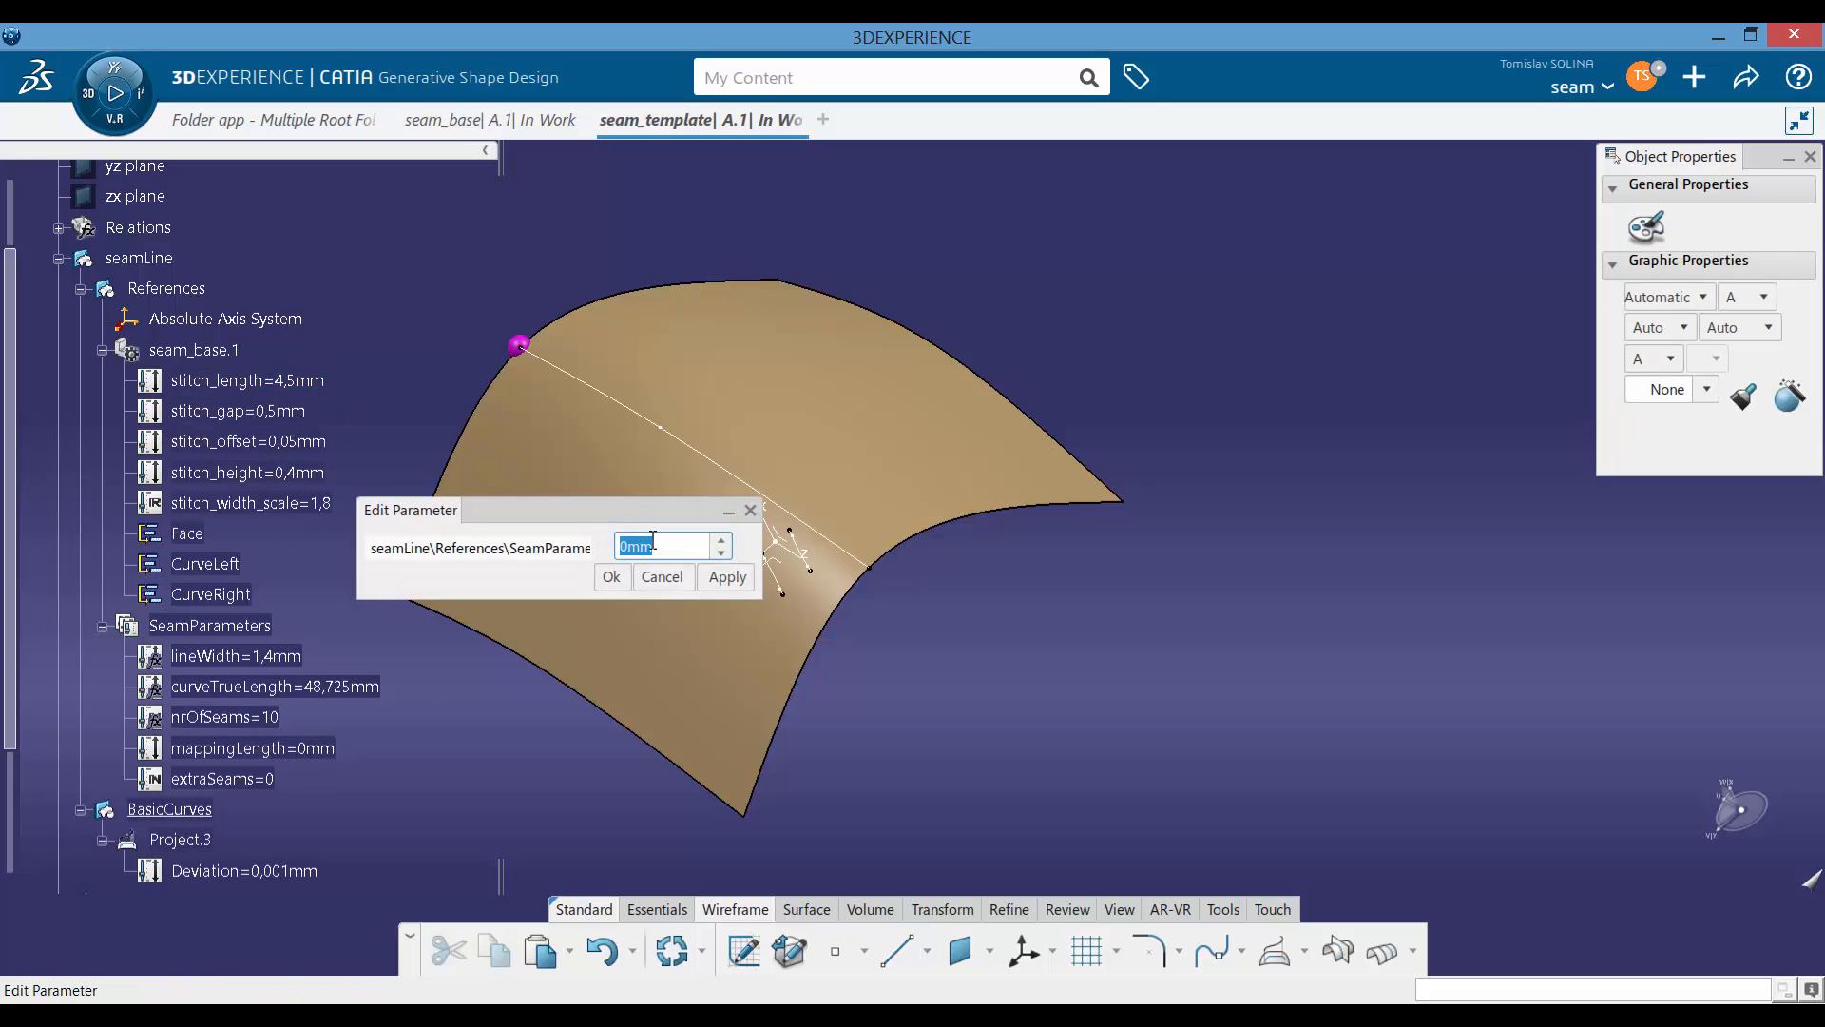
right_click(653, 544)
click(722, 559)
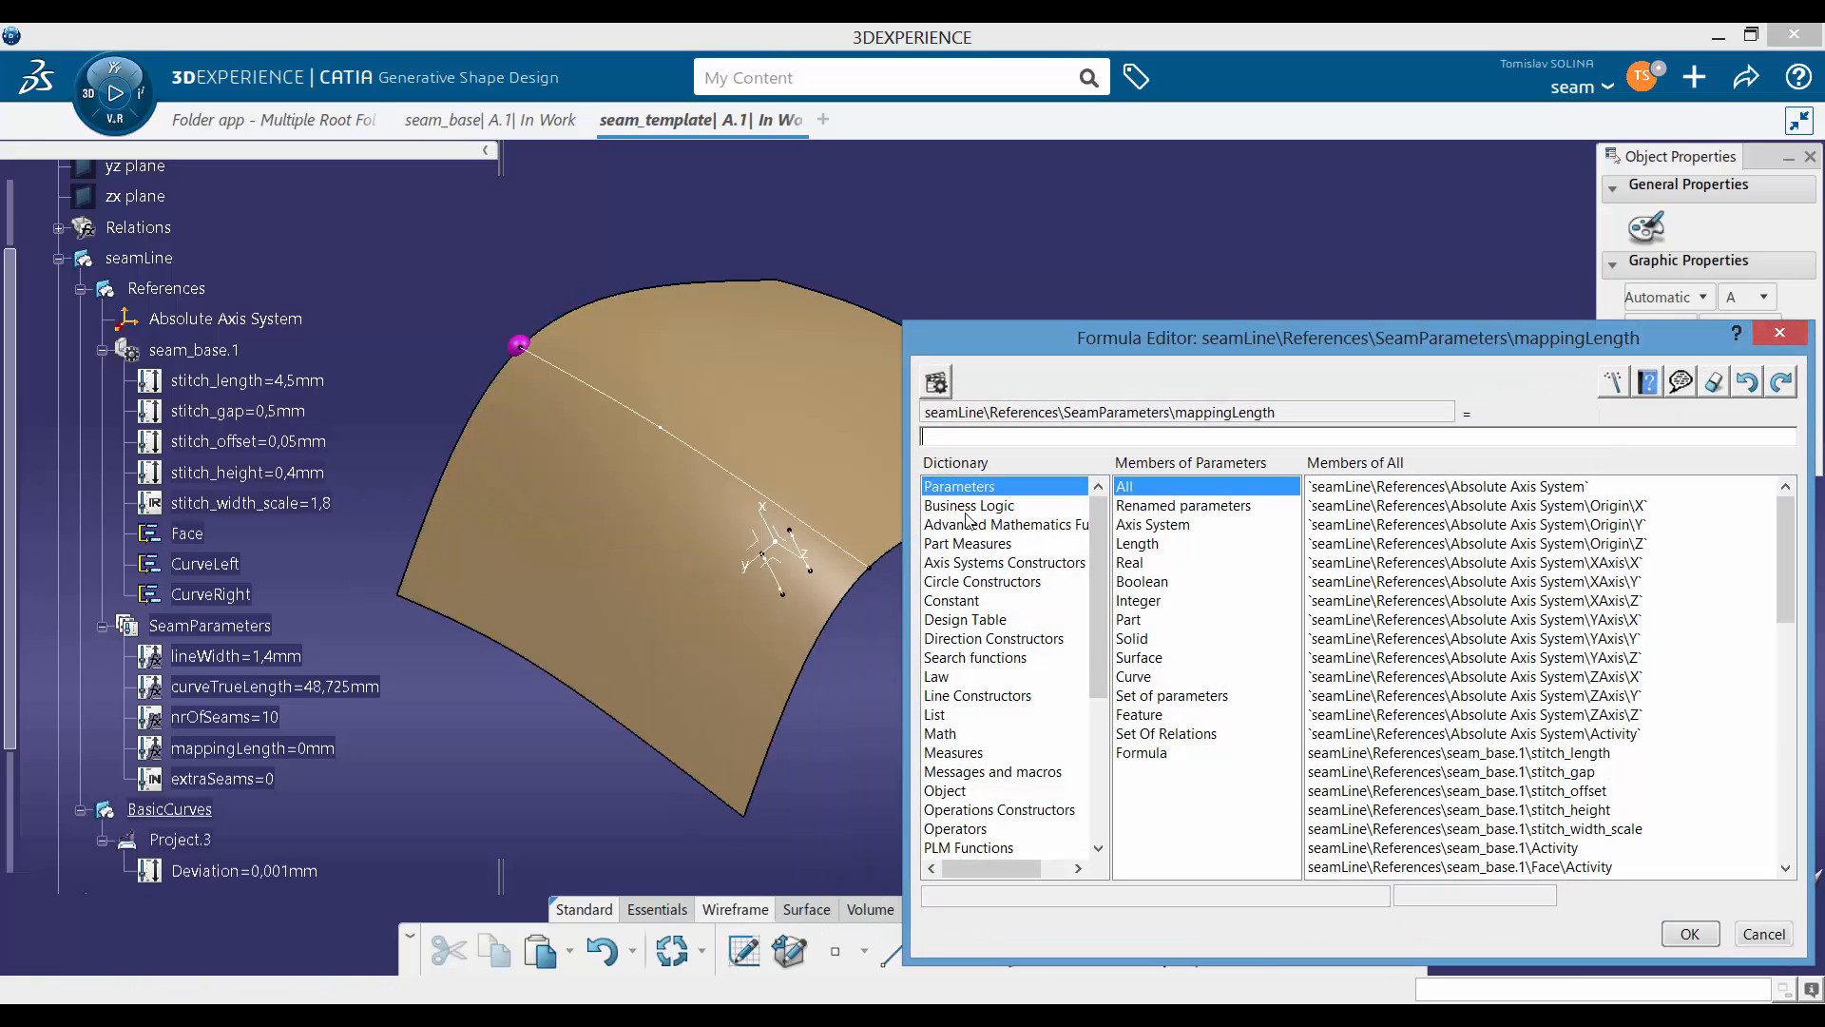
click(319, 715)
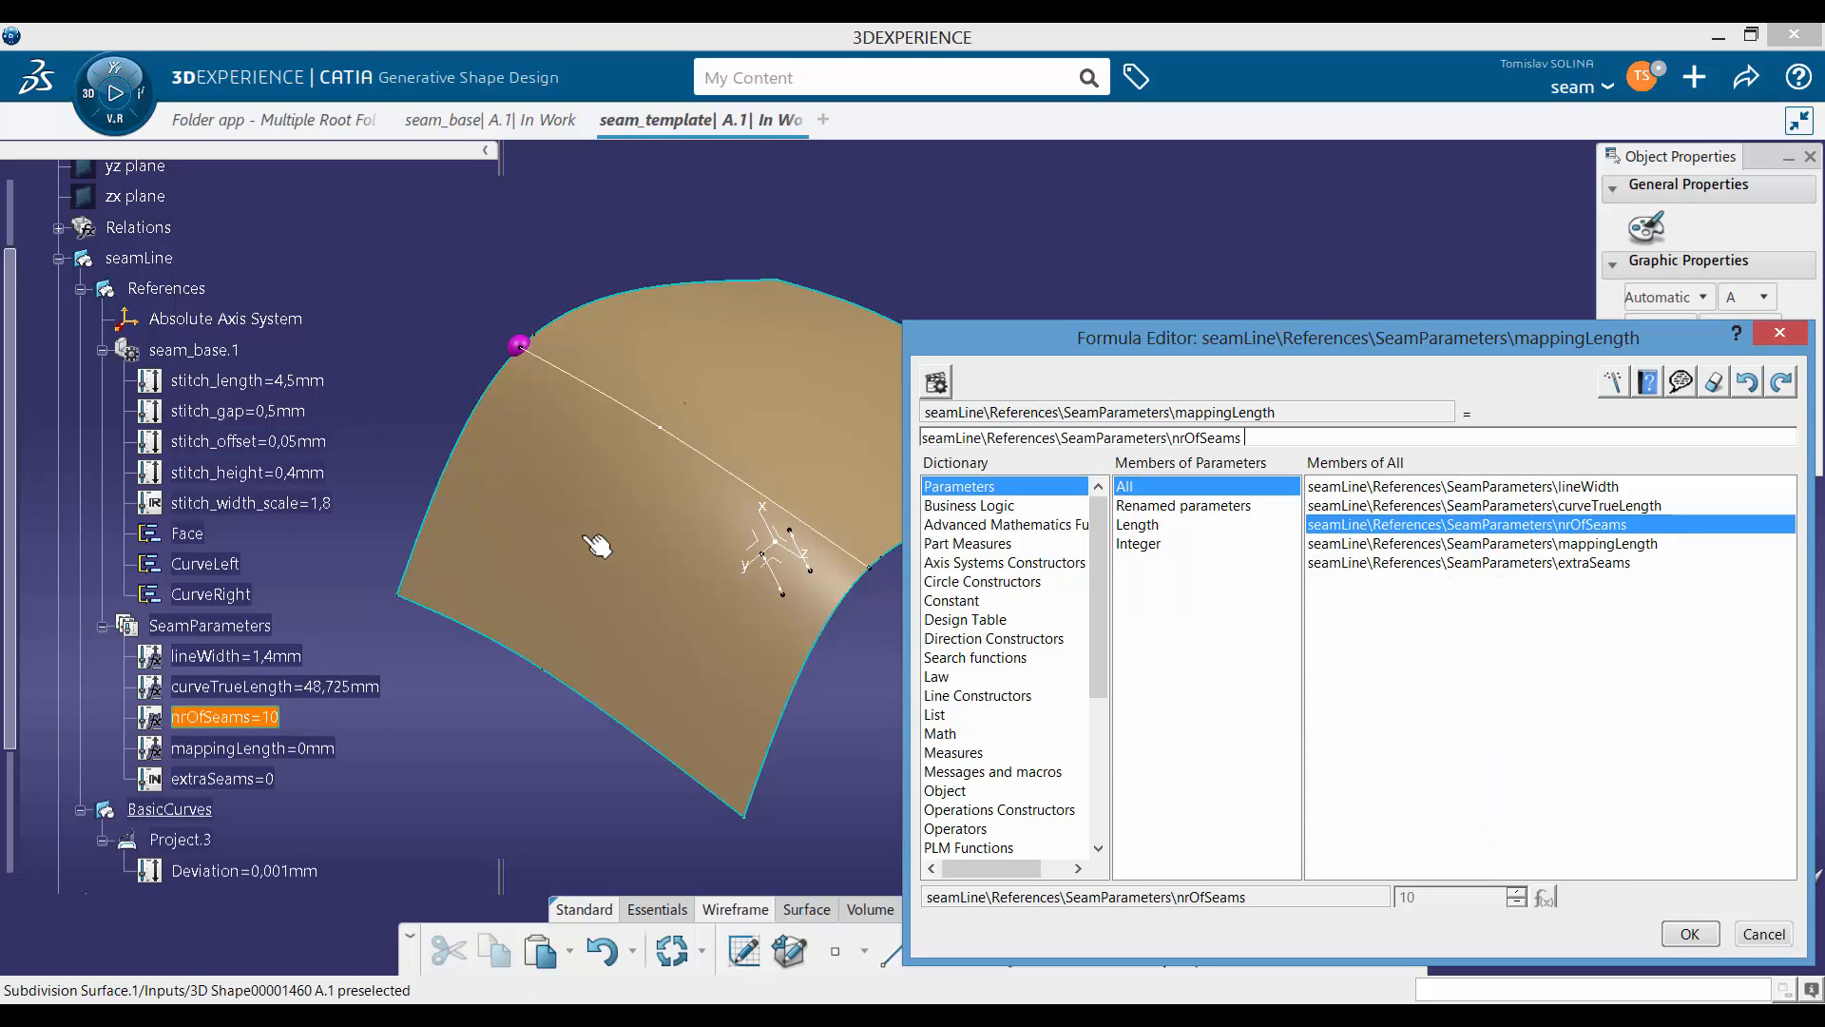
text(*)
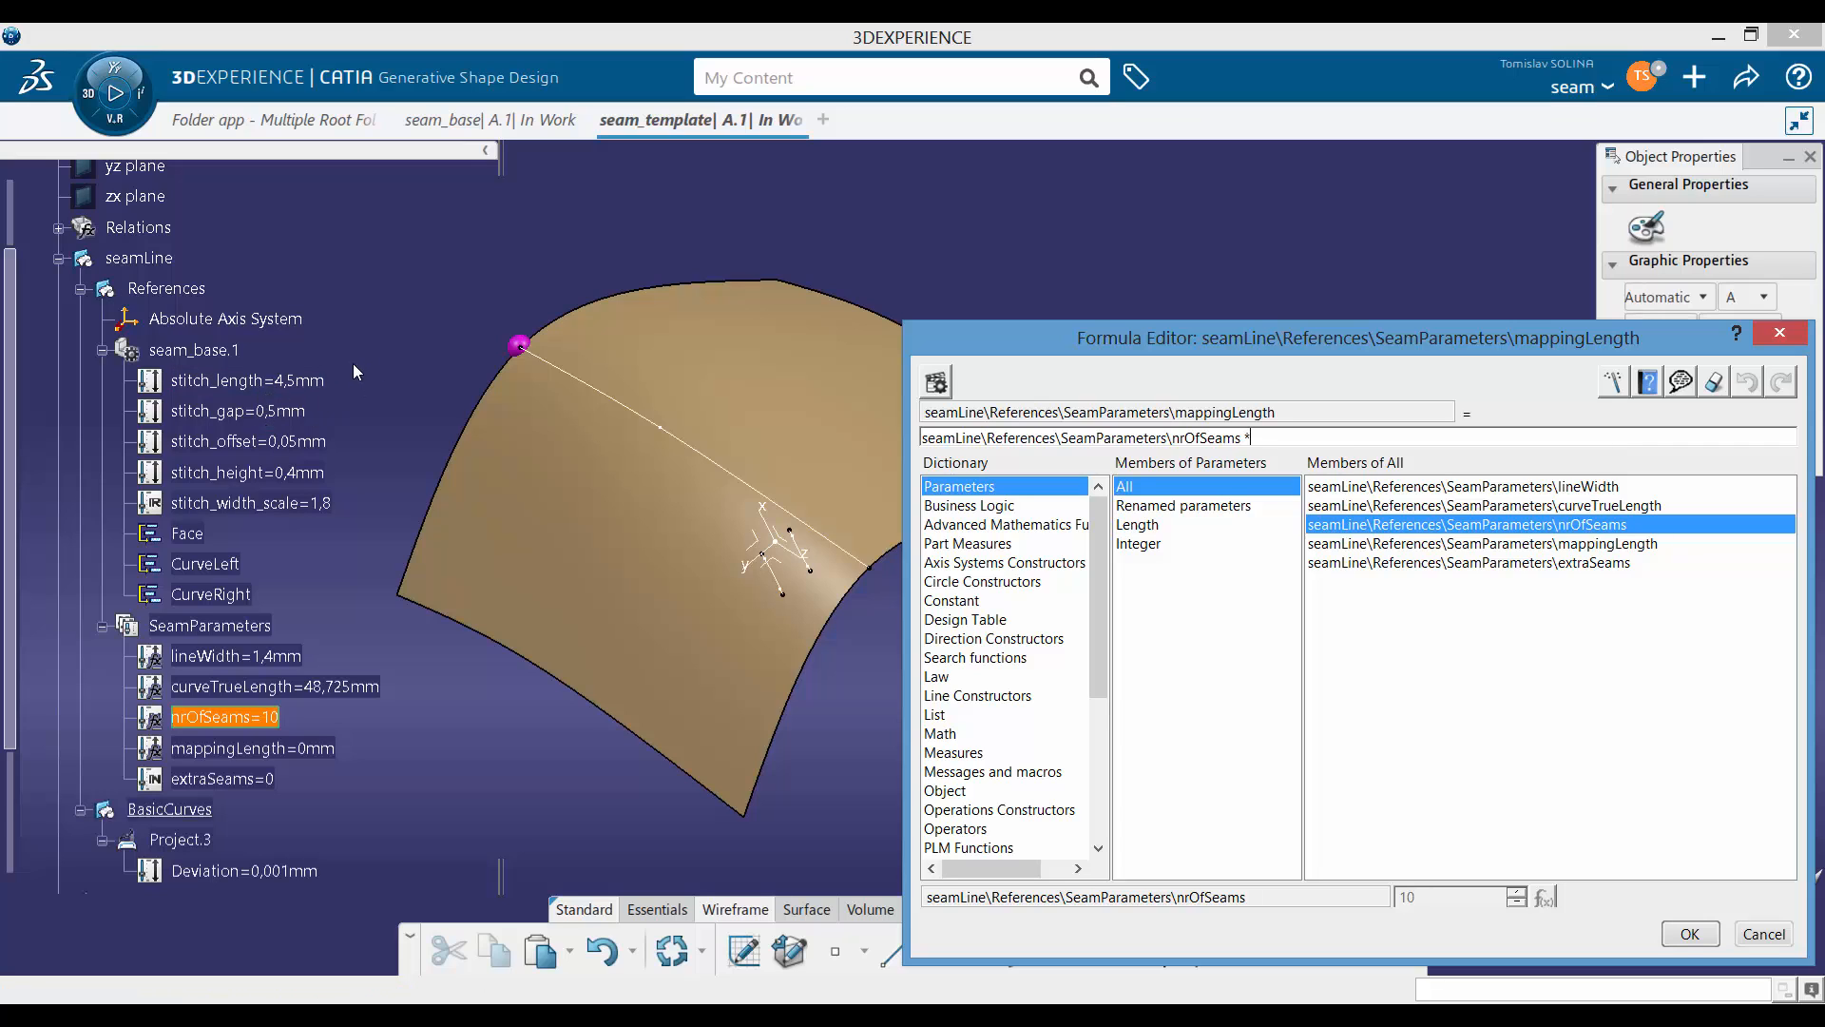
click(285, 386)
click(1688, 936)
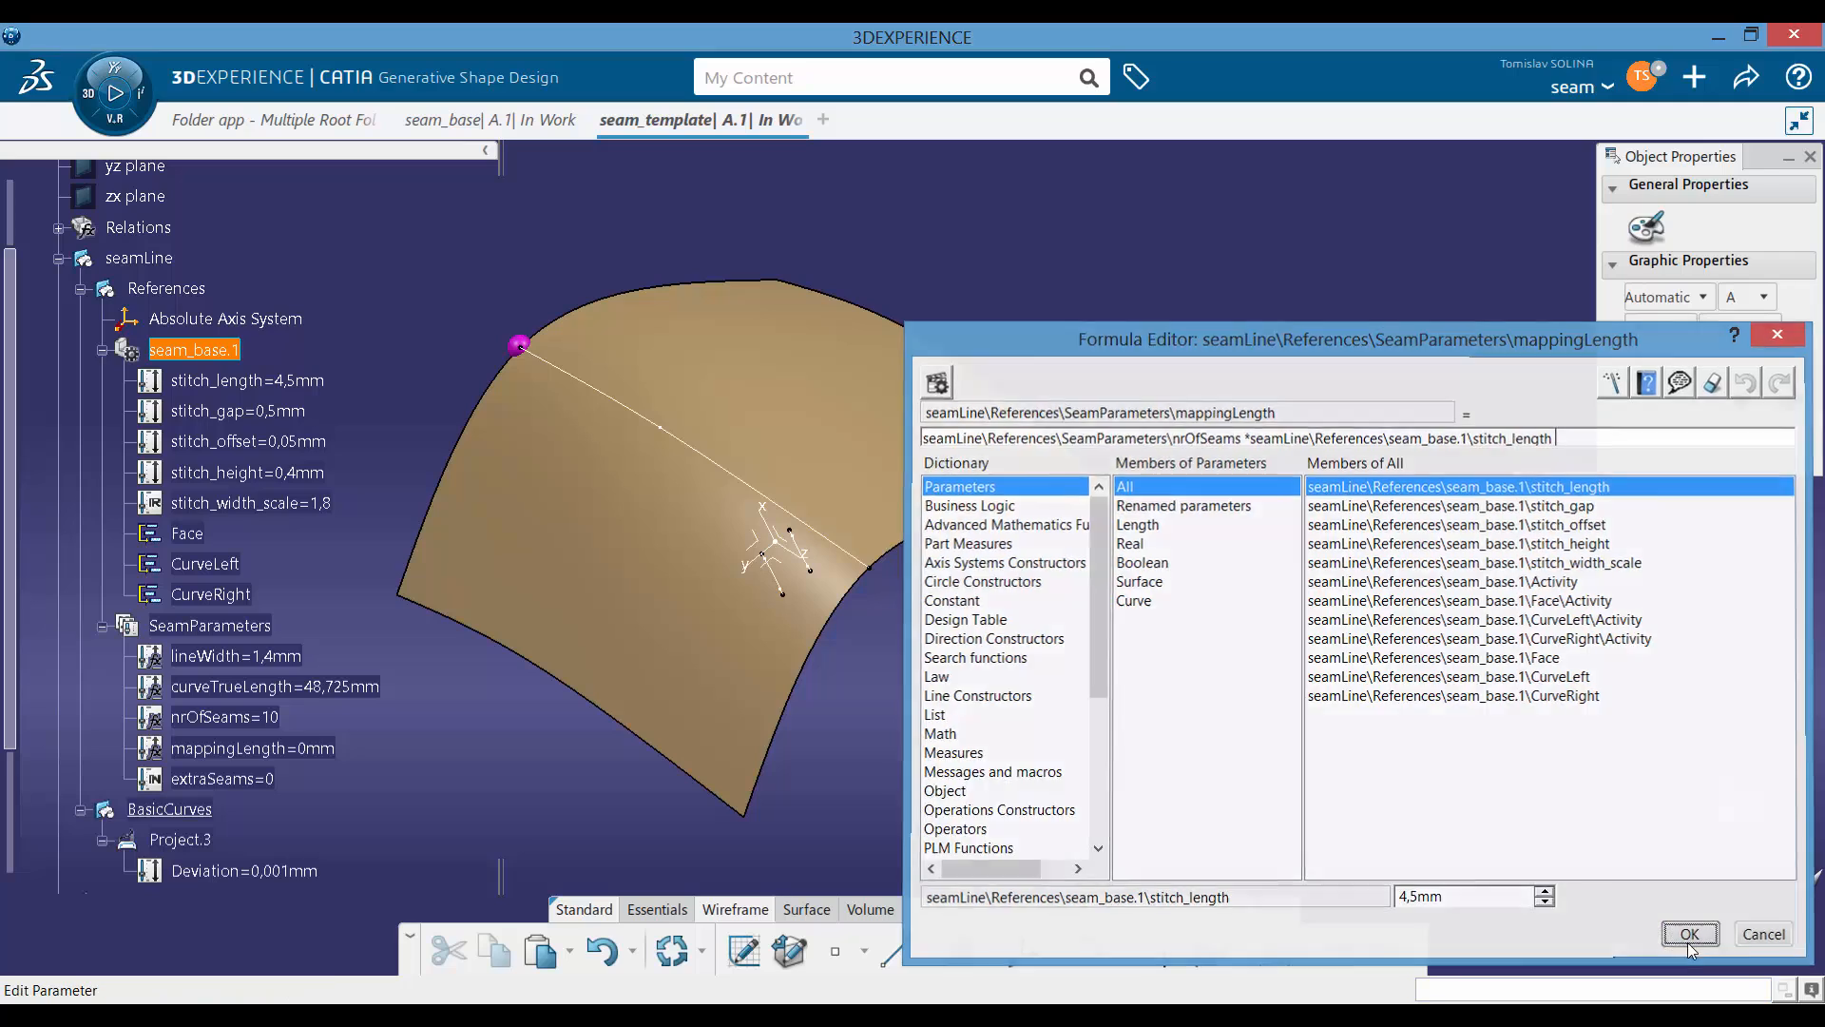
click(611, 576)
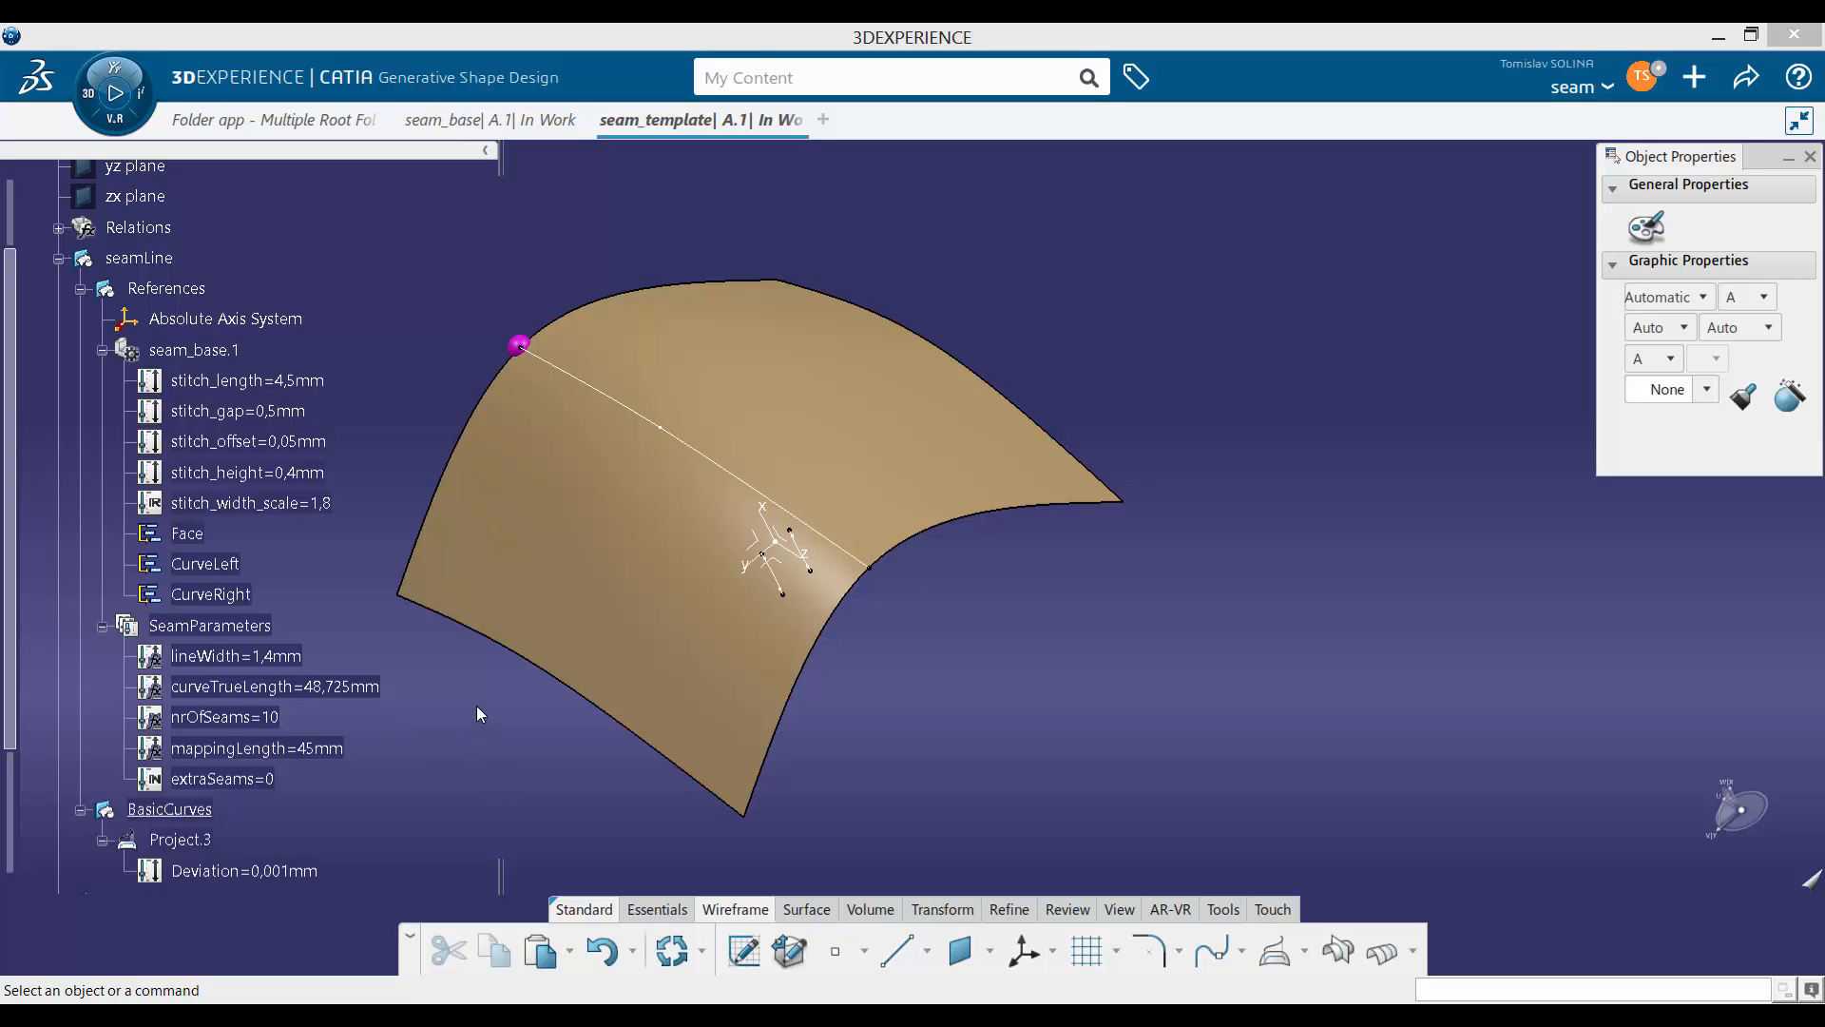
click(101, 350)
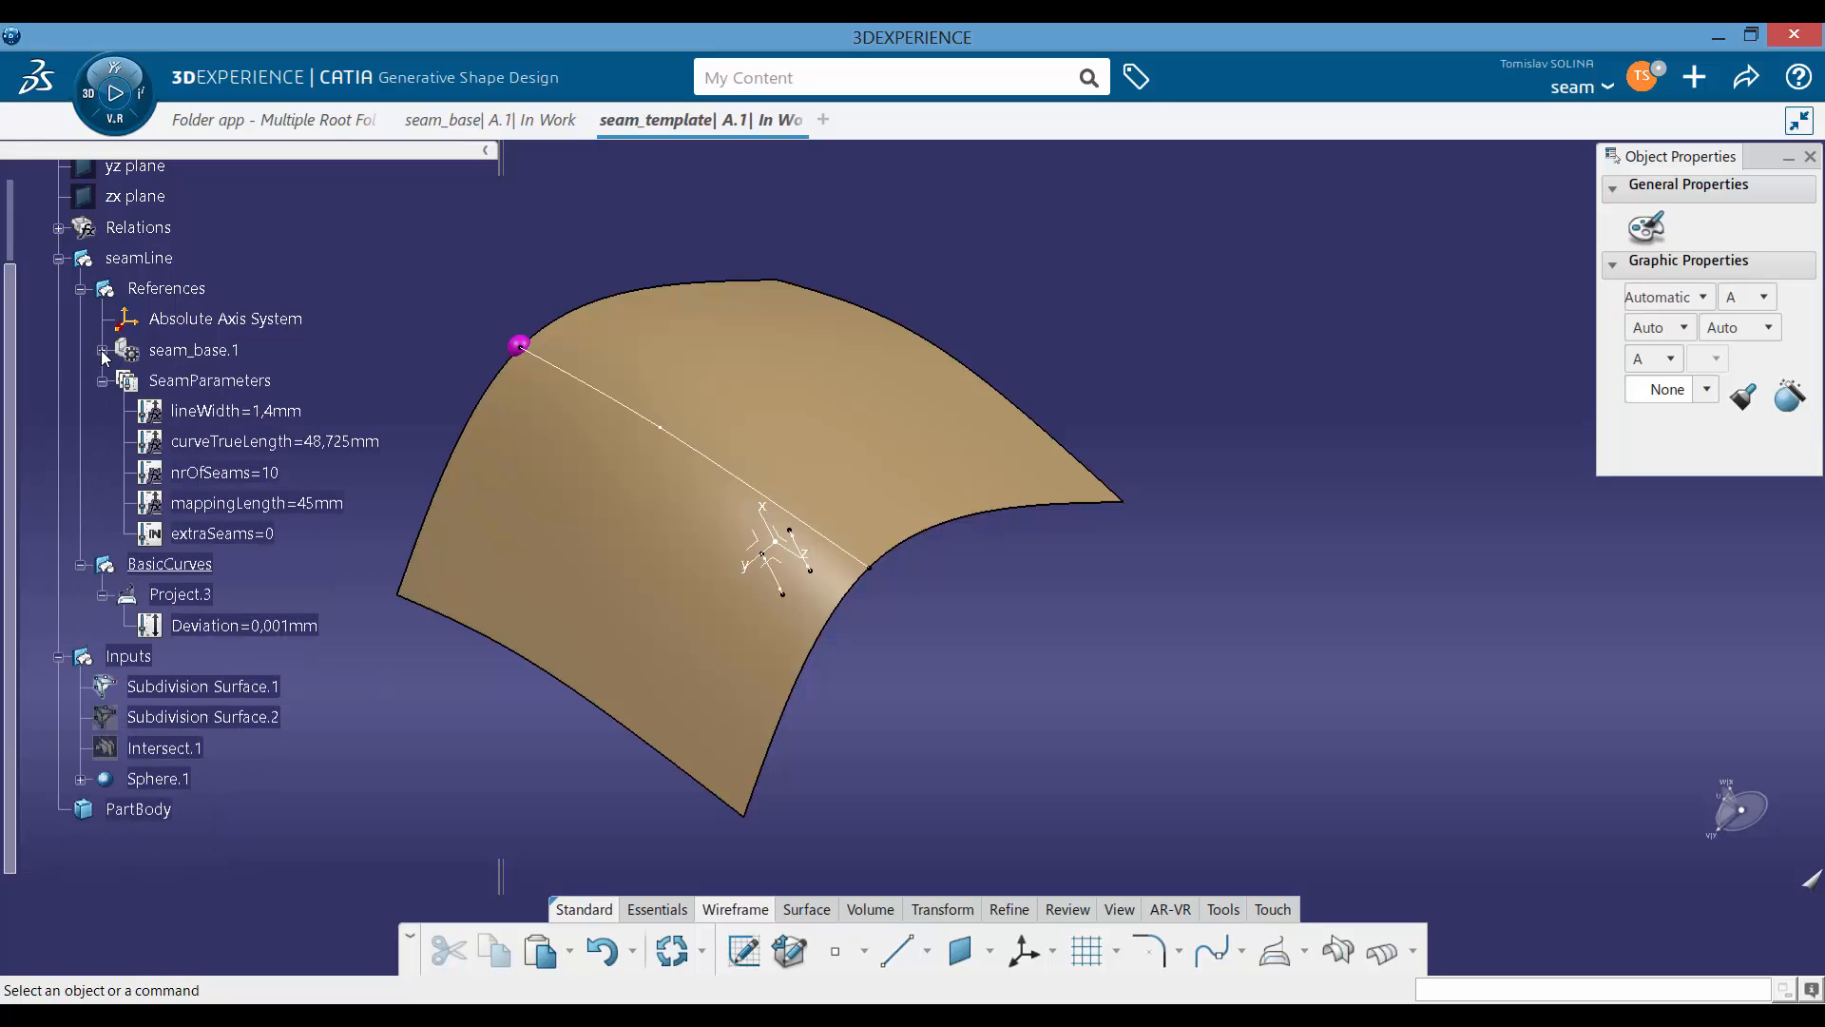
click(102, 350)
scroll(195, 475, down, 3)
scroll(195, 535, up, 3)
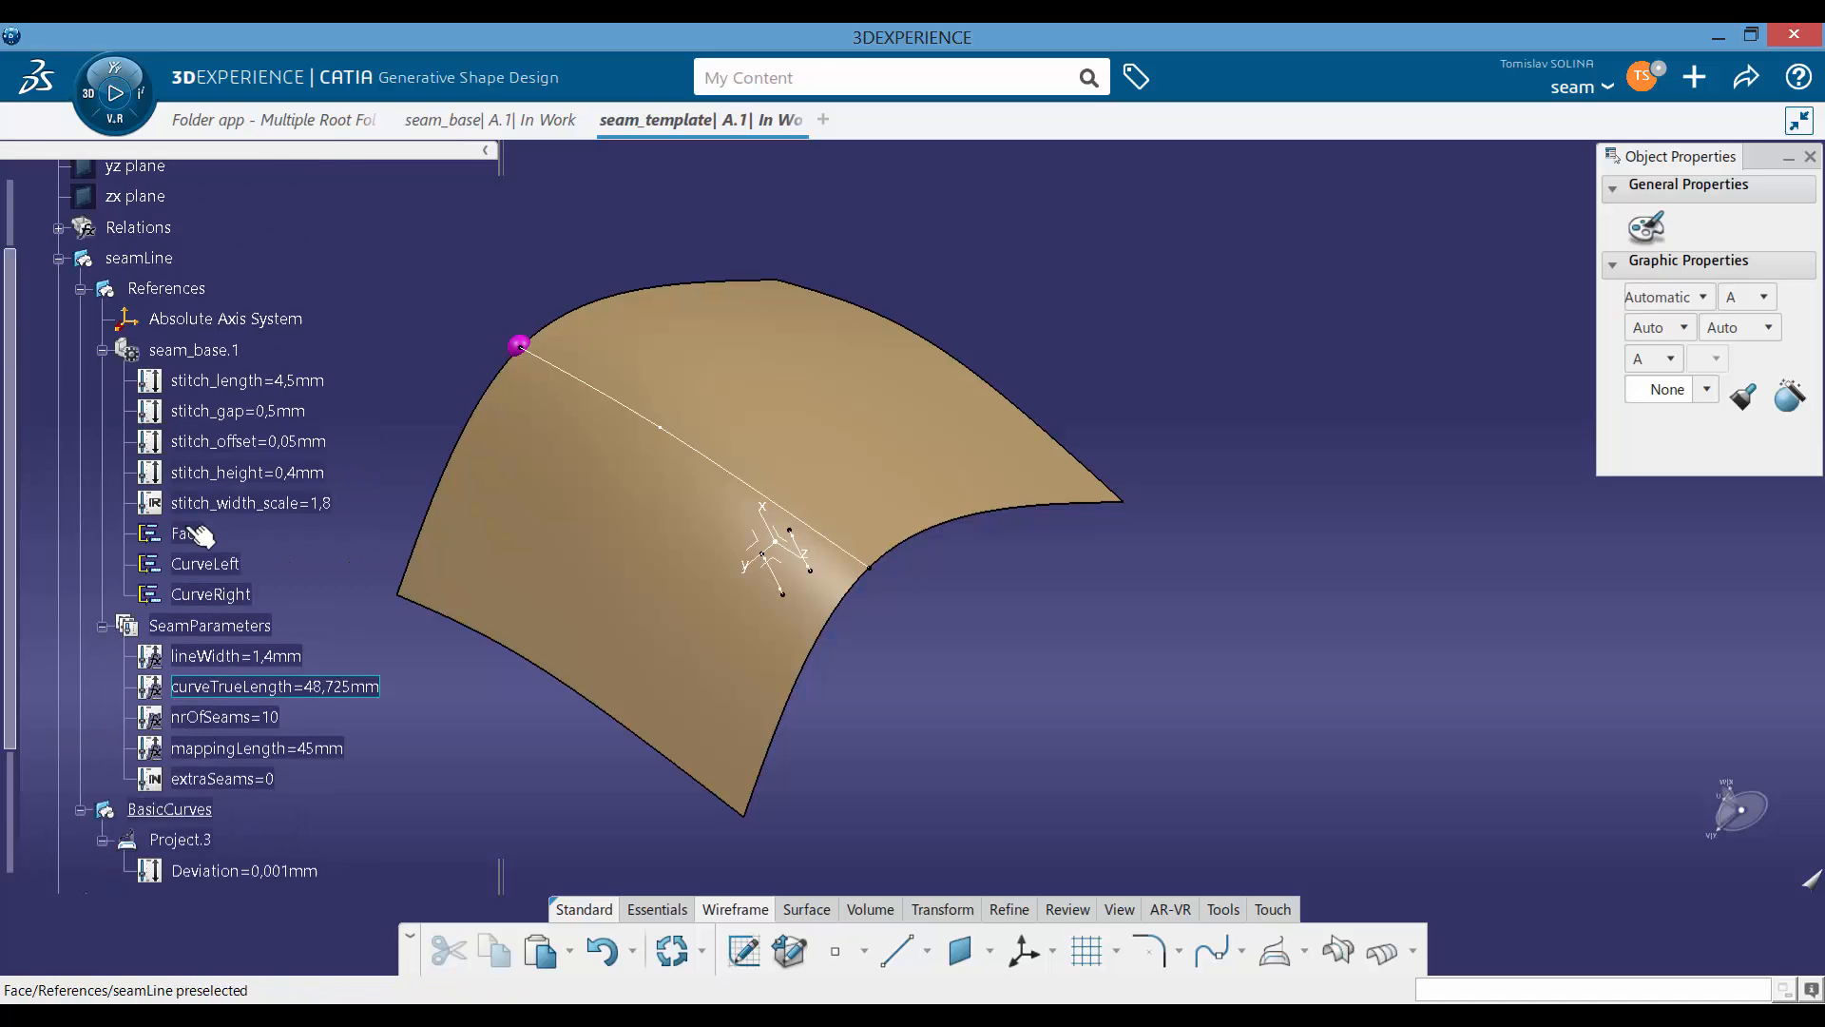
Step: Insert a new geometrical set inside seamLine and name it Preparation
scroll(285, 427, up, 2)
click(306, 340)
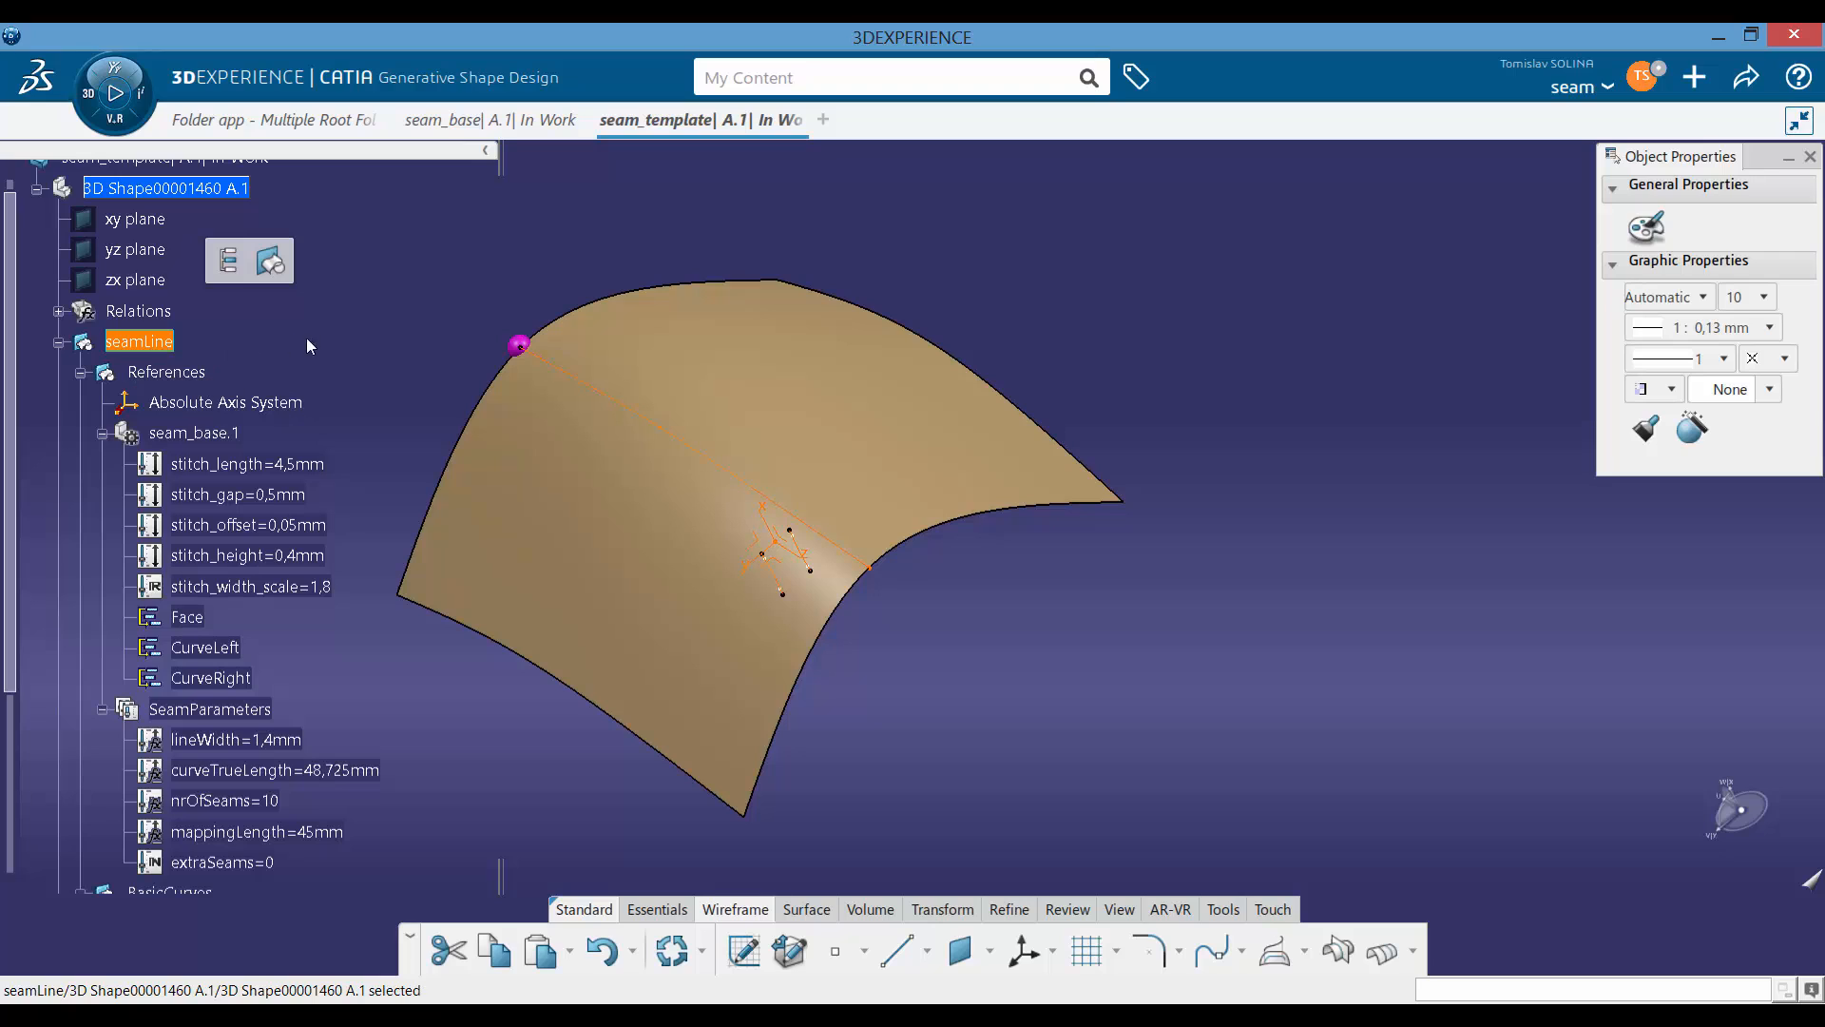
click(273, 262)
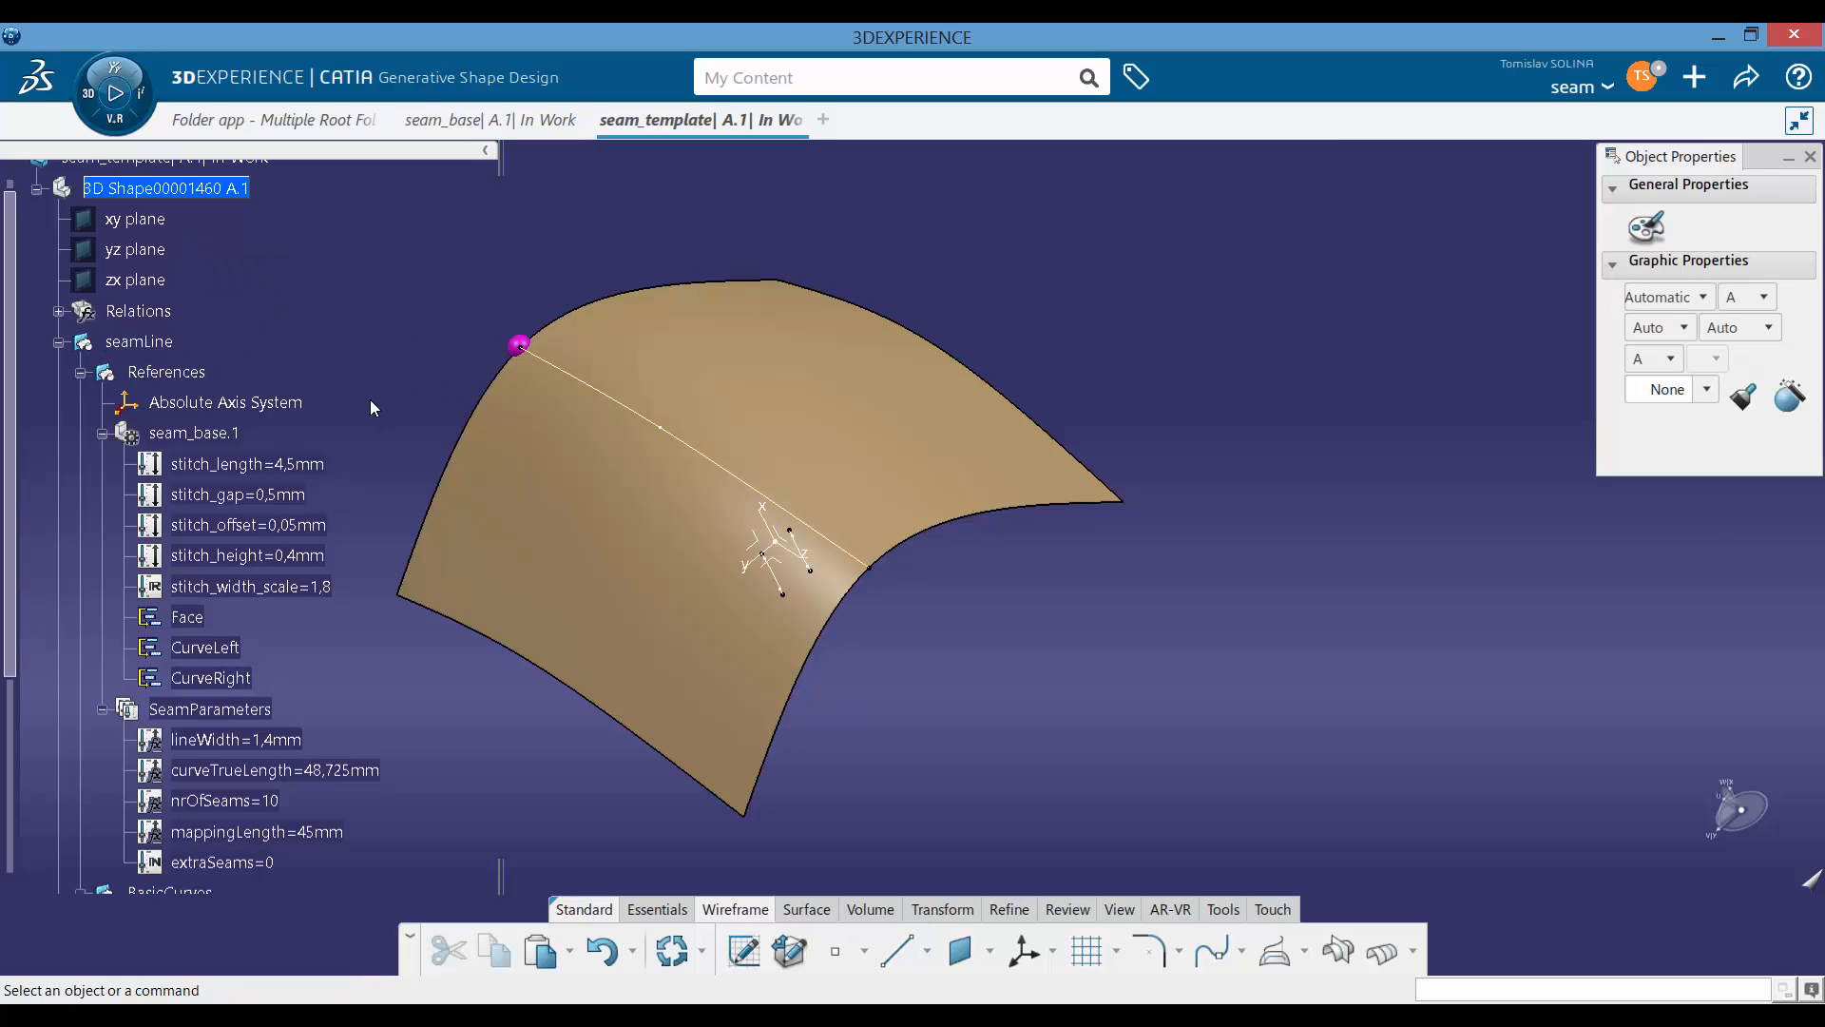
scroll(369, 399, down, 5)
click(238, 478)
key(alt+Return)
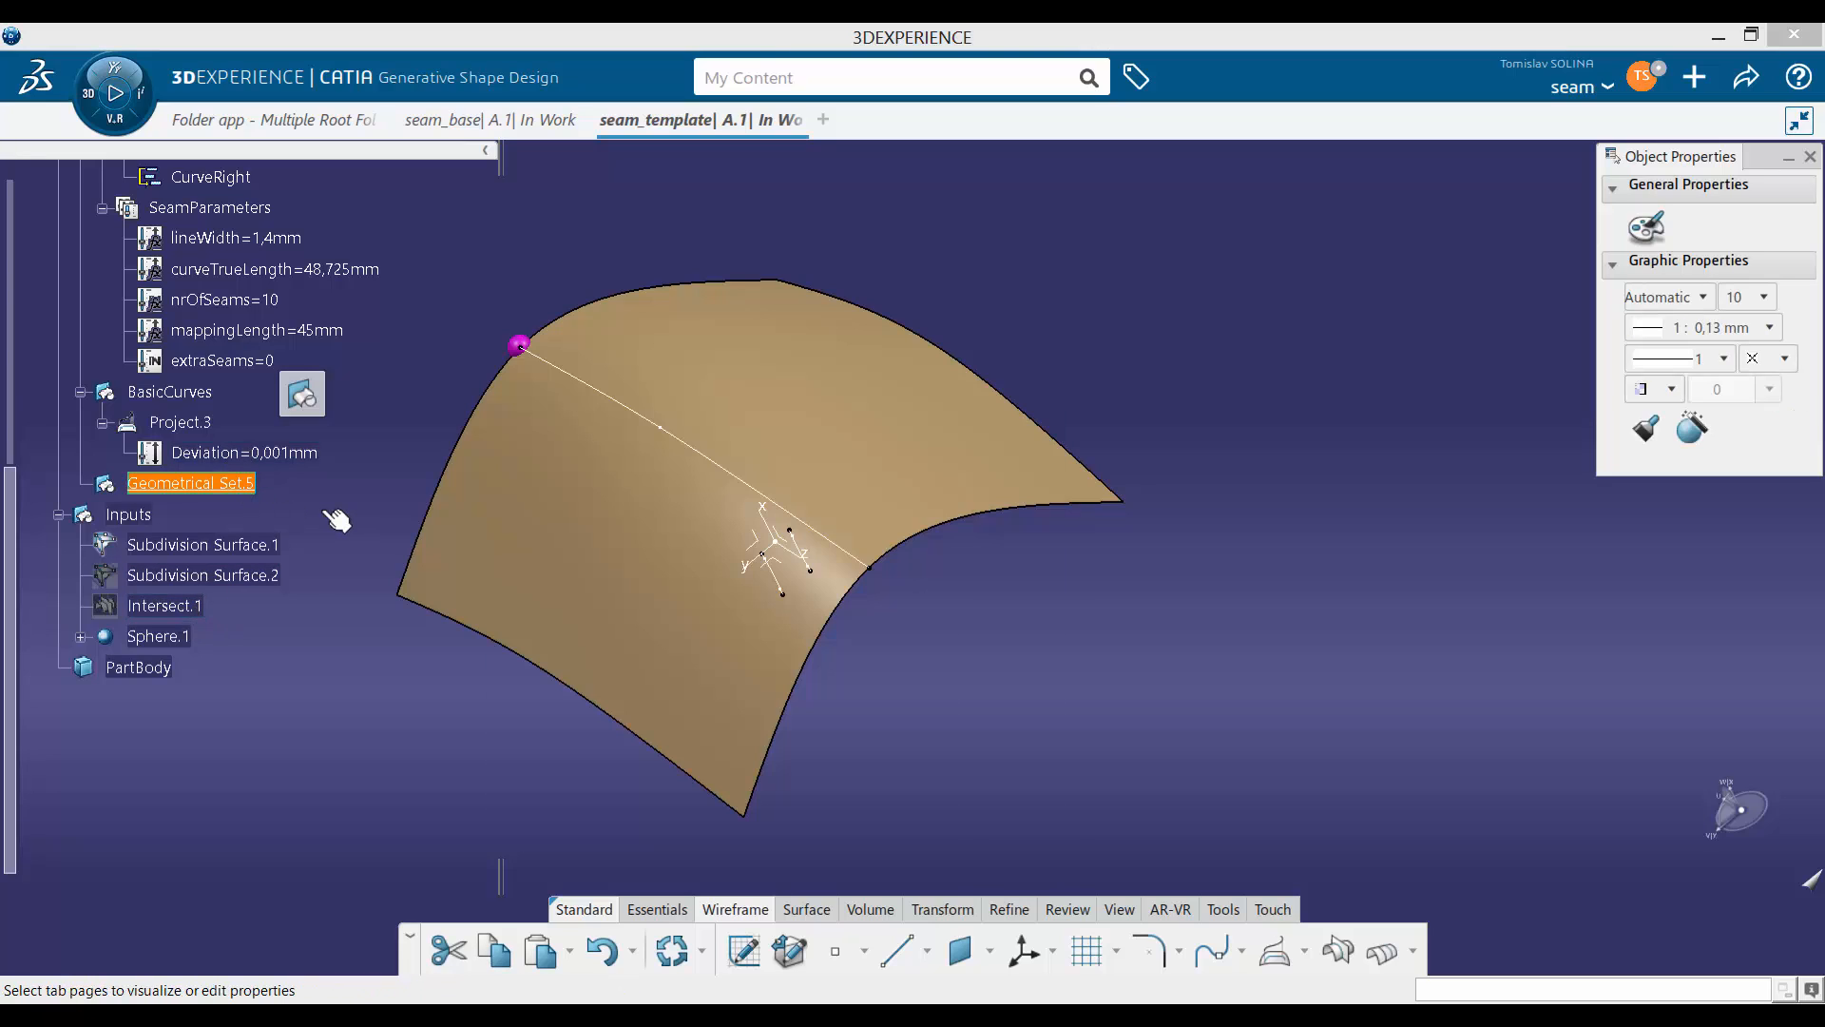
text(Pre)
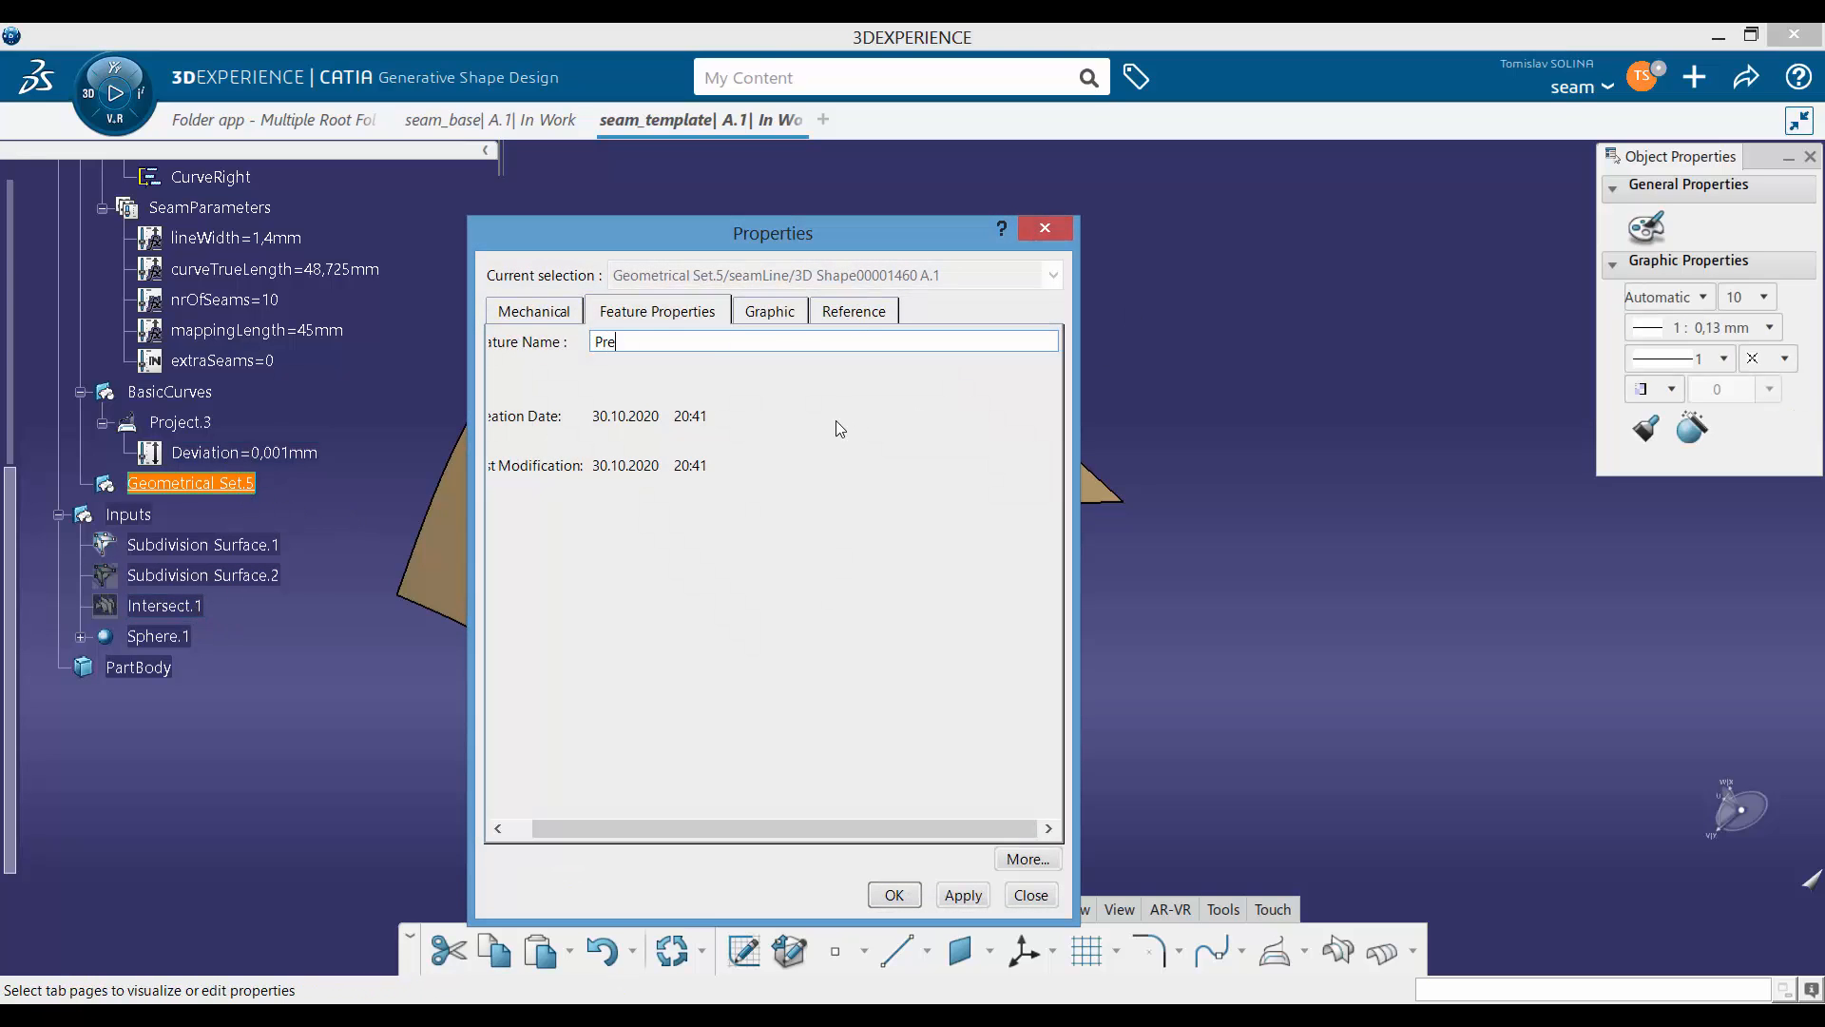
text(paration)
key(Return)
click(333, 505)
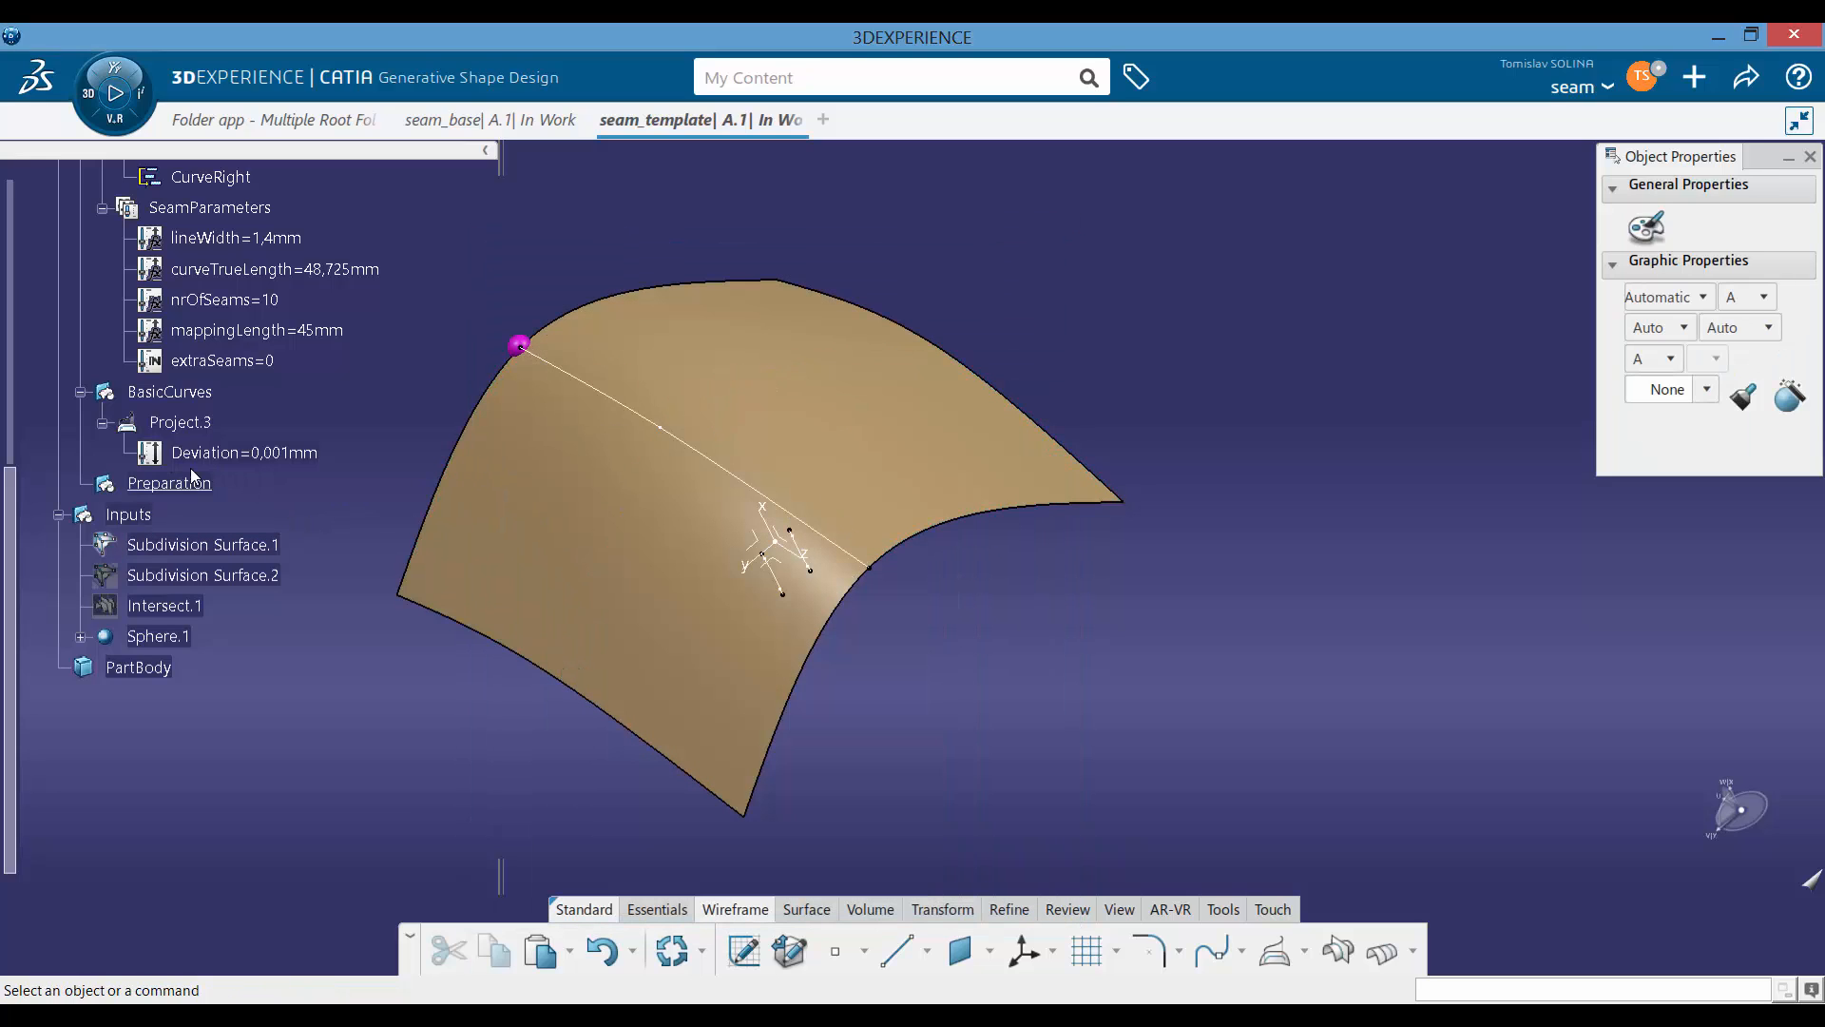
Step: Insert a nested geometrical set inside Preparation and name it baseFace
click(191, 481)
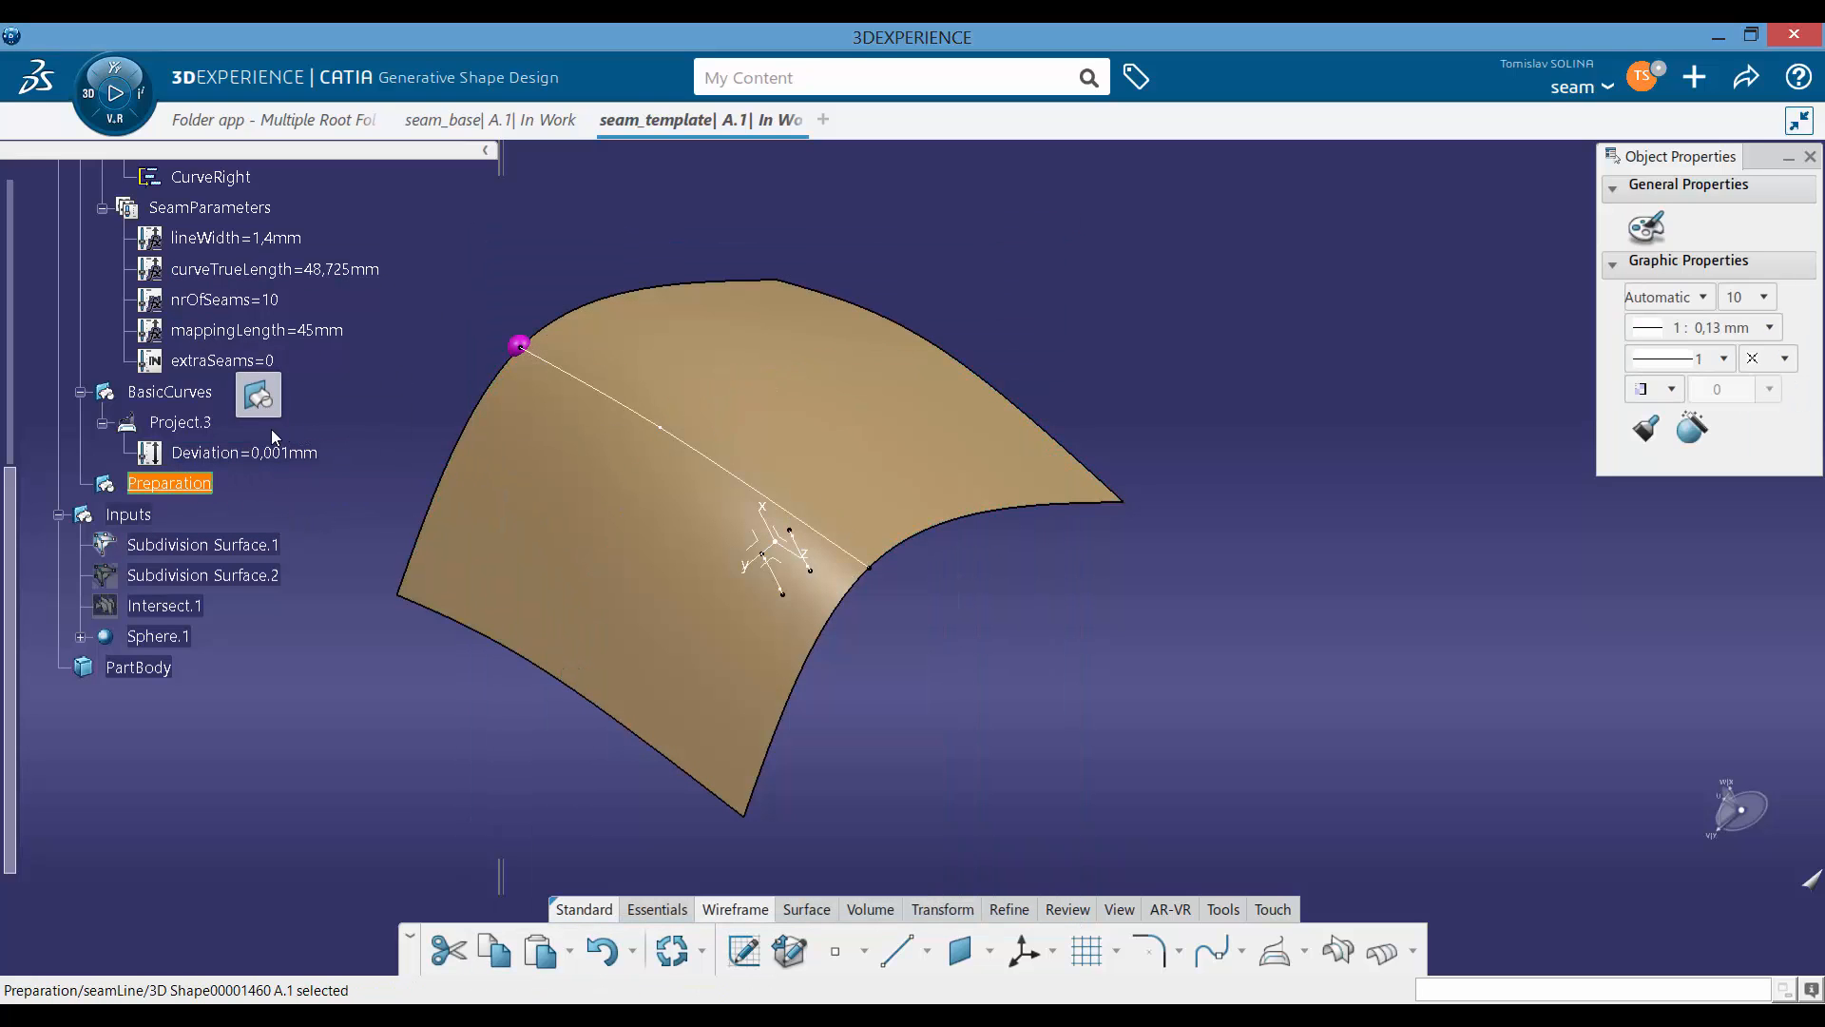
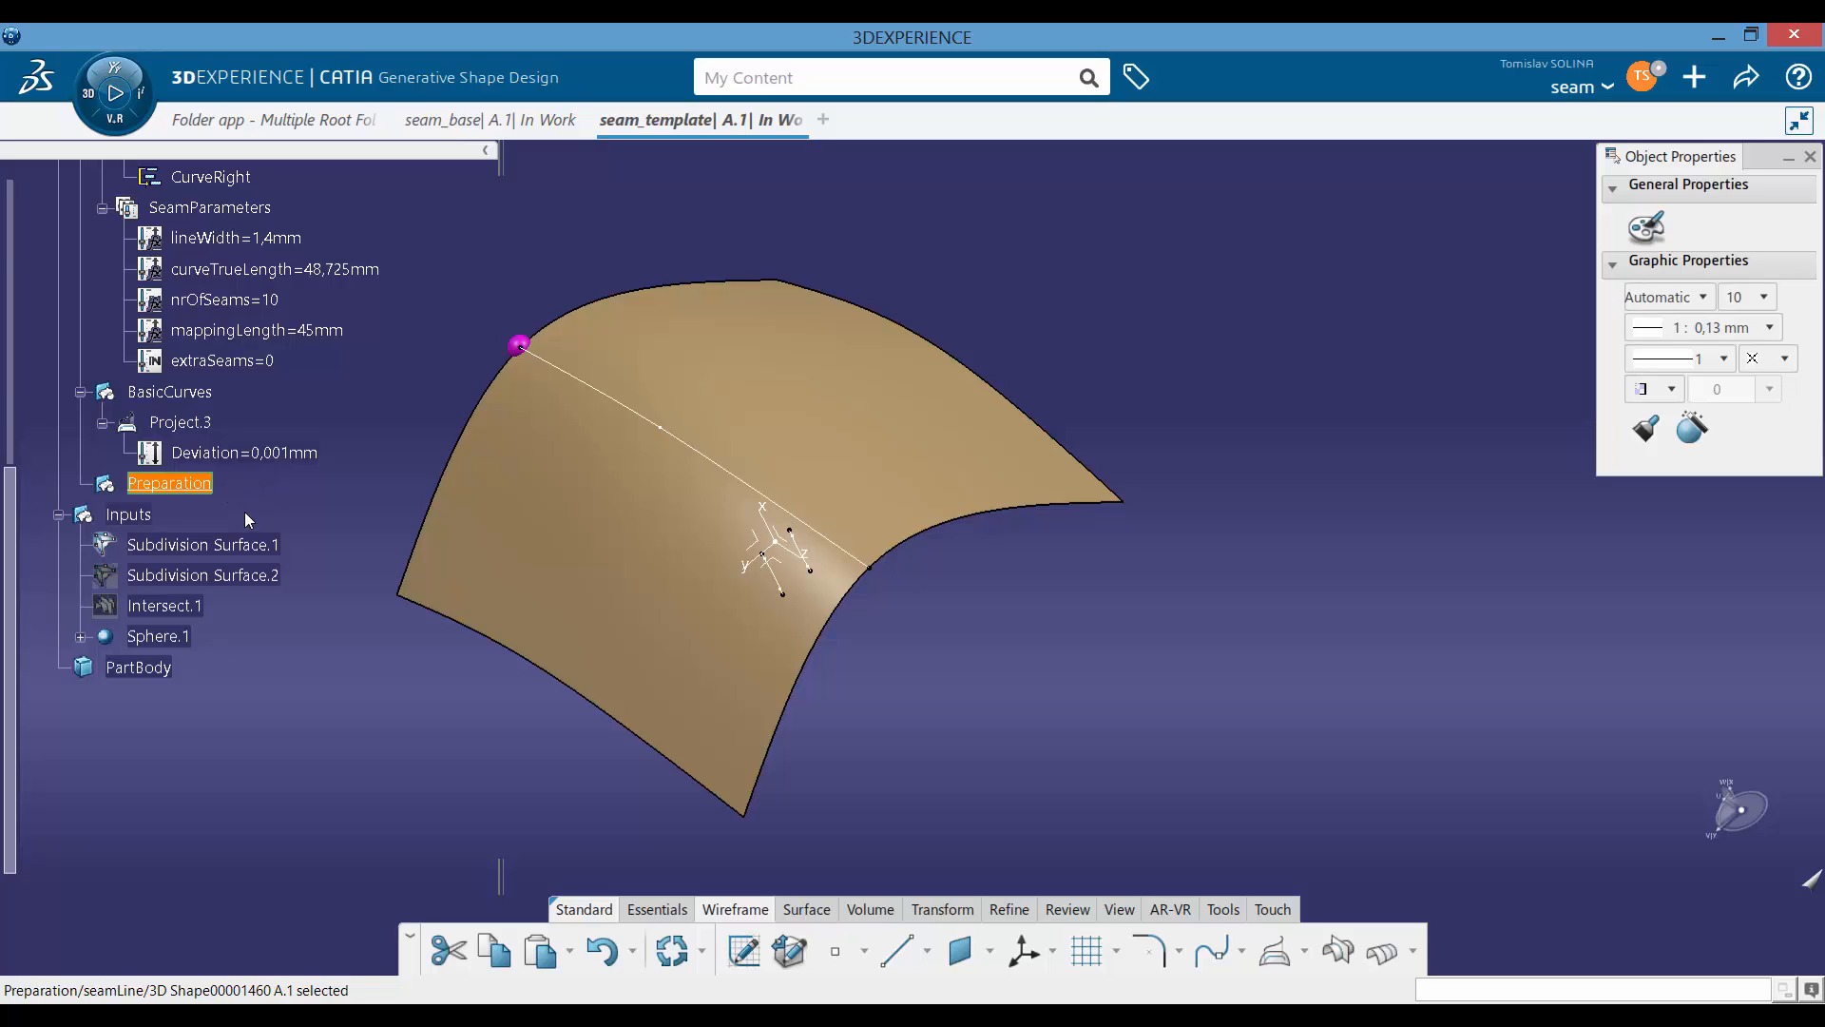
click(199, 493)
right_click(198, 493)
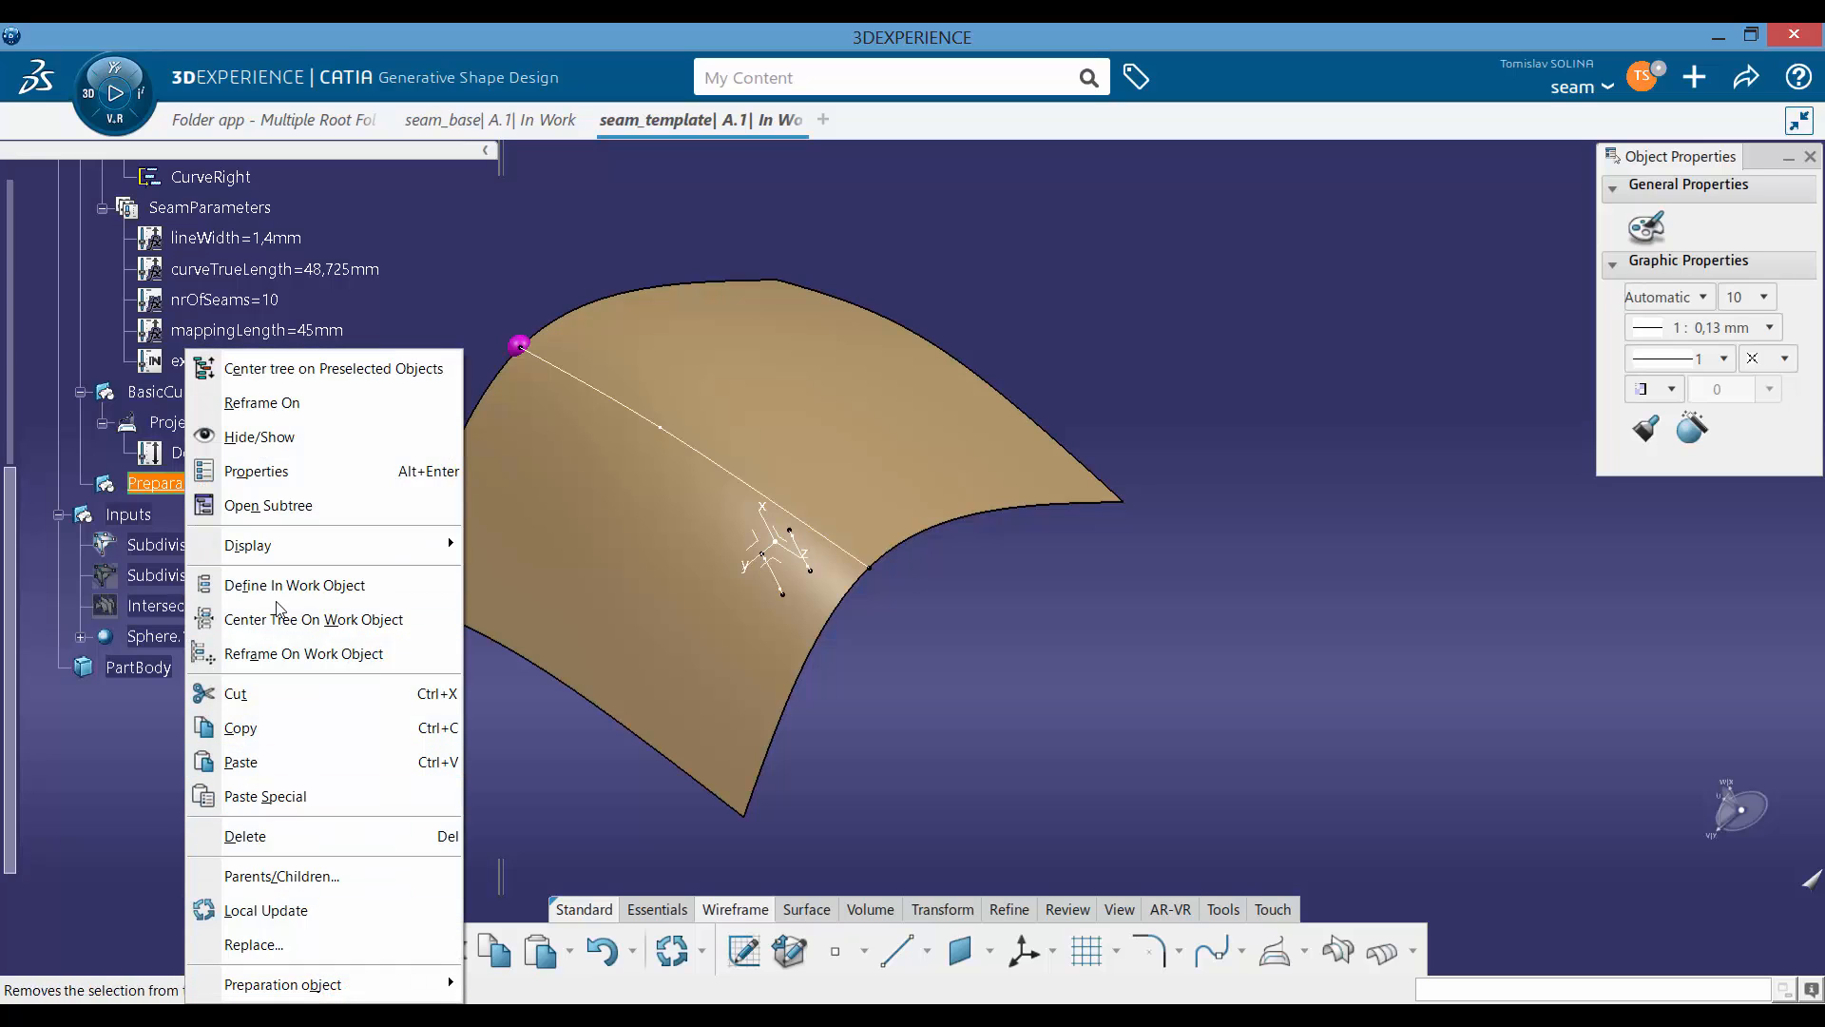
click(105, 558)
click(199, 493)
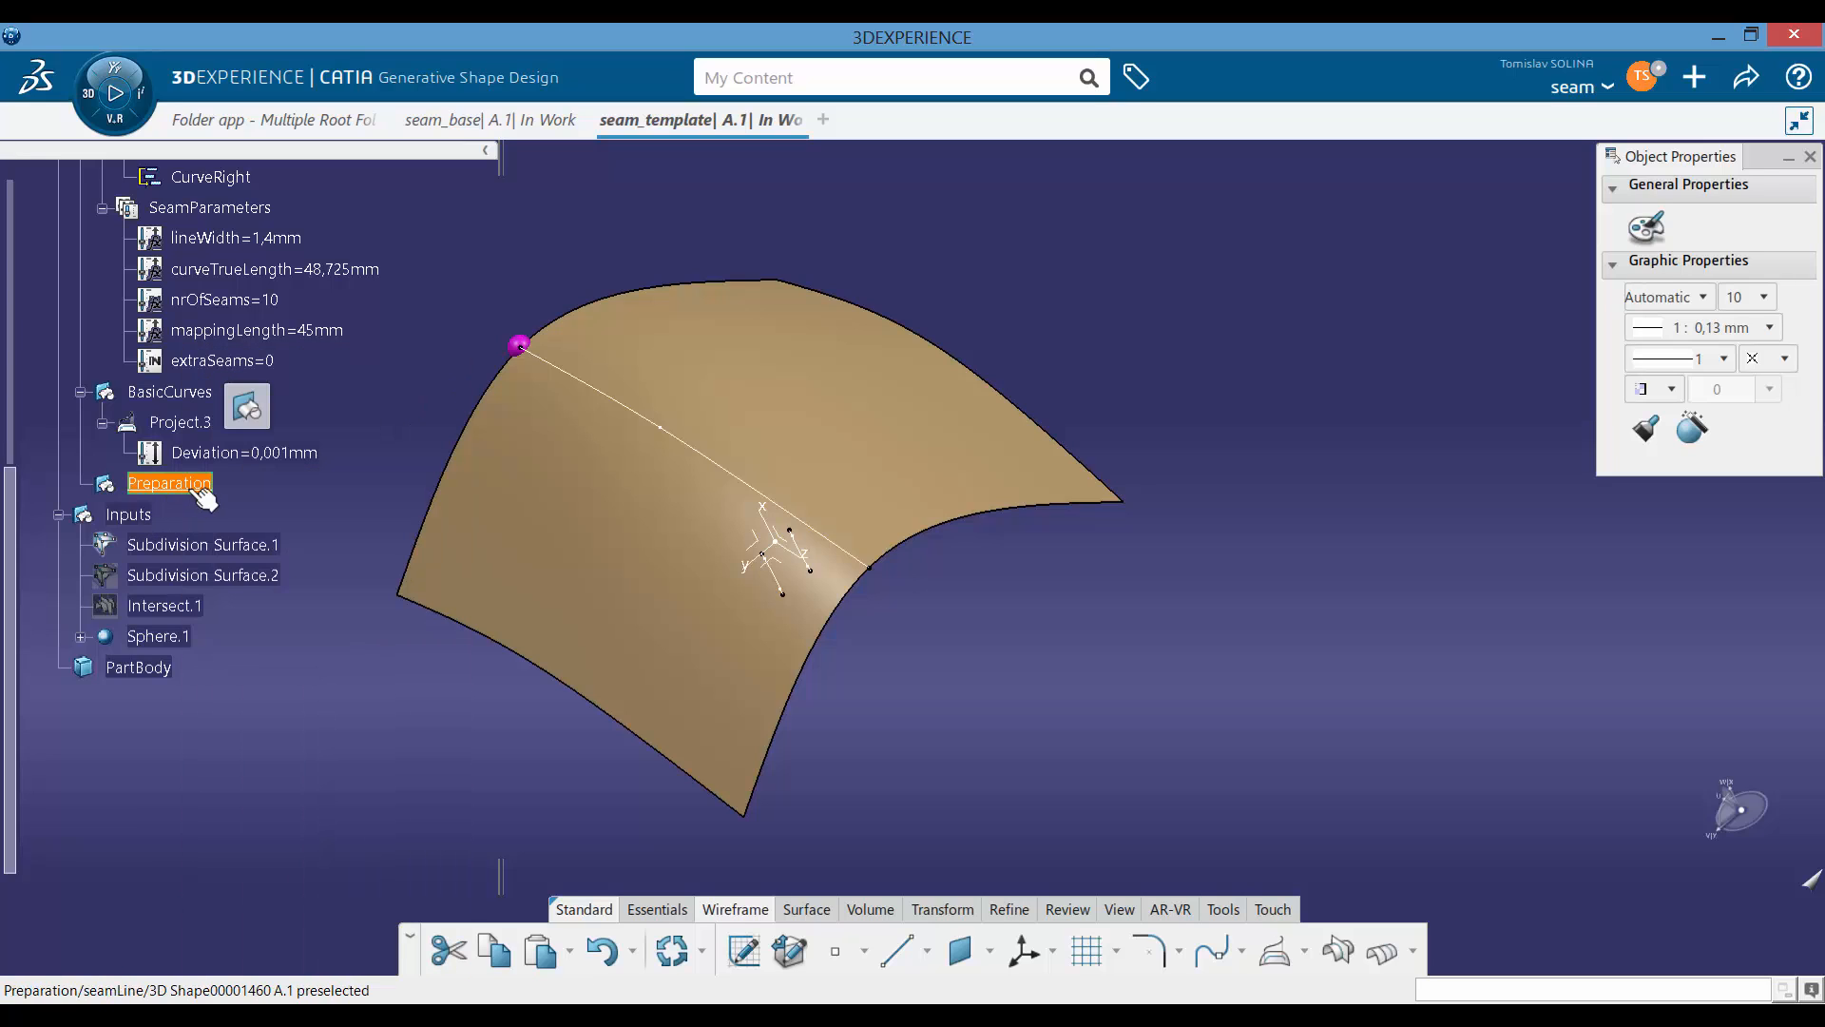
click(248, 412)
click(271, 514)
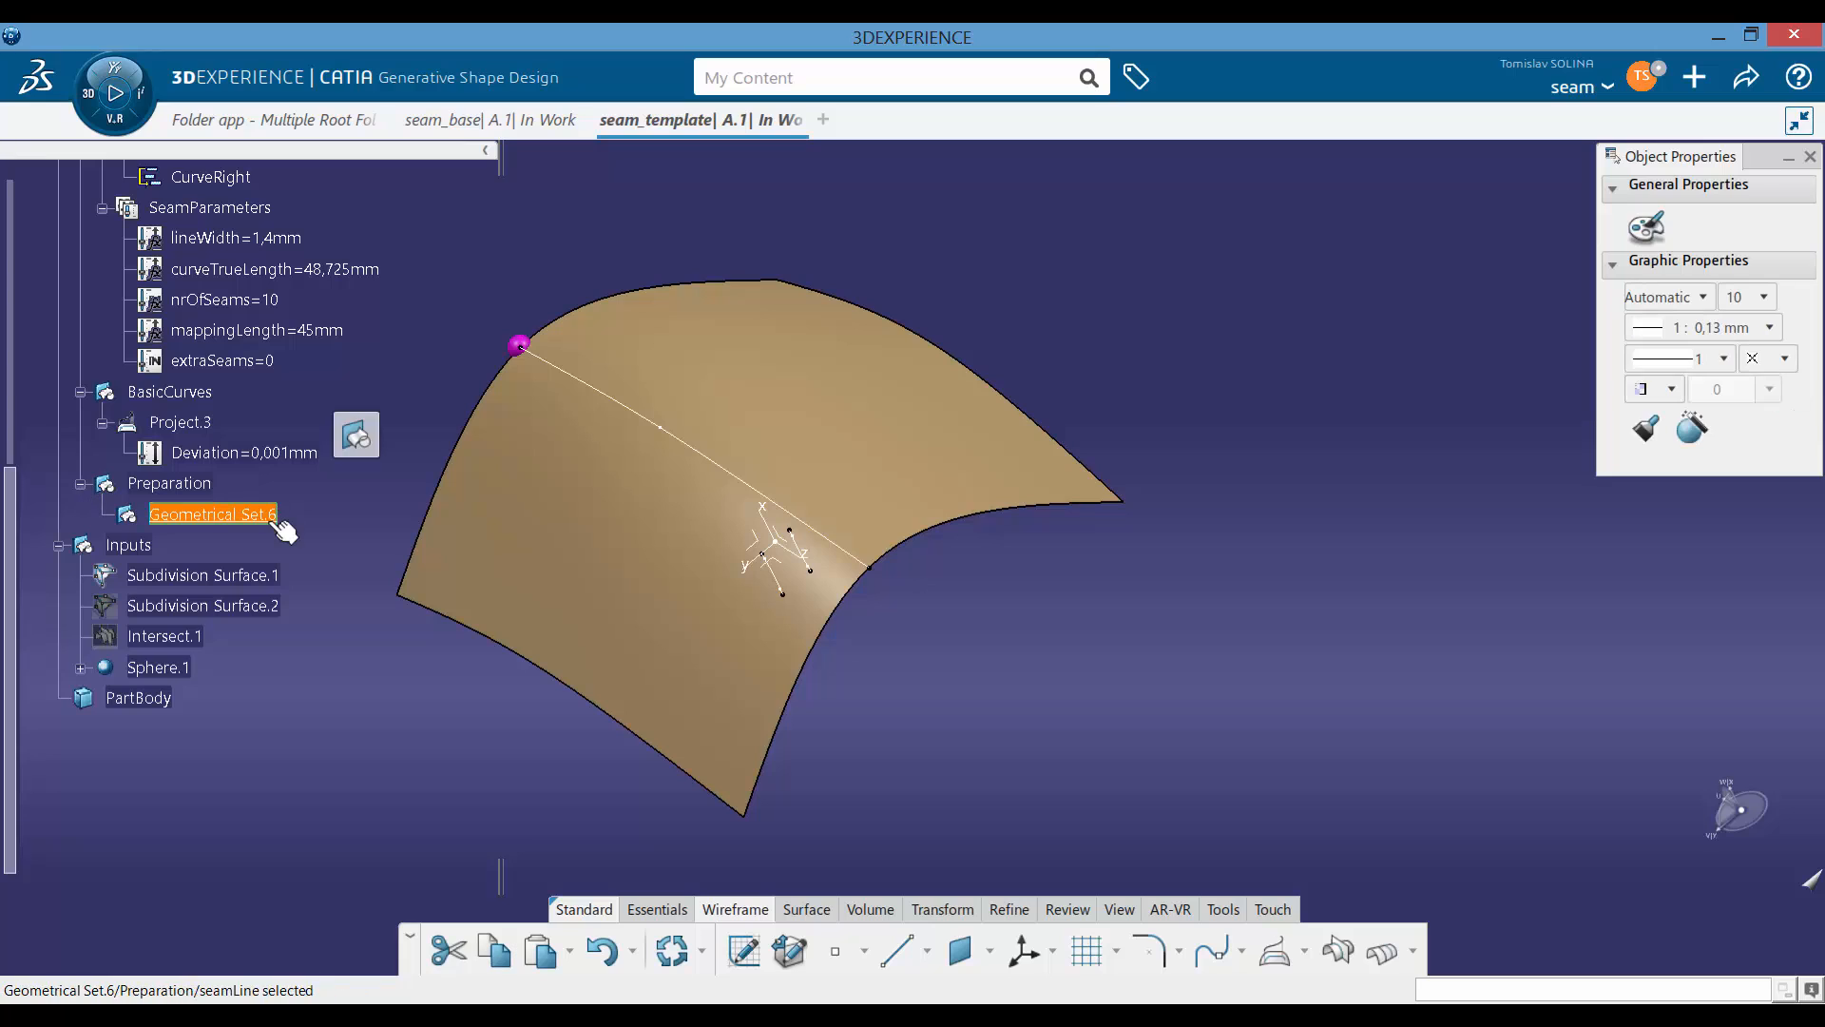
key(alt+Return)
text(baseF)
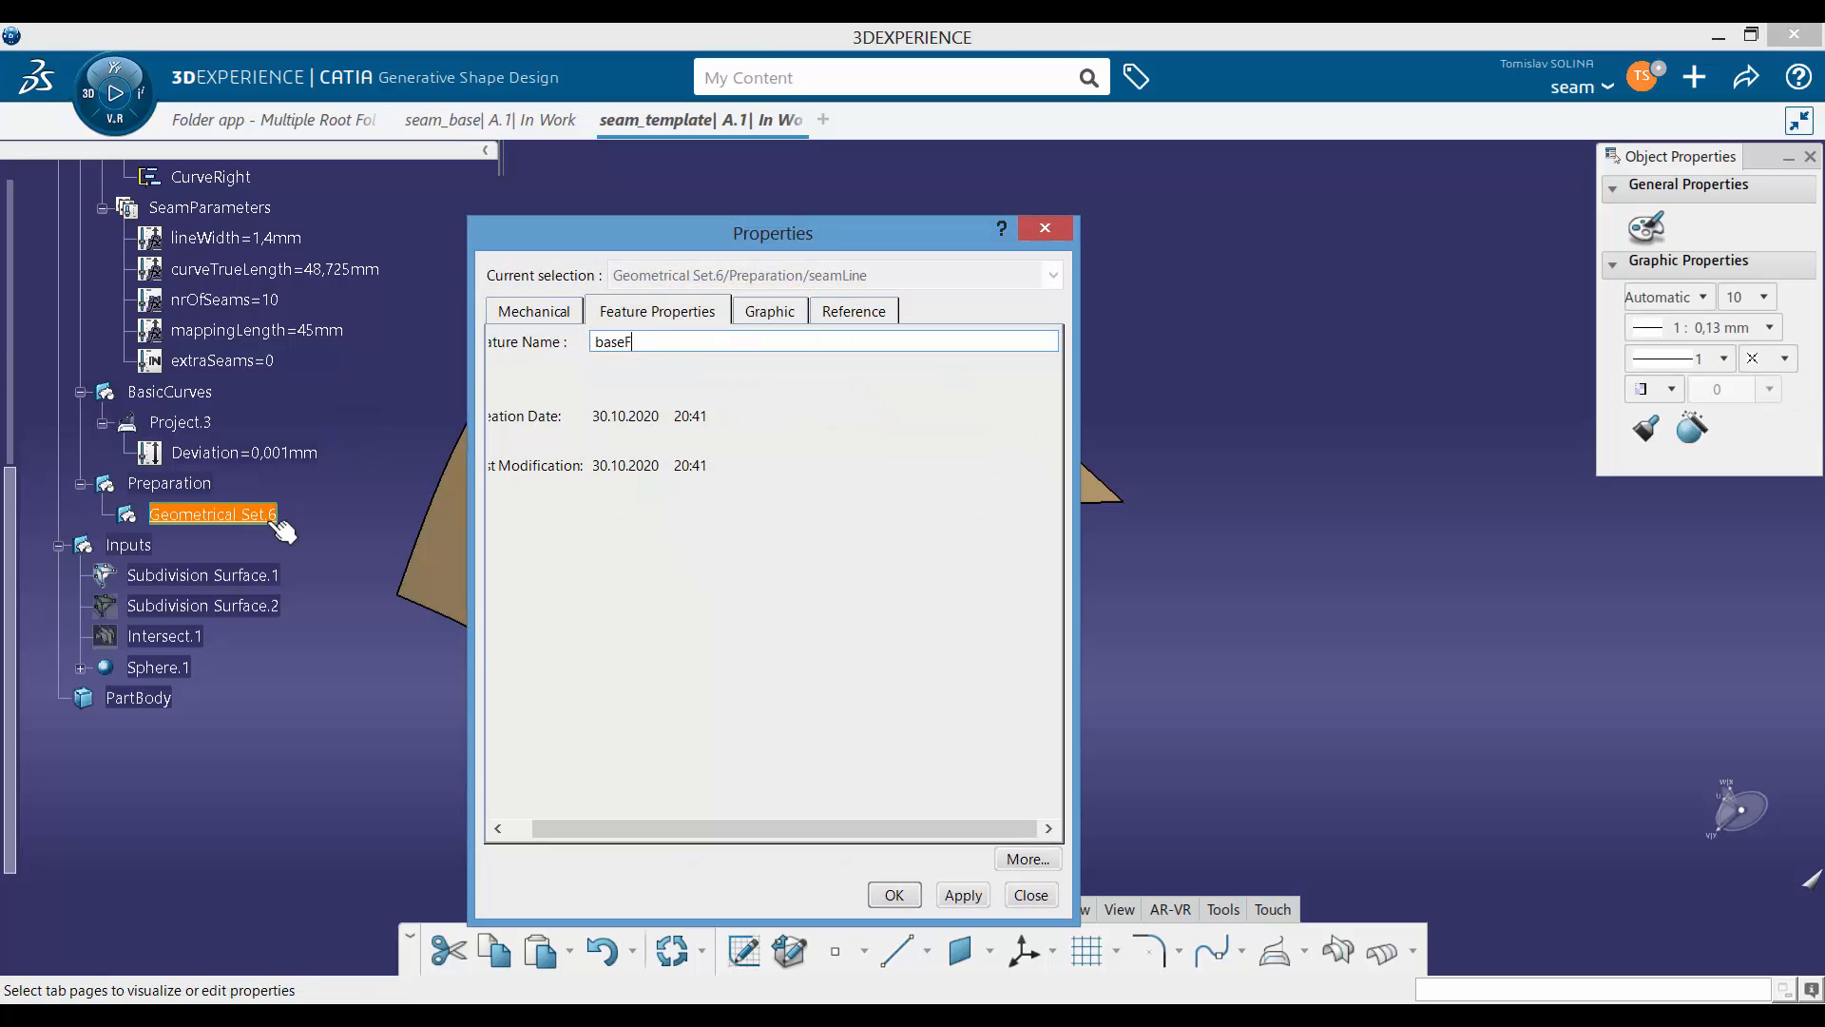
text(ace)
key(Return)
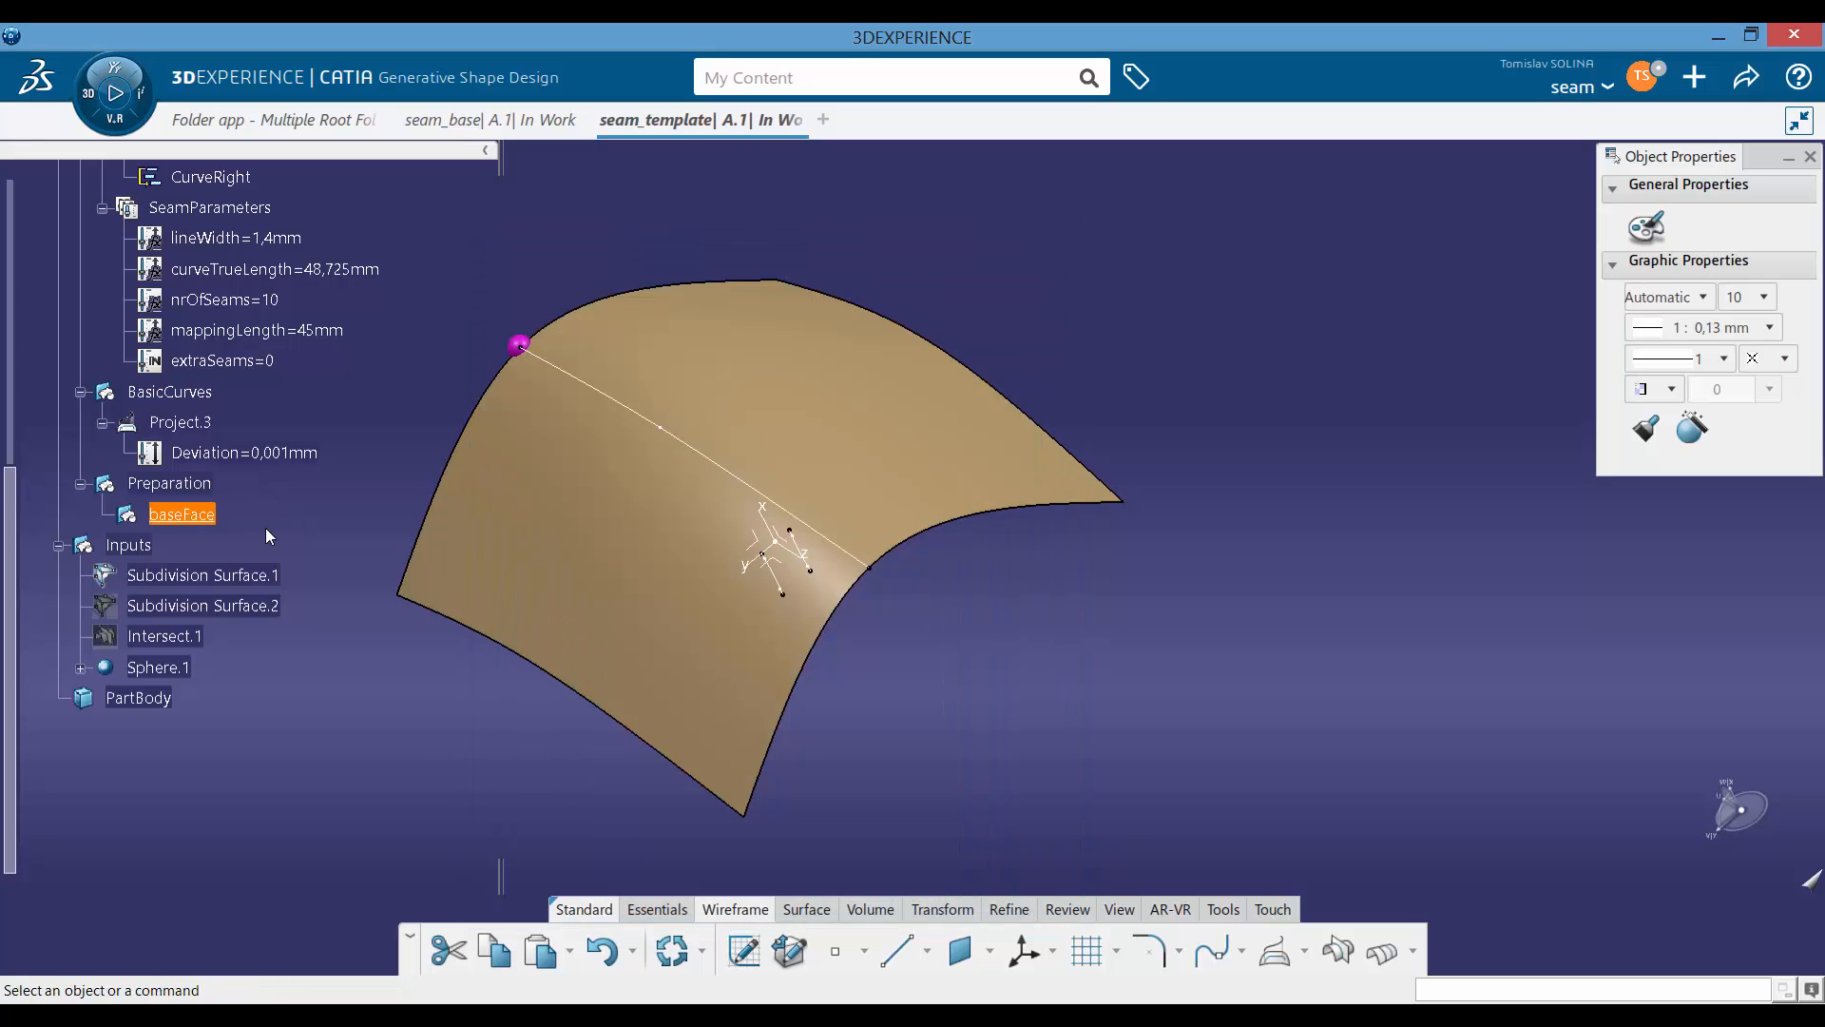
click(270, 535)
middle_drag(574, 652, 782, 446)
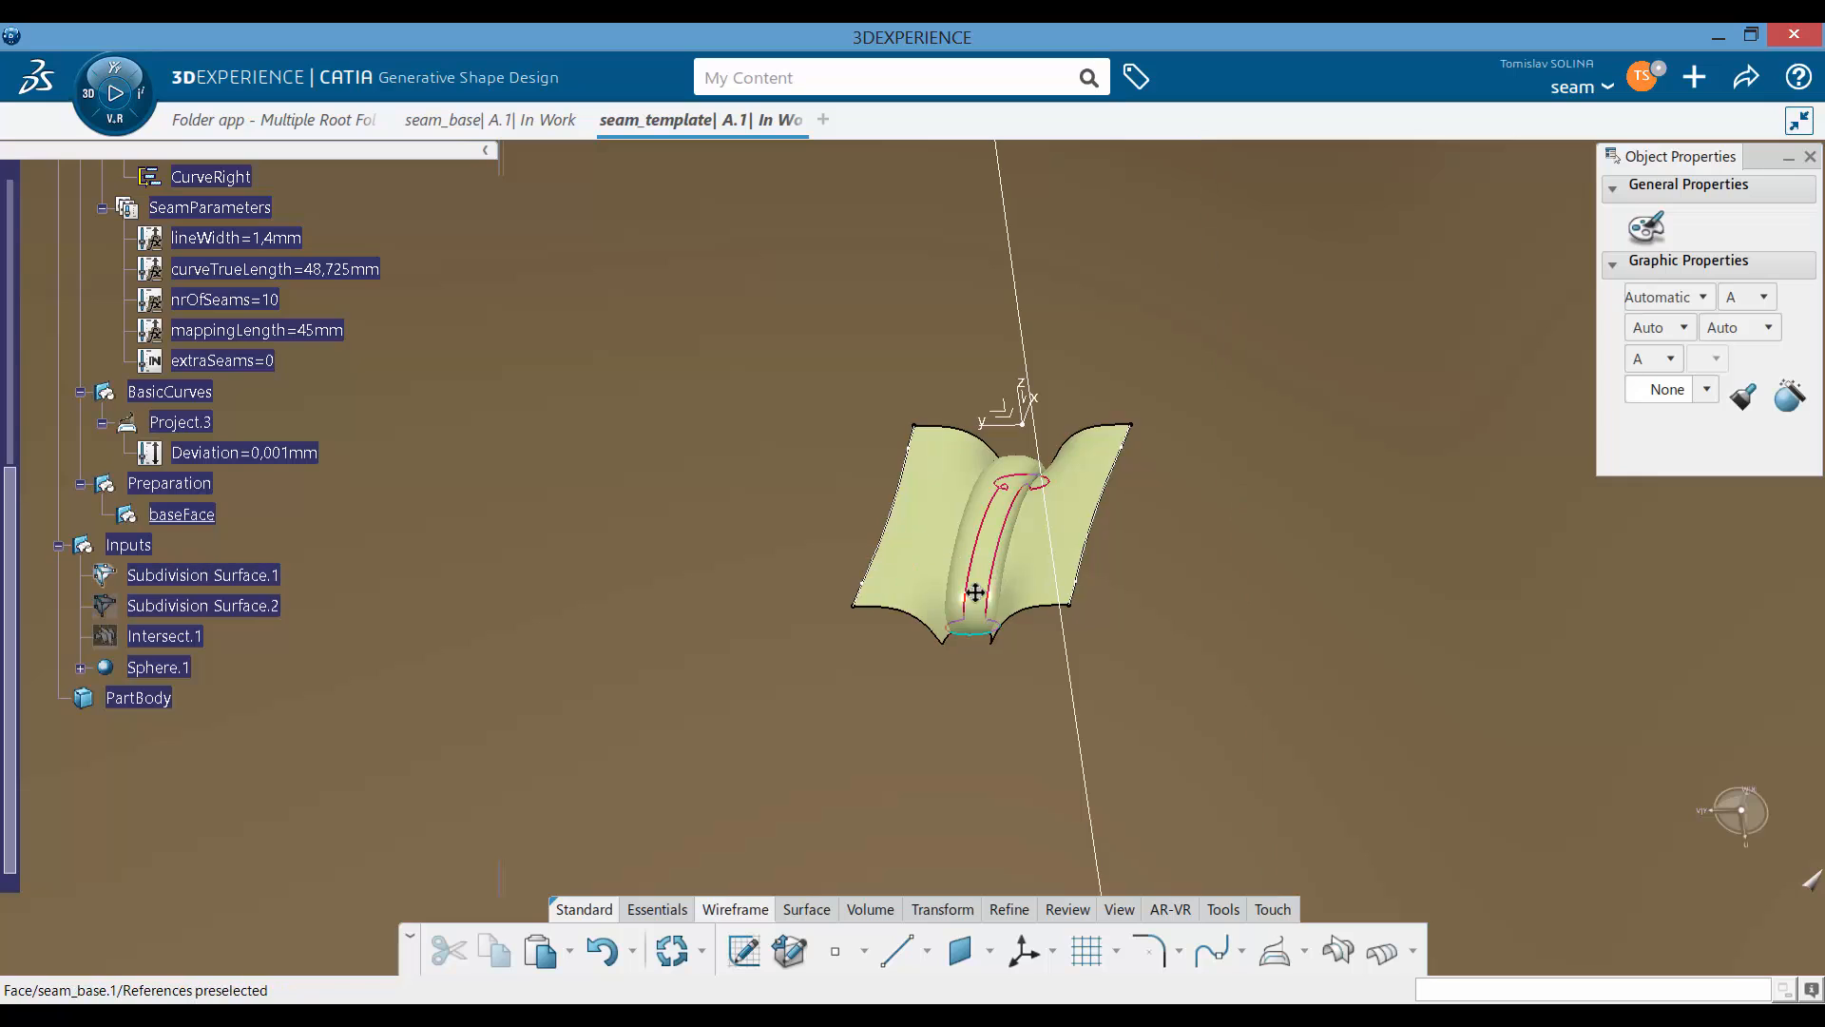
middle_drag(975, 592, 887, 619)
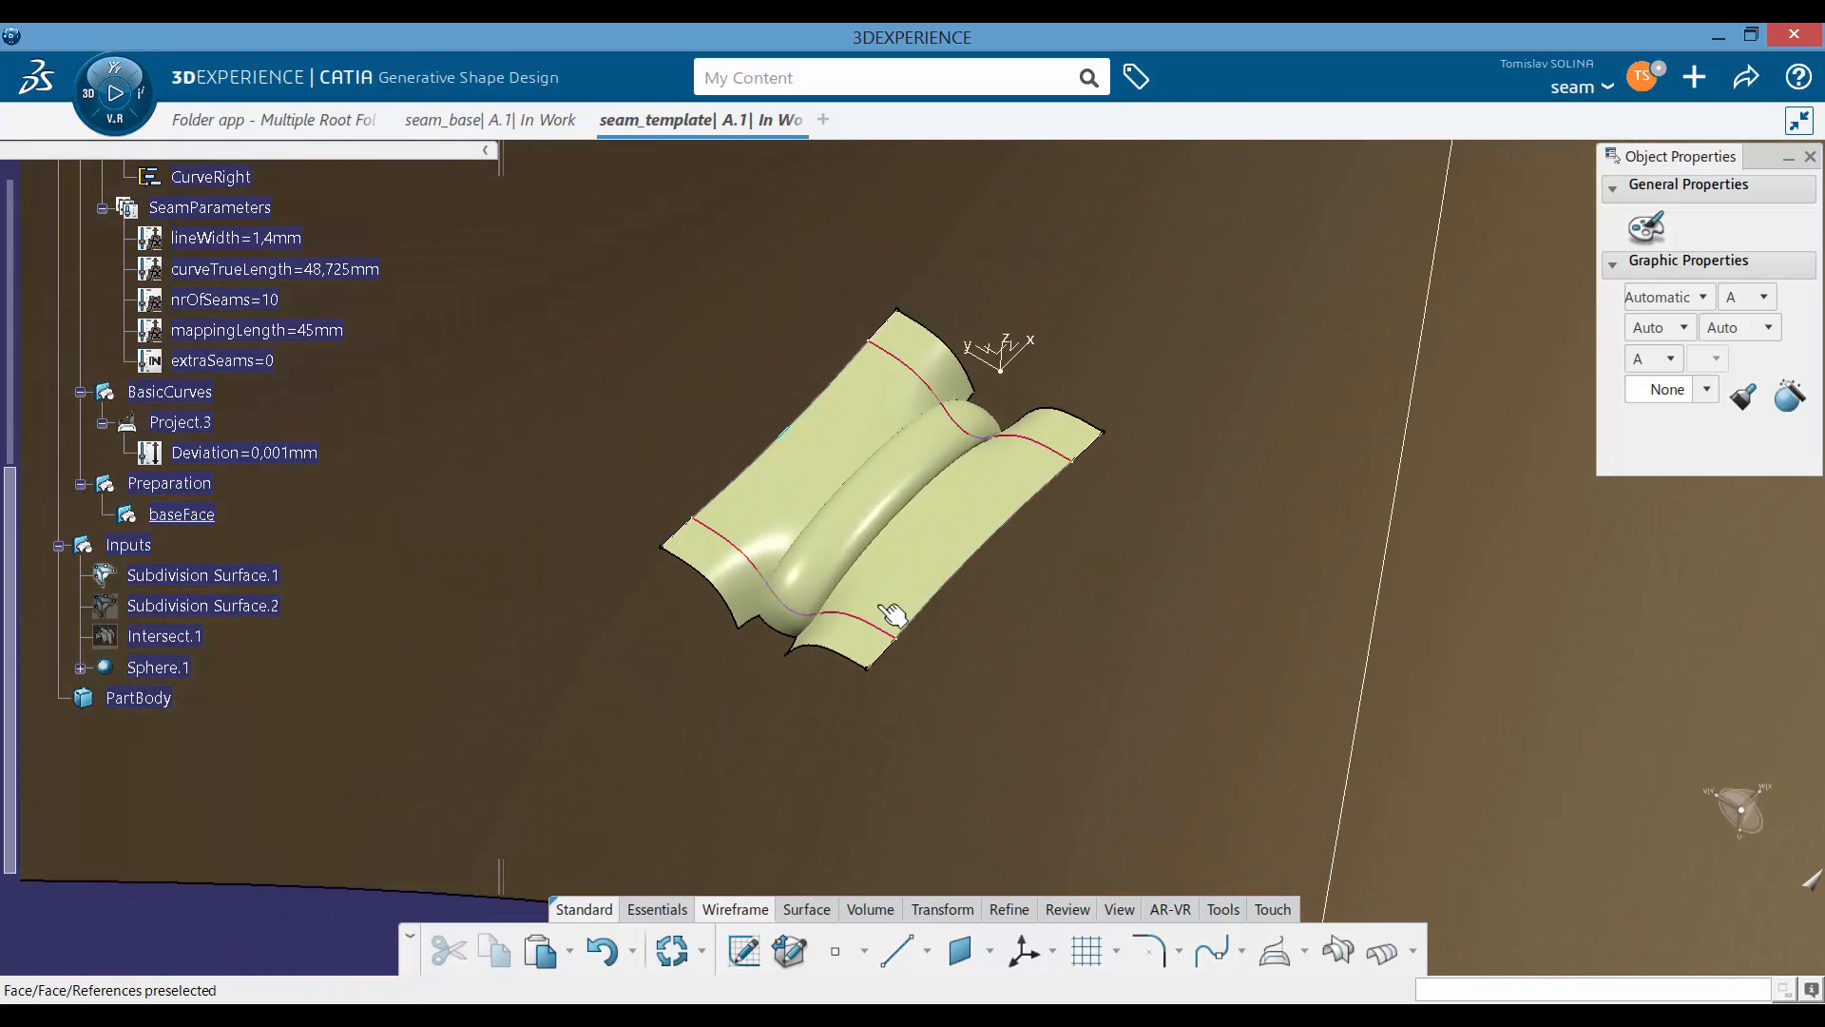
click(896, 960)
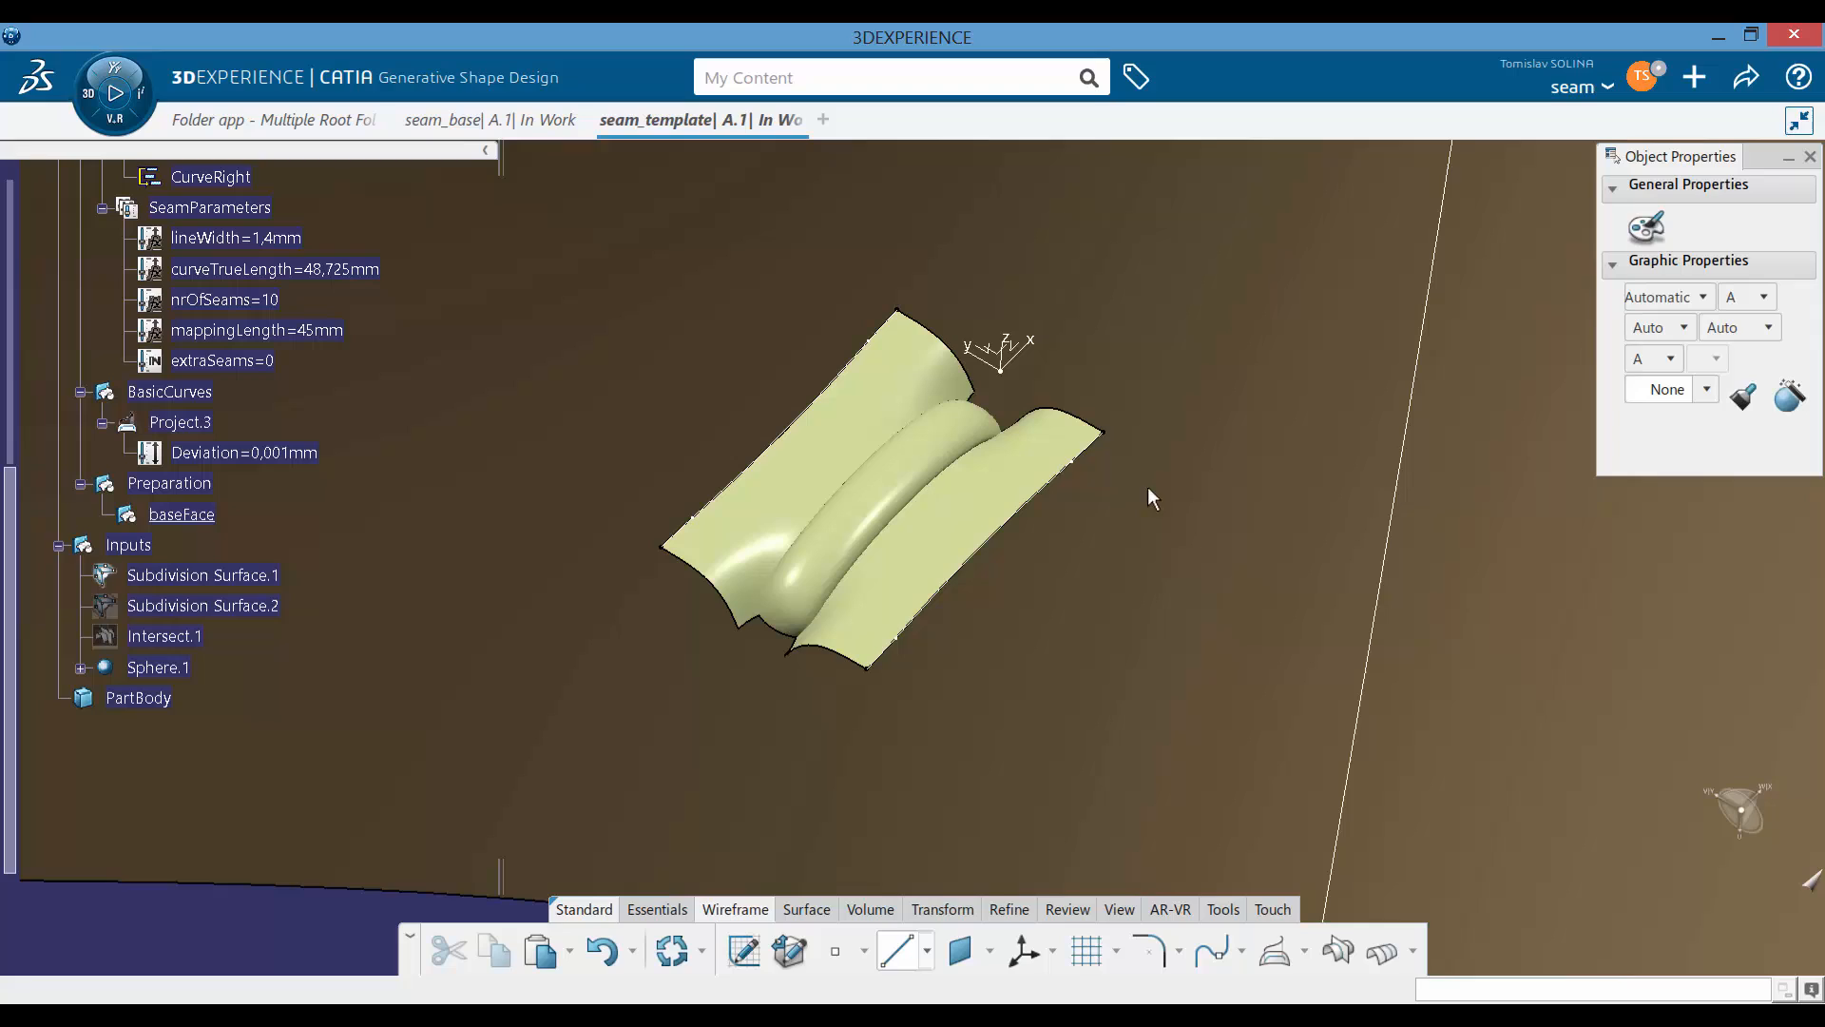
click(1003, 367)
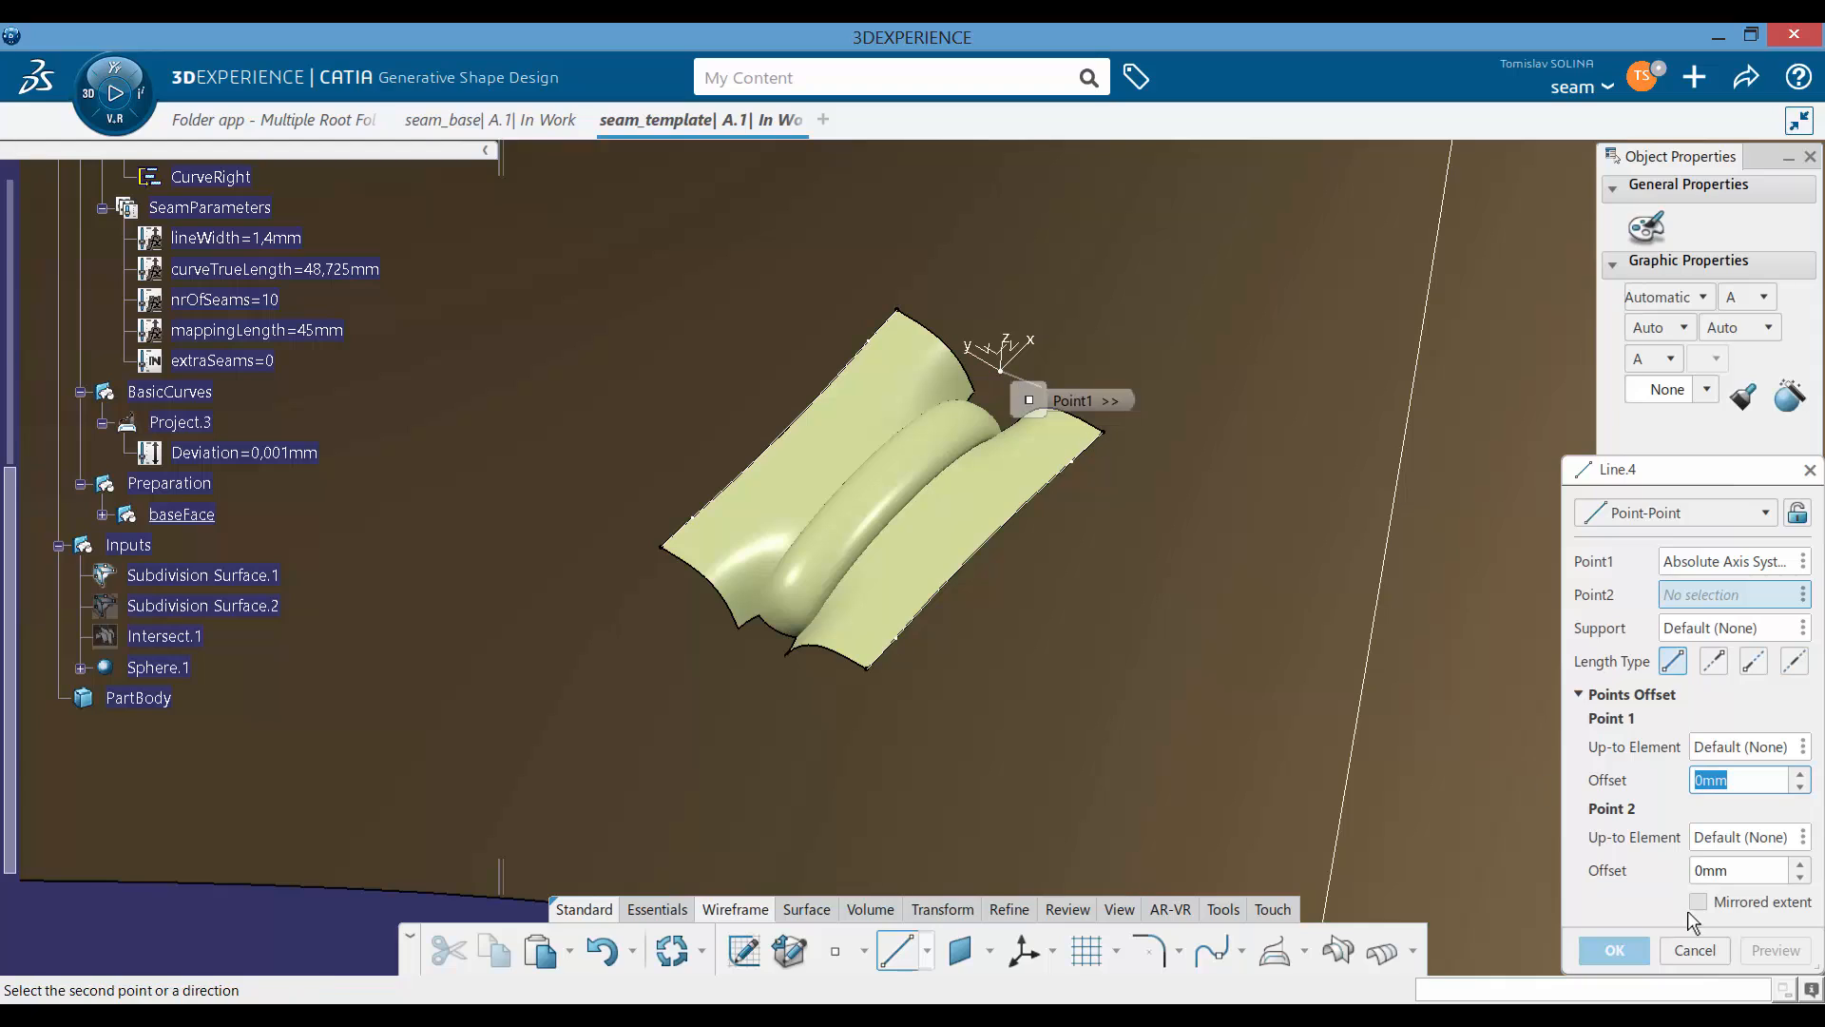
click(1702, 951)
Step: Create a point at the absolute axis system's origin and define a point-direction line from it along the Y axis with mirrored extent
click(848, 962)
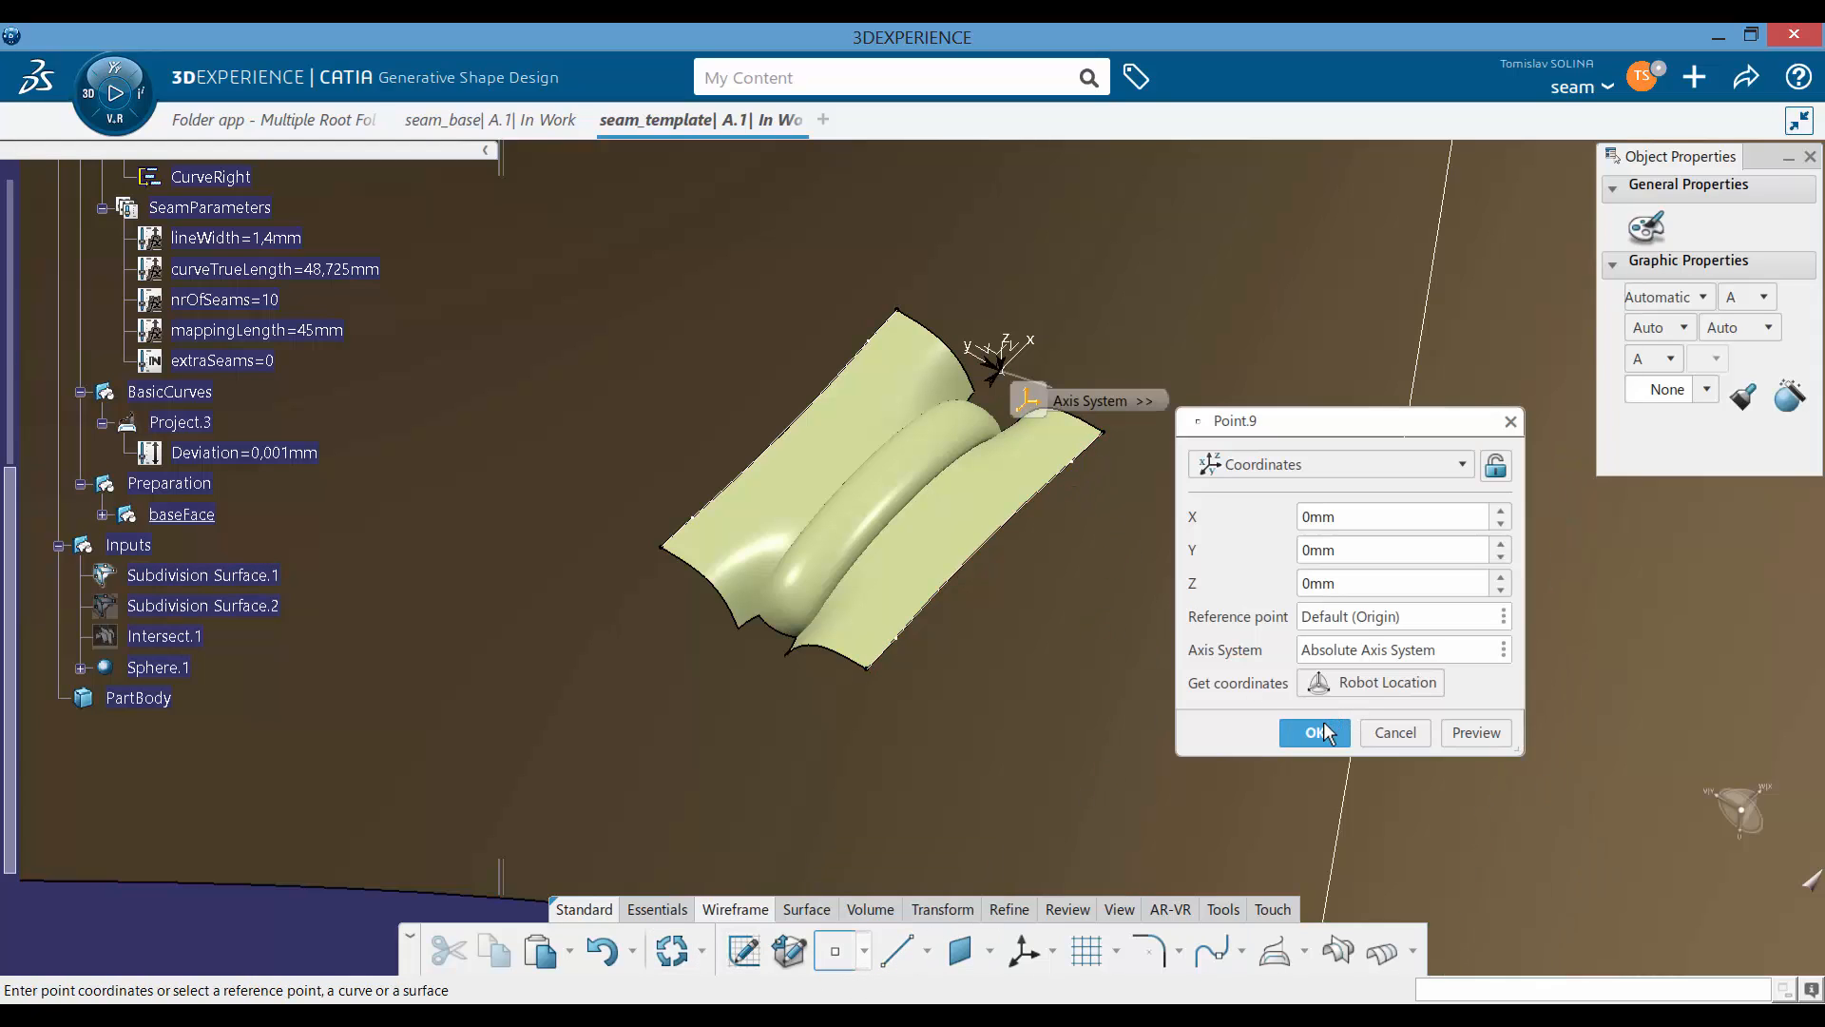
click(1312, 733)
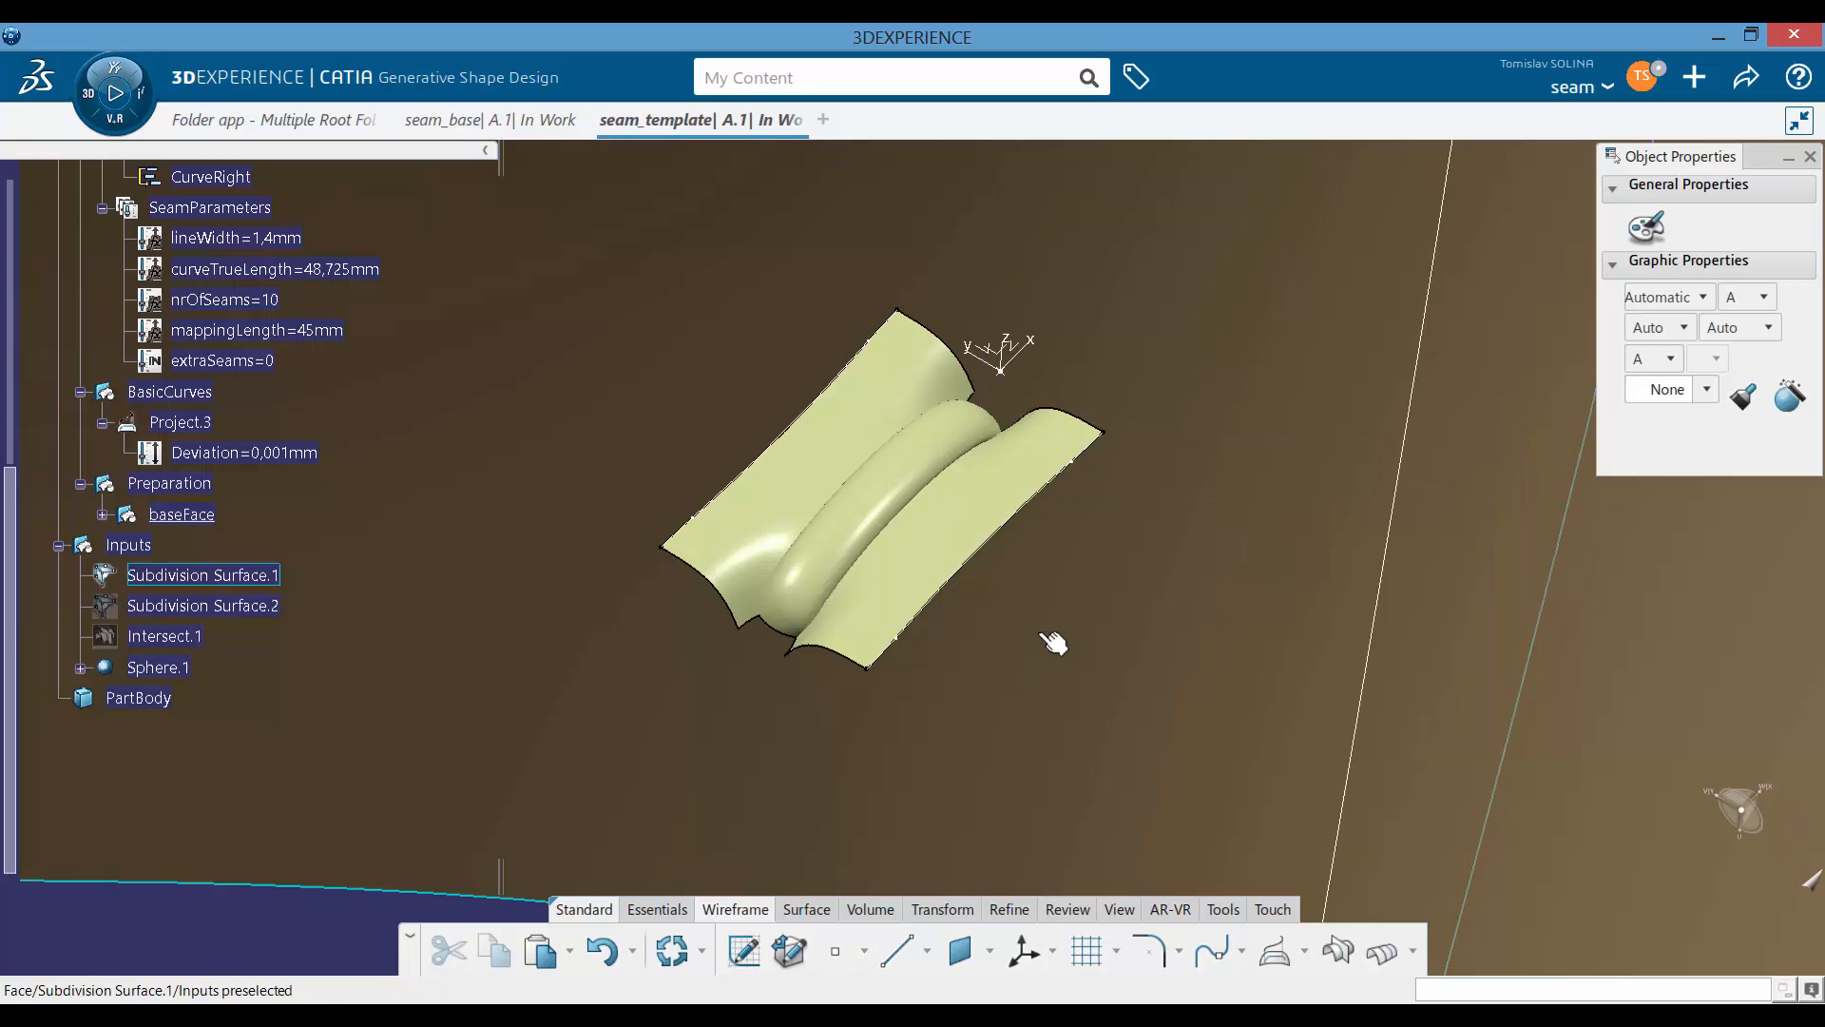
click(890, 961)
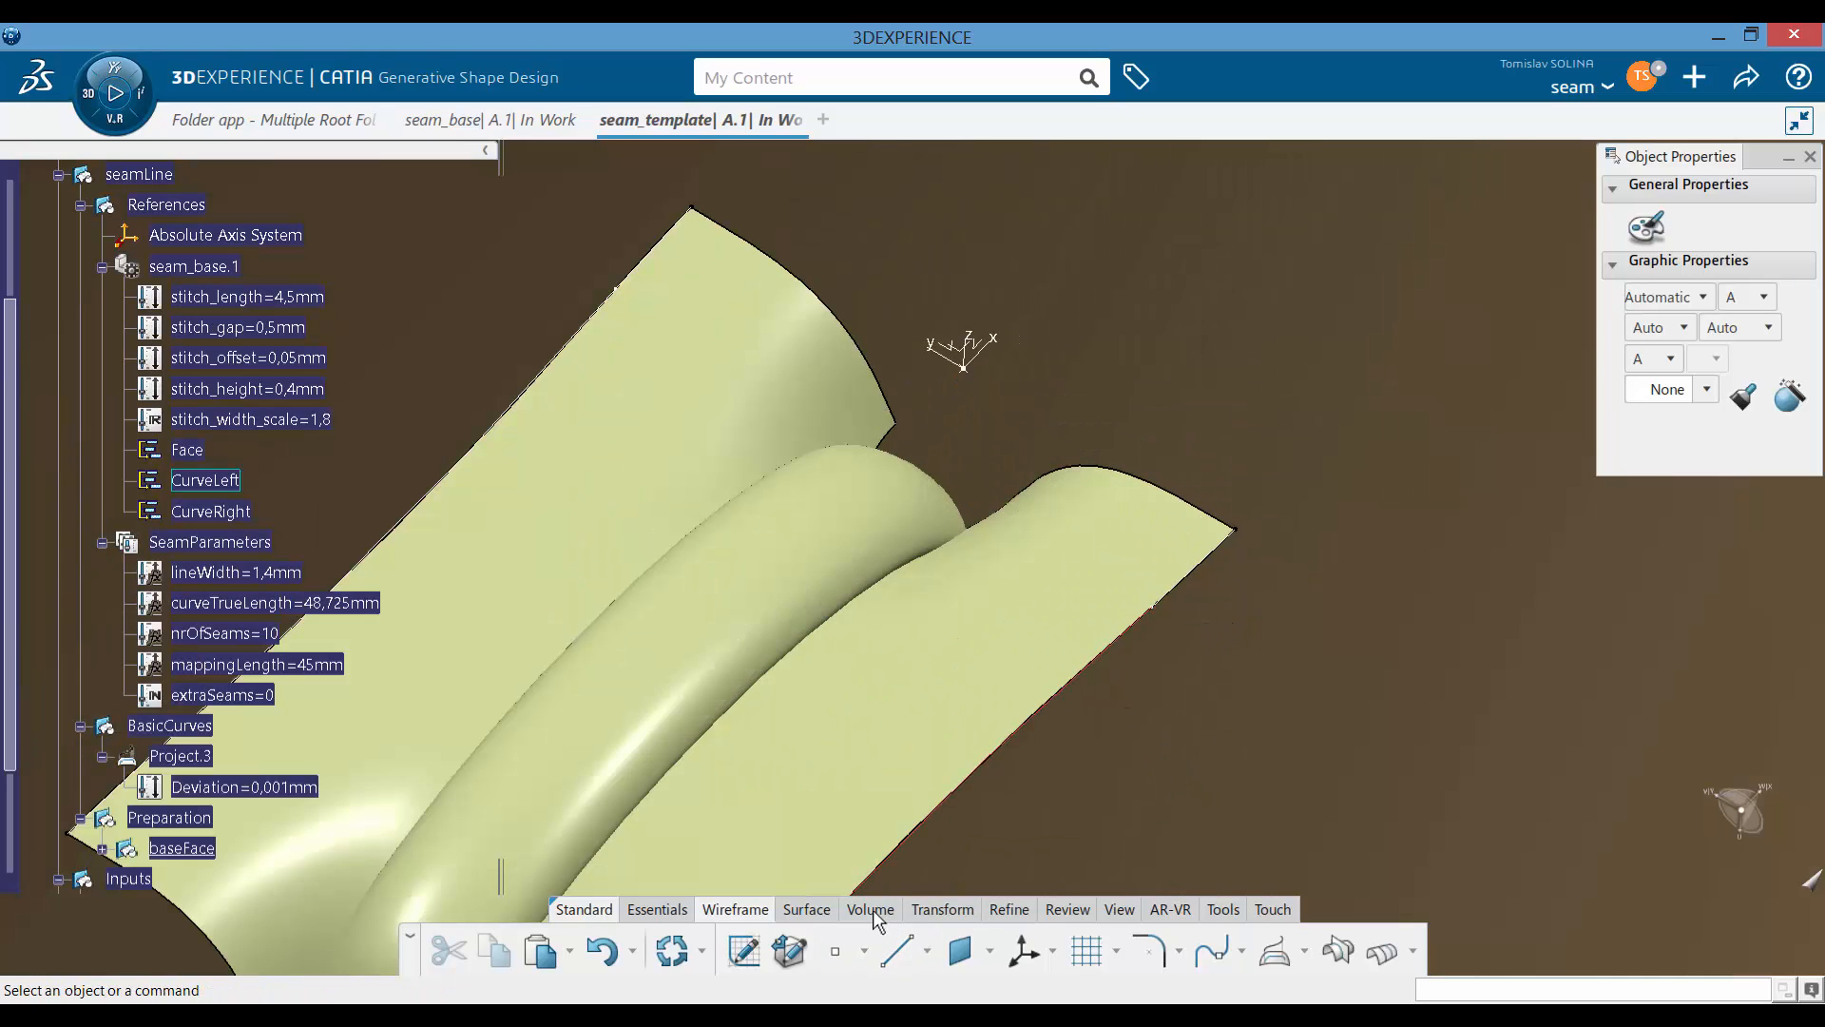
click(897, 950)
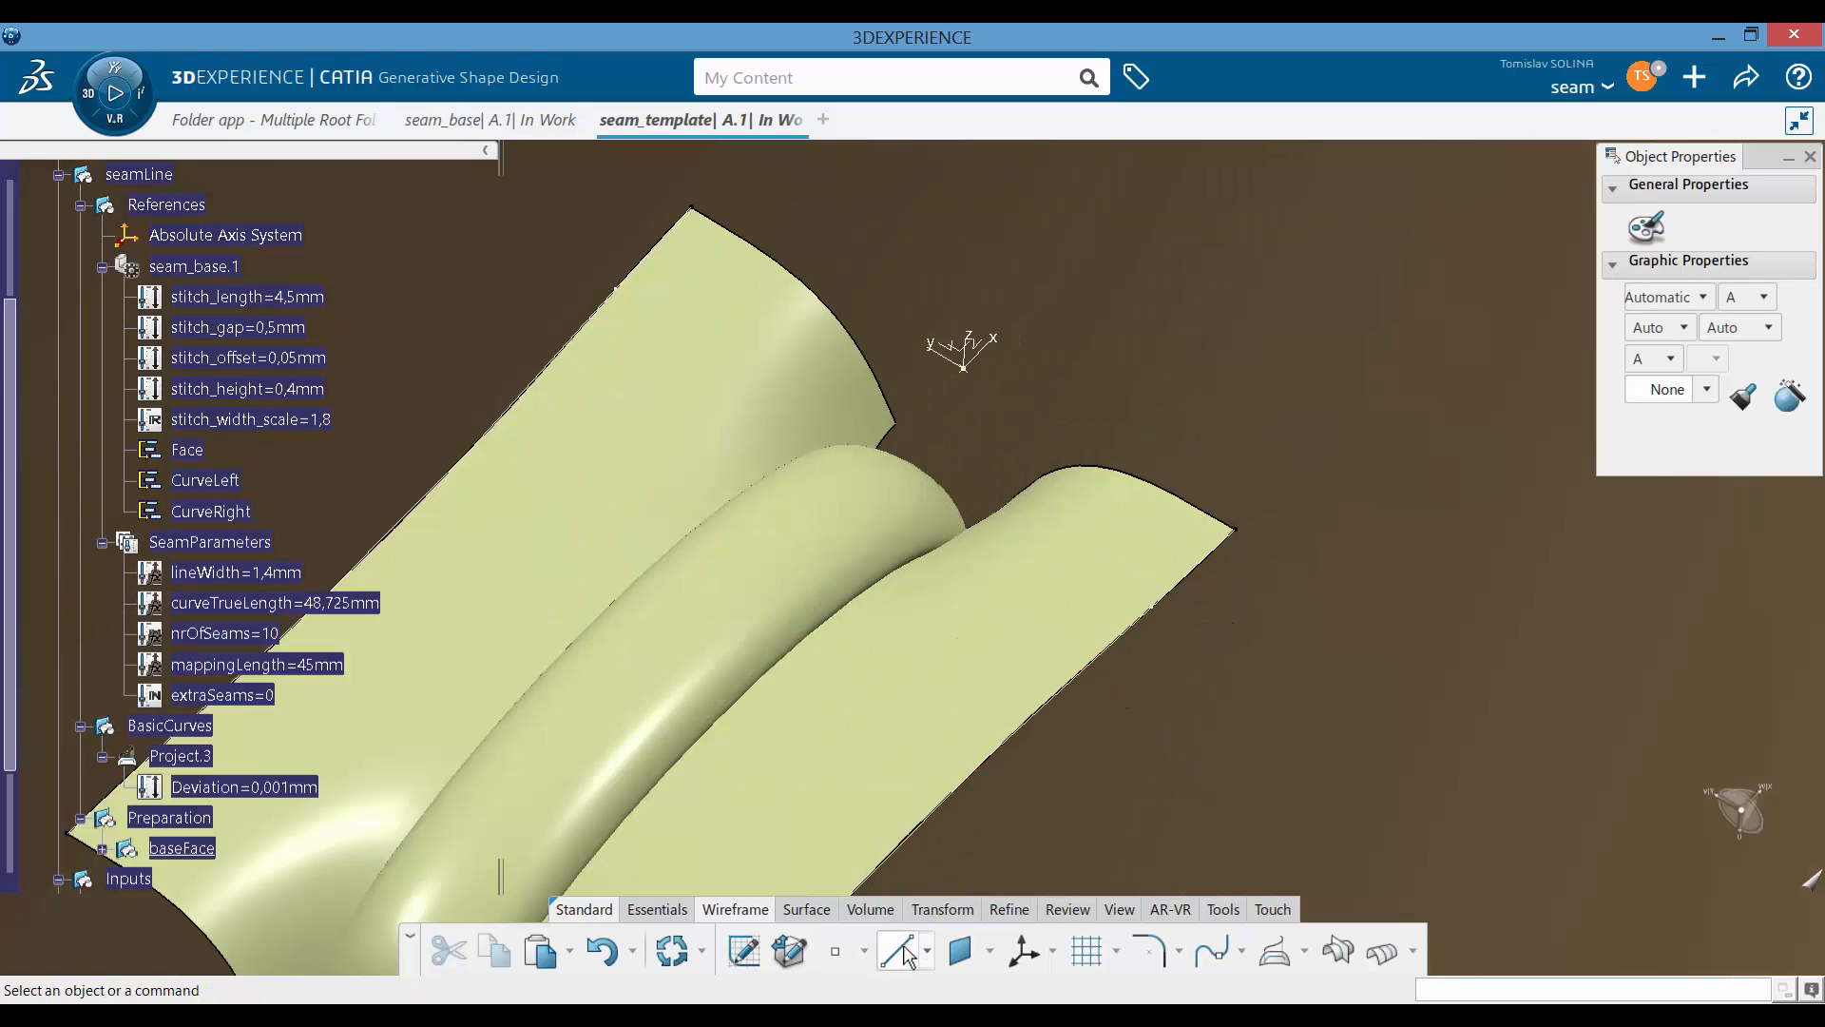
click(963, 366)
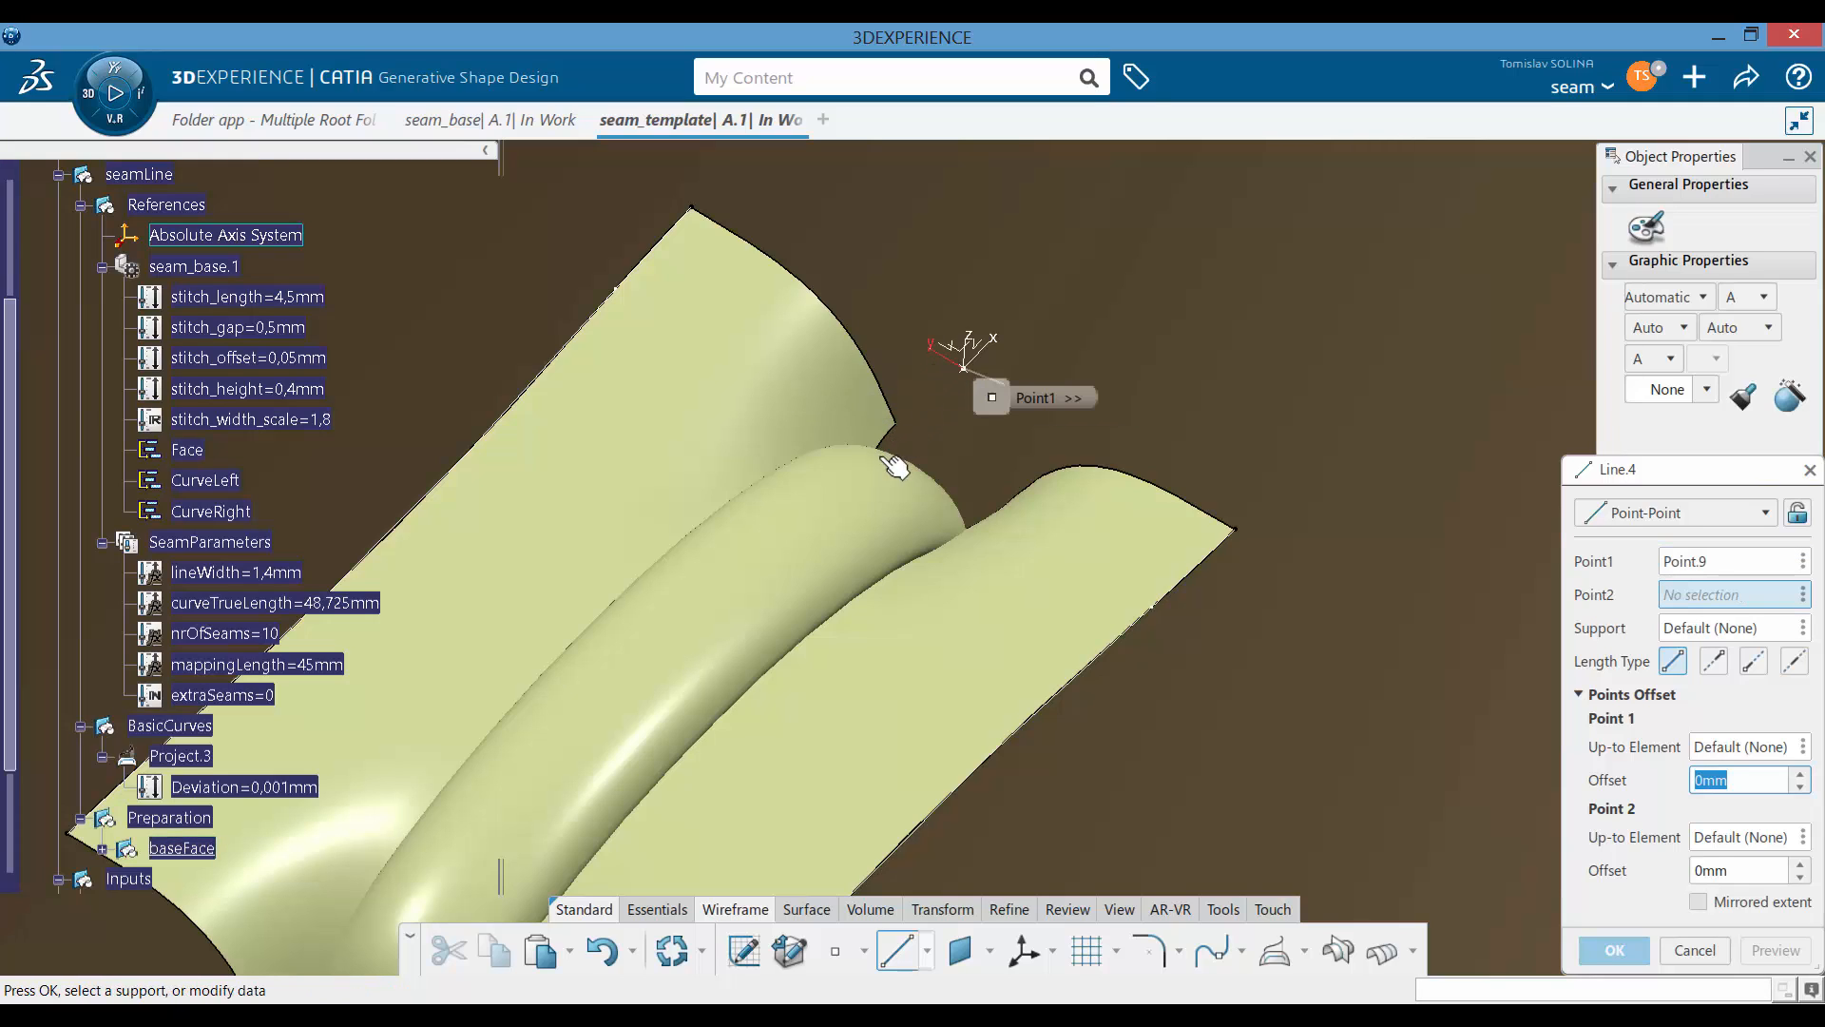
click(951, 353)
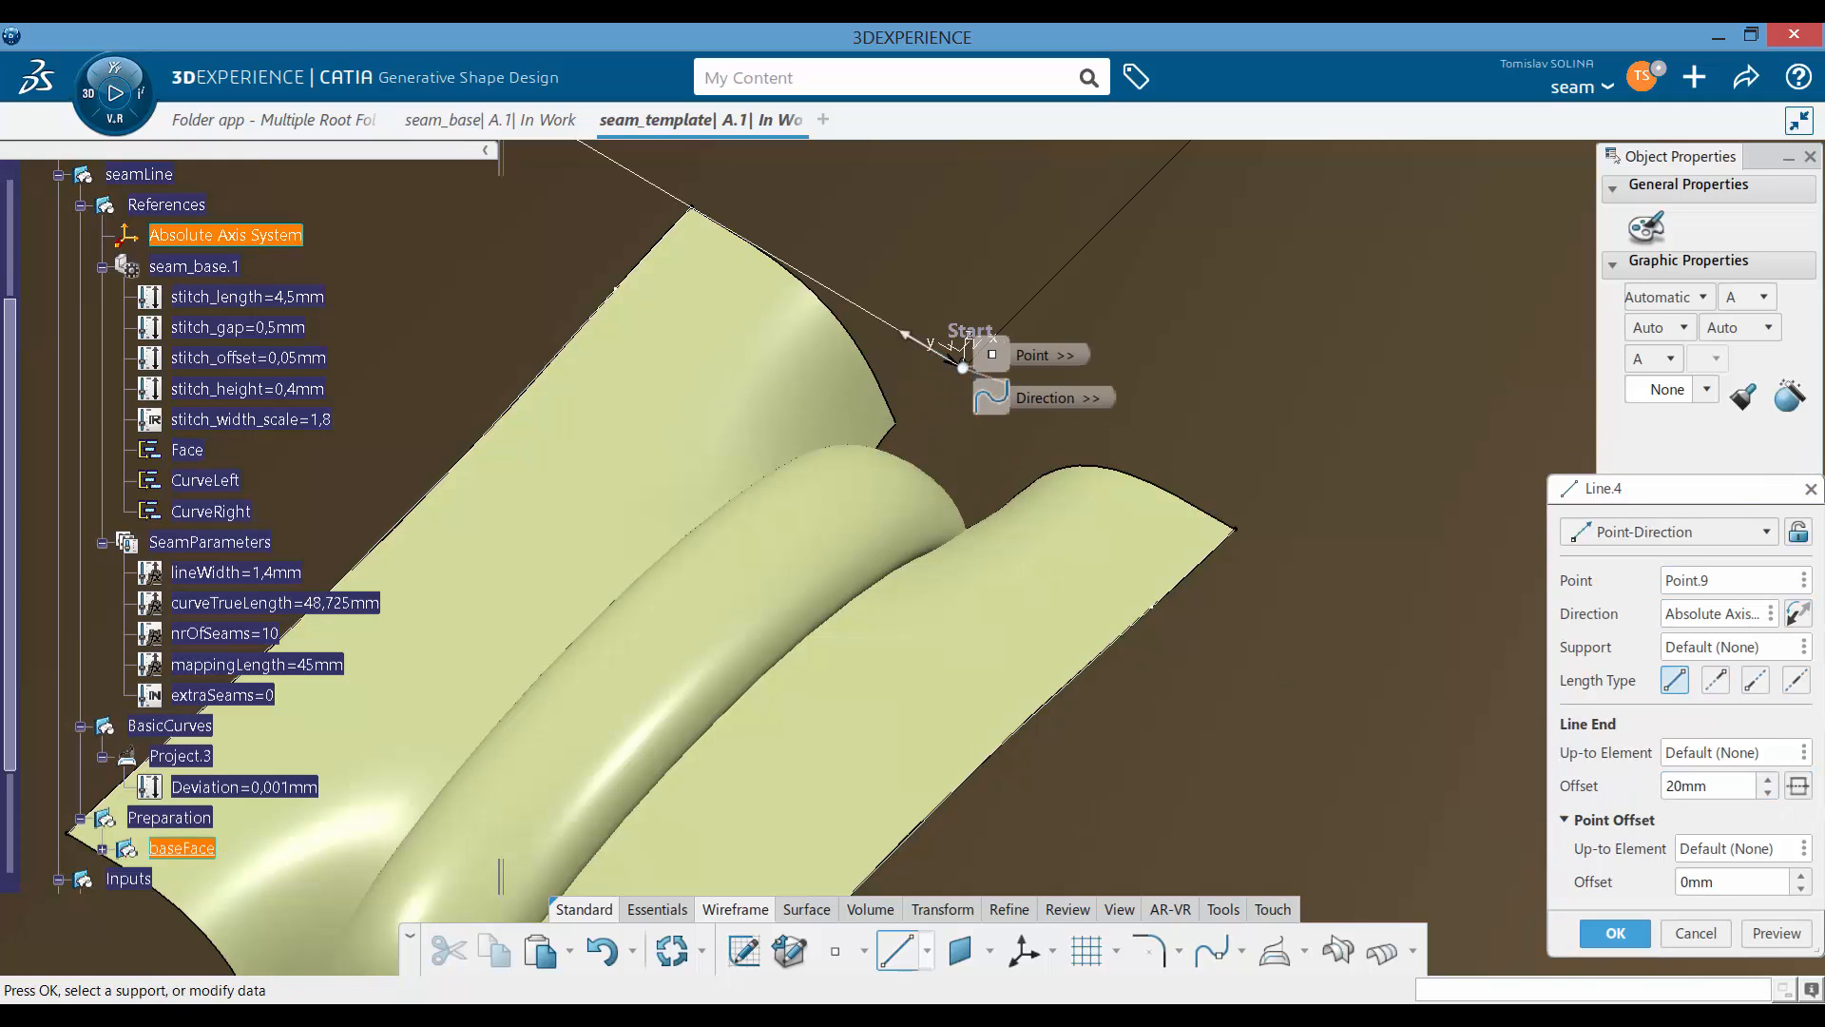
click(1797, 786)
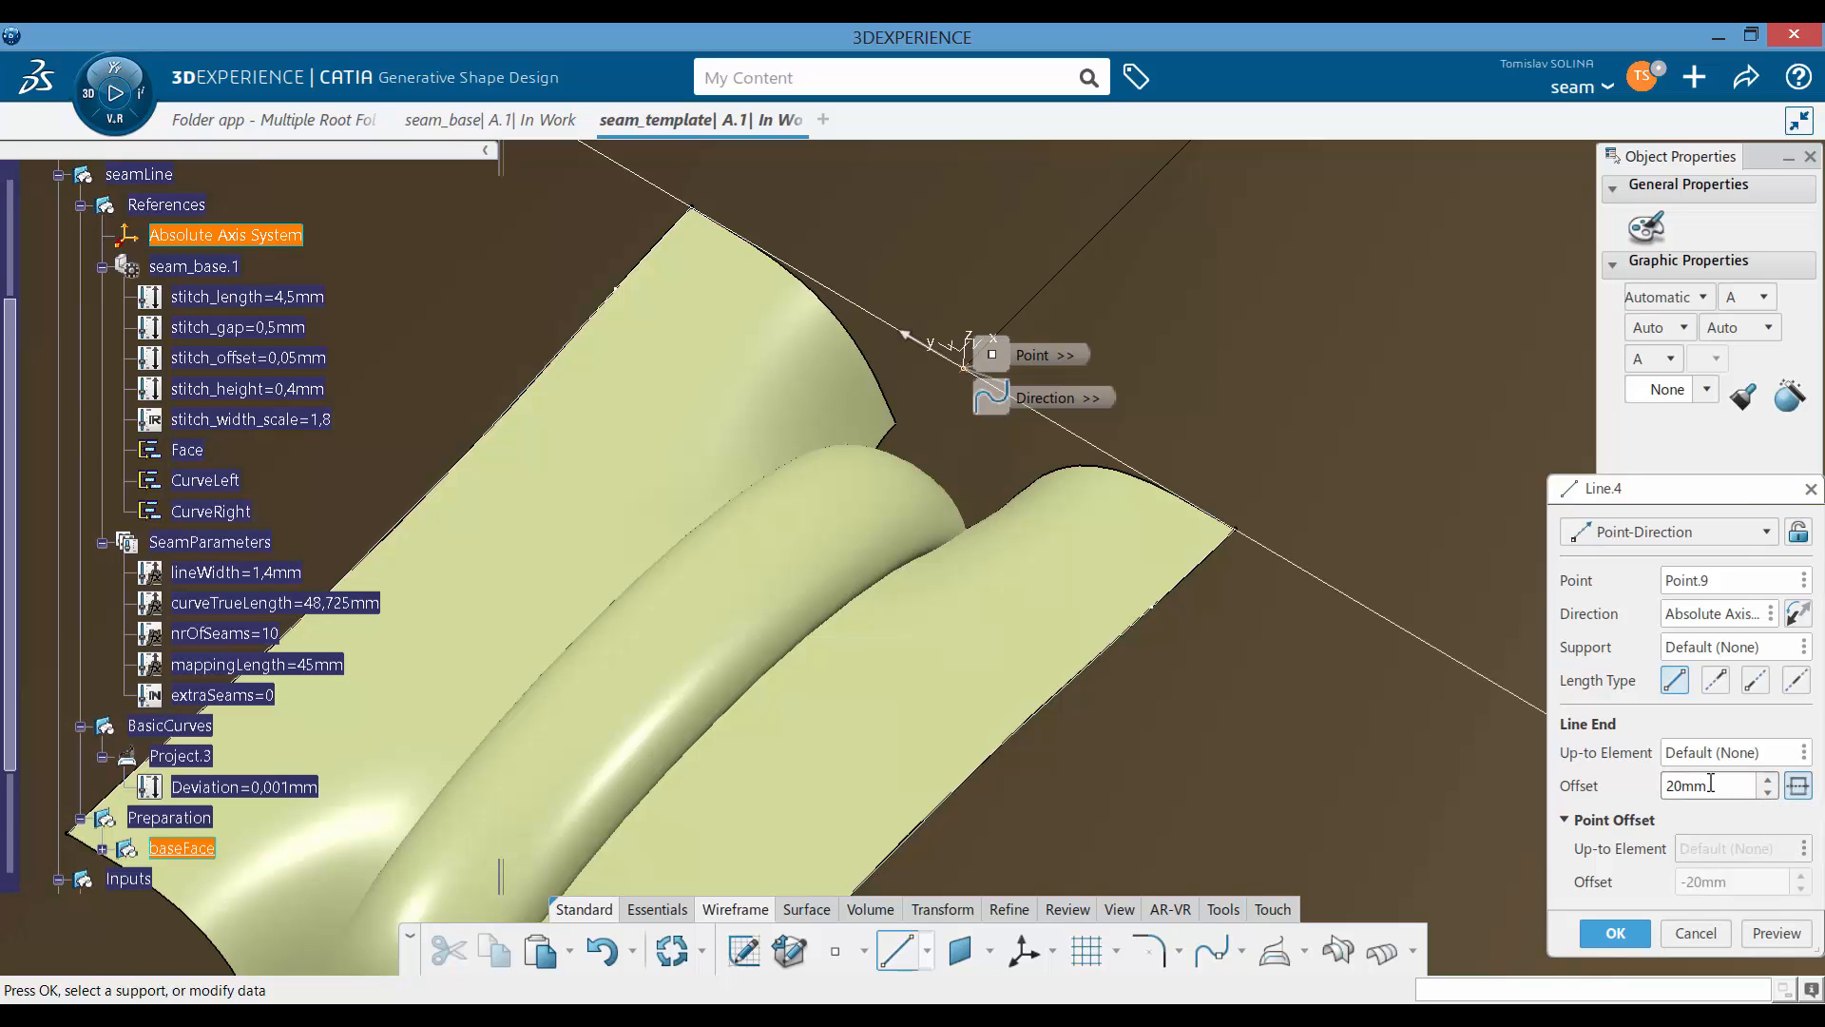
Step: Drive the line's end offset with a formula equal to the lineWidth parameter and create the line
right_click(1728, 785)
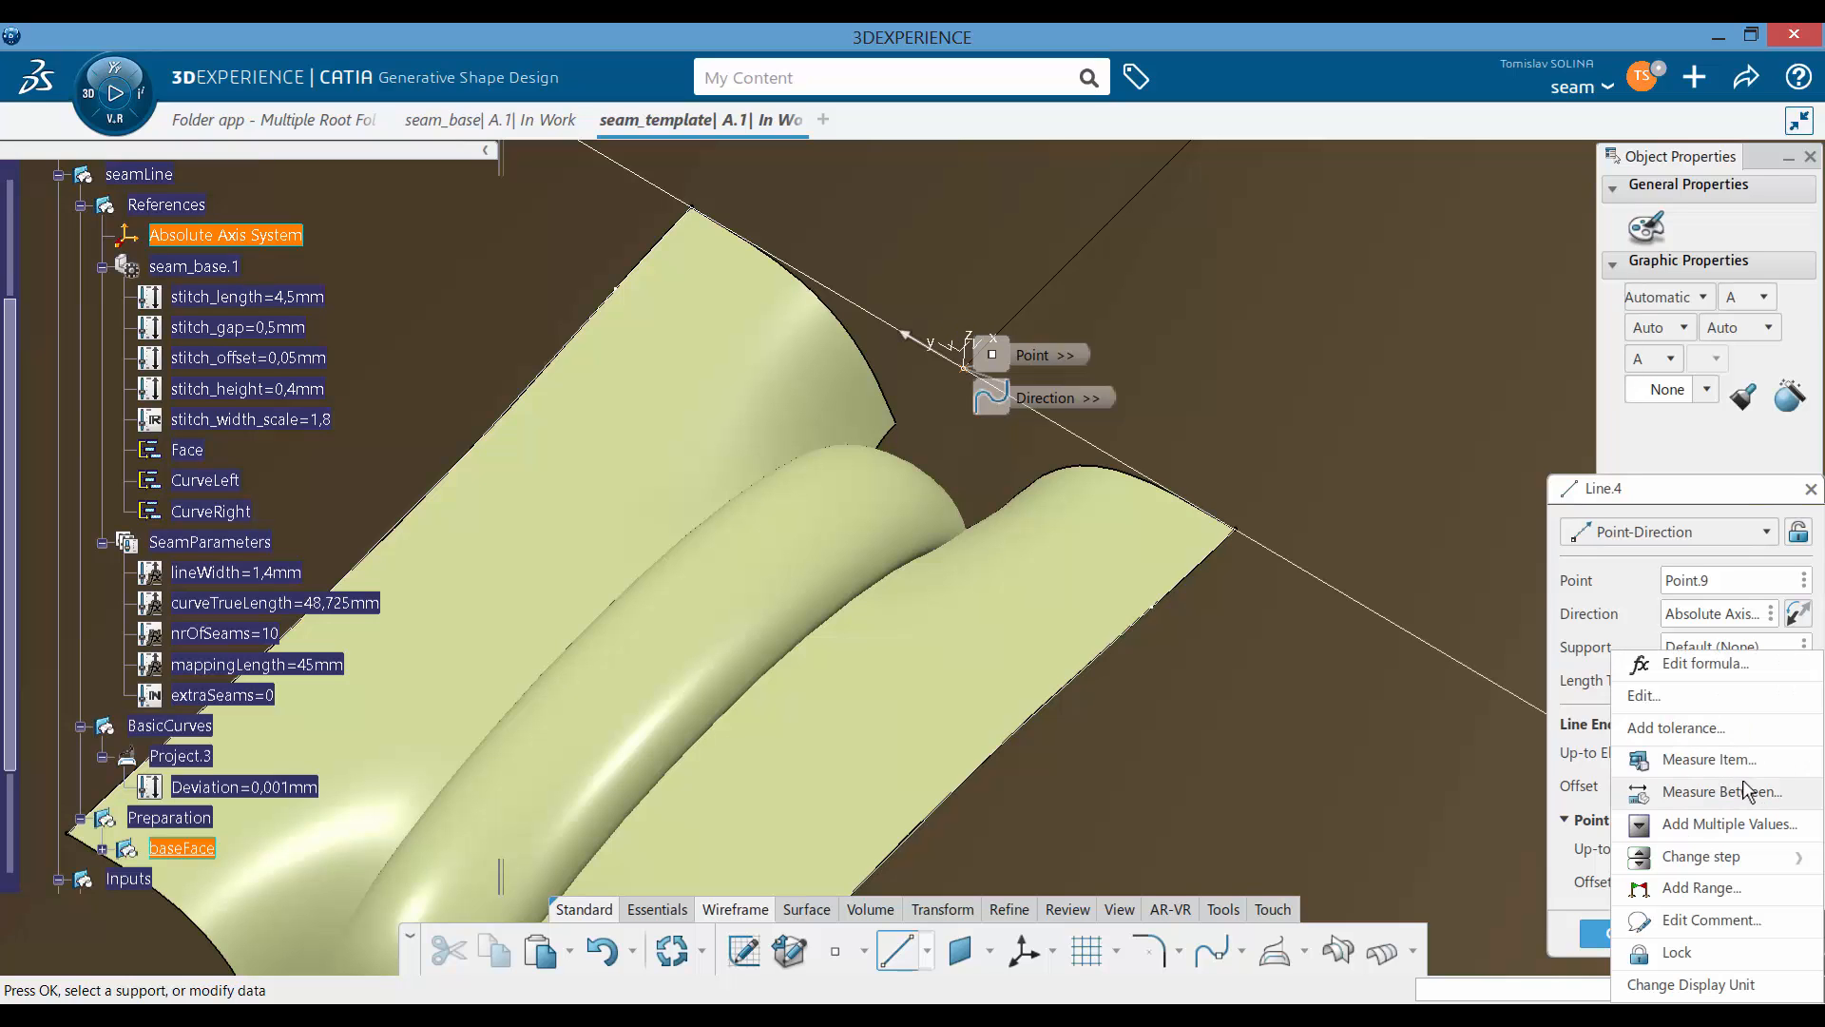
click(1705, 663)
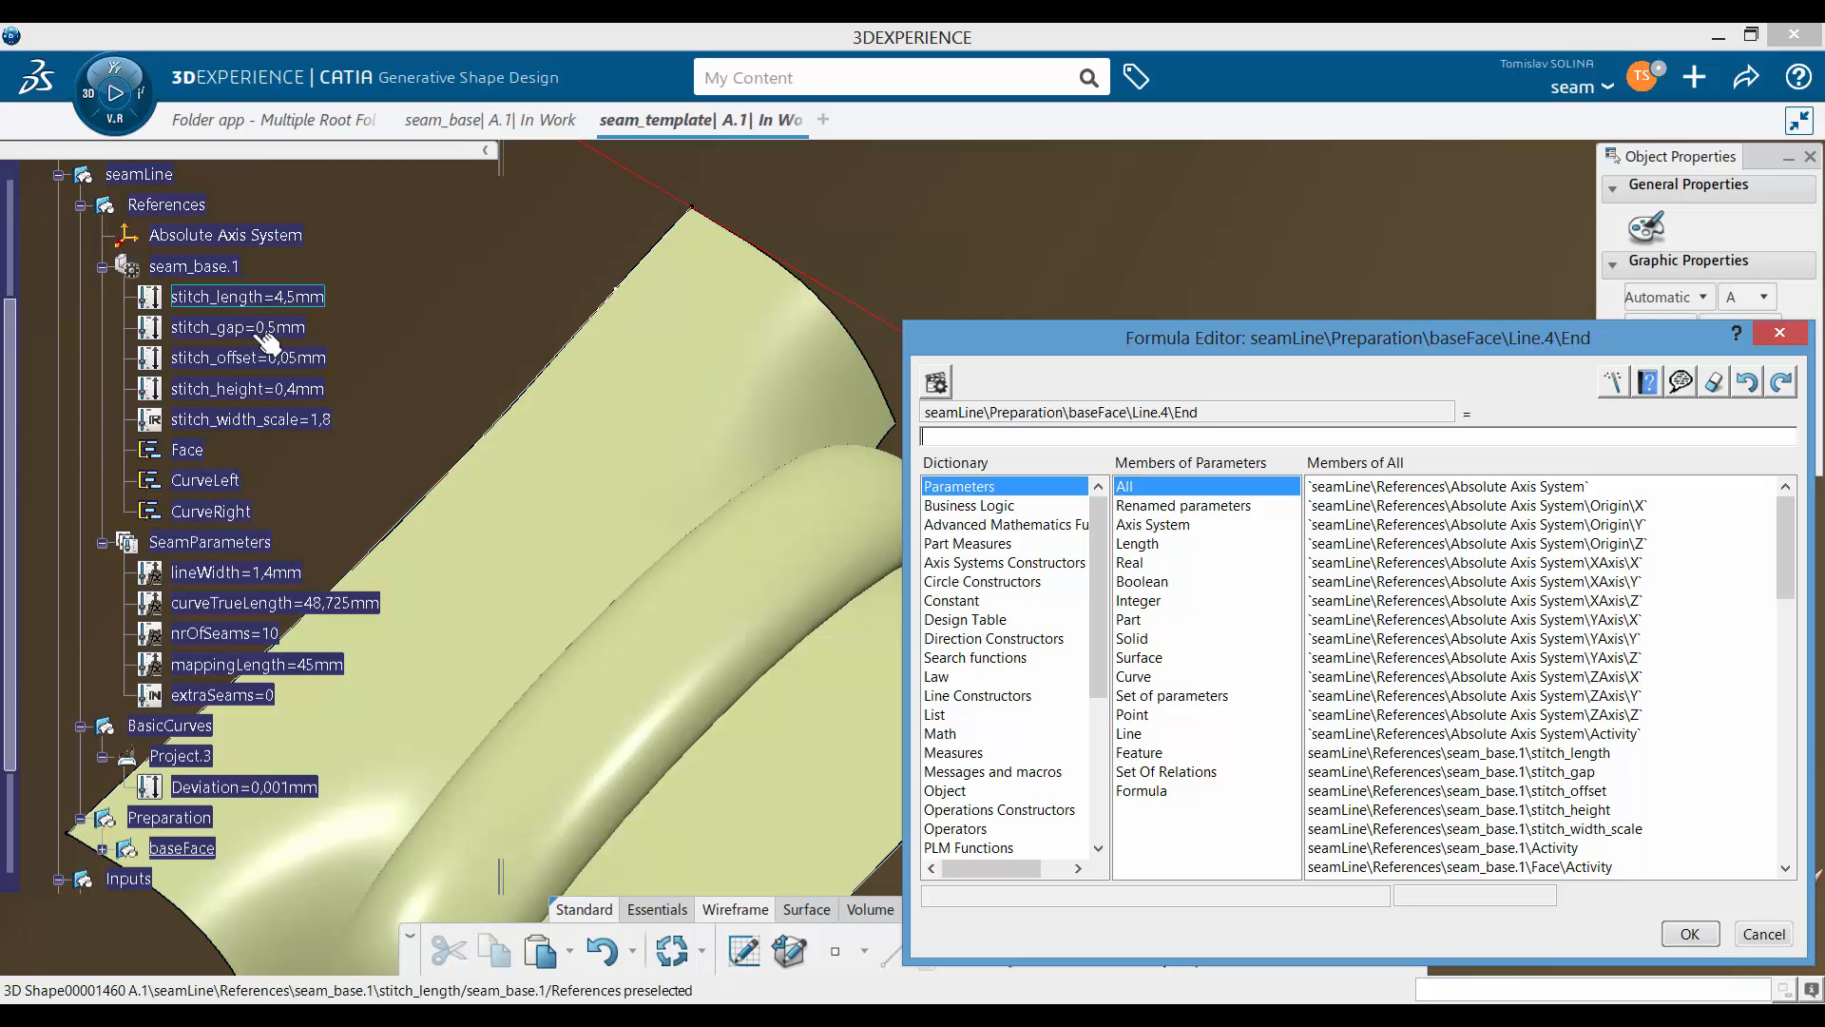
click(262, 576)
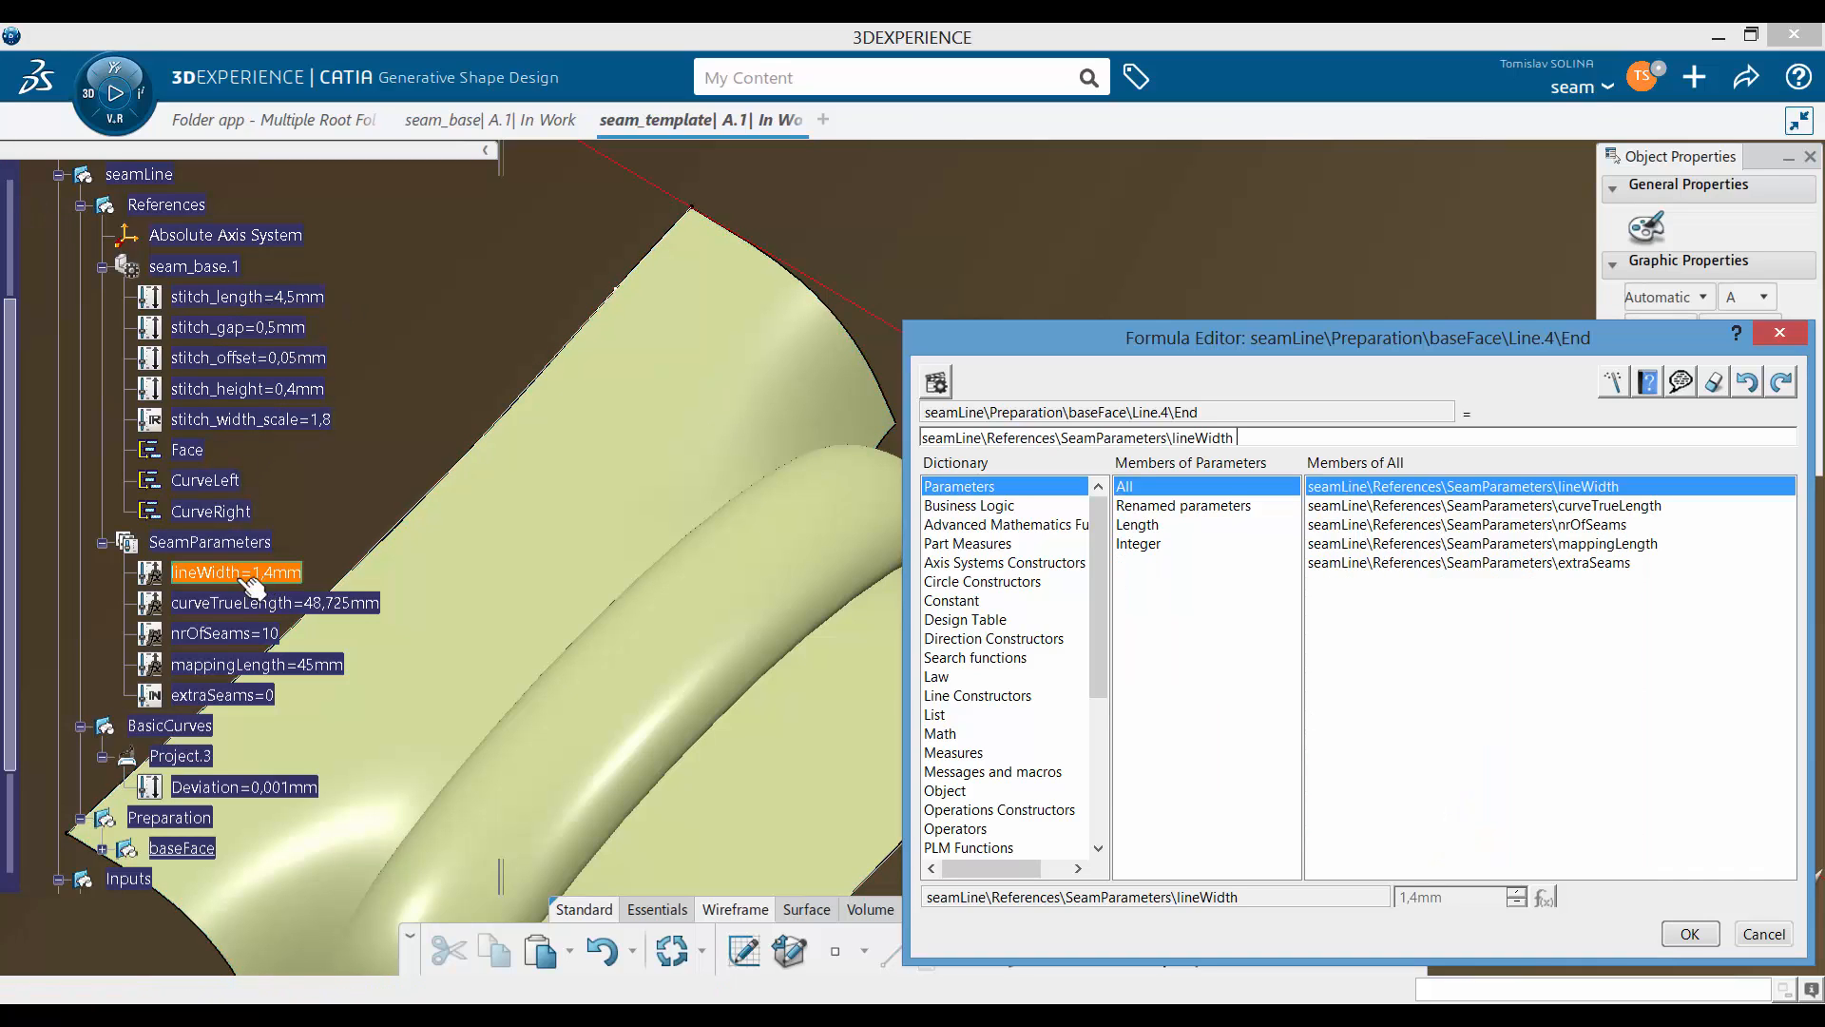
click(1699, 941)
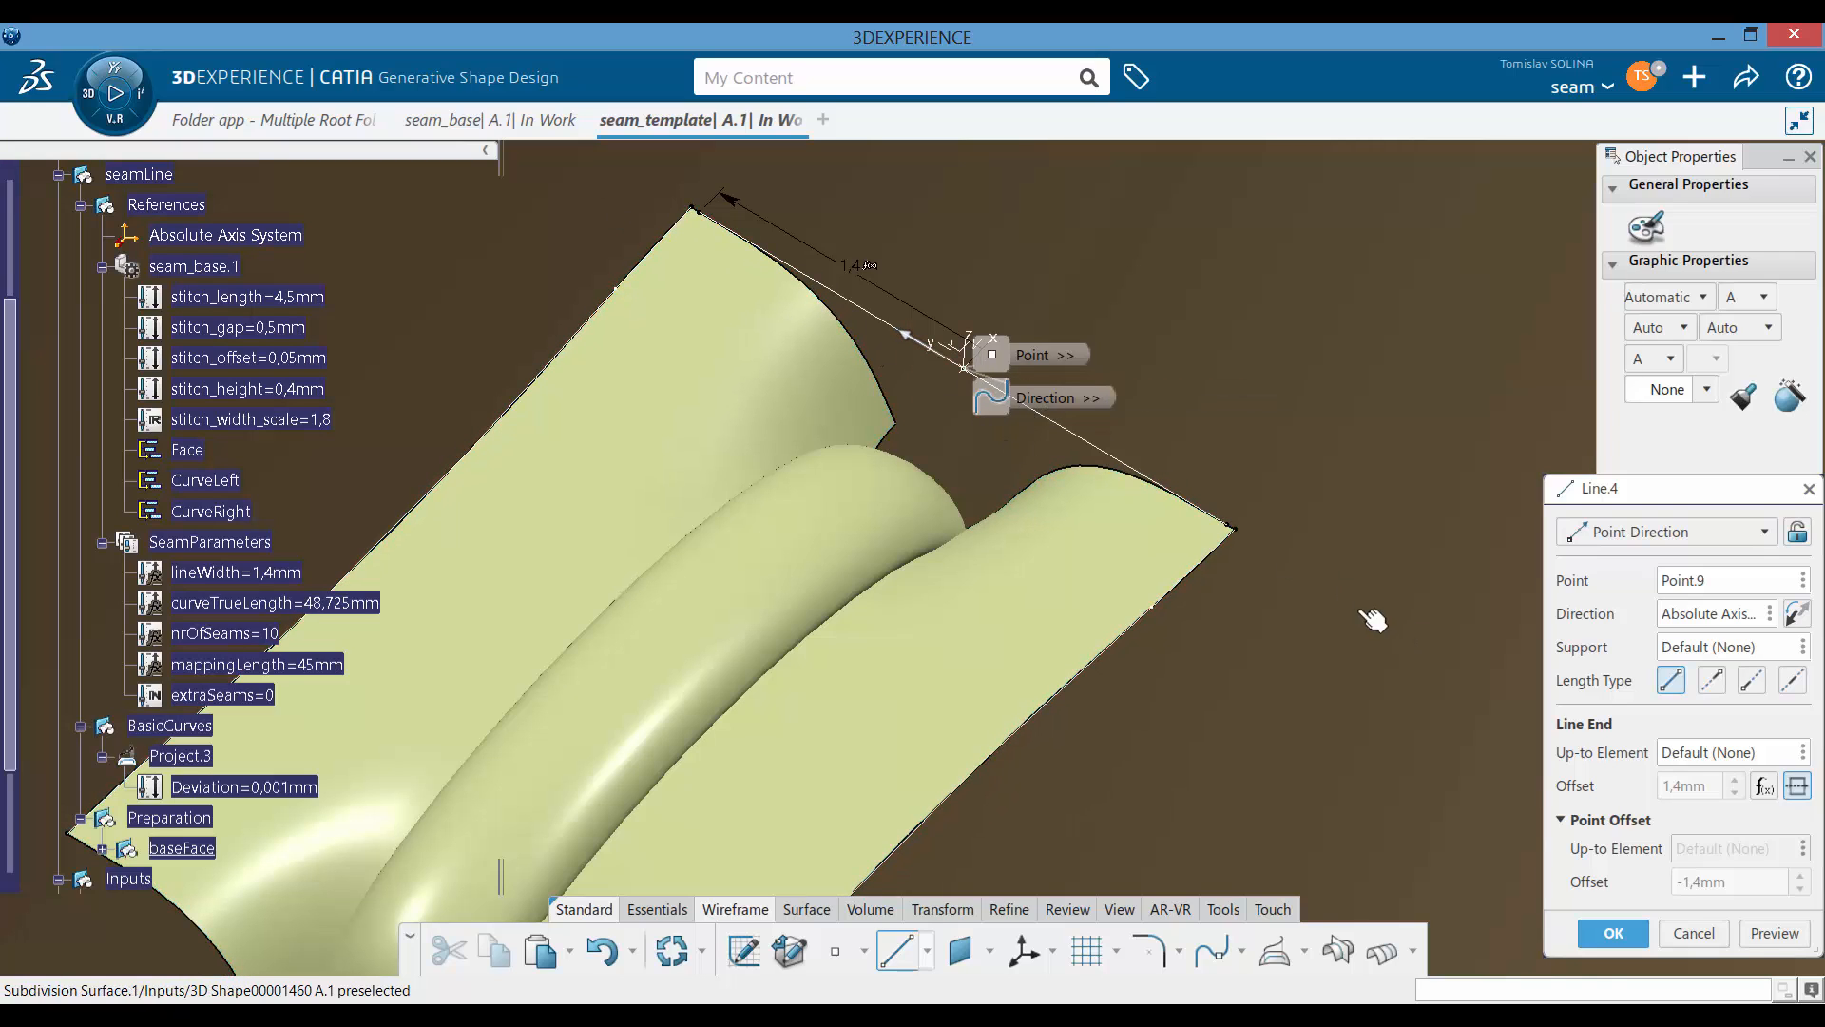
click(1635, 940)
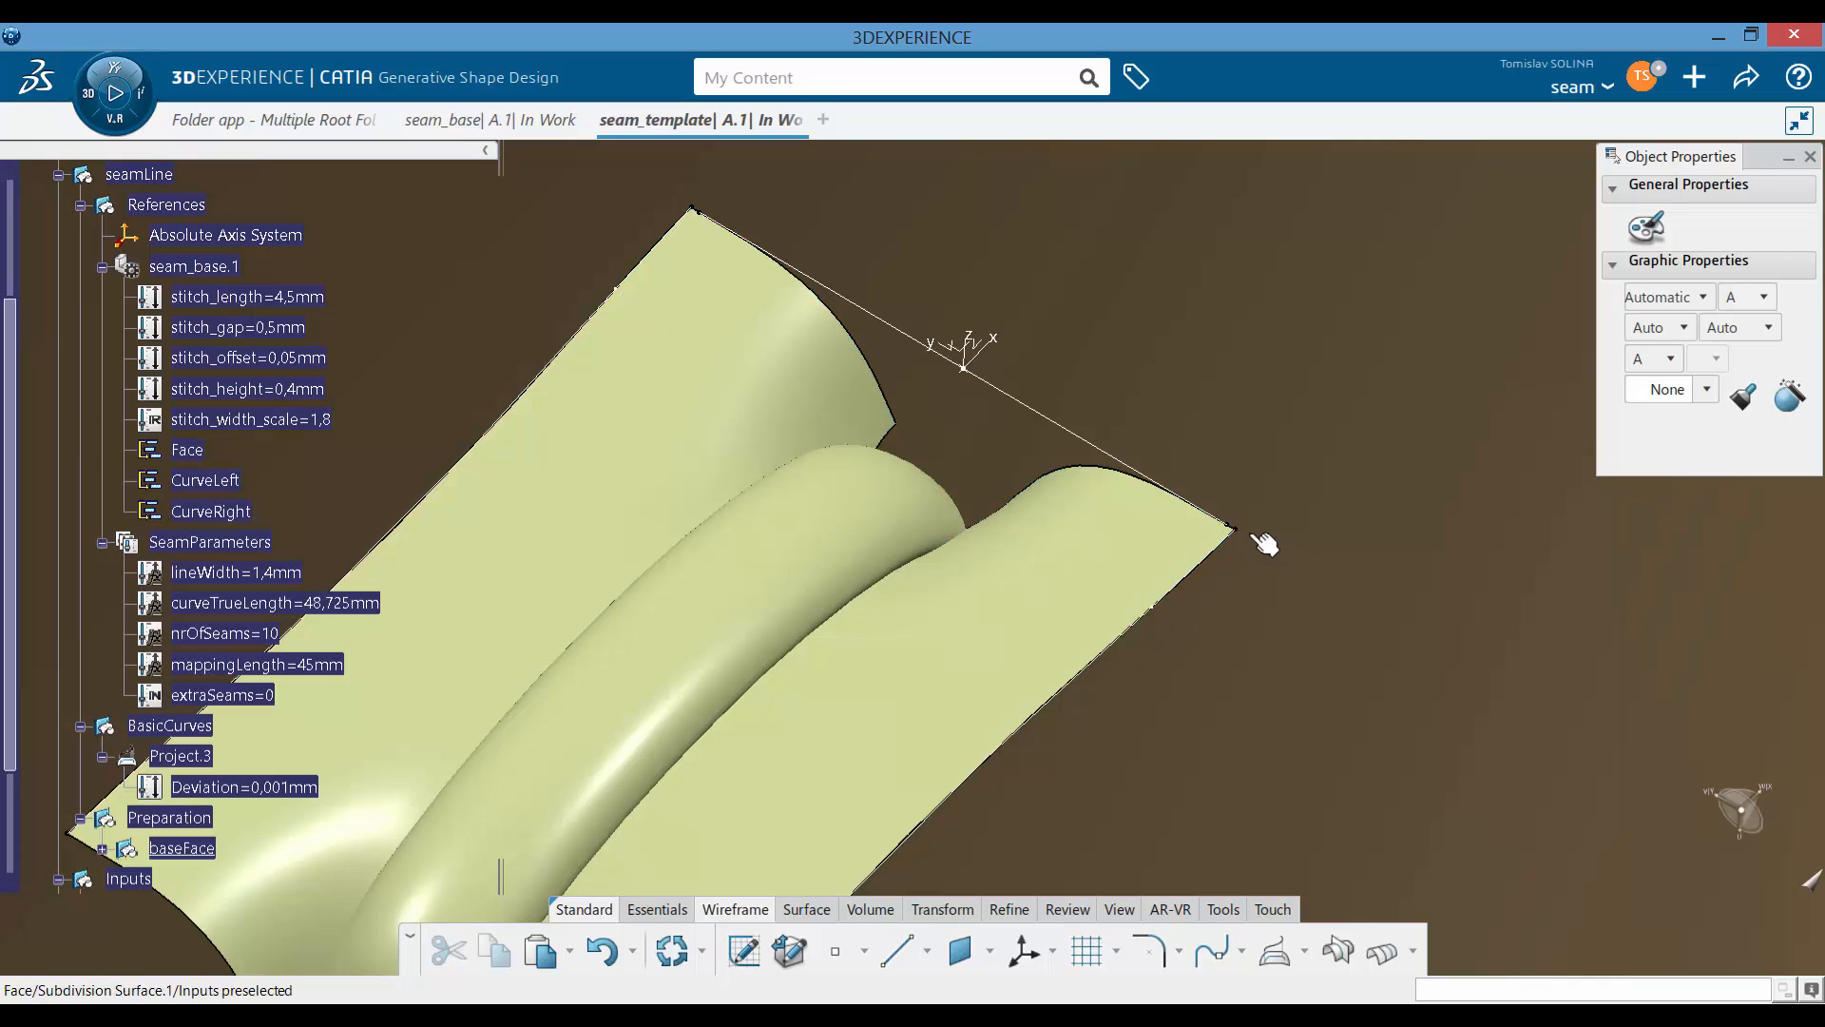
Step: Change the lineWidth formula to the stitch_height of seam_base.1 multiplied by 4
double_click(249, 574)
click(735, 545)
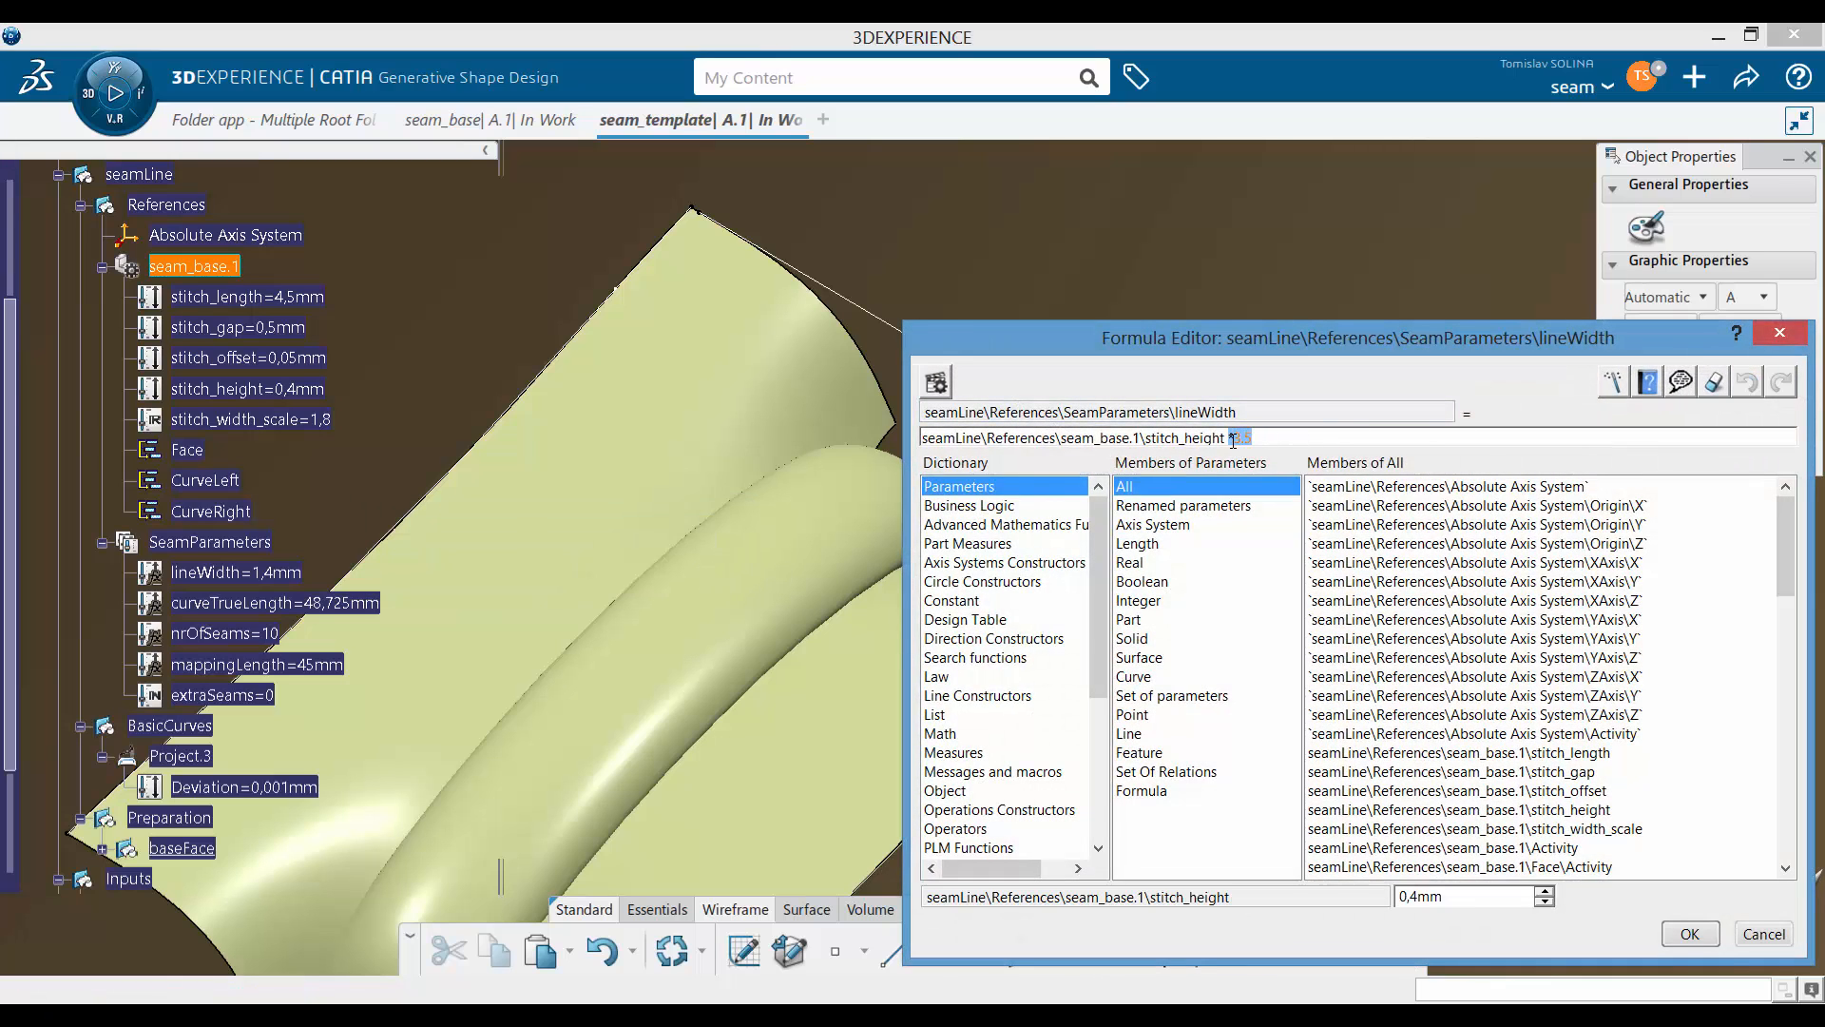
key(Return)
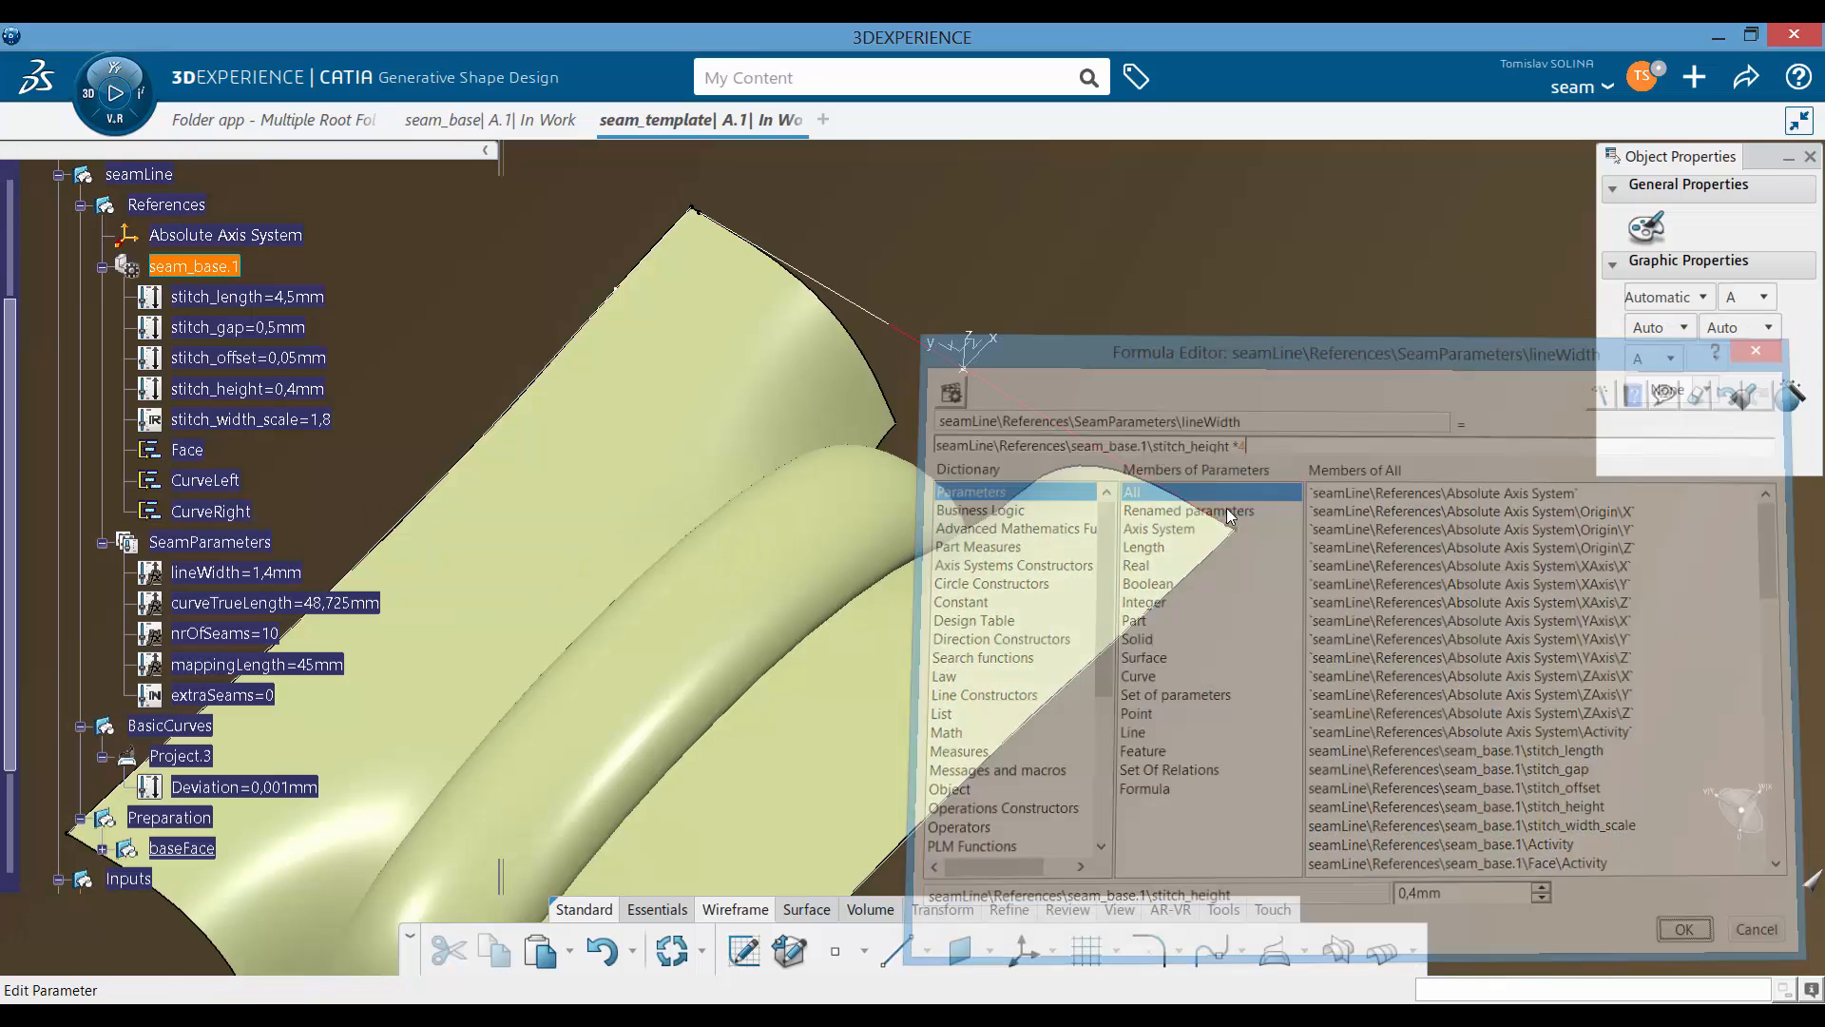
click(598, 586)
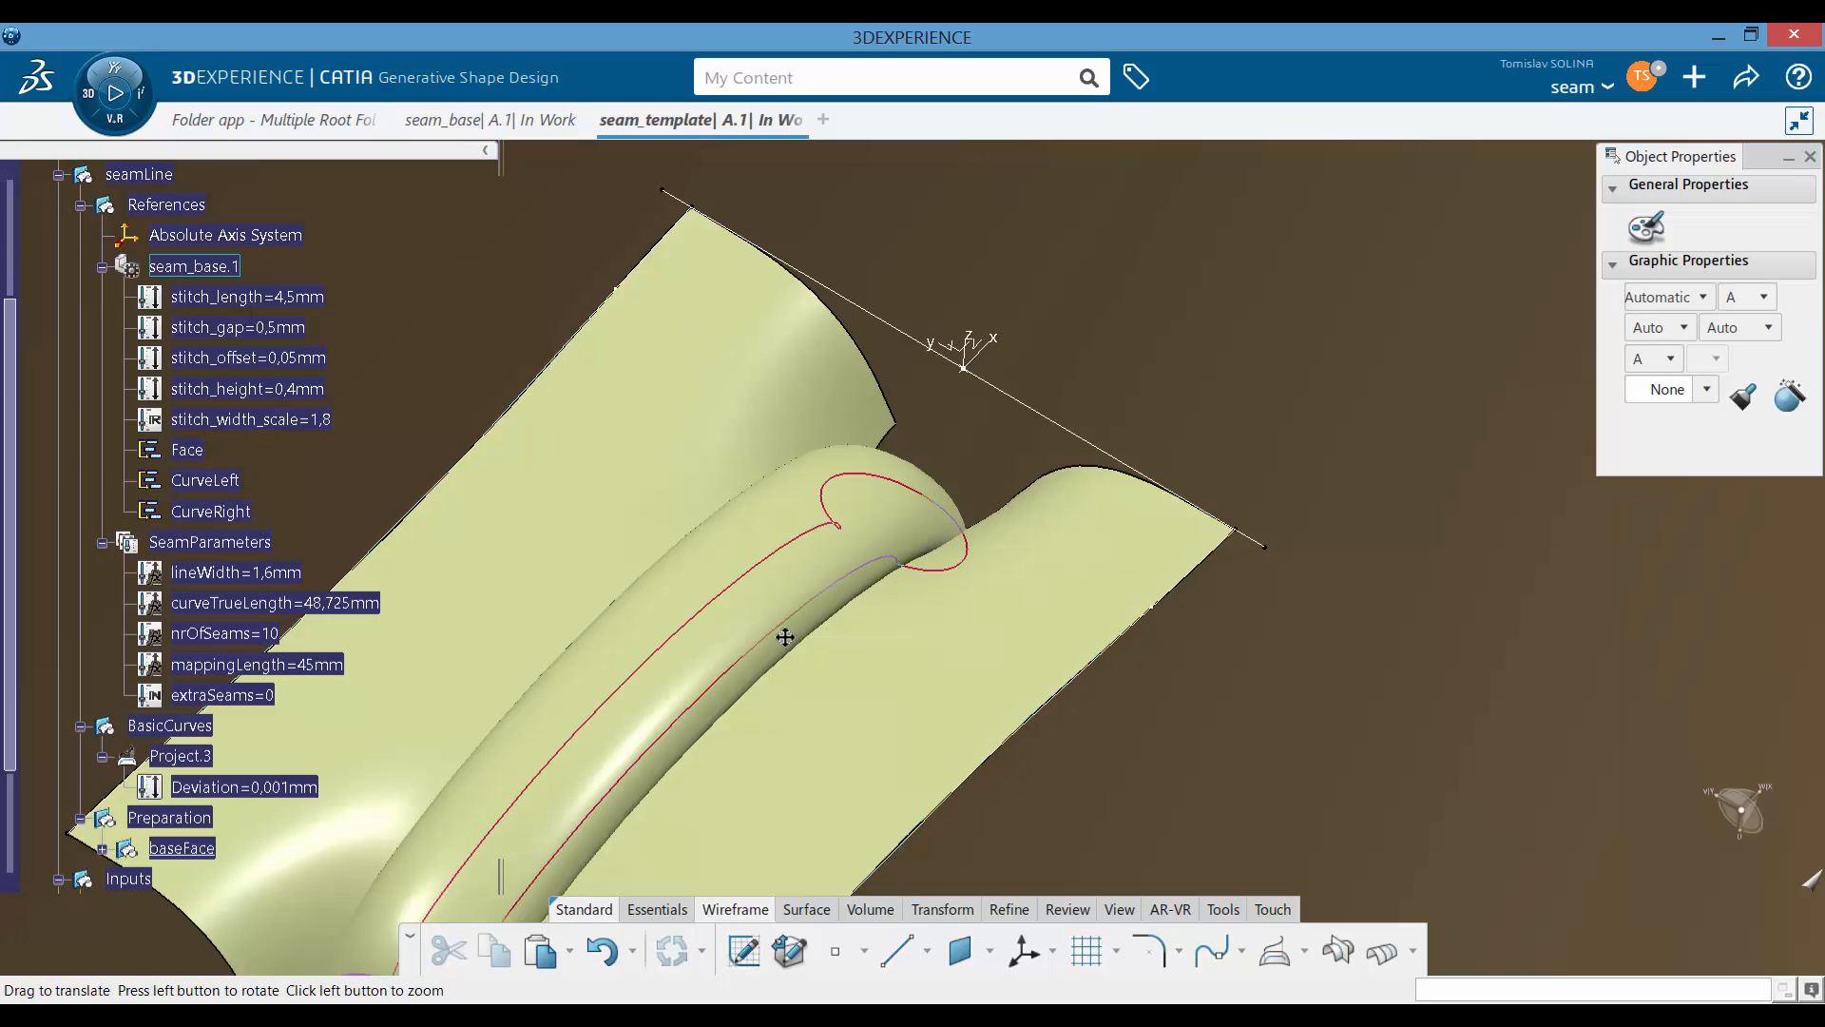
Step: Set up an Extrude surface with the new line as profile and the absolute X axis as direction
scroll(817, 589, down, 5)
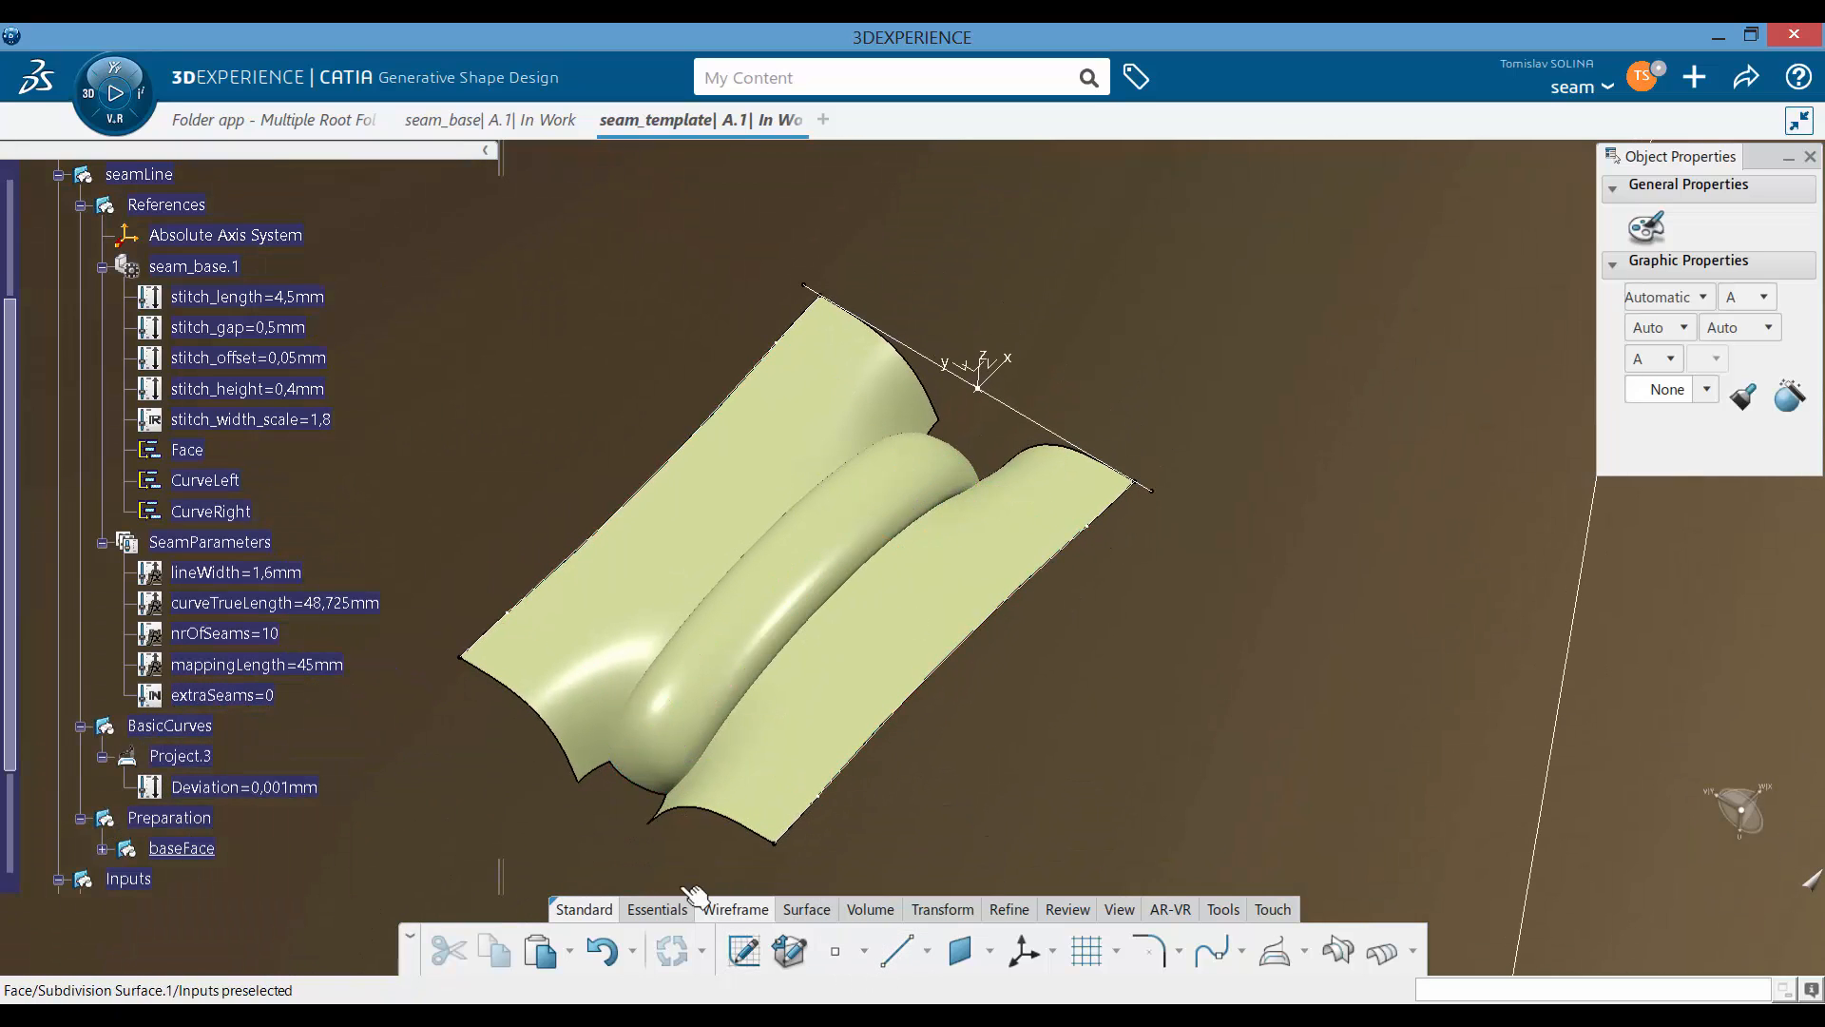
mouse_move(811, 915)
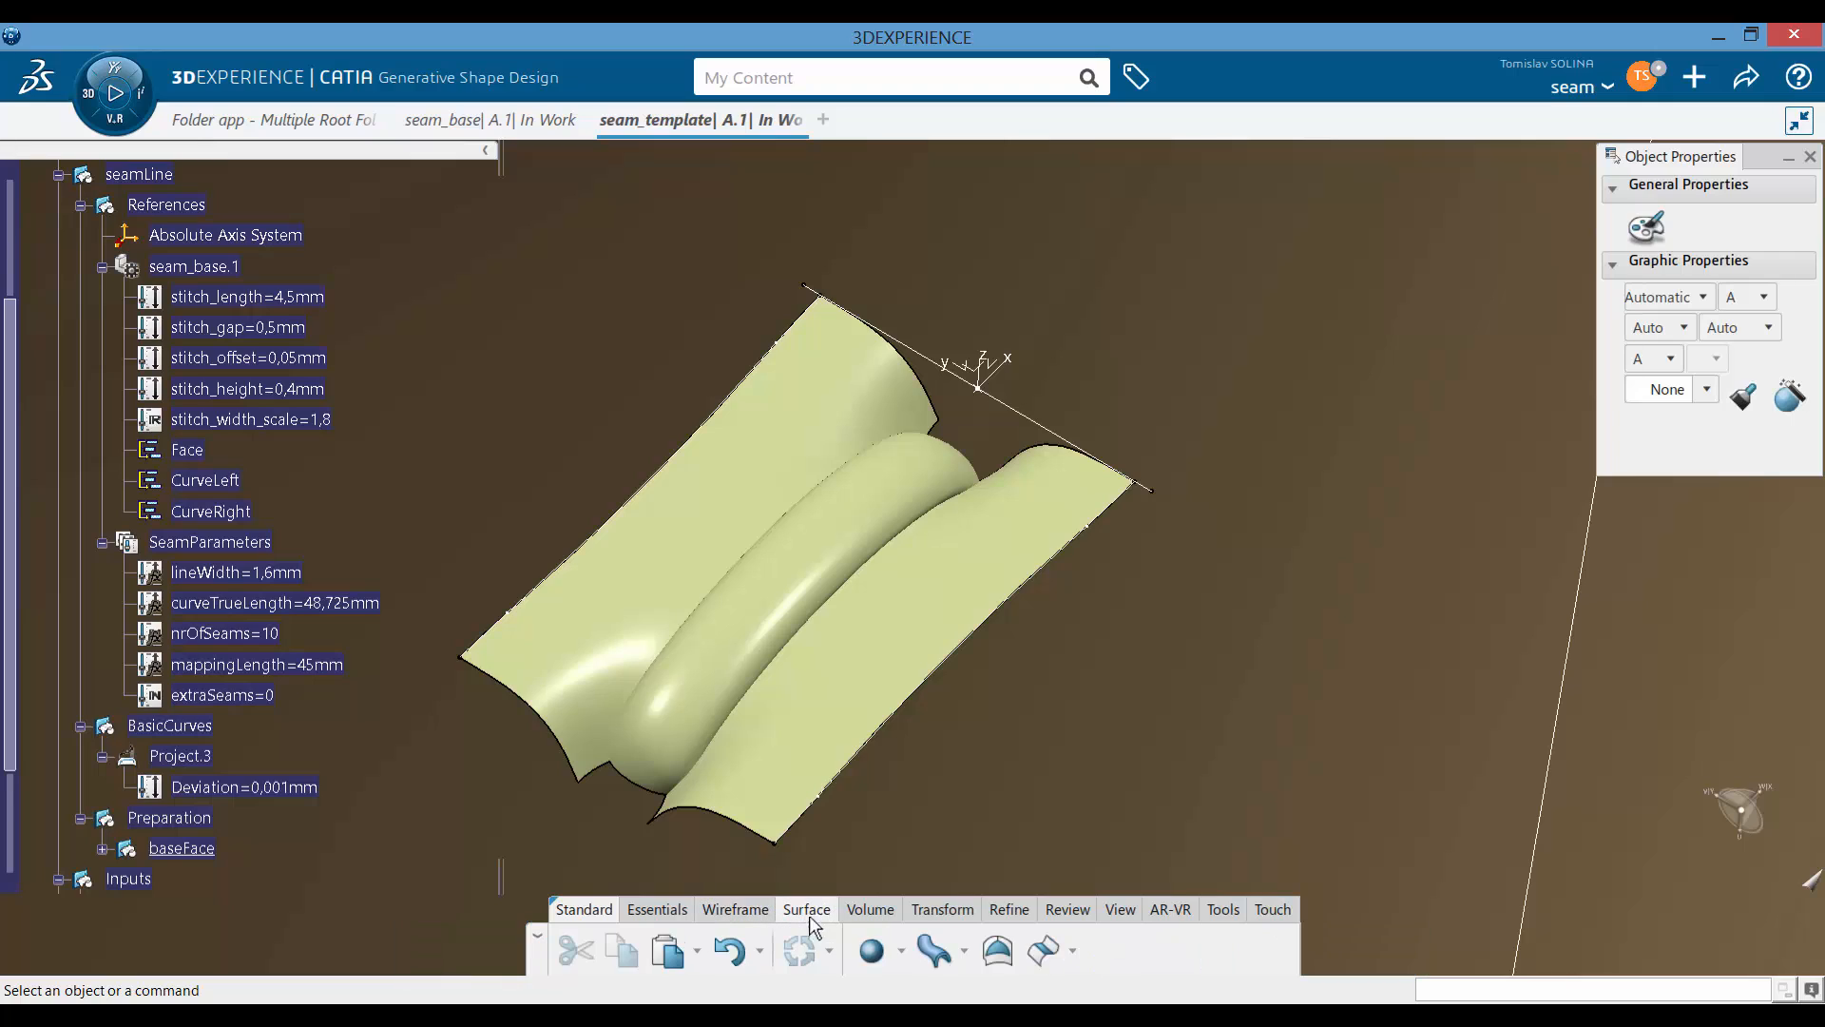
click(900, 951)
click(918, 779)
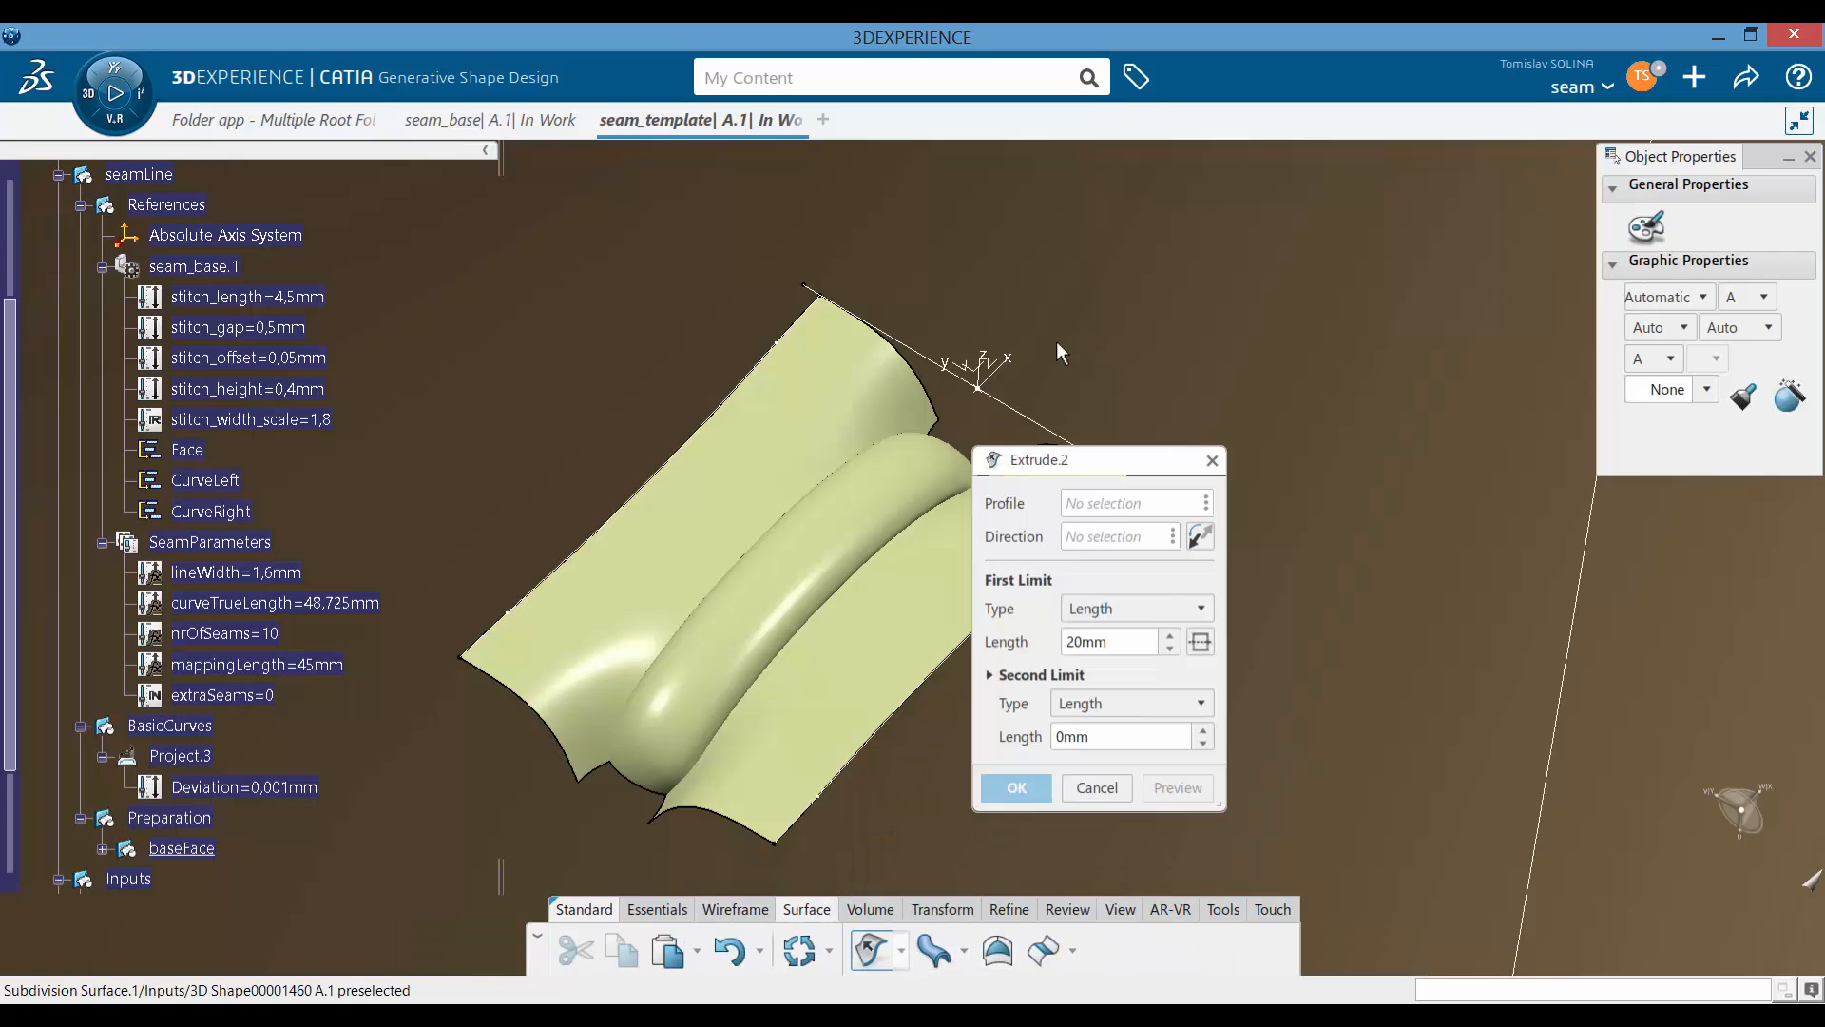
click(1038, 418)
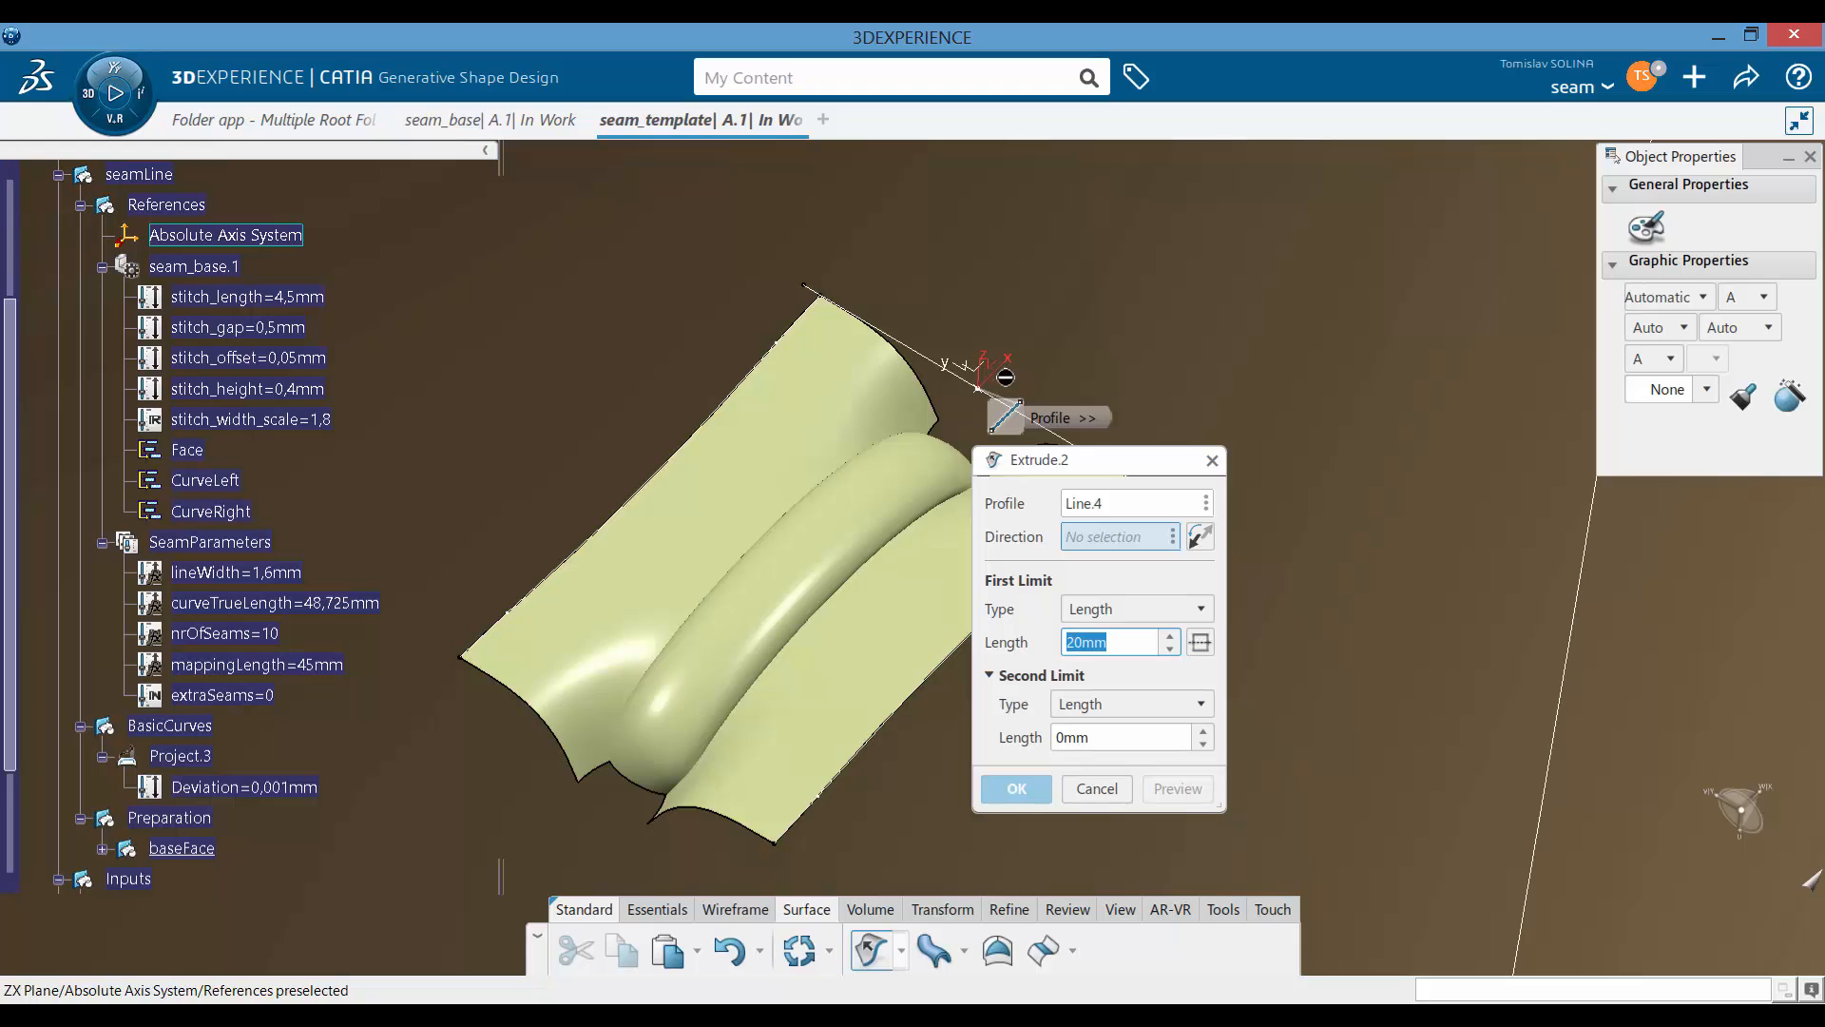
click(979, 379)
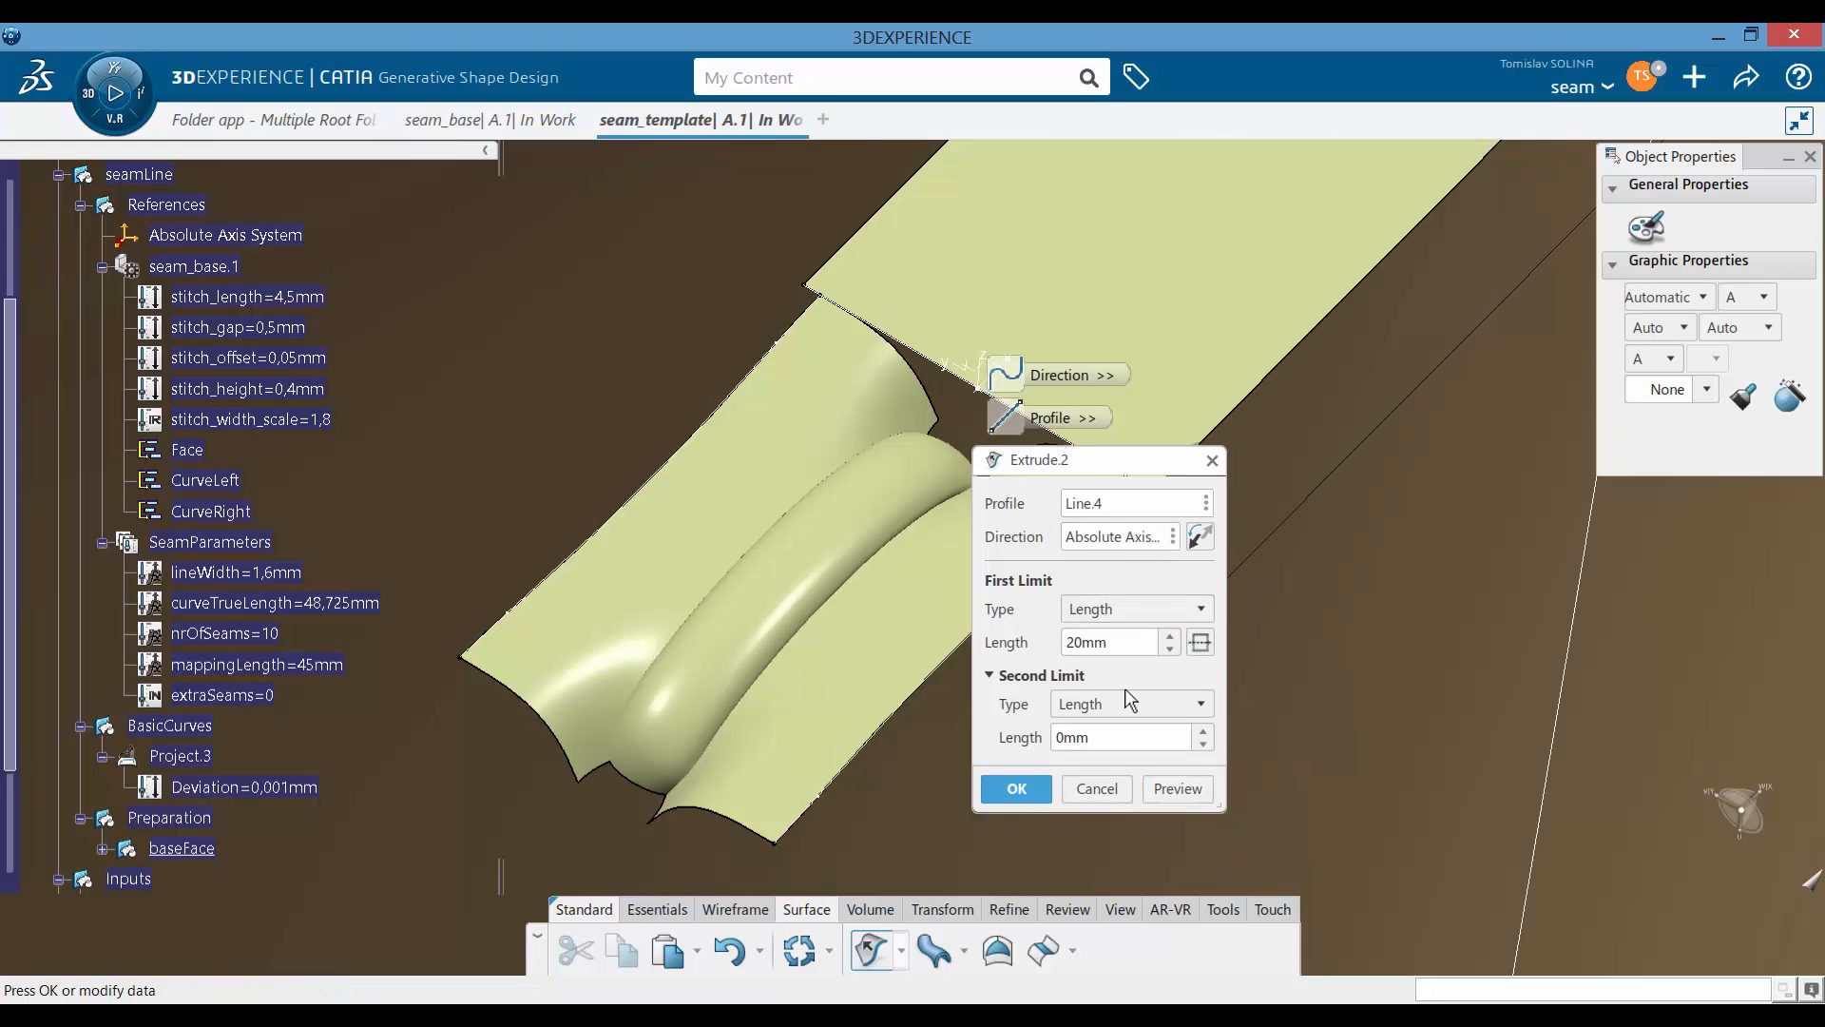
Step: Drive the extrusion's first limit length with a formula equal to the negative stitch_length of seam_base.1 and create the surface
right_click(1138, 643)
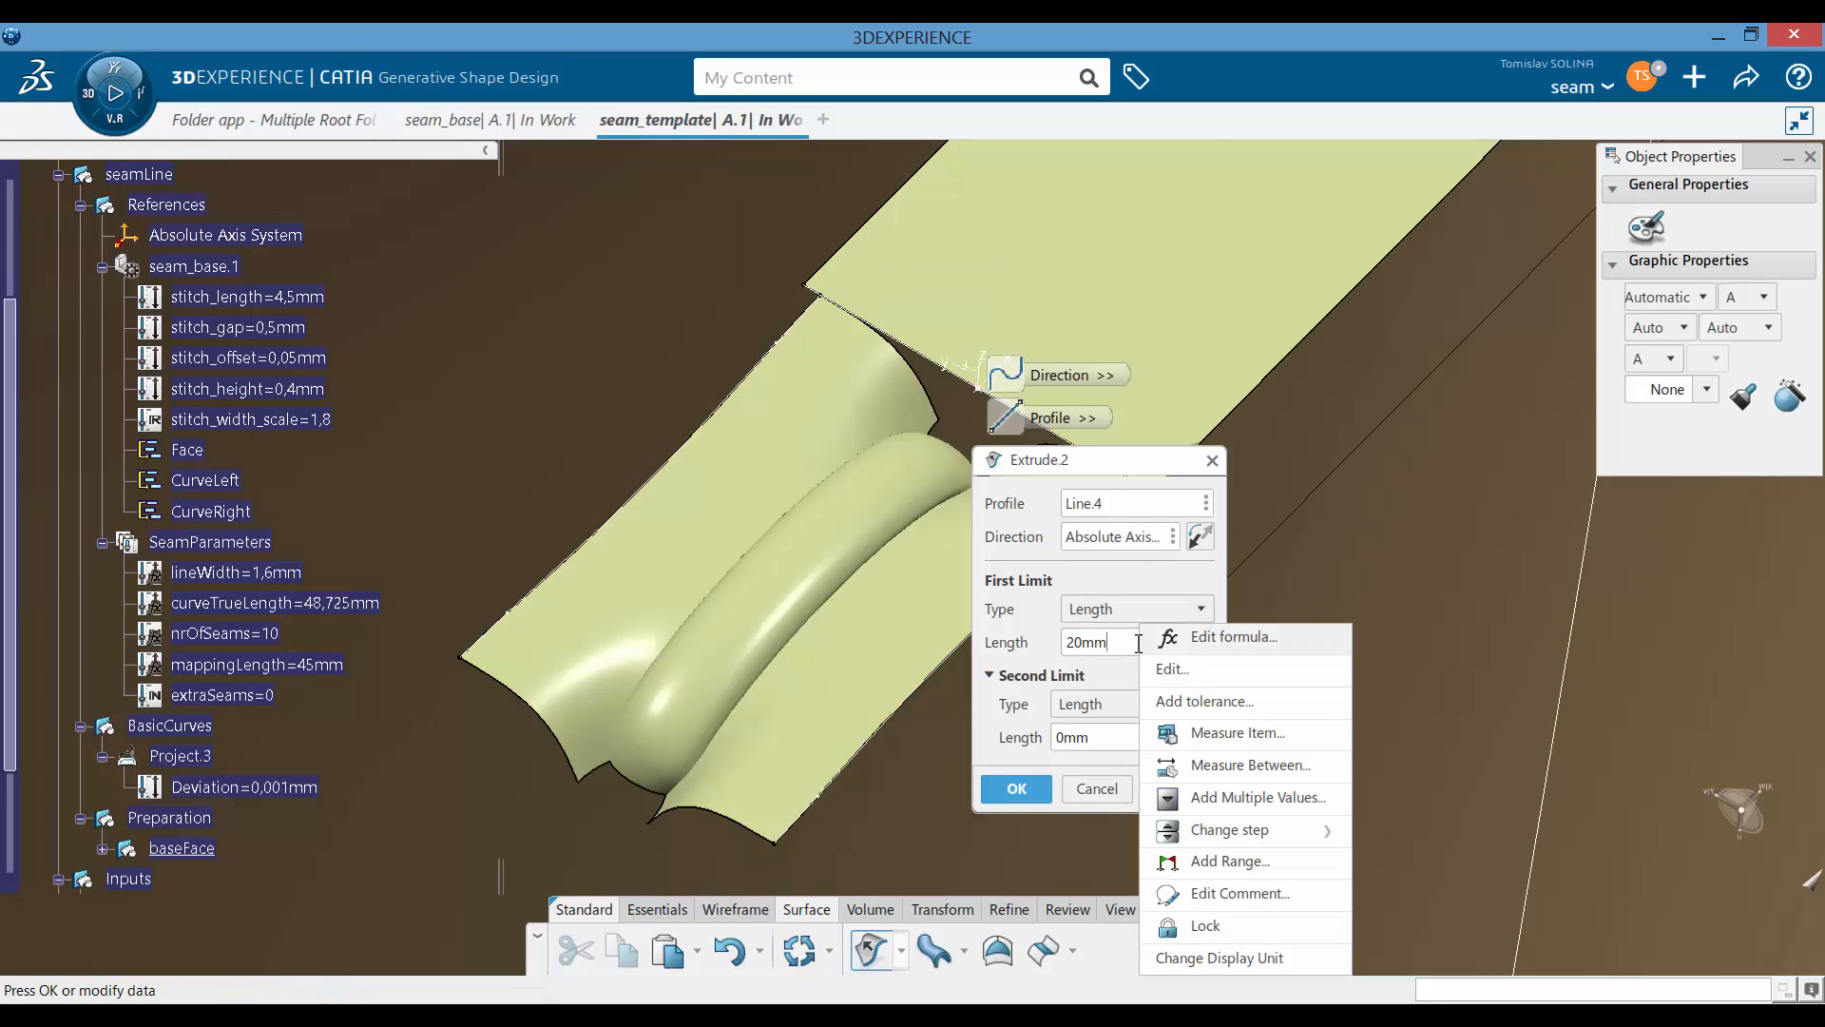
click(1188, 637)
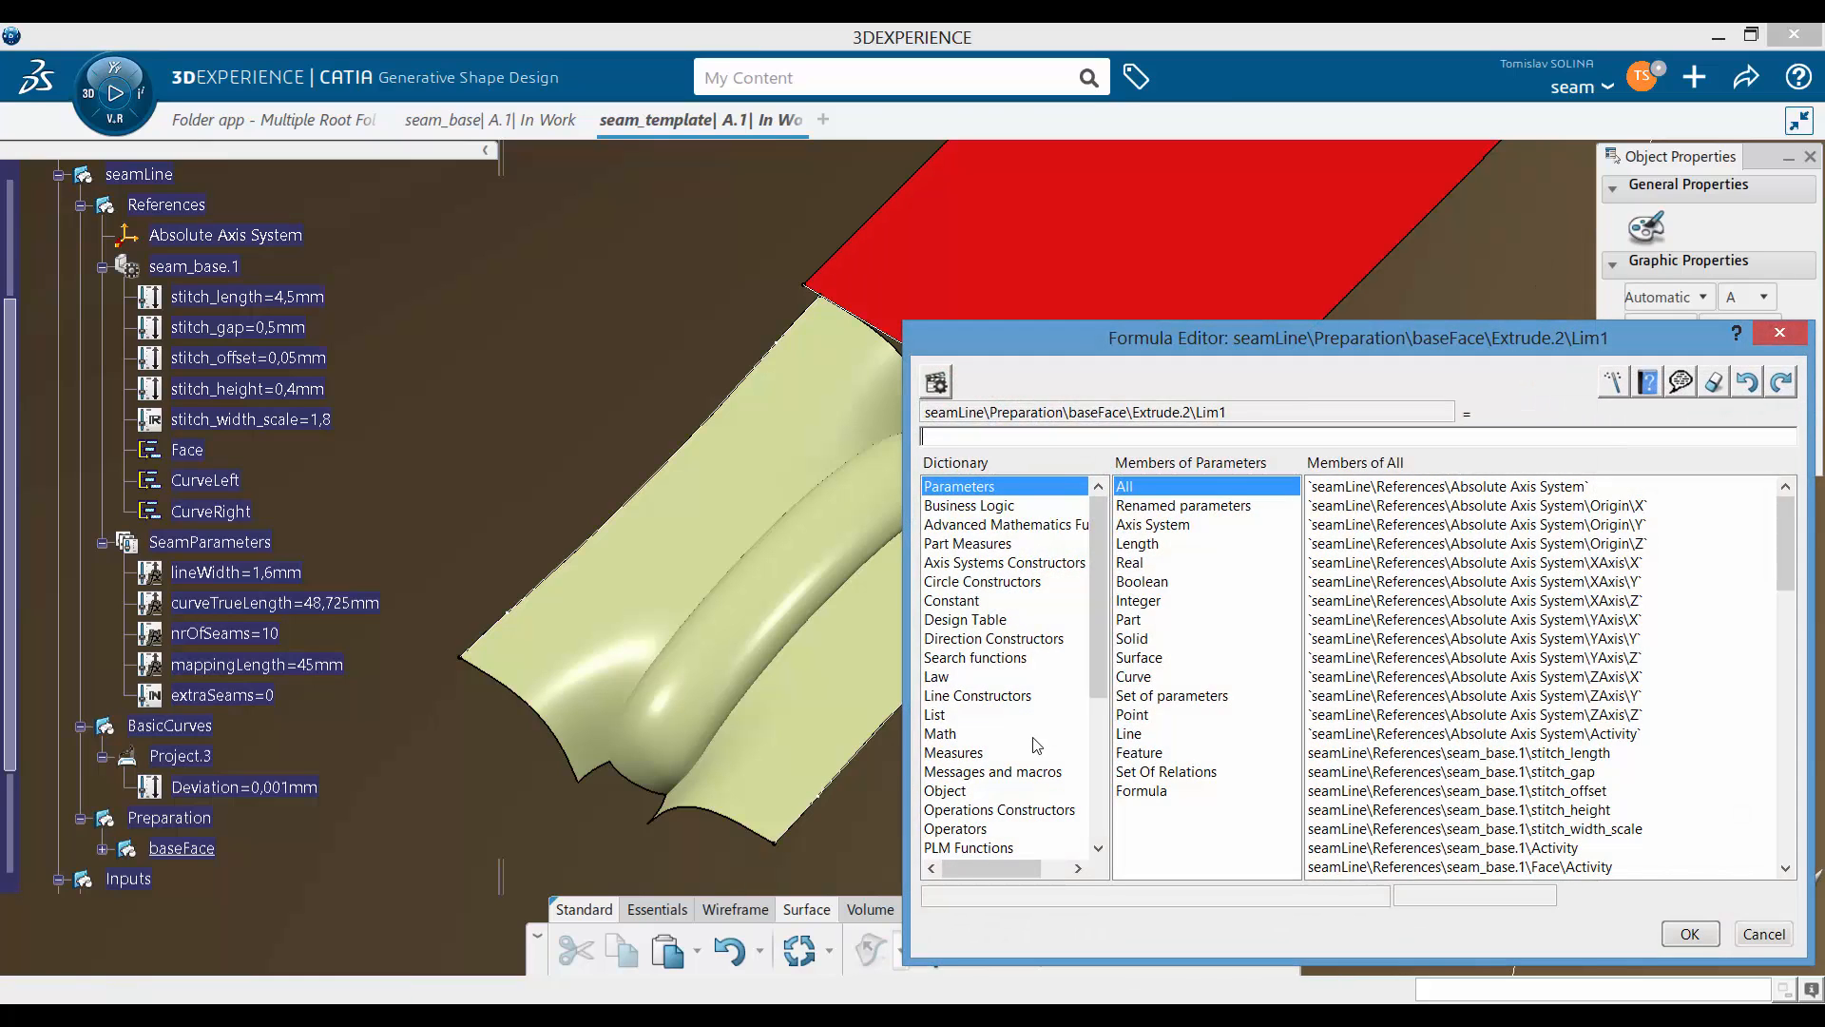
click(245, 296)
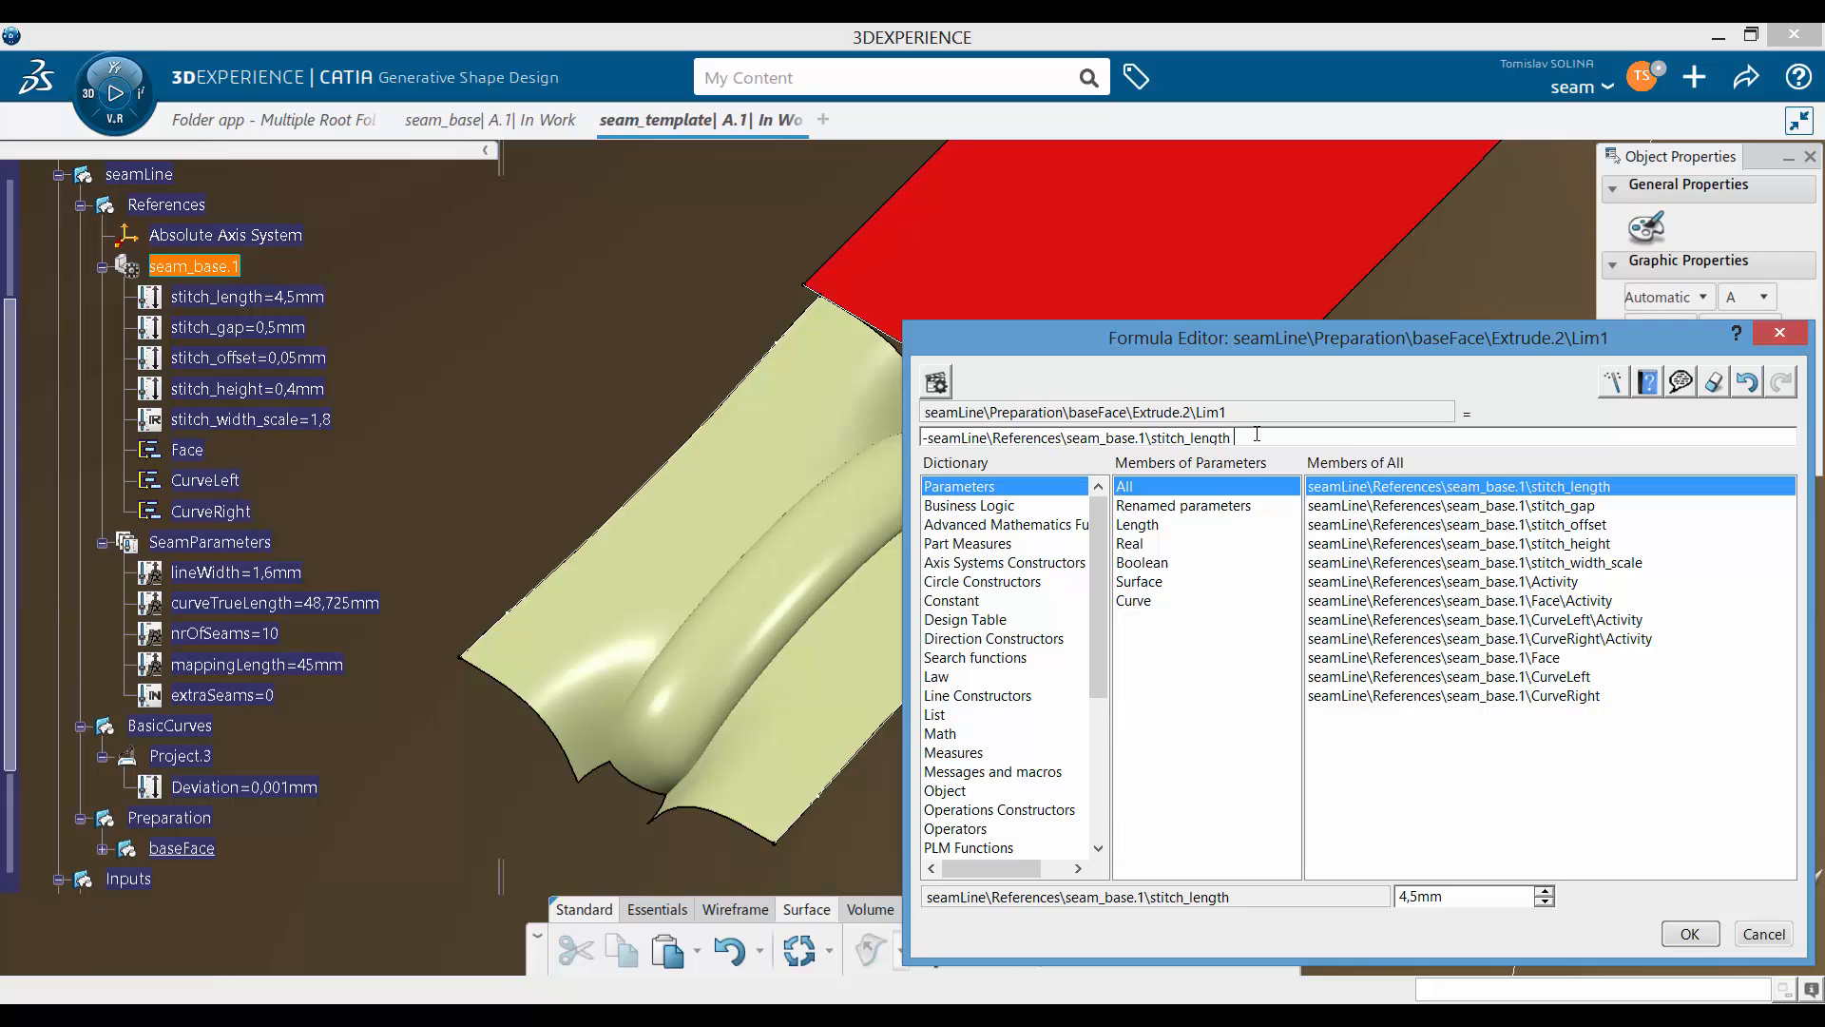
click(1690, 935)
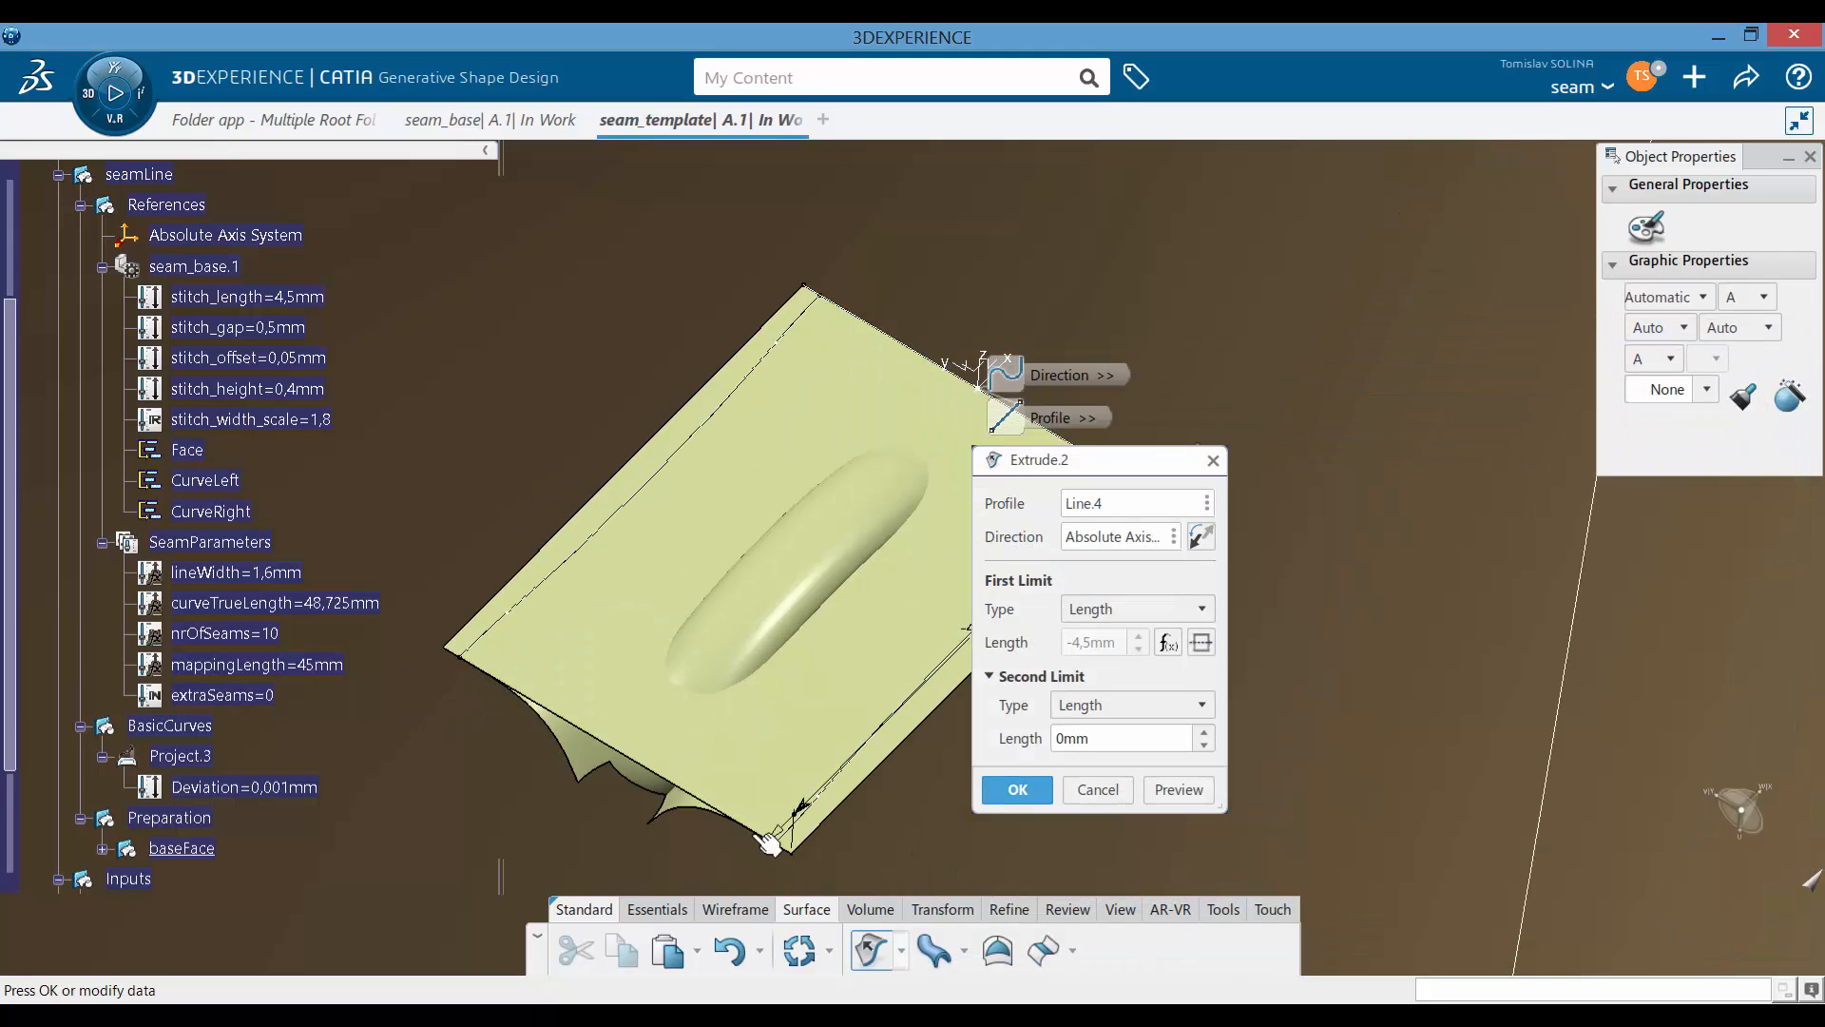
click(1020, 789)
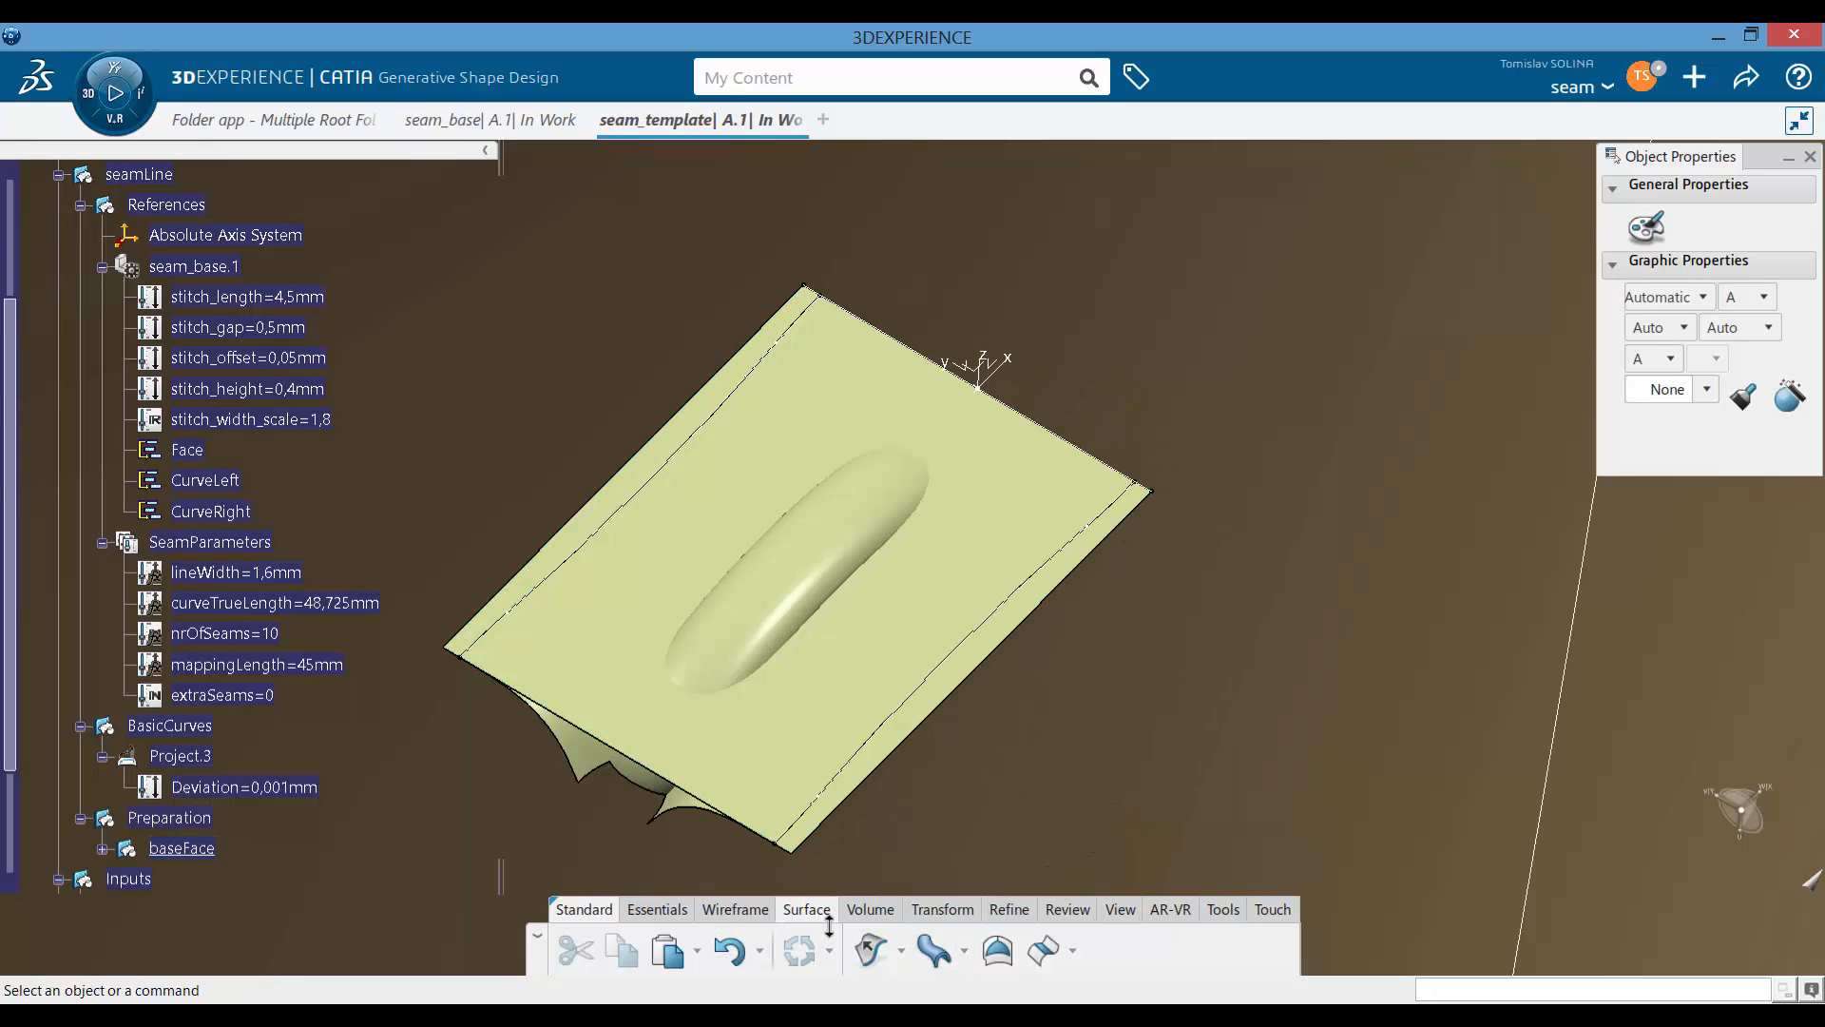
Step: Split the extruded base surface with CurveLeft, setting Point.9 at the origin as the element to remove
click(724, 913)
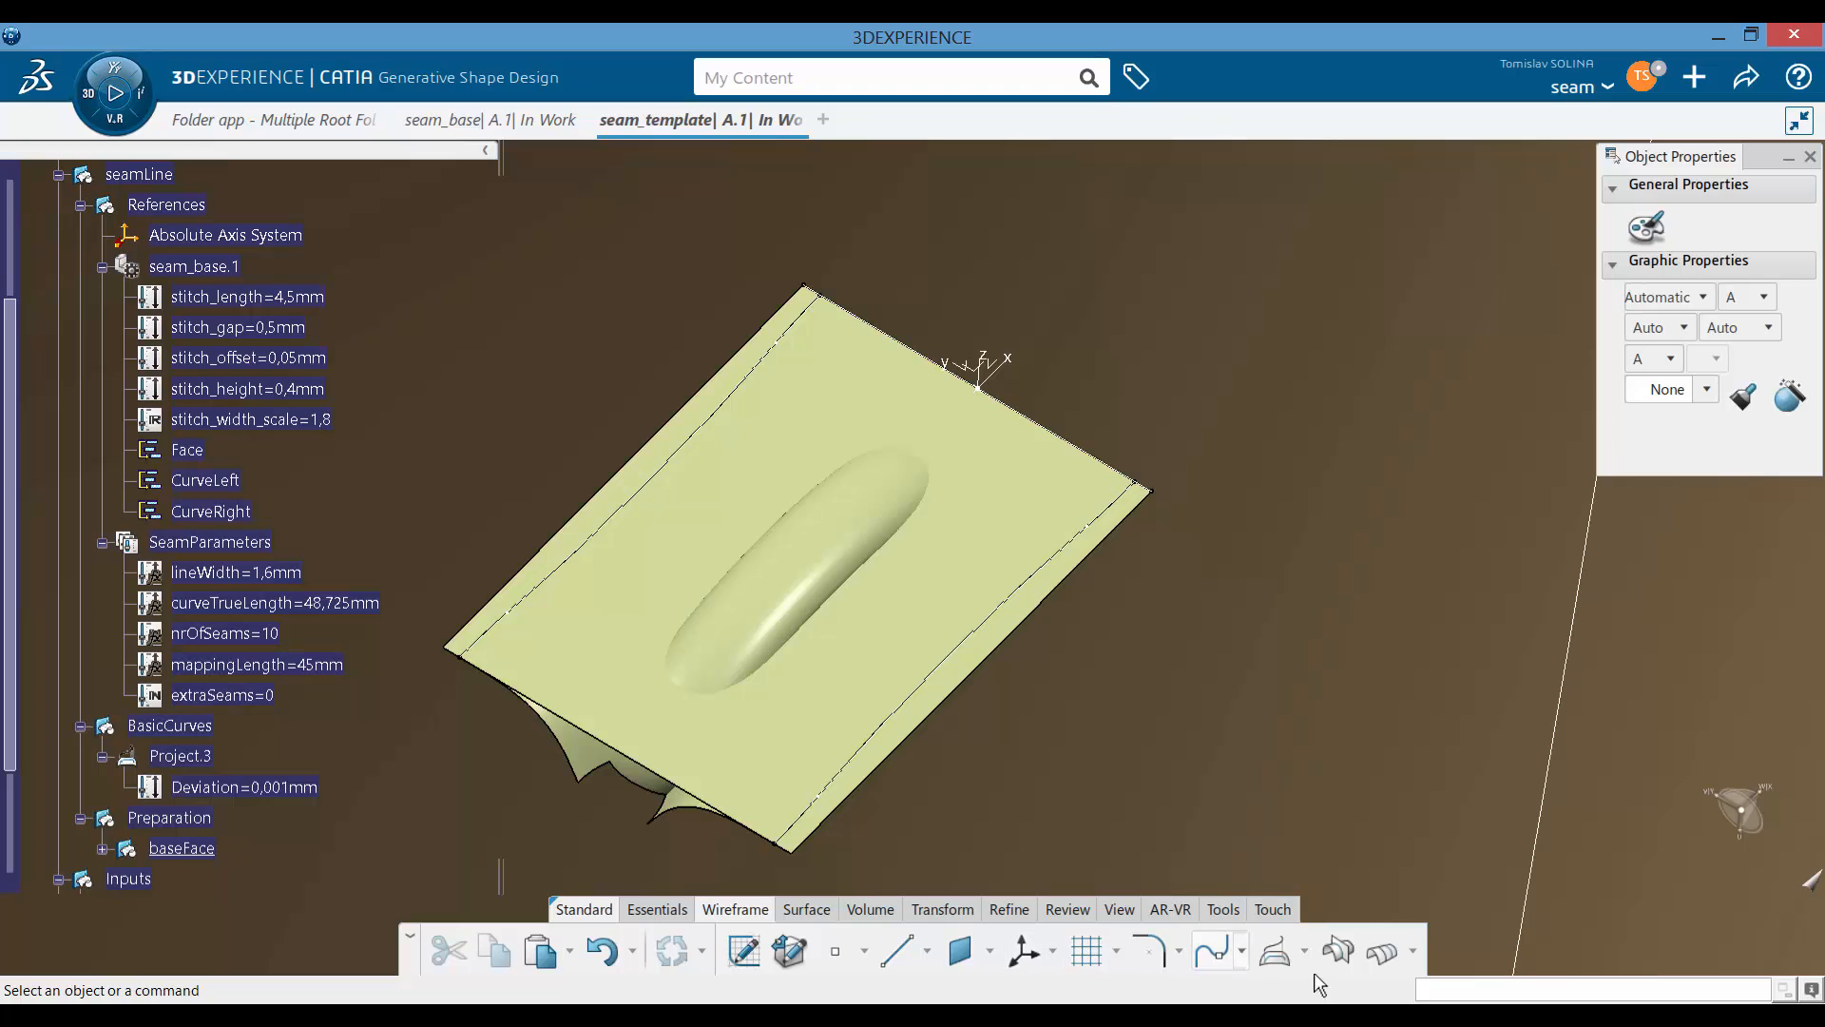
click(808, 910)
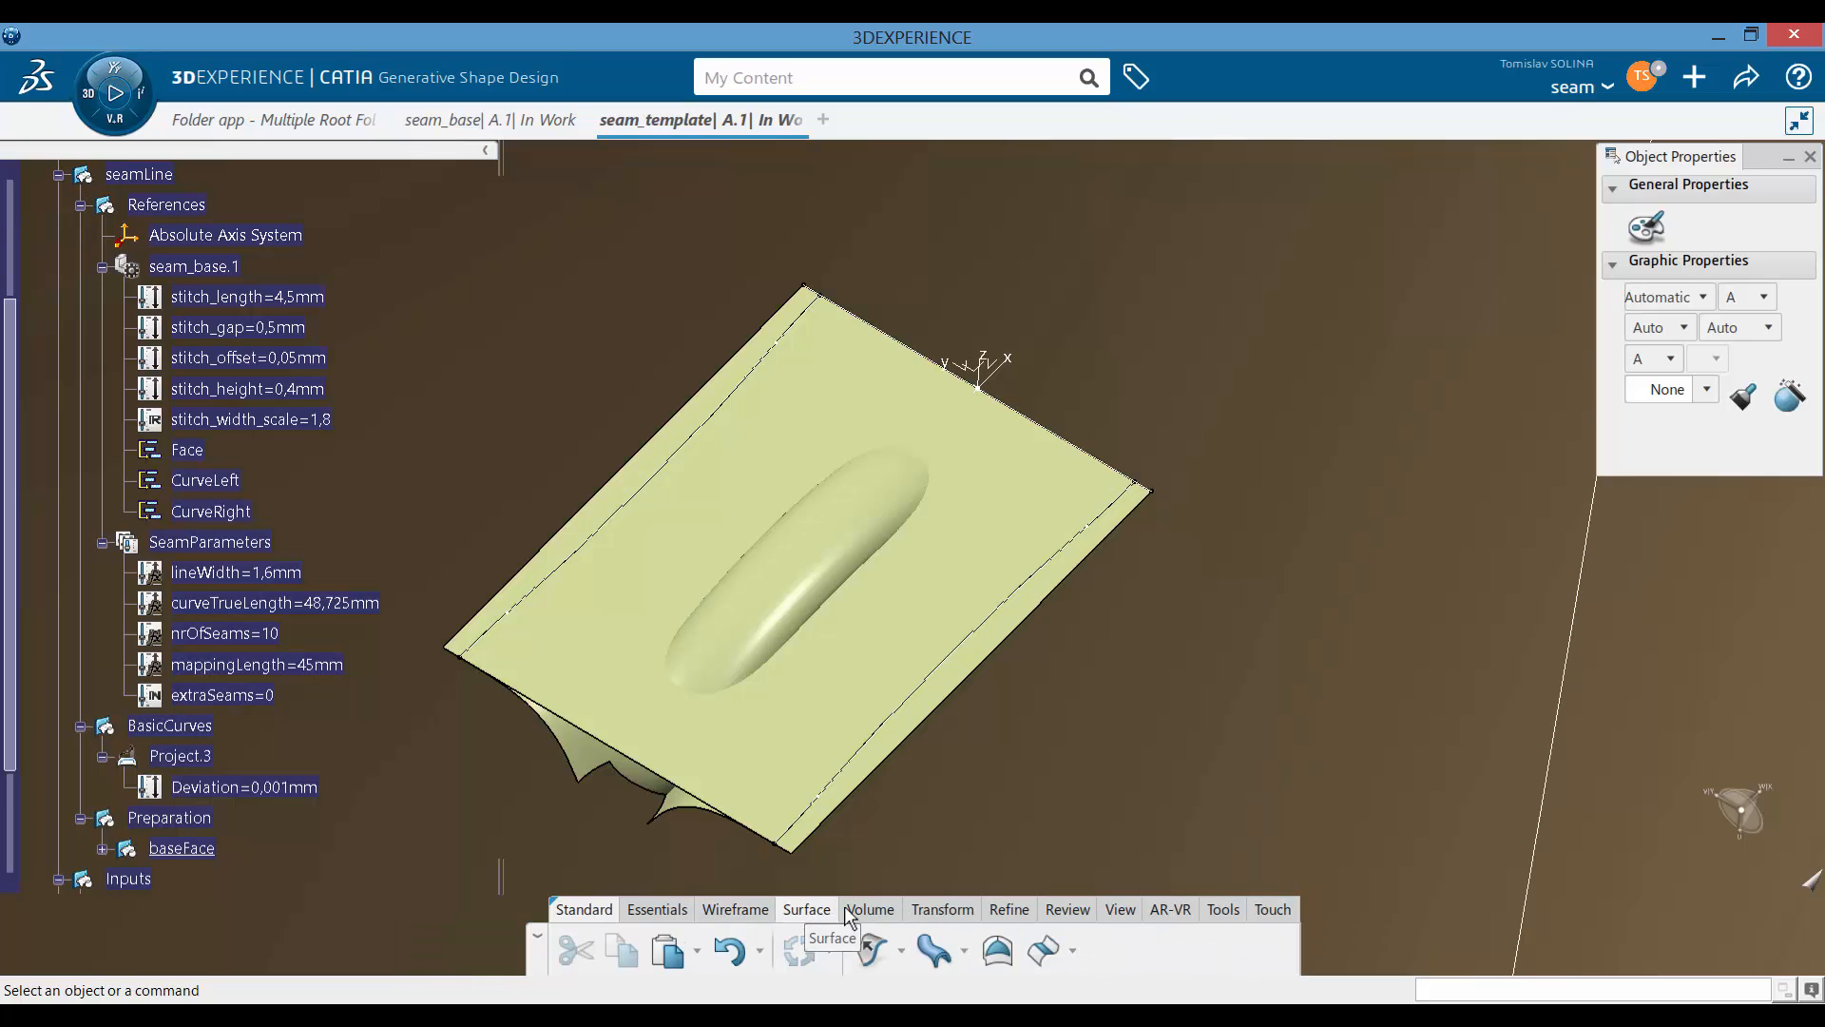
click(936, 913)
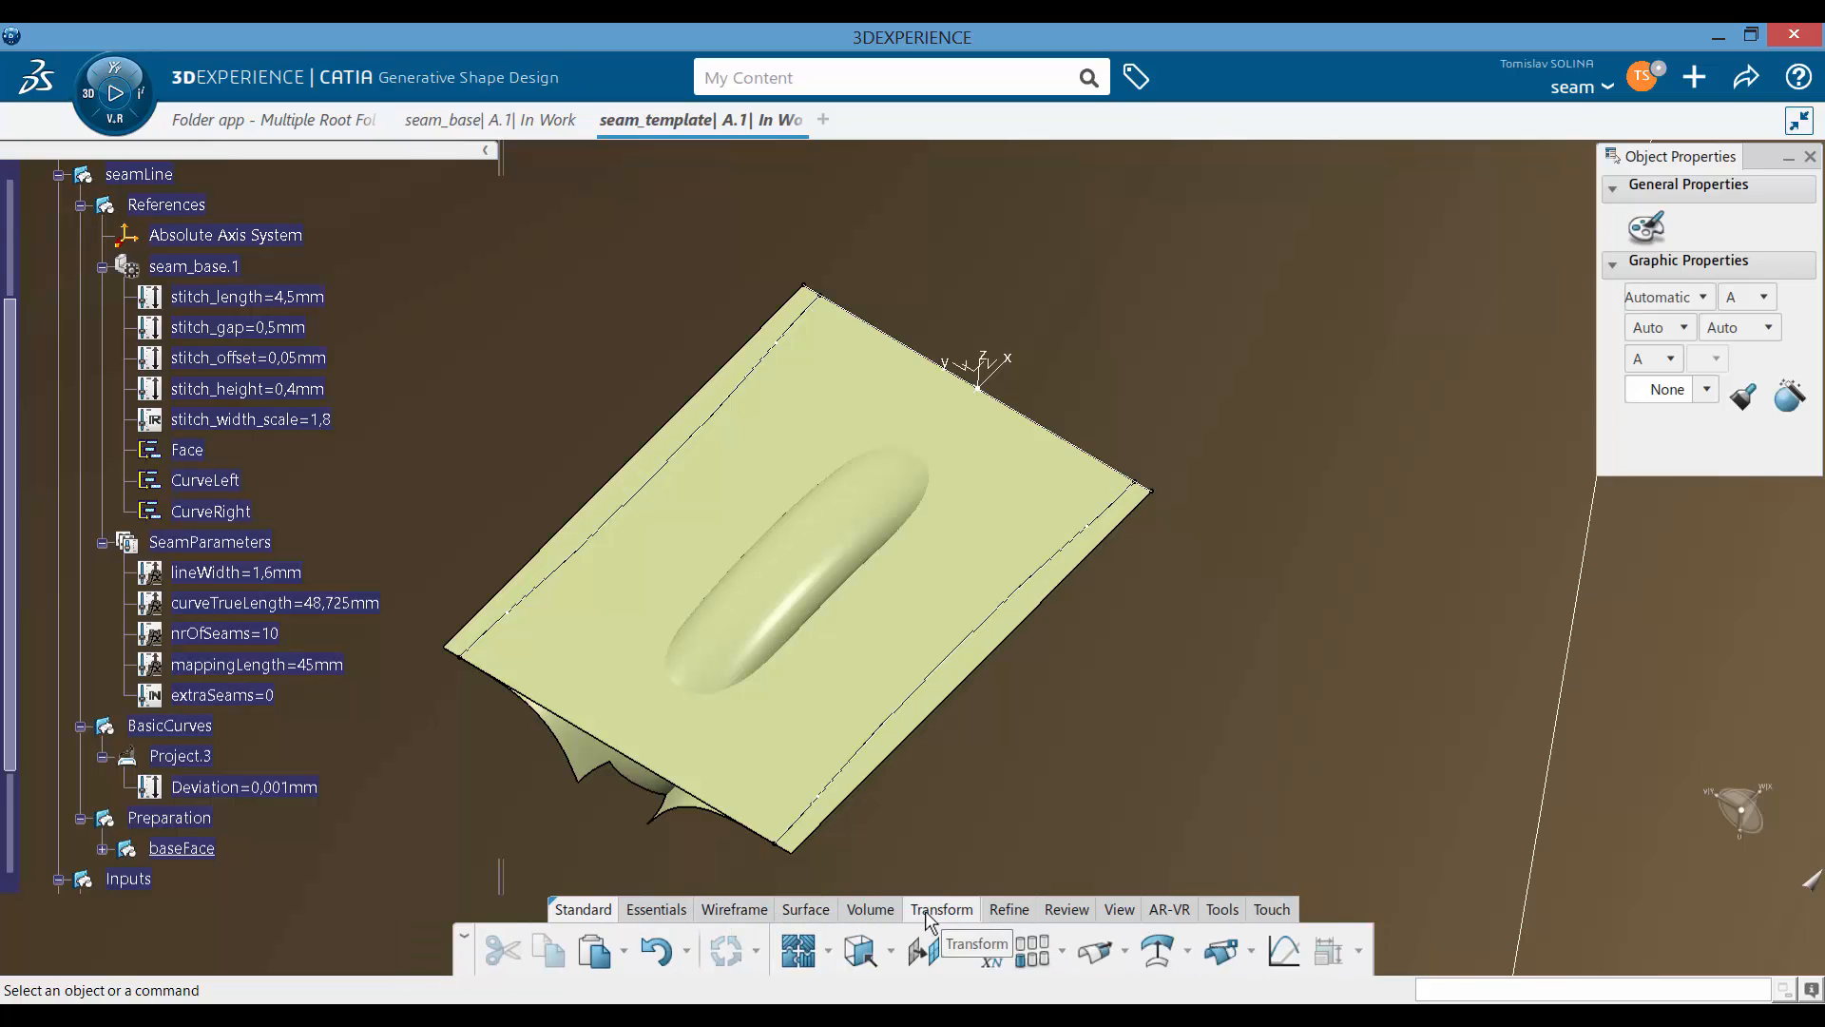
click(1224, 951)
click(932, 590)
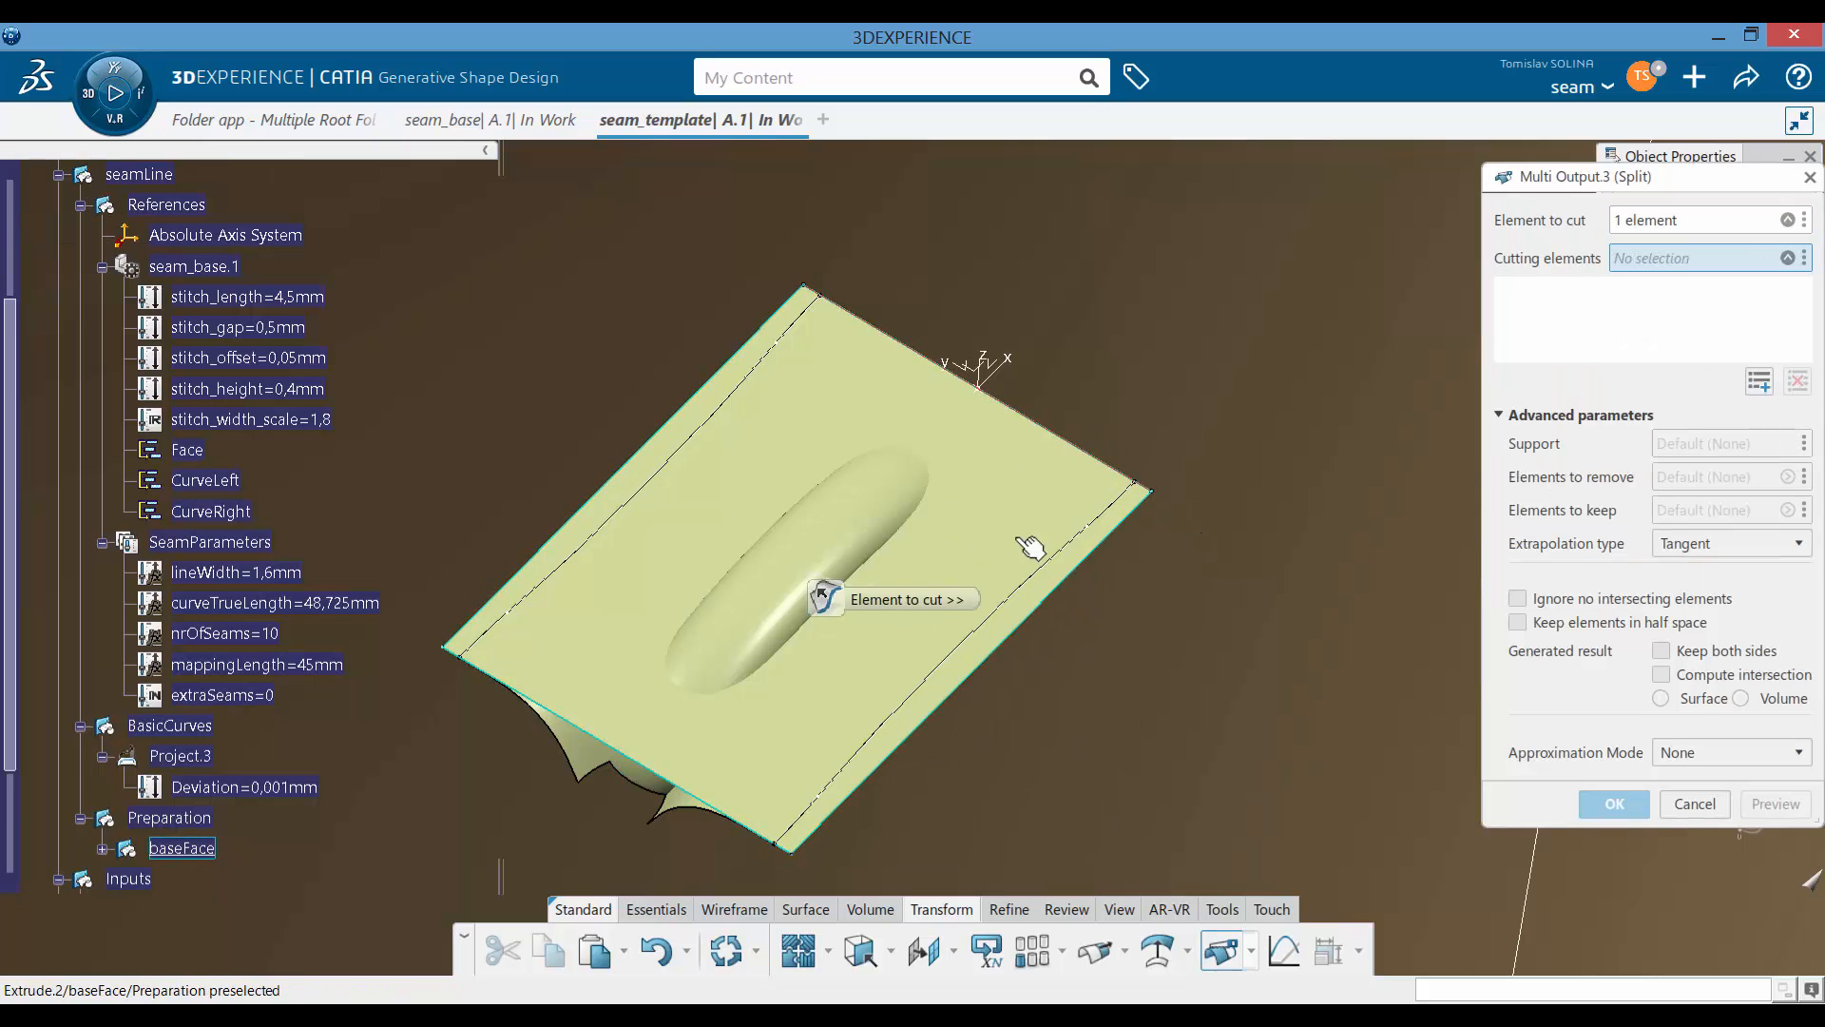
click(1017, 603)
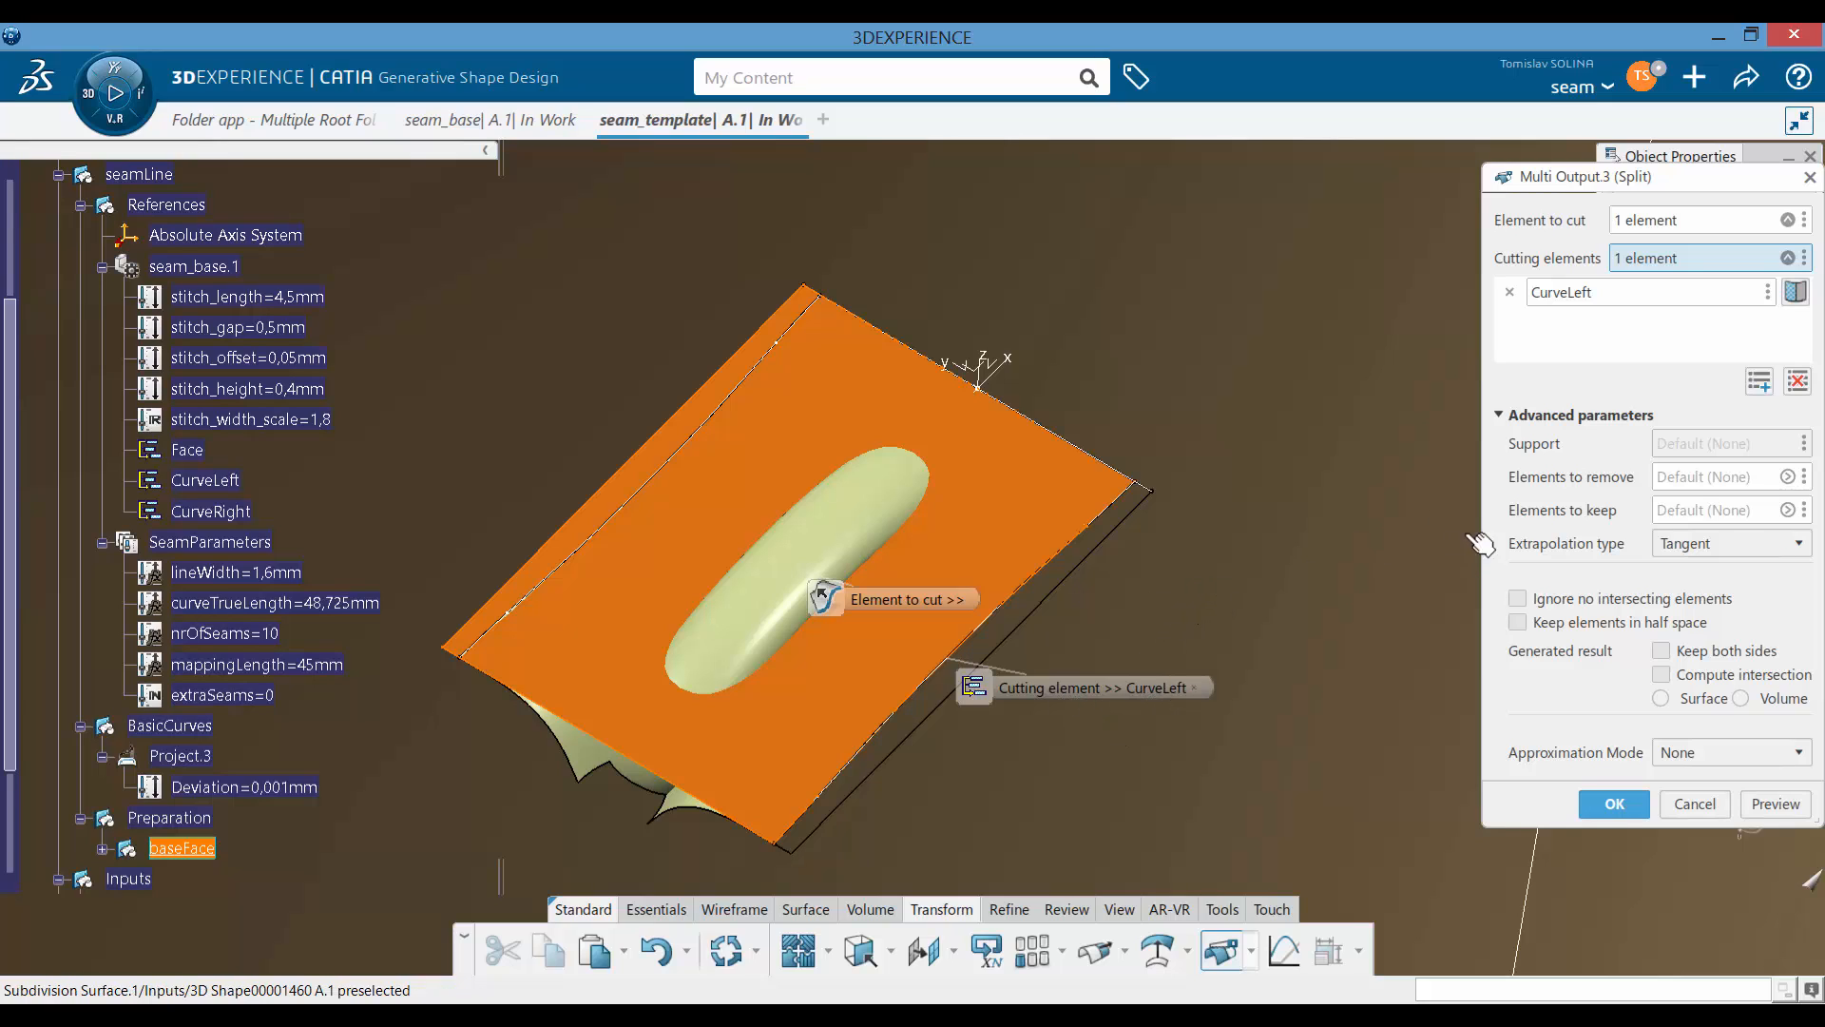
click(1699, 480)
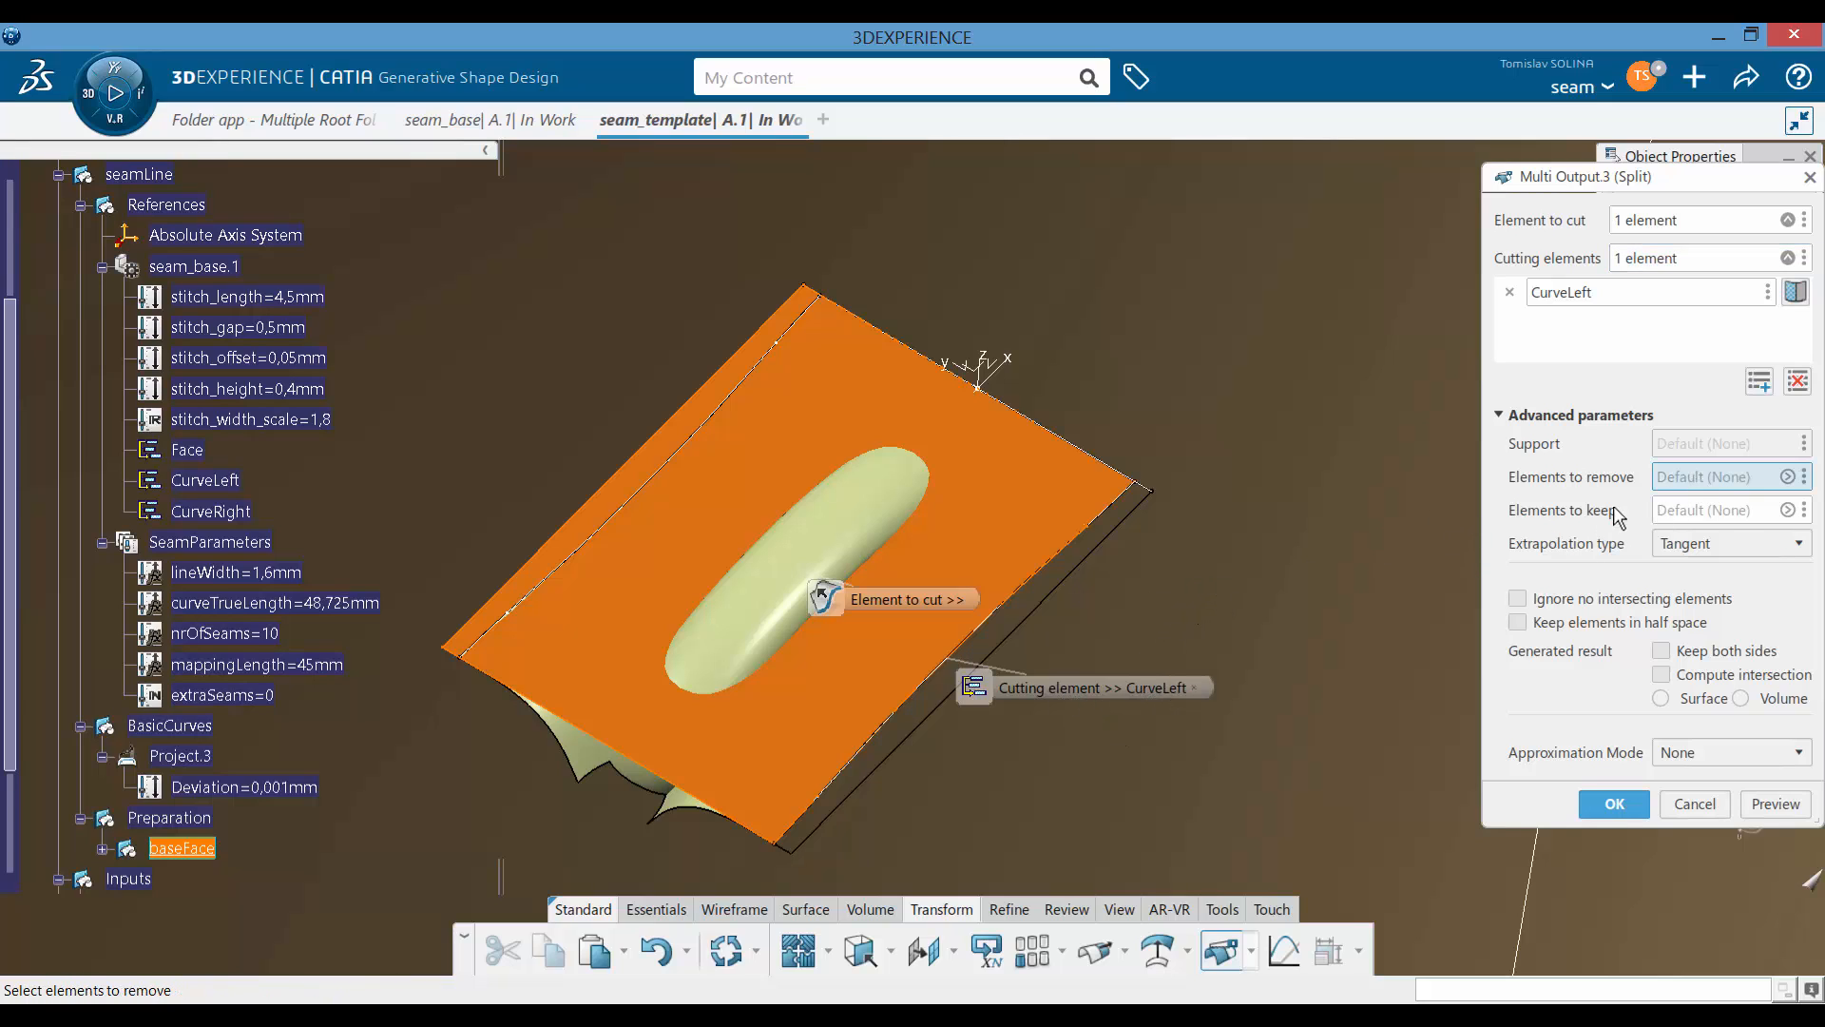
click(979, 396)
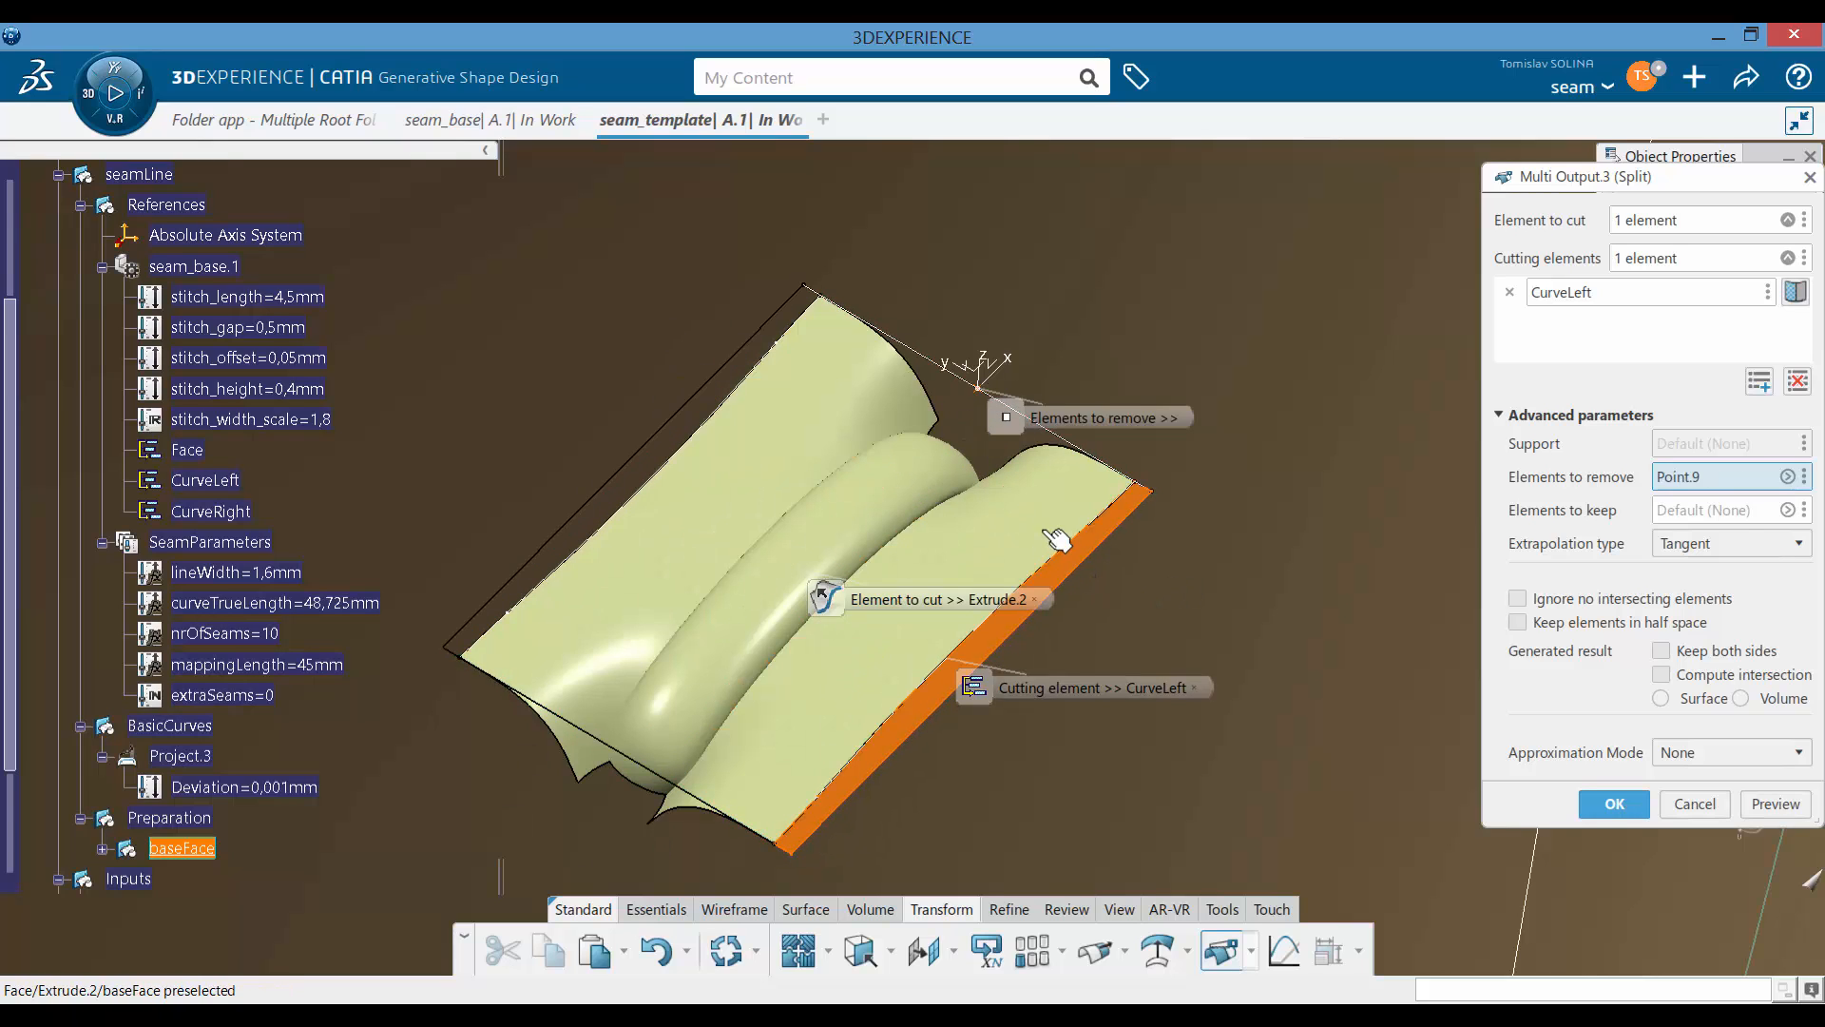
click(1614, 803)
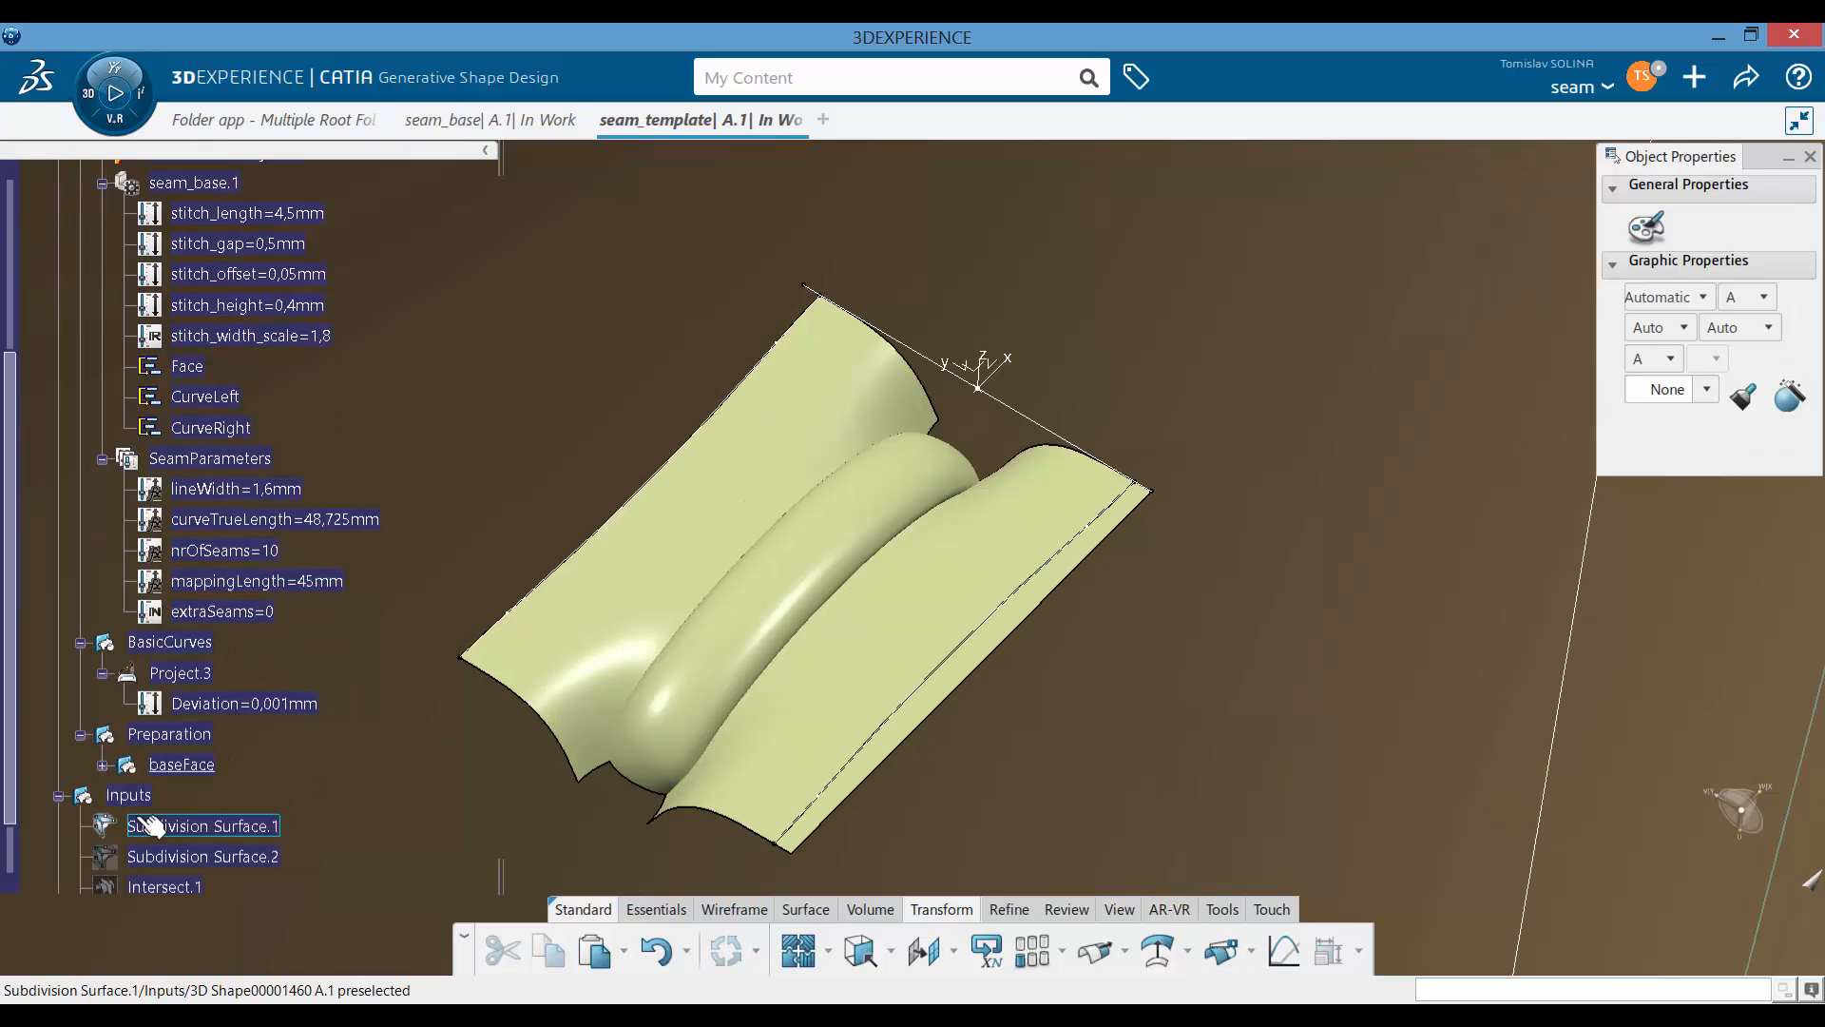
Step: Expand the baseFace set and show the hidden Extrude.2 surface again
scroll(105, 817, down, 1)
click(102, 764)
scroll(209, 789, down, 2)
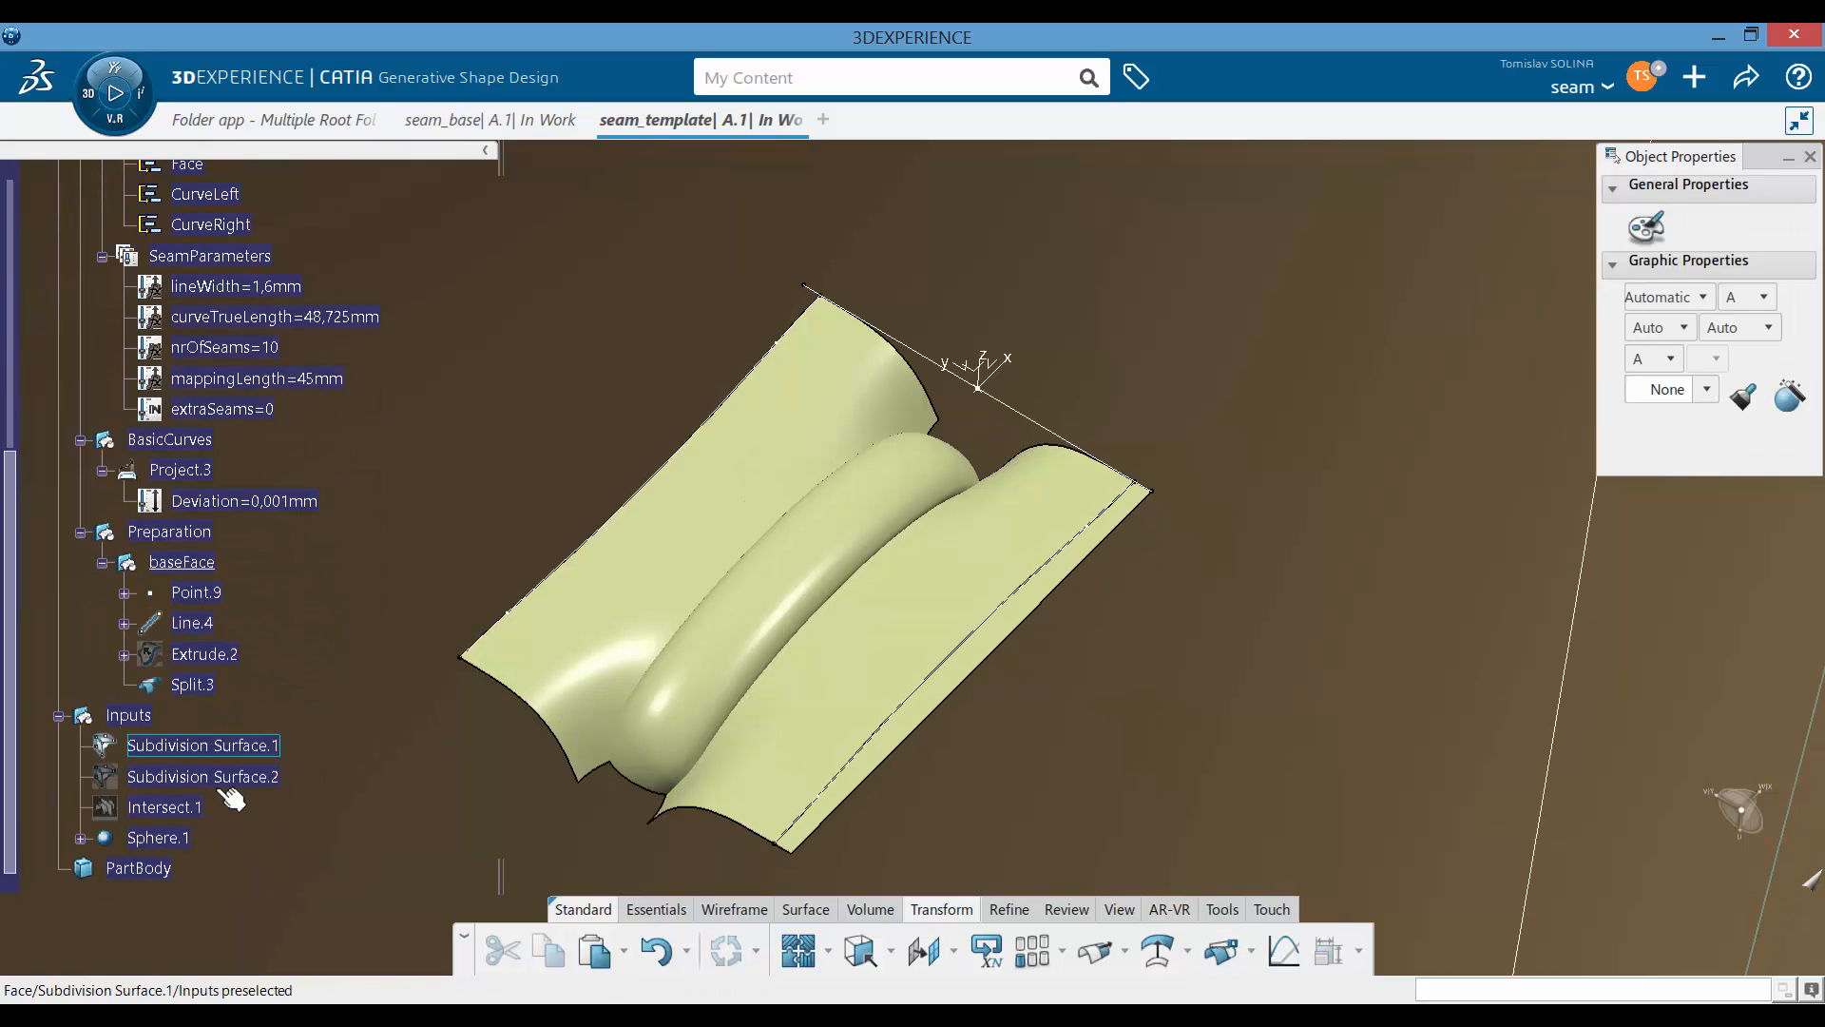
click(207, 654)
key(space)
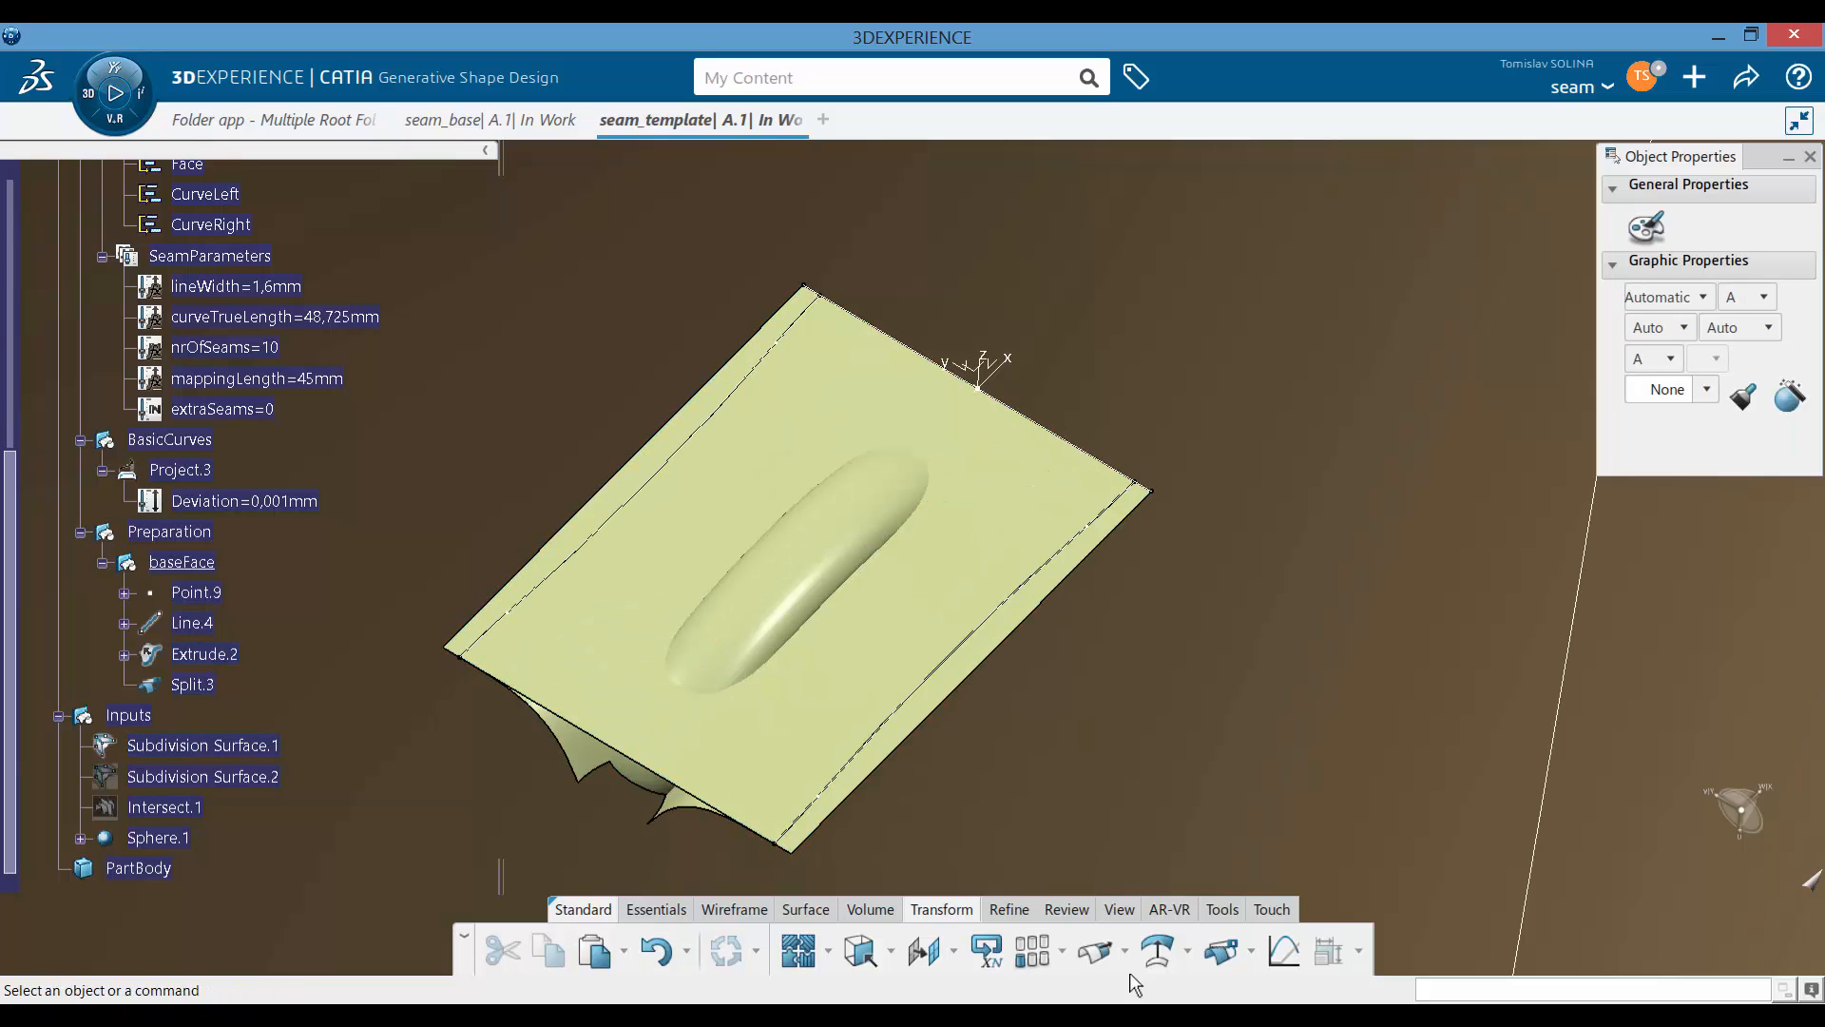
Step: Split Extrude.2 with CurveRight, setting Point.9 as the element to remove
click(1224, 948)
click(210, 656)
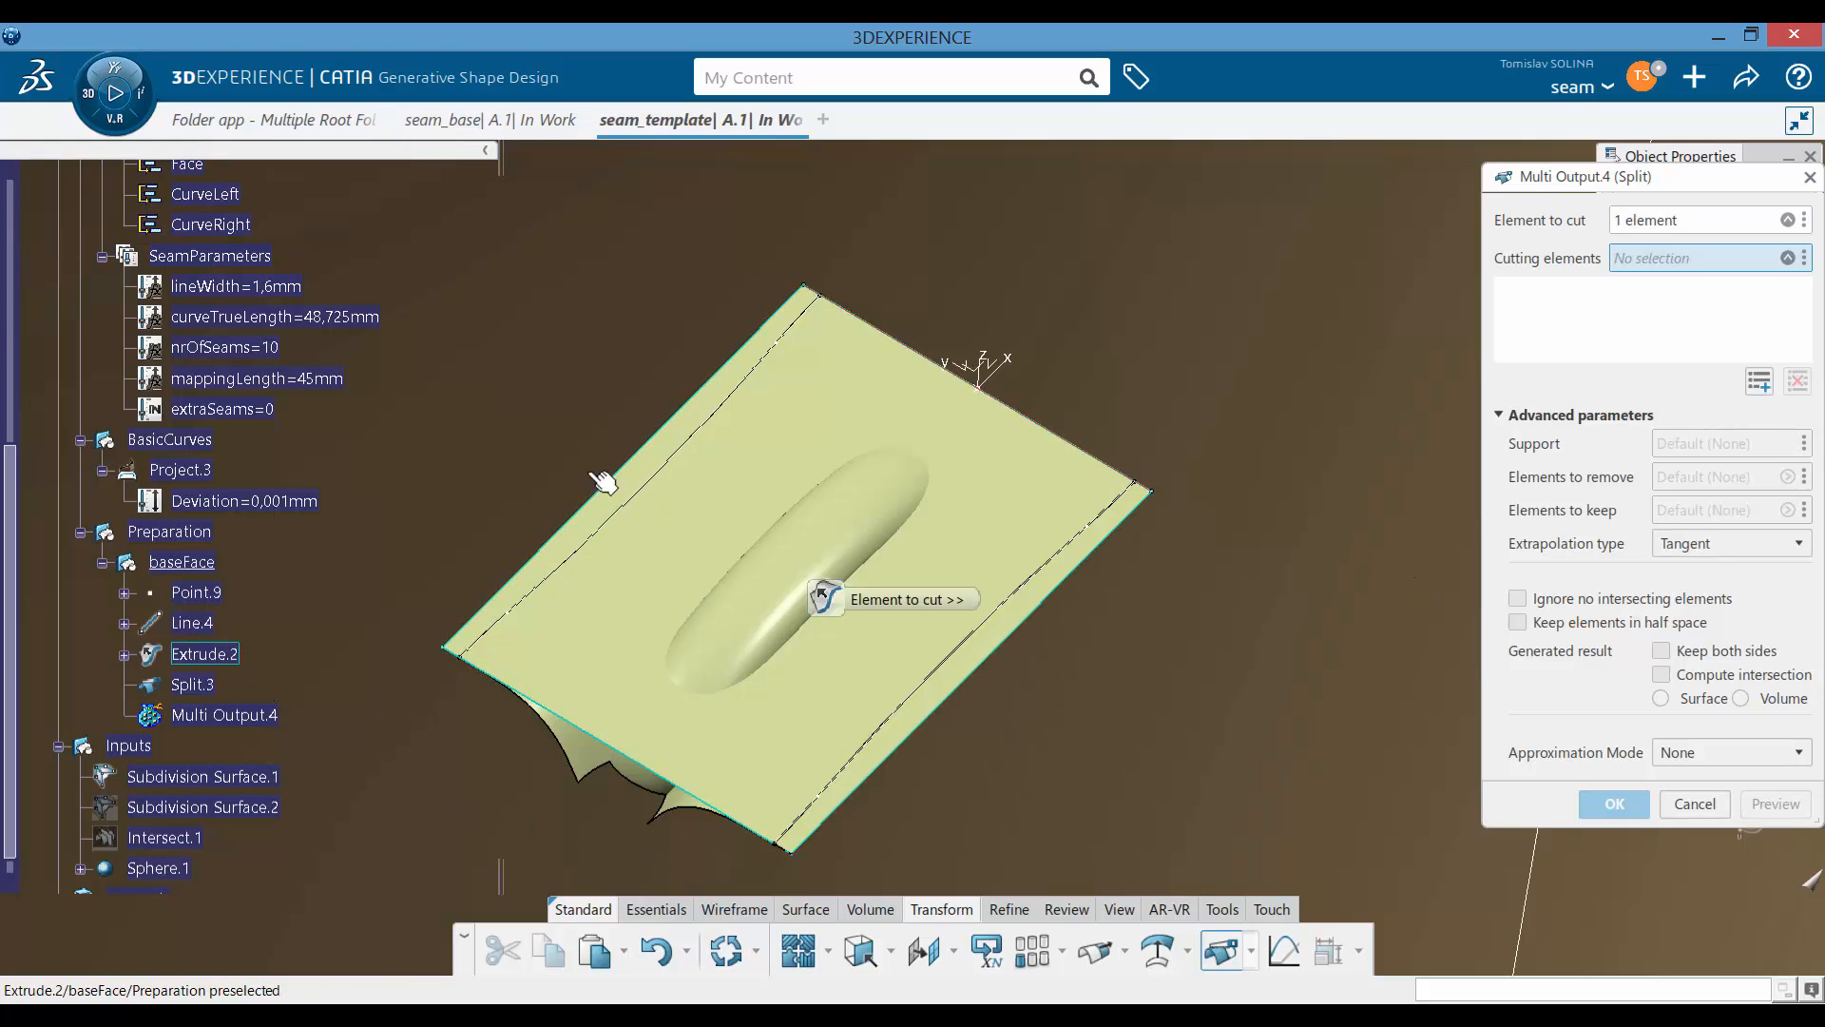
click(214, 225)
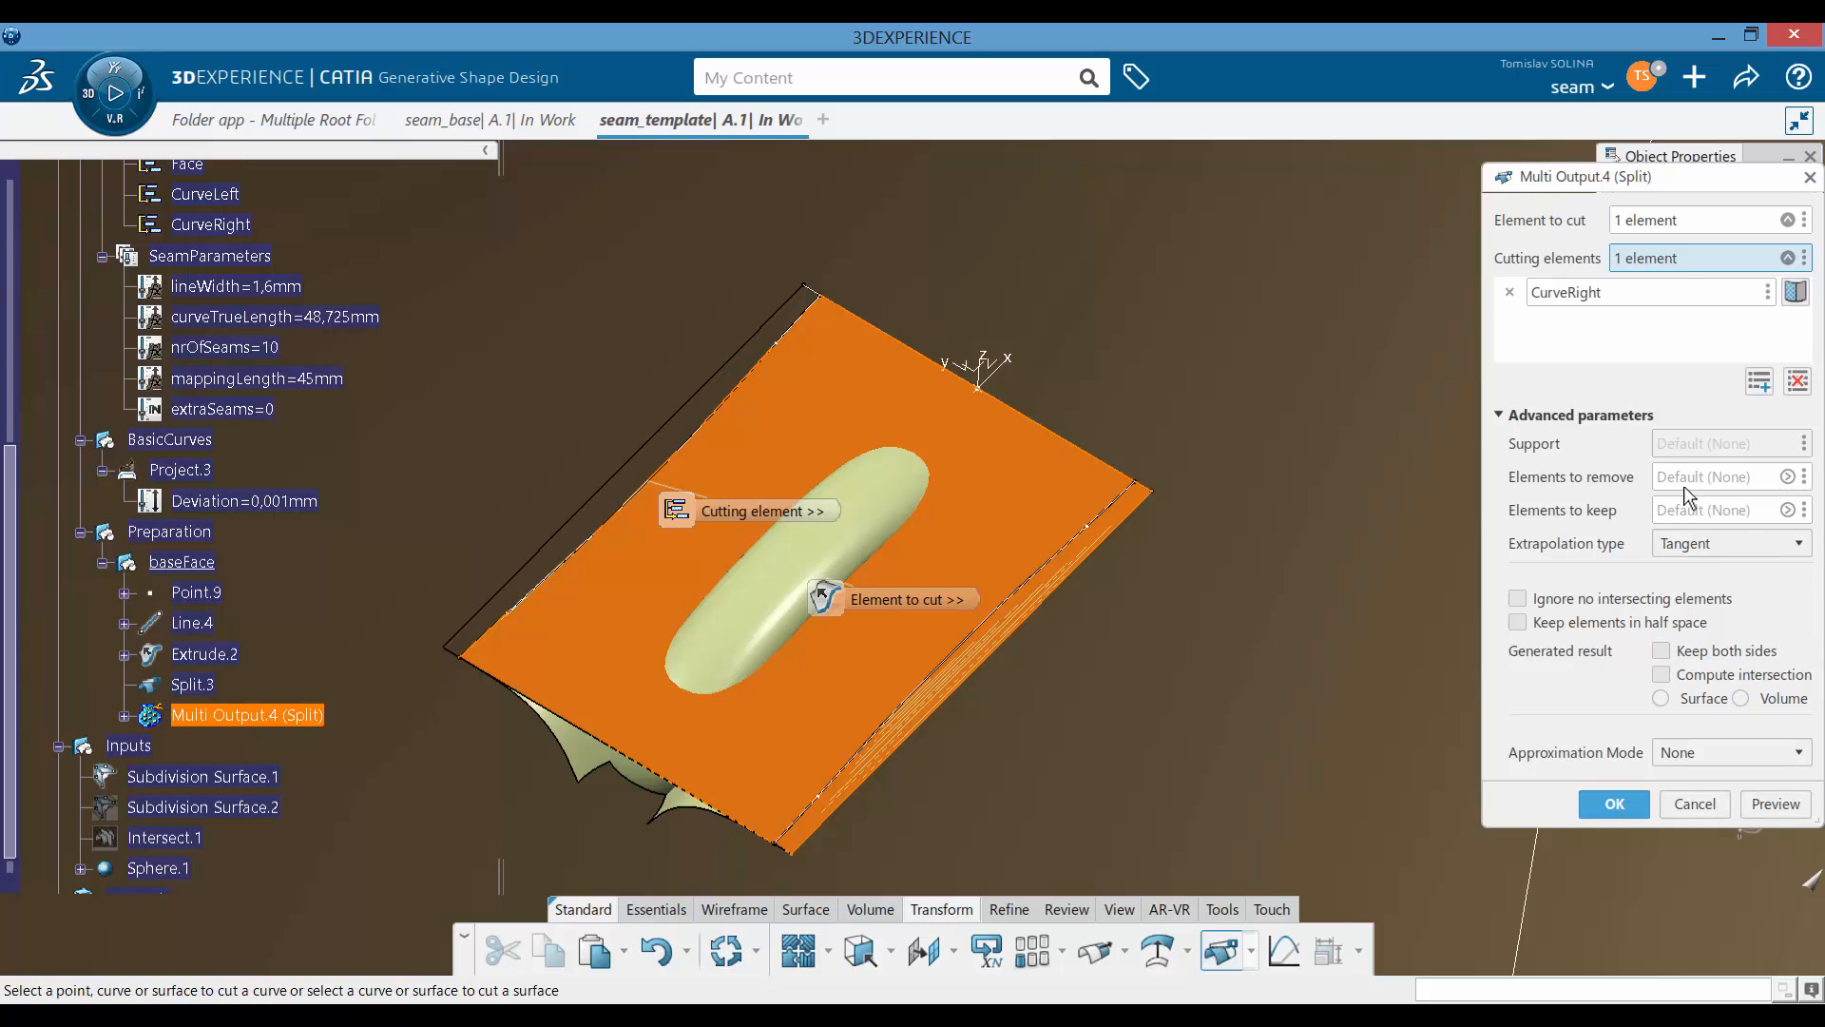
click(1687, 489)
click(979, 387)
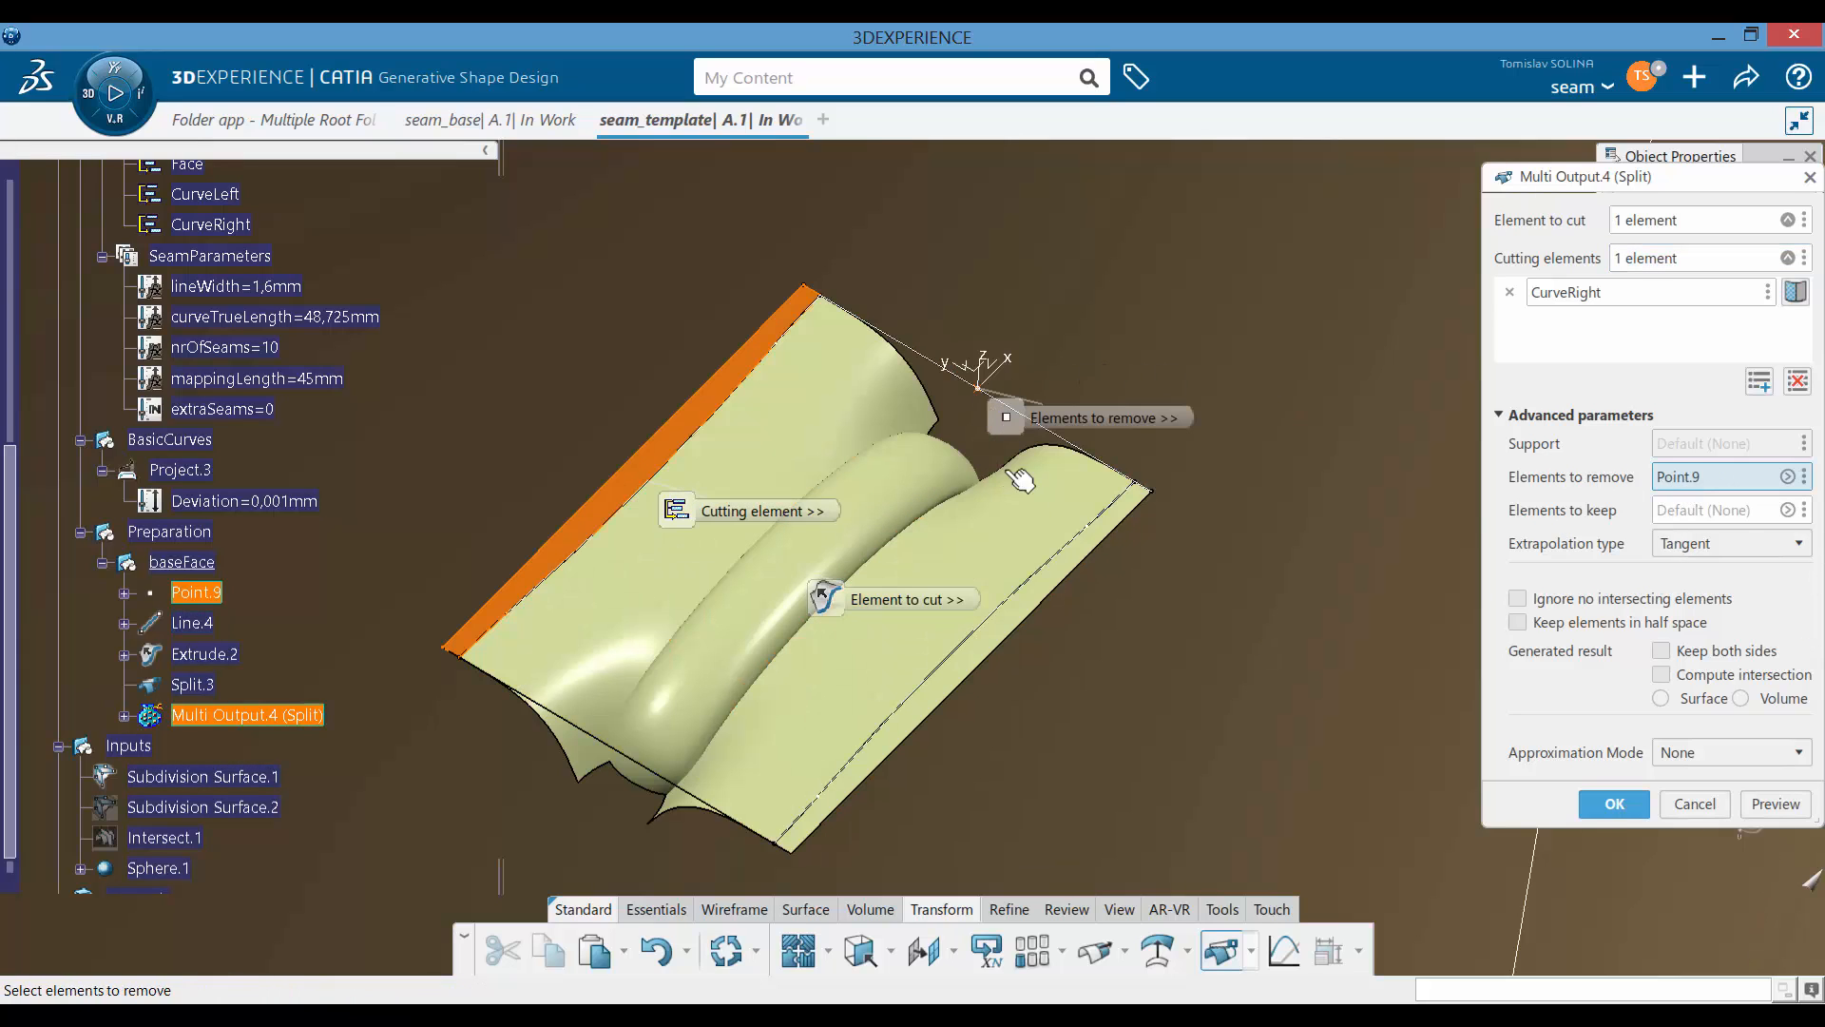
click(1615, 803)
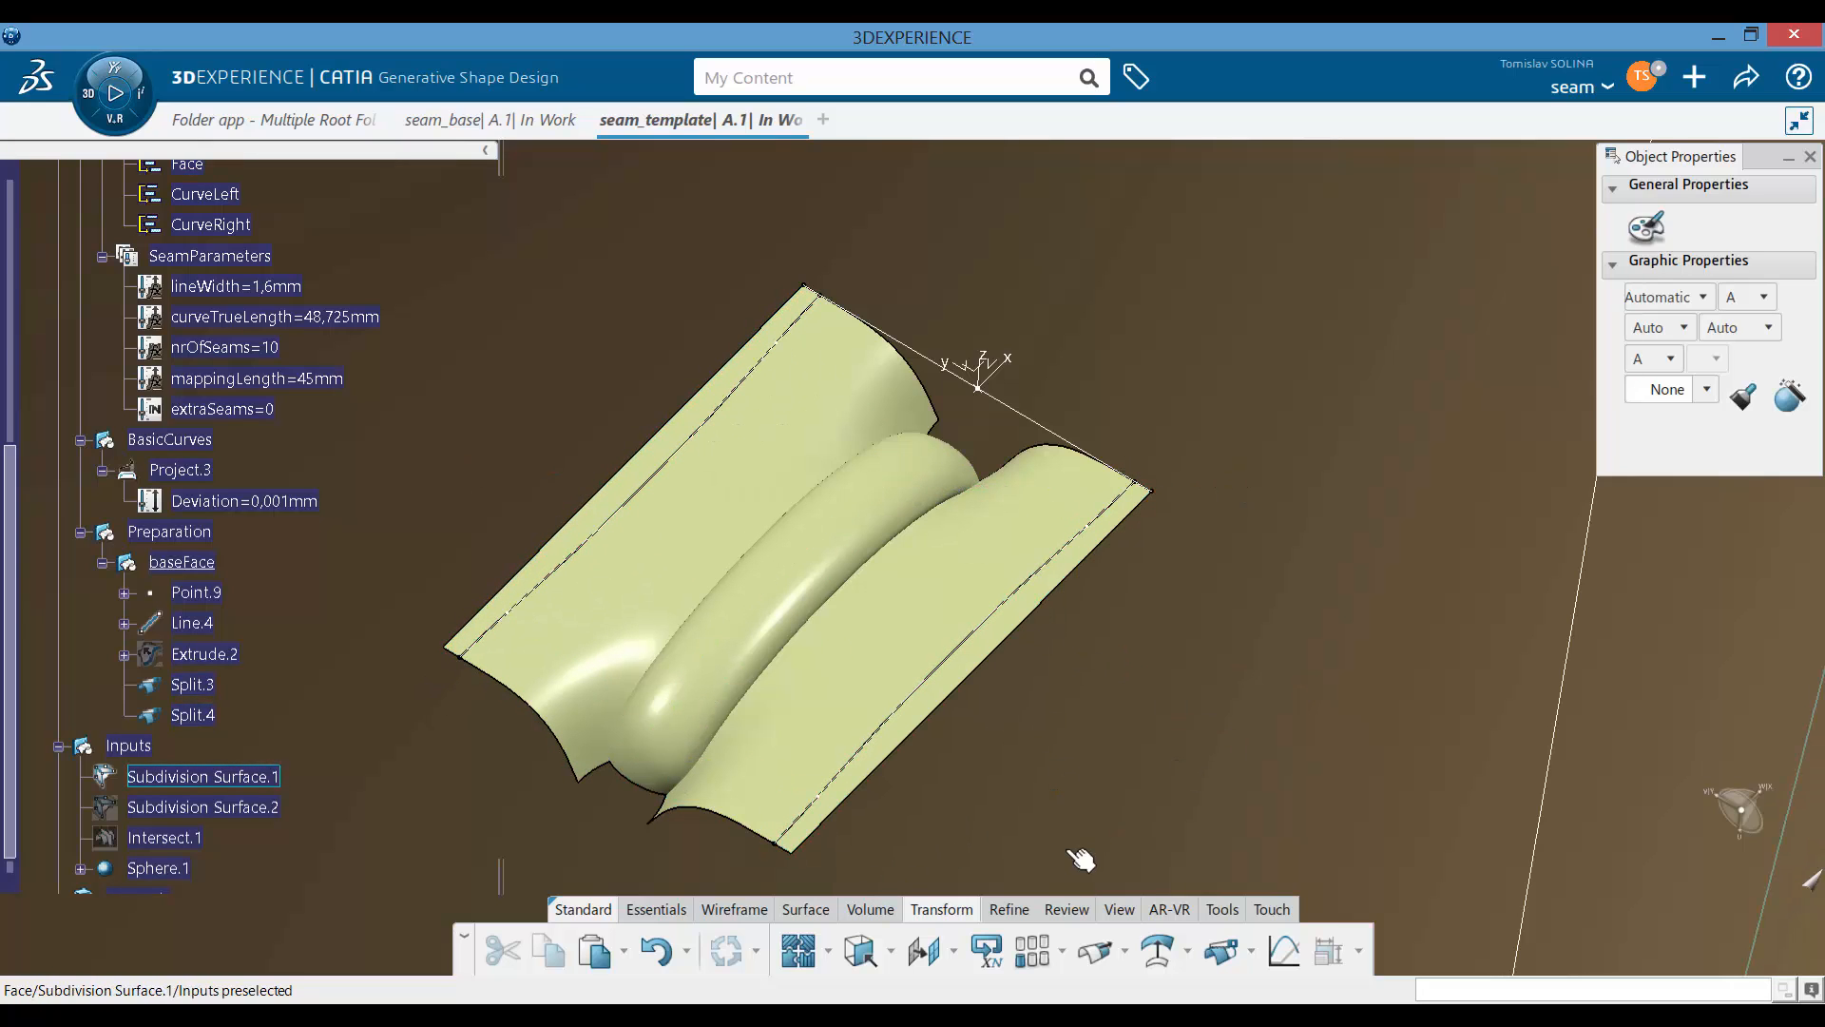
Step: Join the two split side strips with the stitch Face into one surface
click(799, 948)
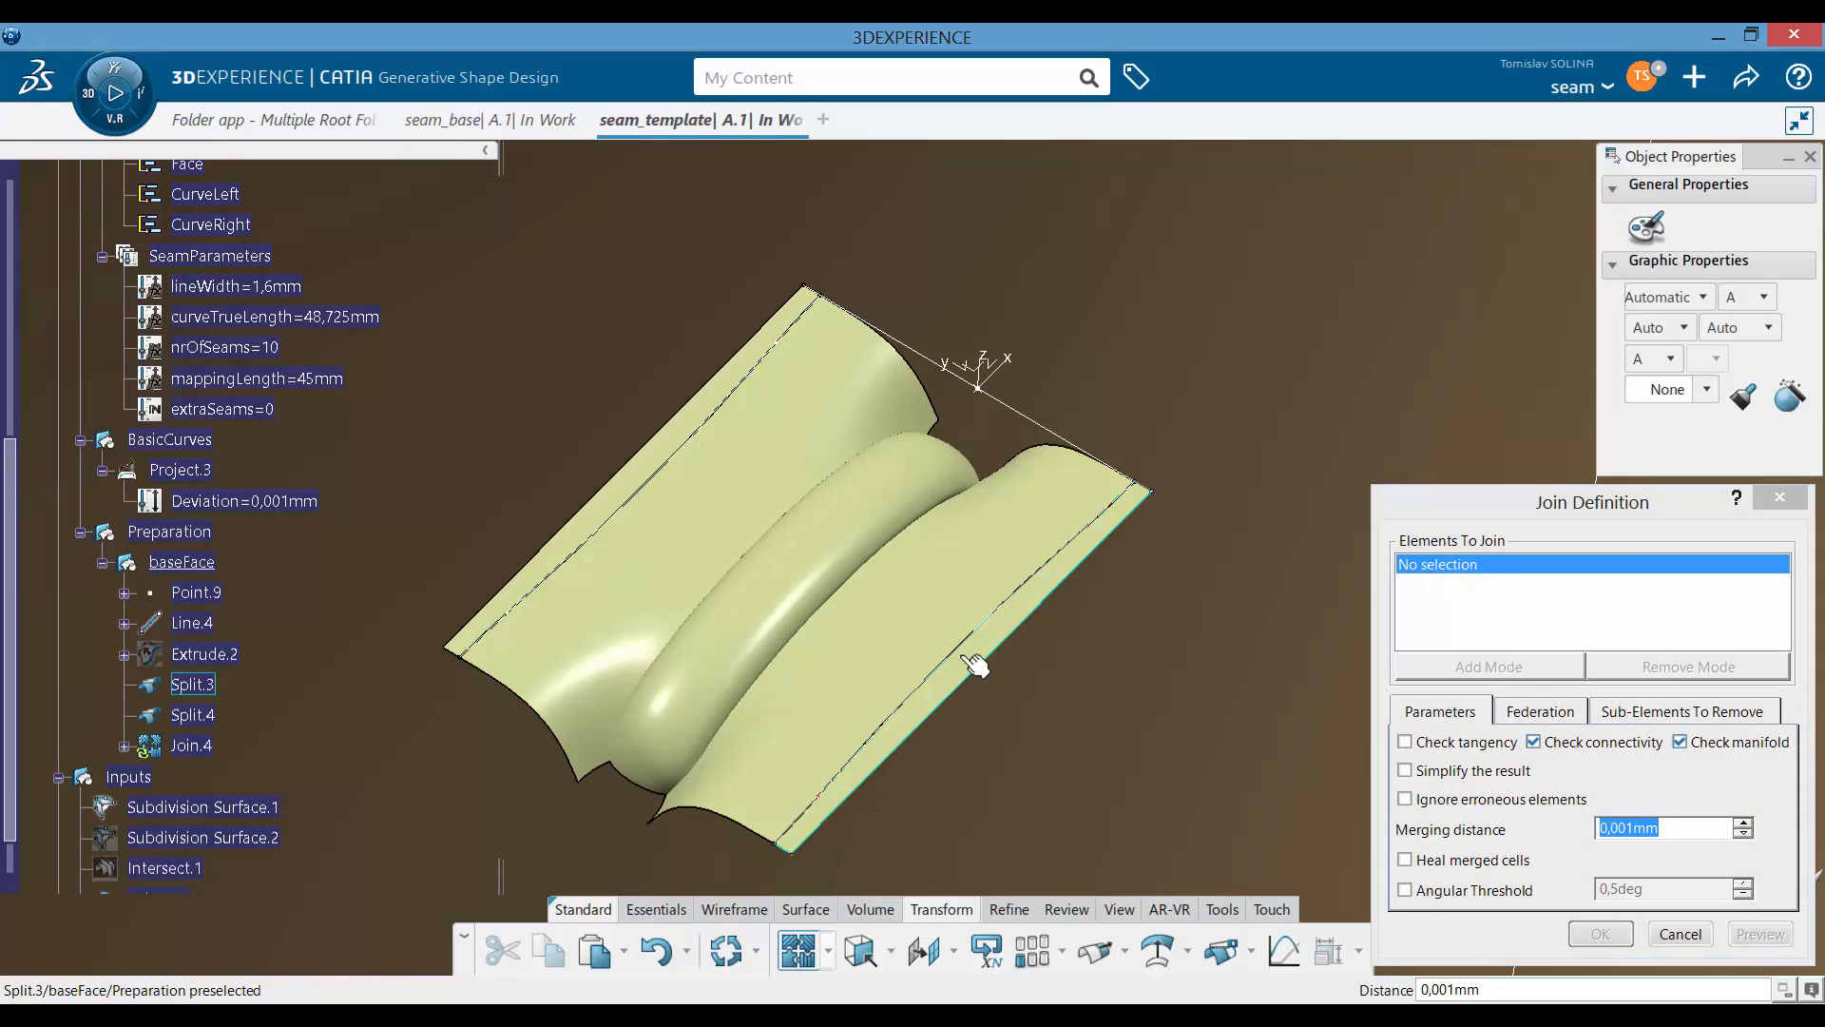
click(978, 664)
click(661, 454)
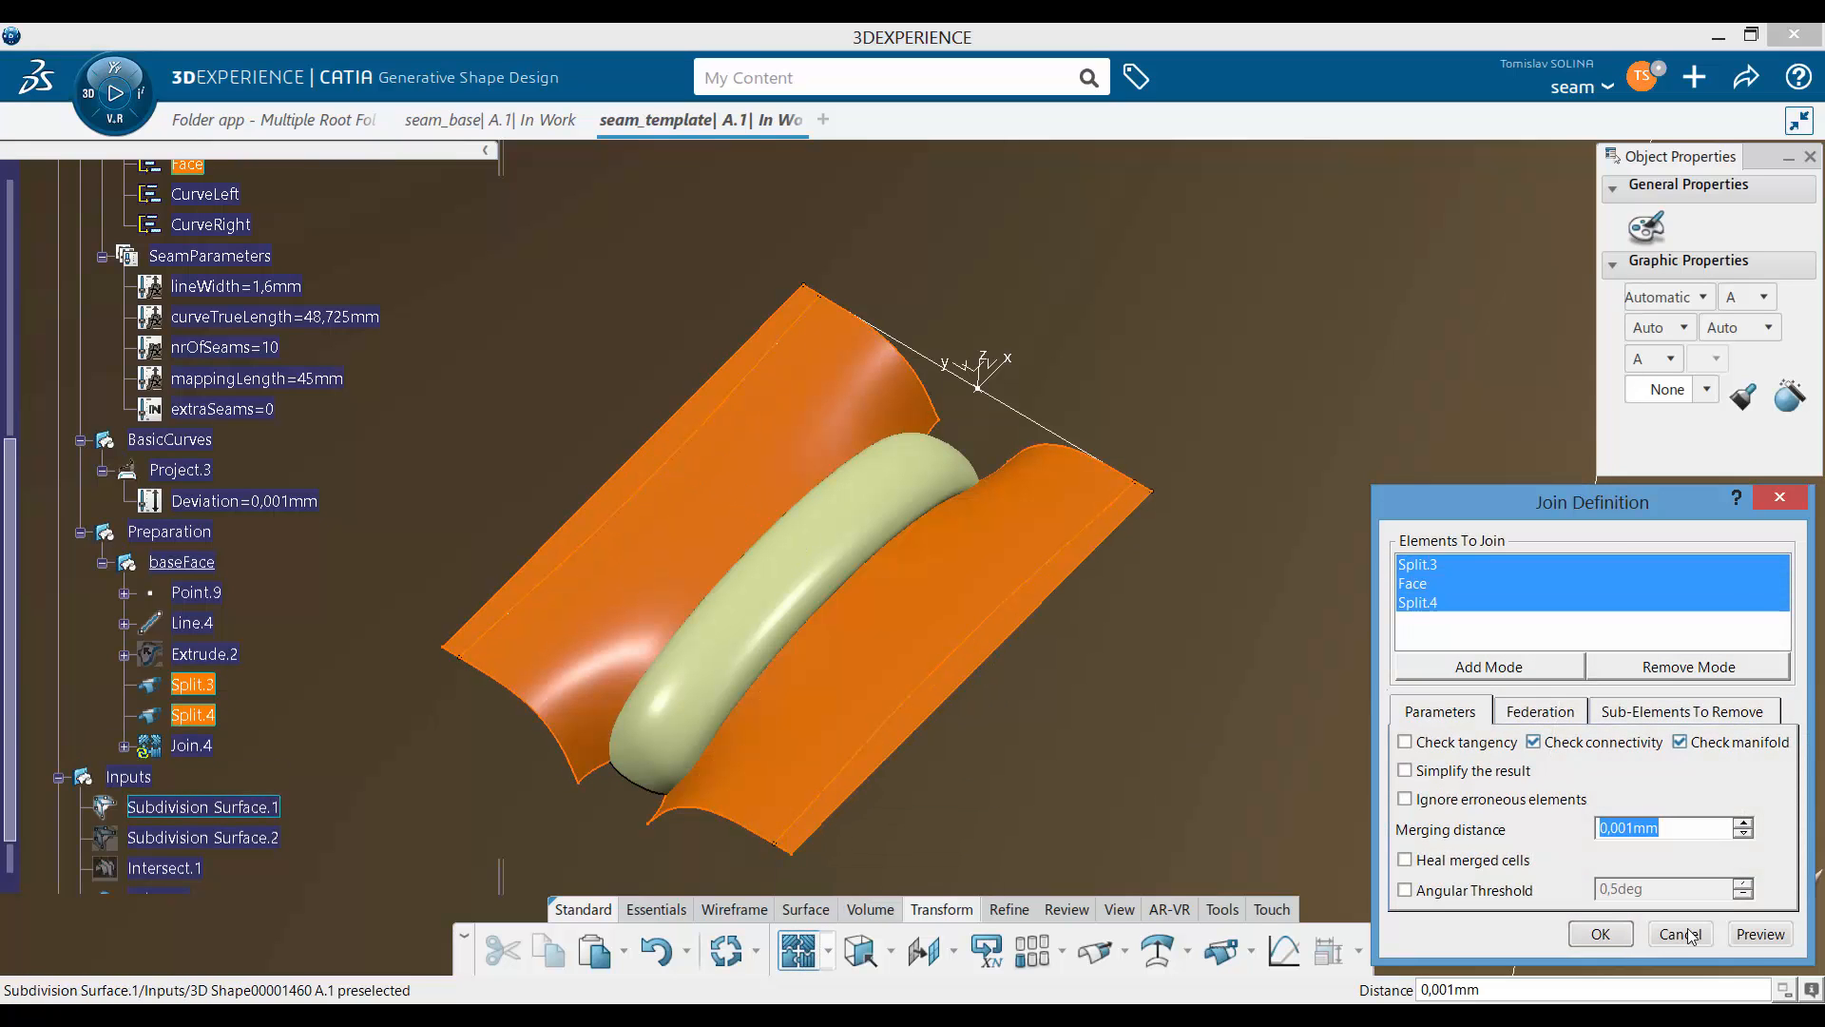
click(1625, 935)
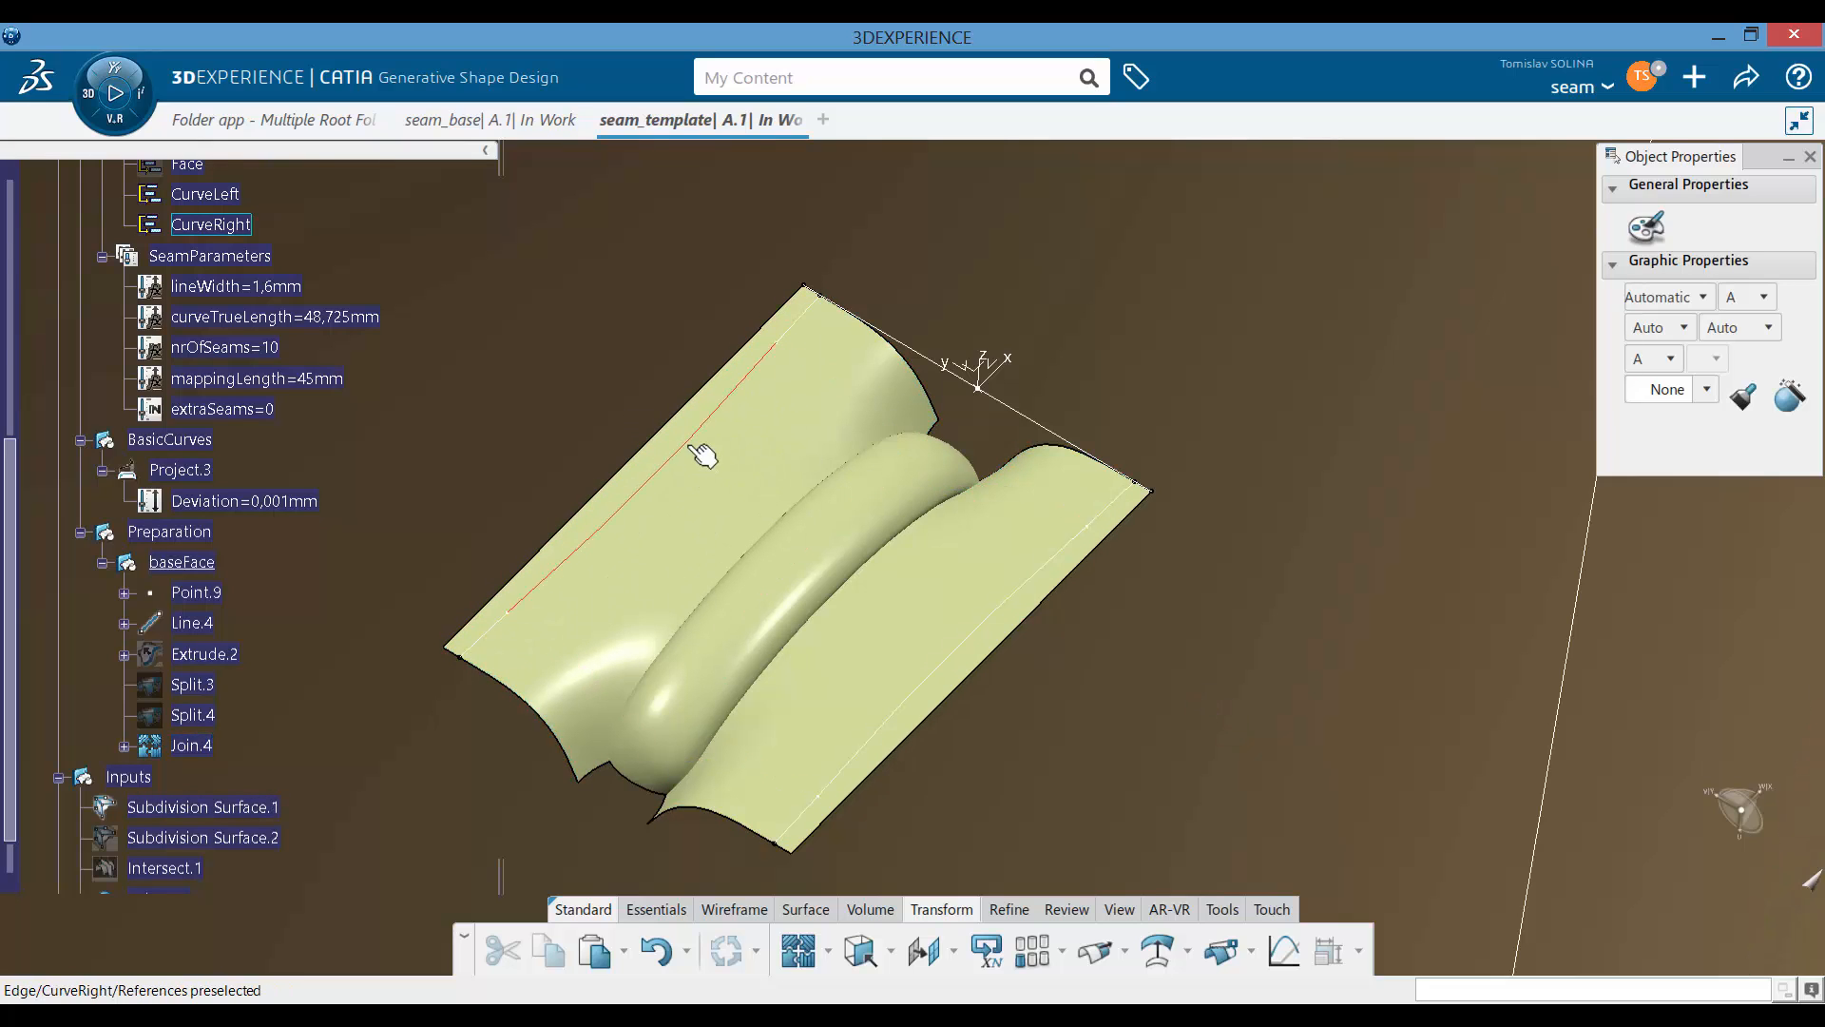
Step: Hide the CurveLeft and CurveRight references of seam_base.1
scroll(416, 402, up, 1)
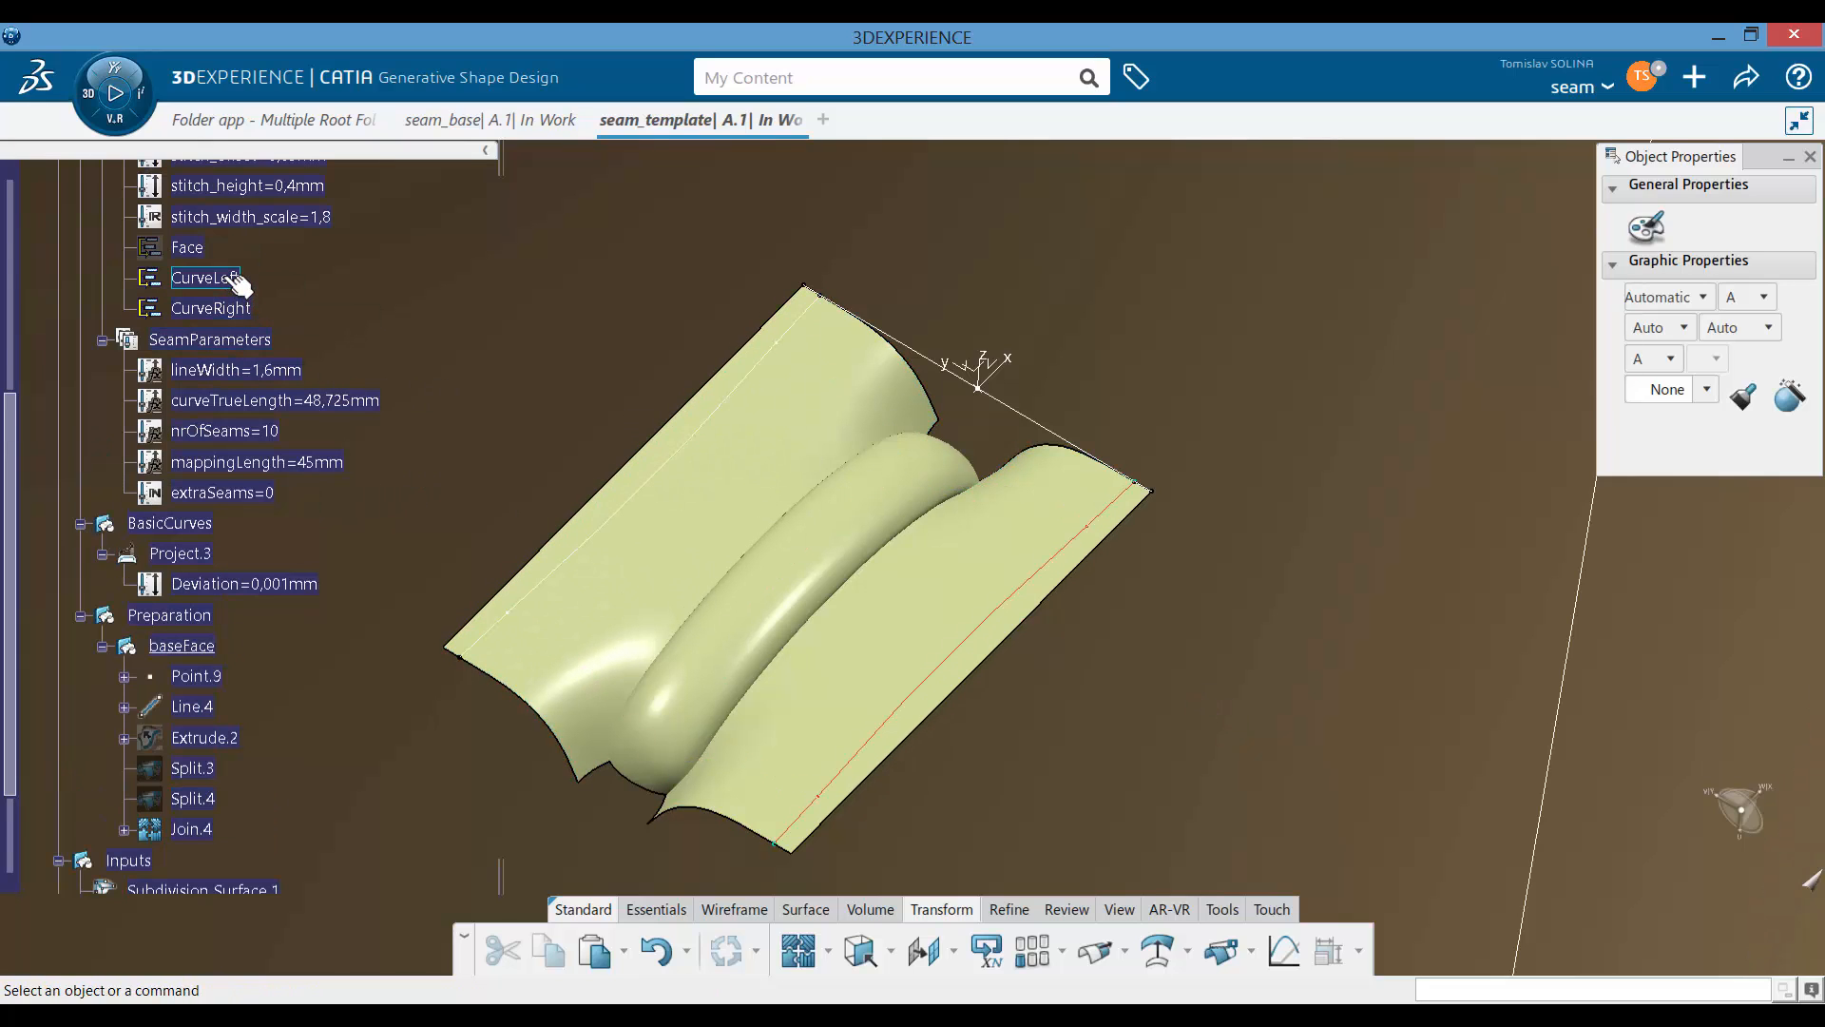
click(216, 277)
right_click(221, 308)
key(h)
scroll(238, 316, up, 3)
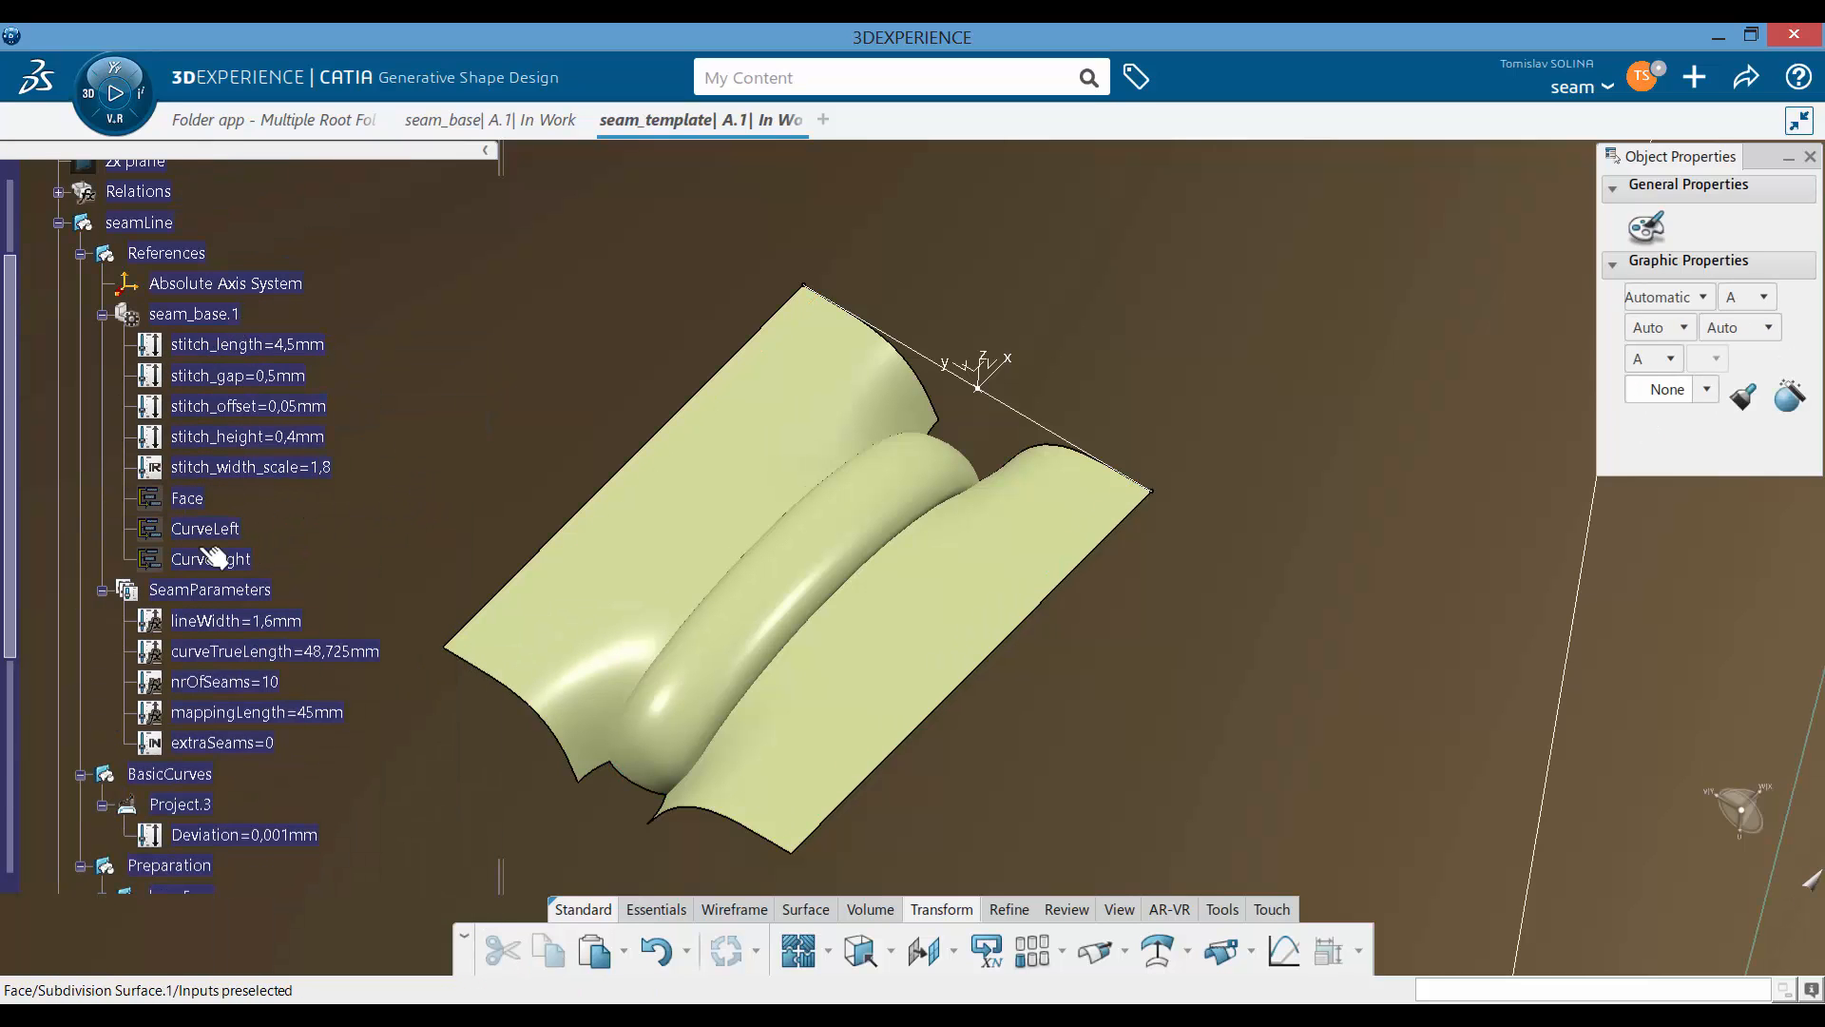
scroll(328, 513, down, 1)
Step: Insert a new geometrical set under Preparation and rename it Line
middle_drag(688, 489, 818, 753)
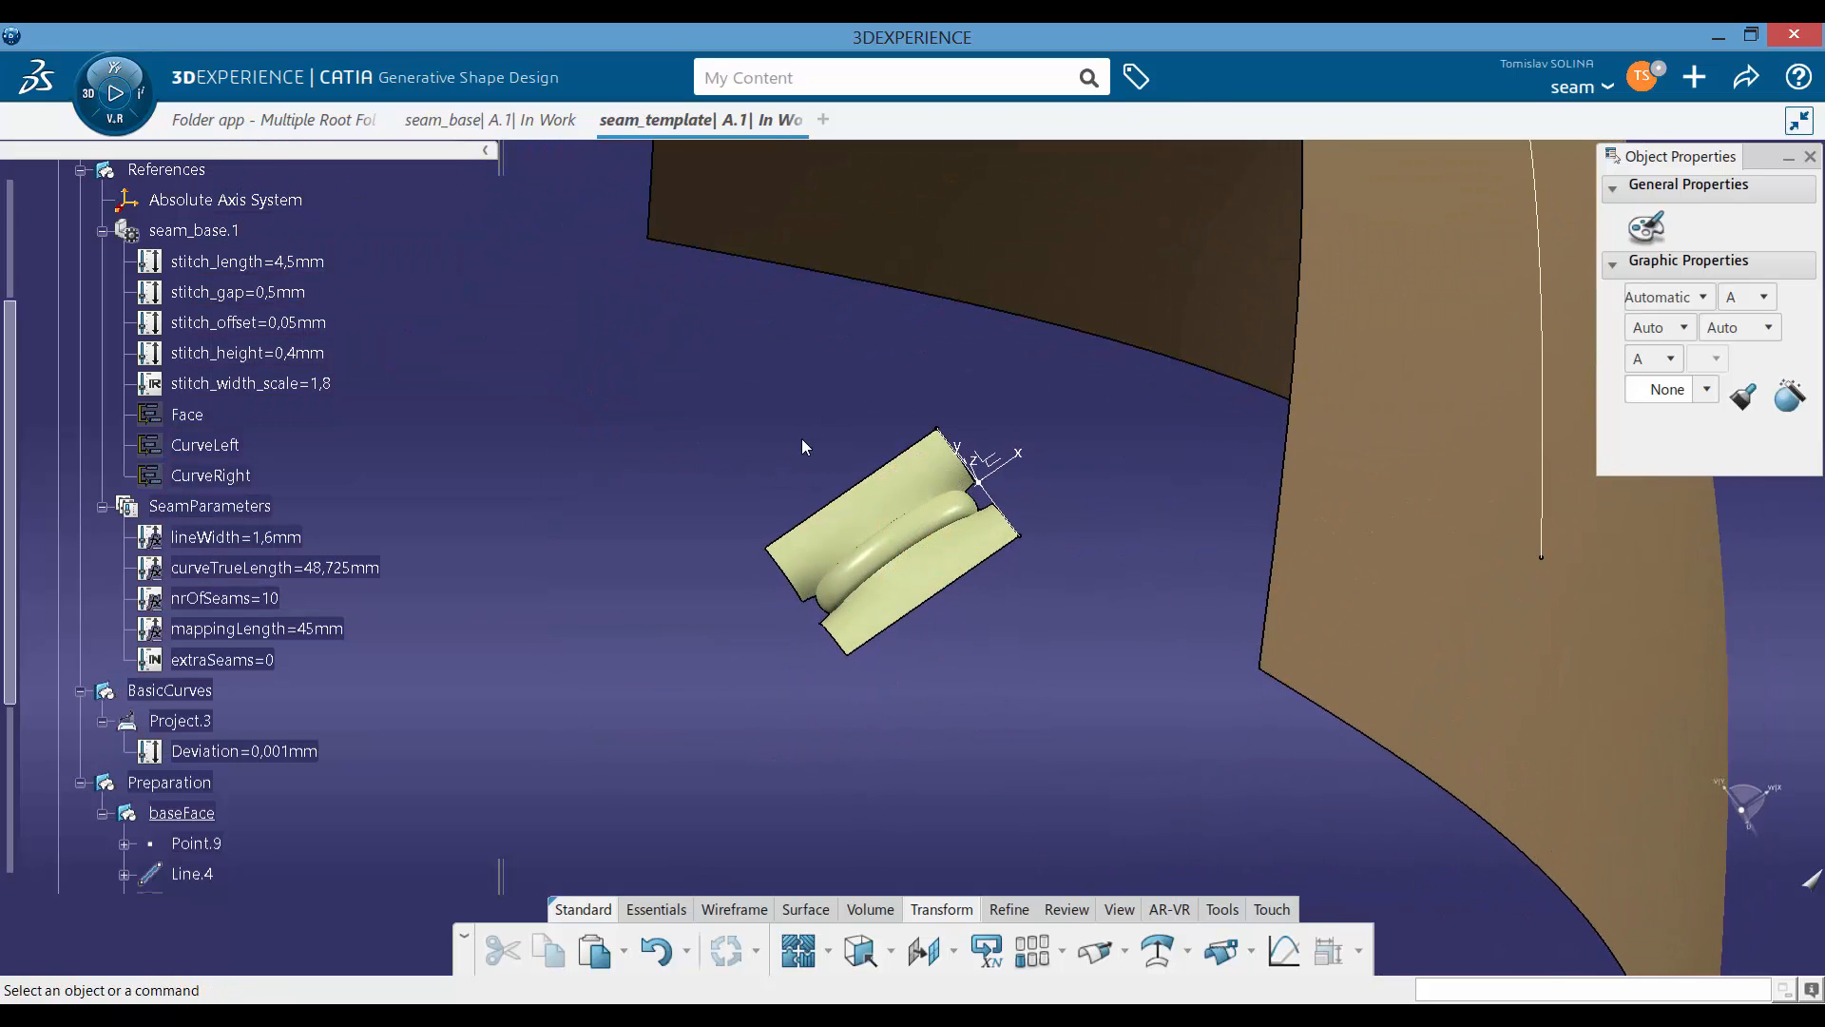
middle_drag(759, 655, 812, 576)
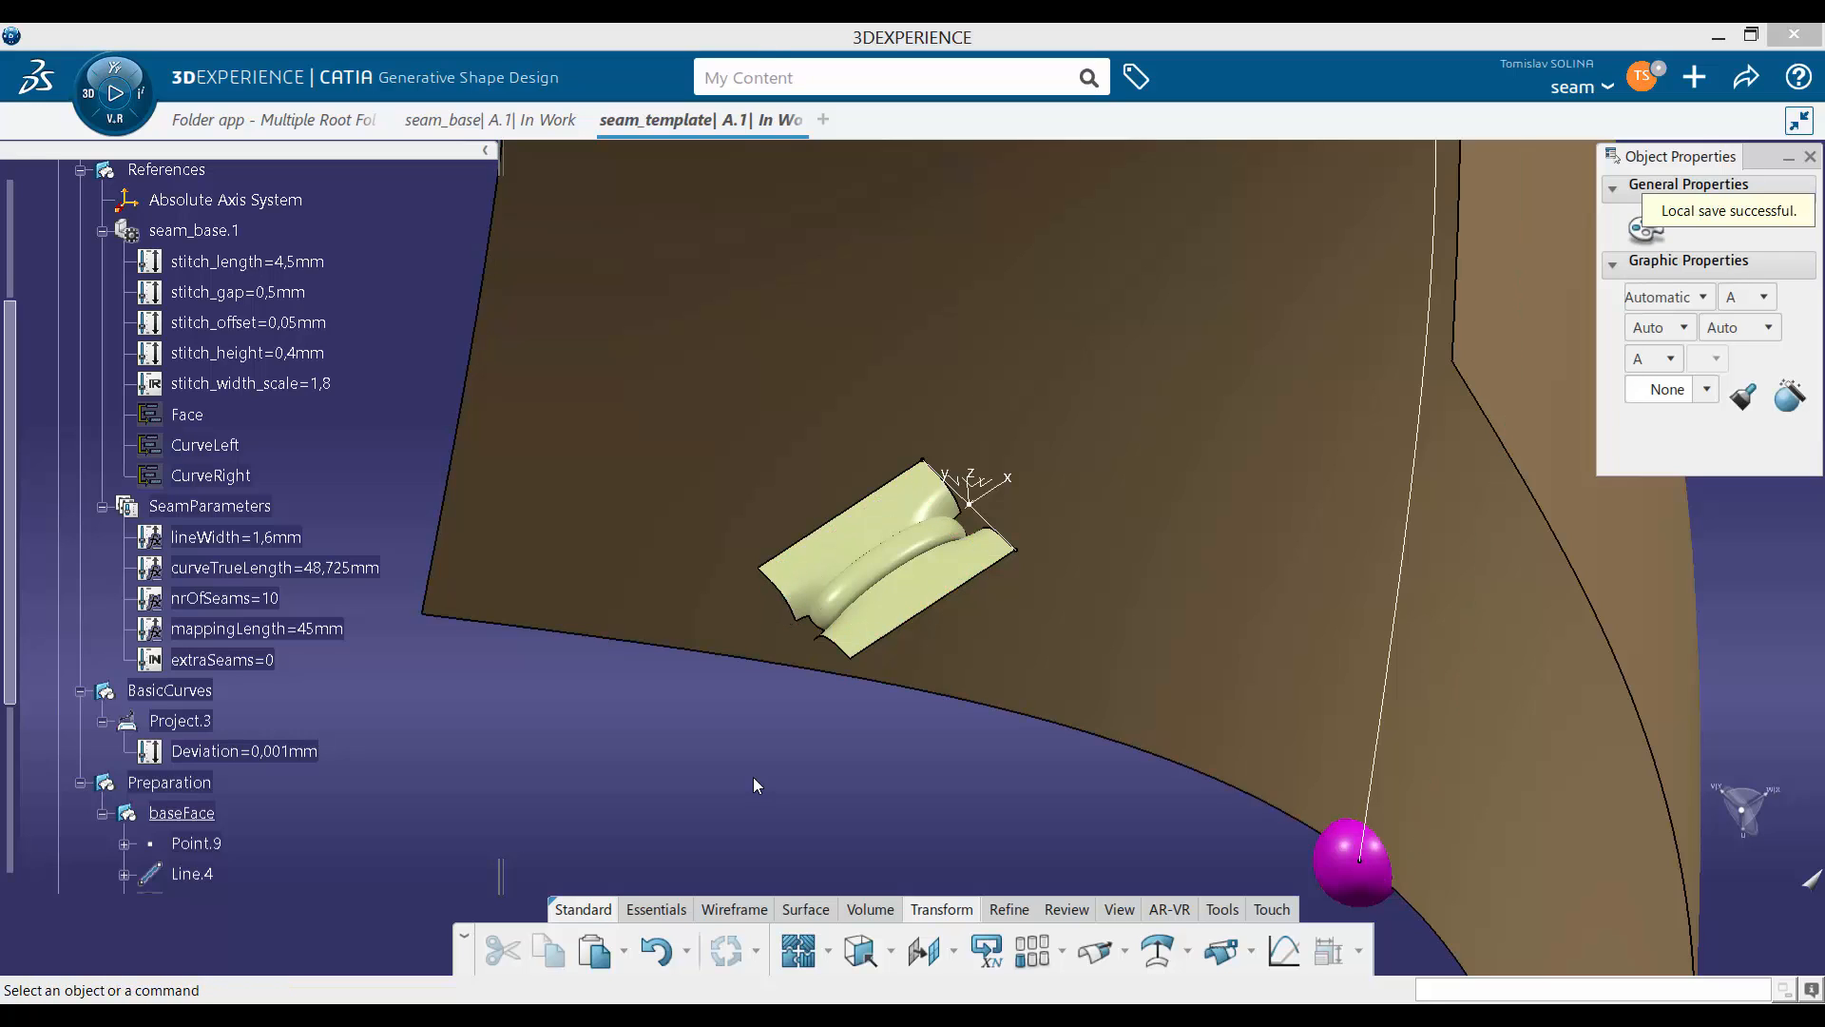
scroll(363, 759, down, 3)
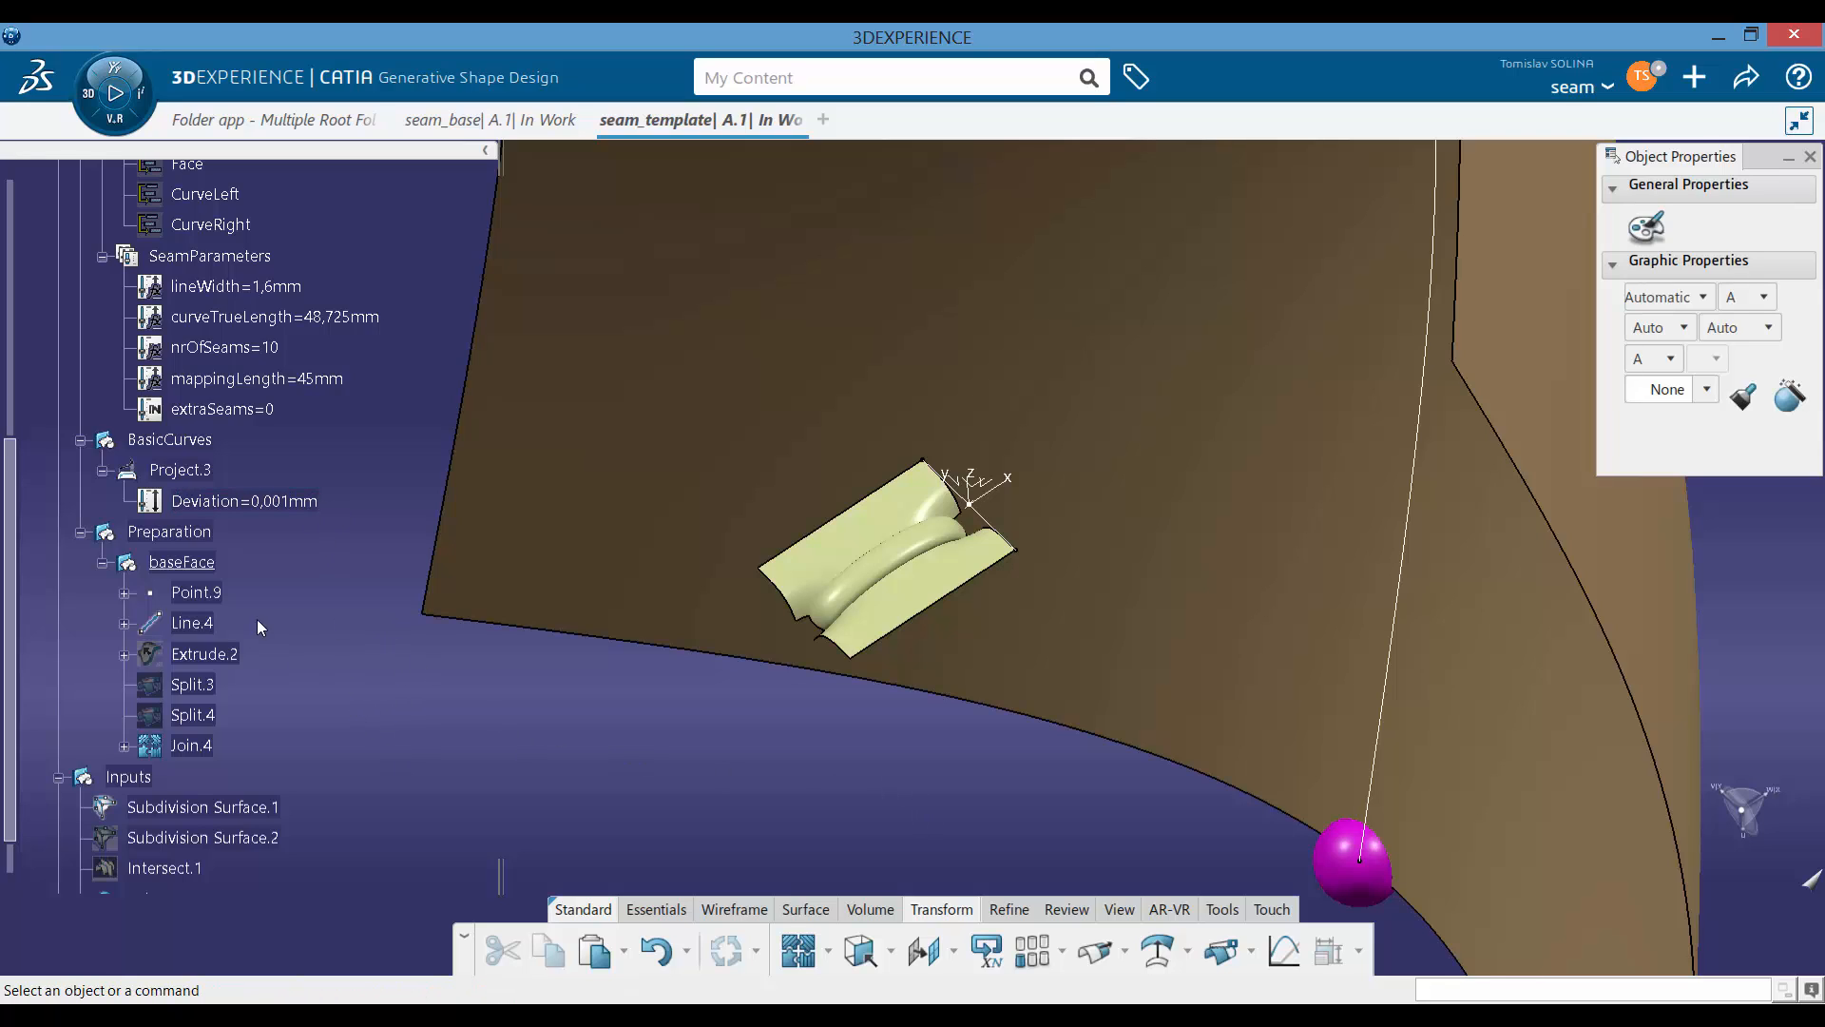
click(171, 531)
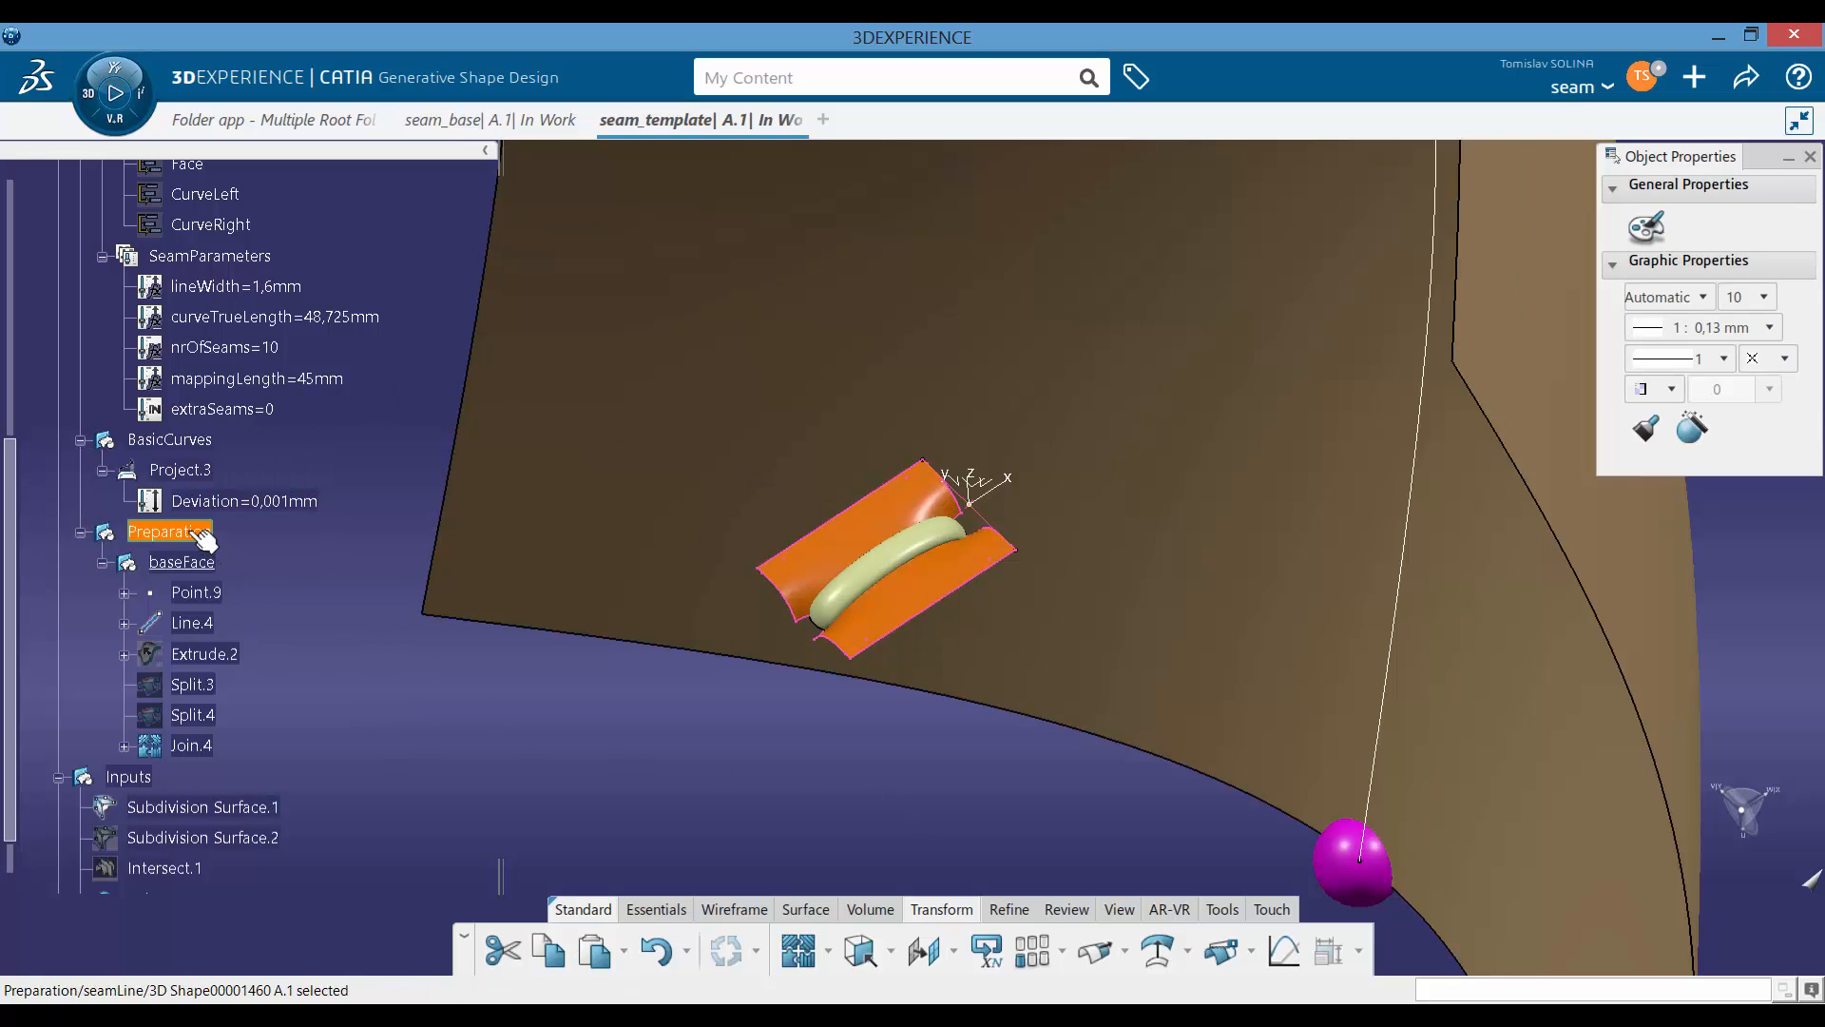
click(306, 442)
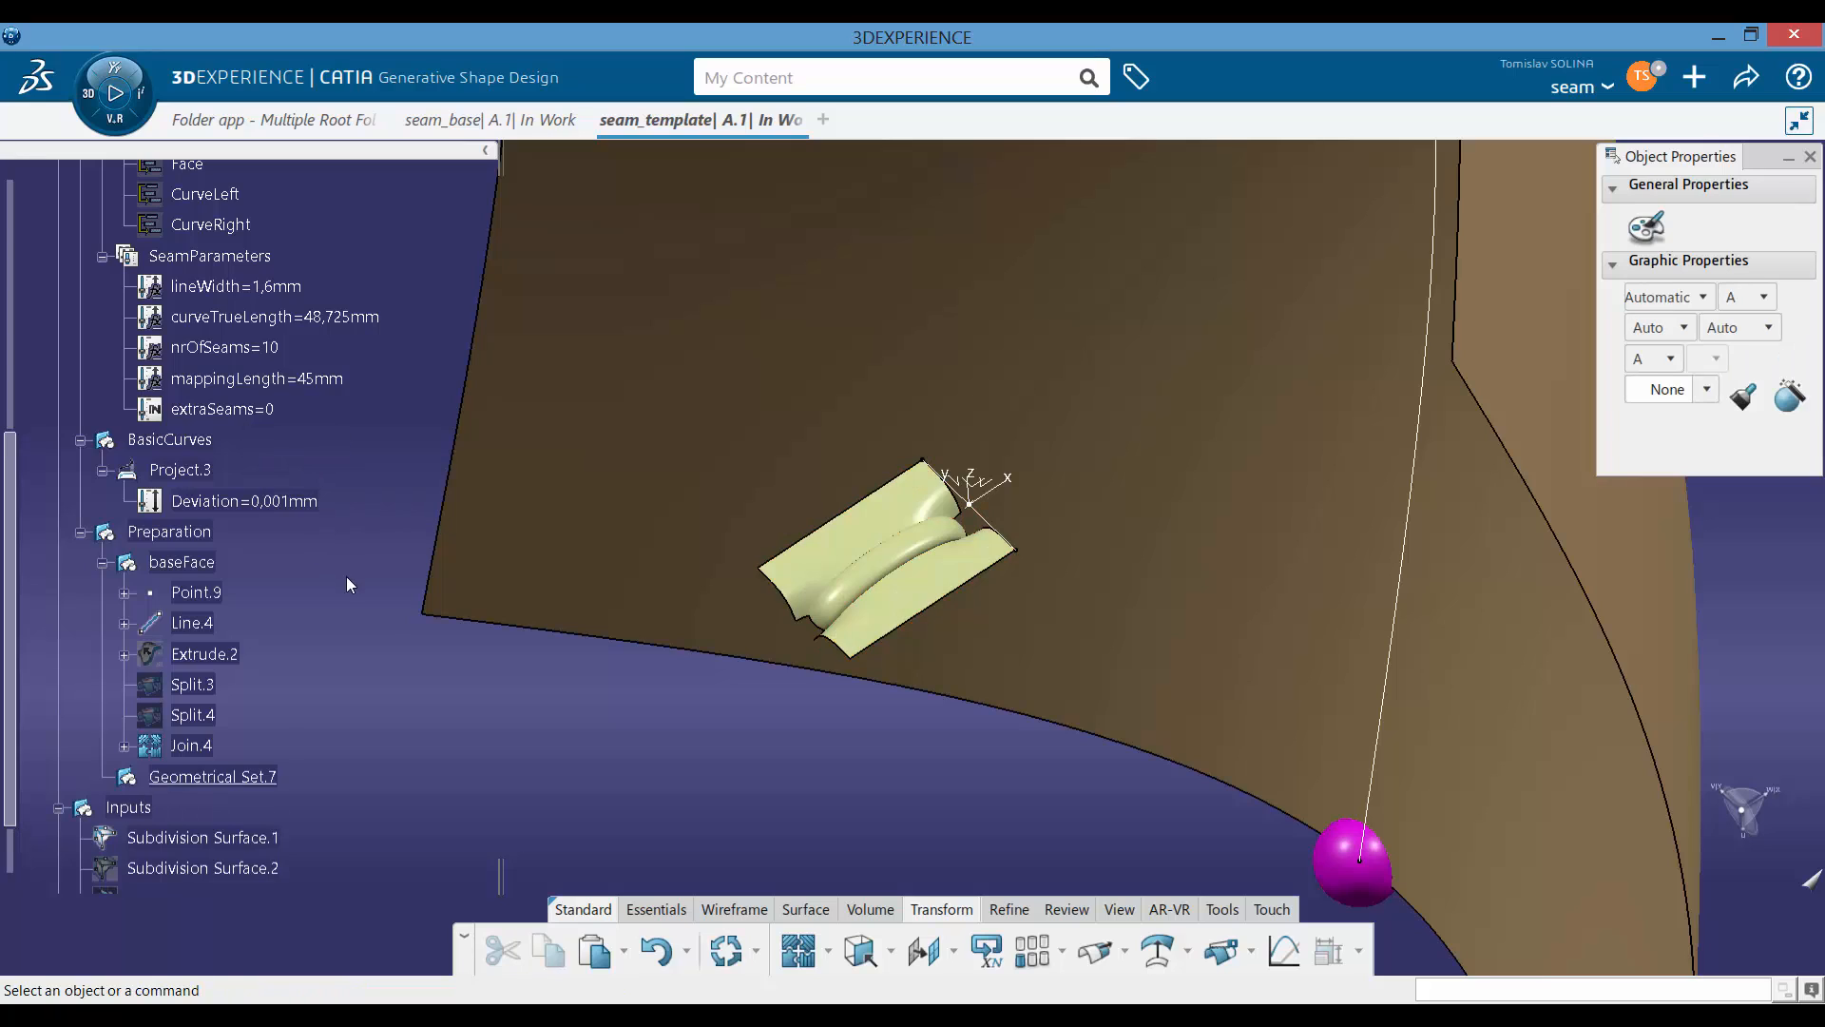
click(262, 787)
key(alt+Return)
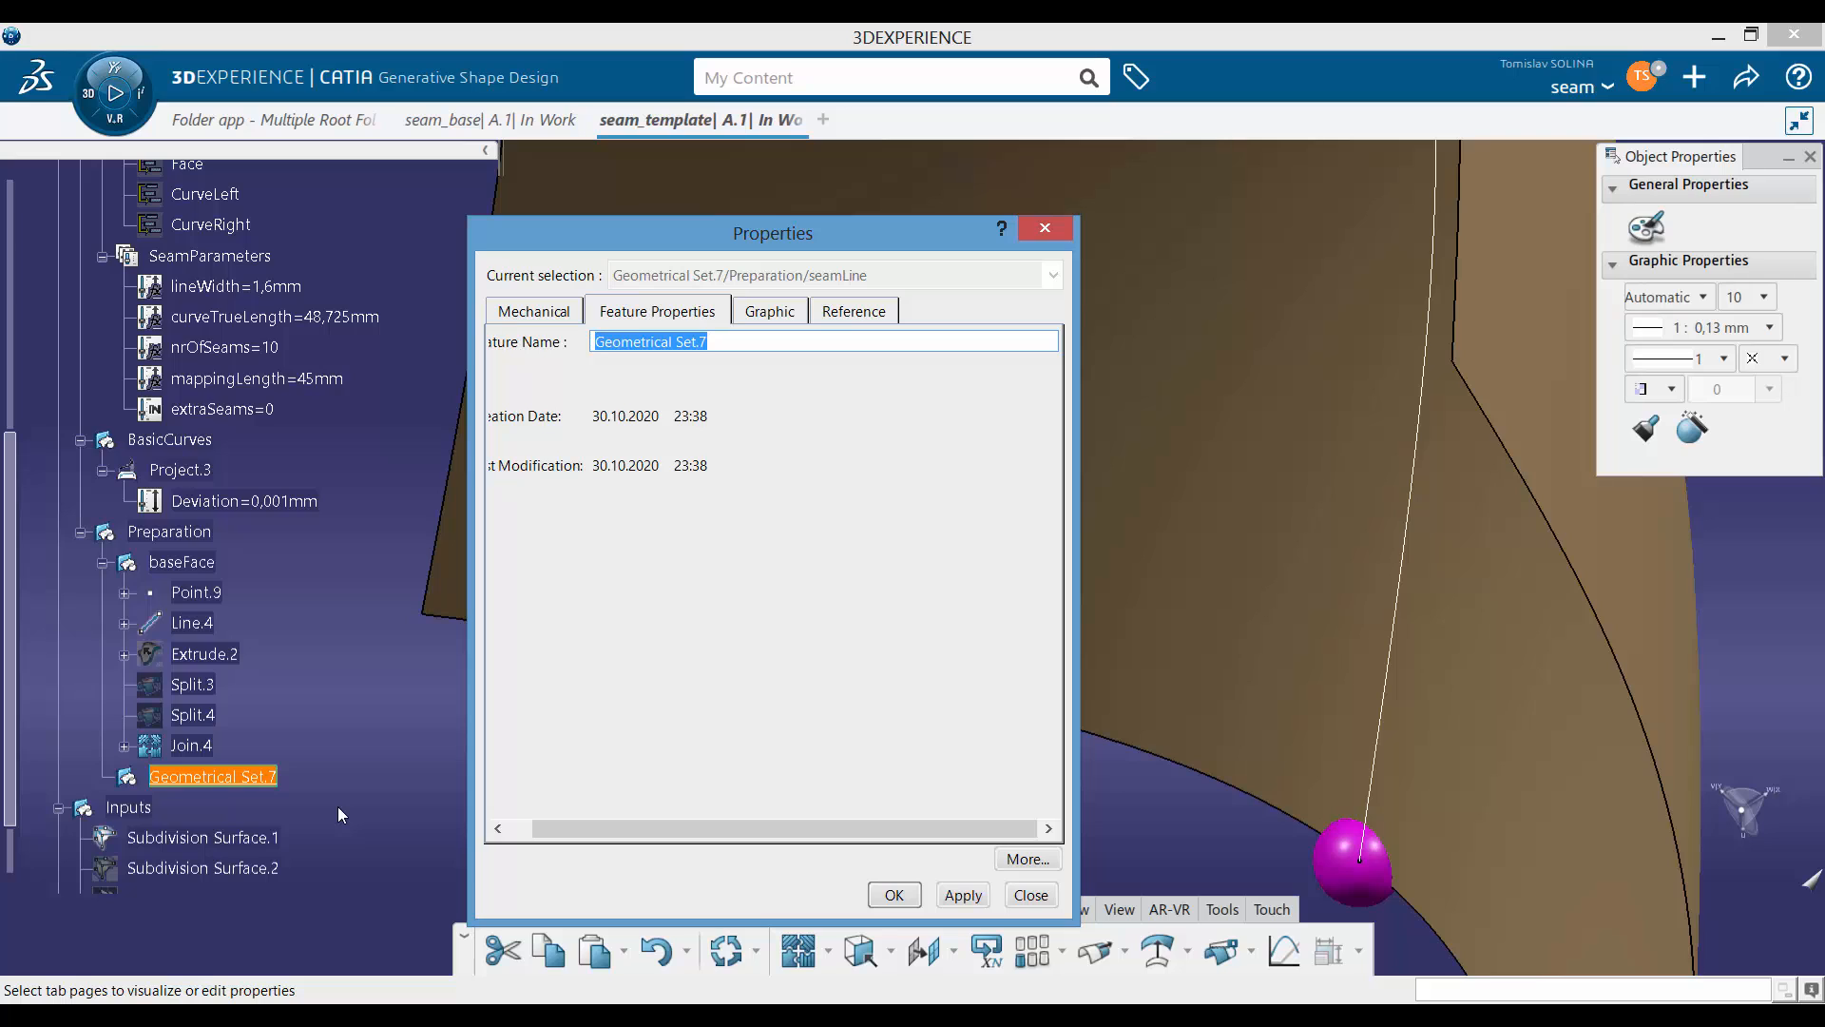
text(Line)
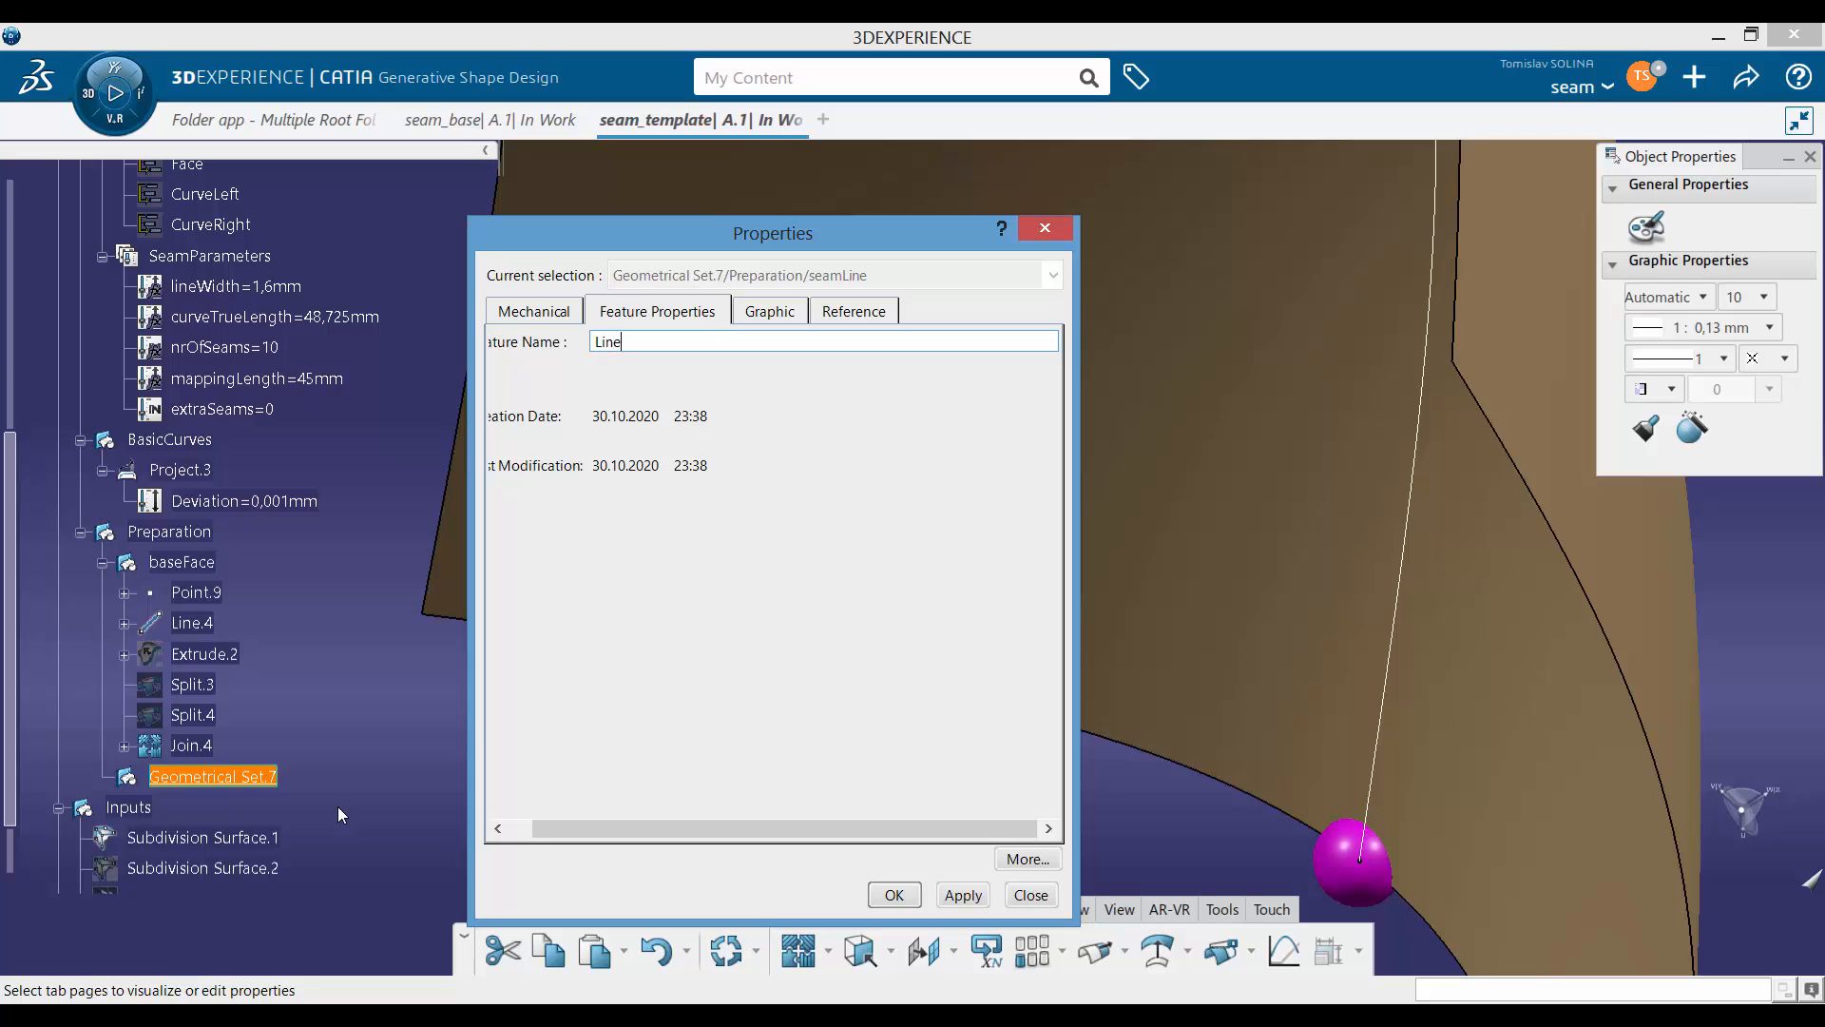
key(Return)
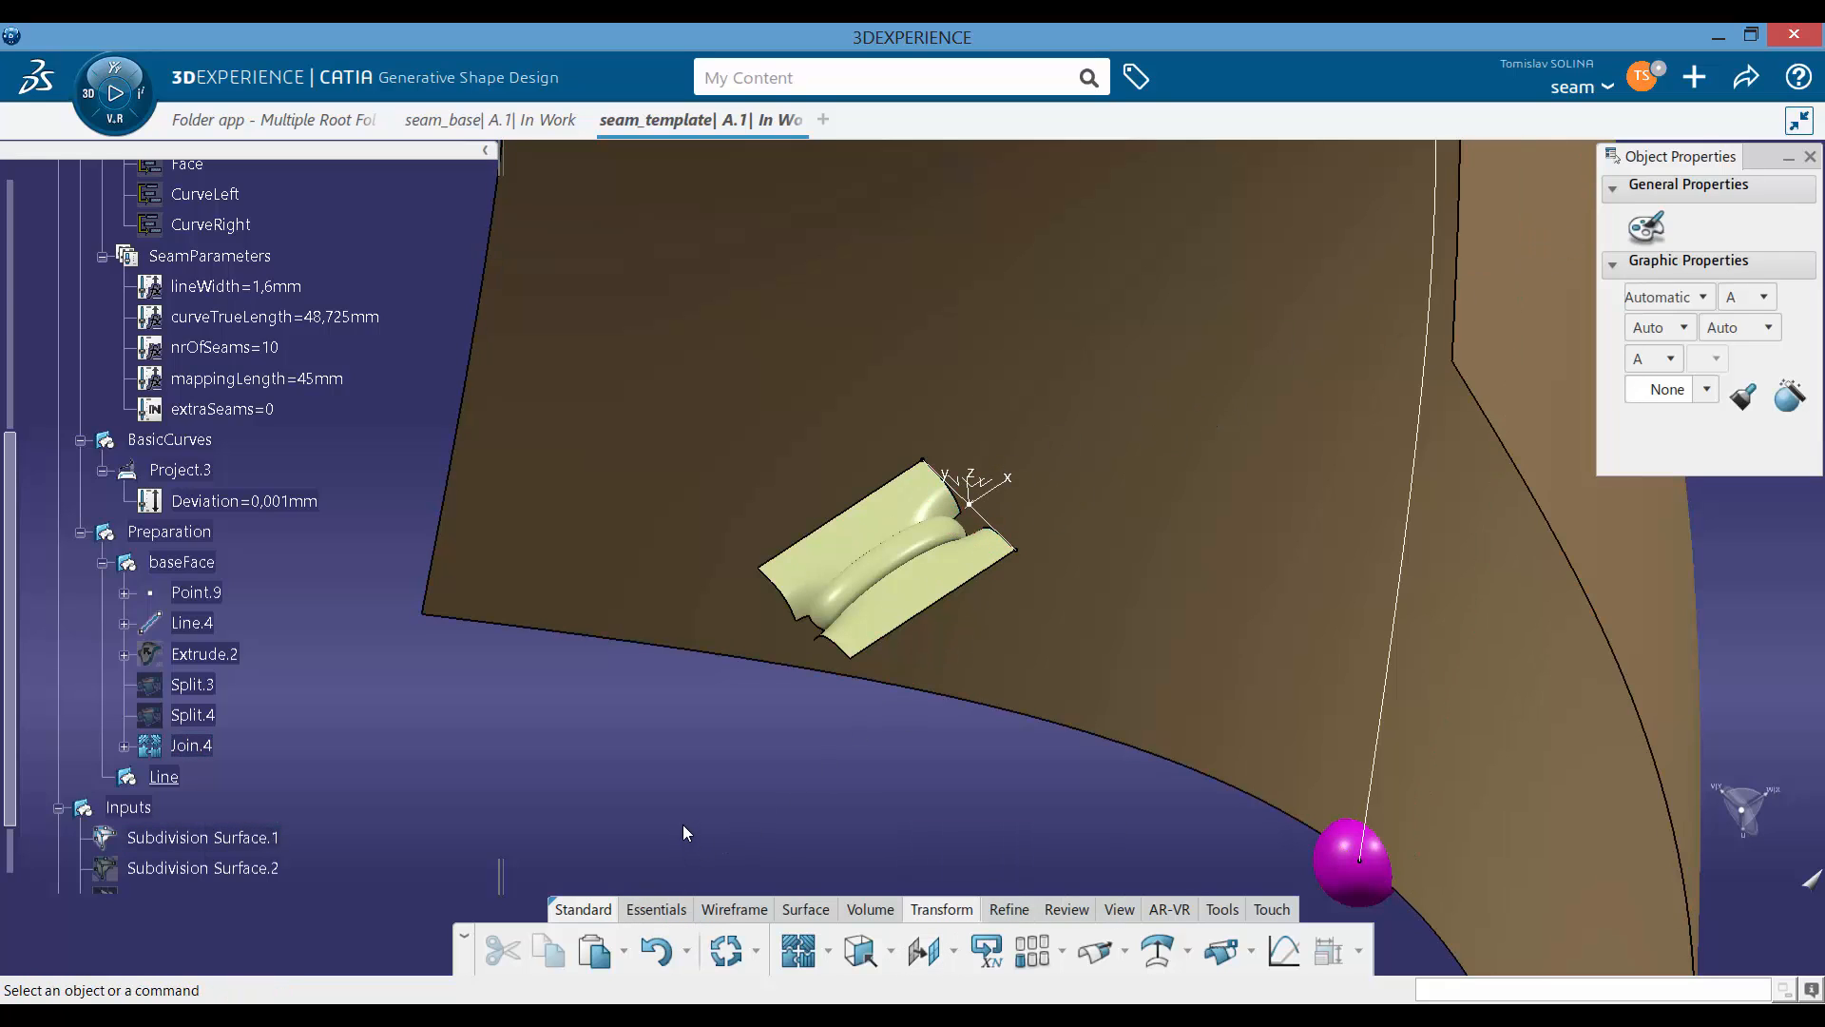
Step: Set up a Point-Direction line from Point.9 along the absolute X axis with a point offset of 0 mm
click(743, 912)
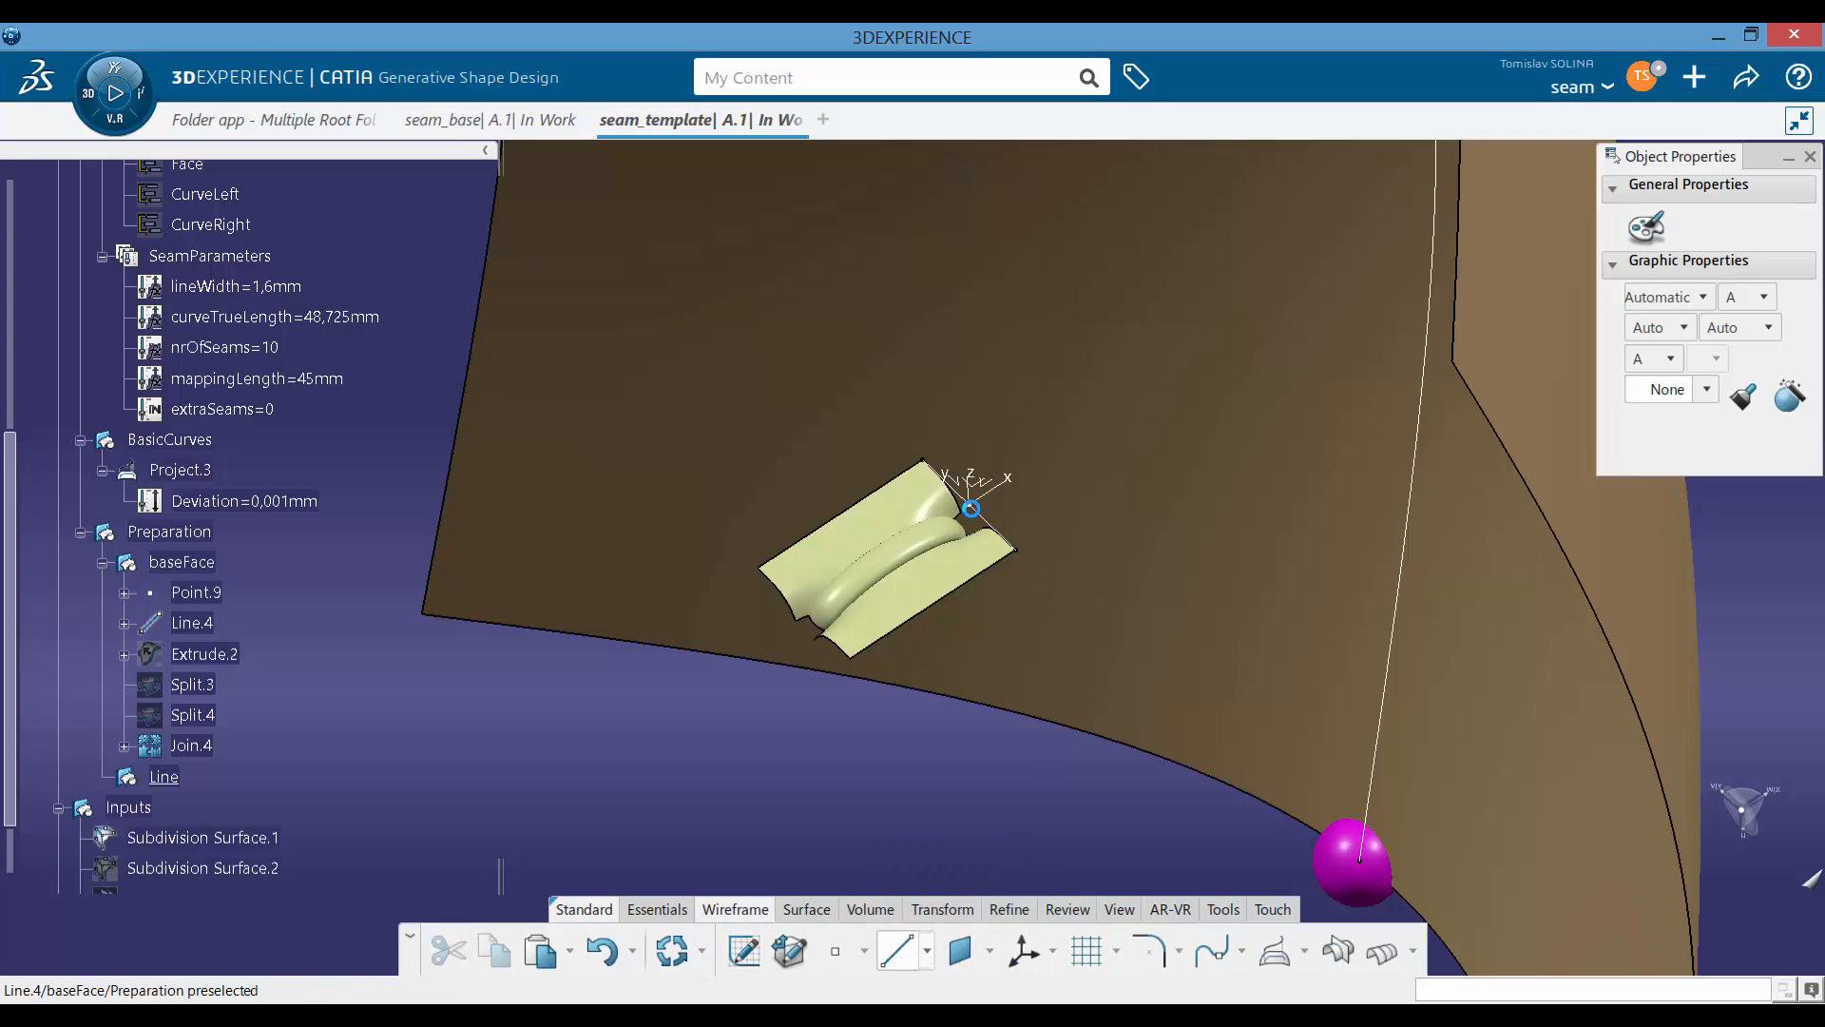
click(988, 516)
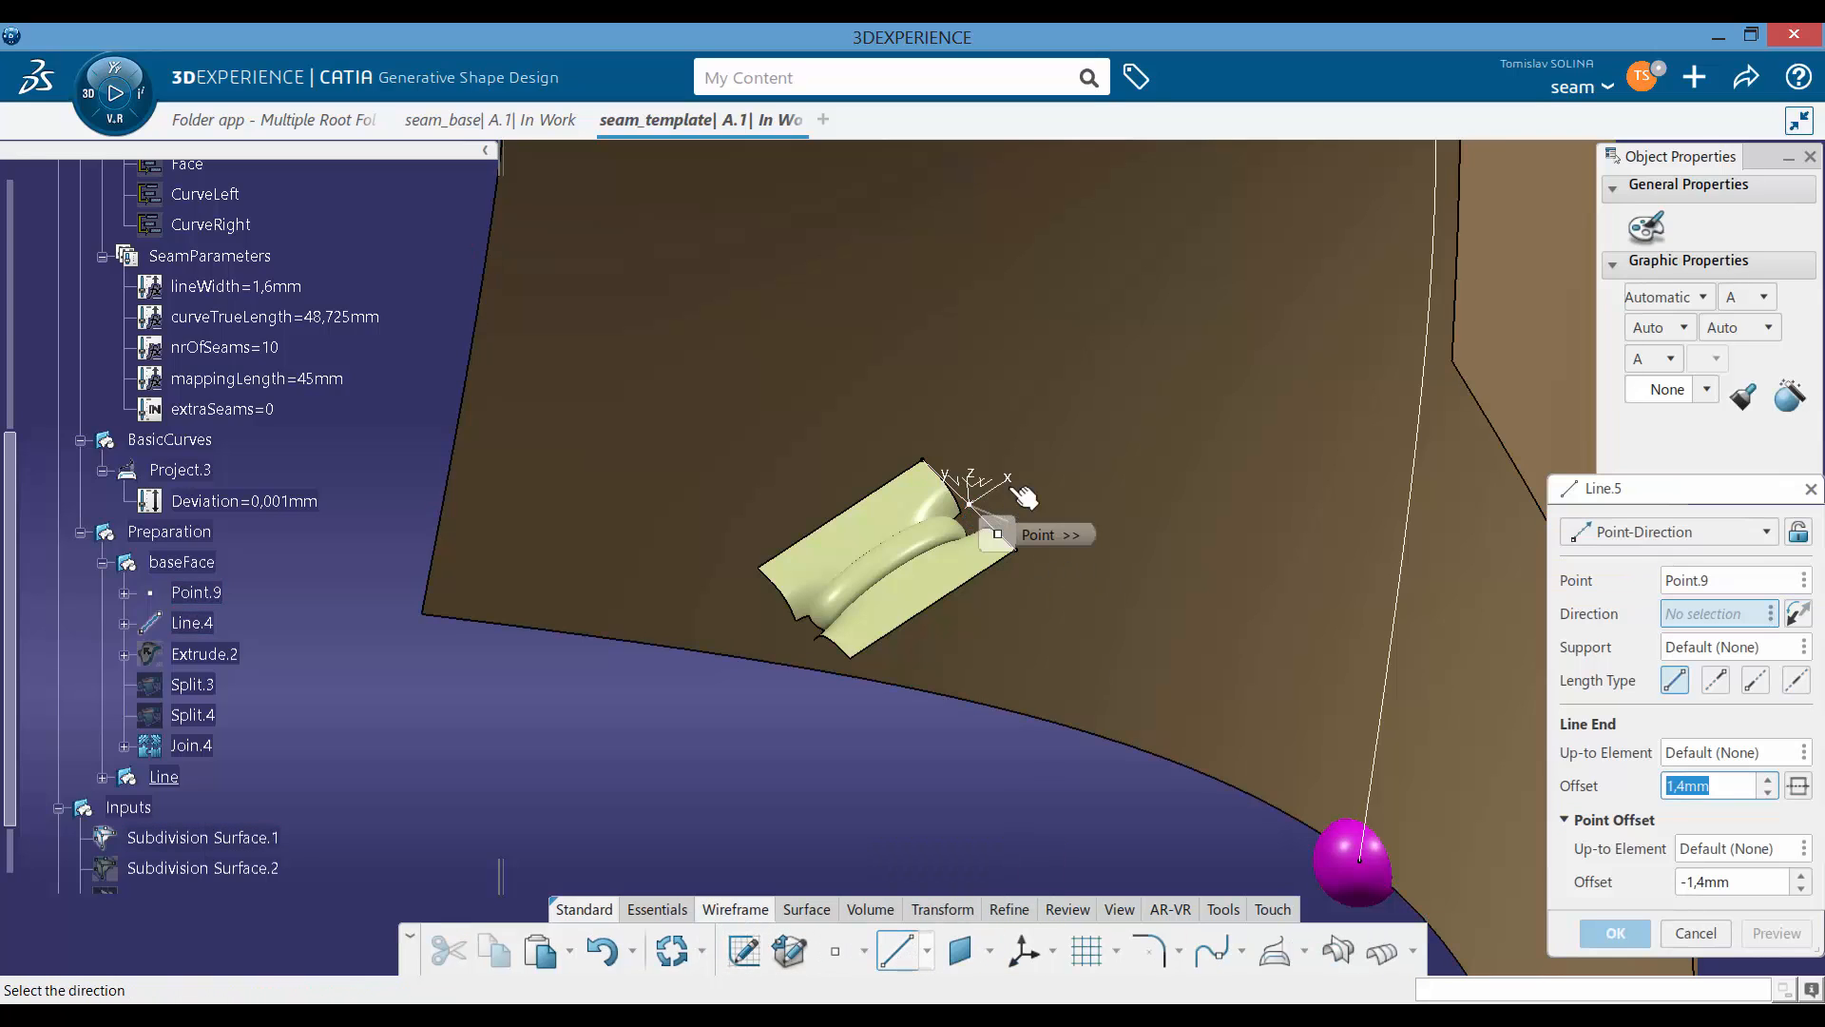
click(1015, 487)
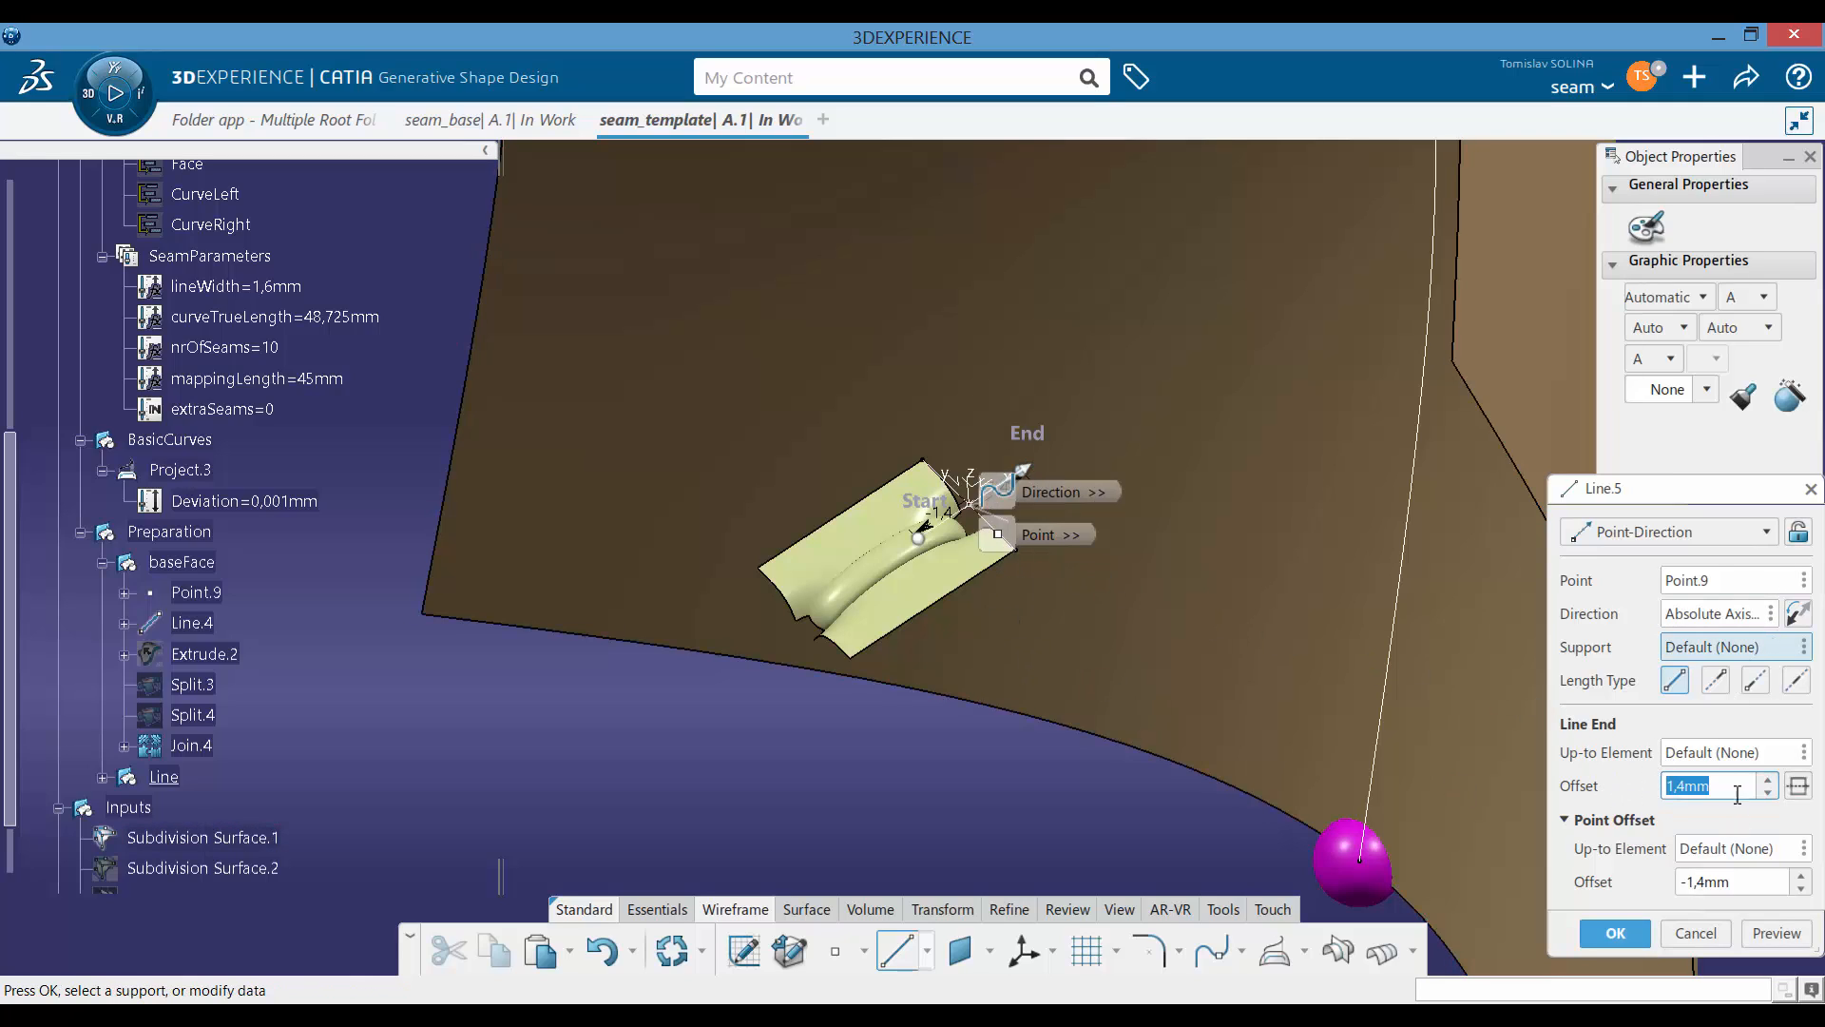
click(1798, 613)
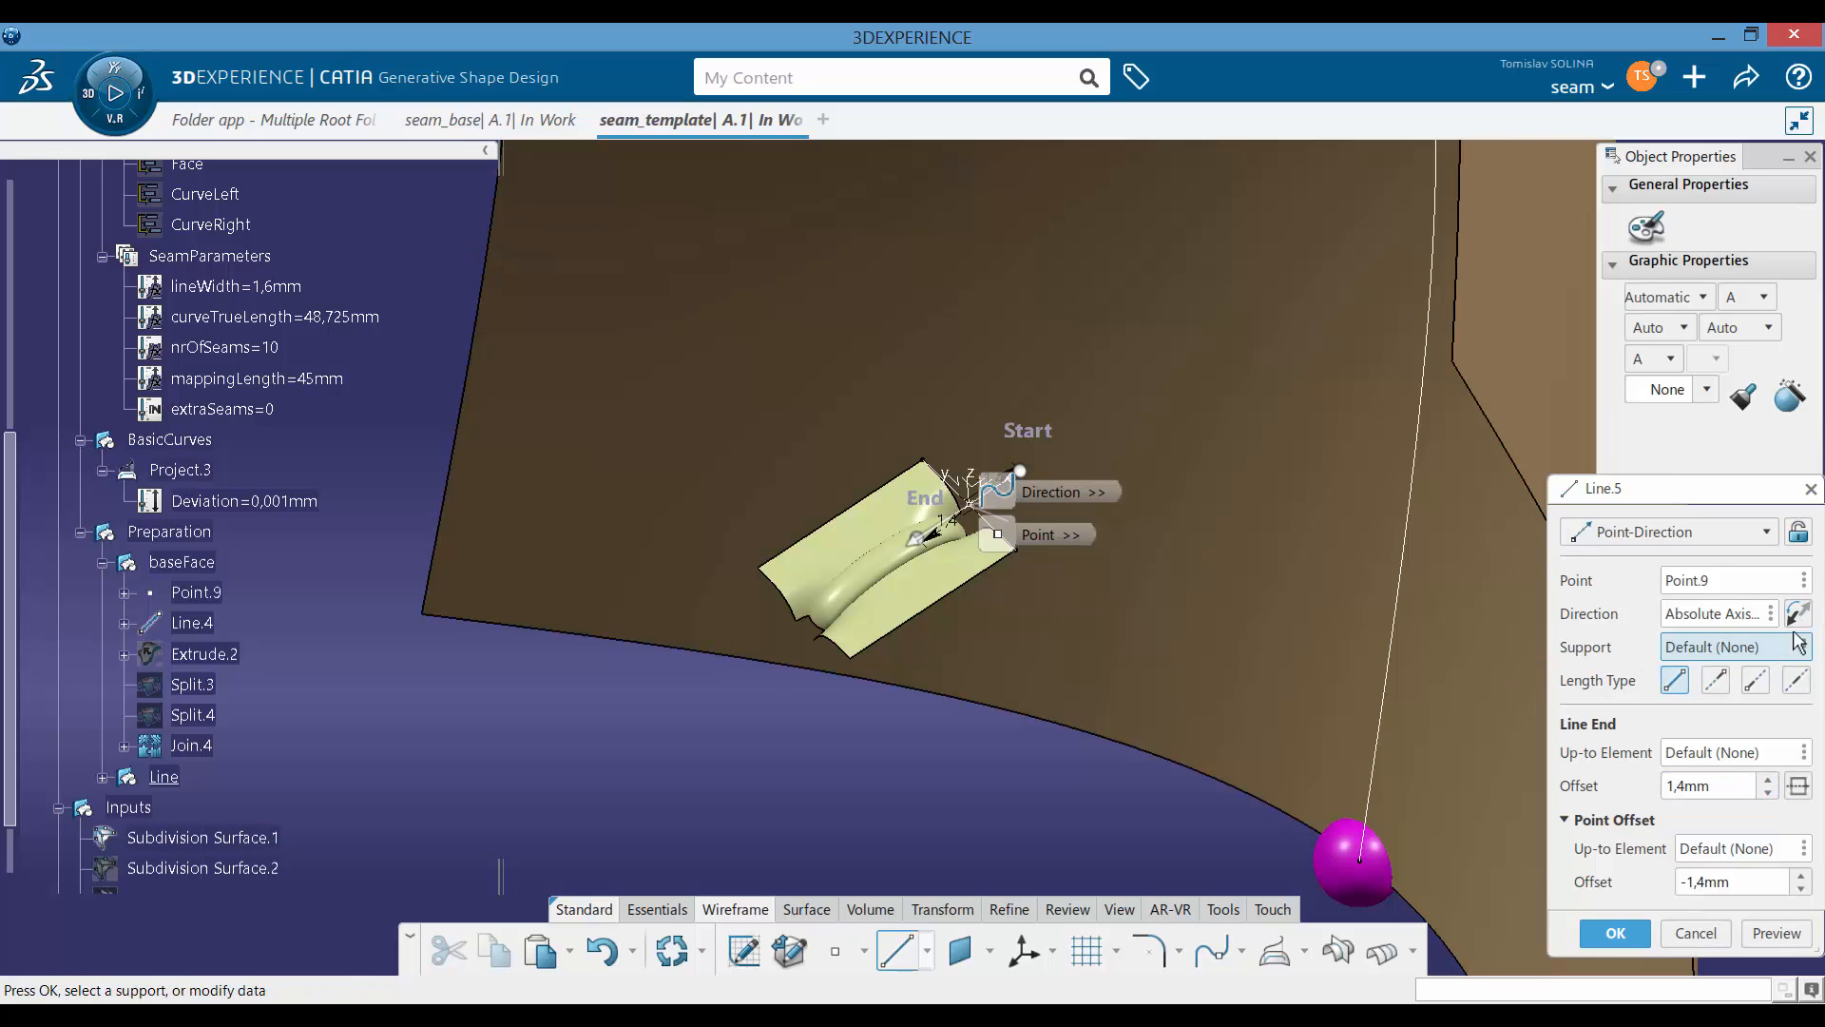
click(1798, 613)
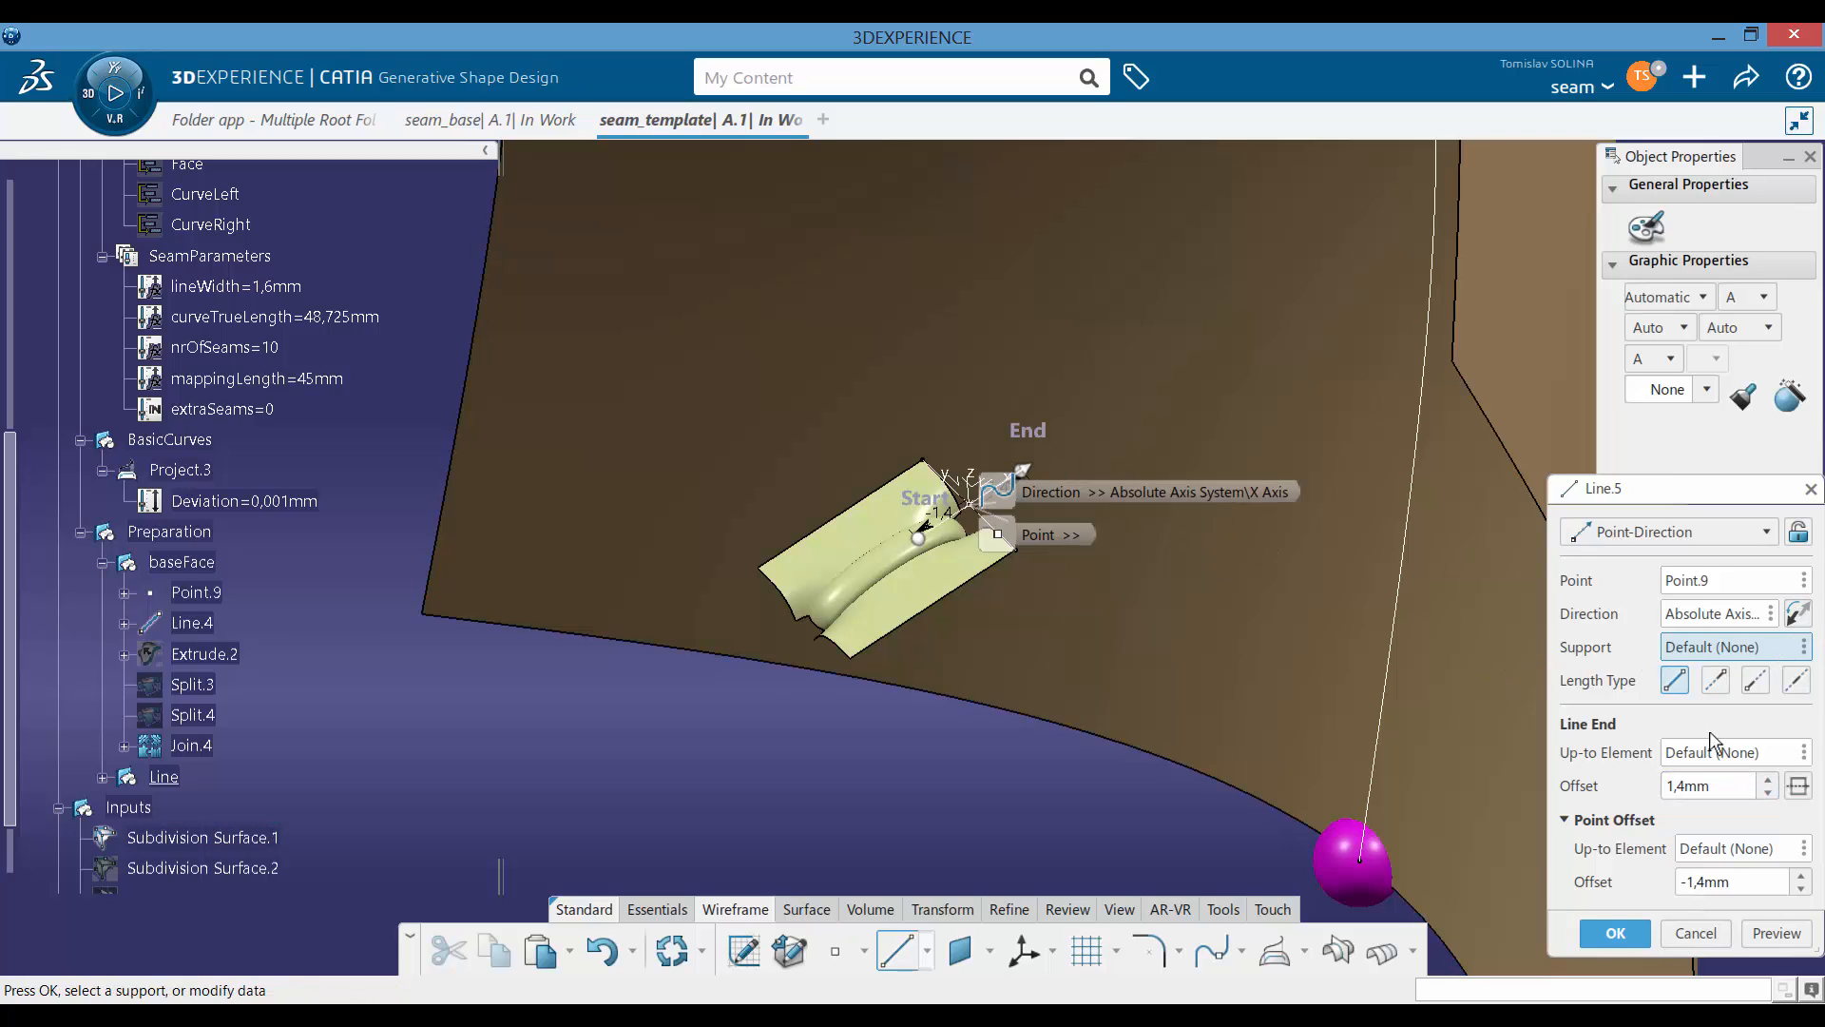
double_click(1751, 881)
text(0)
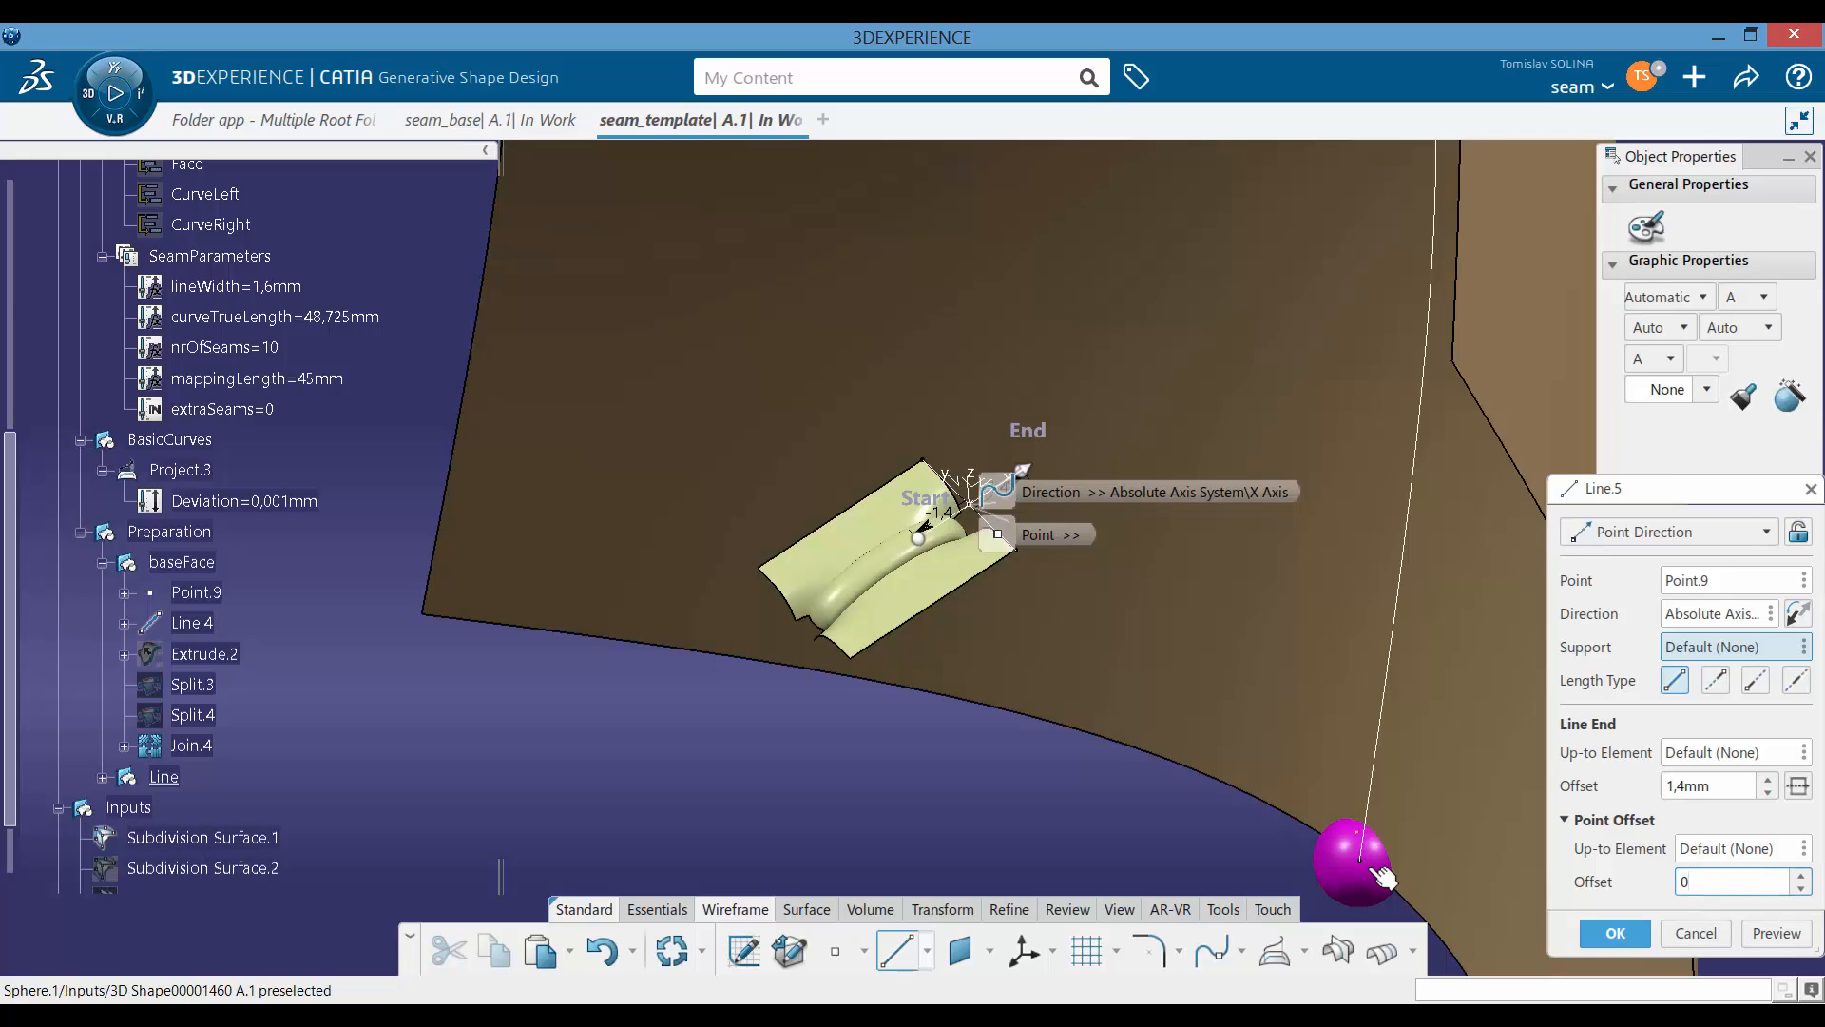
Step: Drive the line's end offset with a formula equal to the mappingLength parameter and create the line
click(1721, 781)
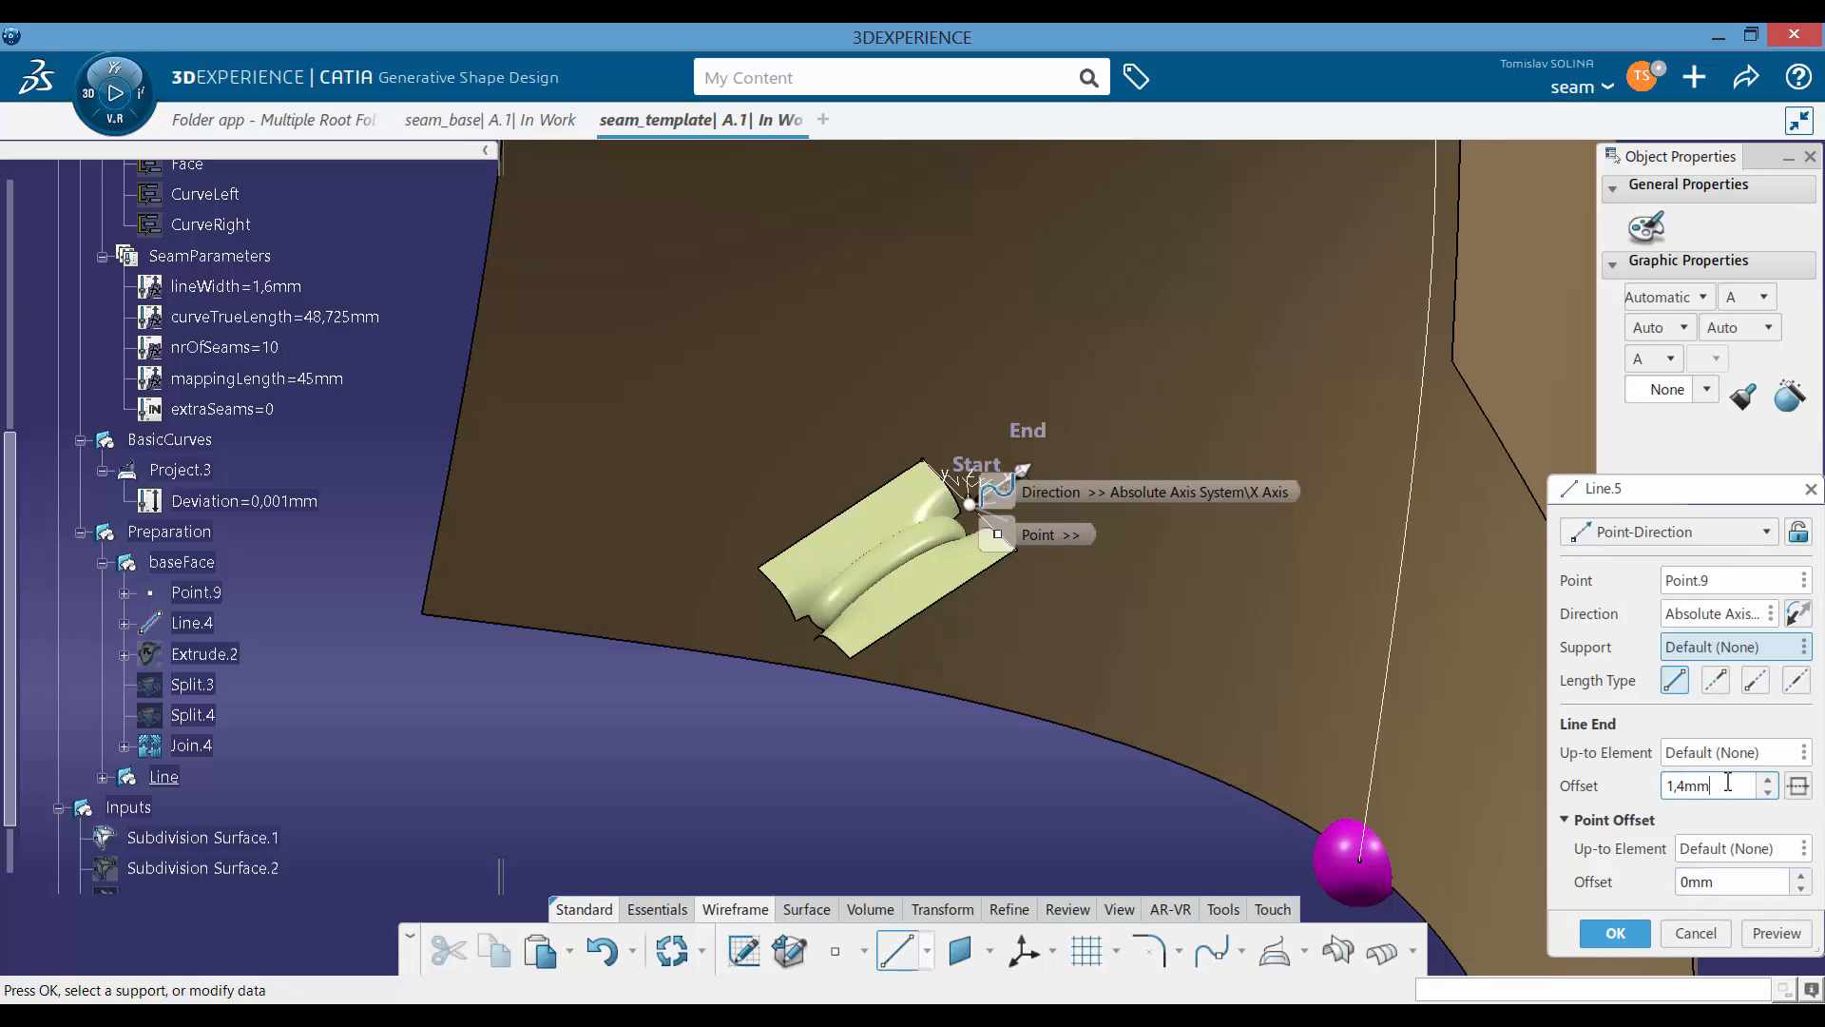
right_click(1728, 781)
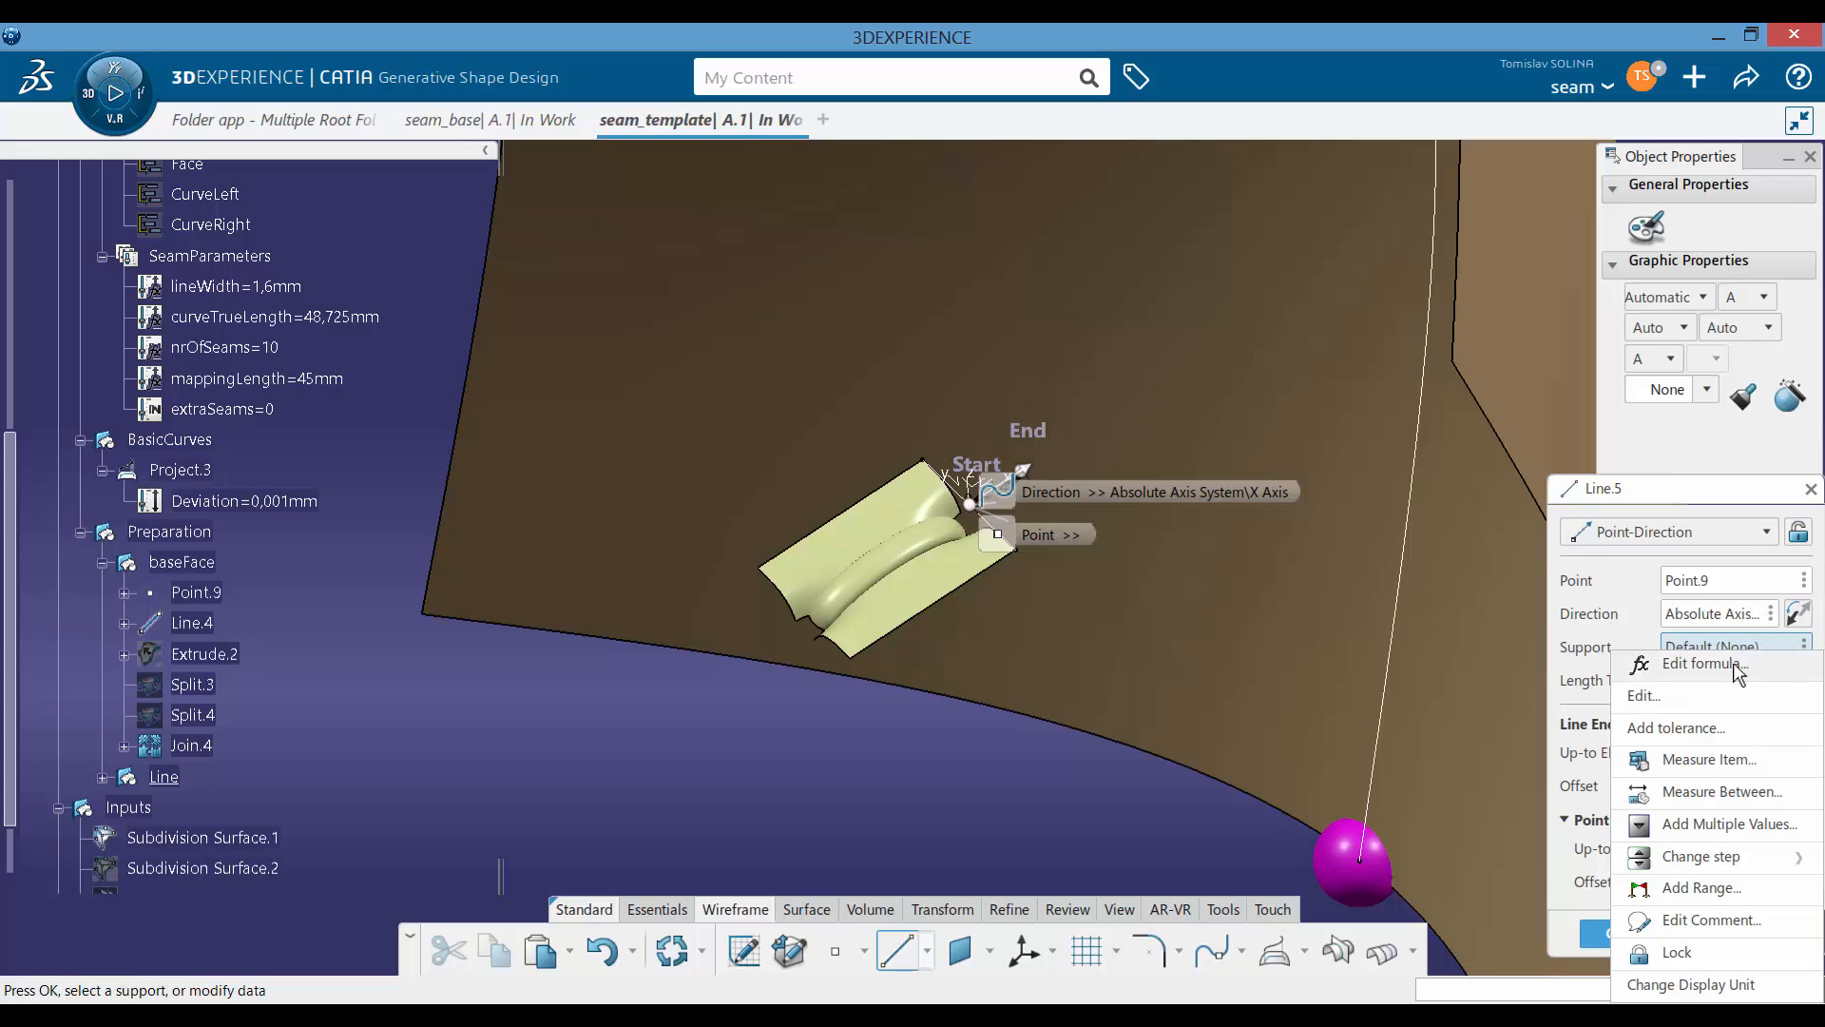
click(1701, 671)
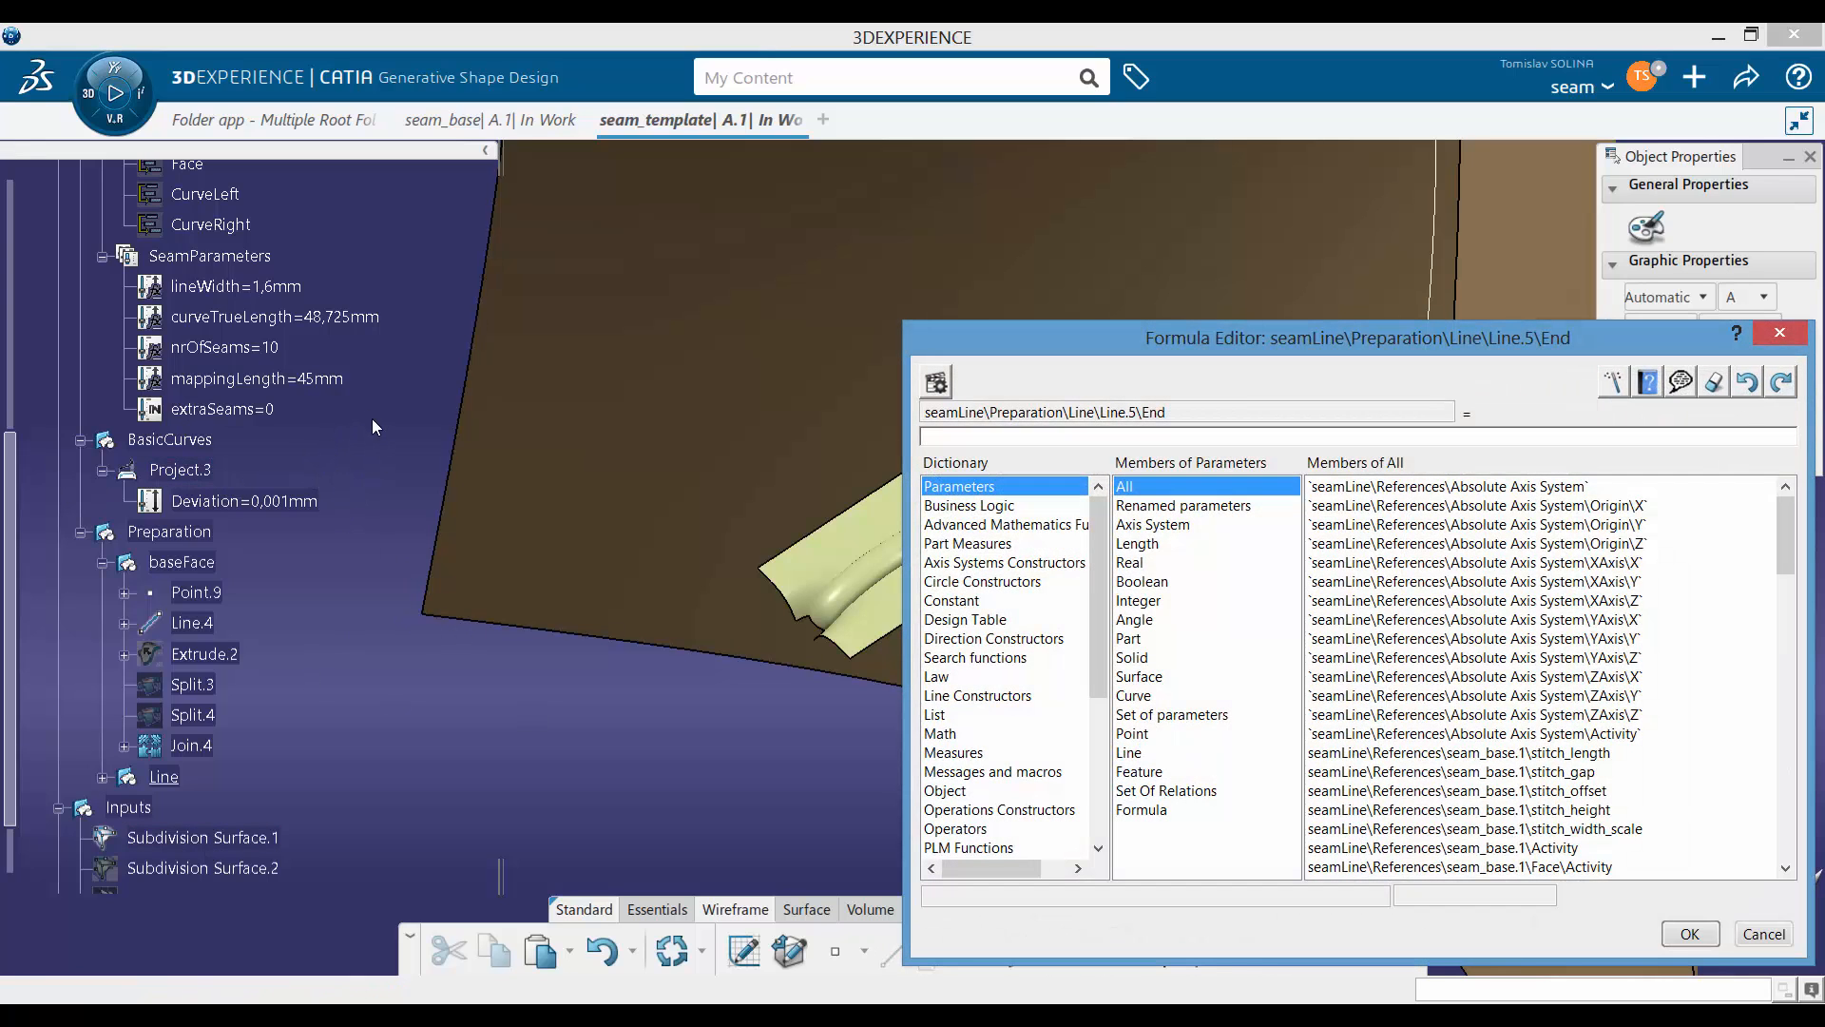
click(285, 380)
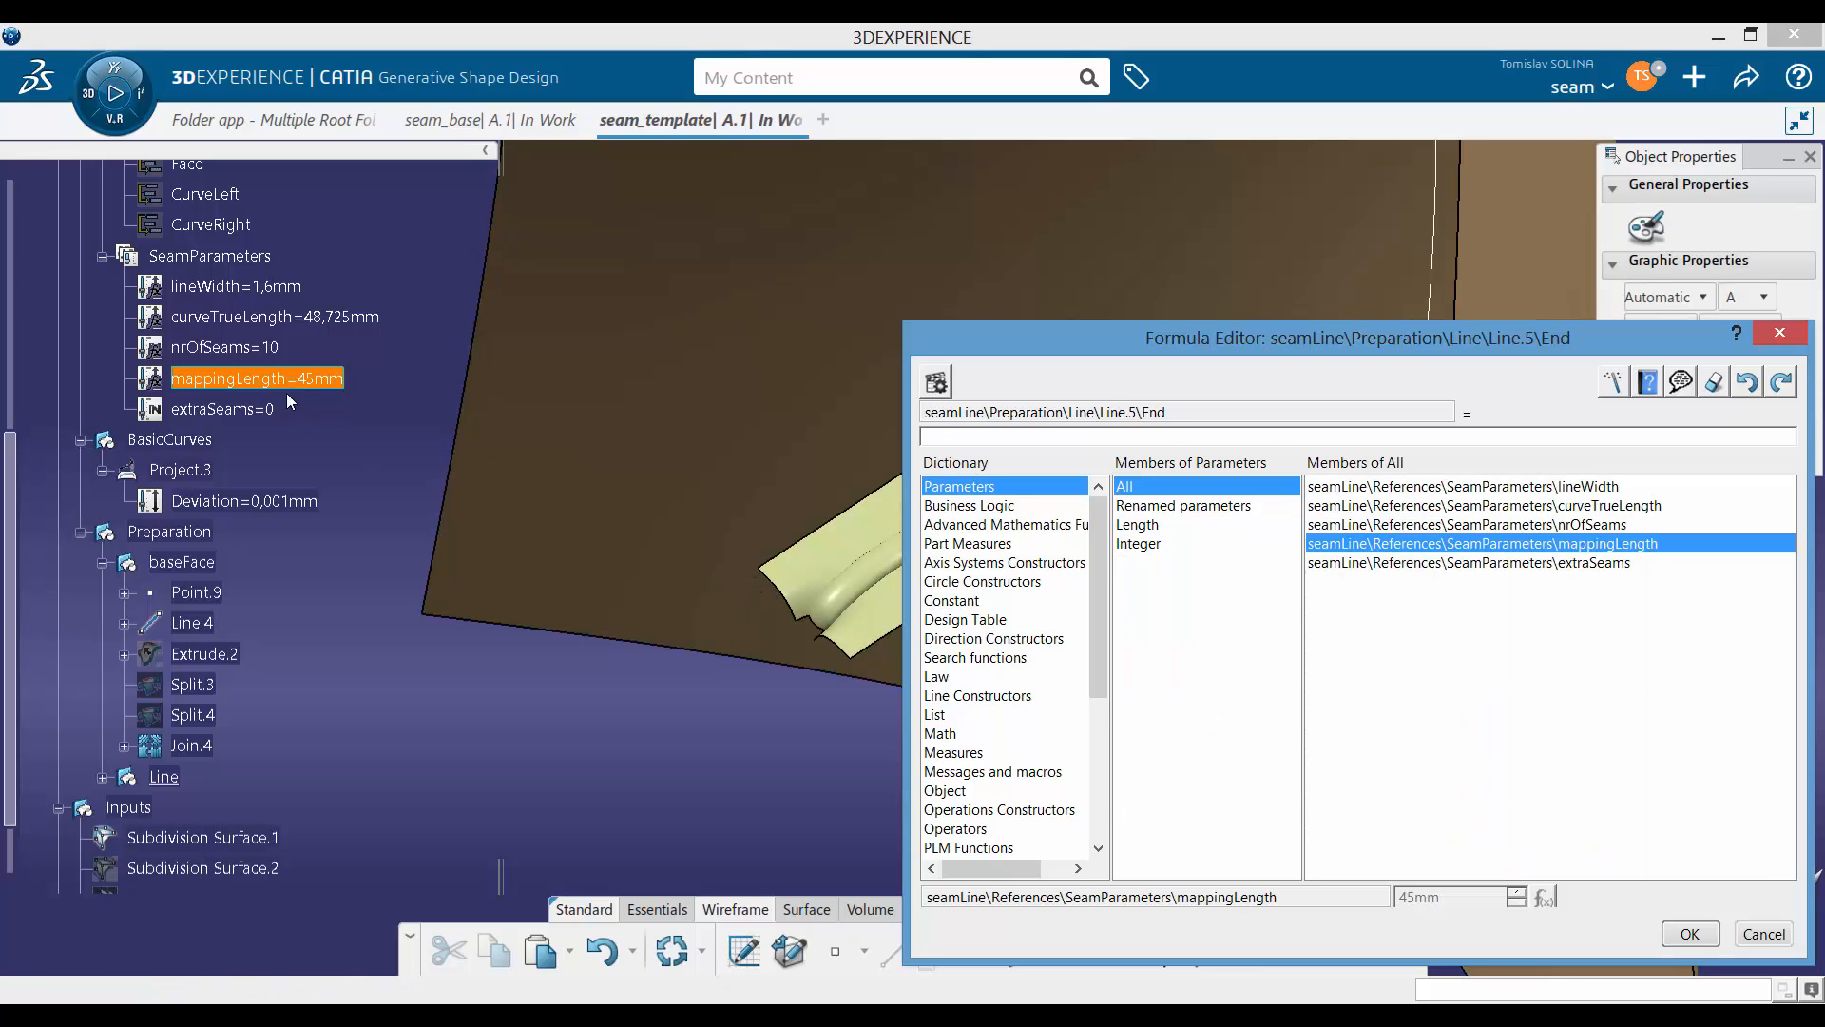
click(1690, 933)
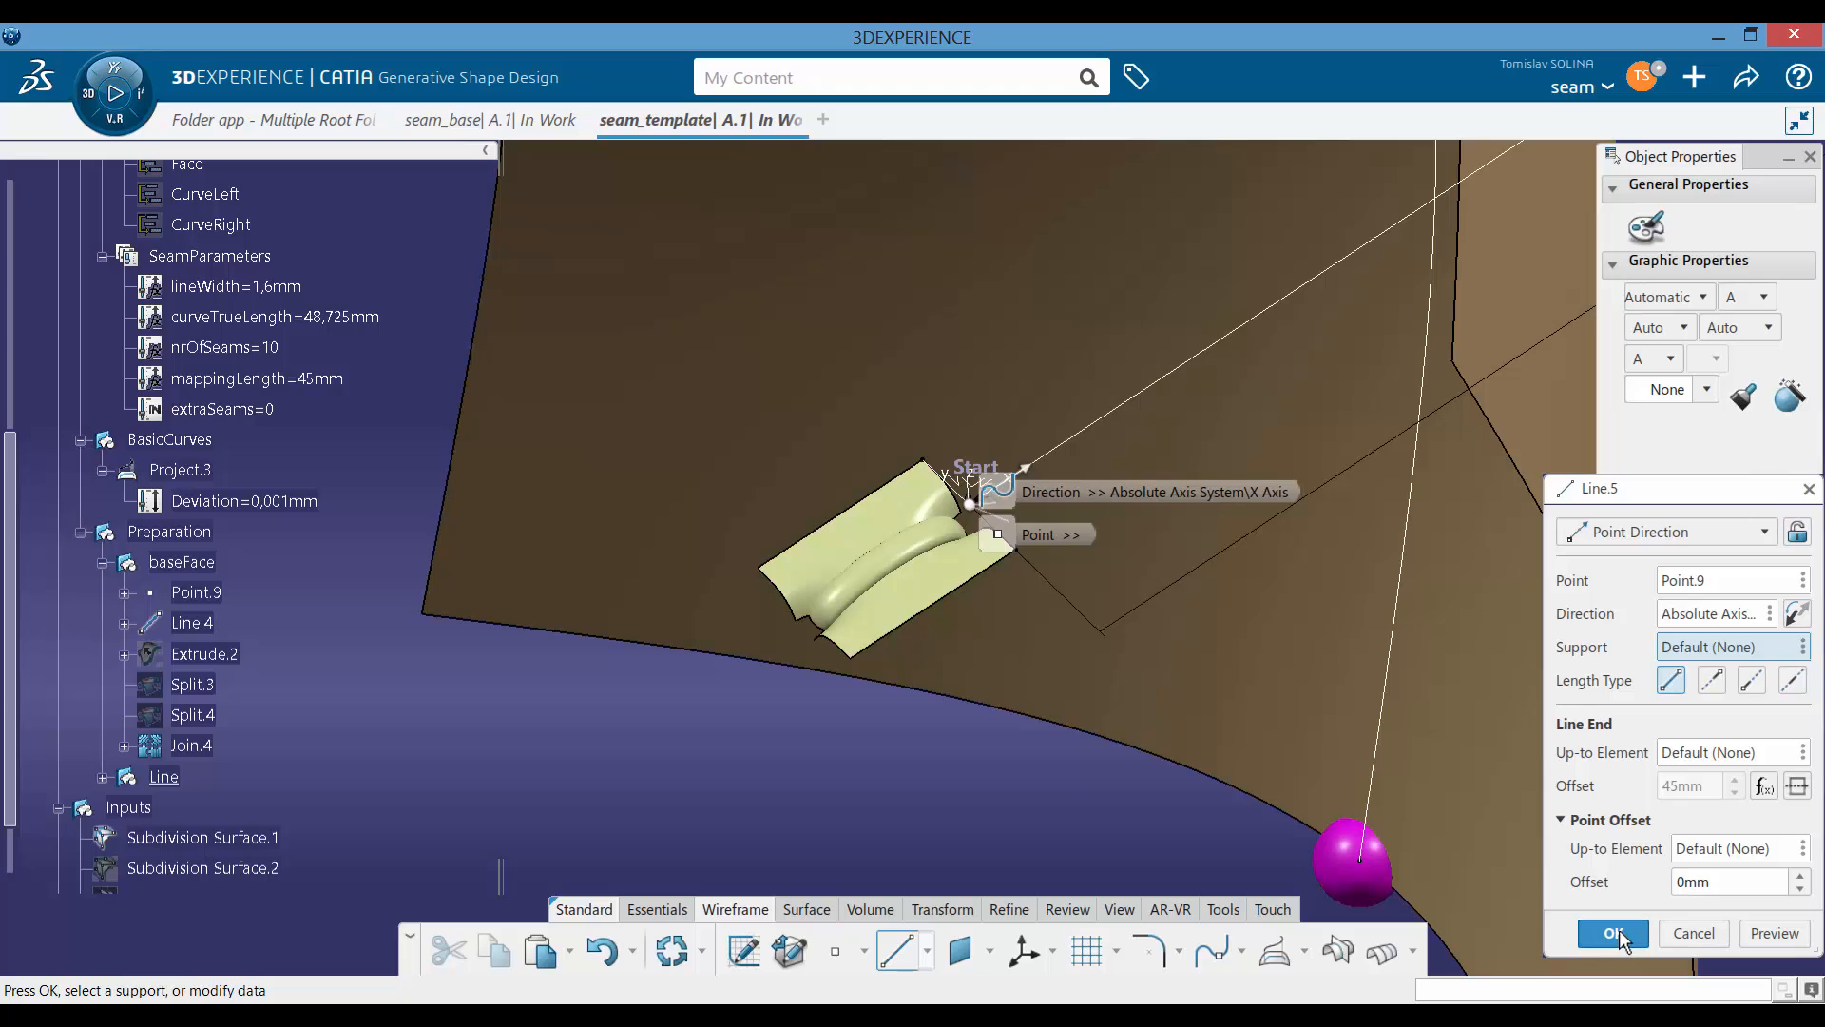
click(1613, 931)
Step: Set up a surface extrusion of Line.5 along the absolute Y axis
middle_drag(1178, 637, 1167, 584)
scroll(1167, 585, up, 5)
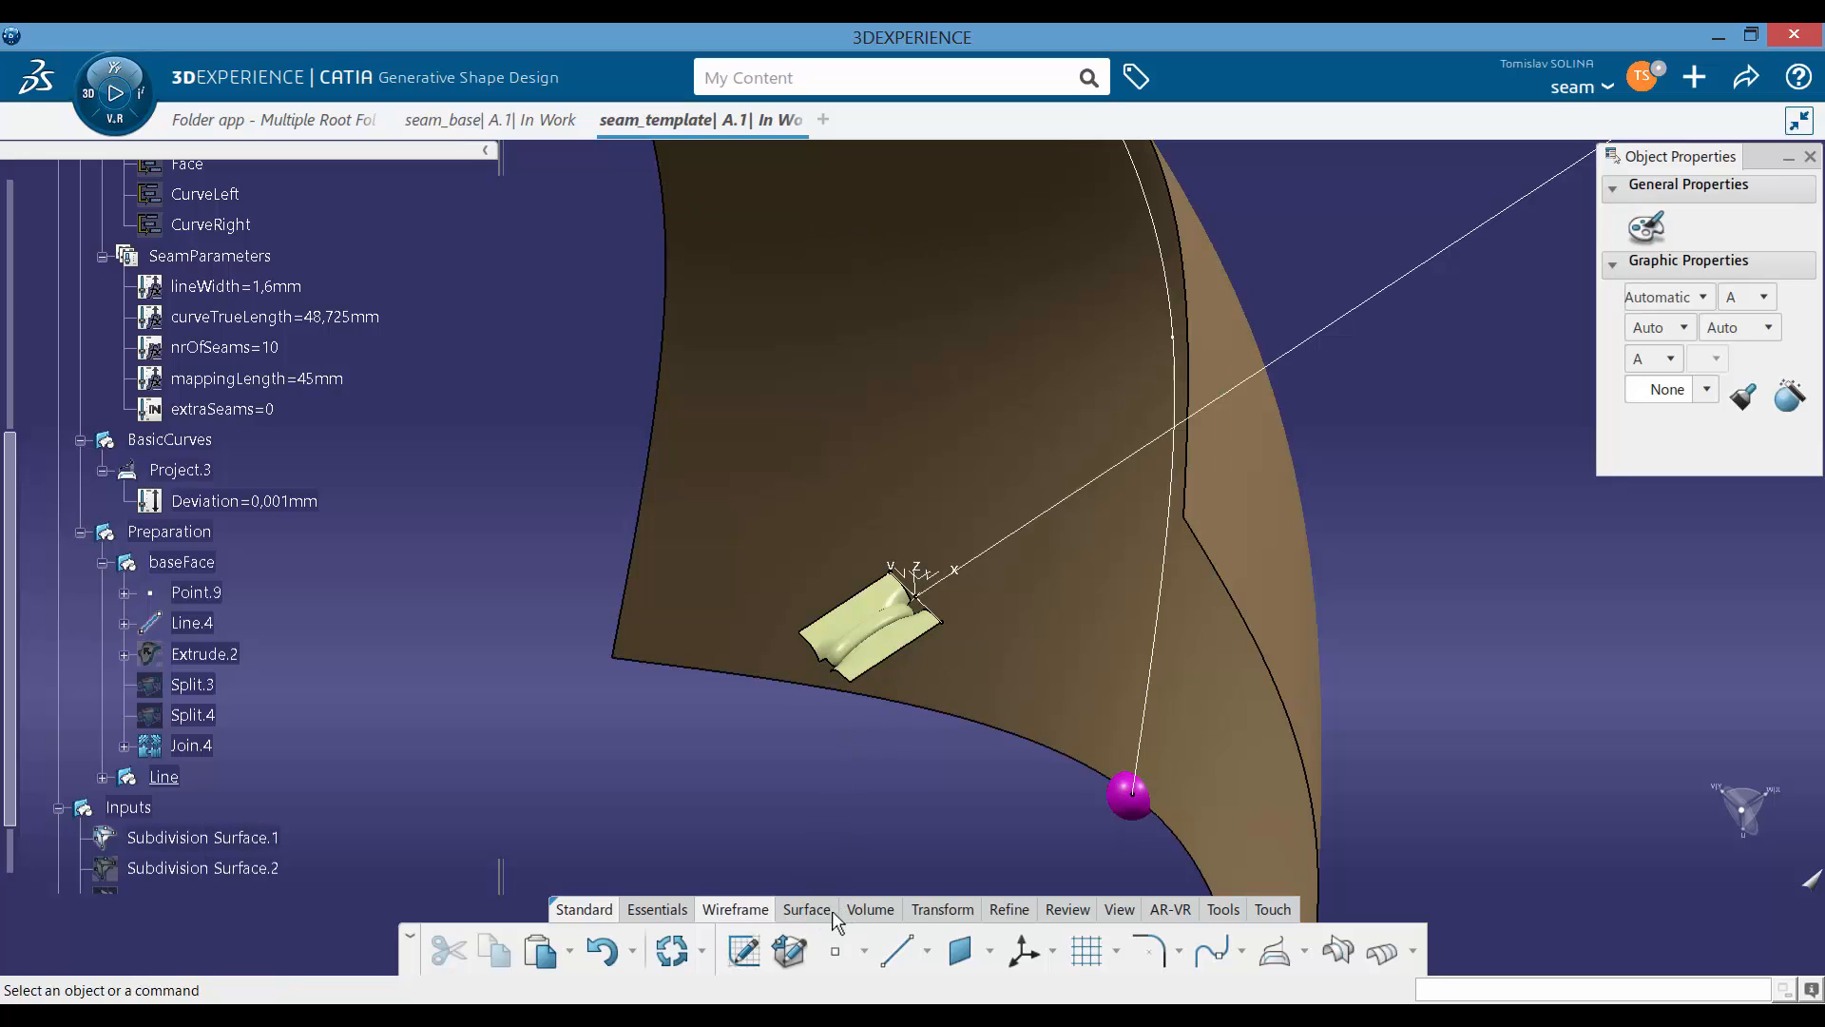
click(799, 911)
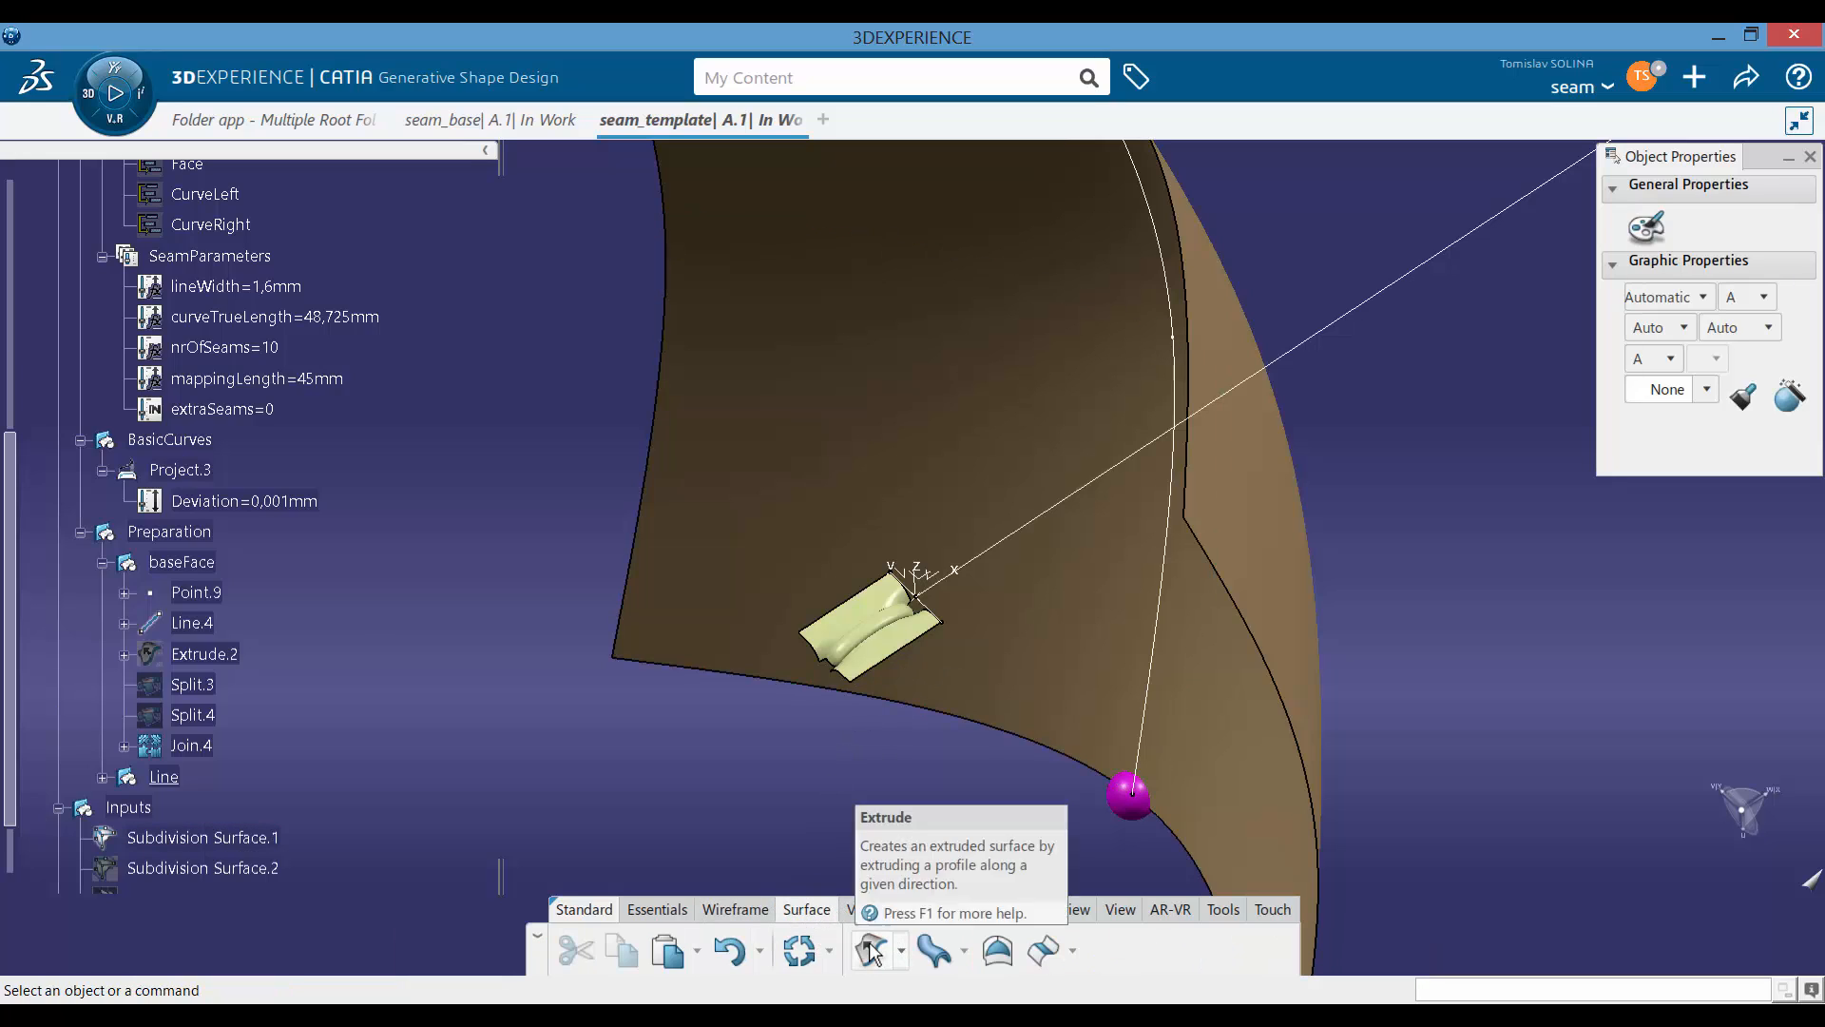
click(871, 946)
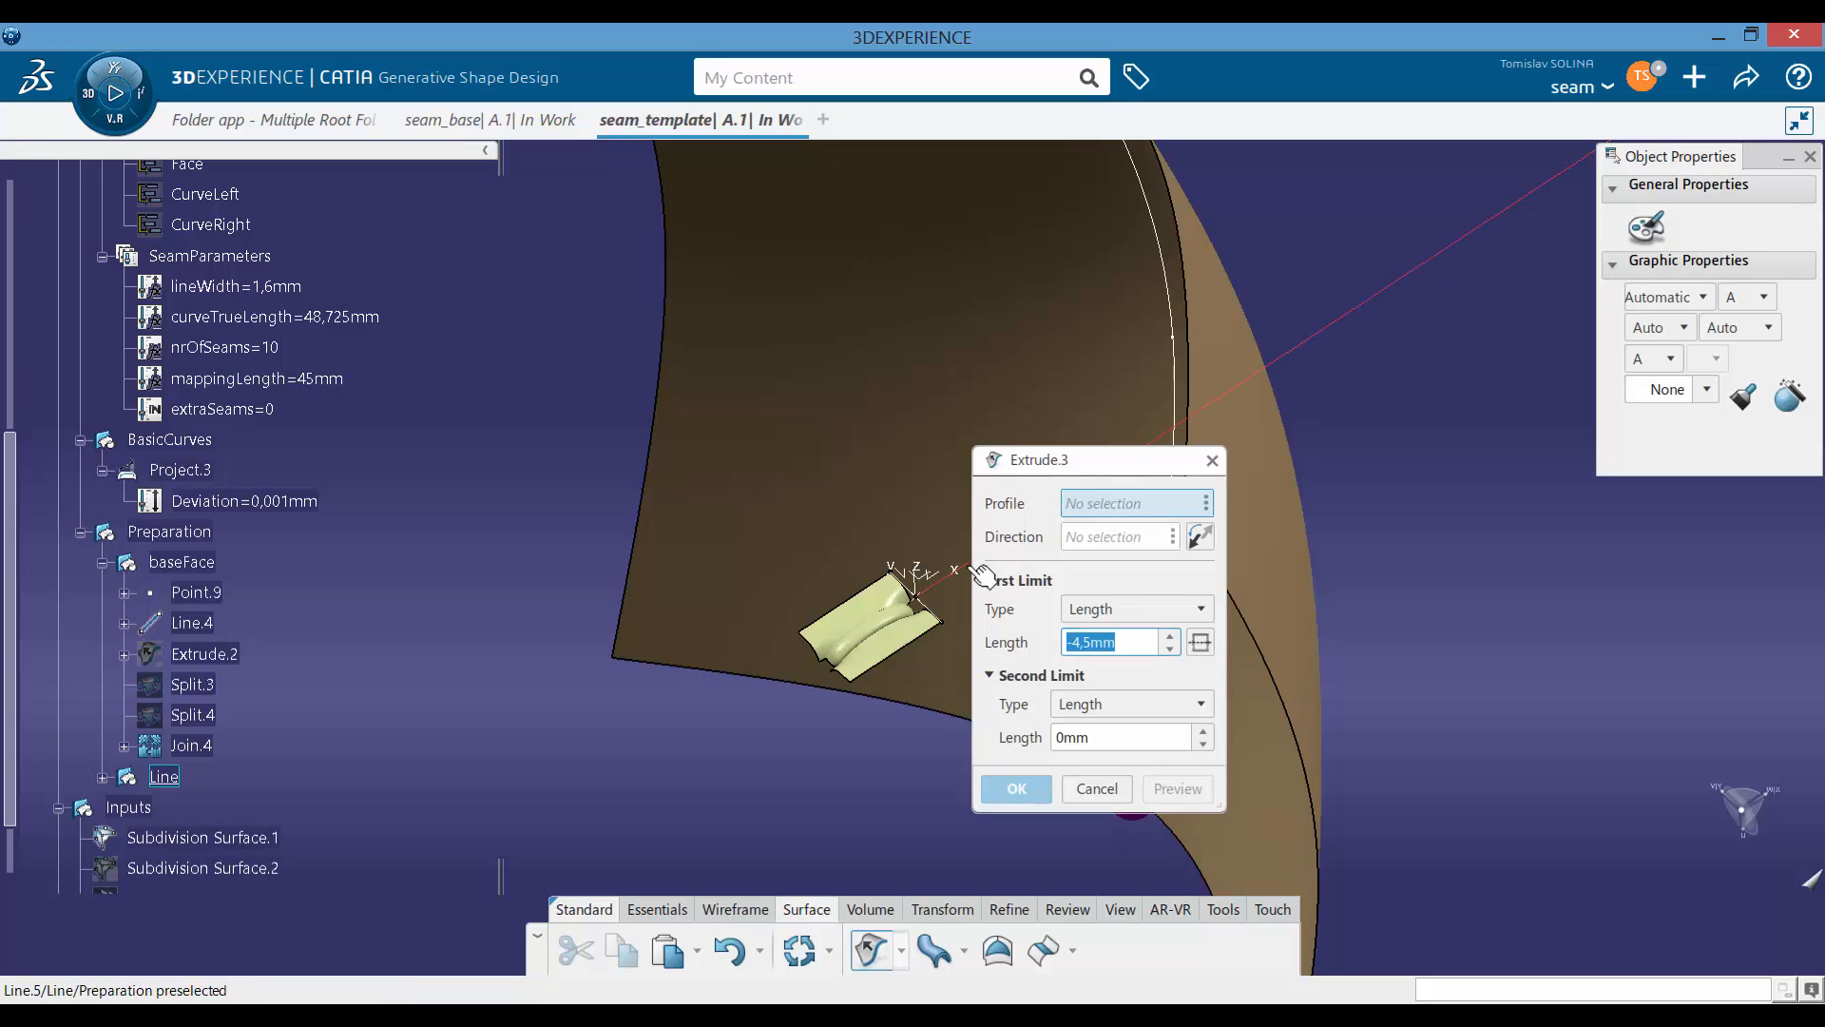
click(977, 565)
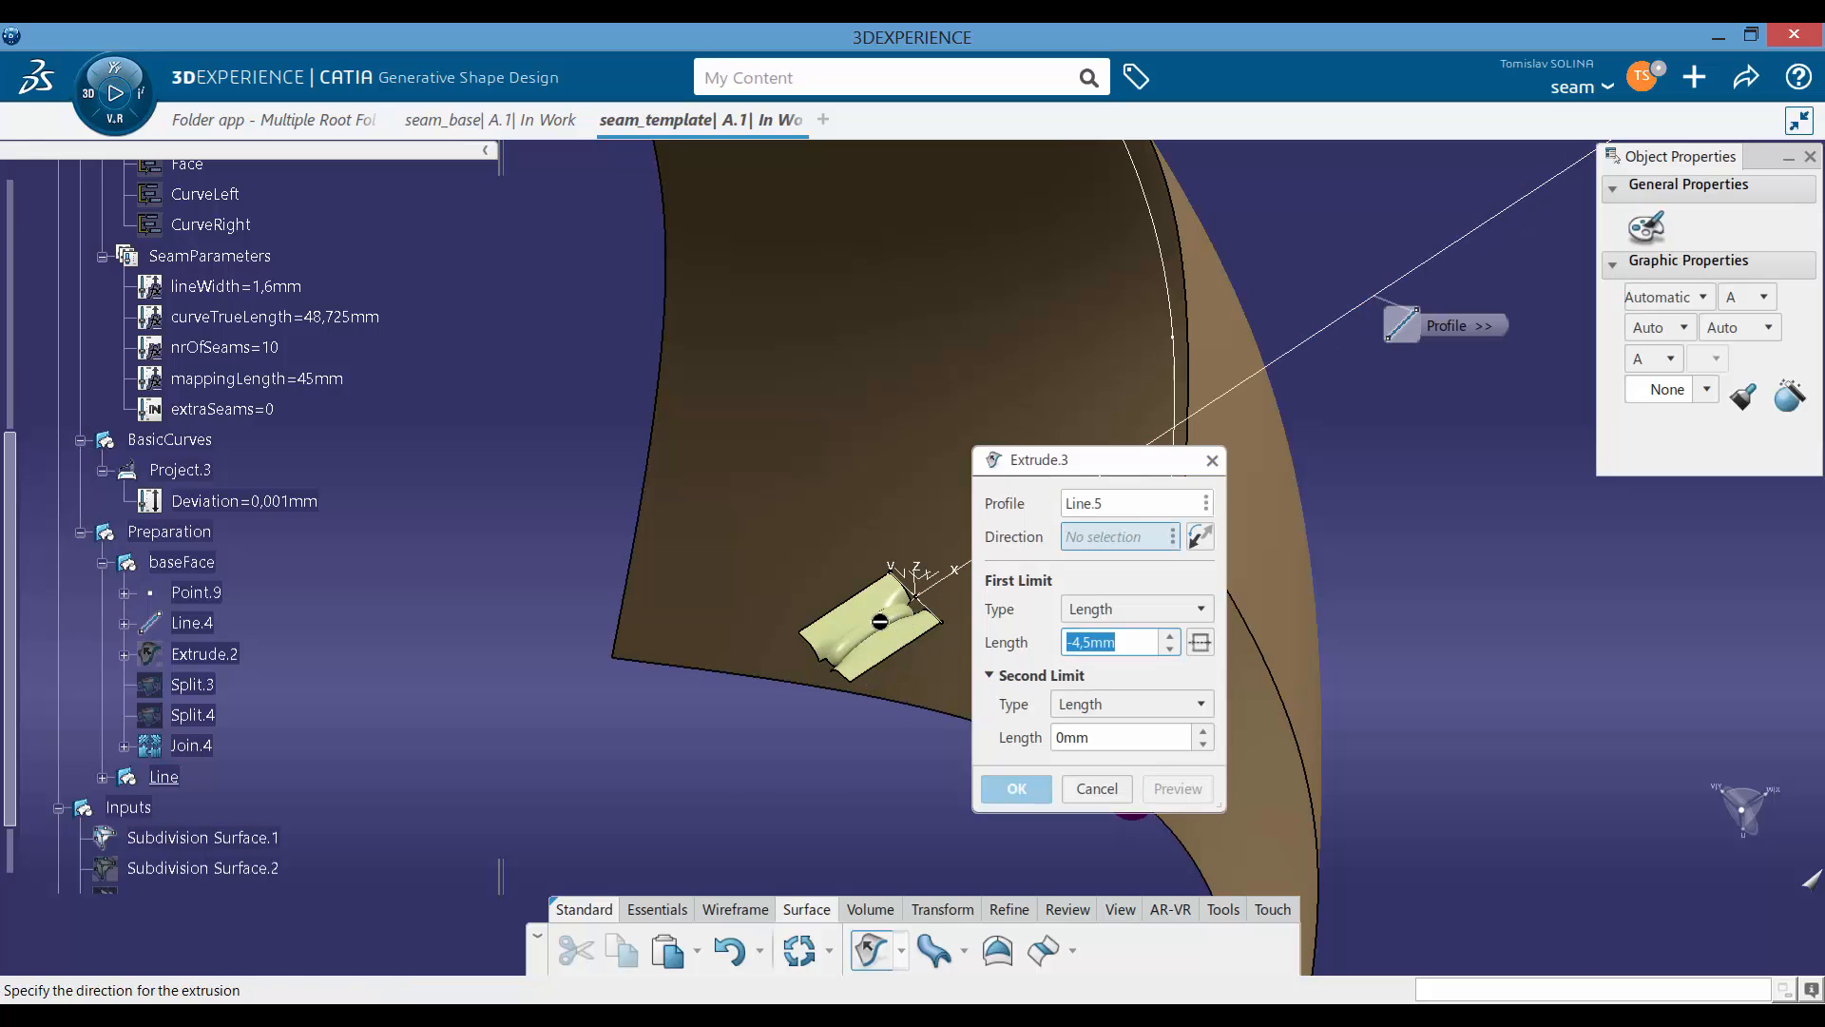
middle_drag(880, 622, 741, 535)
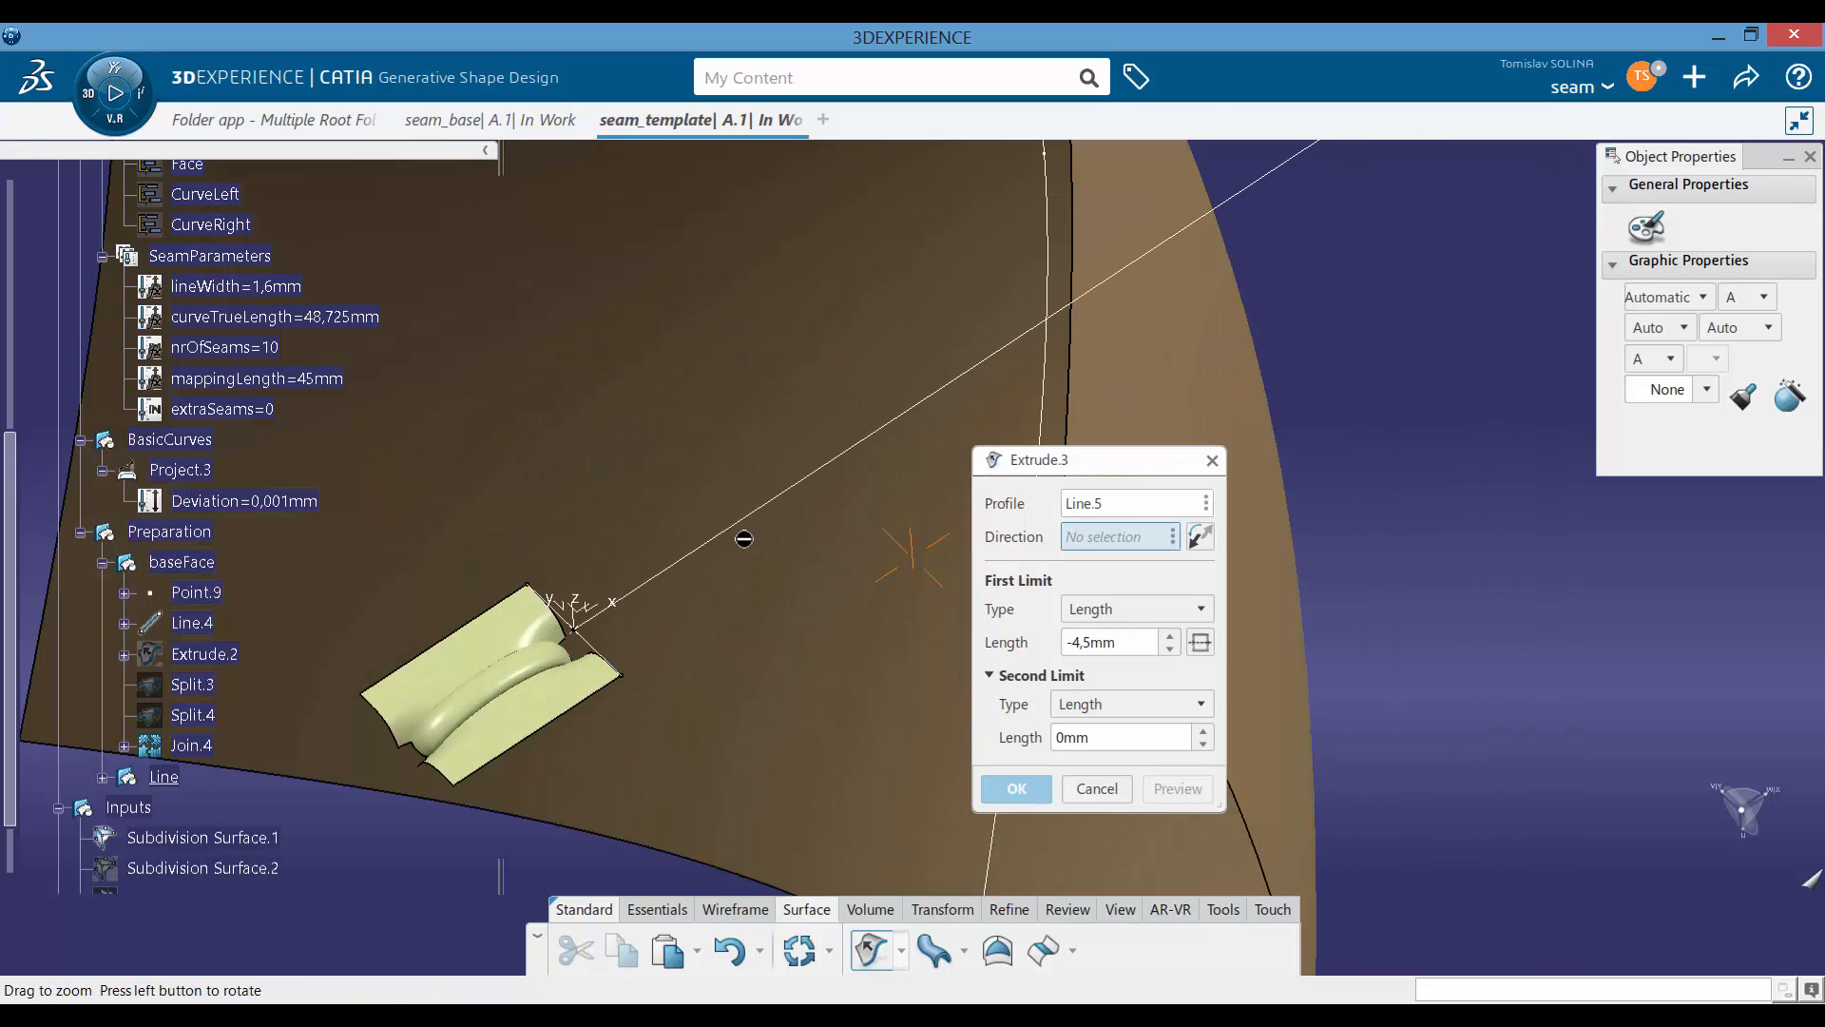
click(554, 597)
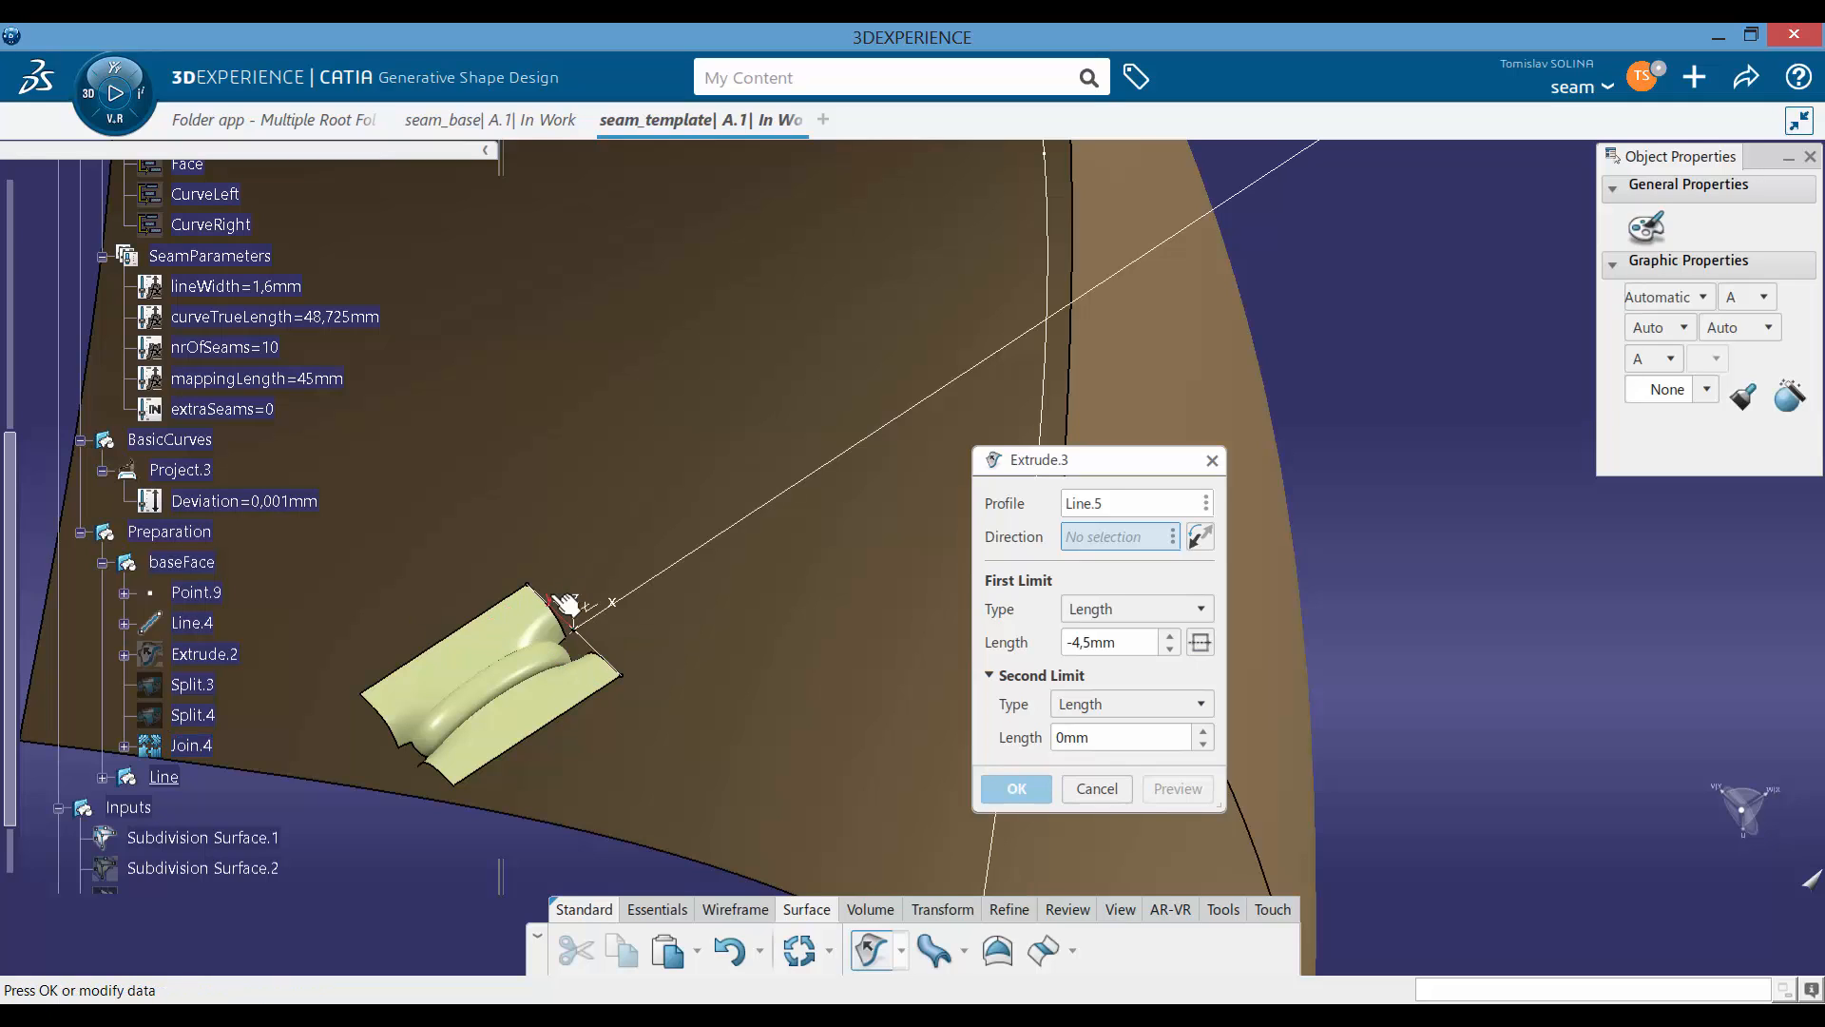
Step: Drive the extrusion length with the lineWidth parameter, mirror the extent to both sides of the line, and create the surface
right_click(1130, 643)
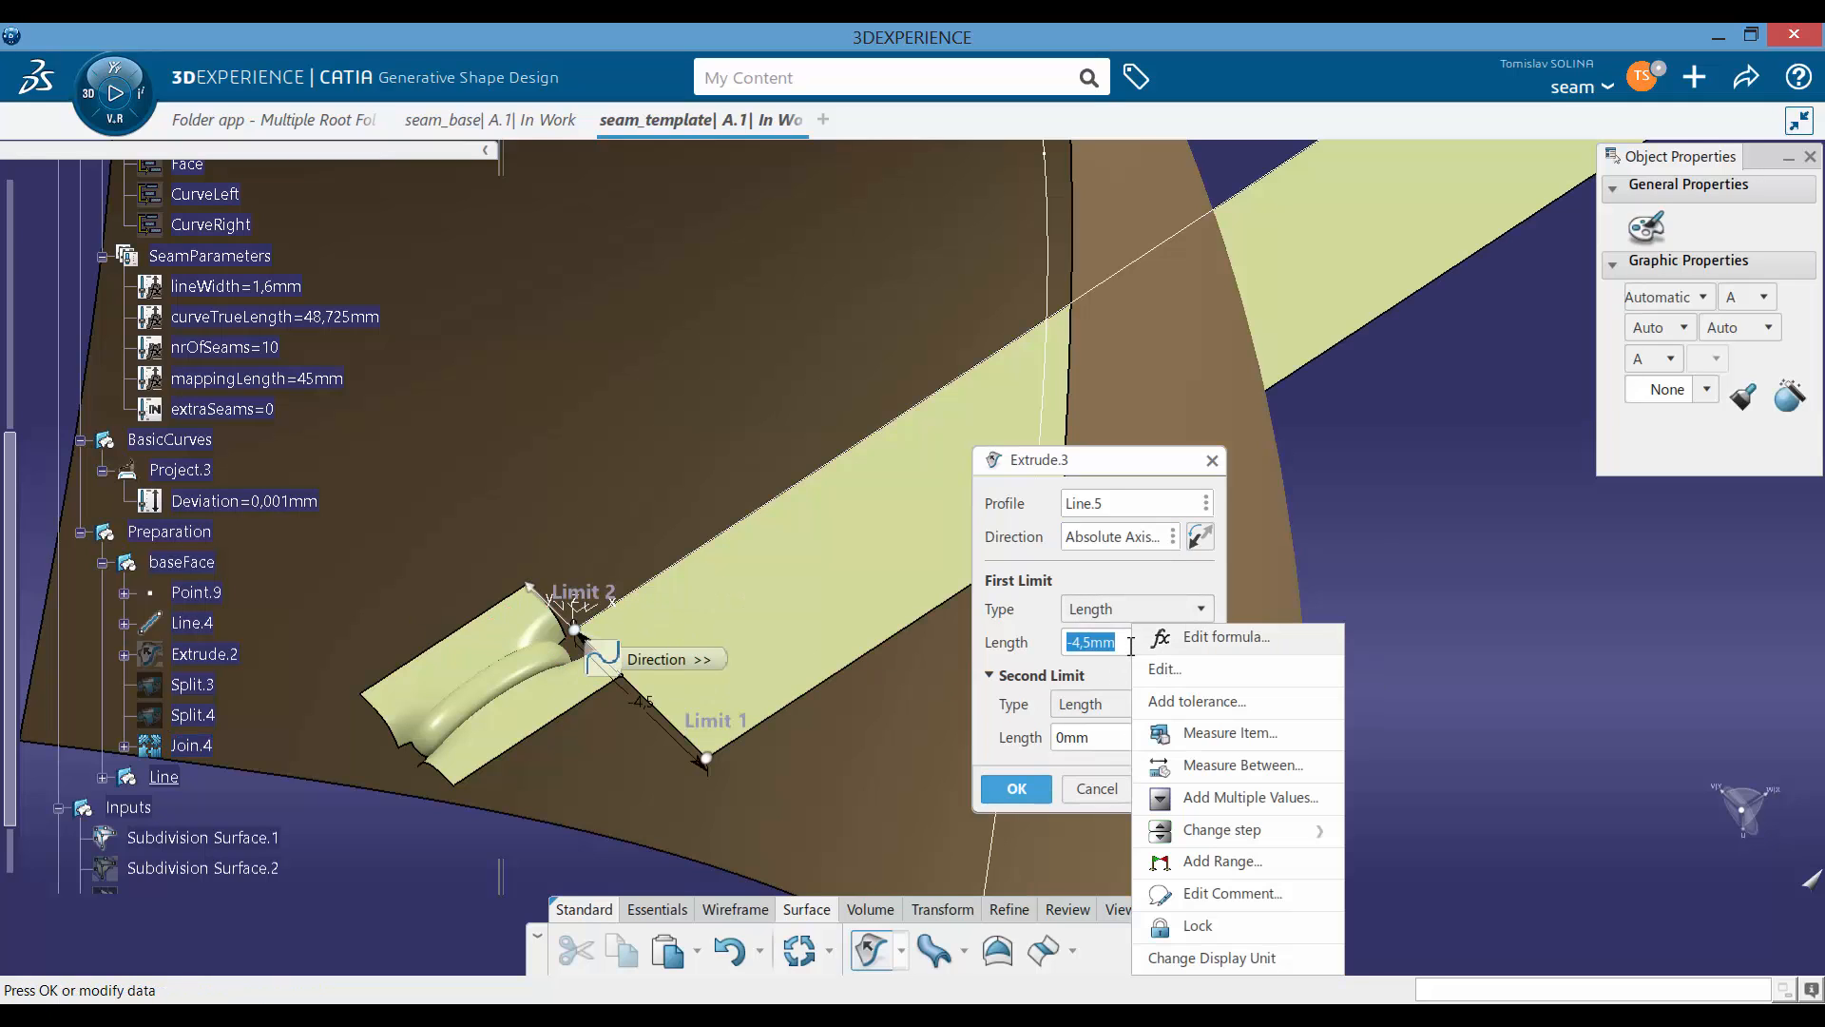
click(1207, 643)
click(275, 288)
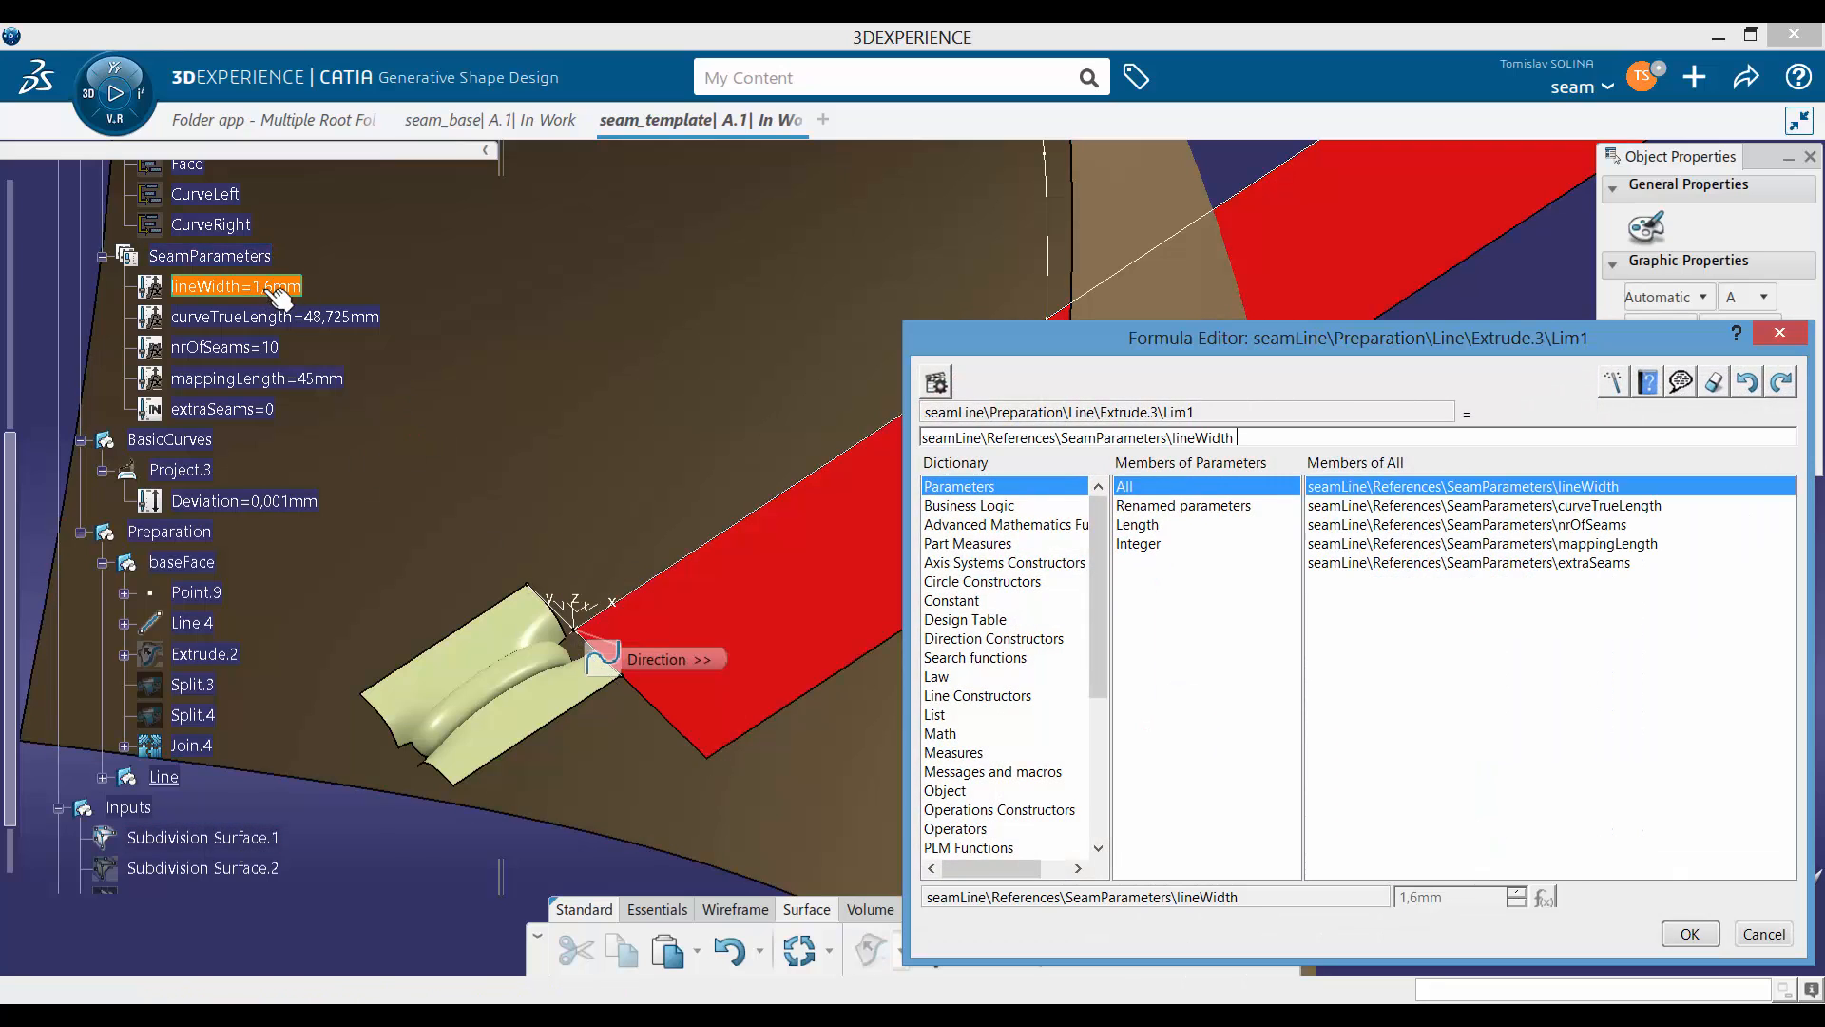
click(1701, 935)
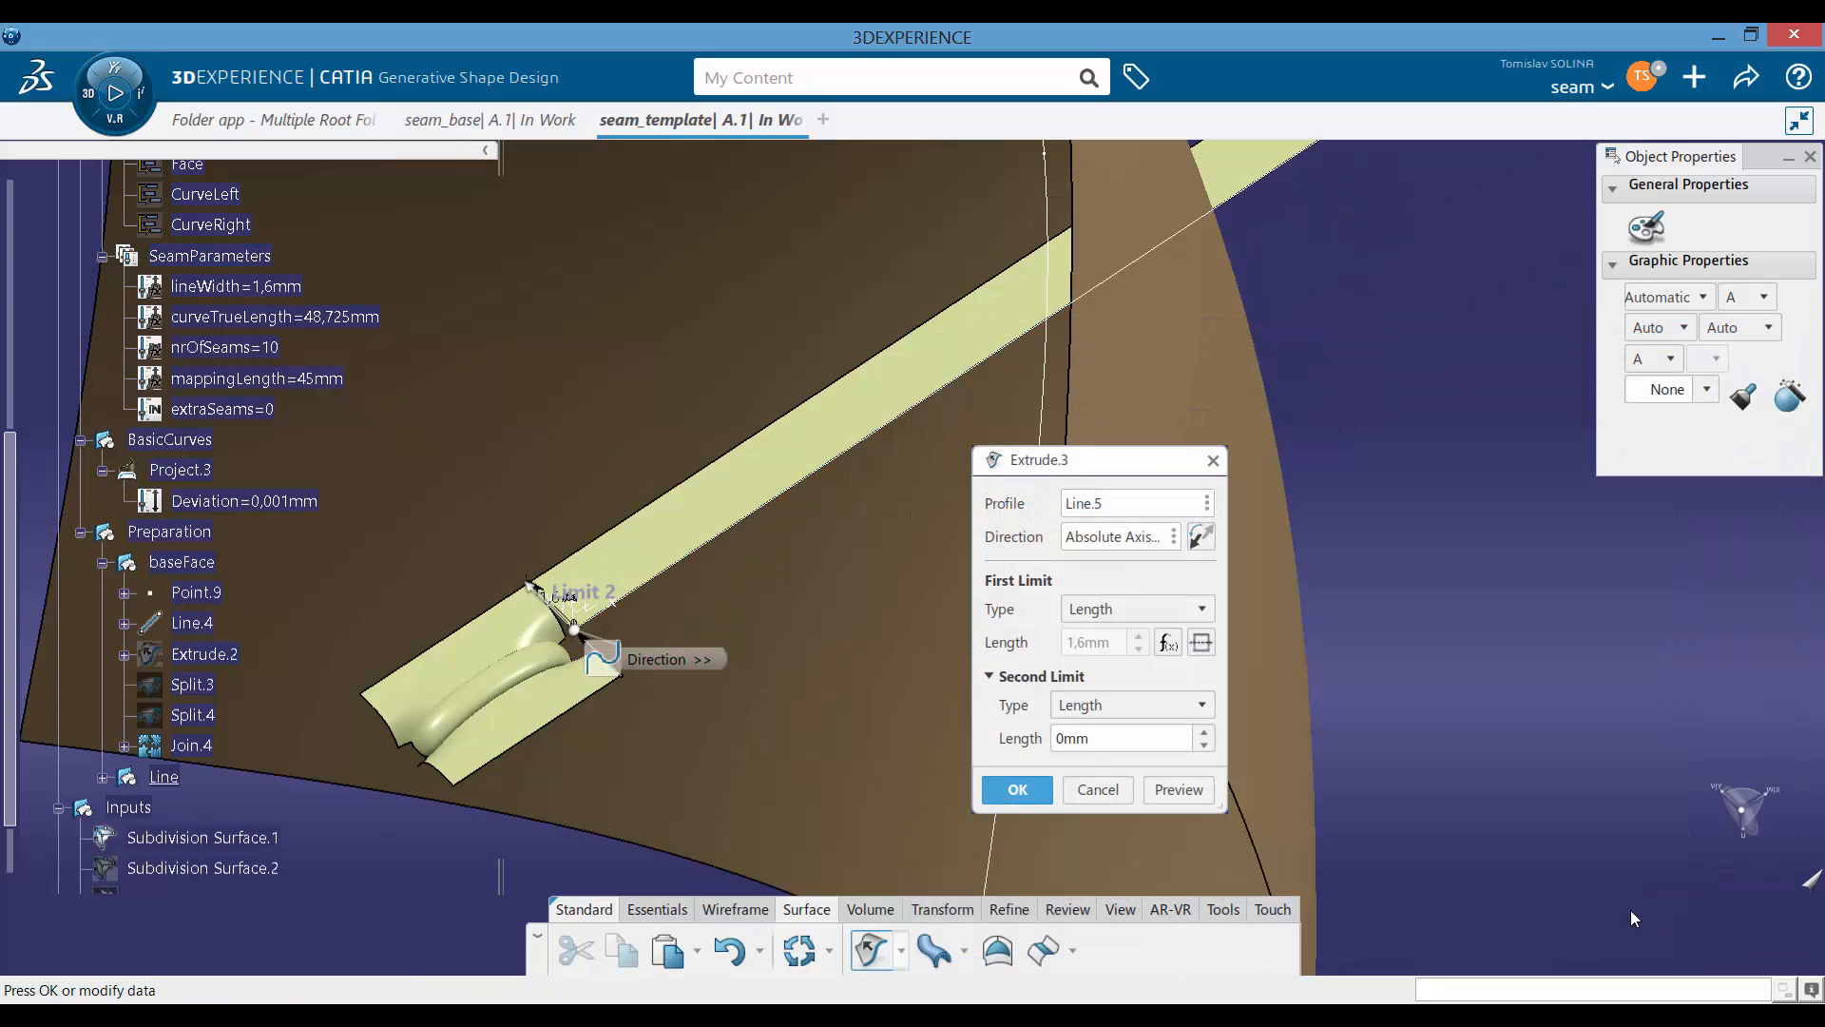
click(1203, 644)
click(1036, 791)
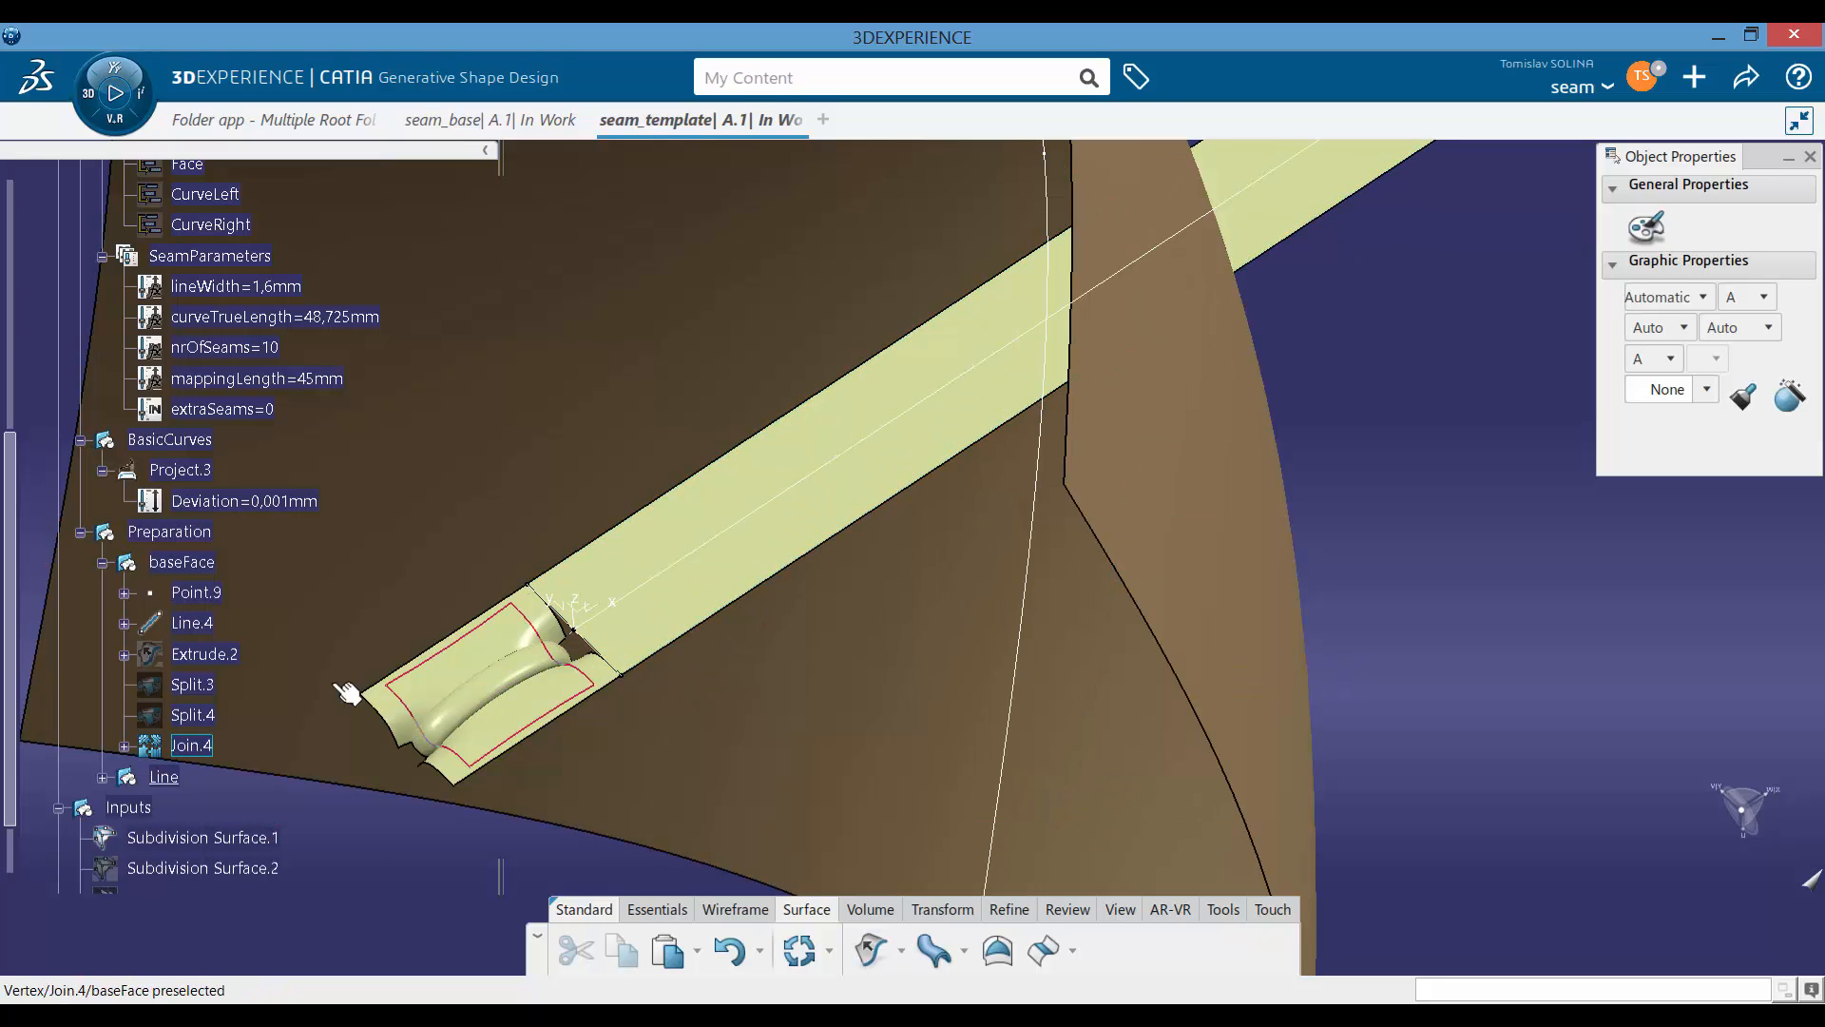
Step: Set up a translation of Line.5 with the absolute Y axis as its direction
click(103, 778)
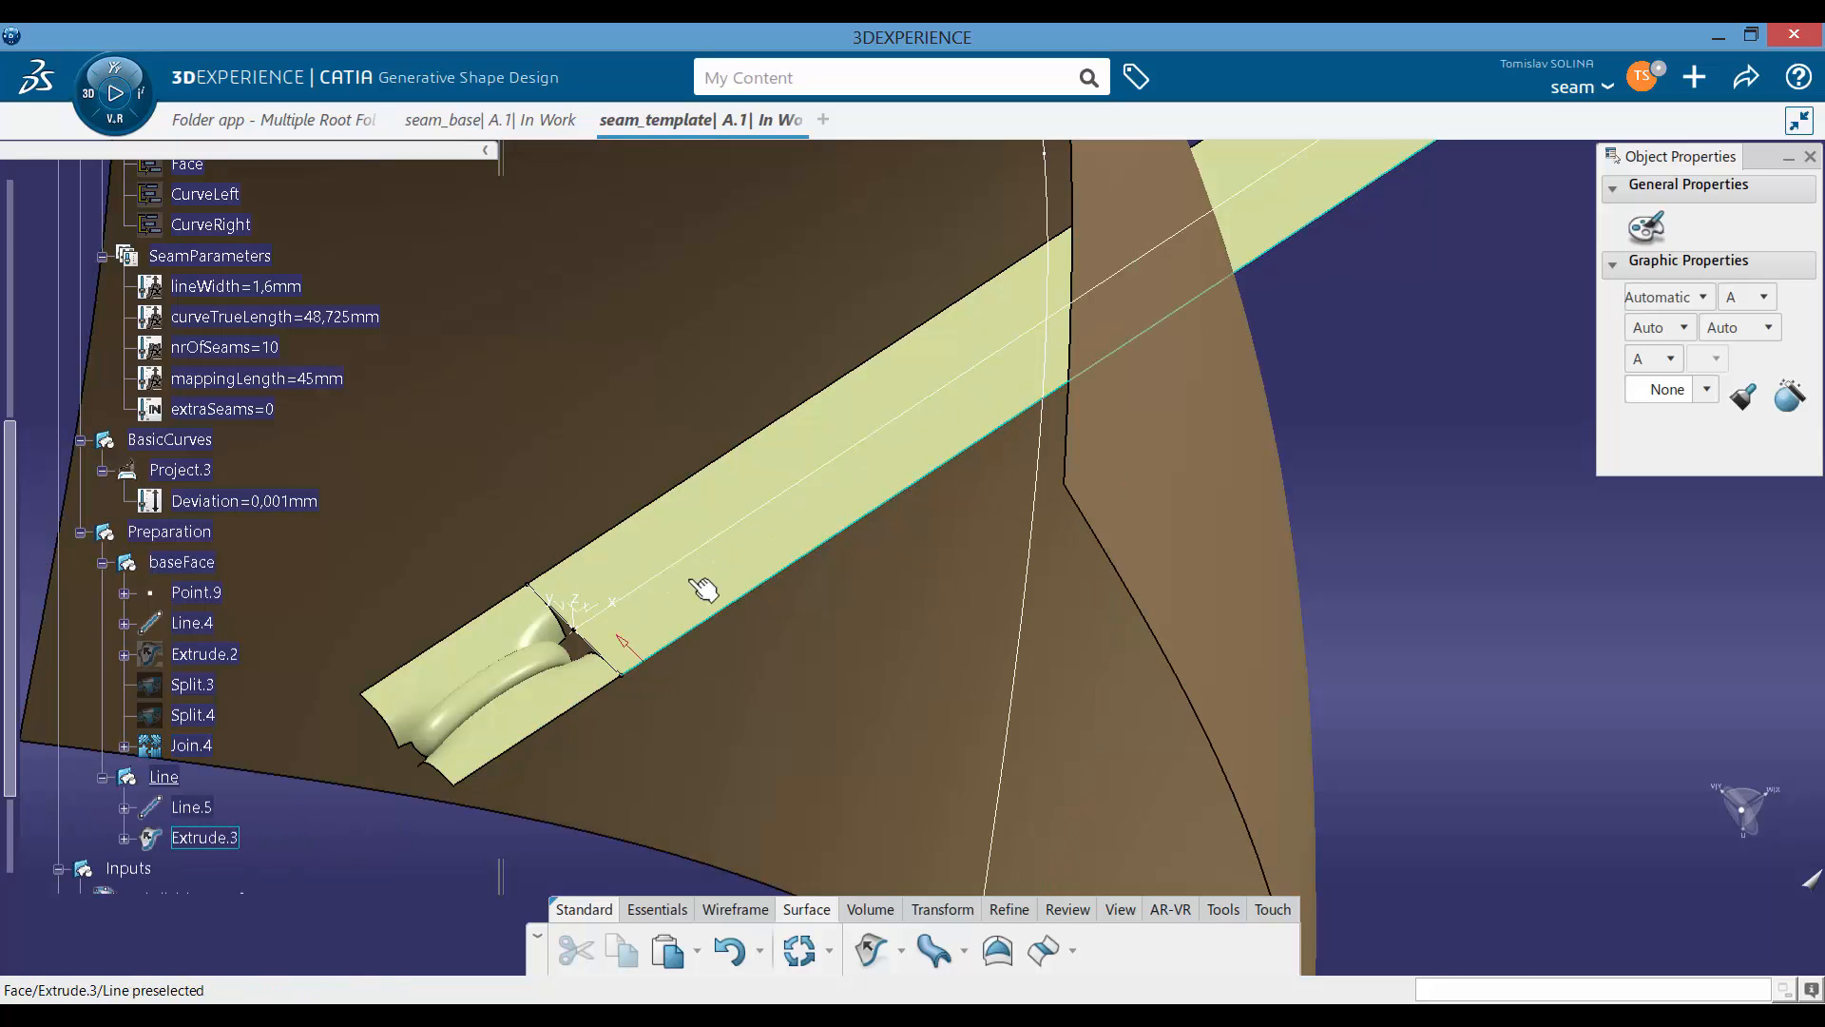
middle_drag(742, 546, 623, 575)
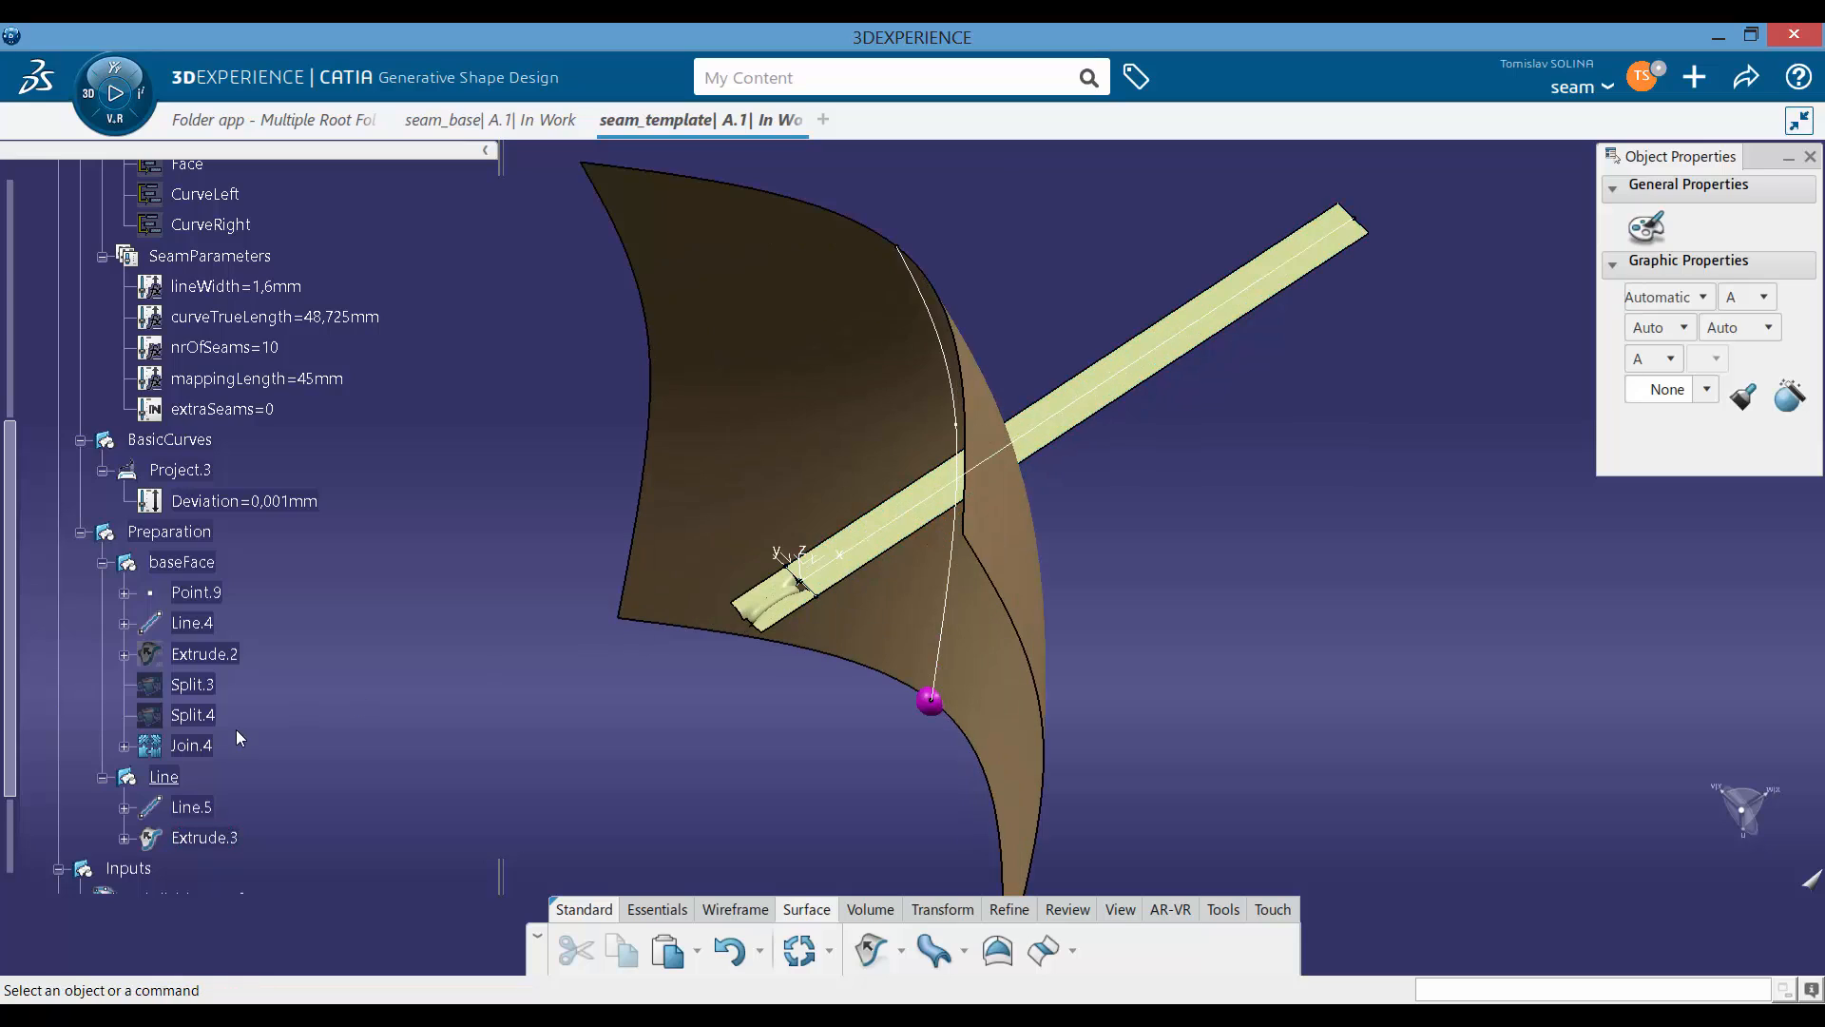
click(931, 490)
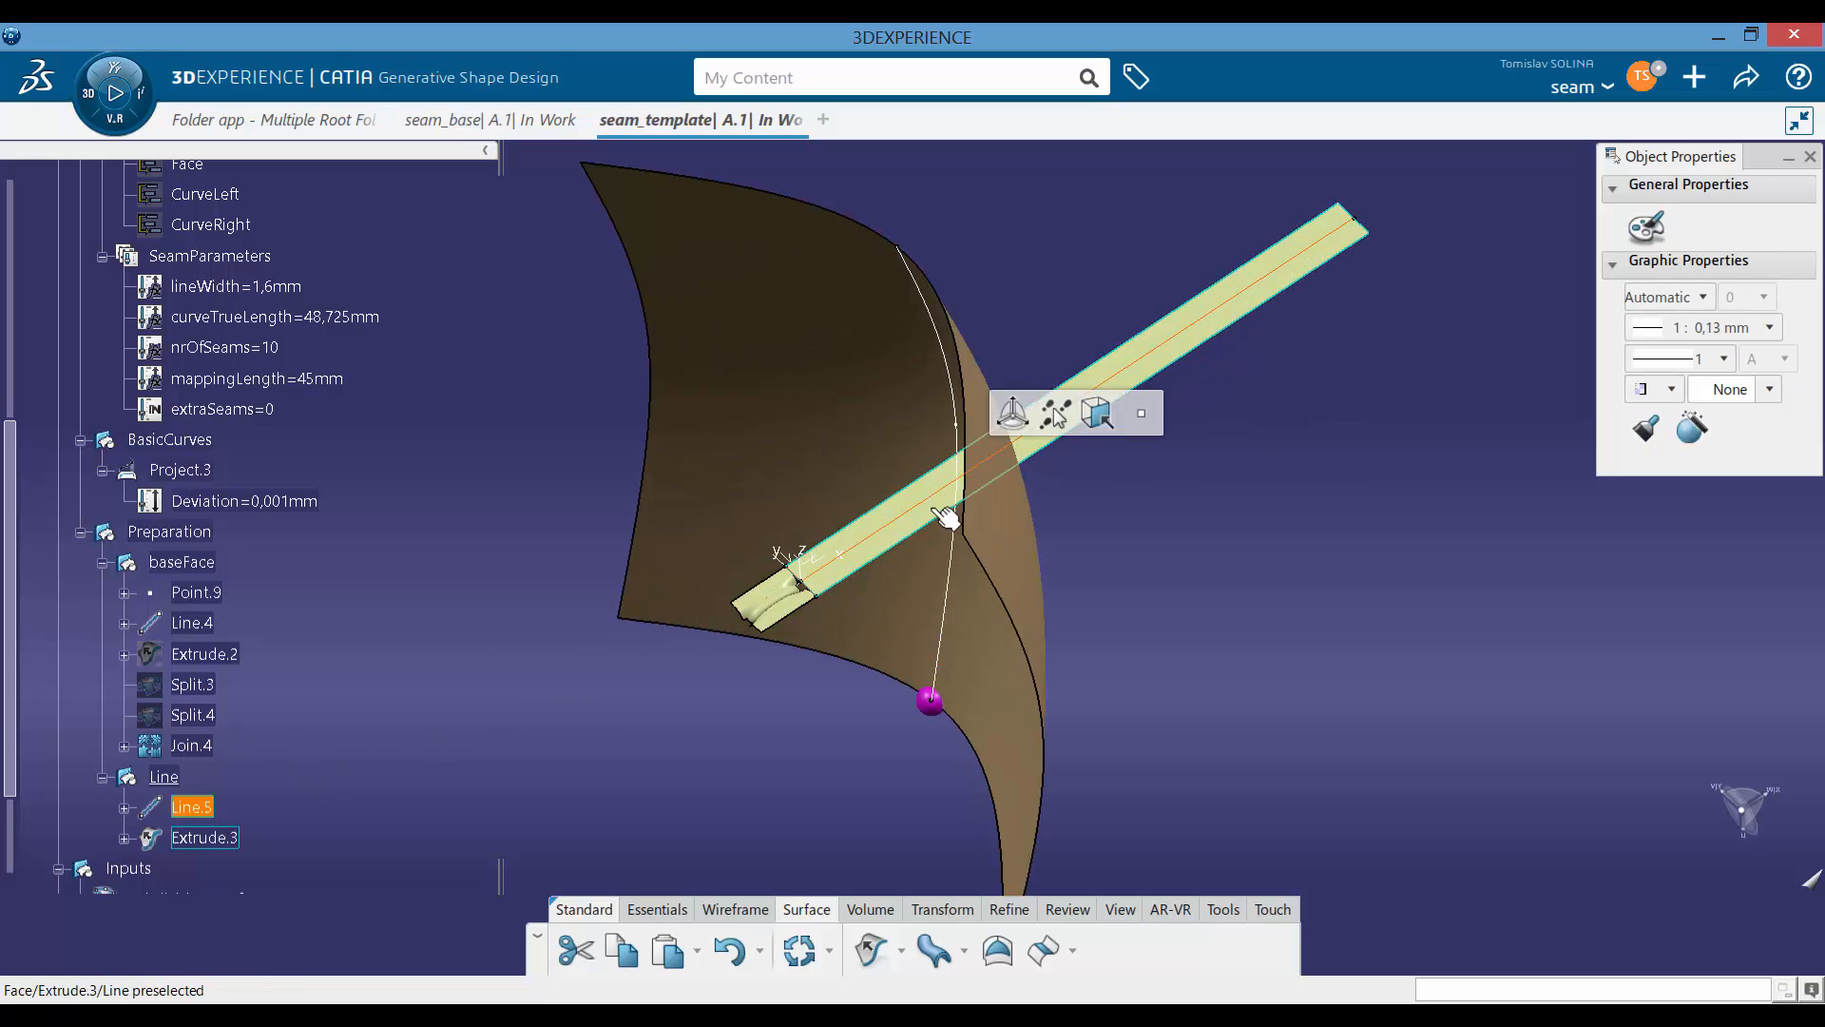
click(936, 911)
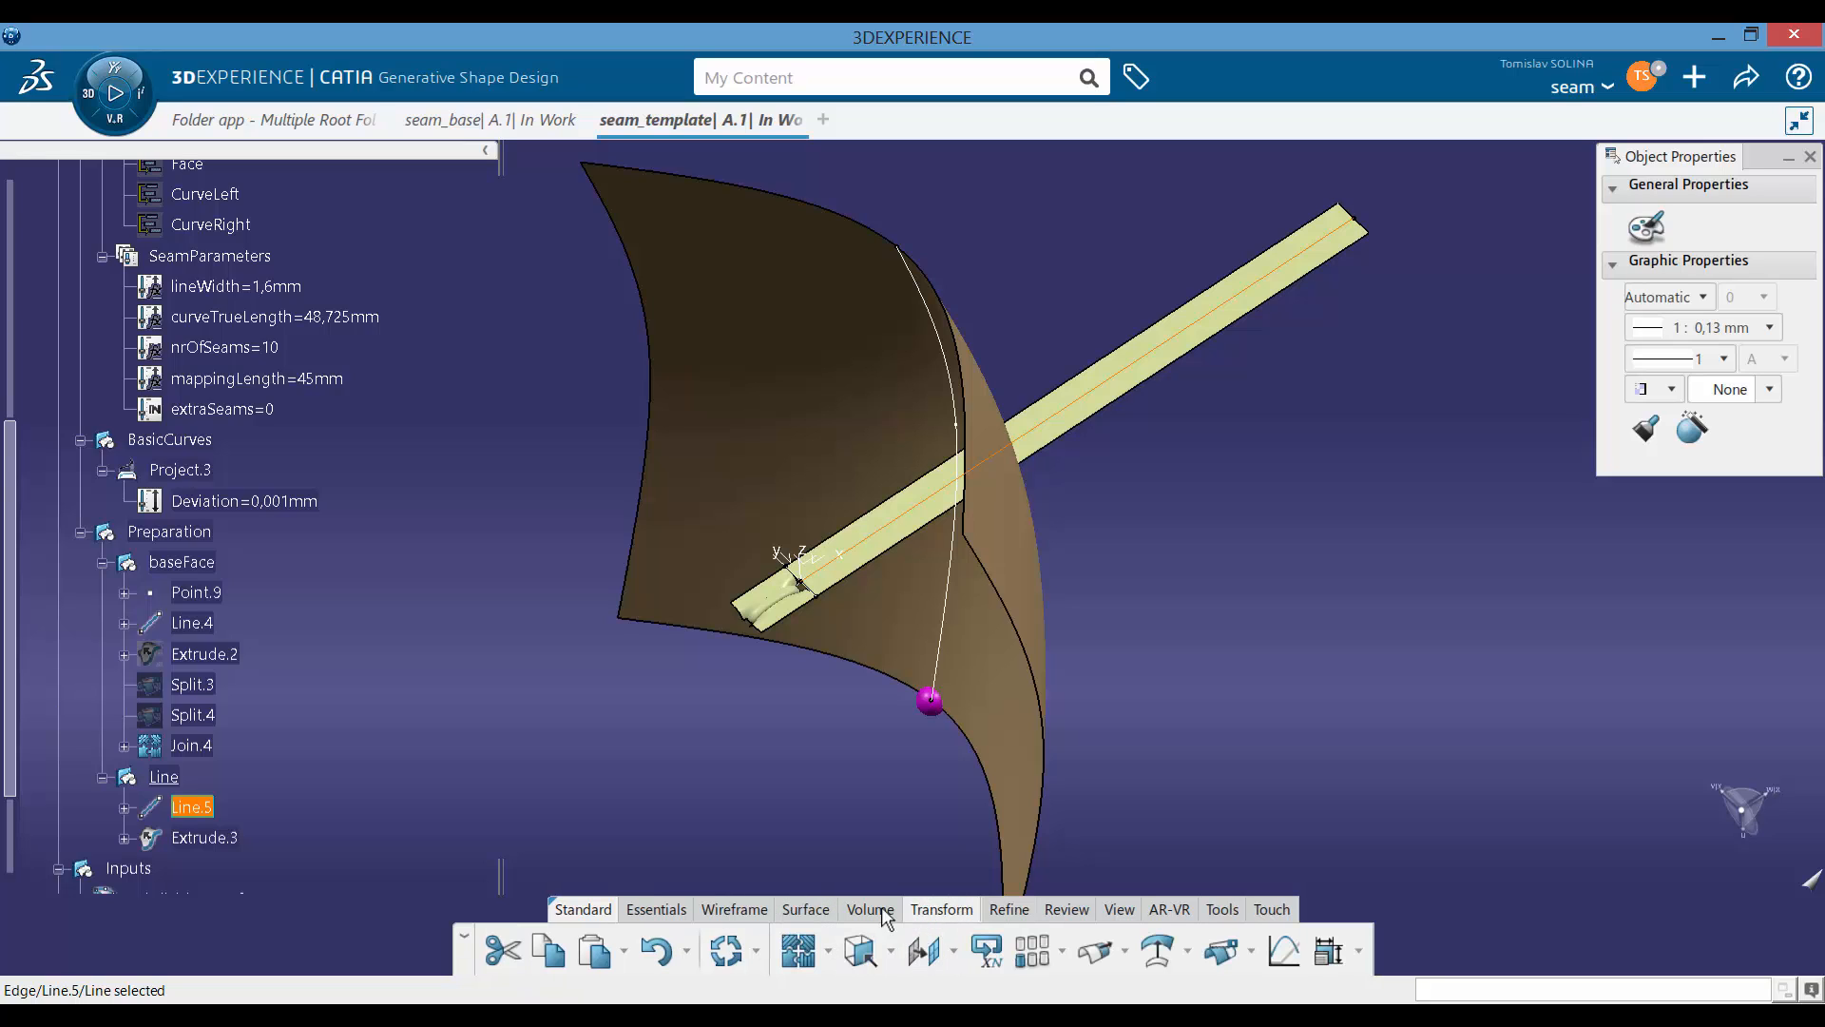
click(936, 963)
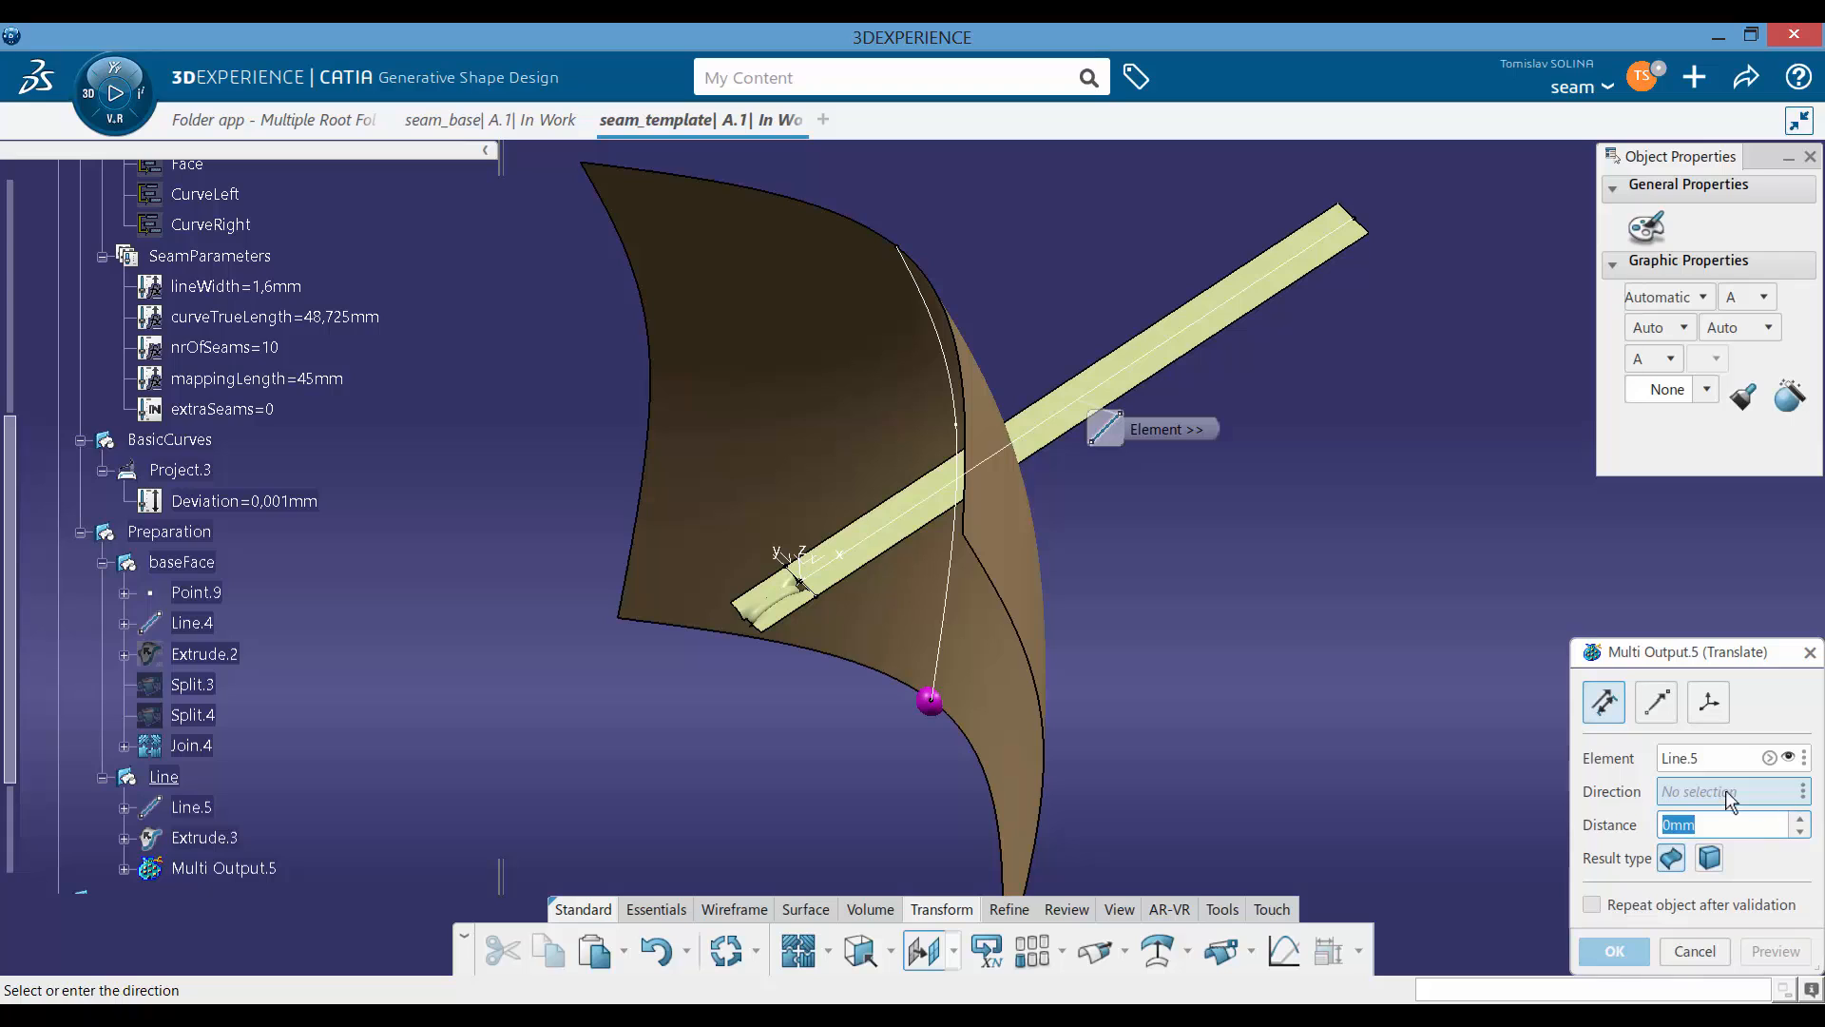
click(796, 563)
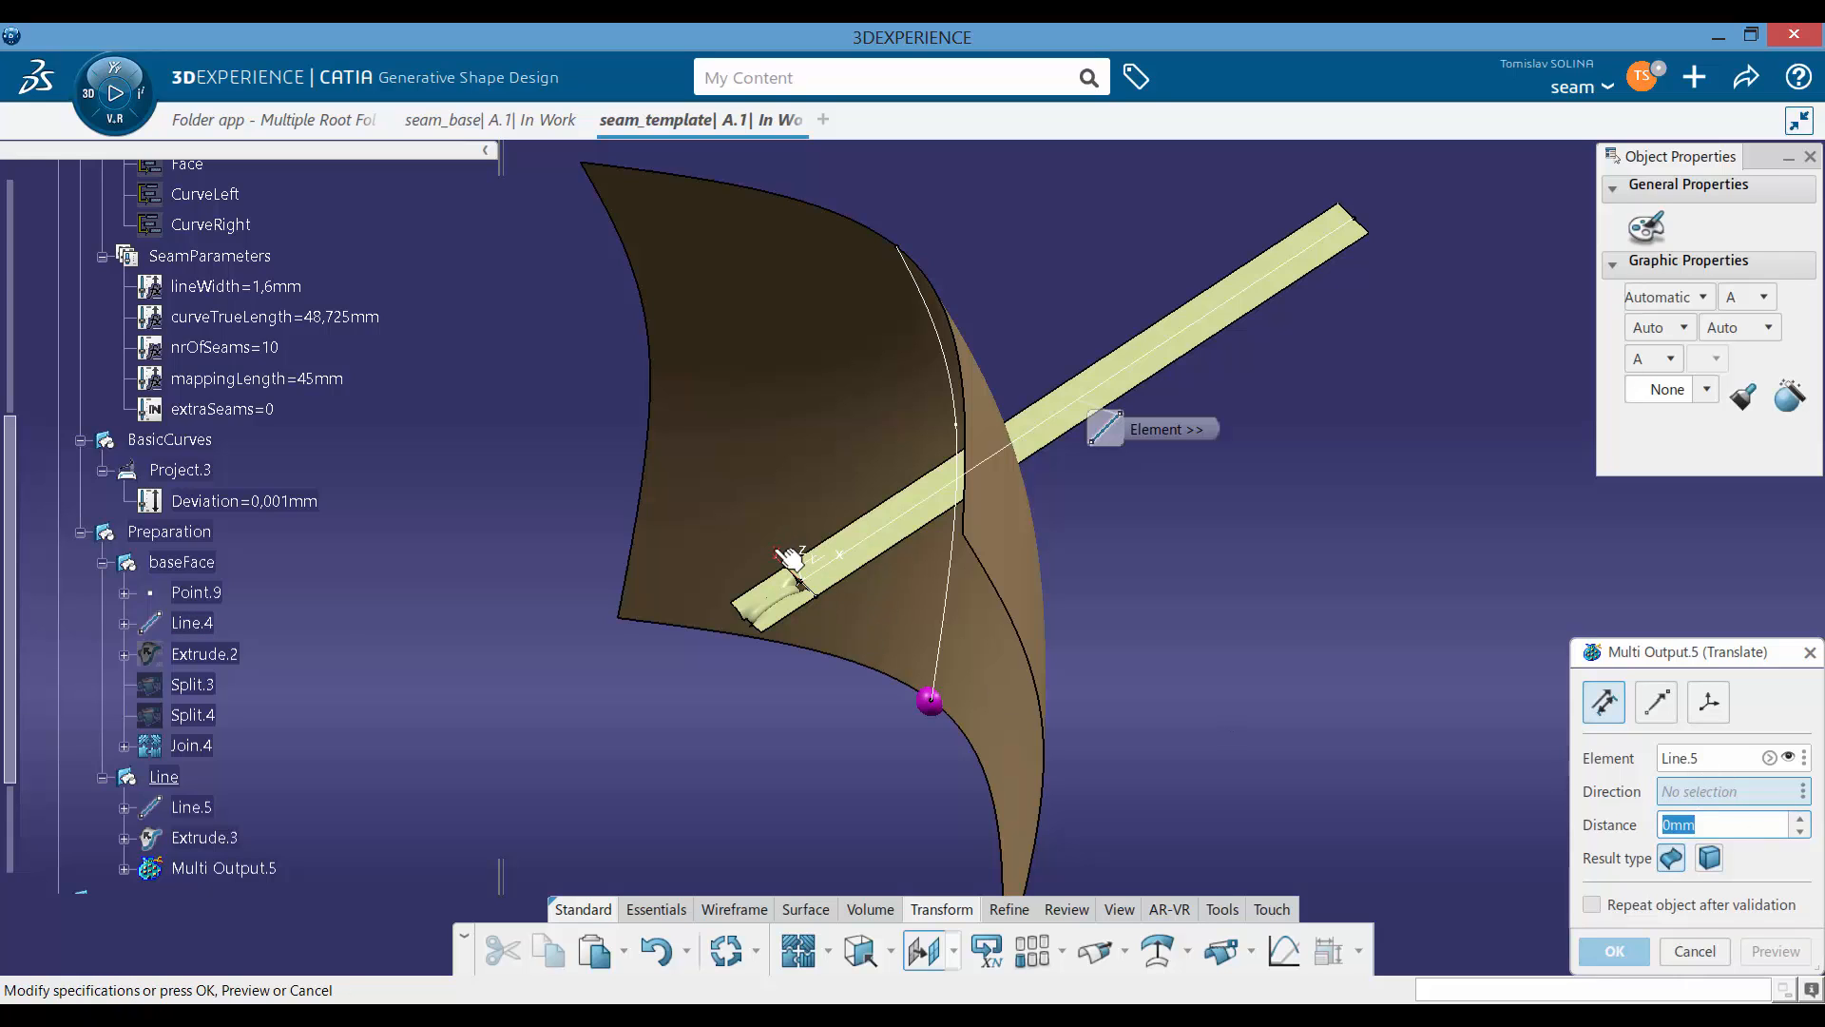
Step: Drive the translation distance with a formula equal to the lineWidth parameter and create the translated line
right_click(1730, 824)
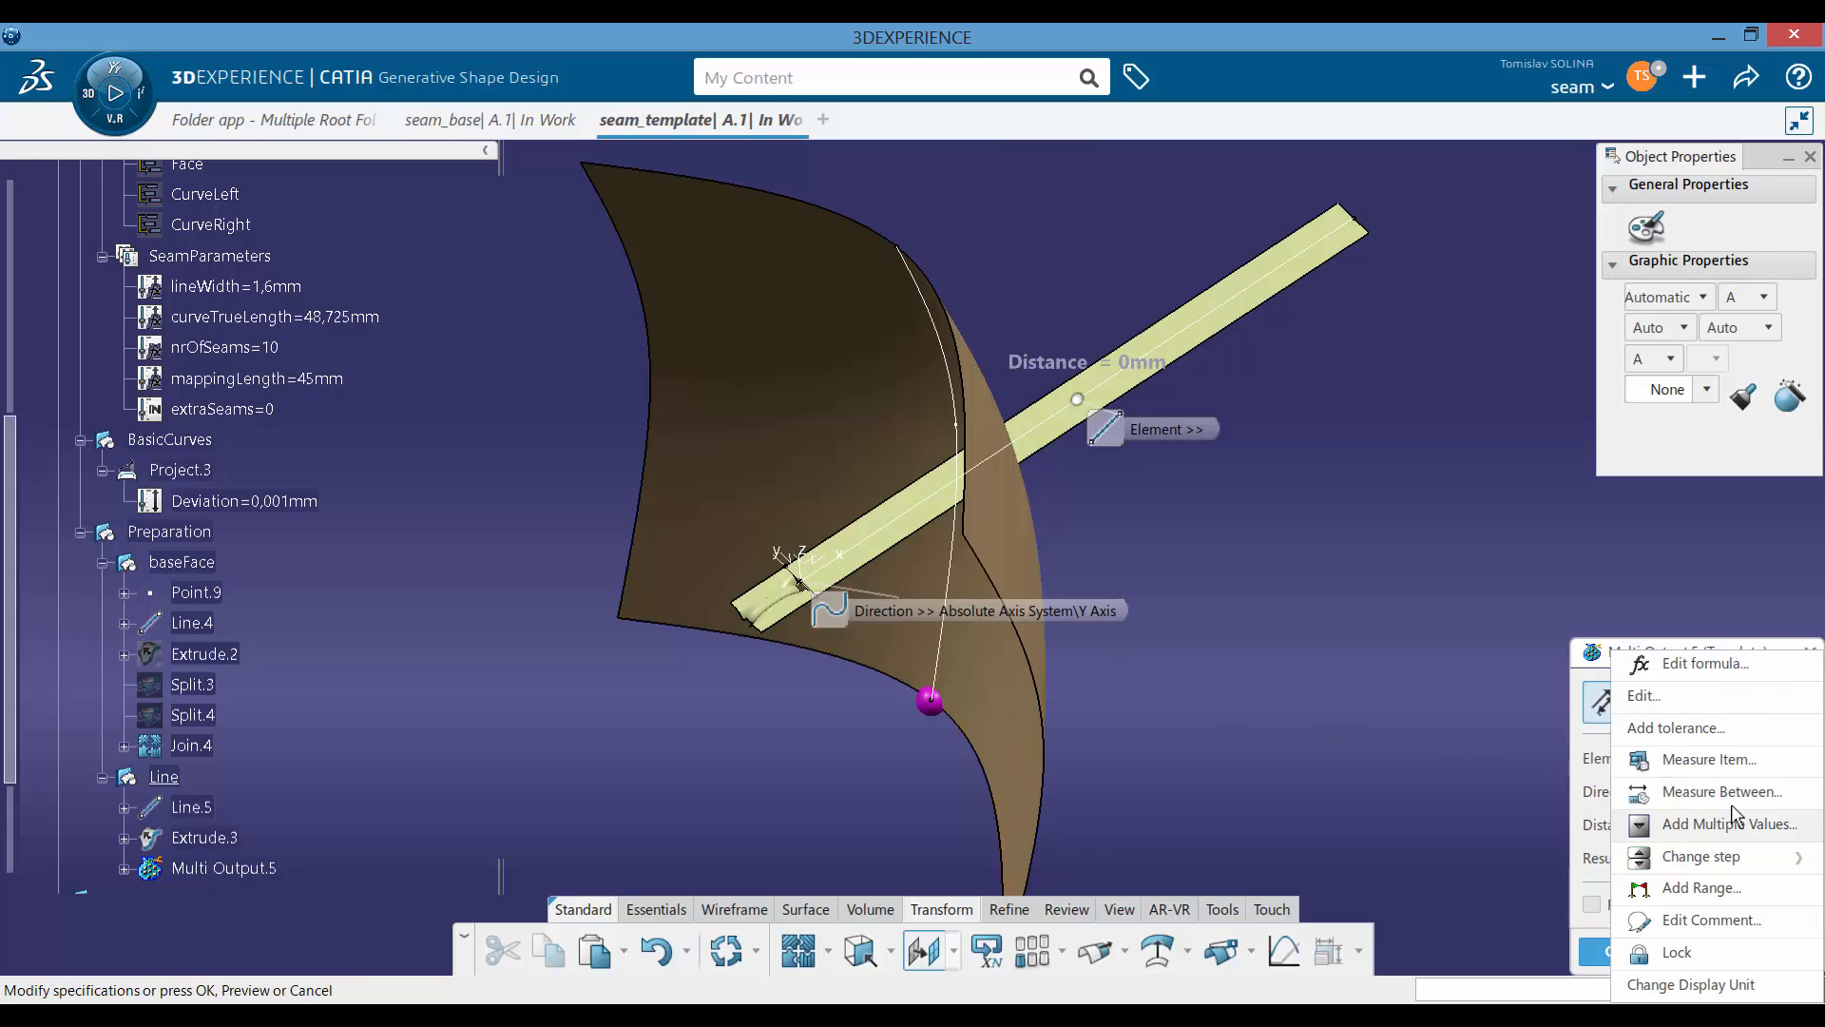
click(1715, 665)
click(249, 287)
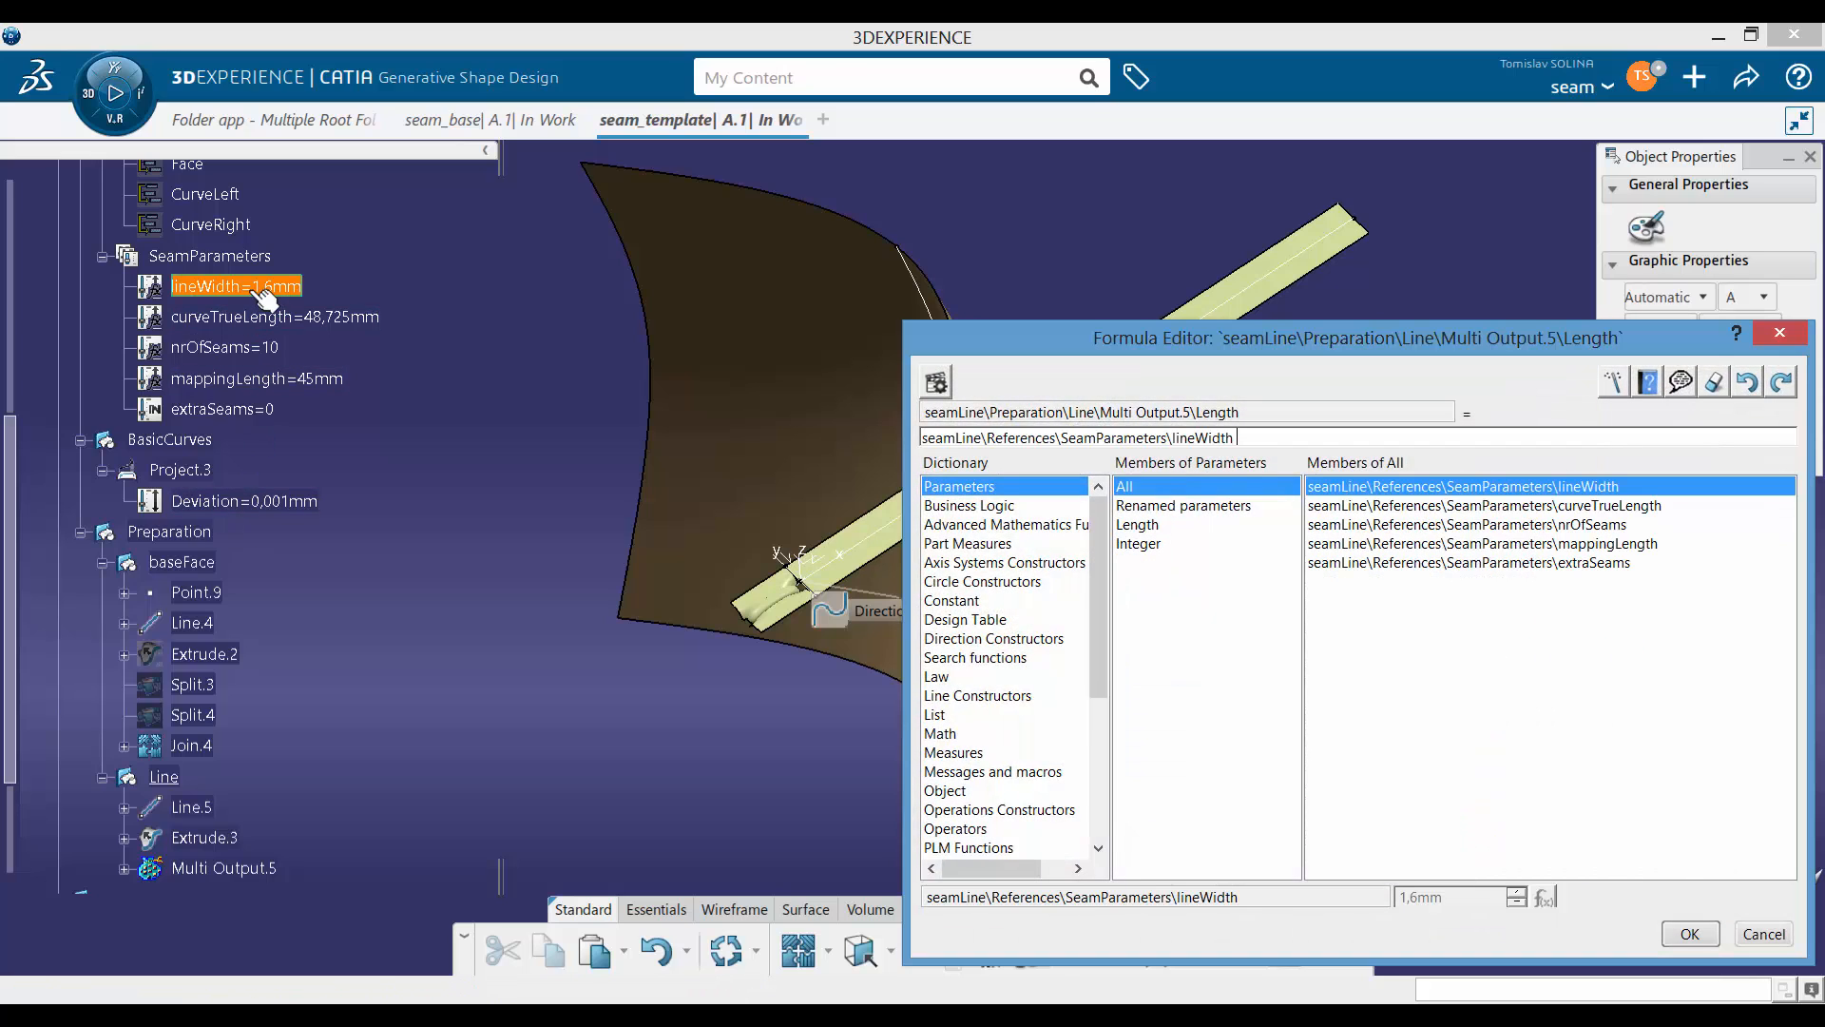
click(1690, 935)
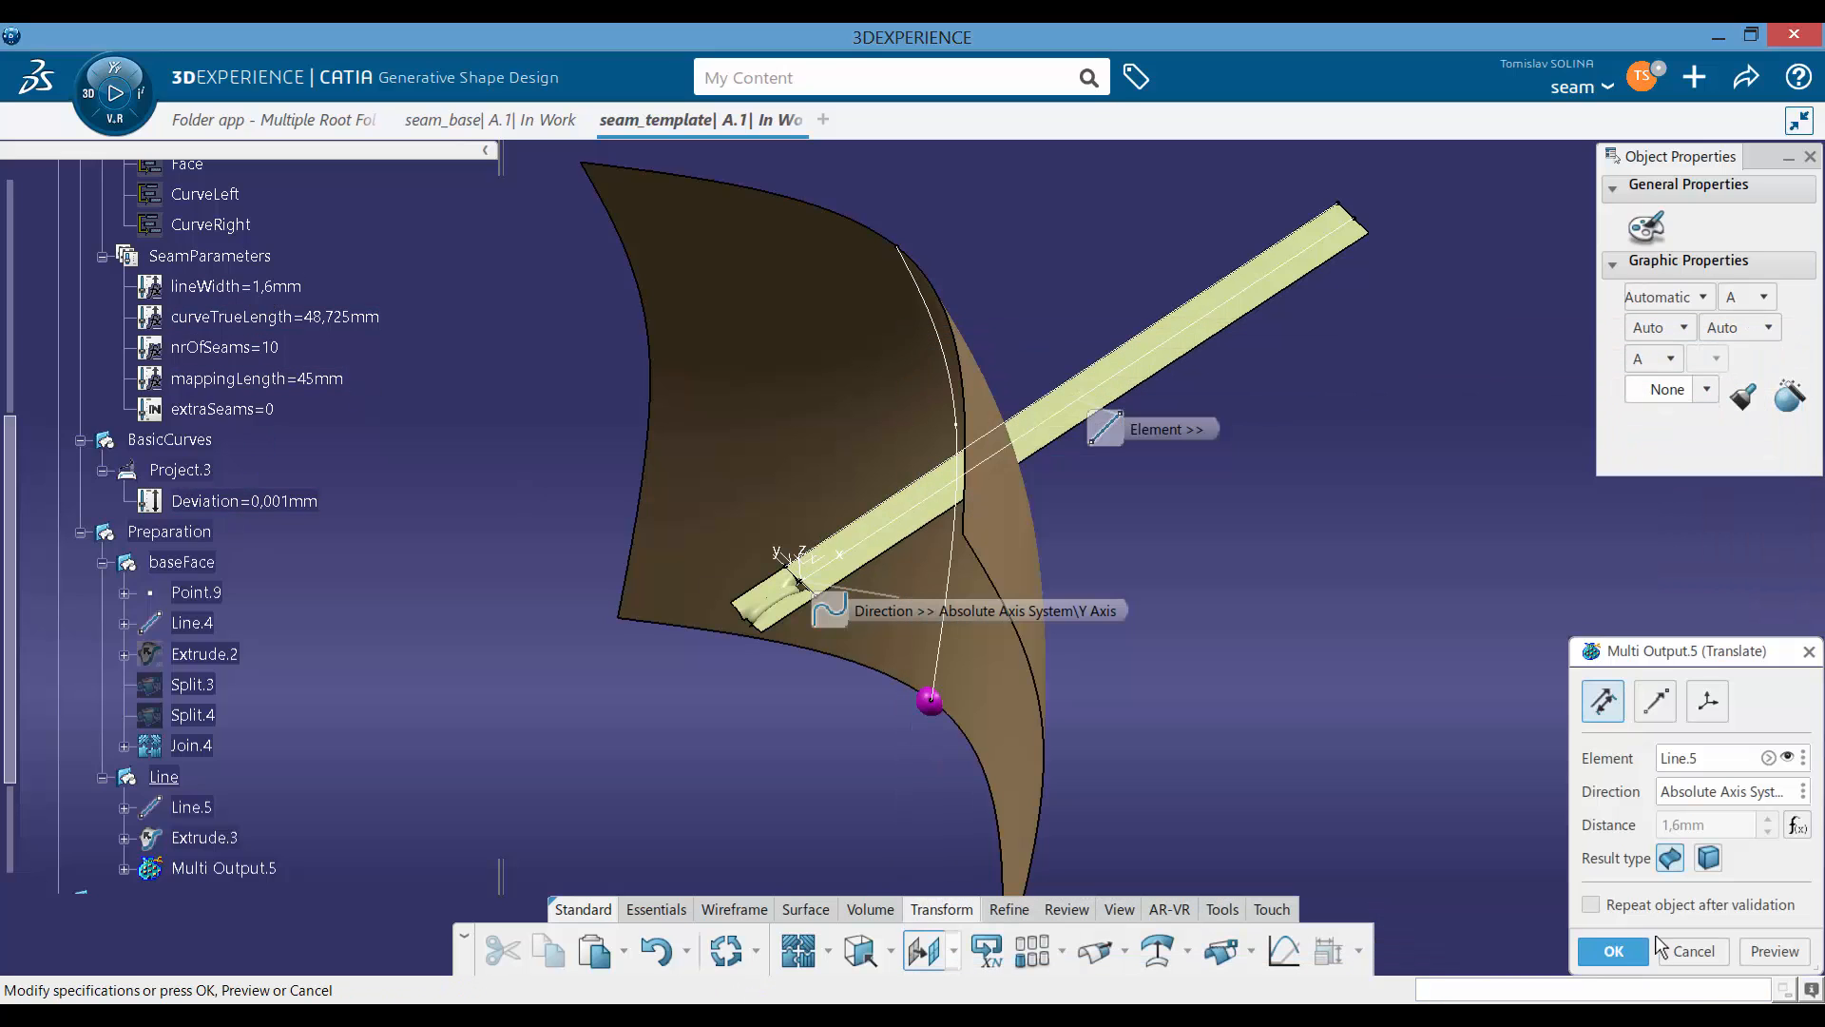
click(1614, 950)
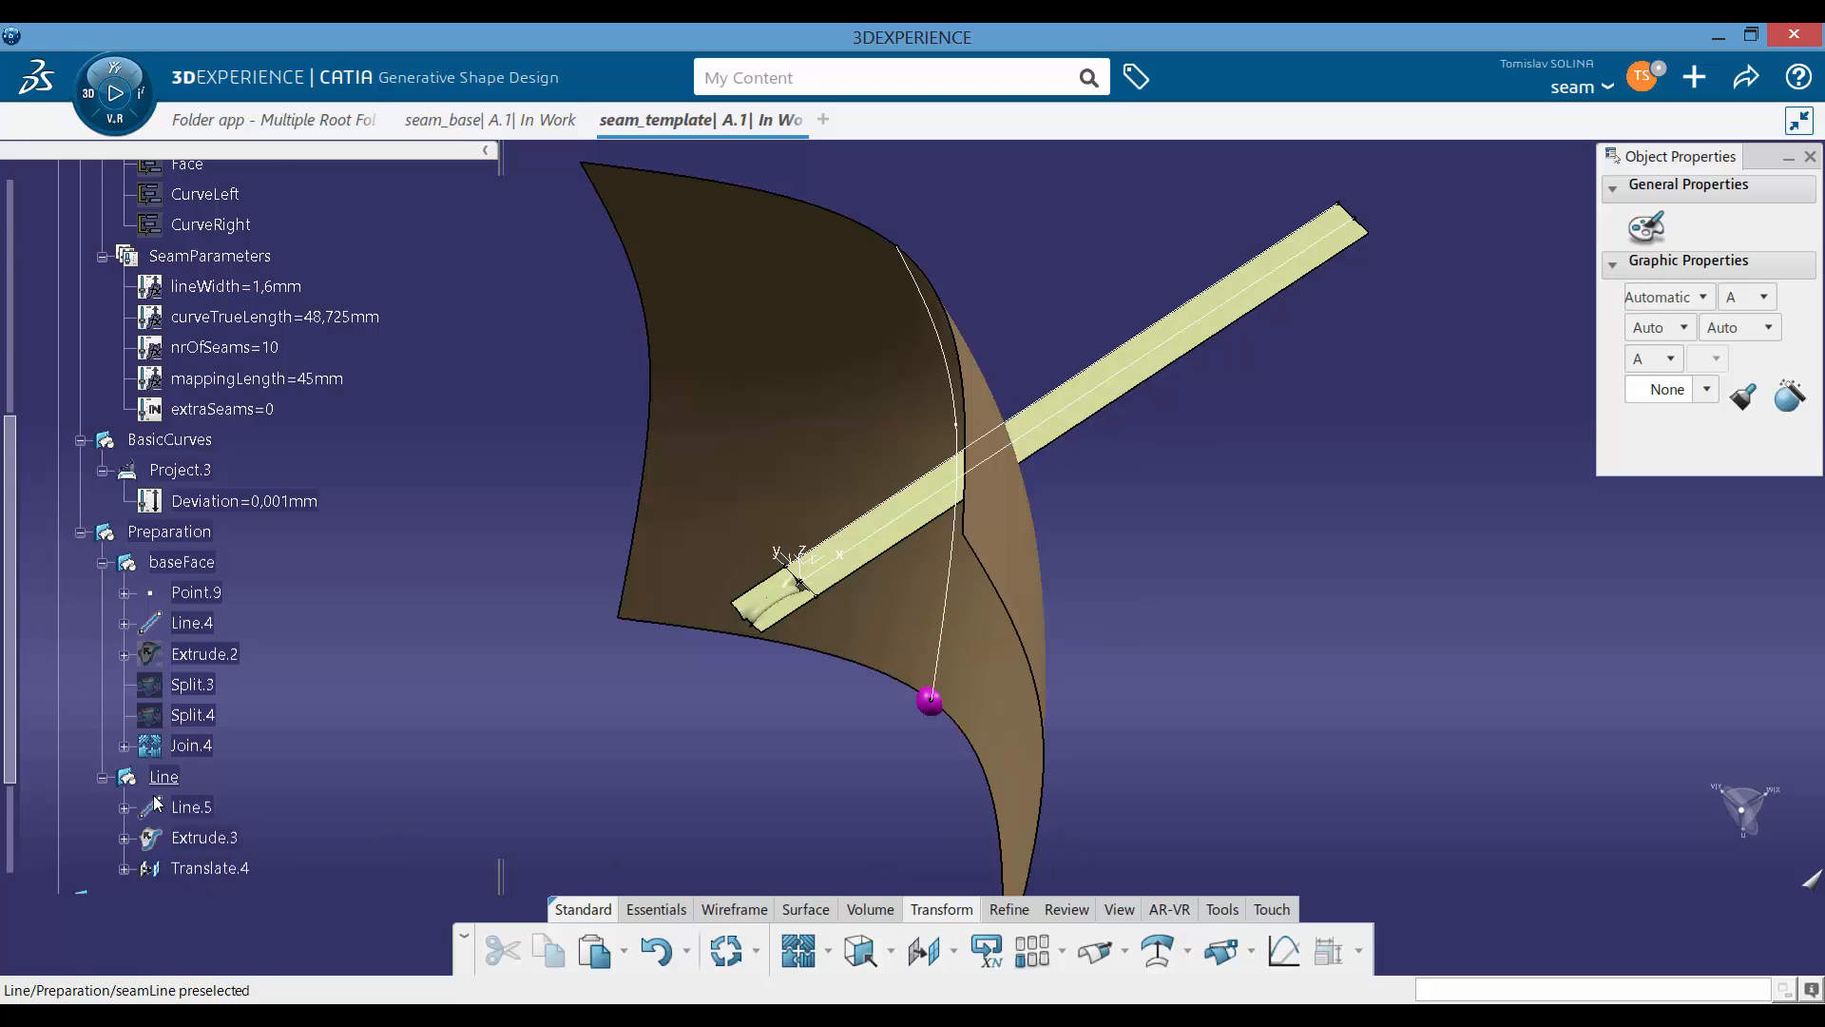
Step: Duplicate the translated line Translate.4 within the Line geometrical set
scroll(169, 808, down, 4)
click(228, 534)
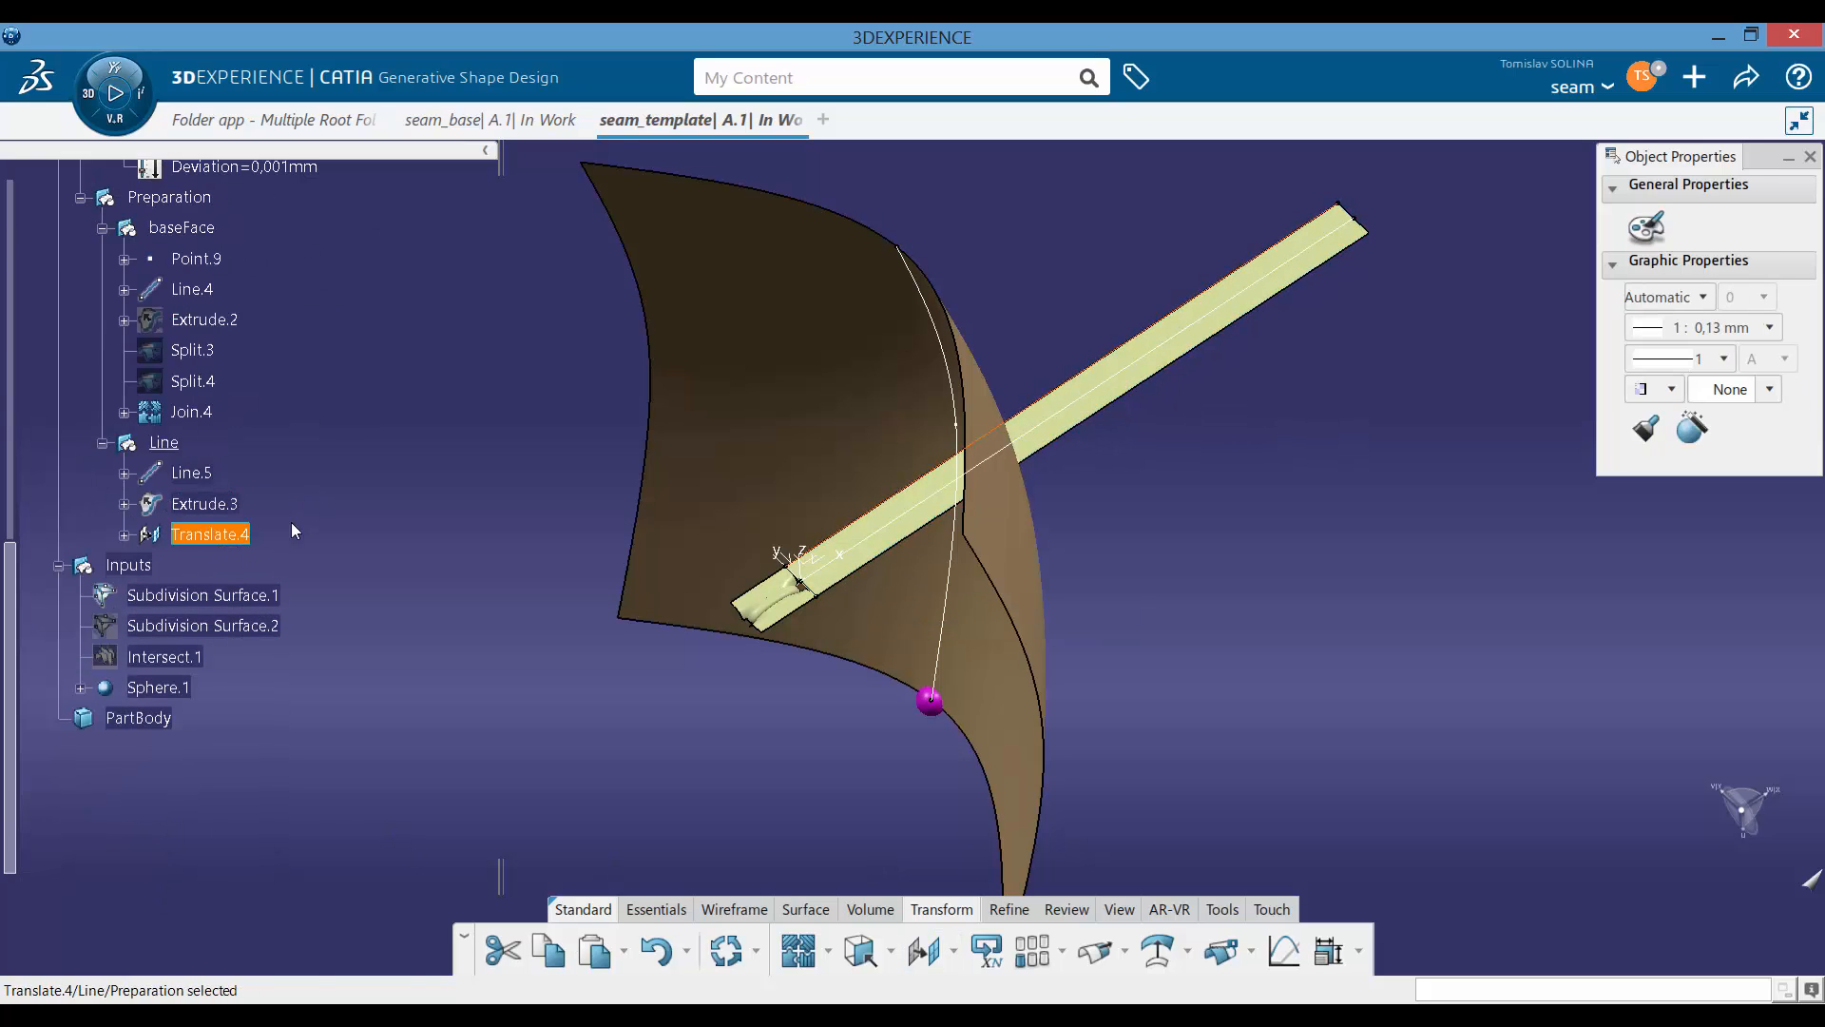
key(ctrl+c)
key(ctrl+v)
Step: Change the distance formula of the copied translation to negative lineWidth so it offsets Line.5 to the opposite side
double_click(222, 569)
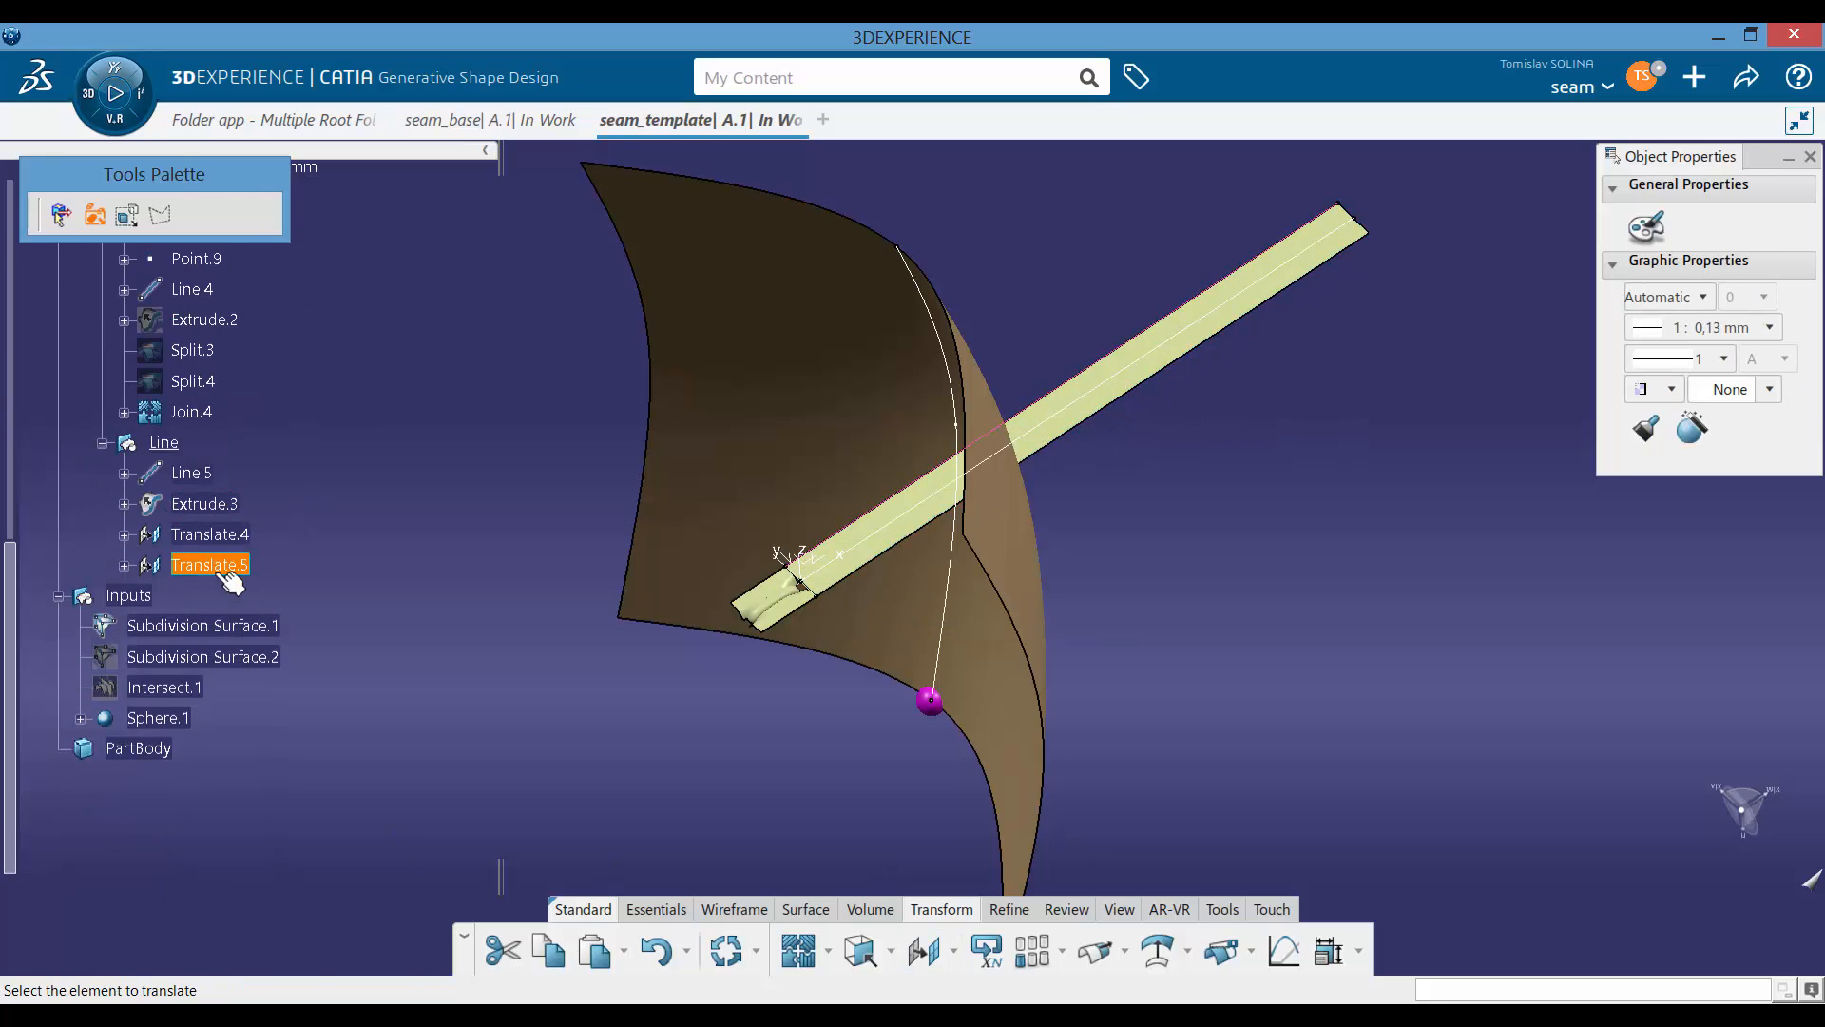
click(1795, 825)
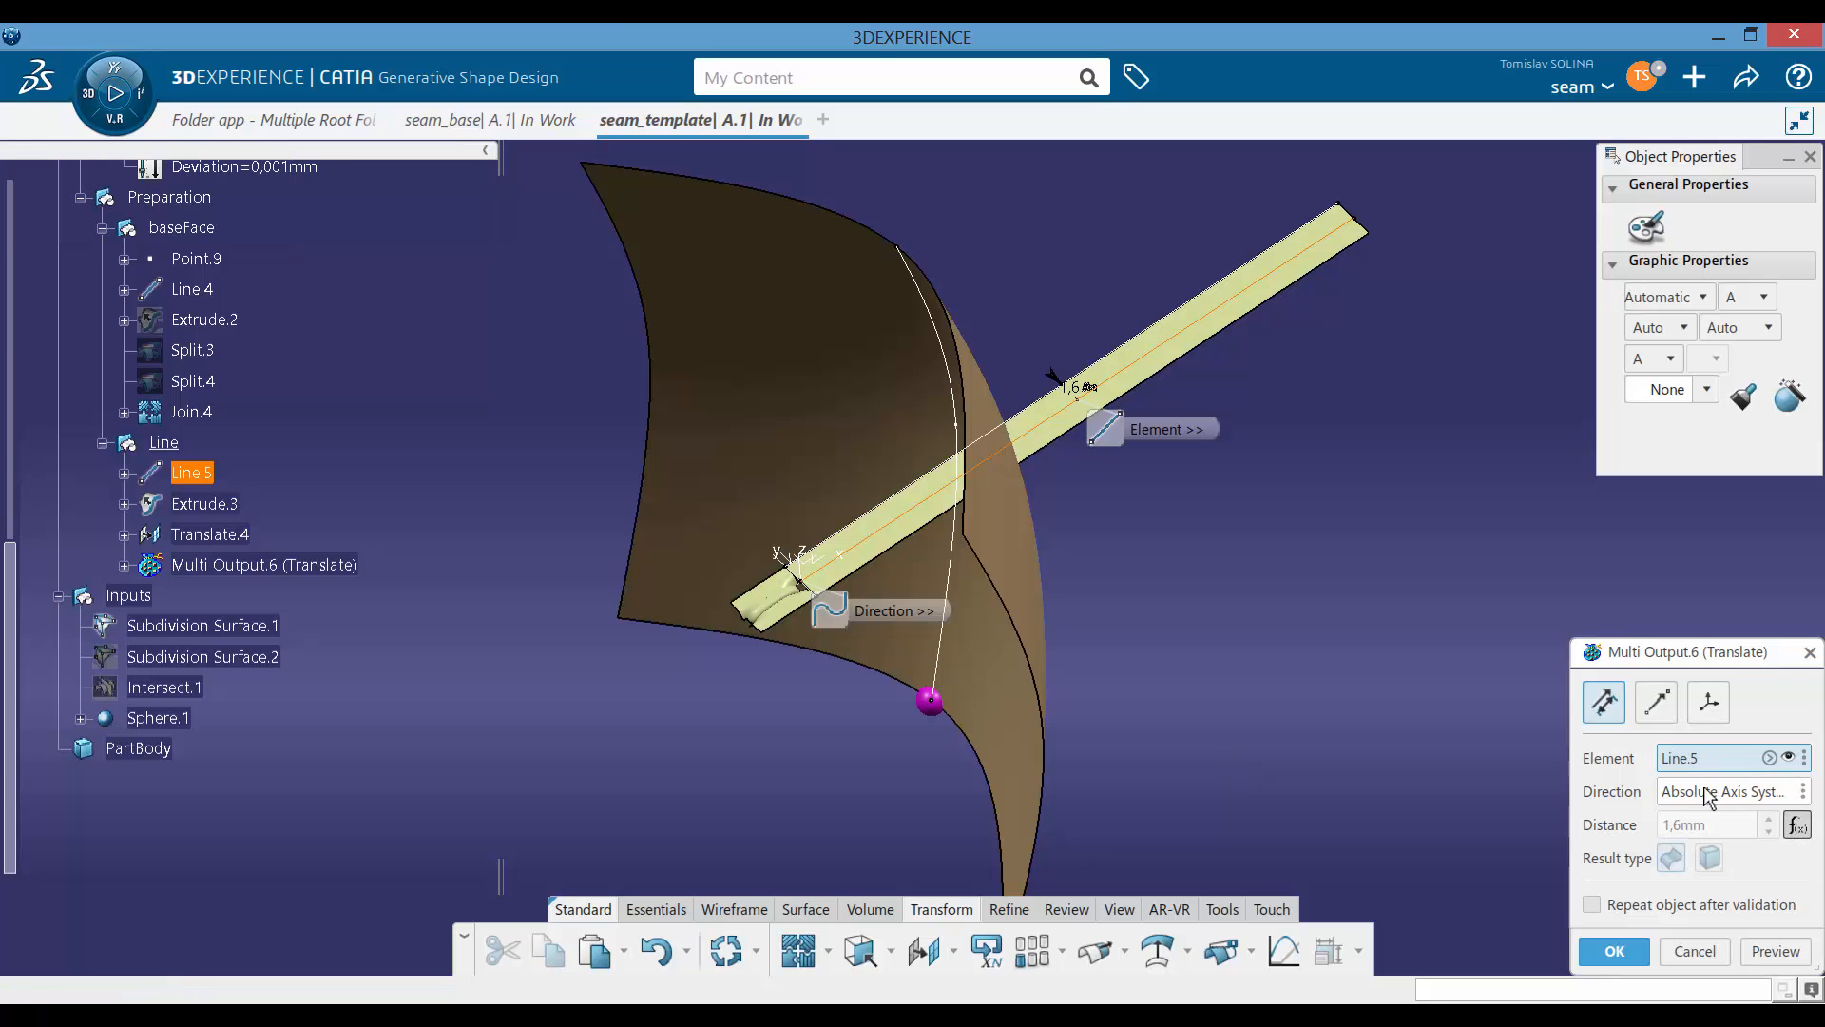
text(-)
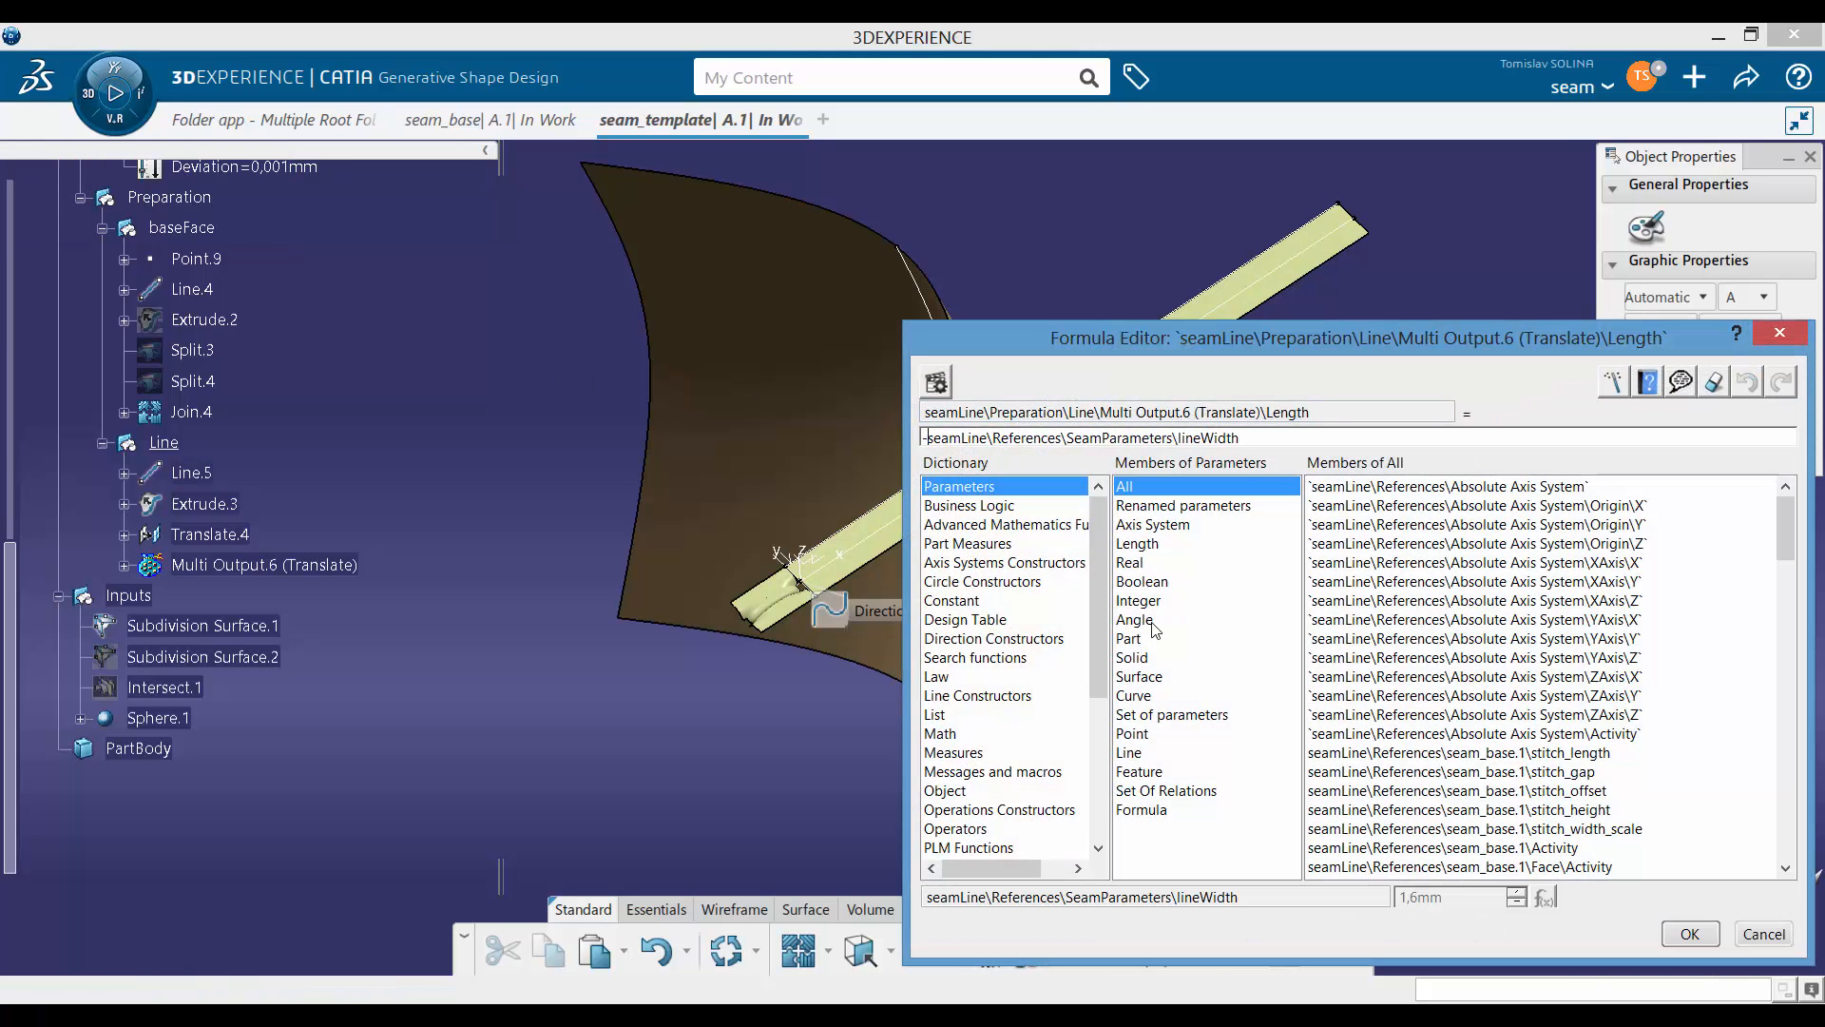
click(1690, 934)
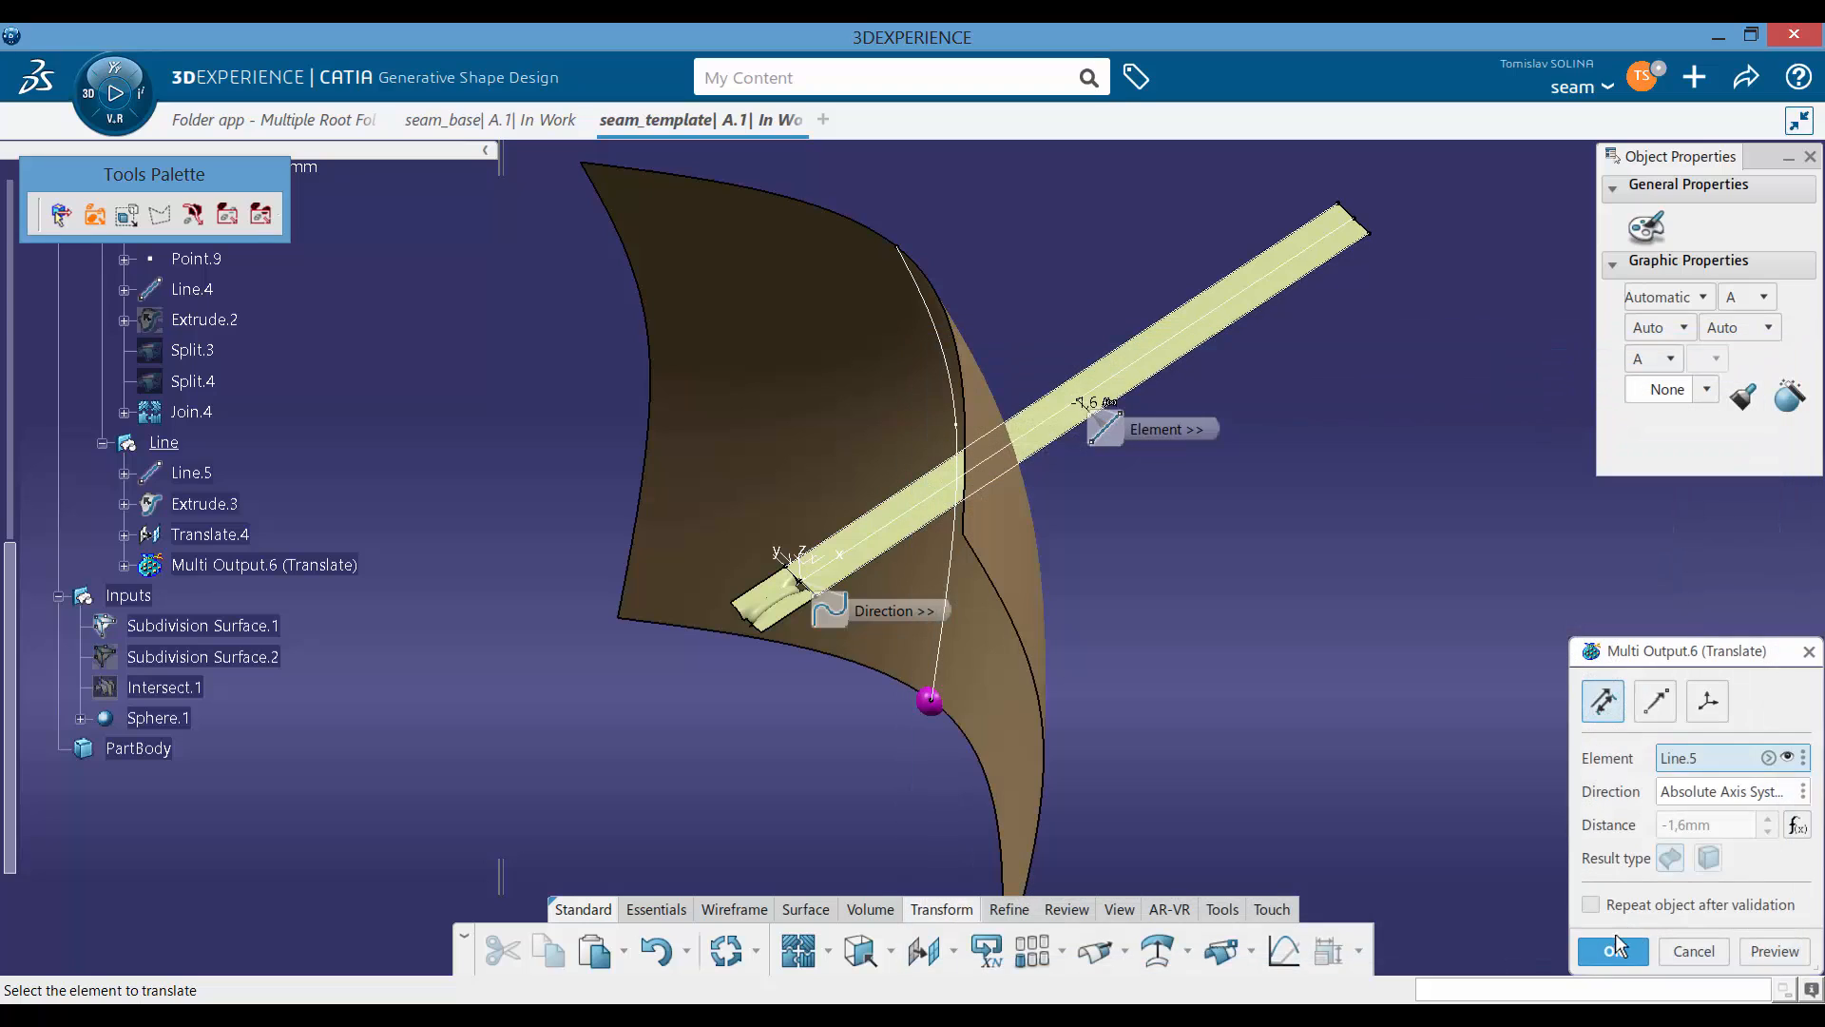
click(1614, 949)
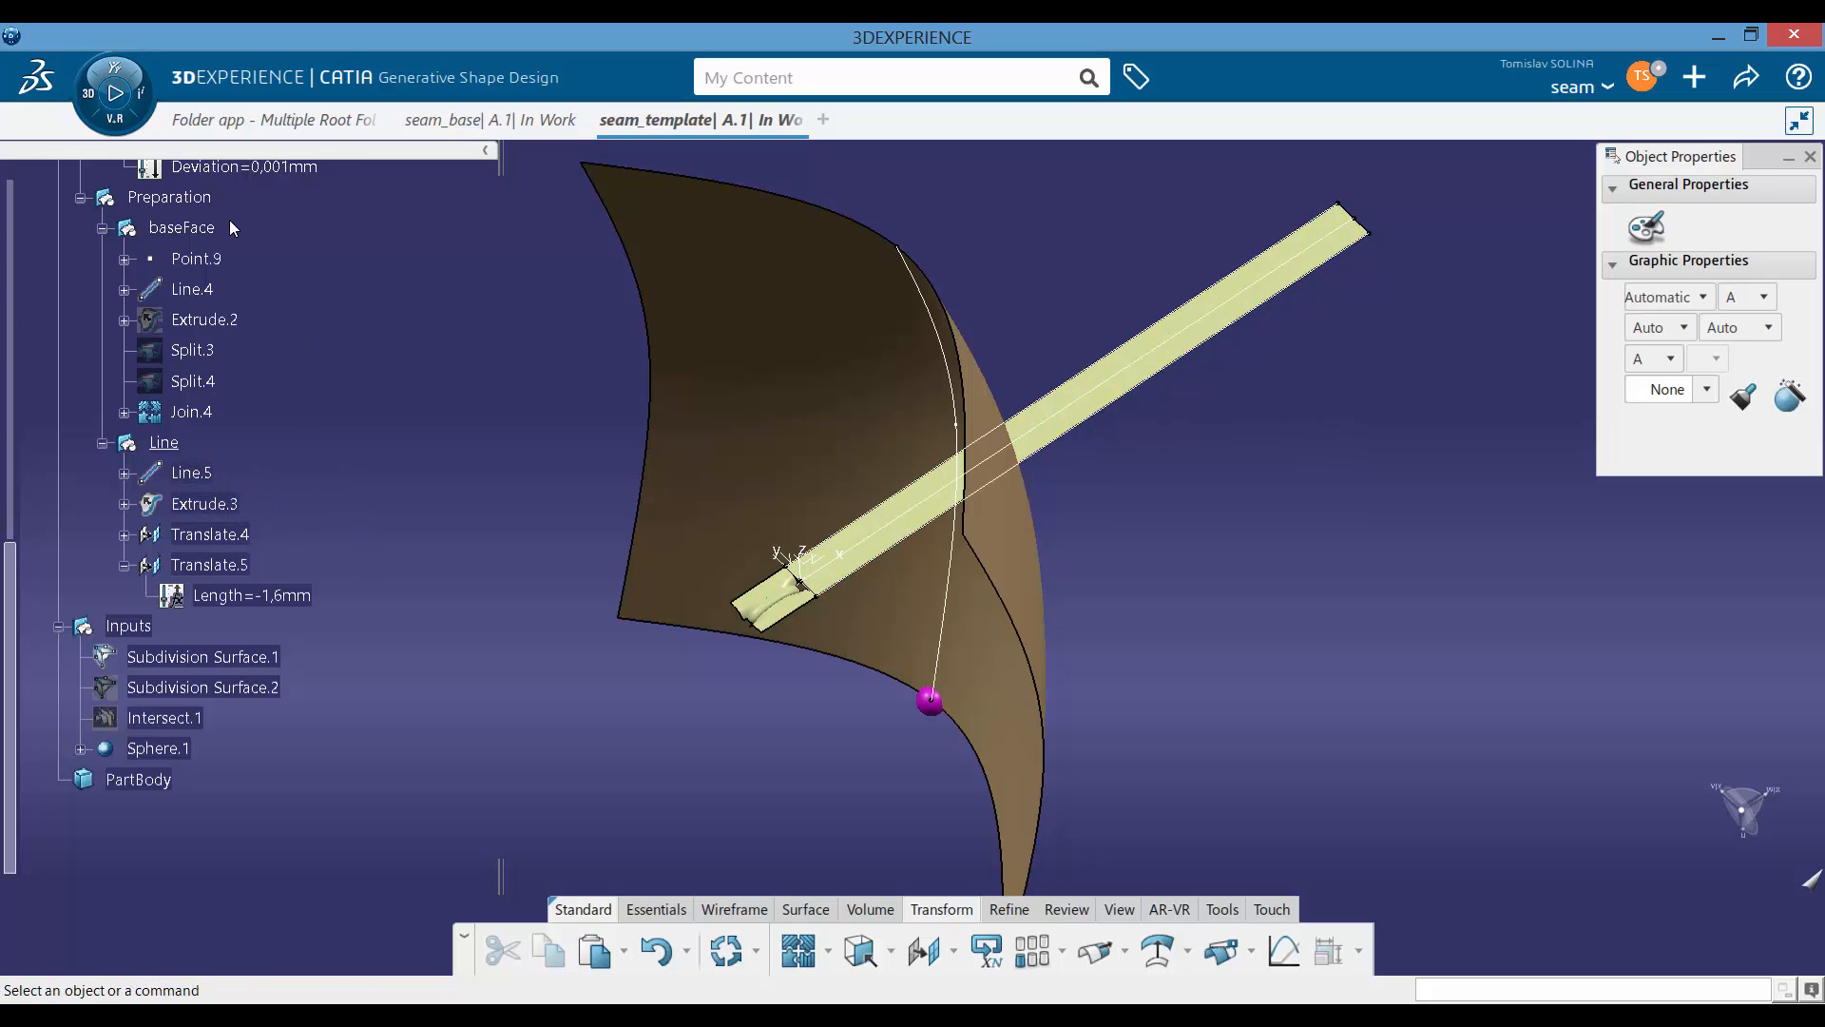
Step: Insert a new geometrical set under Preparation and rename it pattern
click(169, 196)
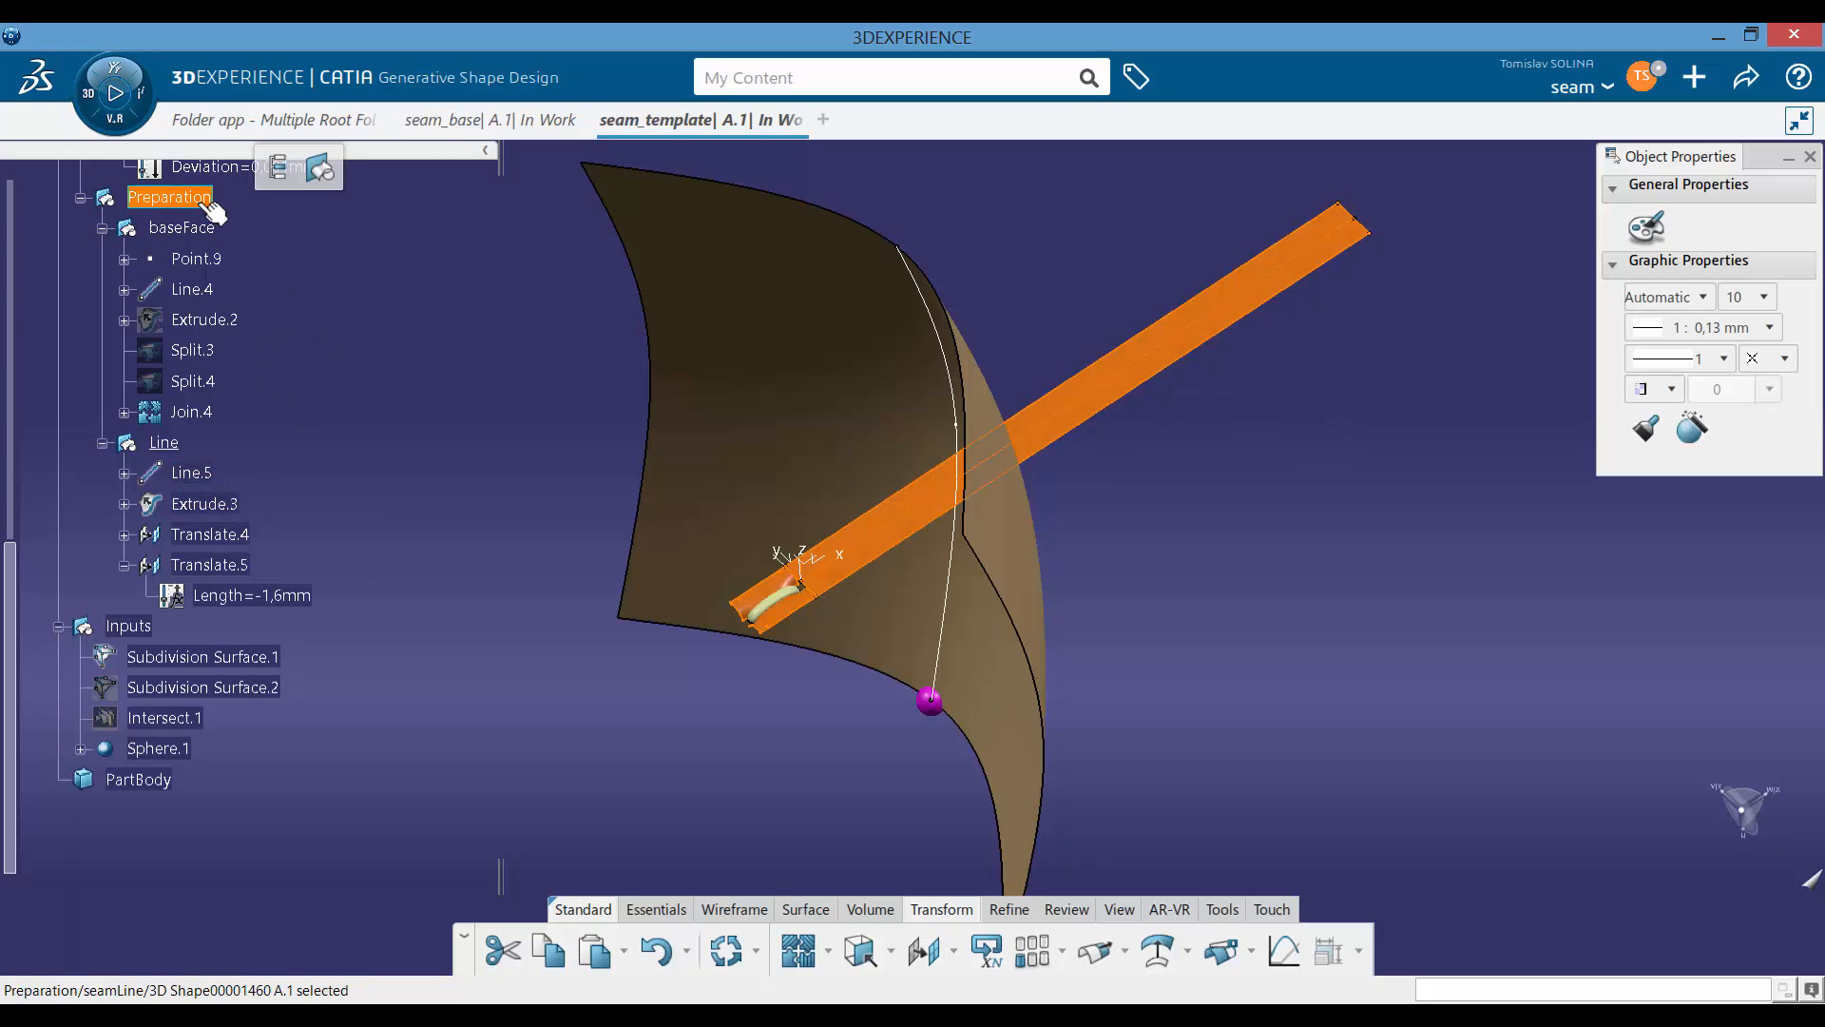
click(318, 169)
click(177, 630)
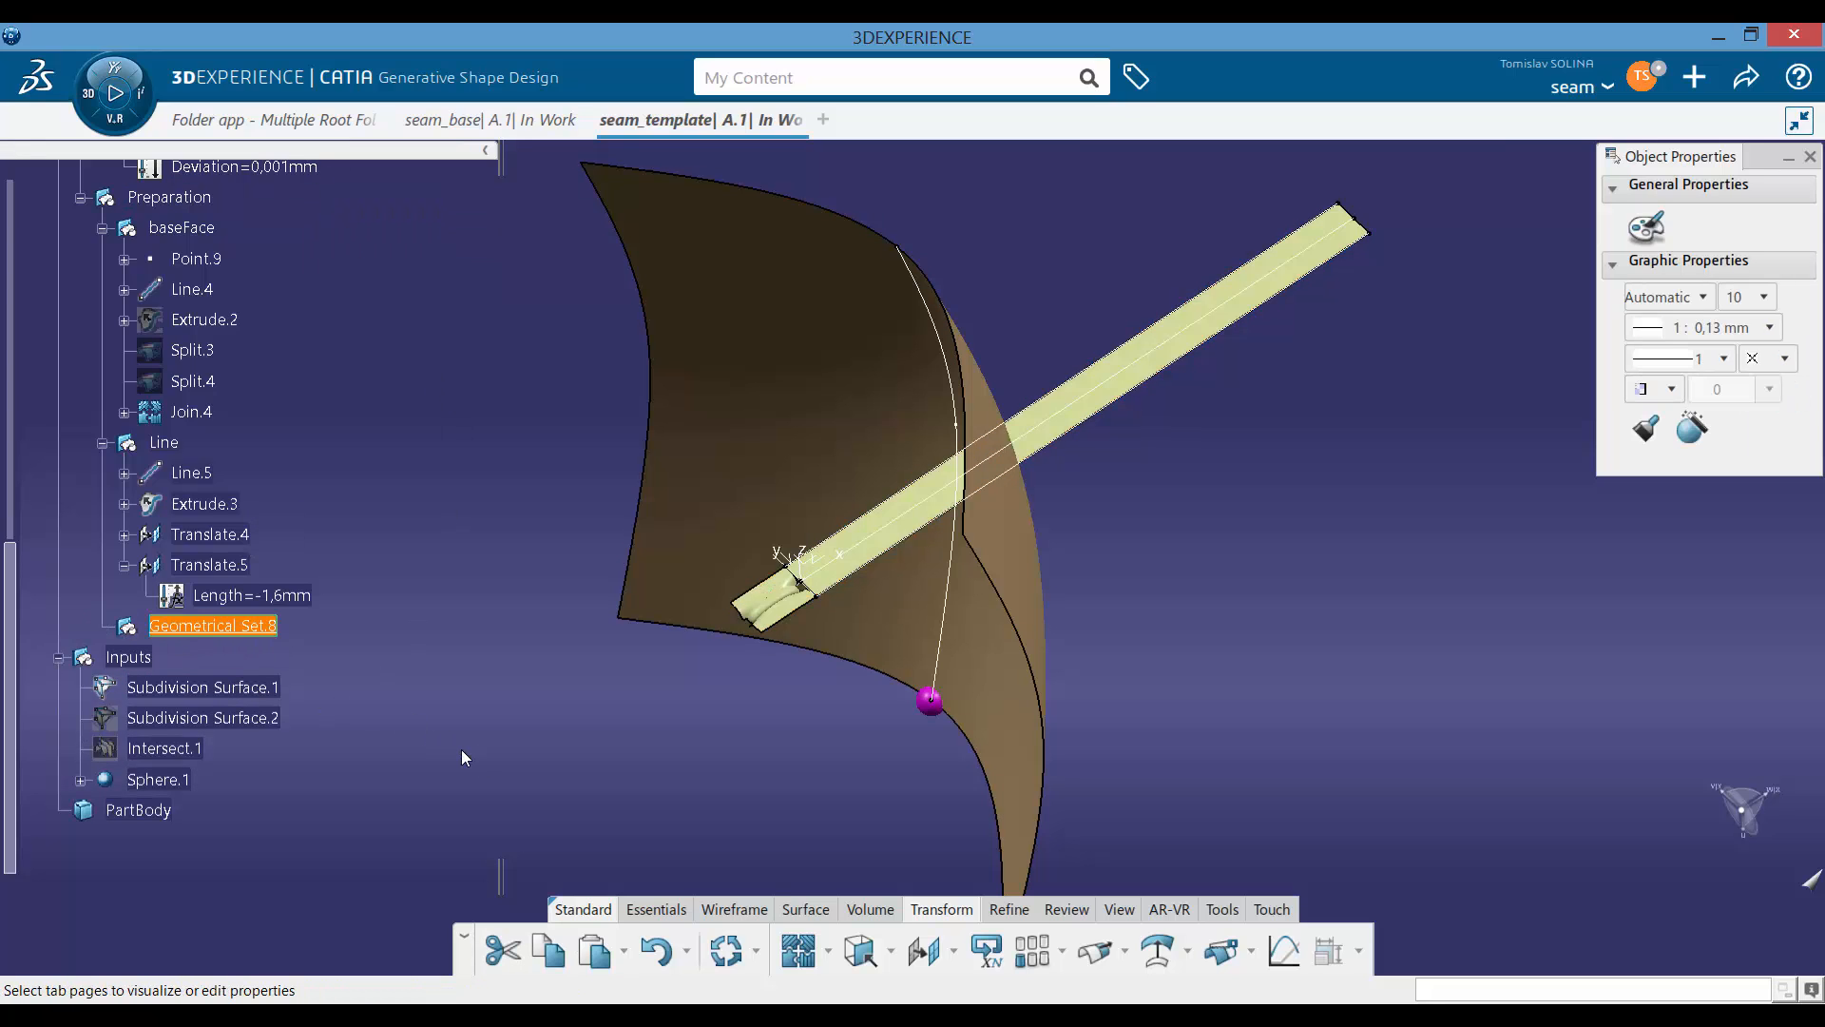
text(seam)
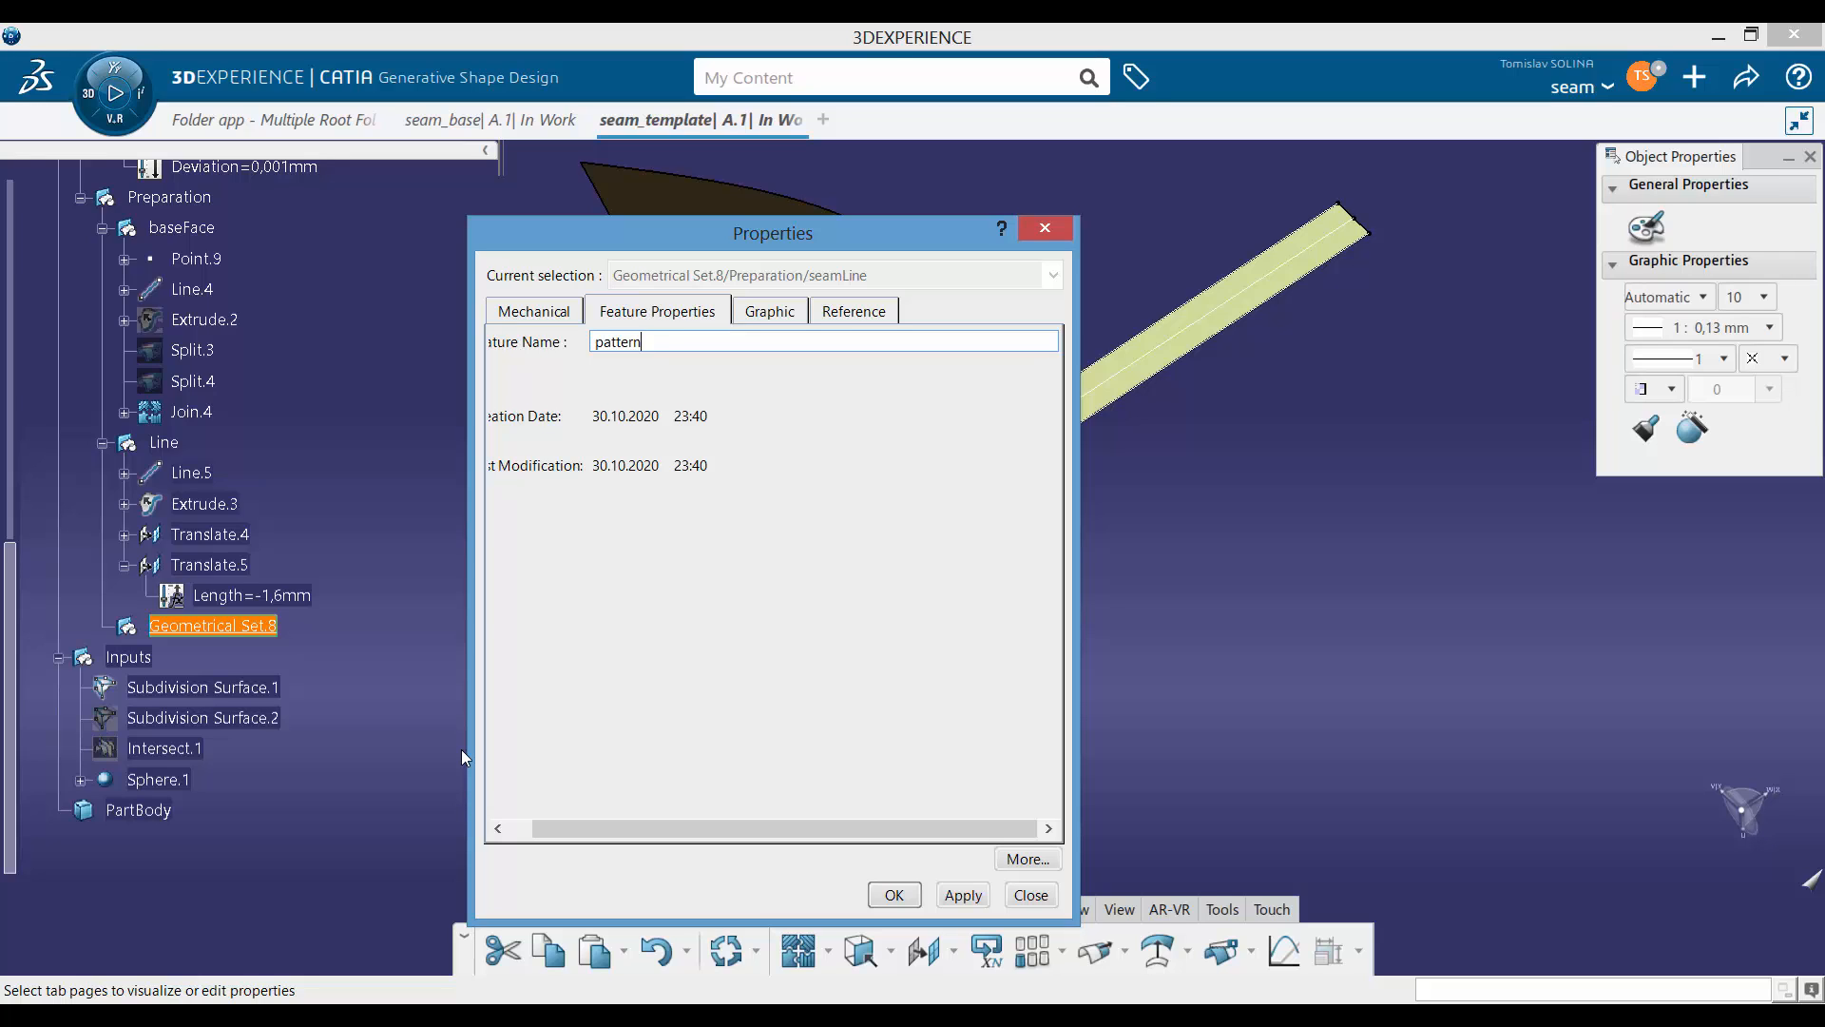
key(Return)
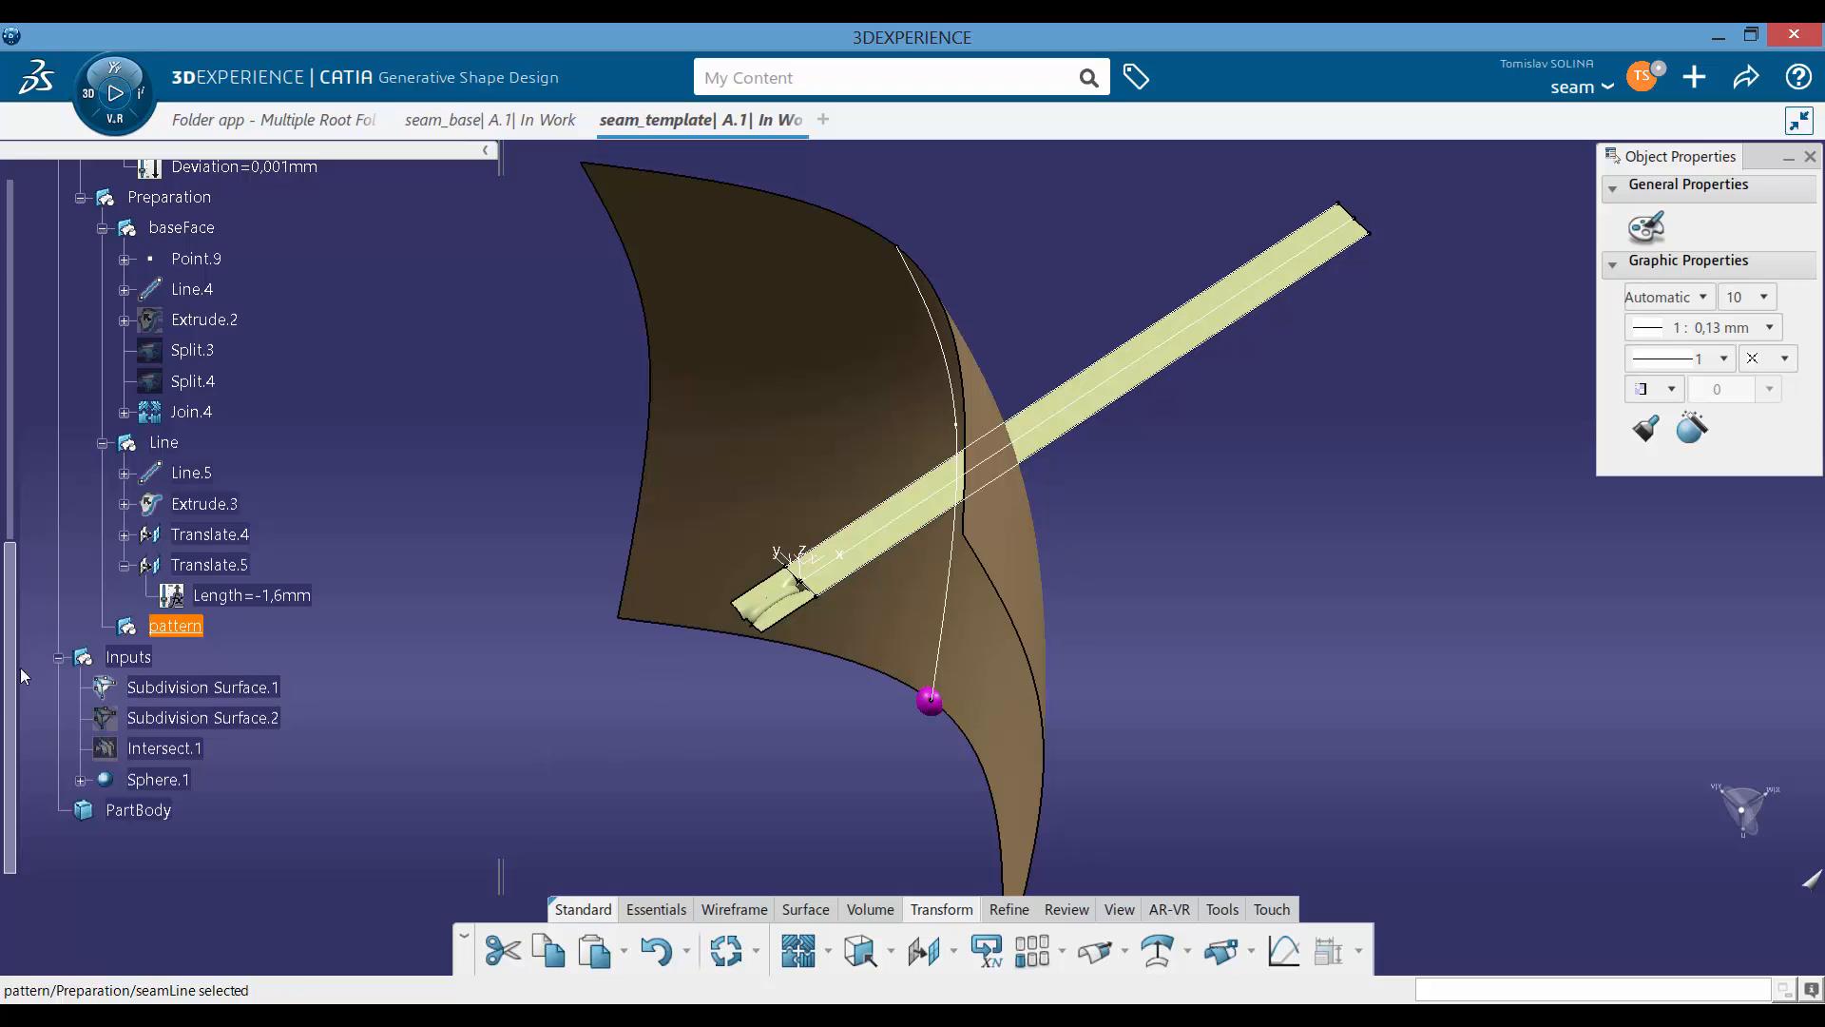
Step: Hide the Line geometrical set under Preparation
right_click(173, 445)
click(177, 439)
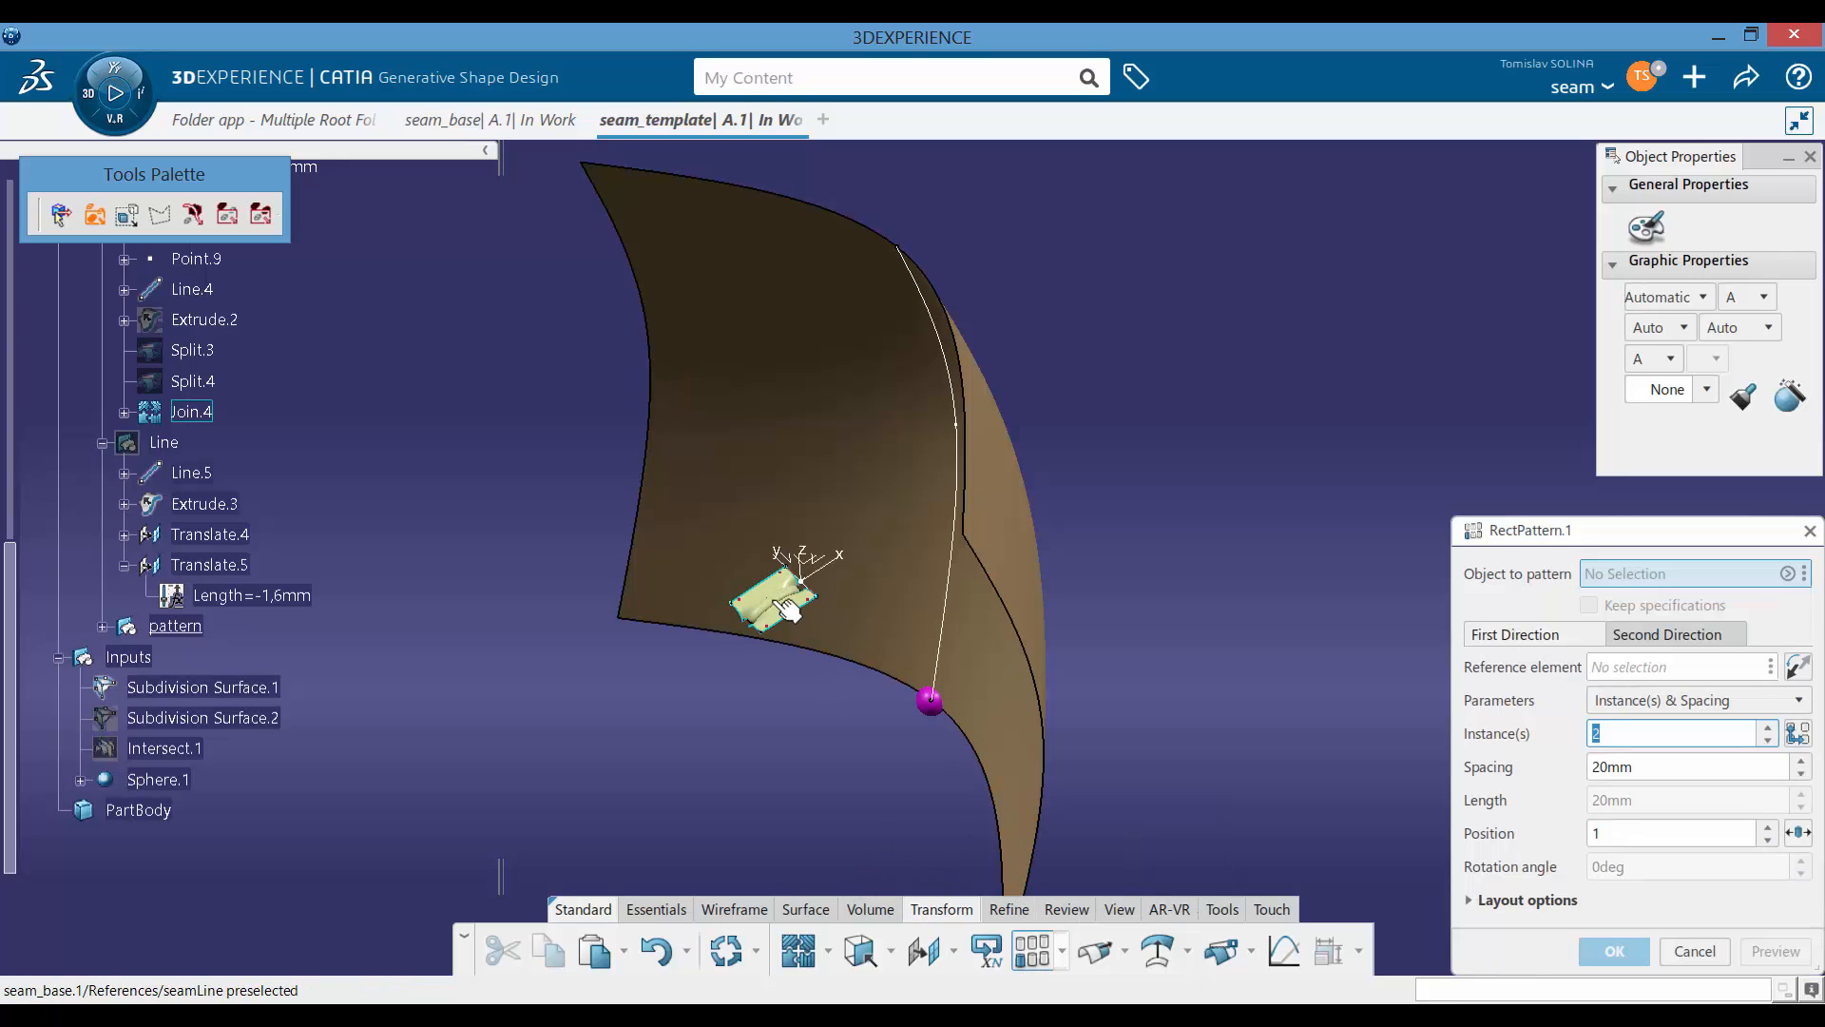
scroll(395, 471, up, 5)
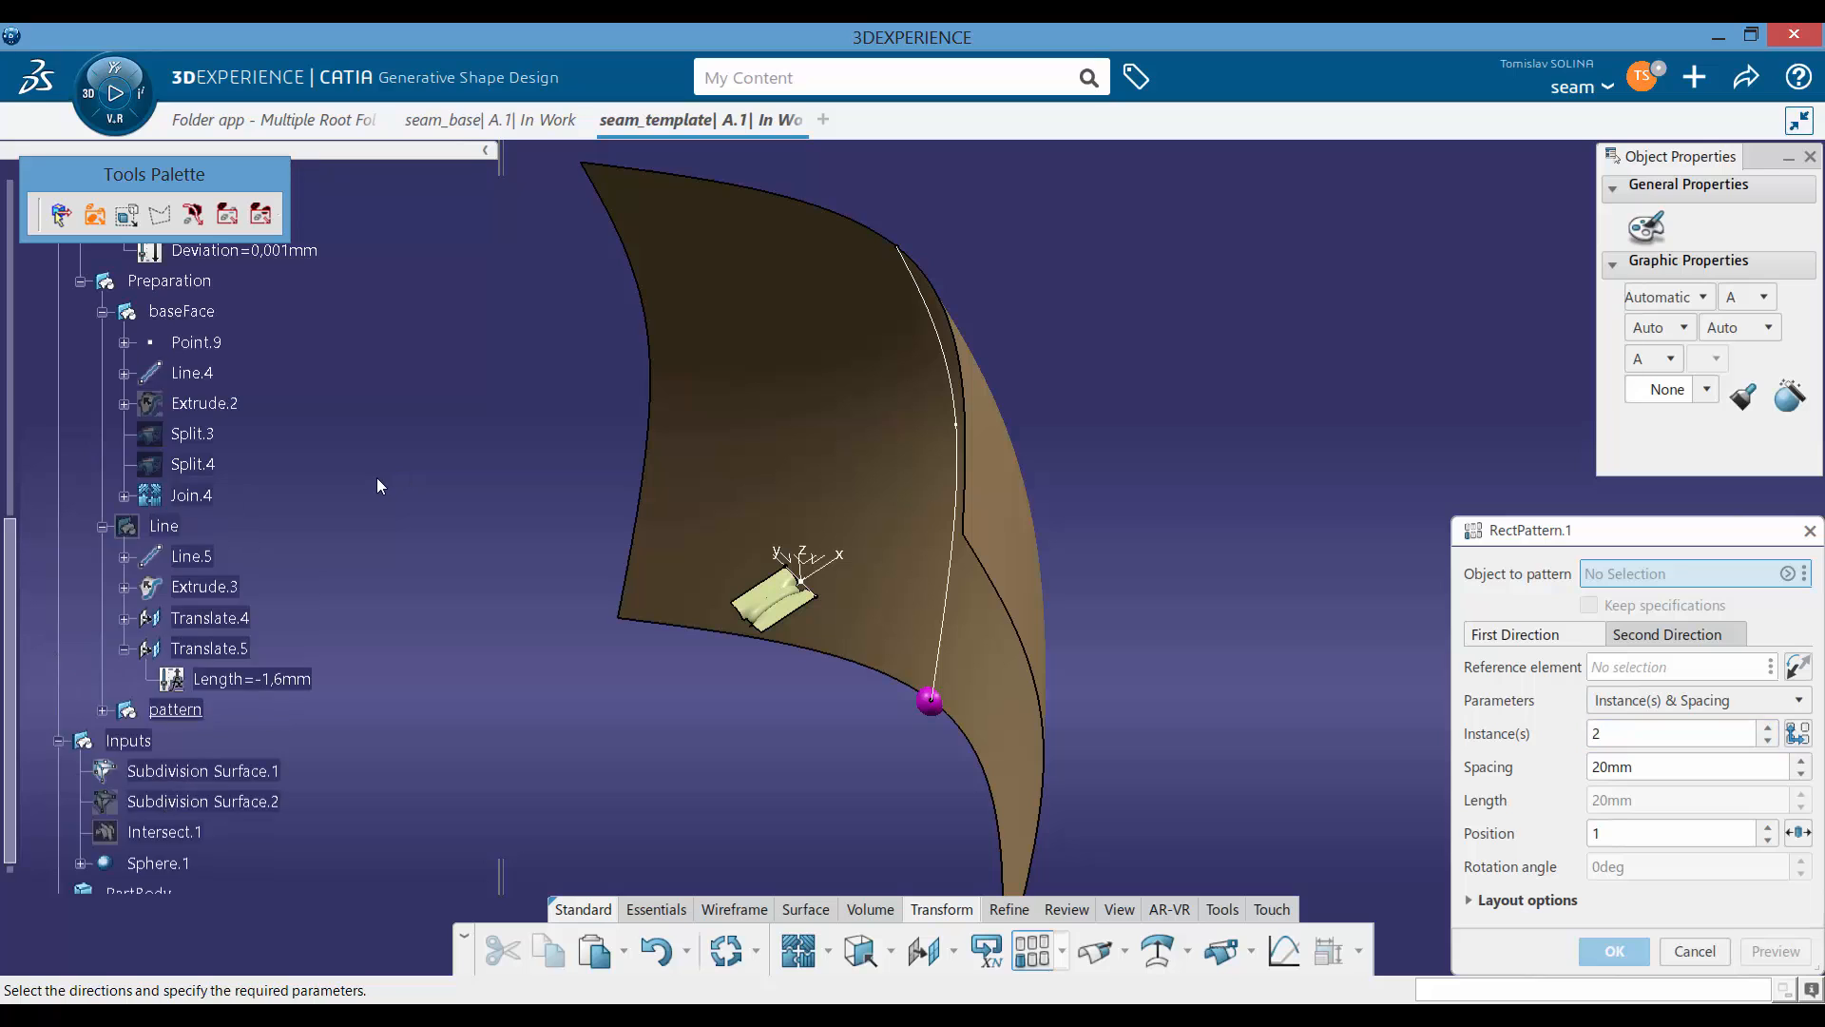
scroll(369, 498, up, 4)
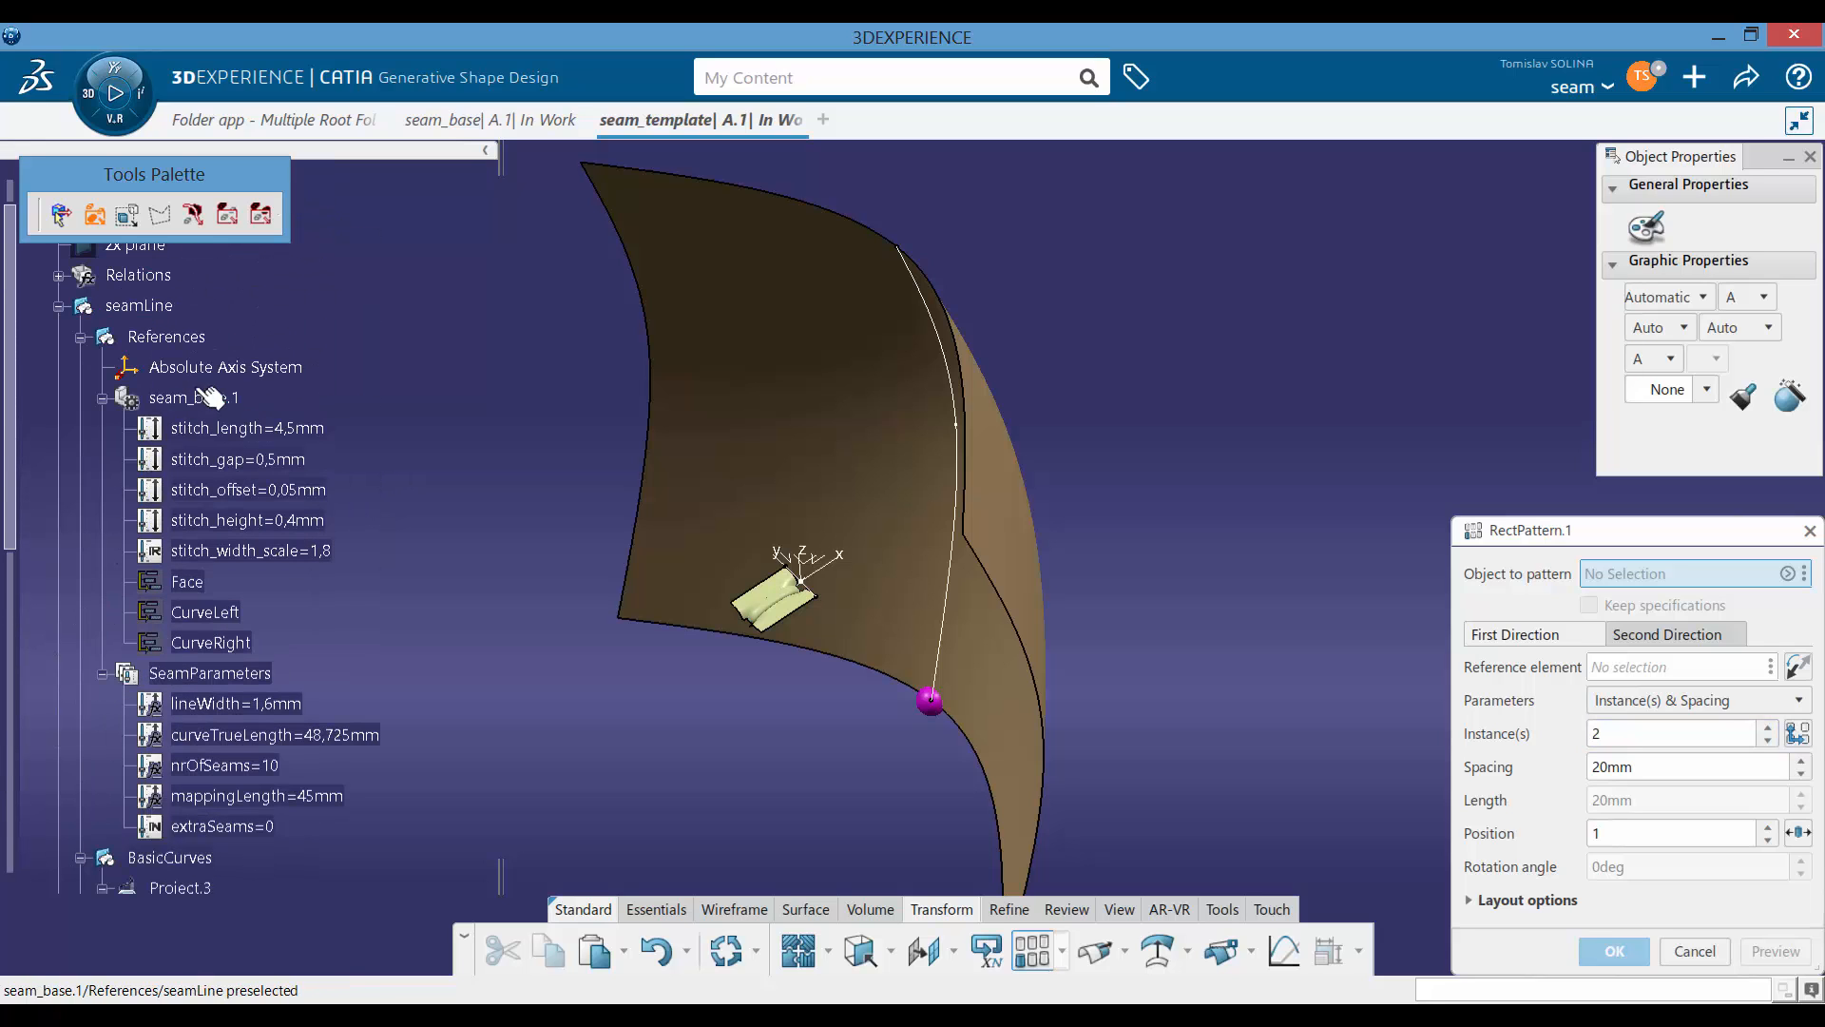
click(195, 397)
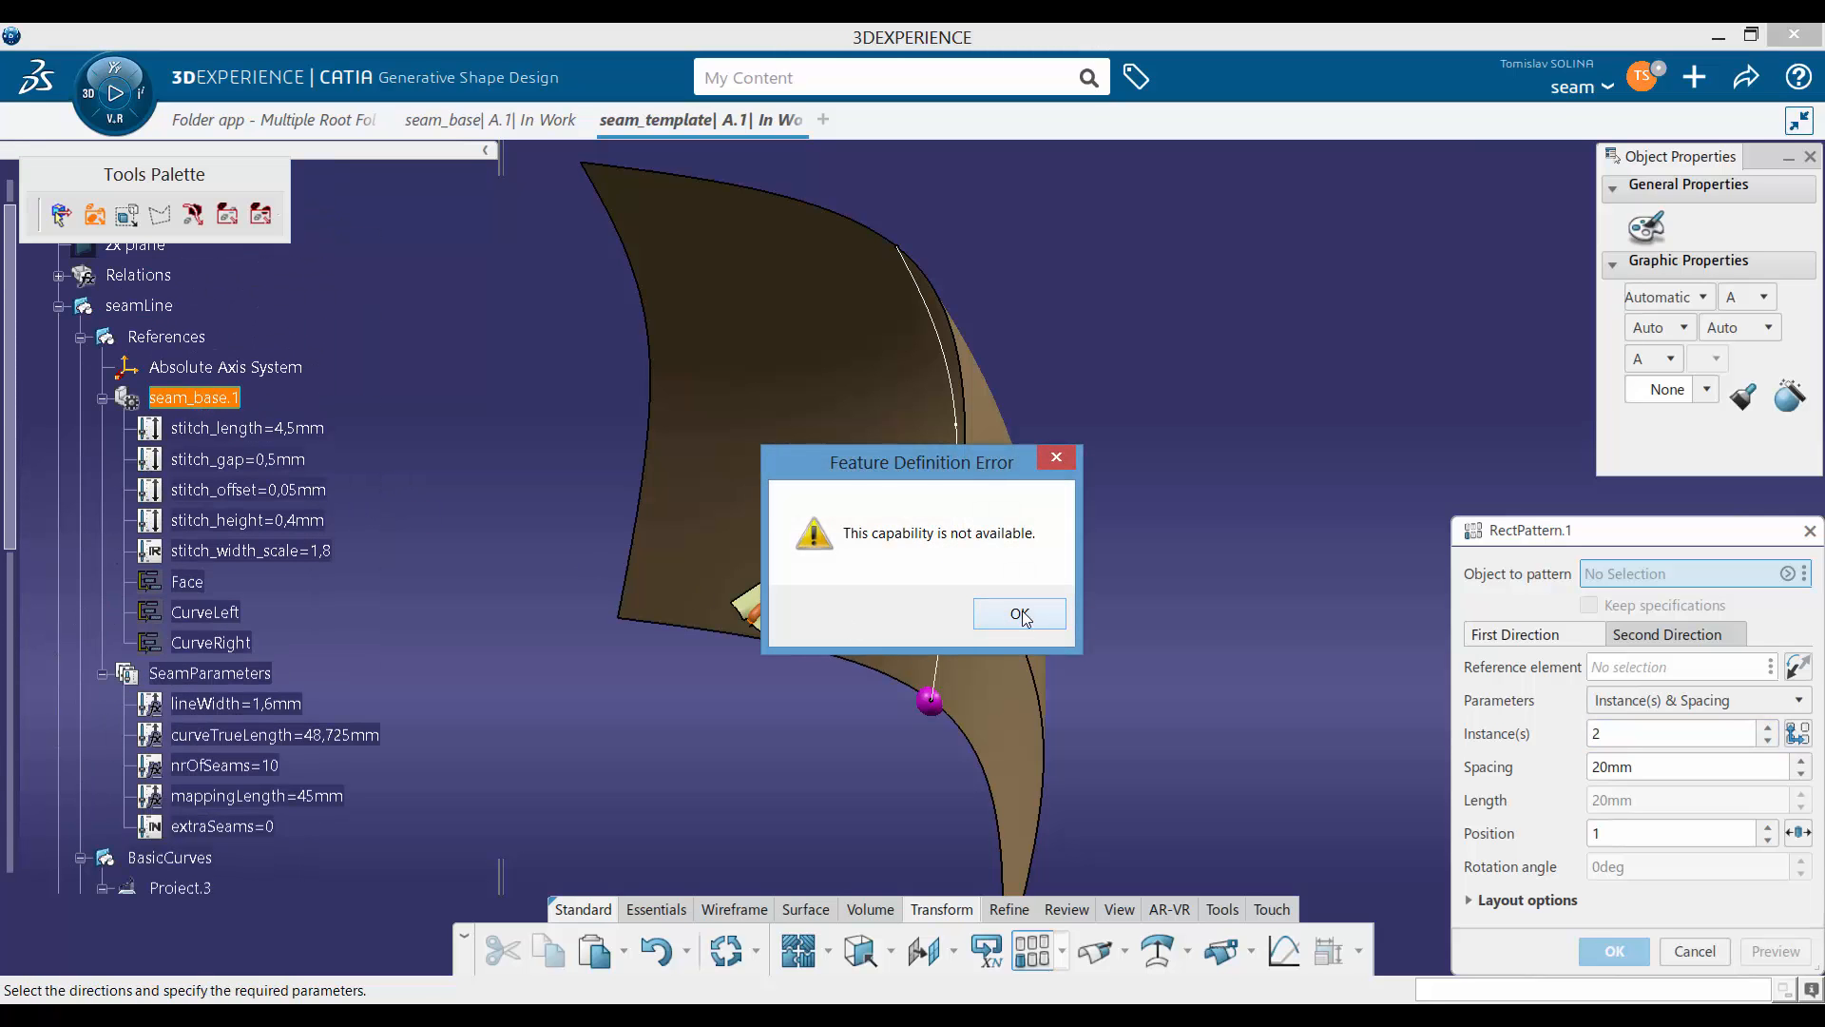
click(1022, 615)
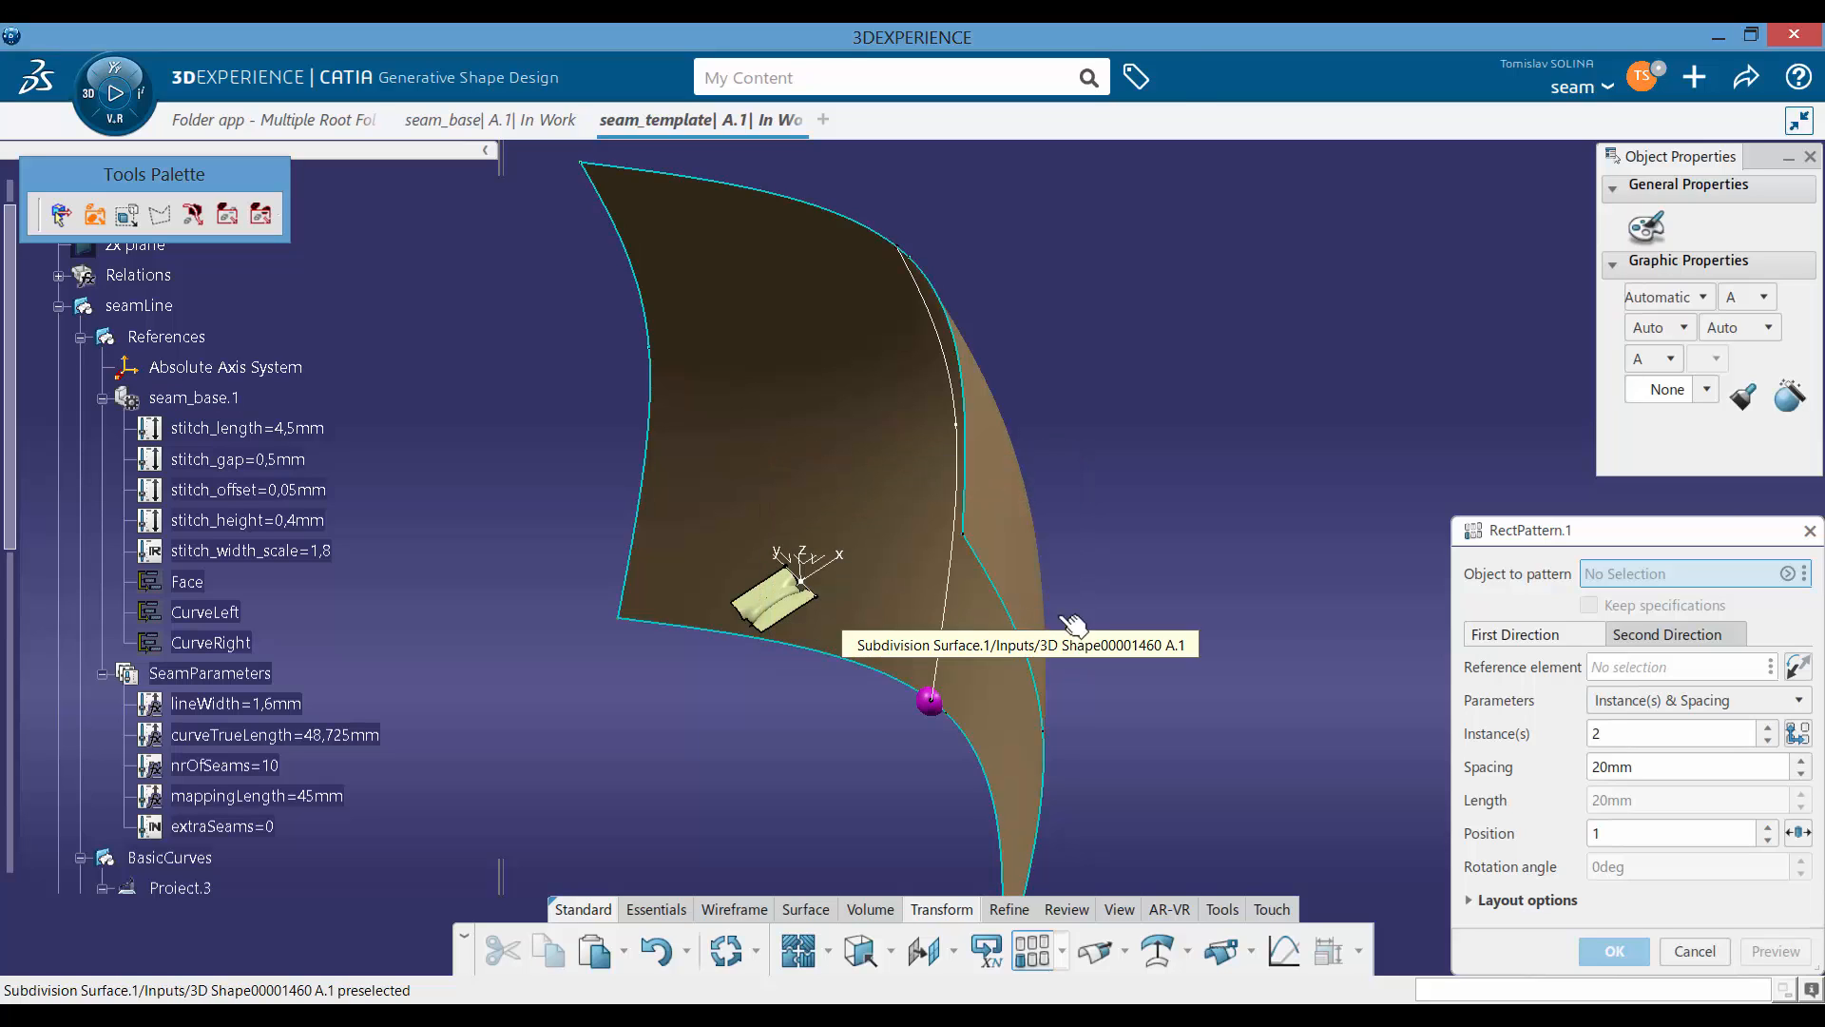
click(194, 397)
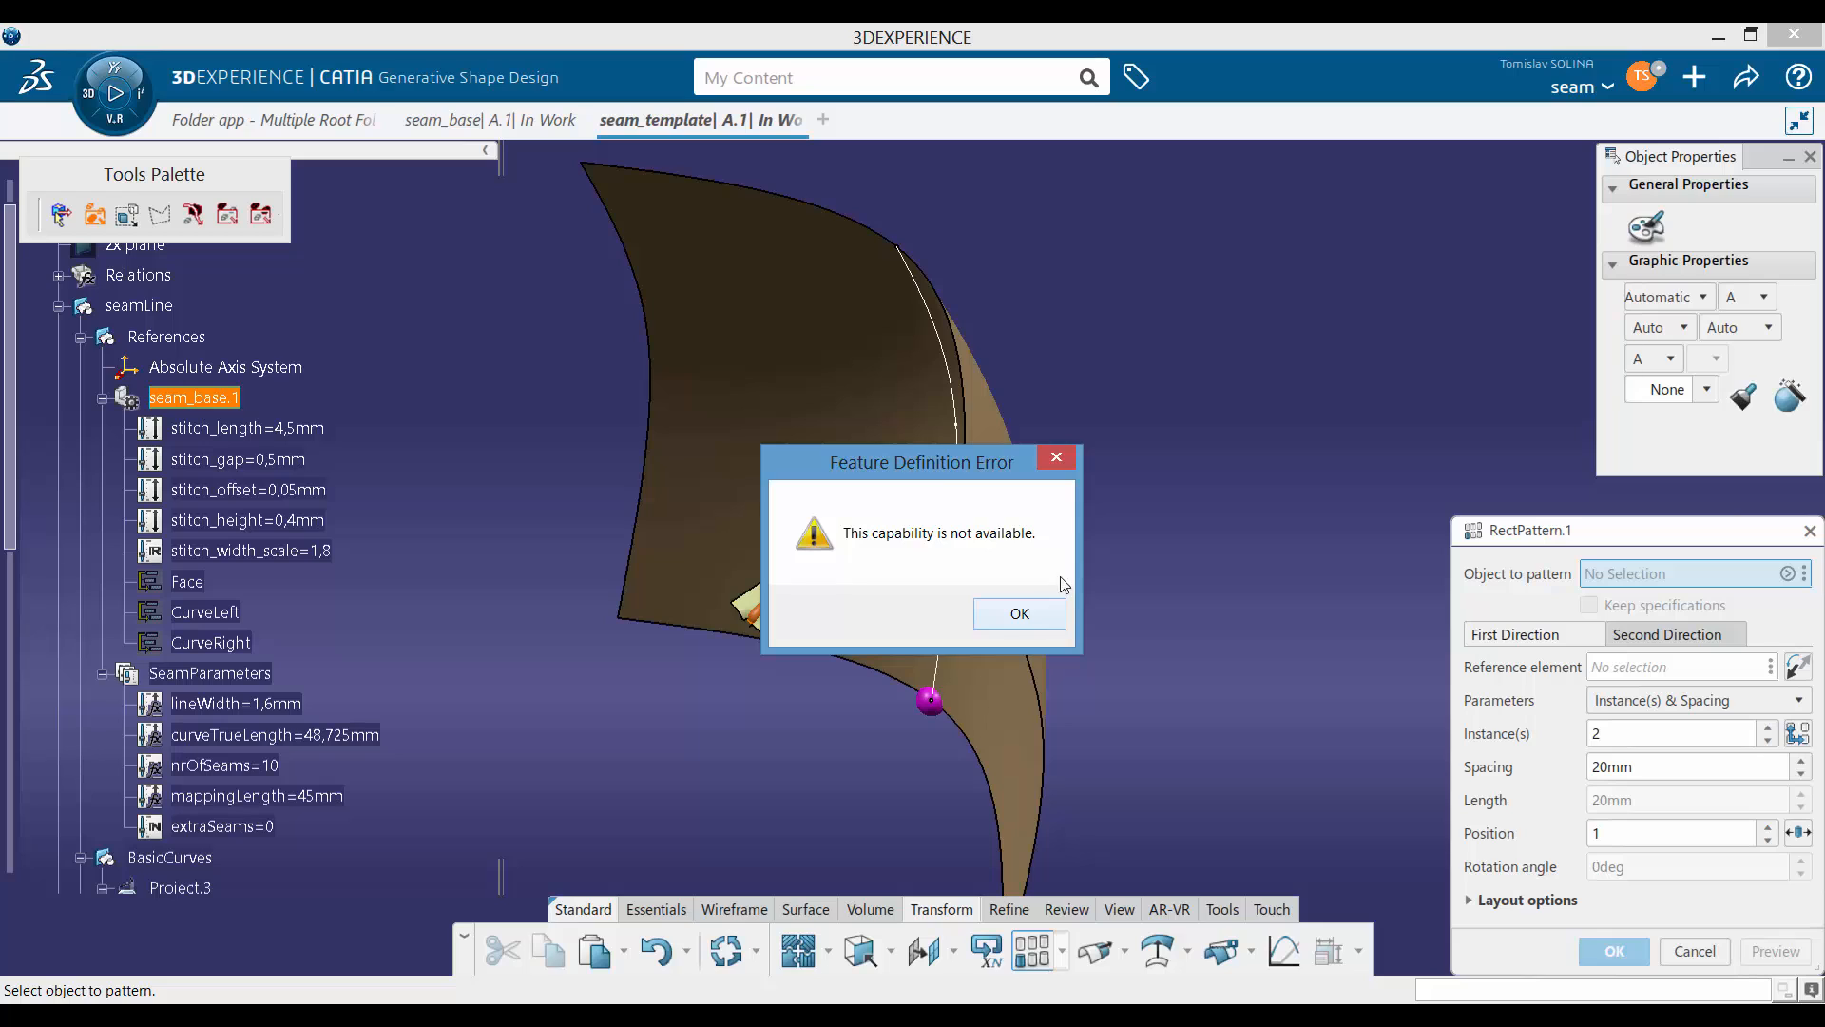
click(1061, 464)
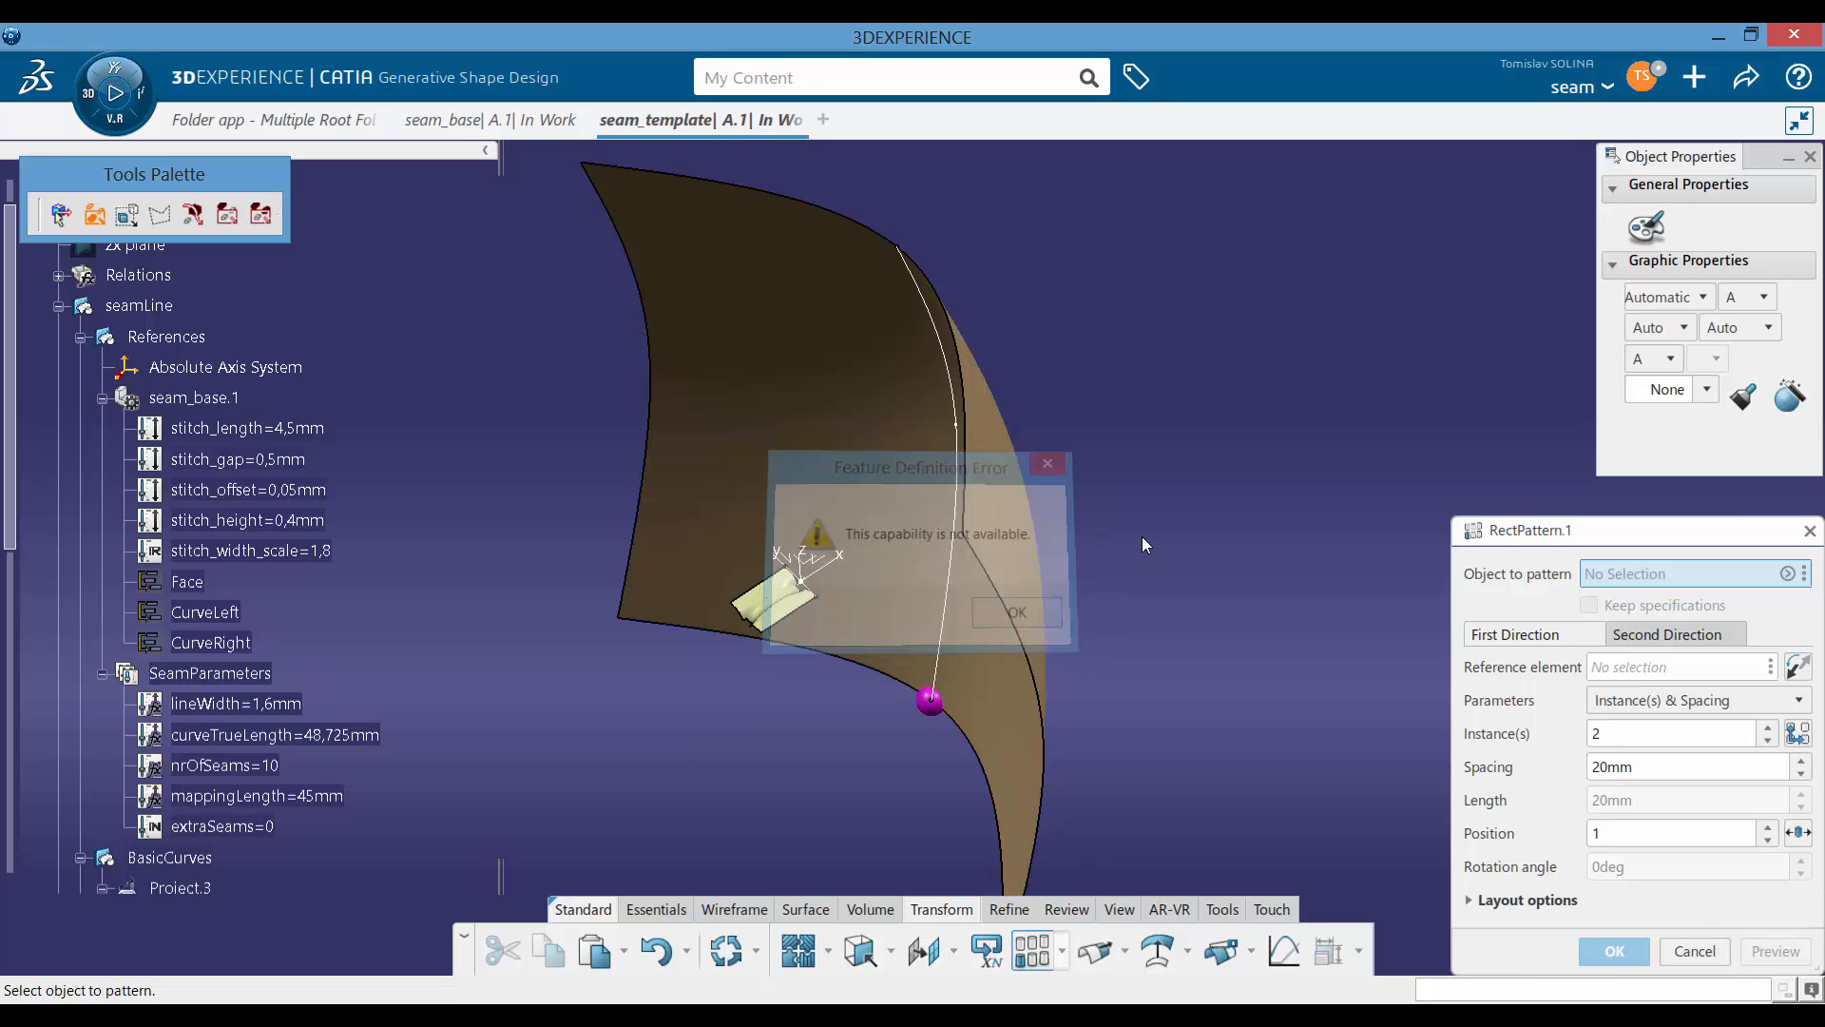
click(1695, 951)
Step: Translate seam_base.1 along the X axis with a distance of 0 mm
click(922, 951)
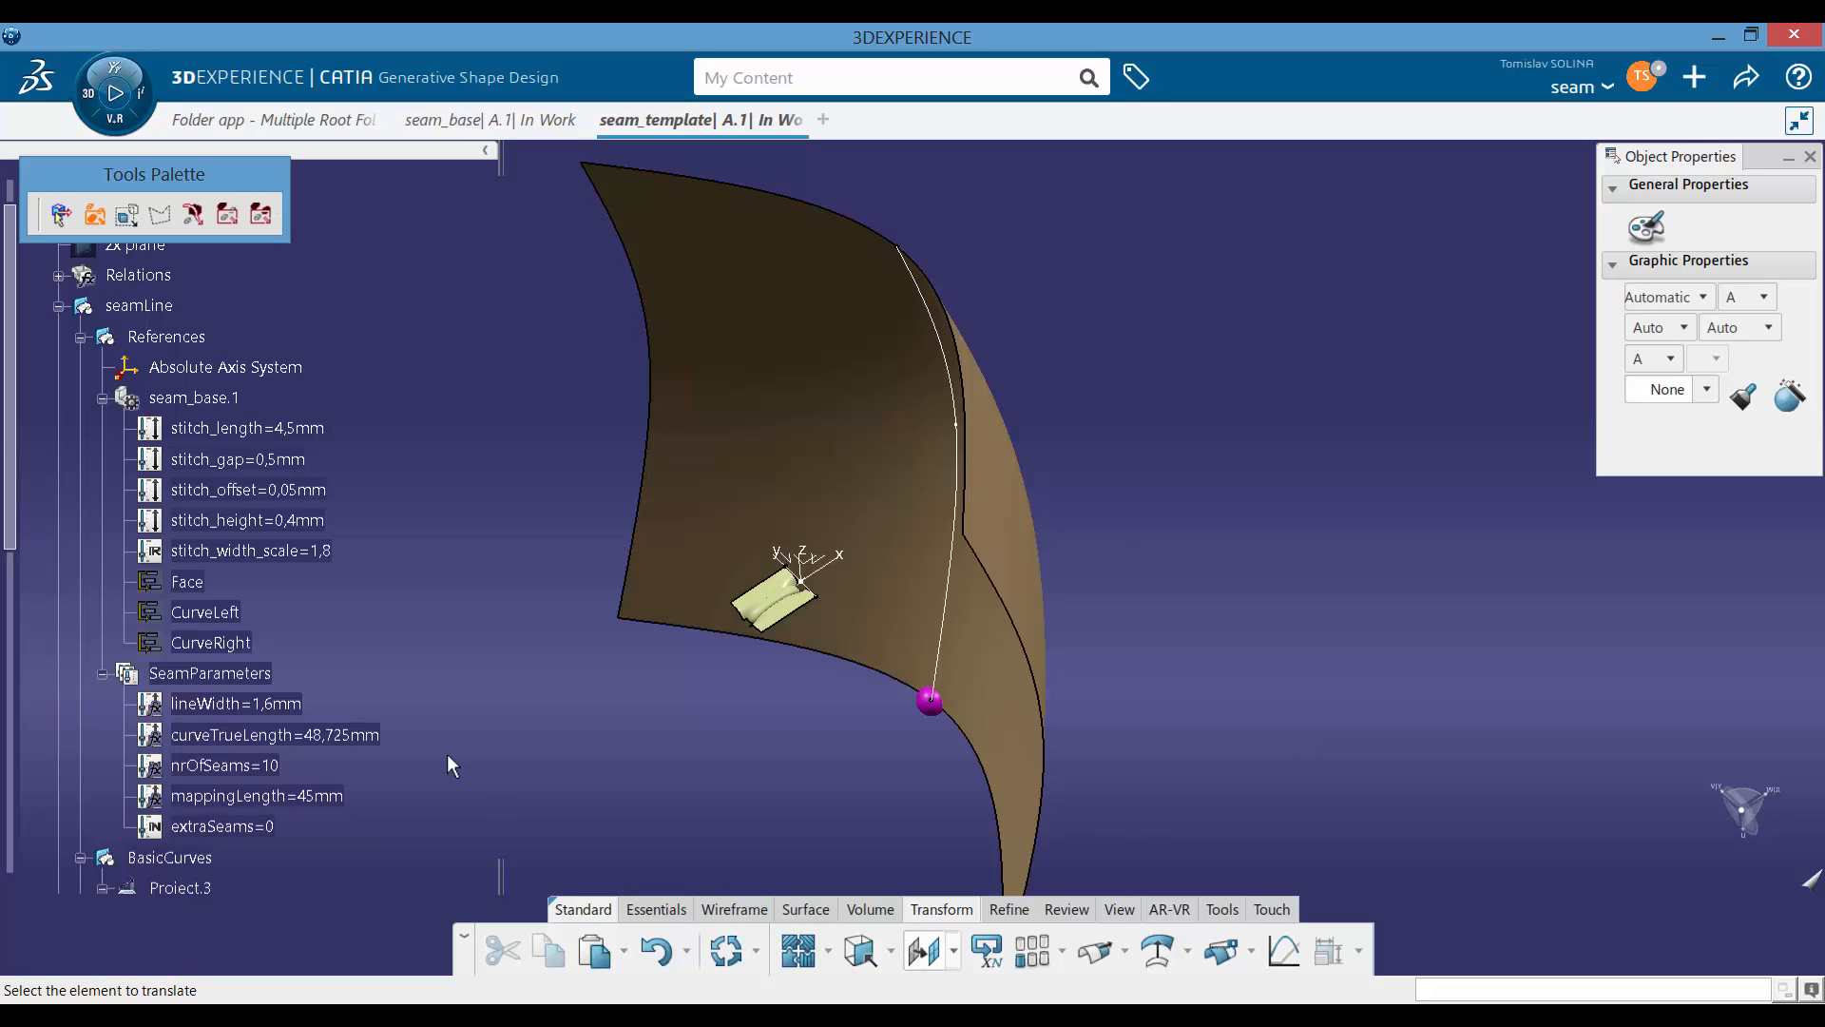
click(195, 400)
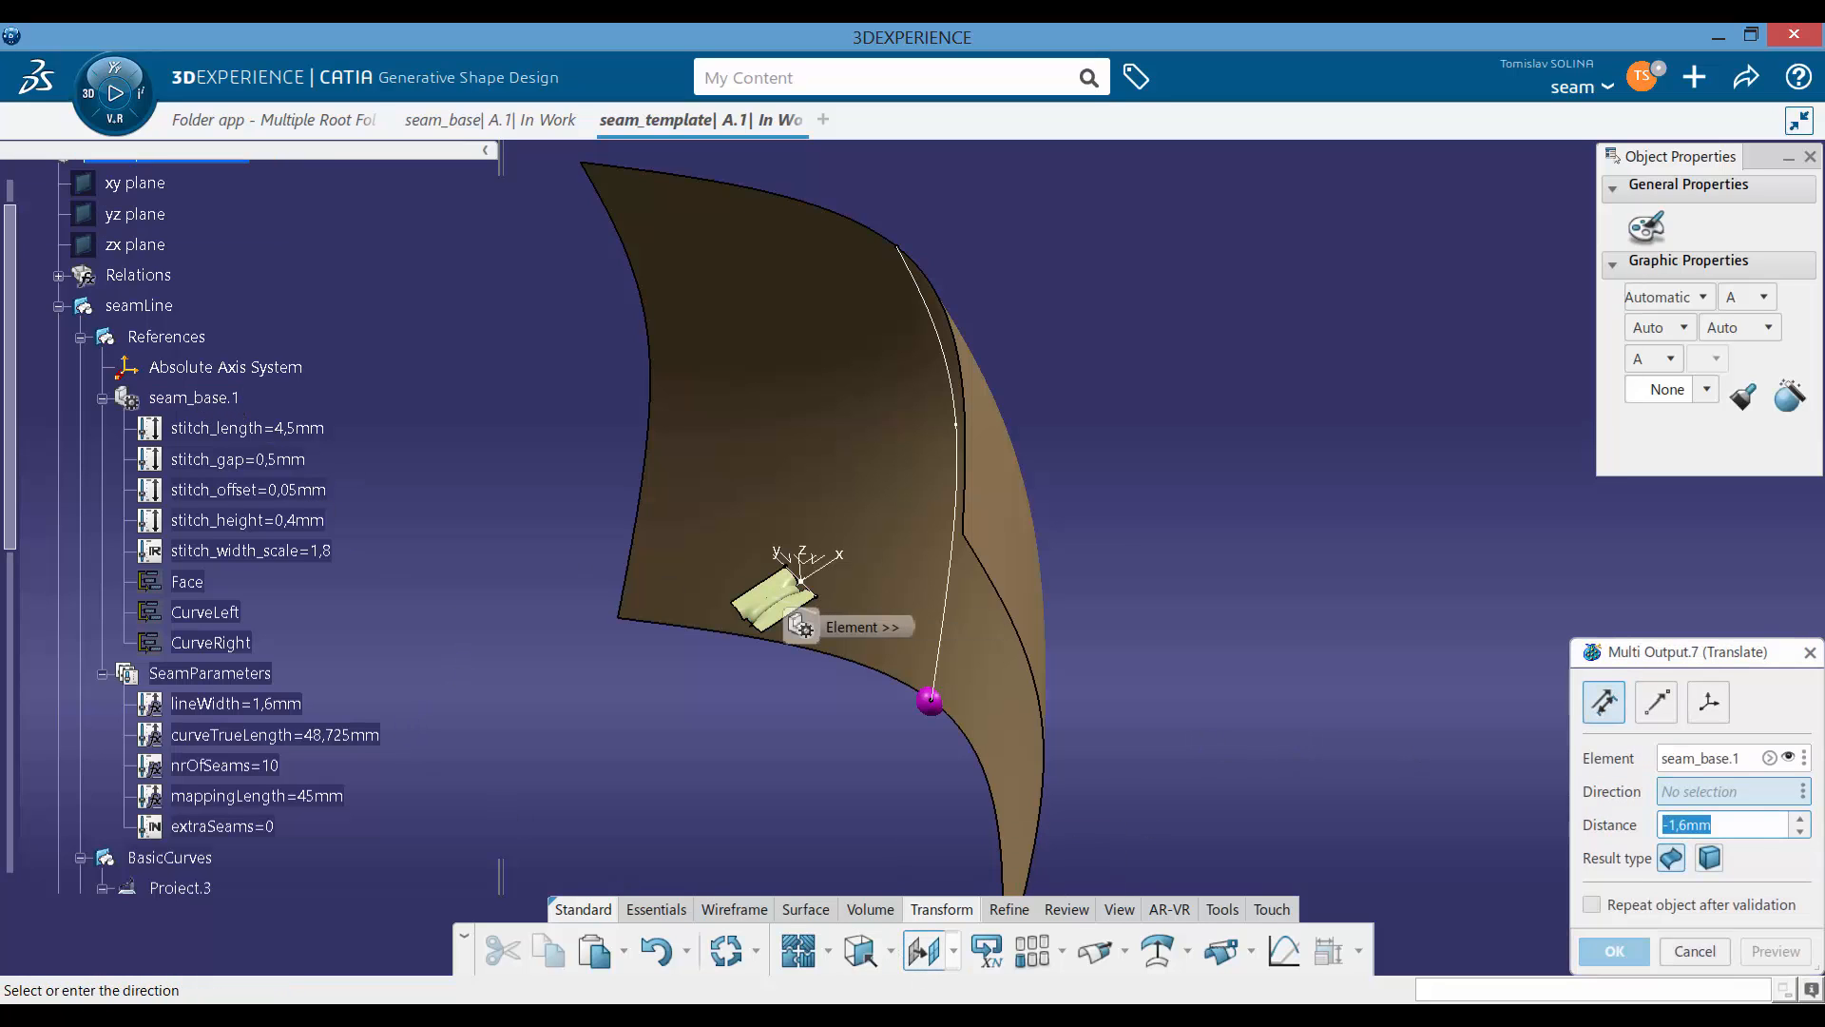
right_click(1726, 791)
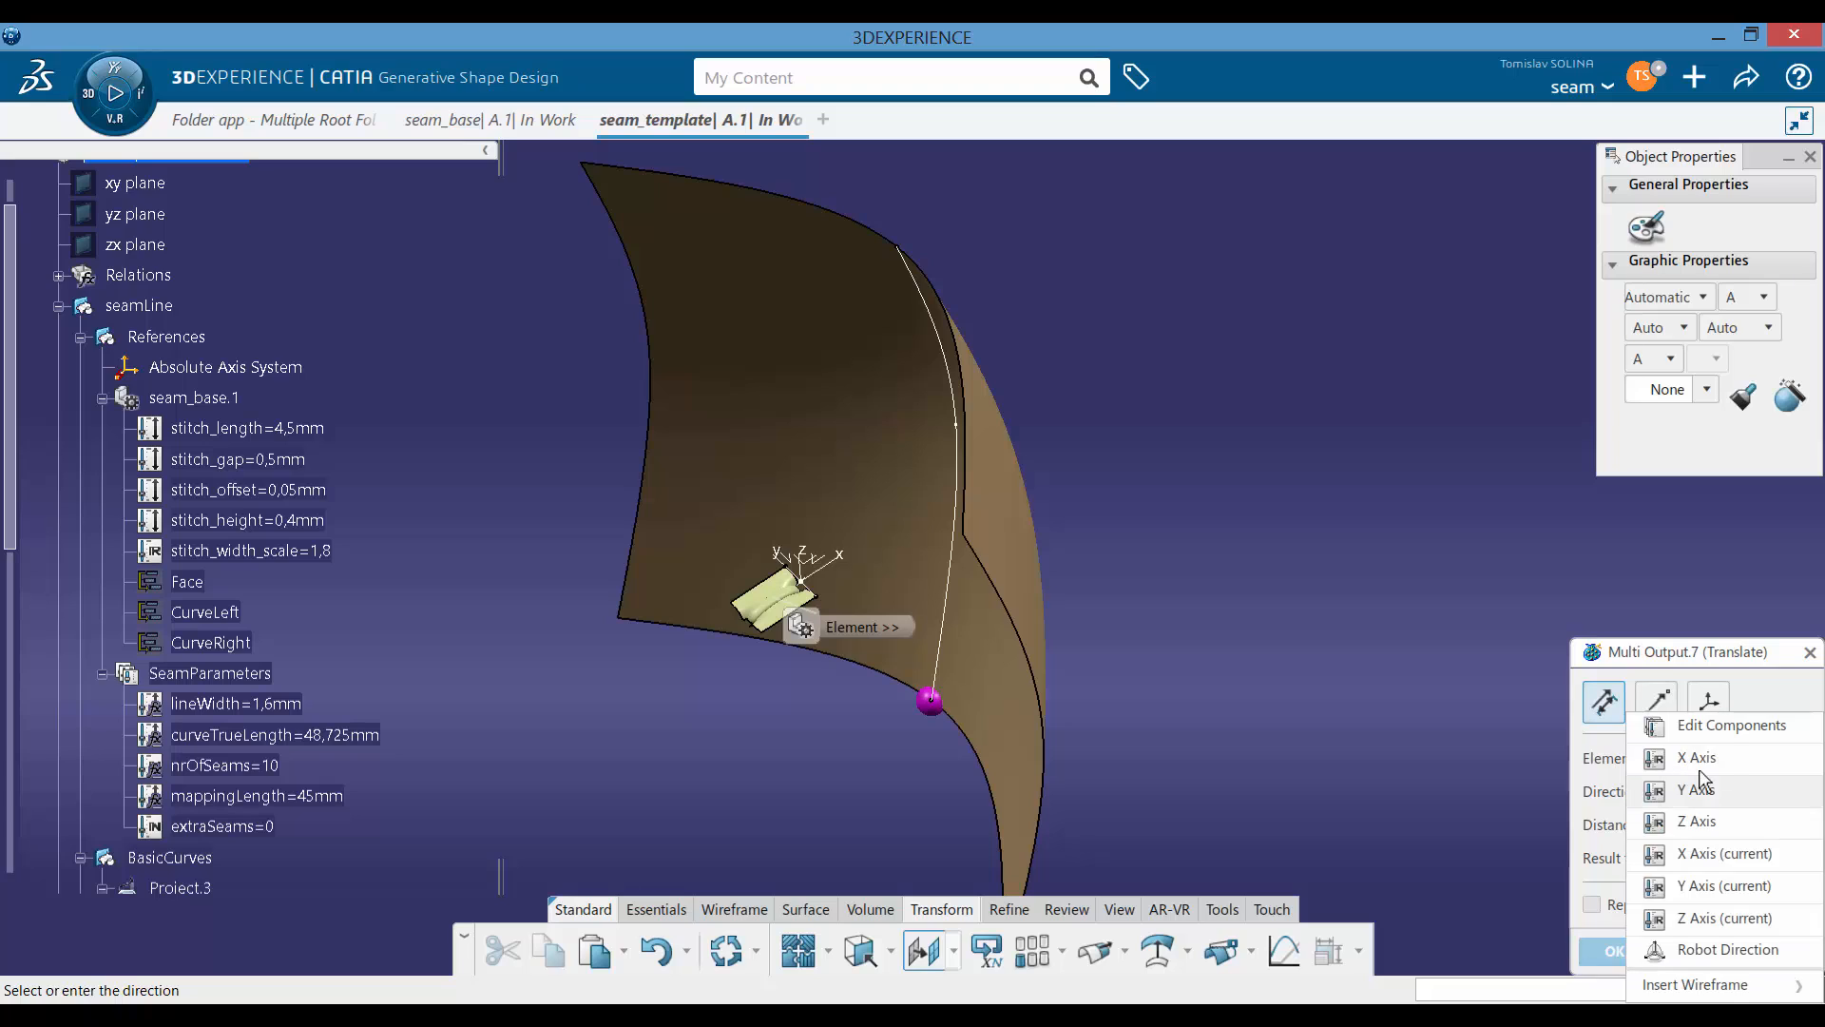
click(1701, 761)
drag(1727, 827, 1274, 804)
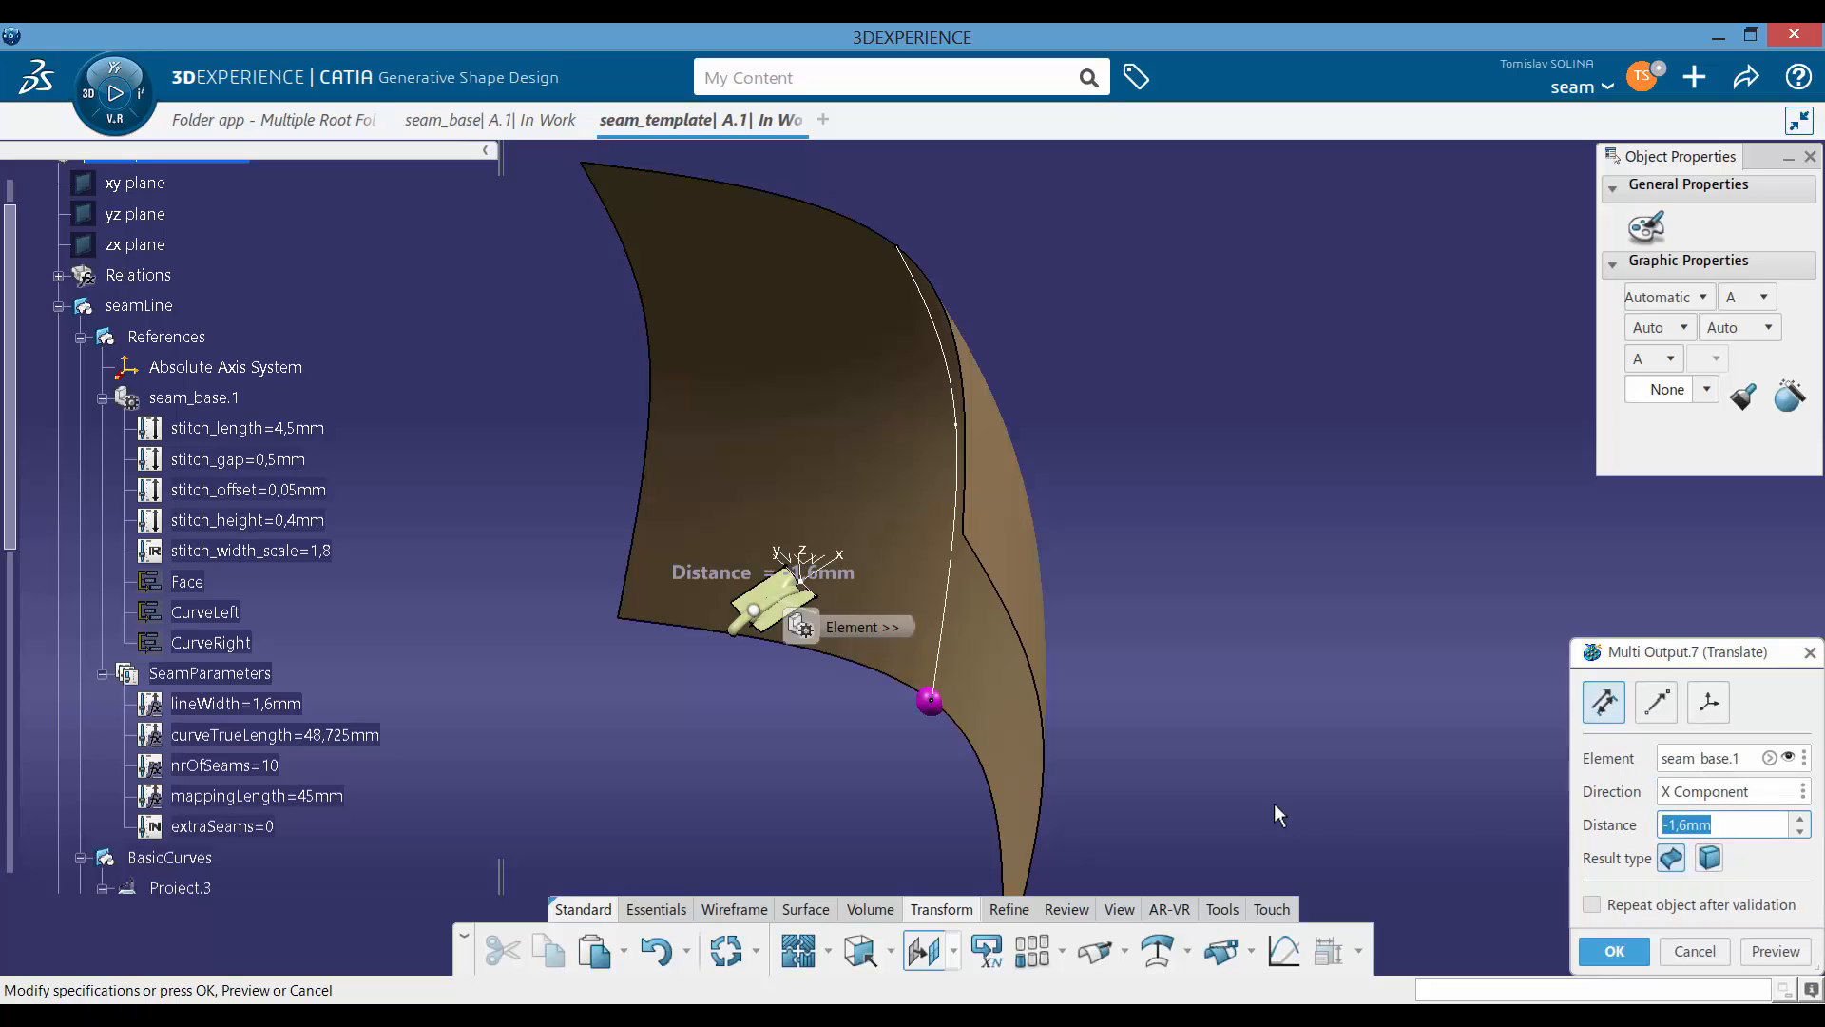
text(0)
click(1614, 950)
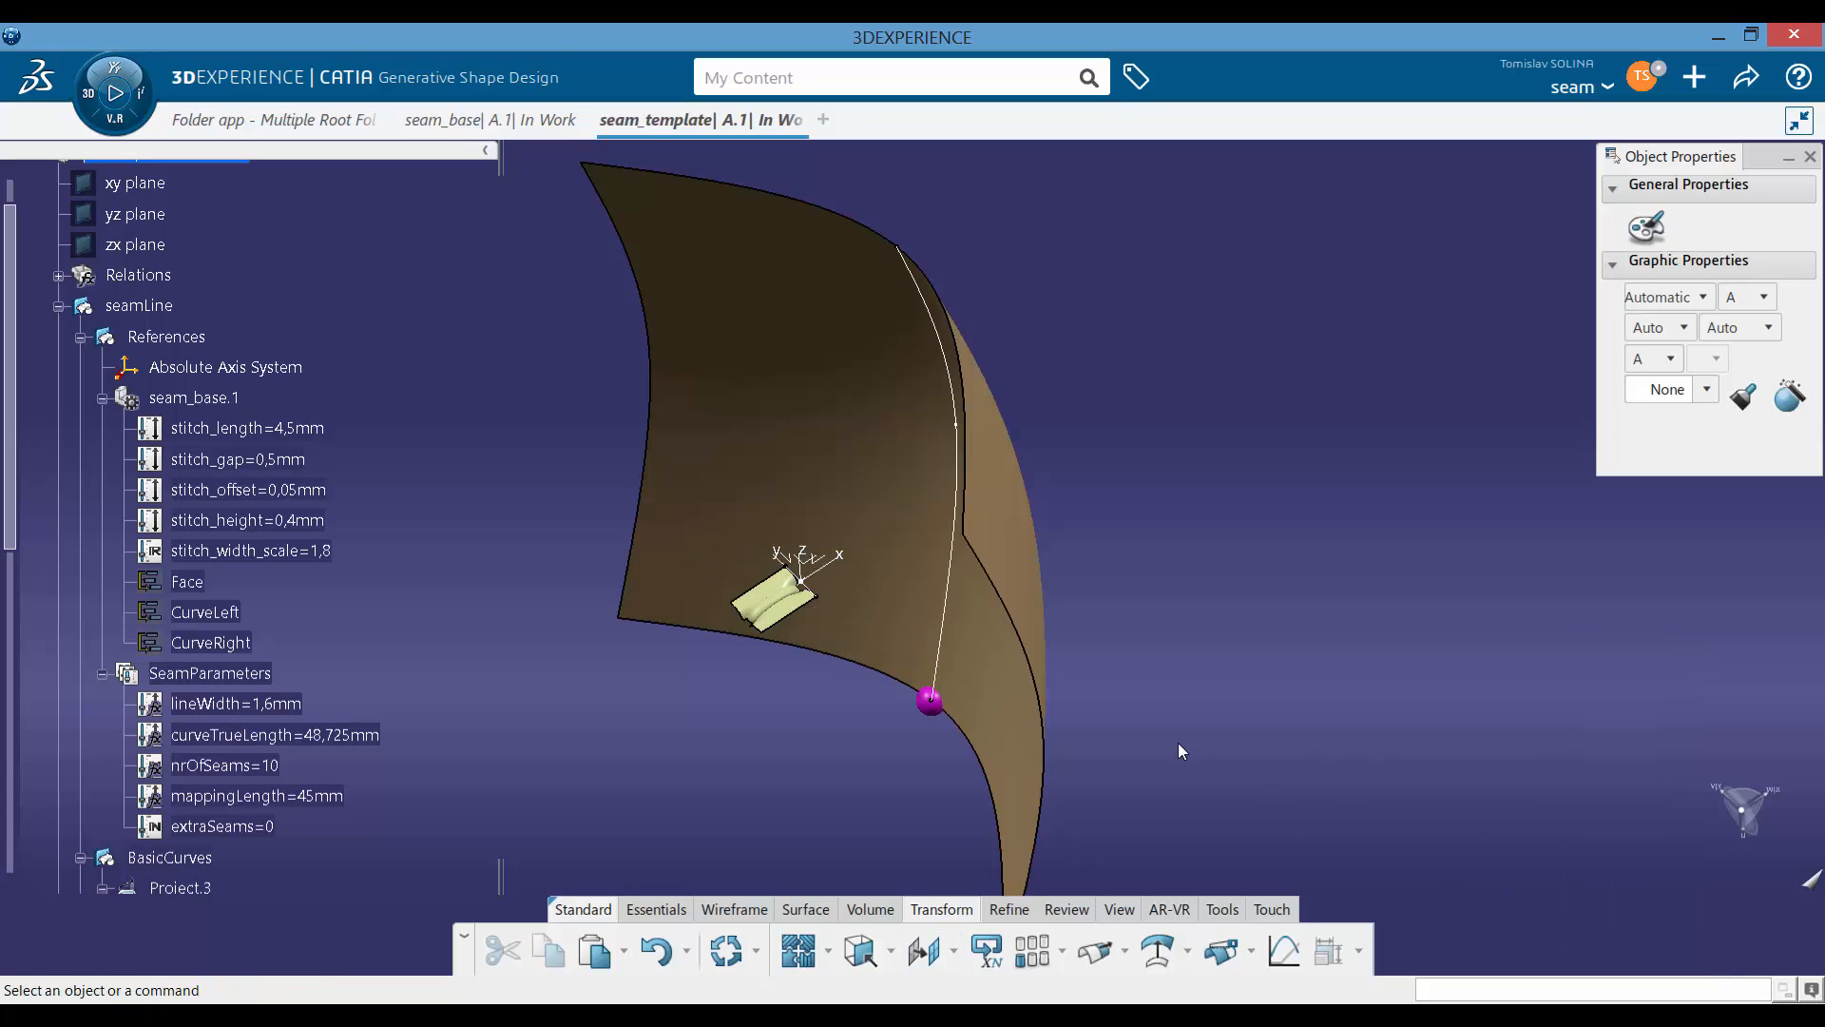
Step: Start a rectangular pattern of the translated stitch Translate.6 and drive its first-direction instance count with the nrOfSeams parameter
scroll(285, 579, down, 3)
scroll(243, 609, down, 6)
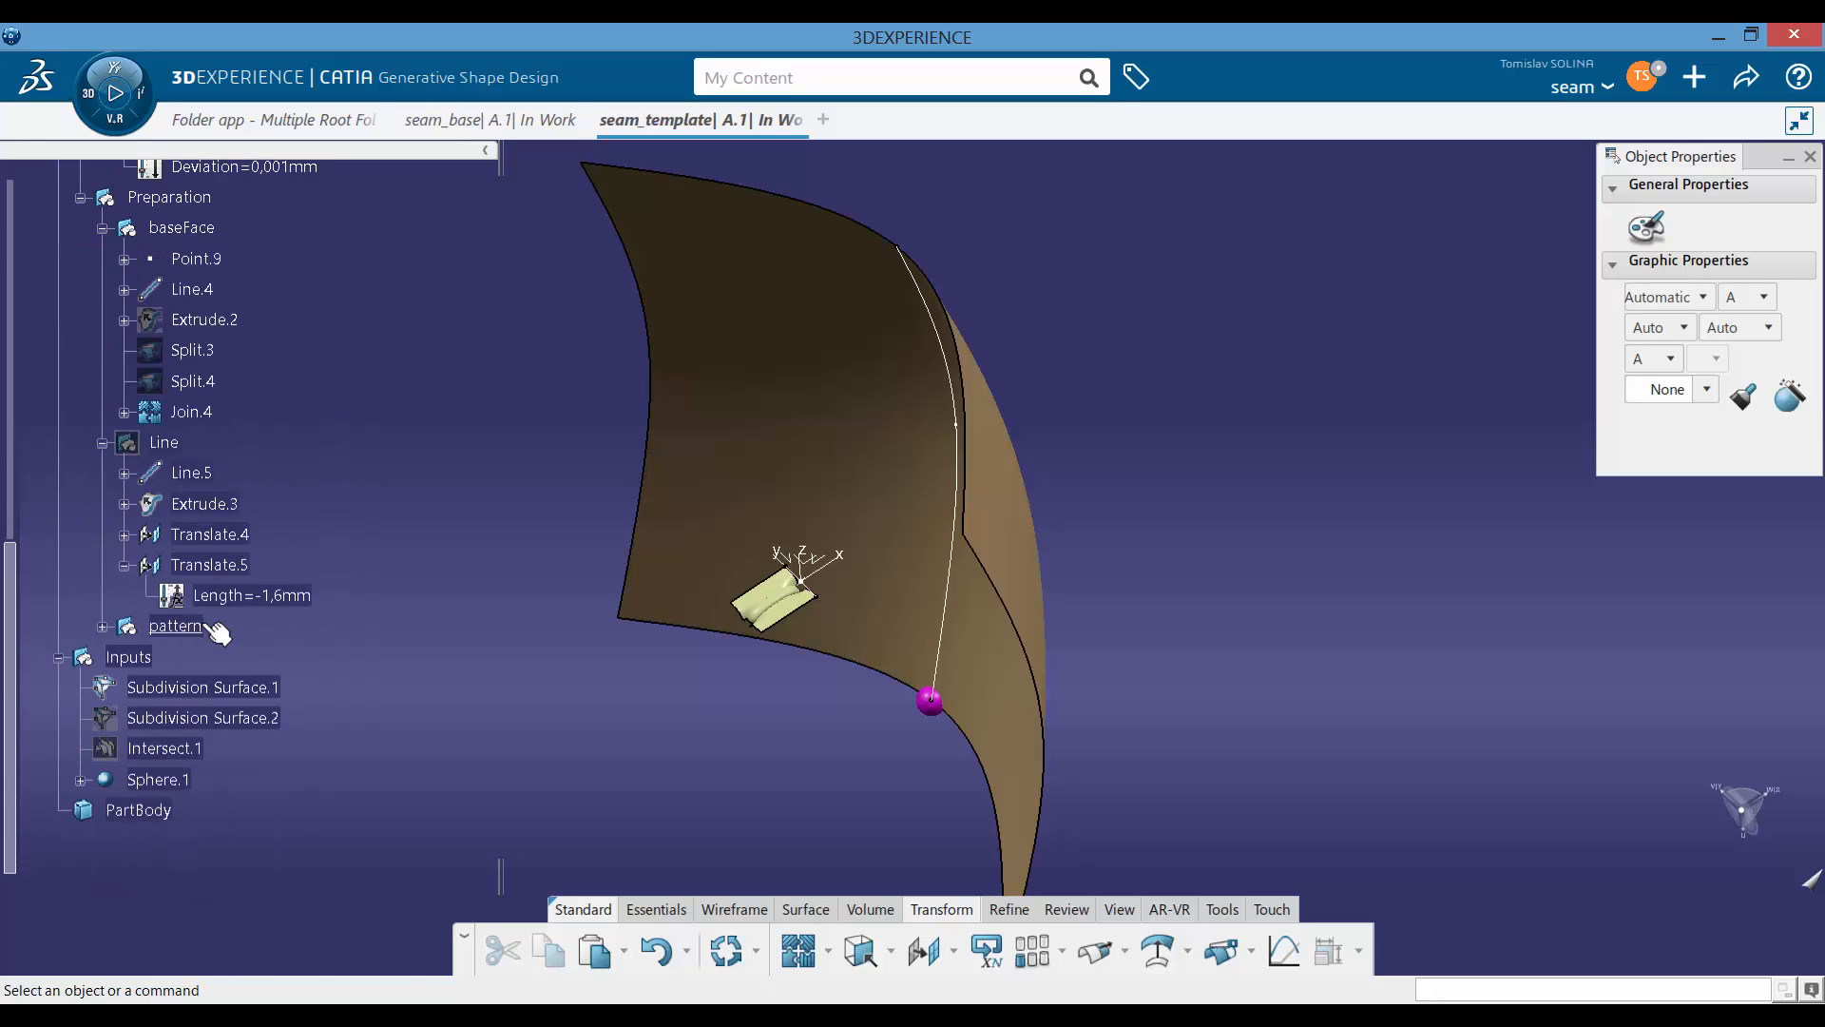
click(103, 545)
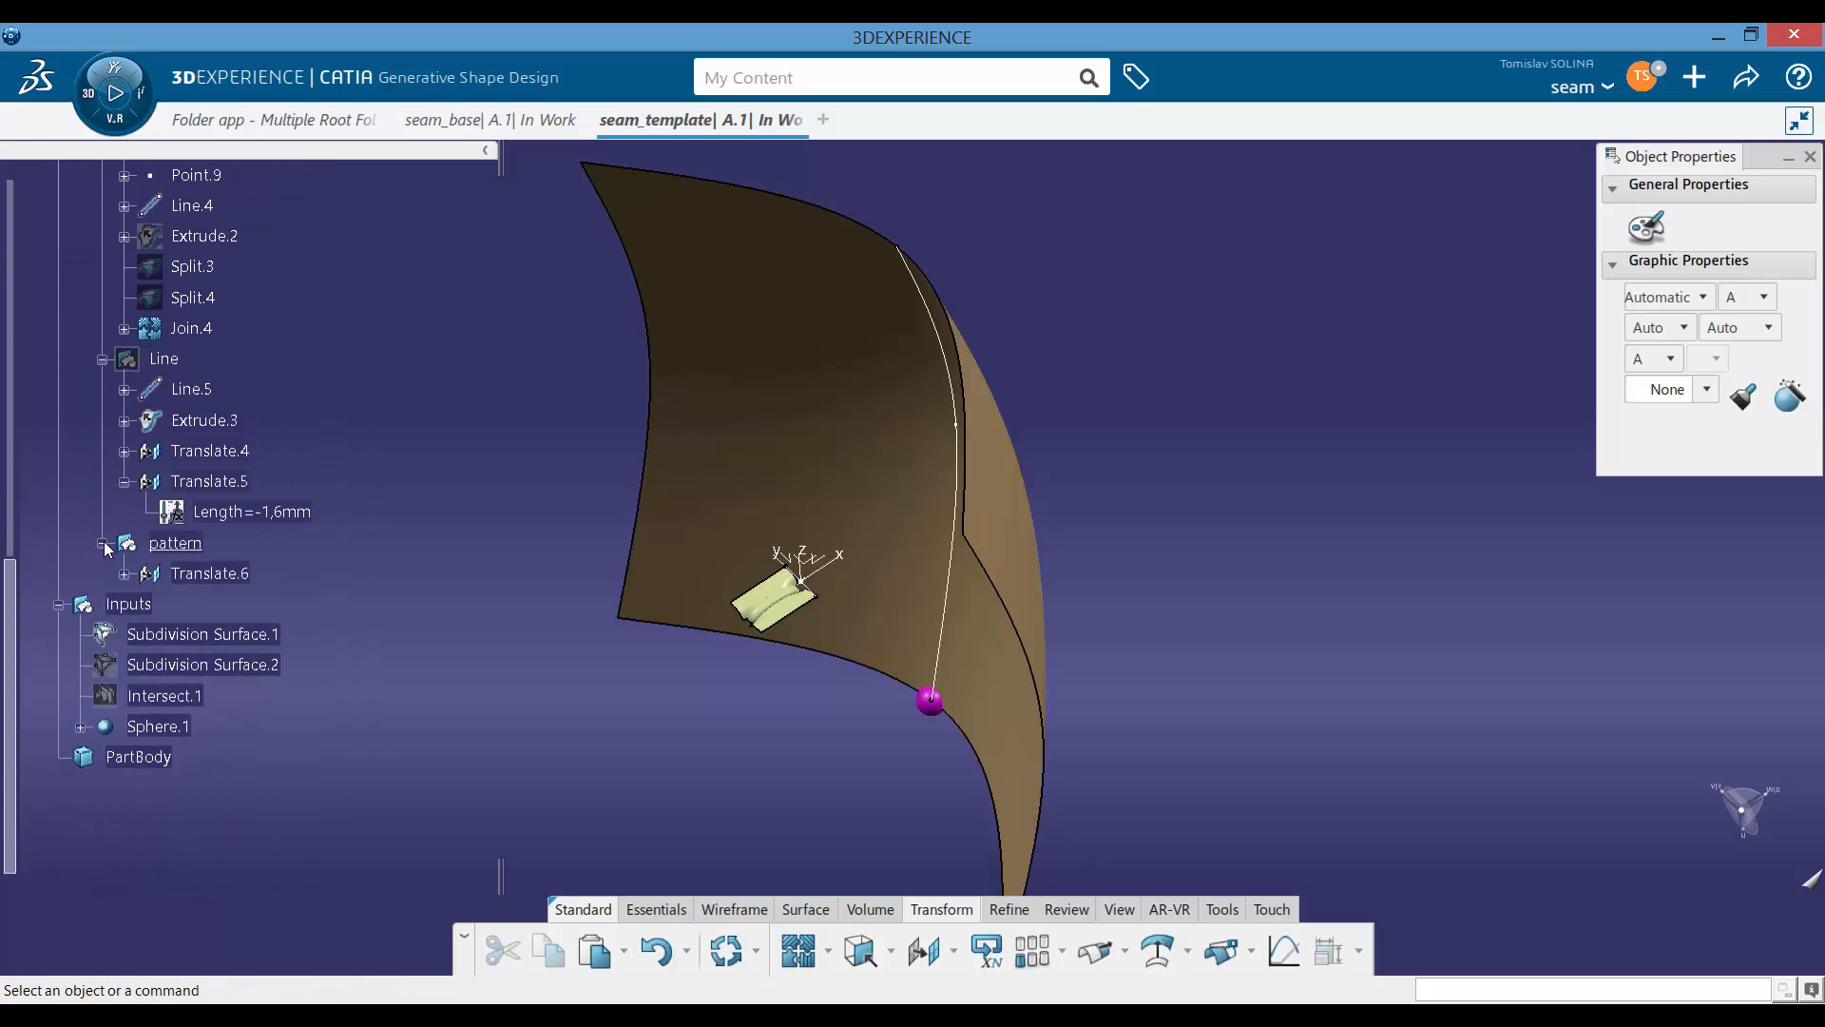
click(234, 576)
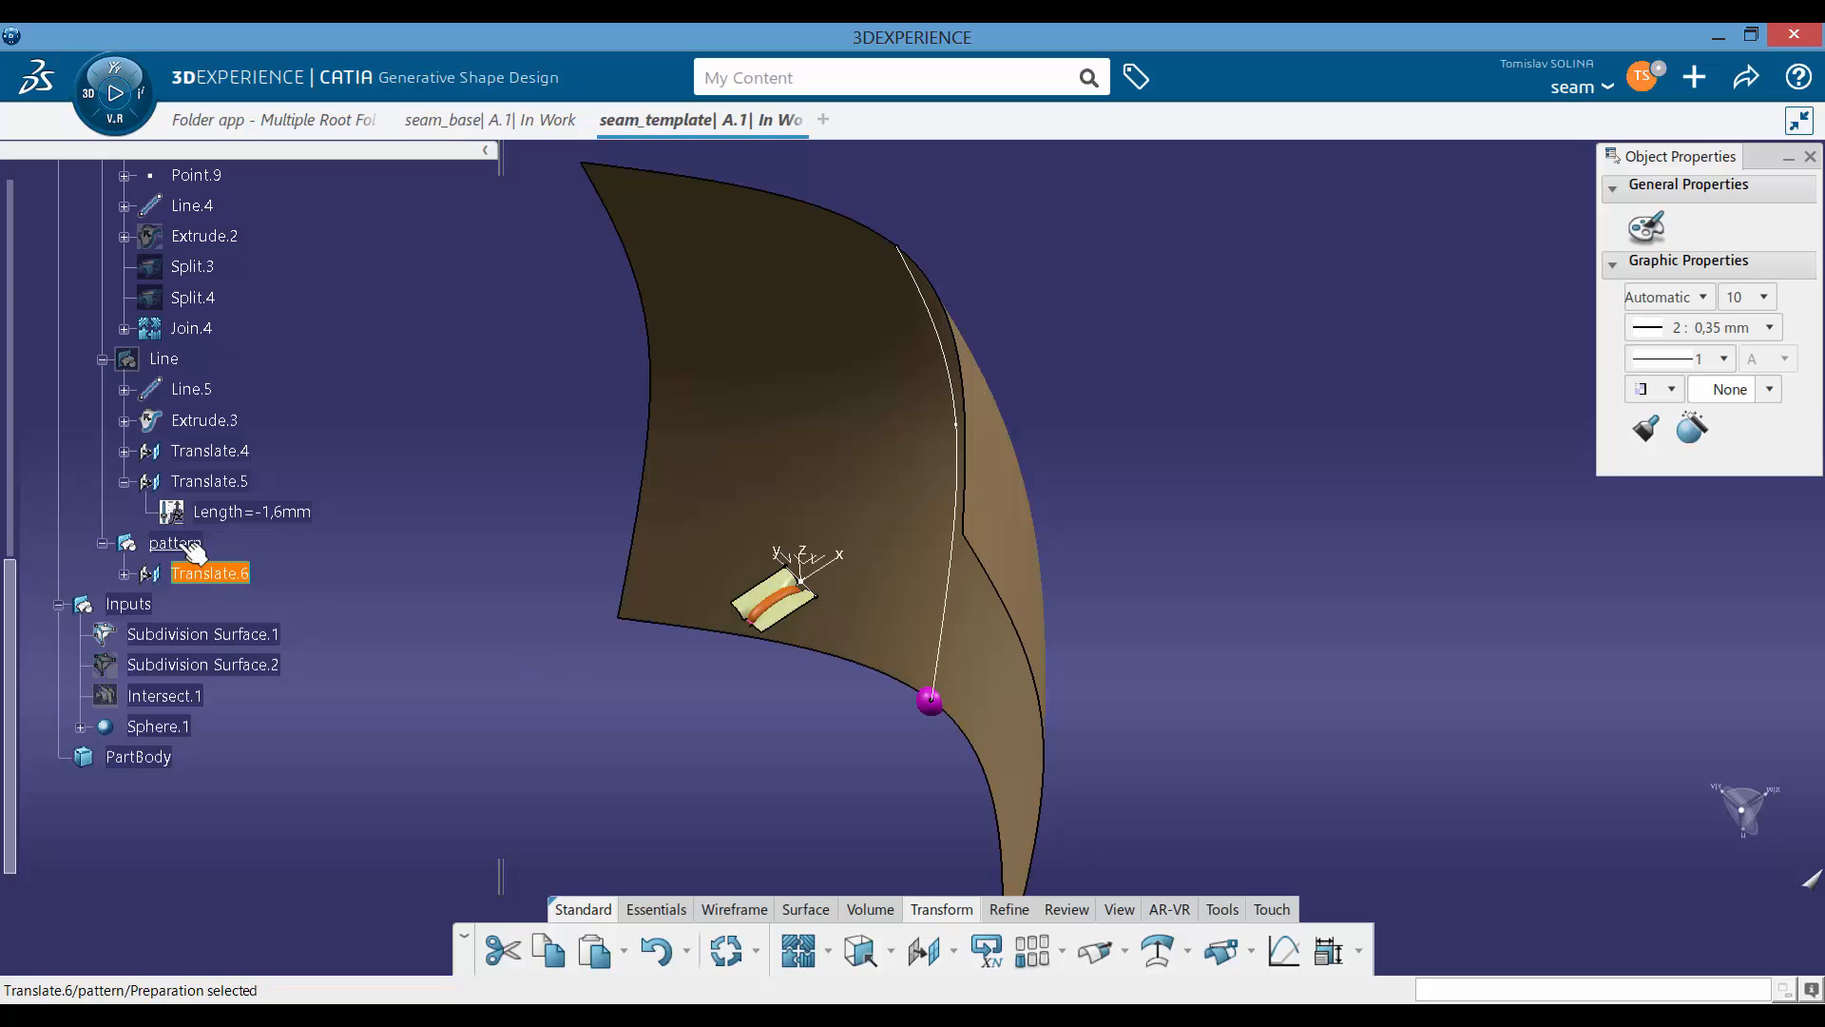
click(1033, 950)
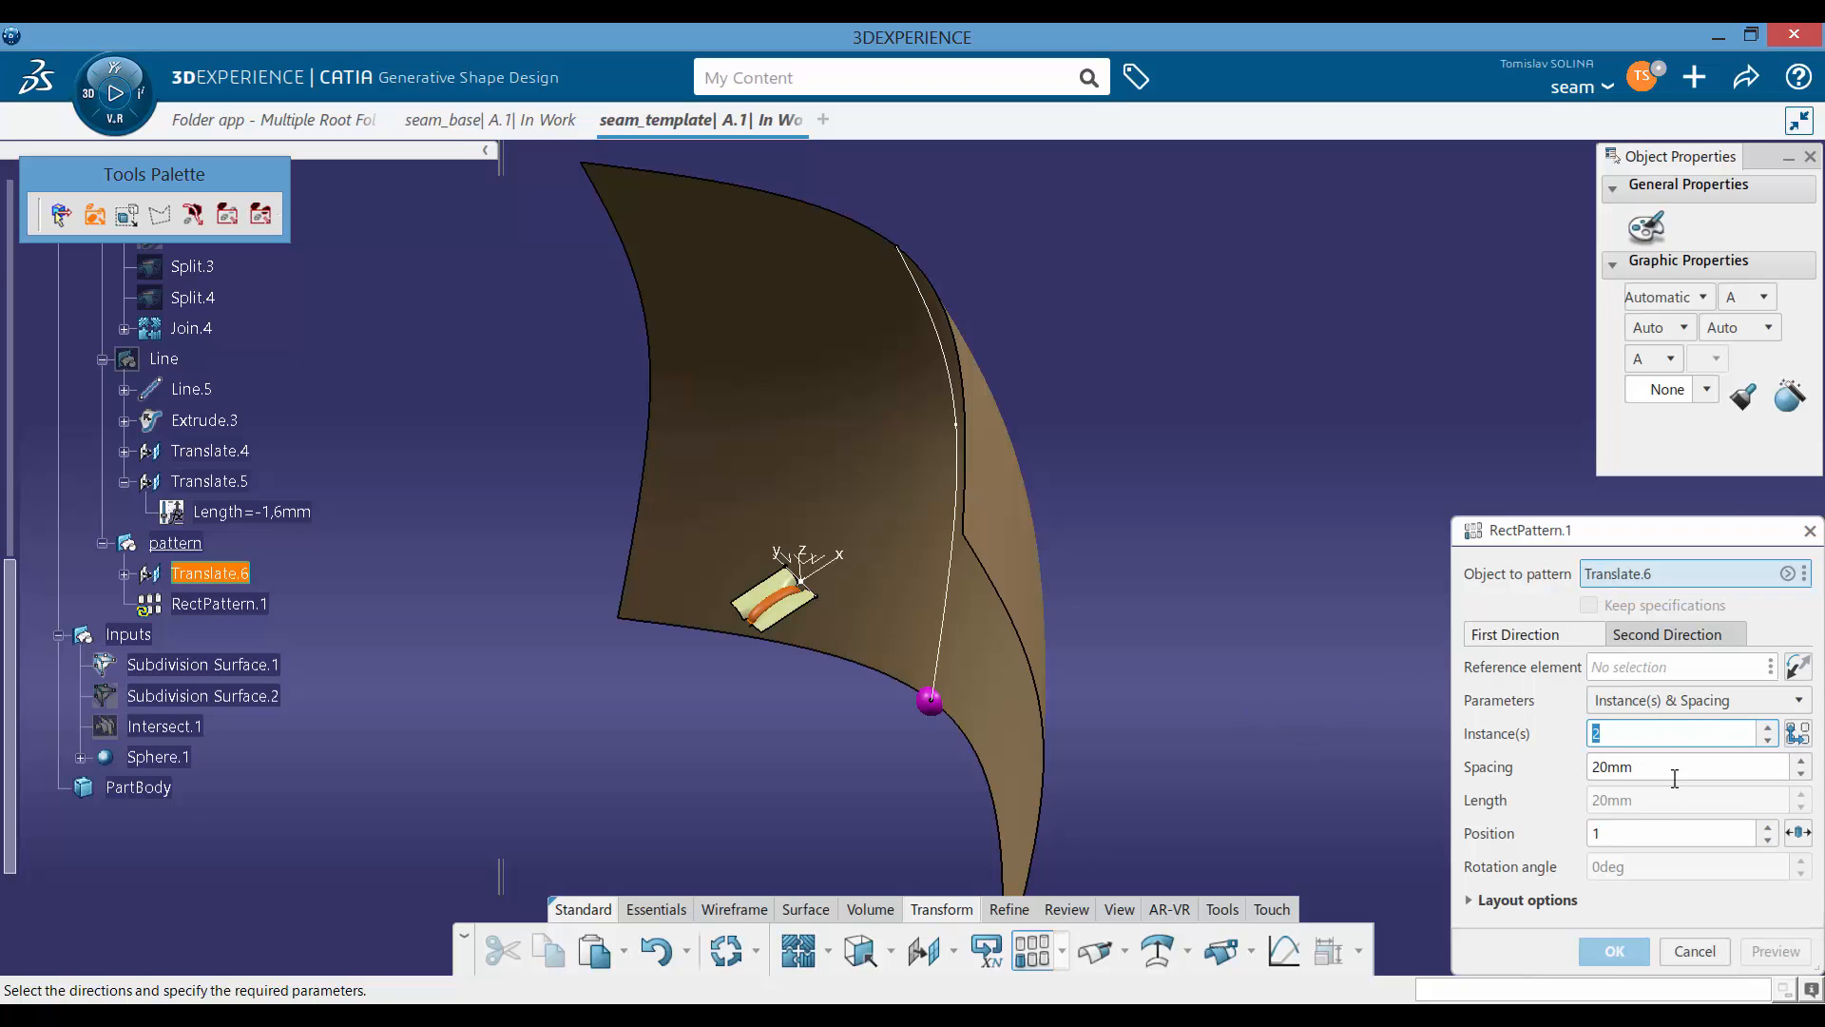
right_click(1625, 734)
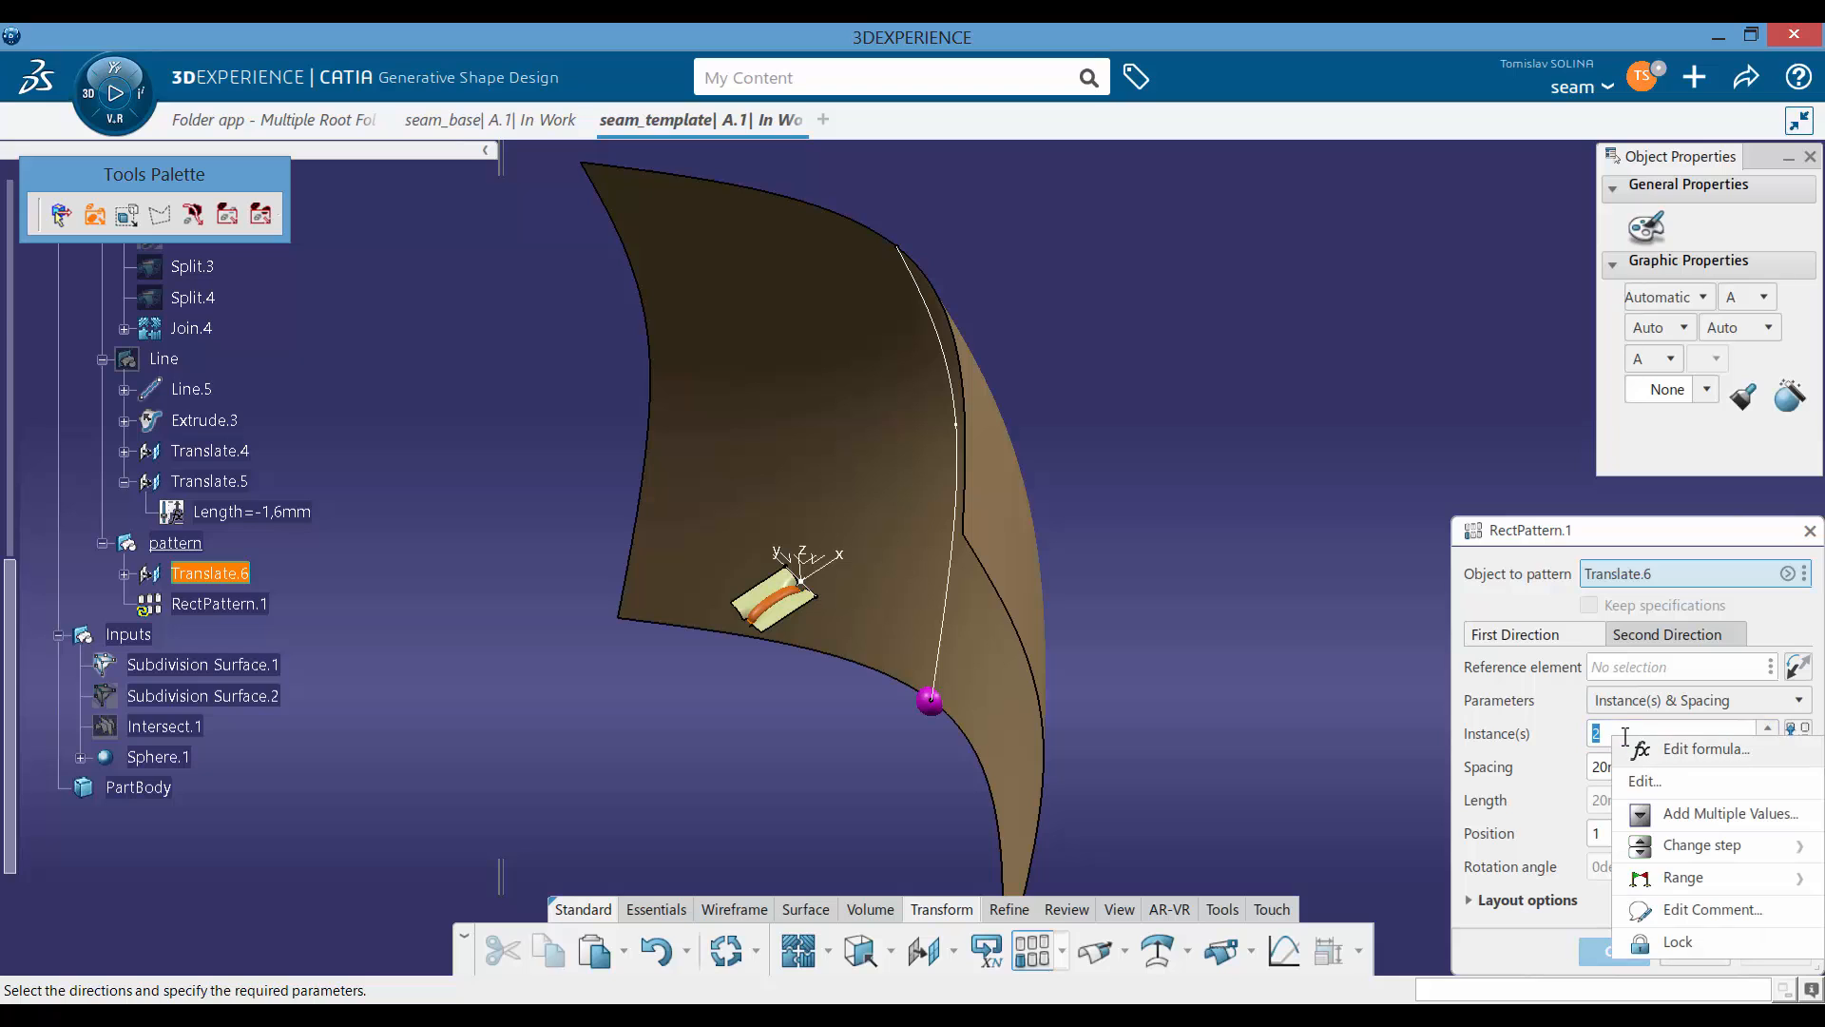
click(1674, 750)
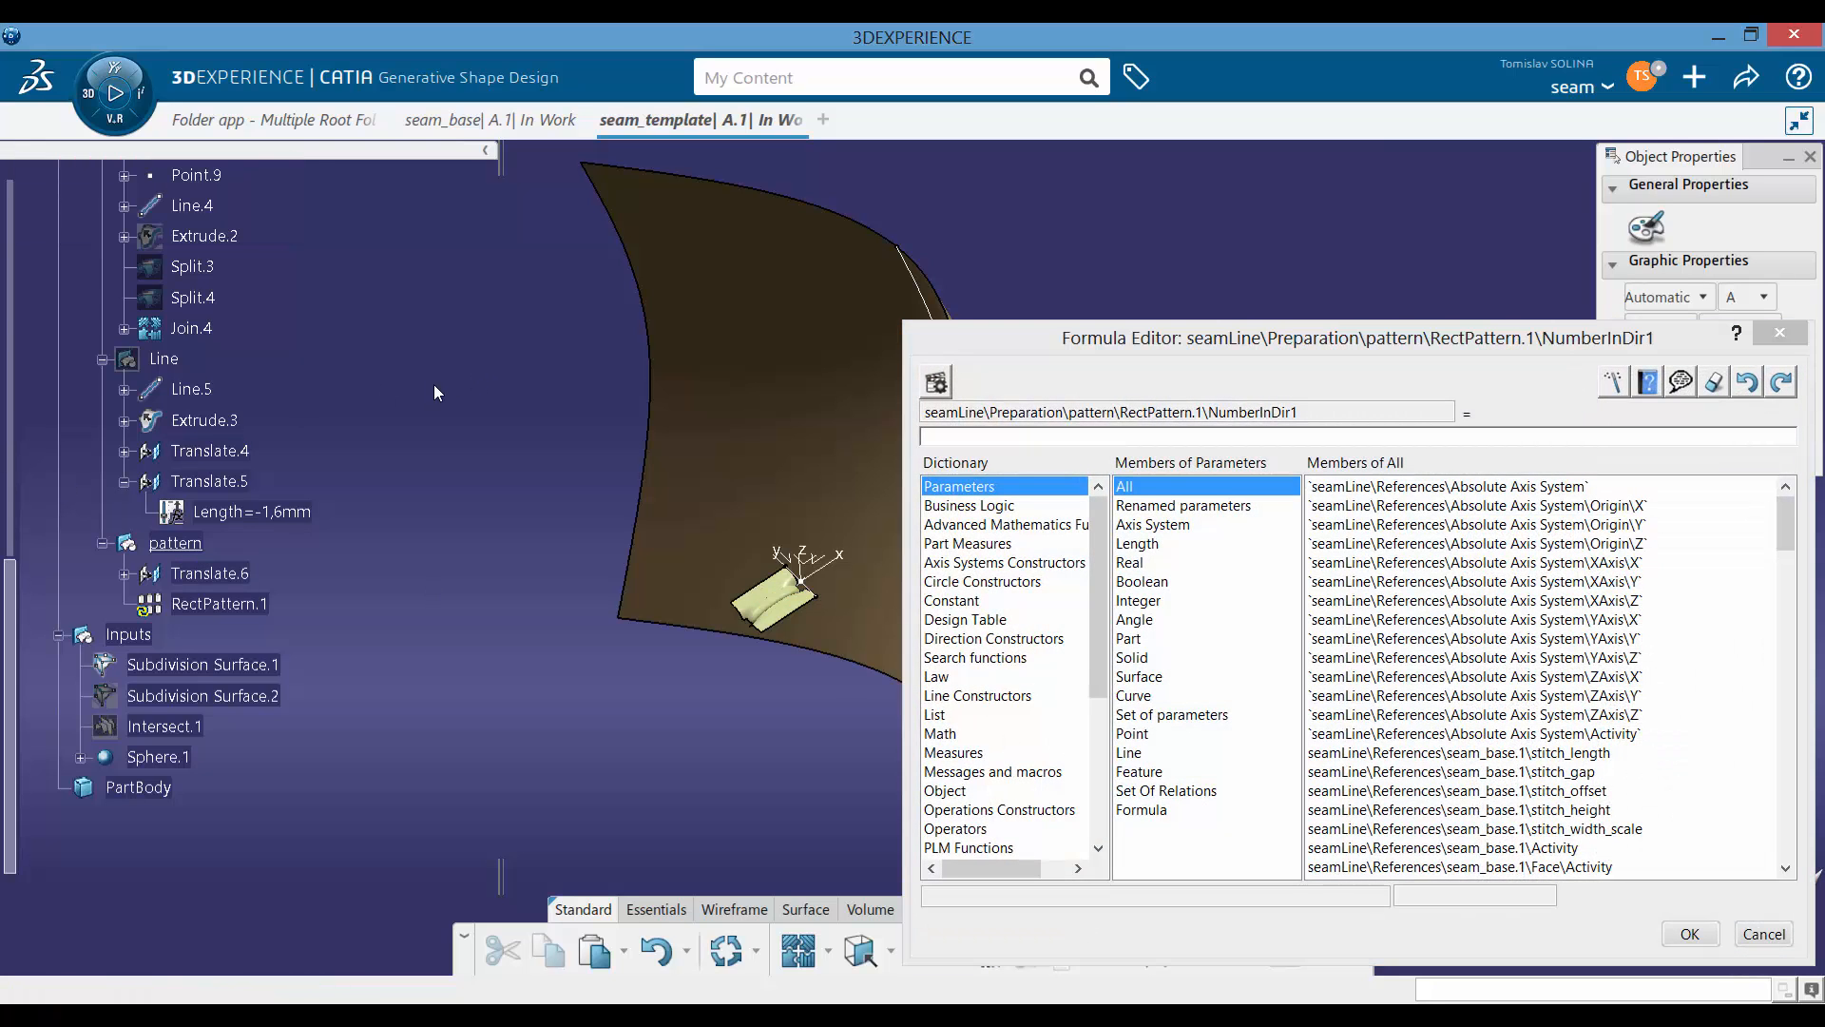
scroll(305, 390, up, 4)
click(232, 265)
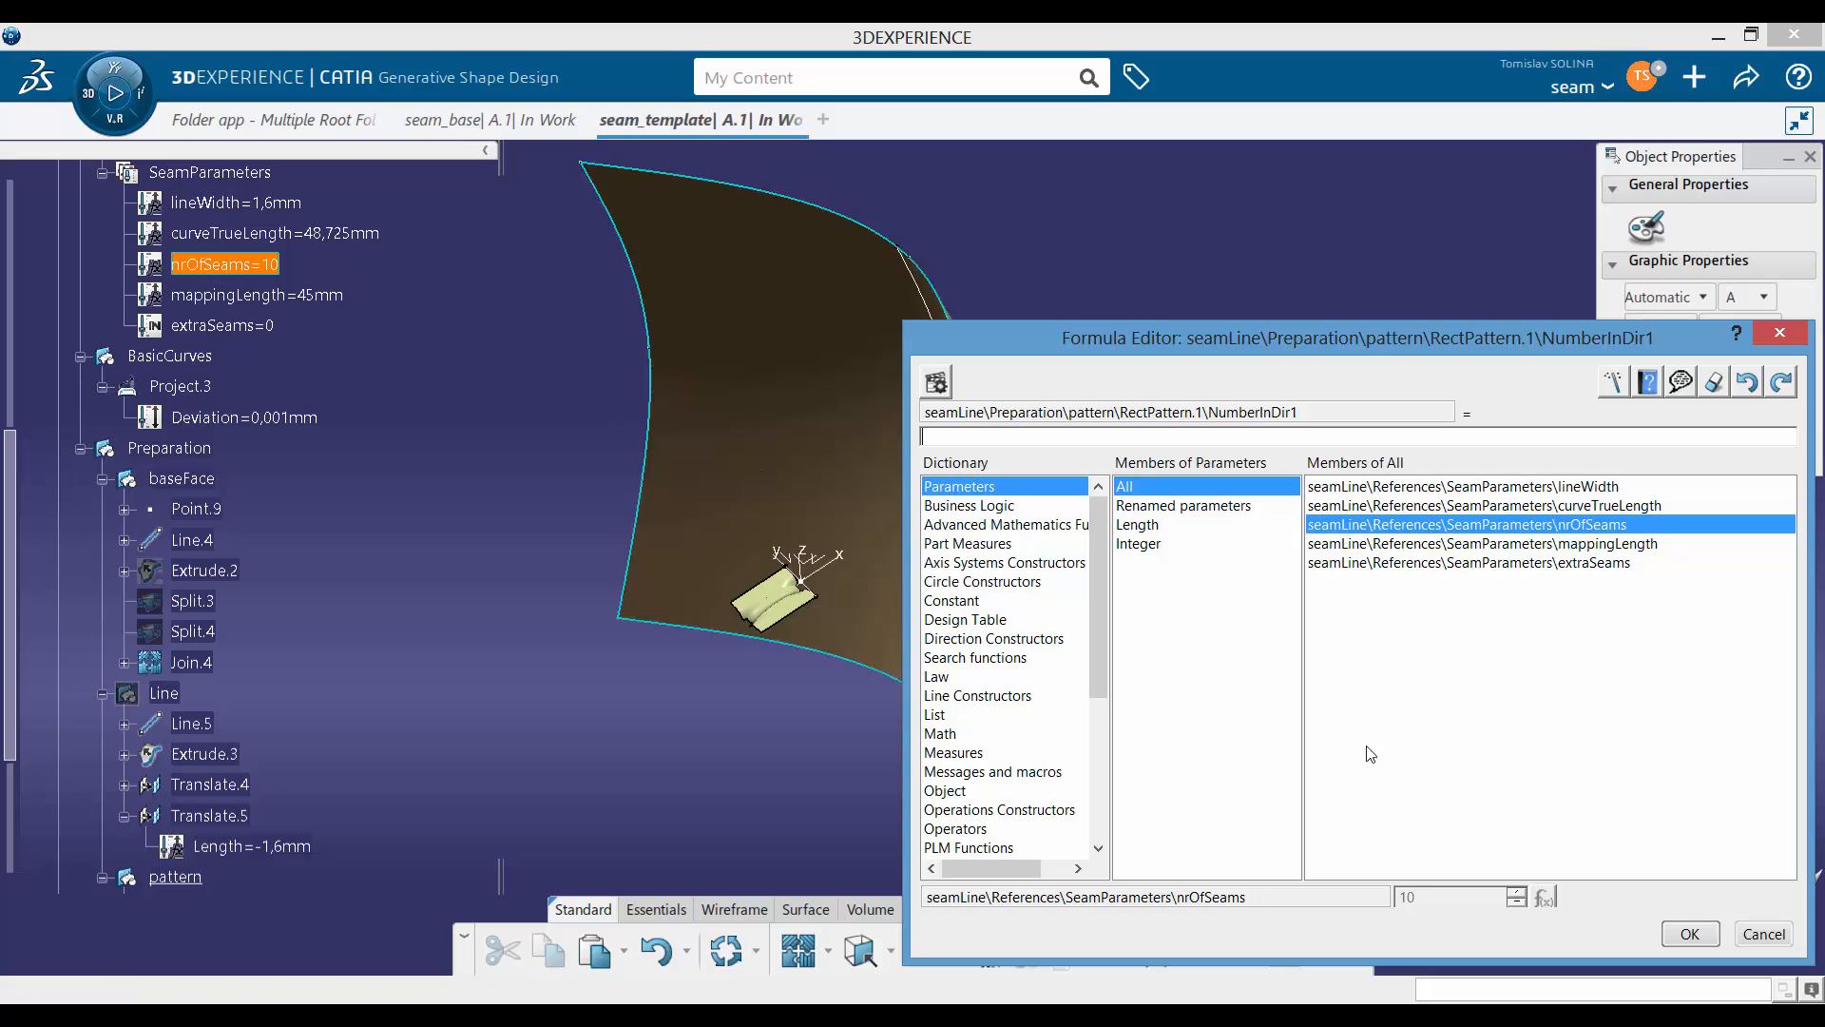
click(249, 269)
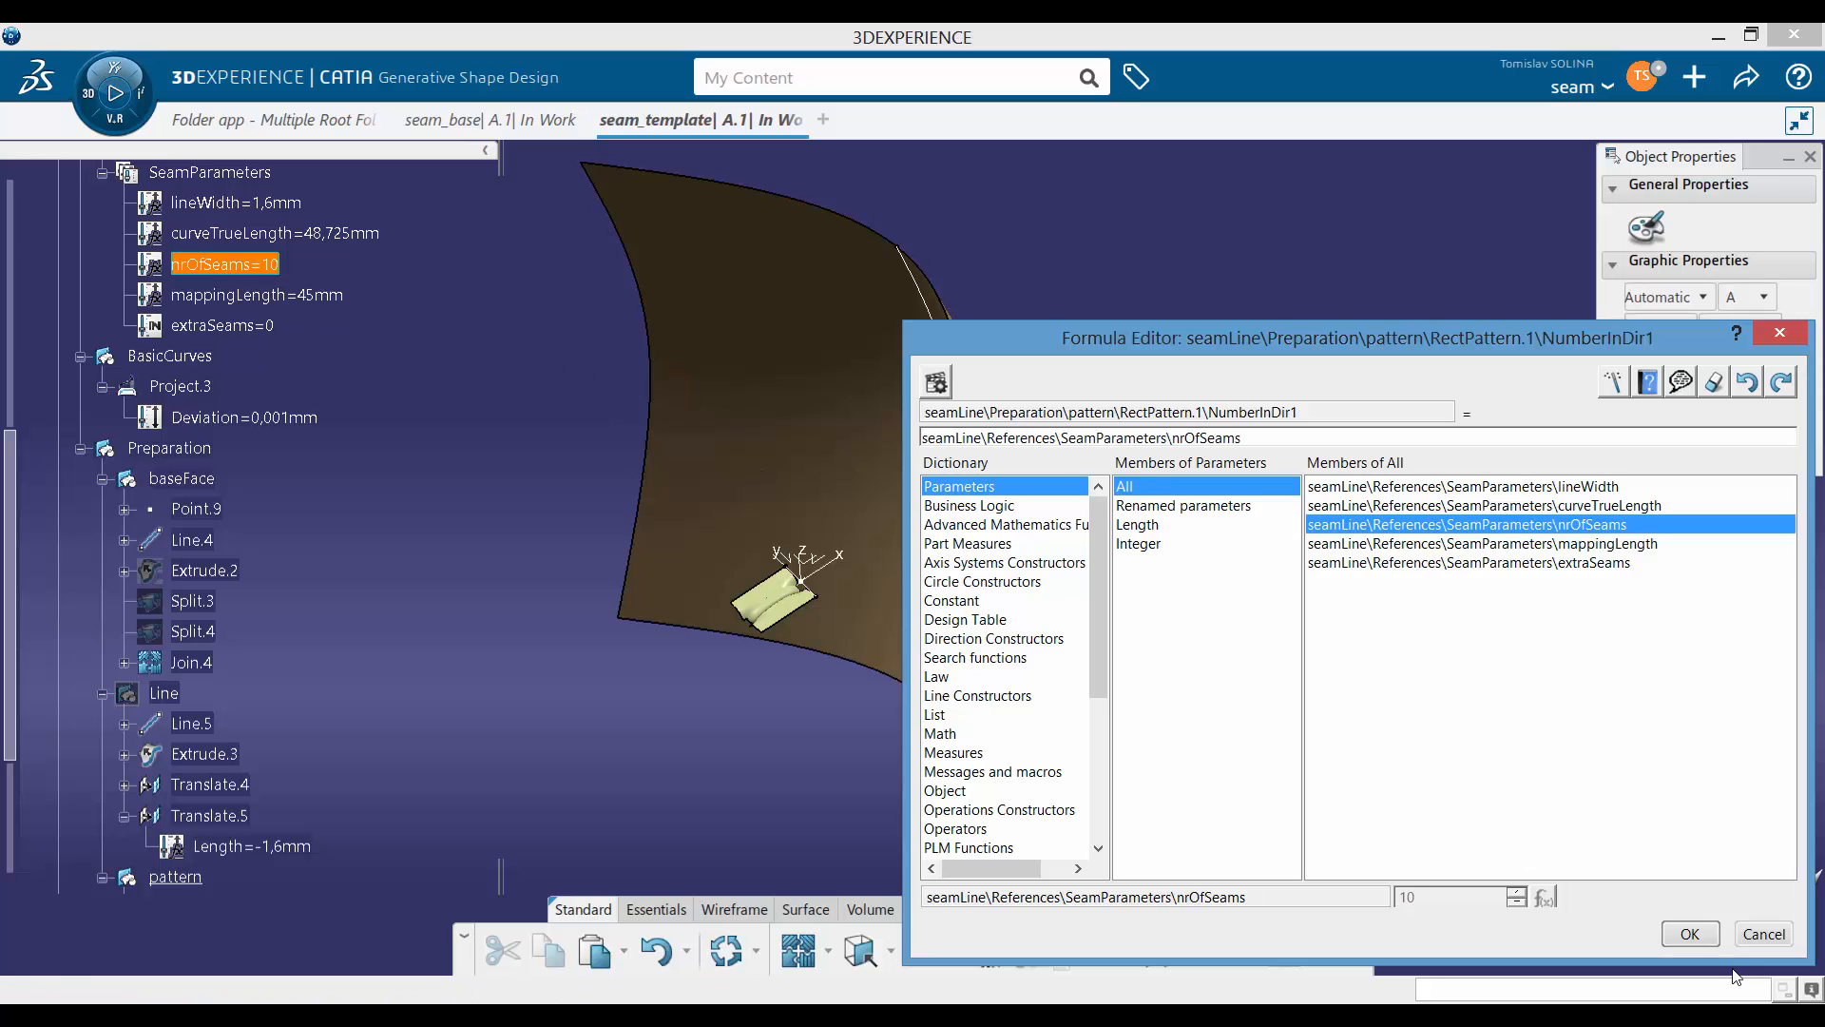
click(1689, 933)
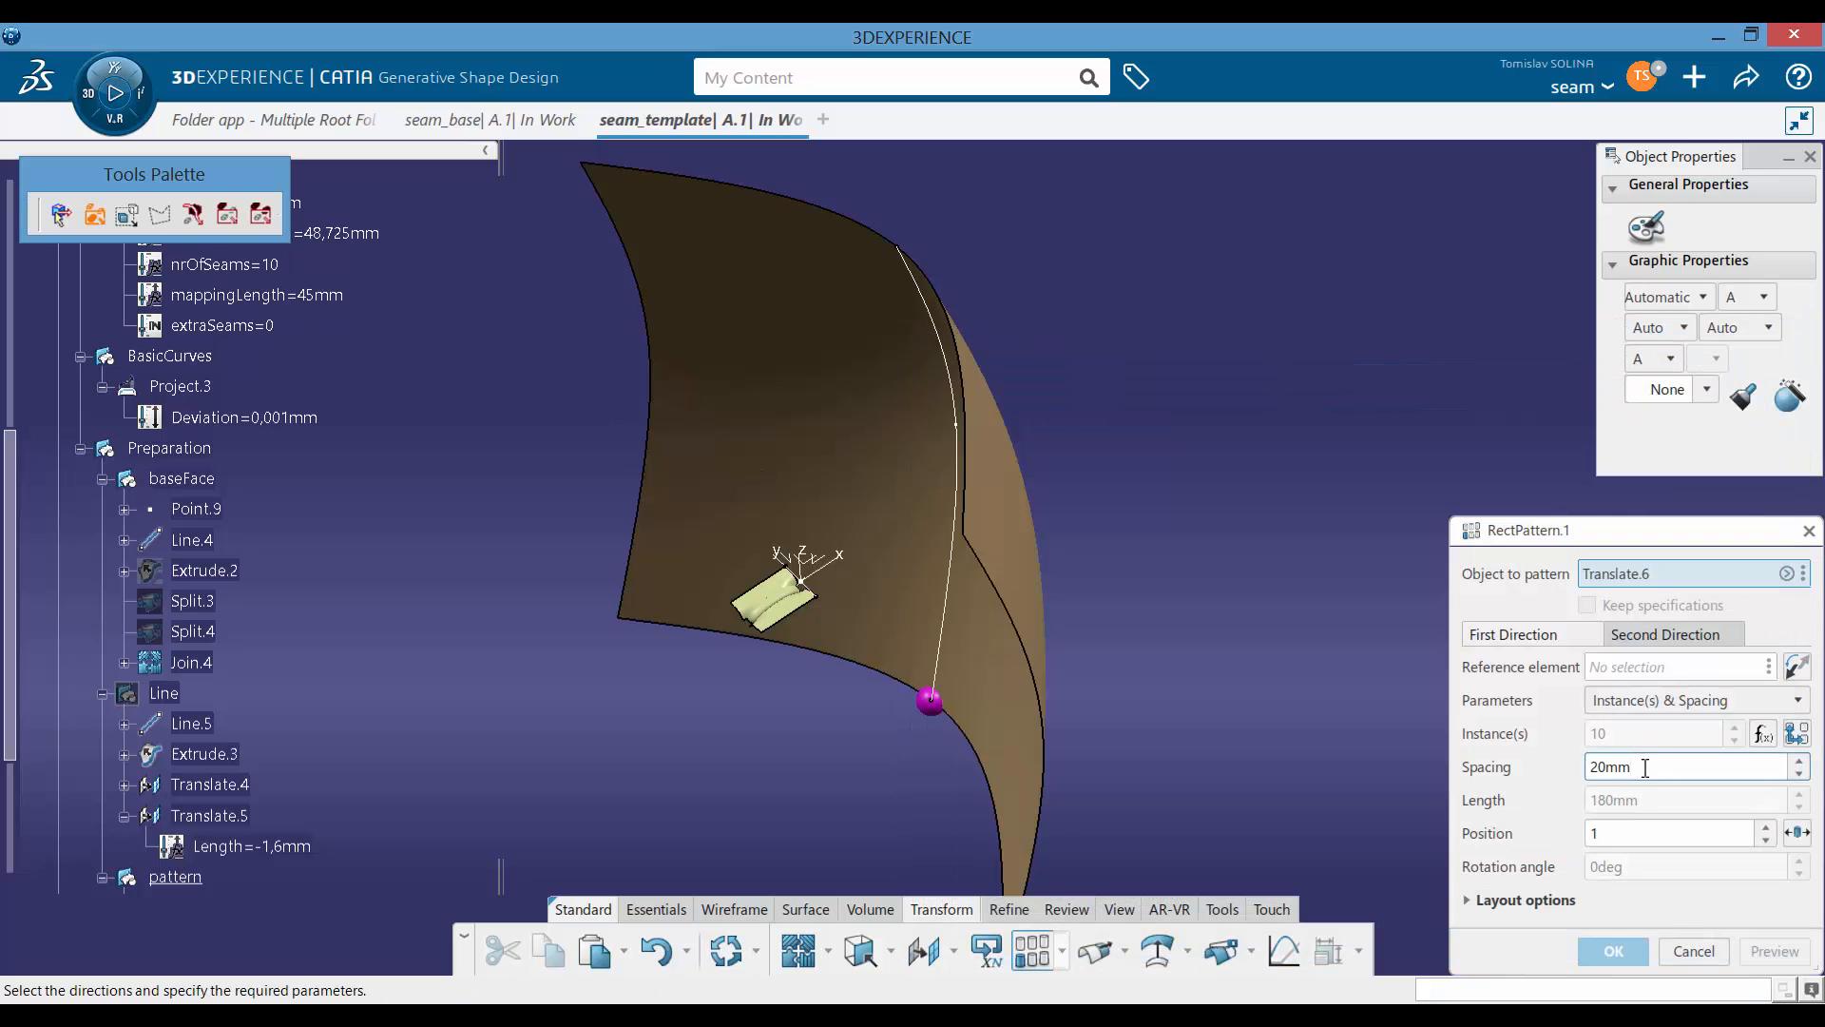
Step: Drive the pattern's first-direction spacing with a formula equal to the stitch_length parameter of seam_base.1
right_click(1644, 768)
click(1621, 660)
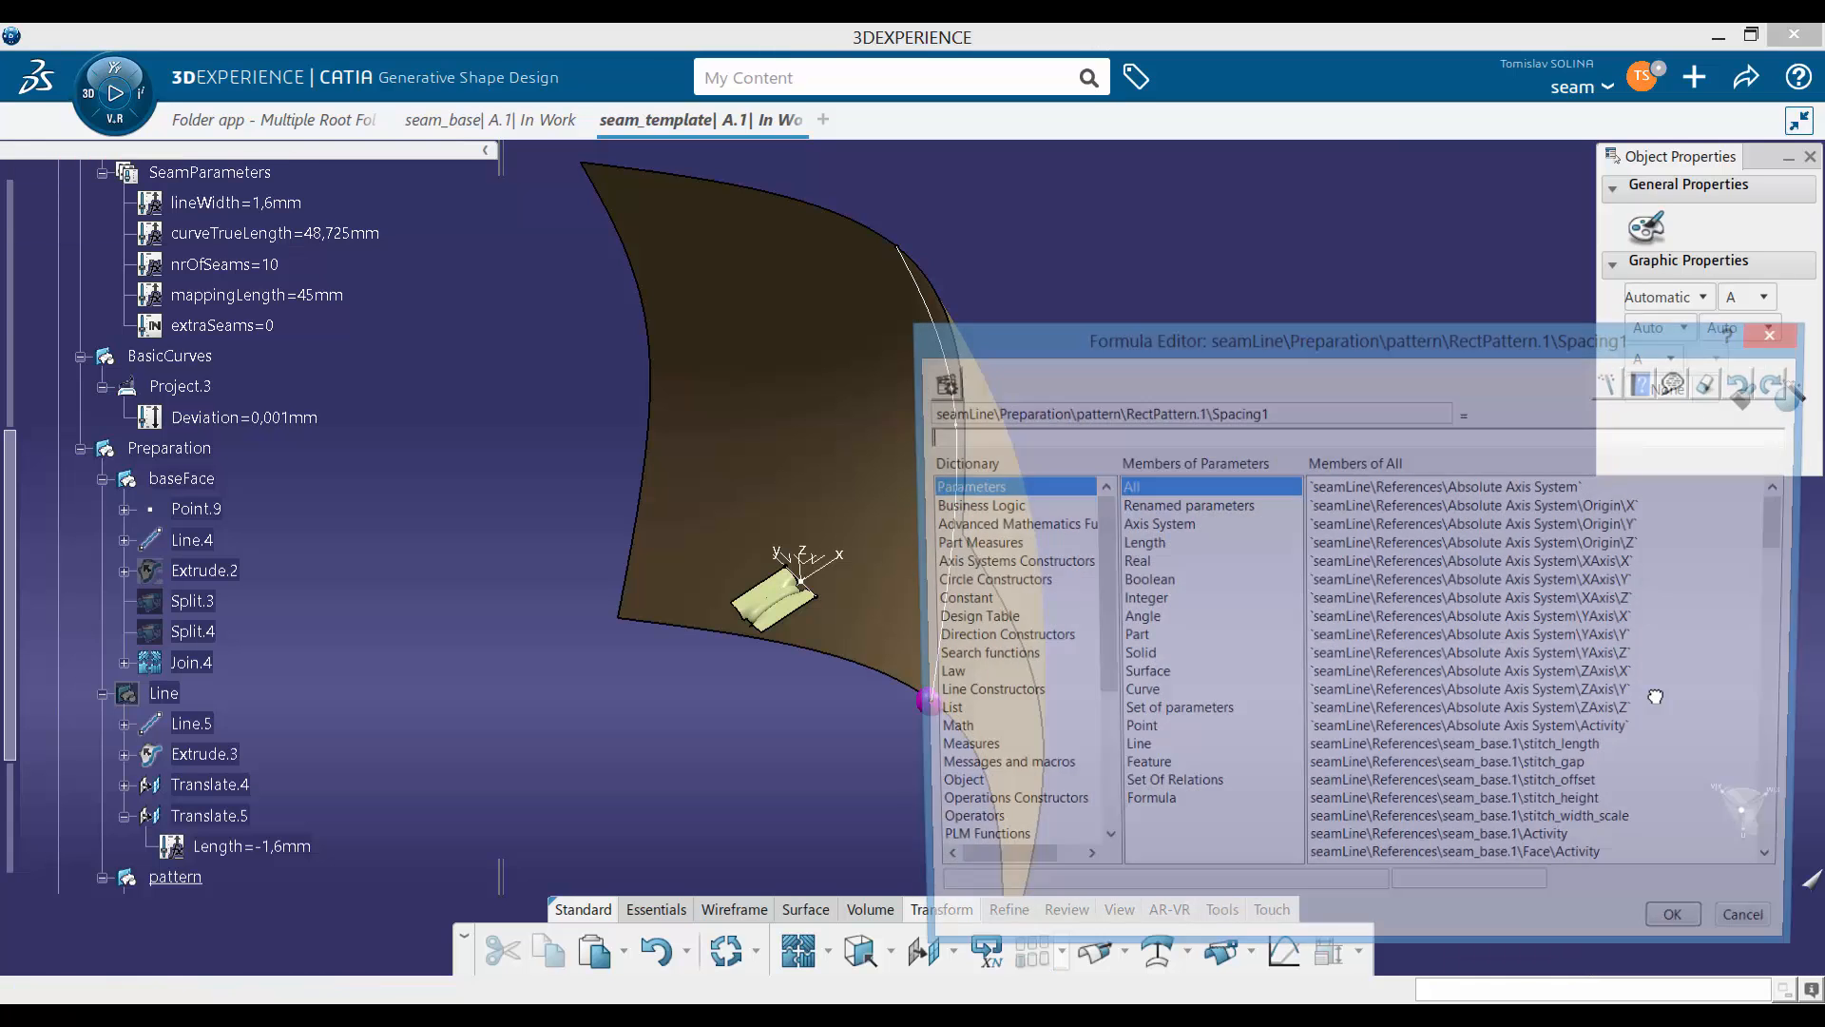
scroll(367, 368, up, 2)
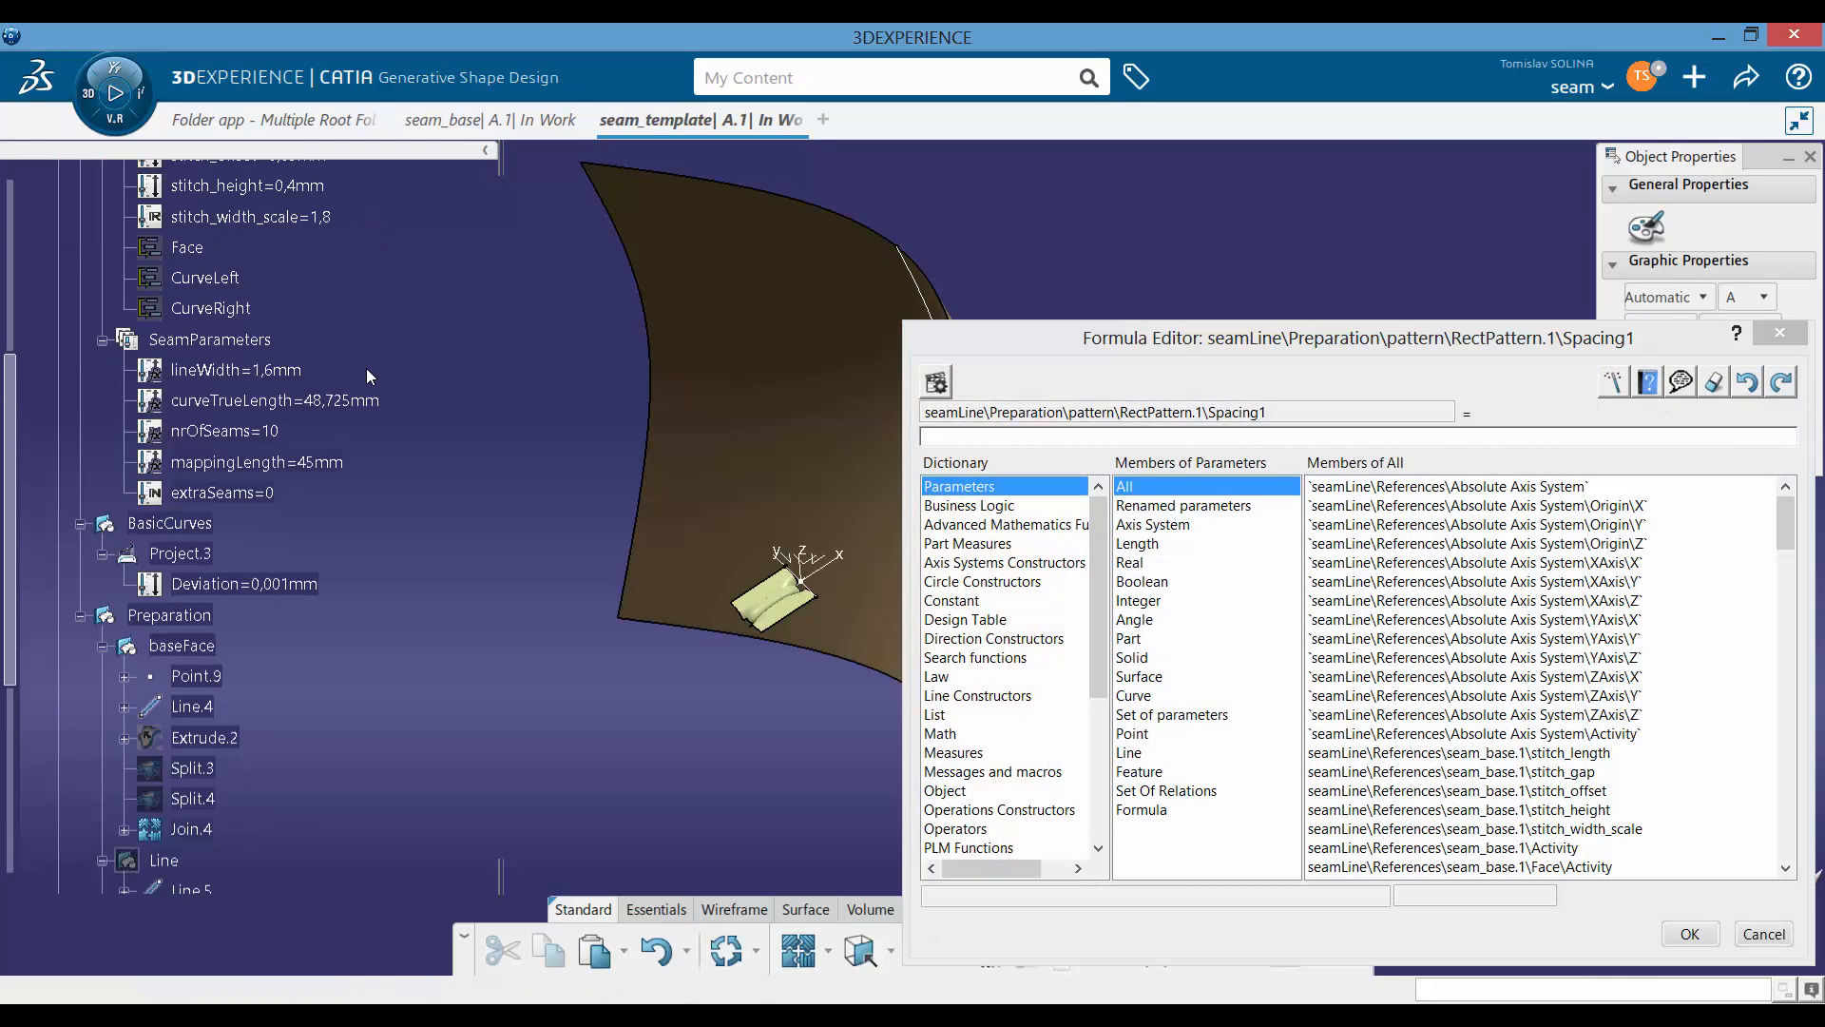
scroll(367, 368, up, 3)
click(247, 344)
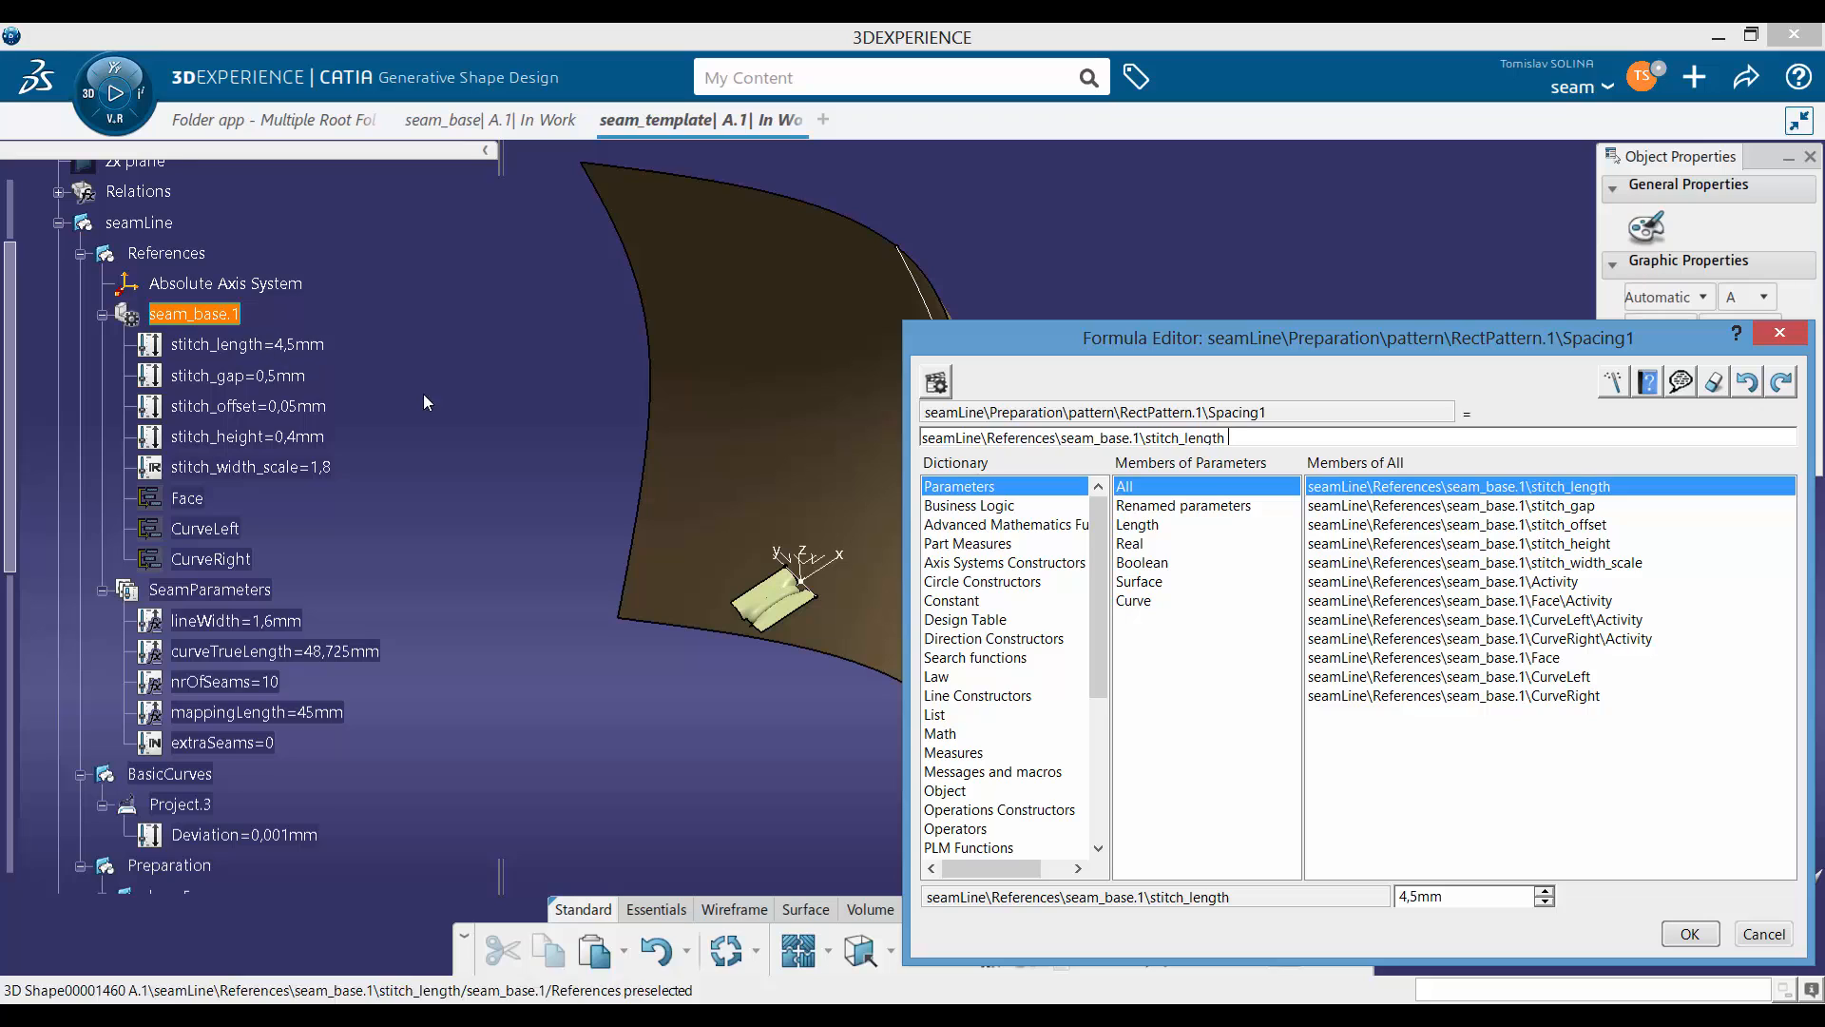
click(1691, 934)
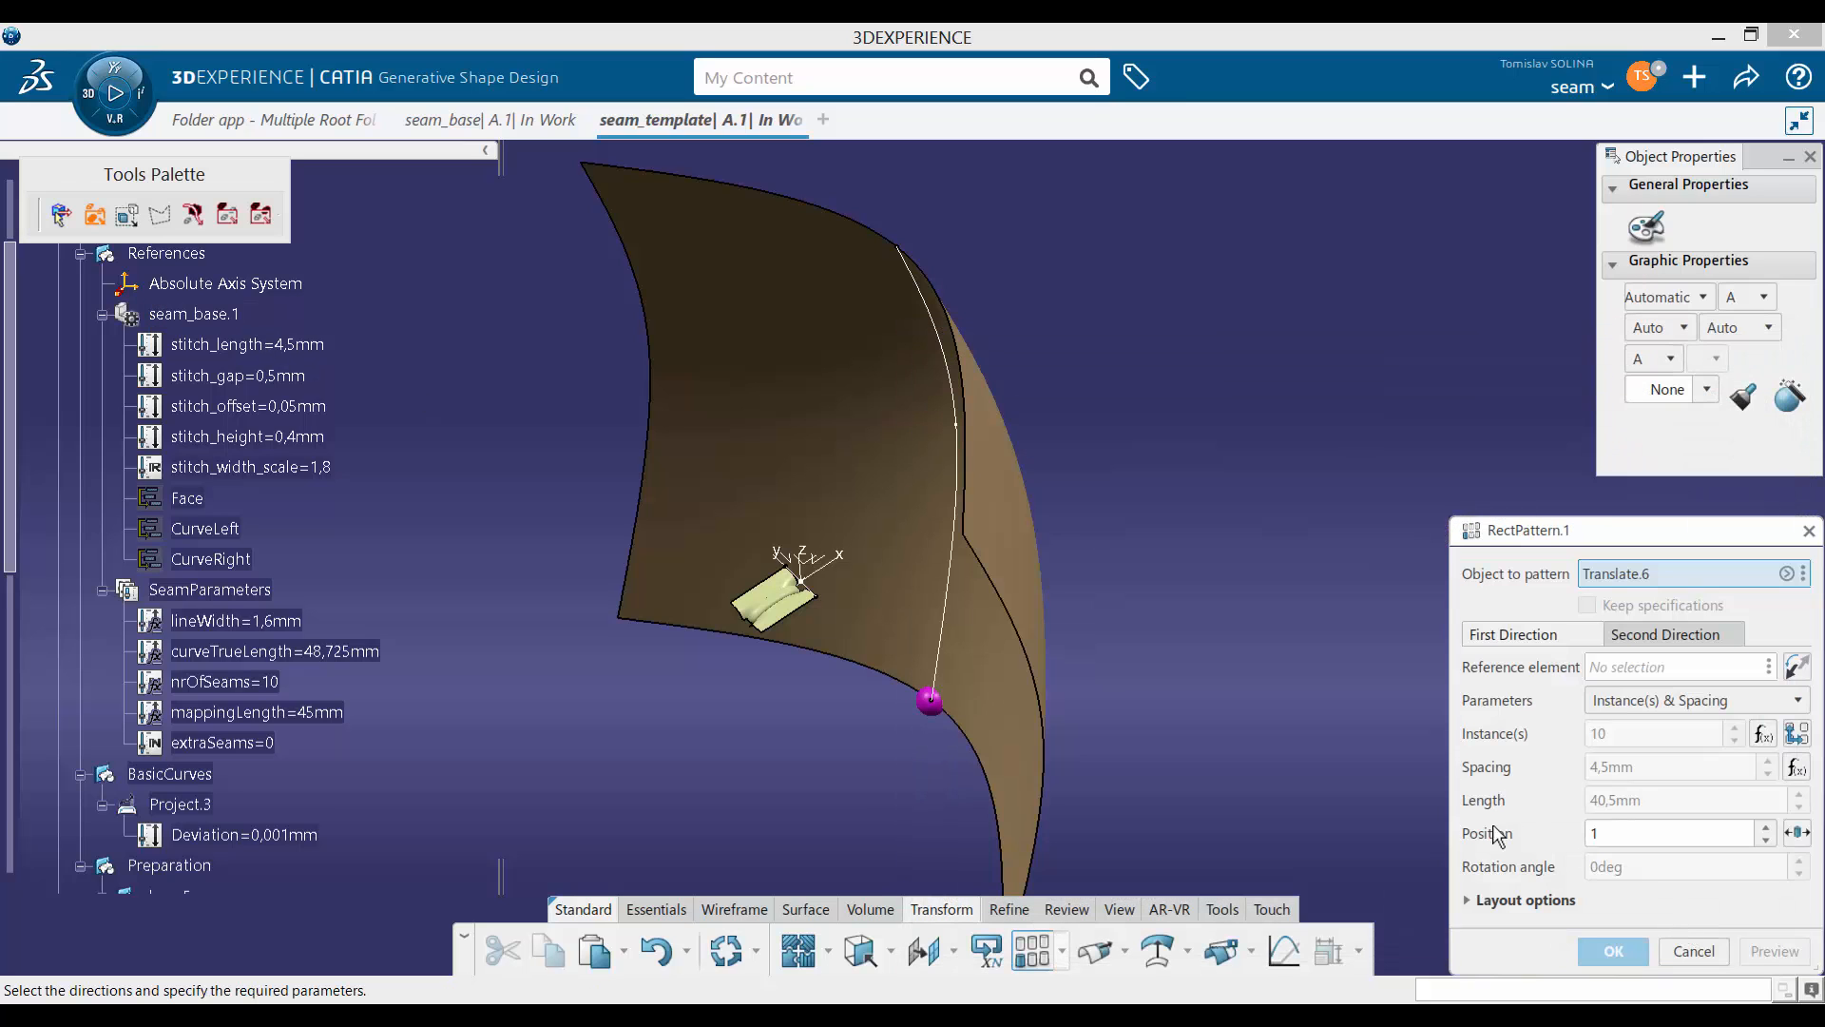
Step: Set the X axis of the Absolute Axis System as the pattern's first-direction reference element
click(1625, 837)
click(1671, 668)
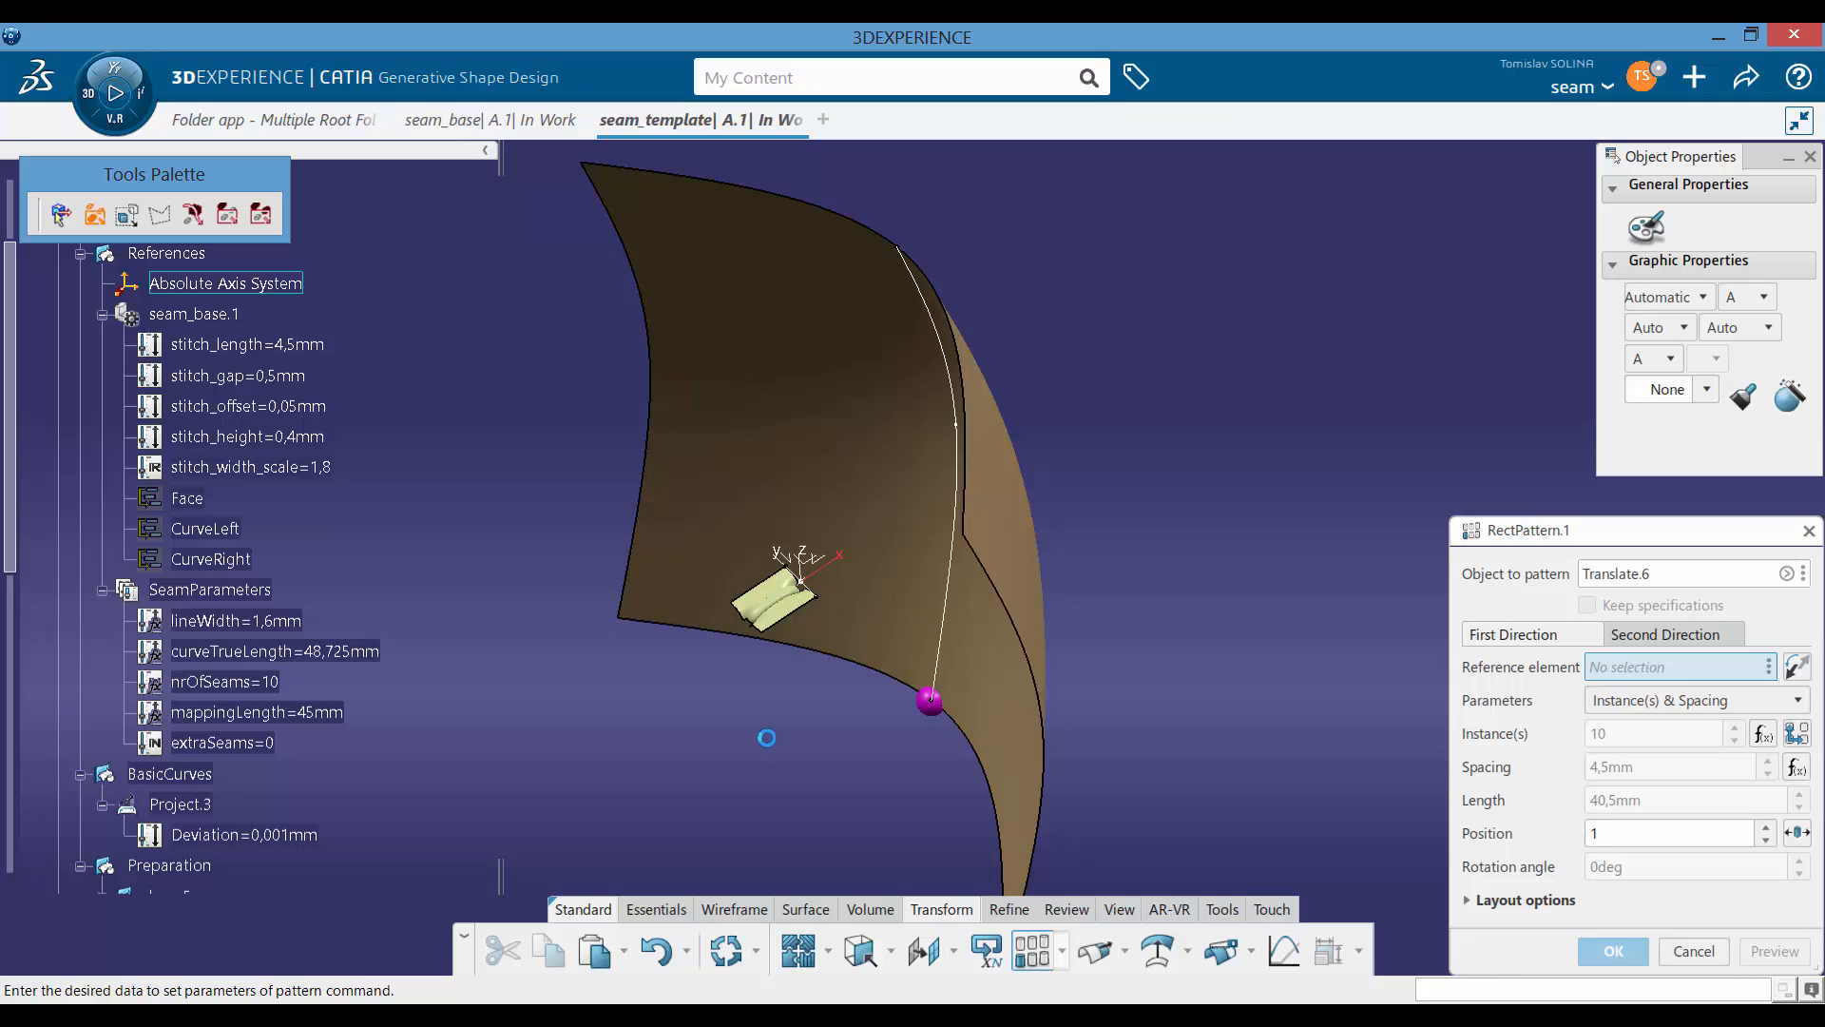
click(819, 566)
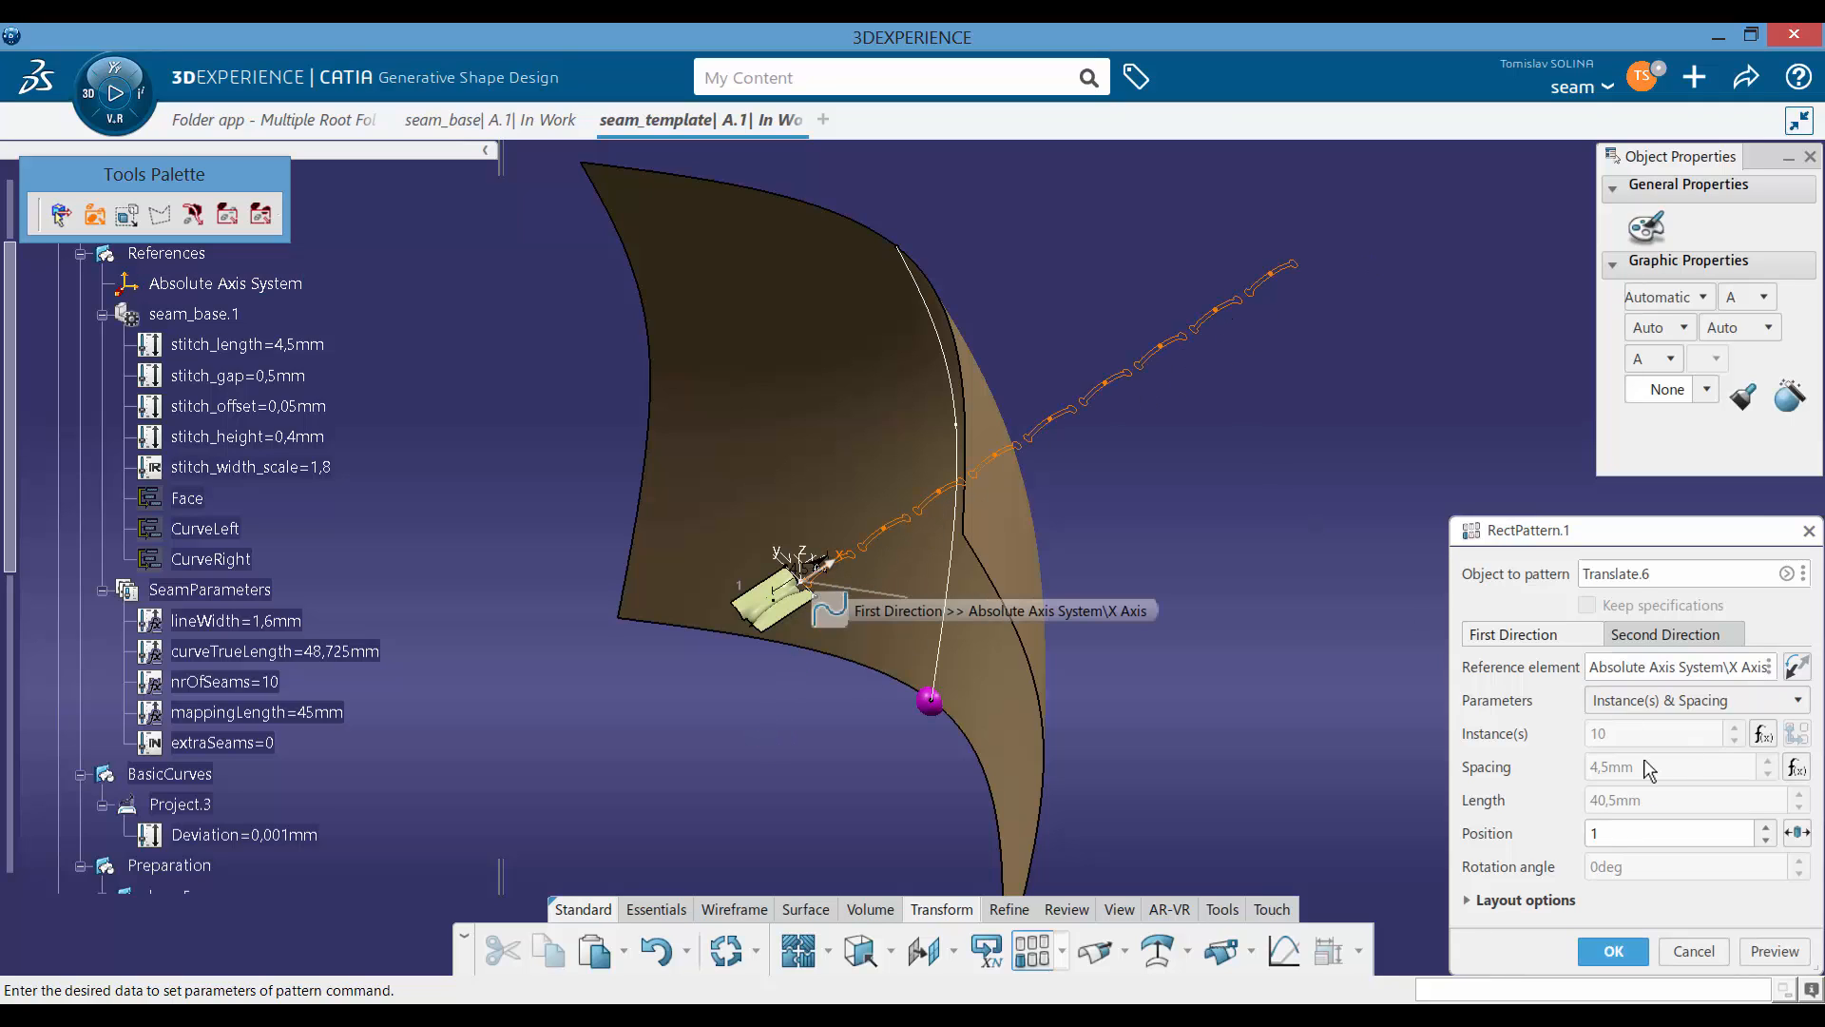
Step: Change the instance count formula to nrOfSeams+1 and create the rectangular pattern
click(1761, 737)
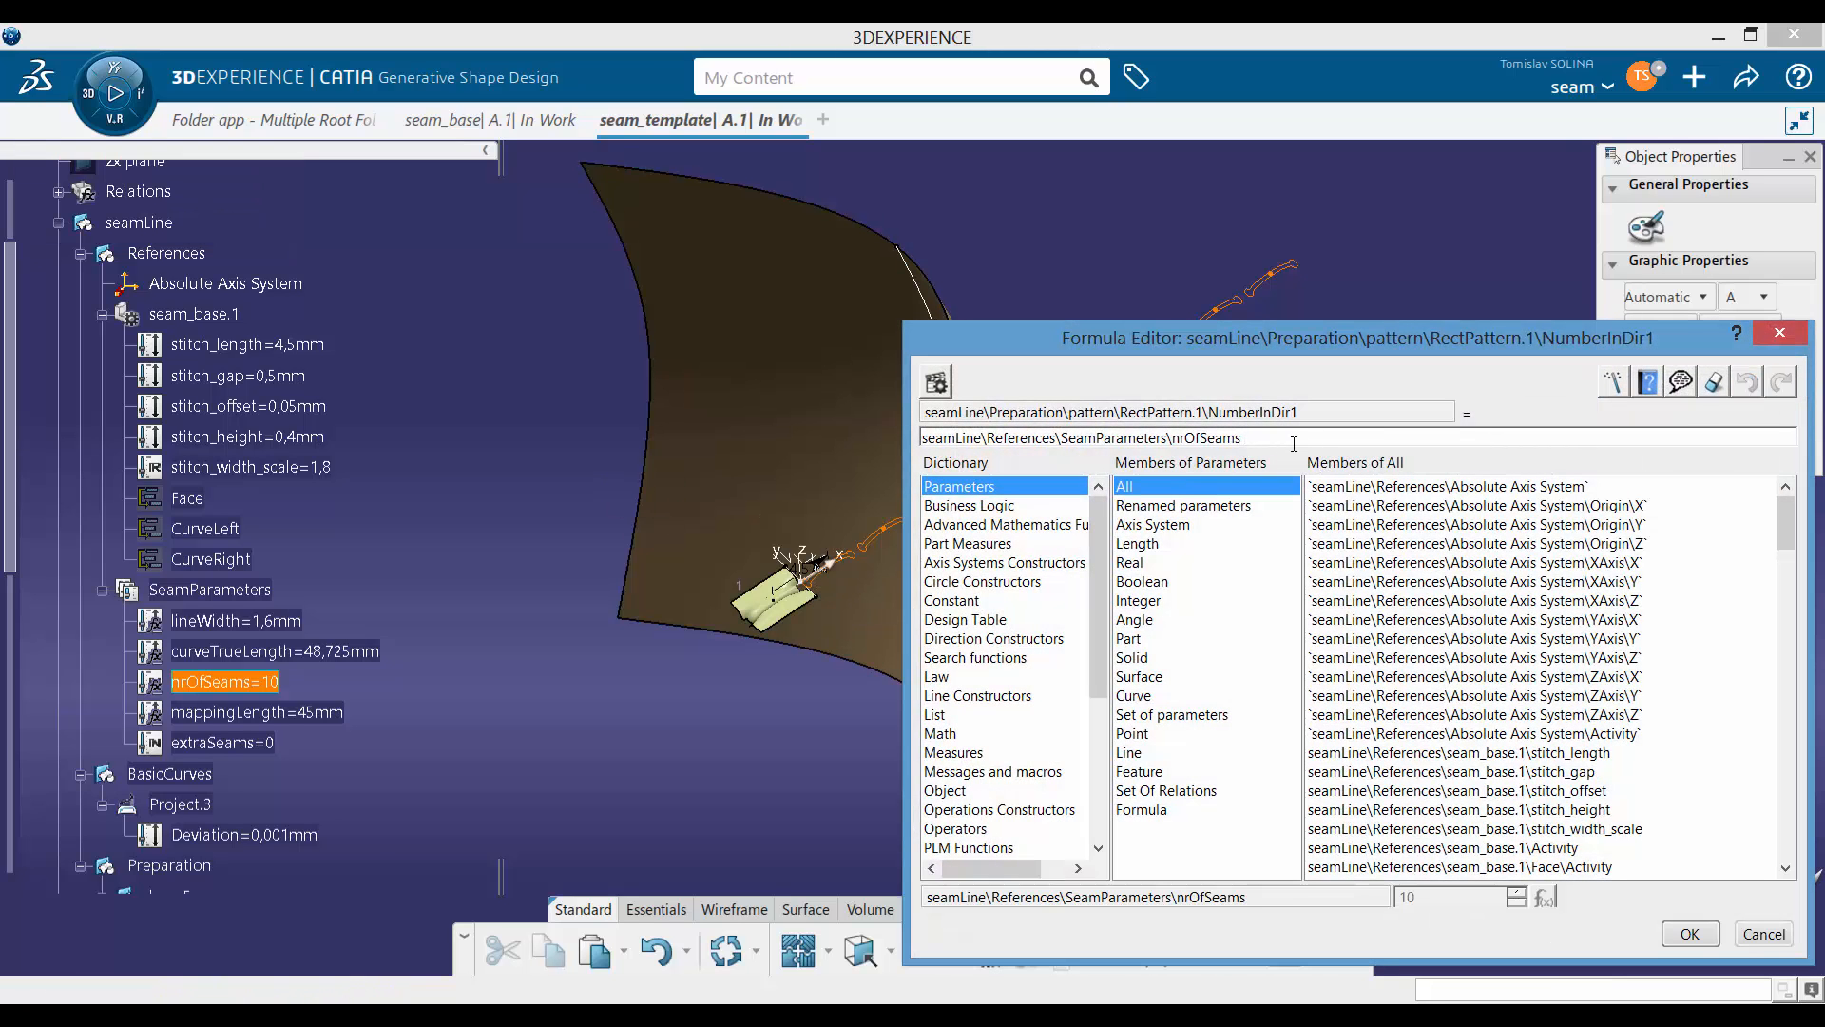
text(+1)
click(1689, 933)
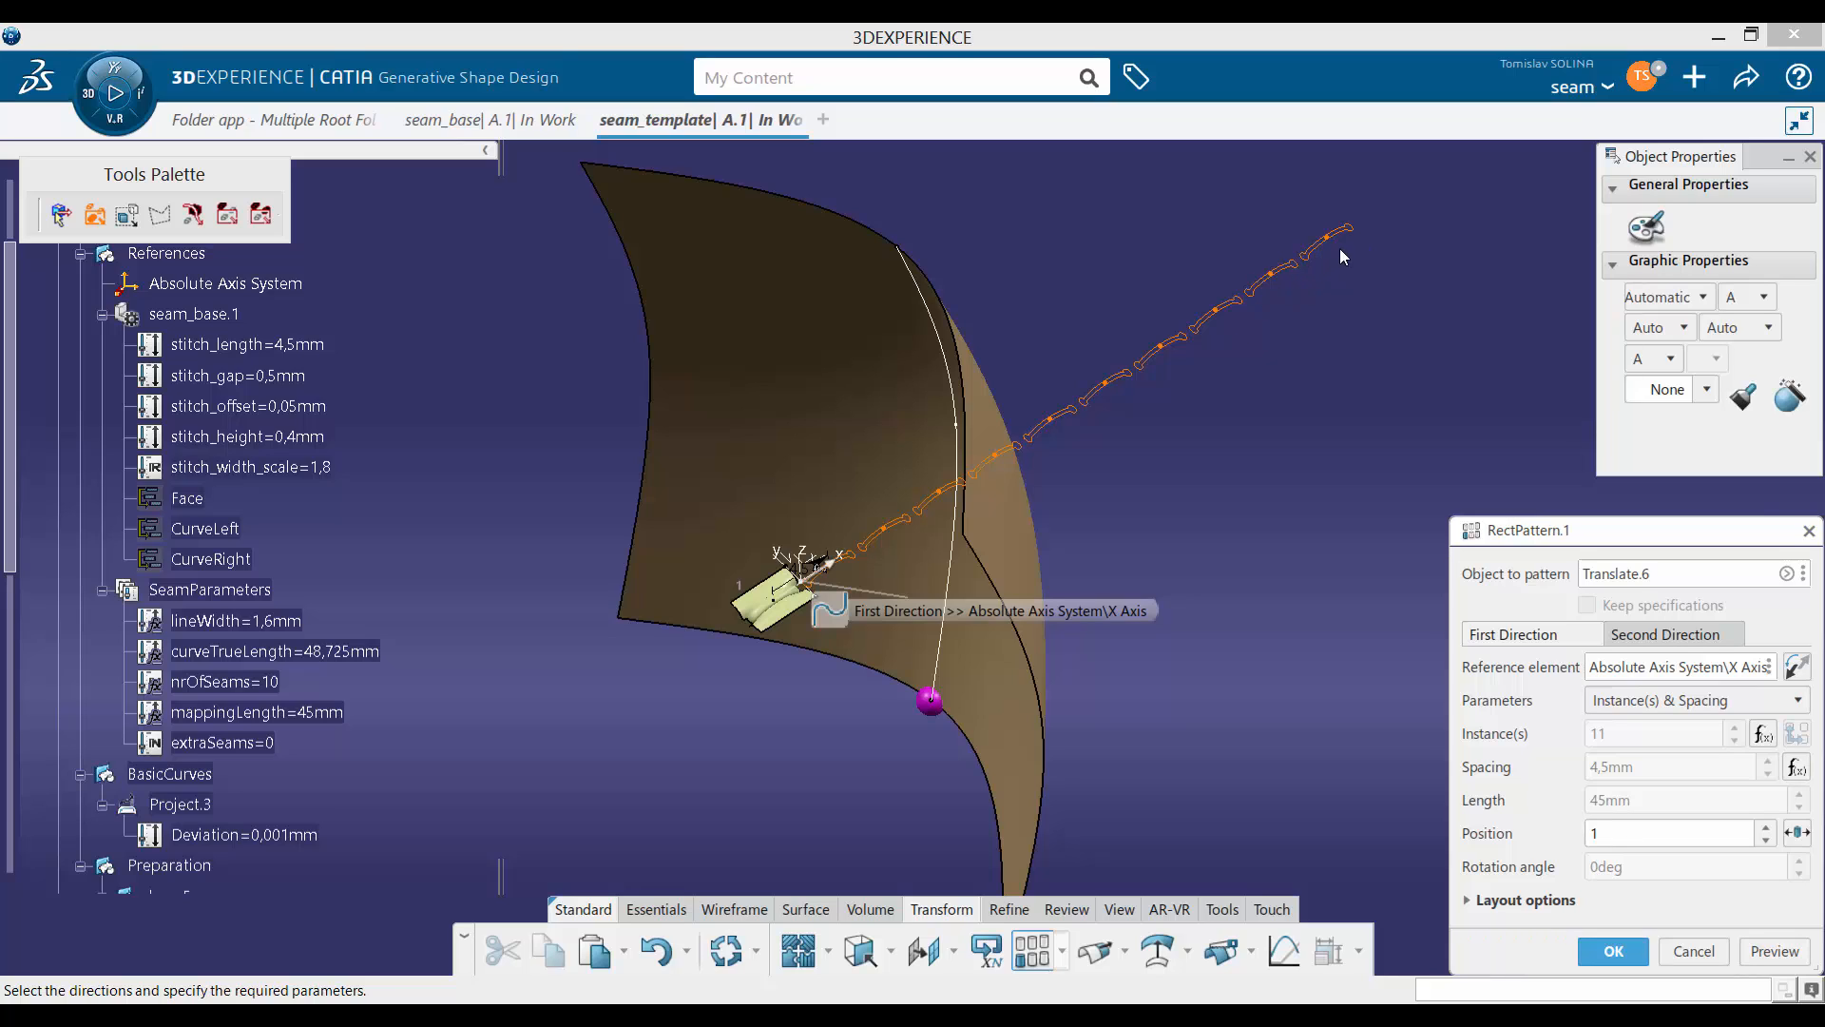
click(1609, 952)
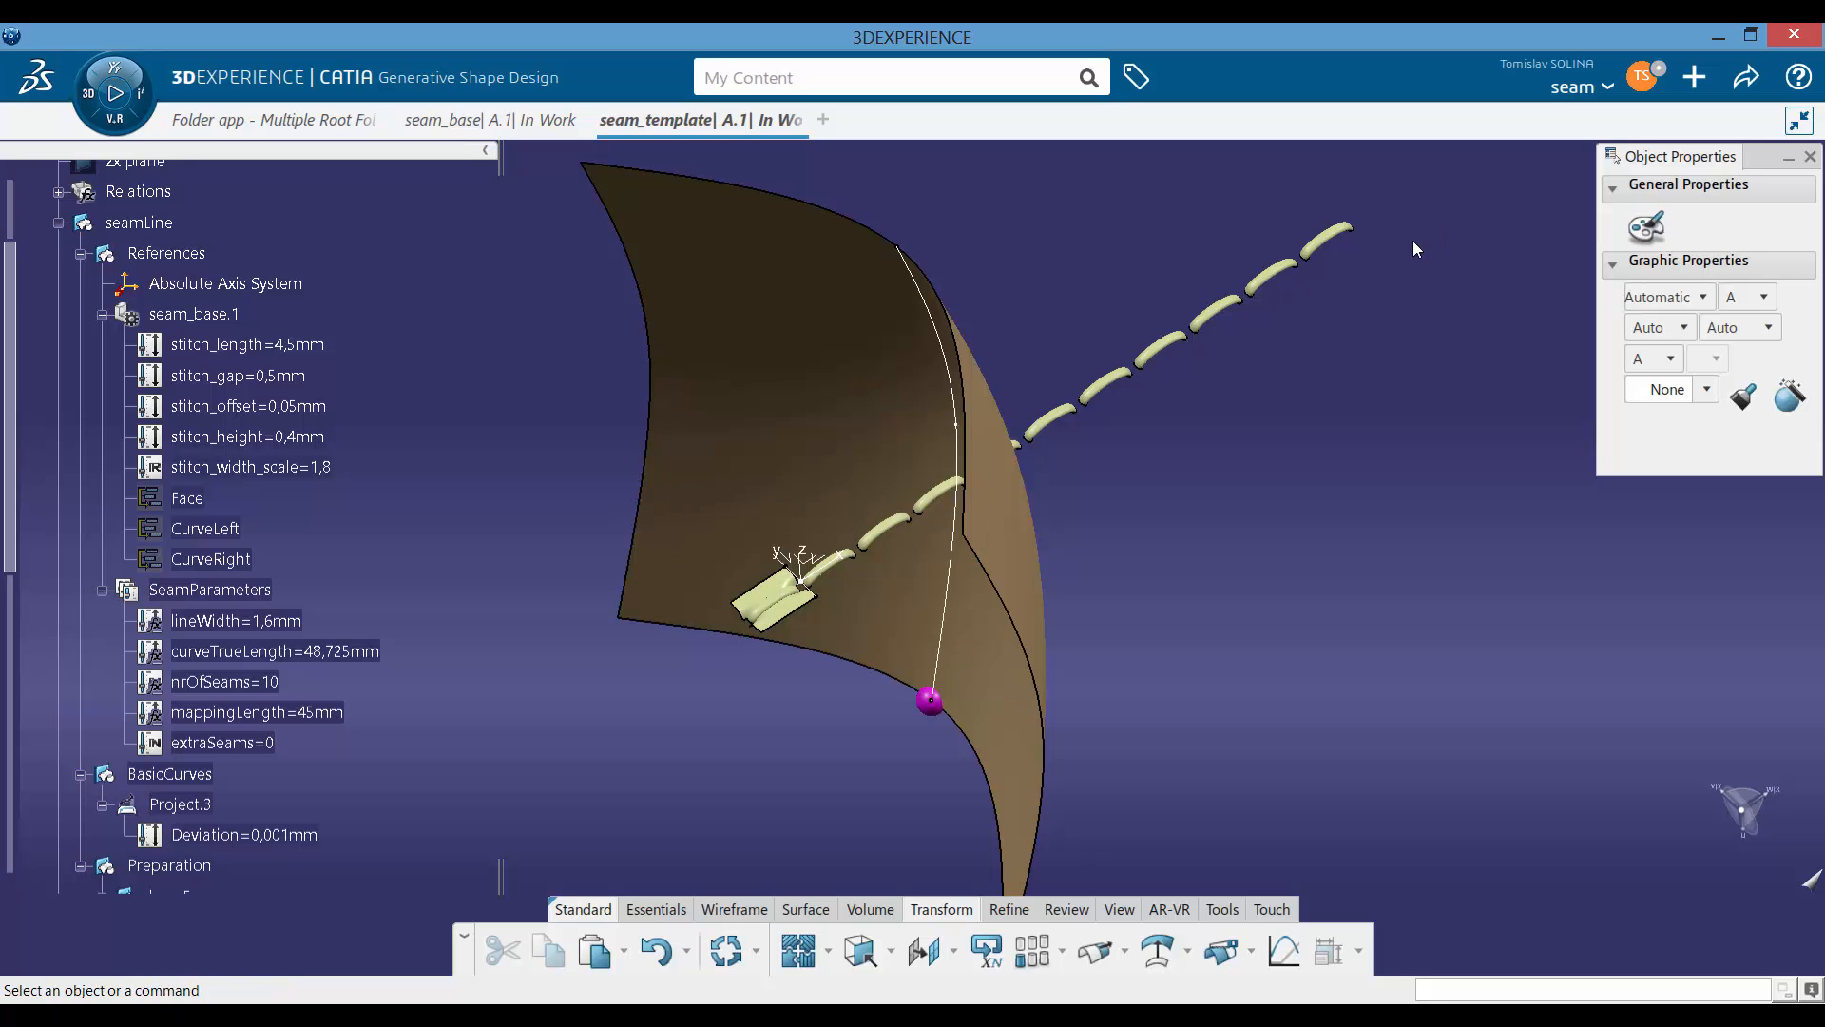
Step: Try to paste a copy with RectPattern.1 selected as the destination
scroll(371, 616, down, 5)
scroll(190, 722, down, 1)
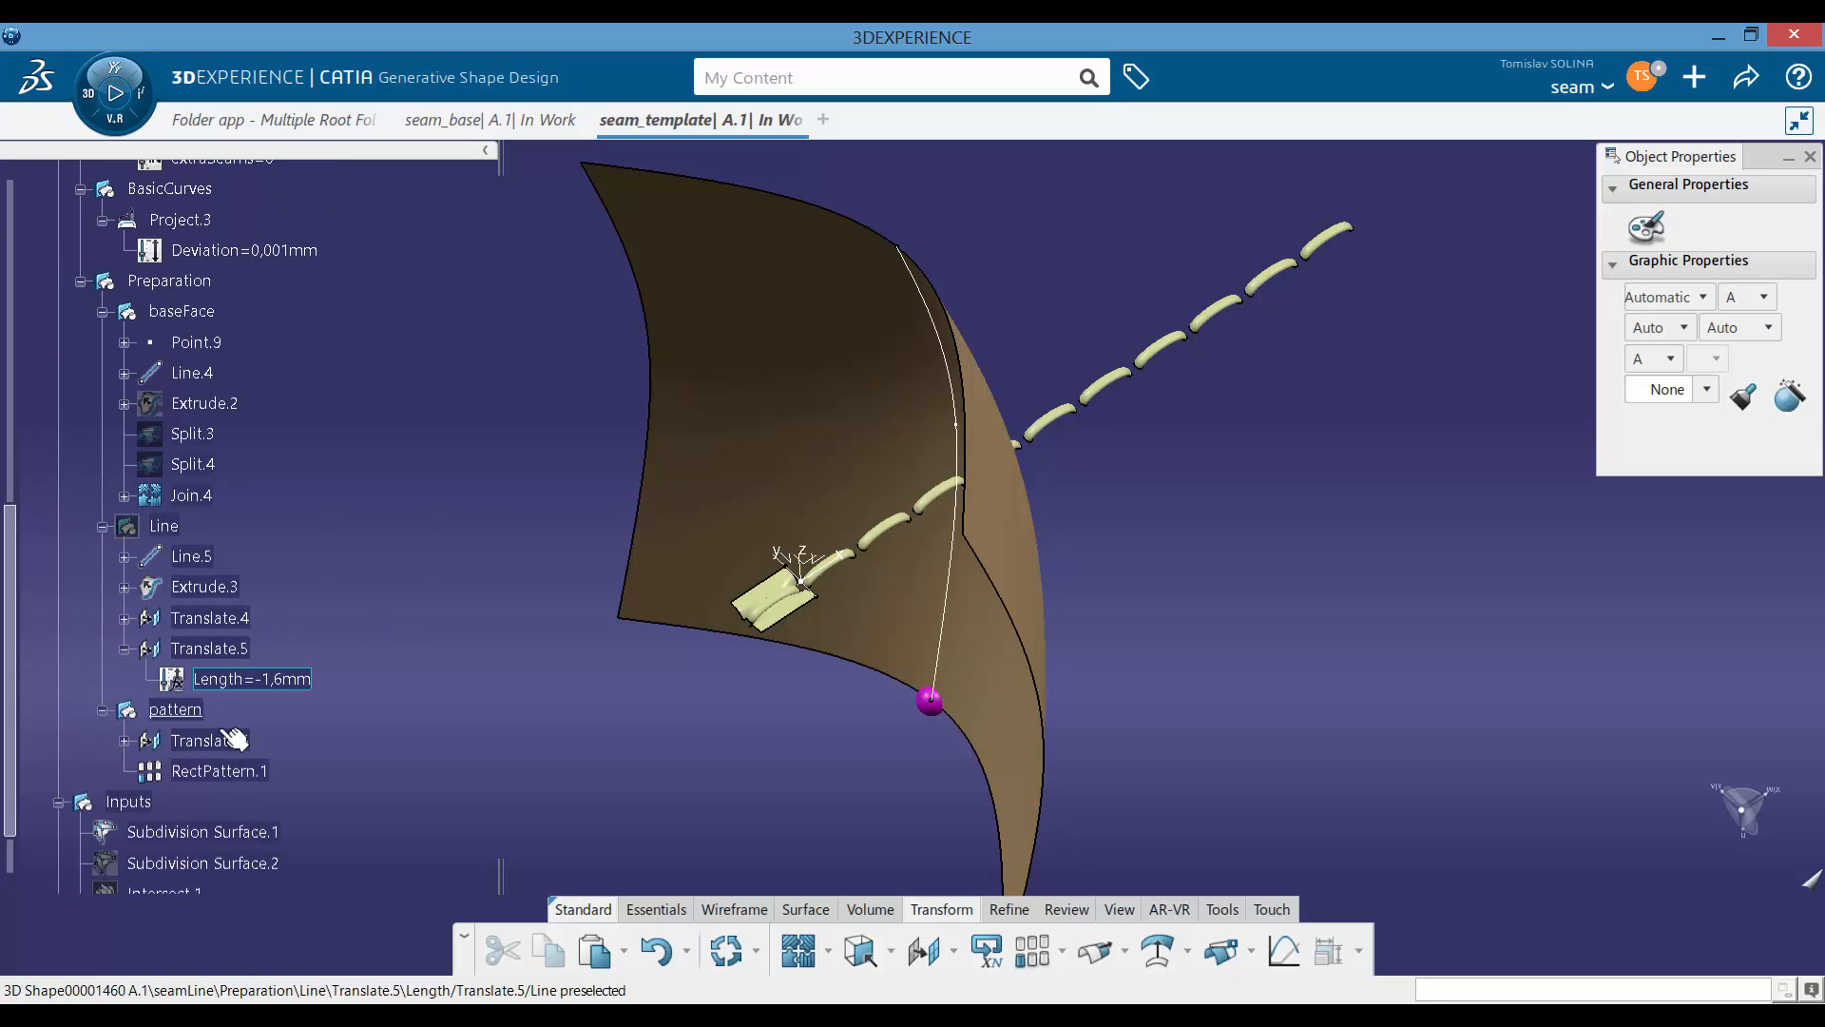
click(249, 770)
click(446, 769)
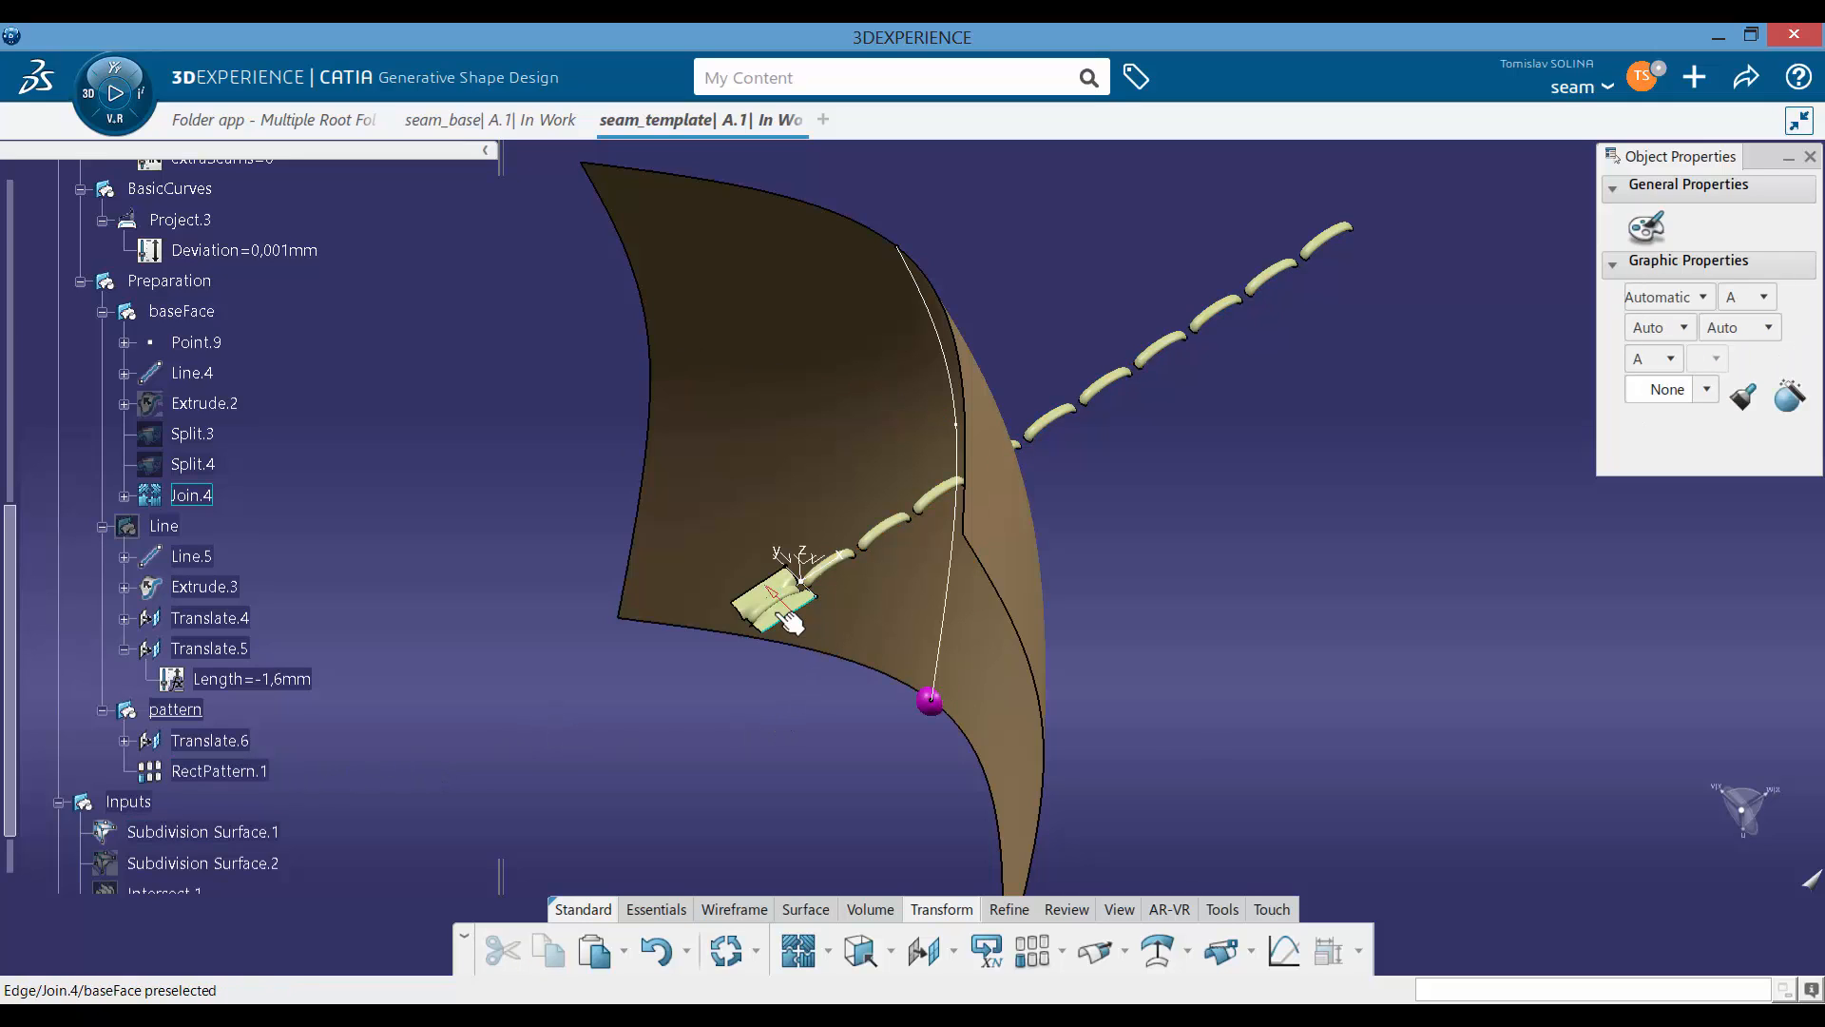
click(240, 770)
key(ctrl+v)
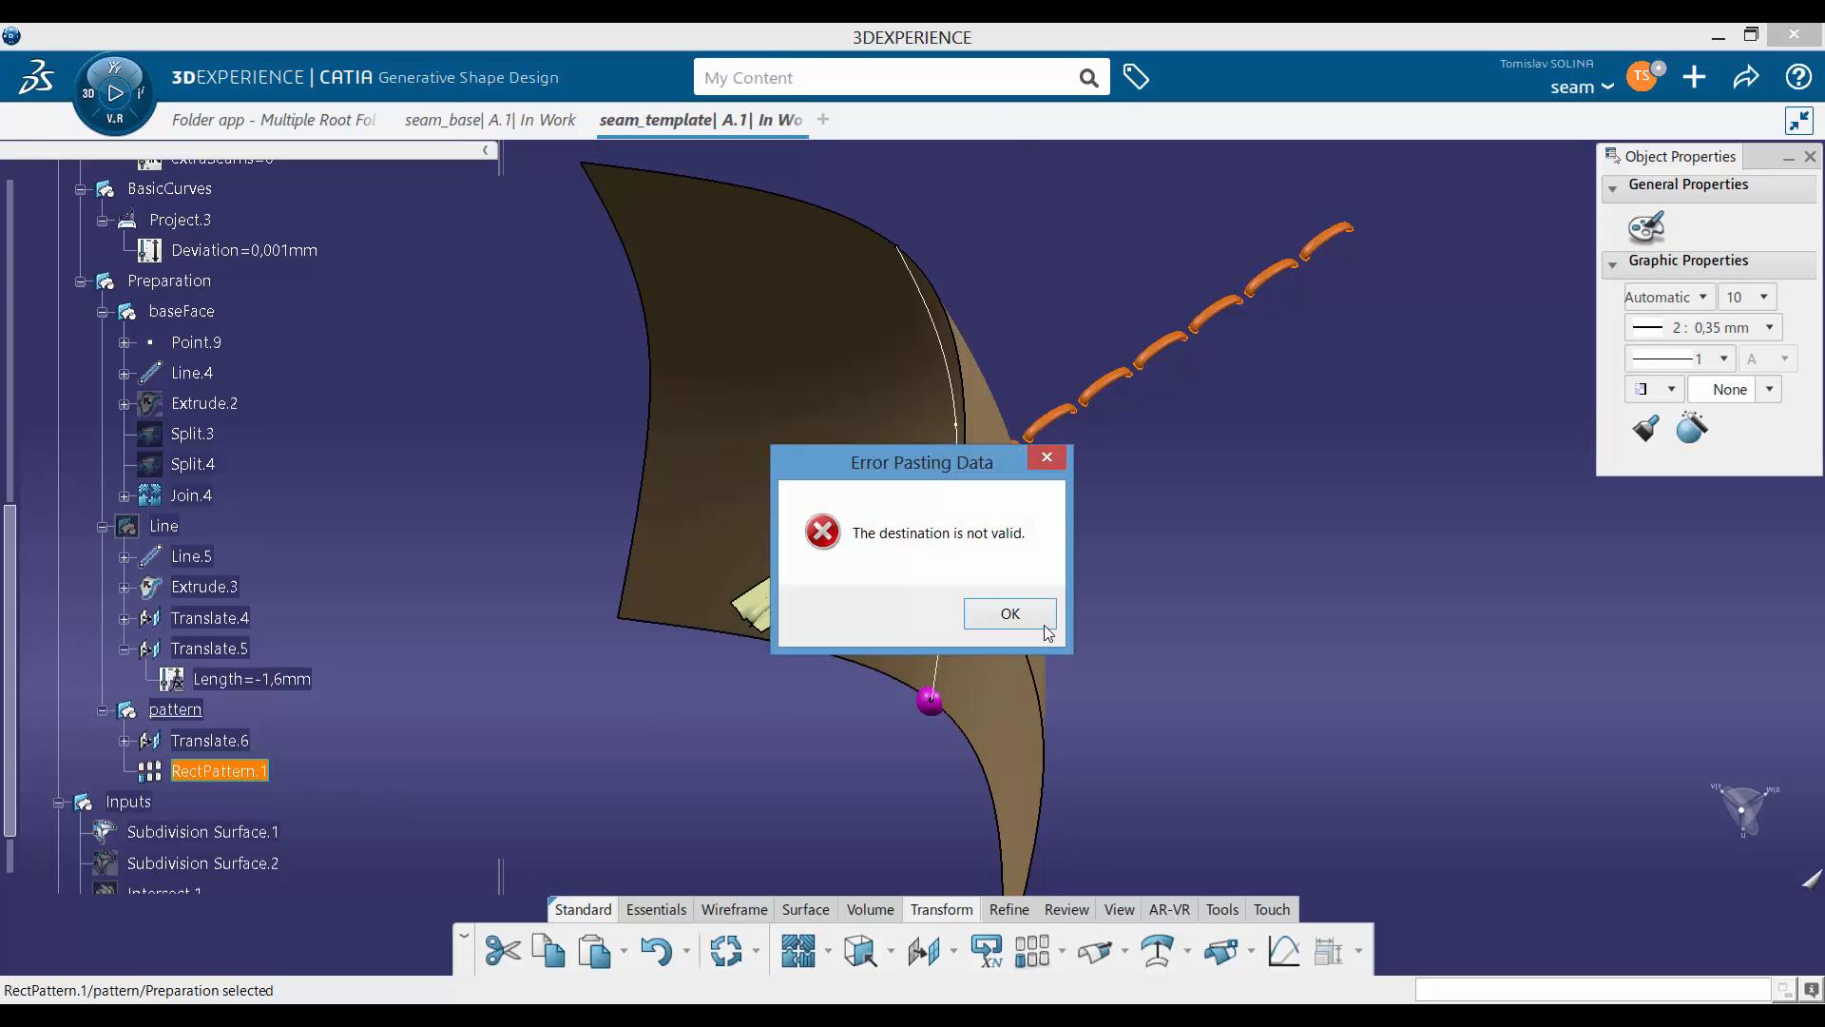
click(1009, 613)
Step: Copy RectPattern.1 and paste the duplicate into the pattern geometrical set
right_click(255, 772)
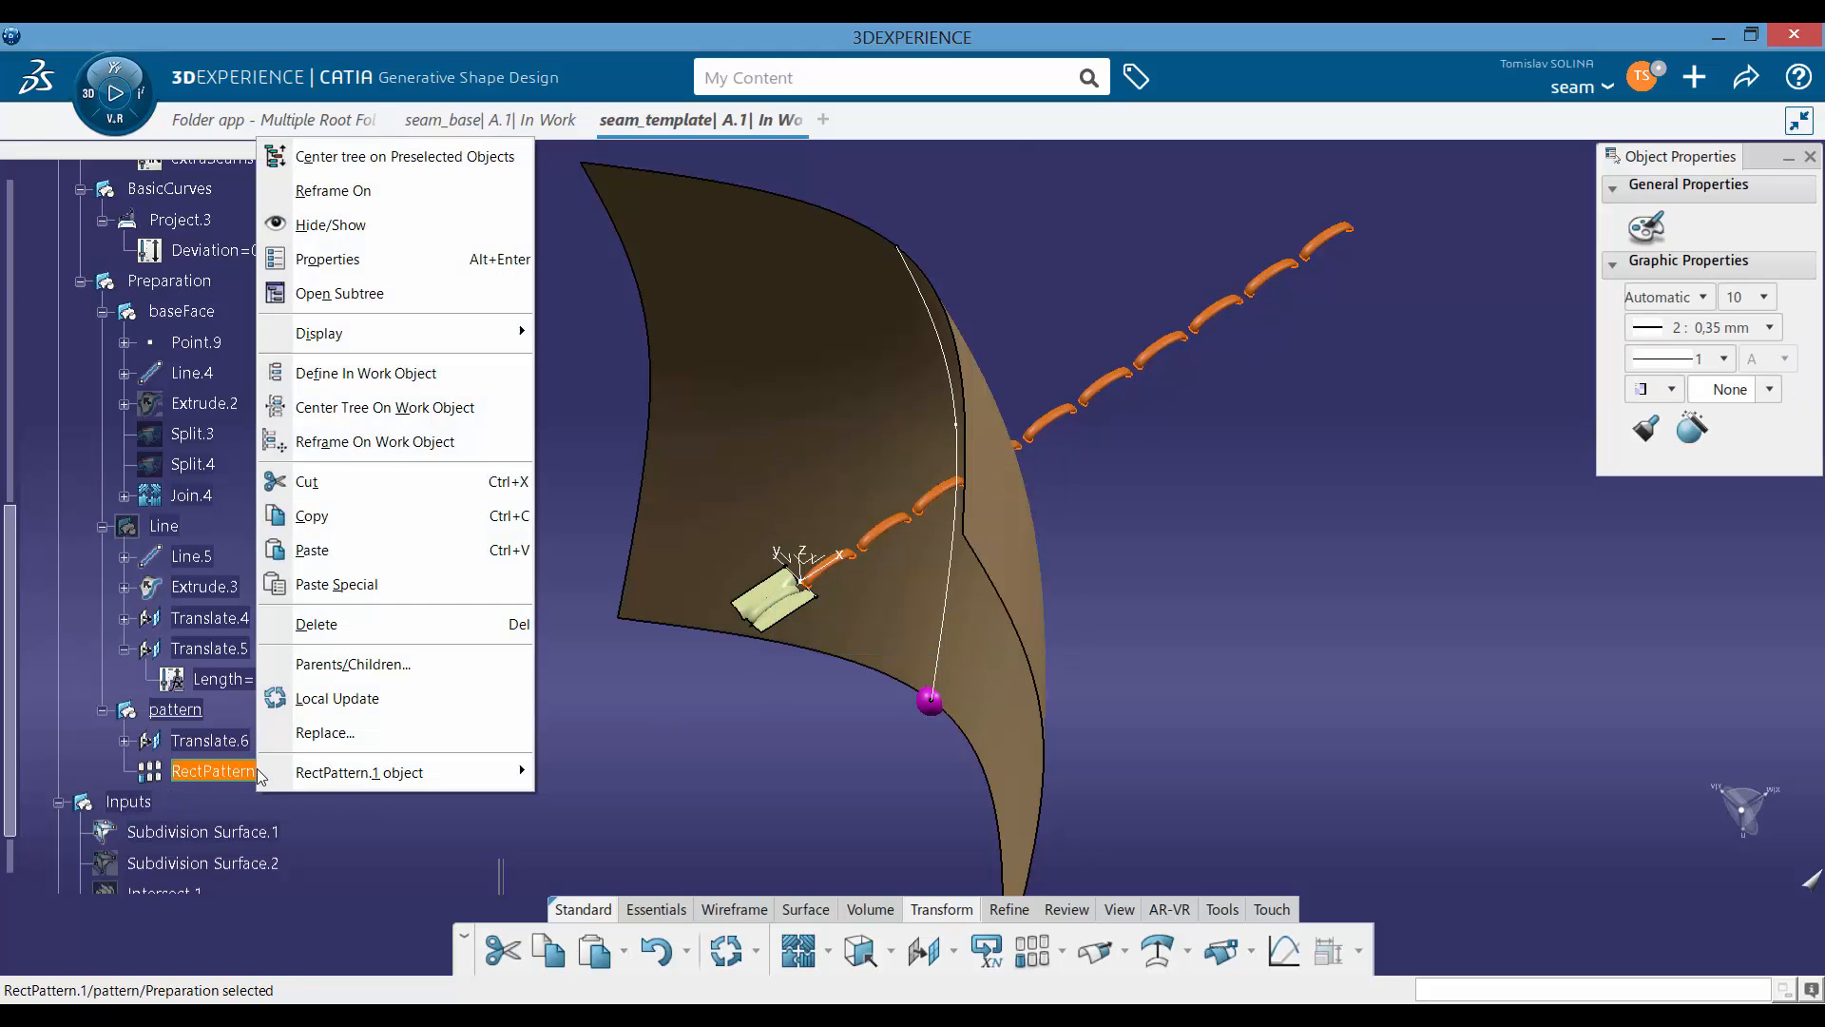
click(328, 515)
right_click(175, 709)
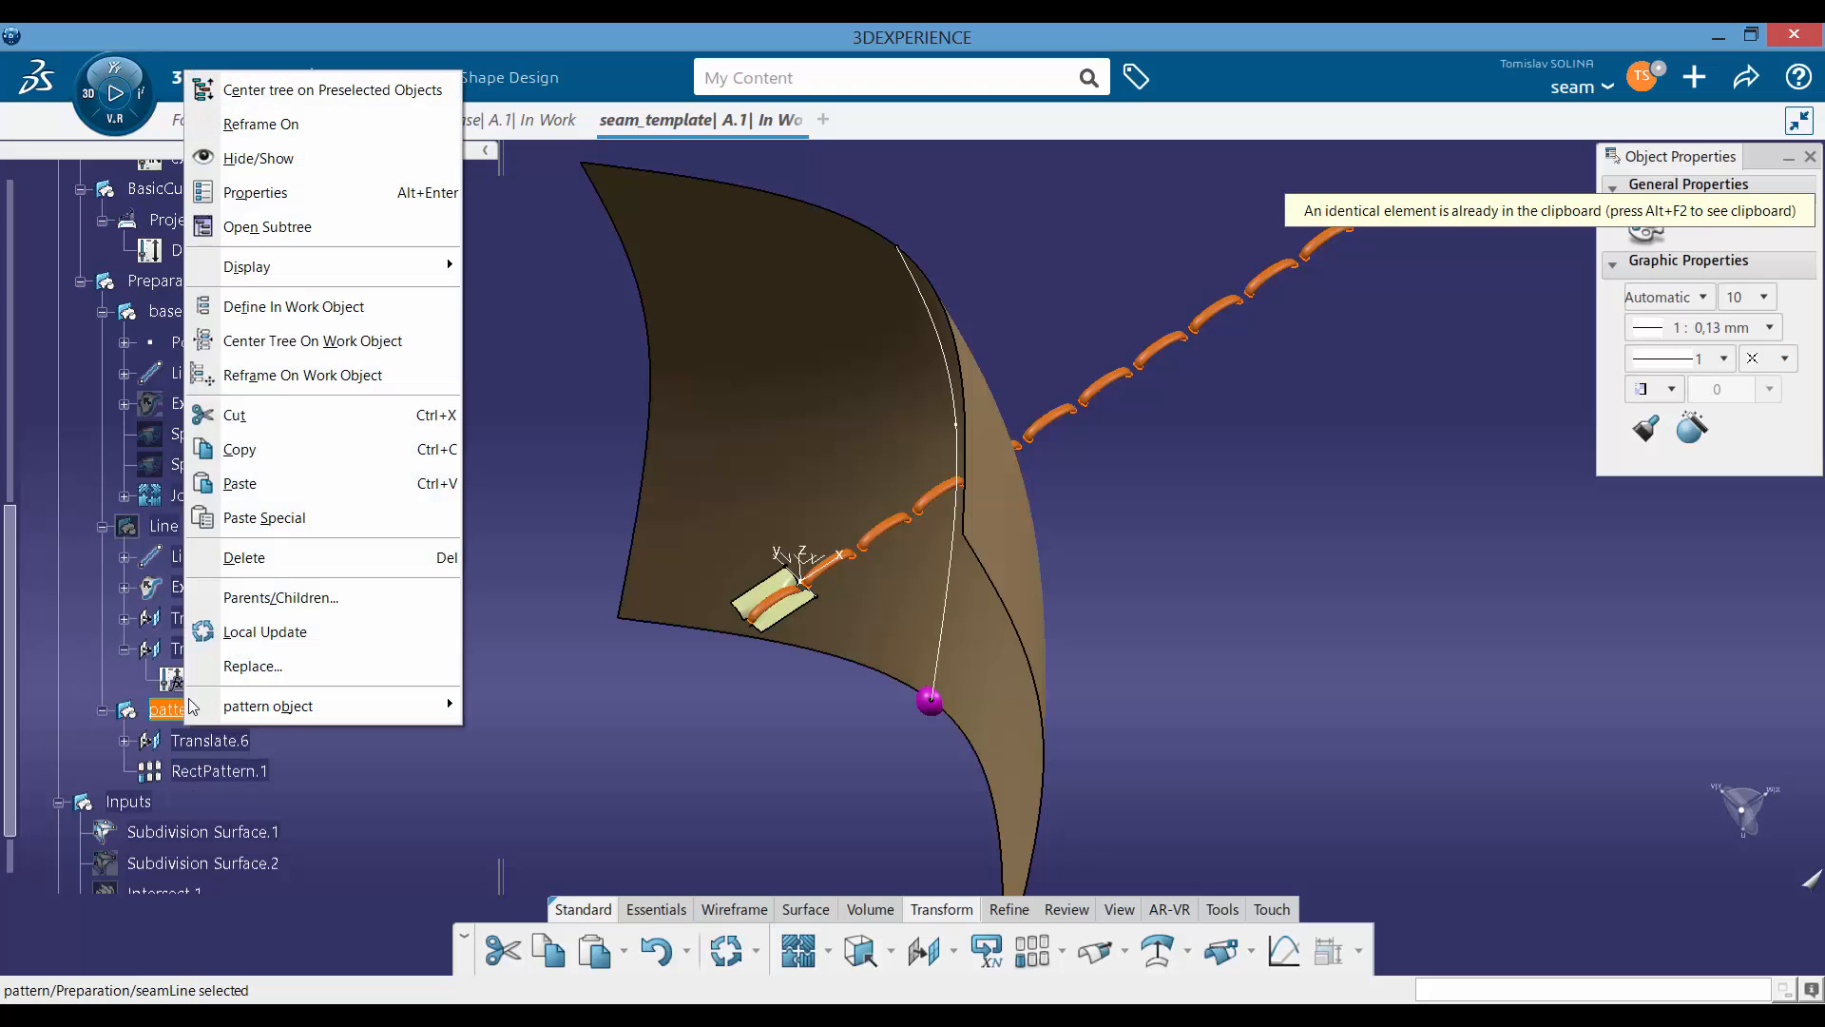
click(262, 482)
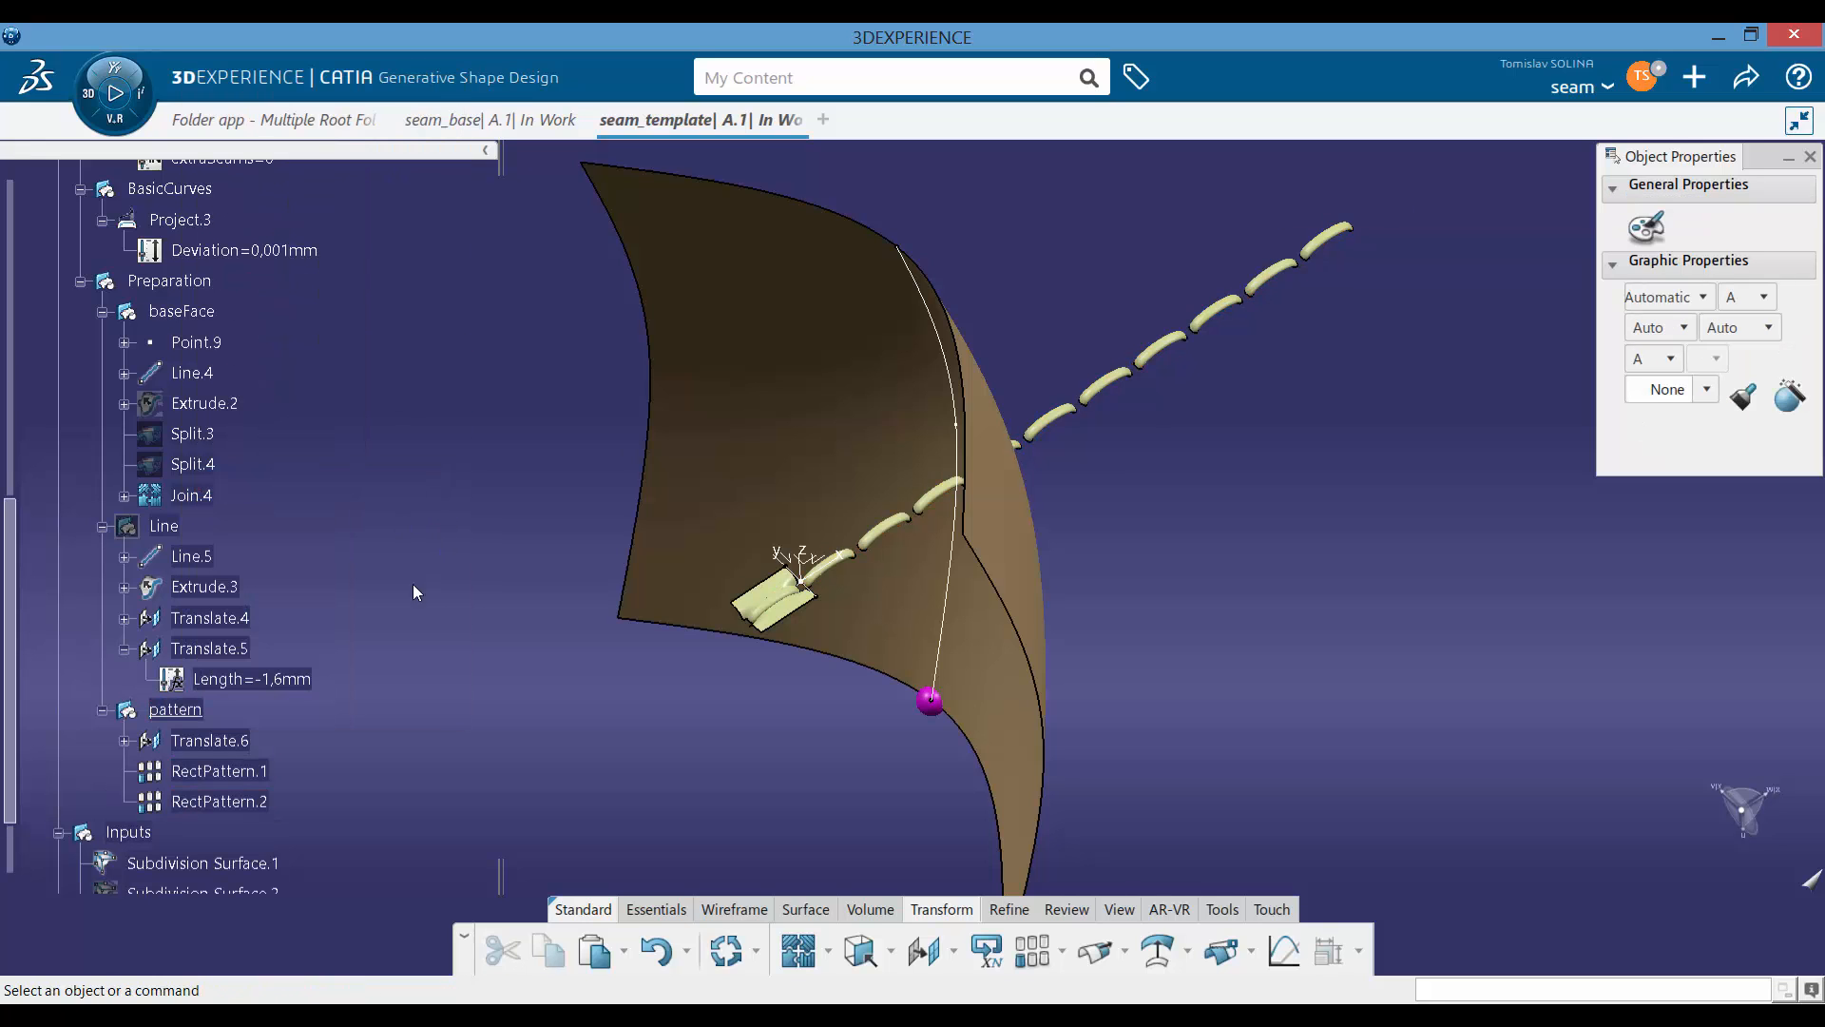
Step: Change the object to pattern in RectPattern.2 to the base surface surrounding the stitch near the origin, and apply the edit
double_click(219, 802)
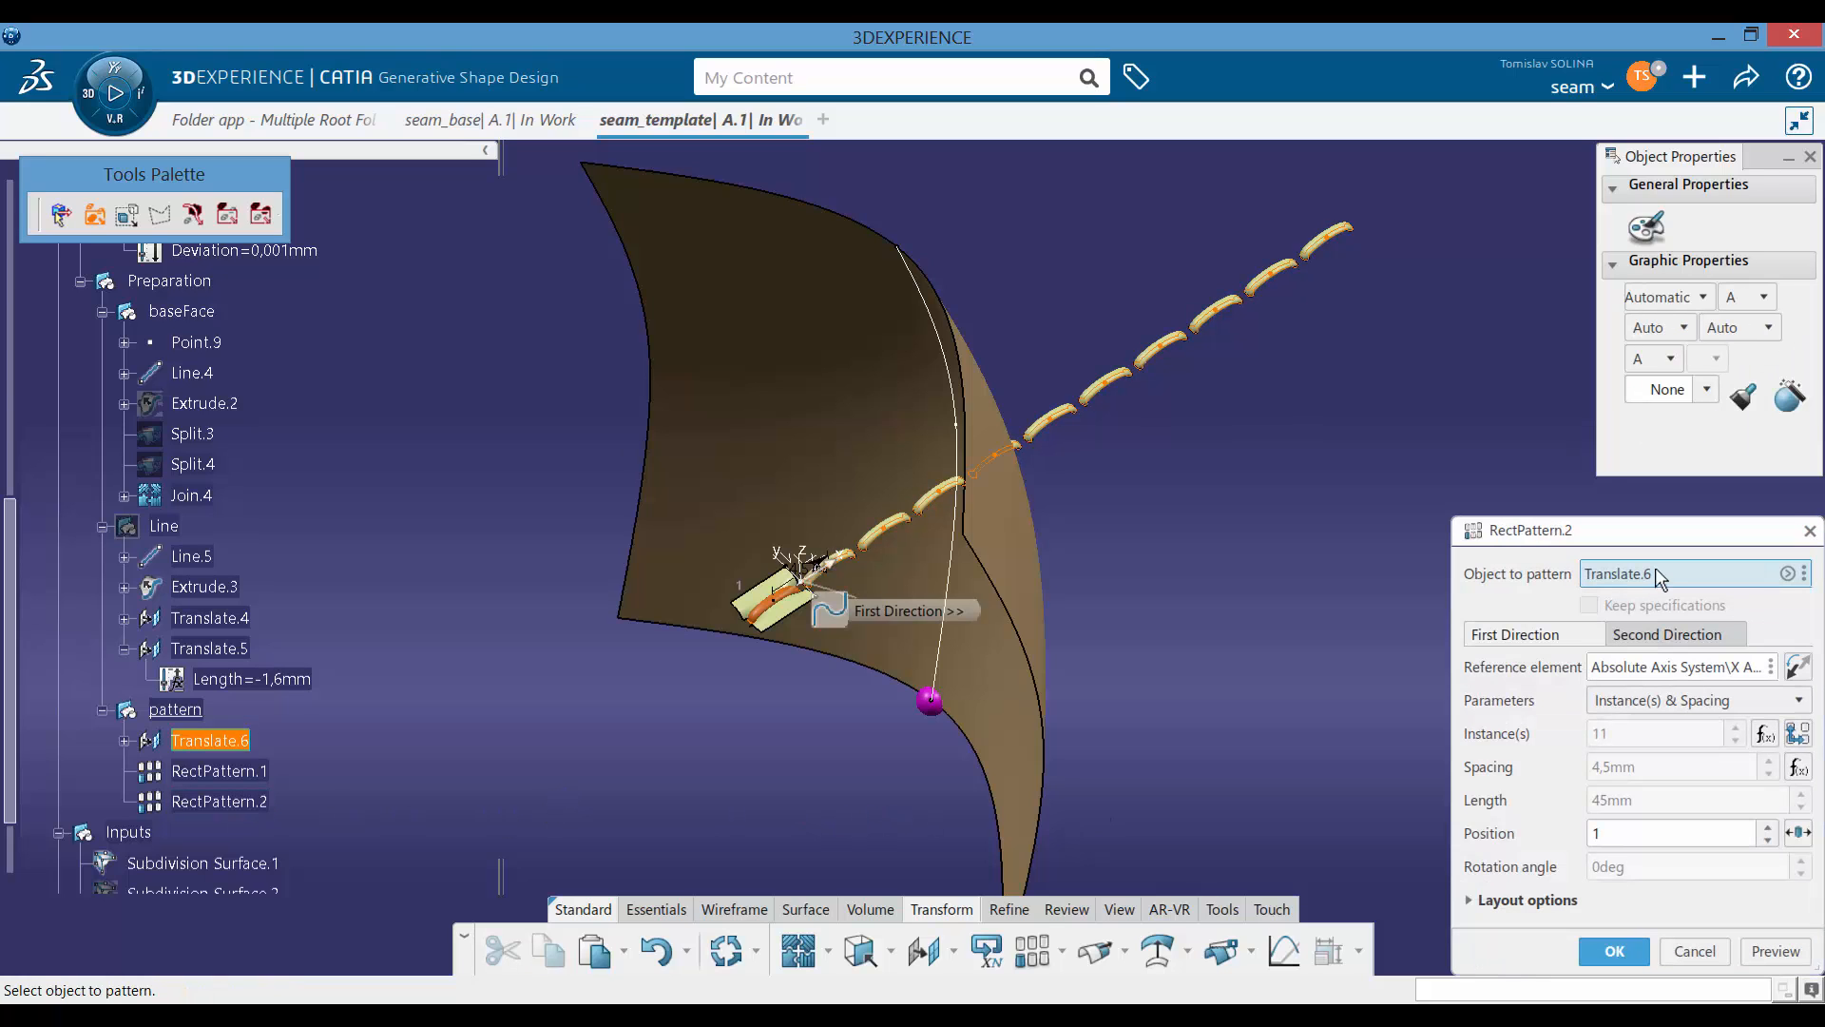
click(787, 622)
click(1613, 951)
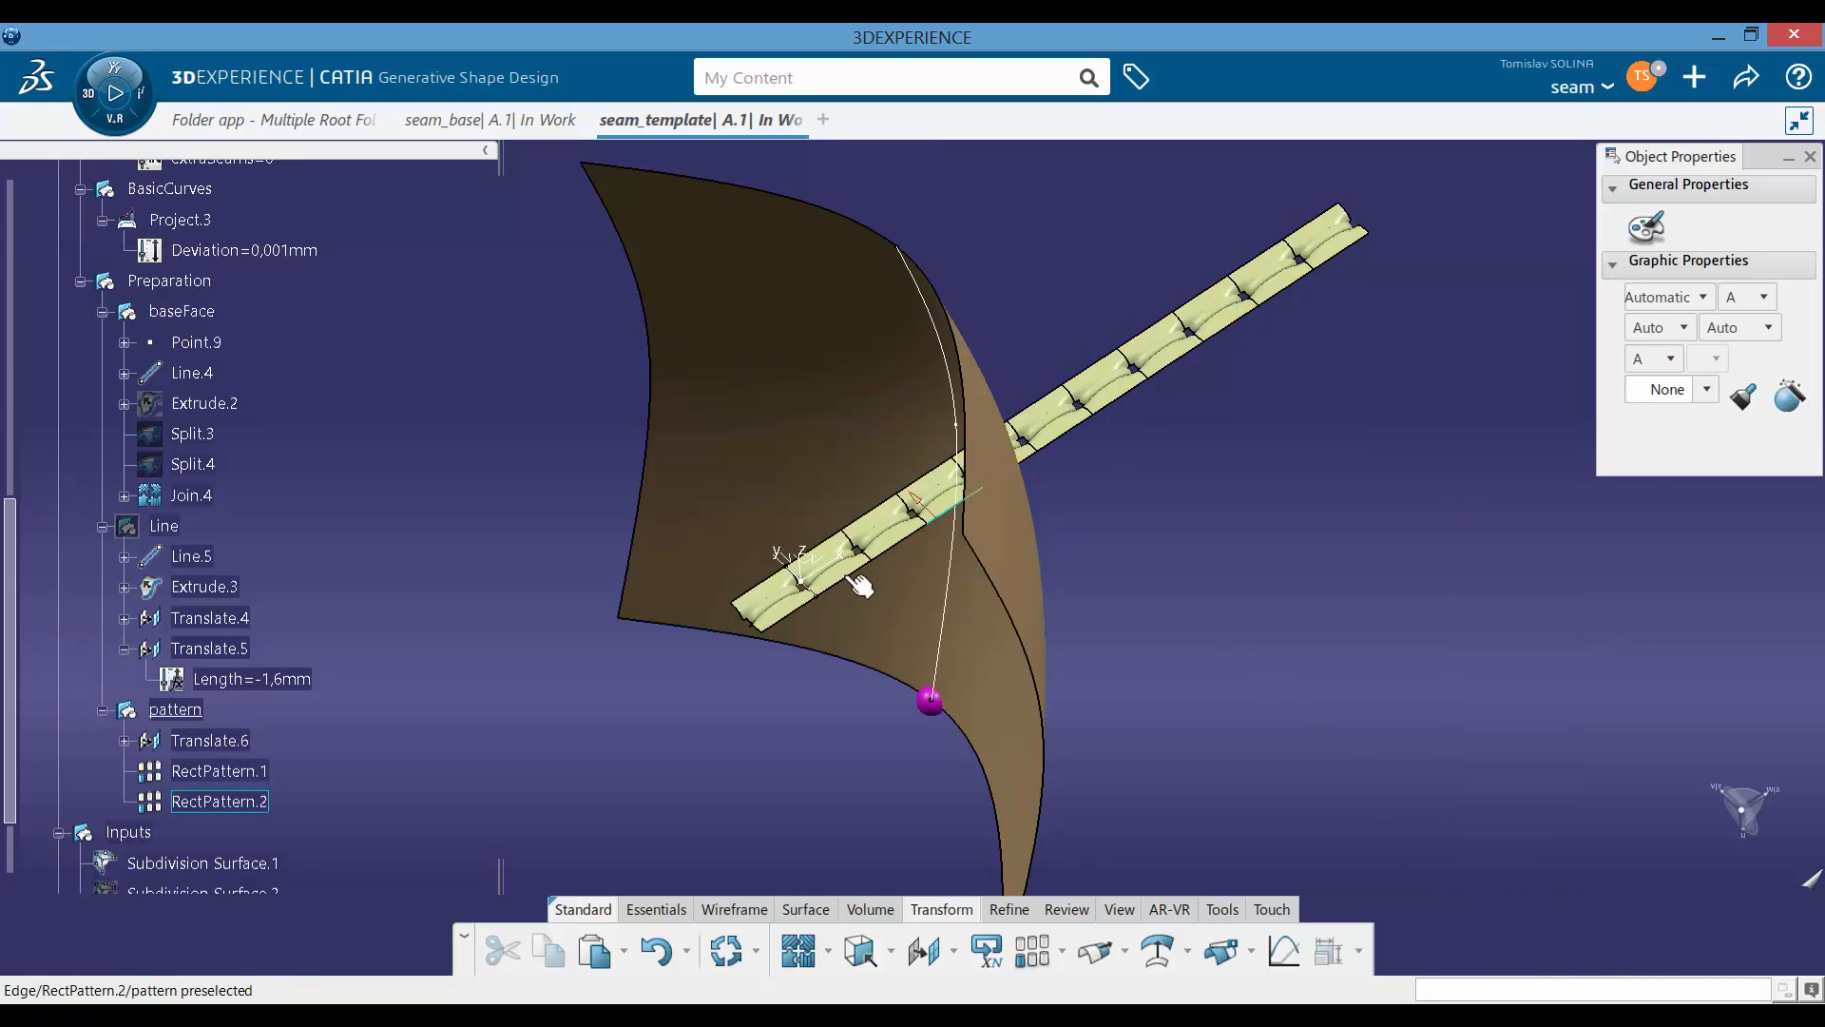
middle_drag(1010, 510, 863, 634)
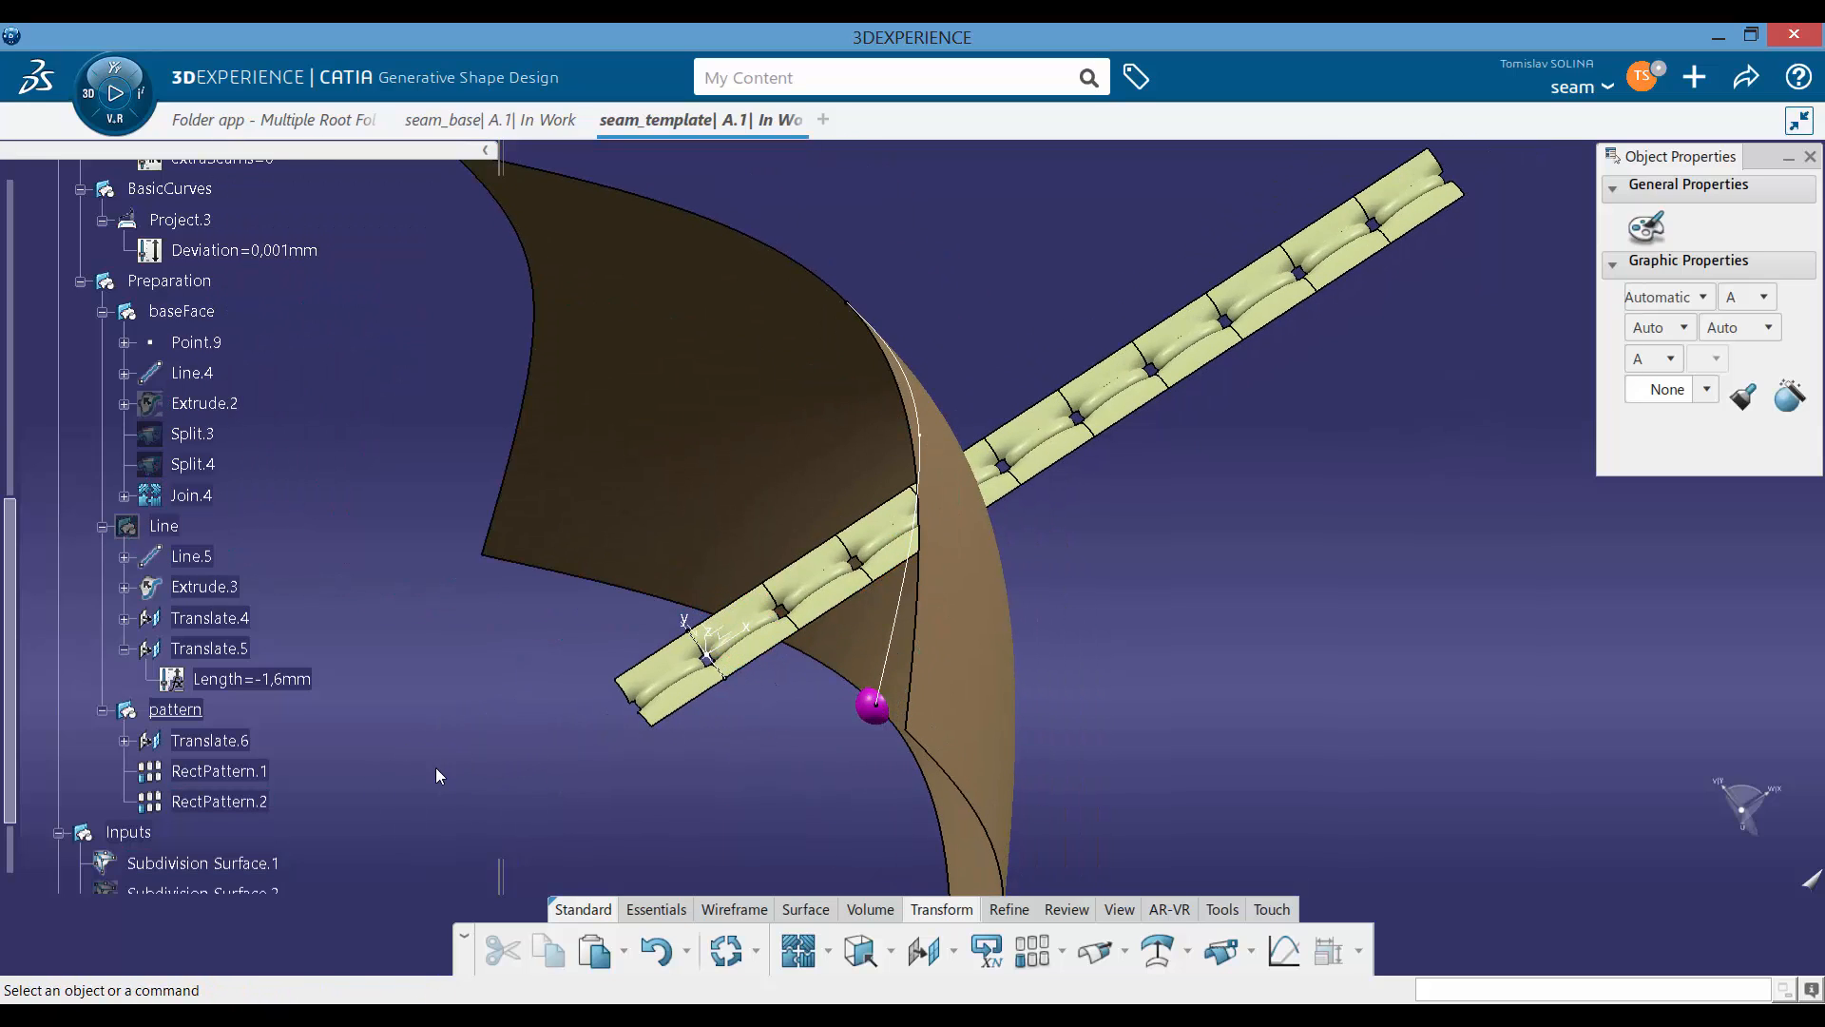
Step: Try to join RectPattern.2 with Simplify the result enabled, declining the connectivity diagnosis
click(244, 806)
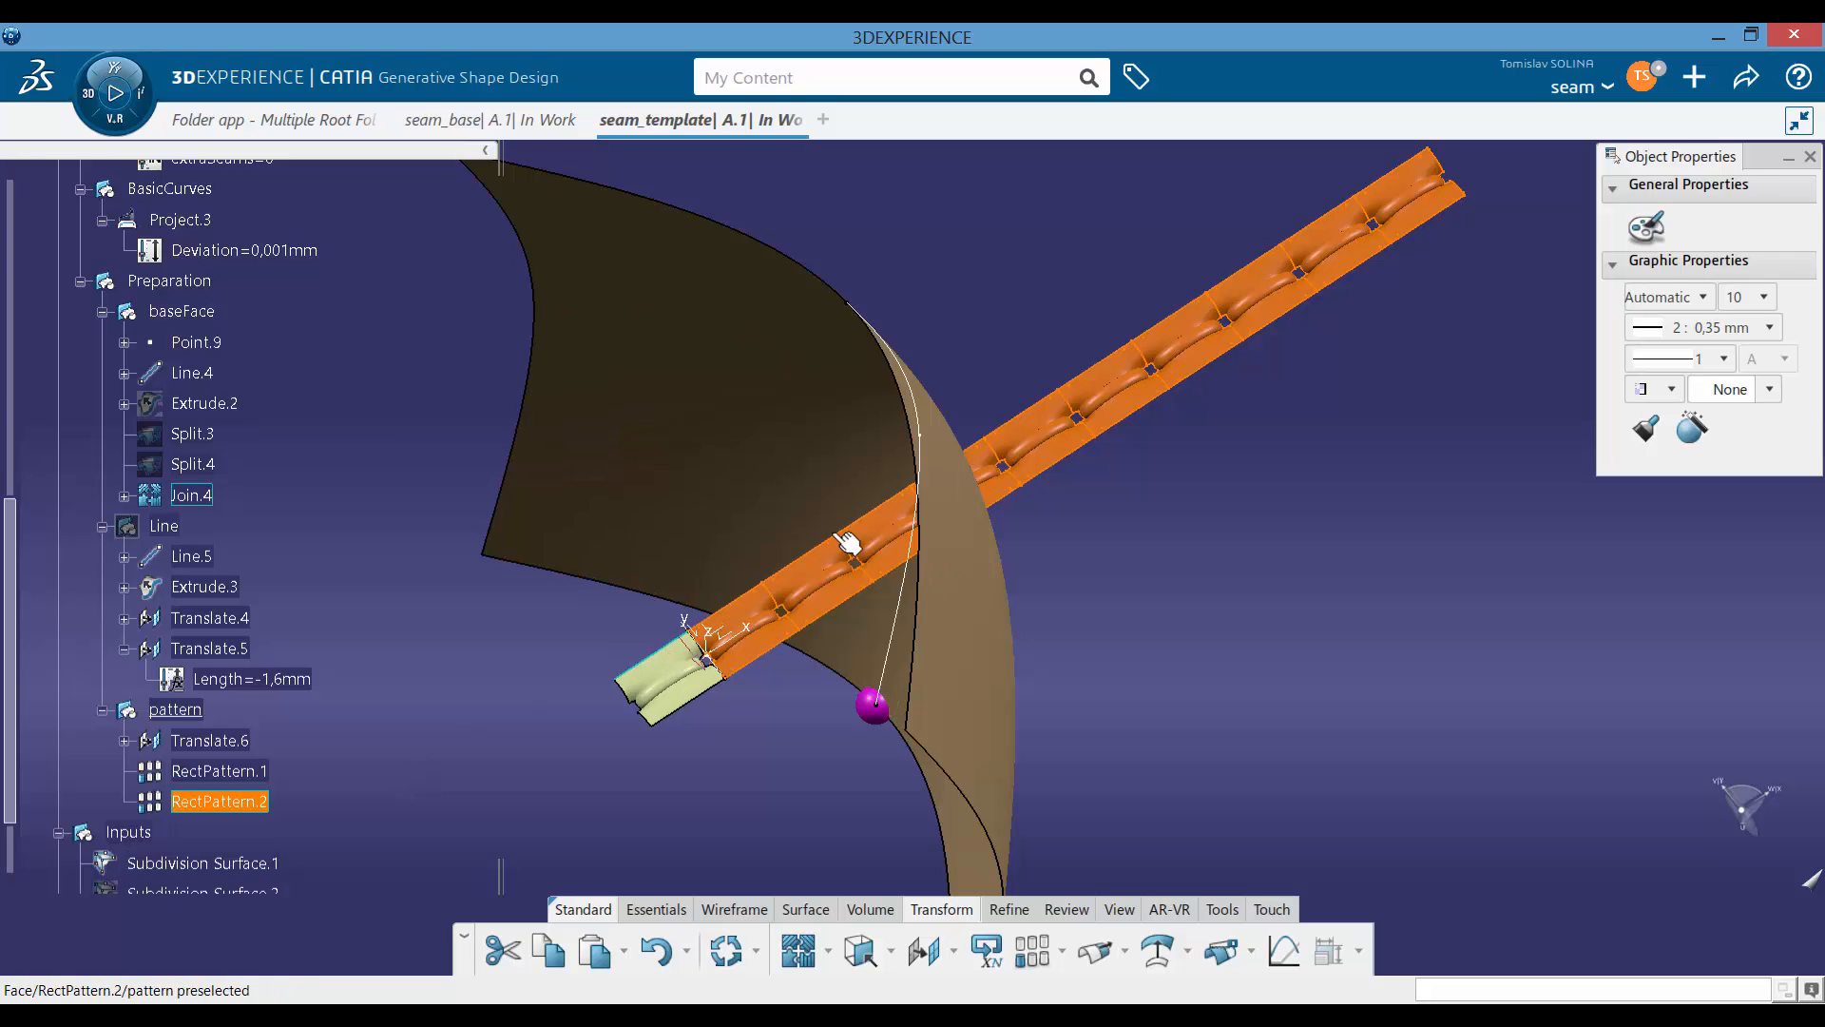
click(798, 950)
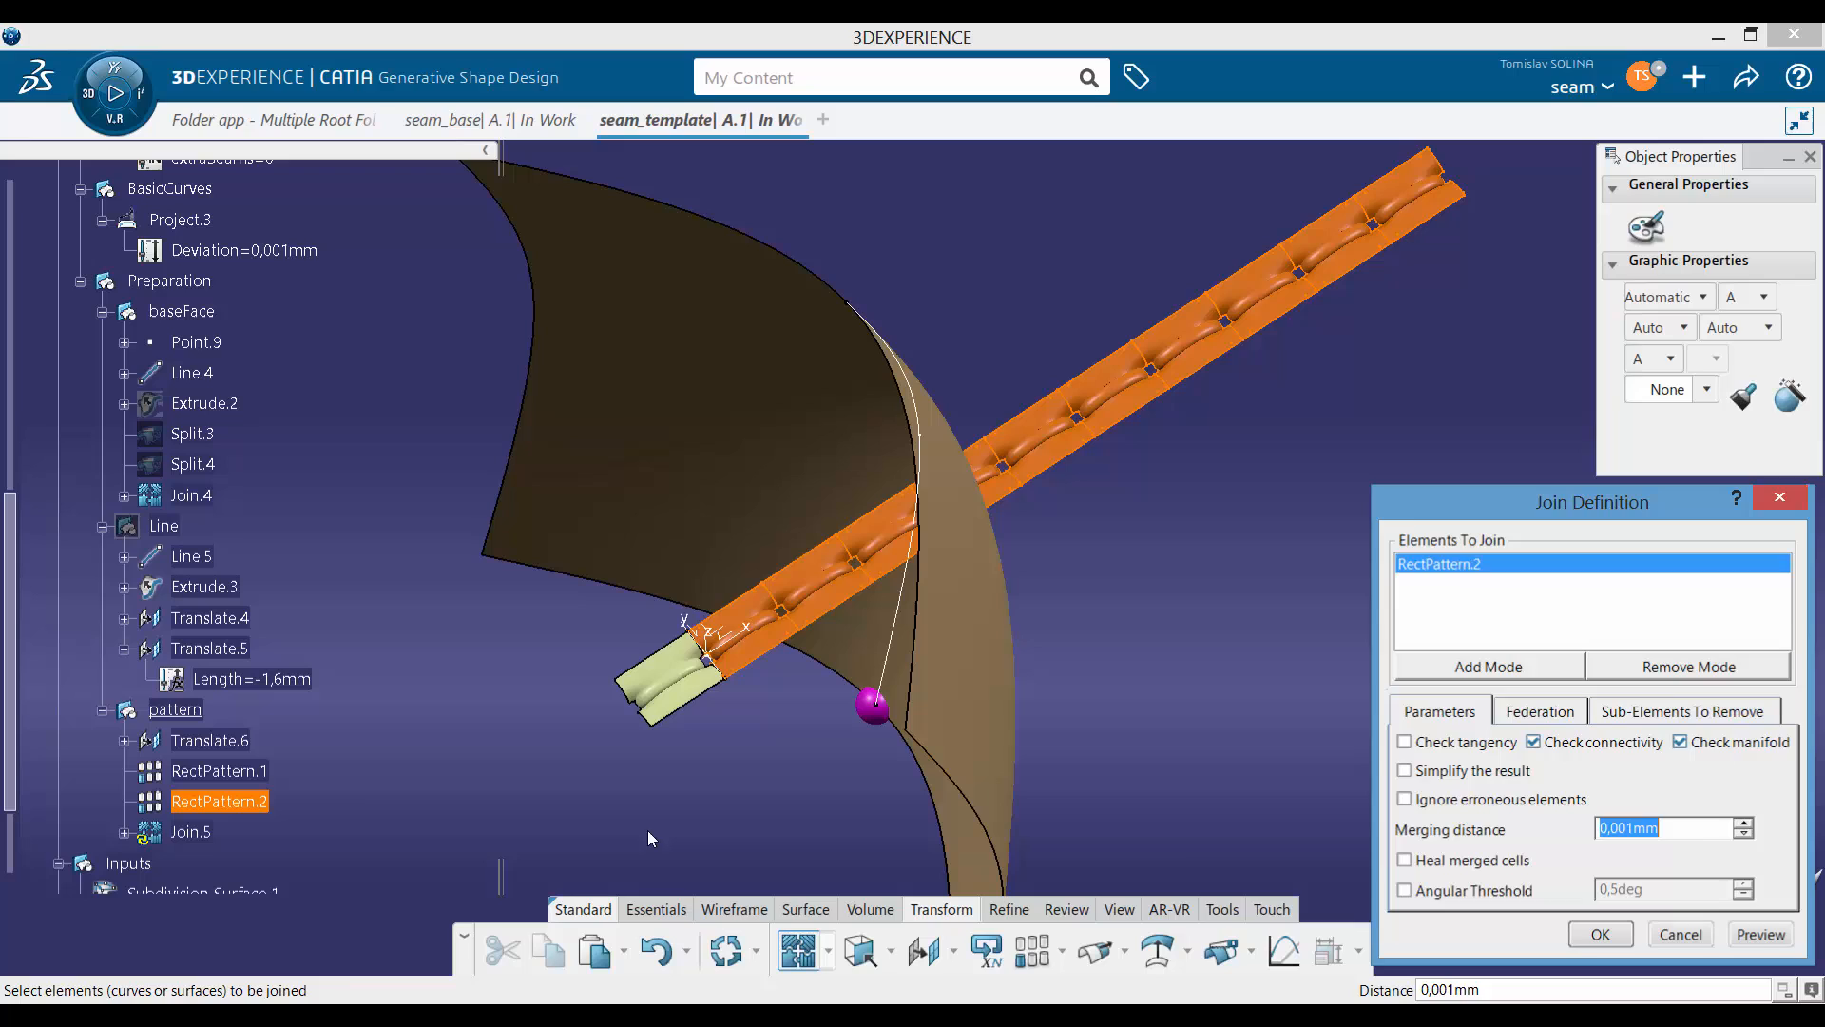
click(1473, 781)
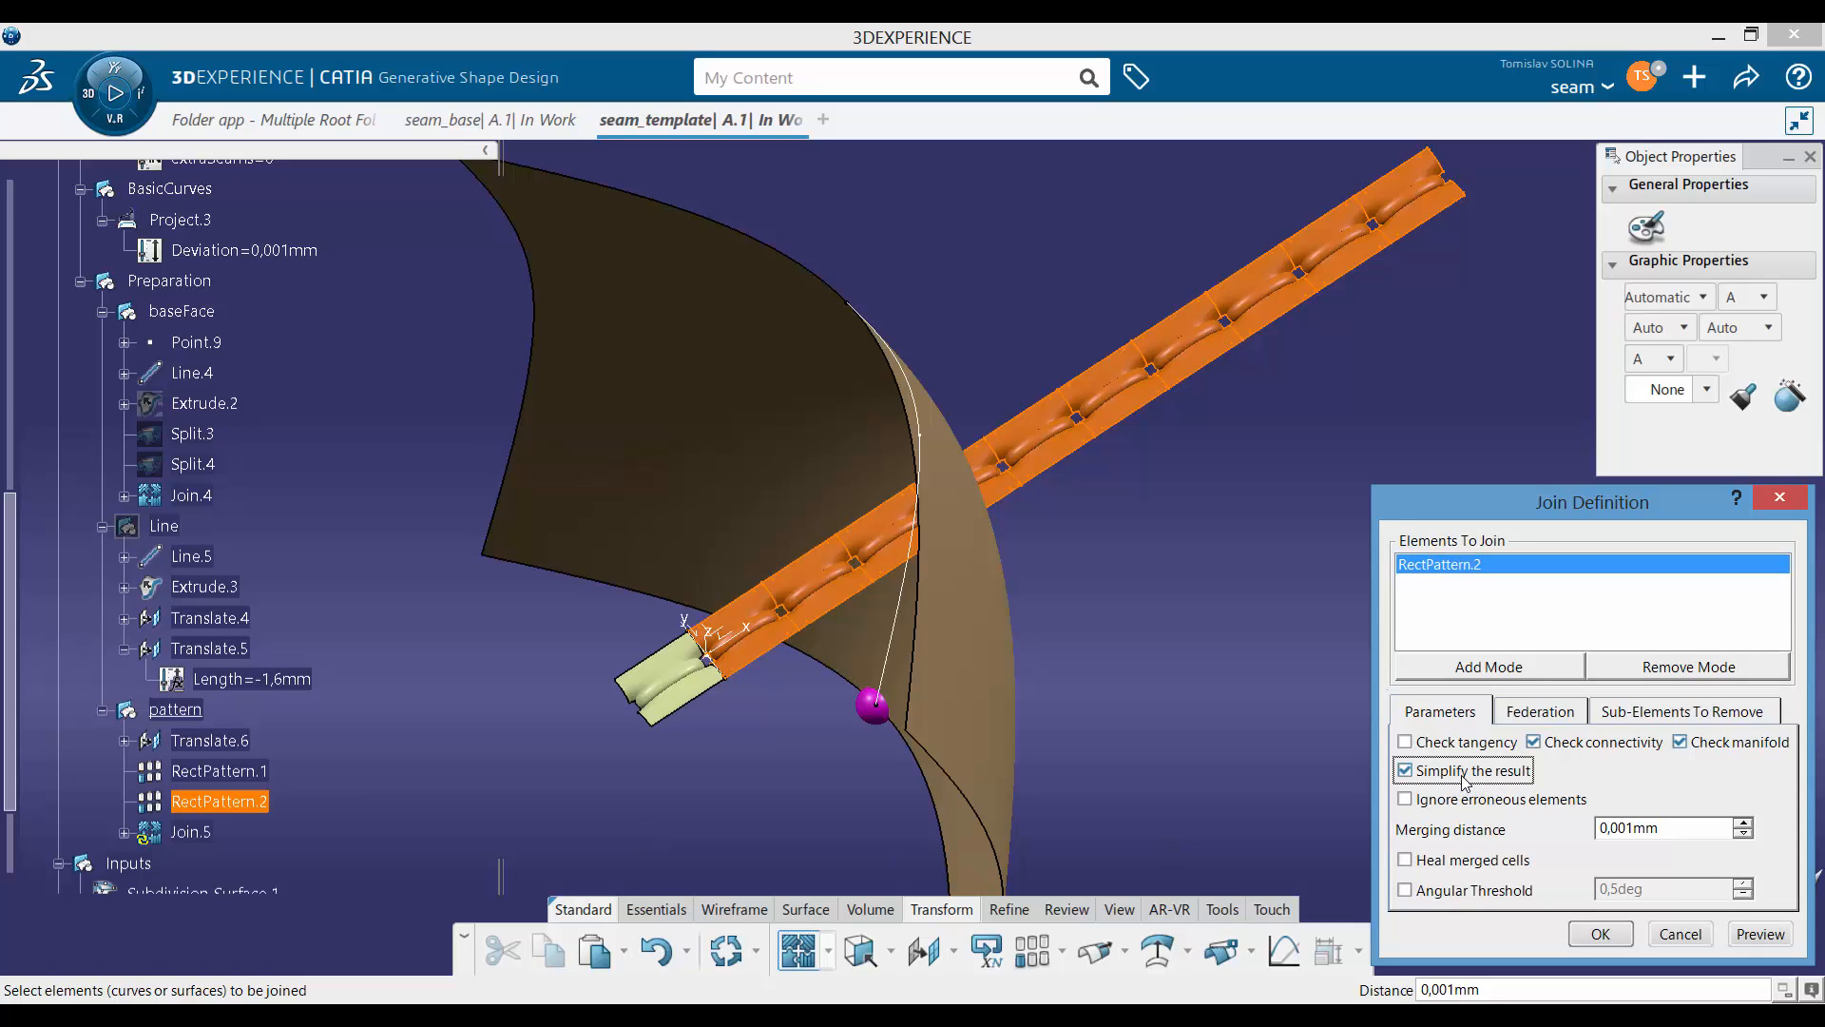
click(1600, 934)
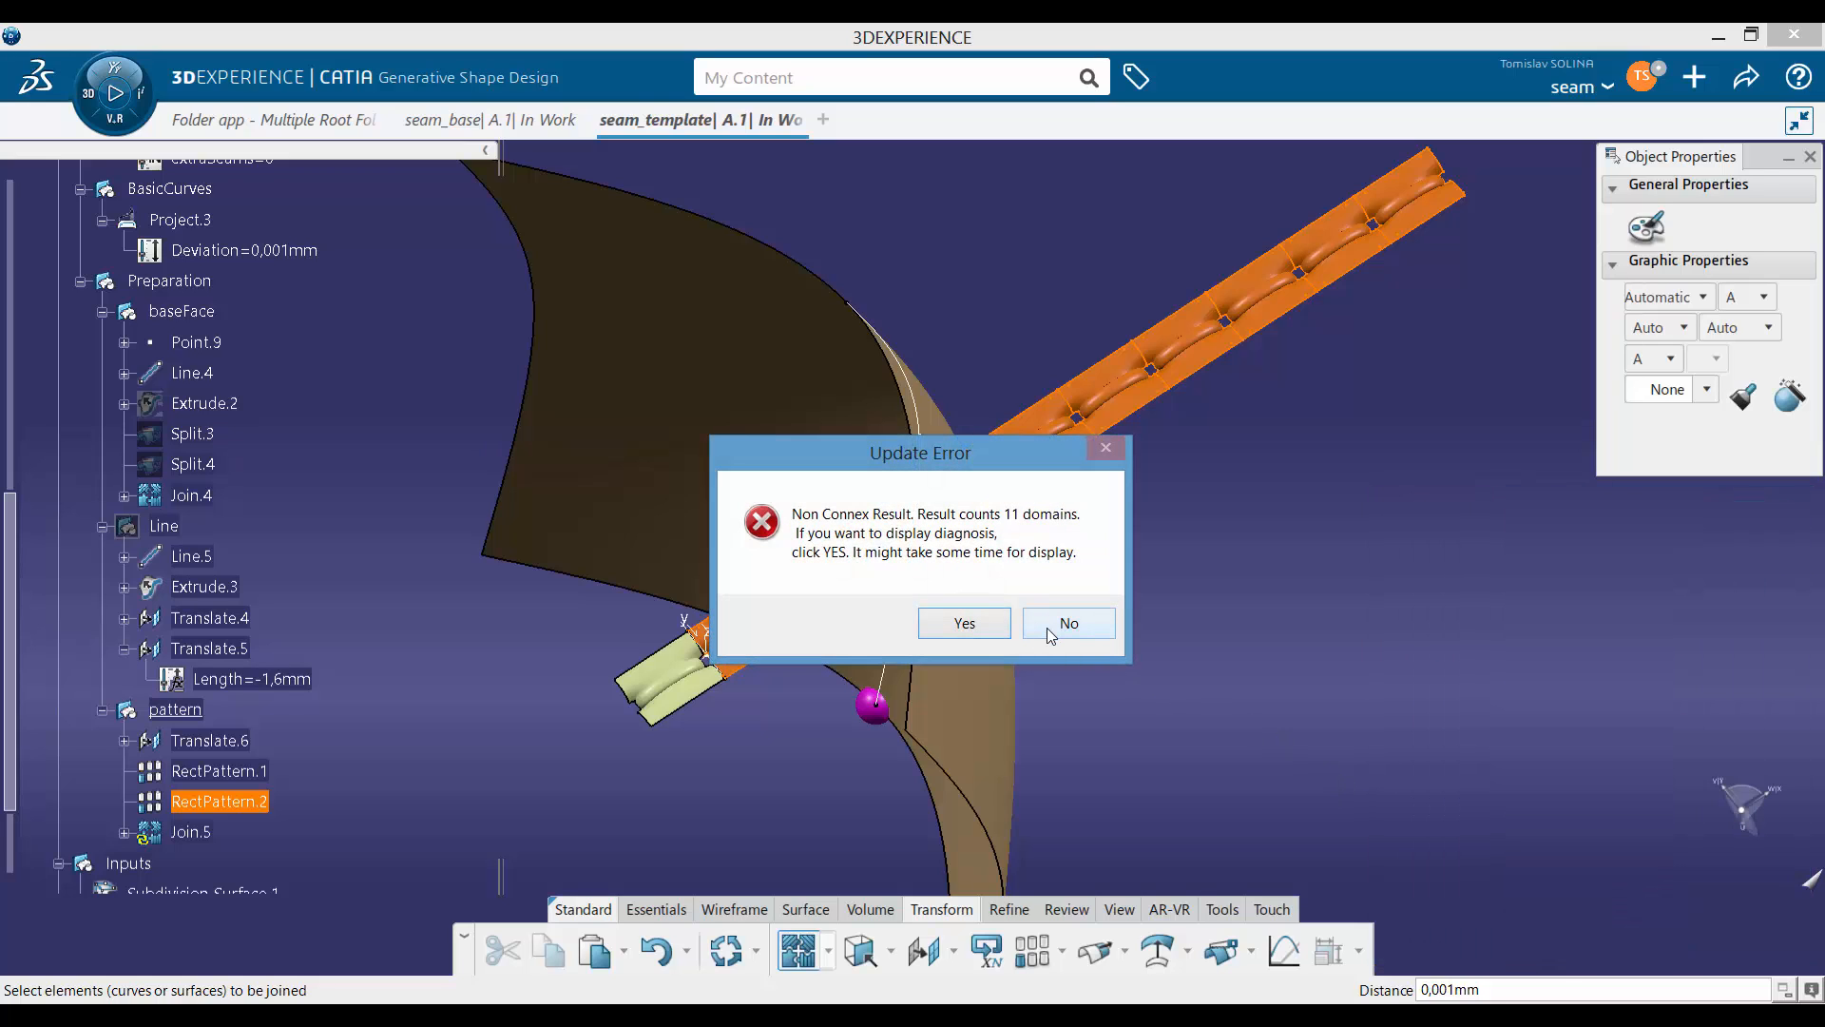
click(1047, 627)
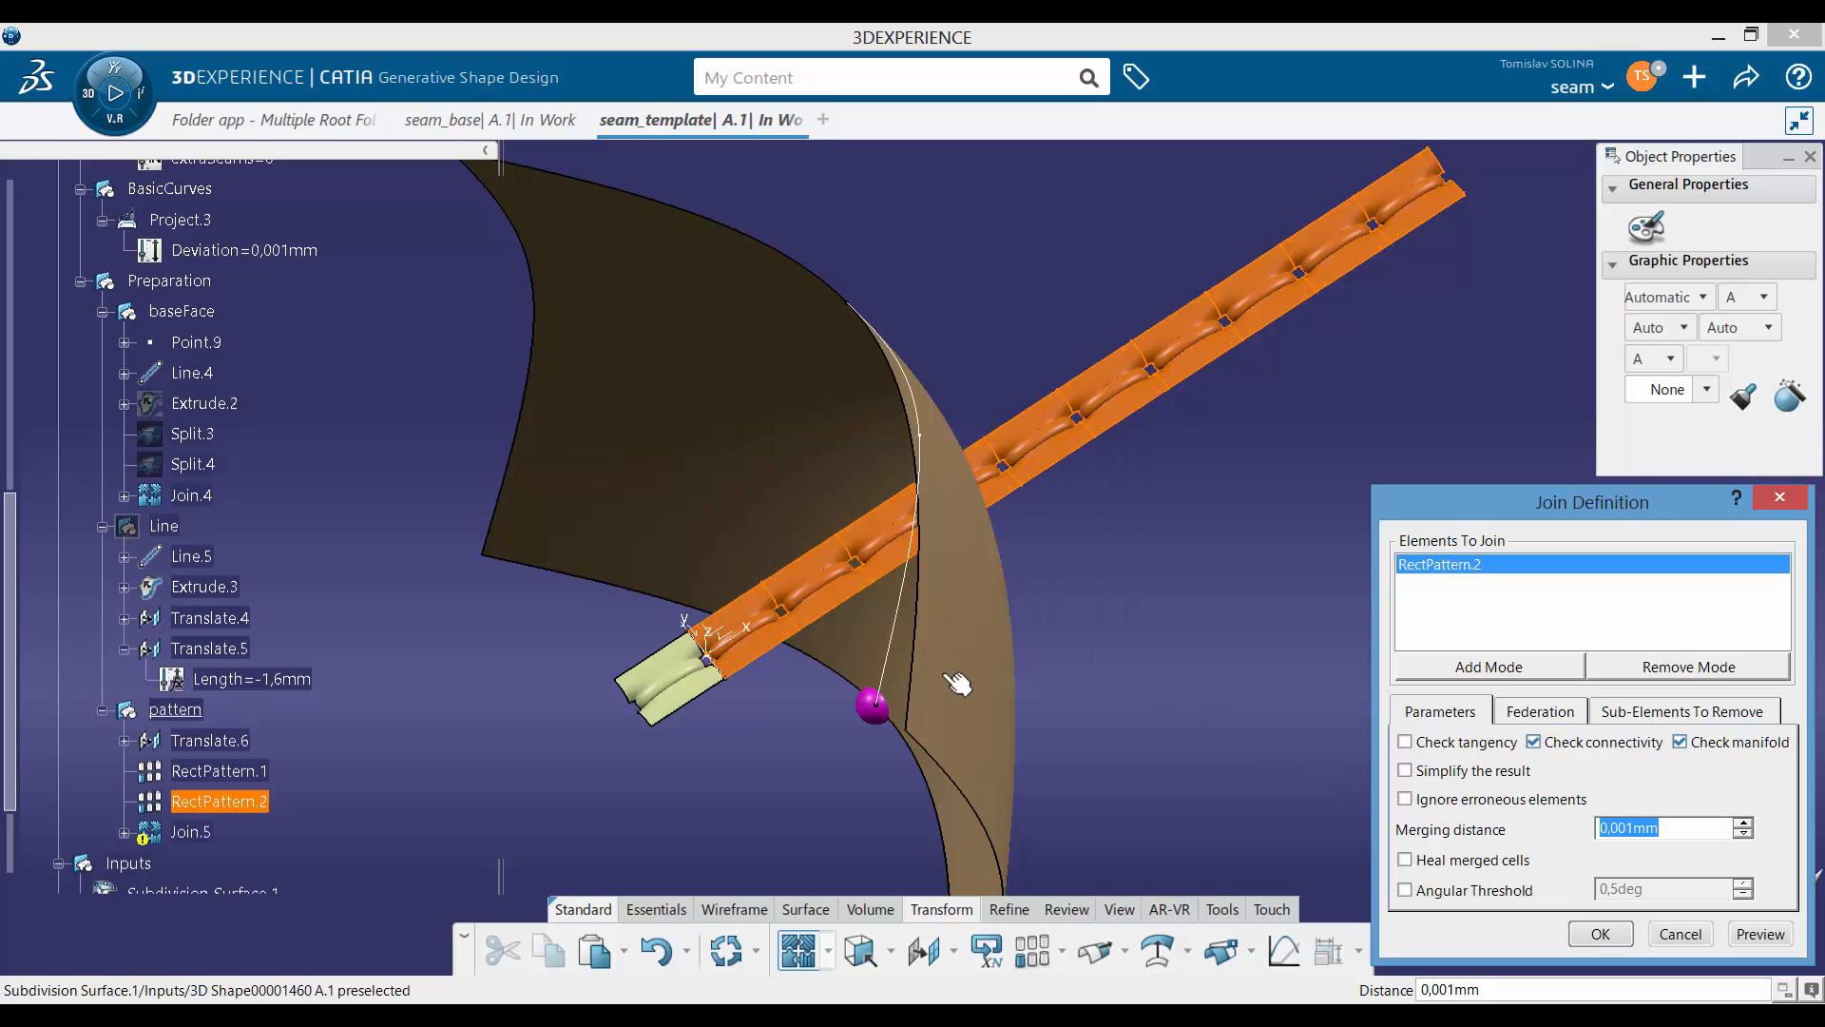
Step: Set the join's merging distance to 0,01 mm and preview the result
middle_drag(670, 684, 918, 388)
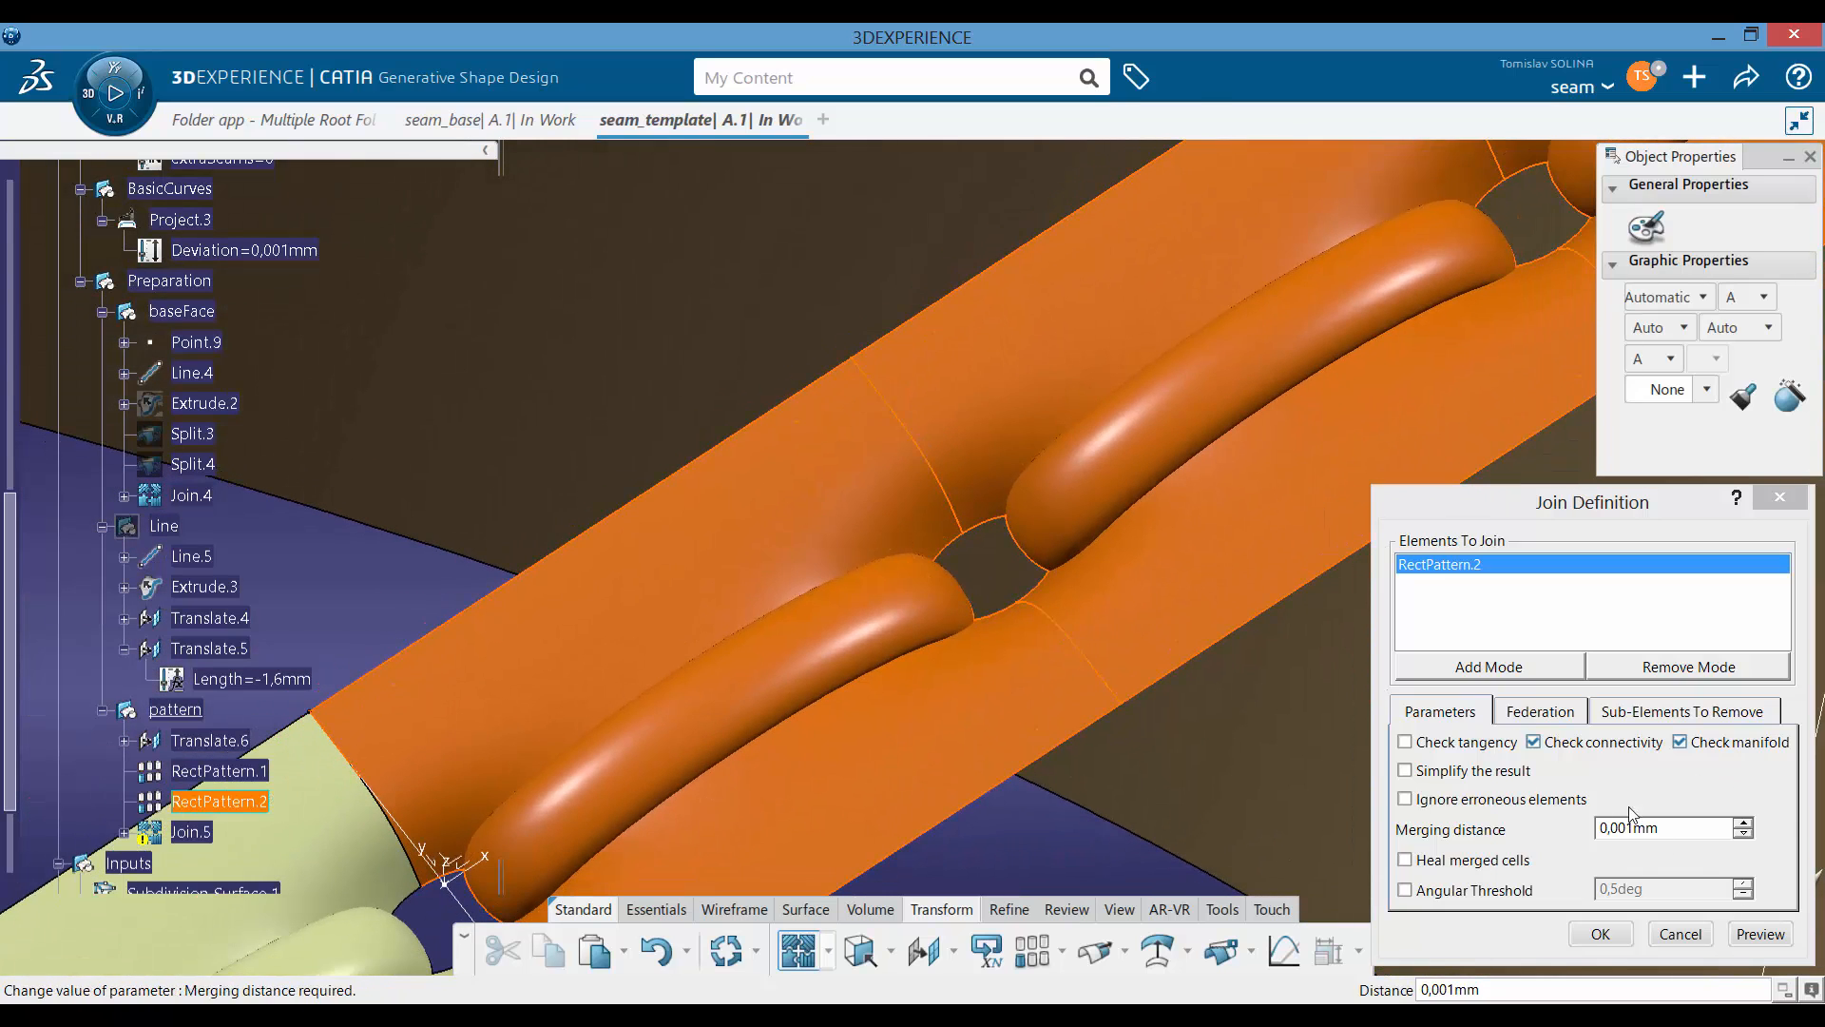
click(1622, 829)
key(BackSpace)
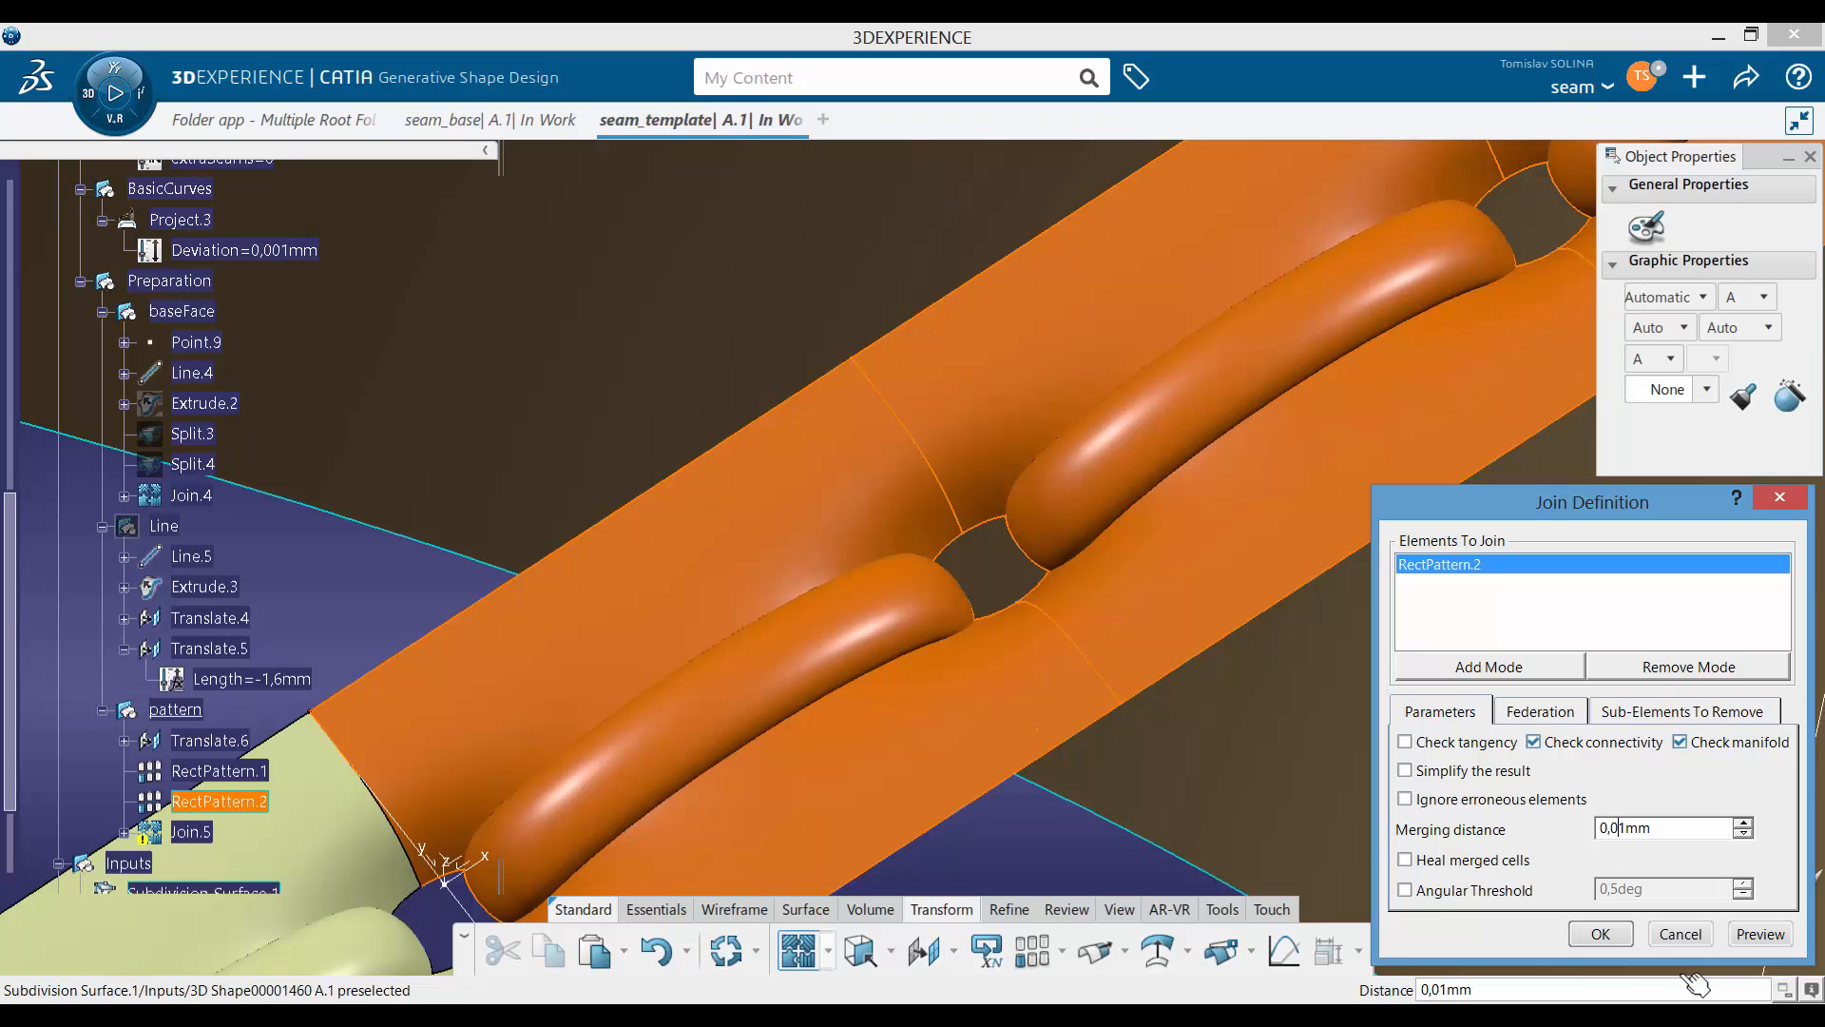
click(1759, 933)
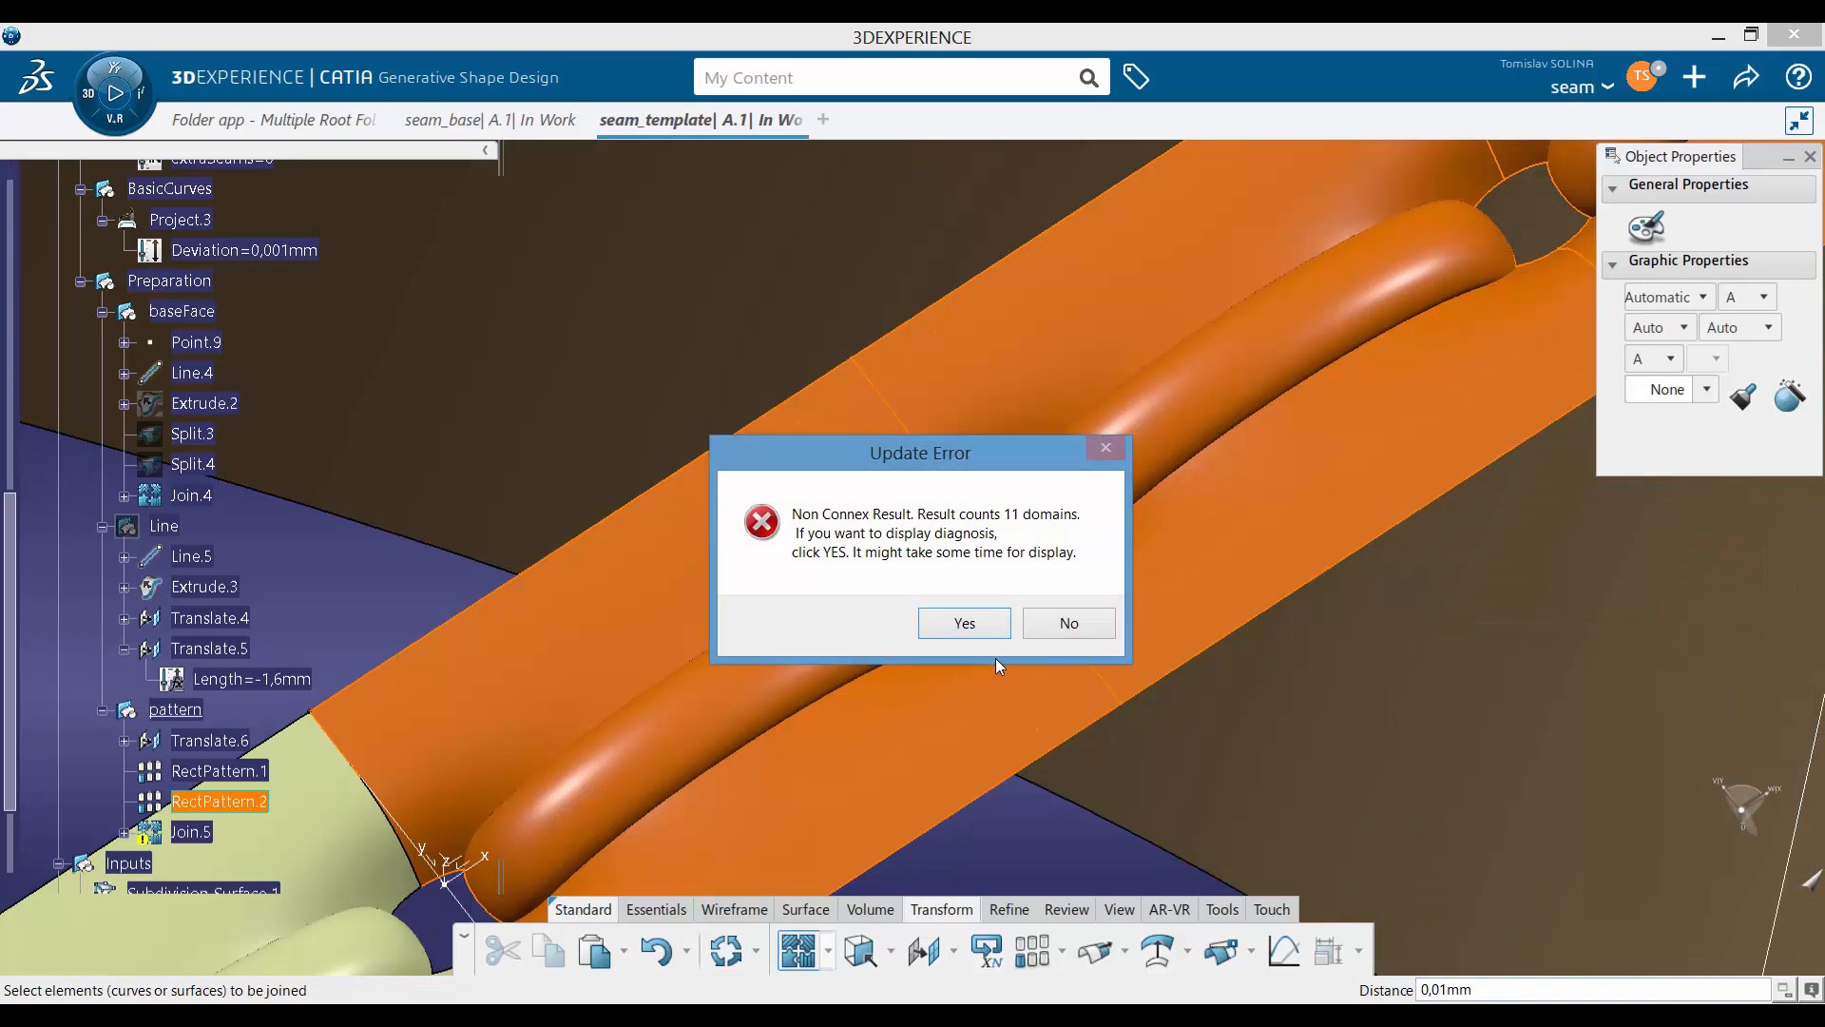
Step: Dismiss the update error, cancel the join and remove Translate.6 from the objects patterned by RectPattern.2, keeping only Join.4
click(1099, 623)
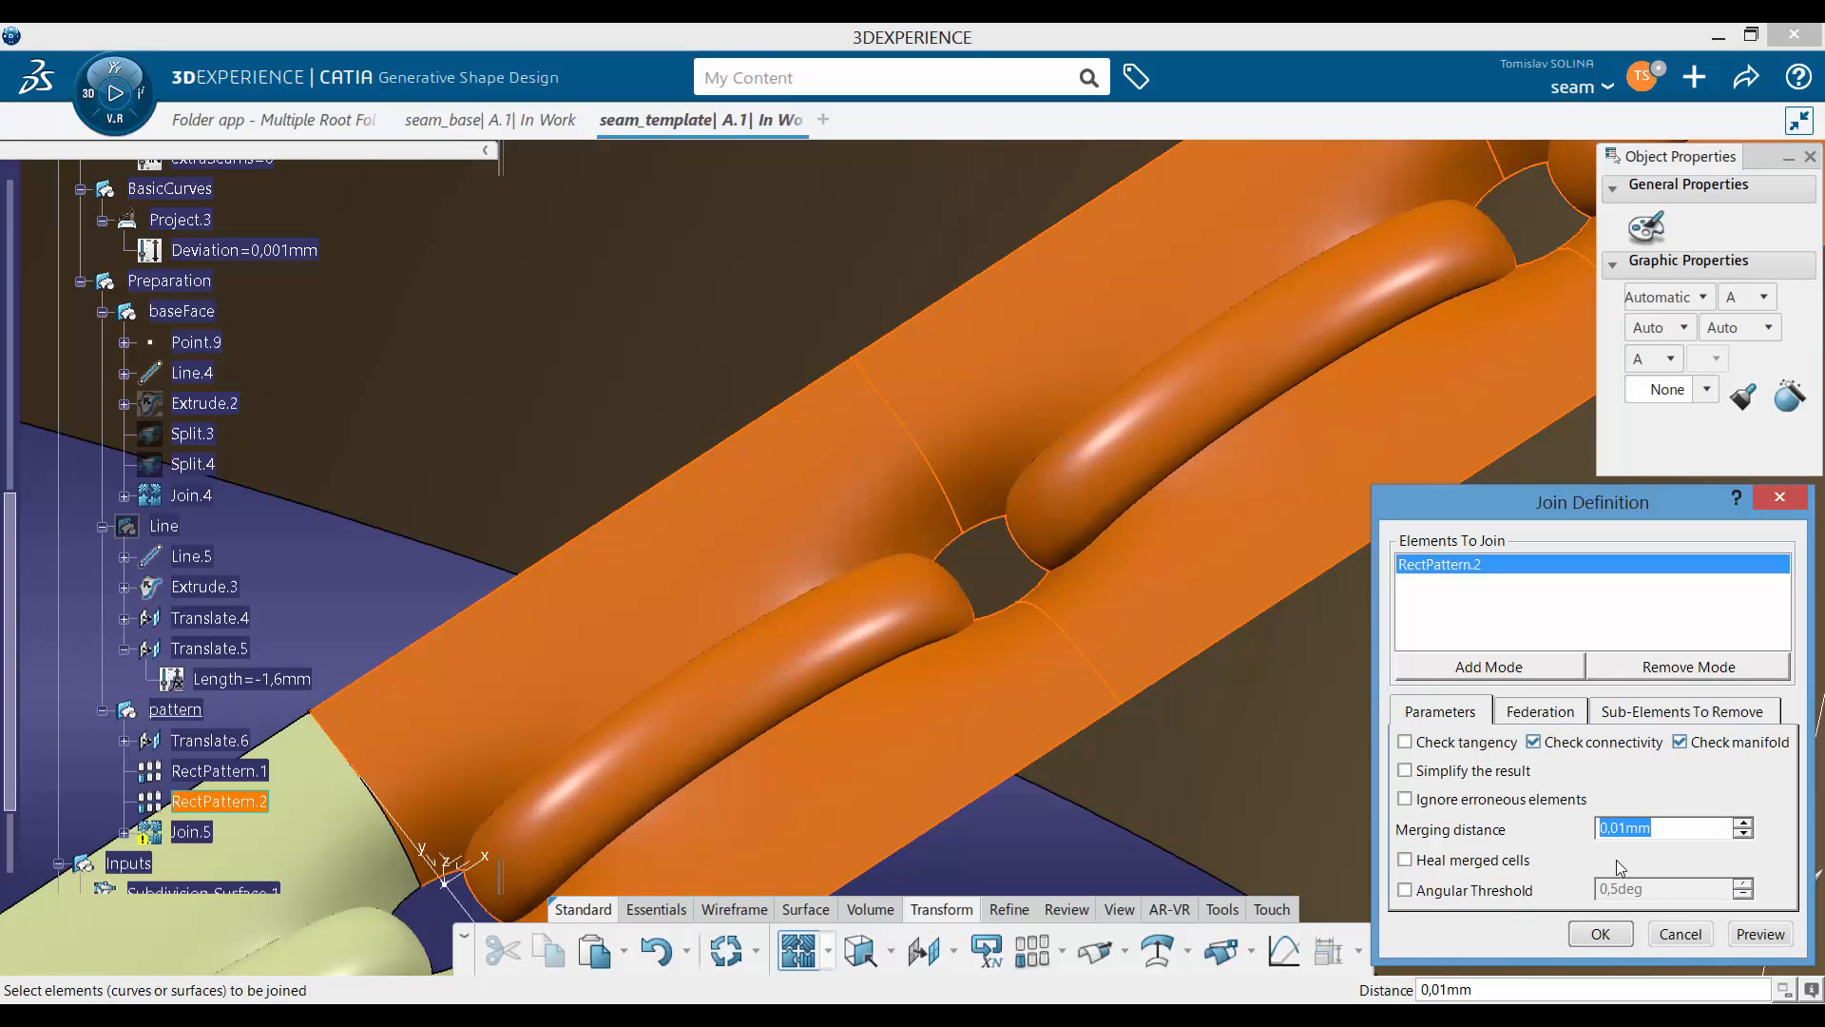
click(1679, 933)
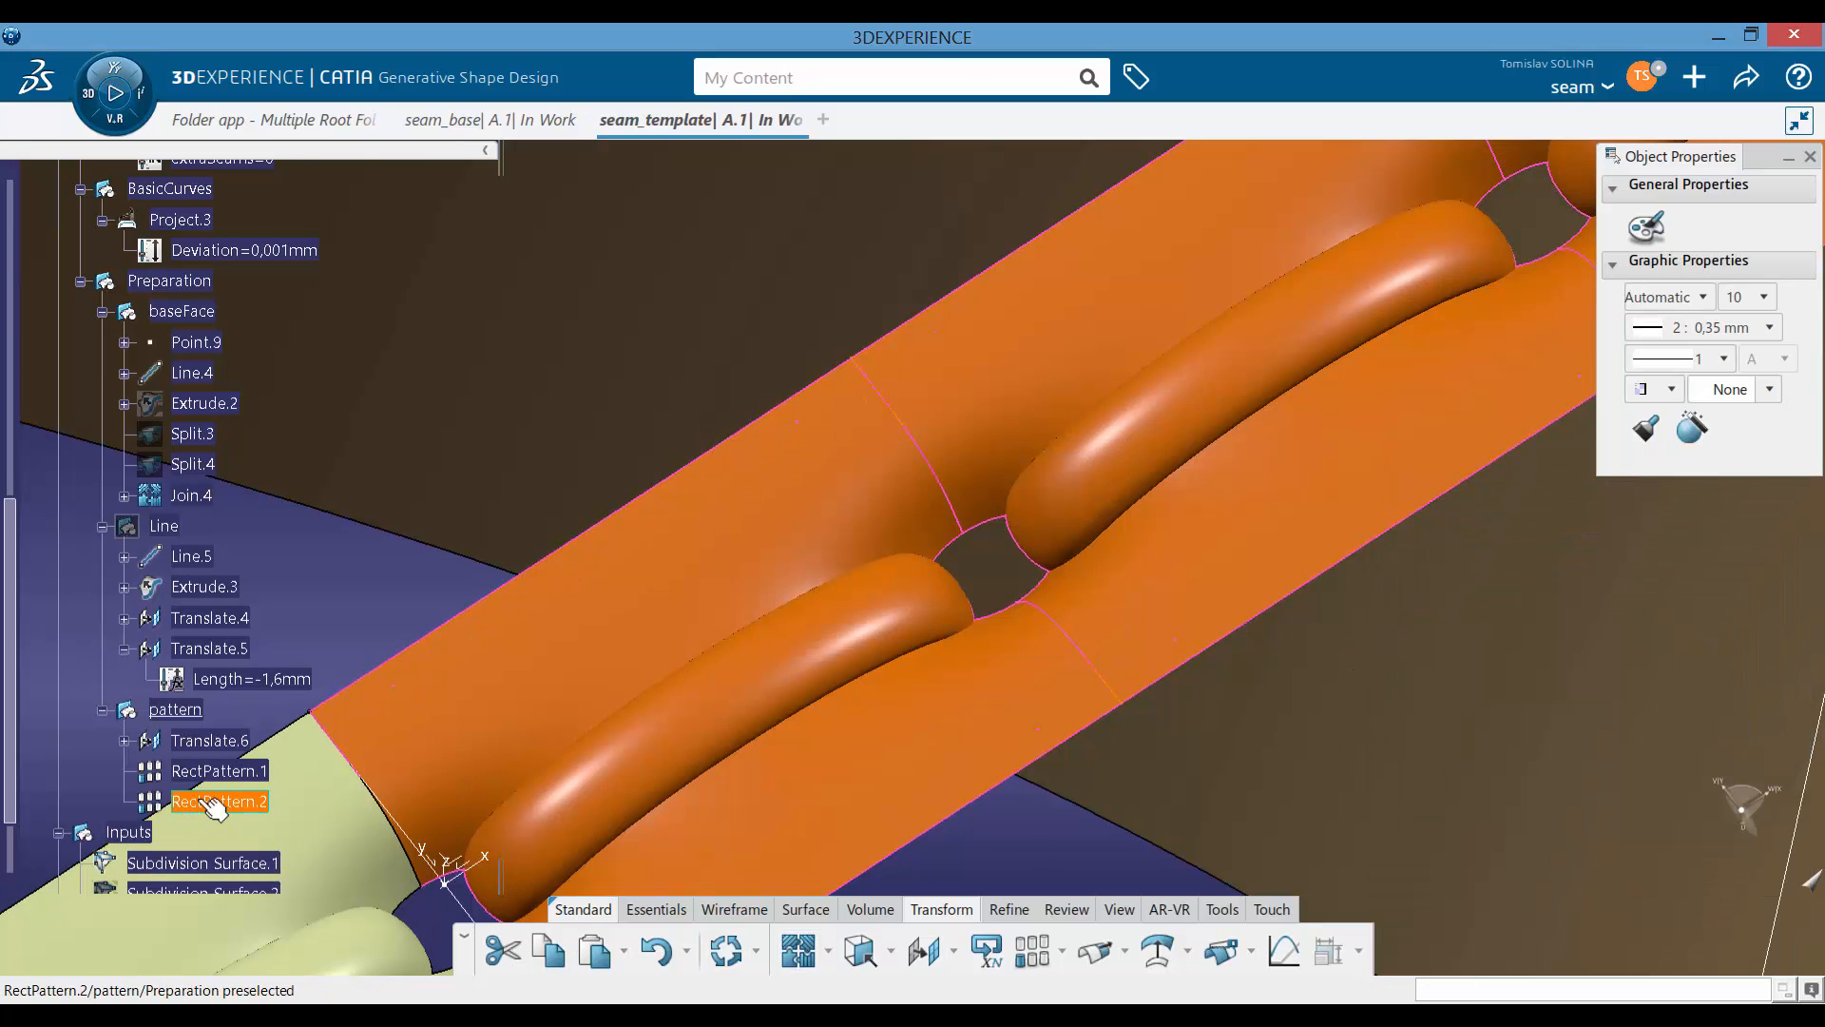
click(273, 658)
double_click(228, 801)
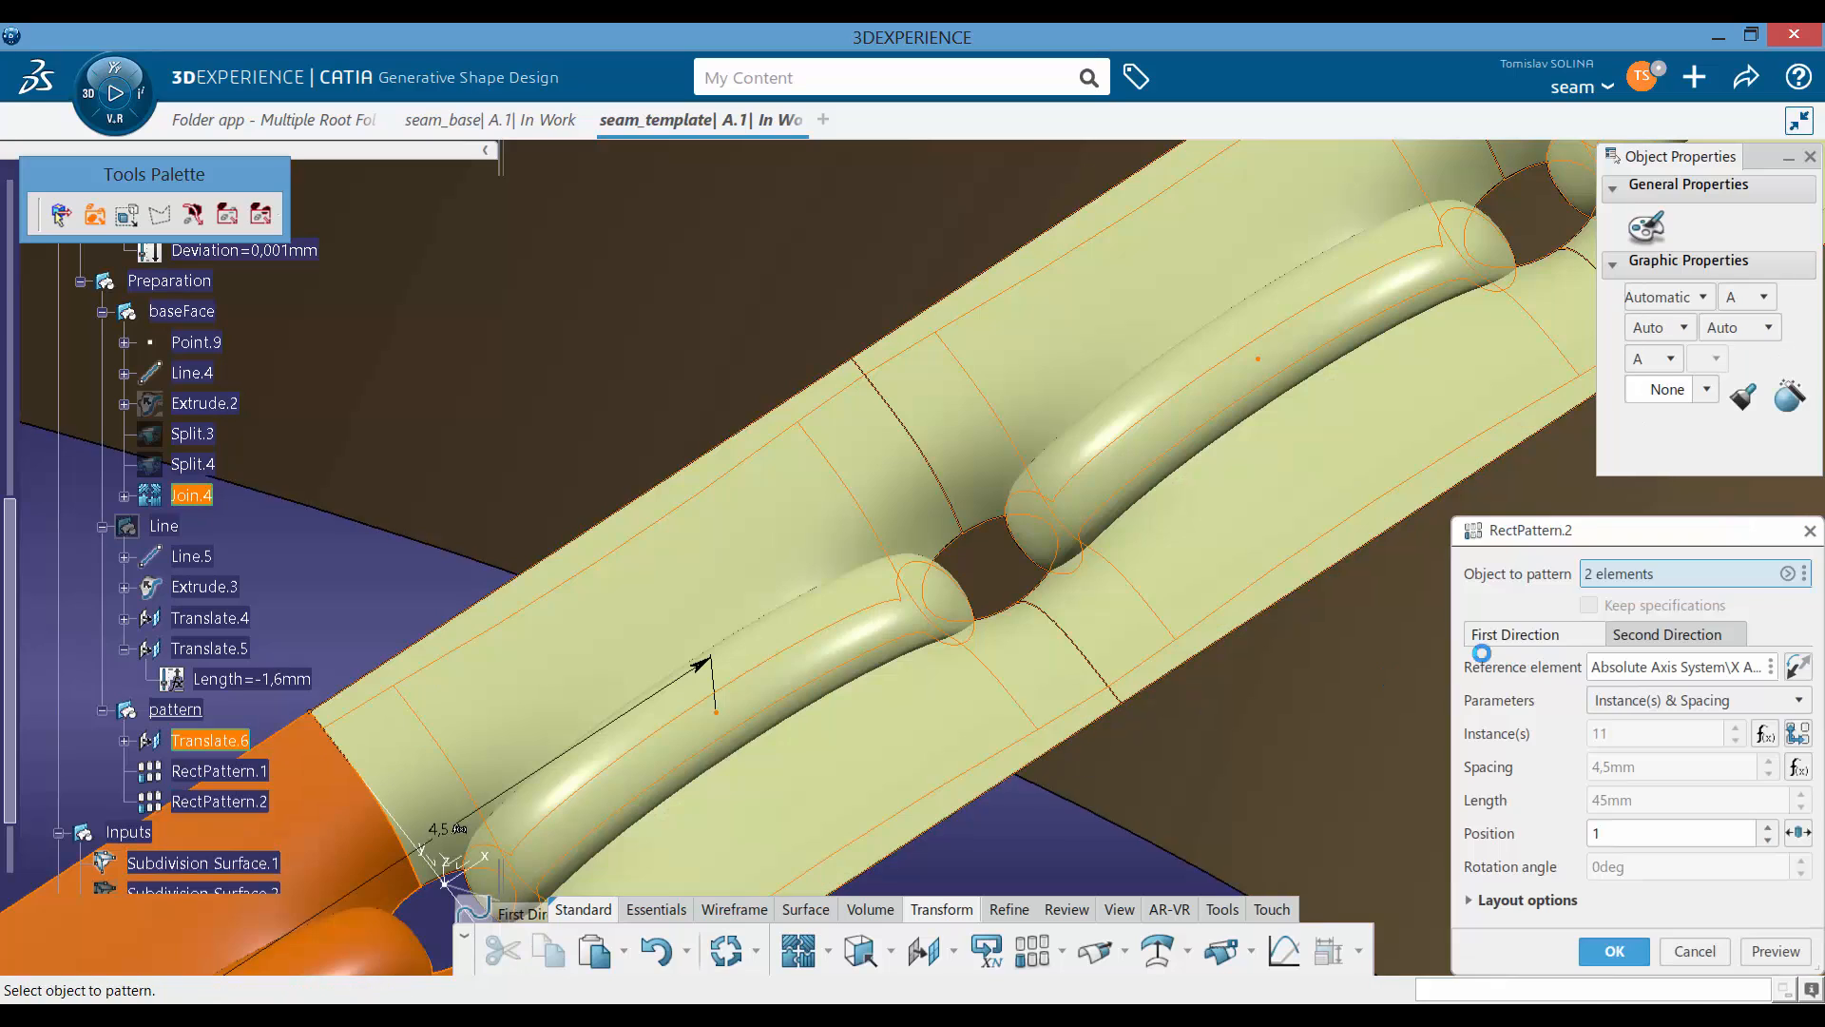
click(1805, 573)
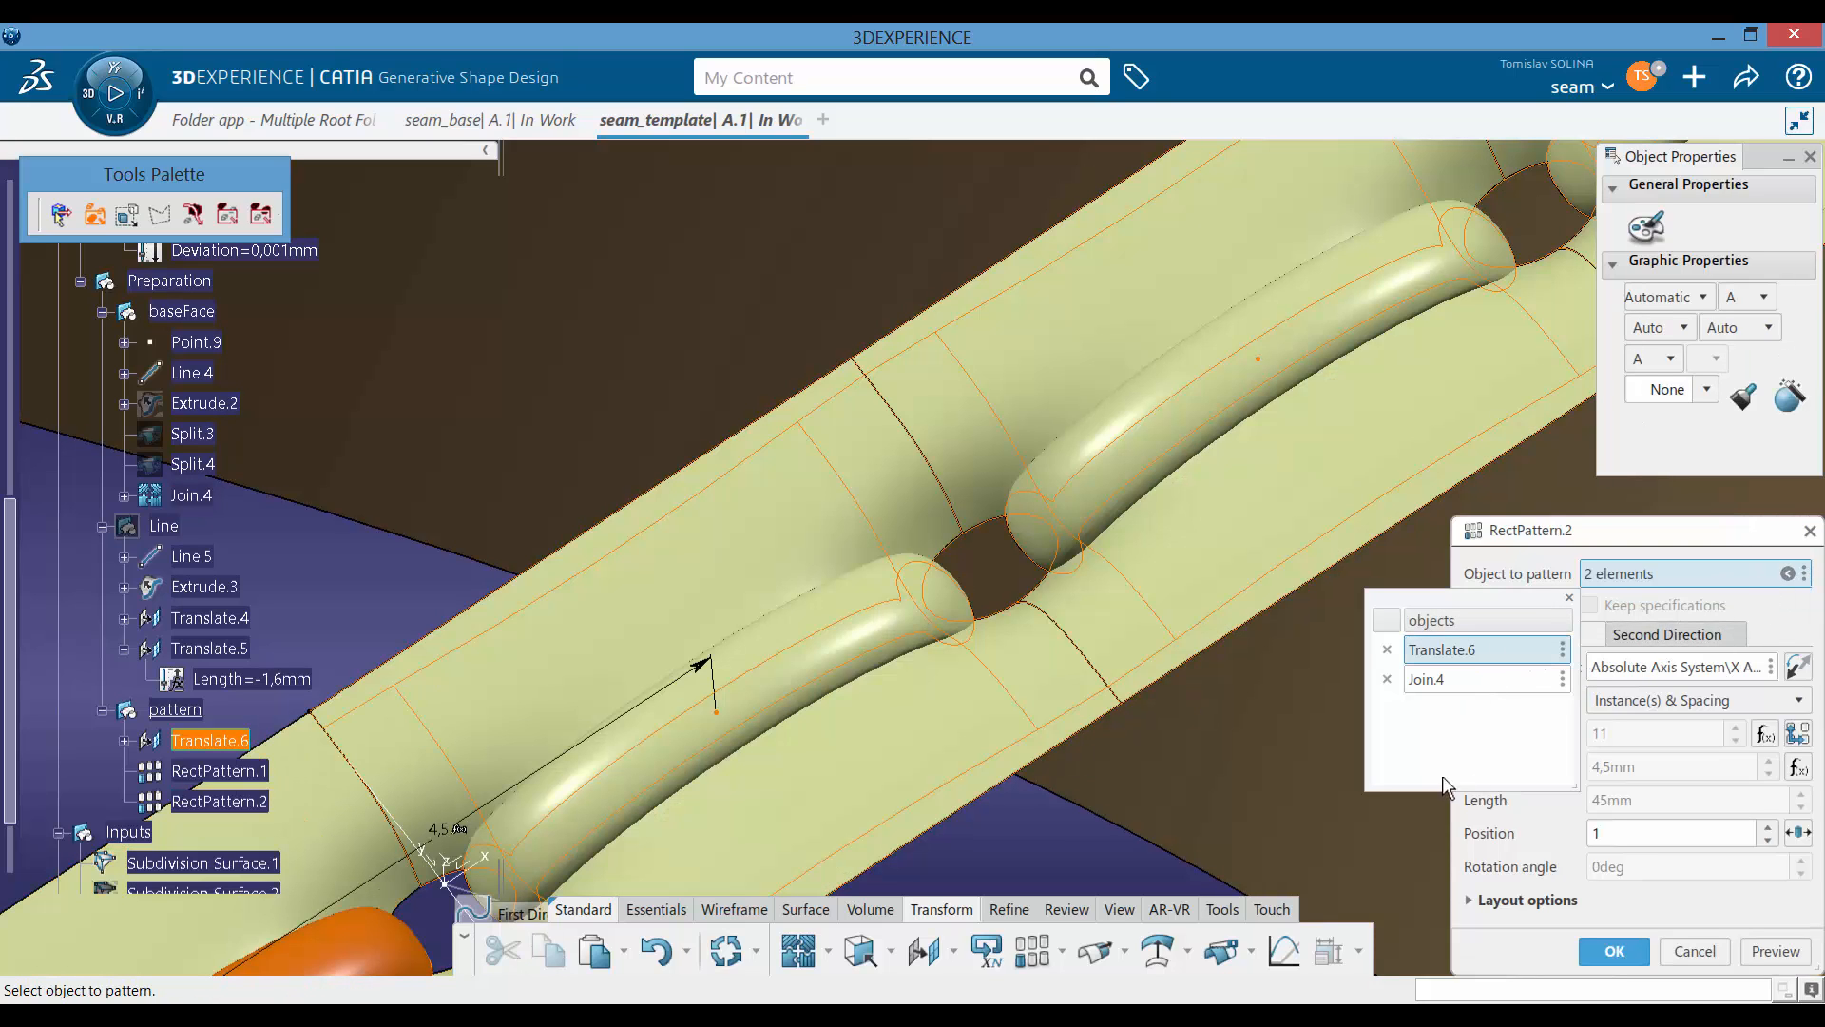
right_click(1476, 660)
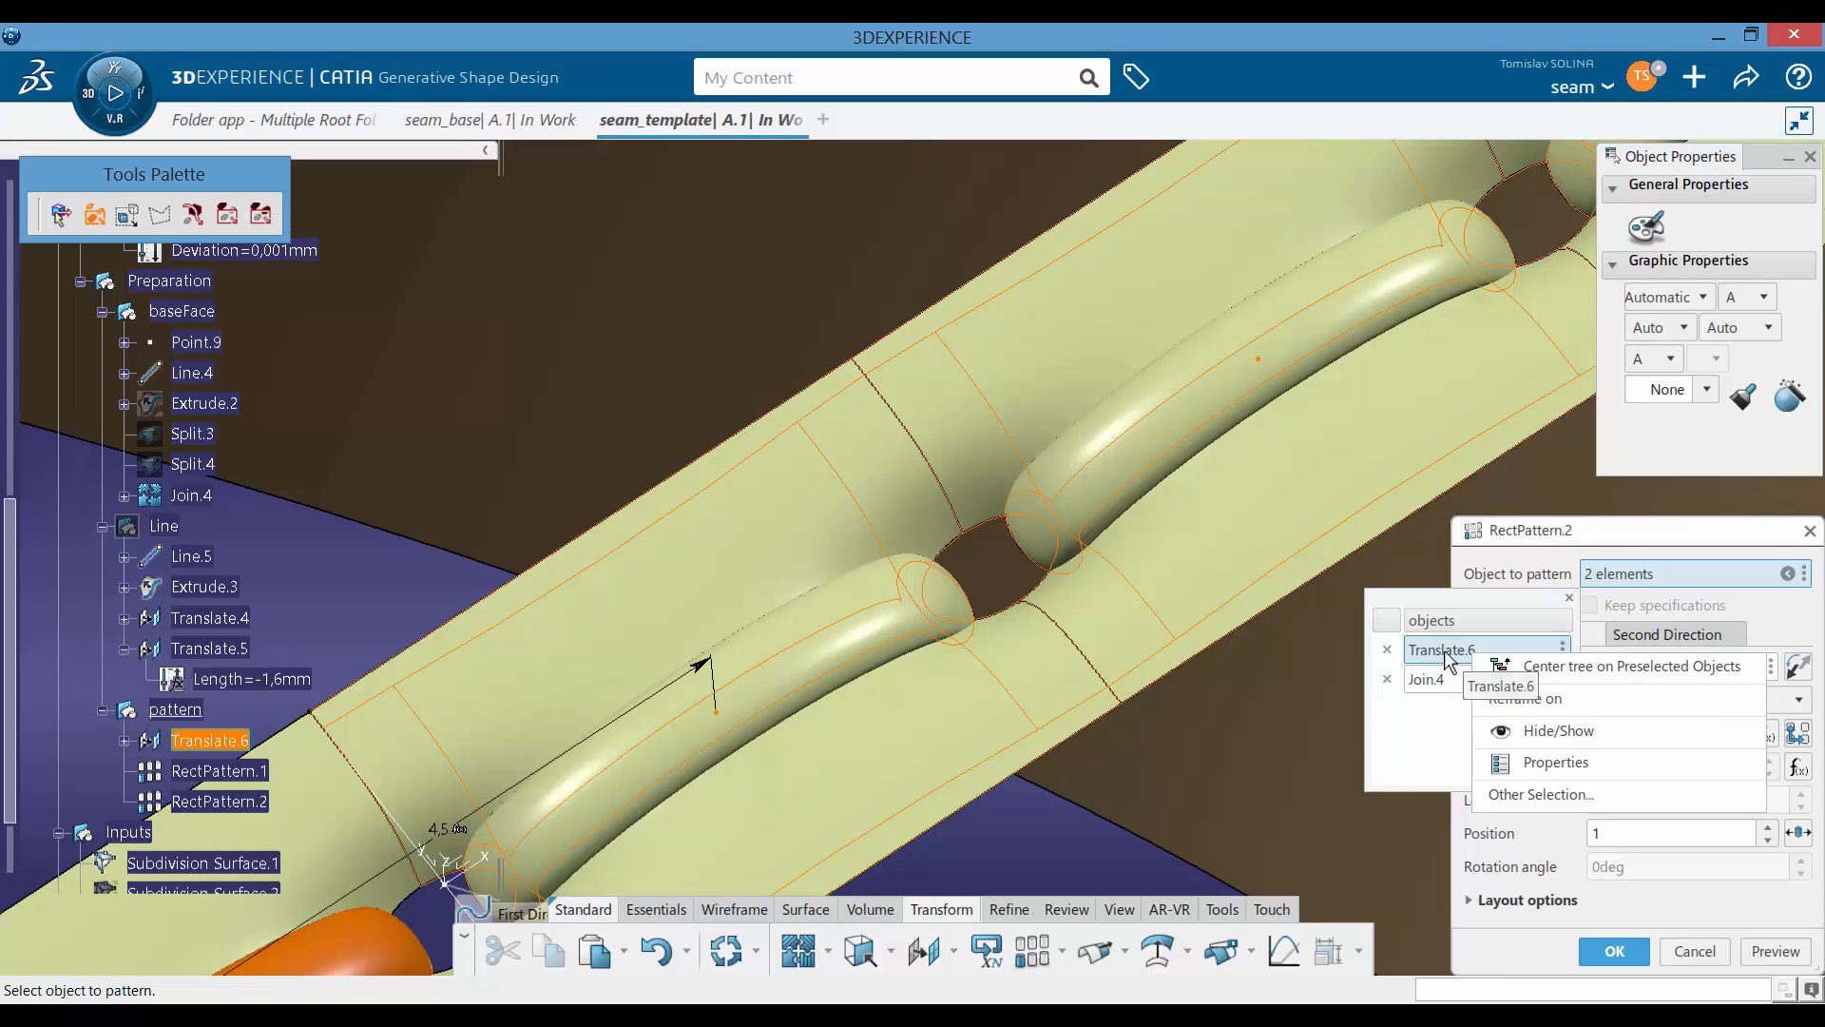
click(1387, 649)
click(1386, 649)
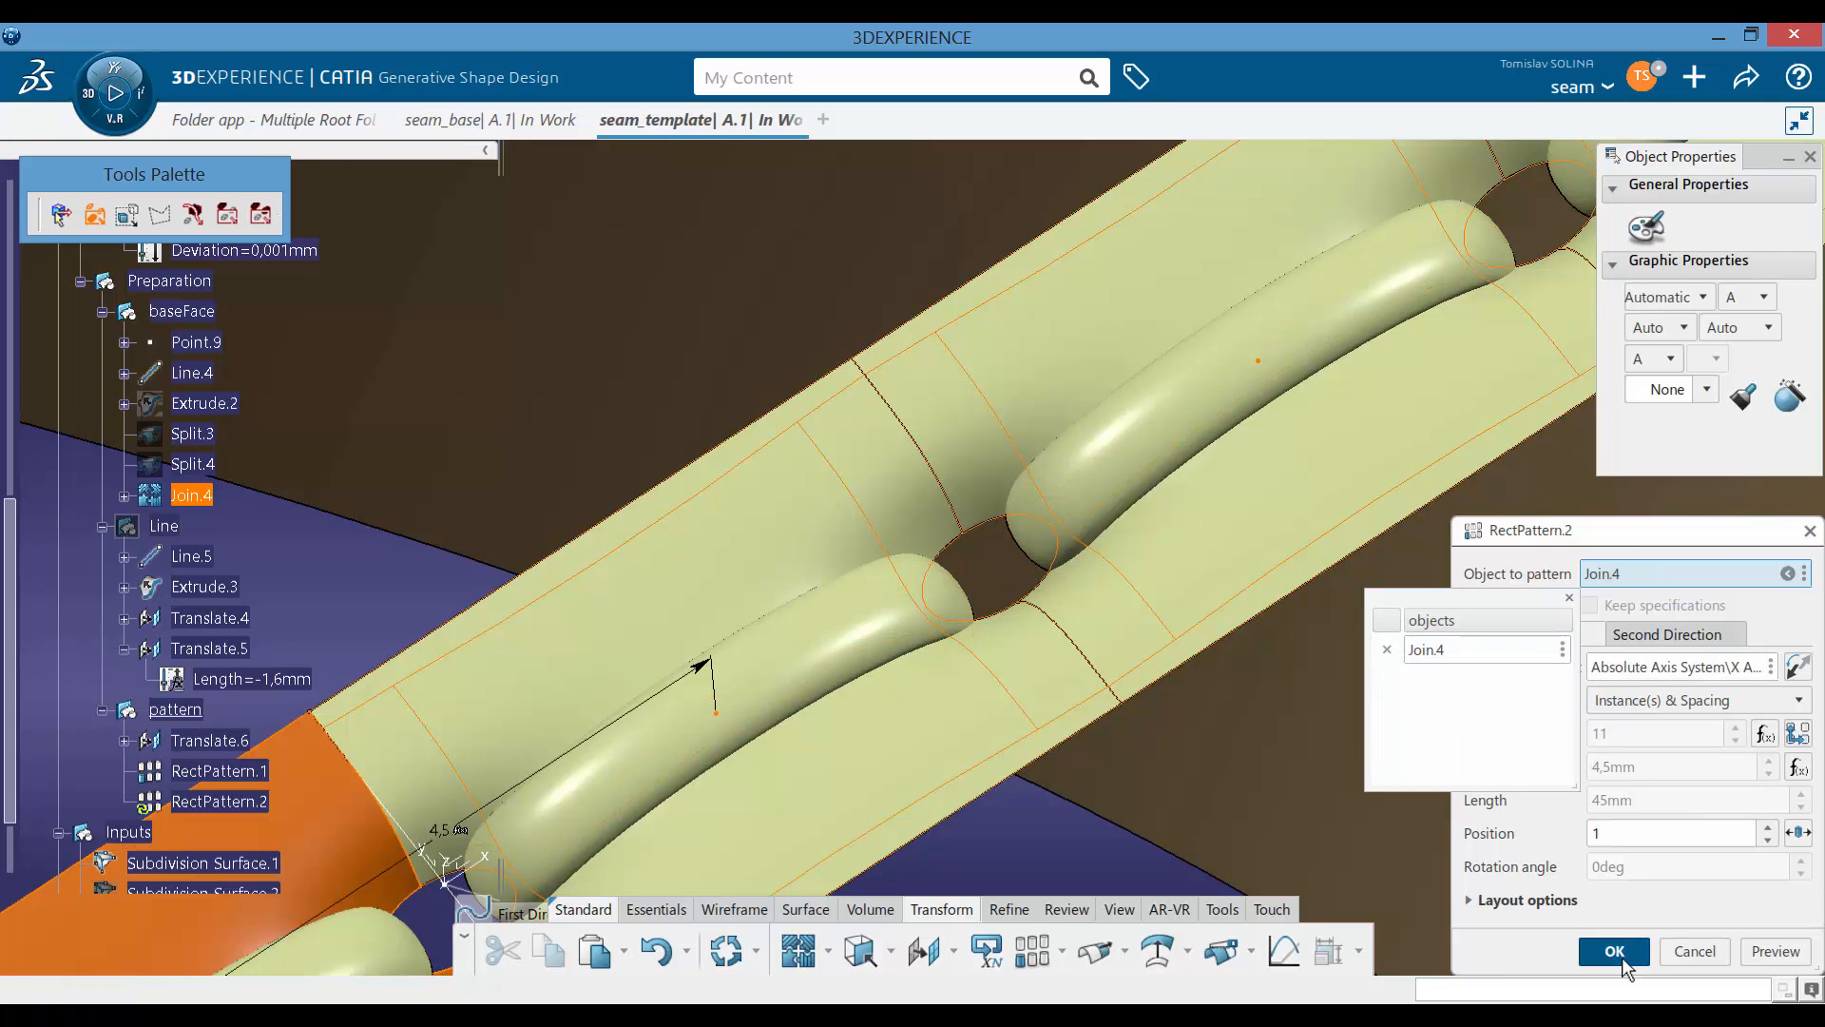
click(1615, 952)
Step: Join the surfaces of RectPattern.2 with a merging distance of 0,001 mm, keeping the connectivity and manifold checks on
click(253, 582)
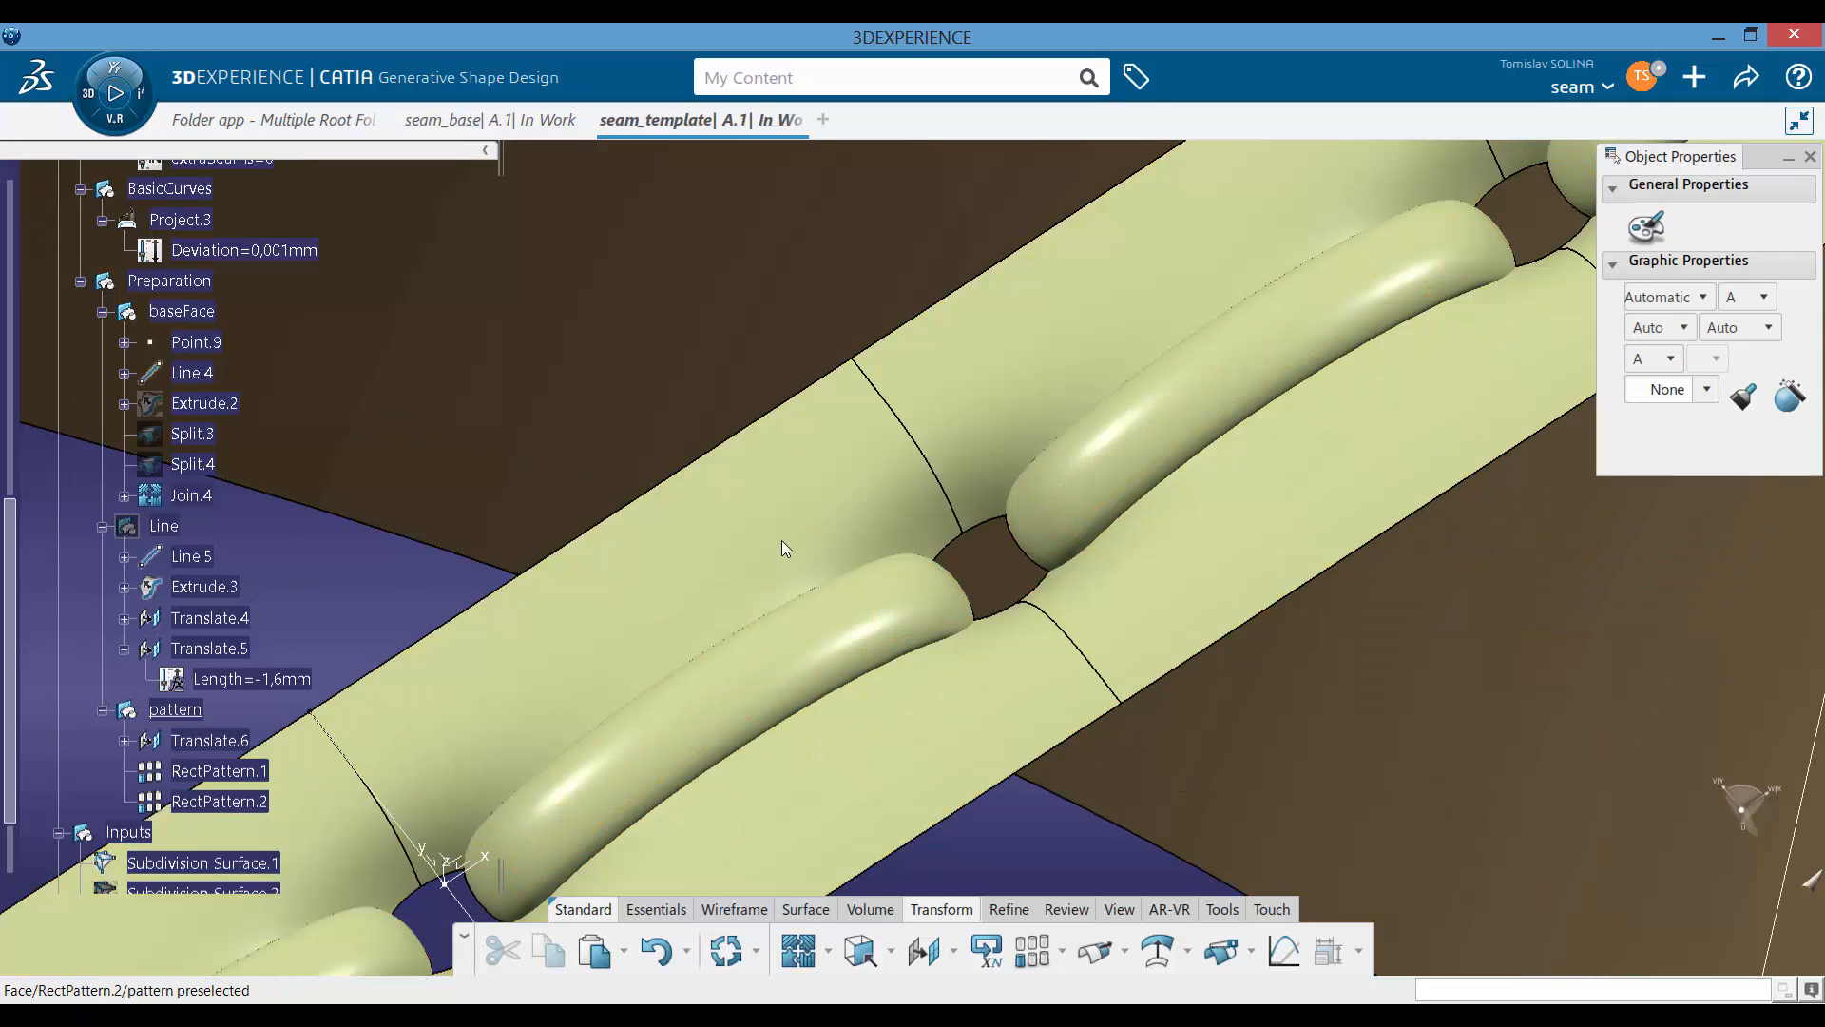
click(799, 950)
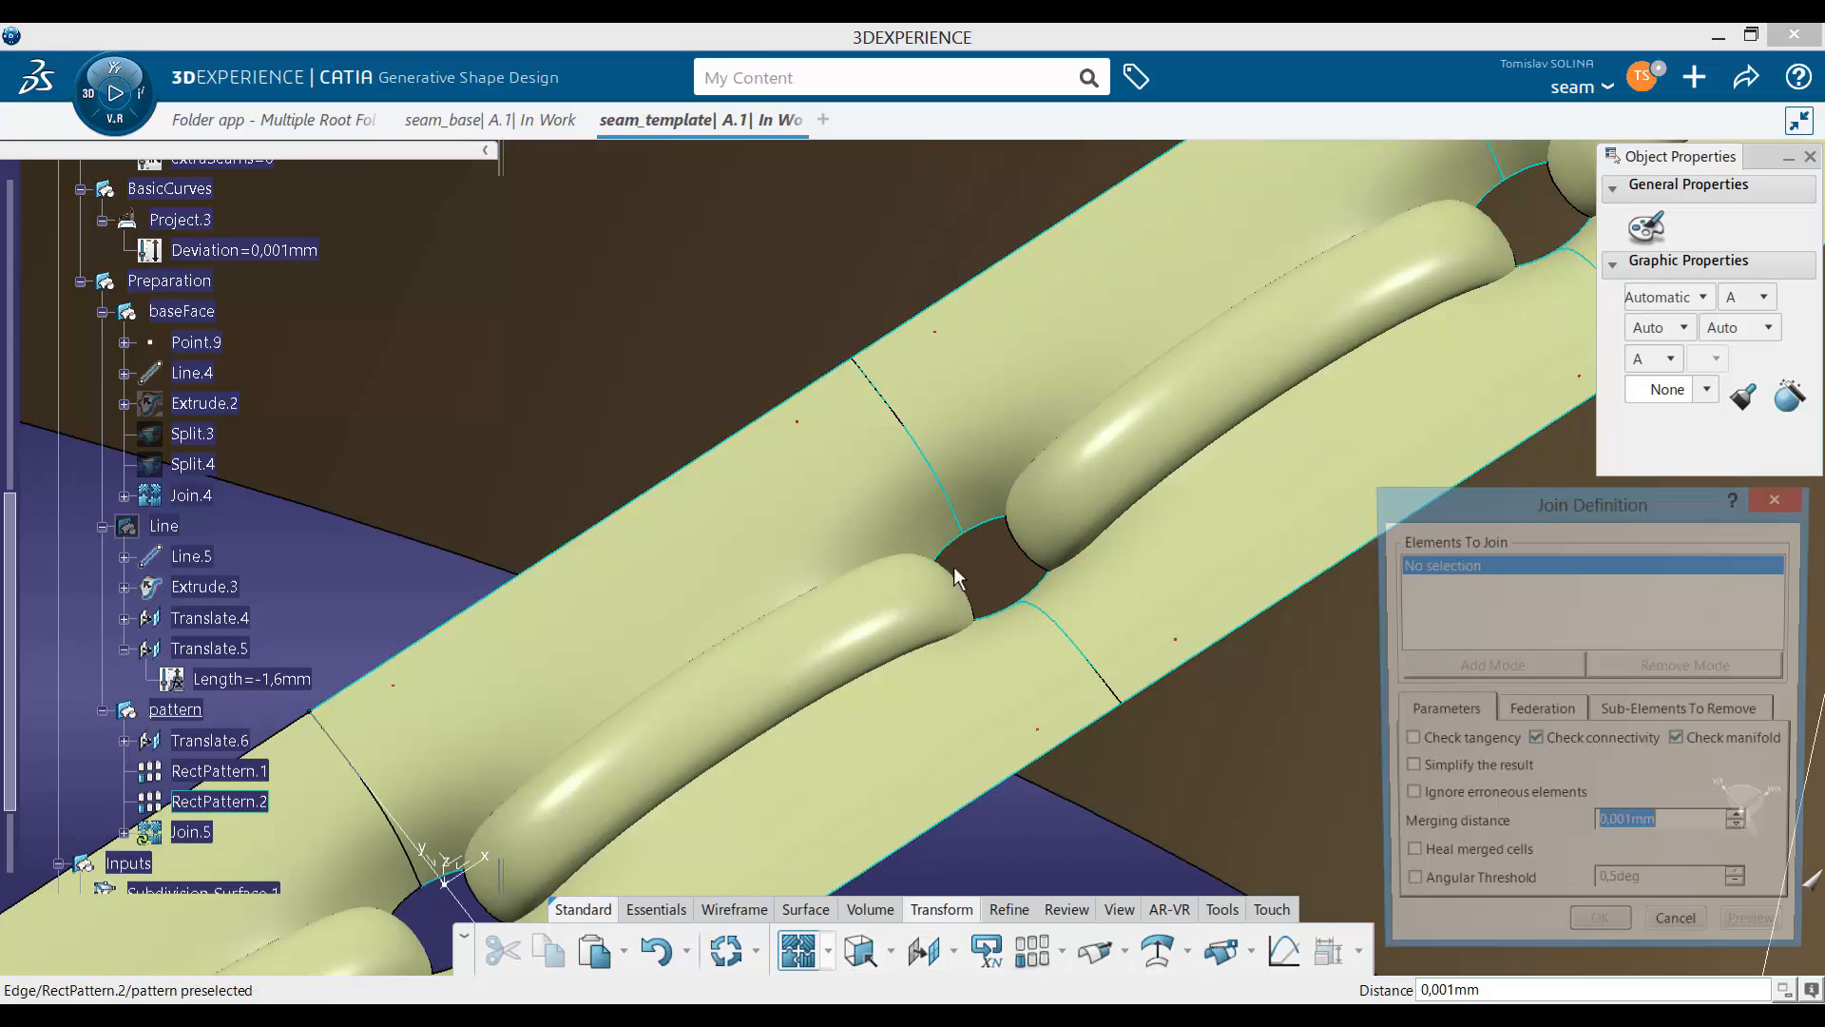
click(222, 803)
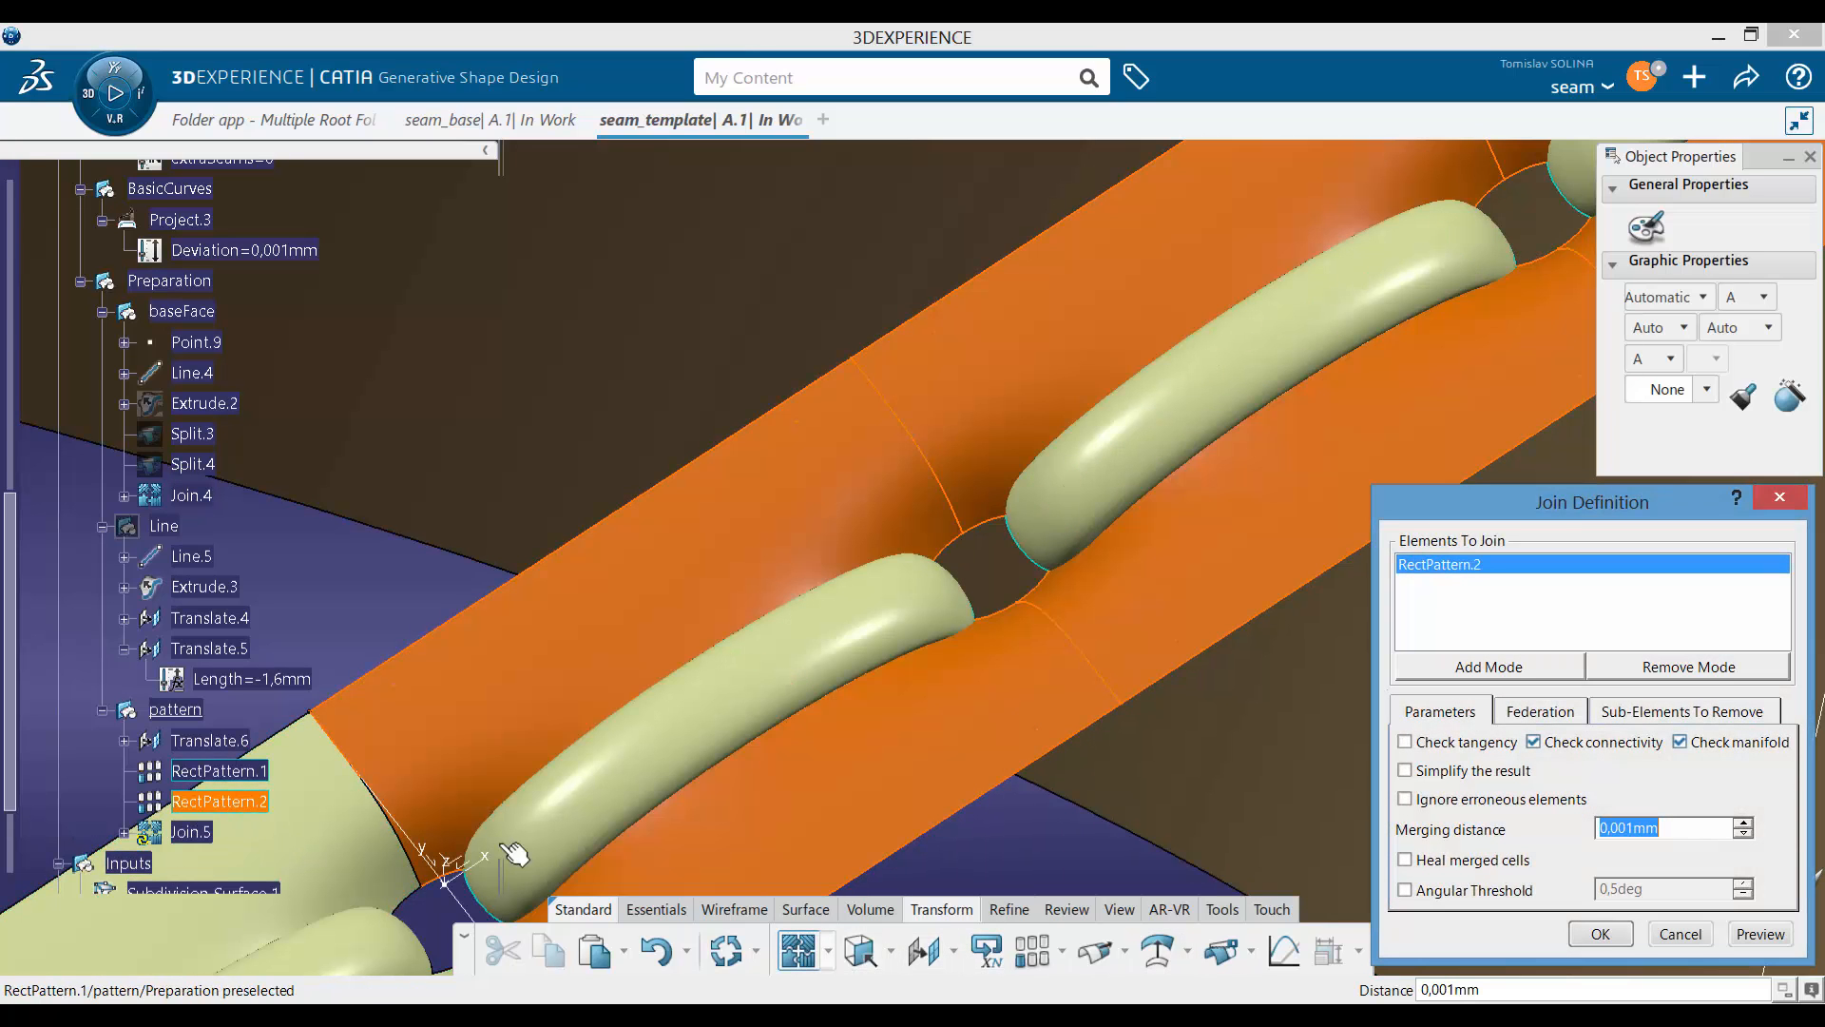
click(1600, 933)
Step: Set the view style to Shading with Edges to show the joined strip's internal edges
middle_drag(759, 513, 1018, 743)
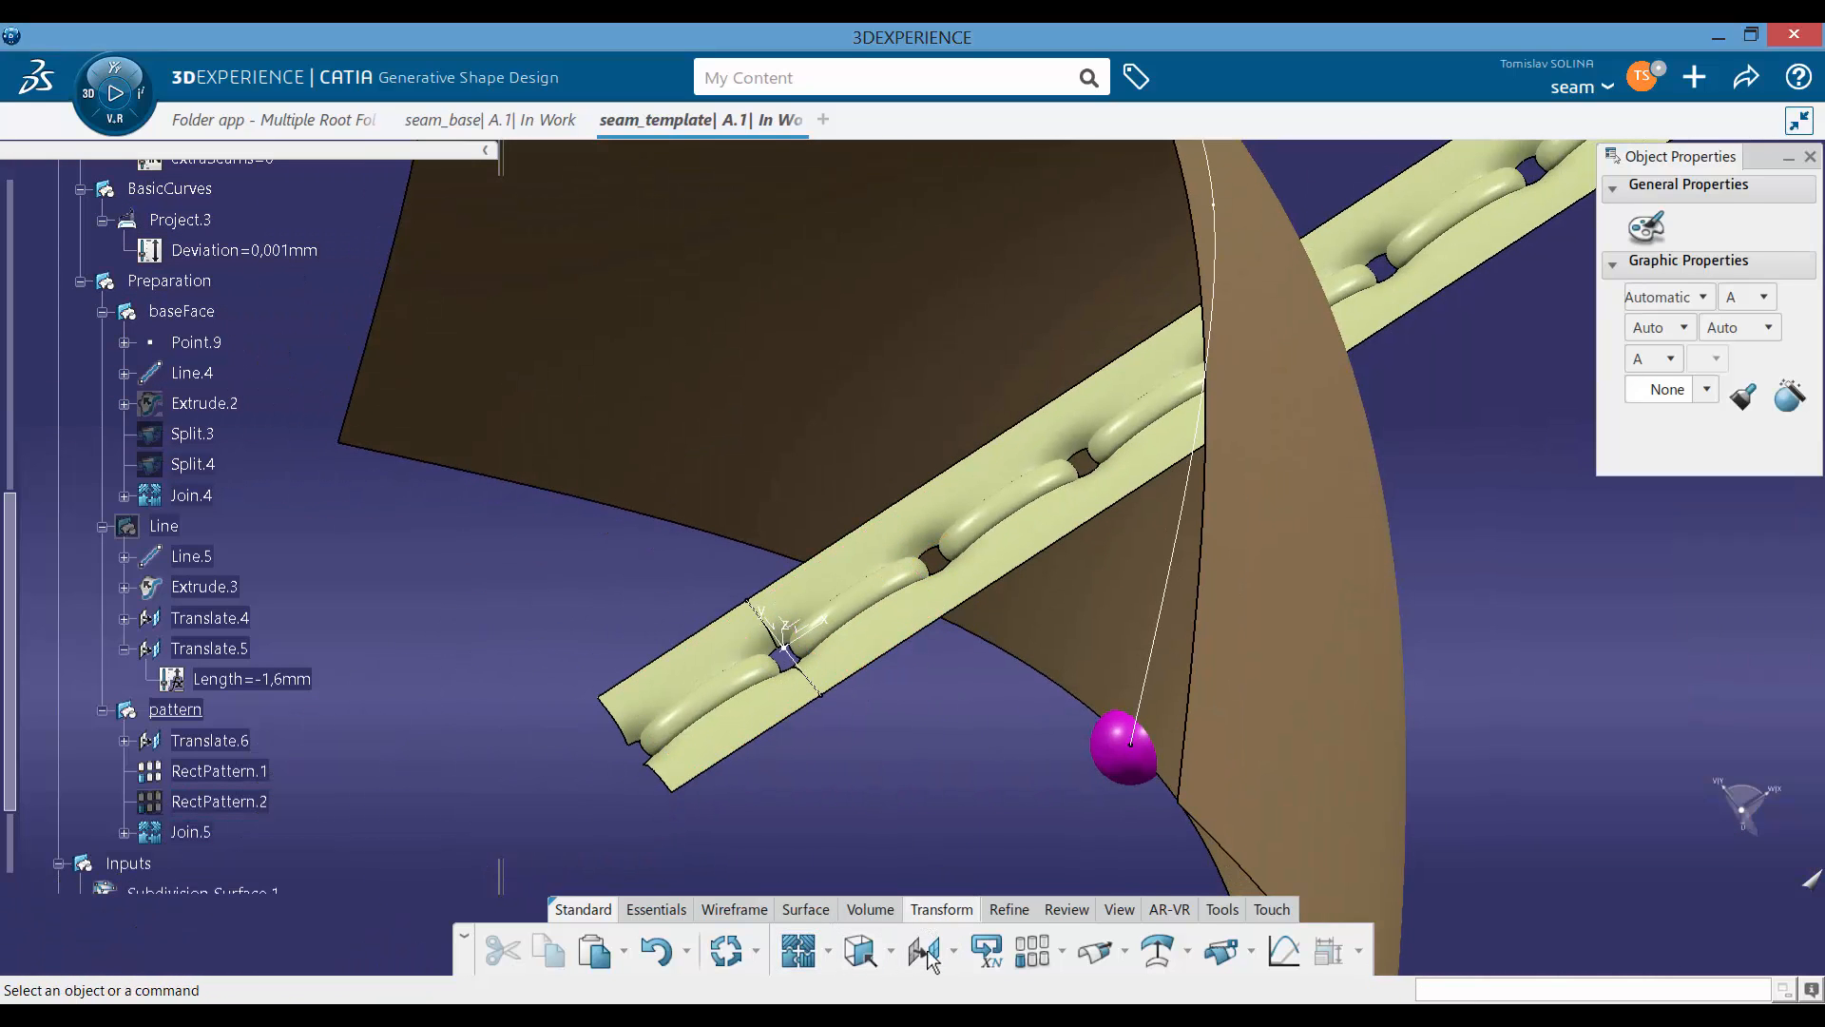
click(1119, 909)
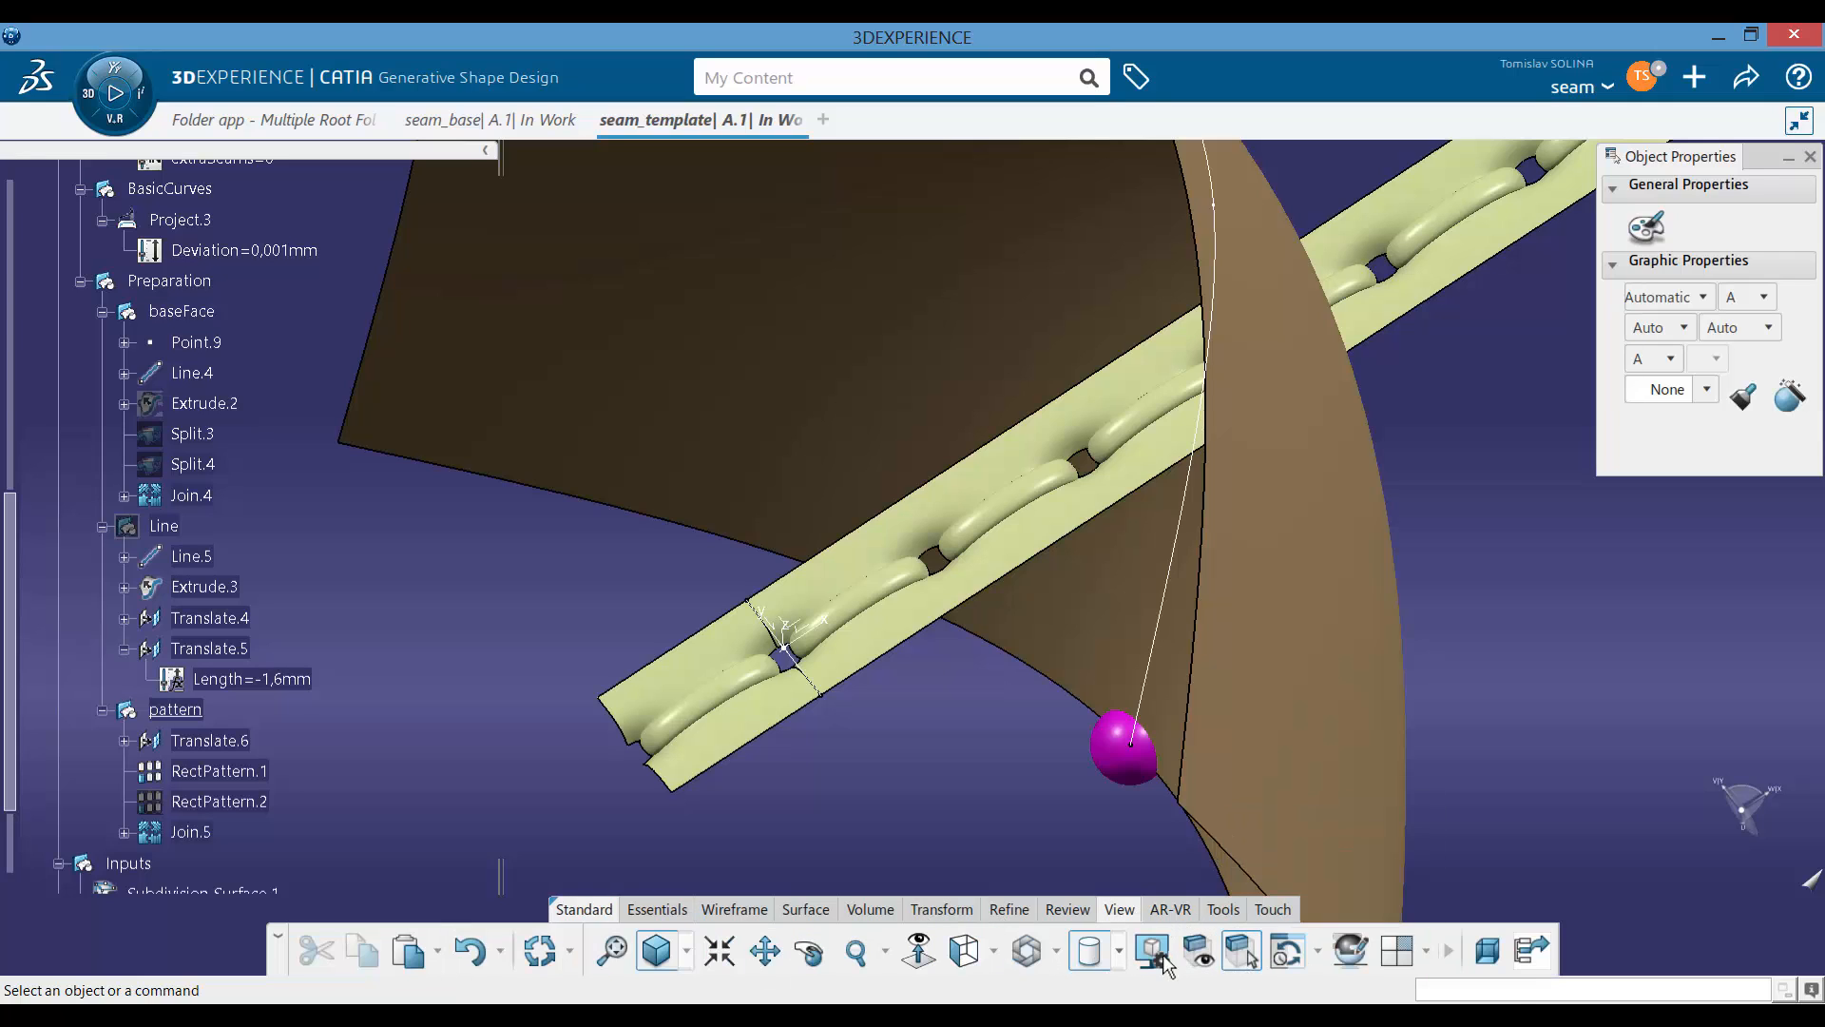
click(1118, 951)
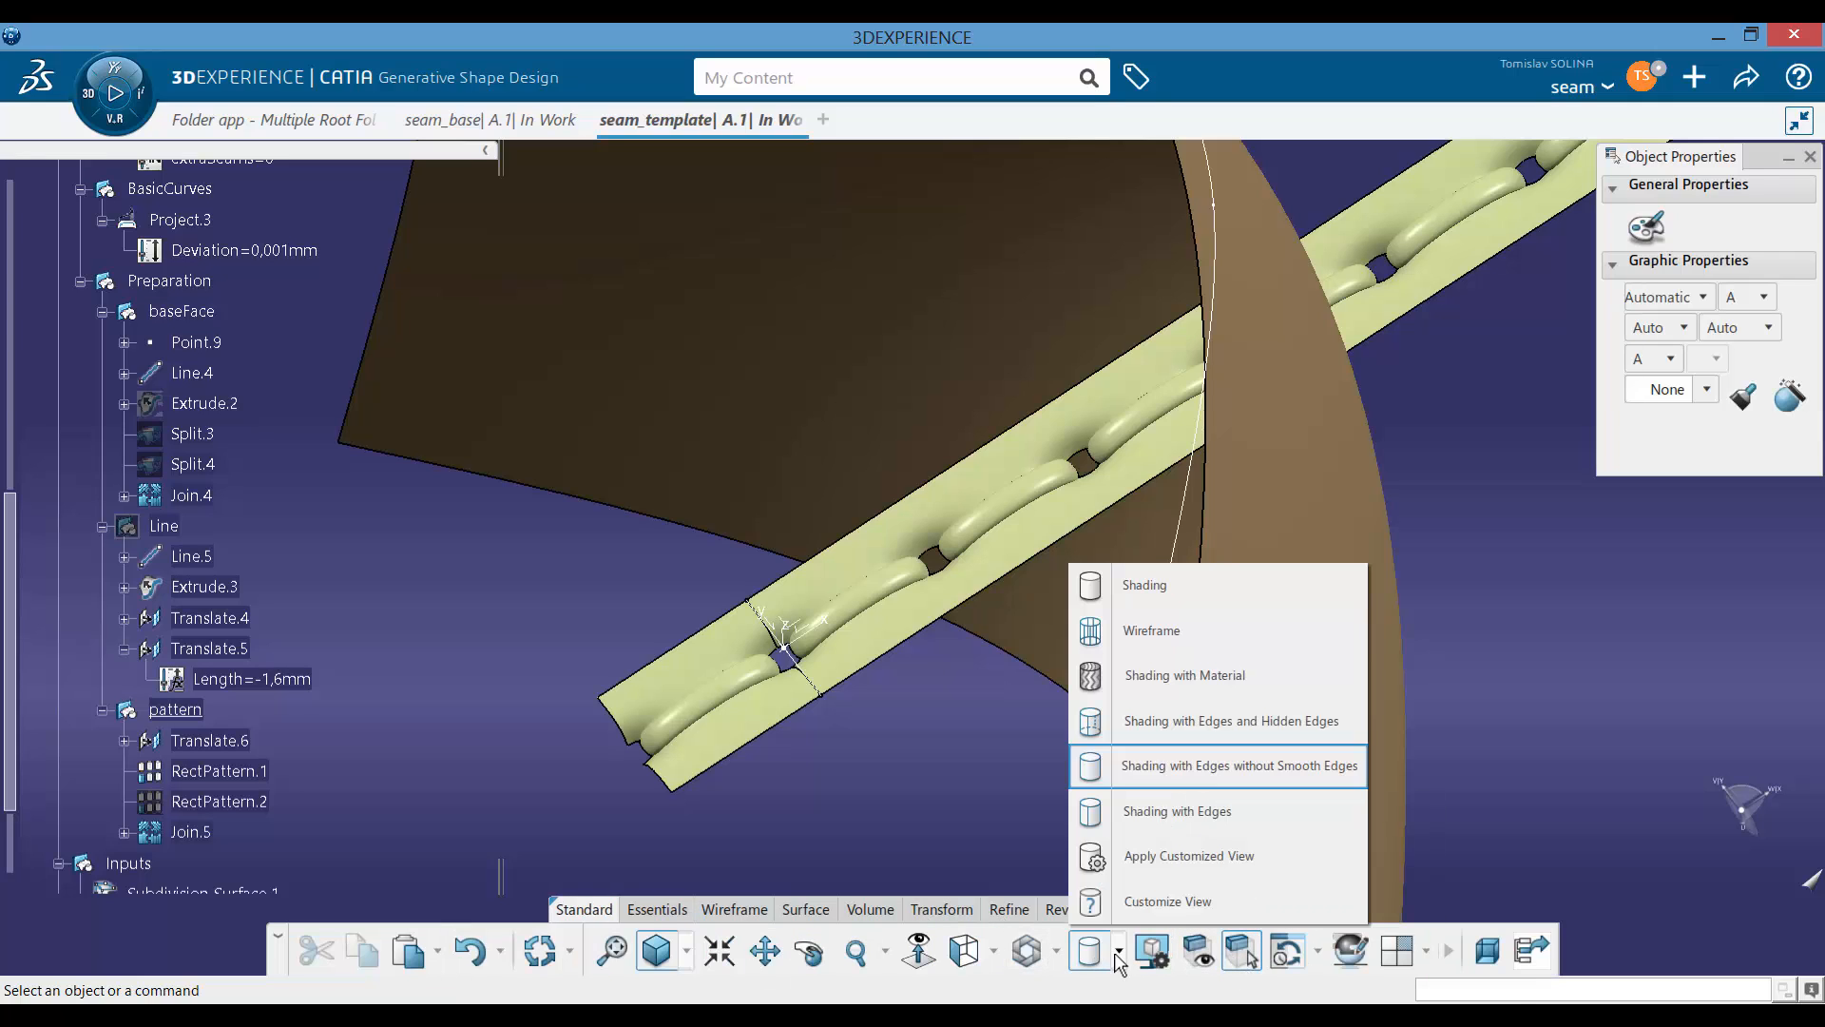
click(1191, 815)
scroll(964, 570, up, 5)
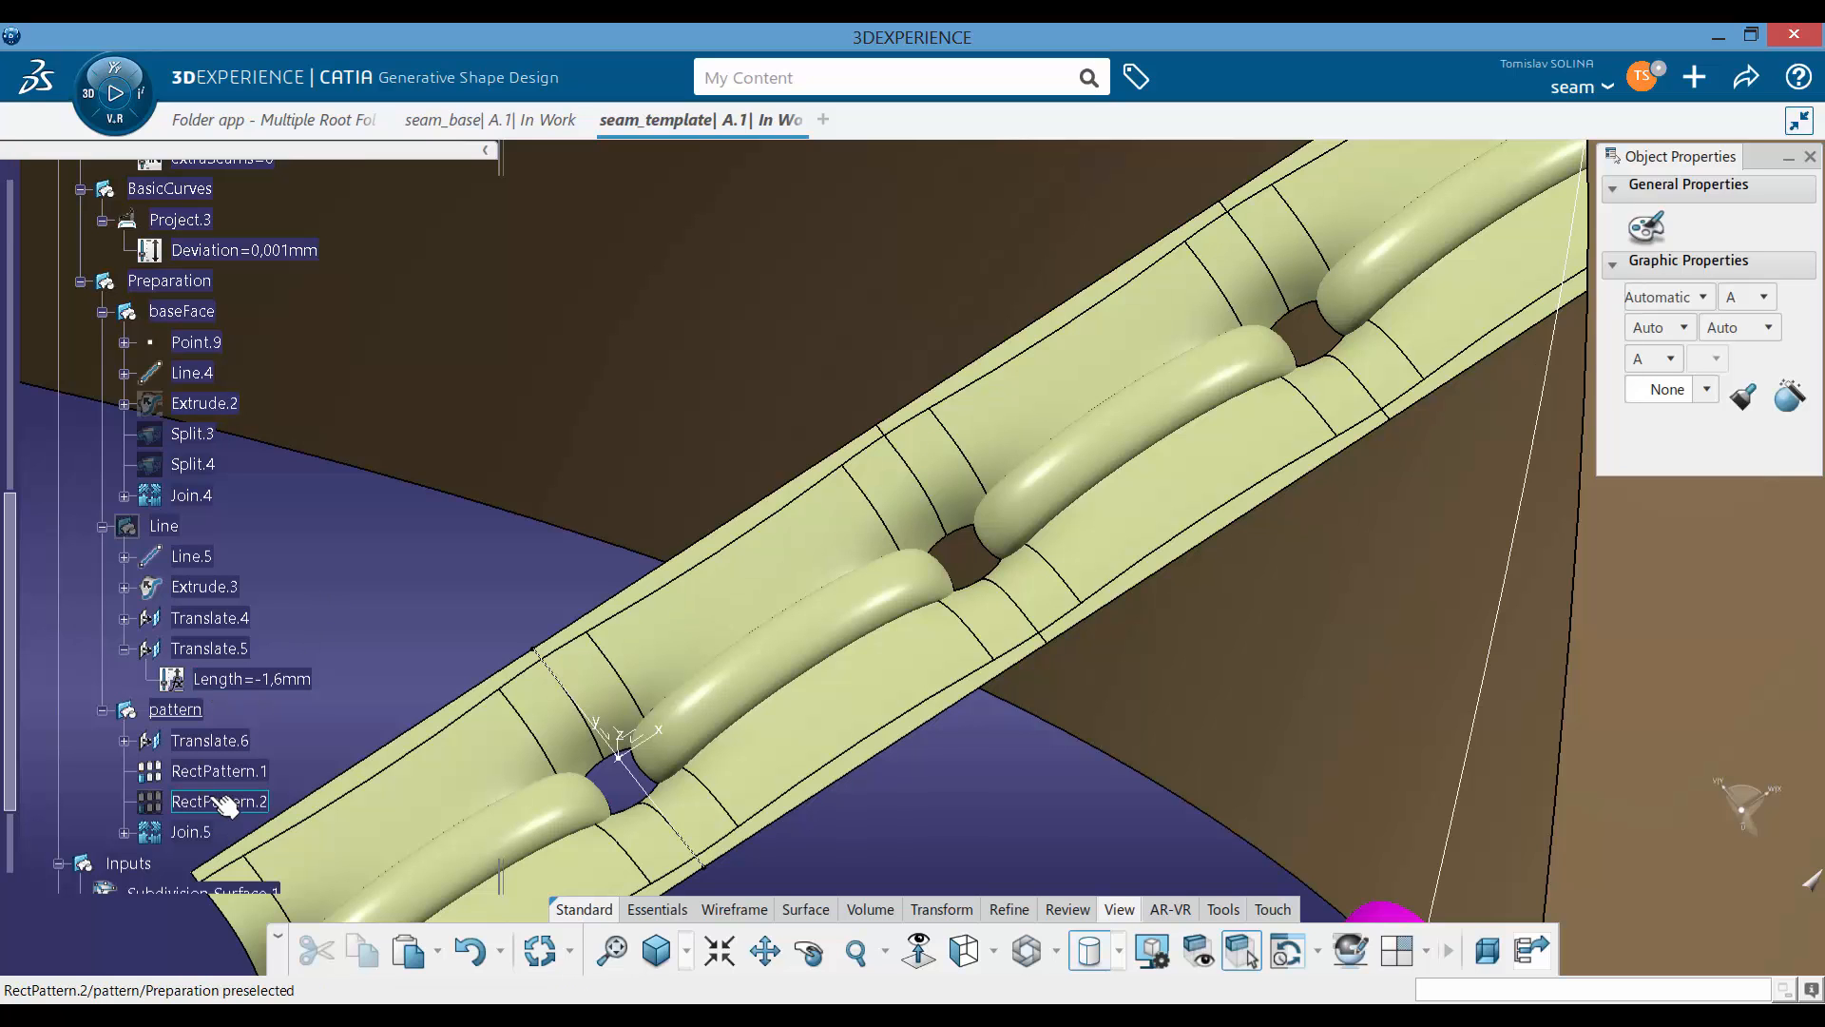
Step: Turn on Simplify the result for Join.5 and check one of the joined strip's long narrow faces
double_click(195, 832)
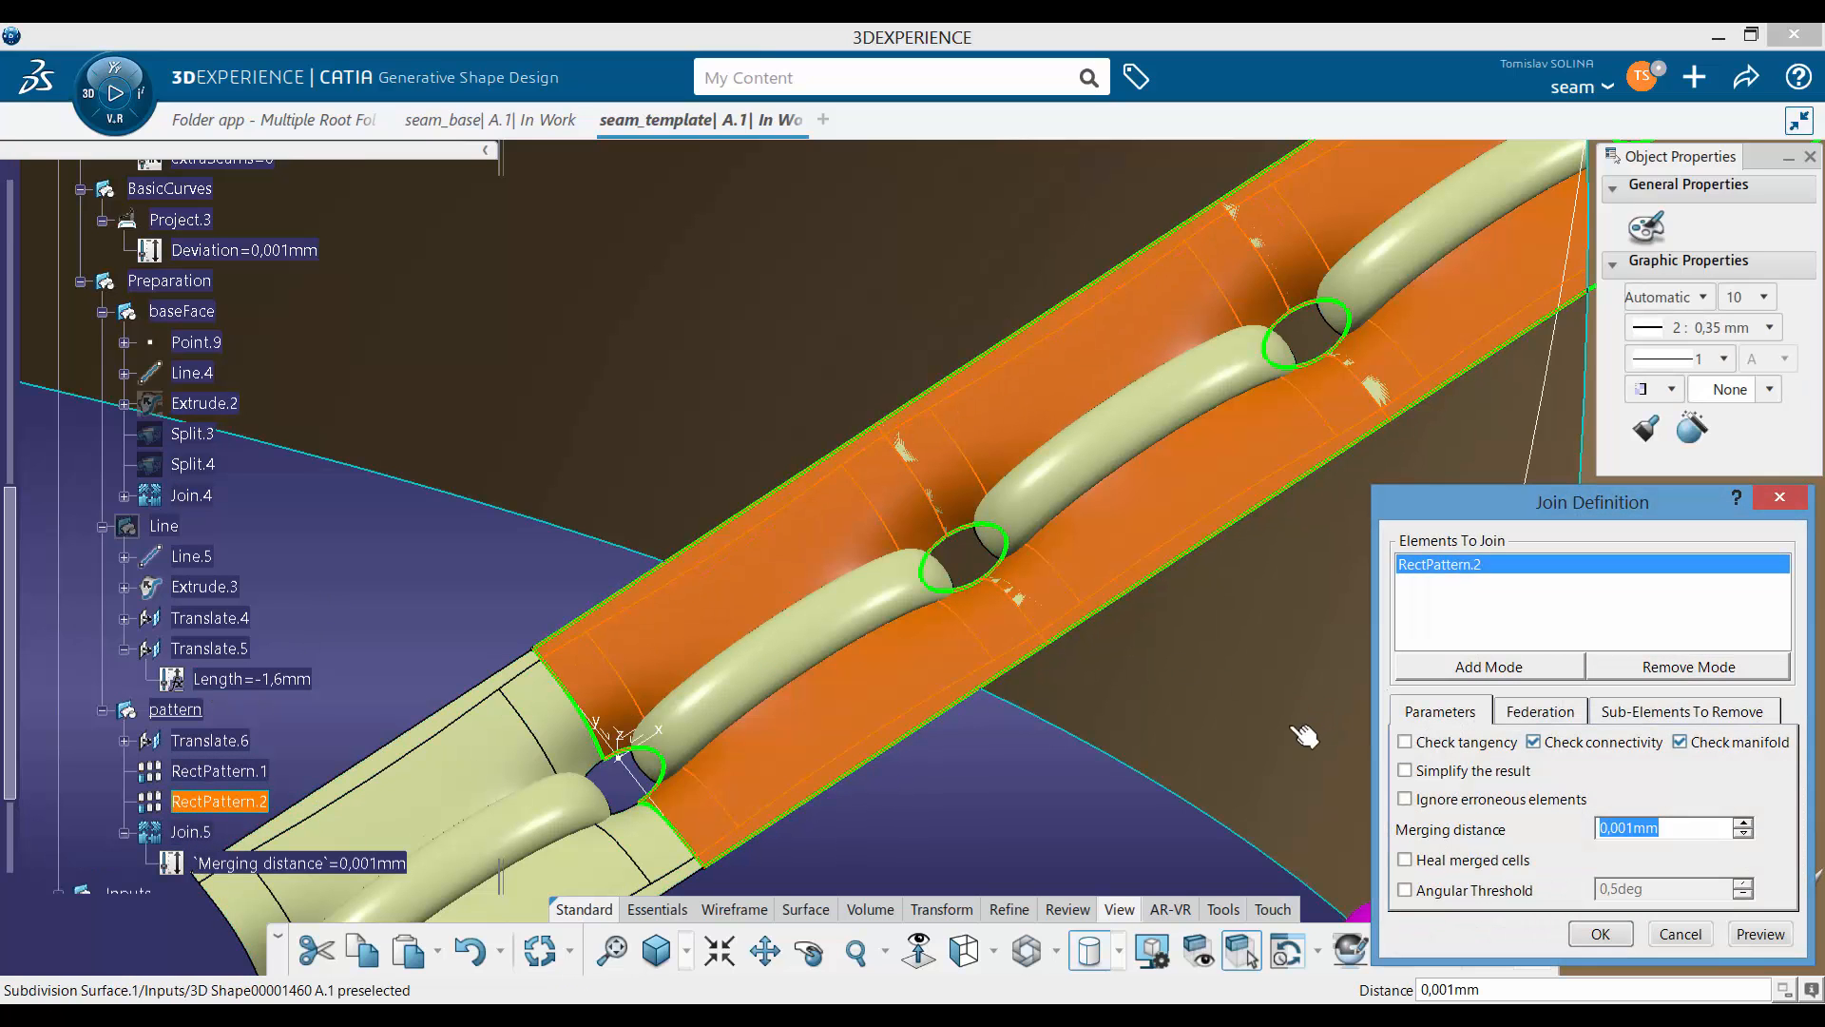
click(1461, 772)
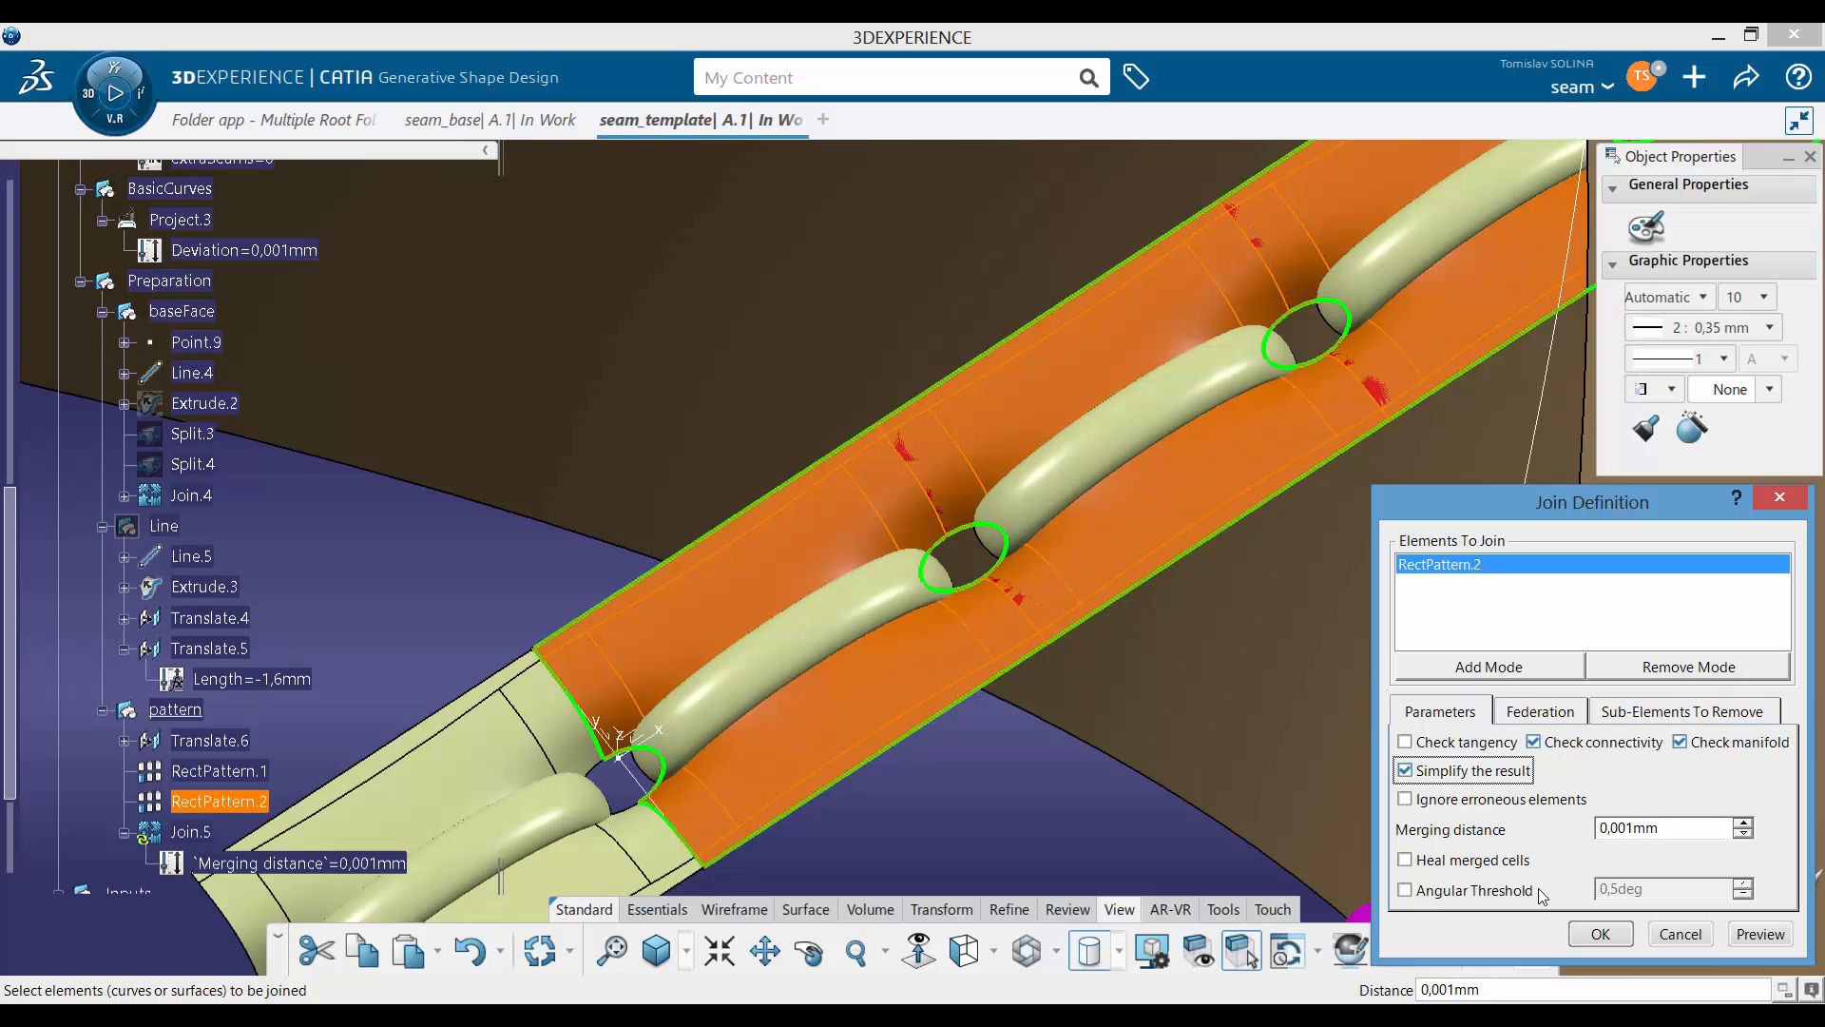
click(1597, 936)
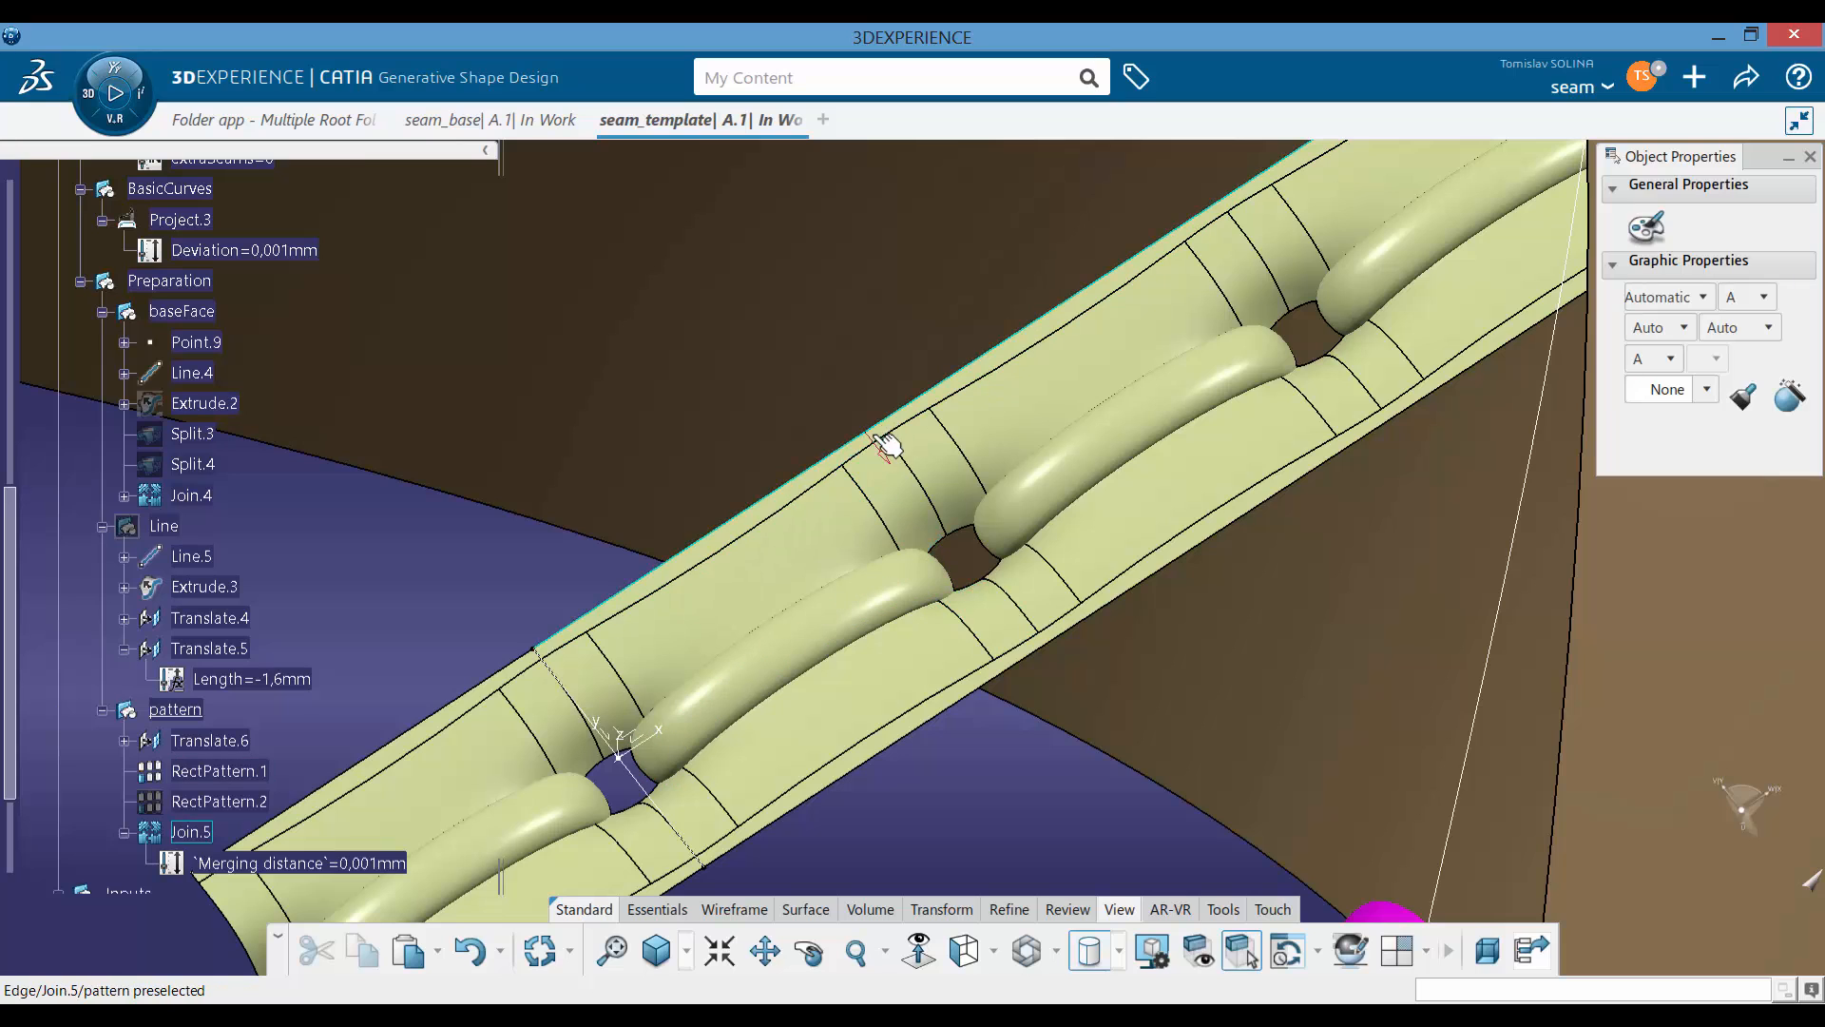
click(1085, 328)
scroll(1051, 453, down, 5)
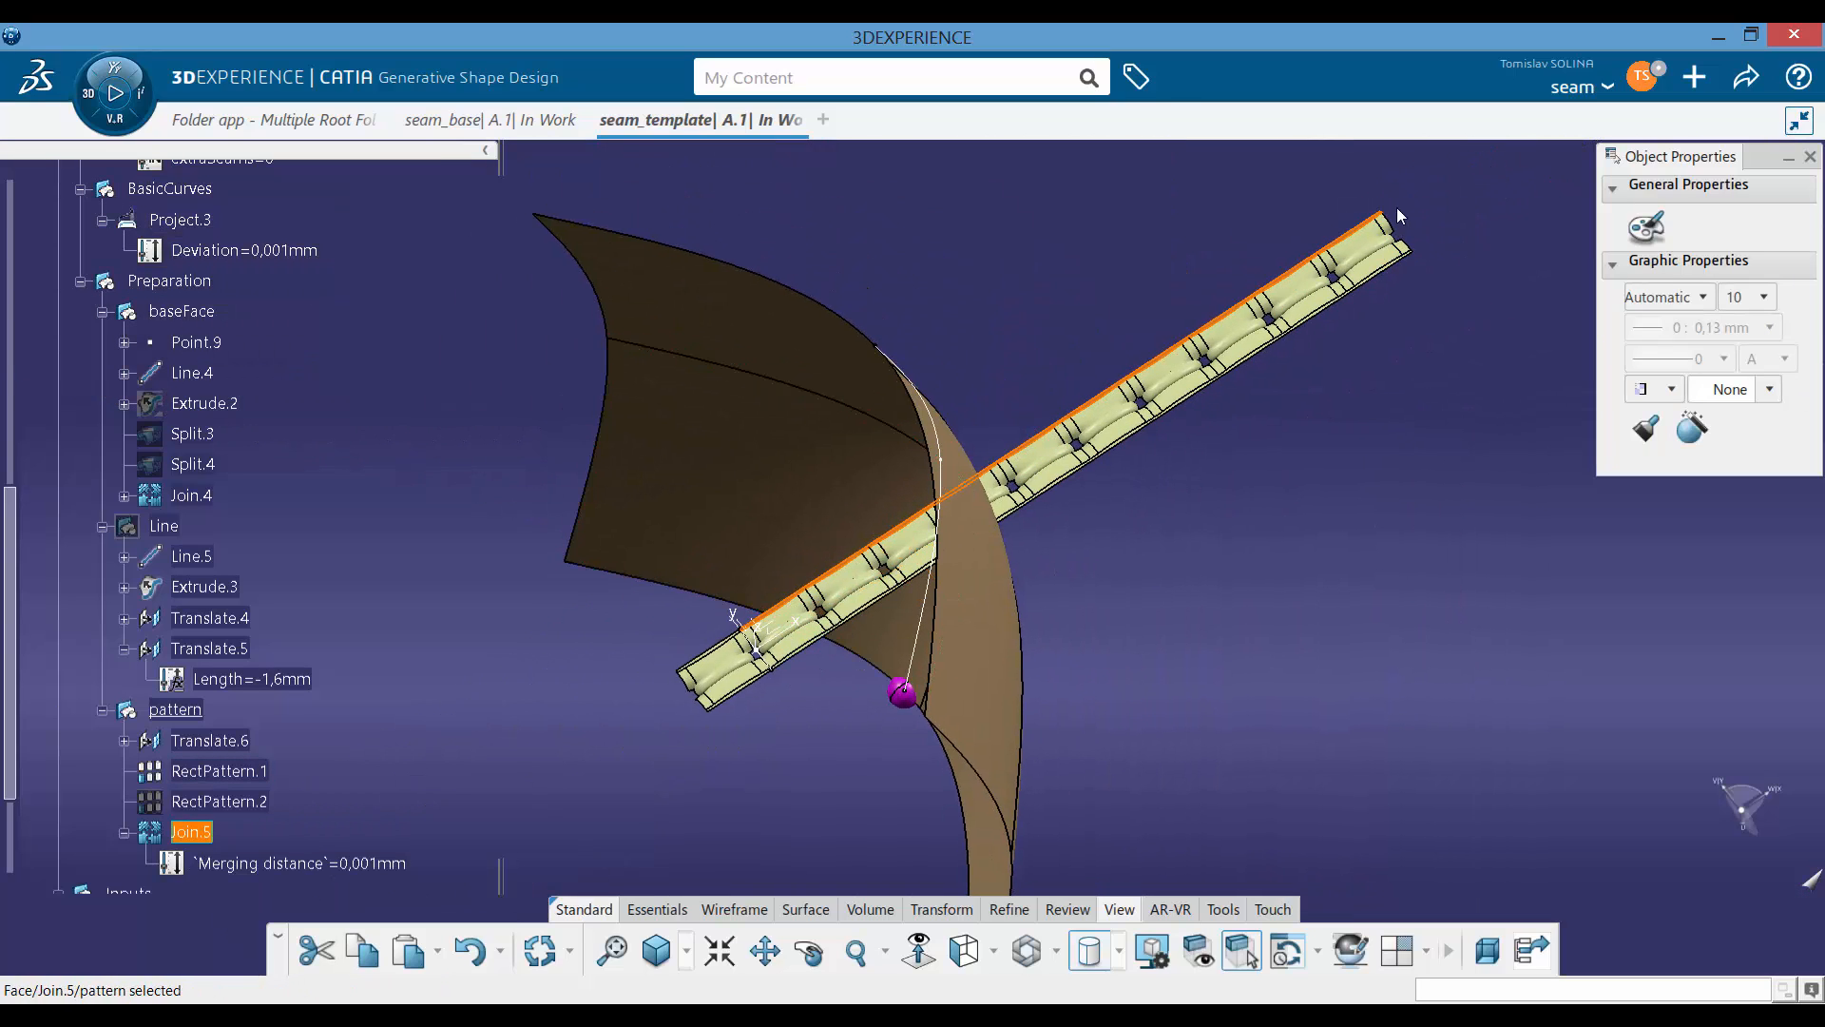
click(755, 715)
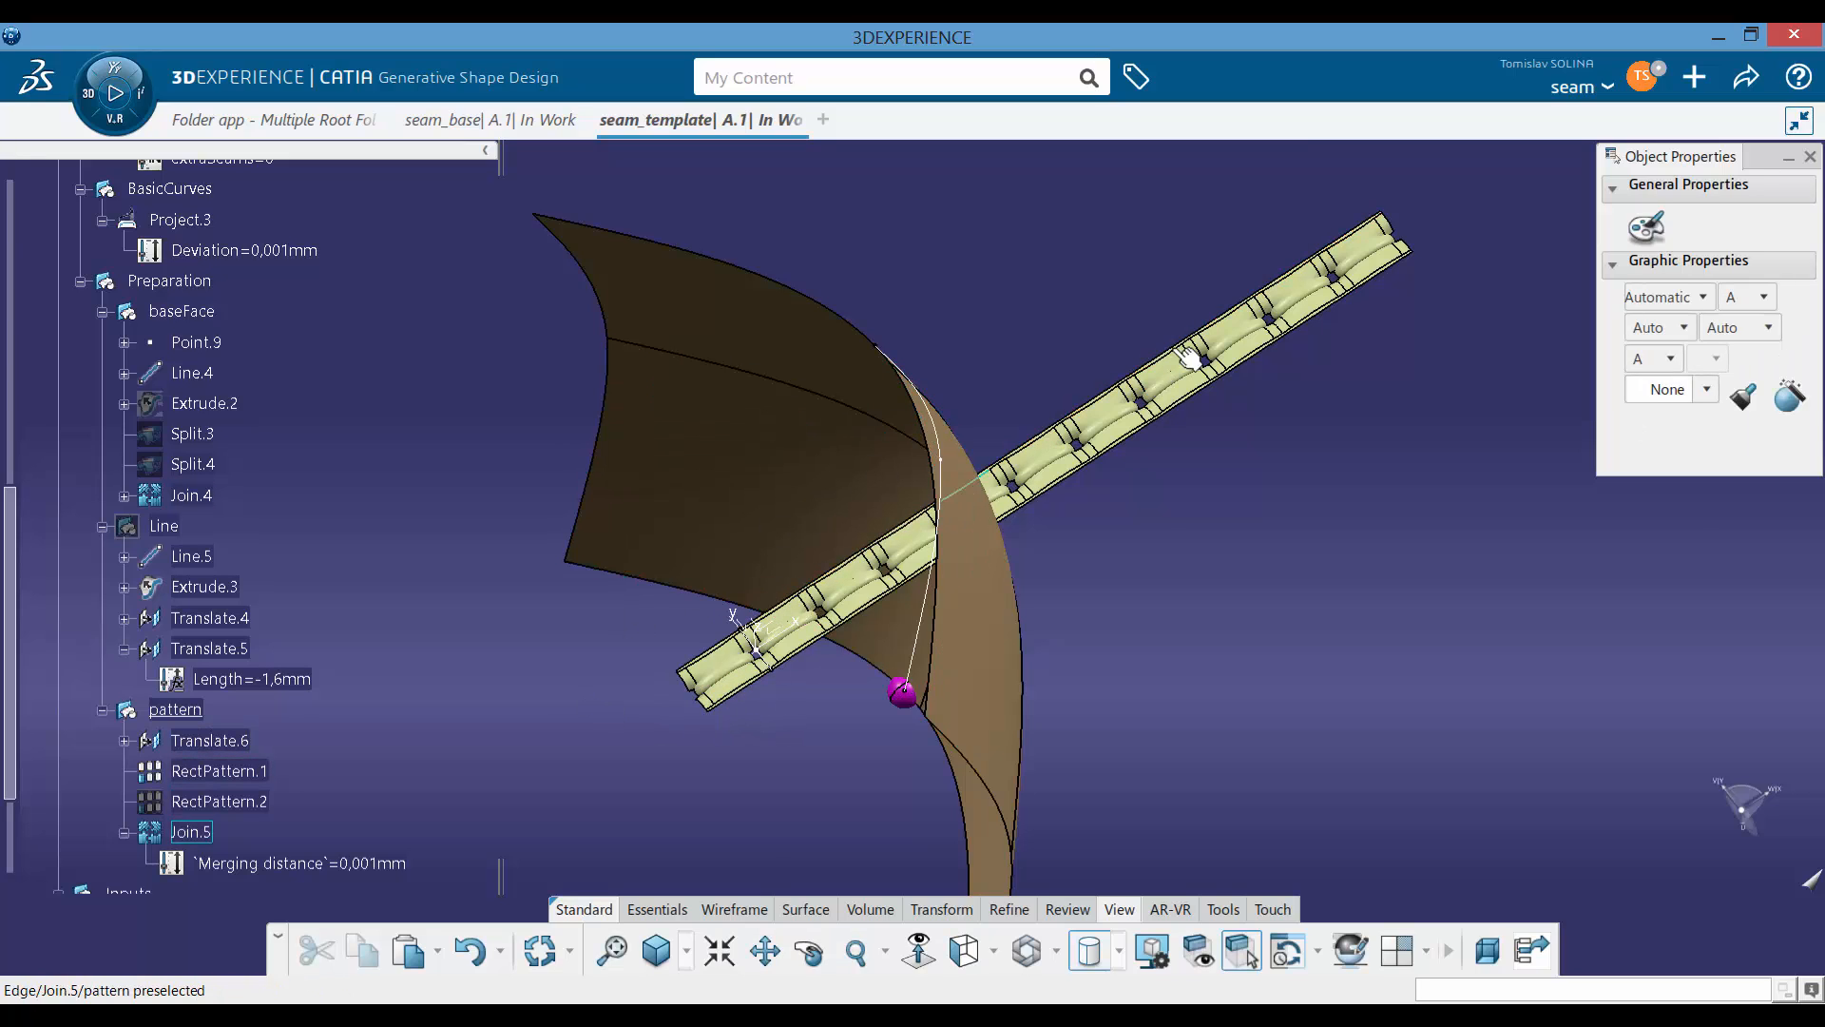
middle_drag(722, 730, 807, 446)
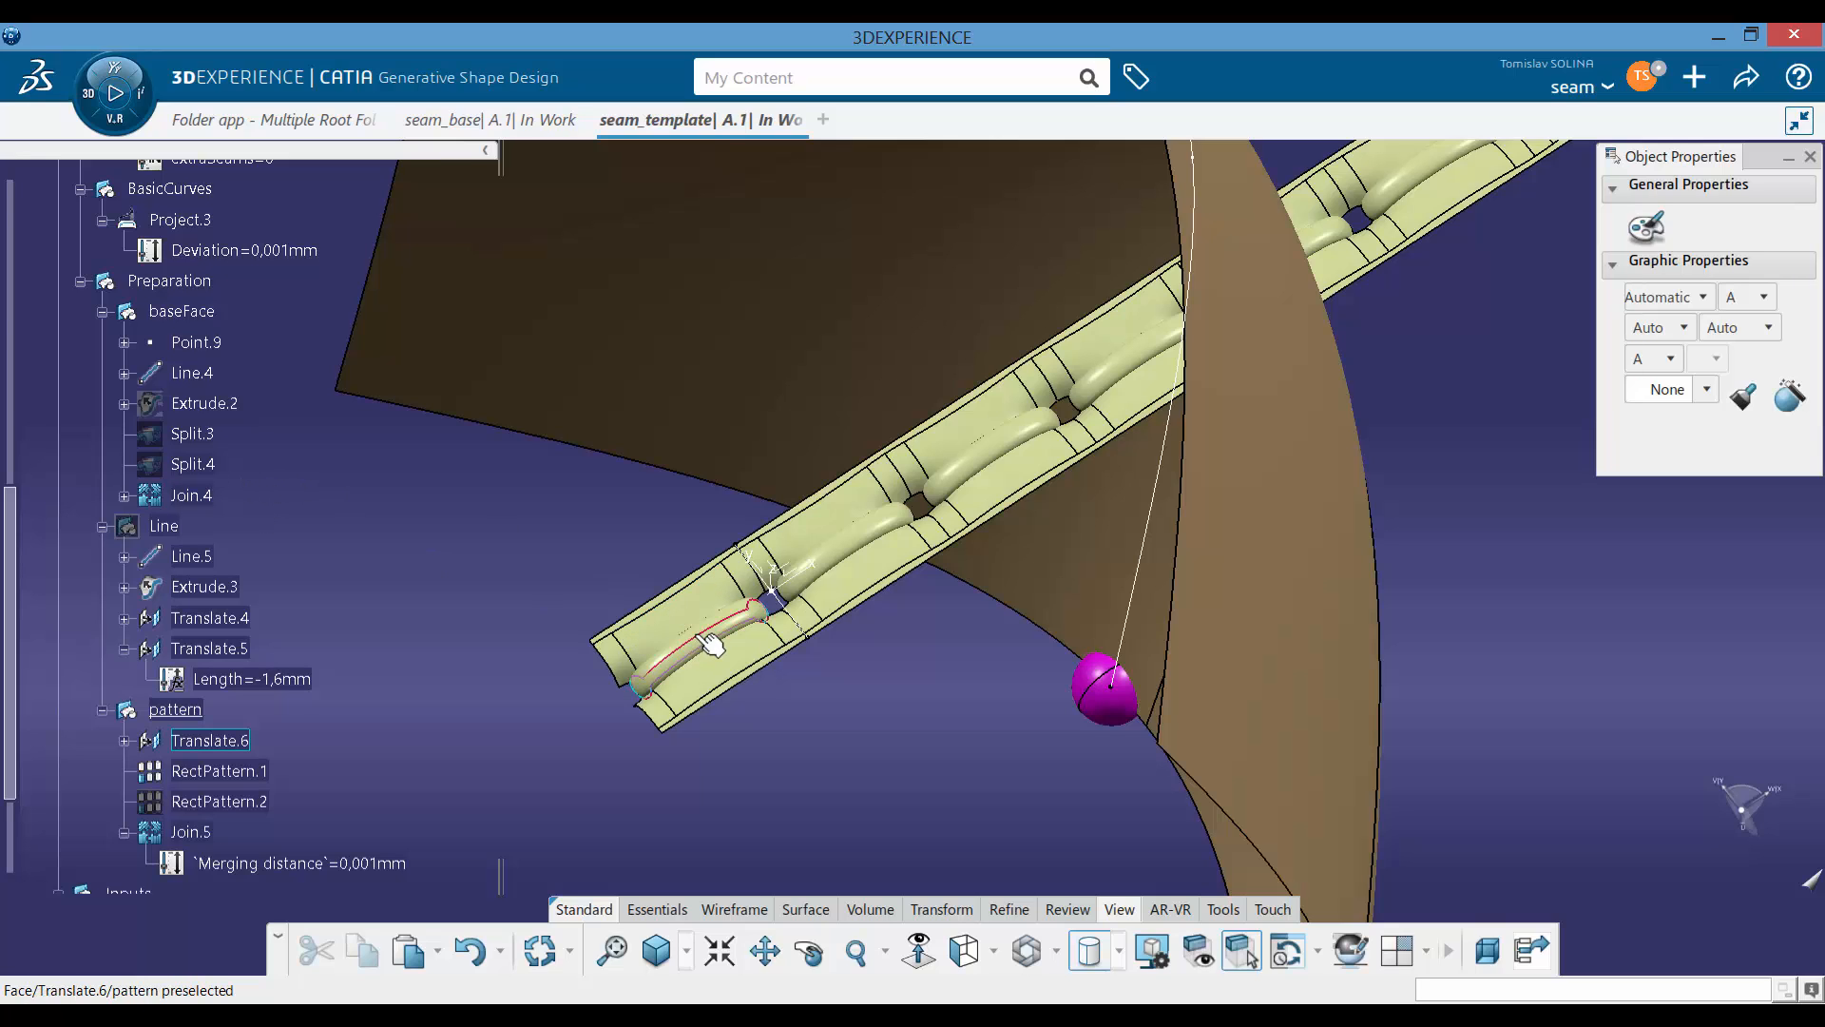
Step: Hide the first stitch Translate.6 in the pattern set and the seam_base.1 reference
click(656, 647)
right_click(237, 739)
click(414, 686)
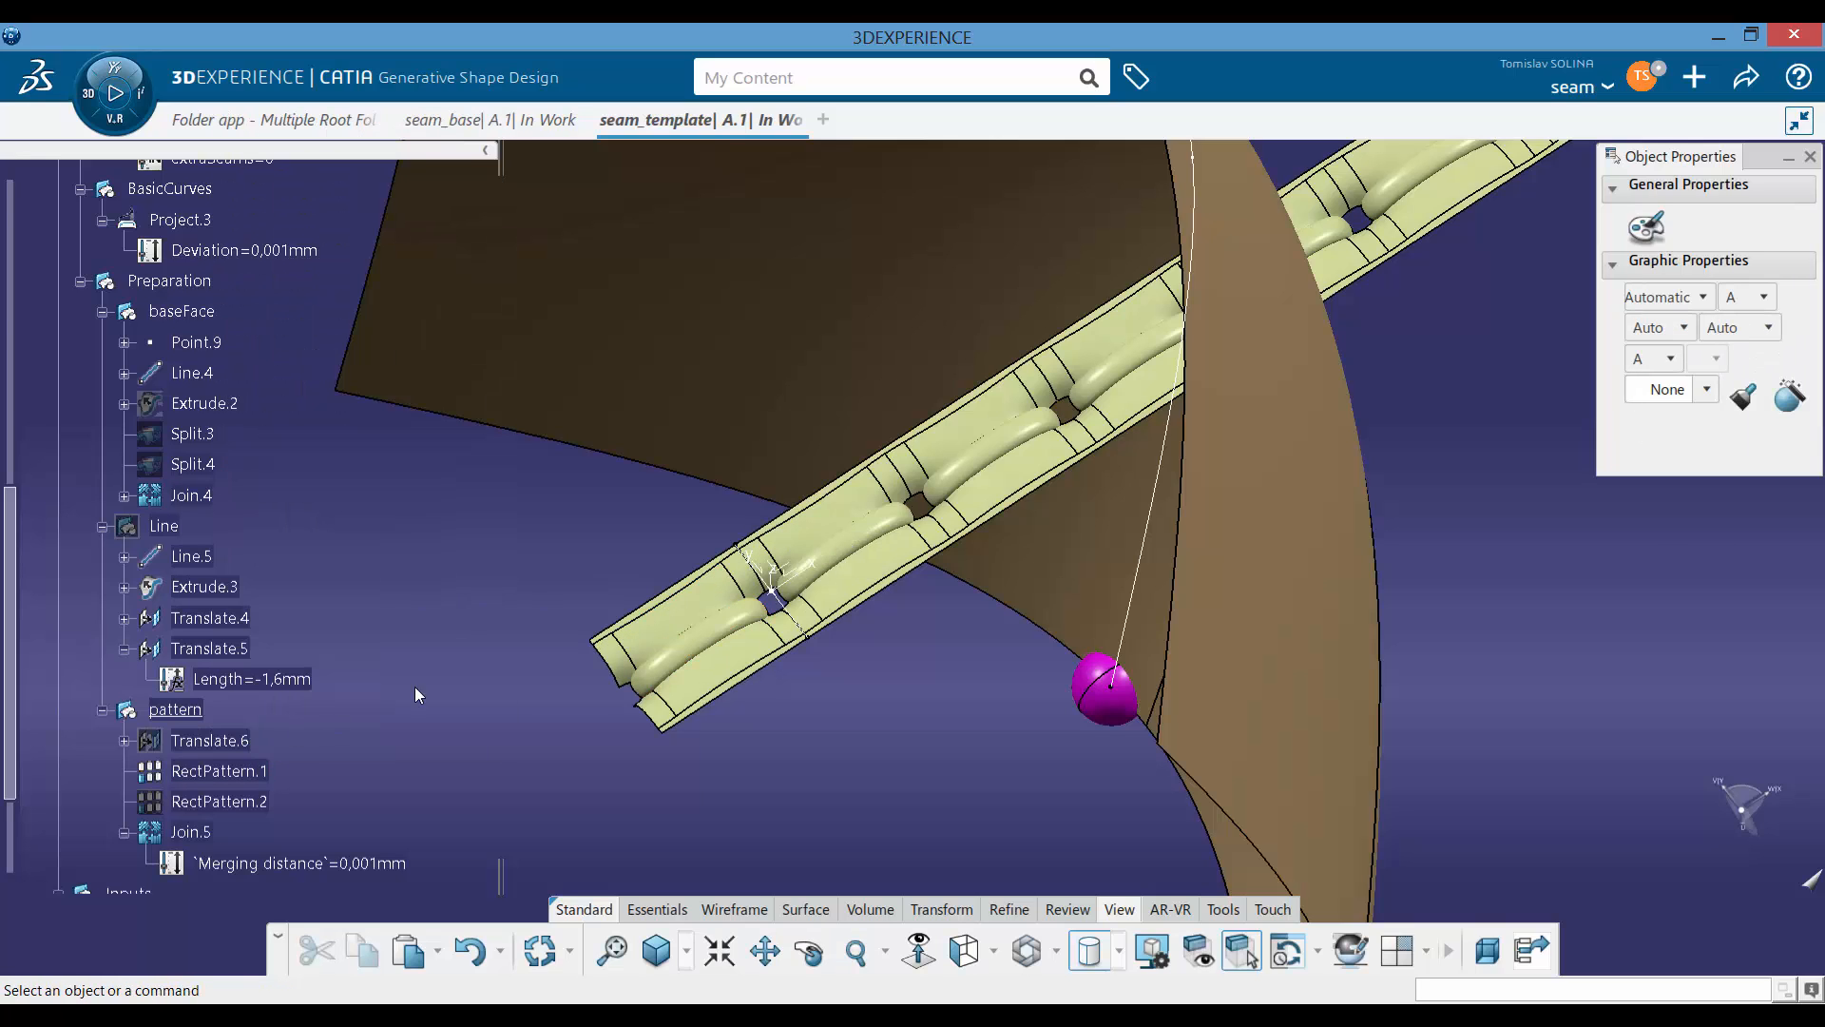
scroll(283, 489, up, 5)
scroll(255, 454, up, 3)
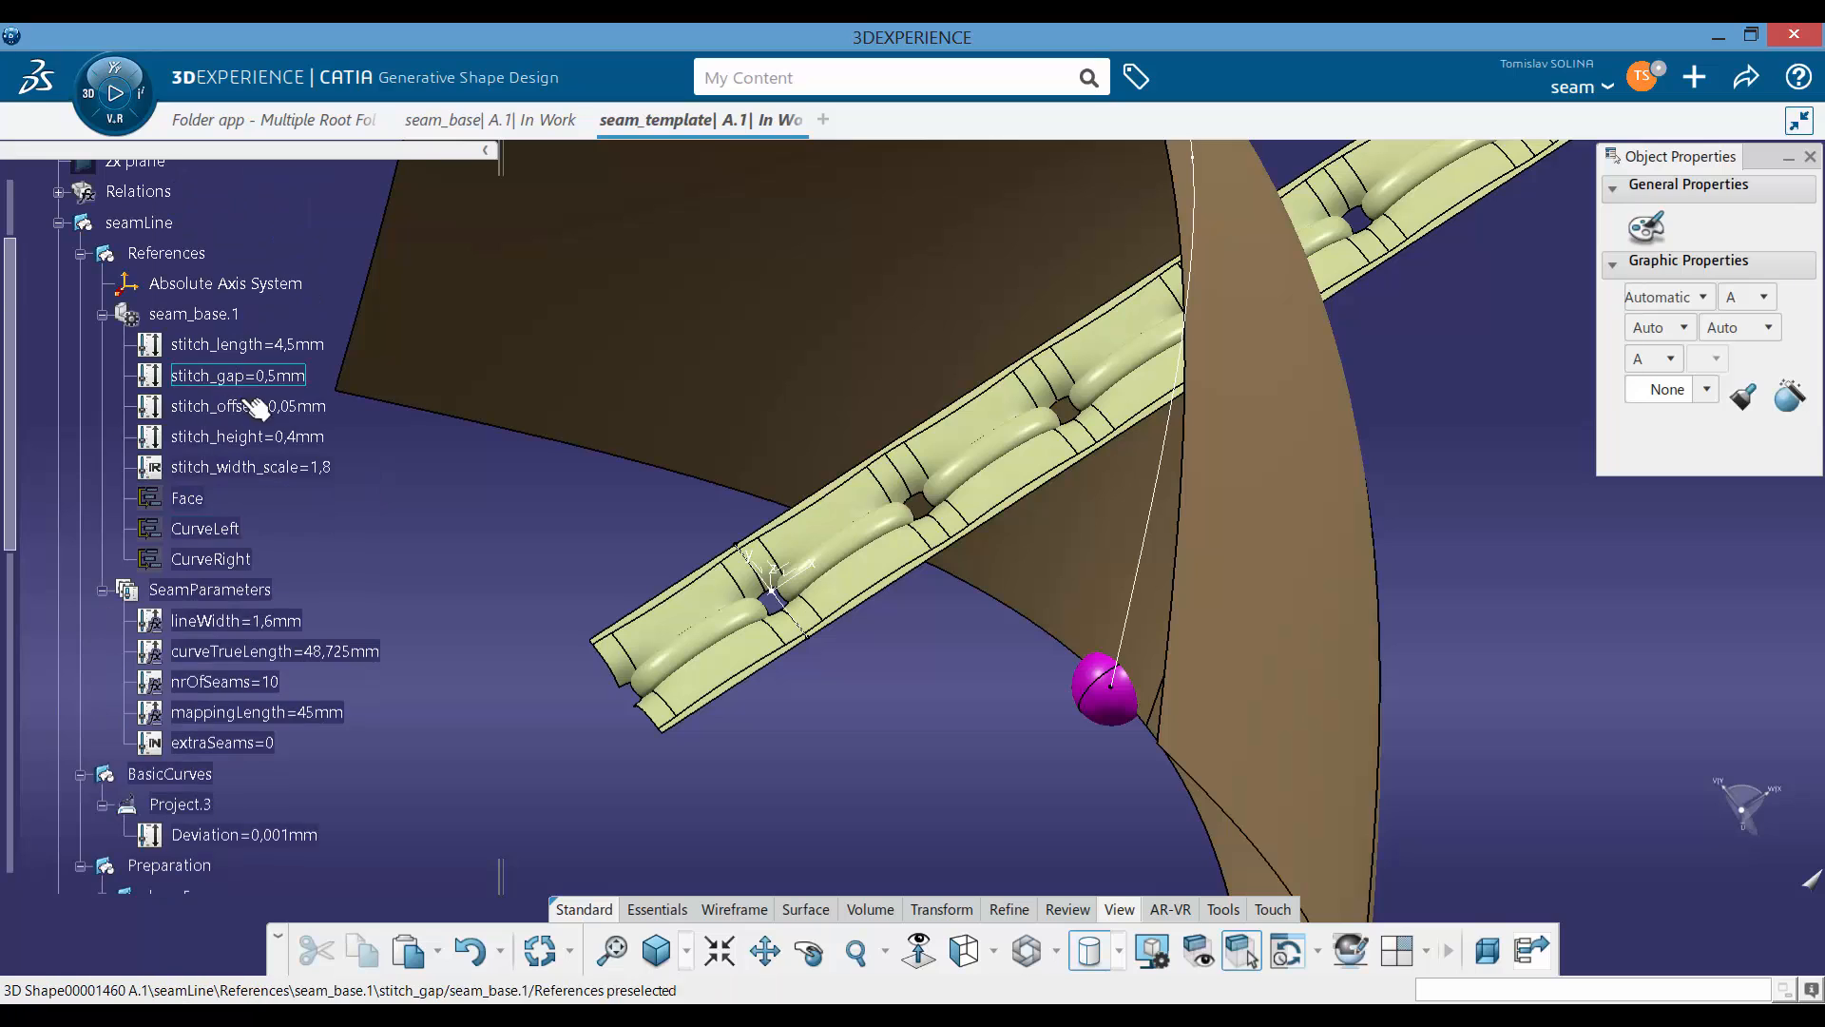
click(195, 314)
key(space)
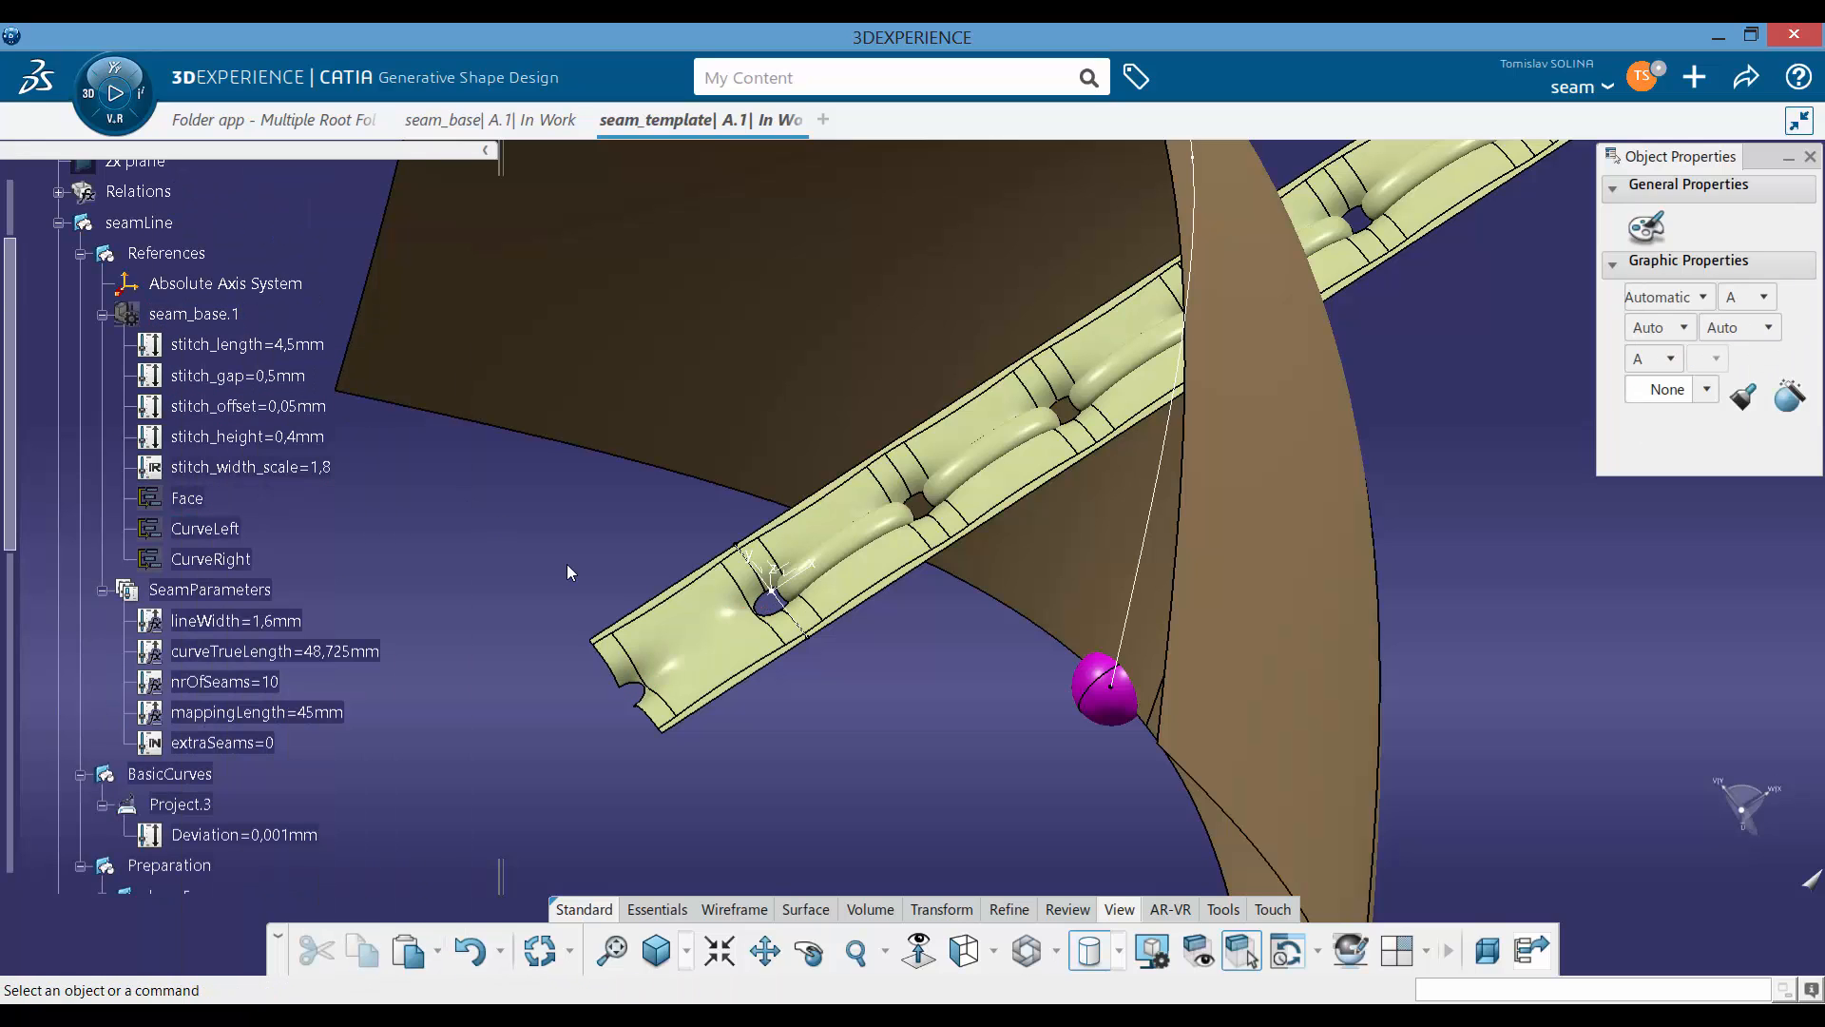
Step: Locate Join.4 in the tree from its surface and hide the baseFace geometrical set that contains it
click(684, 636)
click(476, 557)
right_click(670, 635)
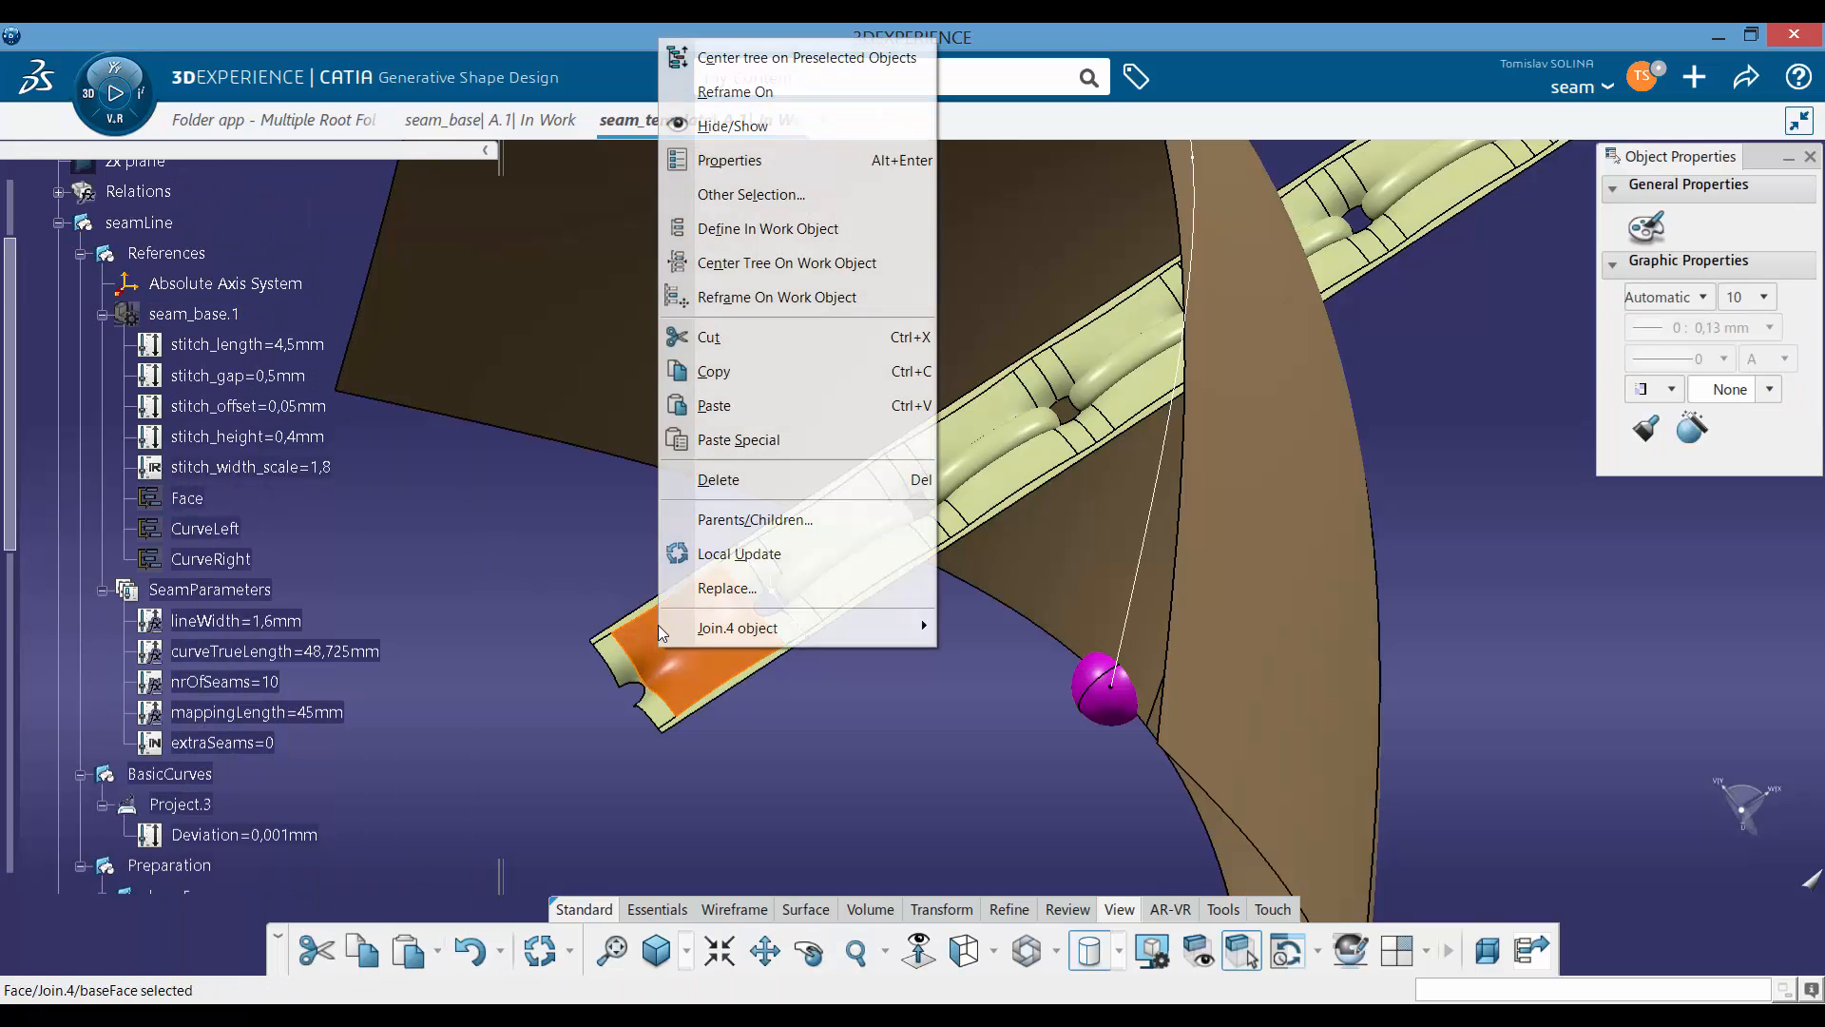
click(761, 53)
click(428, 465)
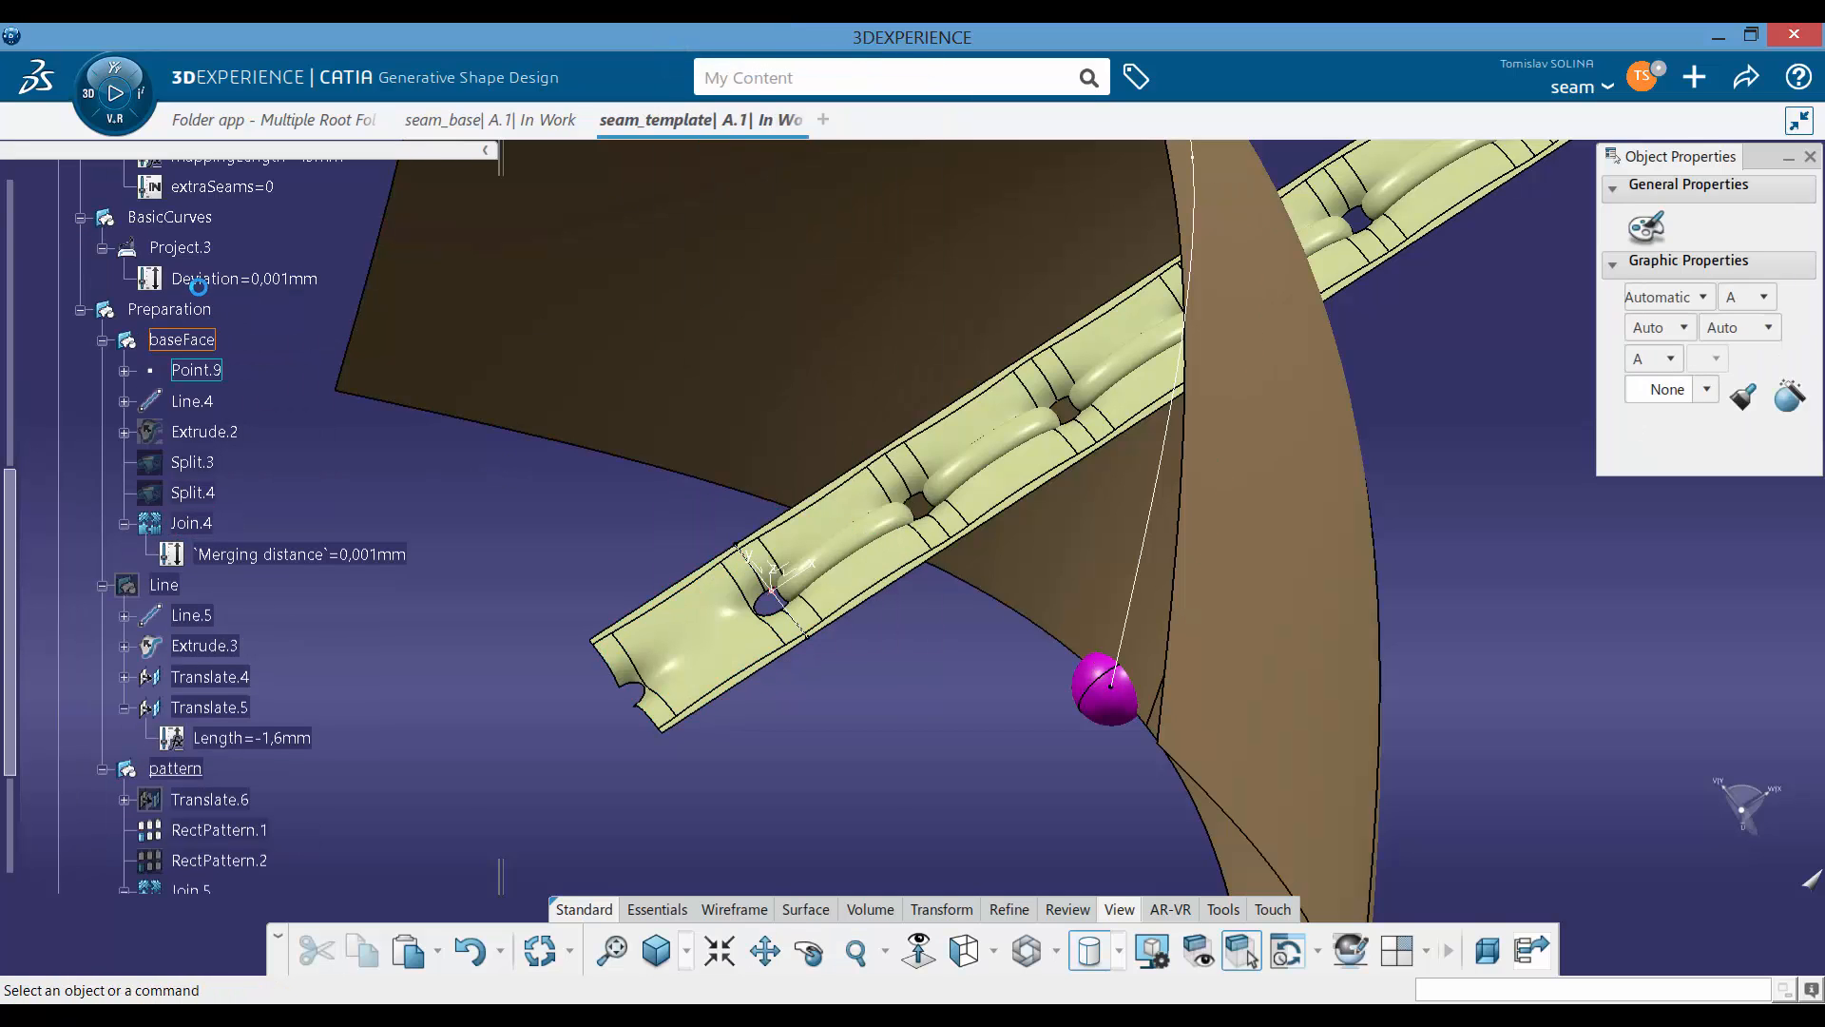
right_click(192, 339)
click(238, 396)
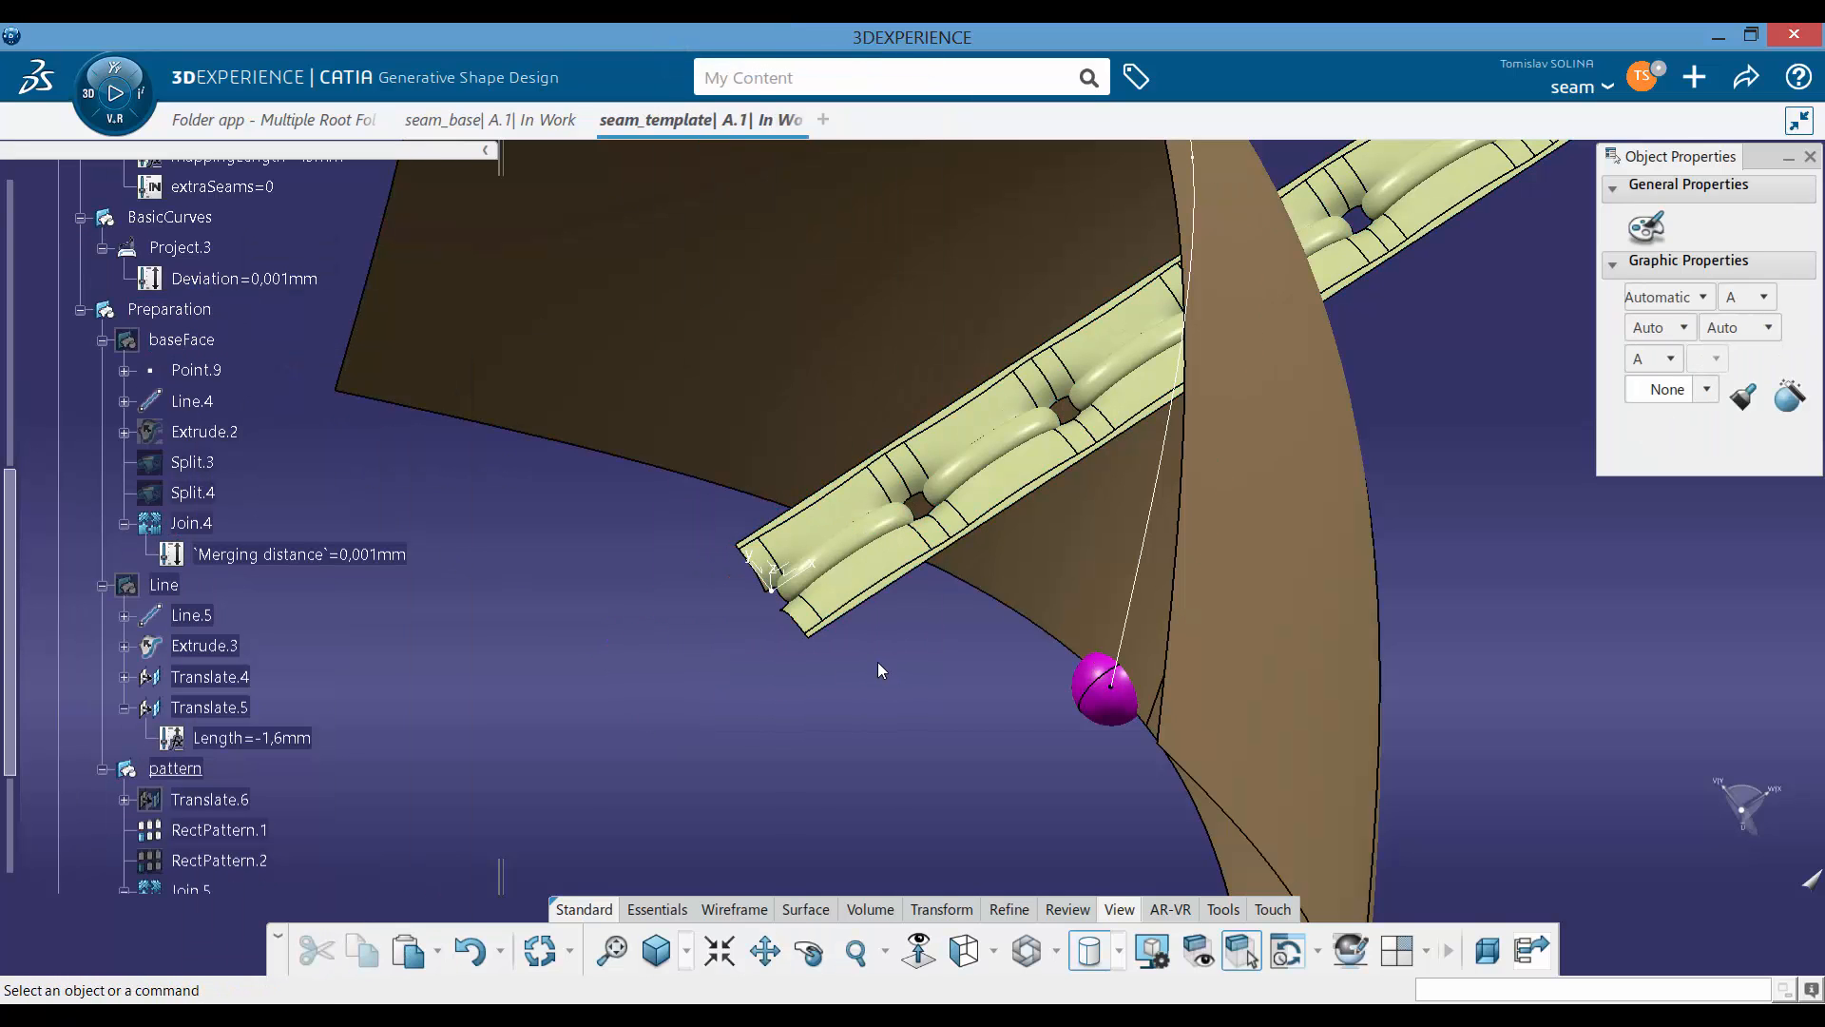
Step: Show the baseFace geometrical set and hide it again to compare the start of the strip
middle_drag(876, 662, 608, 666)
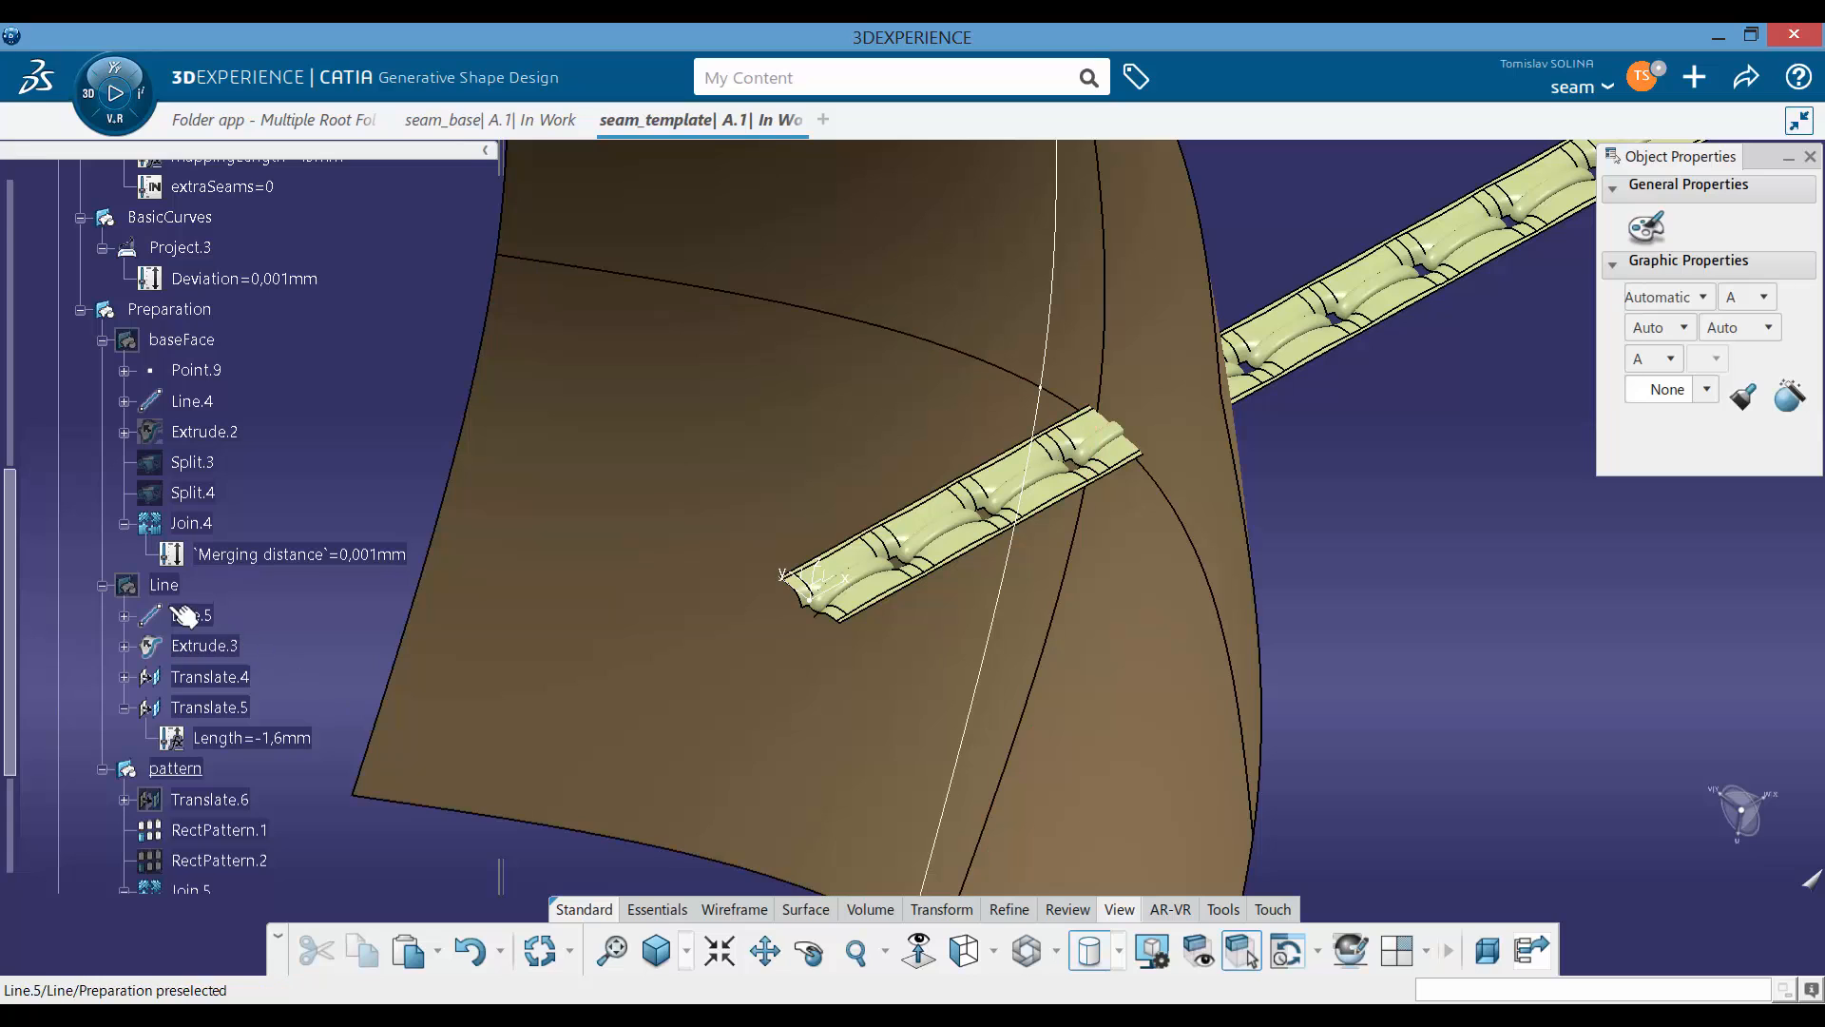
right_click(185, 340)
click(238, 432)
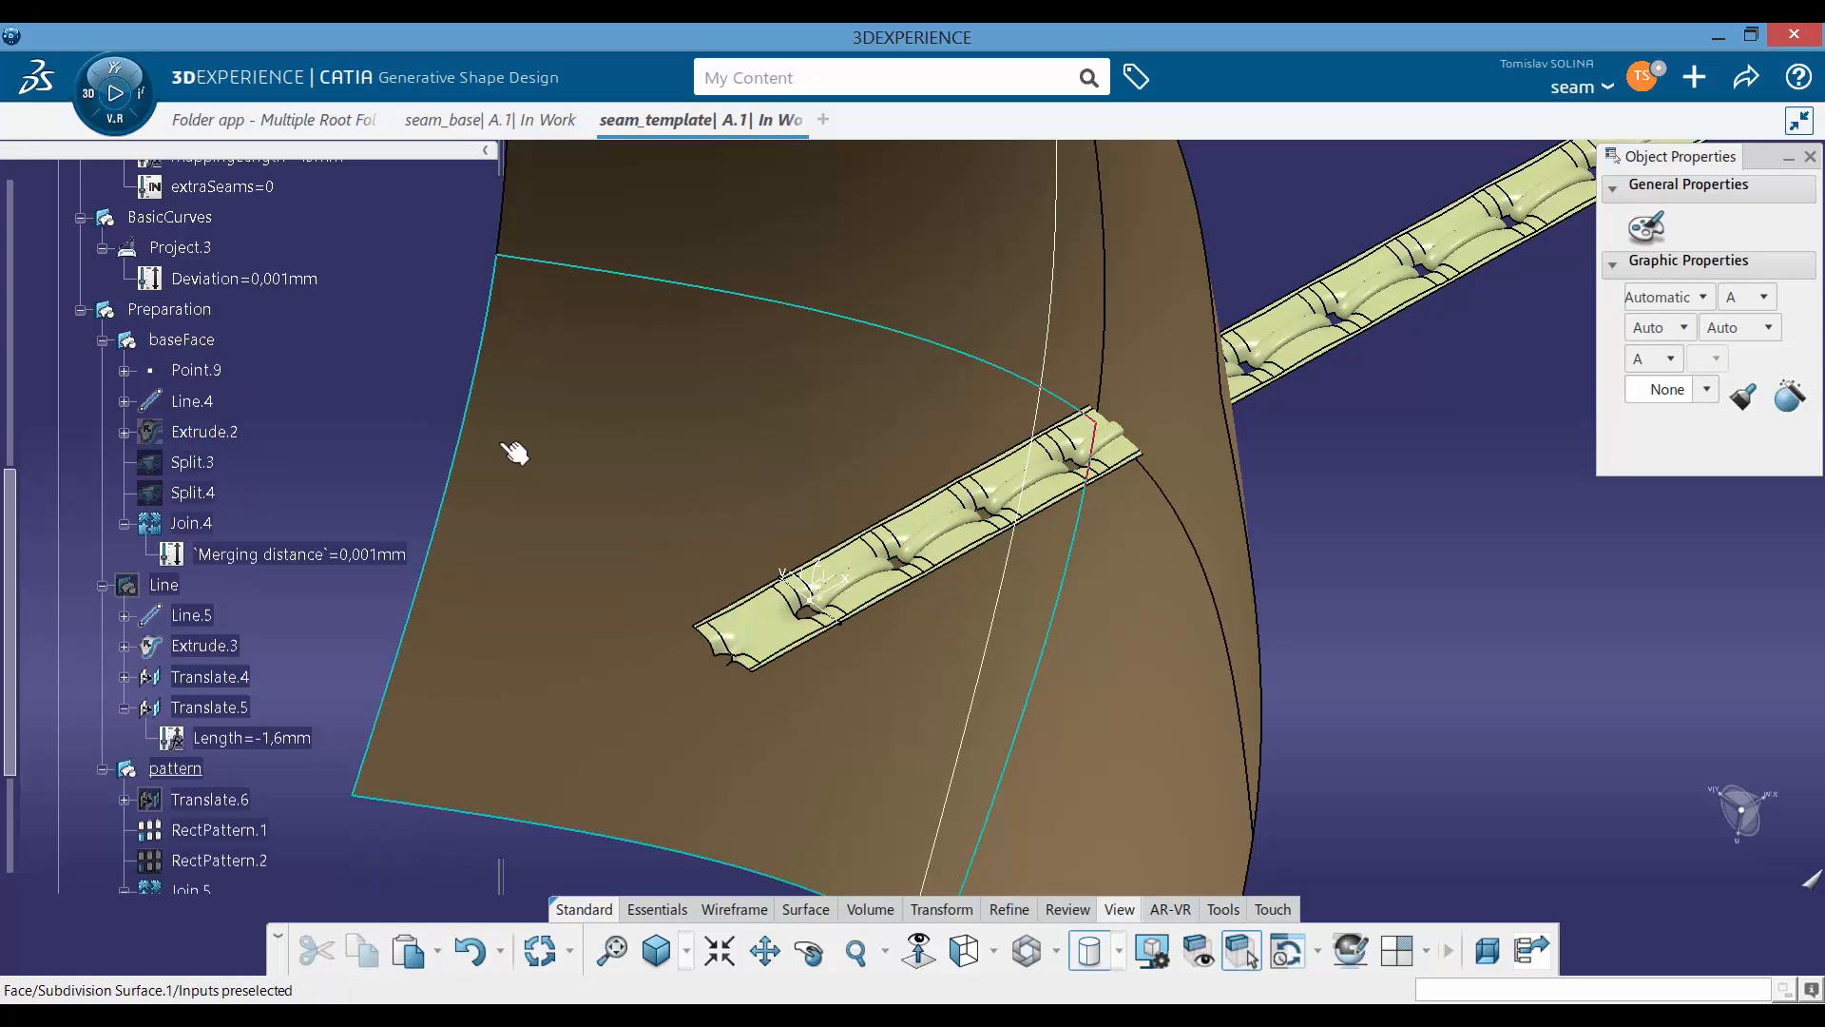
right_click(195, 342)
click(195, 433)
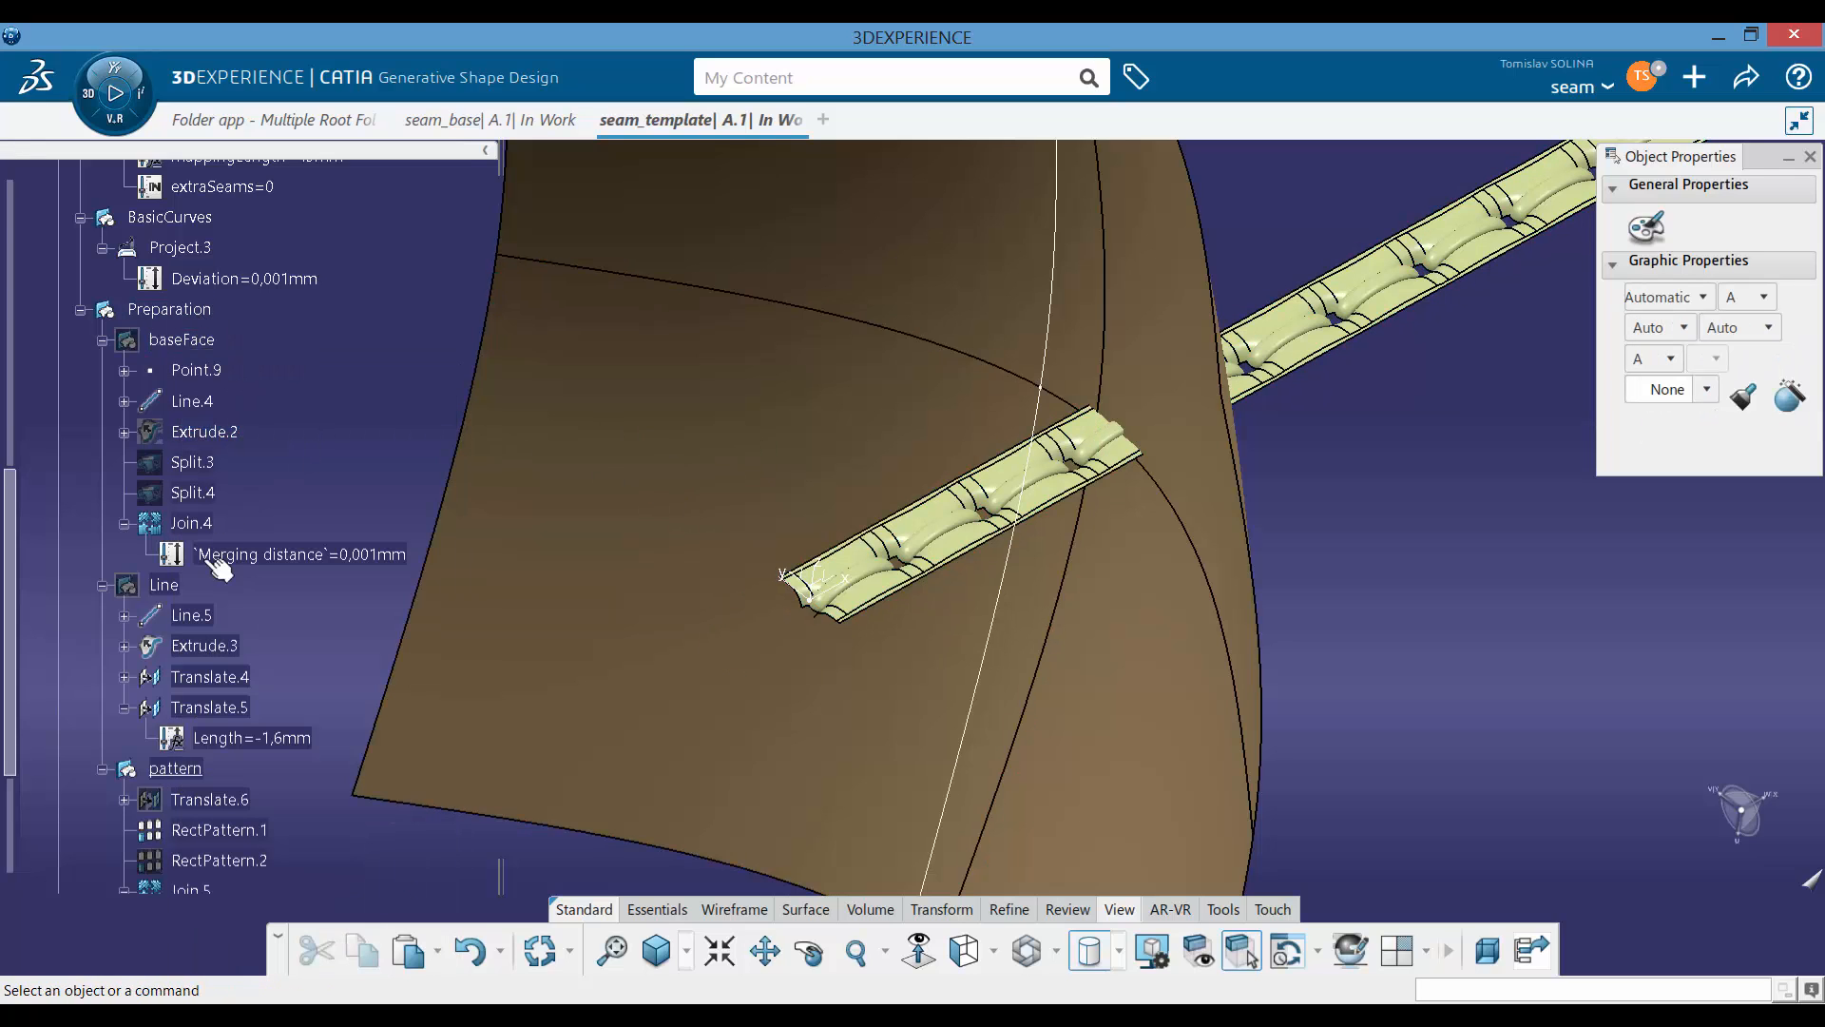
Step: Show the Line geometrical set and save the model locally
right_click(160, 585)
click(247, 574)
middle_drag(814, 352, 884, 454)
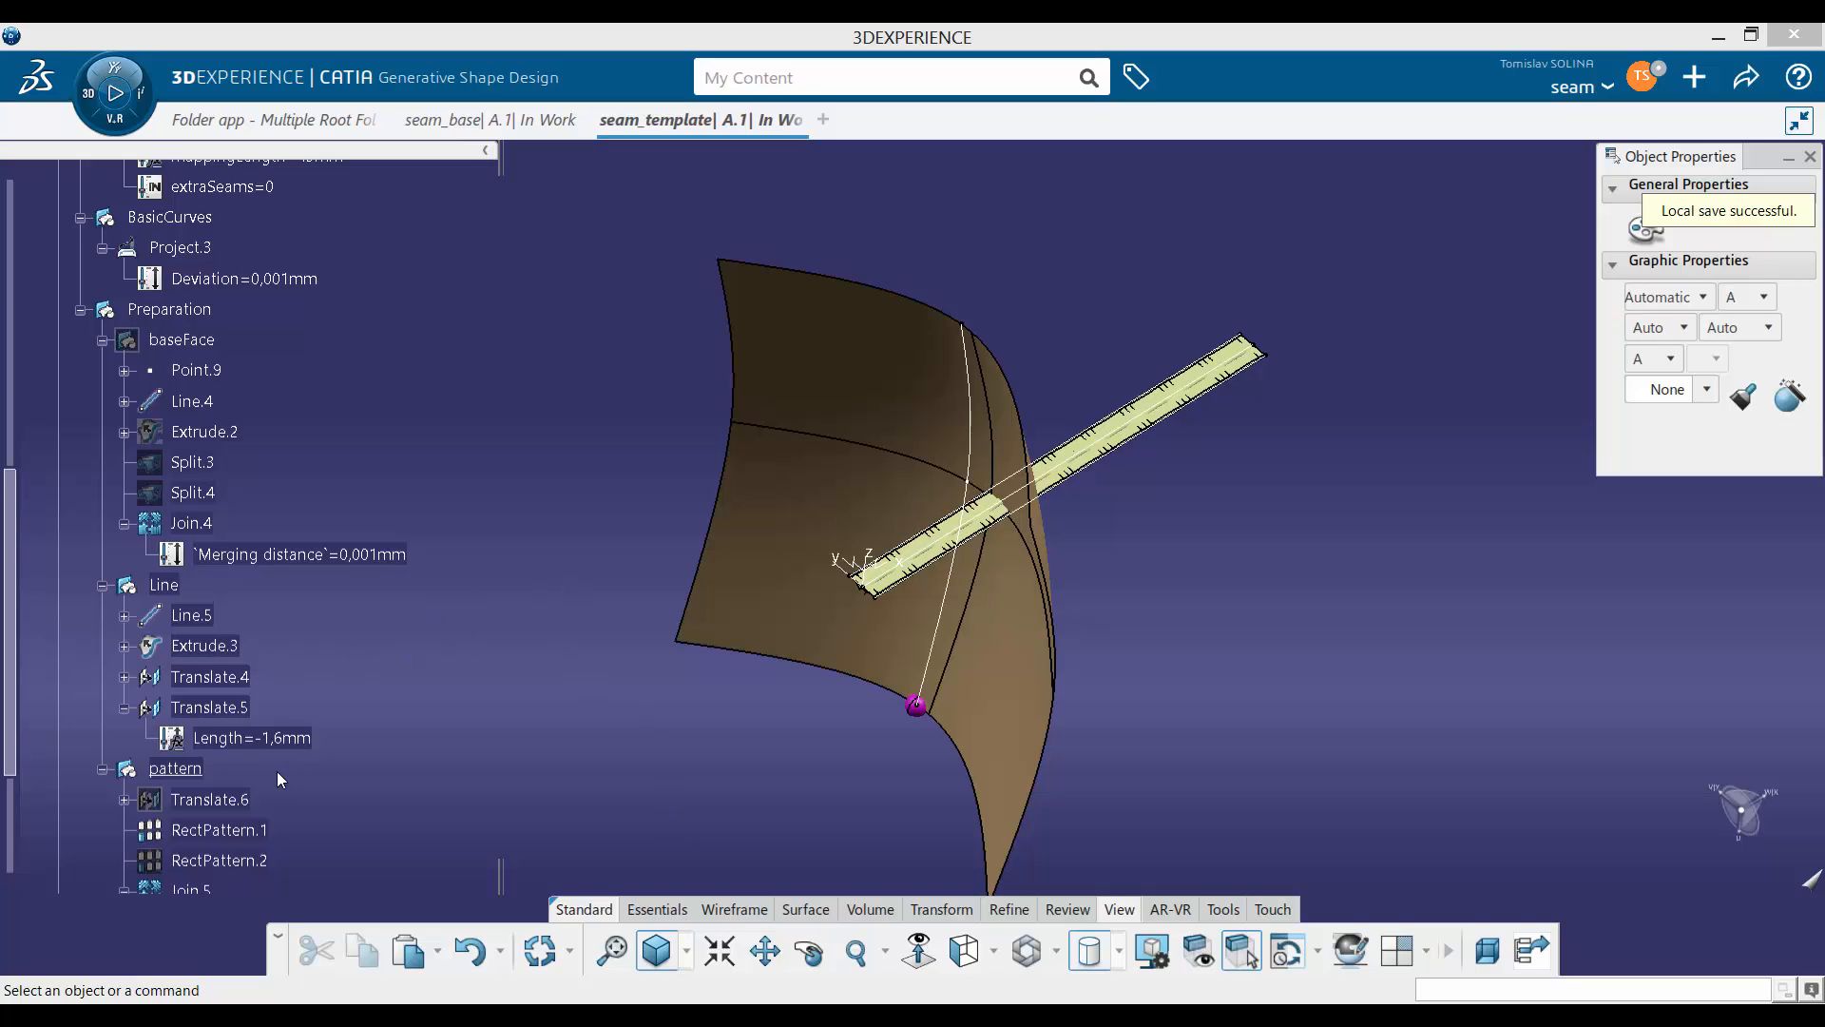
Step: Extend RectPattern.1's first-direction instance formula to nrOfSeams + 1 + extraSeams and apply the change to the pattern
click(254, 829)
double_click(255, 829)
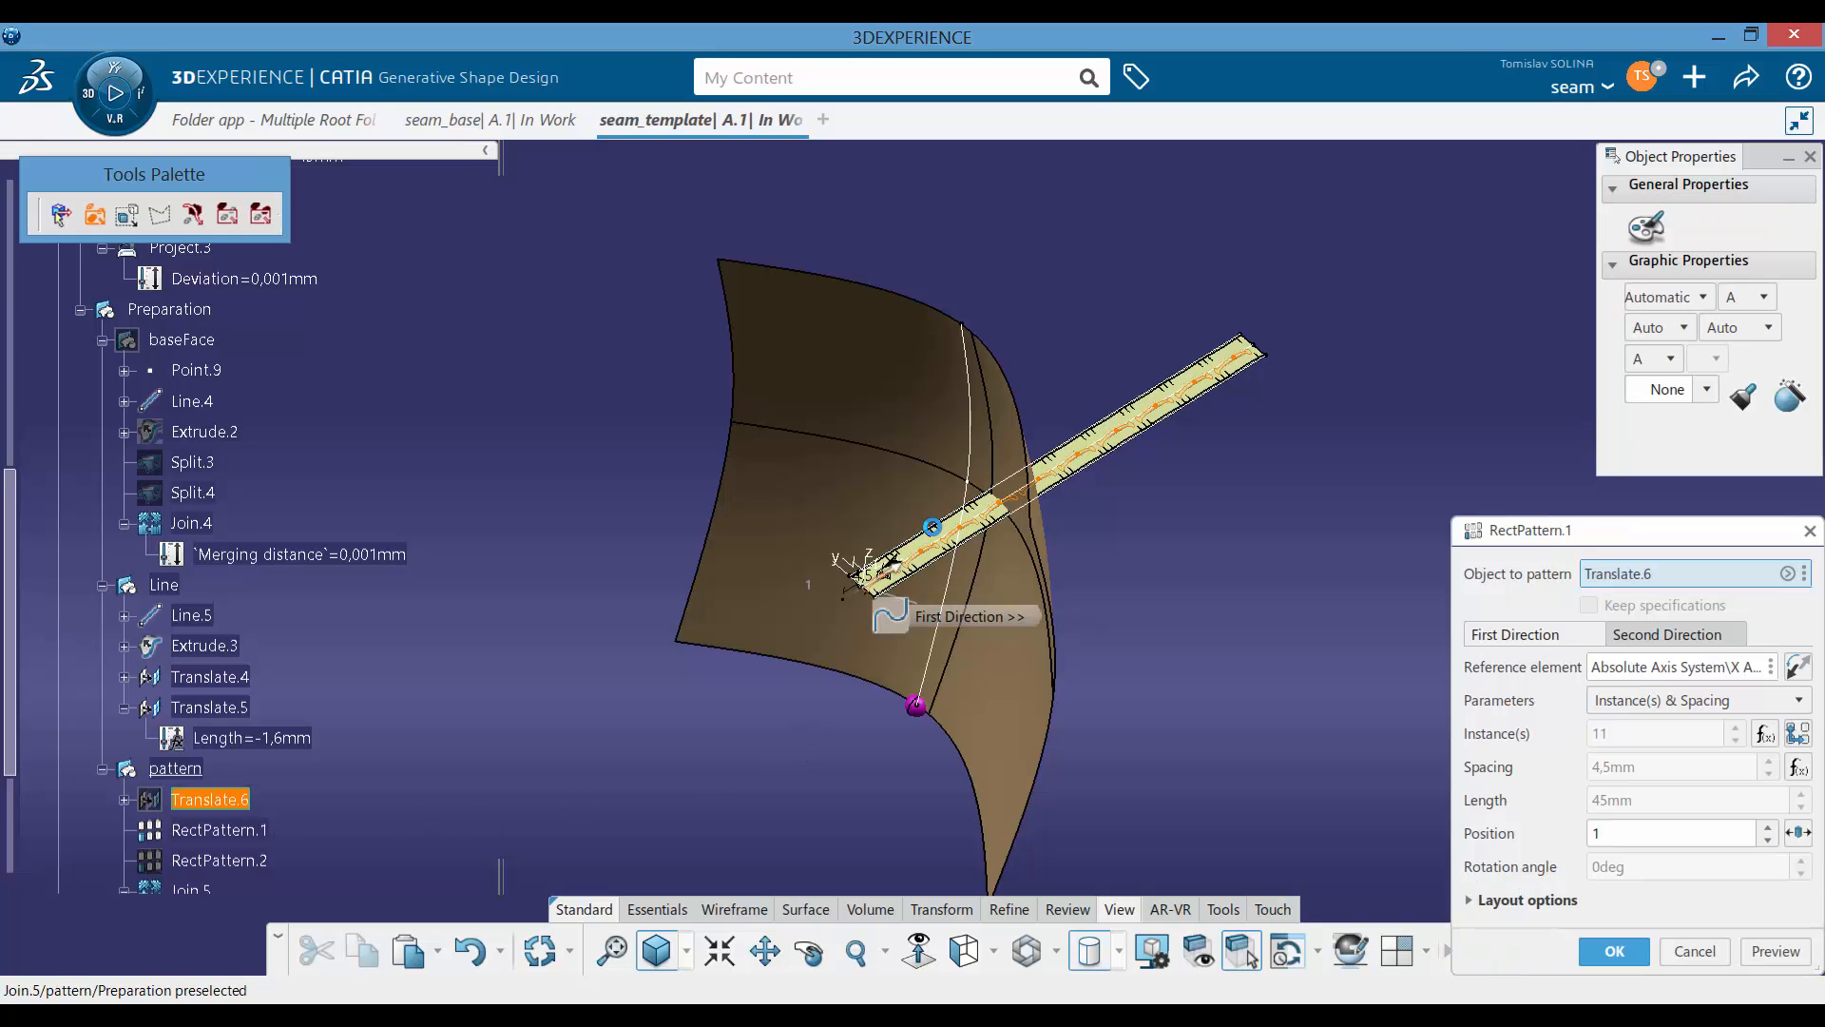
click(1765, 740)
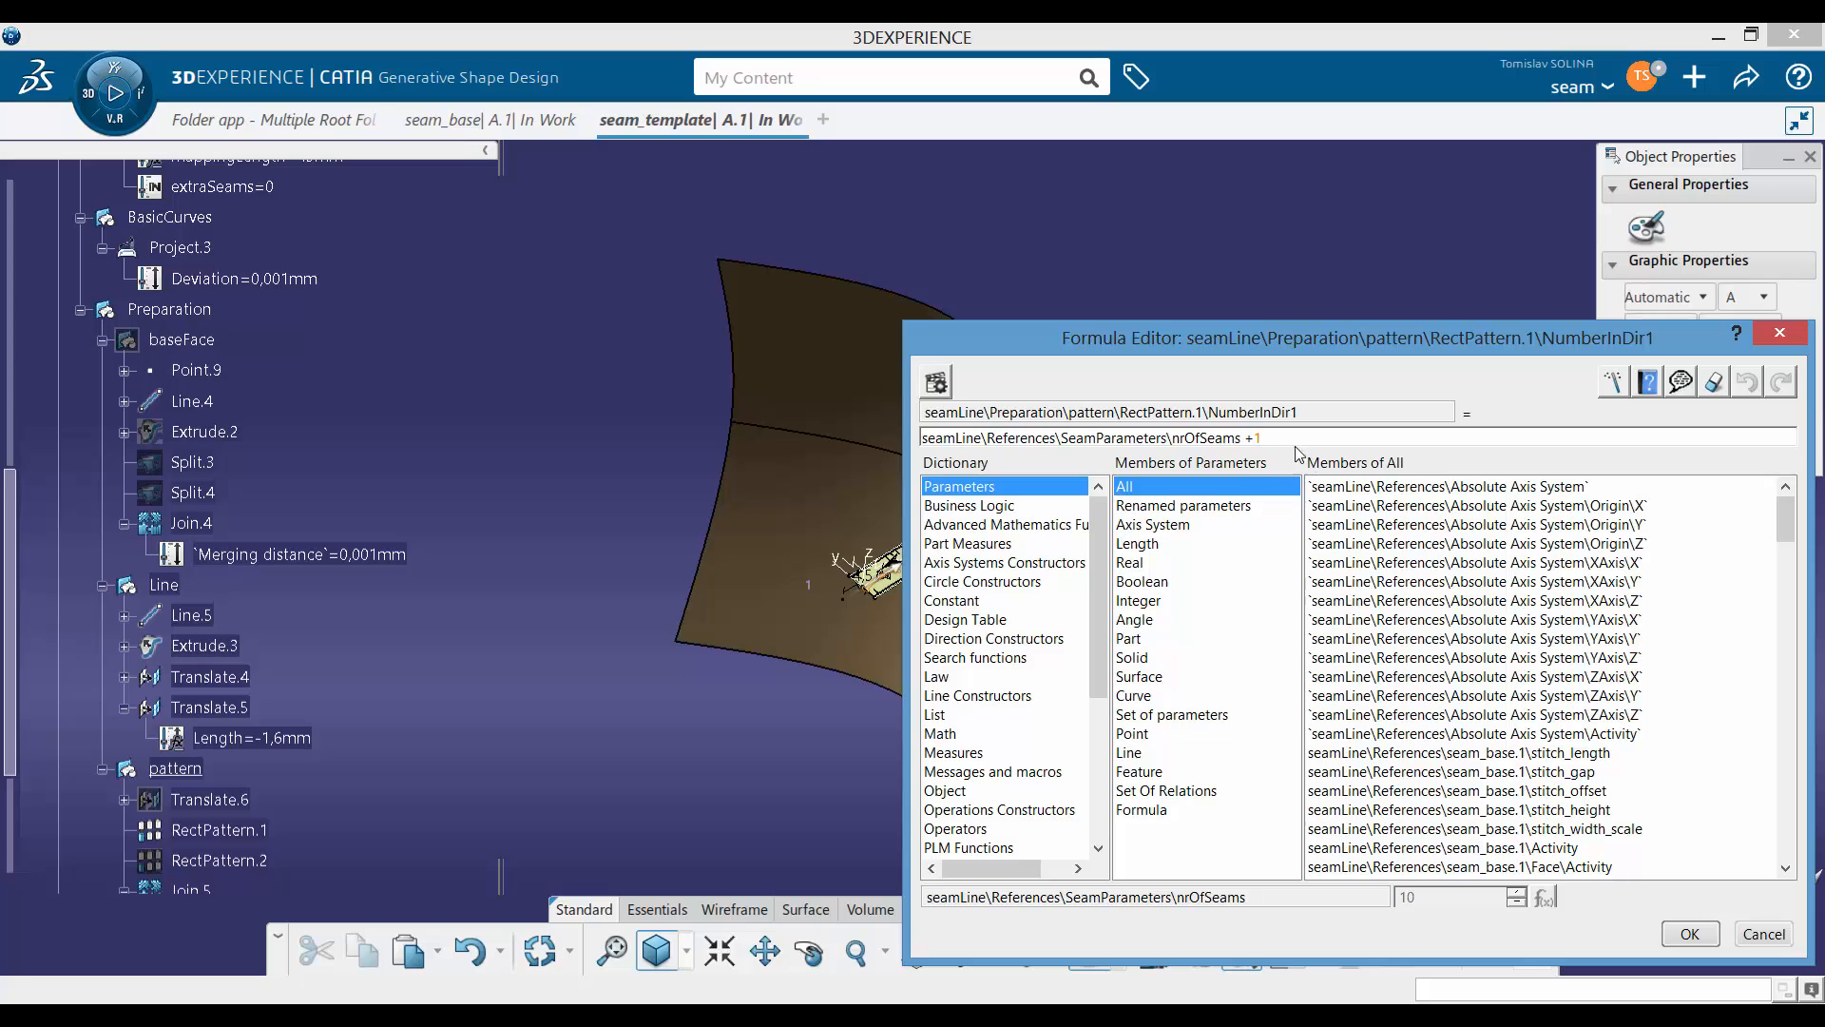
click(605, 416)
scroll(338, 422, up, 2)
click(252, 360)
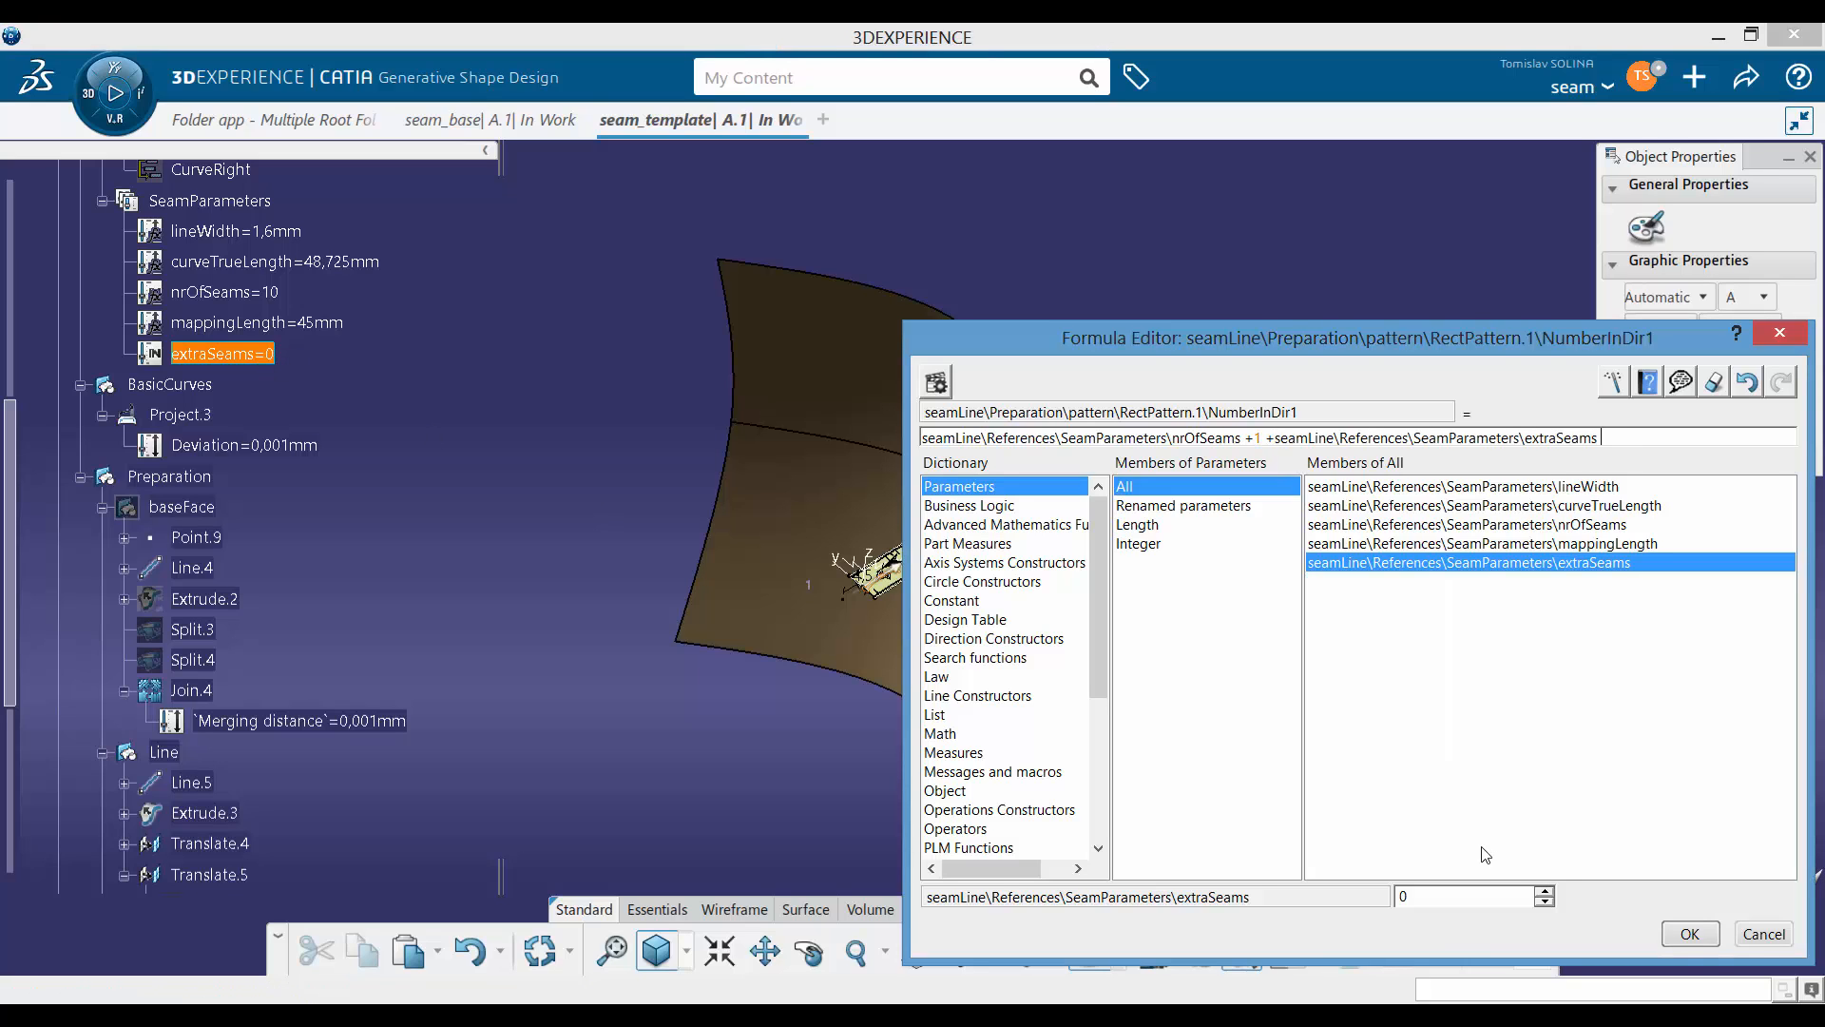
click(1673, 937)
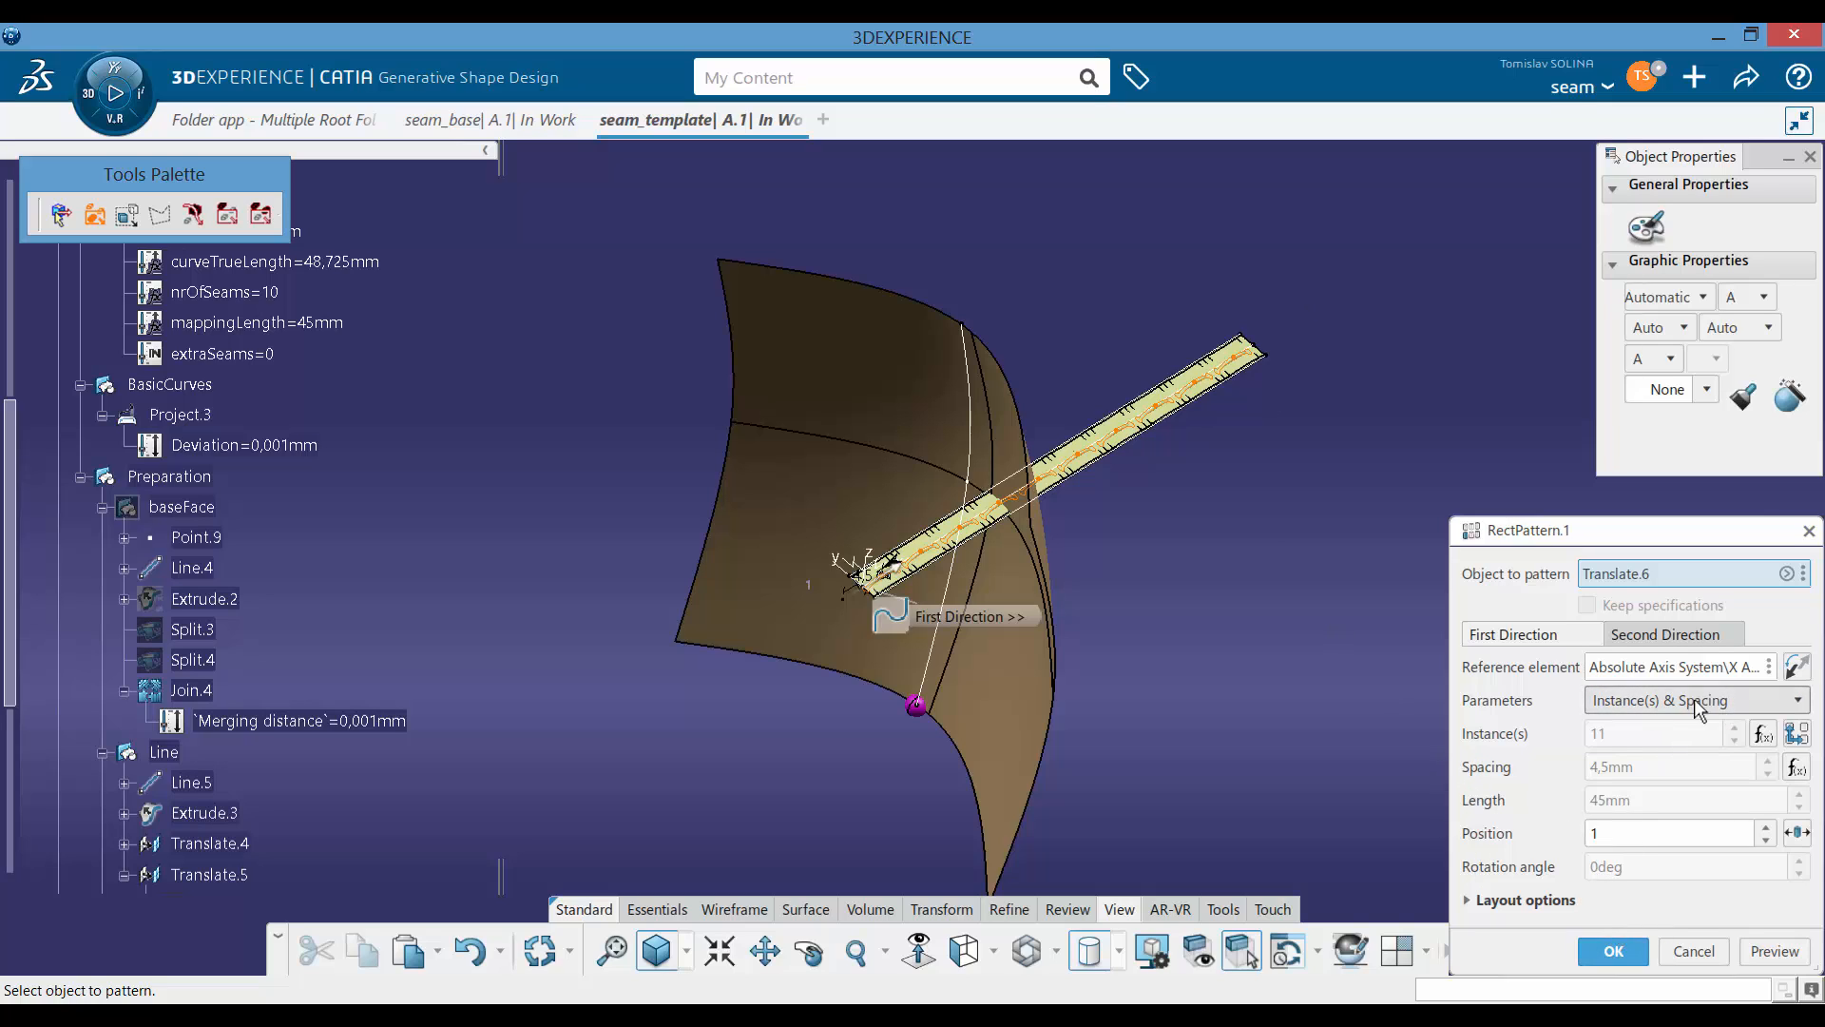
click(1608, 950)
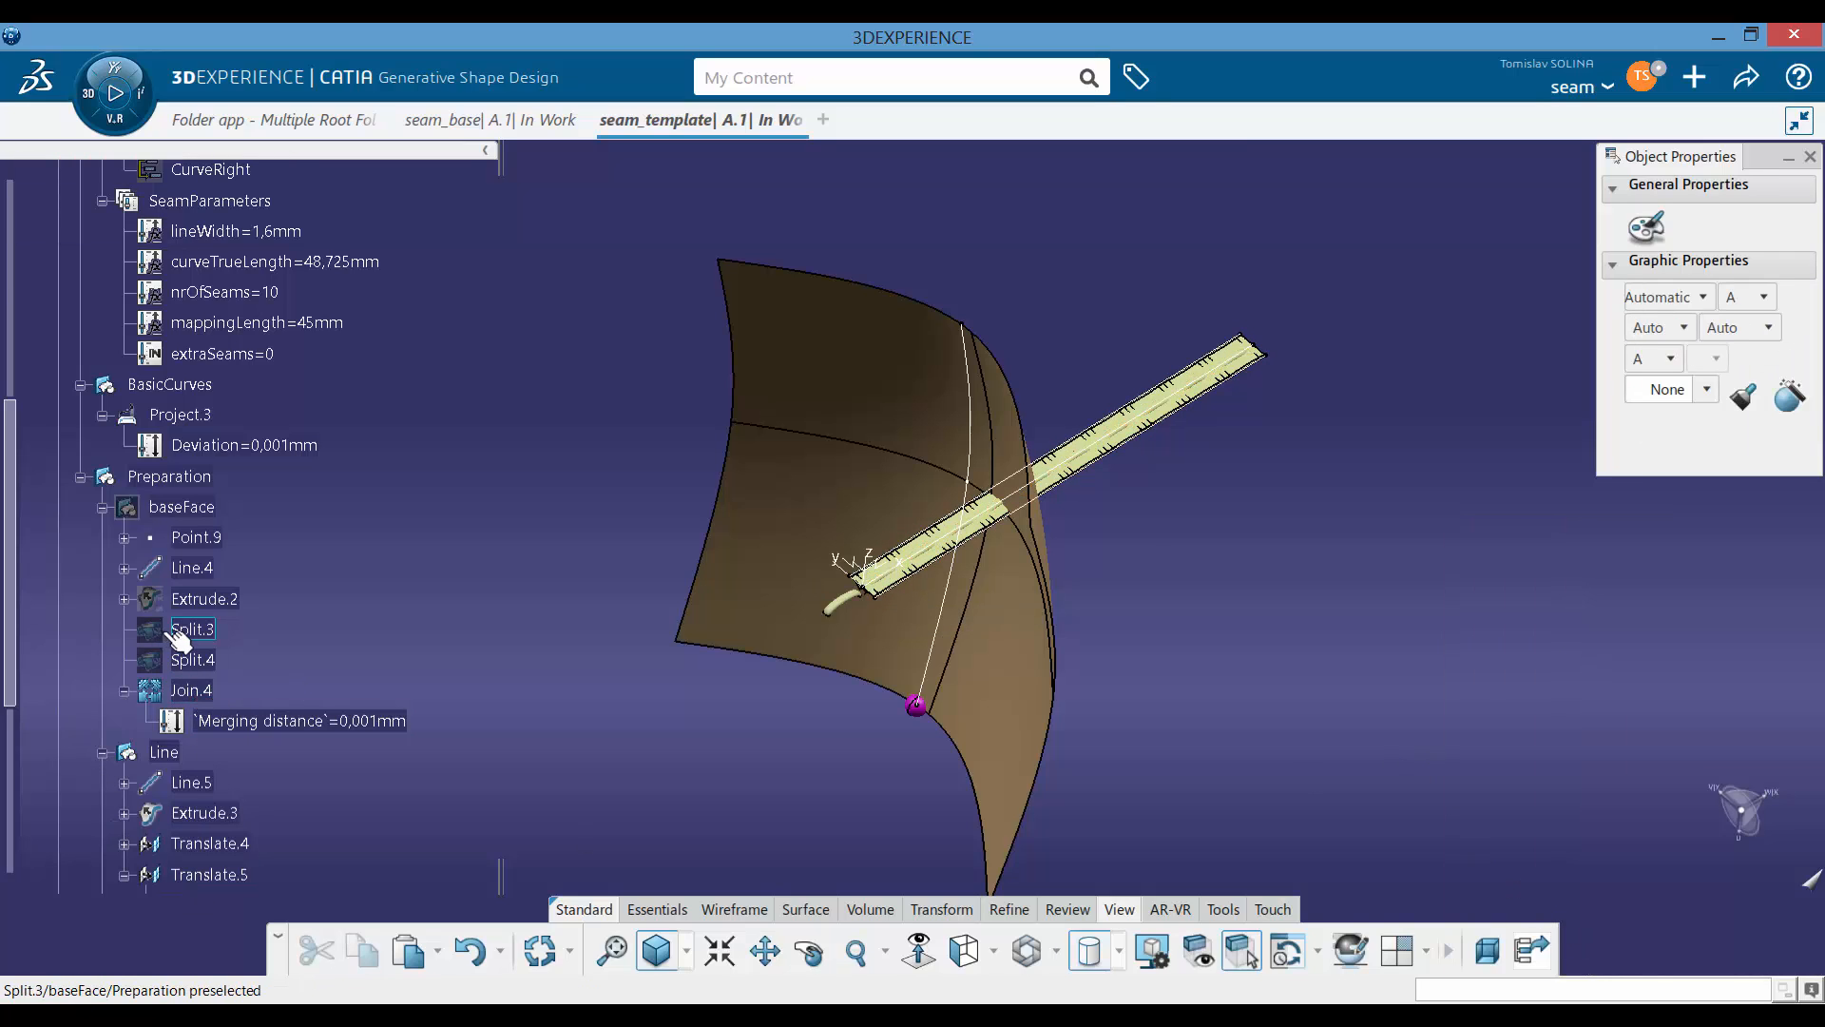
scroll(181, 685, down, 1)
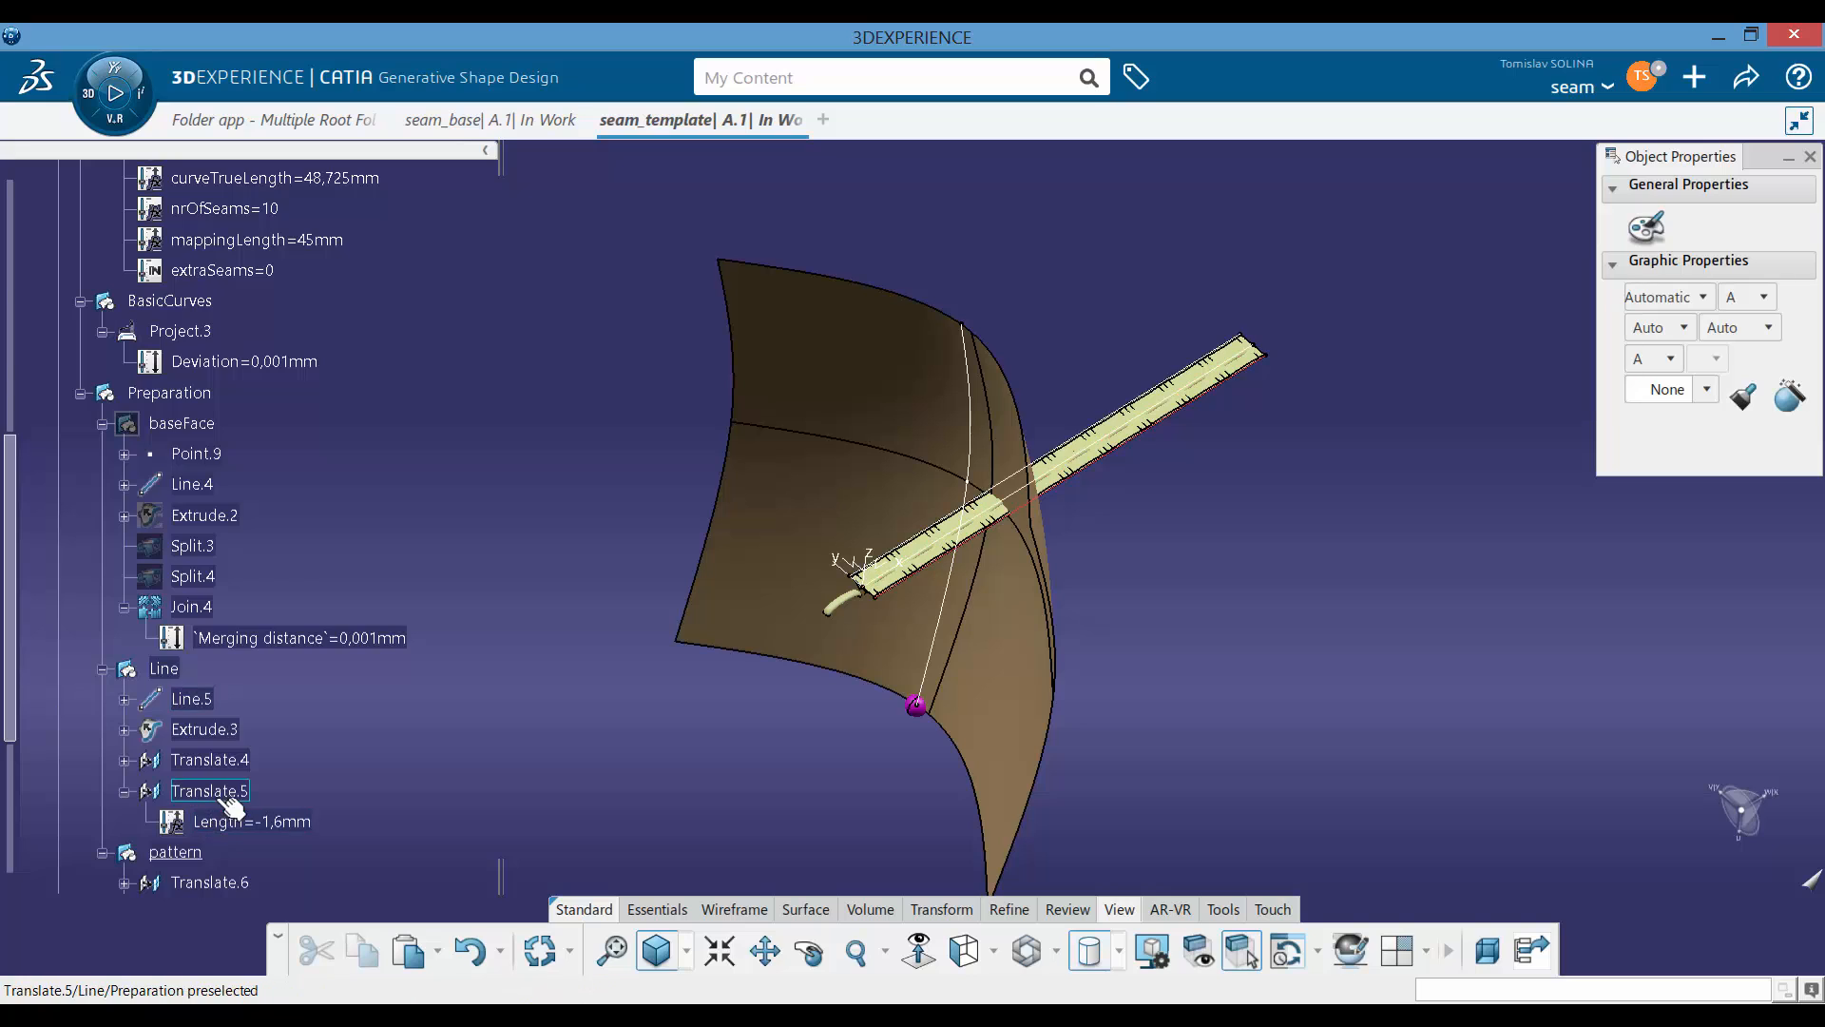
Step: Extend RectPattern.2's first-direction instance formula to nrOfSeams + 1 + extraSeams and apply the change to the pattern
scroll(227, 795, down, 3)
double_click(217, 694)
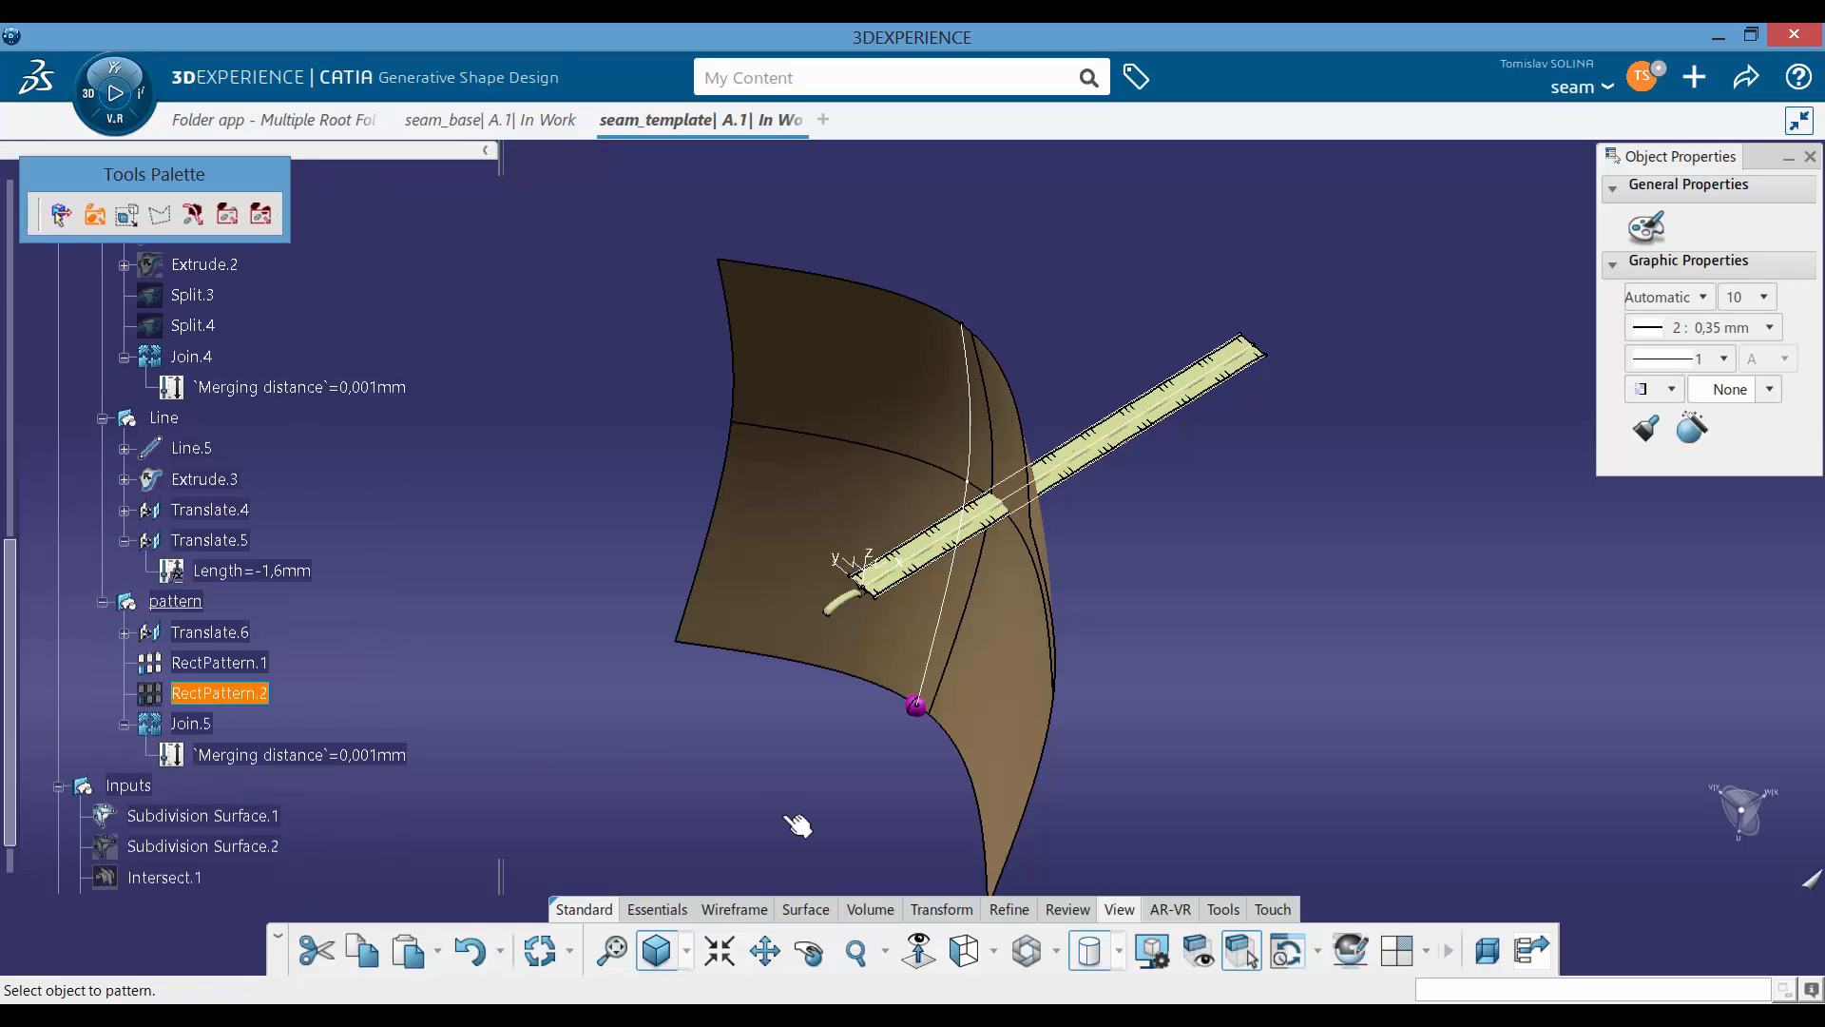
click(1764, 733)
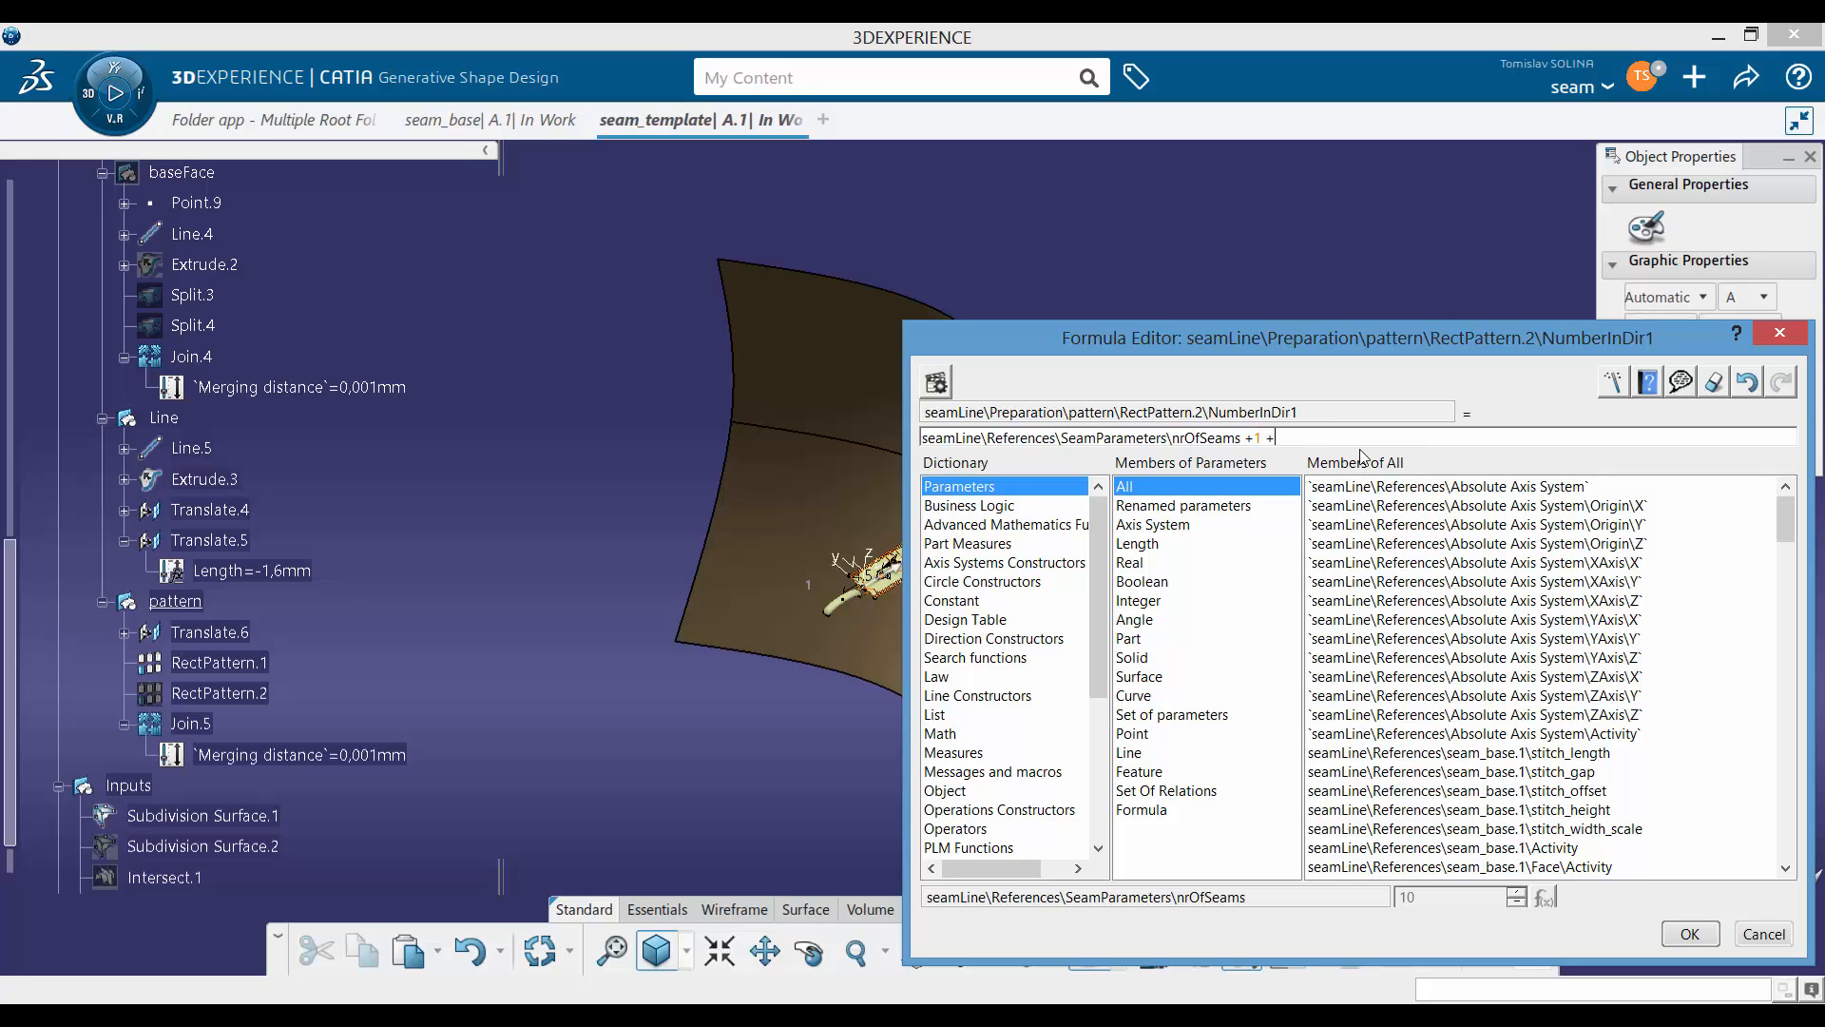
scroll(487, 363, up, 5)
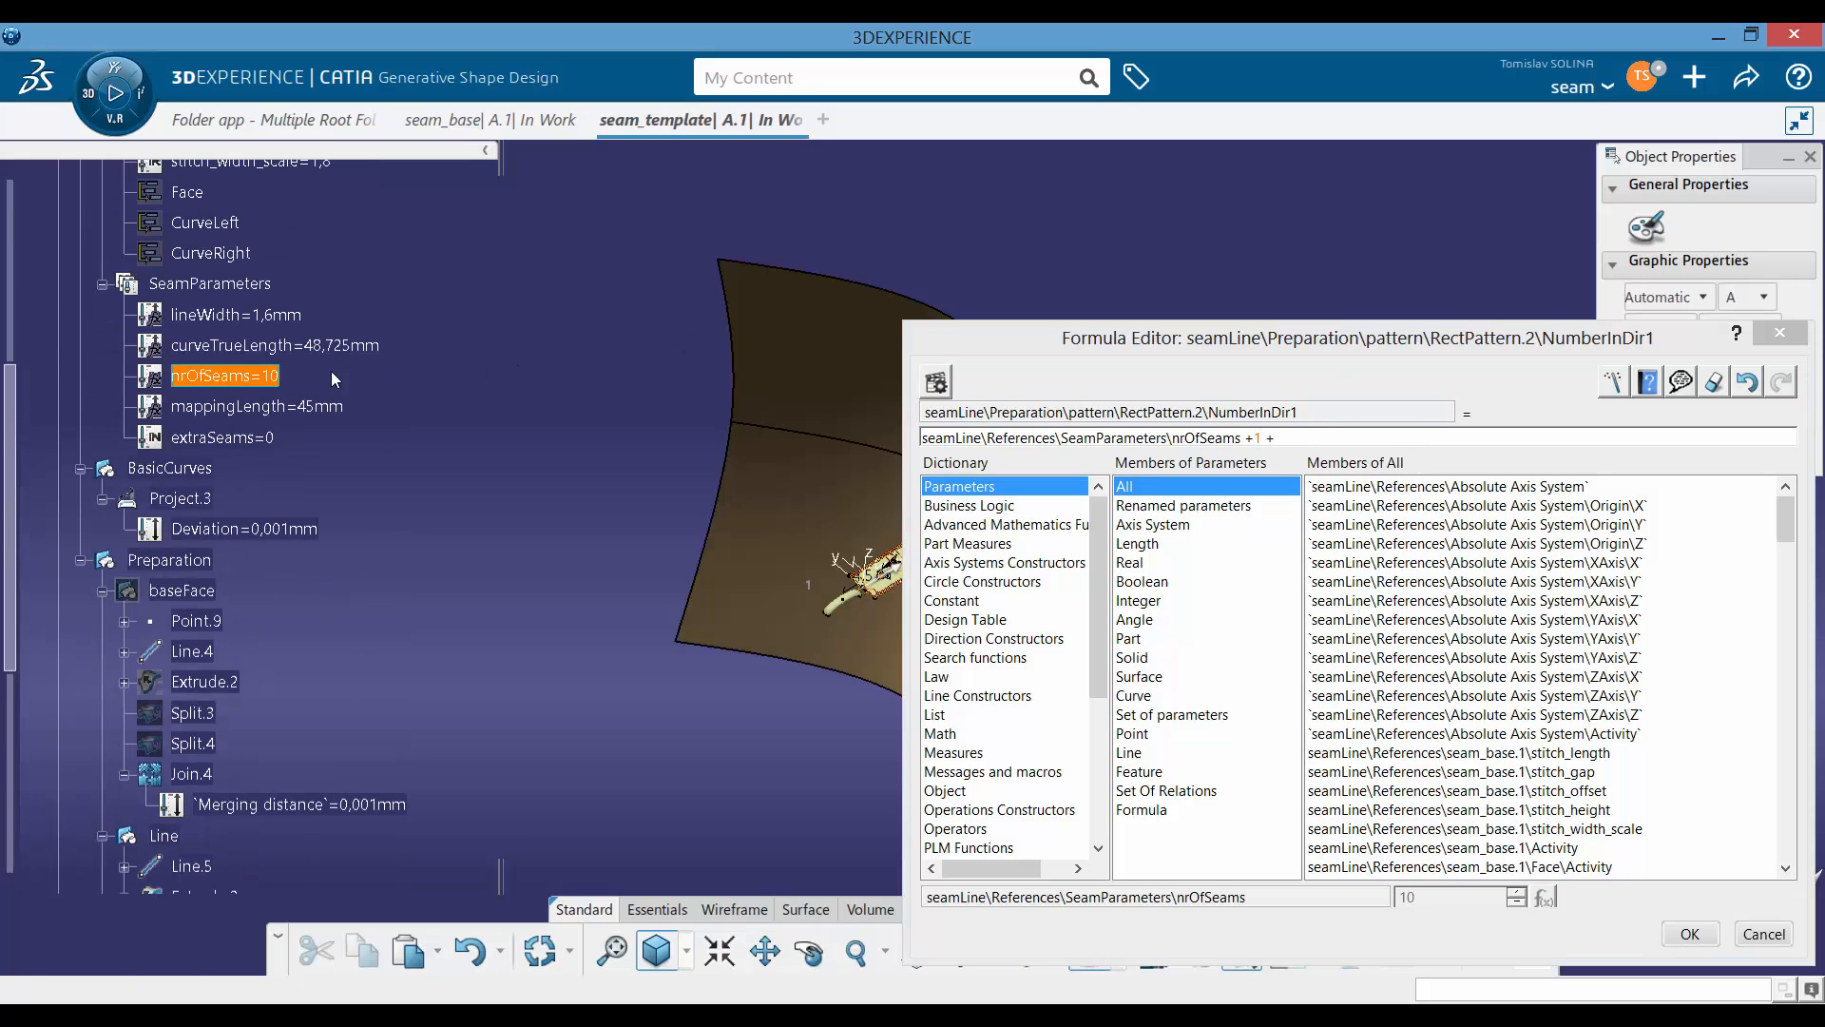
click(233, 437)
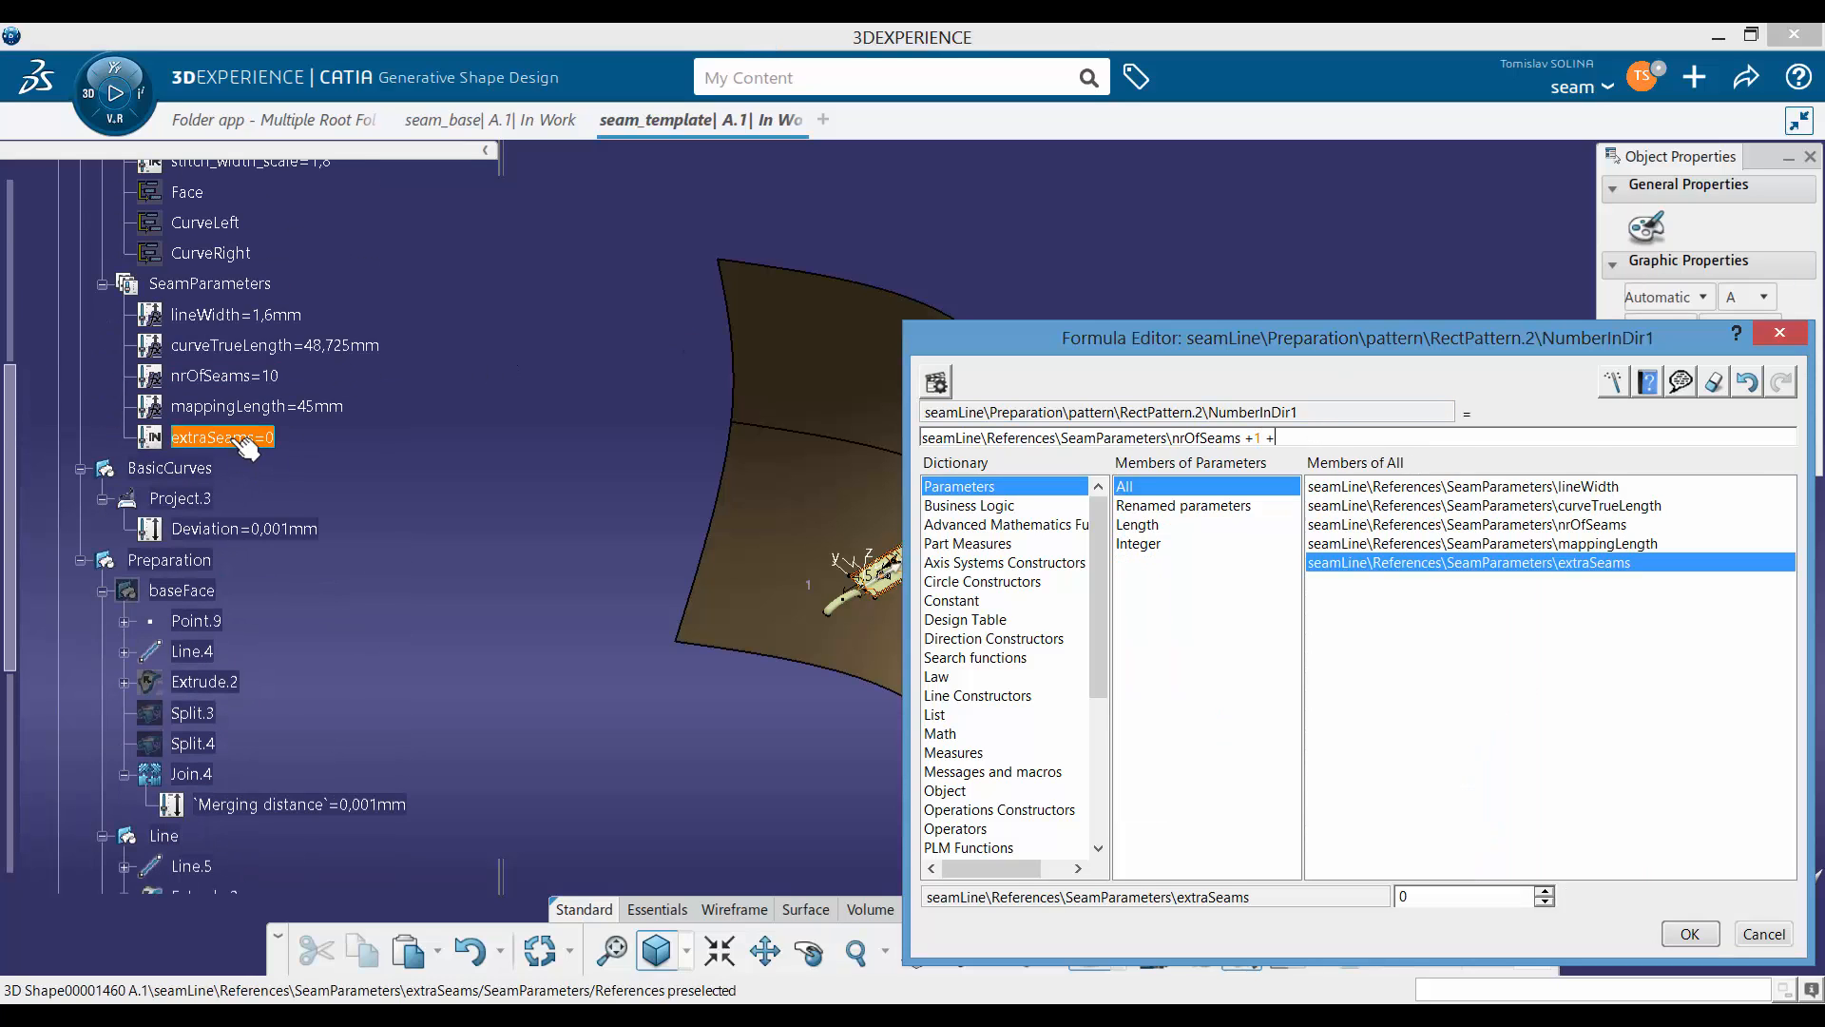
click(1684, 934)
click(1614, 951)
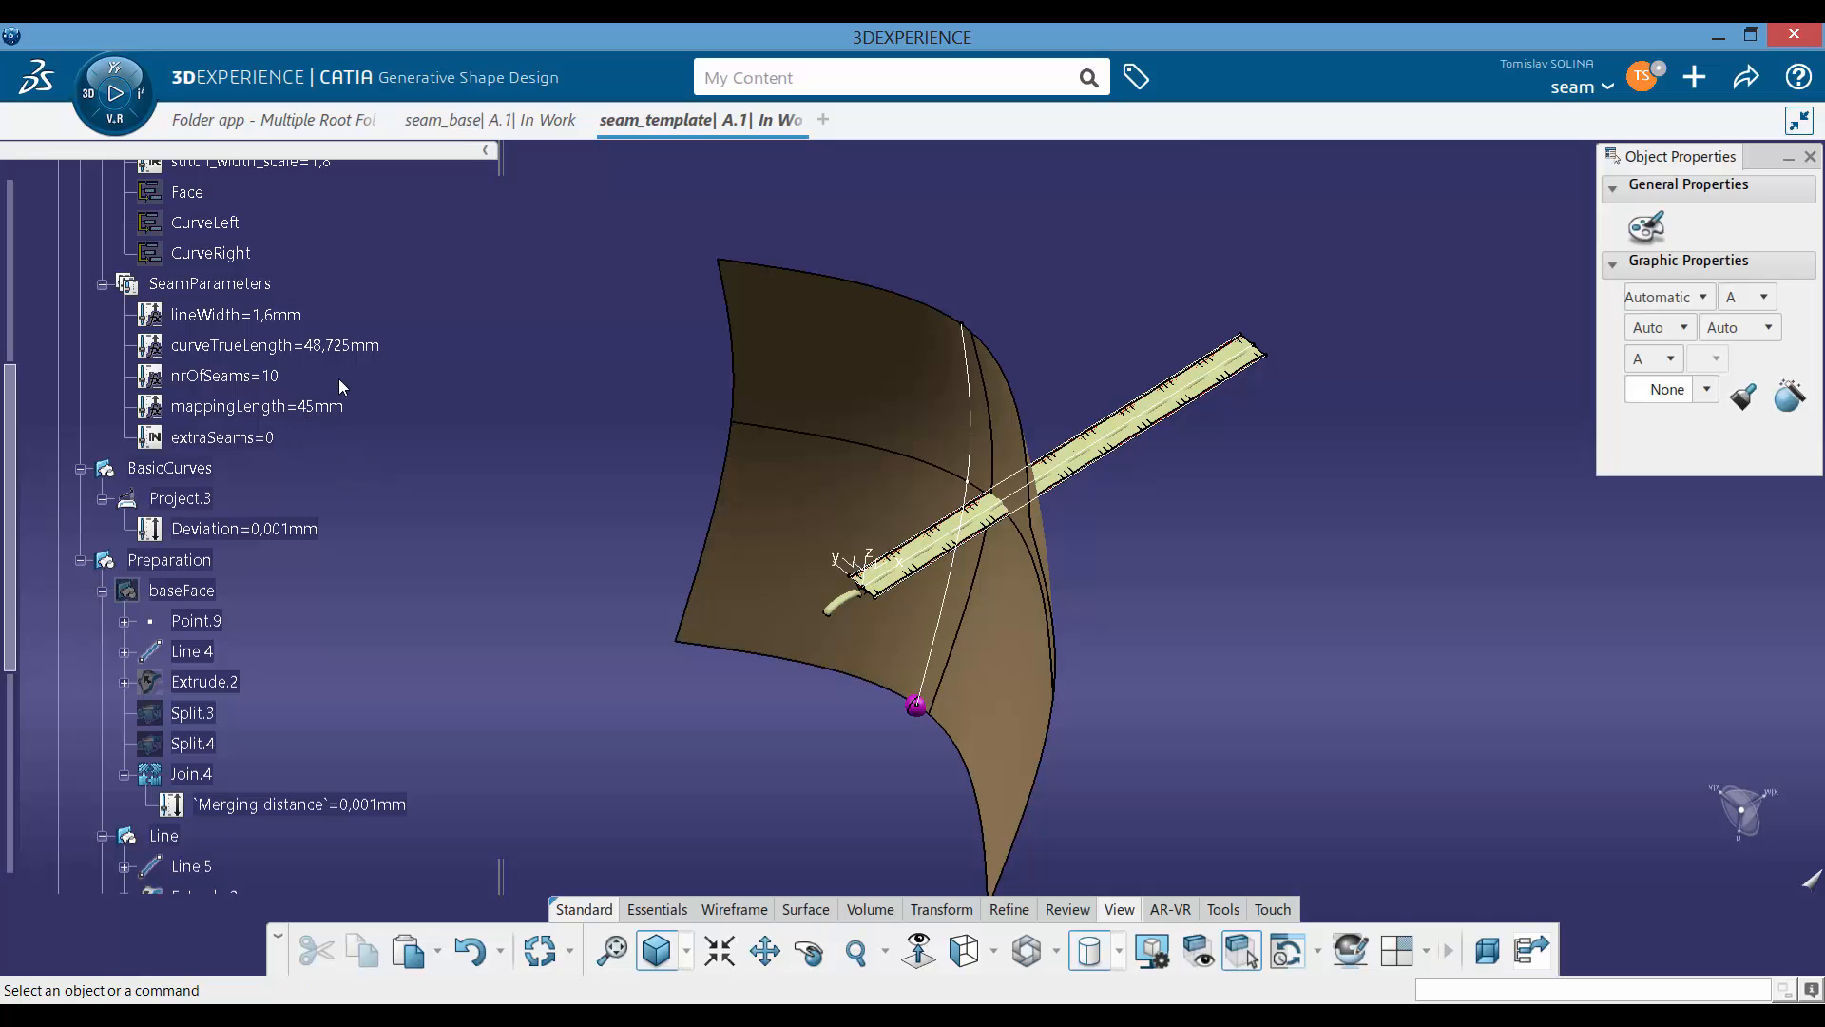
Step: Set the extraSeams parameter to 2
scroll(461, 401, up, 1)
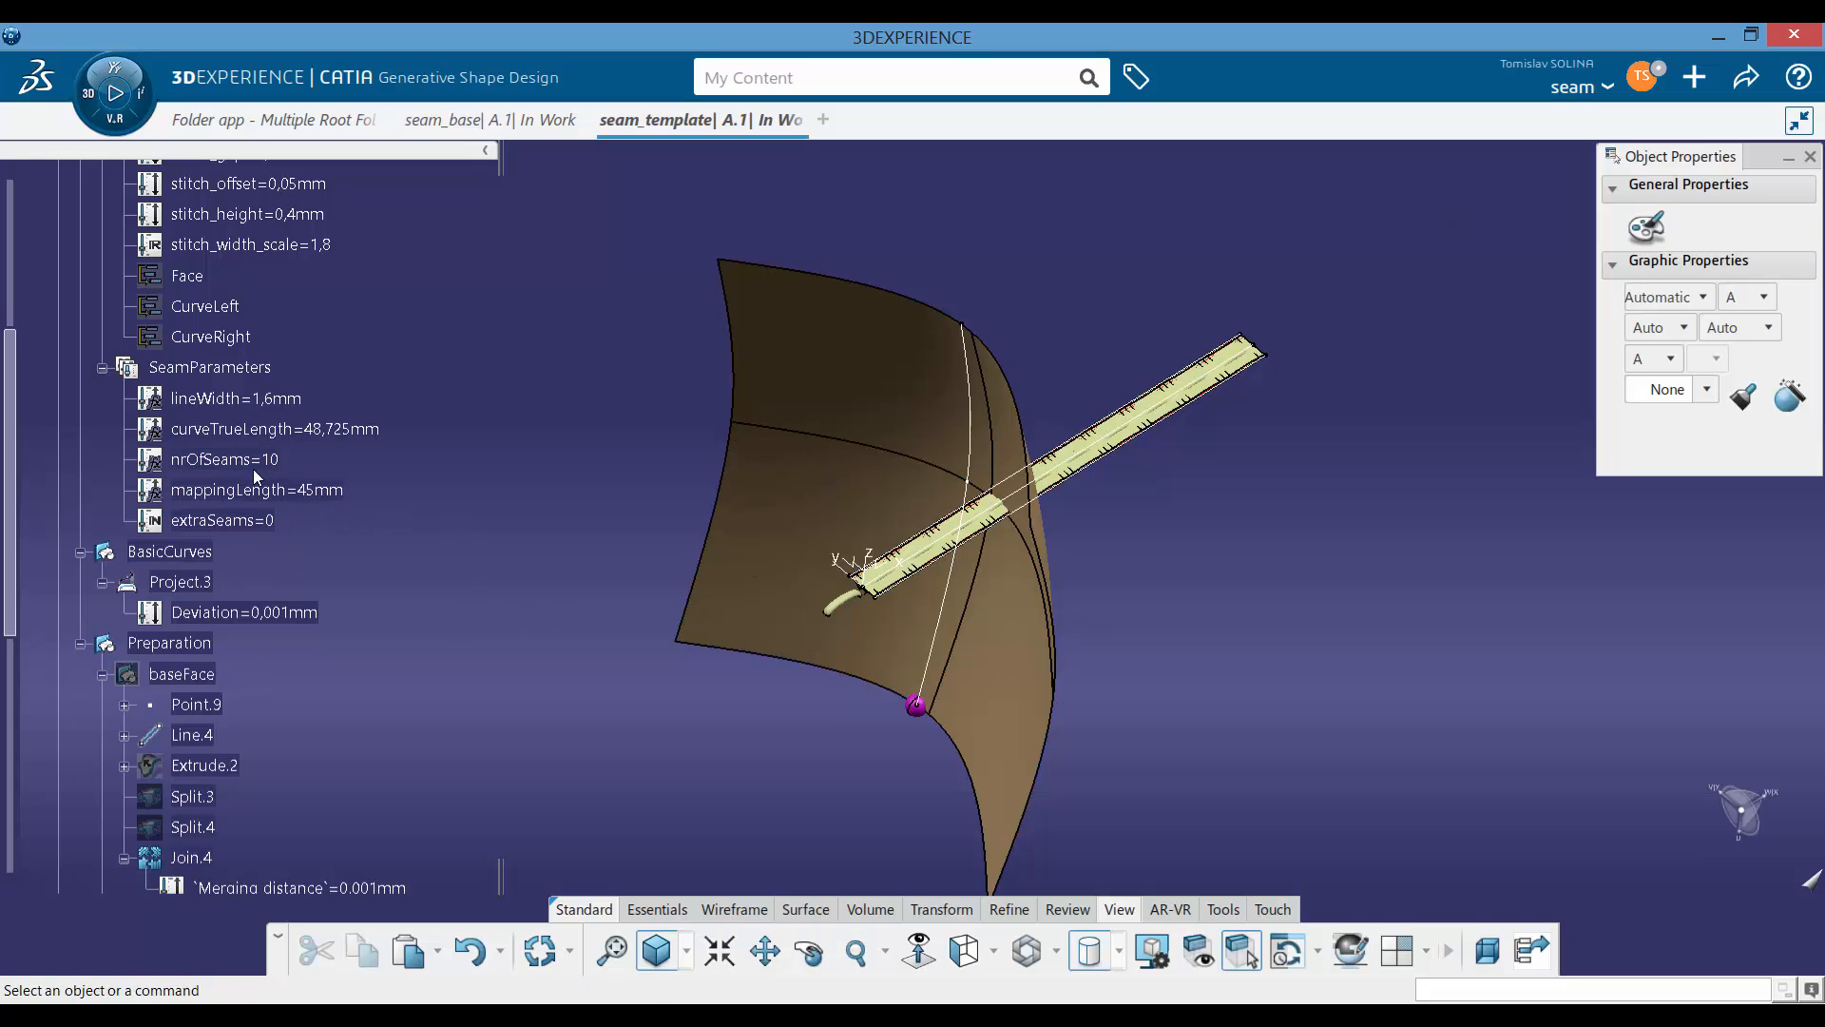
scroll(274, 551, down, 3)
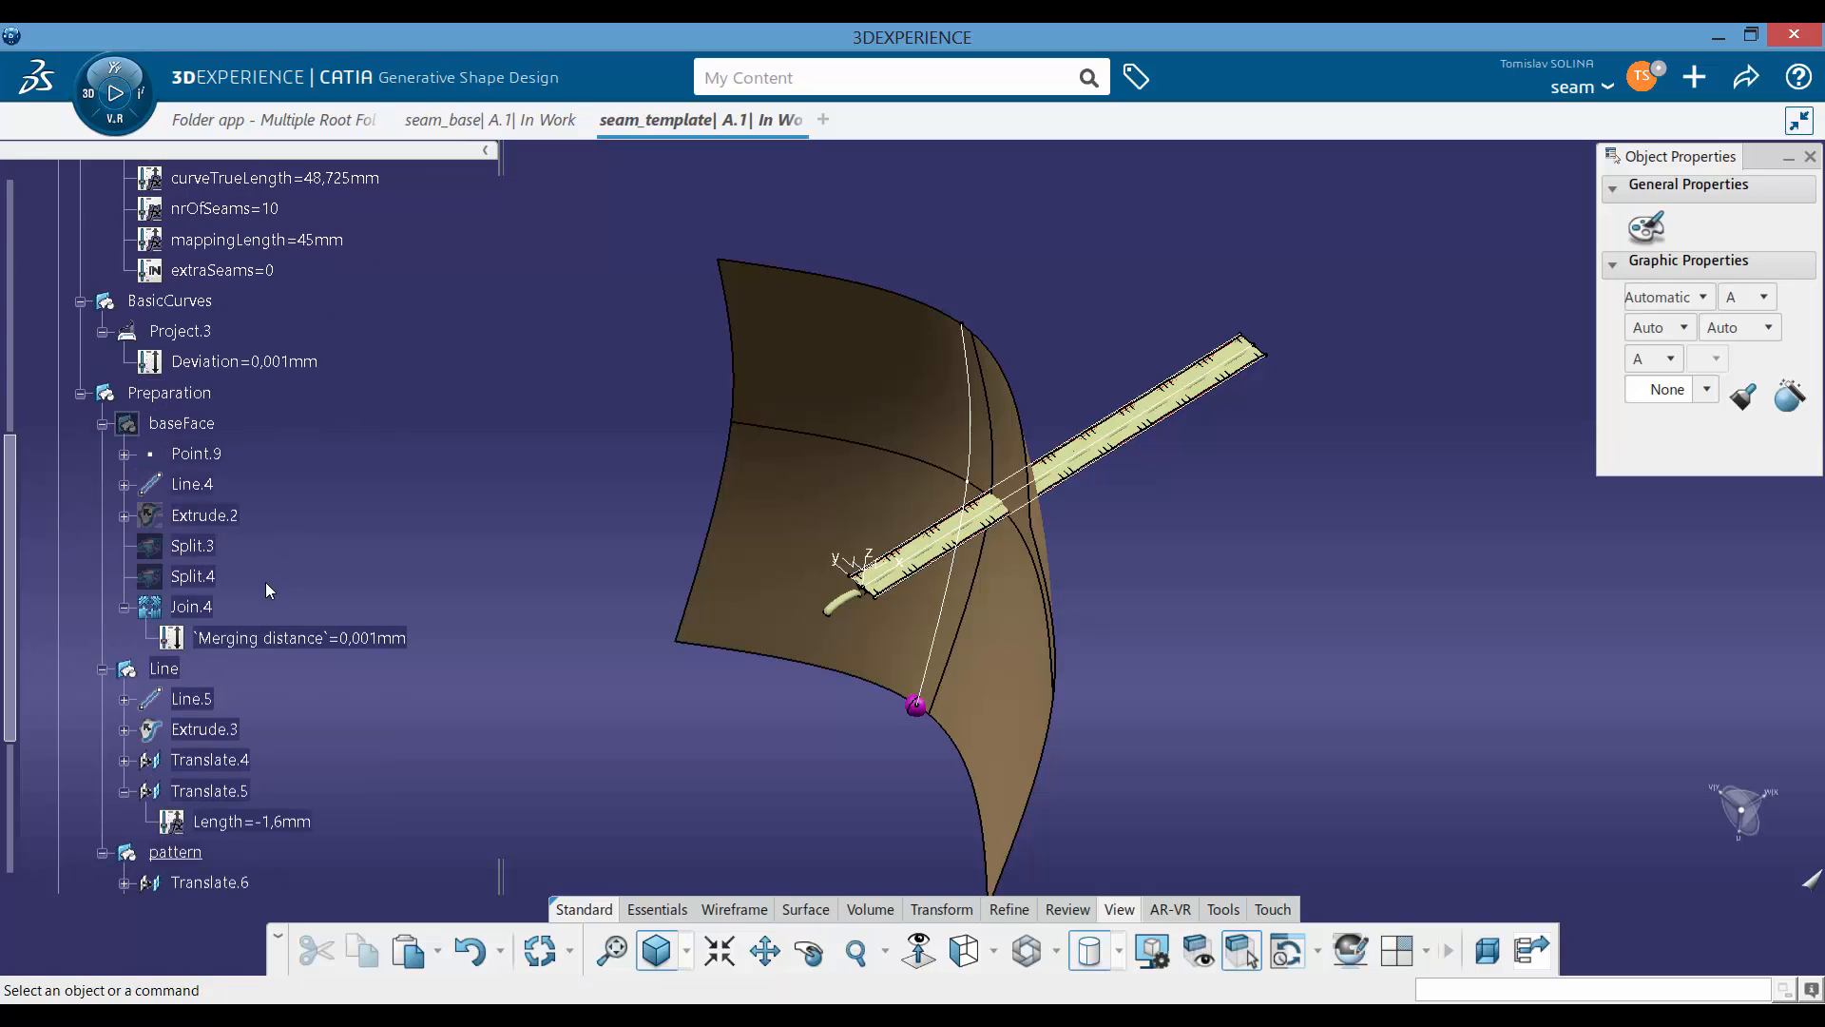
scroll(278, 571, up, 3)
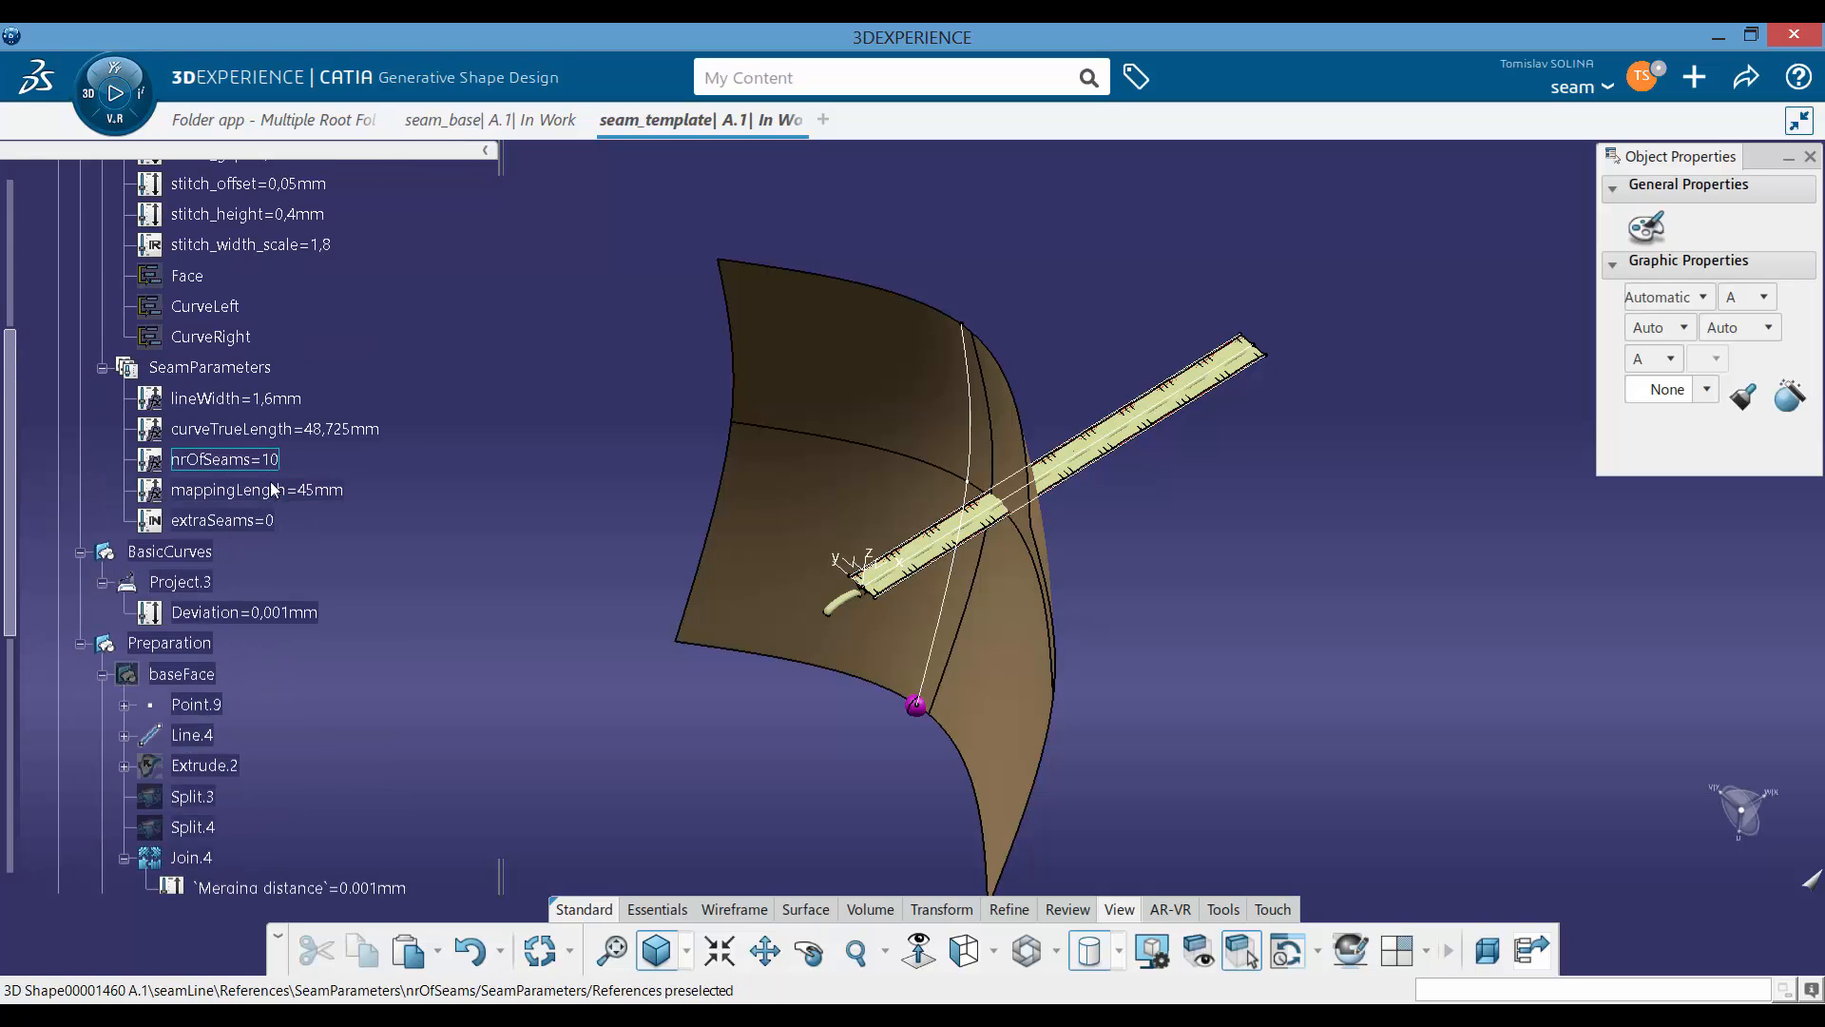
double_click(255, 532)
click(721, 542)
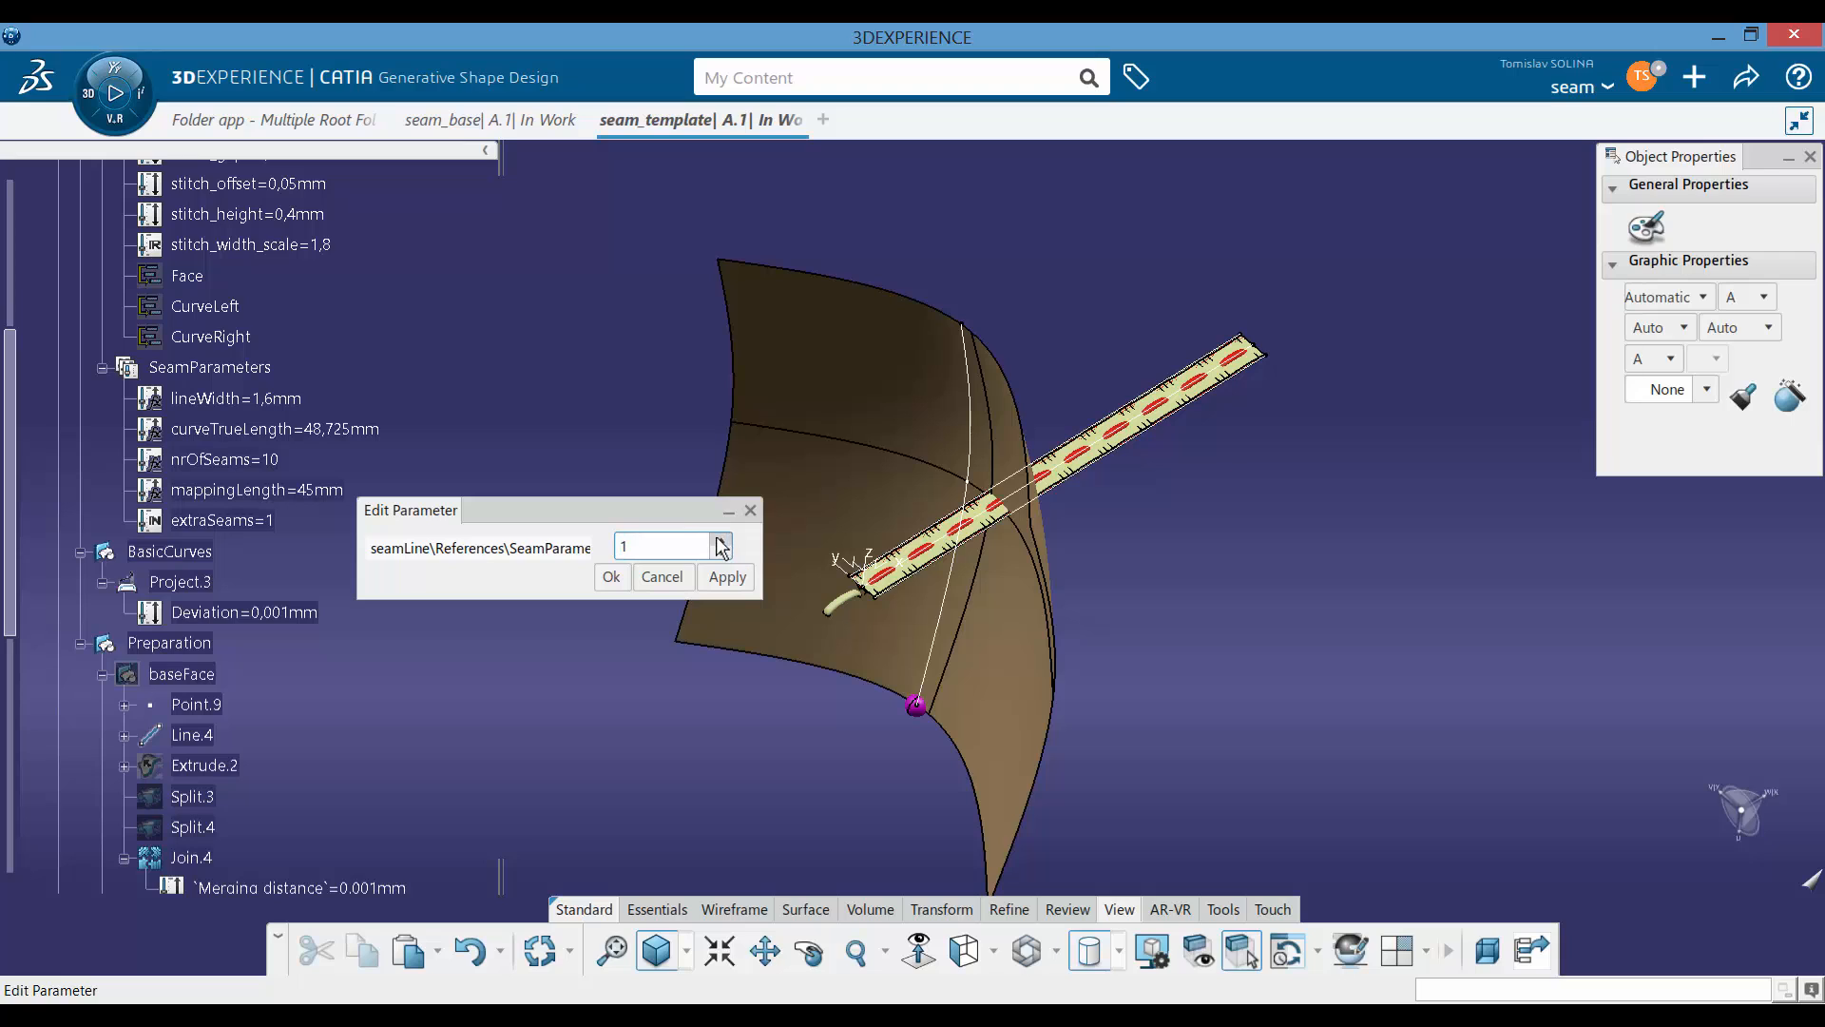
click(611, 577)
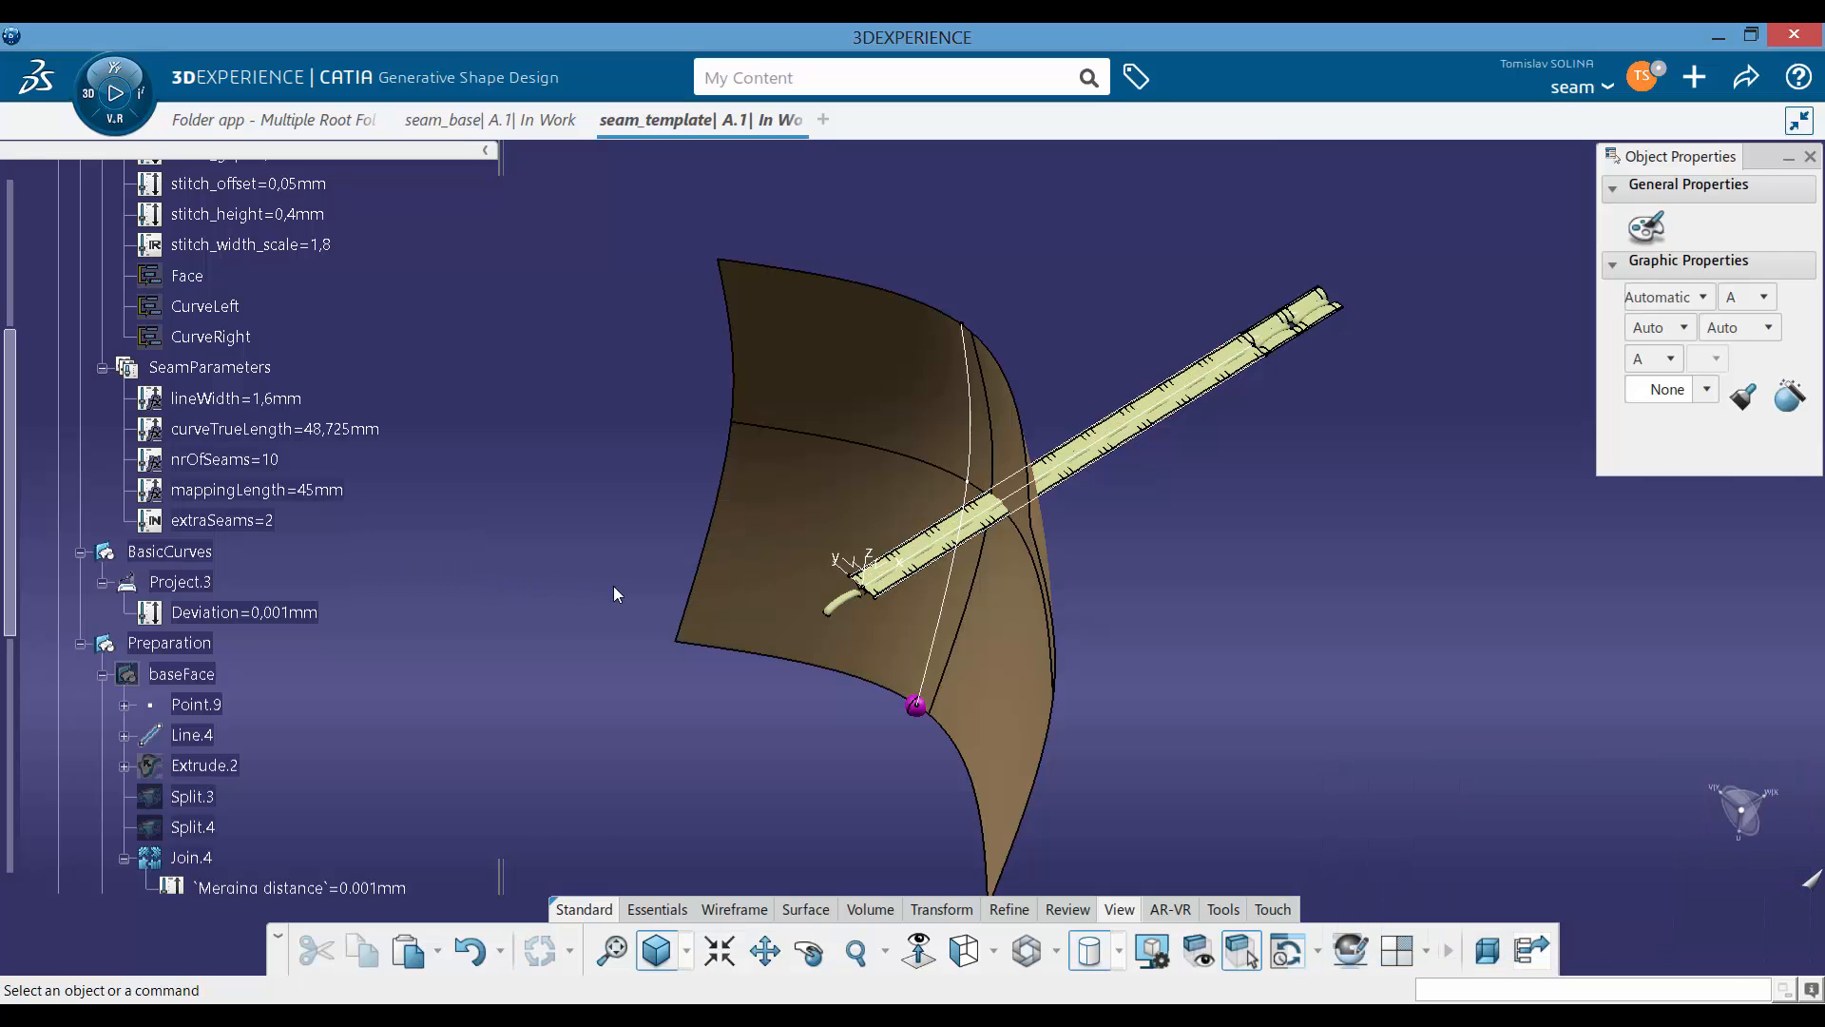
Step: Extend Line.5's end length formula to mappingLength + extraSeams * stitch_length and apply it to the line
middle_drag(1308, 372, 970, 466)
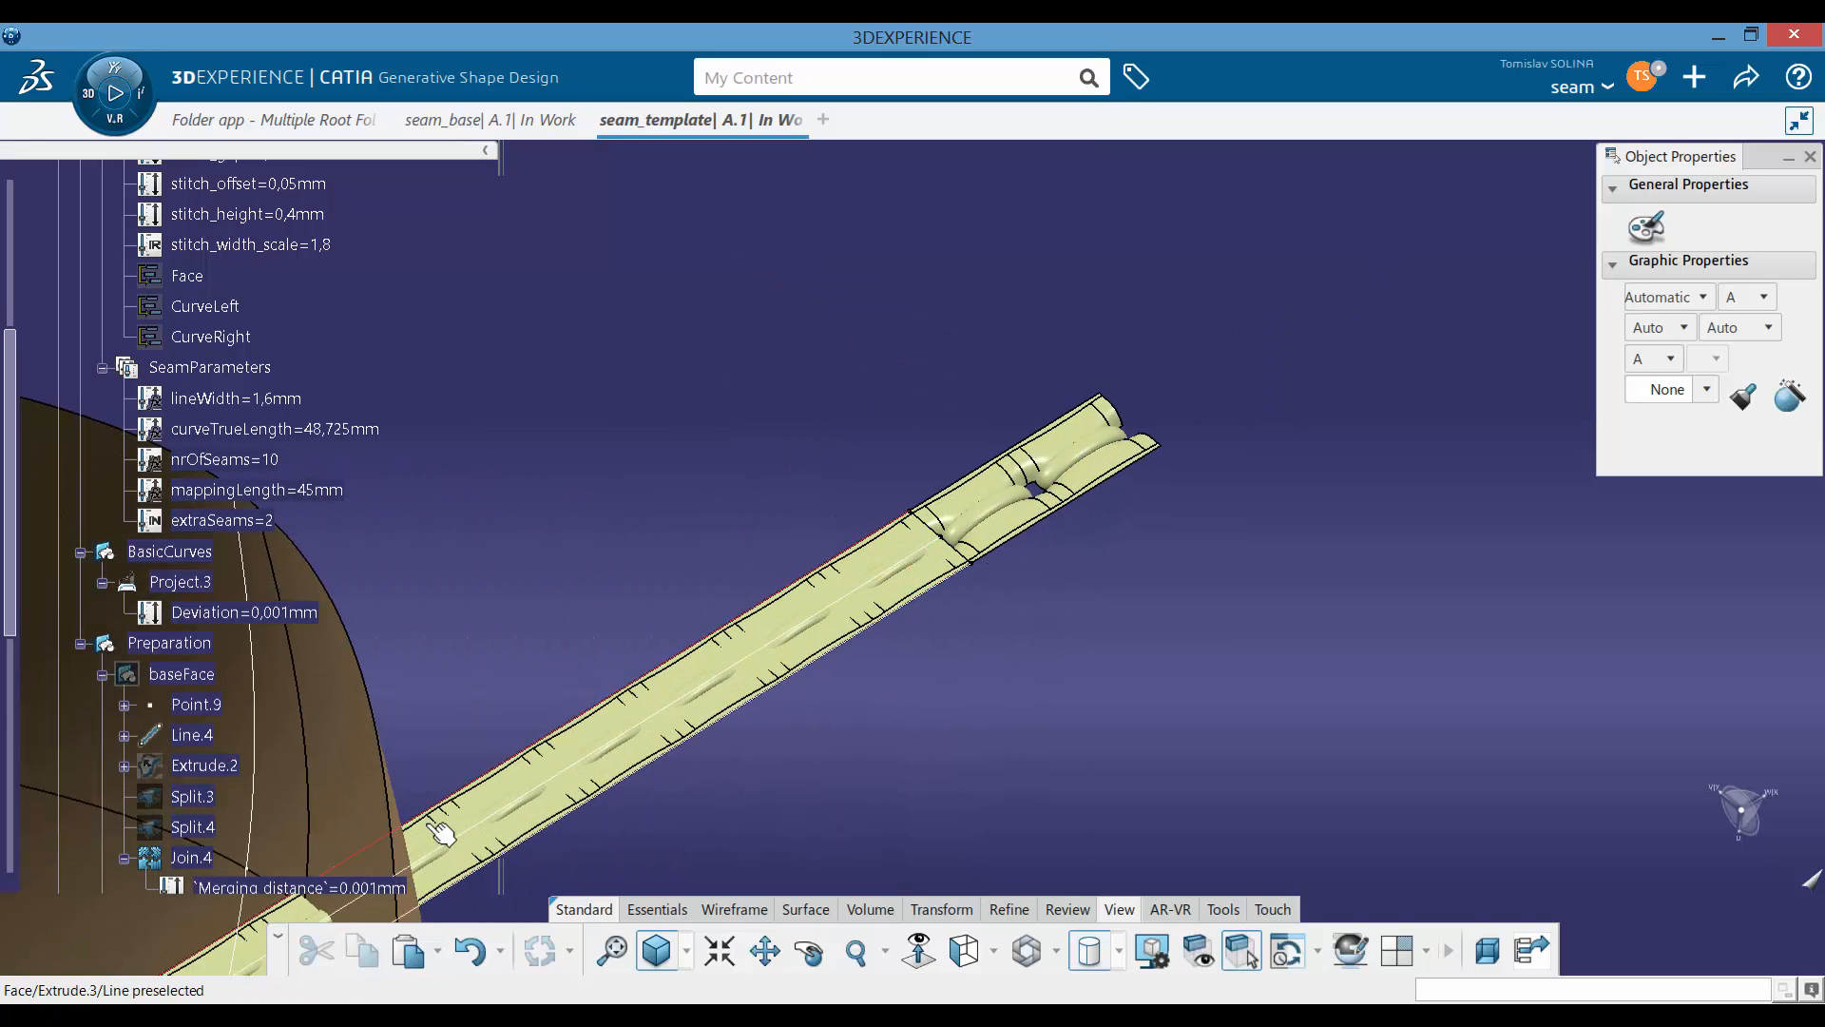
click(912, 573)
double_click(913, 573)
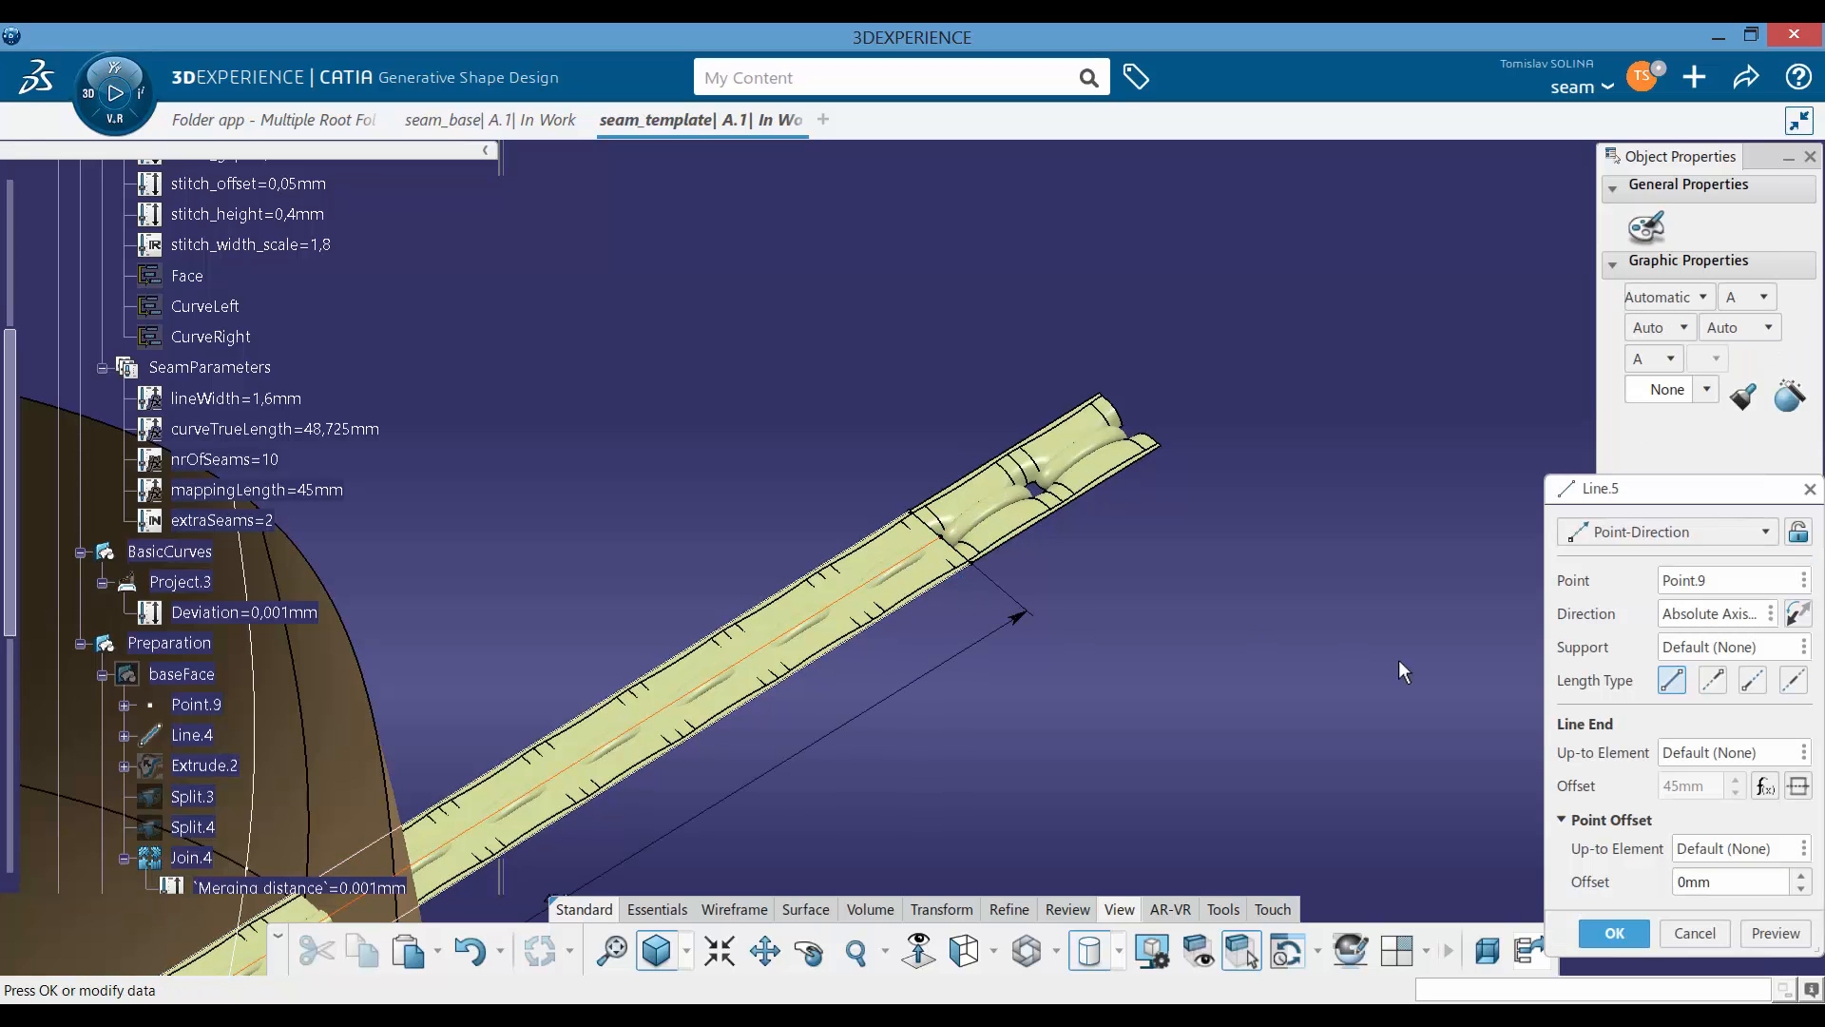
click(1760, 787)
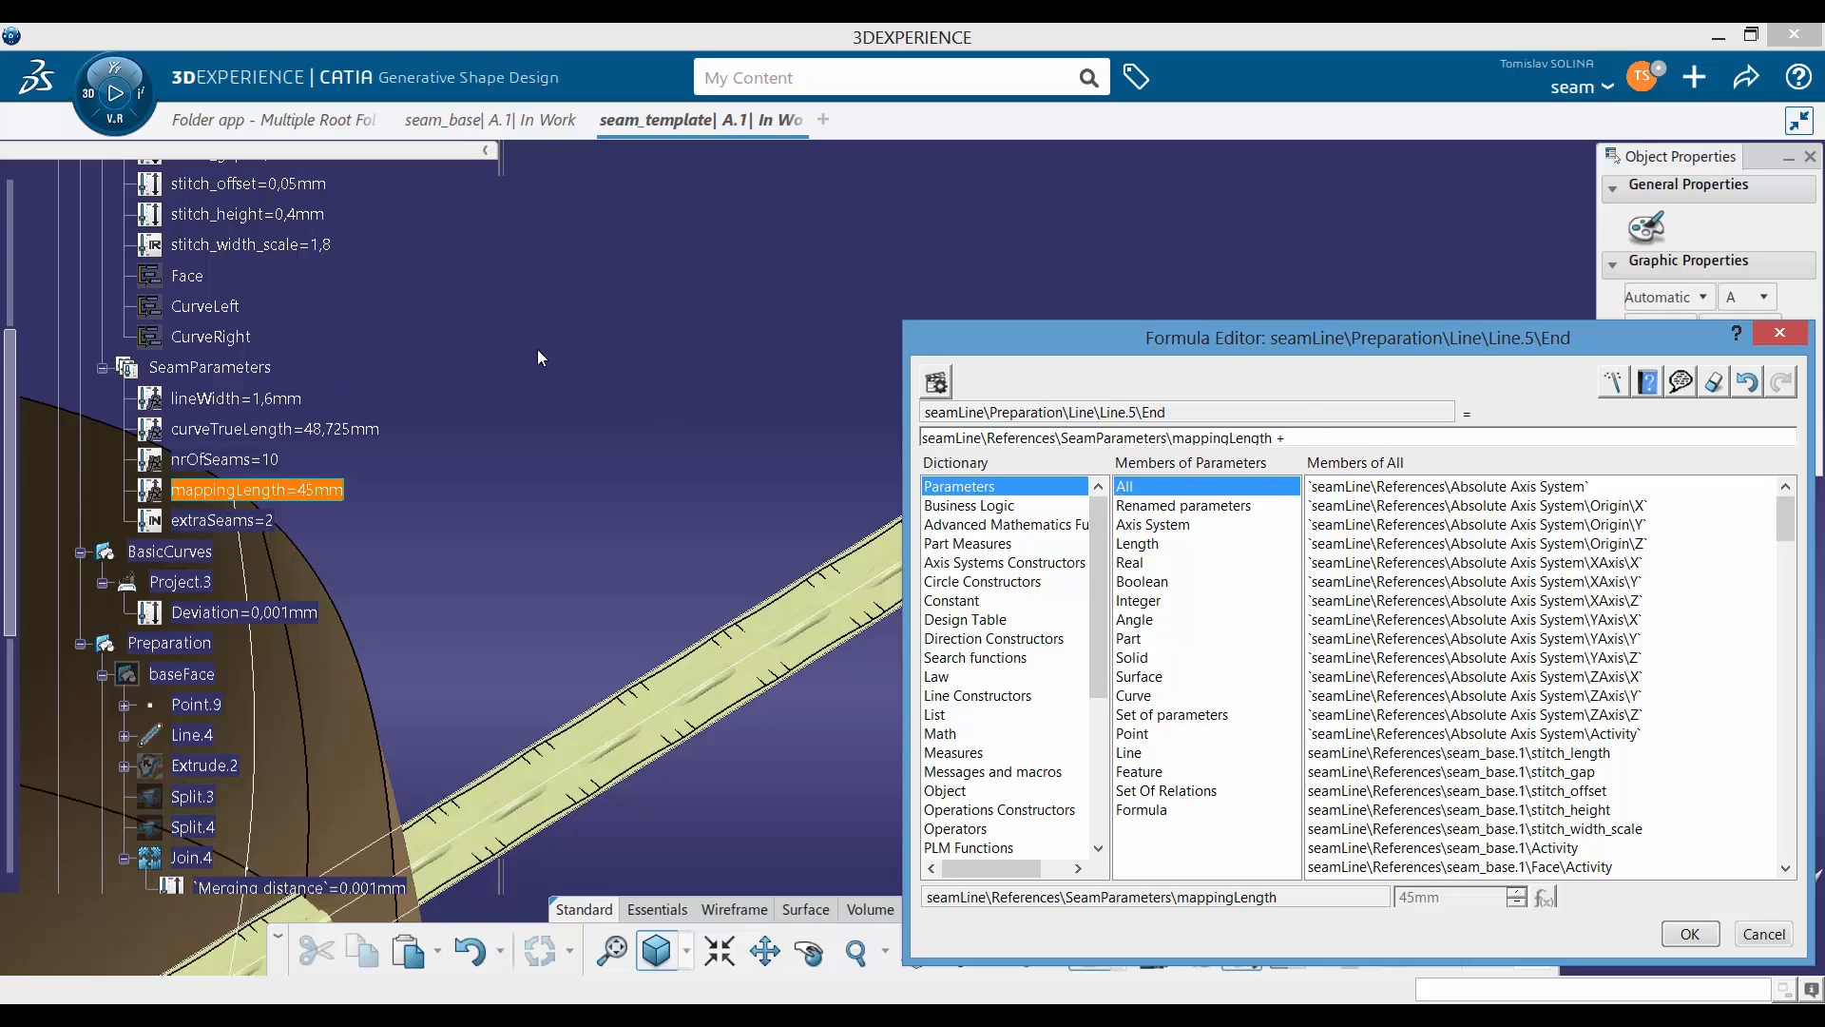
scroll(361, 361, up, 2)
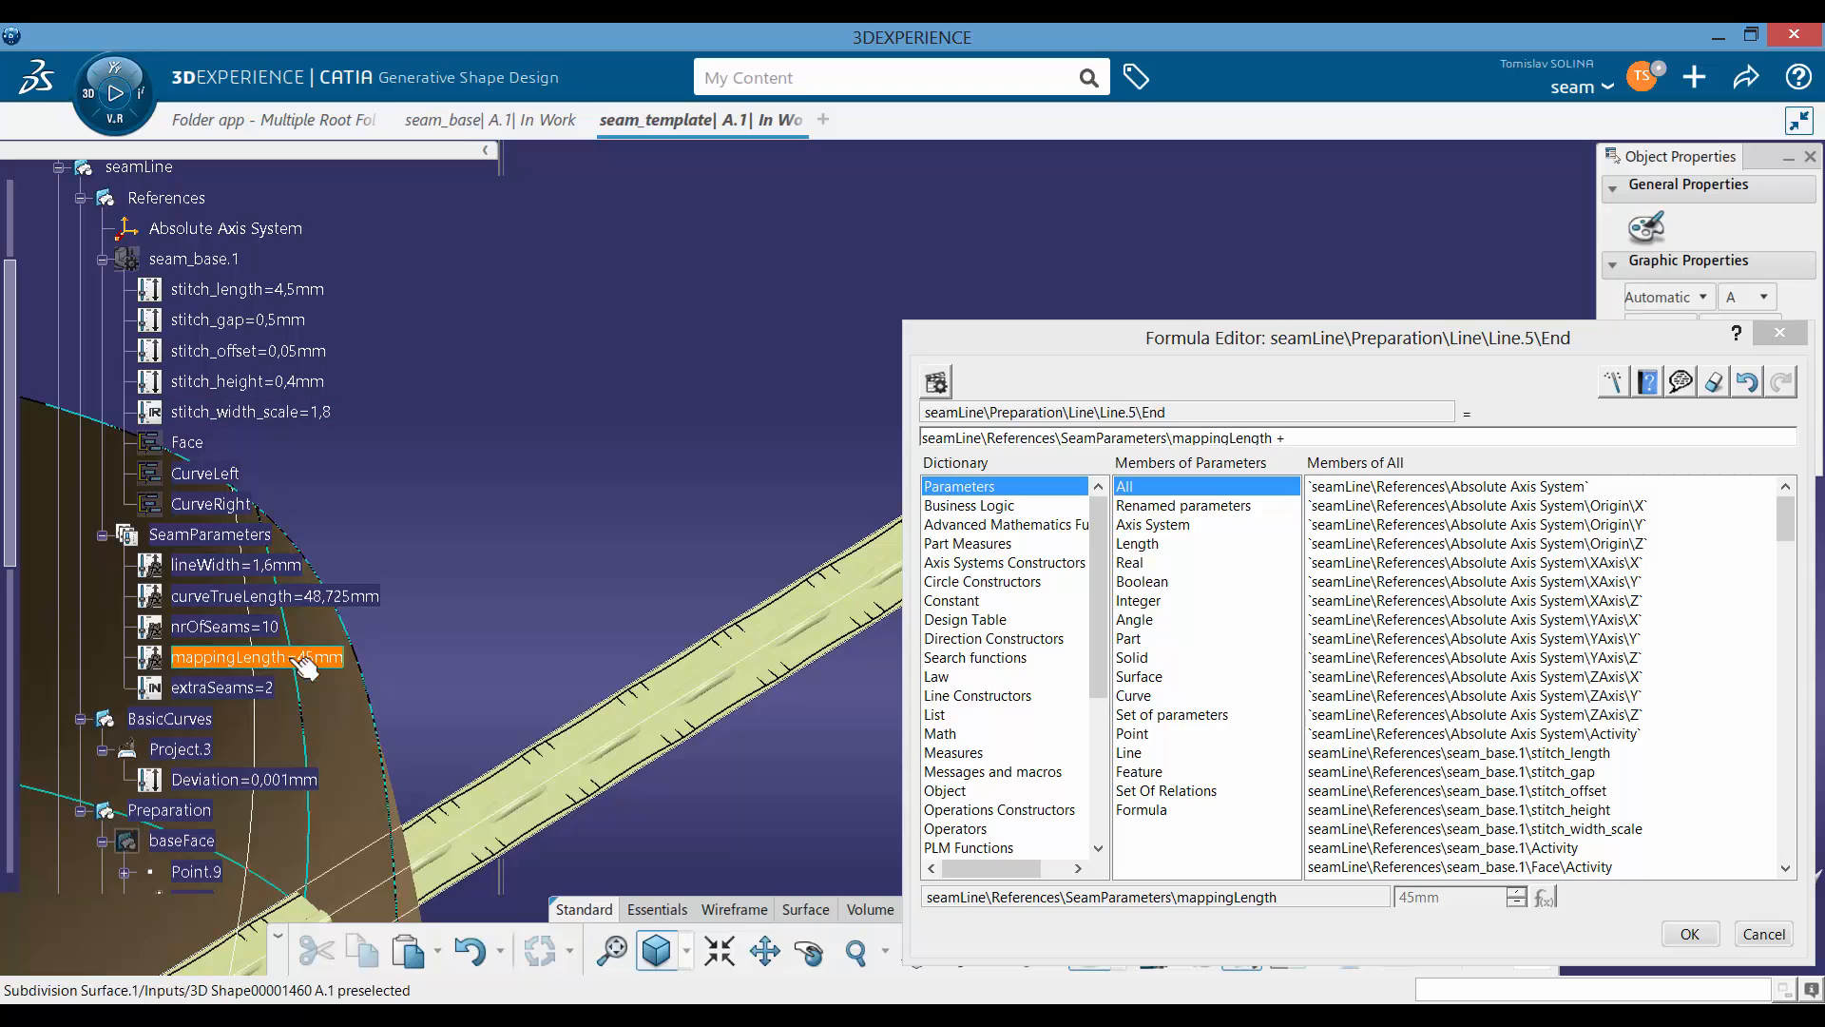
click(242, 686)
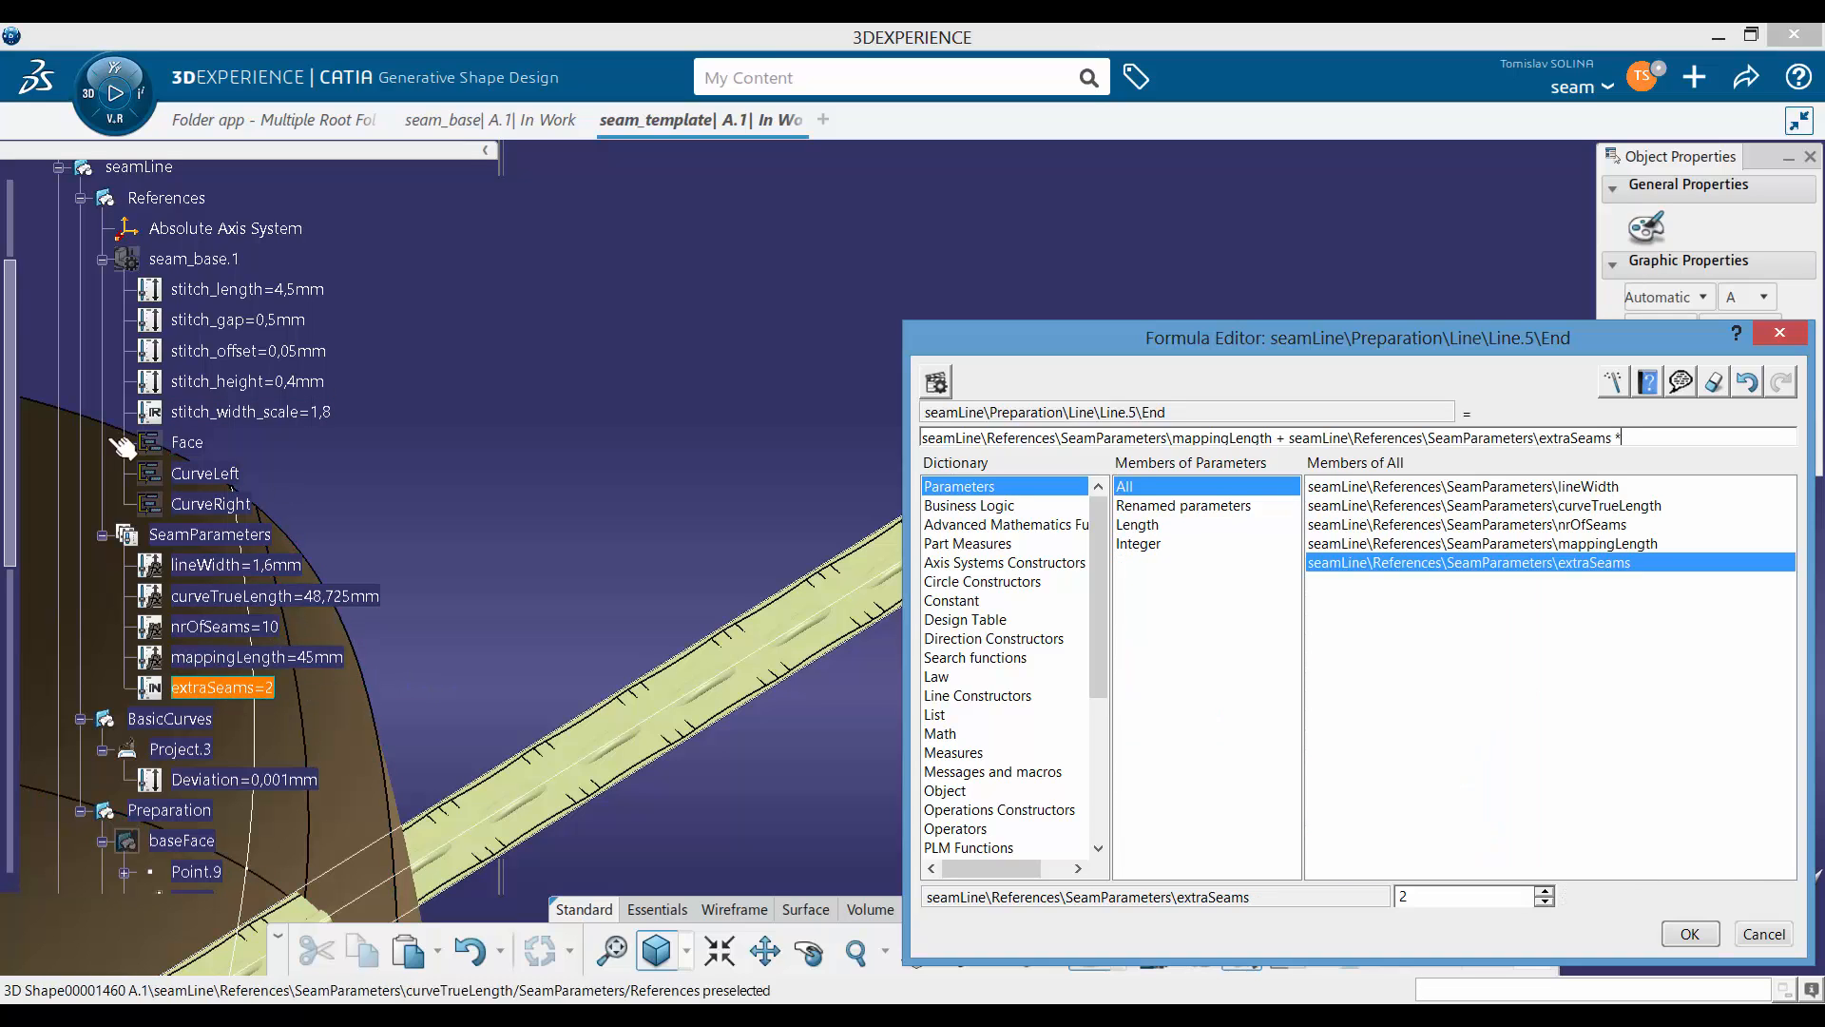
click(247, 289)
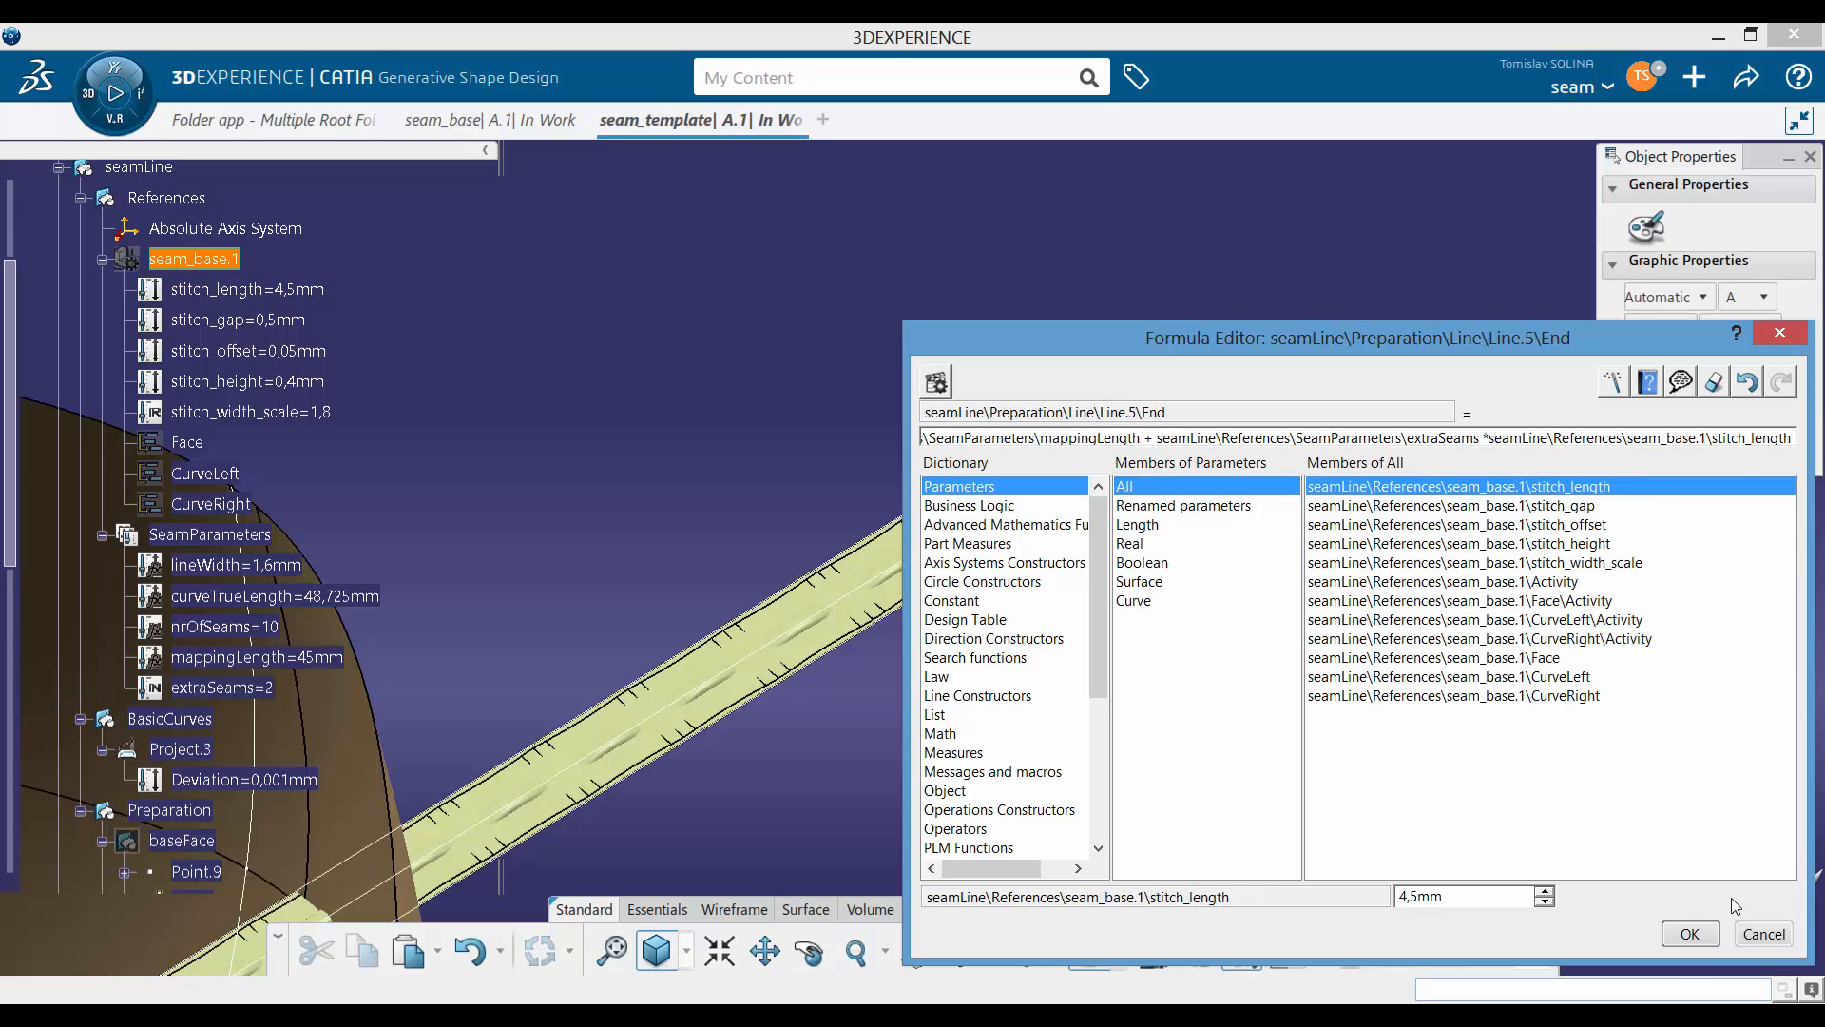
click(1689, 935)
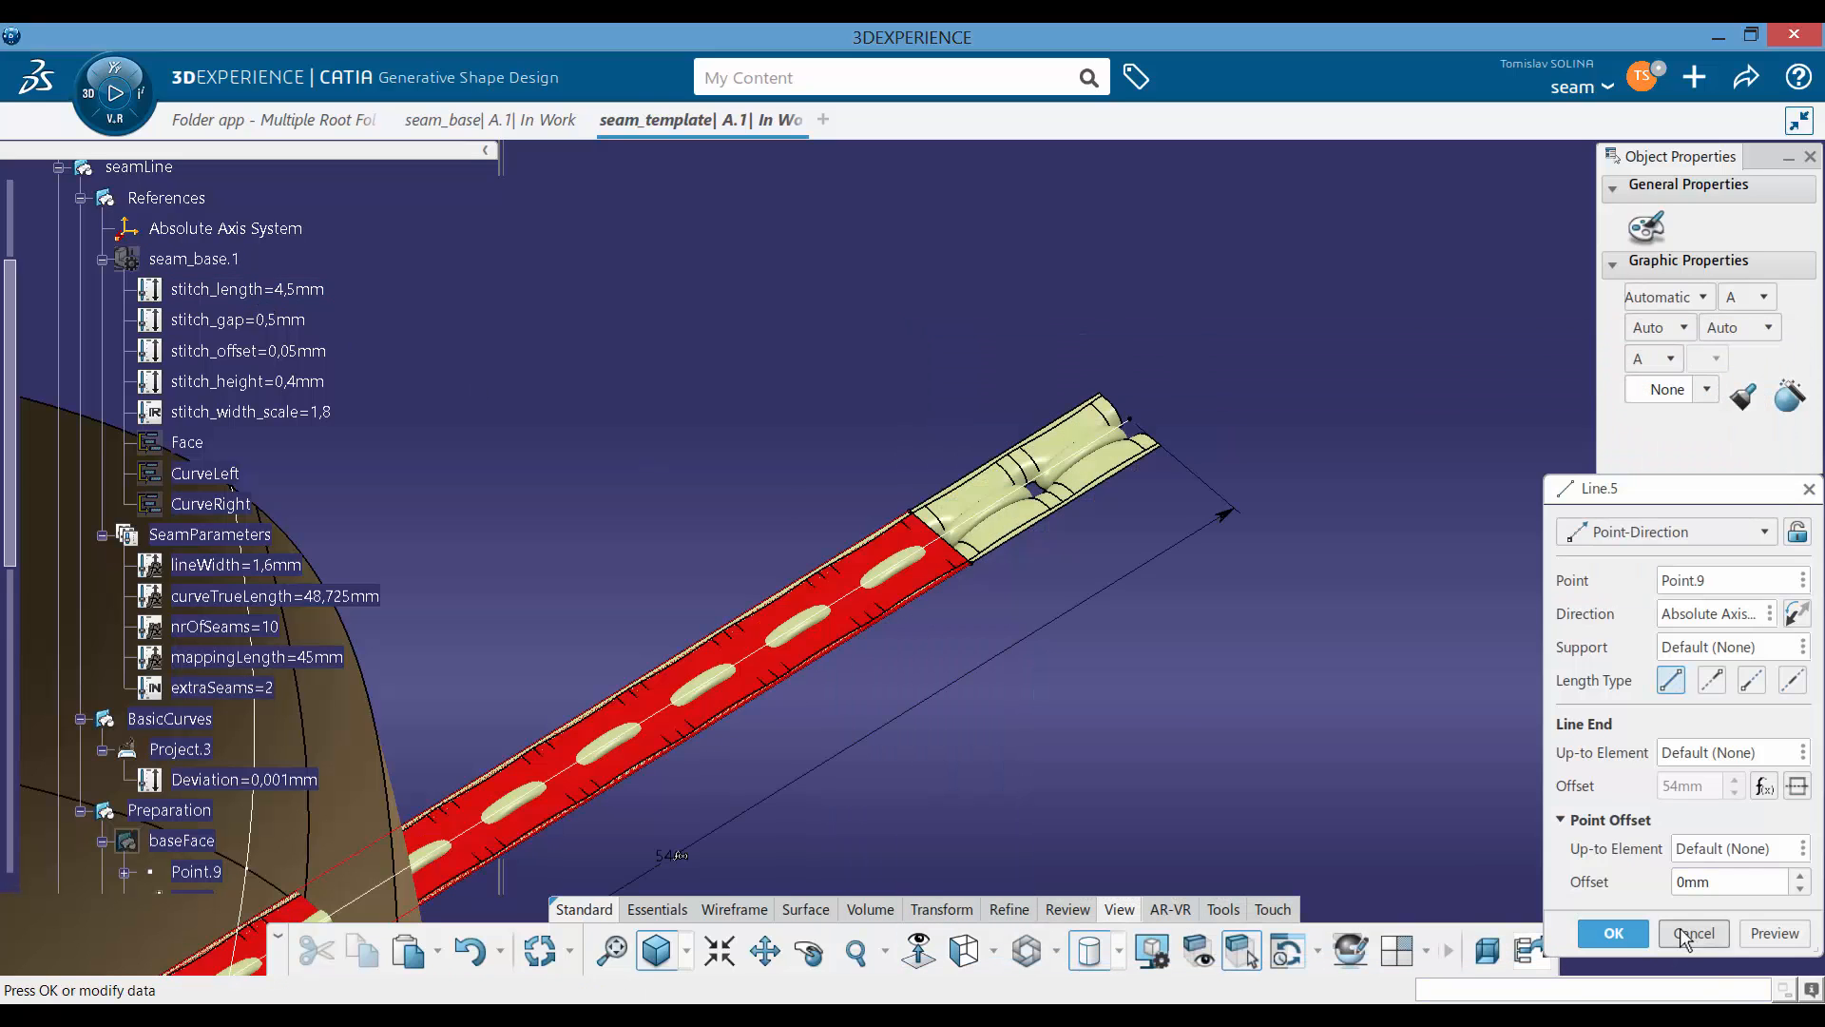
click(1615, 935)
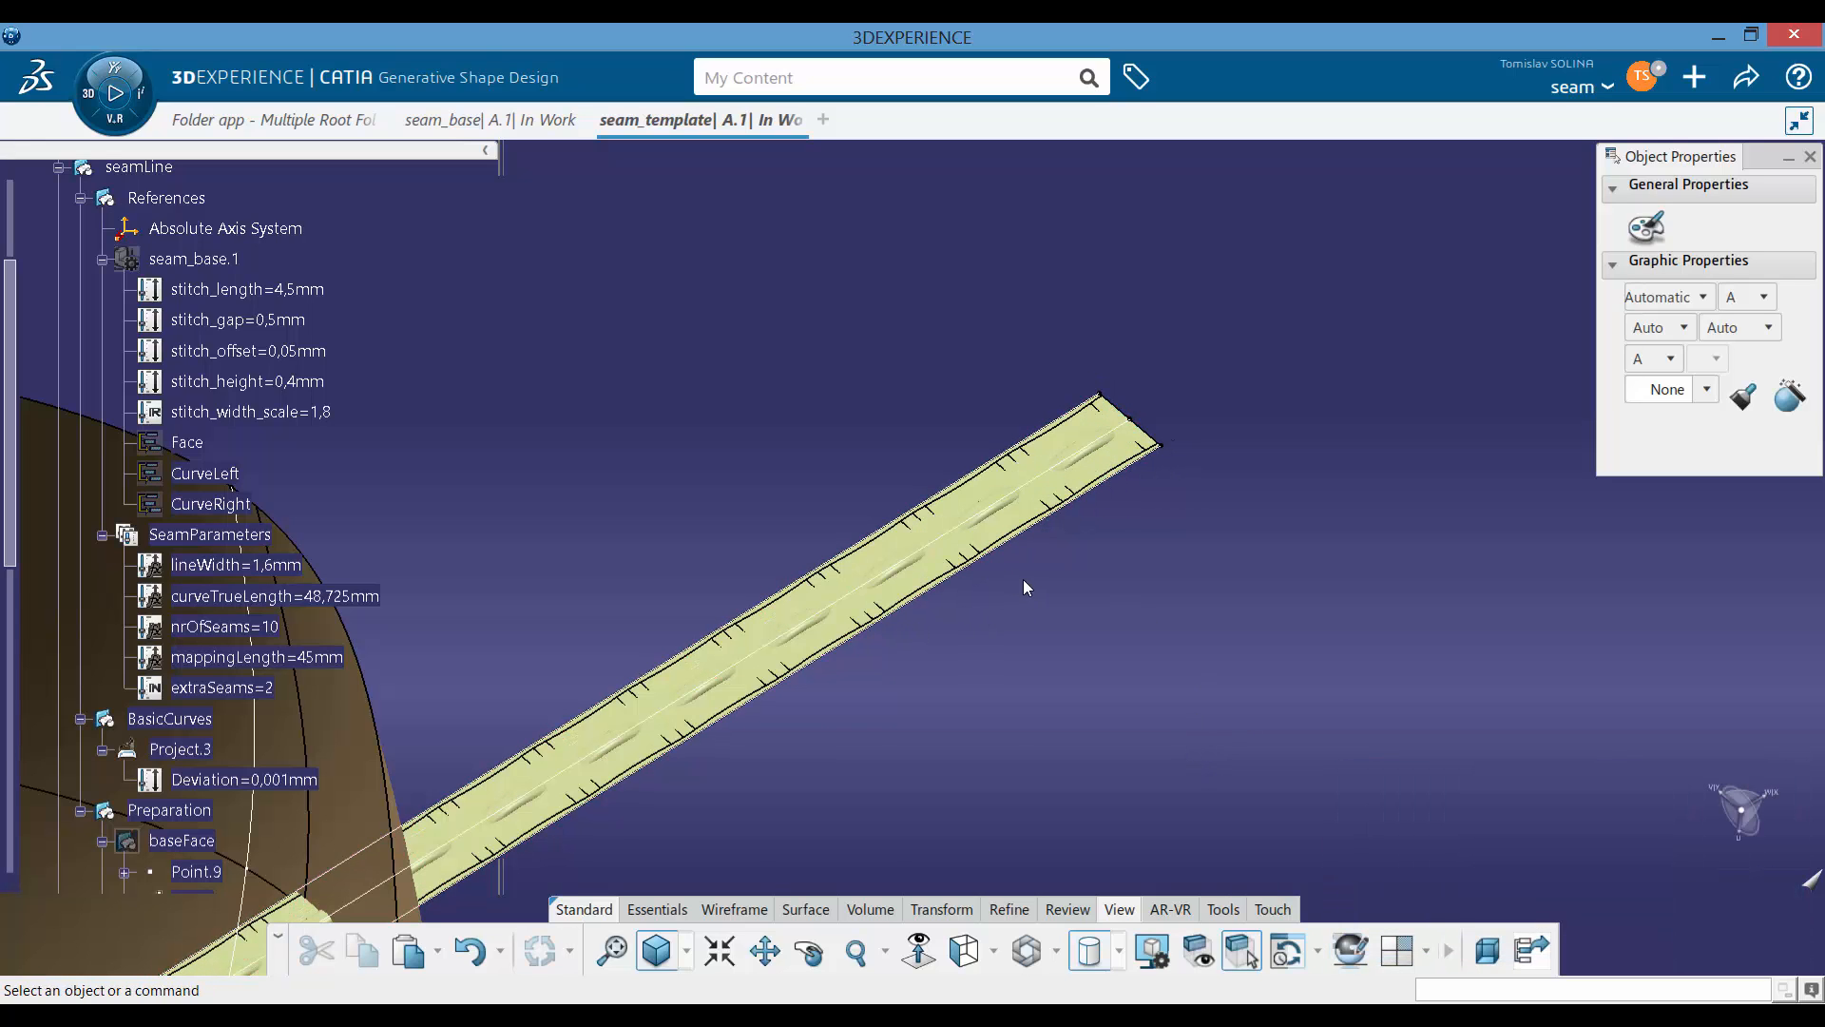
Step: Locate Translate.6 in the tree from its surface at the start of the strip and hide it
middle_drag(998, 562, 852, 595)
right_click(608, 740)
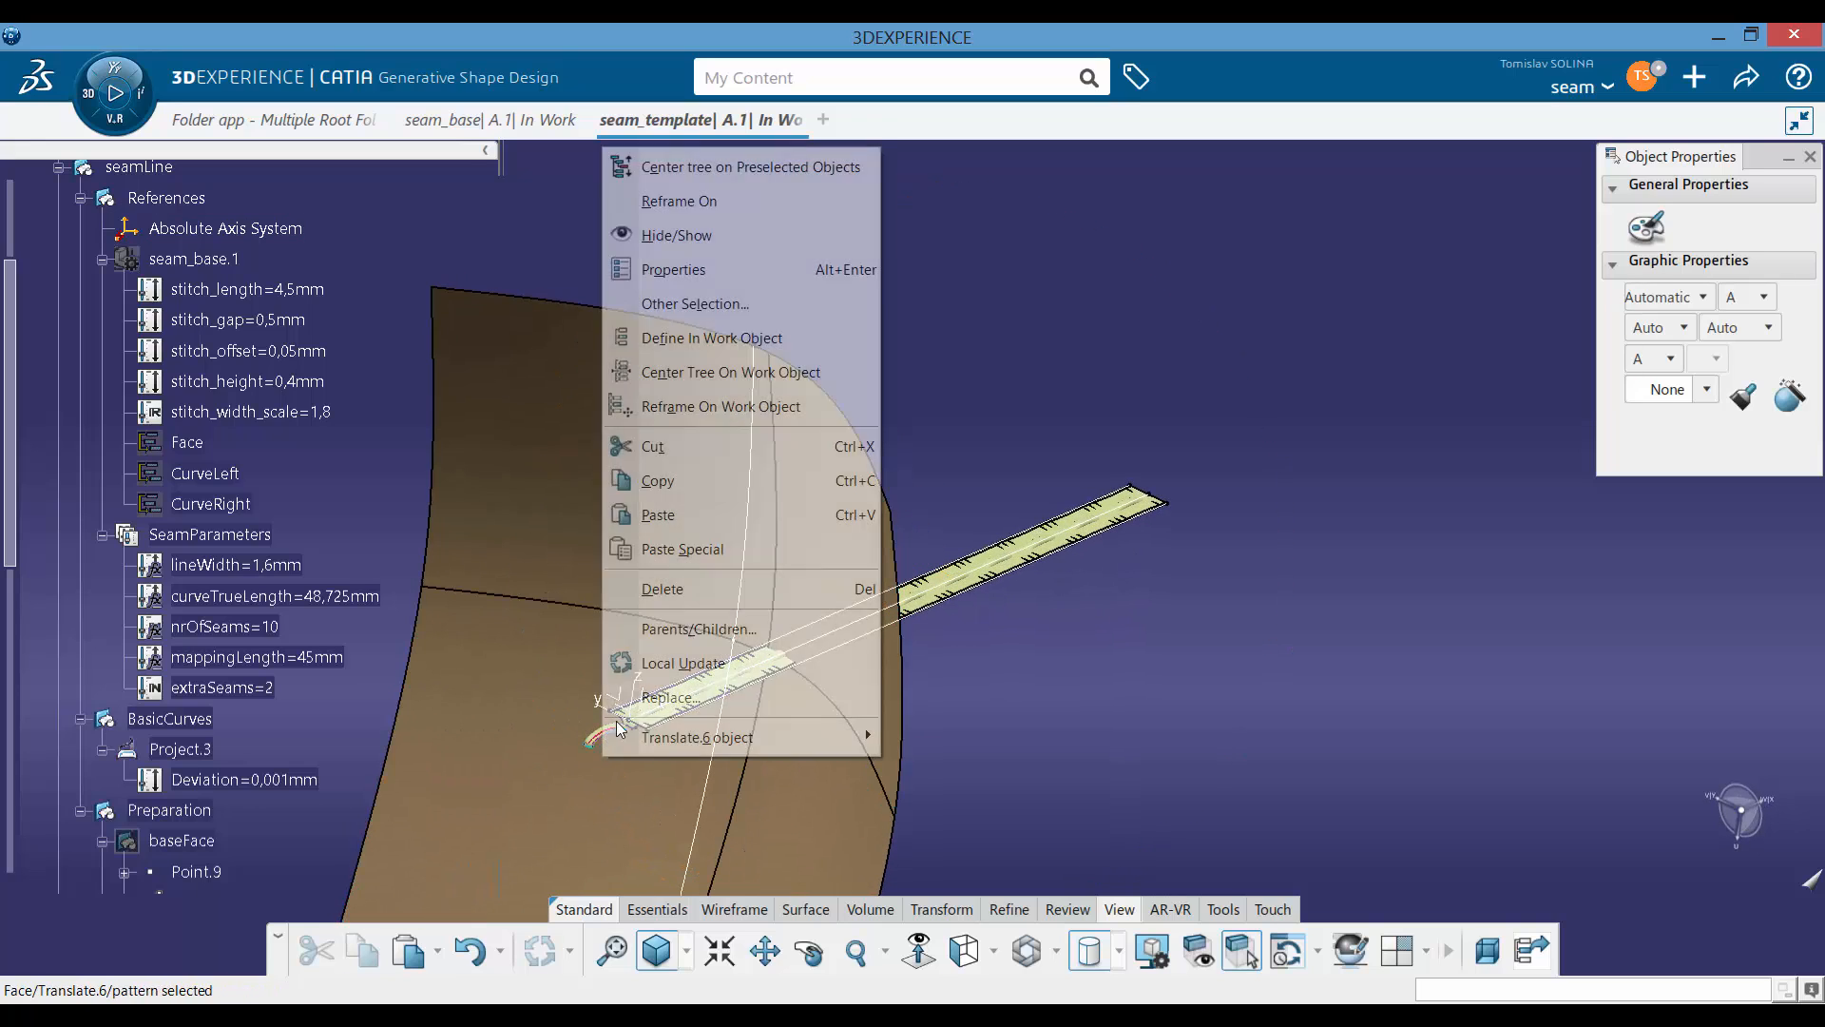
click(781, 163)
right_click(231, 524)
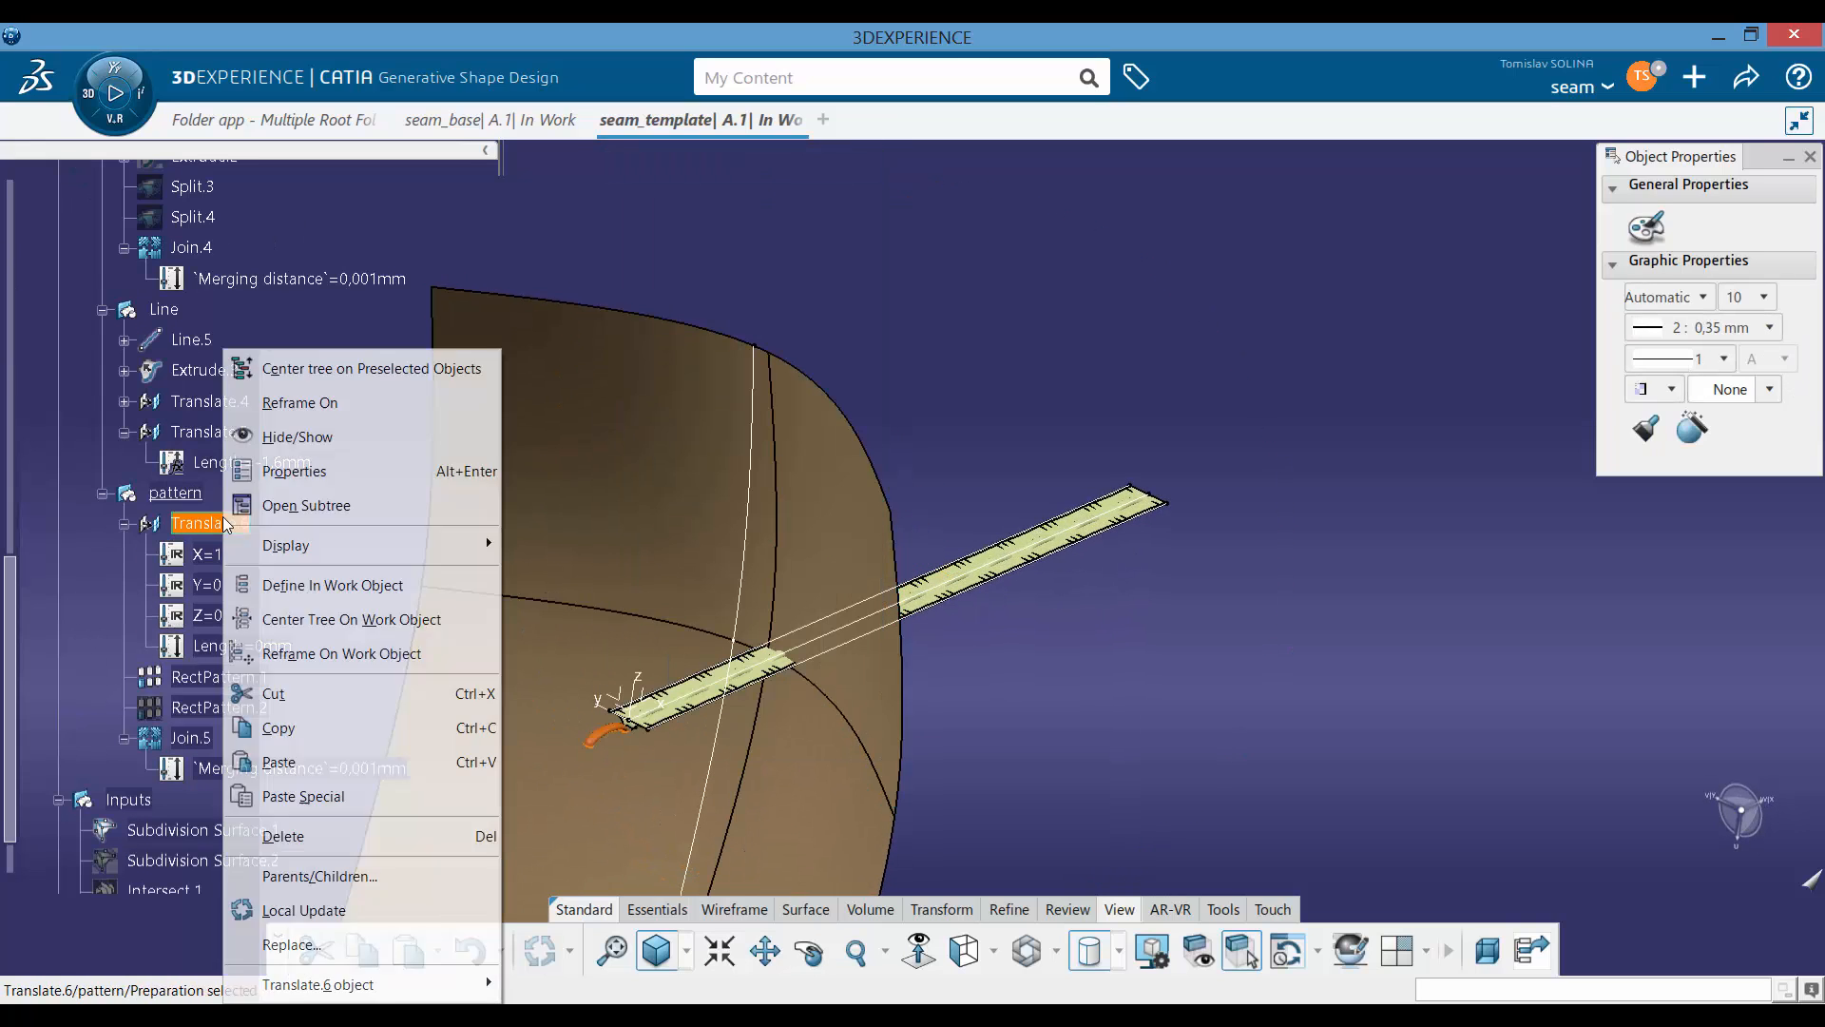
click(293, 436)
Step: Hide the Line geometrical set to expose the patterned stitch surfaces
middle_drag(852, 592, 871, 587)
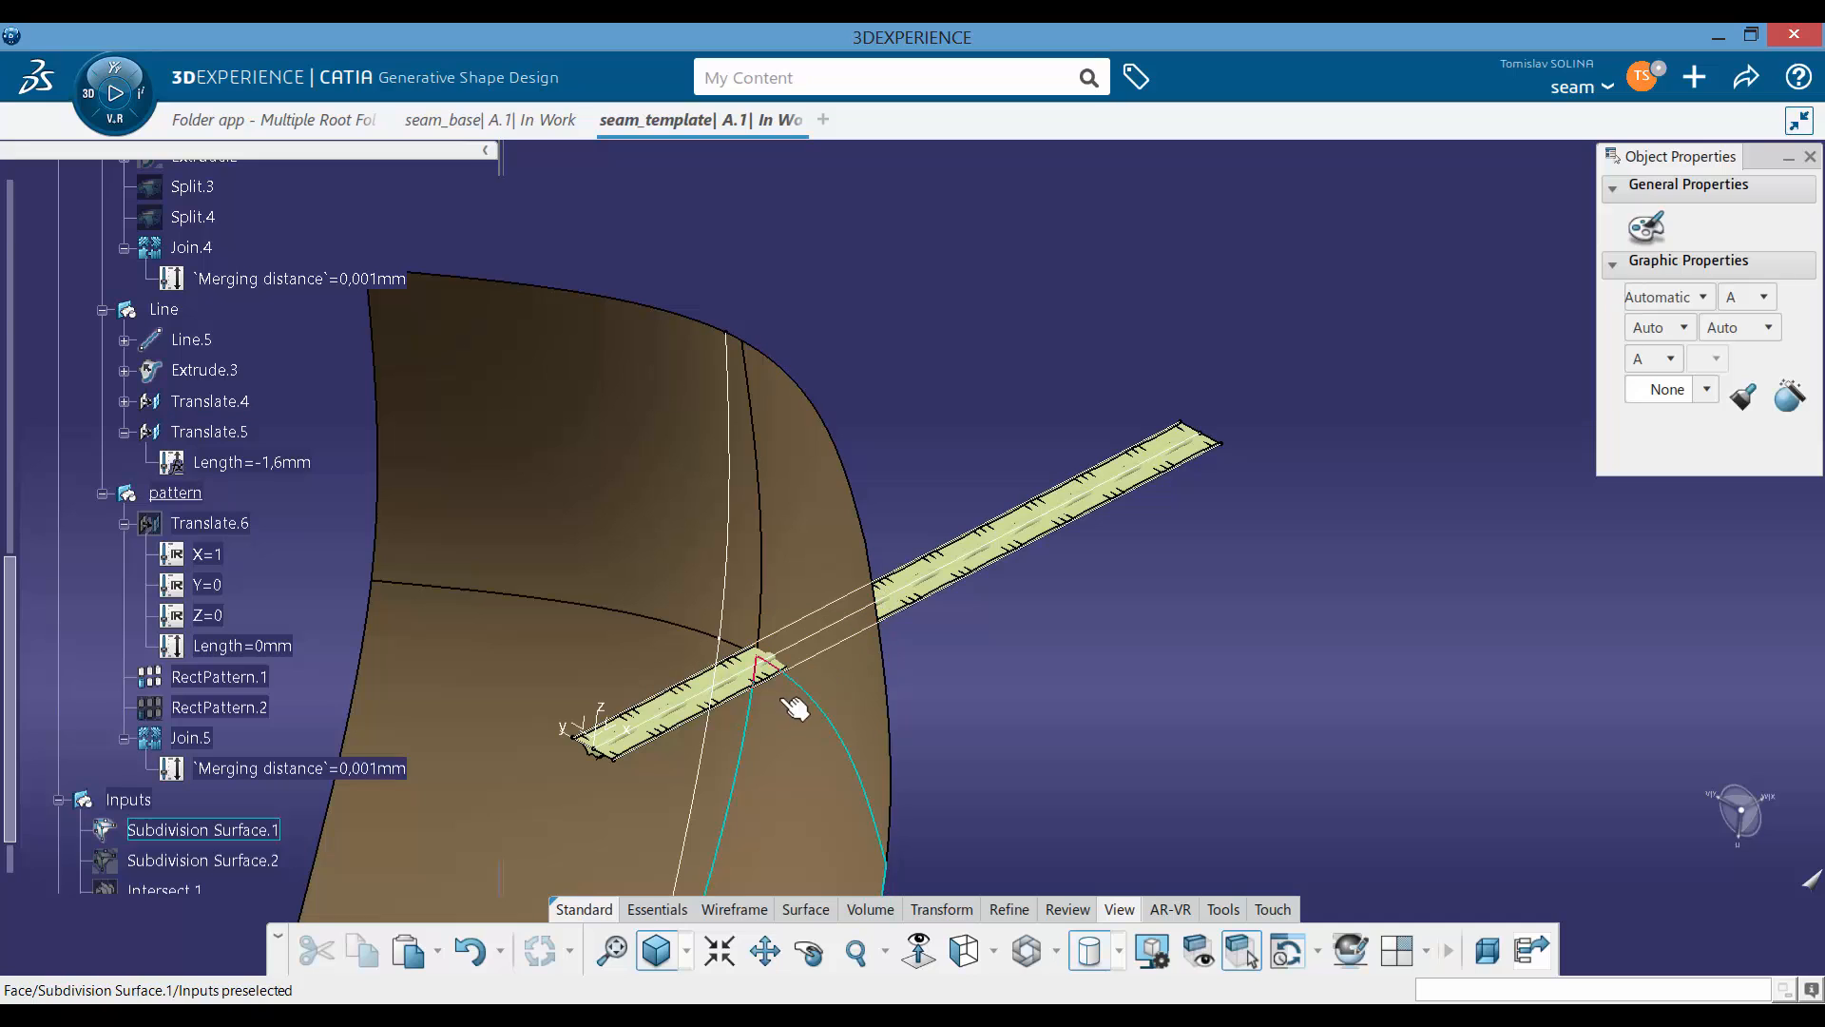
middle_click(757, 675)
middle_drag(834, 870, 861, 584)
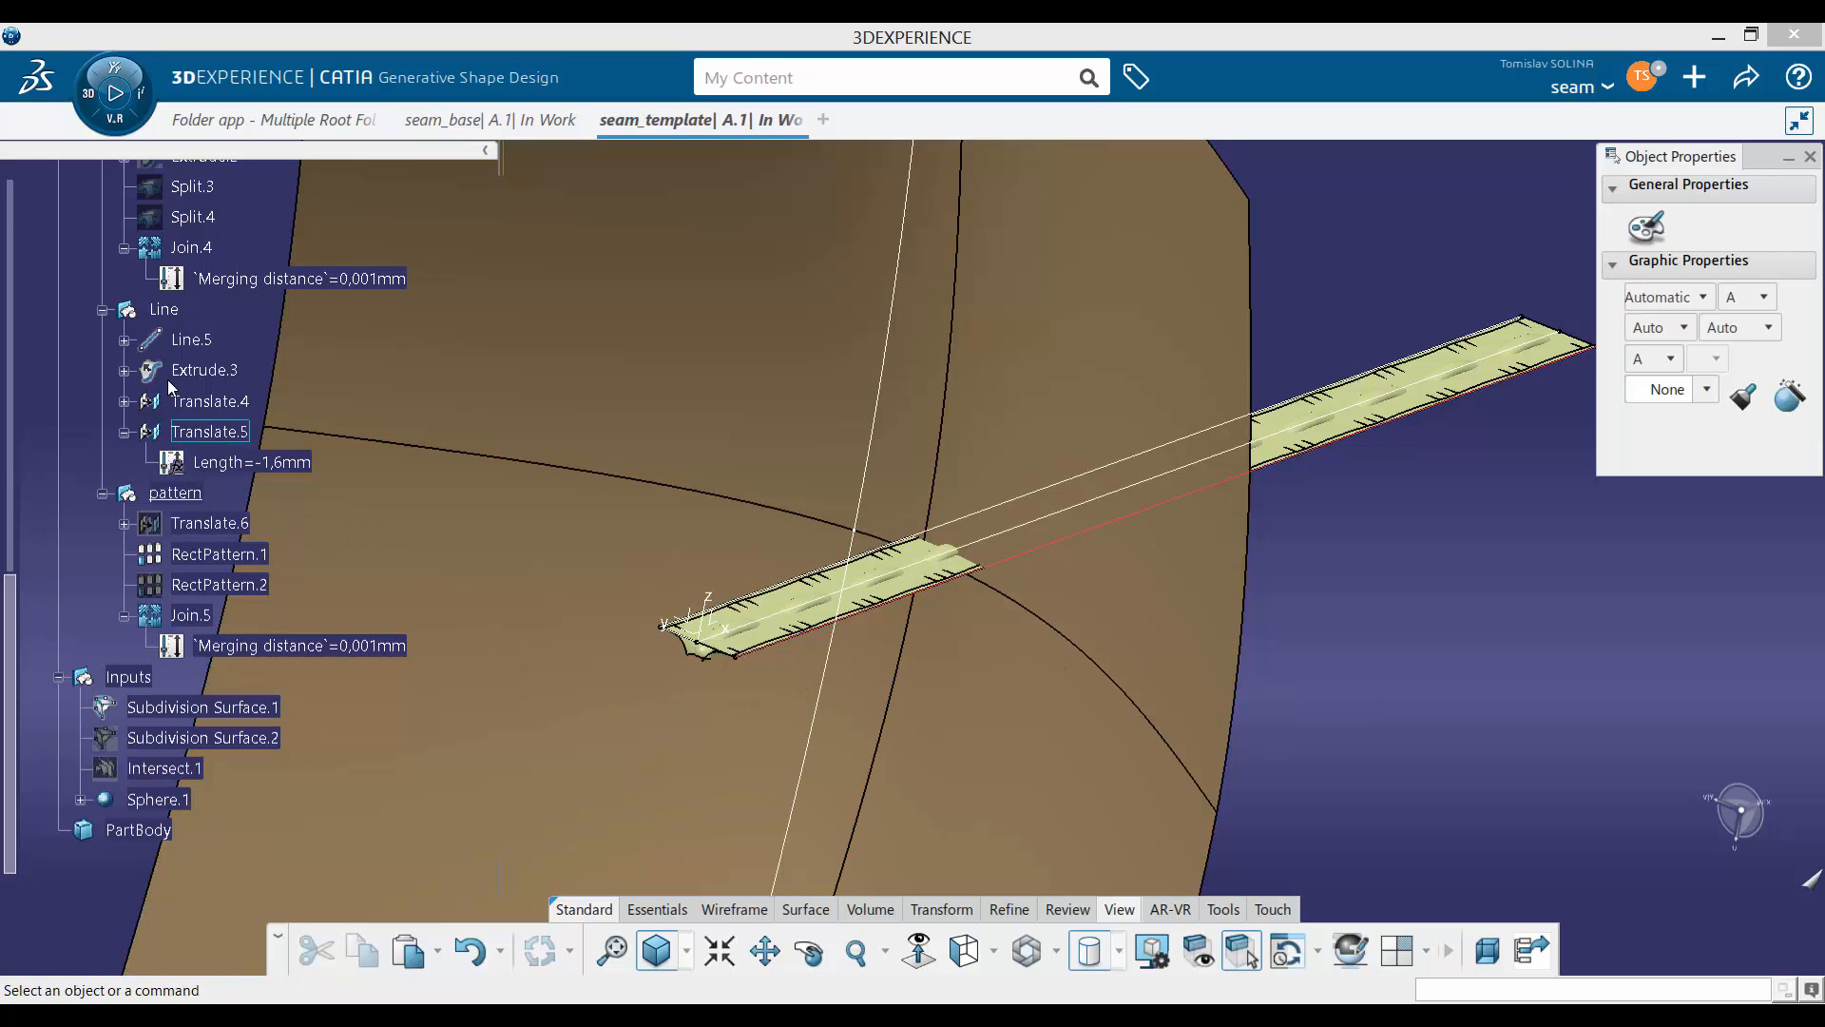
click(163, 309)
right_click(171, 307)
click(228, 415)
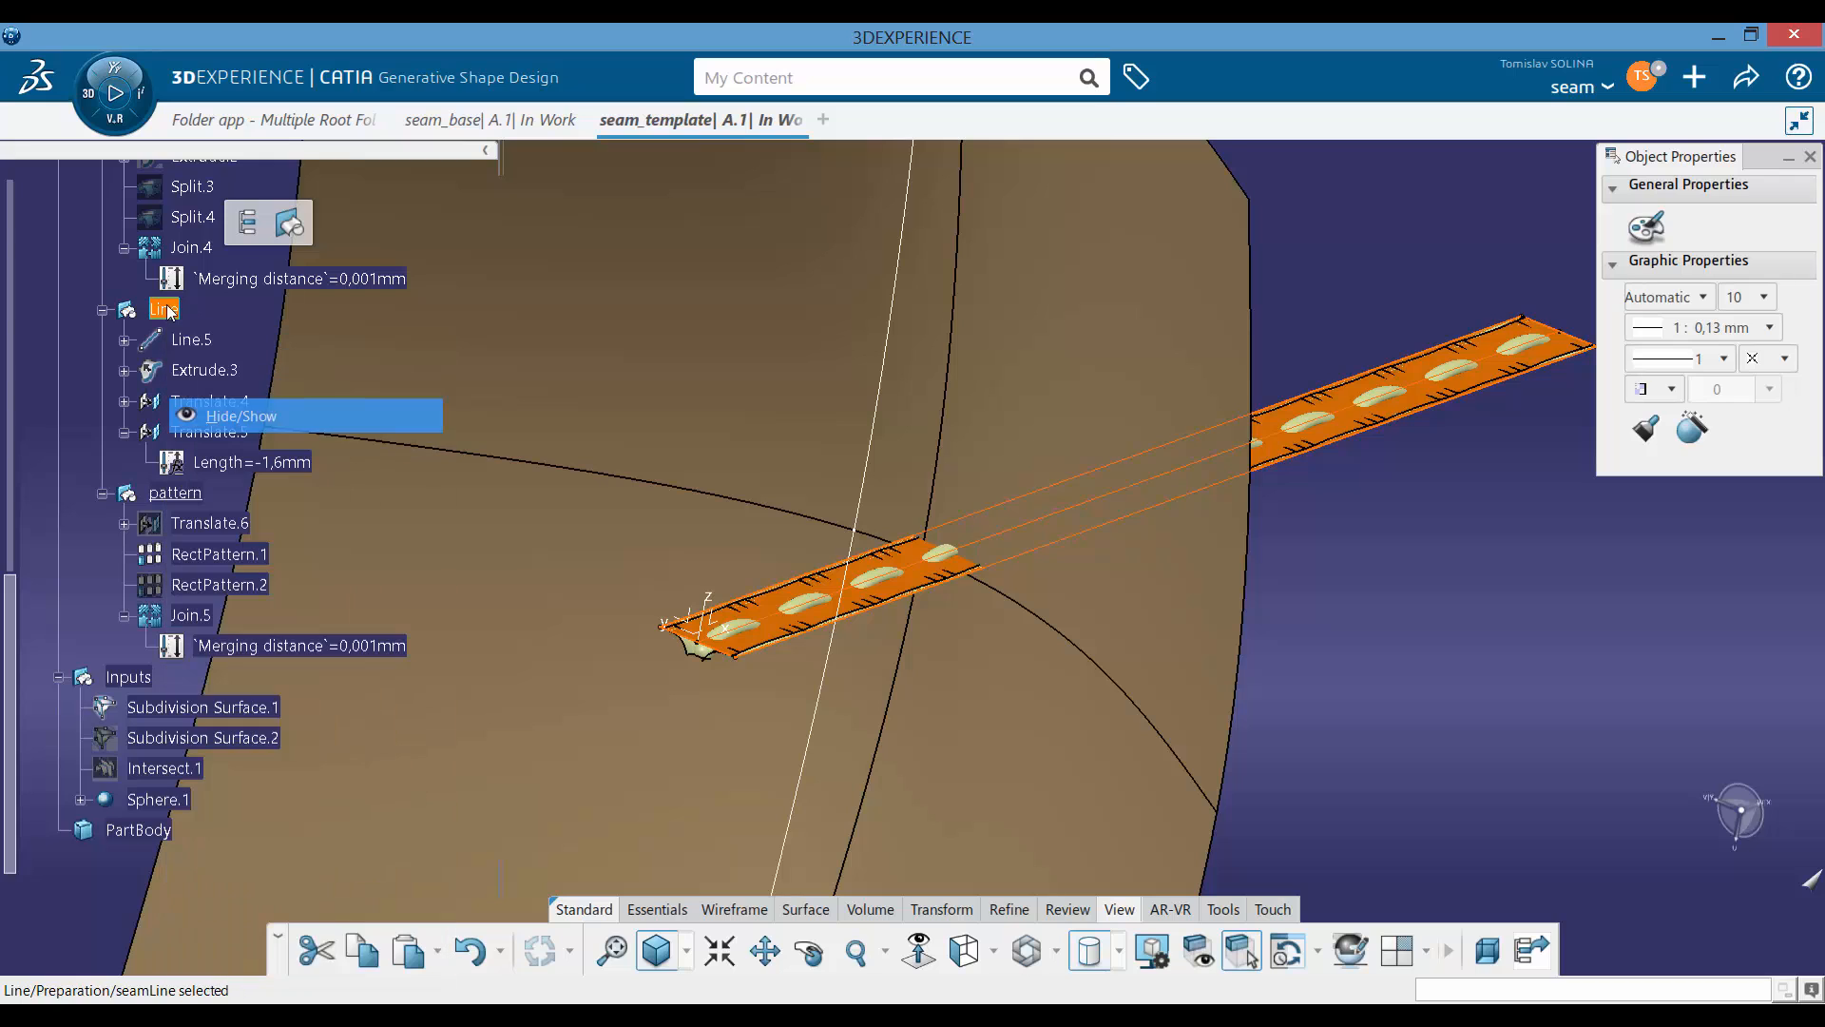
Step: Start a new coordinates-type point in the pattern set with Point.9 as its reference point
middle_drag(781, 627, 831, 619)
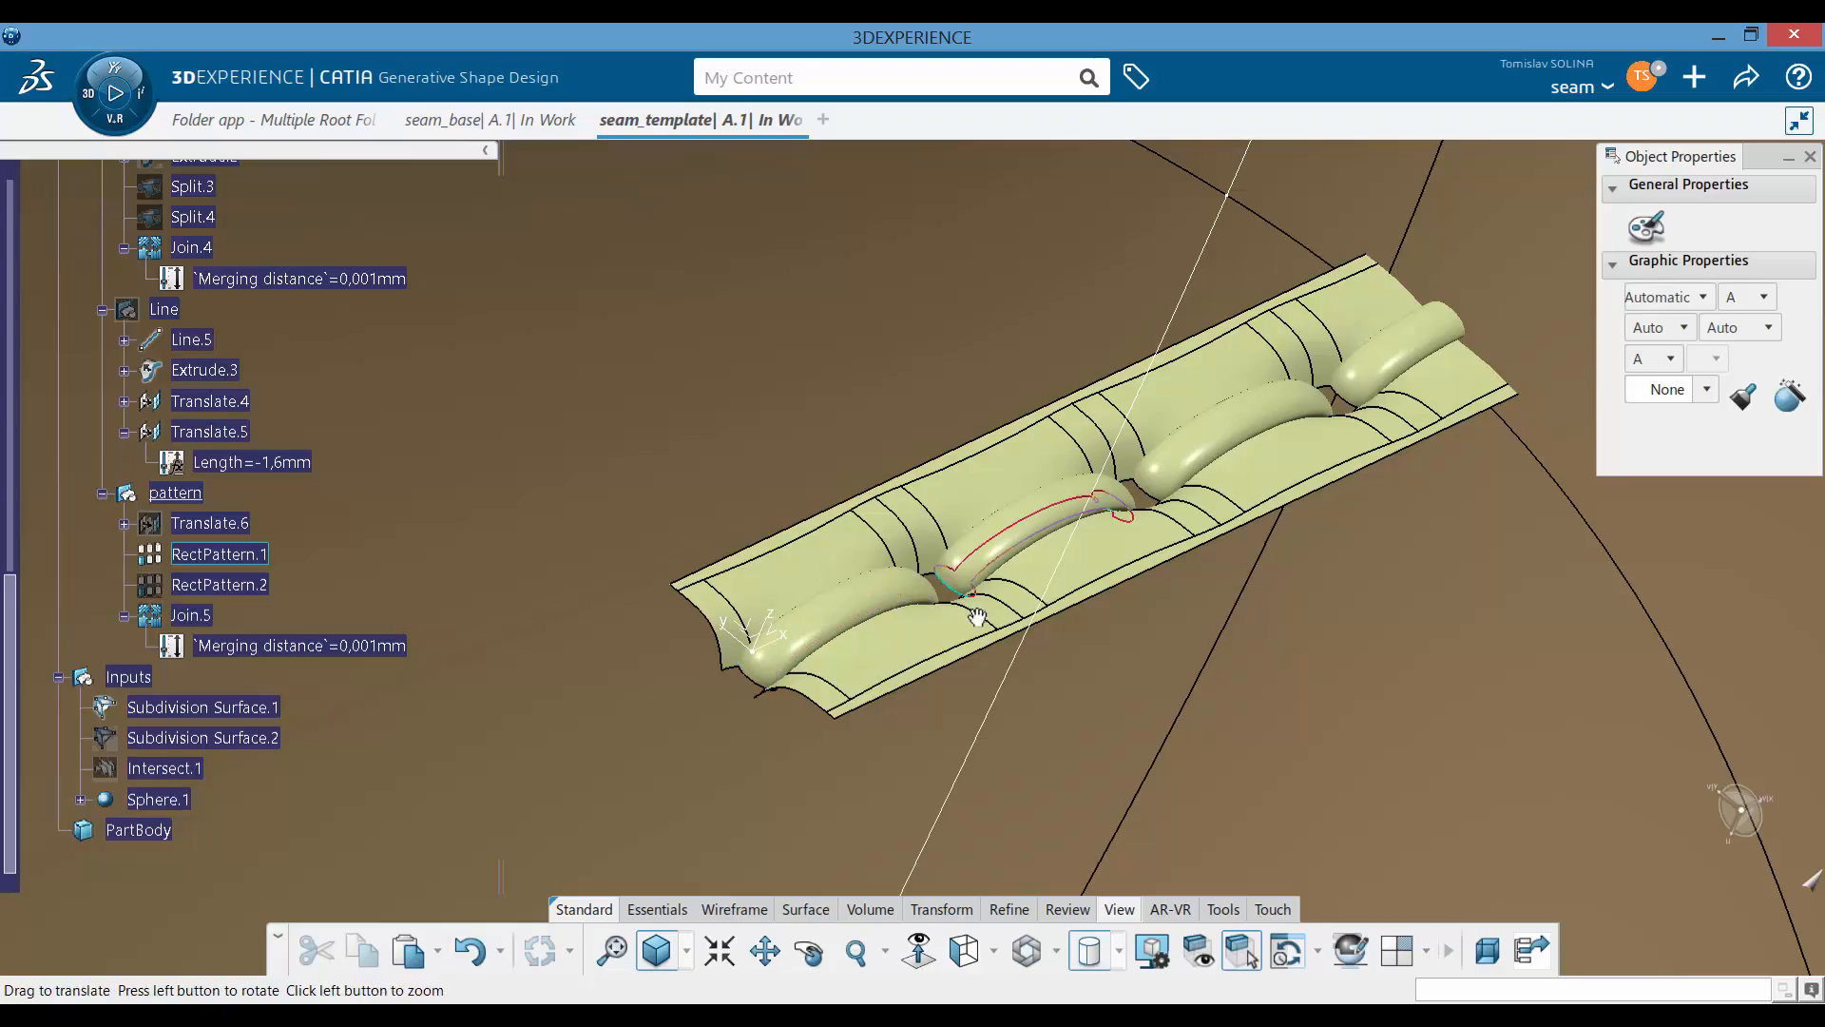
middle_drag(974, 613, 1008, 628)
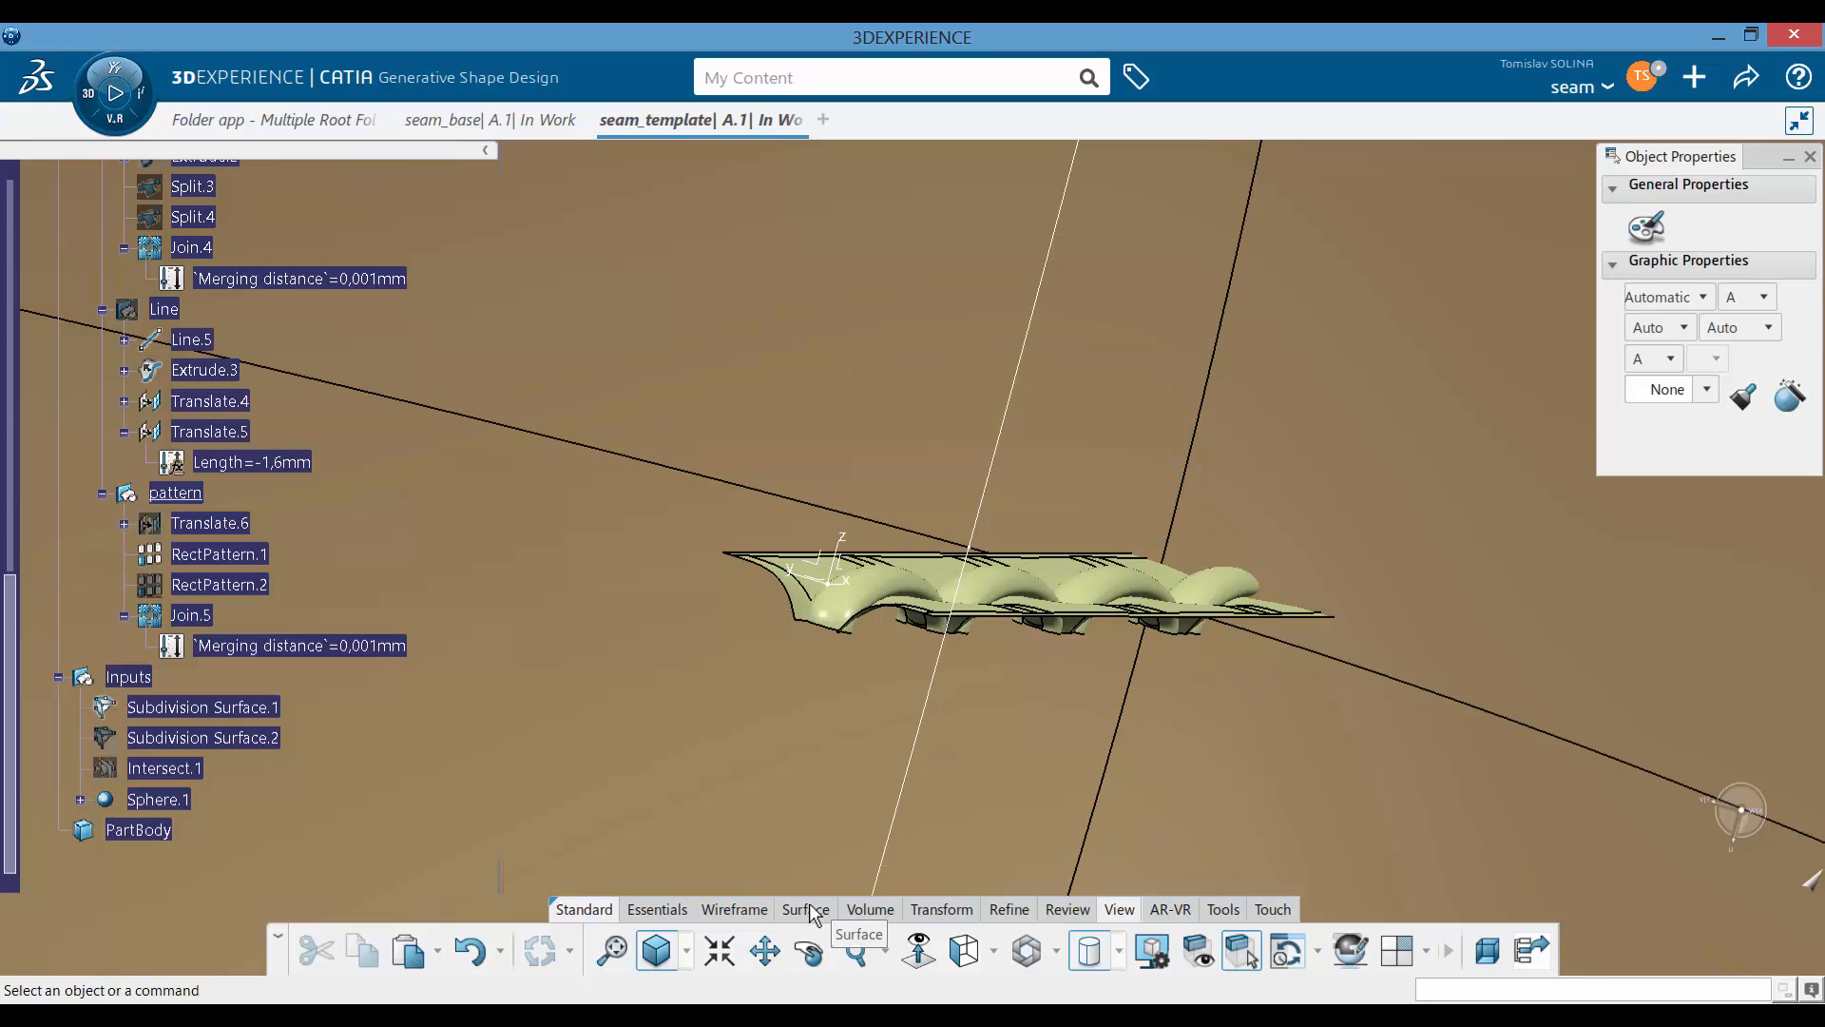
click(746, 910)
click(834, 951)
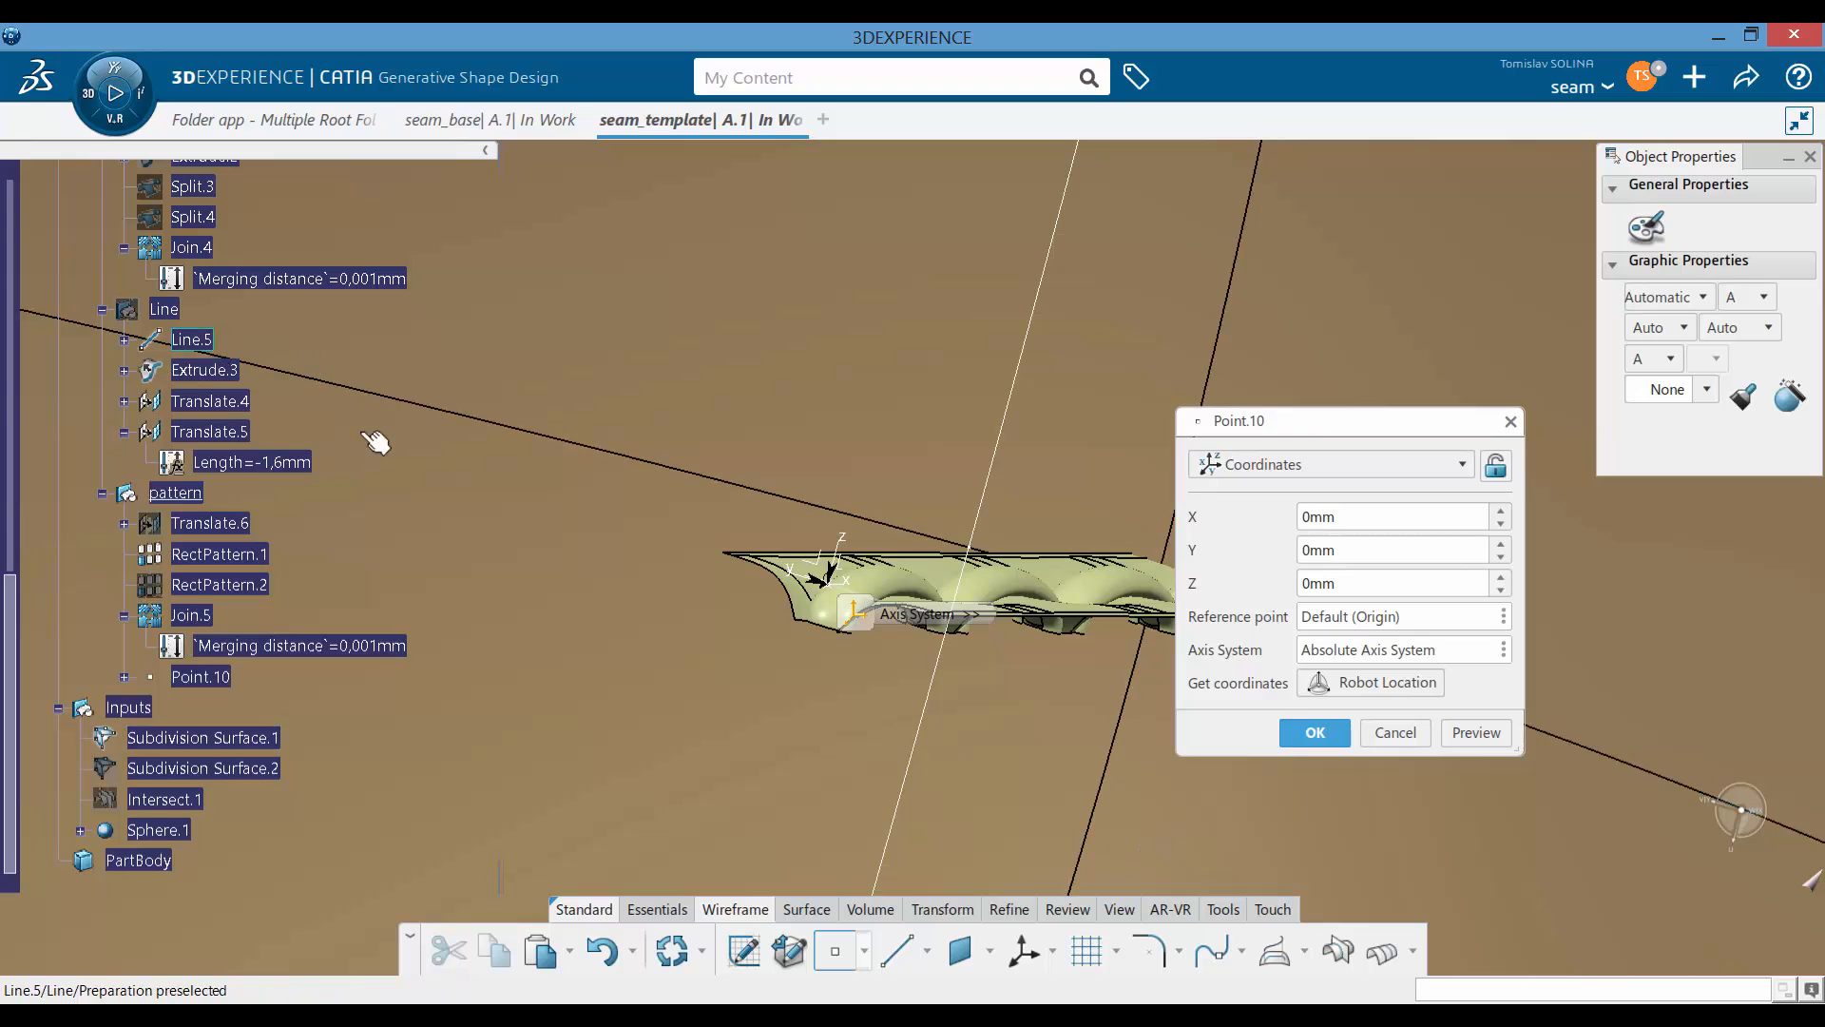
scroll(225, 446, up, 4)
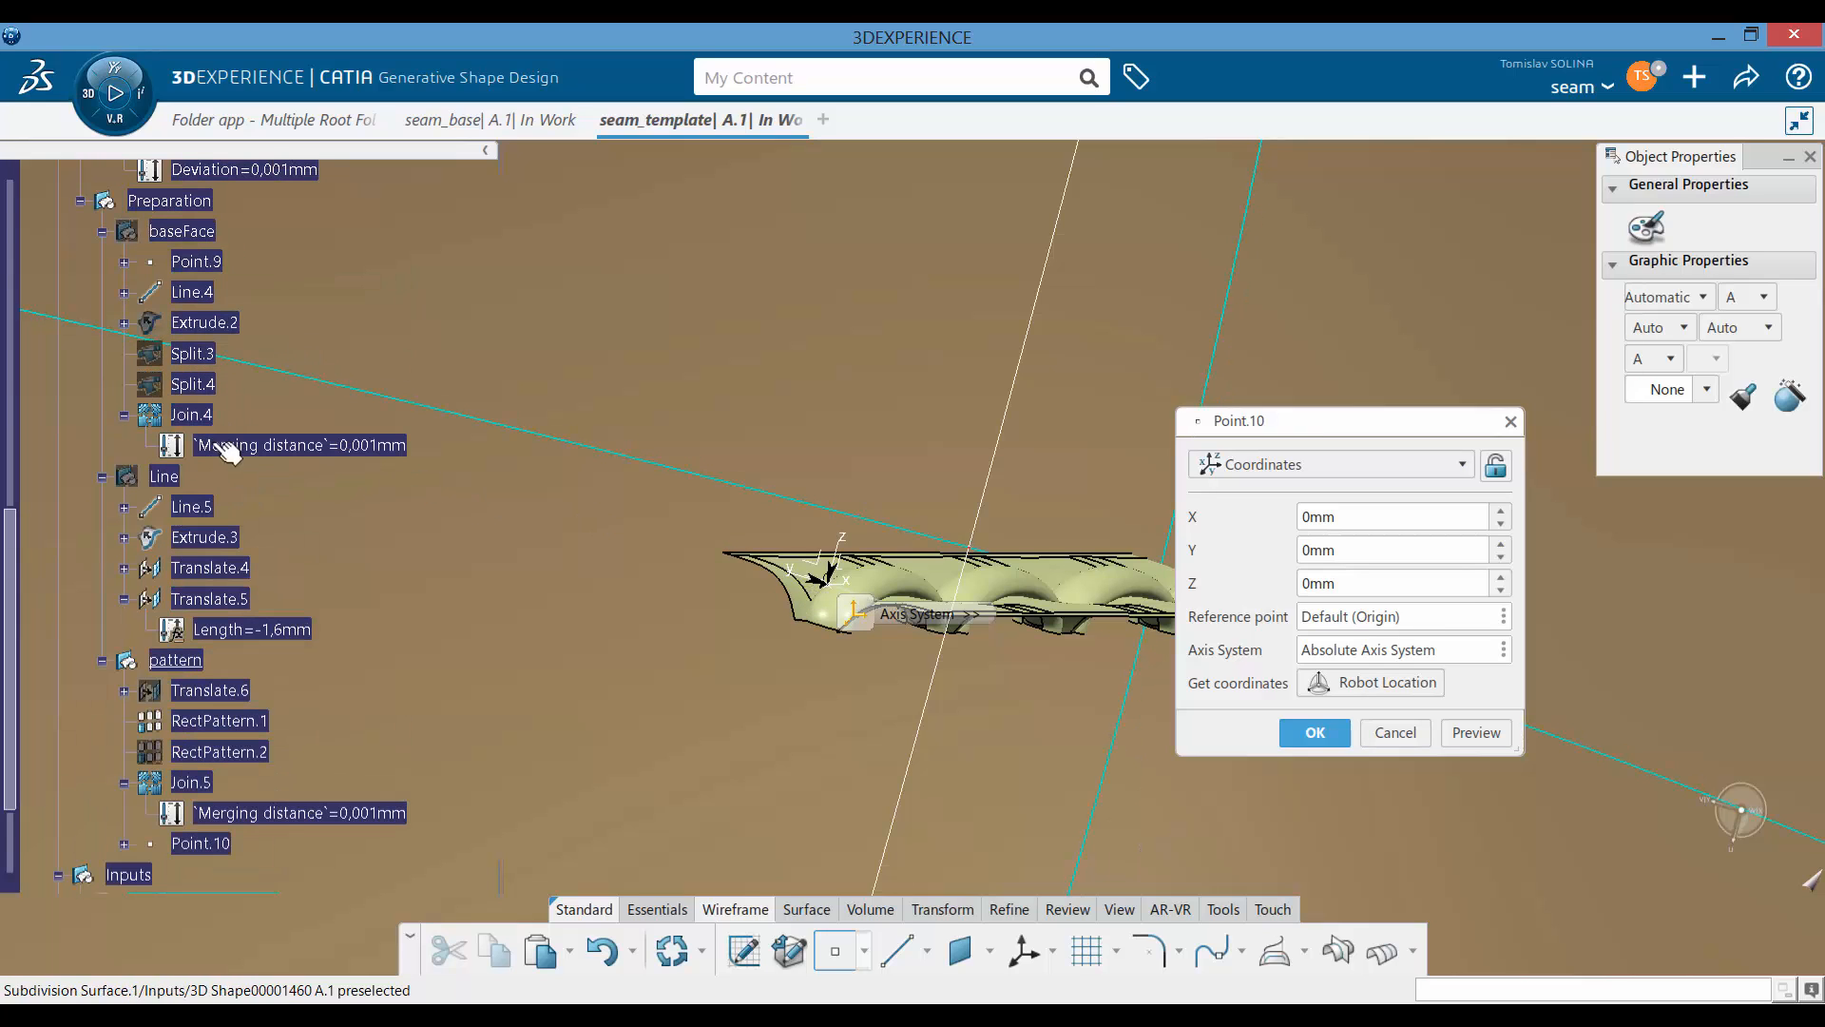
click(196, 262)
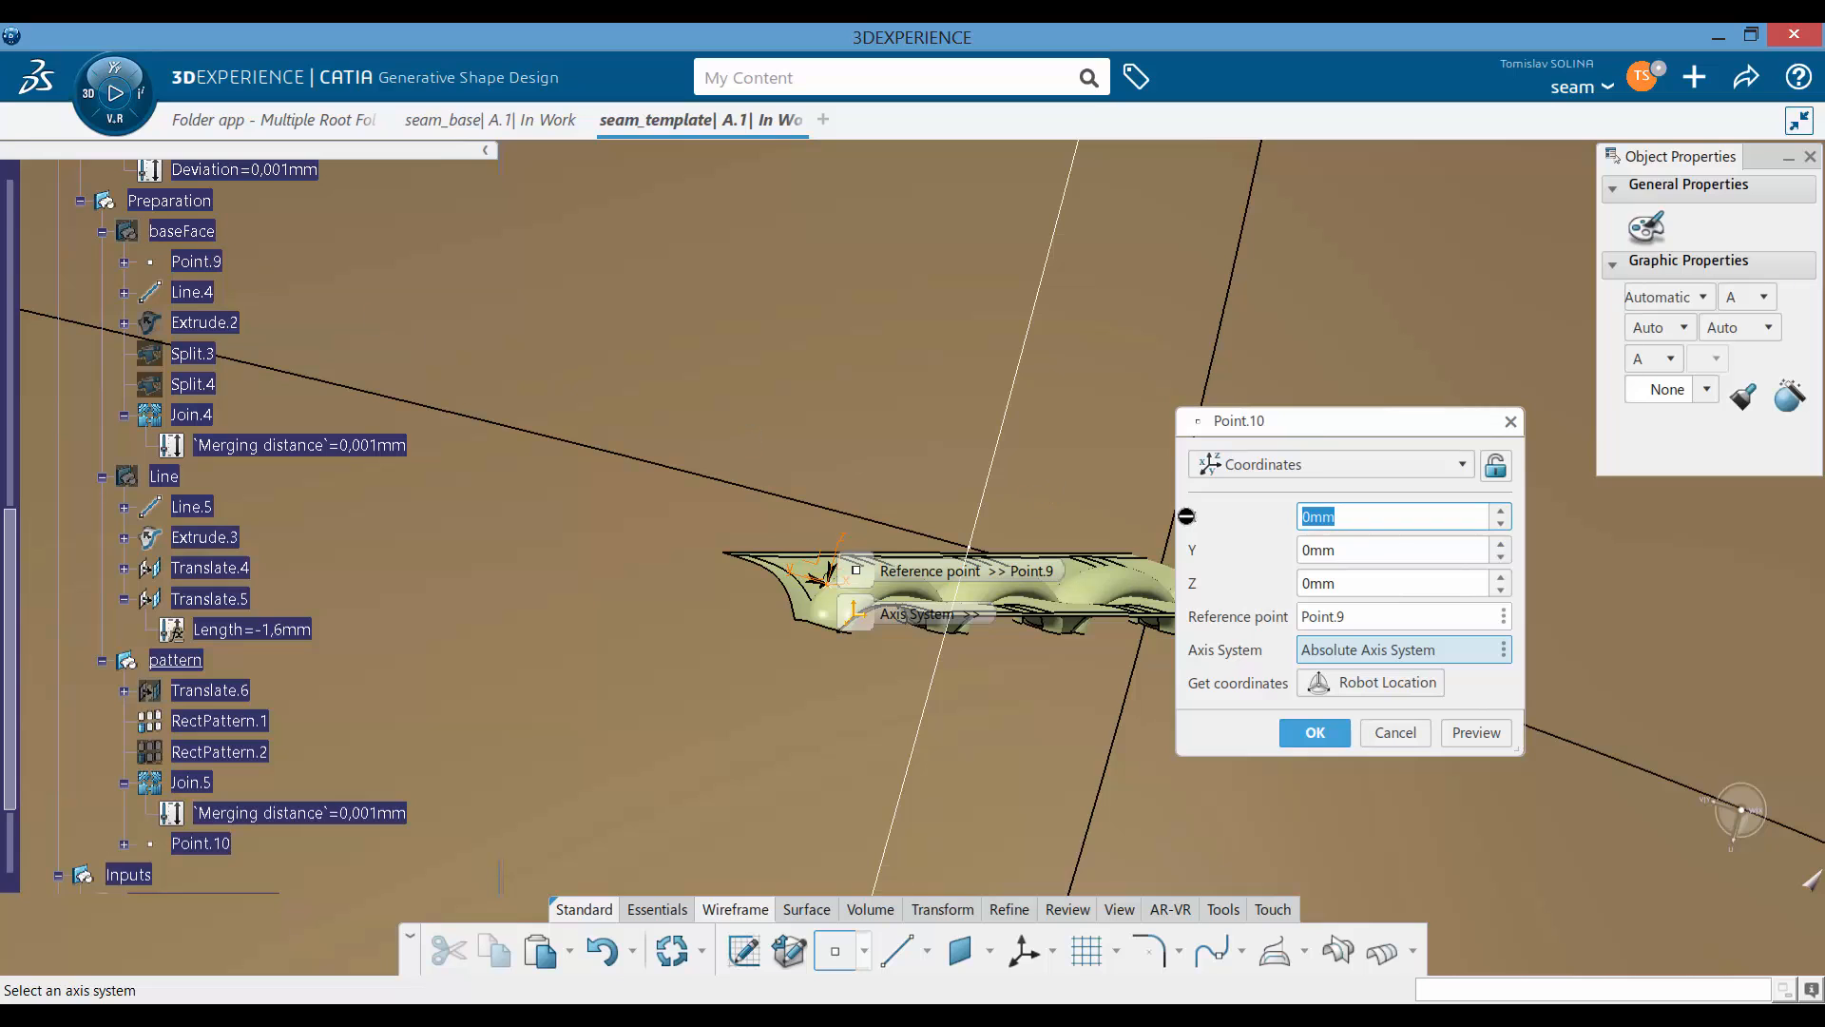
Step: Drive the new point's X coordinate with the formula -stitch_height * 1.5, using the seam_base.1 parameter
right_click(1359, 517)
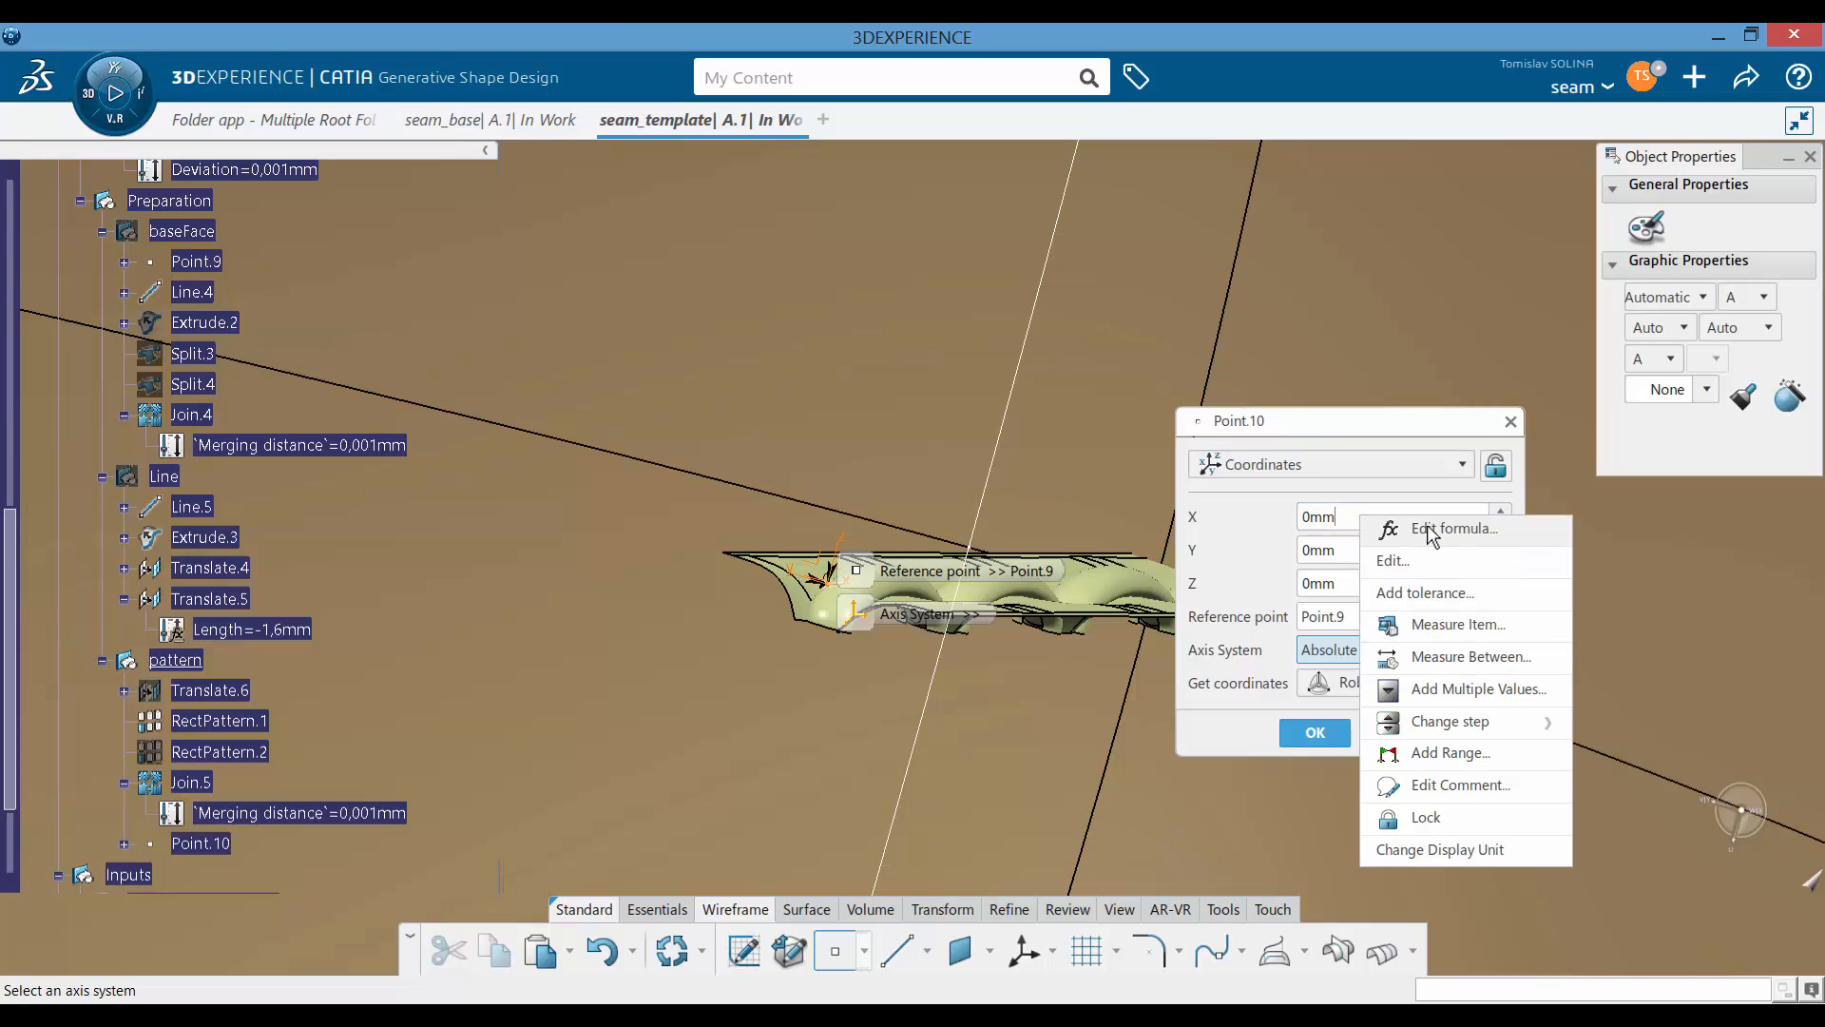
click(1435, 529)
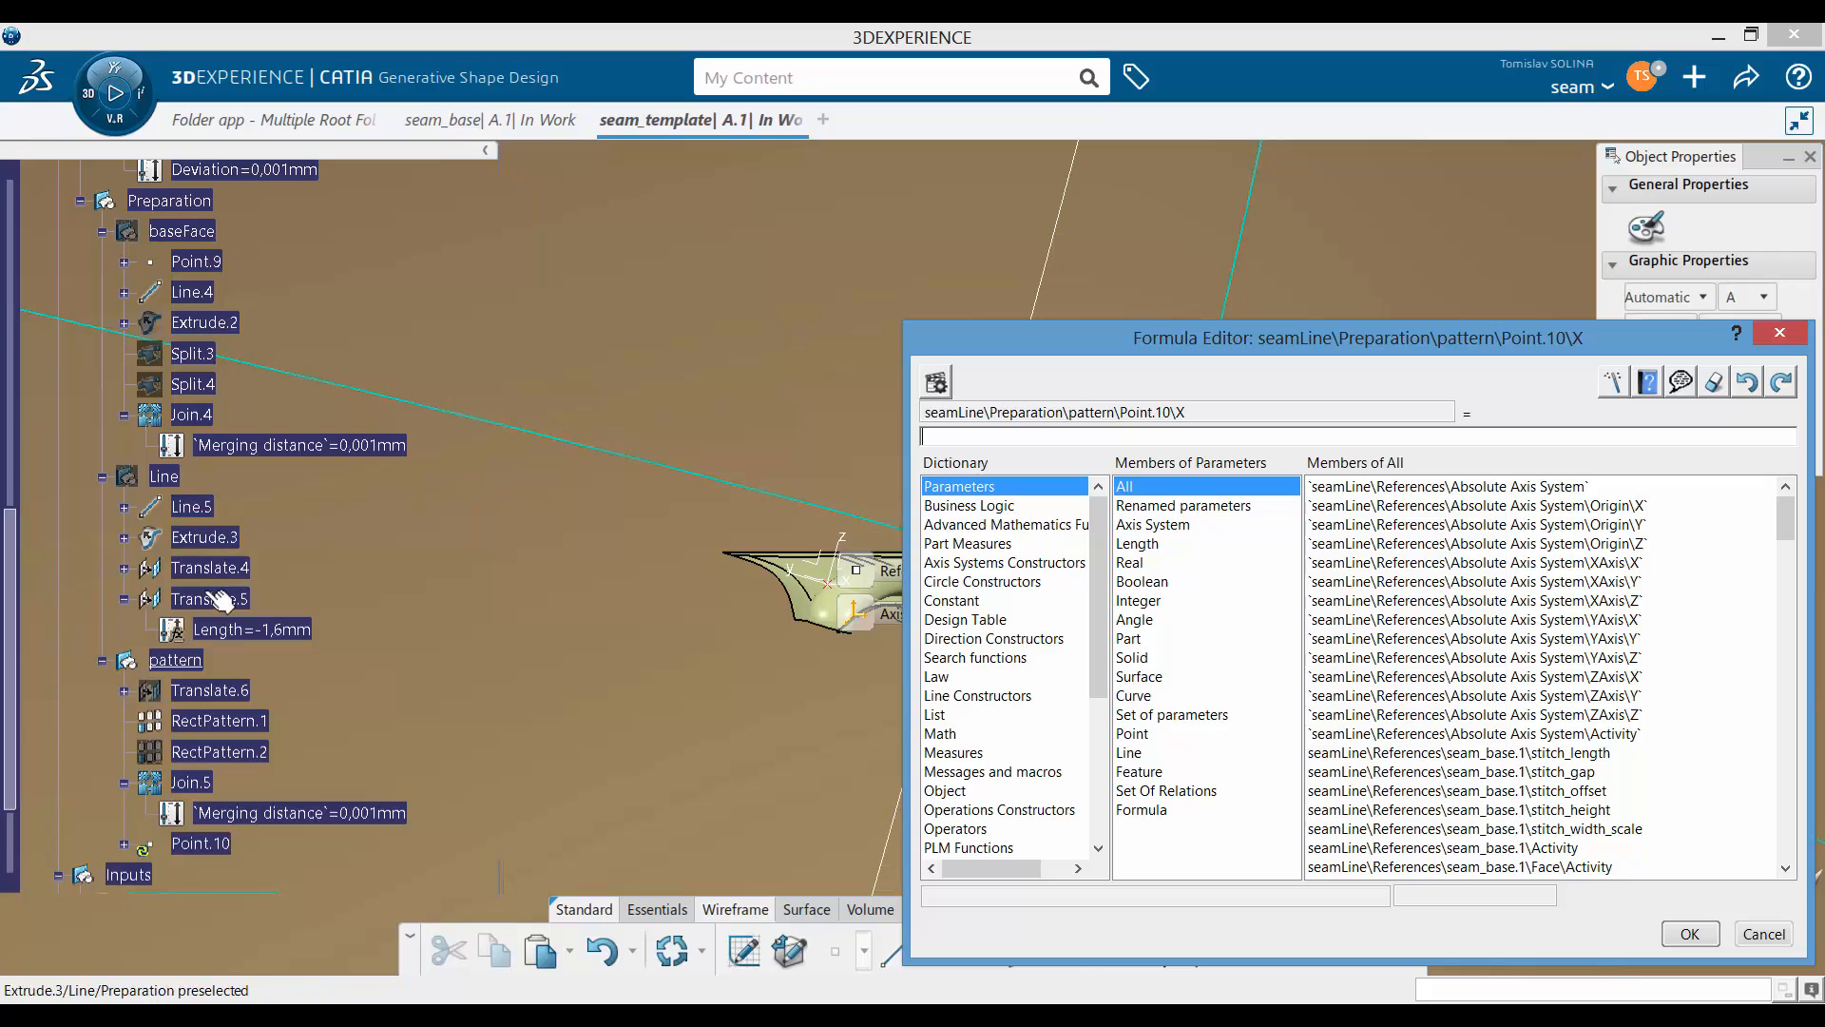
click(209, 420)
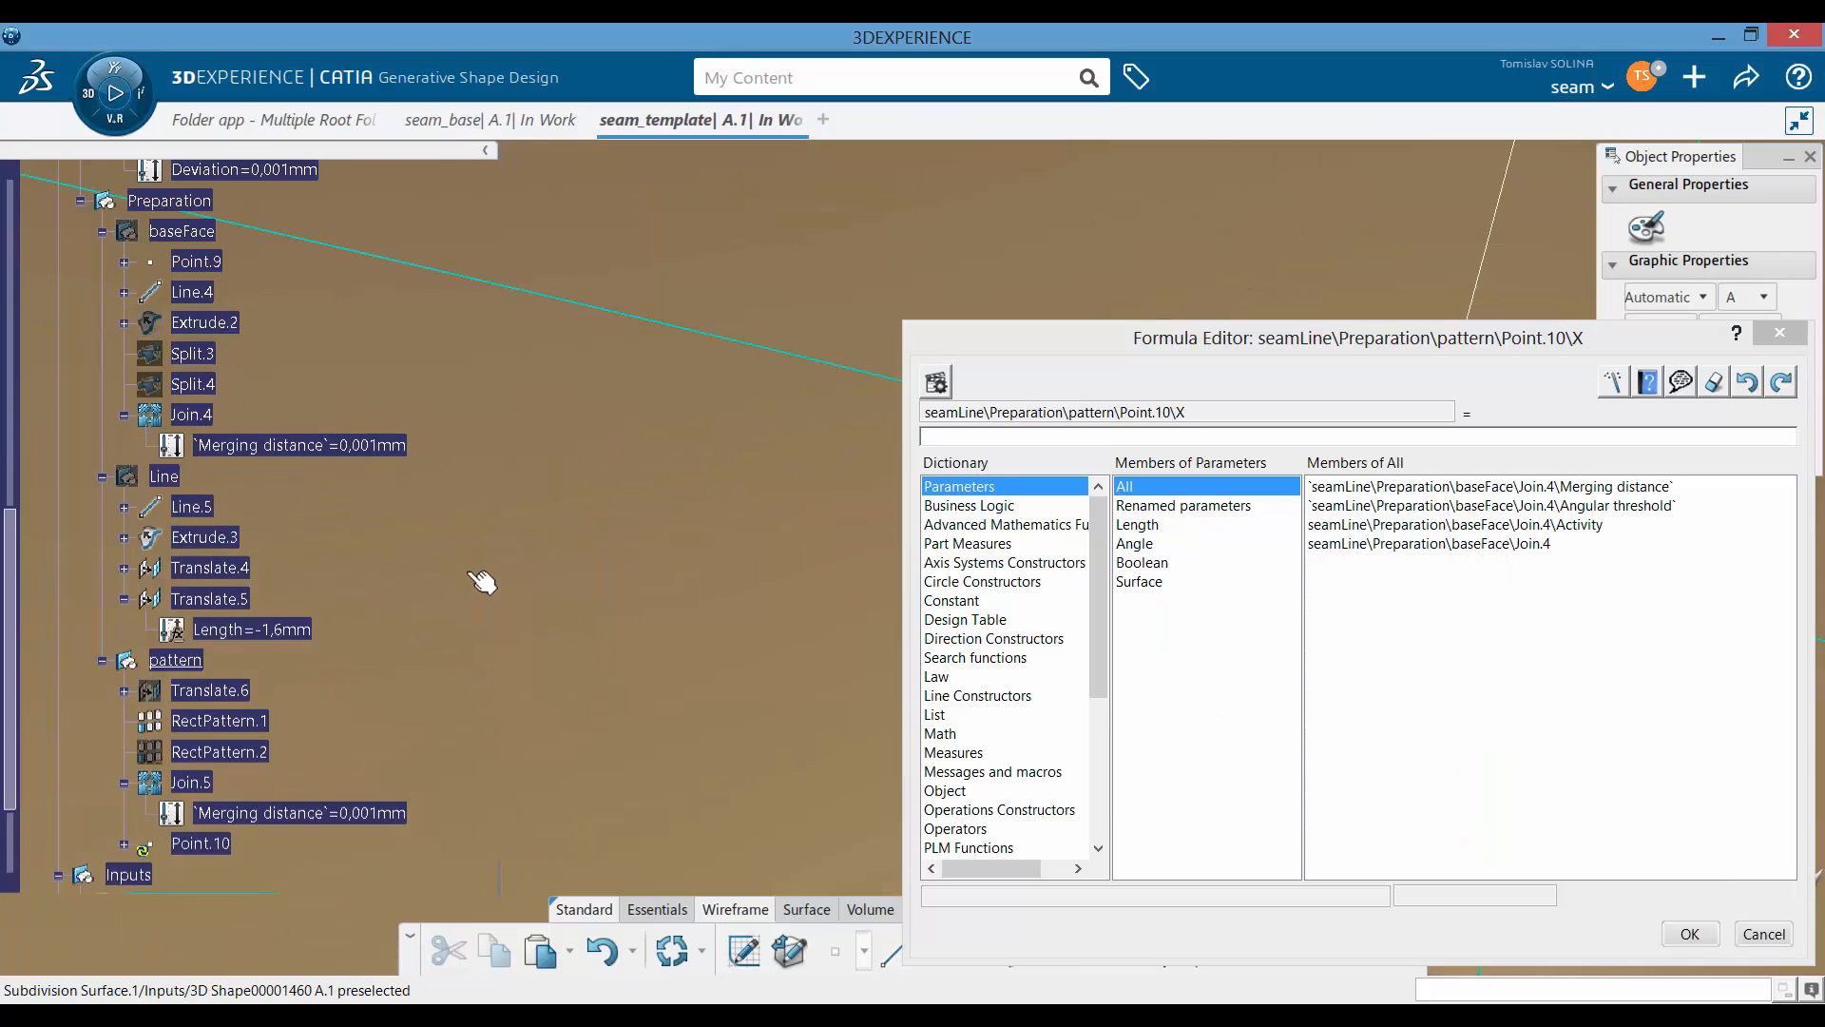
scroll(399, 570, up, 6)
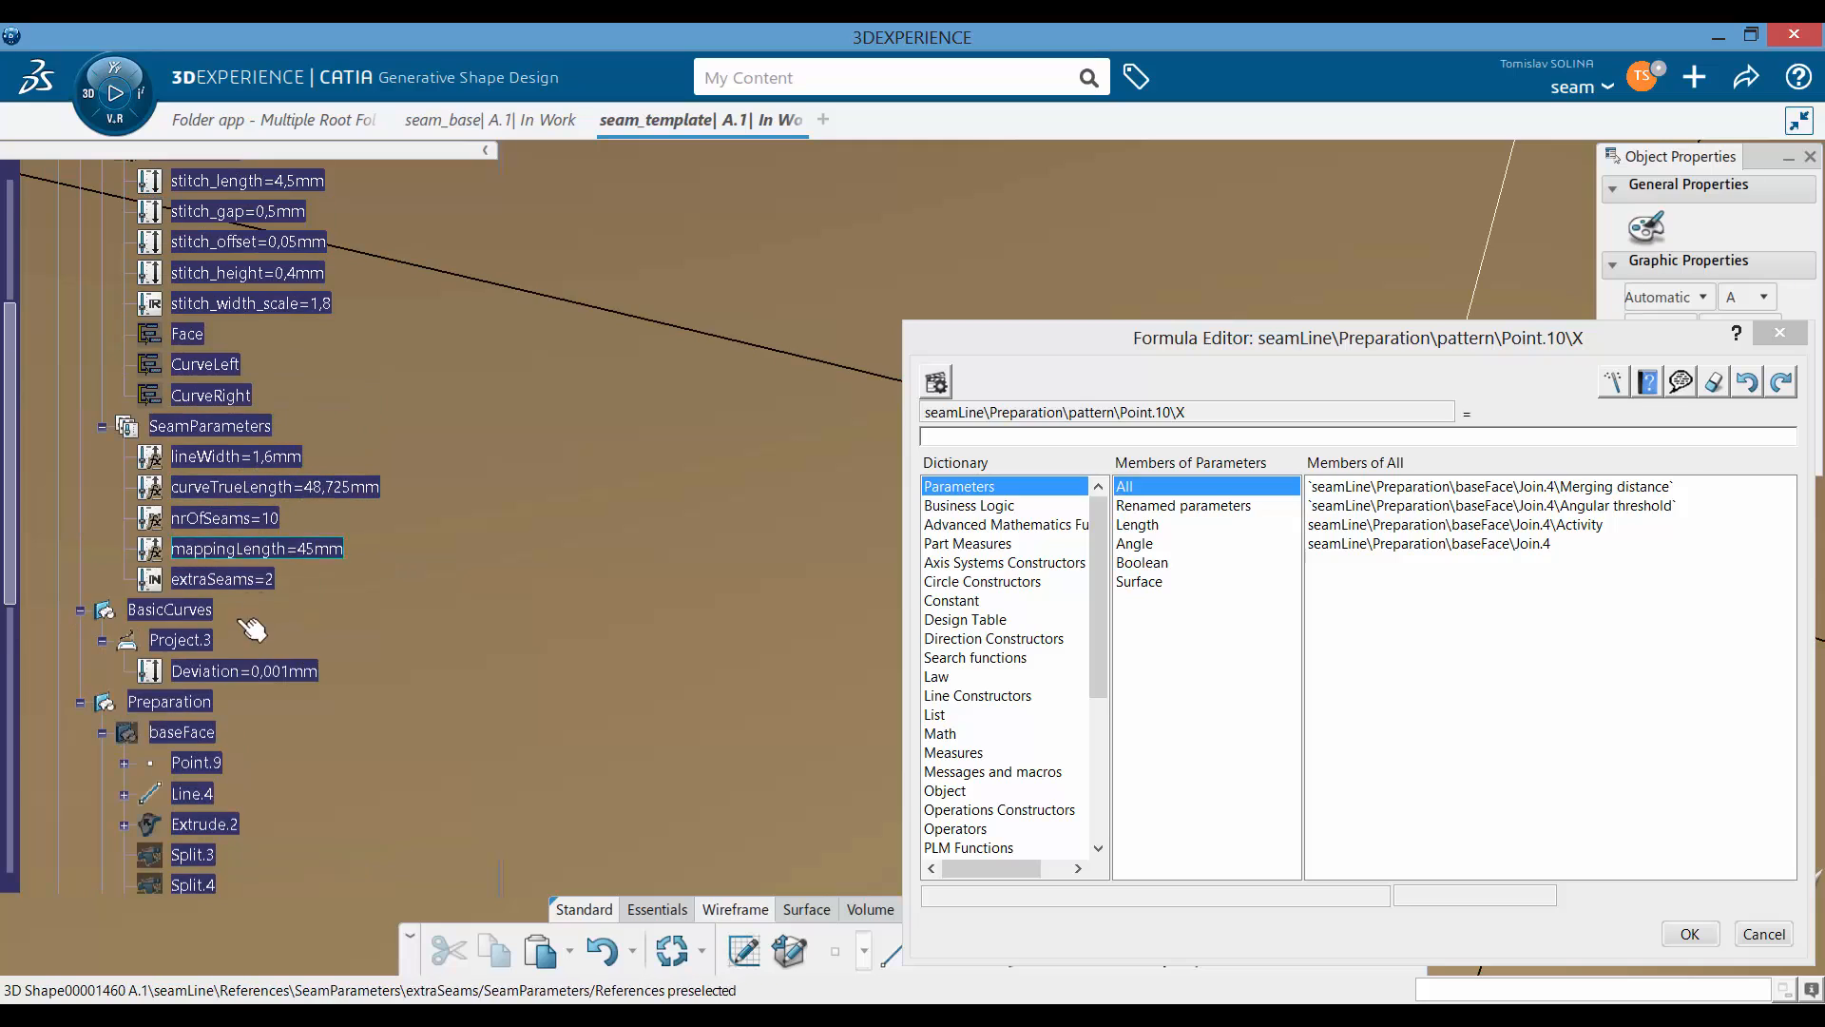
scroll(264, 362, up, 1)
click(265, 360)
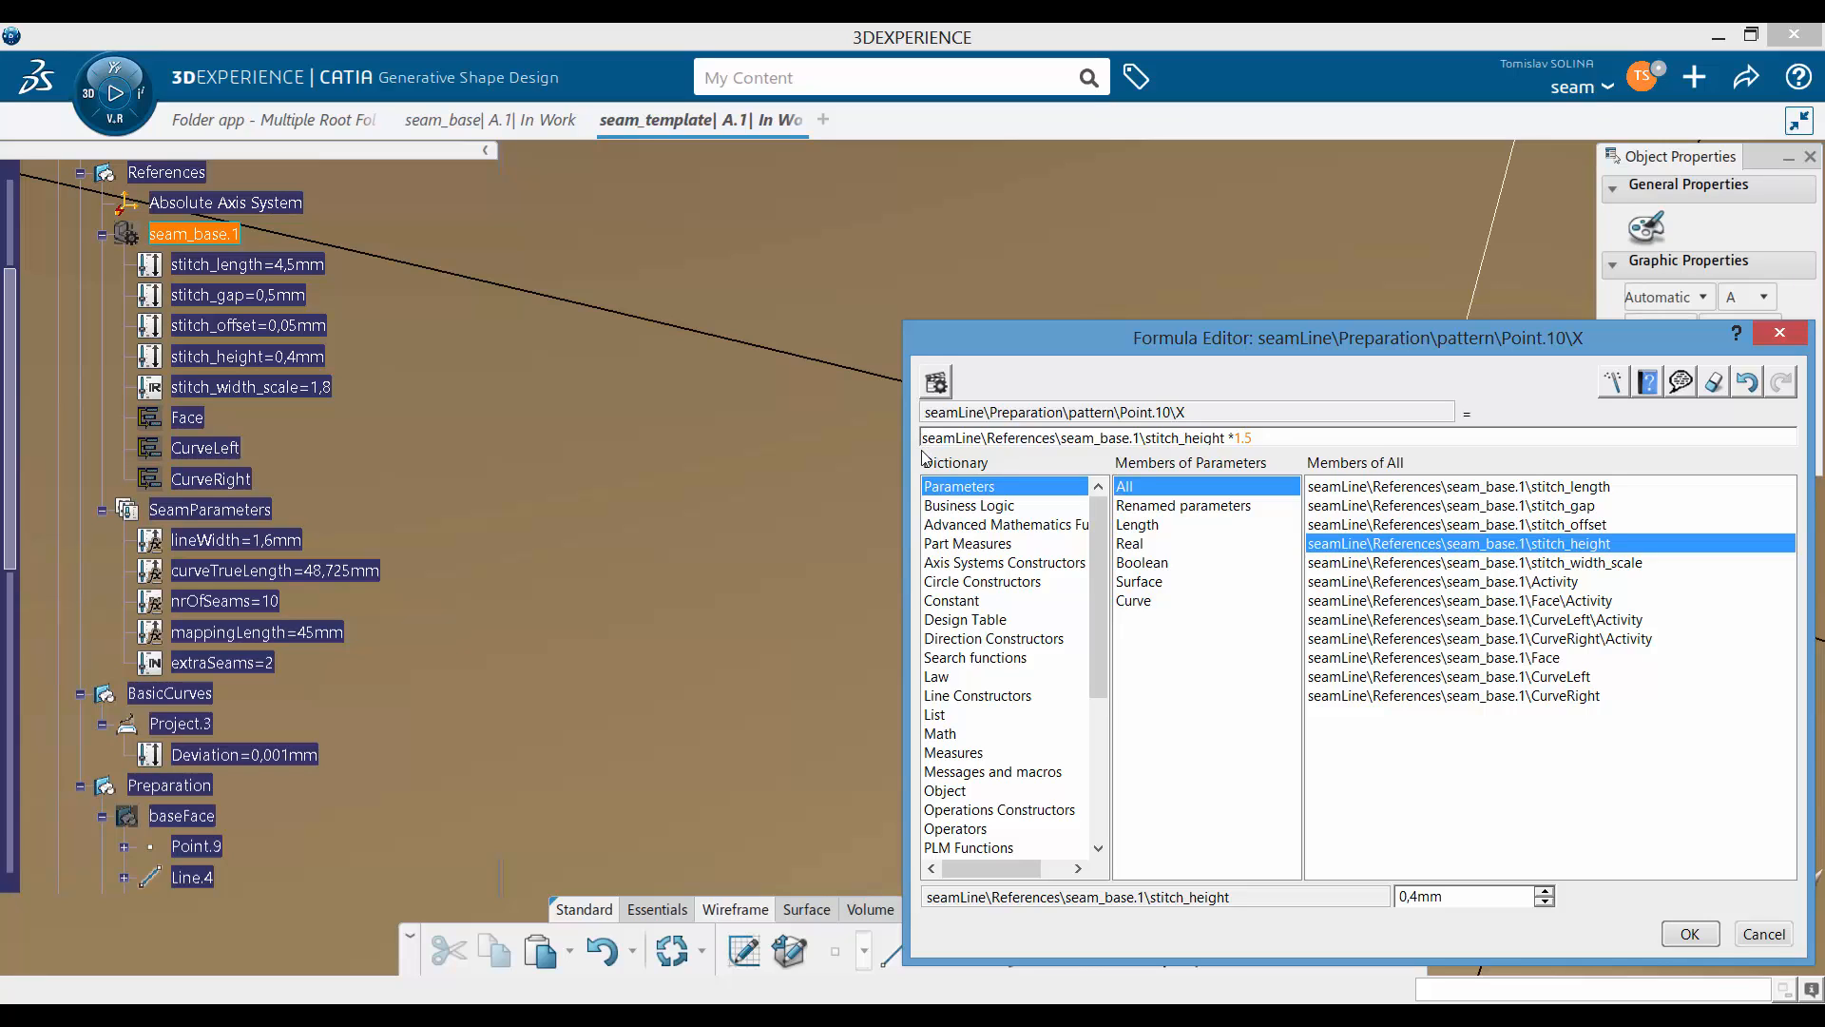
text(-)
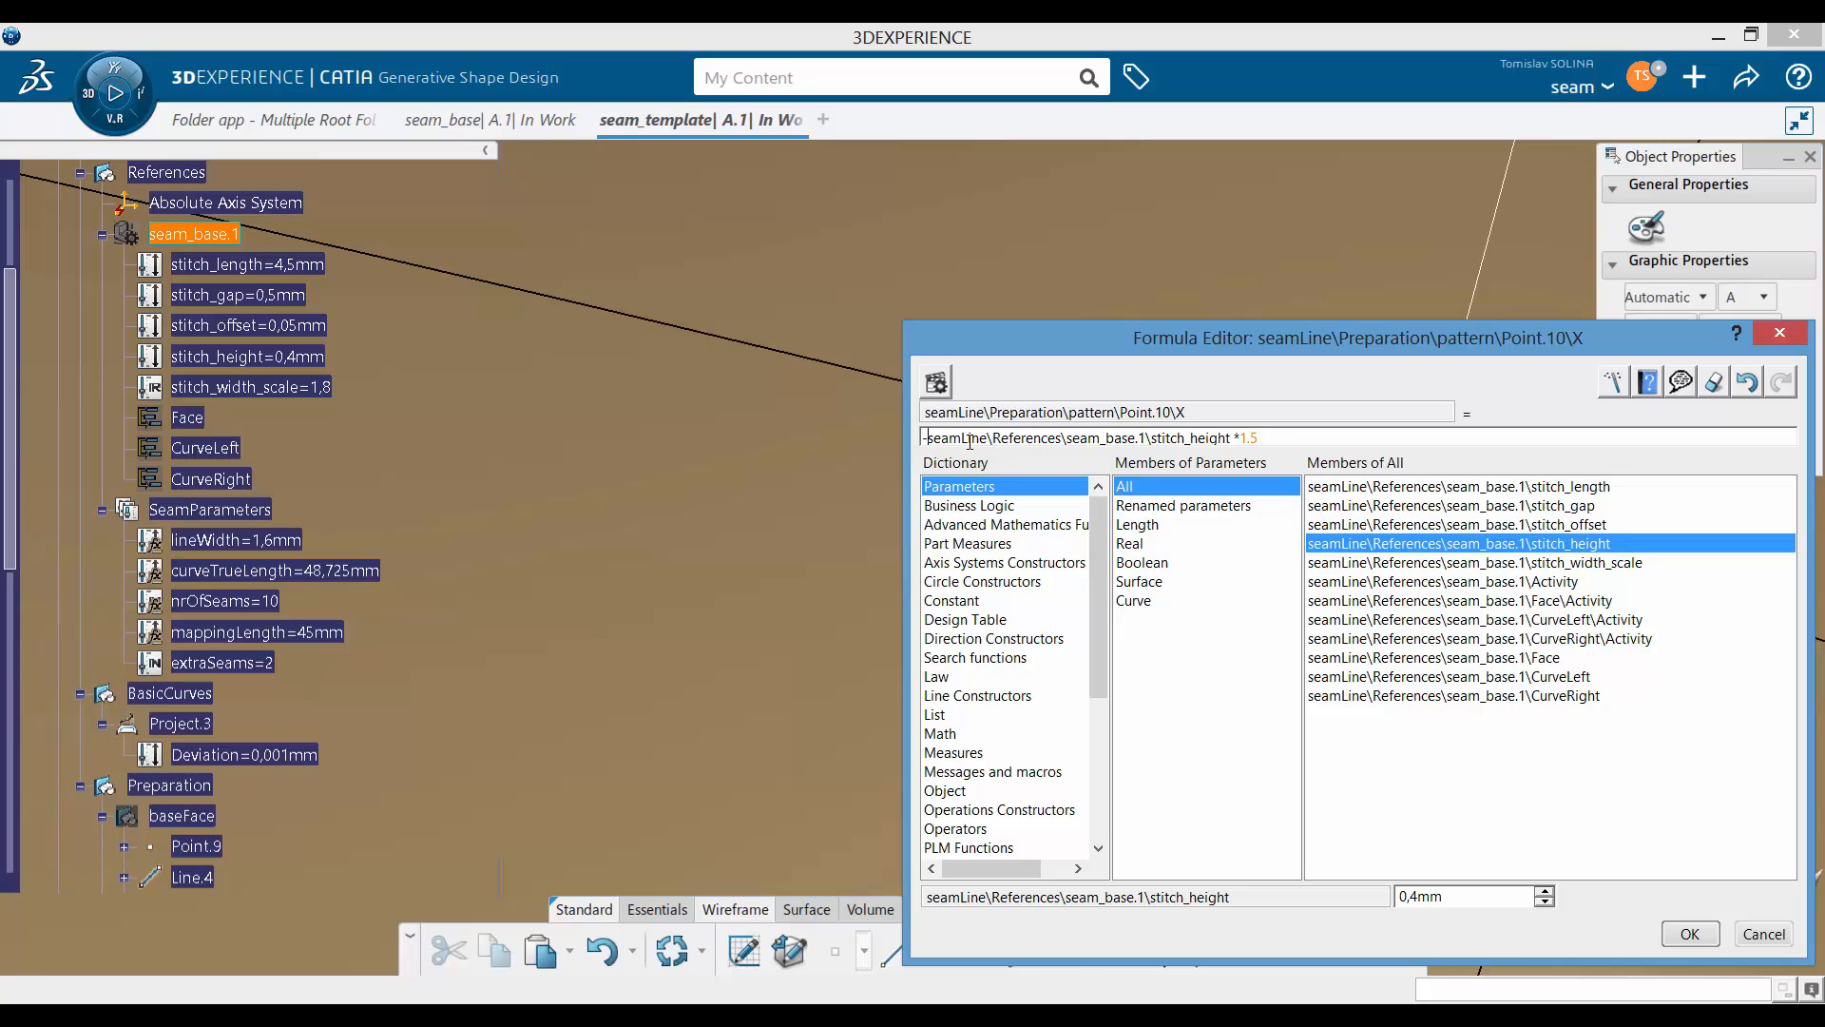
click(1688, 934)
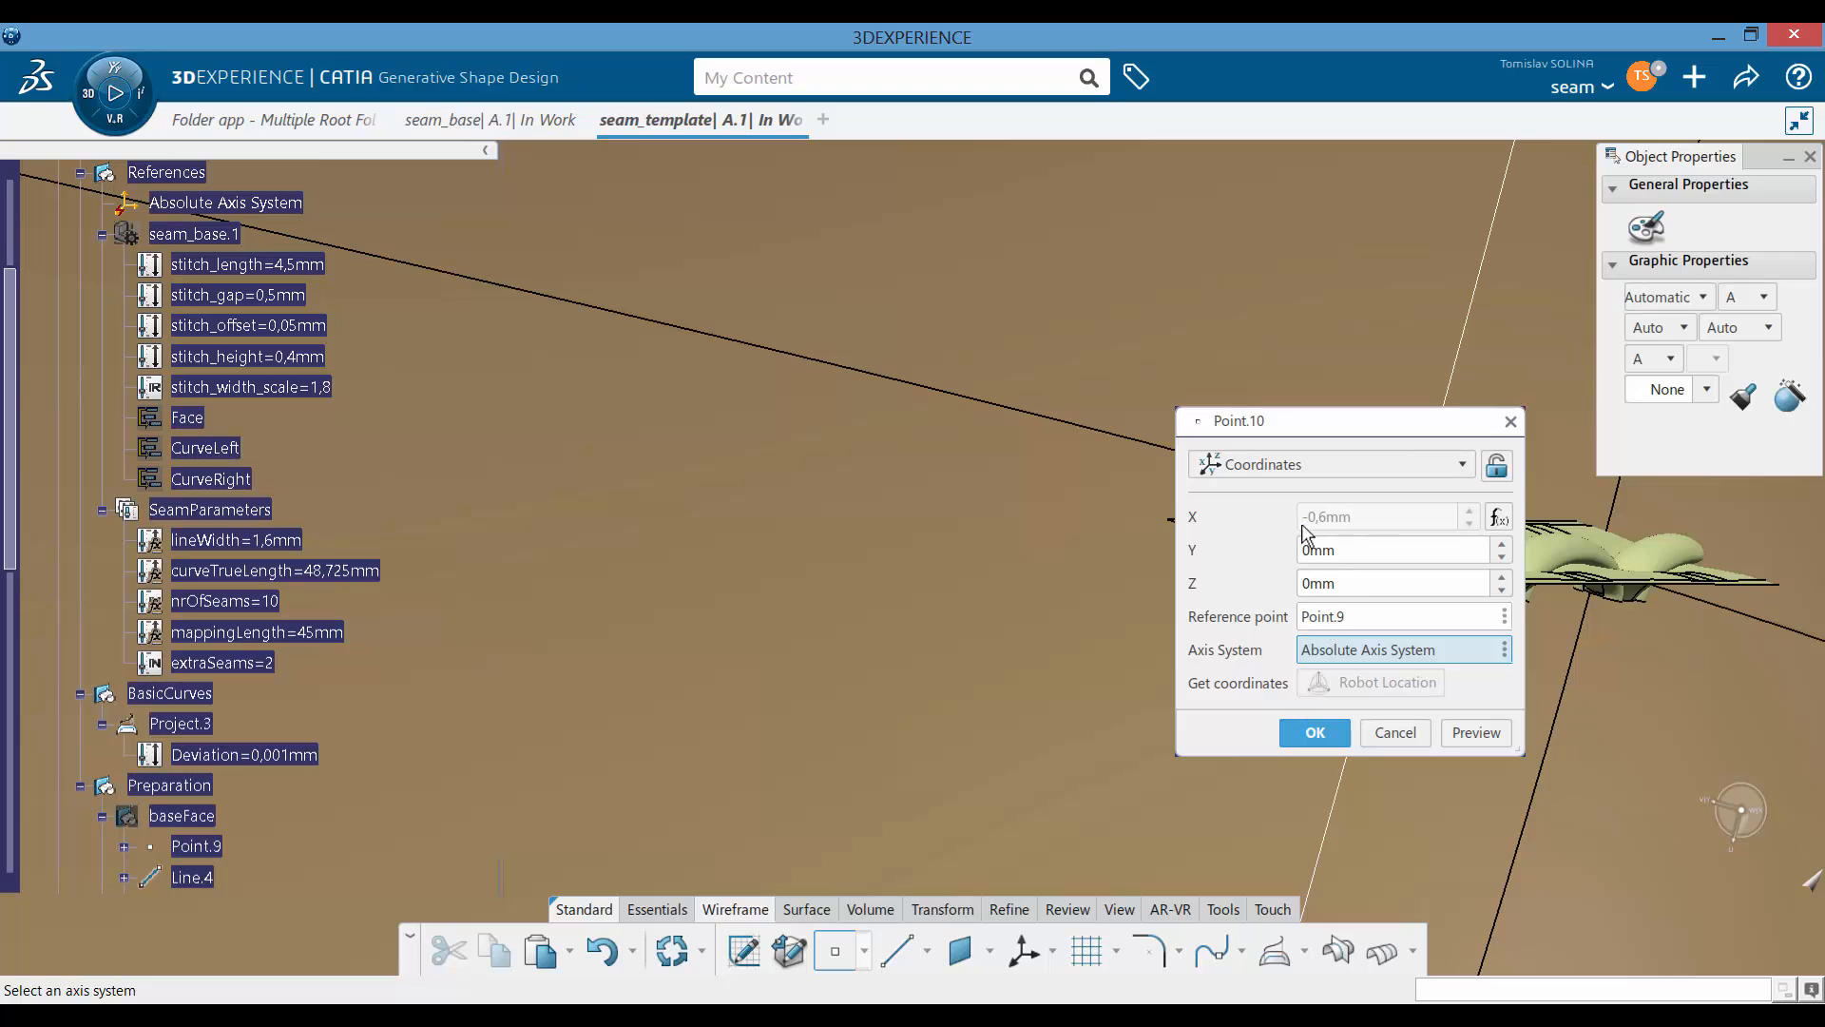
Step: Remove the stitch_height formula from the X coordinate of Point.10, keeping its expression for reuse
drag(1348, 421, 862, 358)
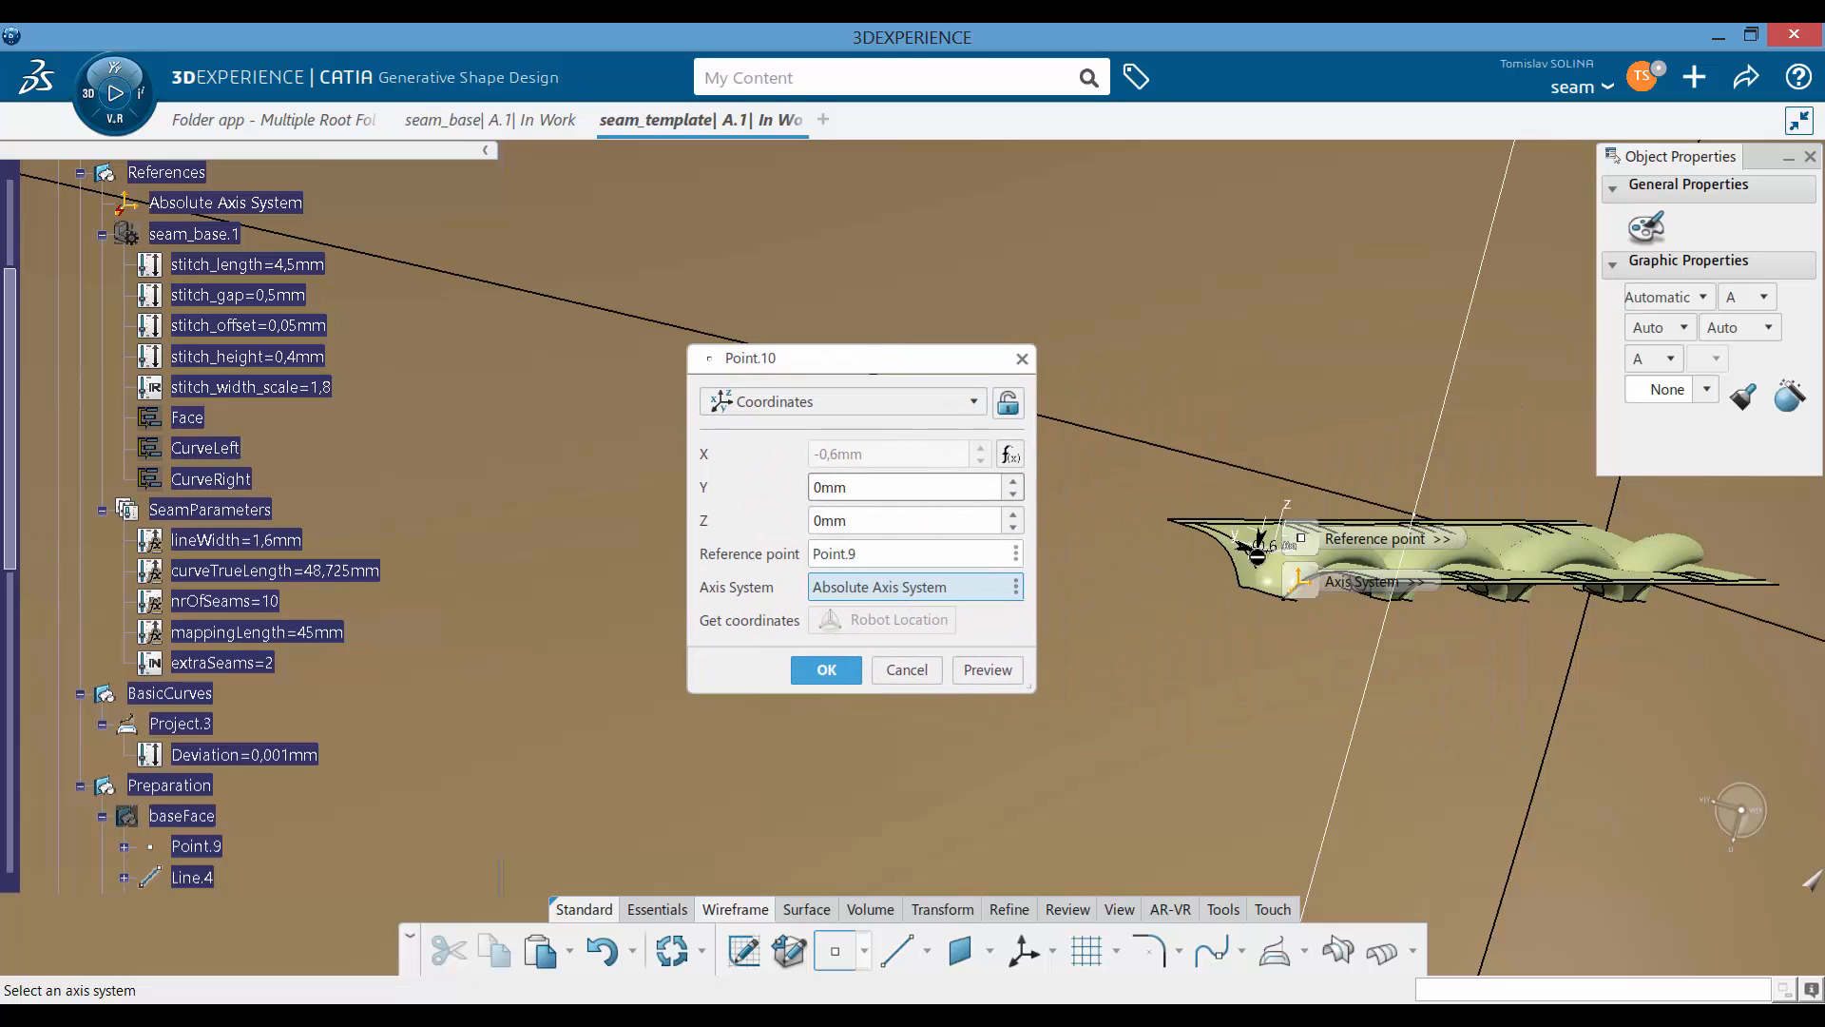
click(1010, 454)
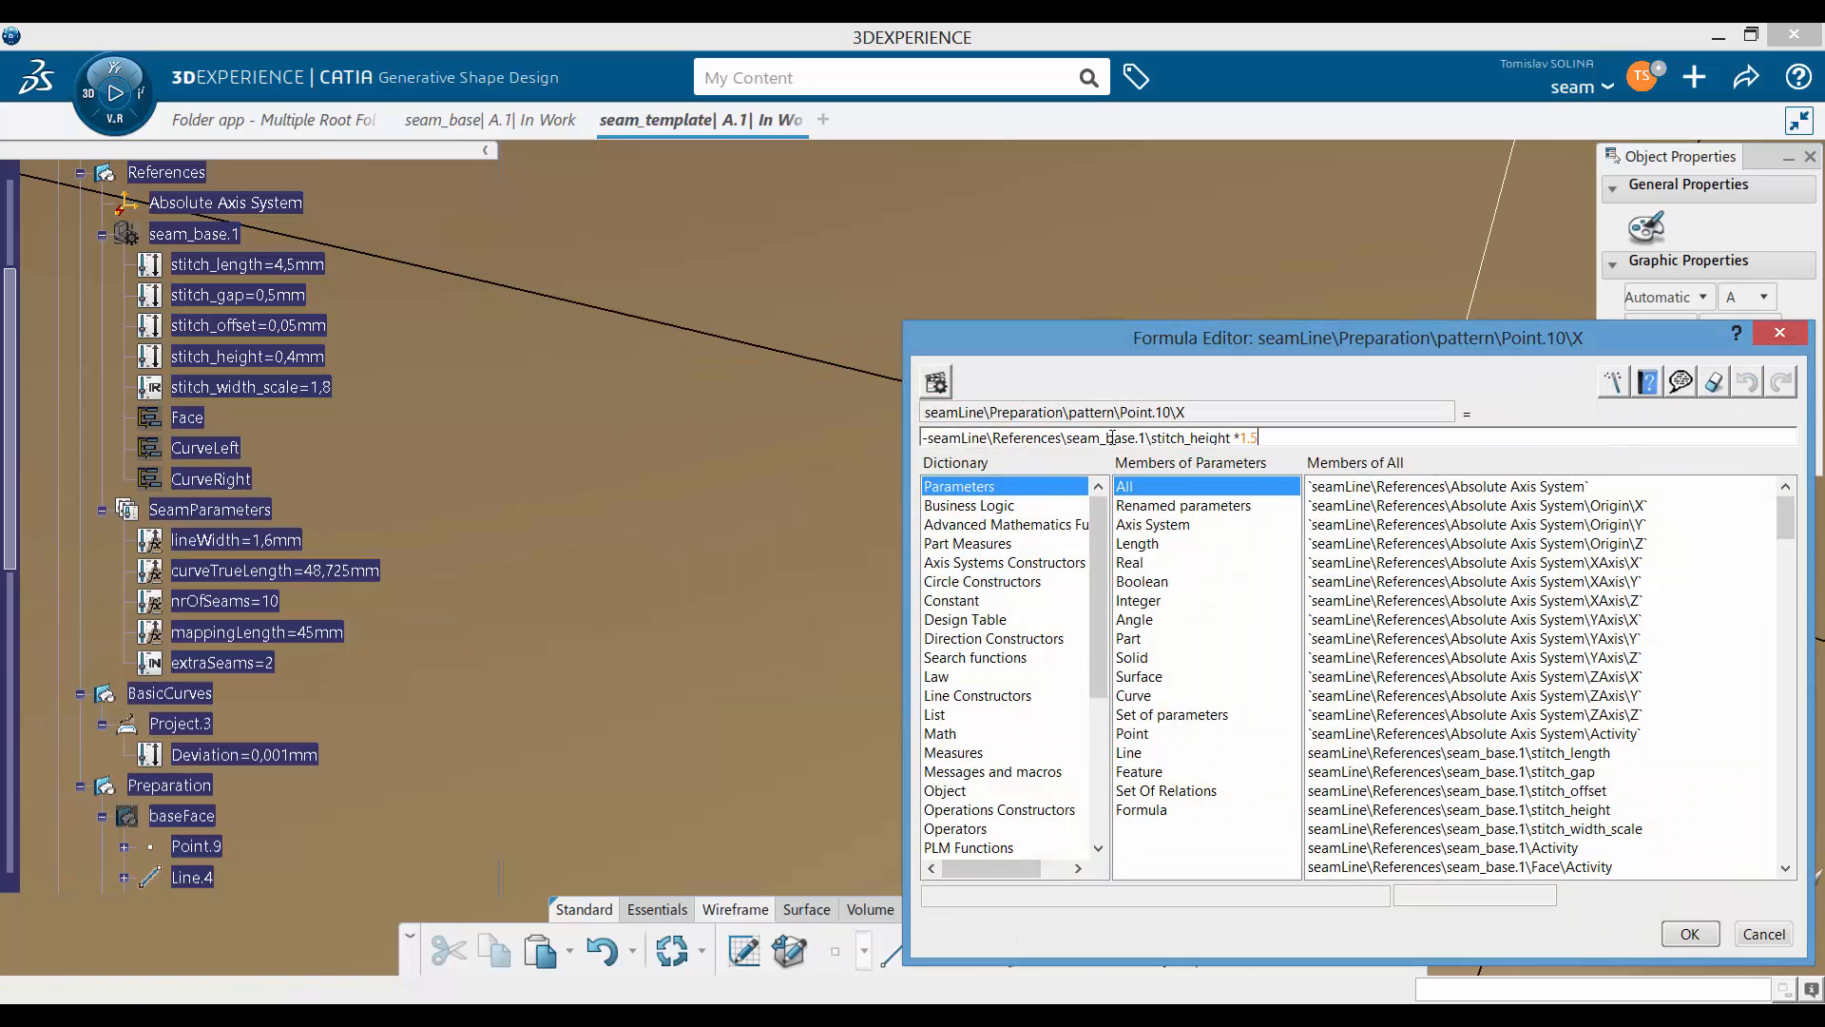
drag(1112, 438, 668, 462)
key(ctrl+c)
key(Delete)
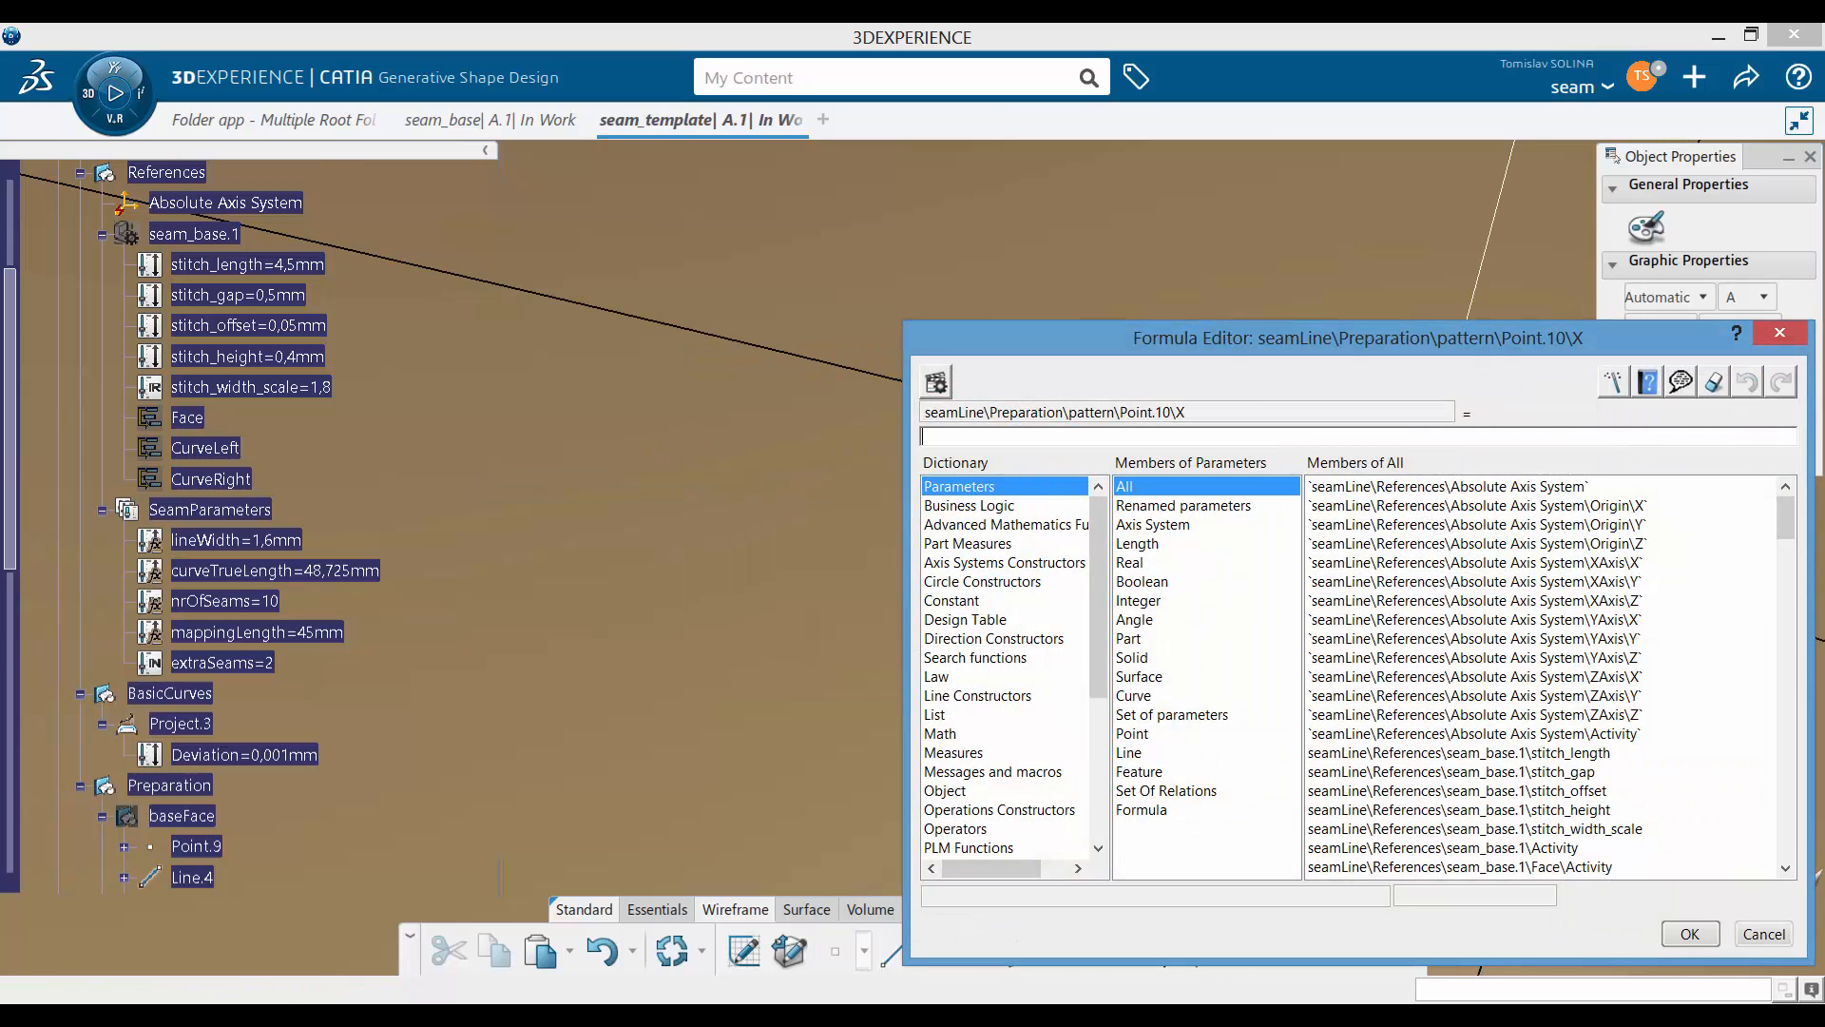
click(1689, 939)
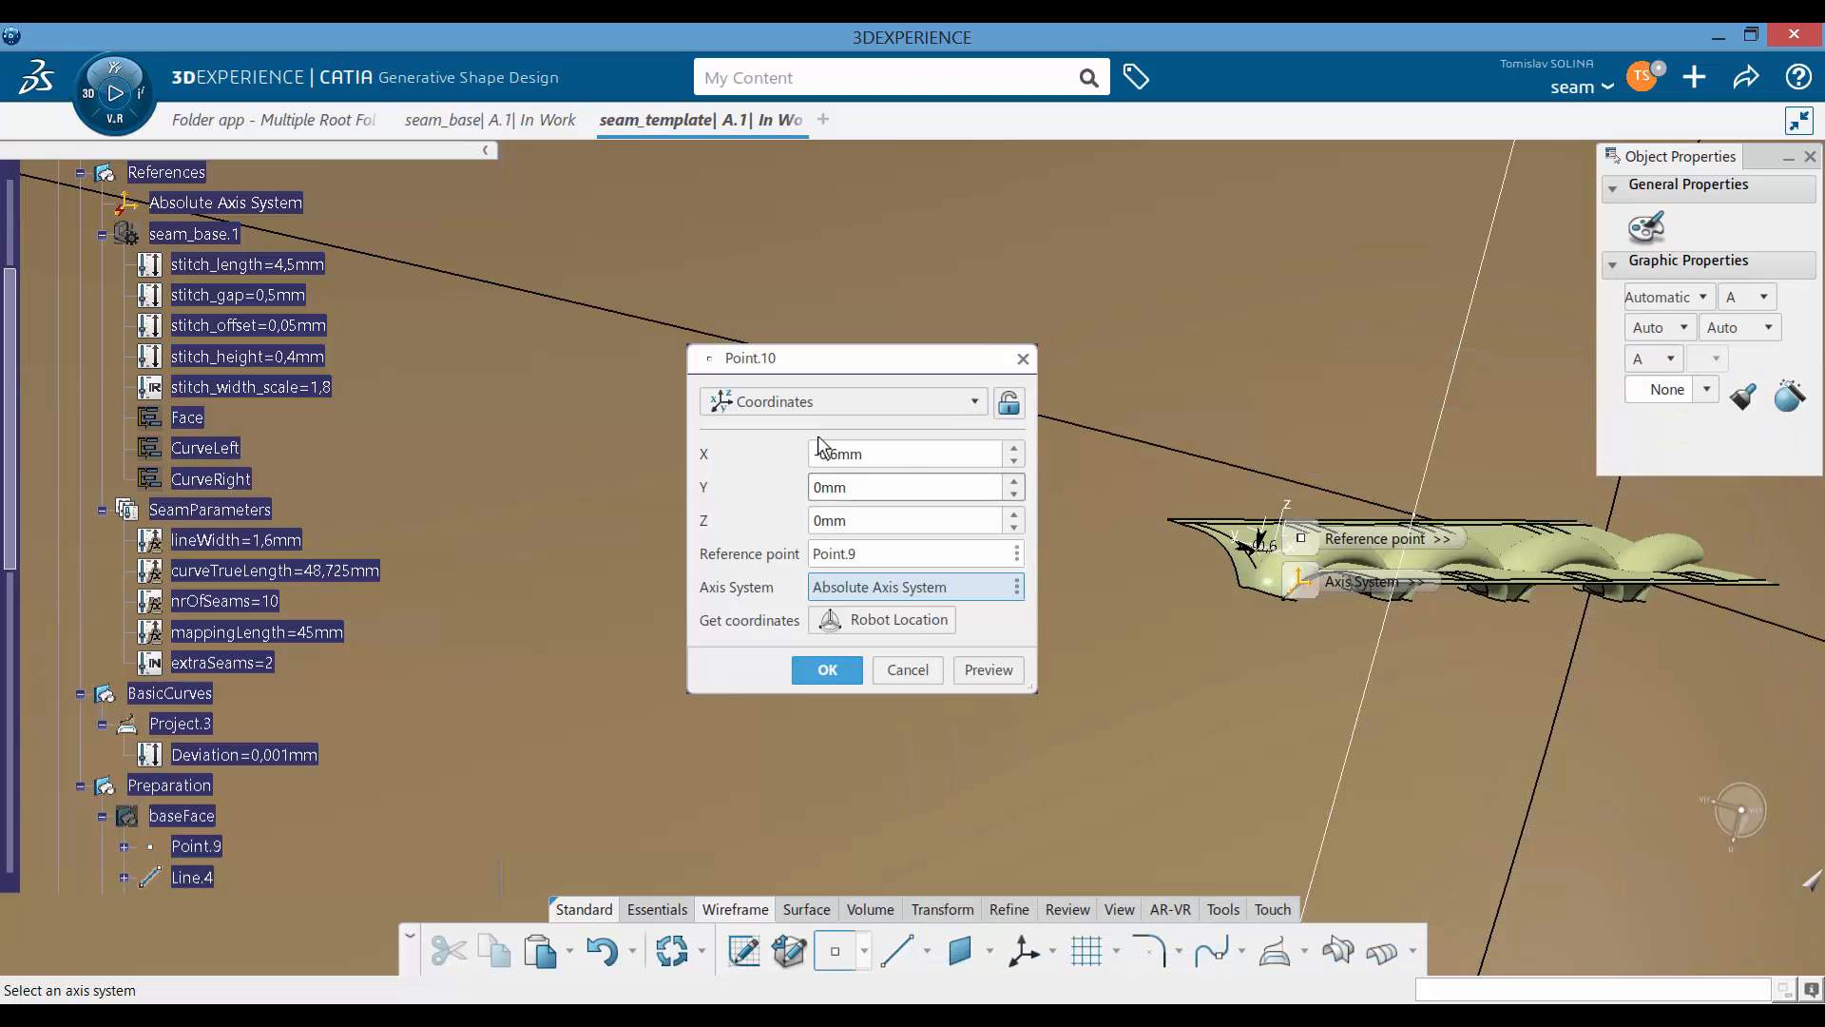
Step: Drive Point.10's Z coordinate with the formula -stitch_height * 1.5, set X to 0 mm, and create the point
right_click(916, 520)
click(998, 530)
key(ctrl+v)
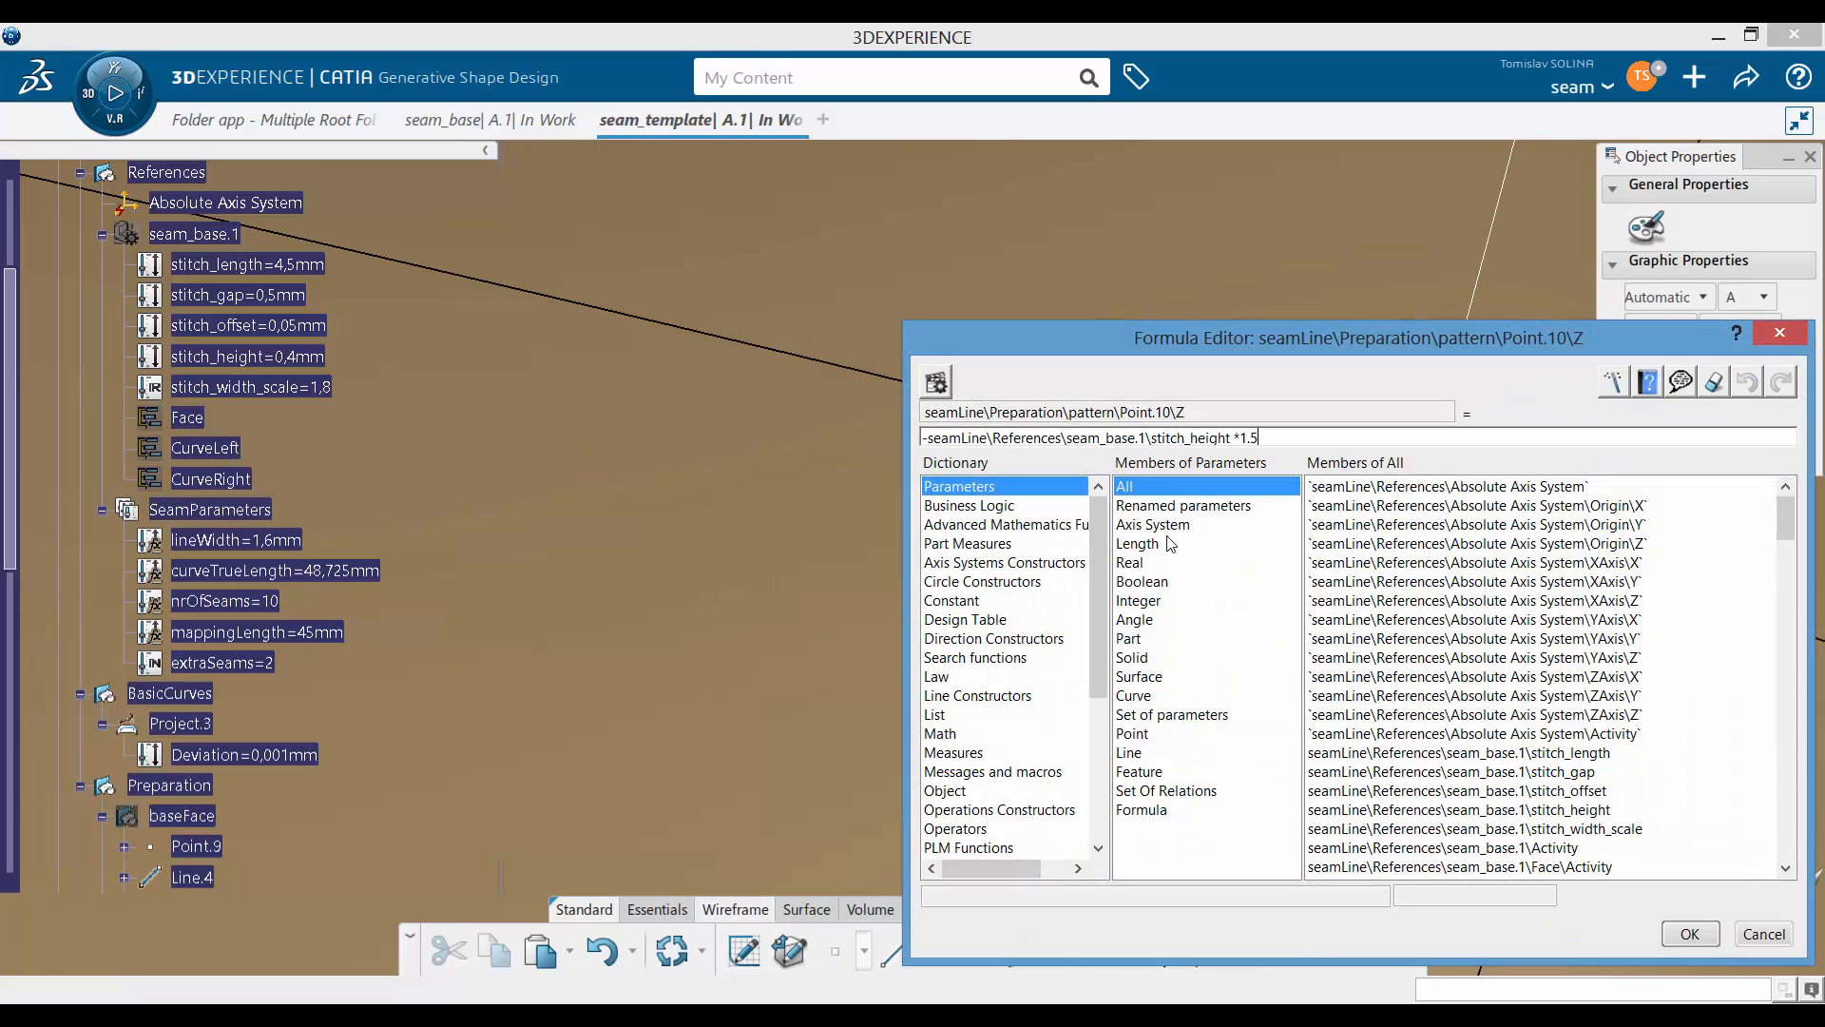
click(1691, 934)
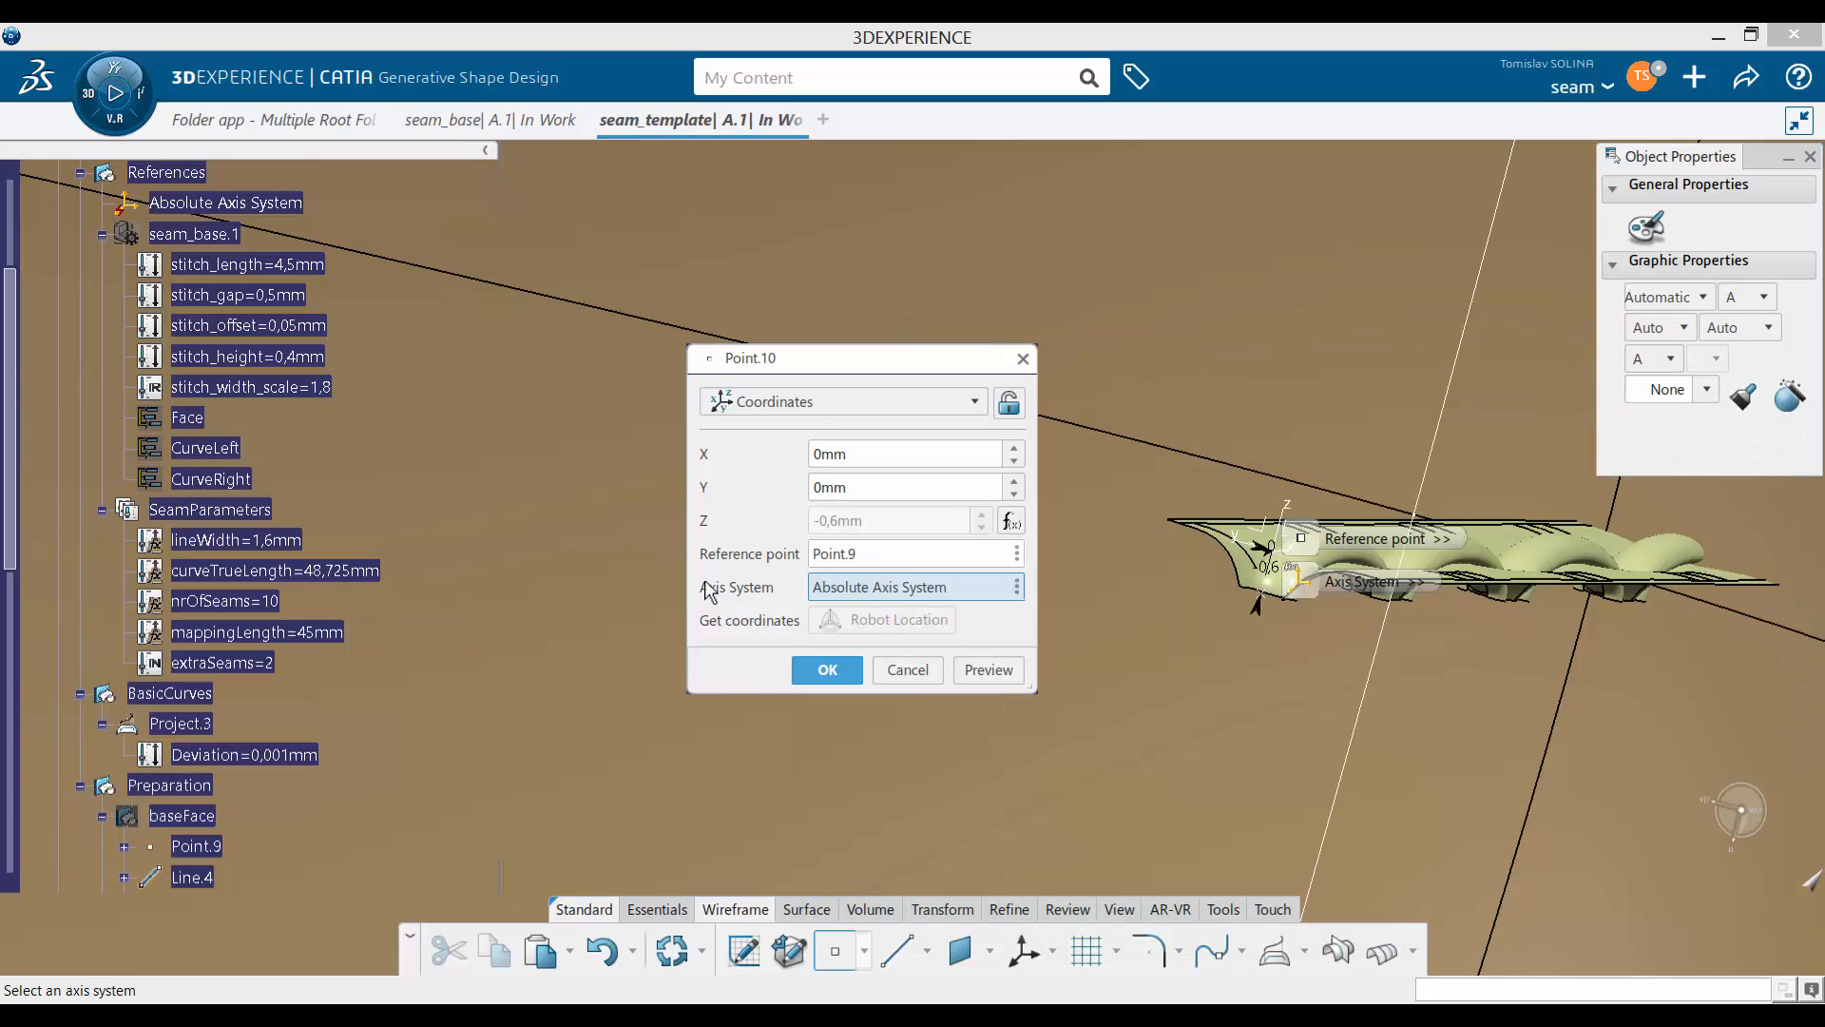
click(823, 670)
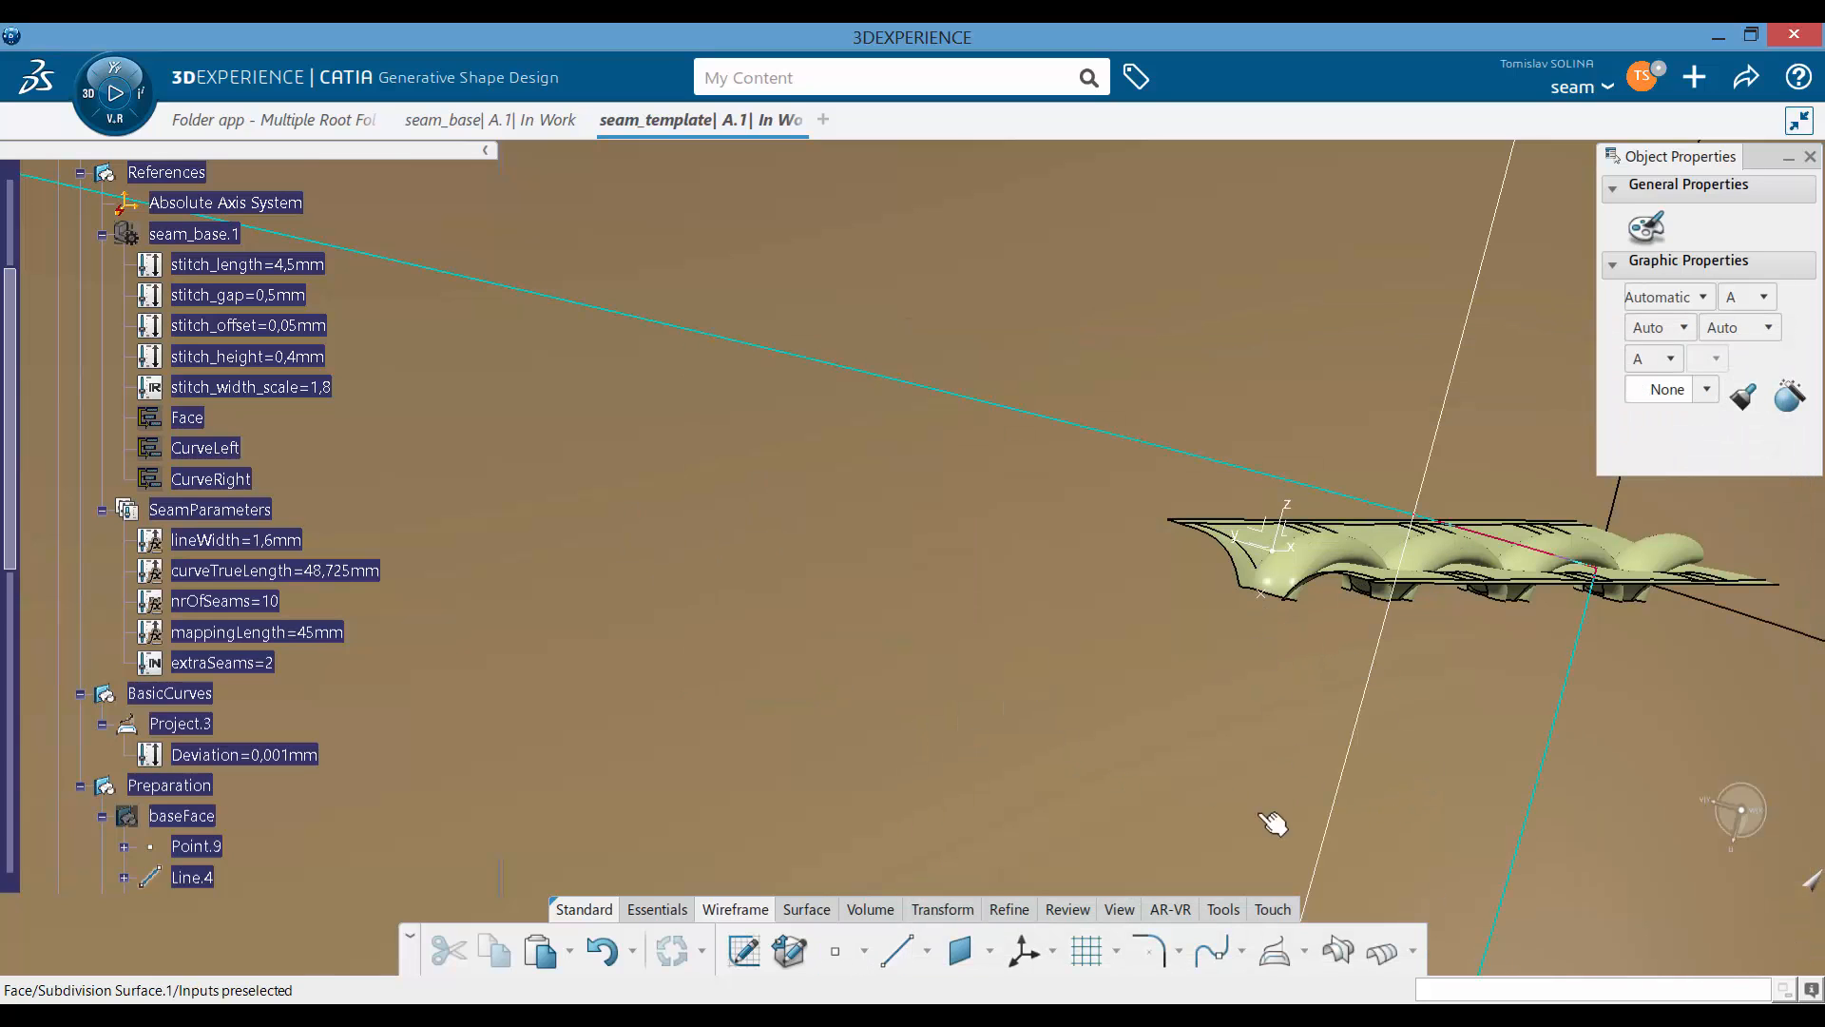
Step: Start a point-direction line from Point.10 along the Y axis of the Absolute Axis System
middle_drag(1118, 606, 741, 281)
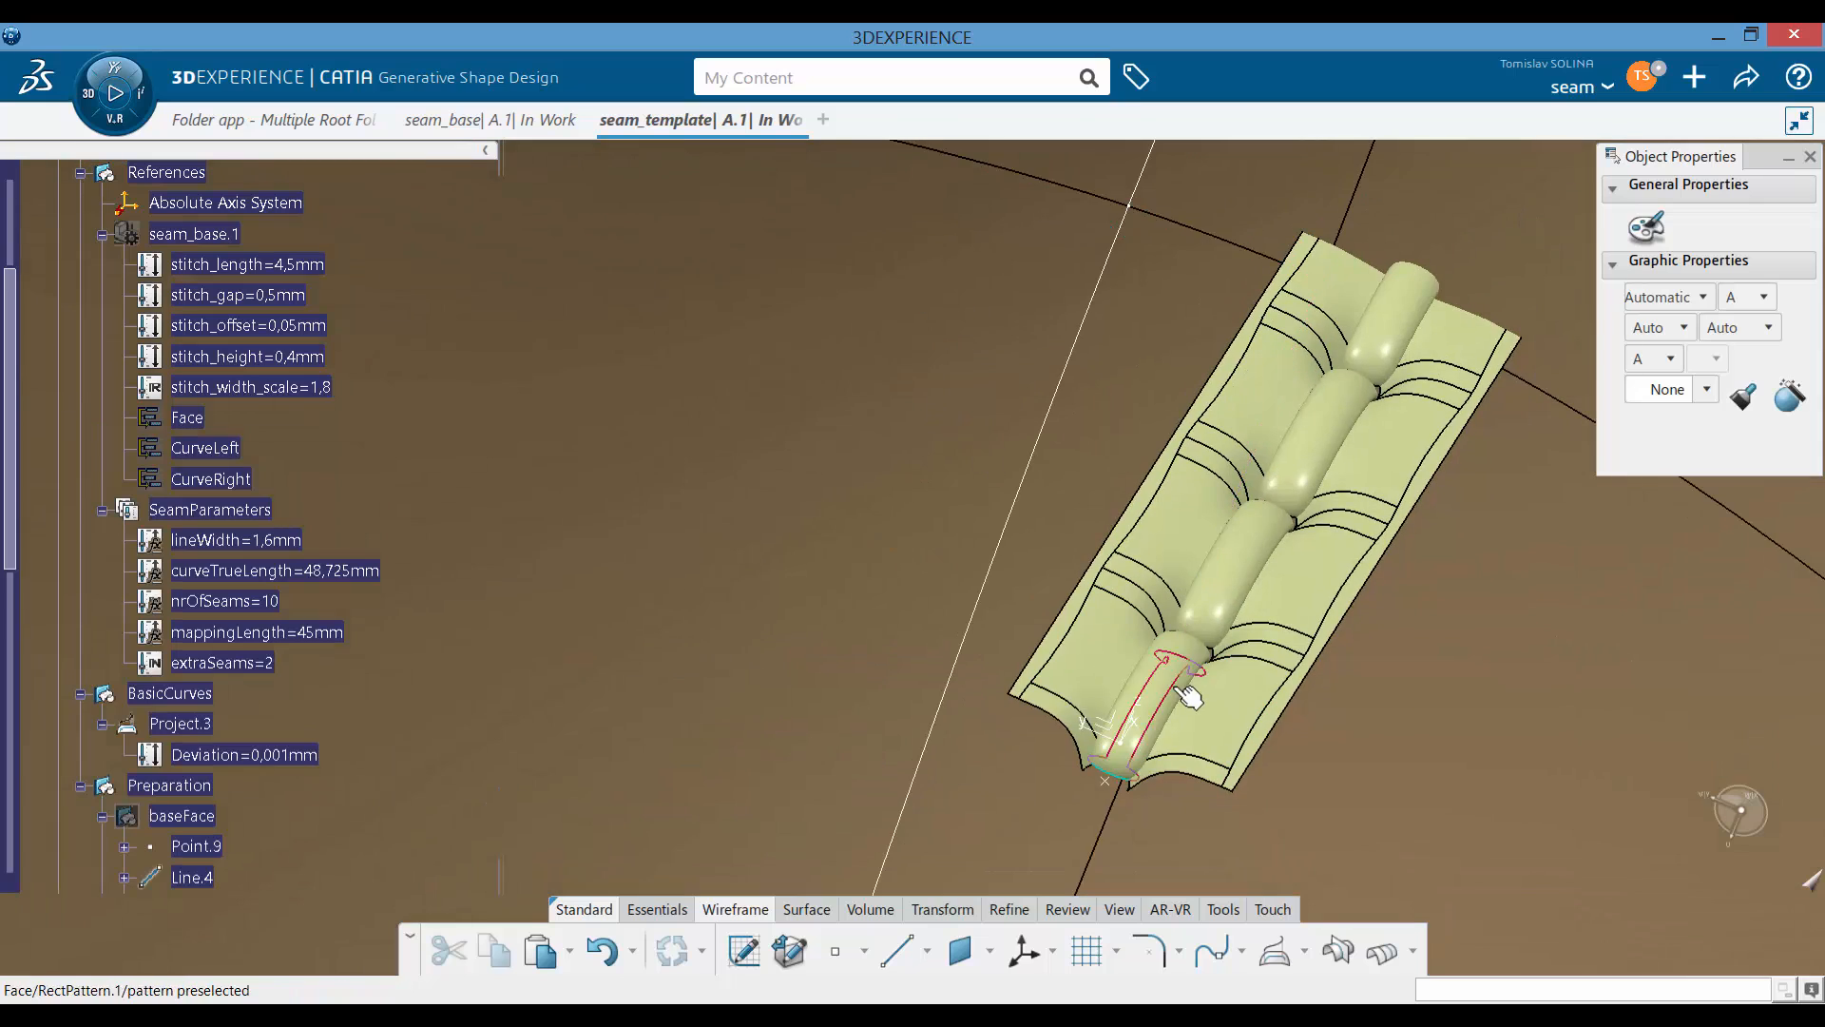
middle_drag(1177, 689, 888, 718)
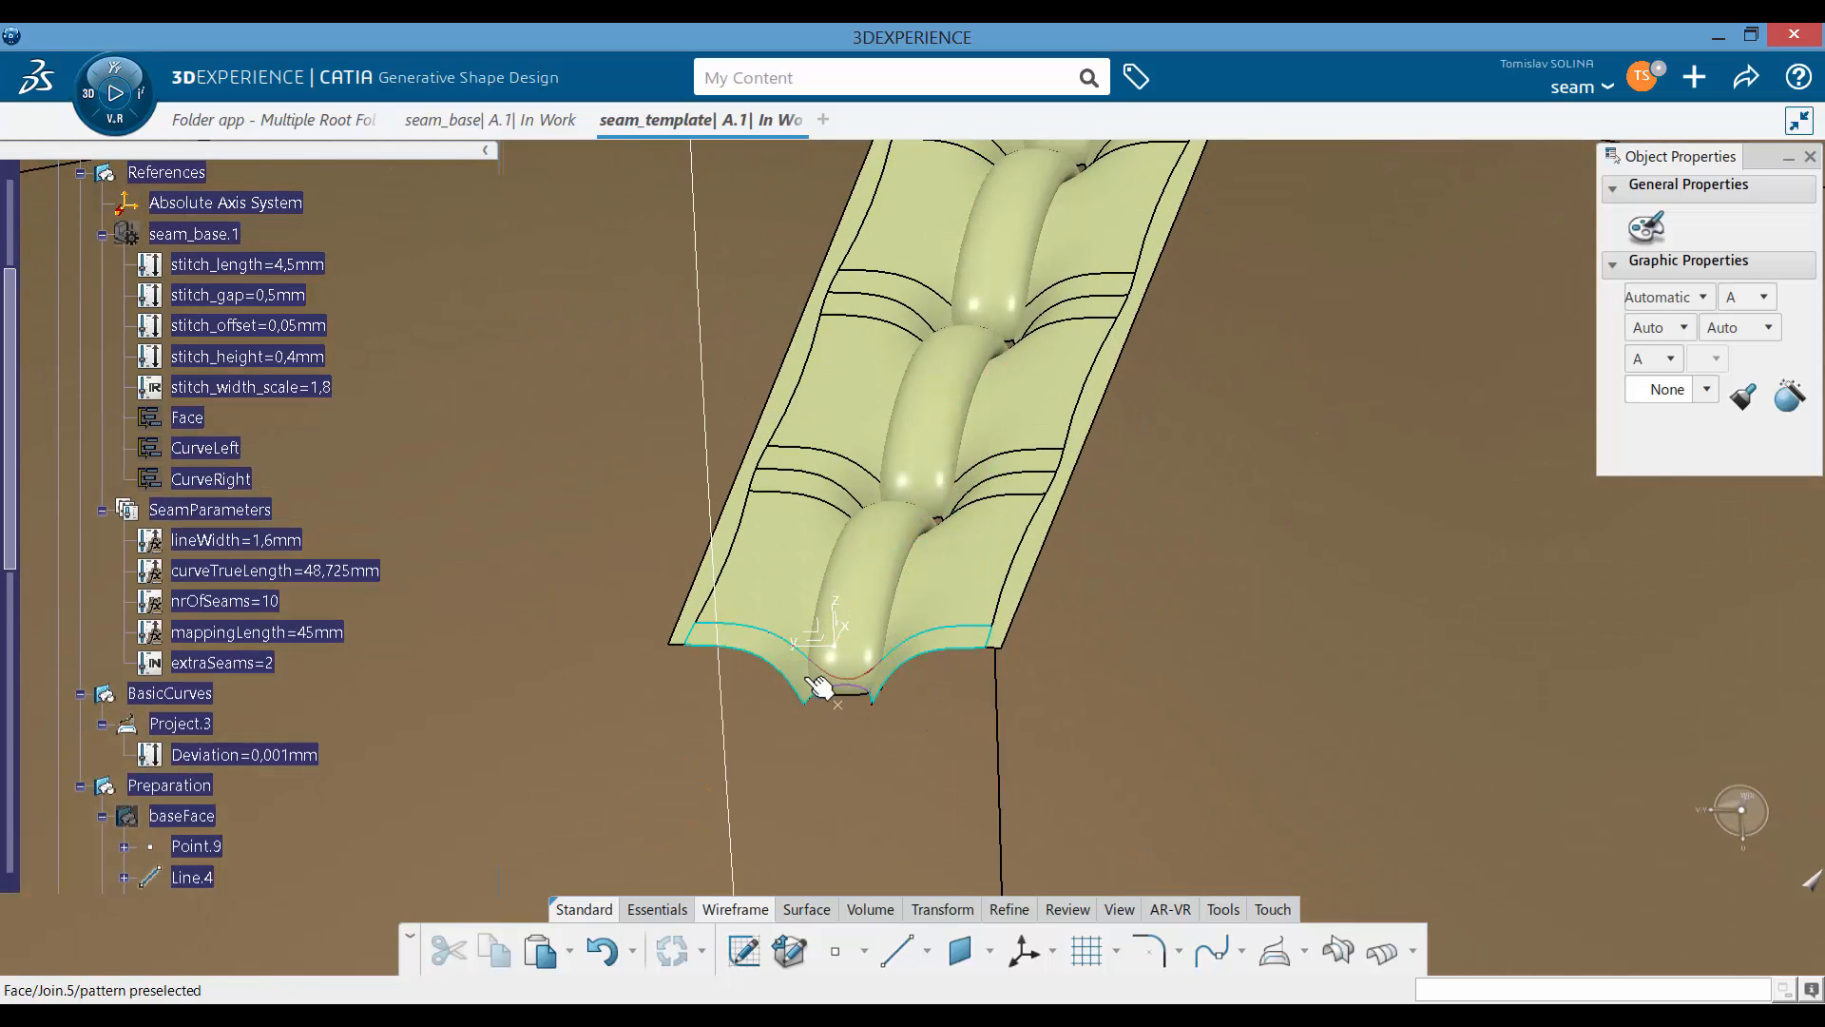
click(896, 950)
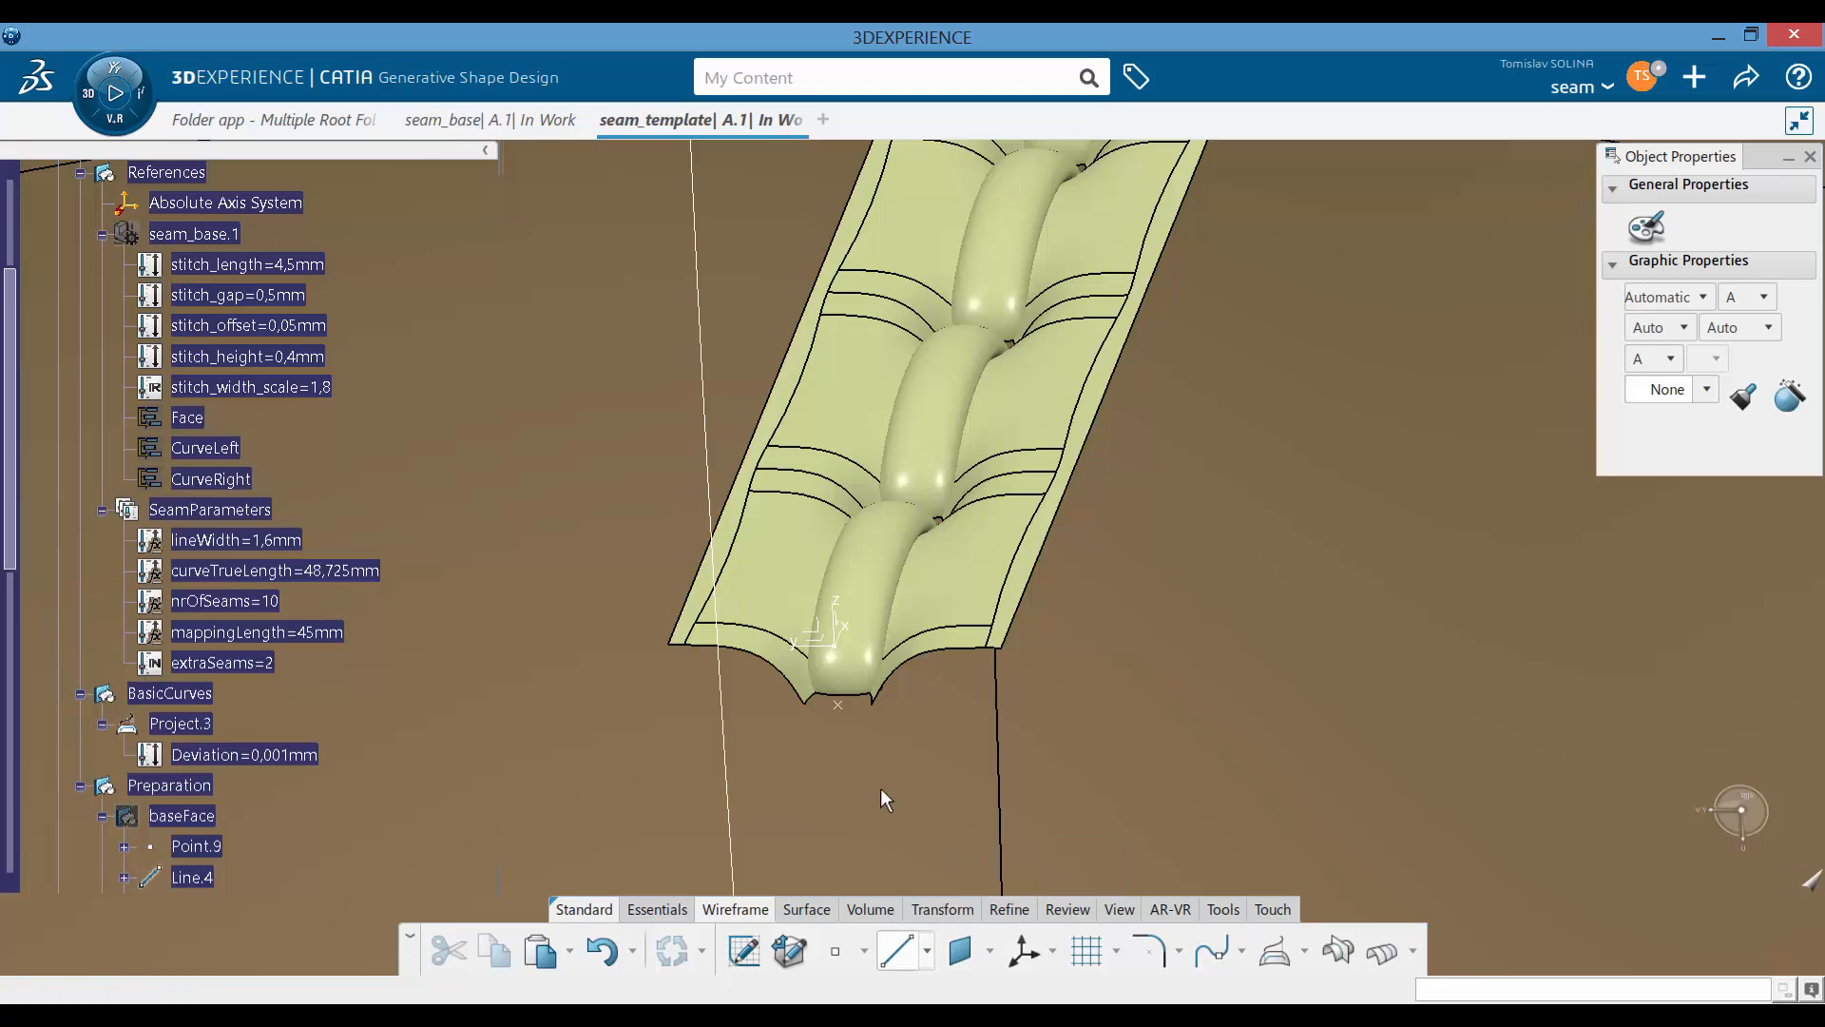
click(840, 707)
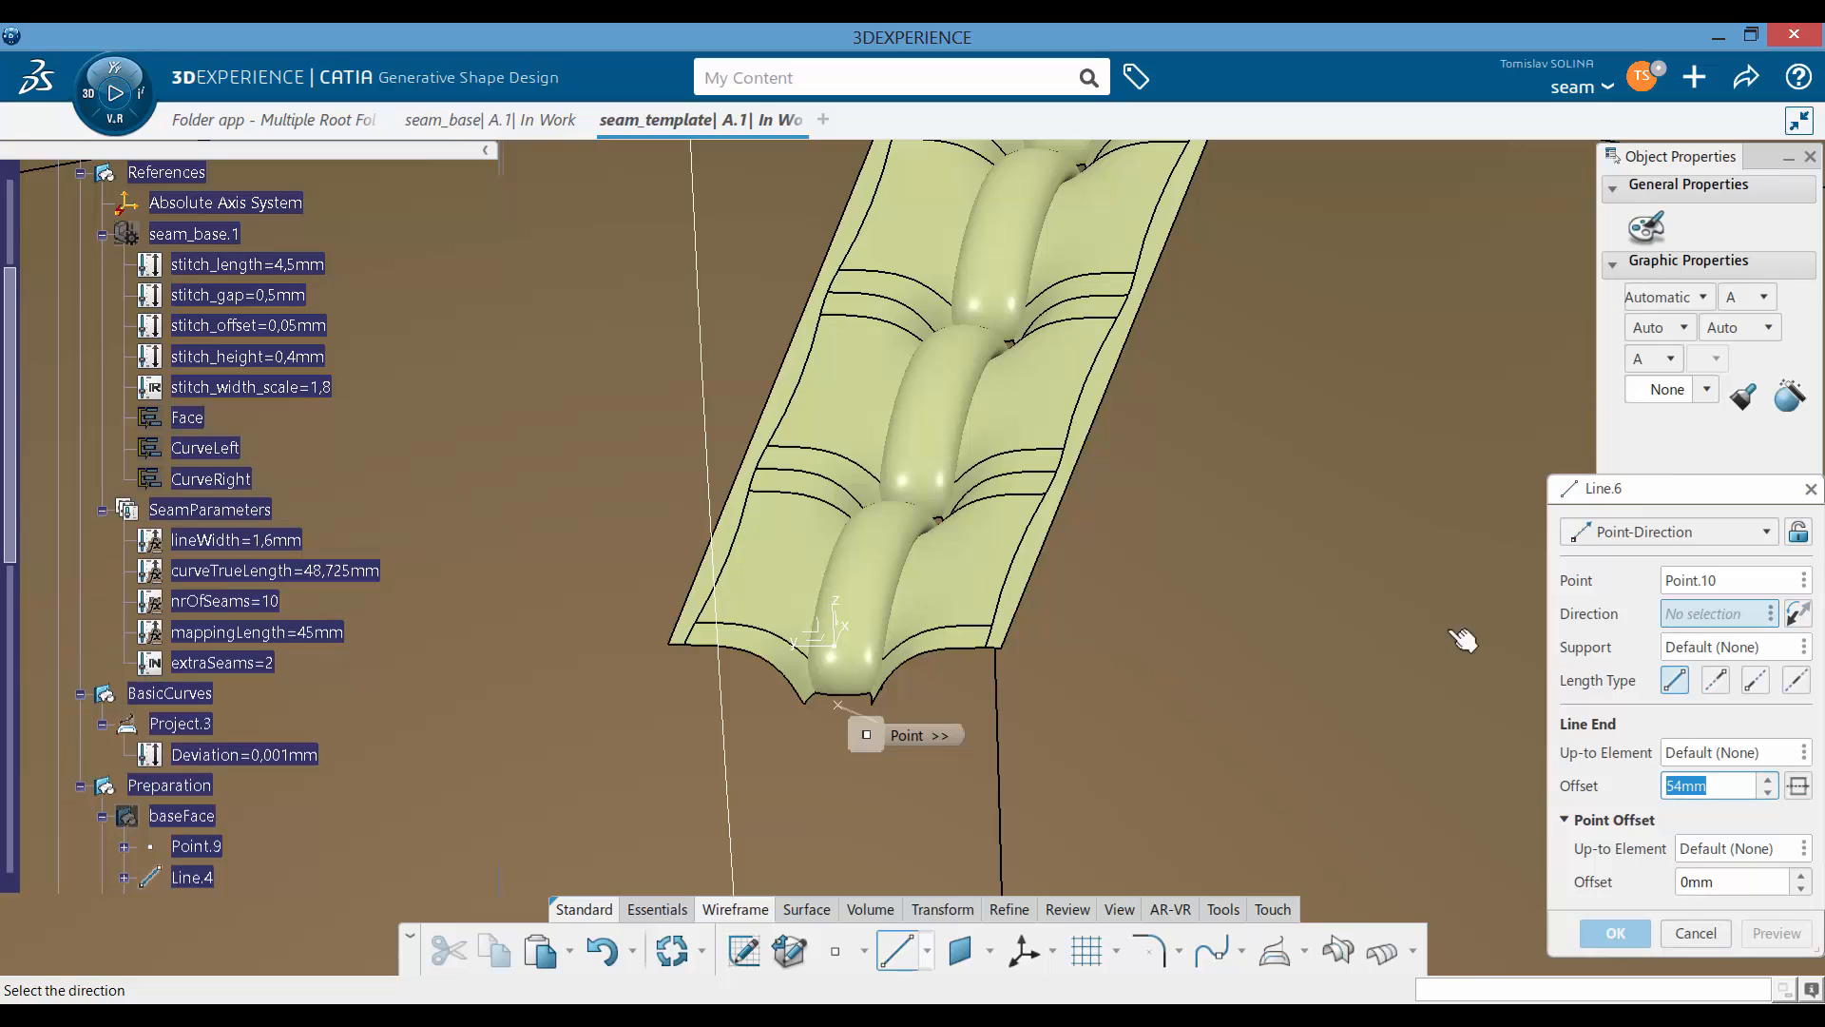
click(814, 646)
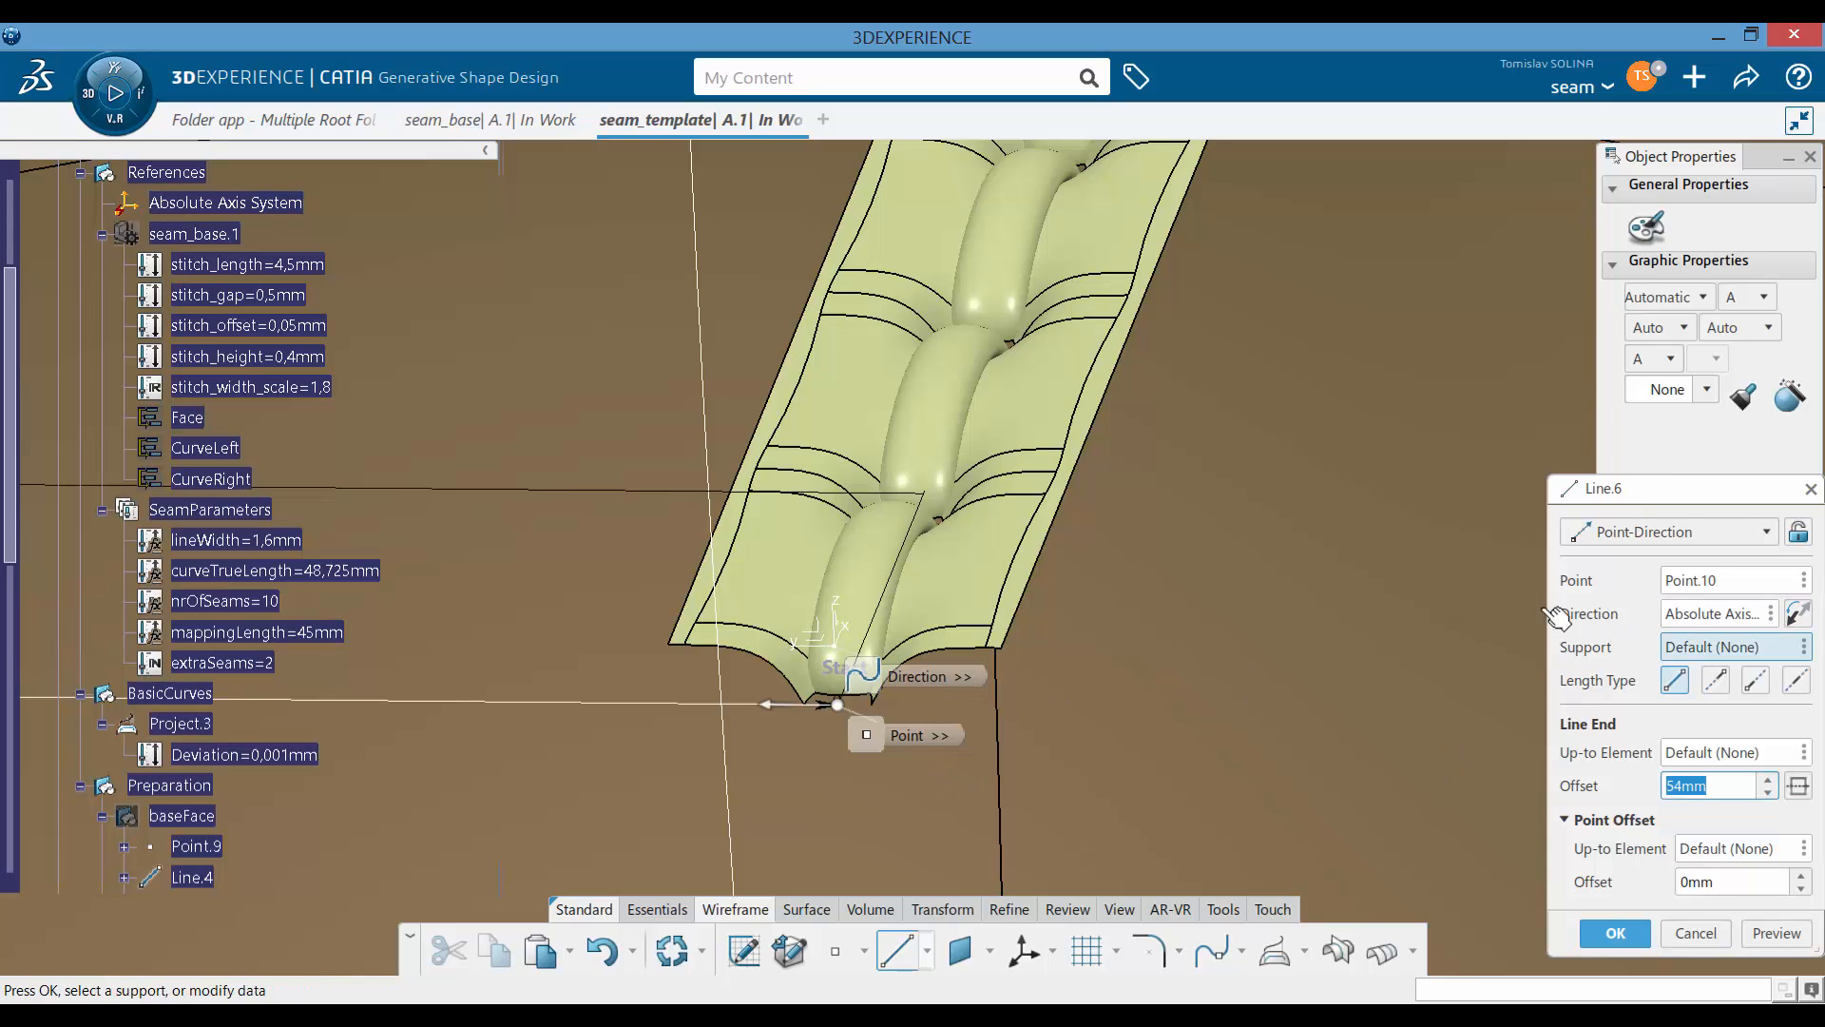
Step: Drive the line's end offset with the formula stitch_height * stitch_width_scale * 1.2, using the seam_base.1 parameters
right_click(1726, 785)
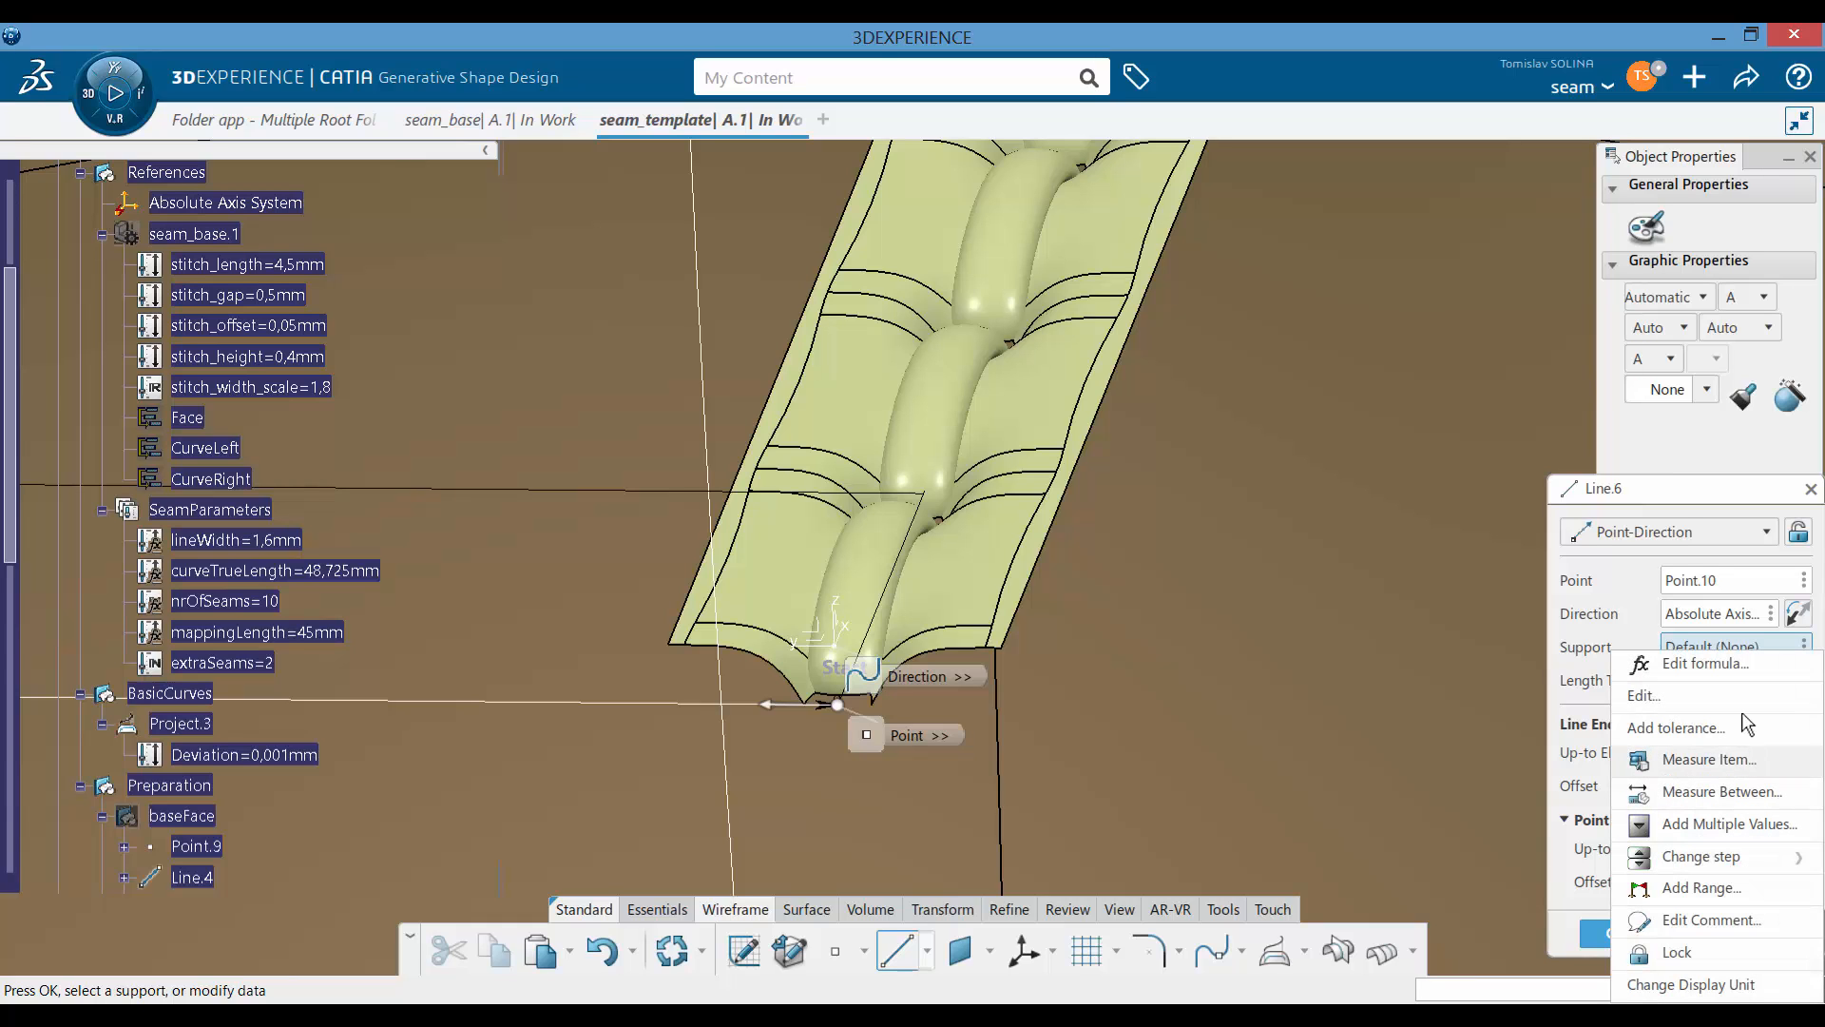
click(1717, 673)
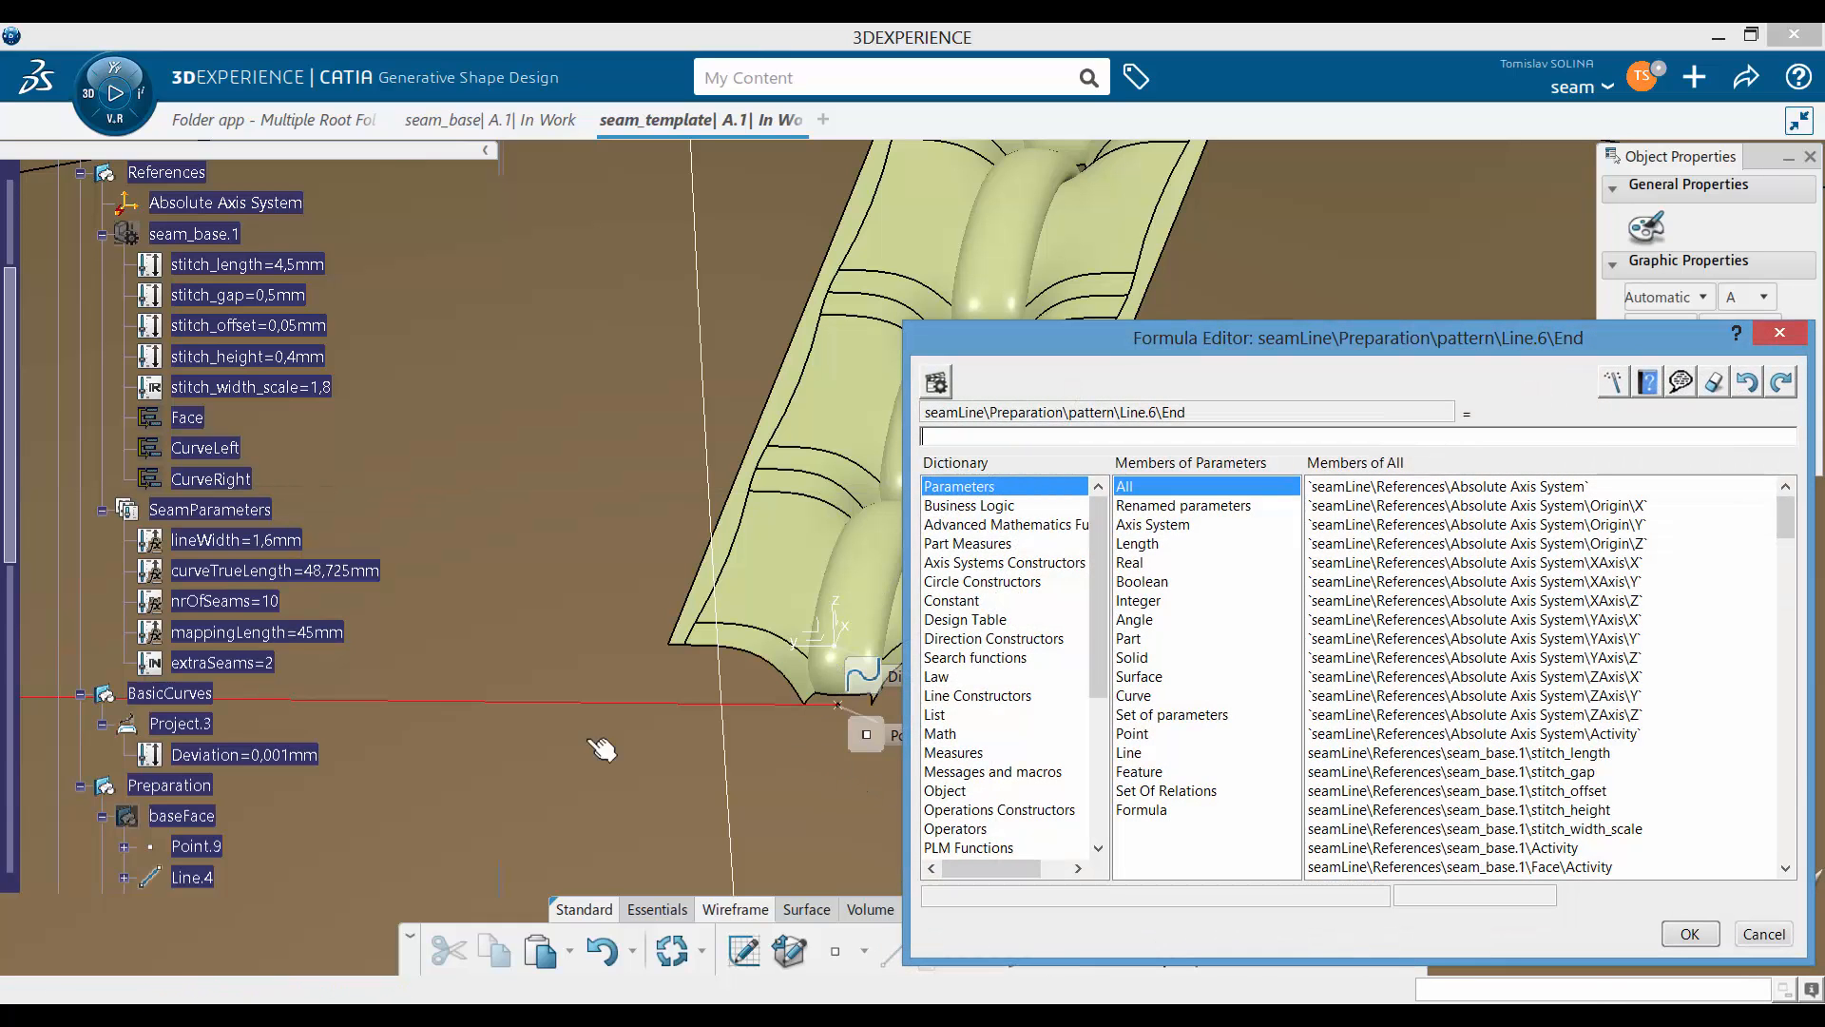
click(271, 359)
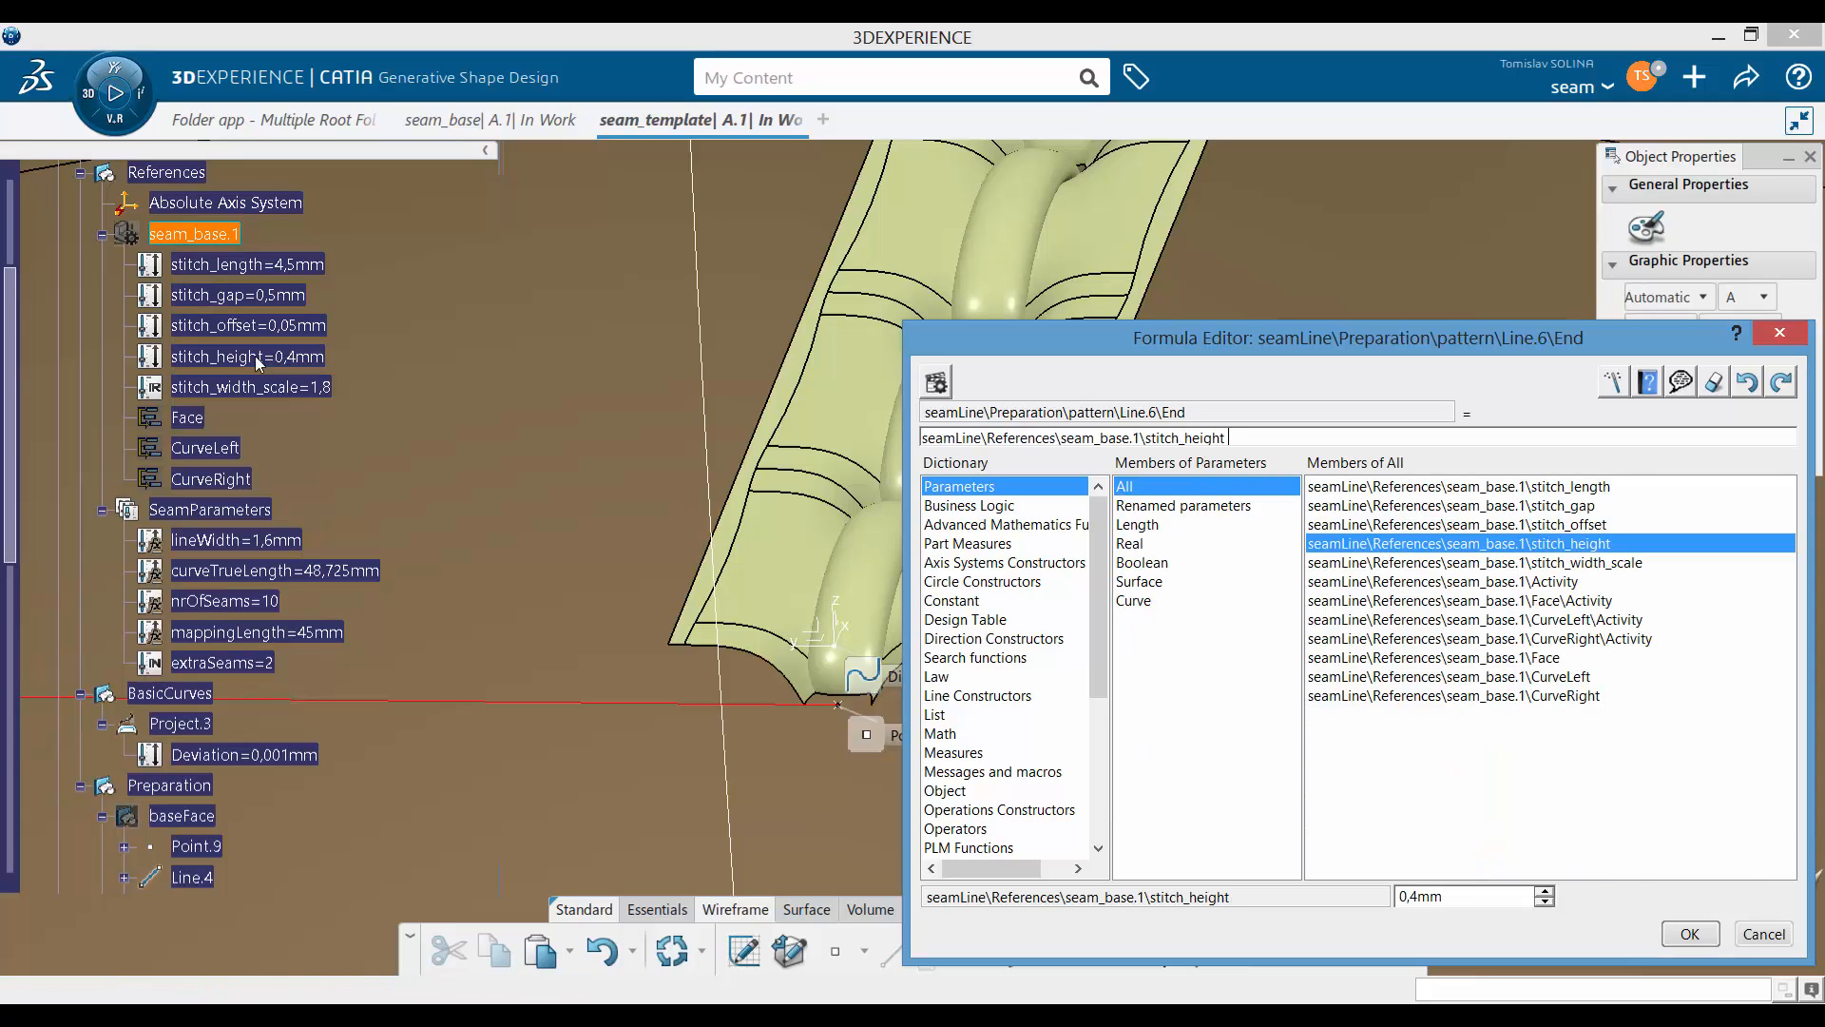
text(*)
click(327, 390)
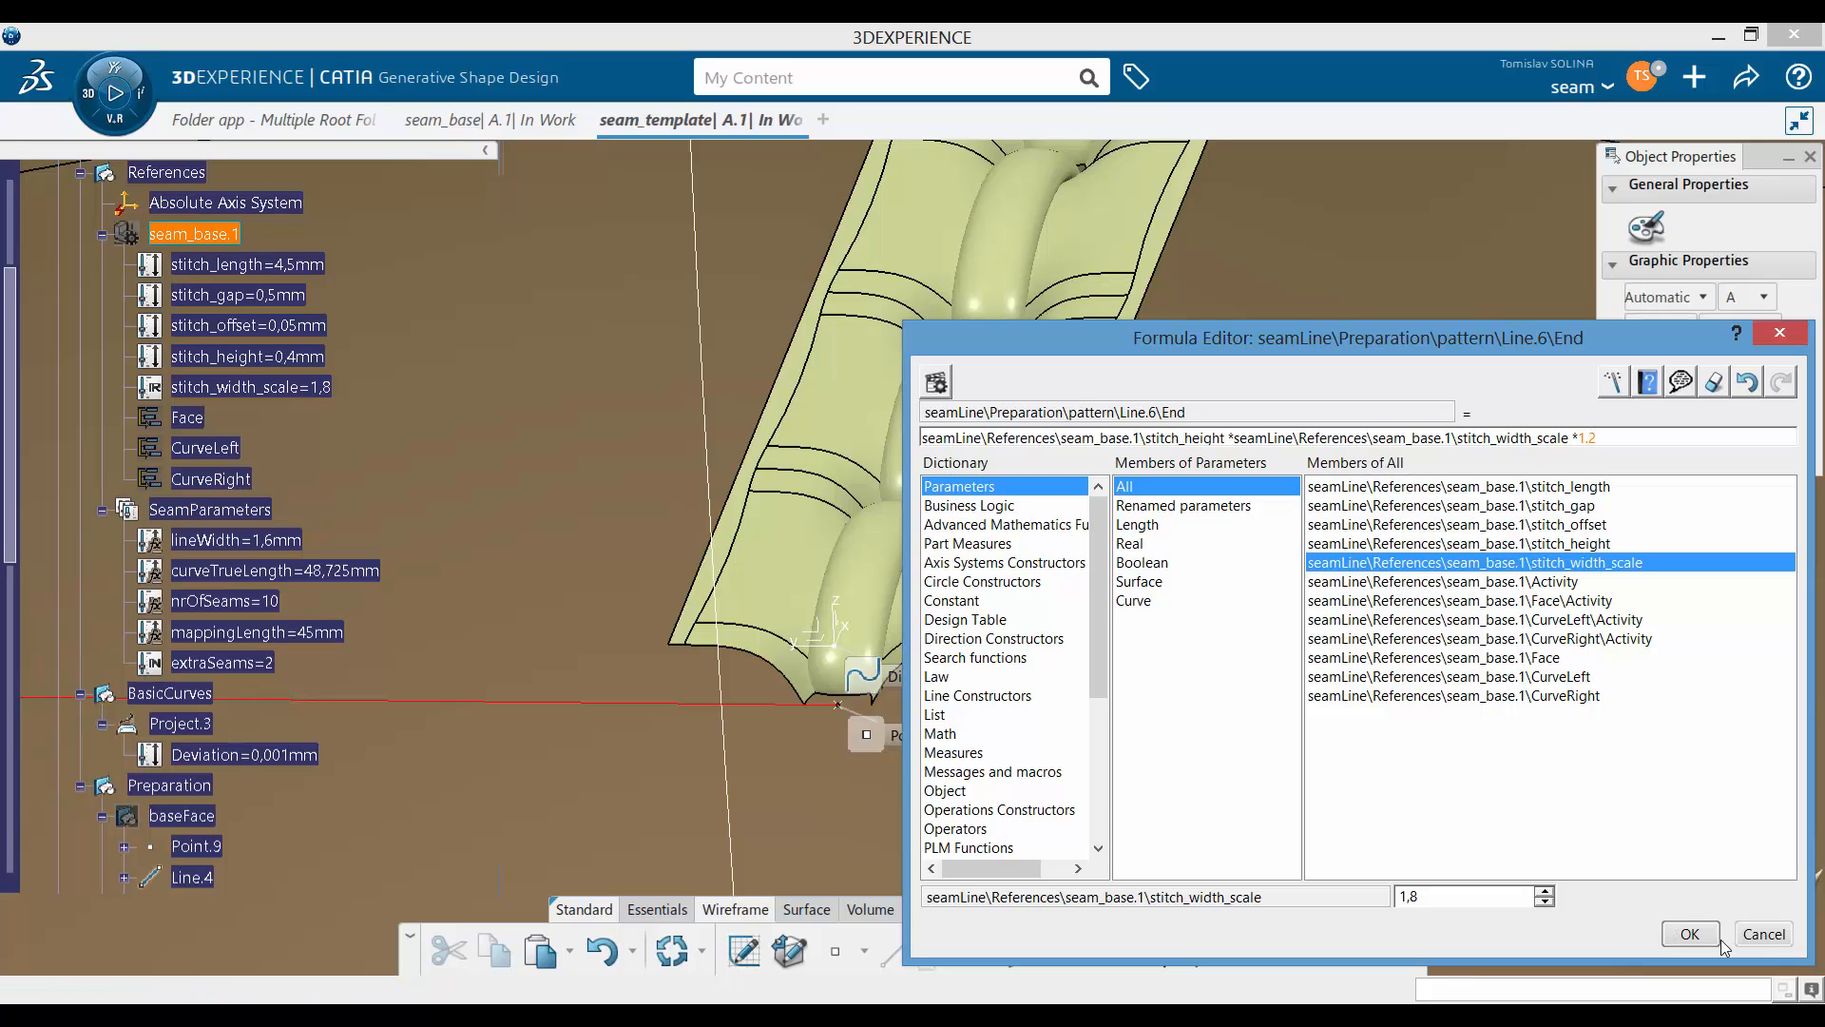
click(1689, 934)
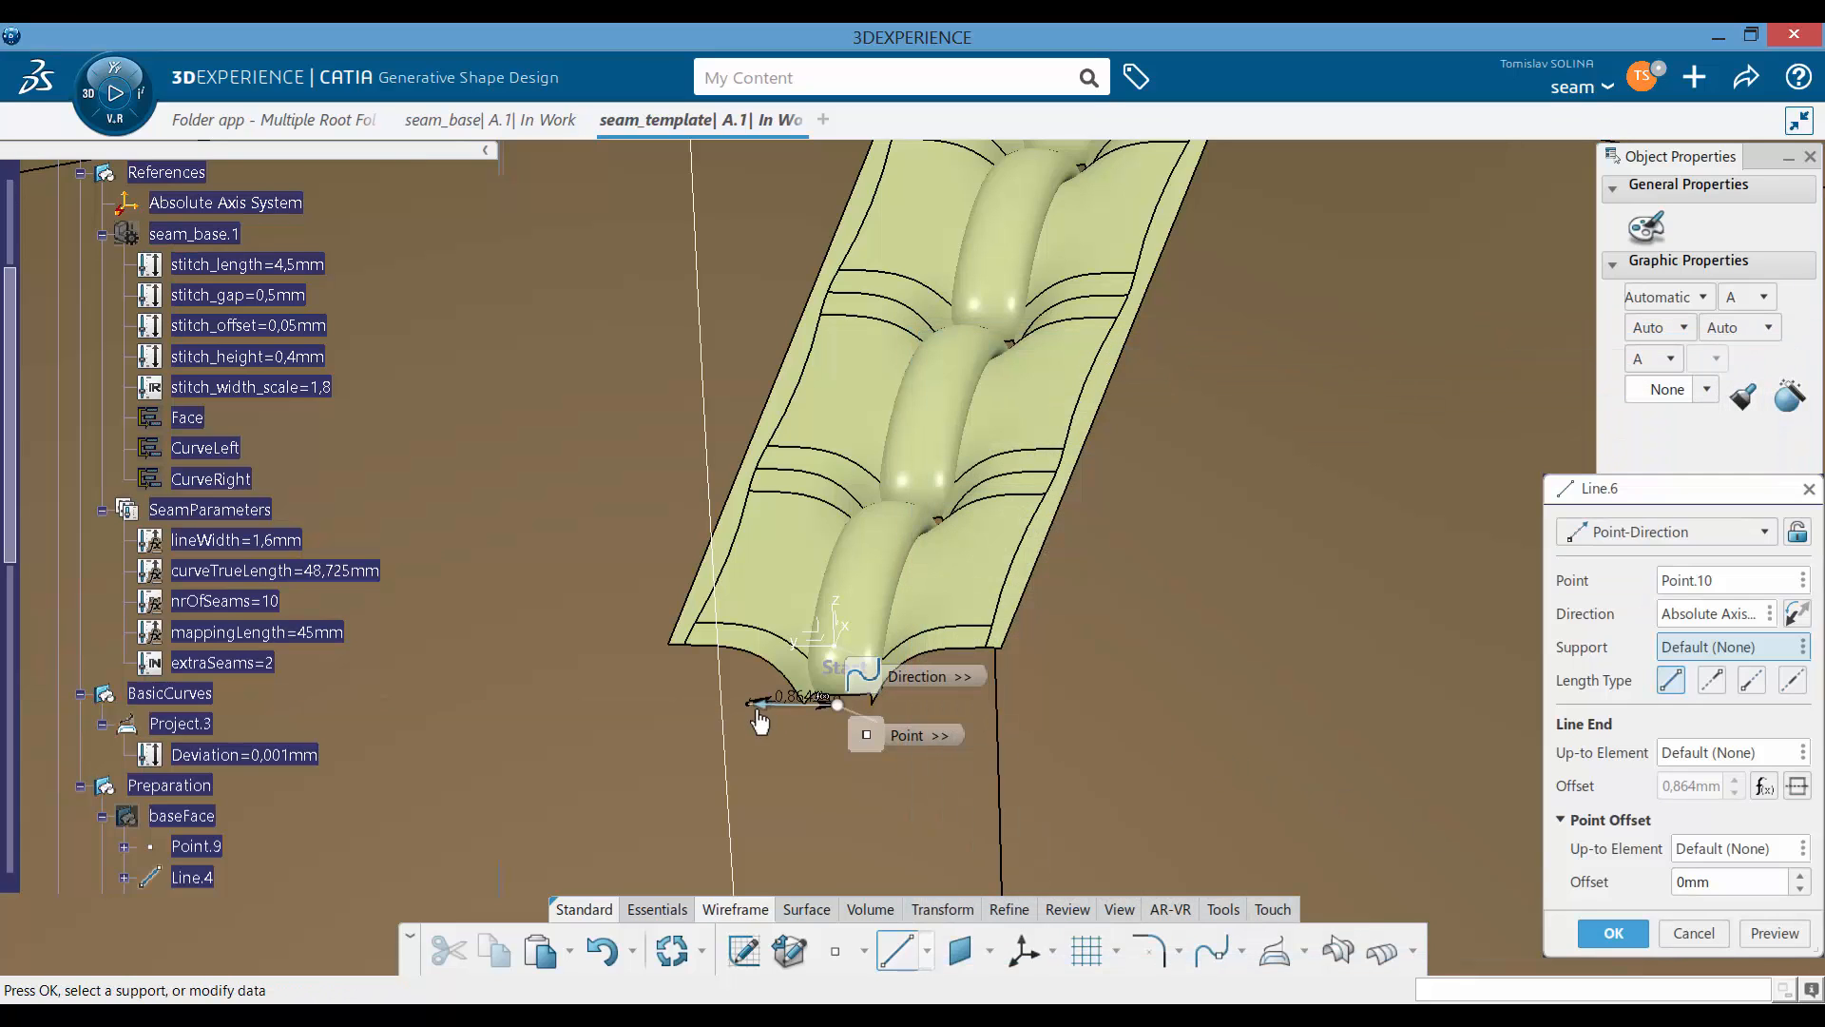
Step: Extend the line symmetrically to both sides of Point.10 and create it
scroll(832, 592, up, 5)
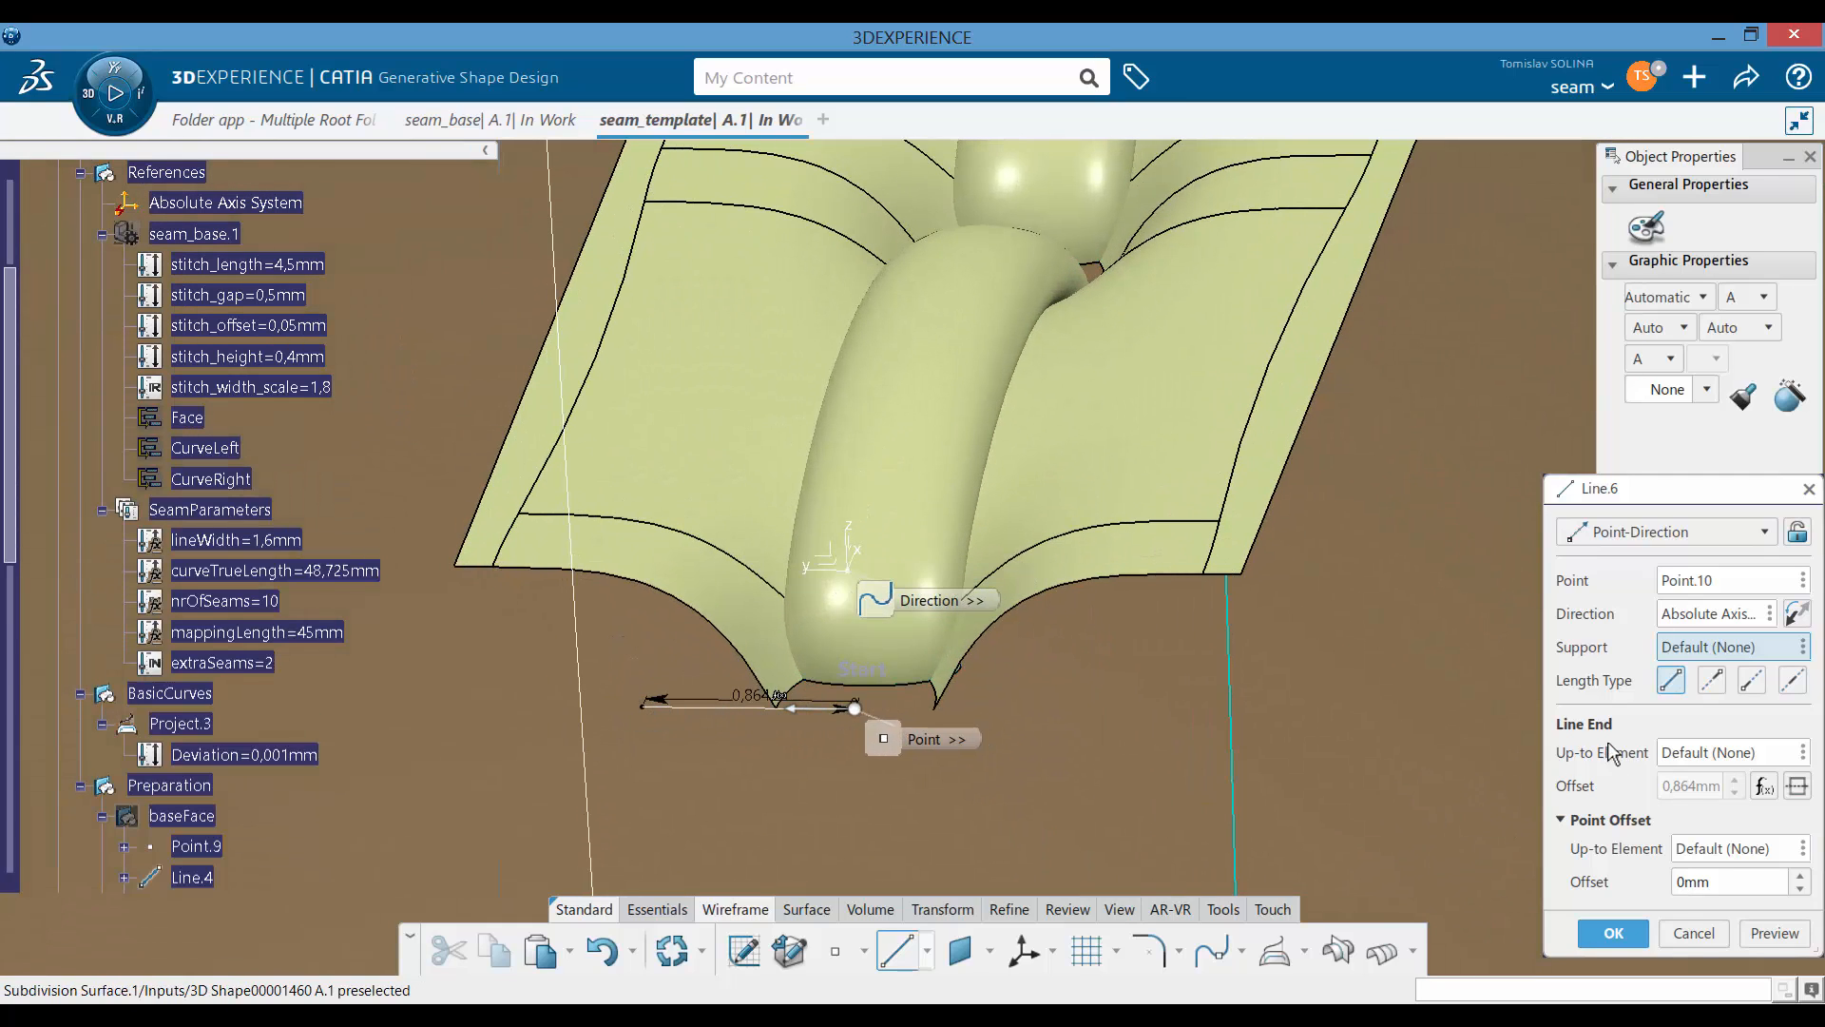
click(1798, 785)
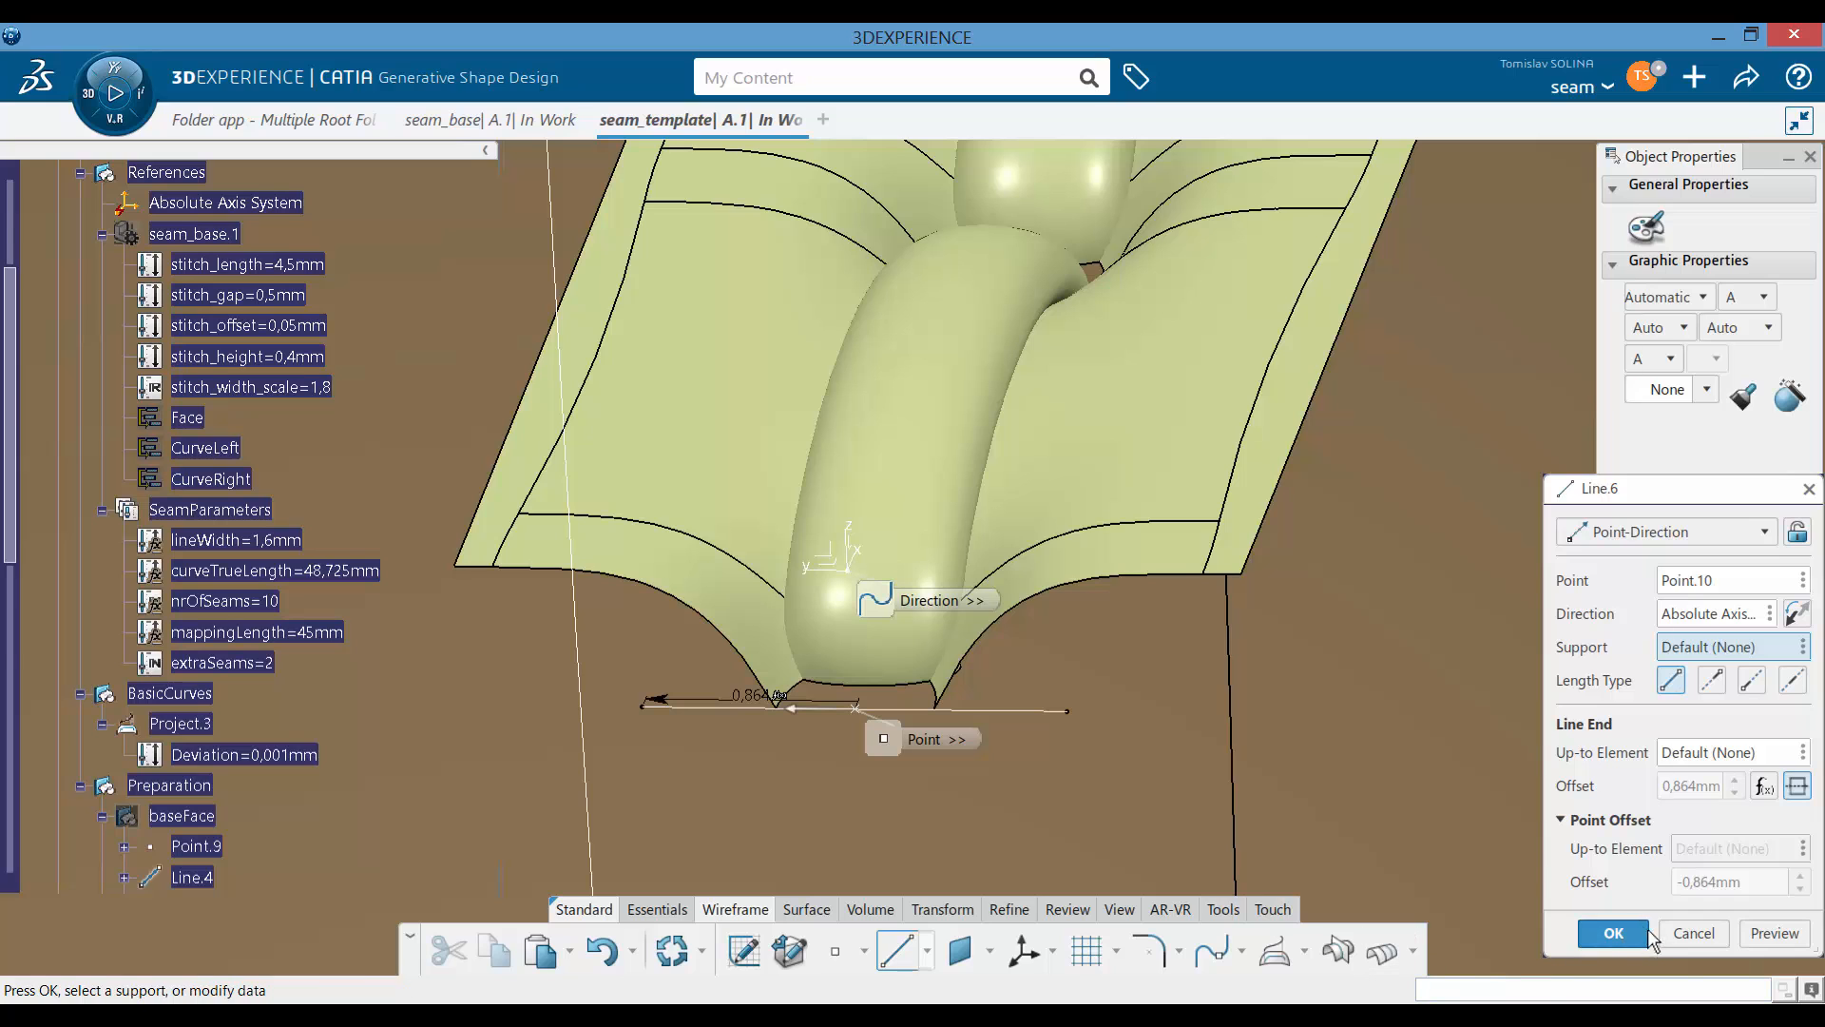
click(1613, 932)
Step: Start an extrude of Line.6 along the X axis of the Absolute Axis System, with the second limit set to 0 mm
middle_drag(966, 716, 928, 612)
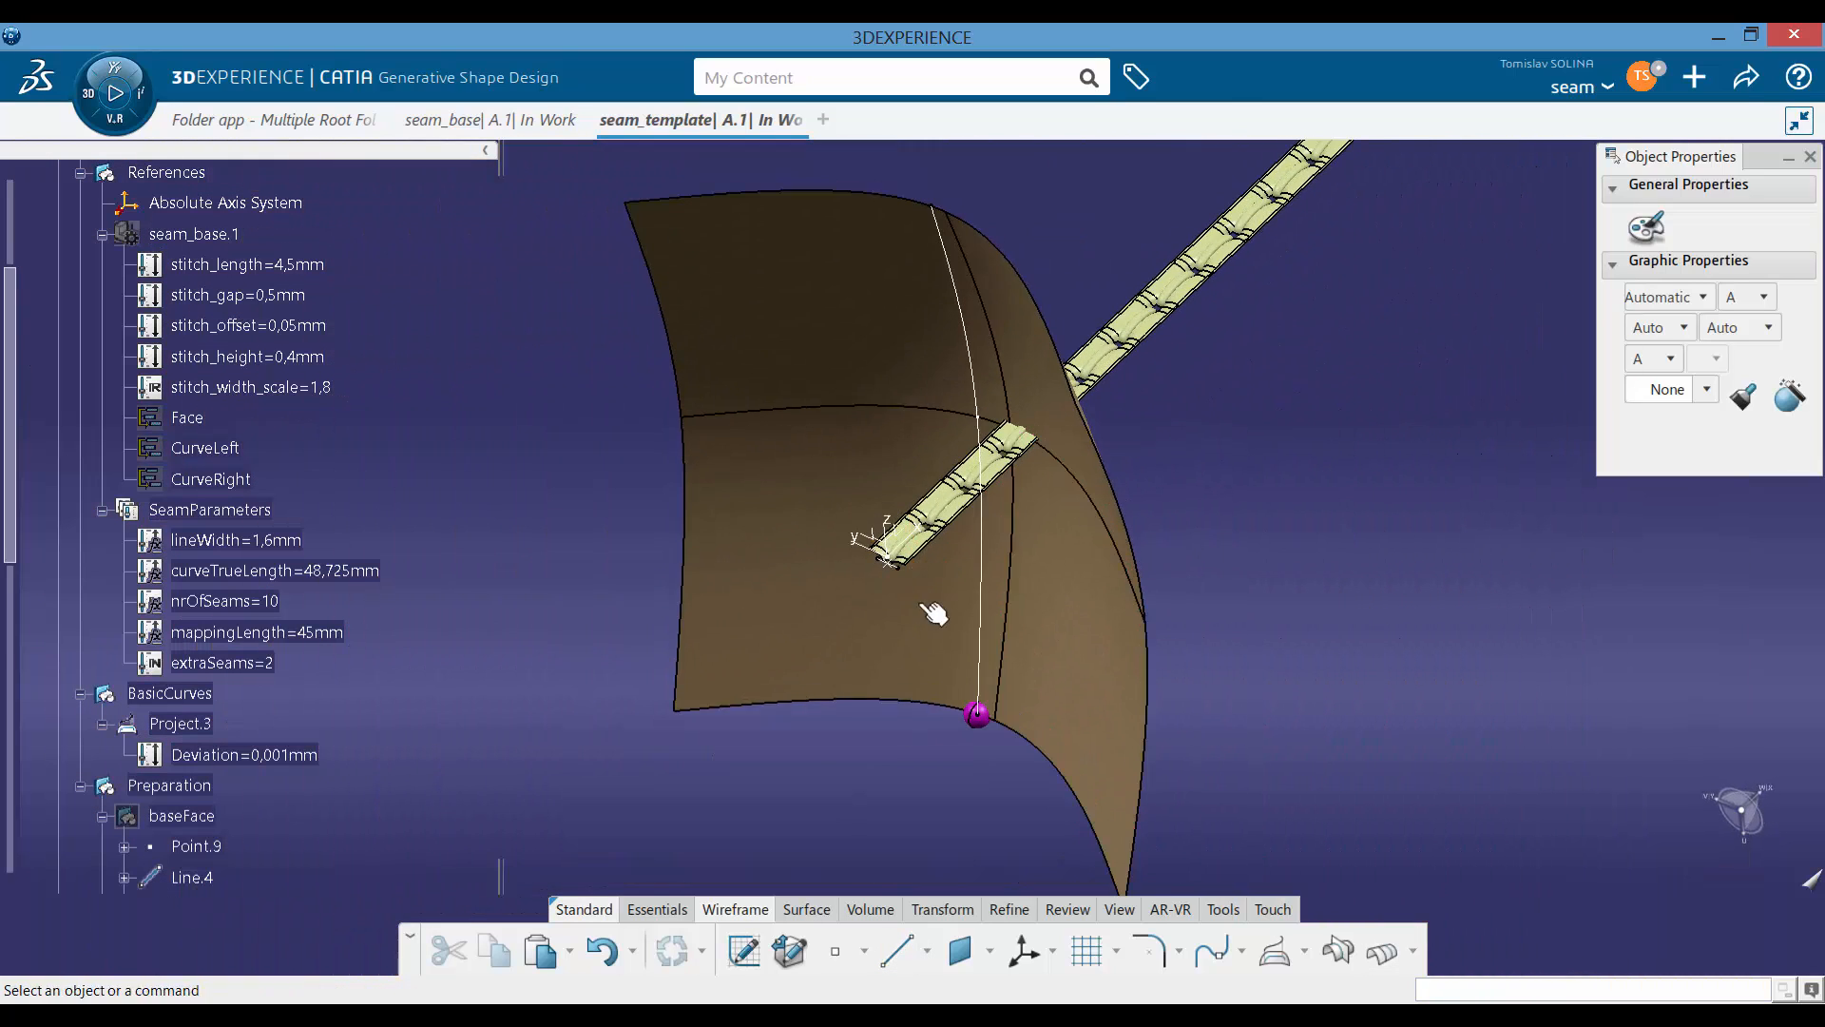
middle_drag(1054, 423, 864, 561)
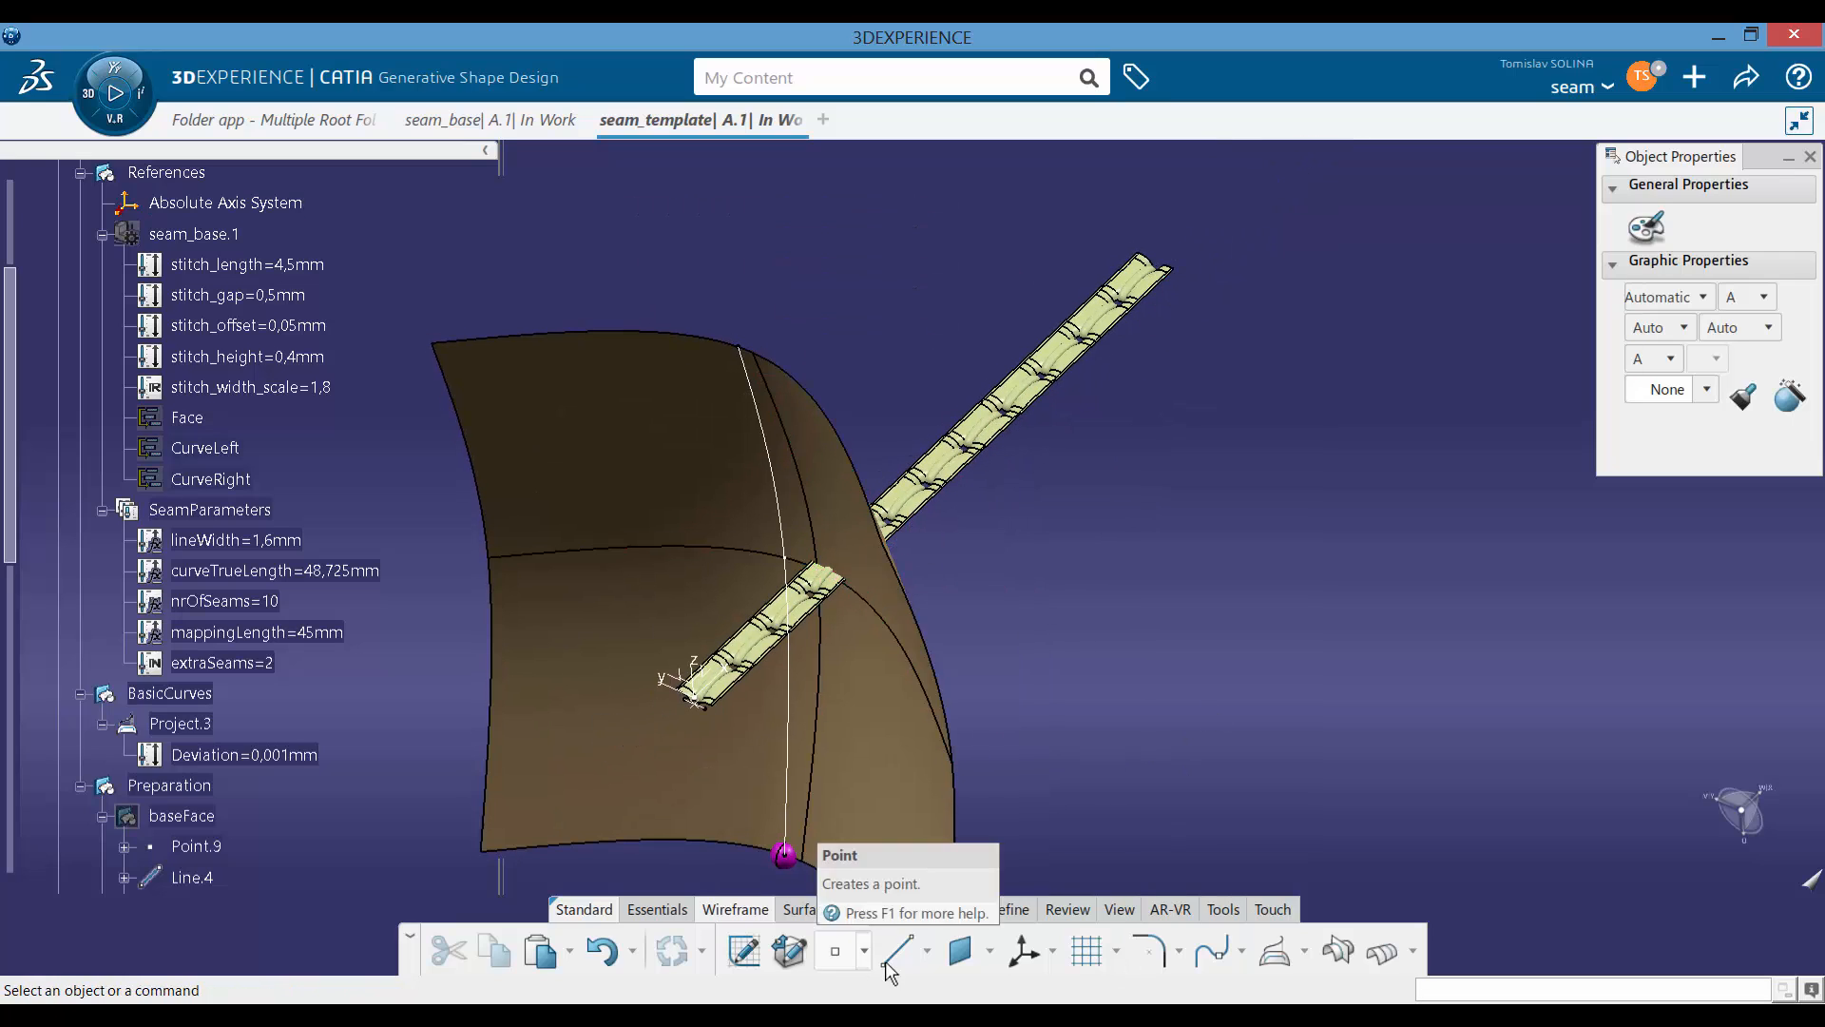
click(806, 909)
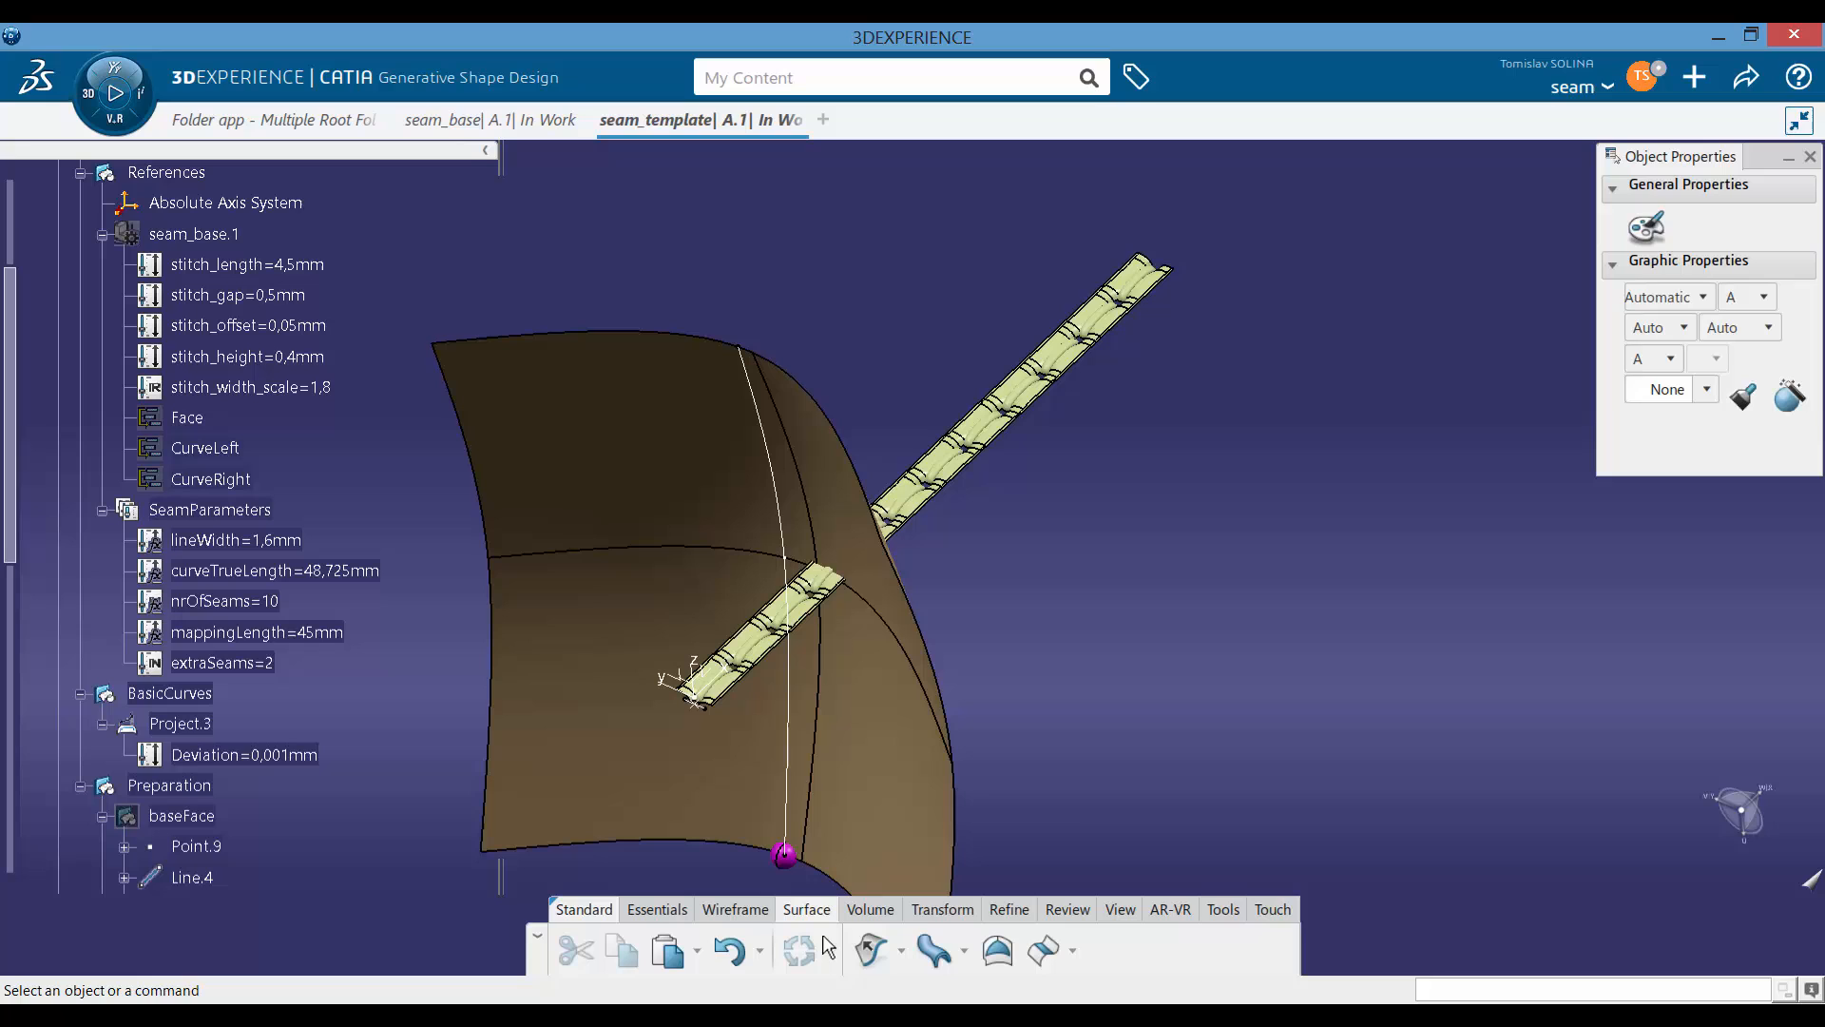
click(871, 950)
scroll(751, 626, up, 5)
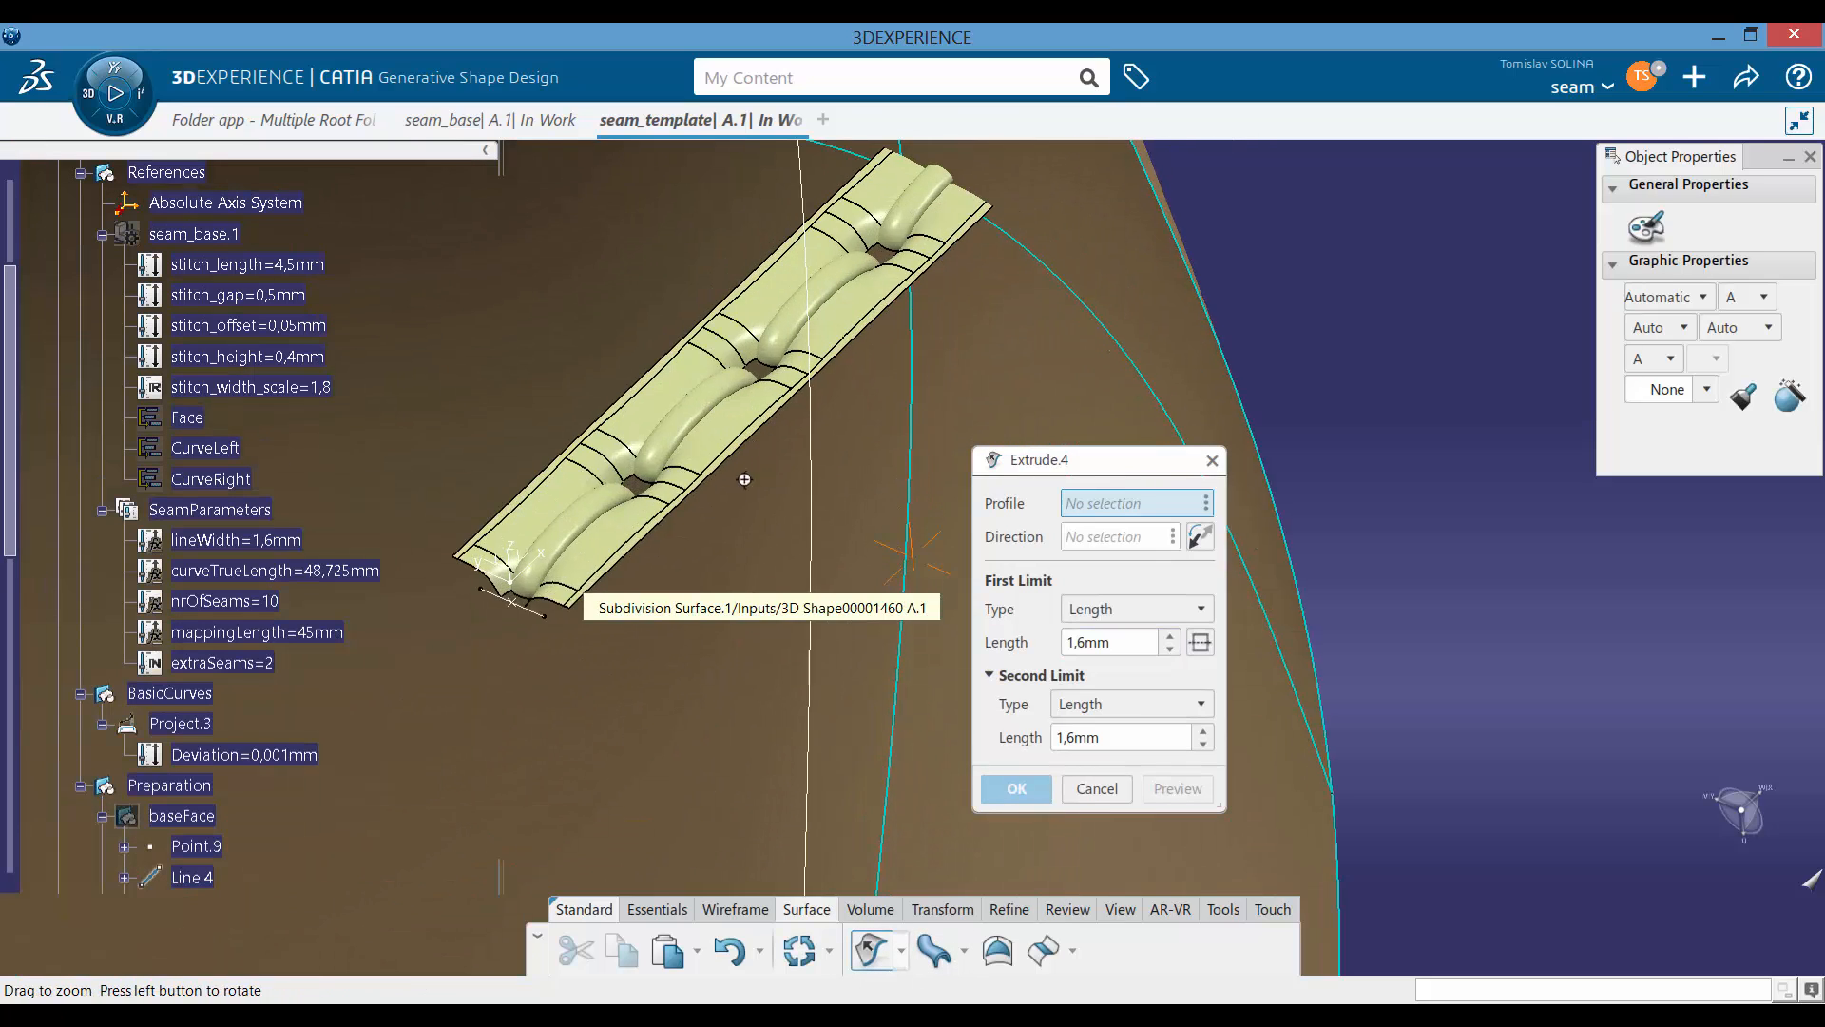
click(544, 604)
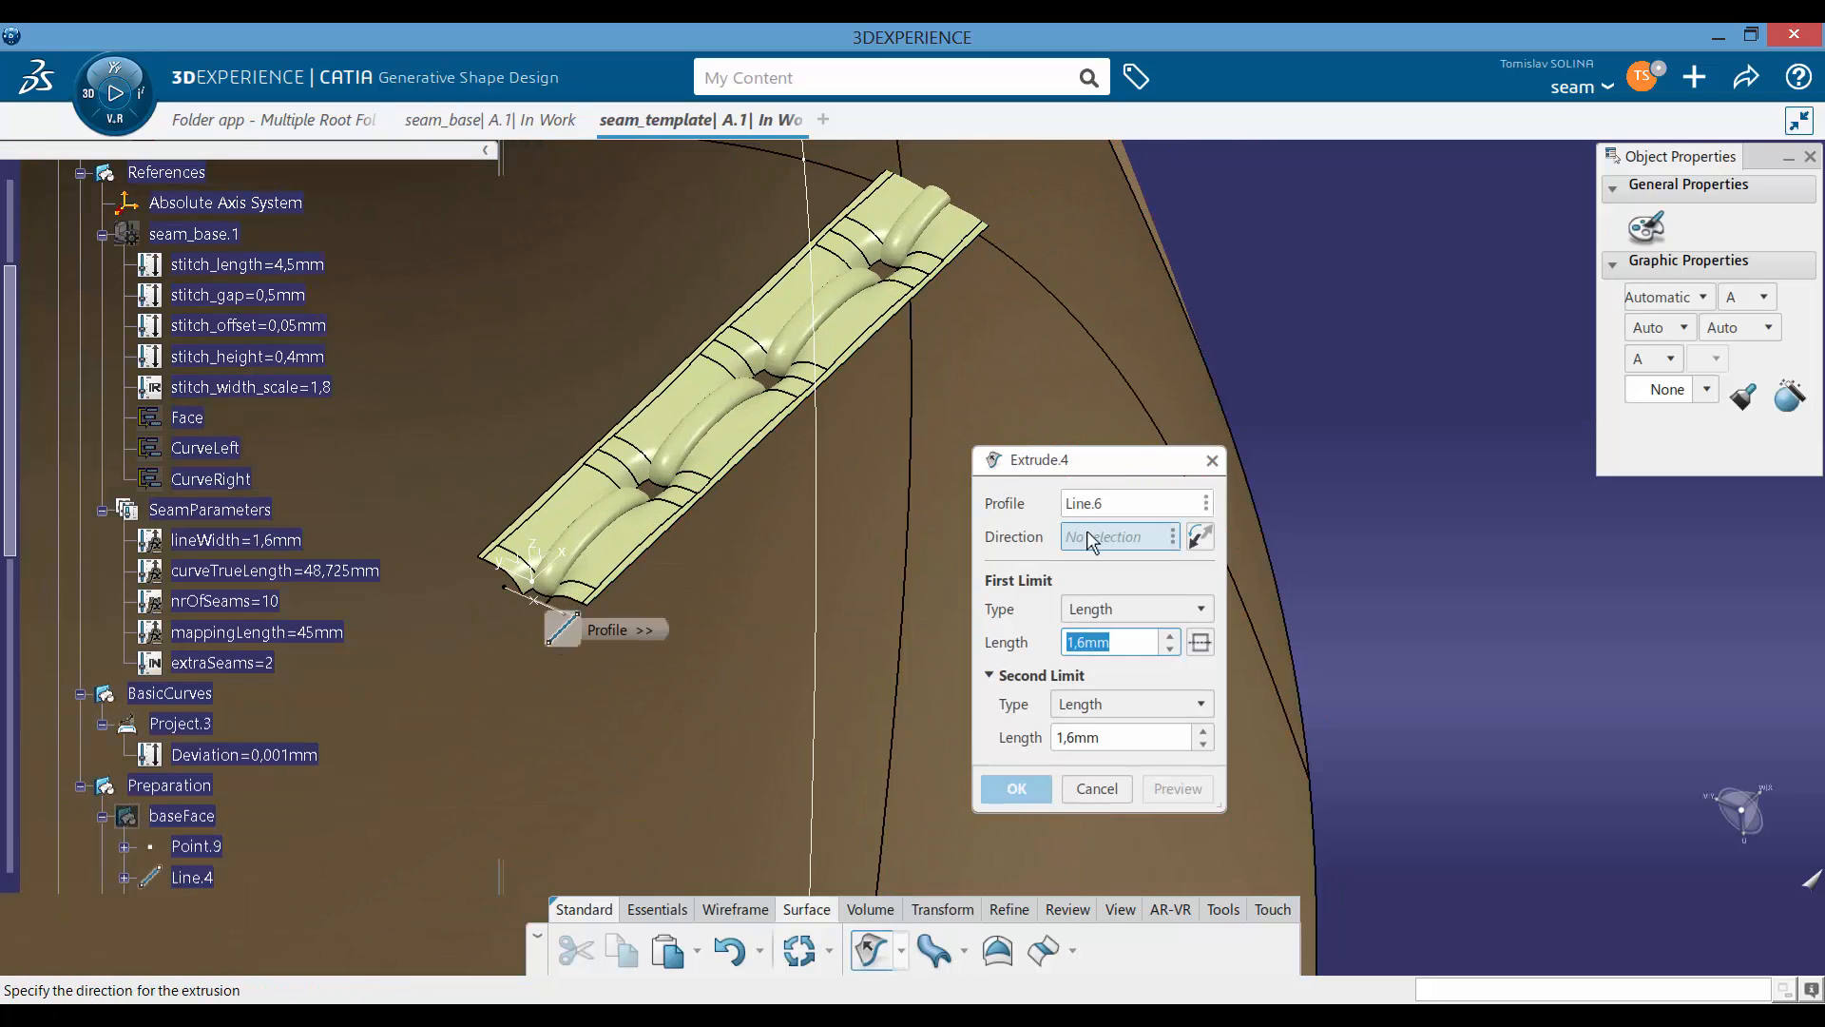
click(562, 556)
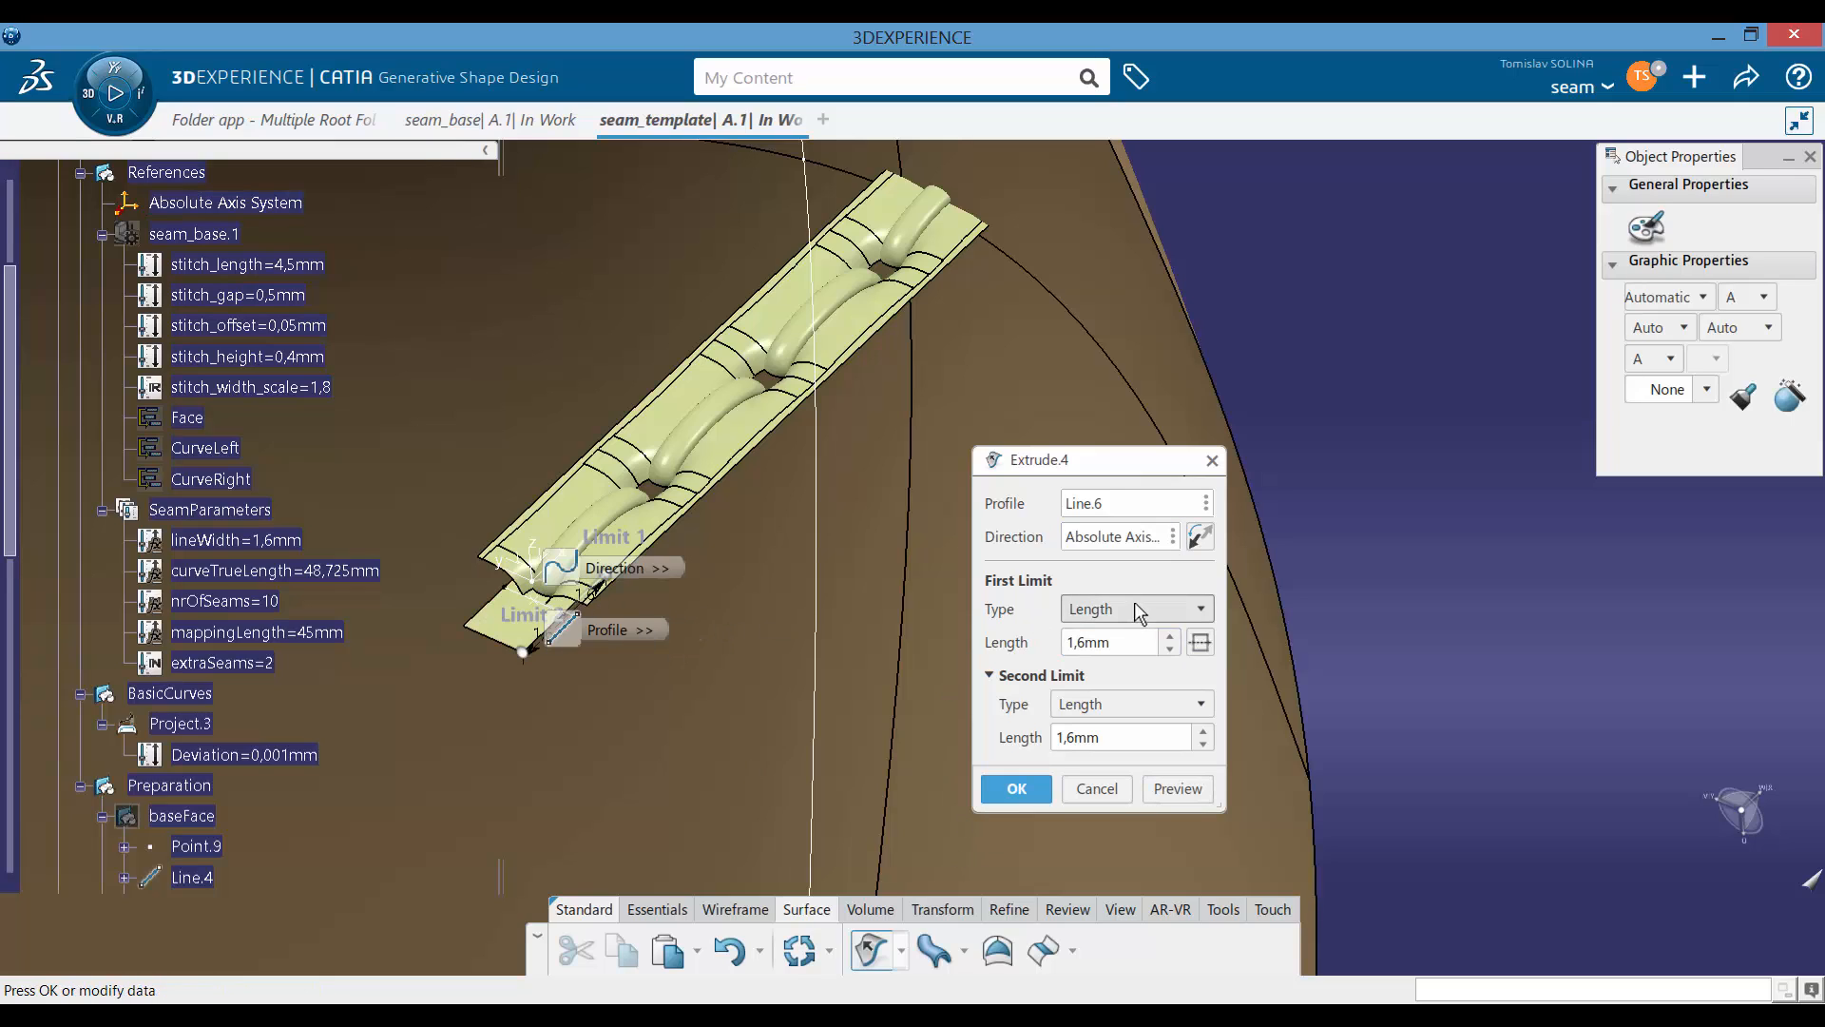
double_click(1130, 738)
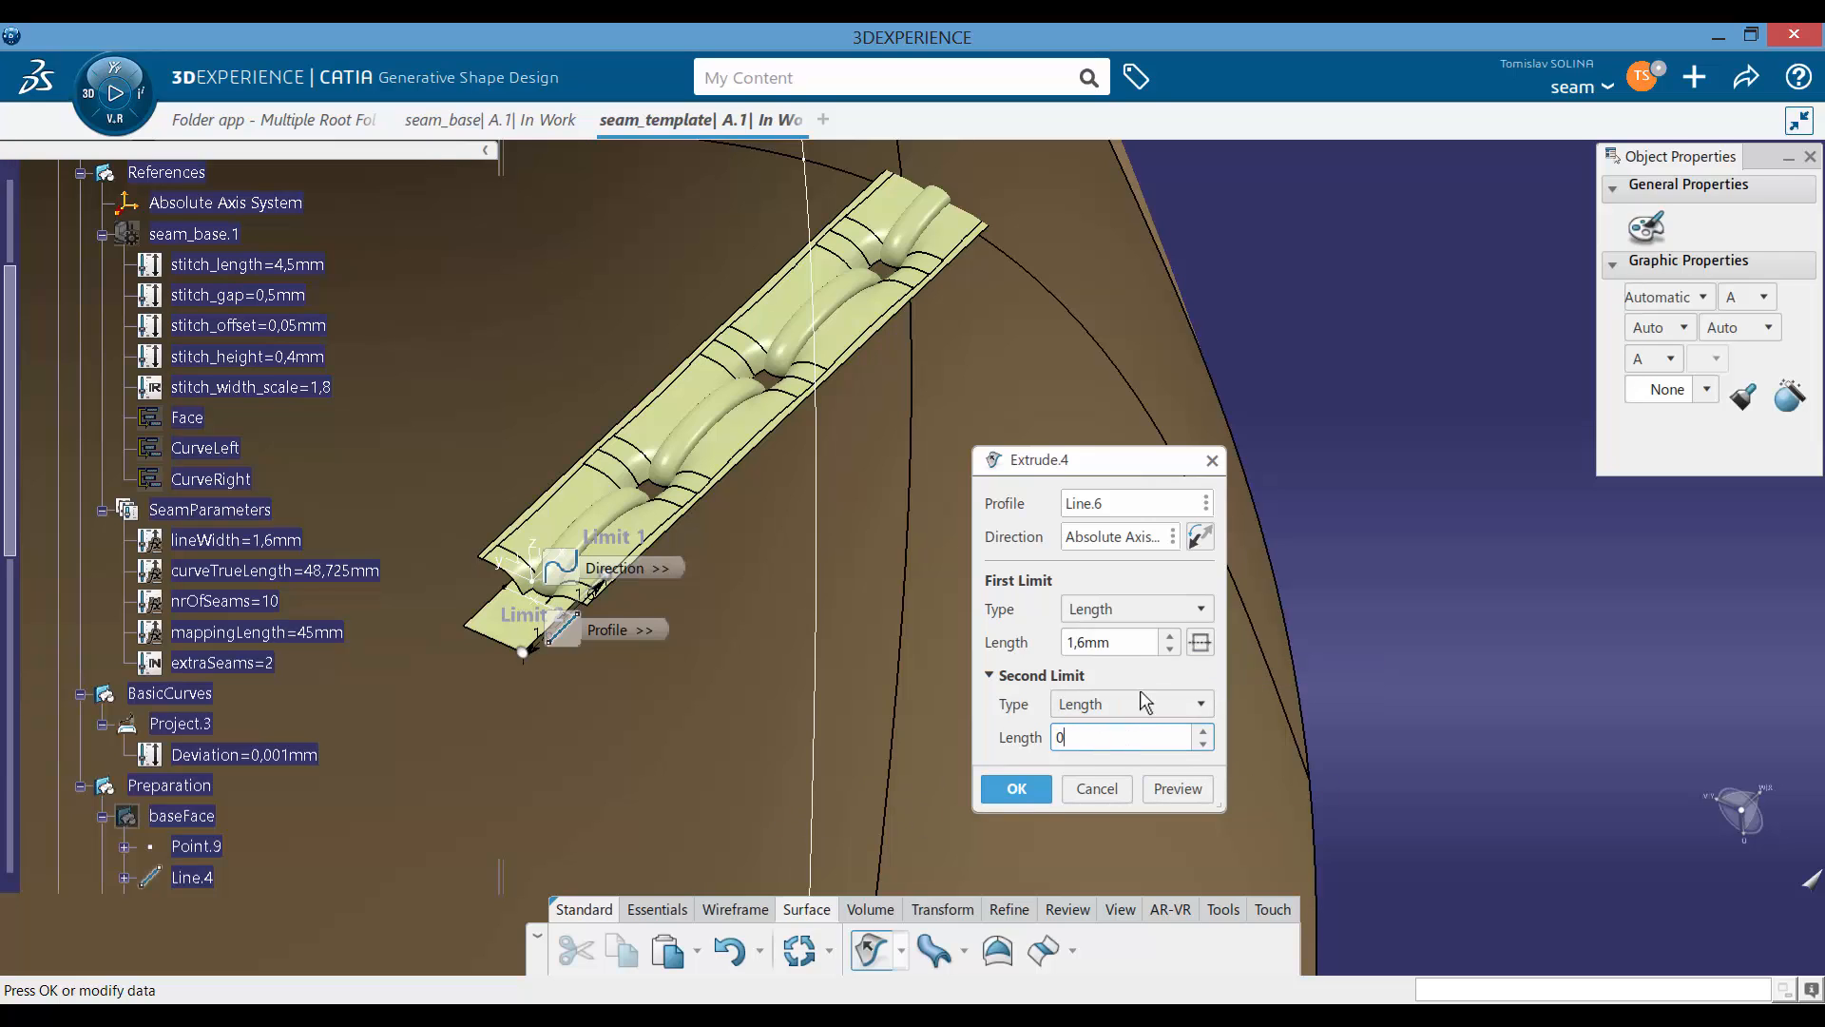
Step: Drive the extrude's first limit length with the End parameter of Line.5 and create the surface
click(1131, 645)
right_click(1123, 643)
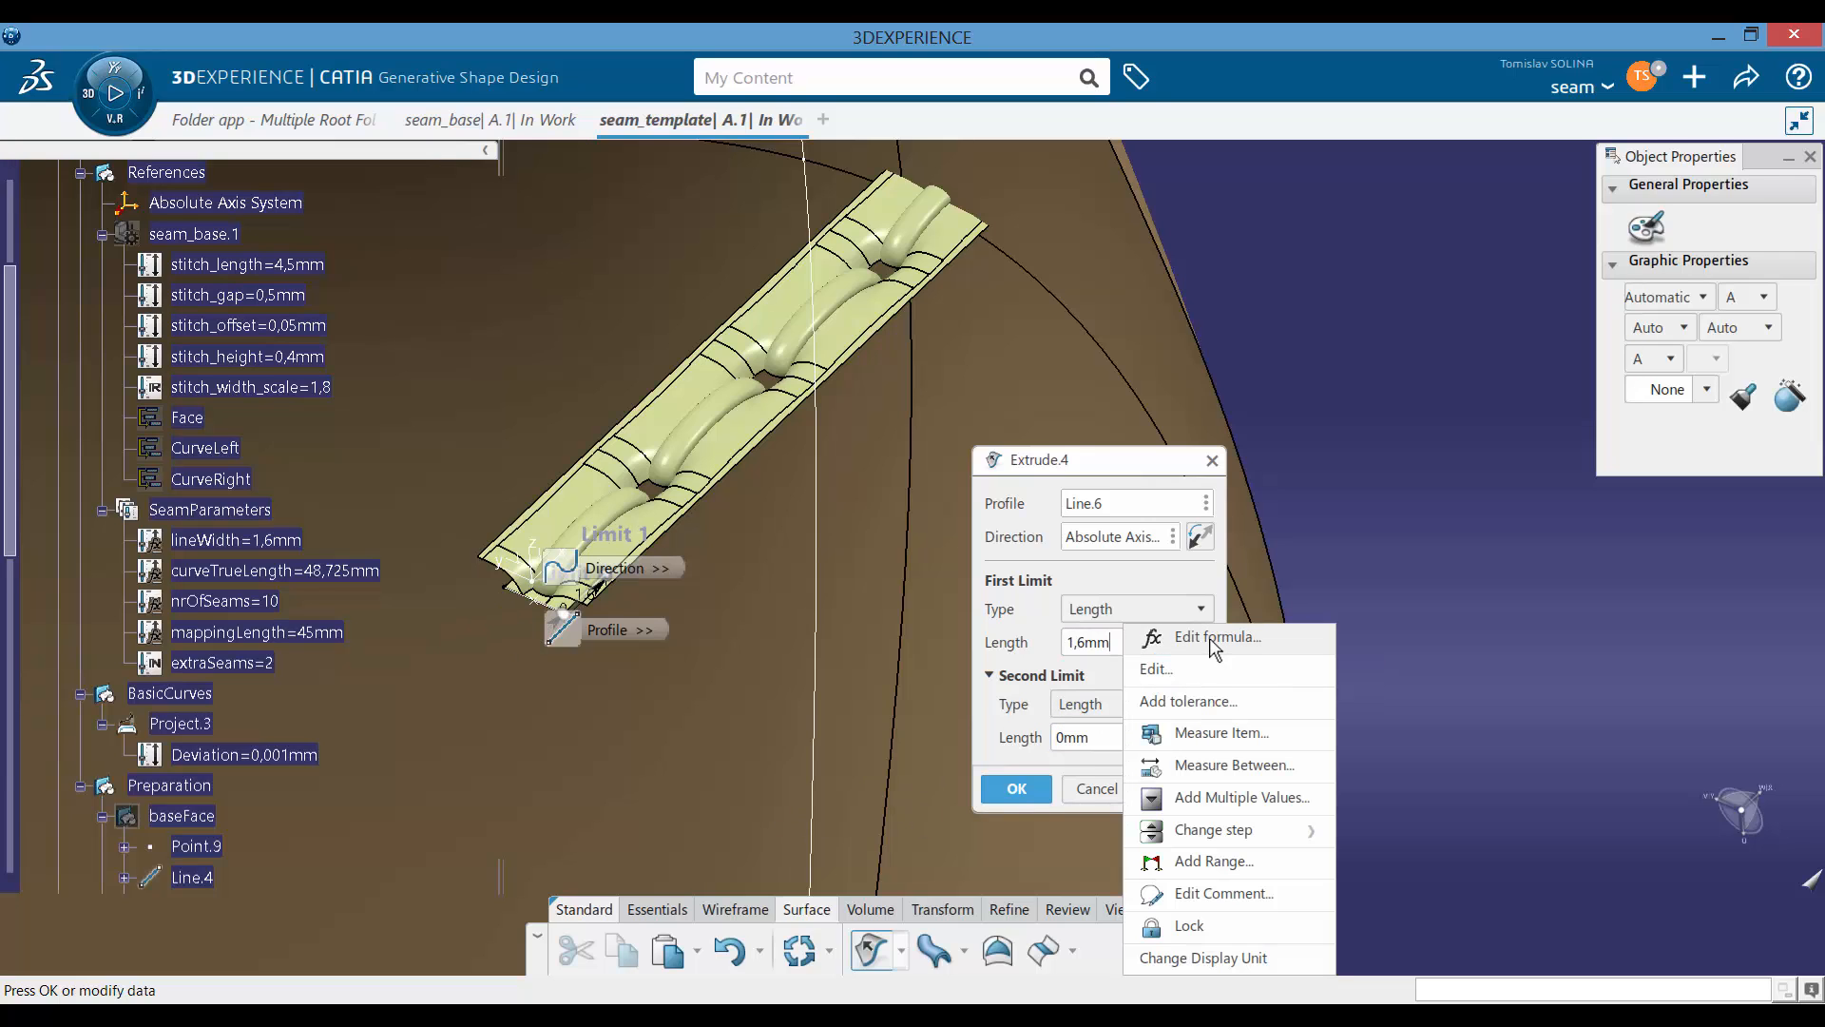
click(1215, 639)
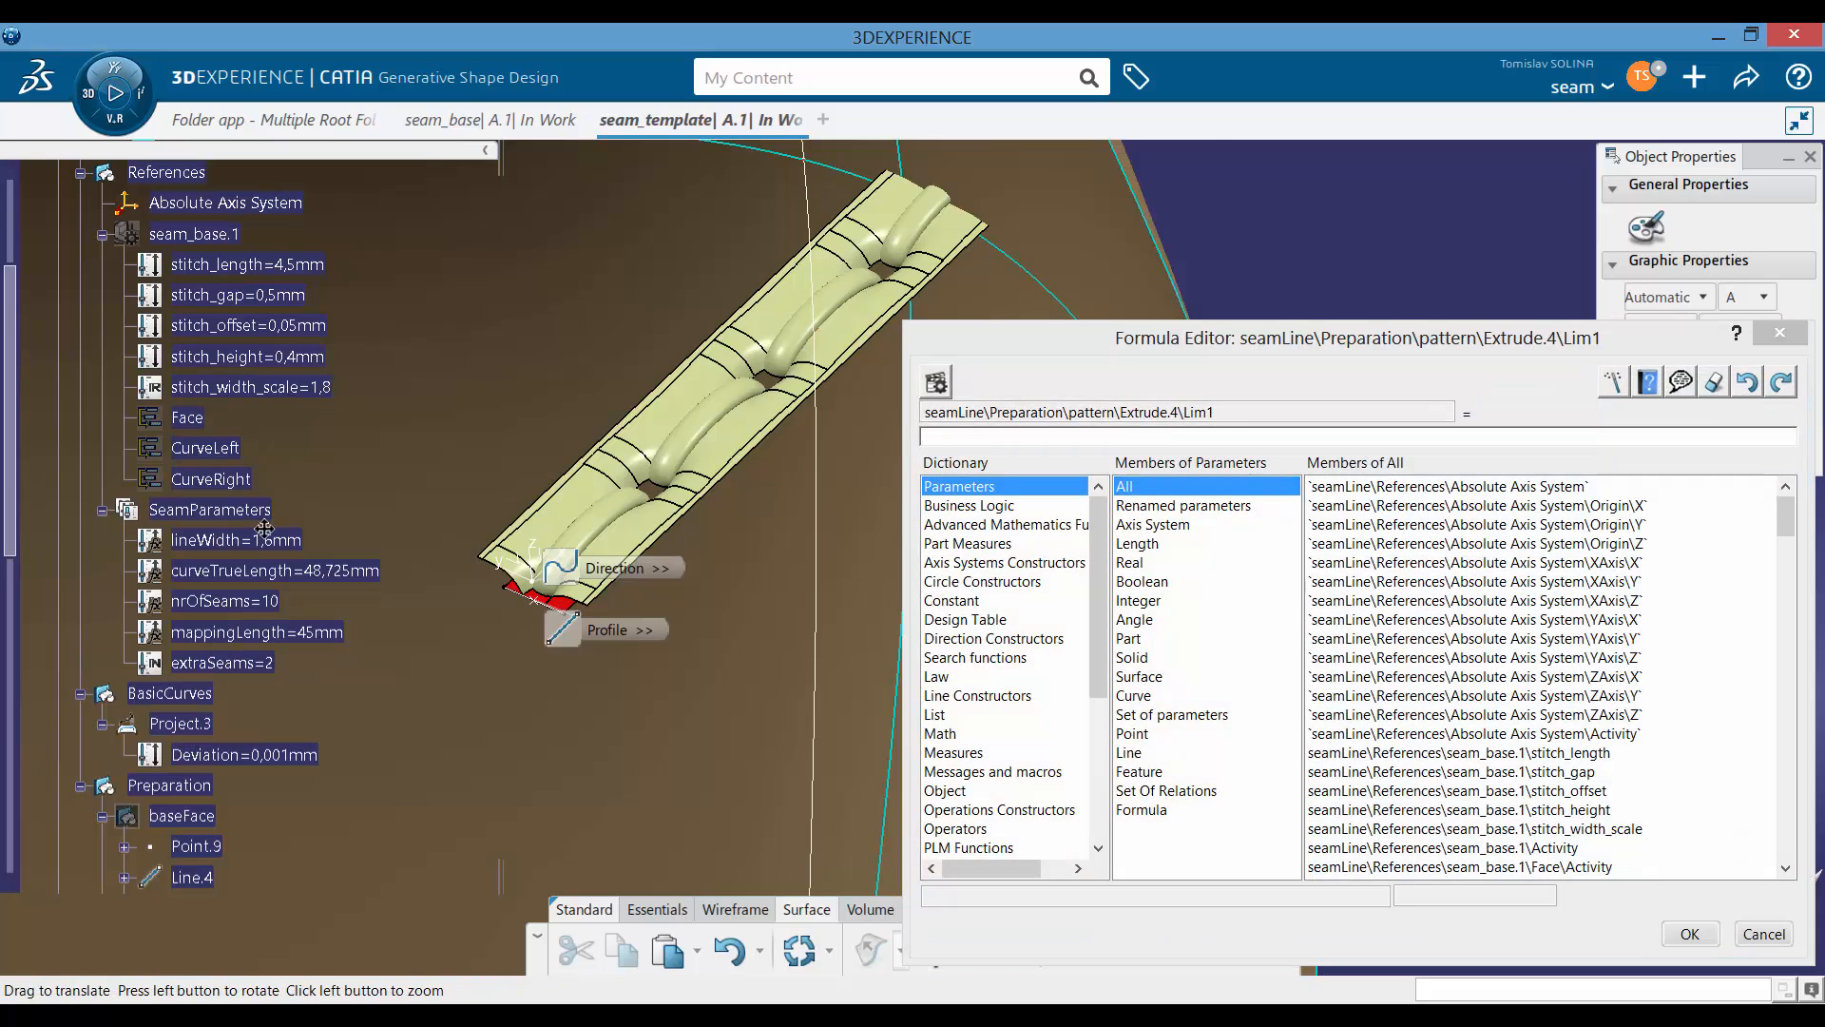
scroll(264, 529, down, 7)
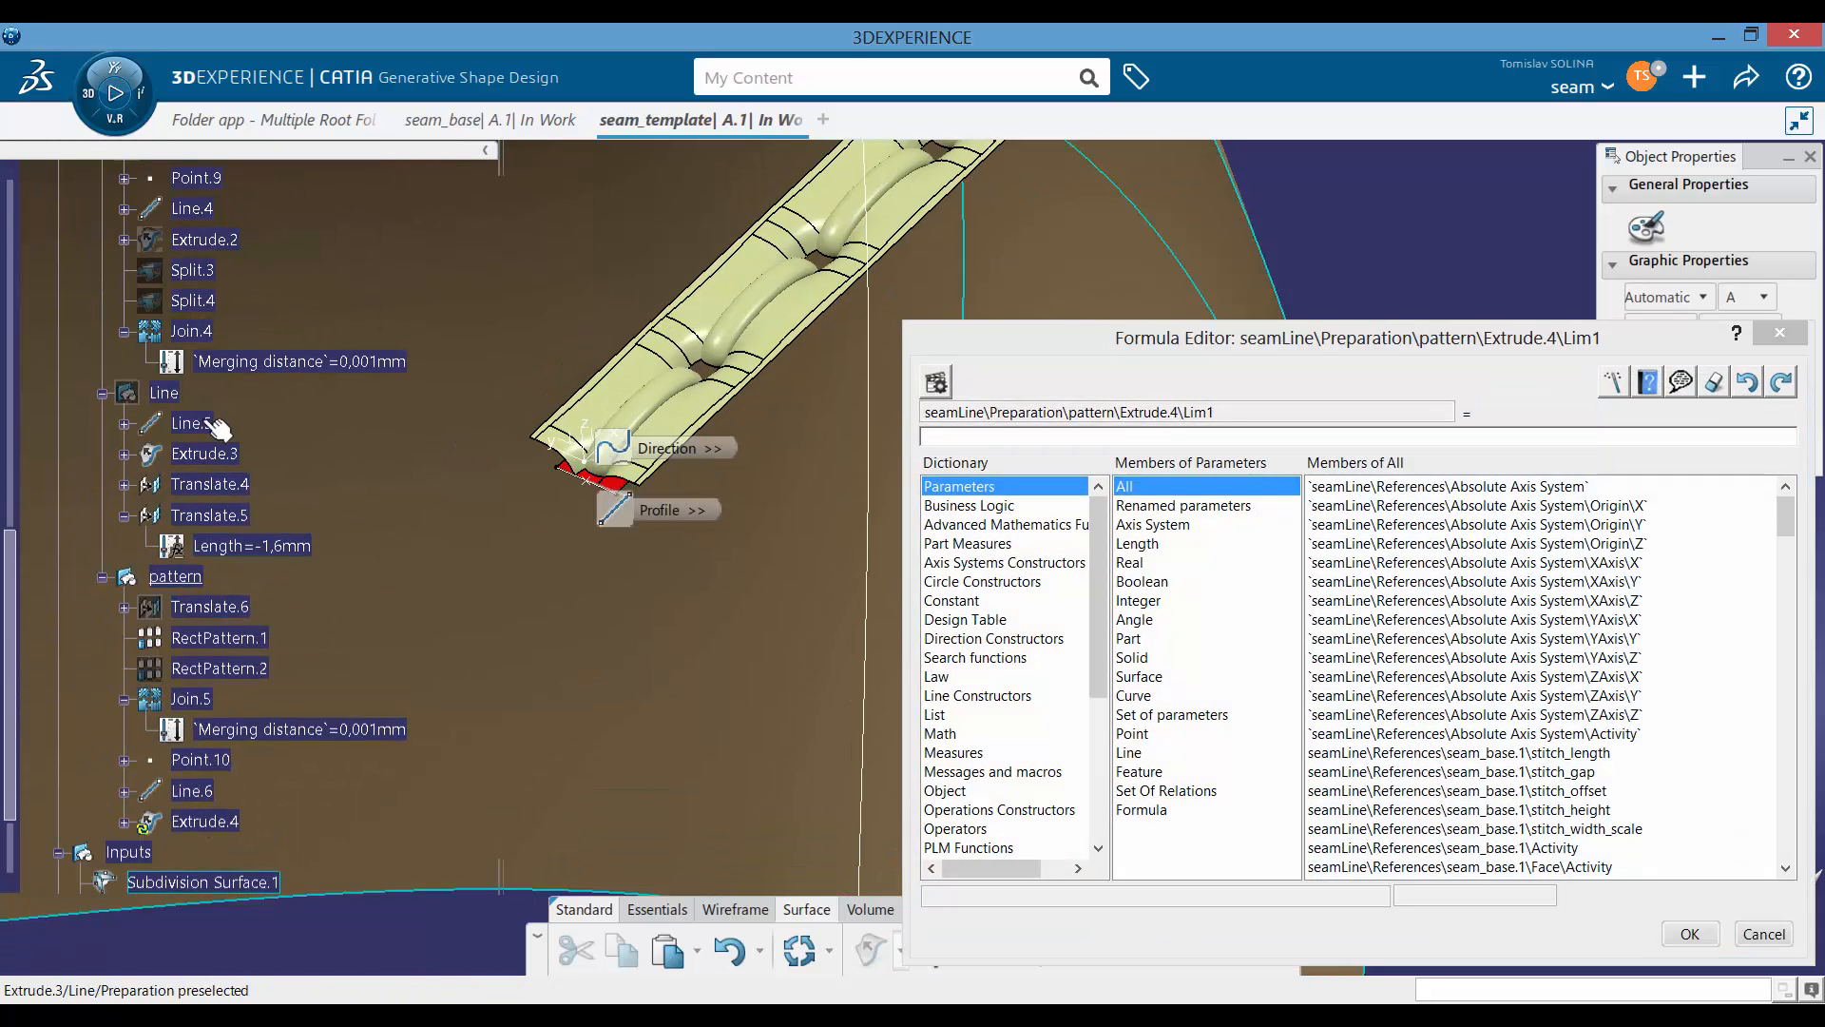
click(124, 424)
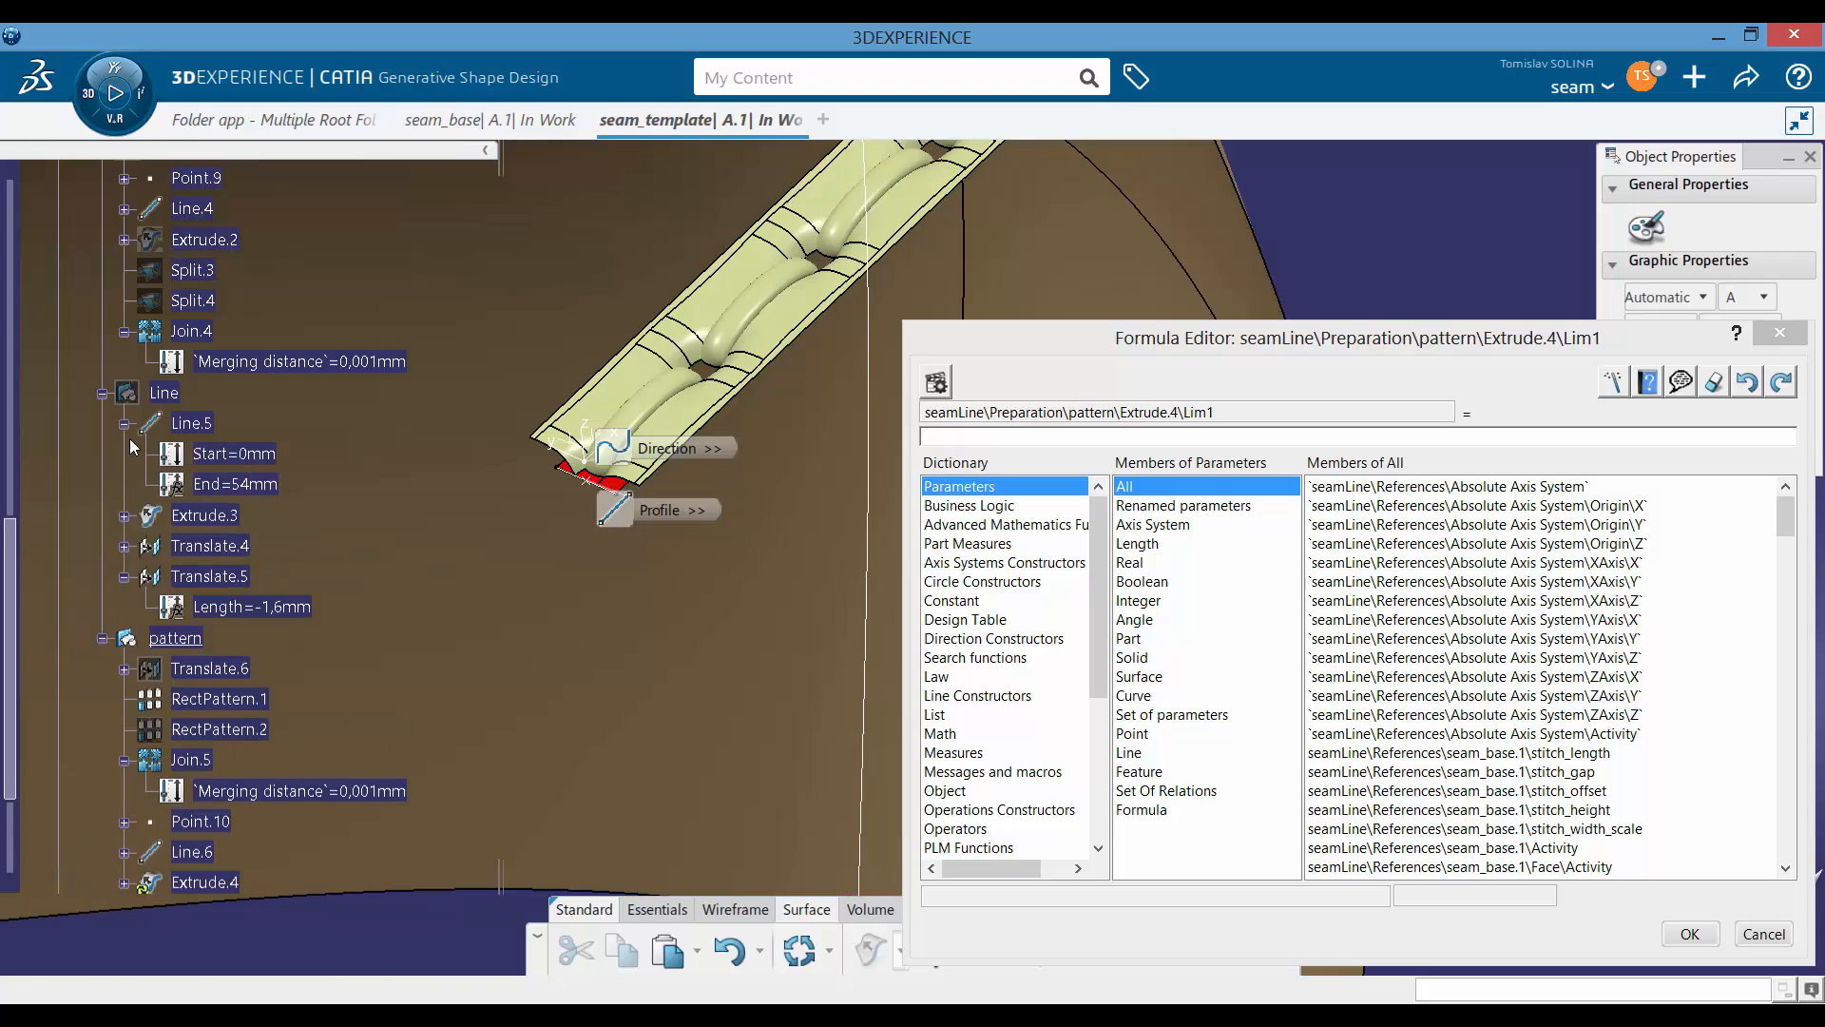
click(234, 484)
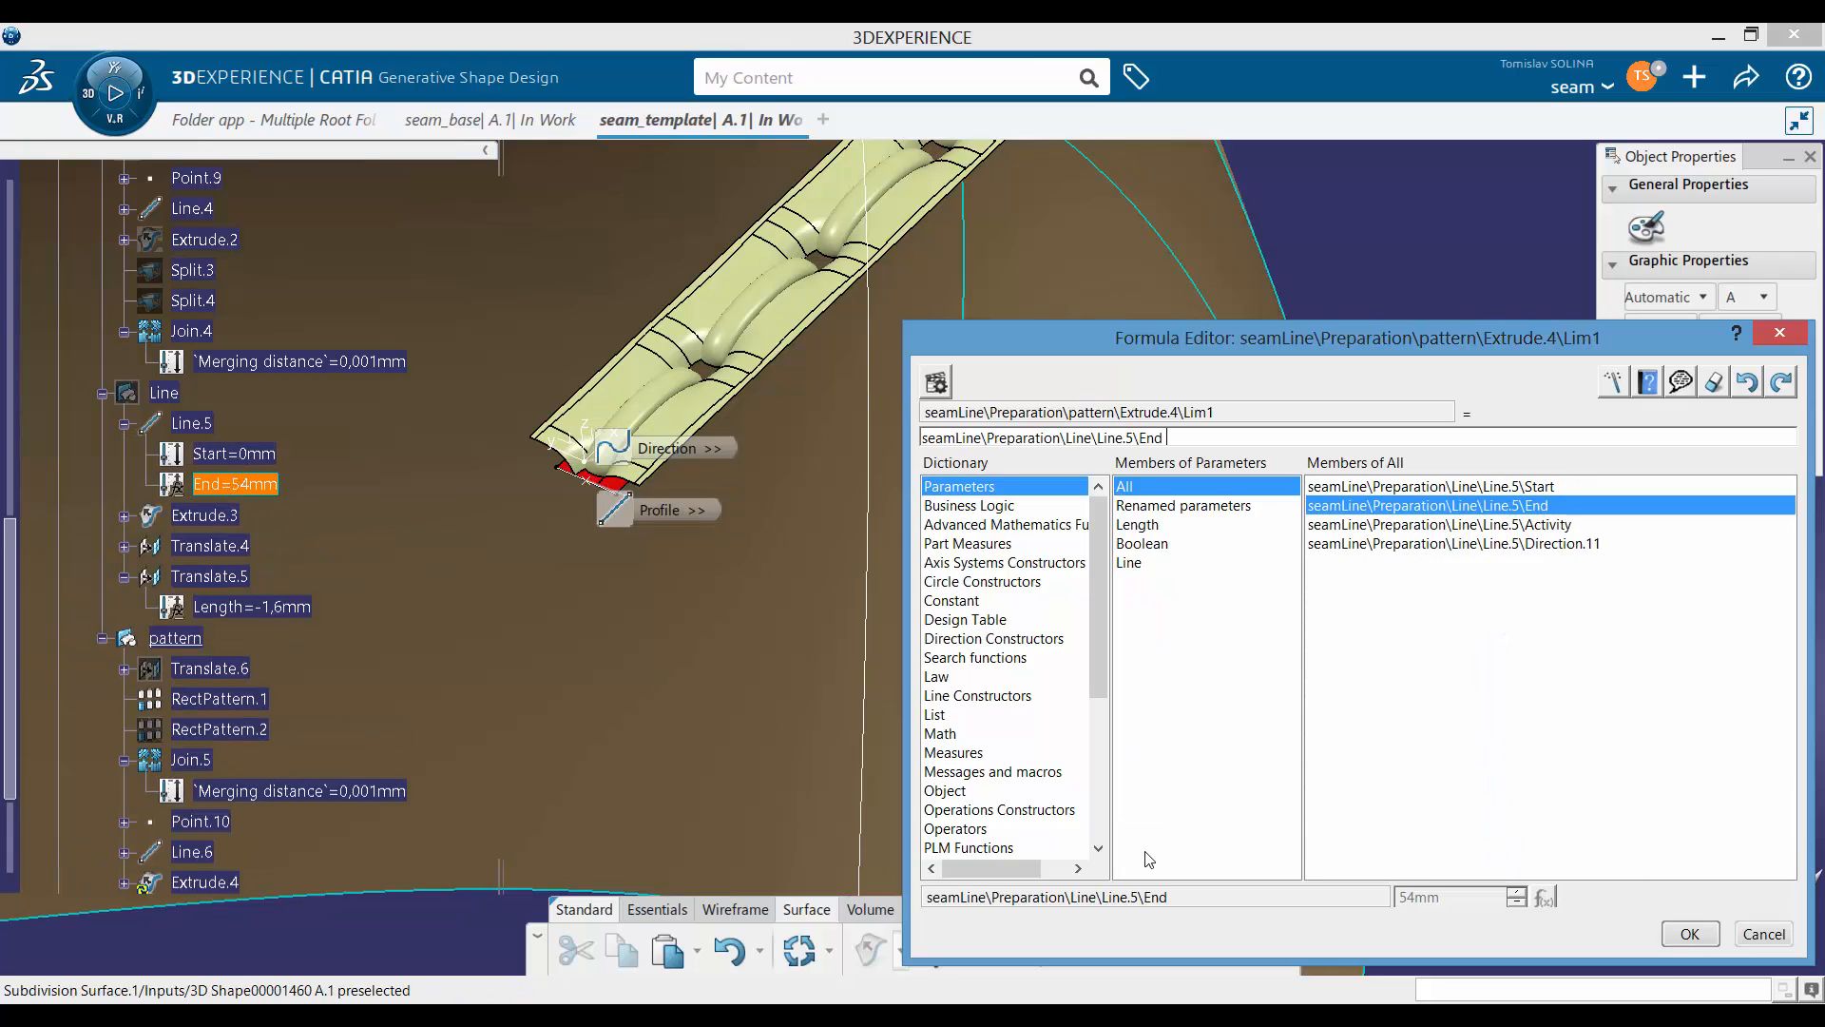
click(1690, 933)
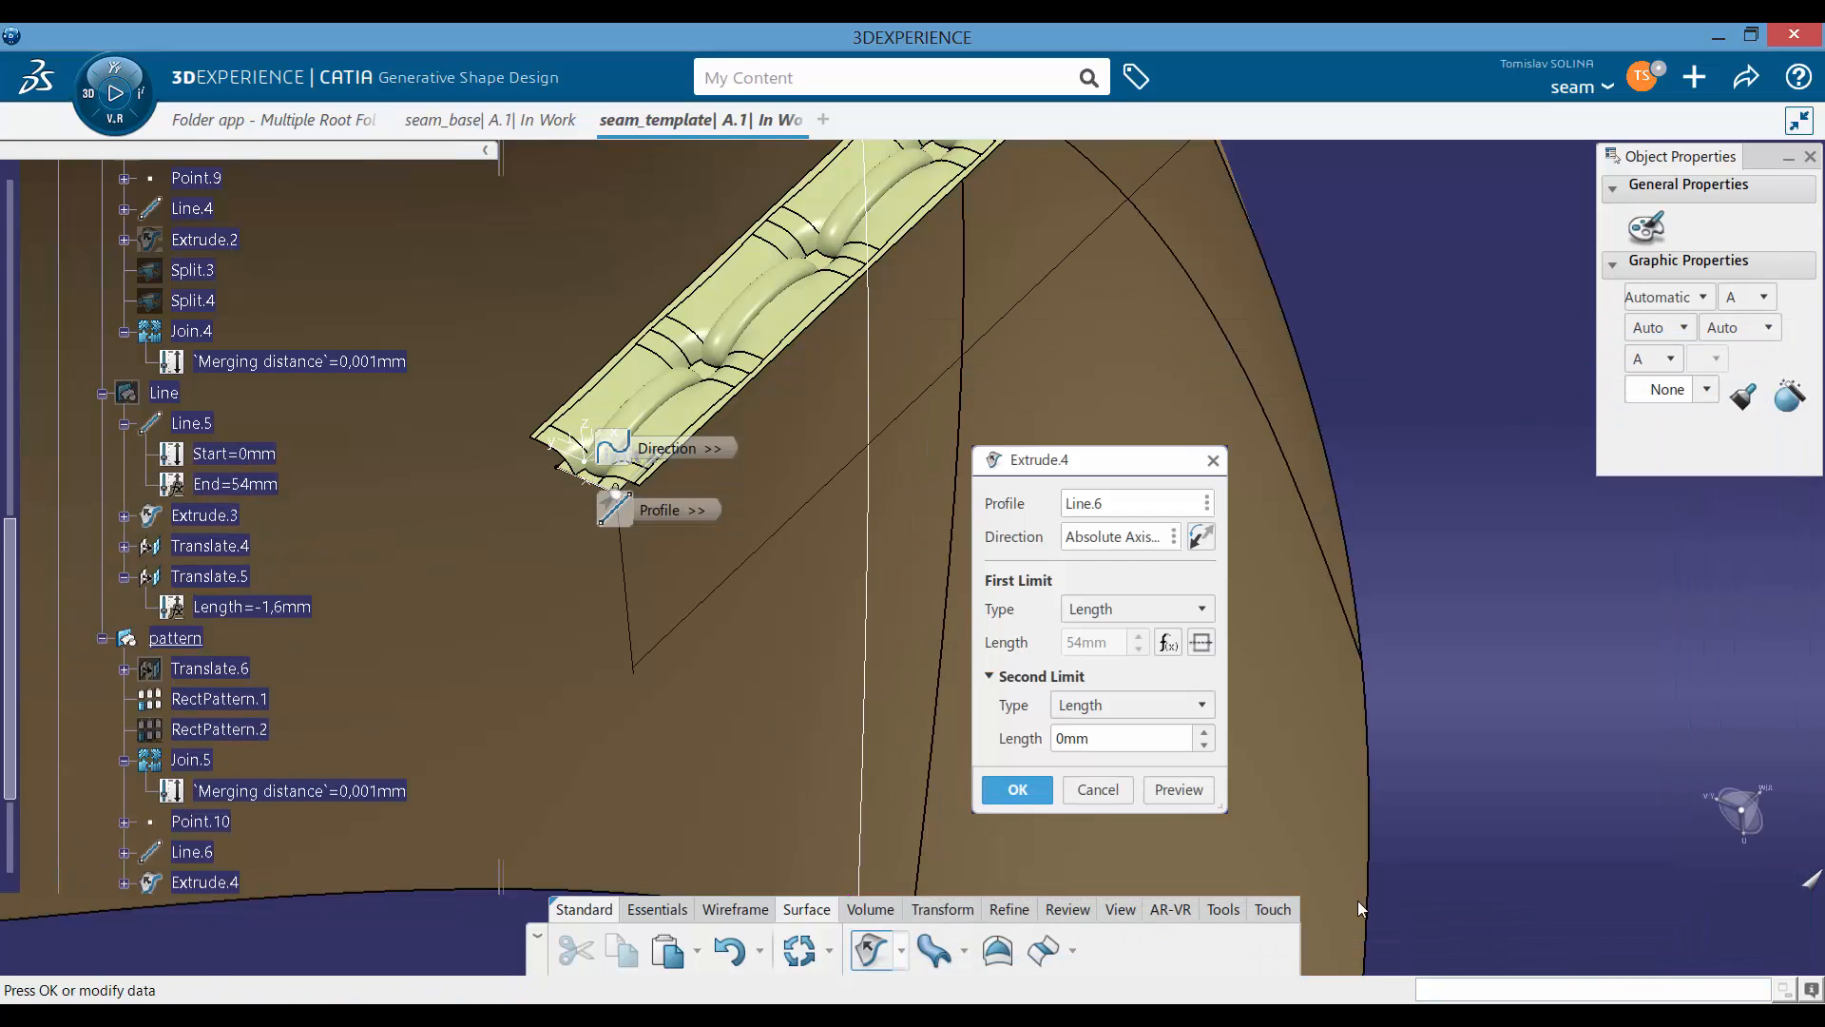
click(1017, 795)
Step: Examine how the extruded surface meets the patterned stitches along the strip and at its start
middle_drag(1112, 186, 913, 639)
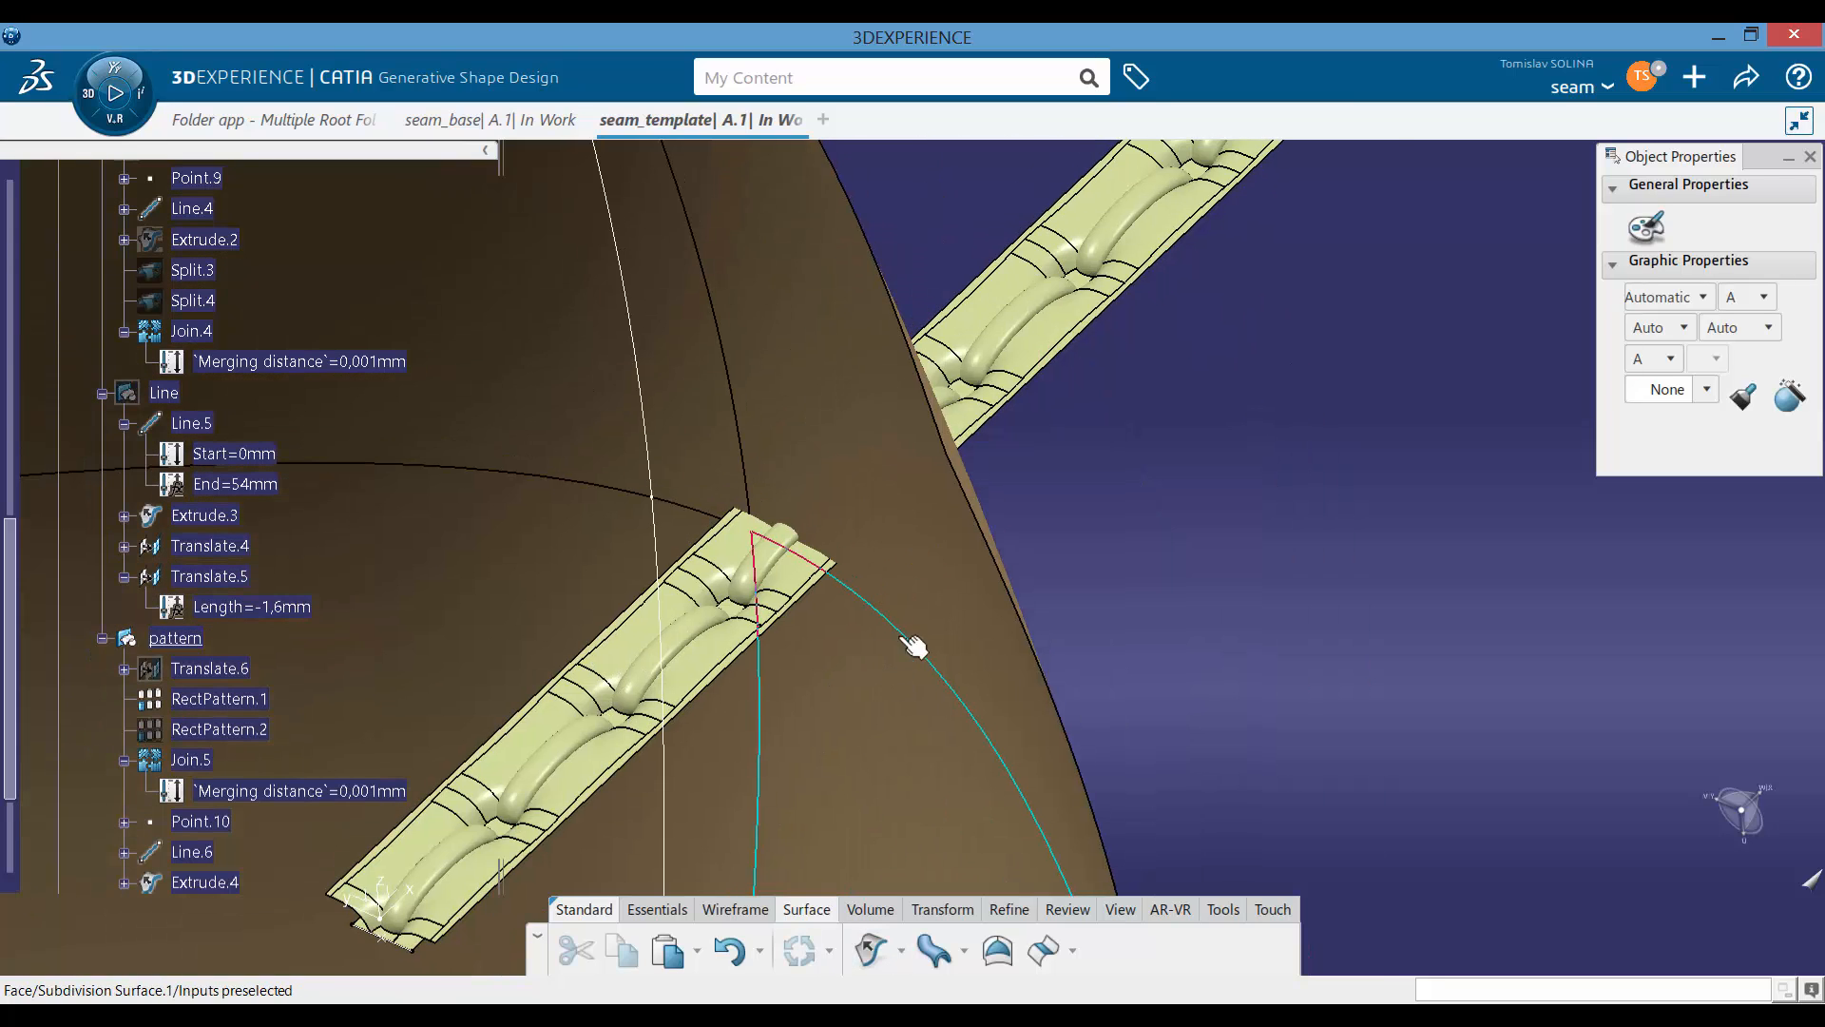
mouse_move(1368, 176)
middle_down()
mouse_move(1054, 533)
mouse_move(827, 654)
mouse_move(950, 631)
mouse_move(998, 517)
mouse_move(835, 721)
mouse_move(897, 681)
mouse_move(883, 492)
mouse_move(725, 676)
mouse_move(950, 598)
mouse_move(1010, 611)
mouse_move(1057, 490)
middle_up()
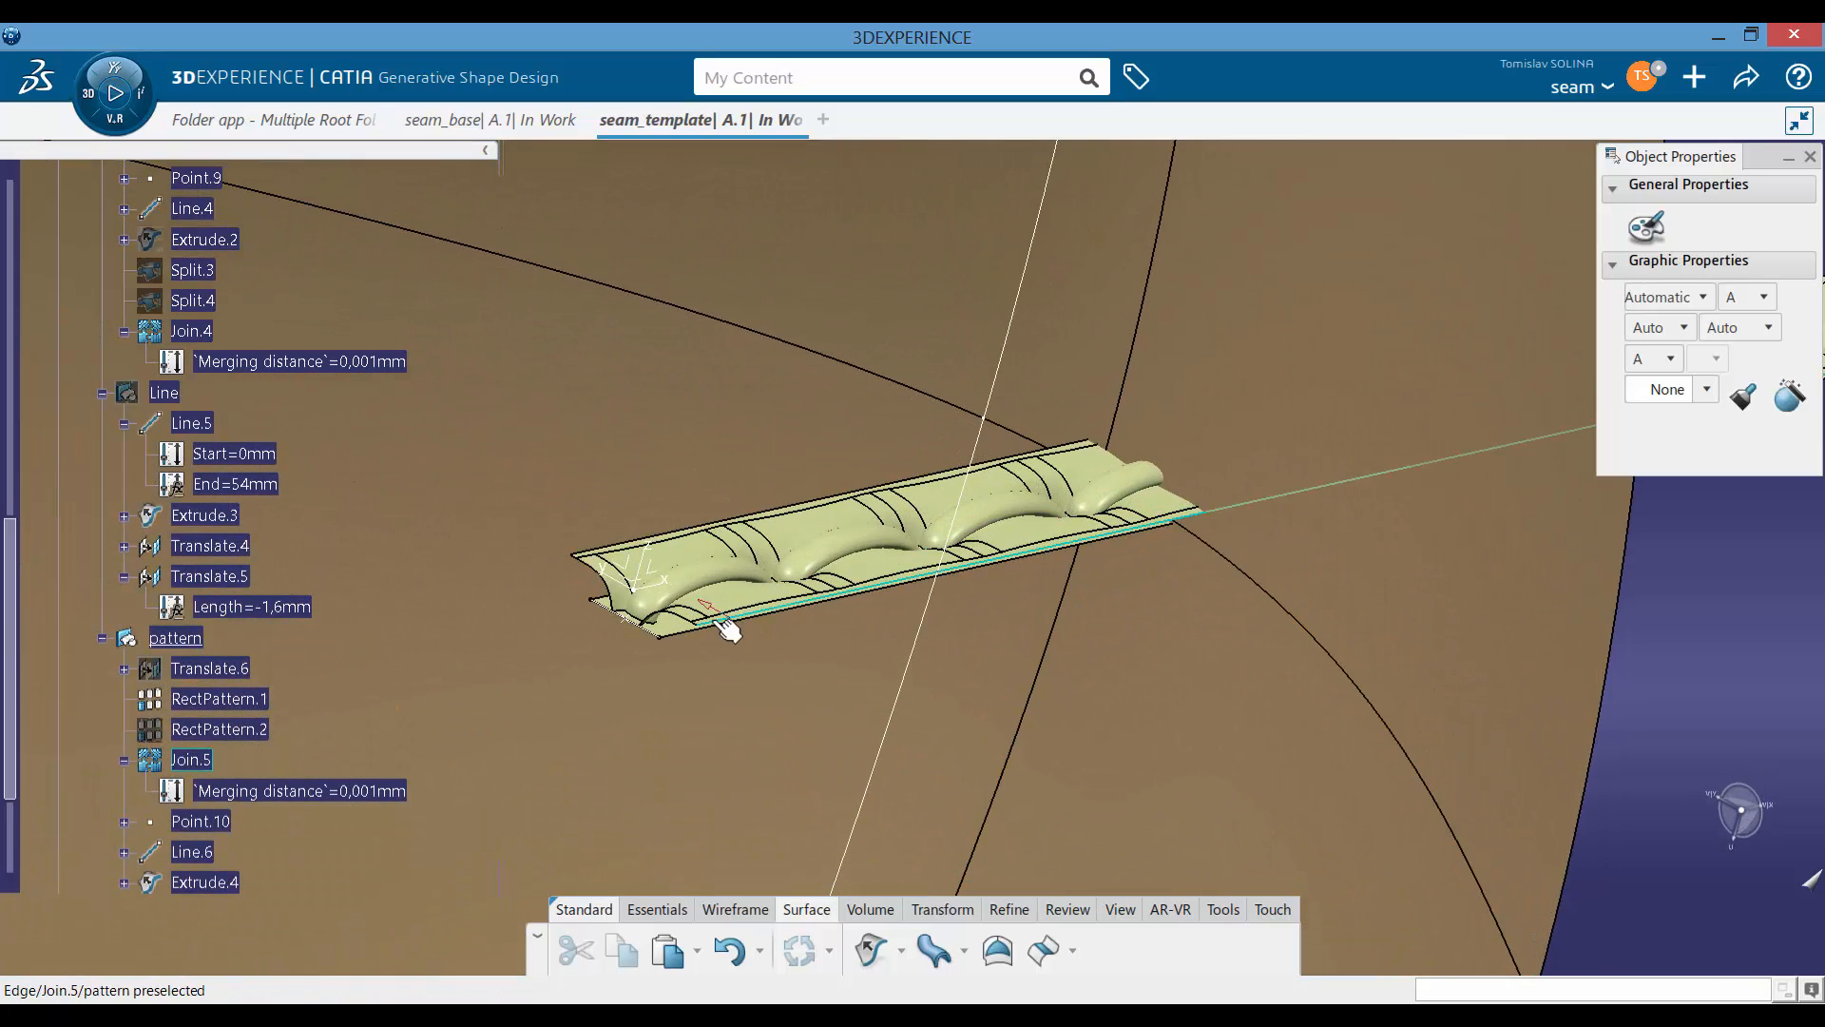
middle_click(729, 628)
middle_drag(711, 635, 723, 532)
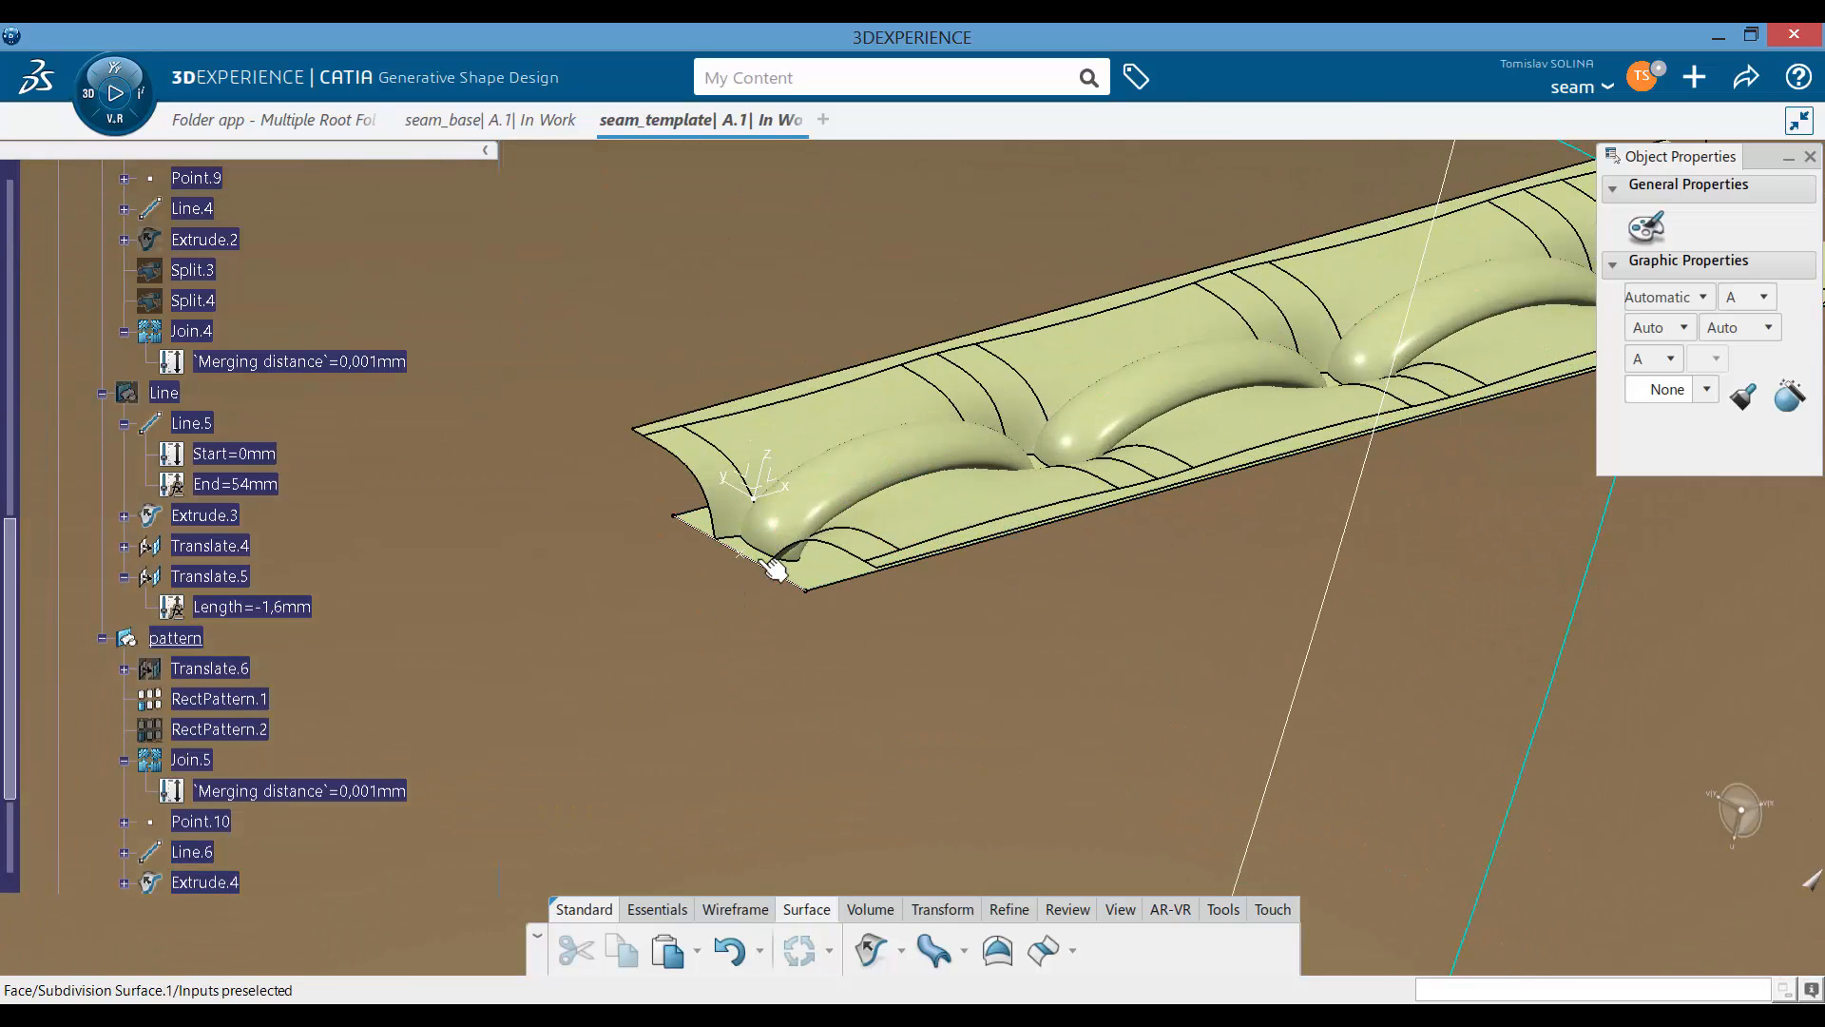
middle_drag(809, 504, 715, 587)
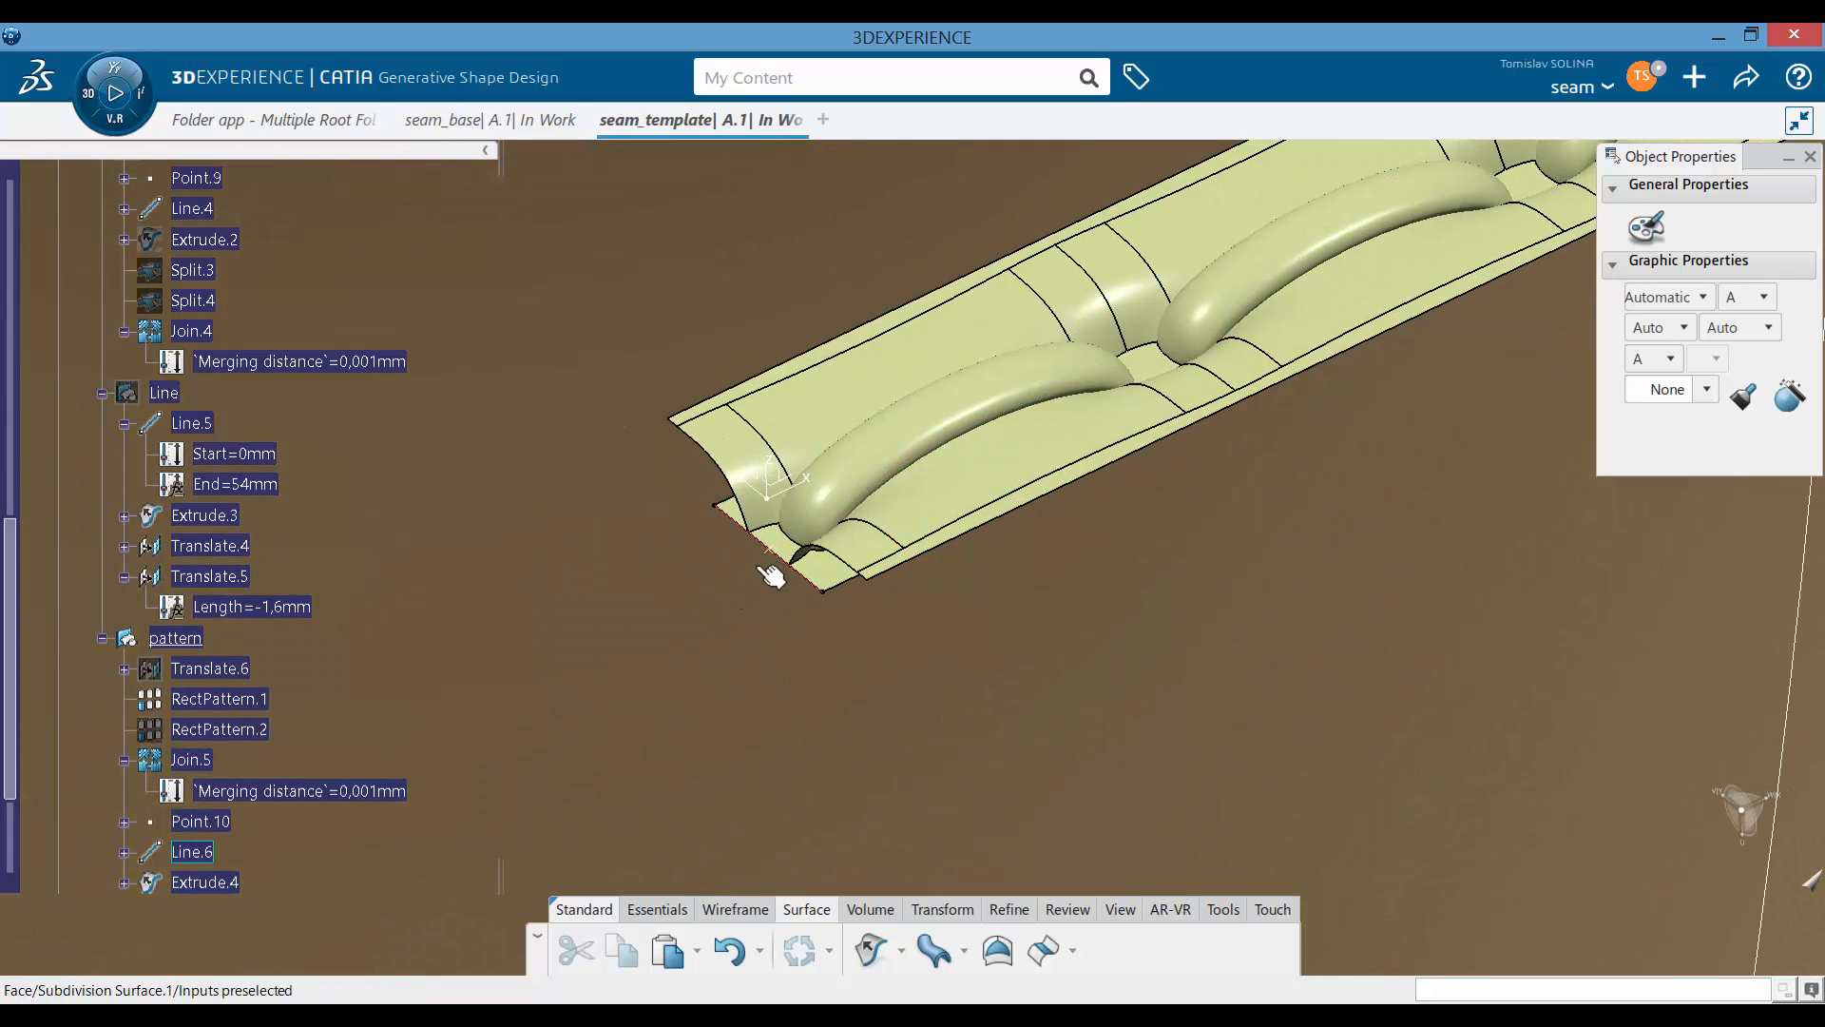
middle_drag(869, 543, 824, 698)
middle_drag(951, 536, 656, 743)
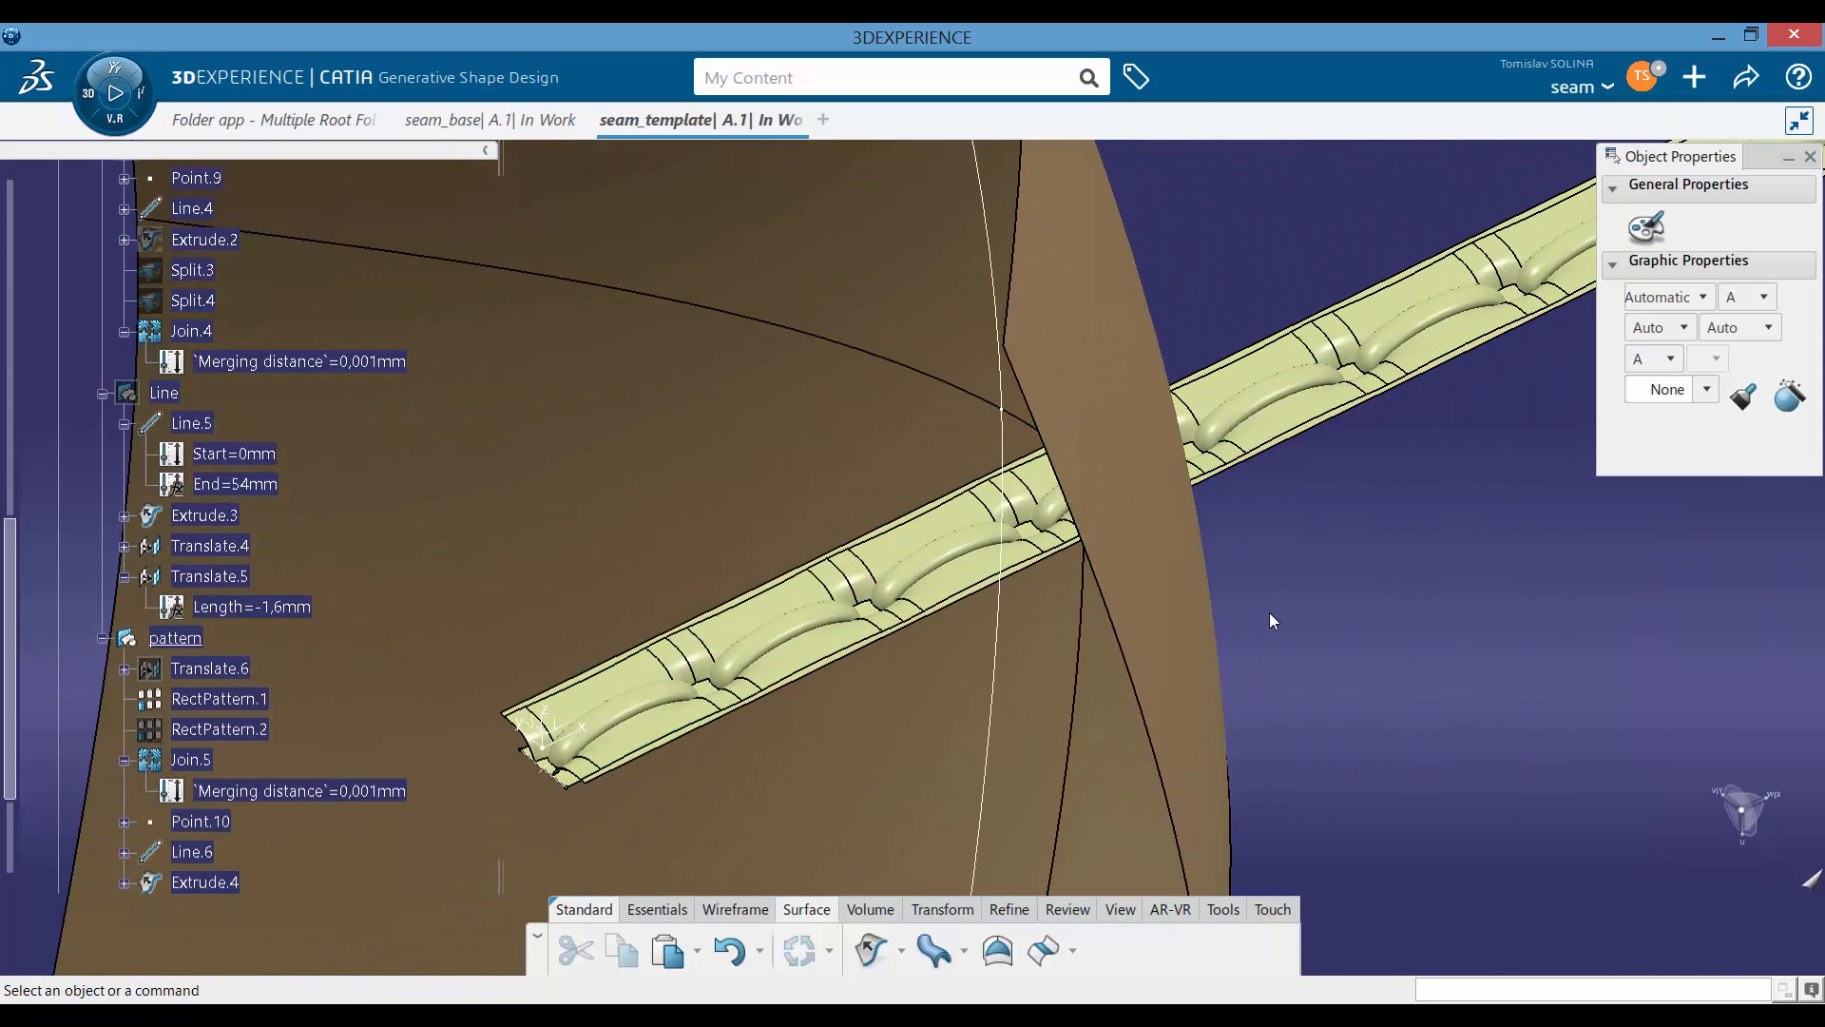
middle_drag(924, 711, 938, 660)
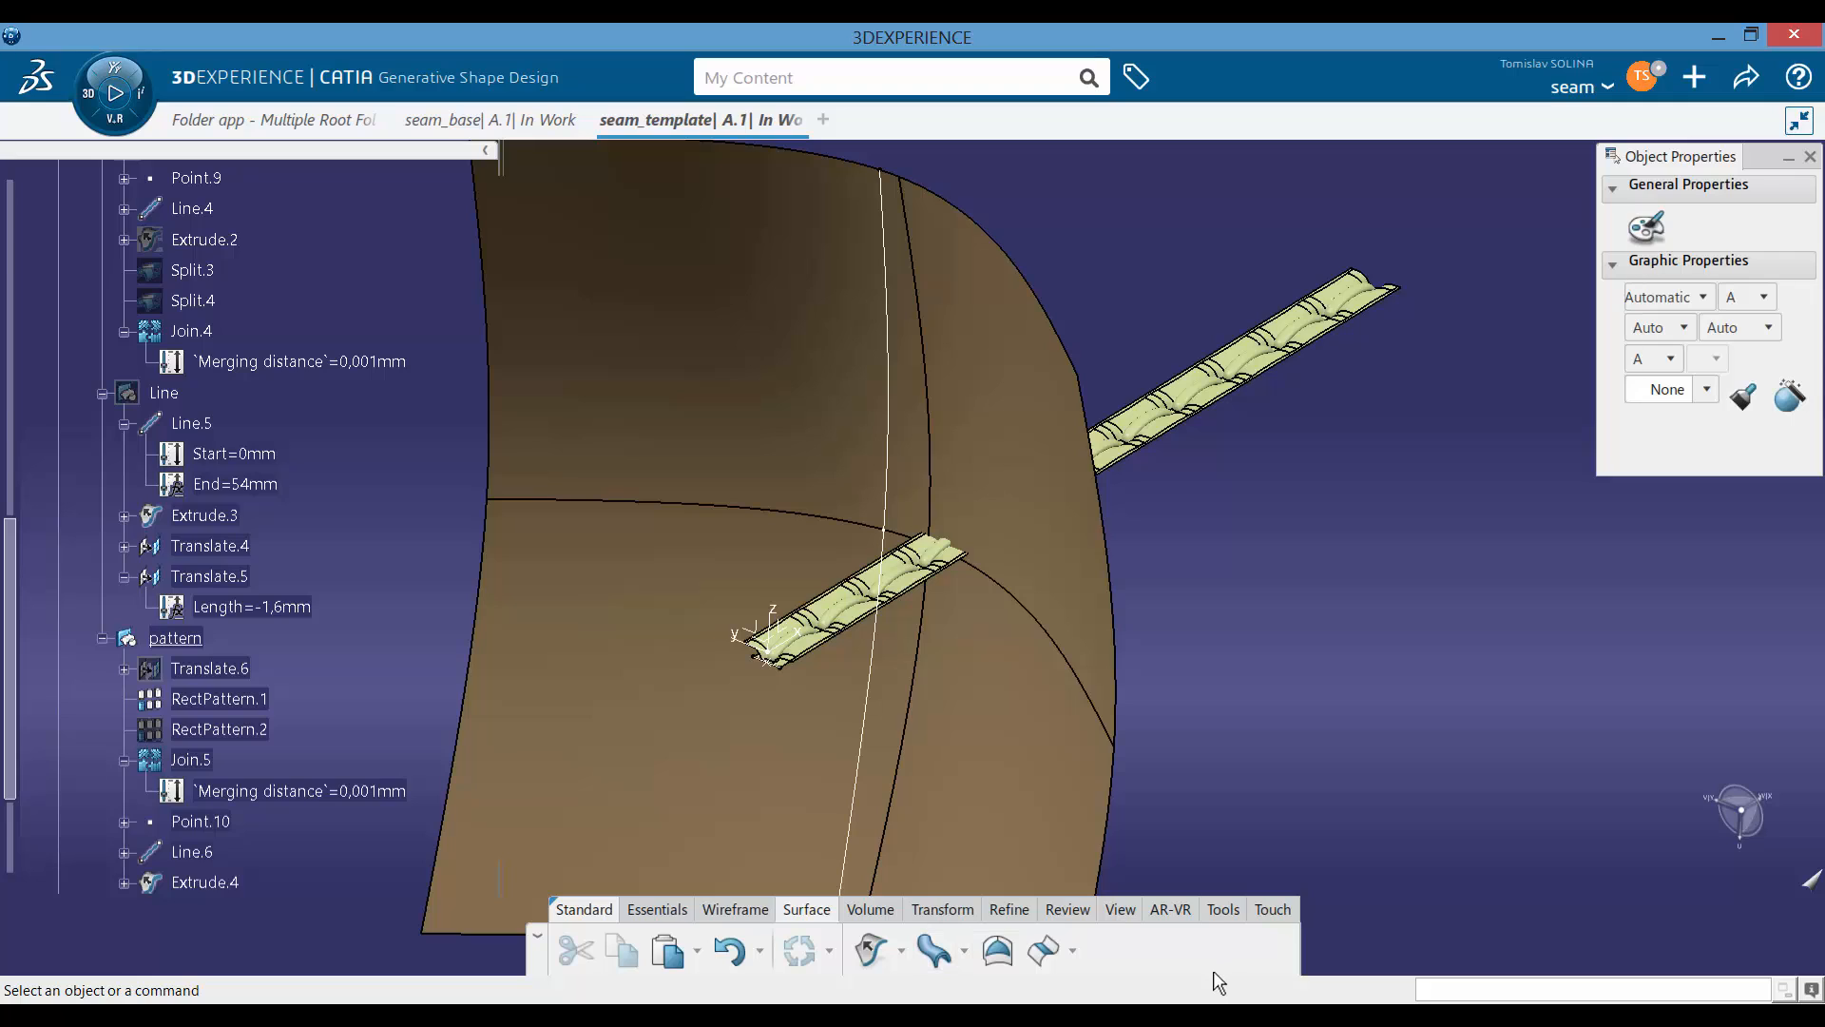
Step: Group Point.10, Line.6 and Extrude.4 in a new geometrical set named "blackout" under the pattern set
scroll(373, 656, down, 3)
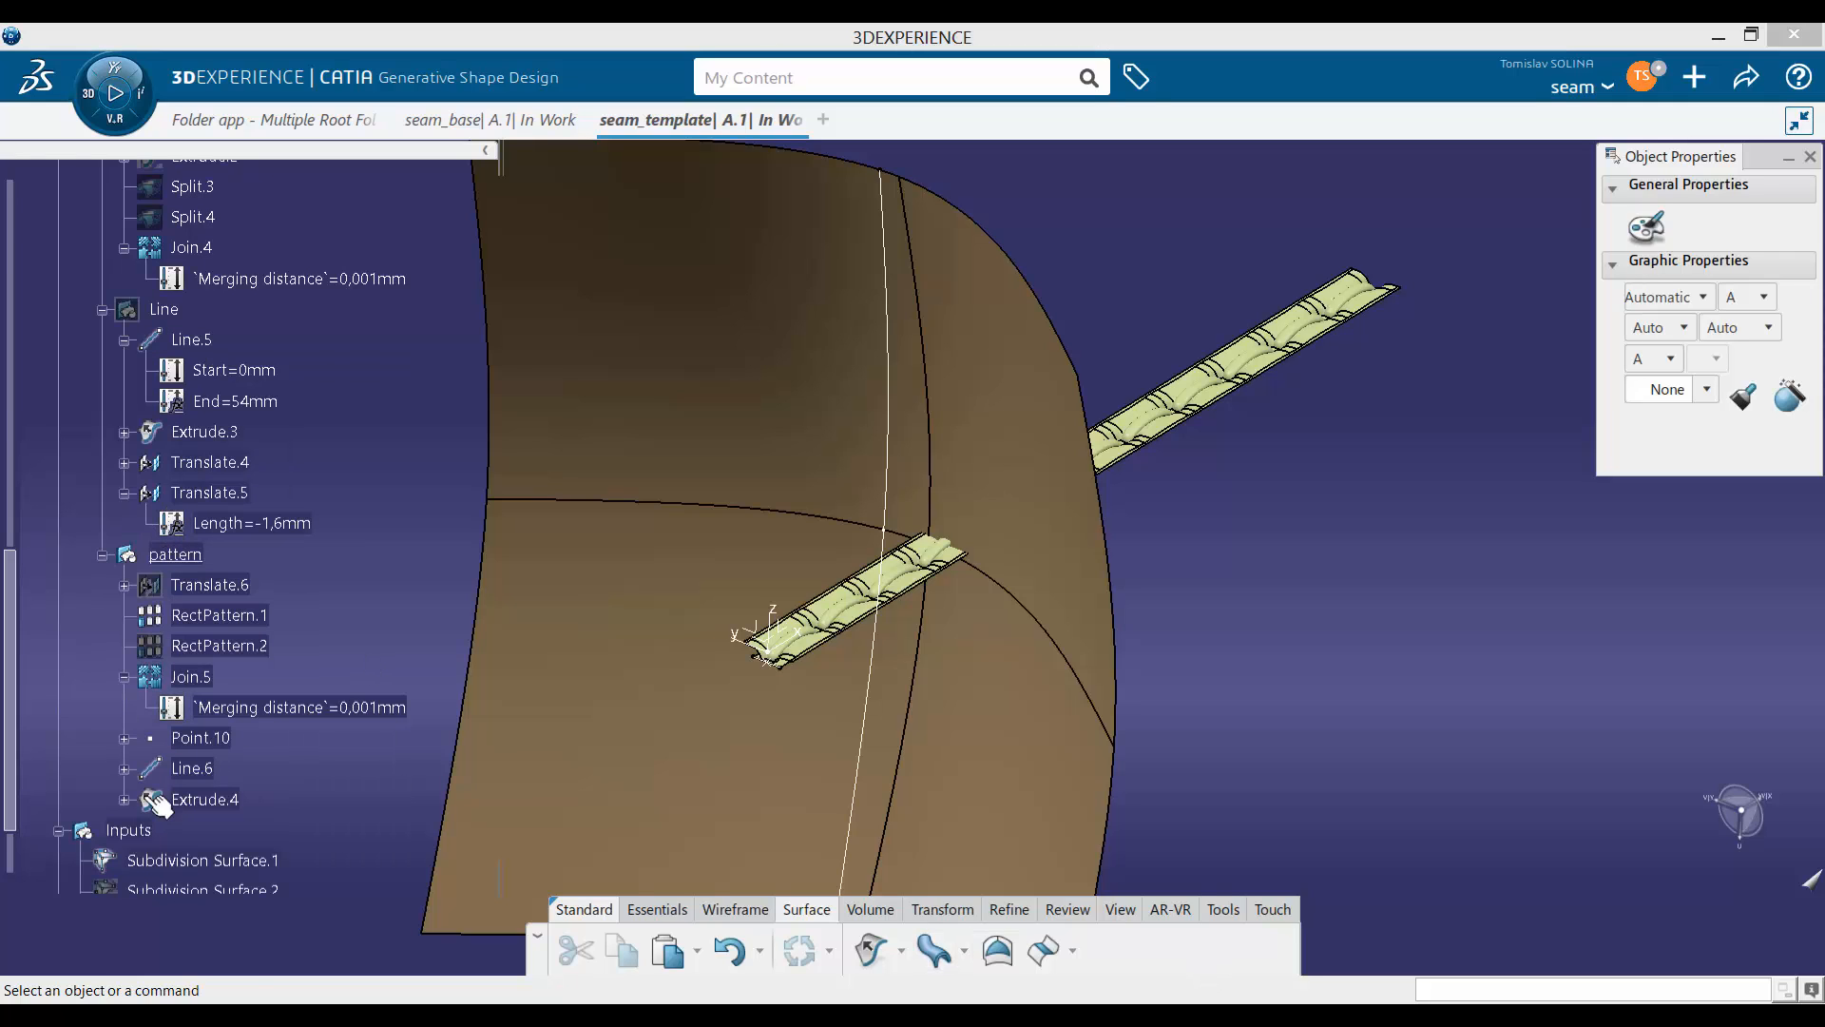
click(196, 738)
shift+click(204, 798)
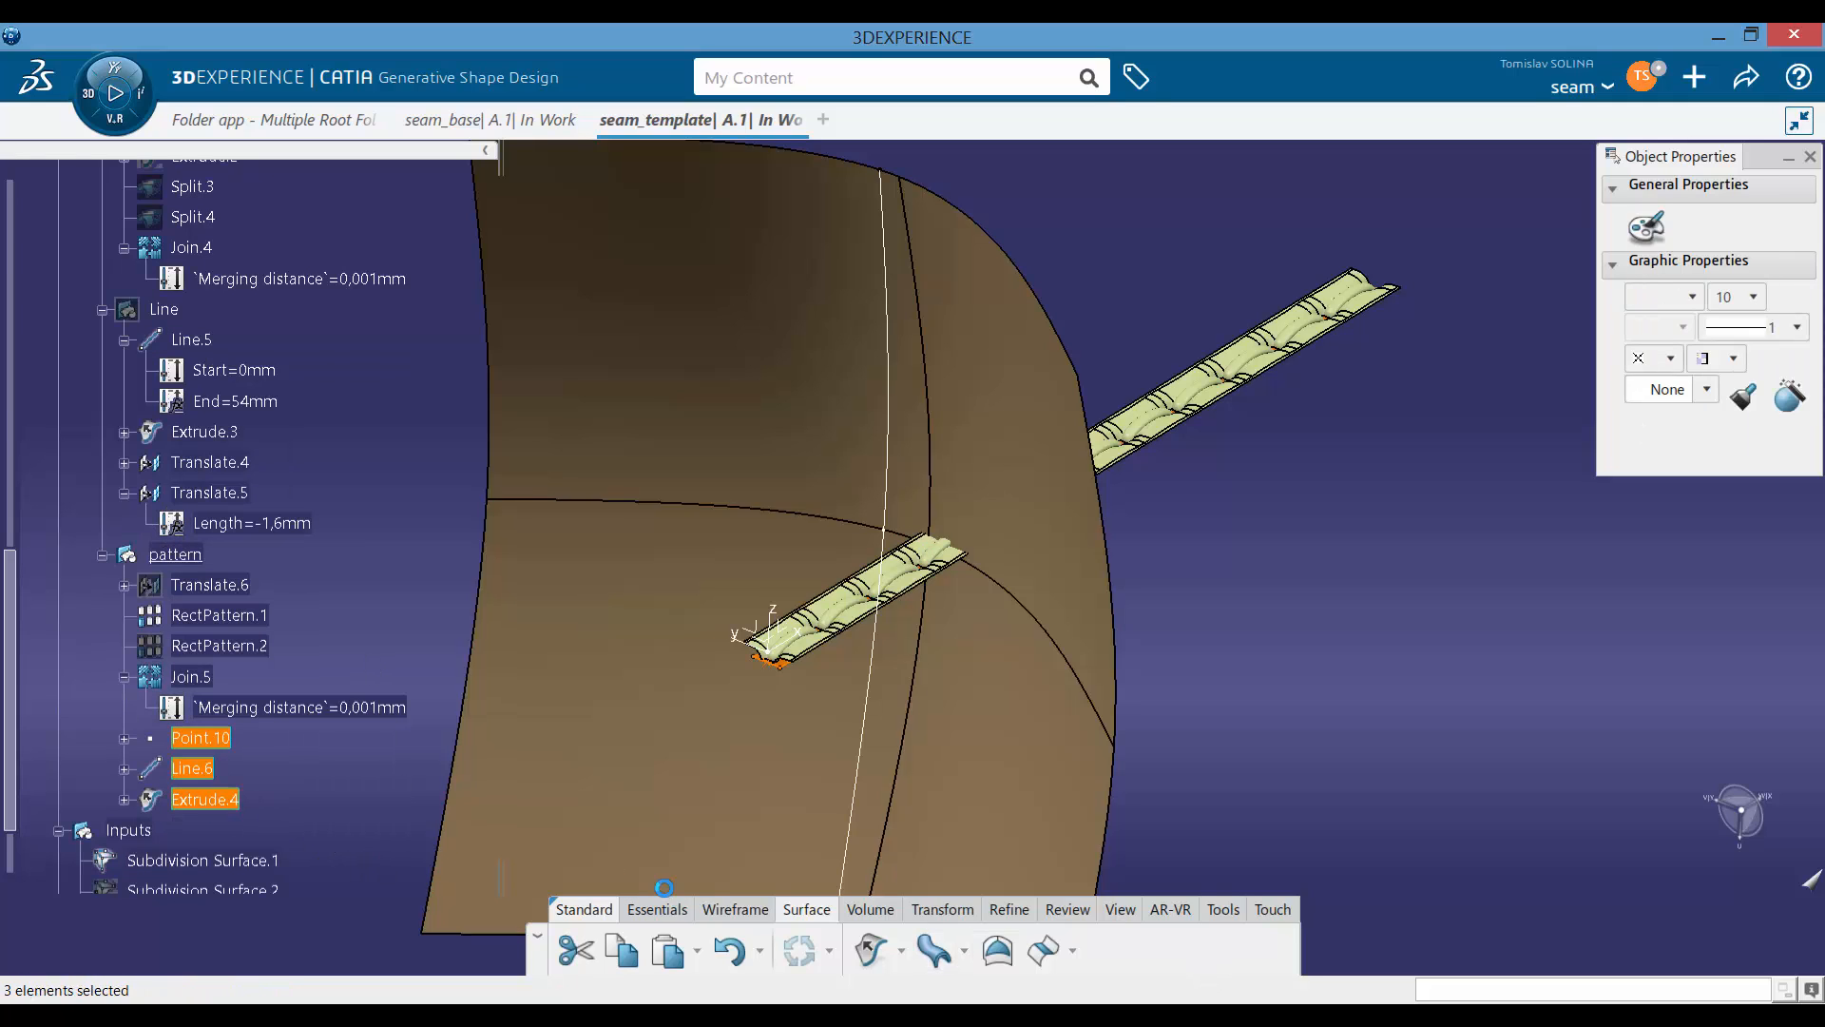
click(1223, 909)
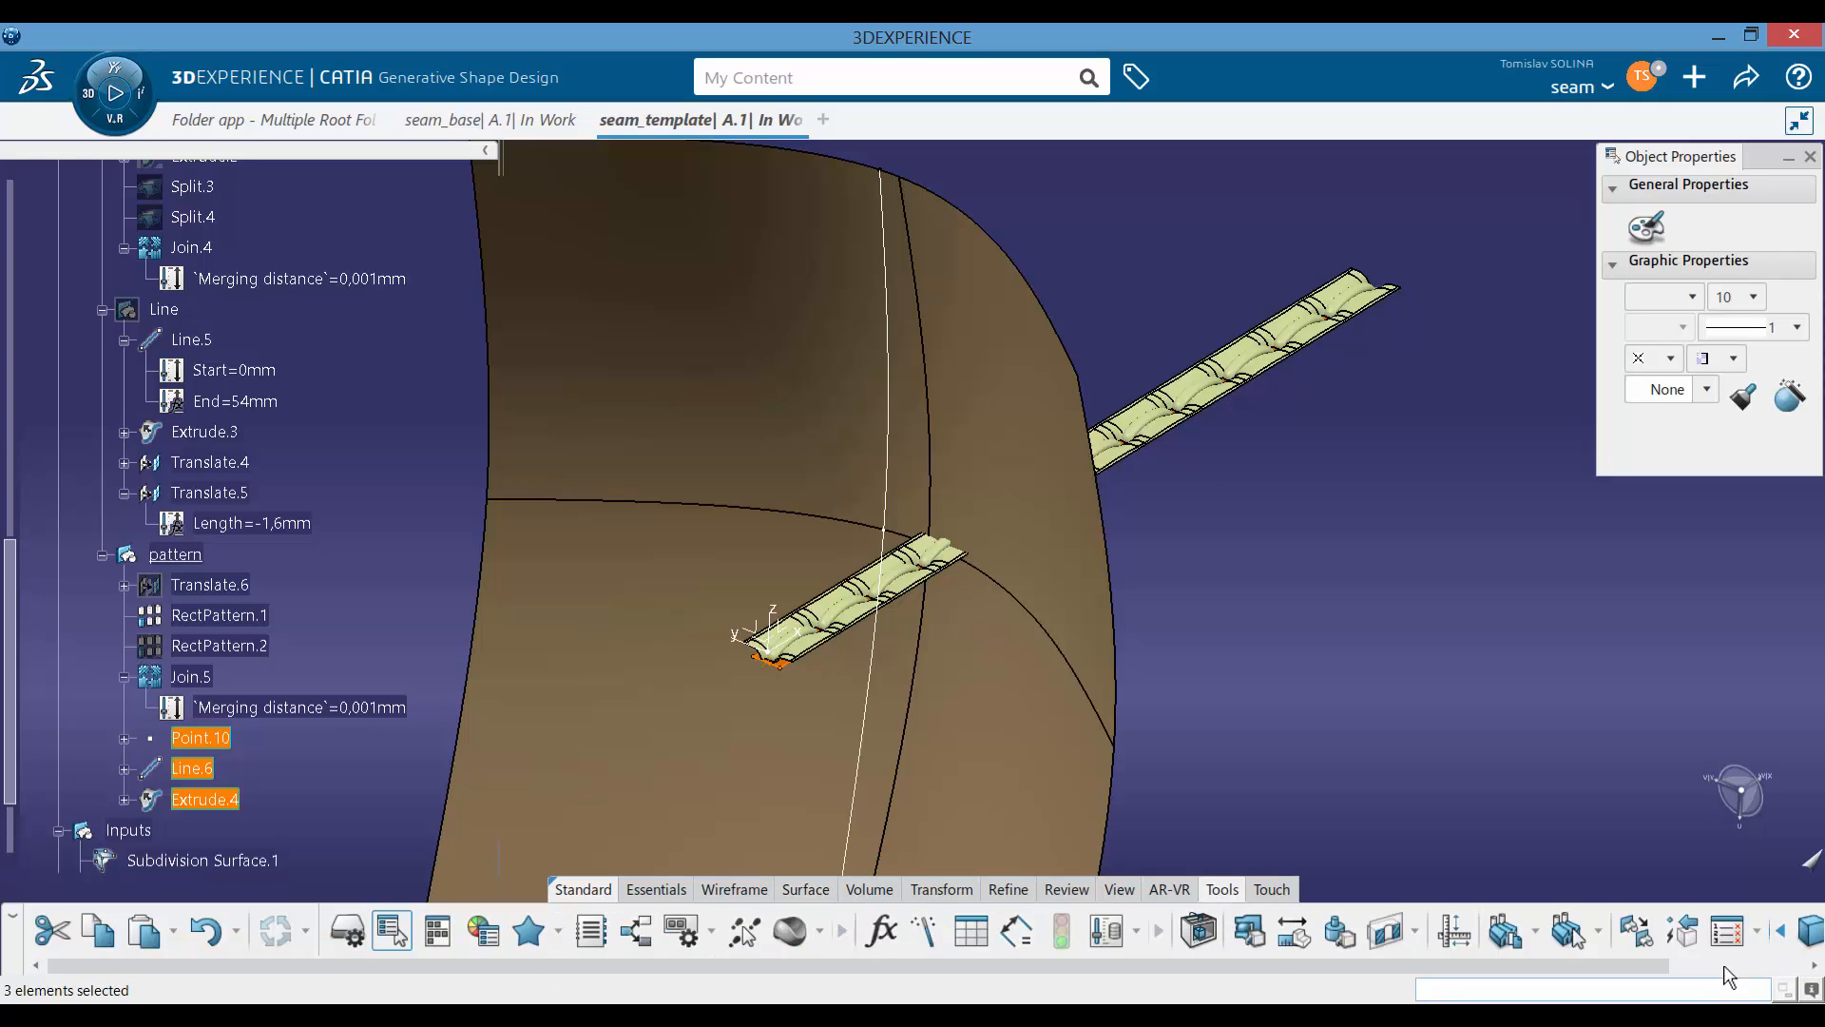
drag(1672, 970, 1806, 968)
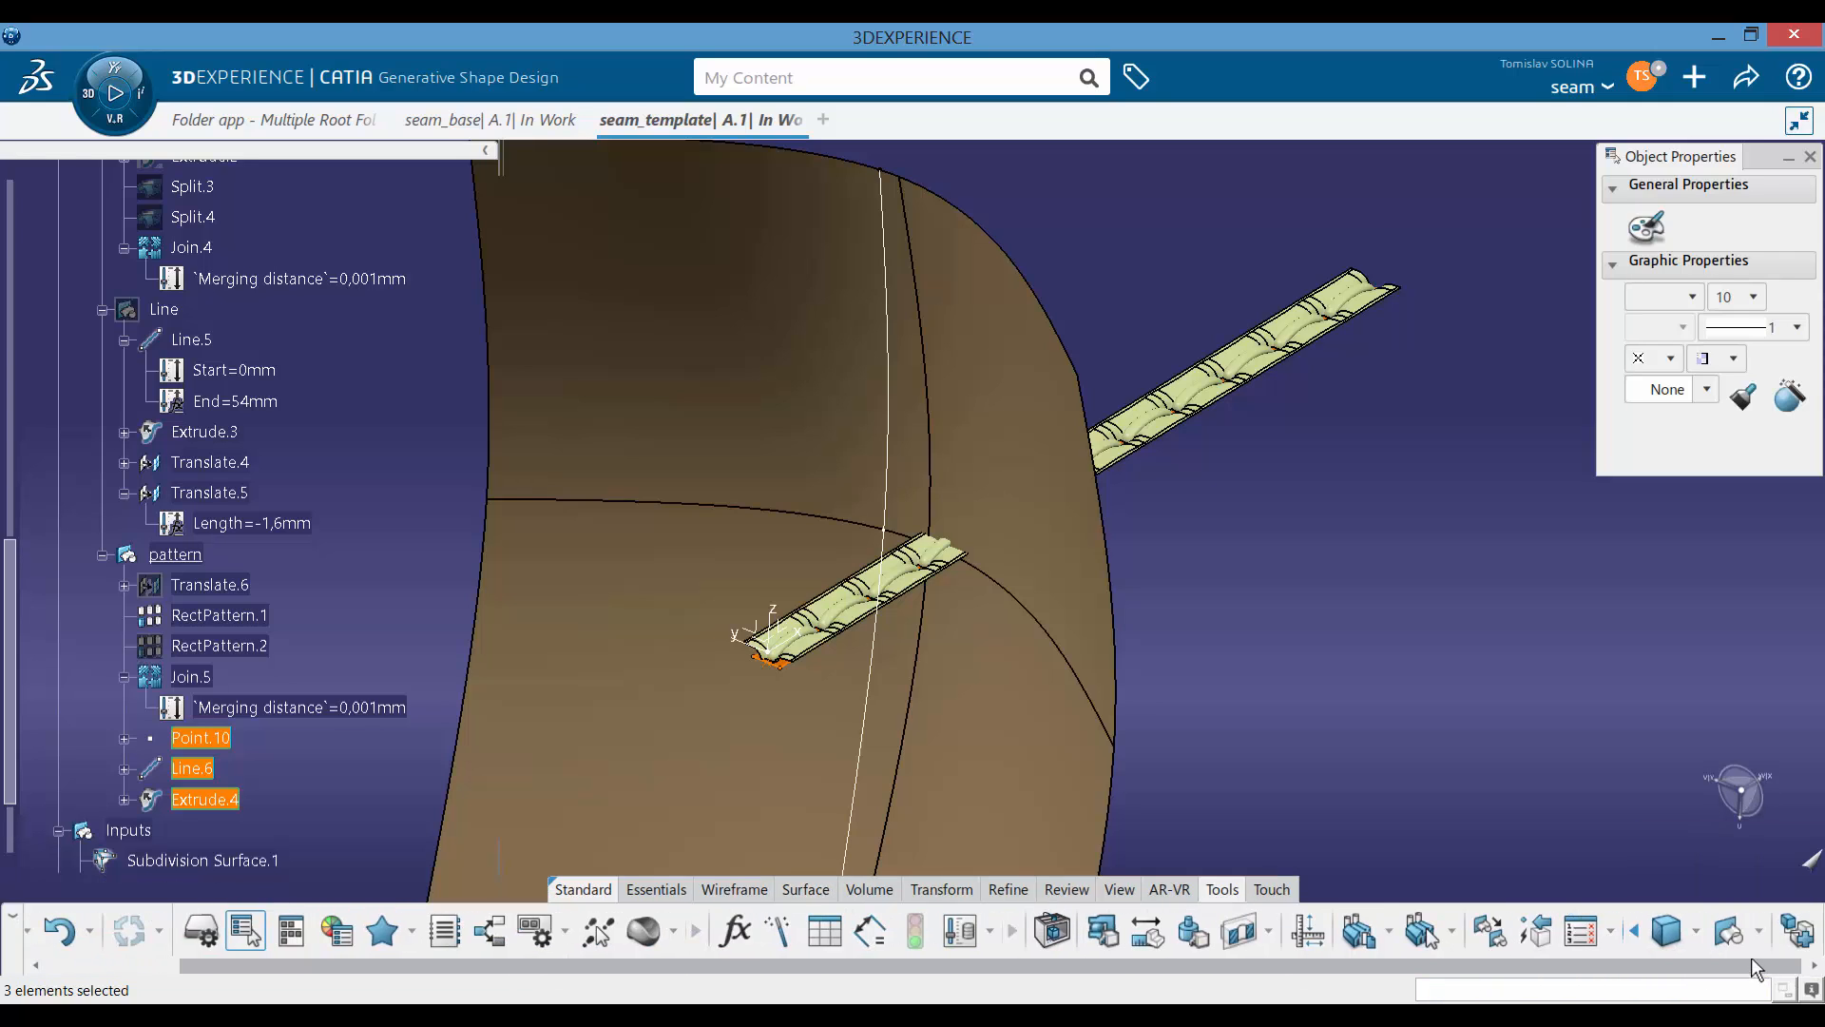
click(1731, 942)
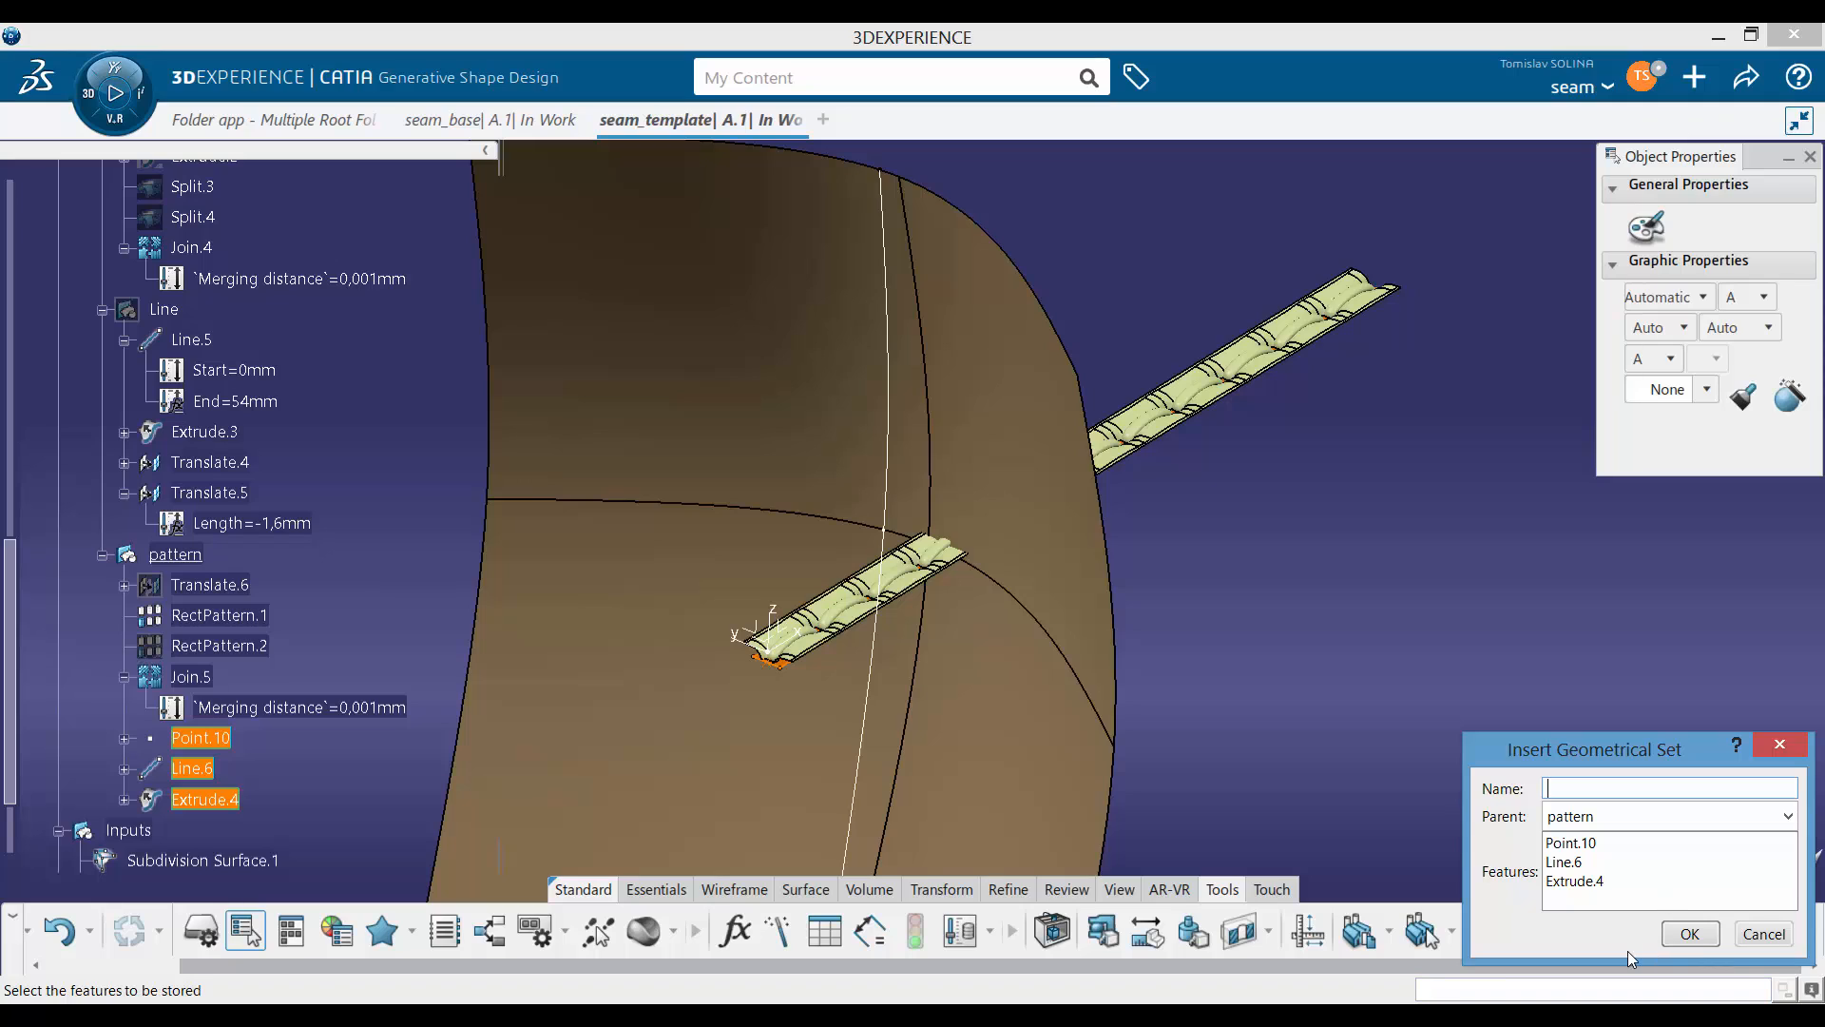
text(blacok)
key(BackSpace)
key(BackSpace)
text(kout)
key(Return)
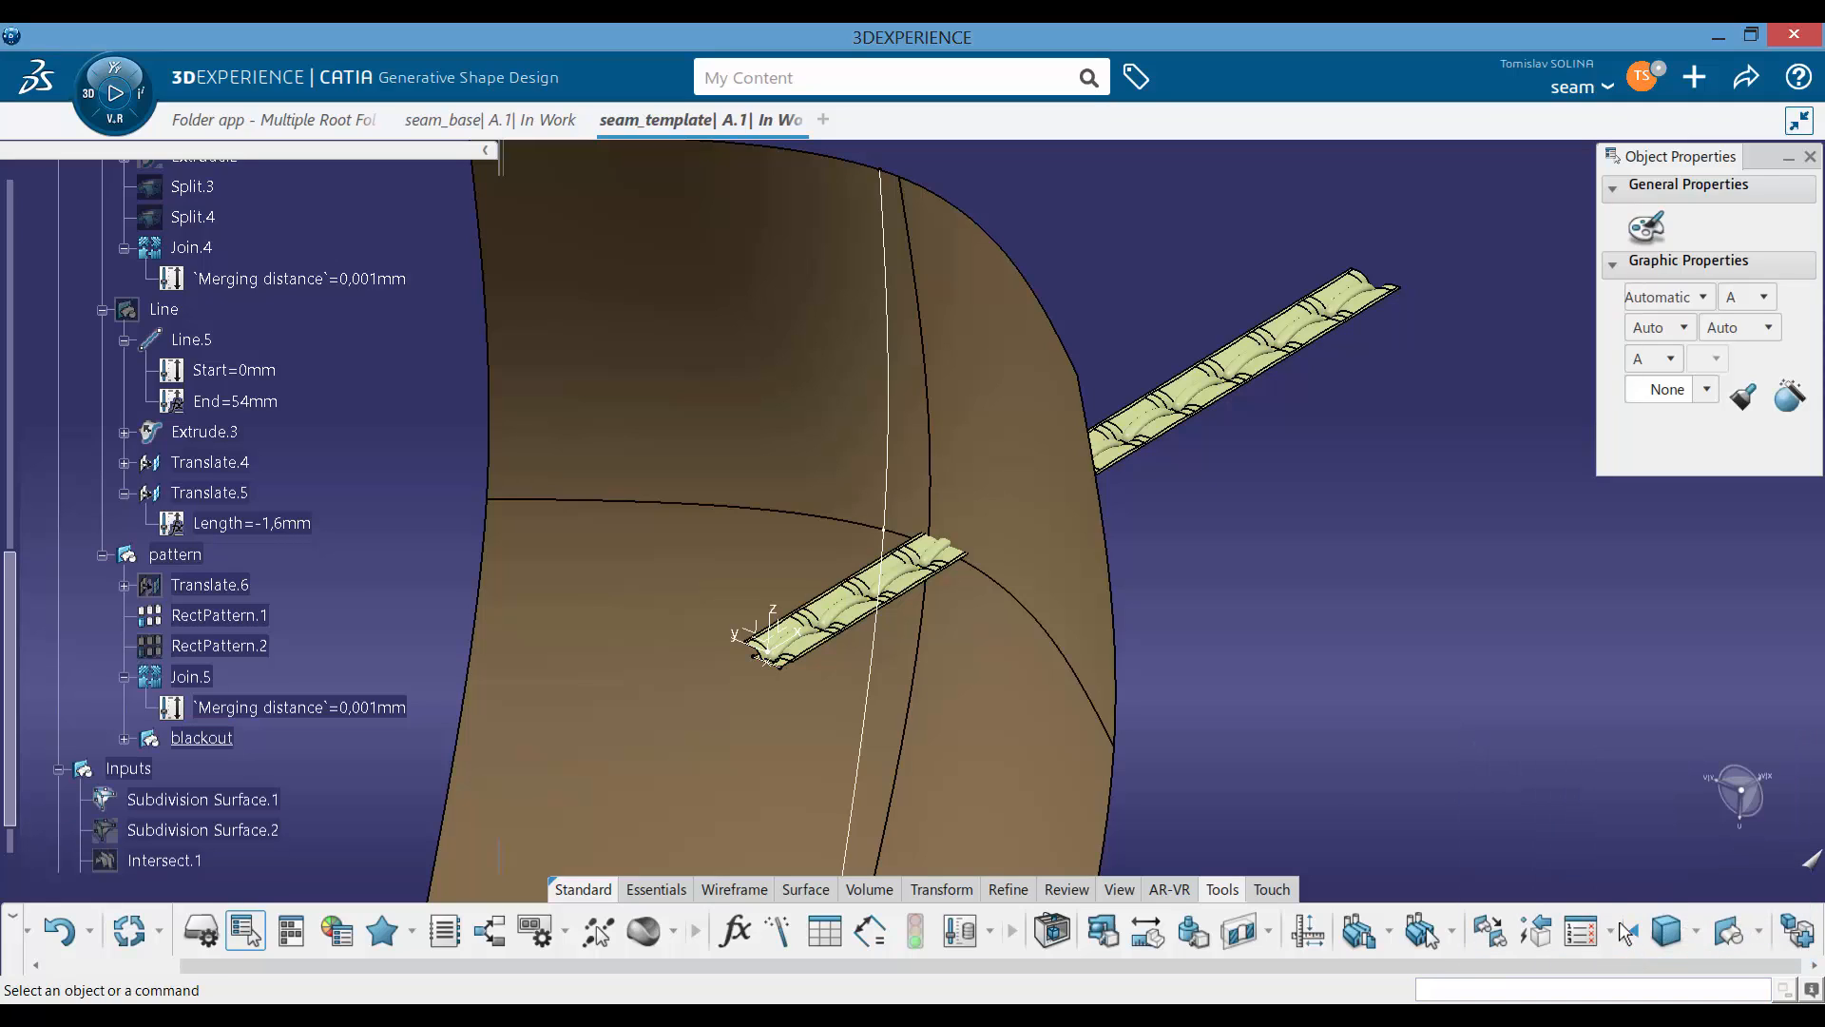
Step: Move the blackout set to the last position inside the Preparation set and save the work locally
right_click(204, 748)
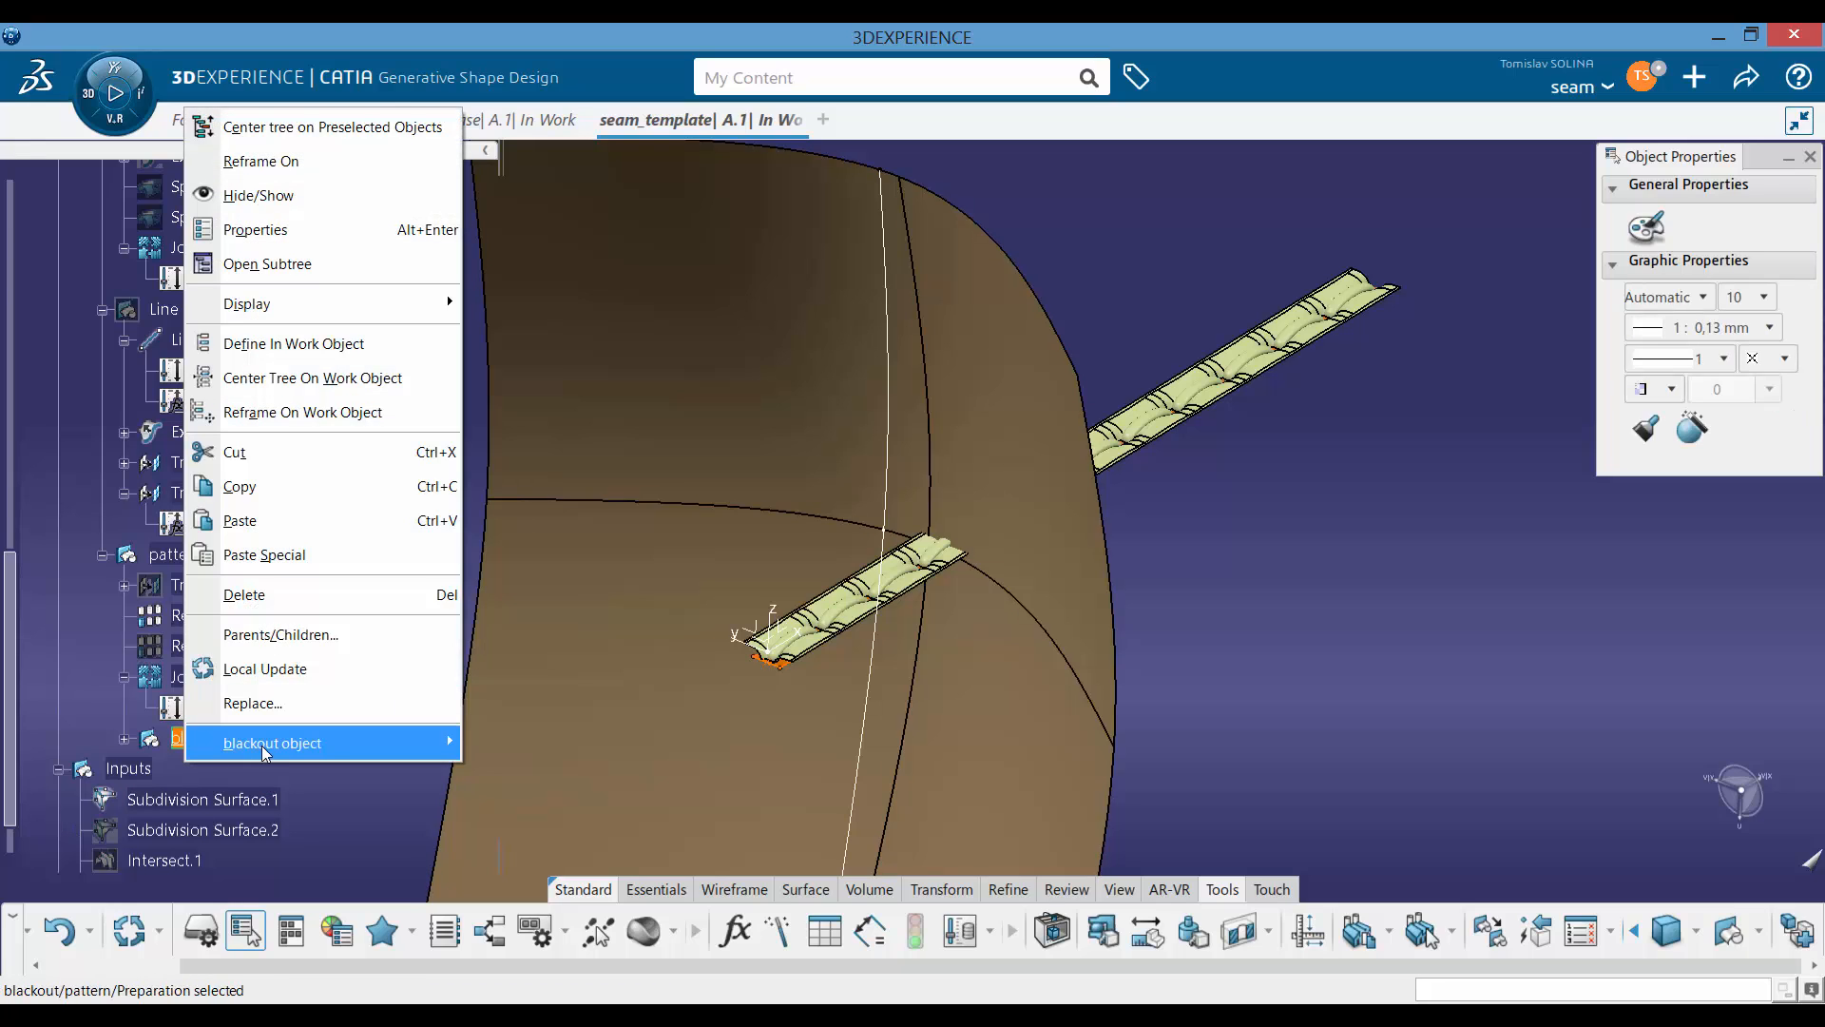
mouse_move(265, 751)
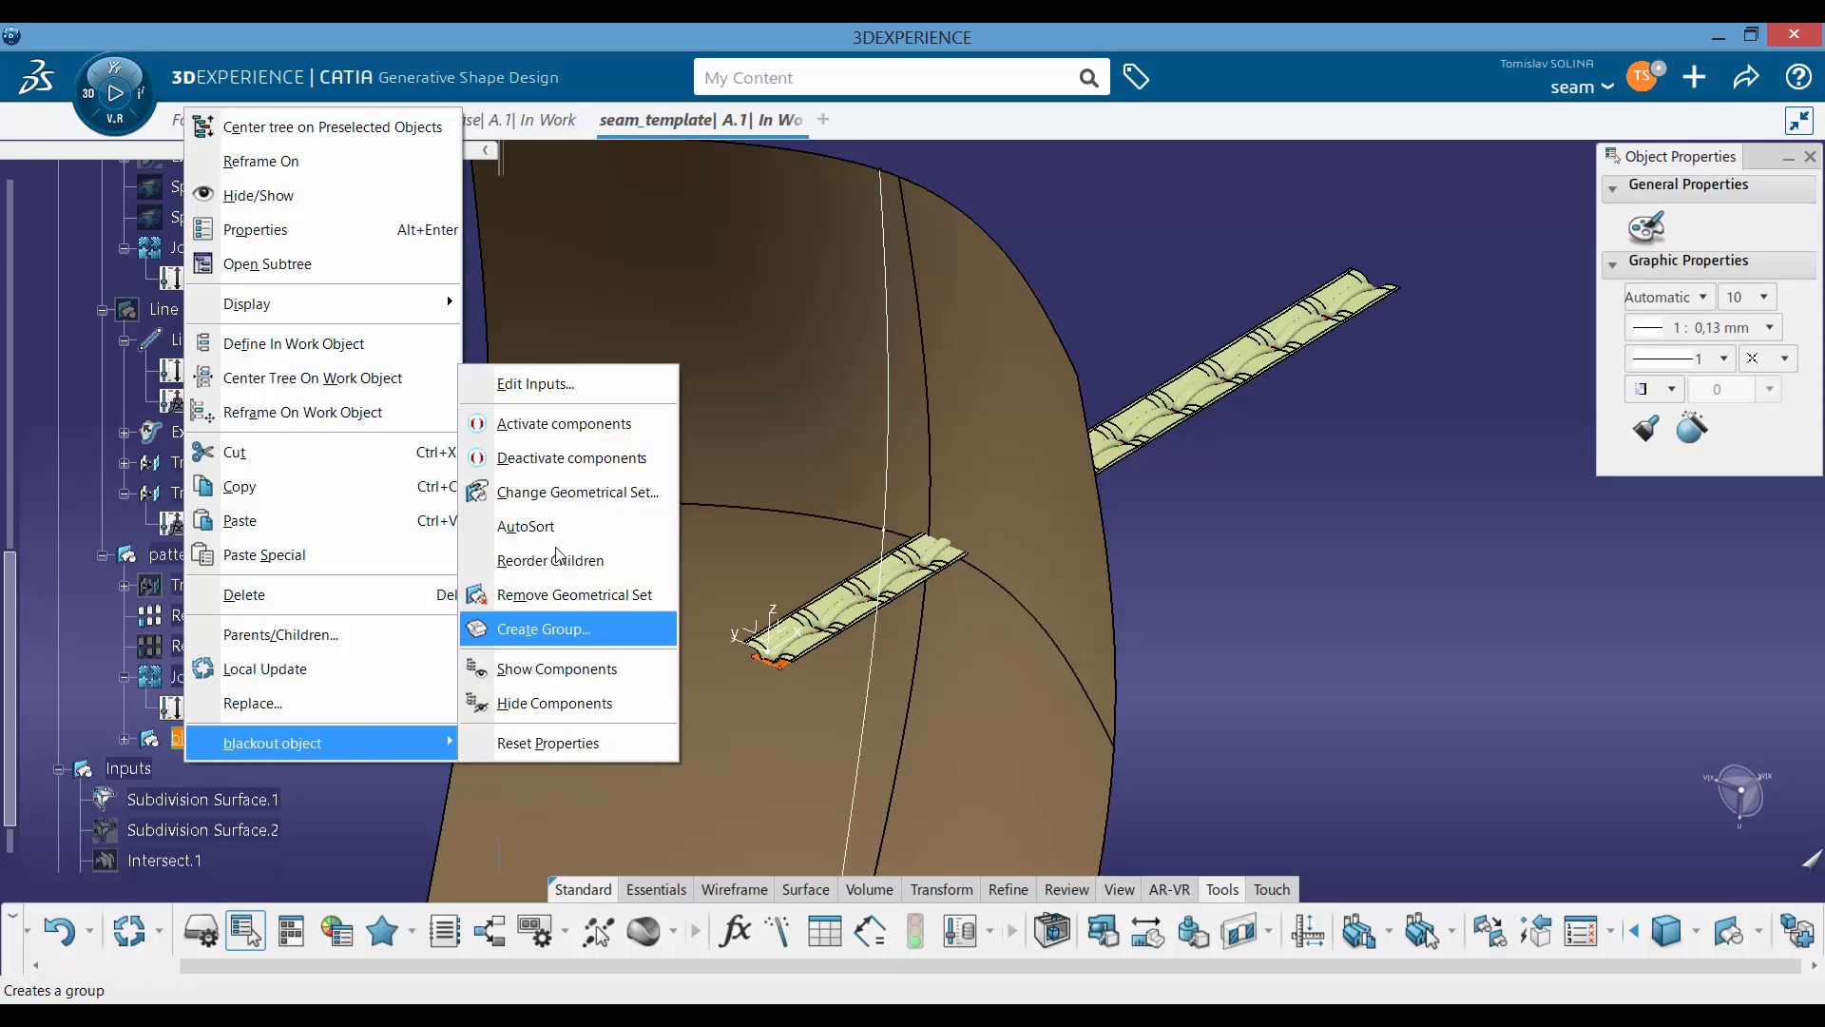
click(555, 498)
scroll(342, 448, up, 6)
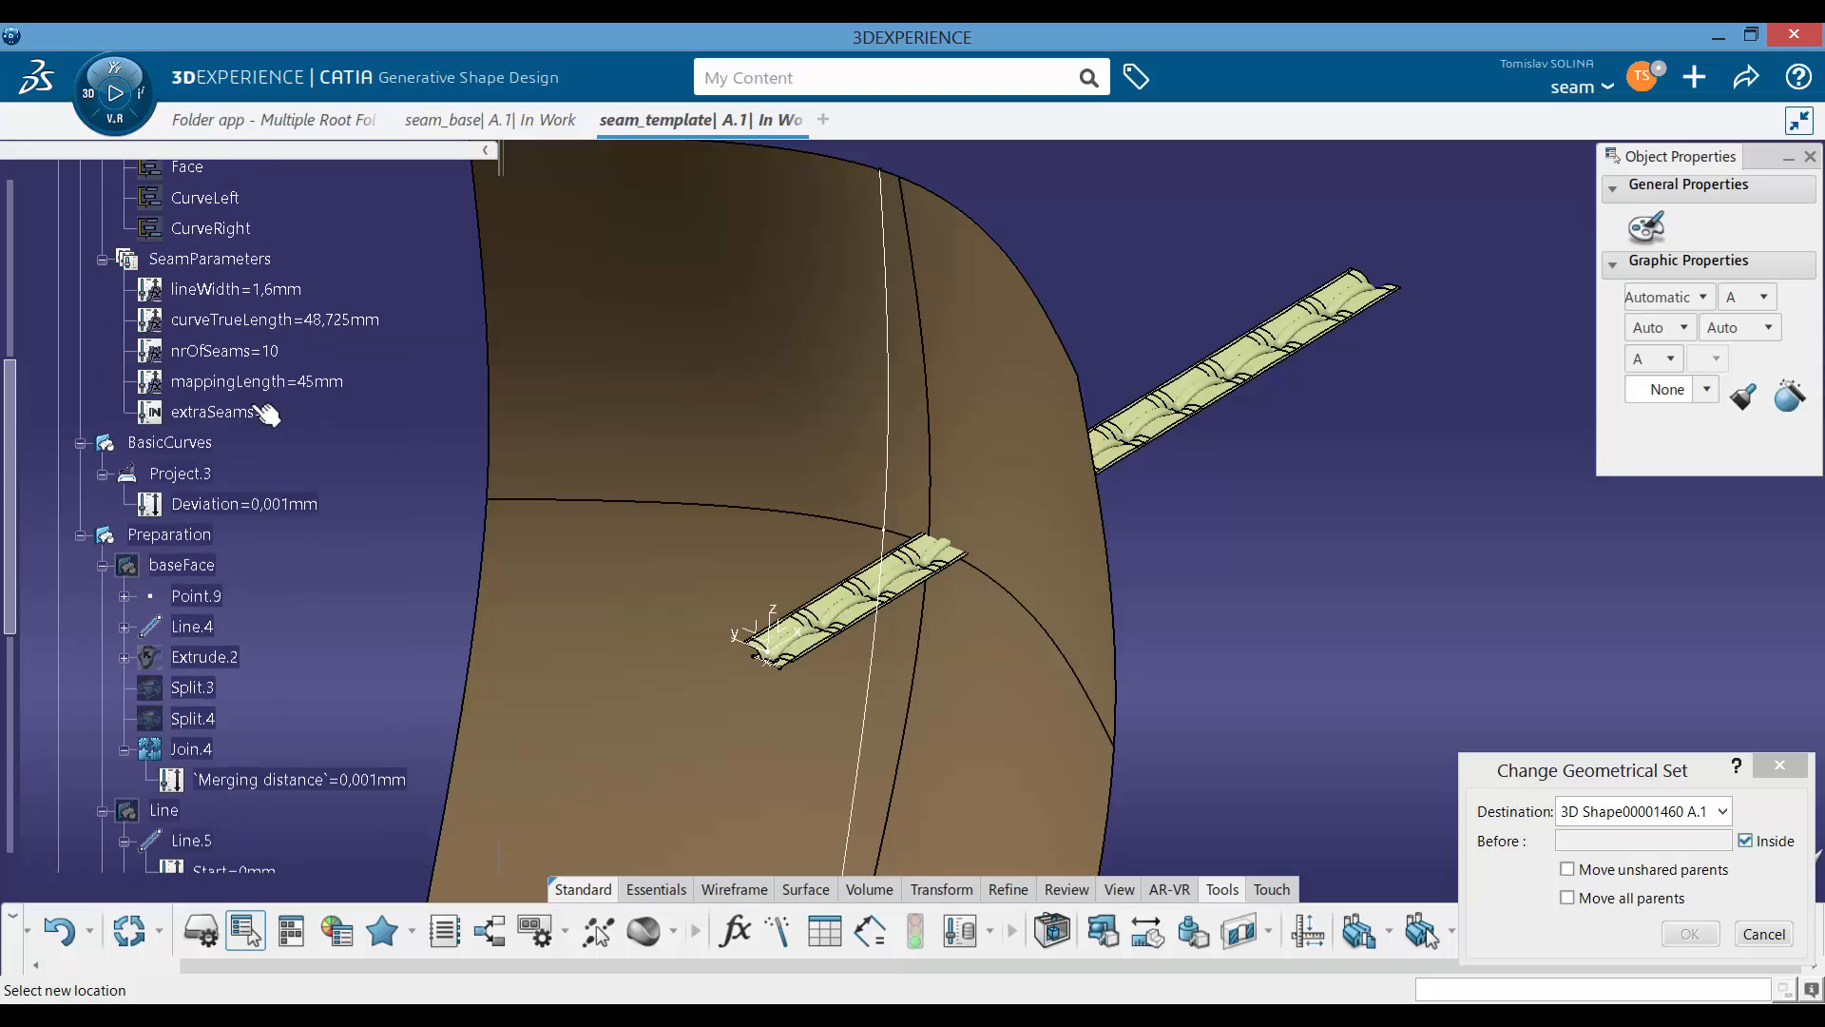
click(169, 534)
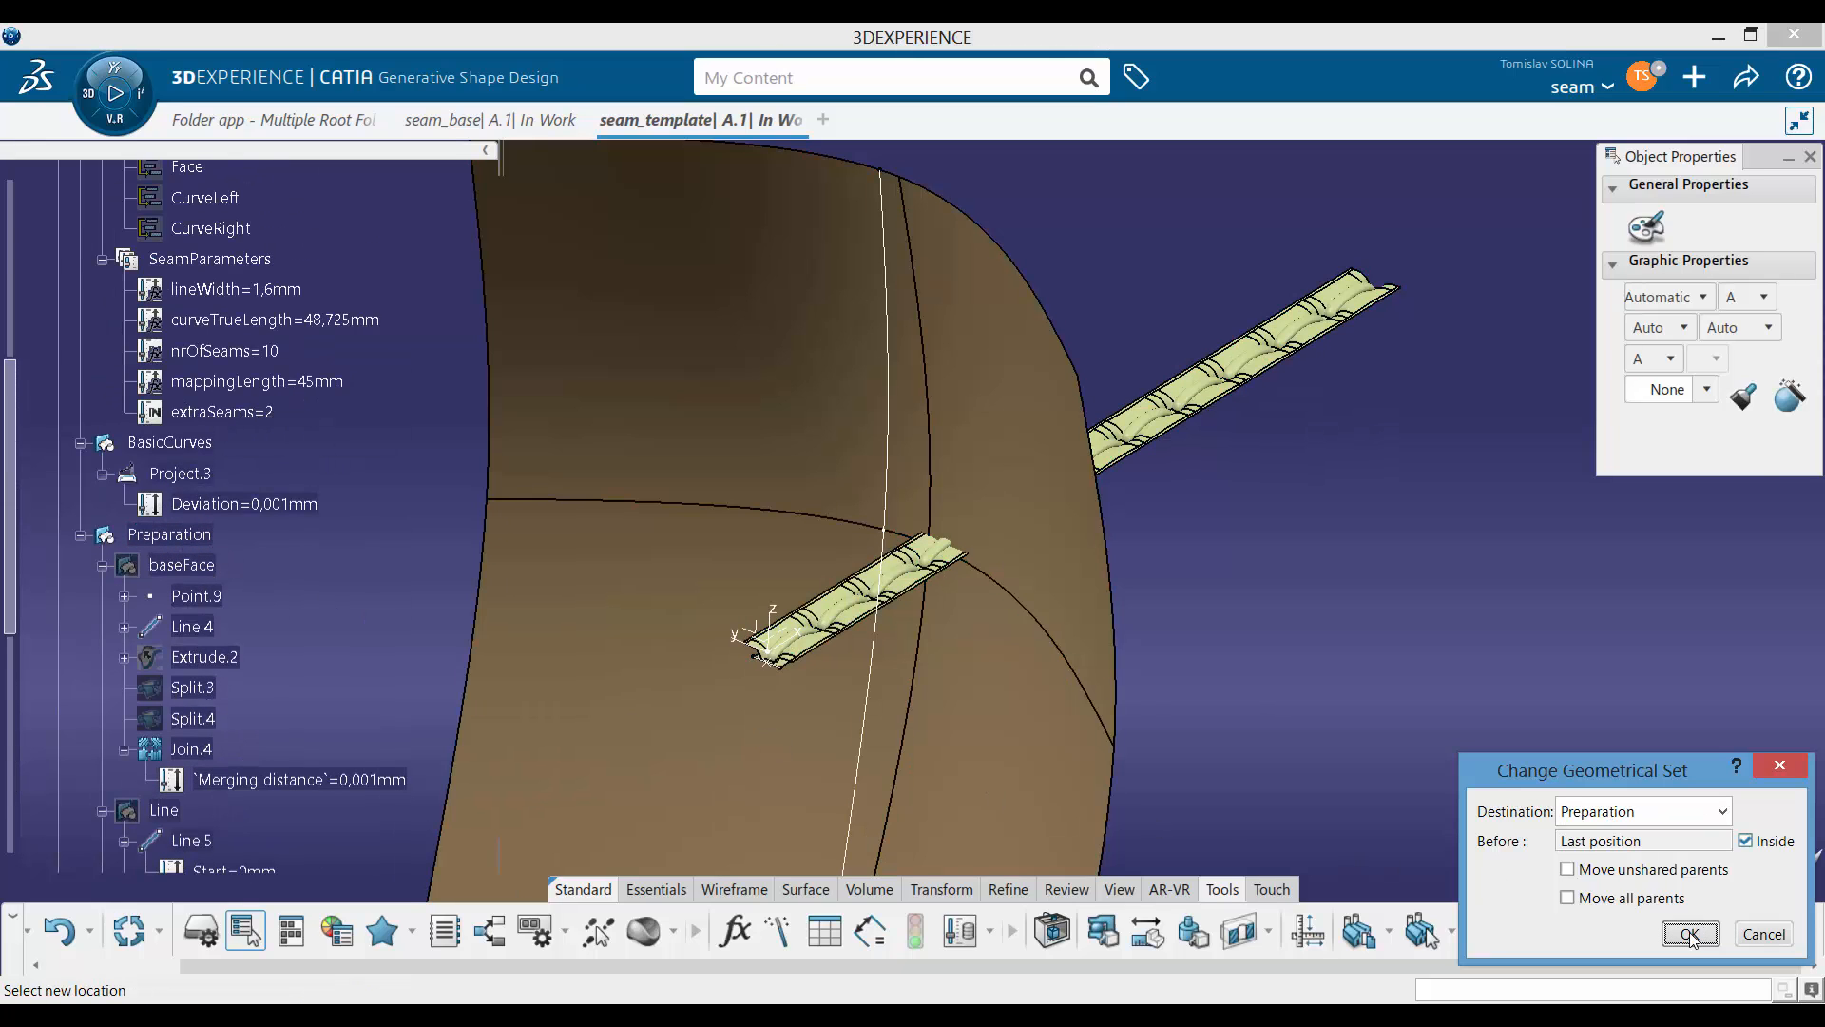
click(1690, 936)
scroll(238, 475, down, 8)
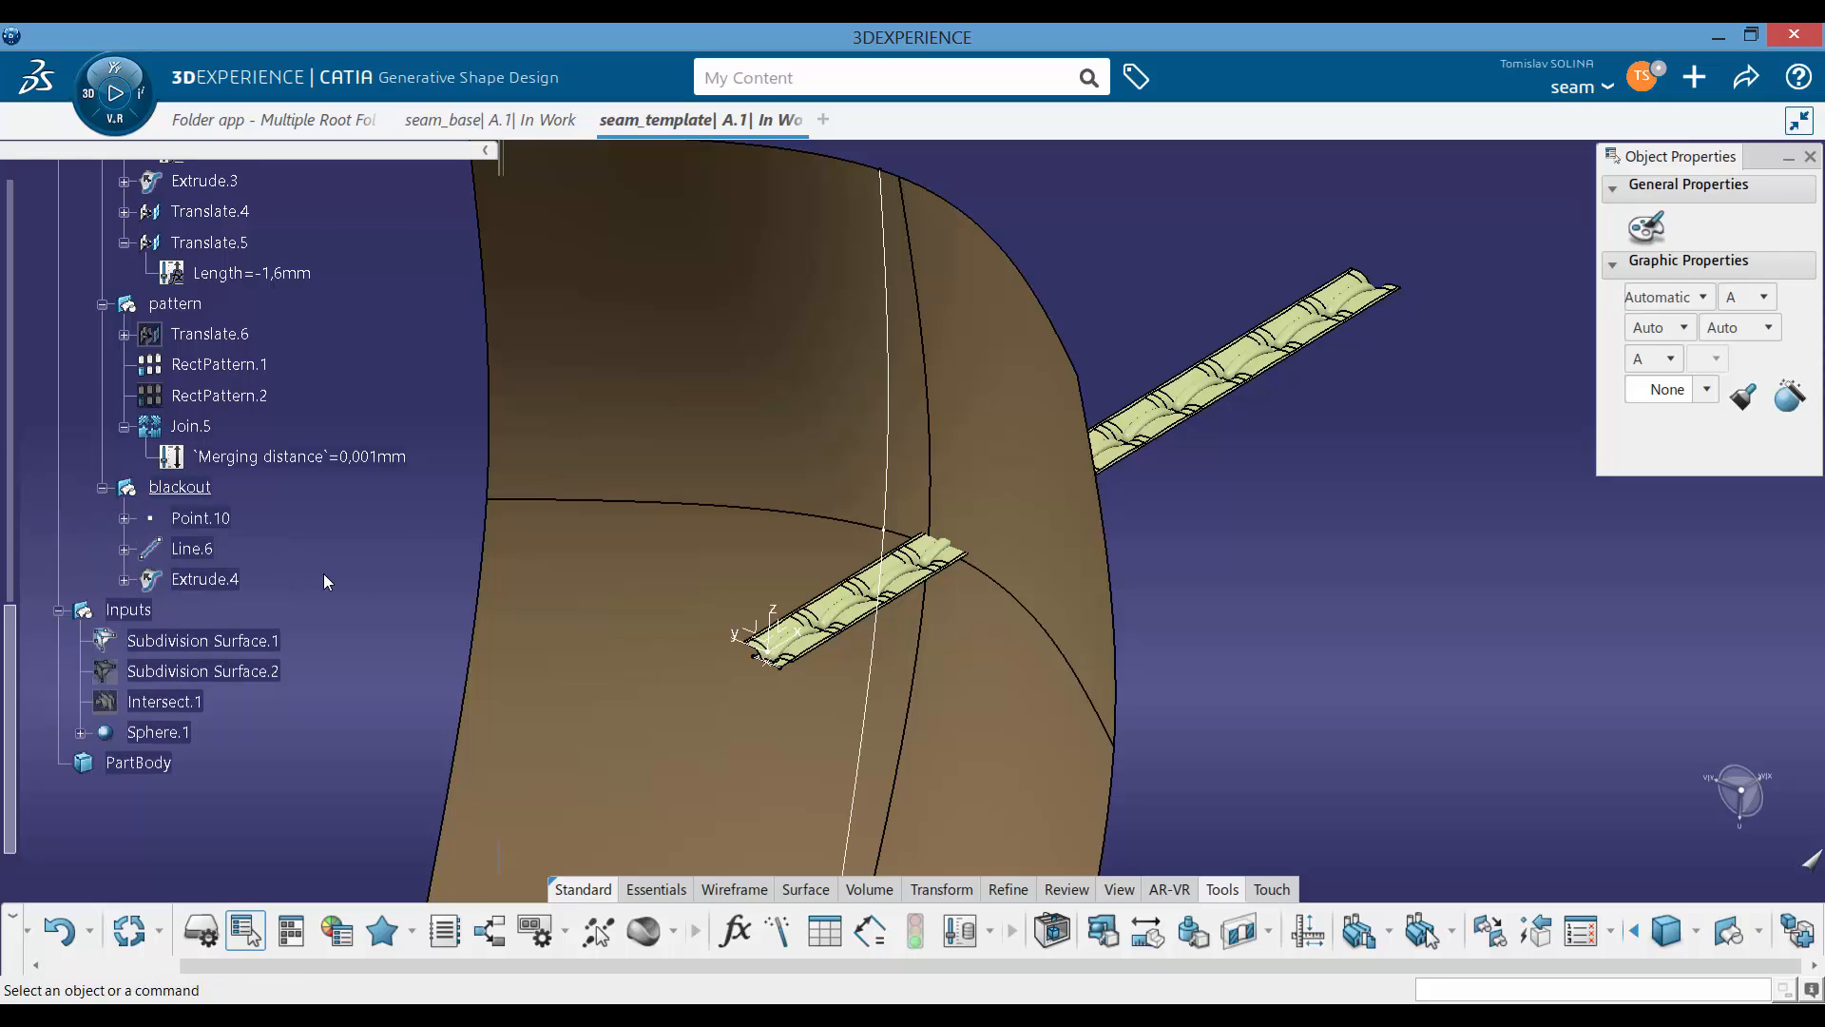
scroll(326, 581, up, 1)
key(ctrl+s)
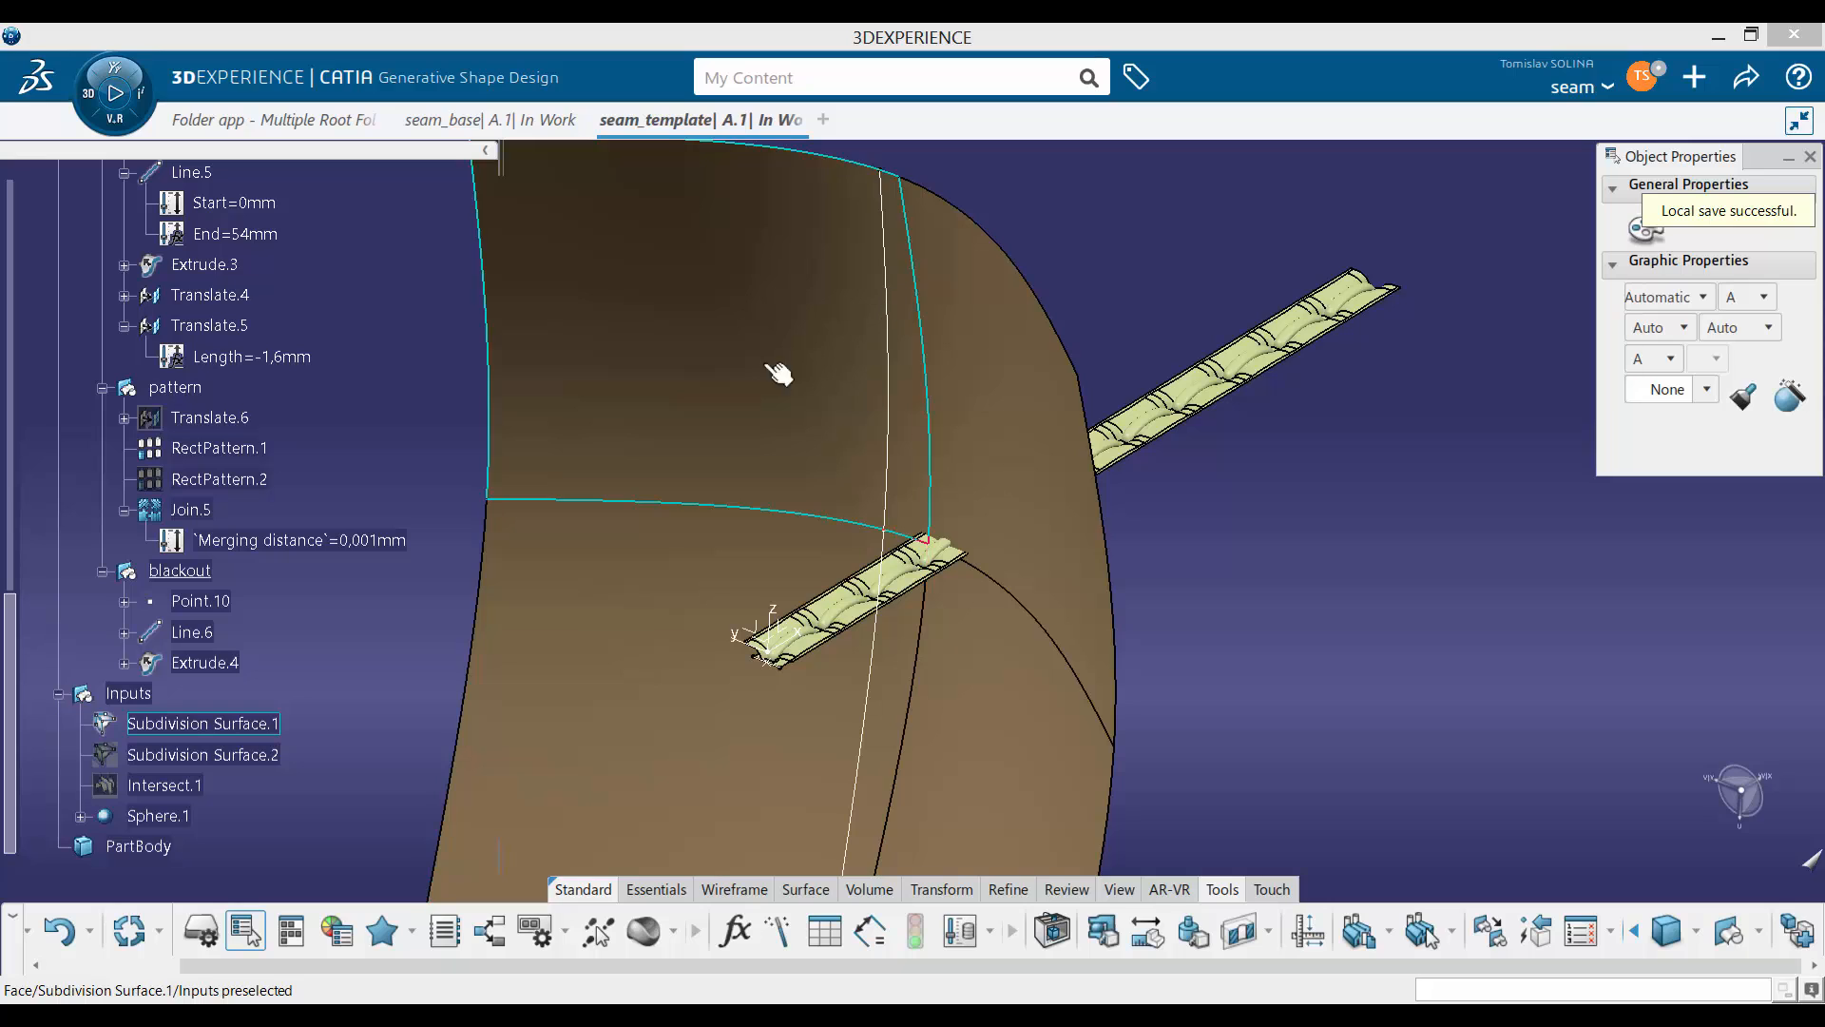
Step: Collapse the Preparation set and insert a new geometrical set named "left" with BasicCurves as its parent
scroll(314, 653, up, 7)
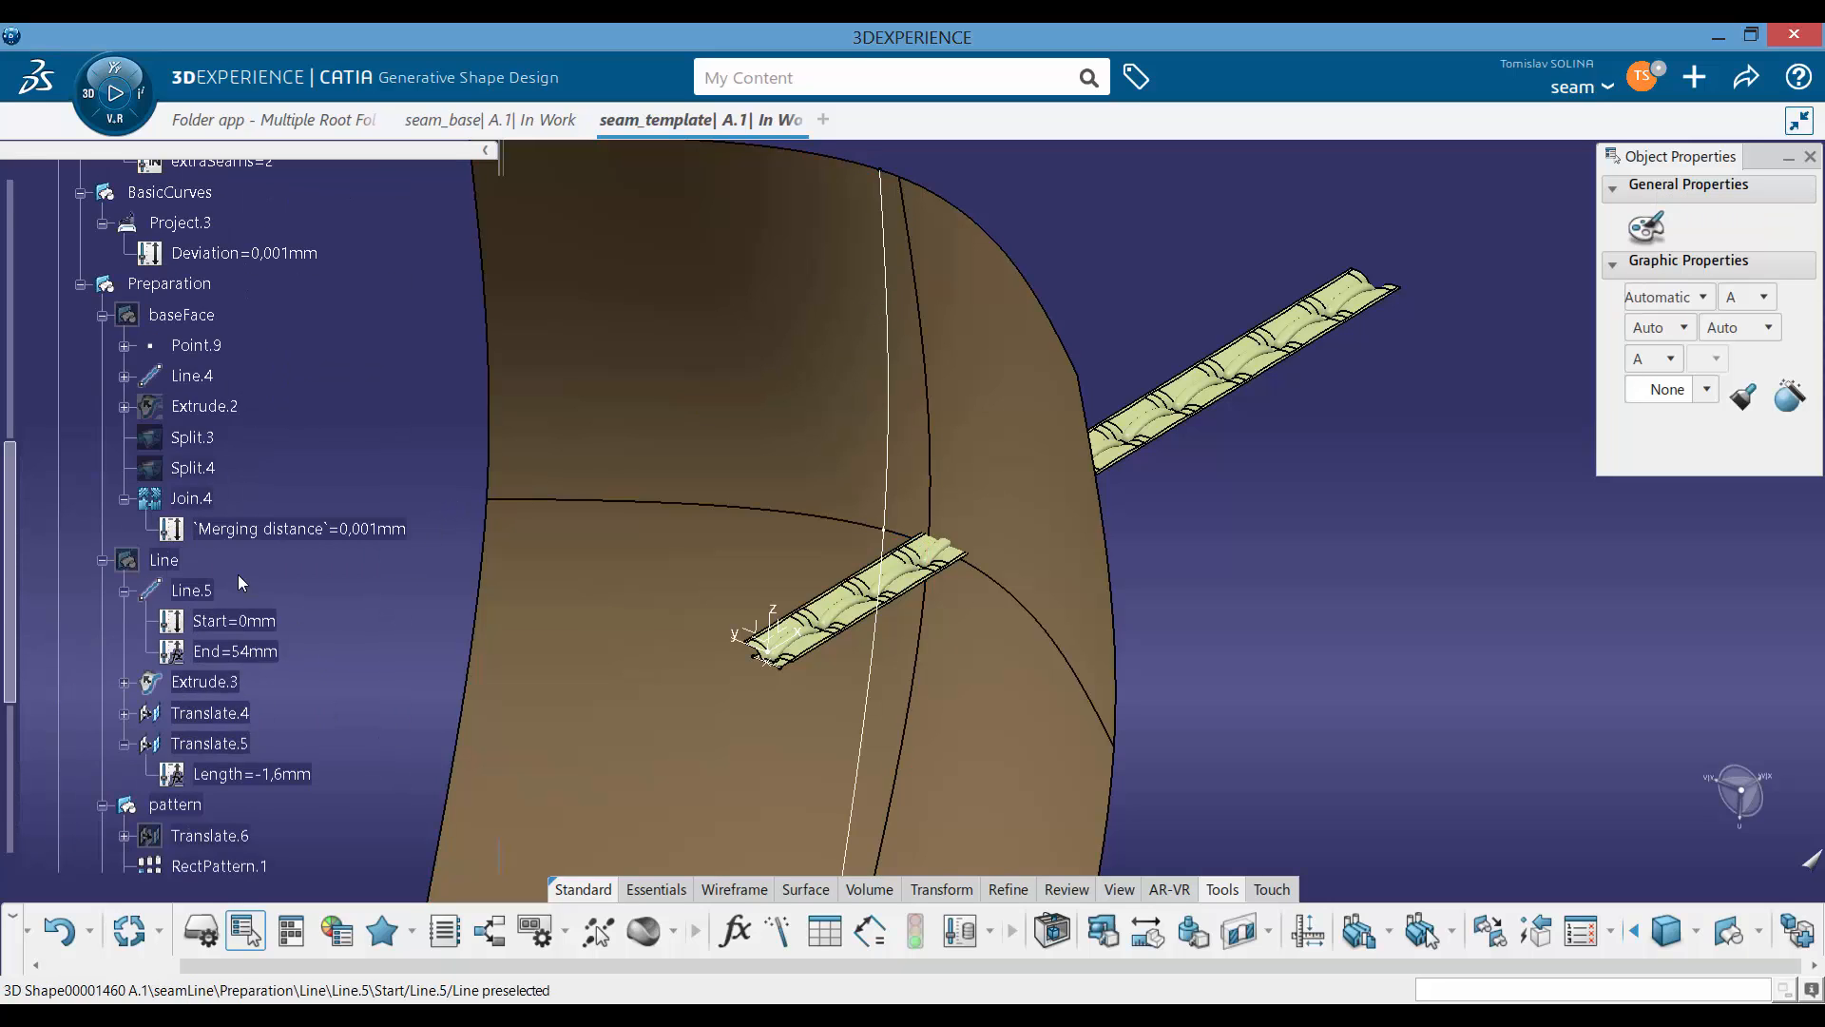
click(80, 537)
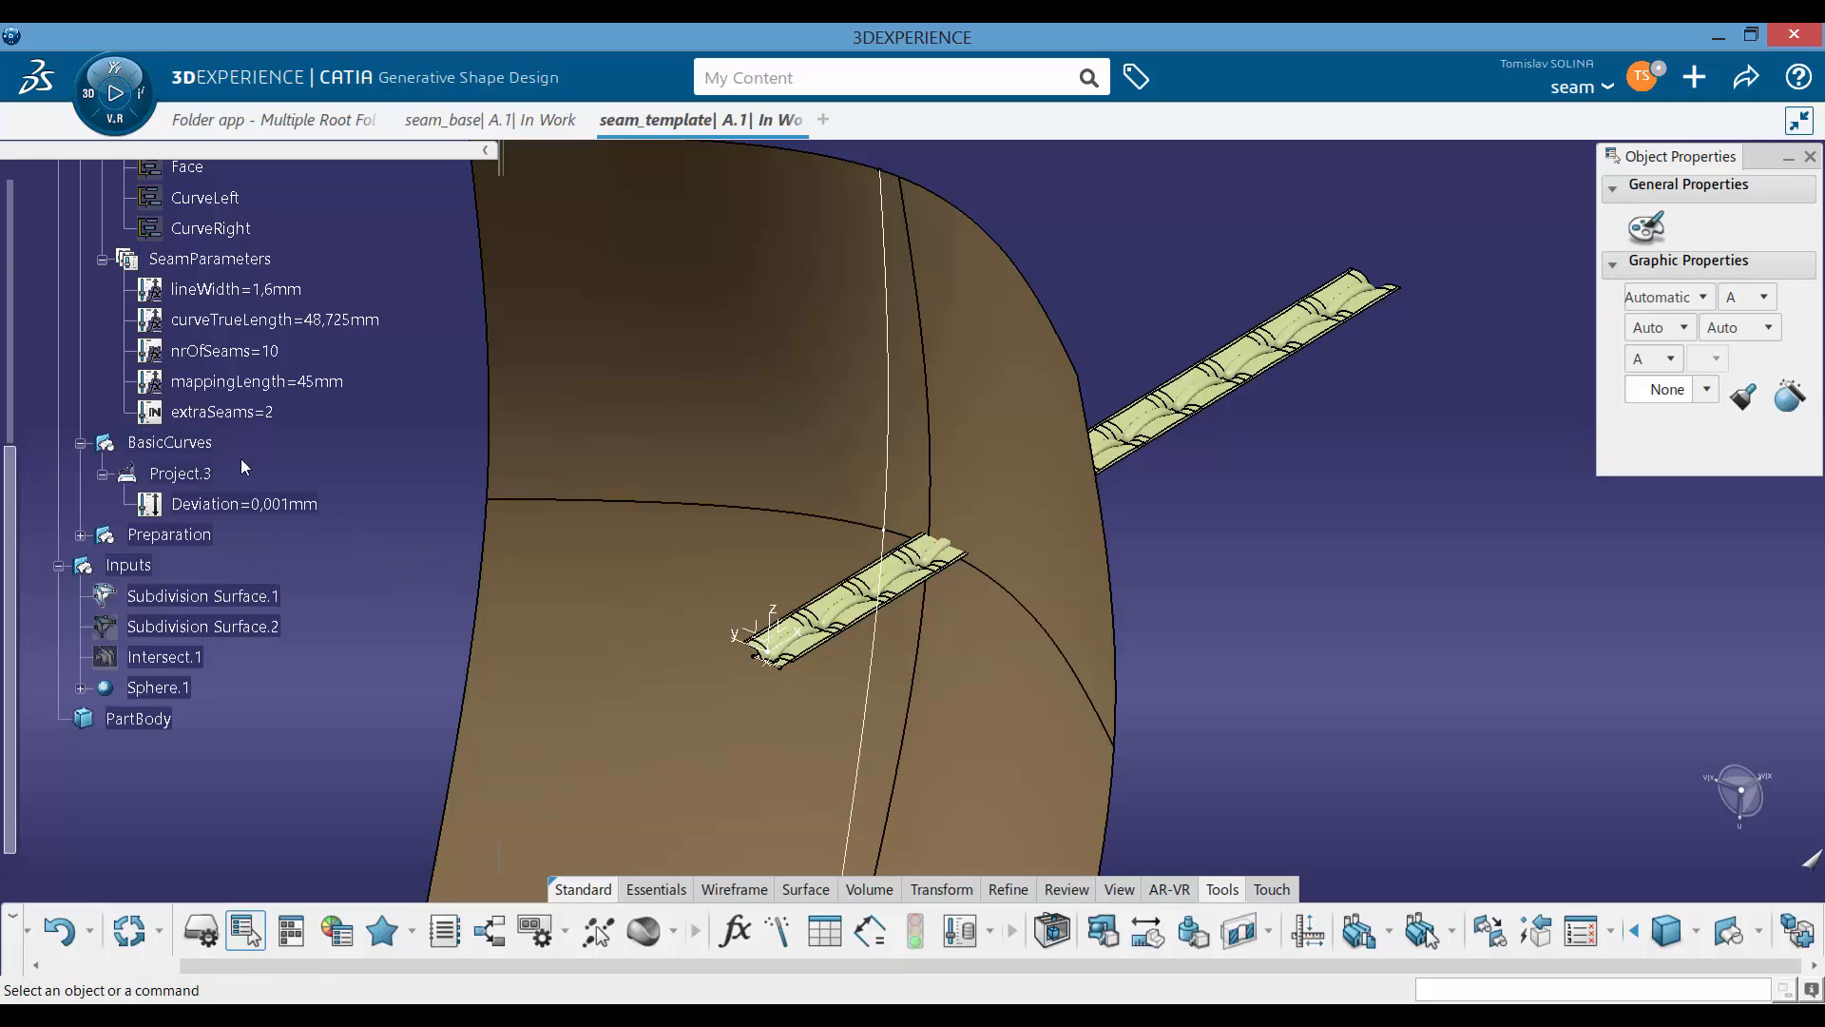
click(1738, 935)
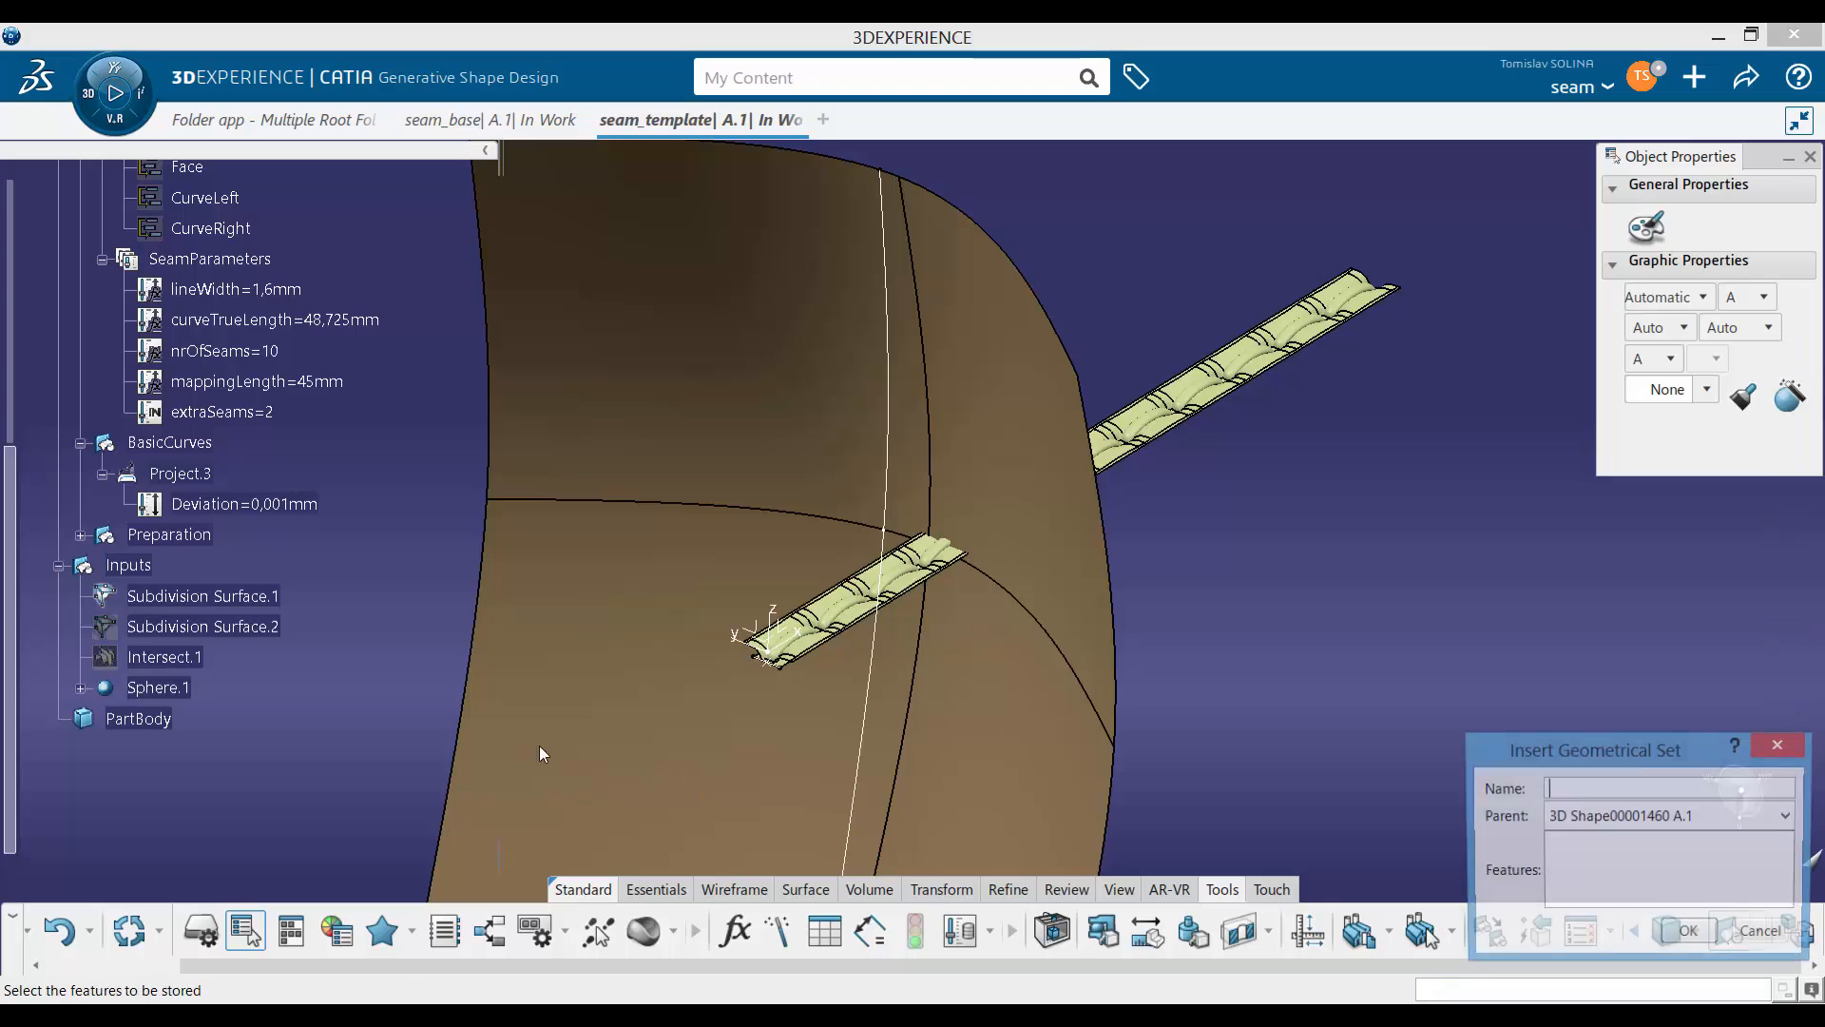
click(130, 450)
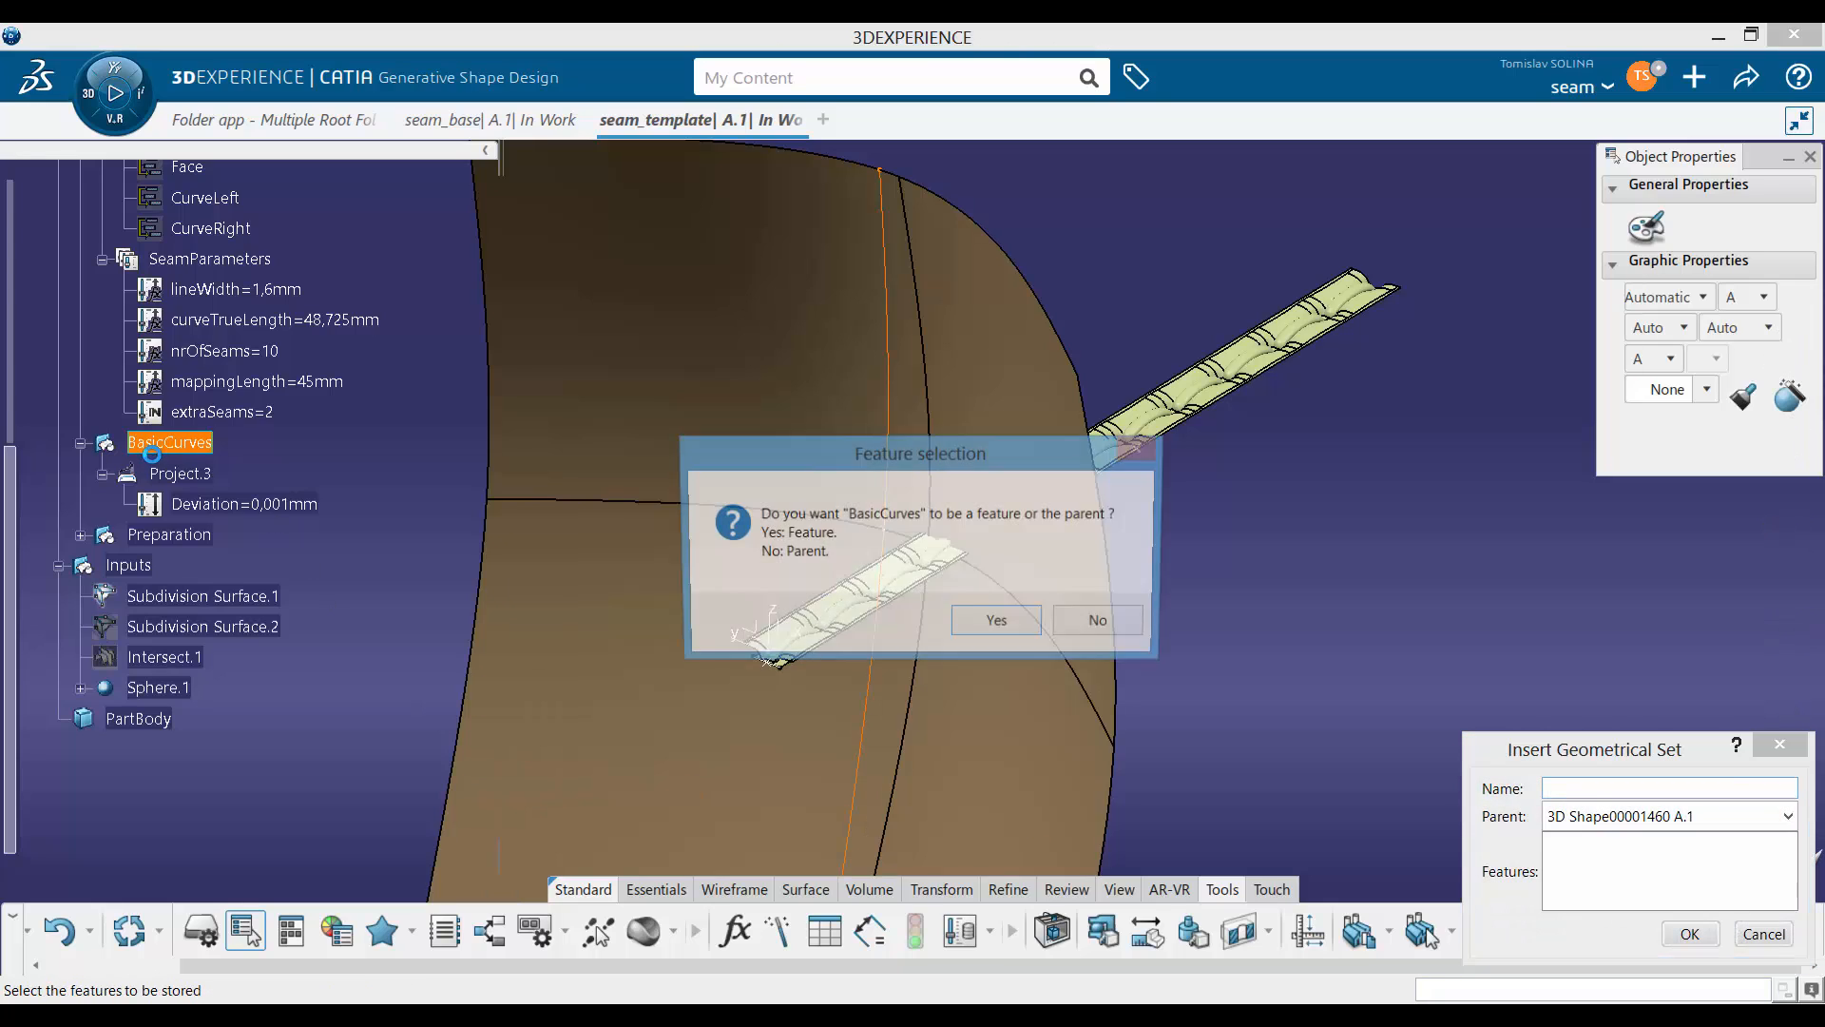
click(1124, 628)
click(1562, 788)
text(lef)
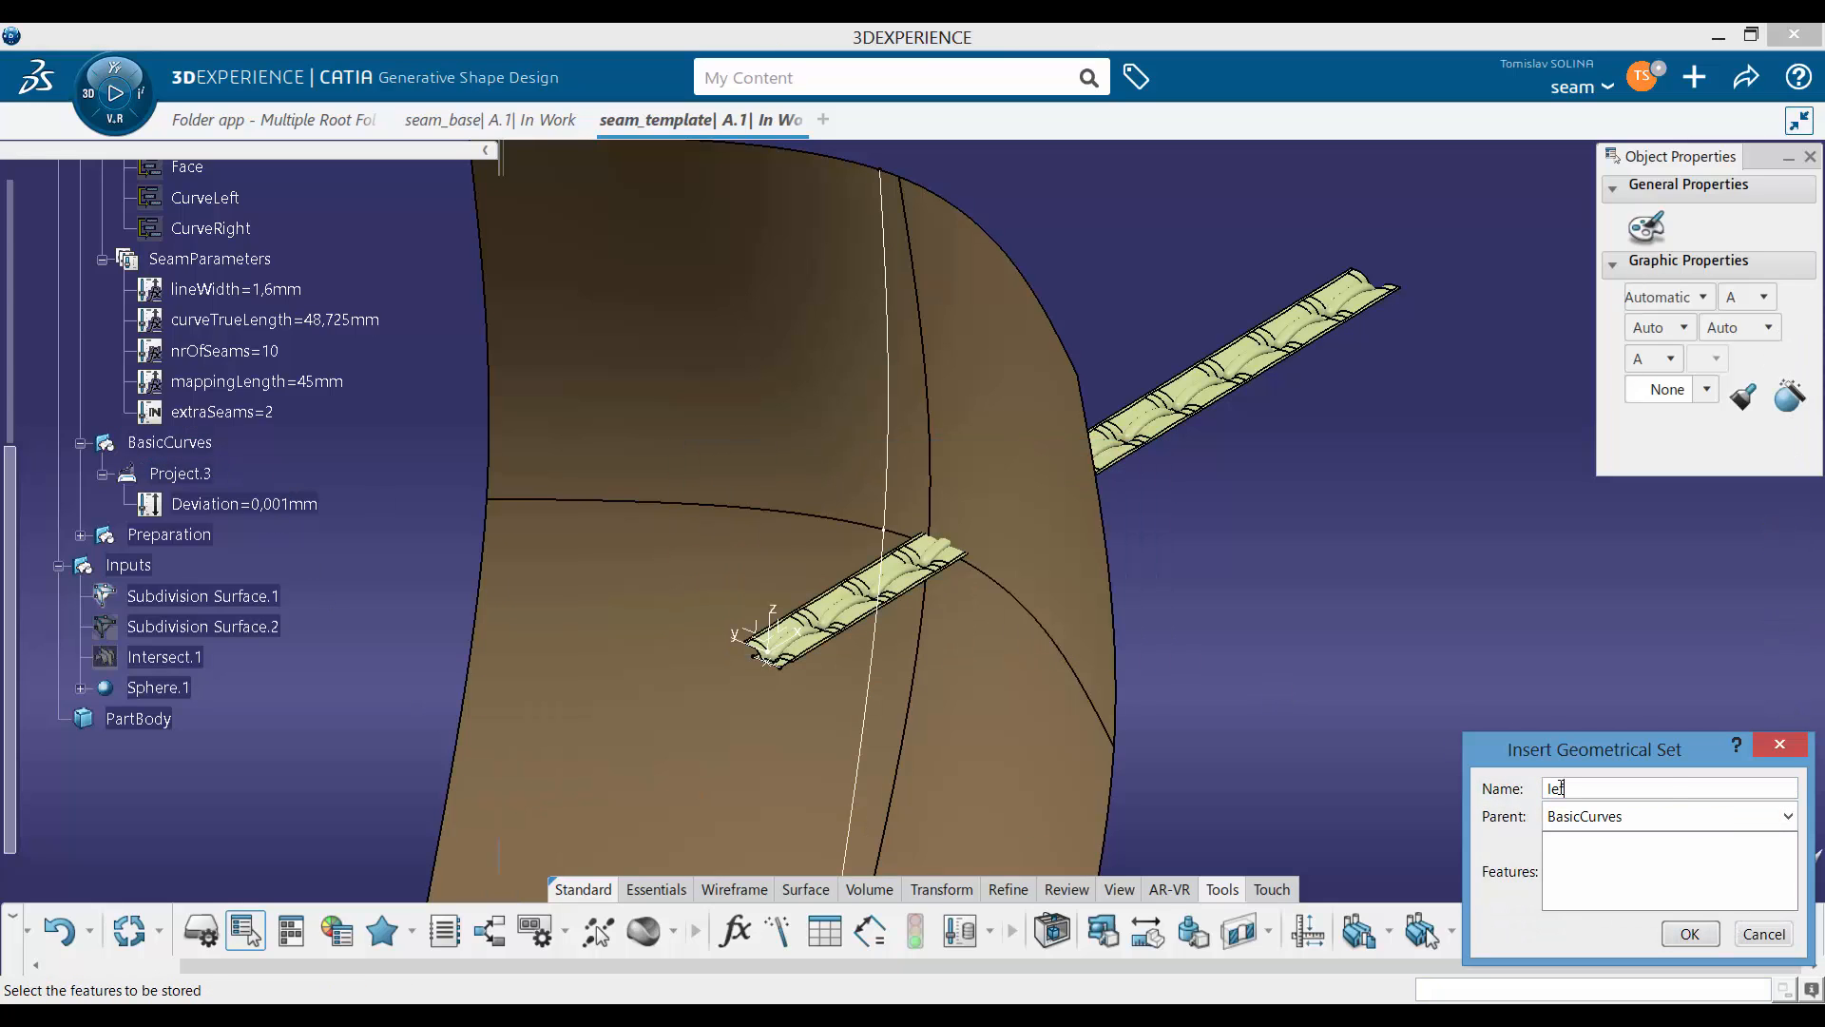
text(t)
key(Return)
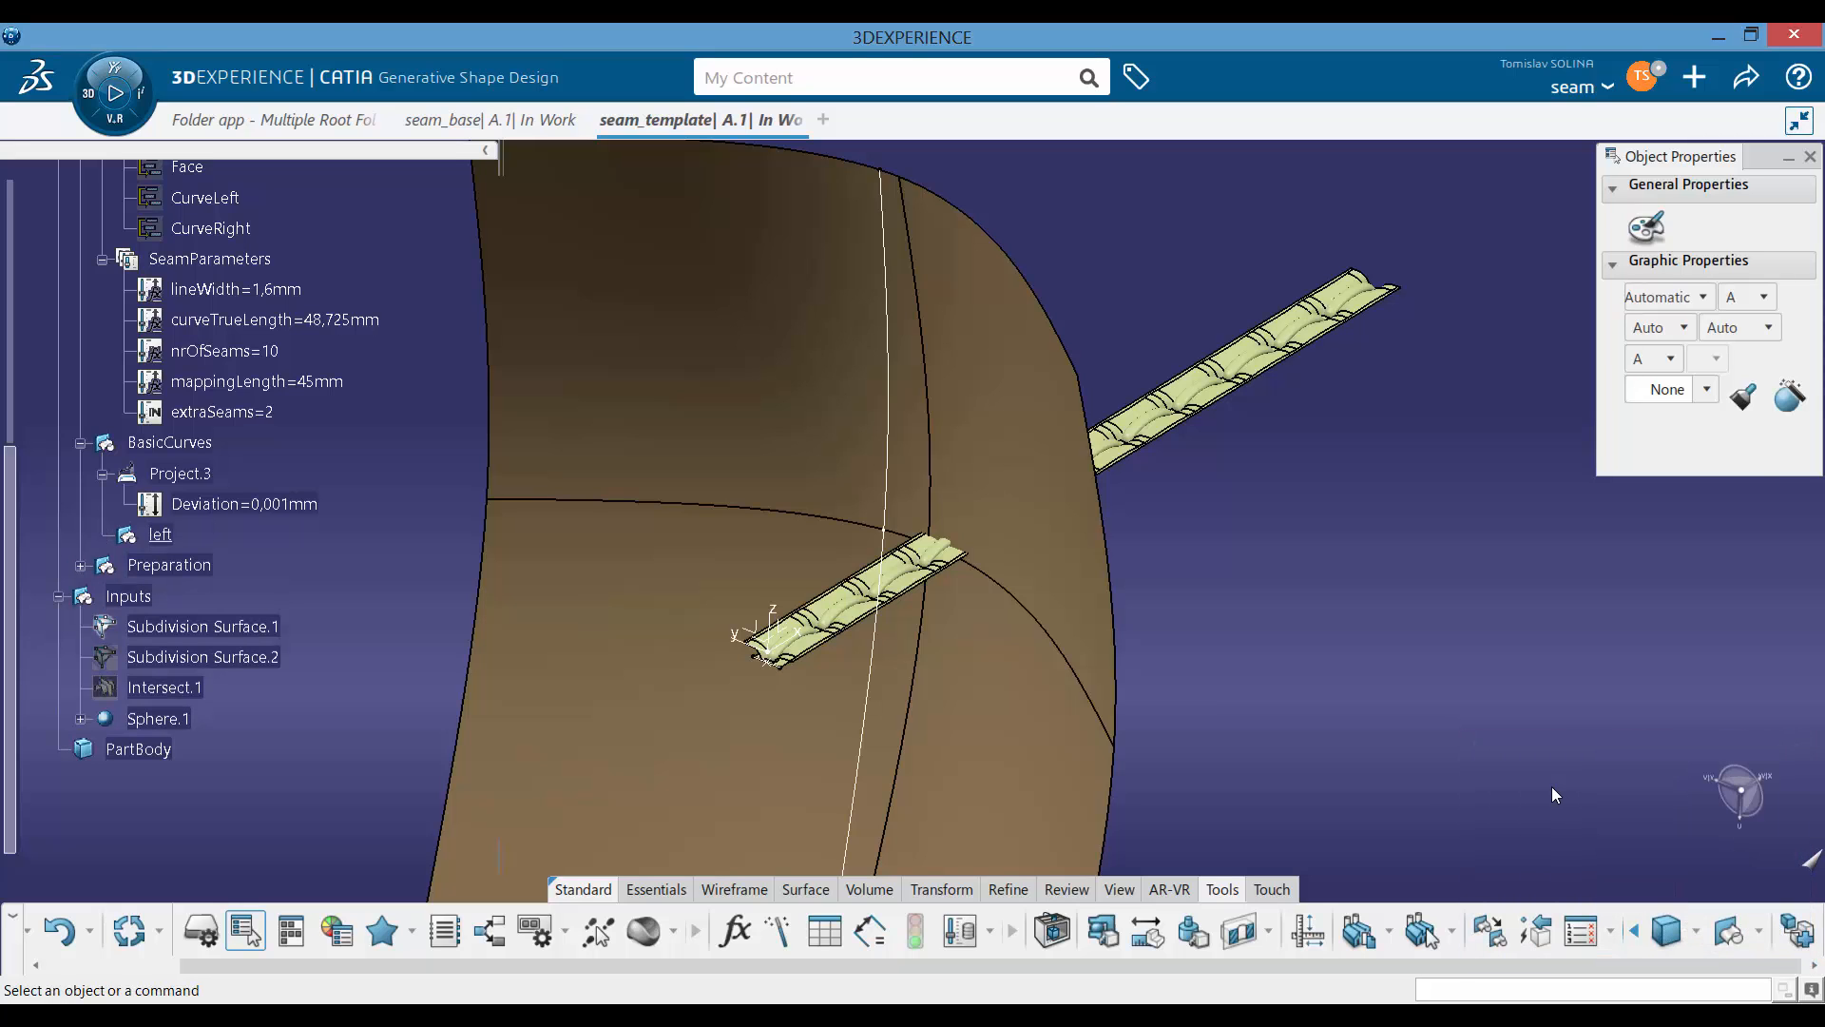
Step: Start a parallel curve of Project.3 on Subdivision Surface.1 with its offset distance driven by the lineWidth parameter
middle_drag(889, 504, 960, 632)
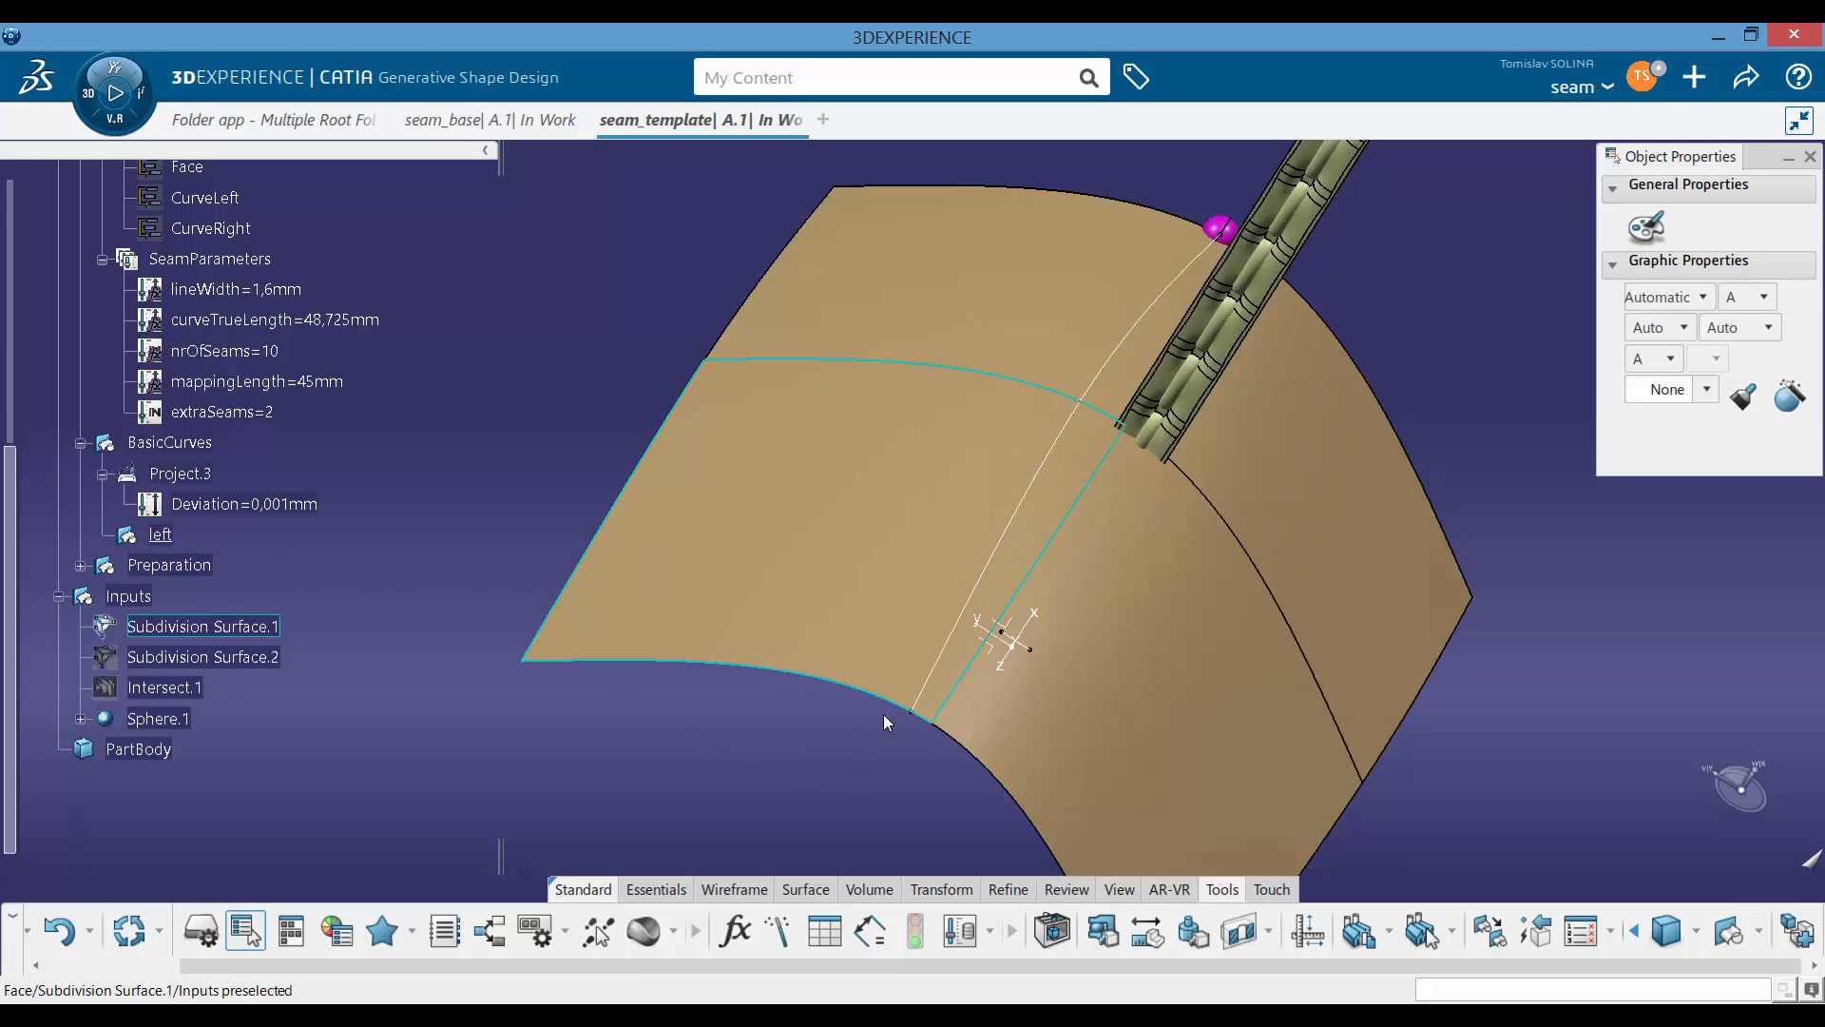
click(736, 889)
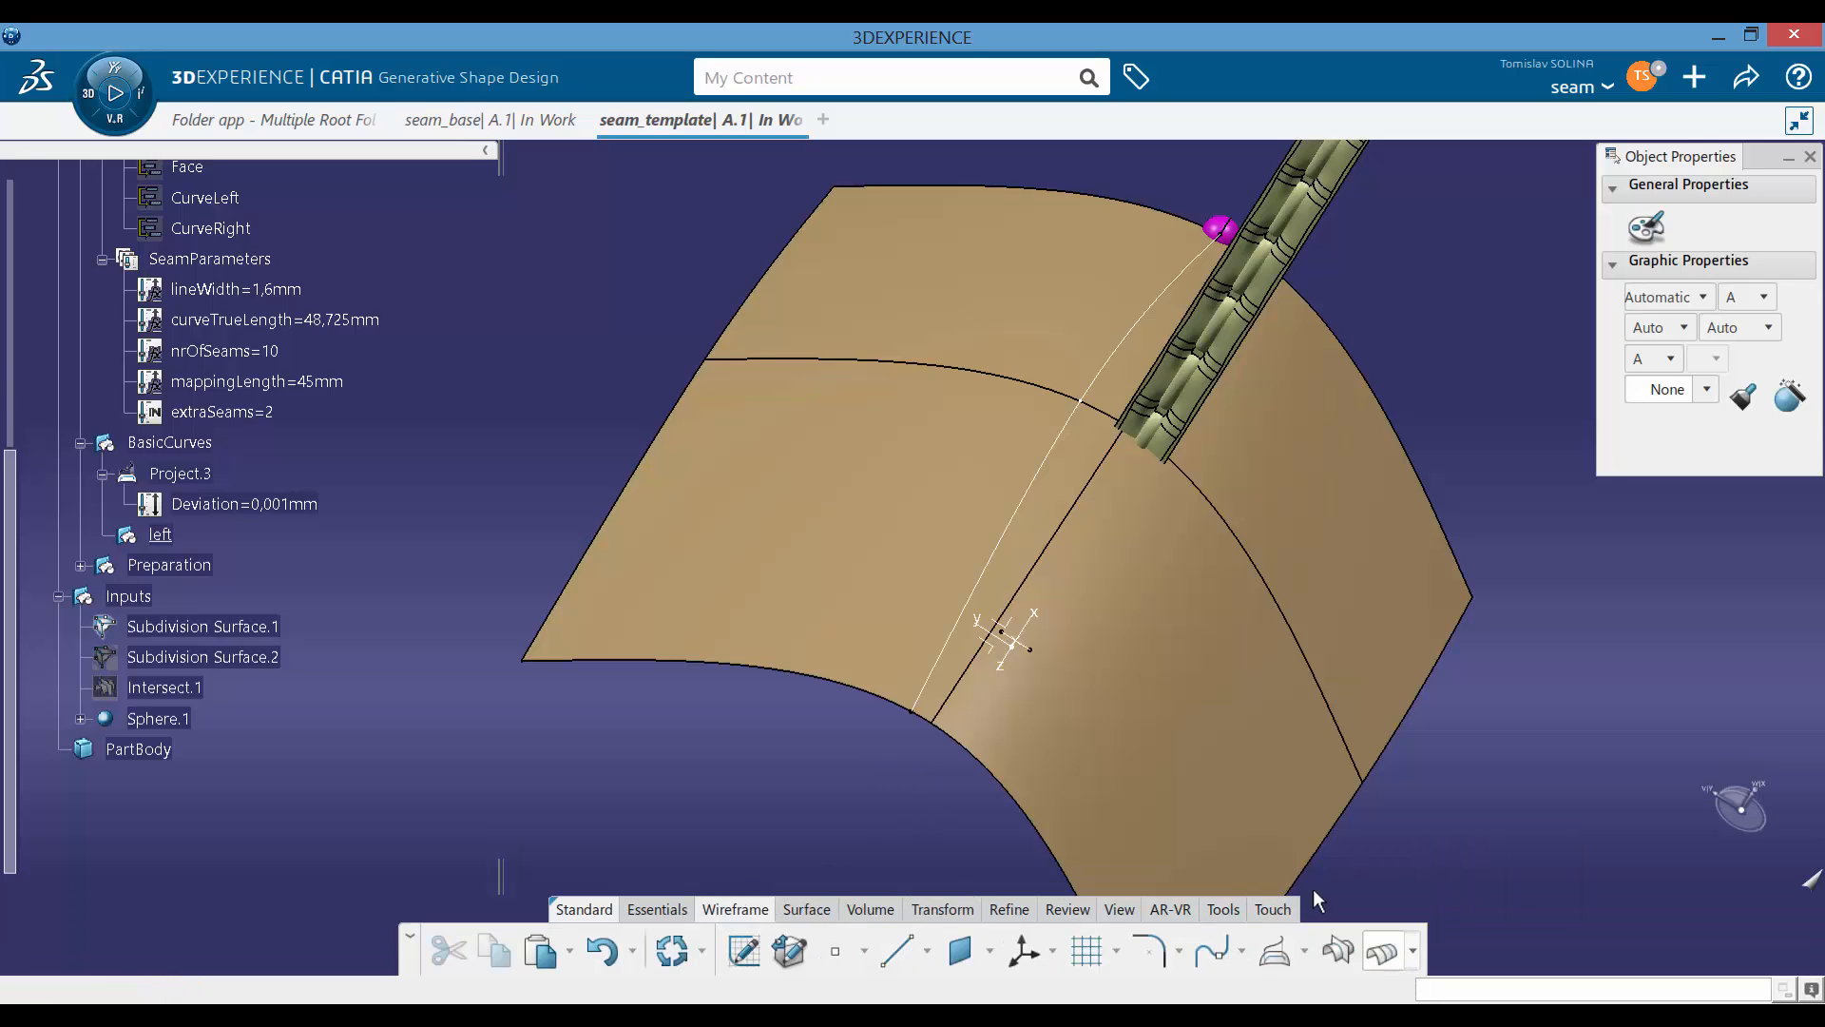
click(1383, 949)
click(1039, 466)
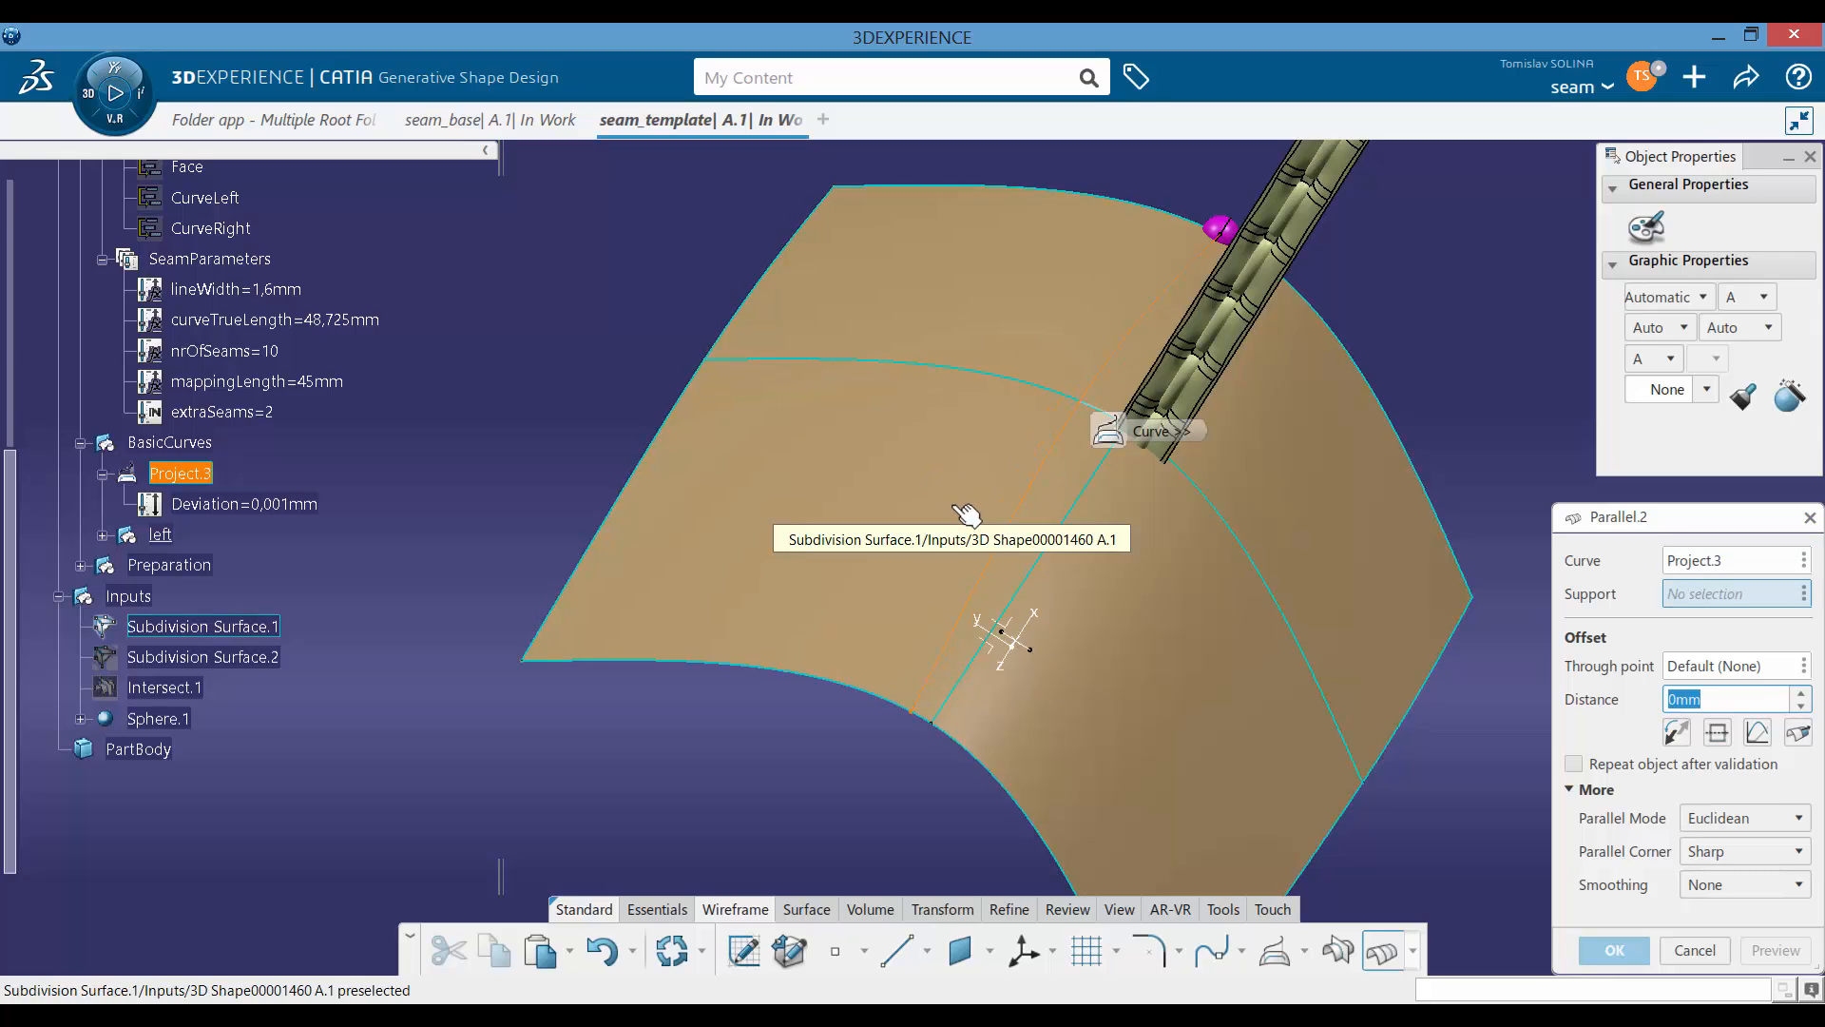
click(967, 509)
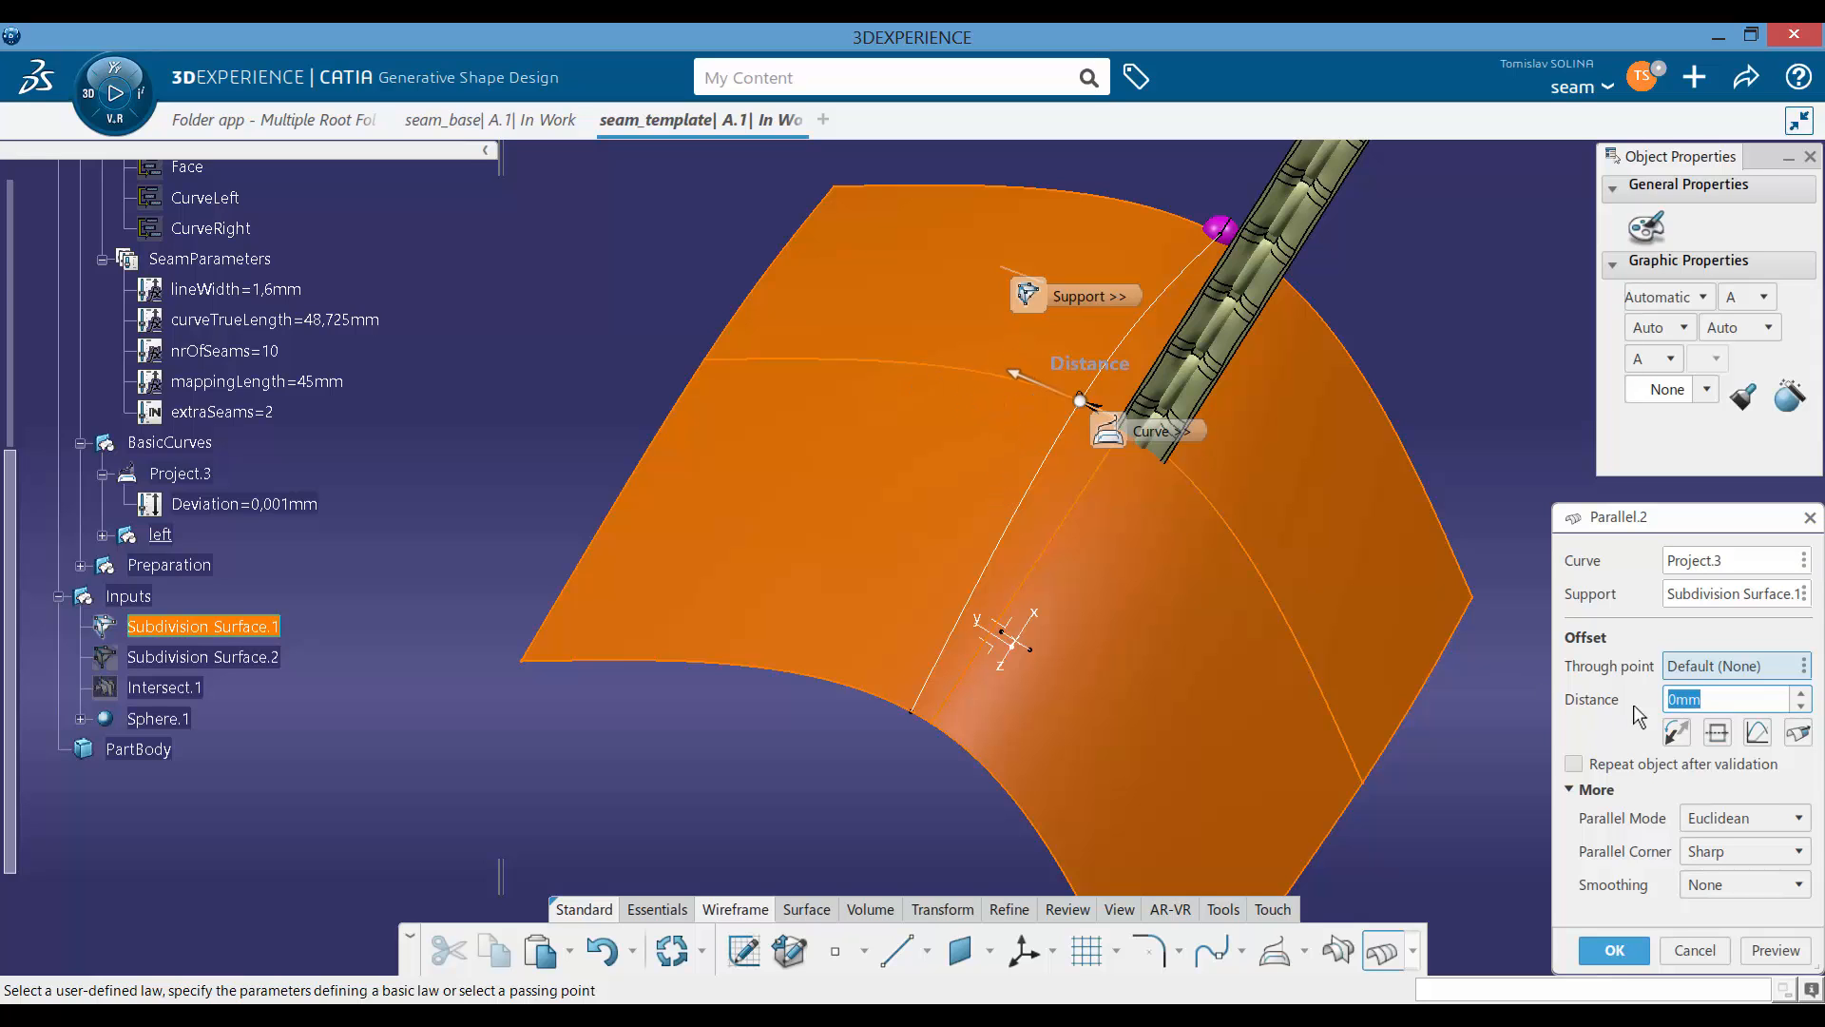
right_click(1720, 703)
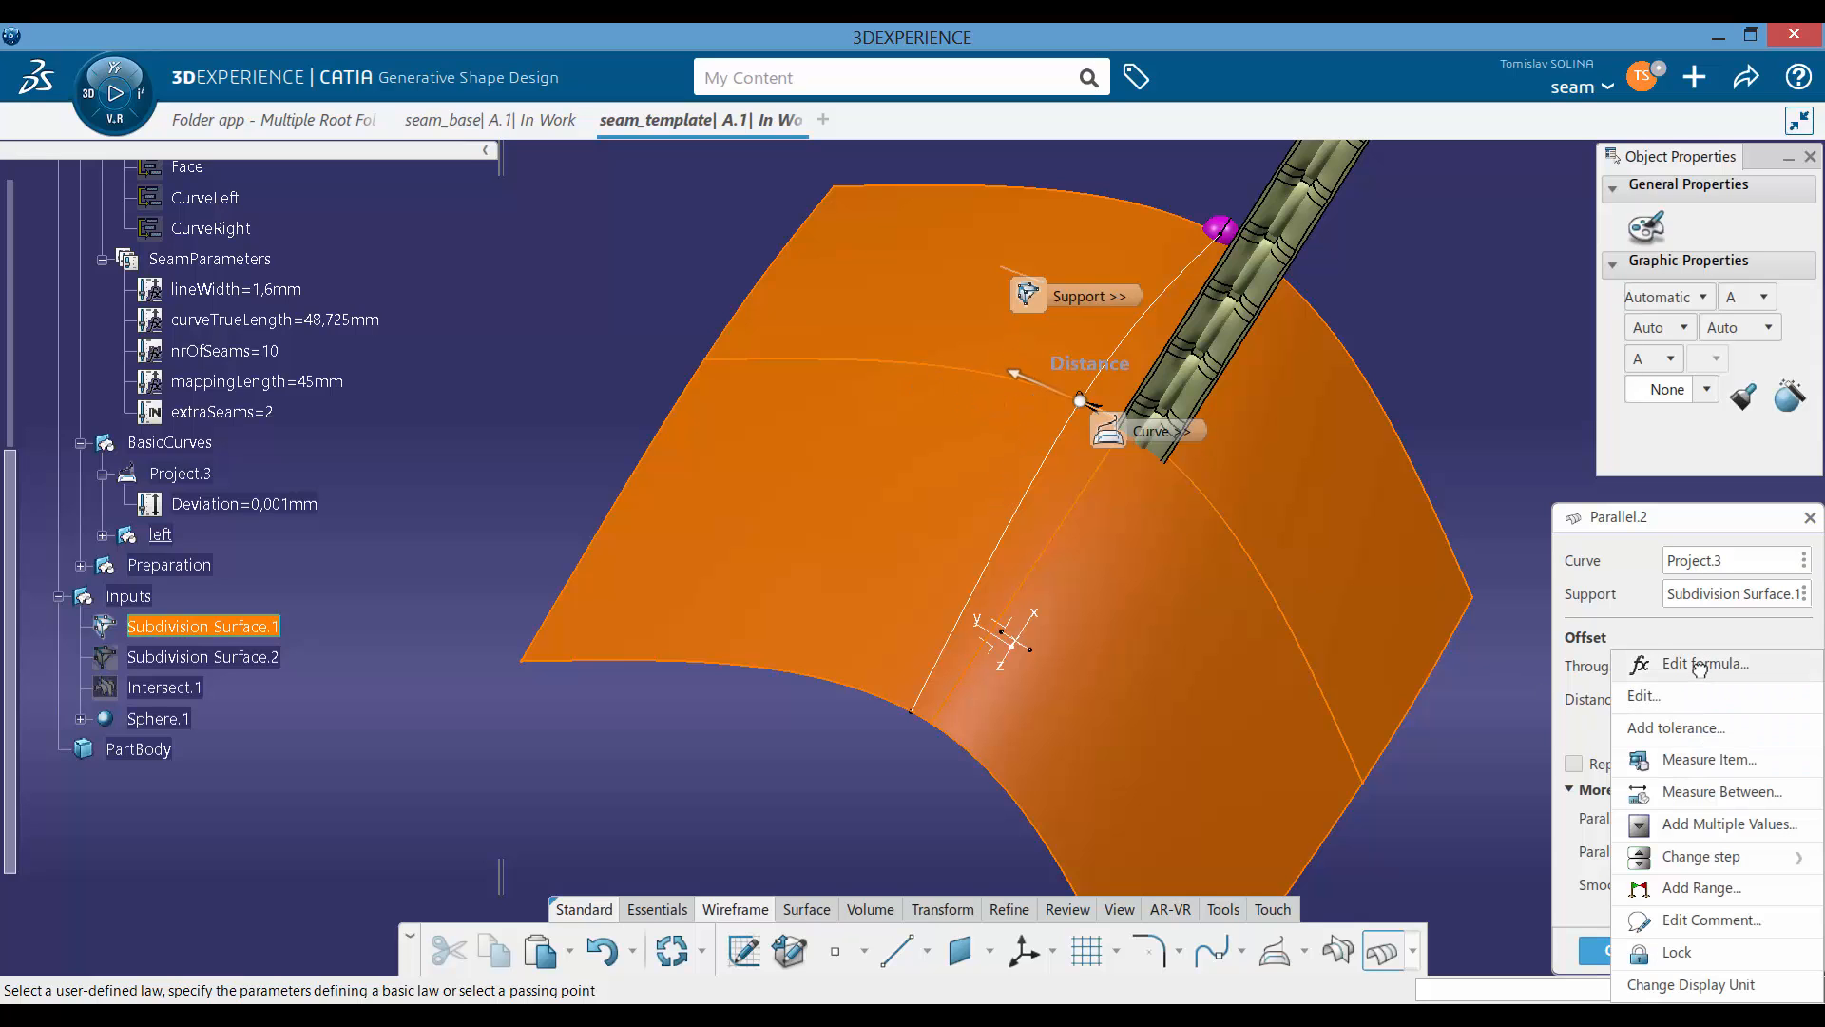
click(1696, 546)
click(272, 290)
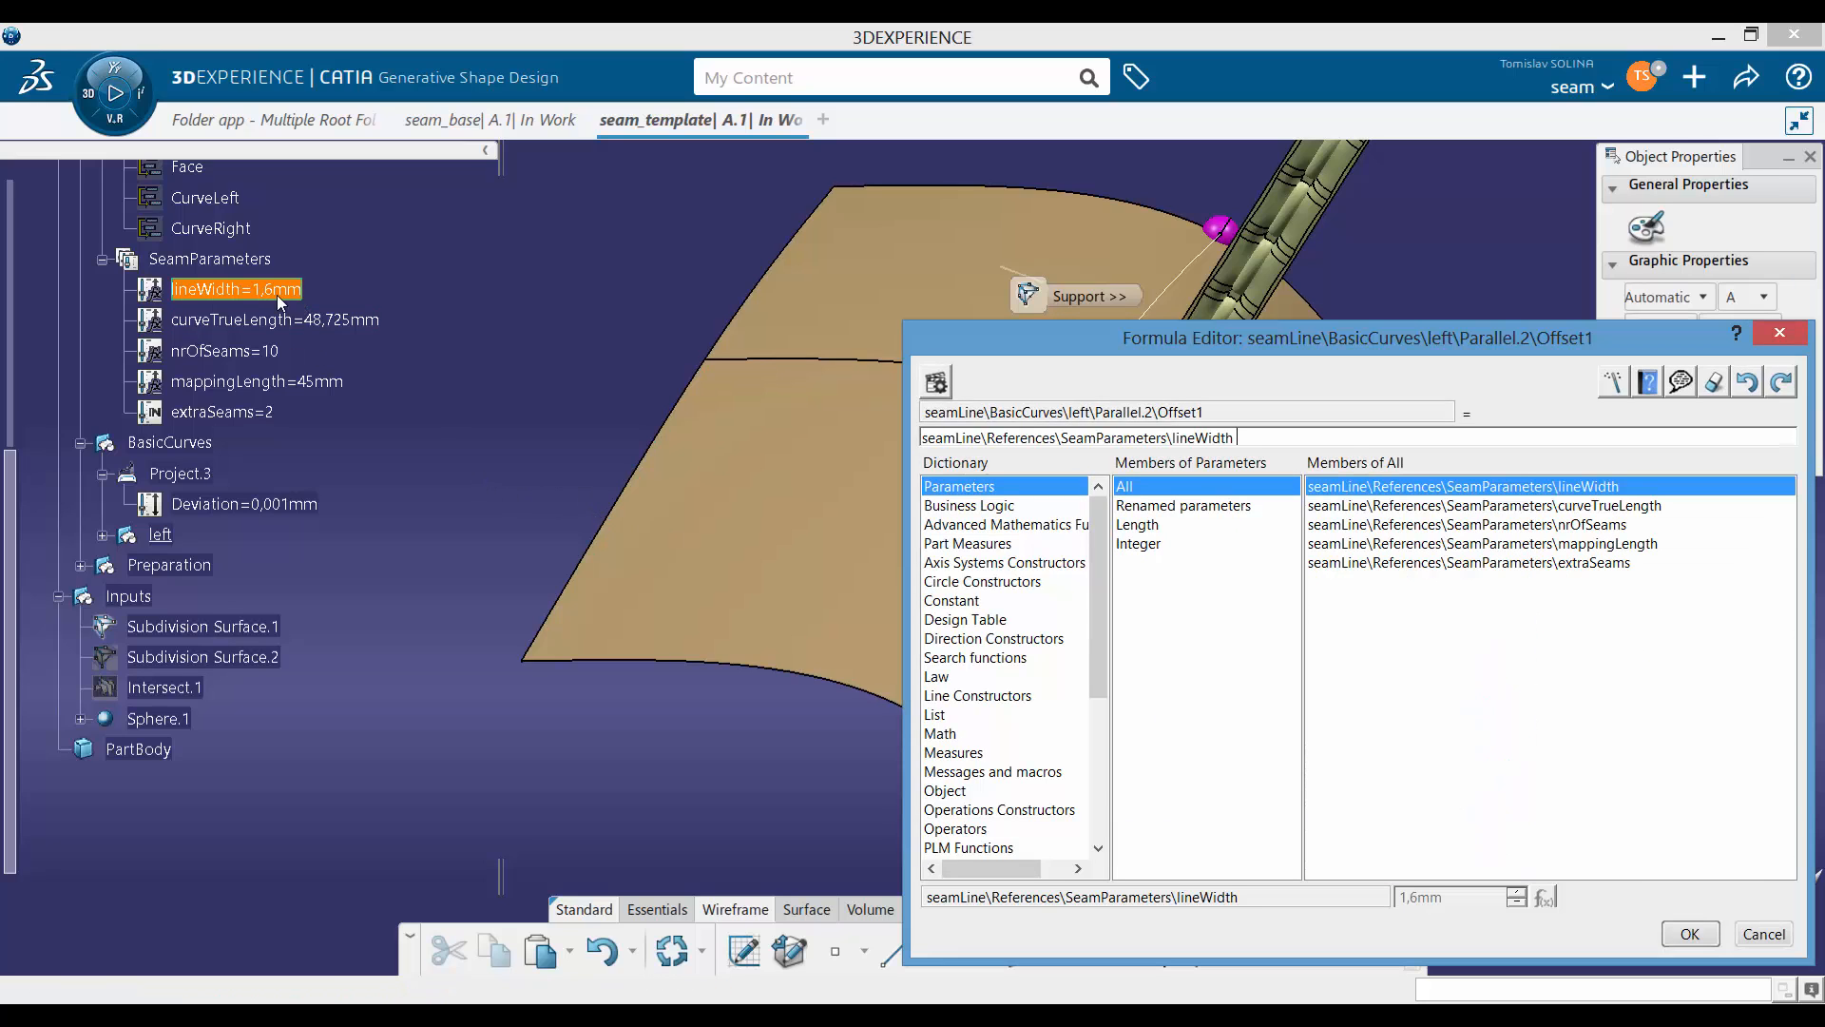
click(1689, 935)
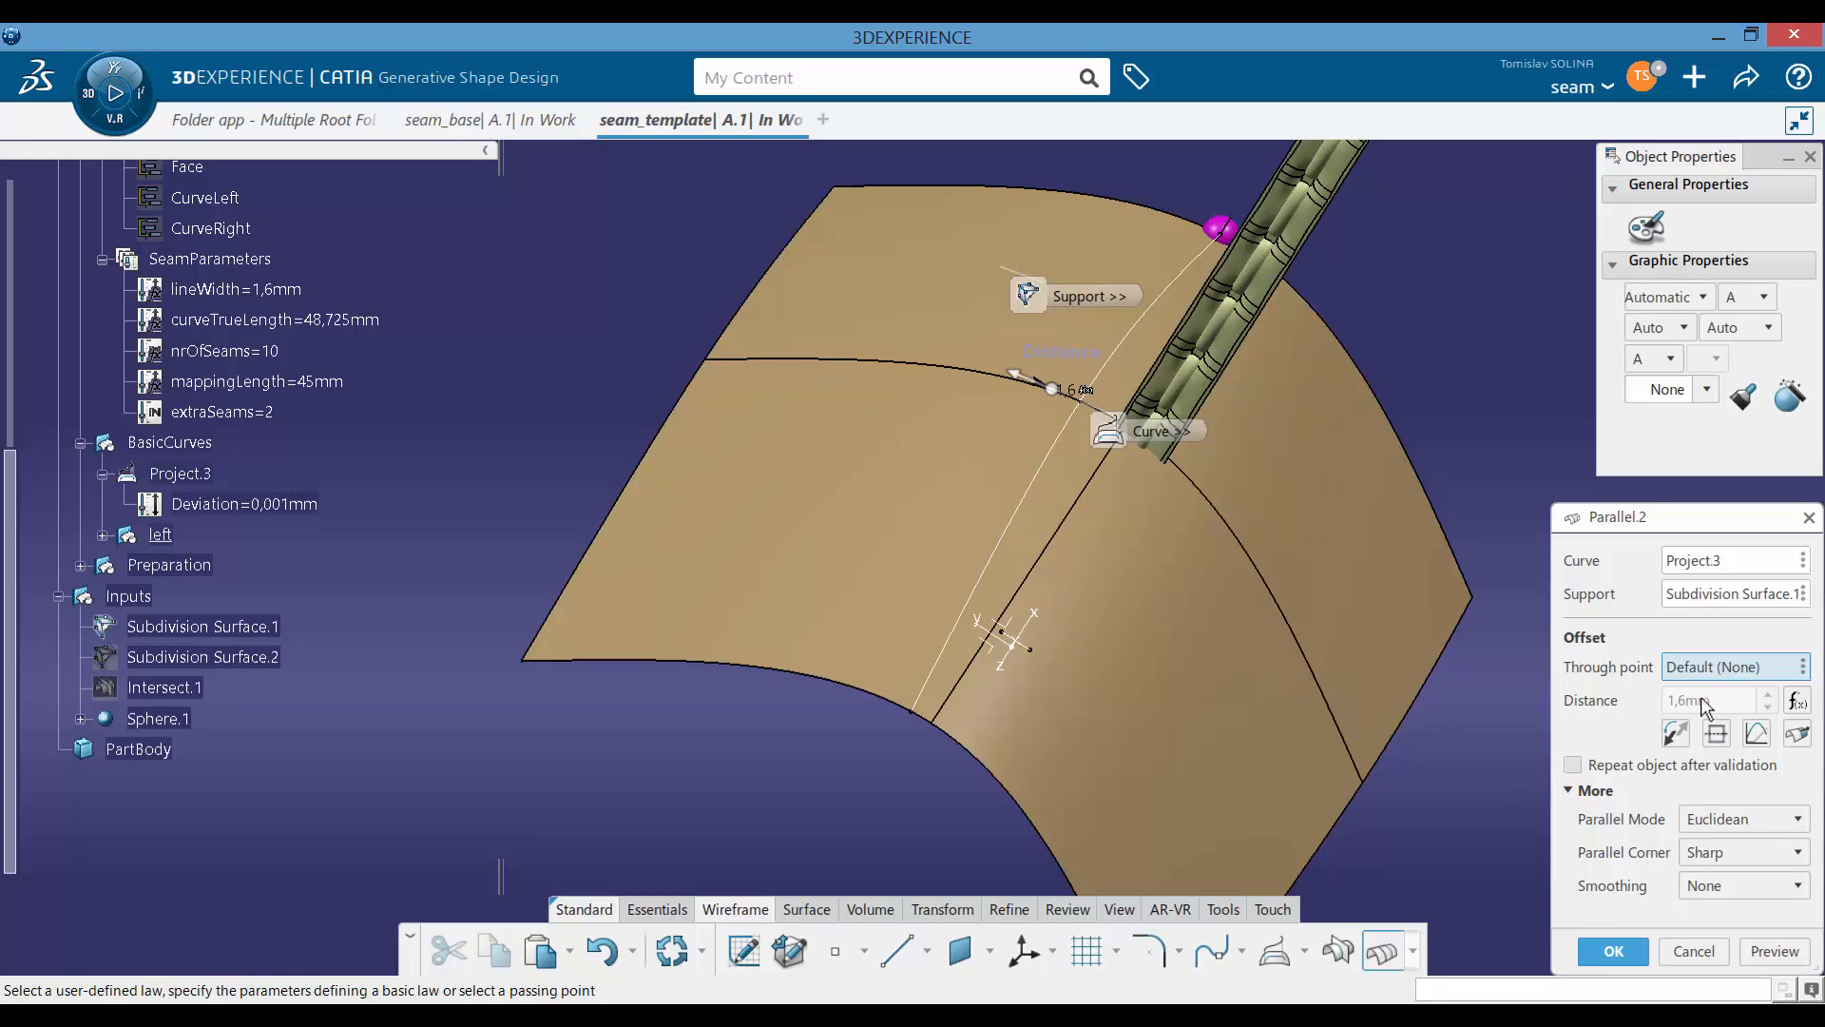
Step: Apply curvature smoothing with a 0.01 mm deviation to the parallel curve, preview it and create it
click(1739, 885)
click(1717, 959)
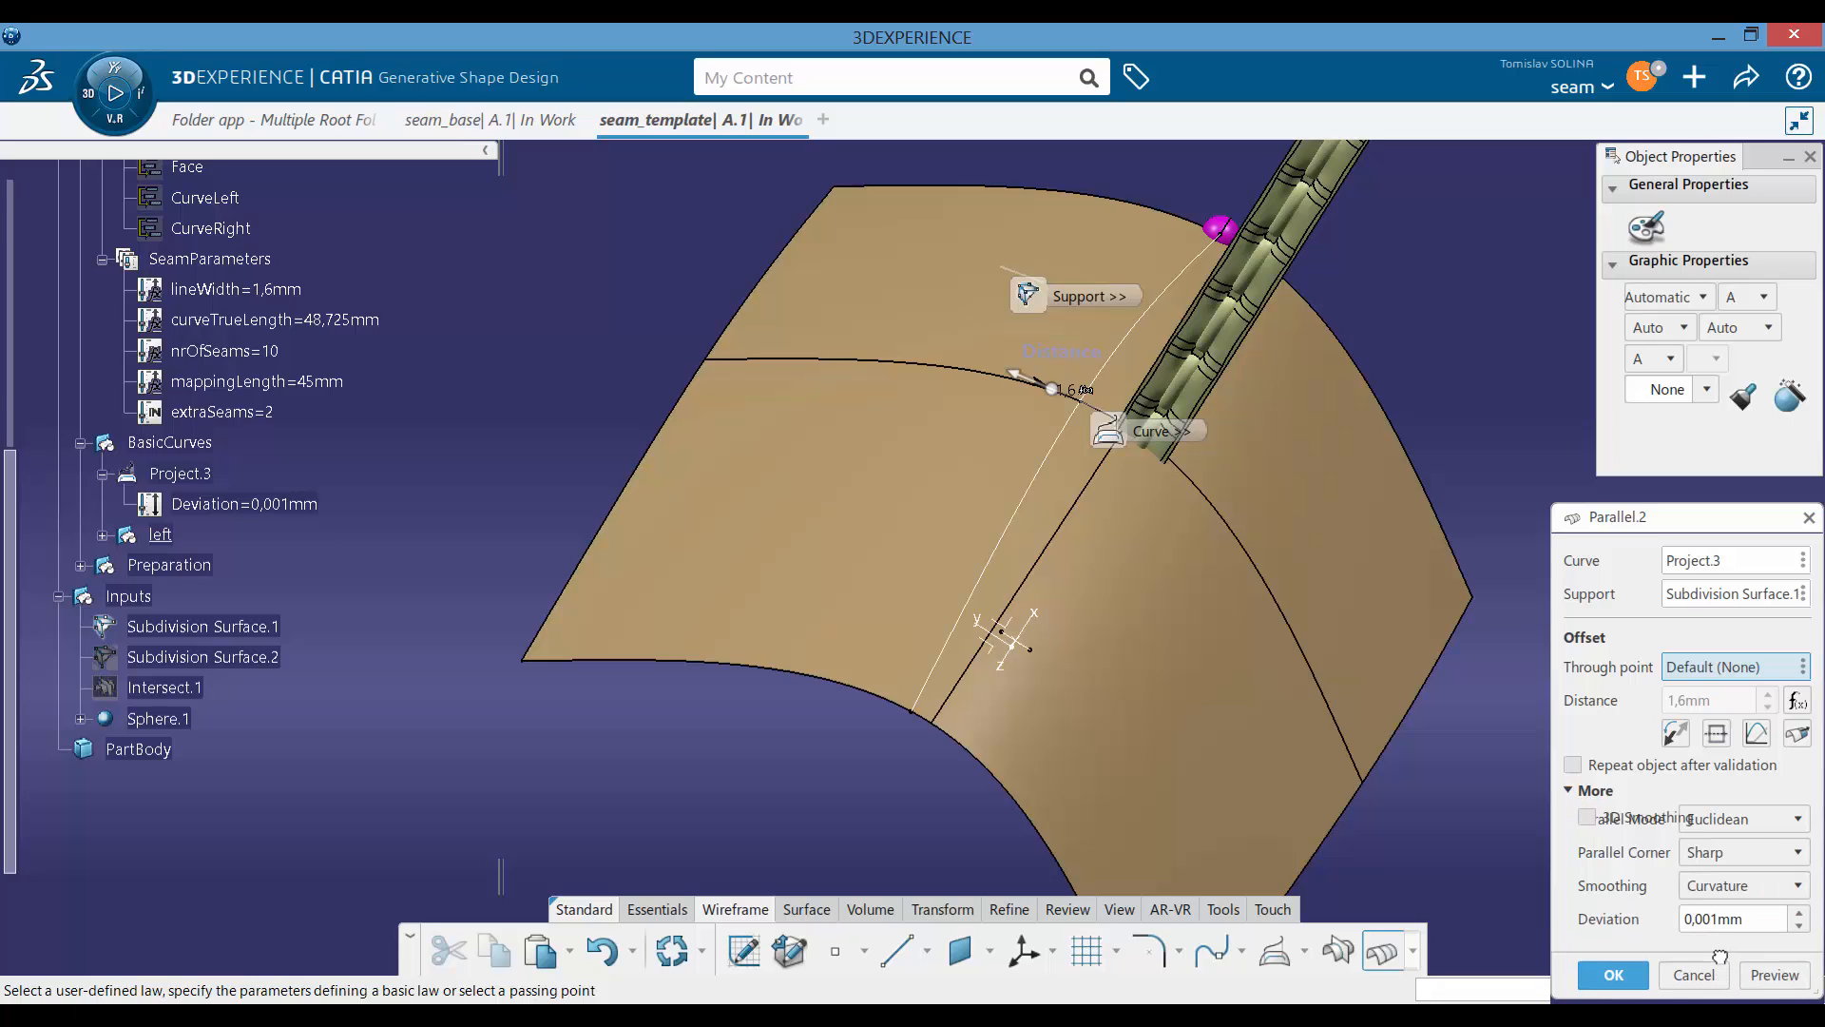
click(1714, 942)
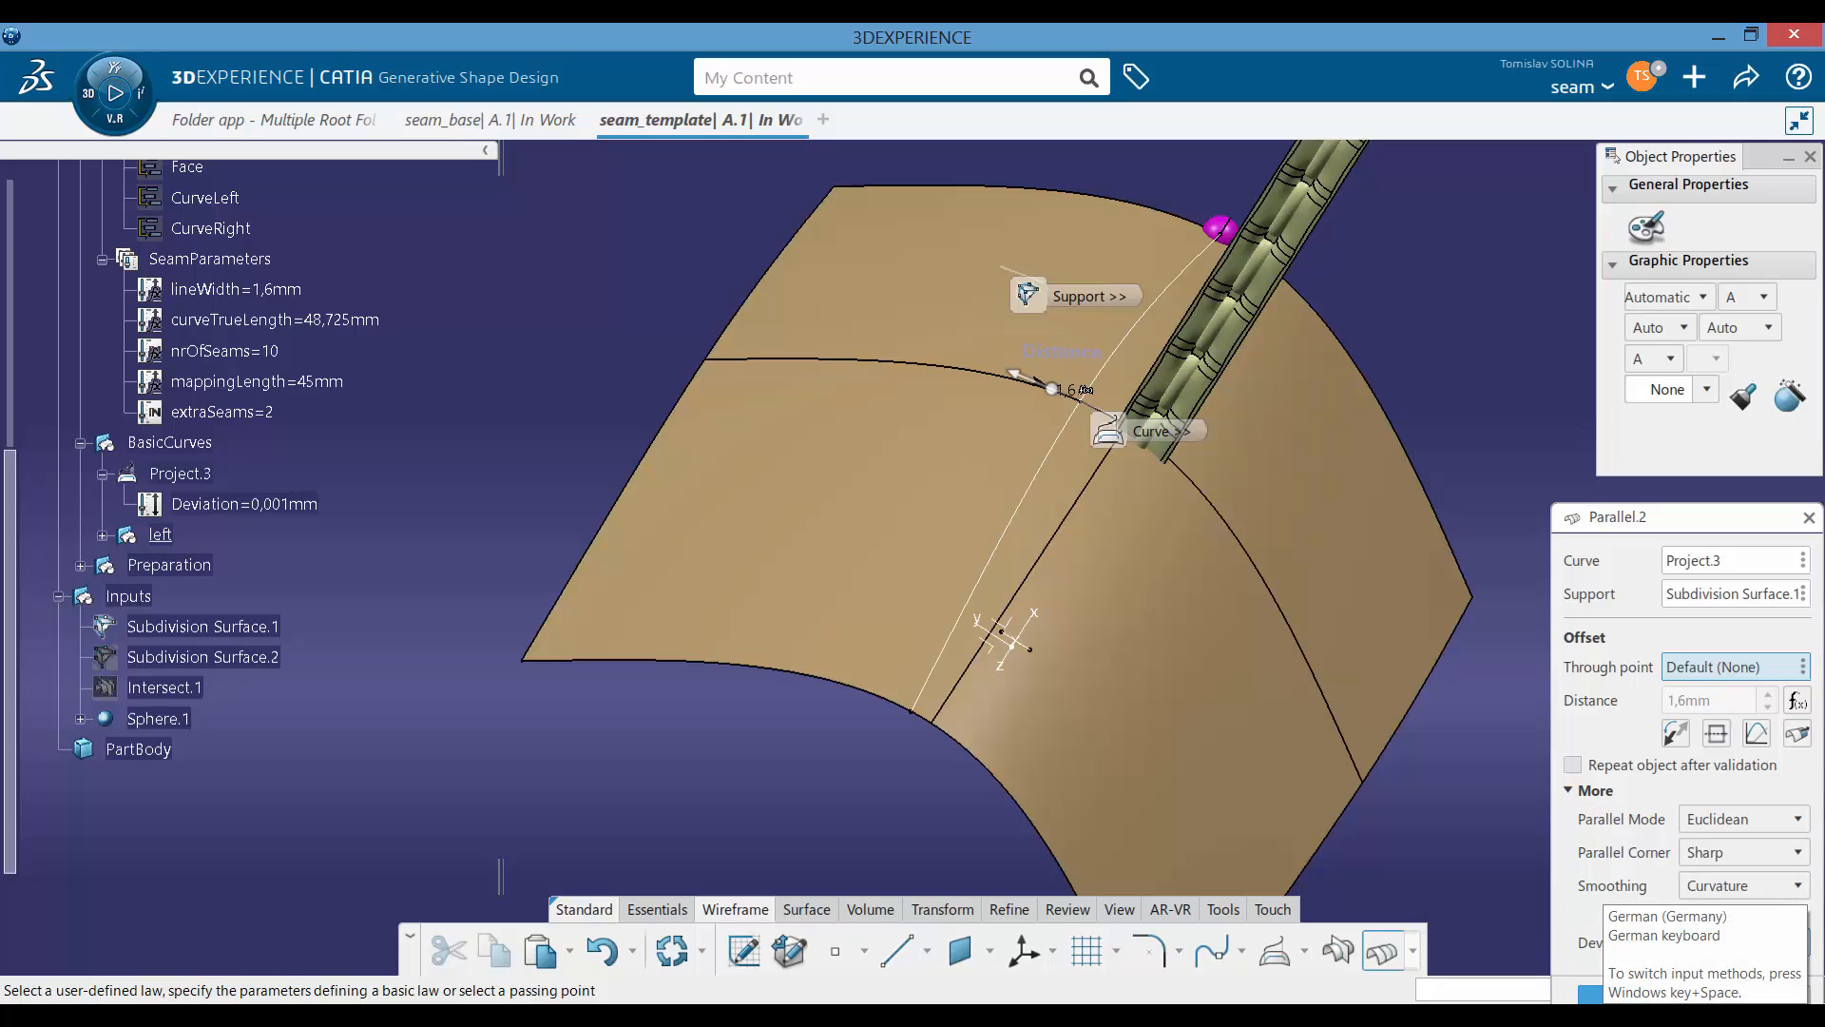
key(BackSpace)
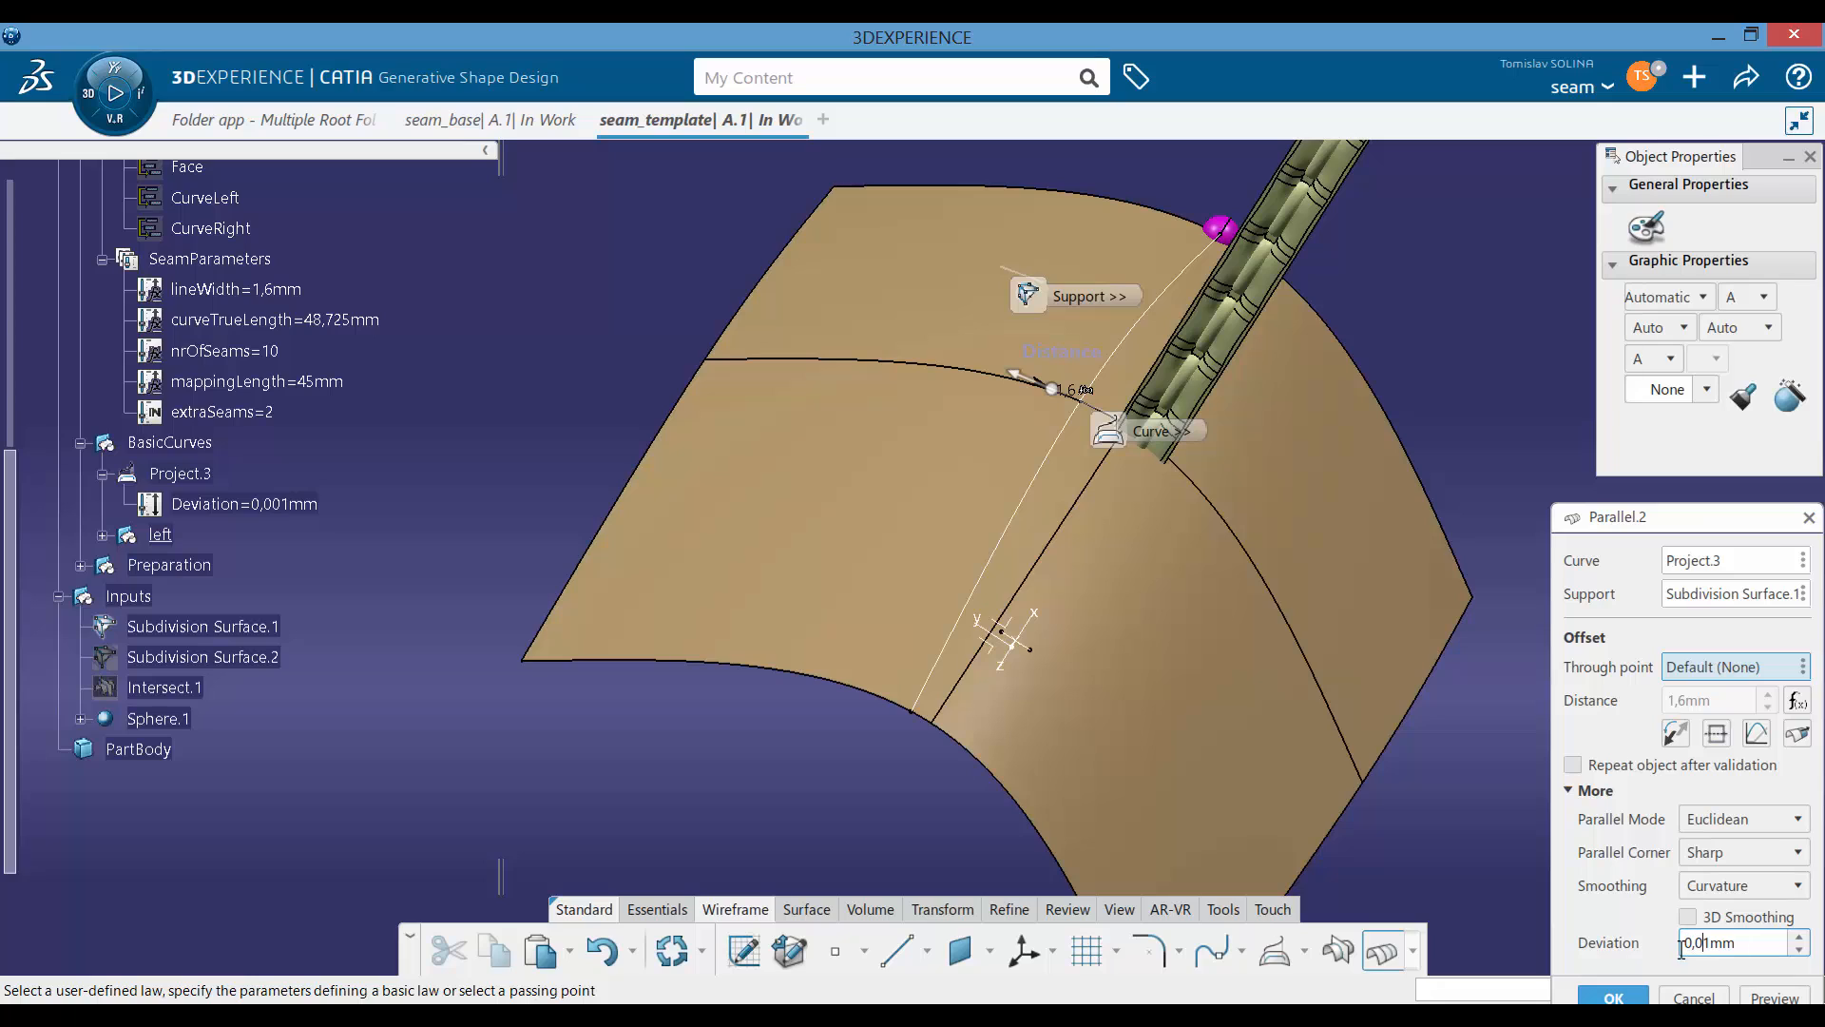
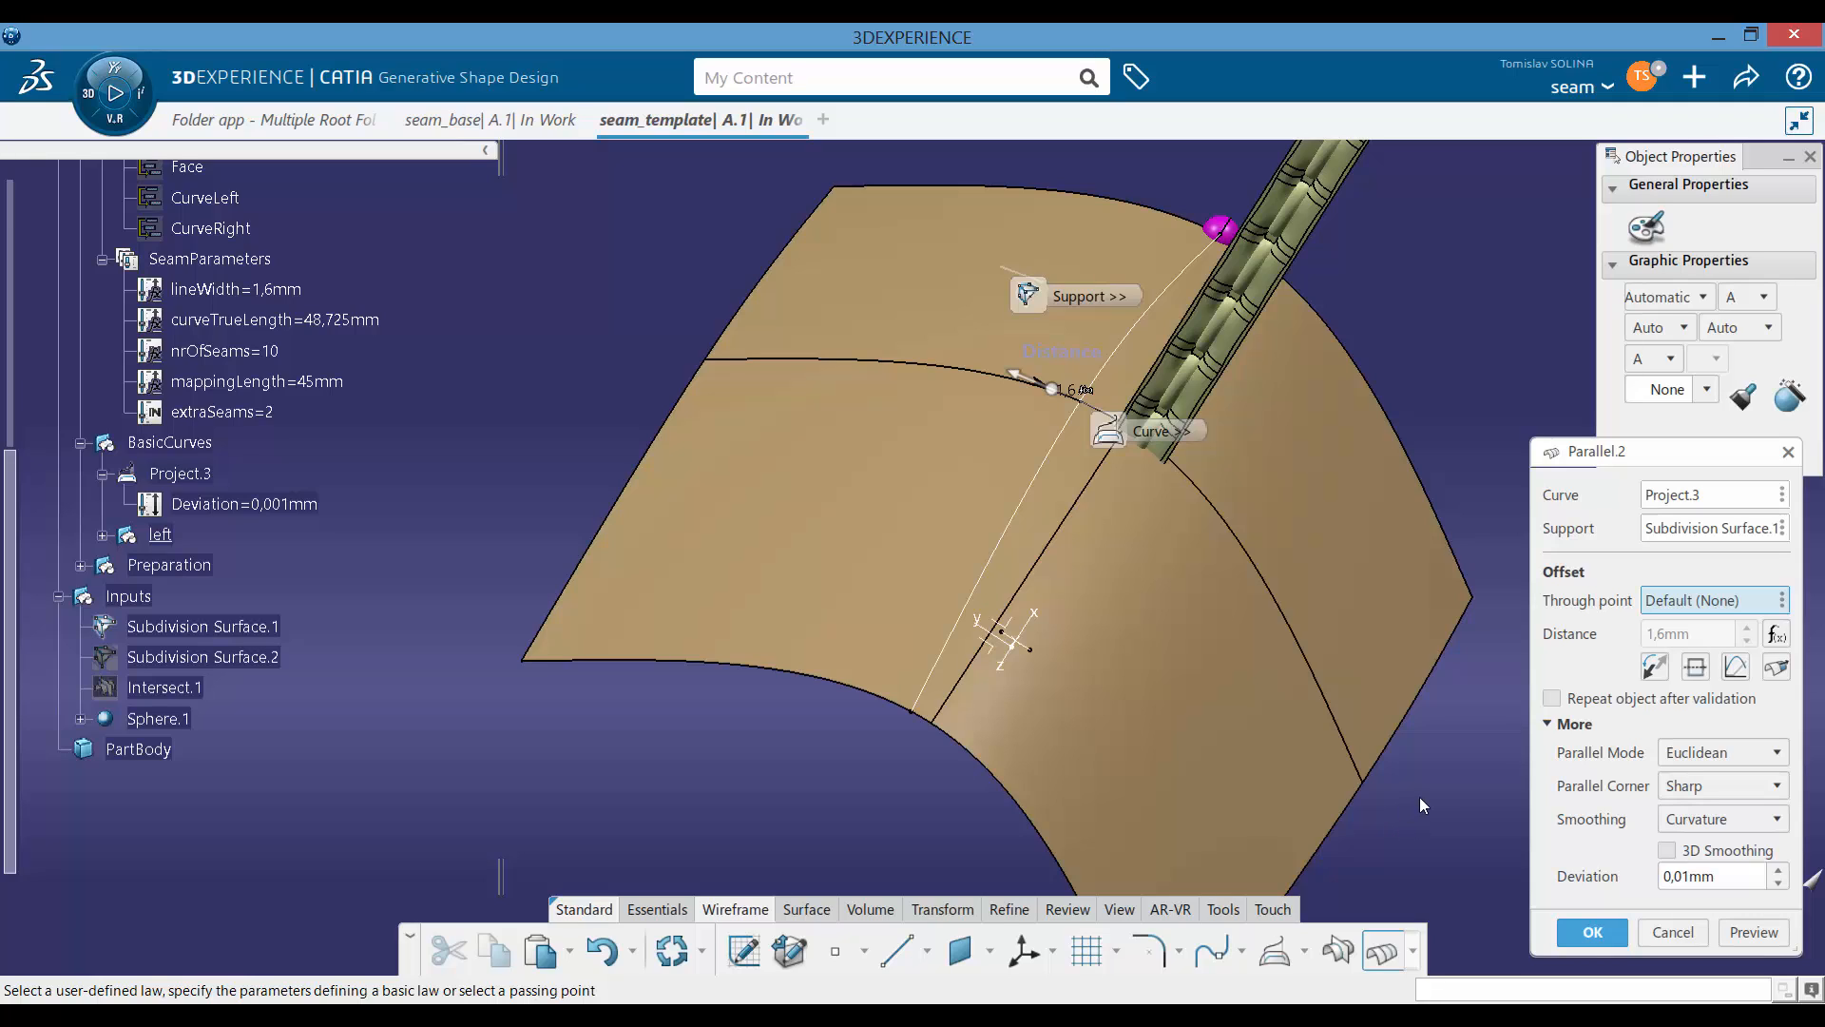
click(1753, 933)
click(1593, 926)
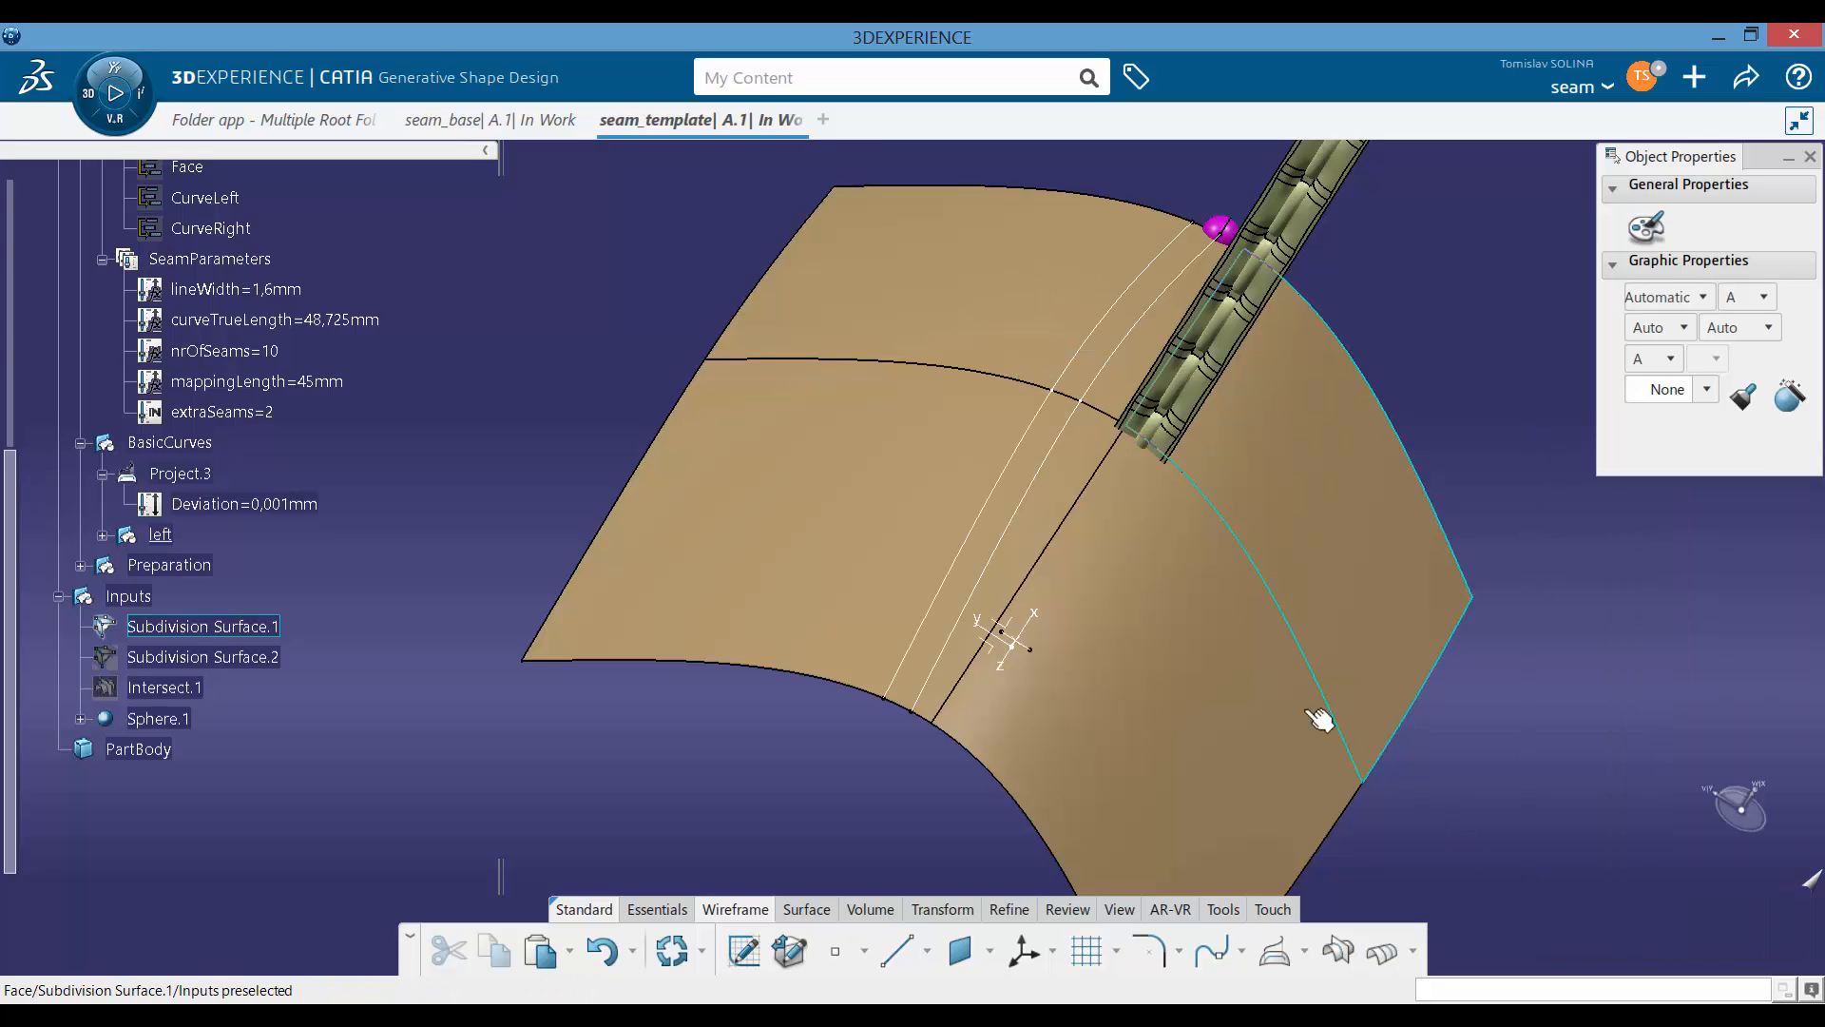
Step: Edit the Parallel.2 curve in the left set so its offset formula uses the negative of the lineWidth parameter
middle_drag(898, 544, 997, 797)
middle_drag(994, 715, 981, 730)
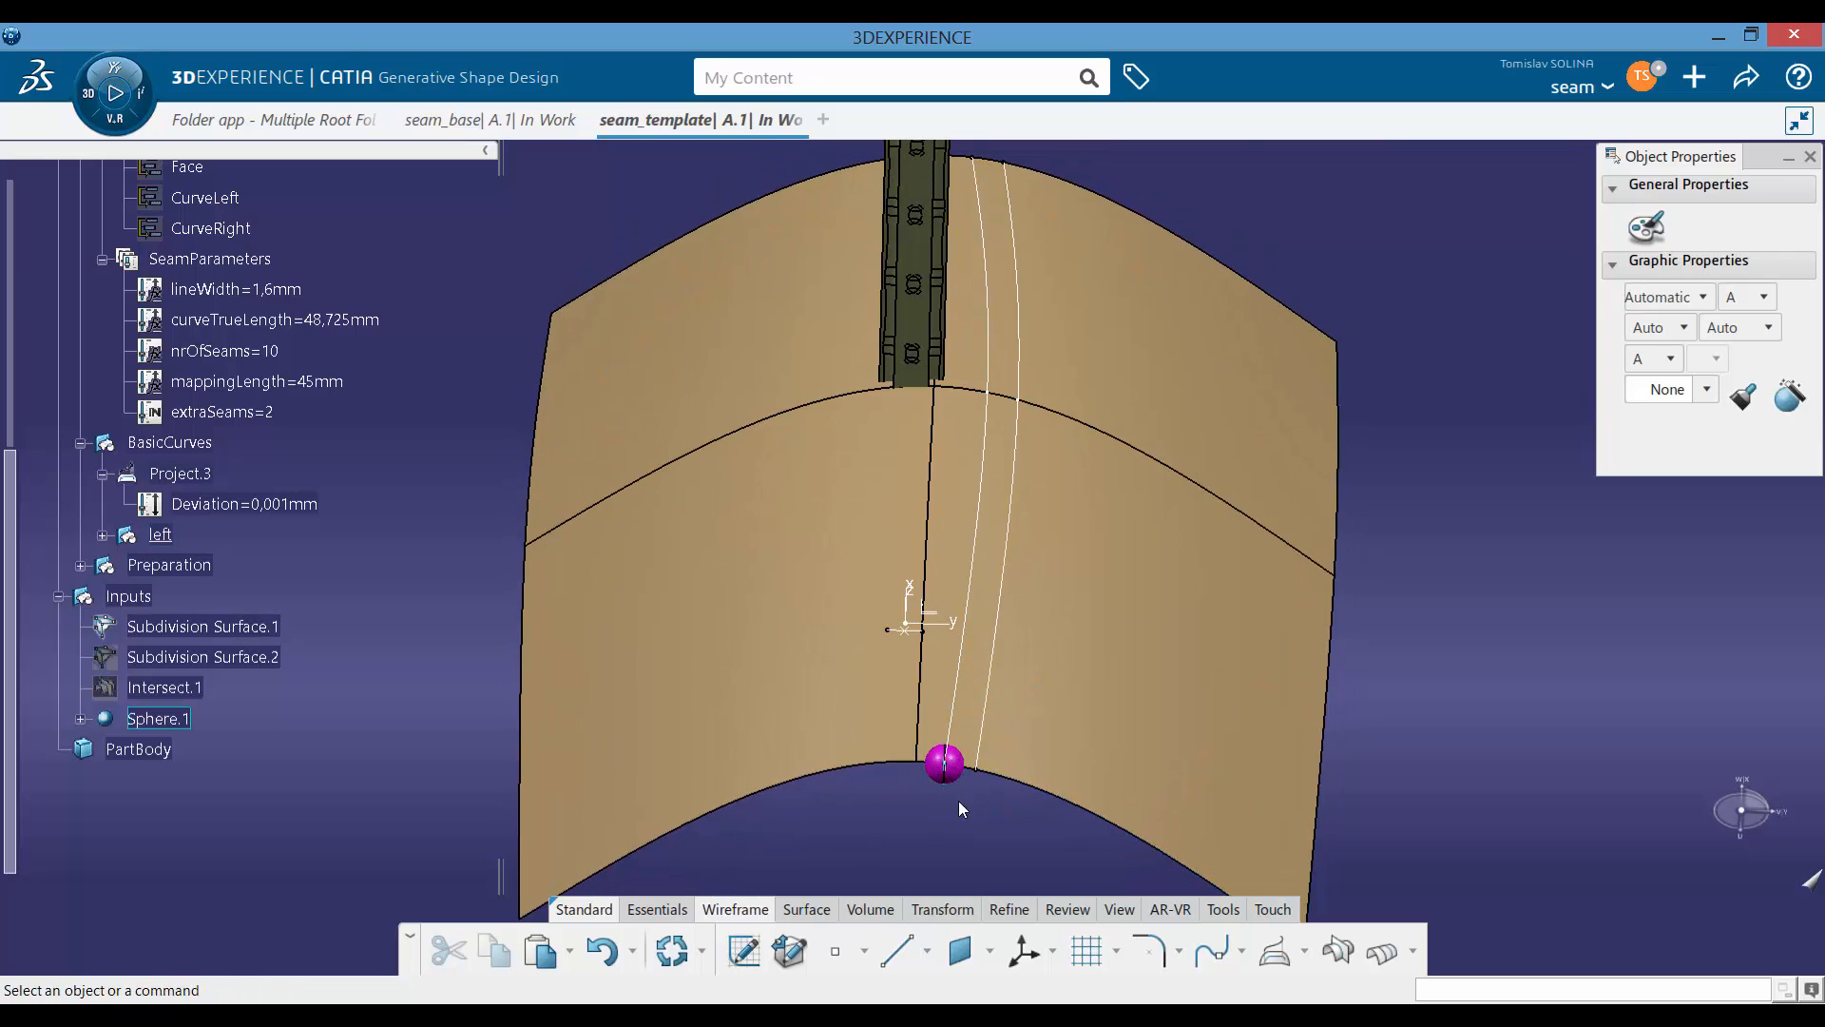
click(1000, 655)
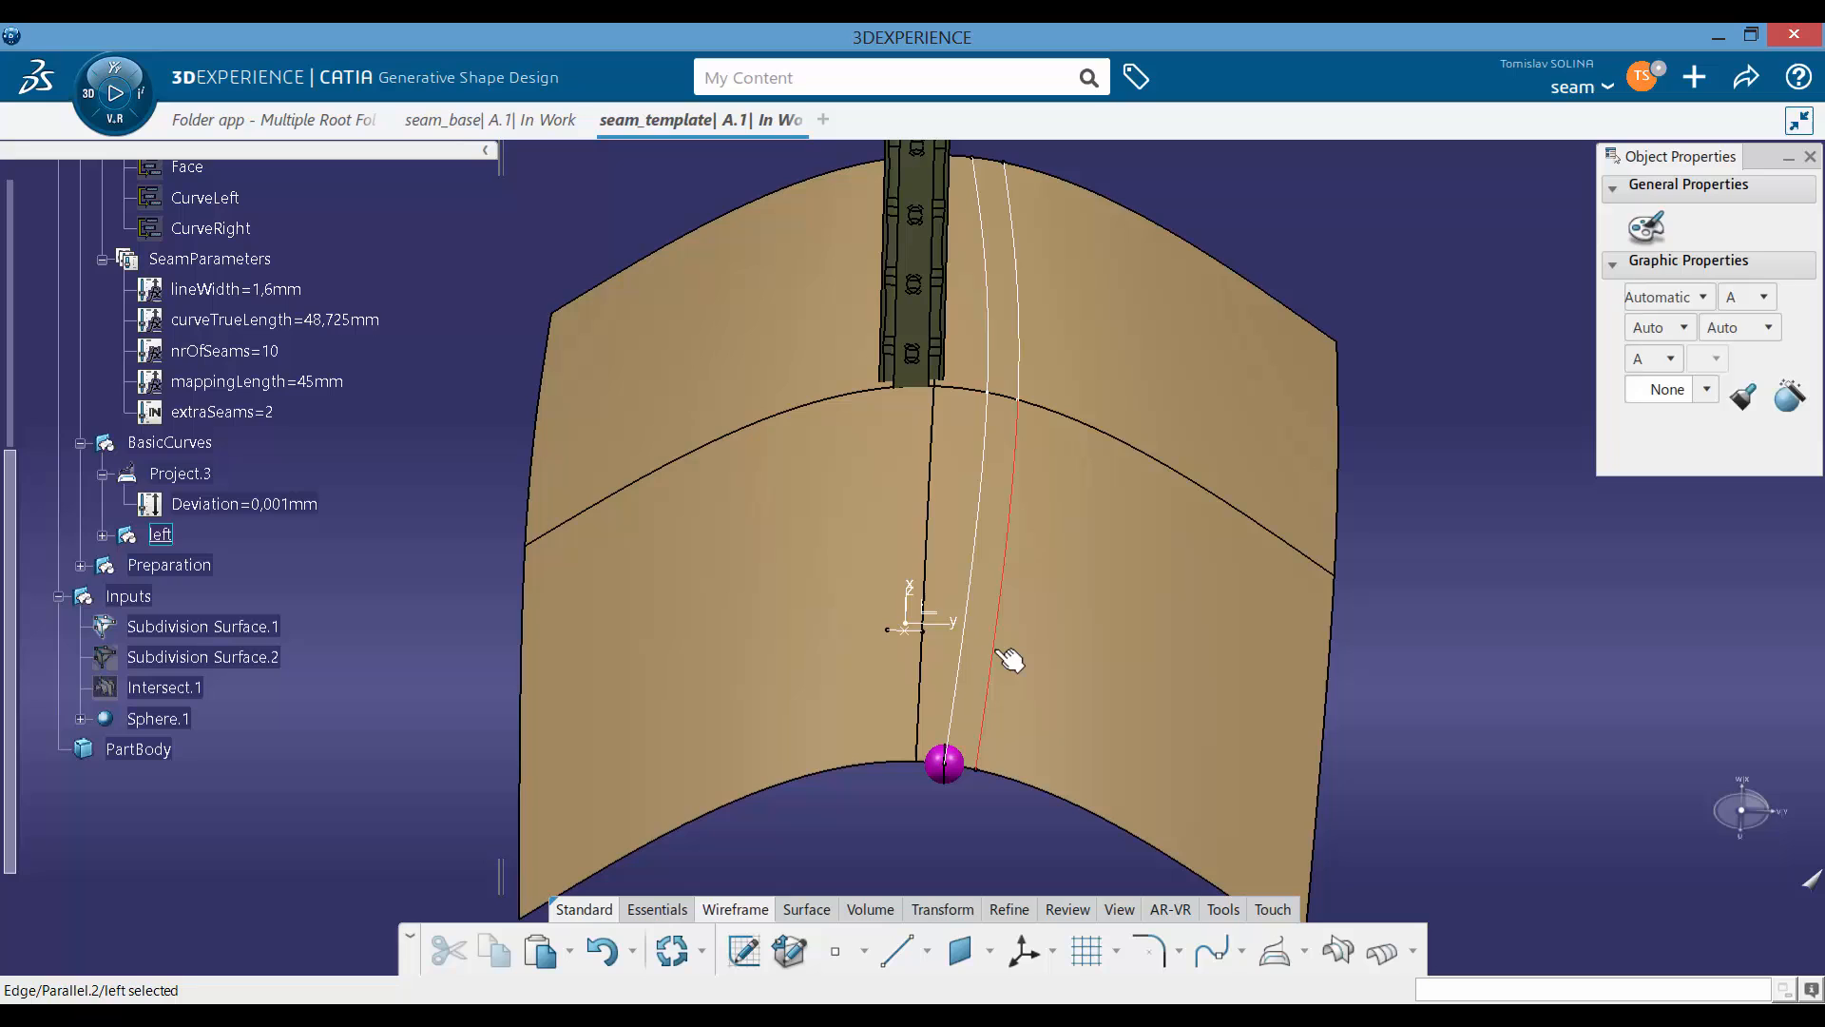
click(102, 536)
double_click(240, 578)
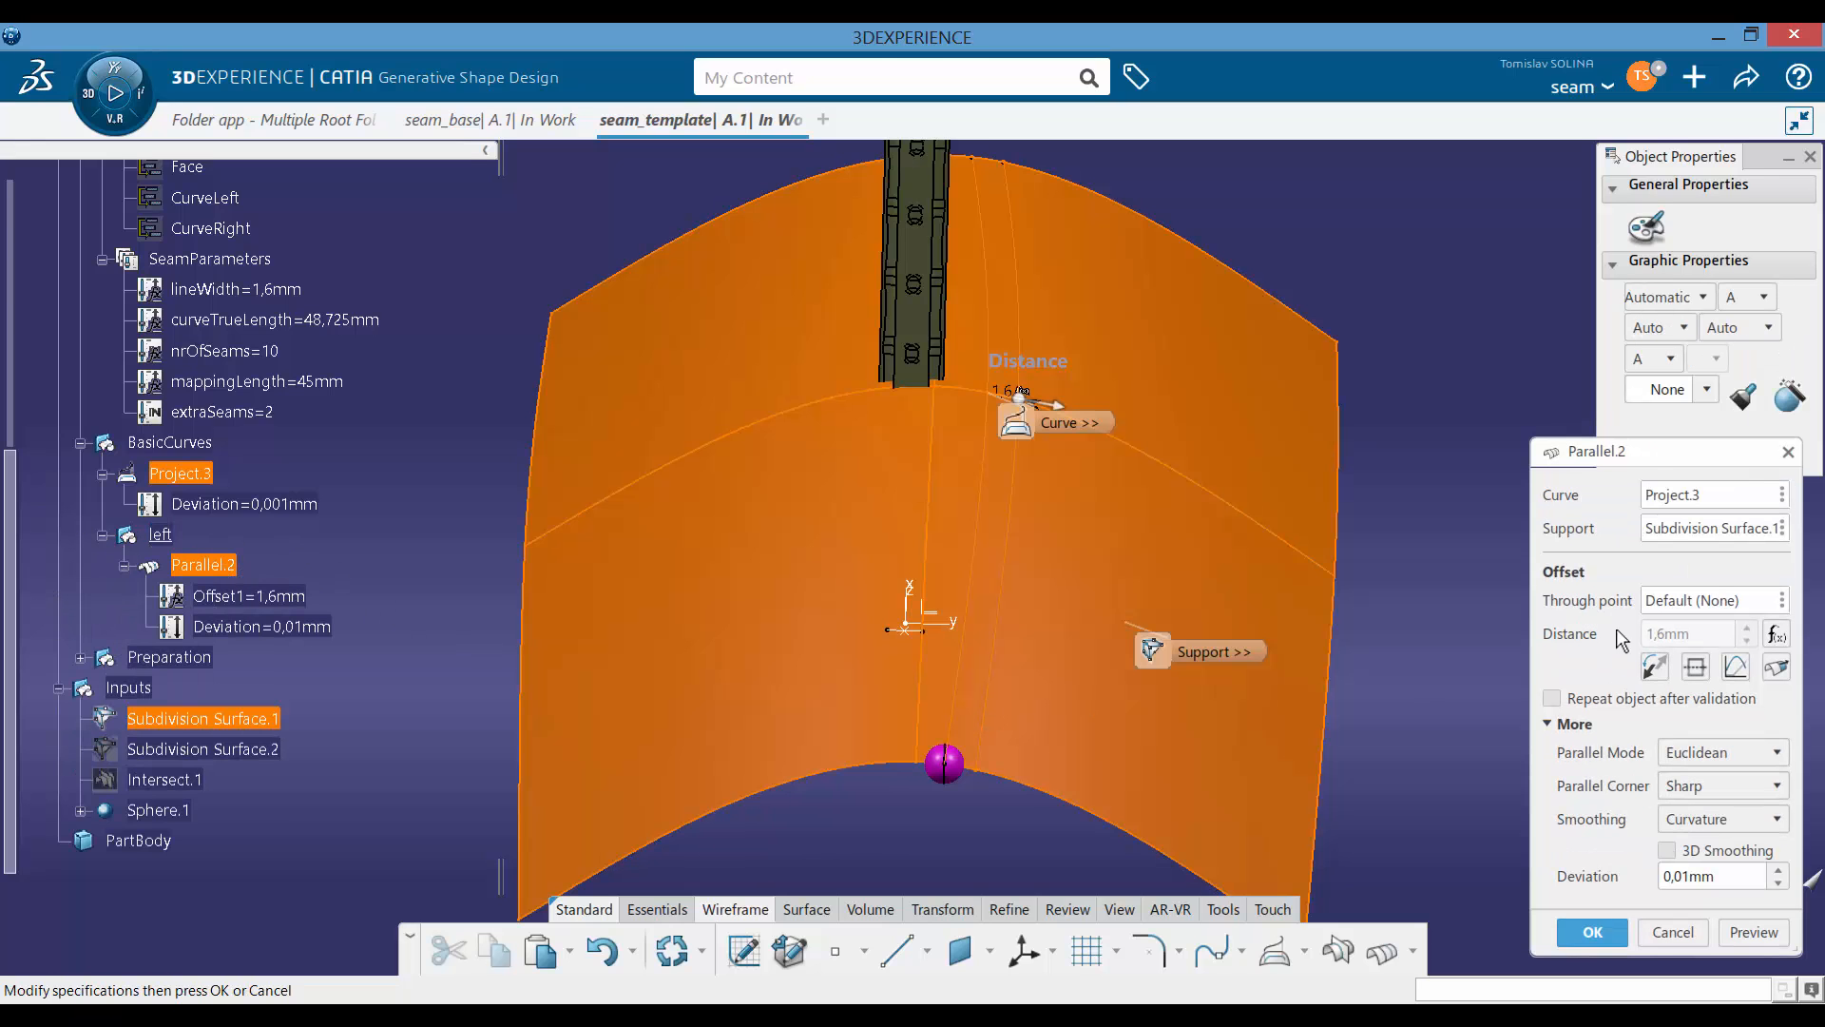
click(1776, 633)
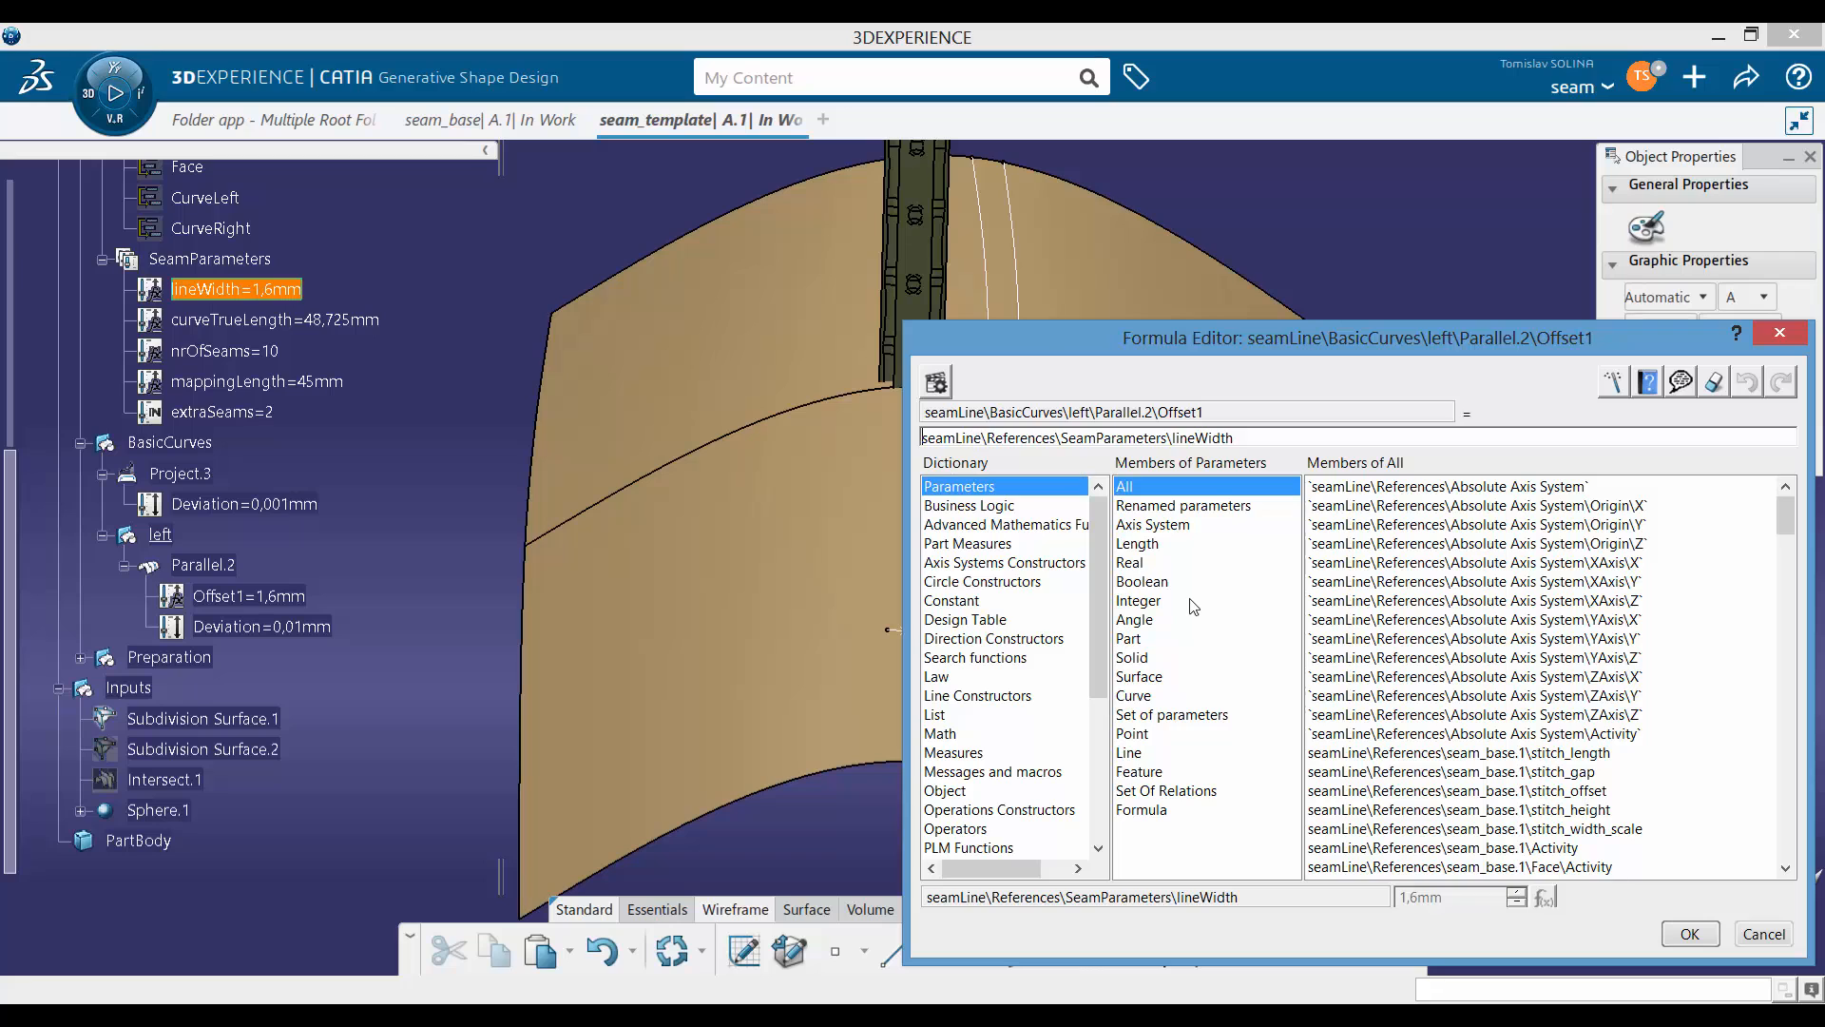
text(-)
click(1689, 934)
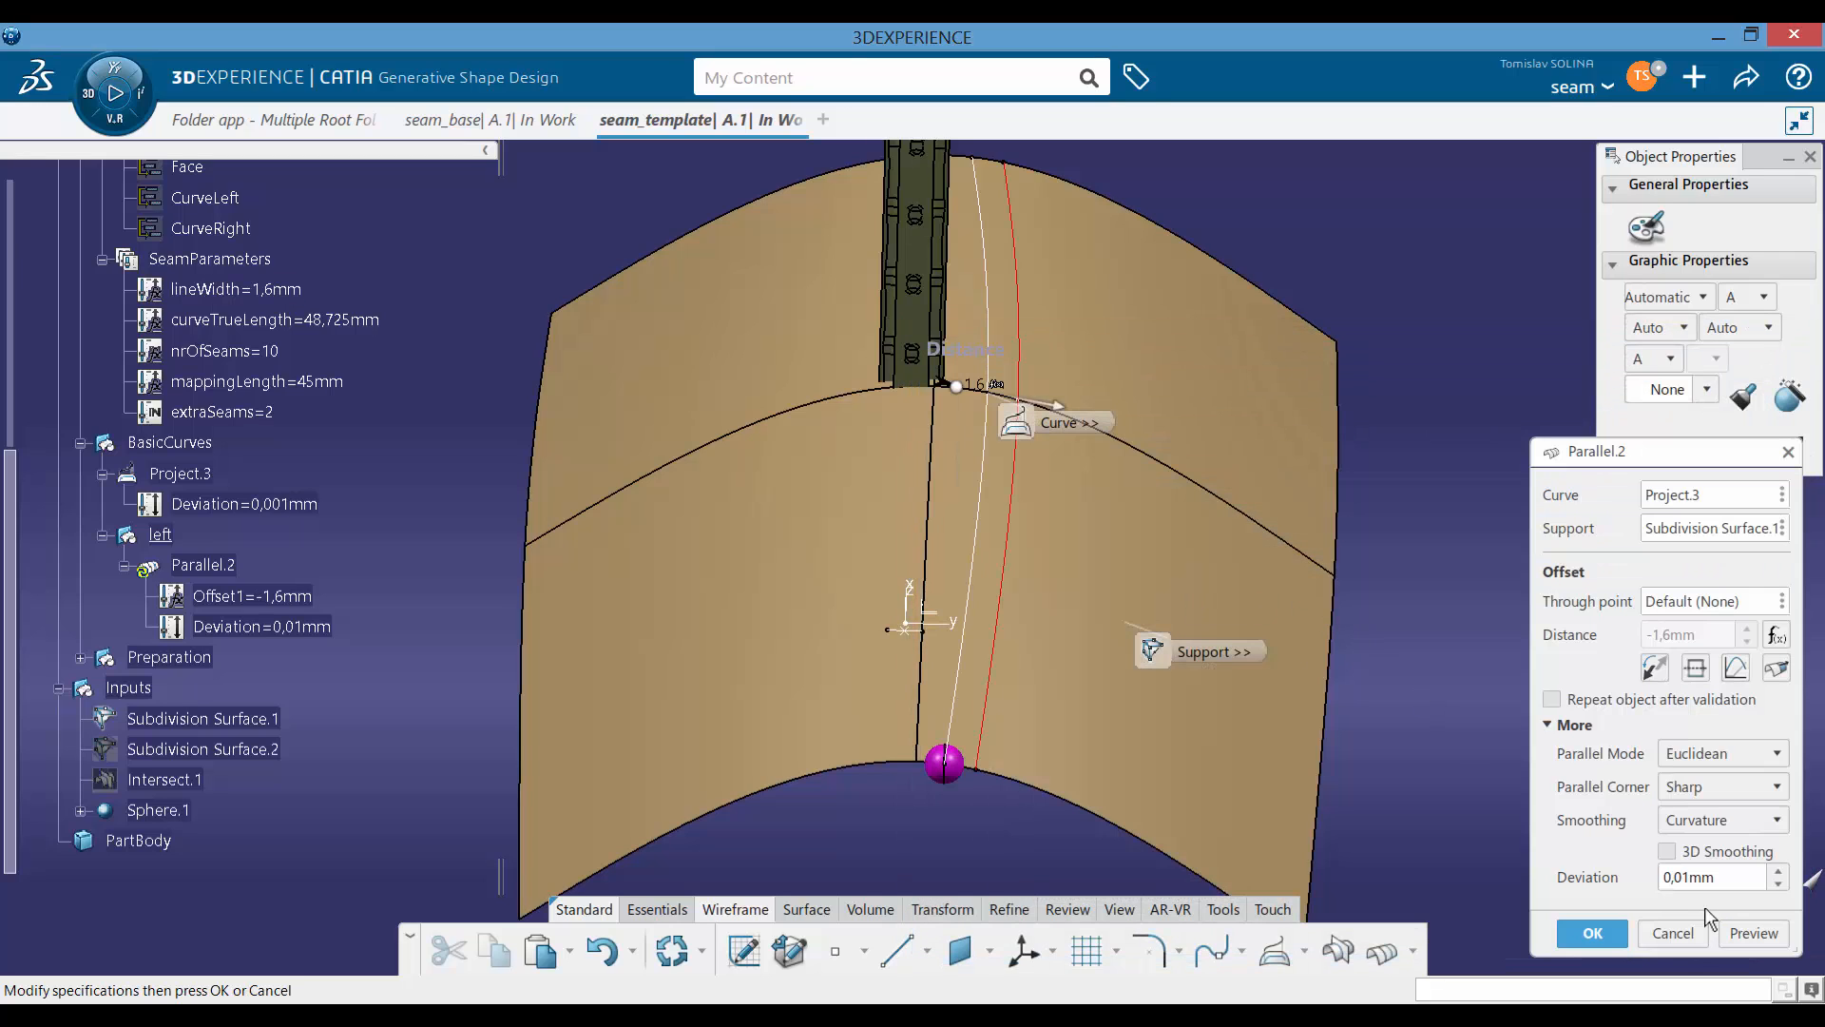
click(1592, 934)
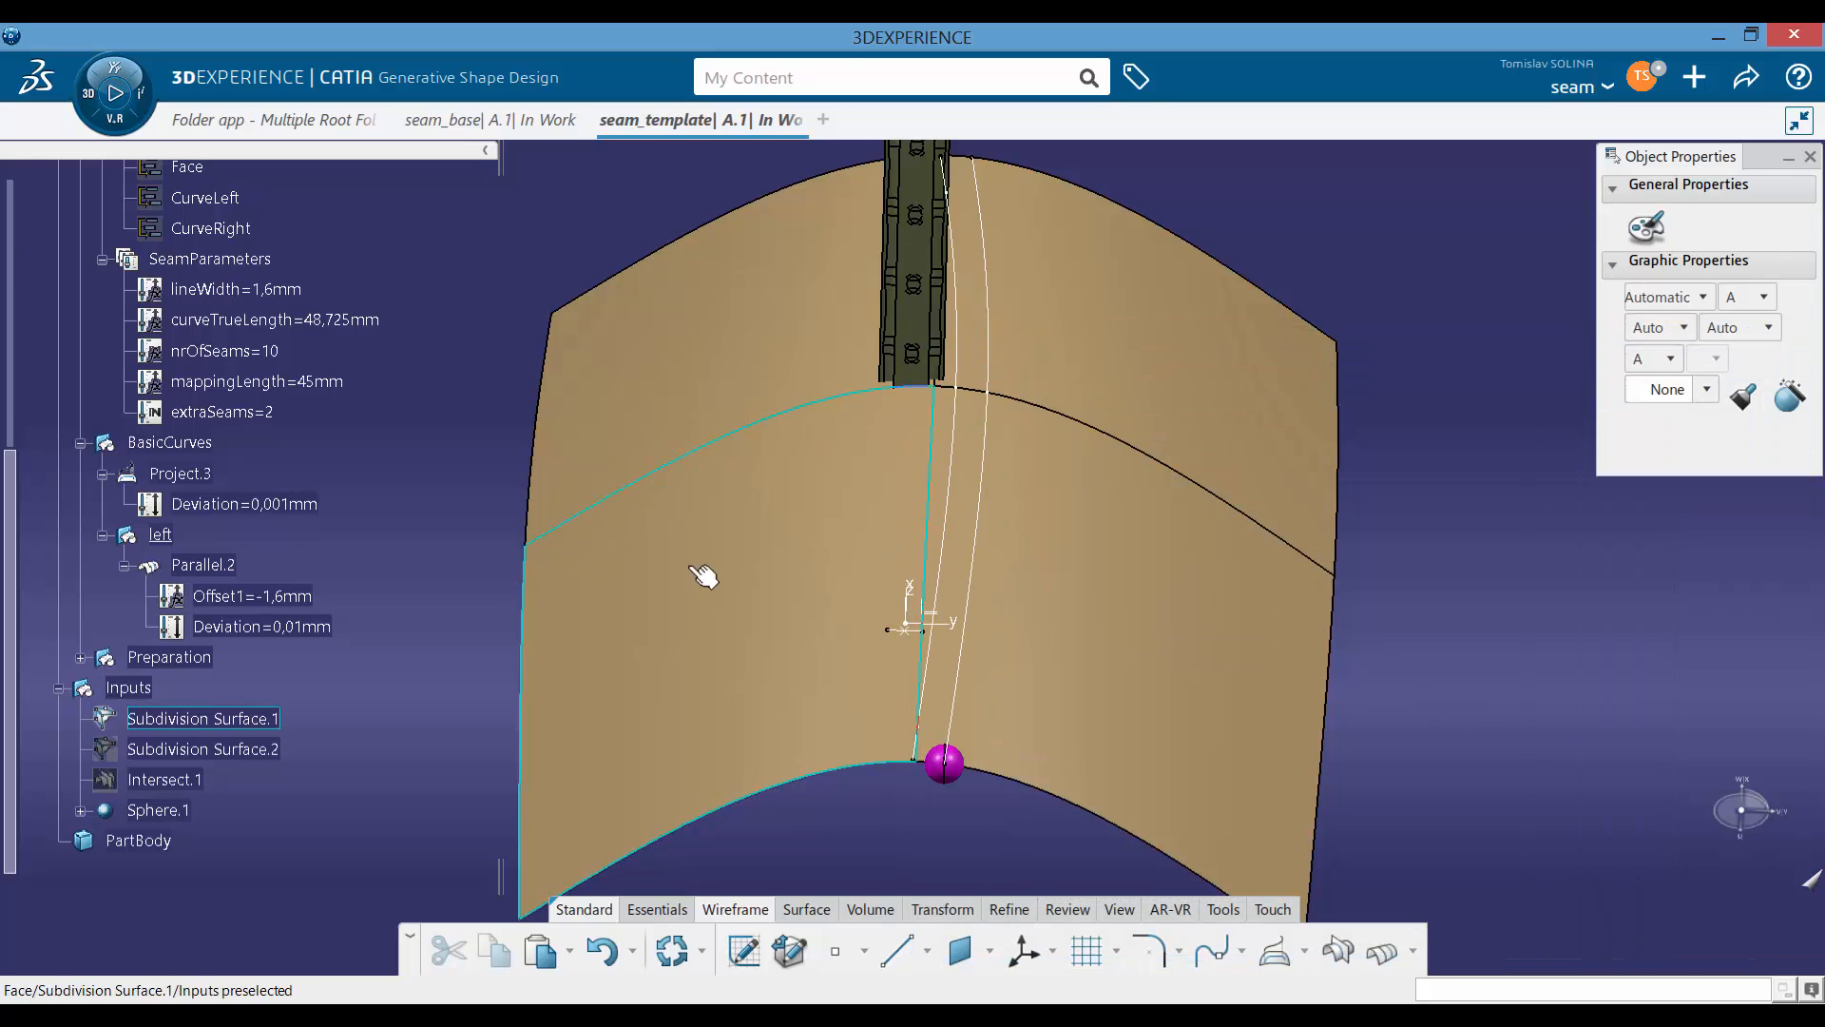
middle_drag(1023, 660, 875, 277)
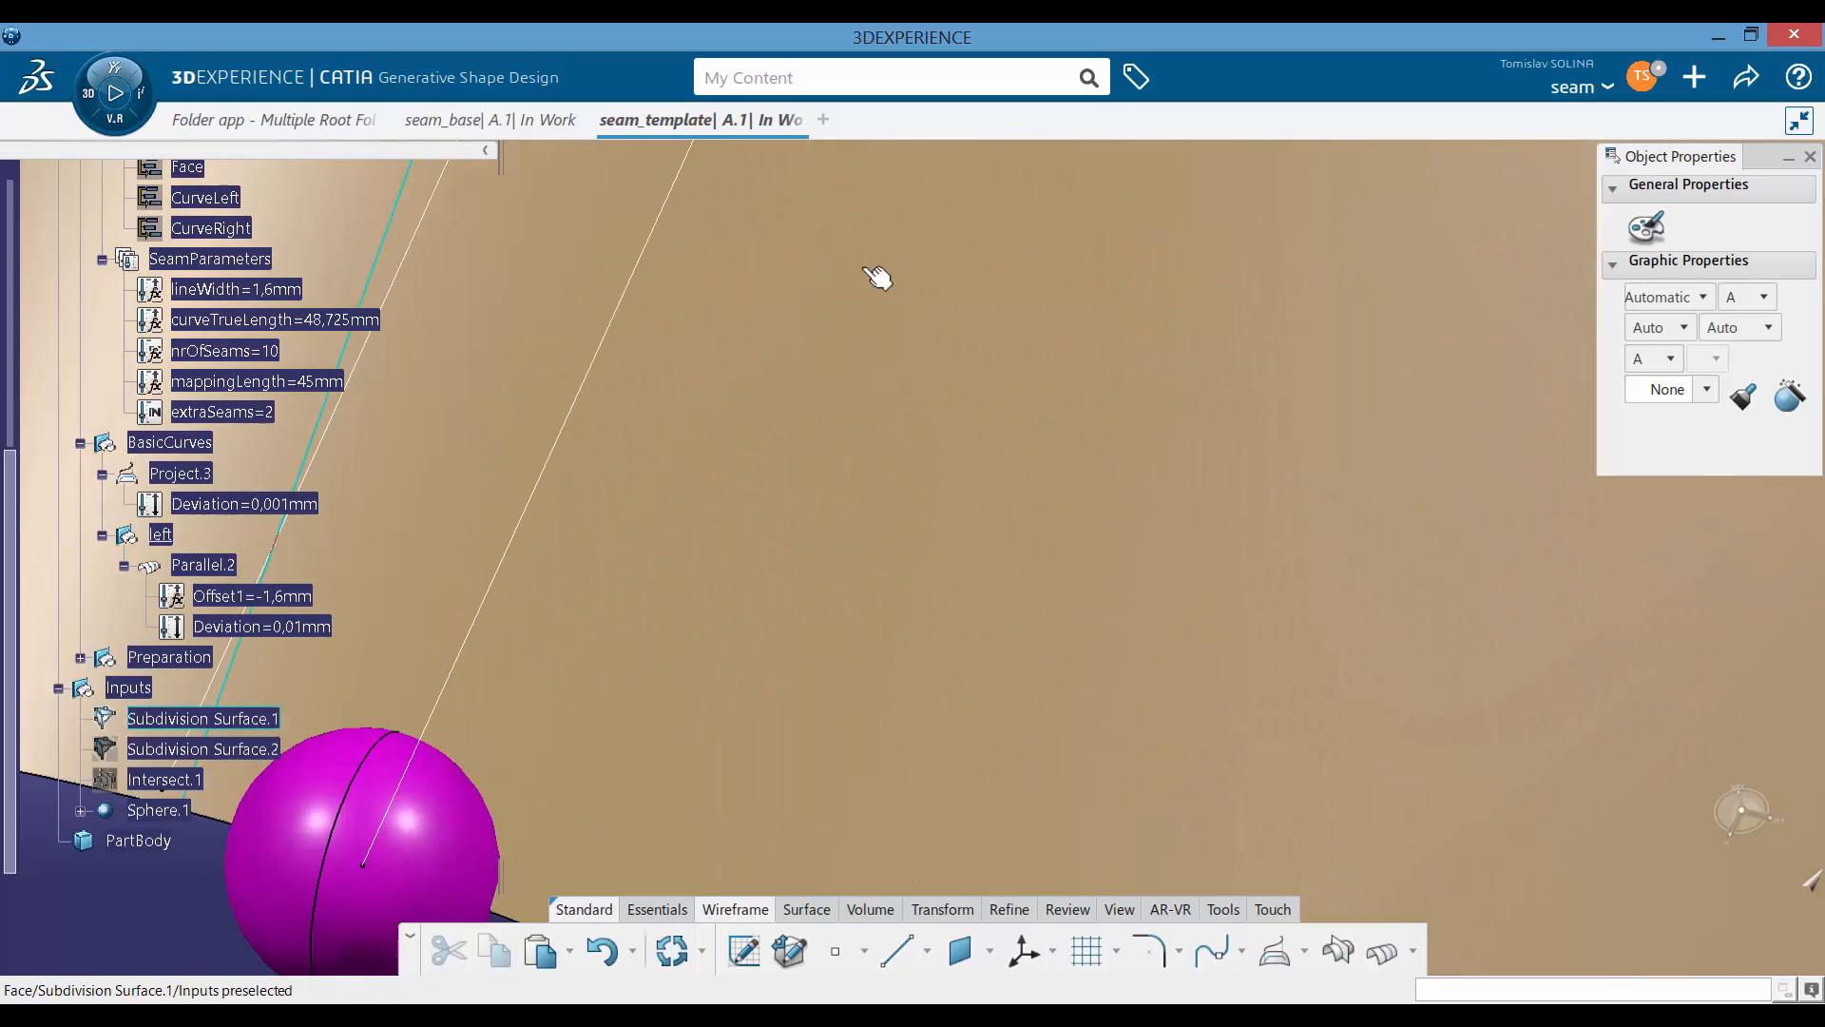
middle_click(372, 720)
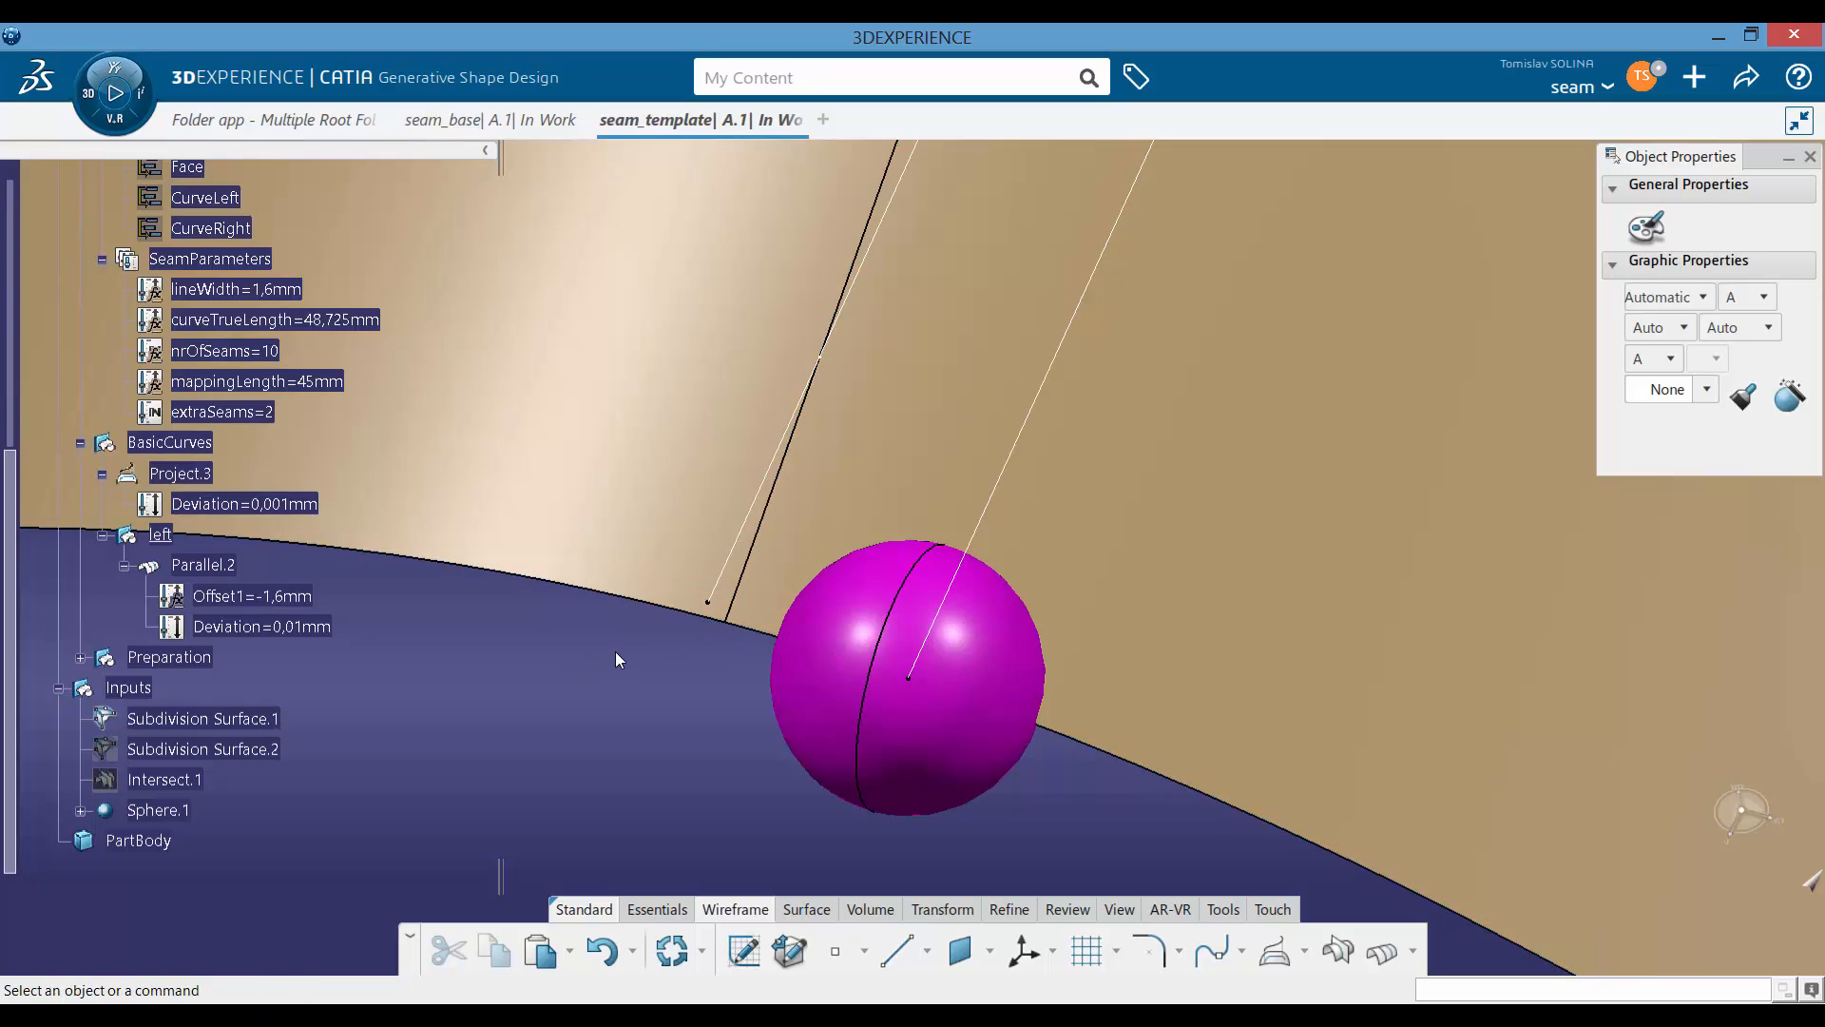
middle_drag(703, 666, 533, 808)
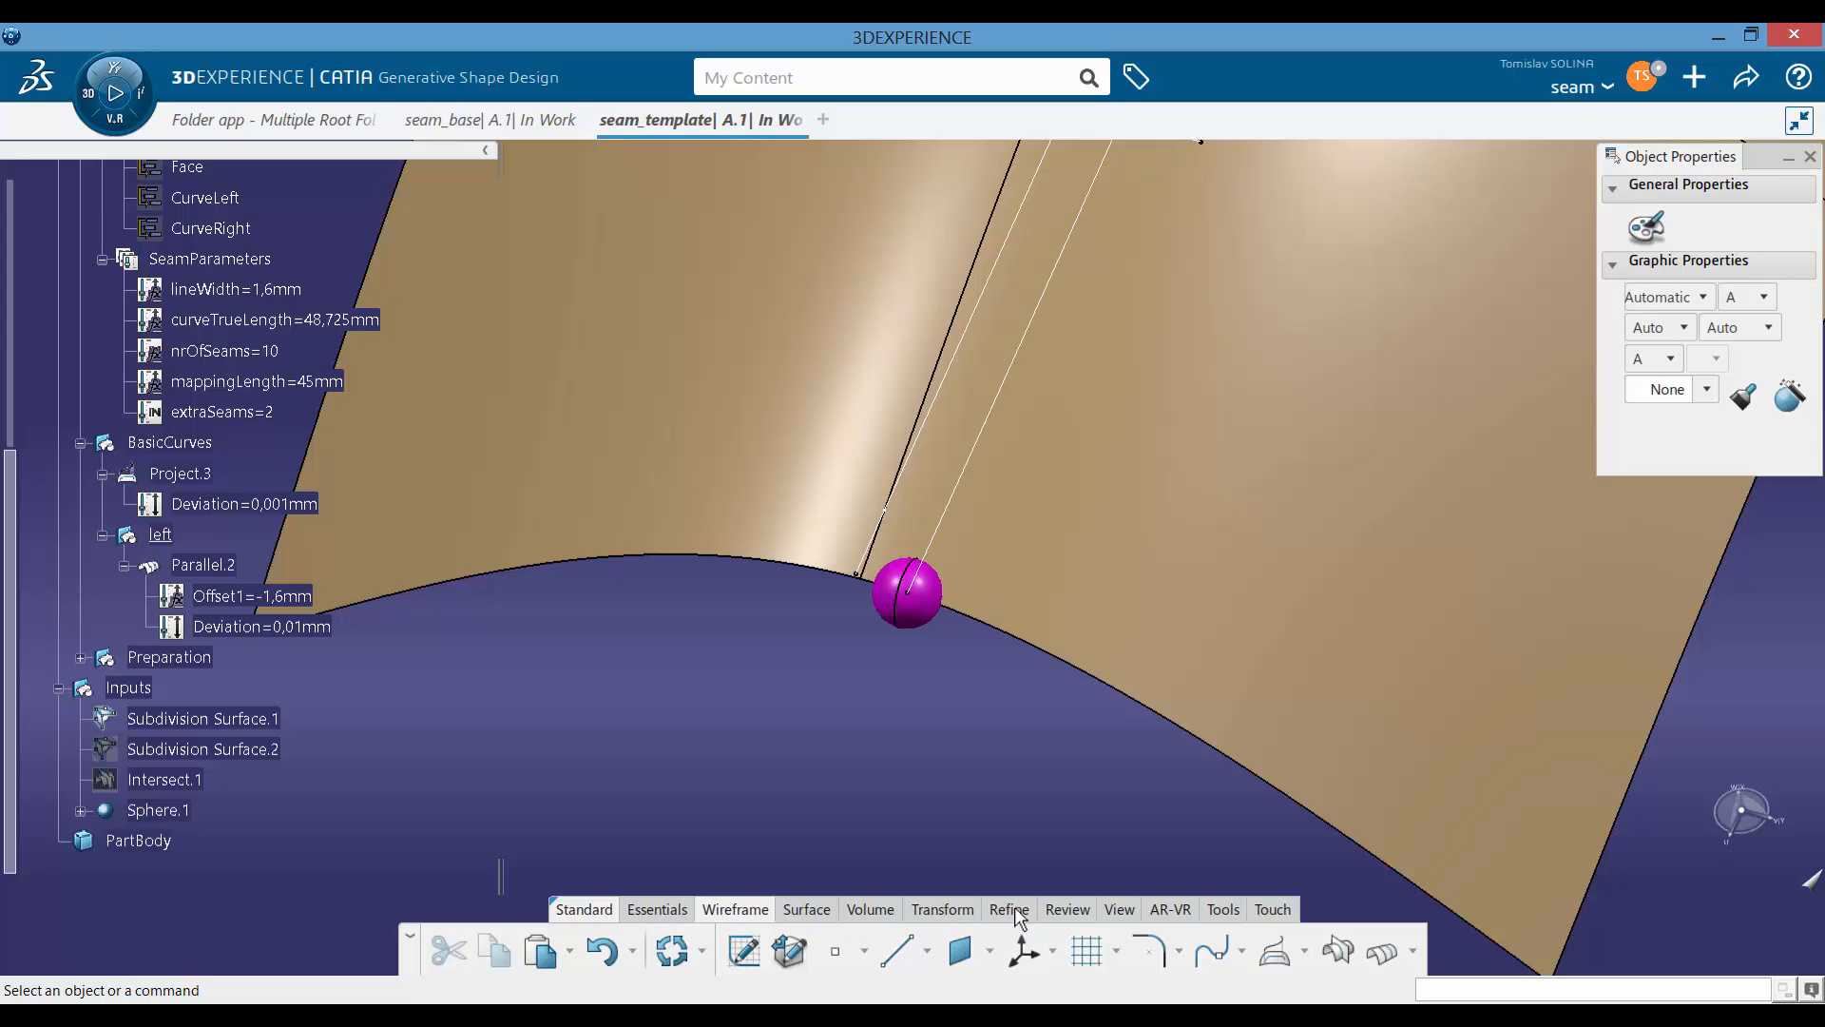
Step: Create a new single-value length parameter named overrunLeftBegin and set it to 4 mm
click(1220, 909)
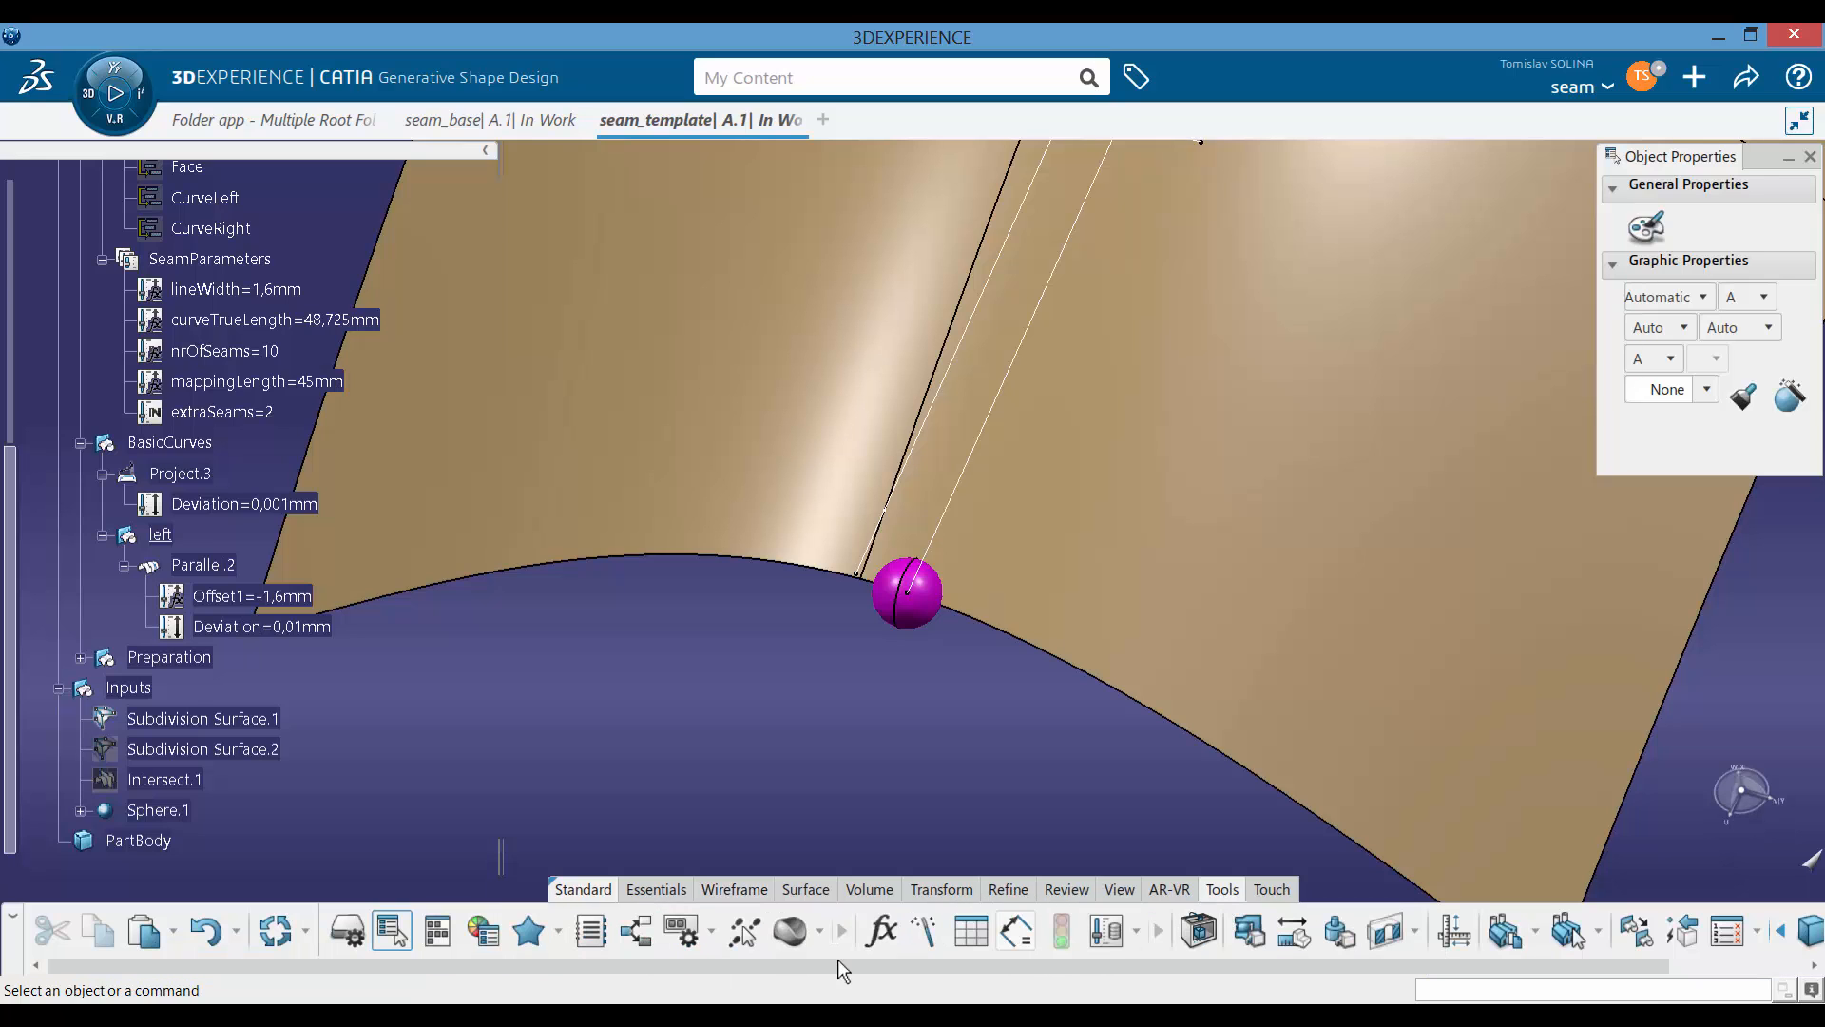
click(880, 929)
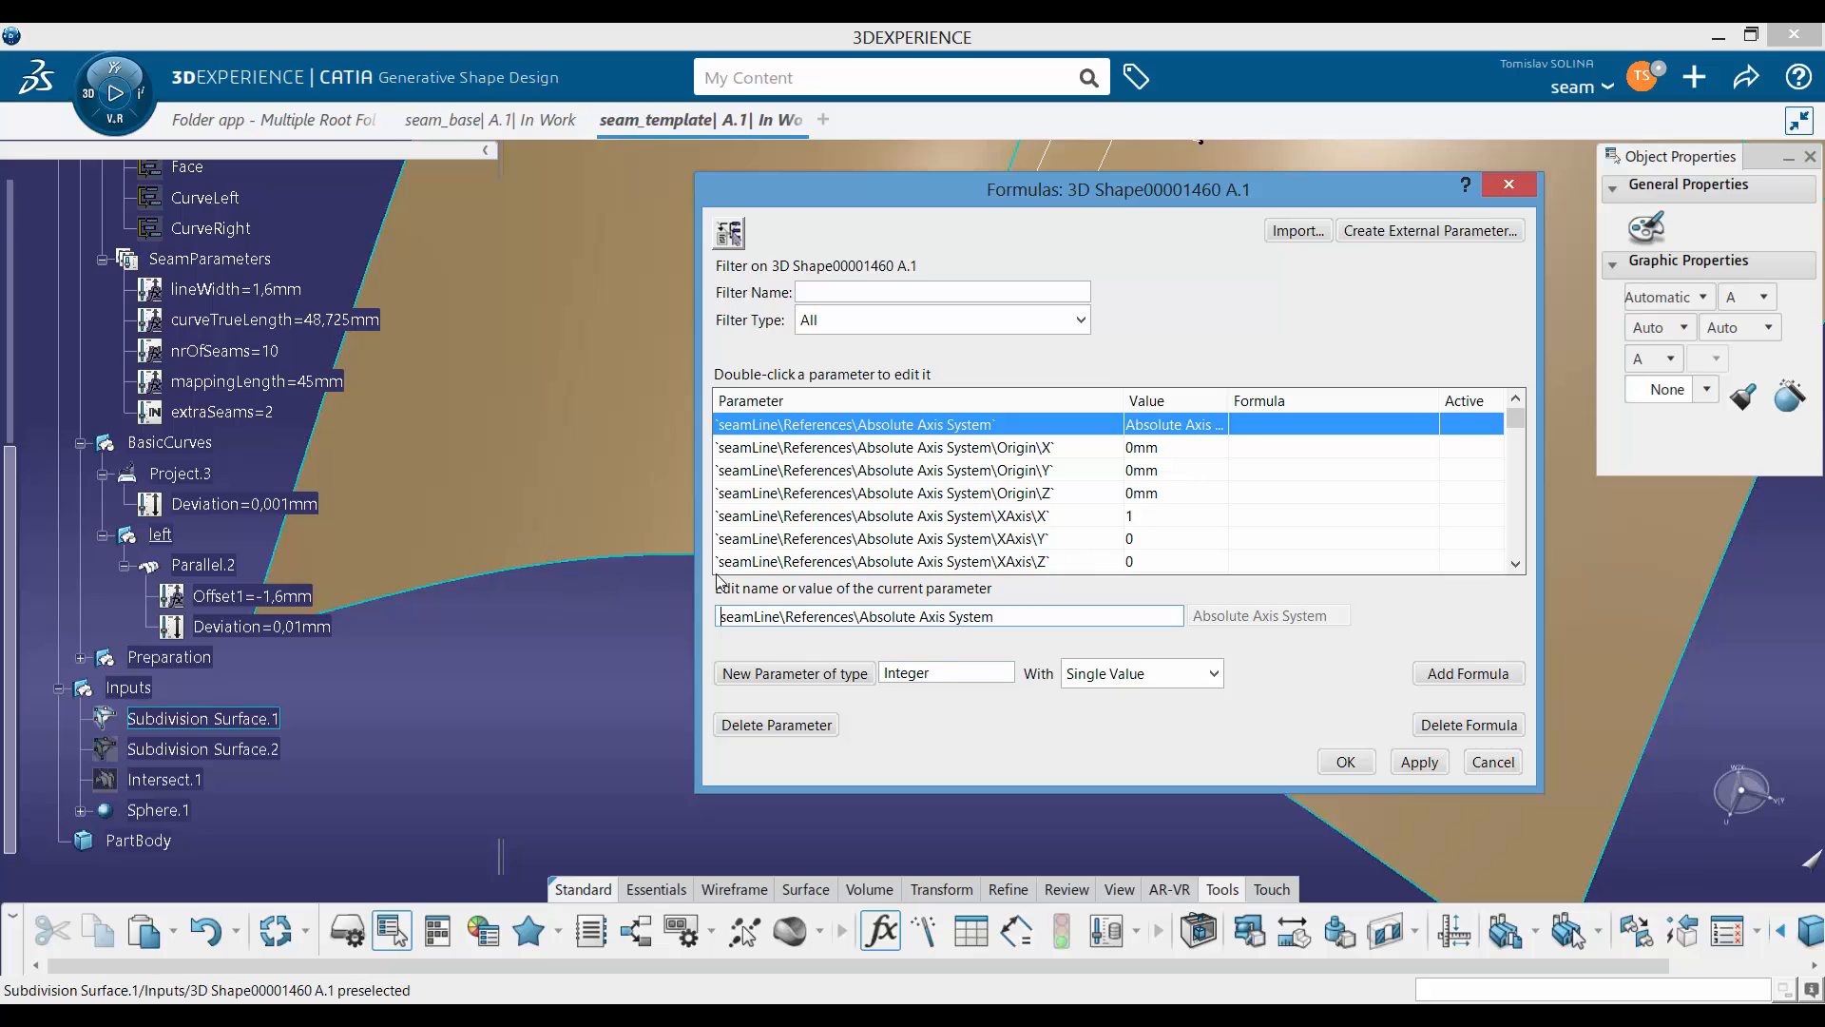
click(928, 674)
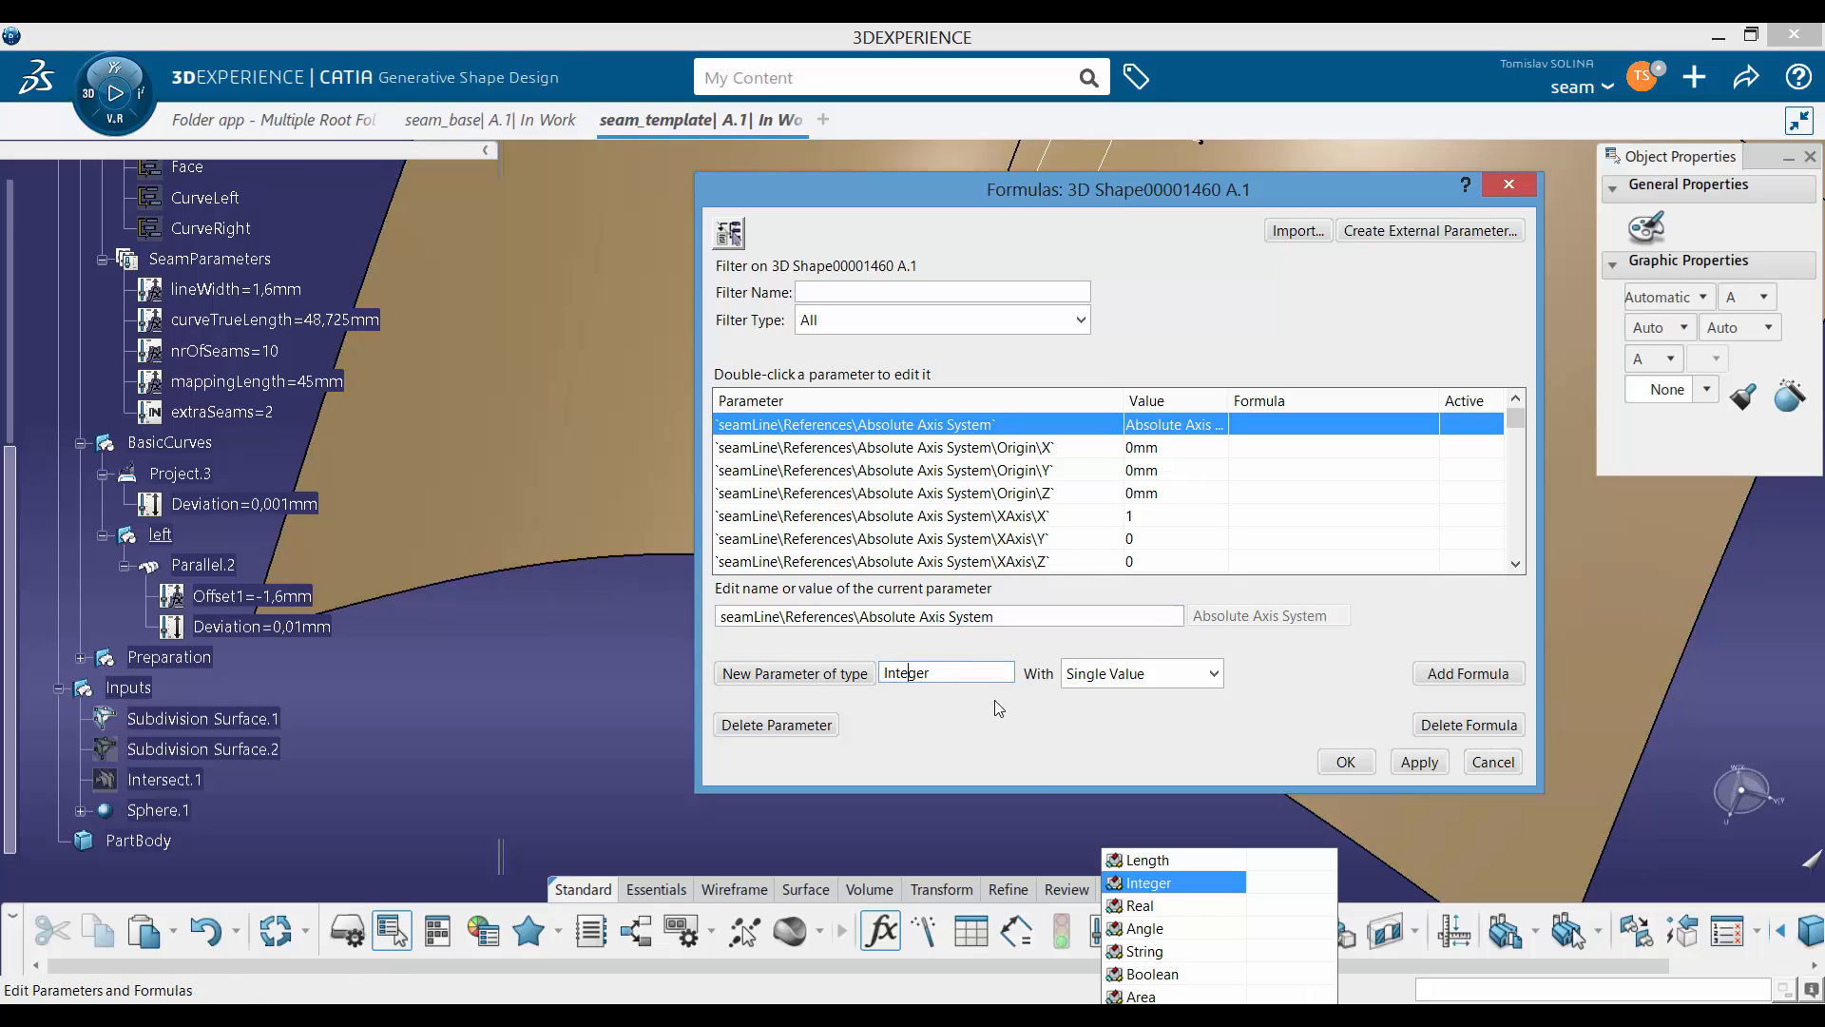
click(1145, 860)
click(803, 674)
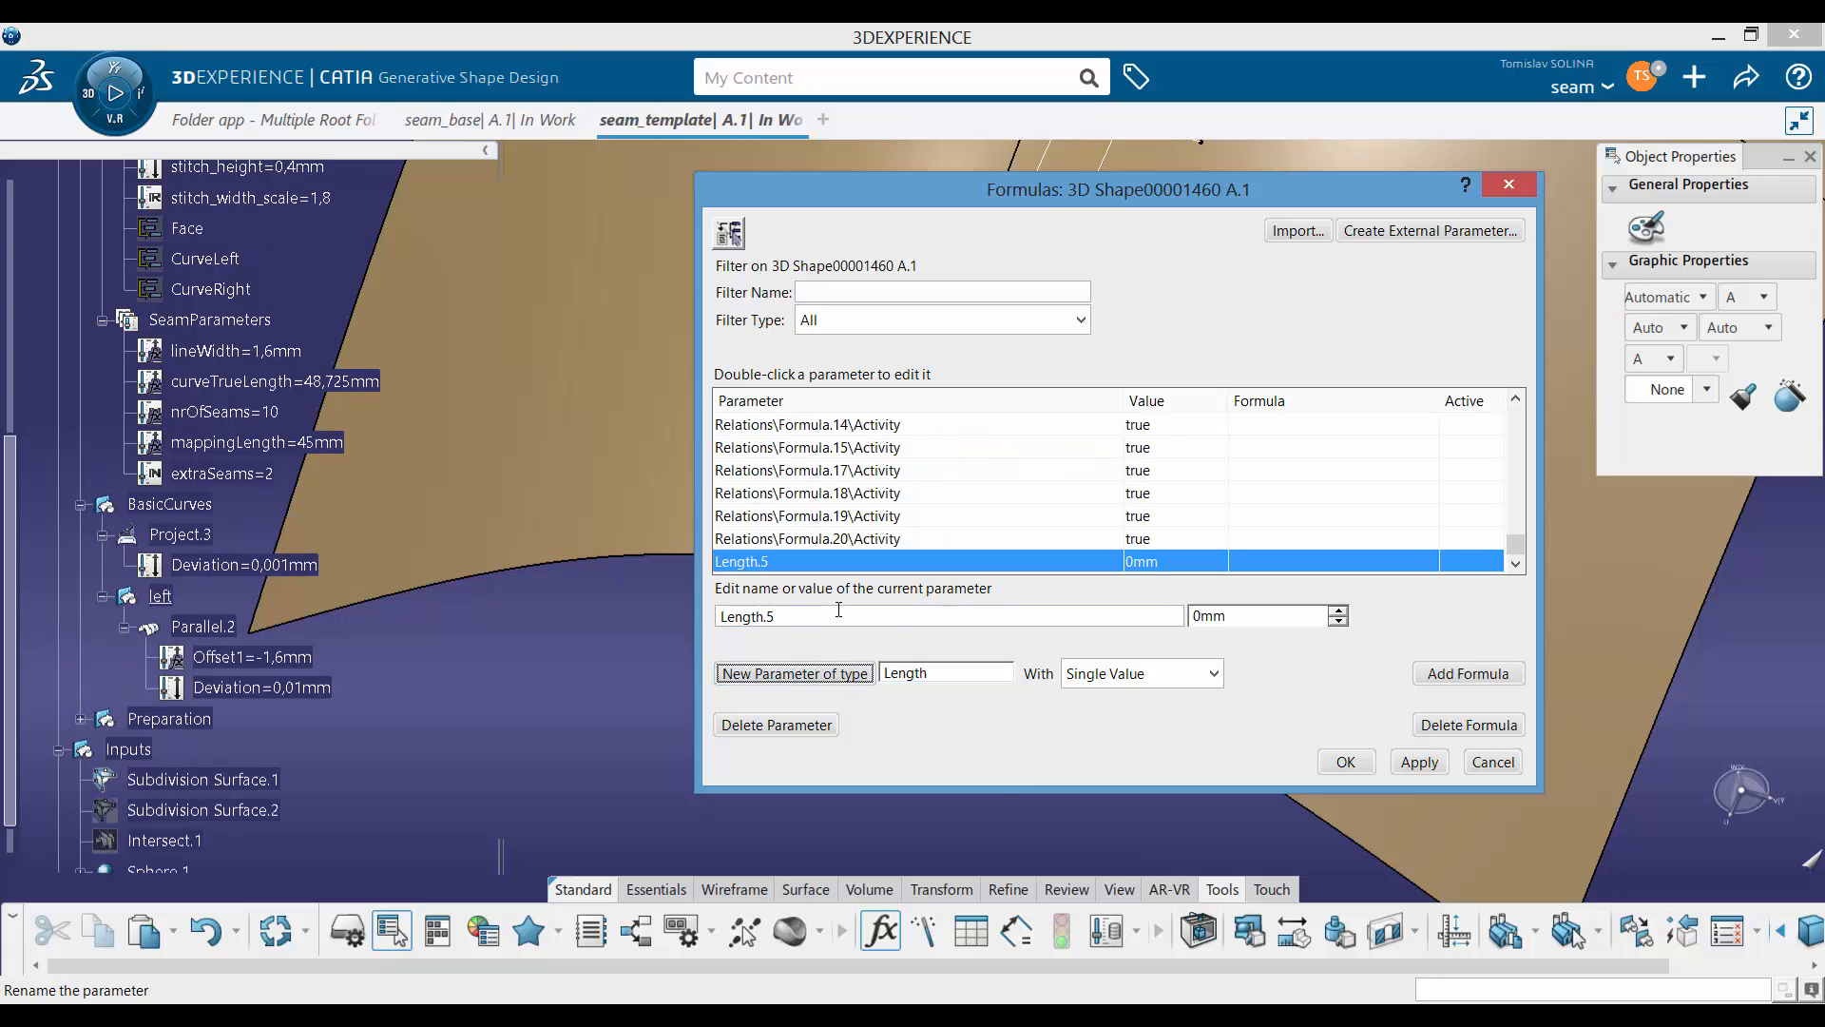
text(ov)
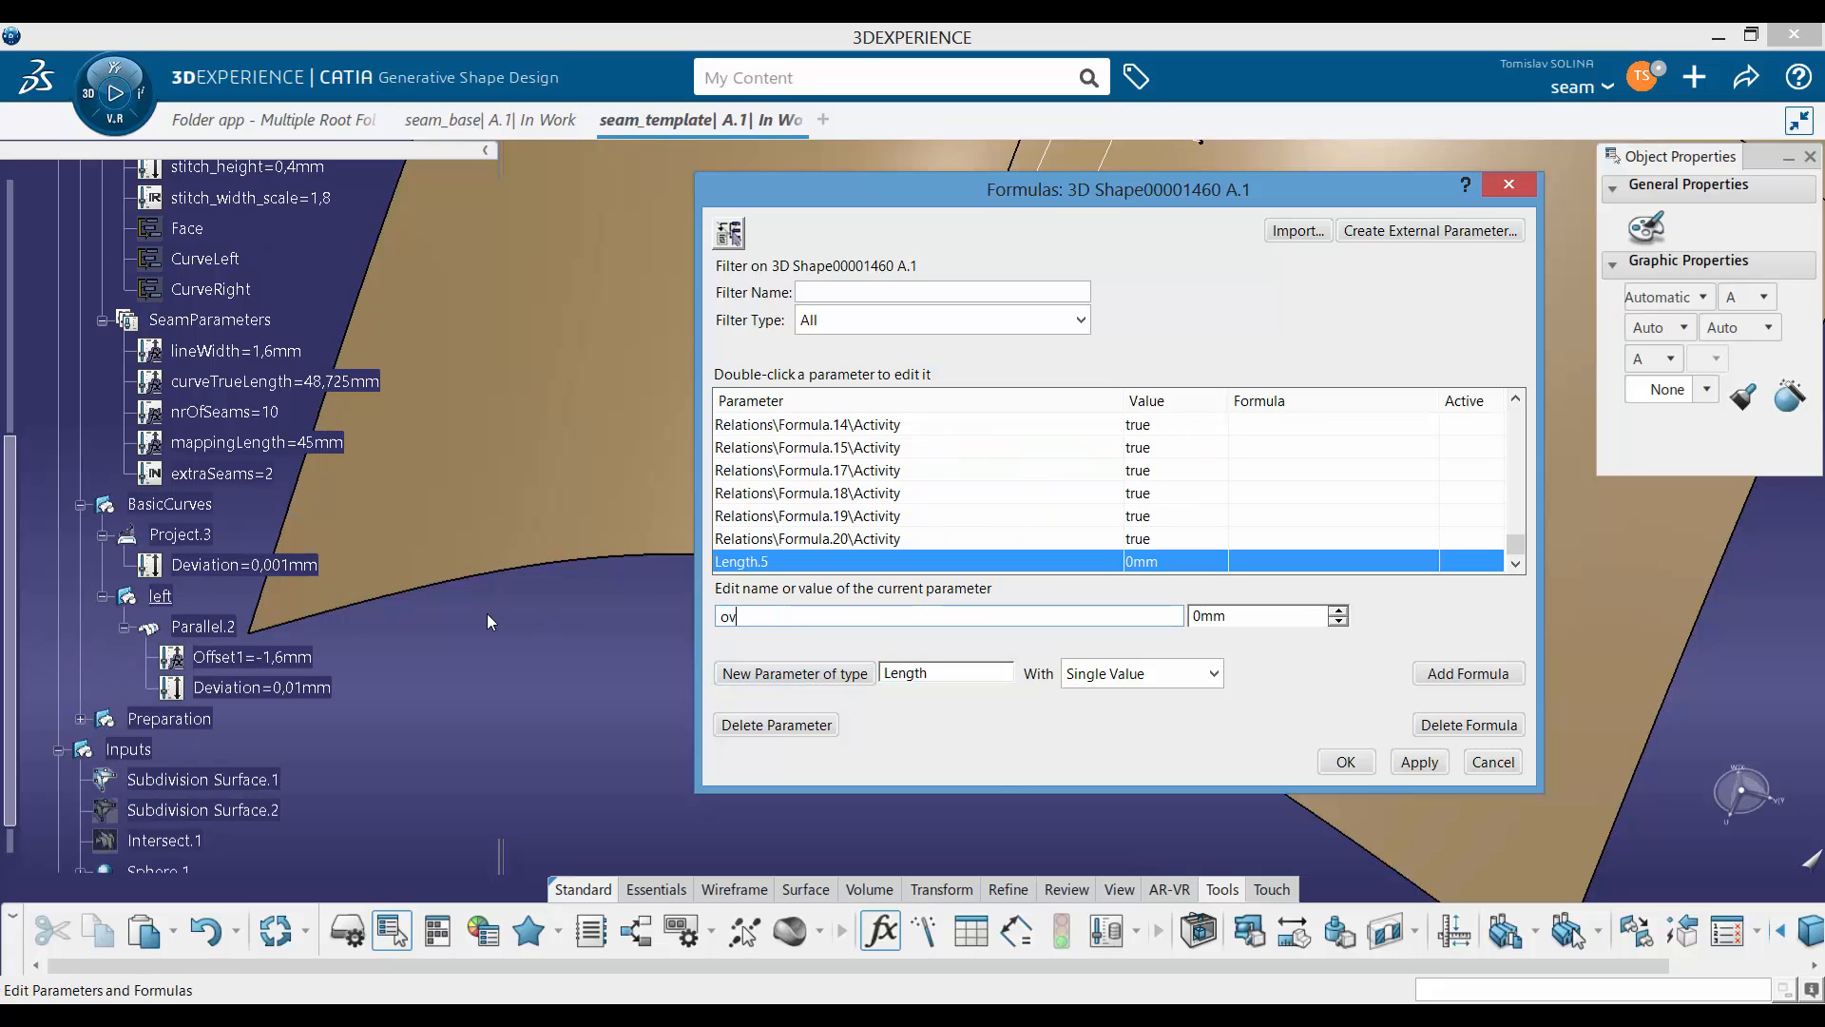
text(errunLeftBegin)
click(1338, 611)
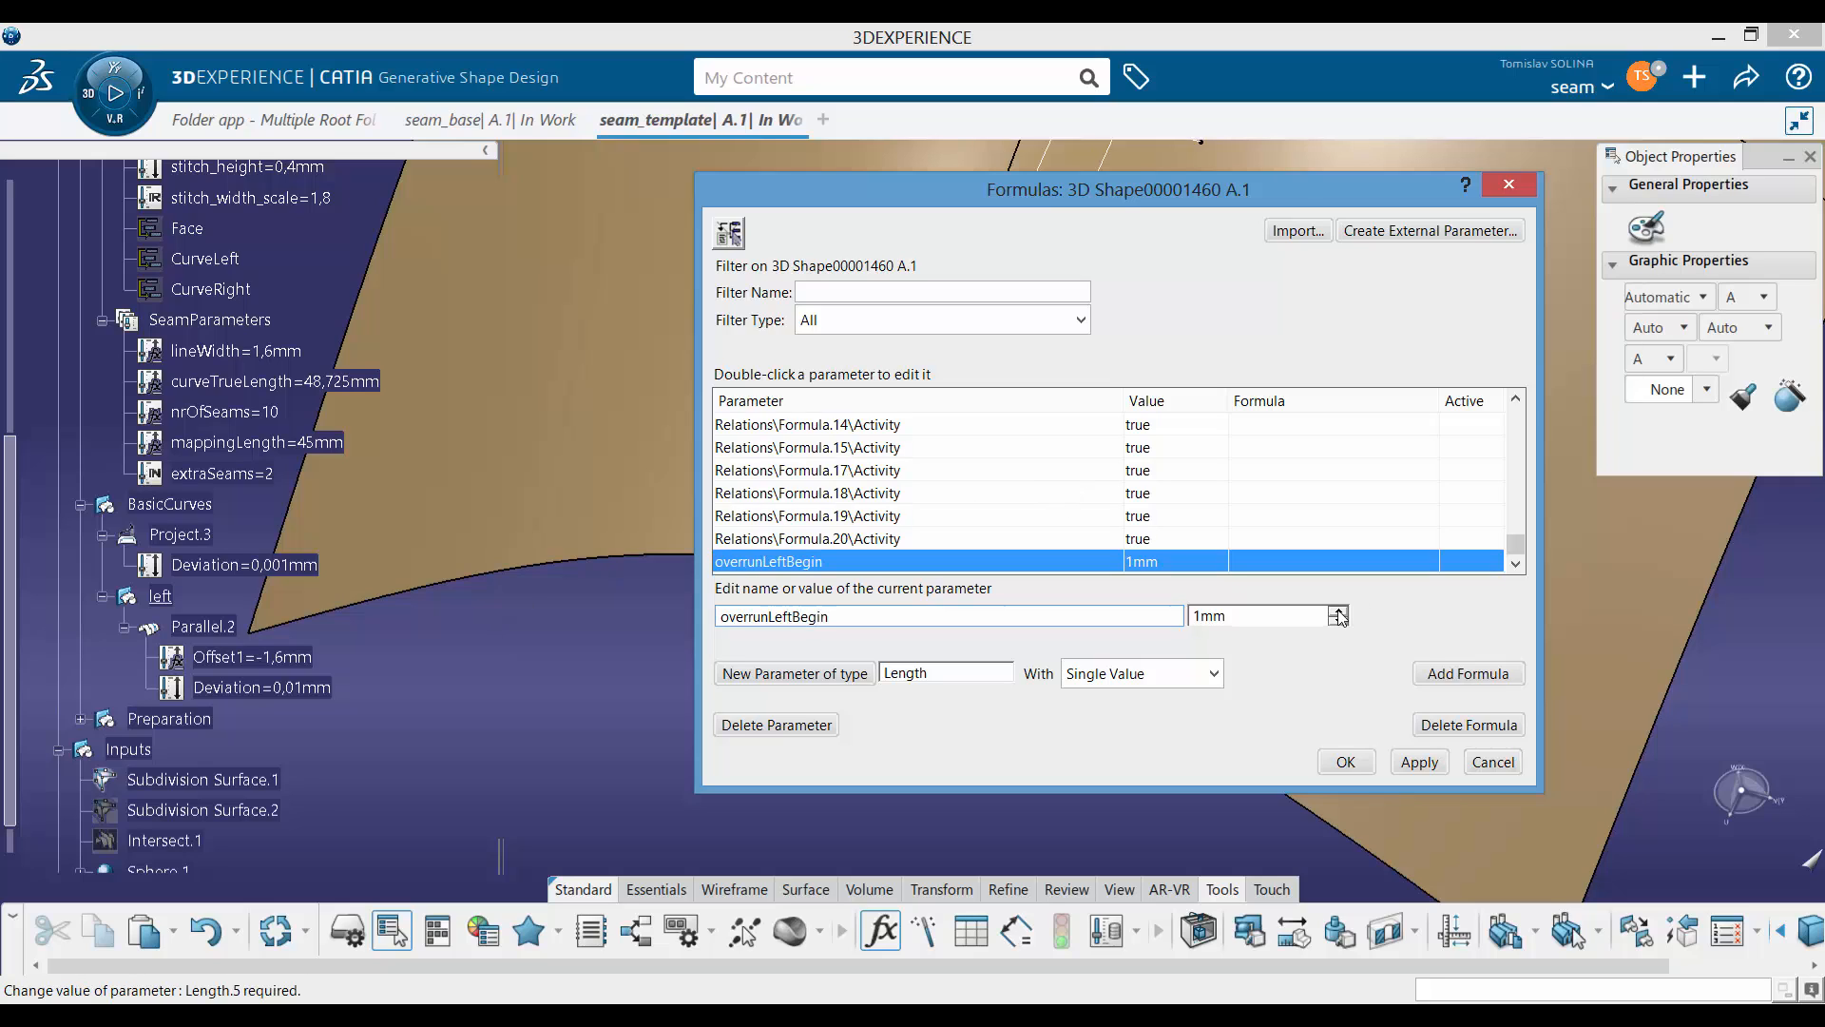
click(1339, 612)
click(1338, 611)
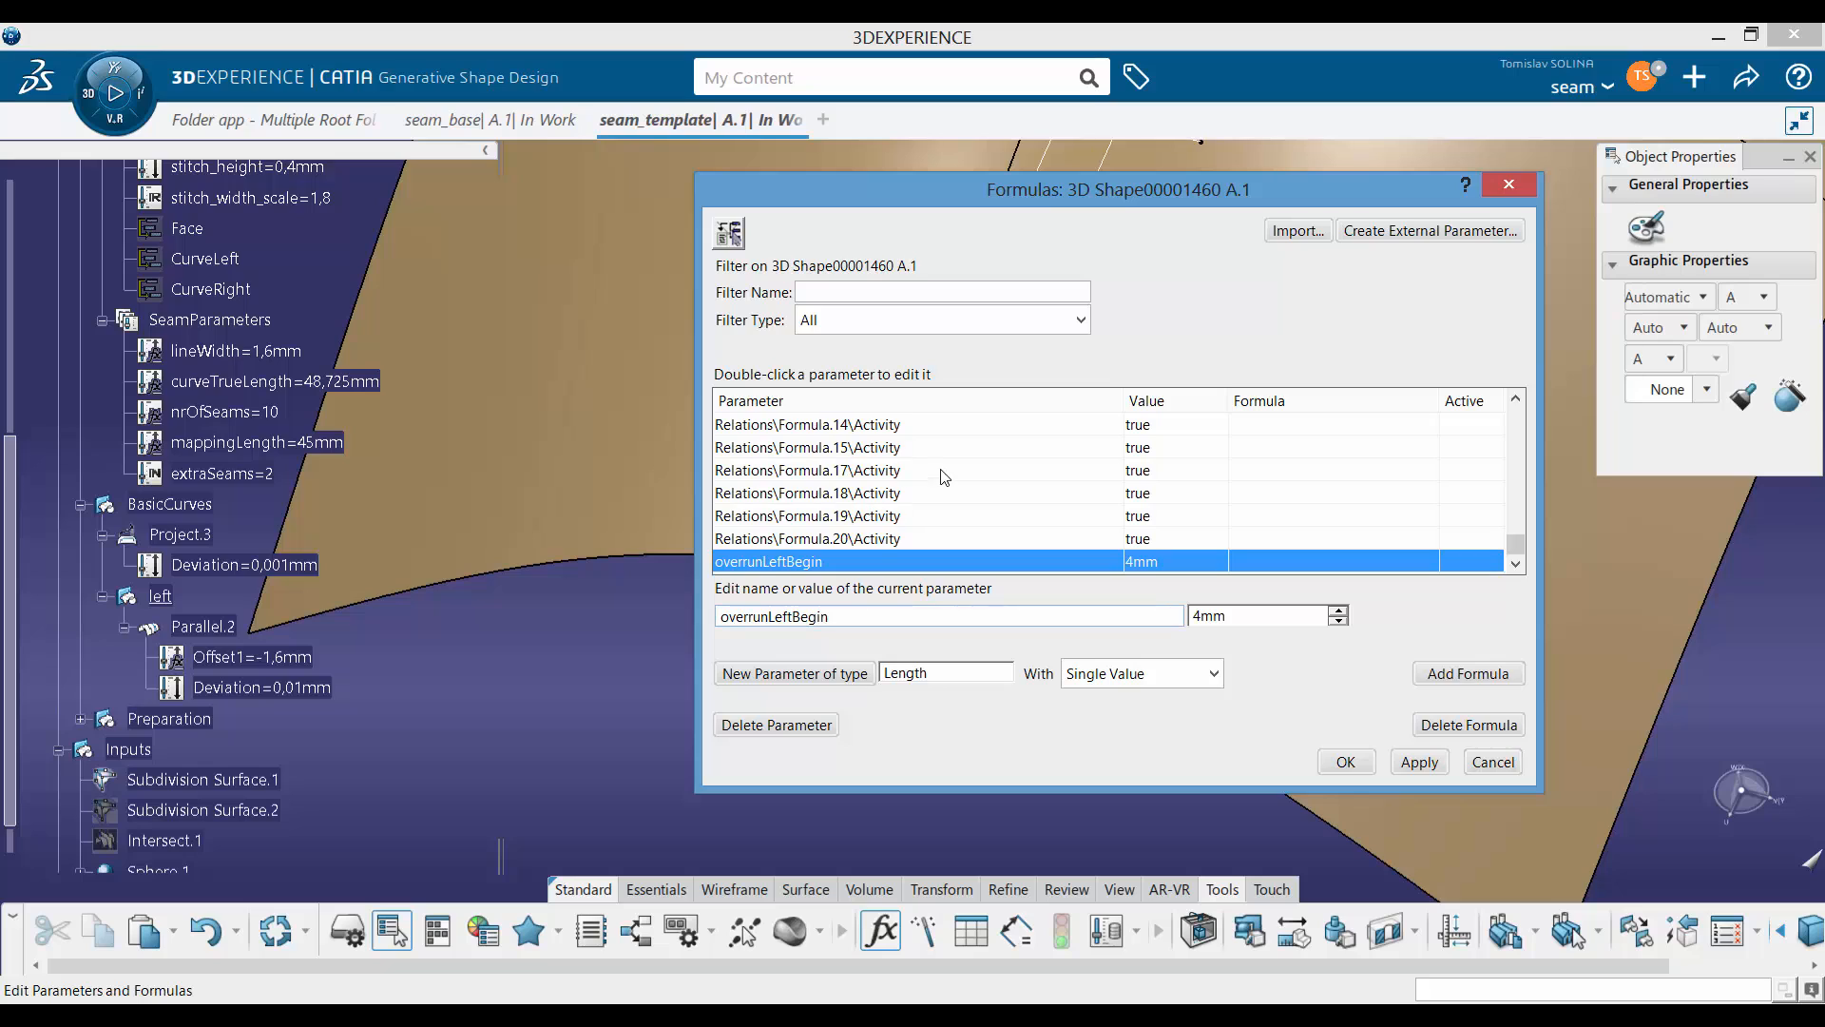
Step: Add another length parameter named overrunLeftEnd with a value of 4 mm
click(795, 673)
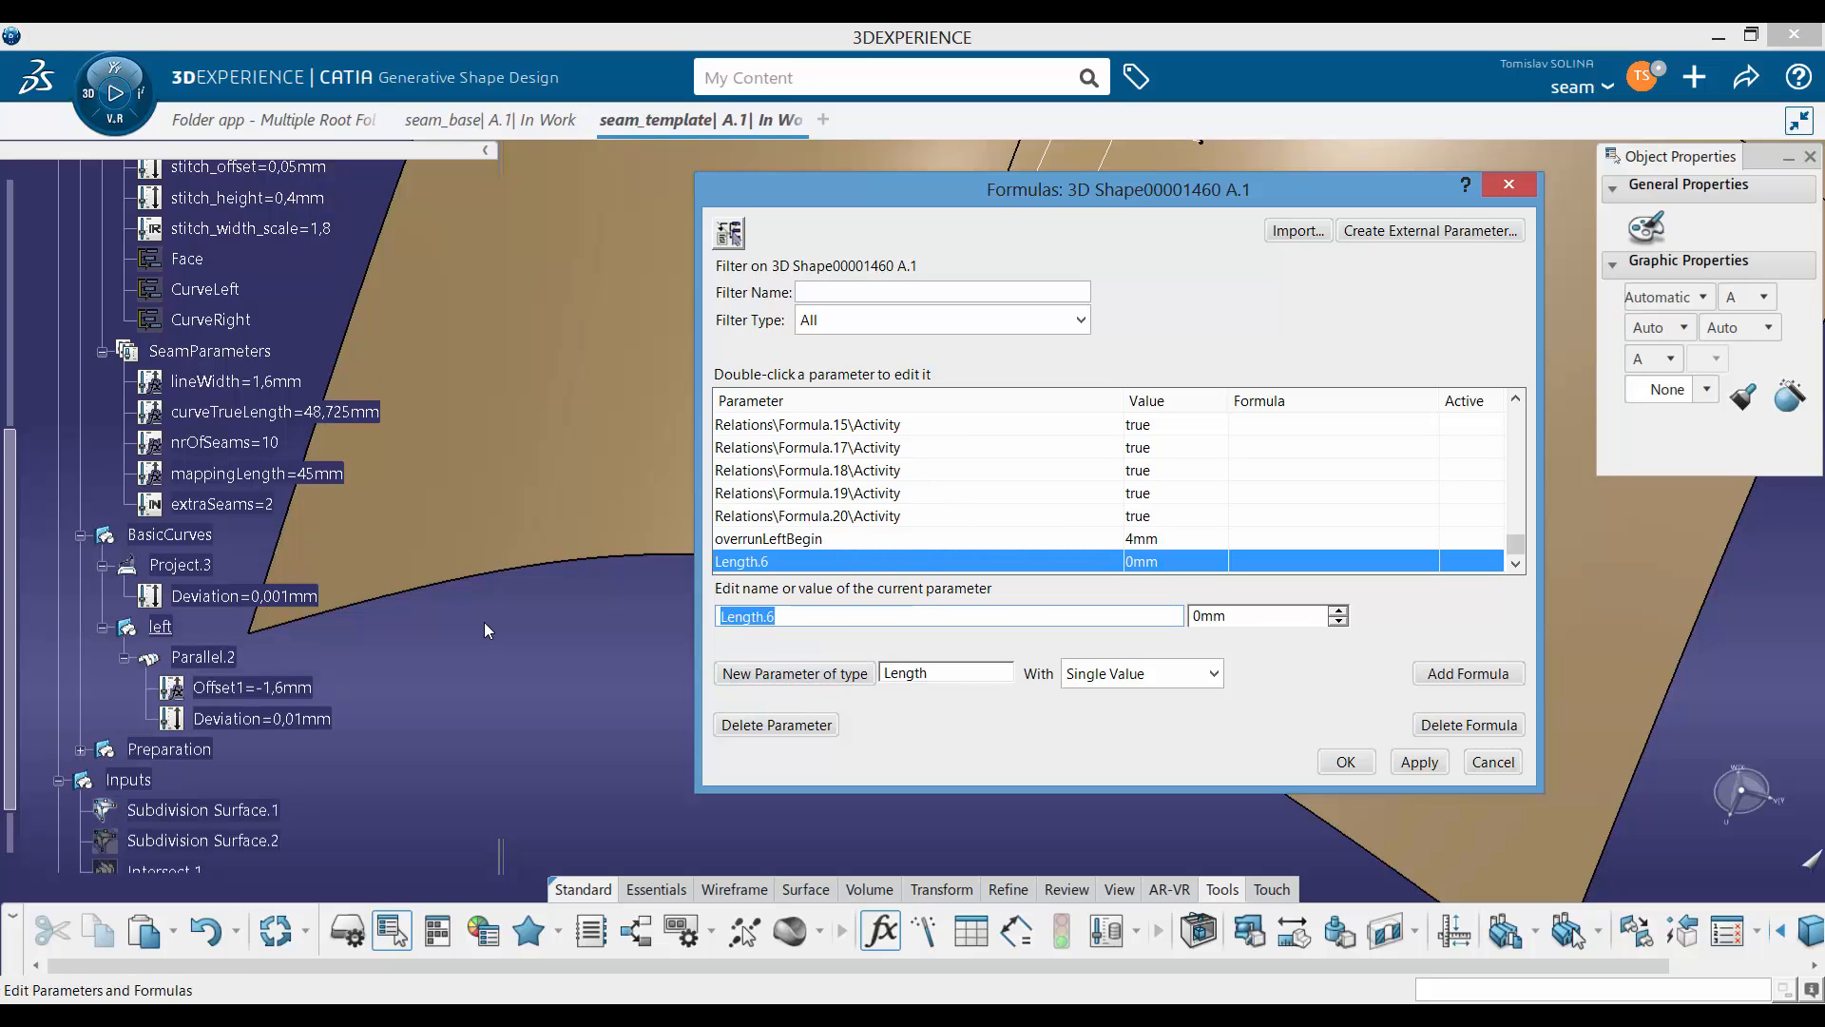
text(overrunLeftEnd)
key(Tab)
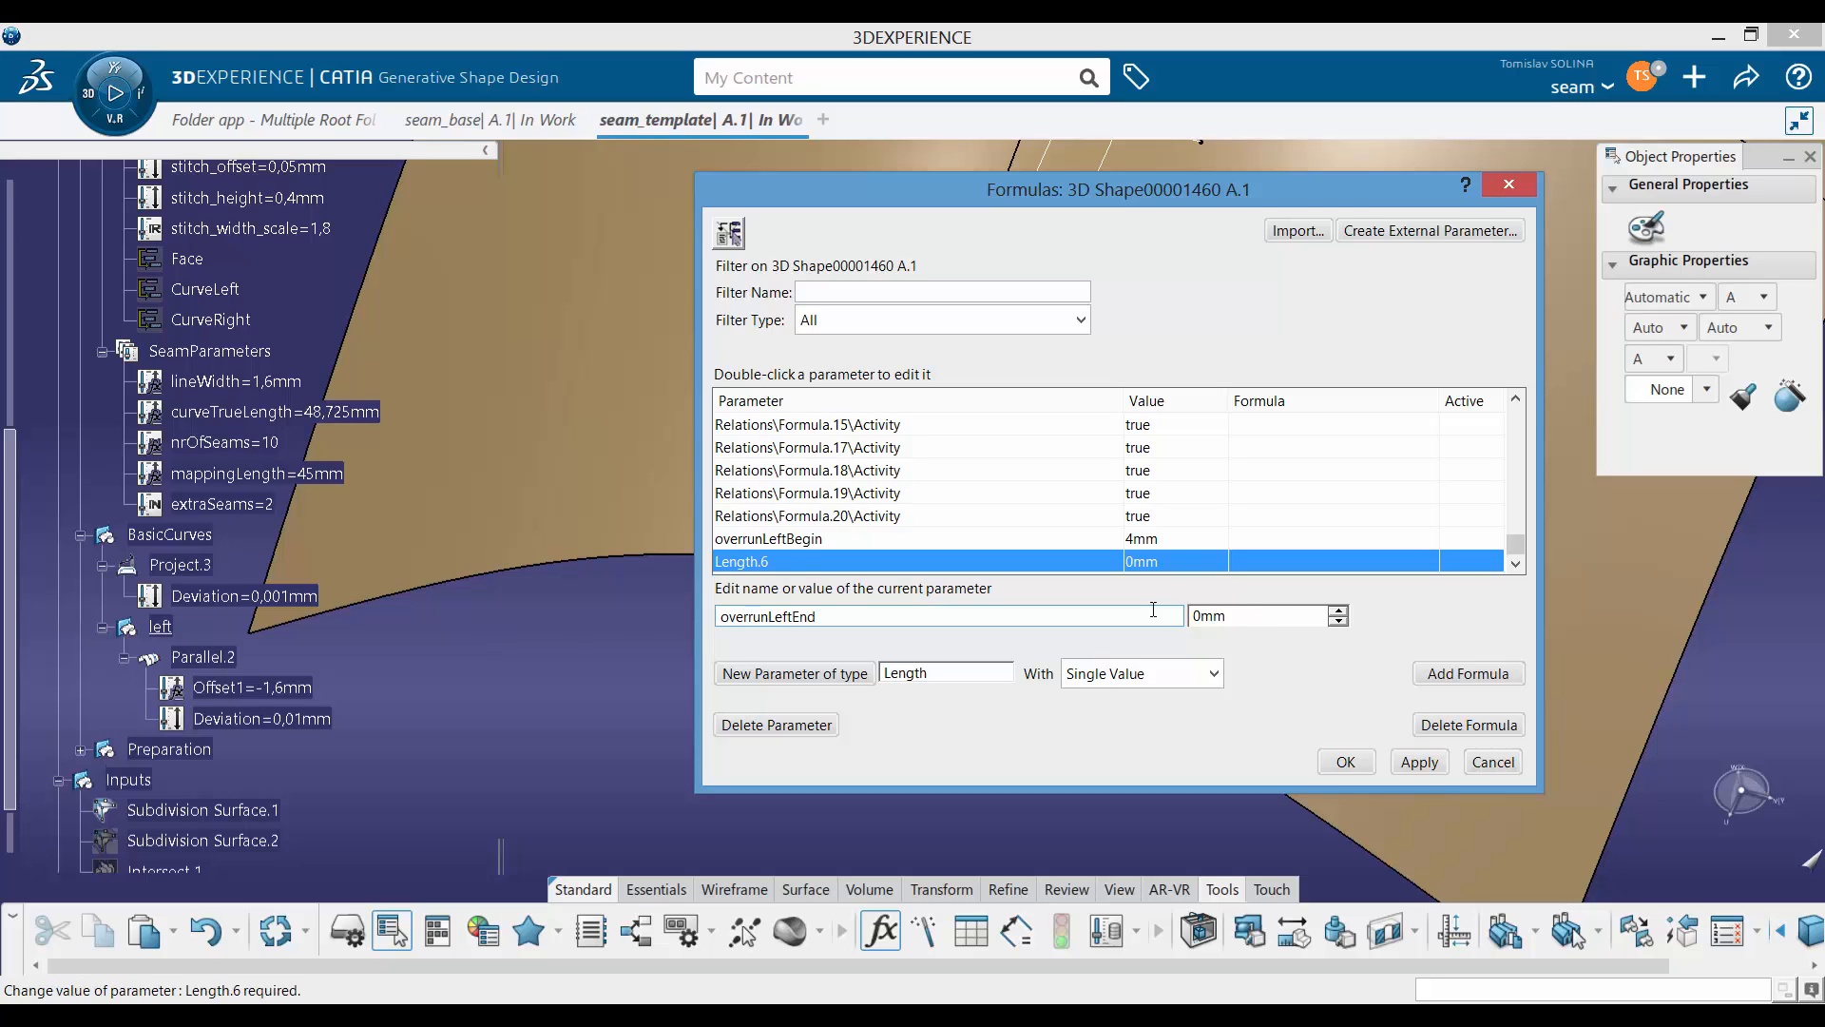
text(4)
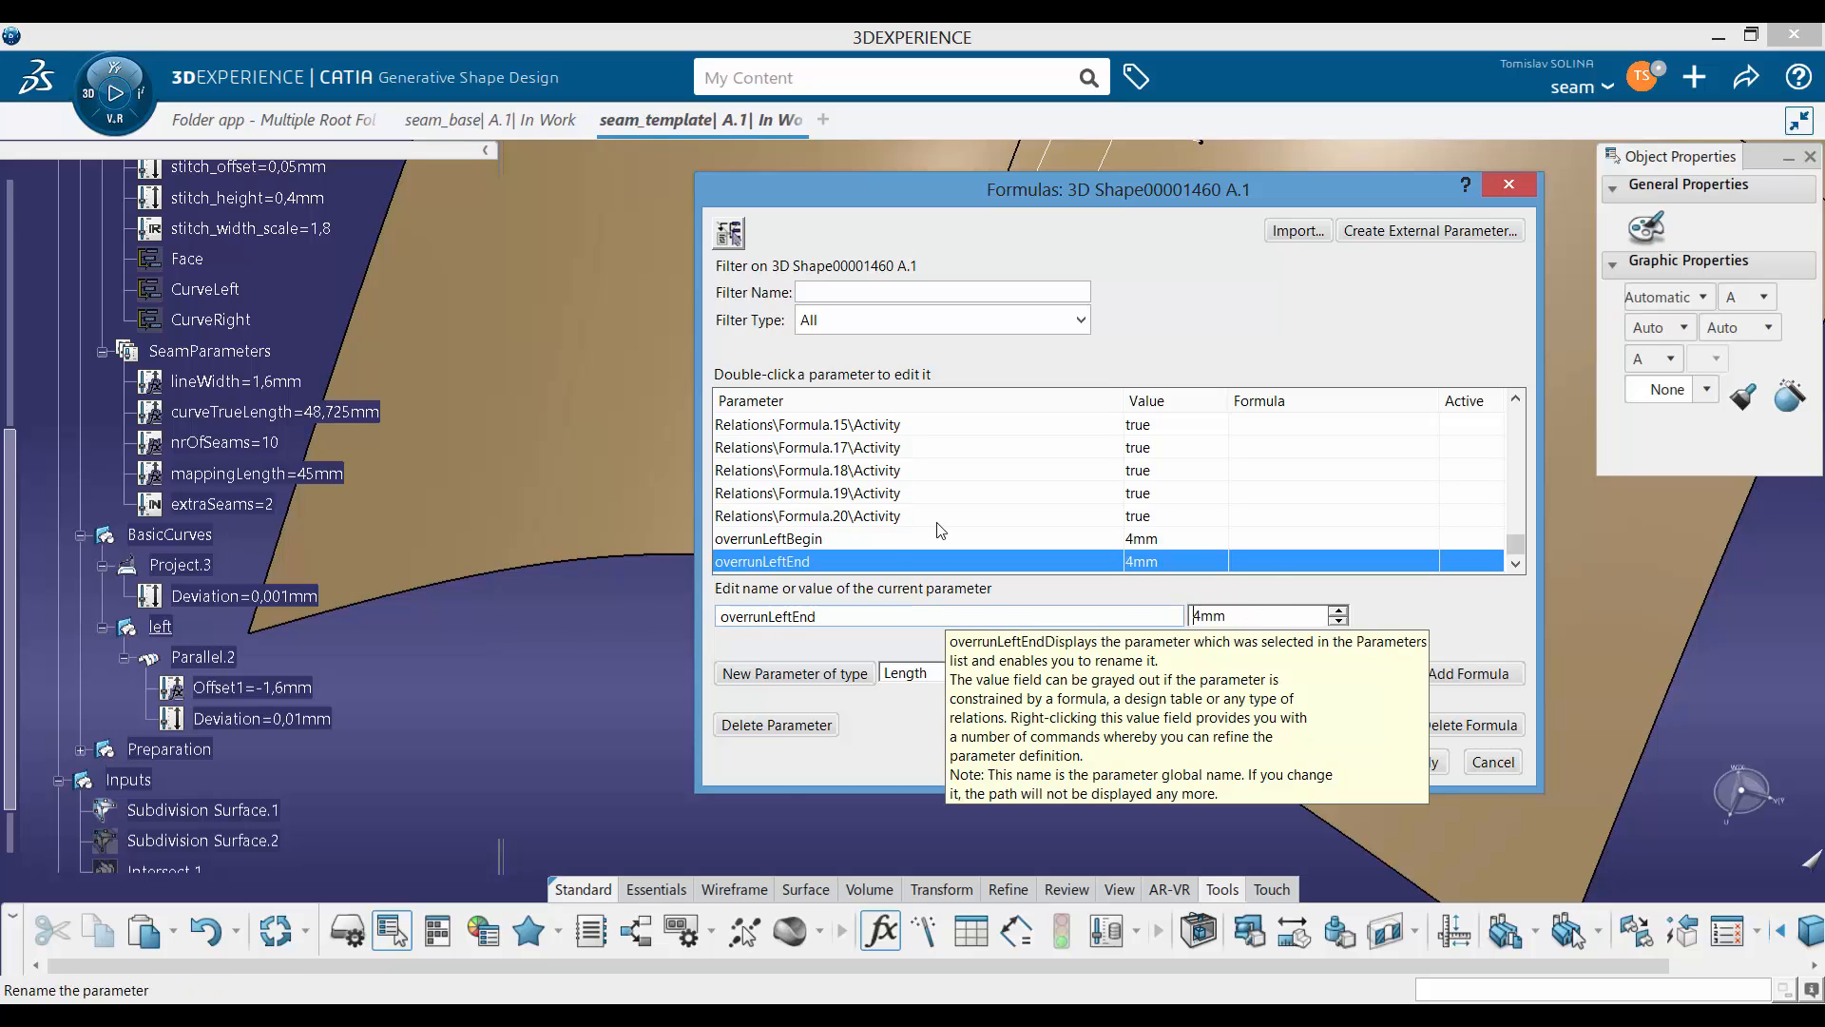
Step: Add a length parameter named overrunRightBegin with a value of 4 mm
click(795, 673)
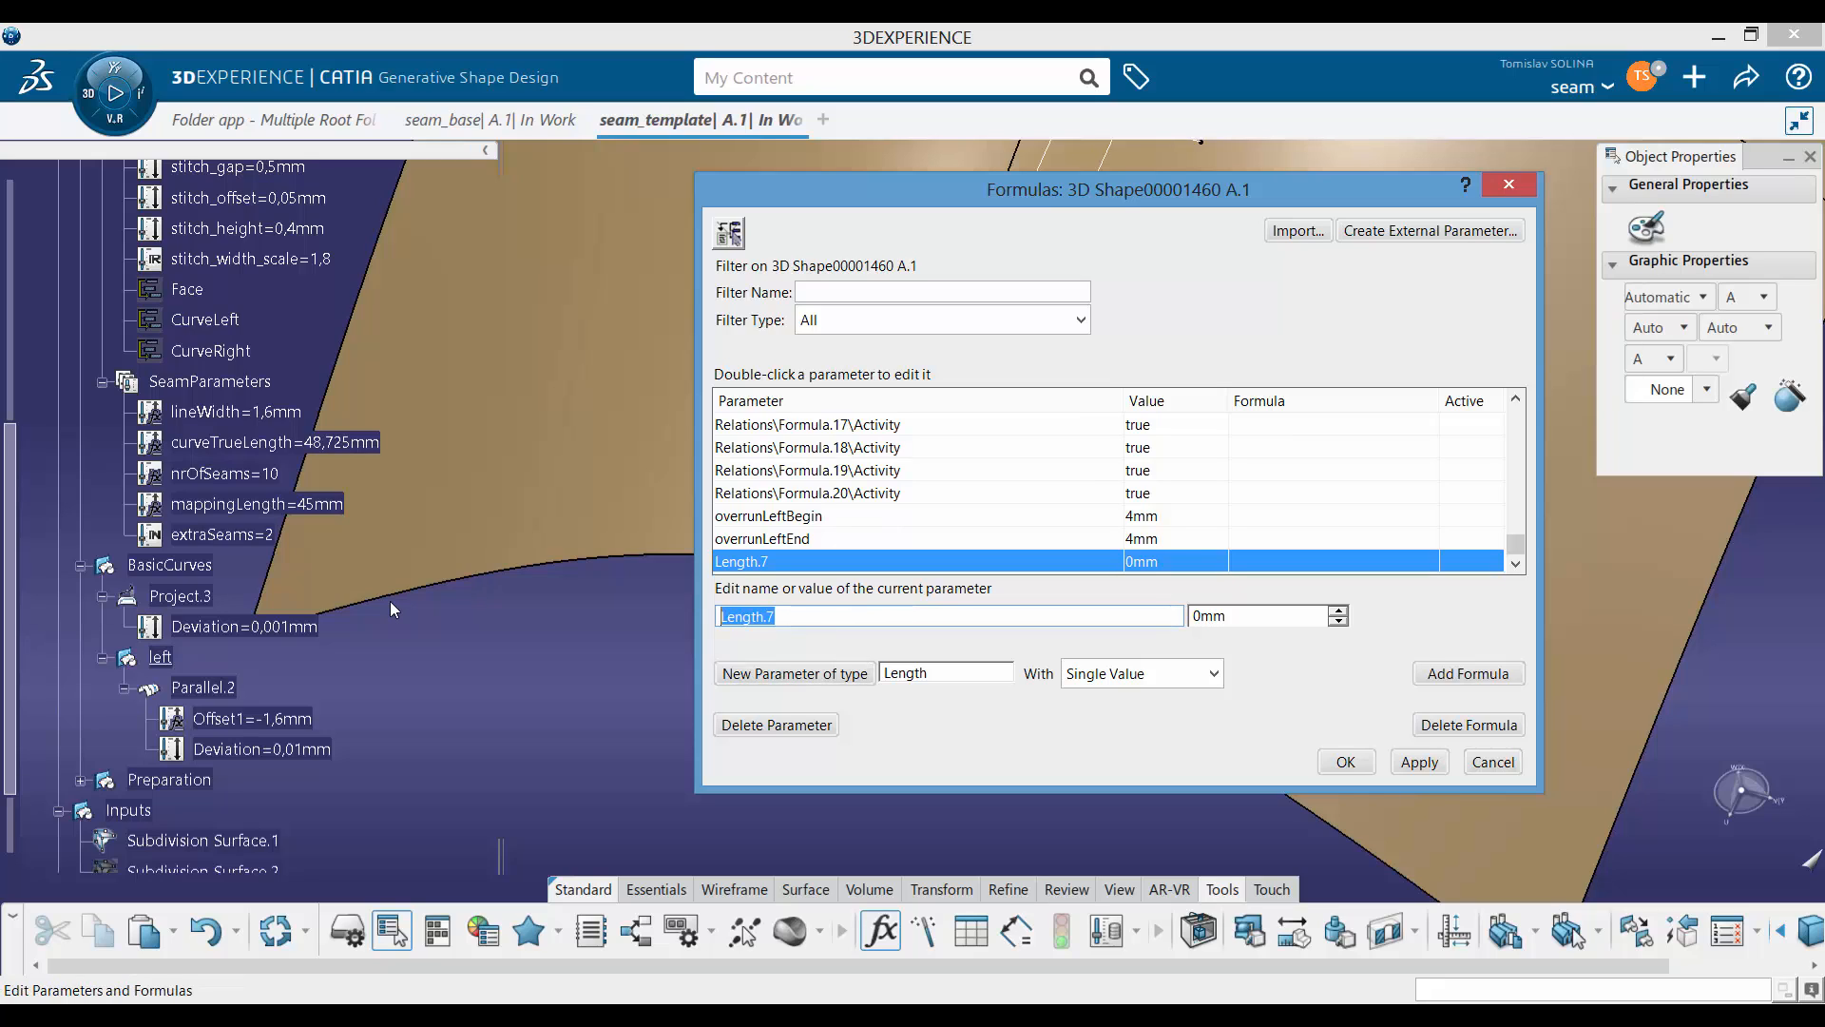
text(overrunRightE)
key(BackSpace)
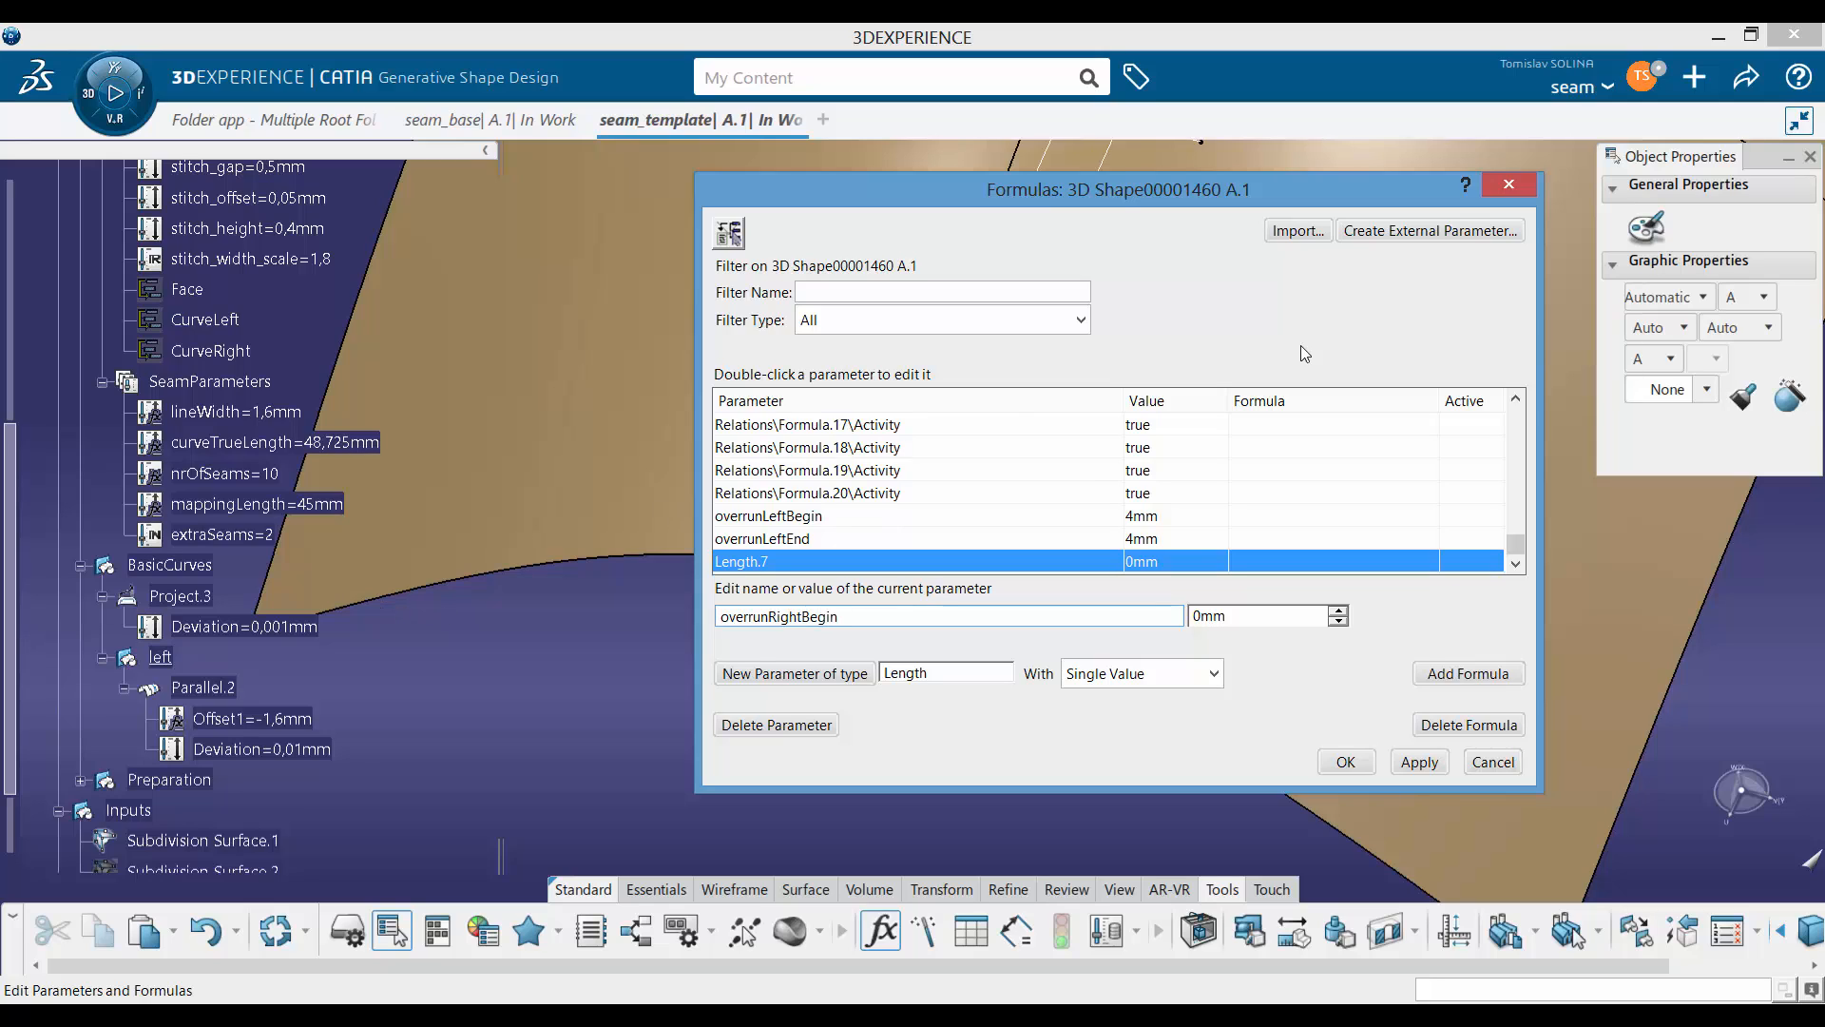
key(Tab)
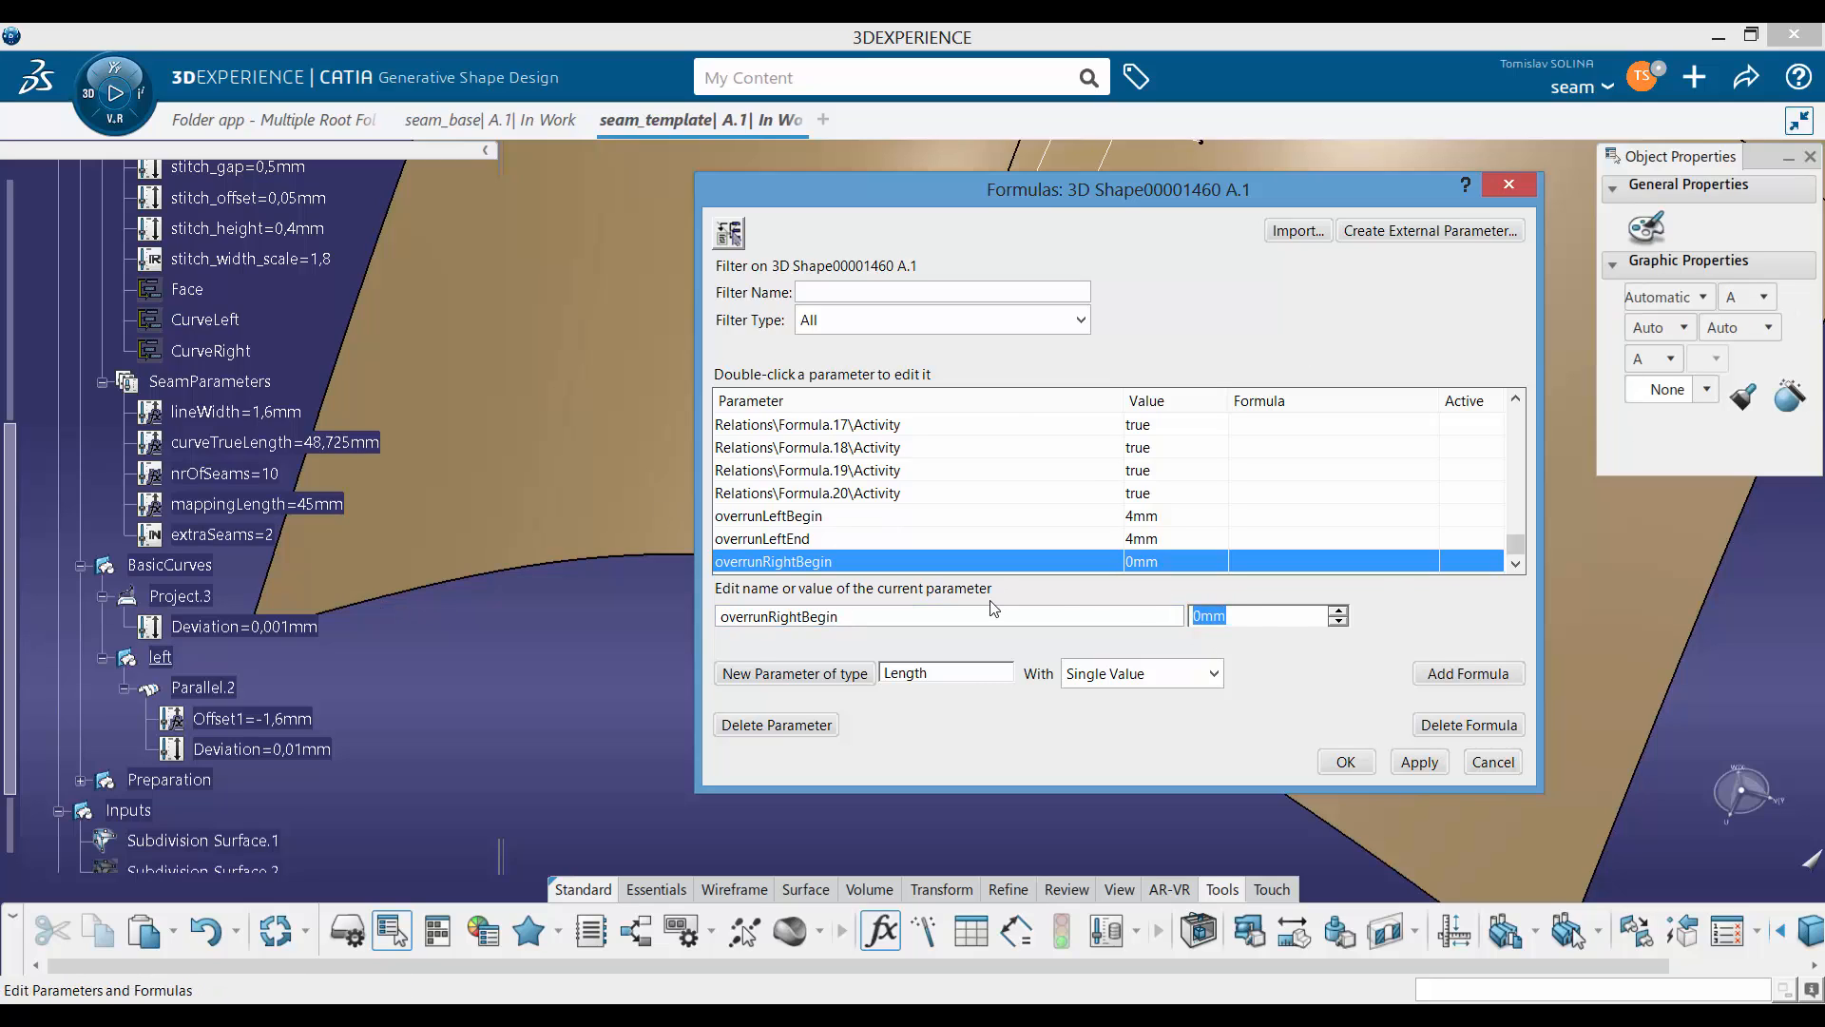
text(4)
Step: Add a length parameter named overrunRightEnd with a value of 4 mm and close the formula editor
click(831, 681)
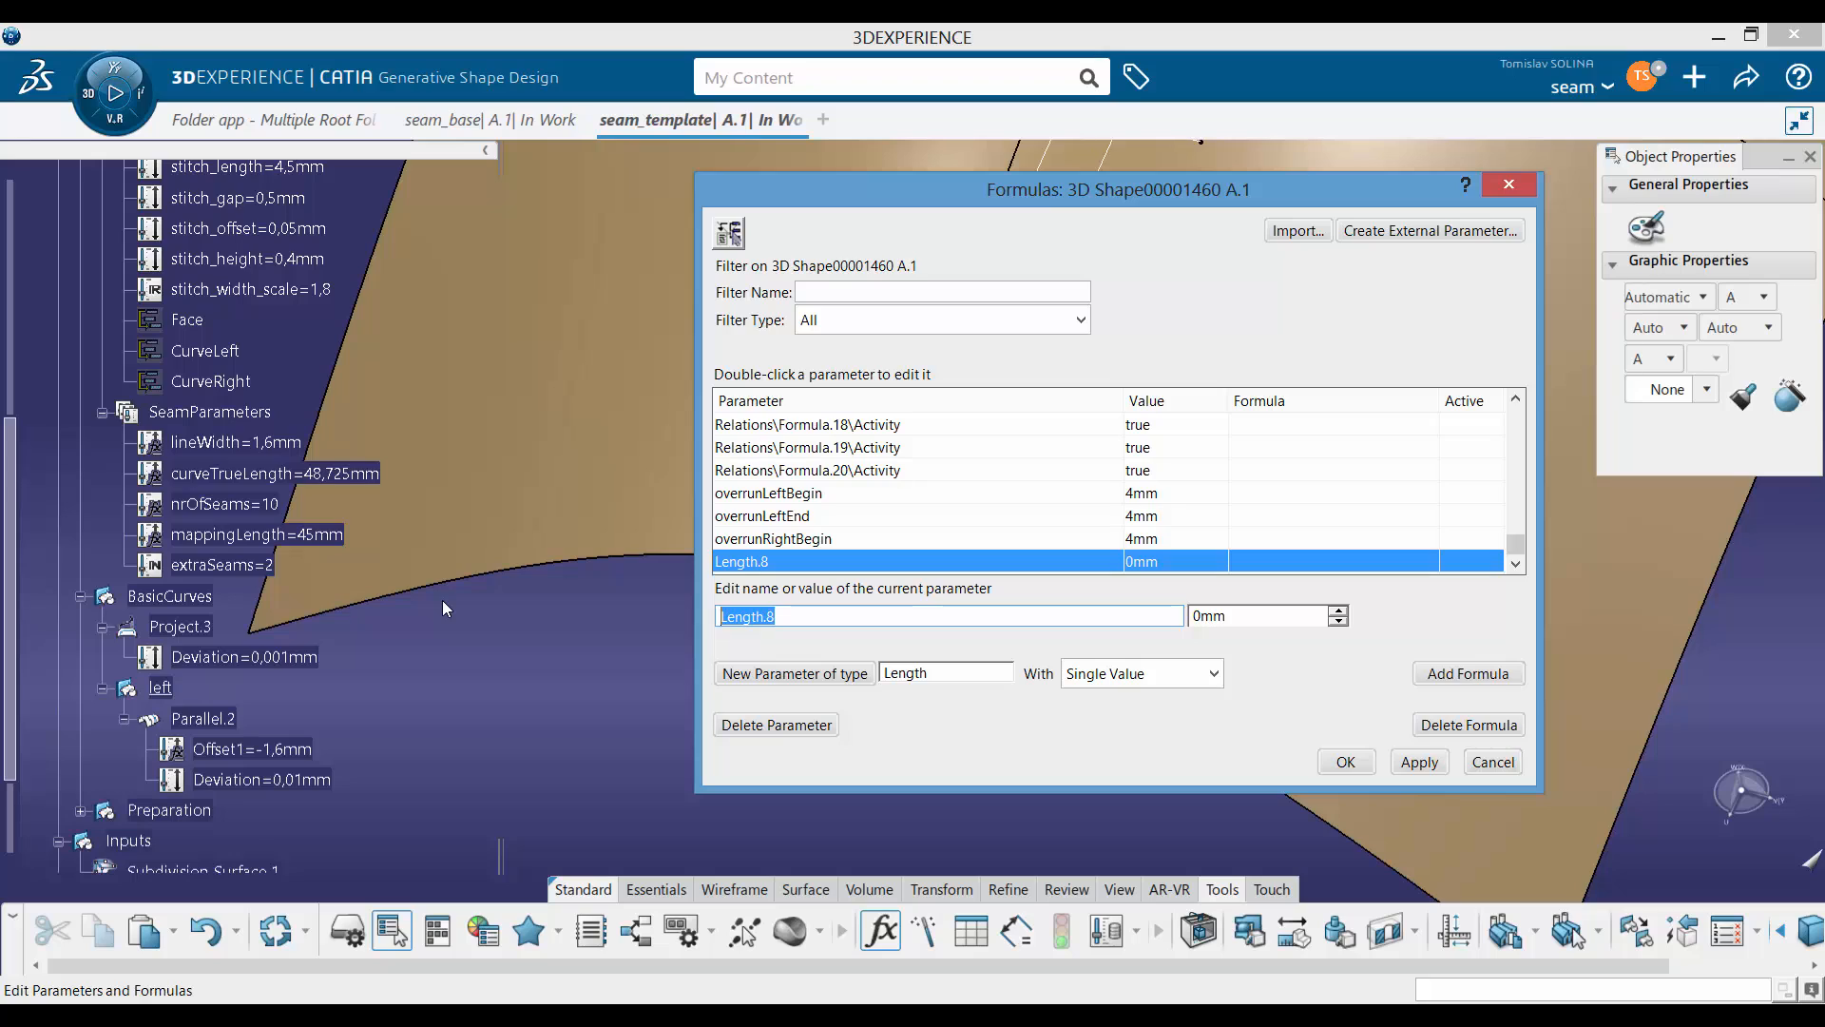
text(overrunRightEnd)
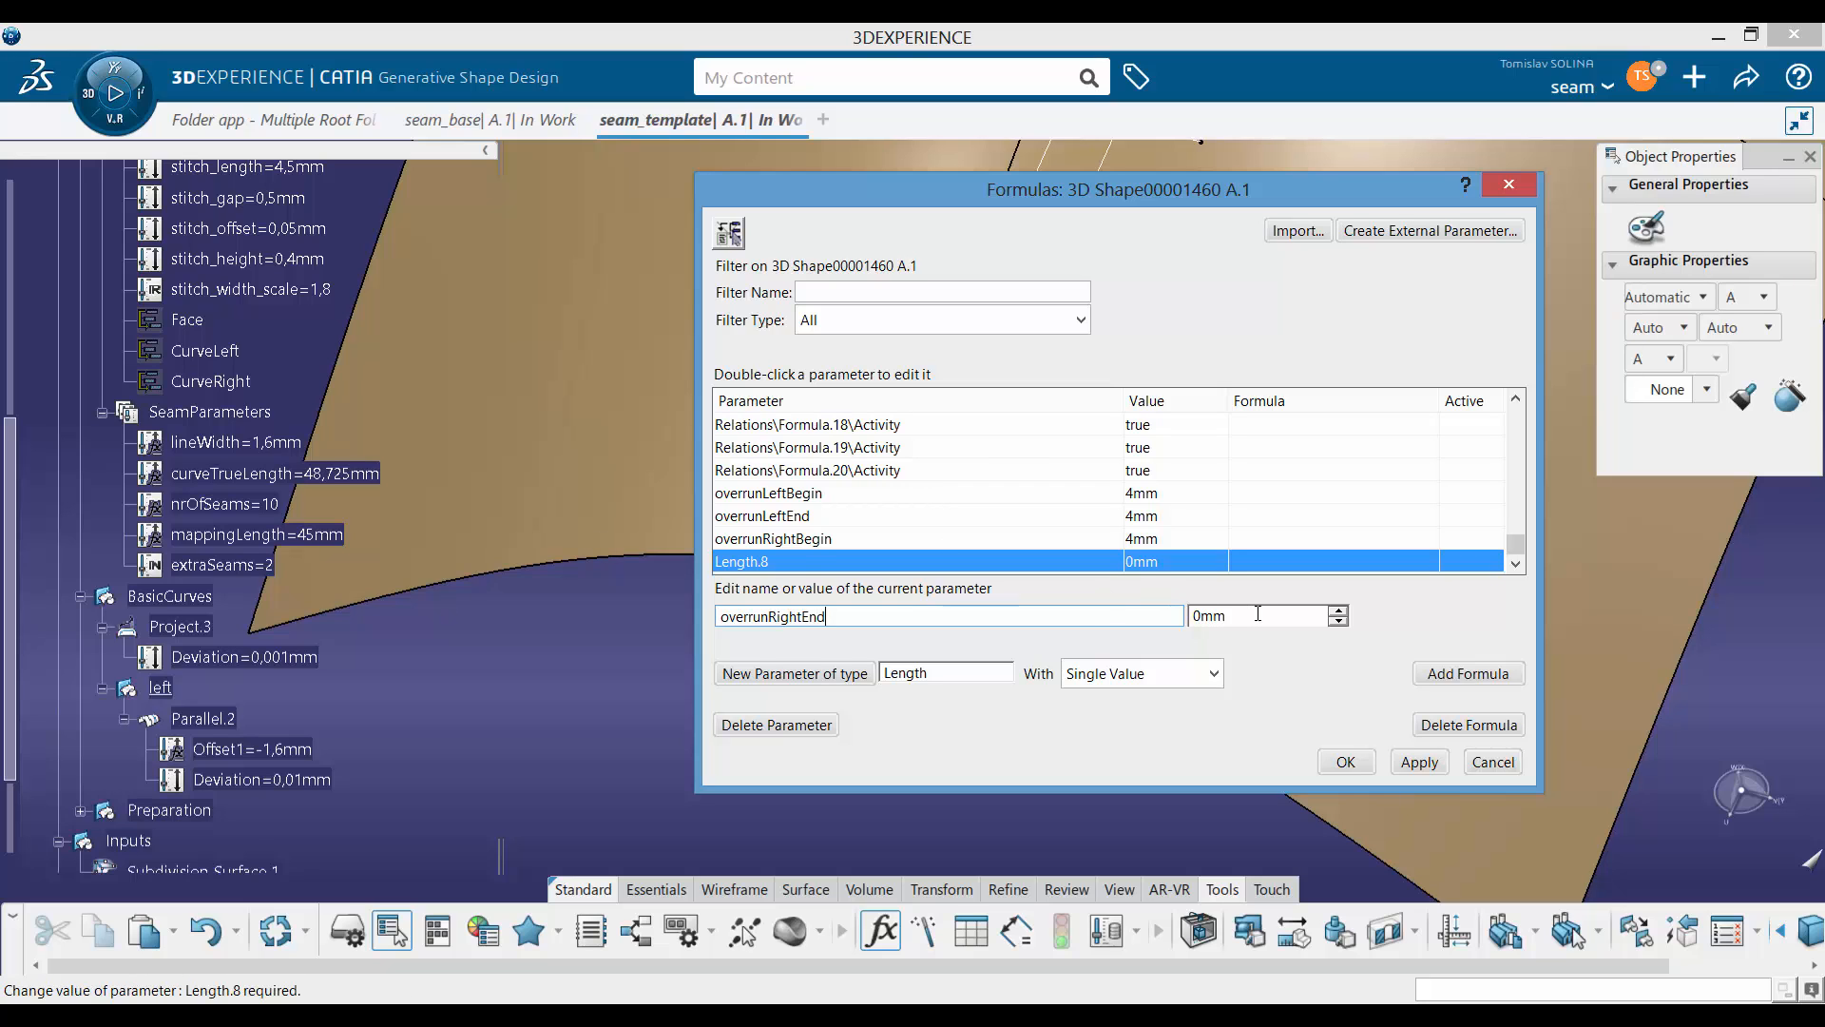
drag(1258, 614, 1066, 617)
text(4)
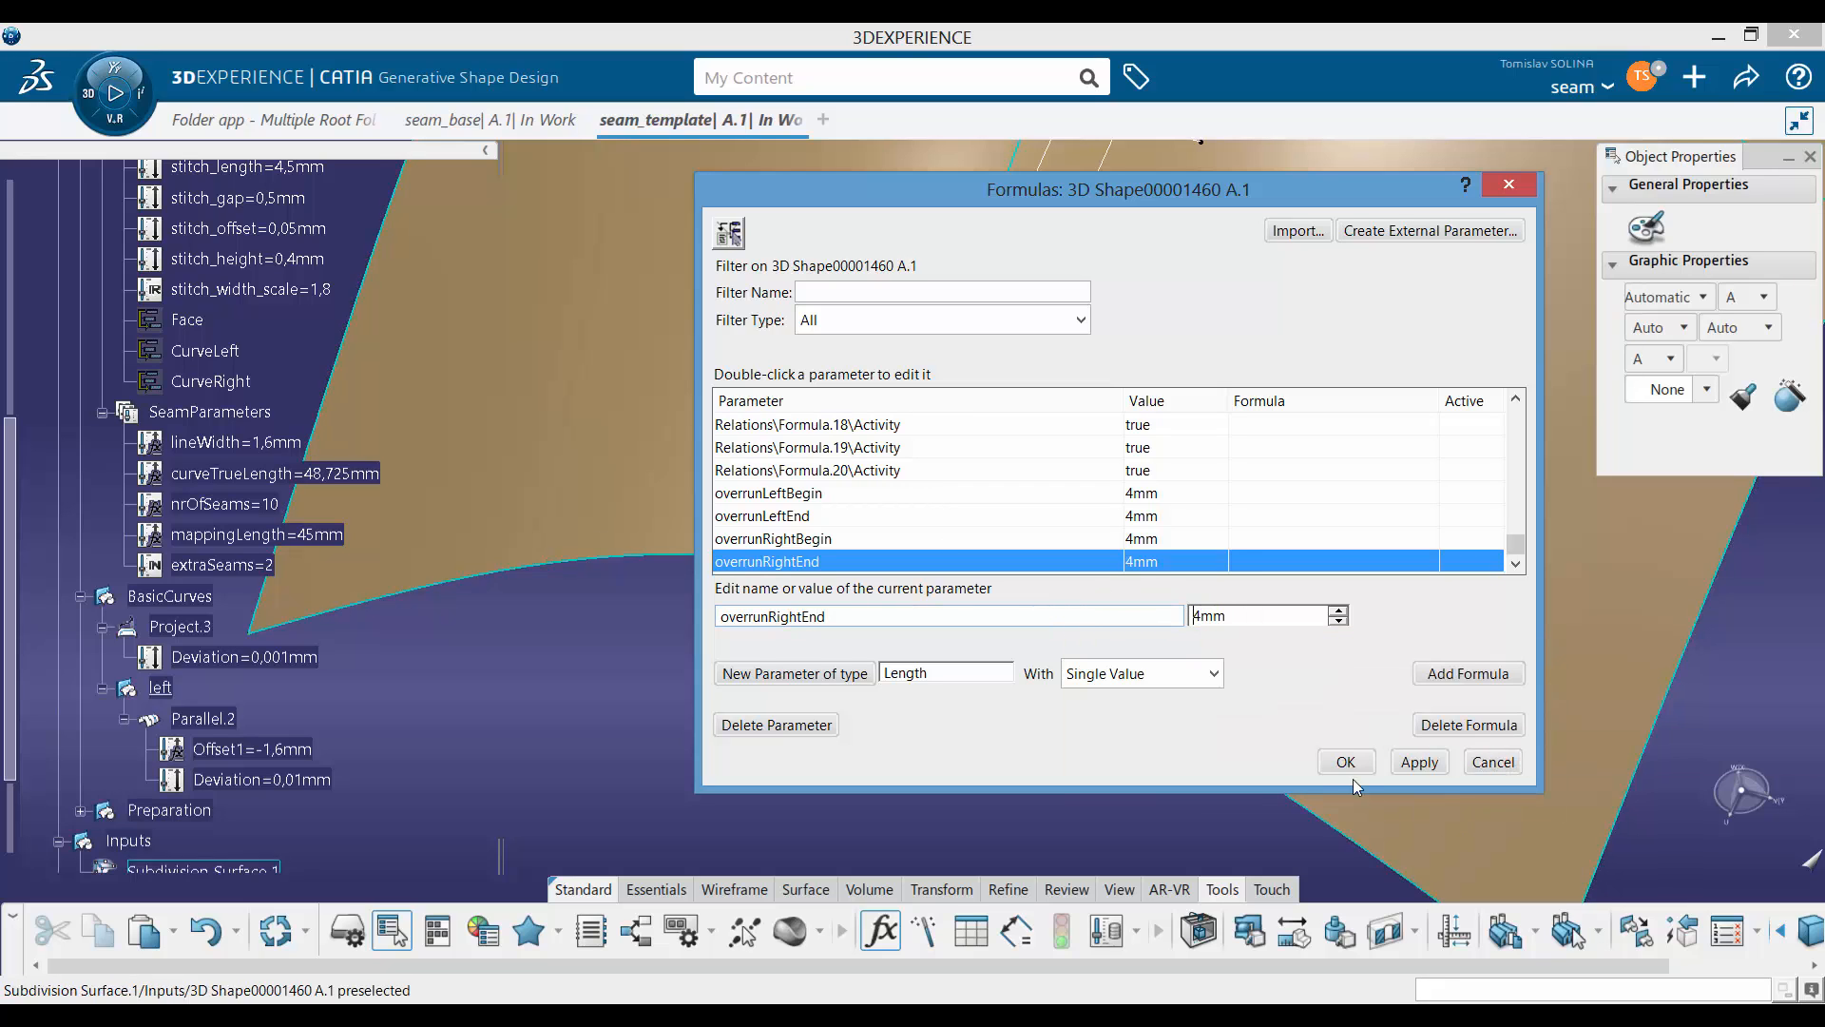
click(1352, 768)
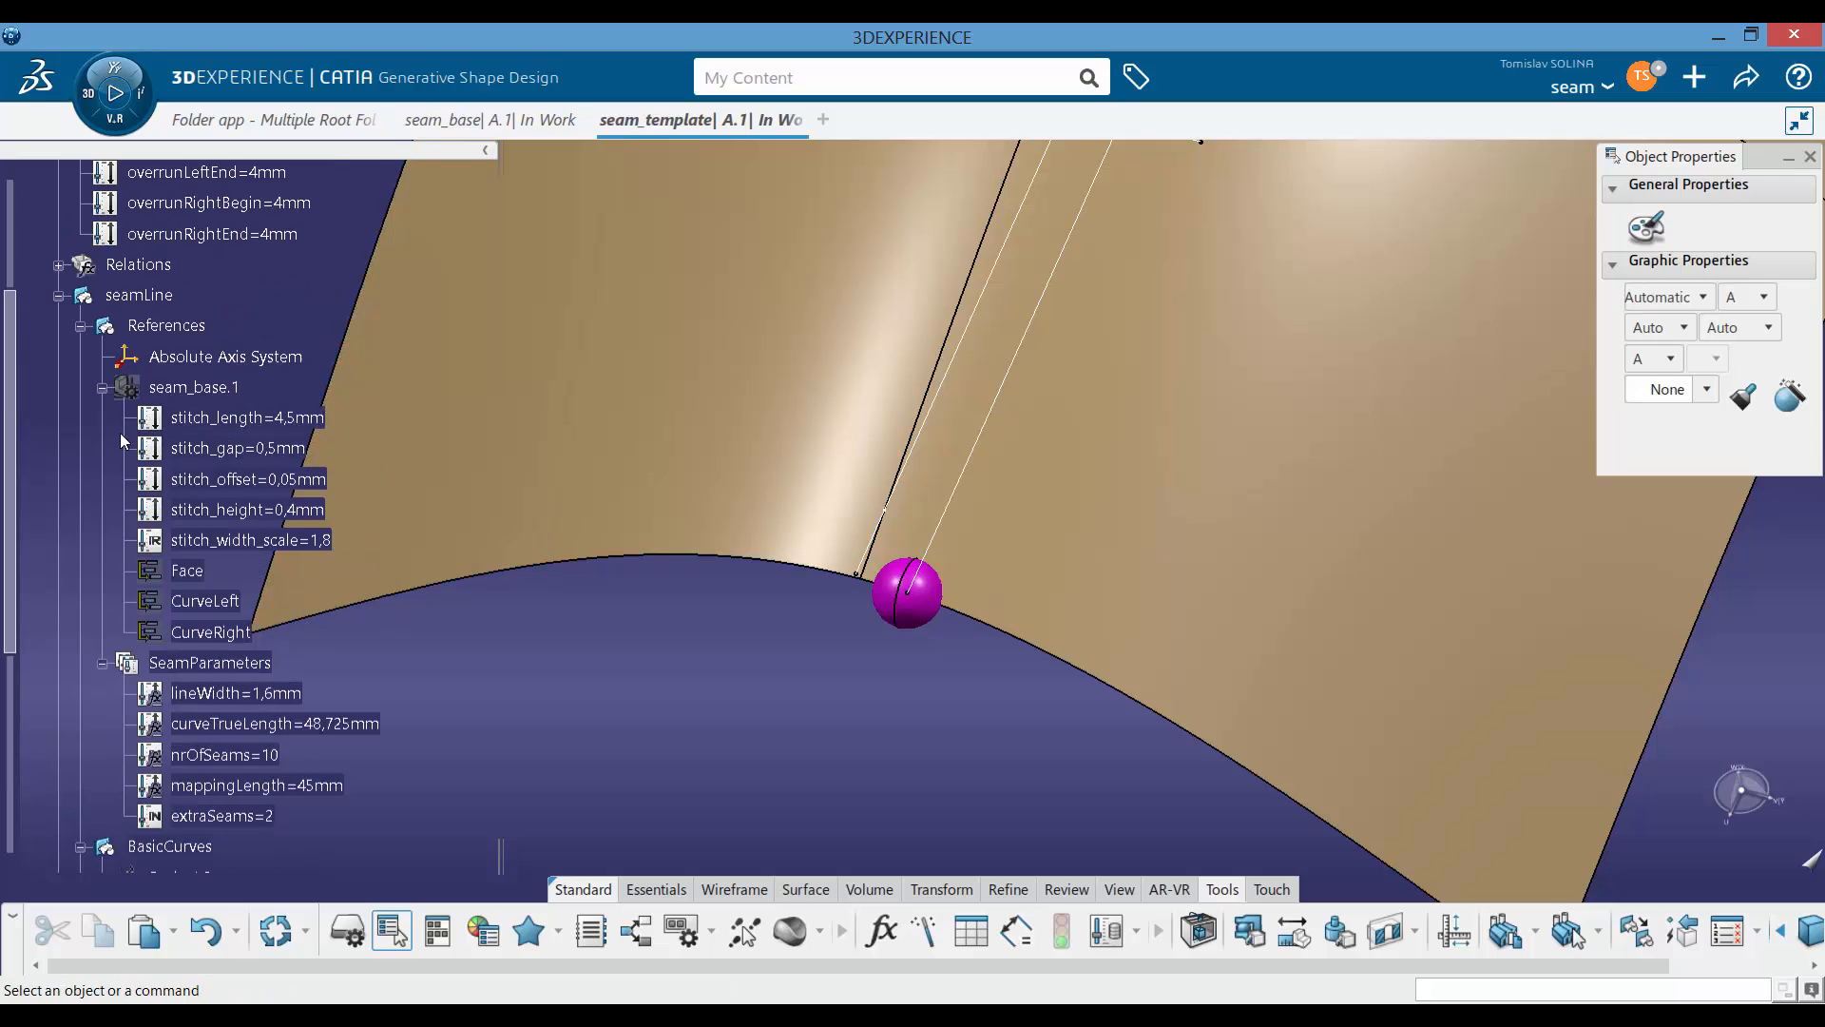
Step: Move the Parameters set containing the four overrun parameters into the References set of seamLine
click(151, 361)
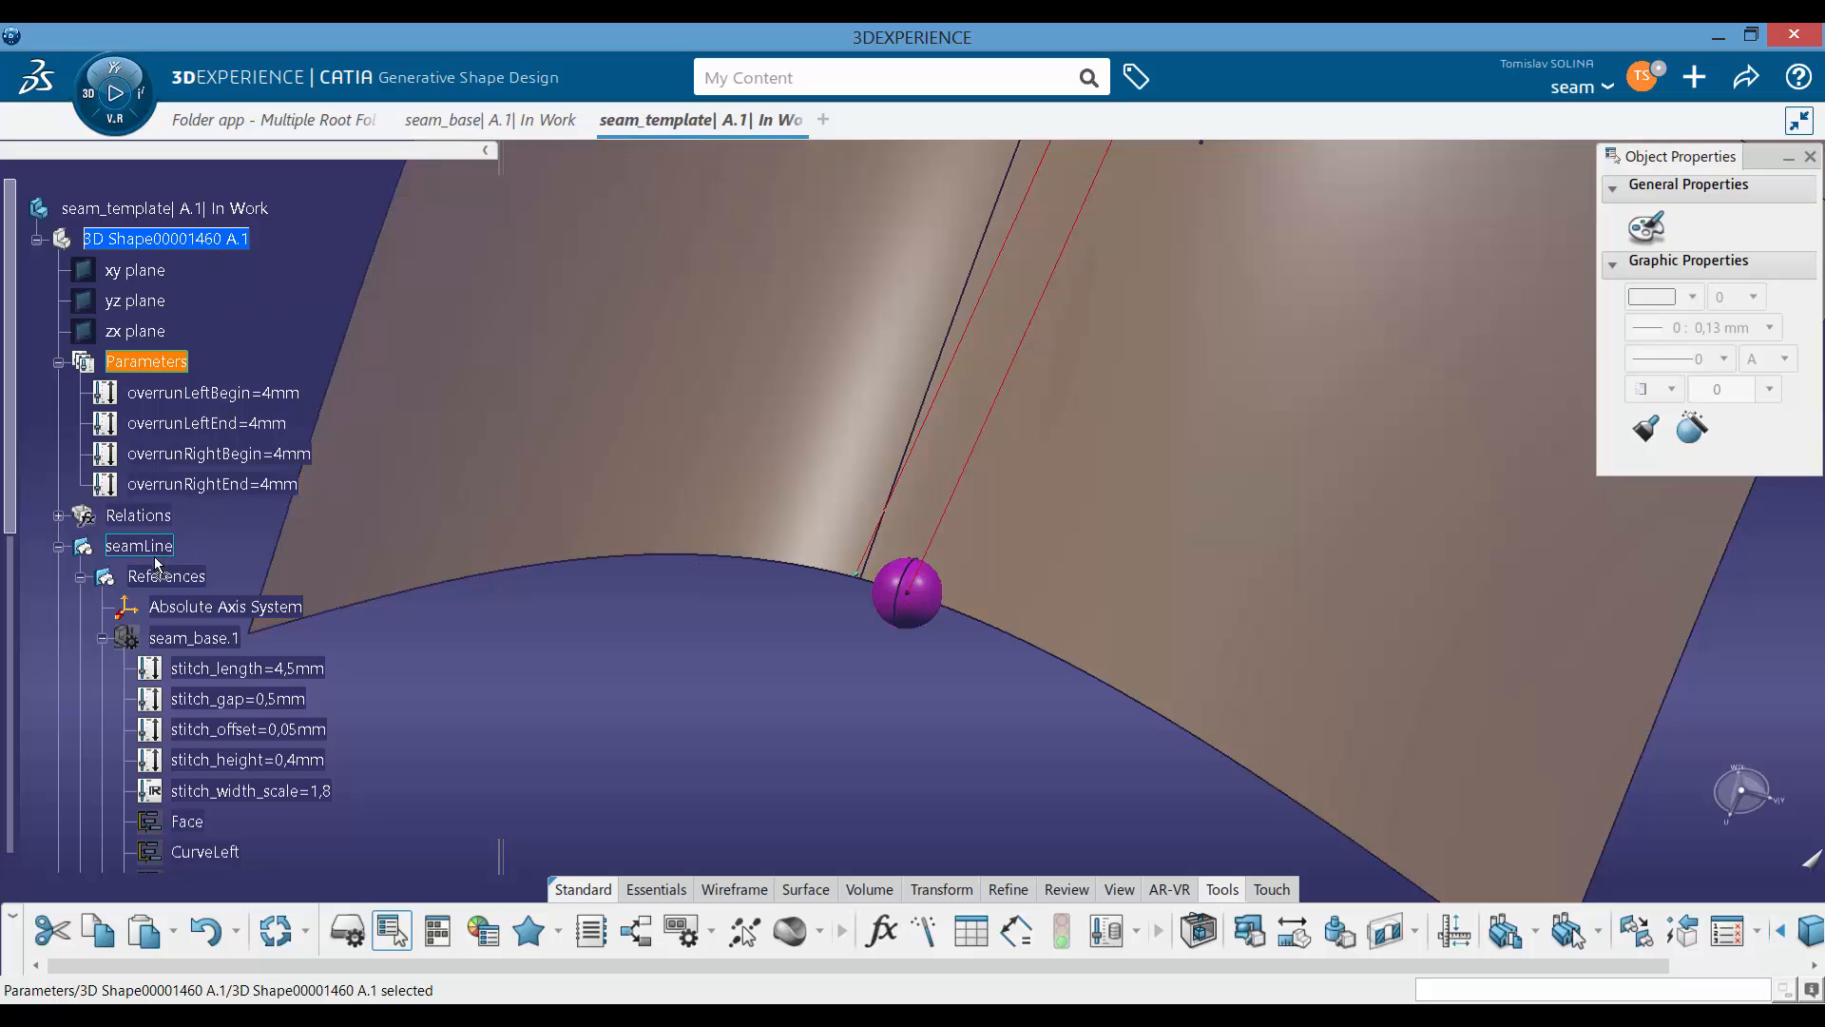
drag(155, 557, 175, 579)
scroll(223, 613, down, 1)
scroll(226, 619, down, 3)
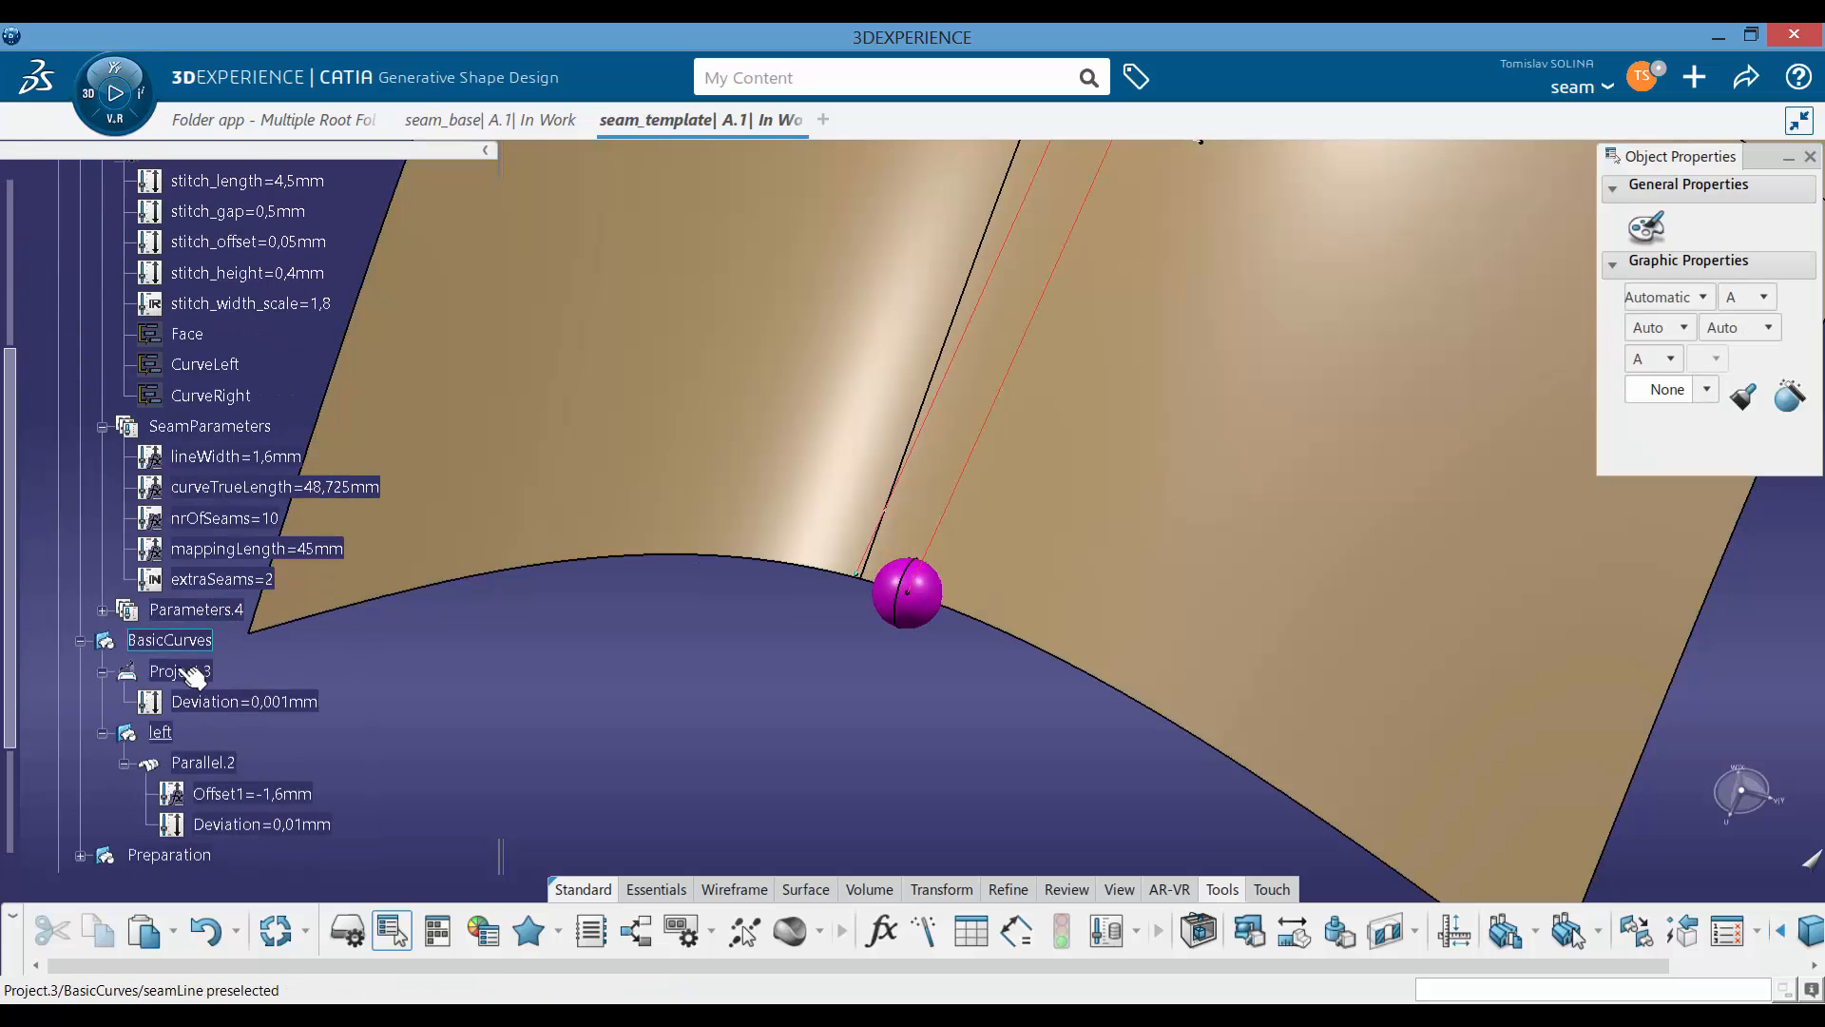
Step: Rename the Parameters.4 set in References as "Overrun" and expand it in the tree
click(207, 610)
key(alt+Return)
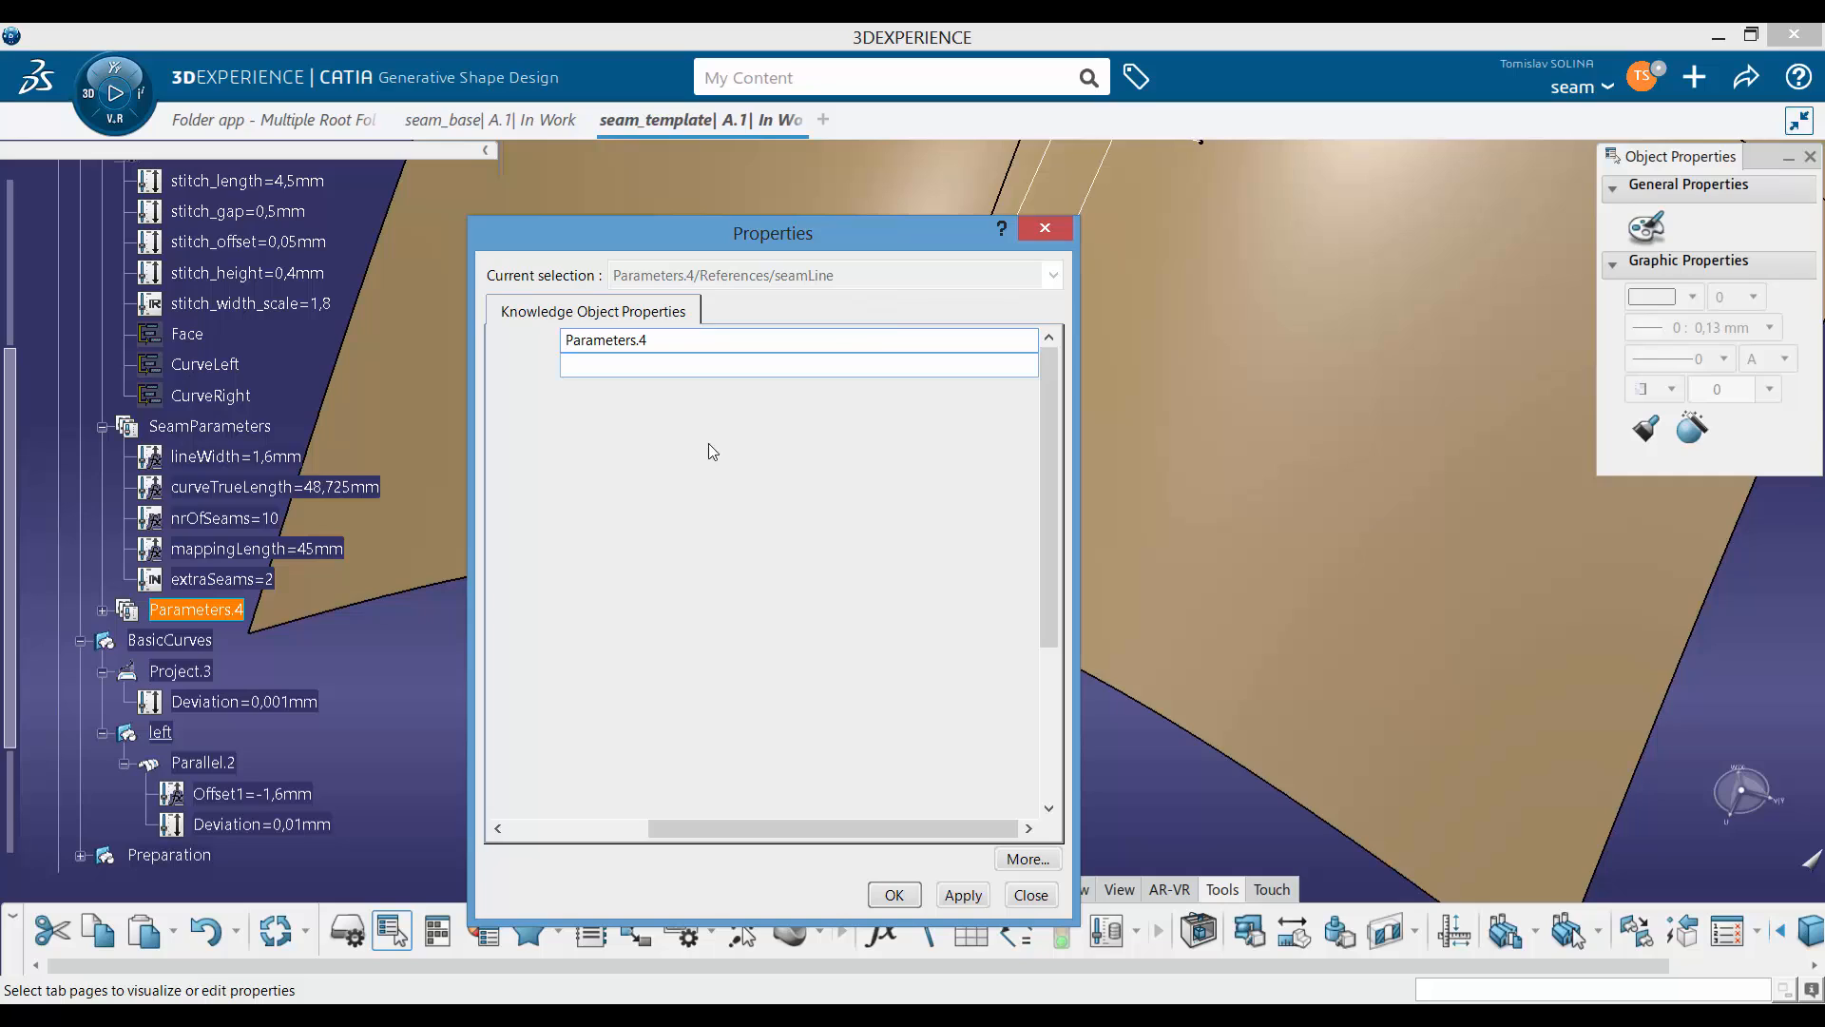
drag(681, 345, 1, 391)
text(Overrun)
key(Return)
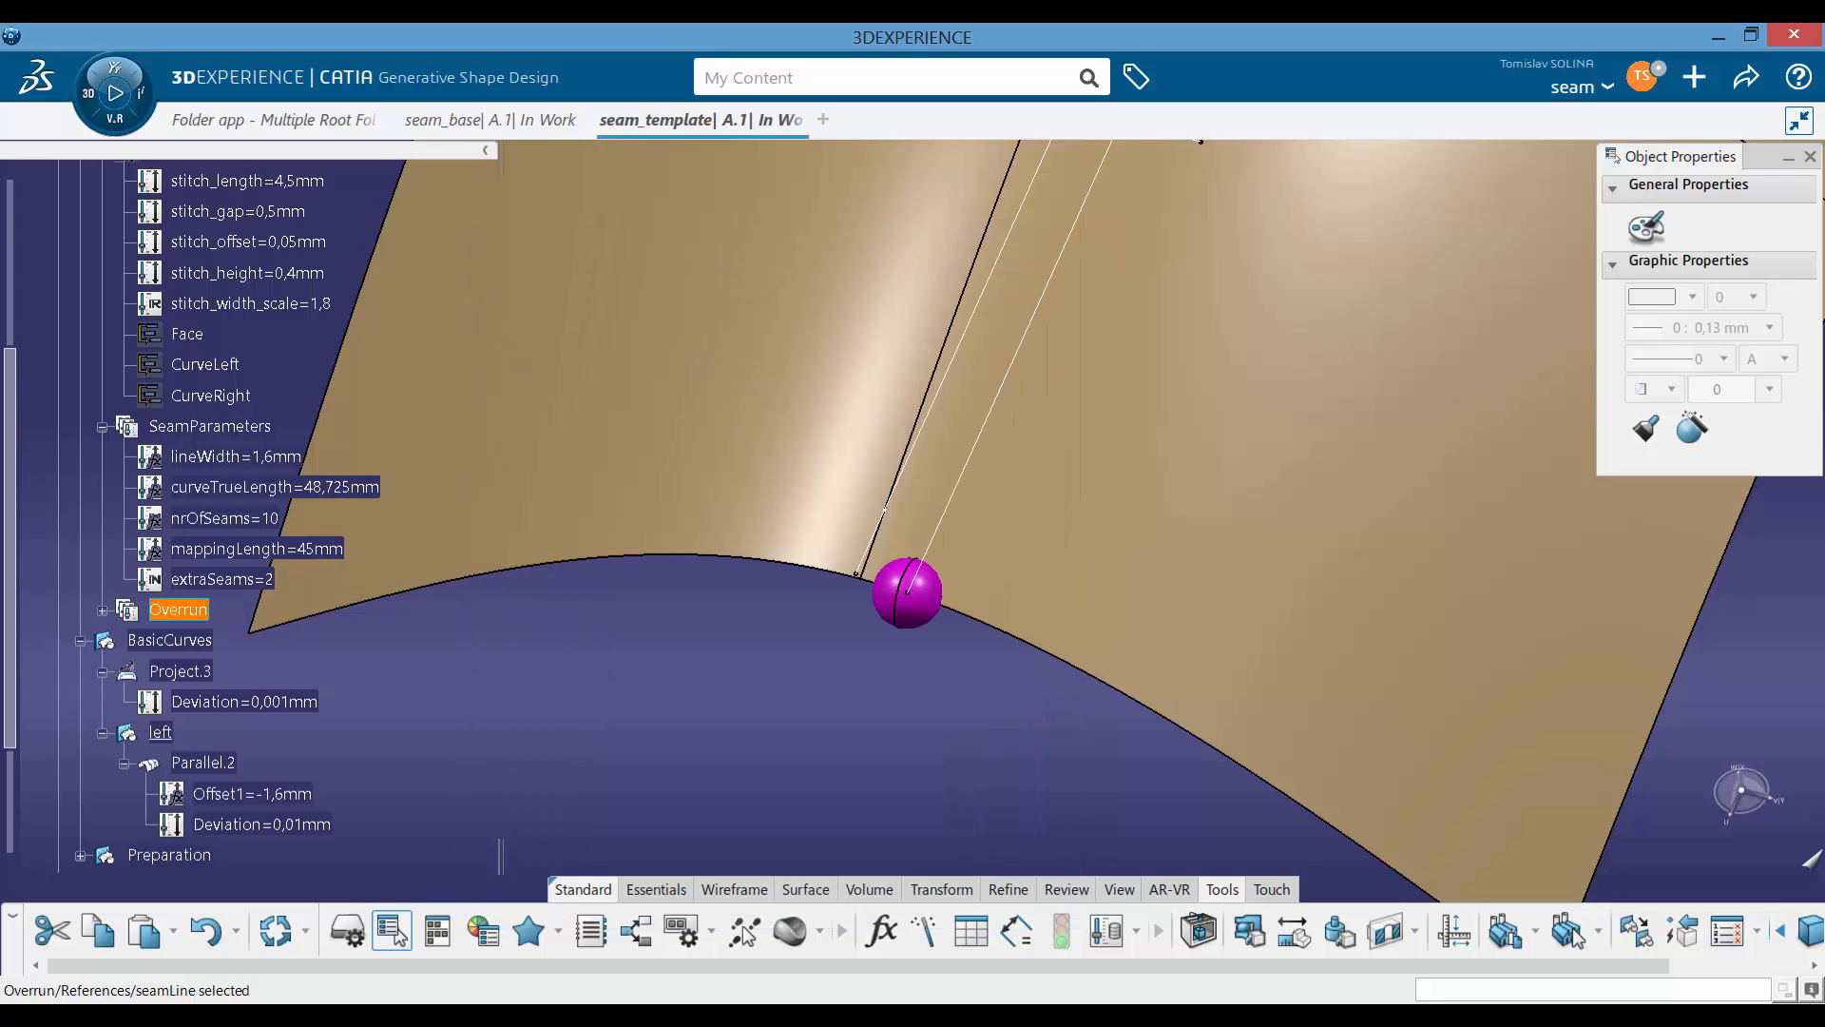
click(102, 610)
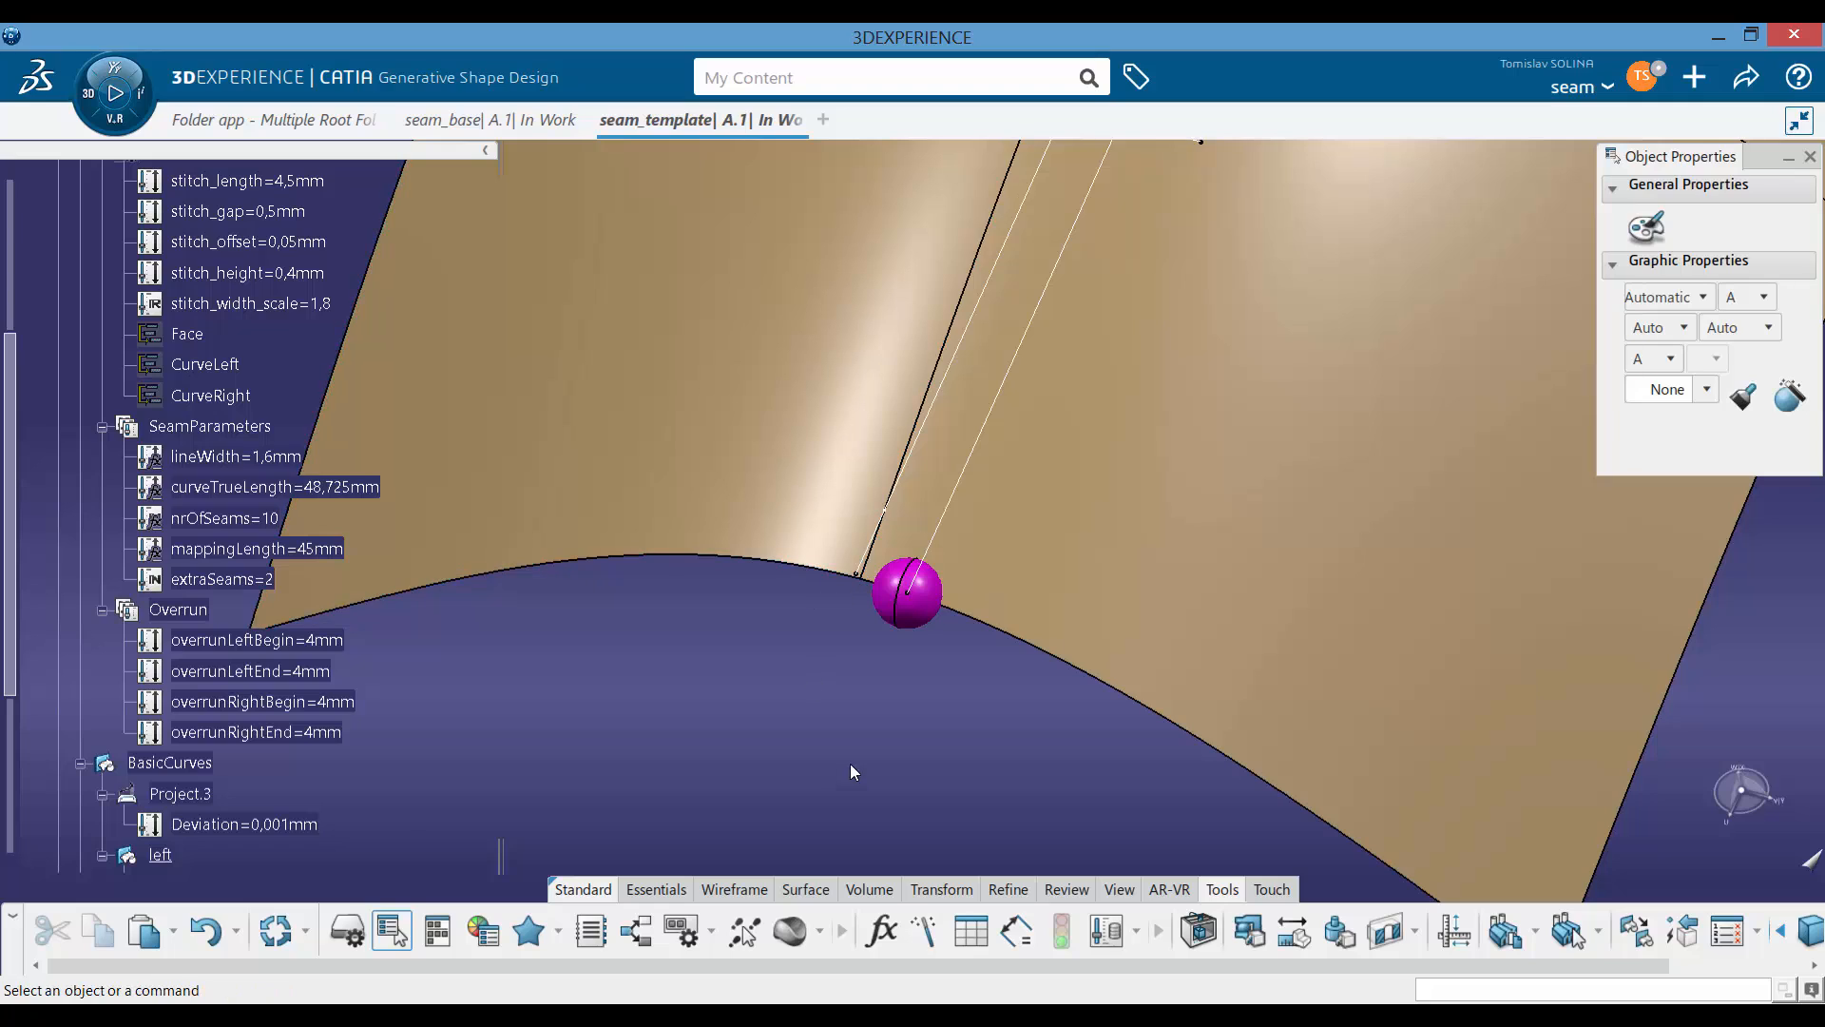
click(865, 889)
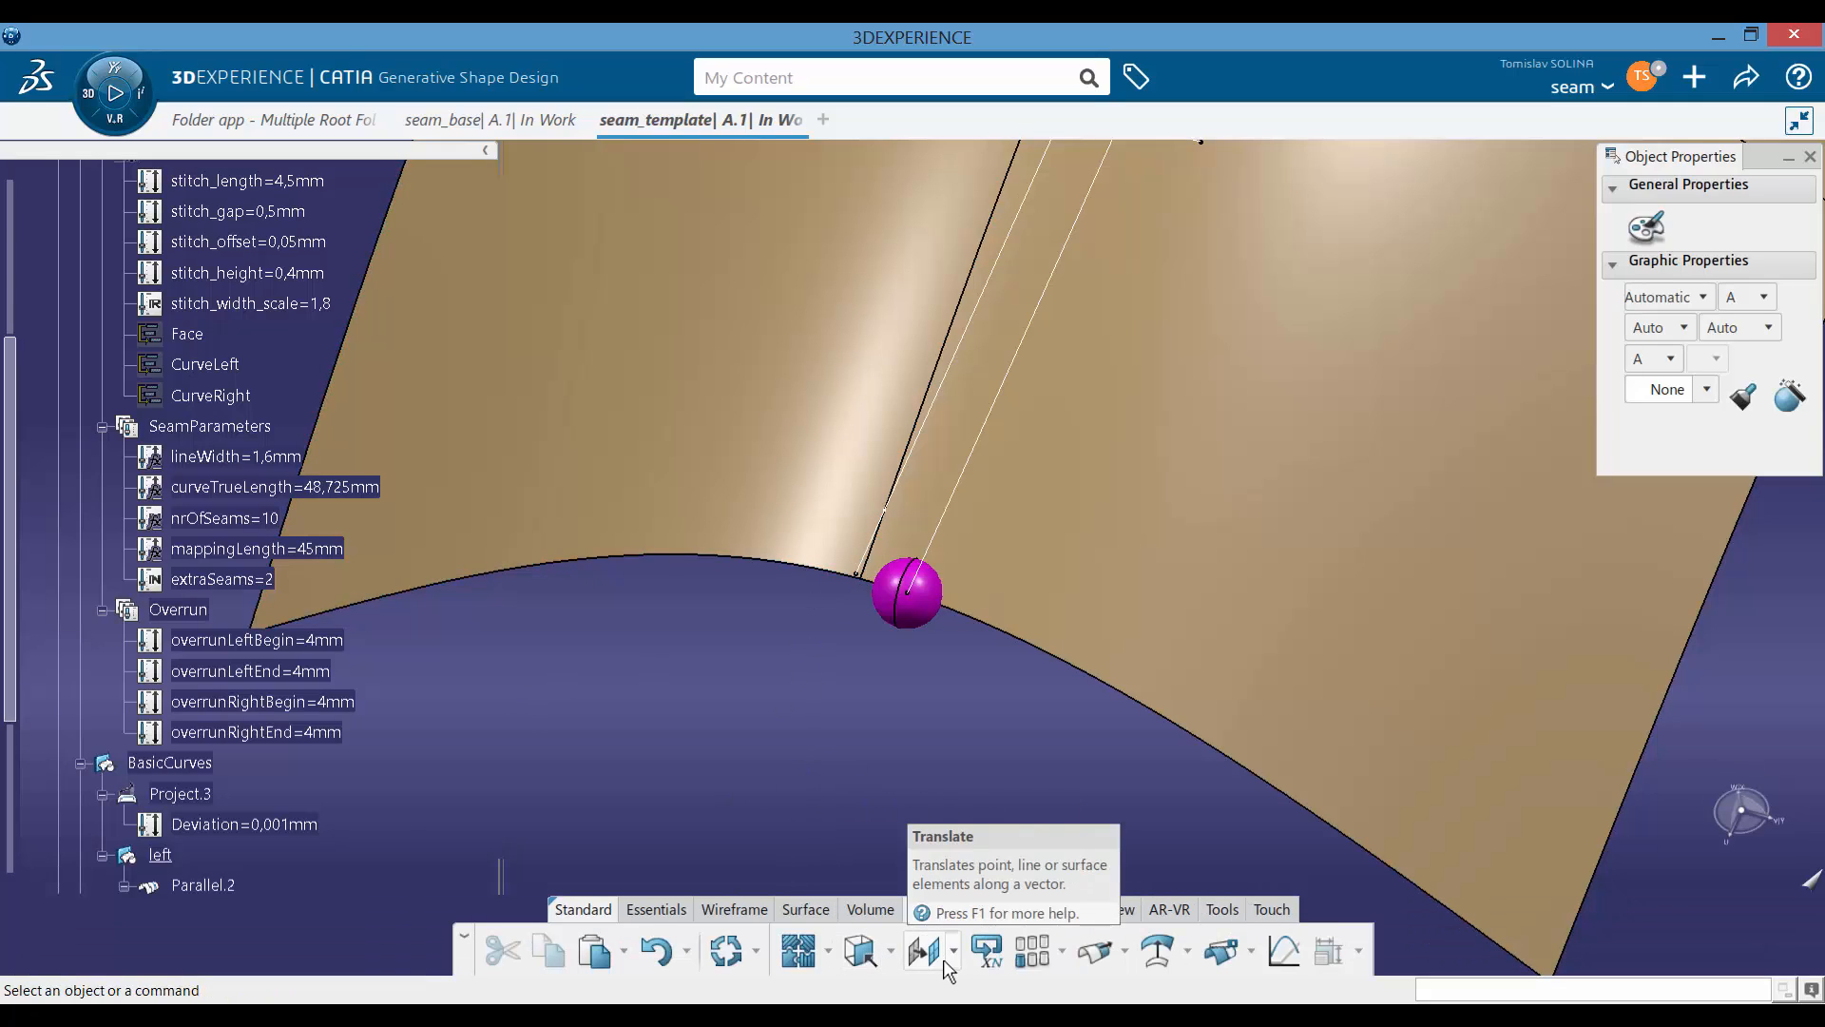
click(1093, 949)
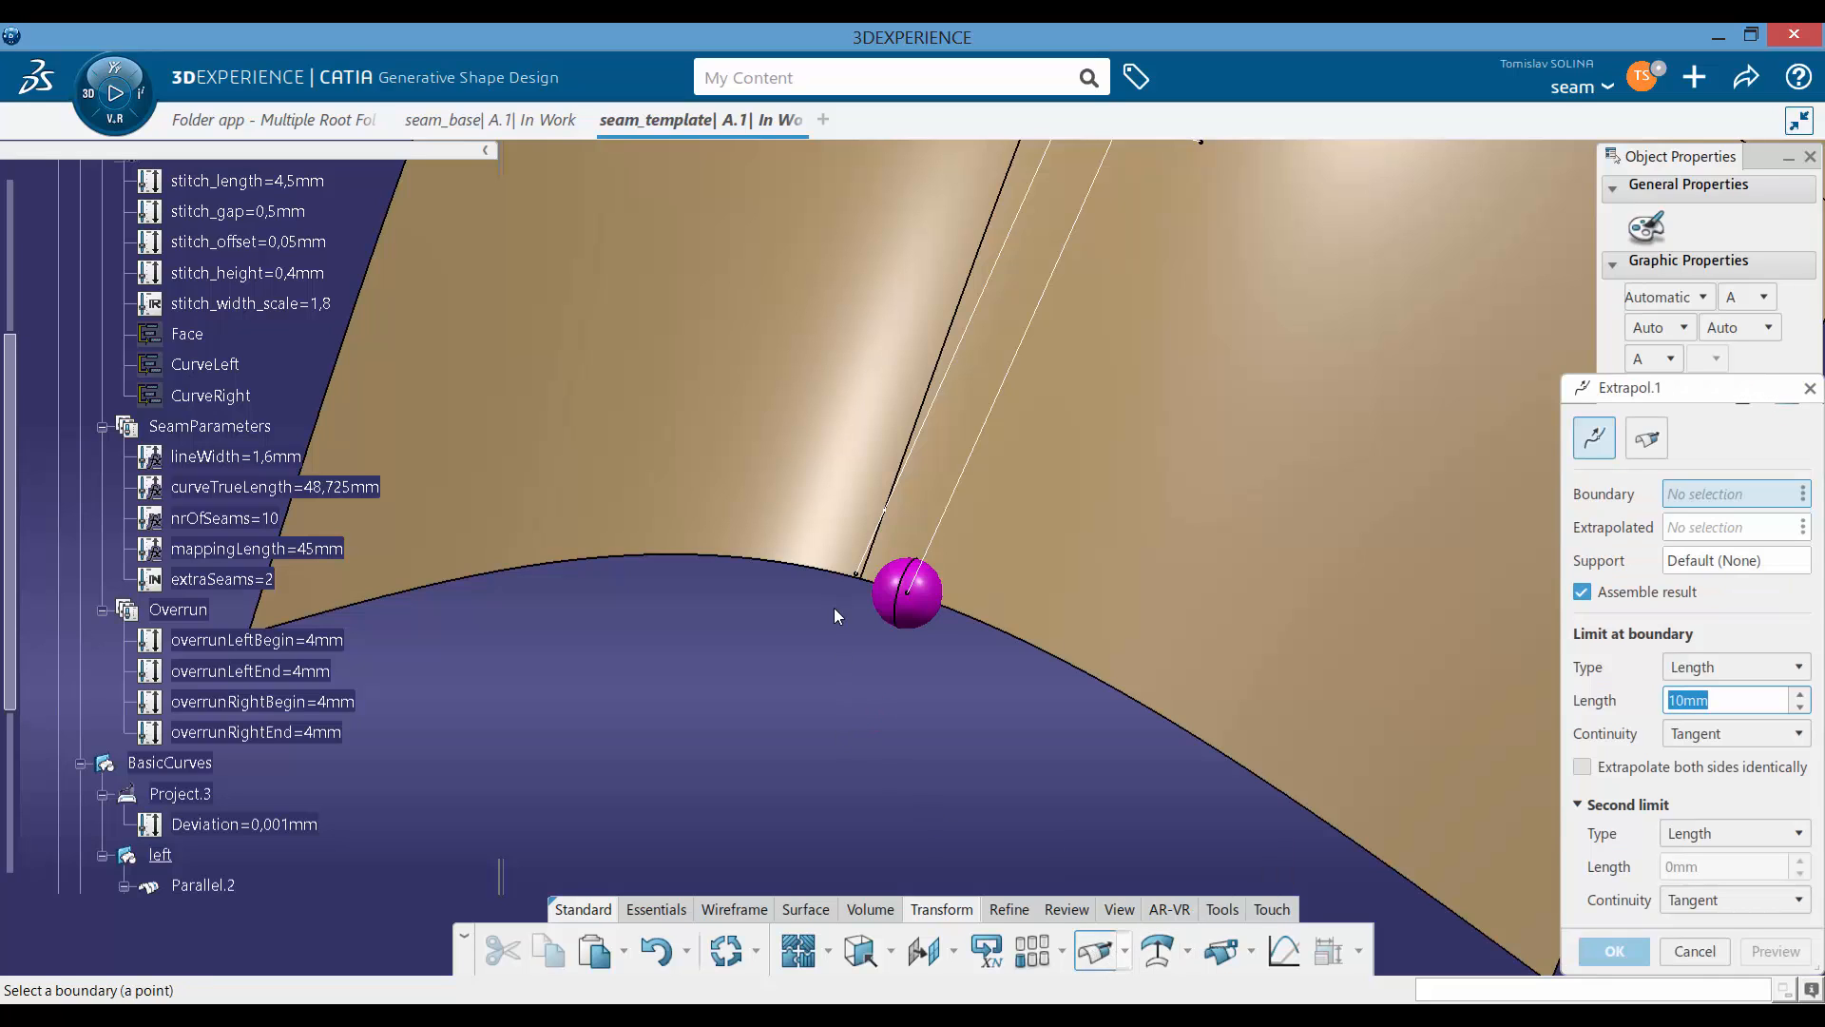
click(1695, 950)
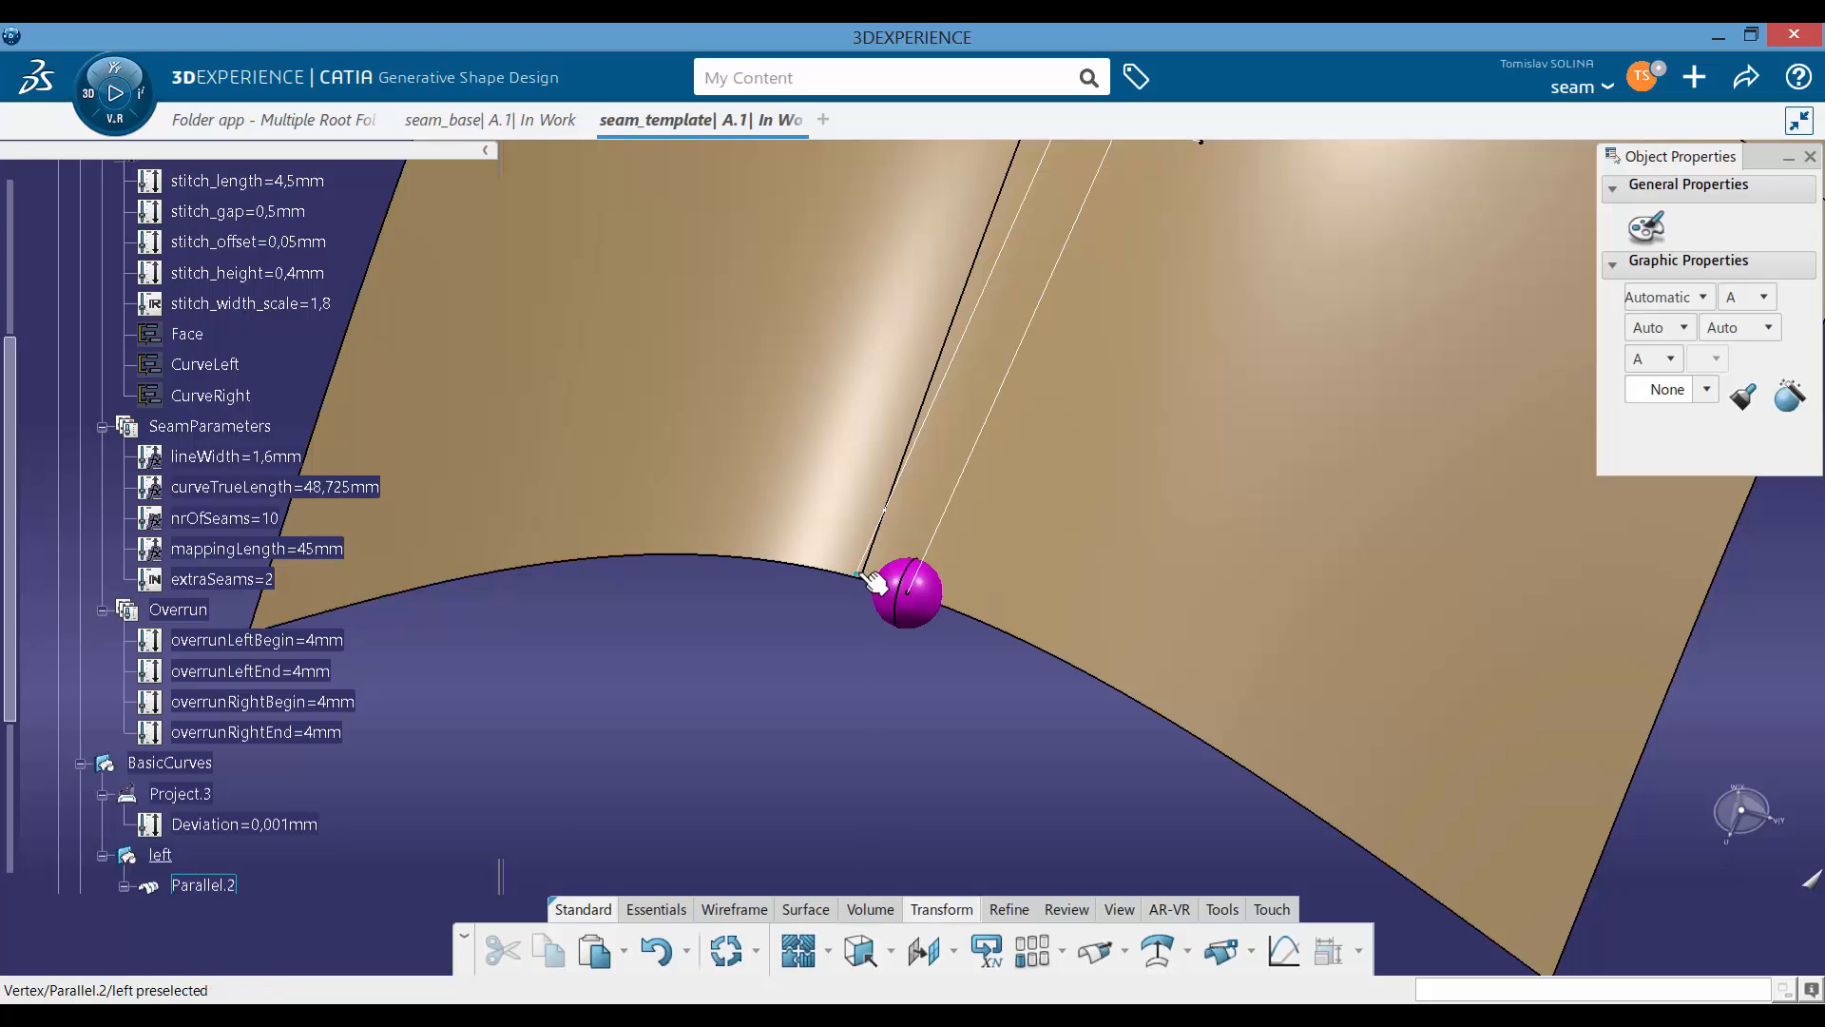
middle_drag(837, 636, 917, 529)
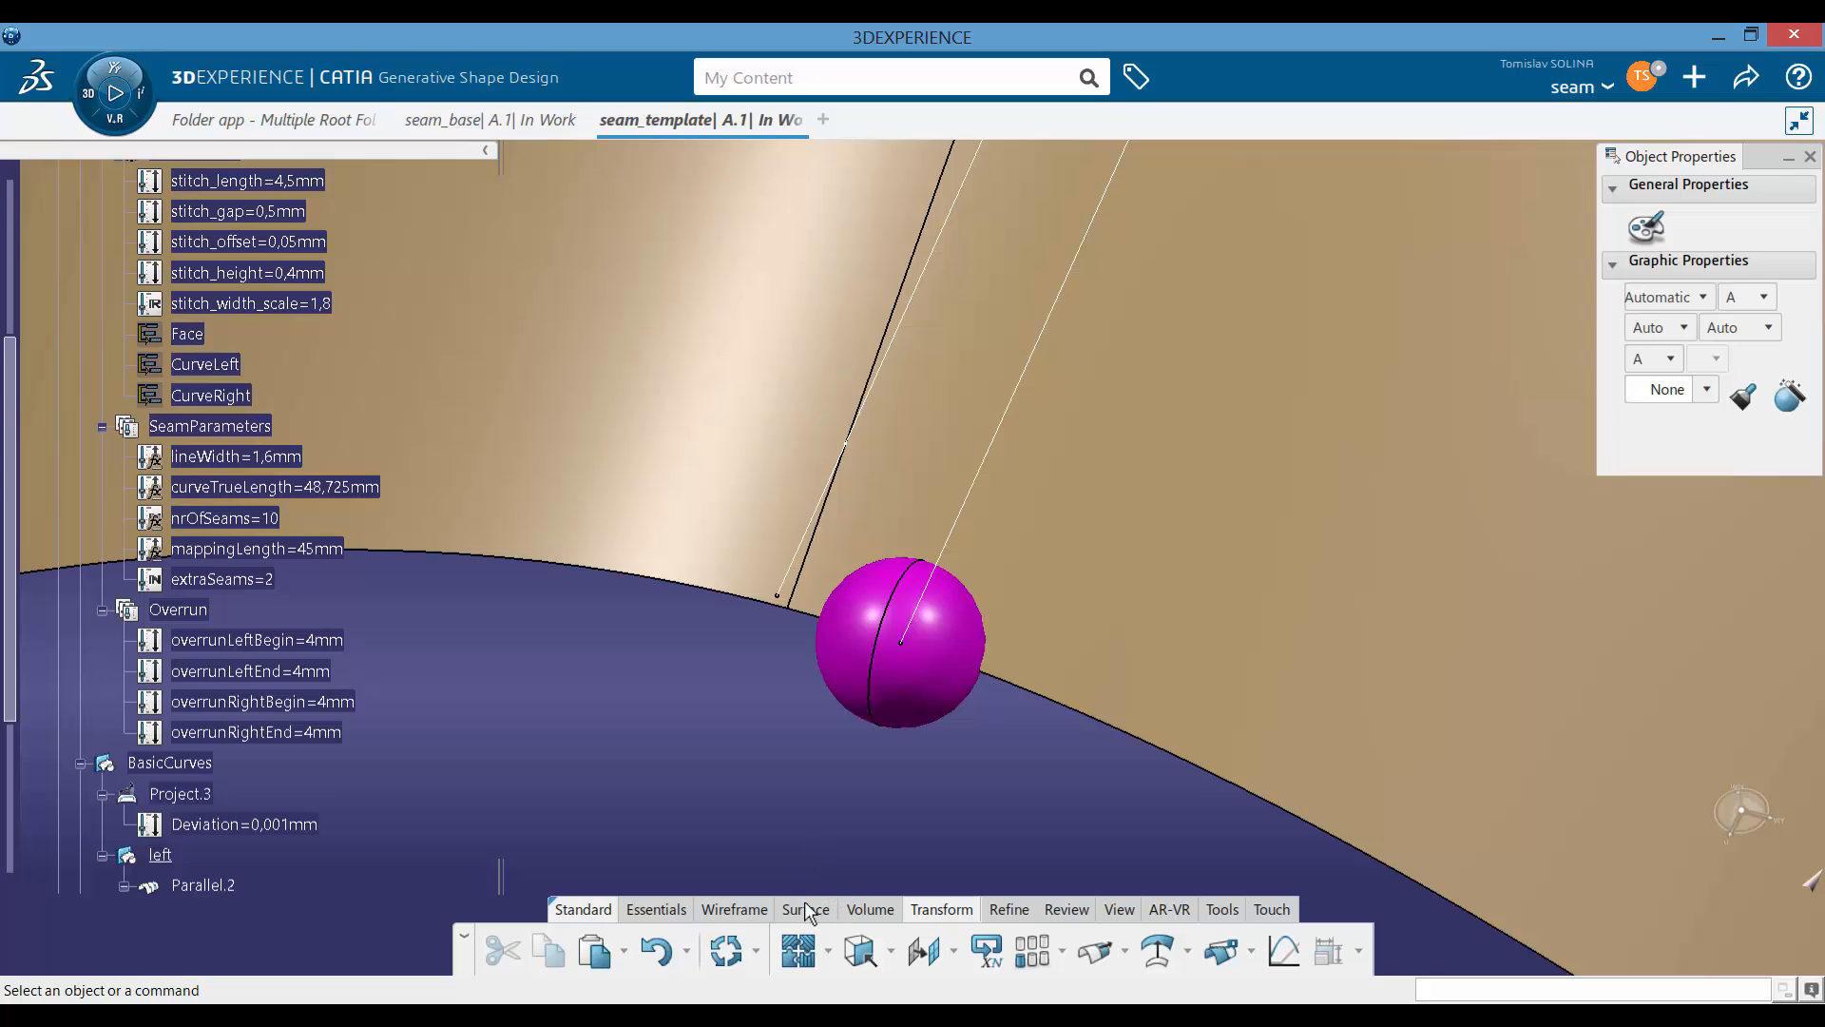
Step: Create a point on the Parallel.2 curve at a geodesic length of 0 mm from its default extremity
click(734, 908)
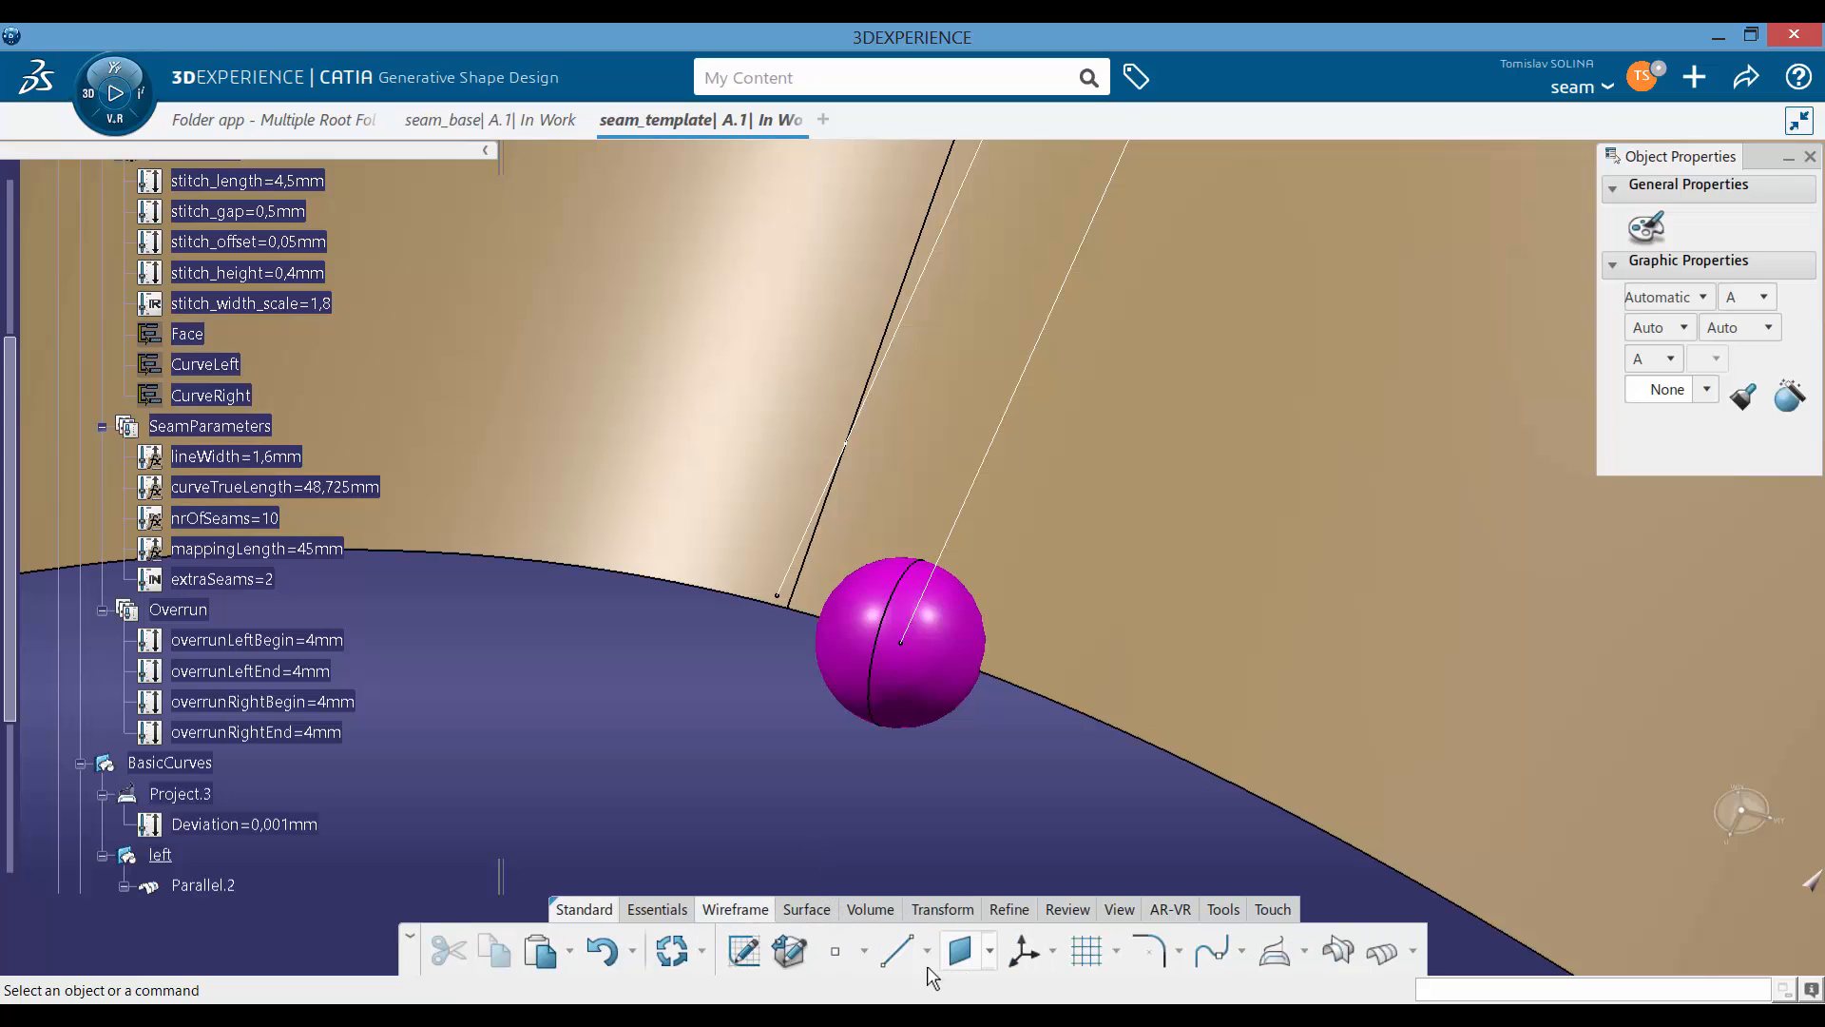
click(835, 951)
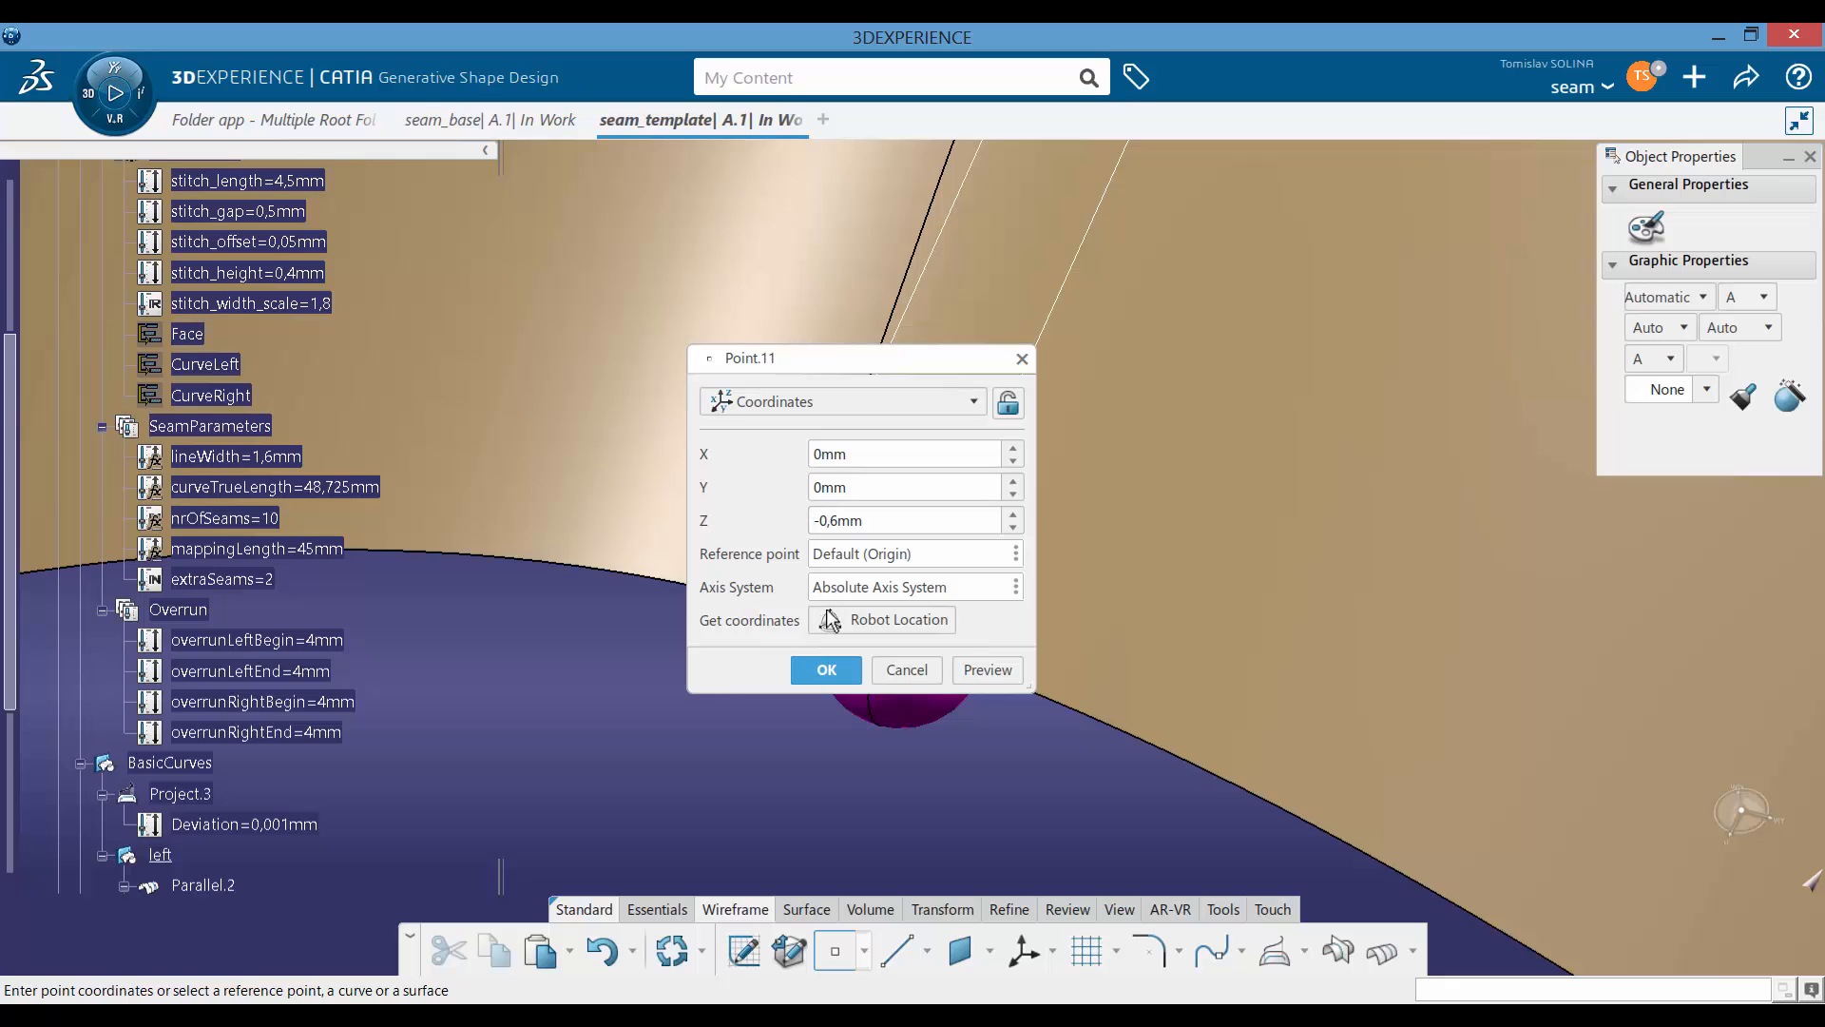
scroll(352, 702, down, 4)
scroll(351, 708, down, 4)
scroll(160, 564, up, 2)
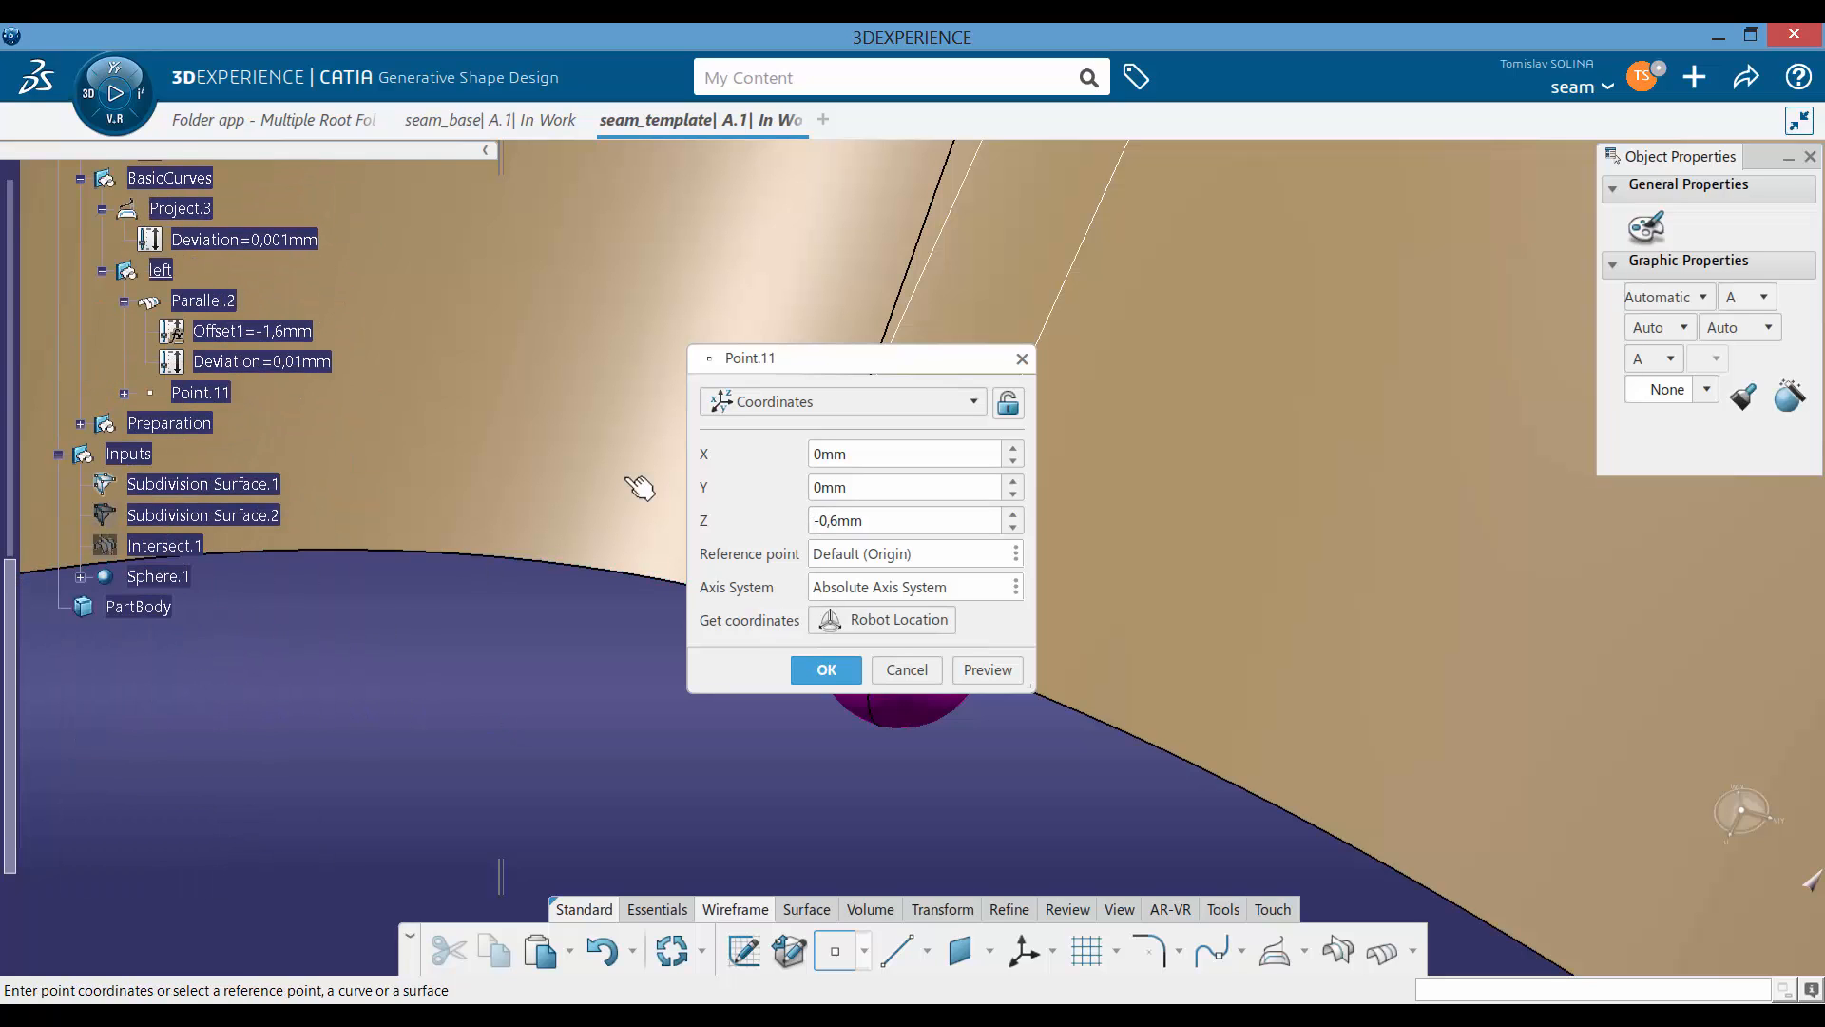
drag(816, 367, 1432, 378)
scroll(171, 490, up, 2)
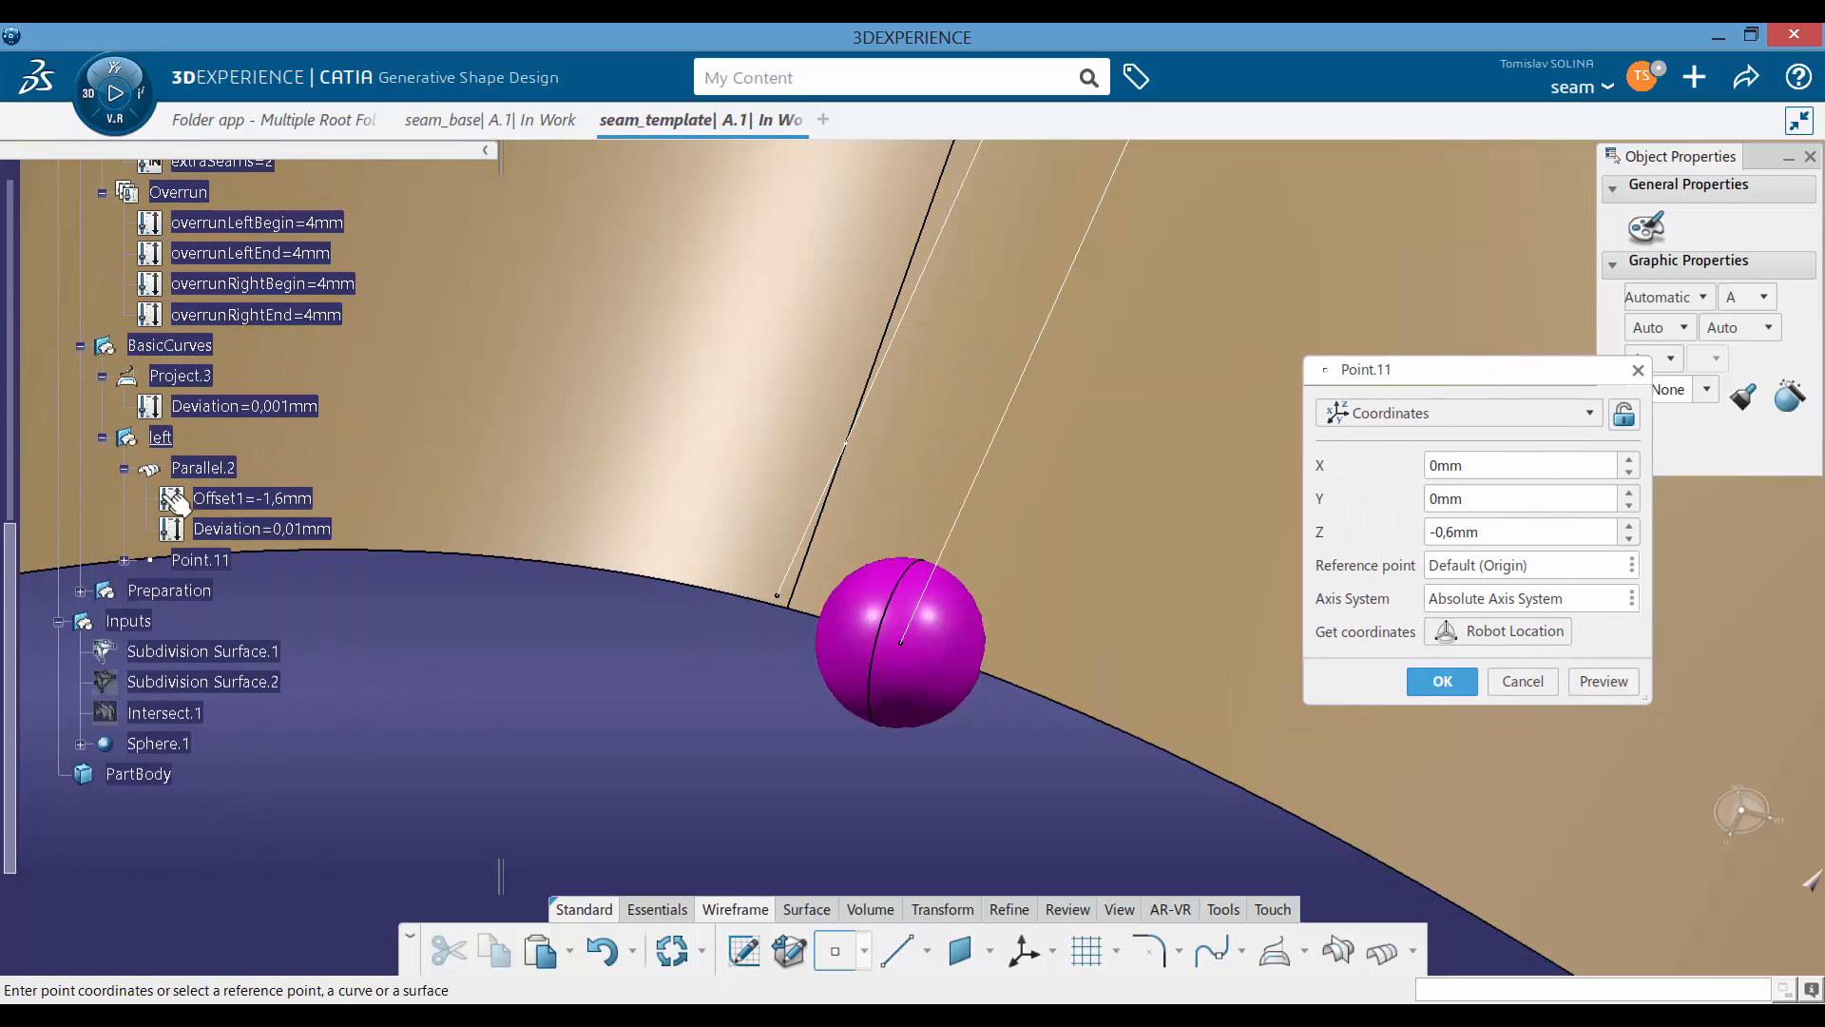
click(221, 469)
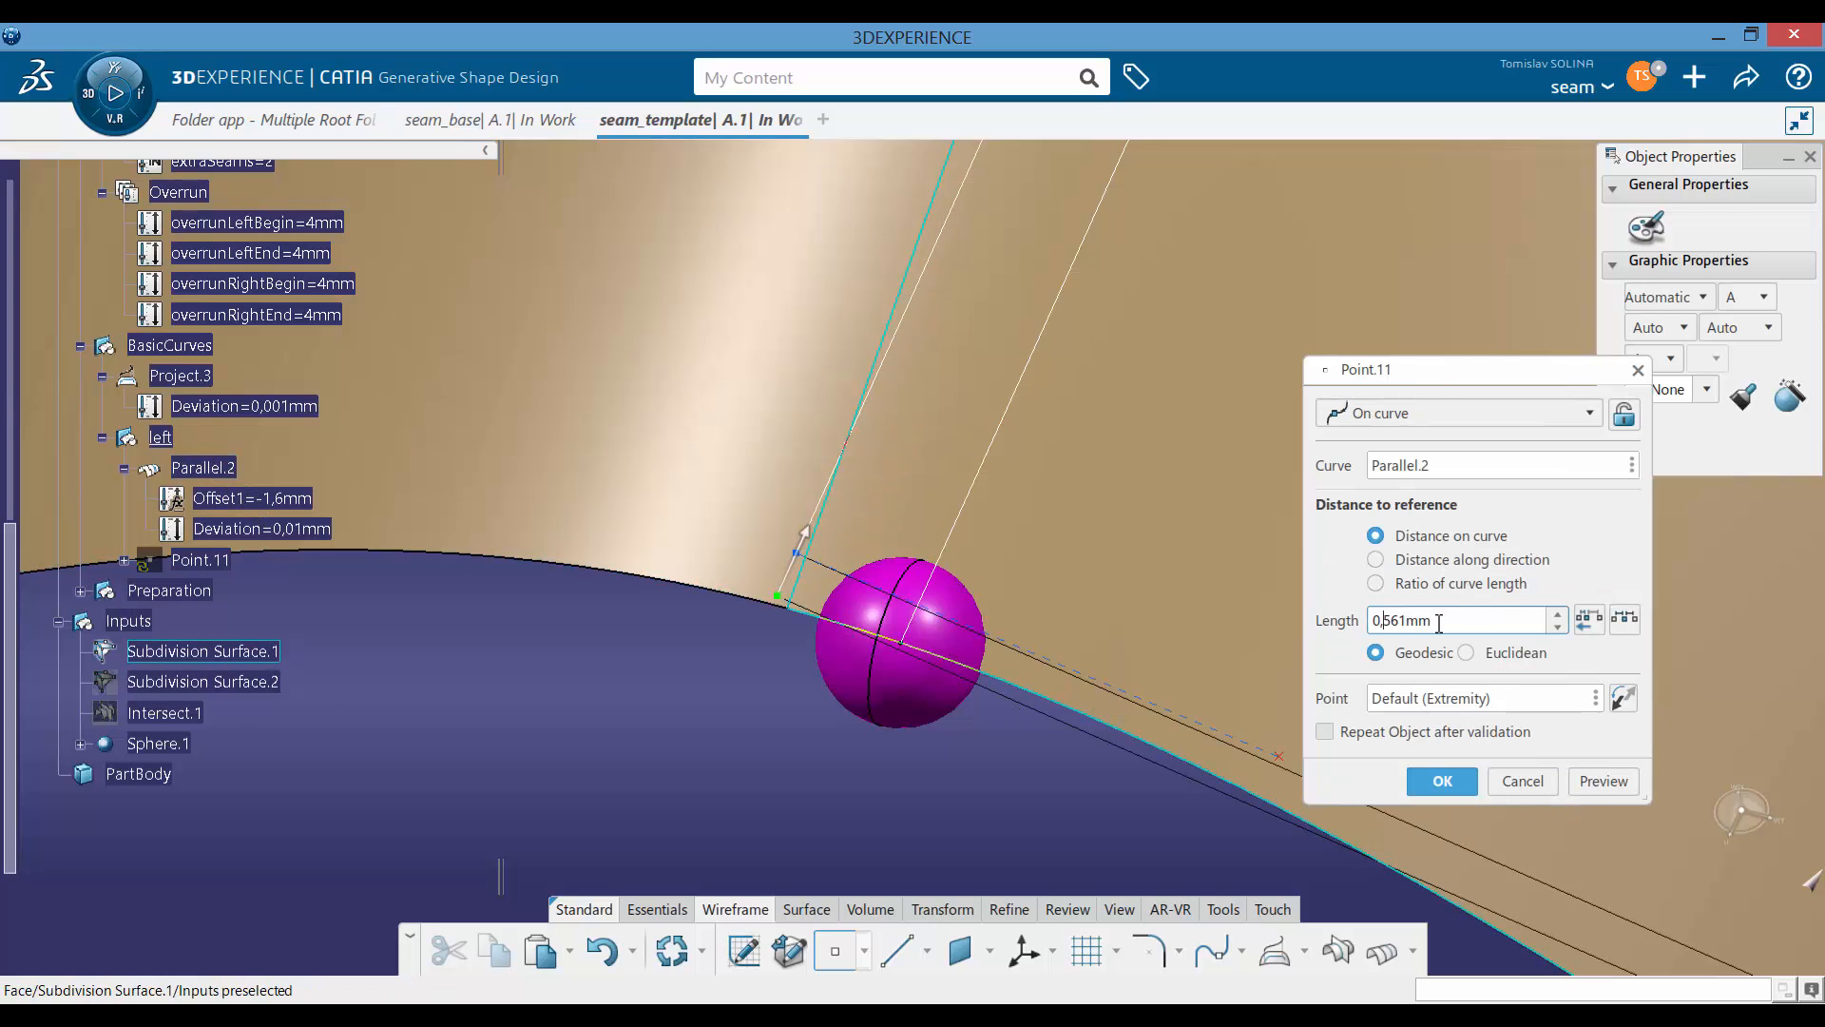
drag(1442, 620, 1352, 618)
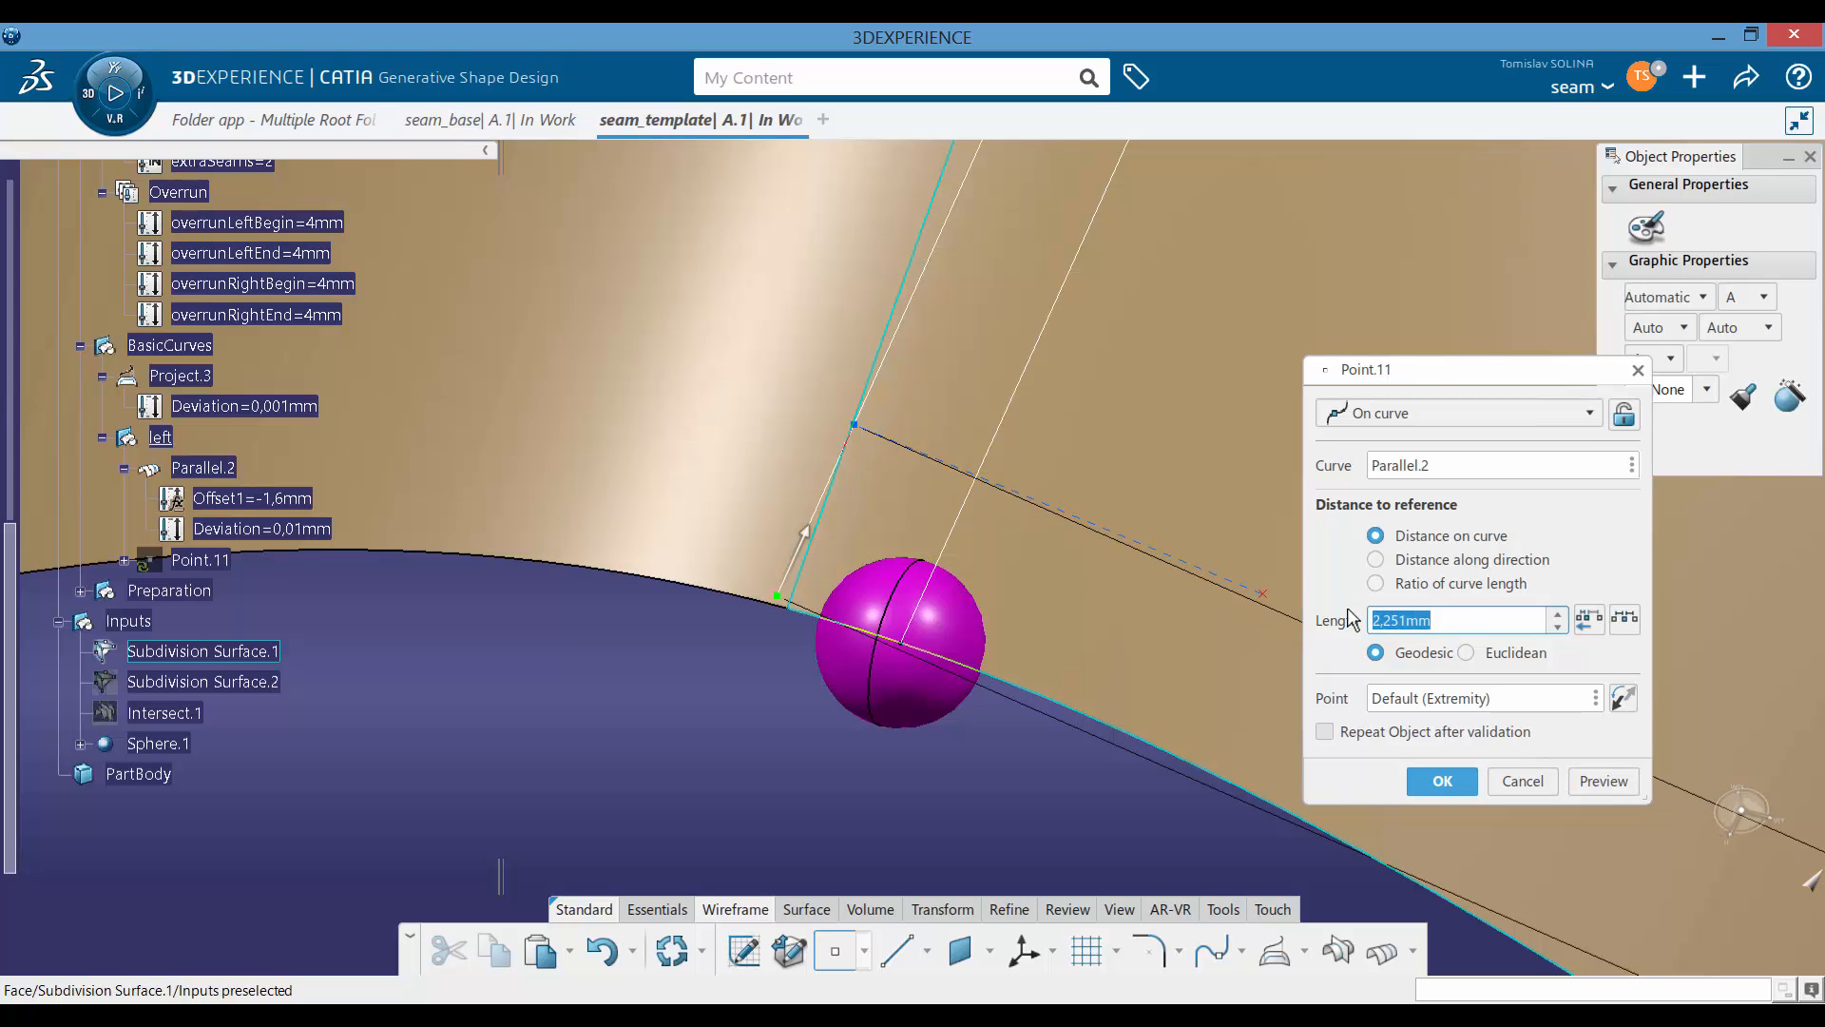
text(0)
key(Return)
Step: Duplicate Point.11 in the left set and reverse the copy's direction so it sits at the opposite end of Parallel.2
ctrl+middle_drag(950, 532, 1035, 644)
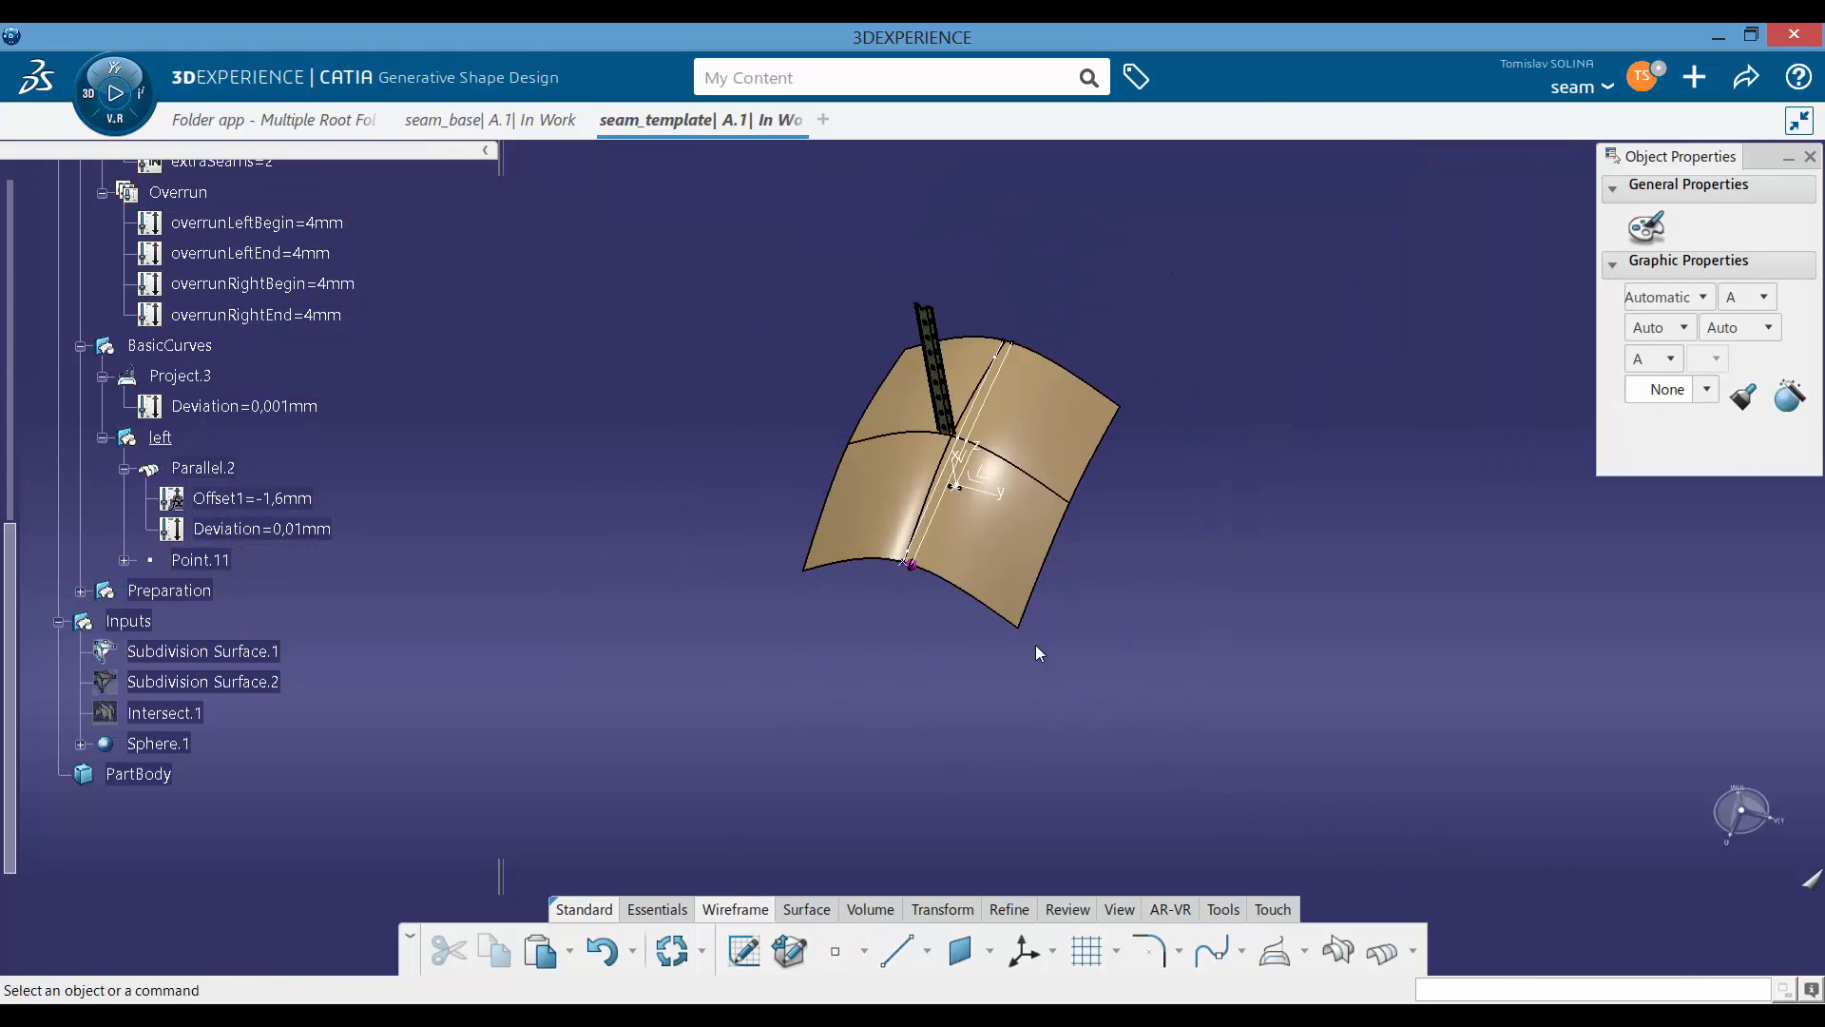
click(199, 560)
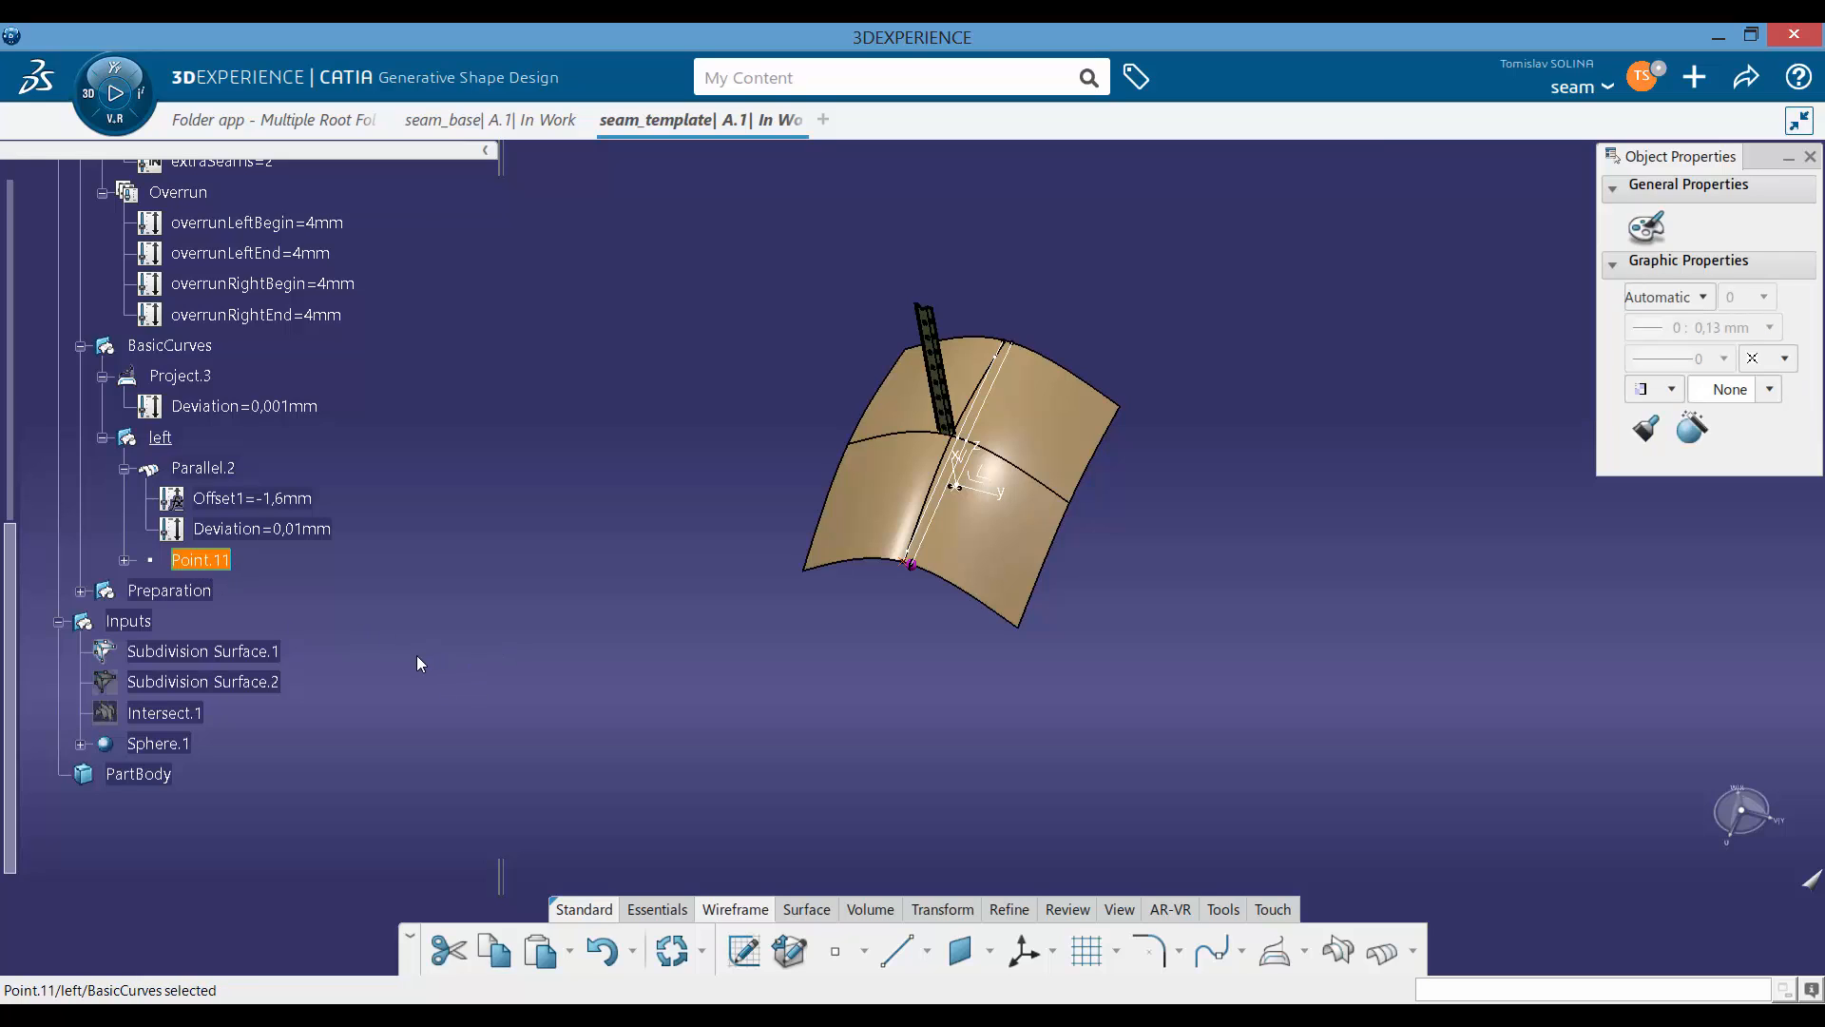
key(ctrl+c)
key(ctrl+v)
double_click(217, 589)
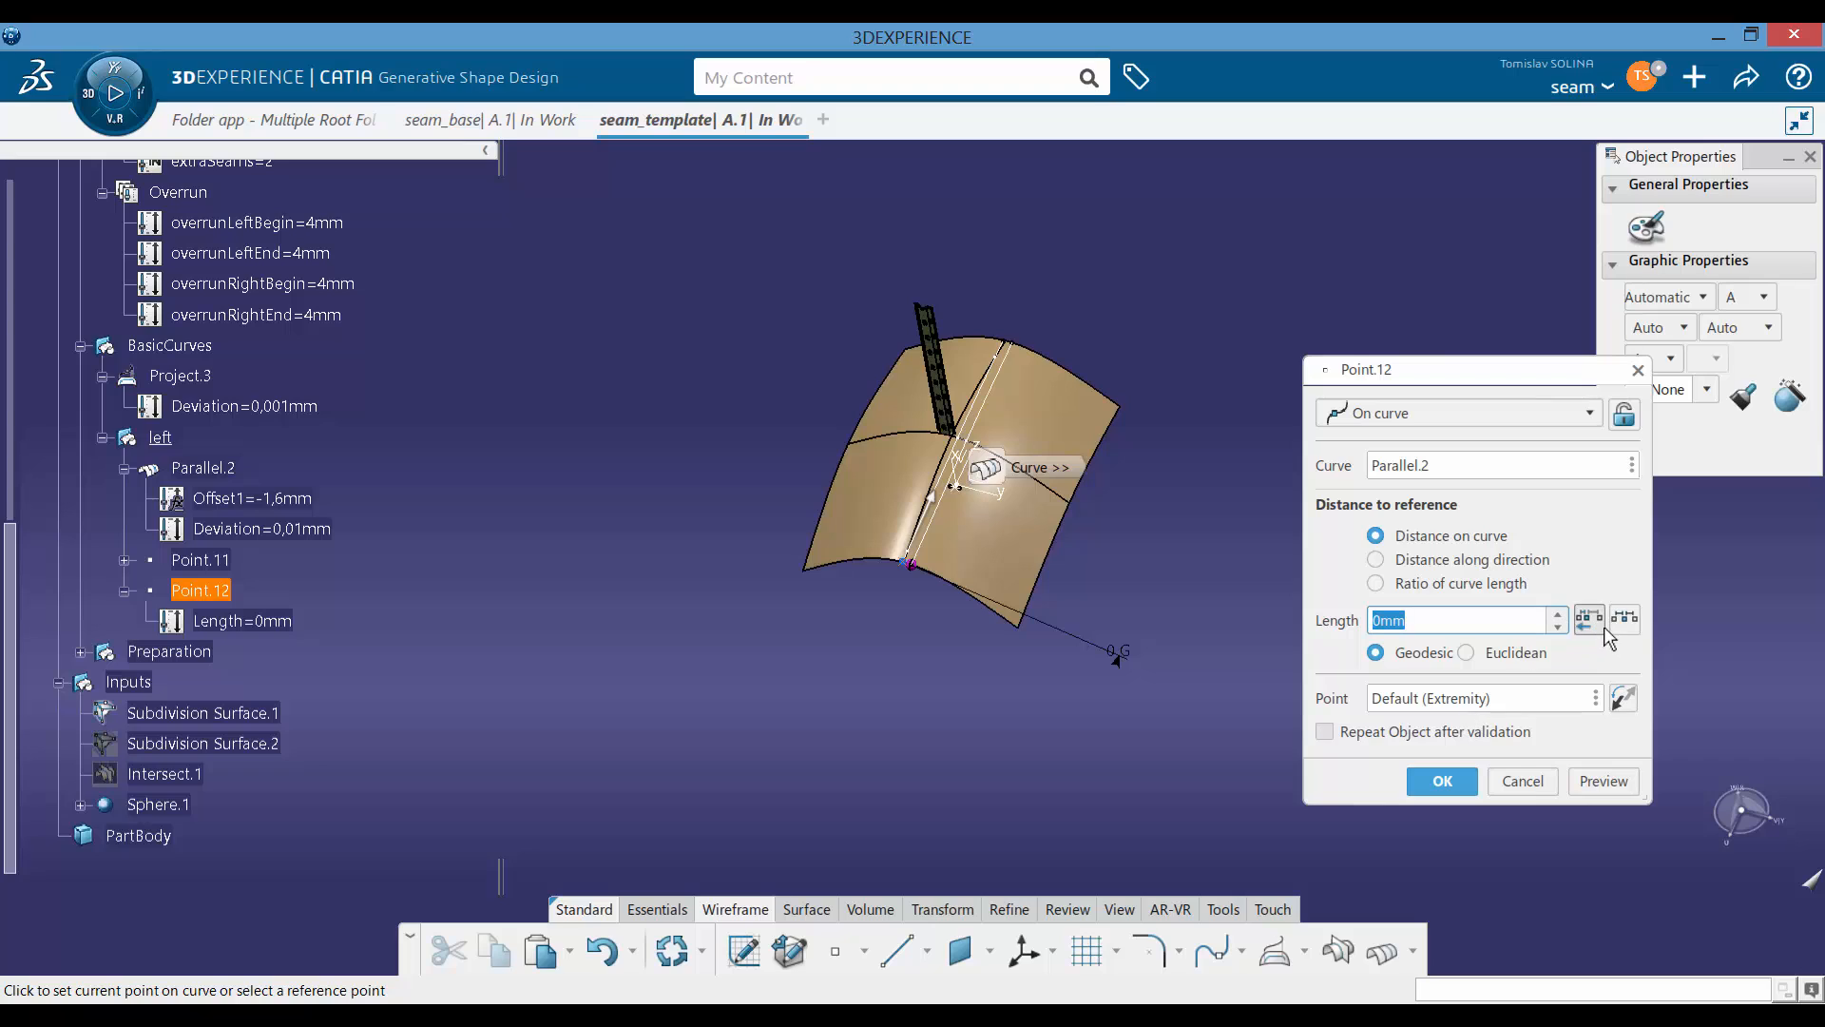
click(1622, 700)
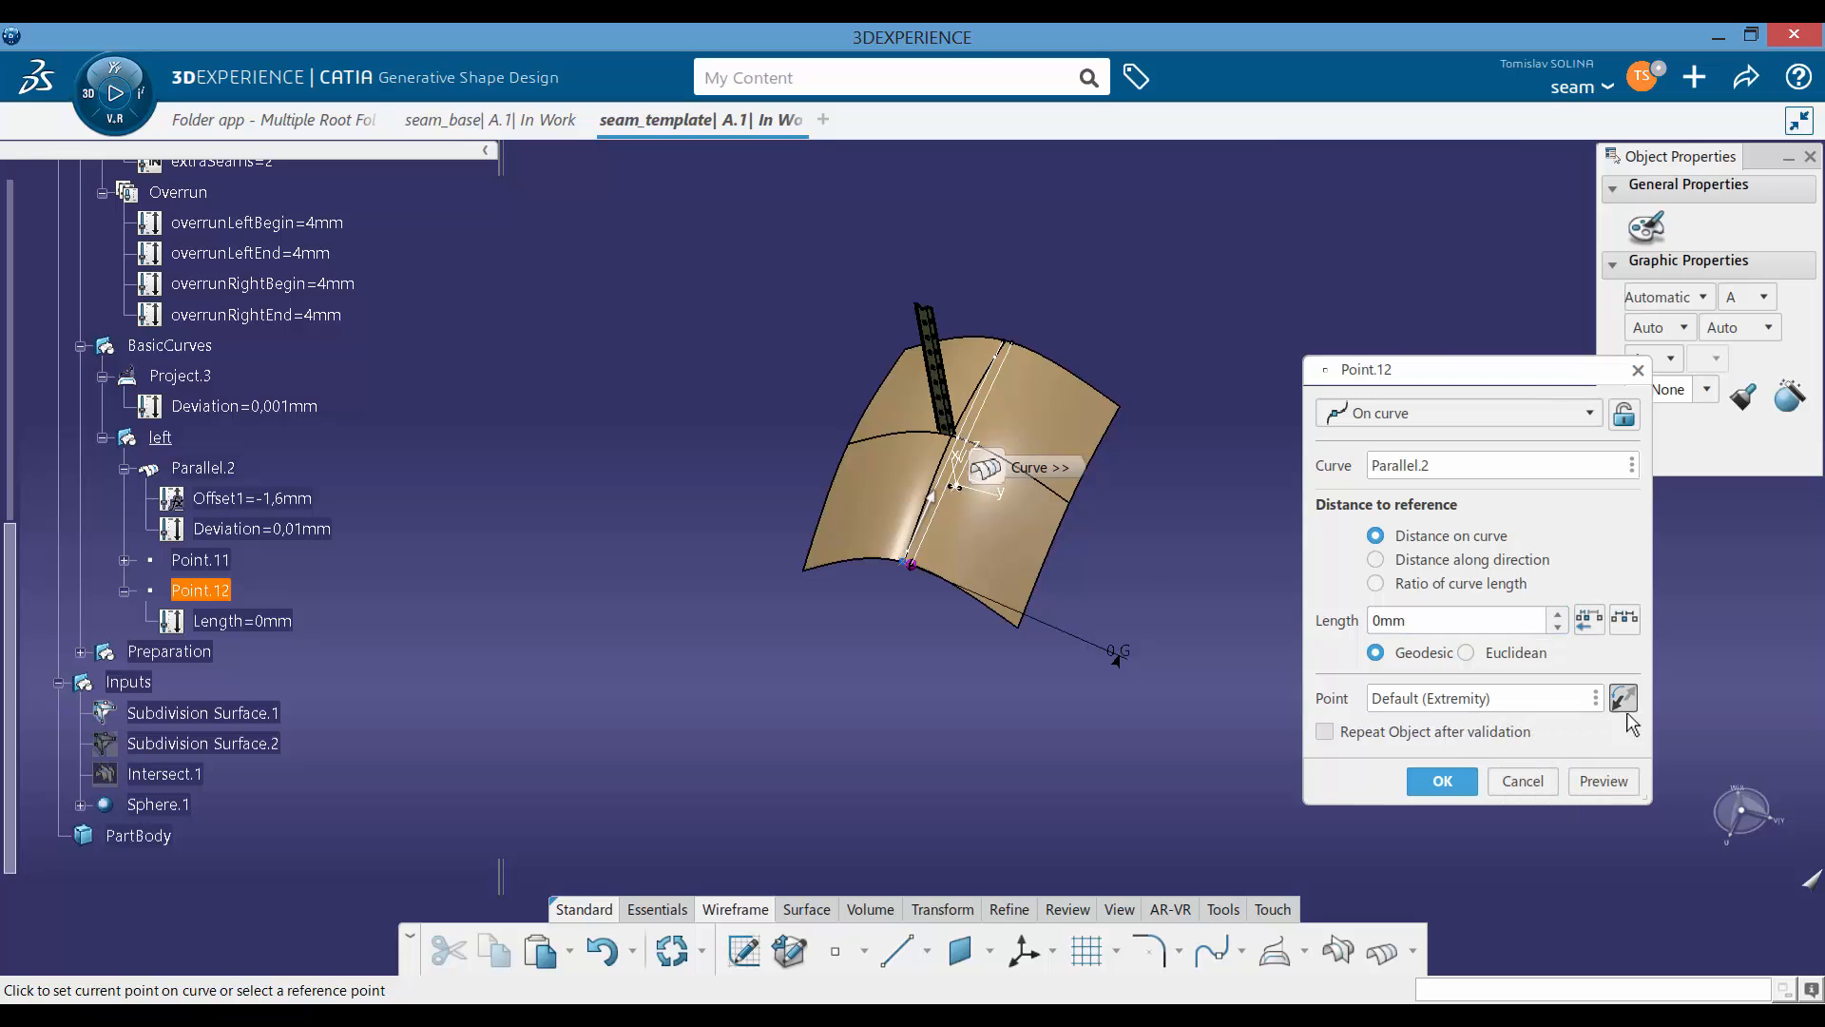
click(1441, 779)
Step: Start extrapolating Parallel.2 from Point.11 and link the first limit's length to the overrunLeftBegin parameter
middle_drag(1163, 506, 1186, 456)
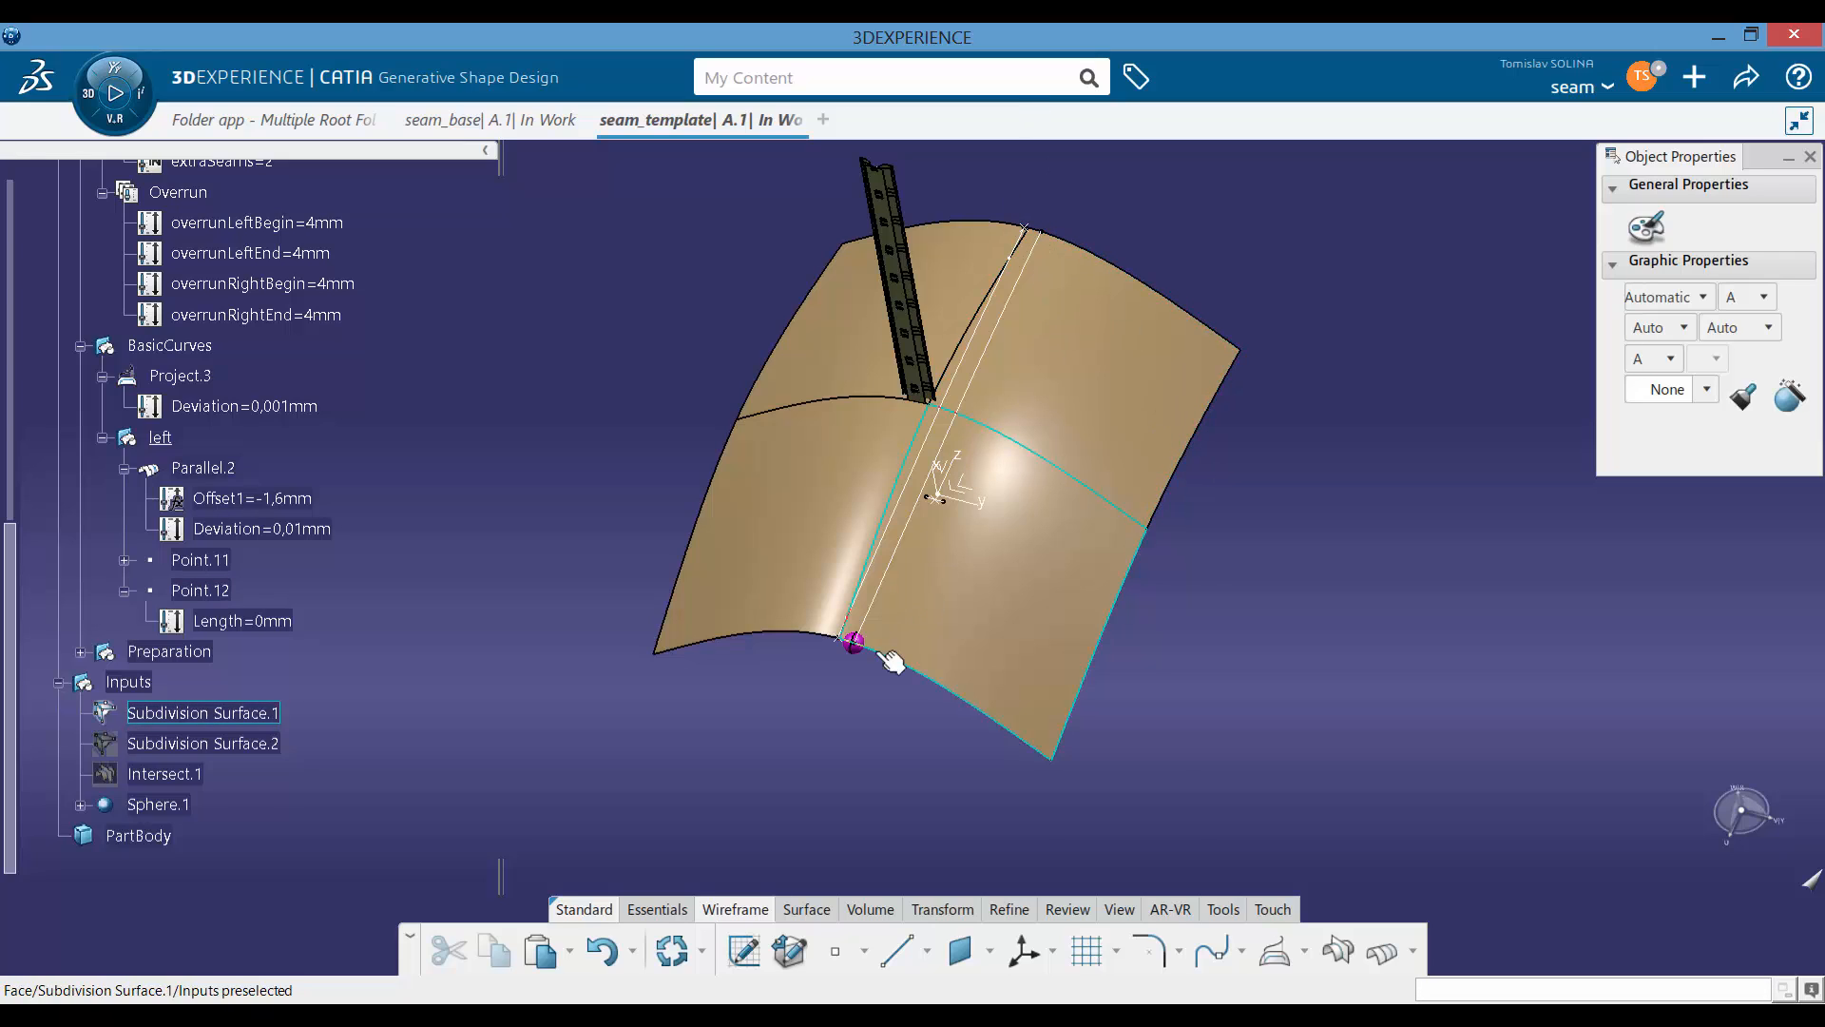
click(946, 908)
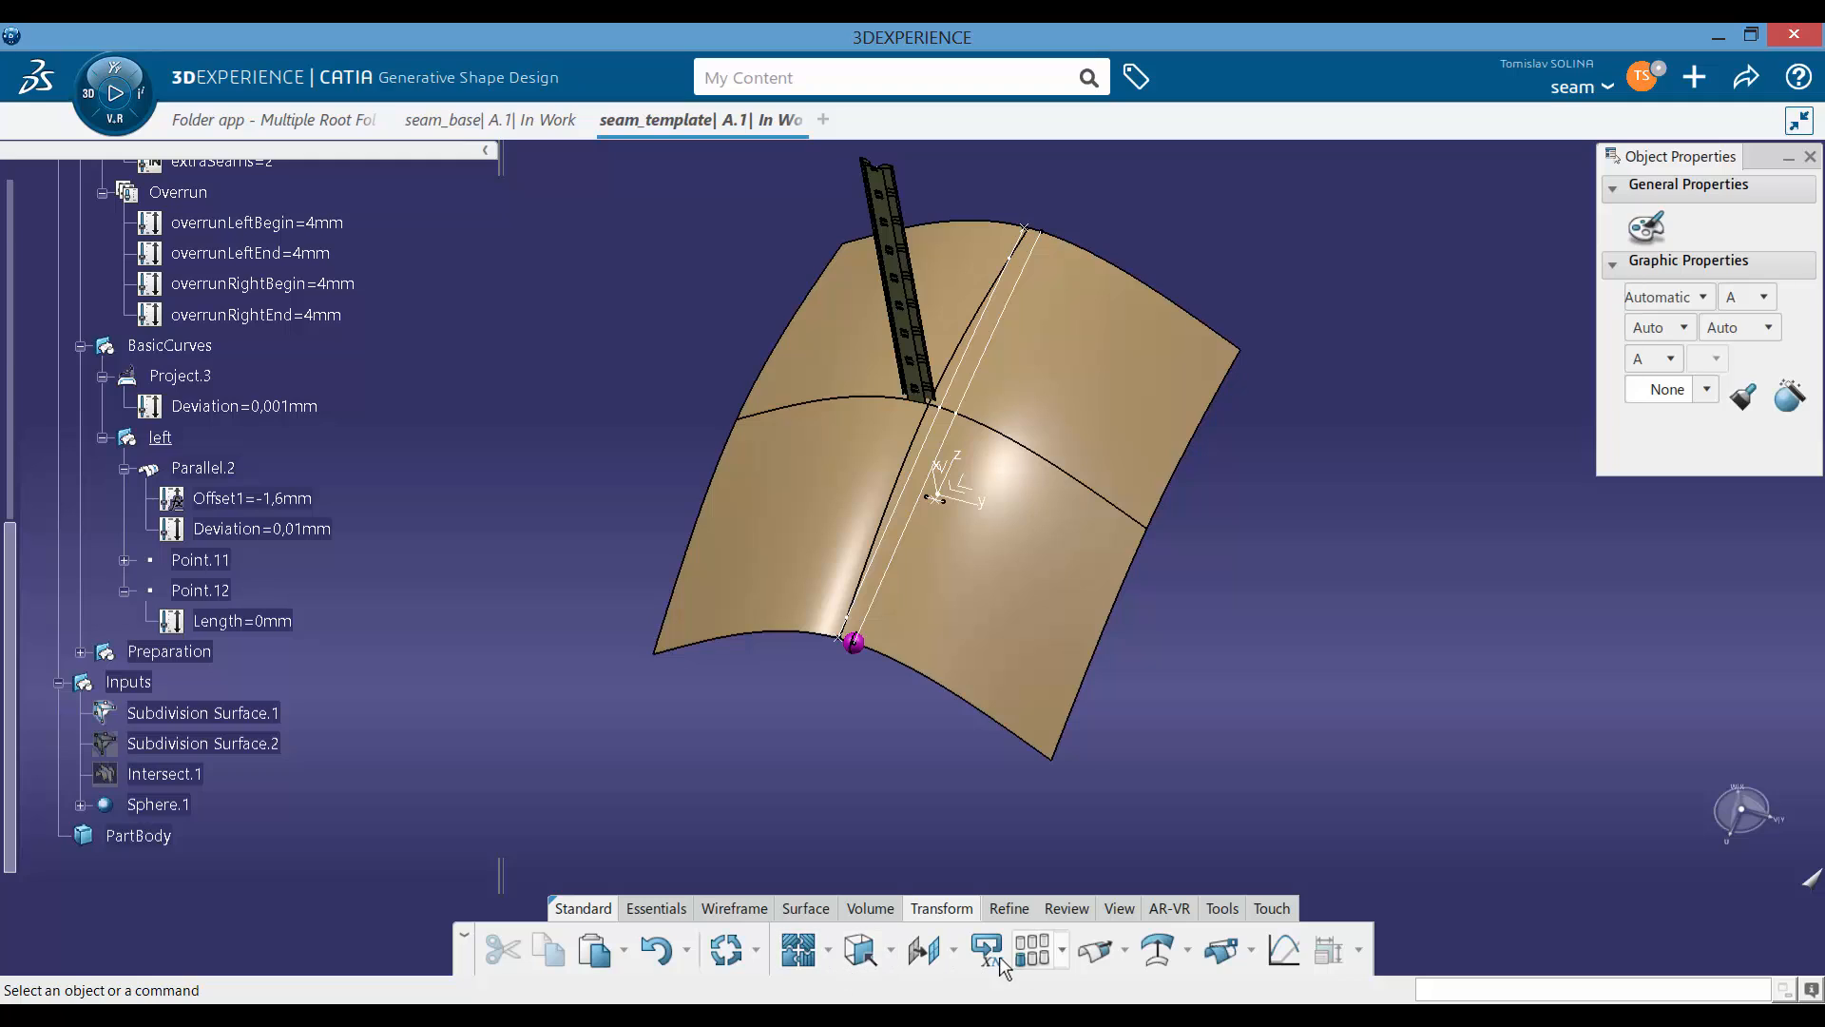
click(1095, 948)
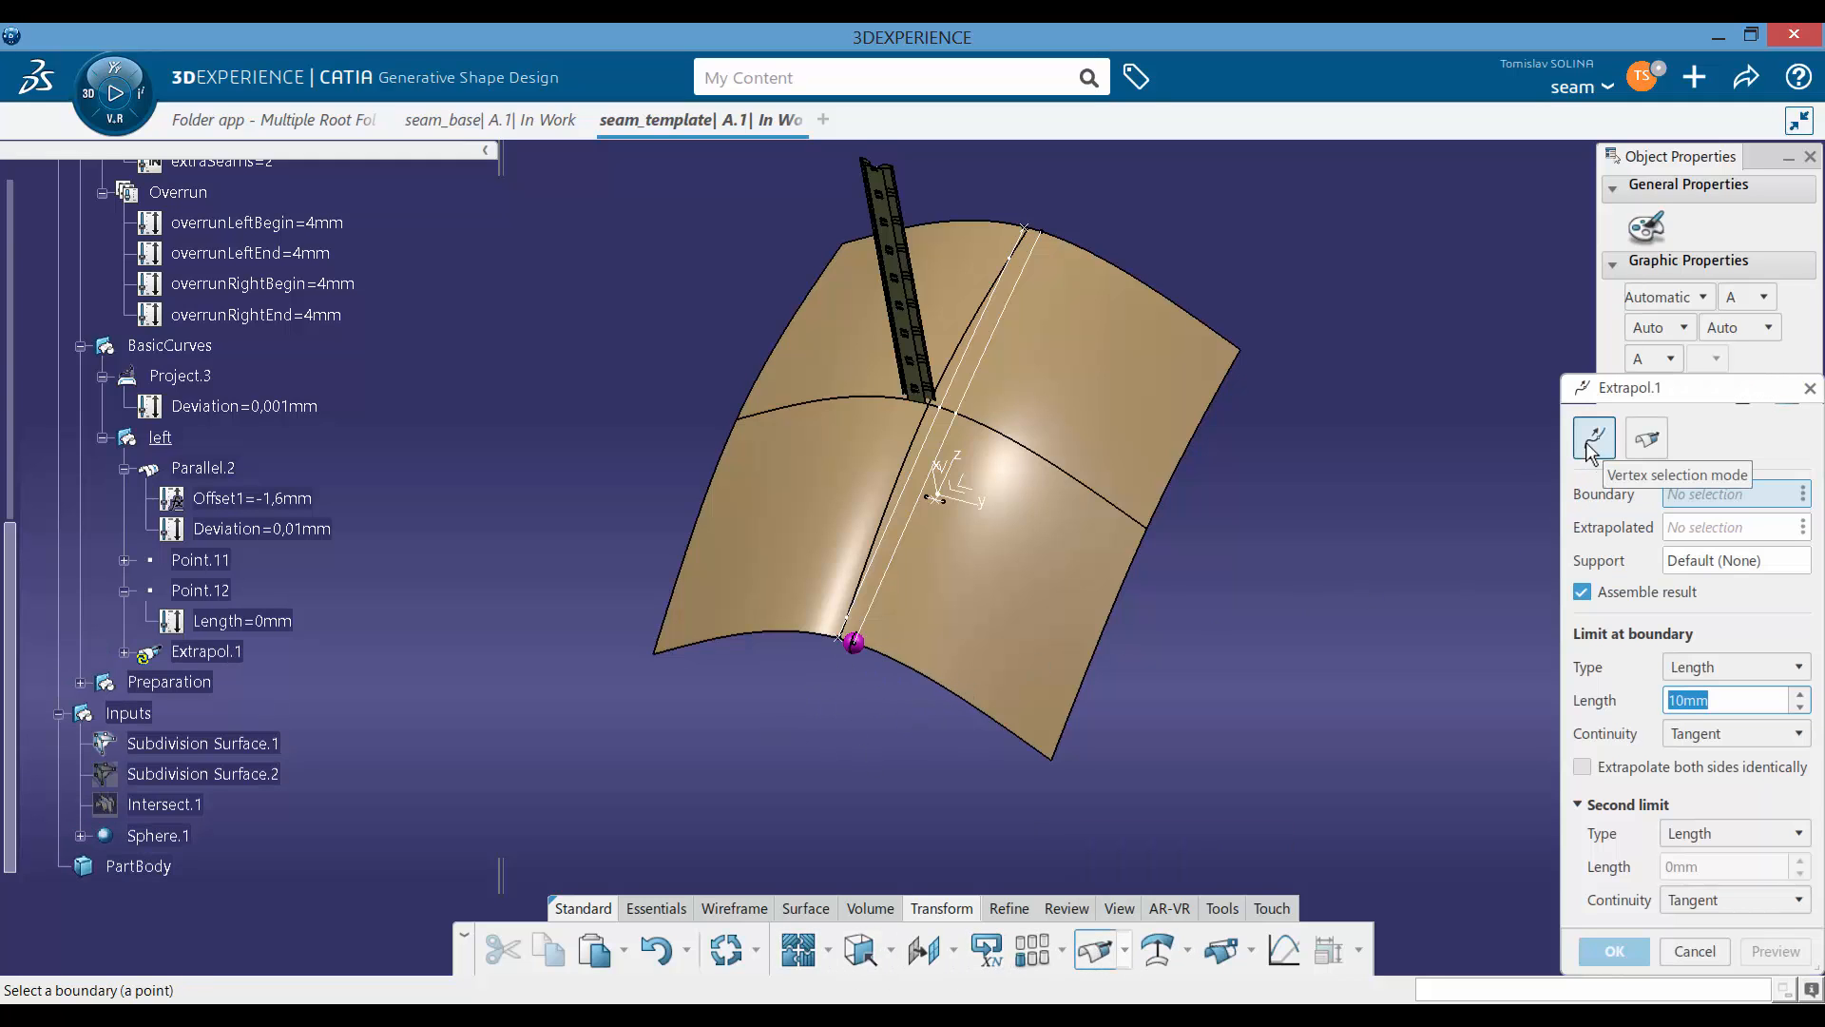
click(854, 644)
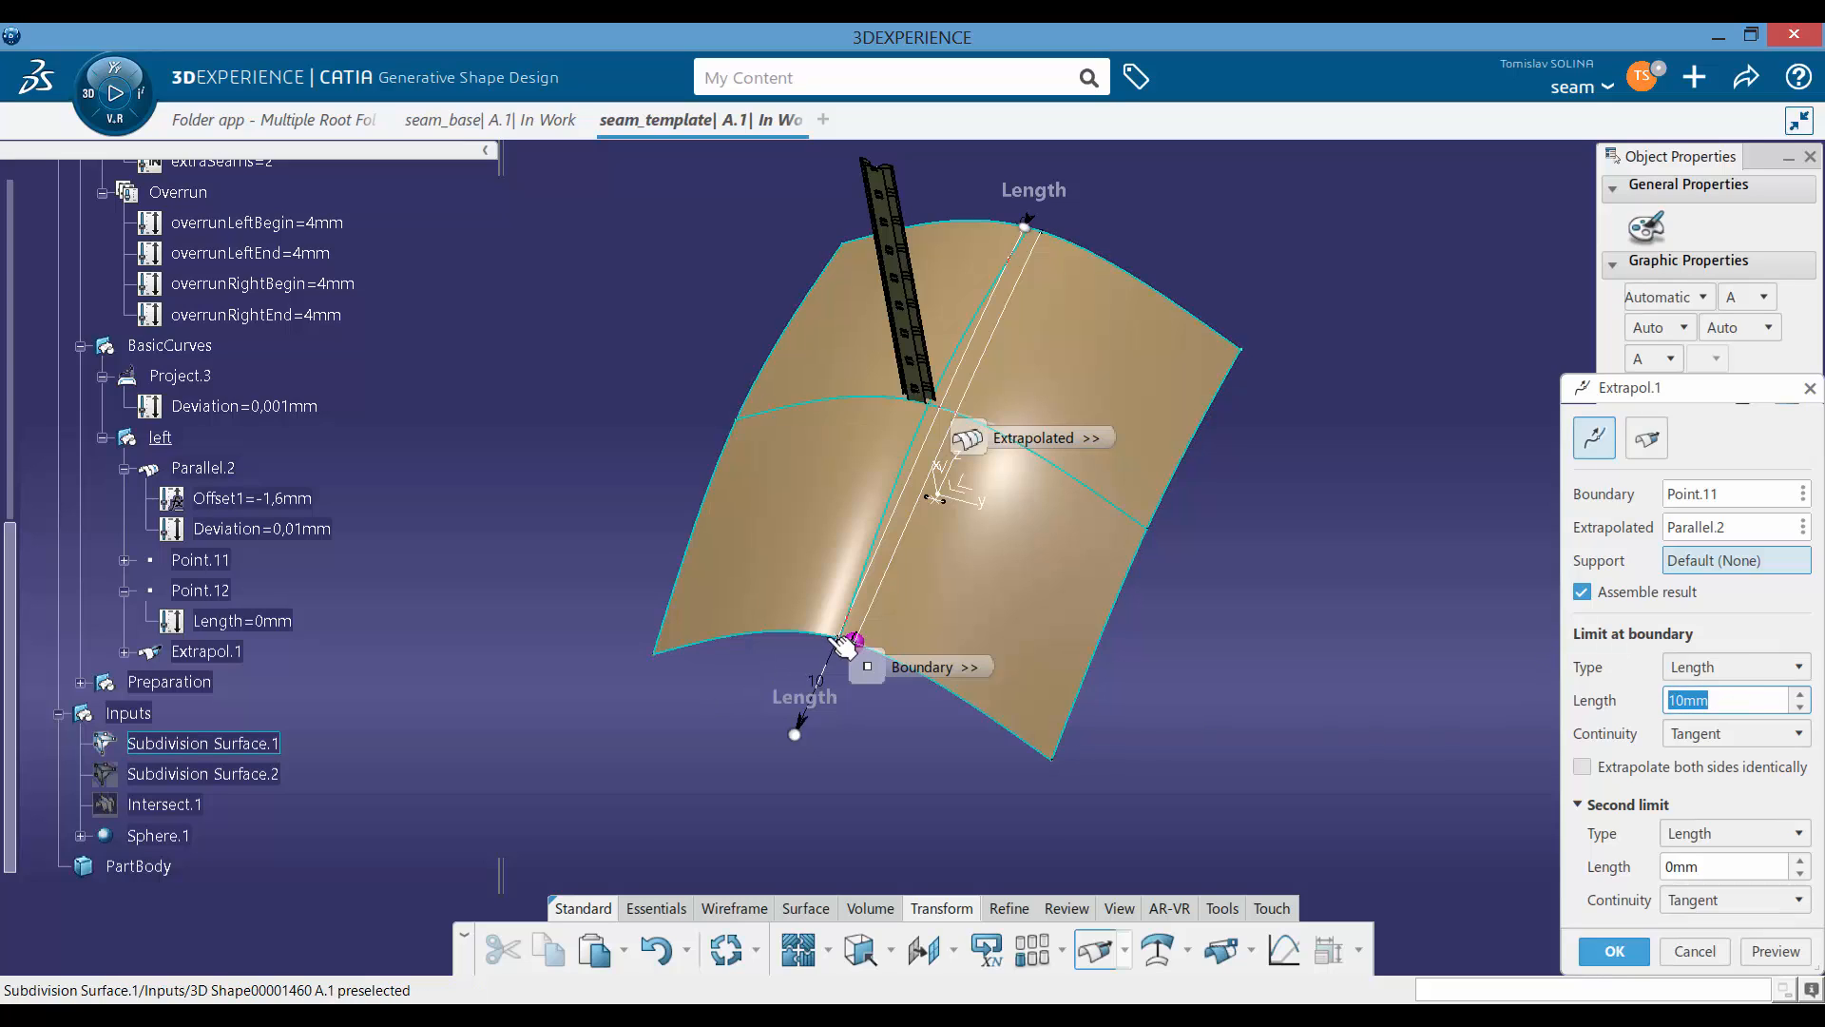
right_click(1745, 697)
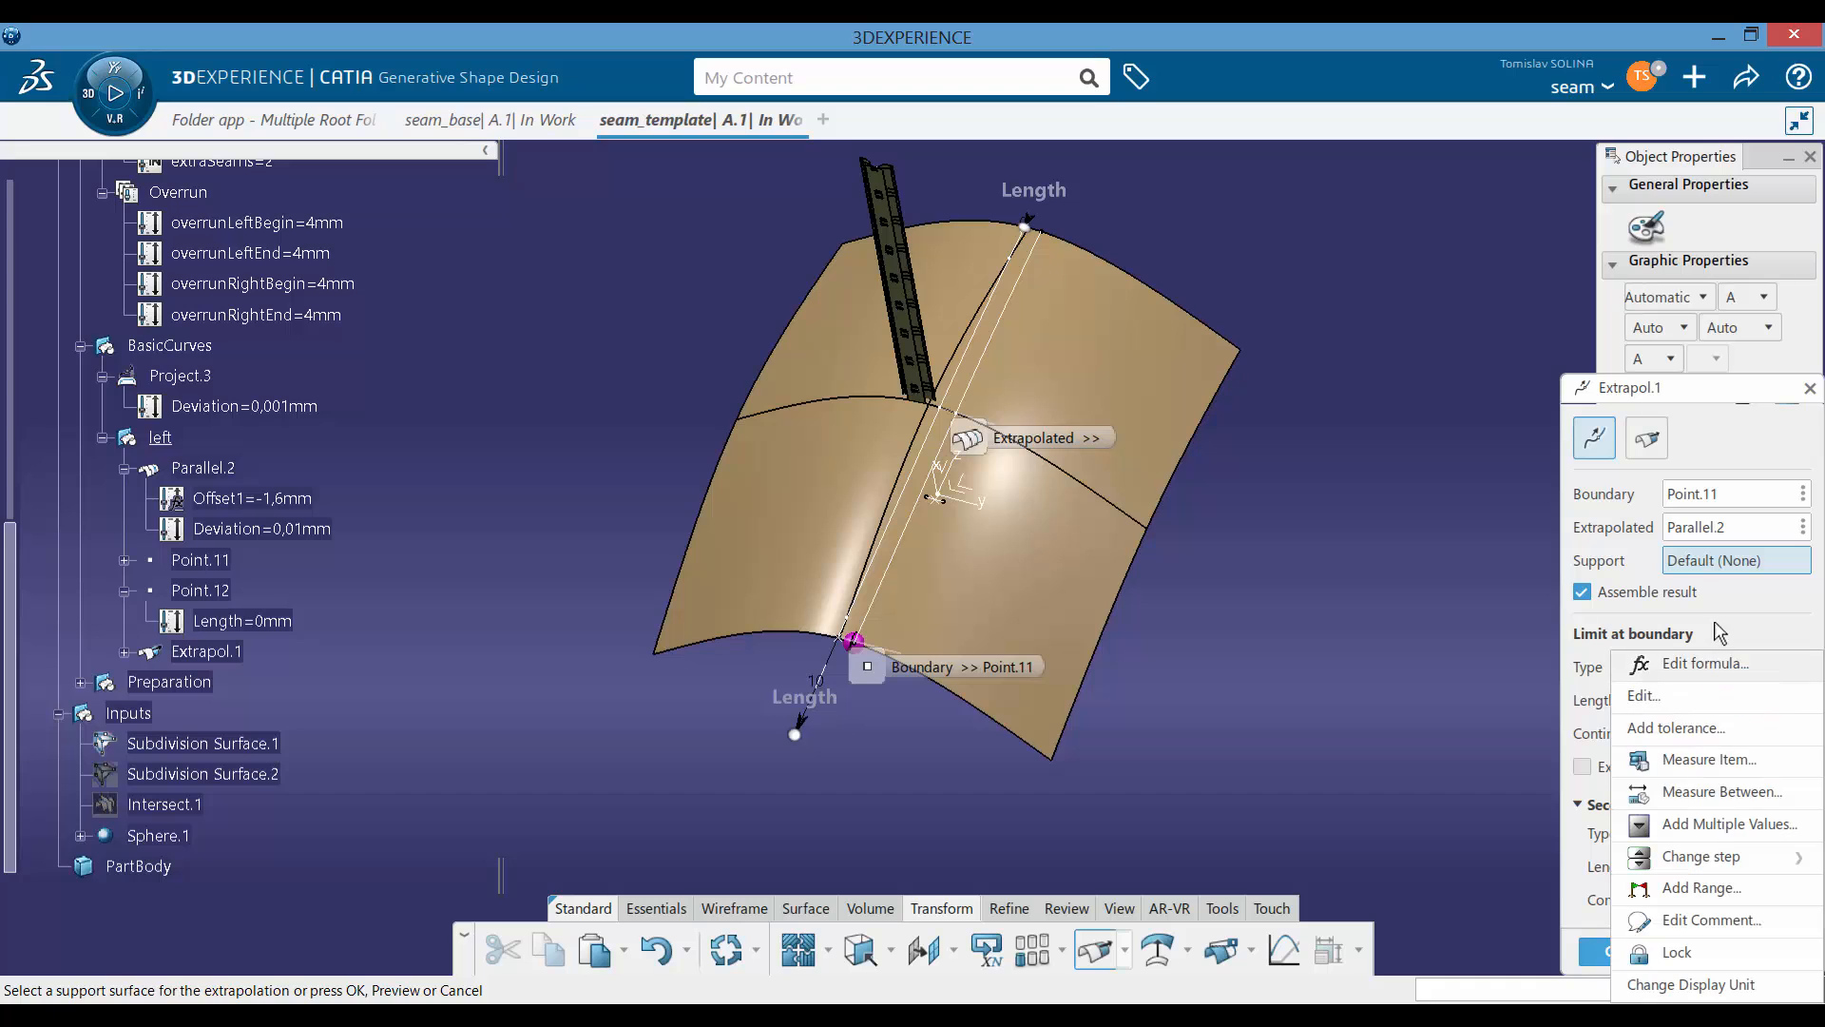
click(1673, 665)
click(273, 224)
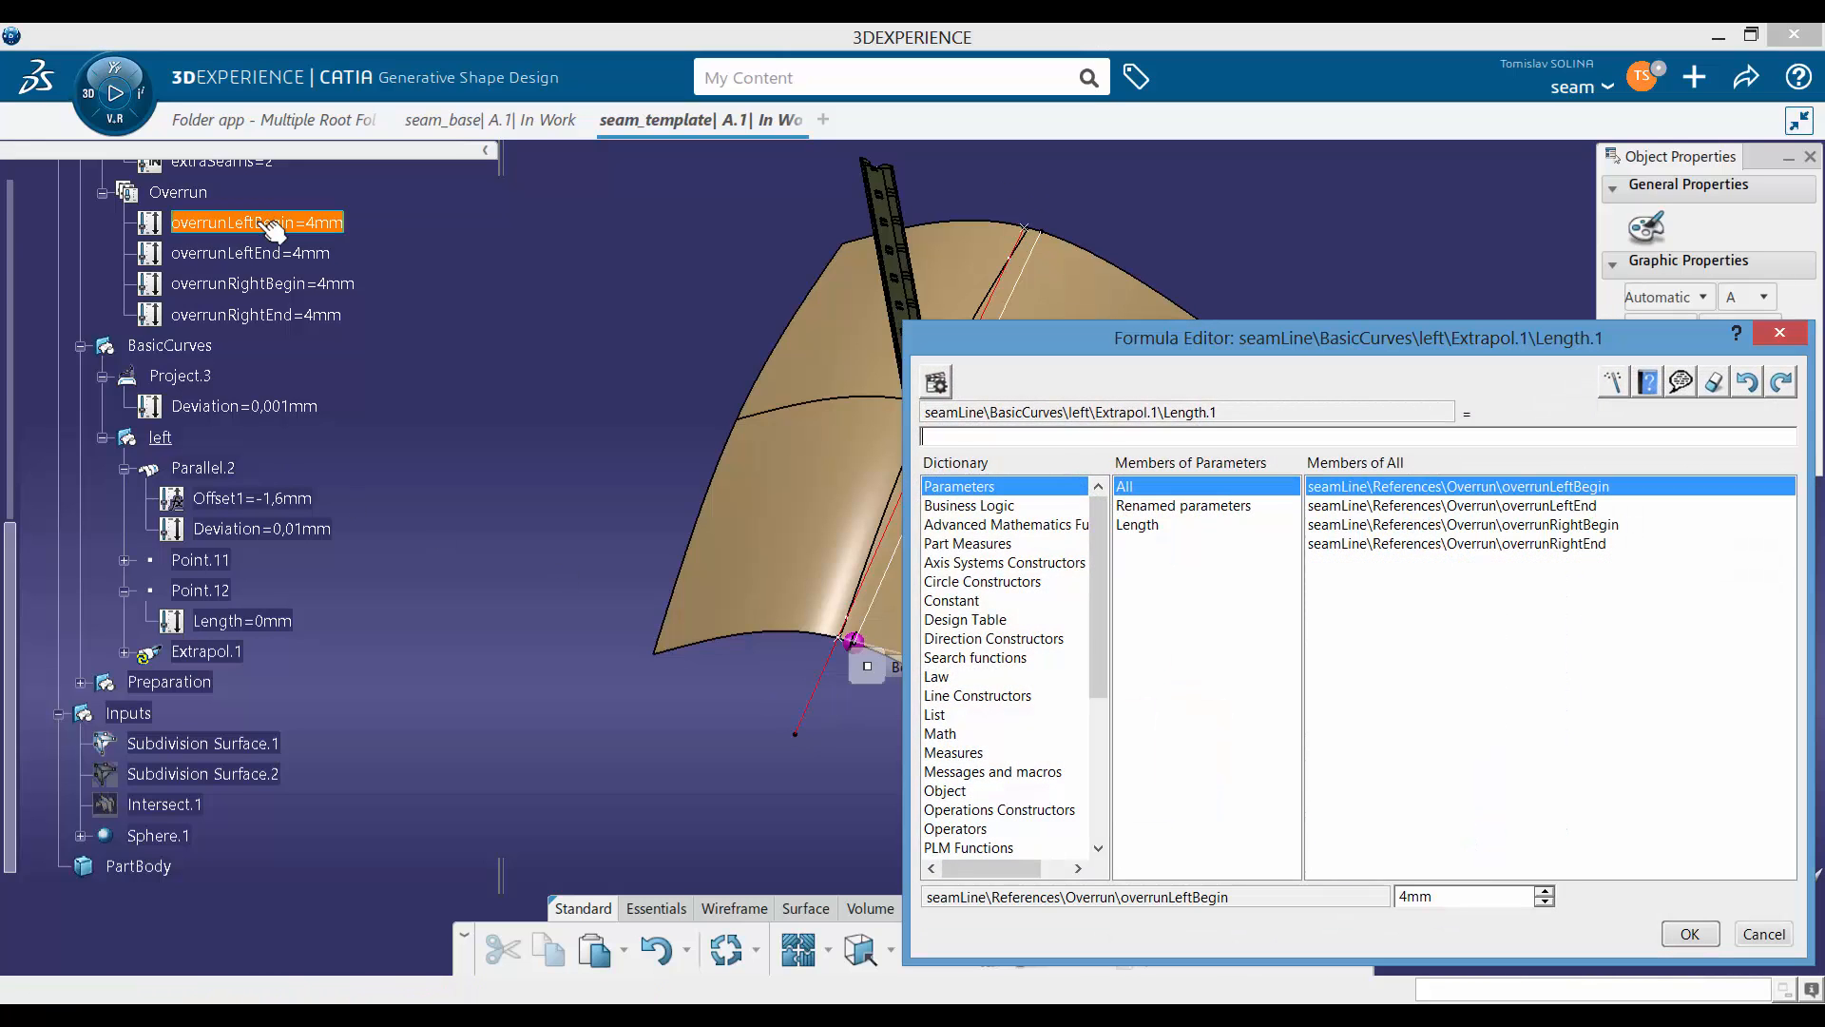
click(1689, 934)
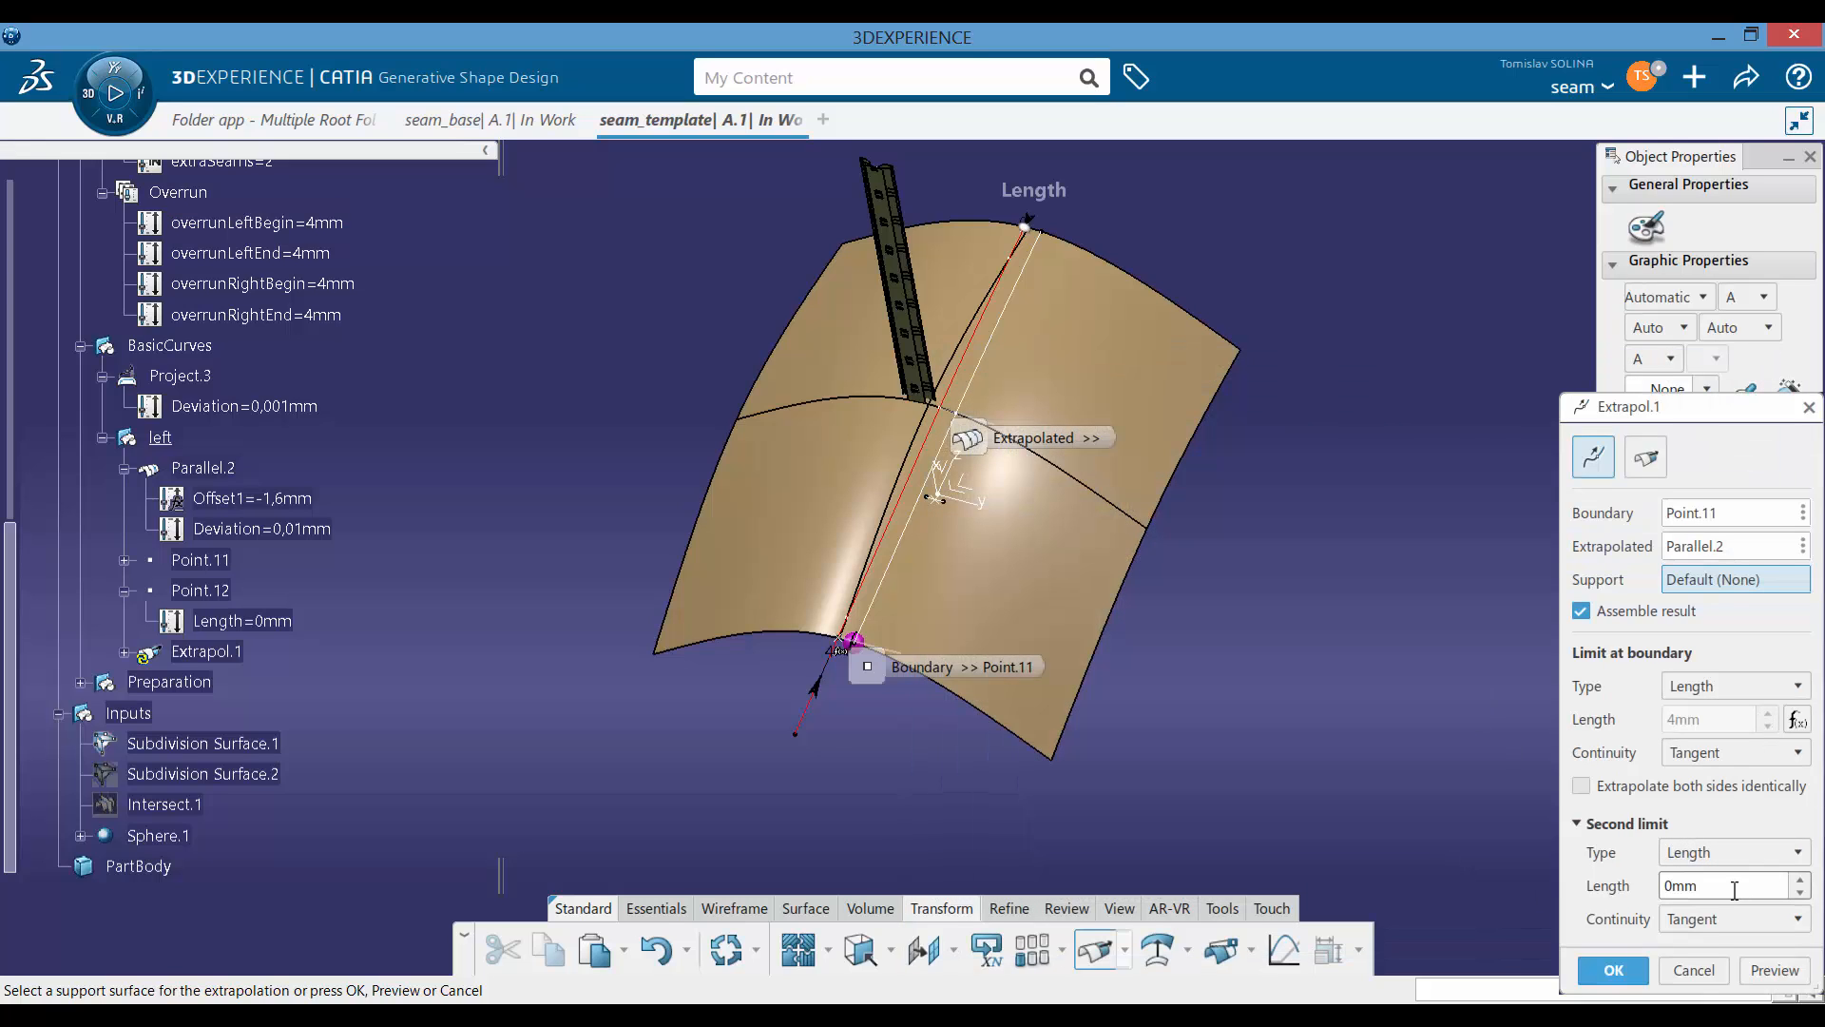
Step: Link the extrapolation's second limit length to the overrunLeftEnd parameter with a formula
right_click(1741, 885)
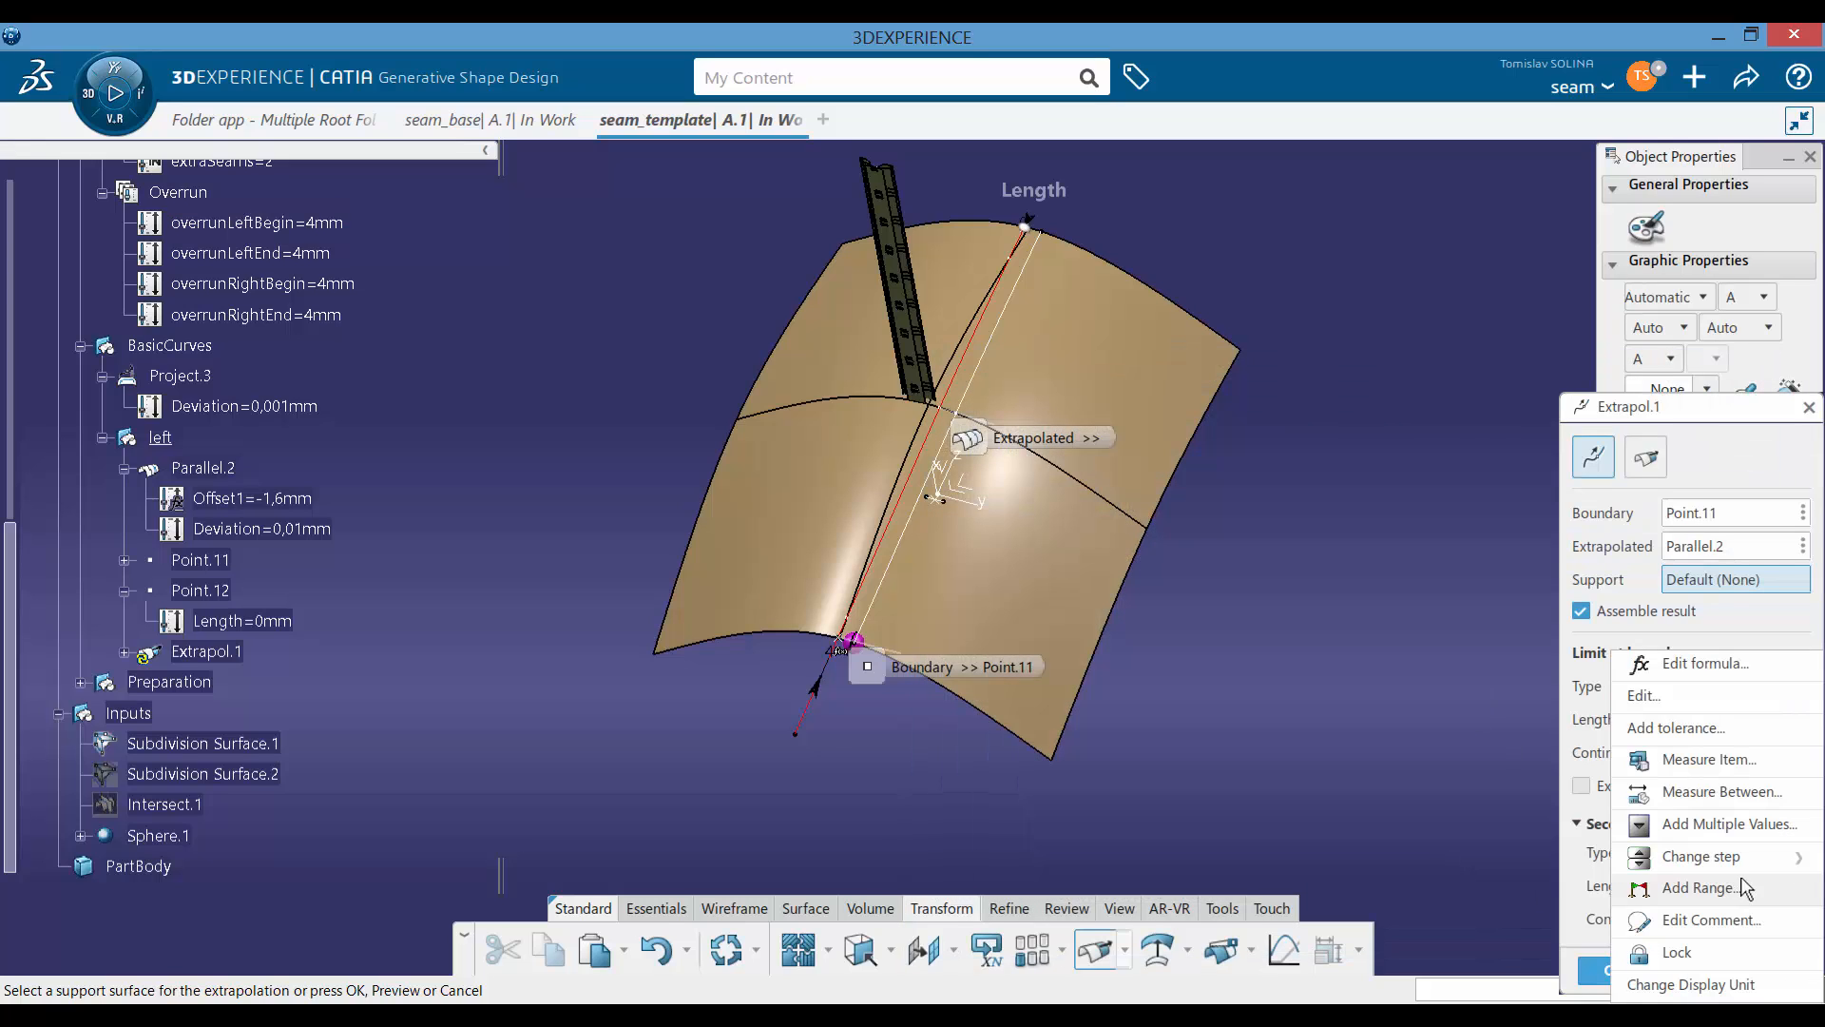
click(1732, 657)
click(258, 255)
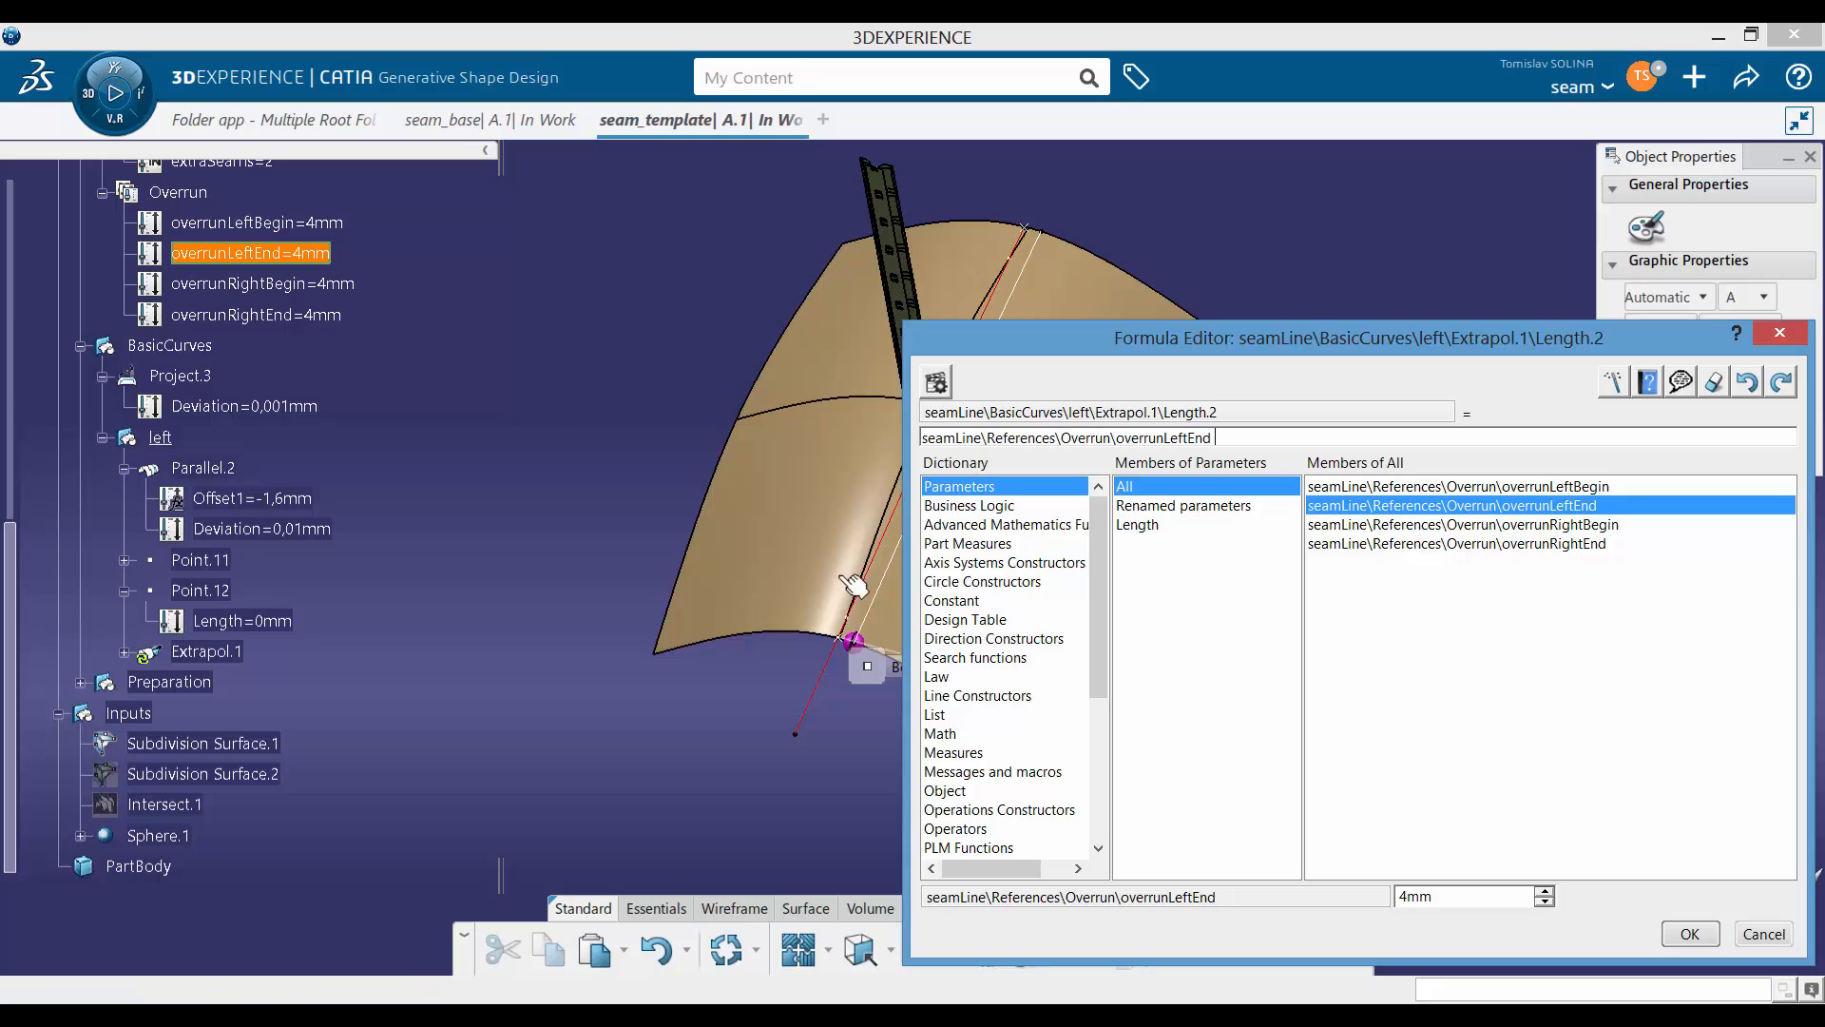
click(1680, 935)
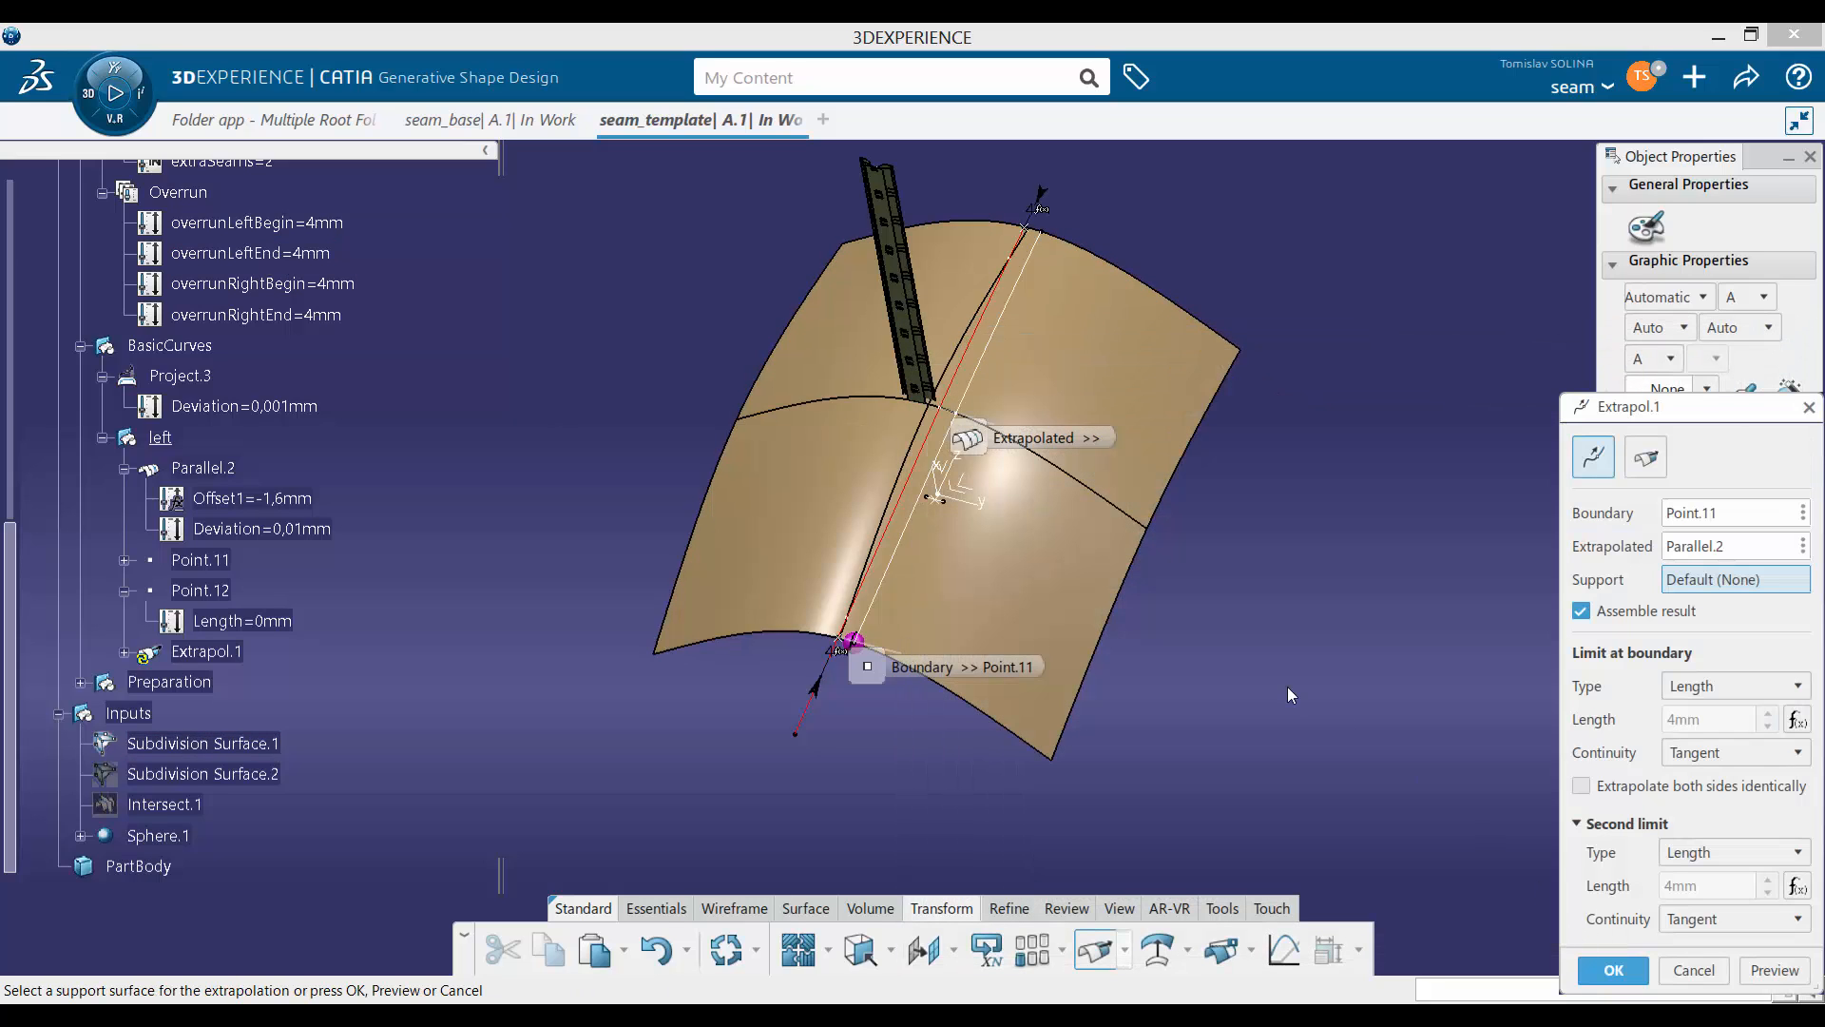
Step: Set both extrapolation limits to Curvature continuity and create the extended left curve
click(1716, 758)
click(1702, 801)
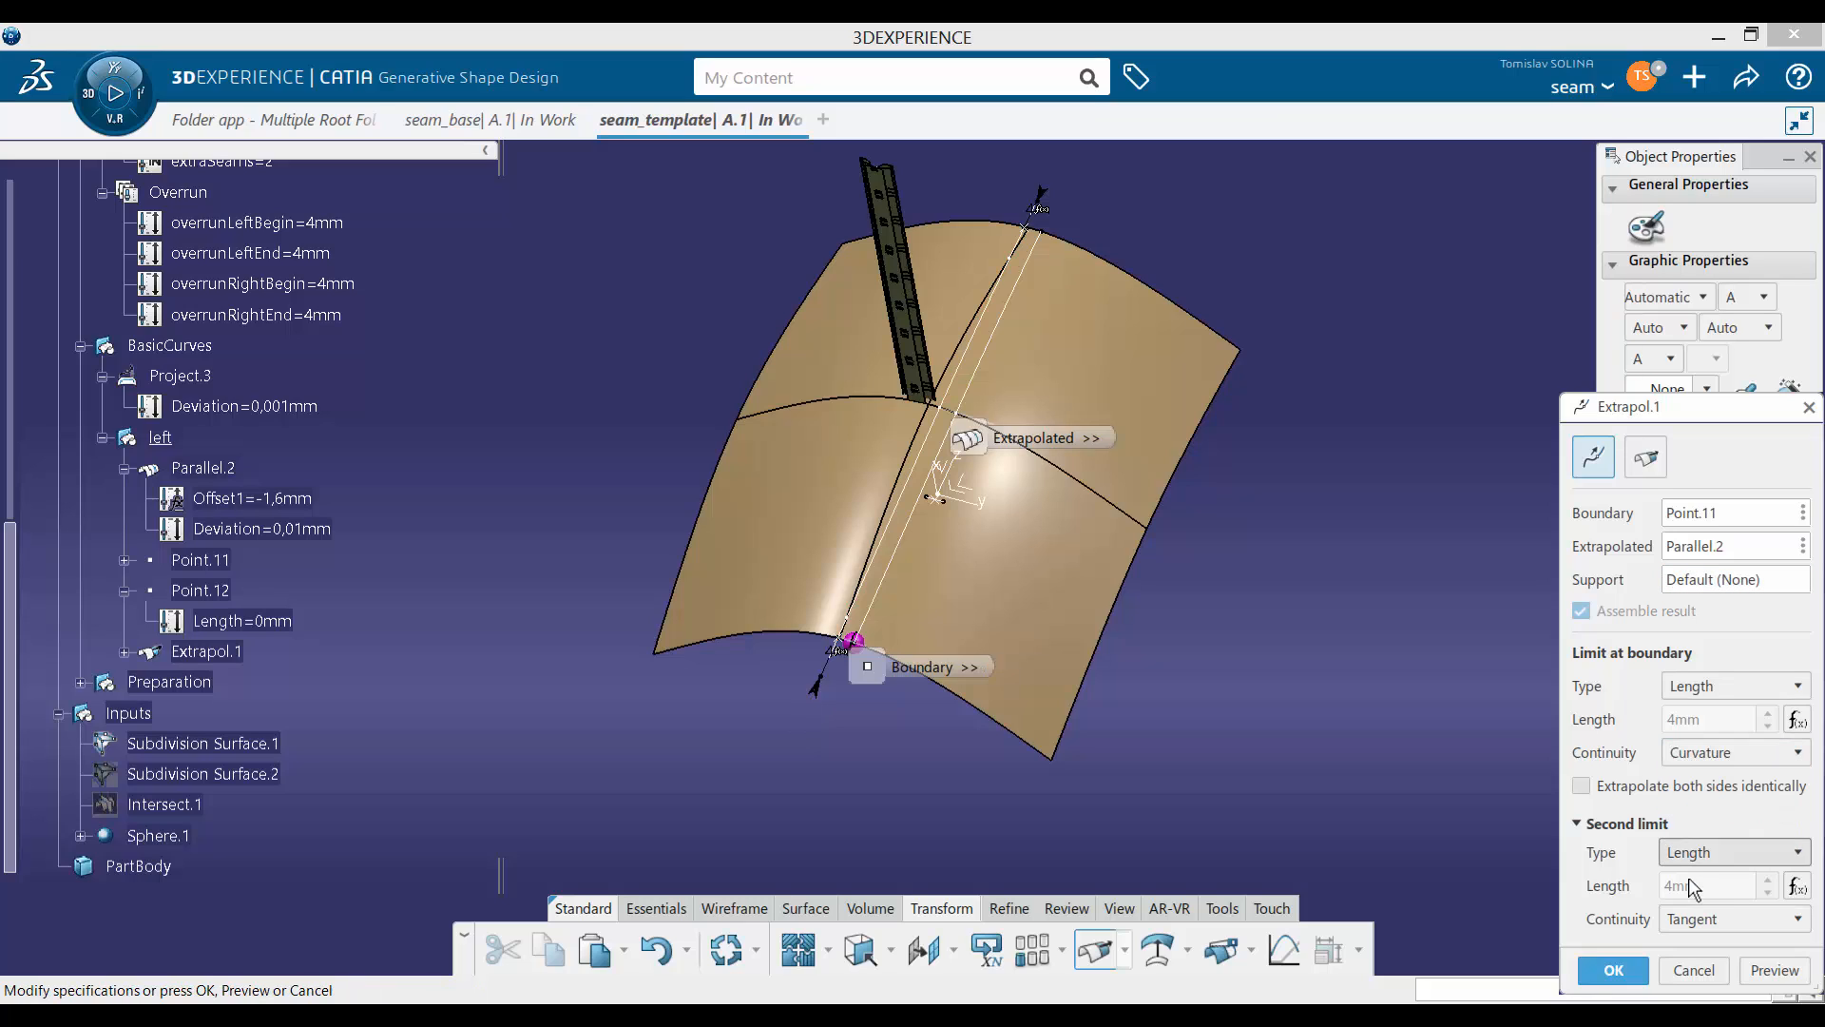
click(1703, 927)
click(1691, 956)
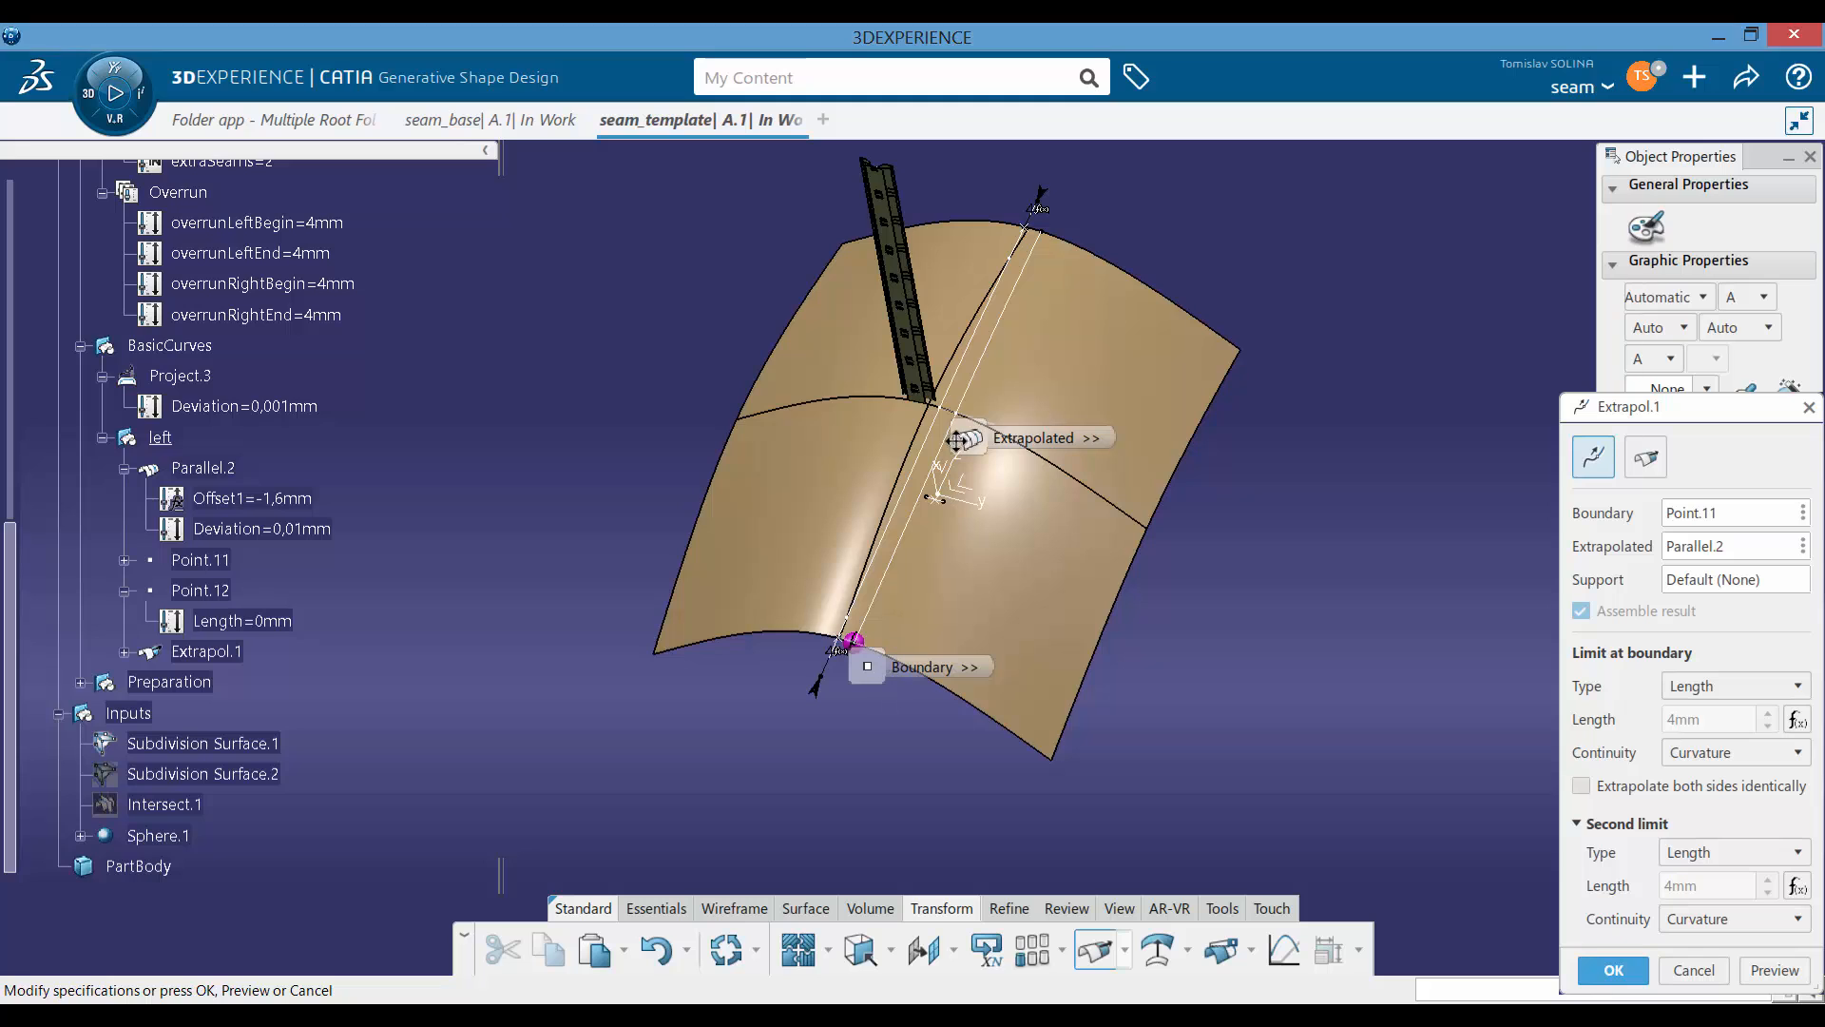
scroll(872, 606, up, 5)
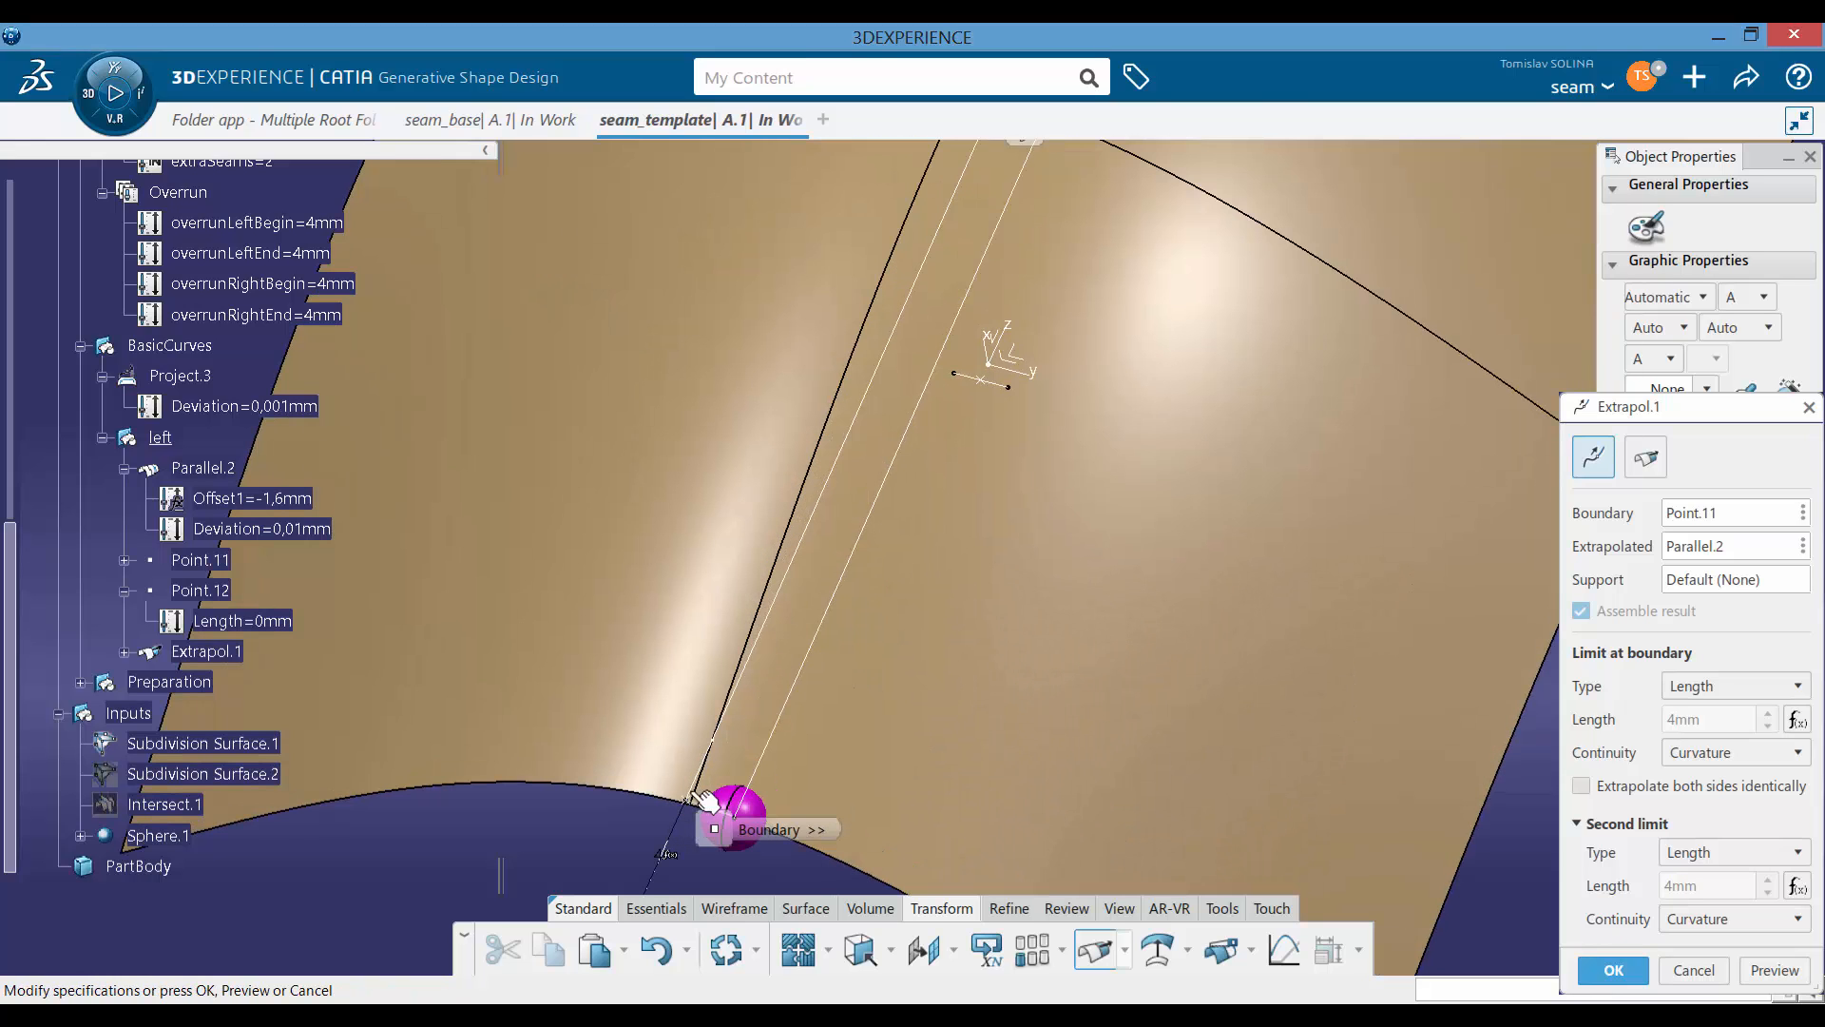
middle_drag(696, 765, 818, 425)
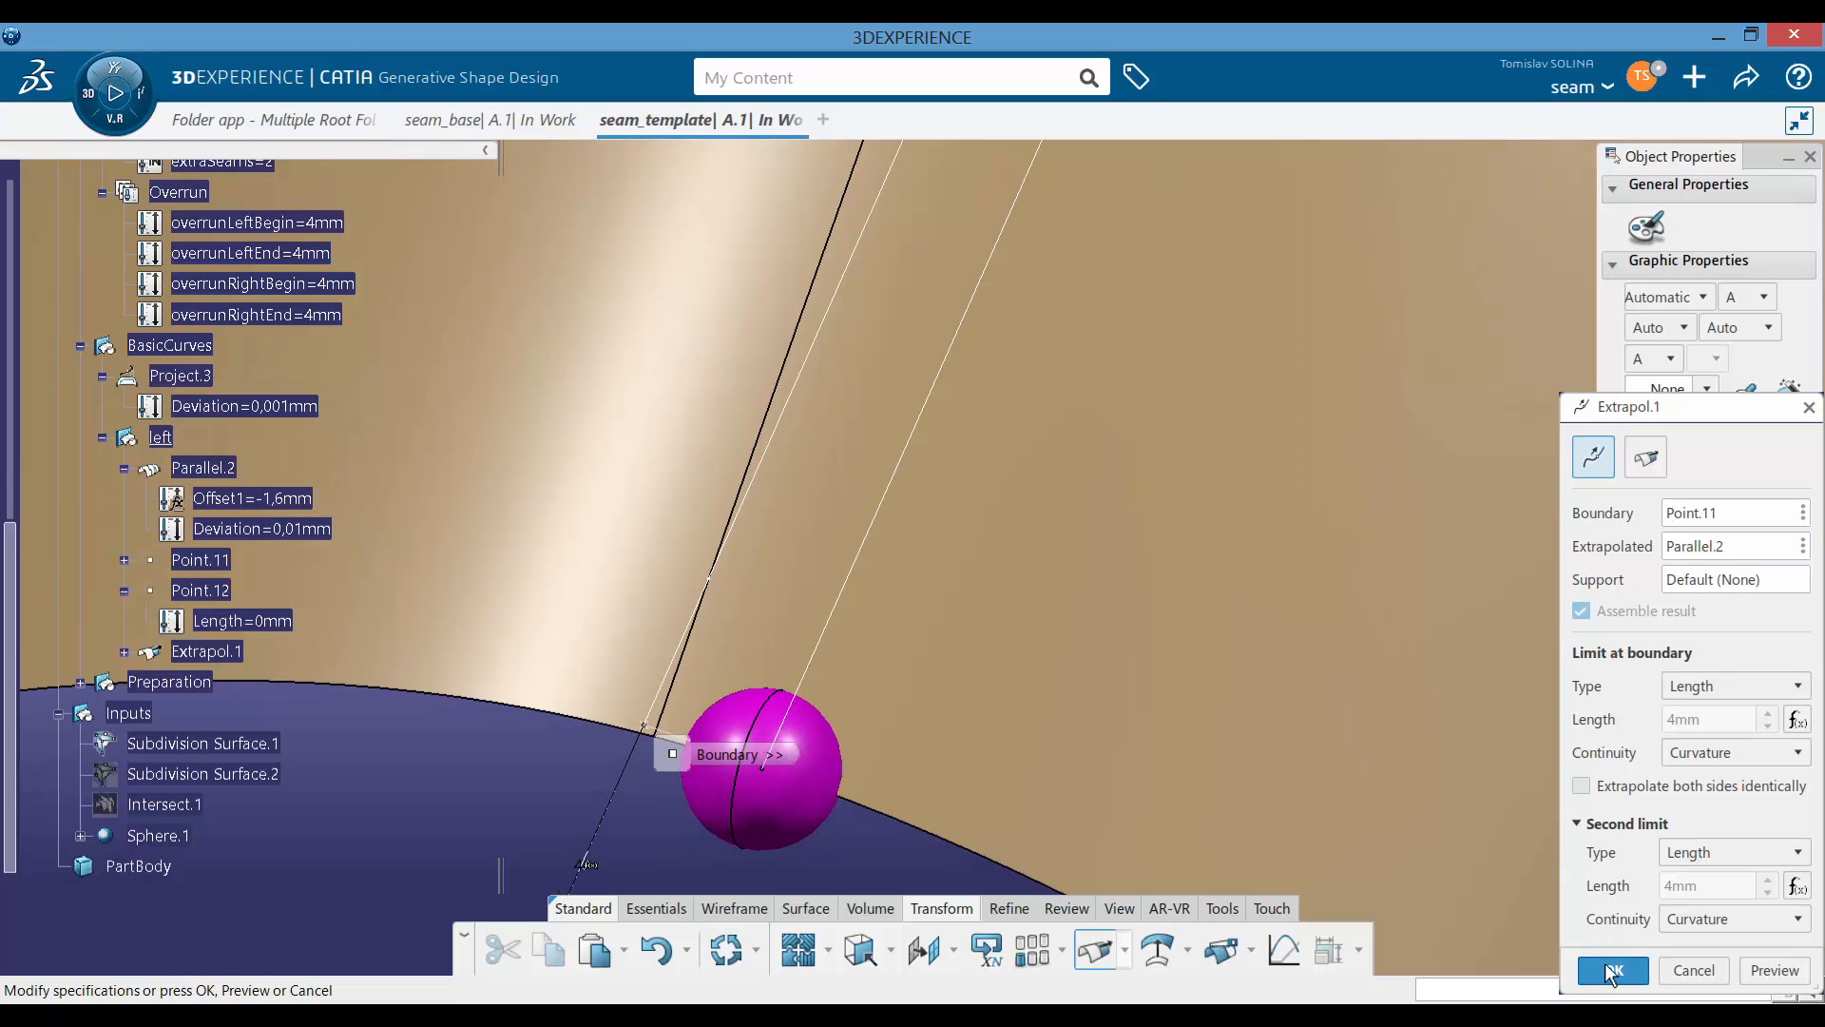
click(1613, 970)
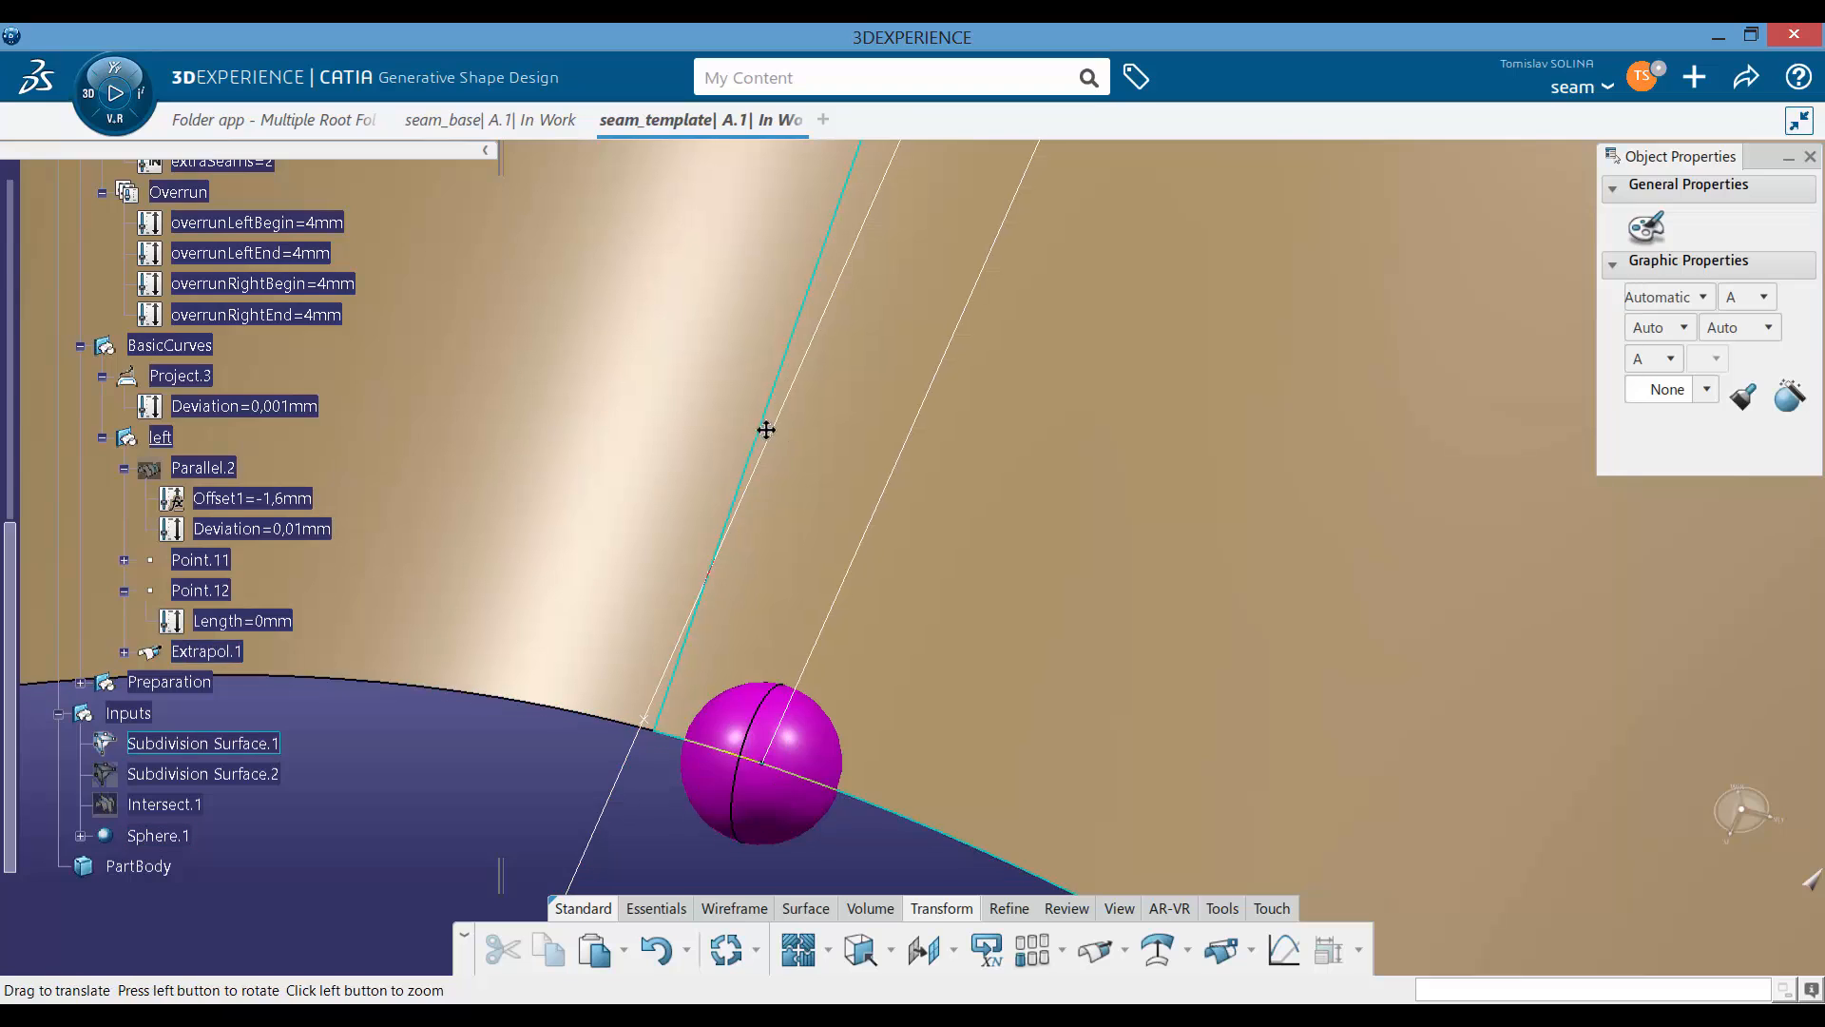
Step: Project Extrapol.1 normal onto Subdivision Surface.1 with Curvature smoothing
middle_drag(766, 430, 799, 668)
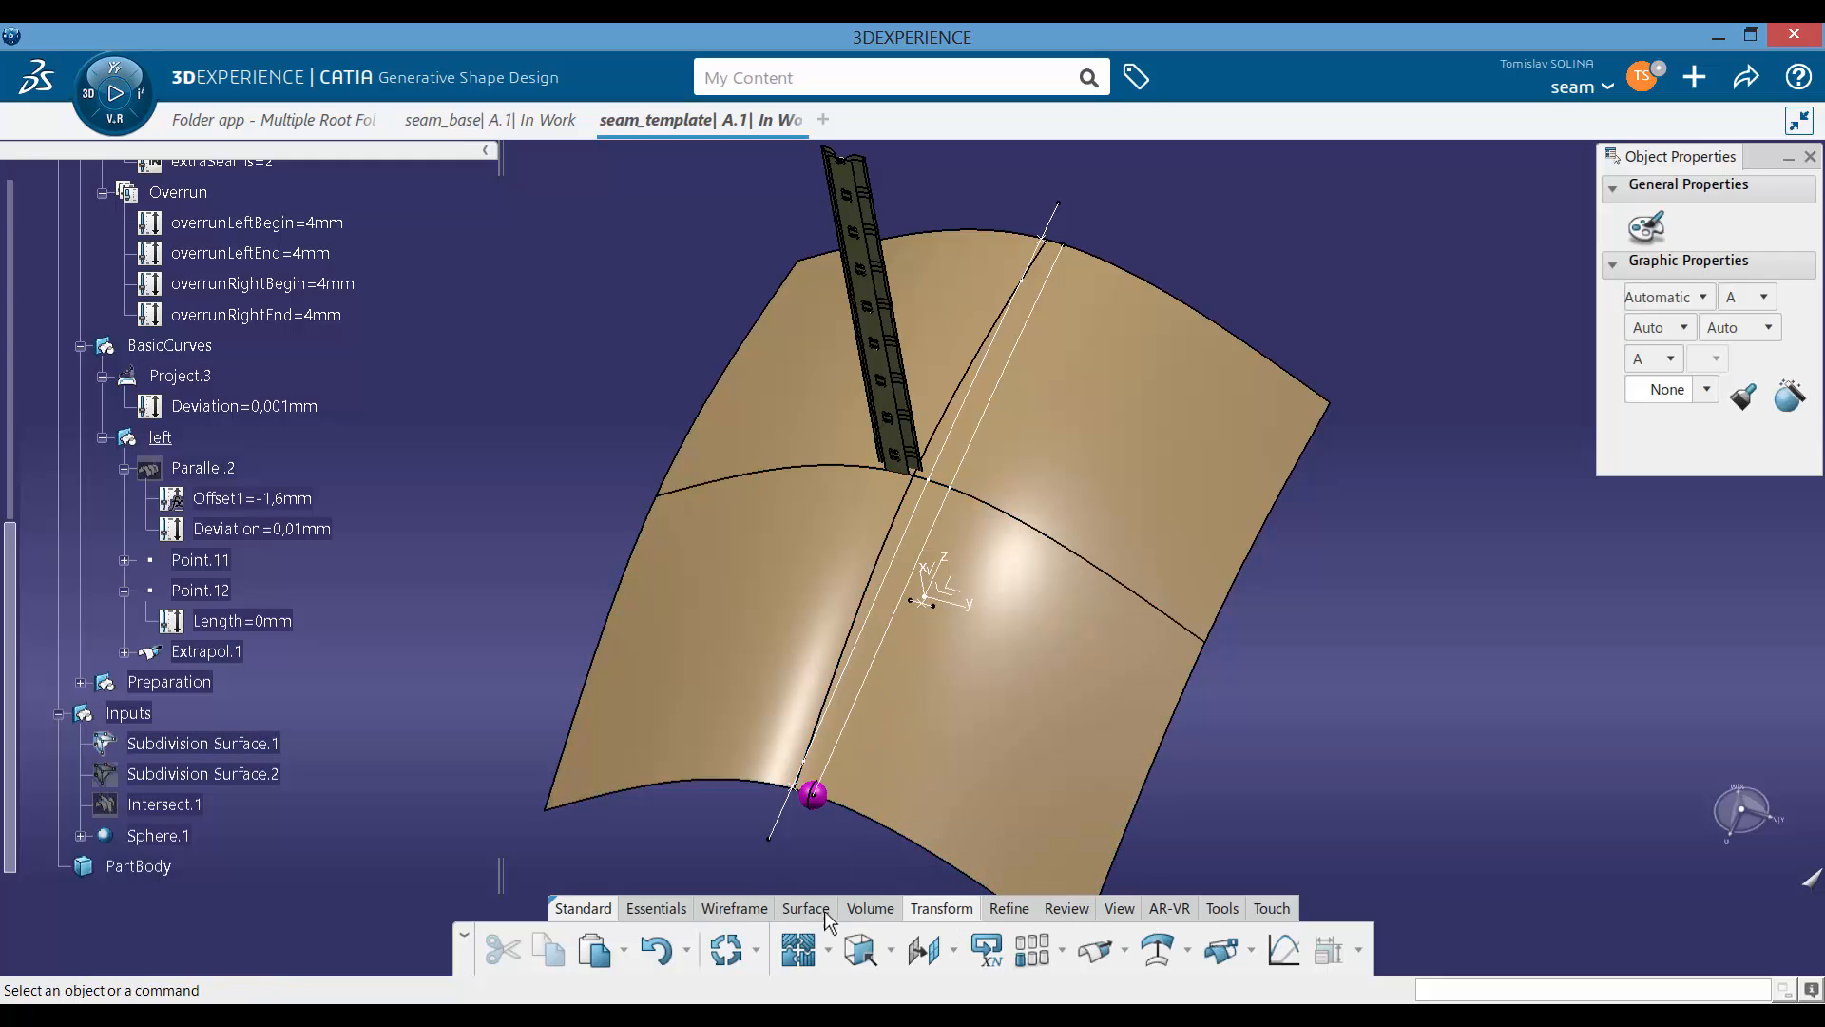
click(733, 908)
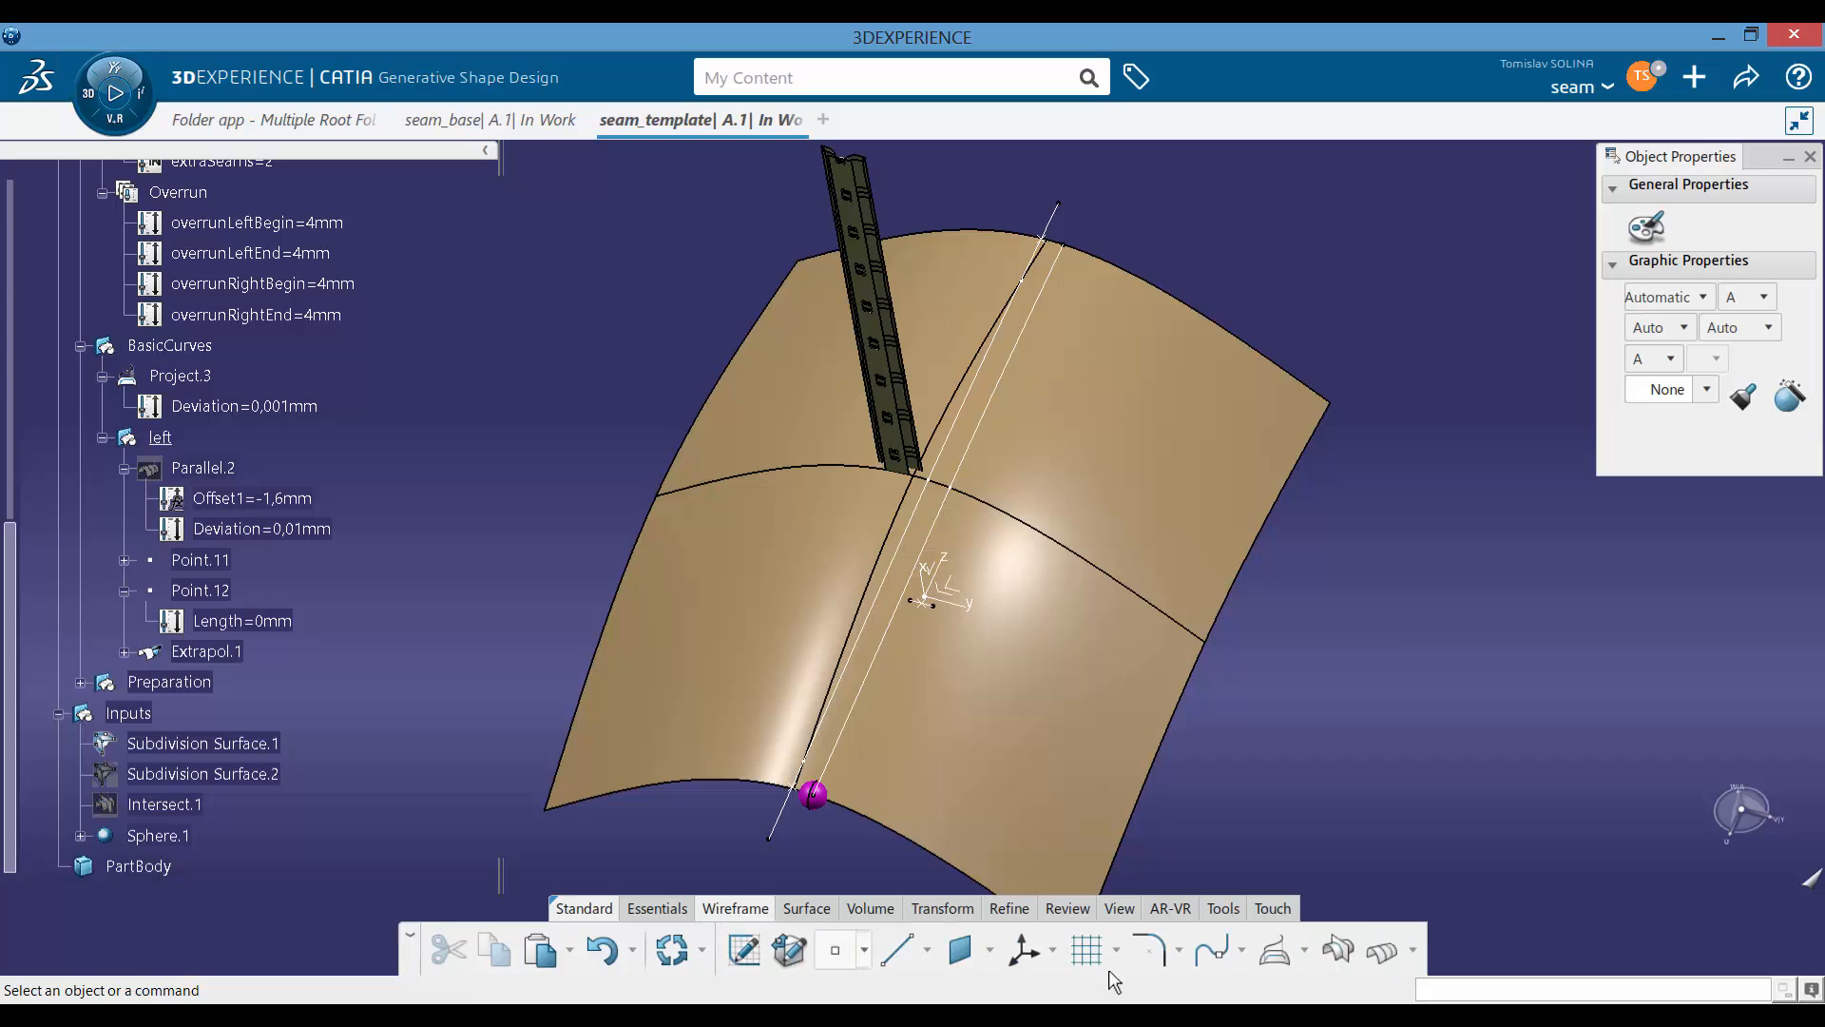
click(1279, 952)
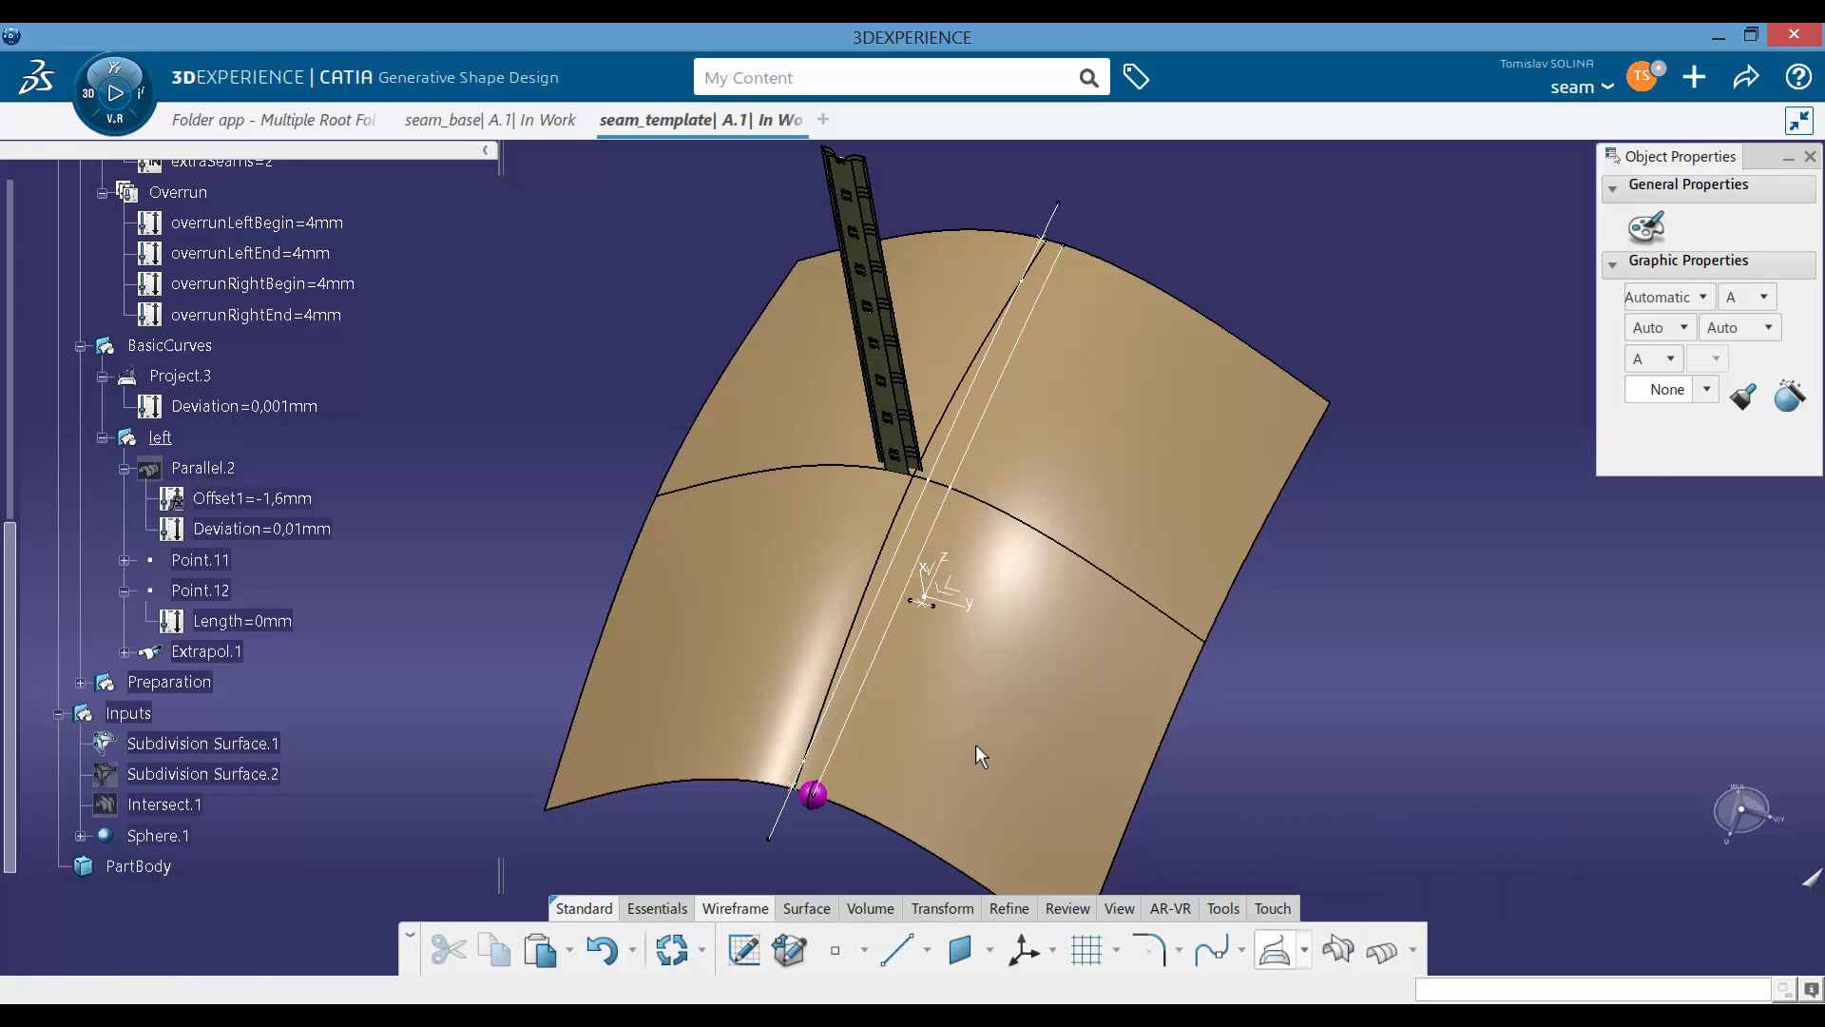
click(751, 602)
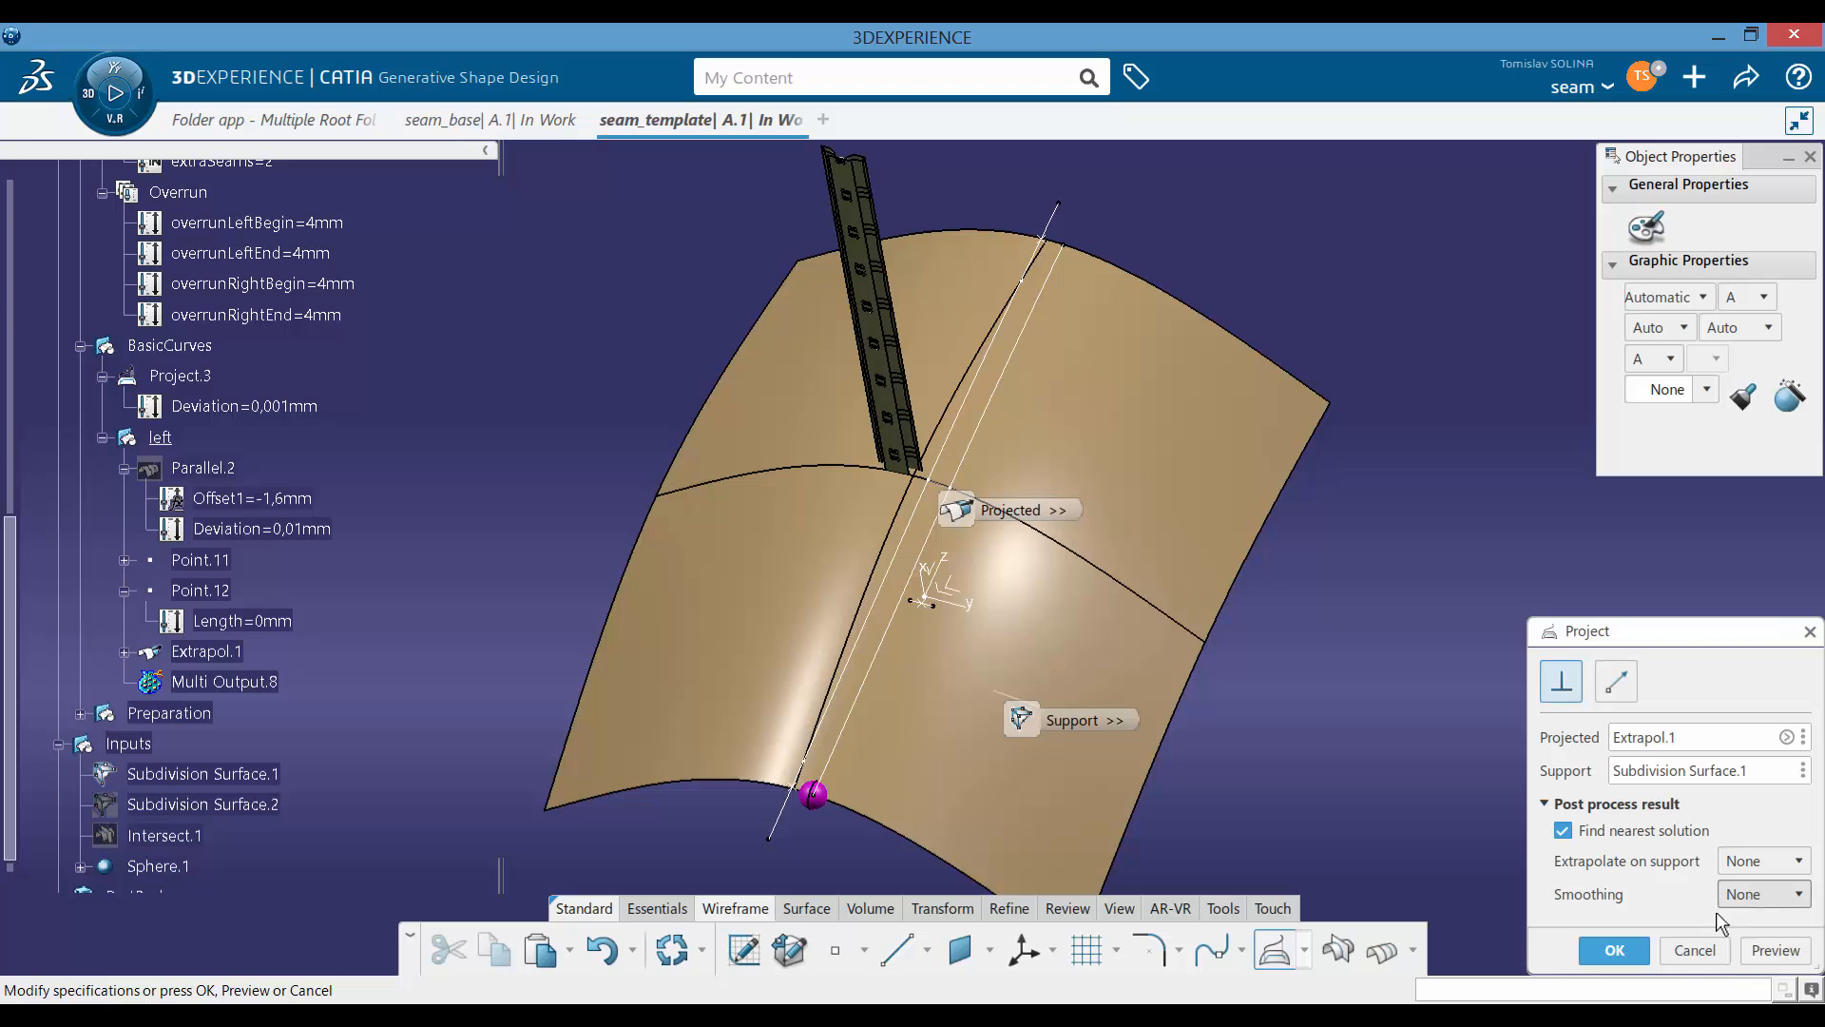
click(1745, 894)
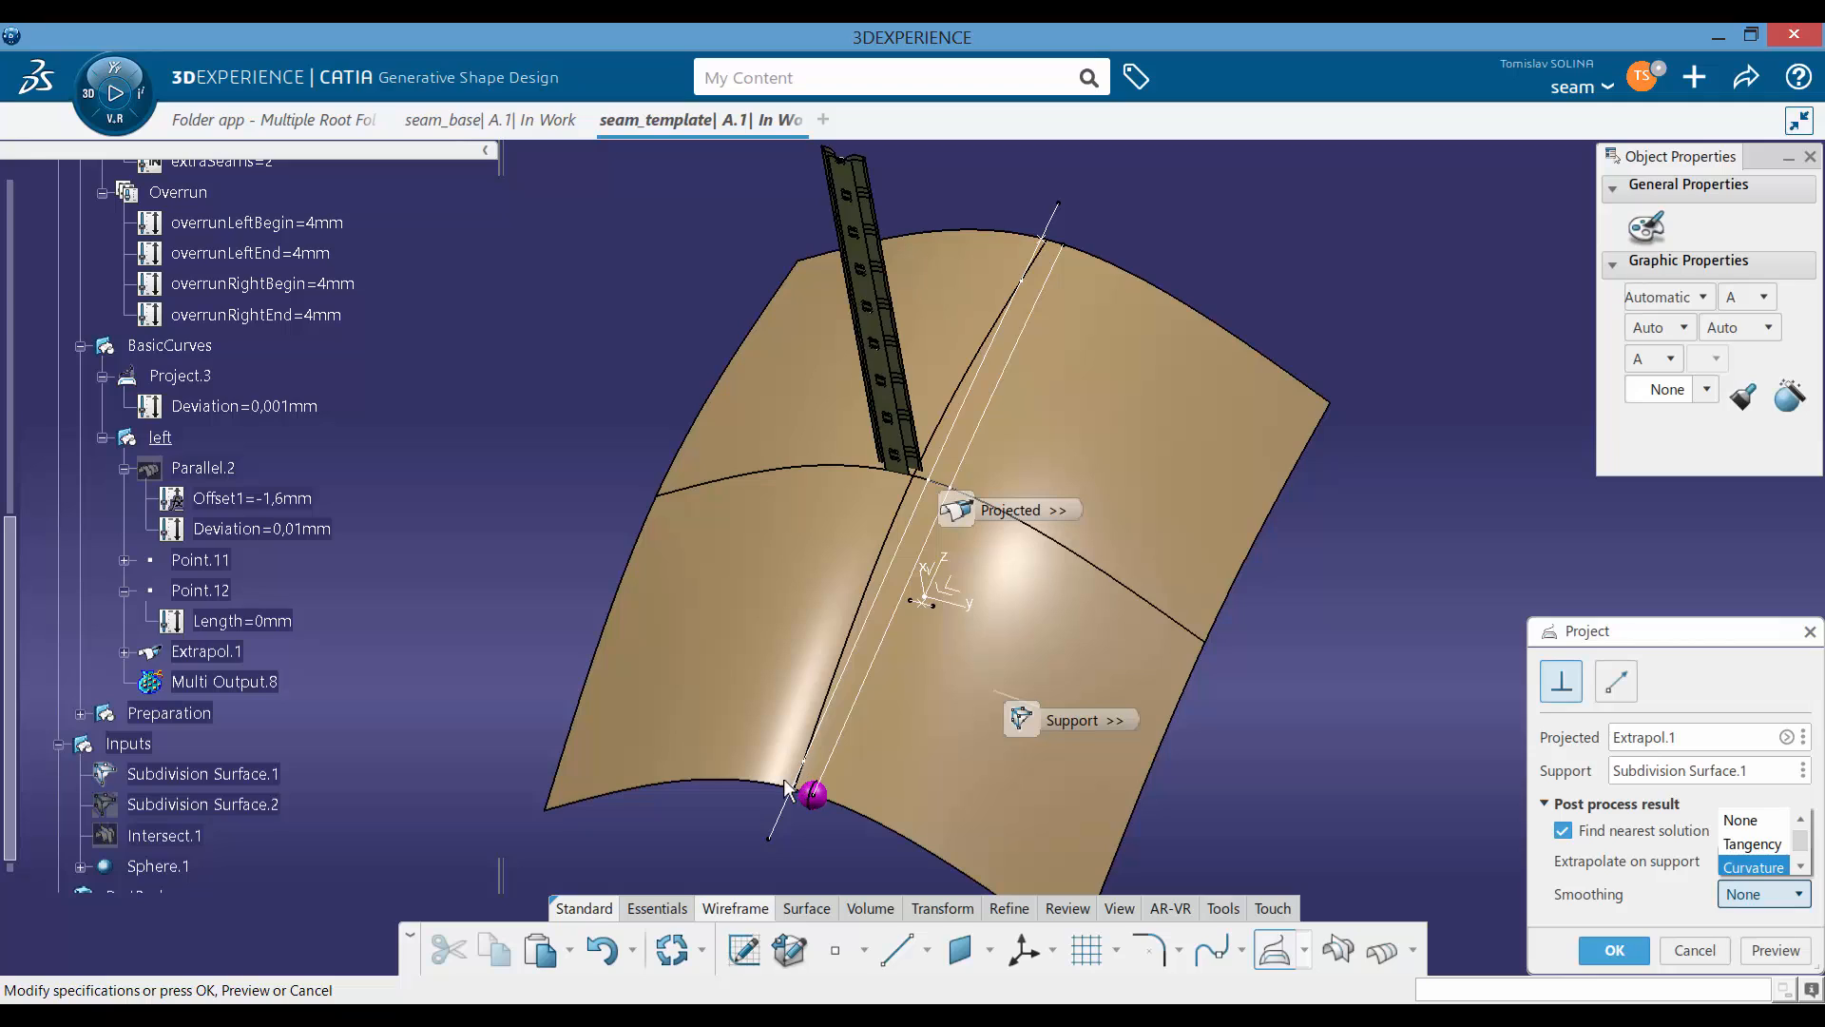
click(1762, 897)
click(1757, 902)
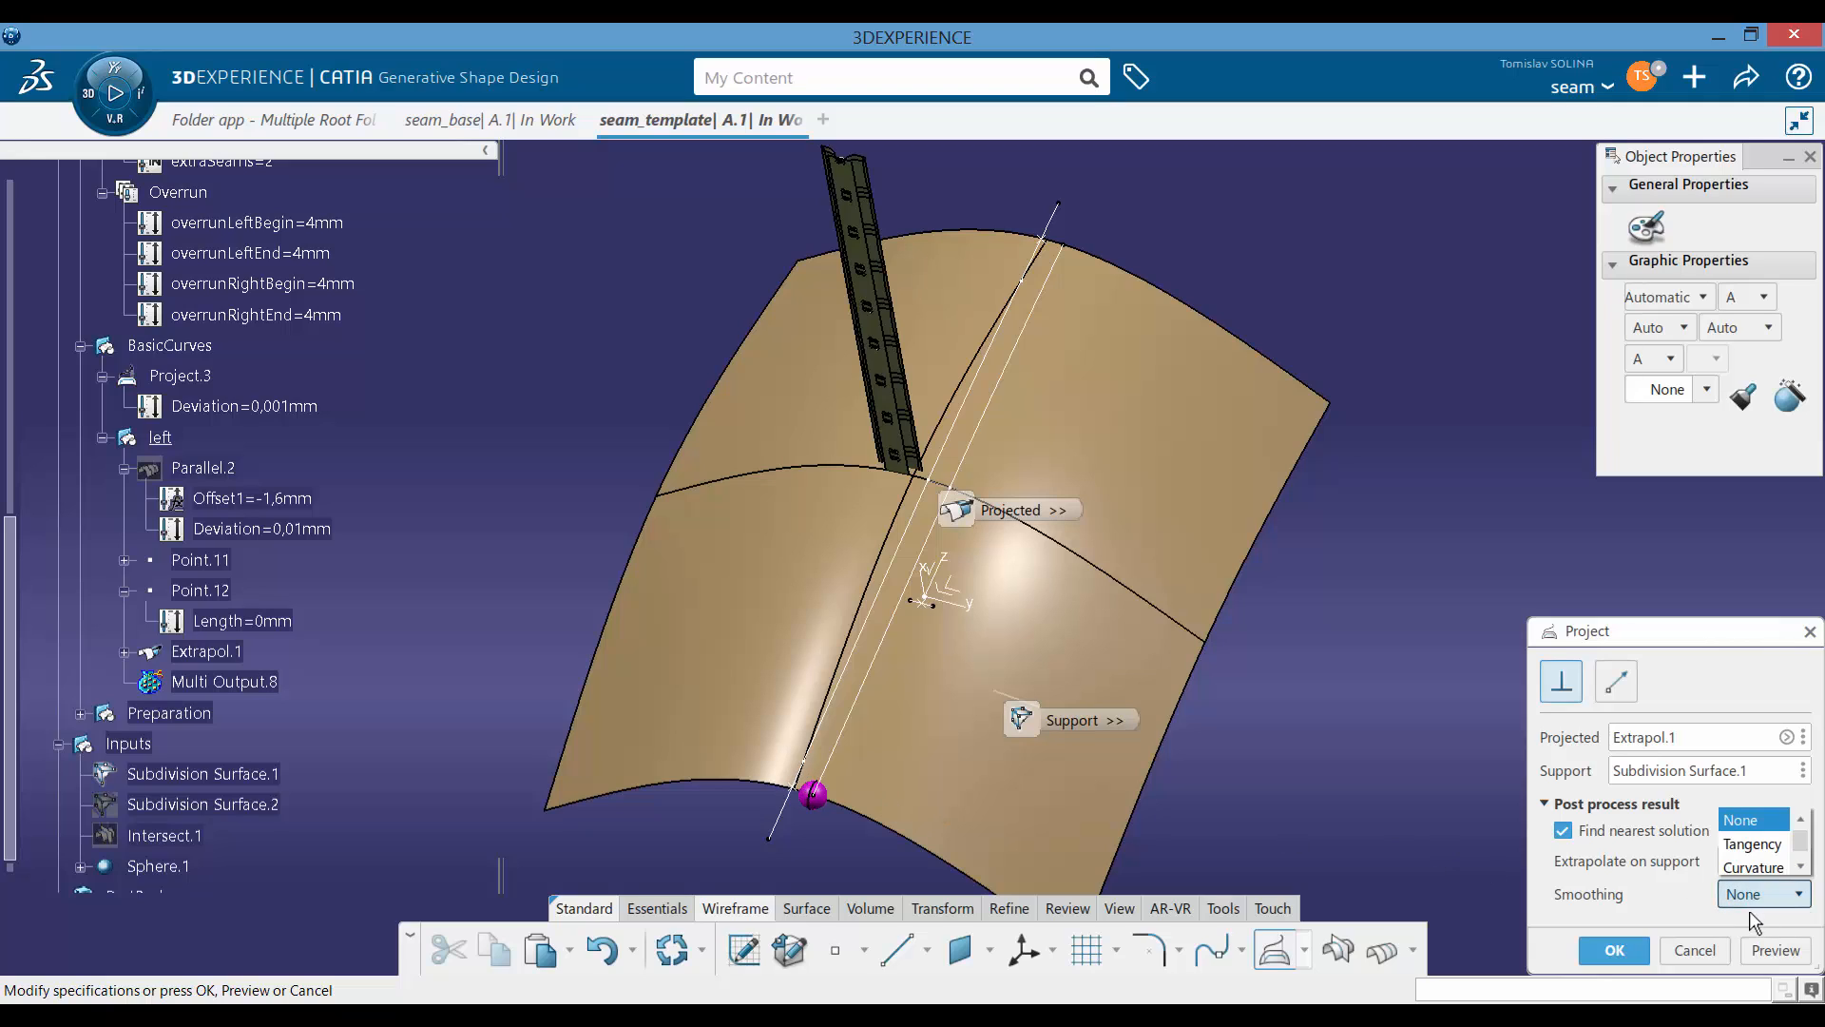
click(1754, 867)
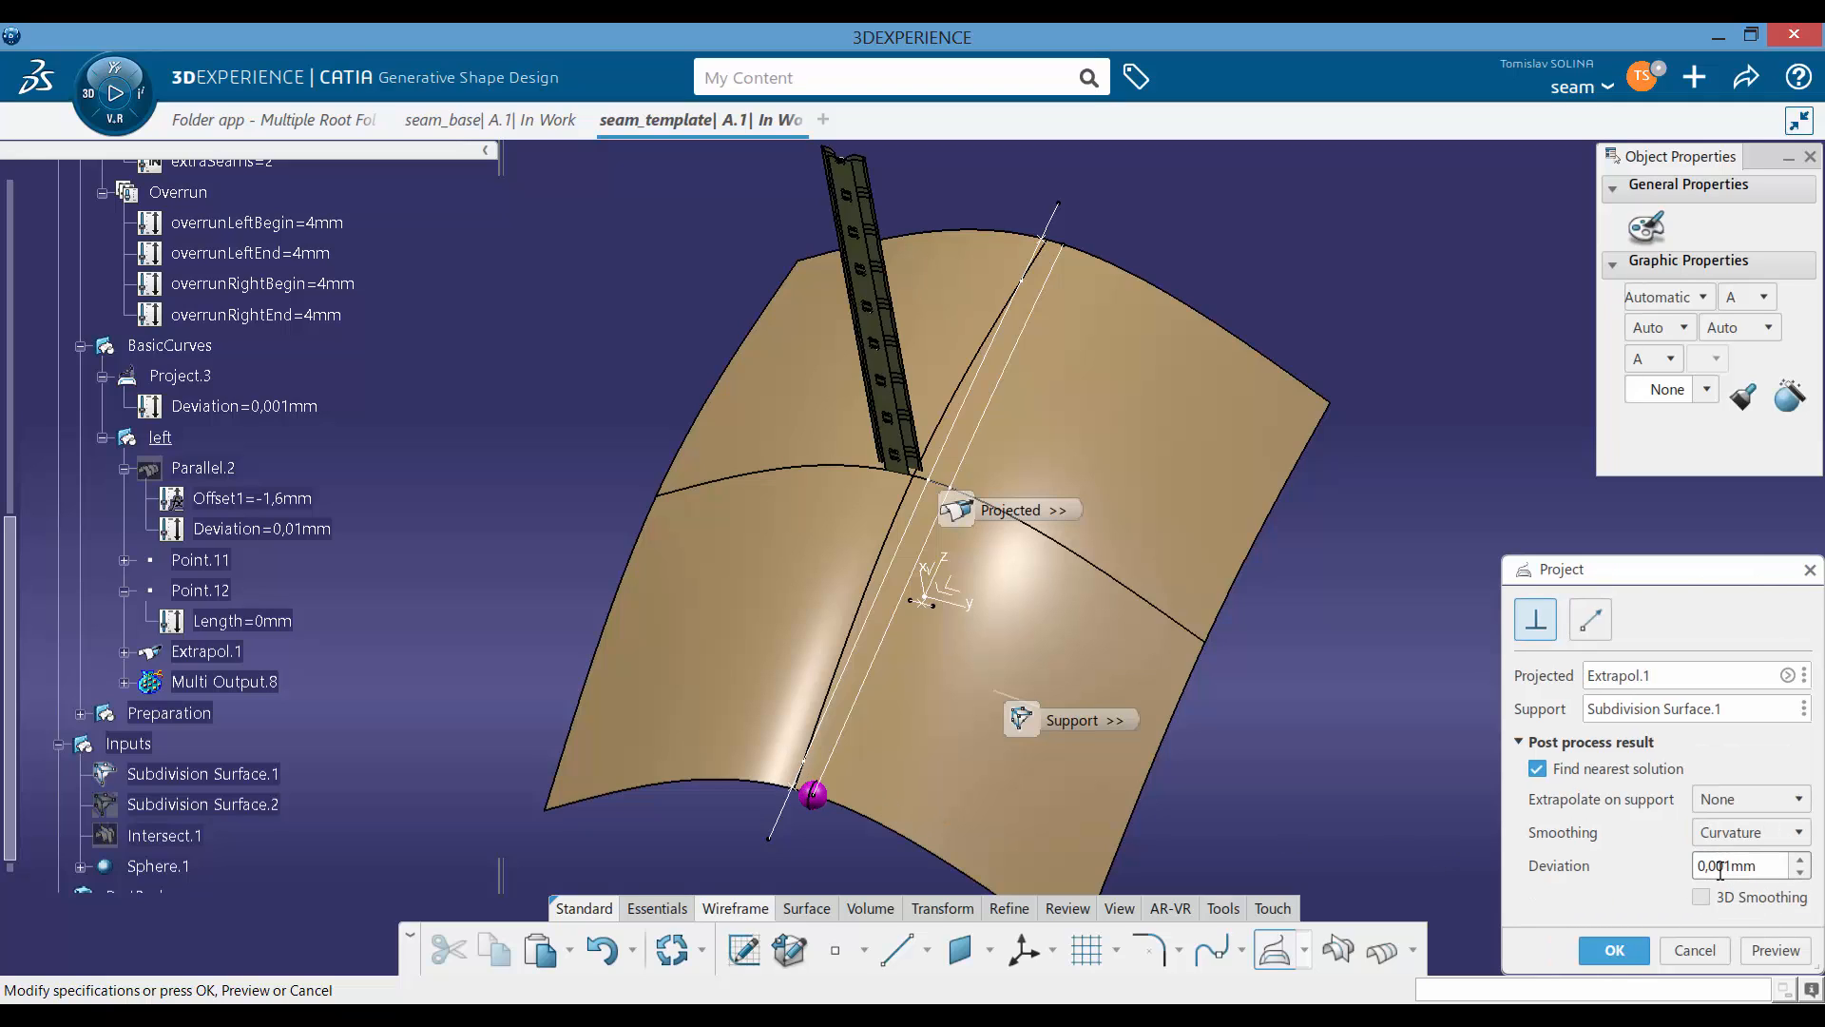
click(1614, 950)
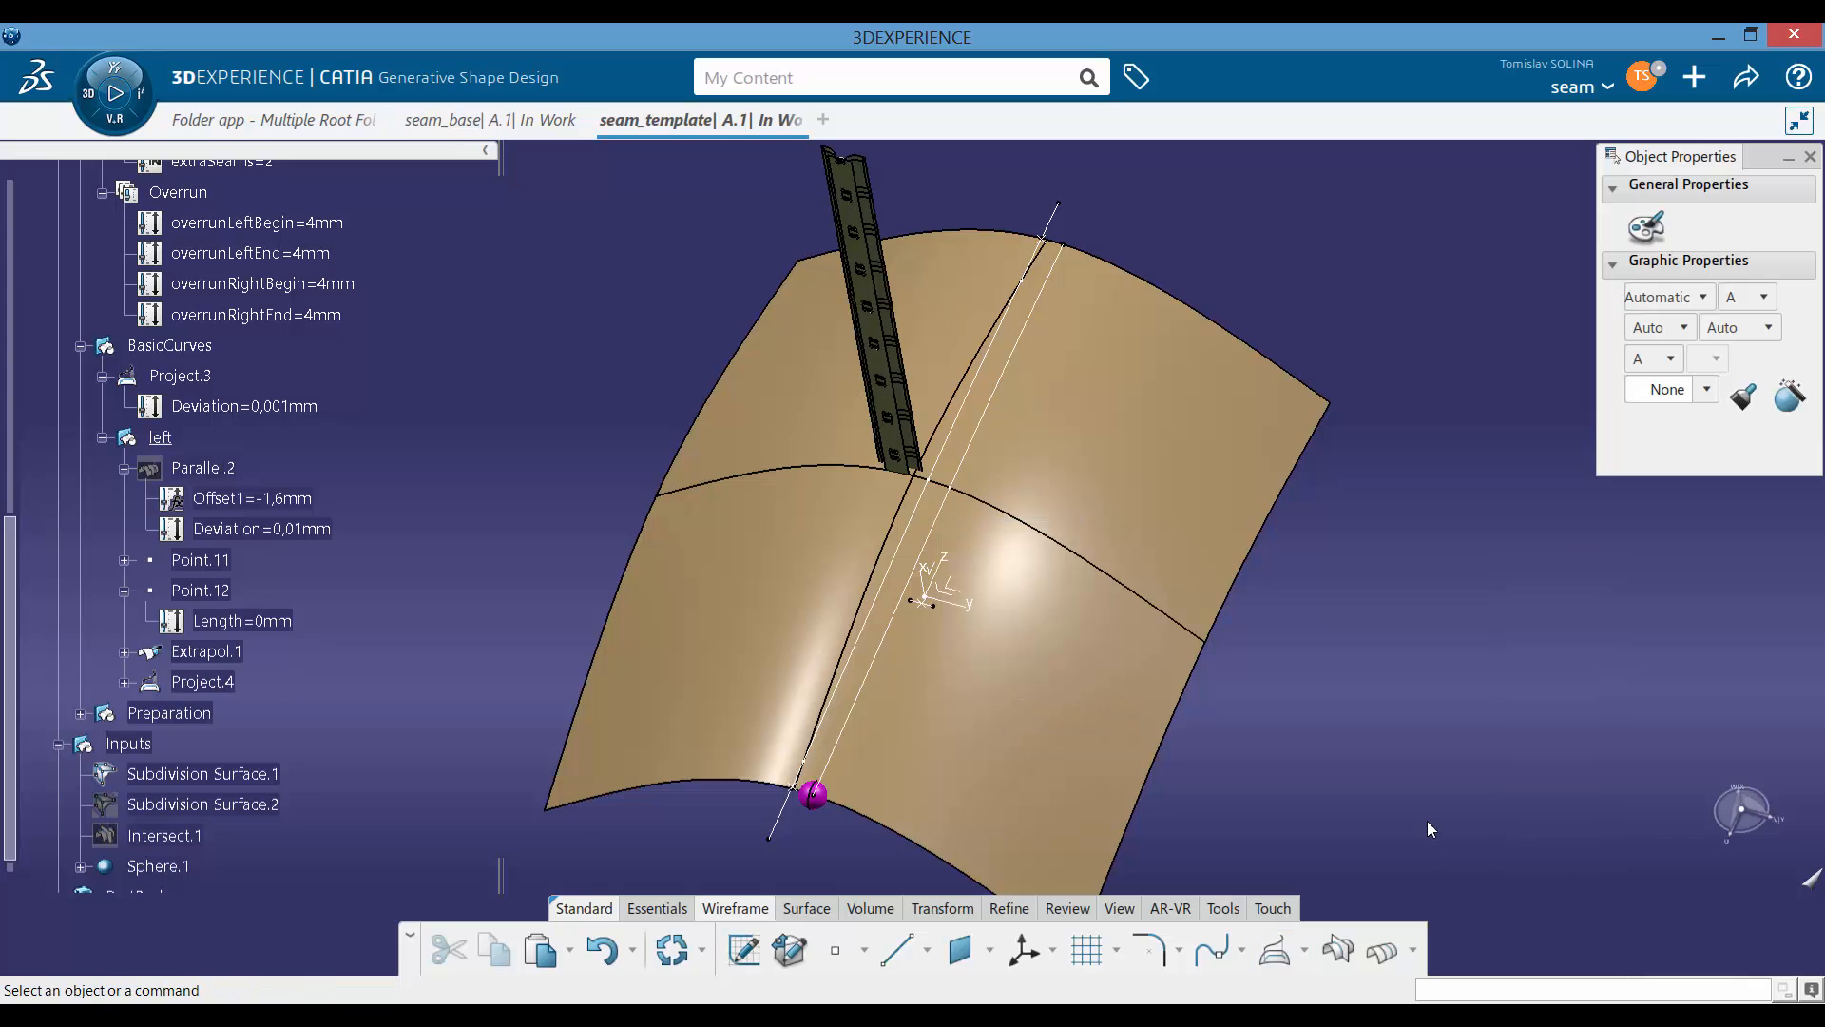
Step: Hide the extrapolated curve Extrapol.1 and inspect the projected curve near its start on the surface
right_click(1057, 222)
key(Escape)
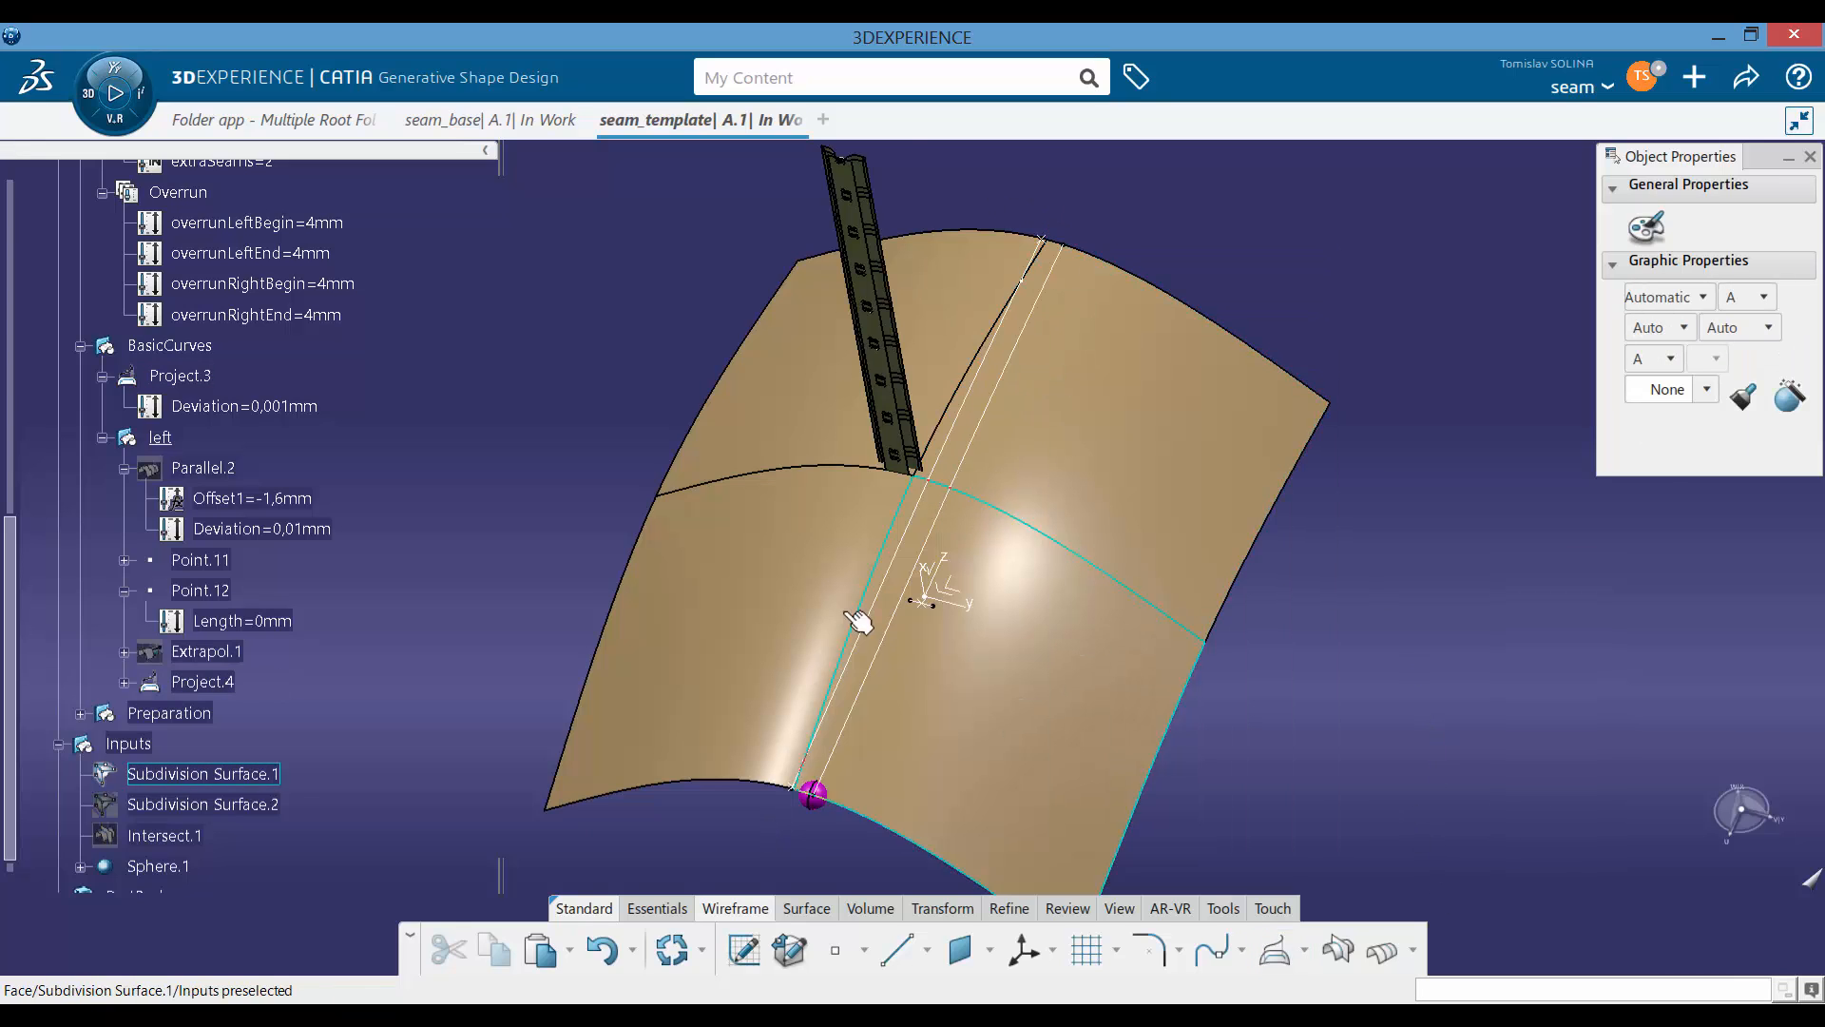
middle_drag(860, 619, 843, 692)
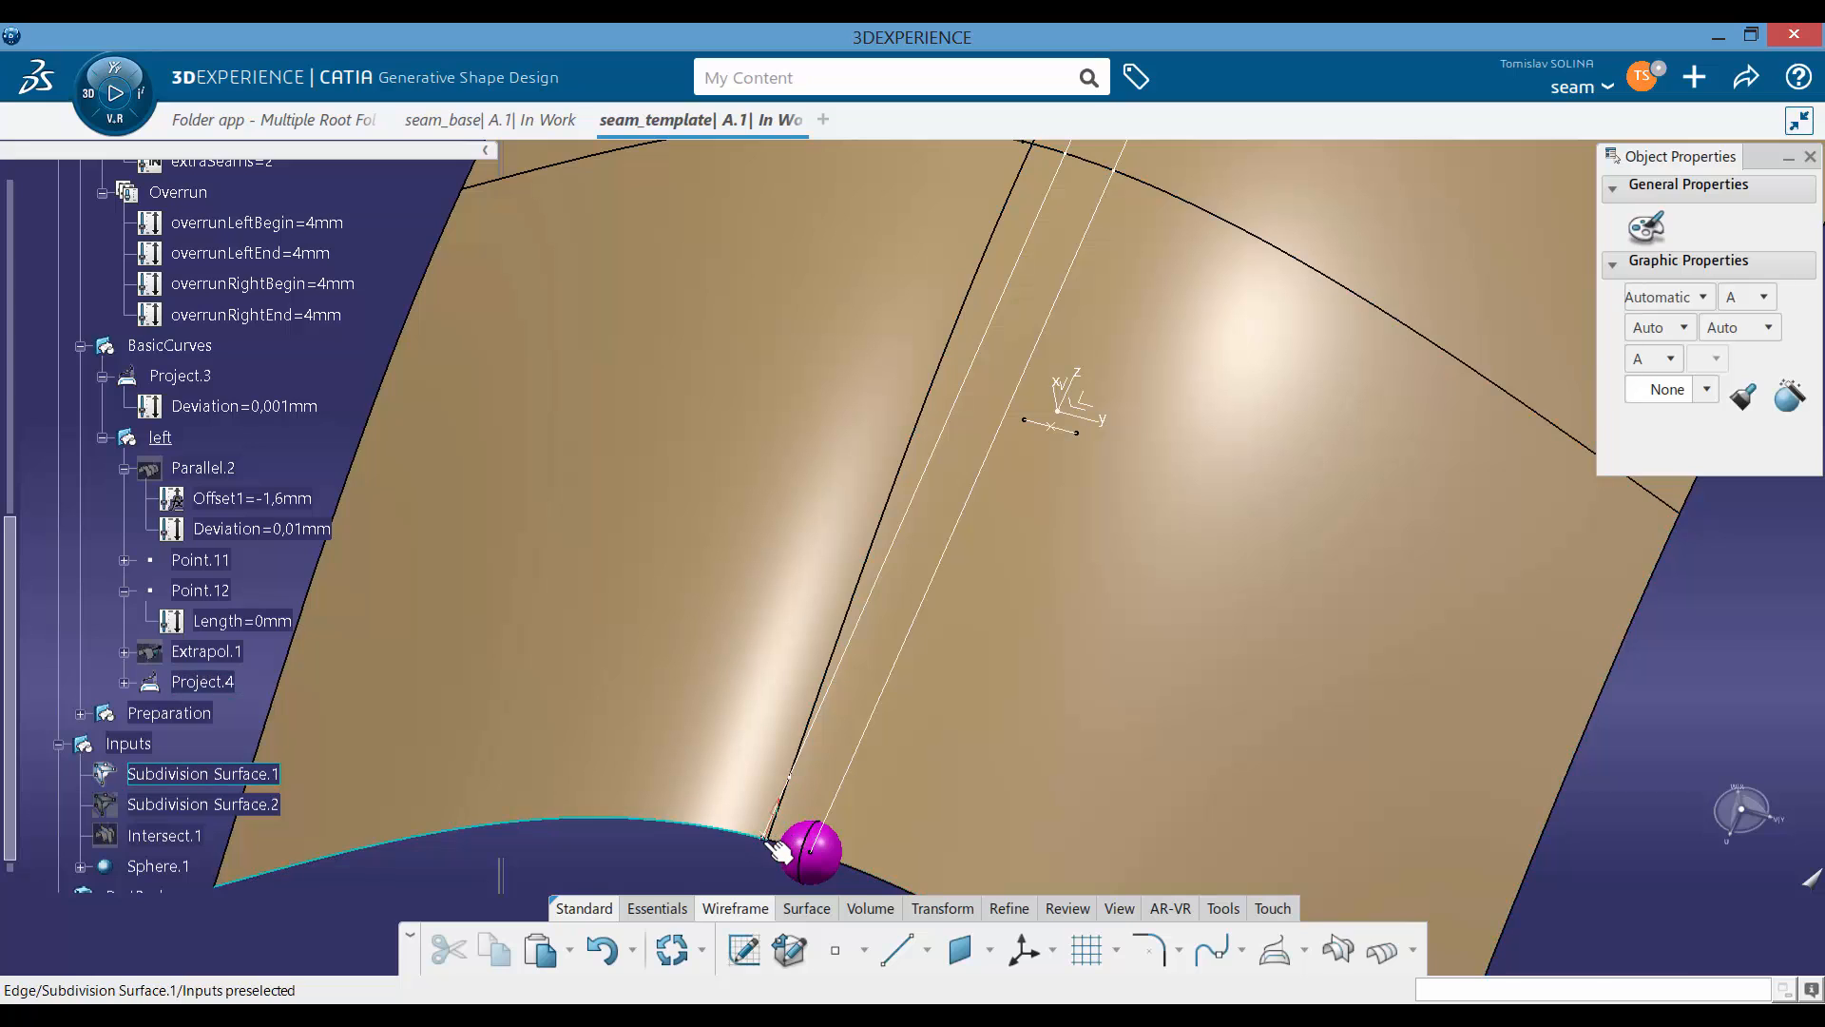
Step: Hide the construction points Point.11 and Point.12 in the left set
middle_drag(747, 863, 953, 447)
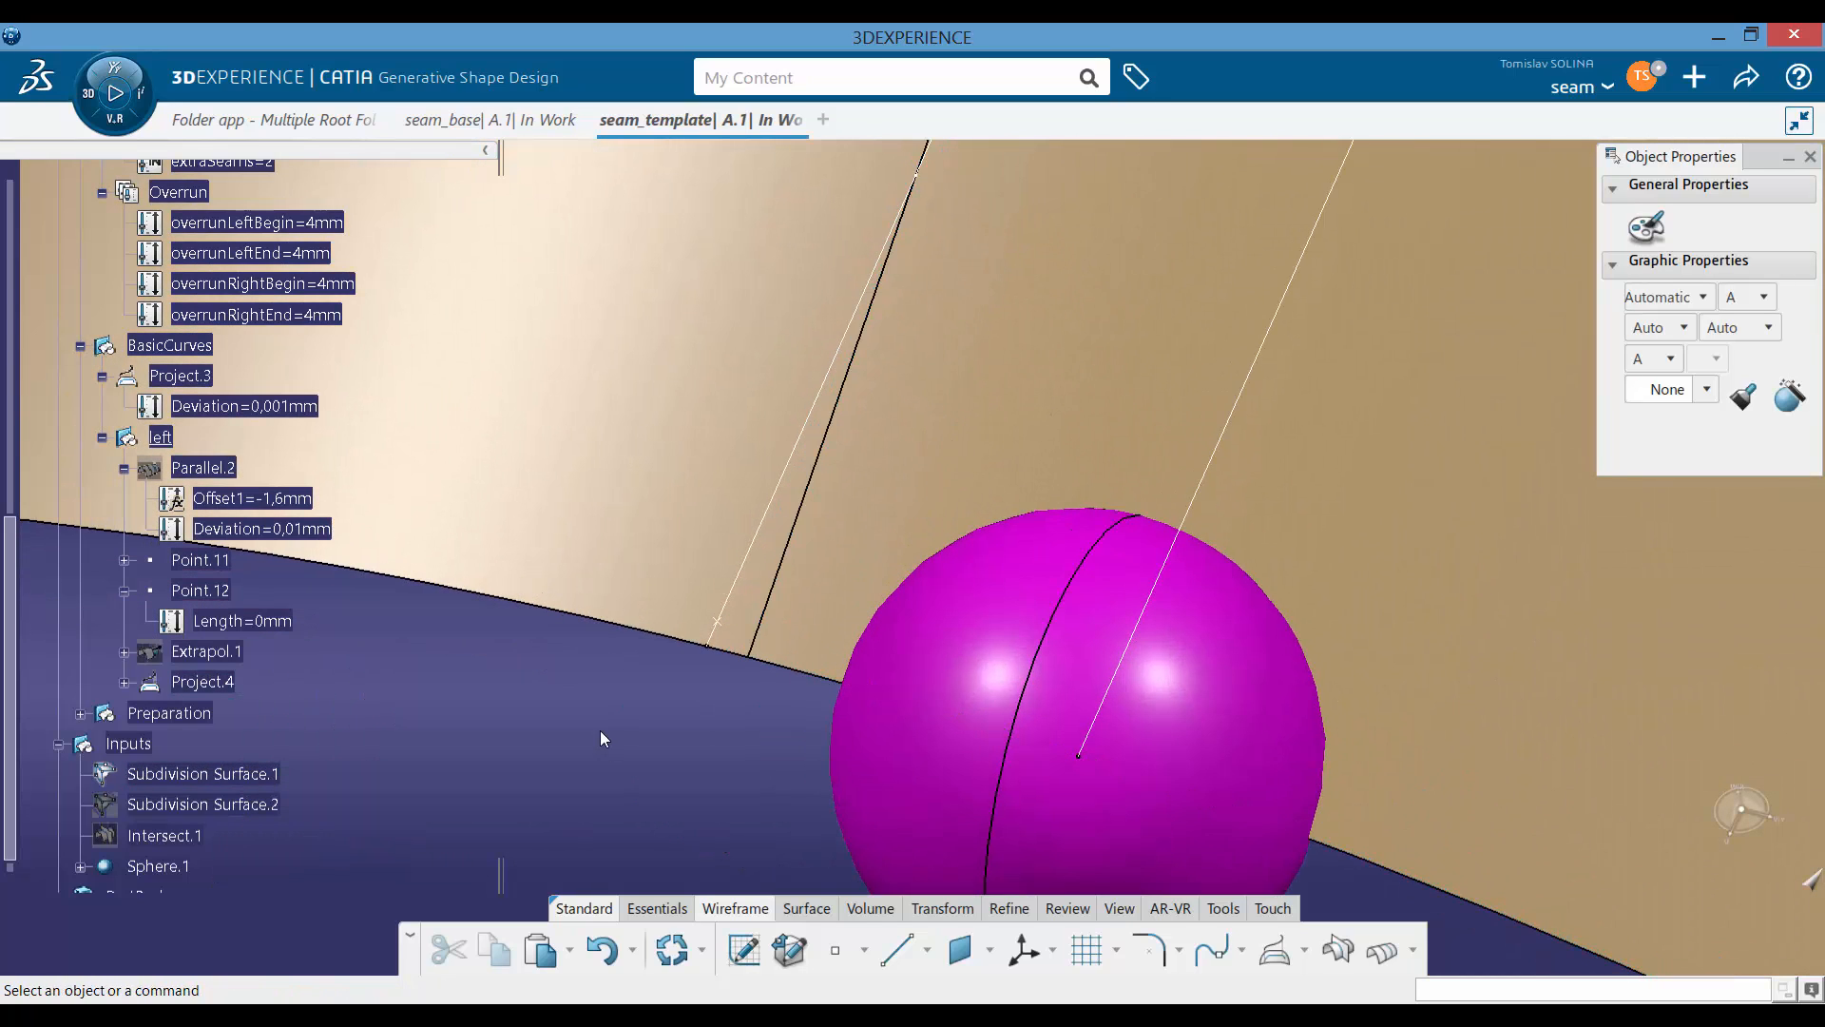
right_click(219, 561)
key(h)
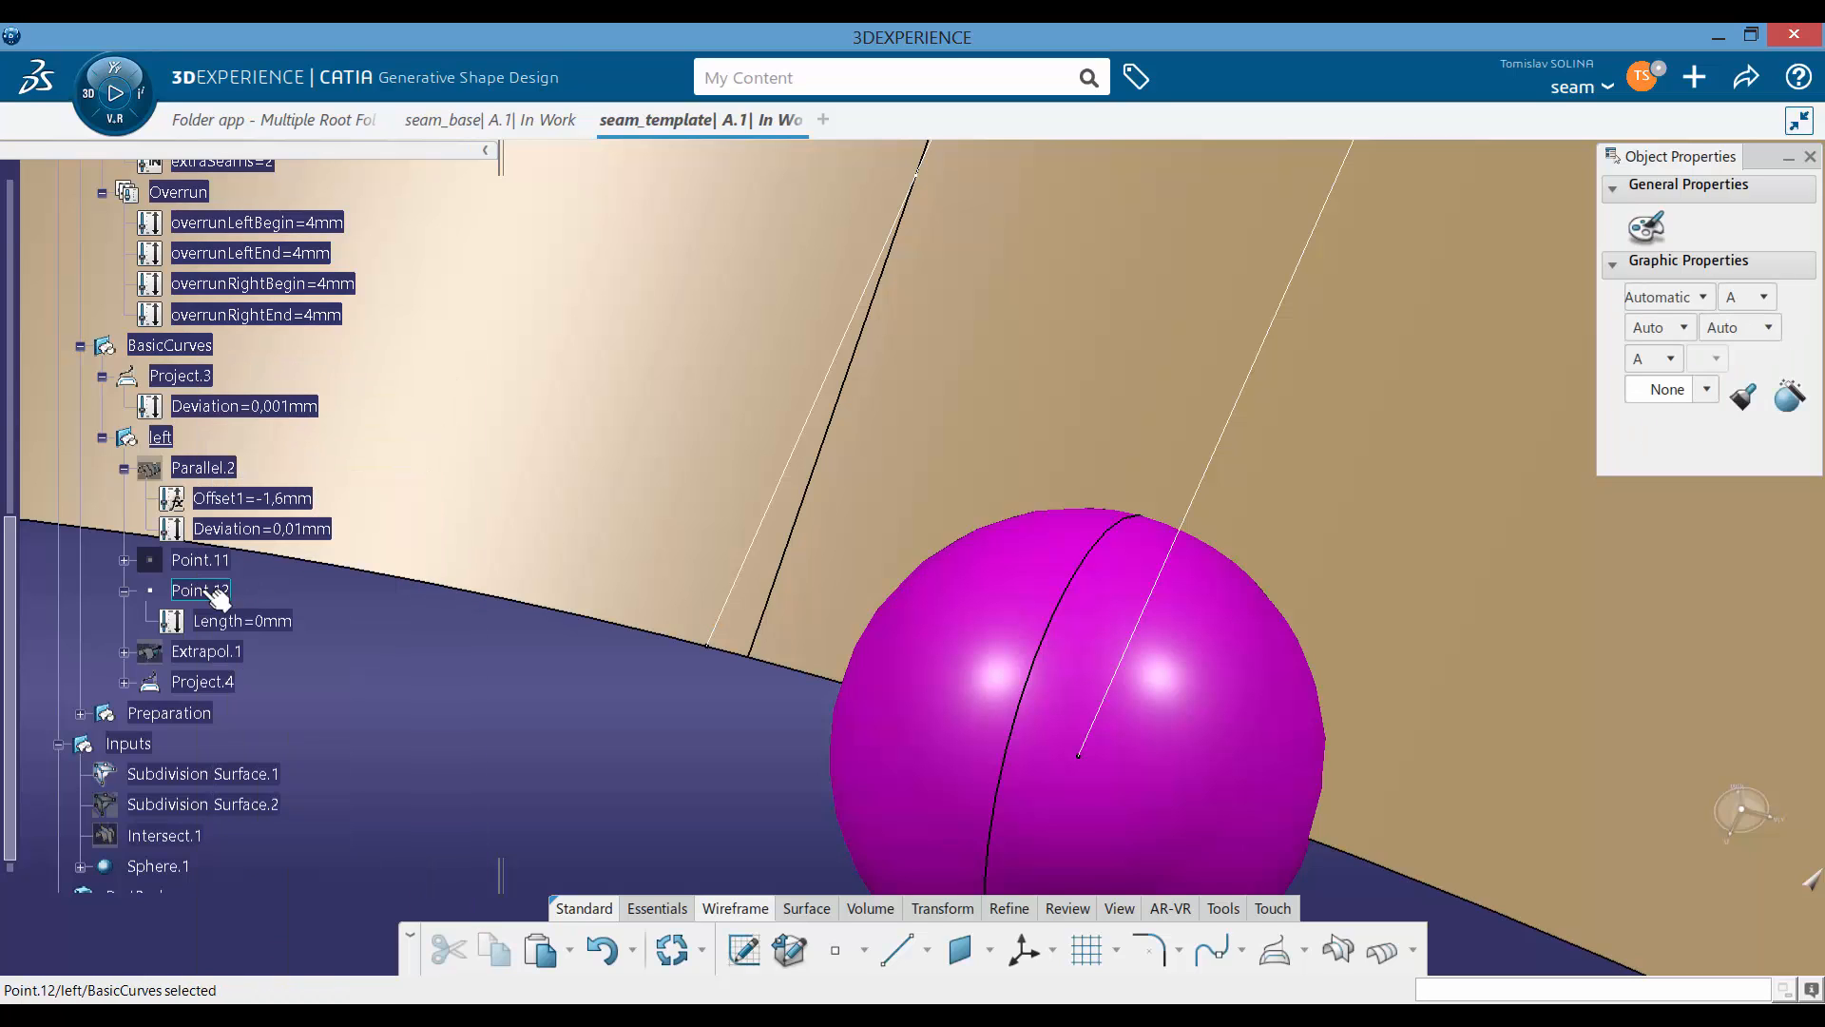
right_click(214, 591)
key(h)
middle_drag(681, 717, 962, 430)
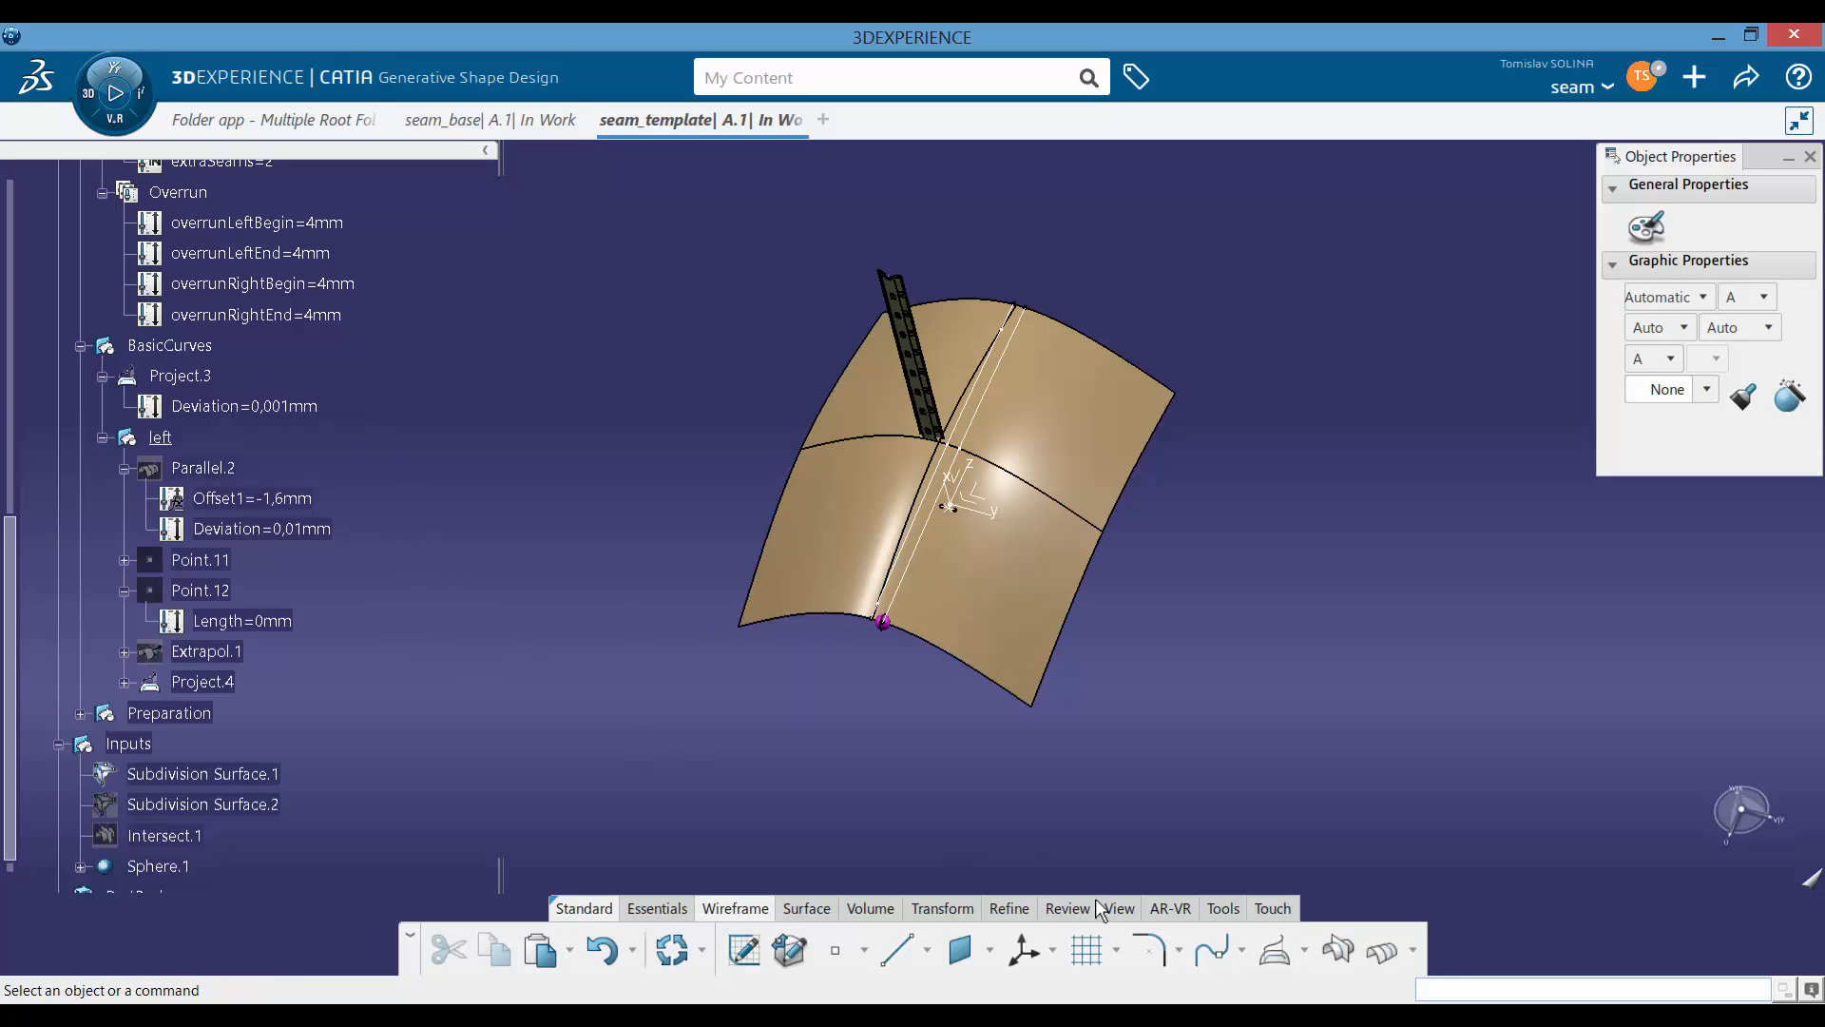
Step: Insert a new geometrical set inside BasicCurves and rename it right
click(1220, 911)
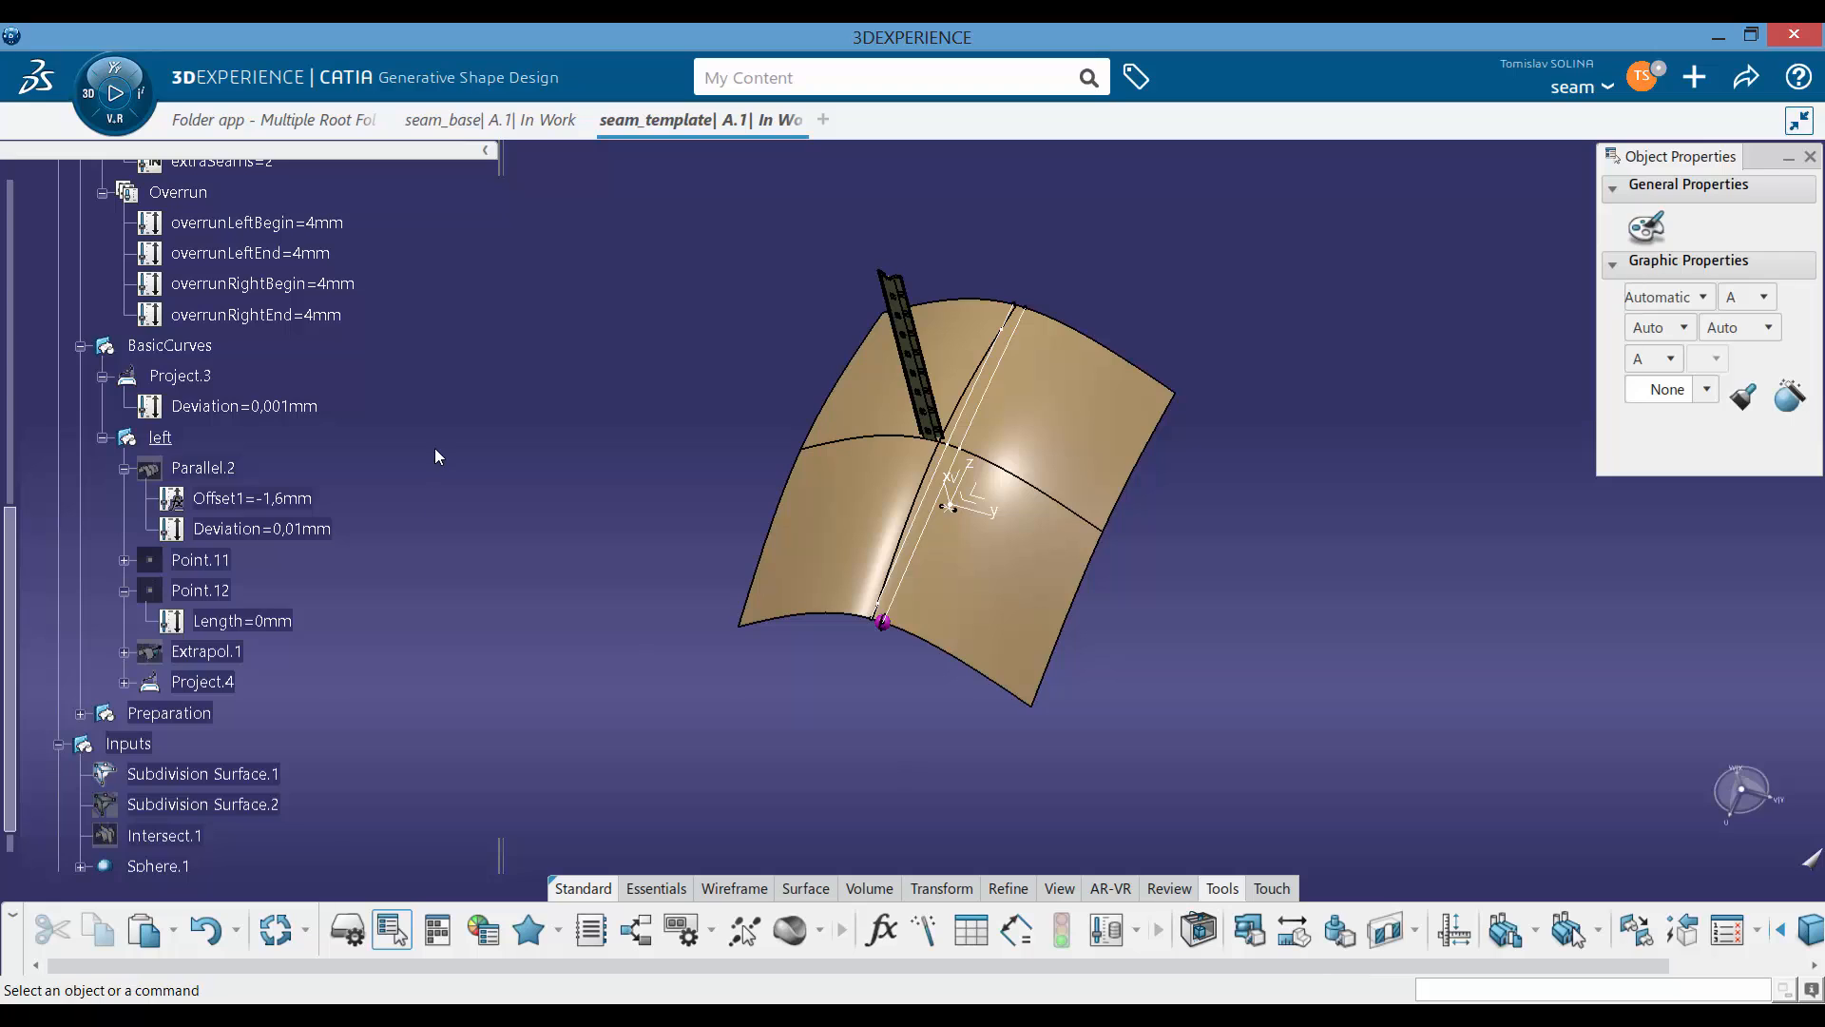
click(176, 347)
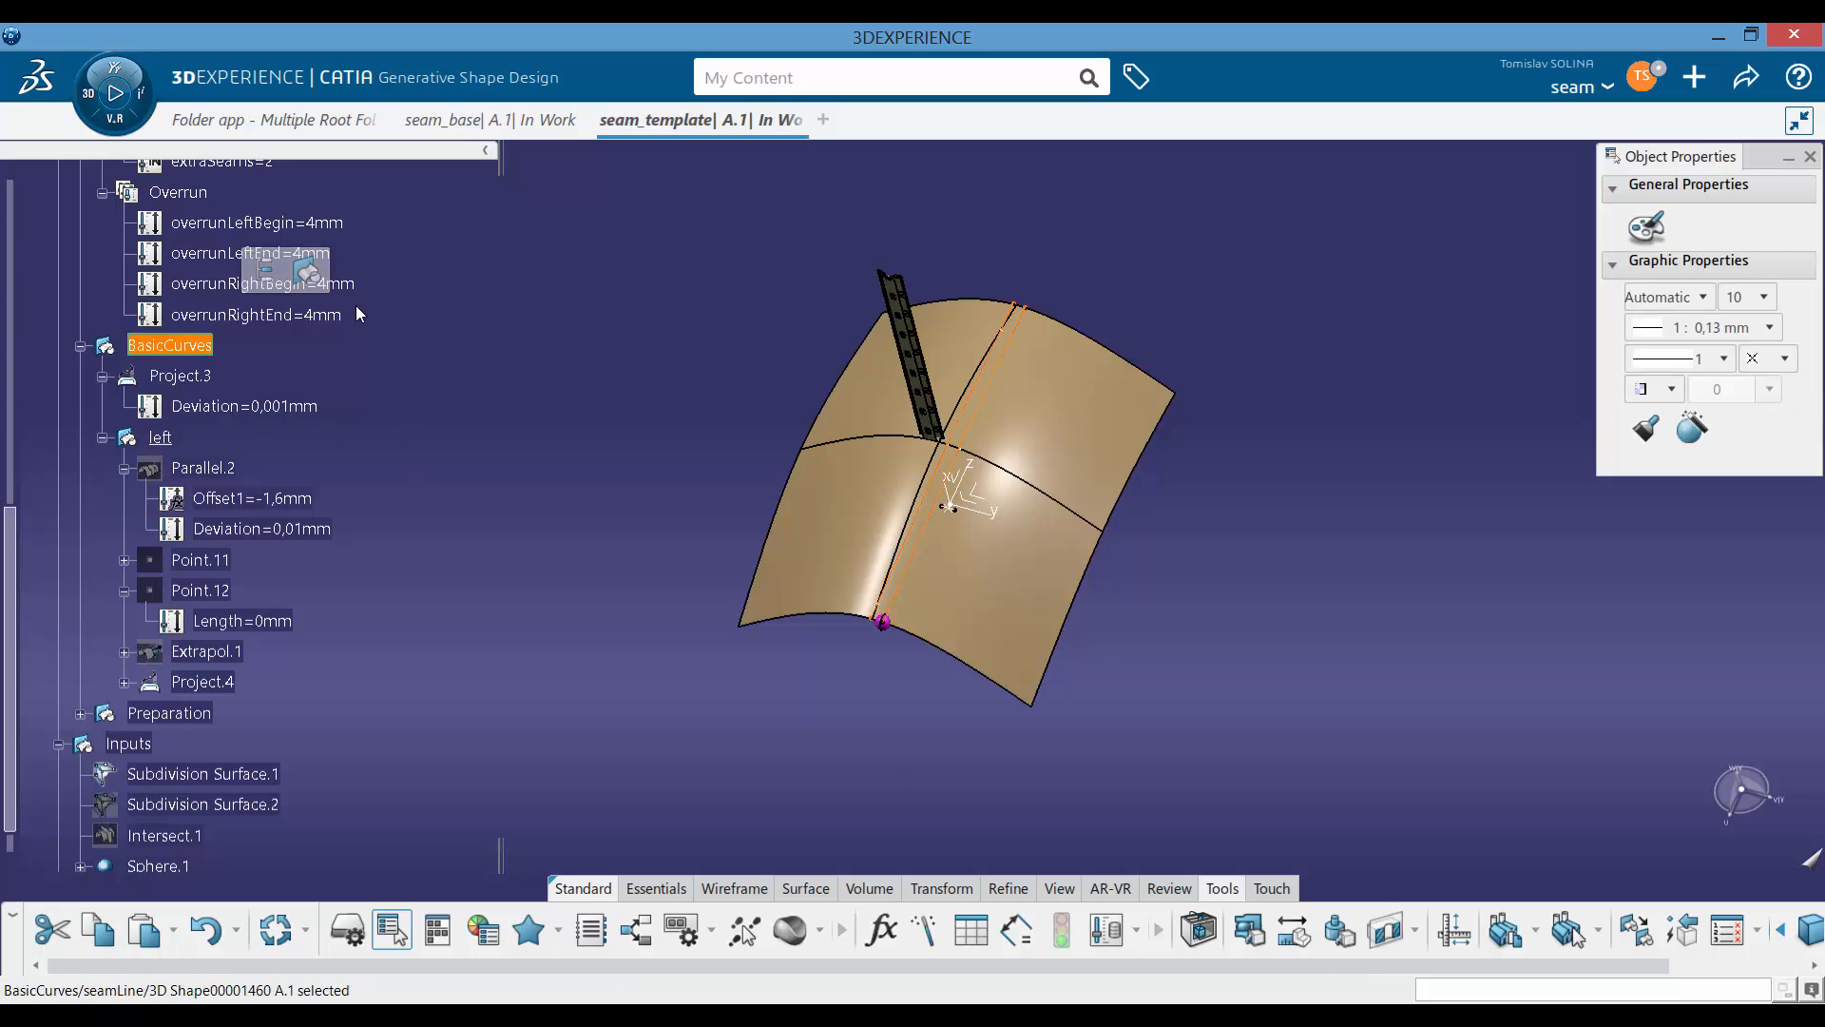
click(309, 271)
click(263, 711)
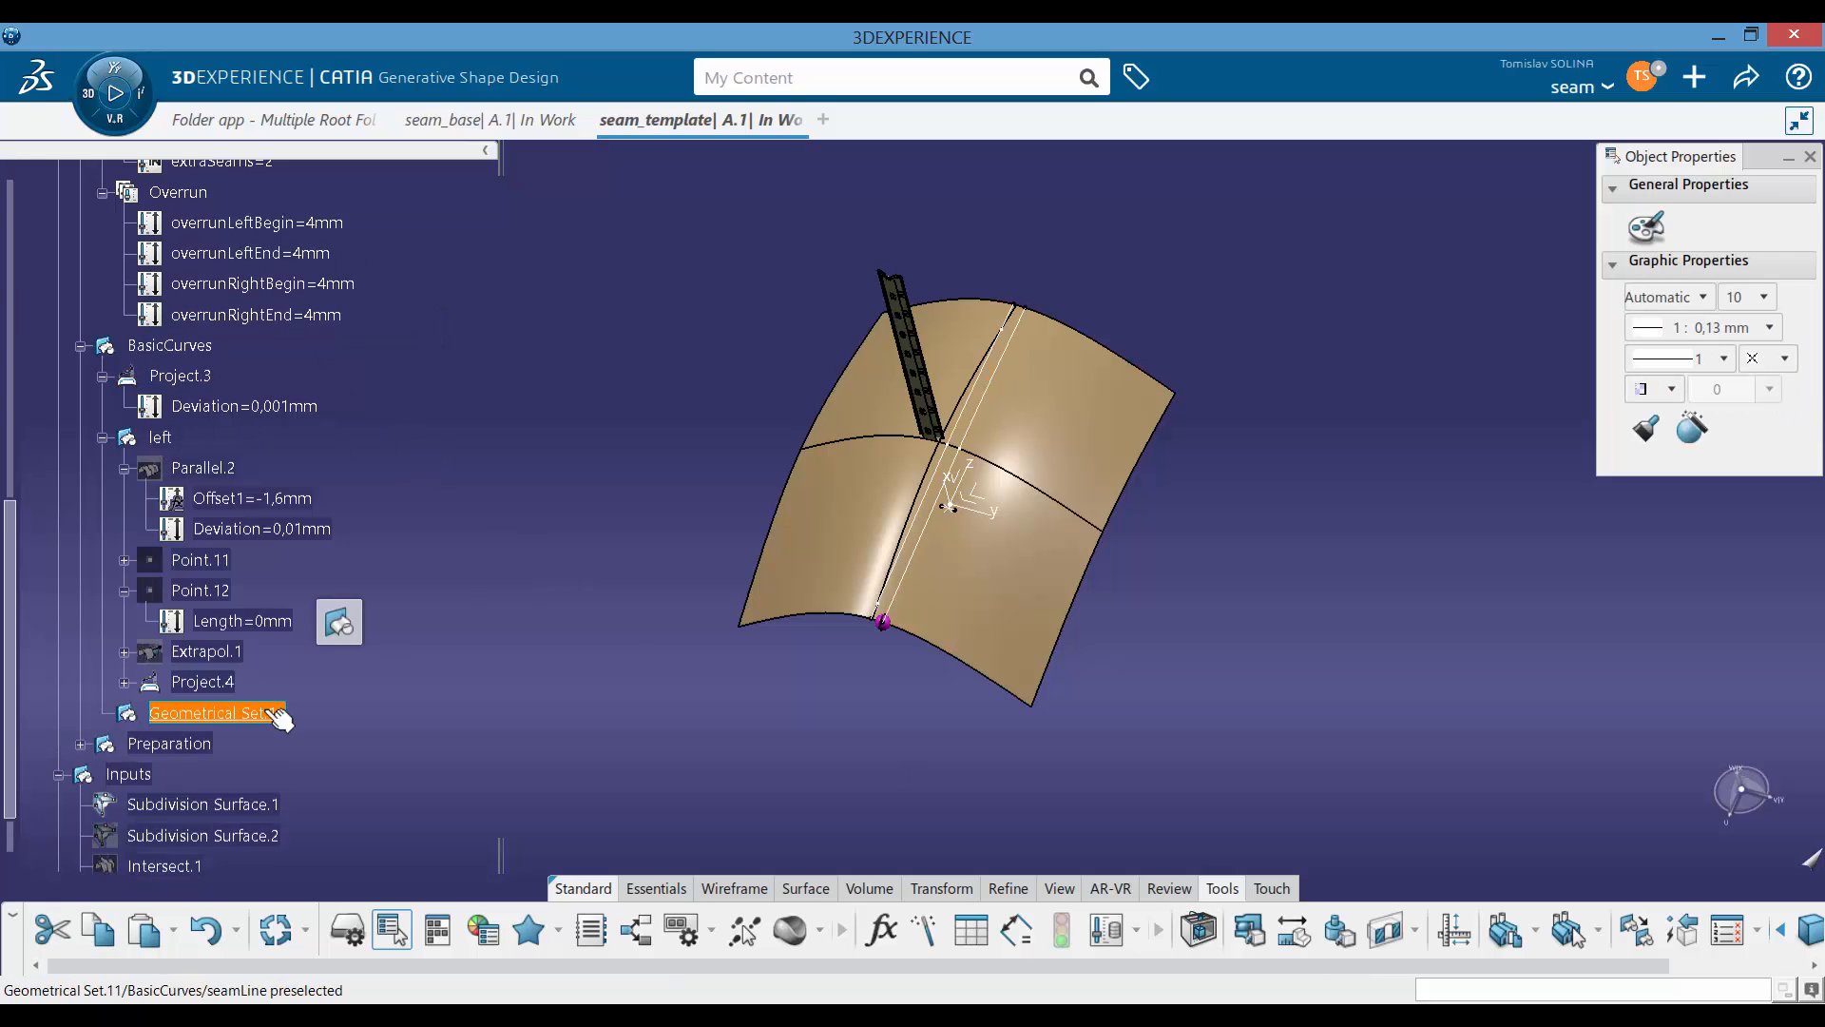
key(alt+Return)
click(680, 317)
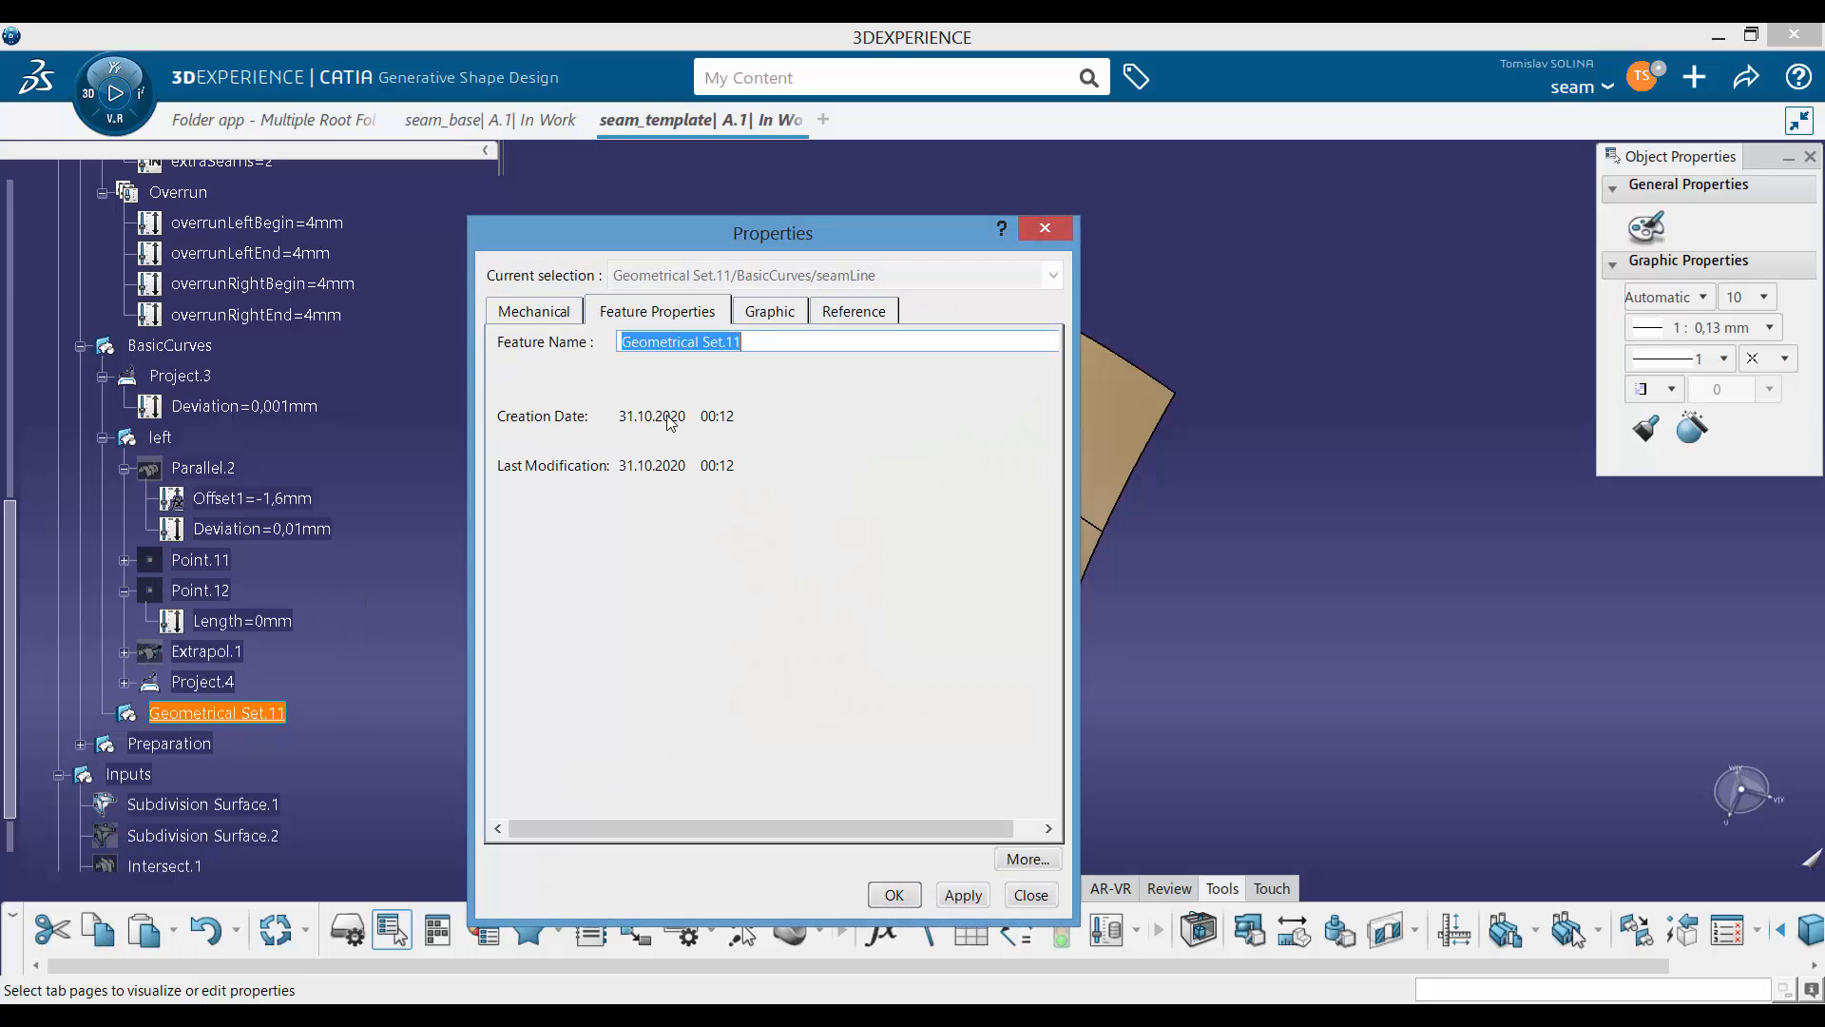
text(right)
key(Return)
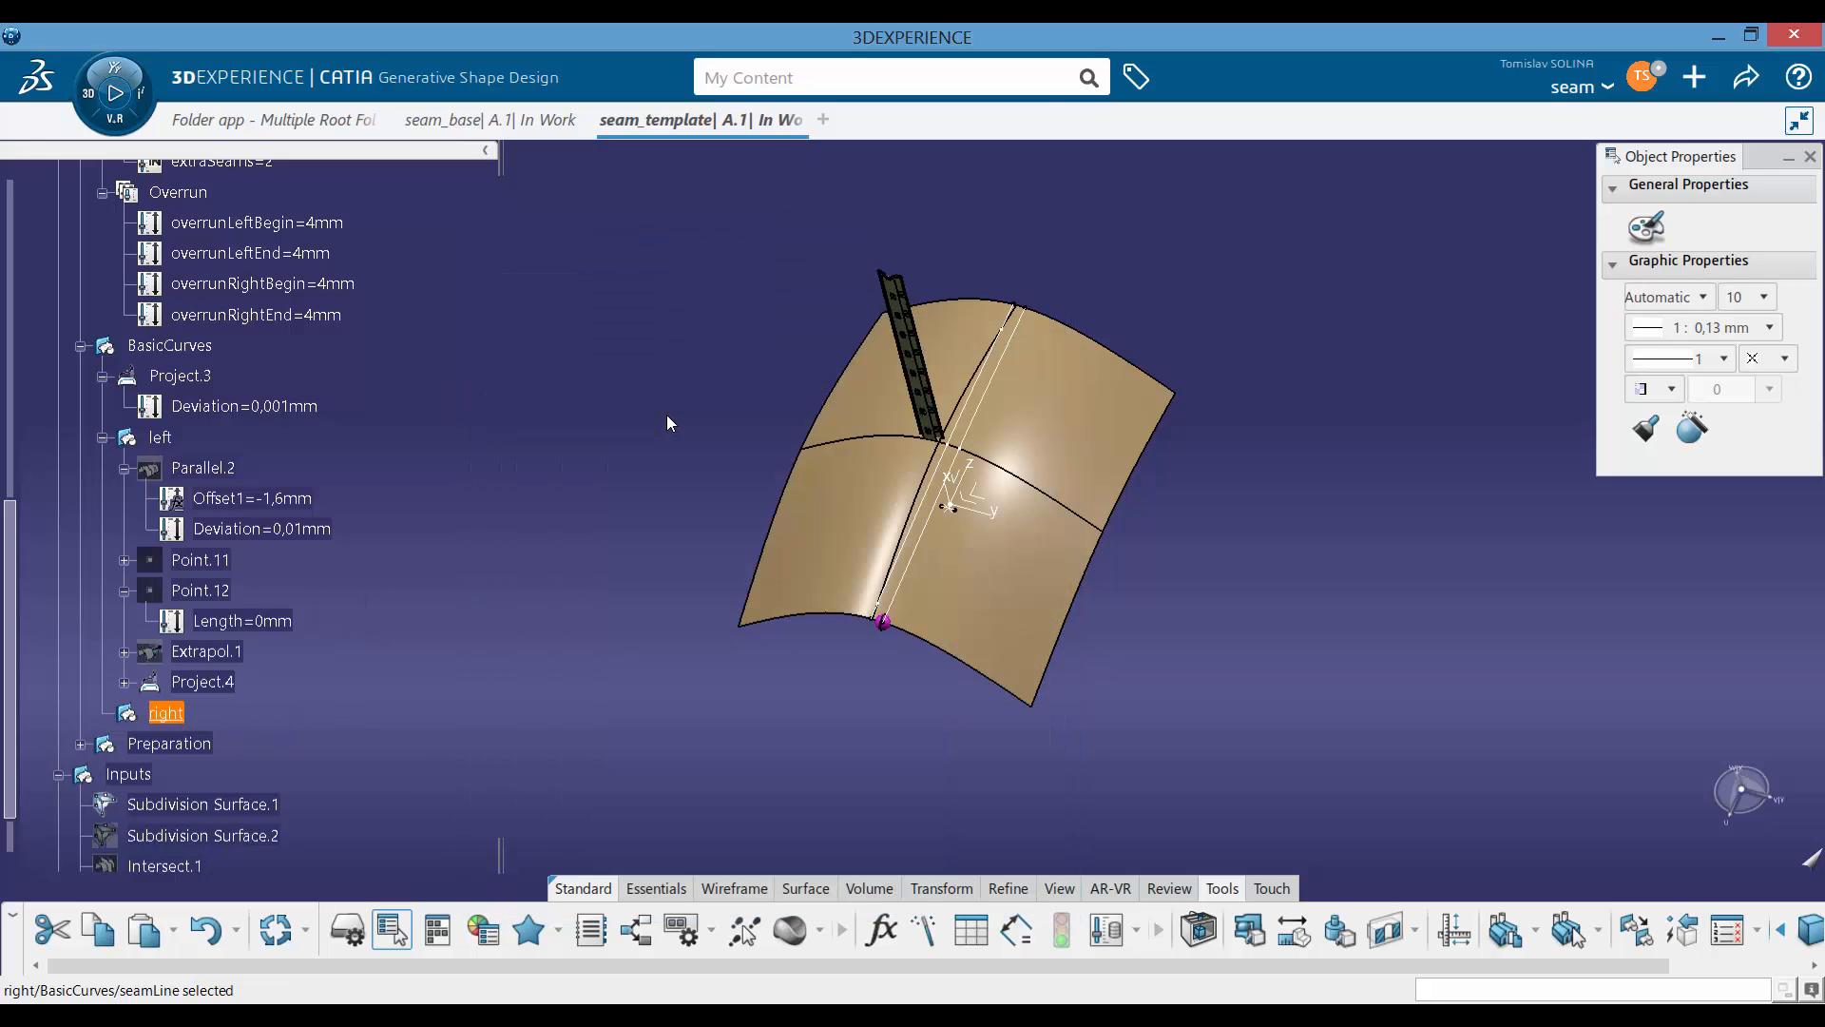
click(490, 653)
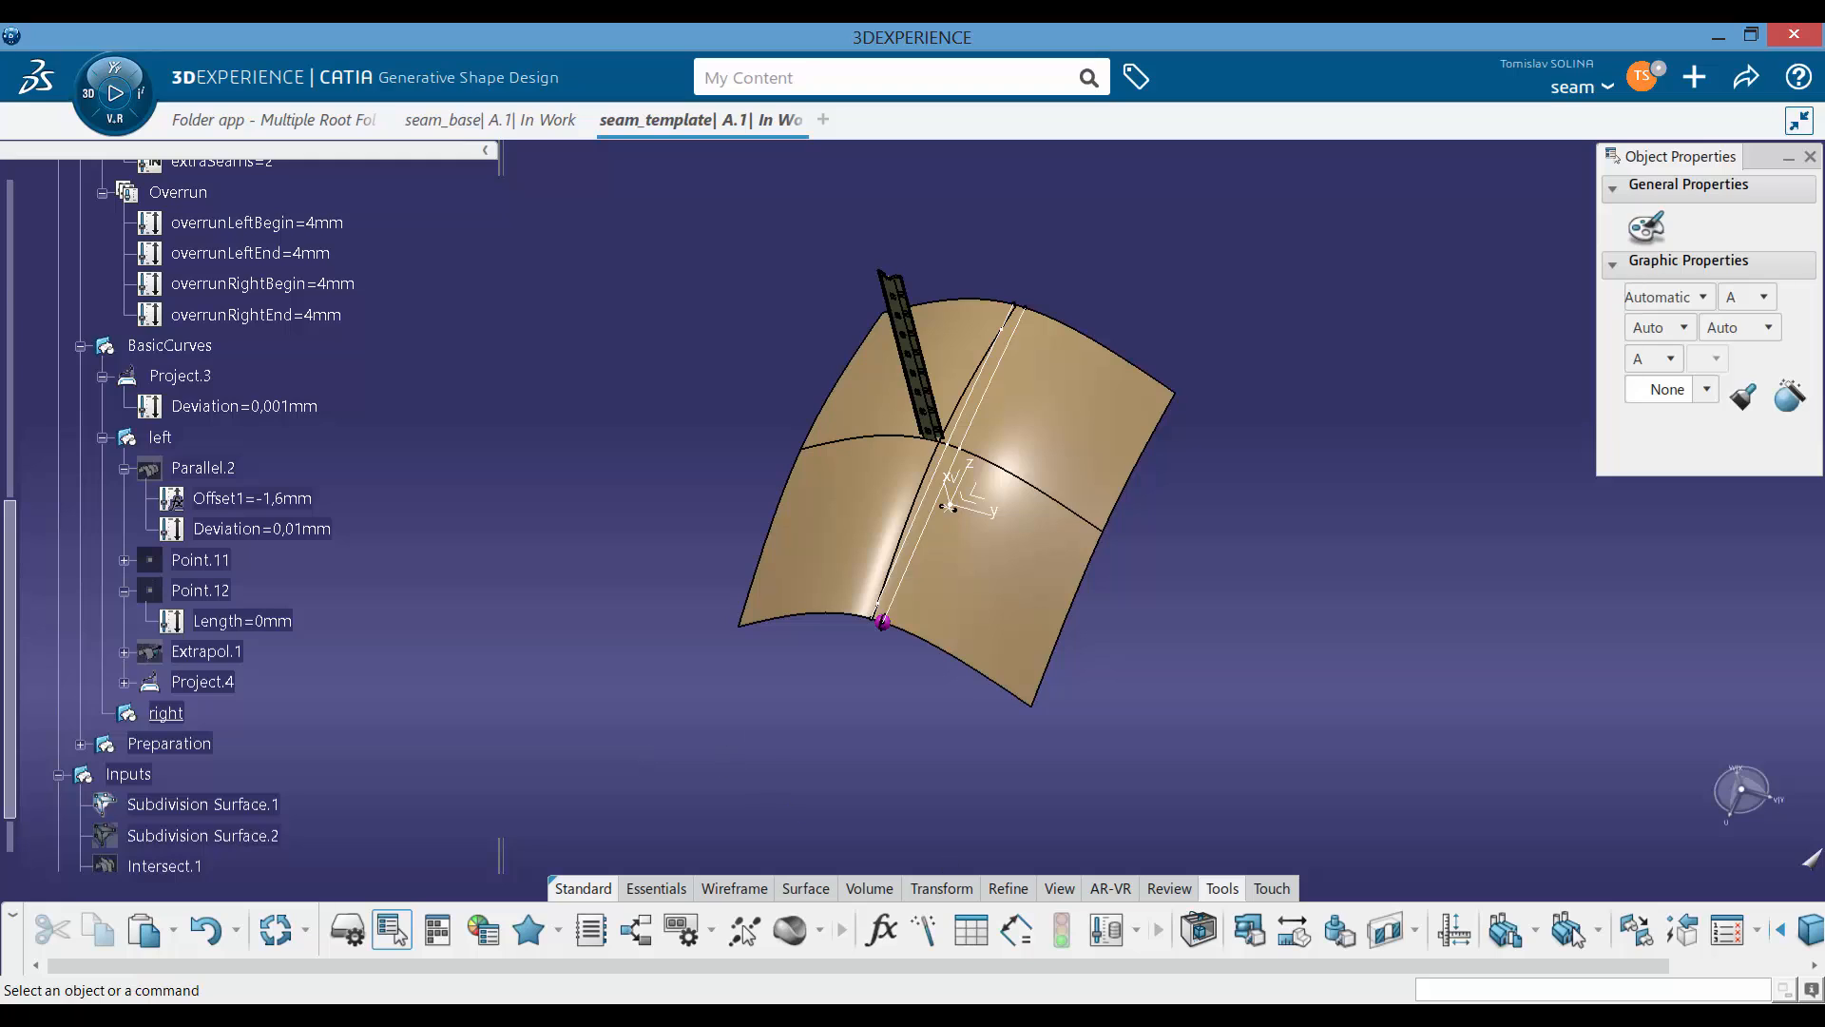
Step: Set up a parallel curve of Project.3 in the right set with Subdivision Surface.1 as its support
click(721, 888)
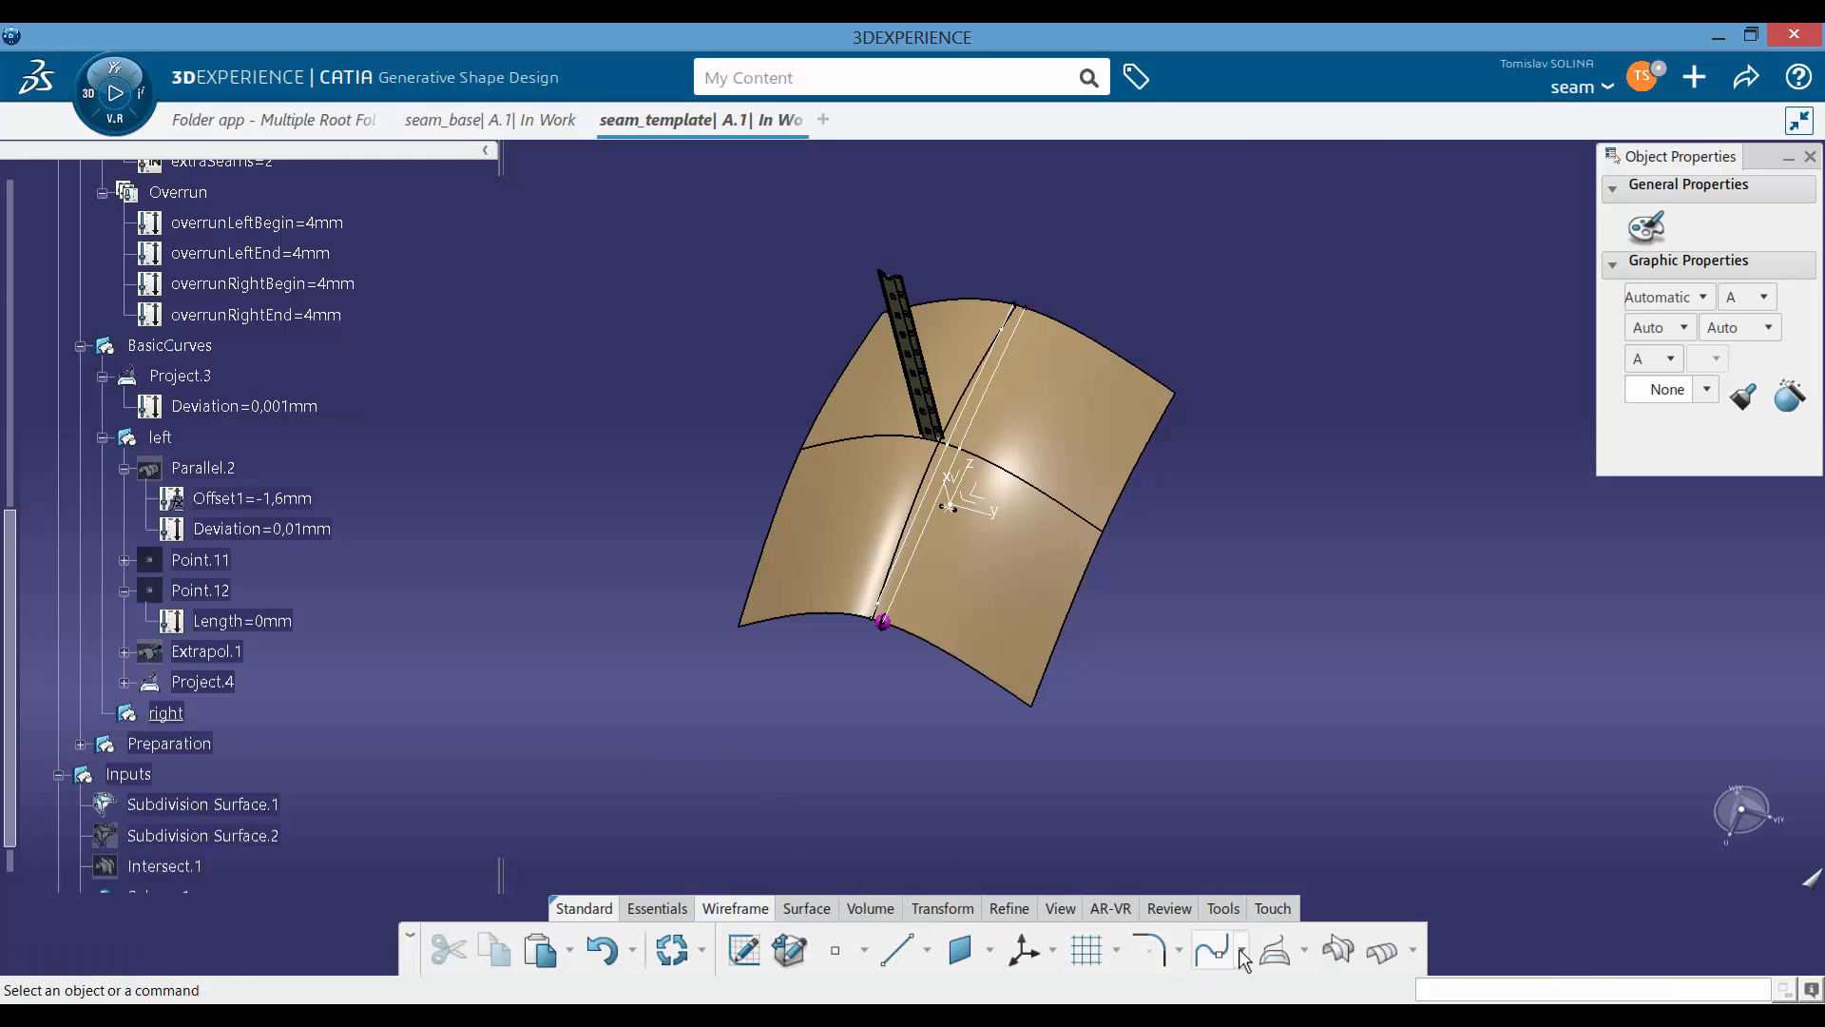
click(1381, 949)
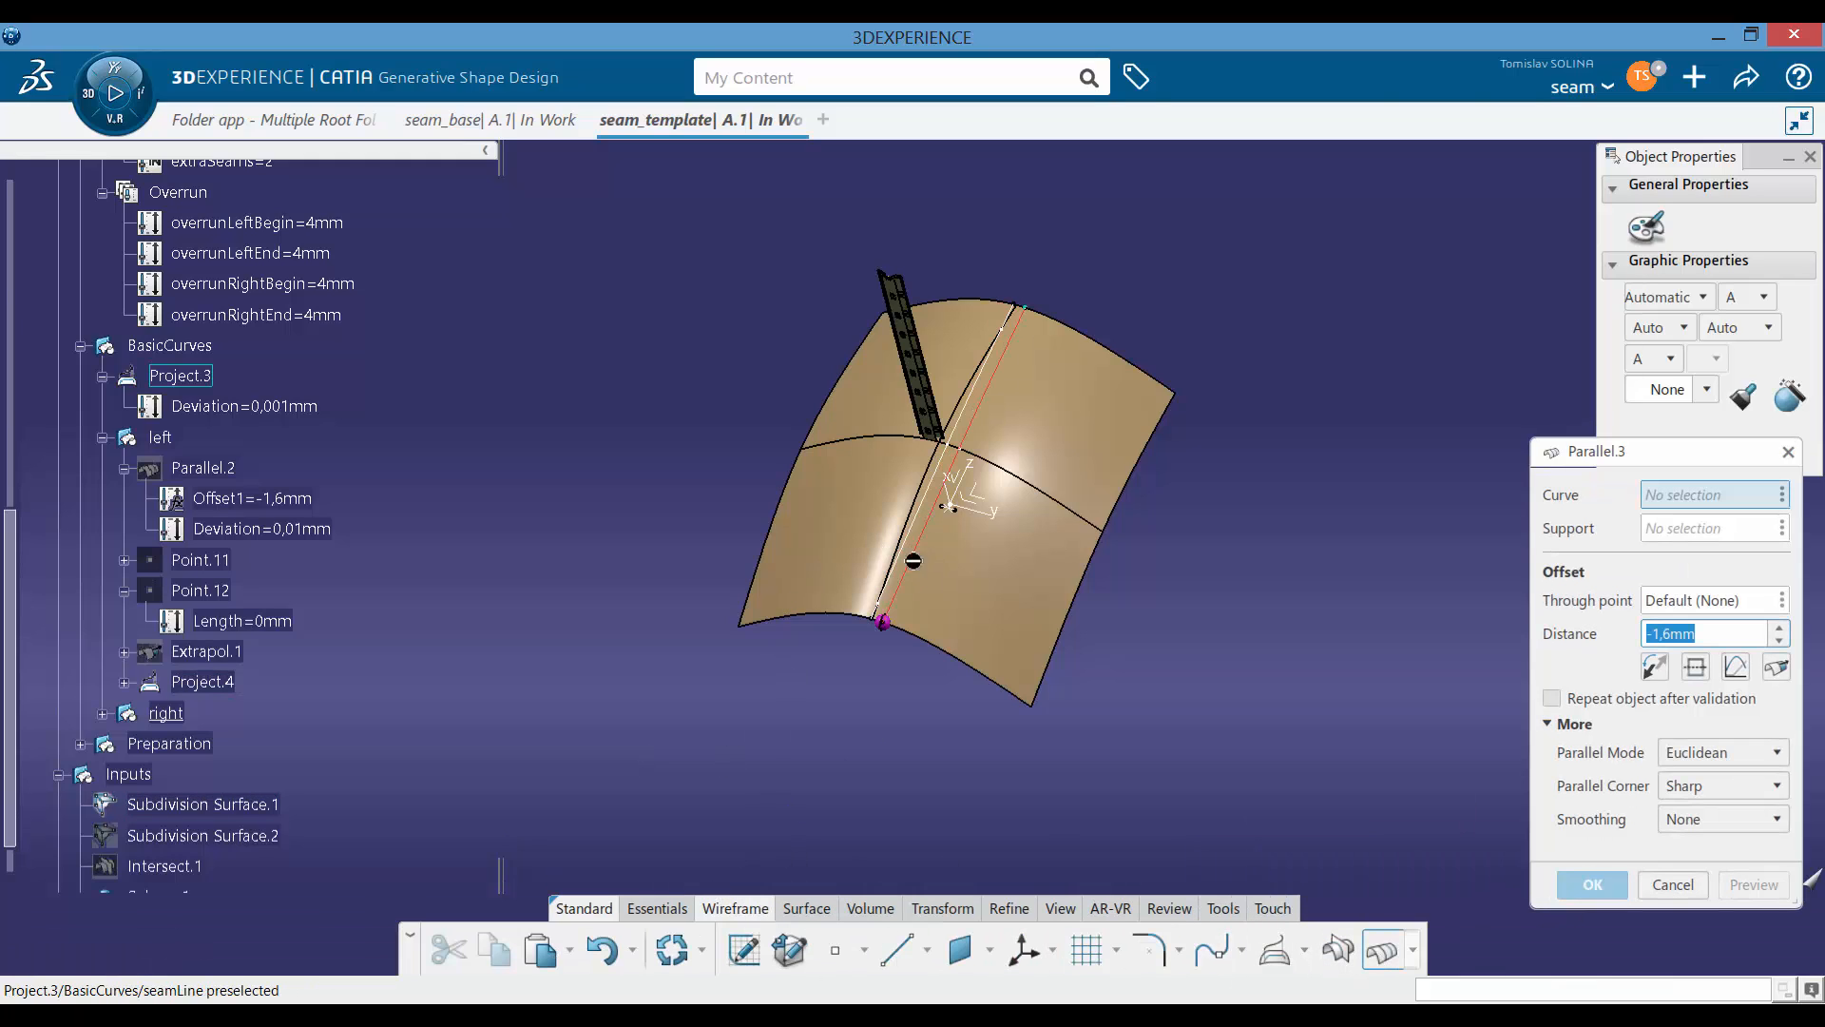
click(907, 561)
click(979, 601)
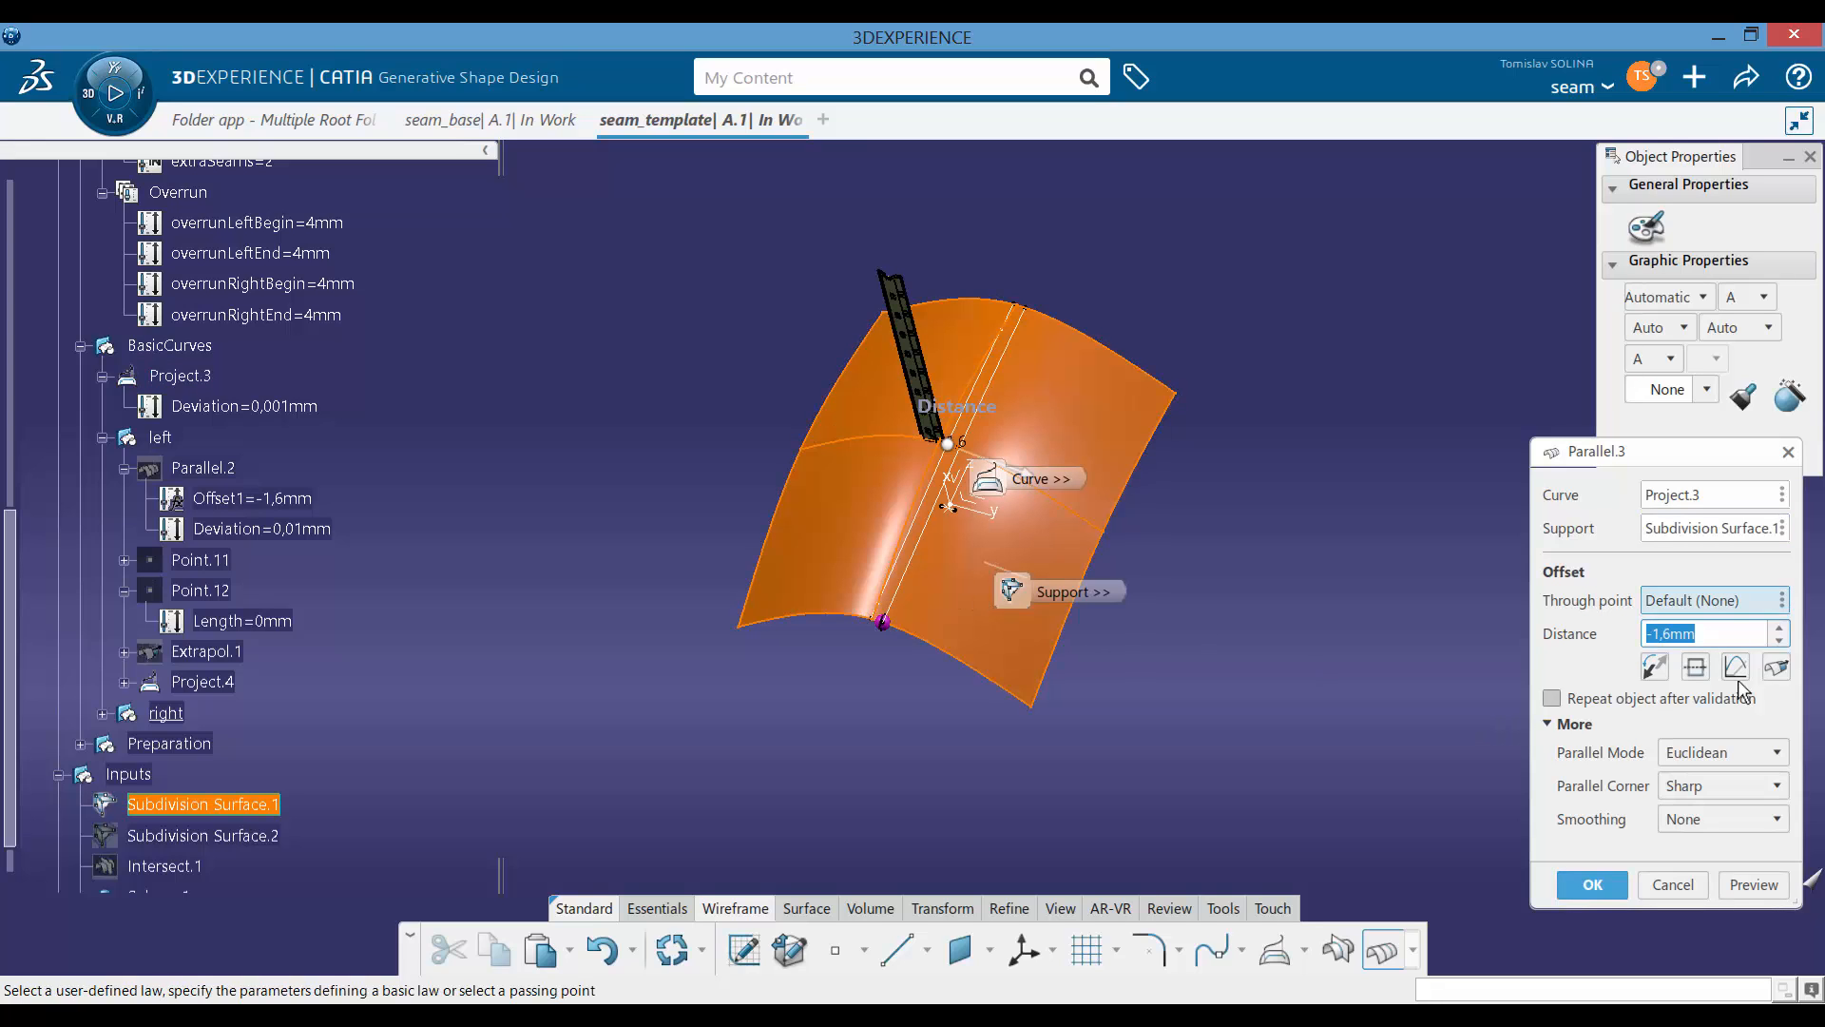
Step: Link the parallel curve's offset distance to the lineWidth parameter with a formula
right_click(1729, 634)
click(1732, 644)
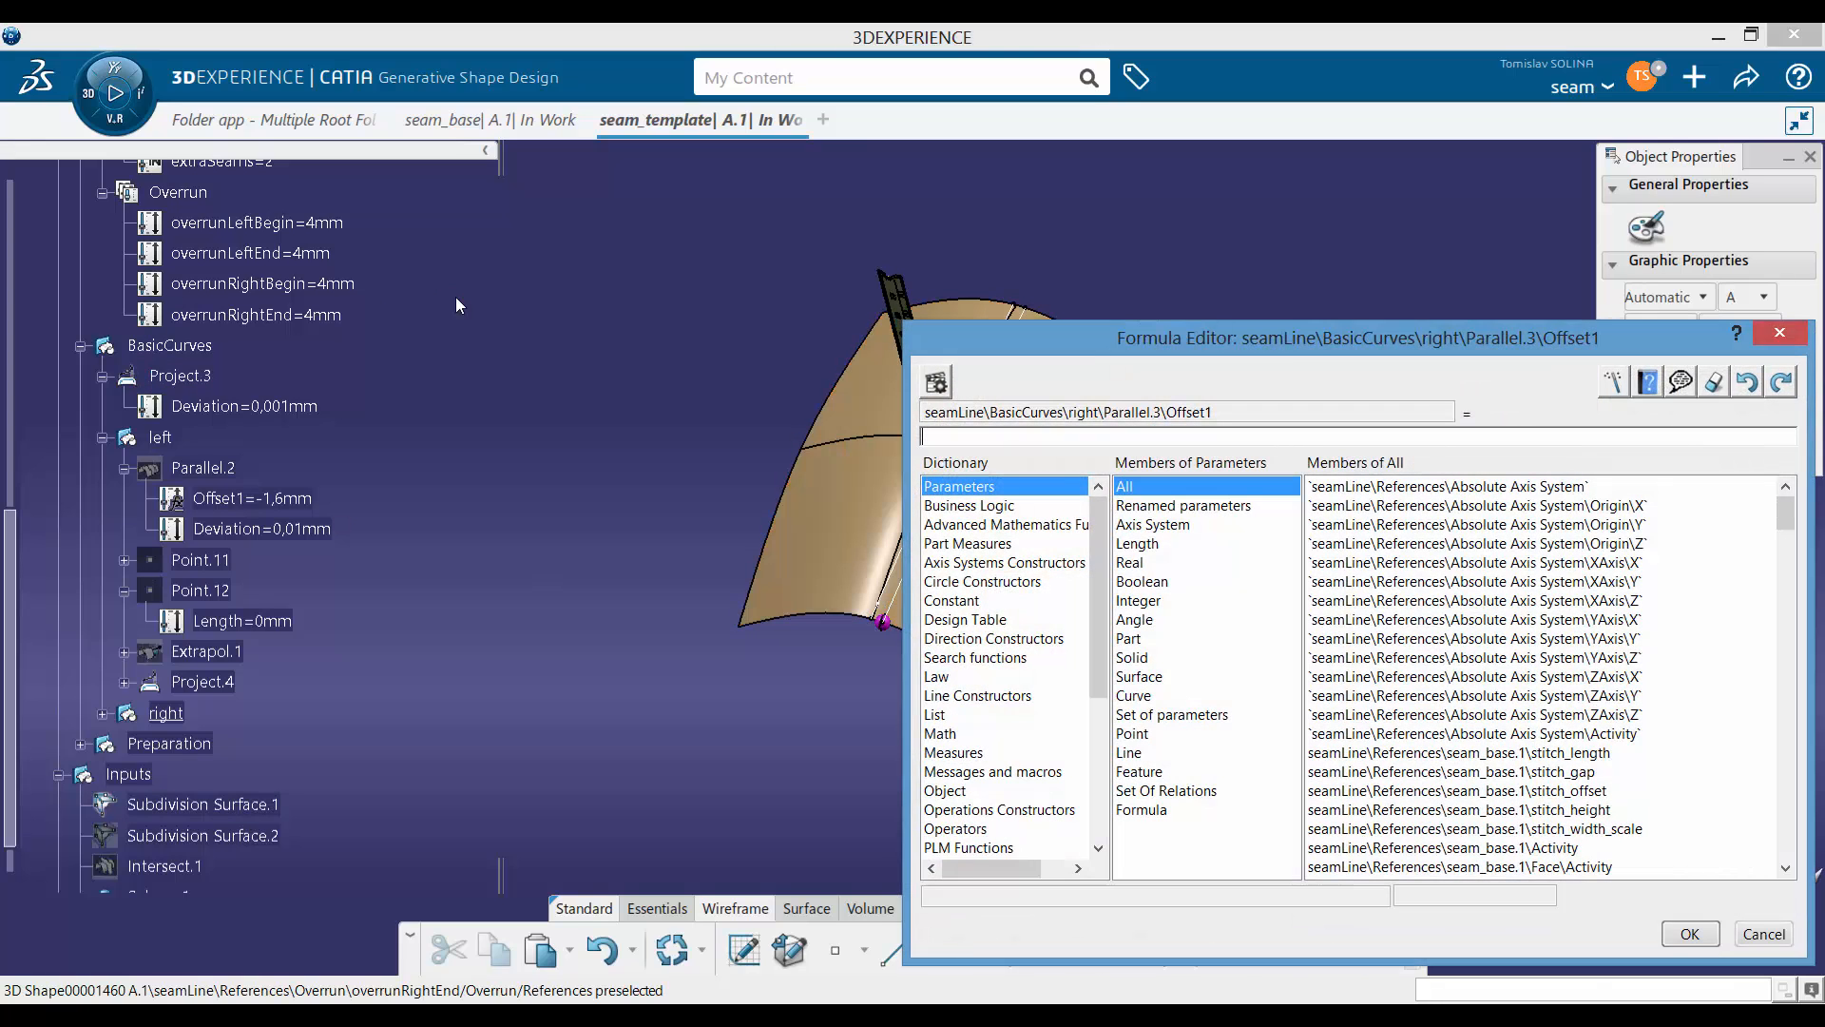
scroll(371, 396, up, 4)
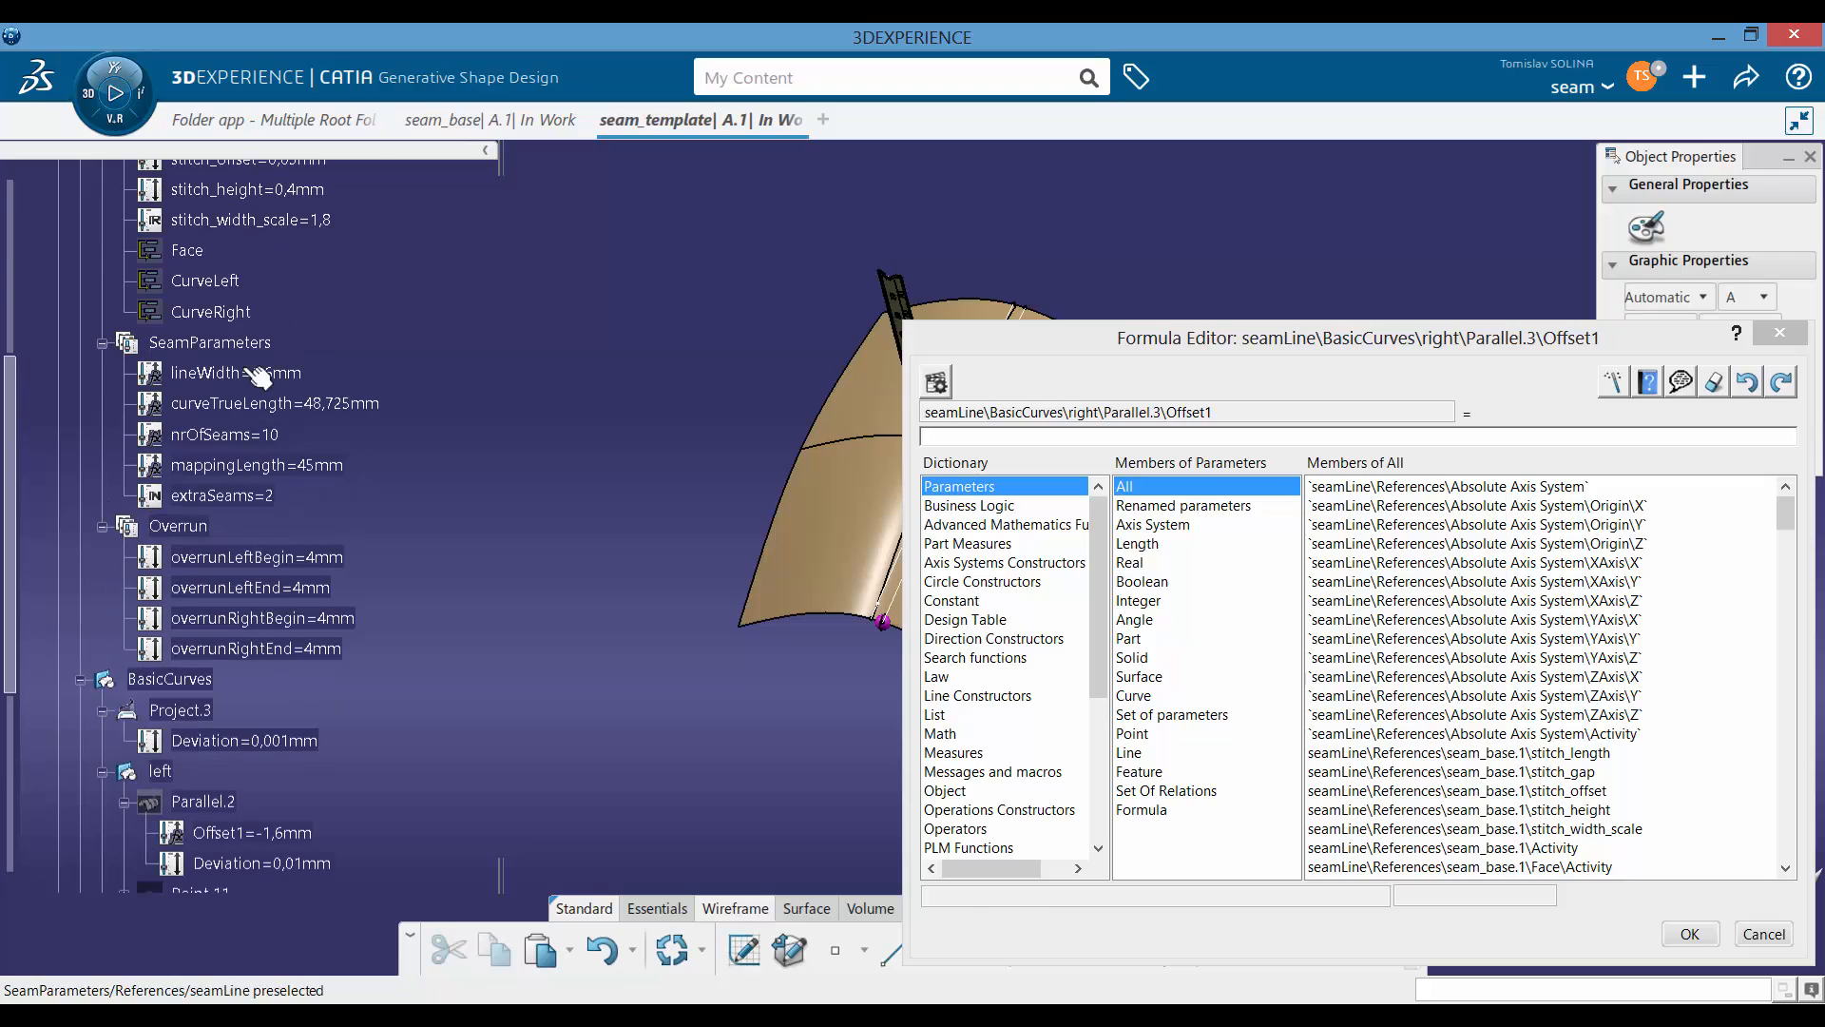
click(259, 374)
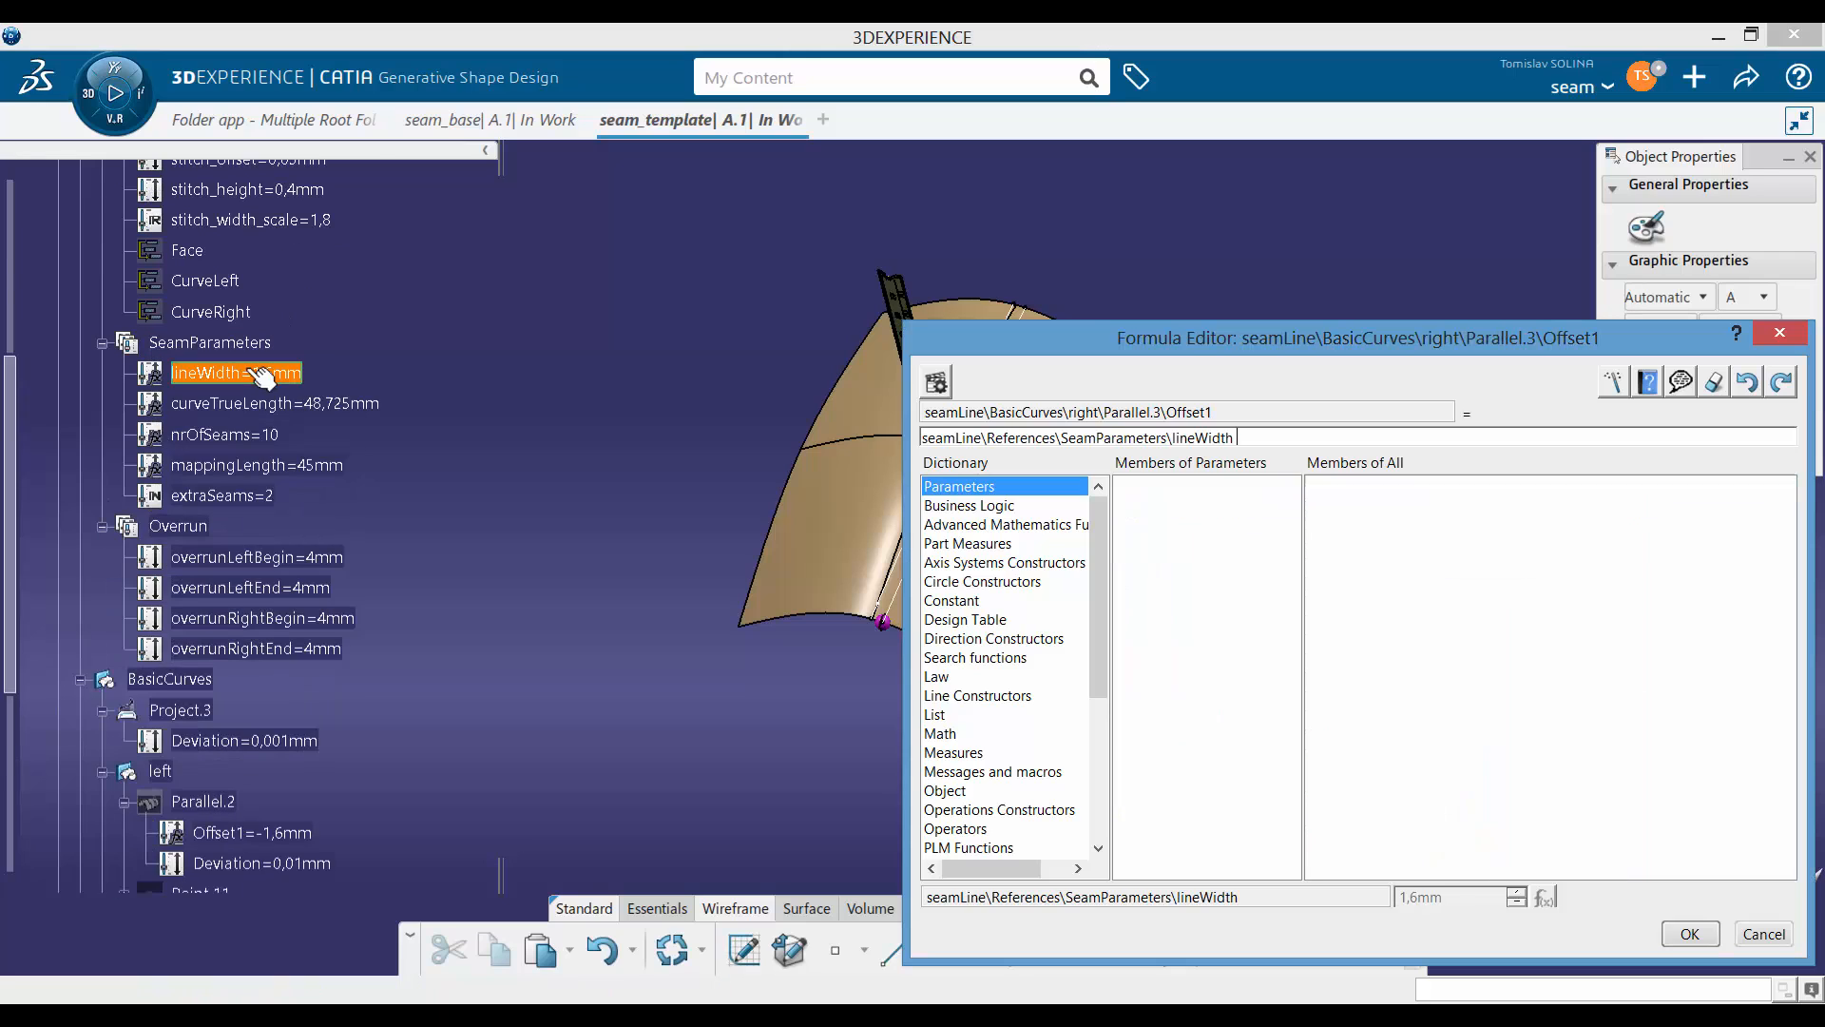
click(1711, 934)
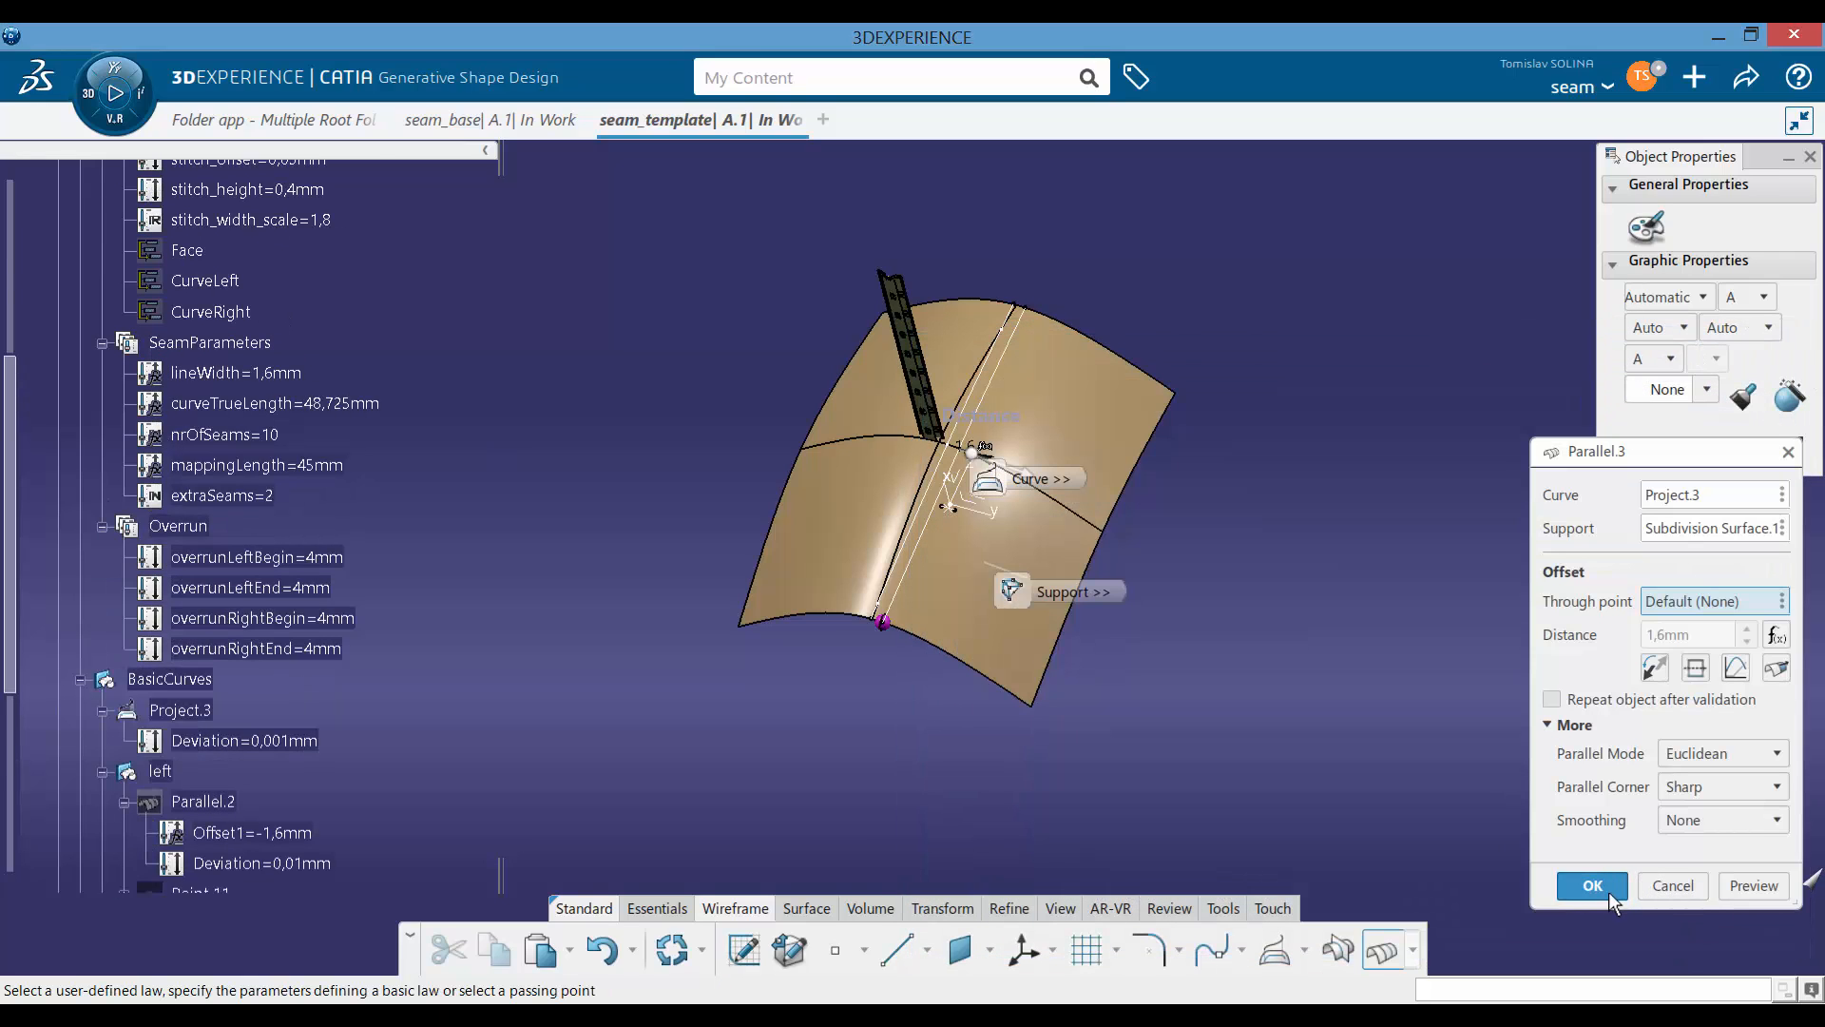
Step: Apply Curvature smoothing with a 0,01 mm deviation and create the right parallel curve
click(1702, 821)
click(1693, 895)
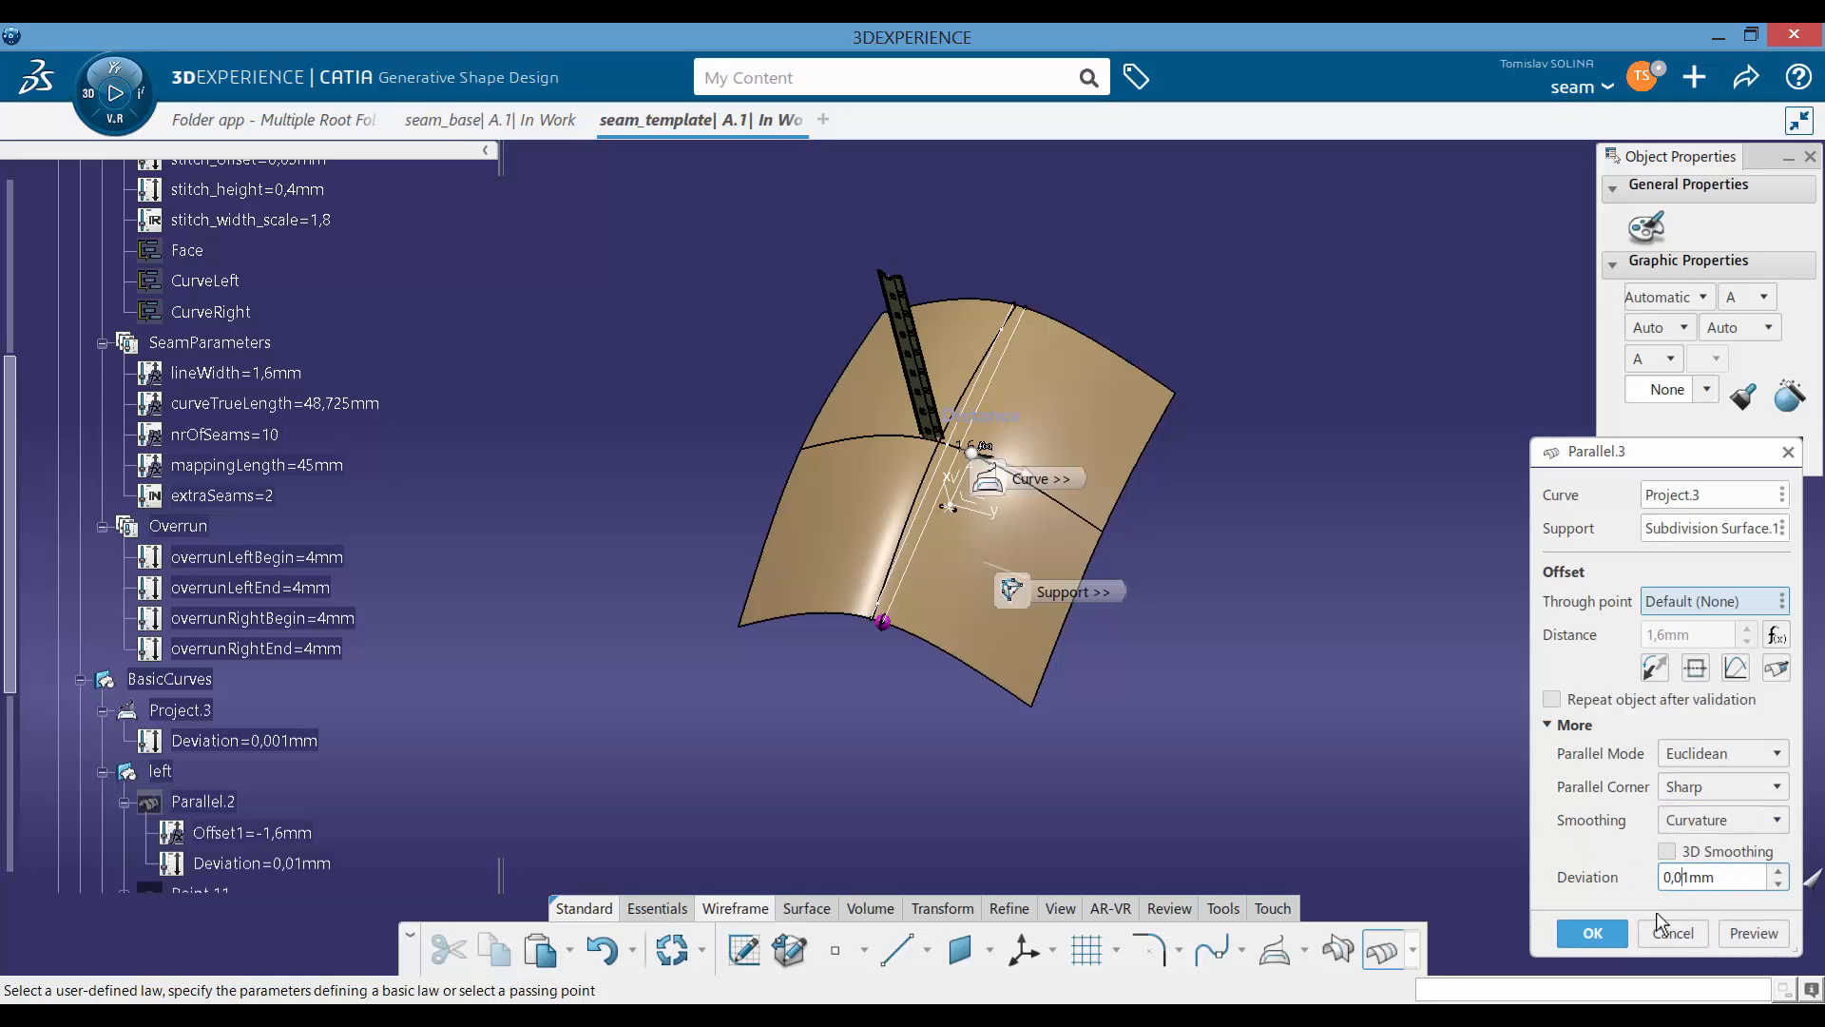
click(1593, 933)
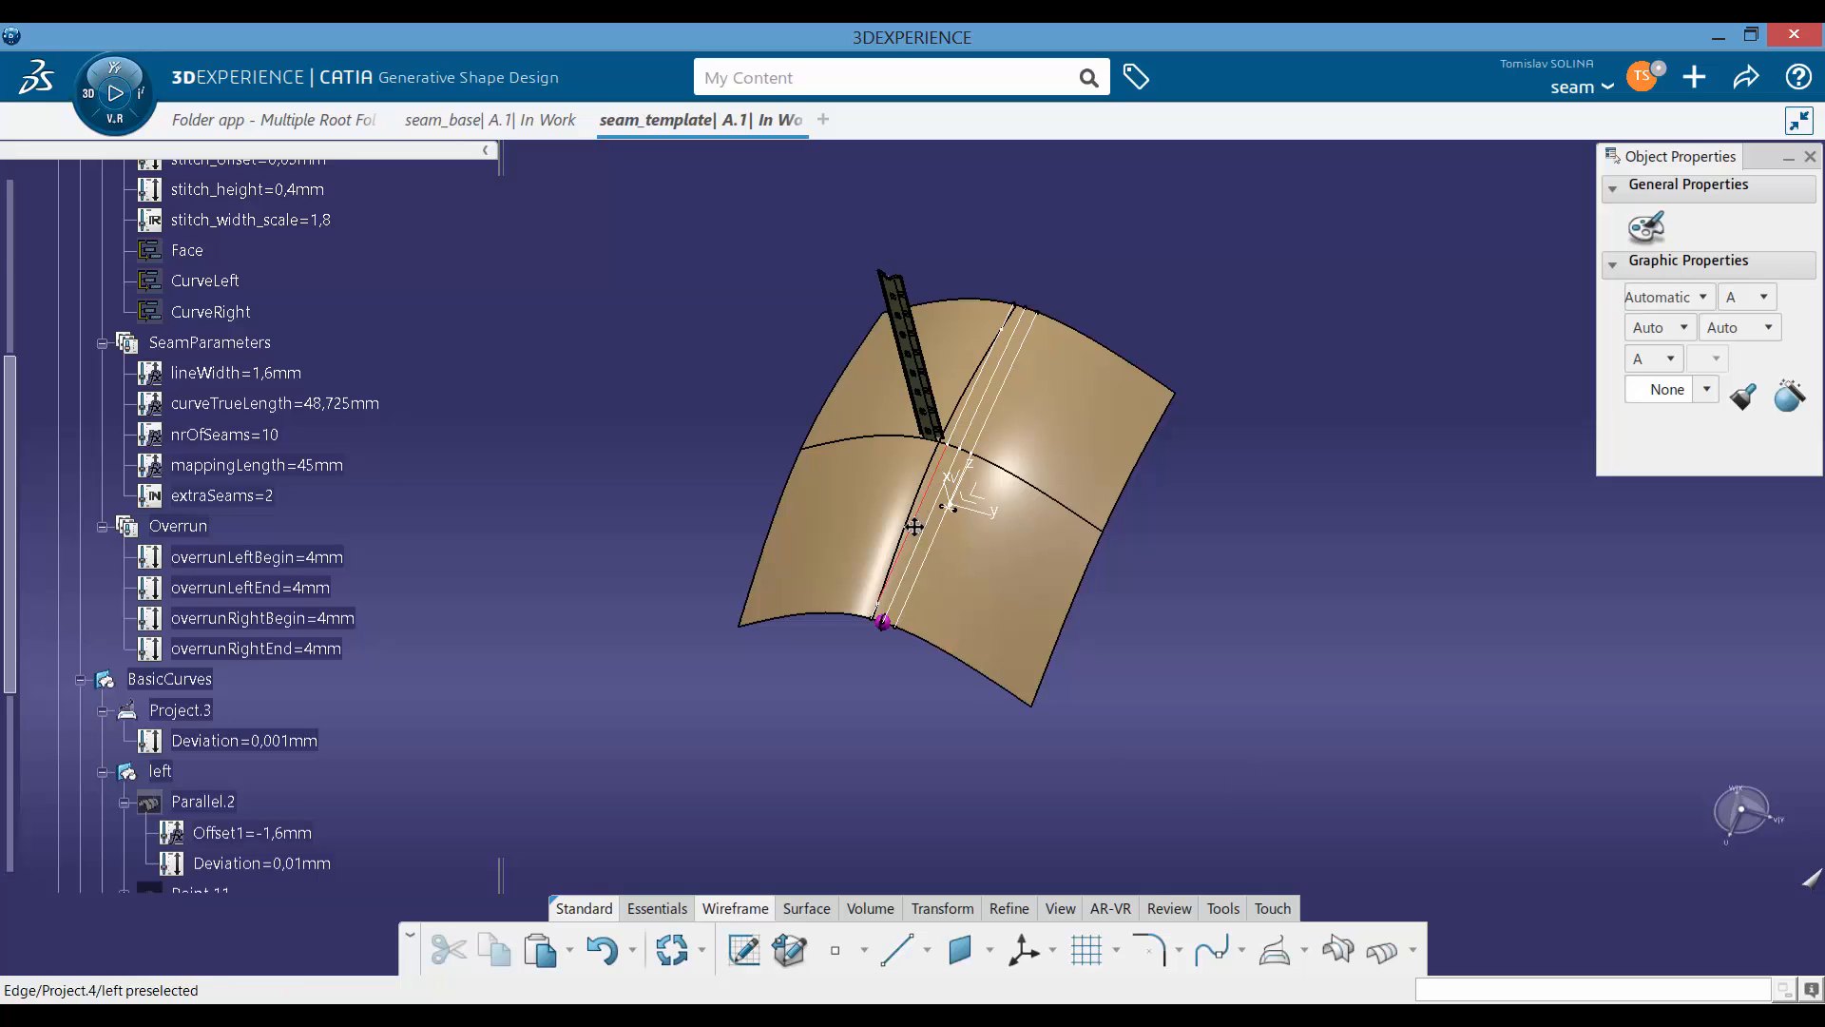
Step: Create a point on the right parallel curve at a length of 0 mm from its extremity
ctrl+middle_drag(913, 526, 962, 422)
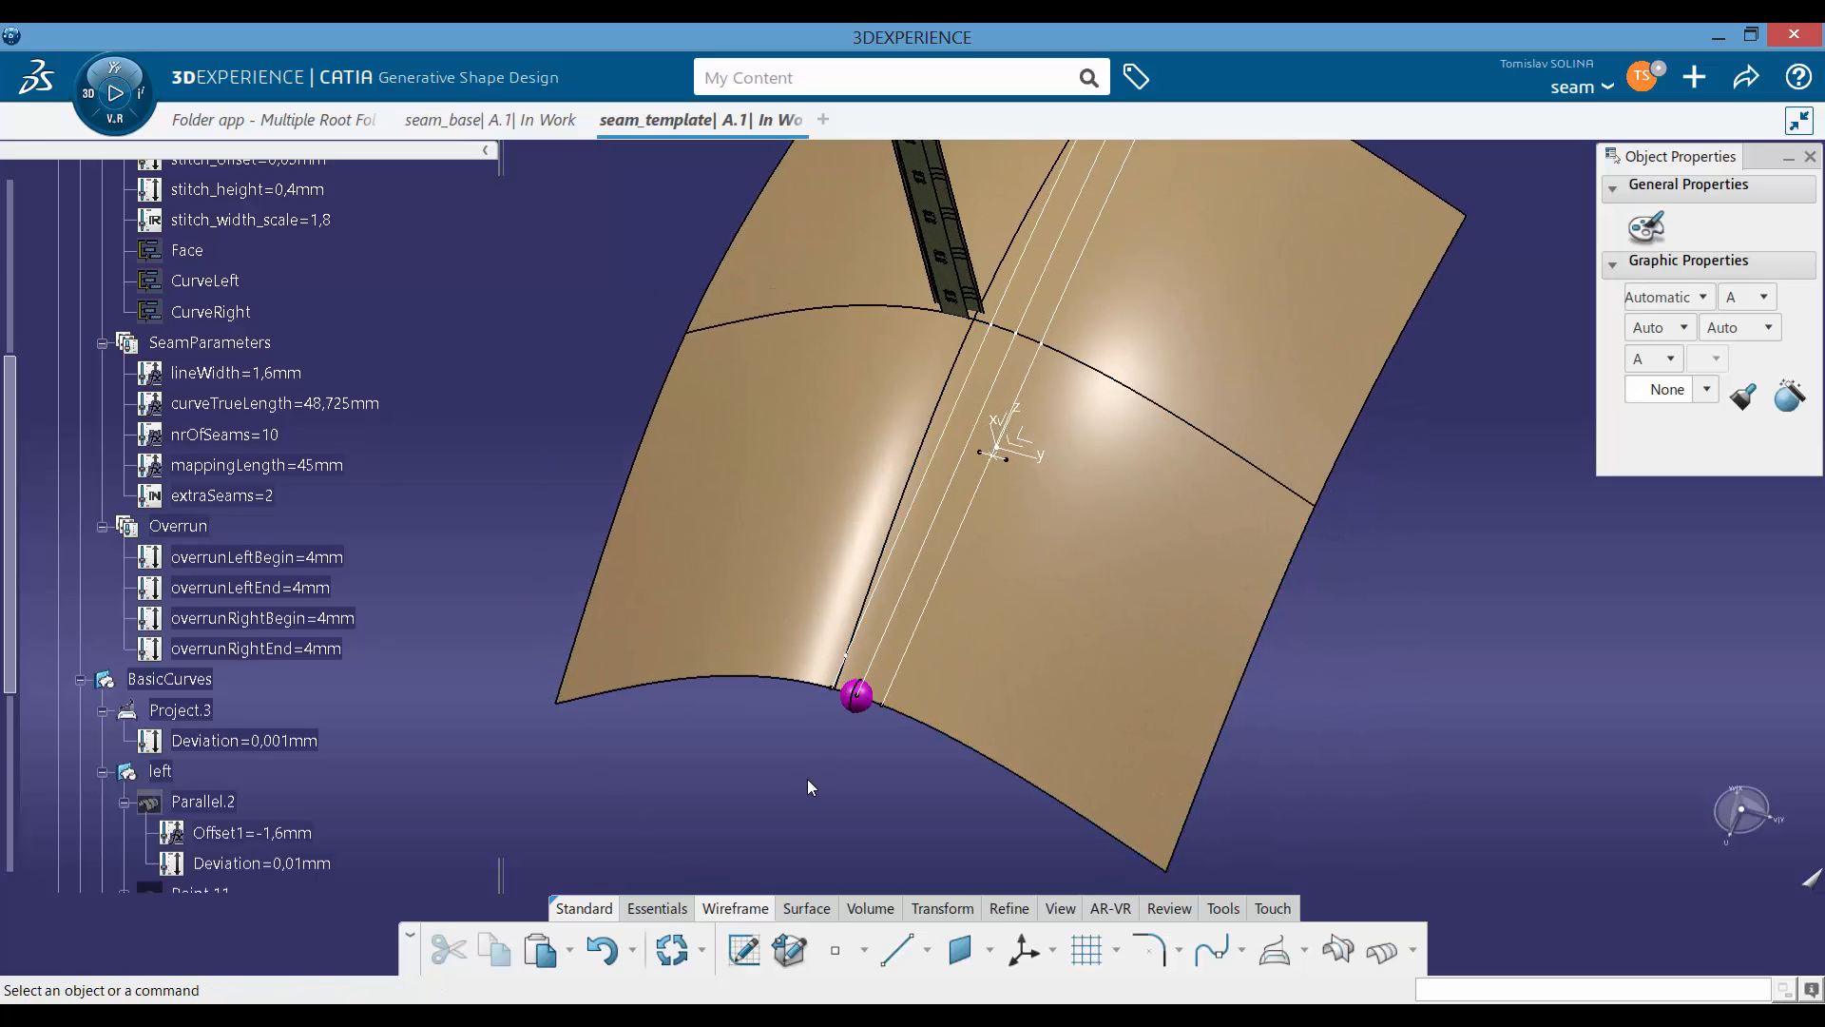
scroll(390, 632, down, 3)
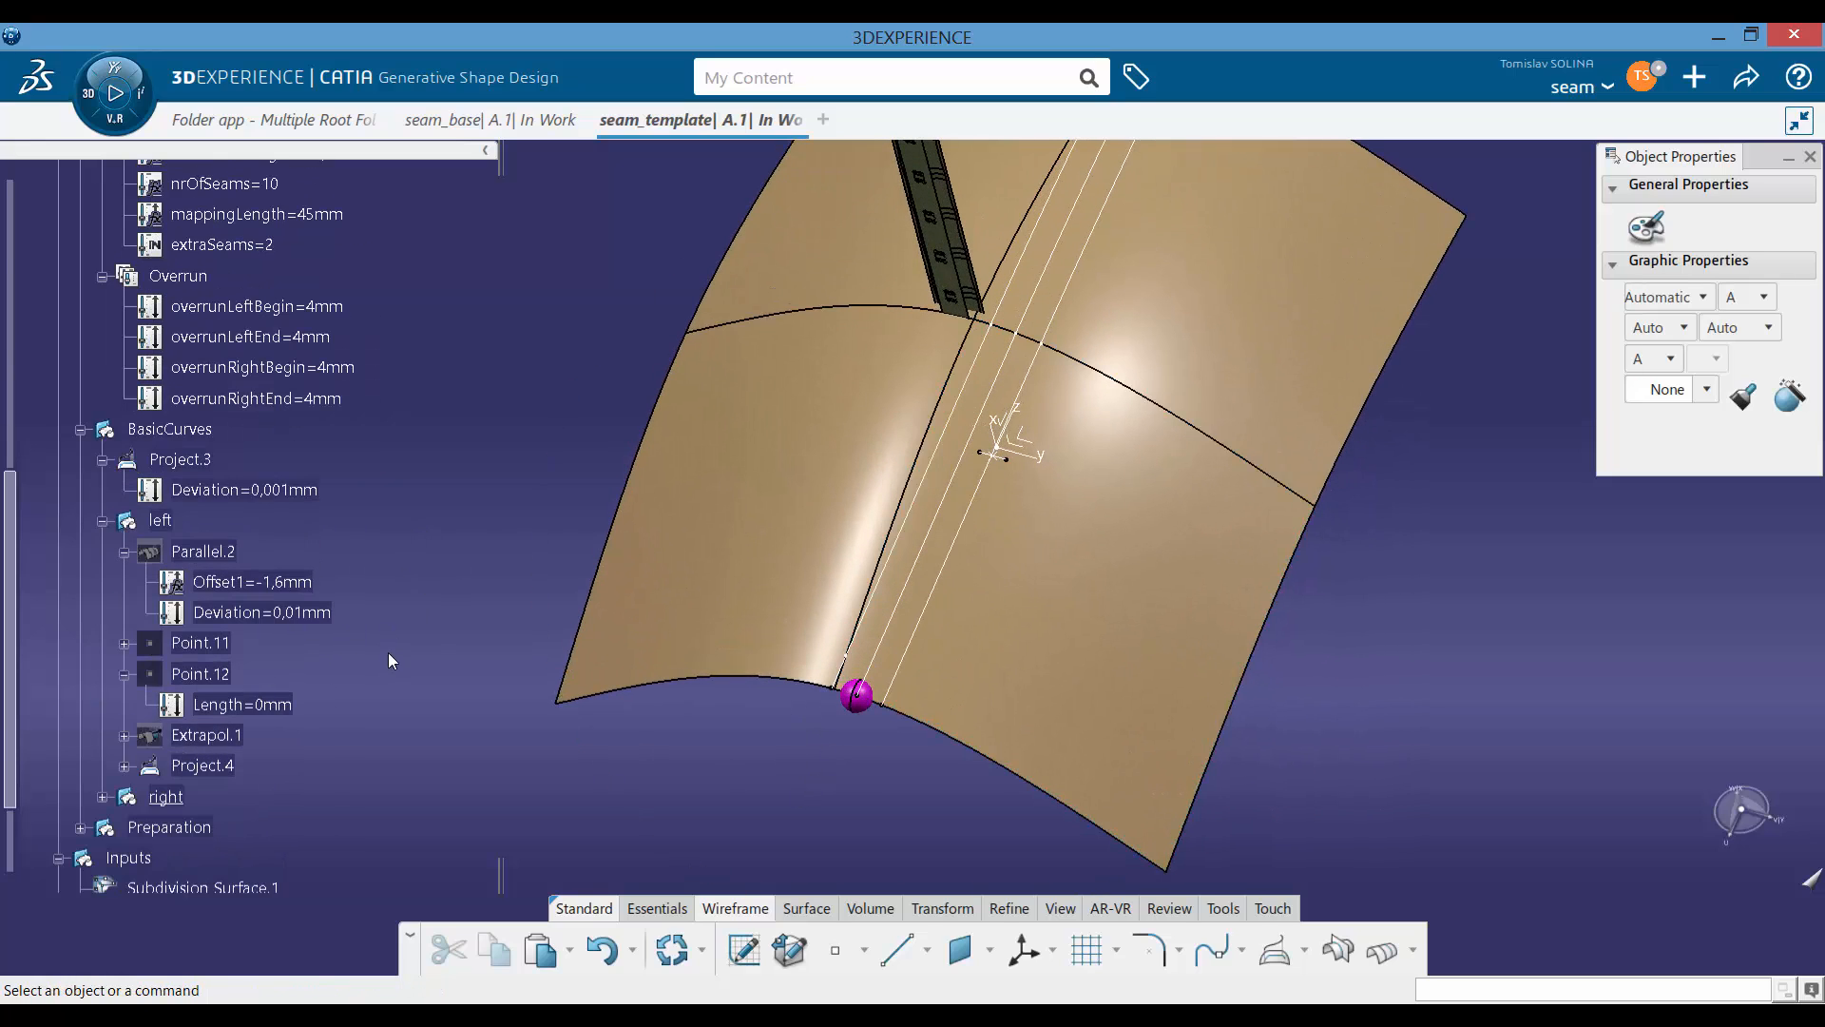
click(835, 950)
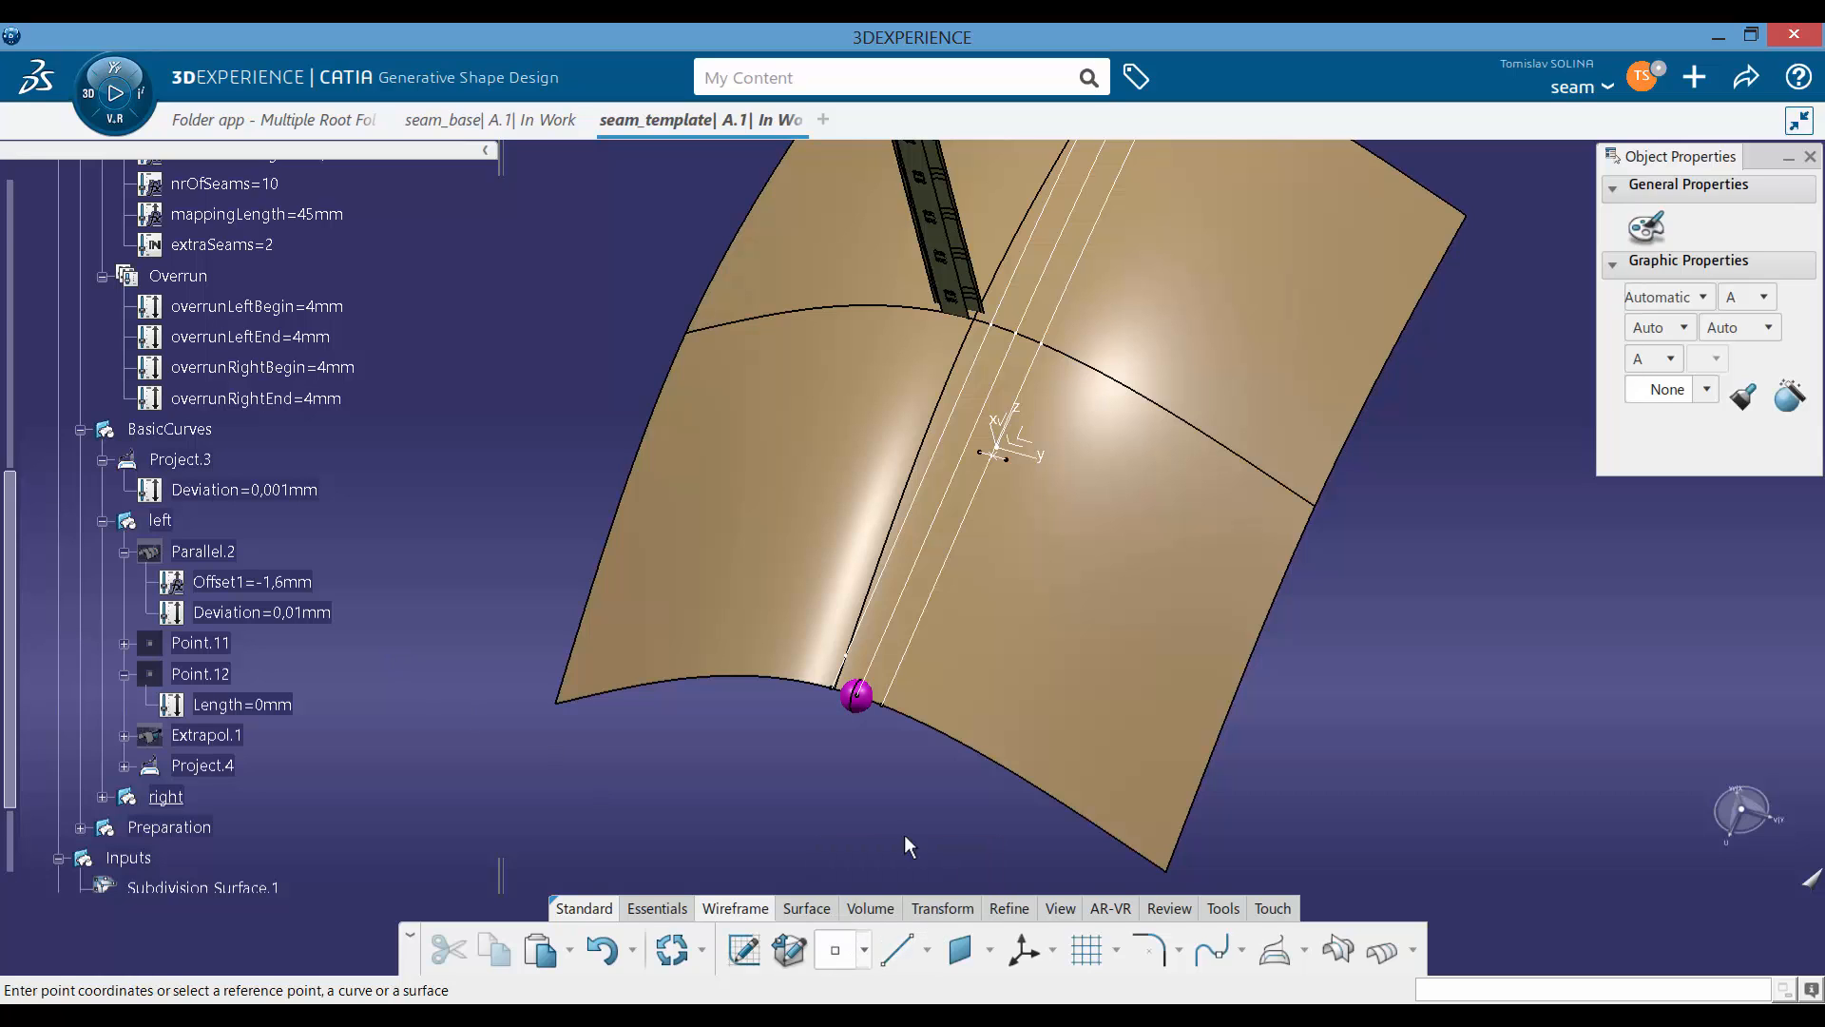
click(934, 602)
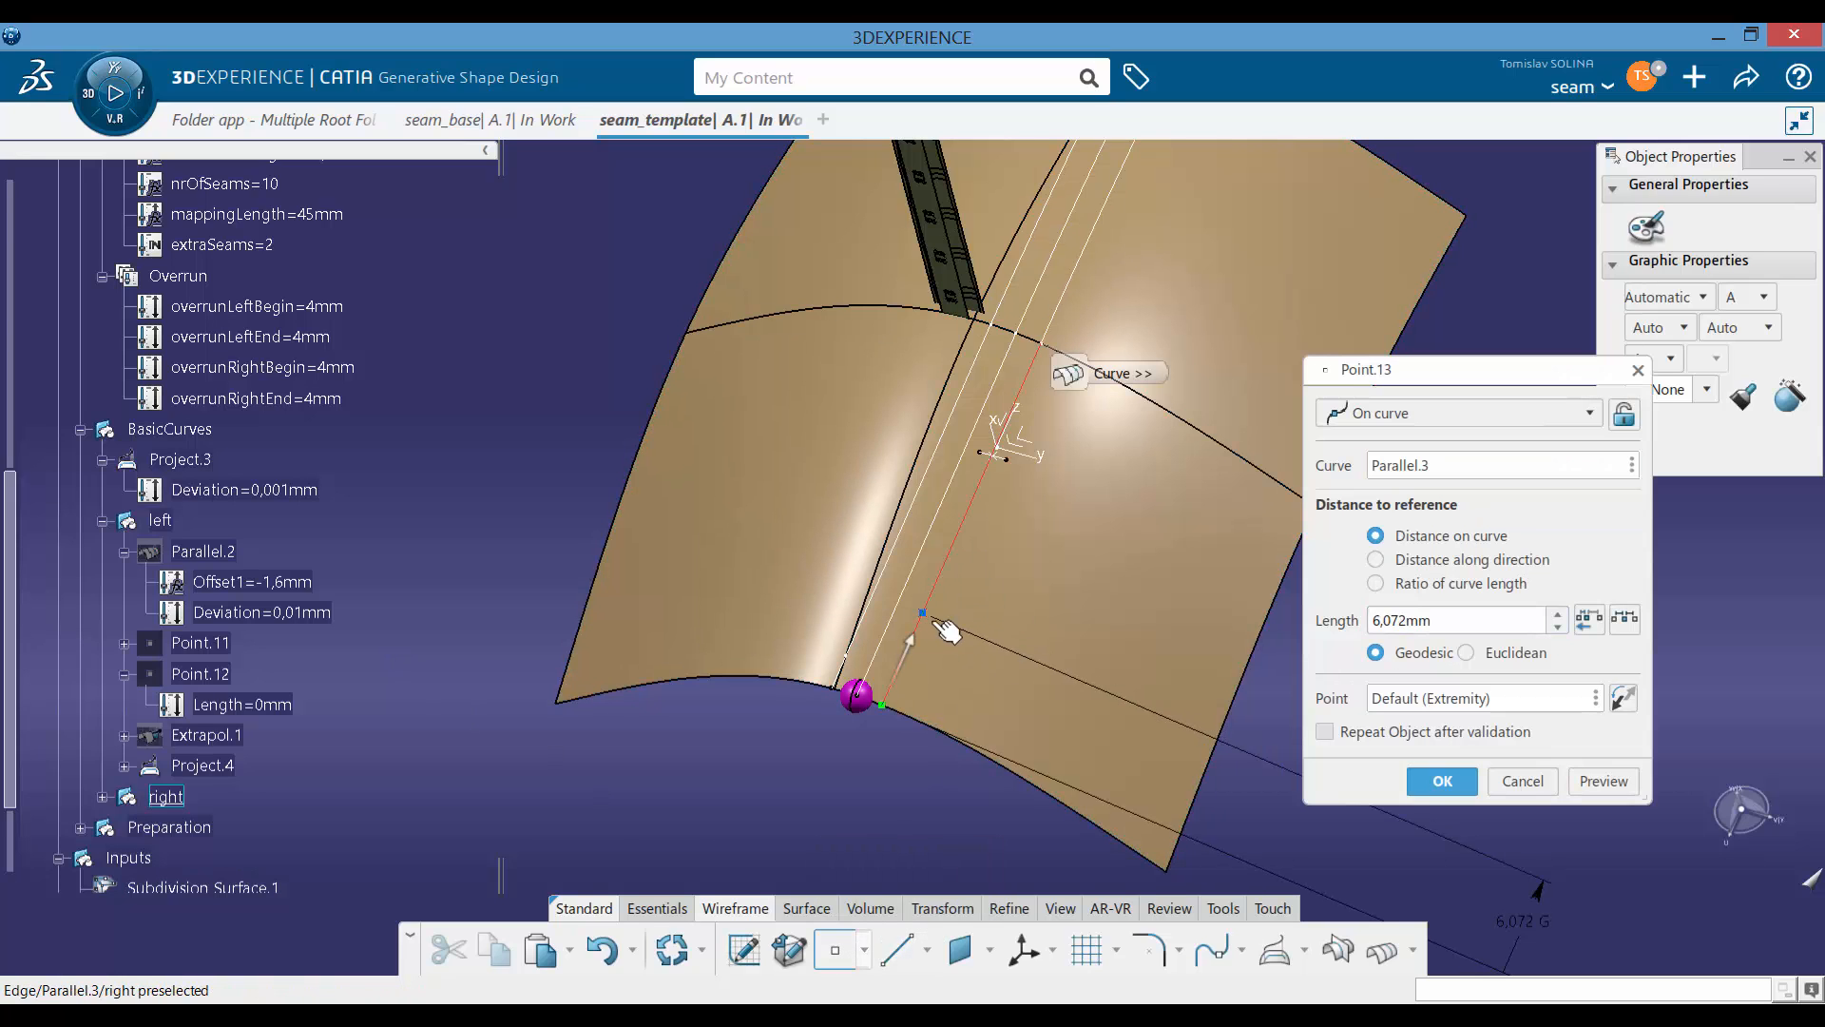
drag(1423, 616, 1359, 619)
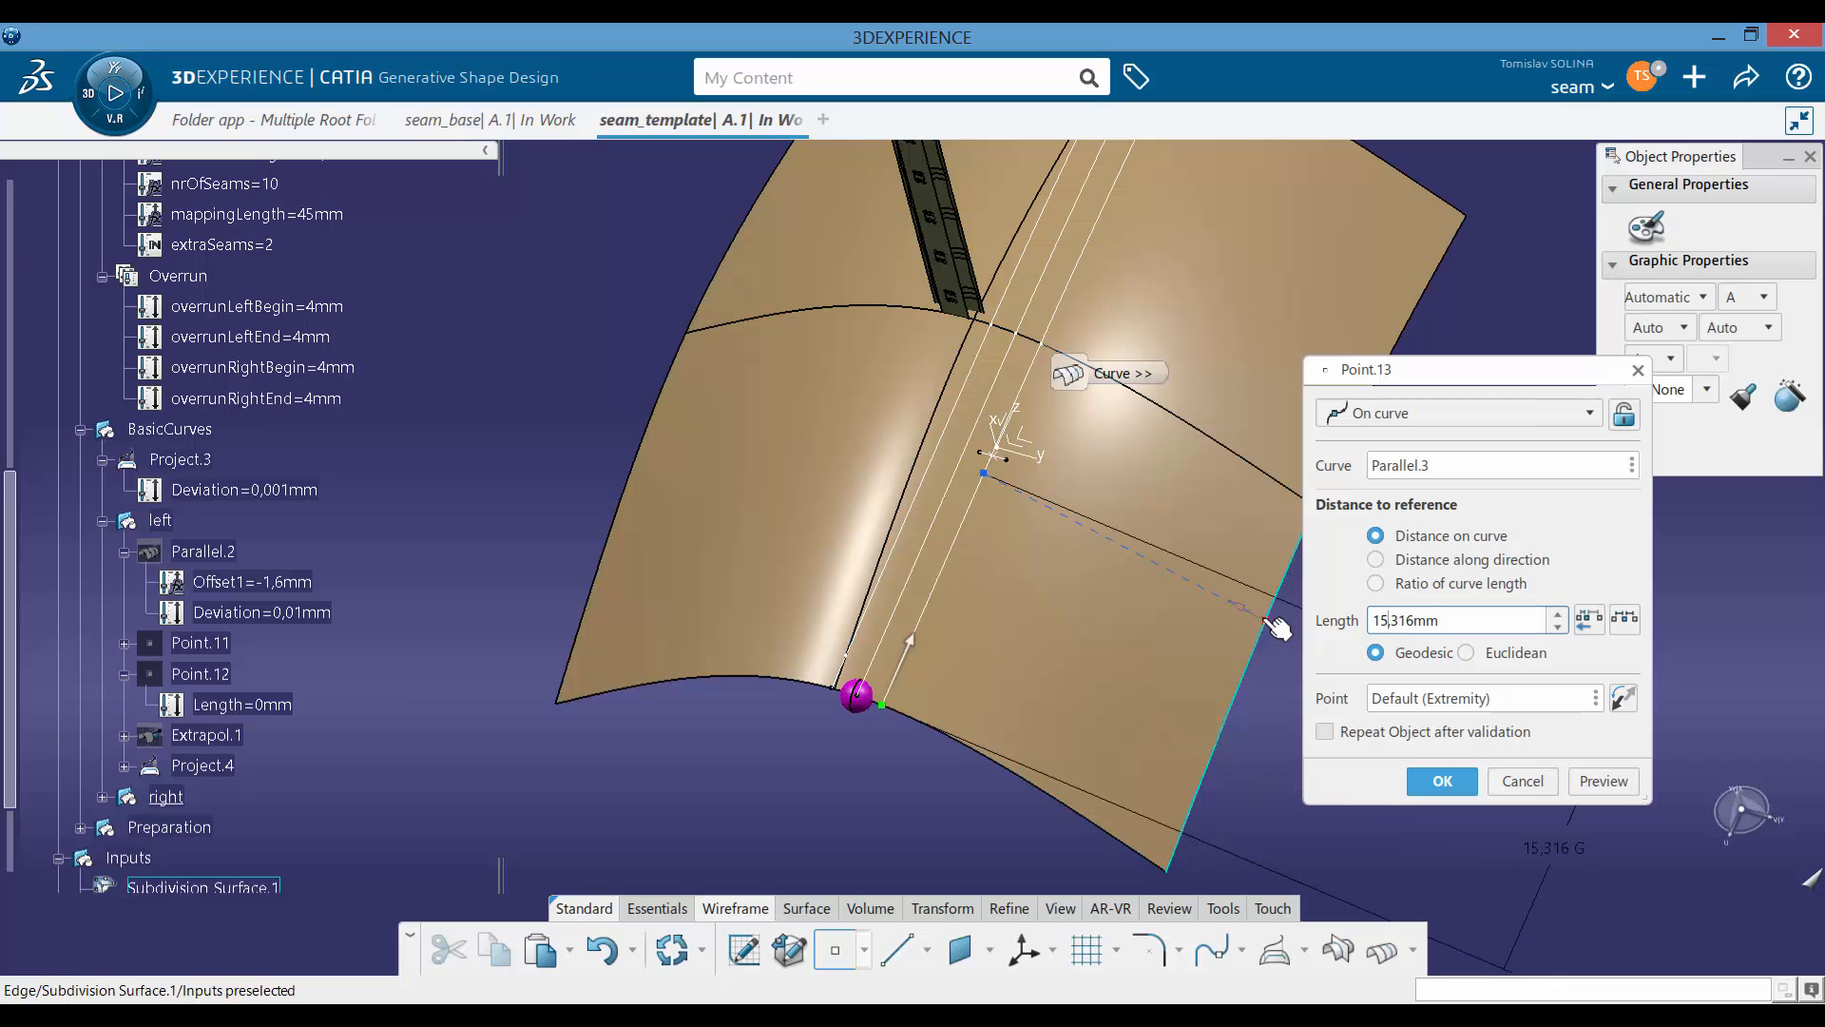
drag(1504, 622, 1367, 613)
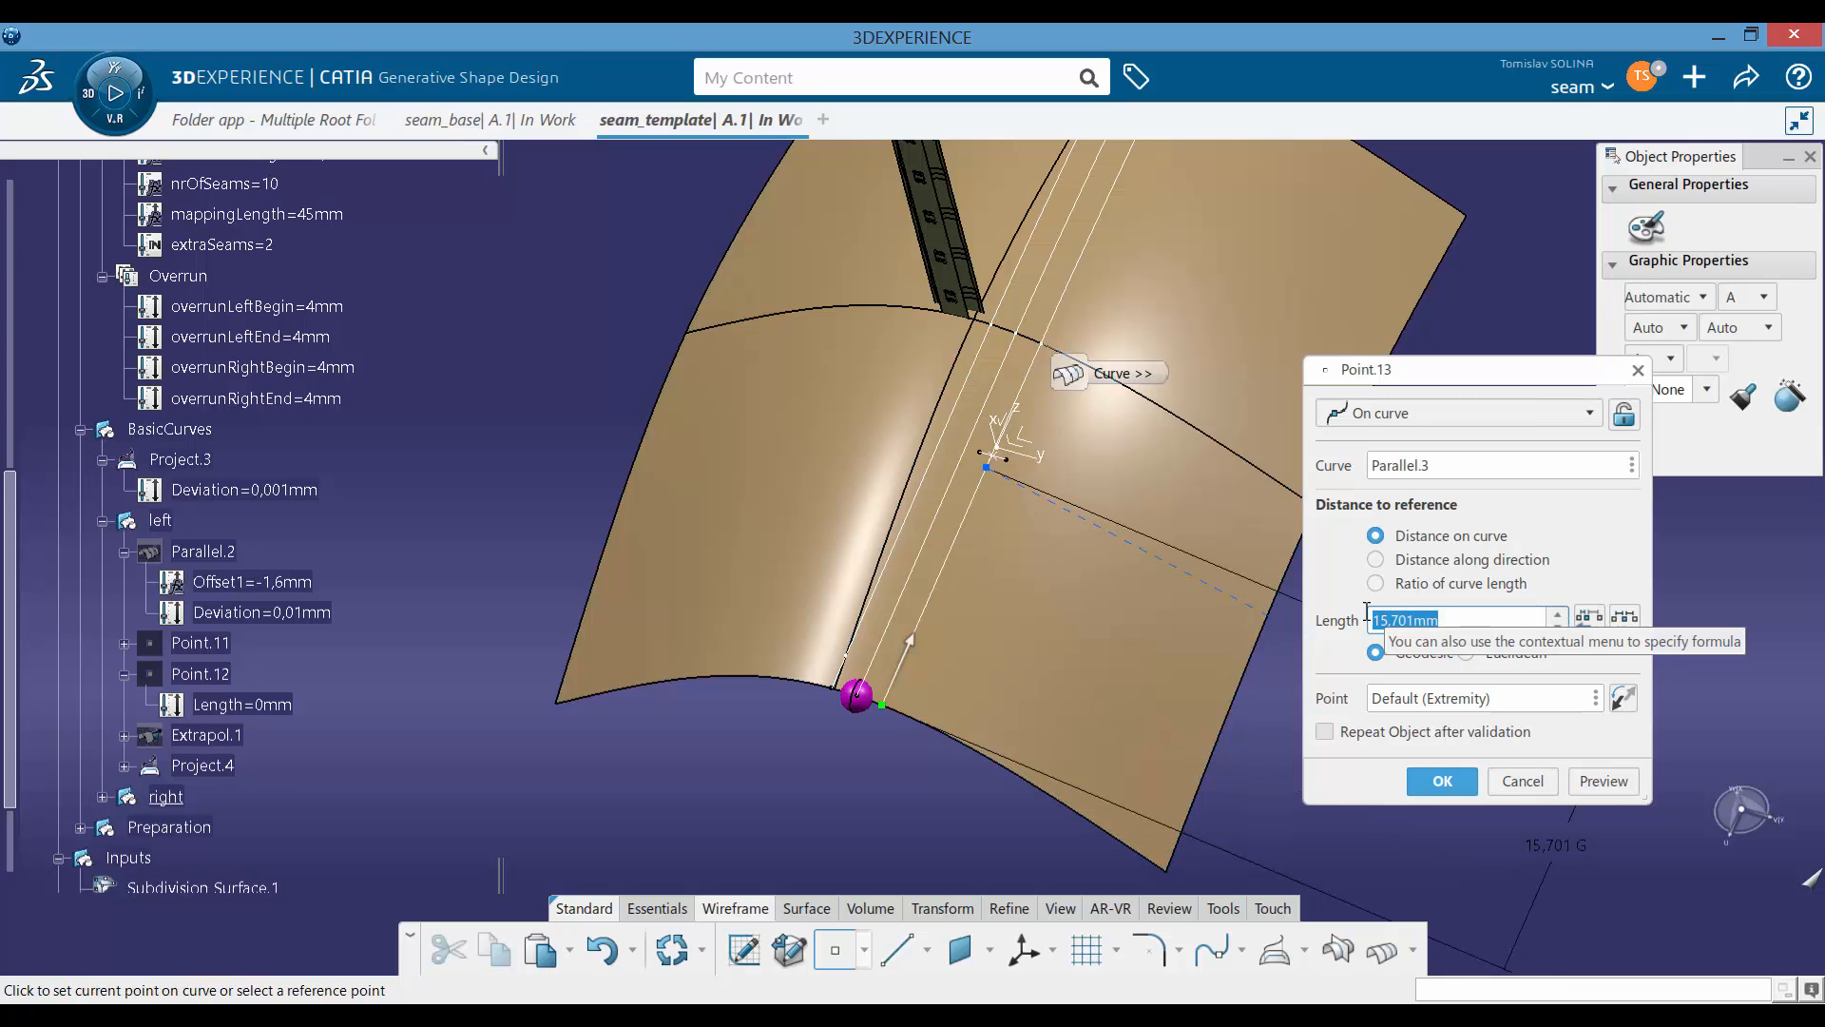
text(0)
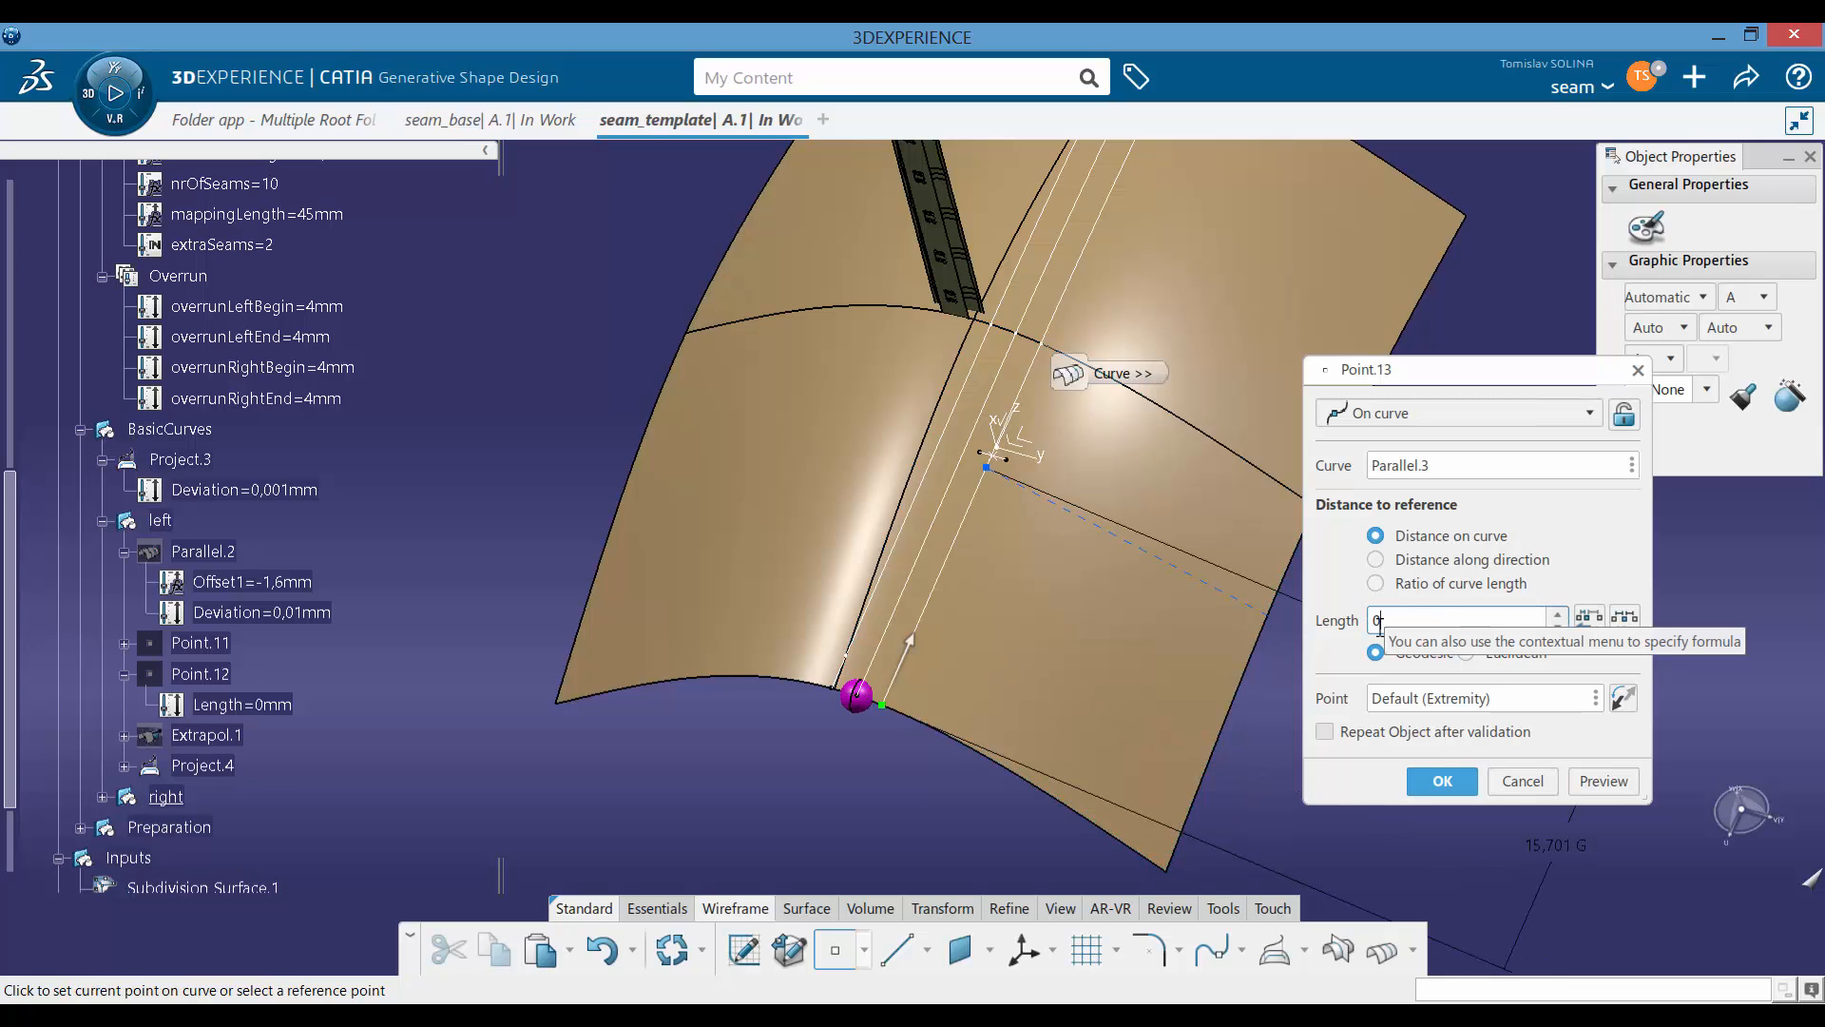
click(1458, 785)
Step: Extrapolate the right parallel curve from its end point and link the boundary limit length to the overrunRightBegin parameter with a formula
click(957, 915)
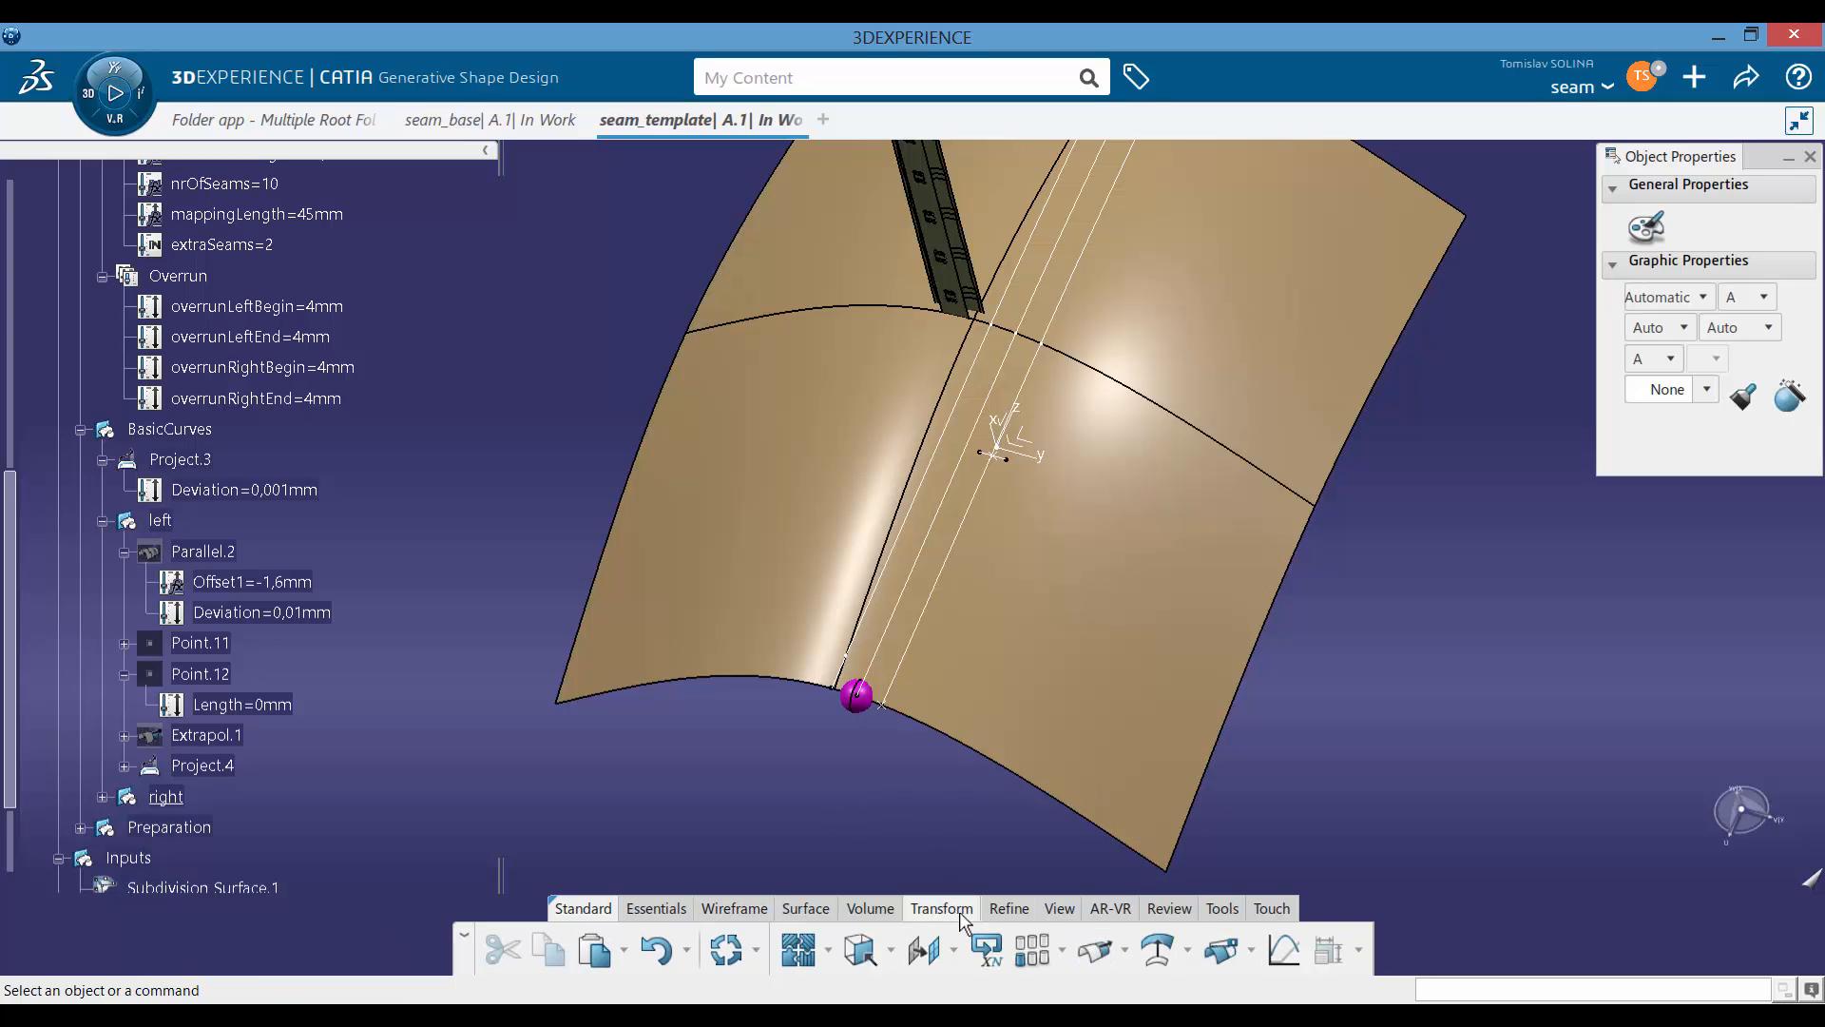
click(1095, 949)
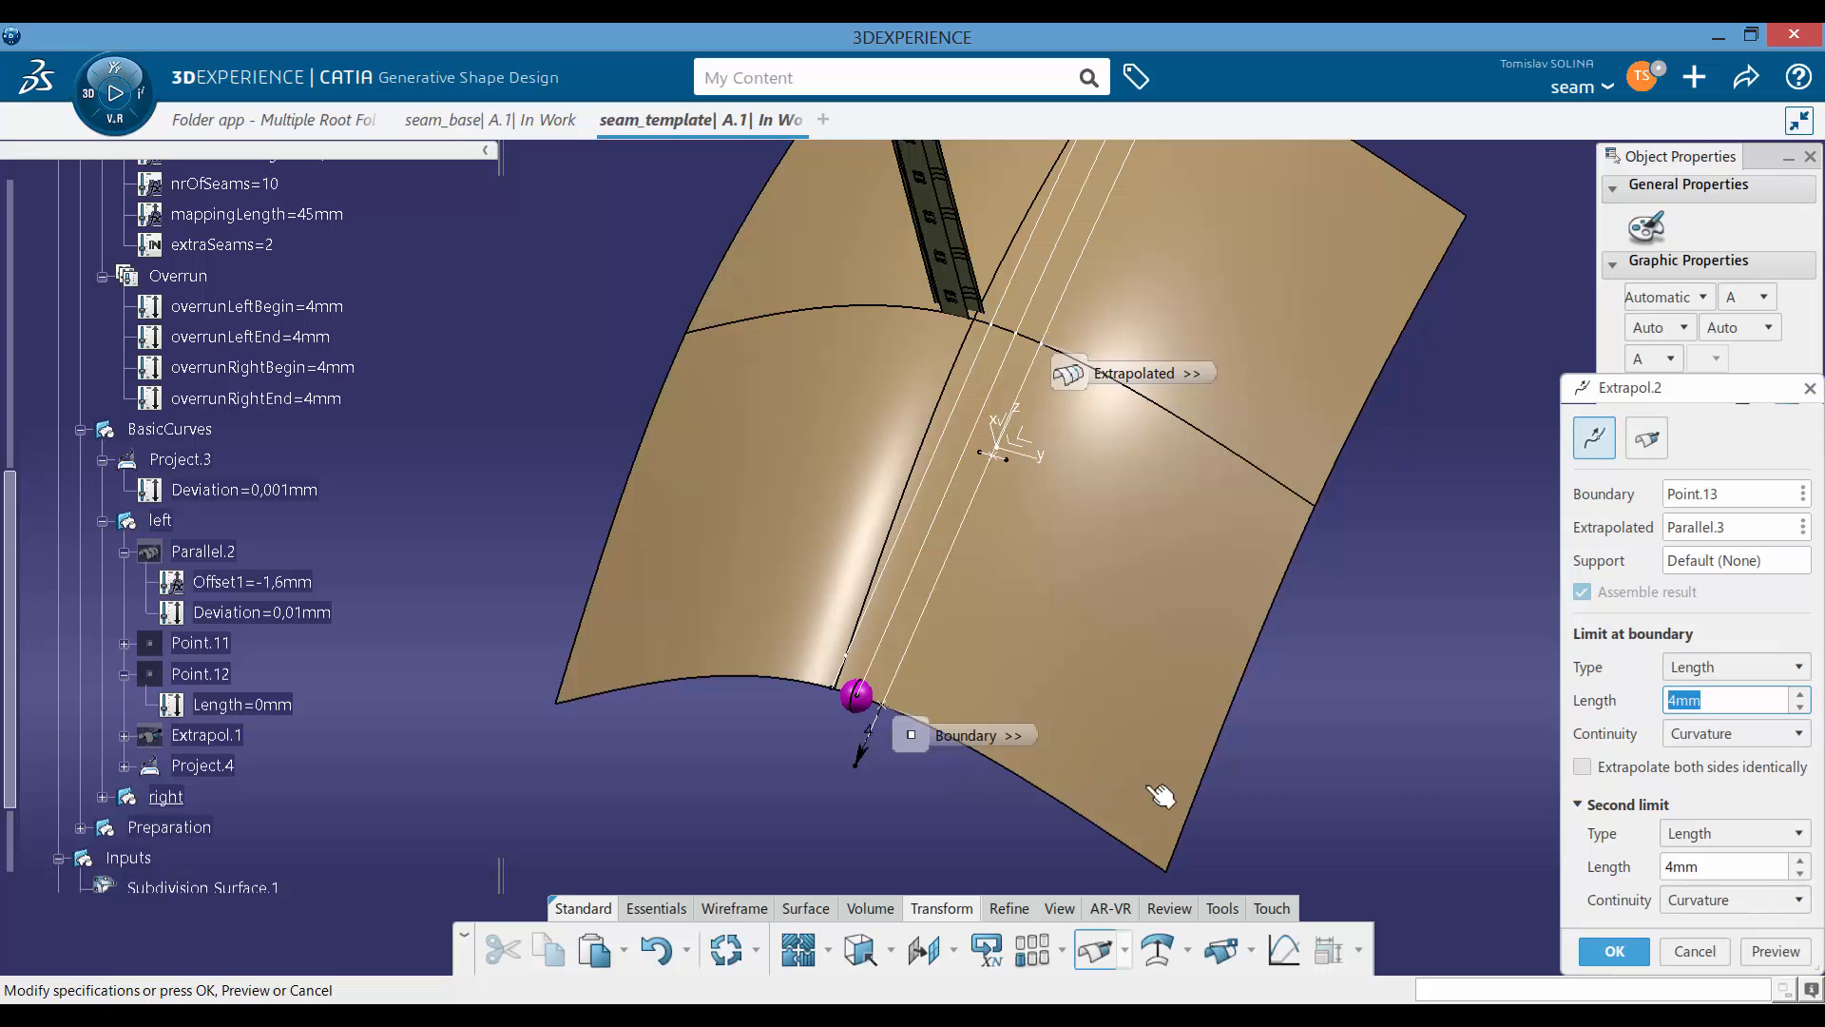
right_click(1750, 708)
click(1654, 659)
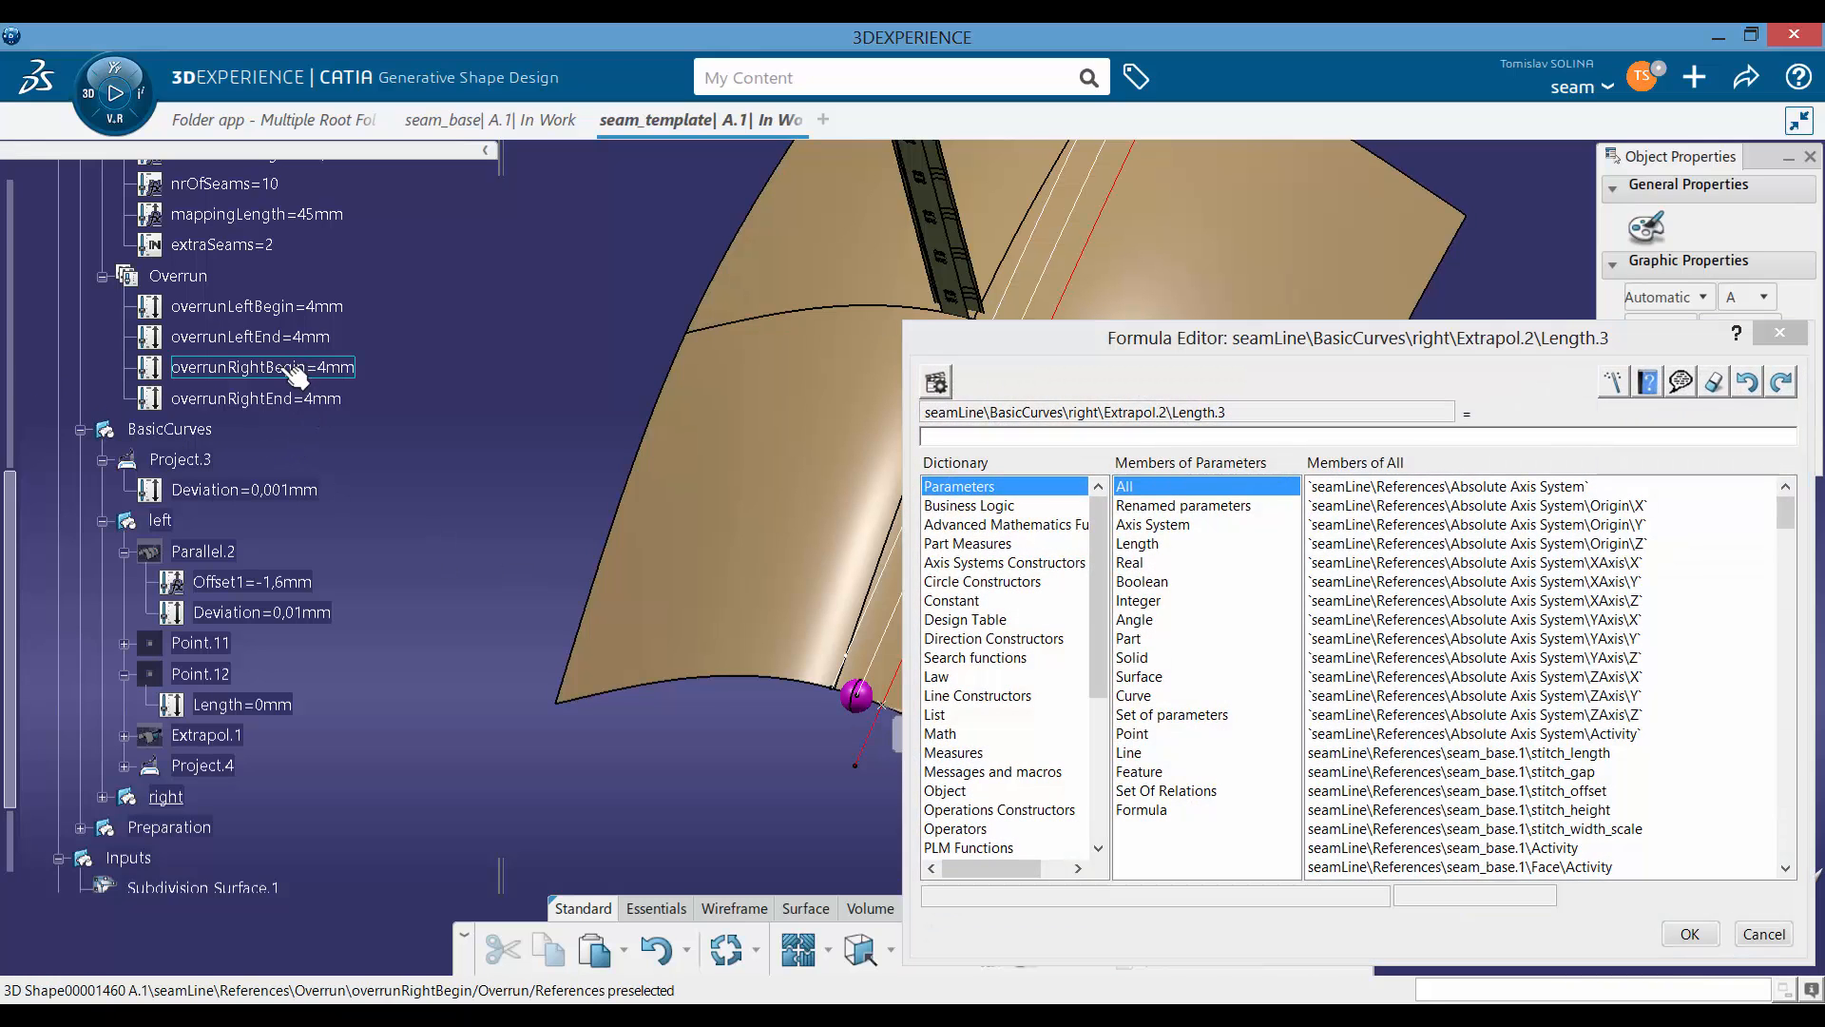
click(277, 371)
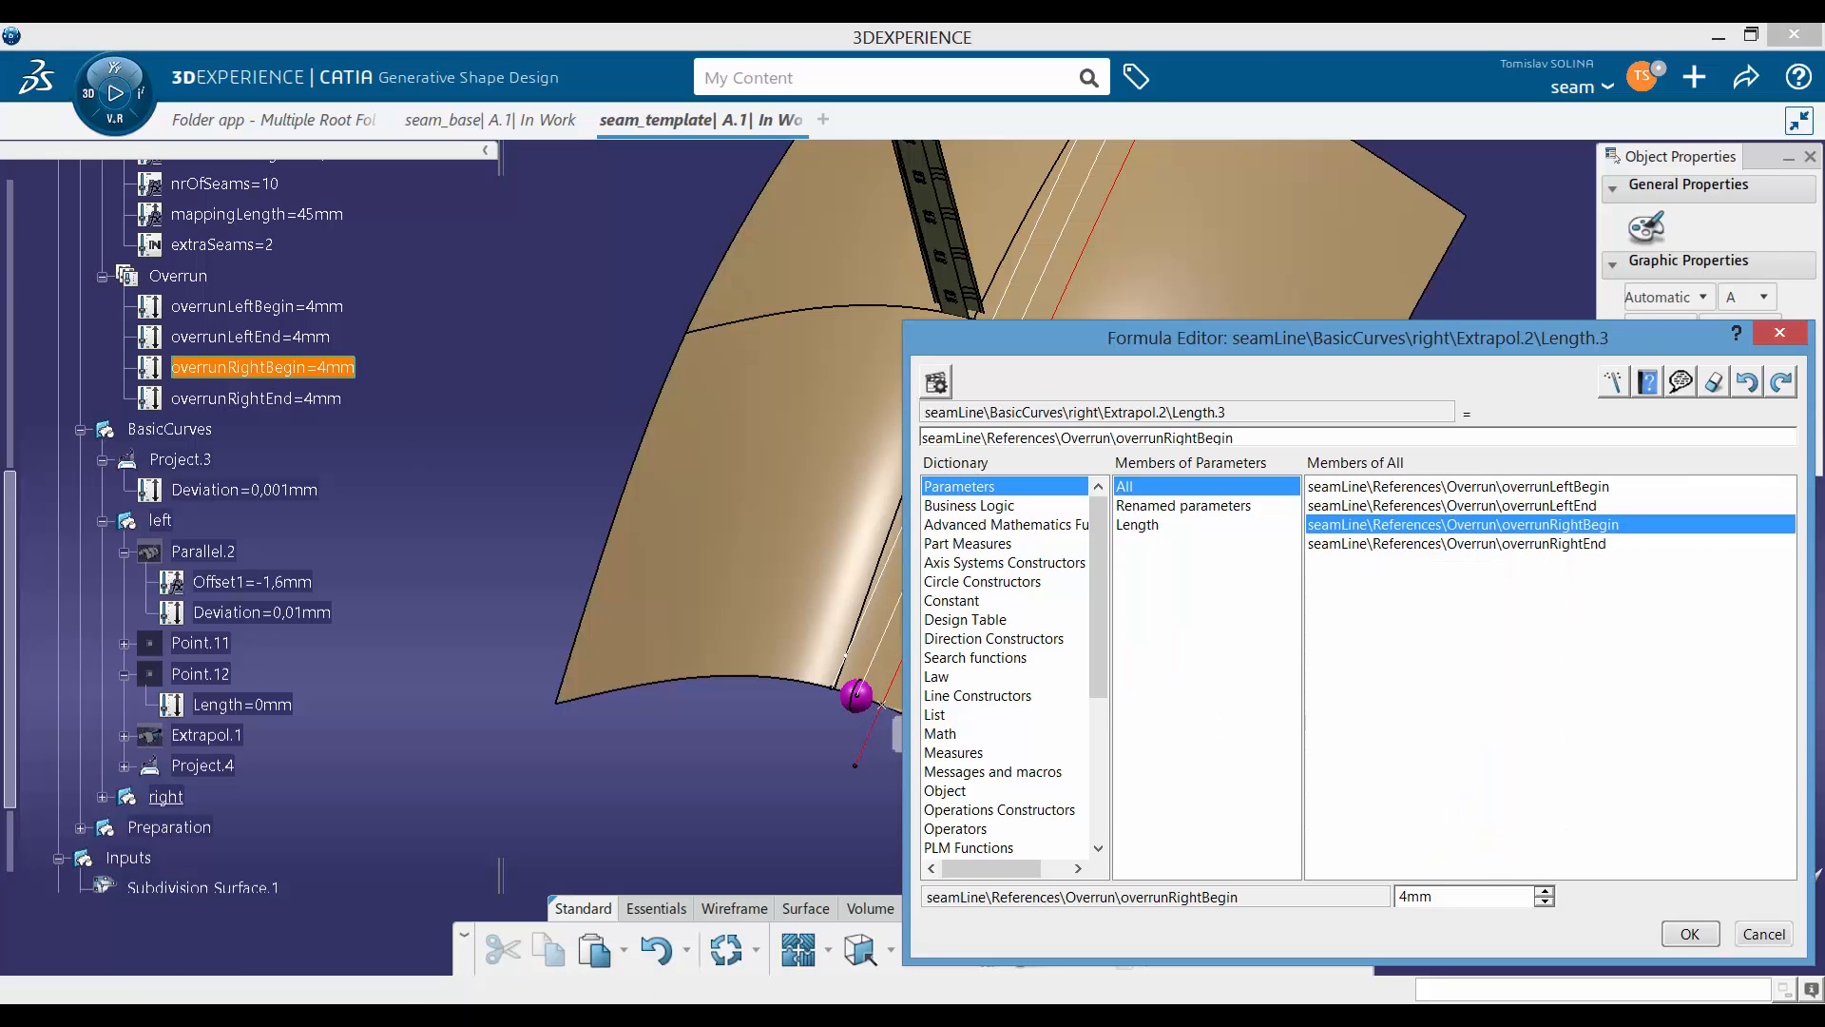
click(1689, 934)
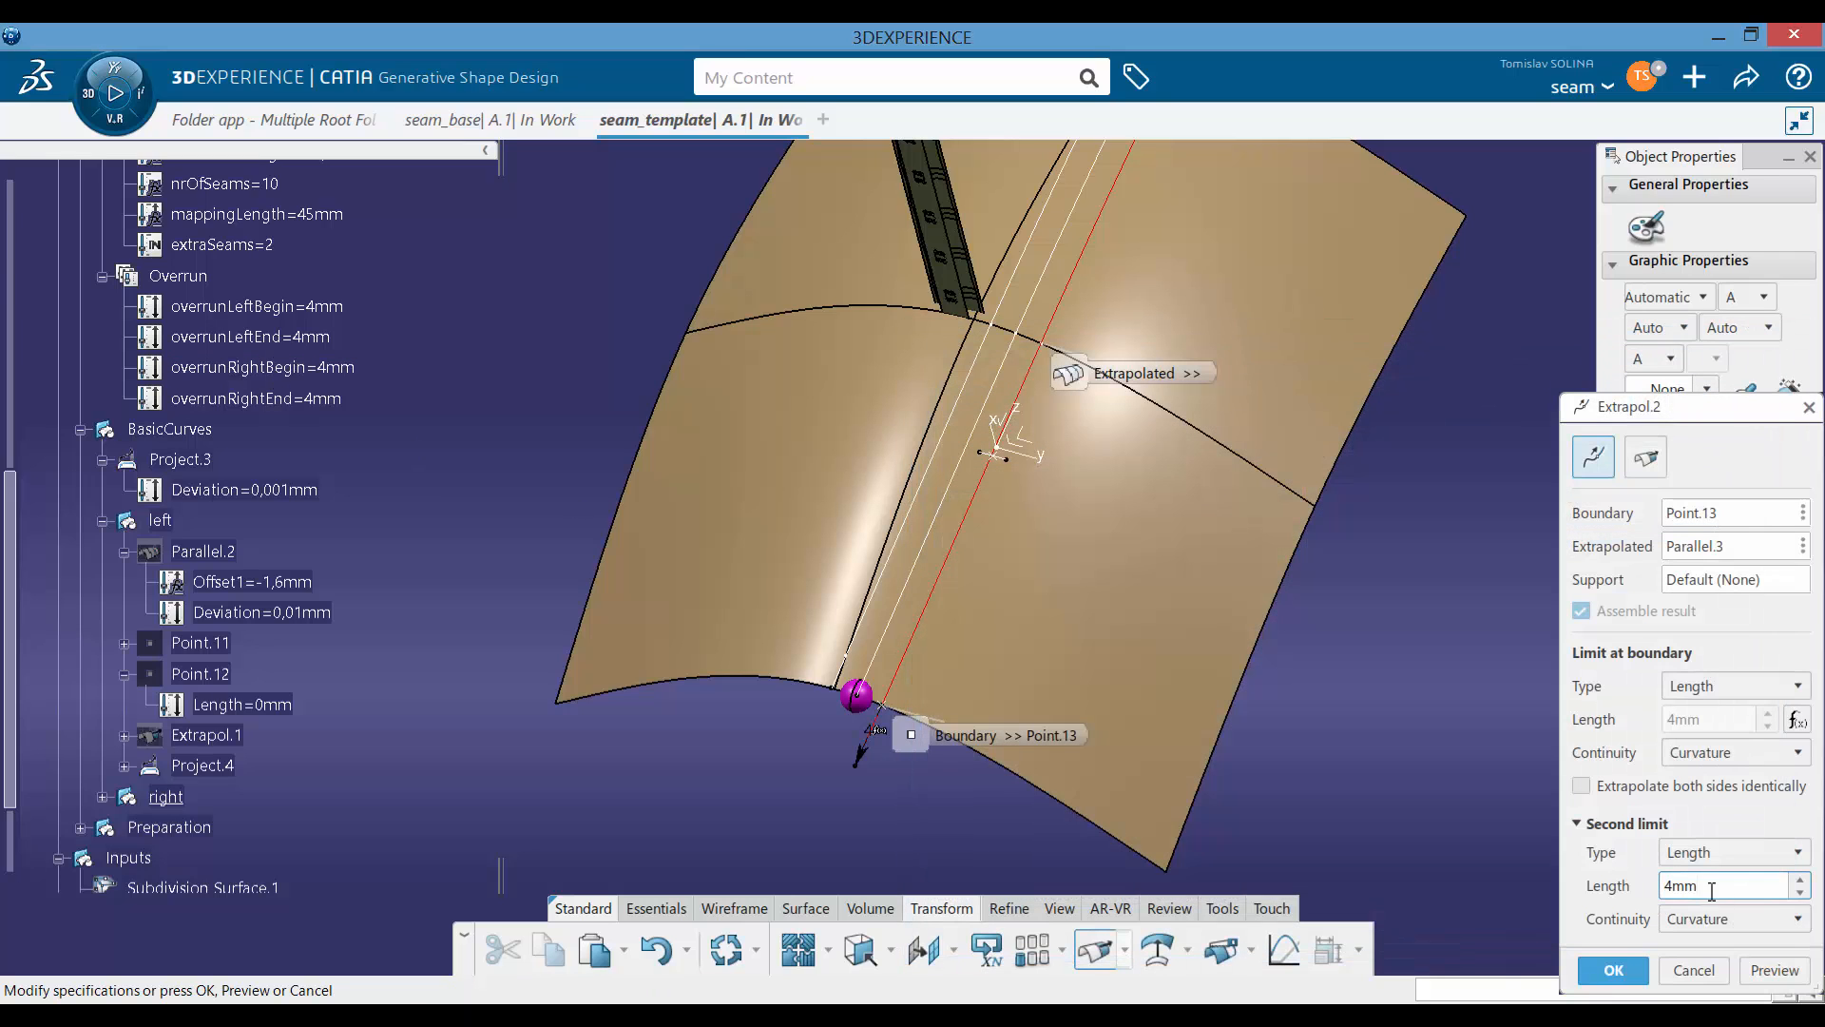
Step: Link the second limit length to the overrunRightEnd parameter with a formula and create the extended right curve
right_click(1711, 887)
click(1678, 663)
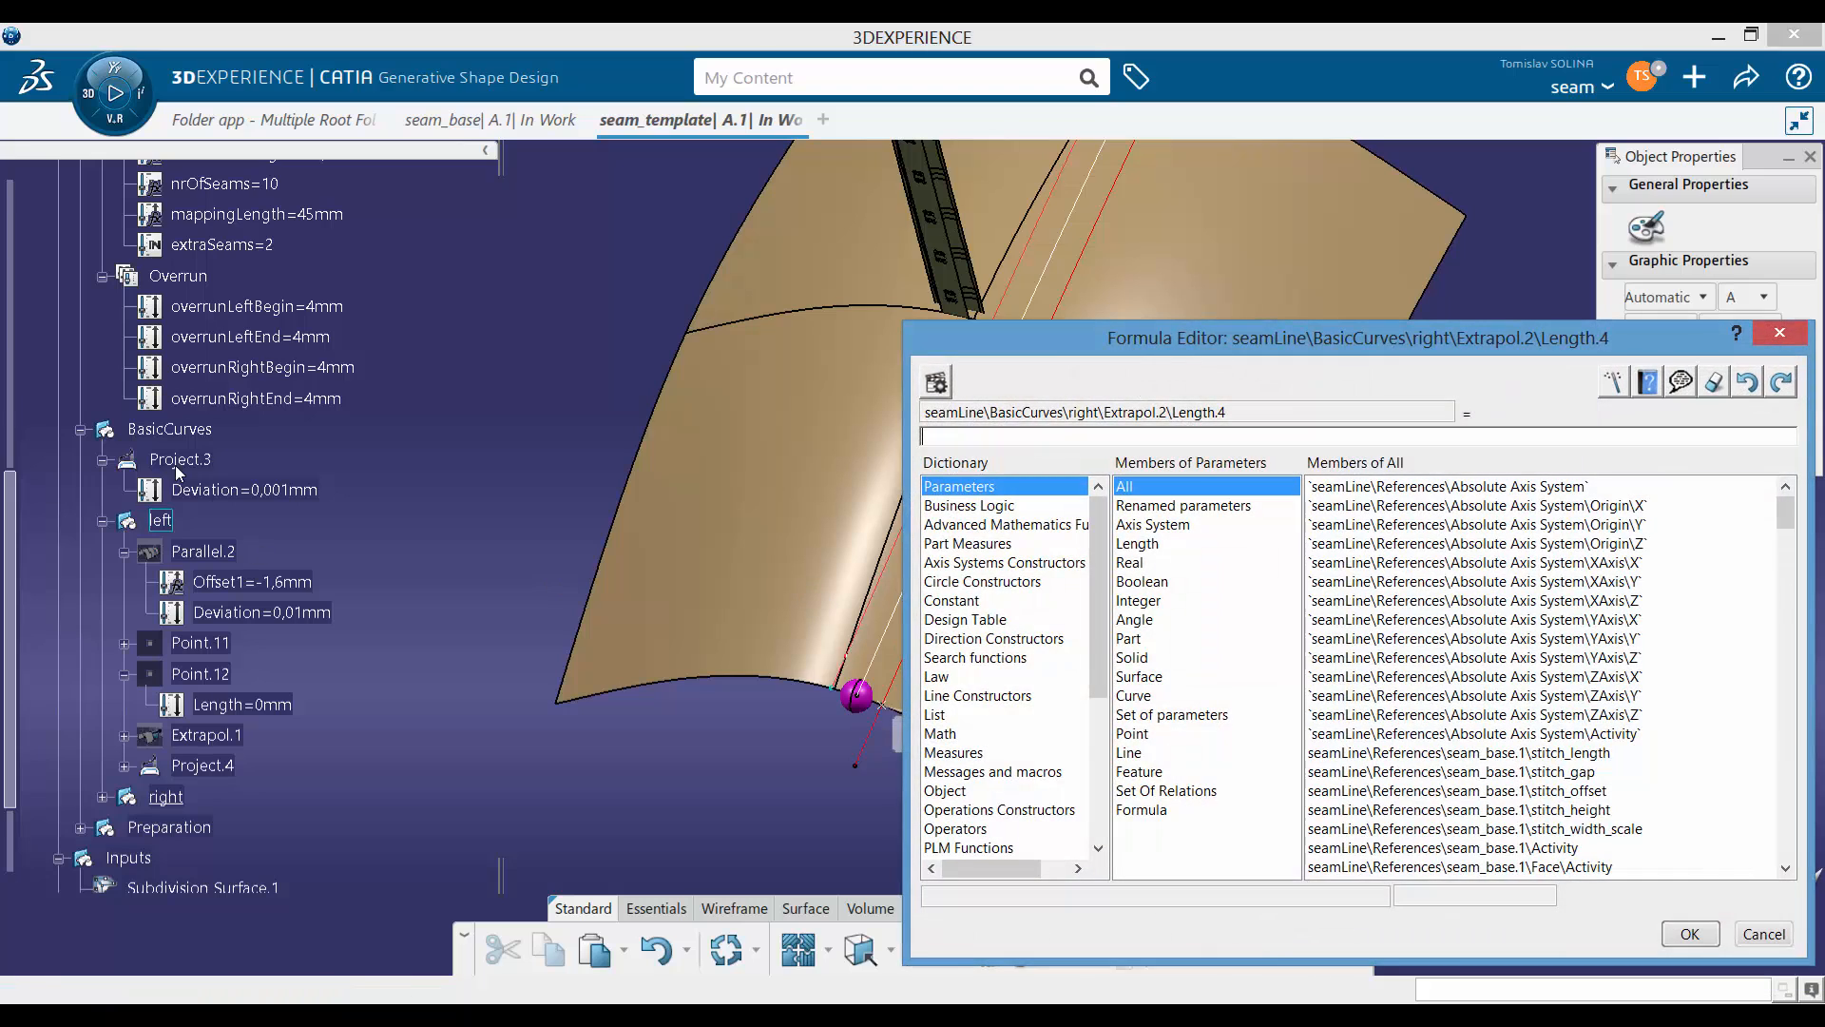
click(255, 397)
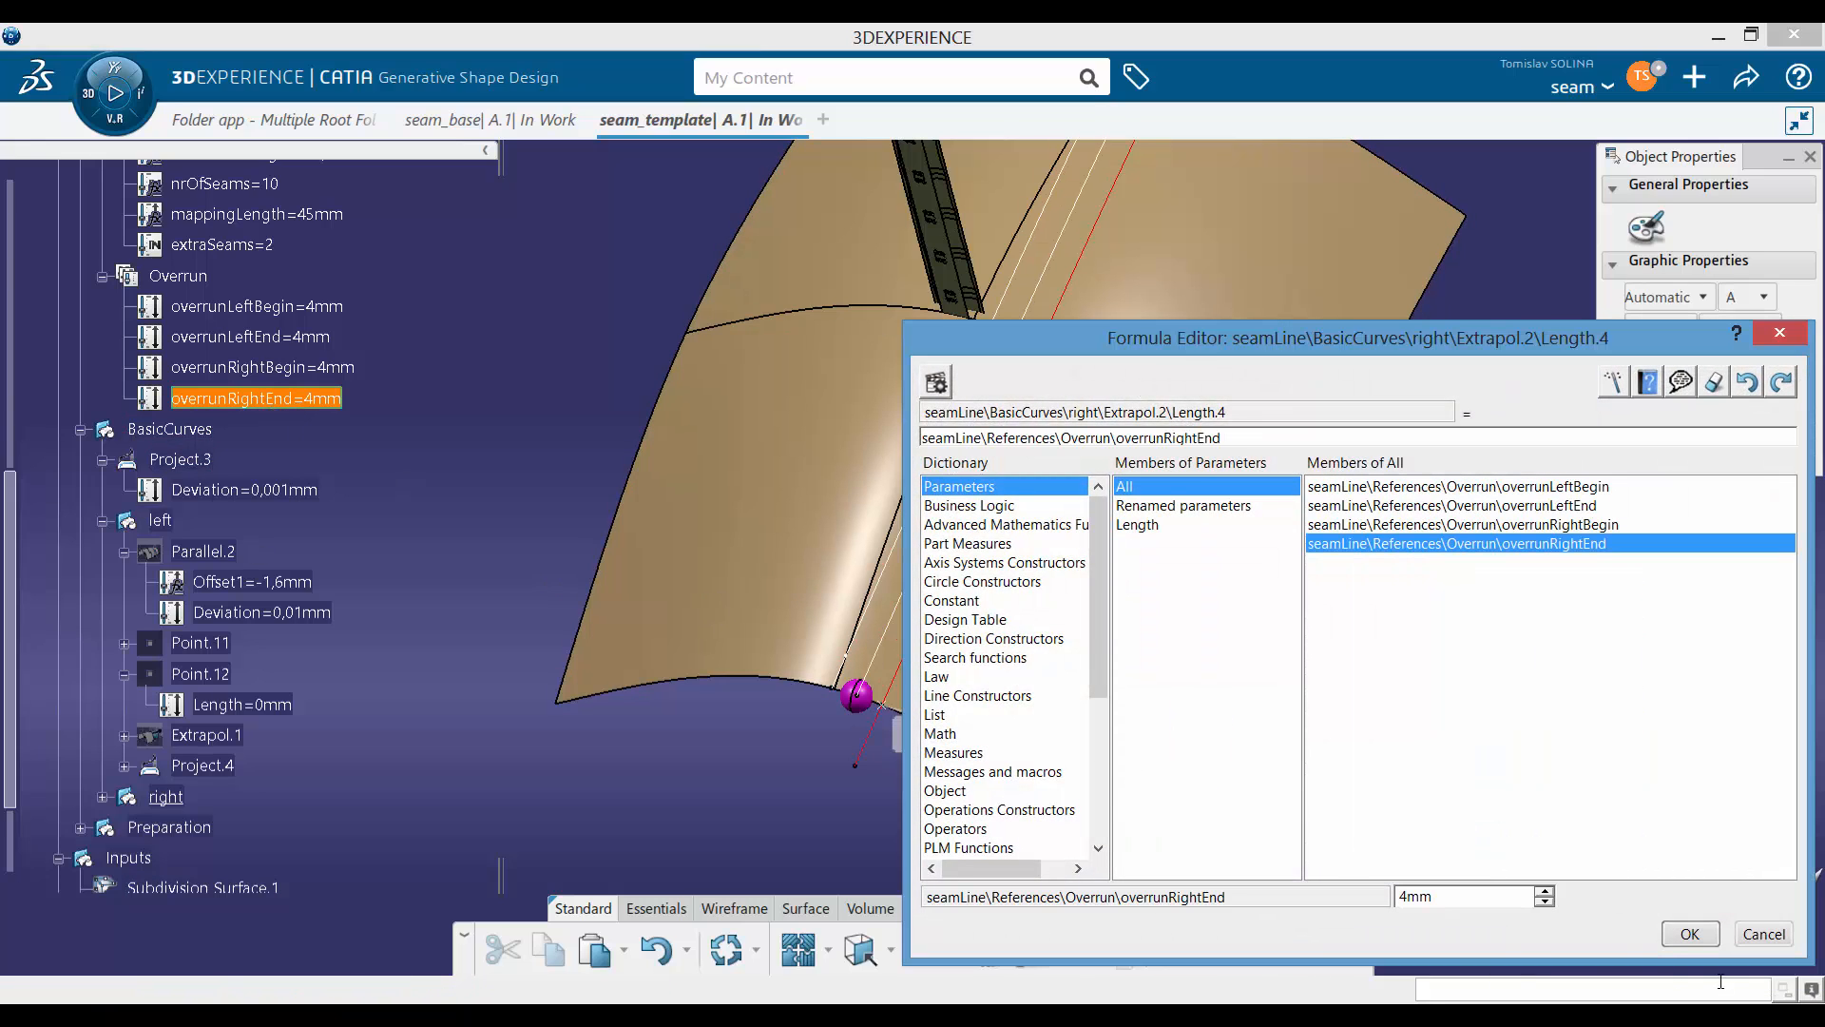
click(1710, 932)
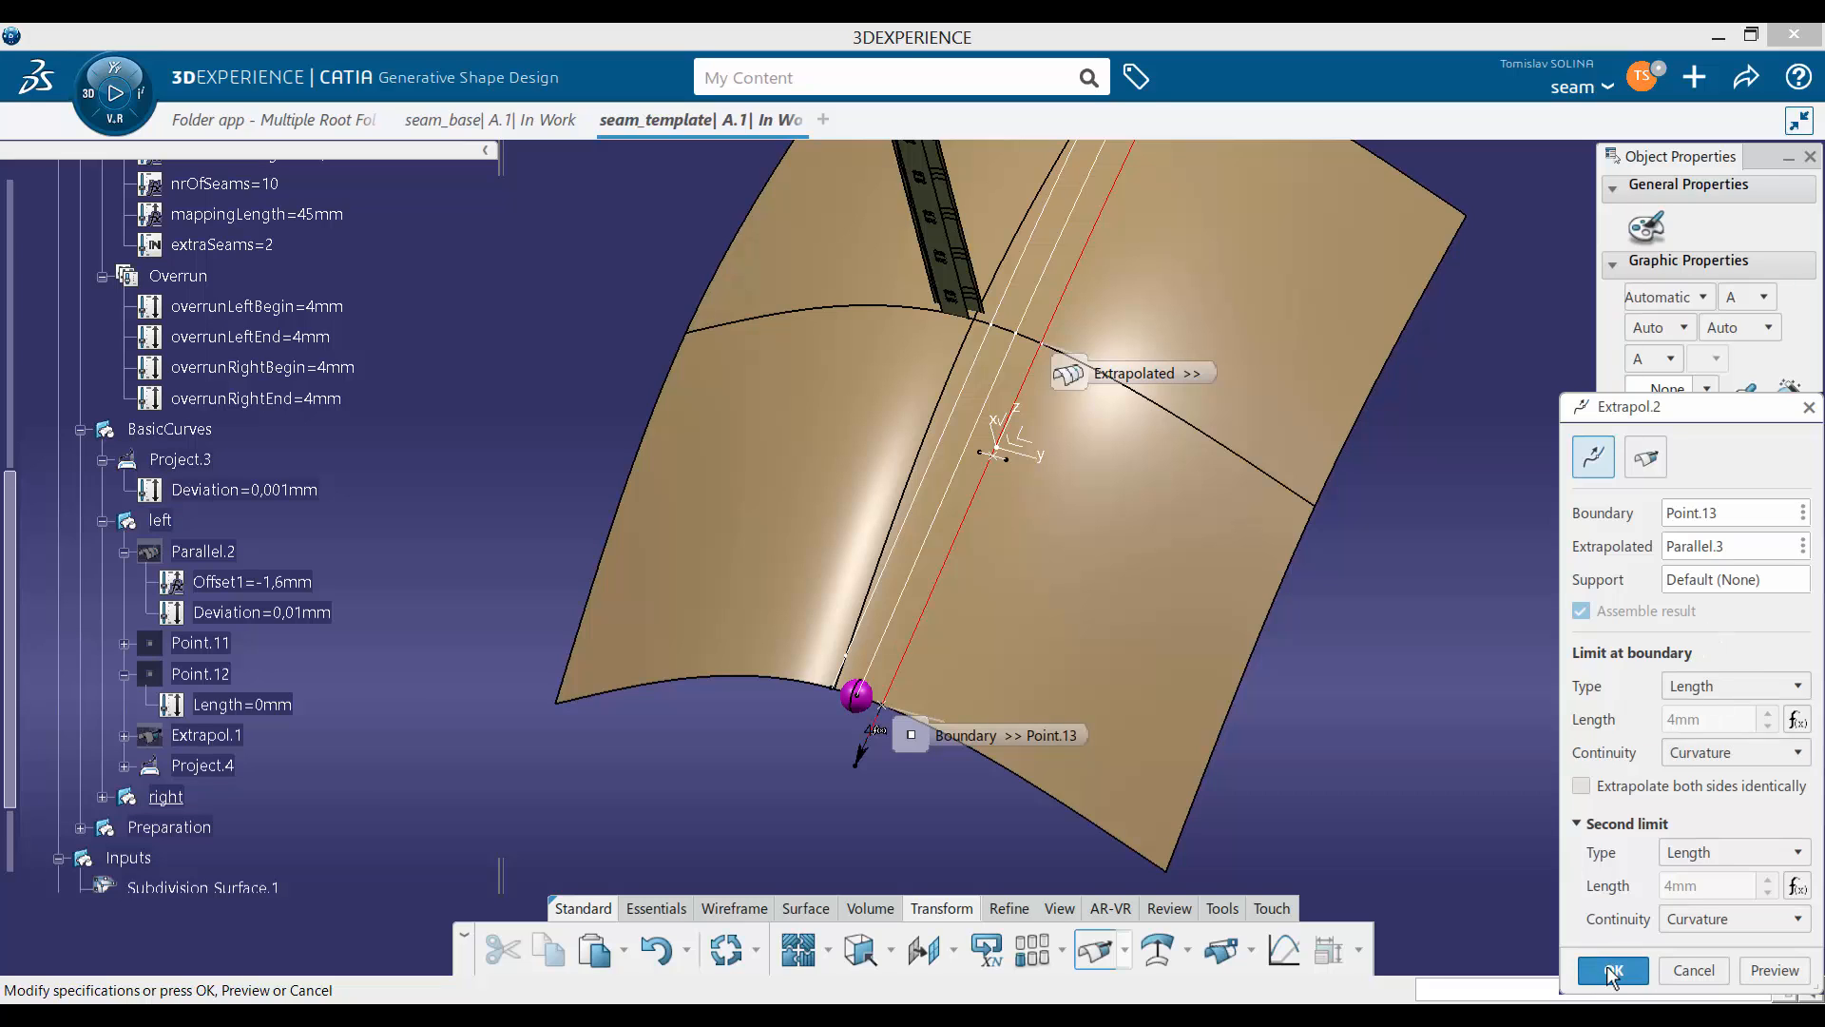
click(1613, 972)
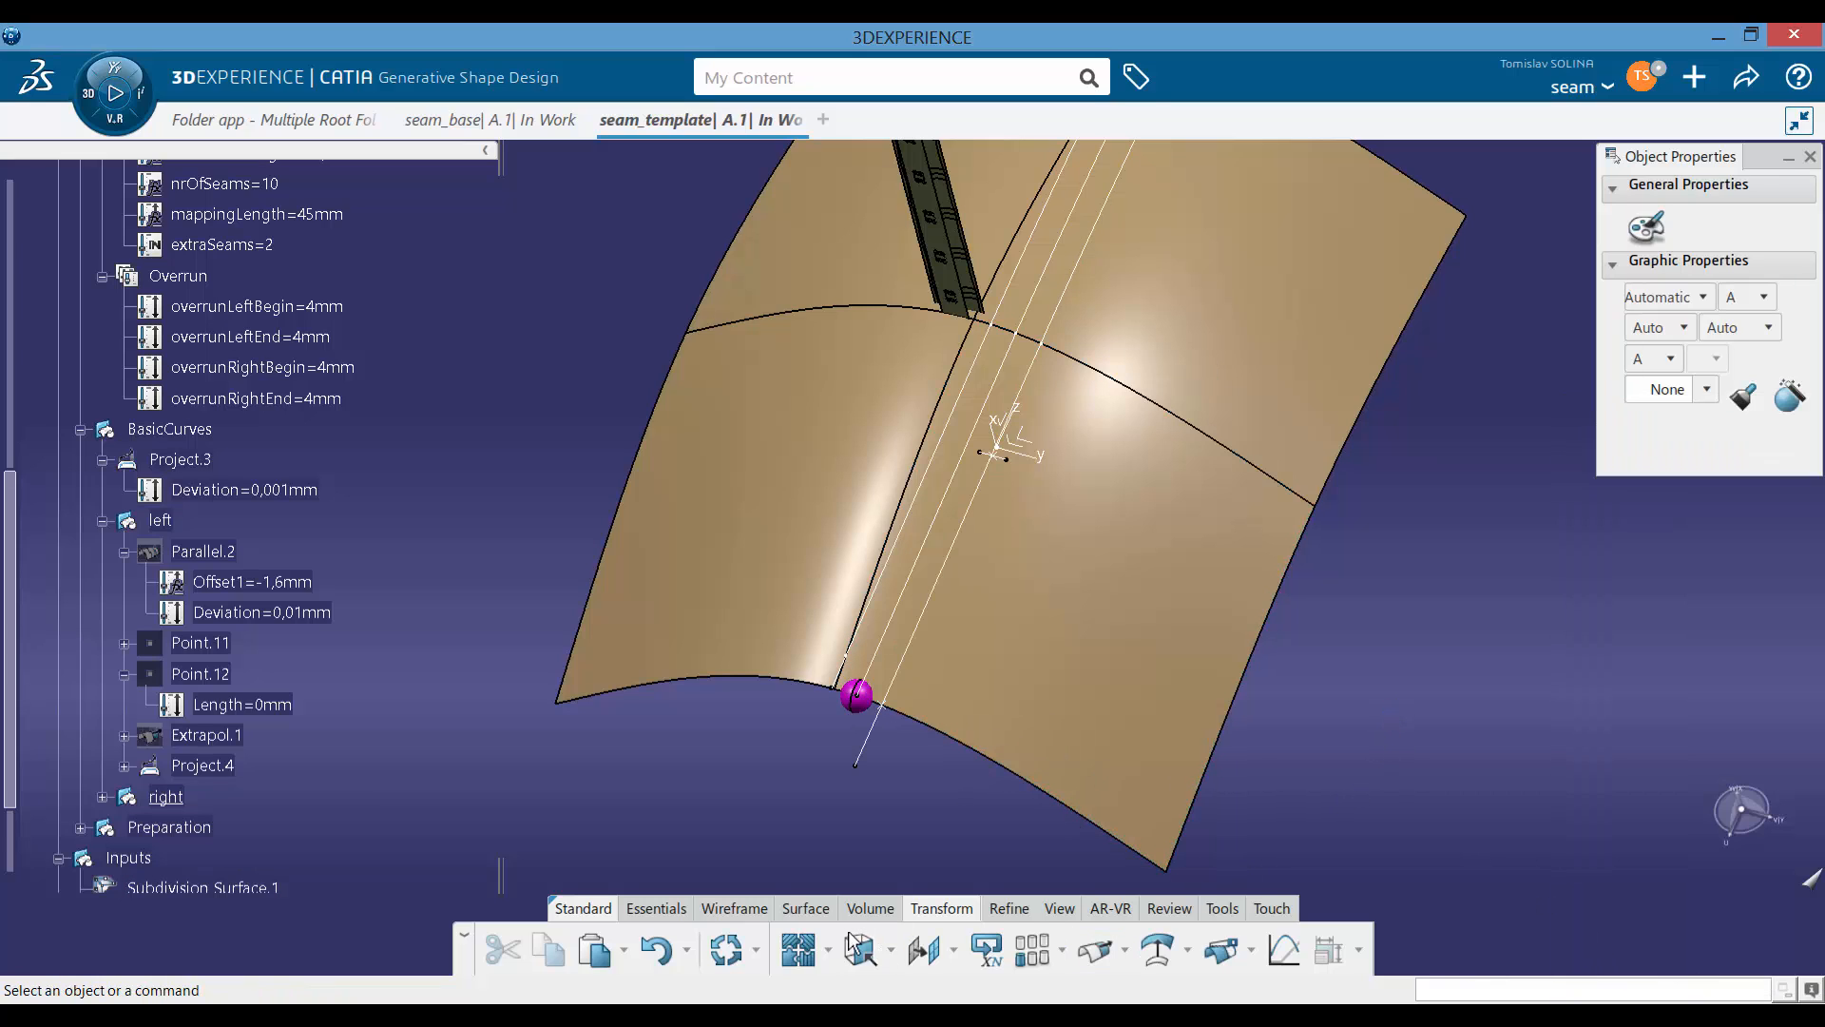
click(761, 911)
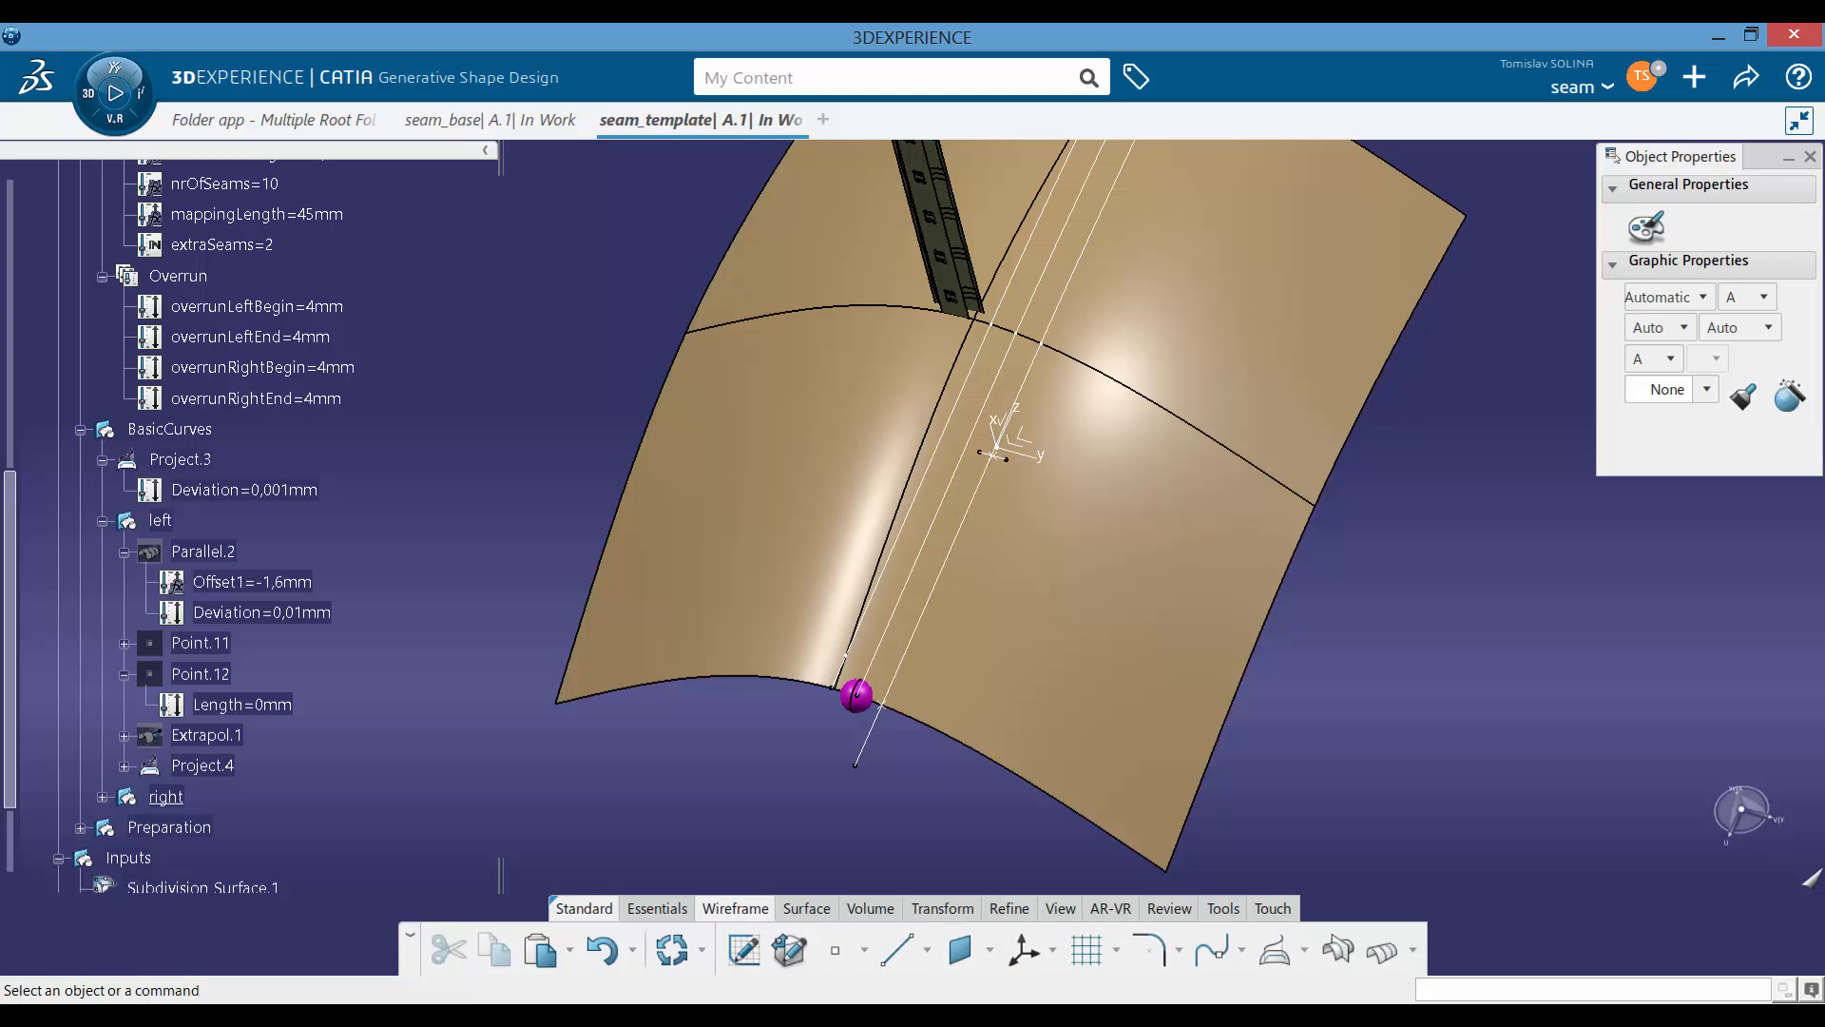
Step: Project the extended right curve onto Subdivision Surface.1
click(1278, 949)
click(956, 550)
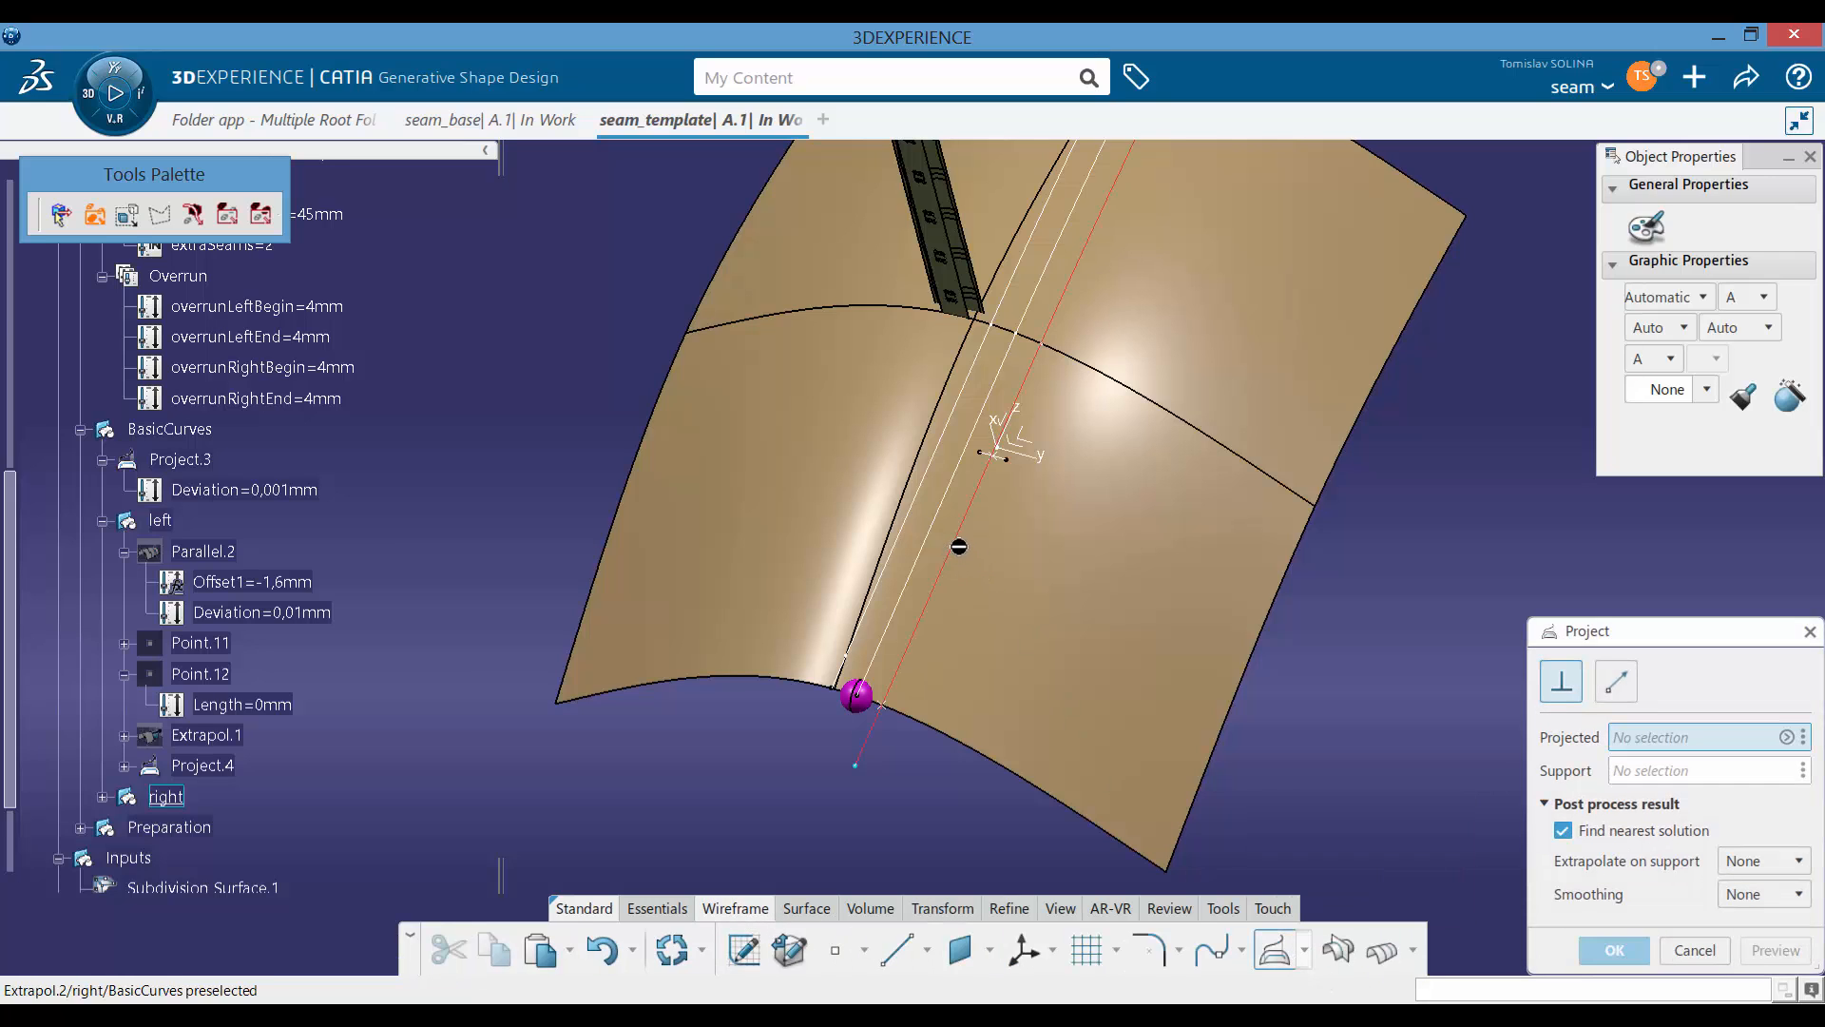
click(1060, 577)
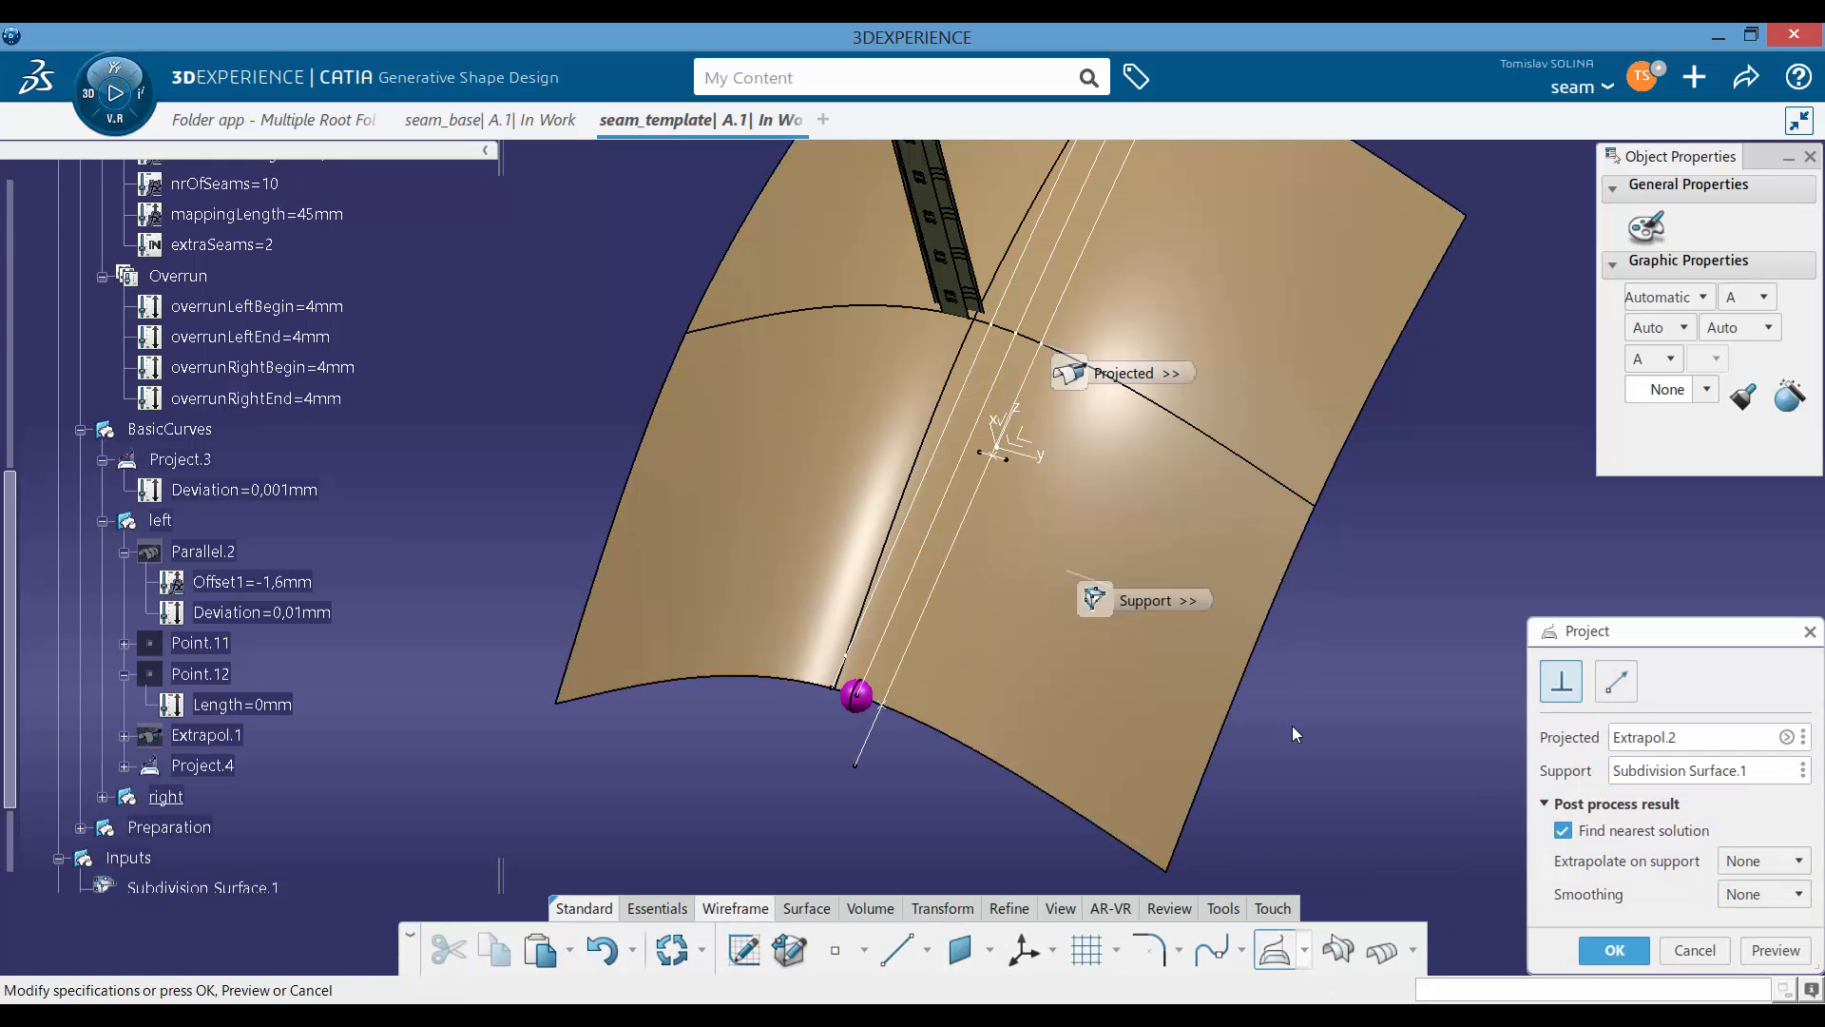
click(1621, 950)
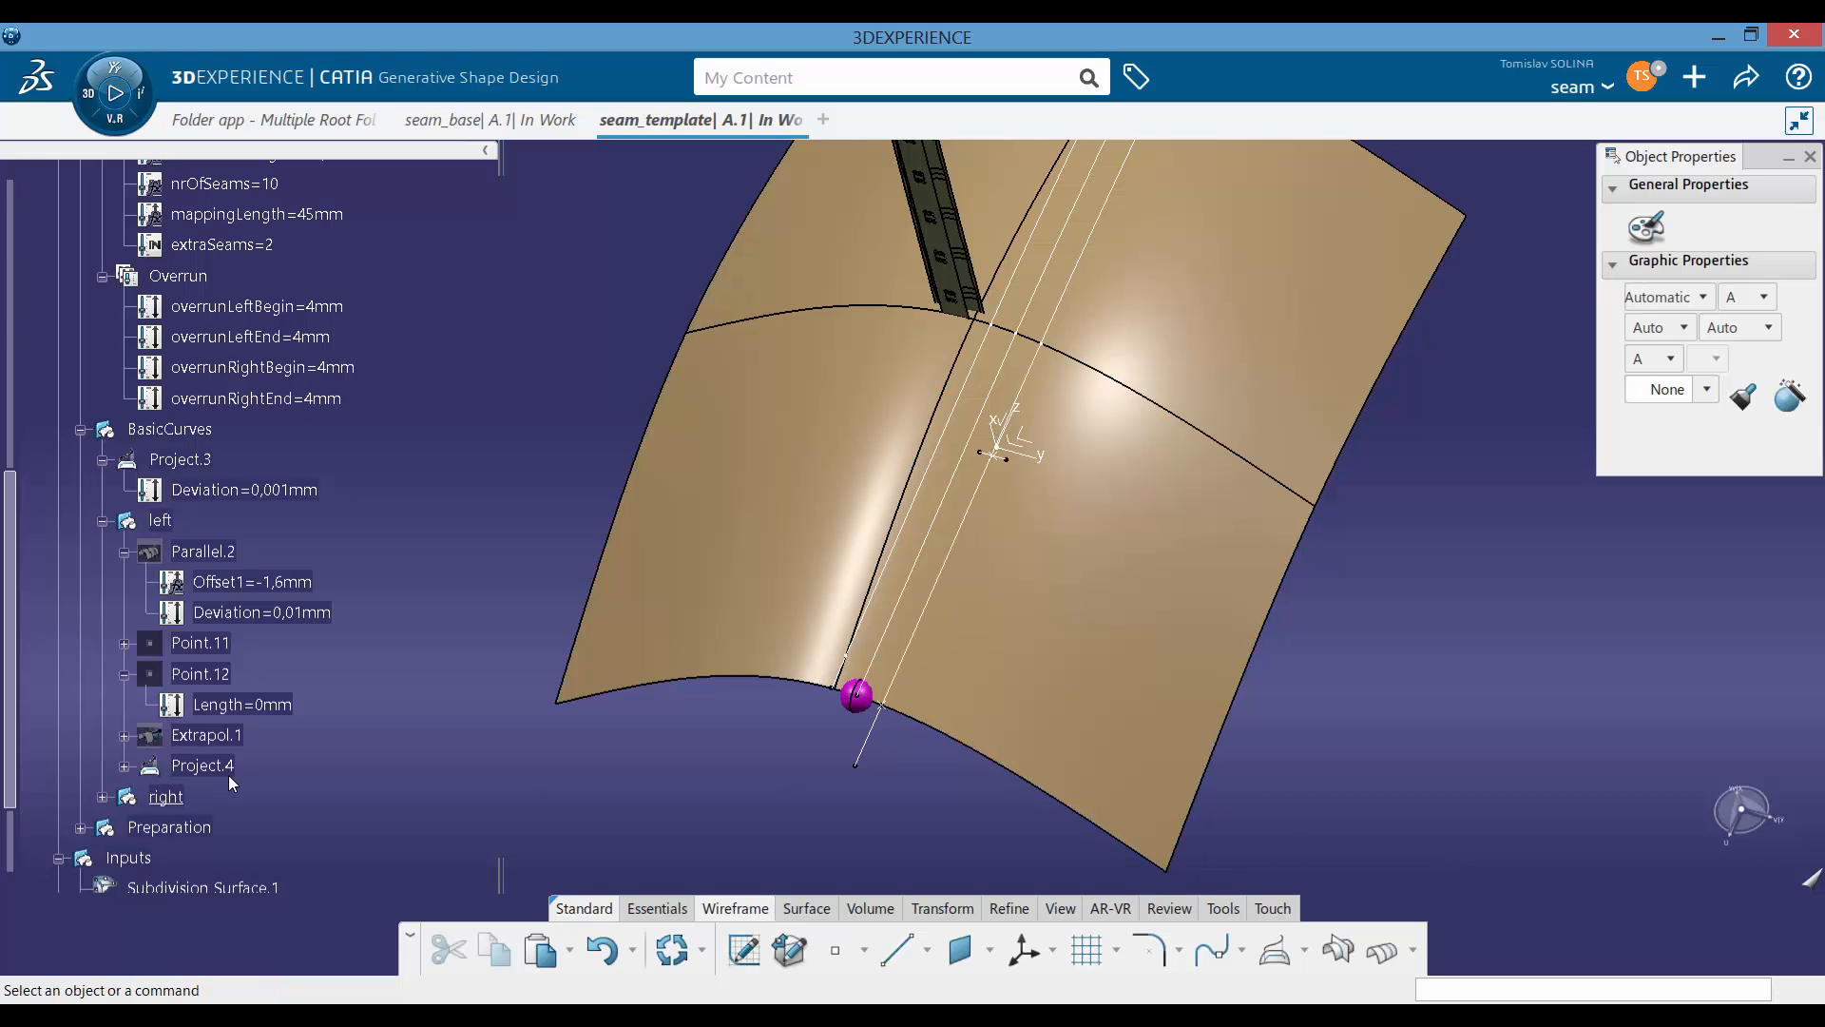
Step: Apply Curvature smoothing to the right curve's projection in the right geometrical set
scroll(152, 776, down, 3)
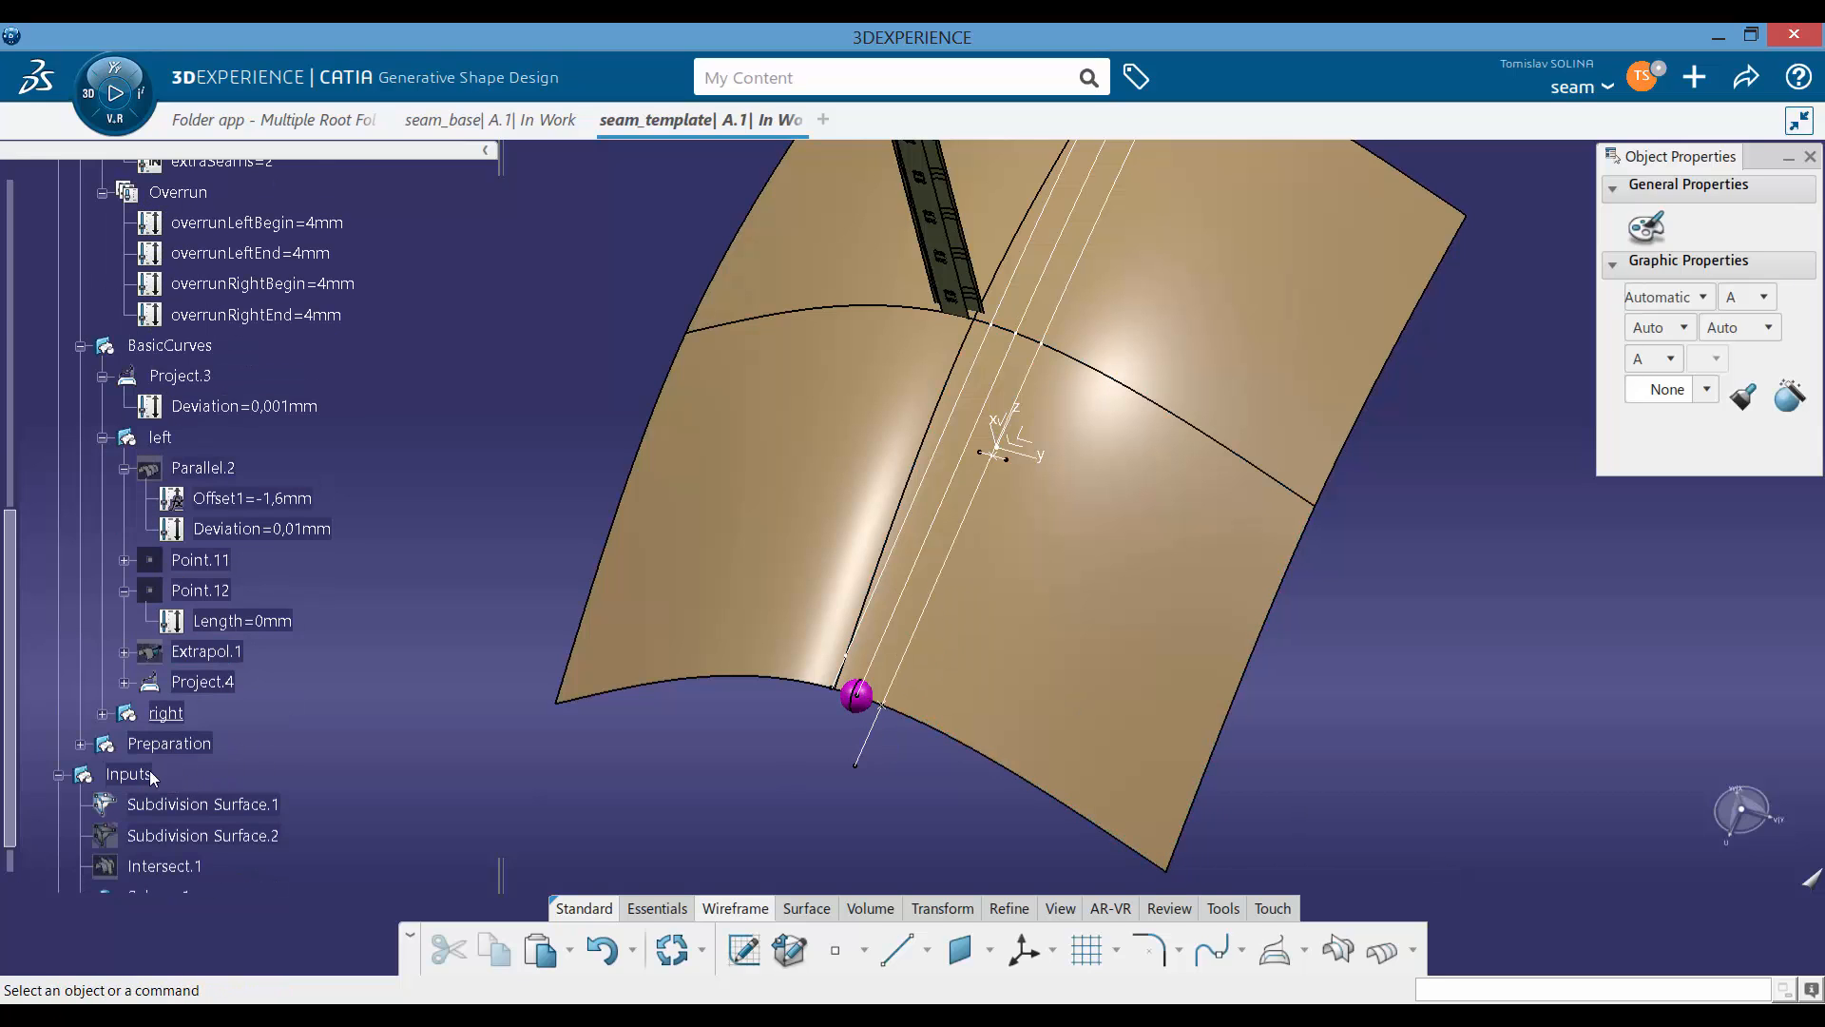
click(103, 713)
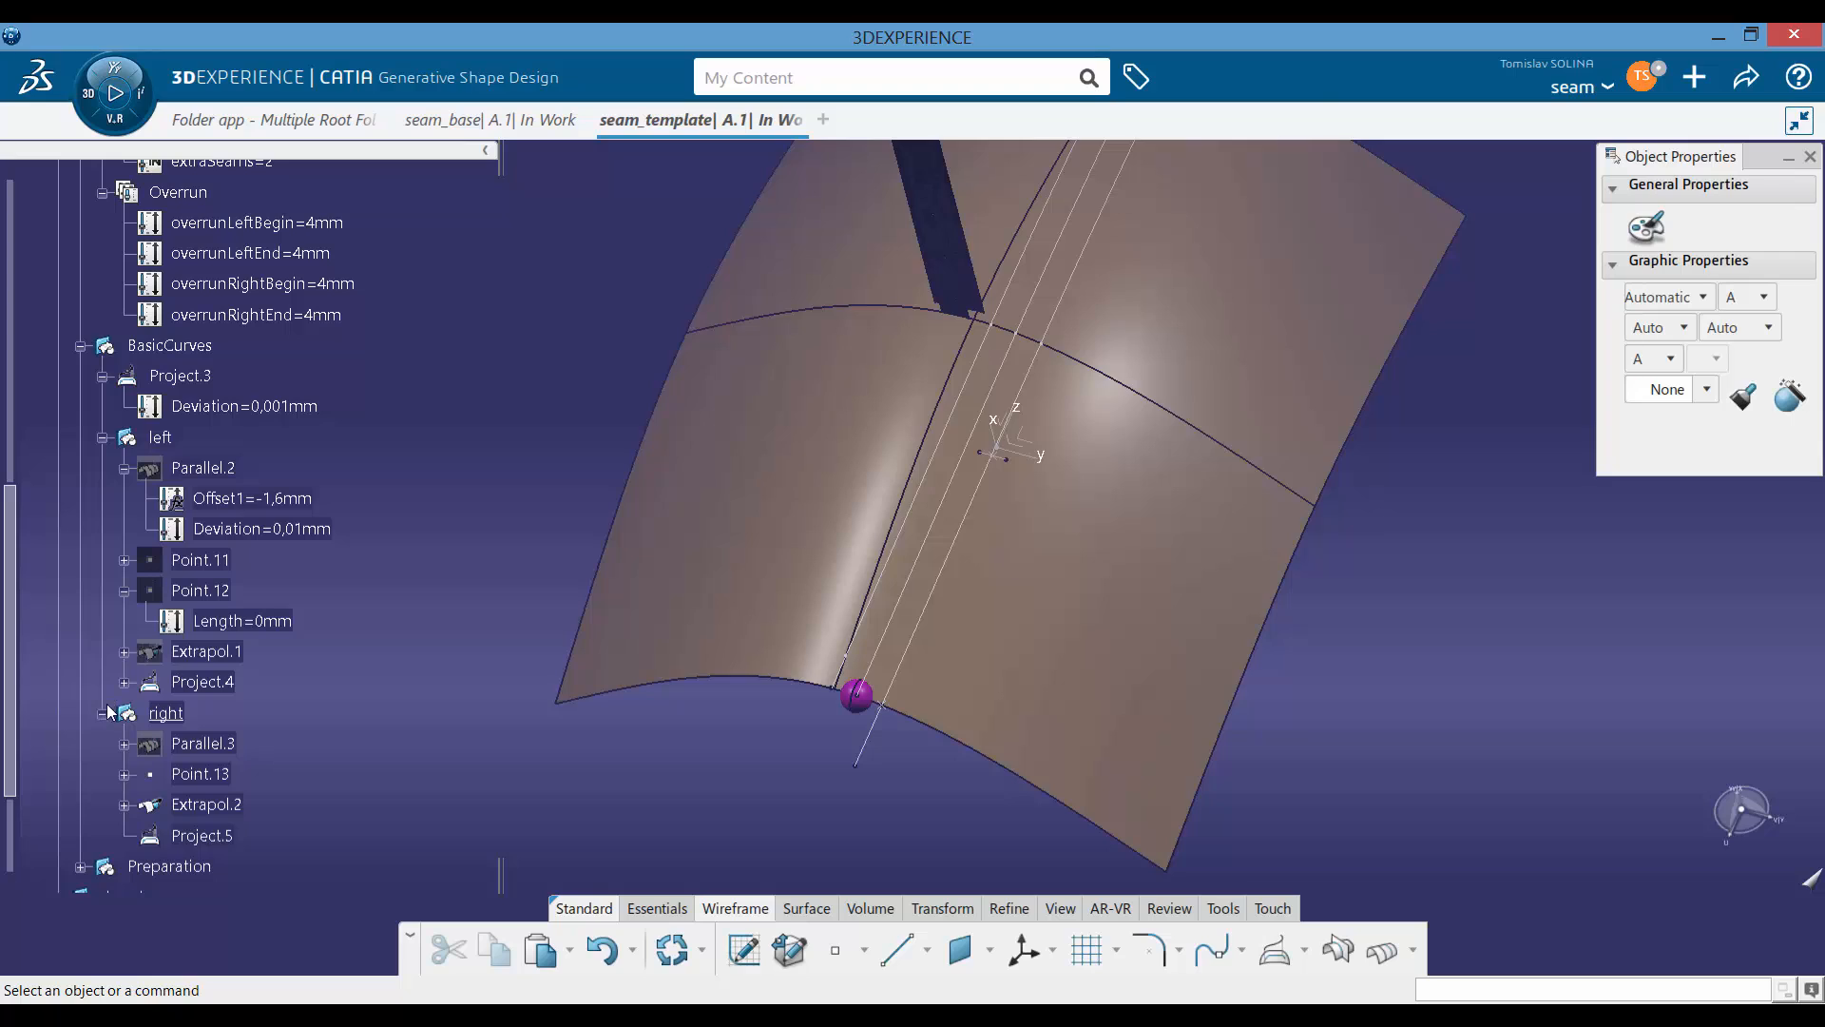
double_click(203, 835)
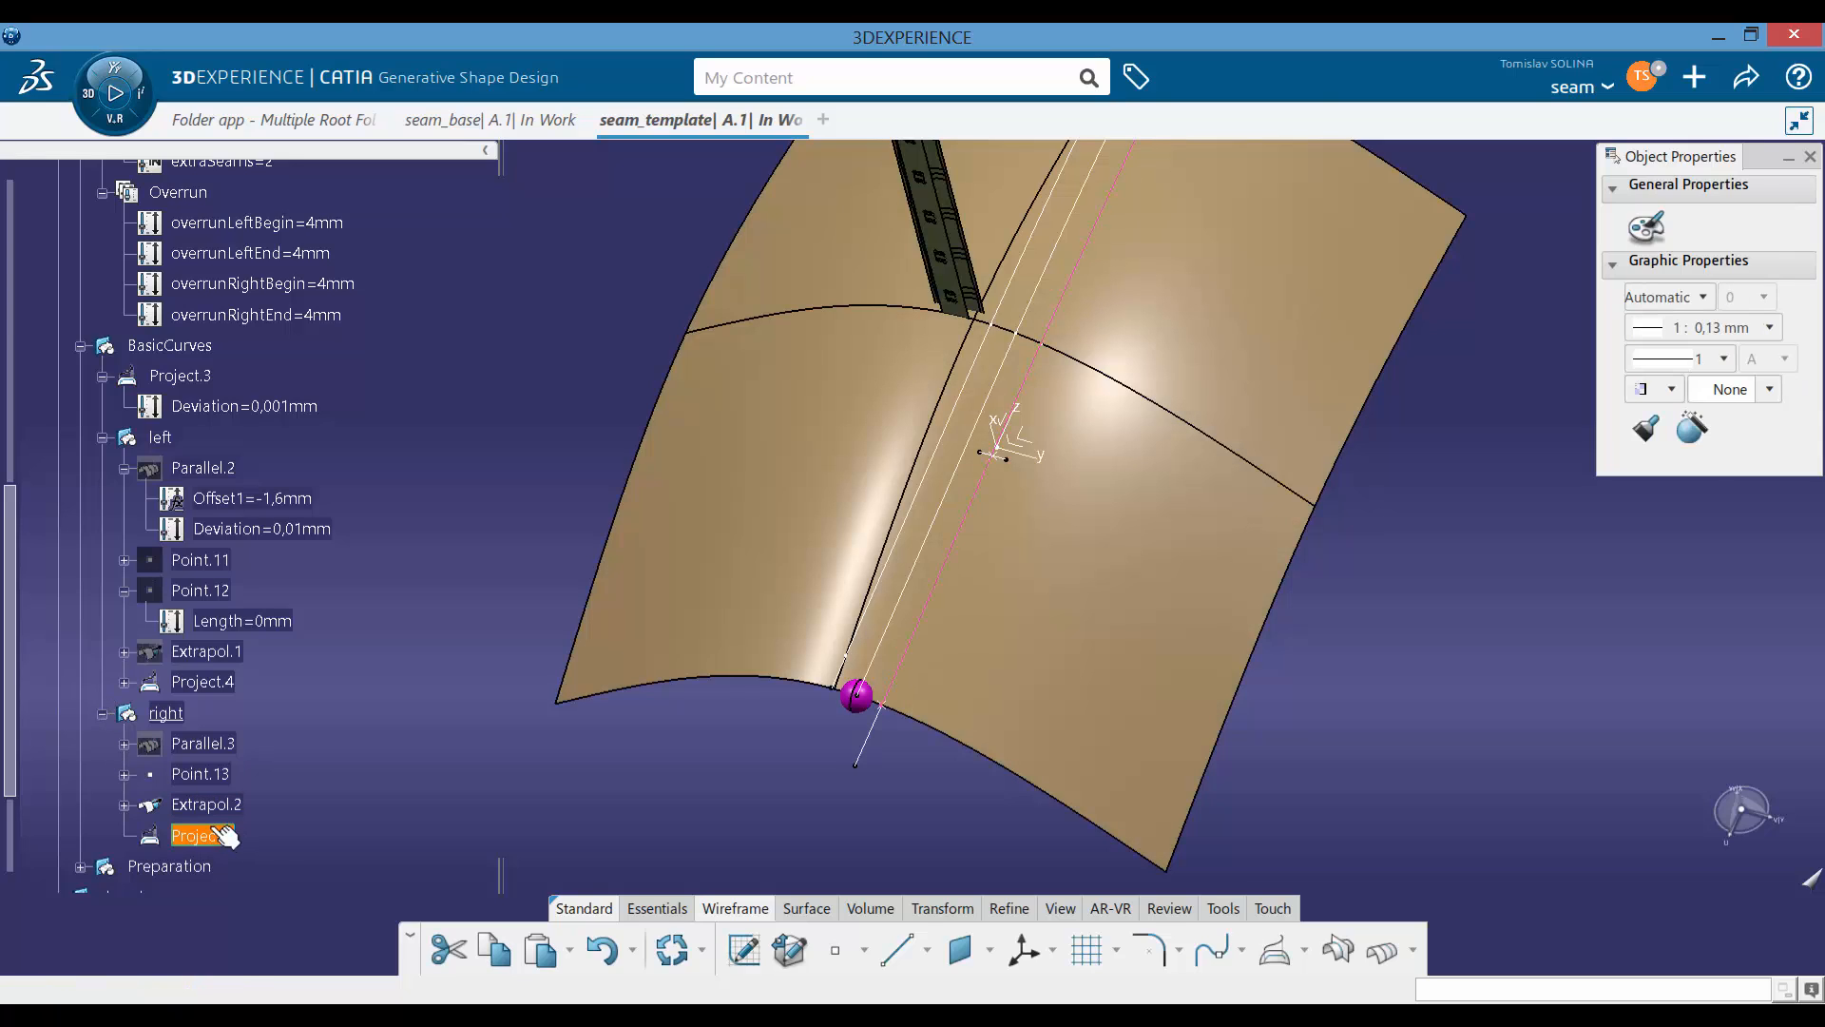
click(1756, 902)
click(1755, 874)
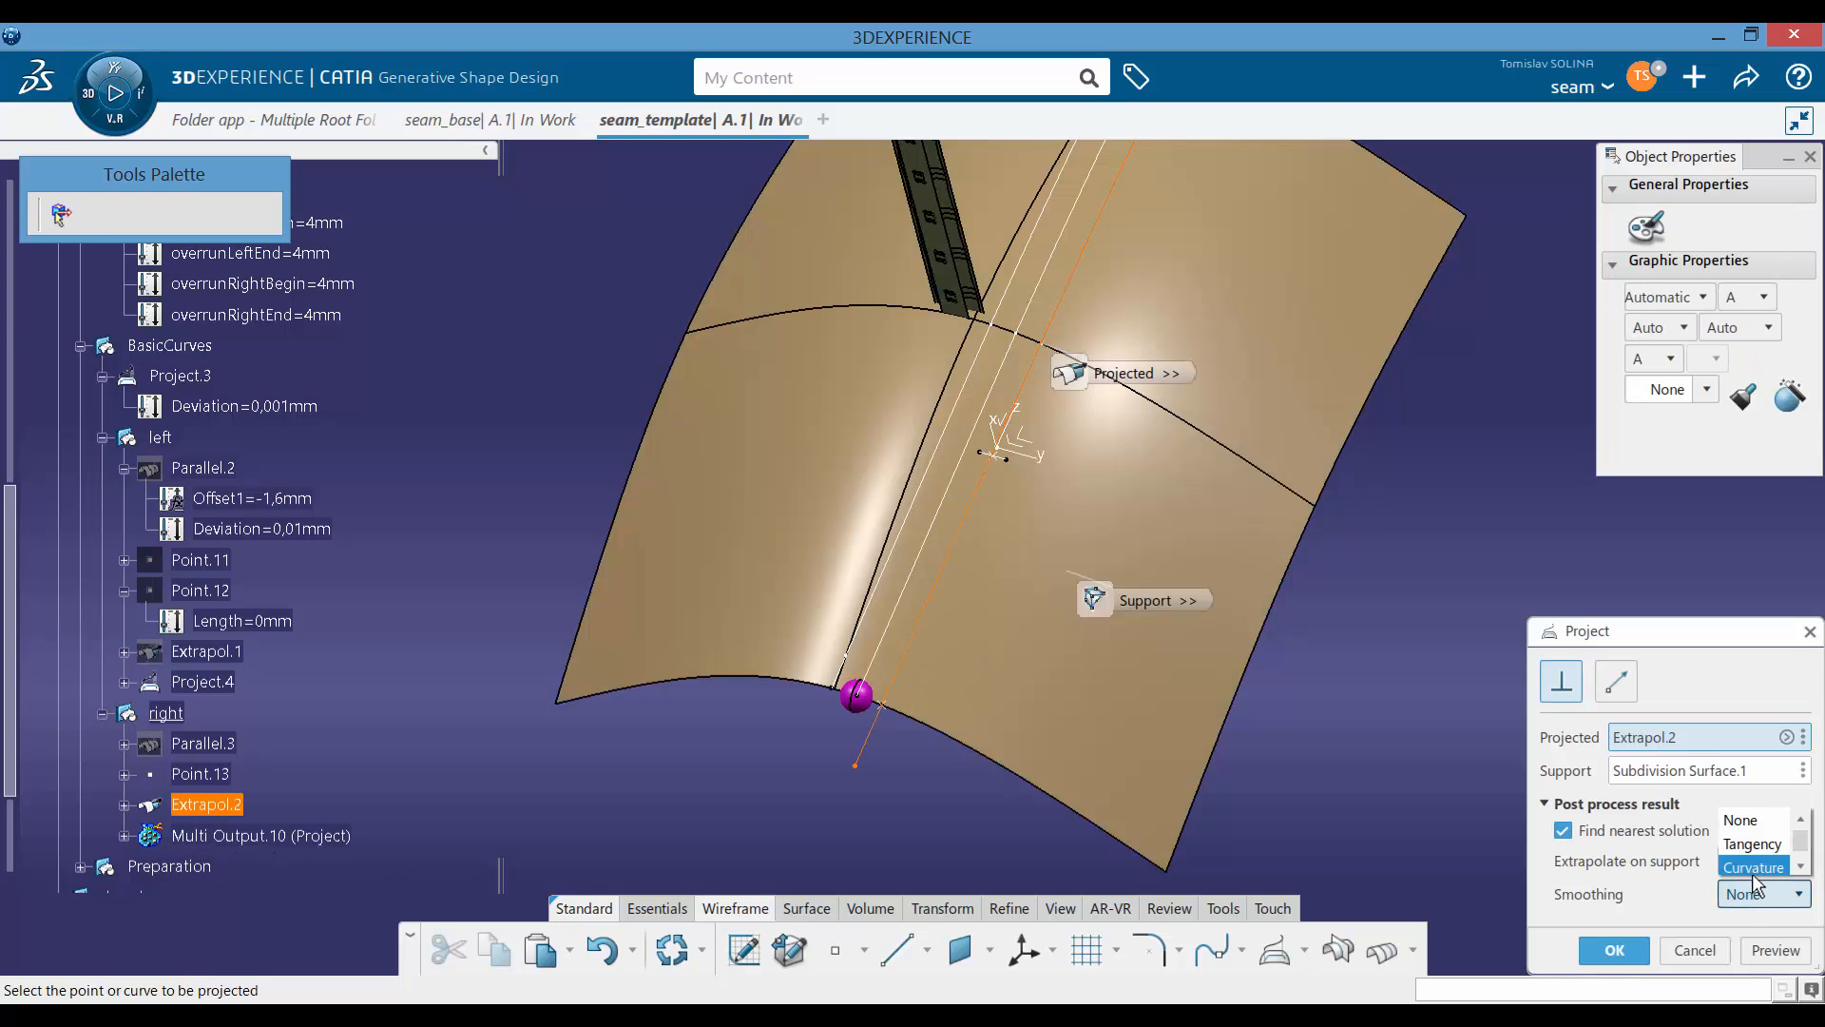
click(1648, 960)
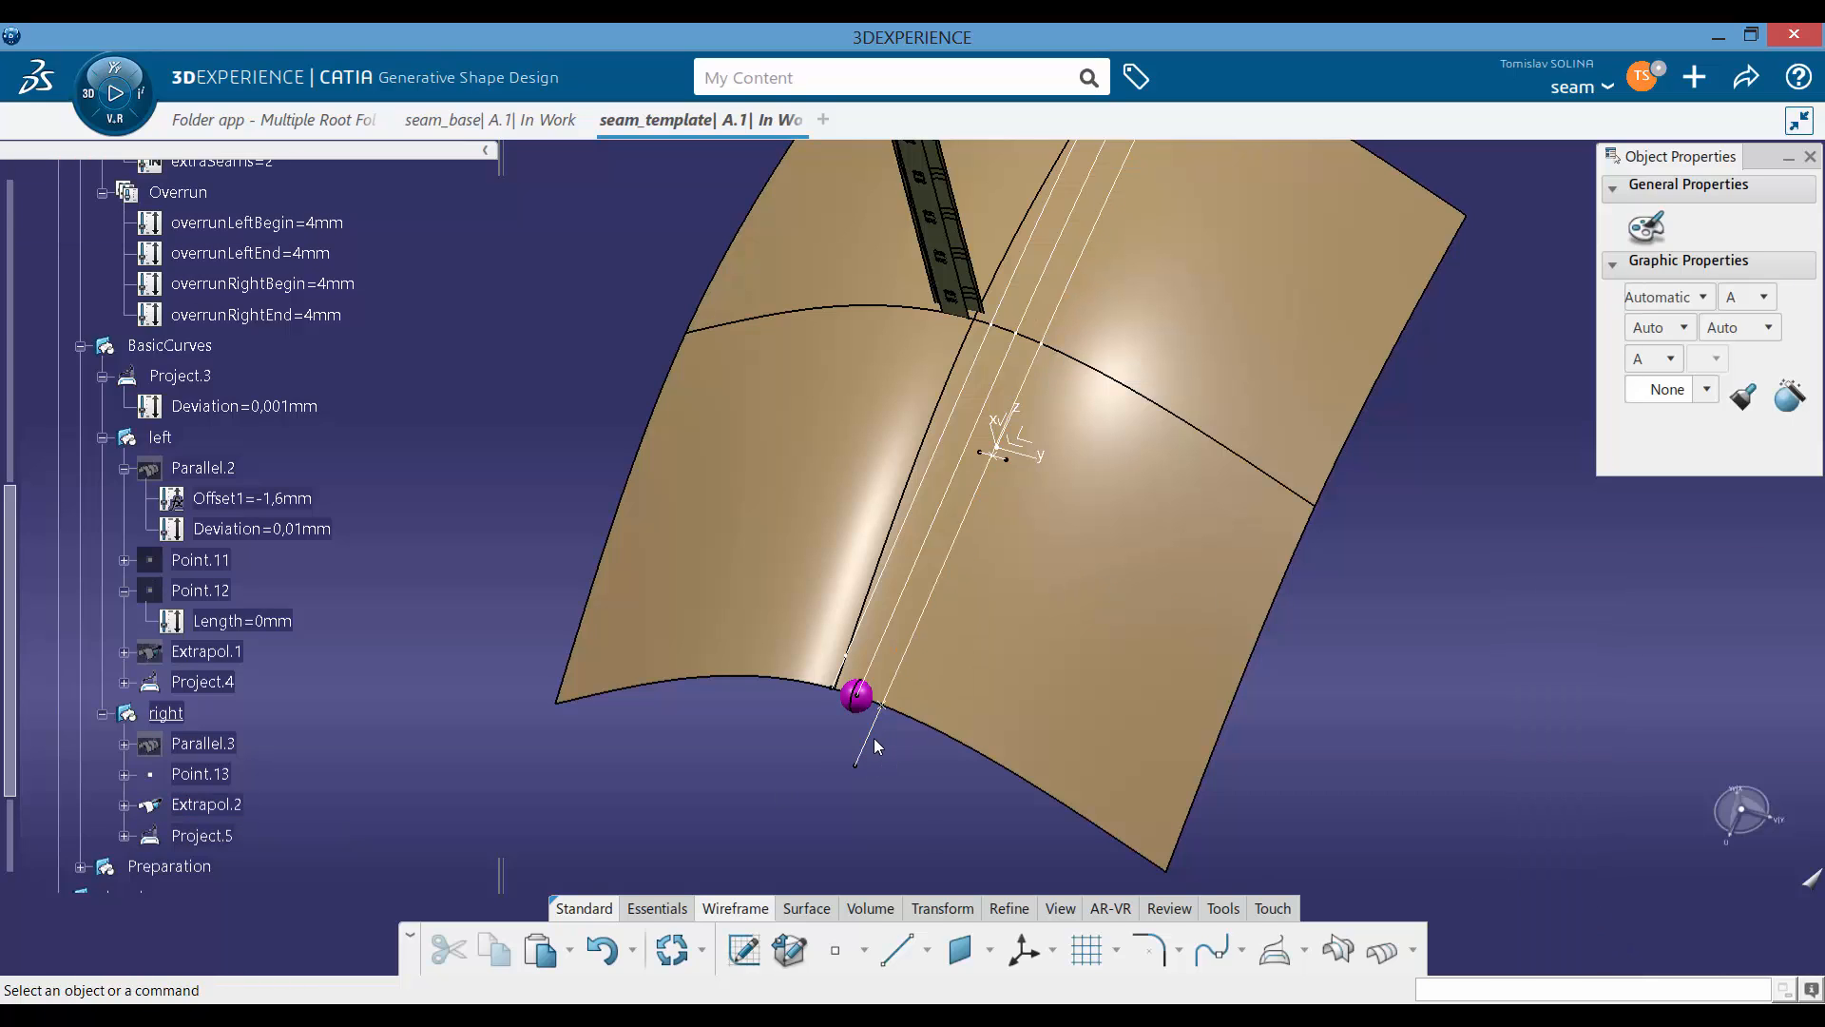
Step: Hide the extended right curve and its extremity point, and delete the redundant Point.12 from the left set
right_click(866, 744)
key(h)
right_click(212, 777)
key(h)
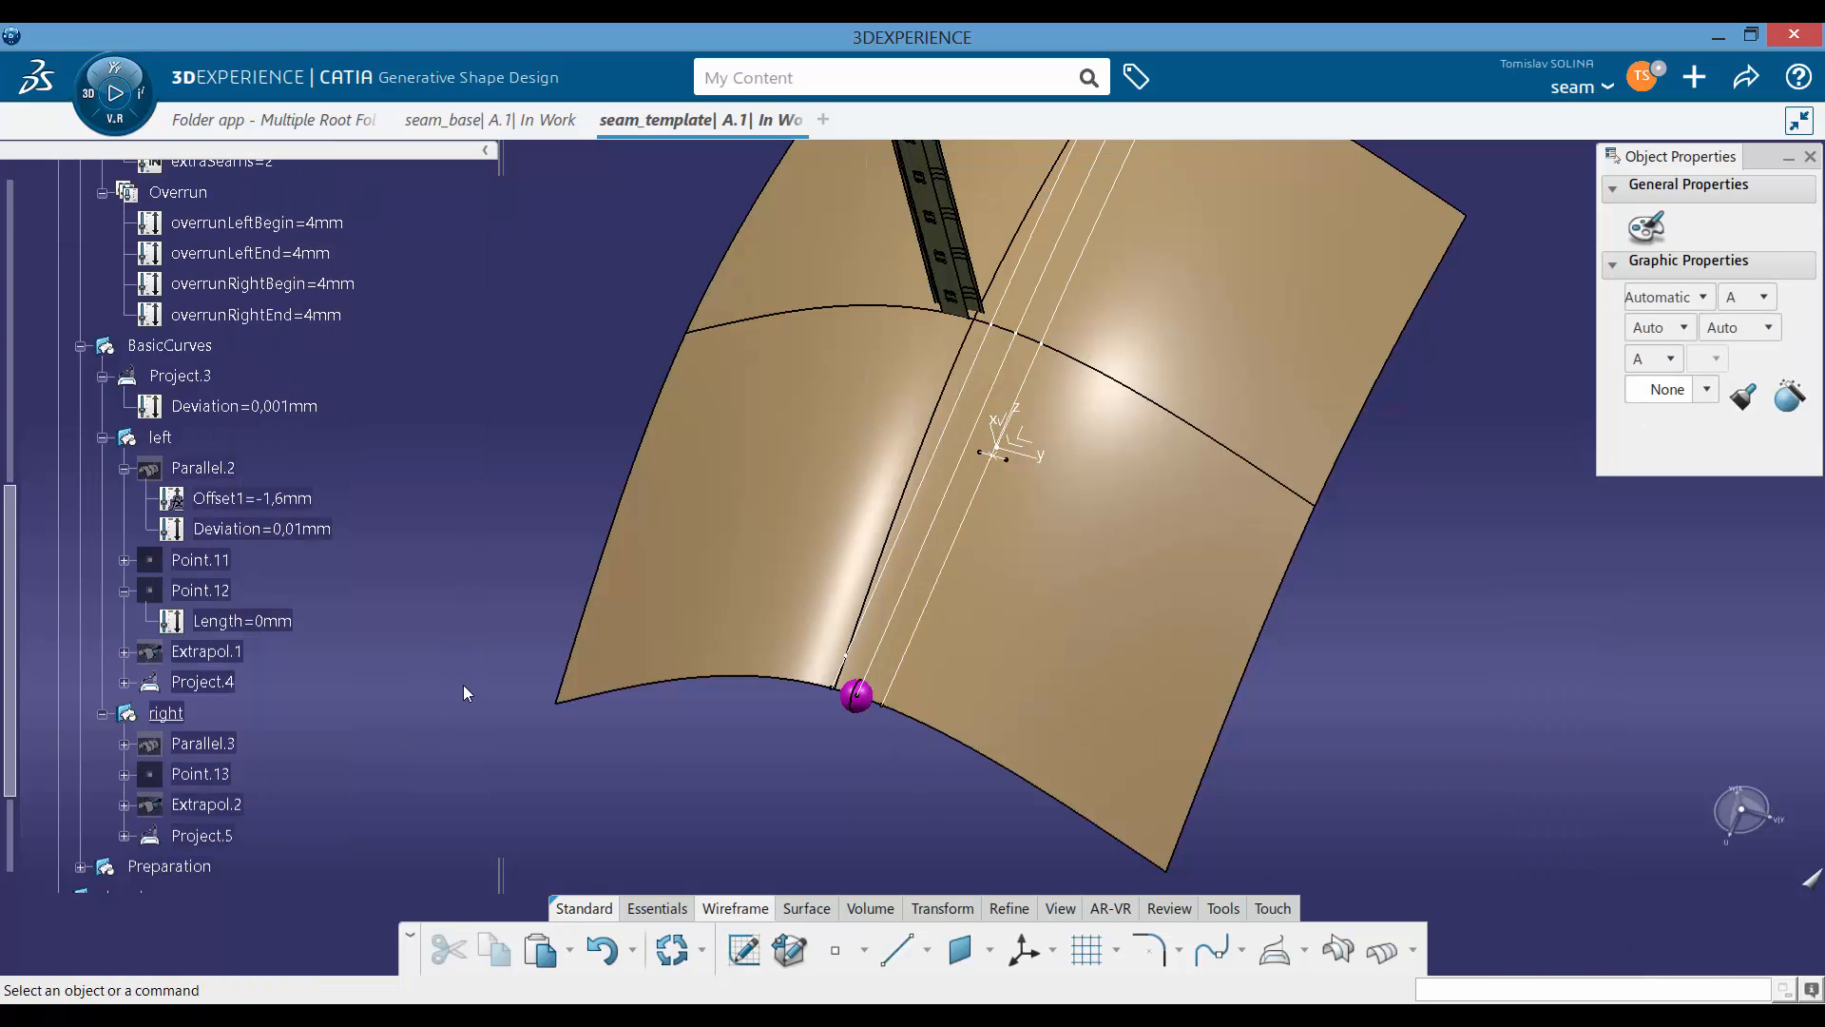
right_click(210, 591)
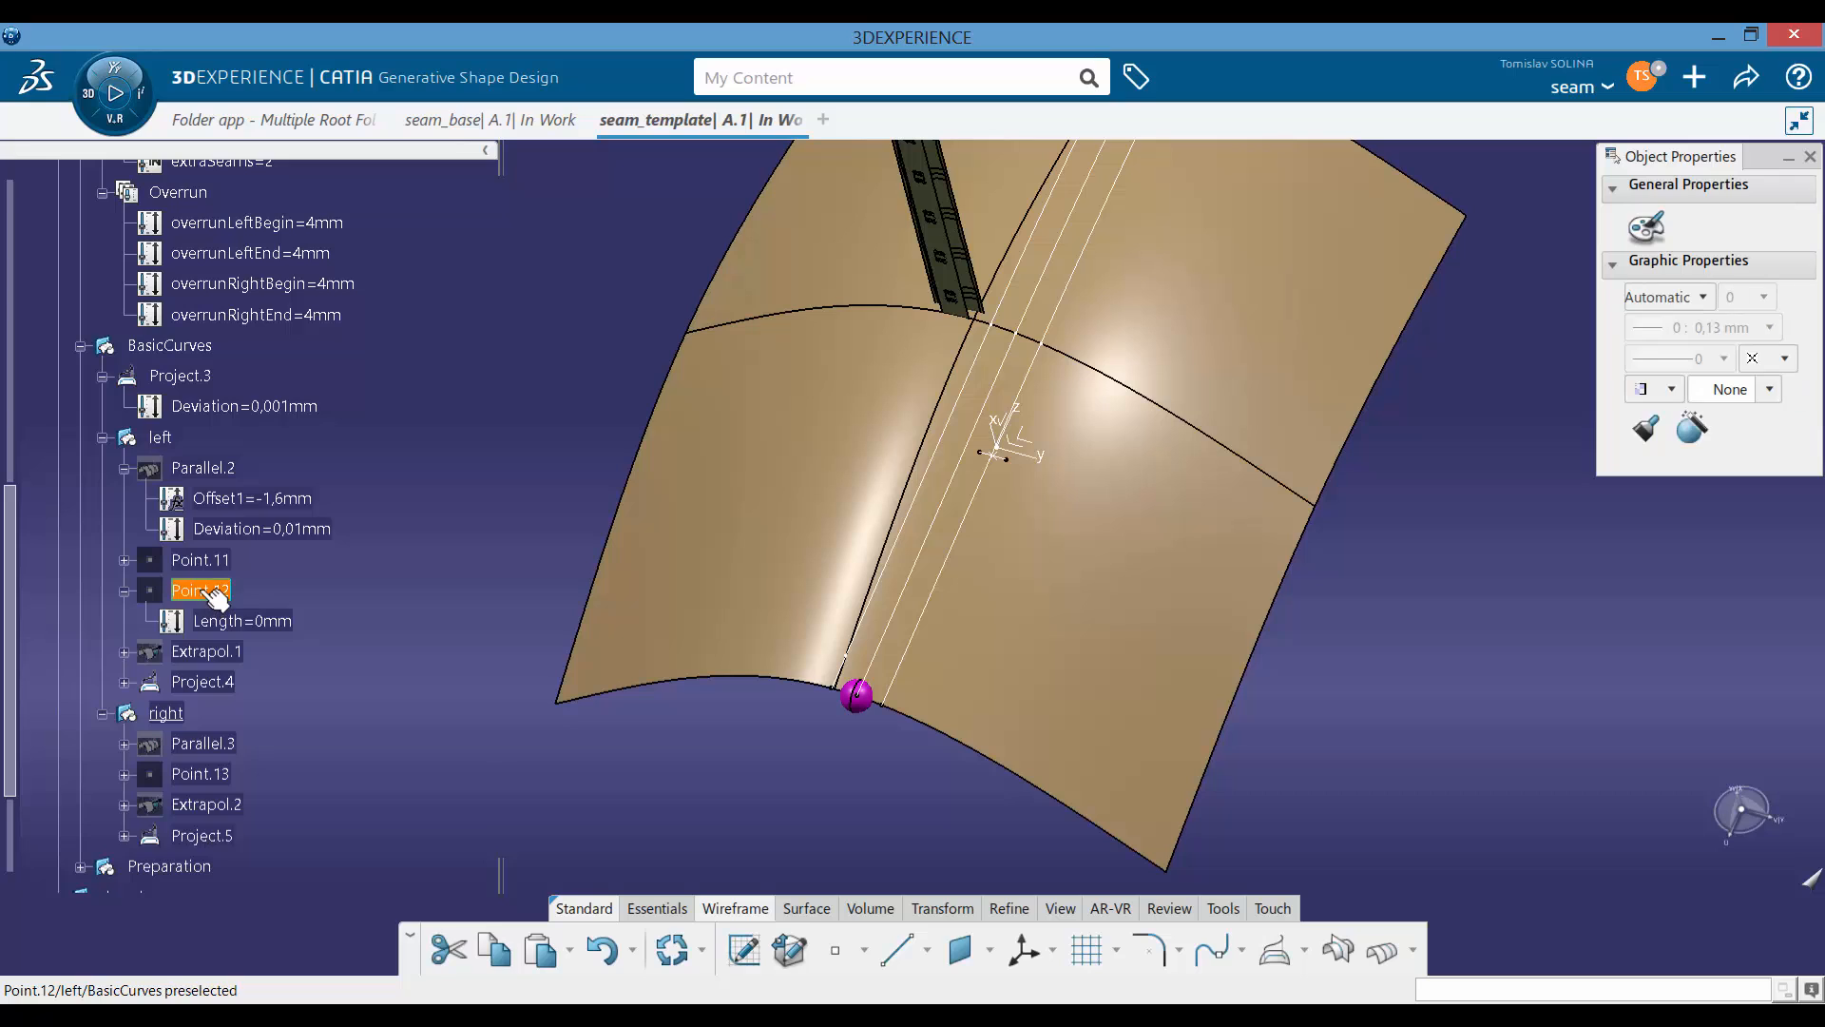
key(d)
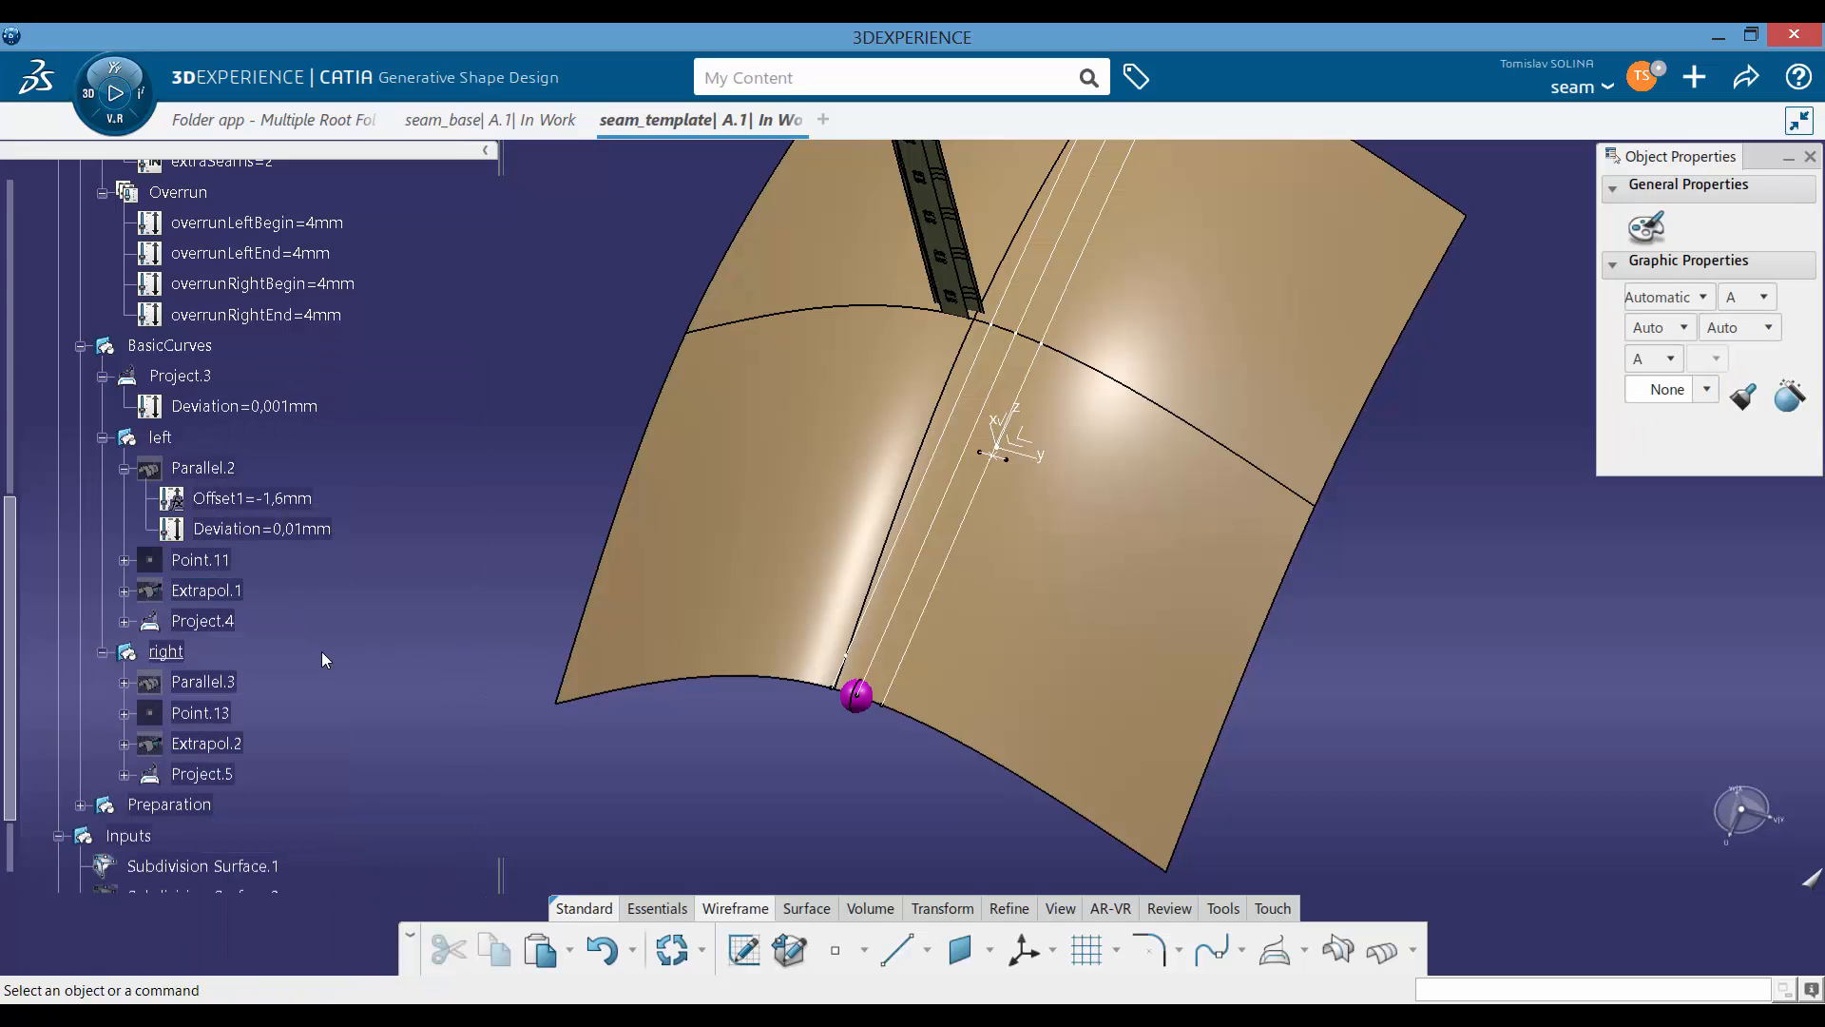
Step: Examine the projected left and right curves on the surface and the features listed in the tree
middle_drag(1275, 488, 1260, 608)
middle_drag(829, 499, 940, 504)
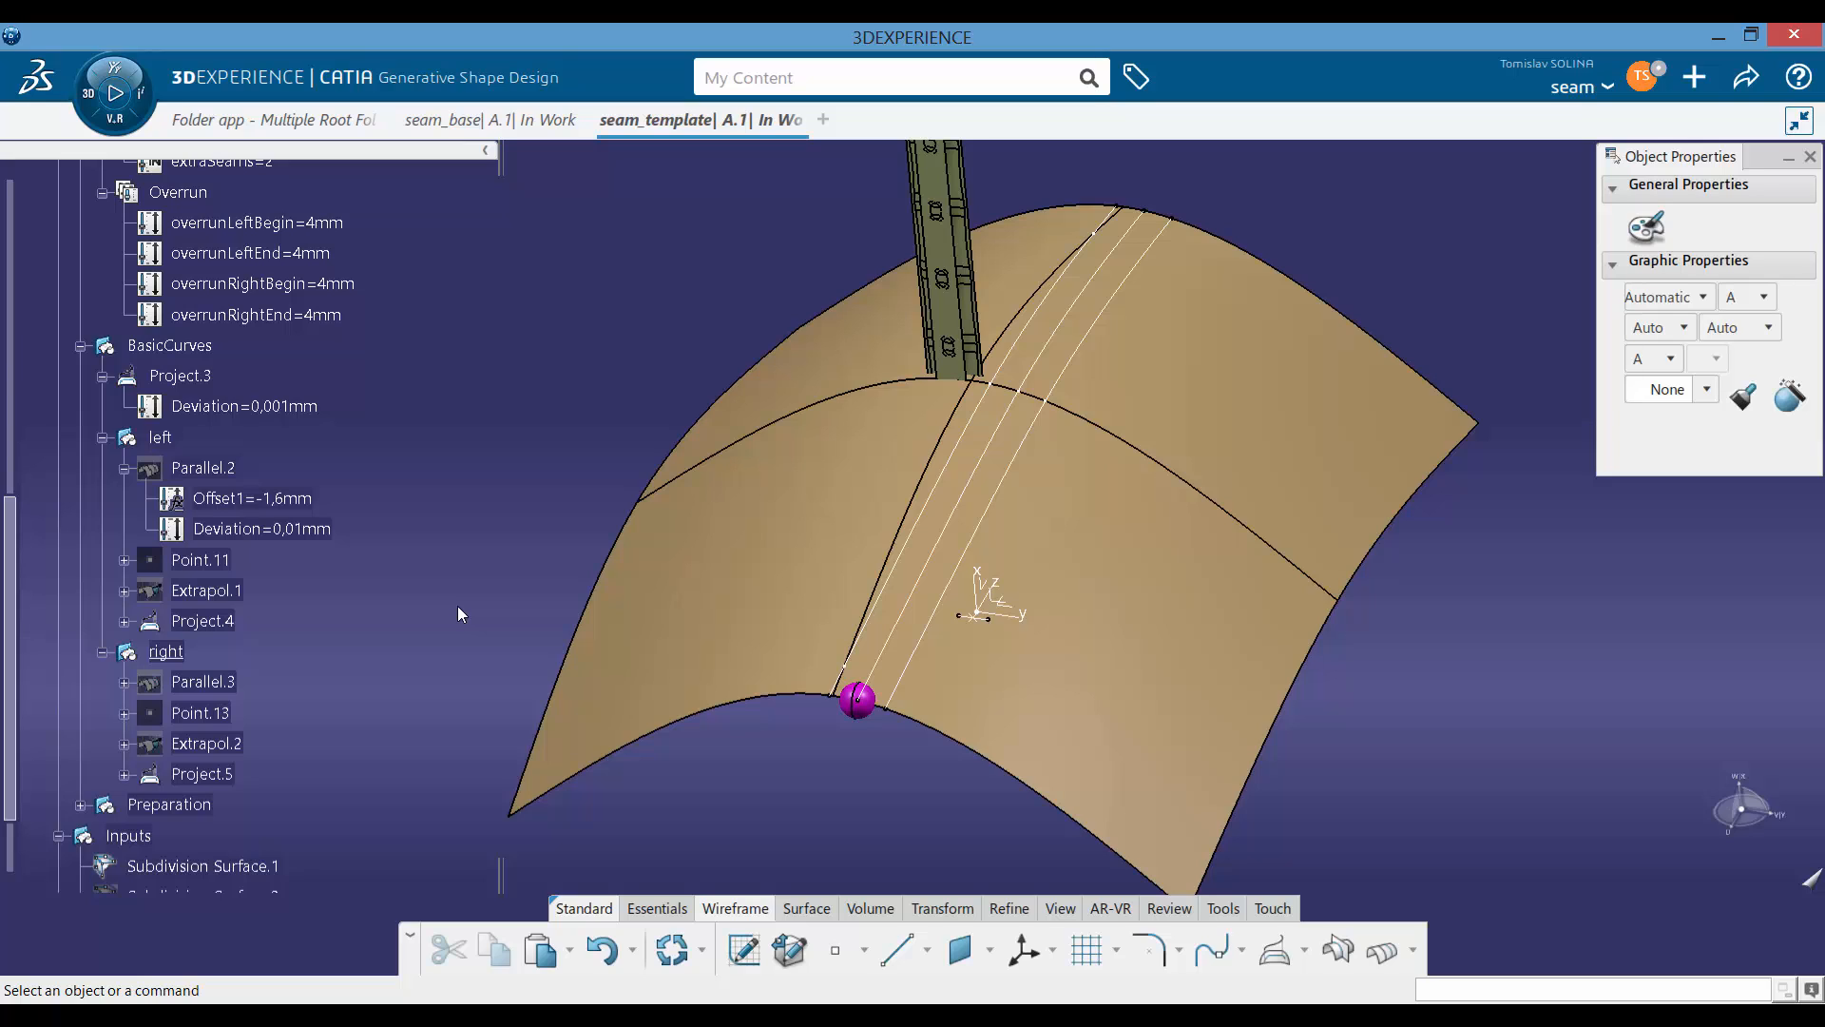
middle_drag(458, 614, 715, 815)
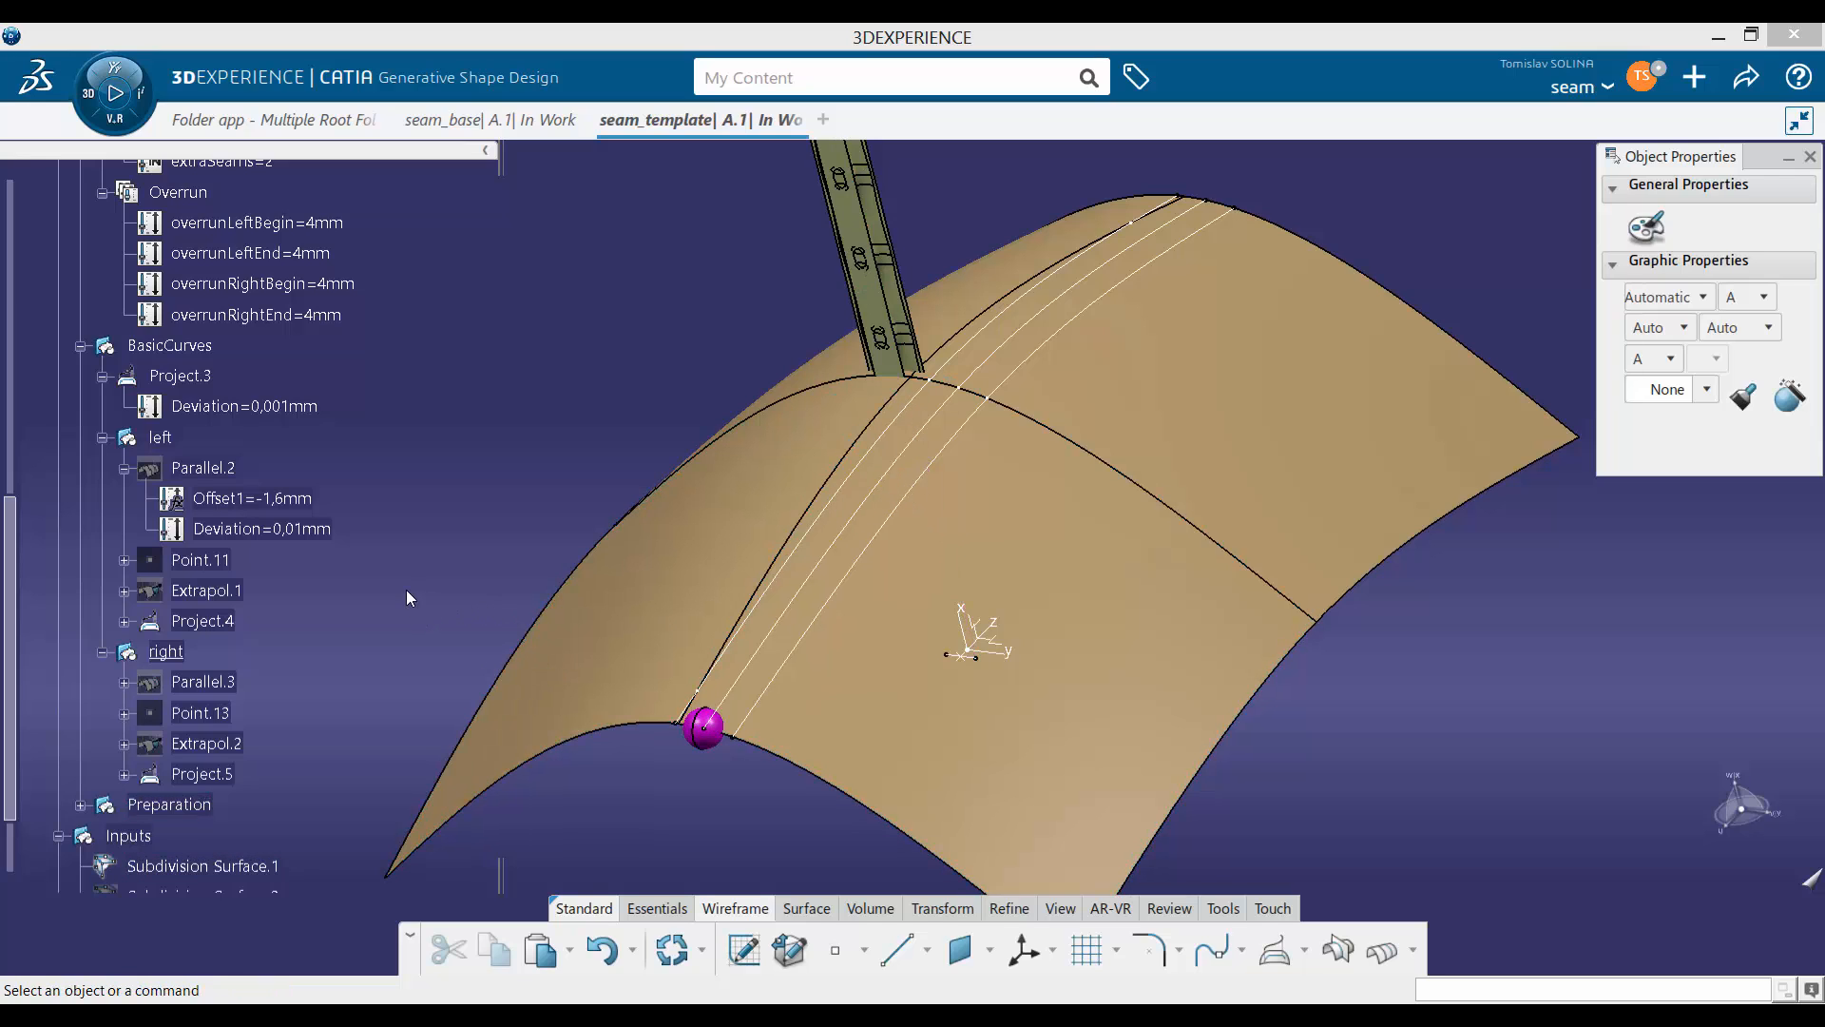
scroll(202, 642, down, 3)
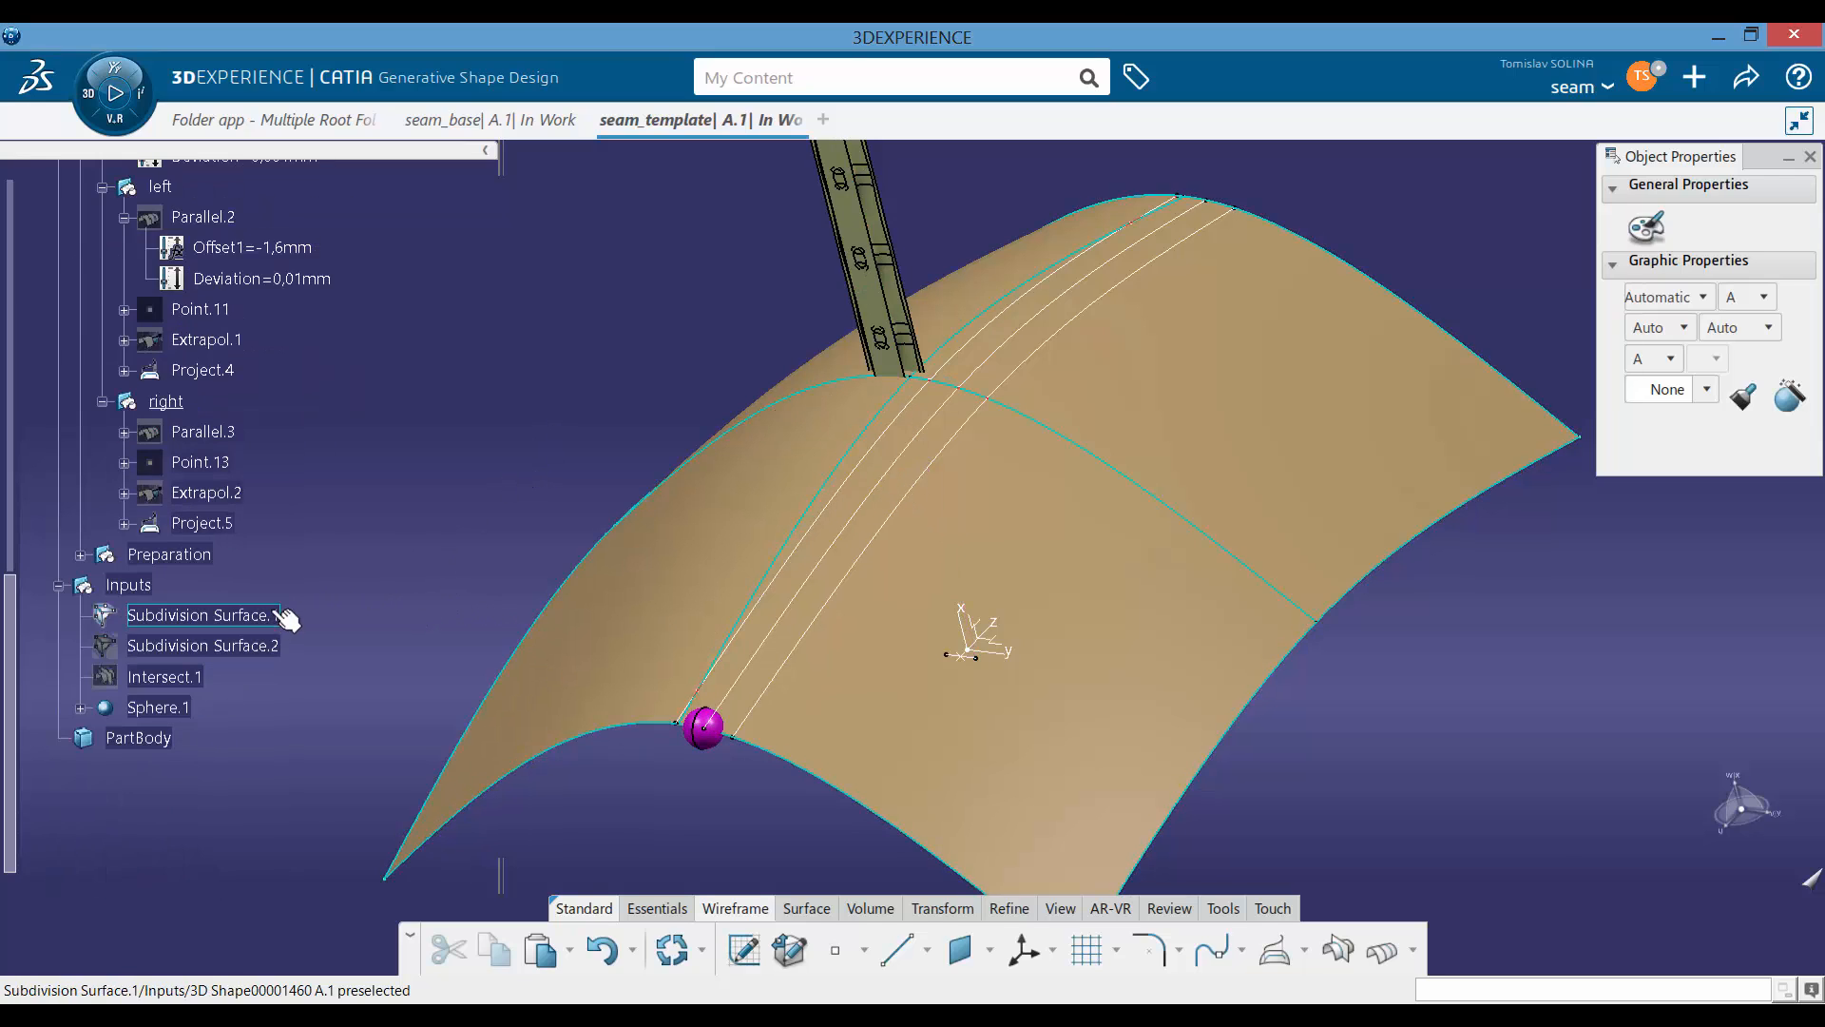
scroll(247, 589, up, 9)
scroll(226, 530, down, 3)
scroll(226, 529, down, 3)
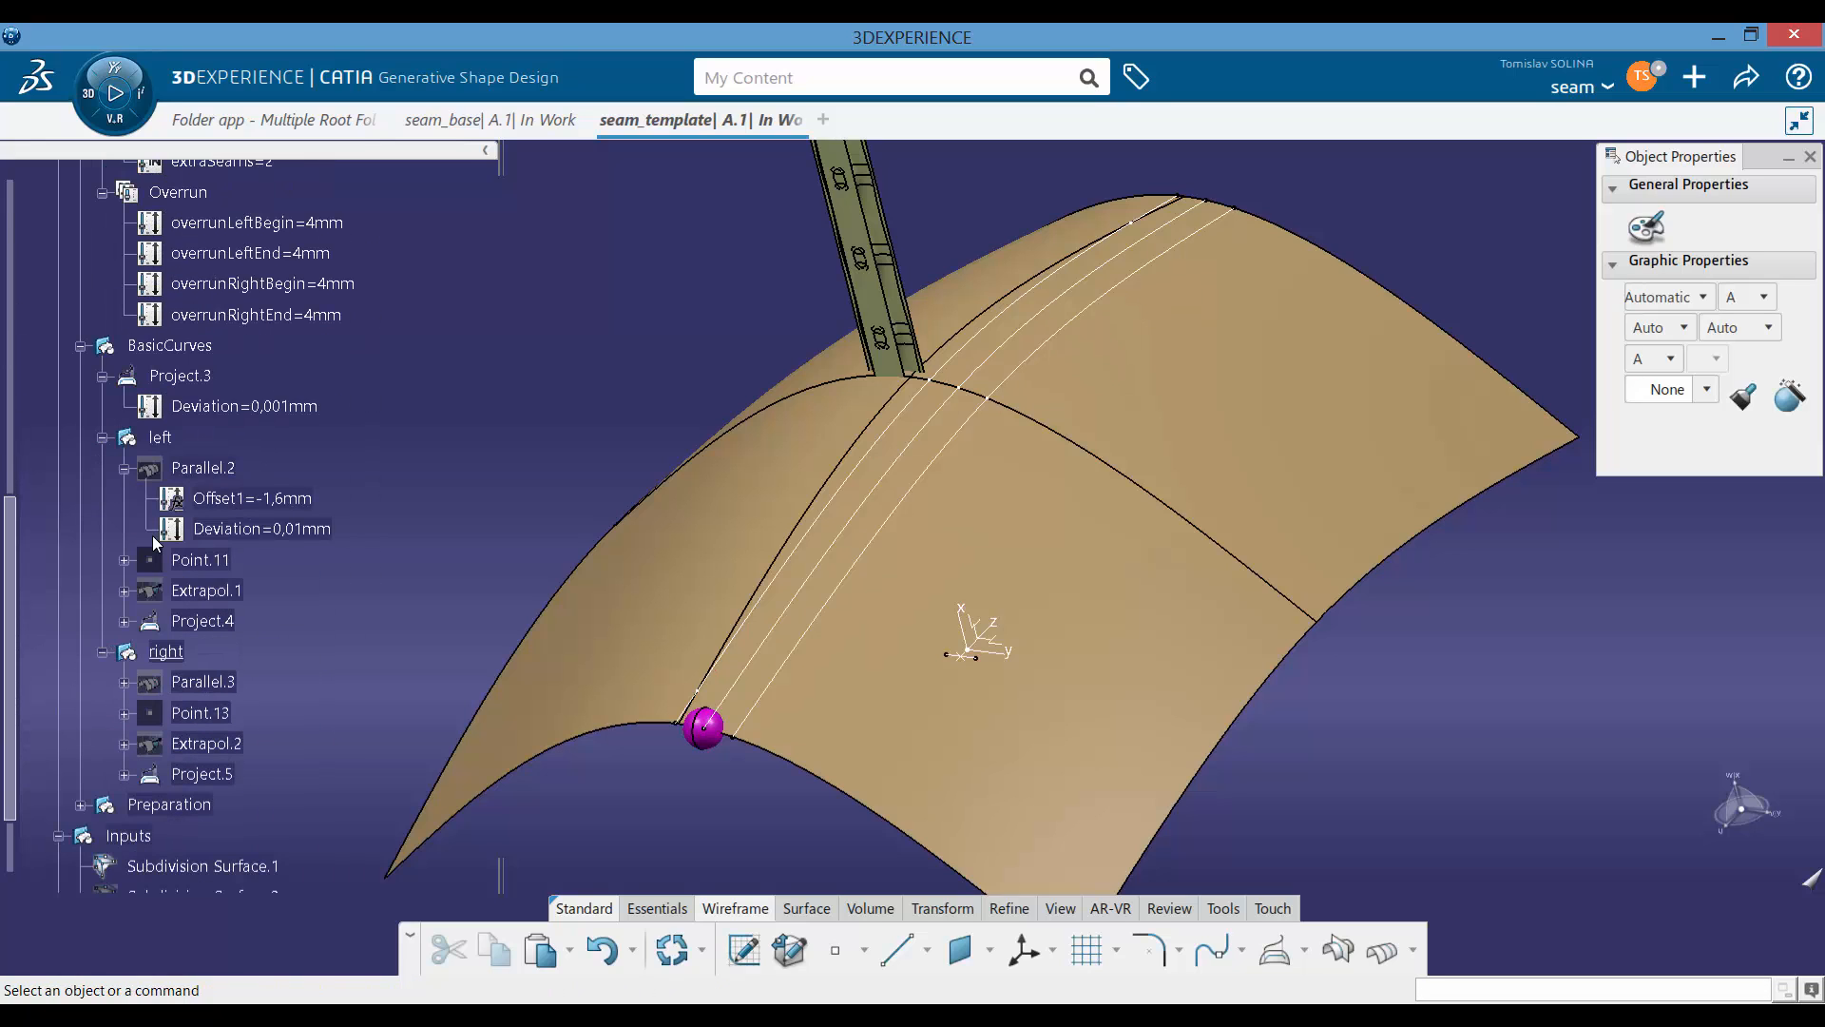
Step: Insert a new geometrical set inside seamLine and rename it Repositioning
click(81, 346)
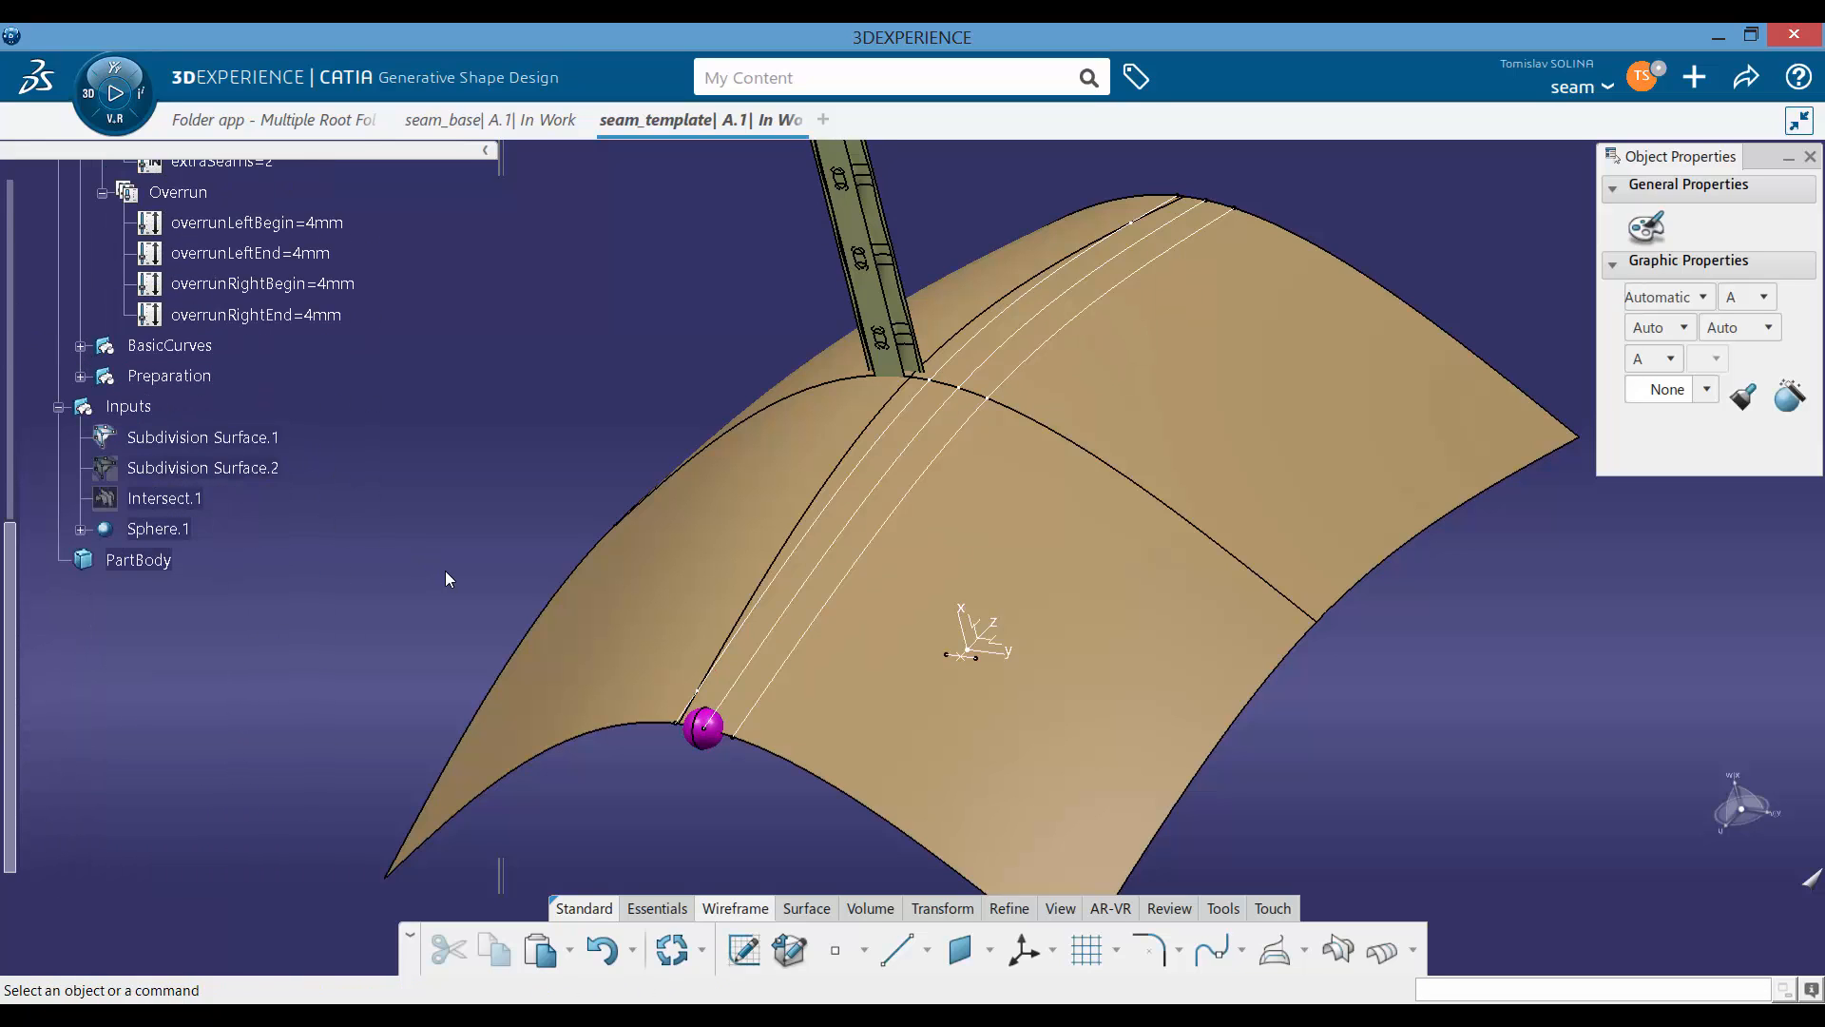
scroll(447, 571, up, 9)
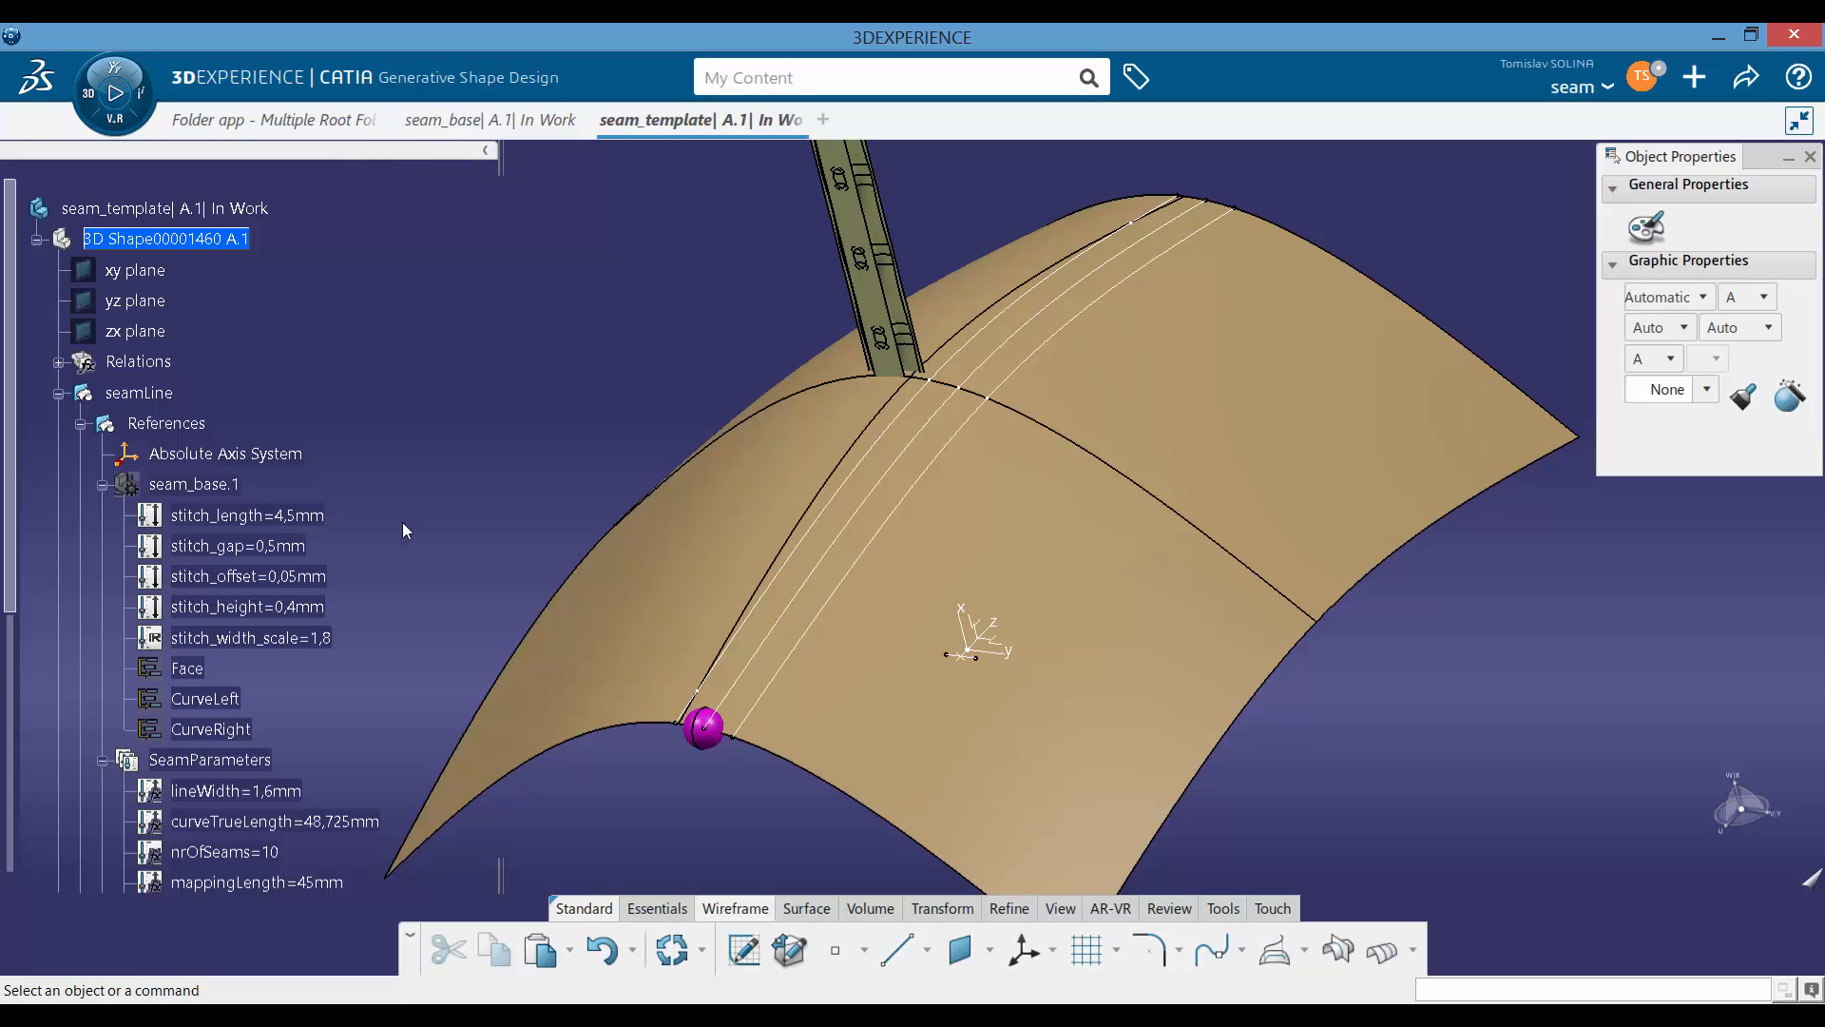
click(162, 393)
click(395, 471)
scroll(289, 565, down, 5)
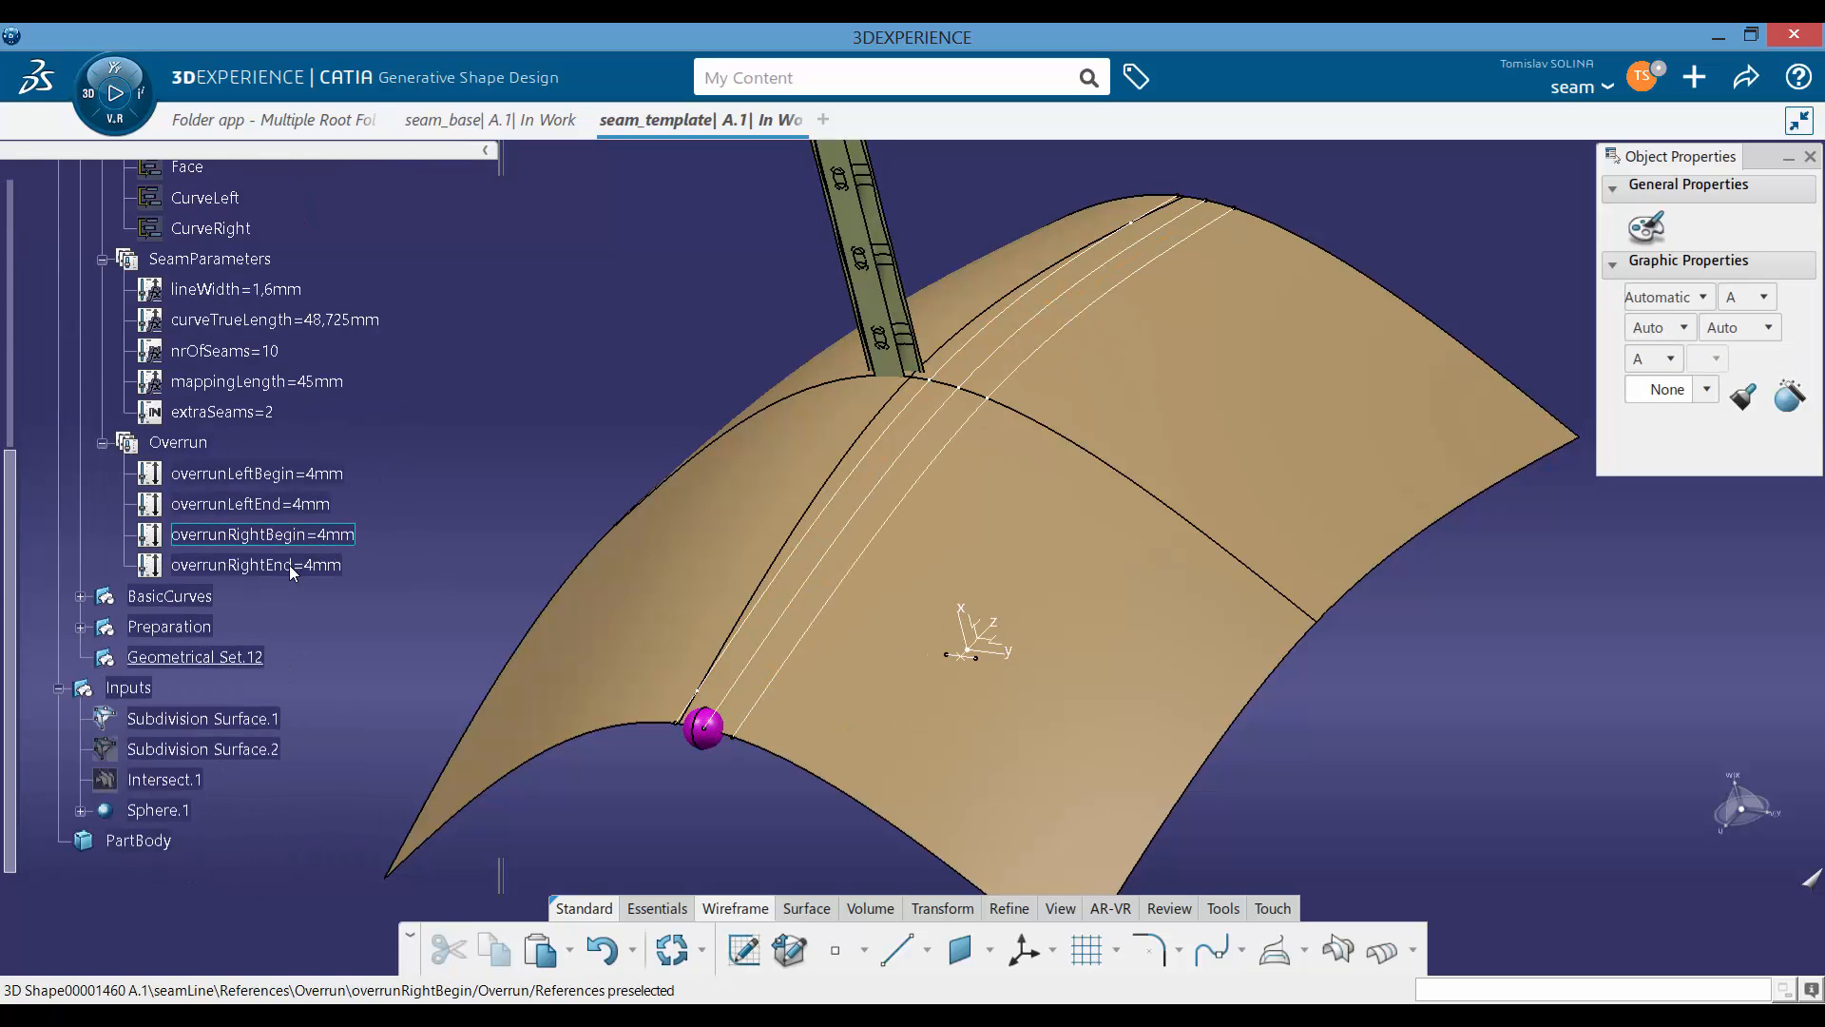
scroll(257, 475, down, 3)
click(195, 406)
key(alt+Return)
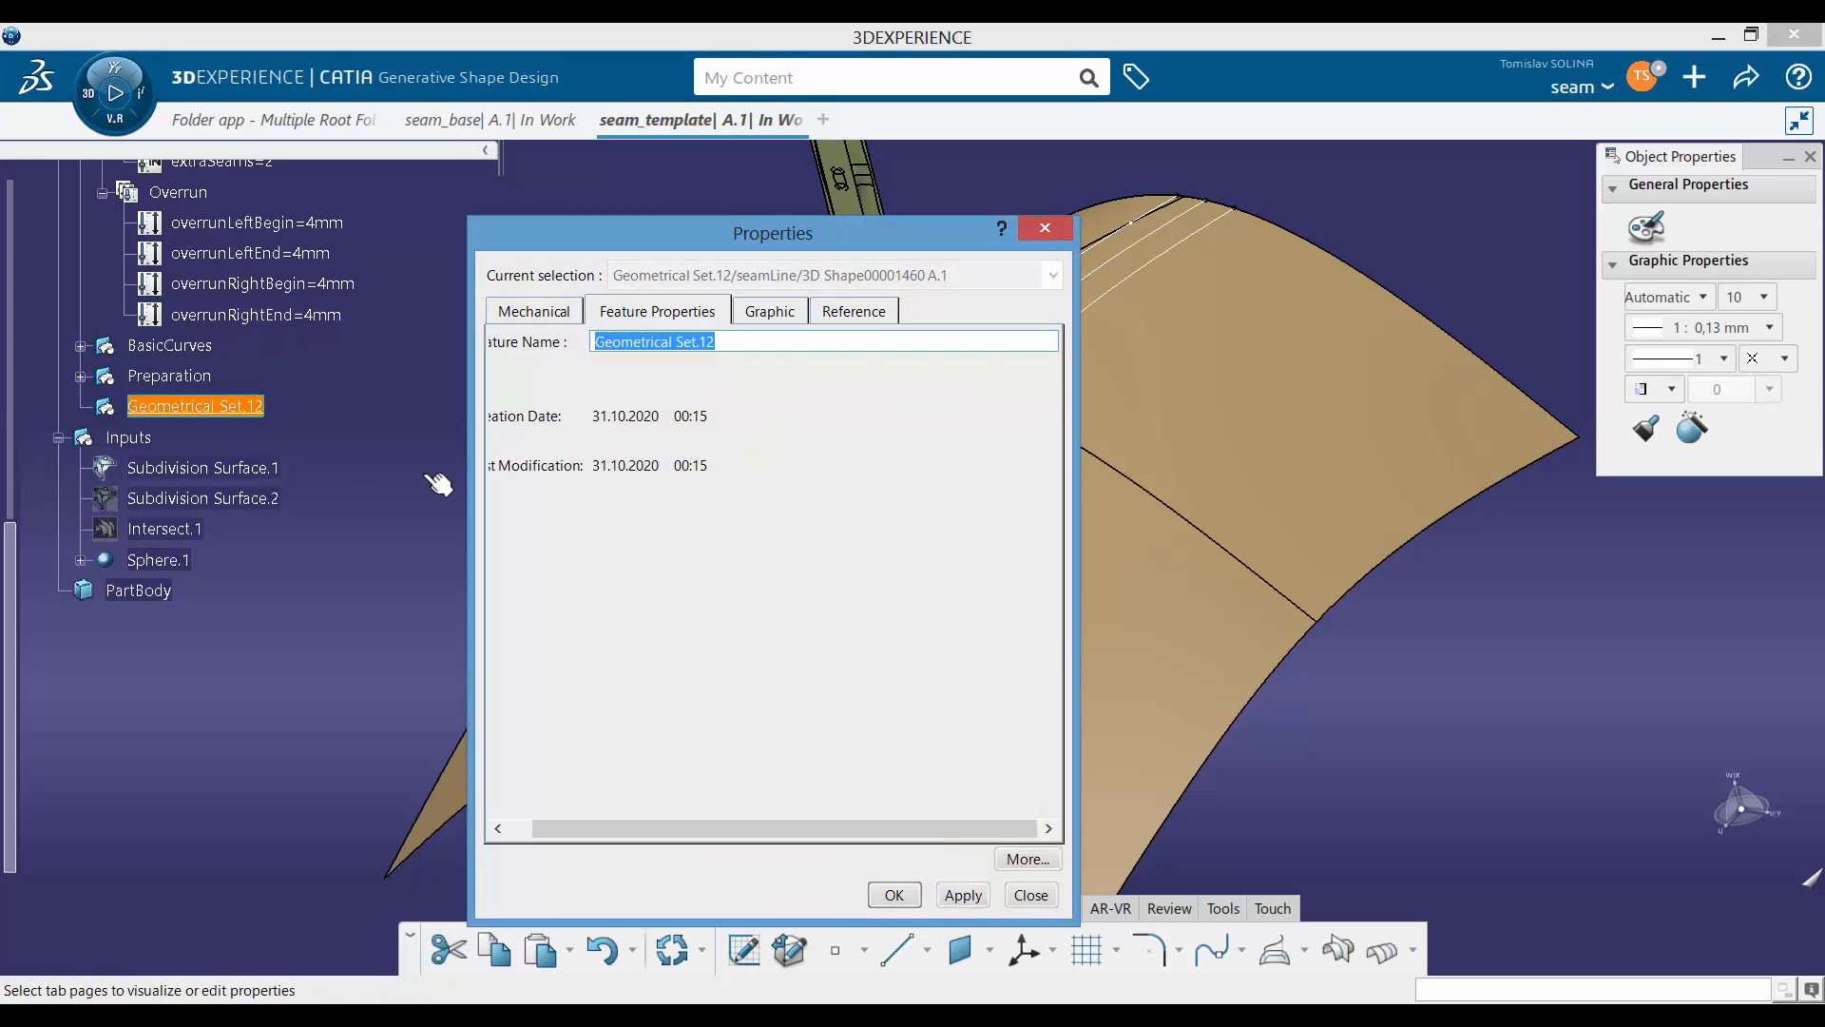
text(repositioning)
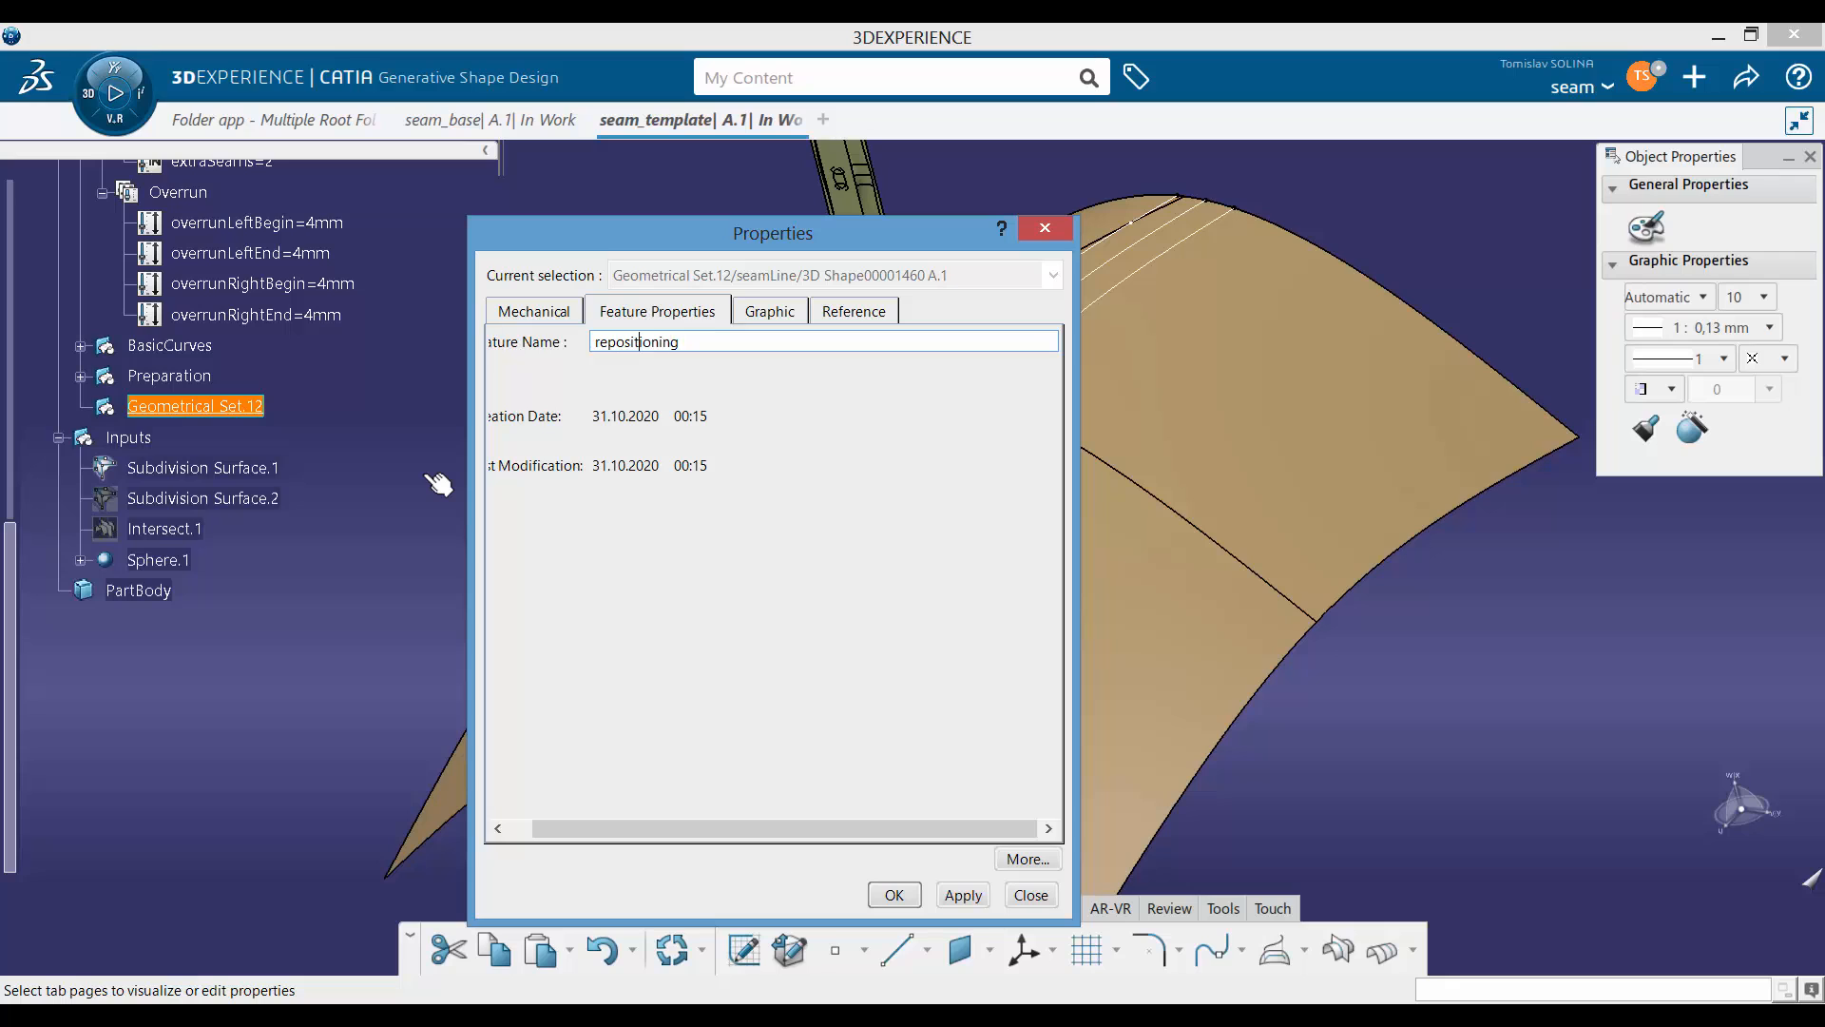
key(Return)
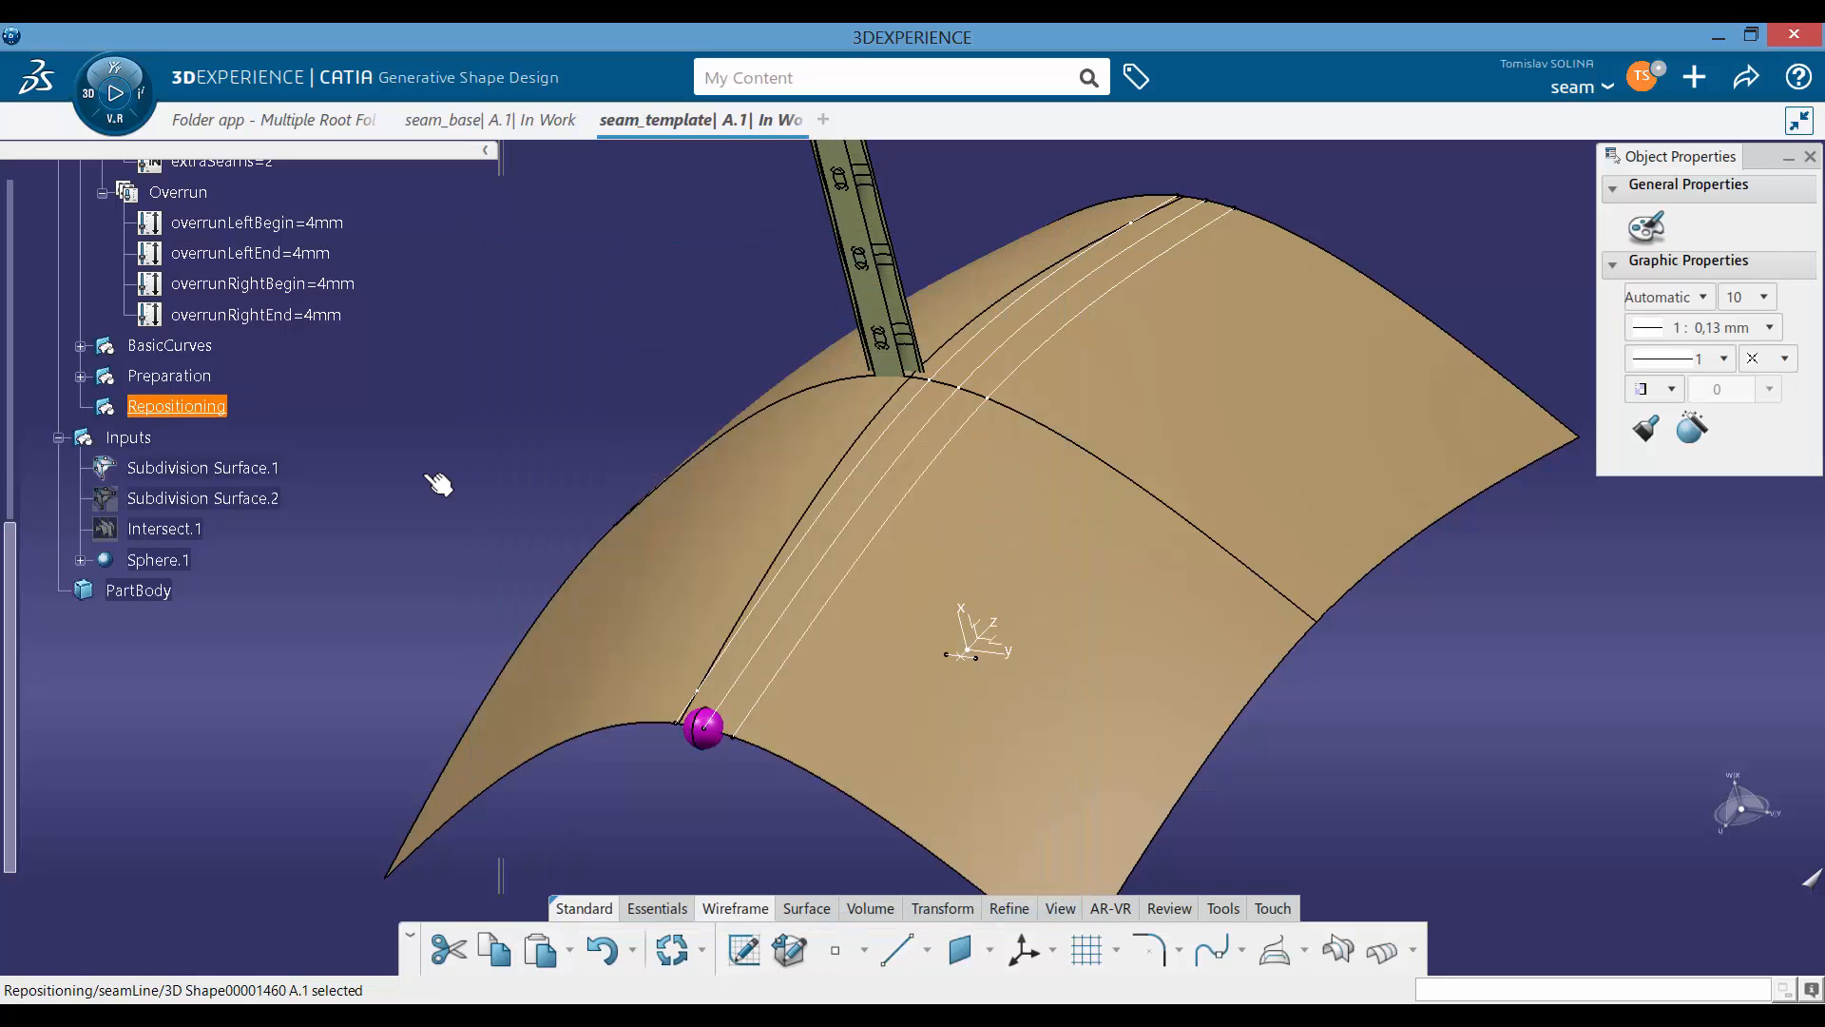
click(419, 416)
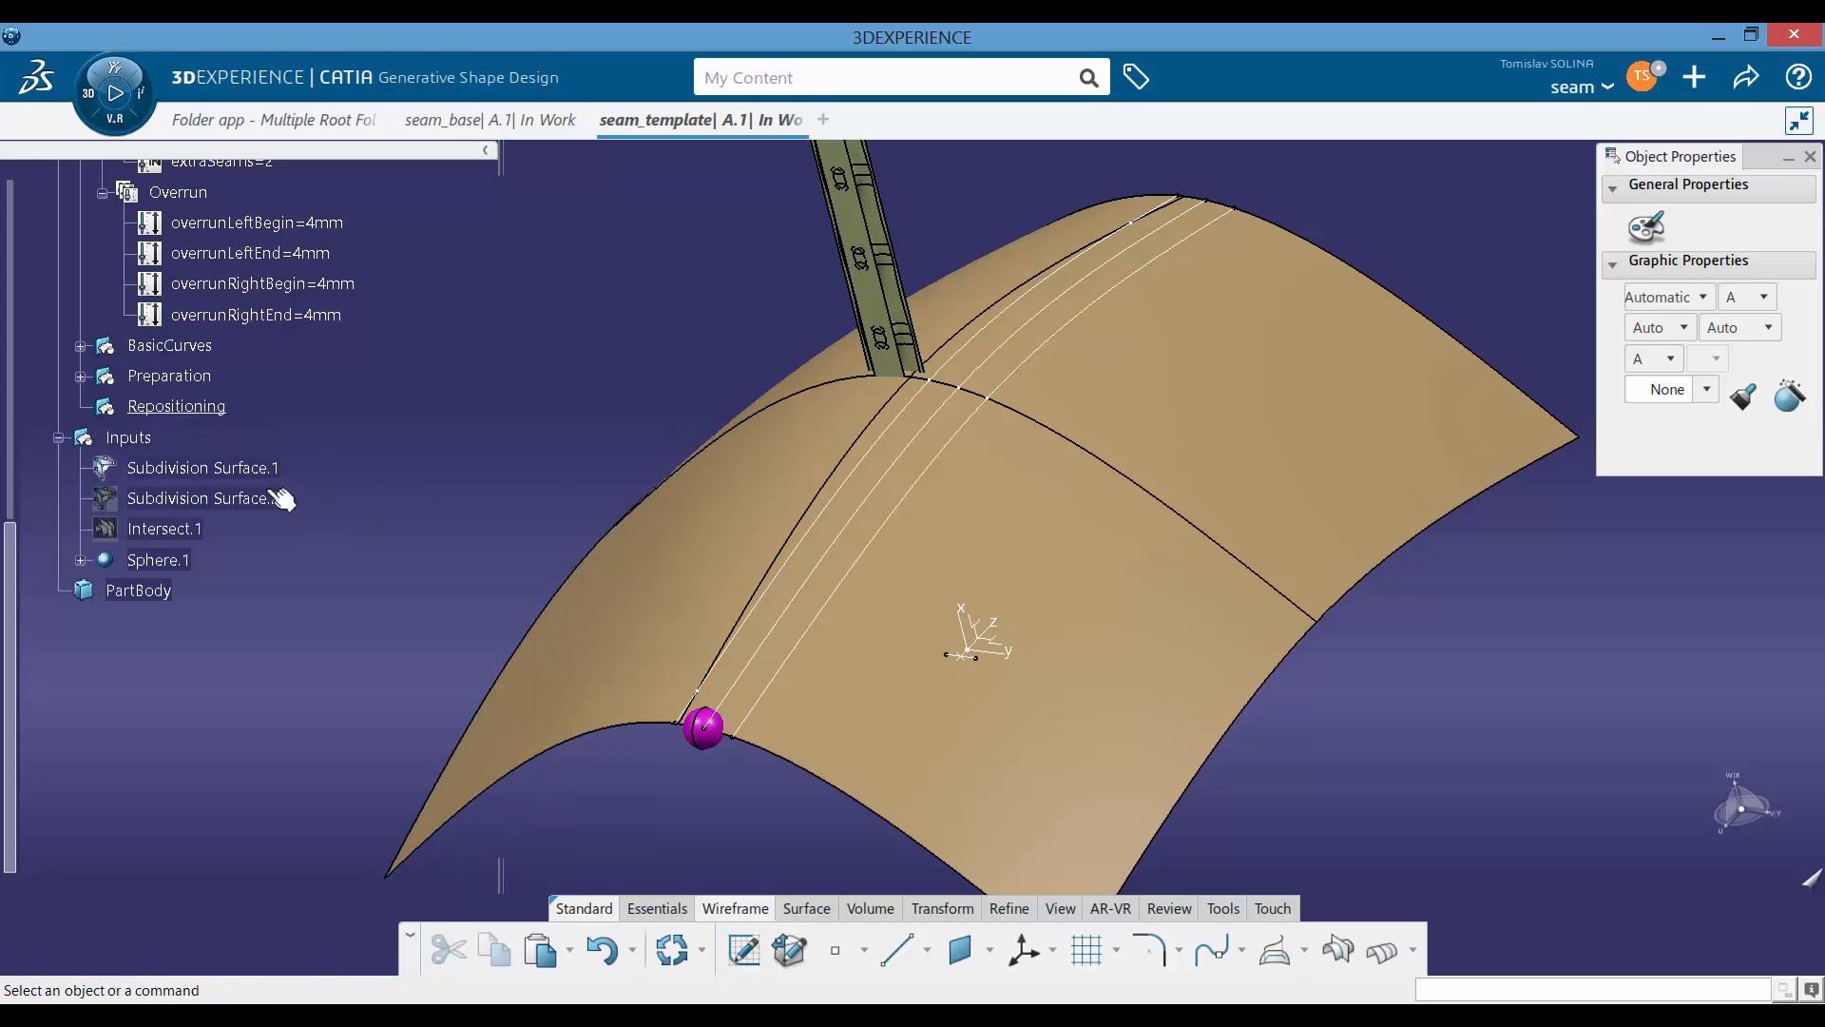
Step: Switch to Imagine & Shape to modify Subdivision Surface.1 and Subdivision Surface.2 together, and select all their mesh points
click(243, 468)
ctrl+click(247, 498)
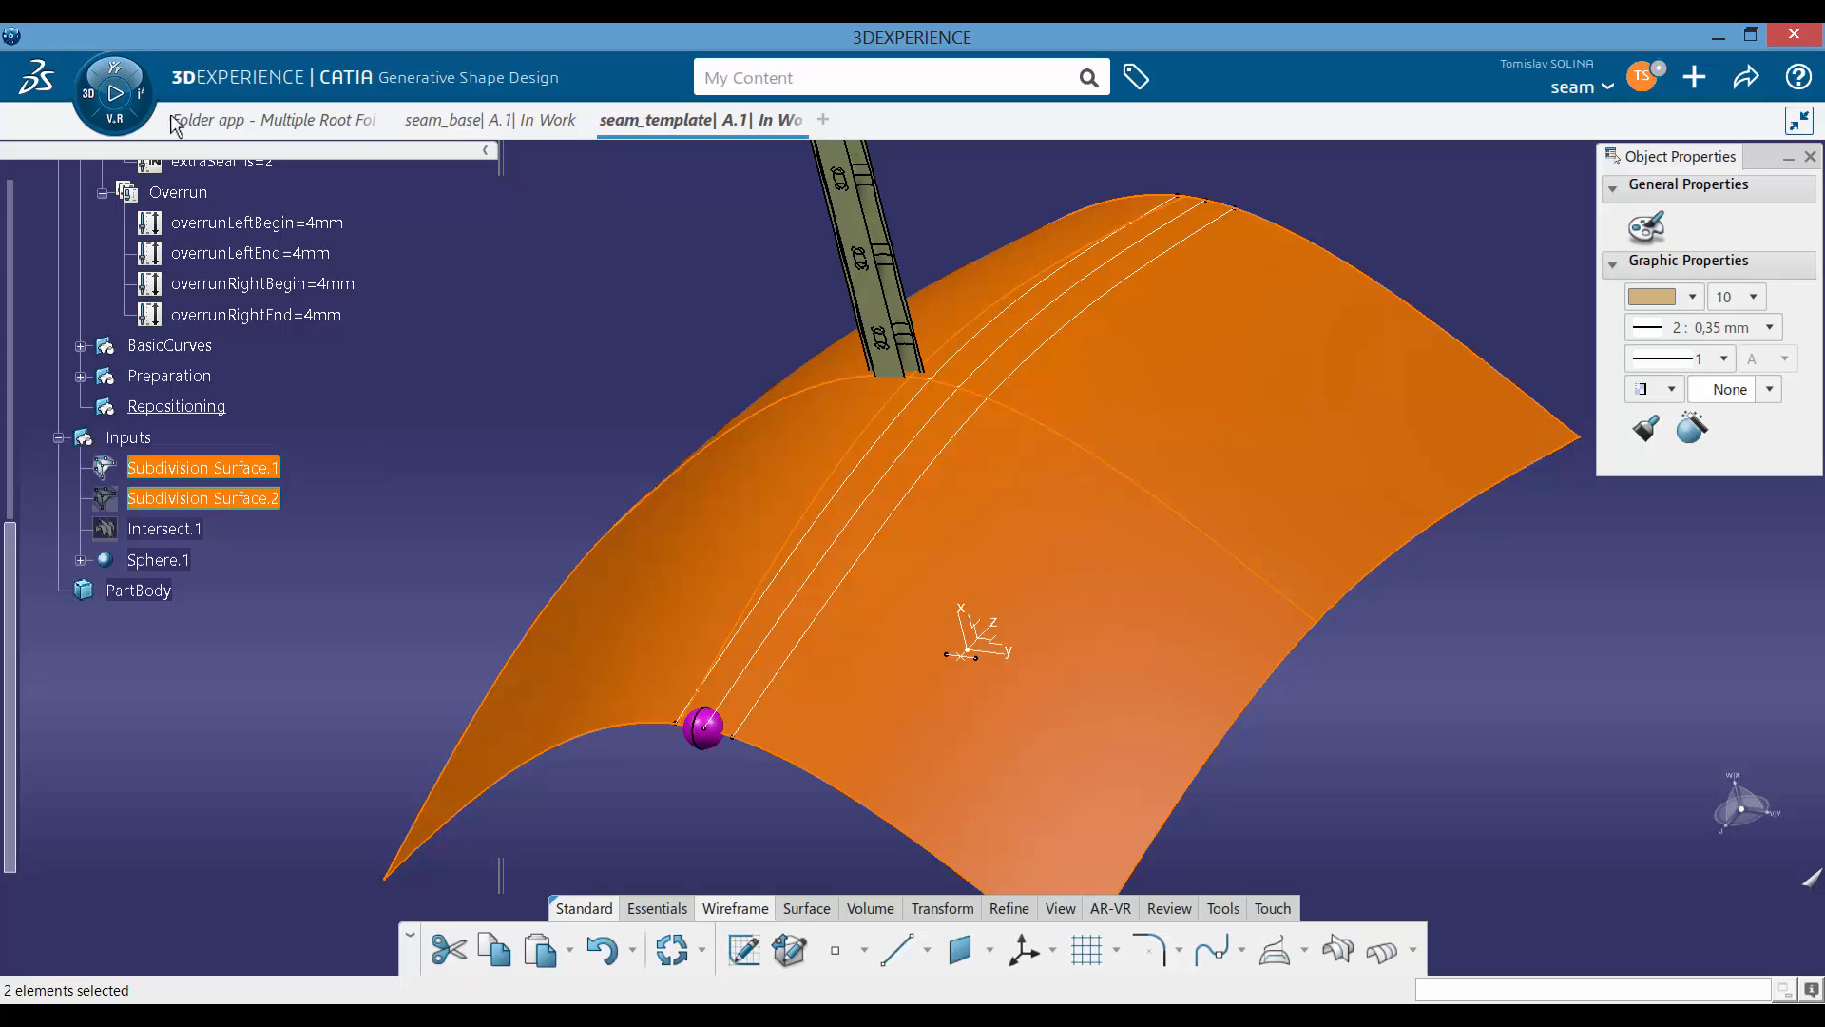
click(90, 112)
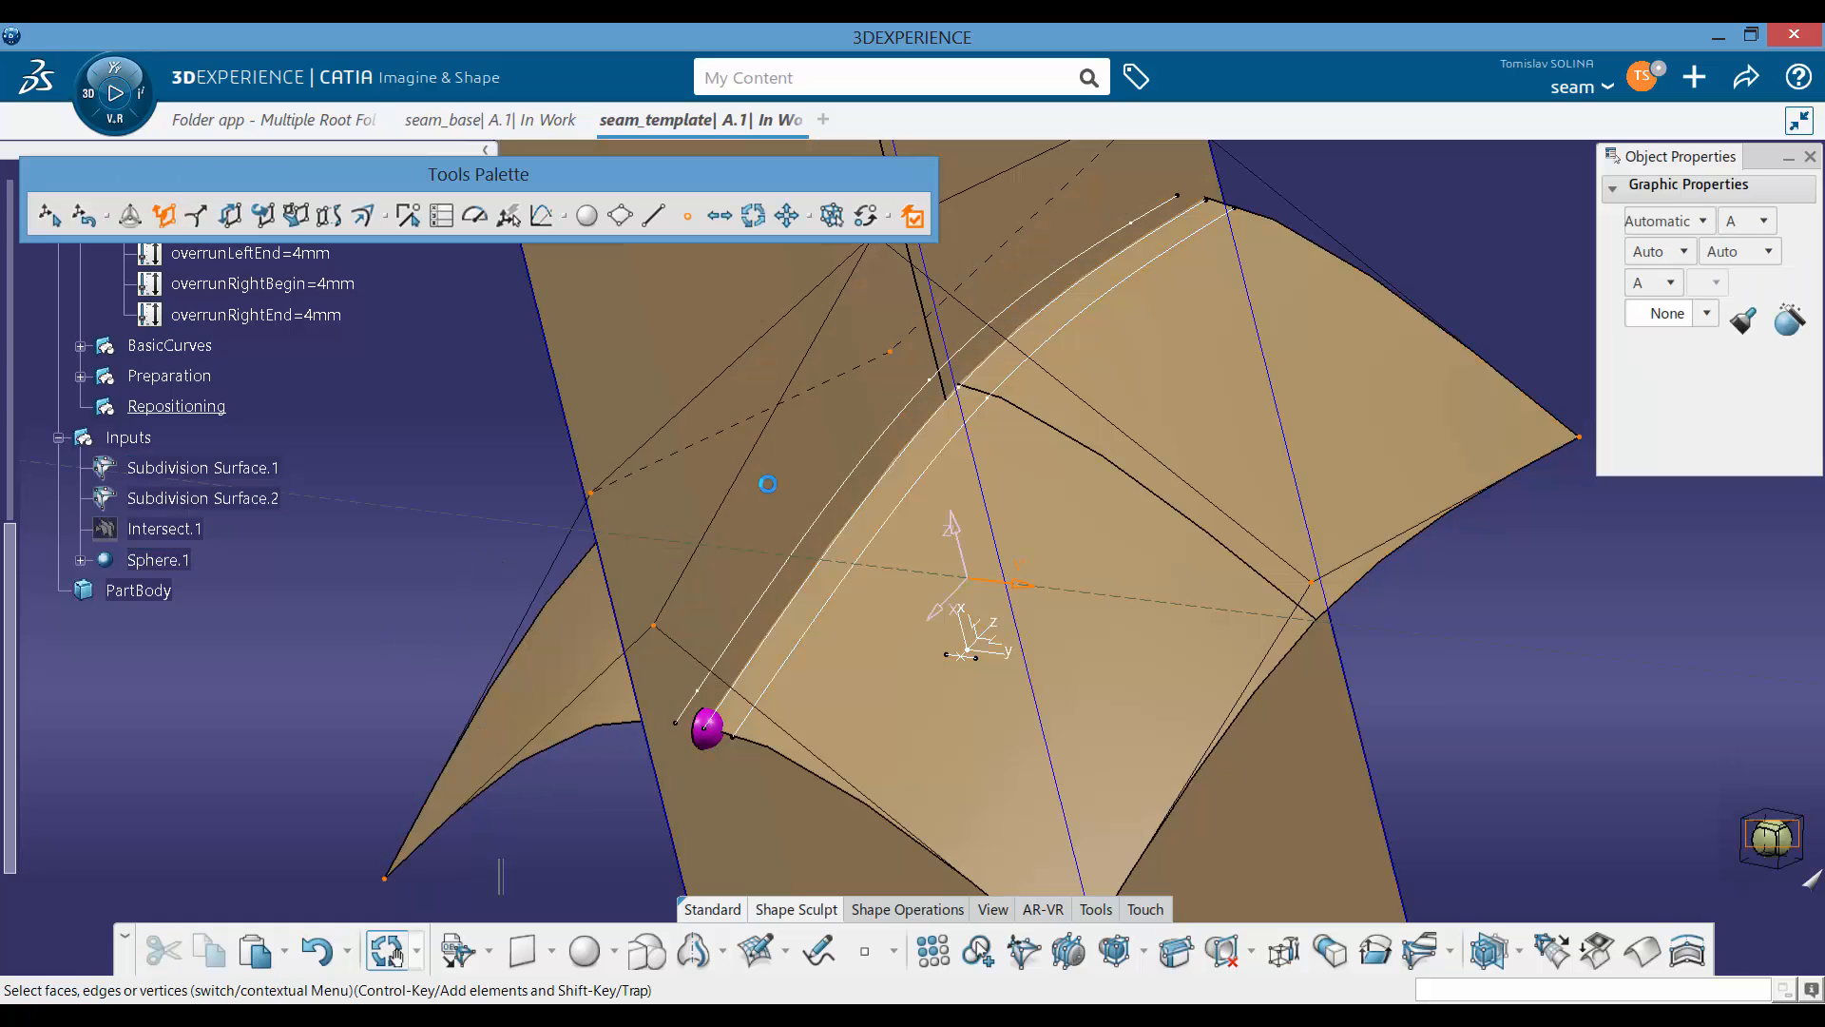
middle_drag(760, 478, 767, 651)
drag(752, 377, 1247, 852)
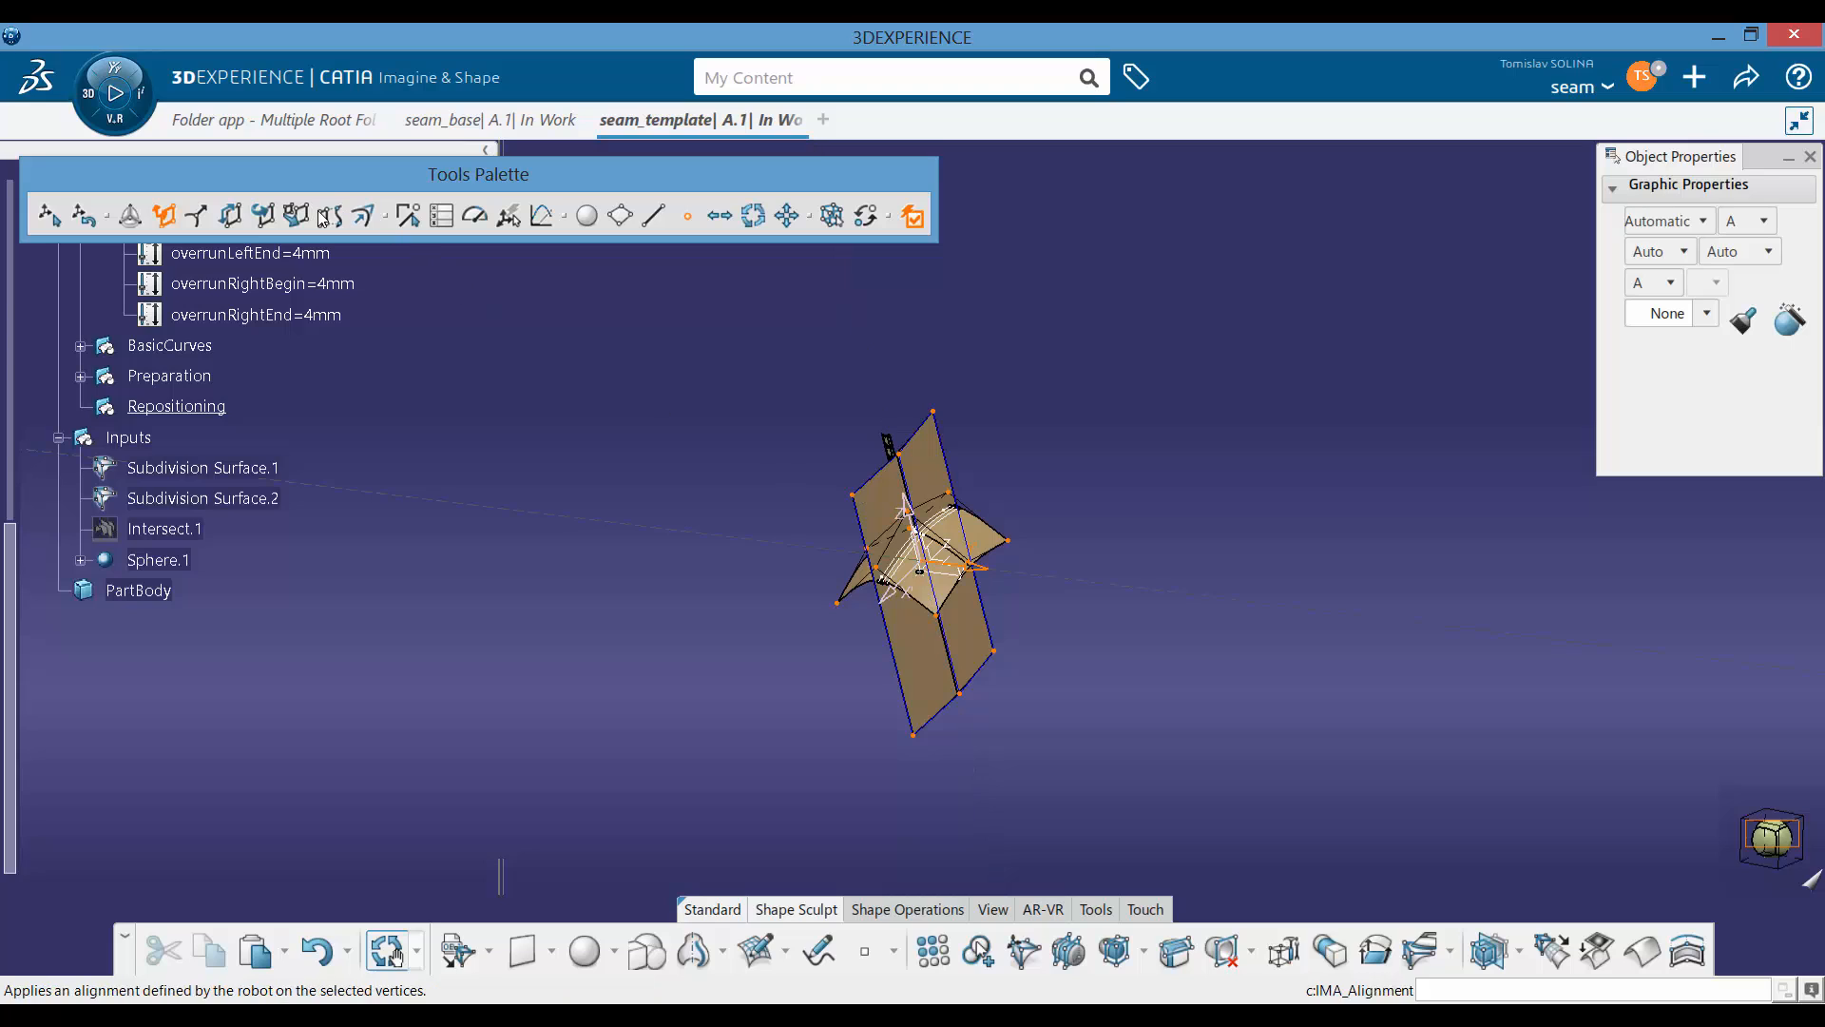
Step: Rotate both subdivision surfaces freely to a new orientation relative to the stitch strip
click(263, 216)
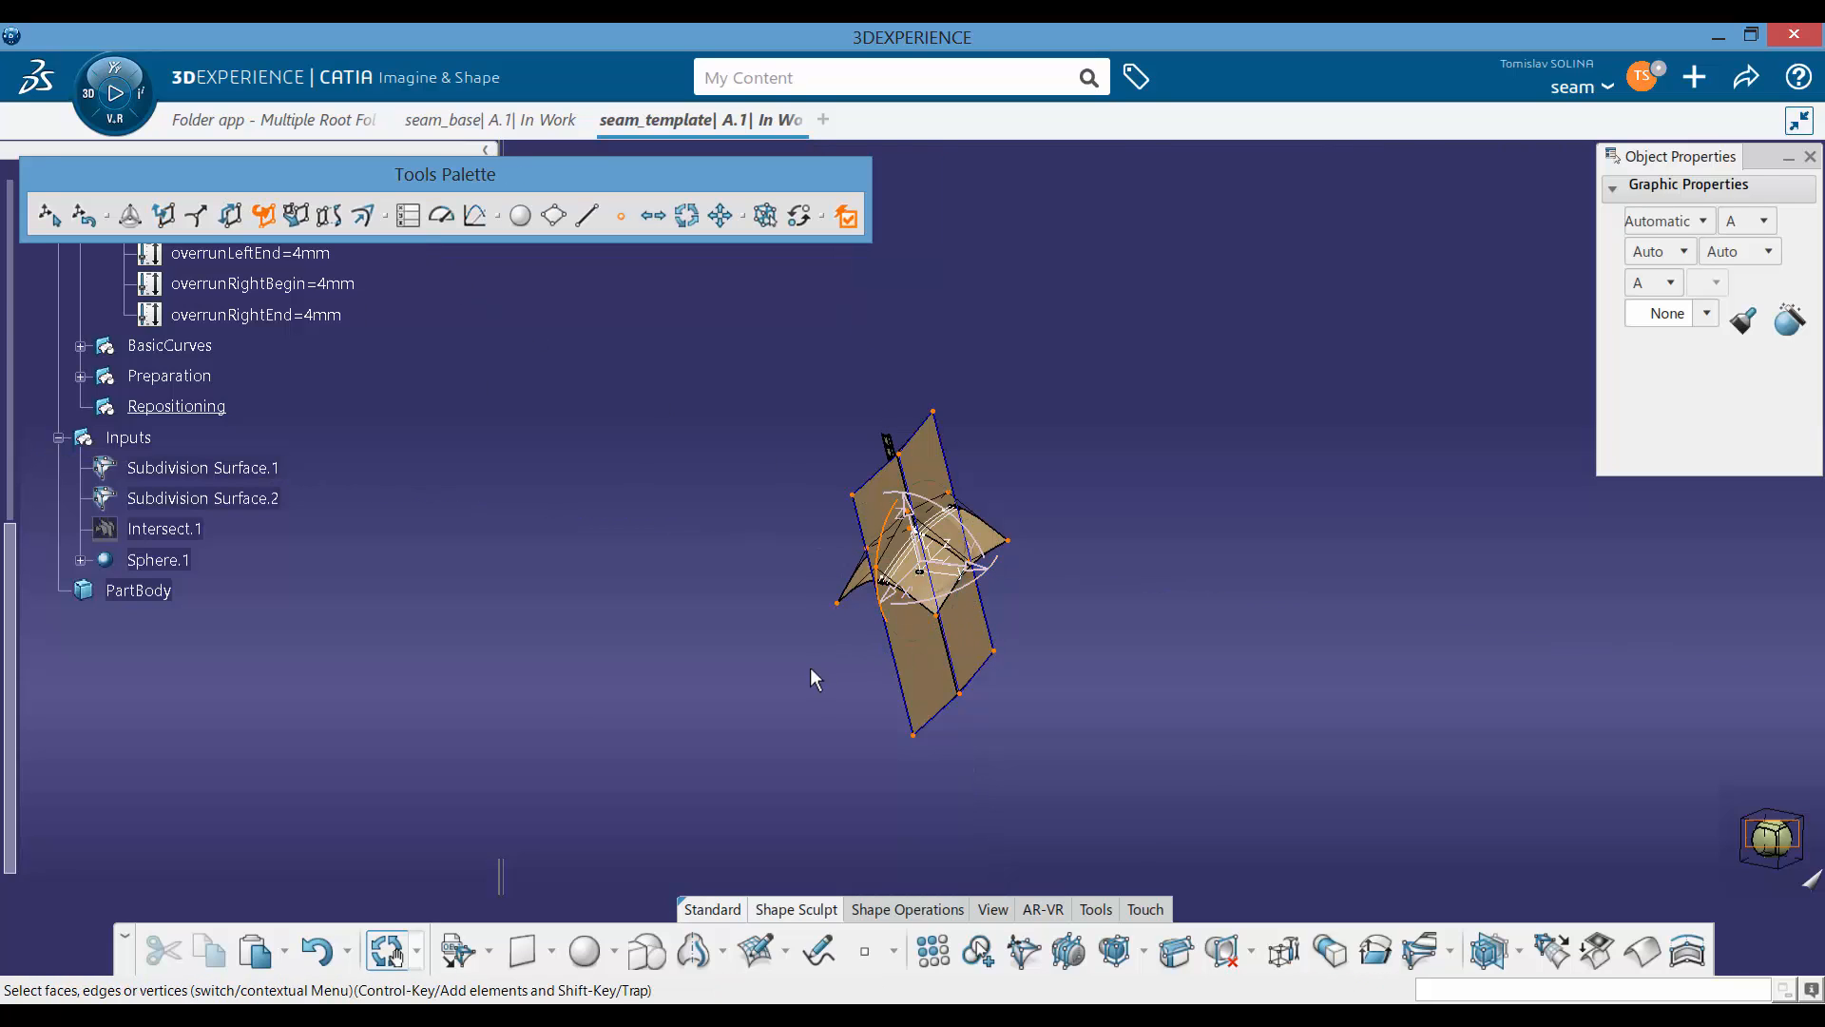
middle_drag(811, 668, 982, 436)
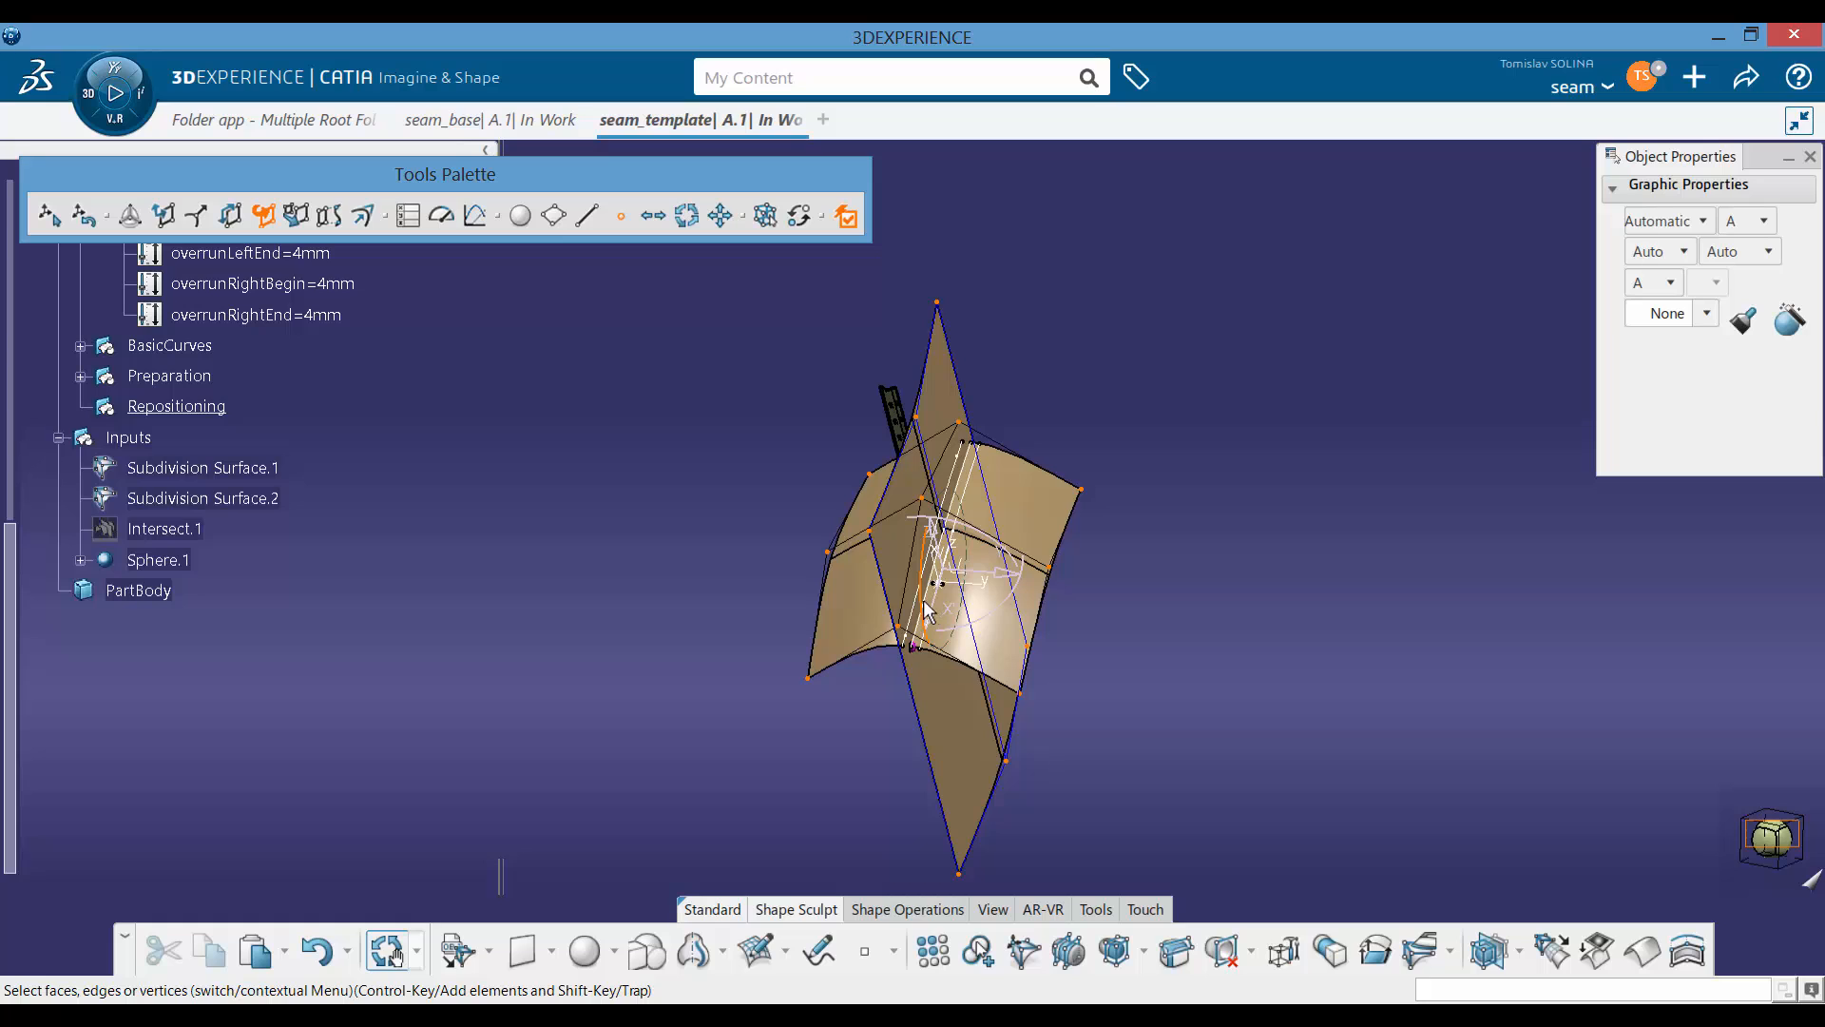
drag(923, 601, 918, 534)
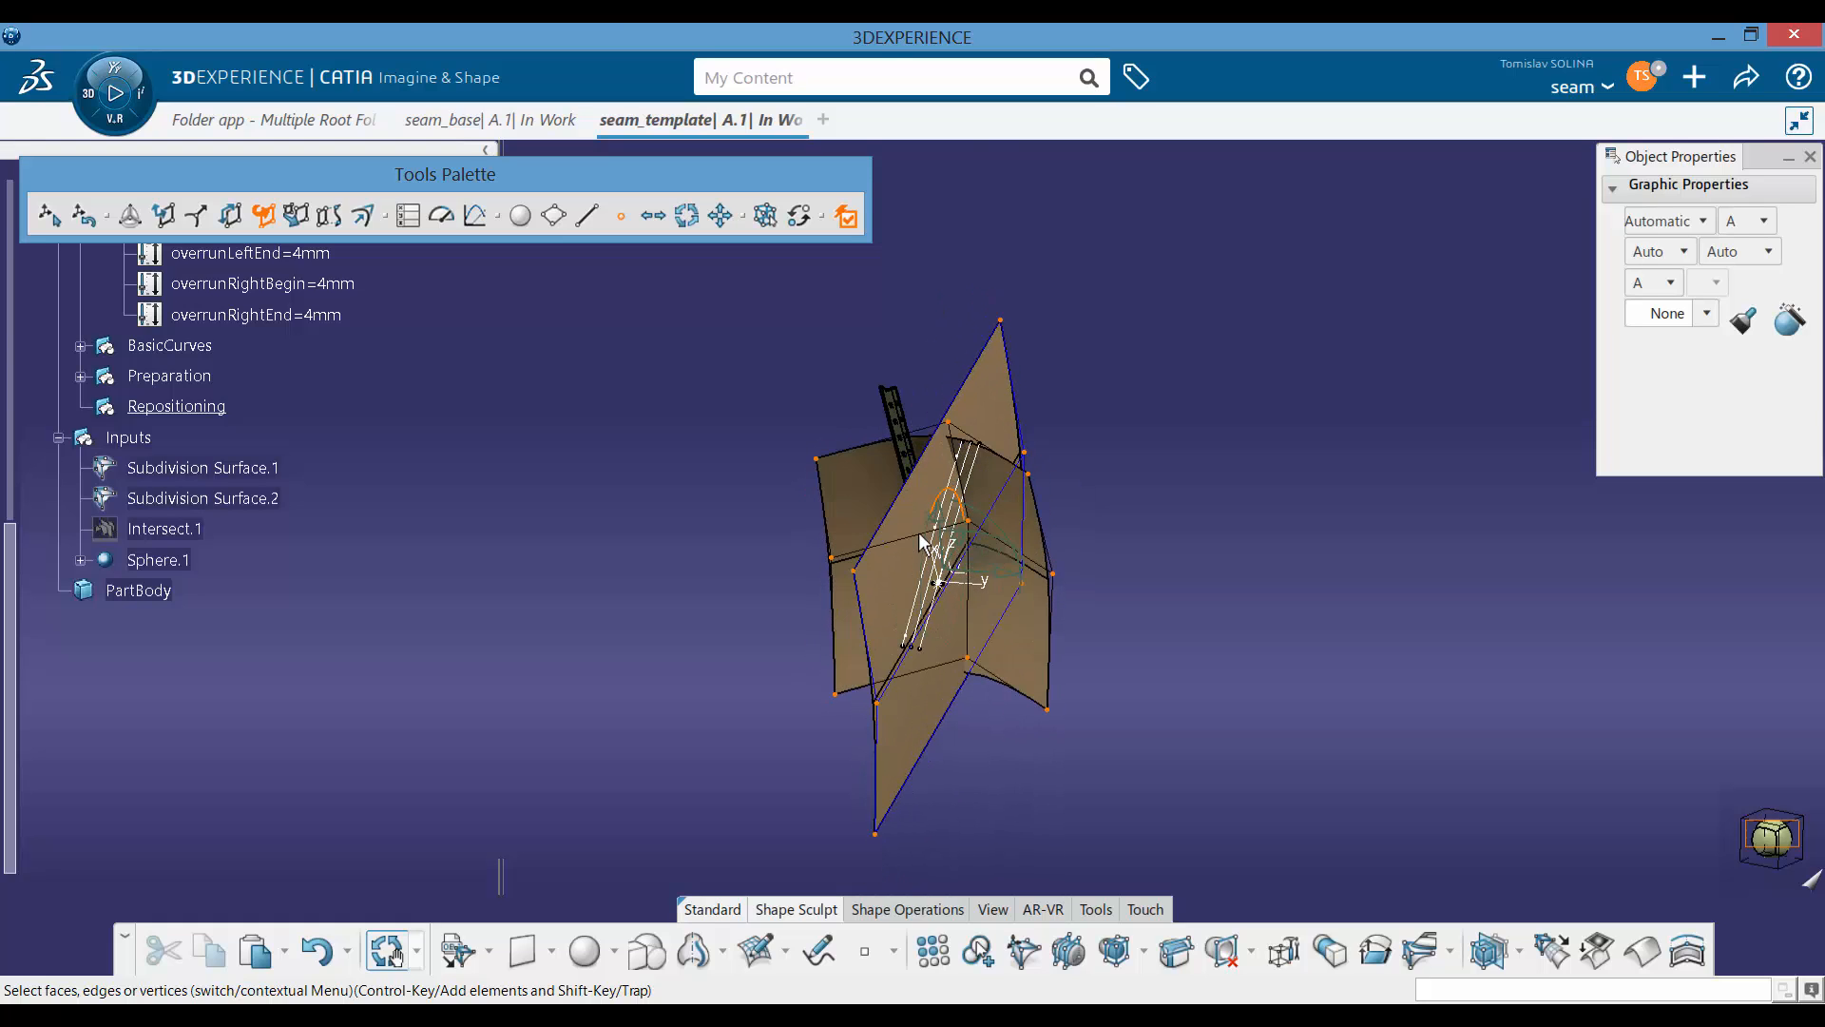
middle_drag(918, 537, 906, 736)
drag(971, 609, 719, 357)
middle_drag(1131, 765, 1133, 476)
middle_drag(1104, 580, 1128, 717)
middle_drag(1120, 619, 884, 635)
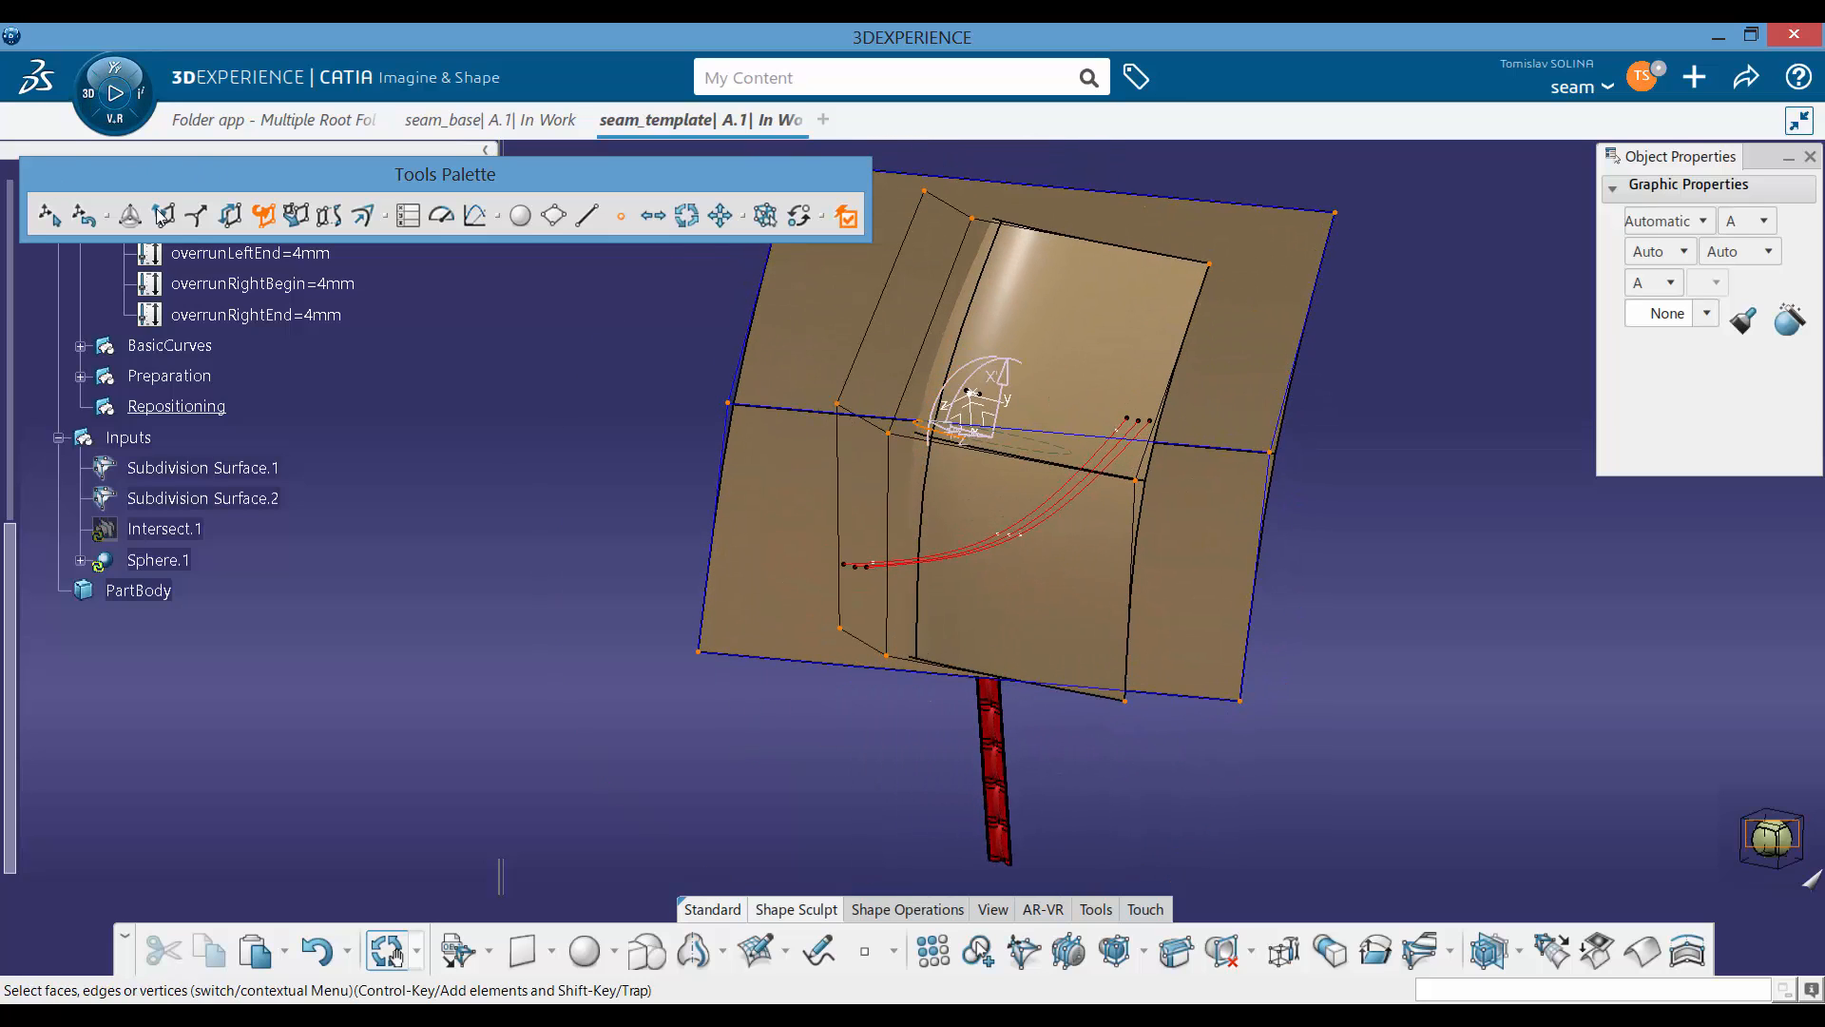
drag(1013, 359, 964, 560)
middle_drag(983, 532, 947, 553)
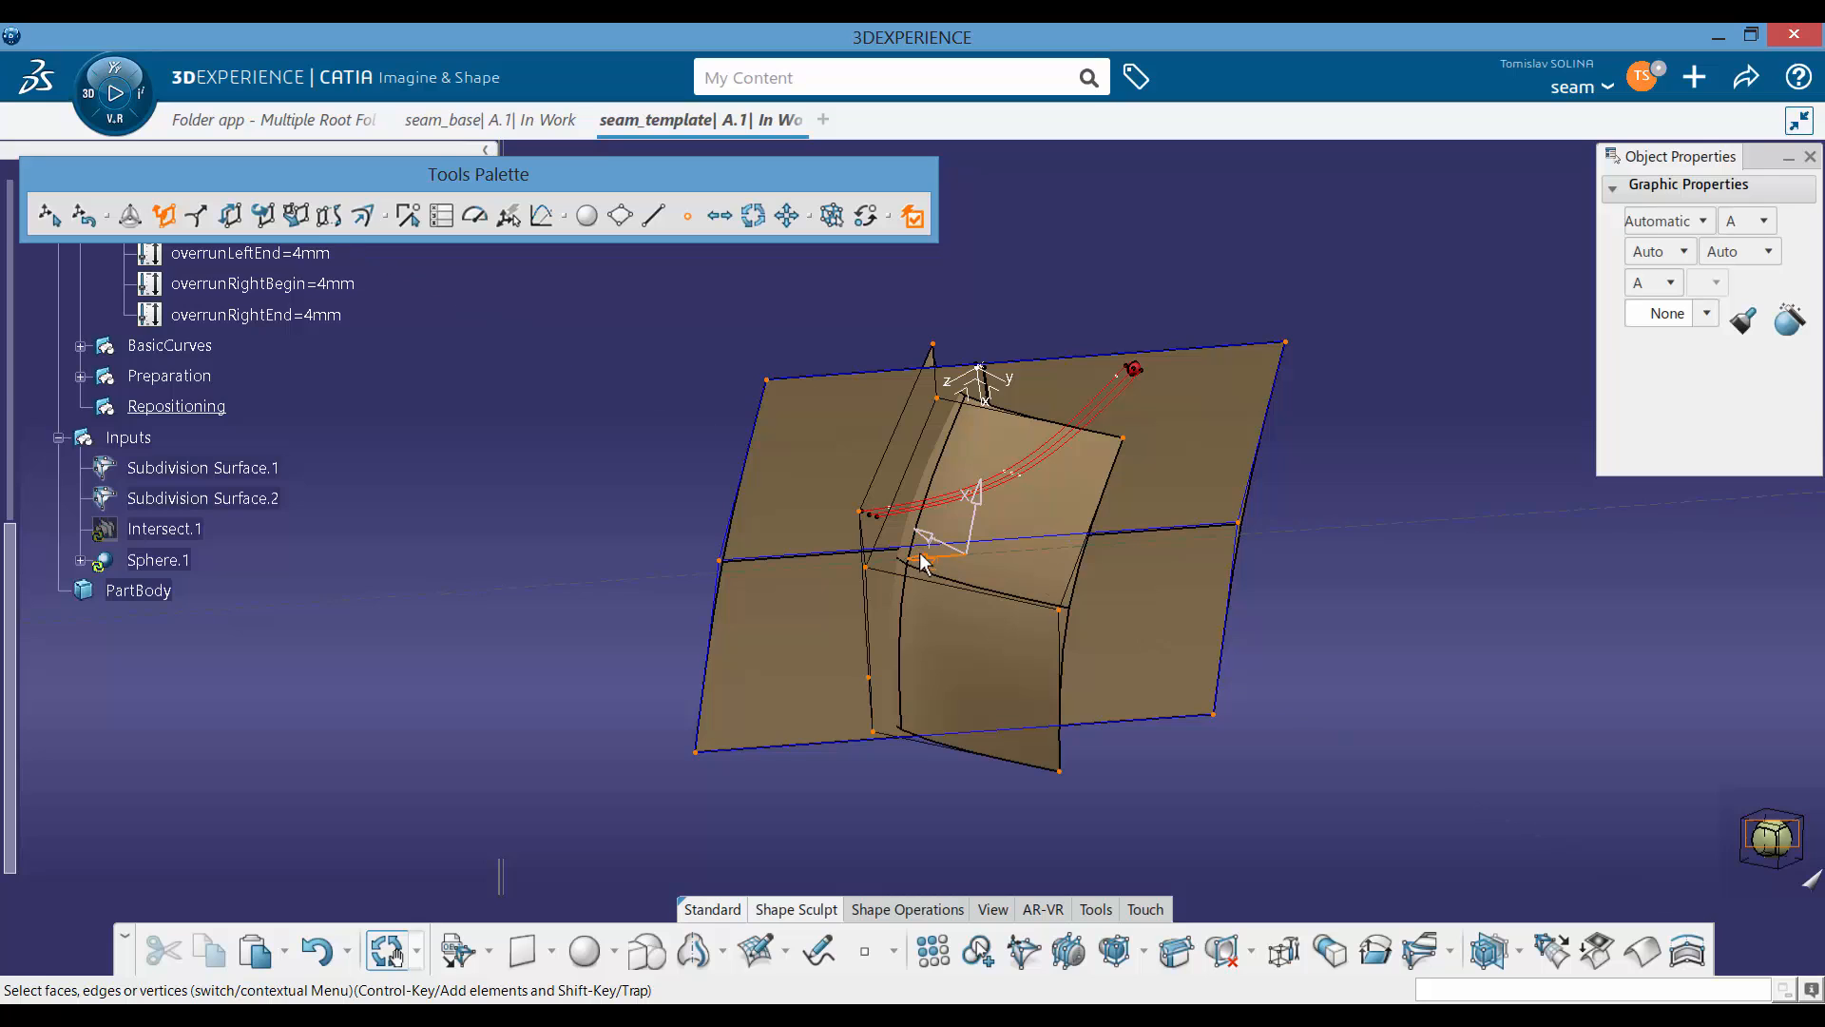
Step: Move both rotated subdivision surfaces sideways away from the axis system and finish the shape modification
drag(922, 560, 1126, 542)
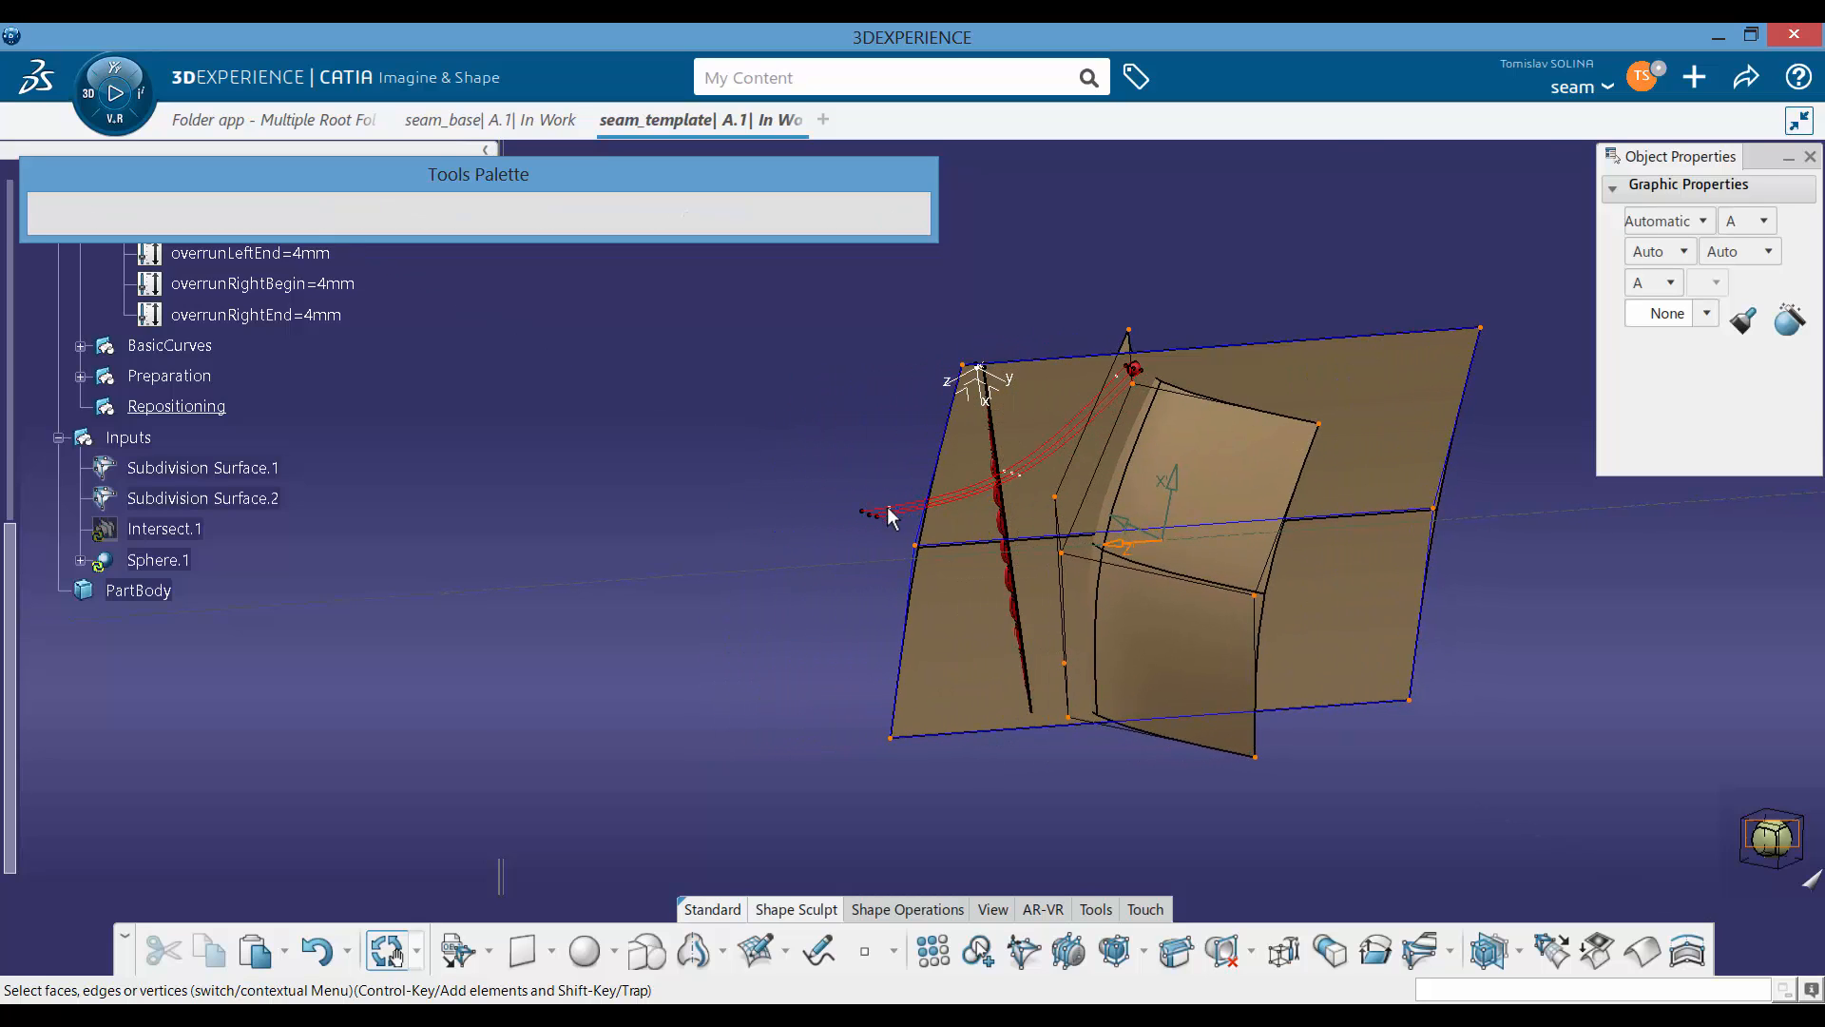
middle_drag(887, 507, 973, 398)
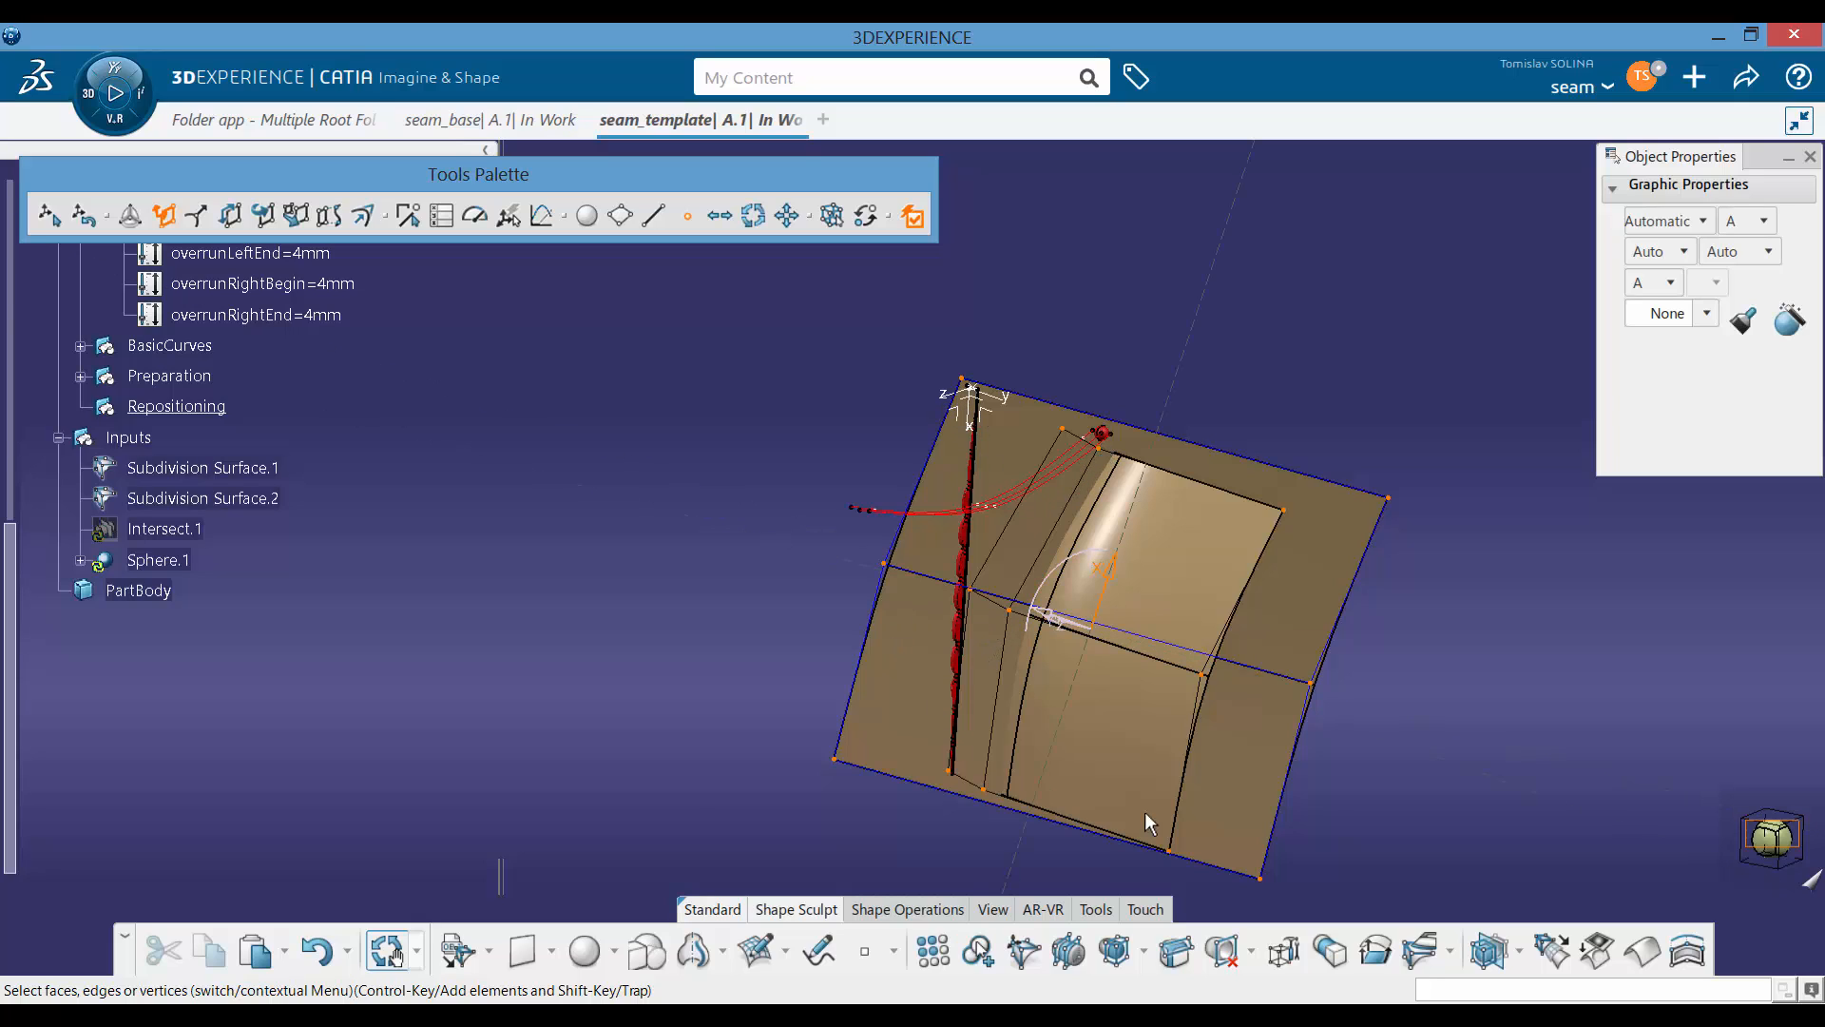
click(652, 654)
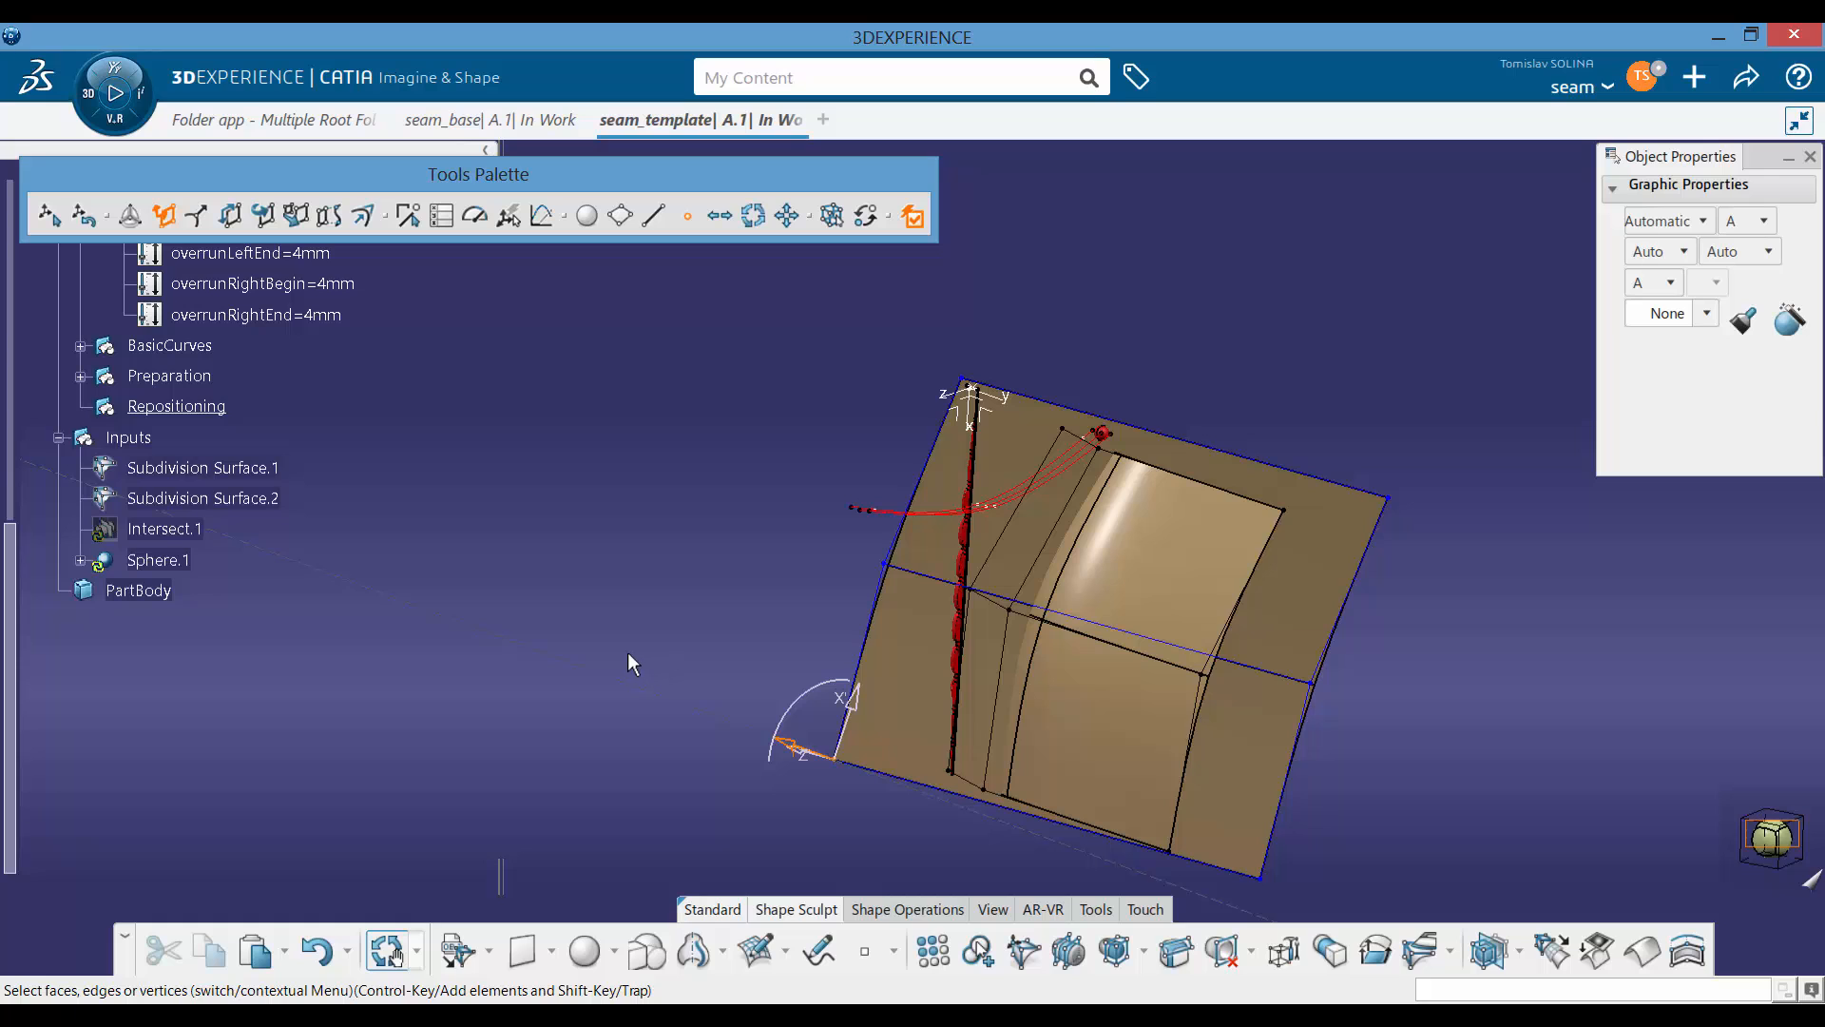
click(631, 654)
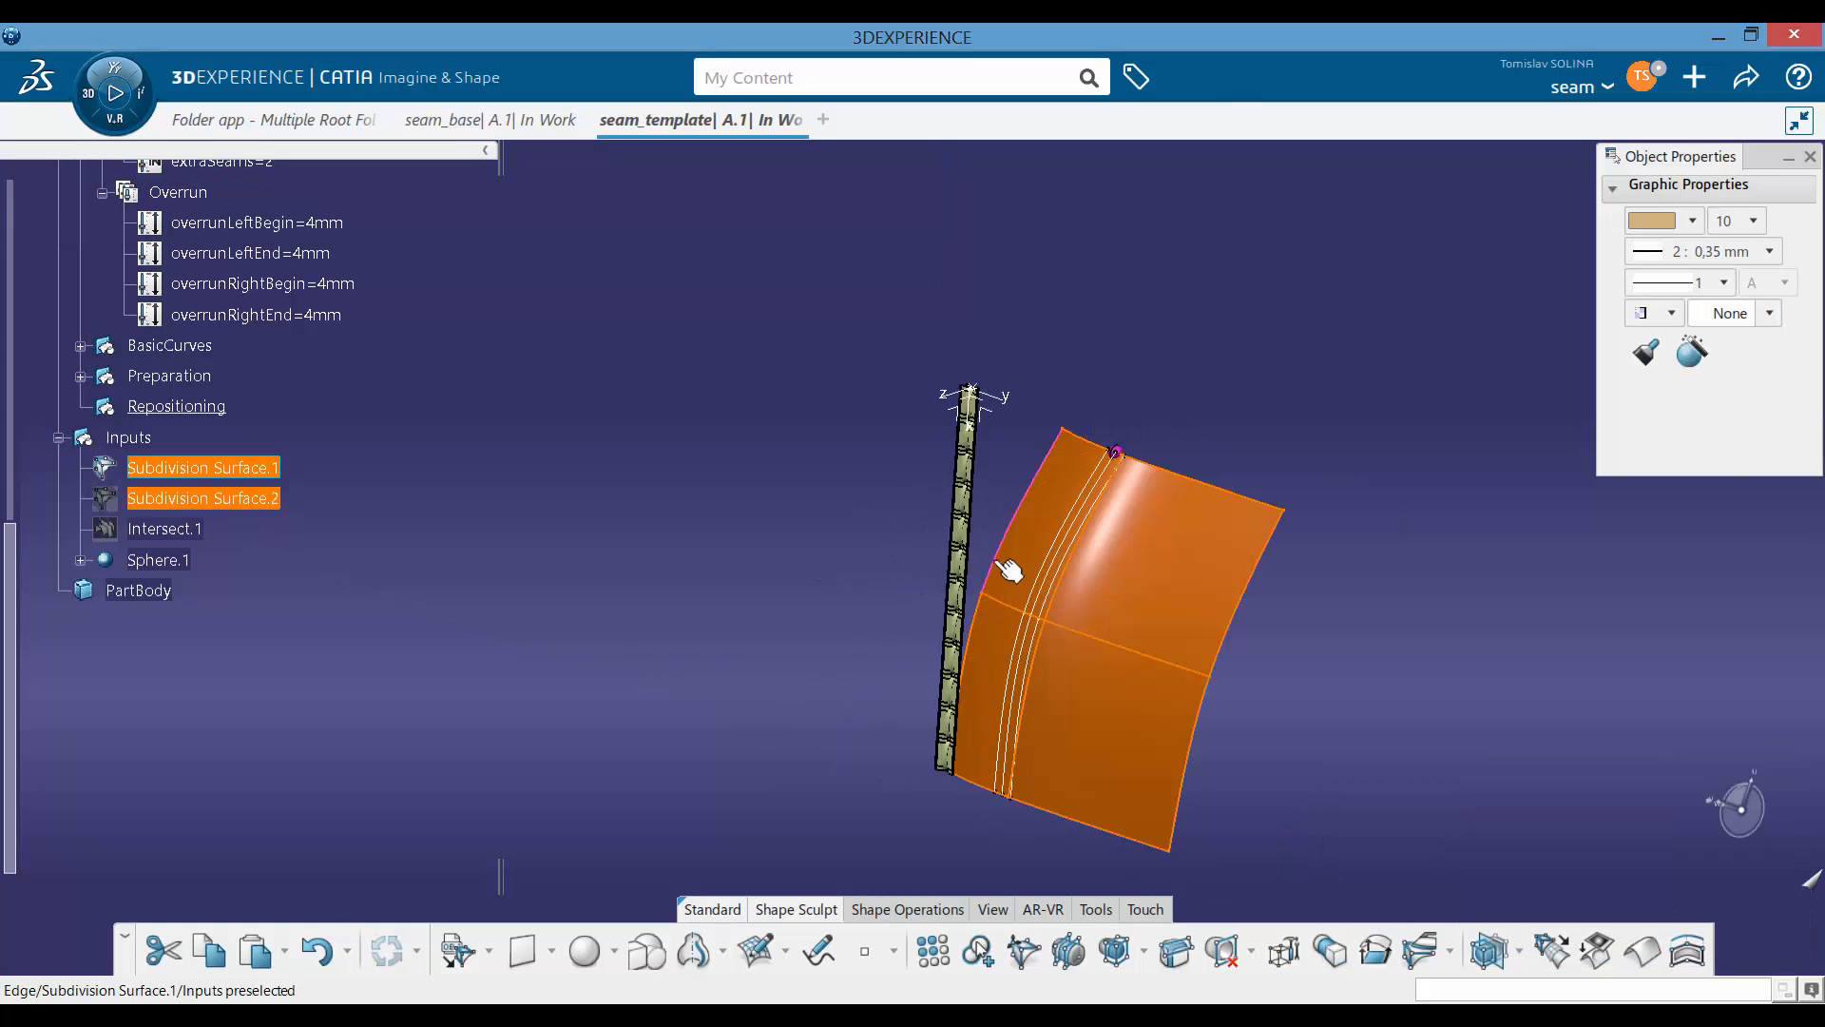
middle_drag(814, 652, 920, 485)
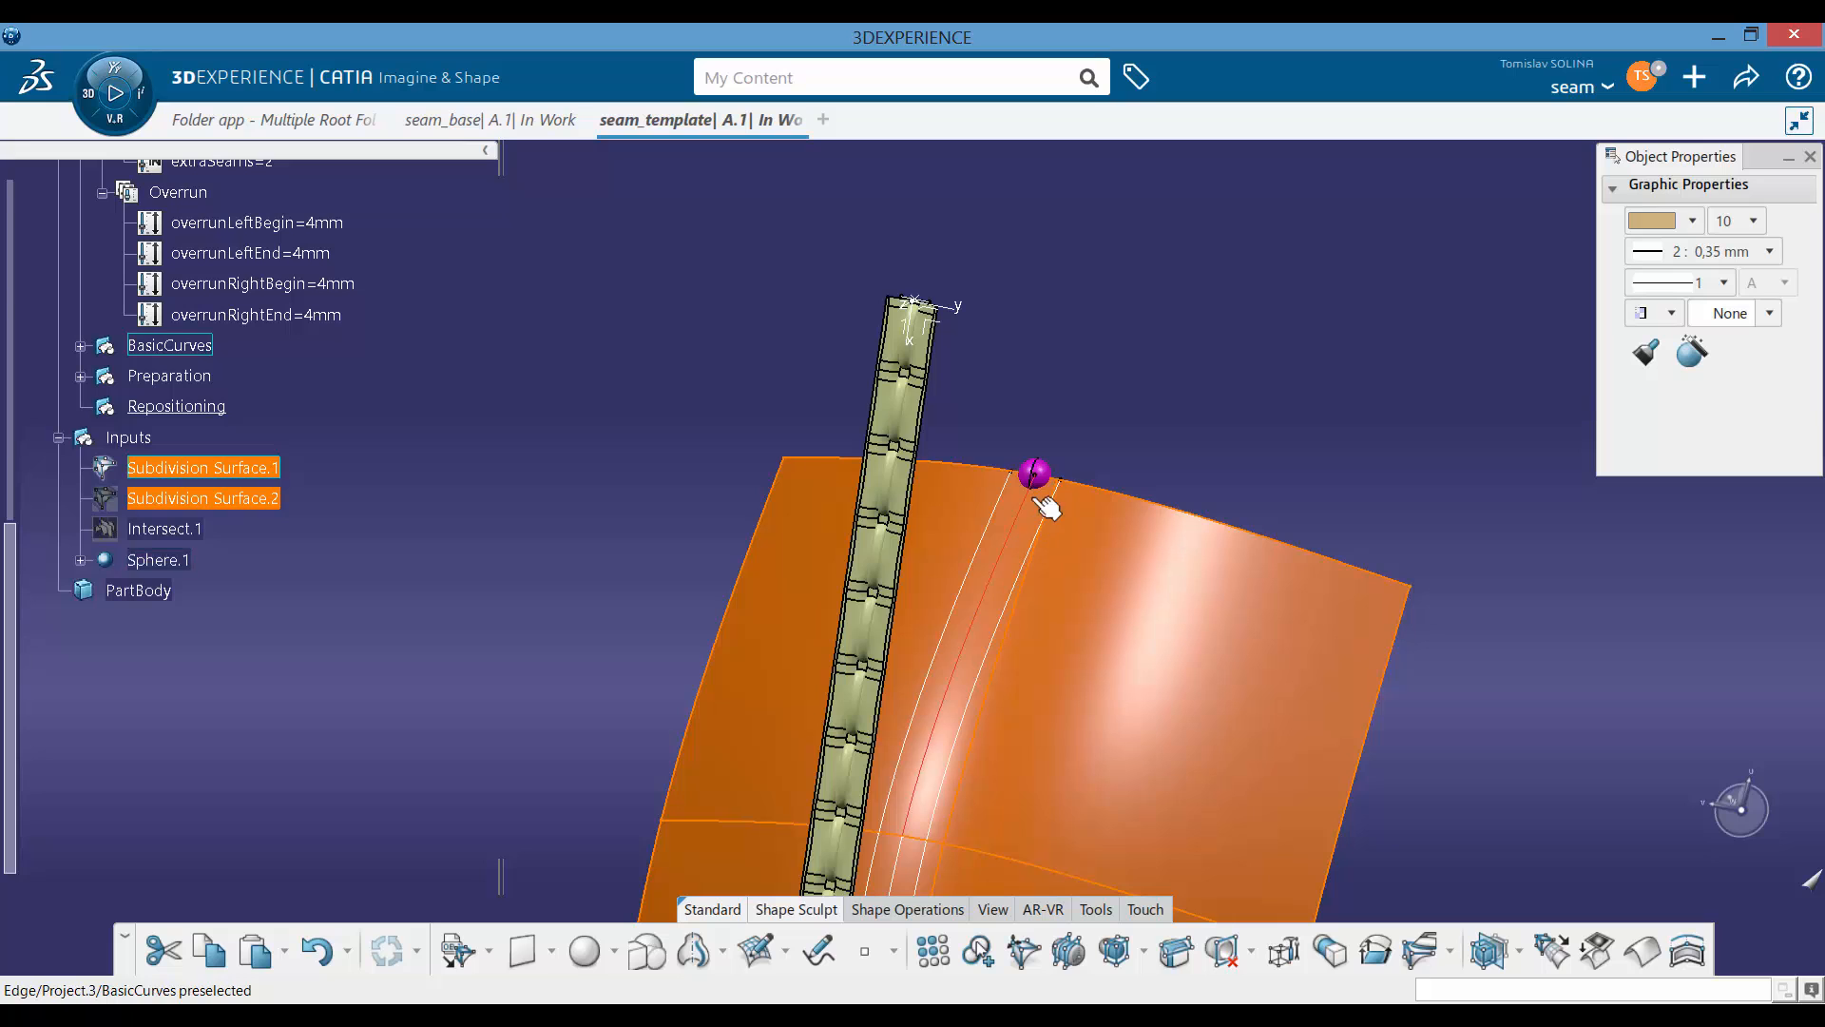
Step: Clear the selection of both subdivision surfaces and switch to Generative Shape Design
middle_drag(1024, 582, 1241, 554)
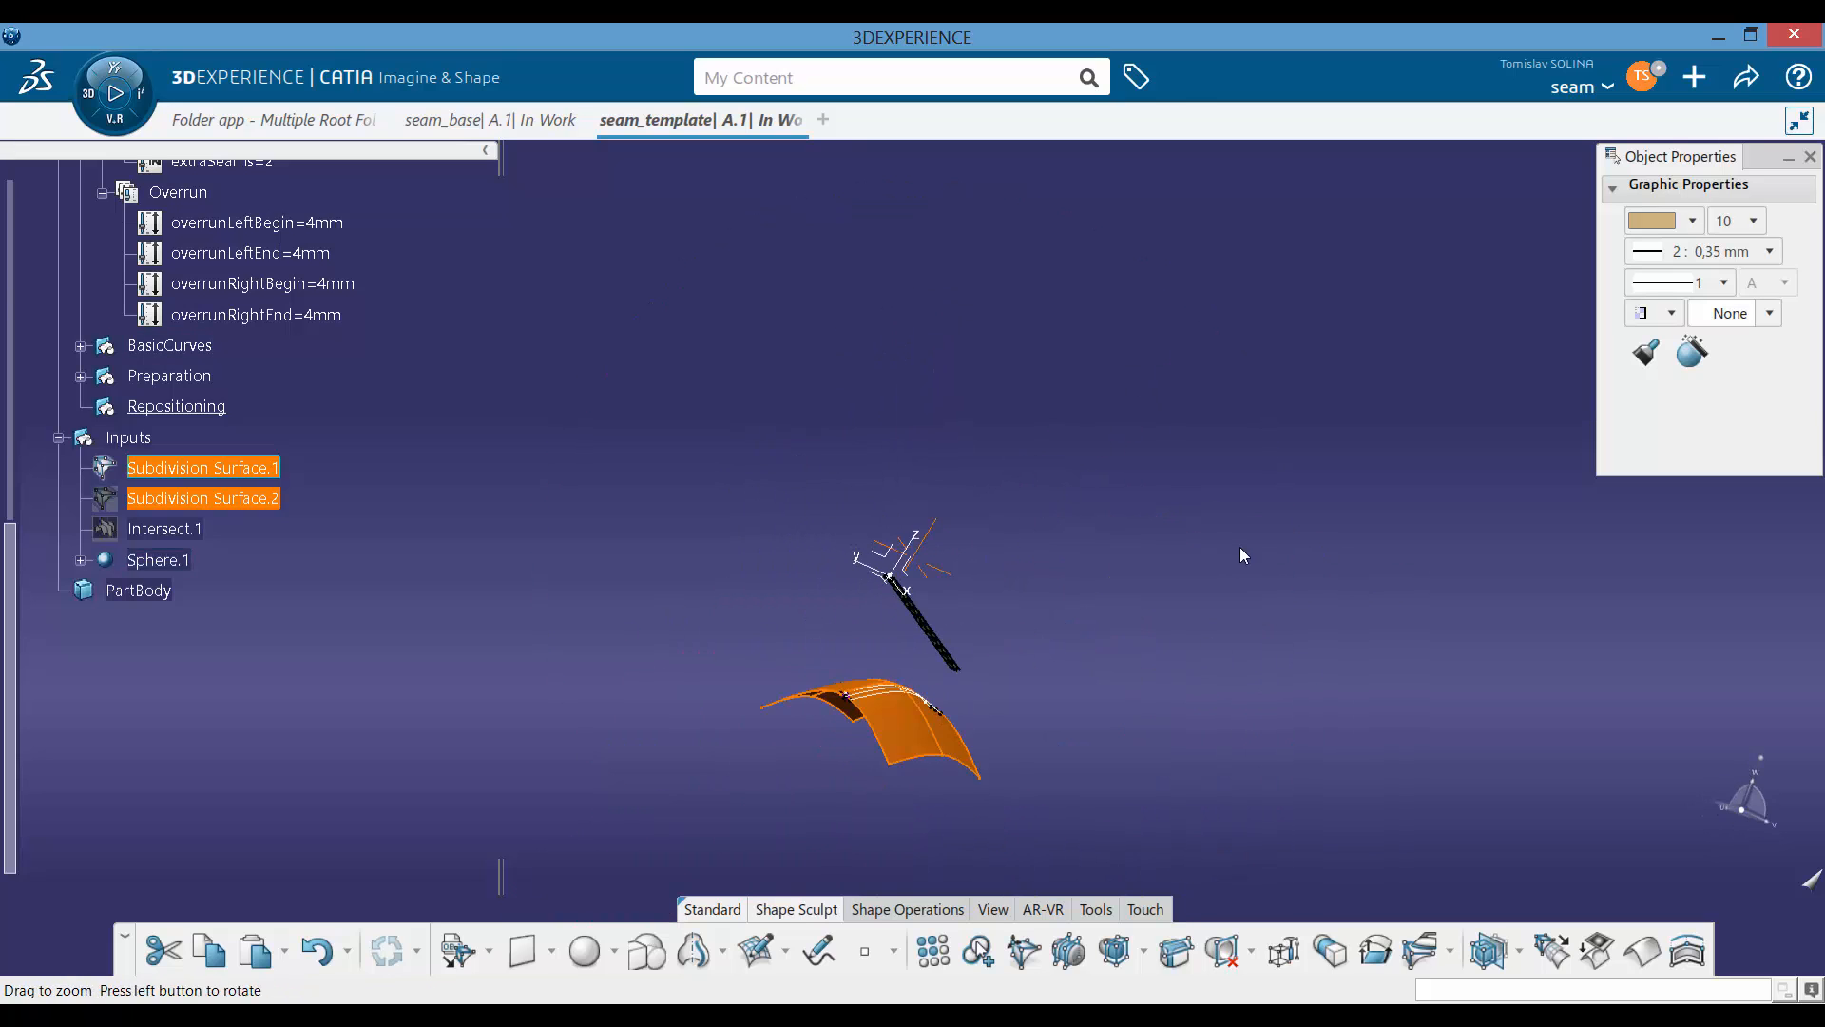
click(761, 611)
middle_drag(761, 611, 882, 441)
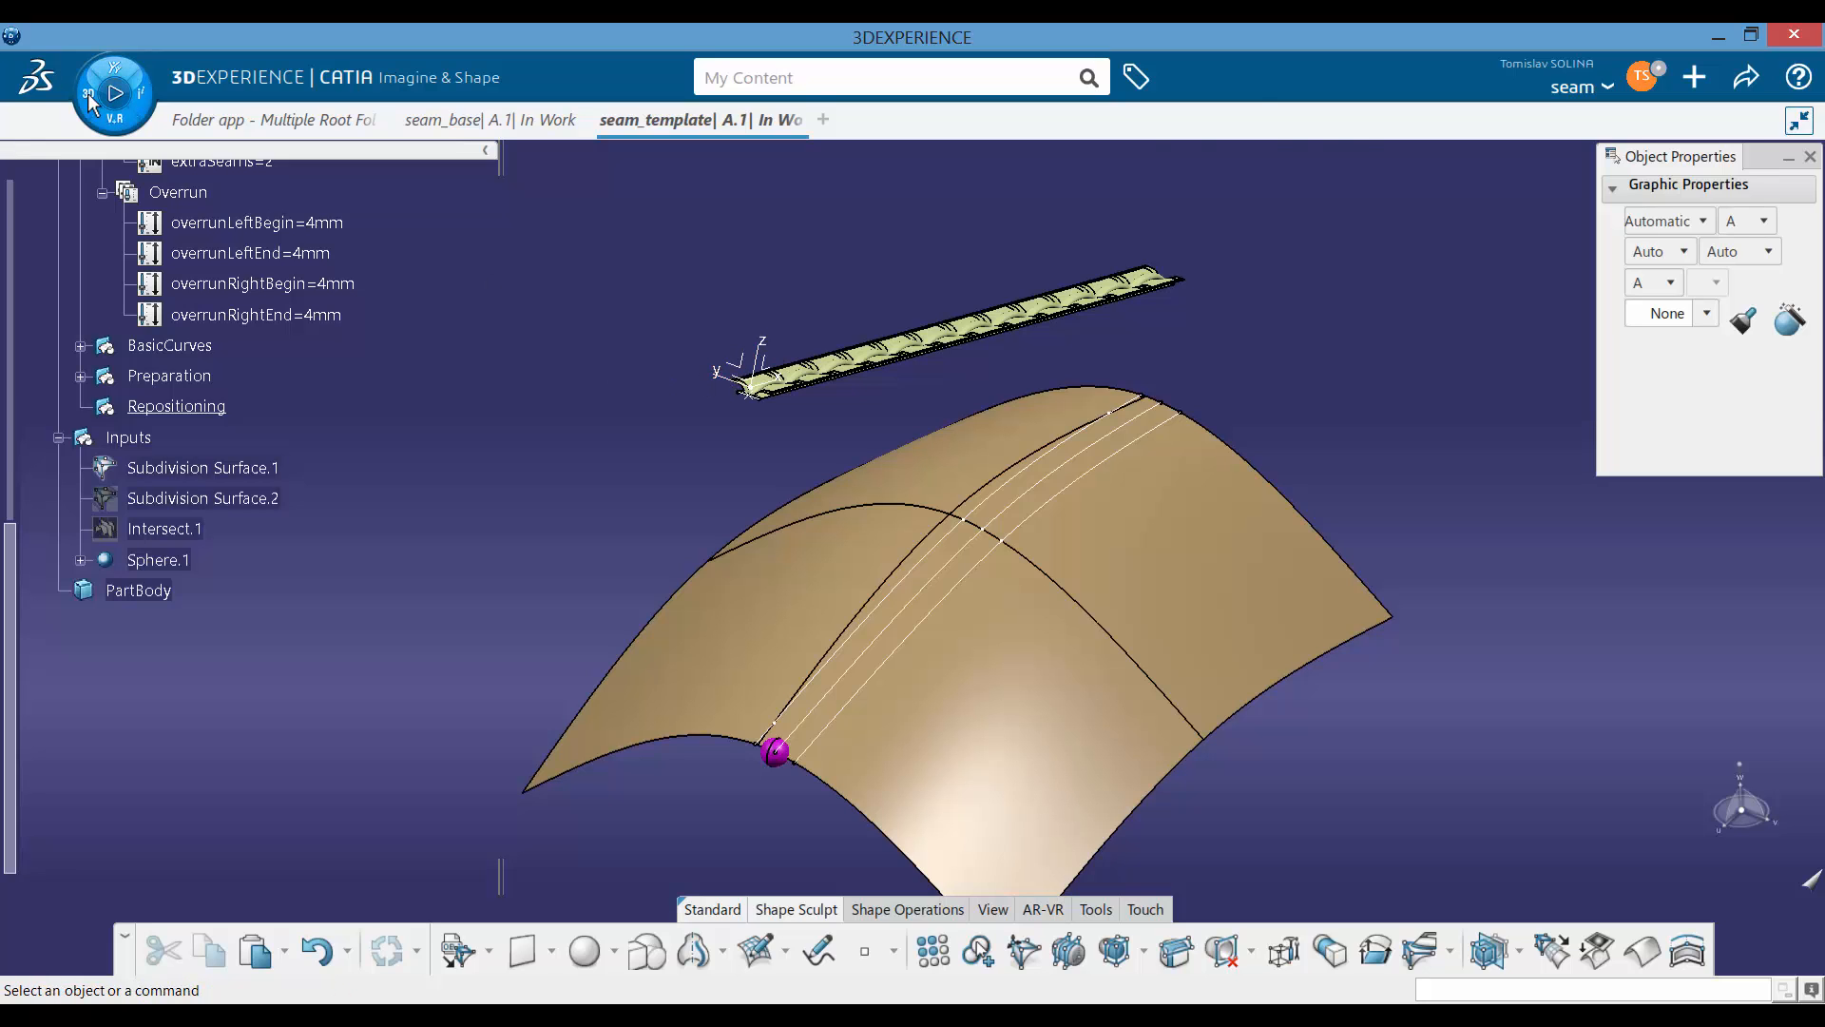
click(112, 78)
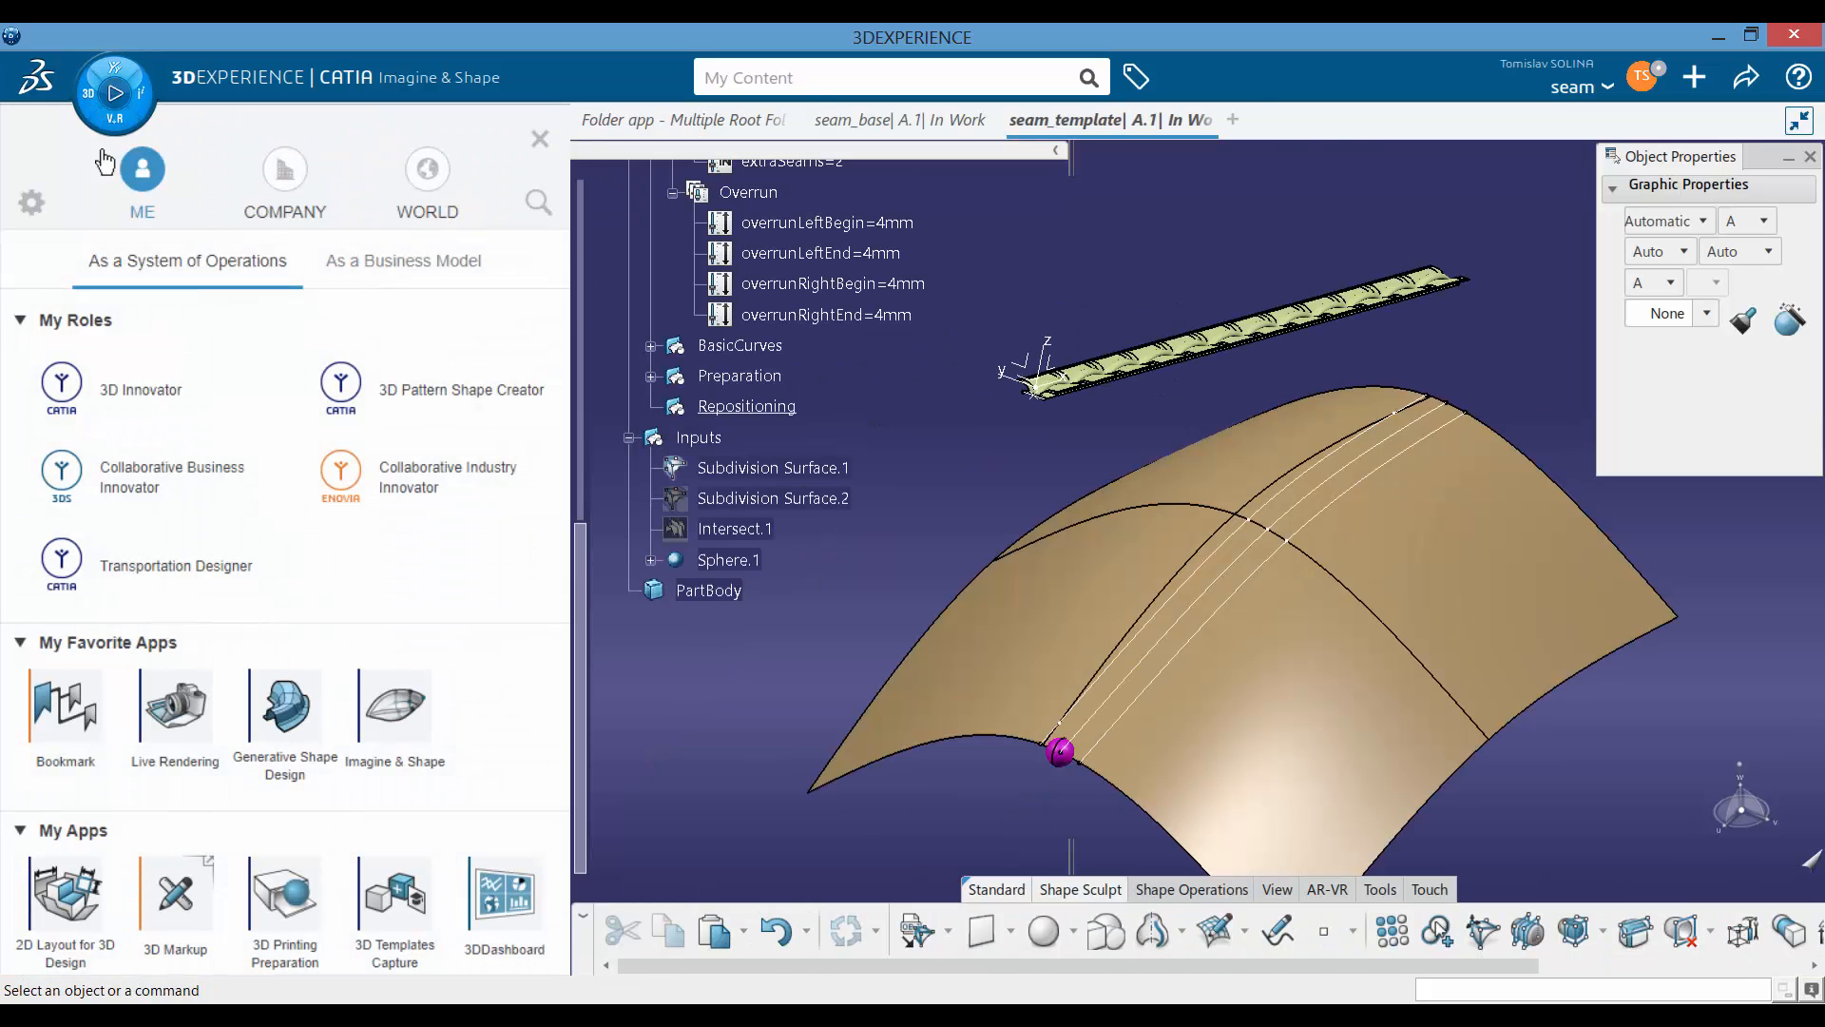
click(278, 723)
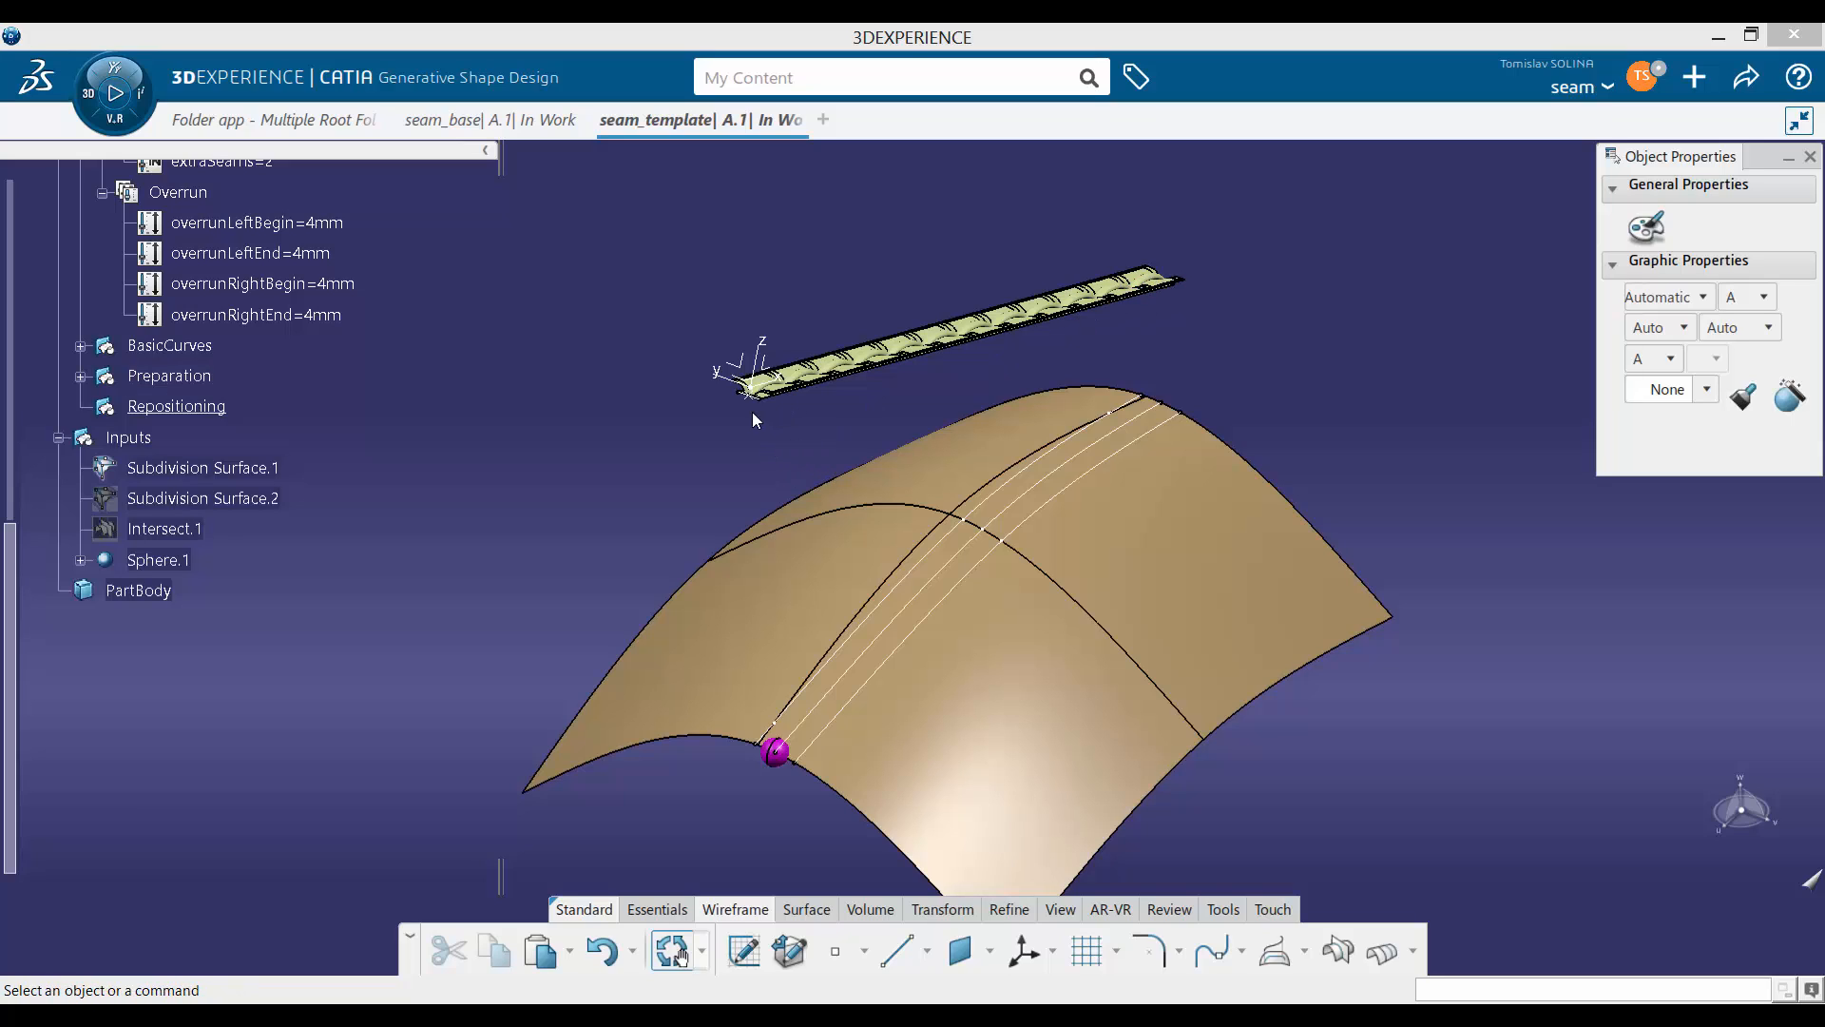
Step: Show the hidden Line geometrical set inside Preparation
scroll(250, 399, up, 2)
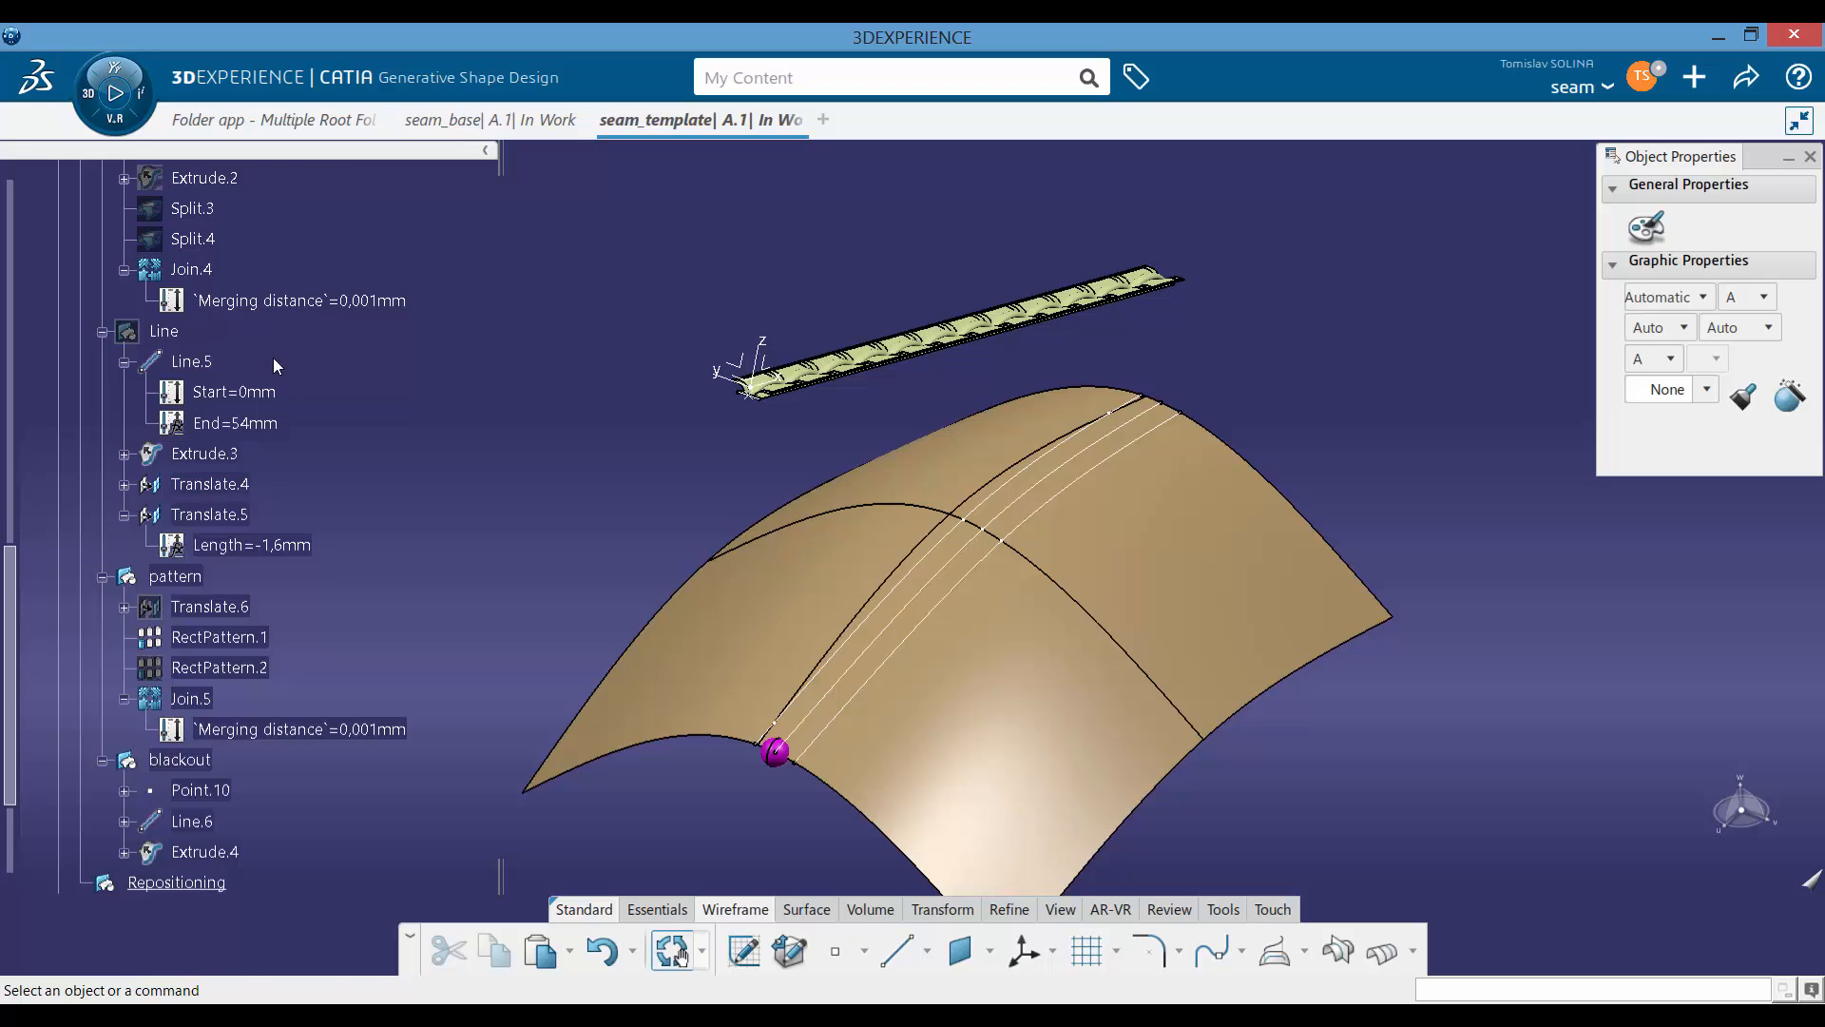
scroll(272, 357, up, 2)
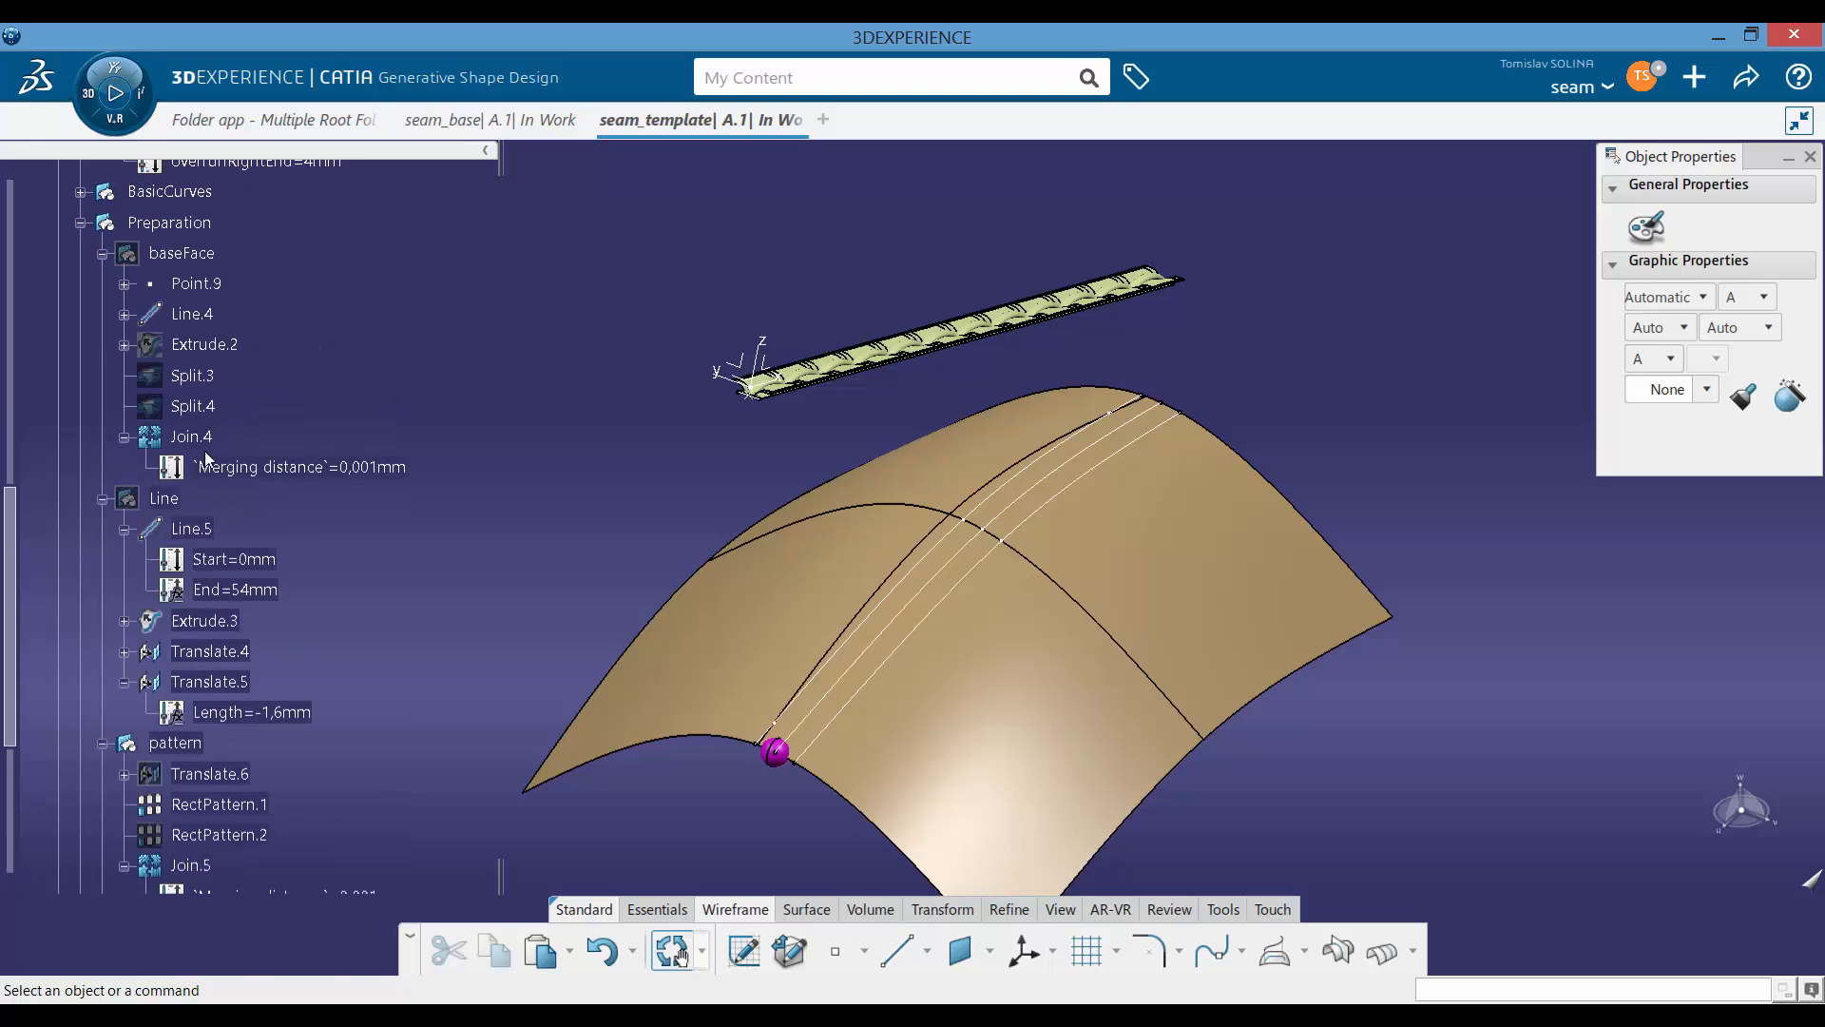
click(196, 256)
key(space)
right_click(182, 498)
click(325, 466)
Step: Create a point on curve at the middle of Line.5, using a curve length ratio of 0.5
middle_drag(782, 521, 590, 597)
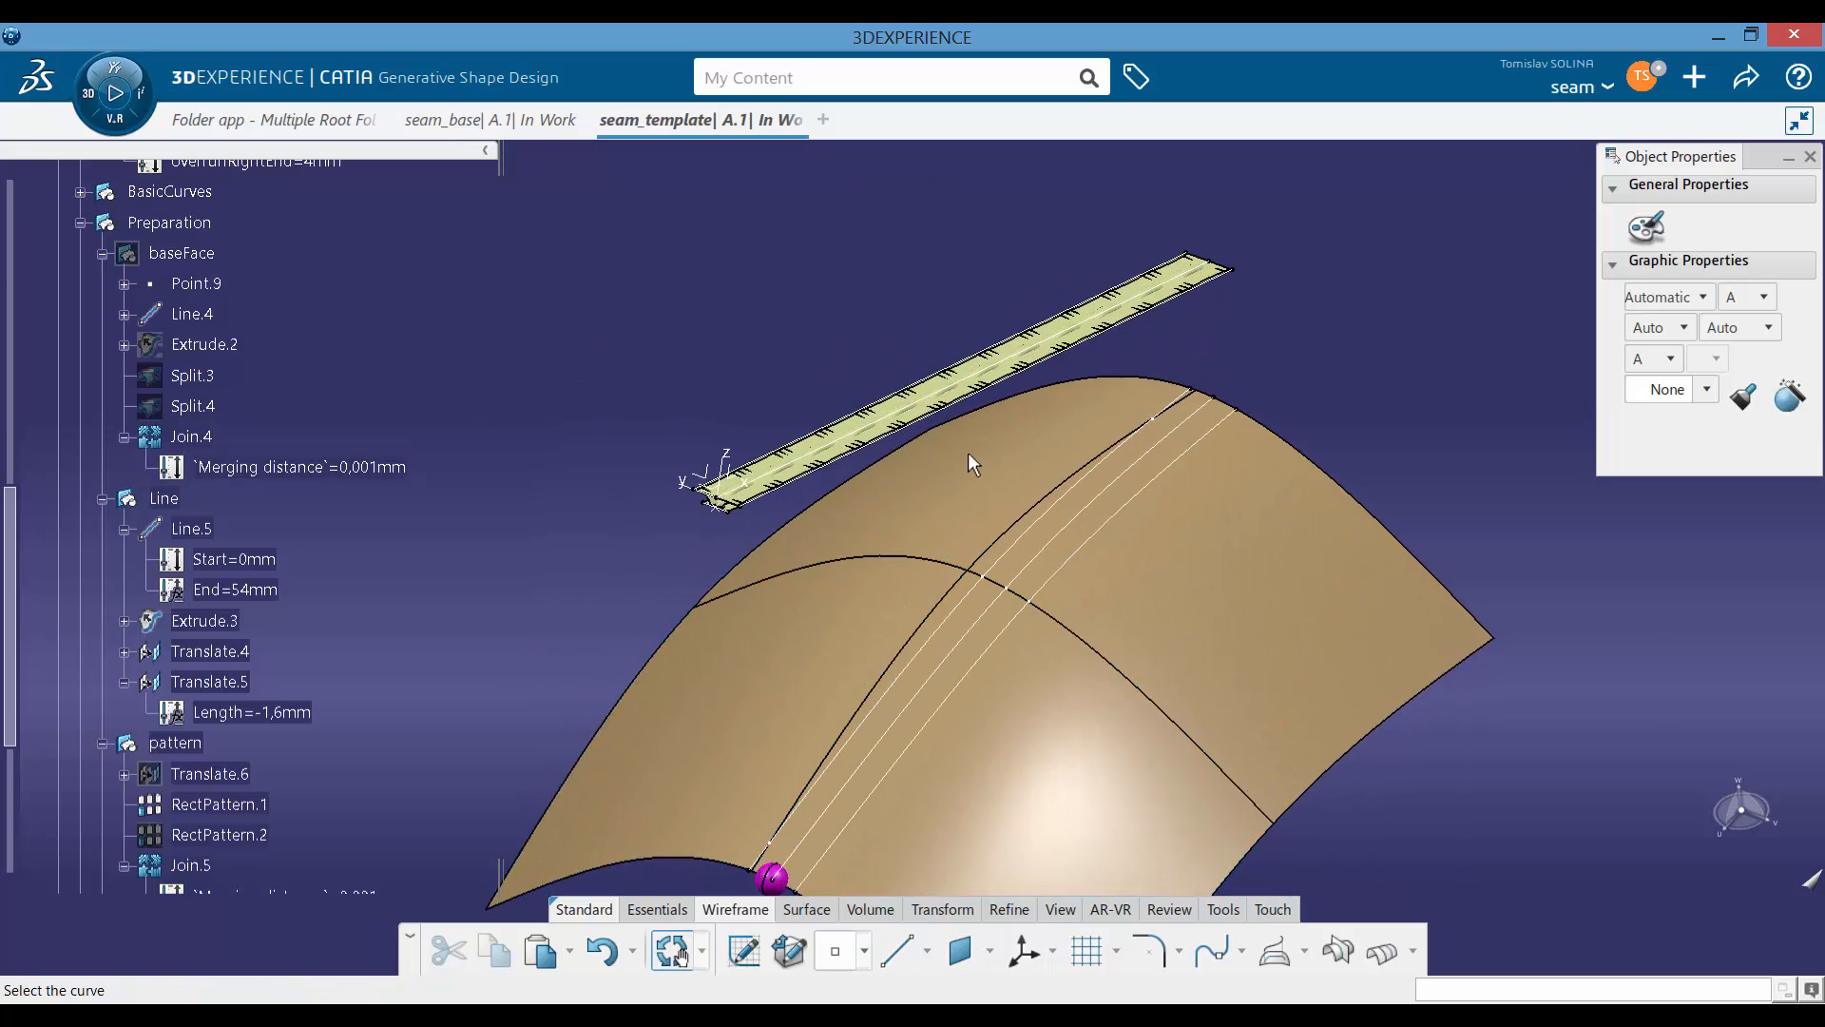
click(946, 392)
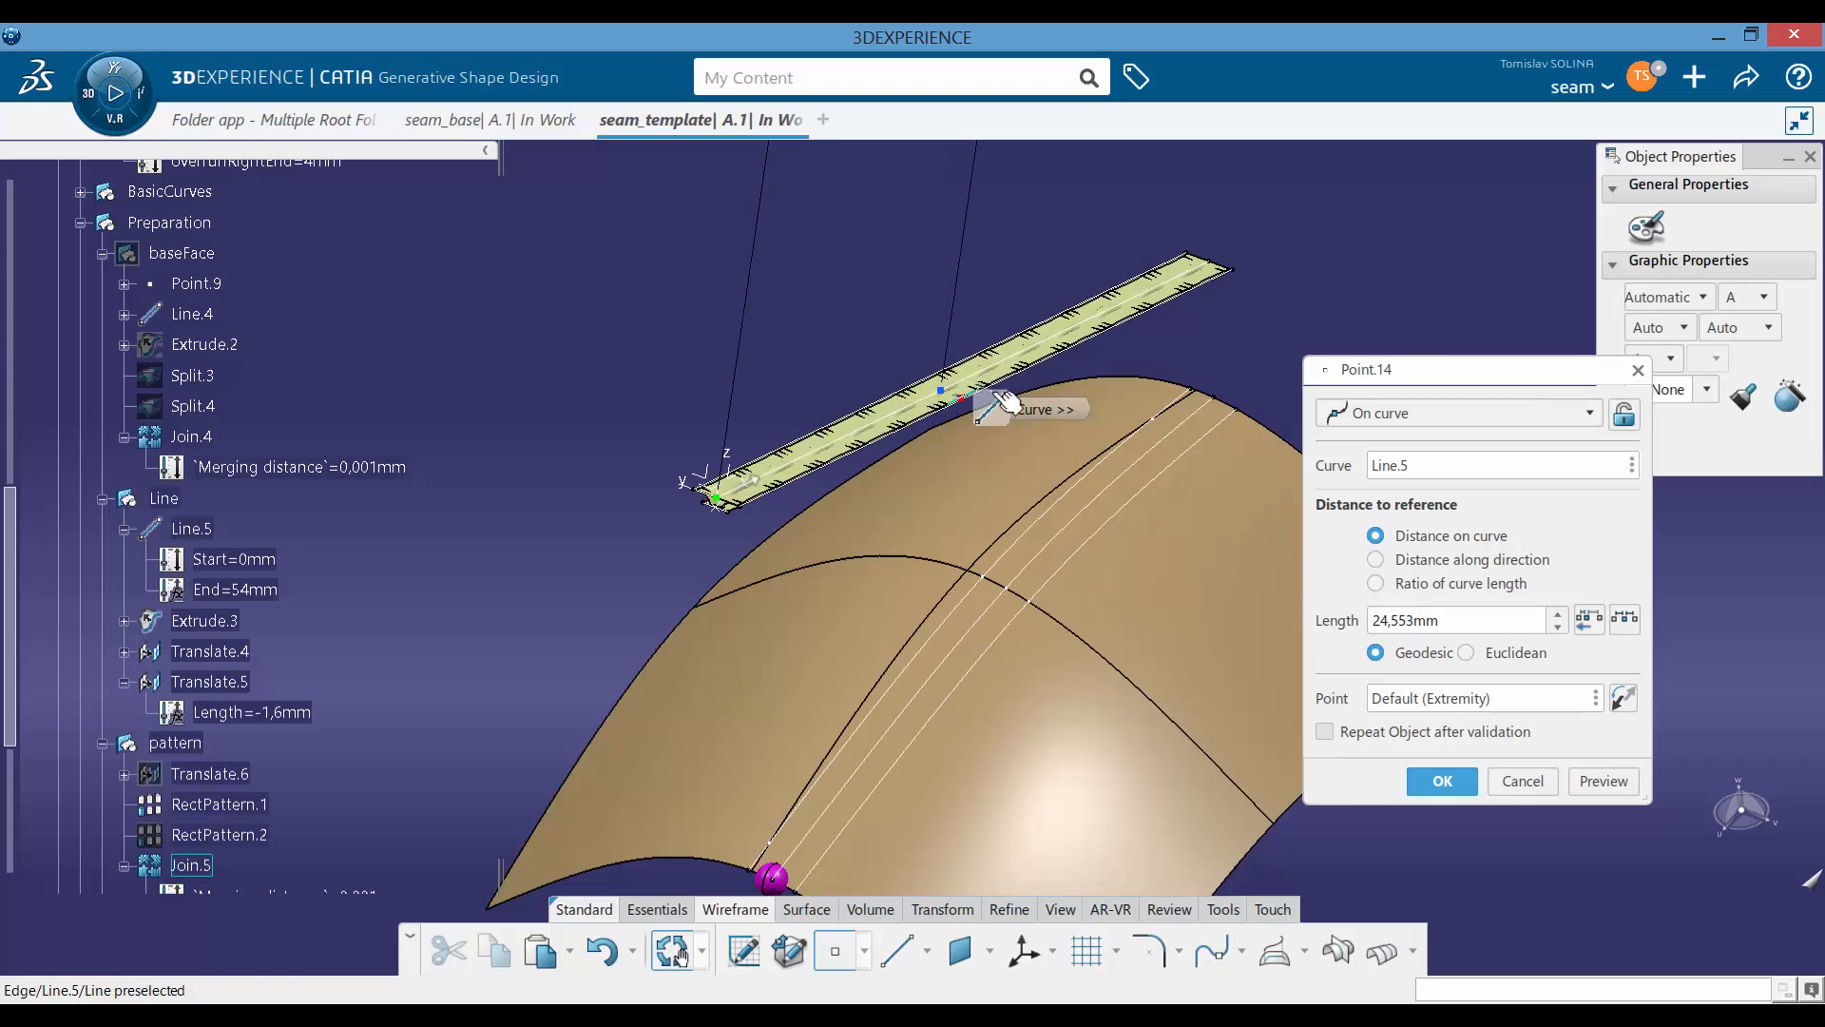
click(1622, 623)
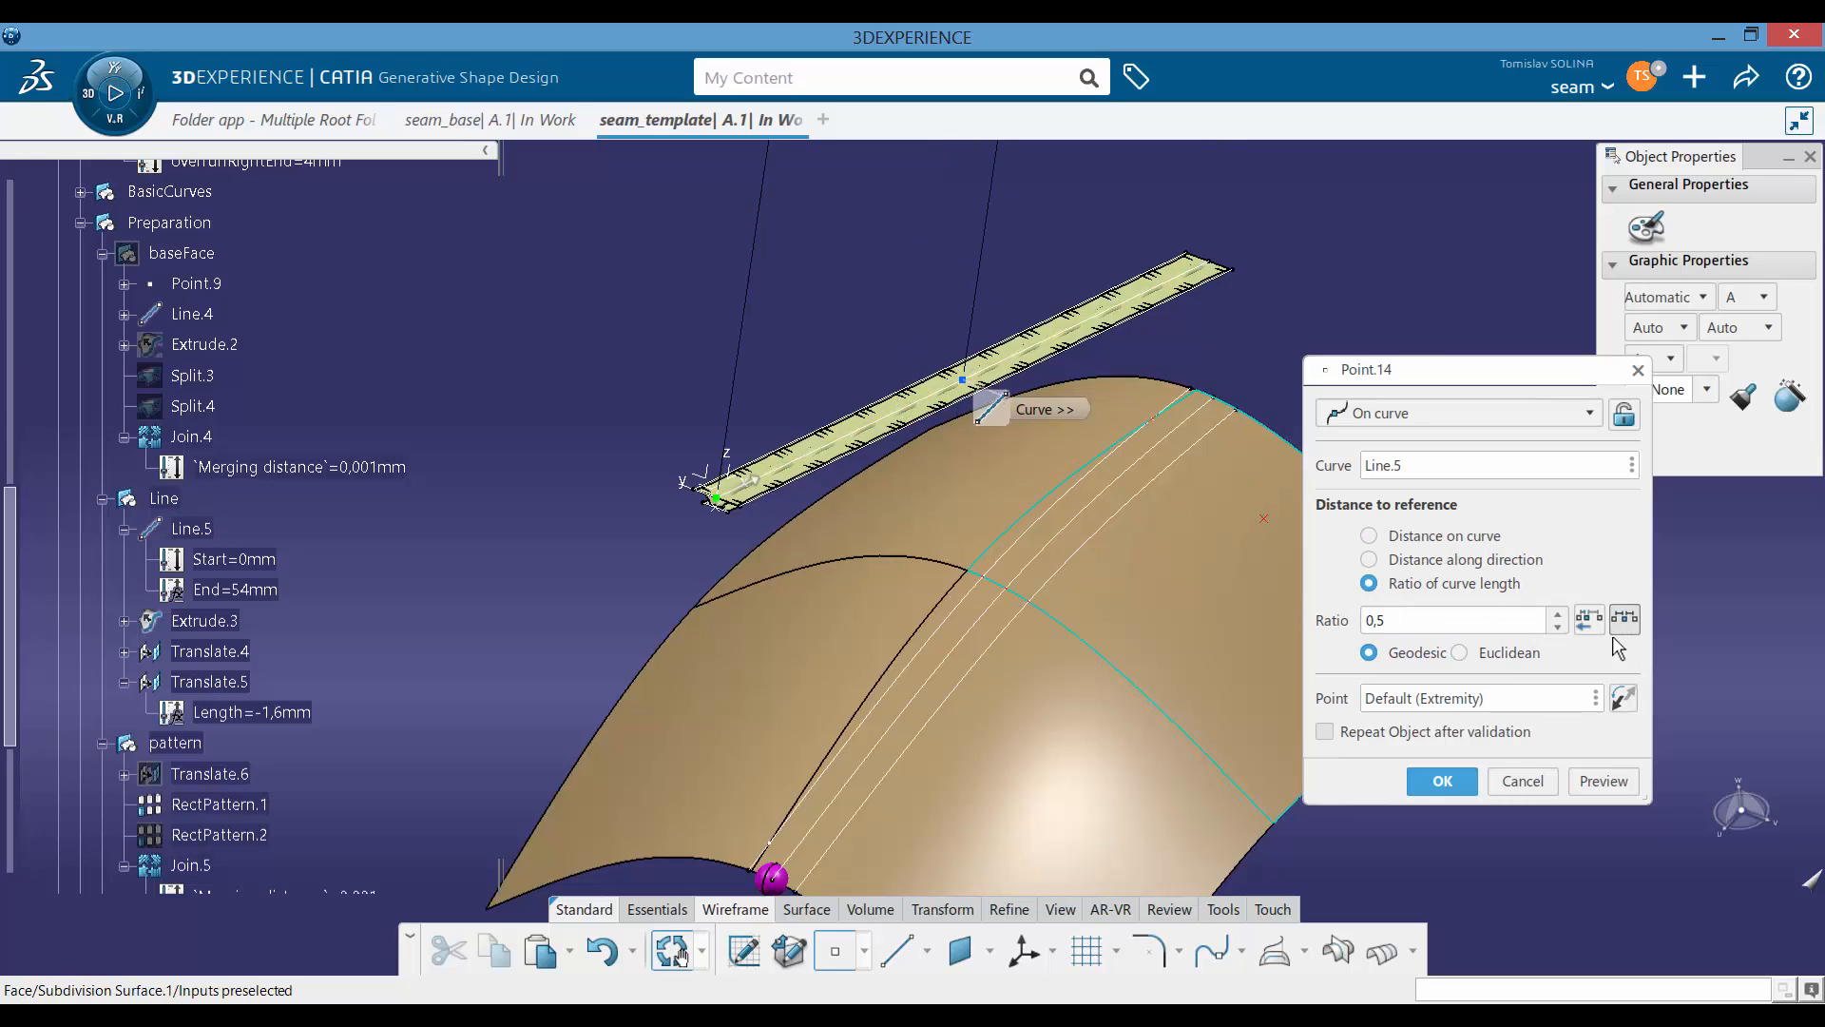
click(1442, 781)
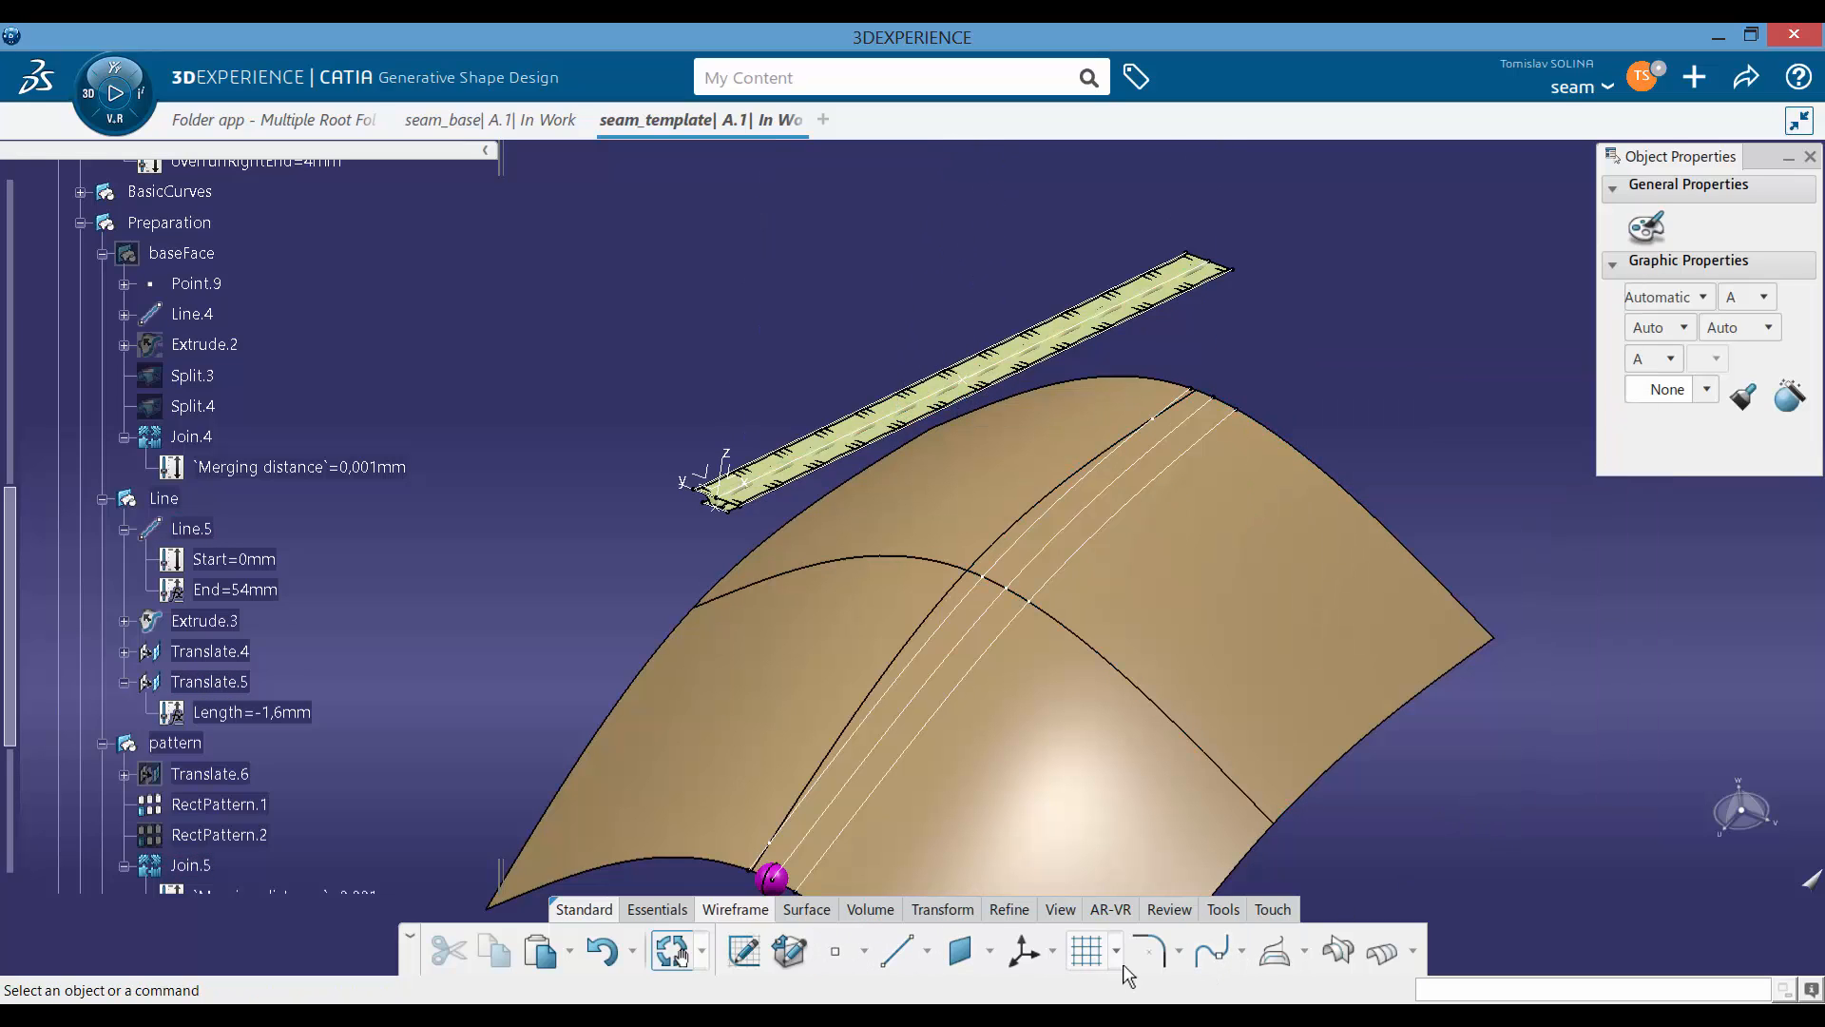
Step: Create a standard axis system with its origin at the midpoint of Line.5, referenced to the Absolute Axis System
click(1024, 951)
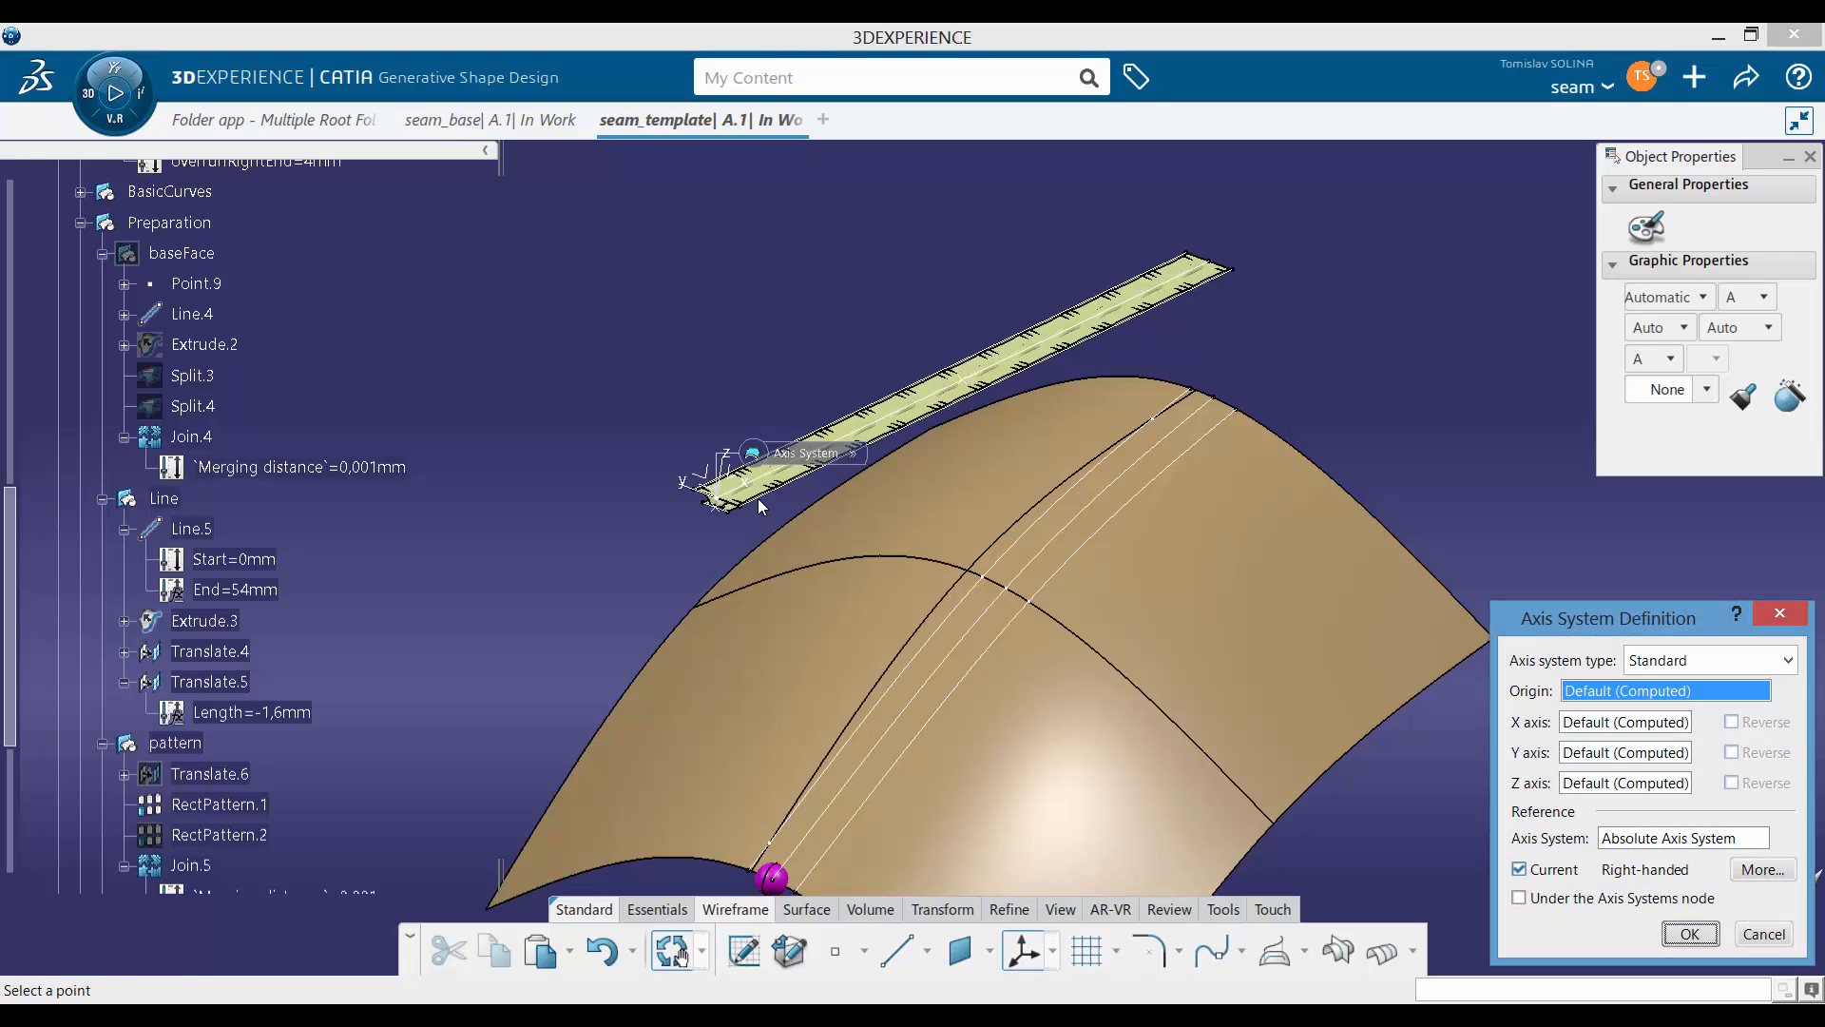
click(1634, 846)
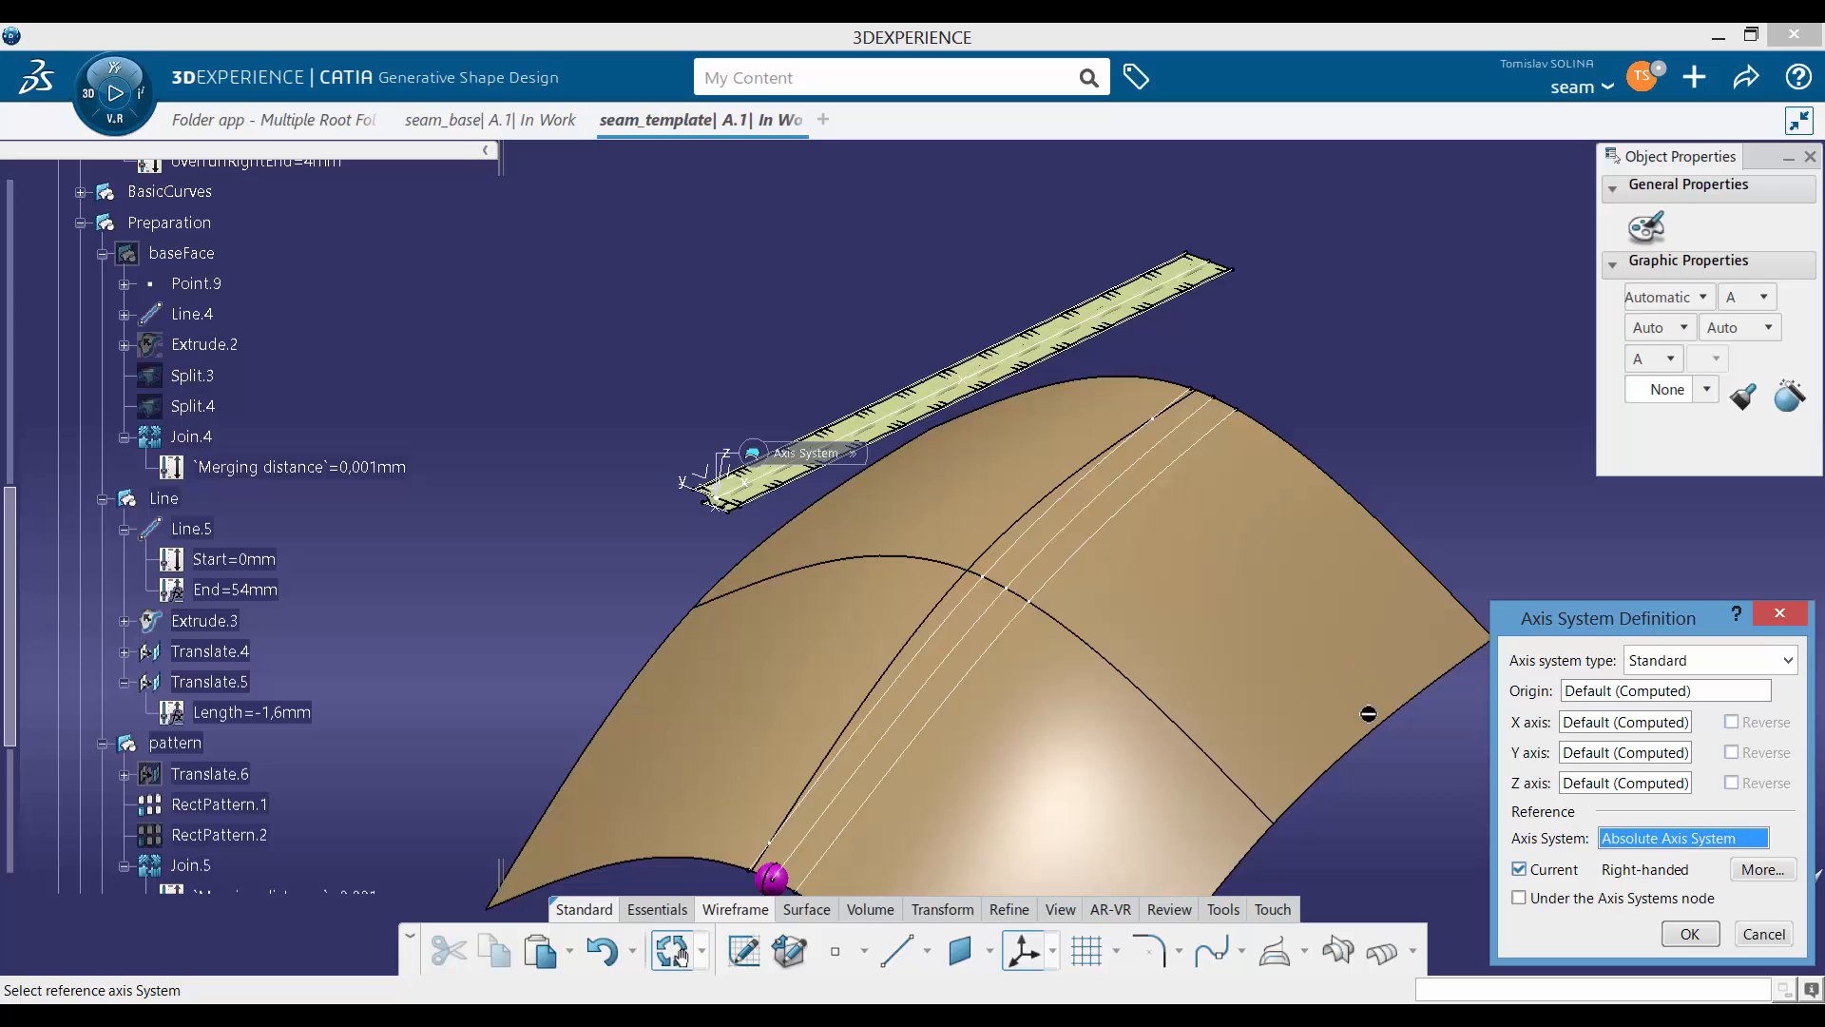
click(747, 474)
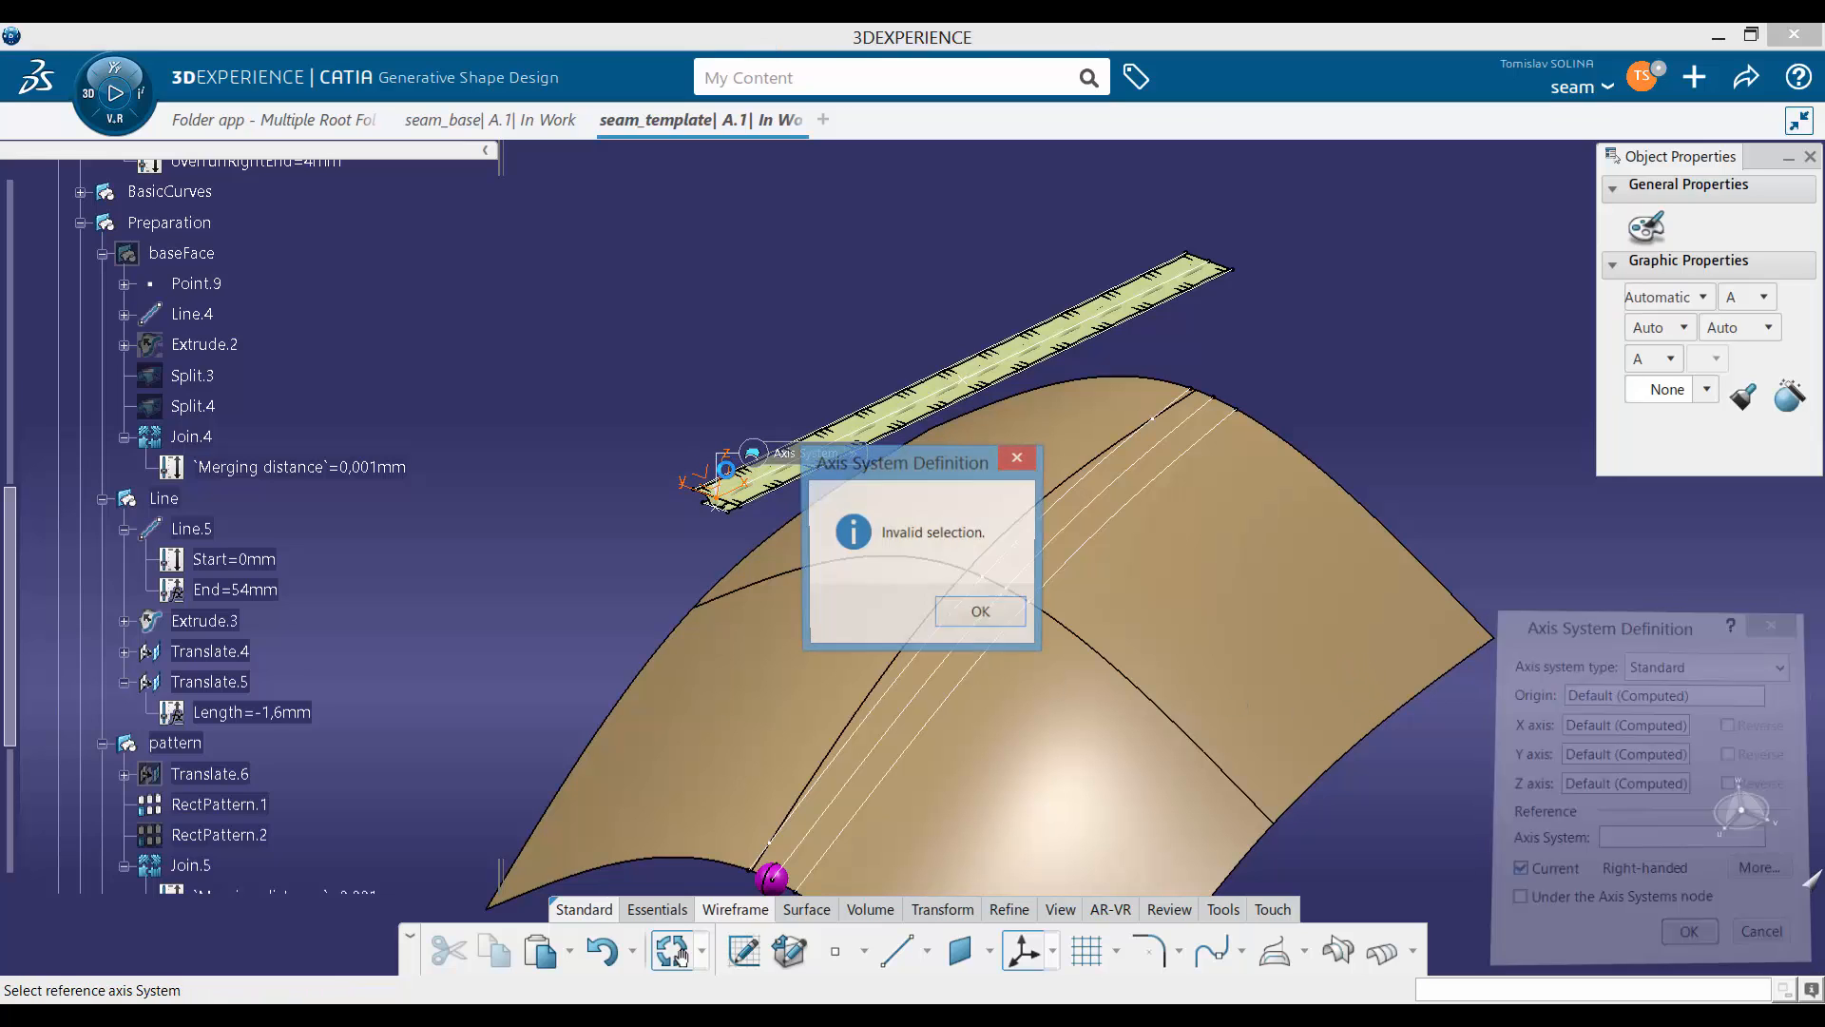
click(988, 613)
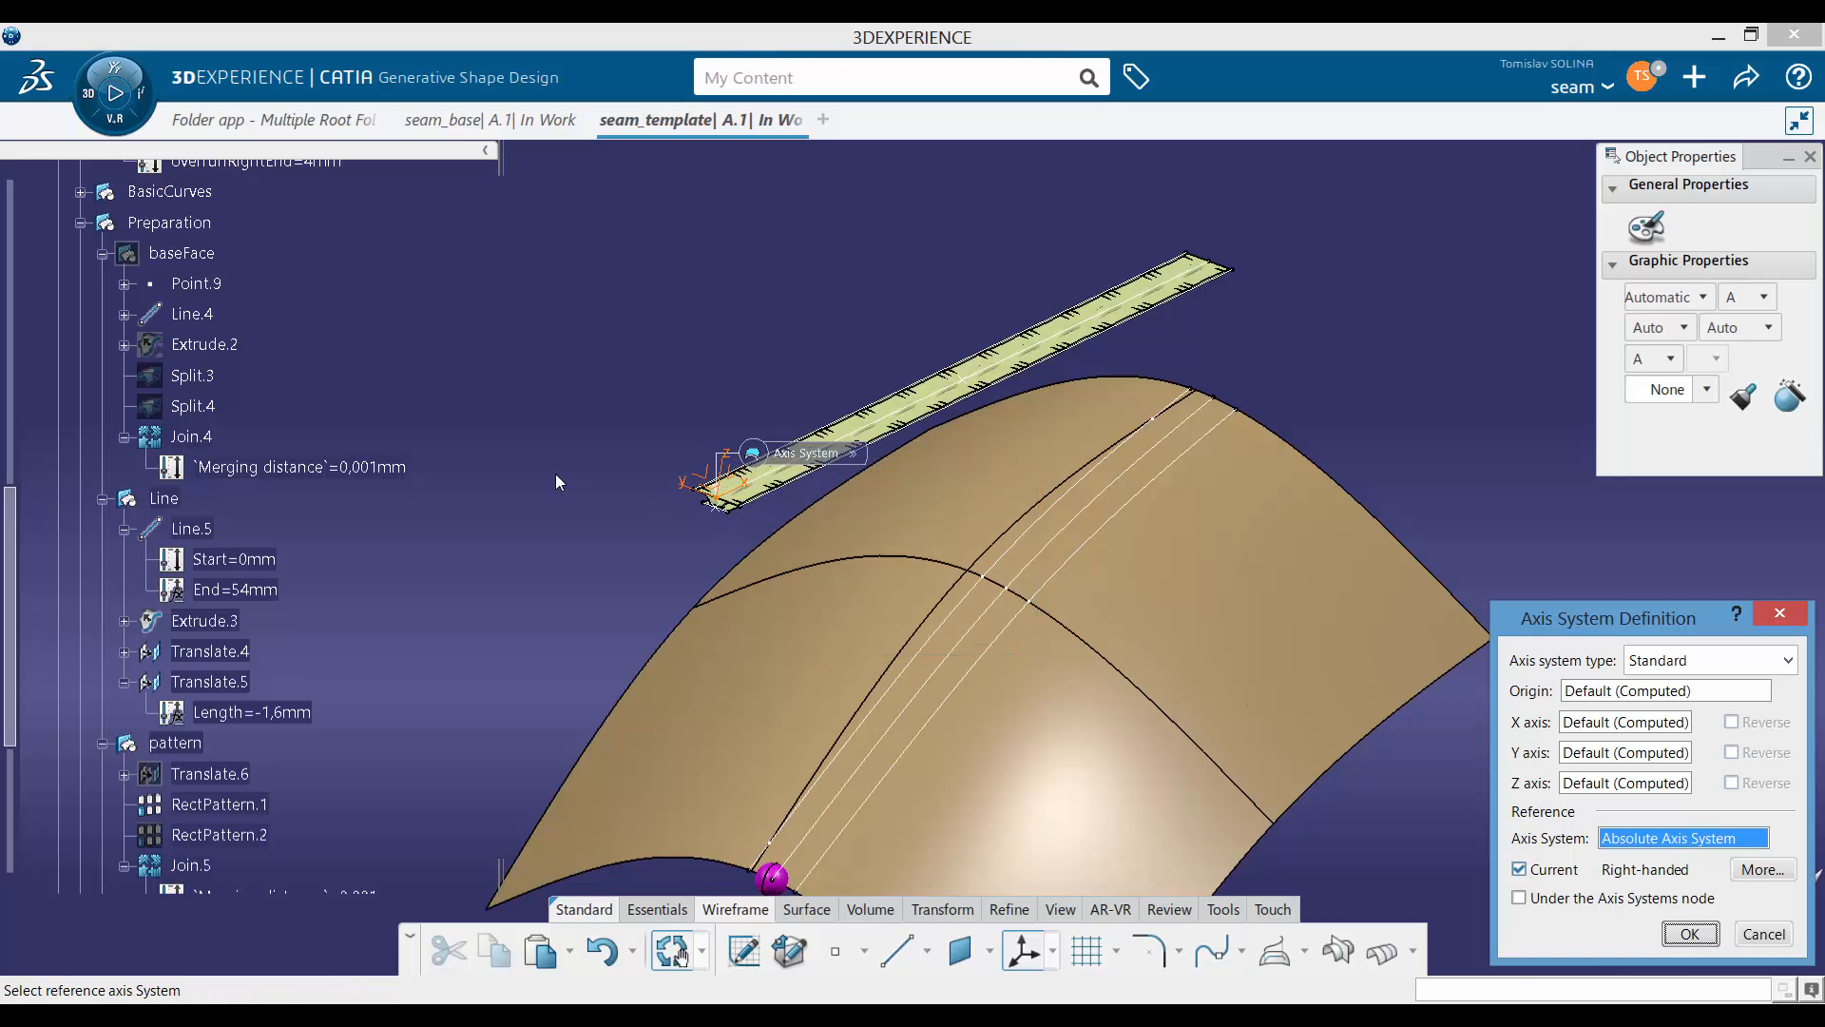
scroll(276, 466, up, 4)
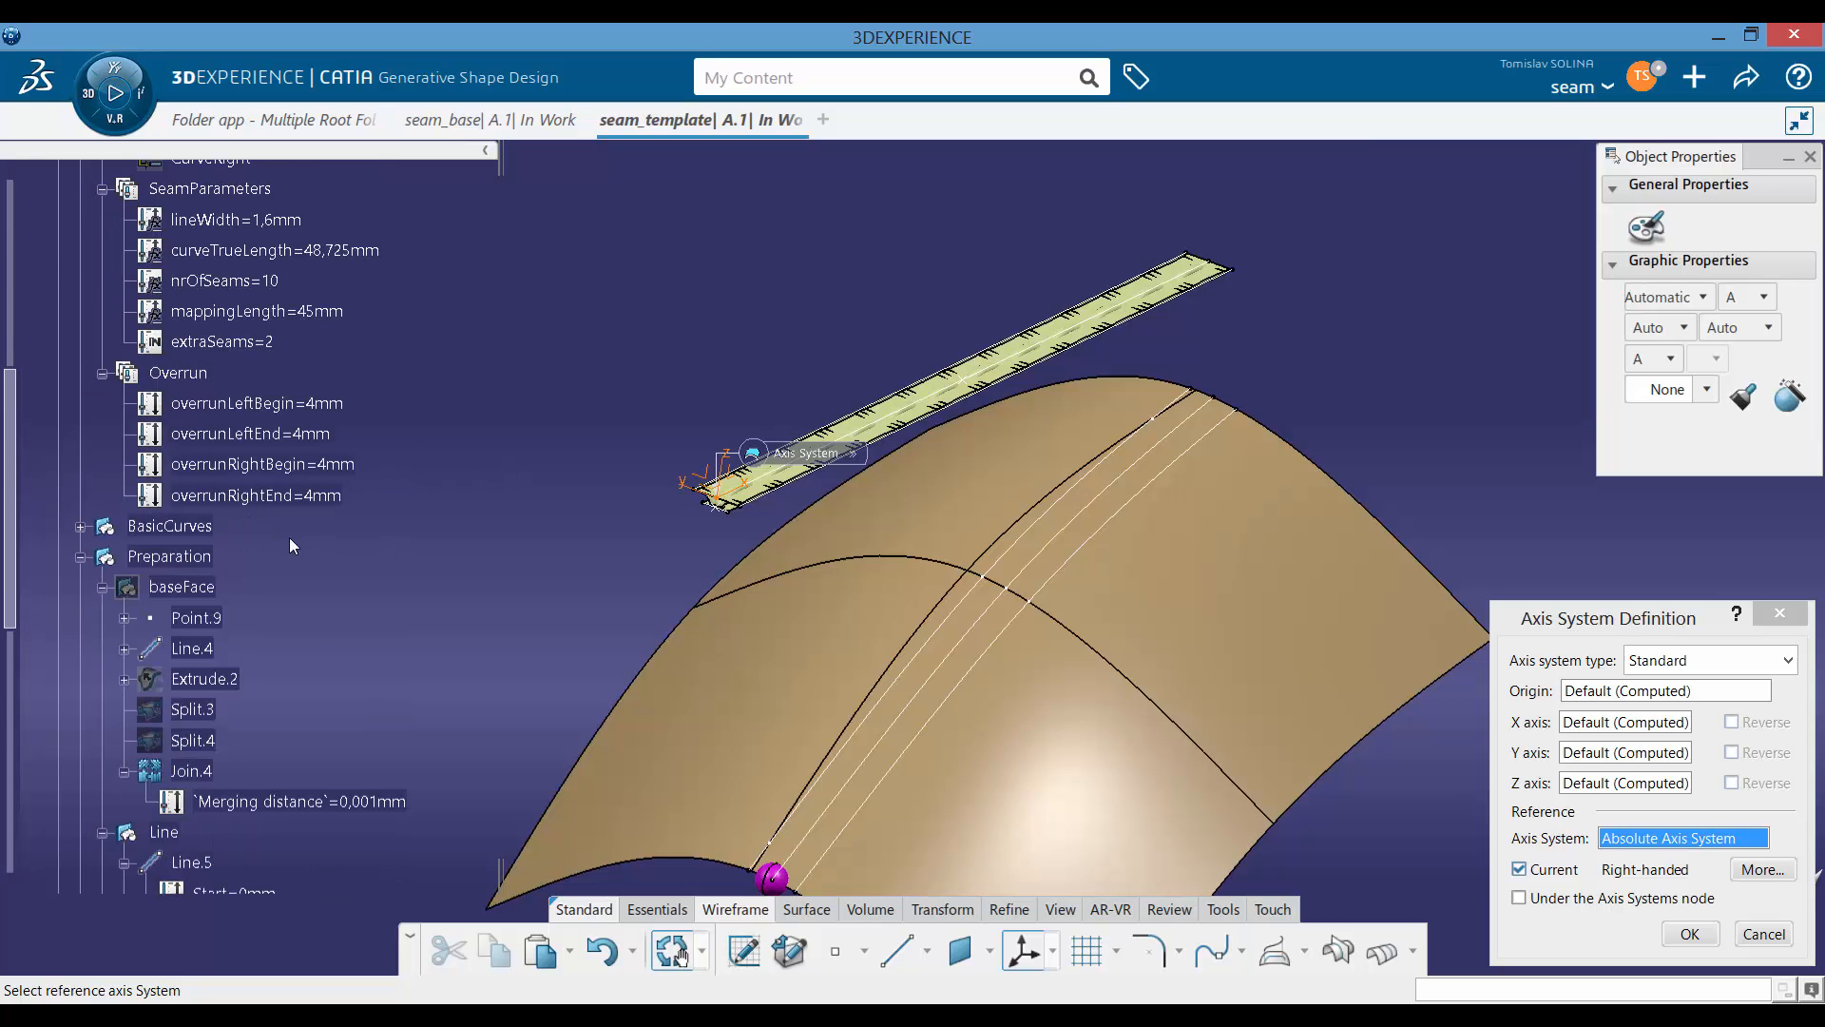
scroll(292, 544, up, 5)
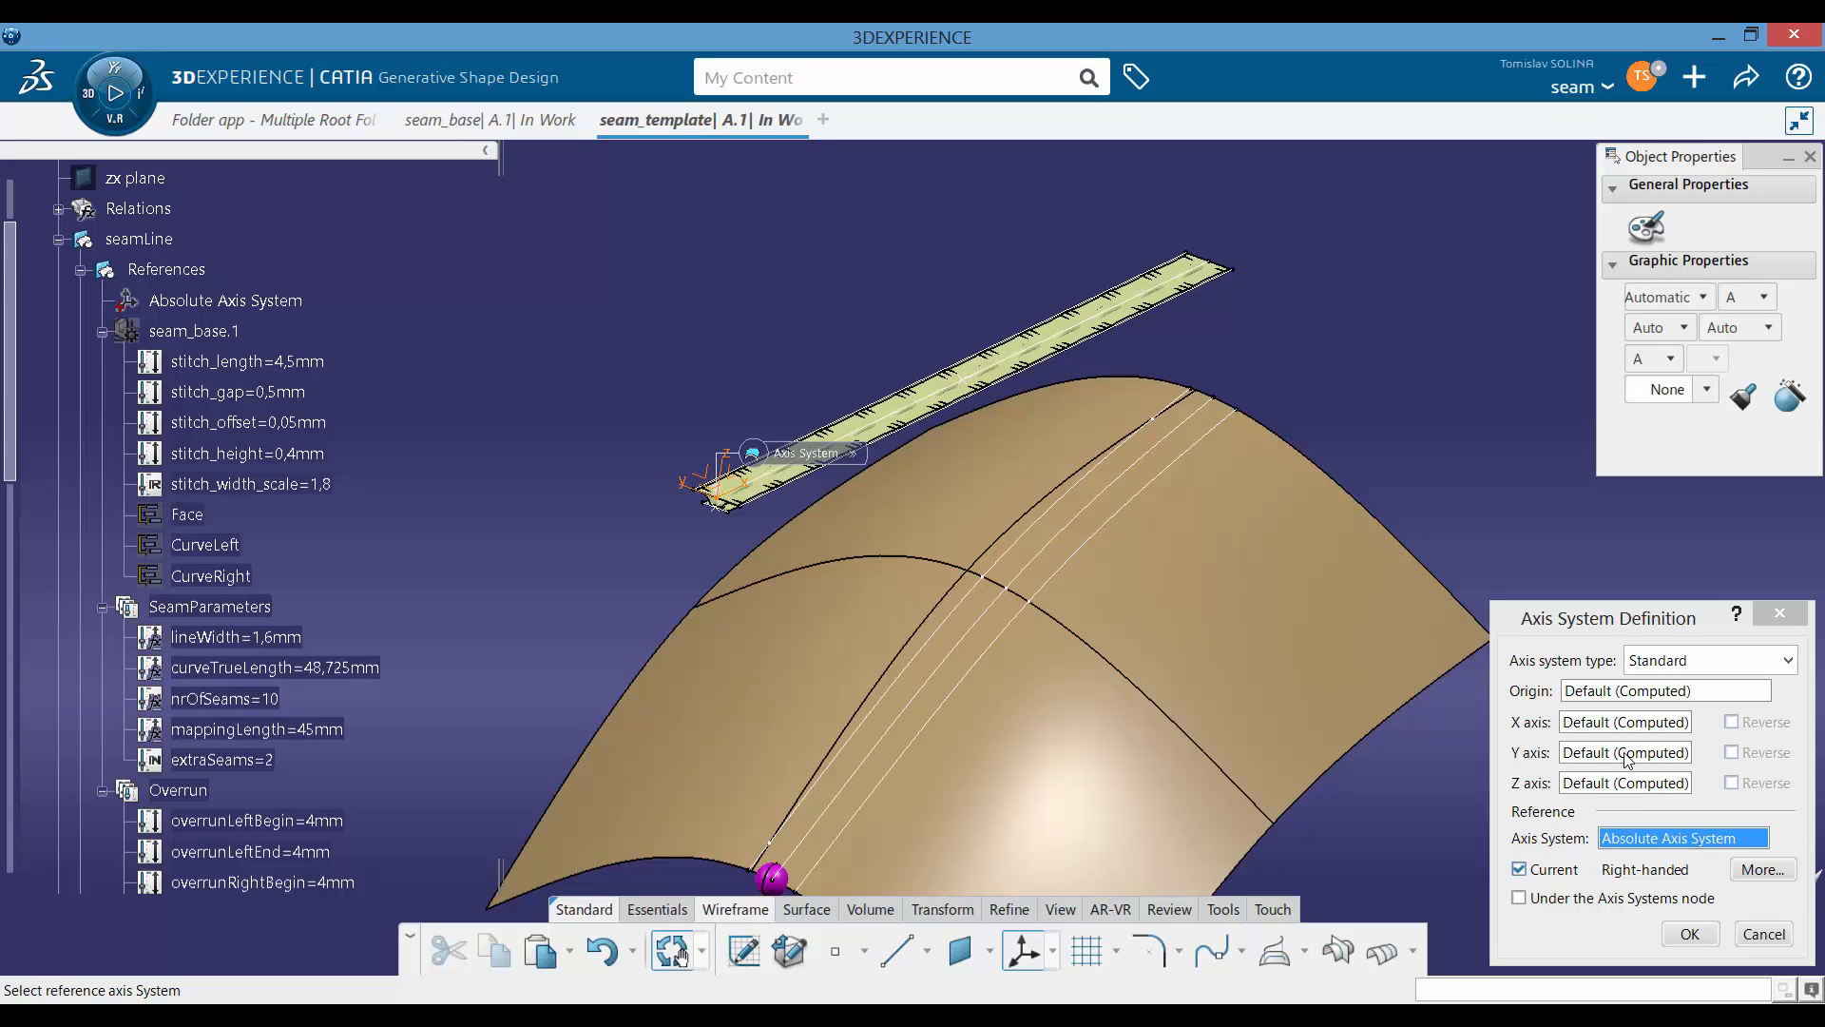
click(1597, 692)
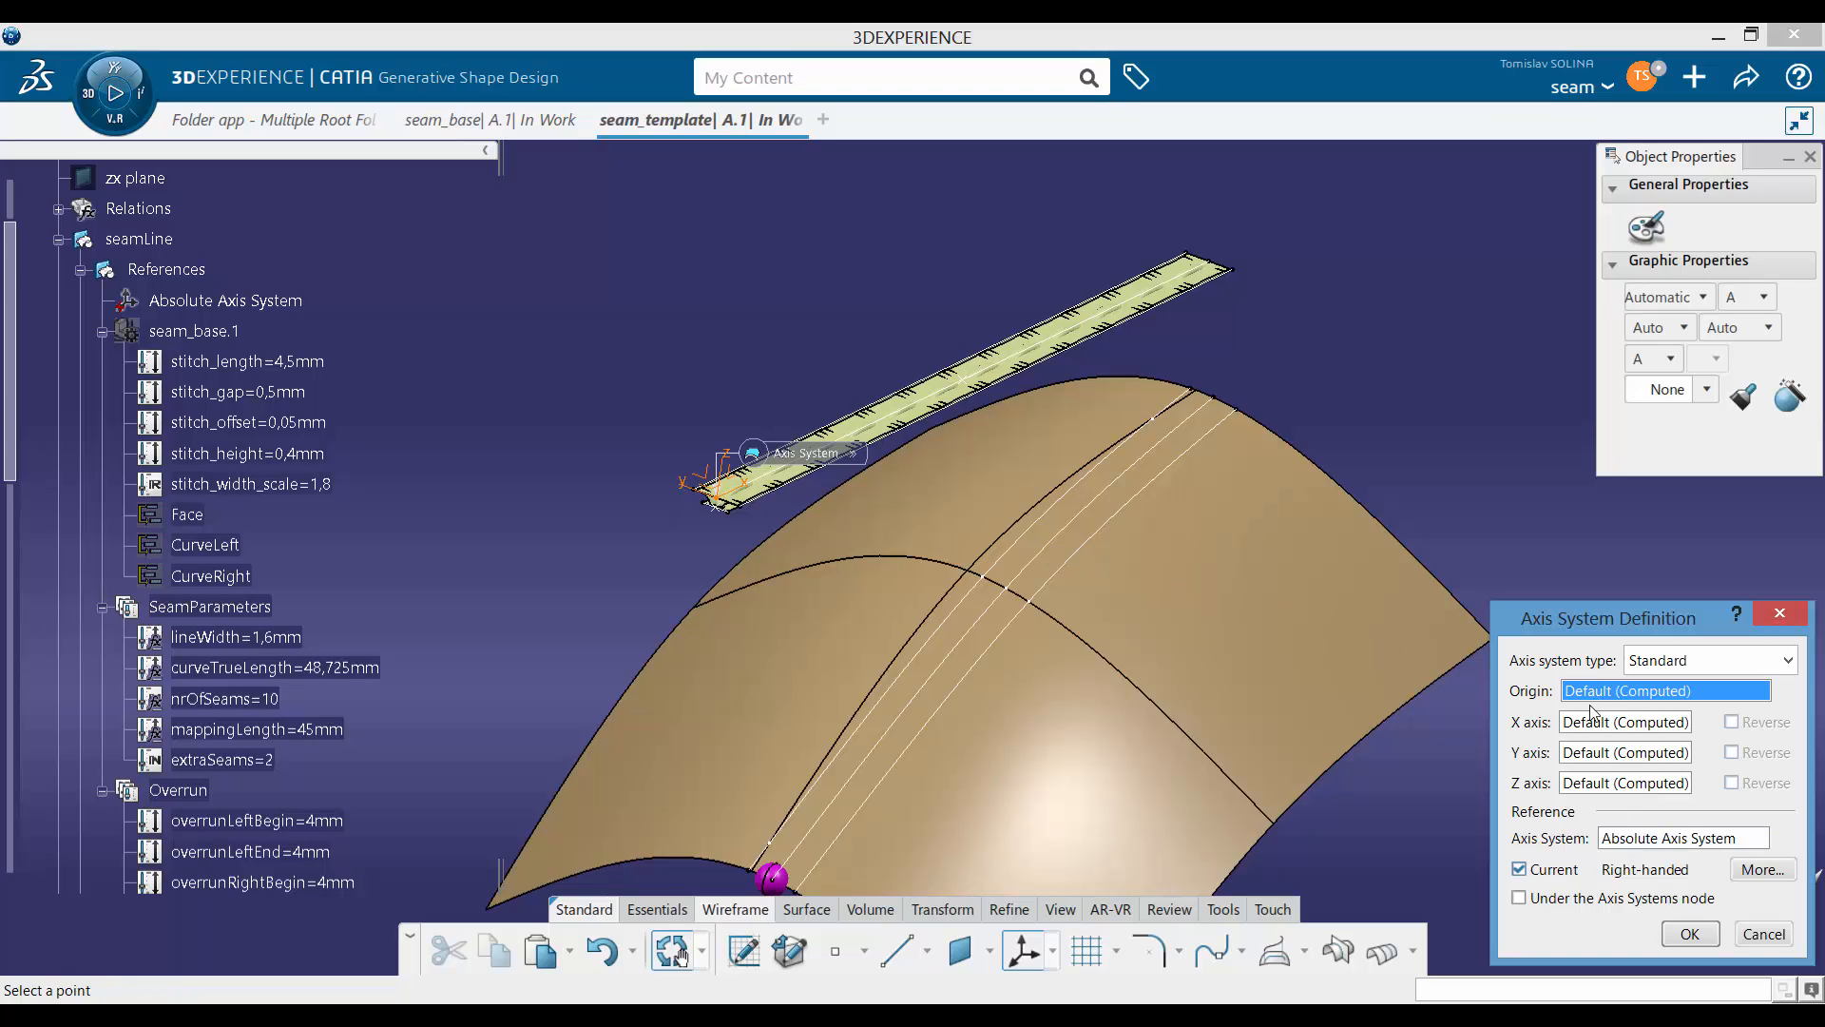
click(975, 380)
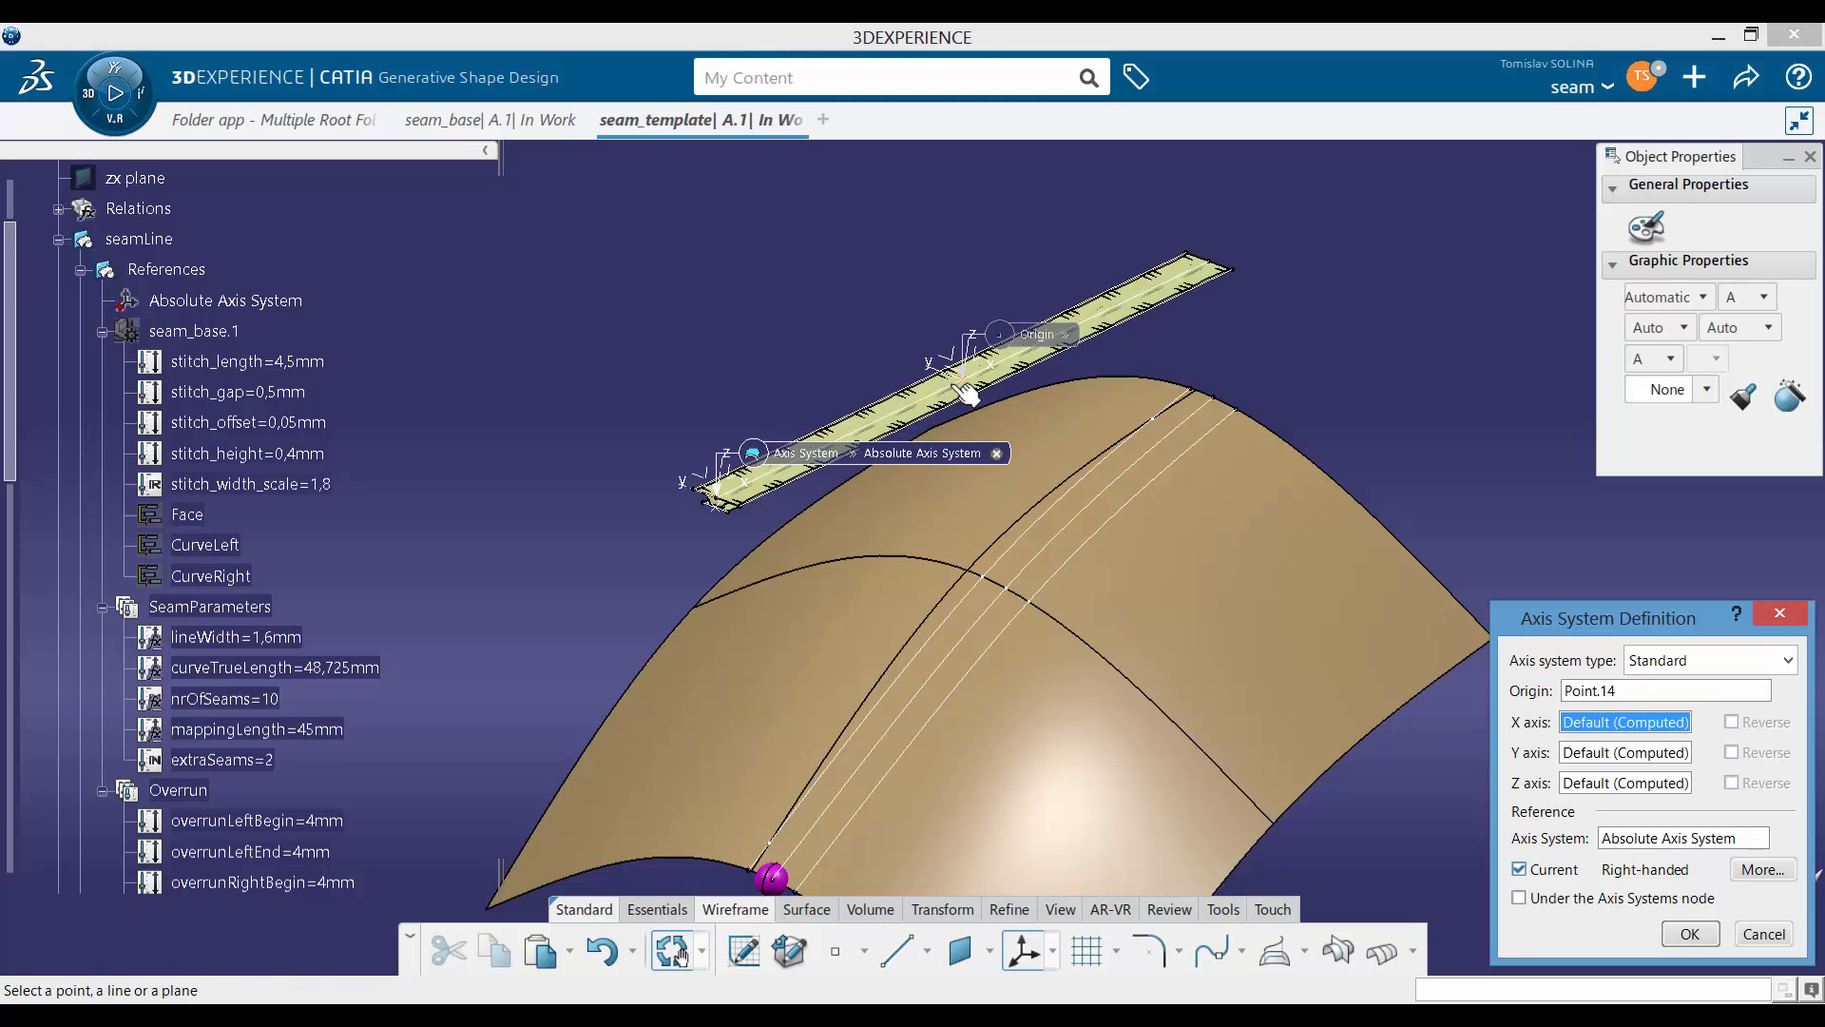
click(1688, 935)
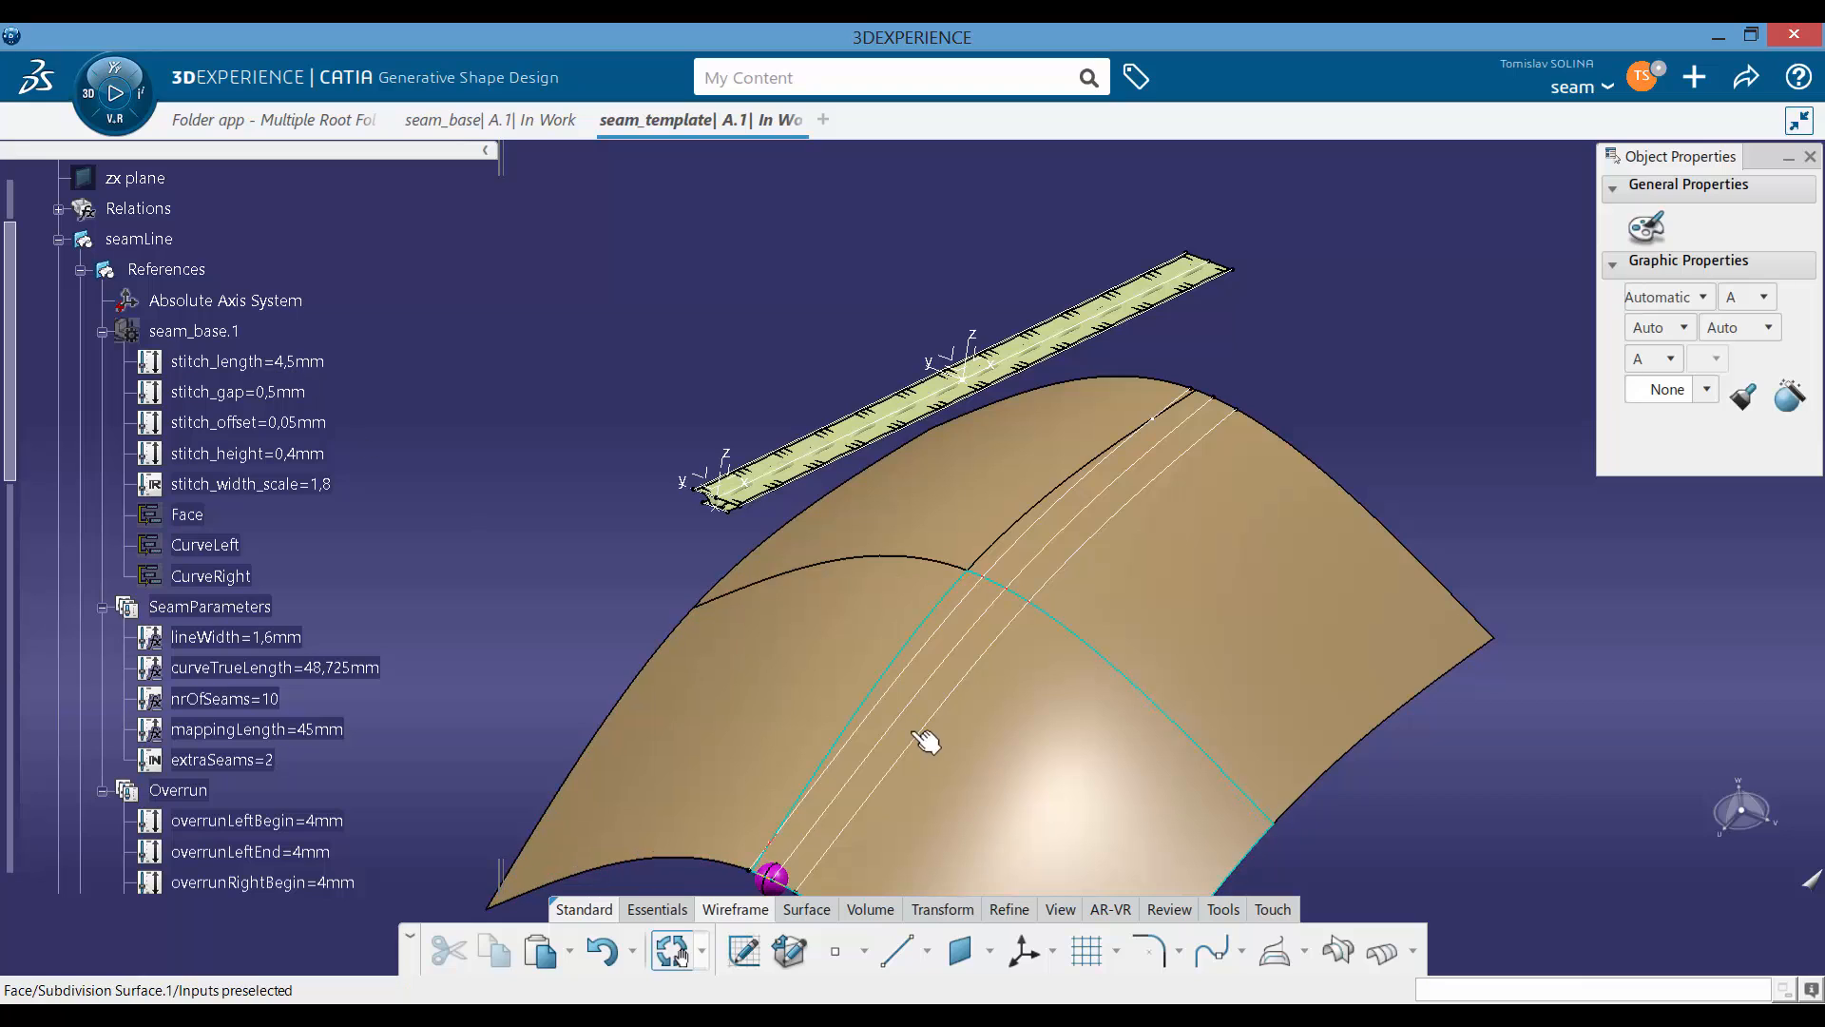
Step: Create a point at the middle of the projected centre curve Project.3 on the surface, with ratio 0.5
middle_drag(927, 741, 1108, 647)
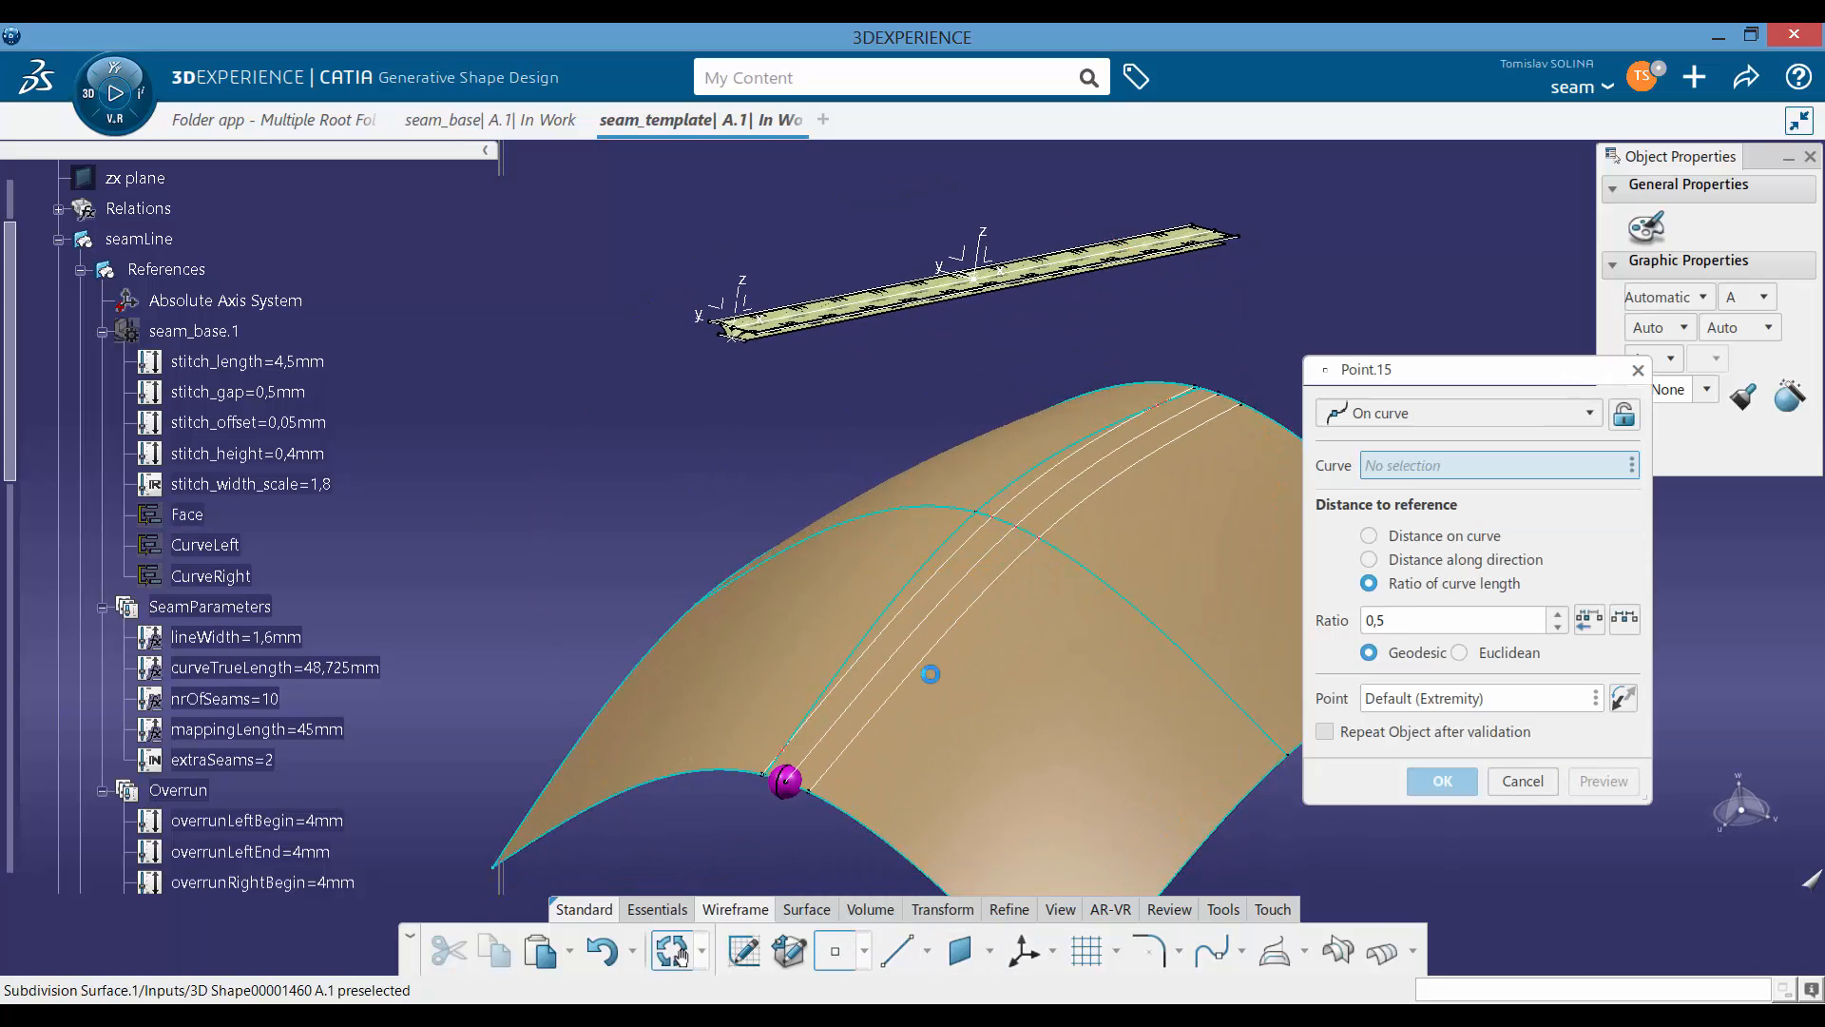
click(946, 620)
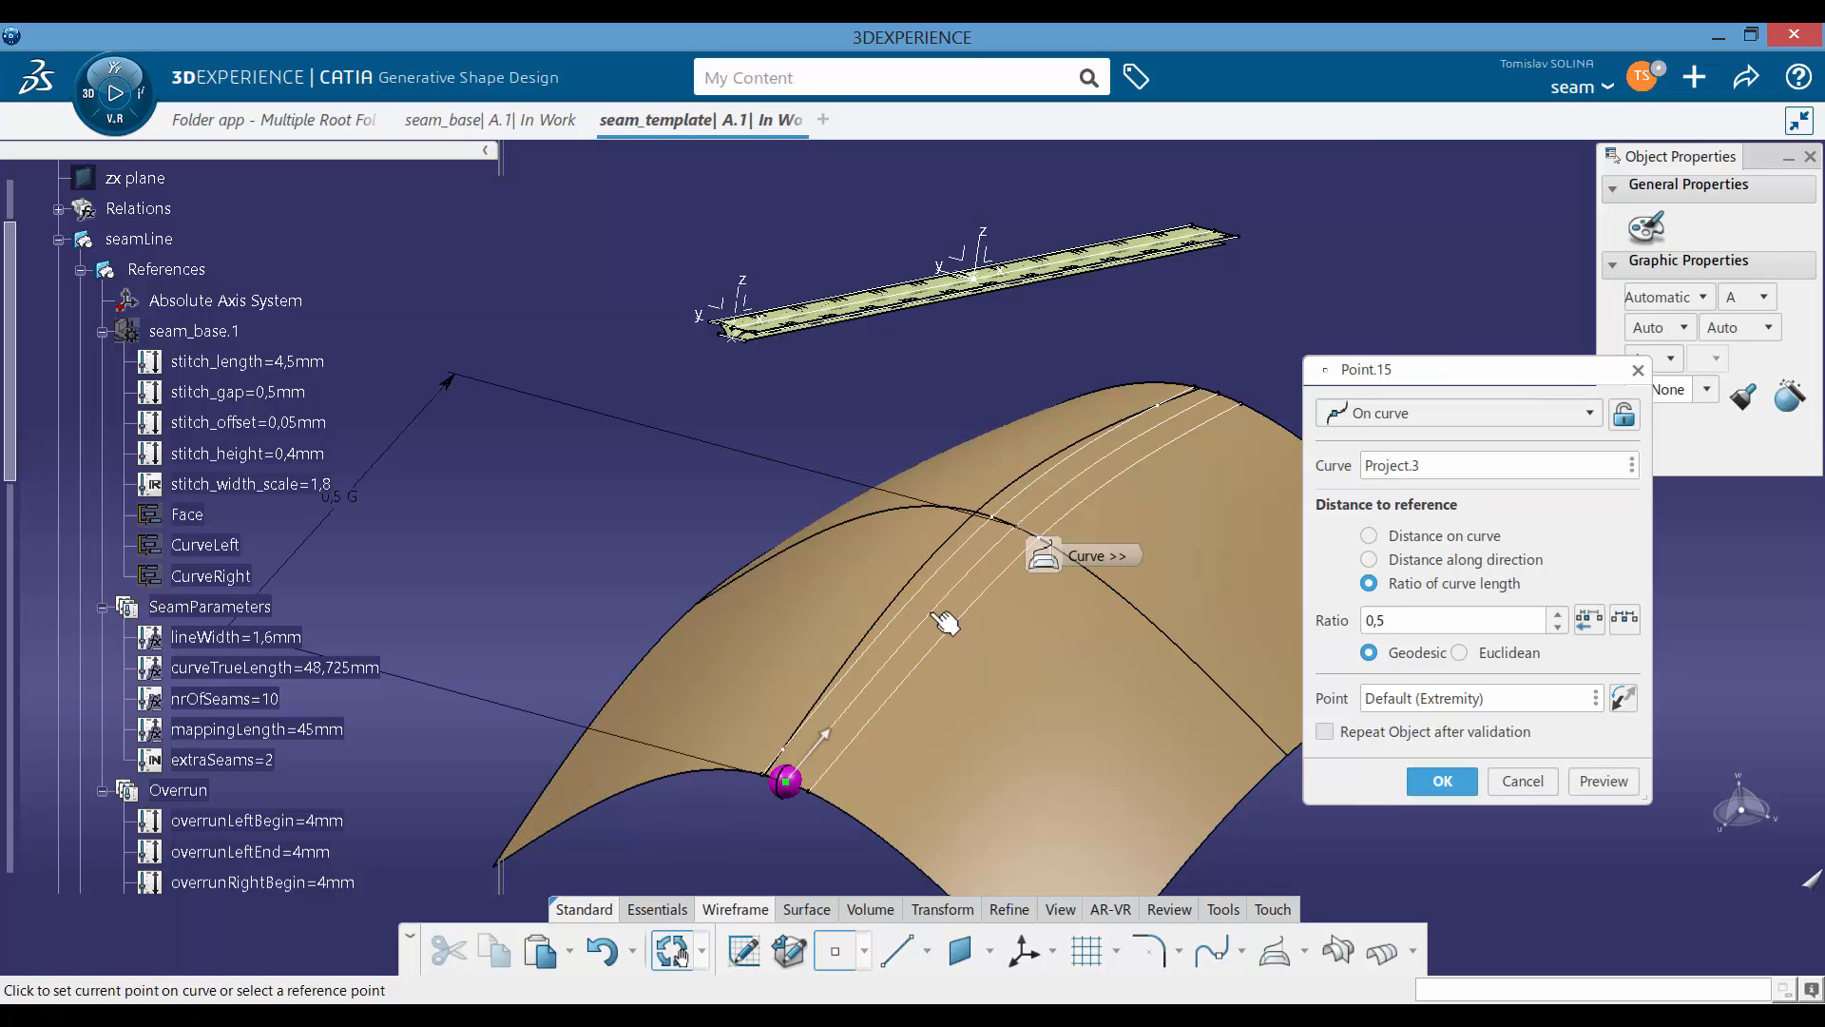
click(1624, 620)
click(1442, 781)
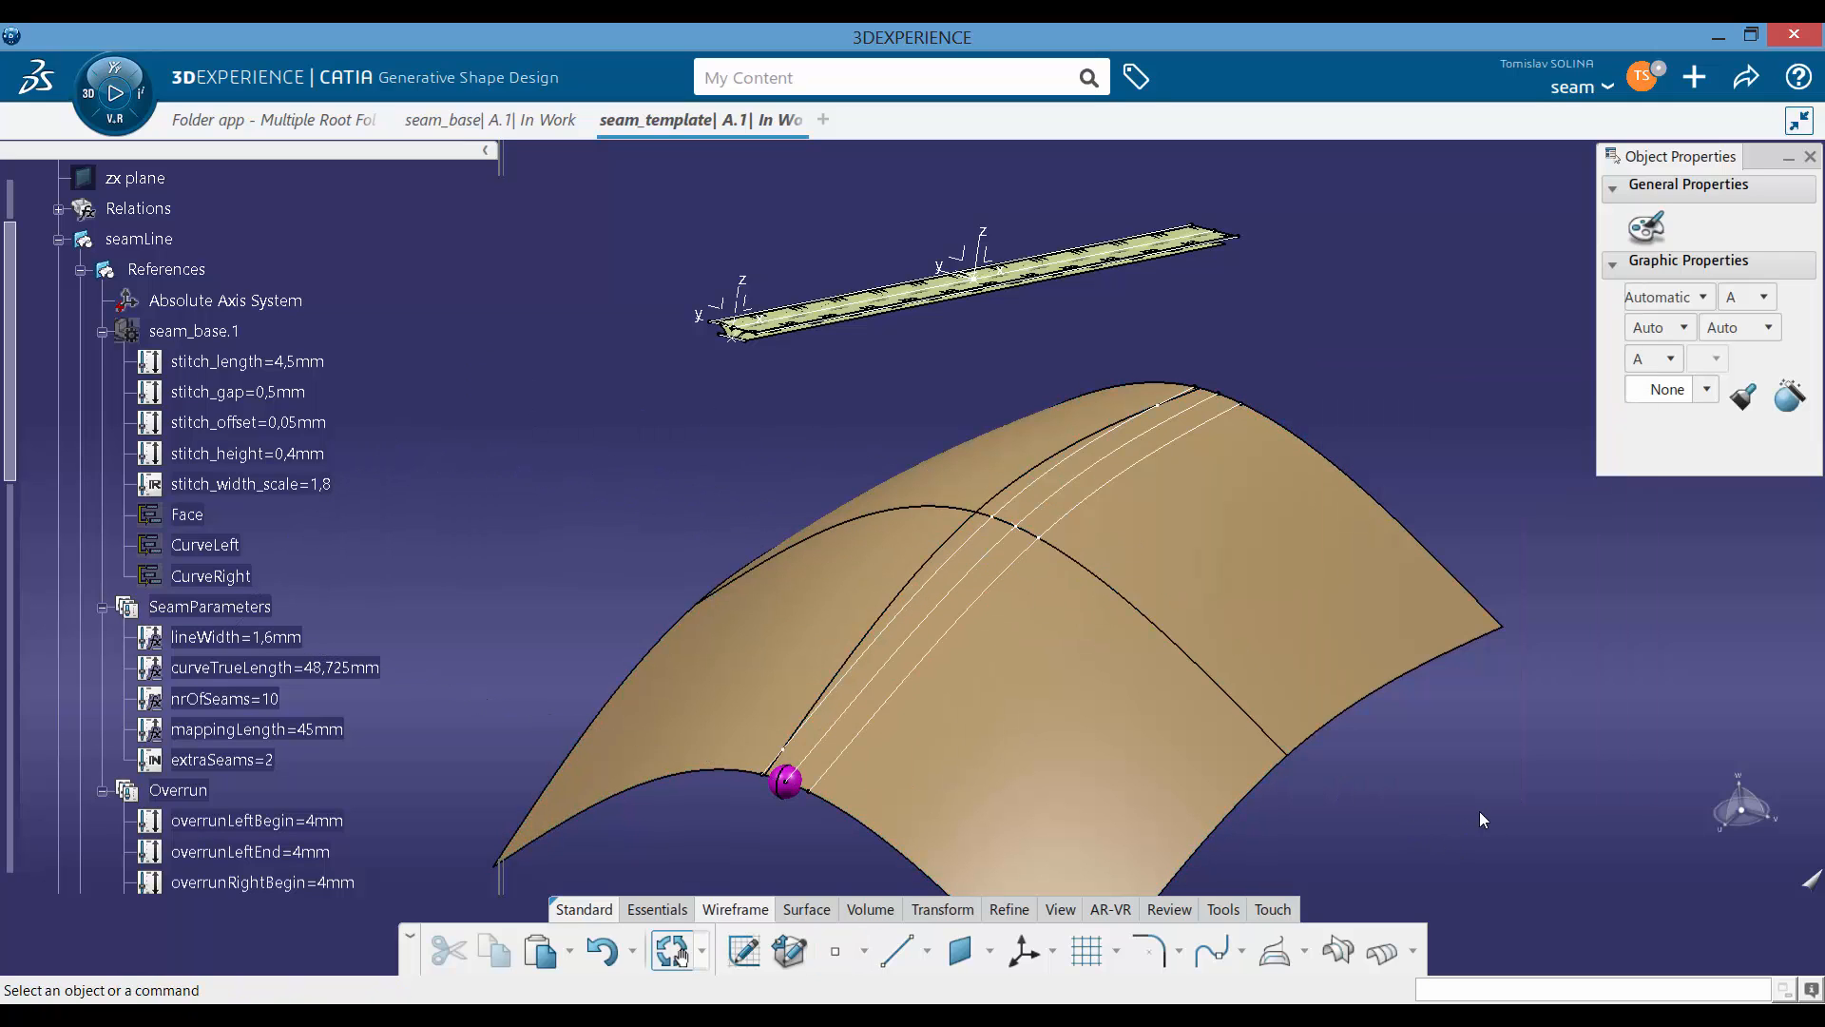
Step: Create a mono-tangent line to Project.3 at its midpoint, with start offset 0 mm and end offset 20 mm
click(896, 950)
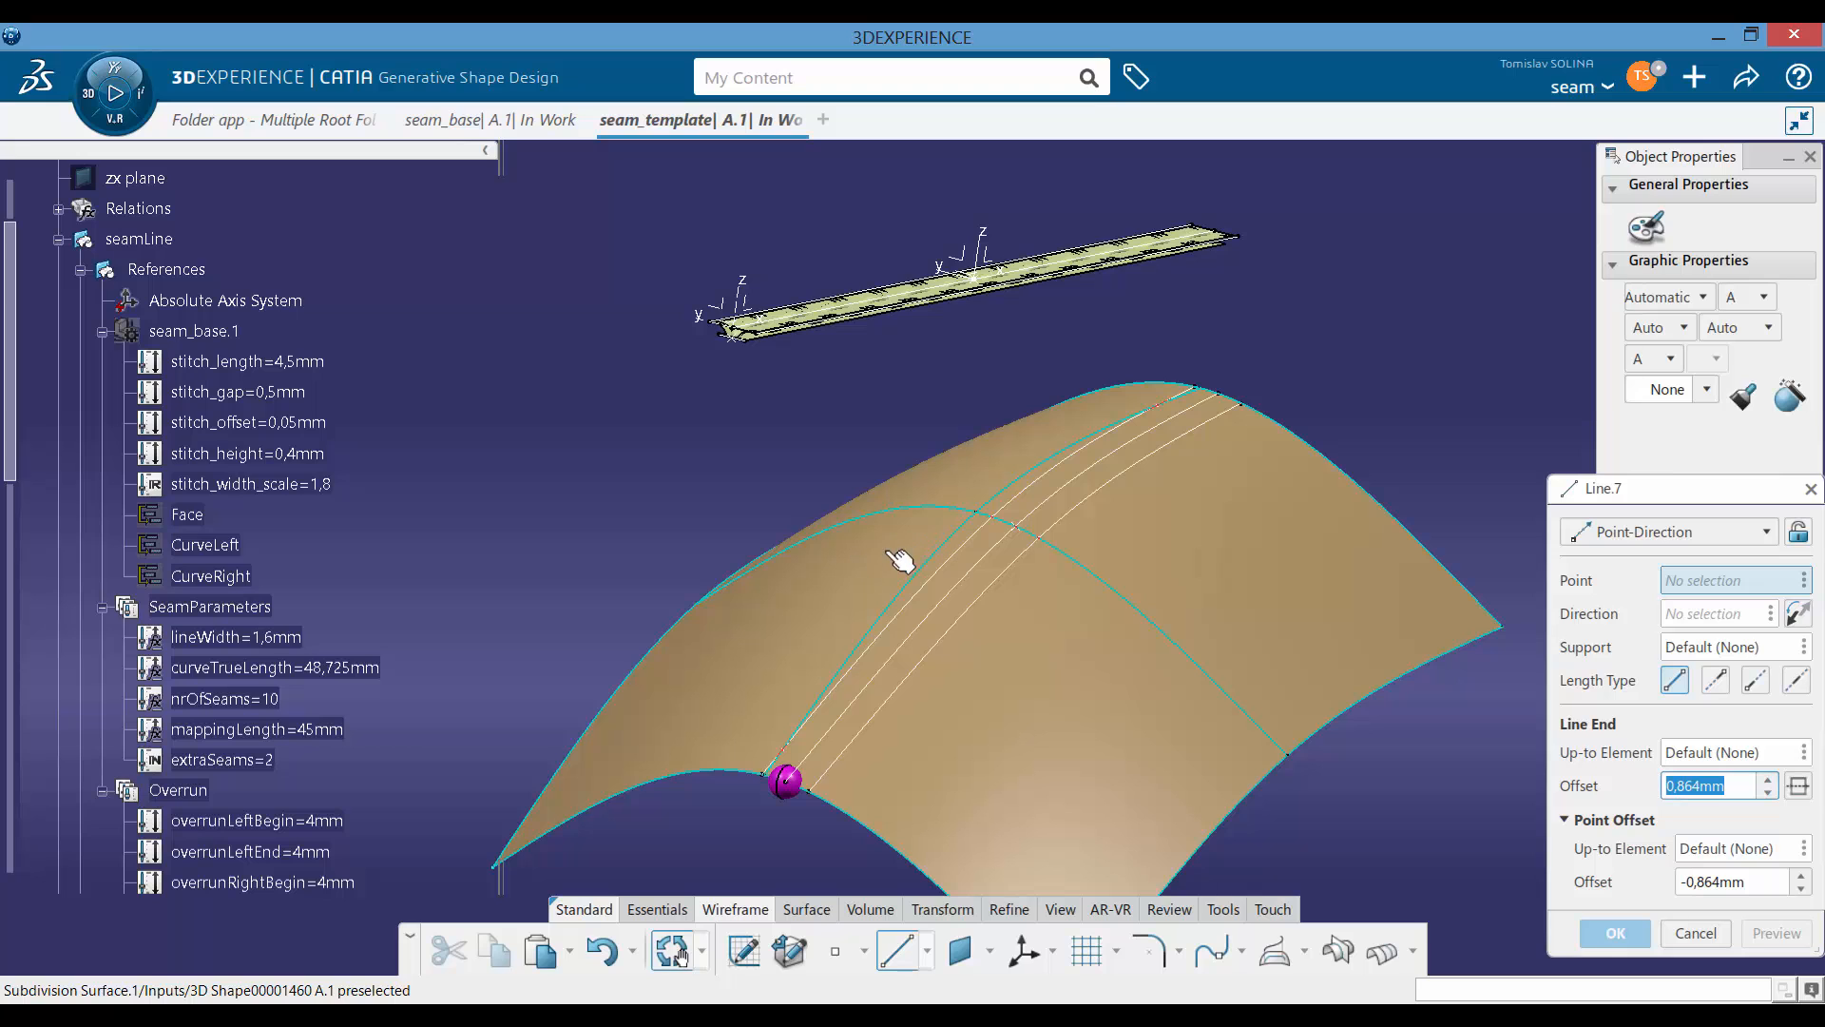
middle_drag(972, 563, 879, 514)
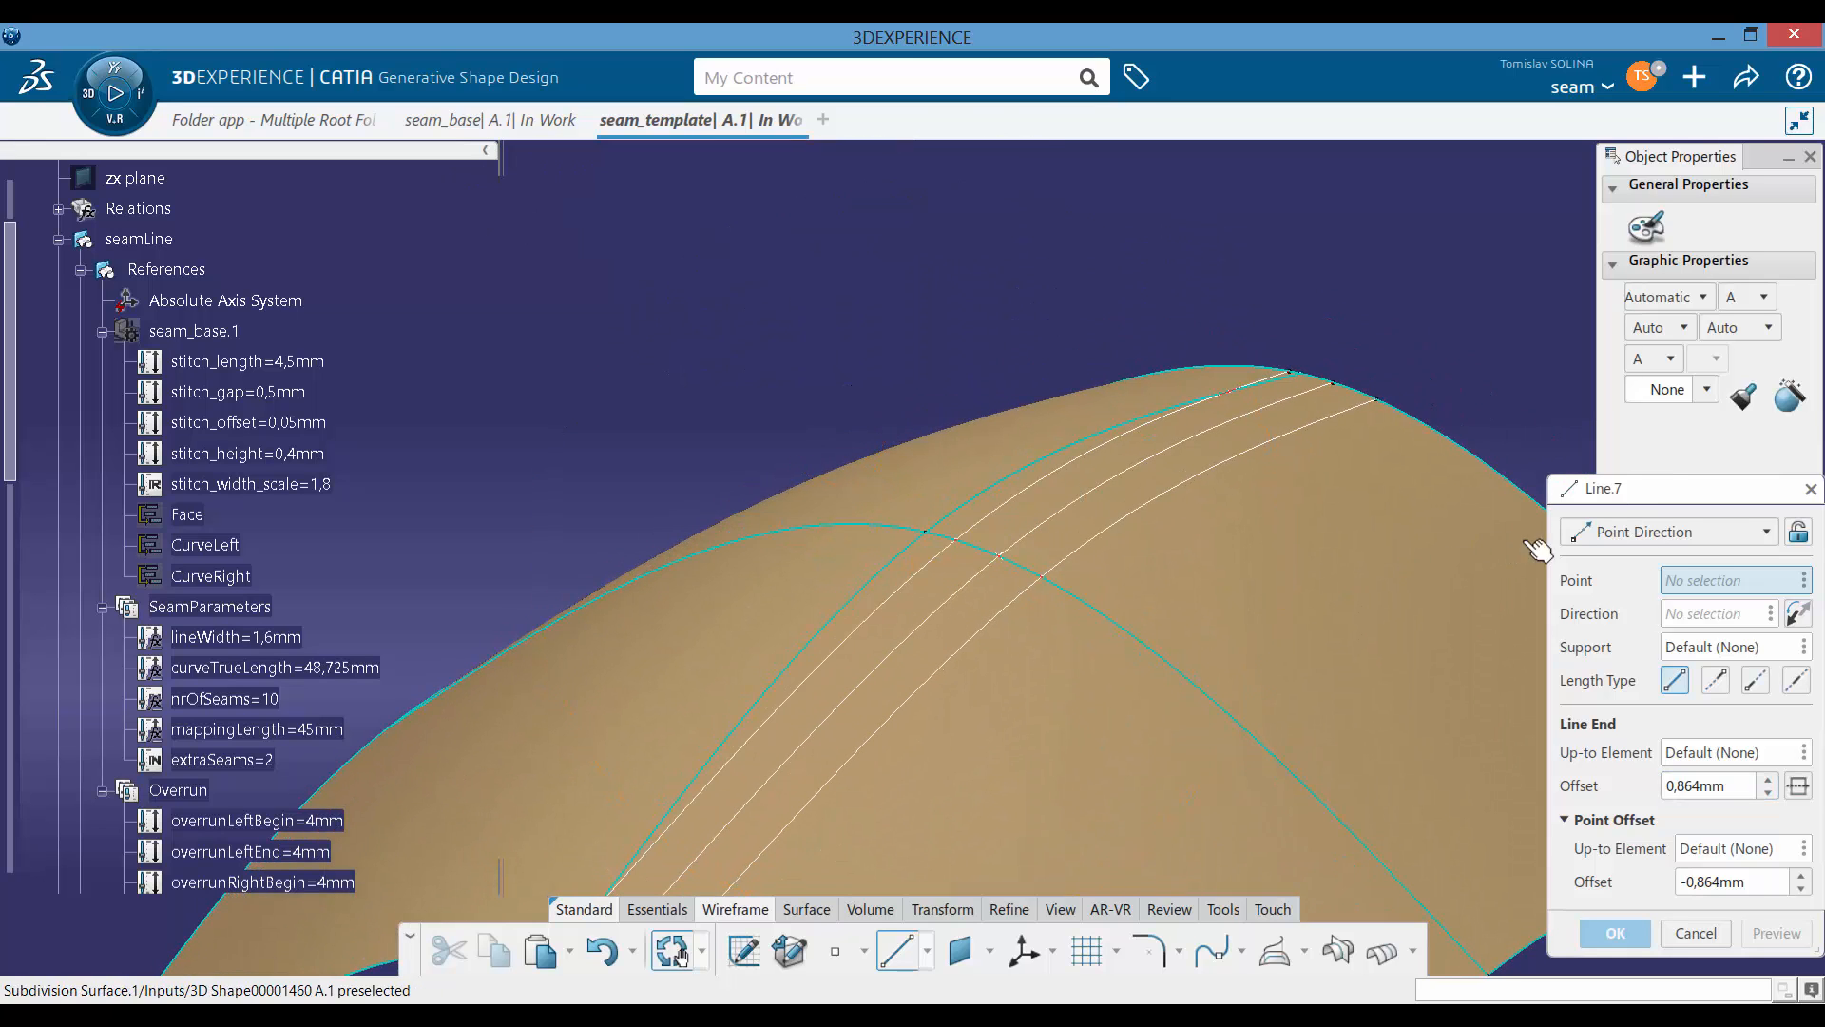
click(1084, 496)
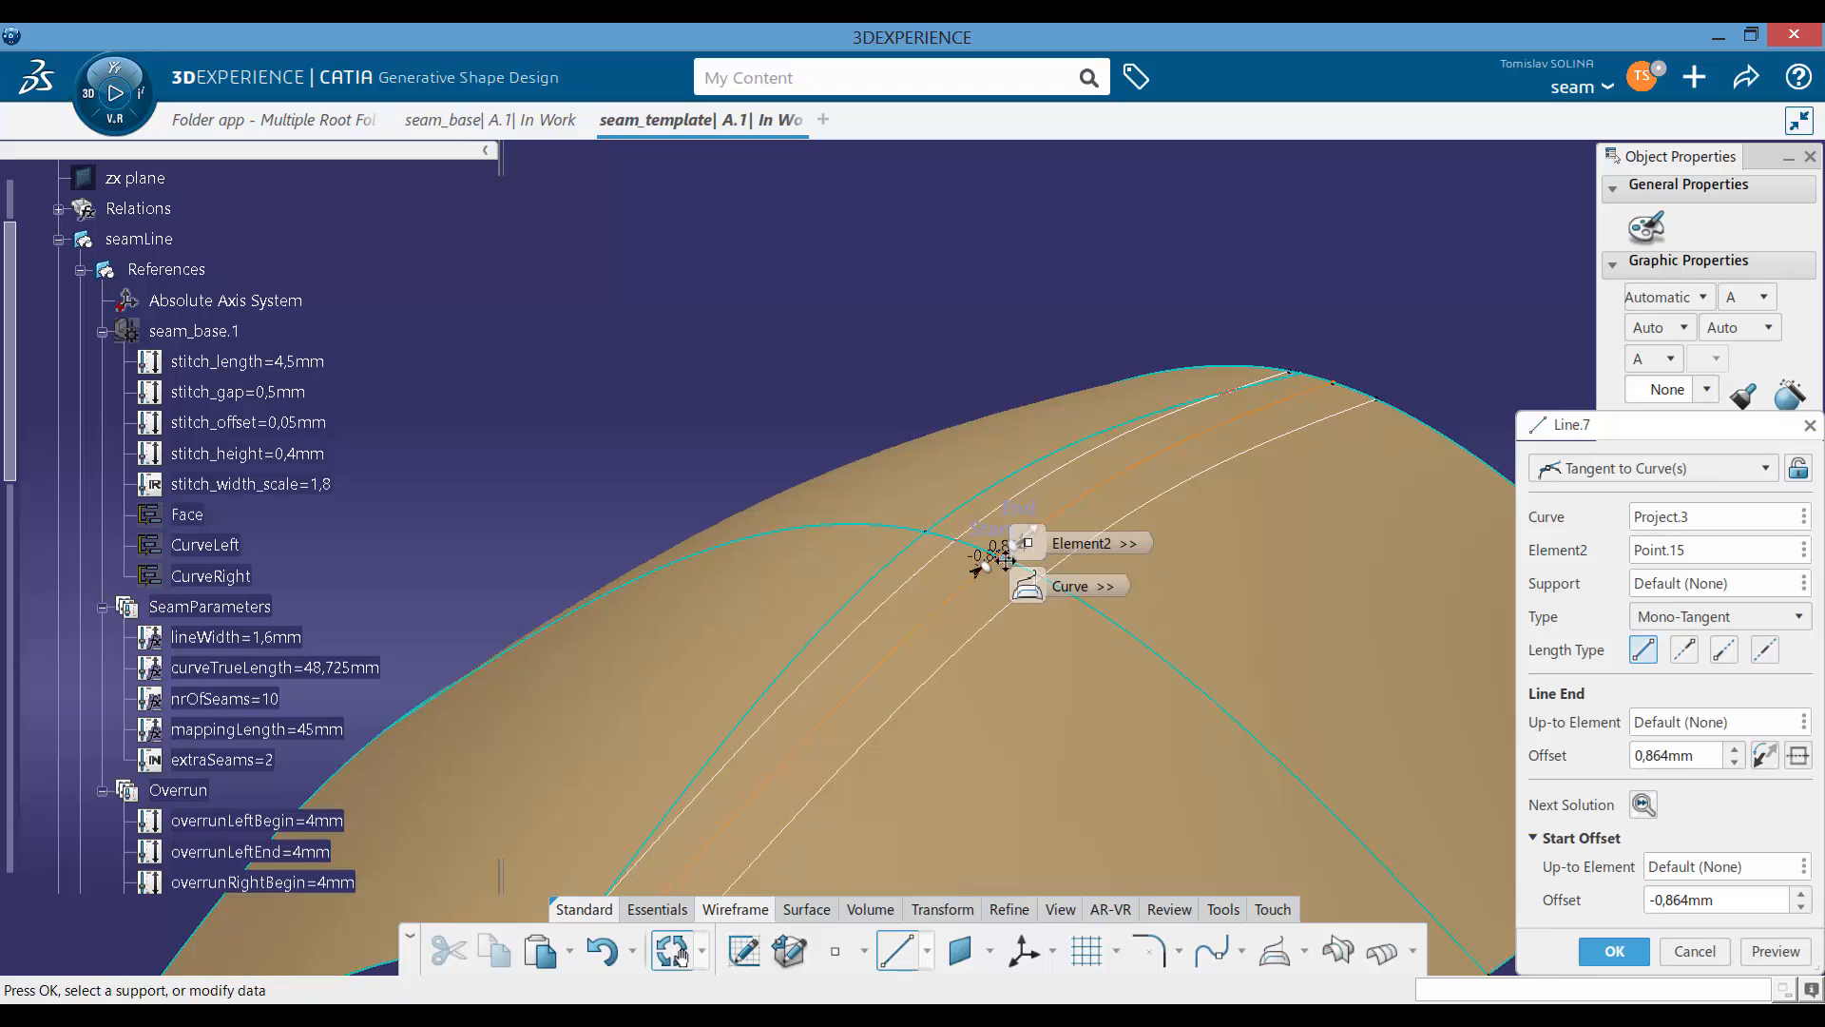
middle_drag(934, 538, 978, 578)
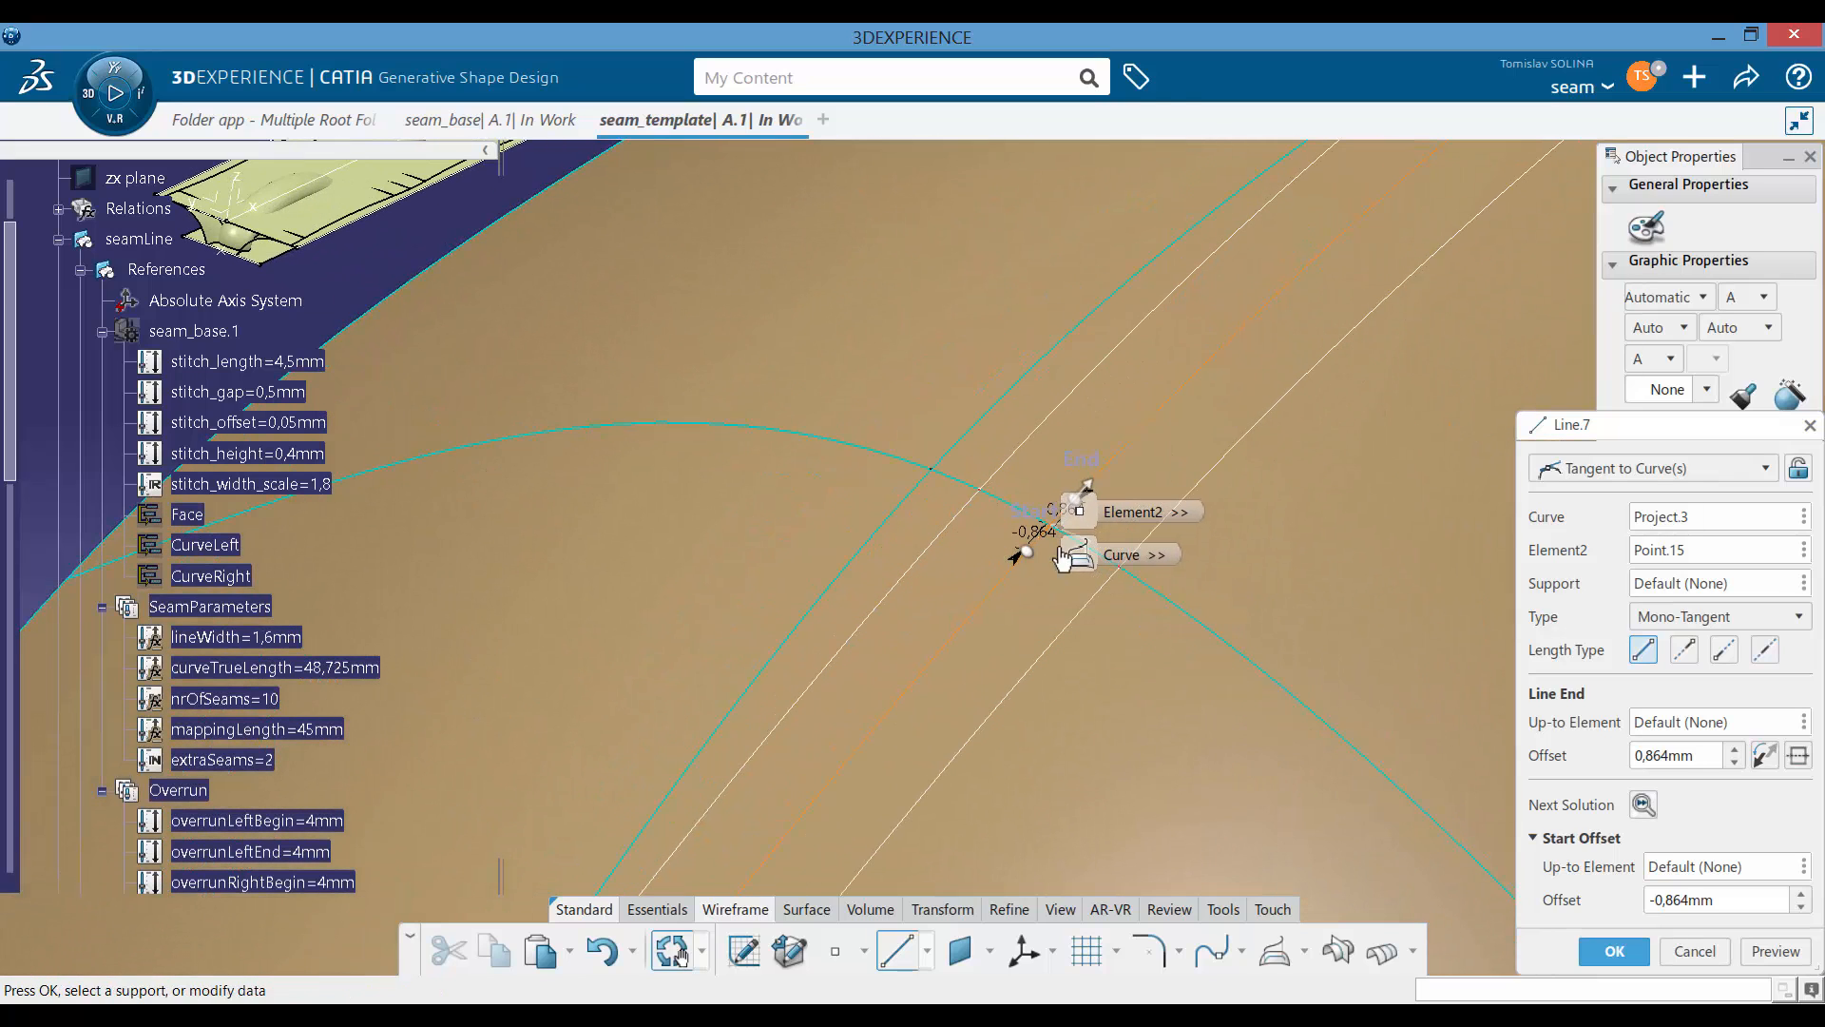
click(1698, 755)
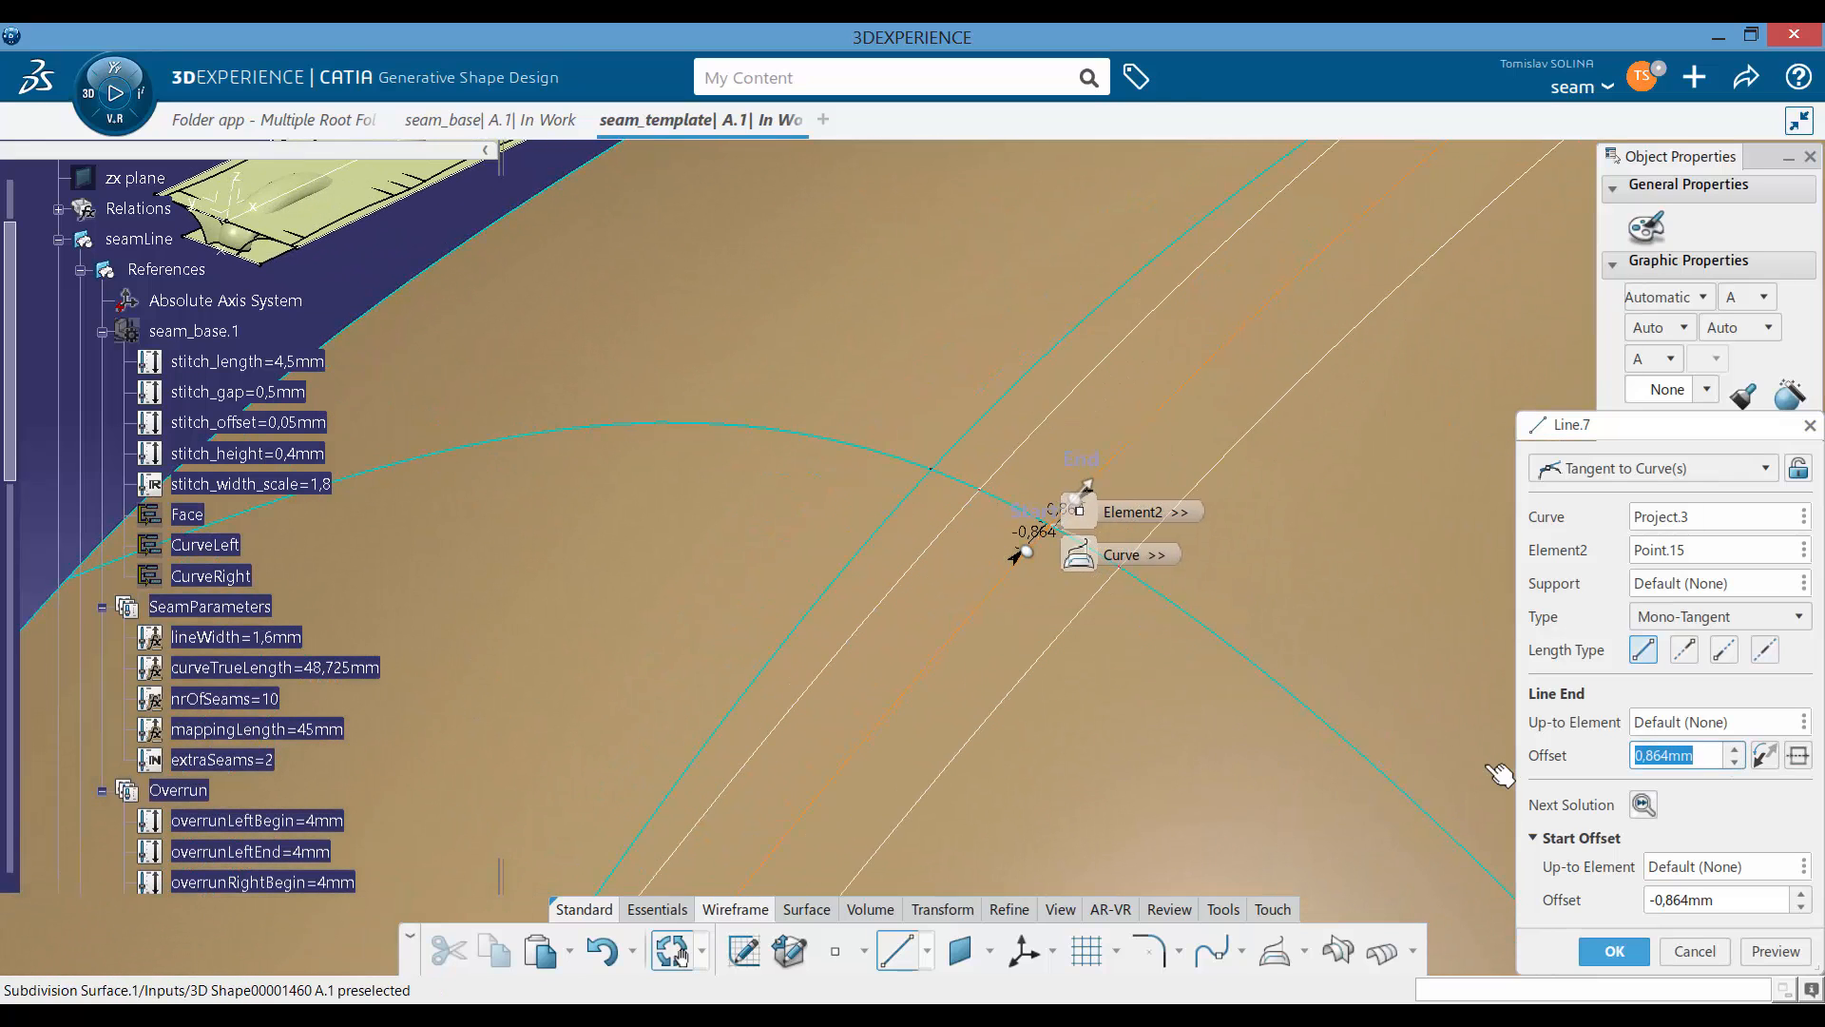
click(1687, 899)
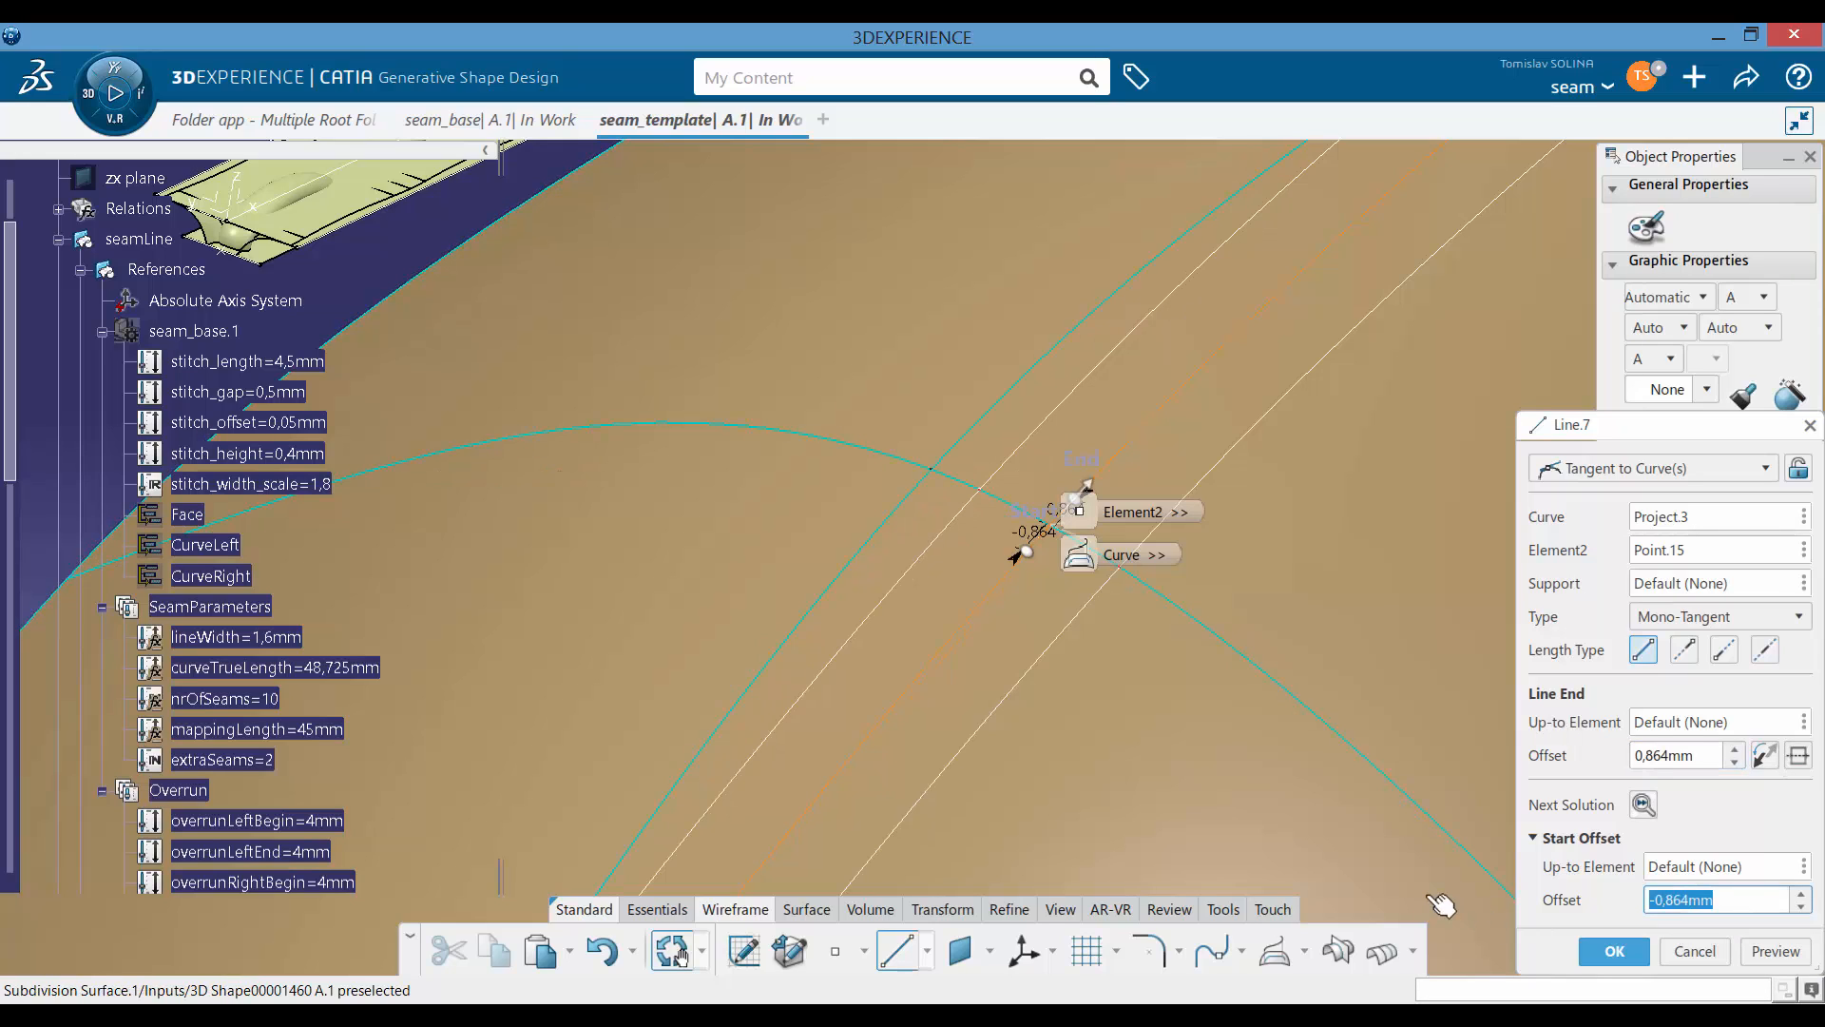
click(1688, 751)
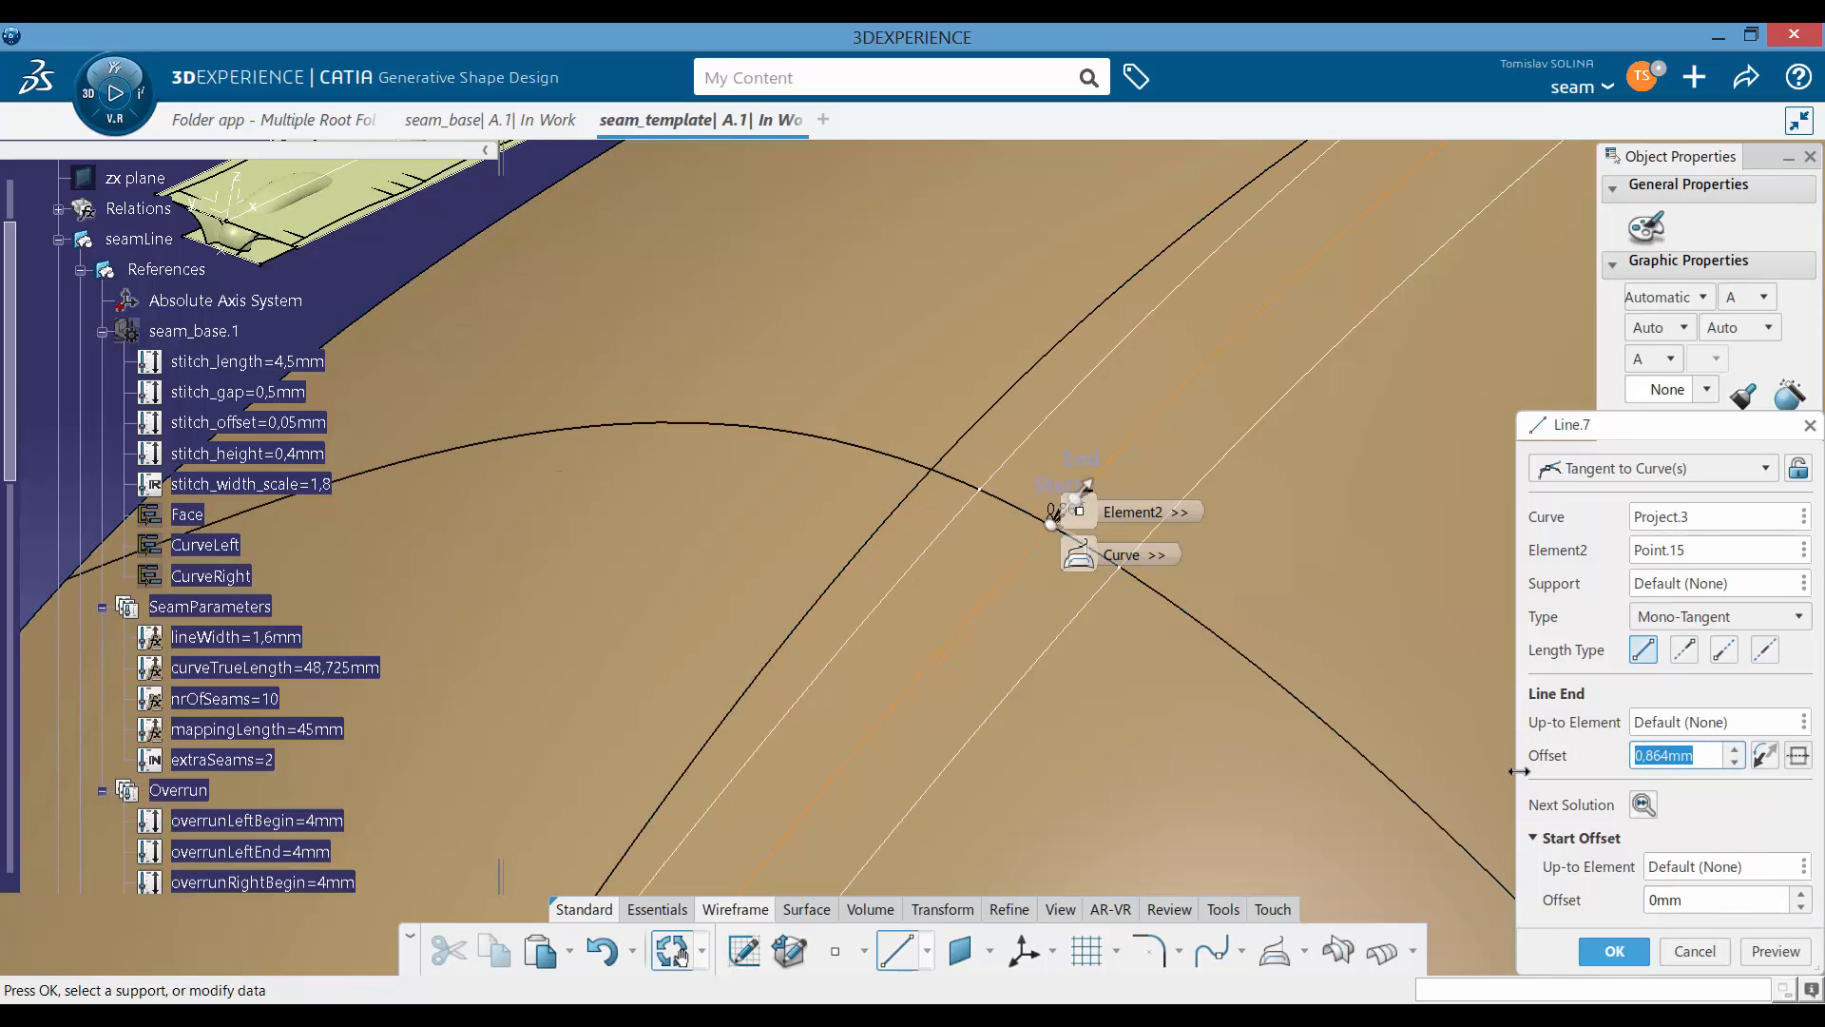
click(1708, 731)
middle_drag(701, 440, 1074, 489)
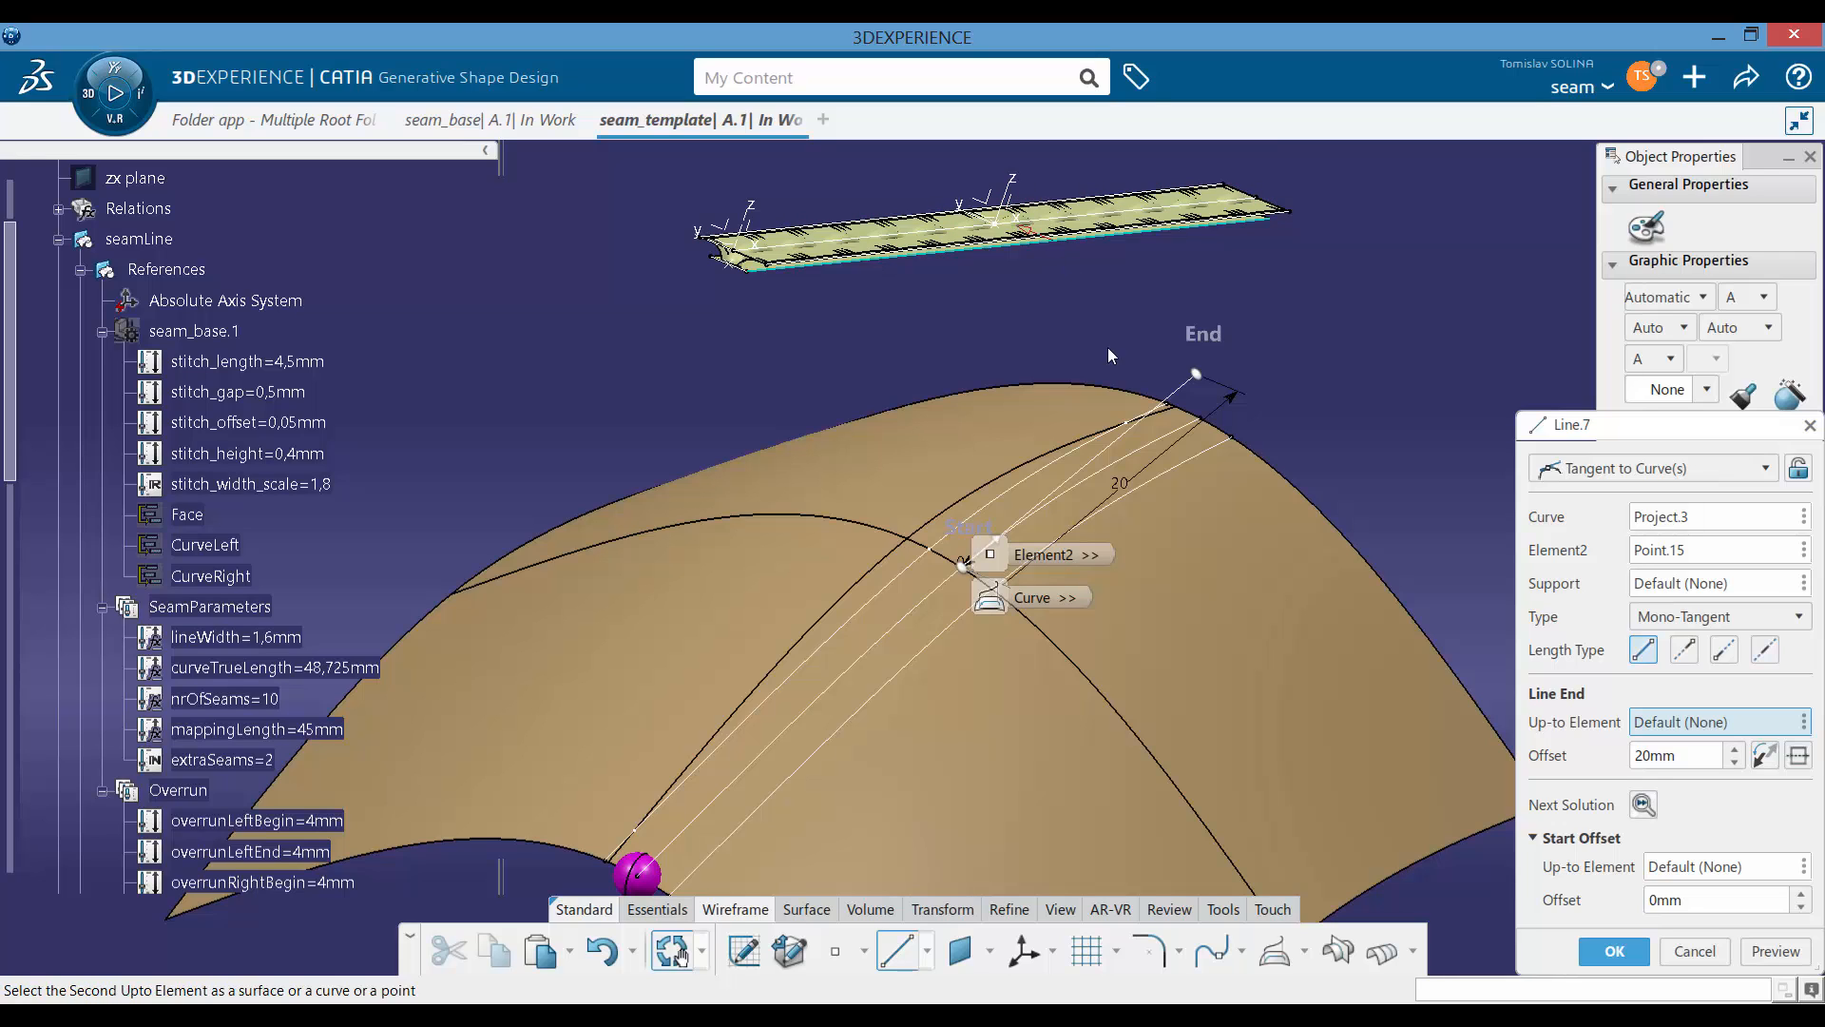
click(1604, 950)
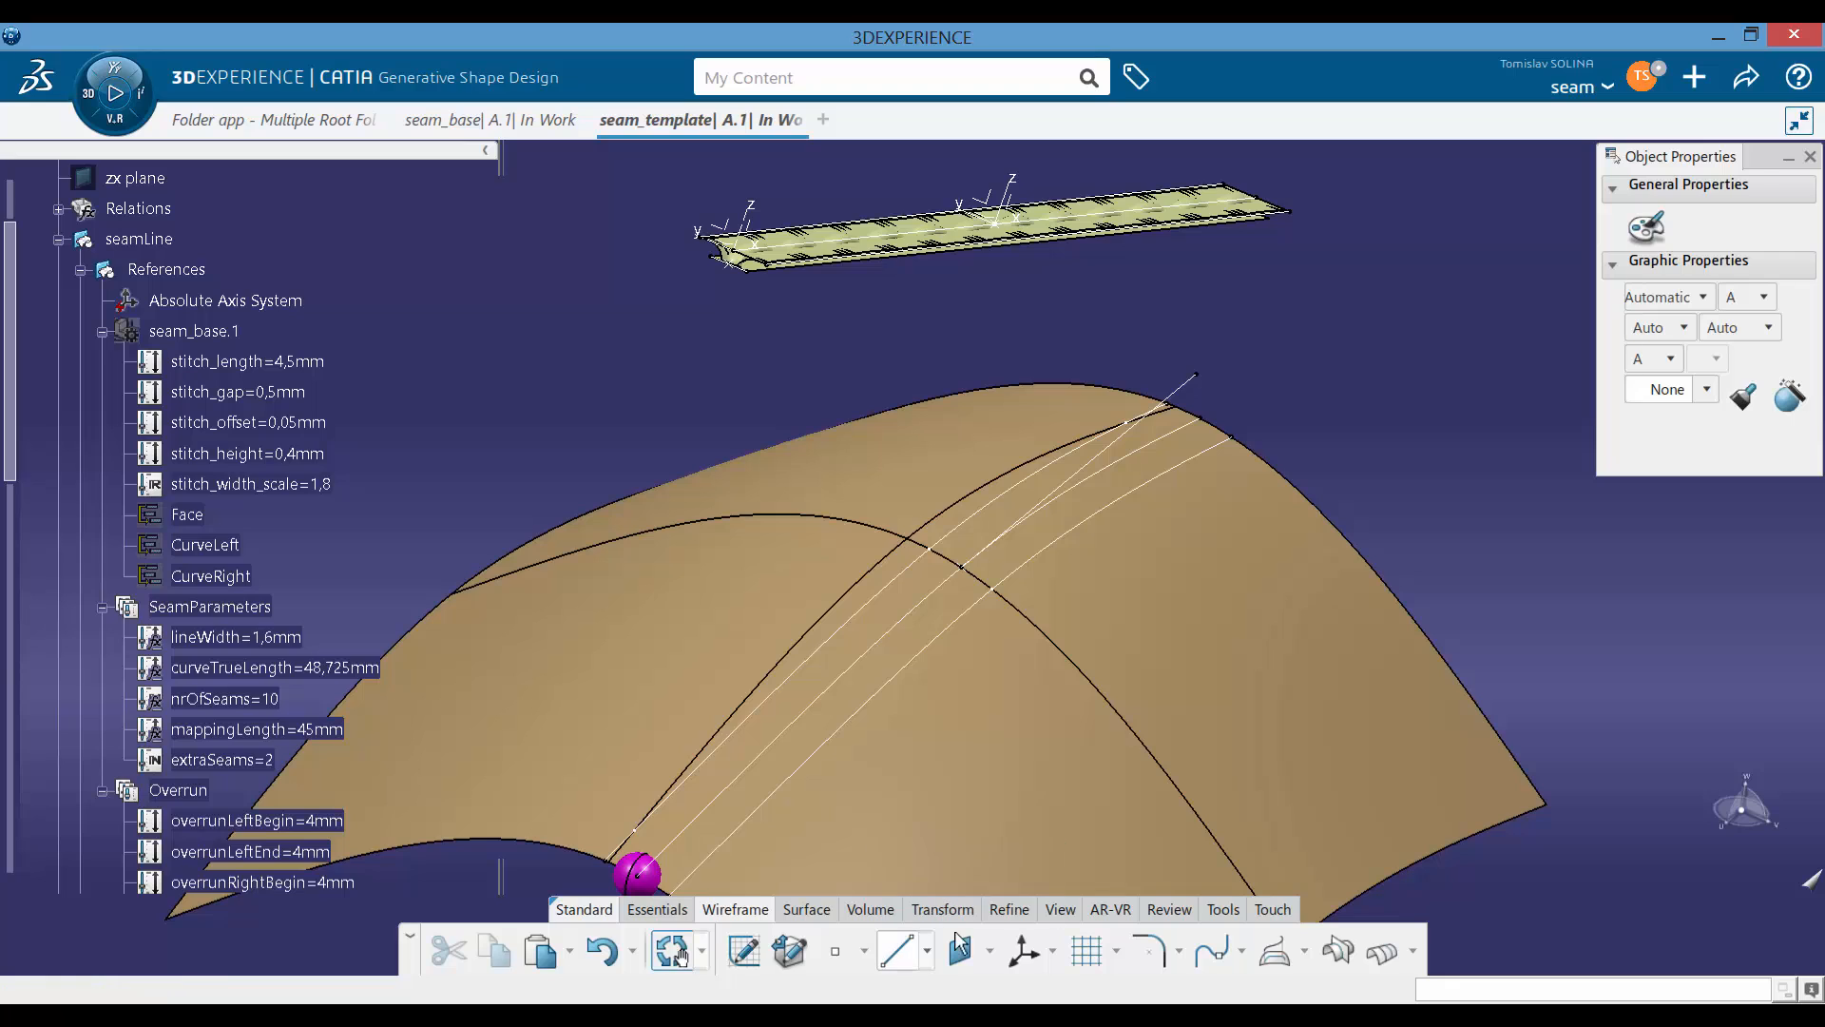
Step: Create a 20 mm line normal to Subdivision Surface.1 at the midpoint of Project.3, reversed to point outward from the surface
click(1114, 624)
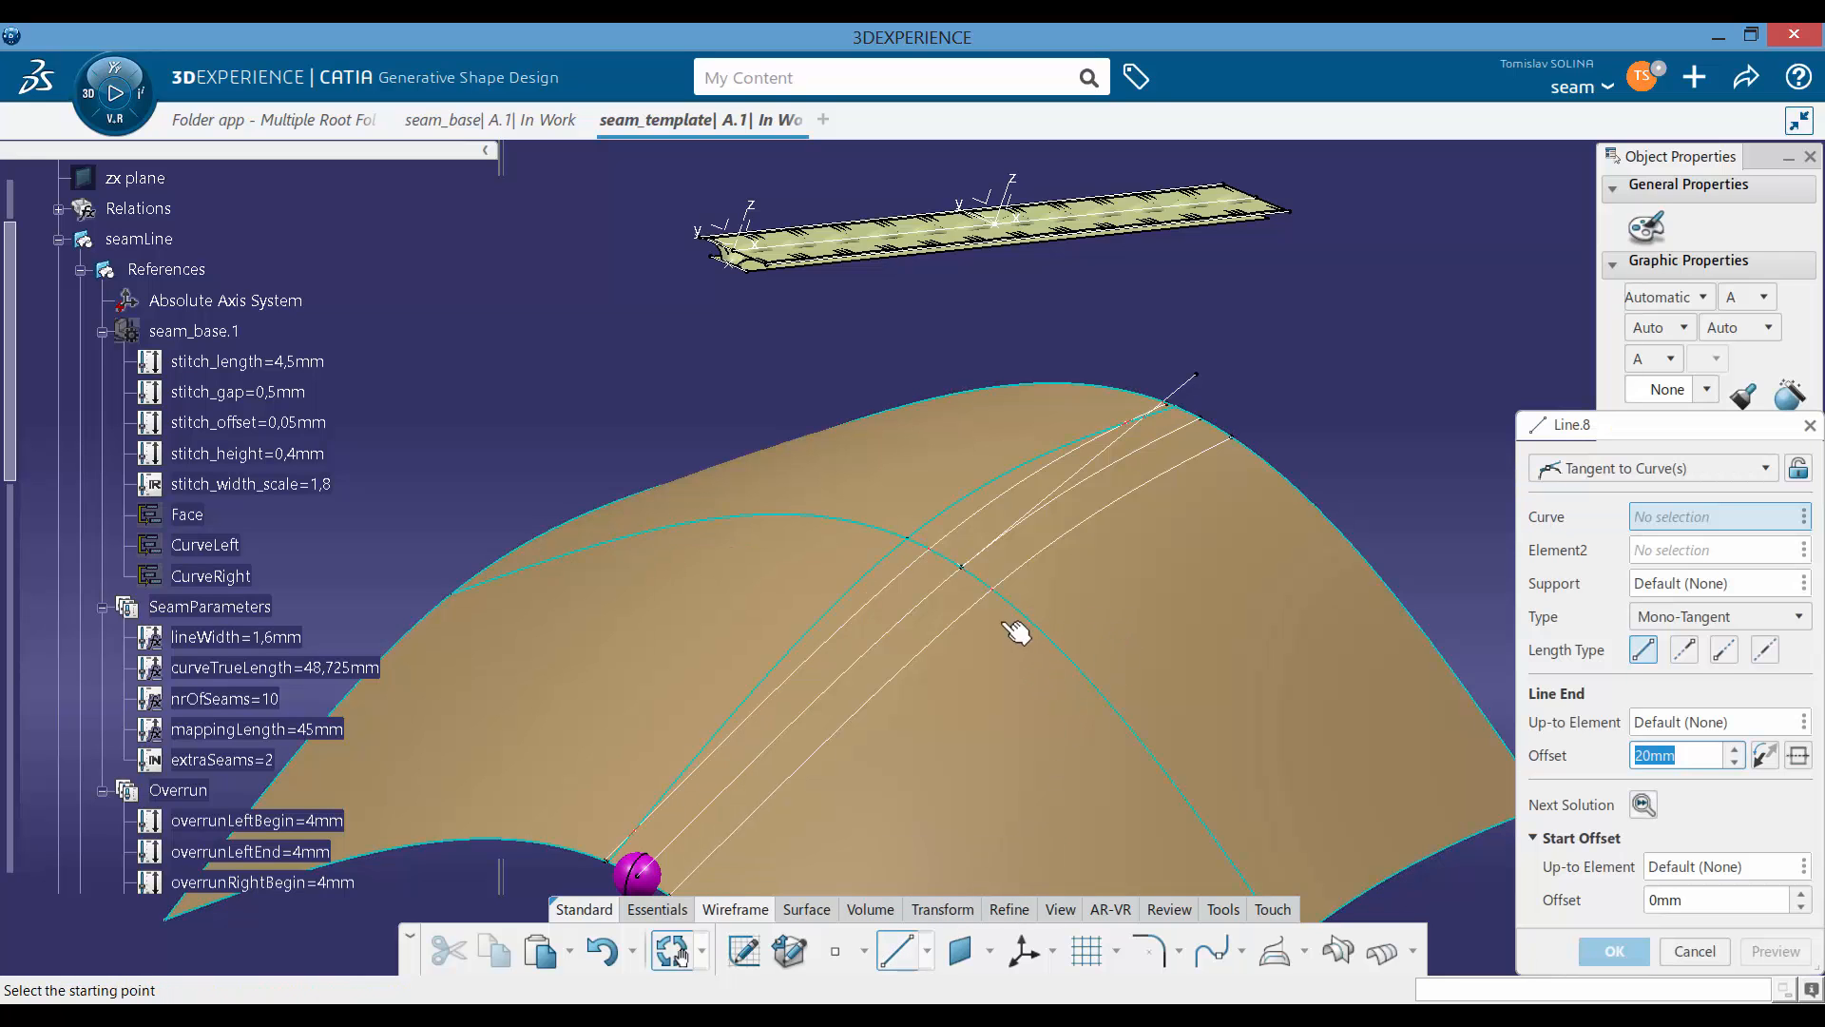
click(960, 567)
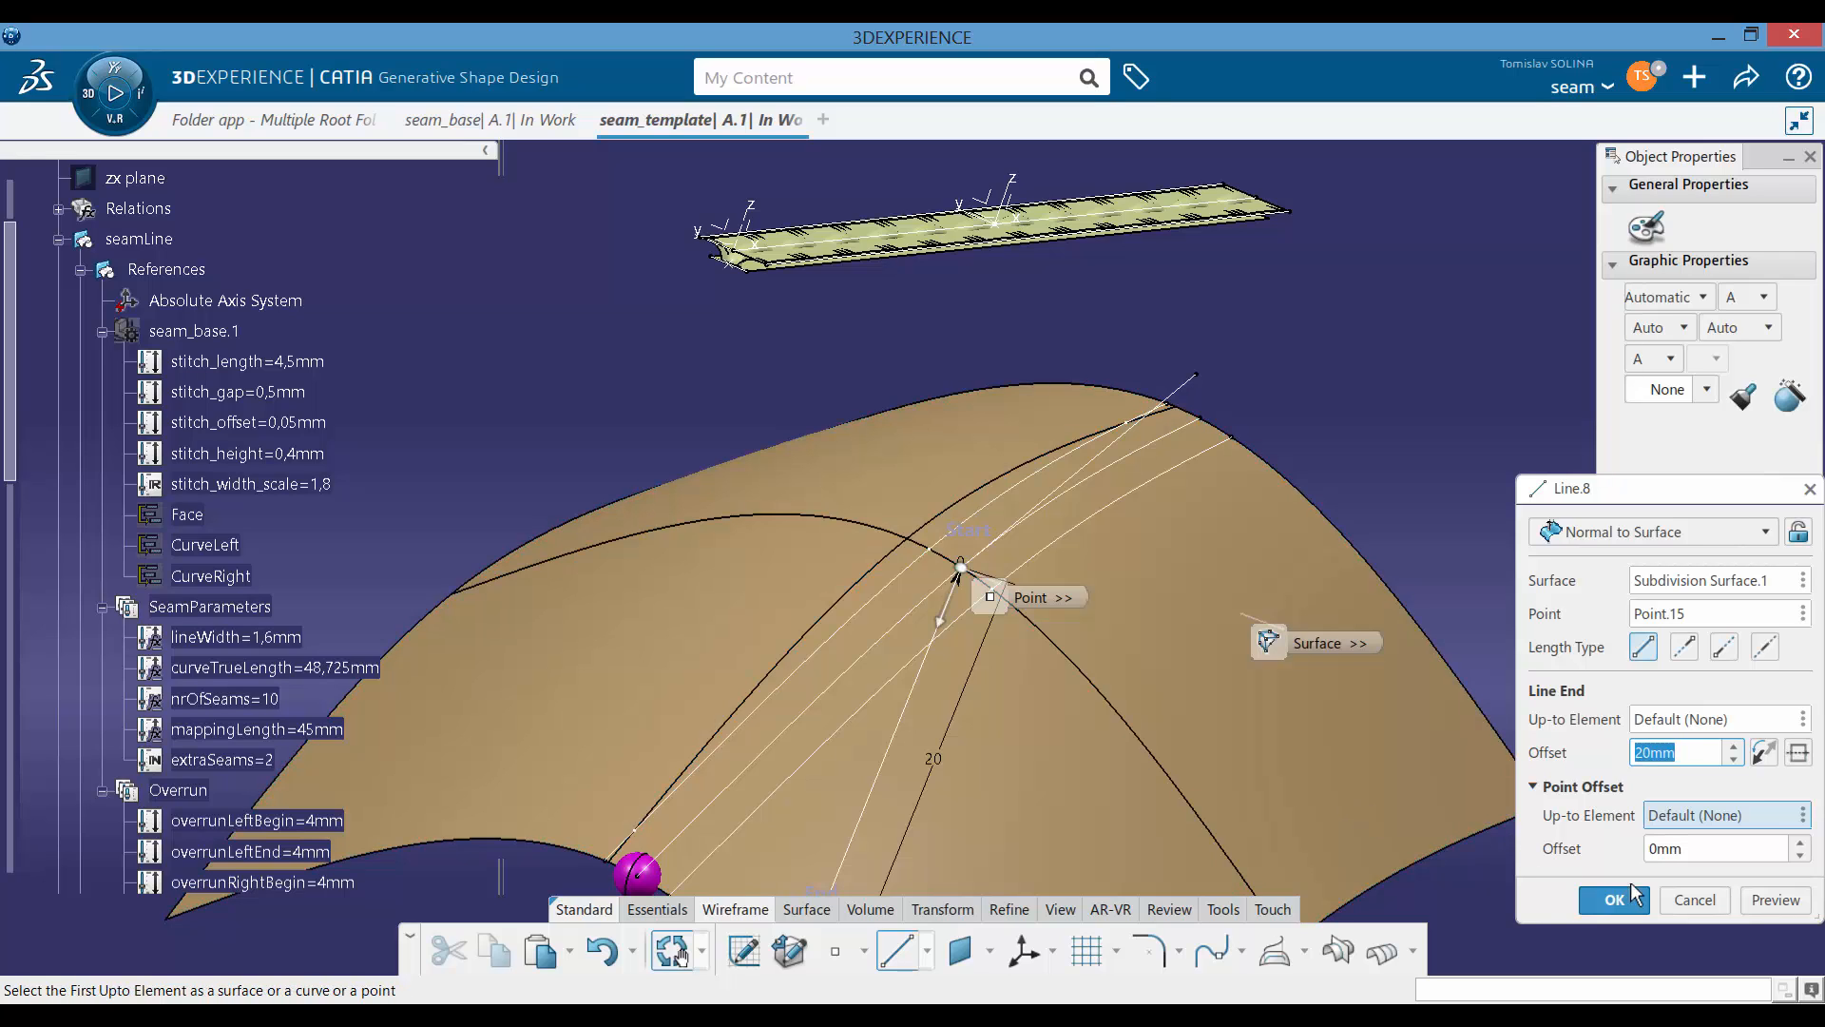
click(1764, 751)
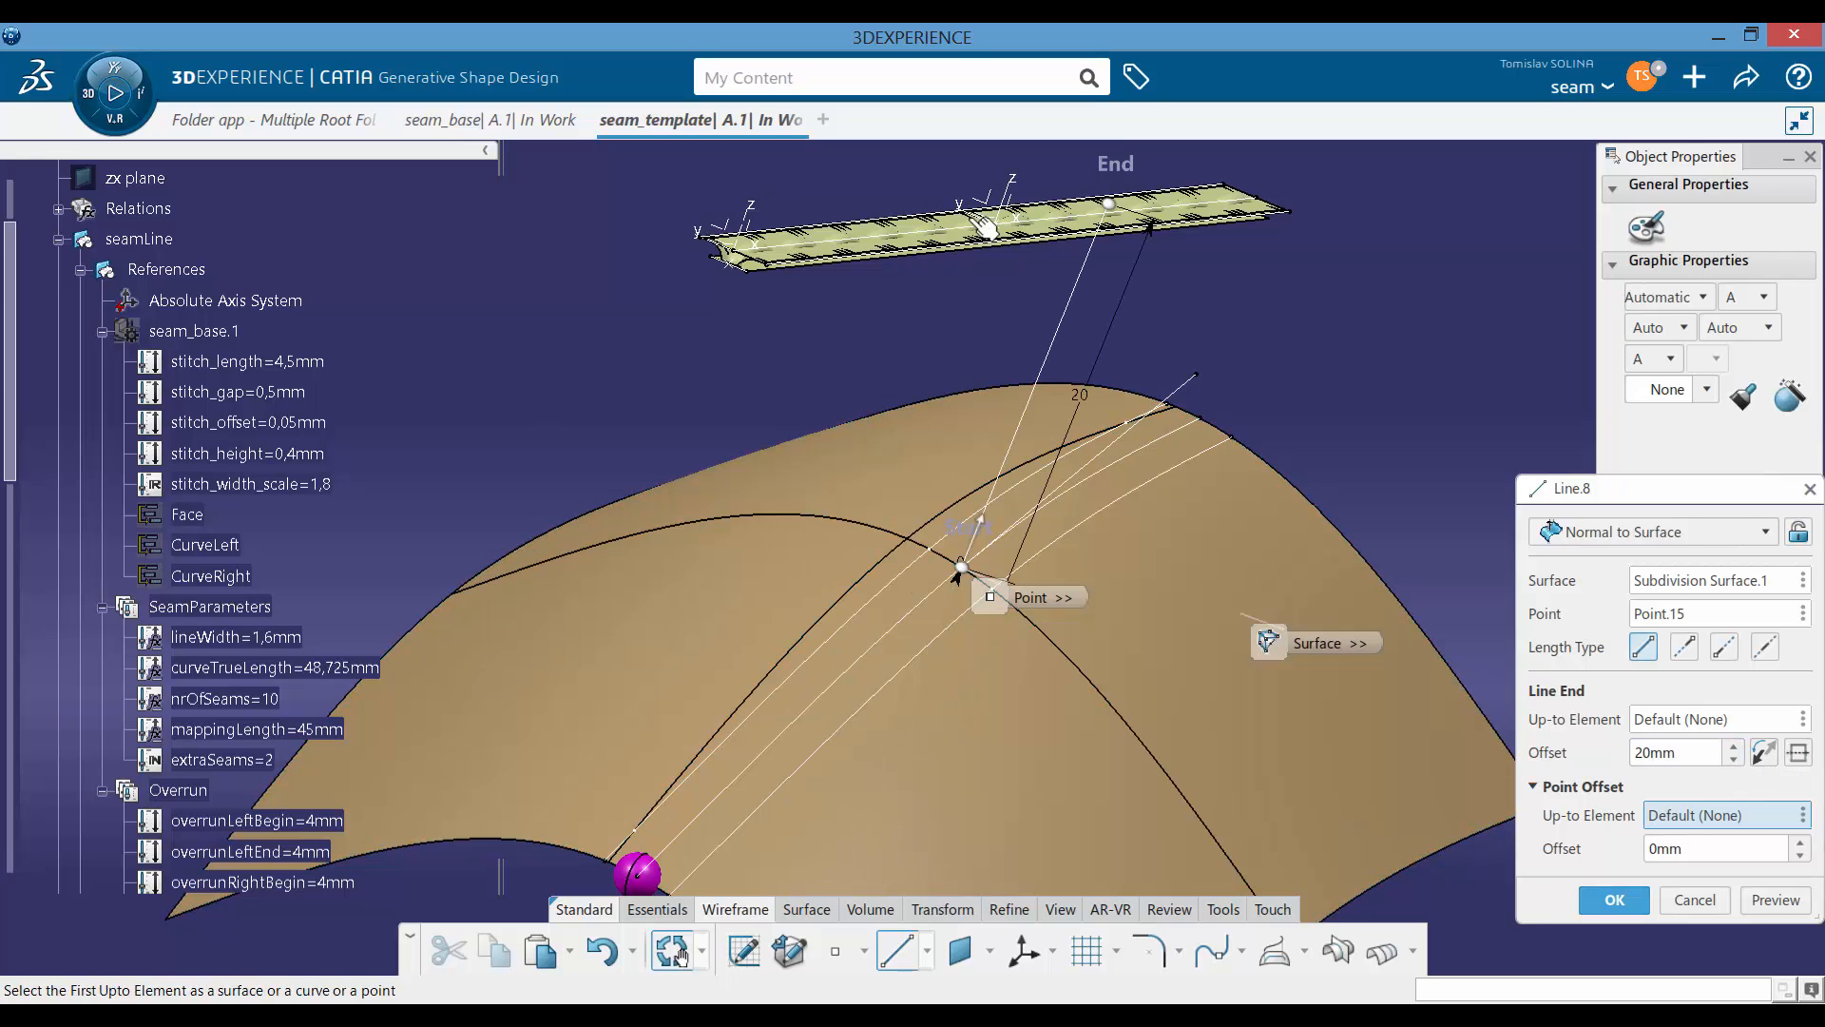
click(1614, 899)
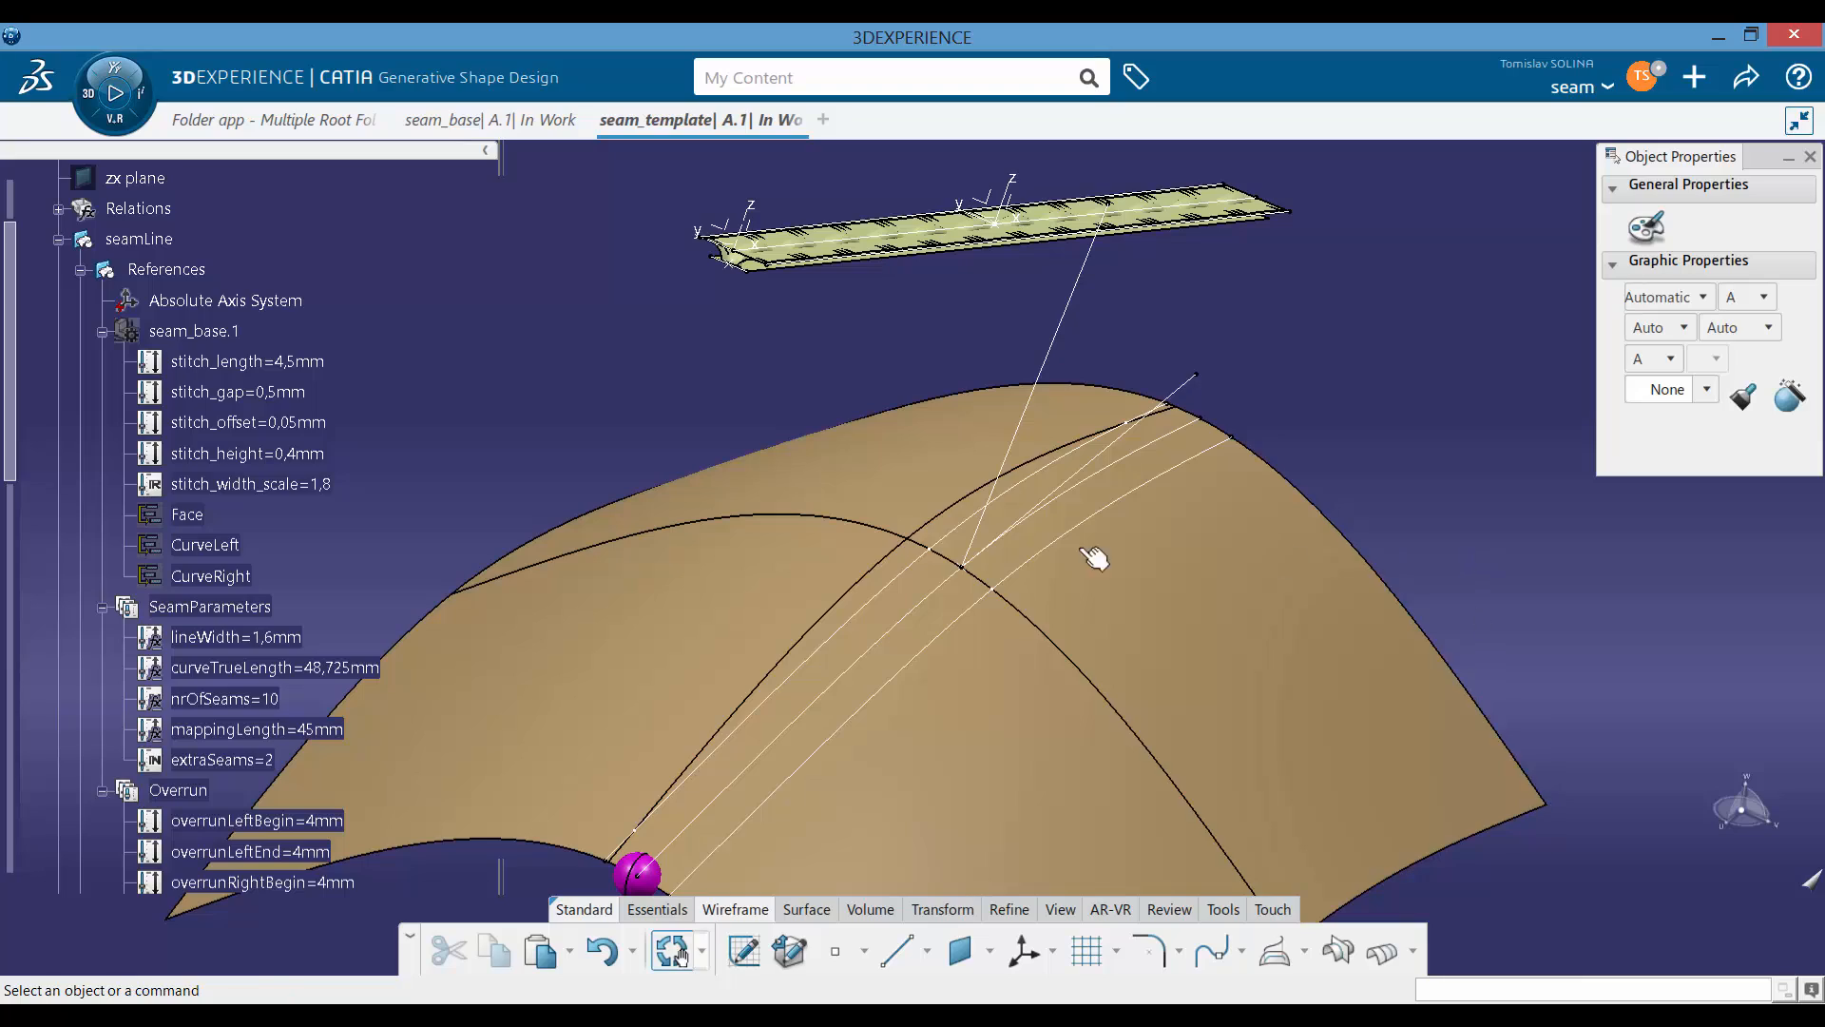
Step: Create a standard axis system with its origin at Point.15, X axis along Line.7 and Z axis along Line.8 with Z reversed
middle_drag(921, 579, 878, 570)
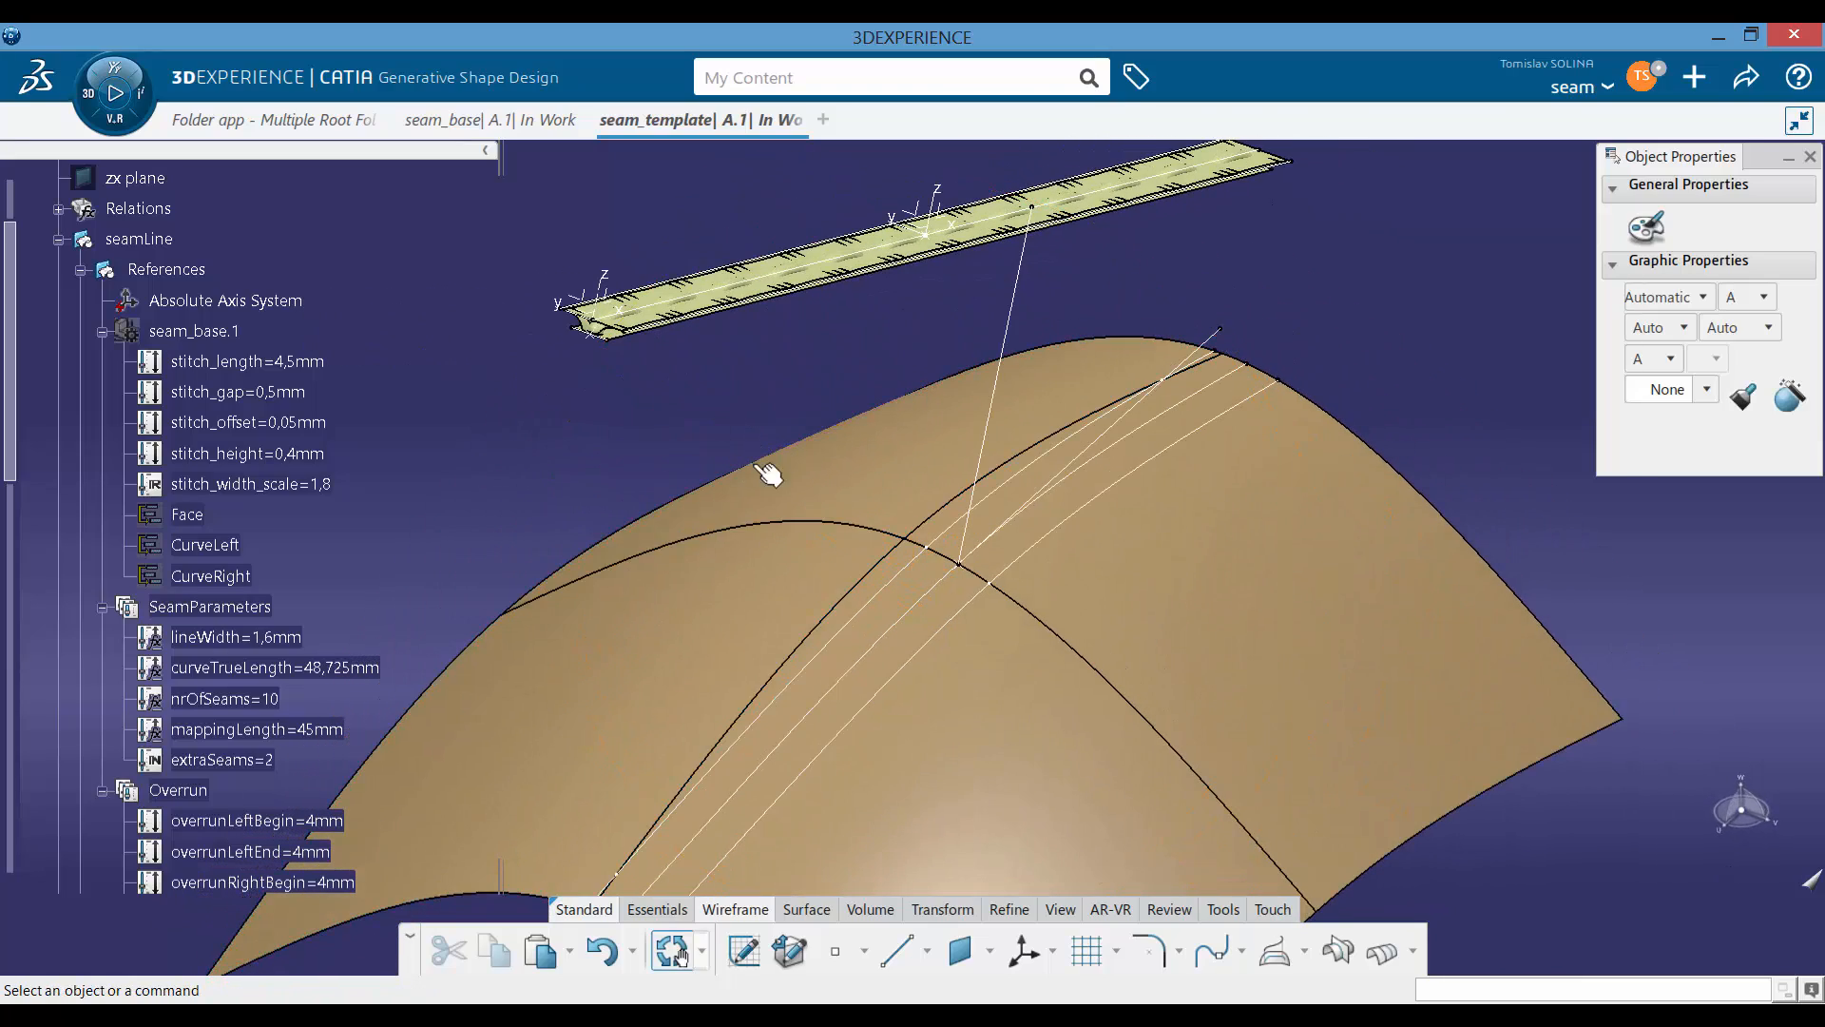
click(1024, 950)
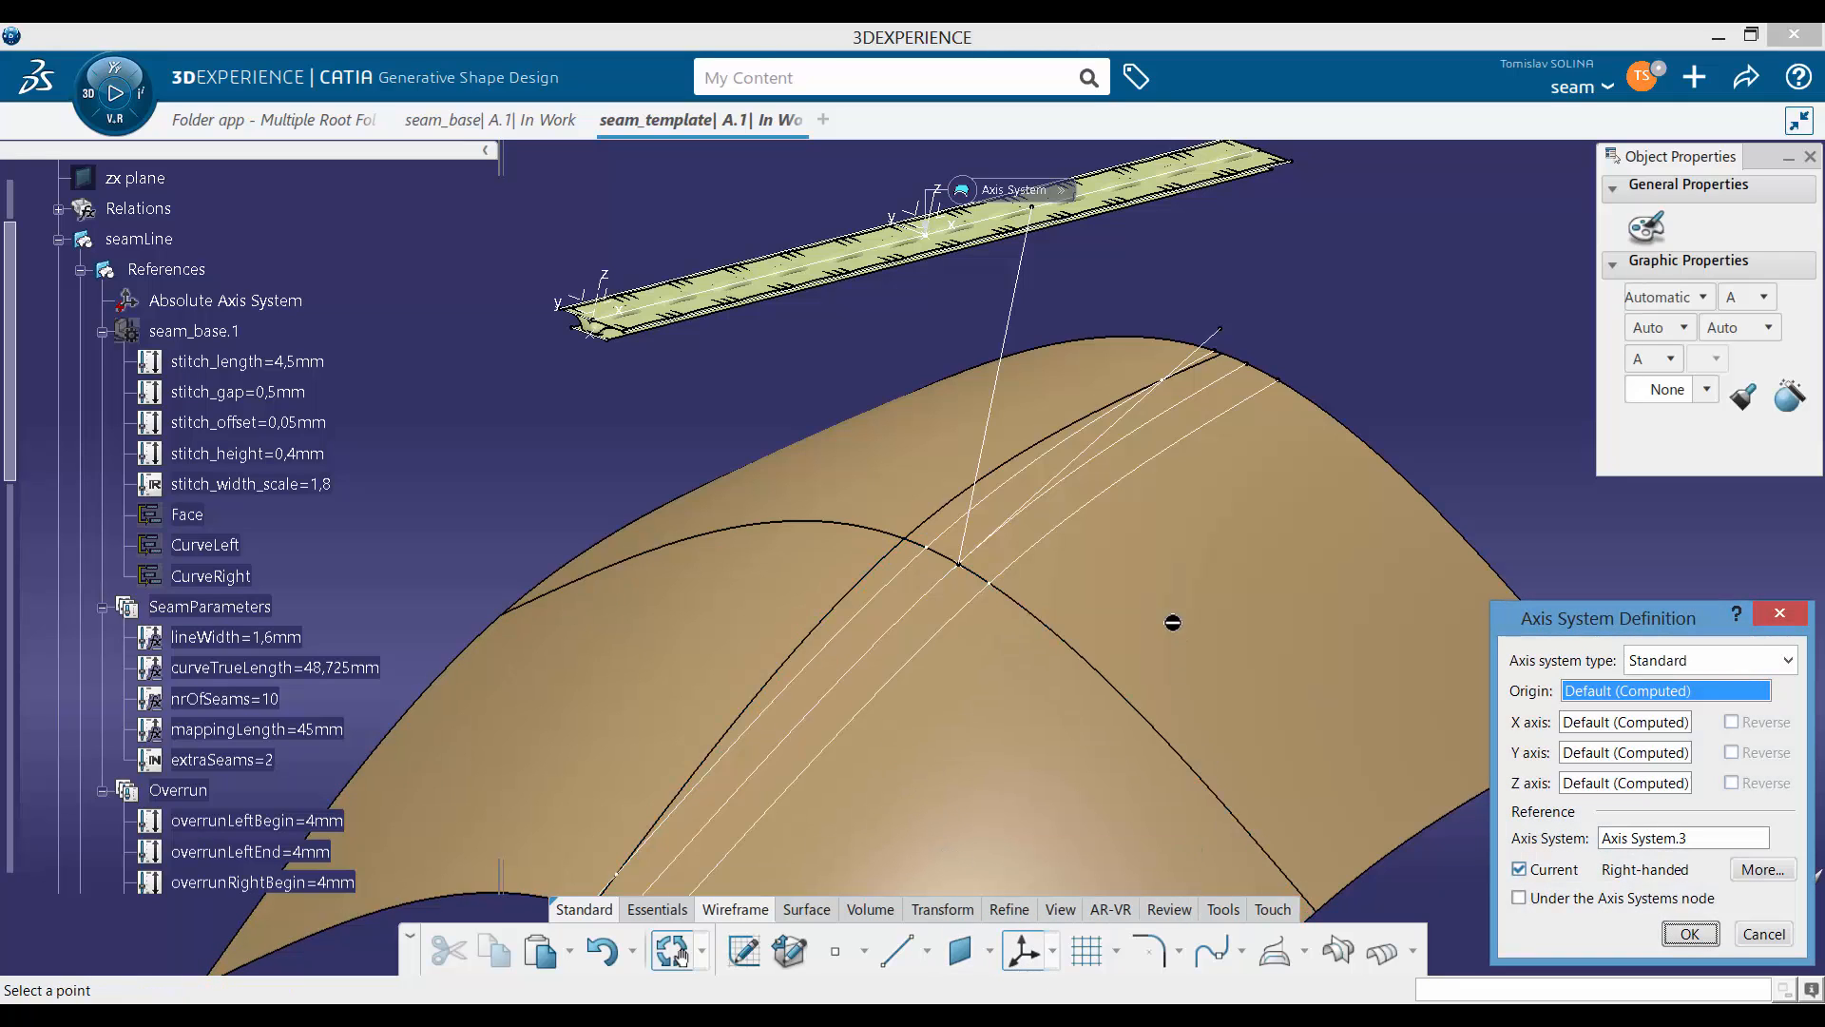
mouse_move(919, 392)
middle_down()
mouse_move(941, 419)
mouse_move(926, 376)
middle_up()
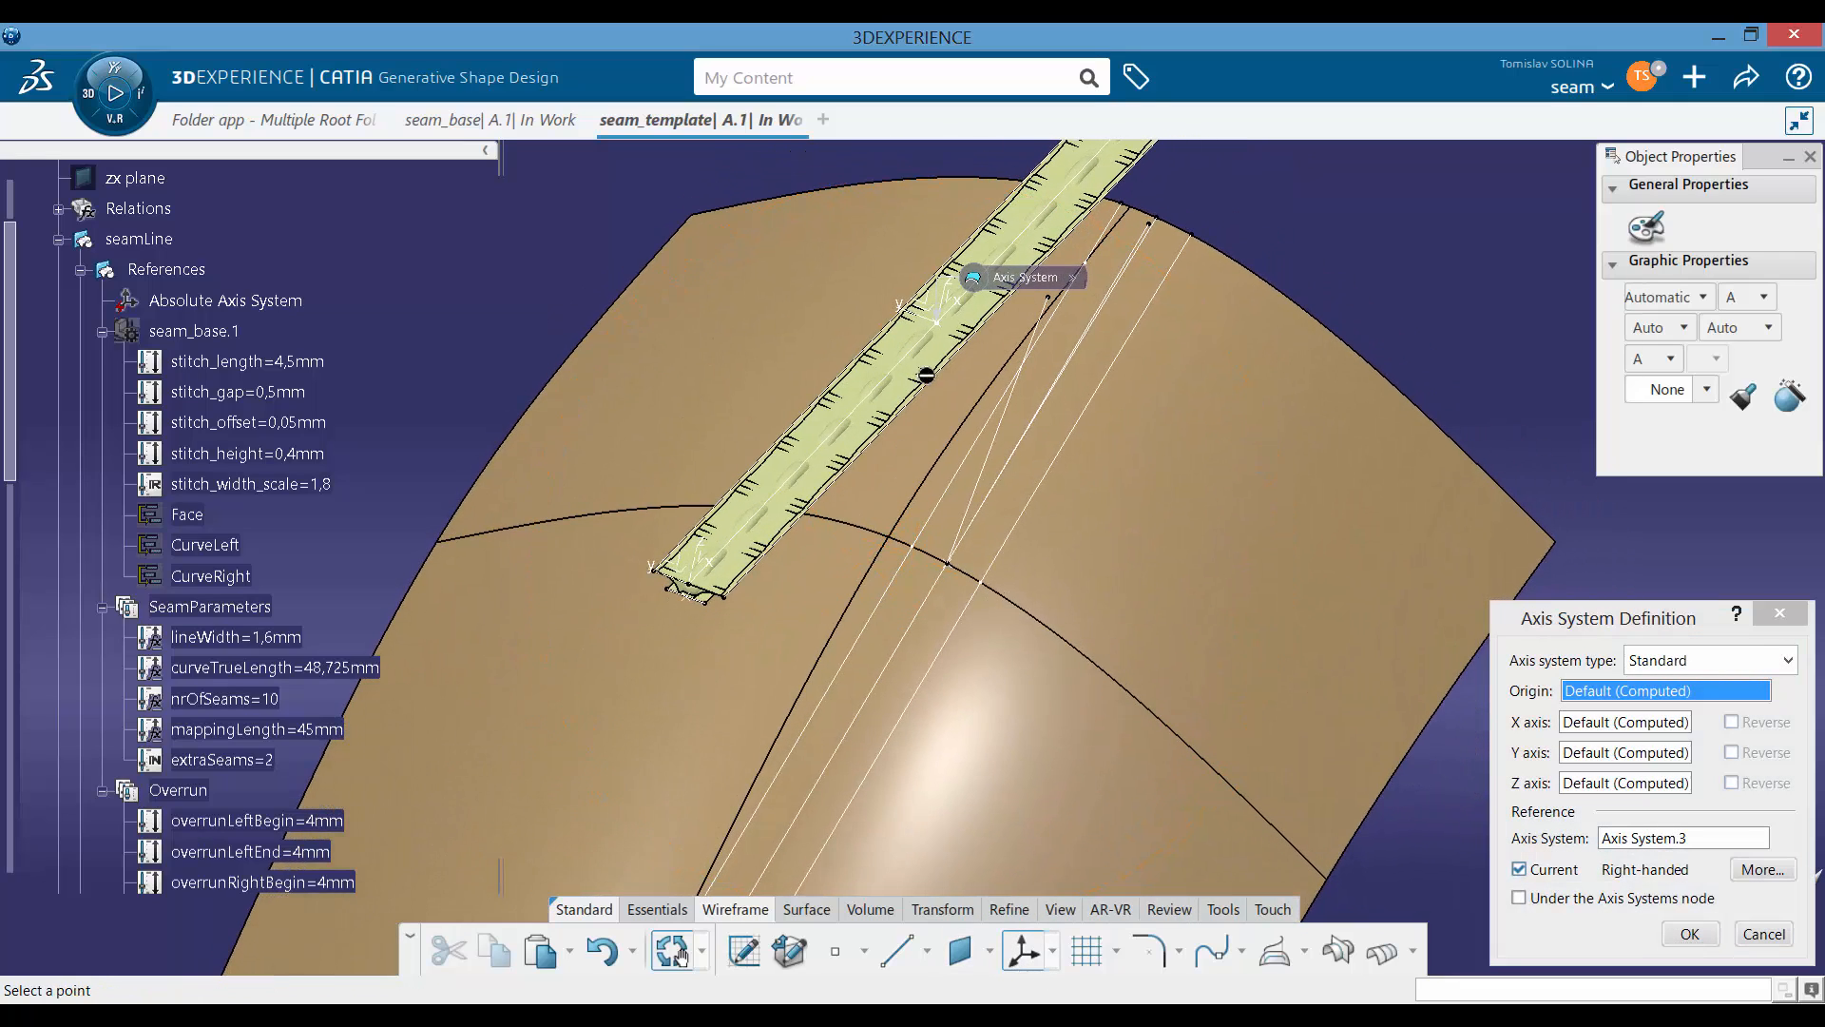
click(953, 570)
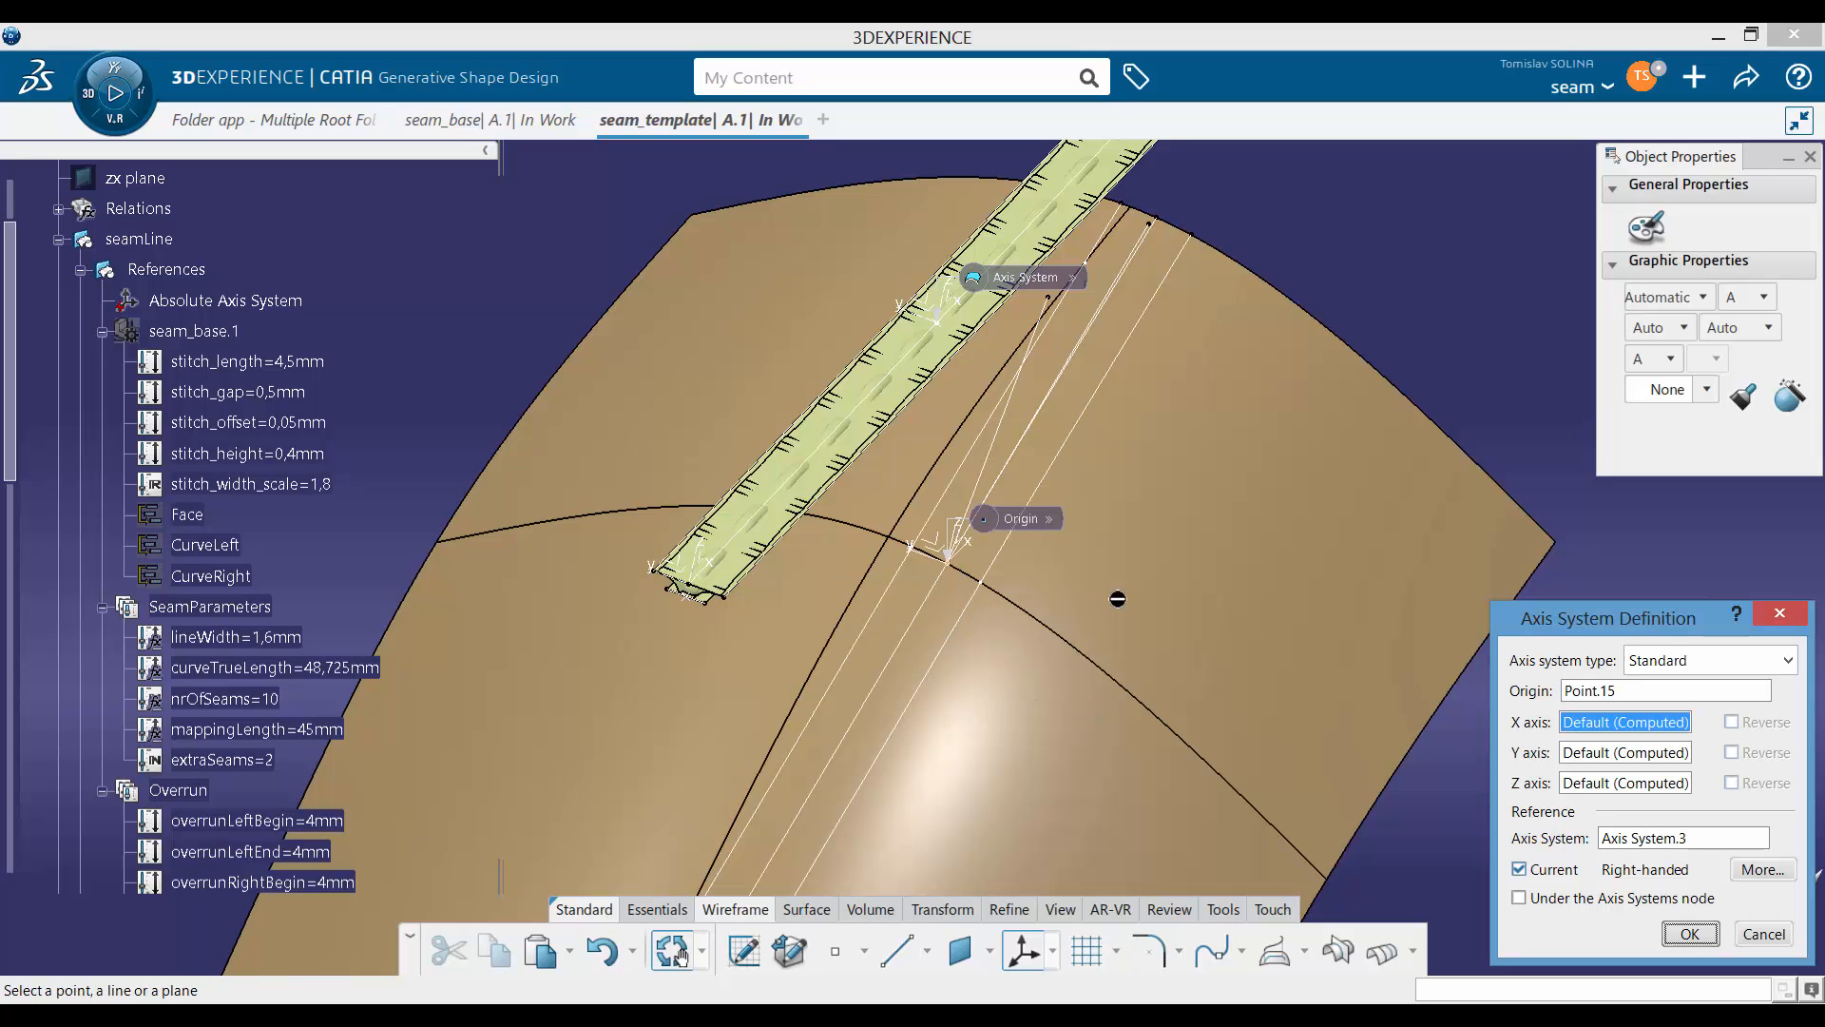
middle_drag(969, 700, 927, 688)
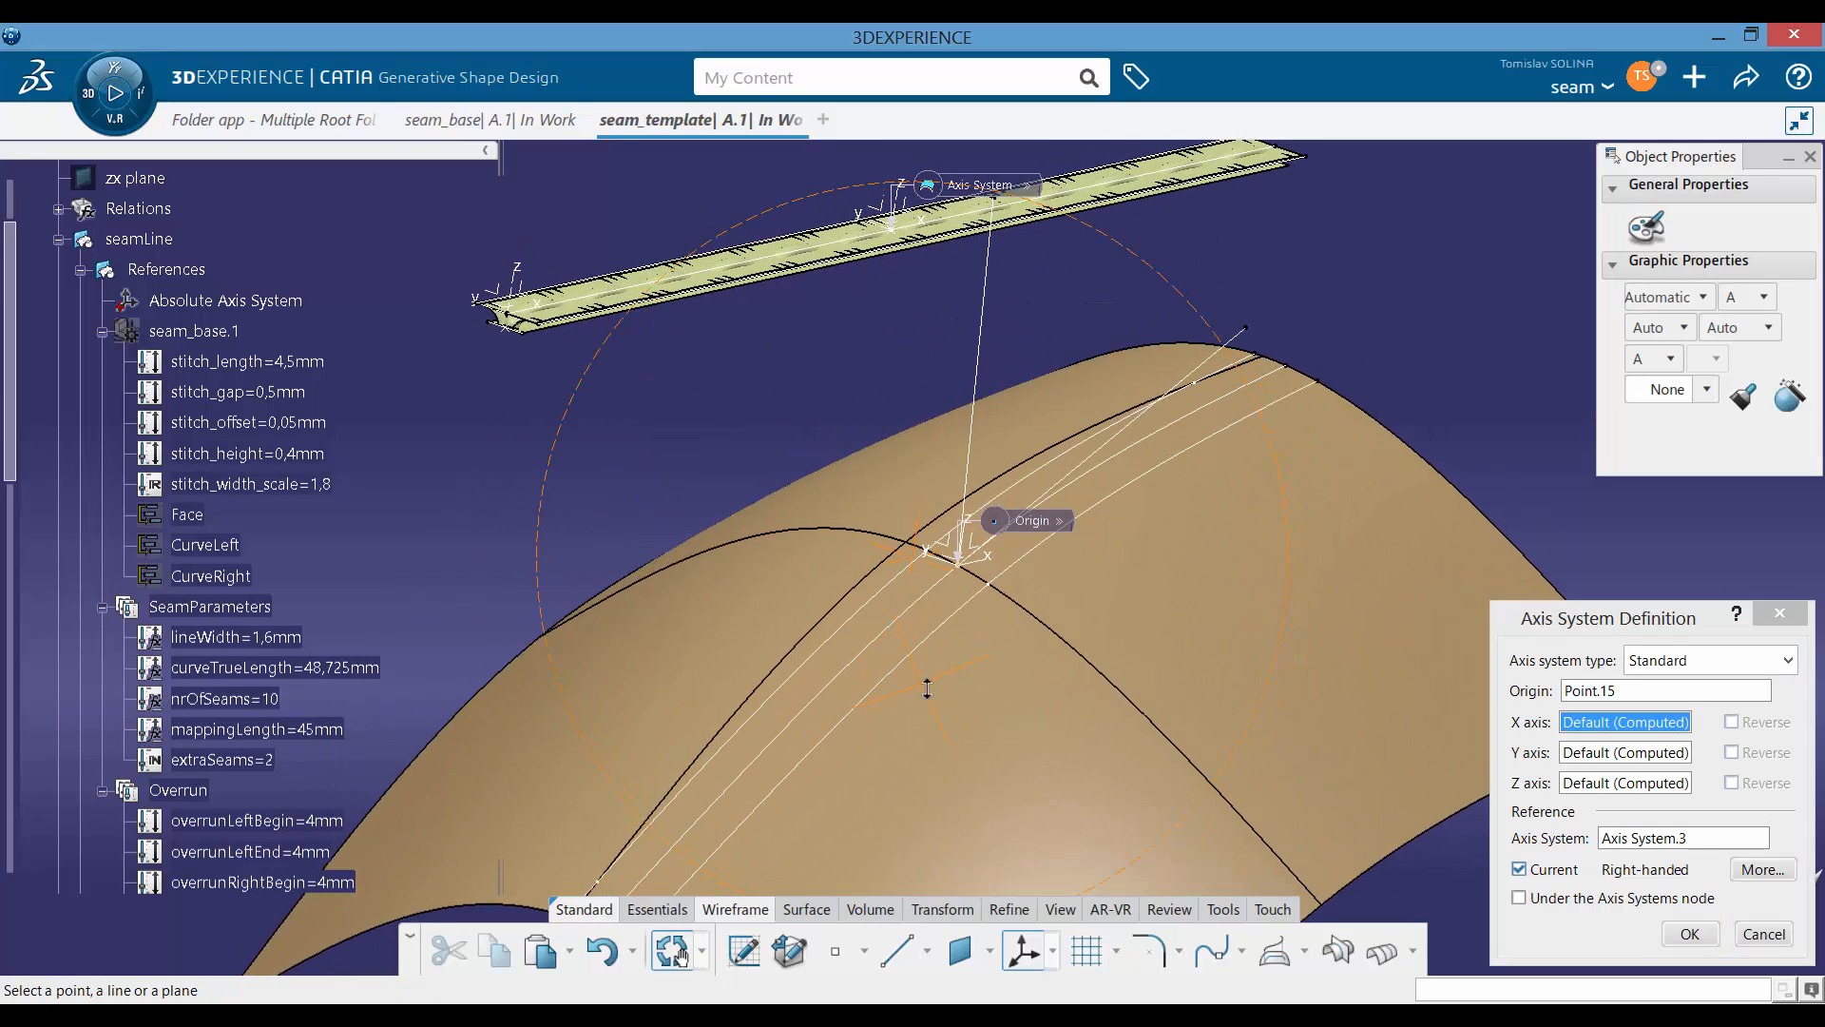
click(1142, 438)
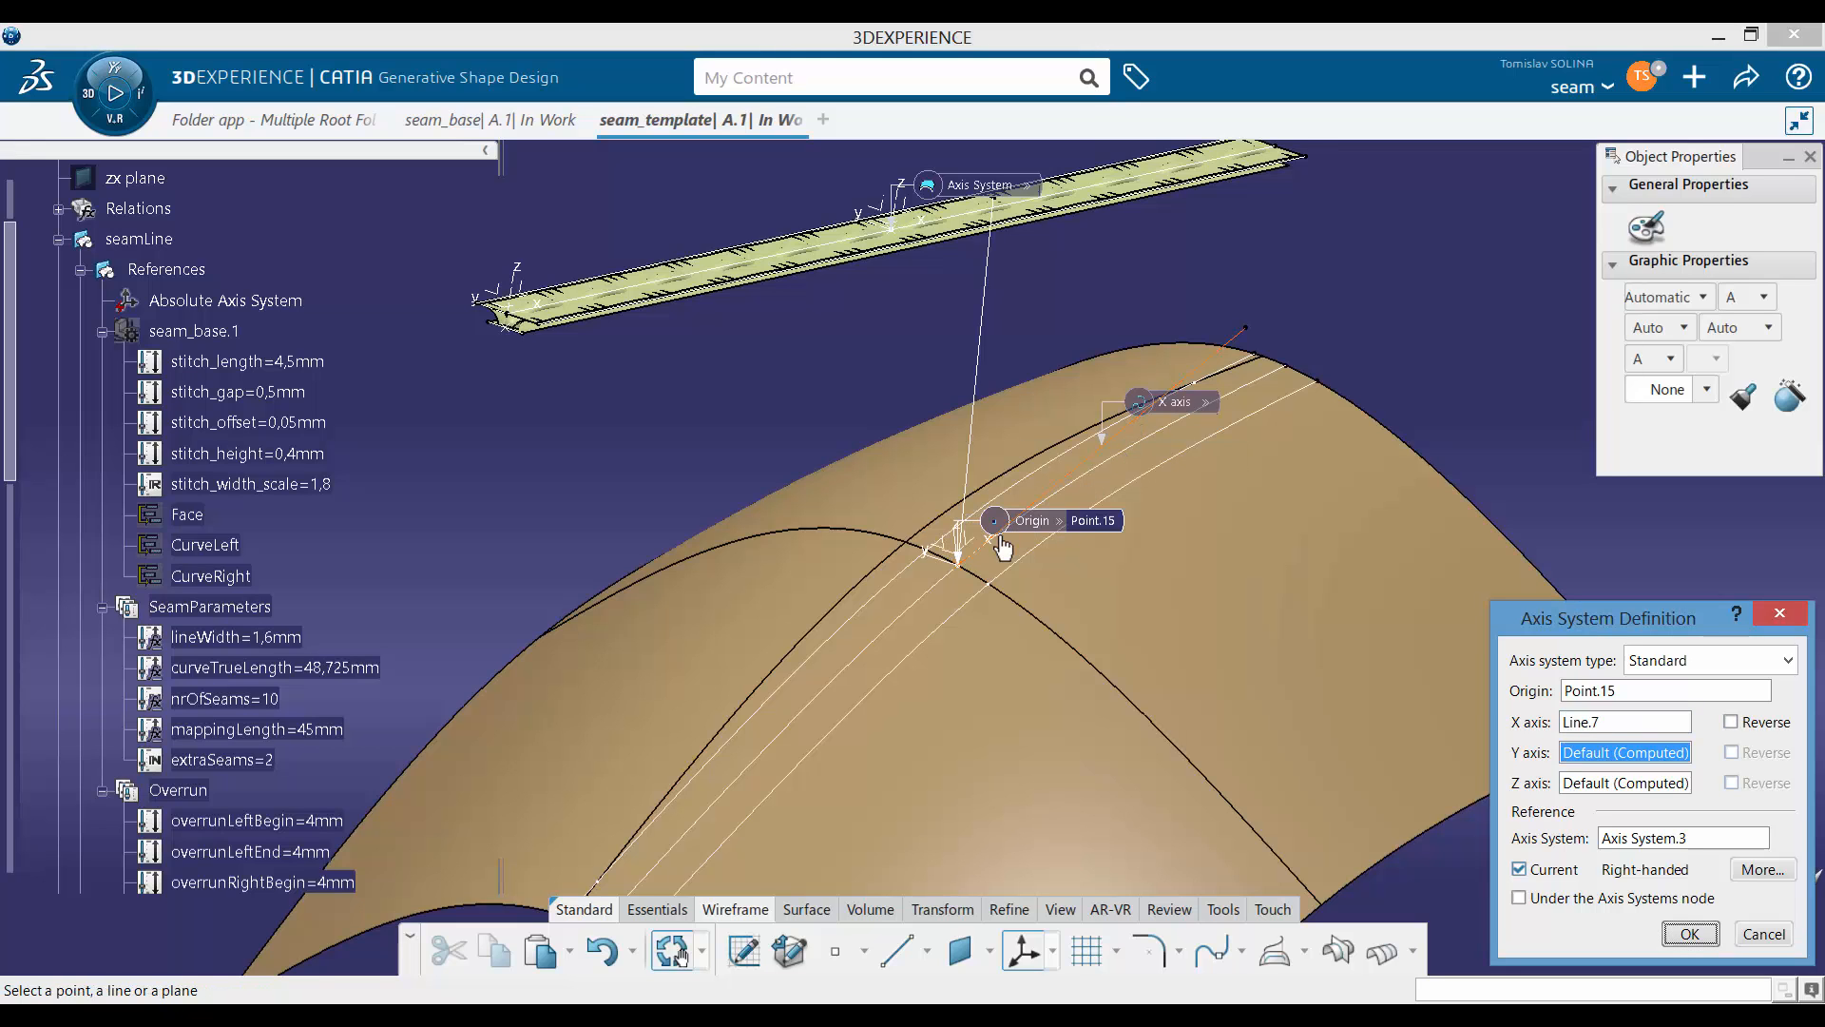
middle_drag(1003, 547, 1090, 488)
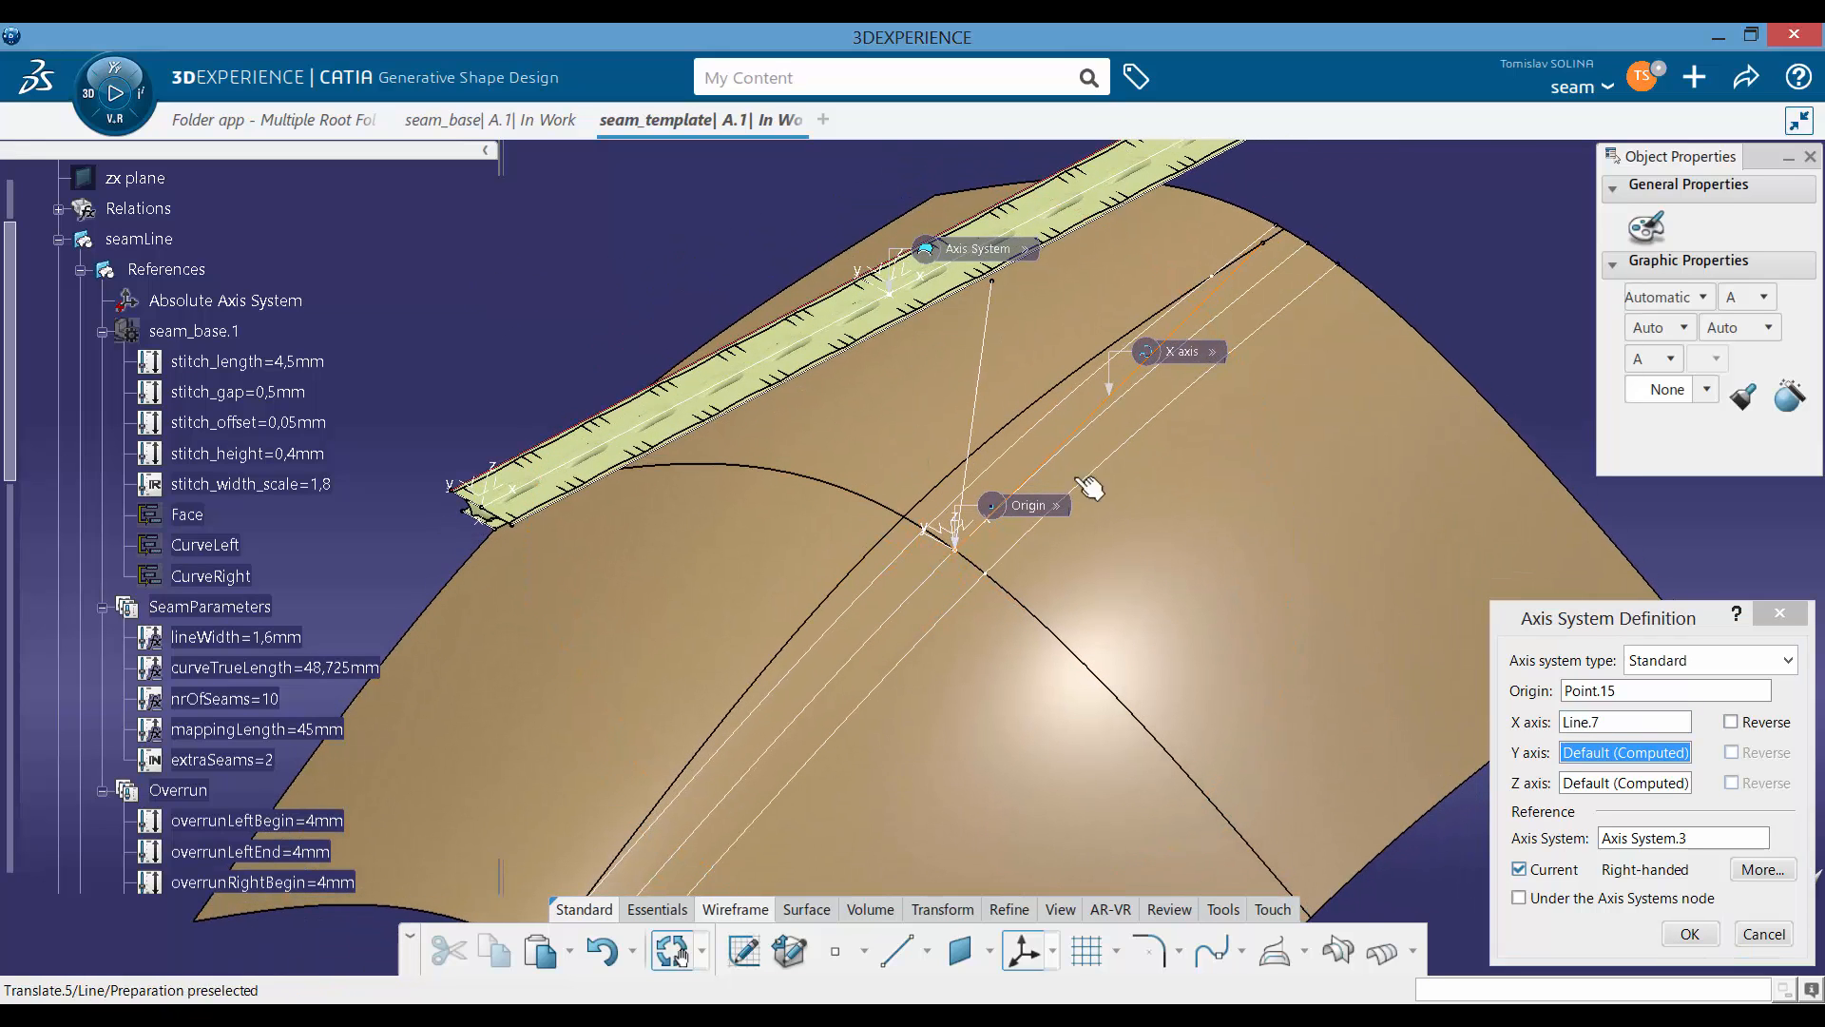
click(1624, 785)
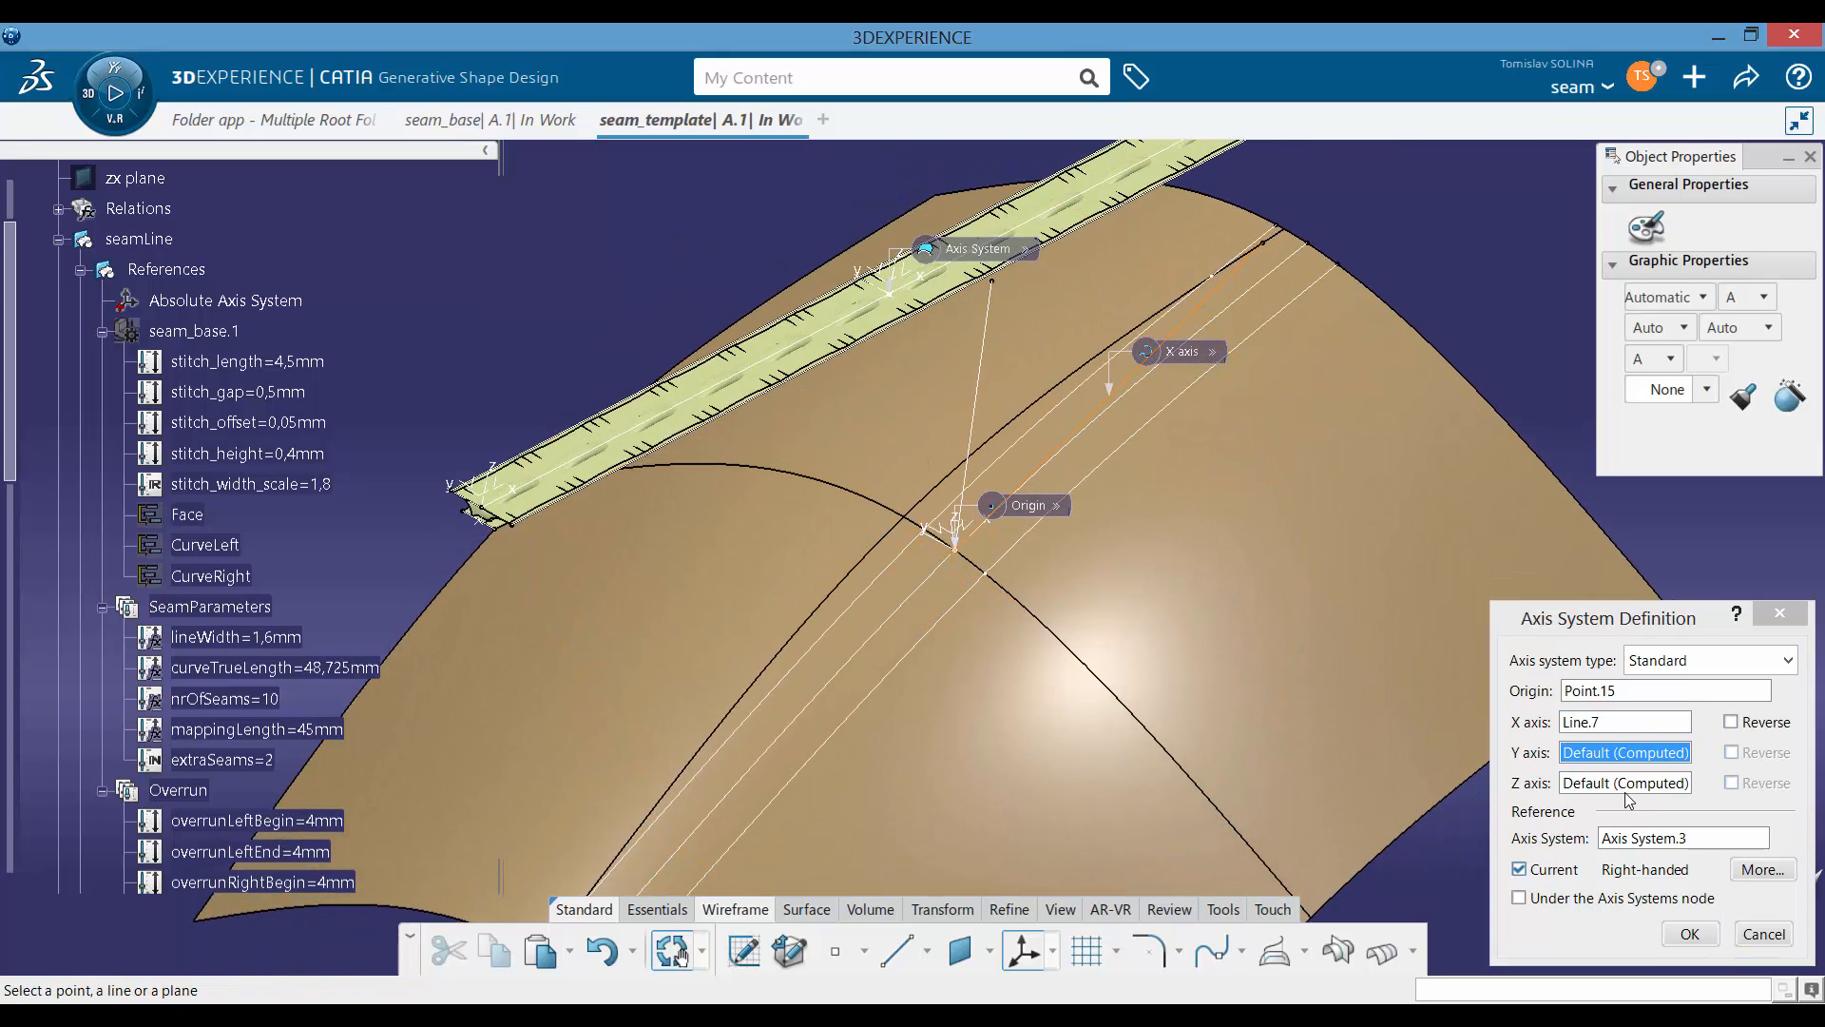
click(989, 387)
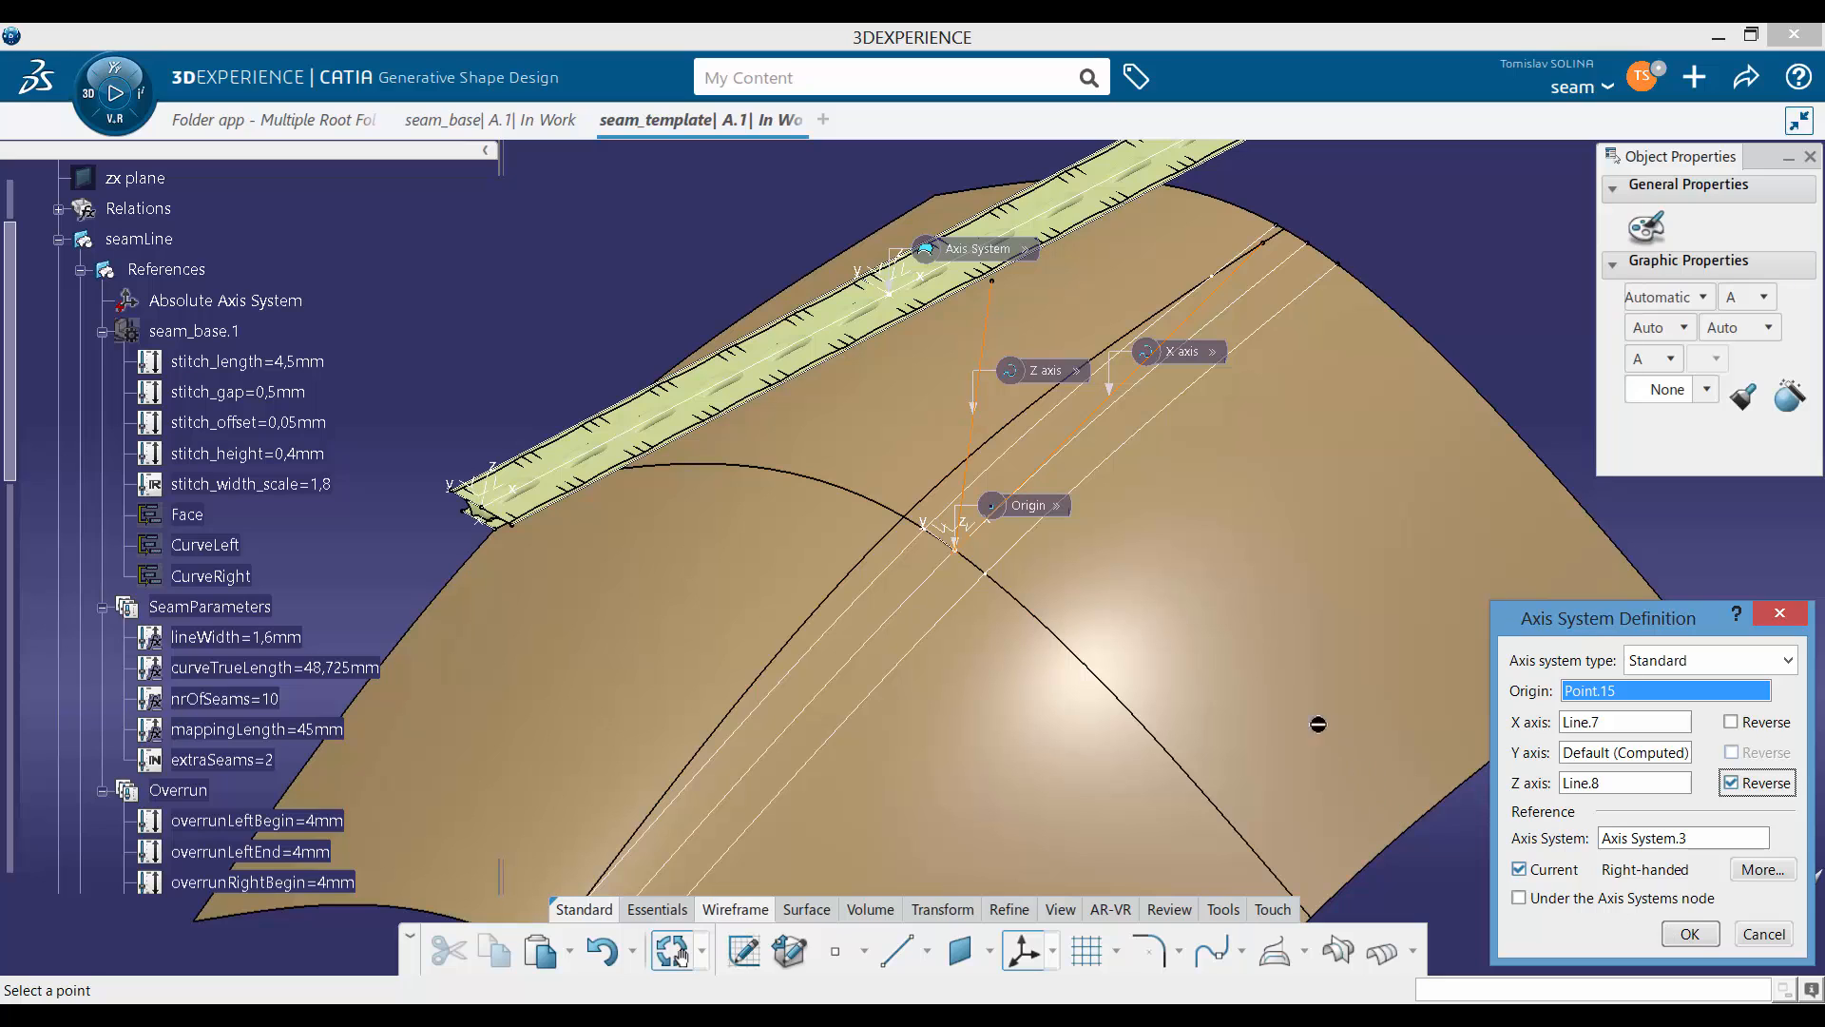
click(1689, 933)
Step: Group the six elements from Point.14 to Axis System.4 in a new geometrical set under Repositioning, and make Repositioning the work object
middle_drag(903, 590, 851, 566)
scroll(412, 538, down, 15)
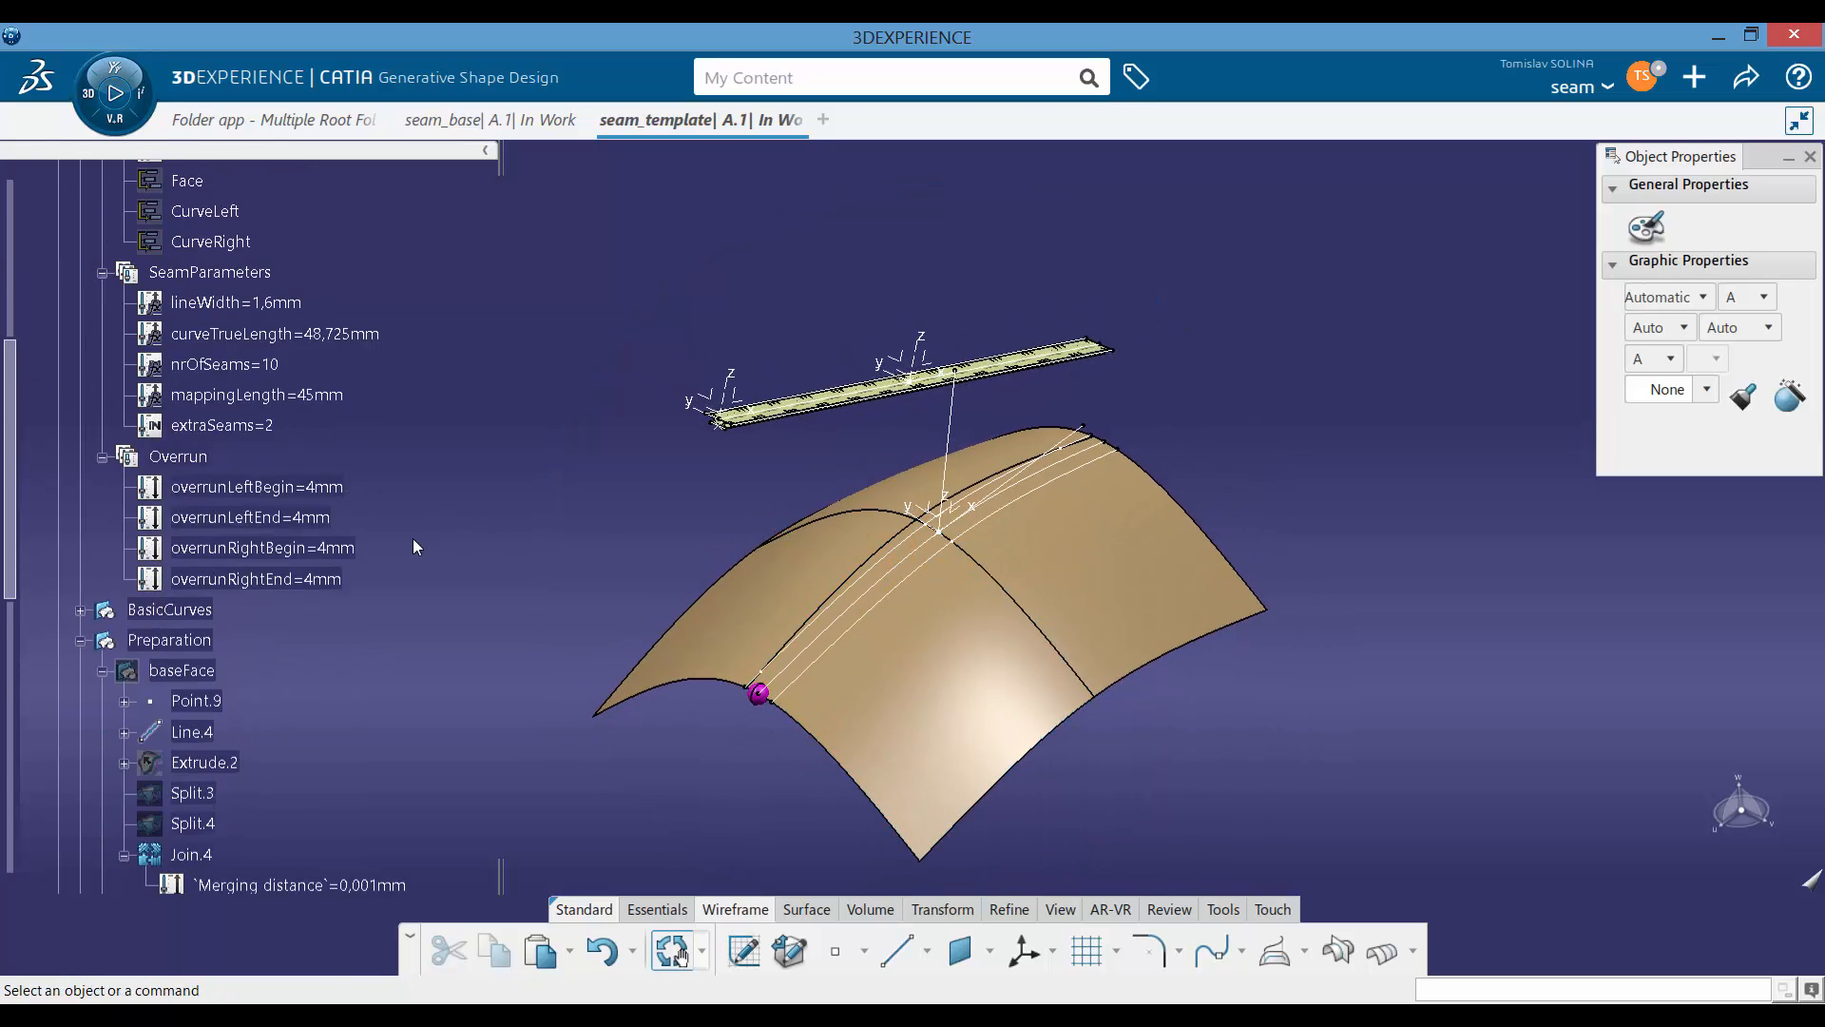
scroll(388, 551, down, 5)
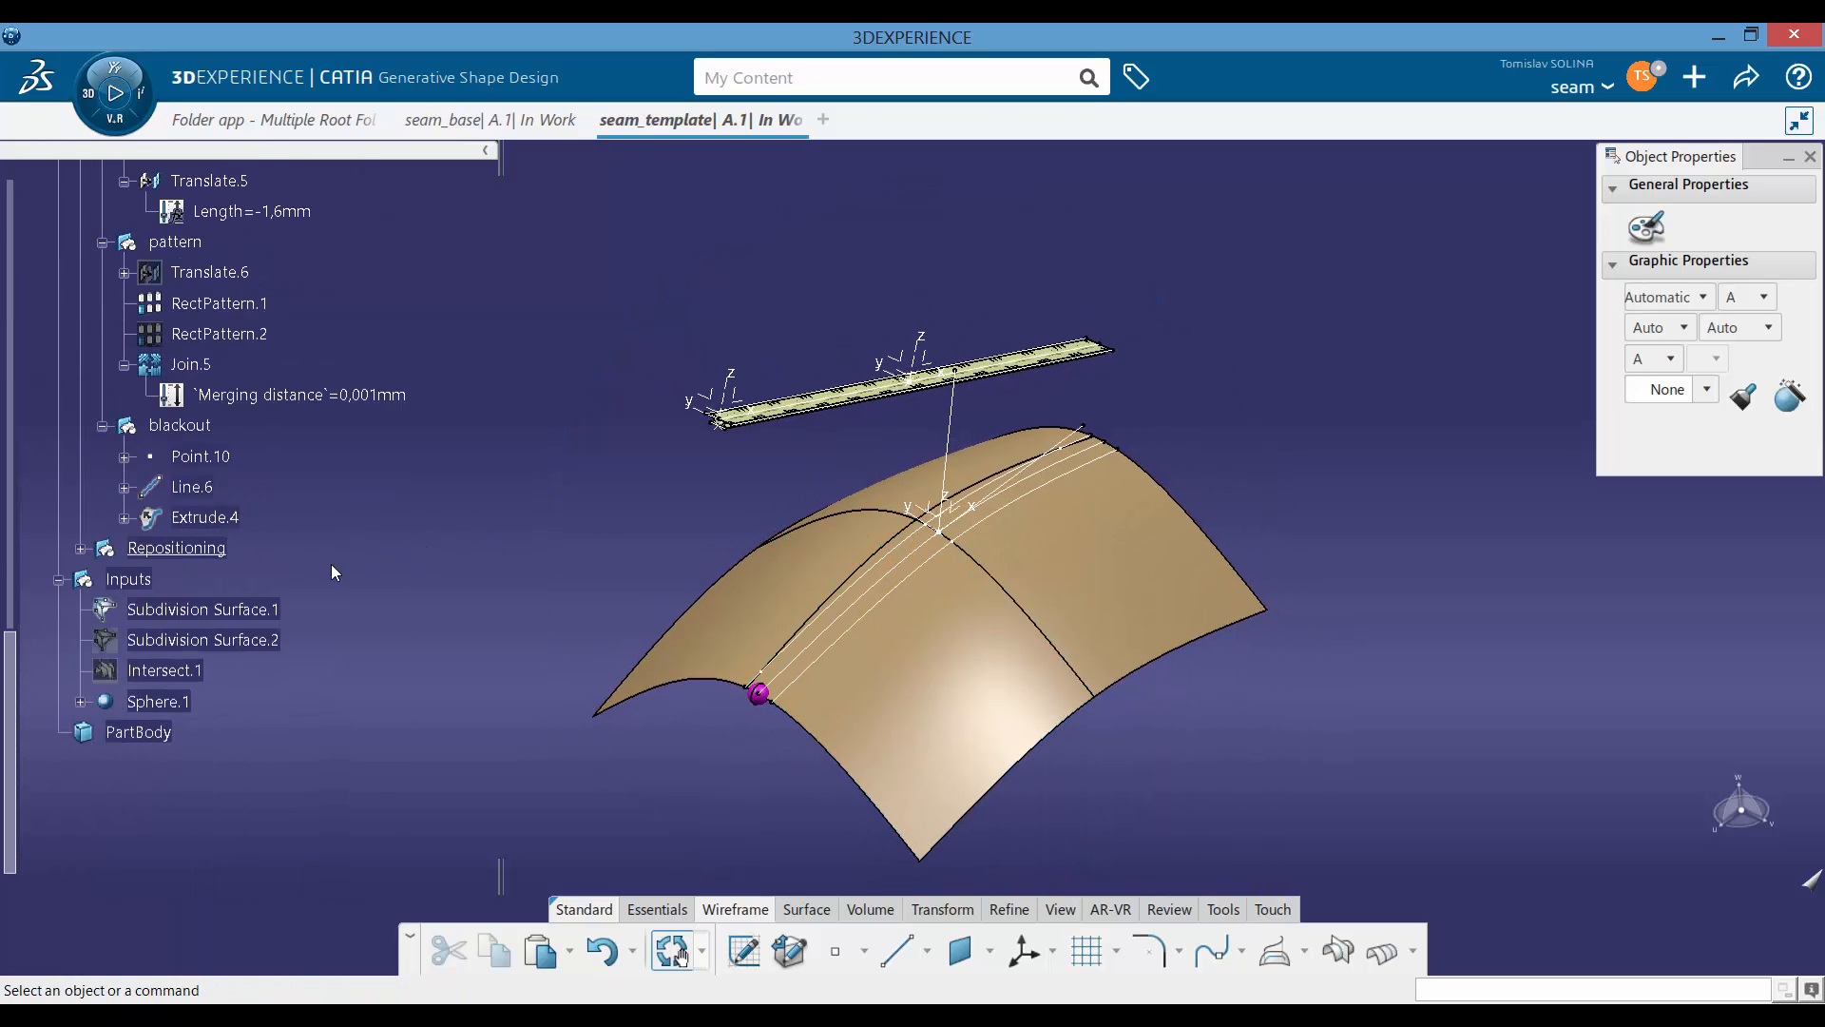
click(81, 548)
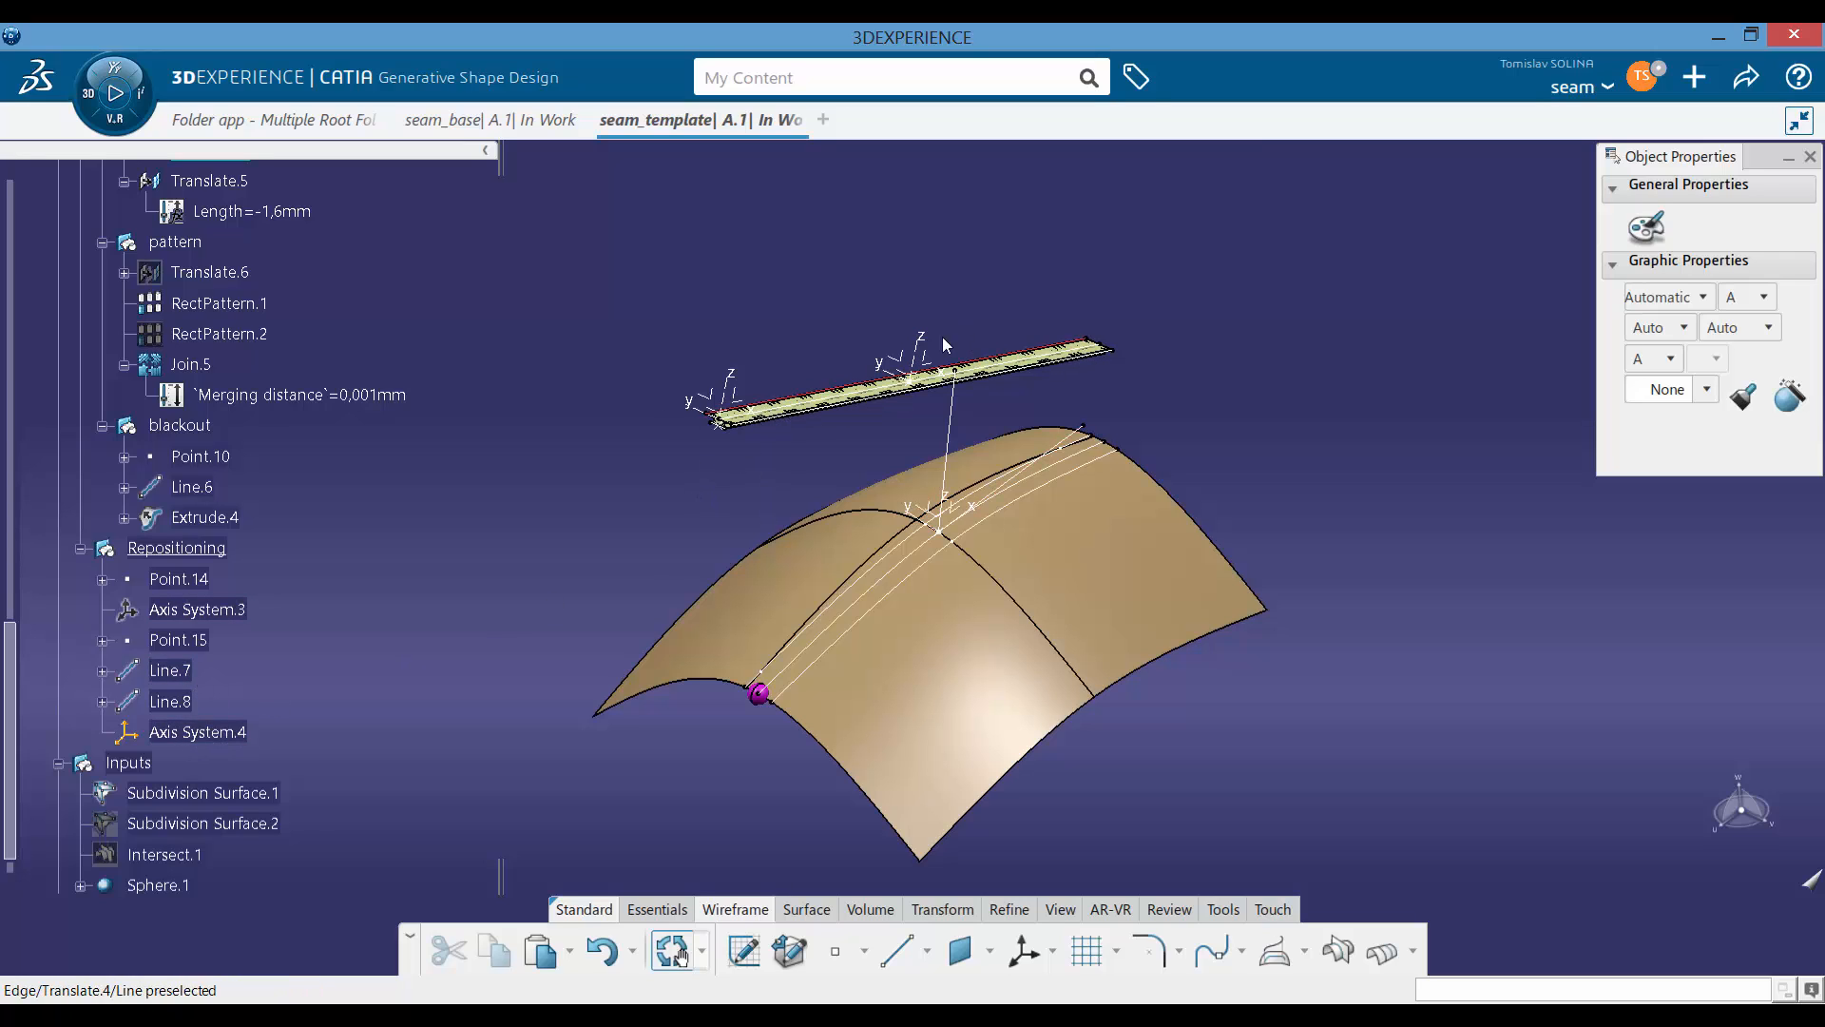
click(181, 578)
shift+click(198, 732)
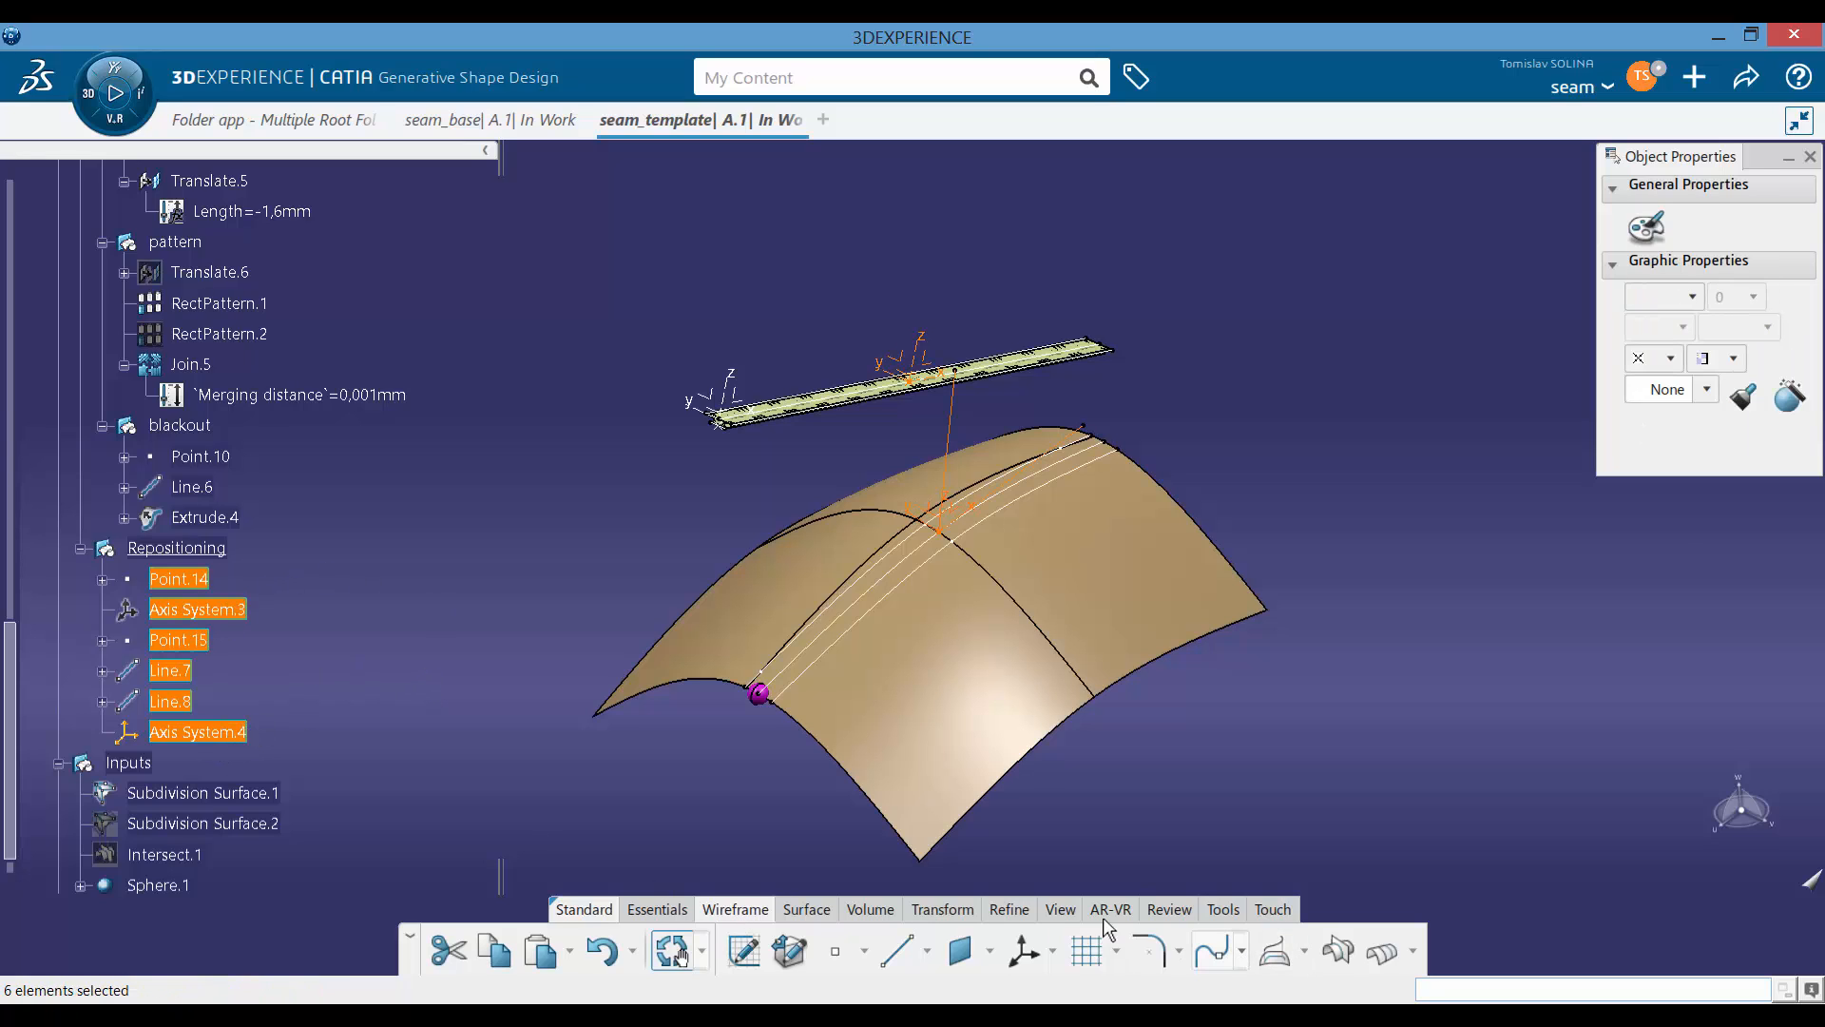
click(1218, 908)
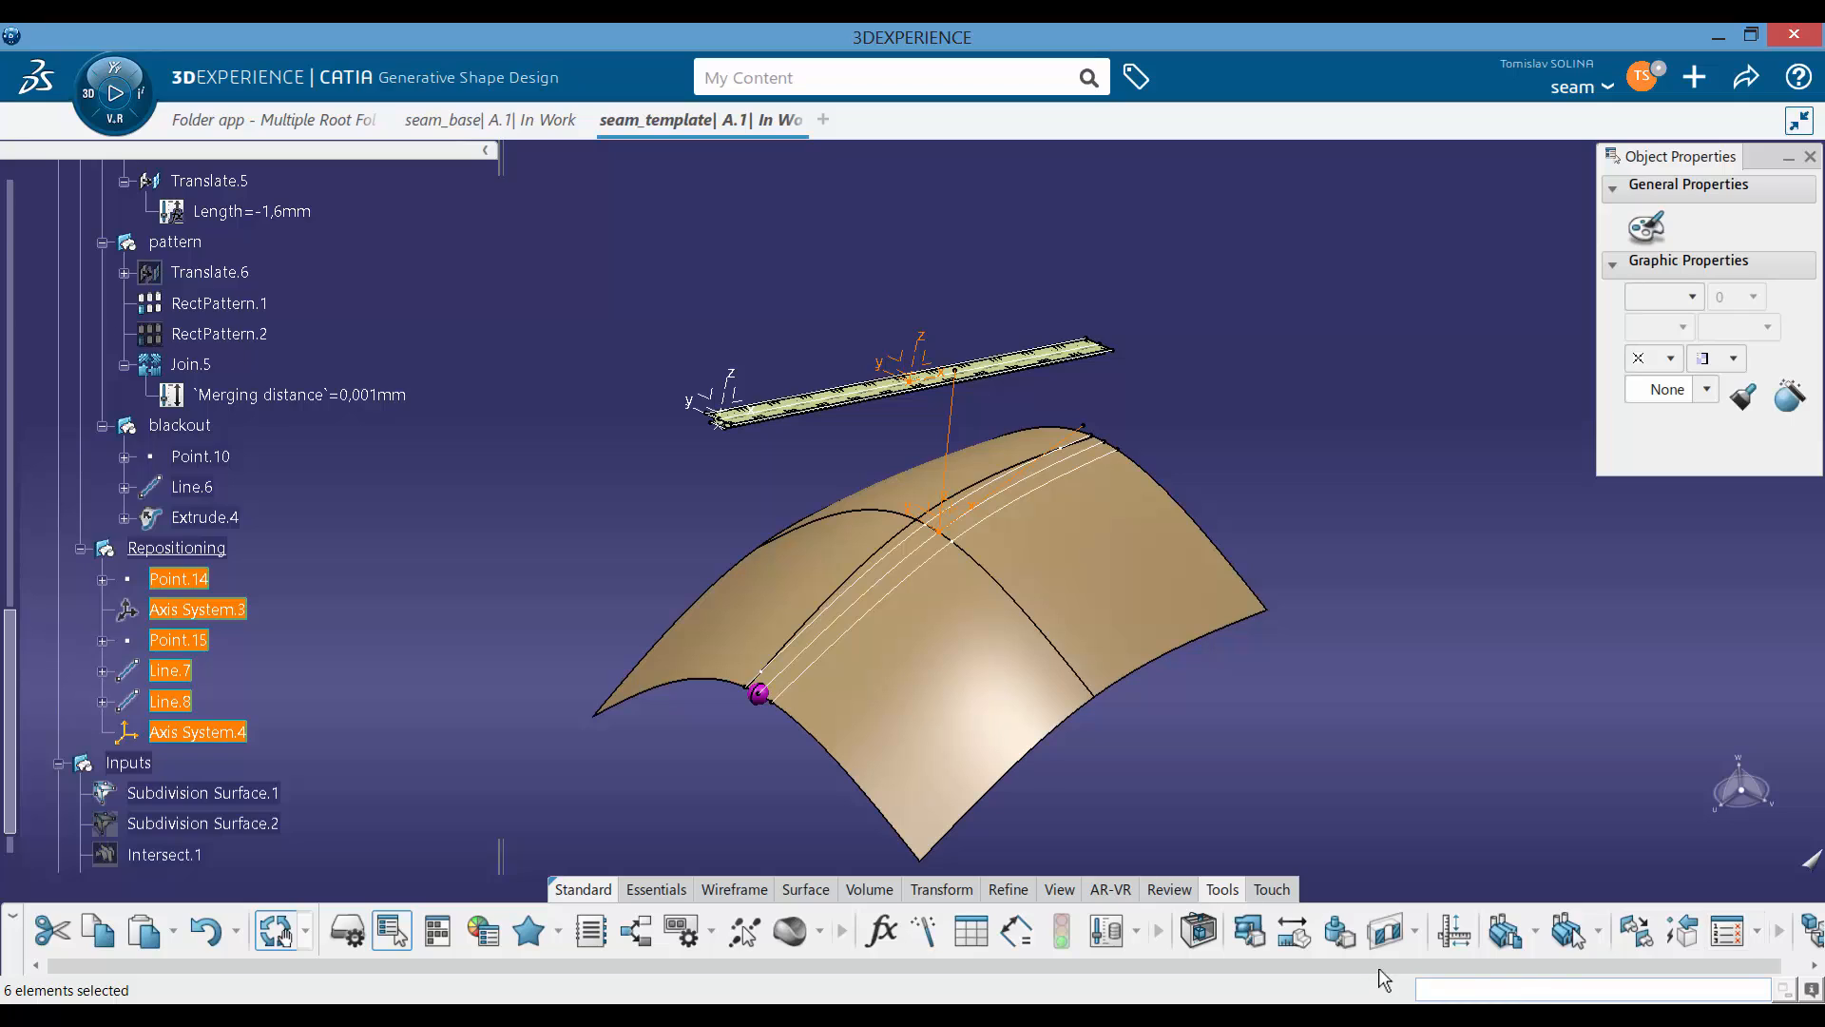
drag(1386, 966, 1640, 964)
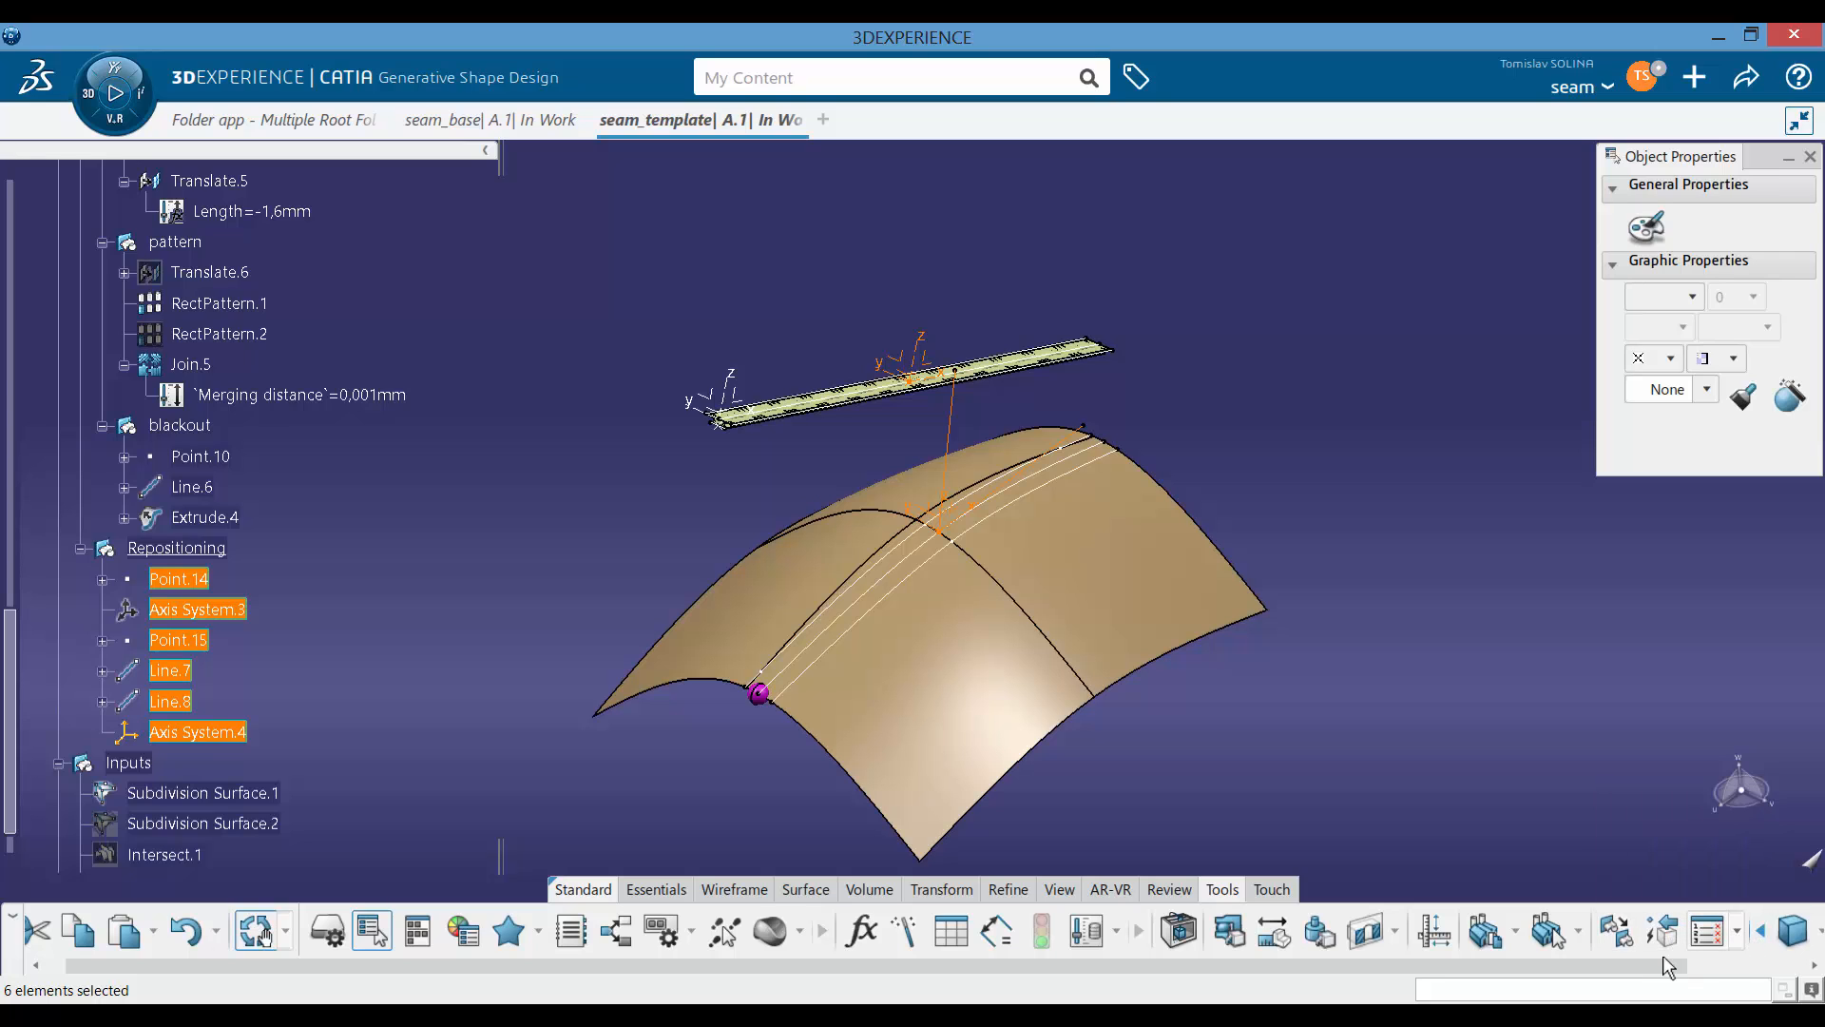
drag(1633, 966, 1761, 947)
click(1726, 941)
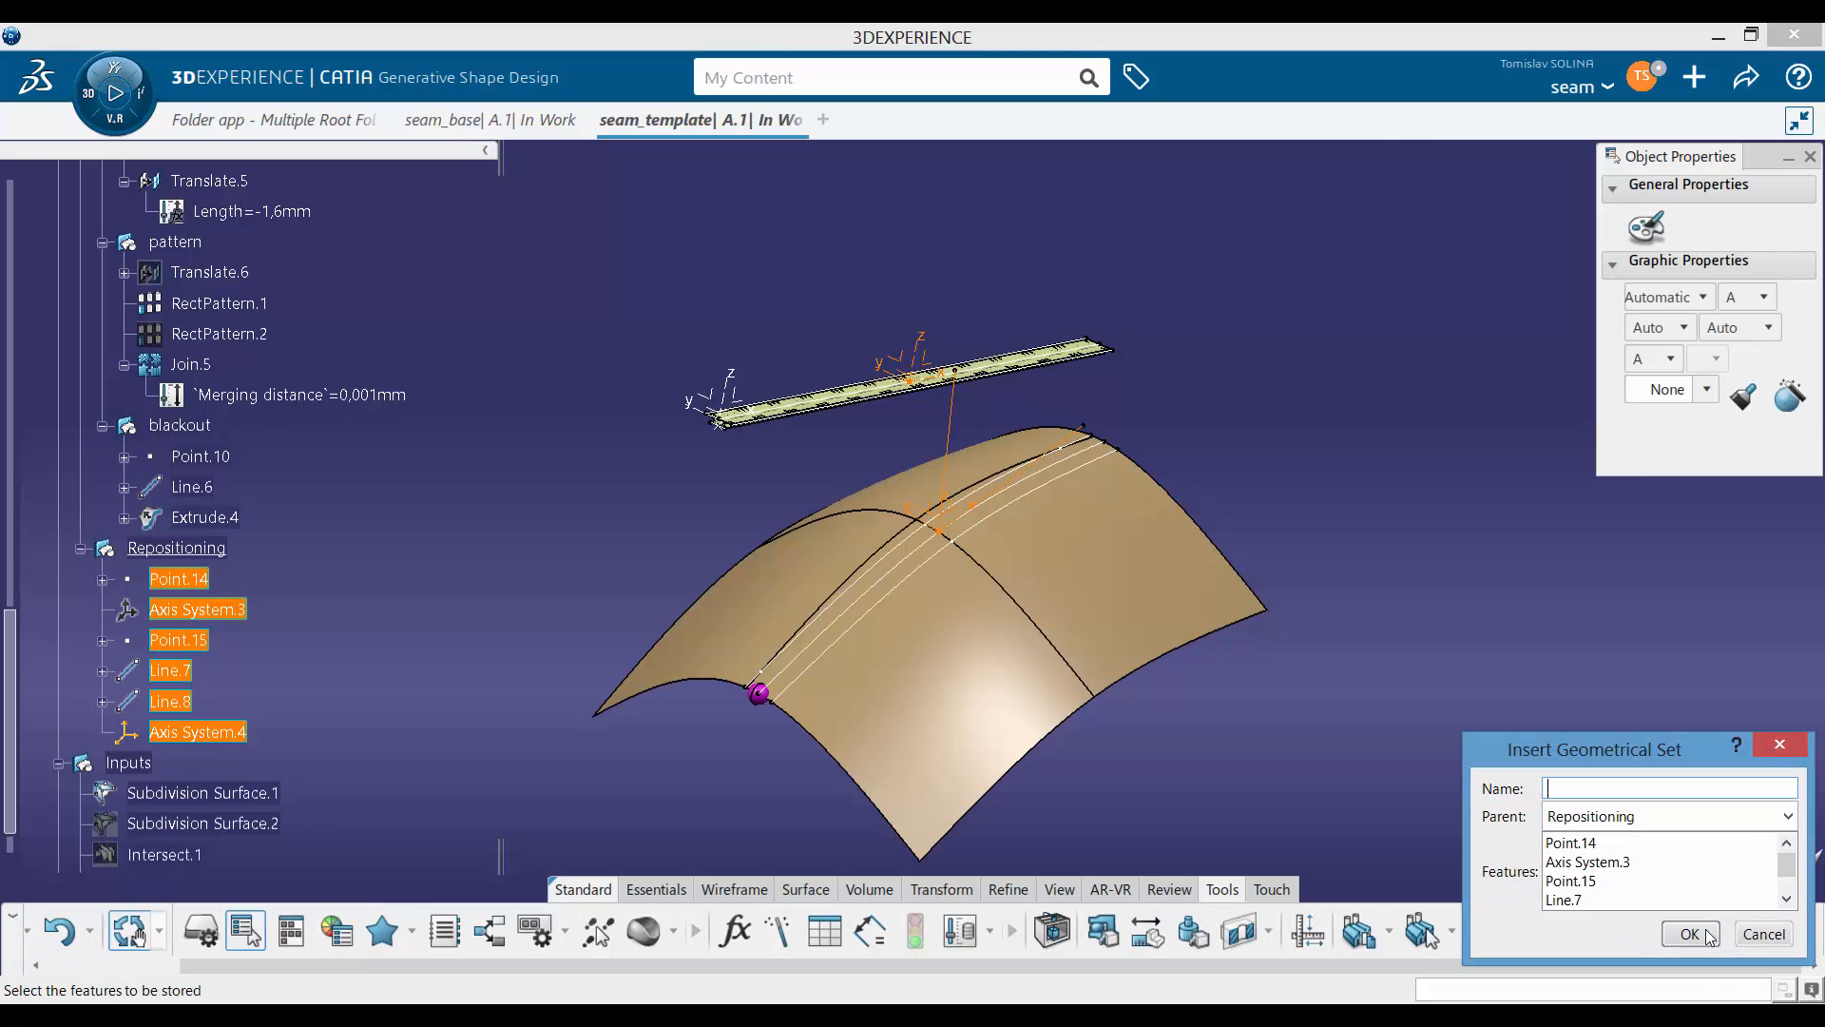
click(1691, 934)
right_click(191, 551)
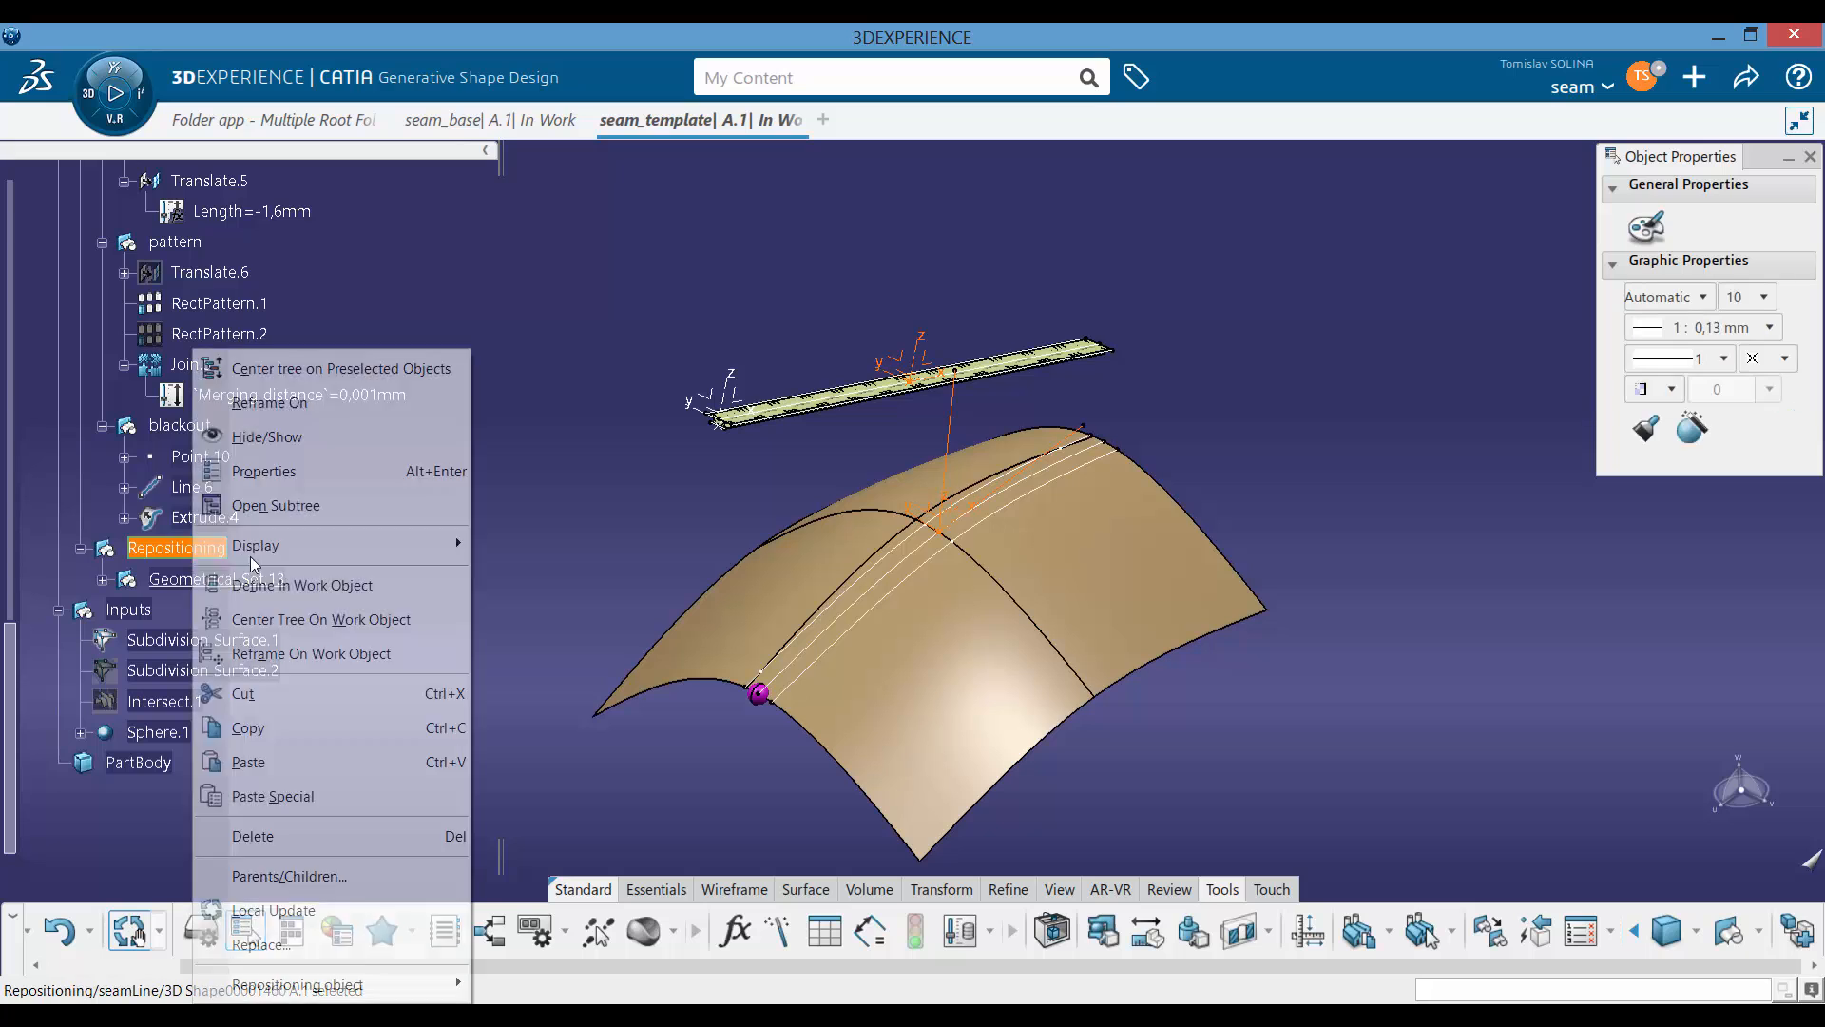
click(254, 577)
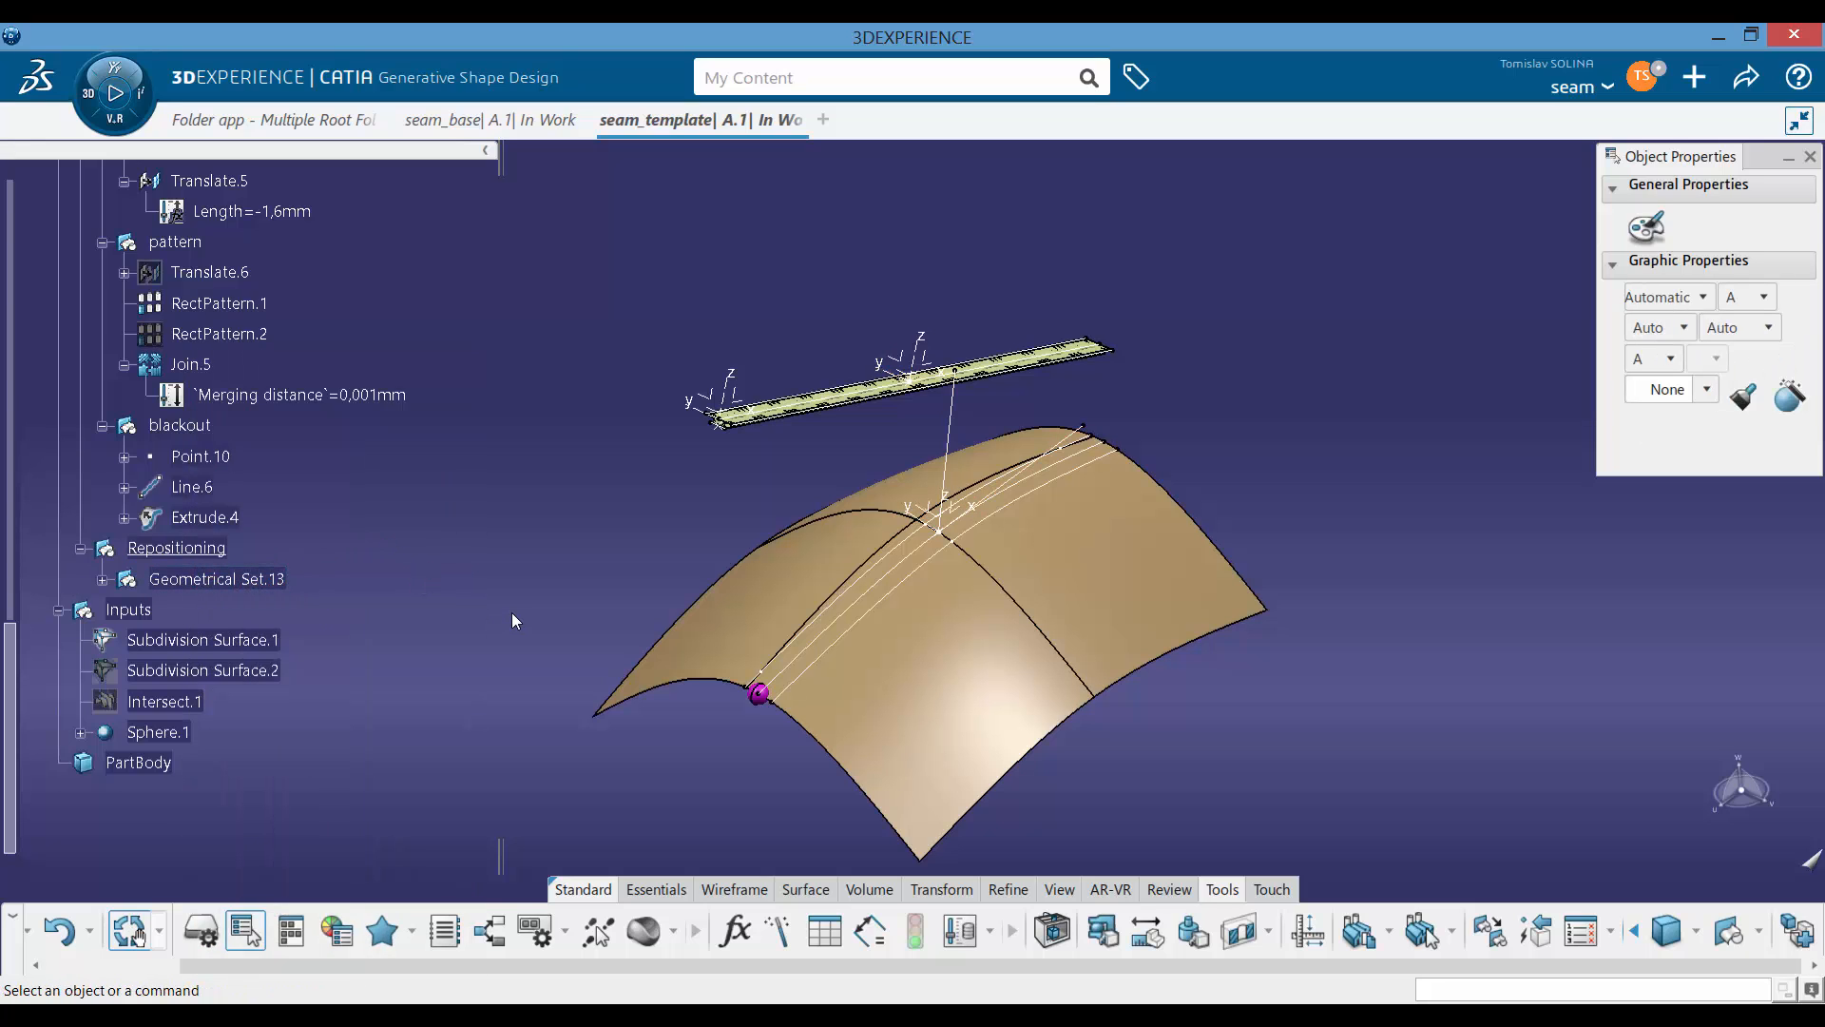
Step: Start an Axis To Axis transformation for multiple elements and add Extrude.3 from the flat strip as its first element
middle_drag(751, 492, 894, 516)
click(754, 489)
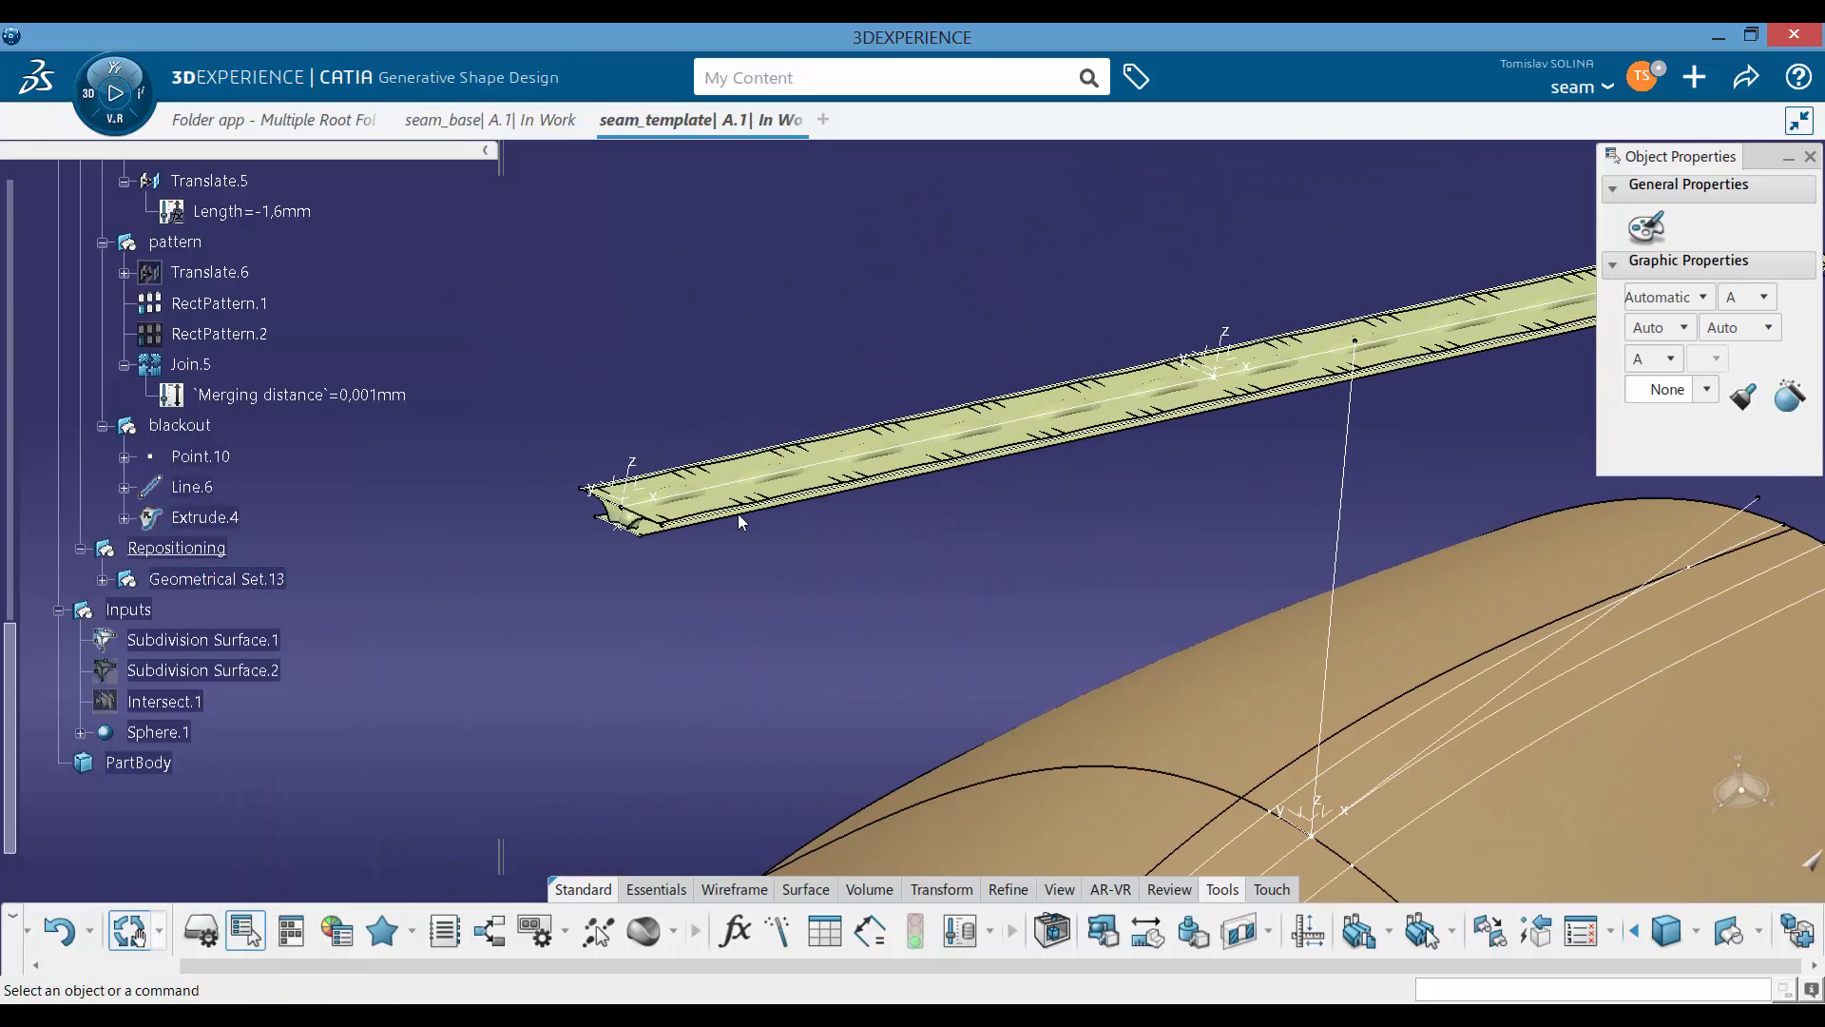
scroll(824, 515, up, 5)
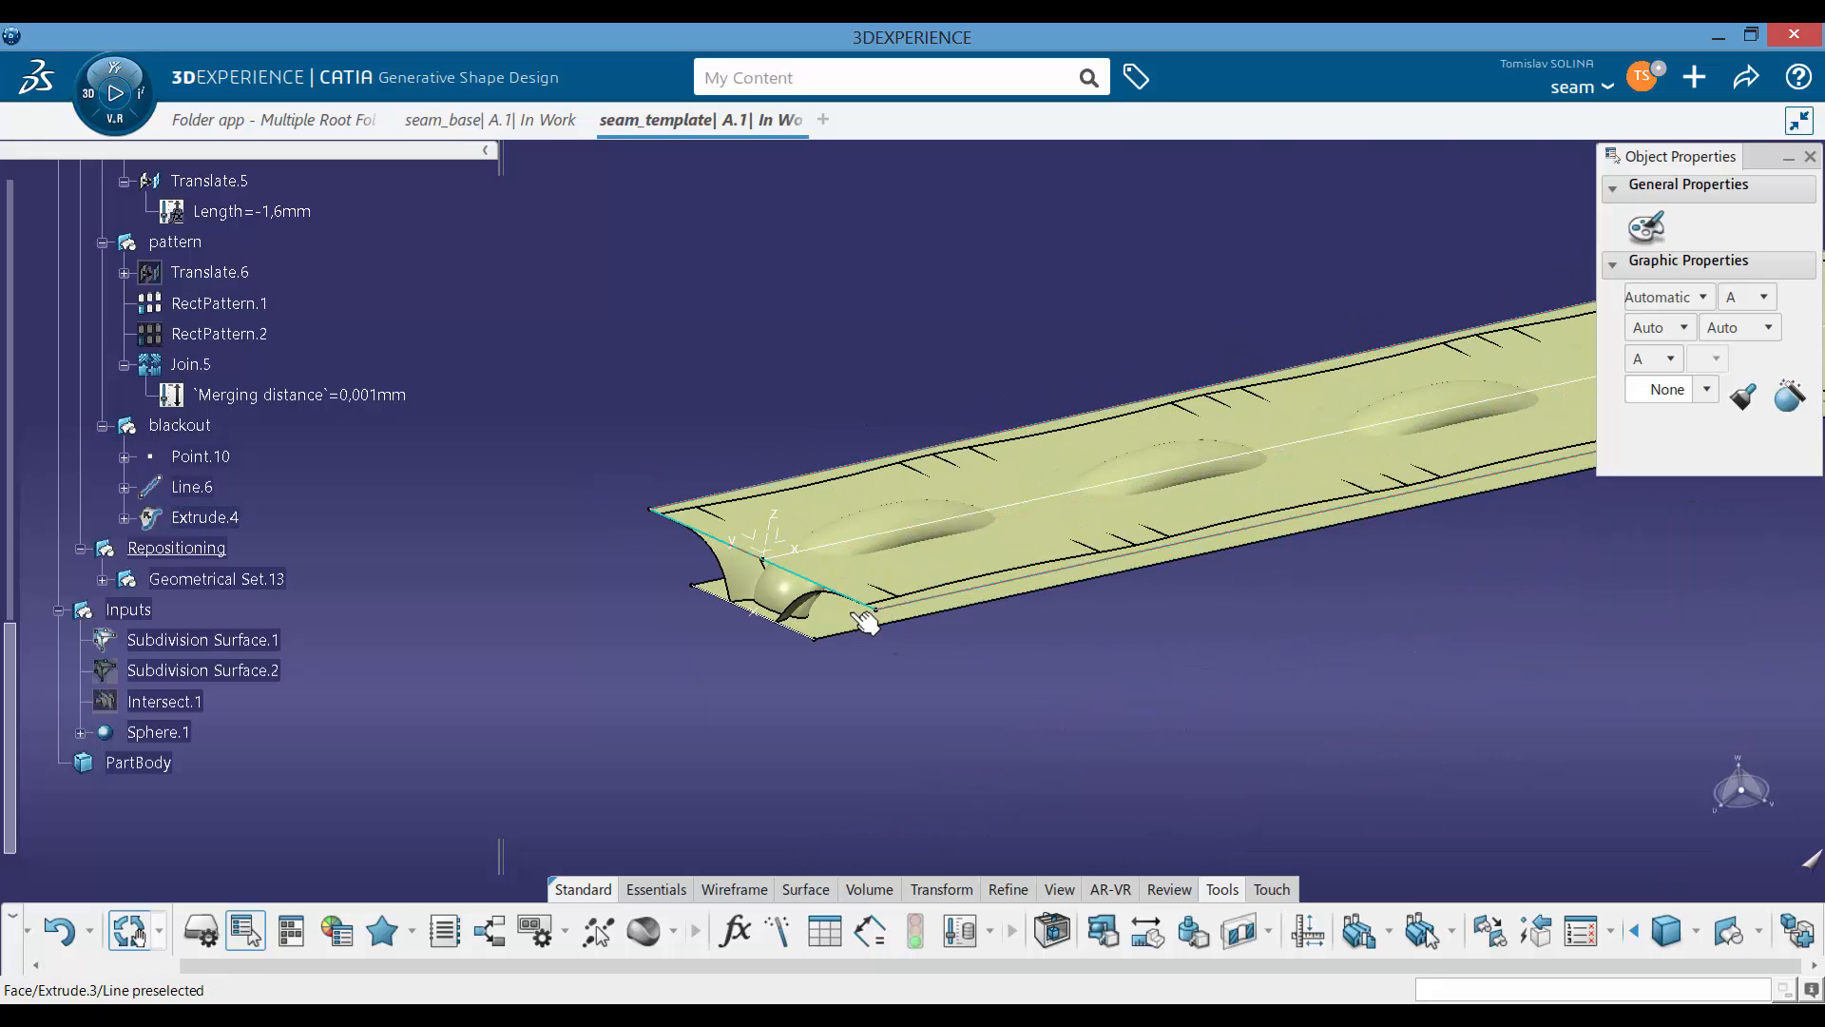
middle_drag(1205, 577, 1117, 454)
scroll(844, 626, up, 4)
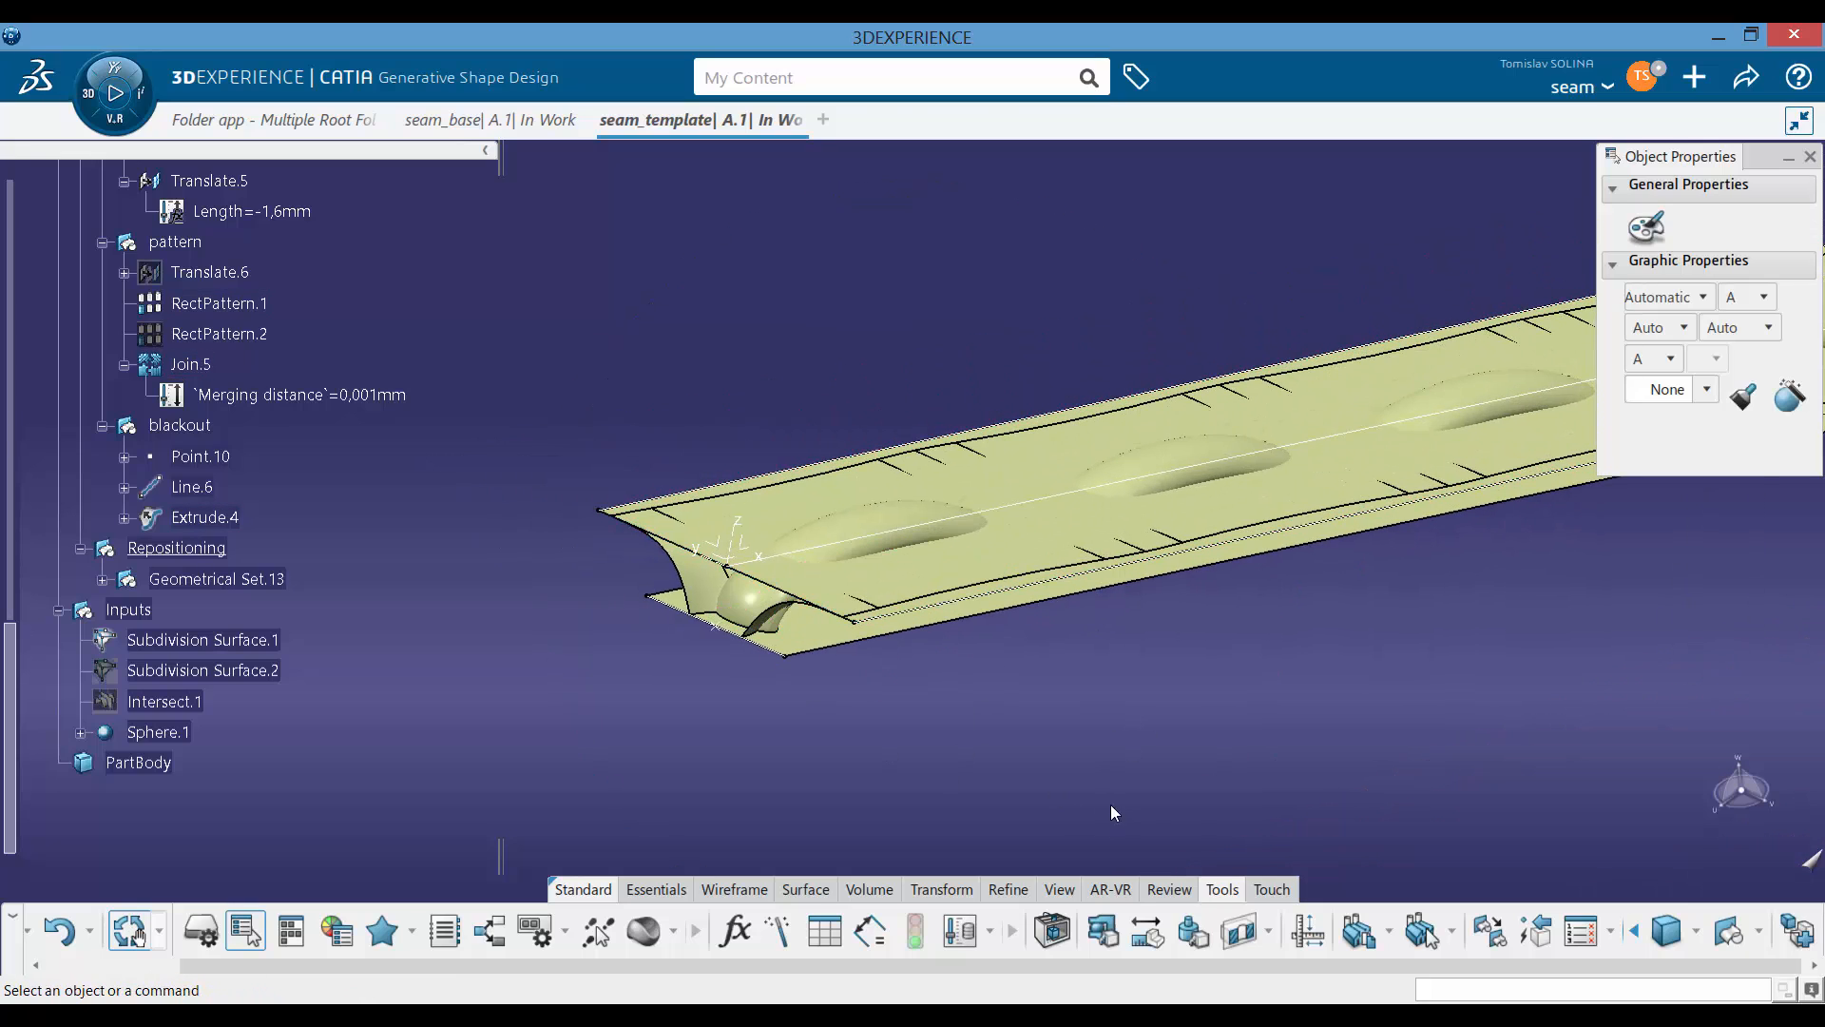
click(955, 896)
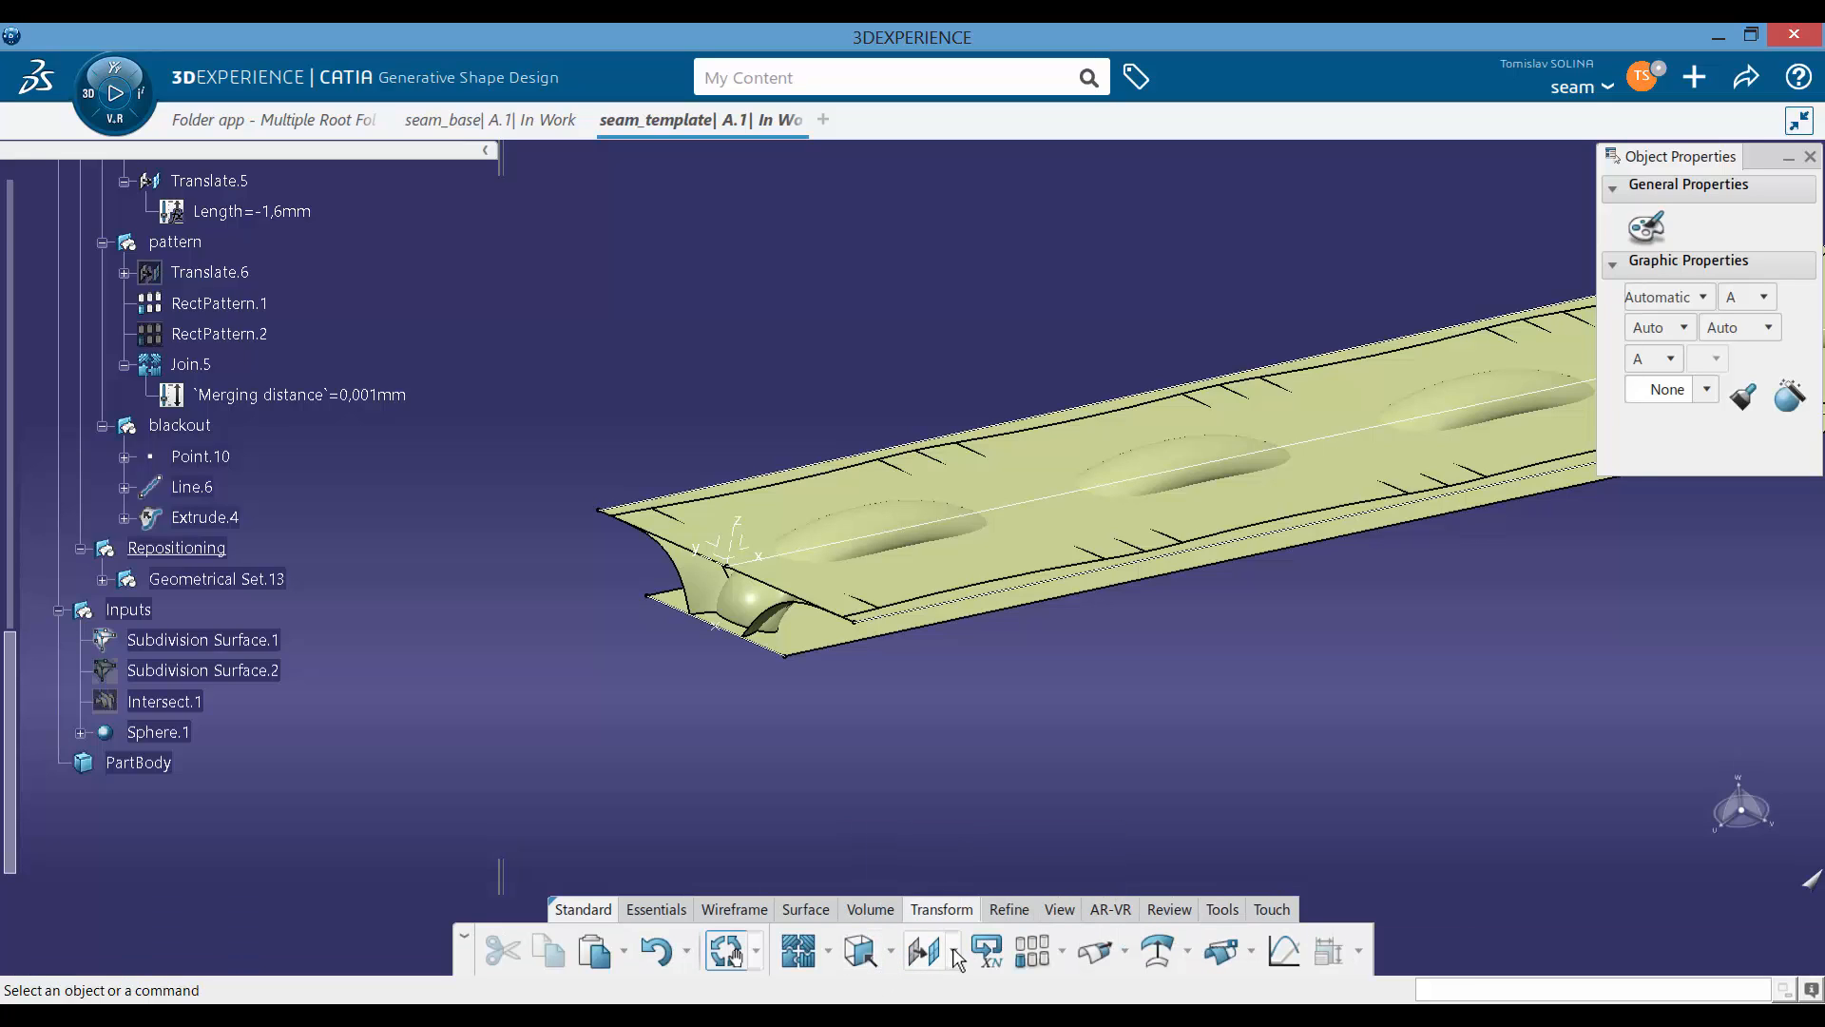
click(953, 950)
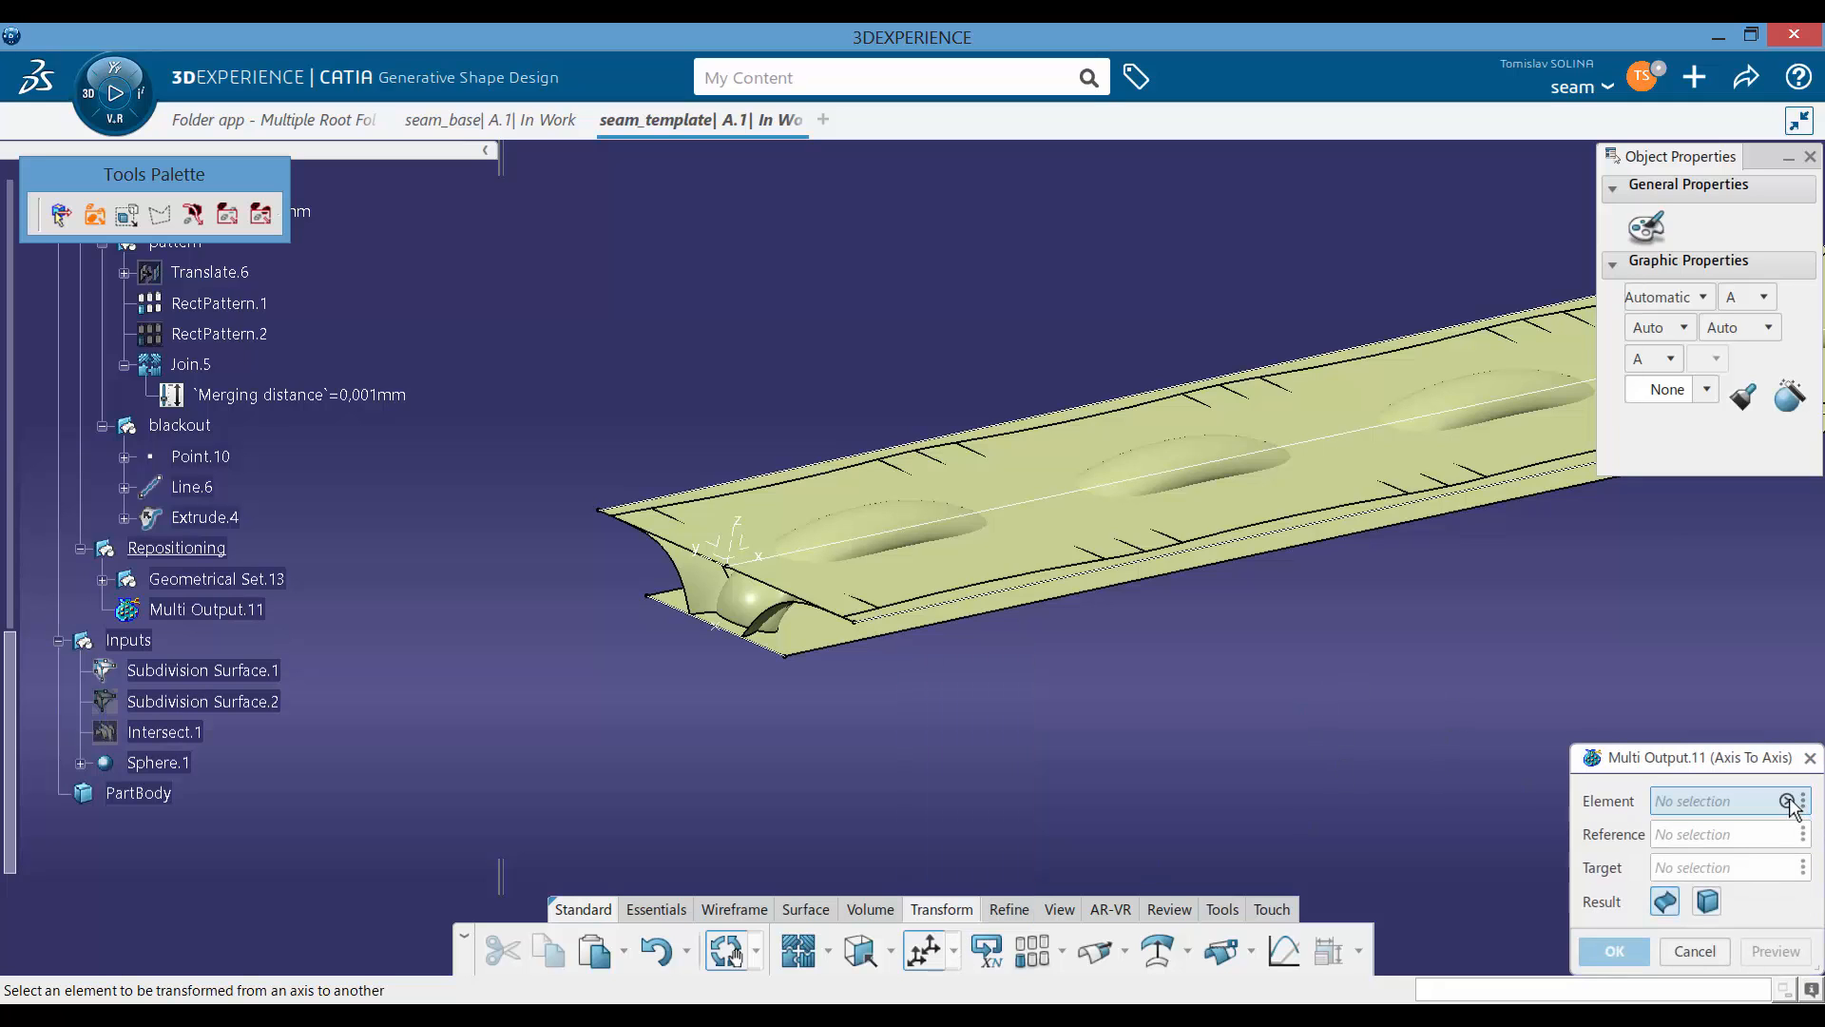
click(1789, 802)
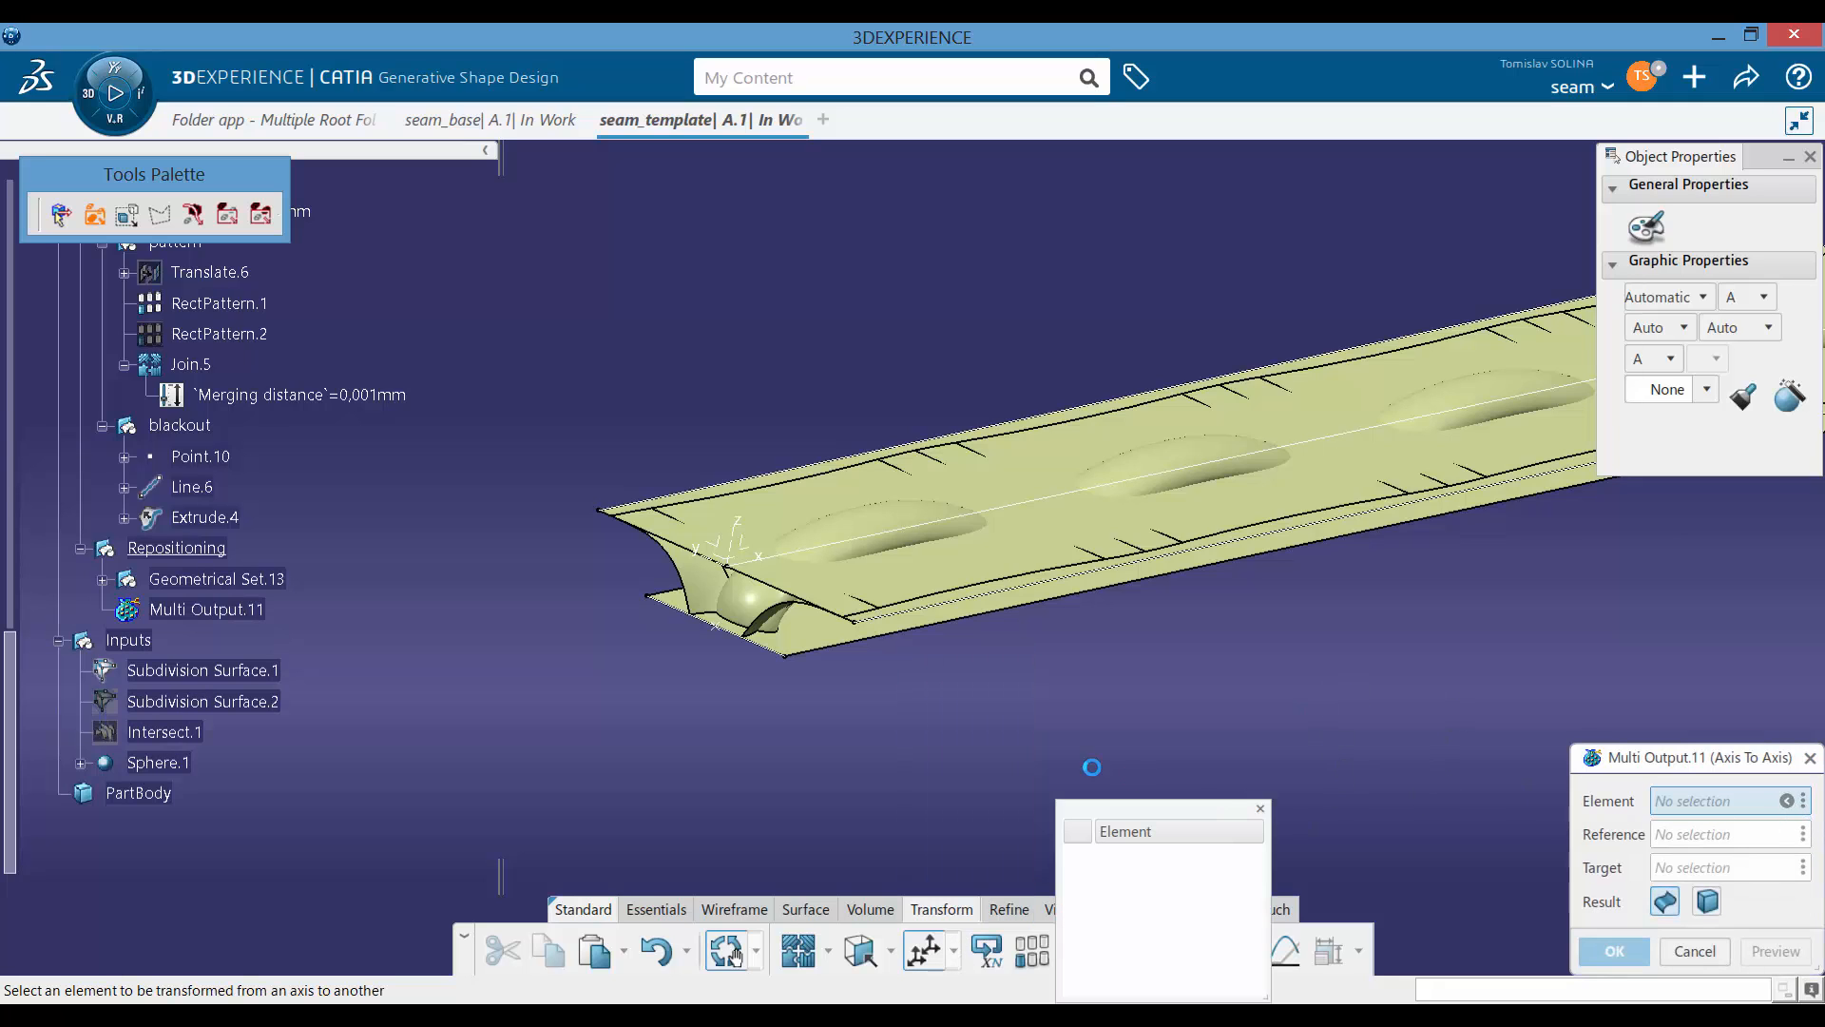
click(955, 571)
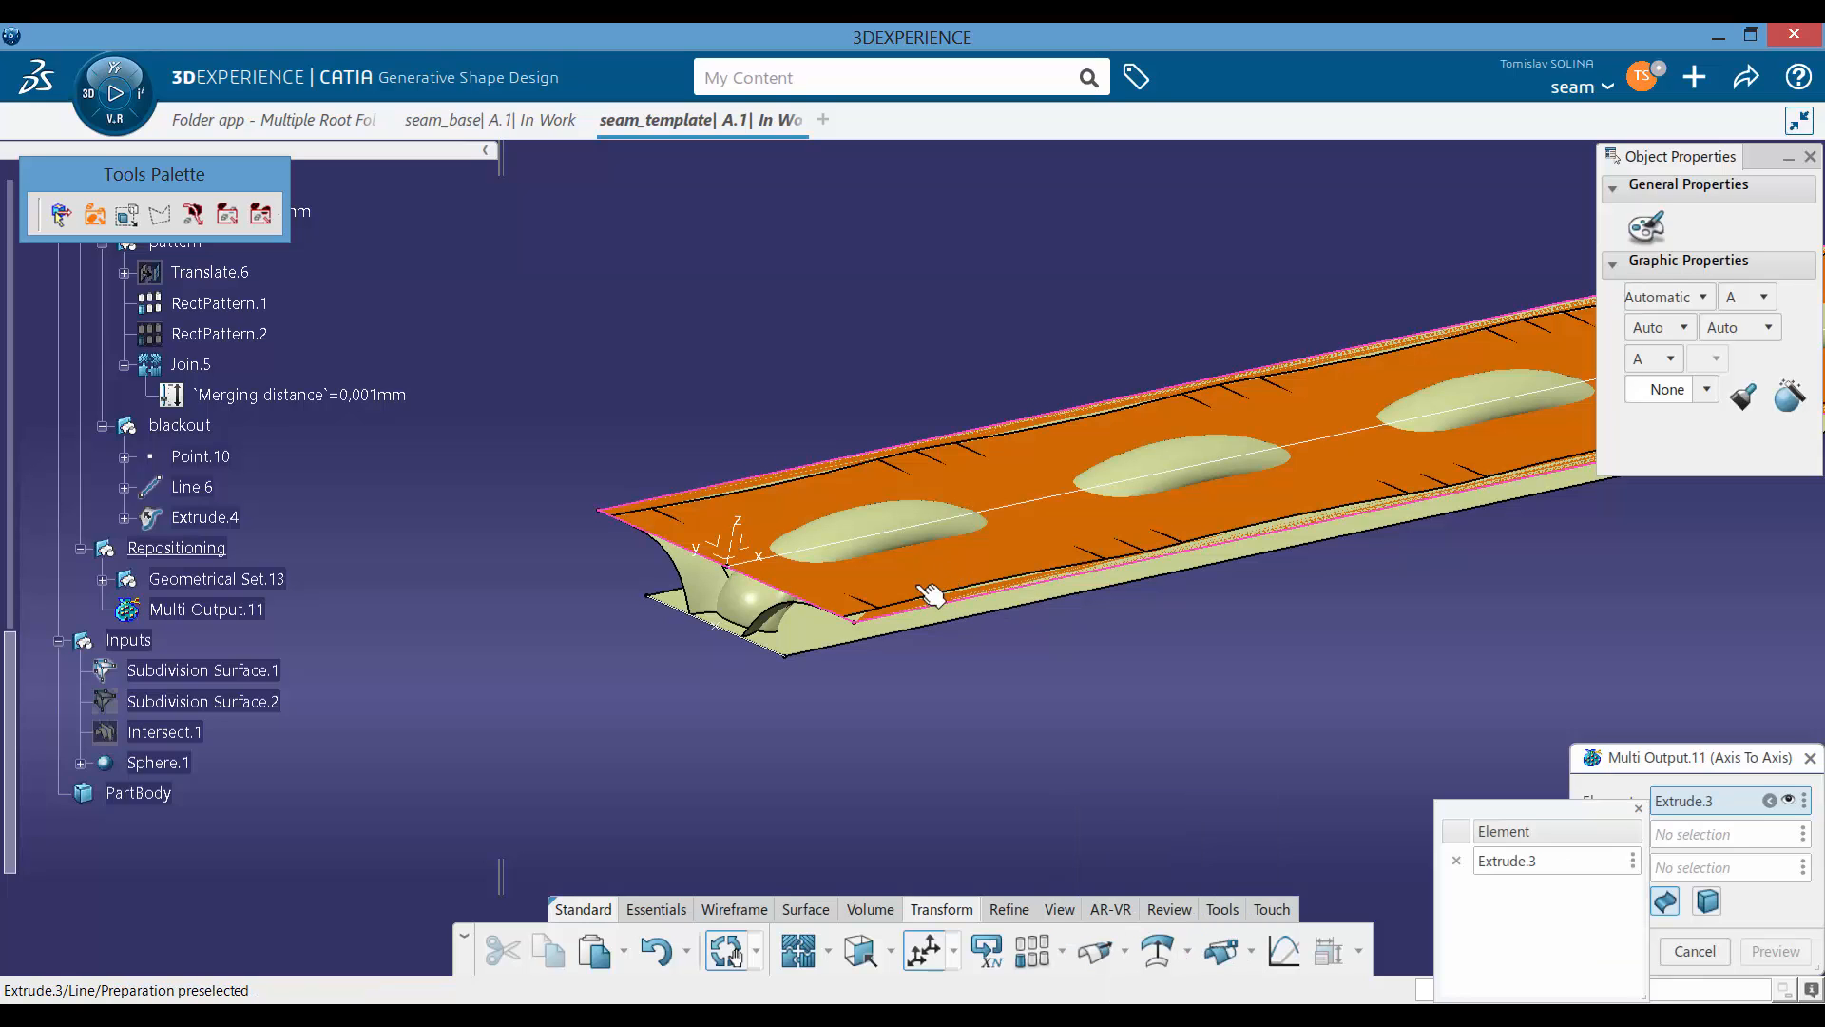
Step: Add Translate.4 and Translate.5 from the Line geometrical set to the elements of the Axis To Axis transformation
right_click(739, 502)
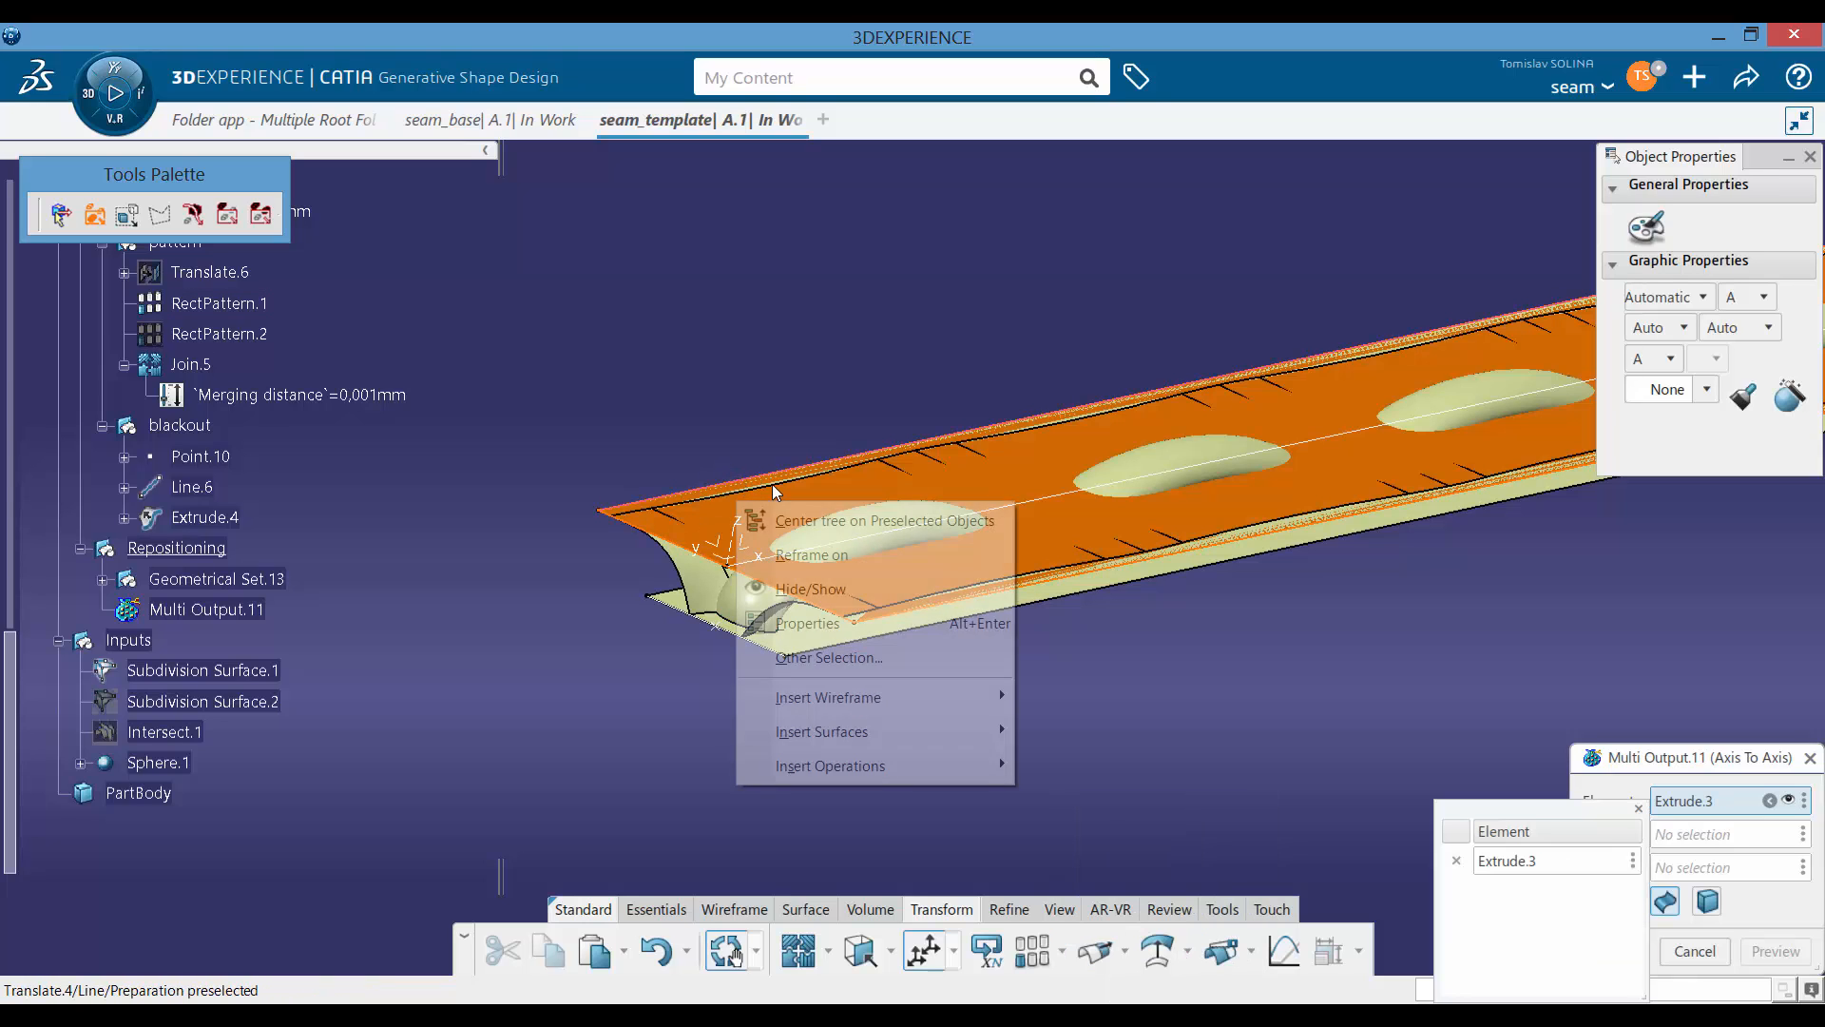
click(806, 521)
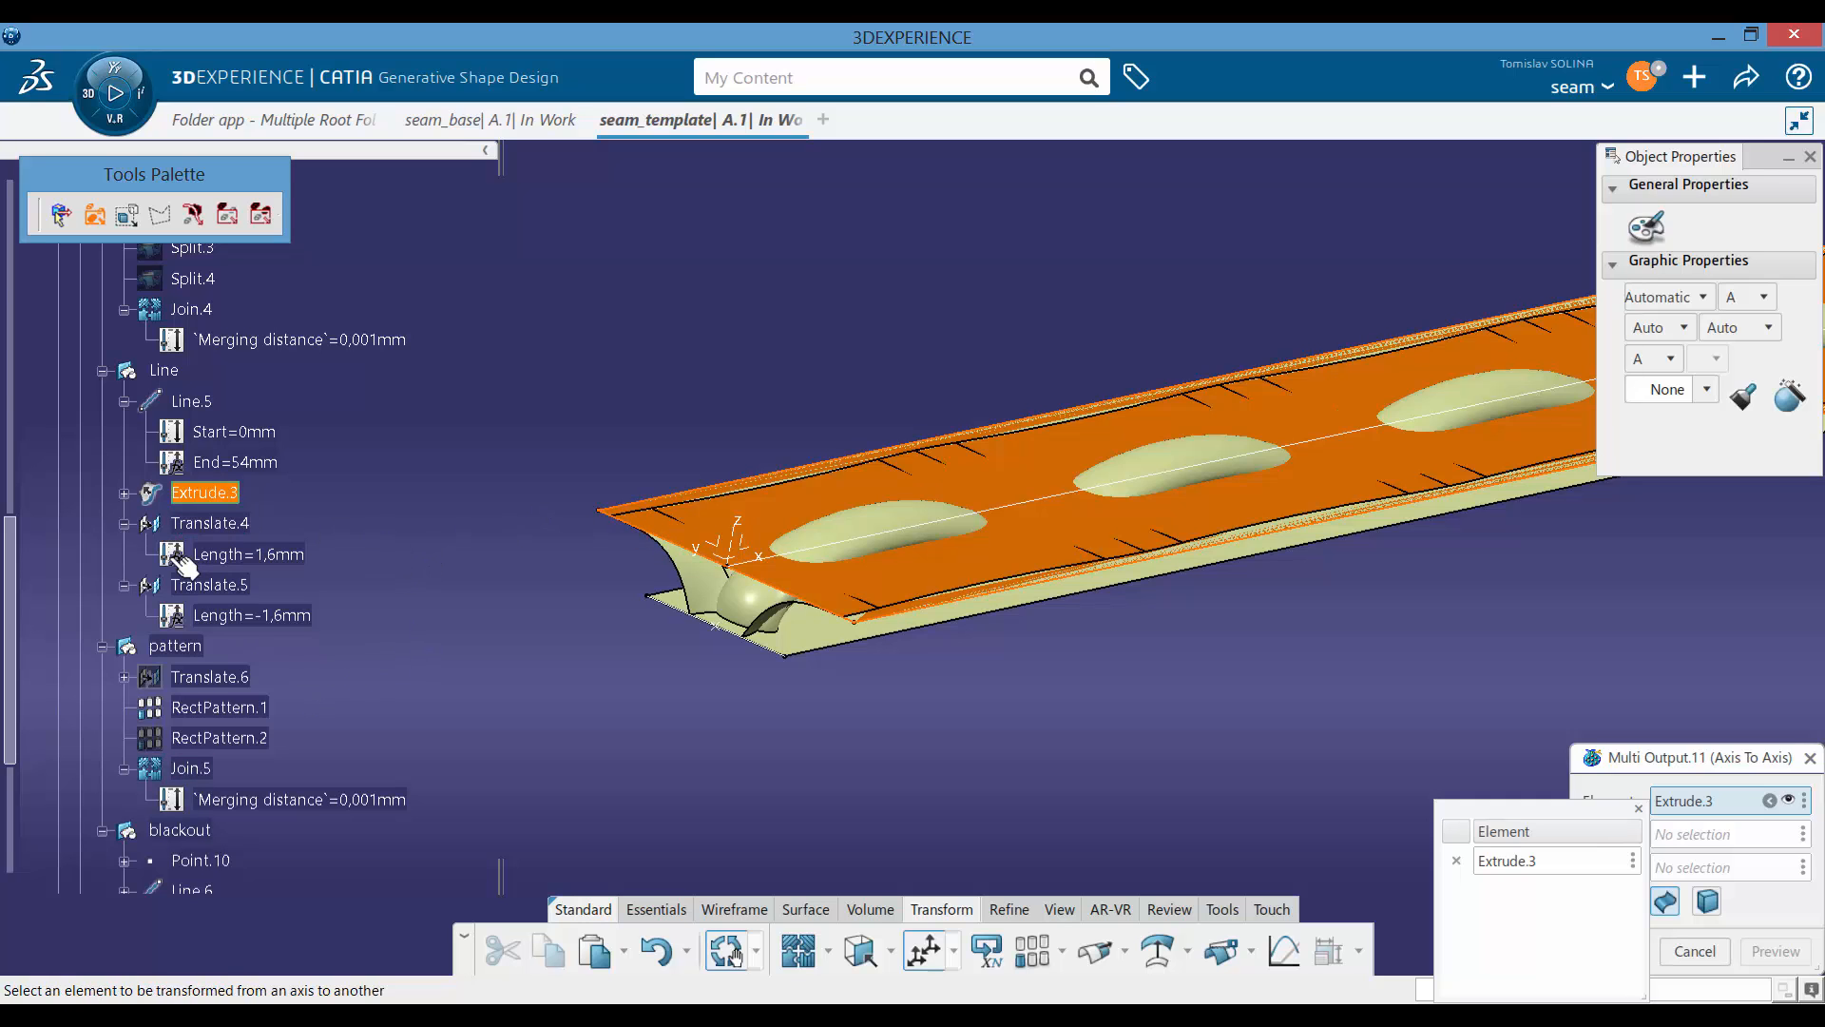
scroll(223, 582, down, 4)
scroll(348, 579, up, 5)
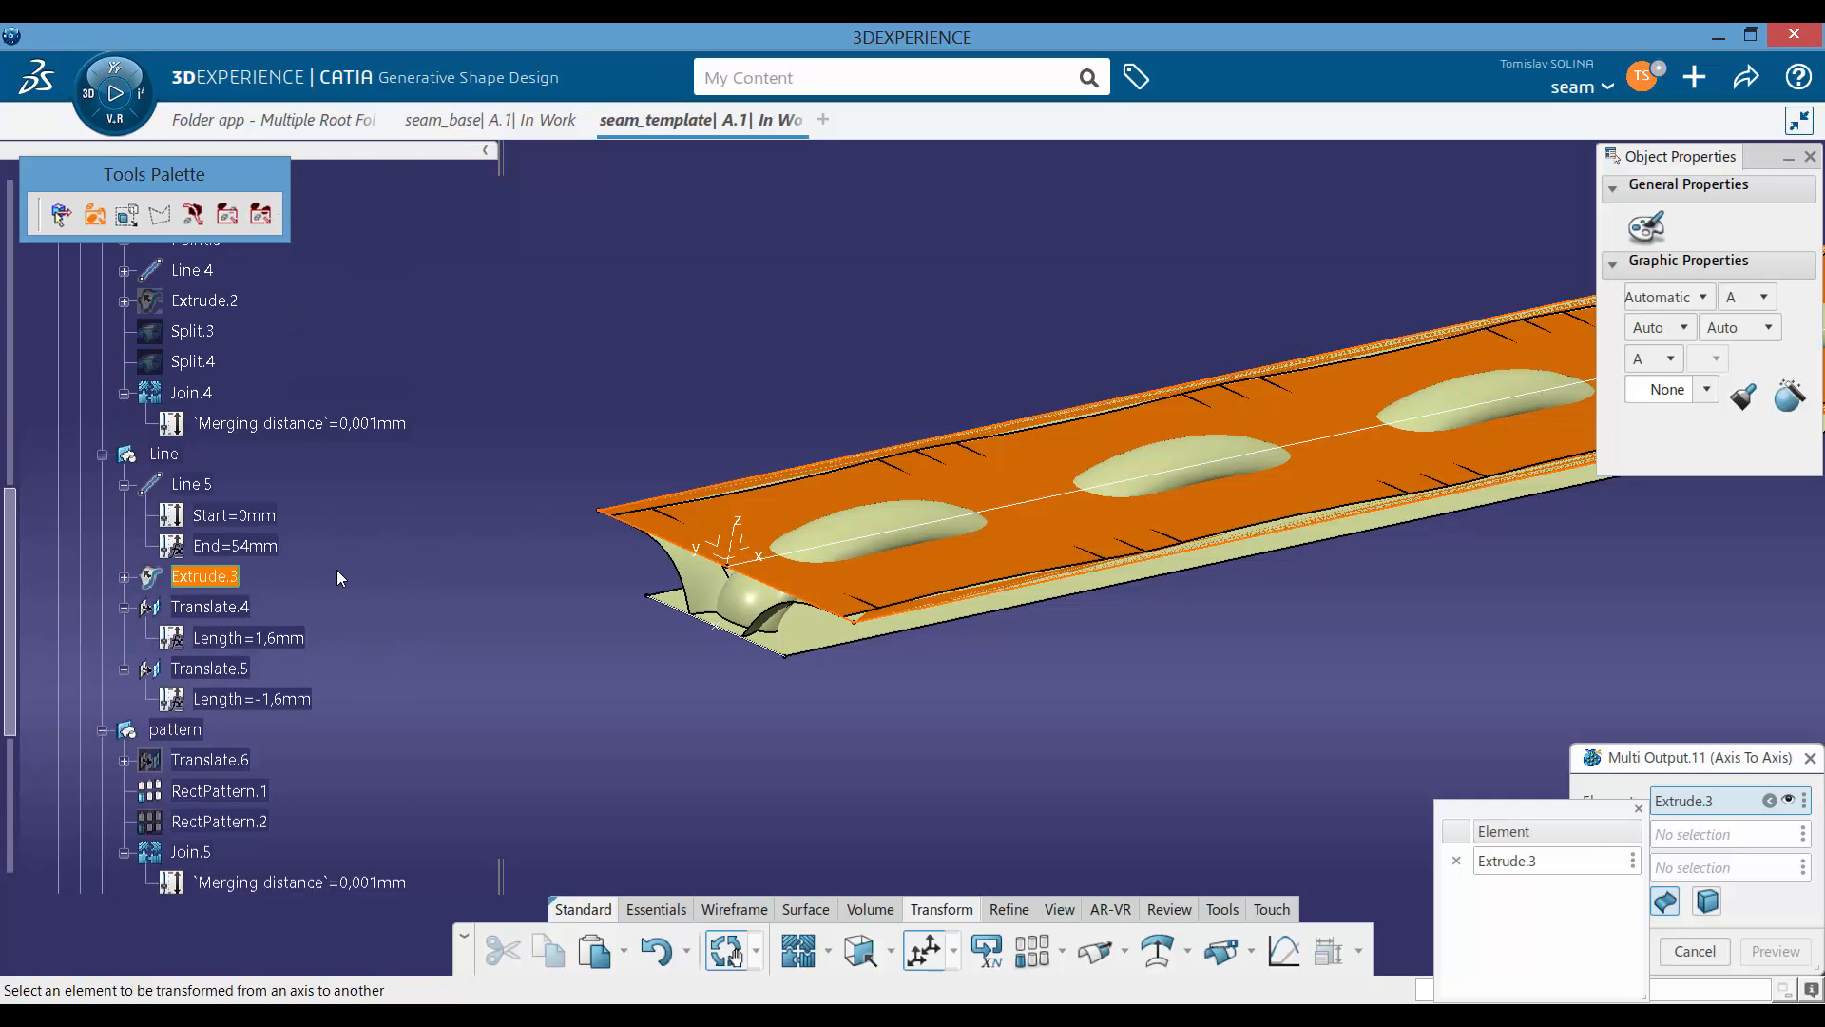
scroll(338, 575, down, 6)
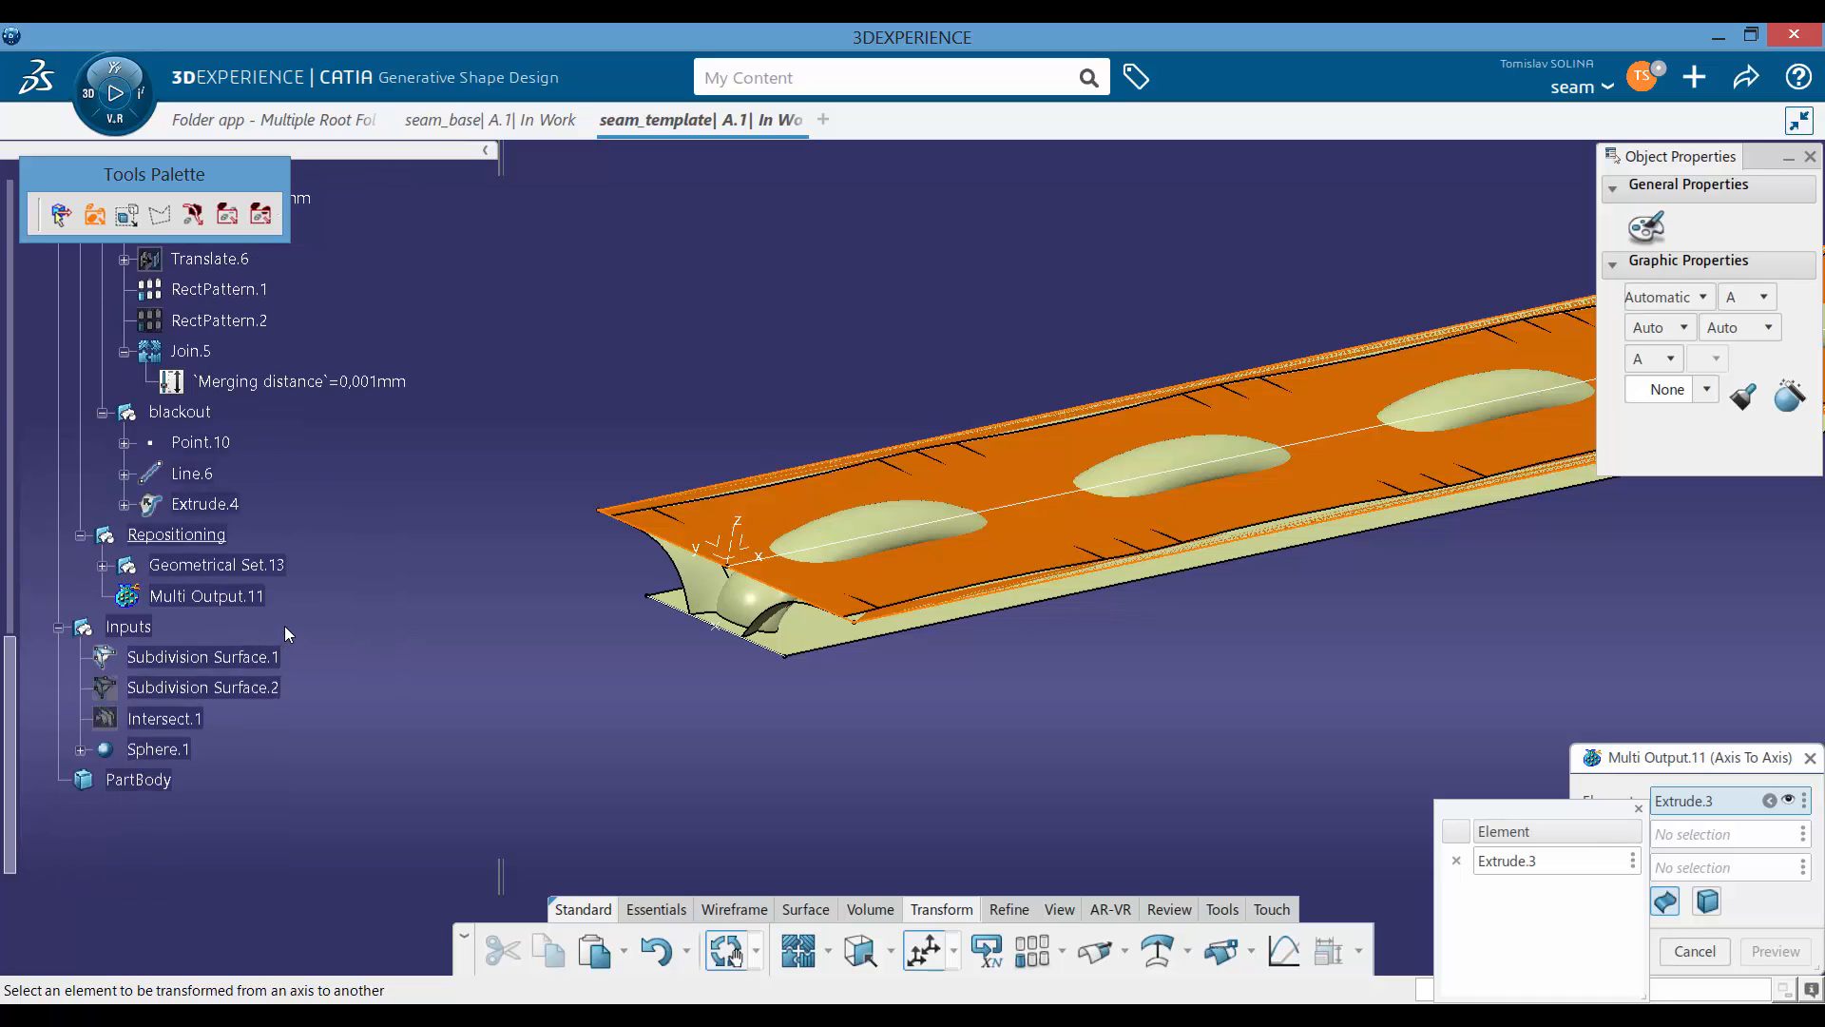
scroll(291, 613, up, 10)
scroll(296, 605, down, 3)
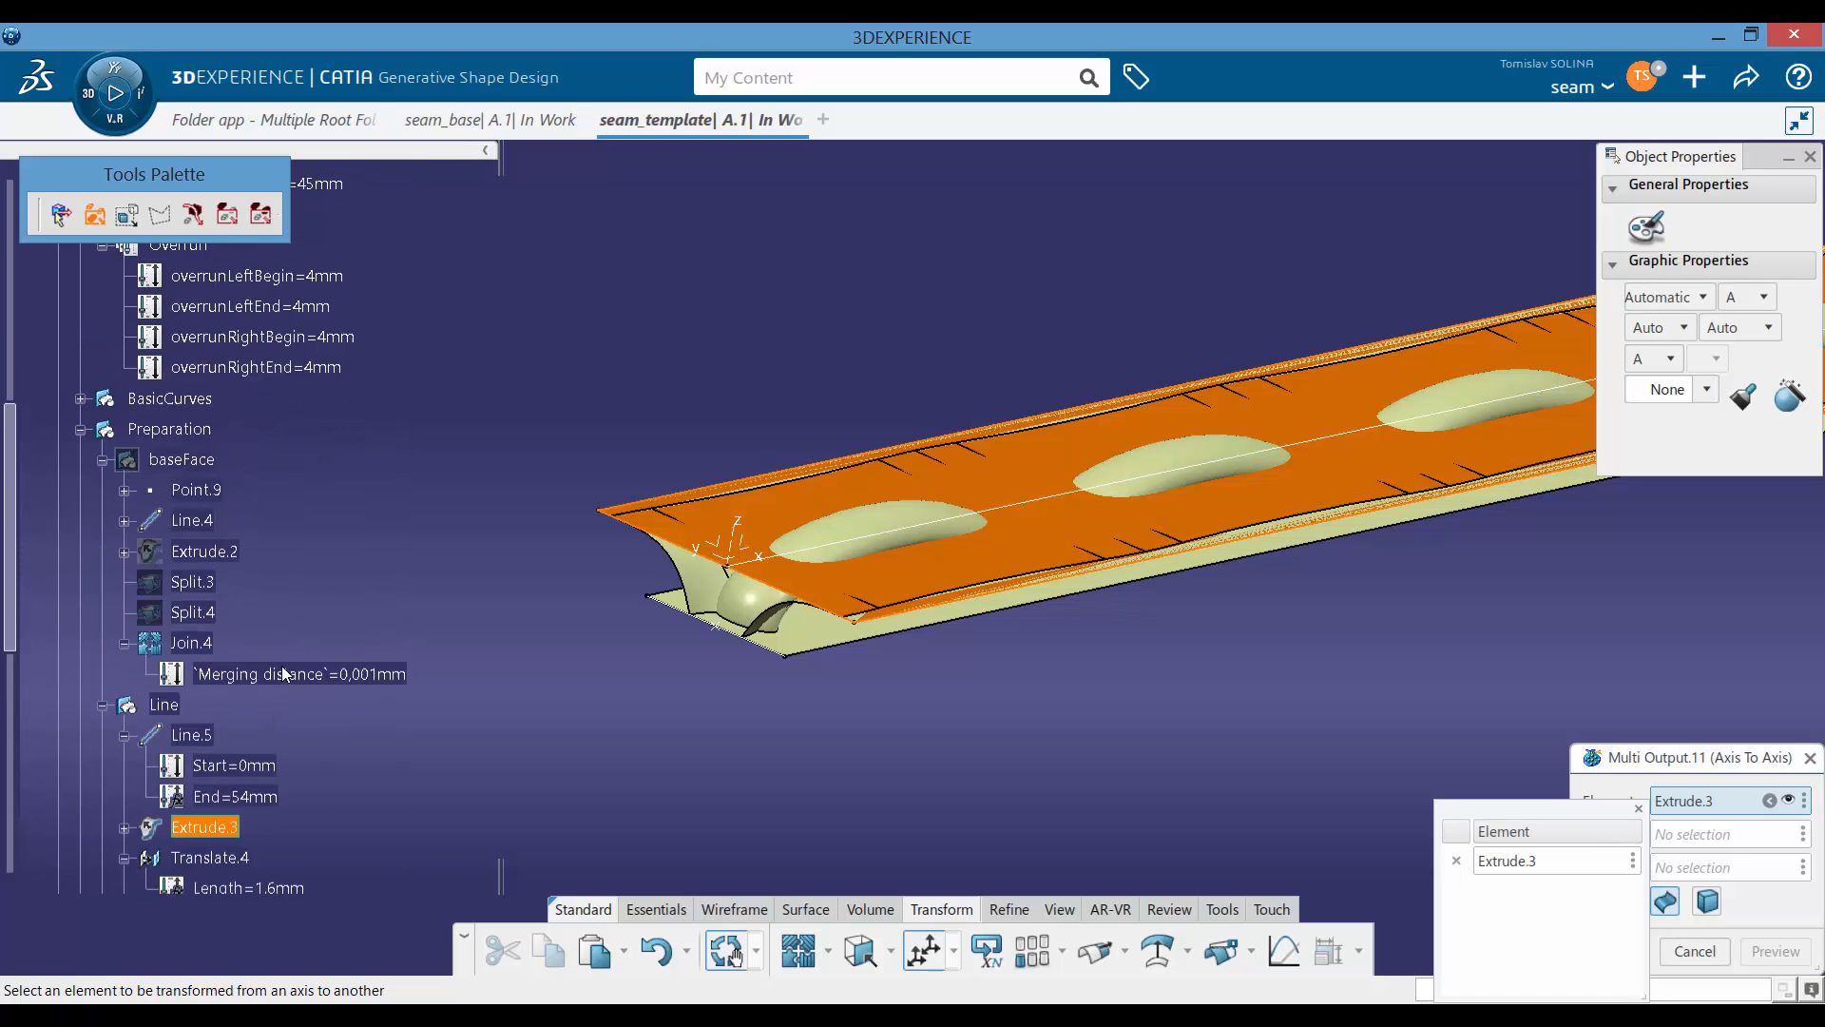
scroll(299, 640, down, 3)
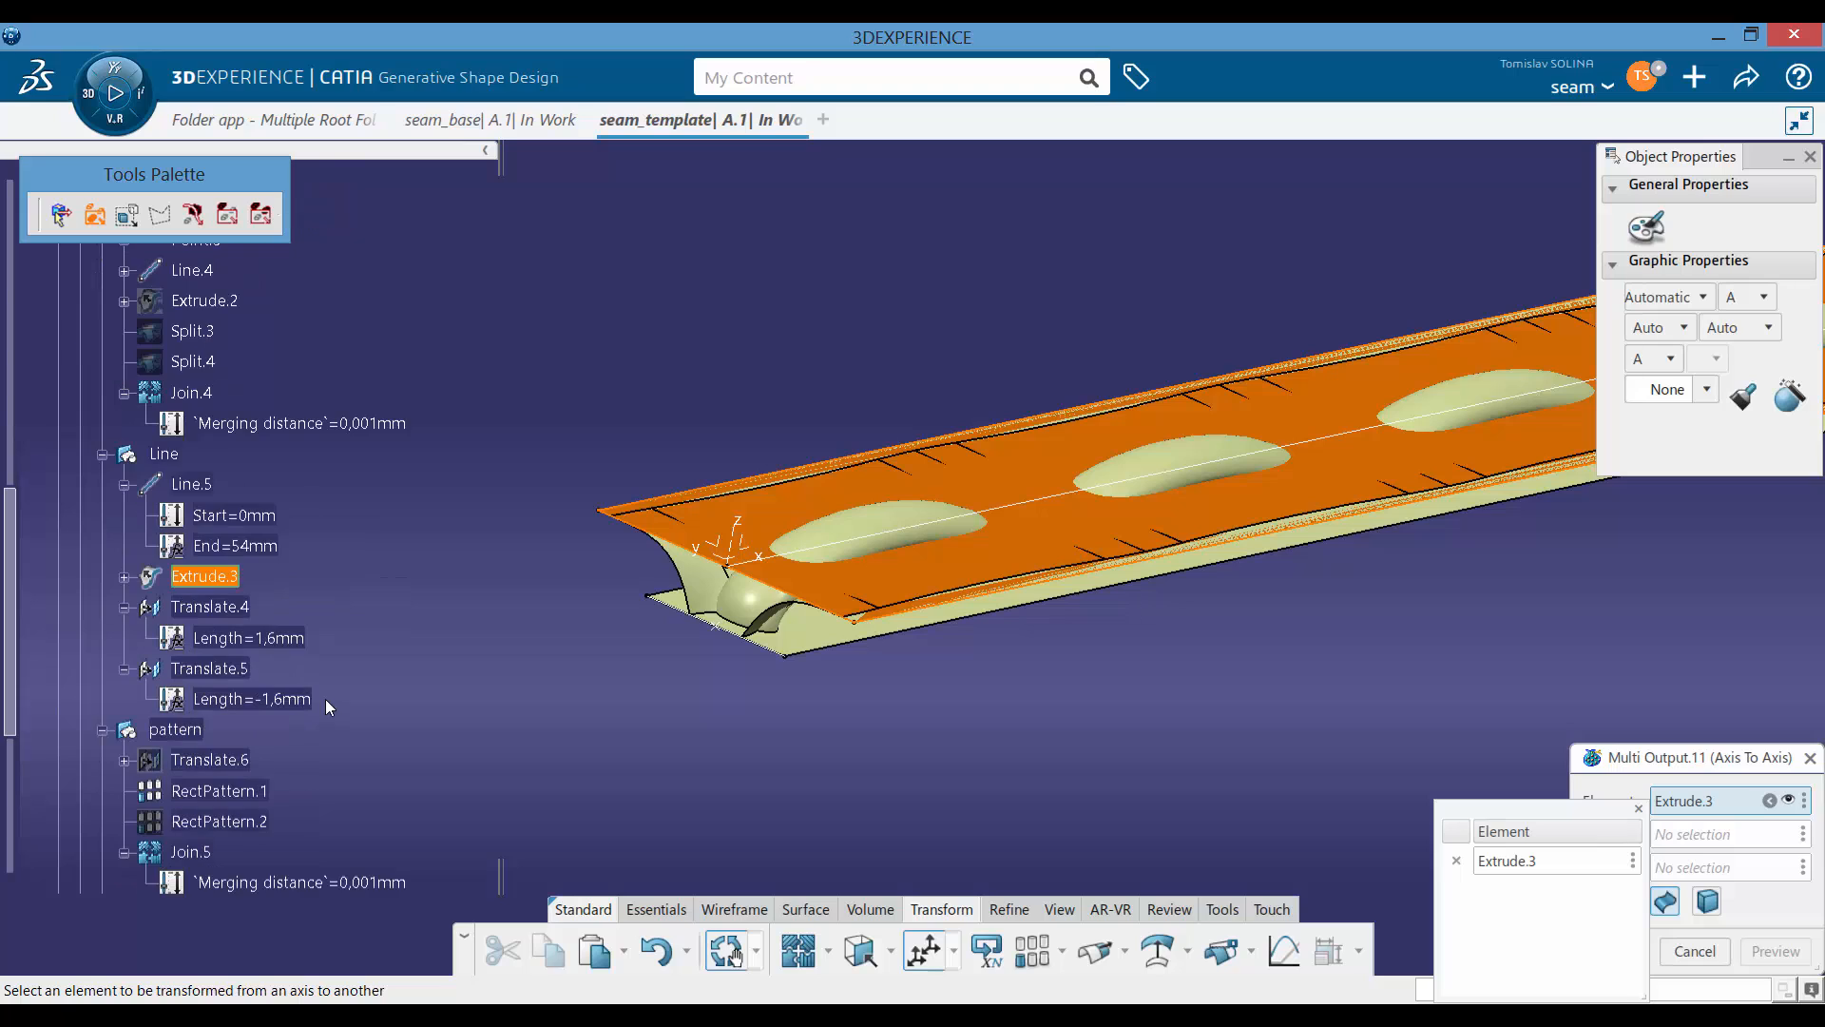
click(241, 608)
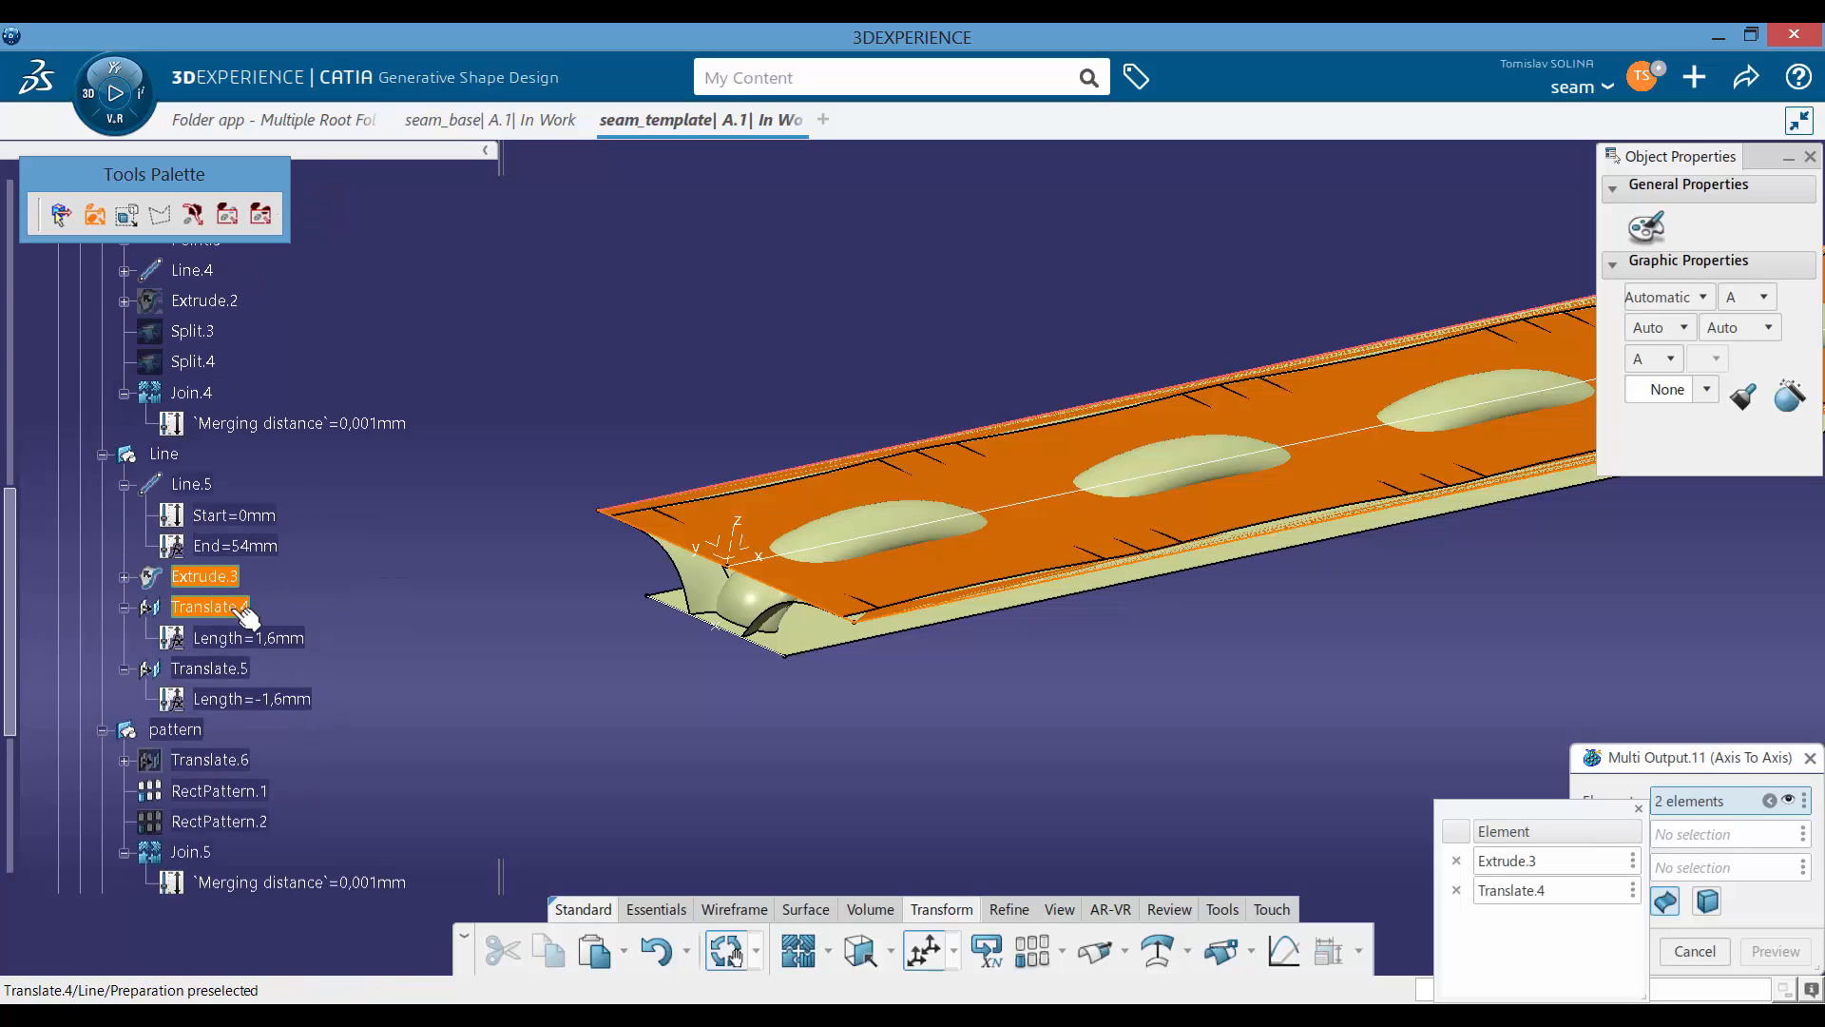
click(209, 668)
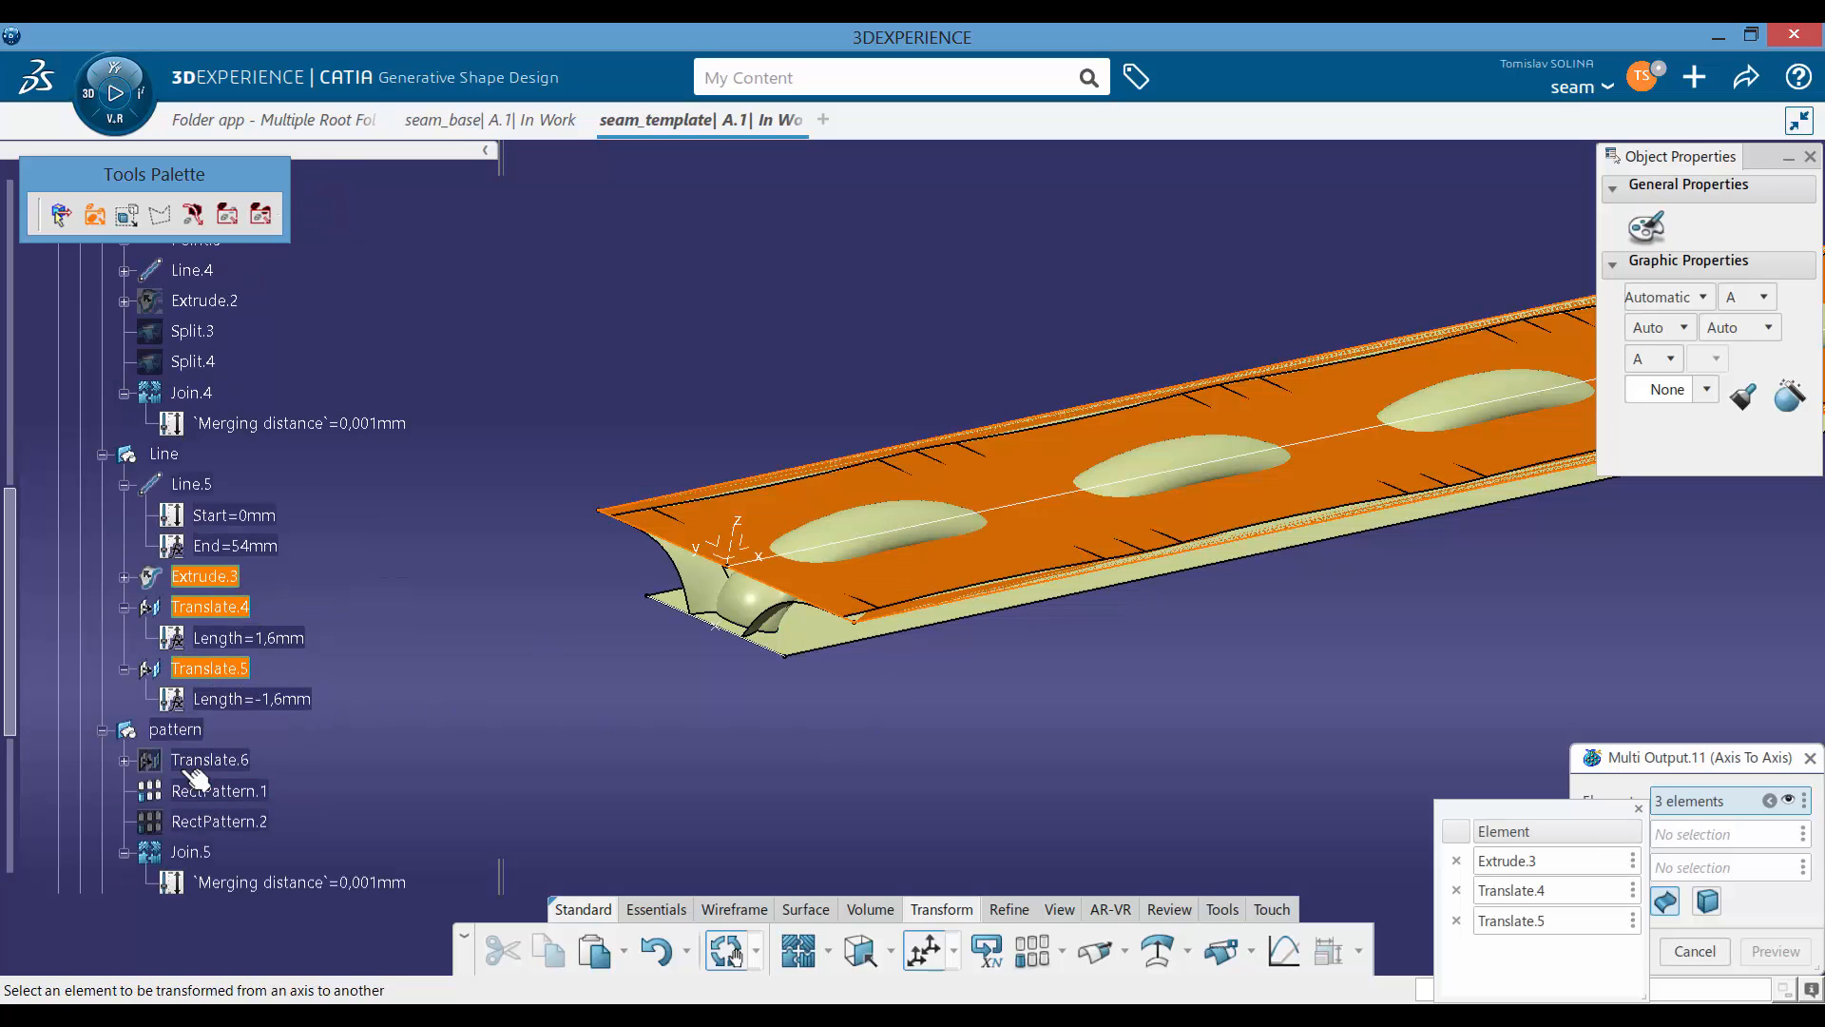
Step: Add RectPattern.1 and Join.5 from the pattern set and Extrude.4 from the blackout set to the elements being transformed
click(219, 791)
click(215, 854)
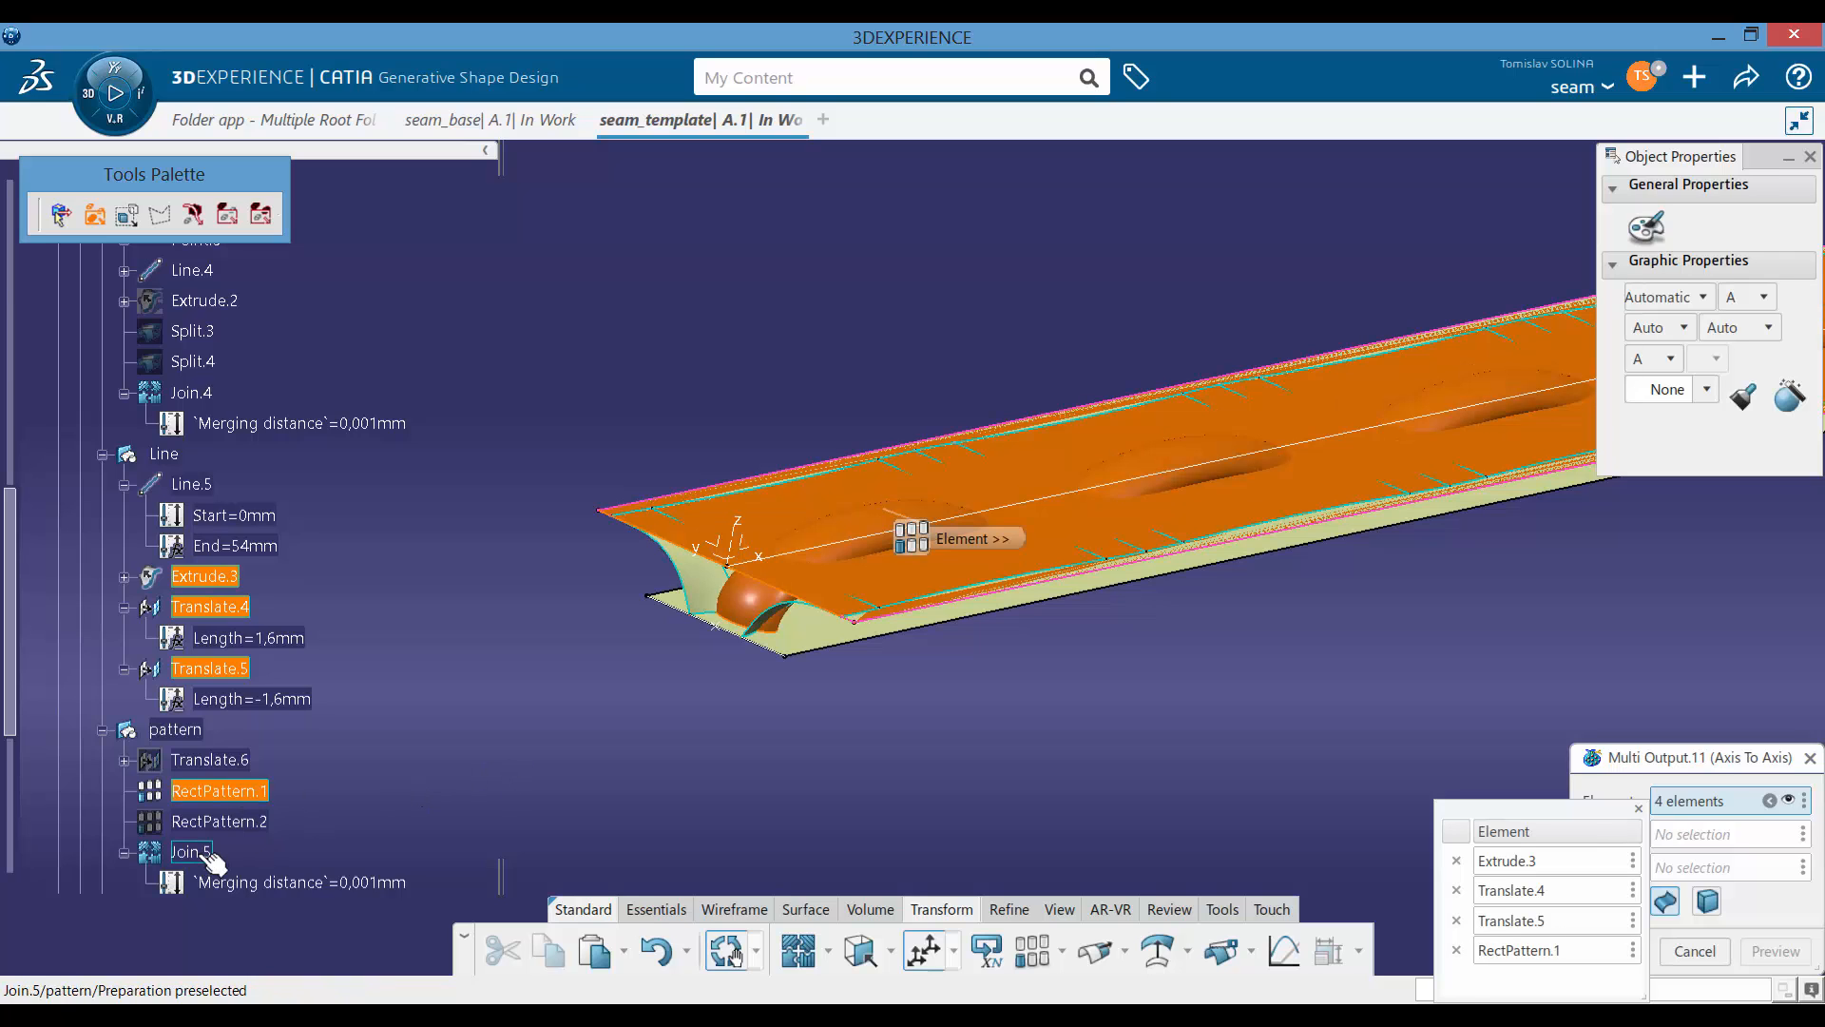
right_click(803, 646)
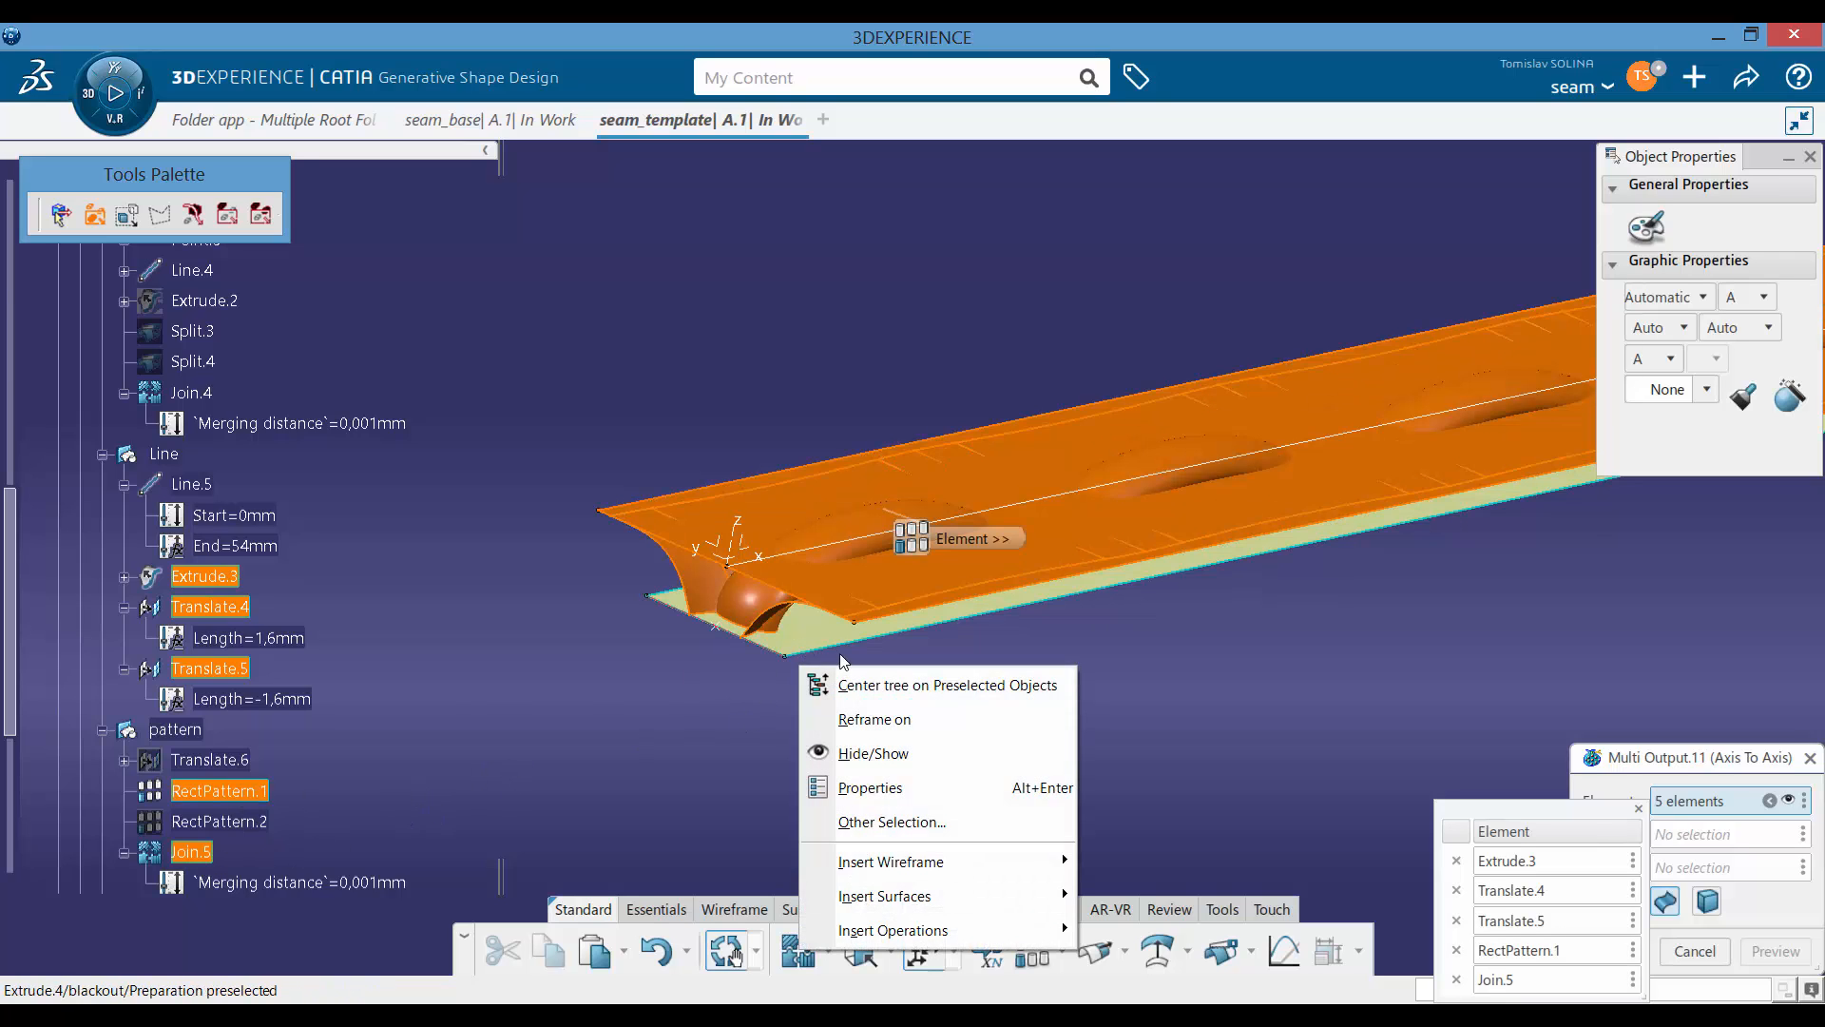
click(856, 684)
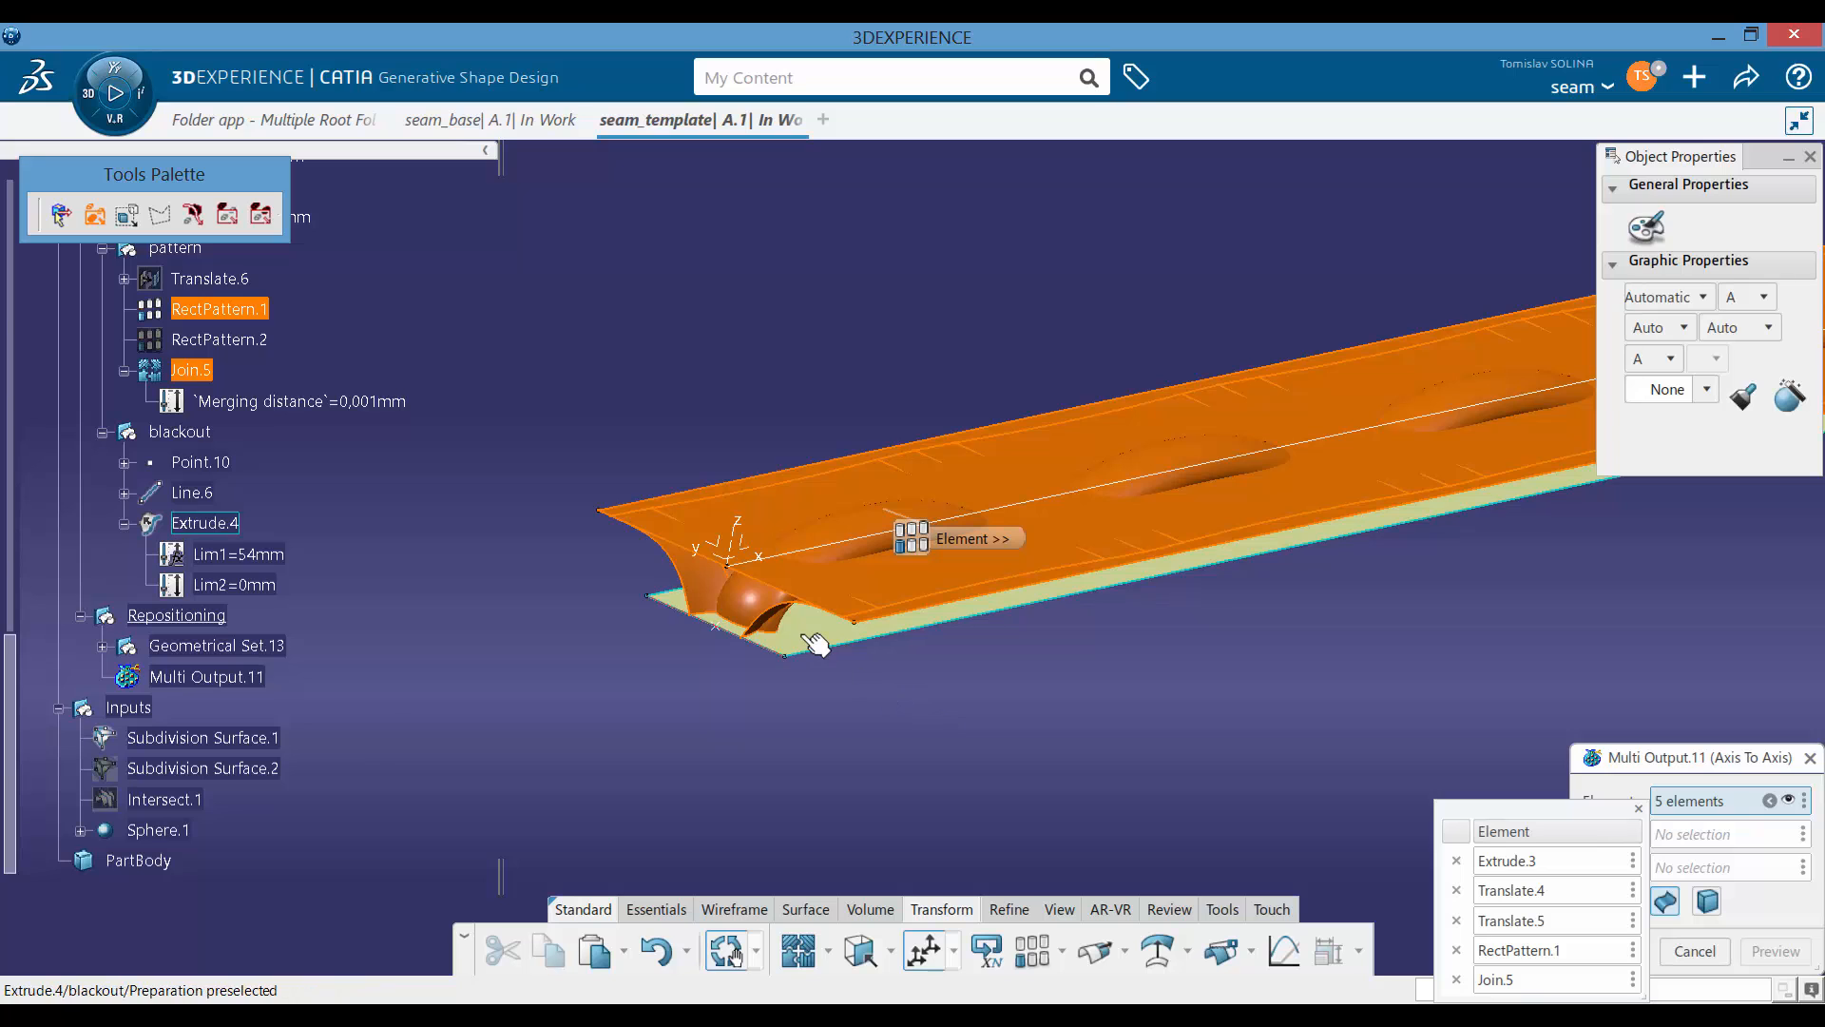
click(220, 529)
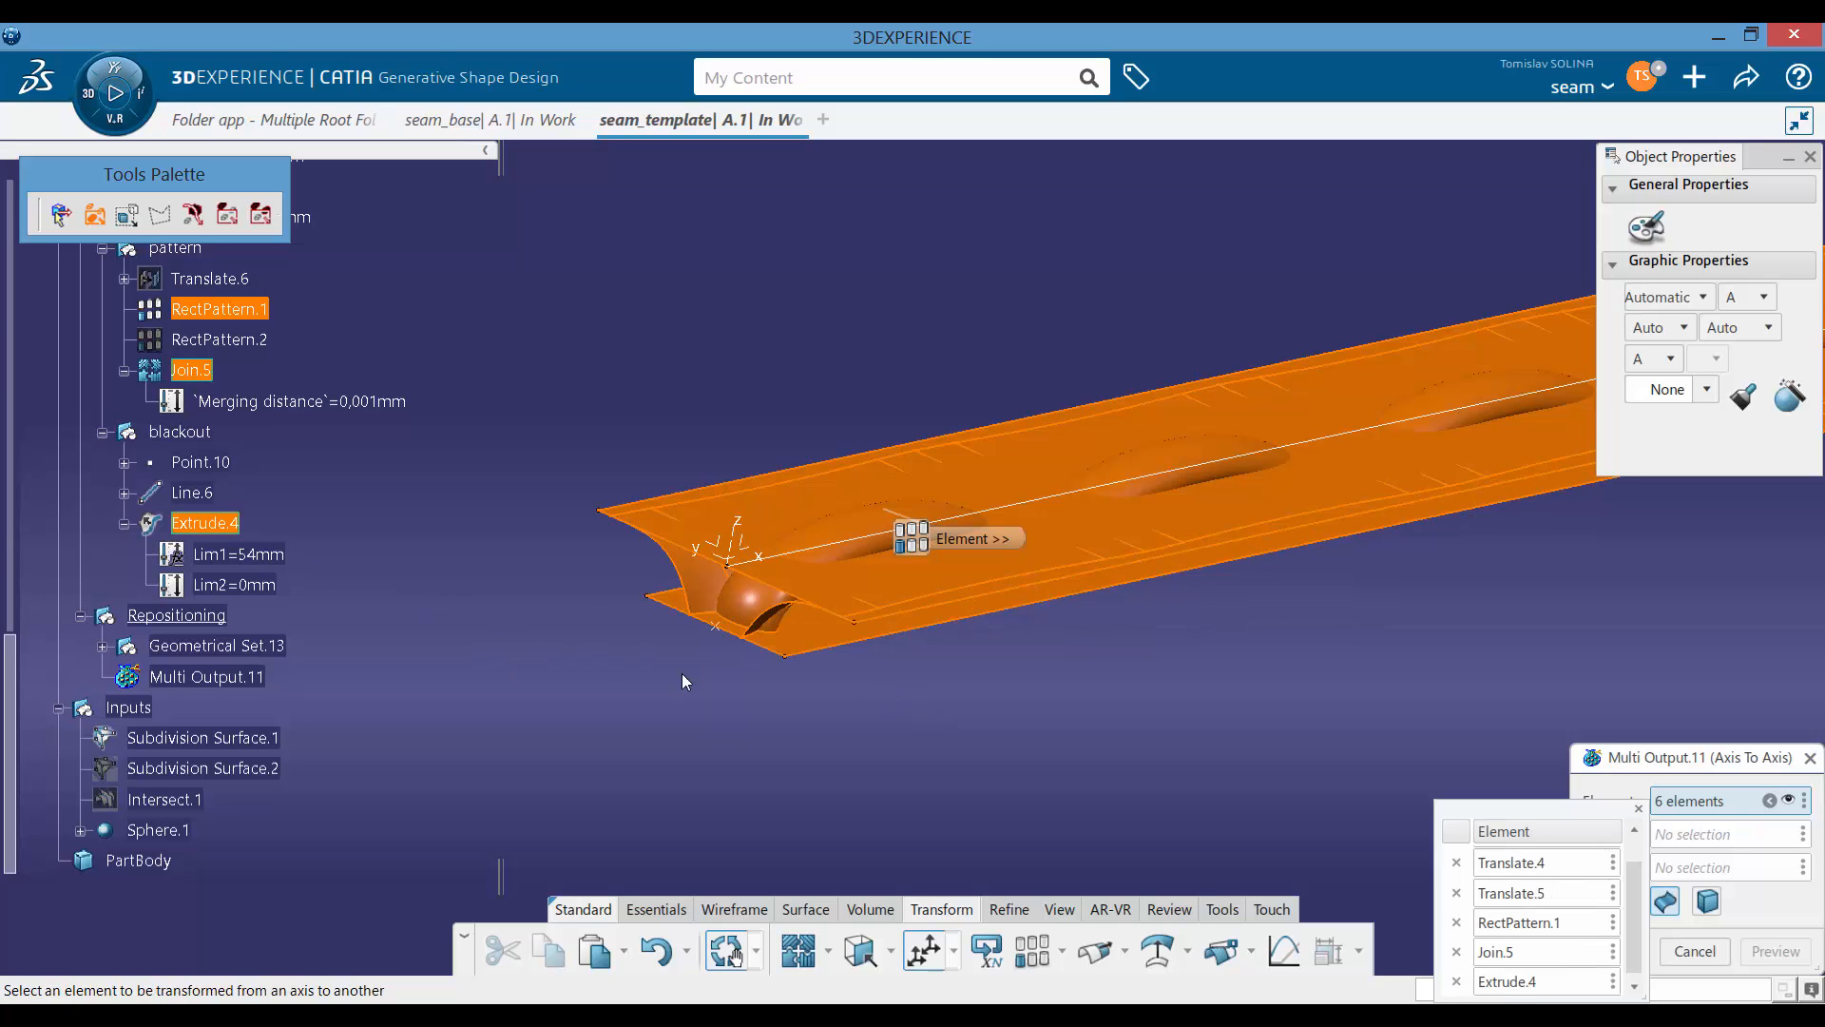
Step: Transform the six elements from reference Axis System.3 to target Axis System.4, keeping all the sub-elements of the disconnected result
middle_drag(1064, 719, 902, 659)
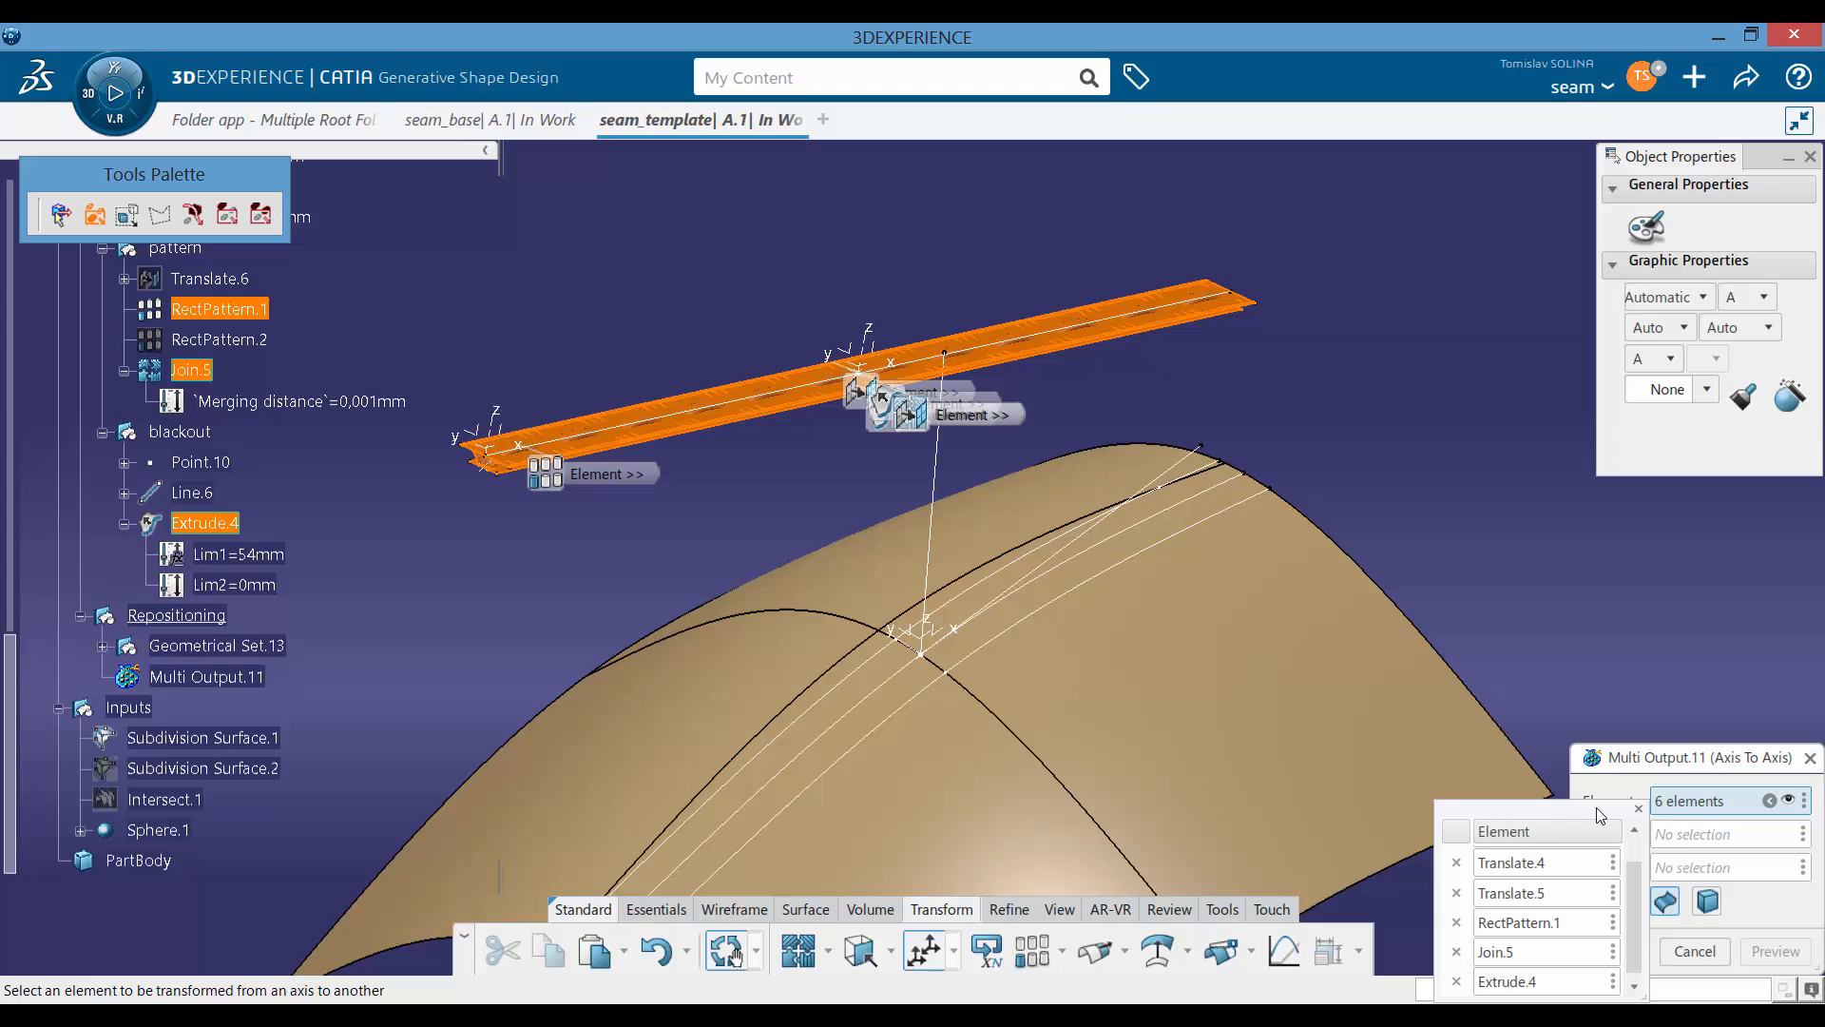
click(1683, 838)
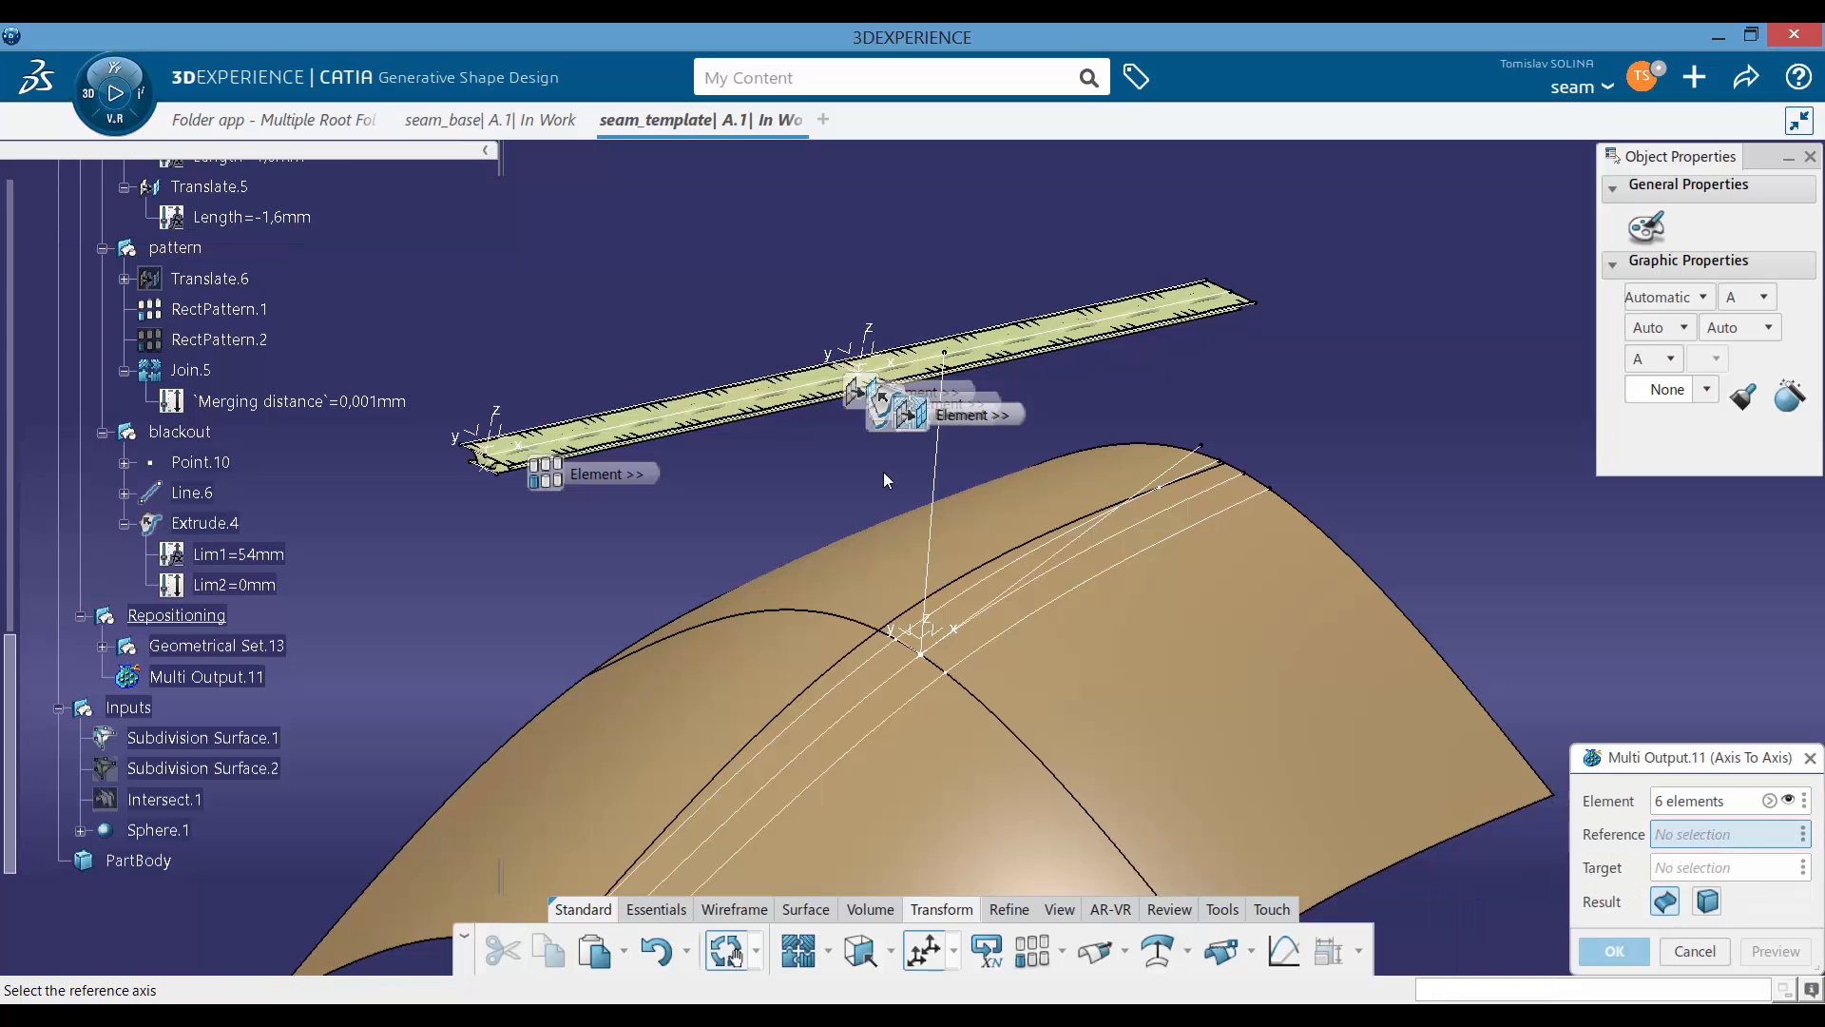
click(882, 343)
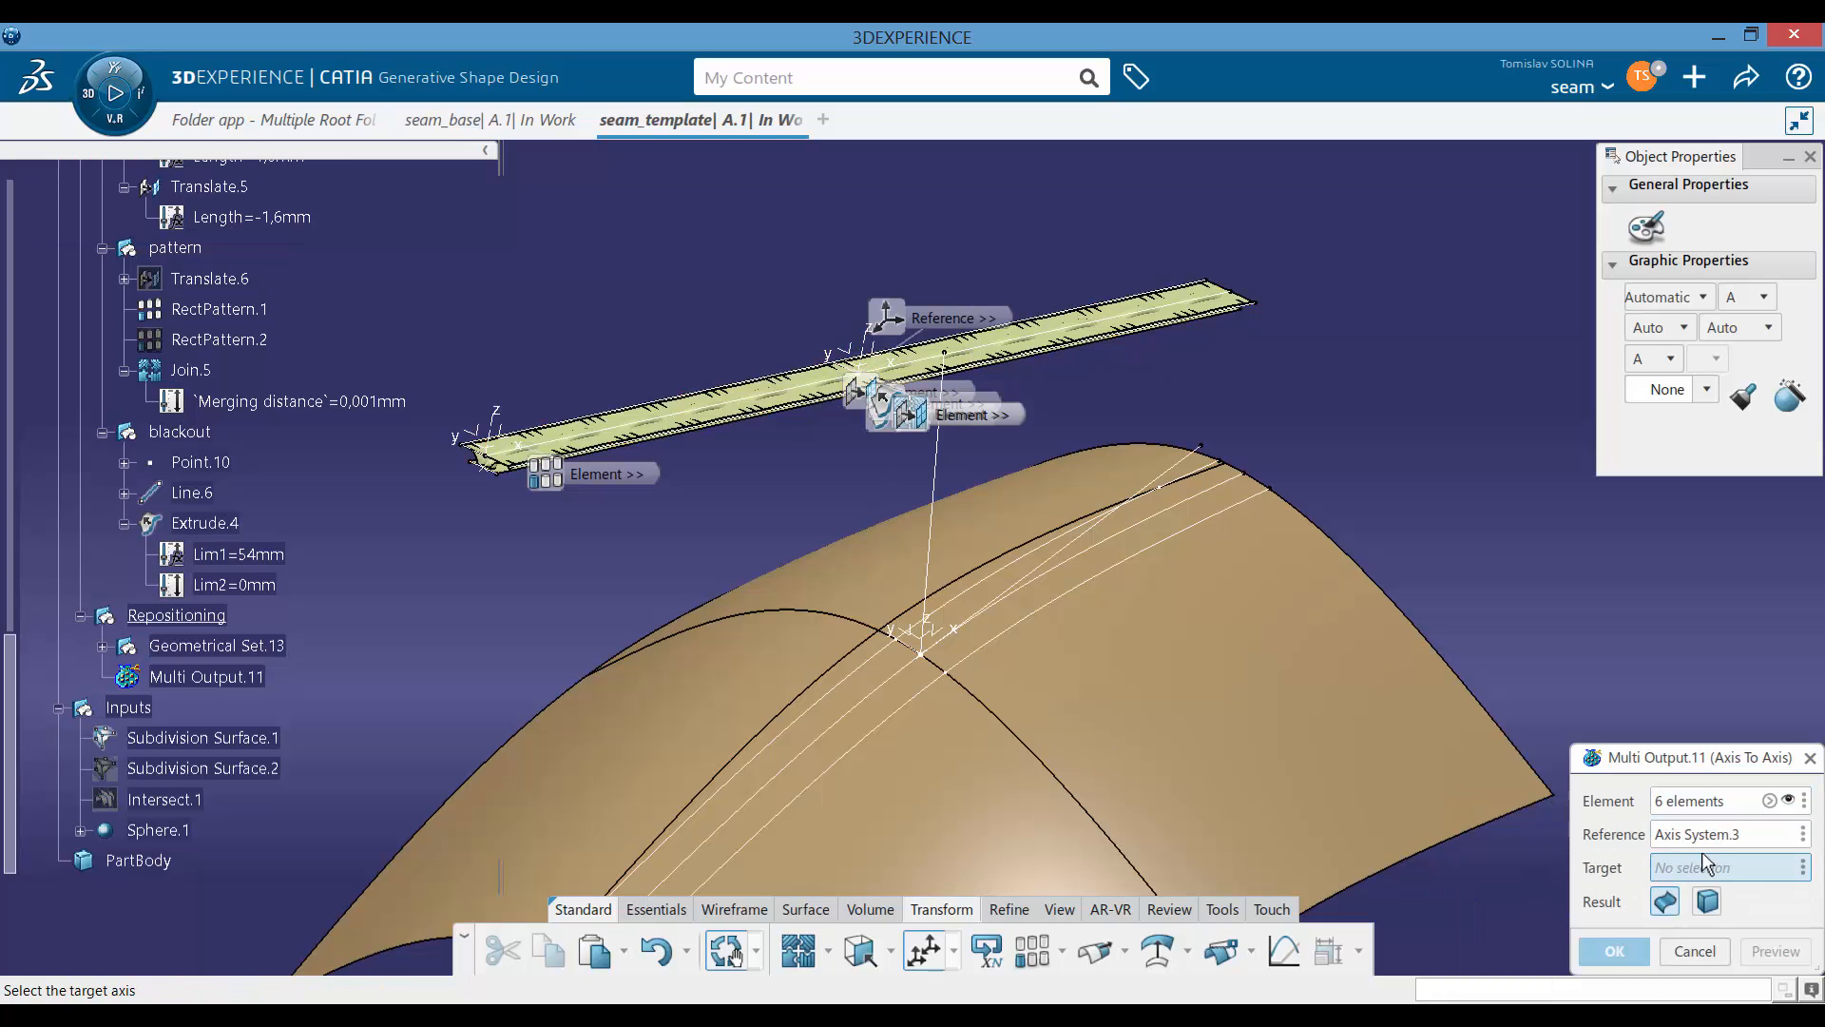
click(924, 648)
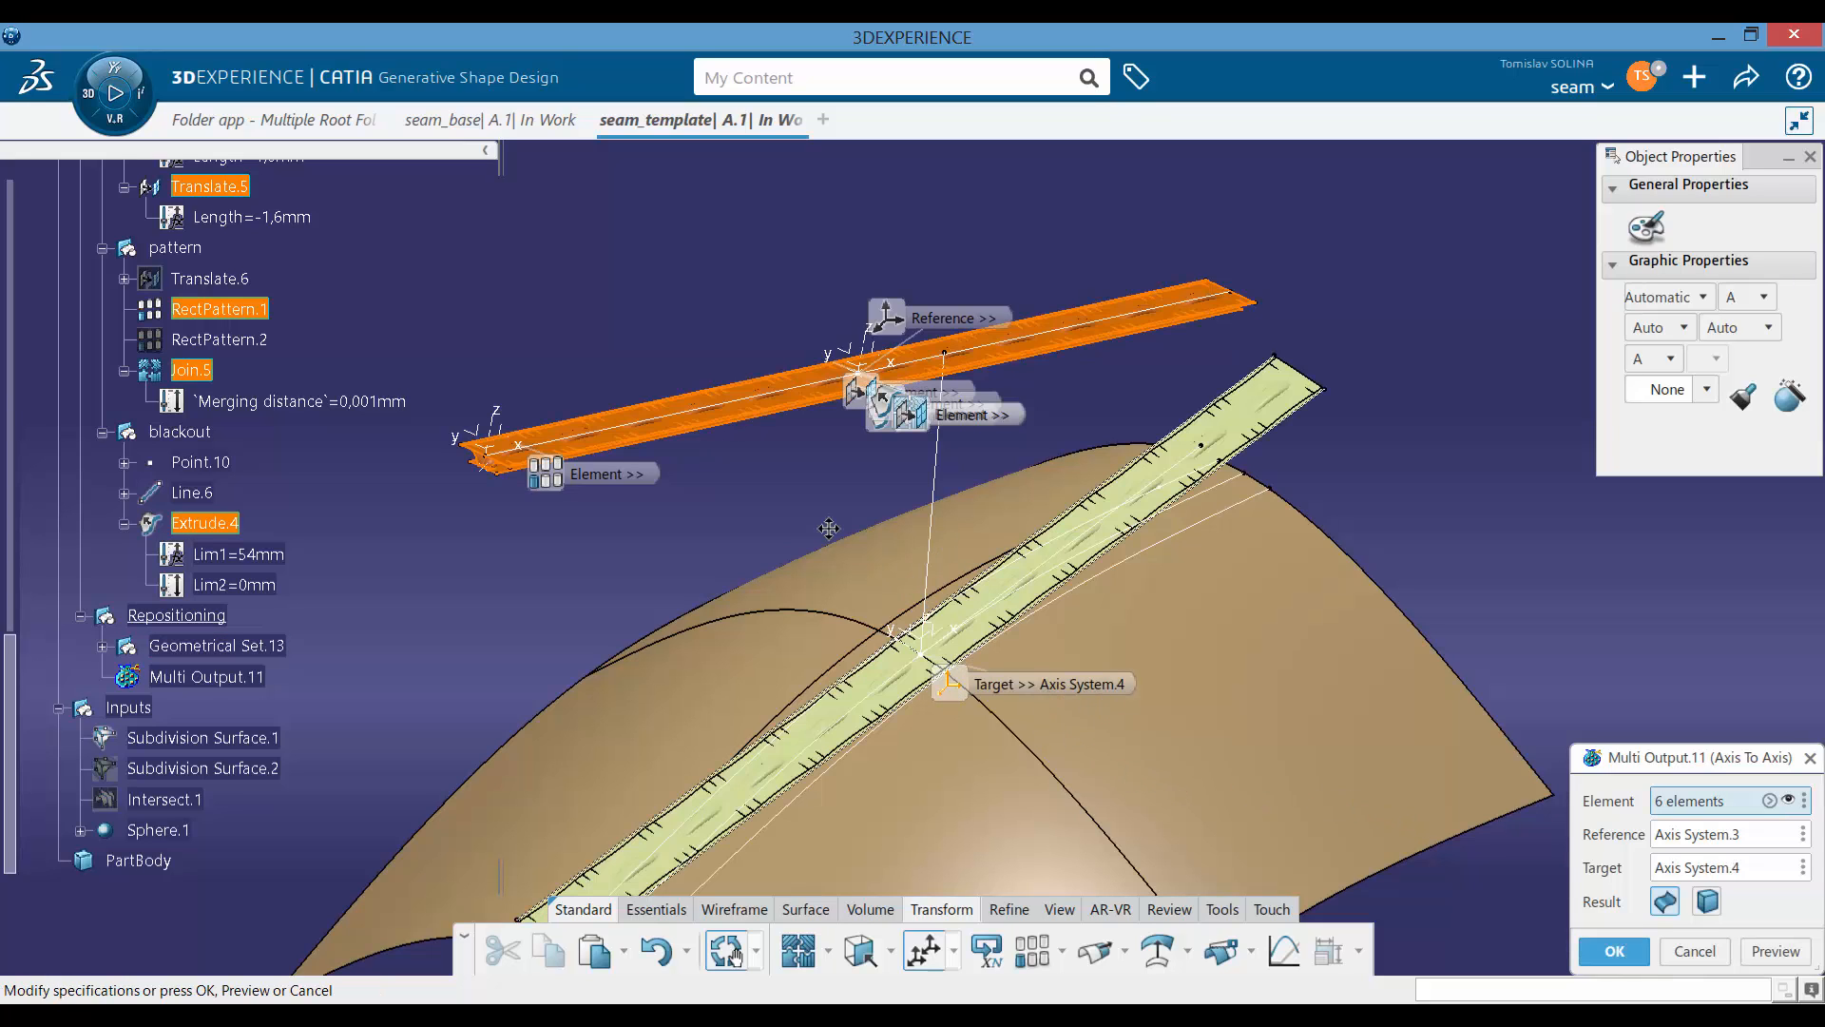
click(1613, 950)
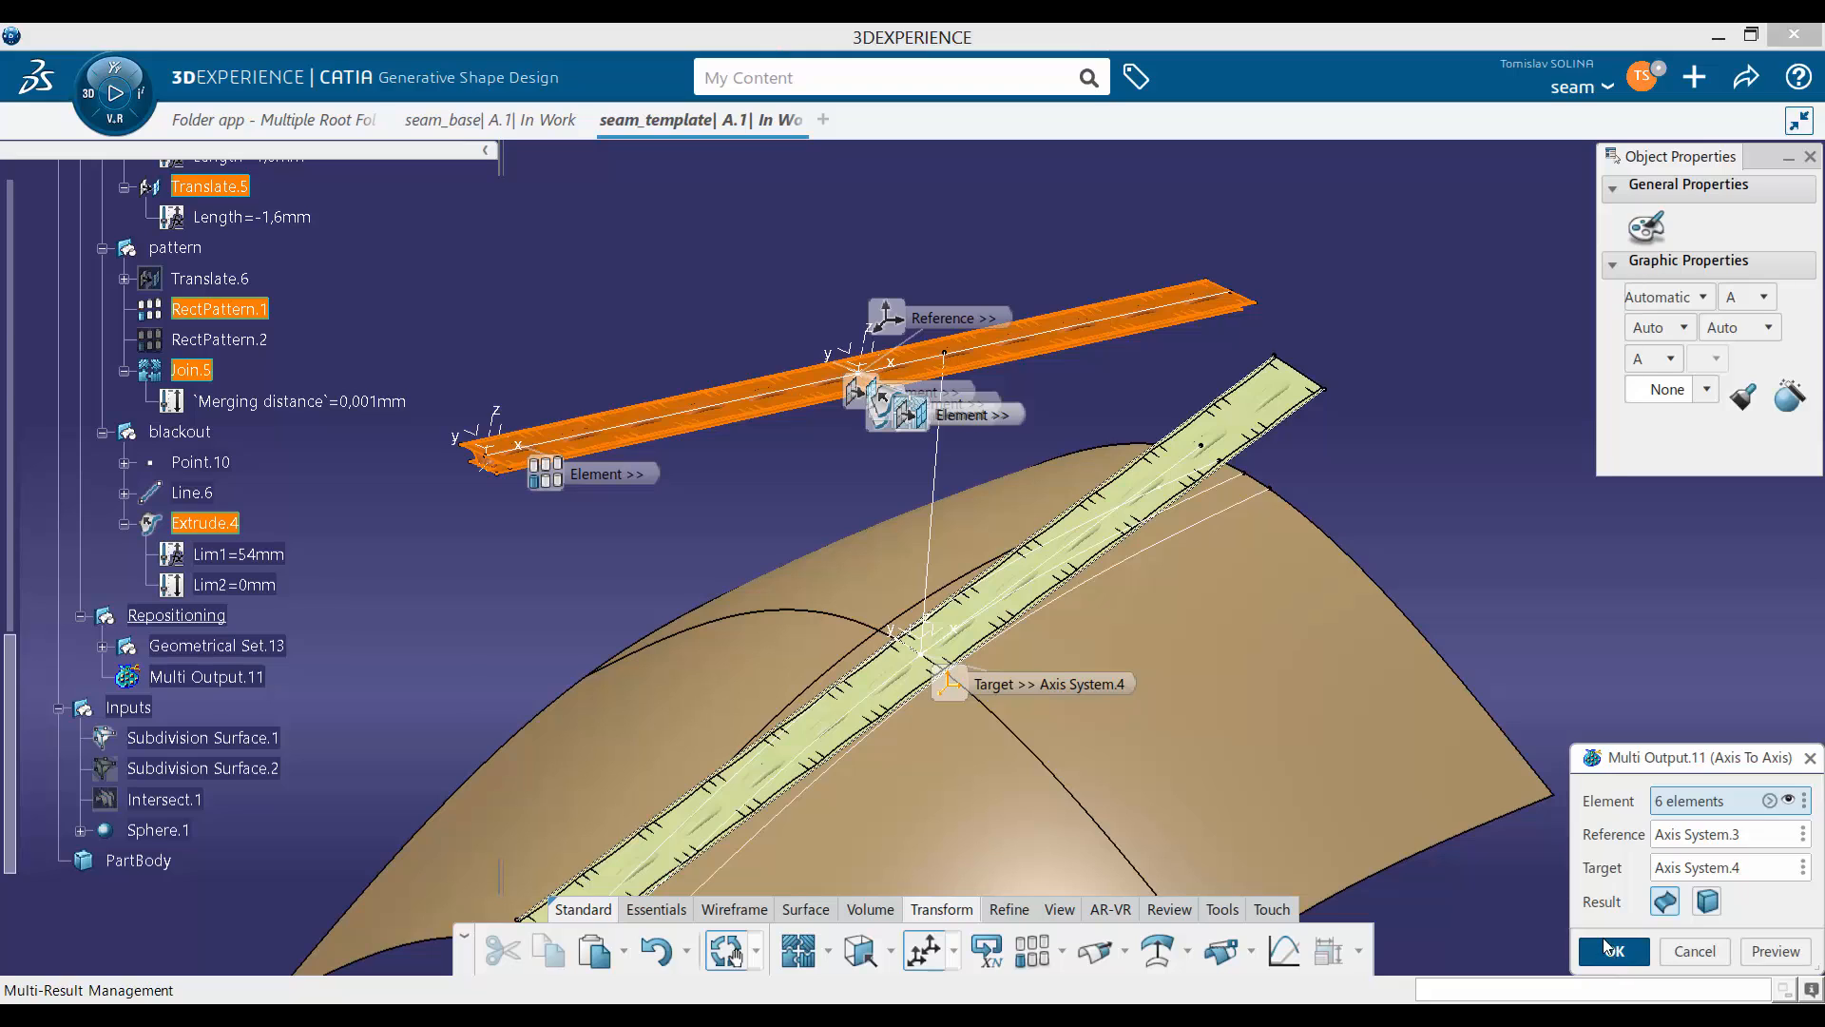
click(1556, 889)
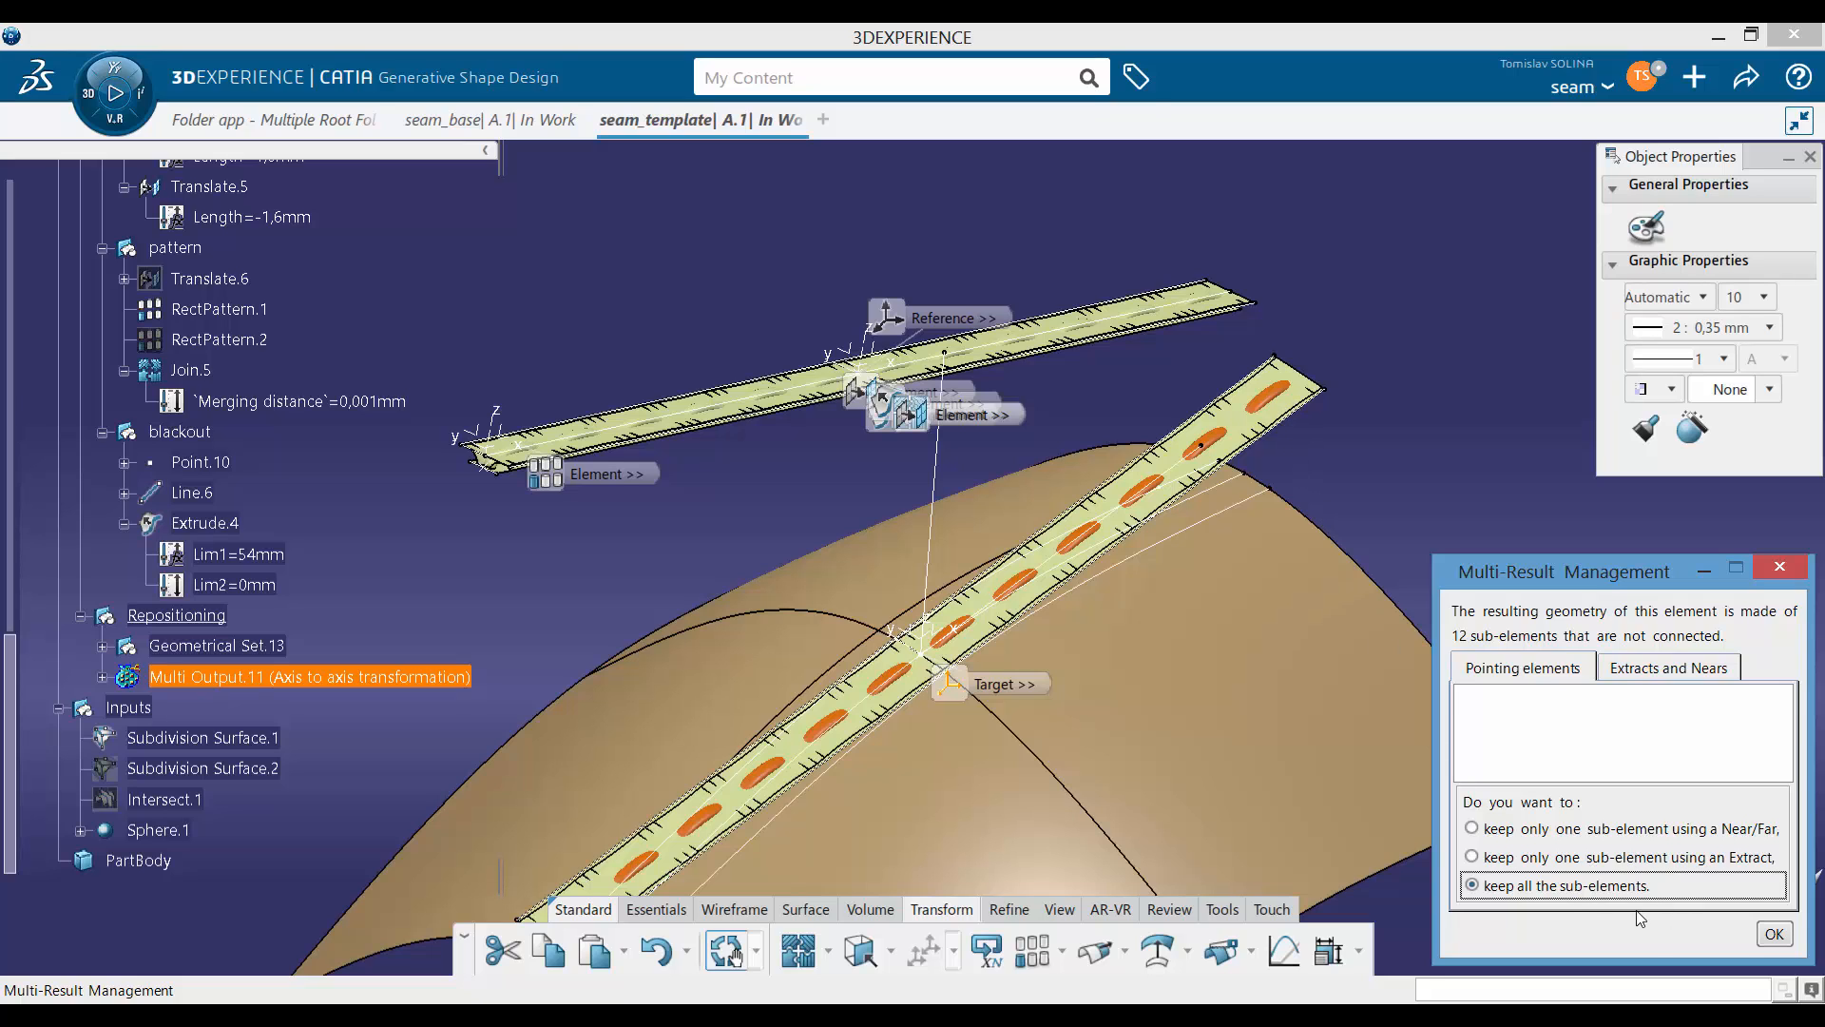
click(1774, 933)
Step: Collapse the baseFace, Line and pattern geometrical sets under Preparation in the tree
middle_drag(1253, 825, 732, 488)
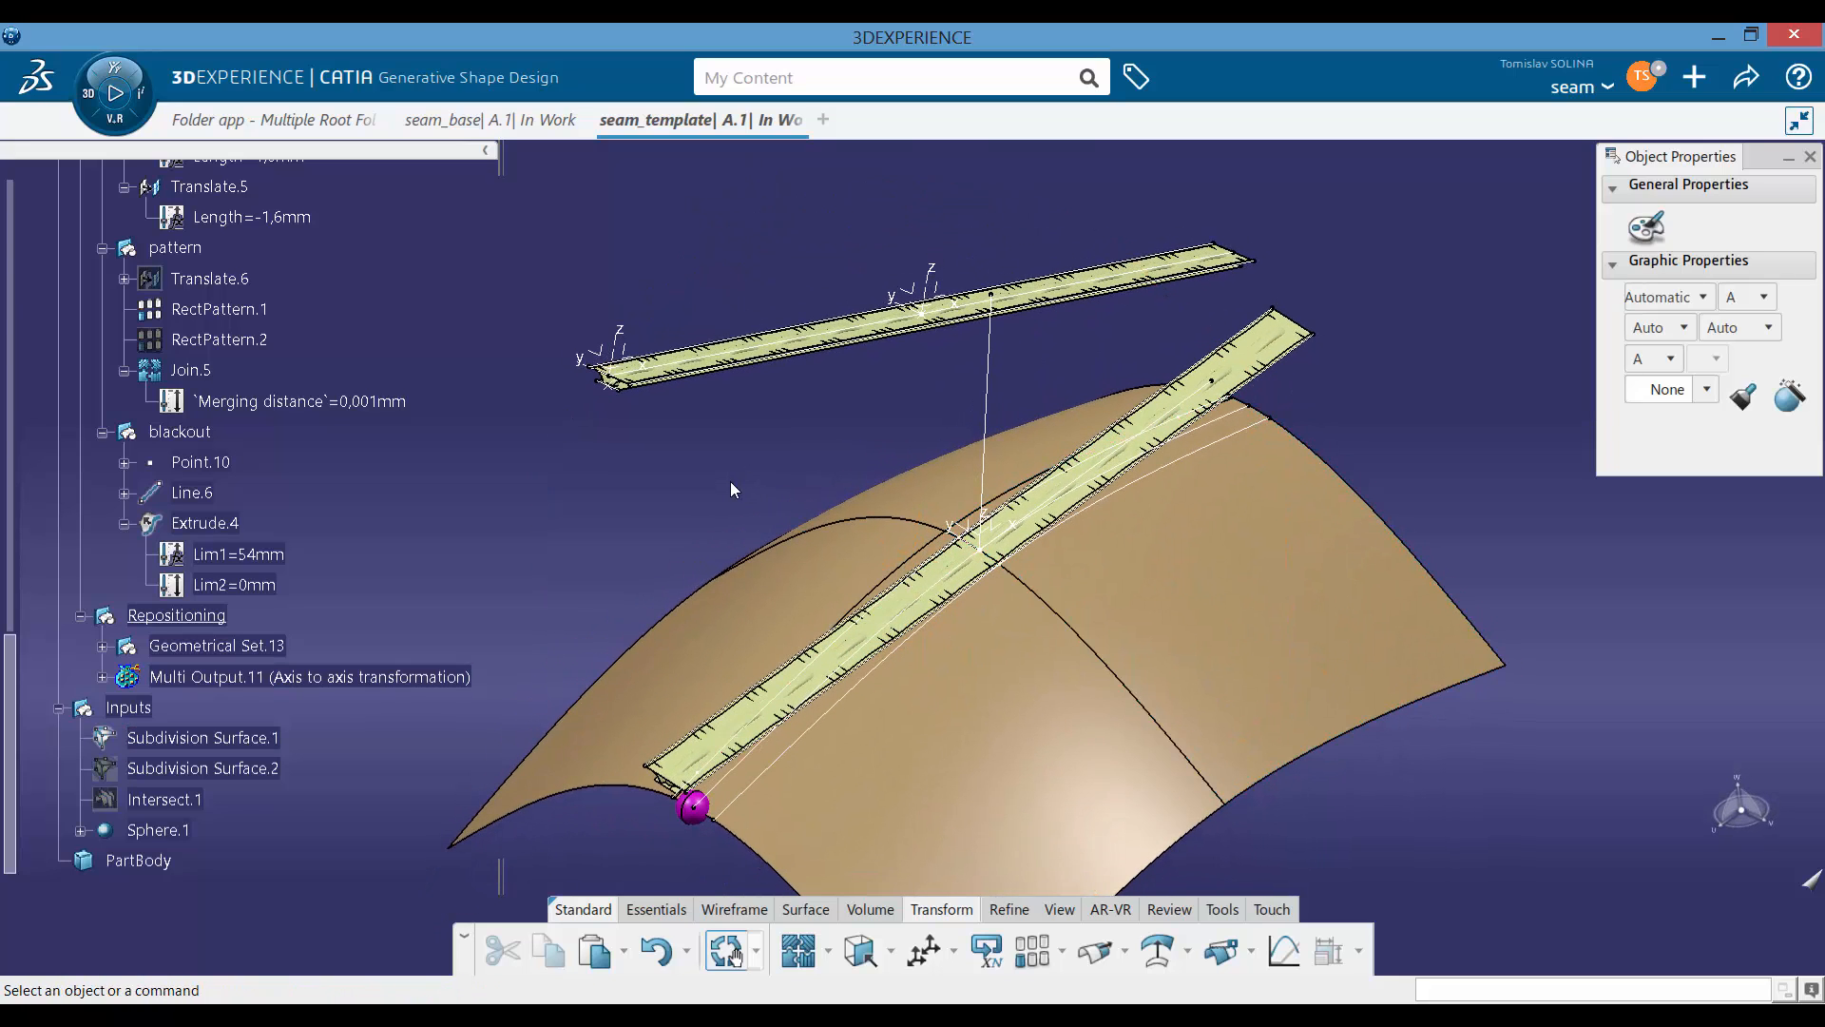
scroll(363, 334, up, 3)
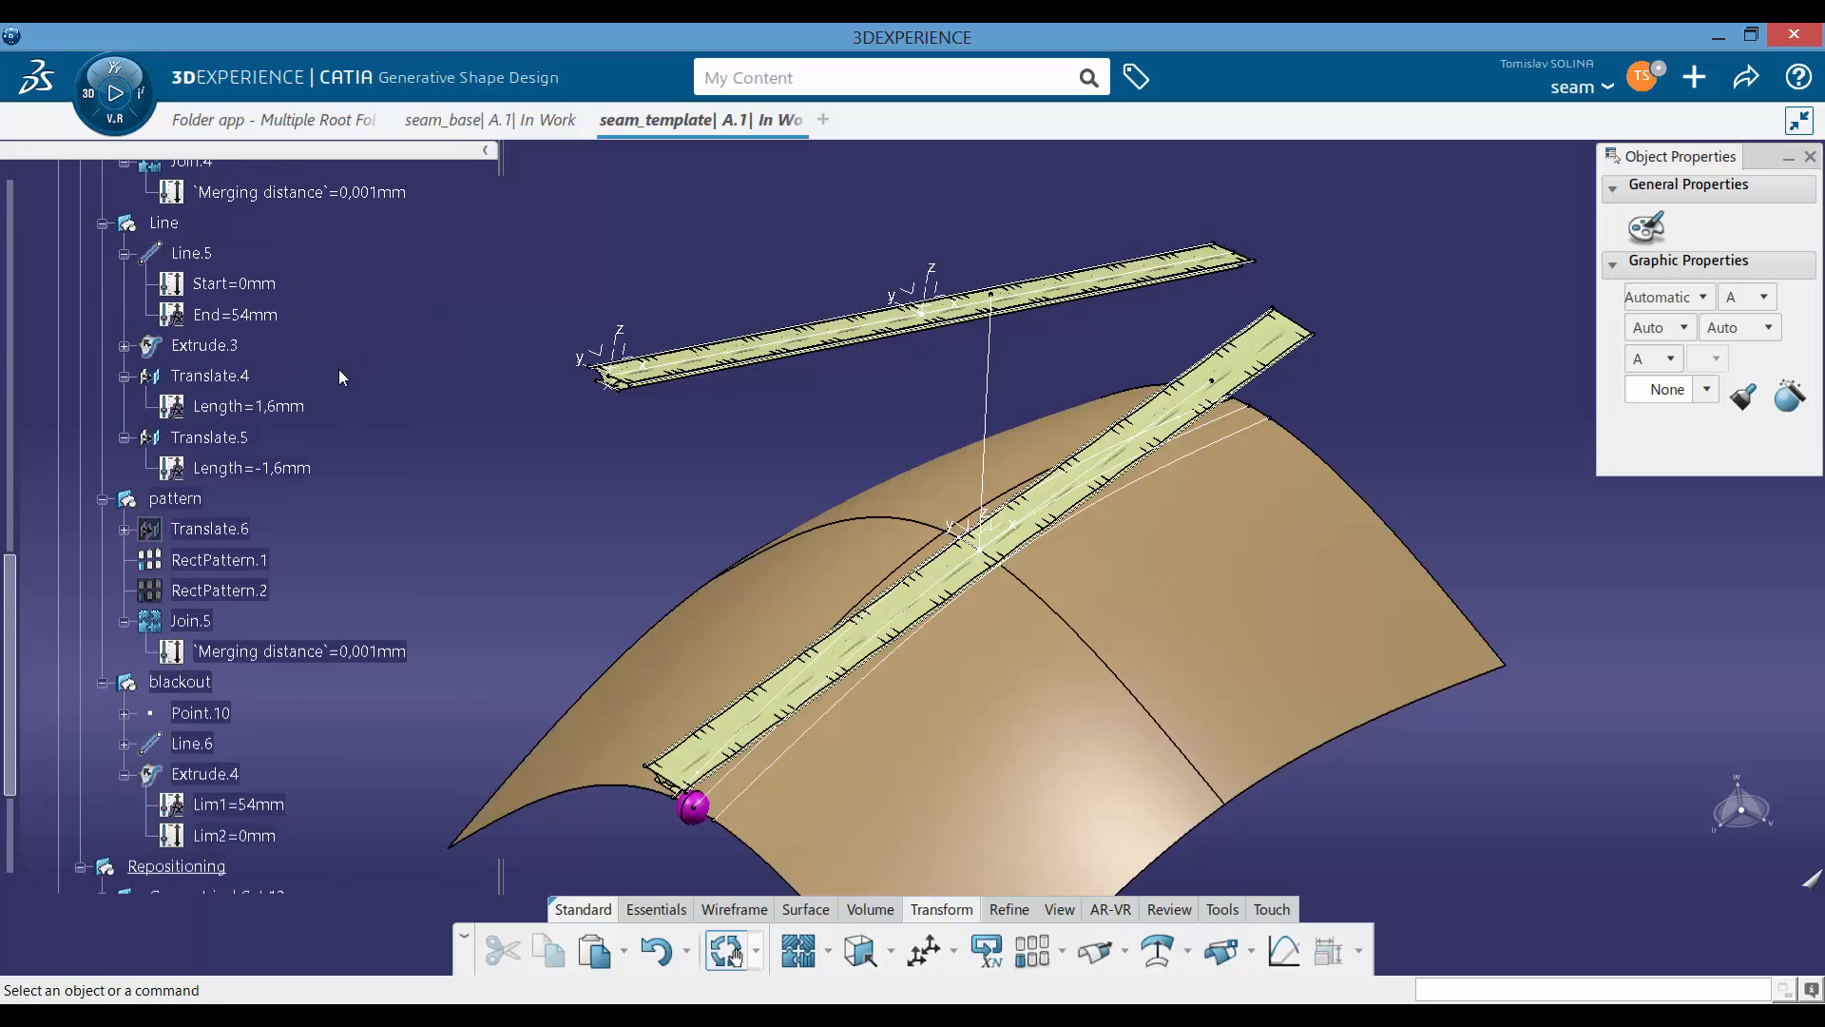
scroll(338, 378, up, 5)
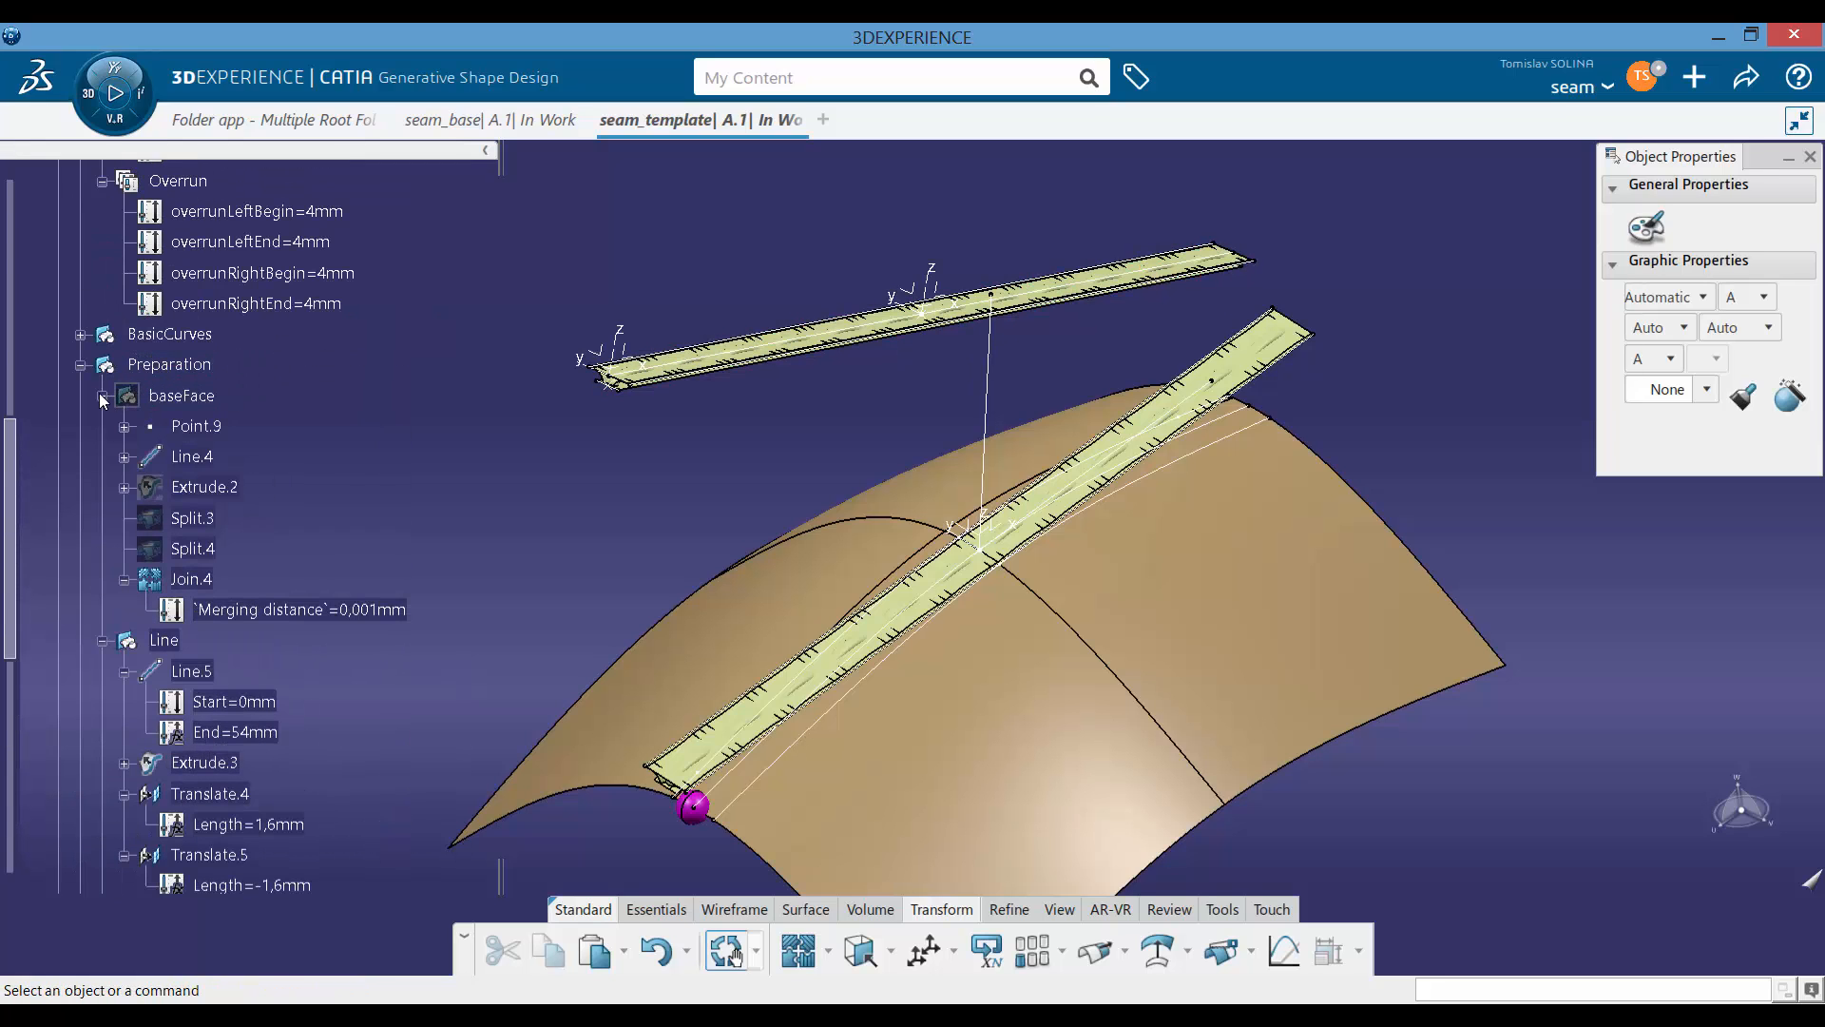
click(102, 395)
click(102, 427)
click(102, 457)
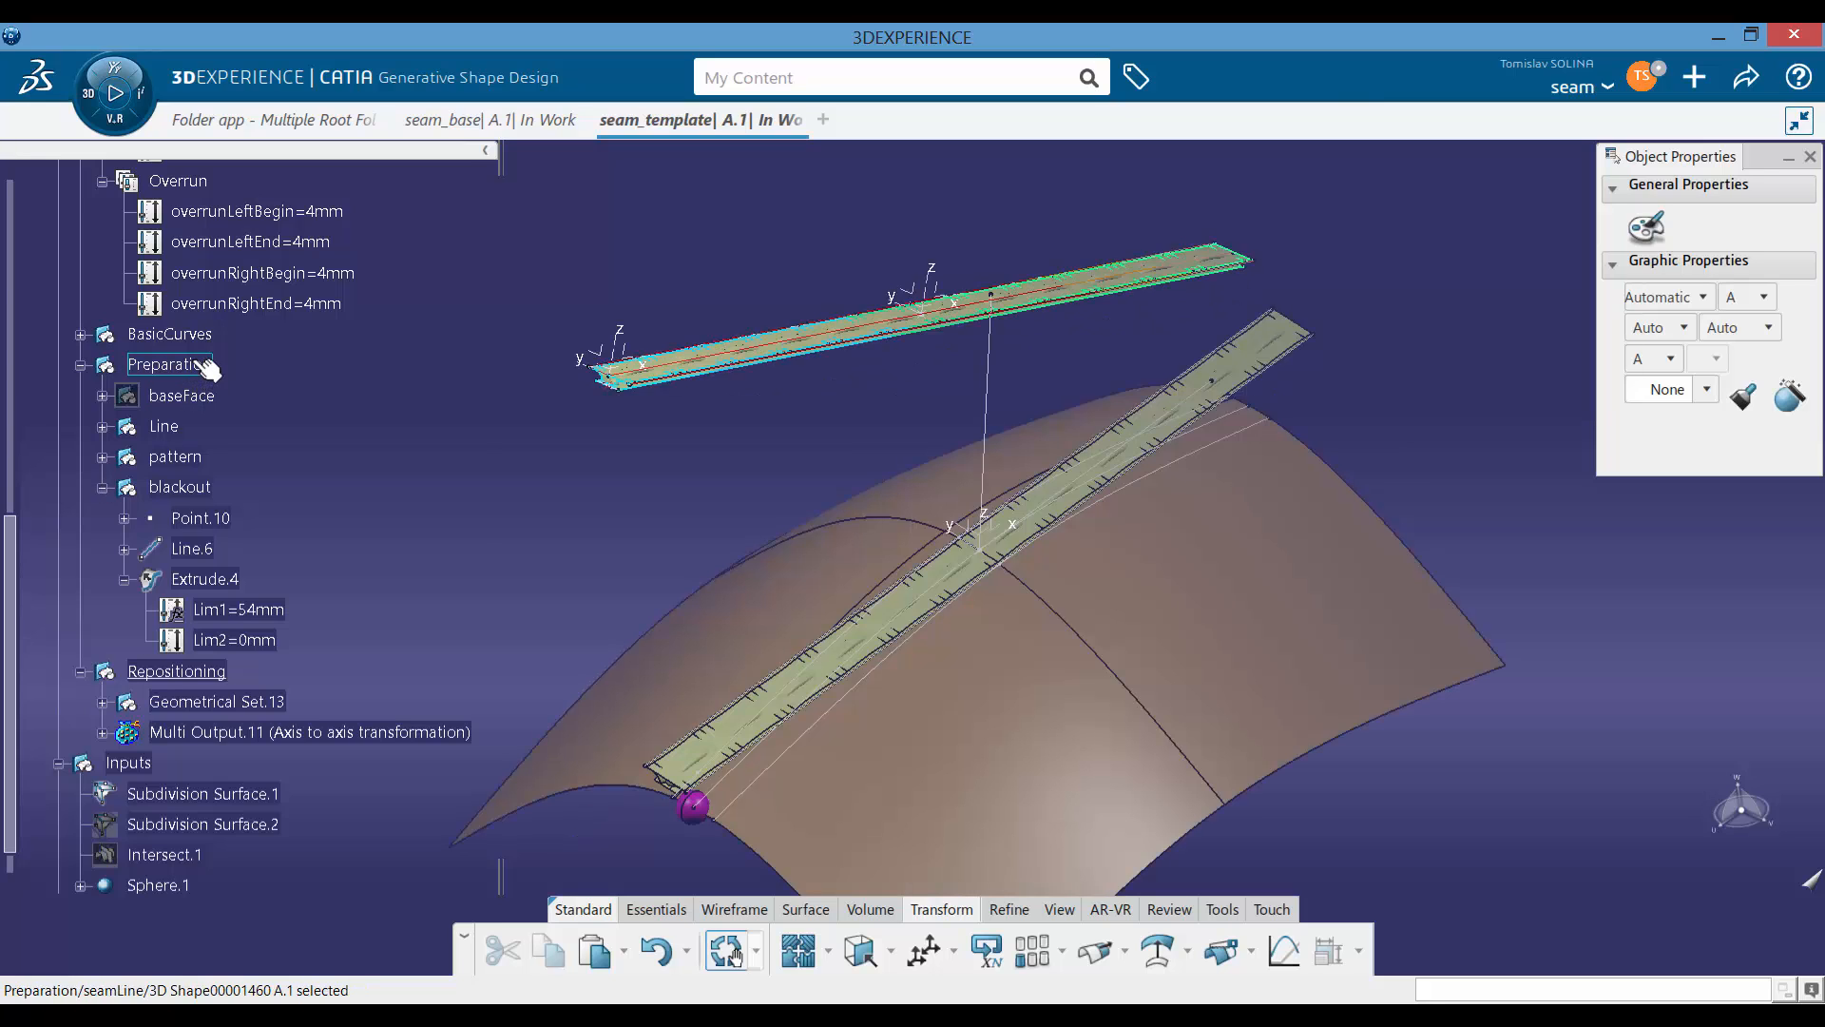
Step: Hide the Preparation set and the Geometrical Set.13 inside Repositioning
right_click(182, 366)
click(220, 443)
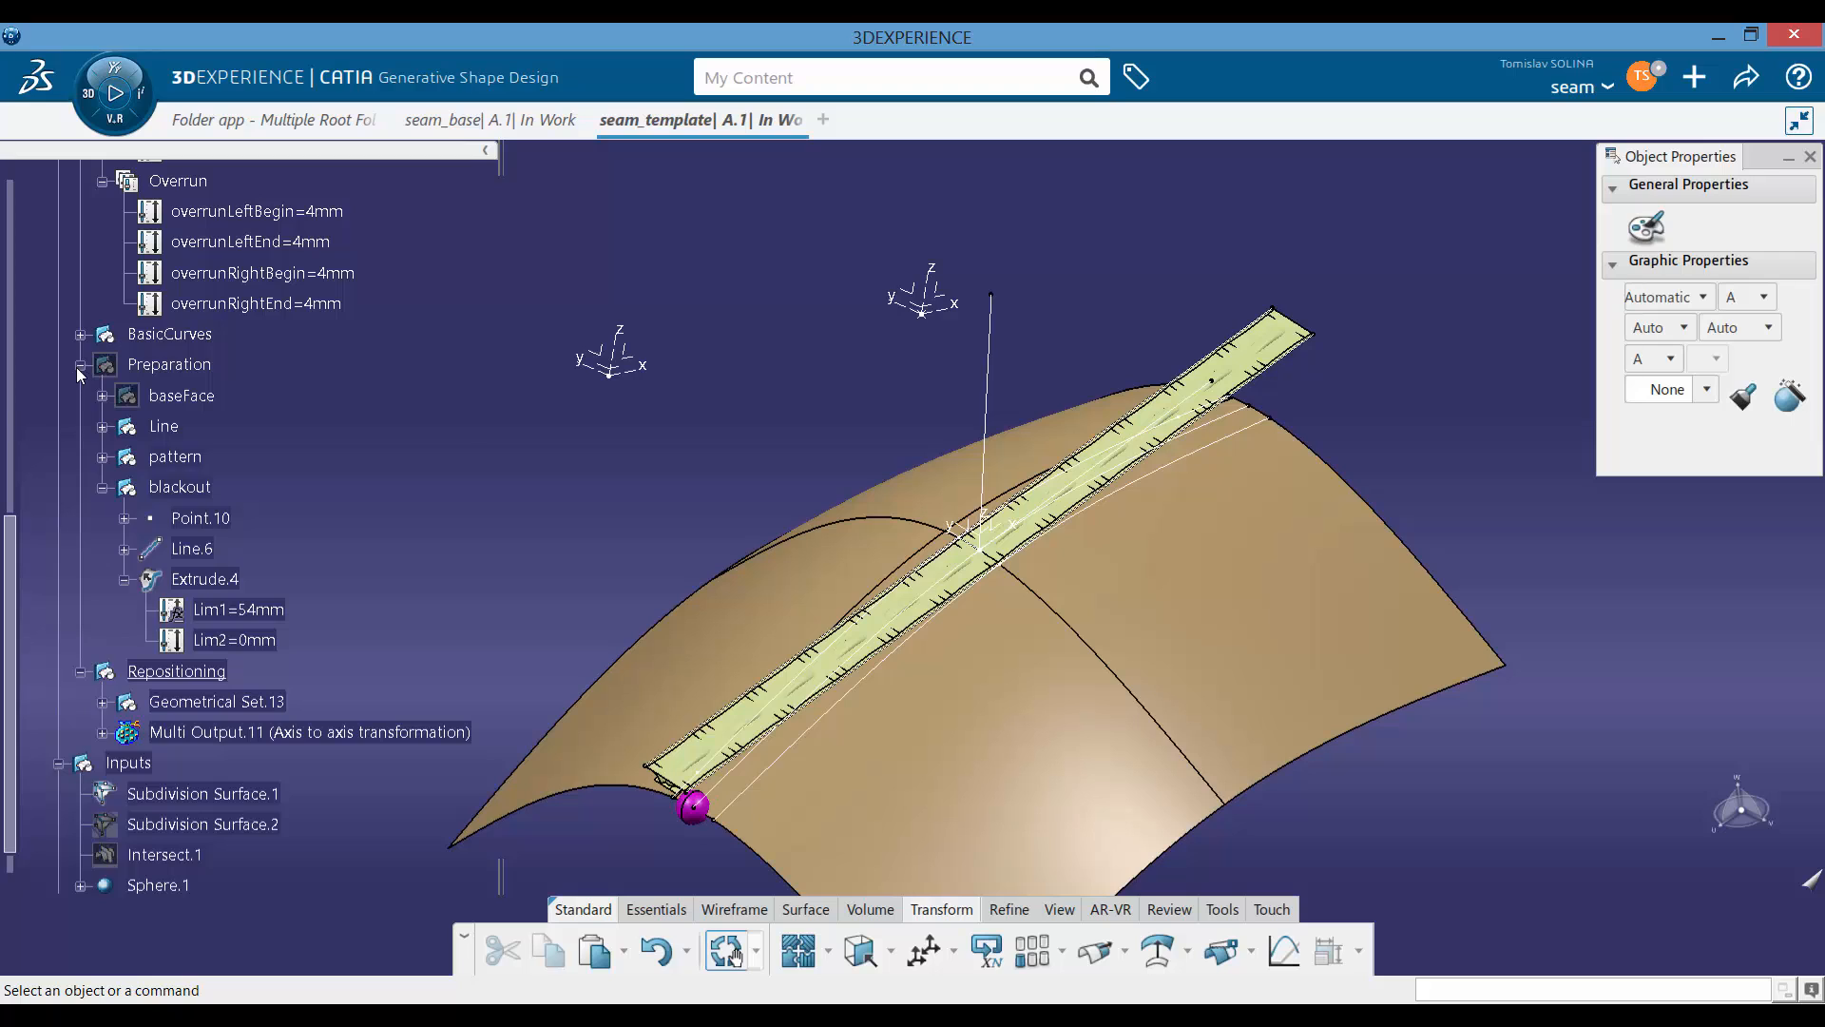
click(80, 365)
click(244, 427)
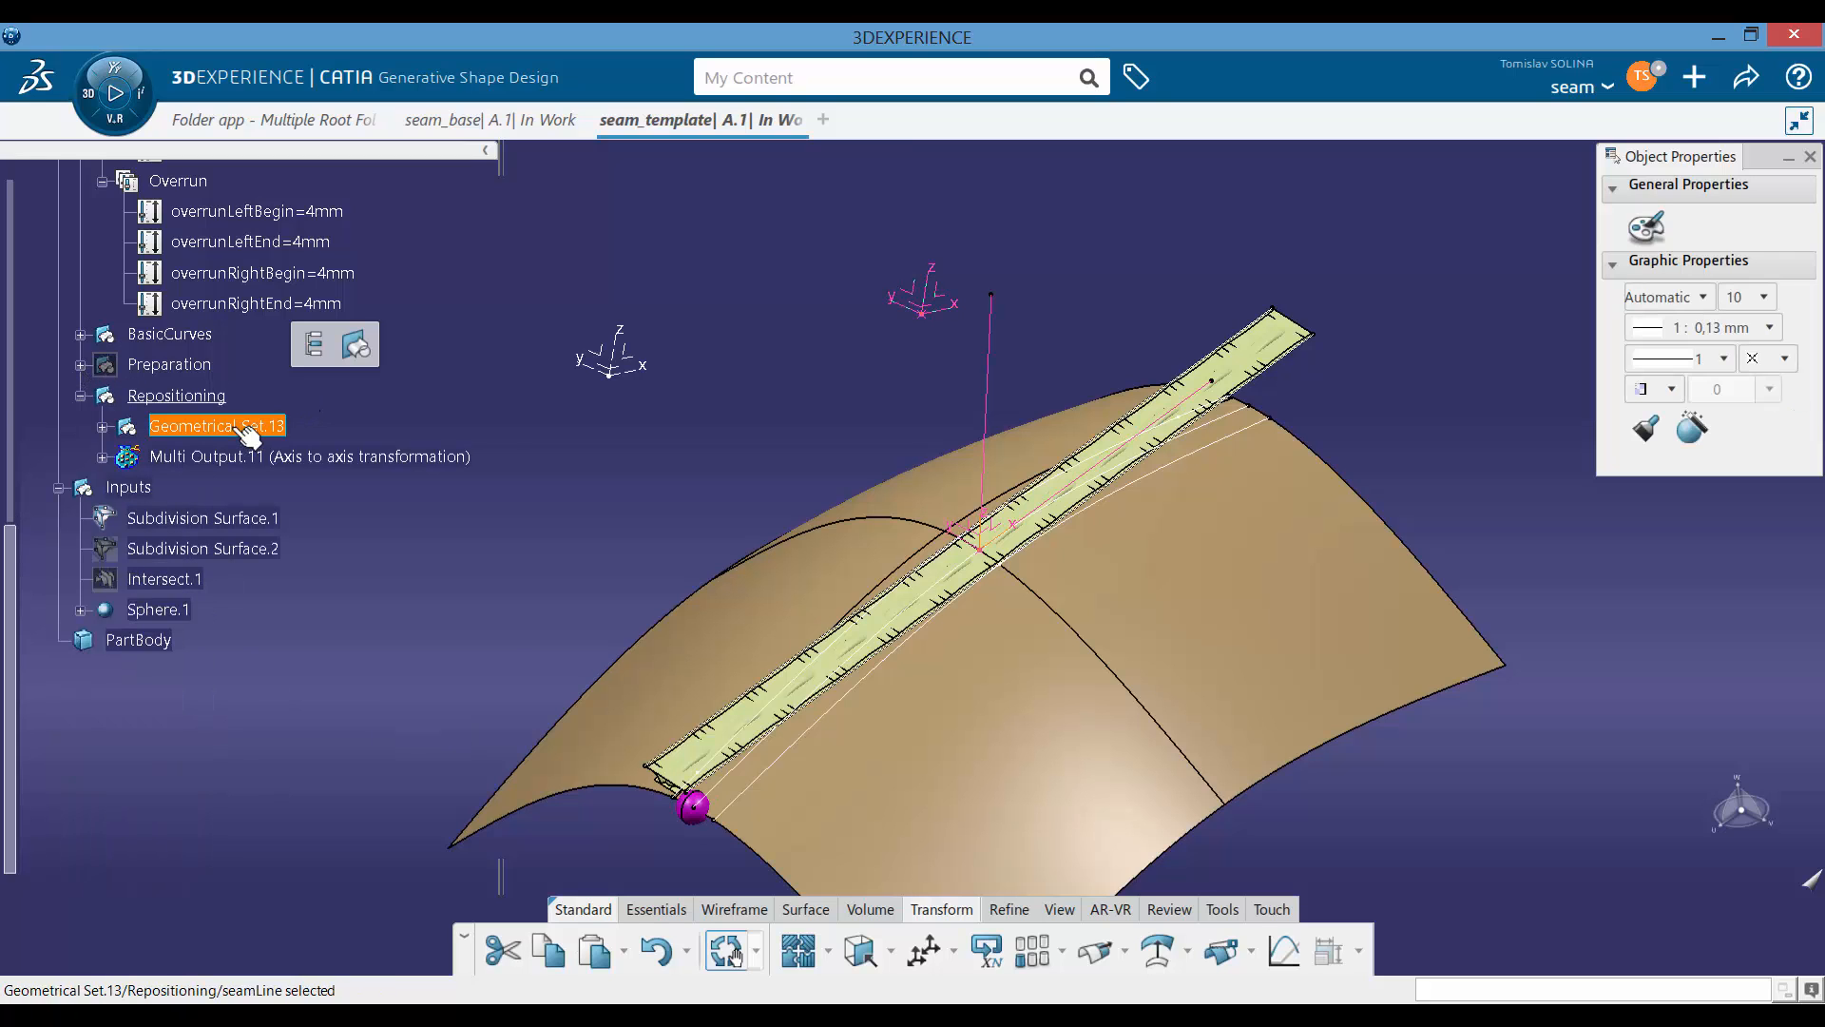
right_click(244, 430)
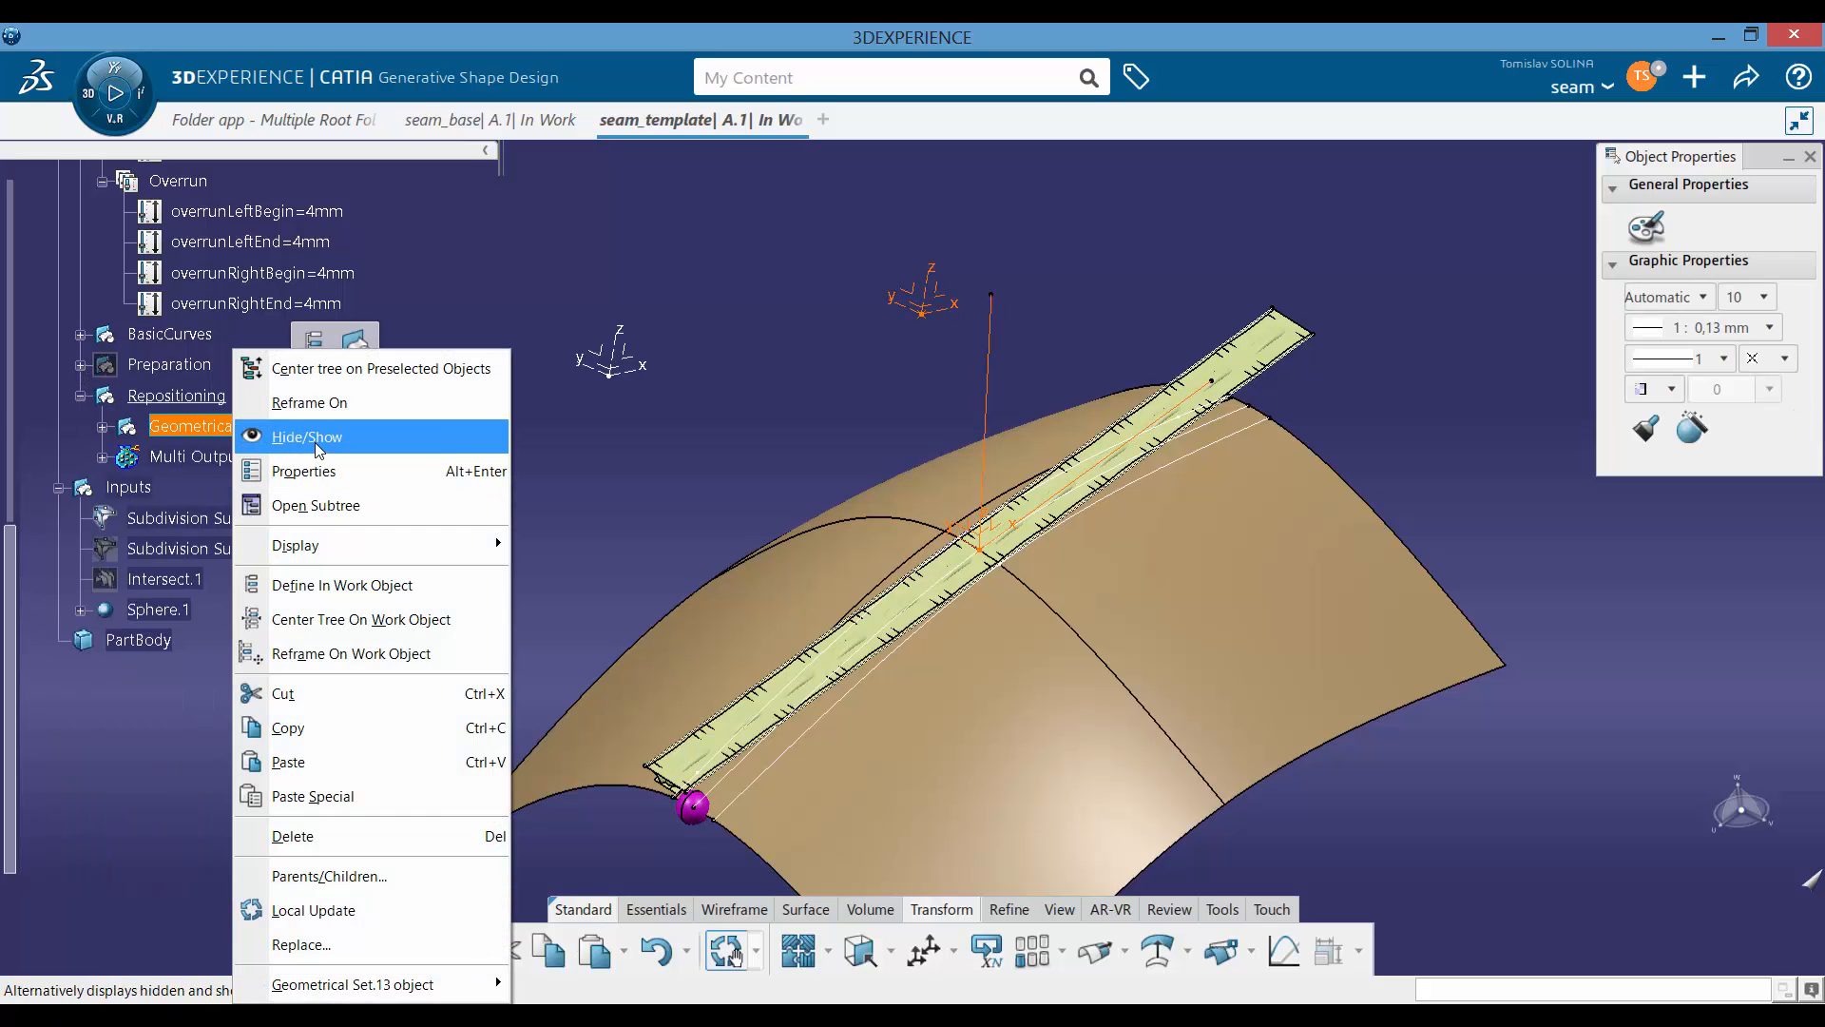
click(306, 437)
Step: Switch to the Generative Shape Morphing app and display its morphing commands
middle_drag(799, 567, 794, 791)
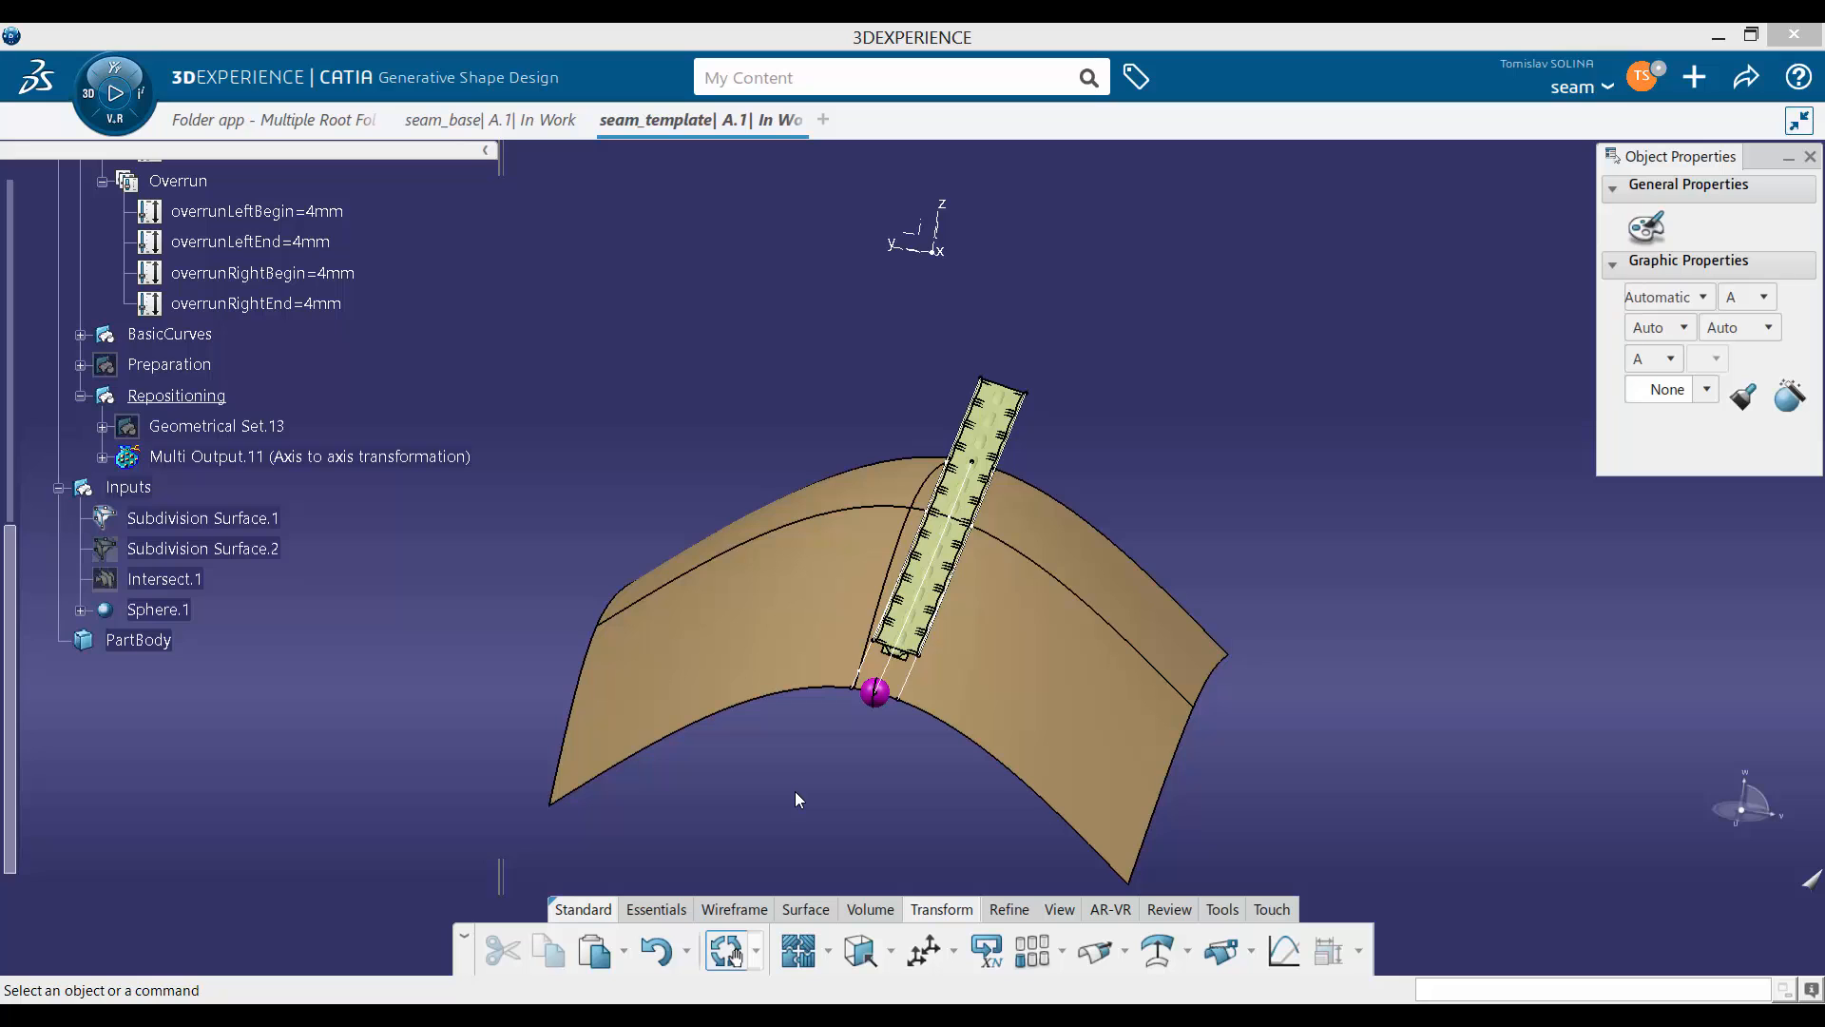
middle_drag(830, 760, 890, 601)
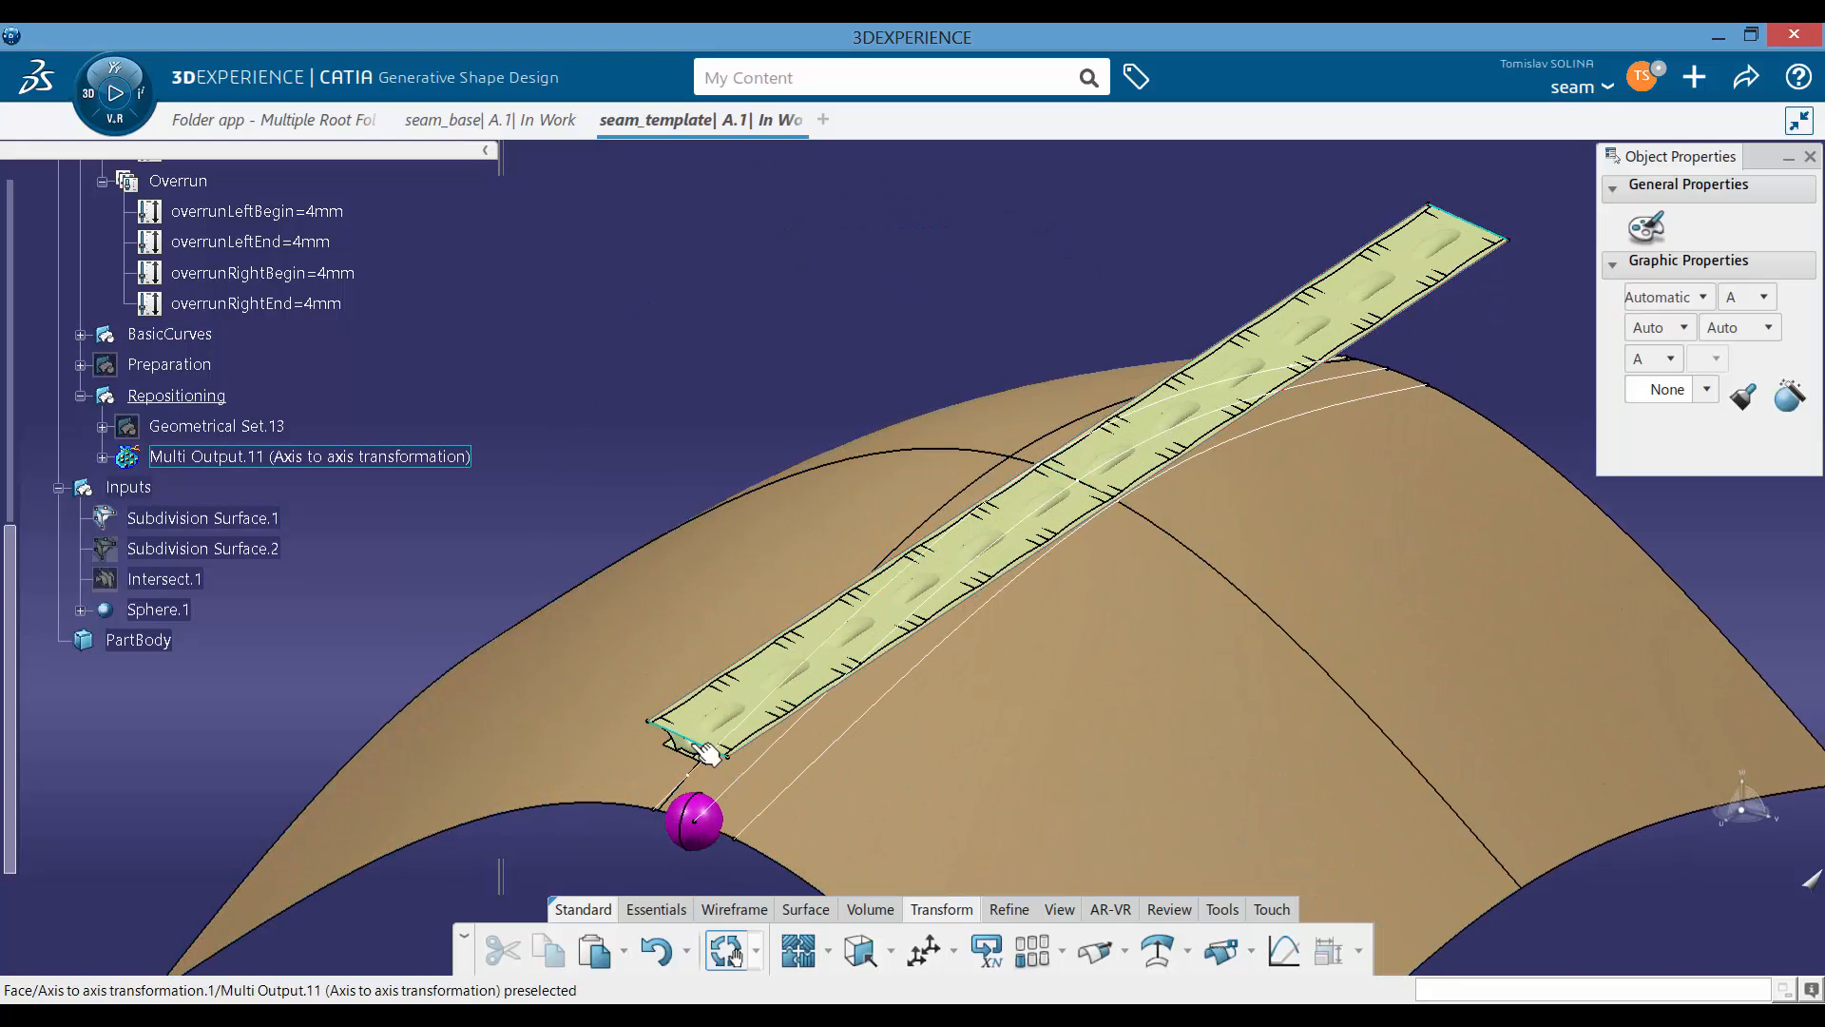
middle_drag(1031, 684, 896, 640)
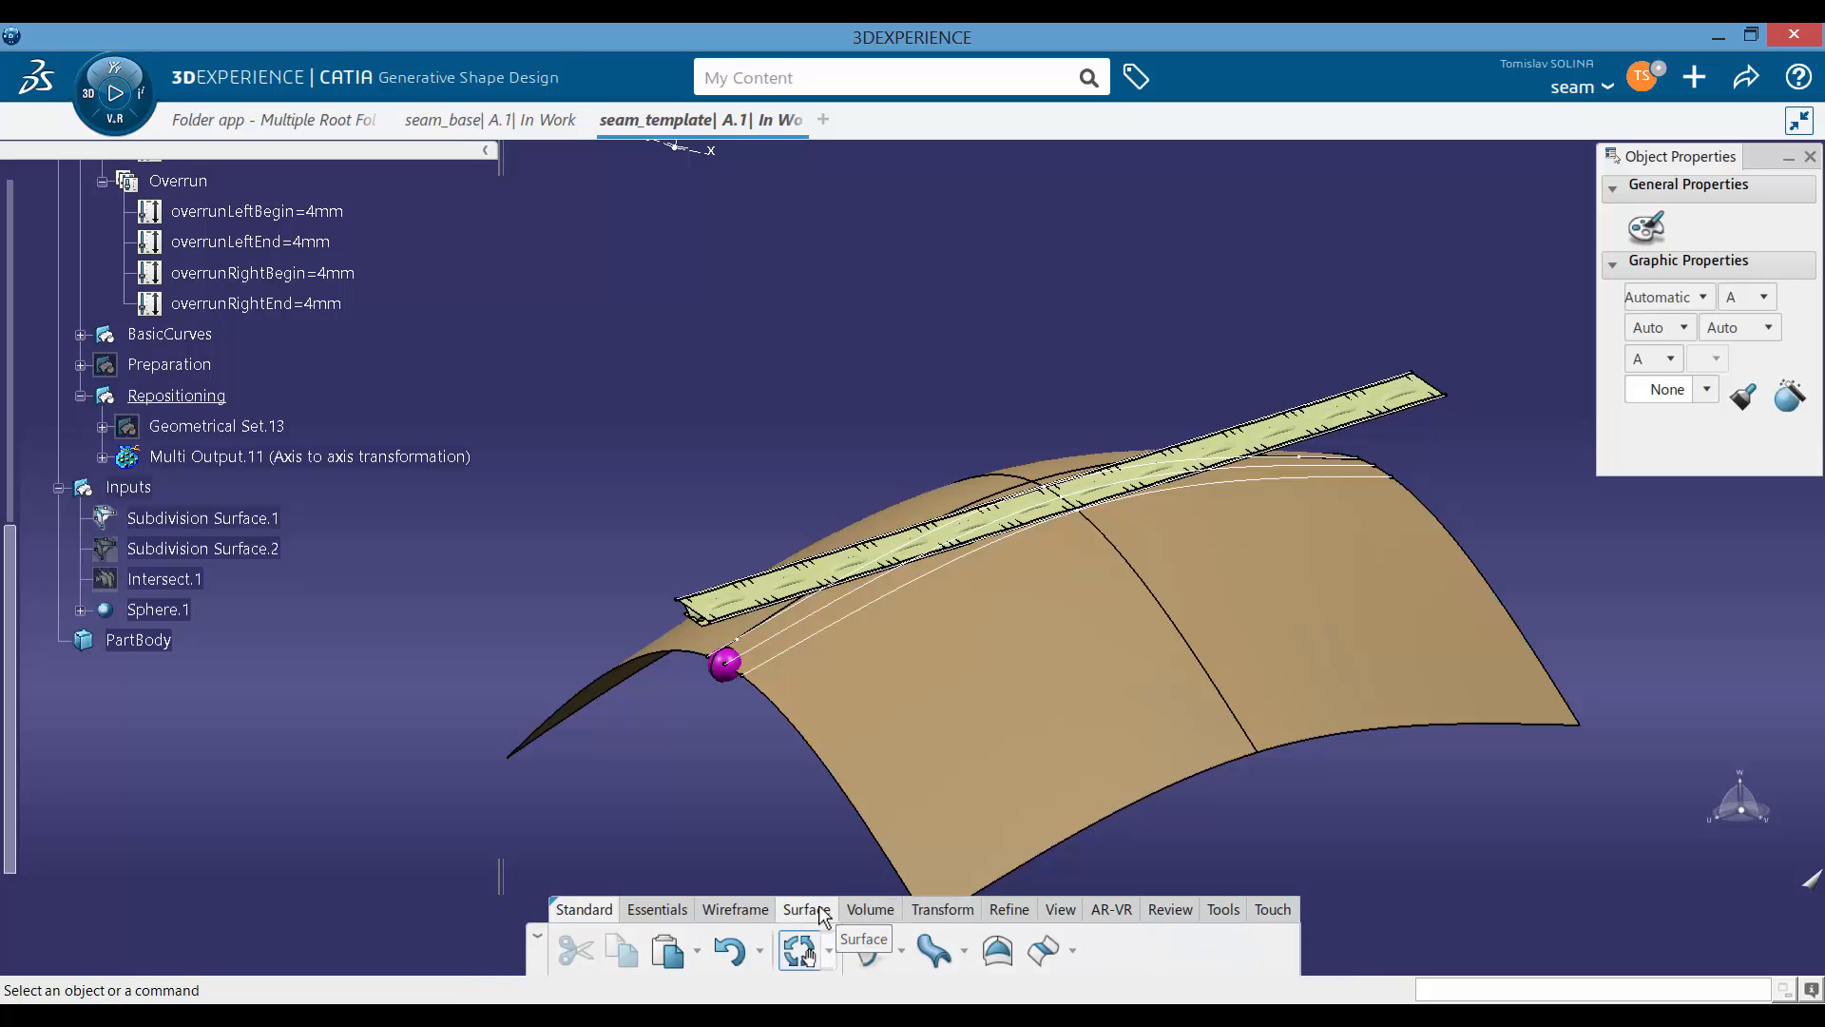
mouse_move(858, 910)
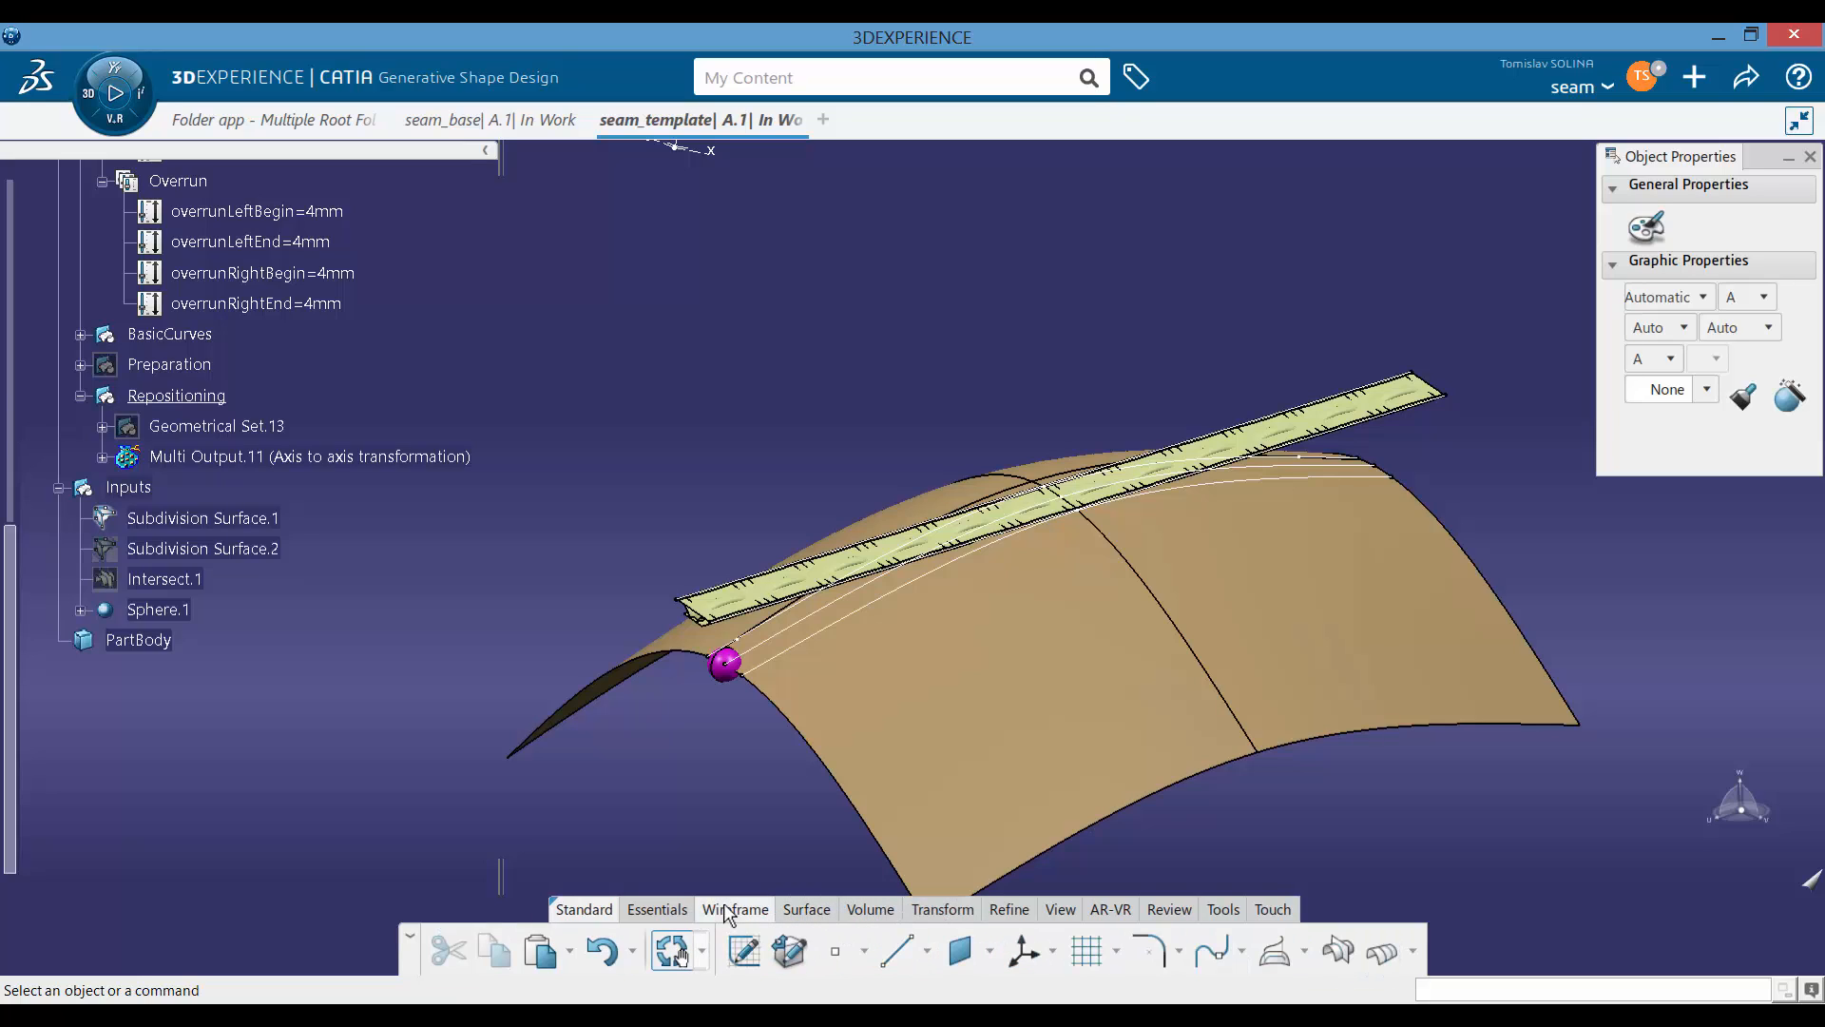
mouse_move(652, 908)
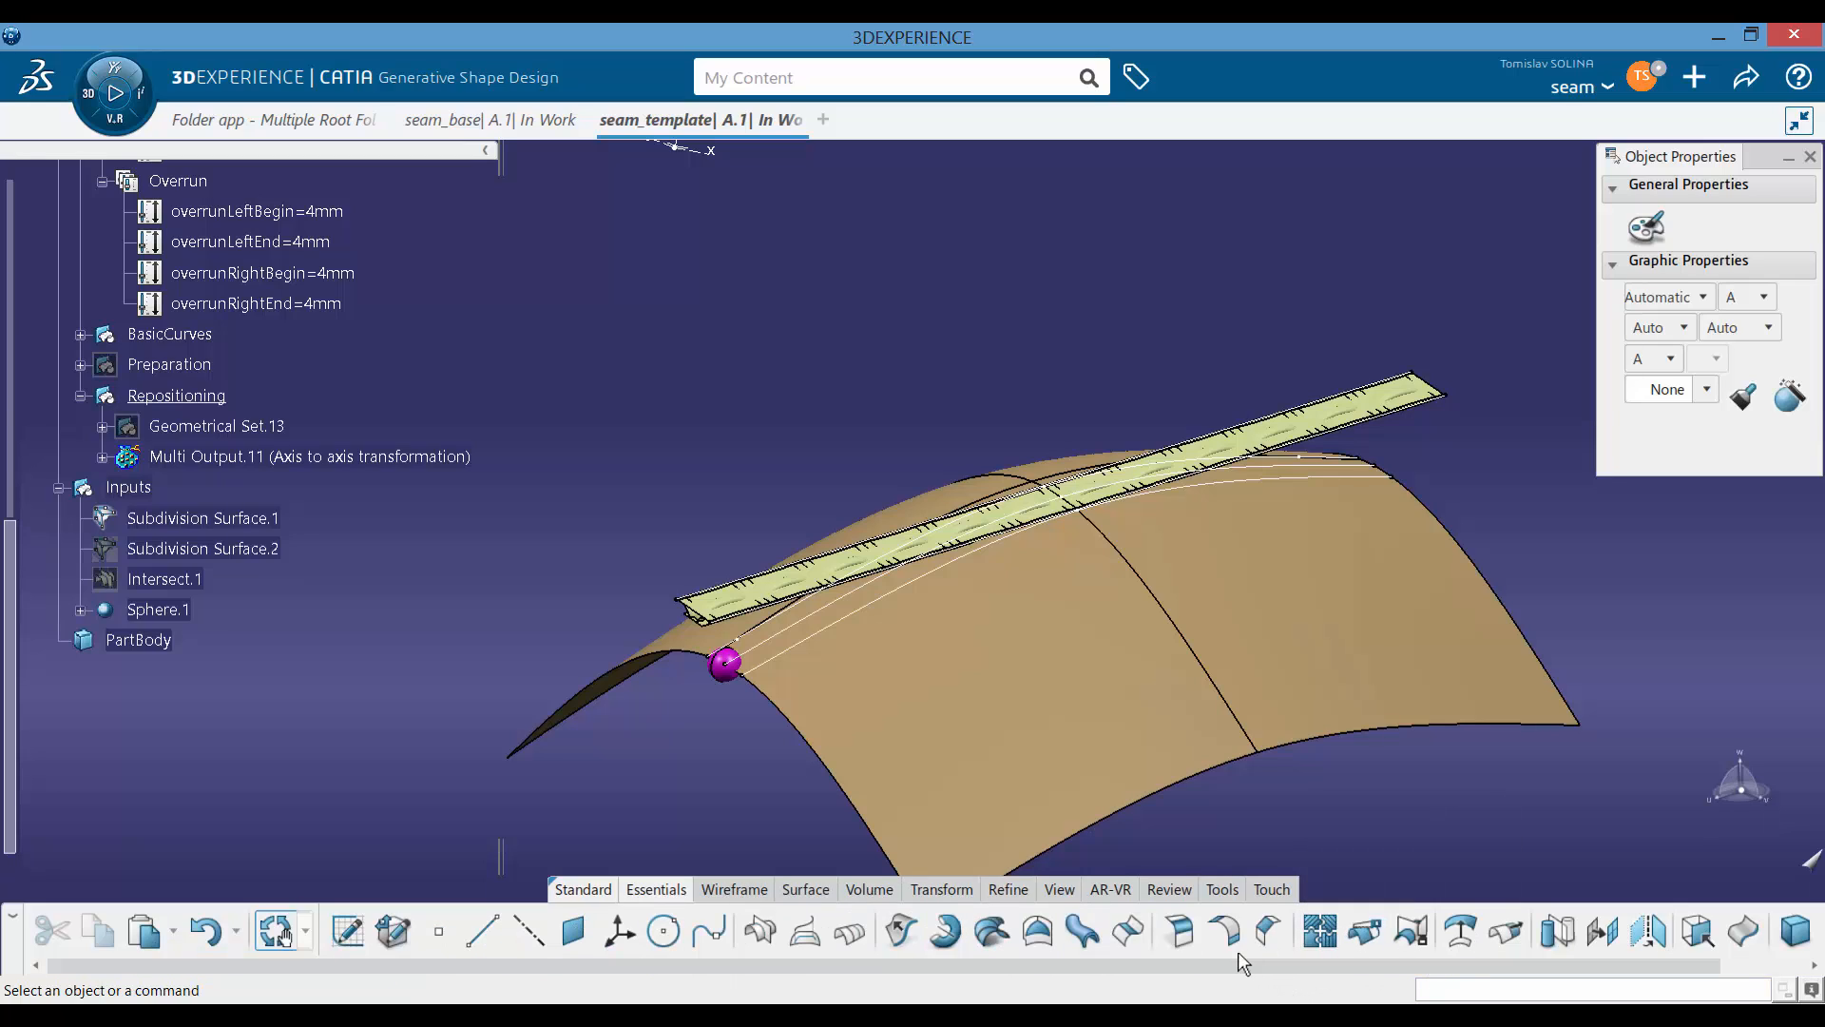
click(90, 99)
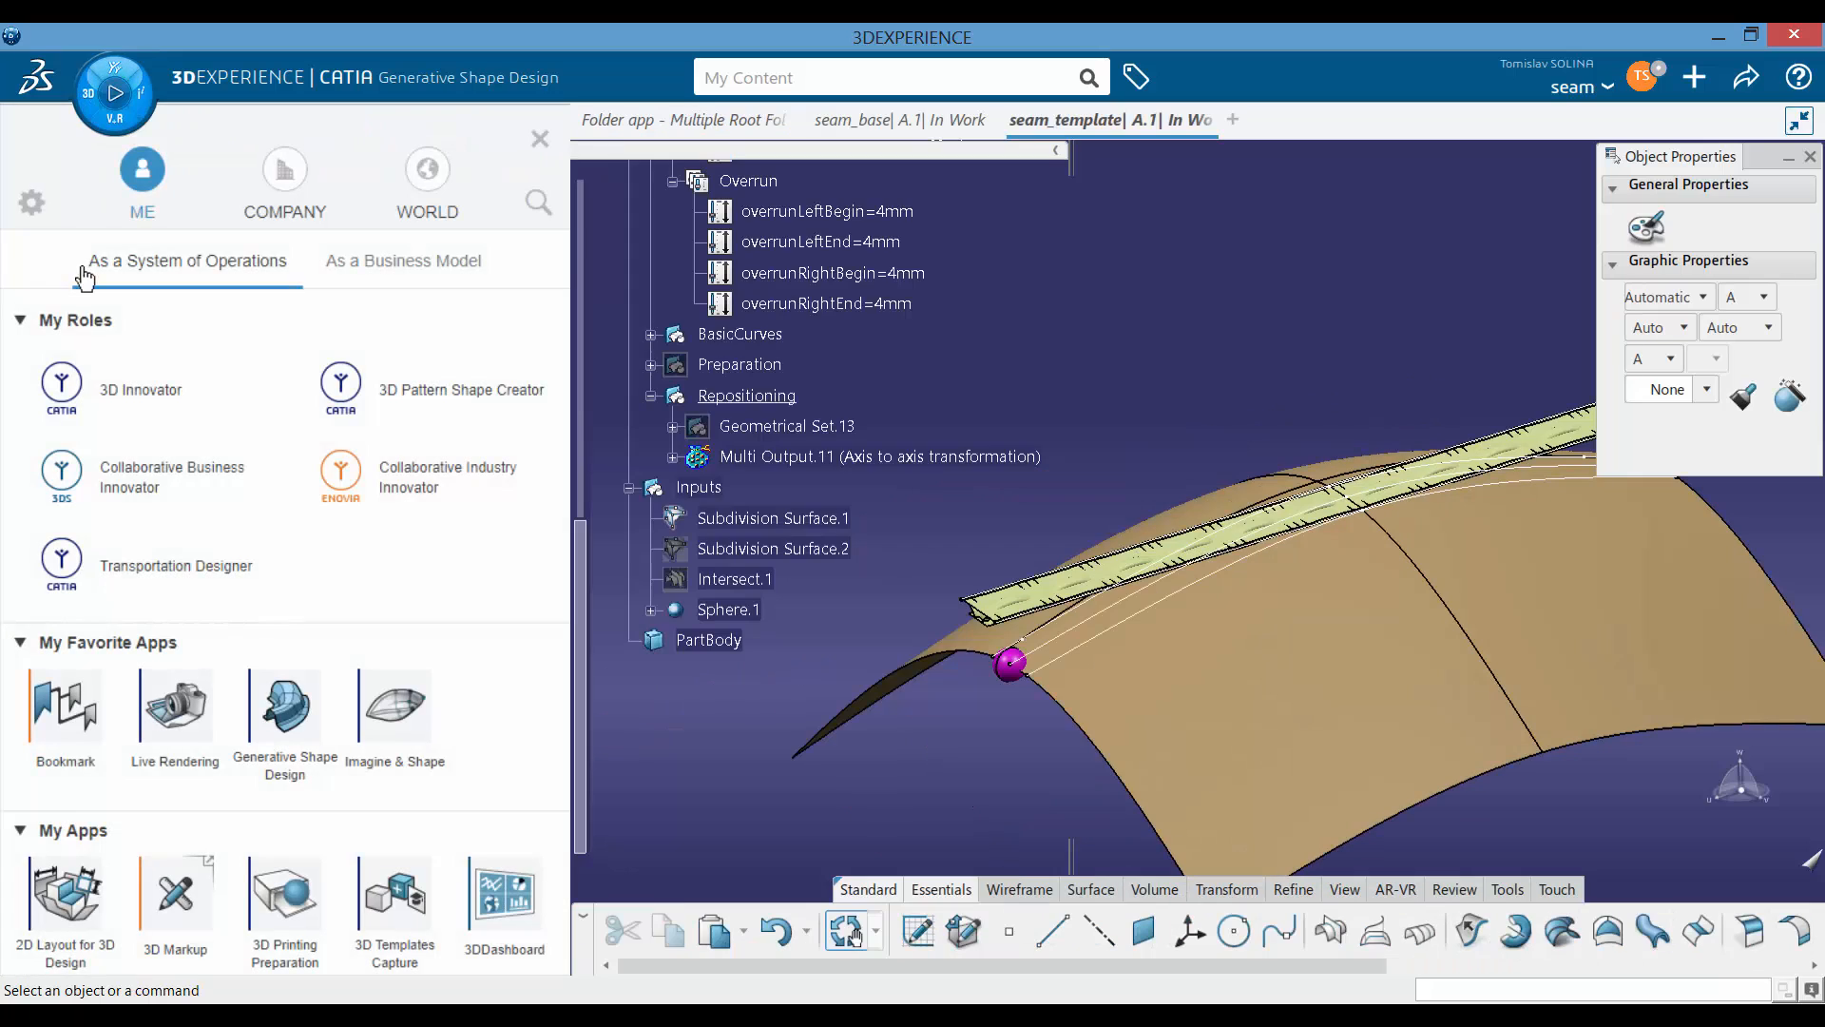
scroll(237, 692, down, 3)
scroll(238, 691, down, 10)
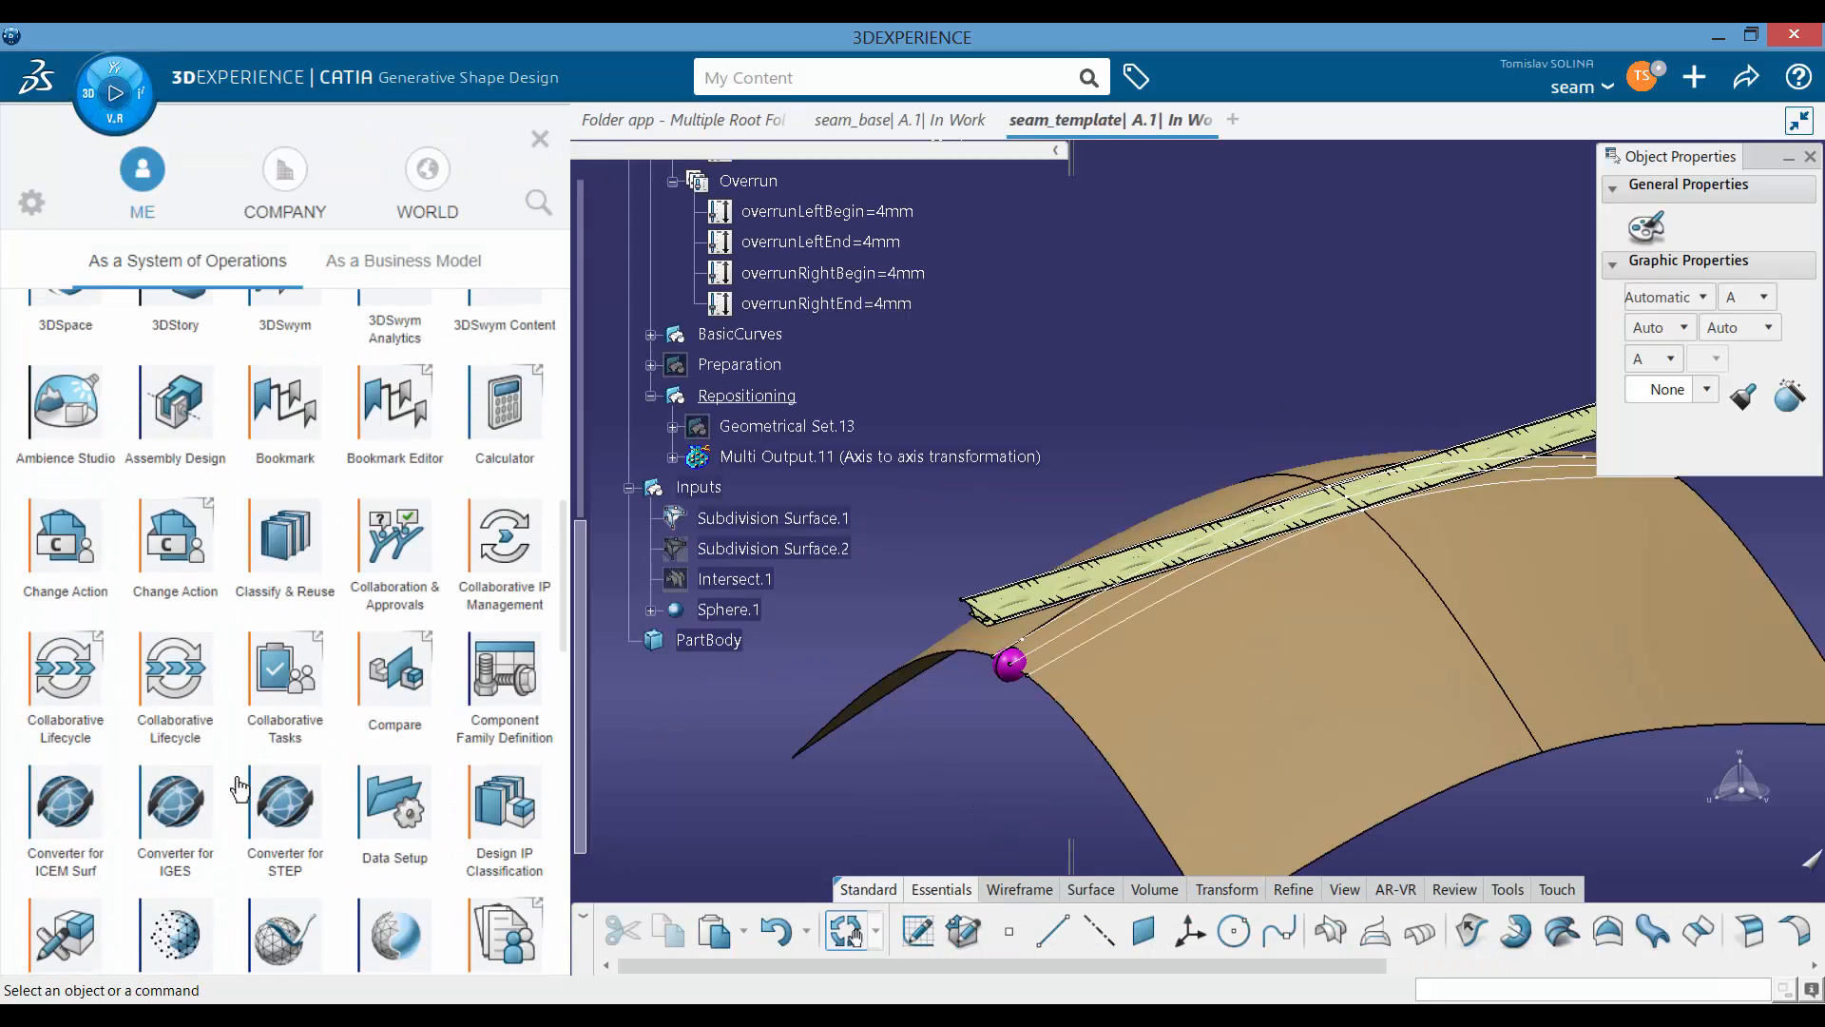
scroll(231, 791, down, 3)
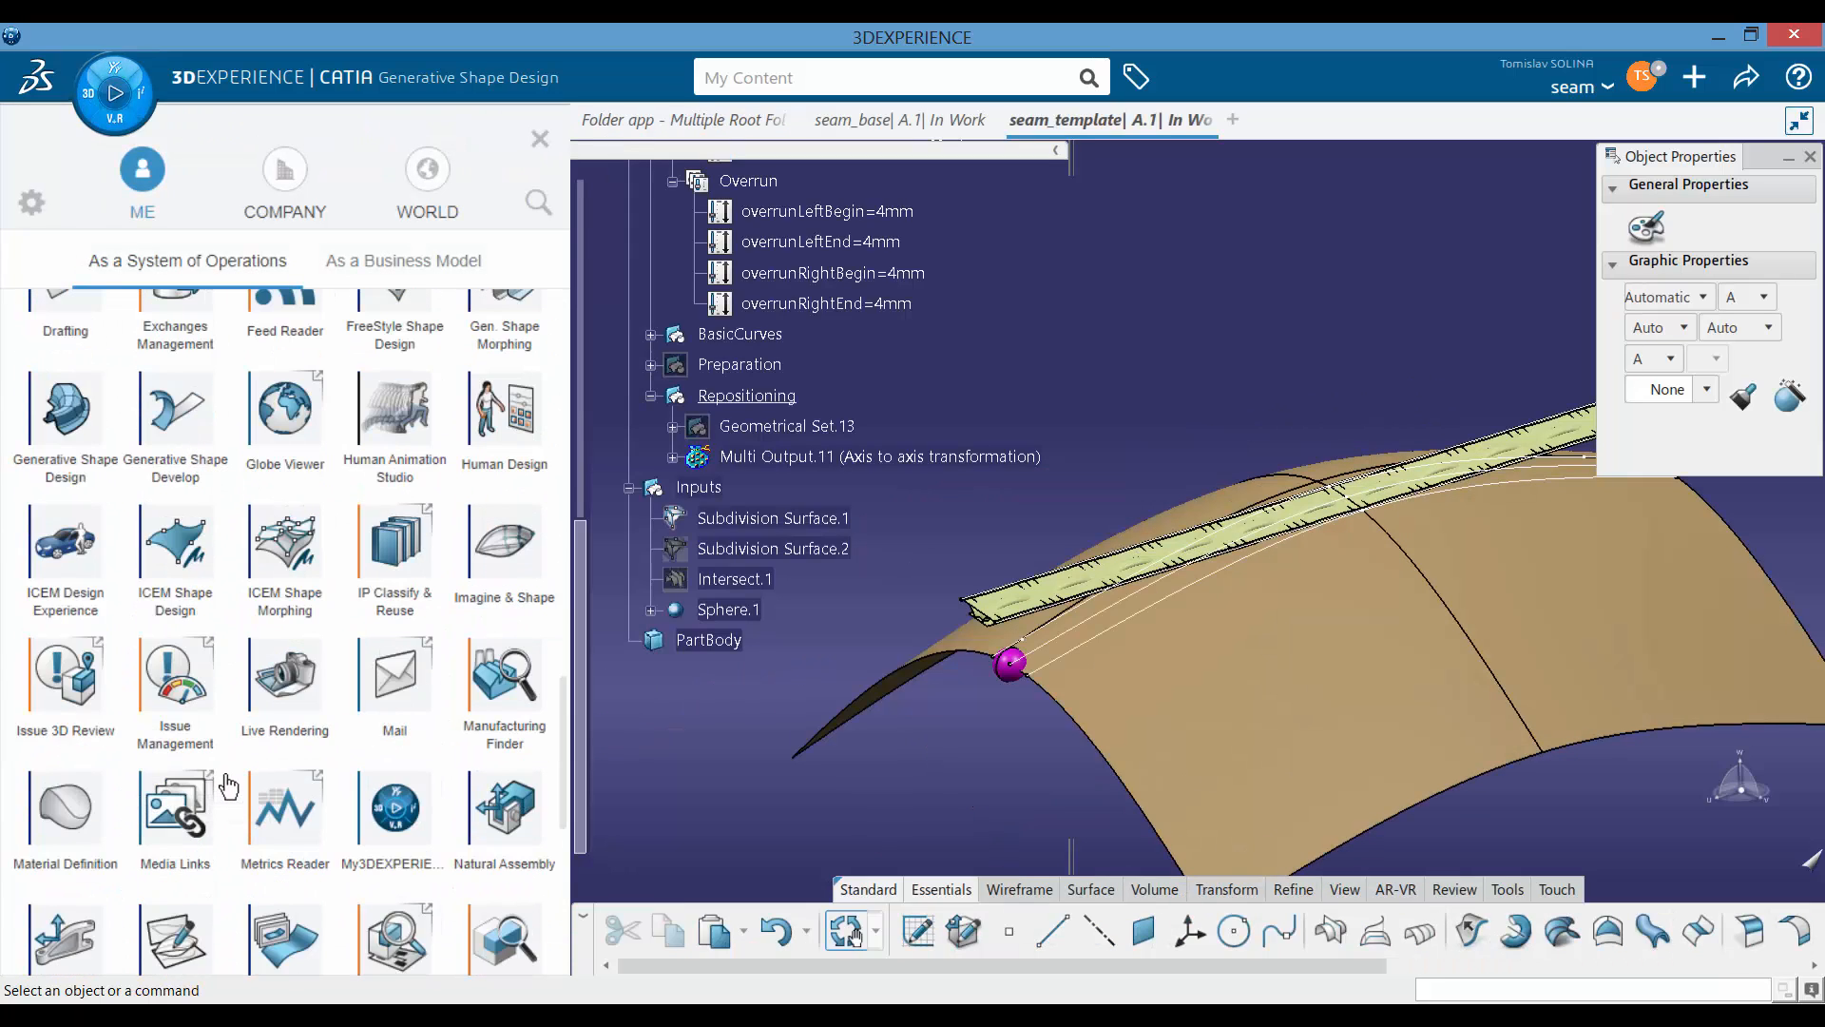
scroll(199, 789, up, 3)
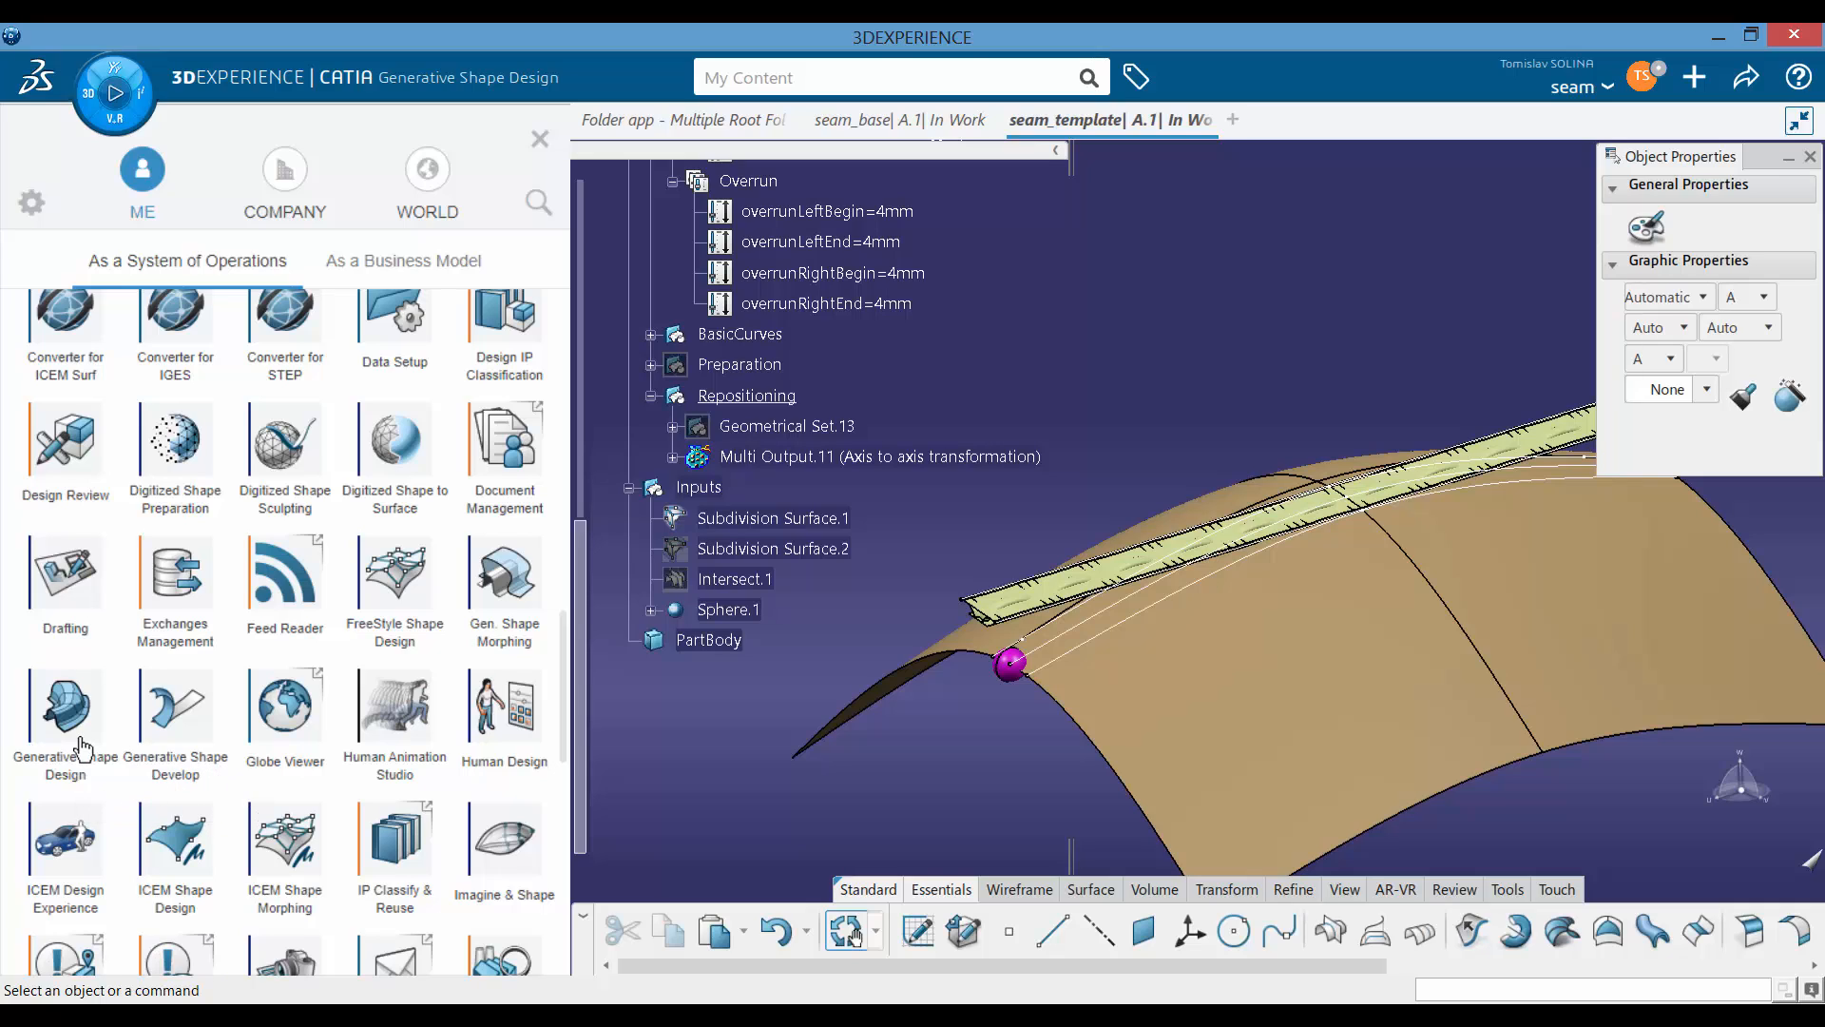
click(505, 584)
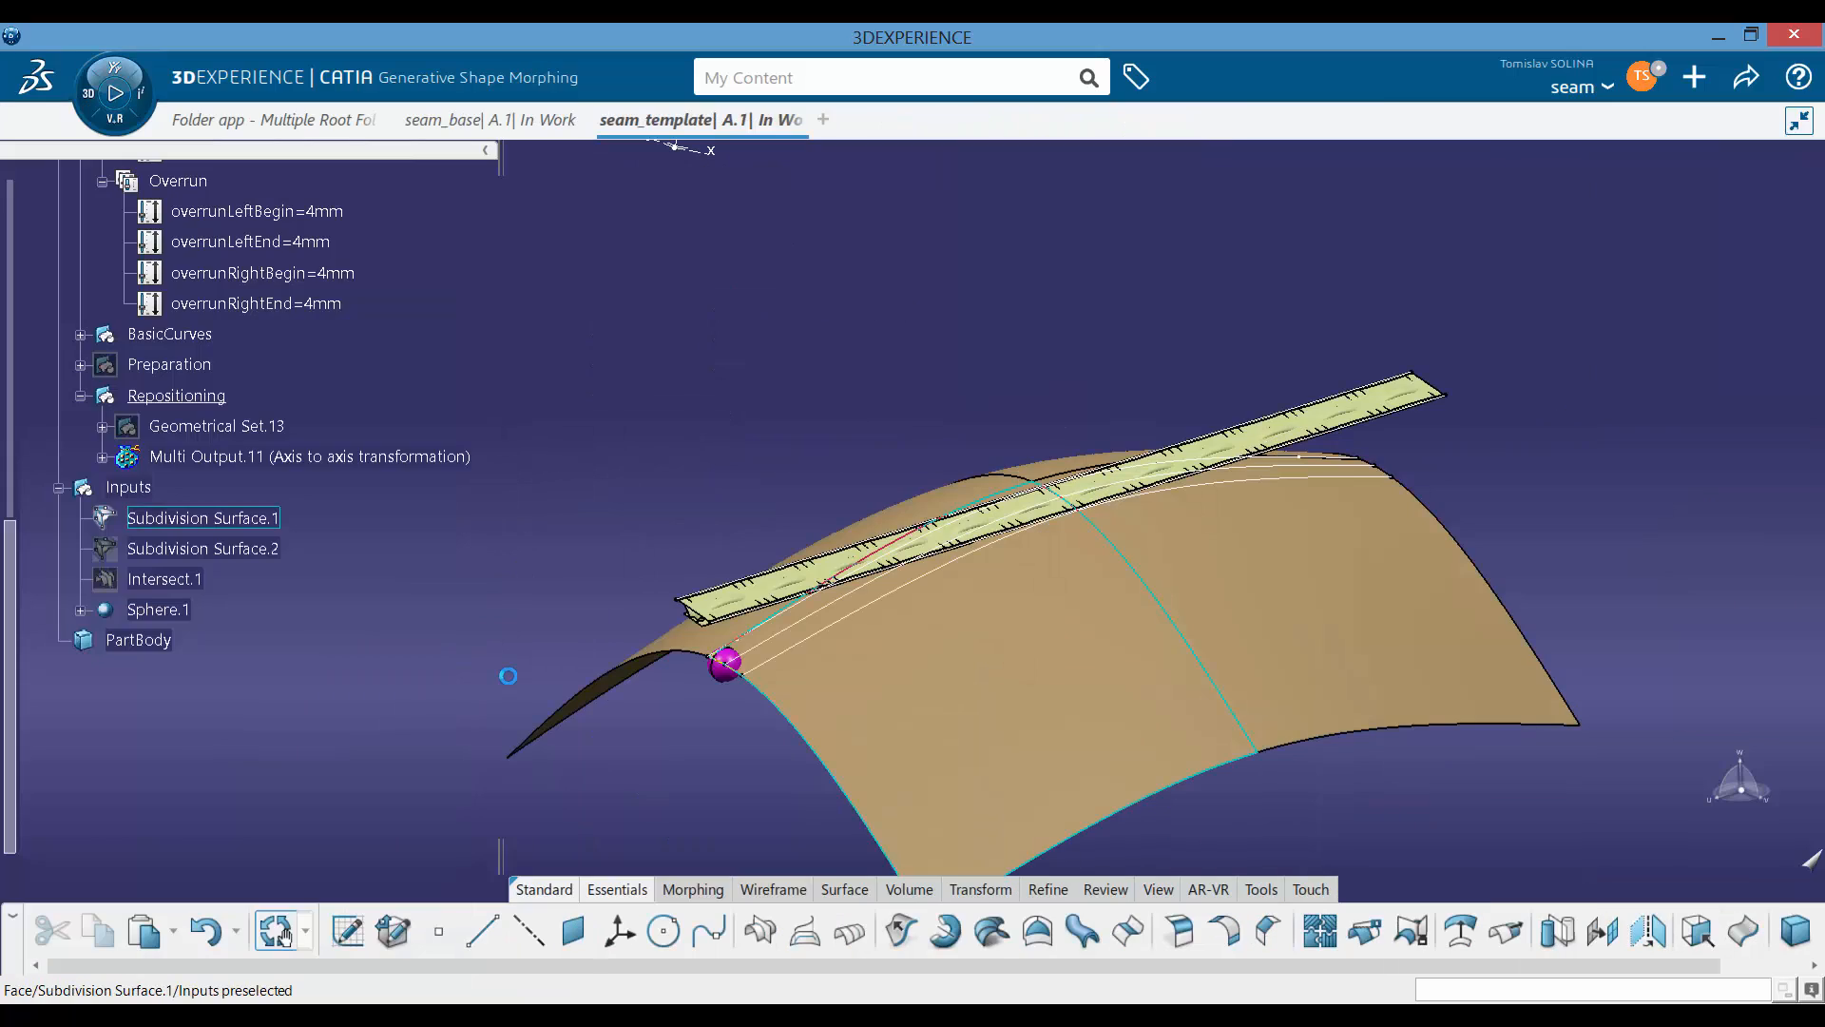
click(704, 888)
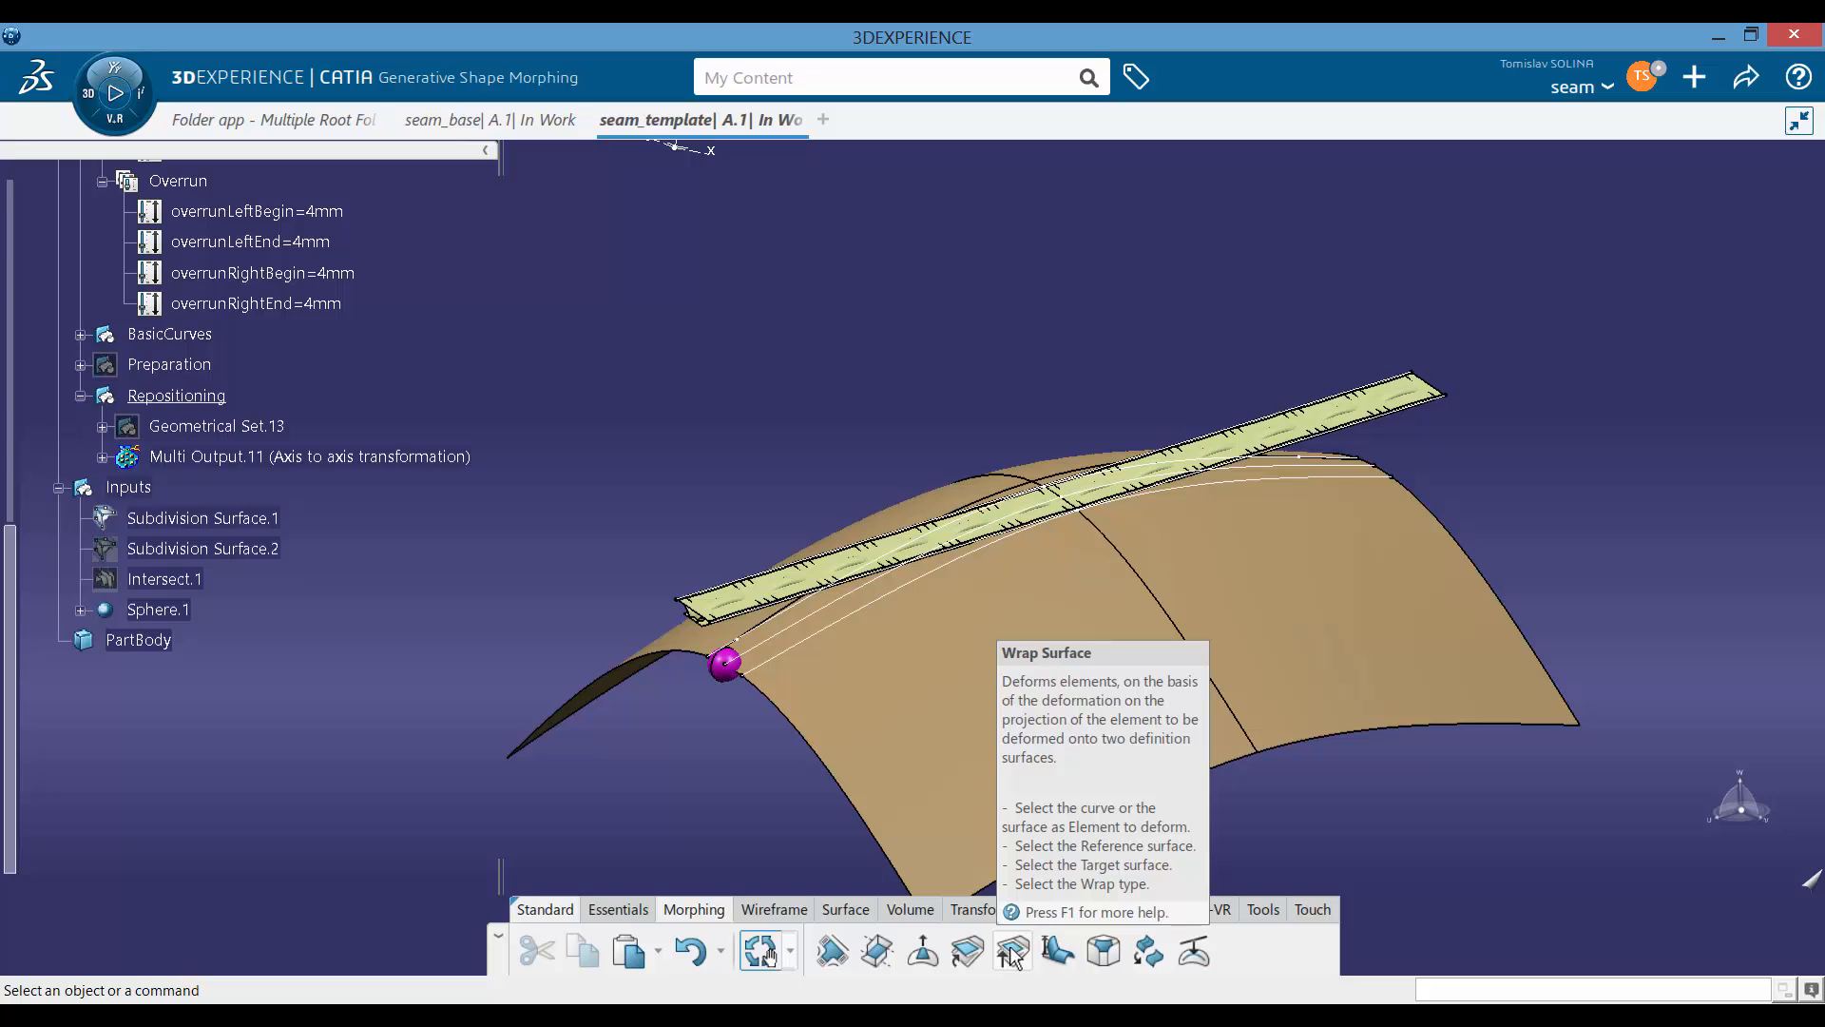
Step: Examine from several angles how the flat seam strip sits relative to the curved surface and its projected curves
middle_drag(932, 681, 703, 666)
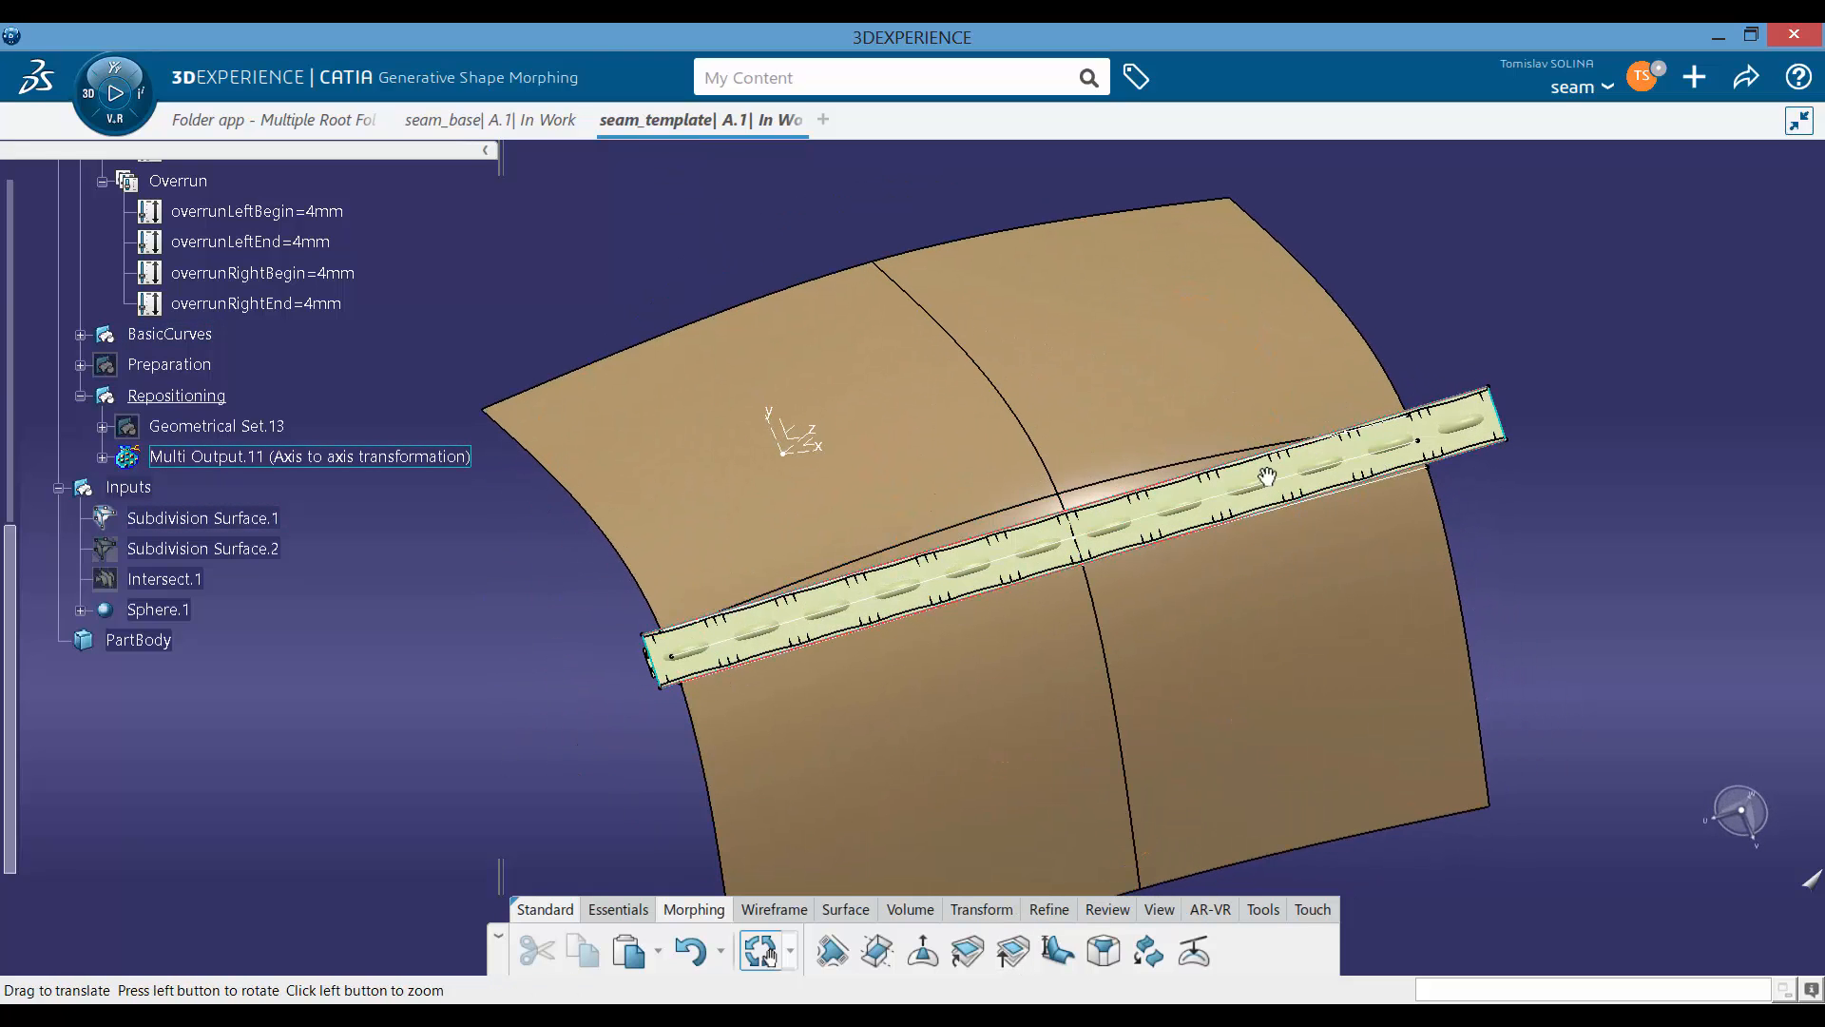
middle_drag(1267, 476, 656, 699)
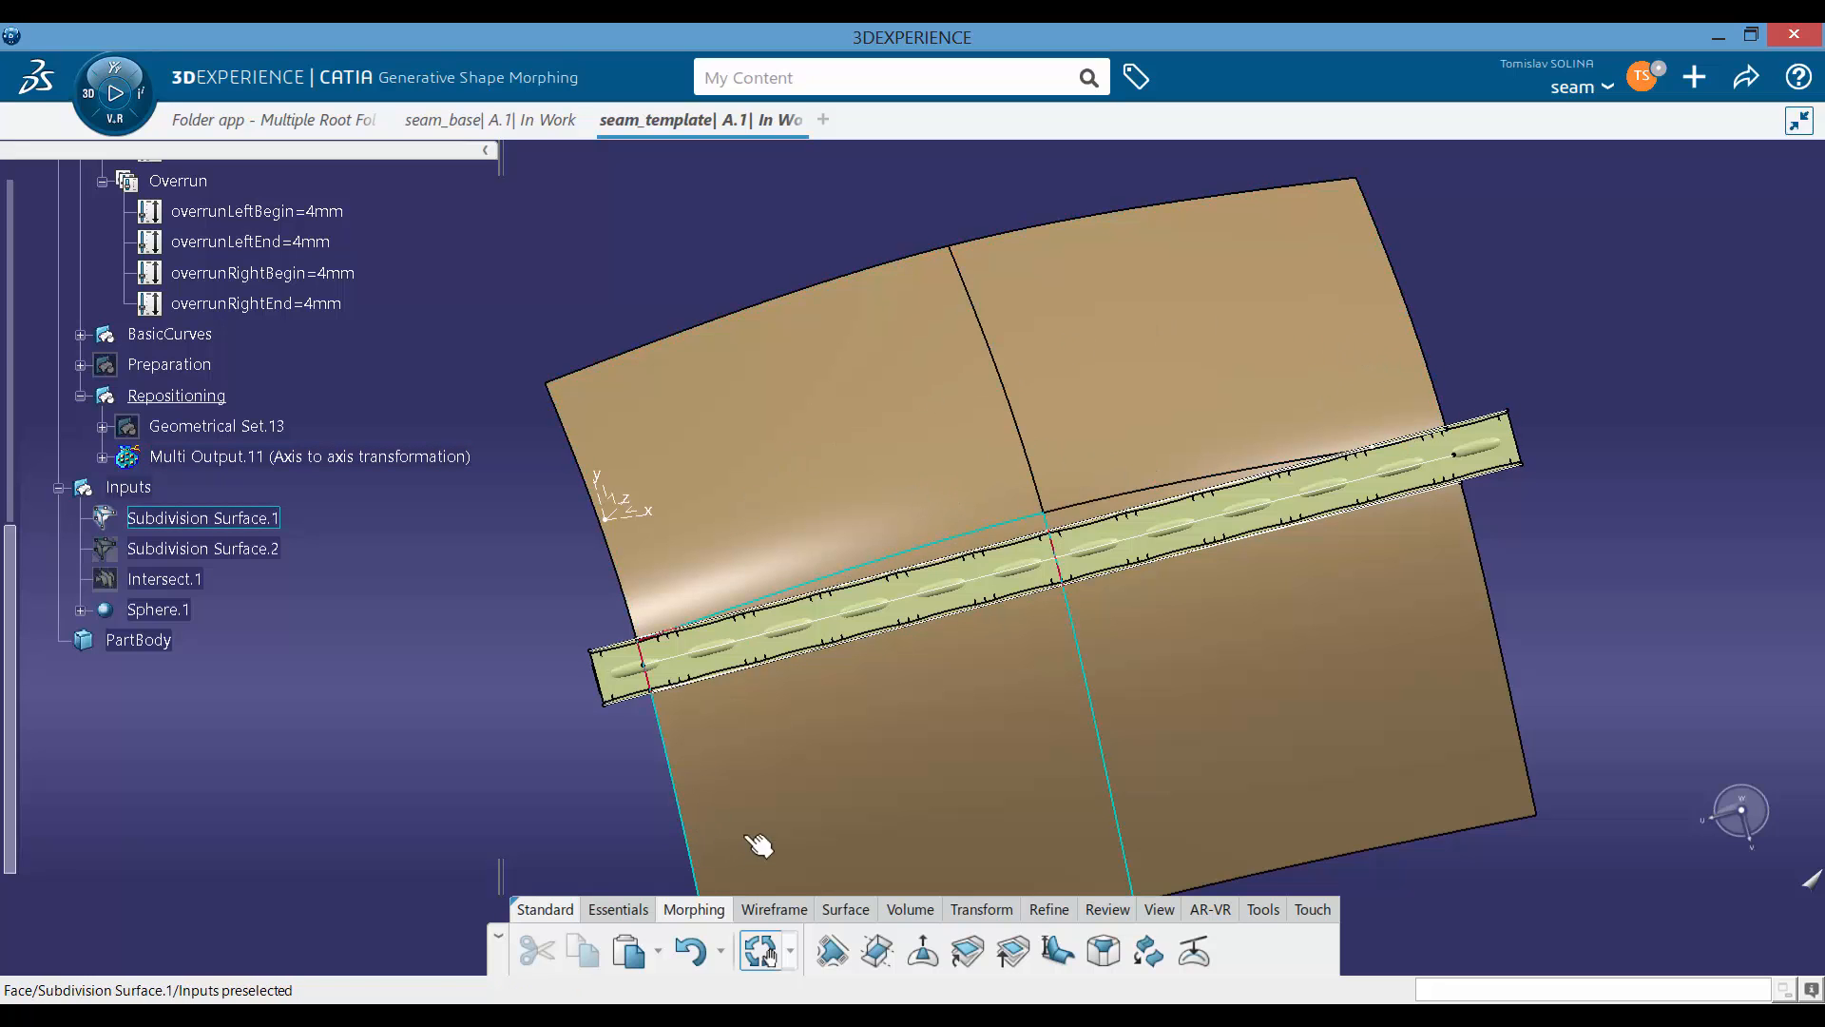
middle_drag(837, 608, 978, 582)
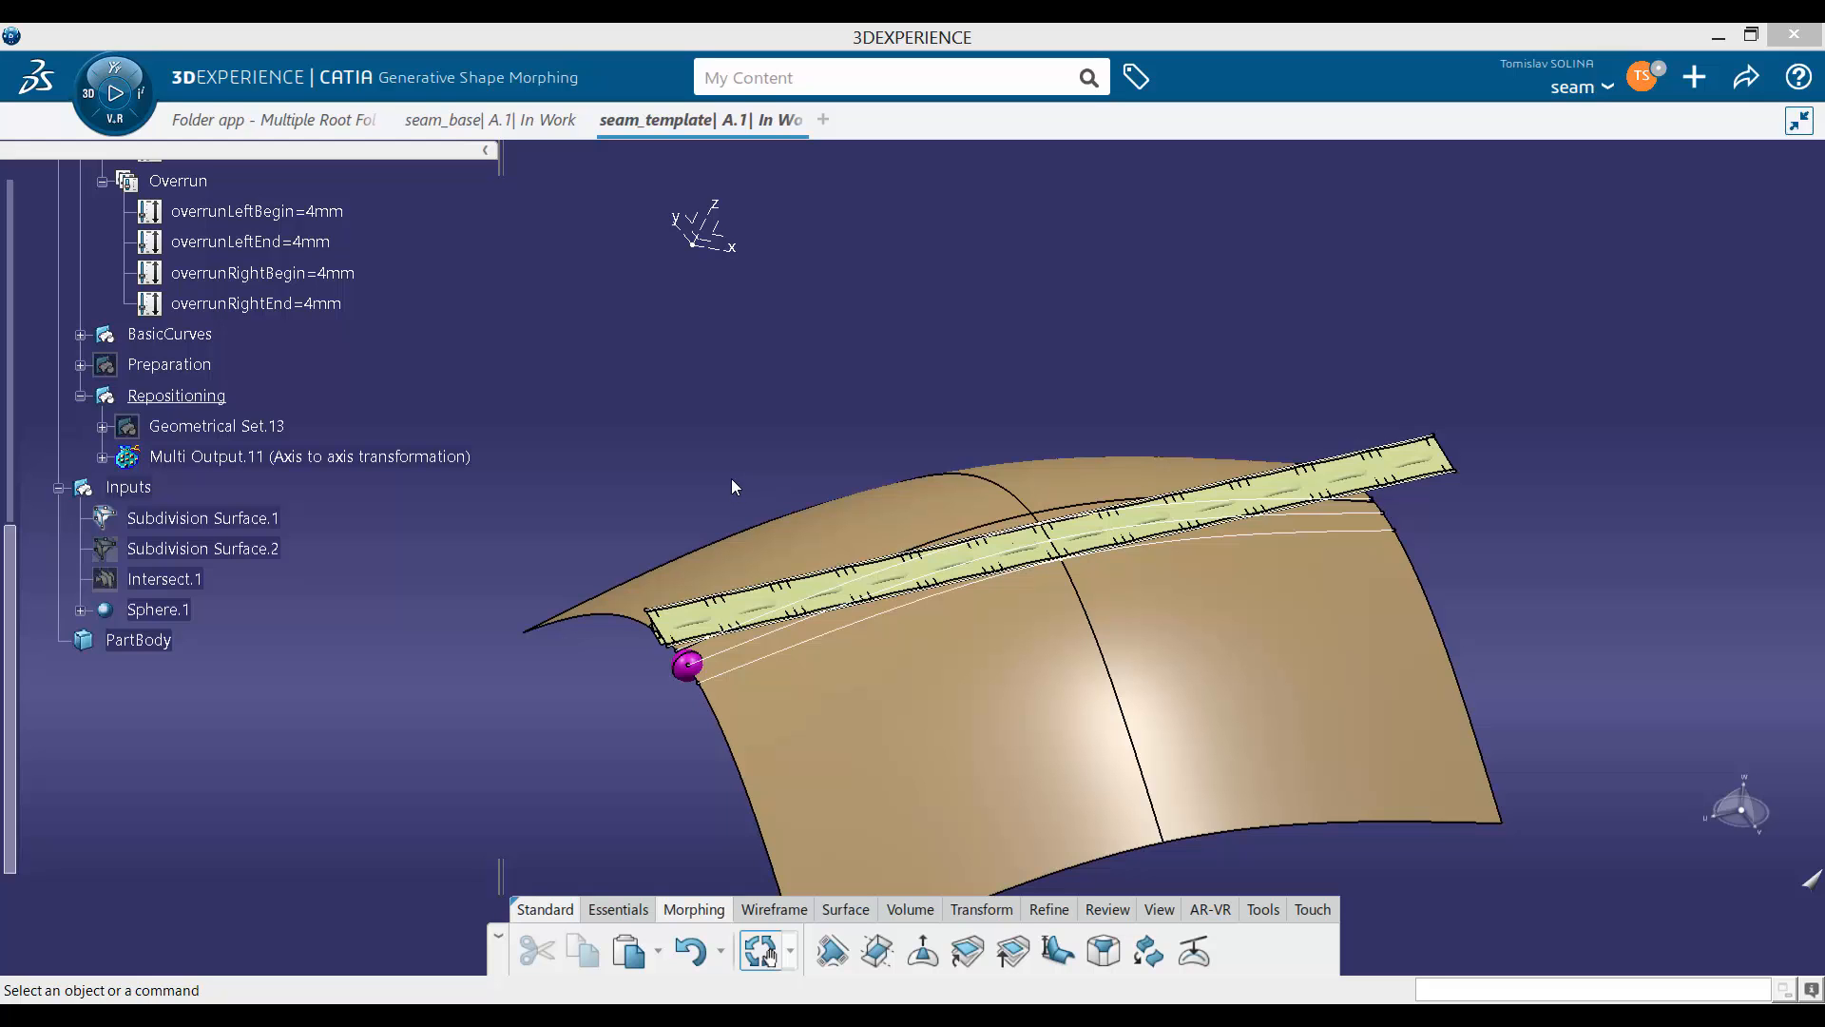
middle_drag(859, 449, 989, 561)
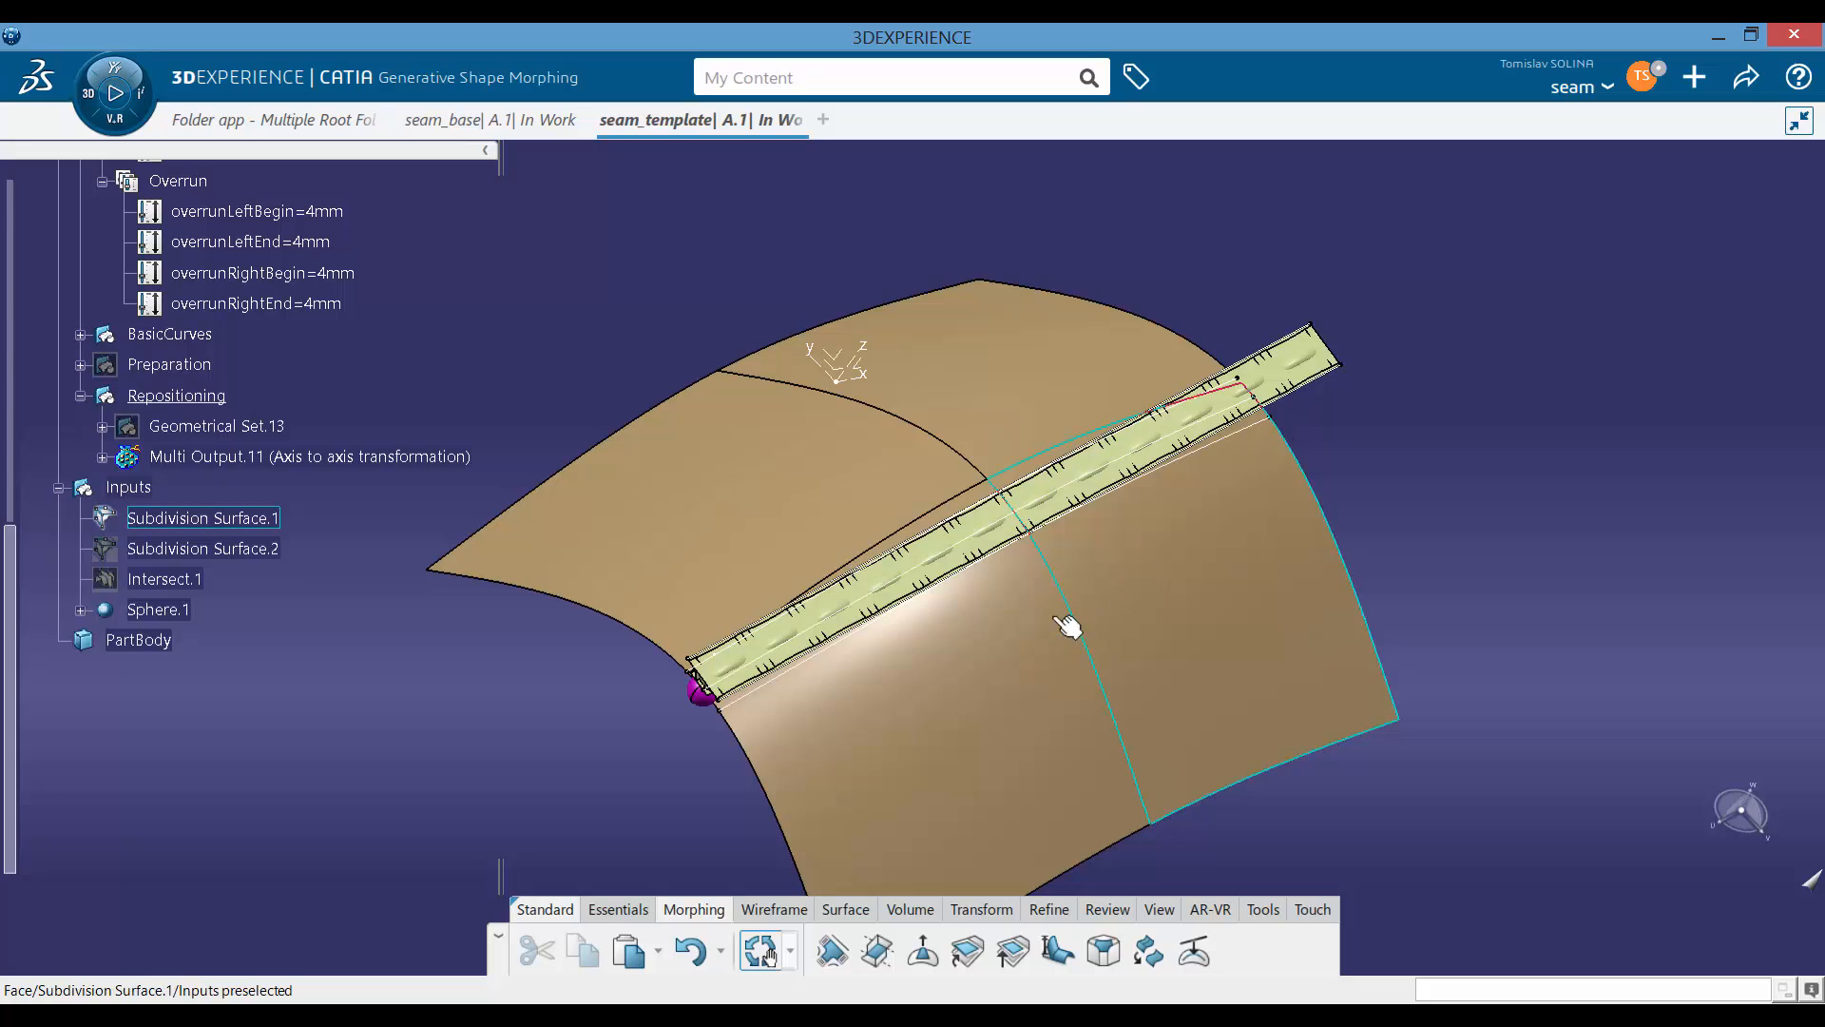
middle_drag(1066, 625, 758, 672)
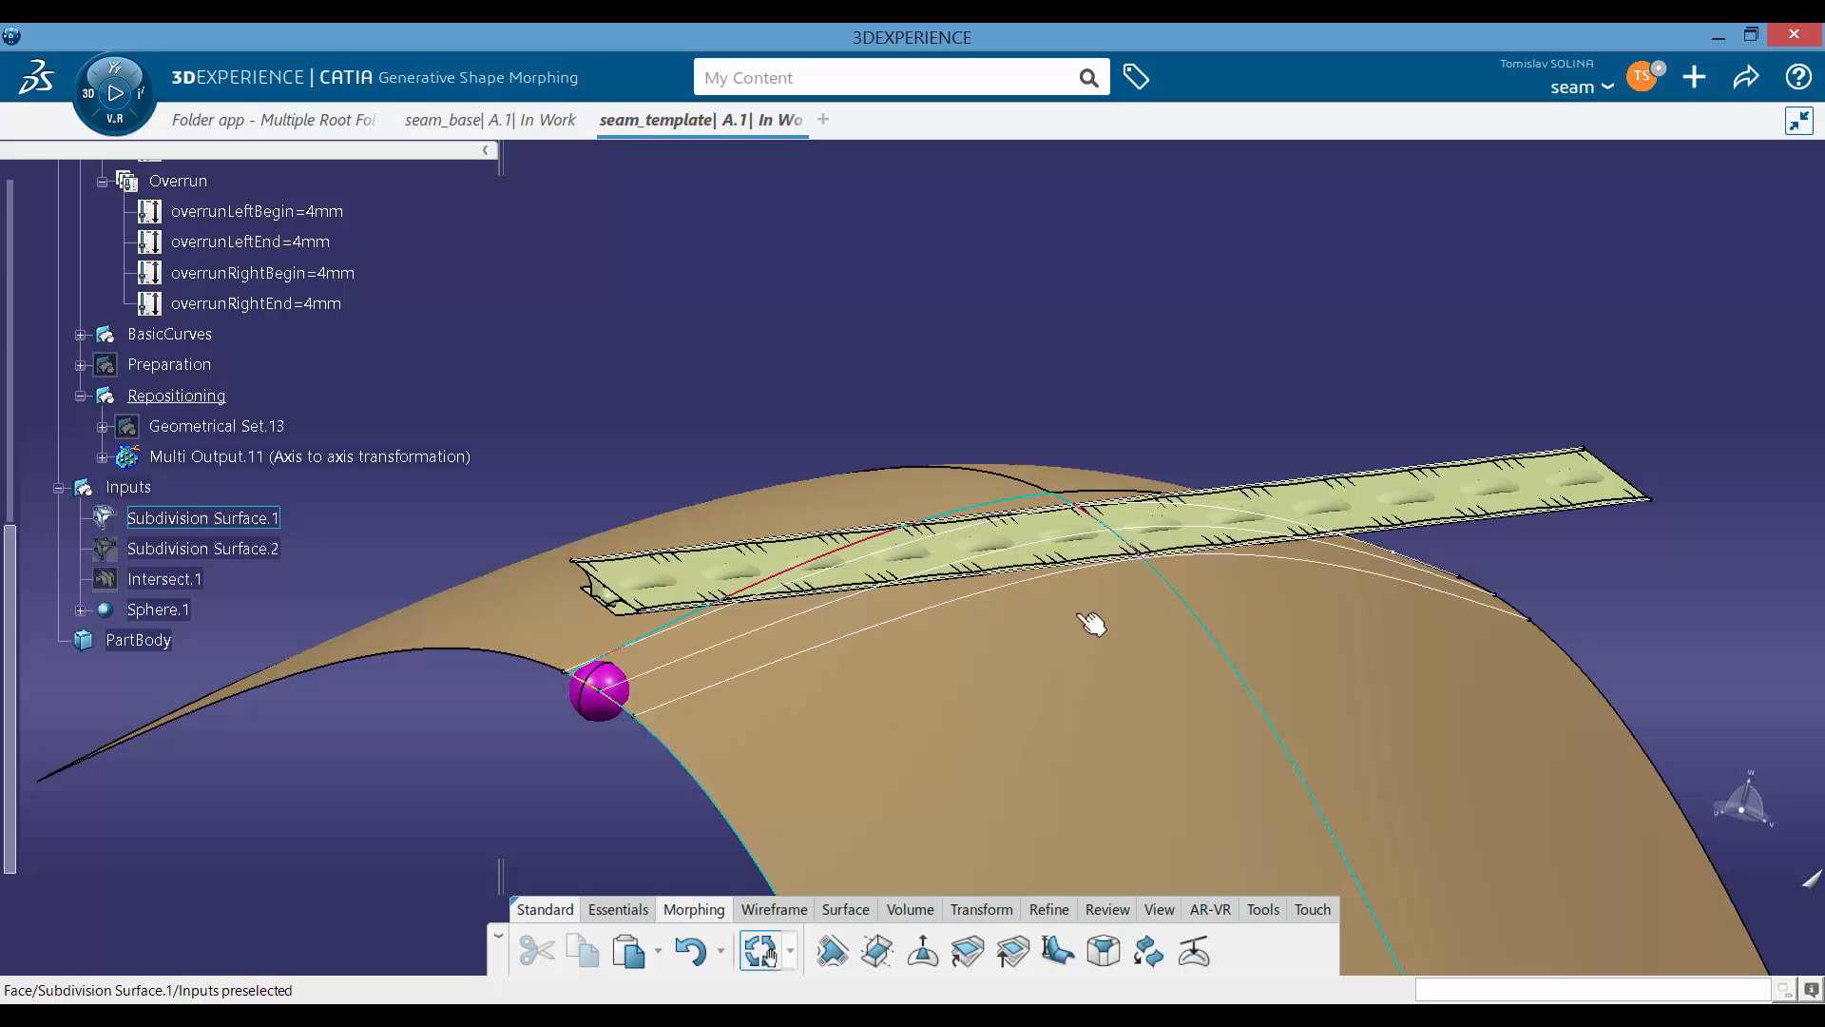
middle_drag(875, 640, 859, 725)
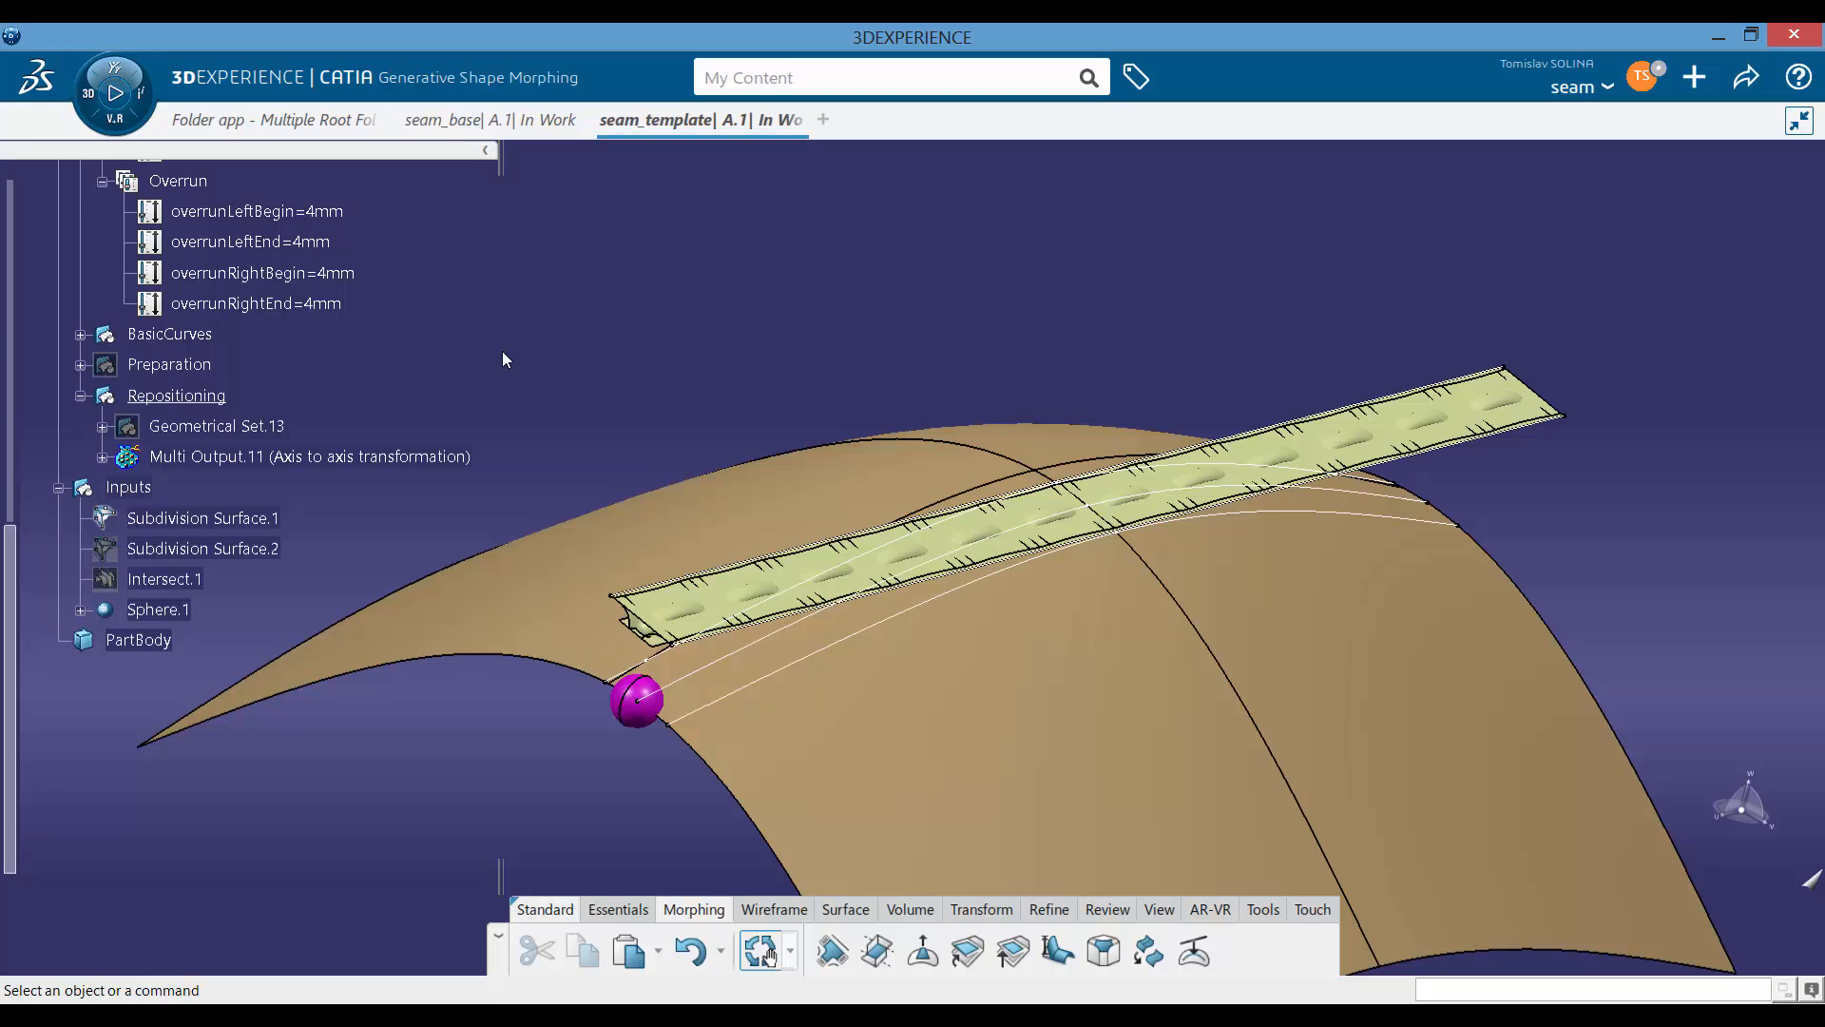
Step: Insert a geometrical set under seamLine, after Repositioning, and name it SingleFace
scroll(428, 362, up, 3)
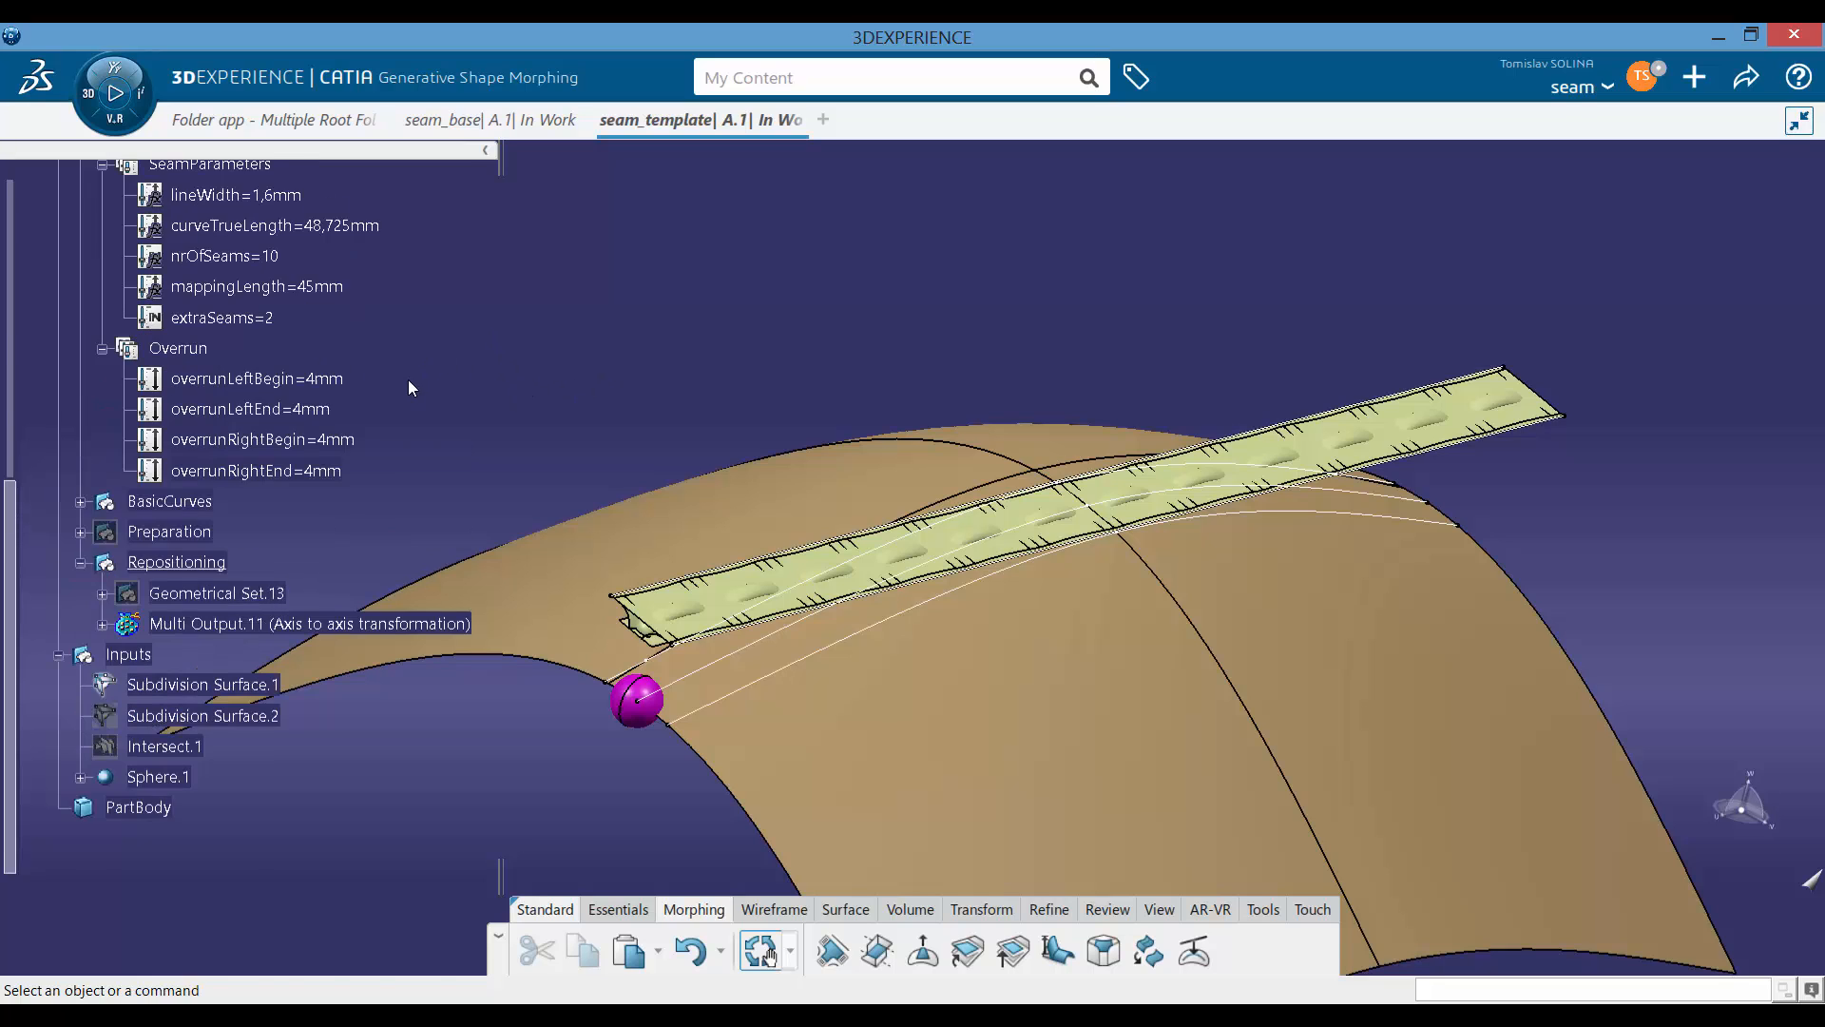
scroll(418, 396, up, 5)
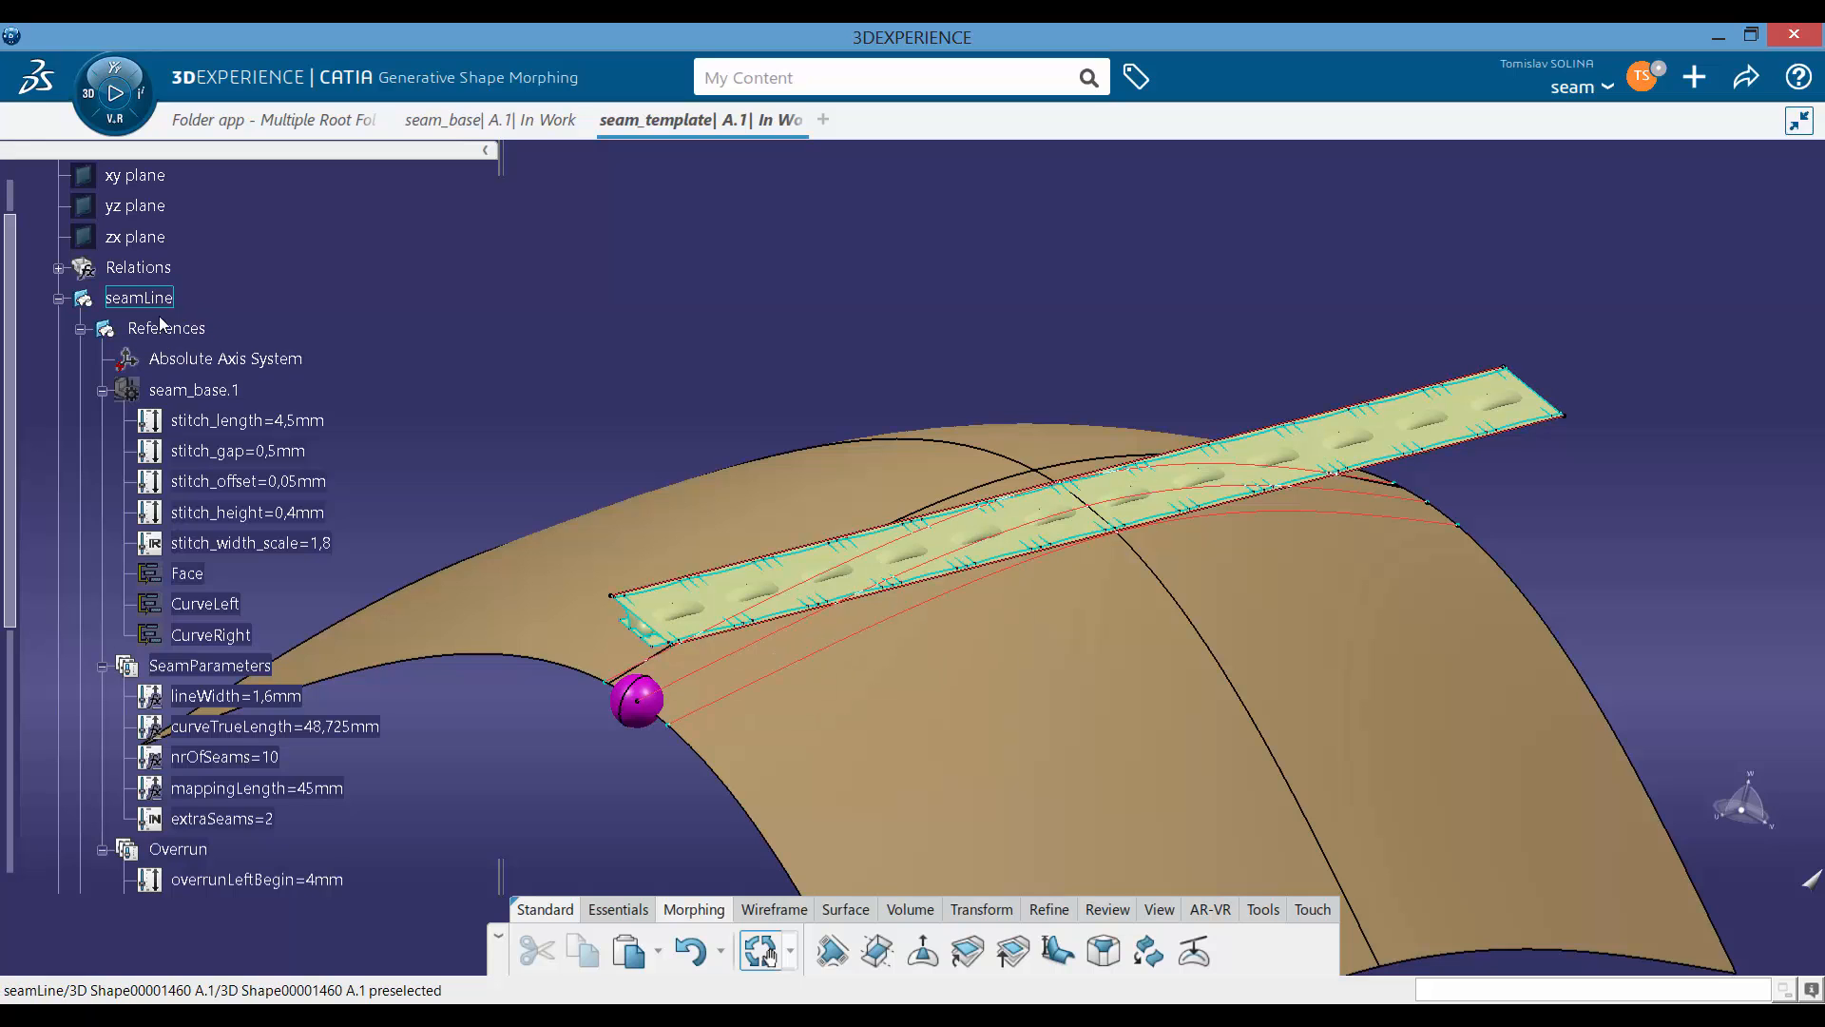
click(142, 299)
click(450, 316)
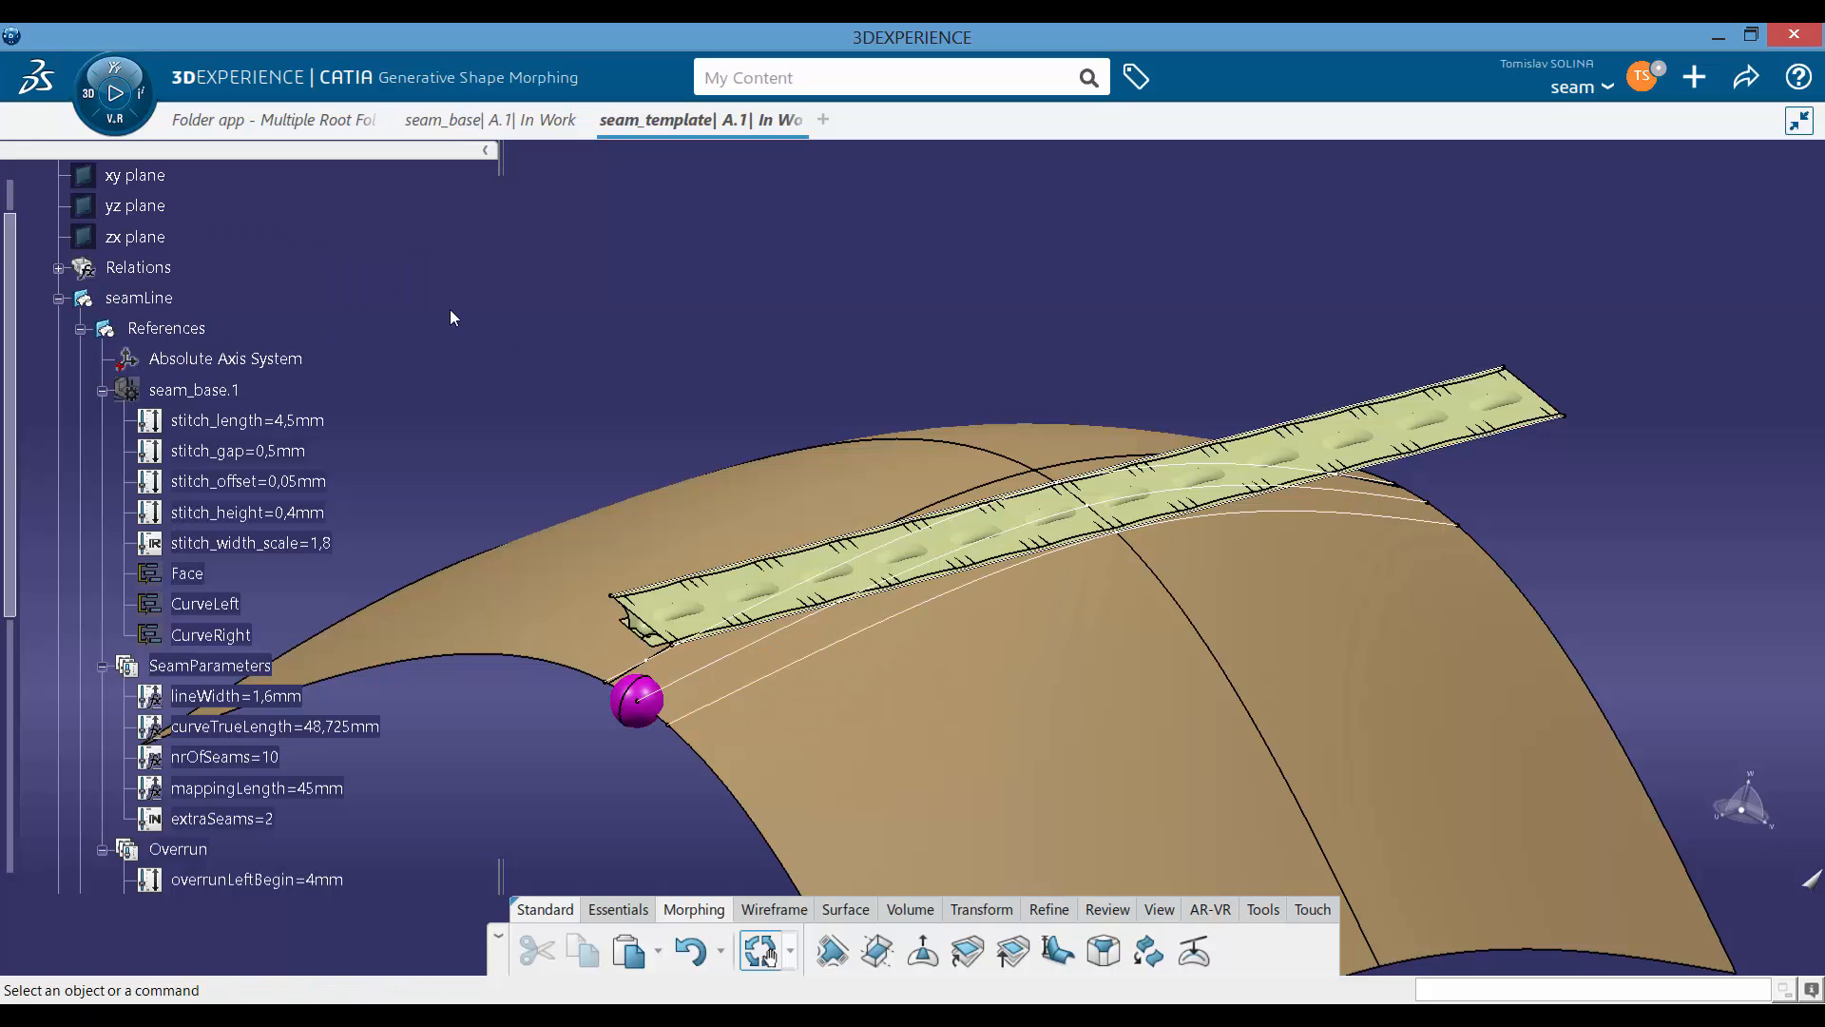
scroll(448, 392, down, 7)
click(194, 486)
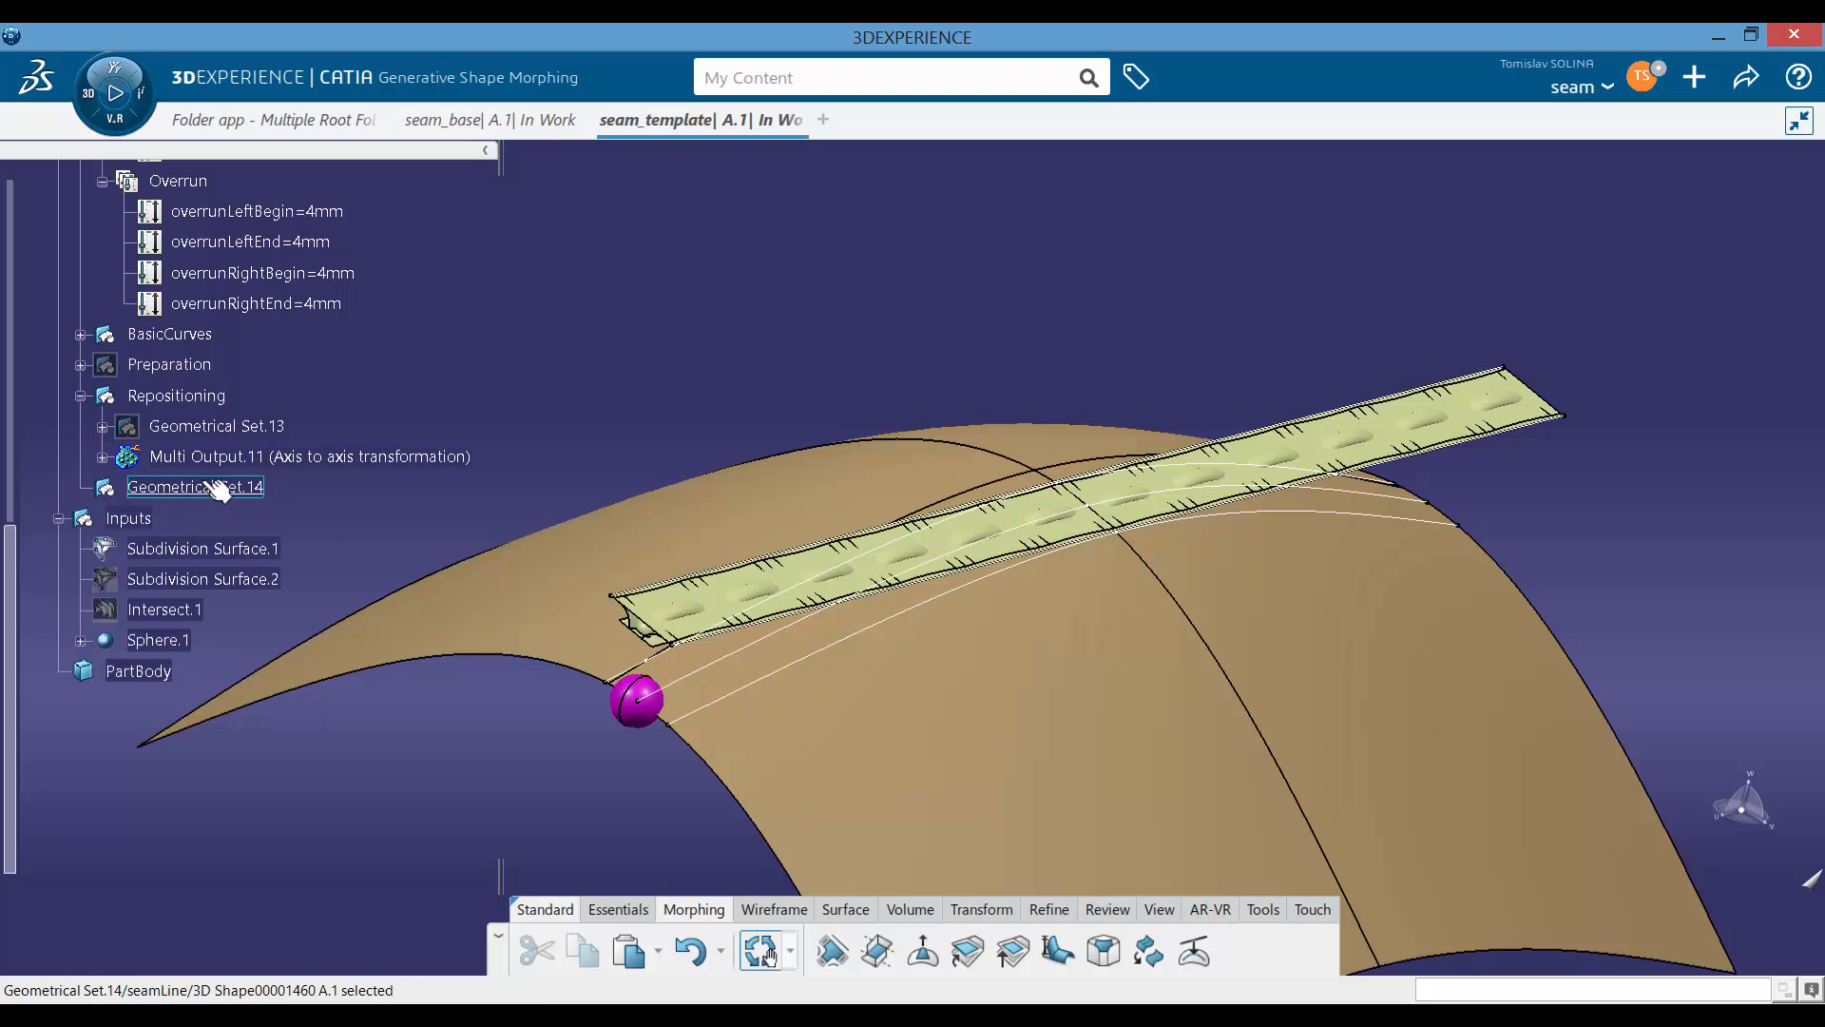
key(alt+Return)
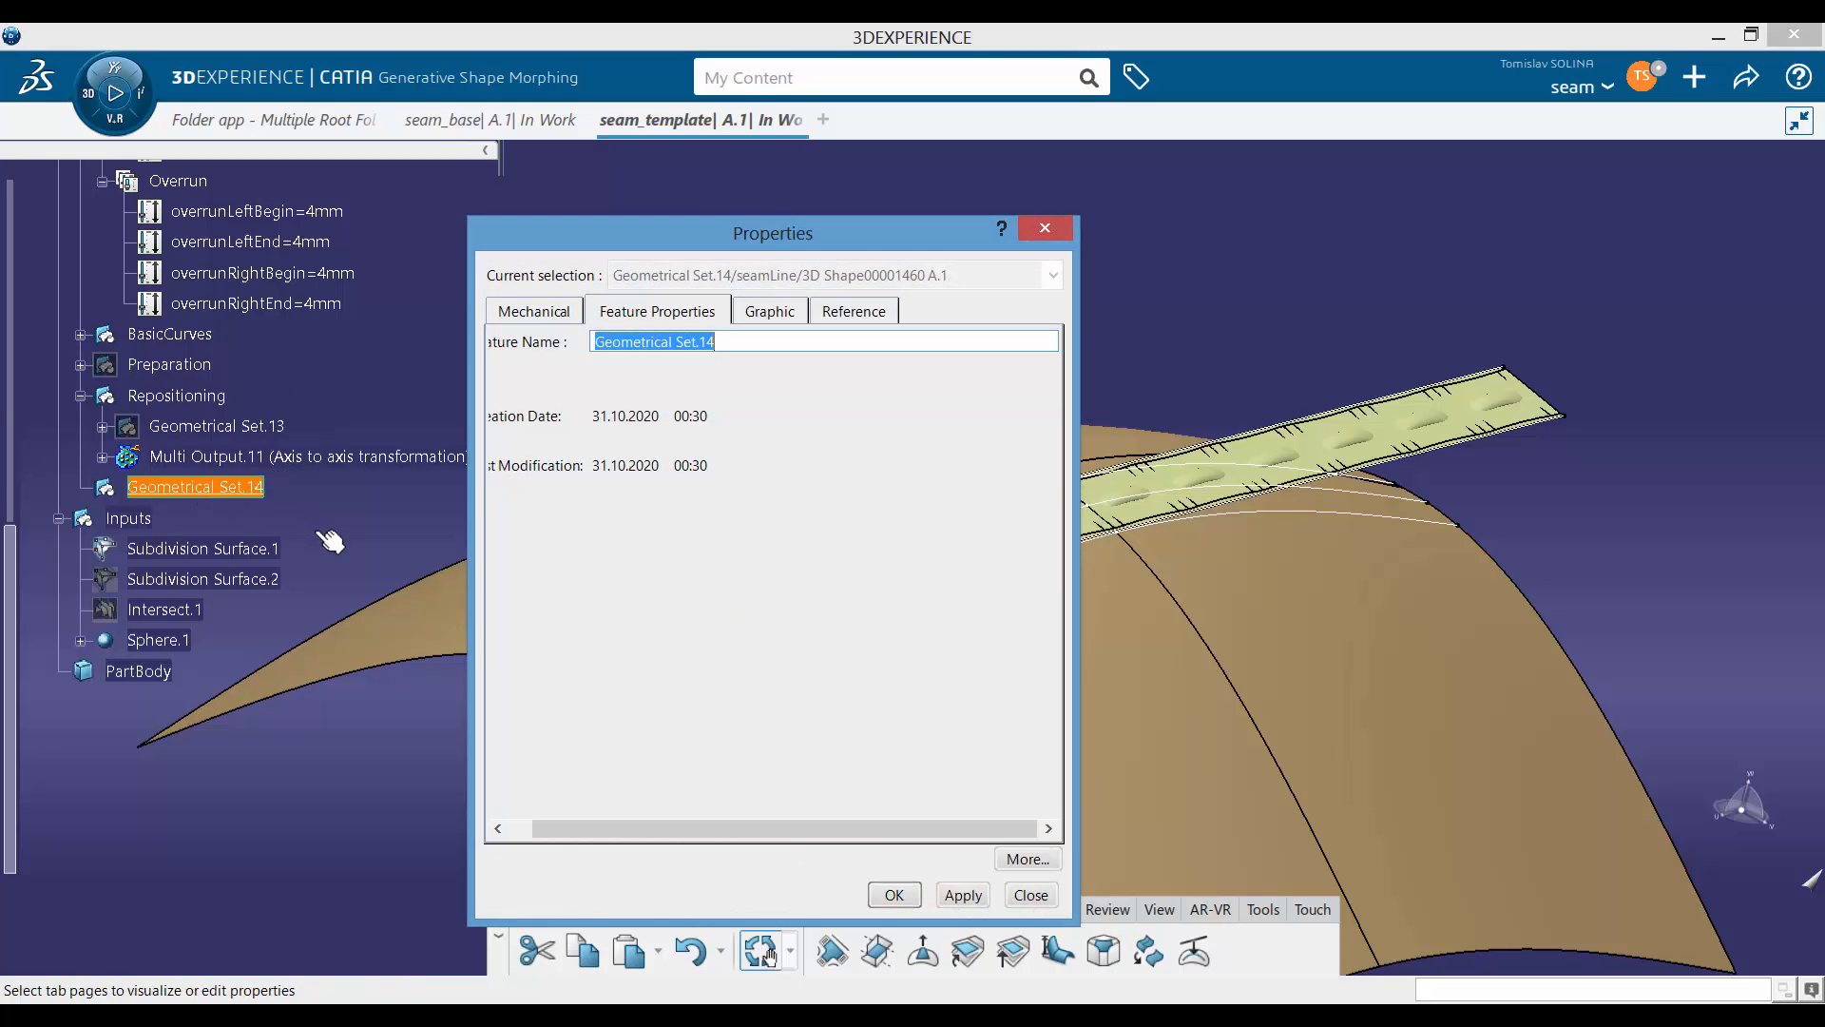
text(re)
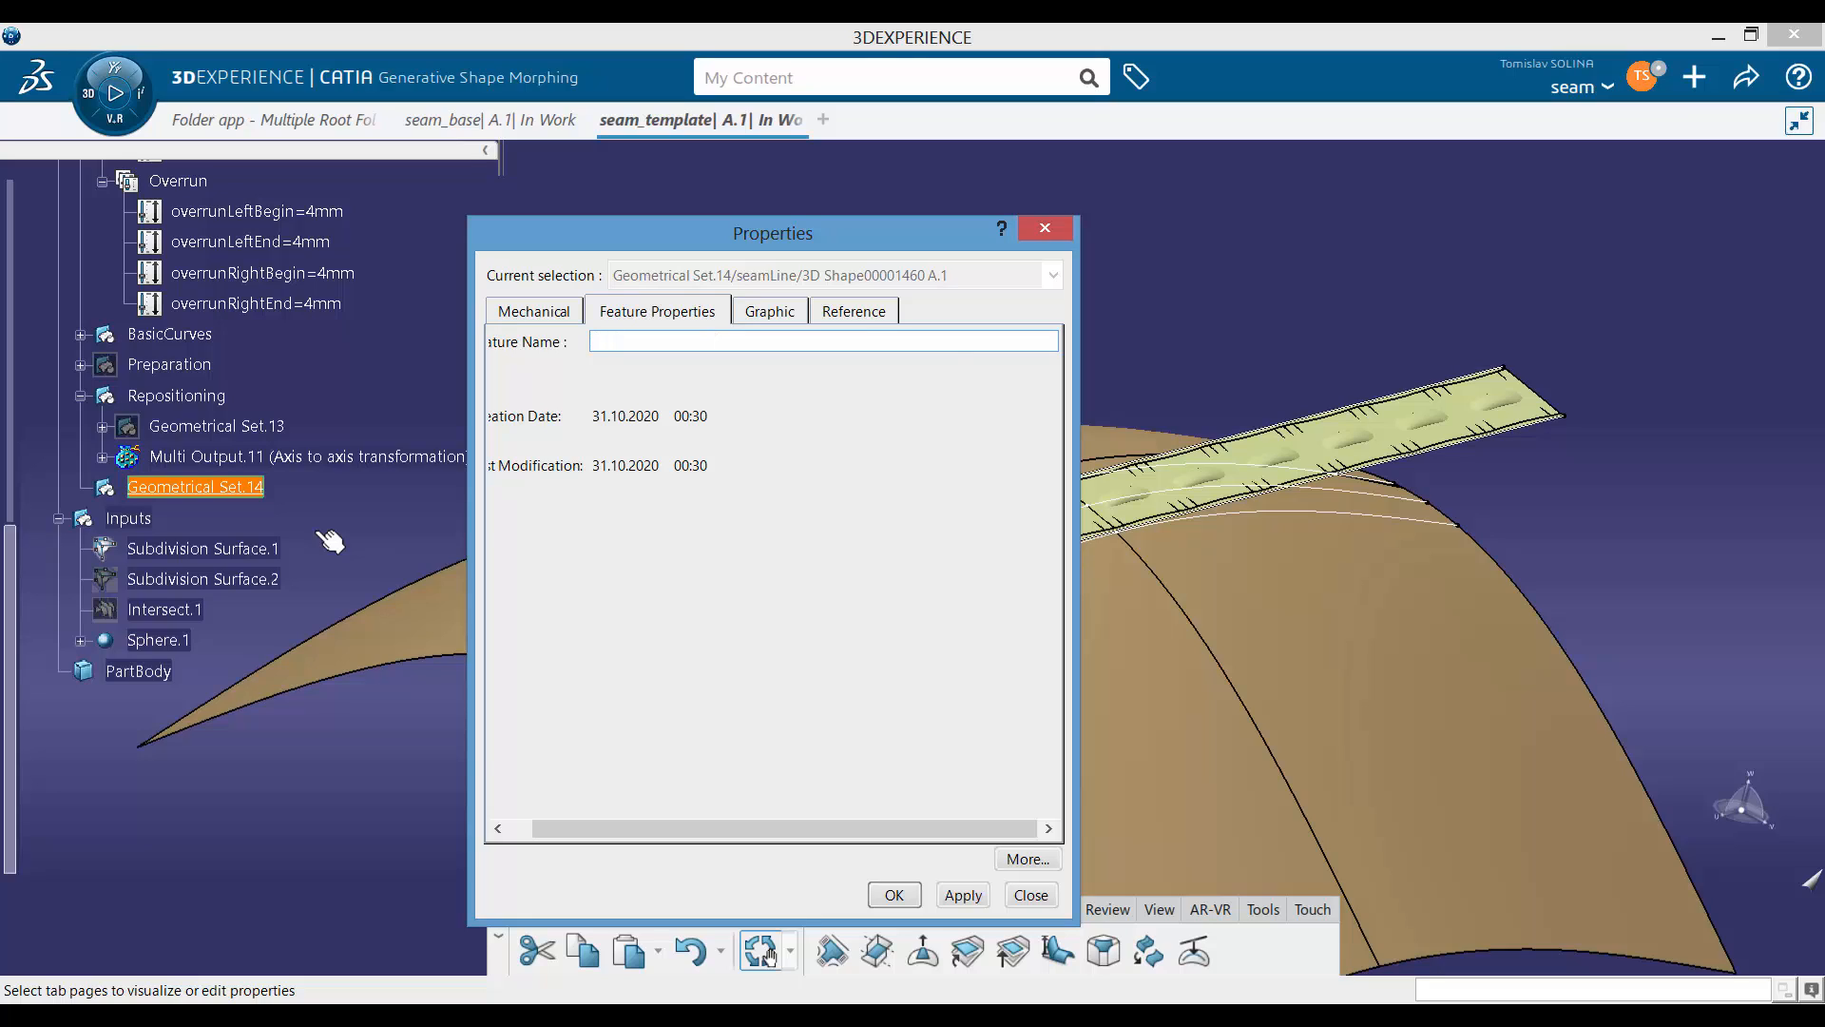
text(e)
key(Return)
click(762, 341)
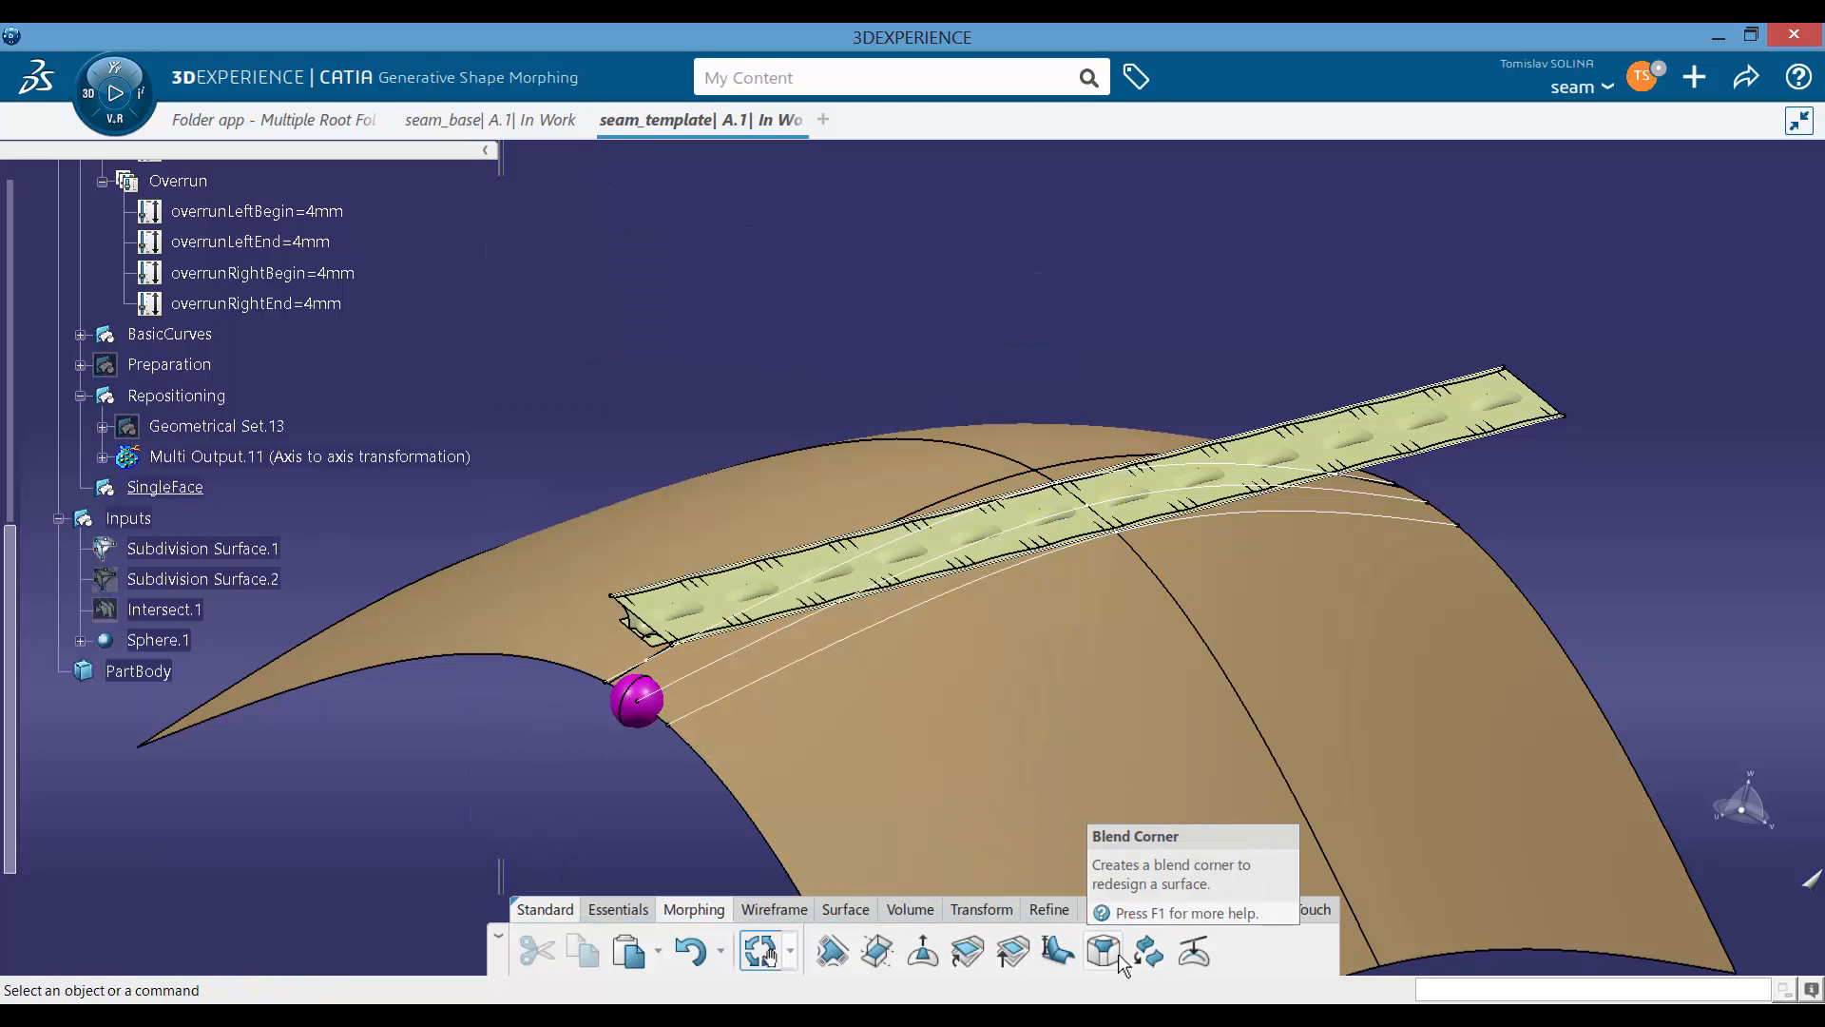
Step: Start a Shape Morphing deformation of the repositioned seam strip's surface with constraint propagation set to Very strong attenuation
click(1055, 950)
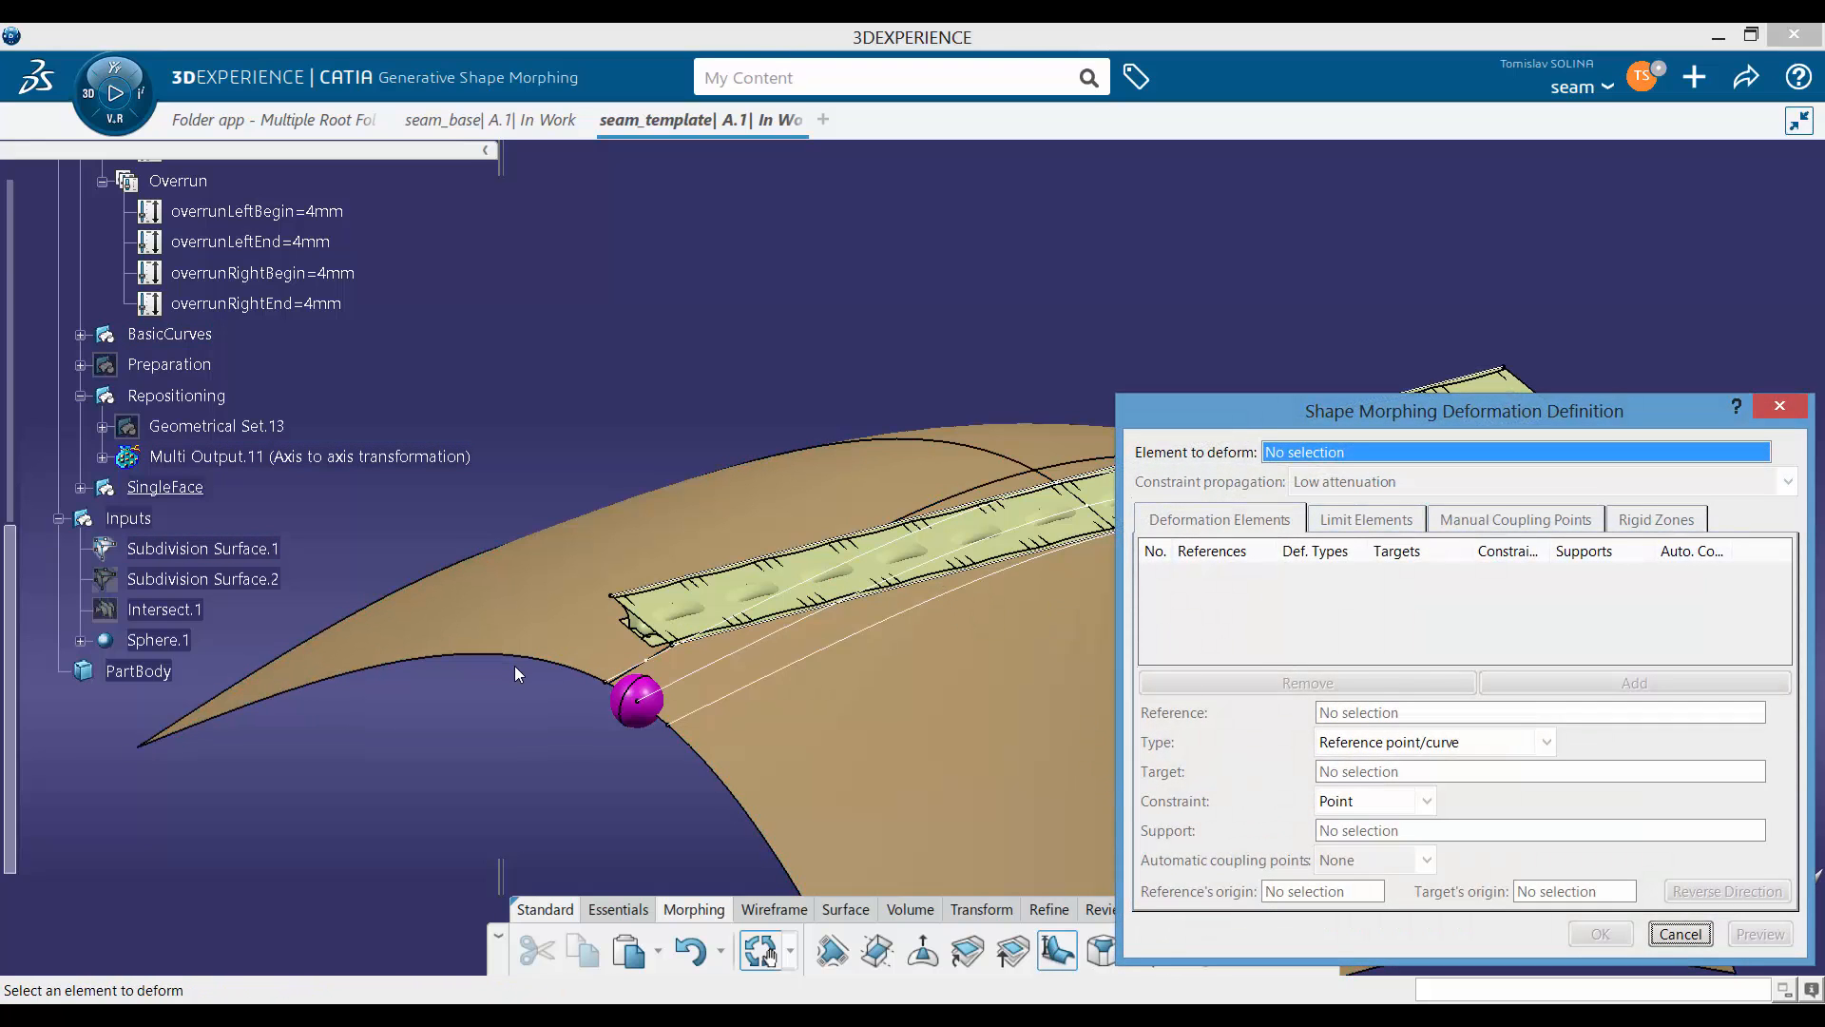
middle_drag(734, 641, 1168, 553)
click(725, 588)
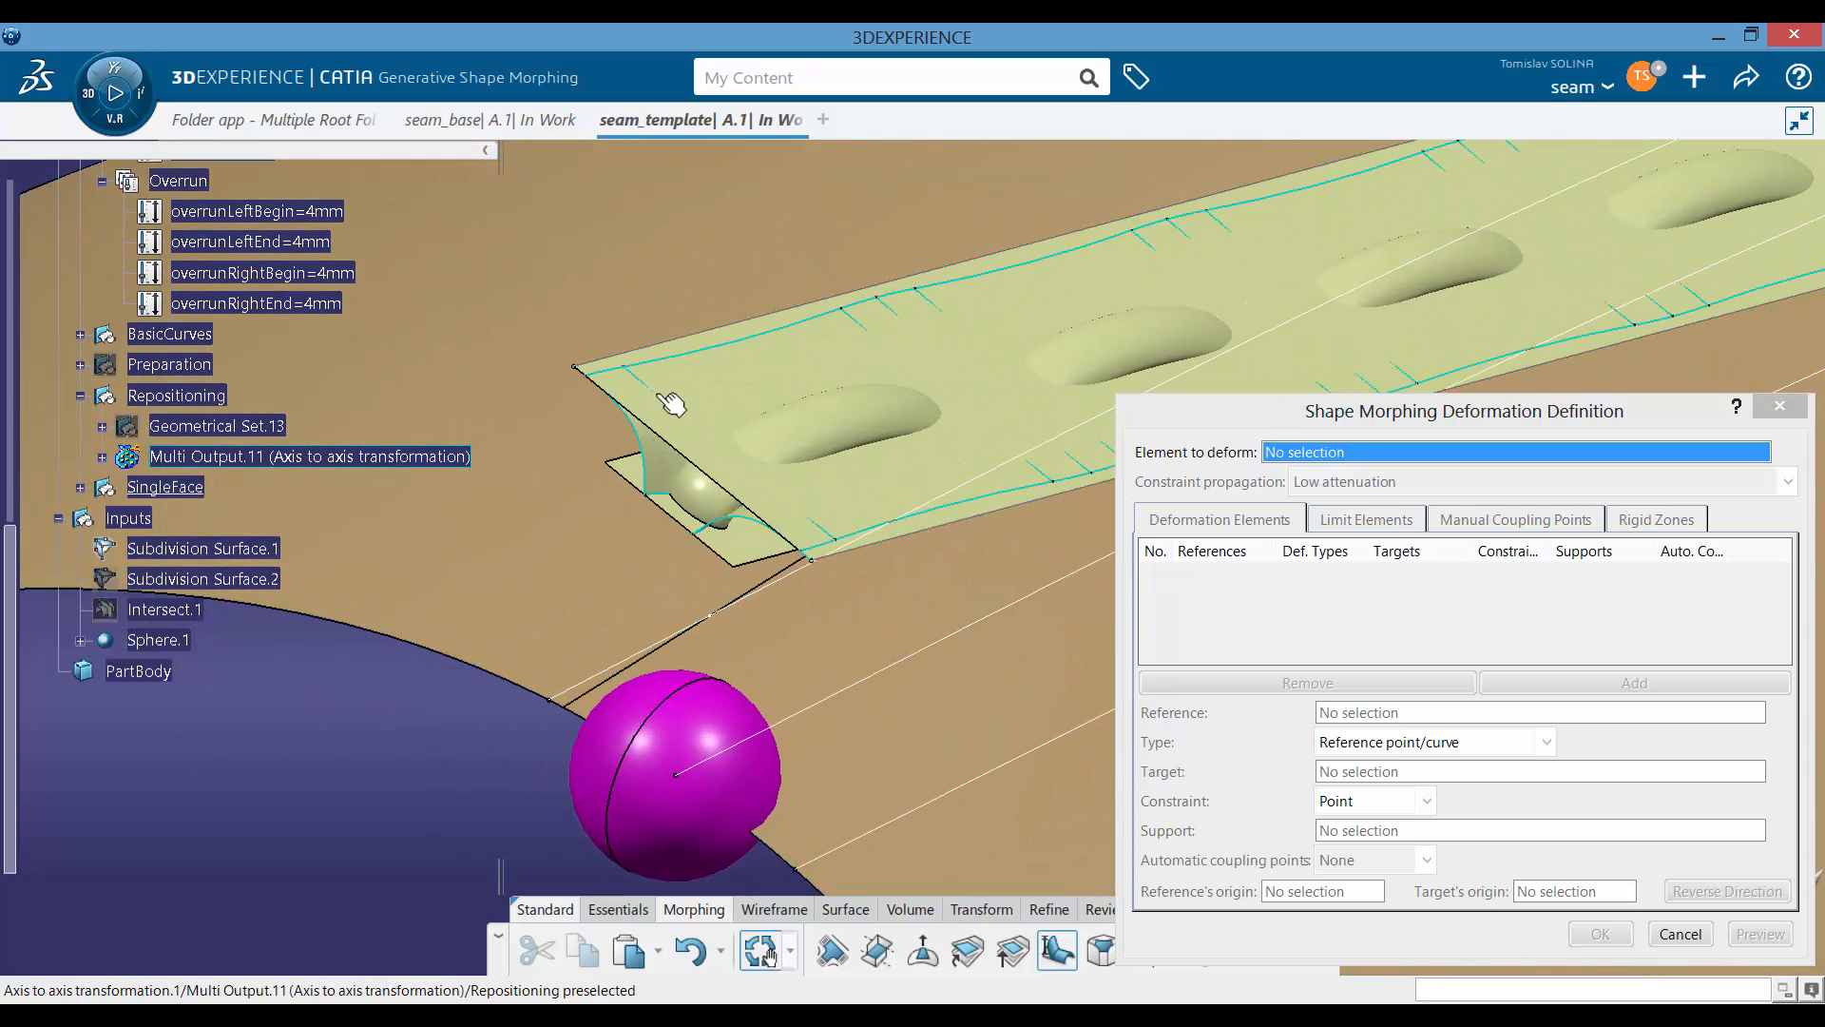
click(701, 425)
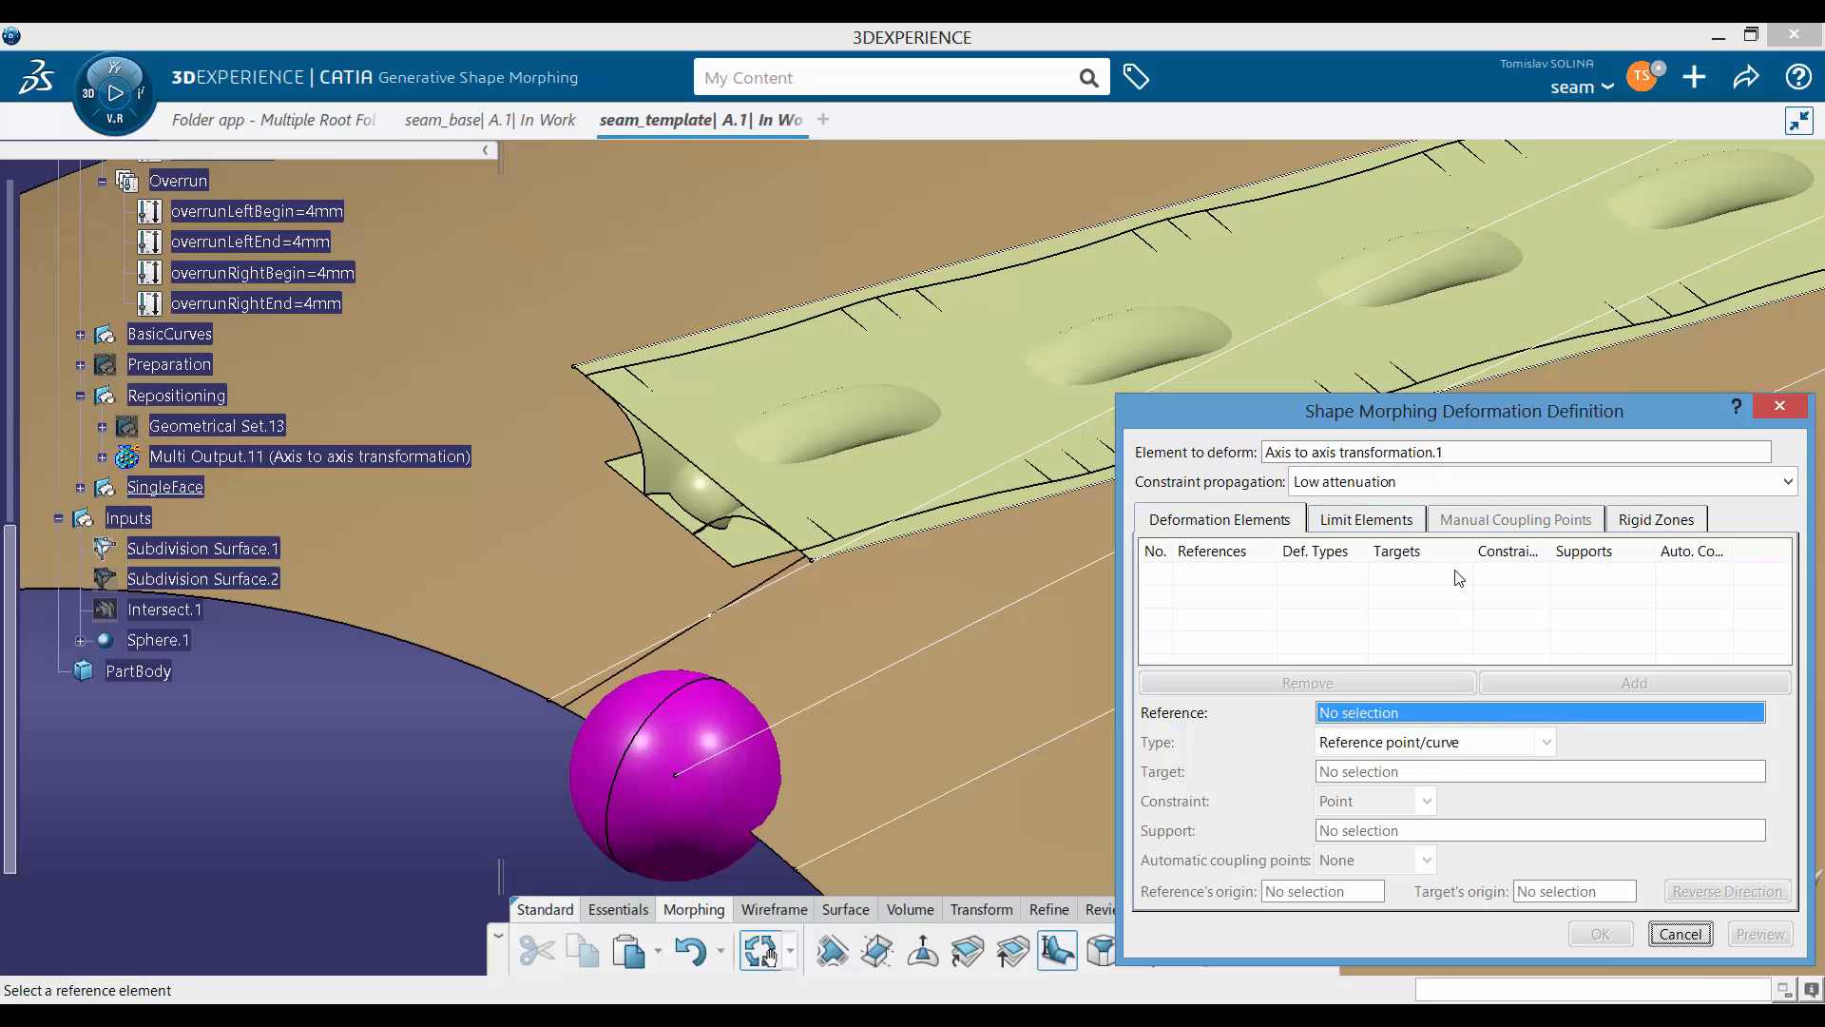
click(1385, 483)
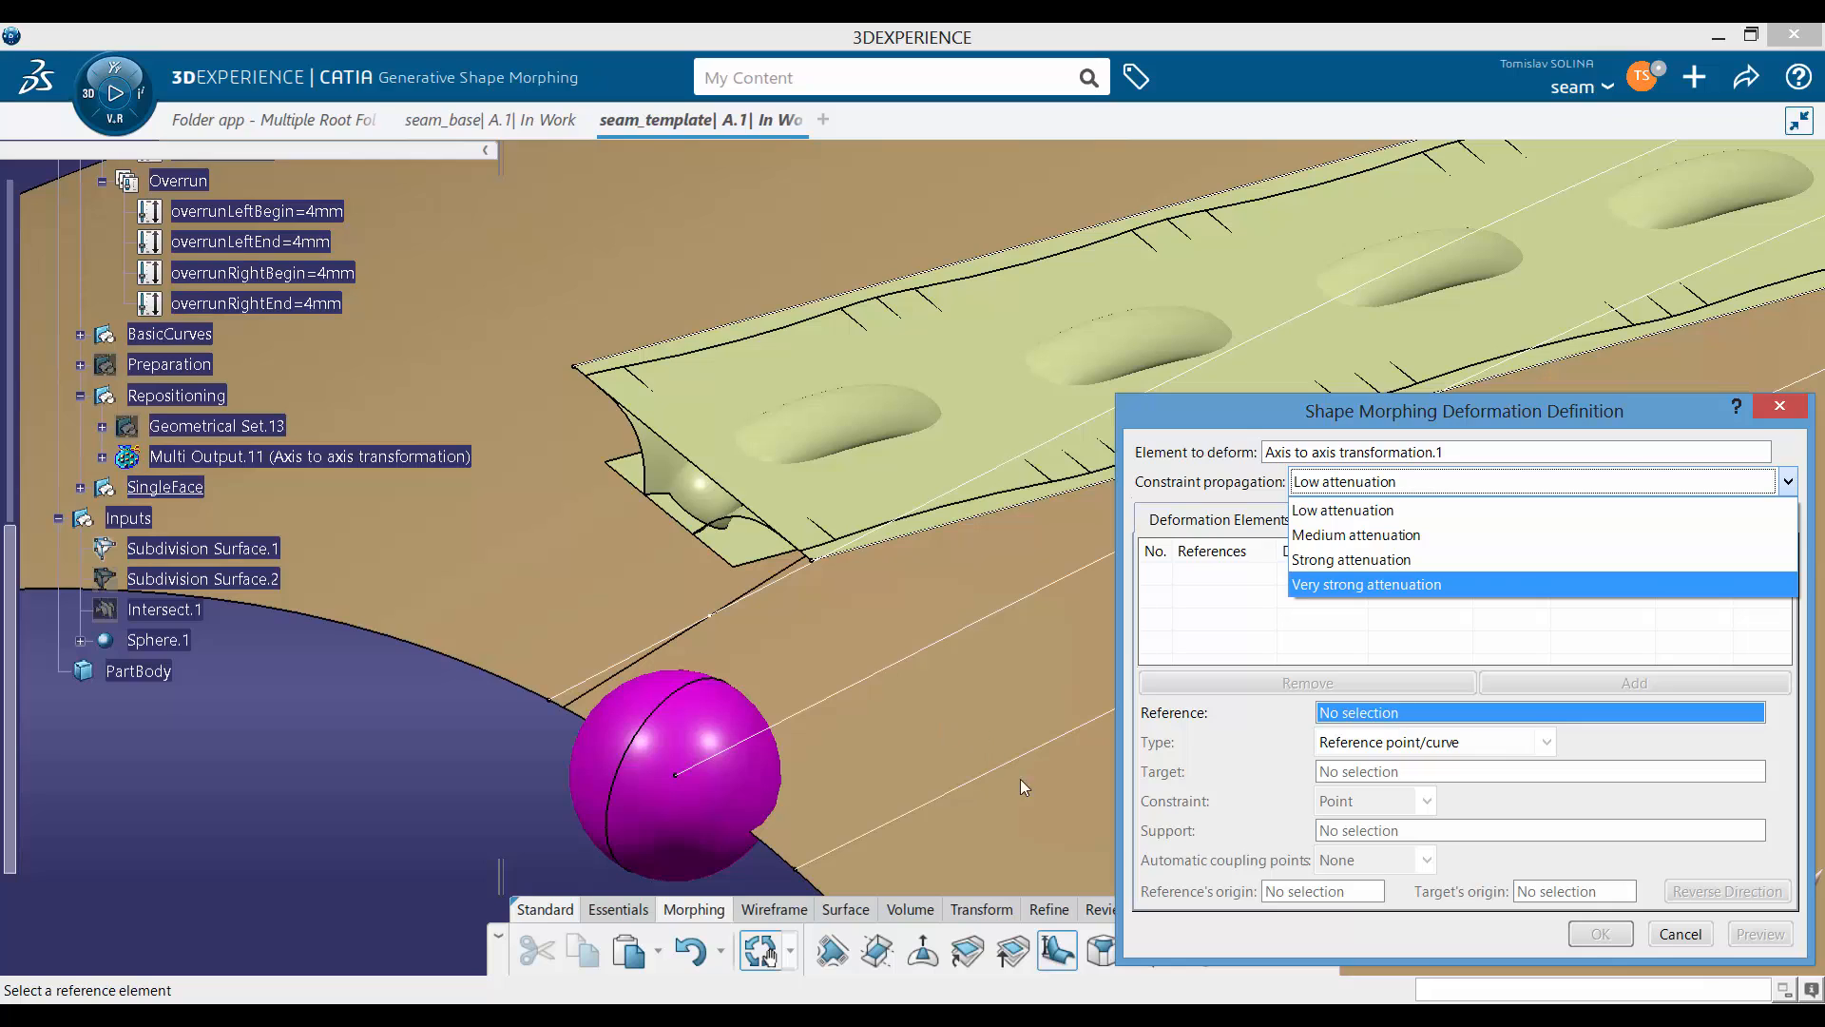
click(1345, 587)
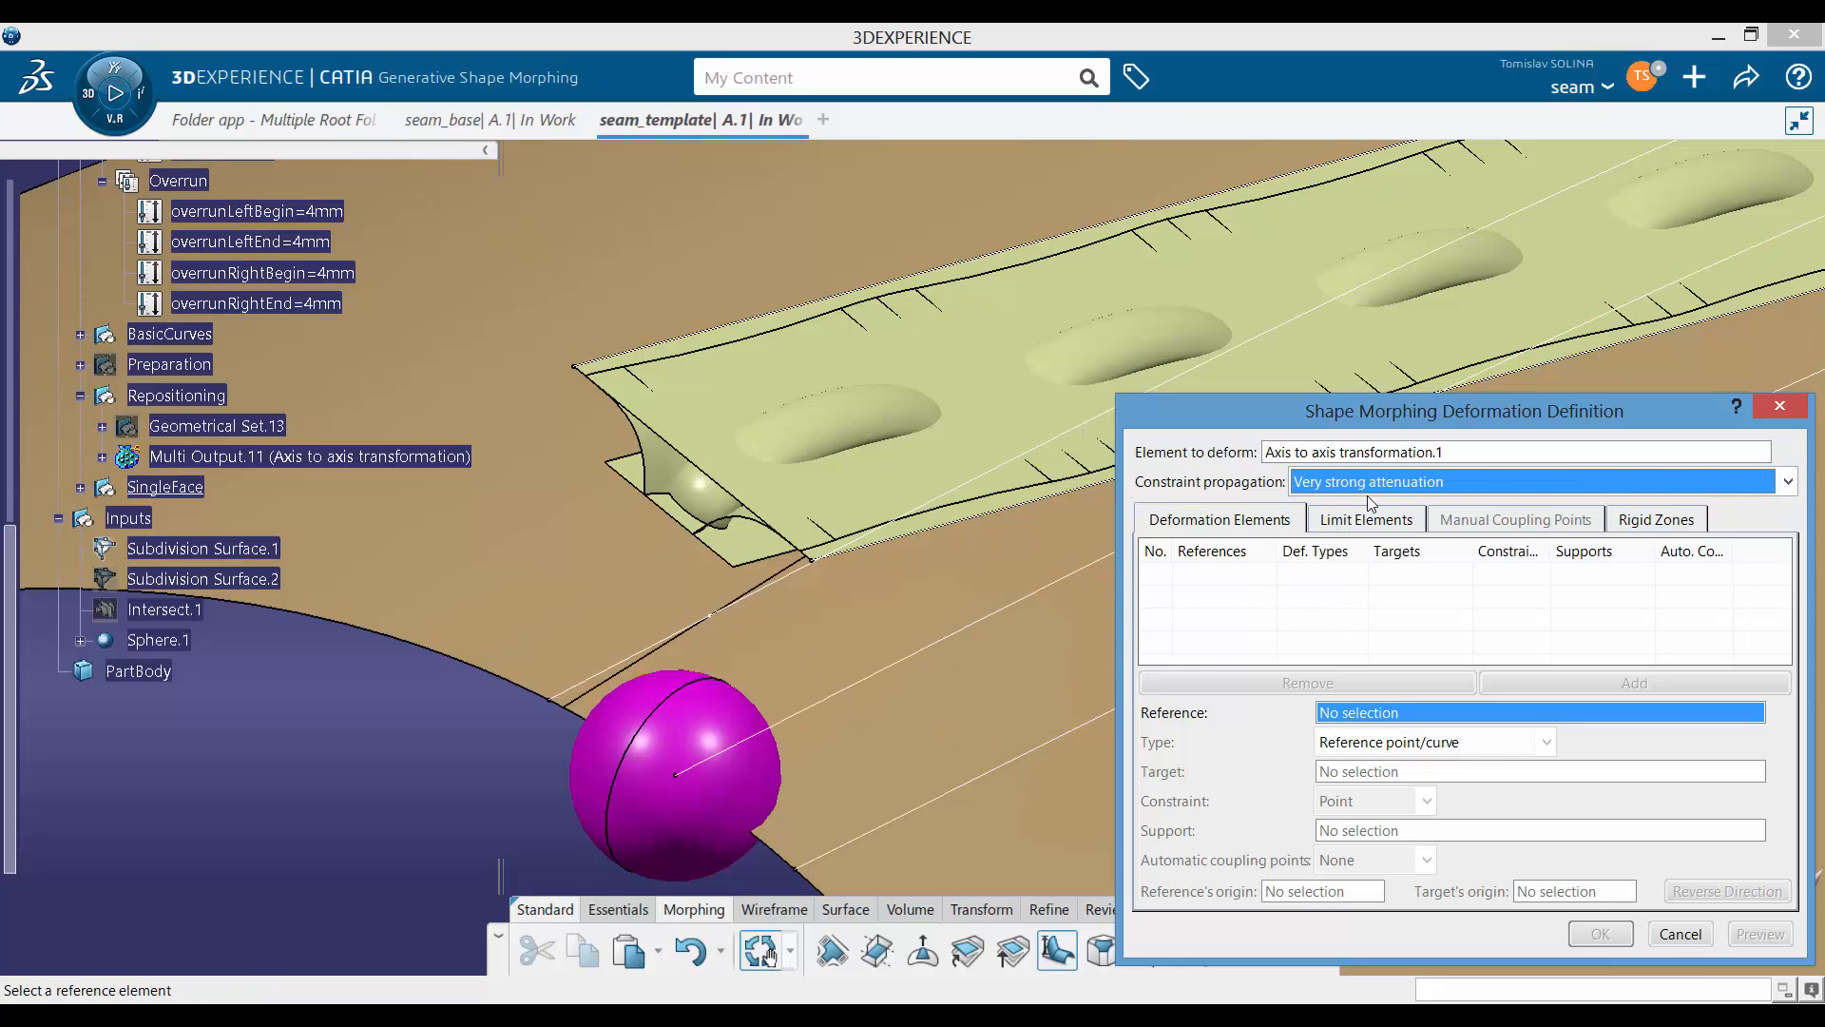
Step: Pair the strip's right-hand reference curve with the right projected curve, Project.5, as the first deformation element
middle_drag(979, 633, 774, 501)
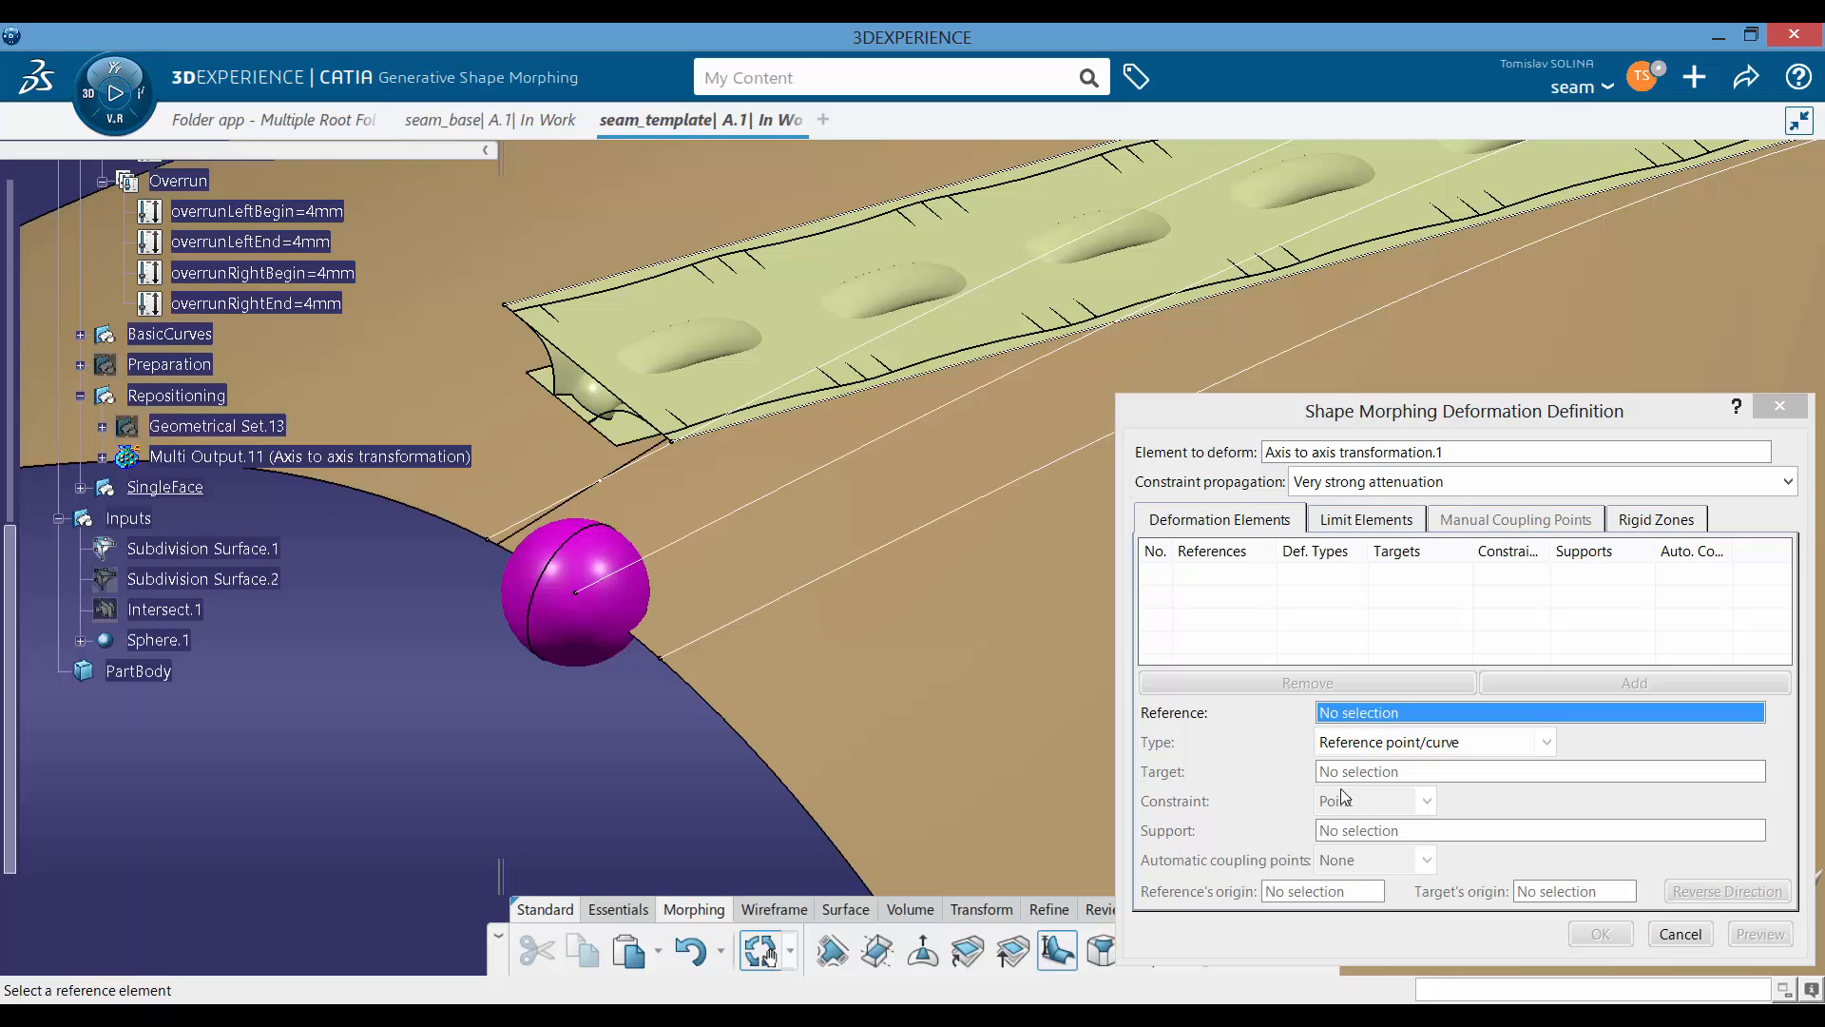
click(756, 430)
click(763, 603)
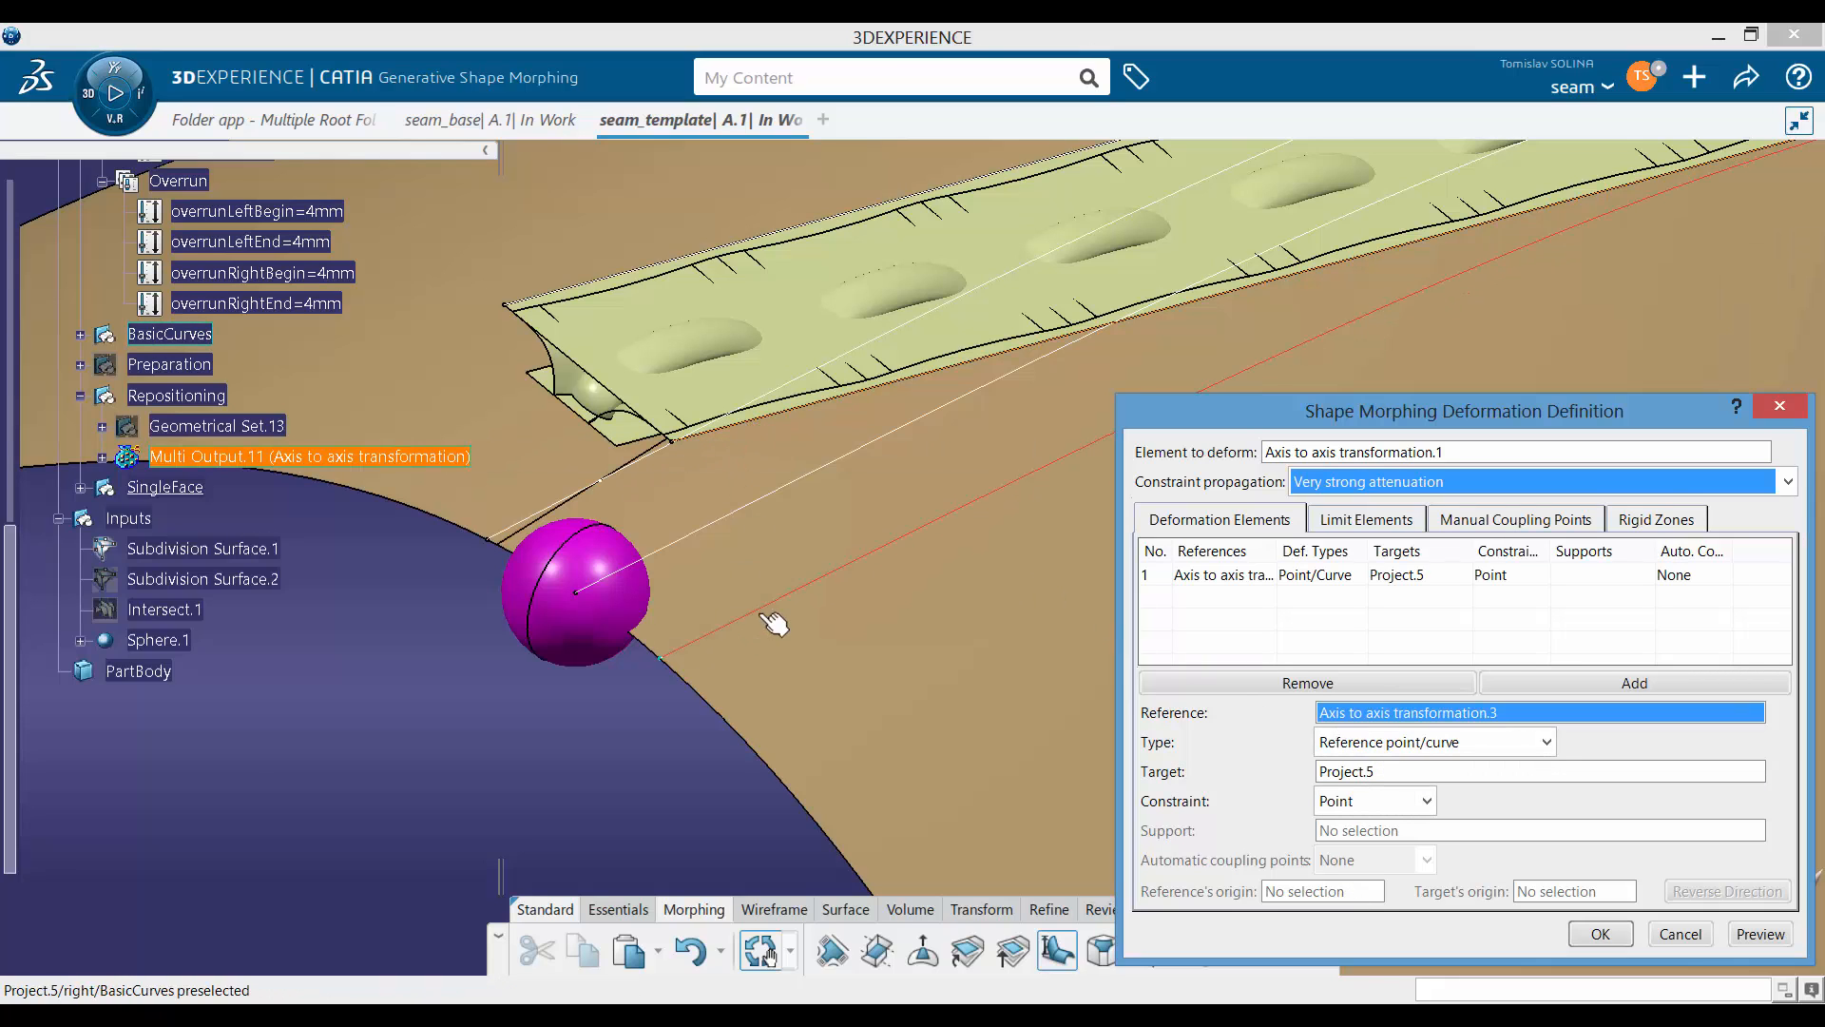
click(1509, 574)
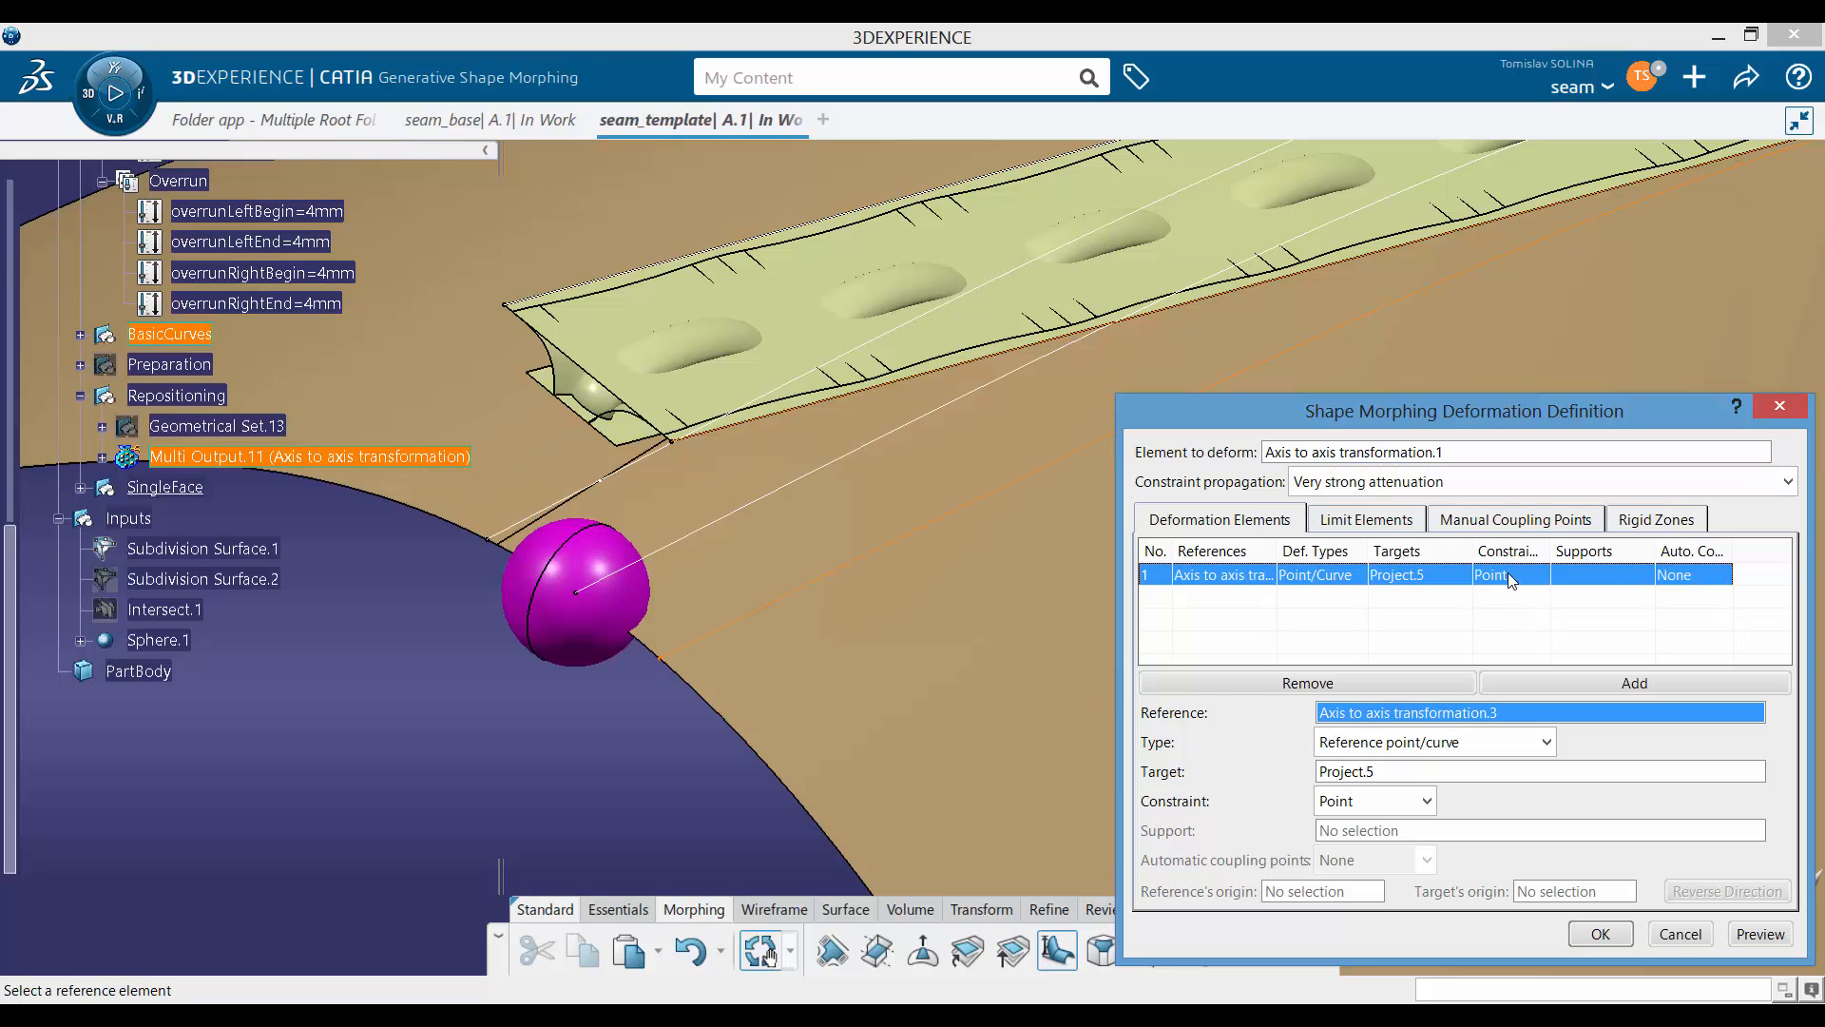
Step: Set the first deformation element's constraint to Tangent, with Subdivision Surface.1 as its support
click(1367, 804)
click(1343, 854)
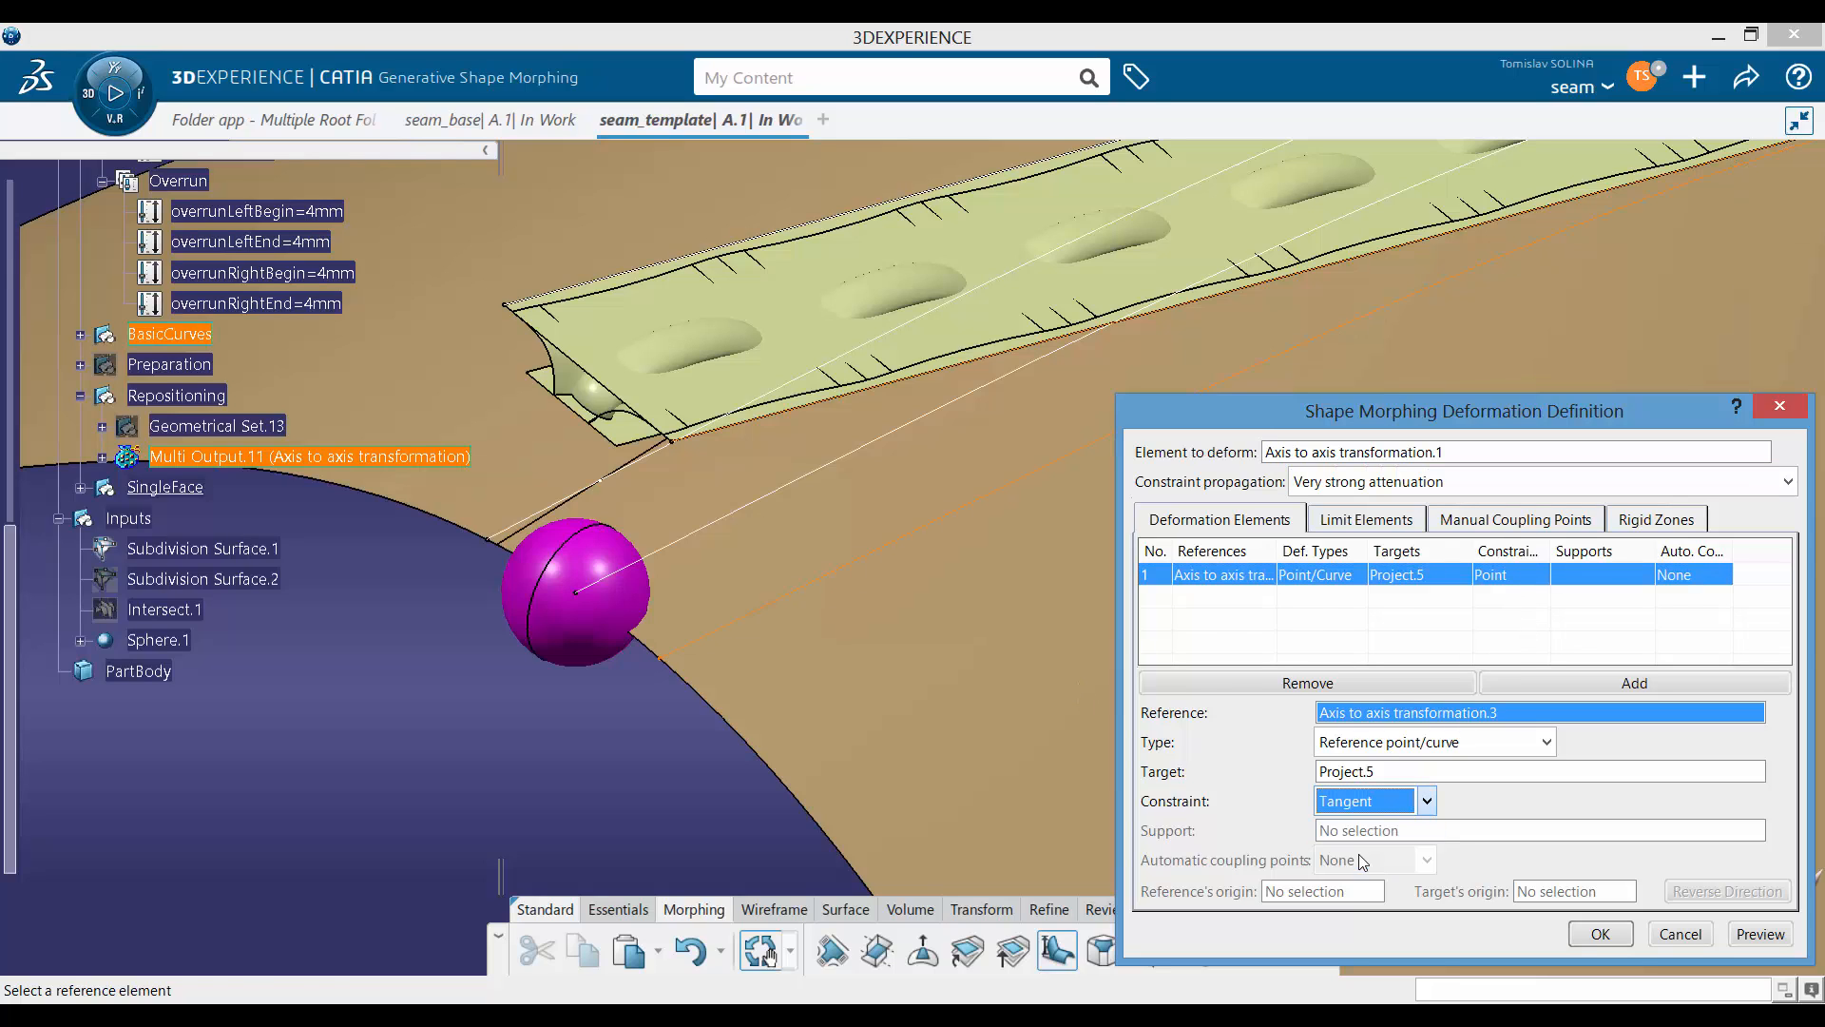
click(974, 678)
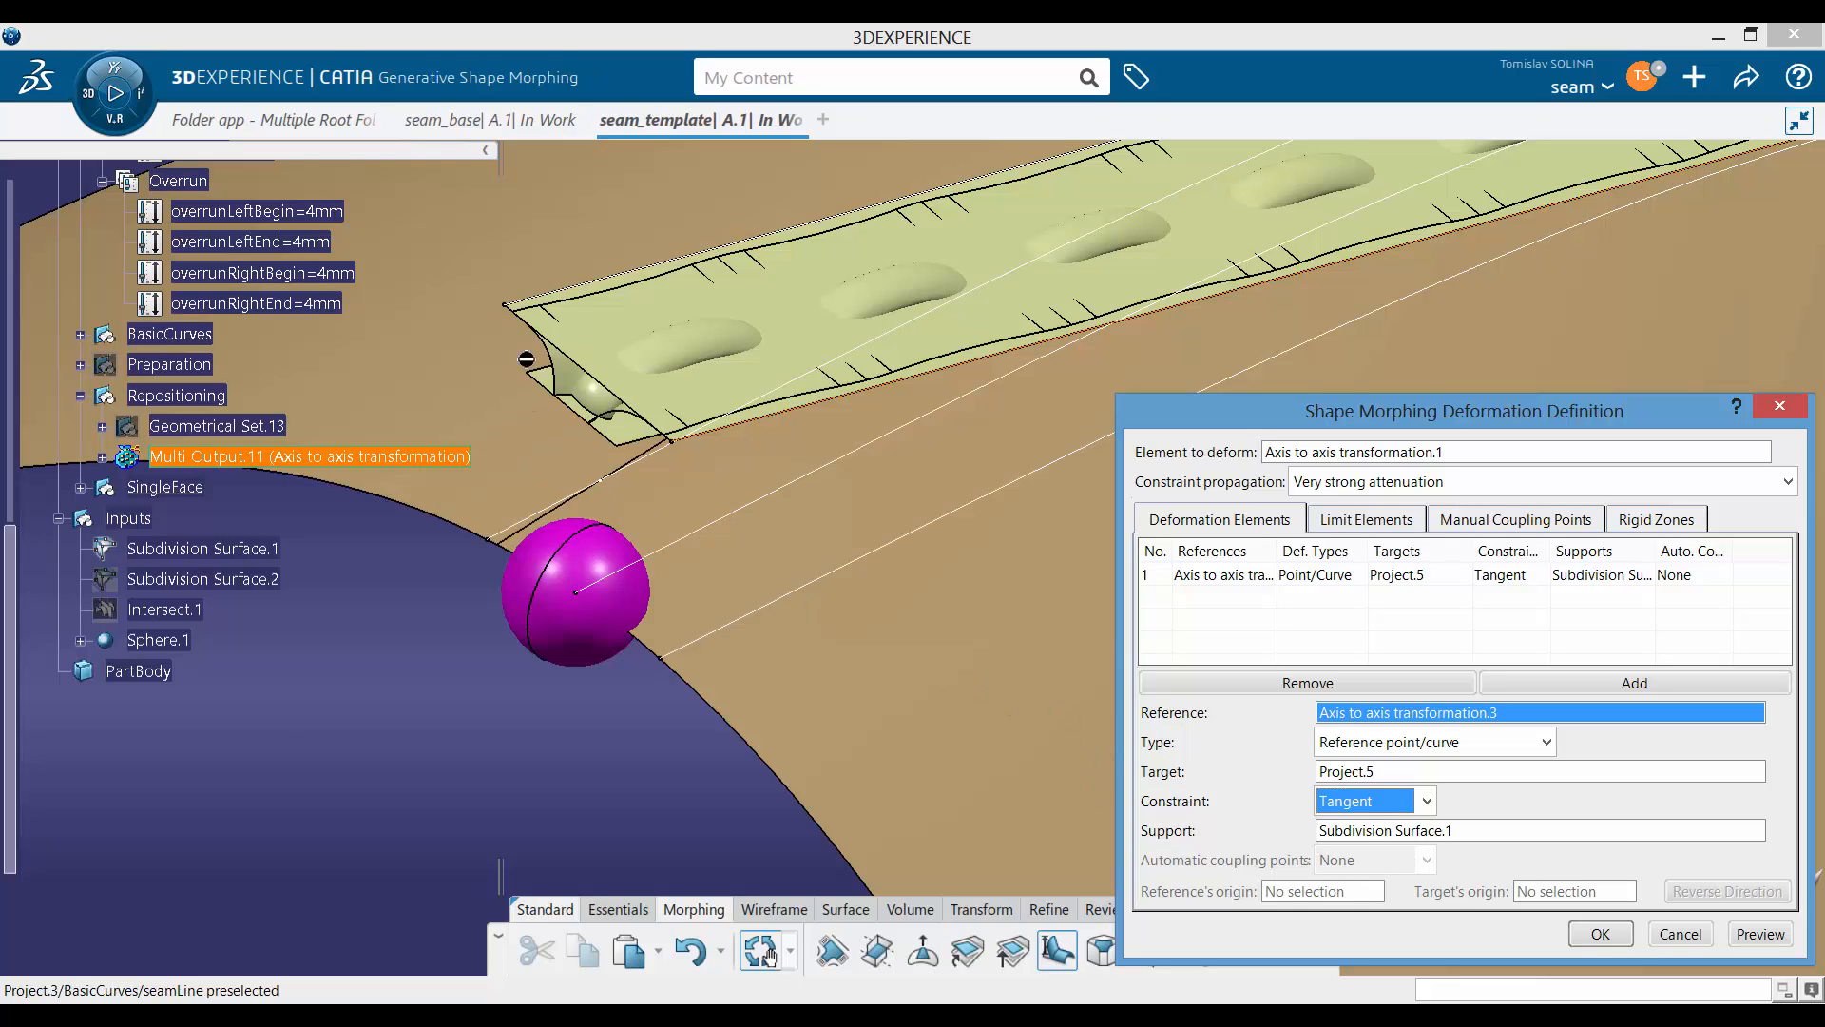
Step: Replace the first deformation element's pair with the strip's left reference curve and the left projected curve, Project.4
click(590, 289)
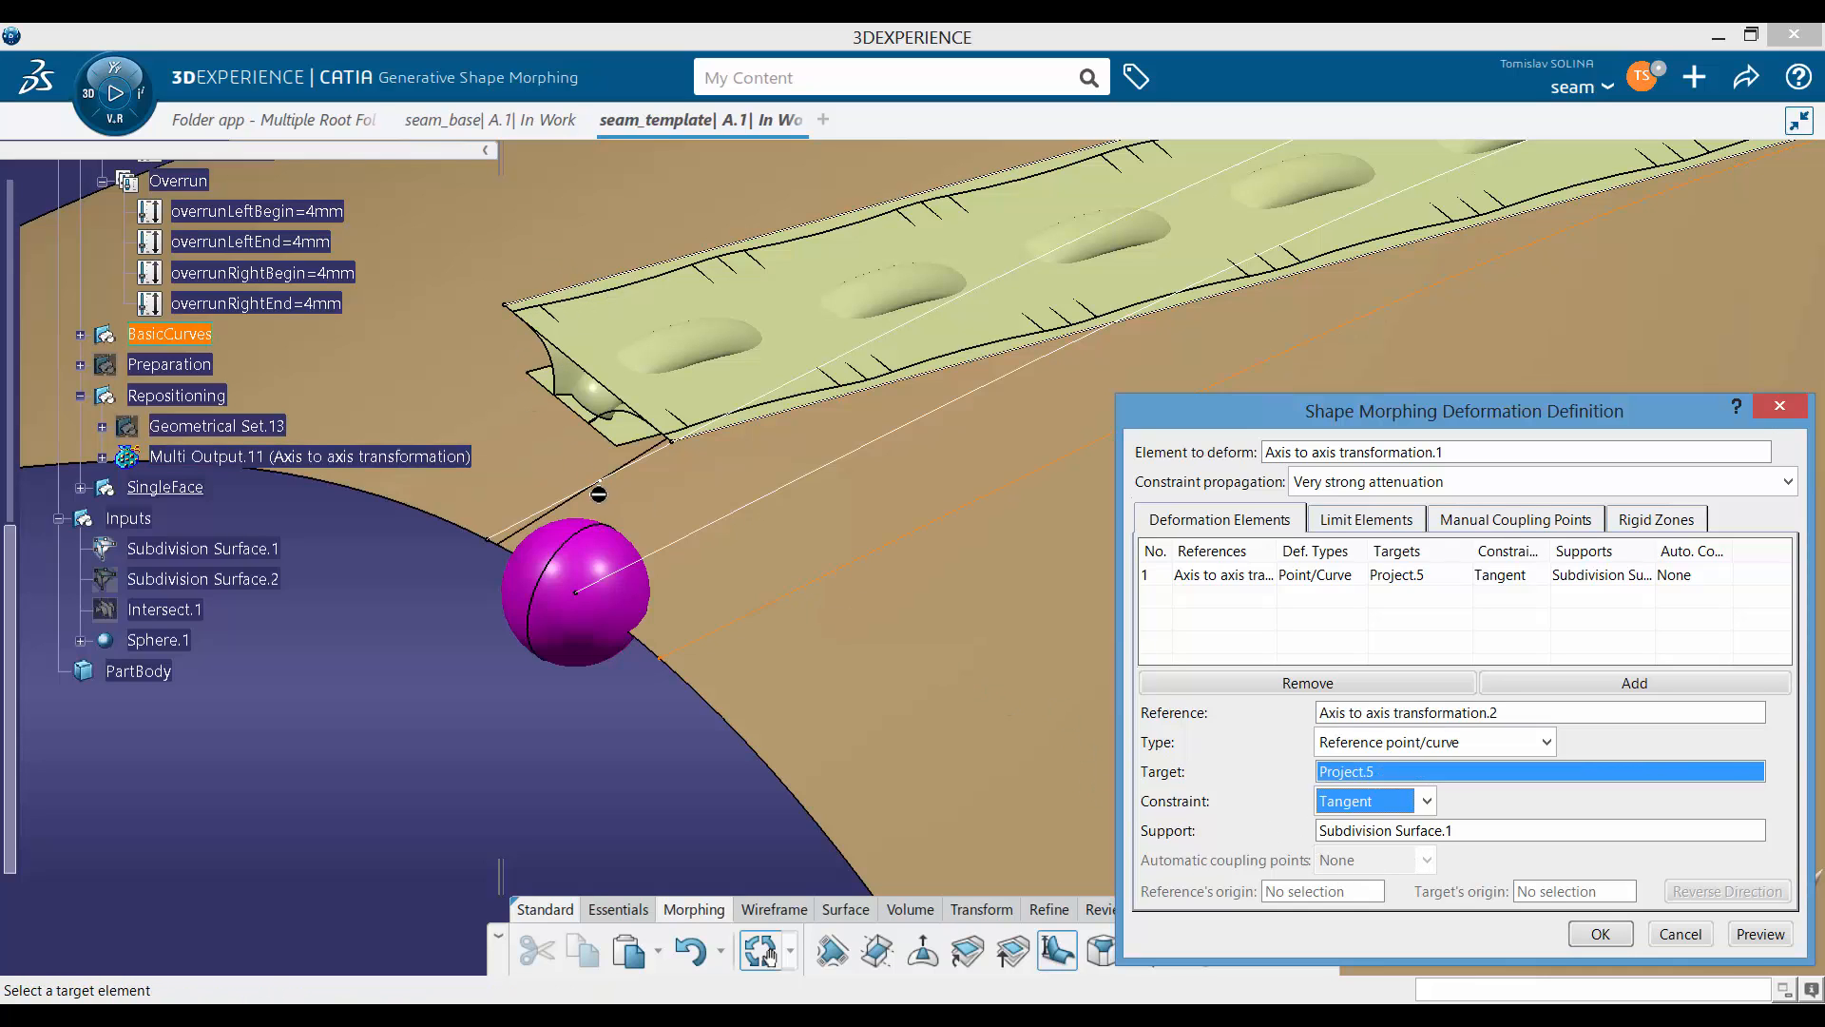
click(623, 473)
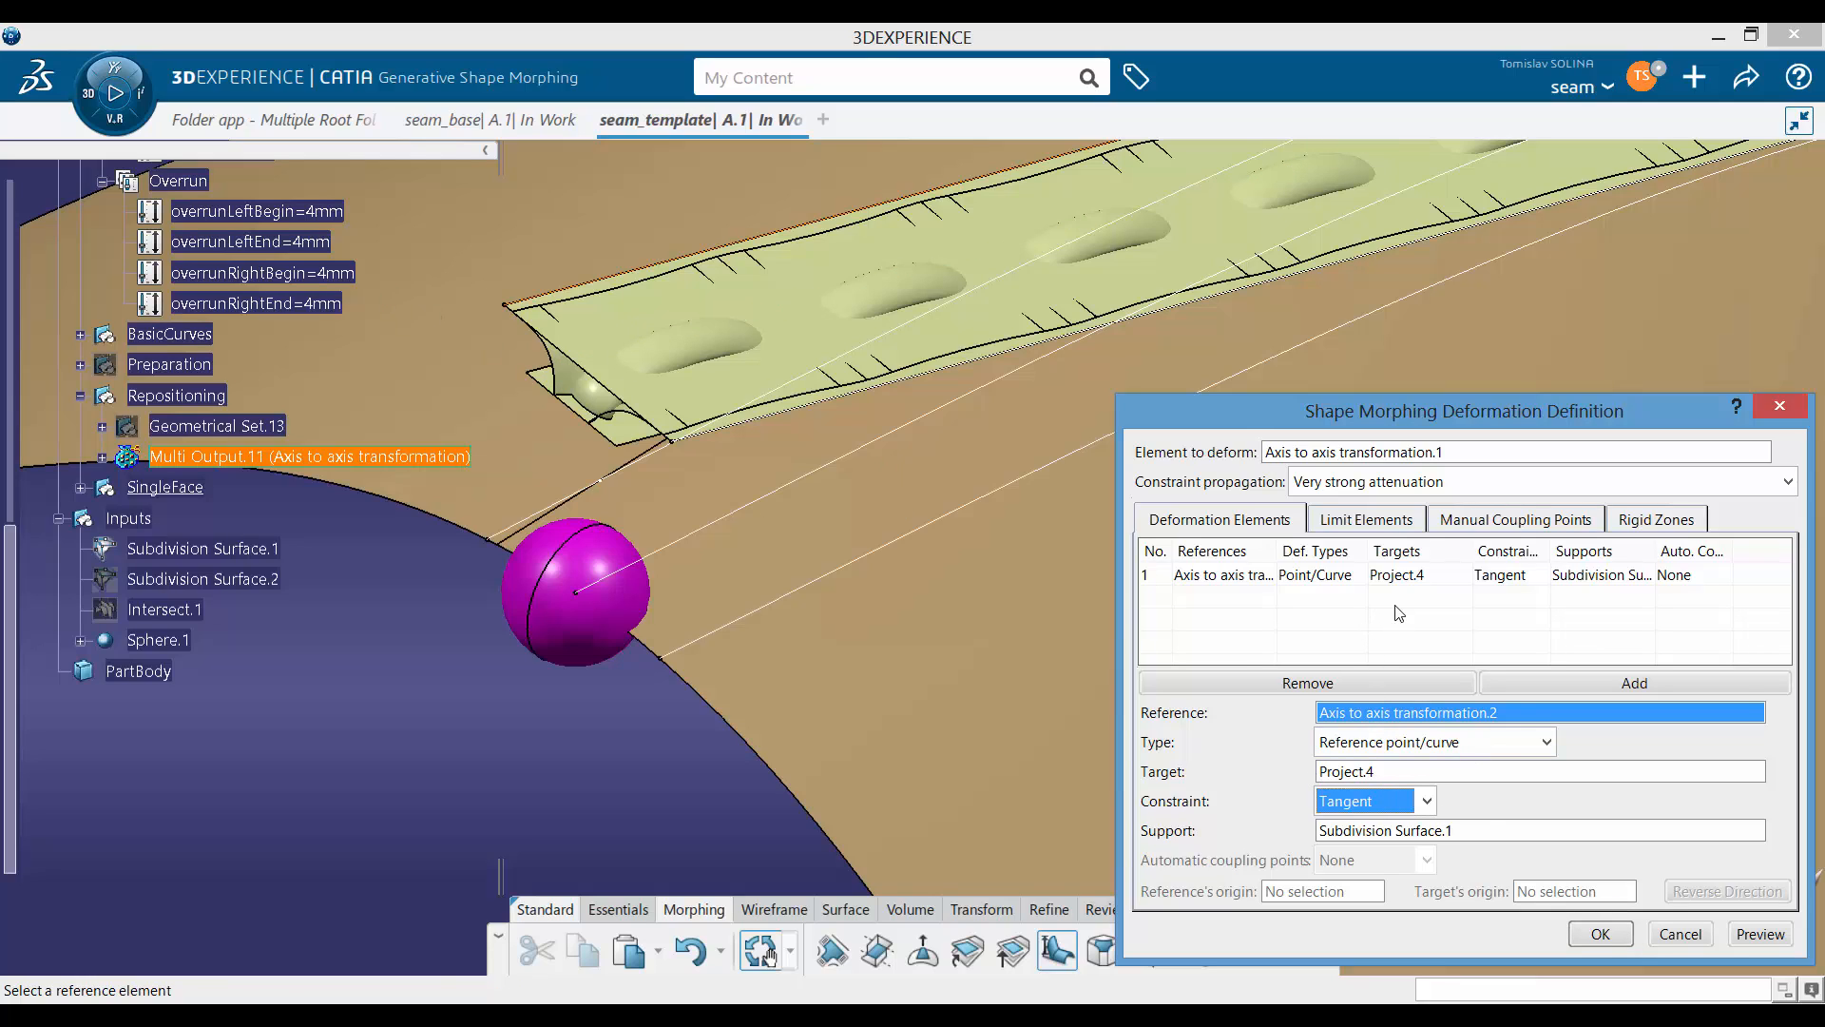
click(1245, 576)
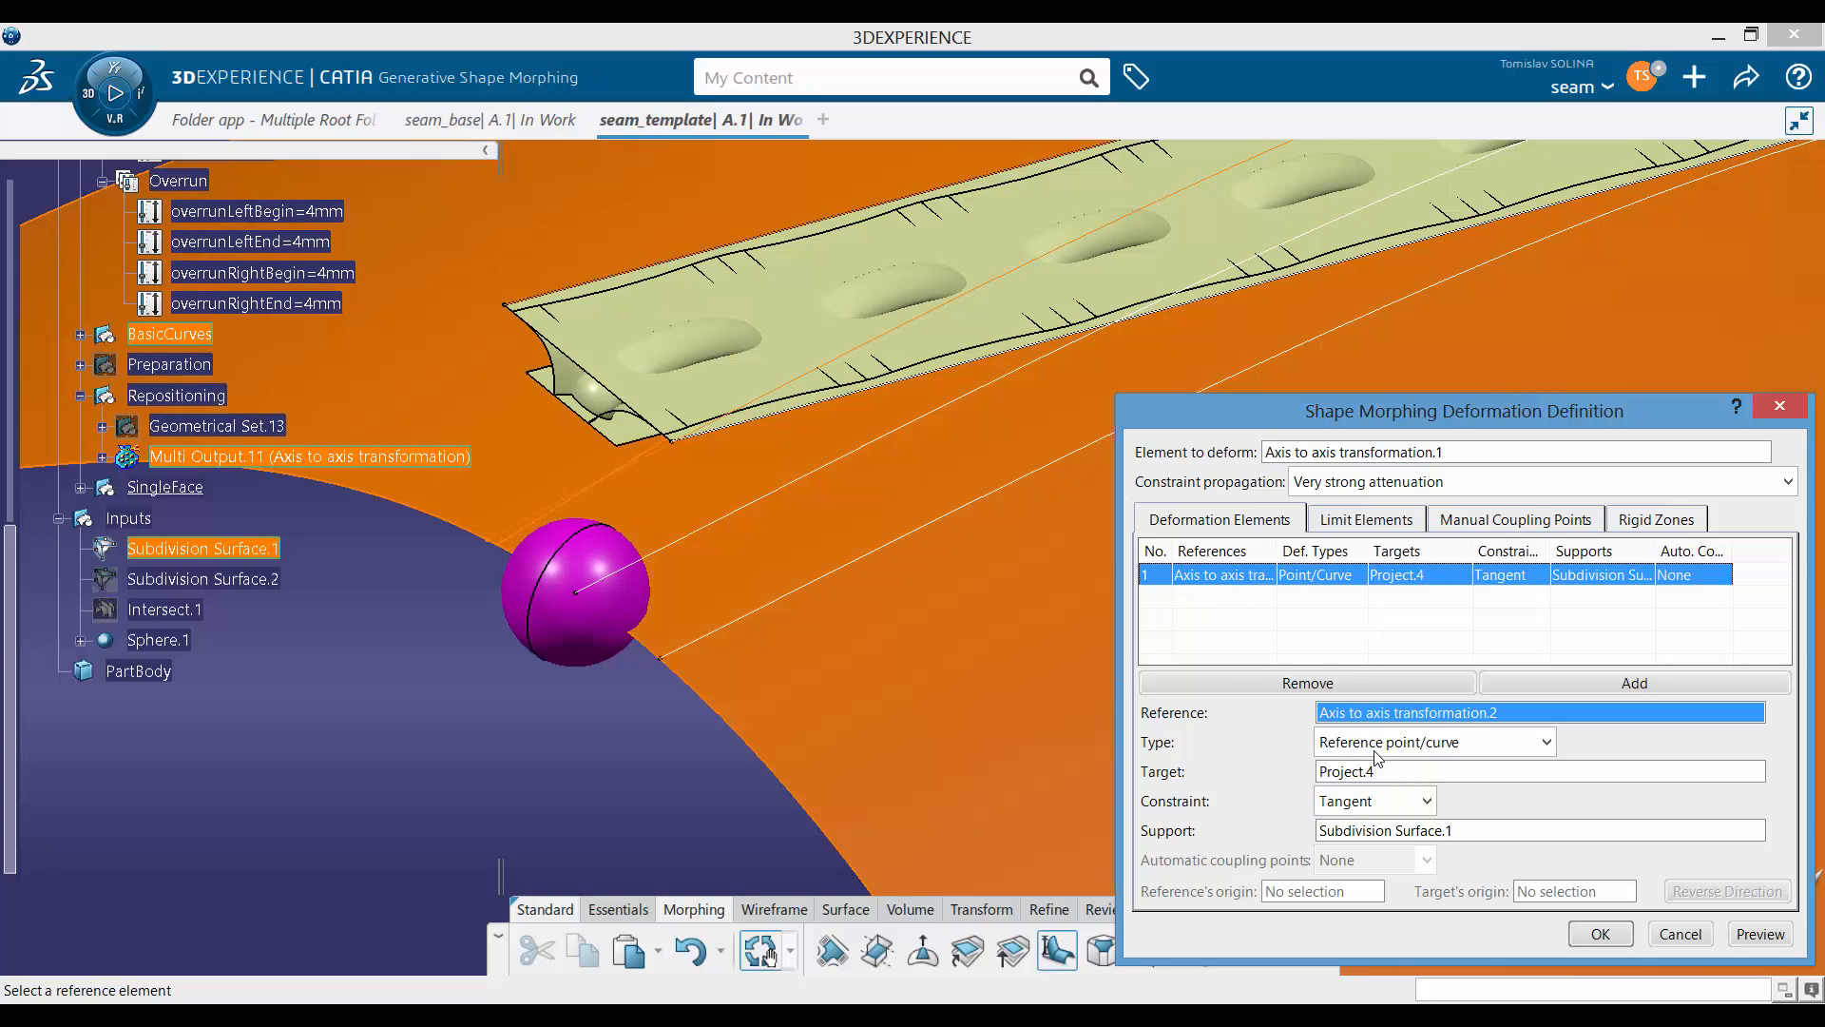
click(1382, 772)
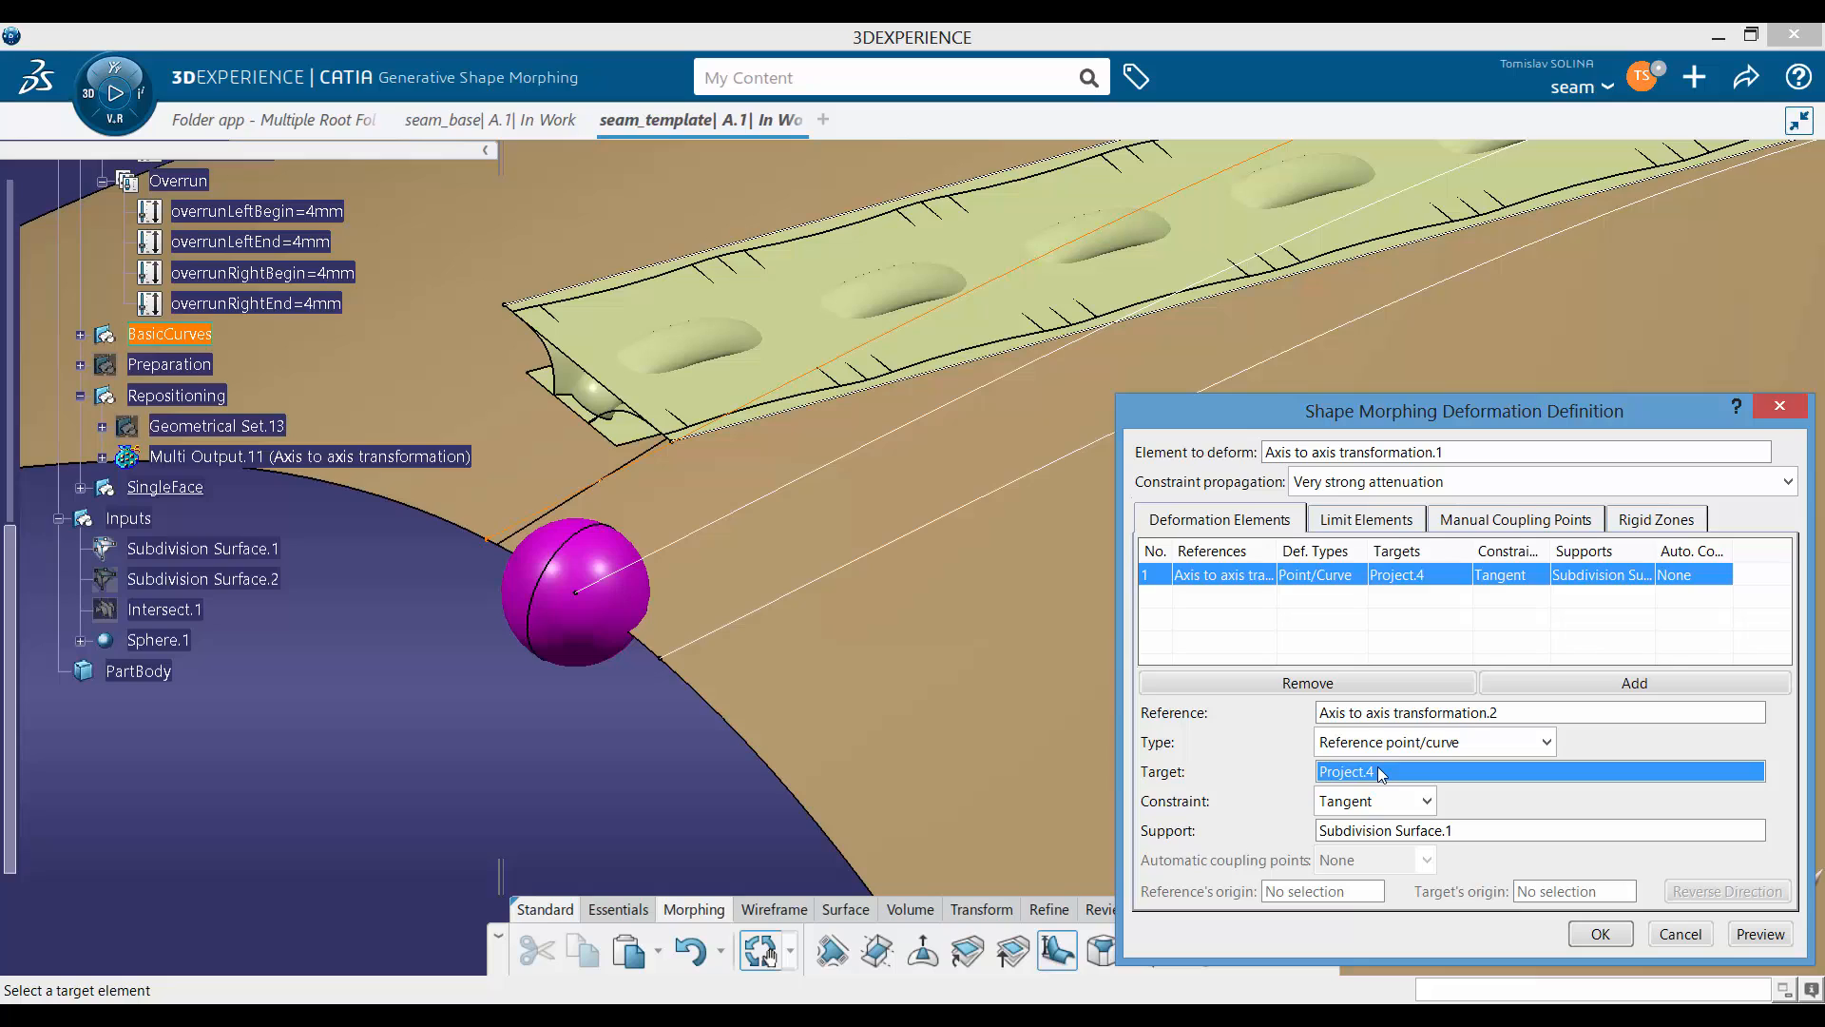
click(1386, 714)
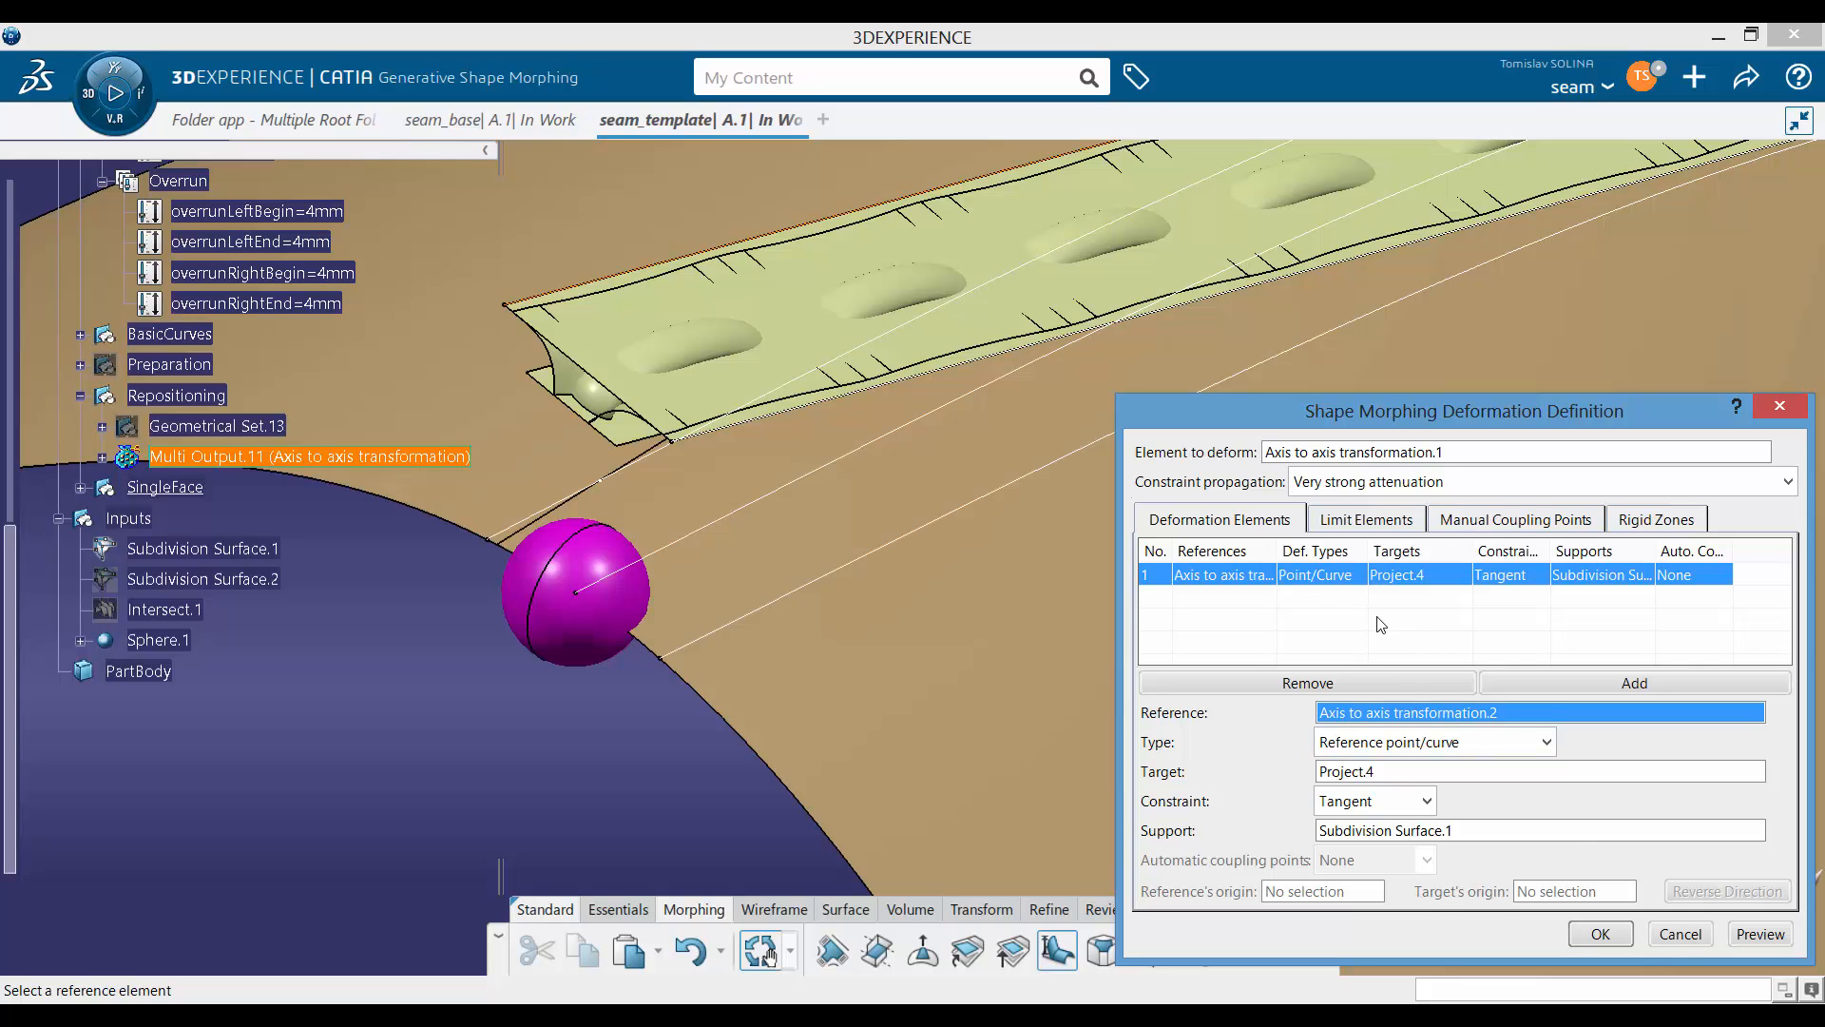
click(1278, 611)
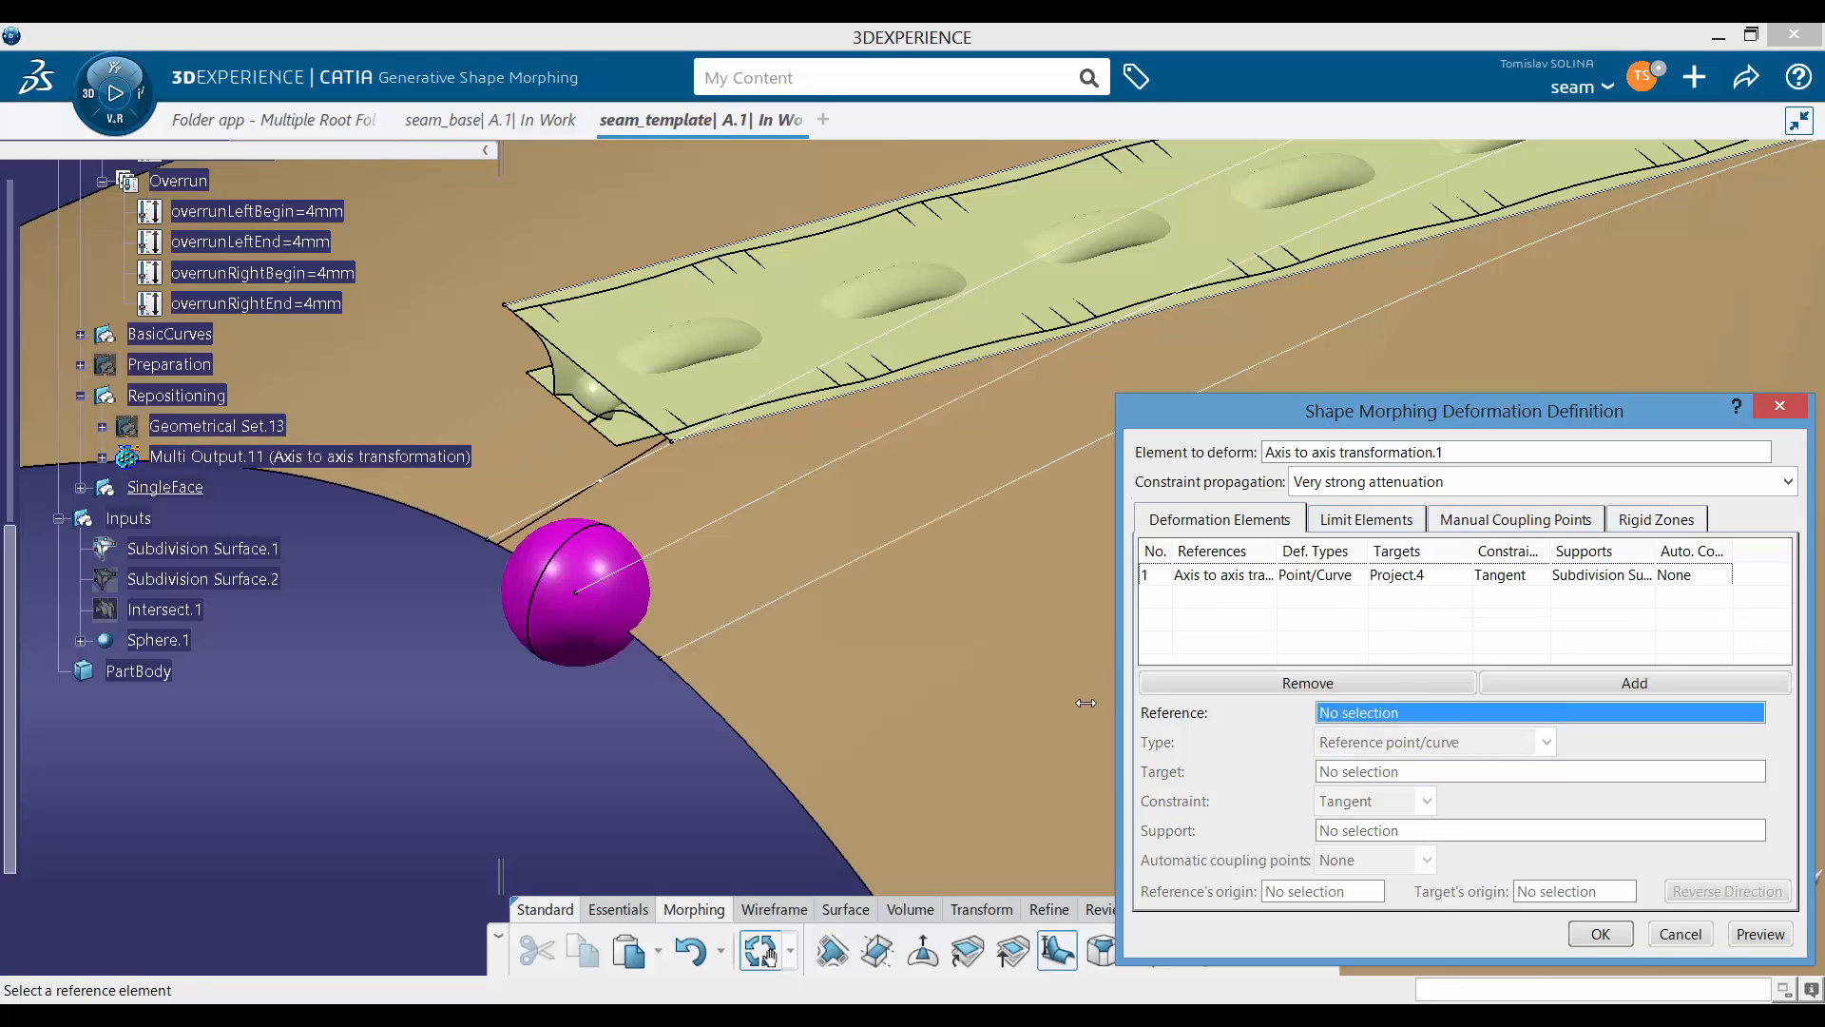
Step: Add a second deformation element pairing the strip's right reference curve with Project.5, constrained Tangent on support Subdivision Surface.1
click(801, 413)
click(867, 568)
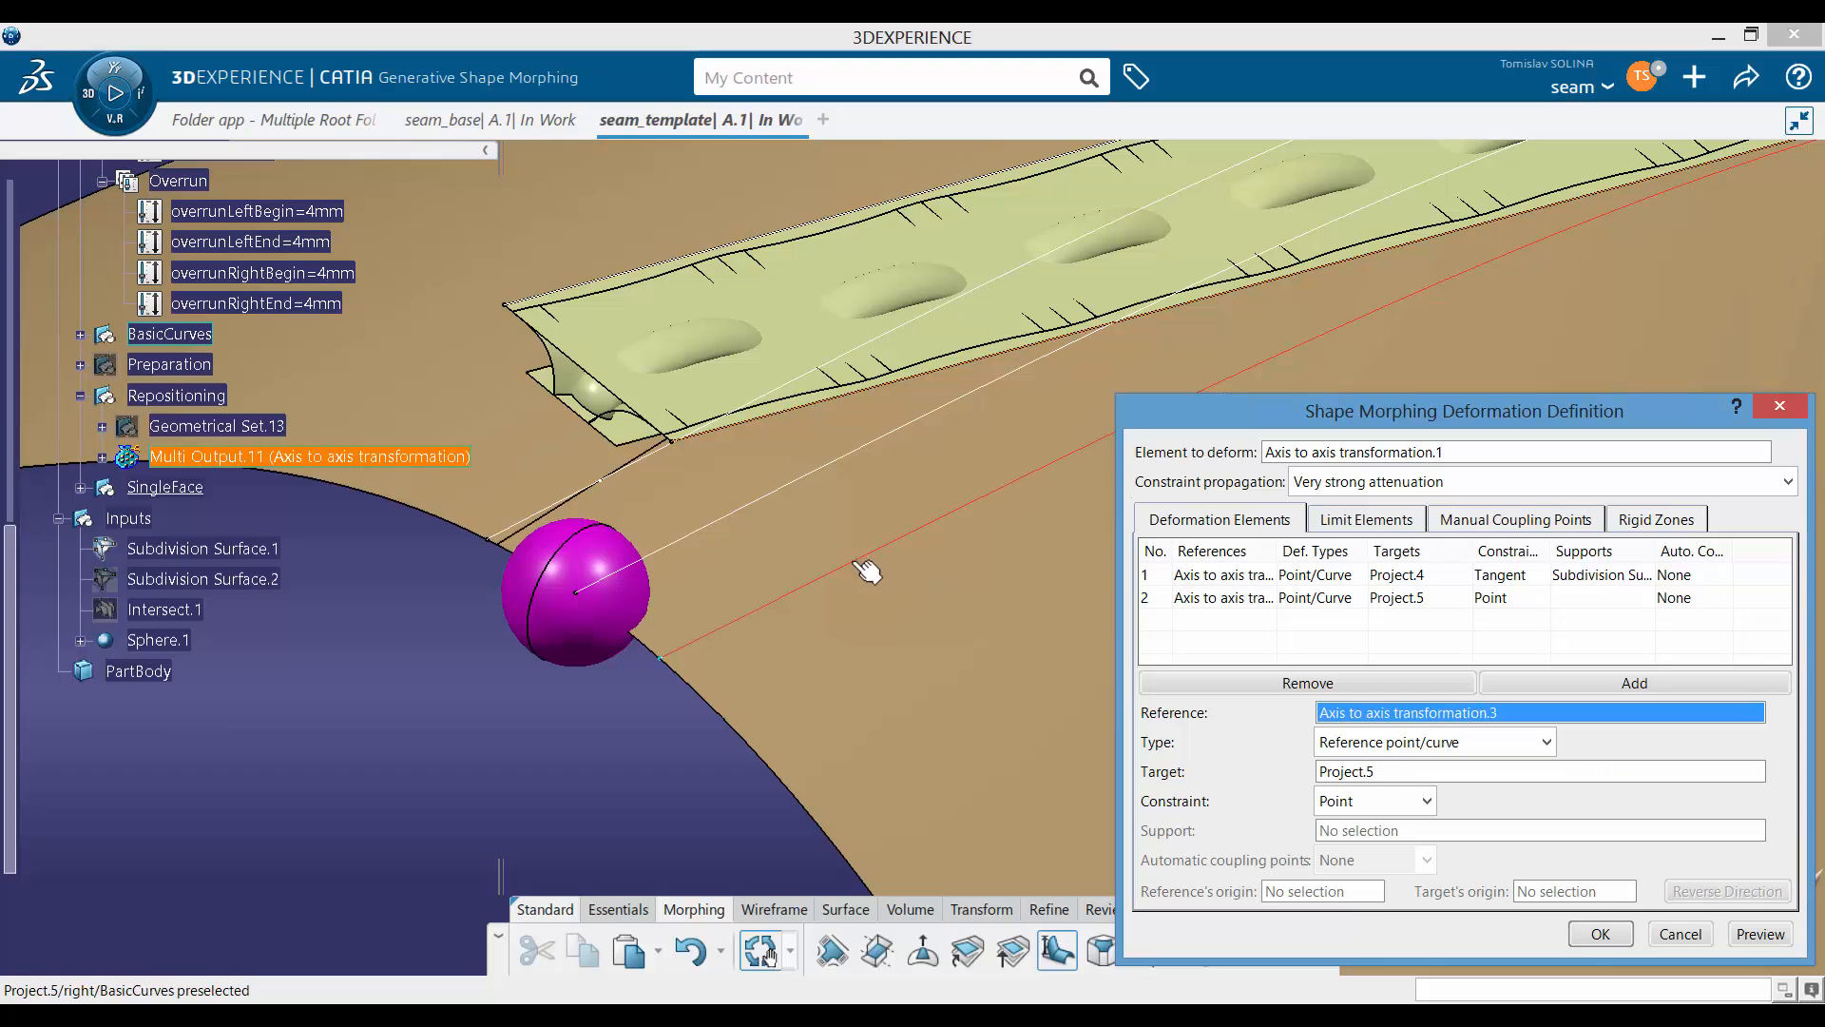
click(1394, 801)
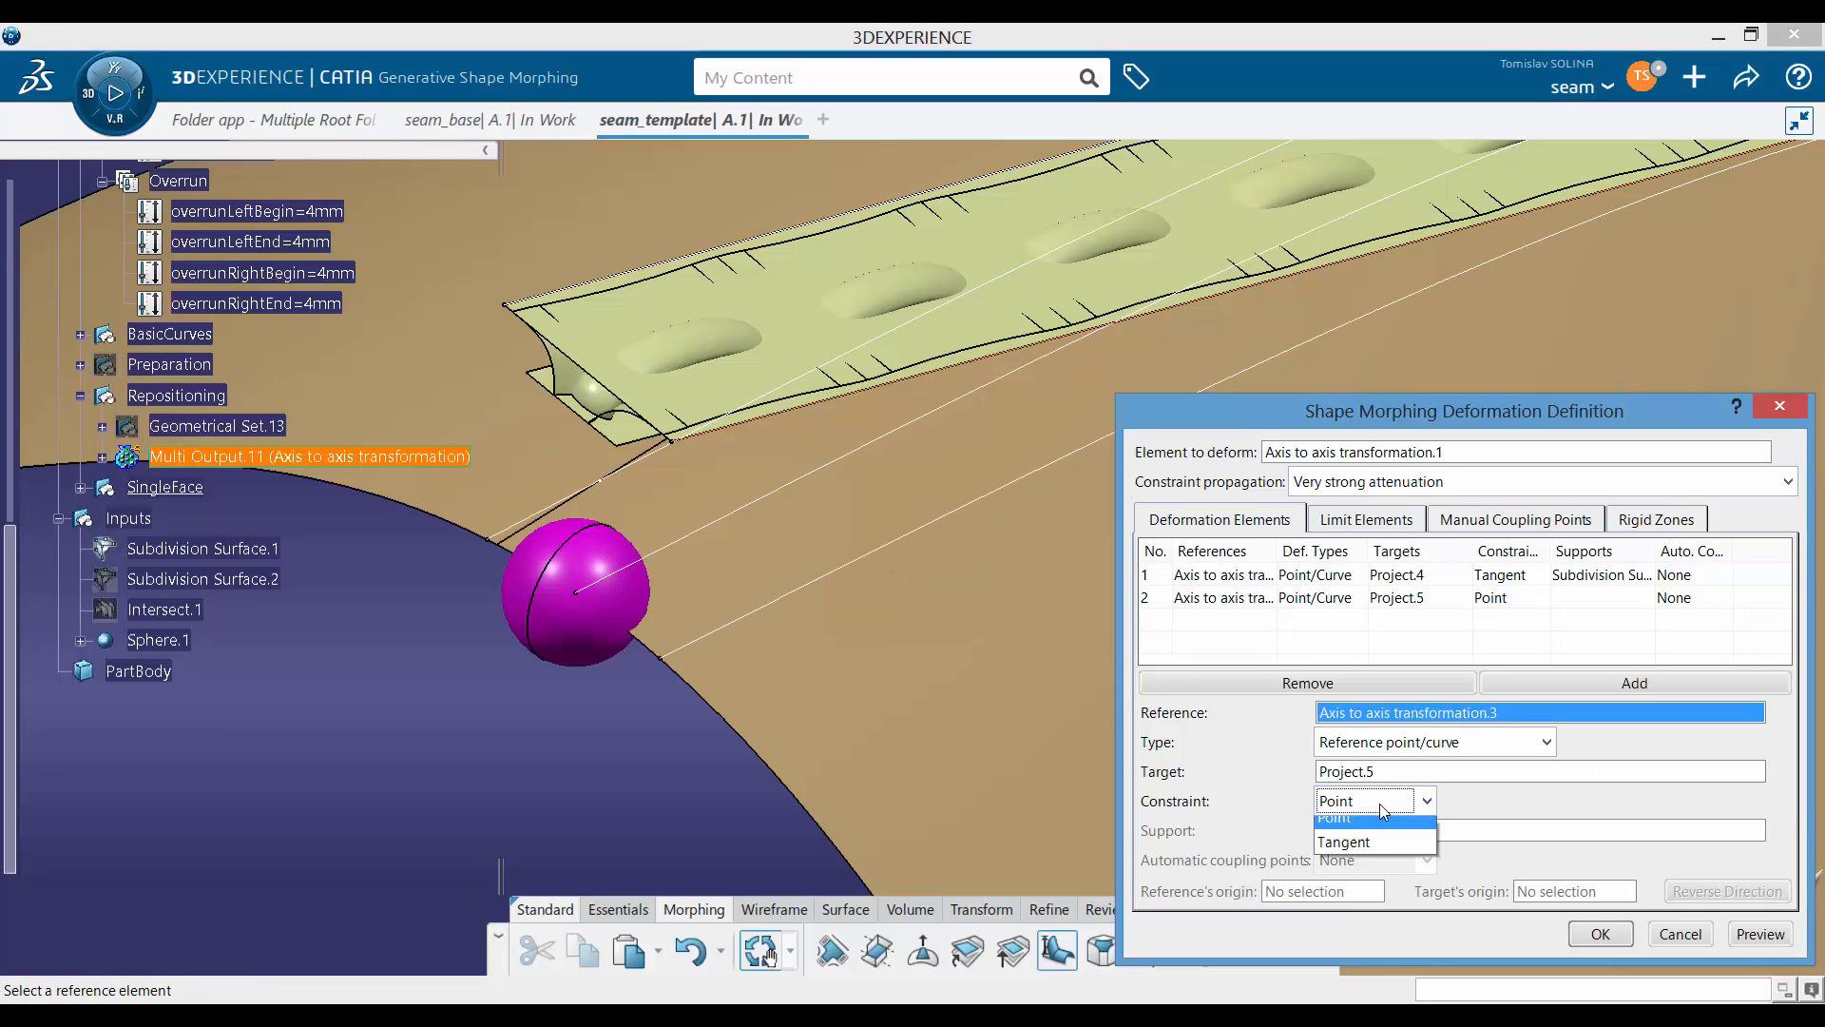
click(1350, 841)
click(1047, 731)
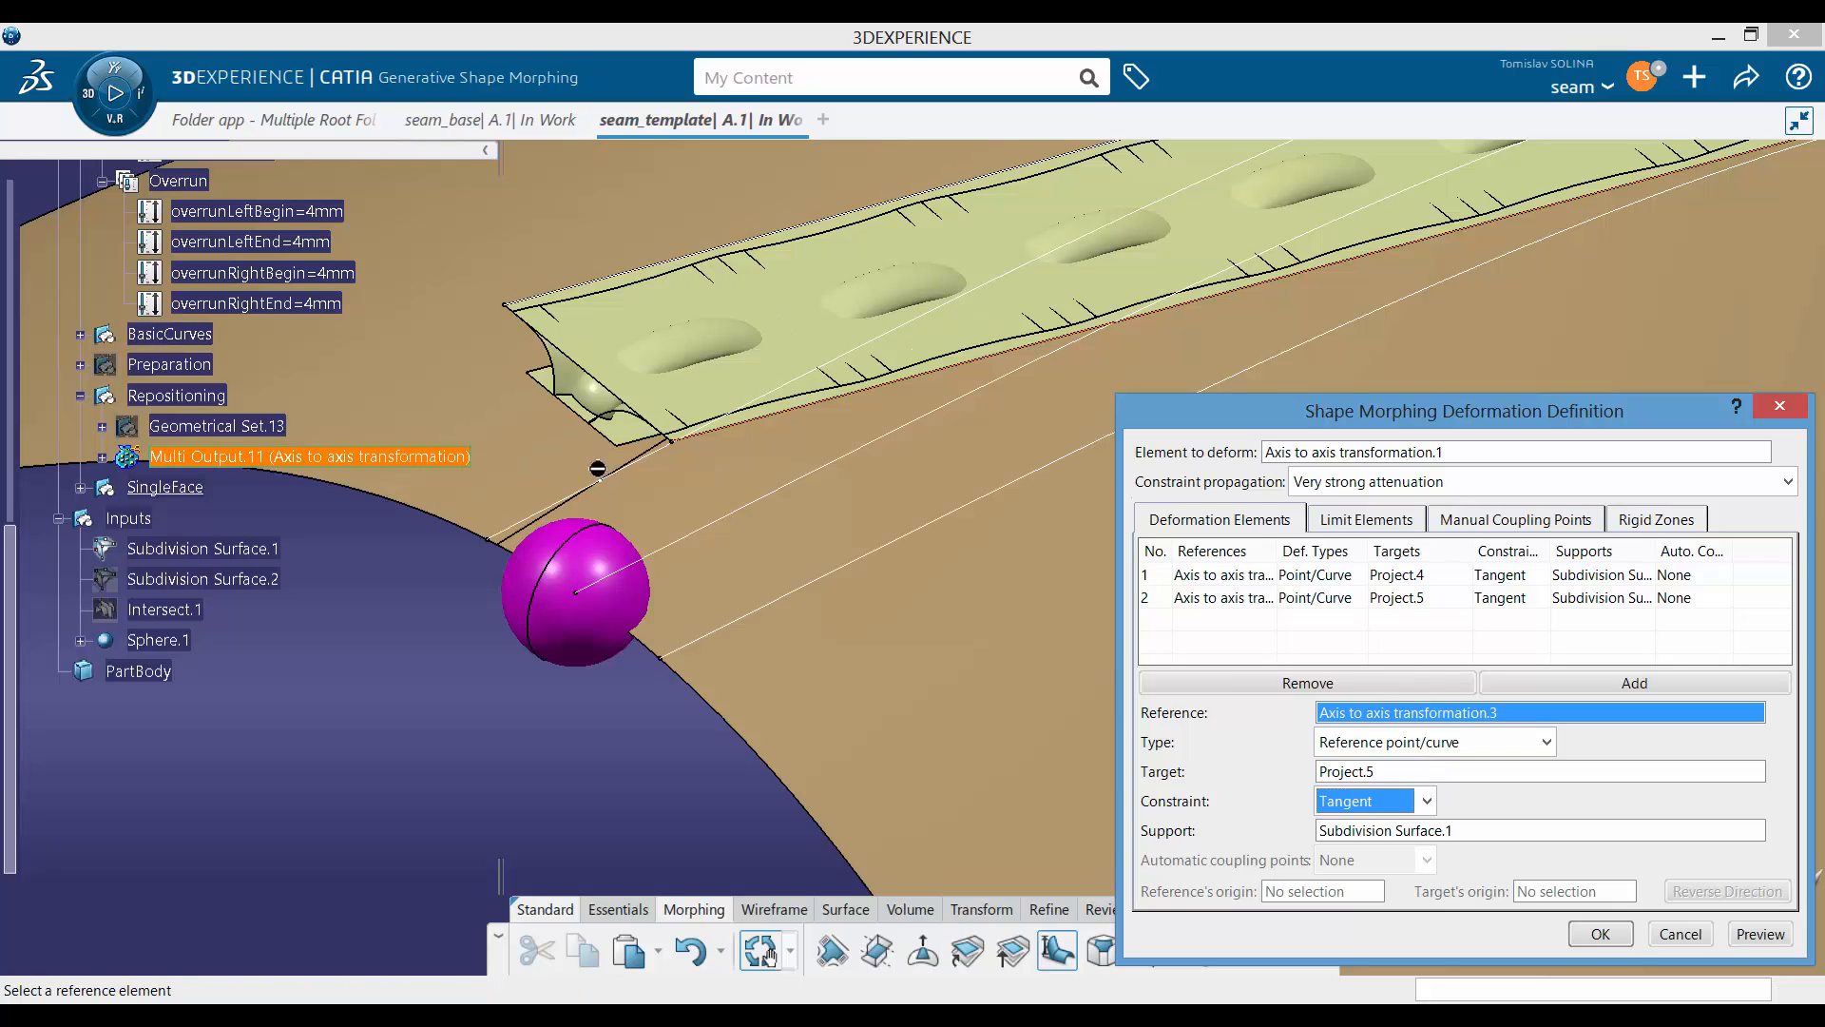
Step: Preview the morphed strip, check its coupling at both ends, and create the Shape Morphing
click(1757, 934)
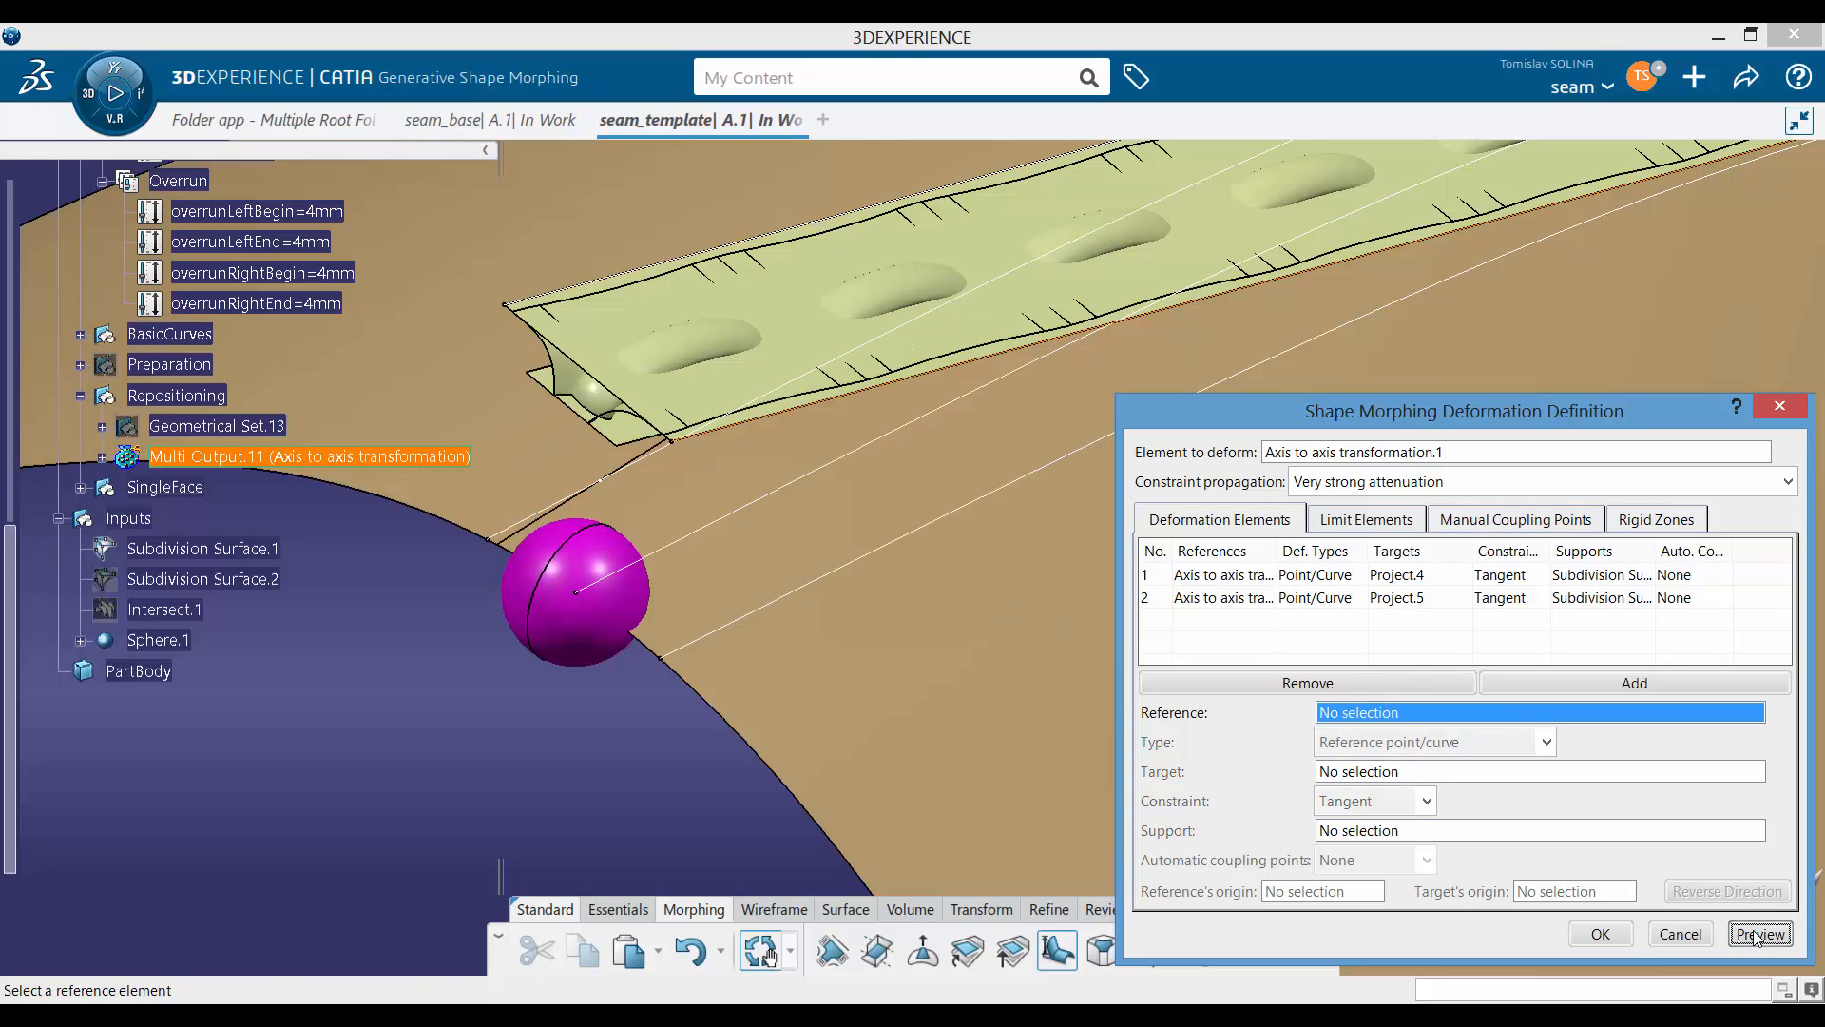
middle_drag(898, 499, 717, 518)
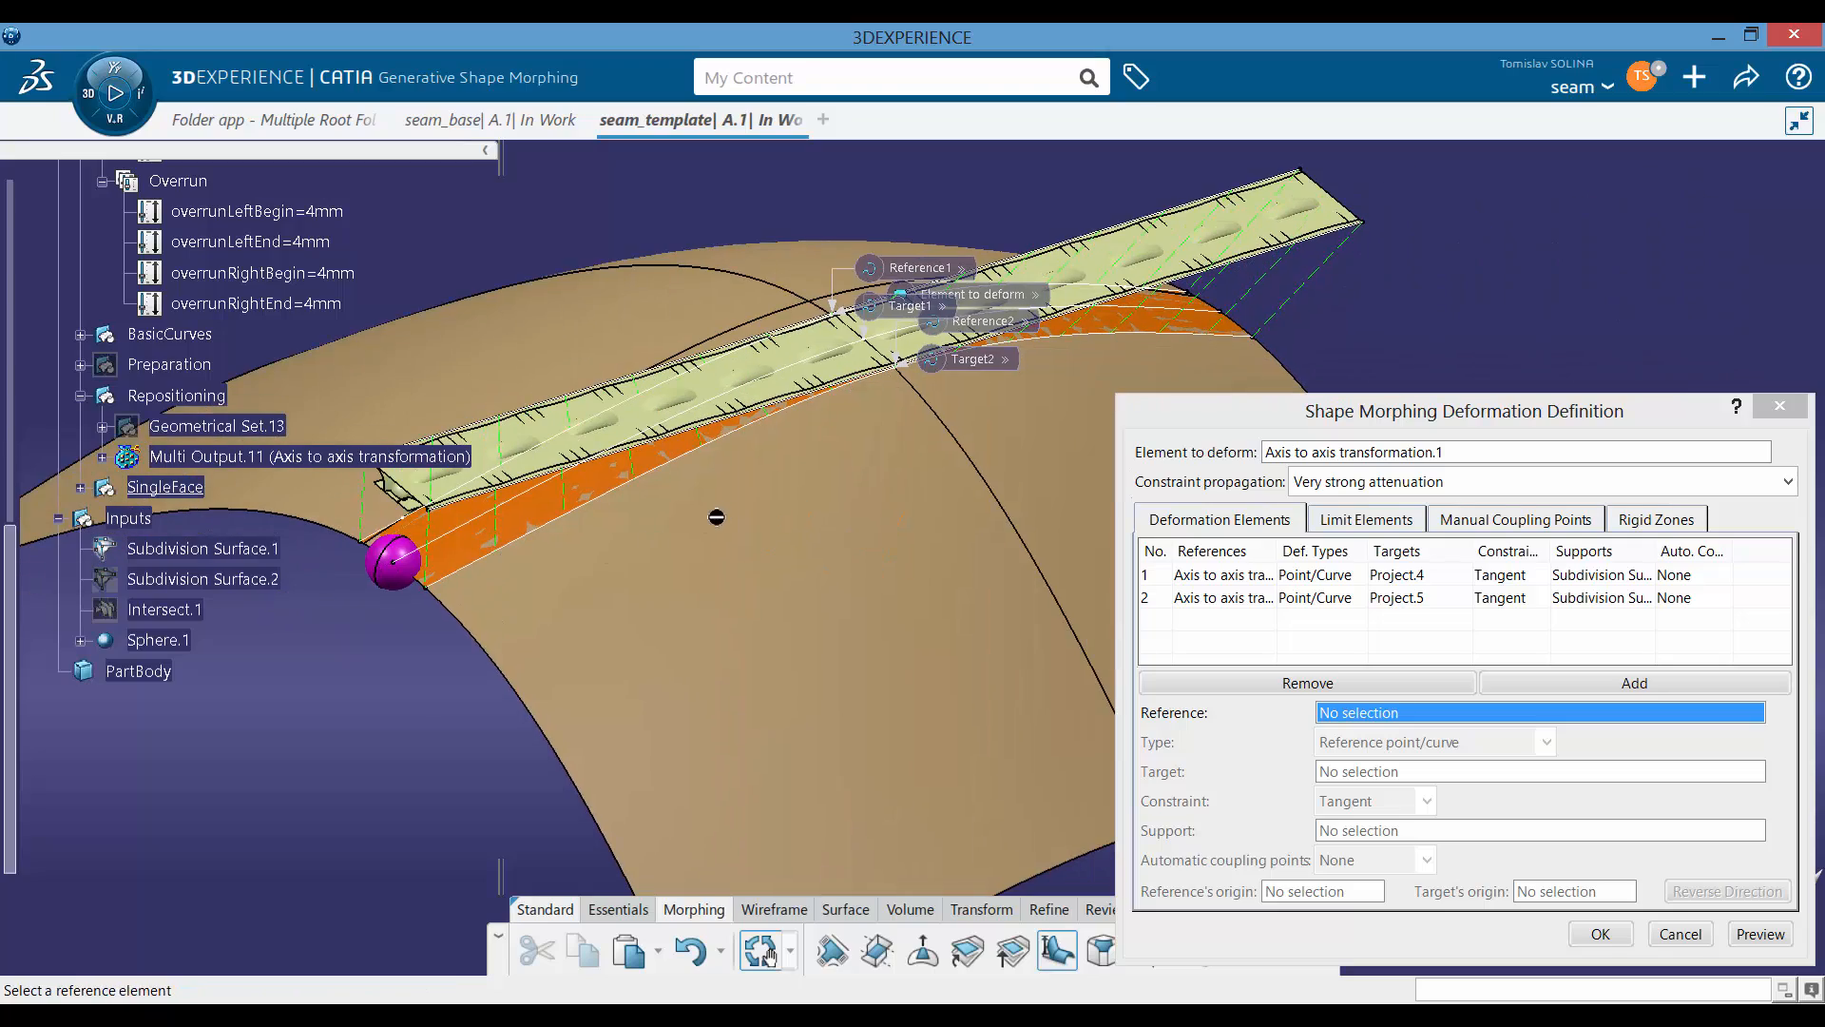
middle_drag(690, 437, 803, 456)
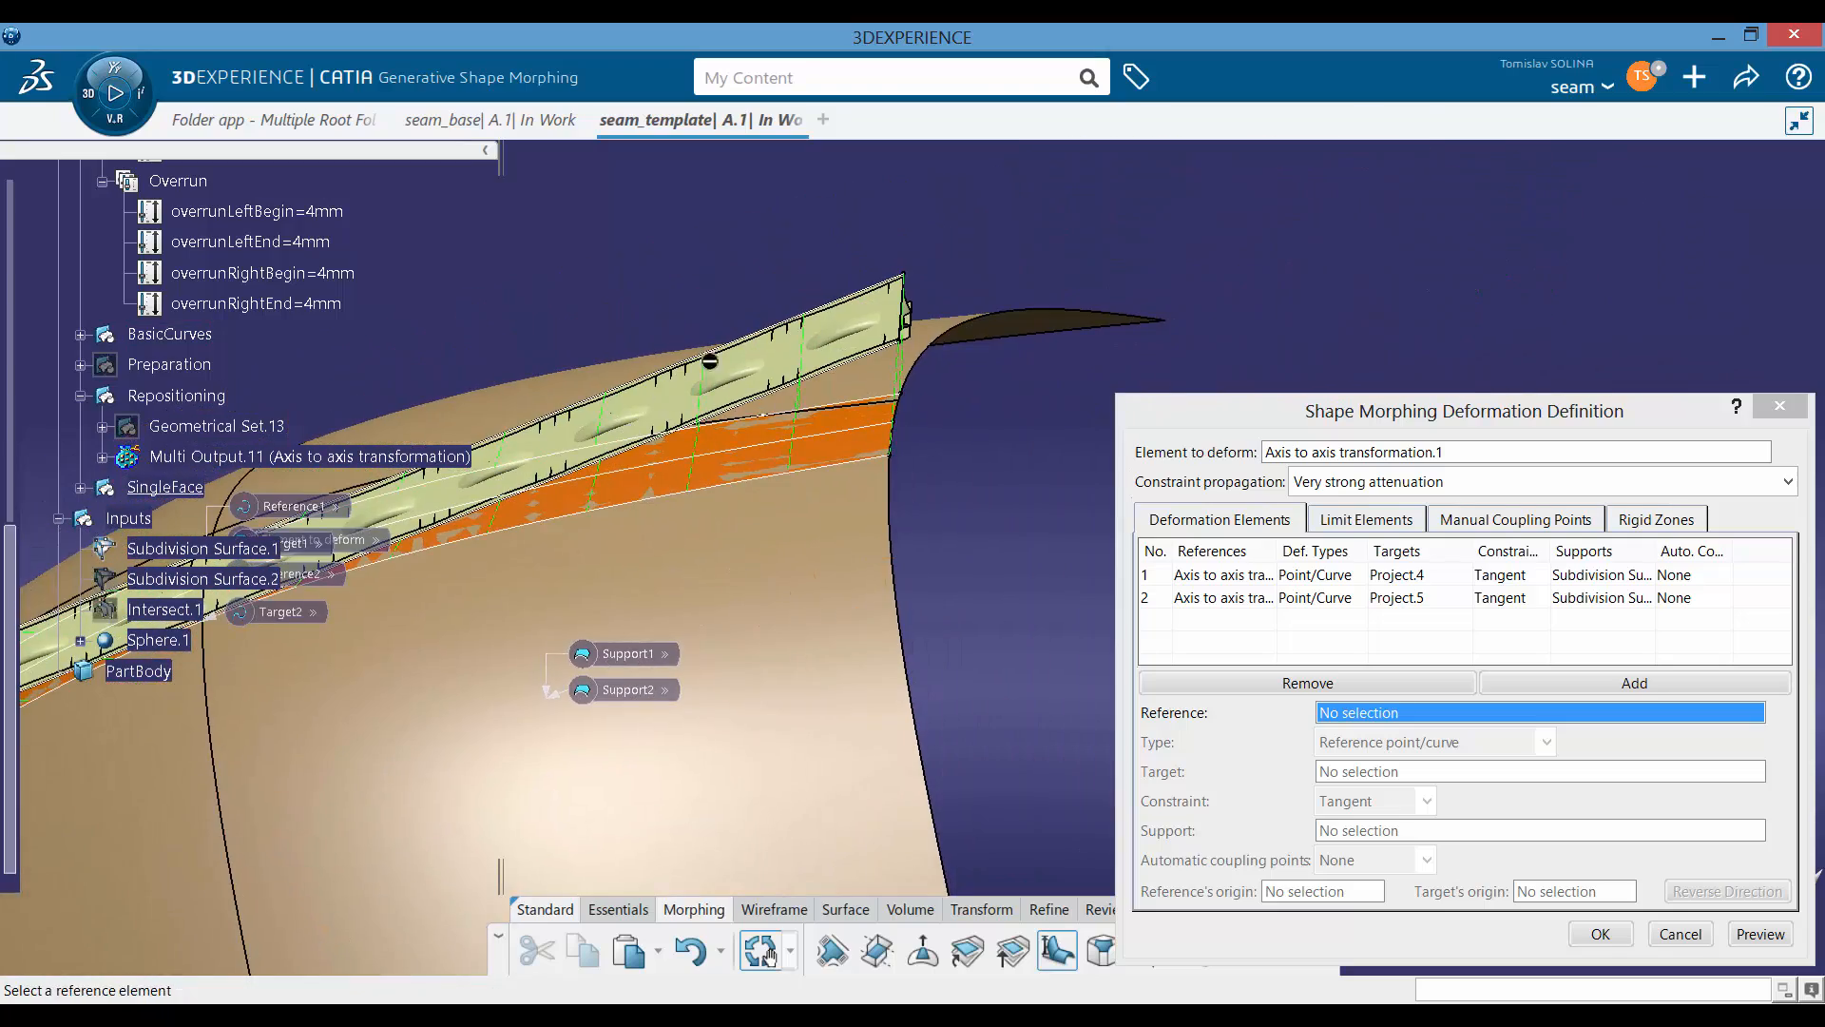
middle_drag(898, 292, 865, 359)
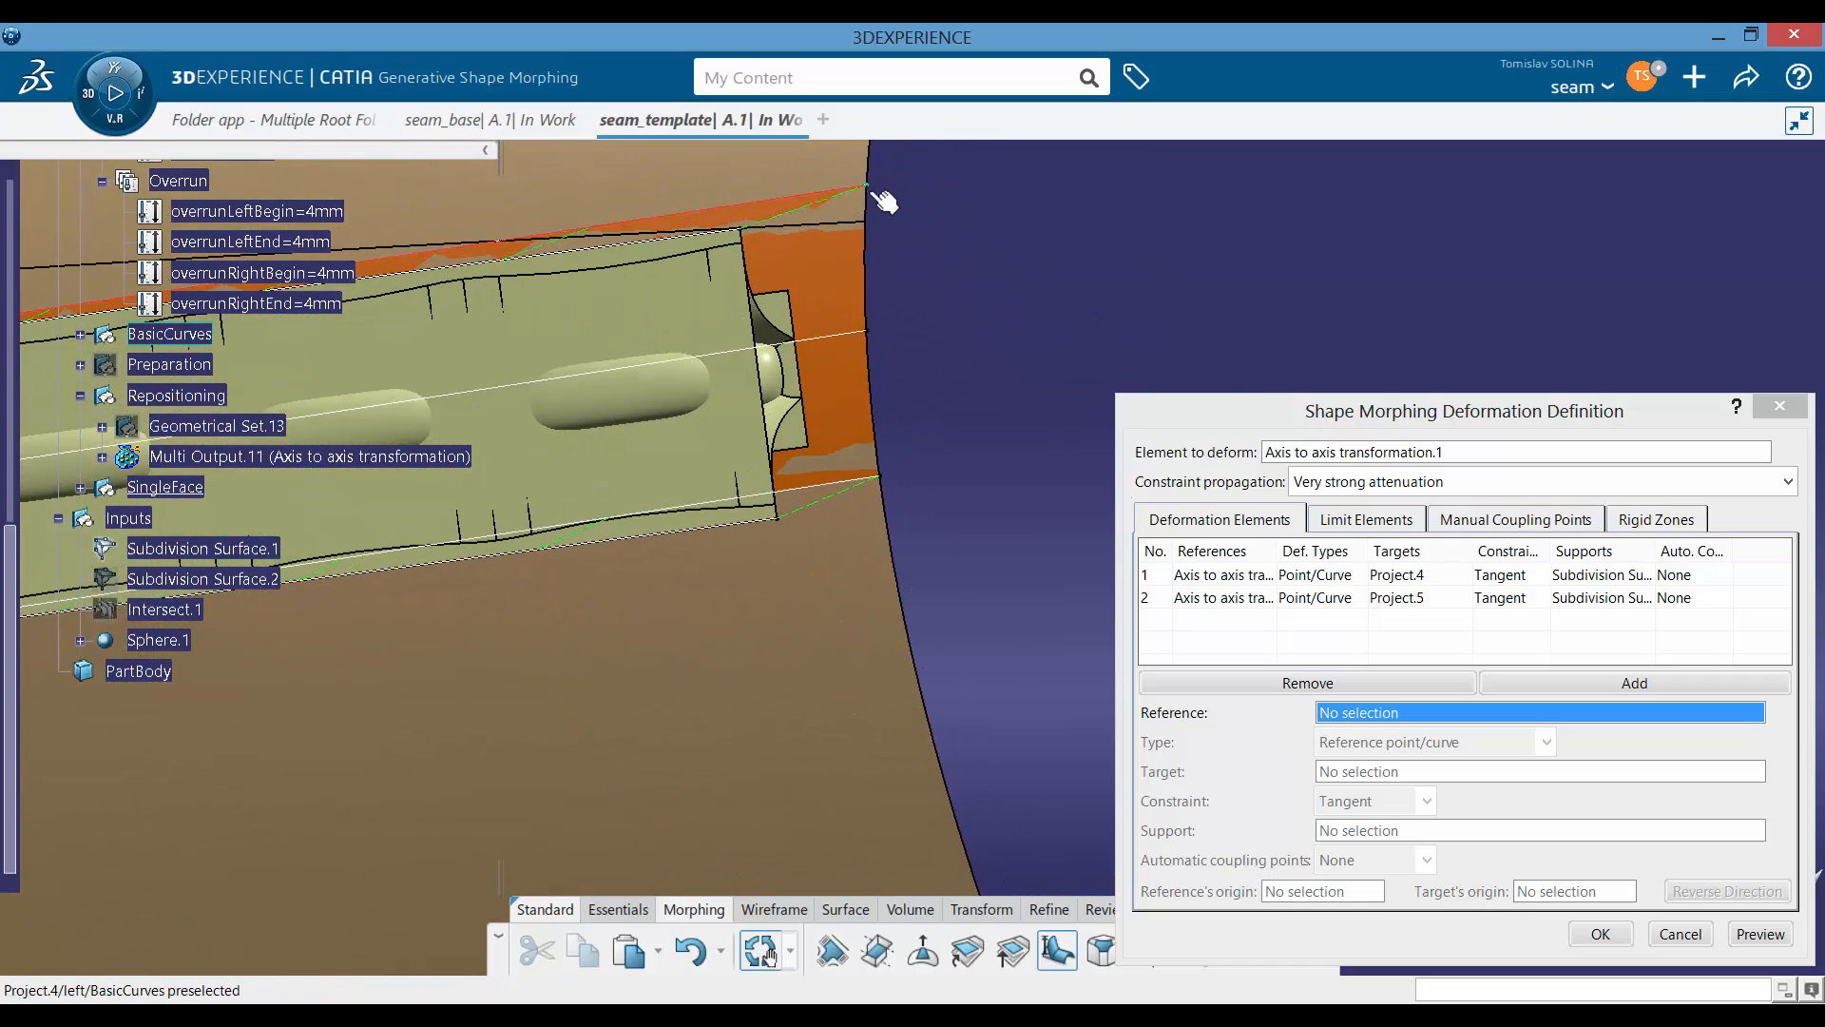
middle_drag(895, 516, 645, 542)
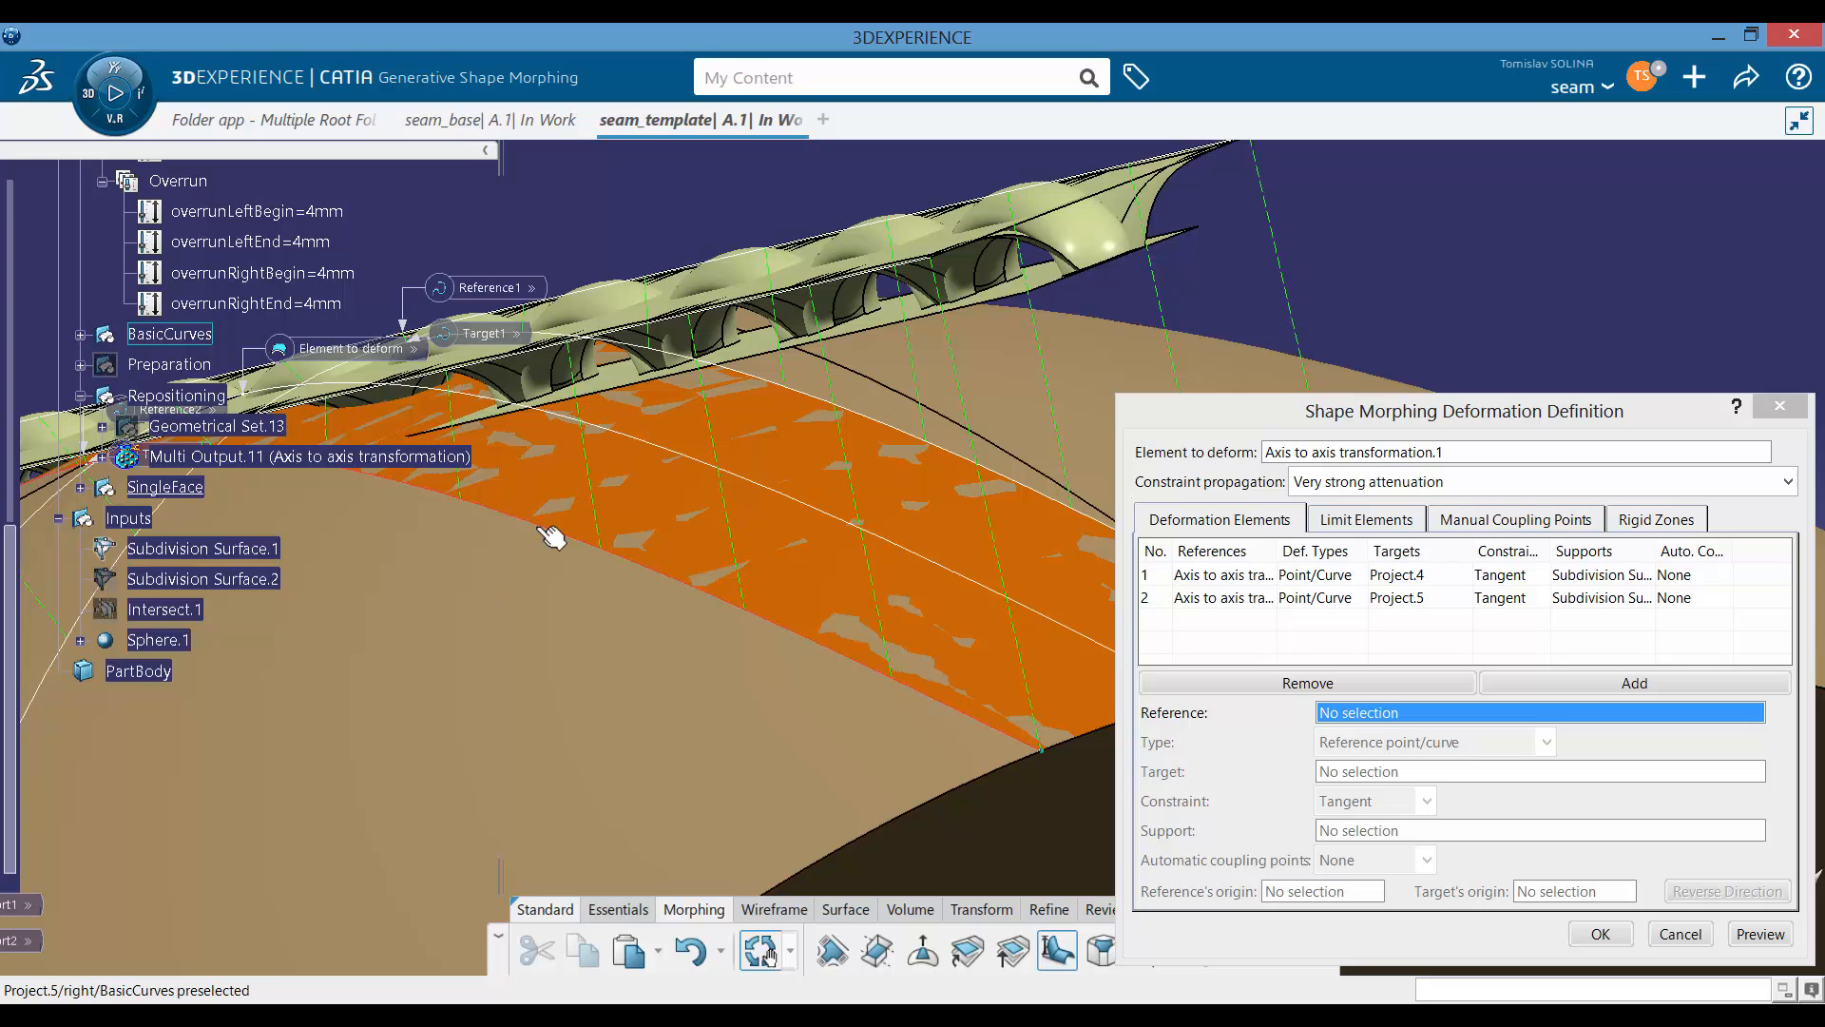
middle_drag(513, 526, 784, 545)
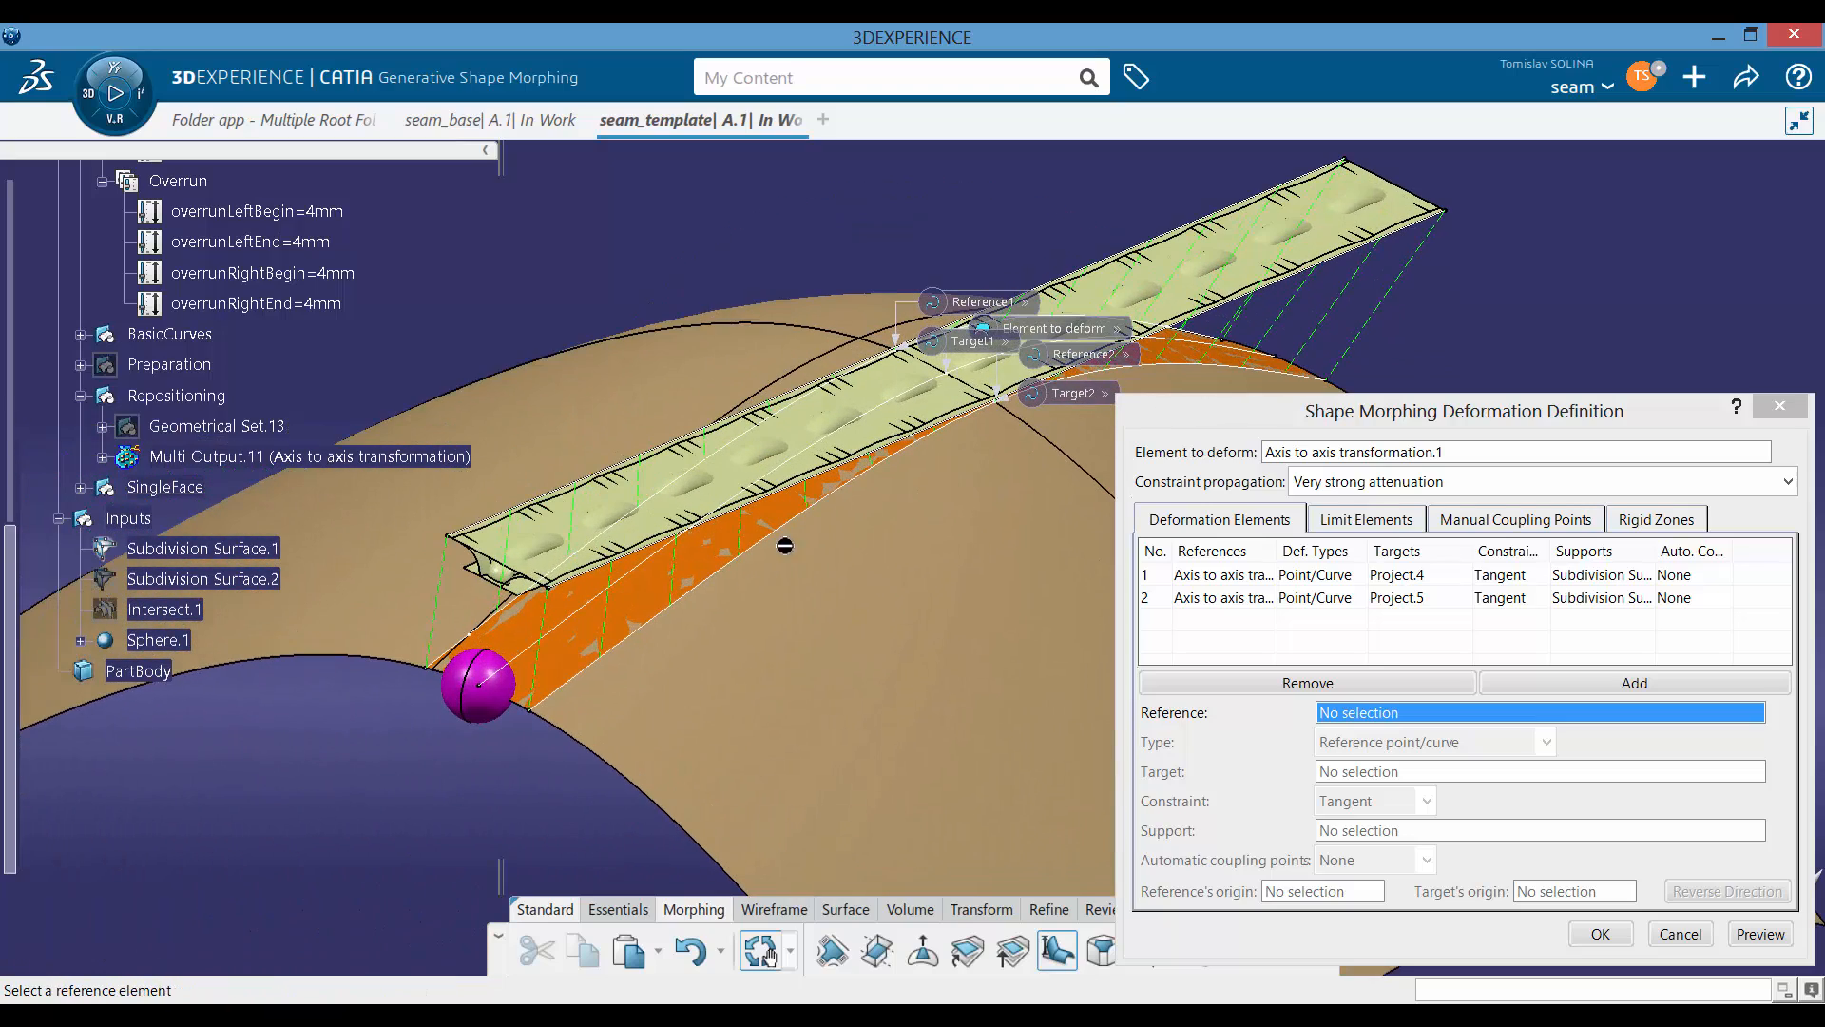
click(1622, 937)
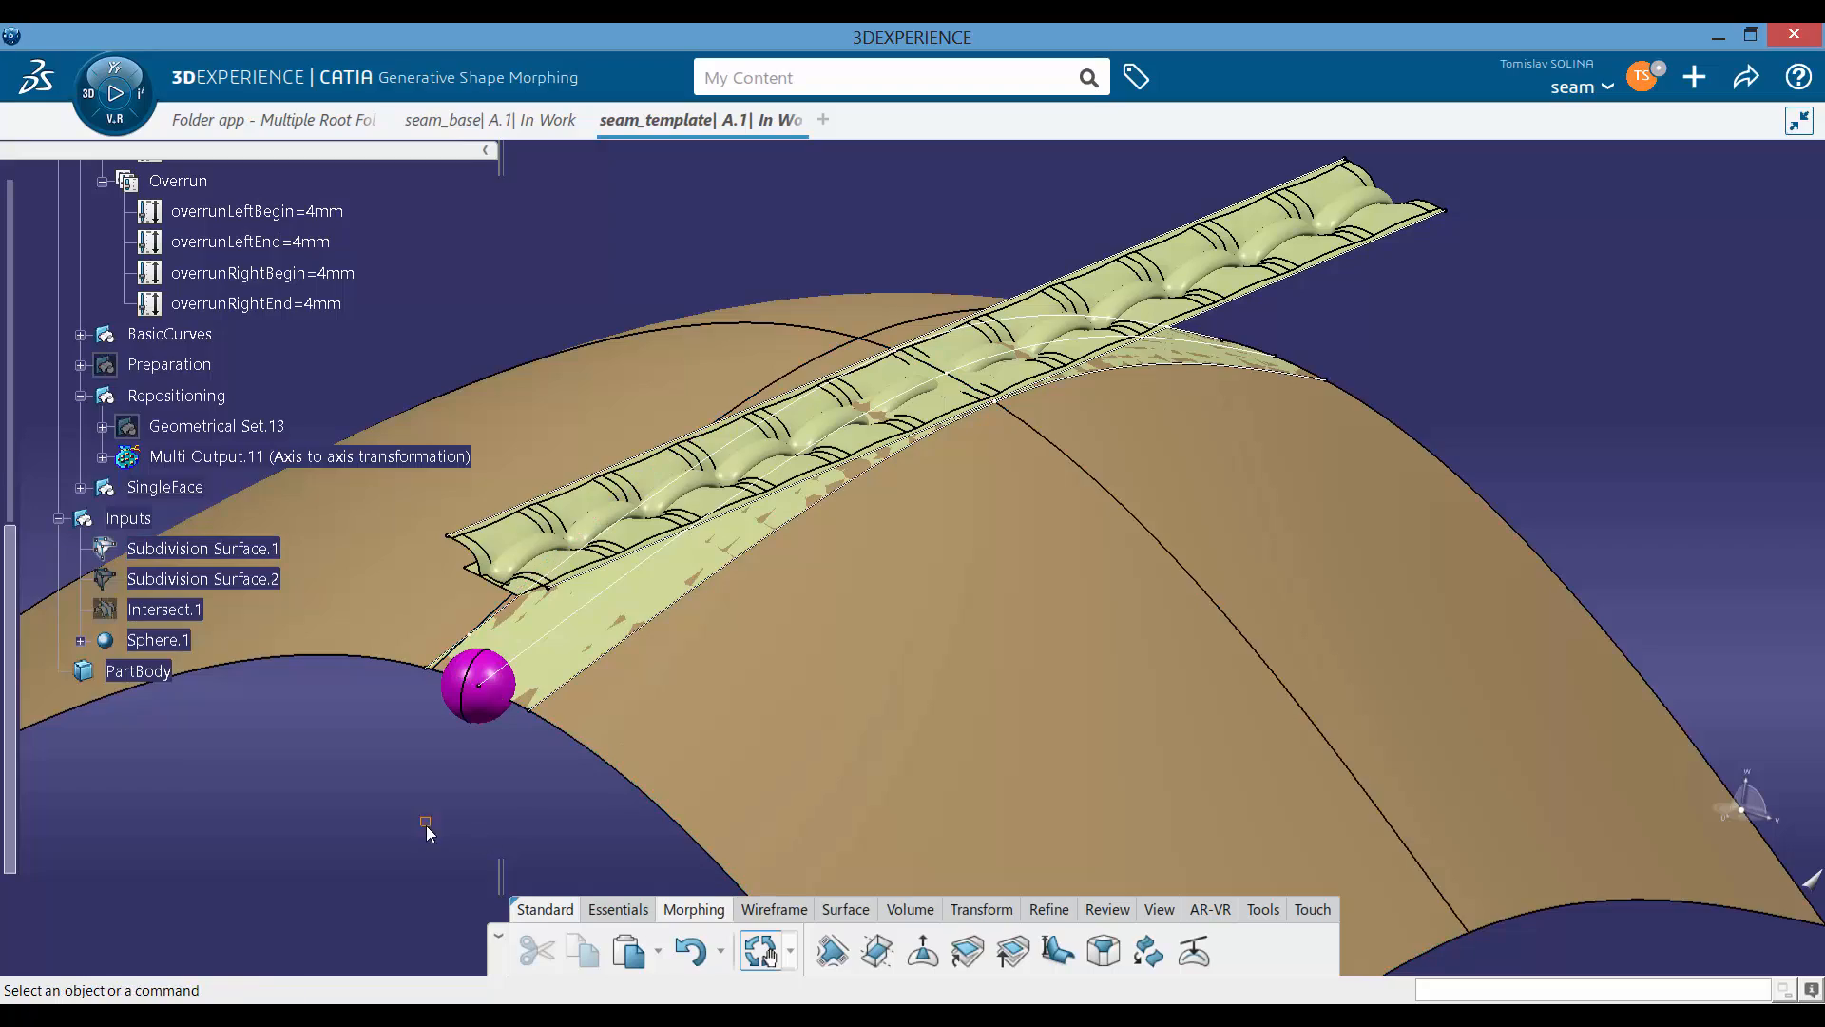
Step: Hide the repositioned reference curves, Axis to axis transformation.2 and .3, under Multi Output.11 and inspect the morphed face near the sphere
middle_drag(642, 687, 316, 574)
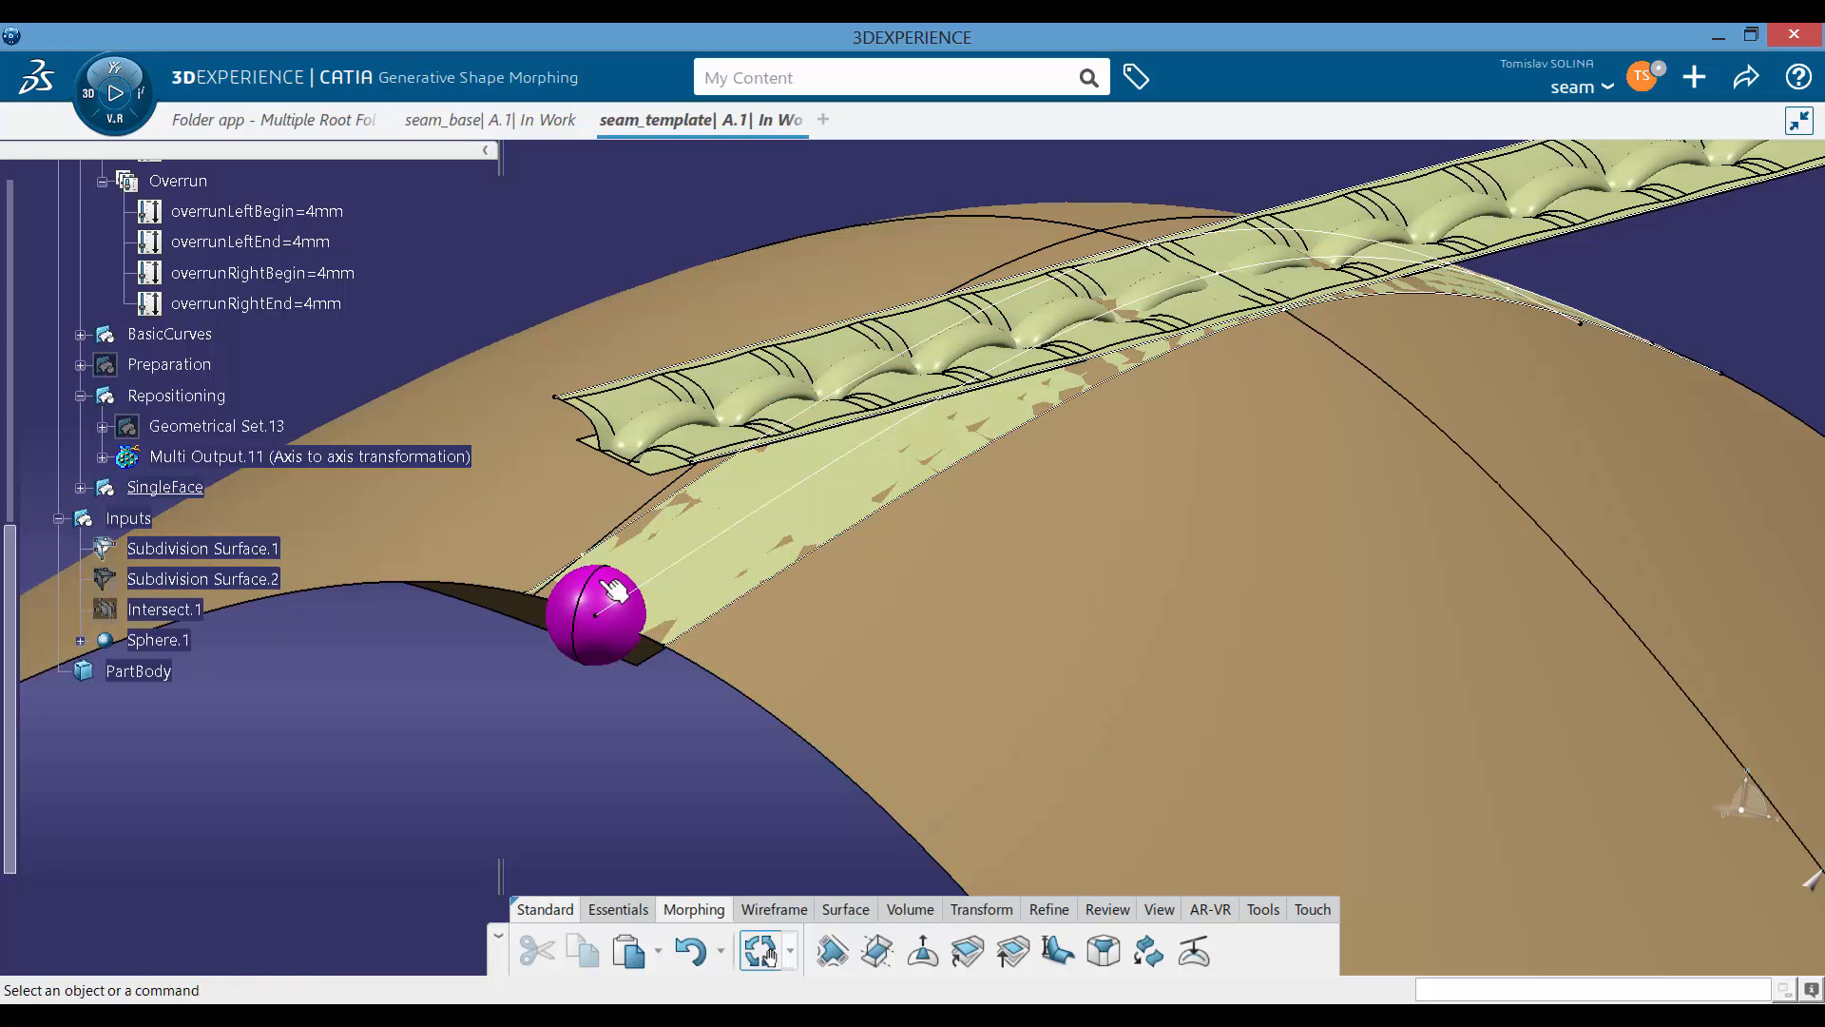
click(101, 457)
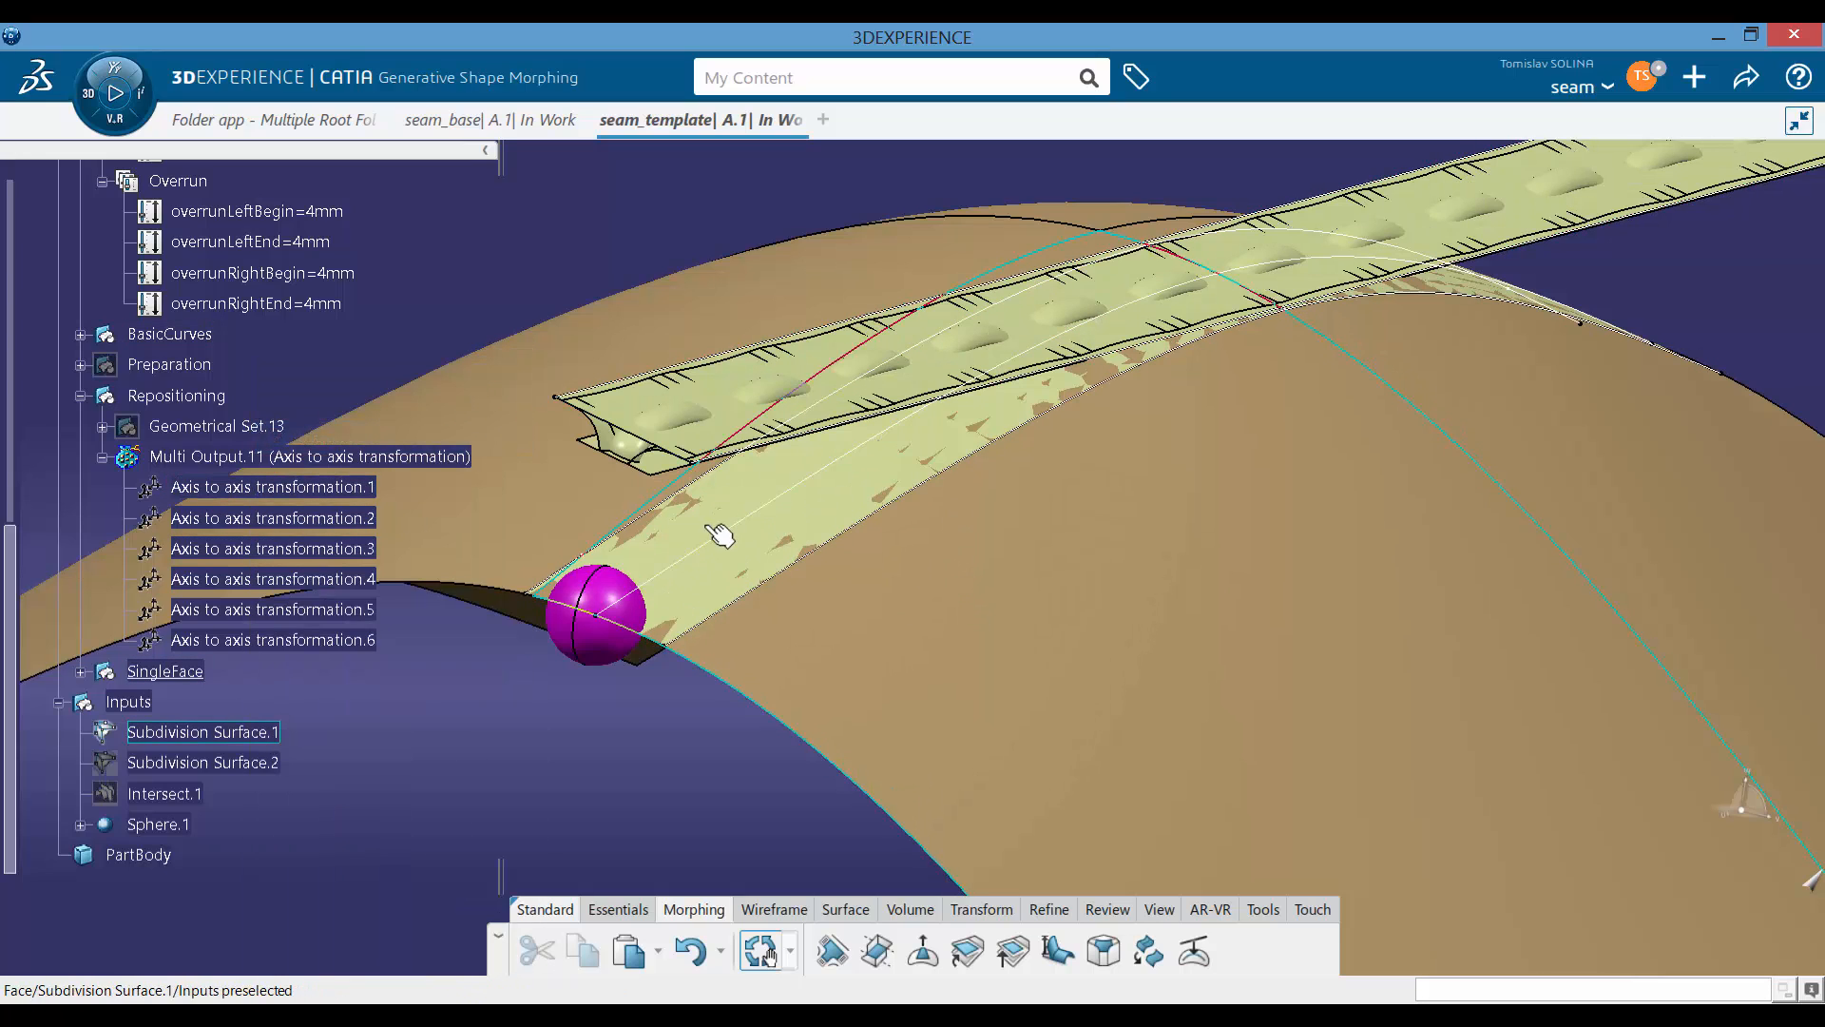
middle_drag(997, 507, 984, 571)
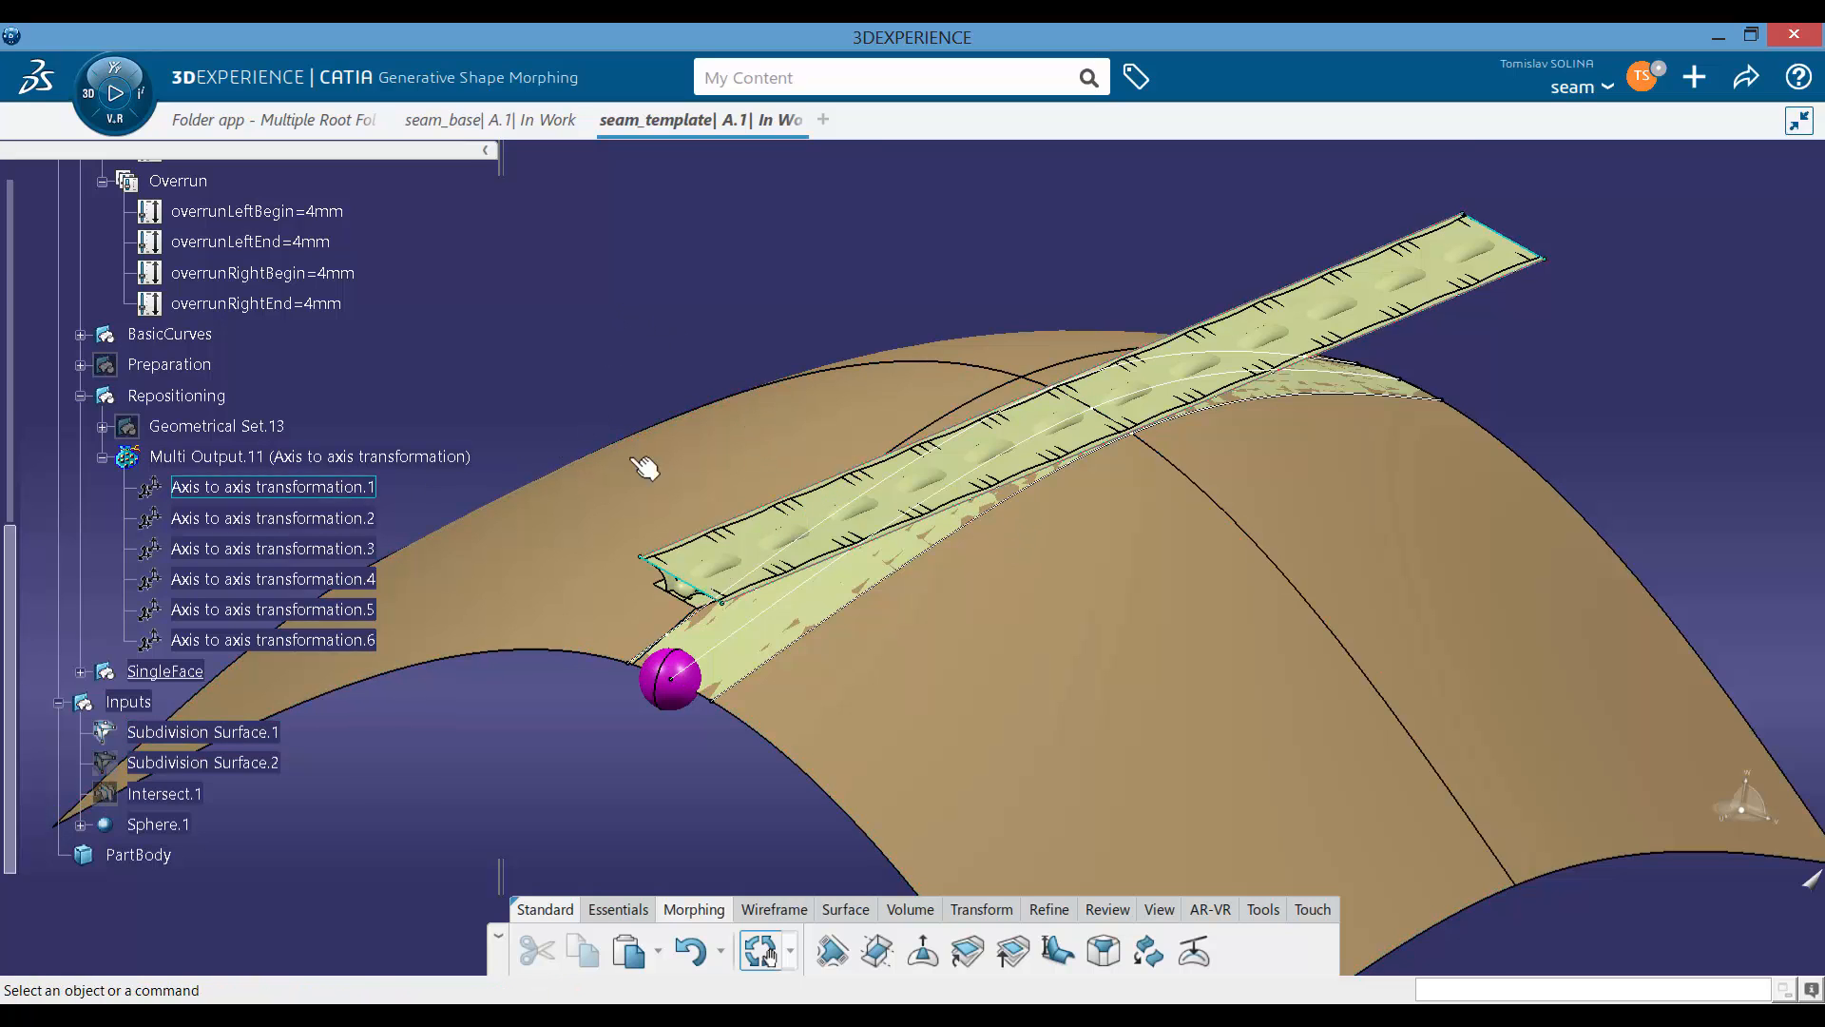
right_click(299, 514)
click(351, 435)
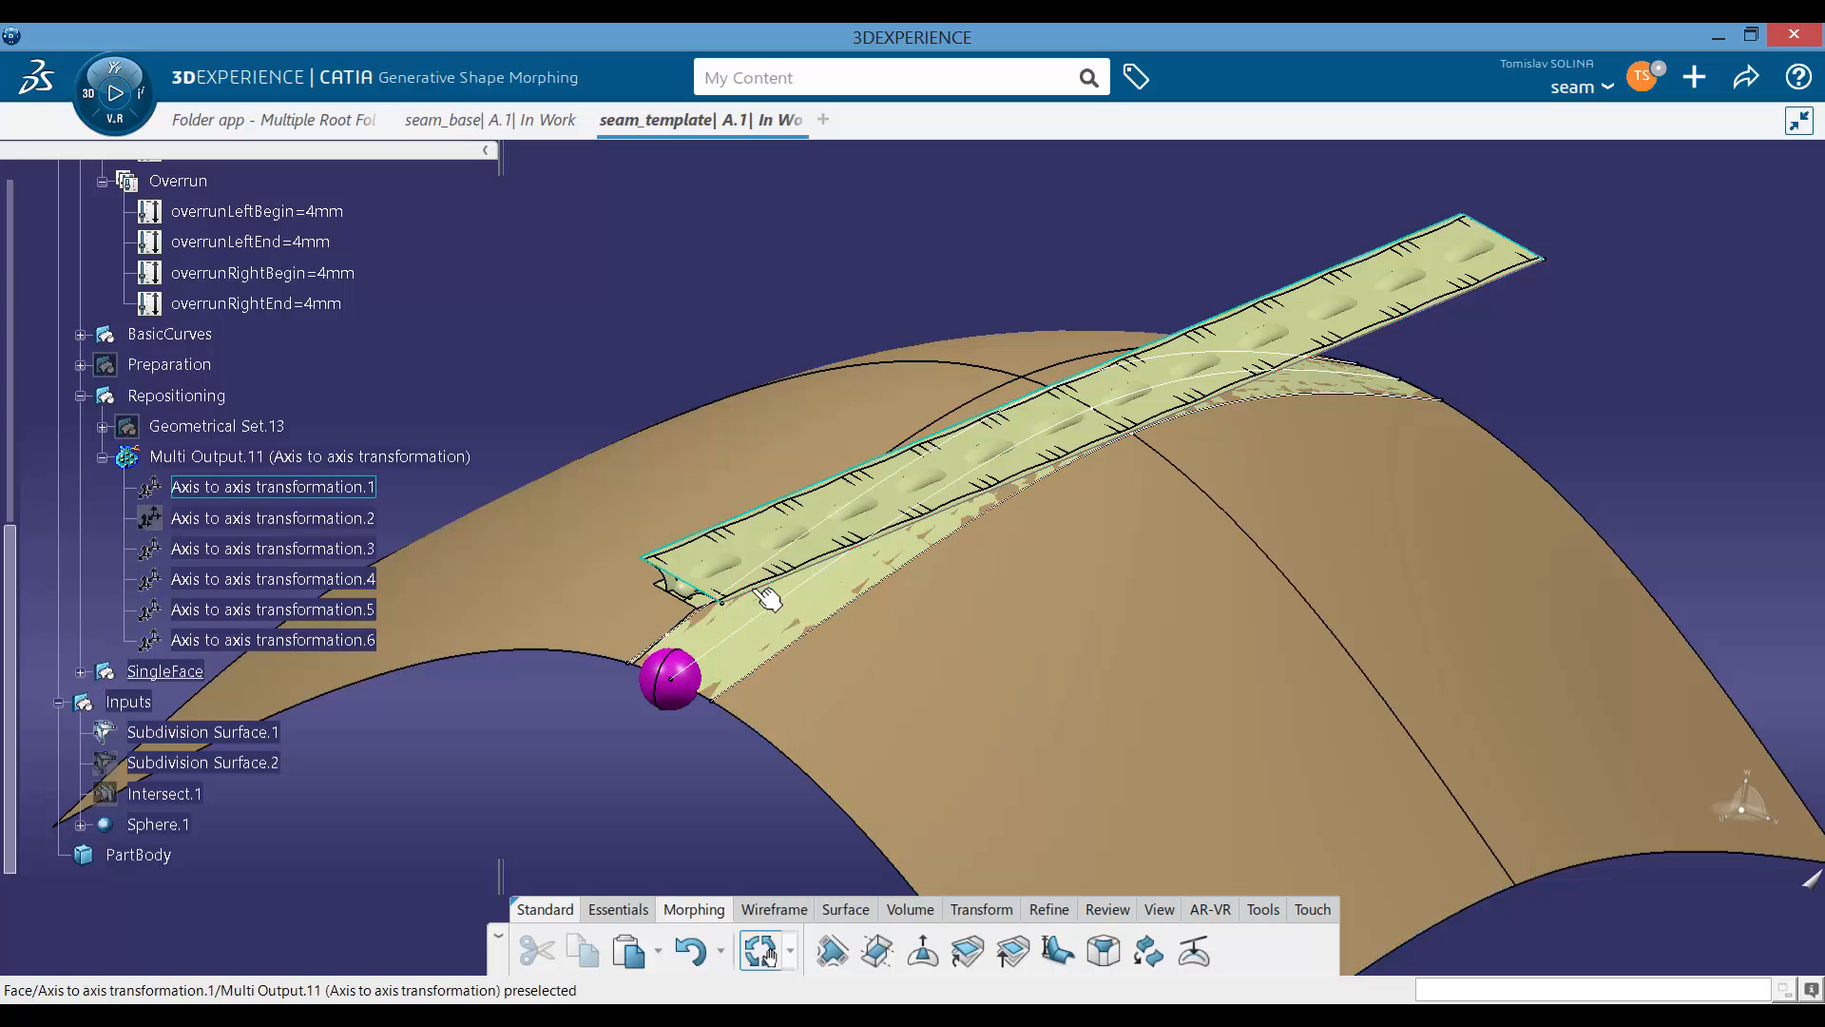
right_click(348, 550)
click(369, 438)
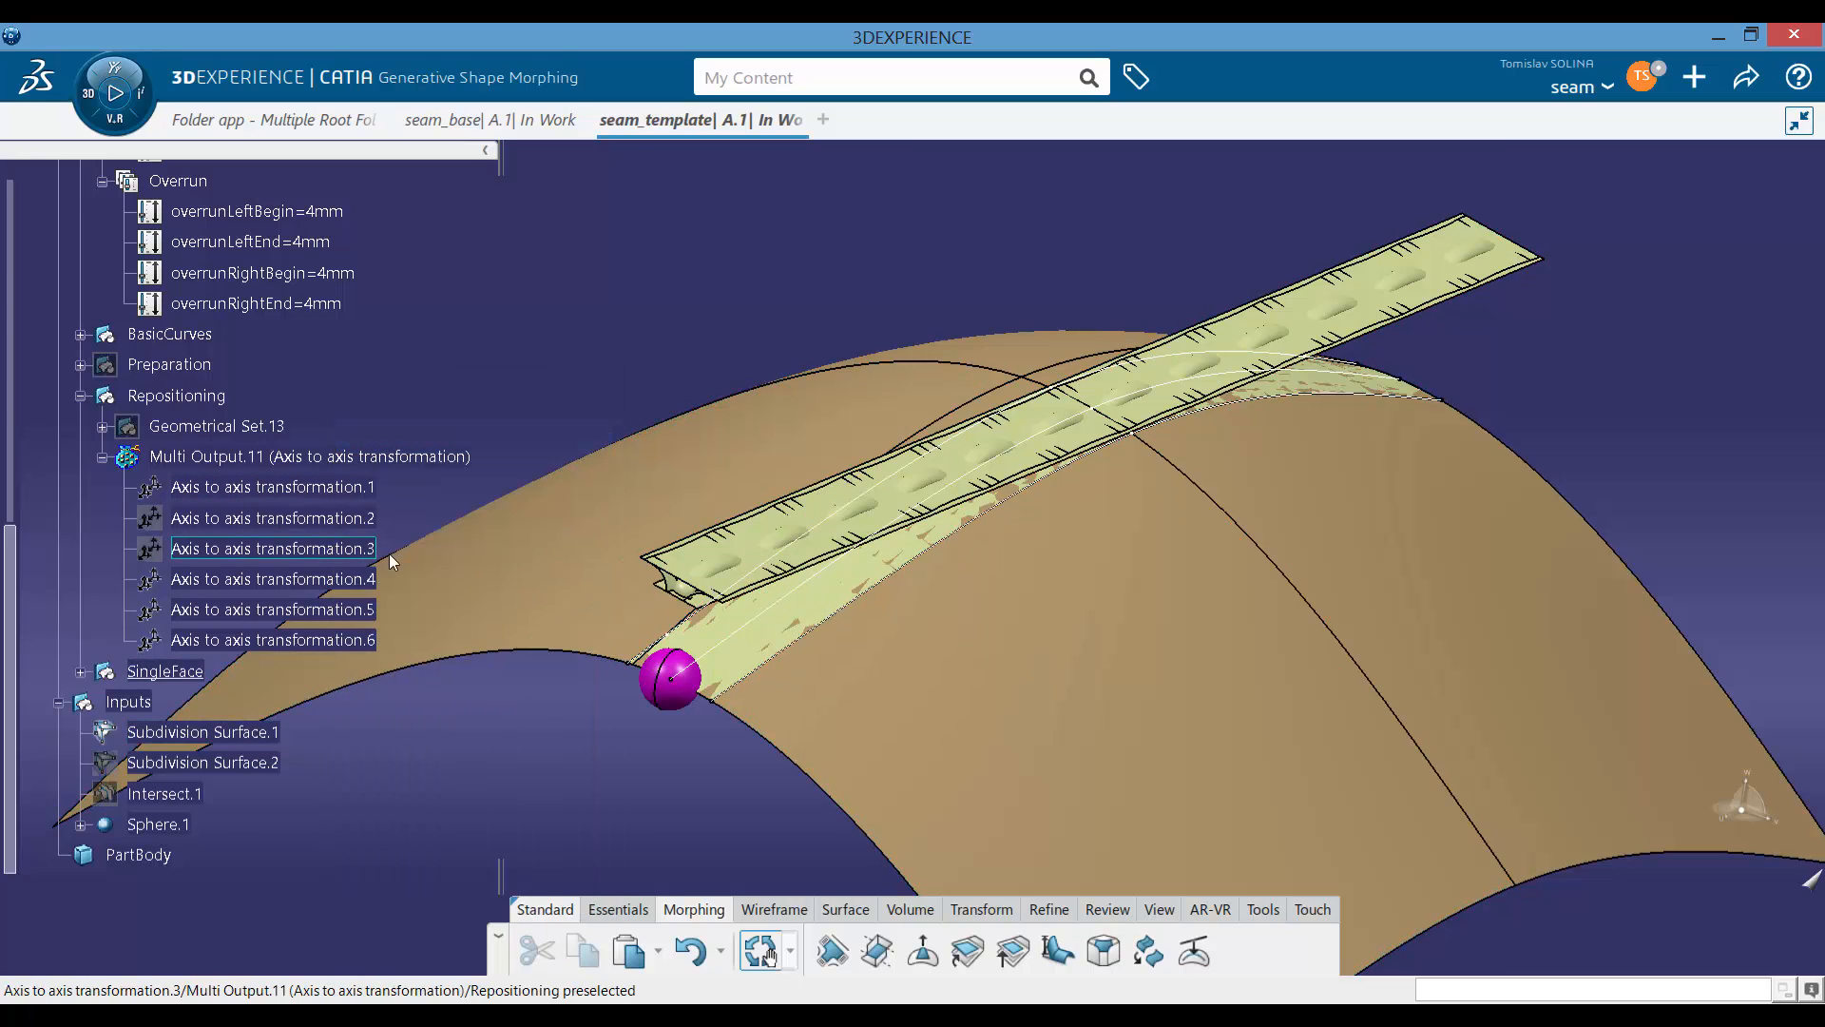
middle_drag(654, 612, 631, 387)
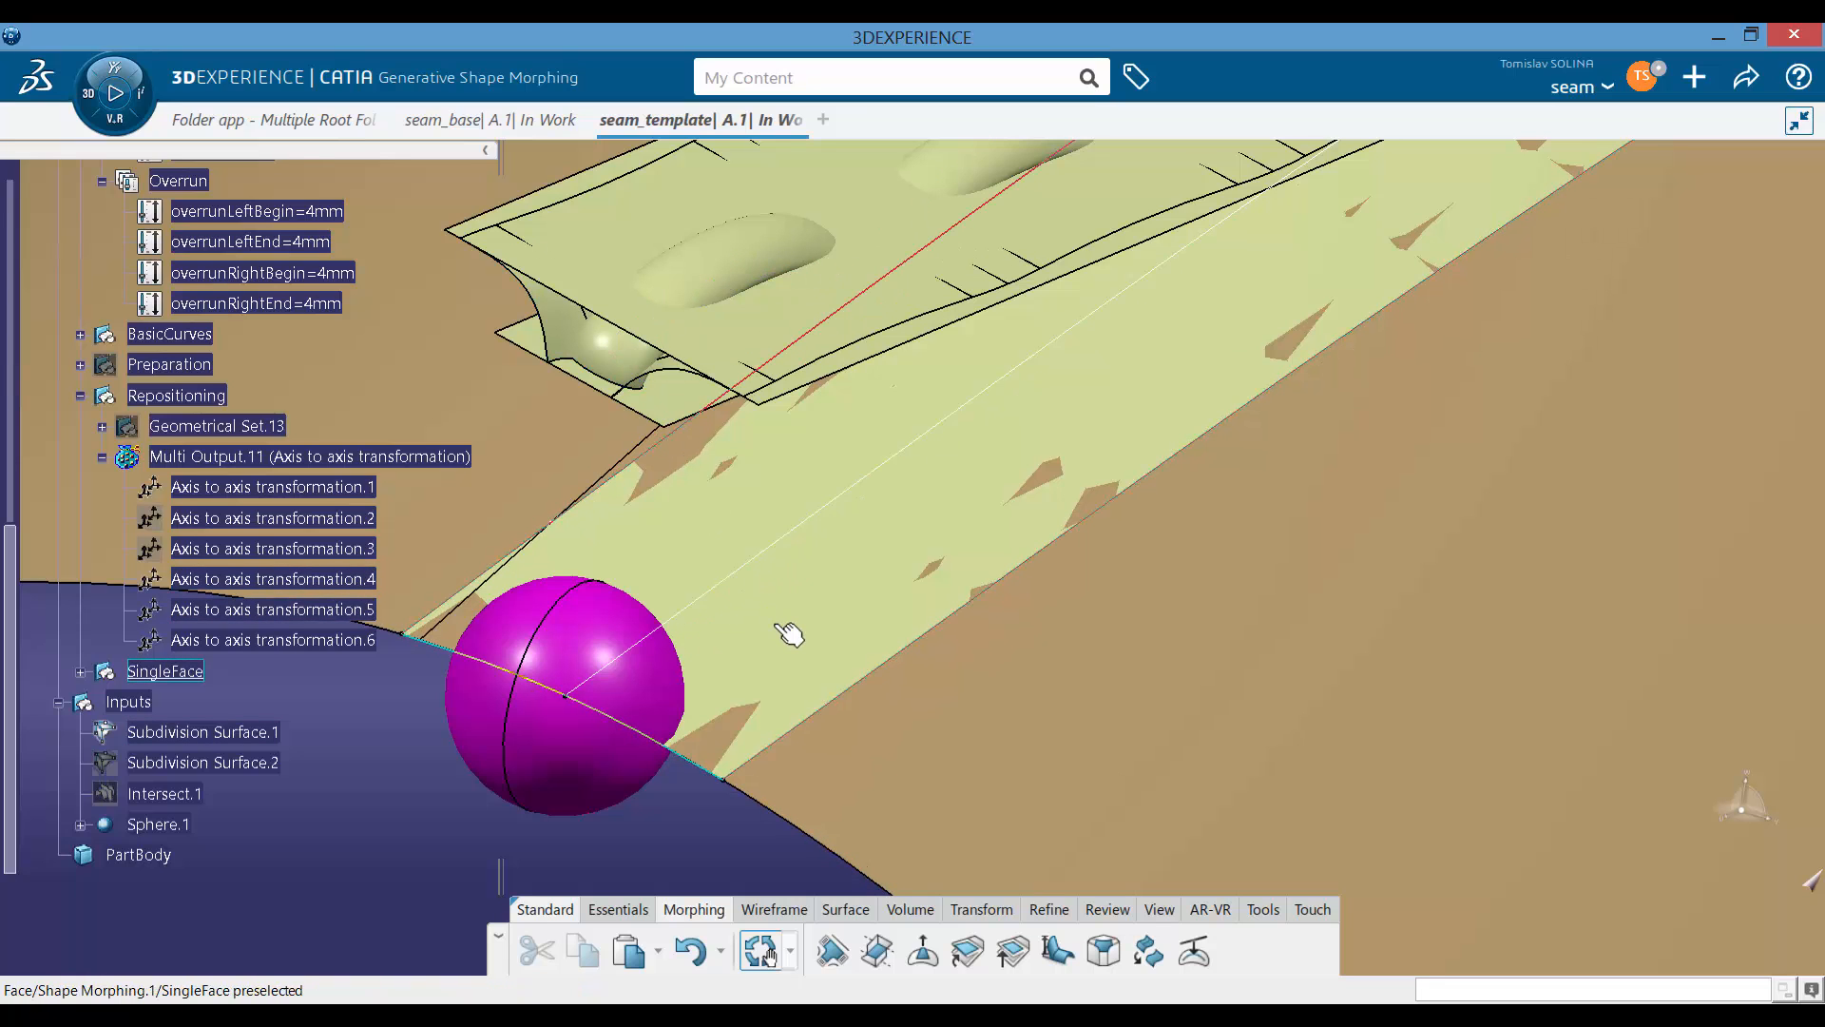
middle_drag(810, 562, 647, 753)
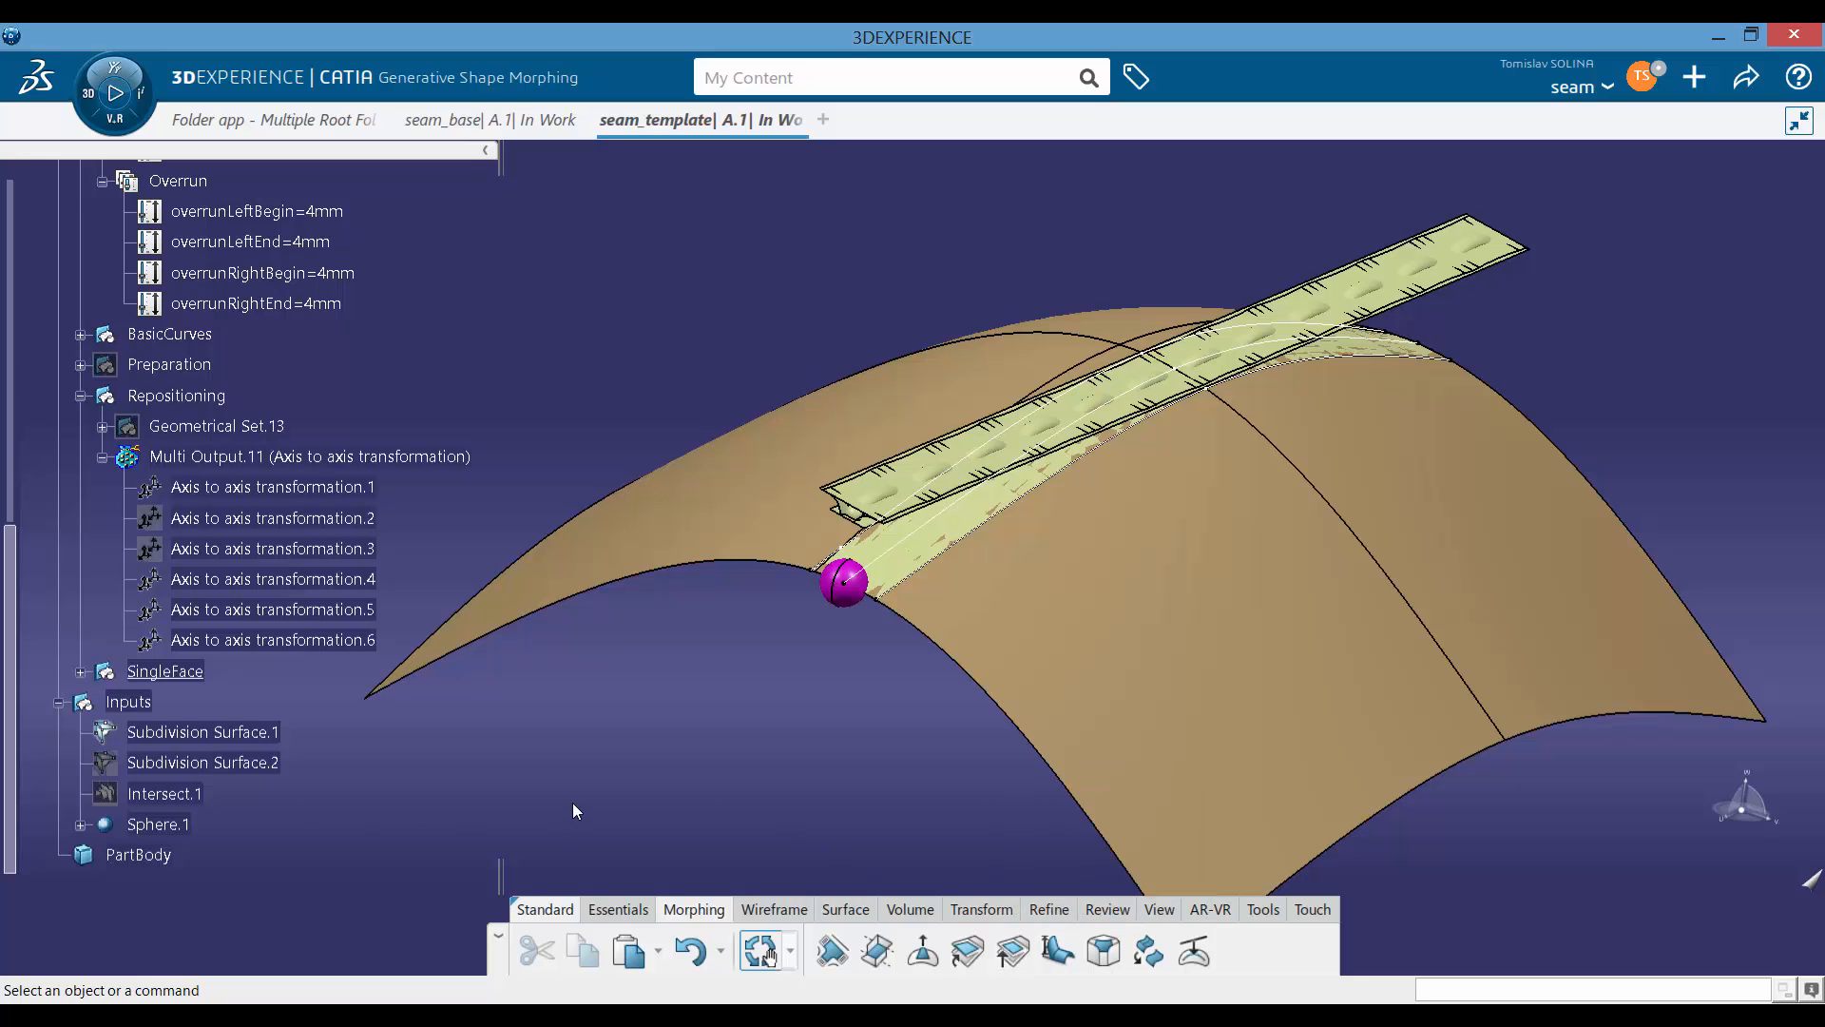
Step: Insert a geometrical set under seamLine, after SingleFace, and name it Result
scroll(419, 390, up, 6)
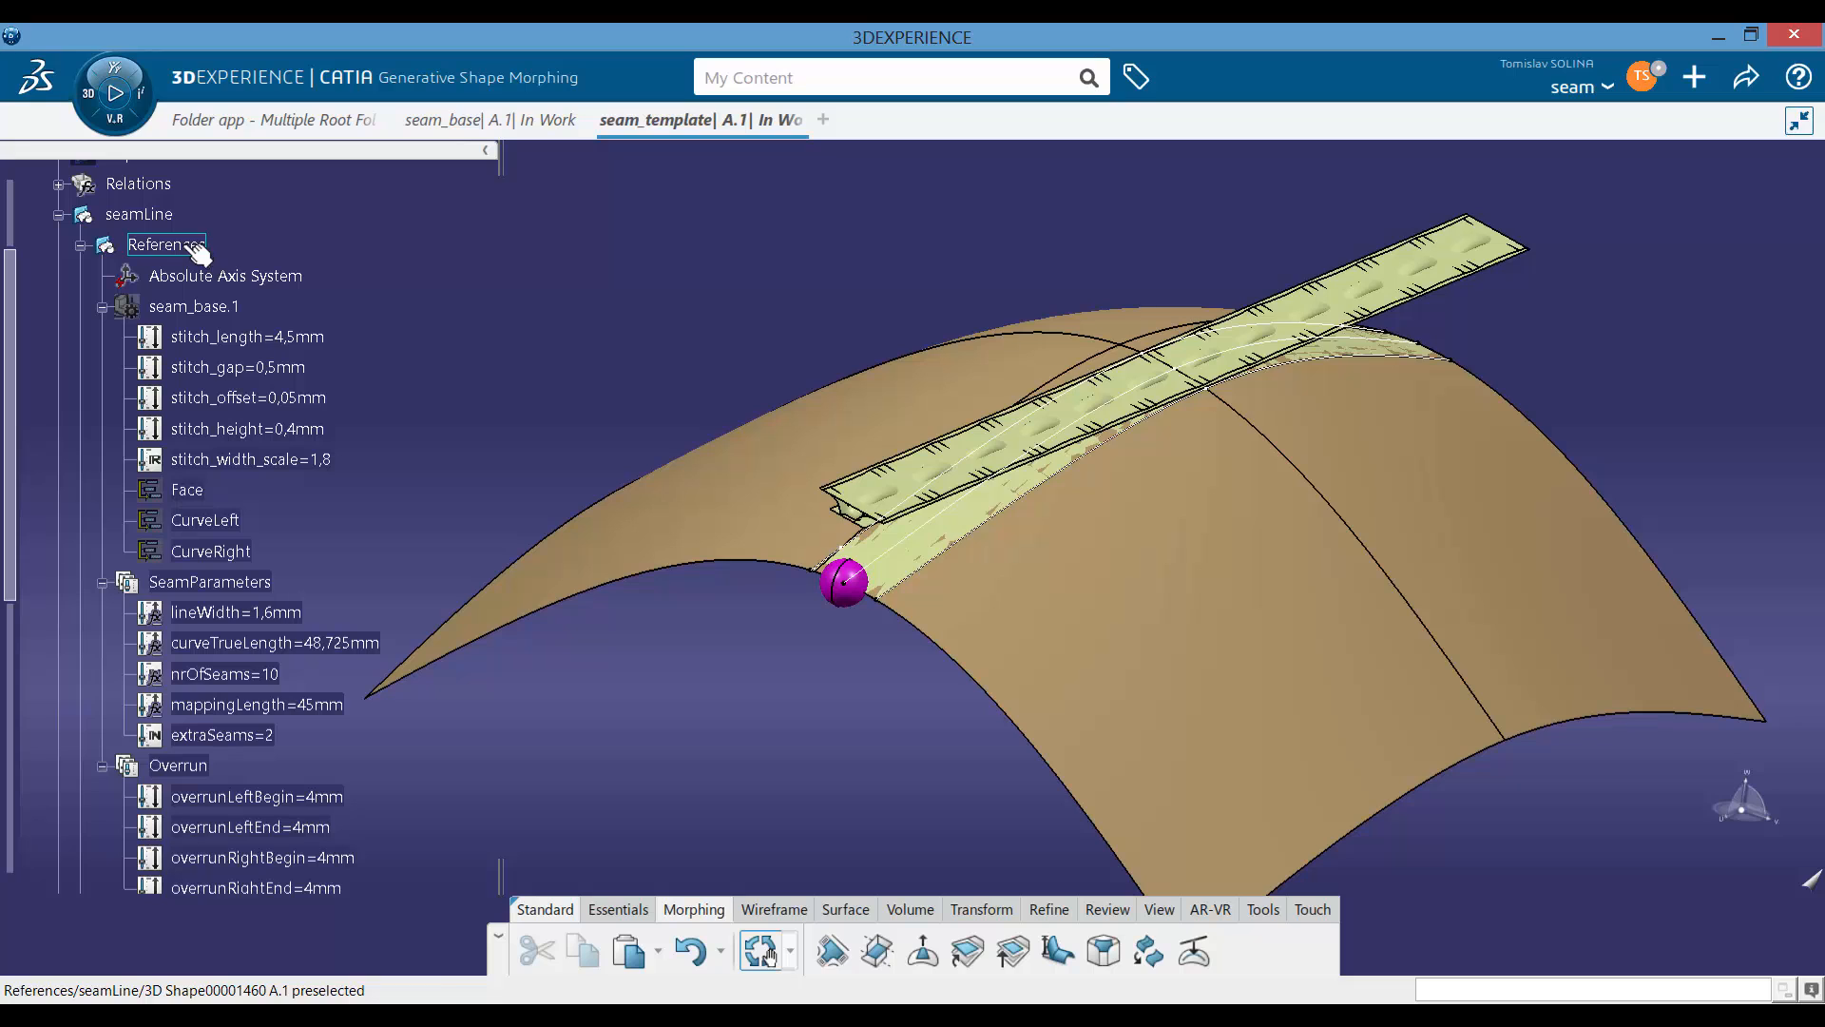
click(175, 215)
click(257, 177)
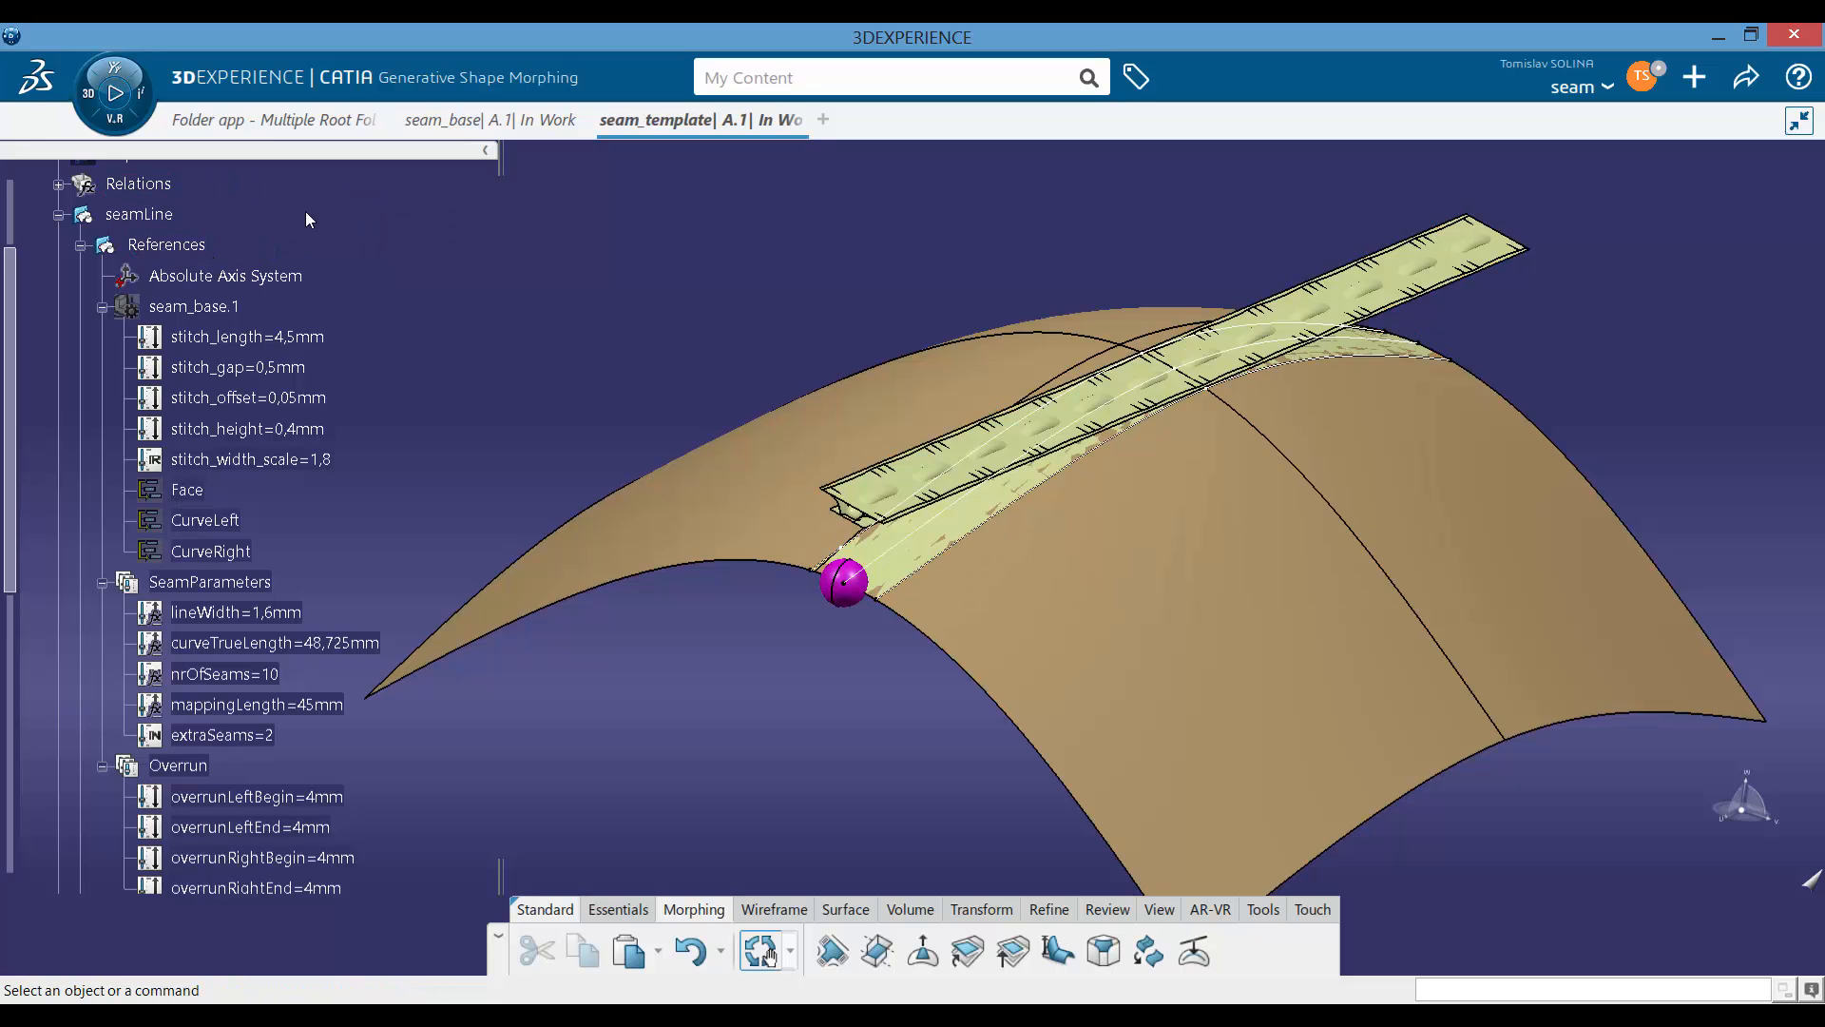
scroll(368, 390, down, 7)
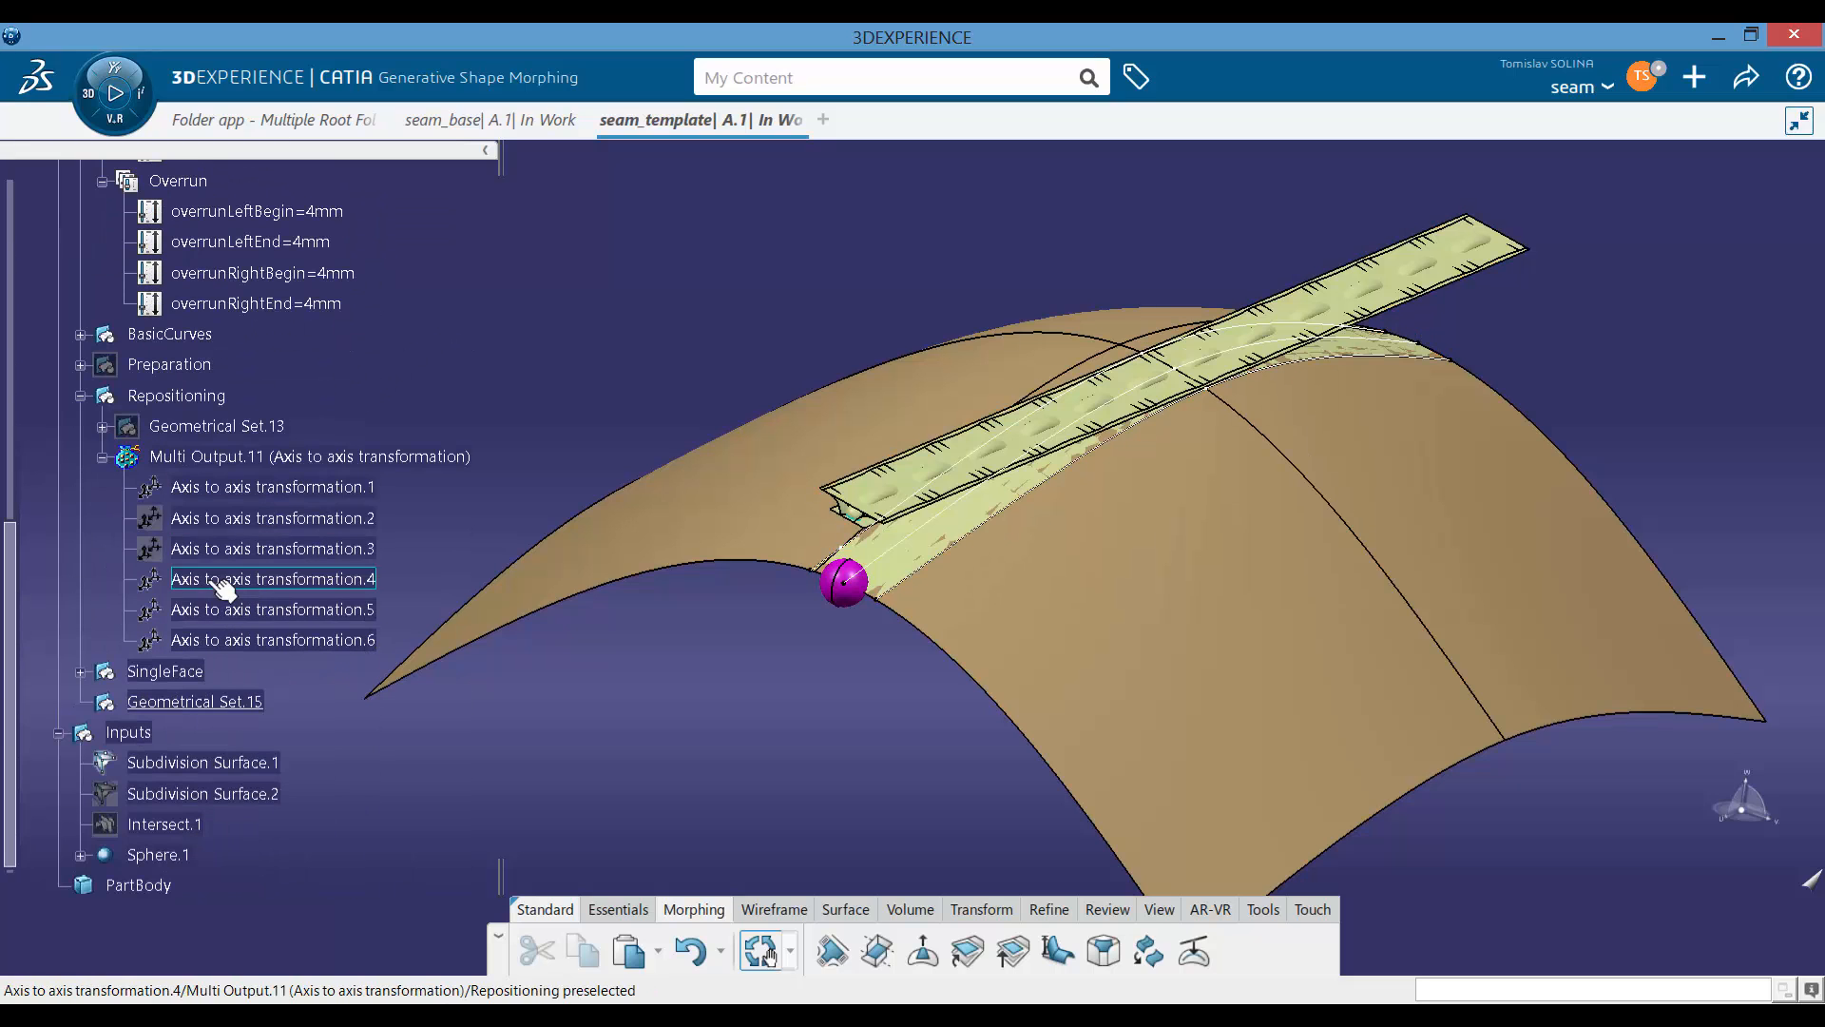
click(202, 705)
key(alt+Return)
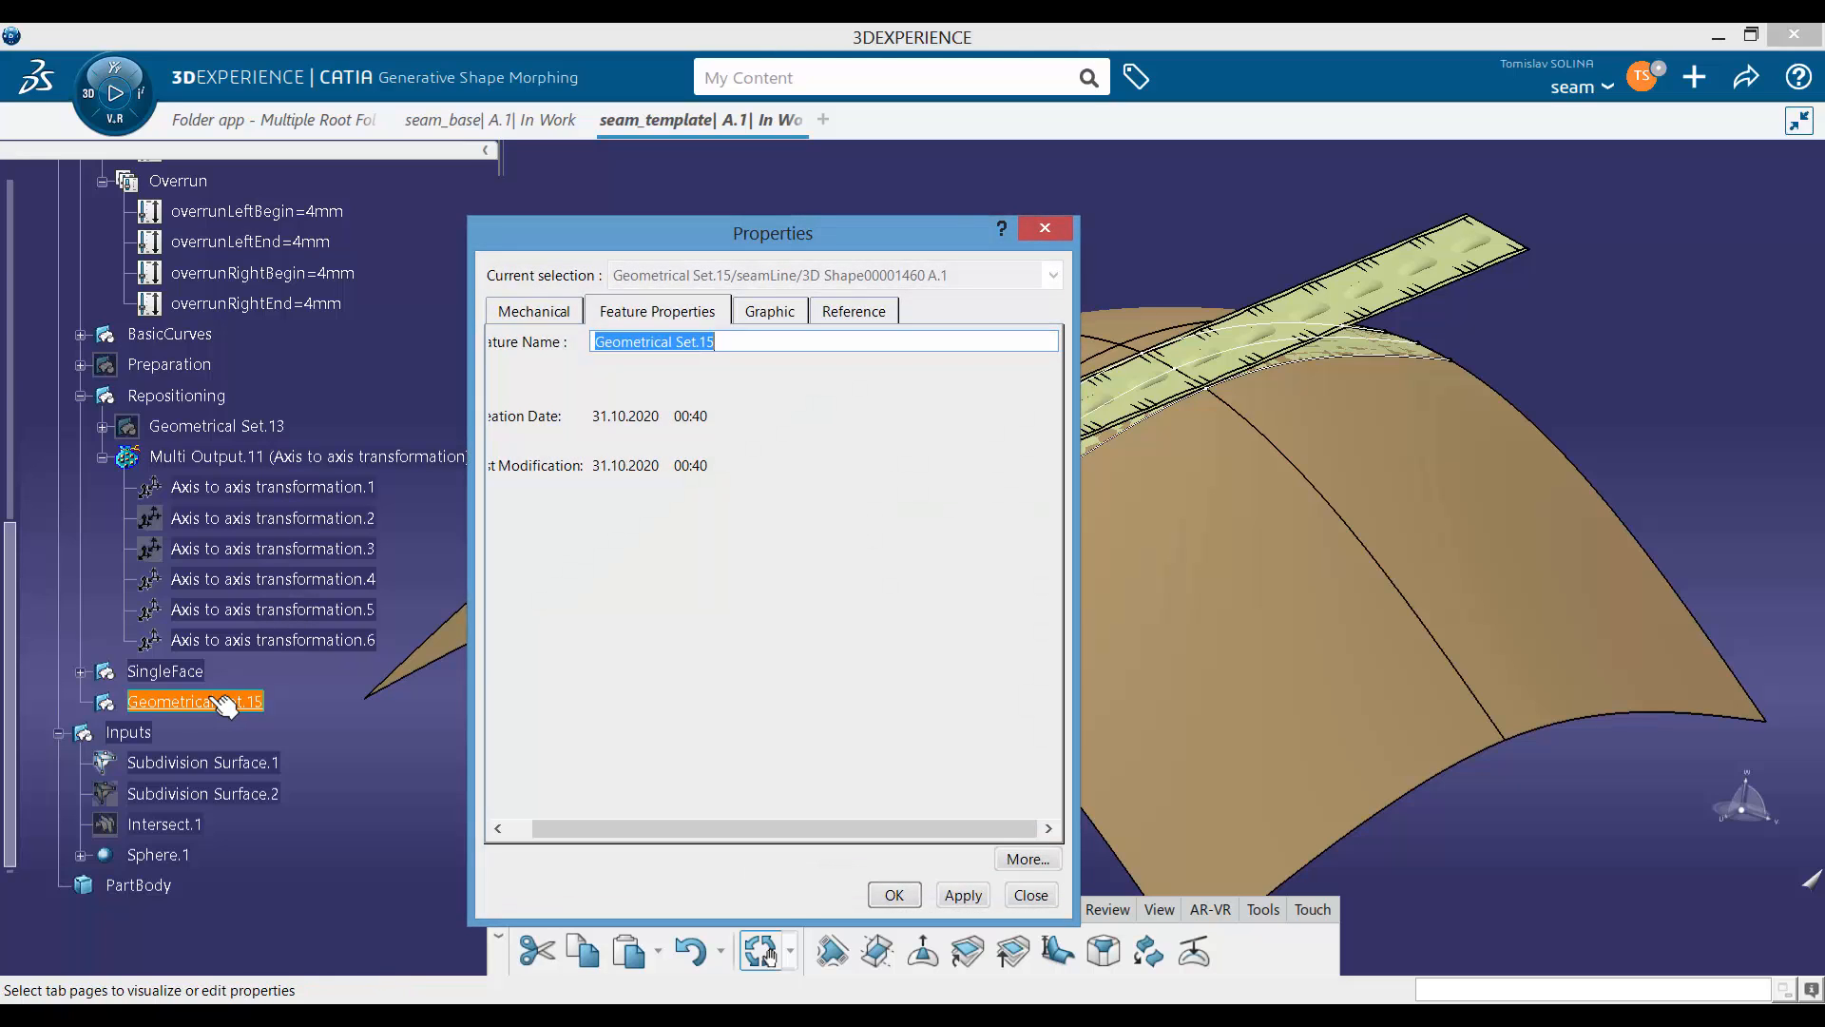
text(Result)
key(Return)
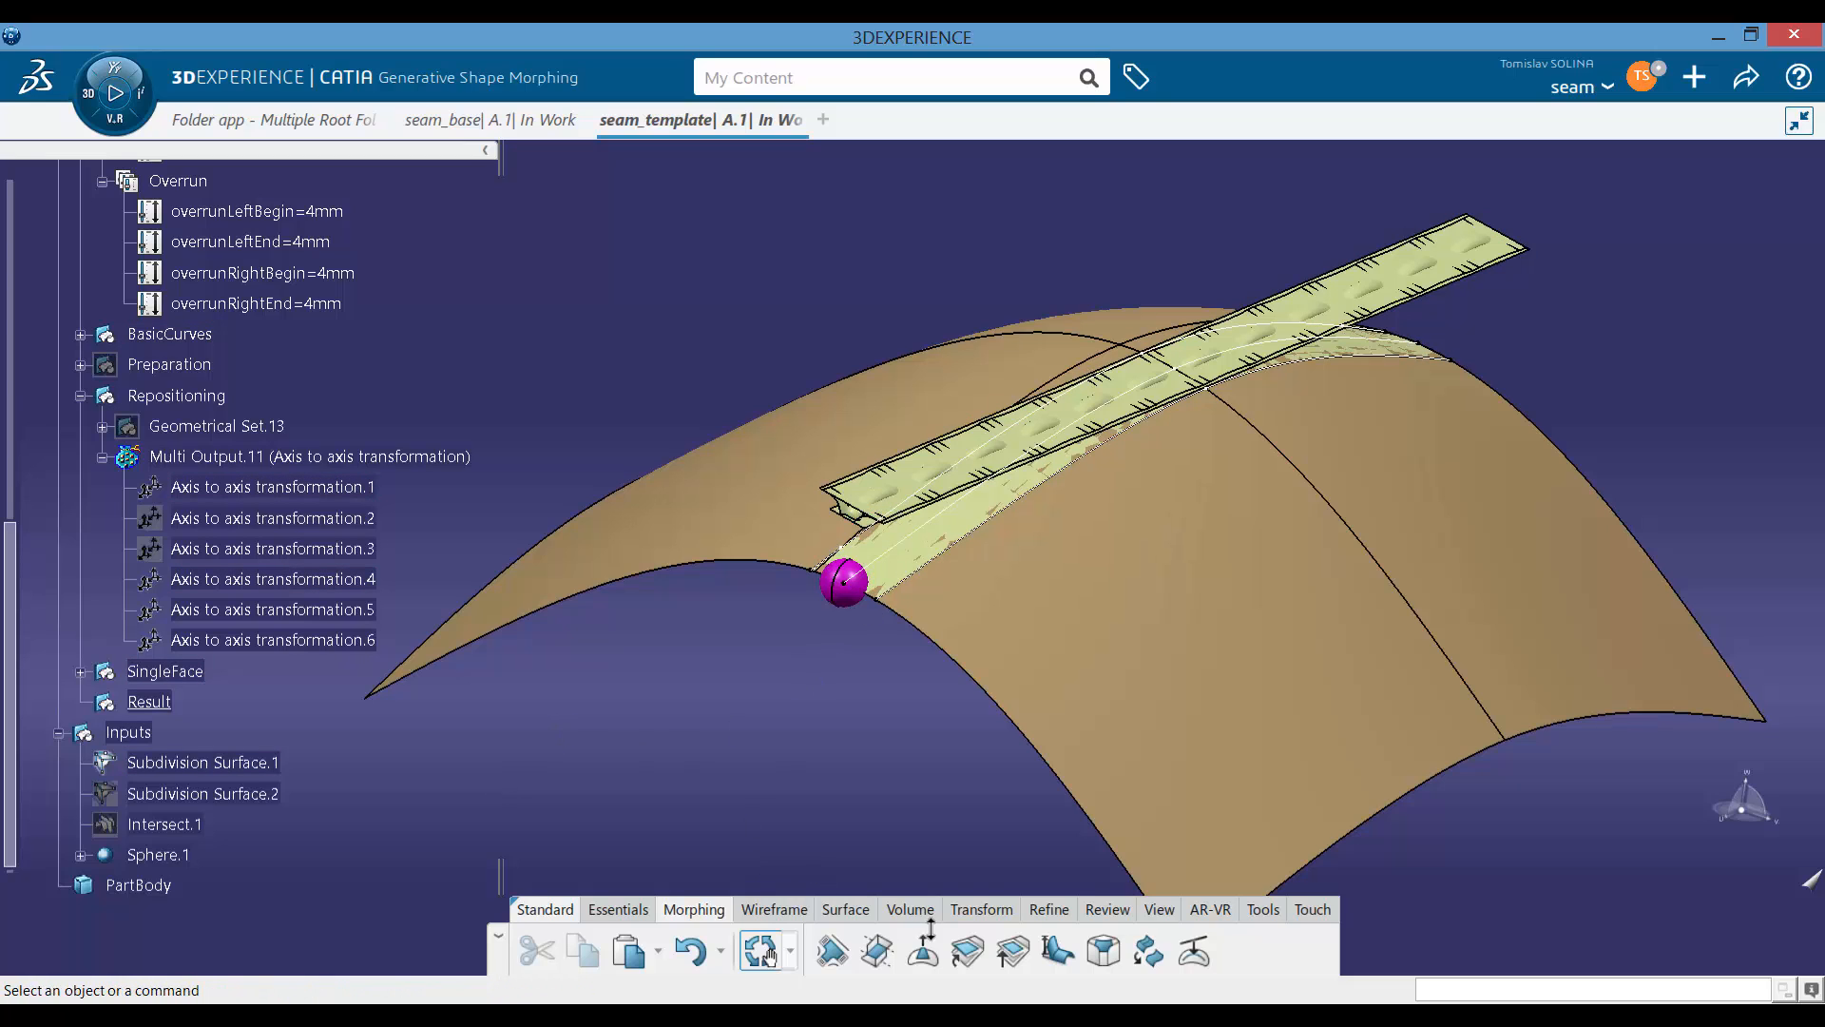
Step: Start a Wrap Surface deformation of the stitches, Axis to axis transformation.4, from reference surface Axis to axis transformation.1 onto target Shape Morphing.1
click(1013, 950)
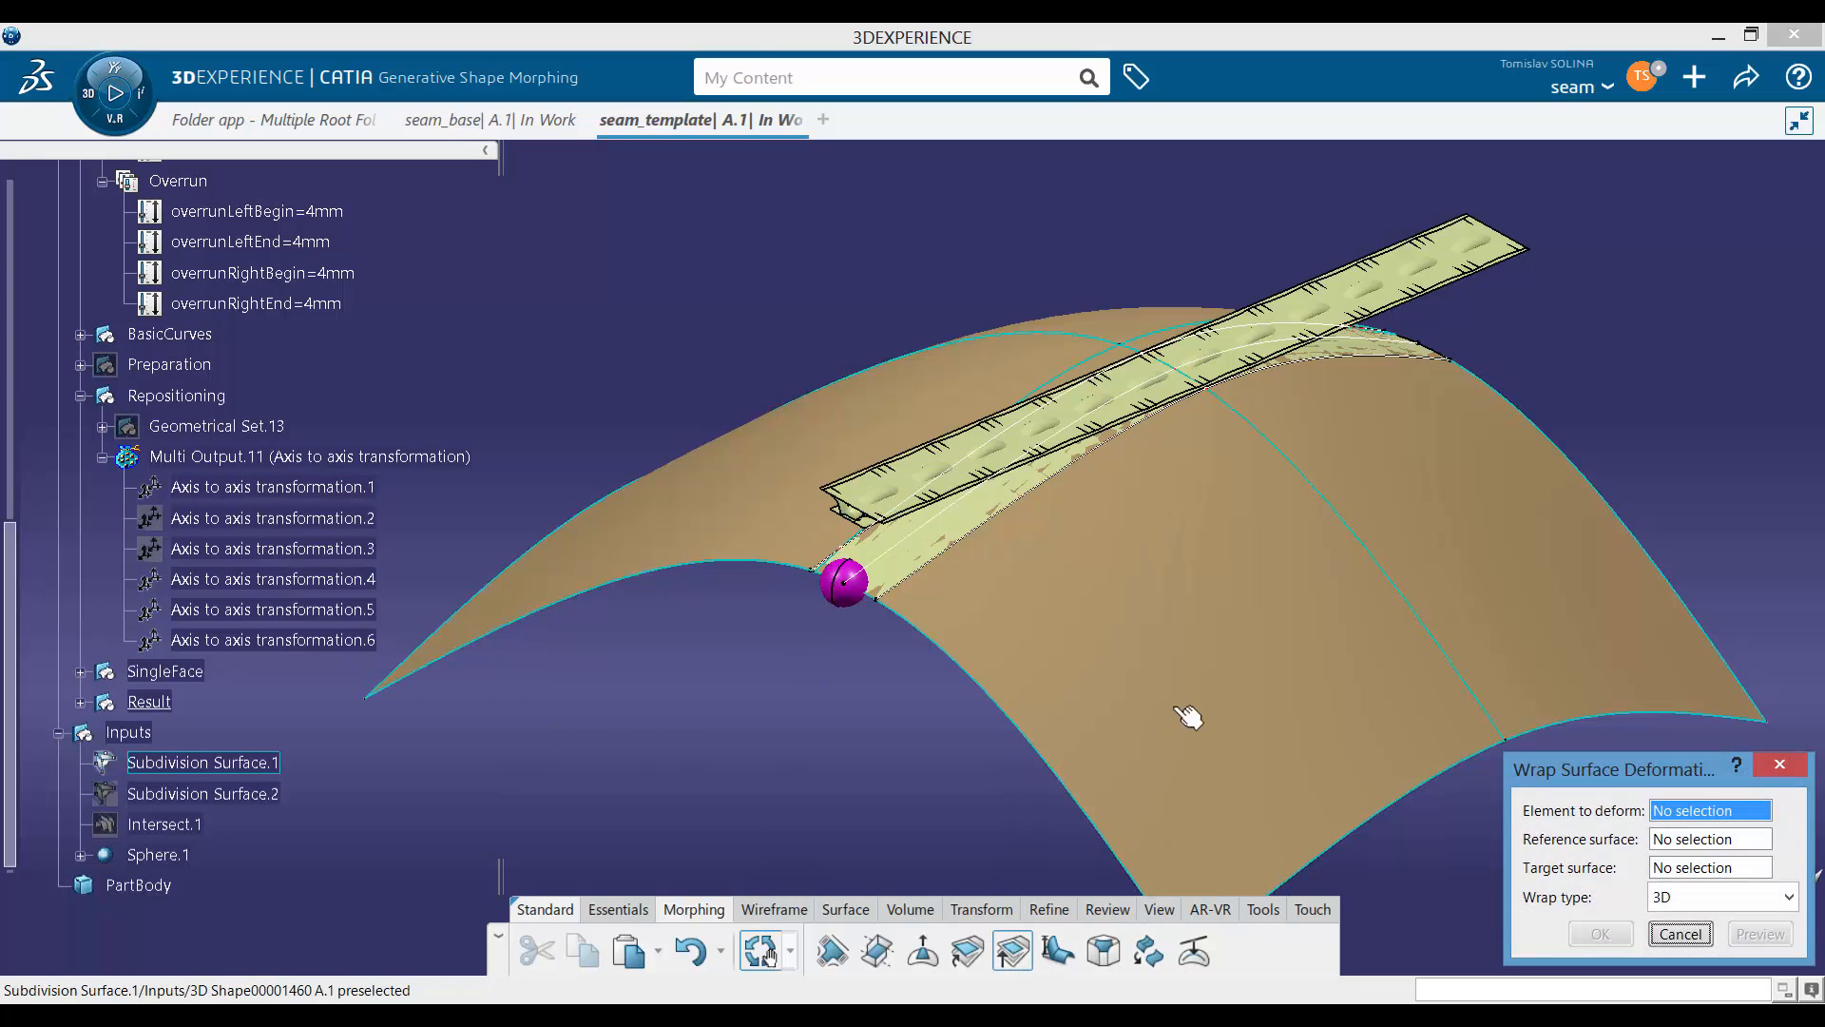
ctrl+middle_drag(844, 578, 842, 424)
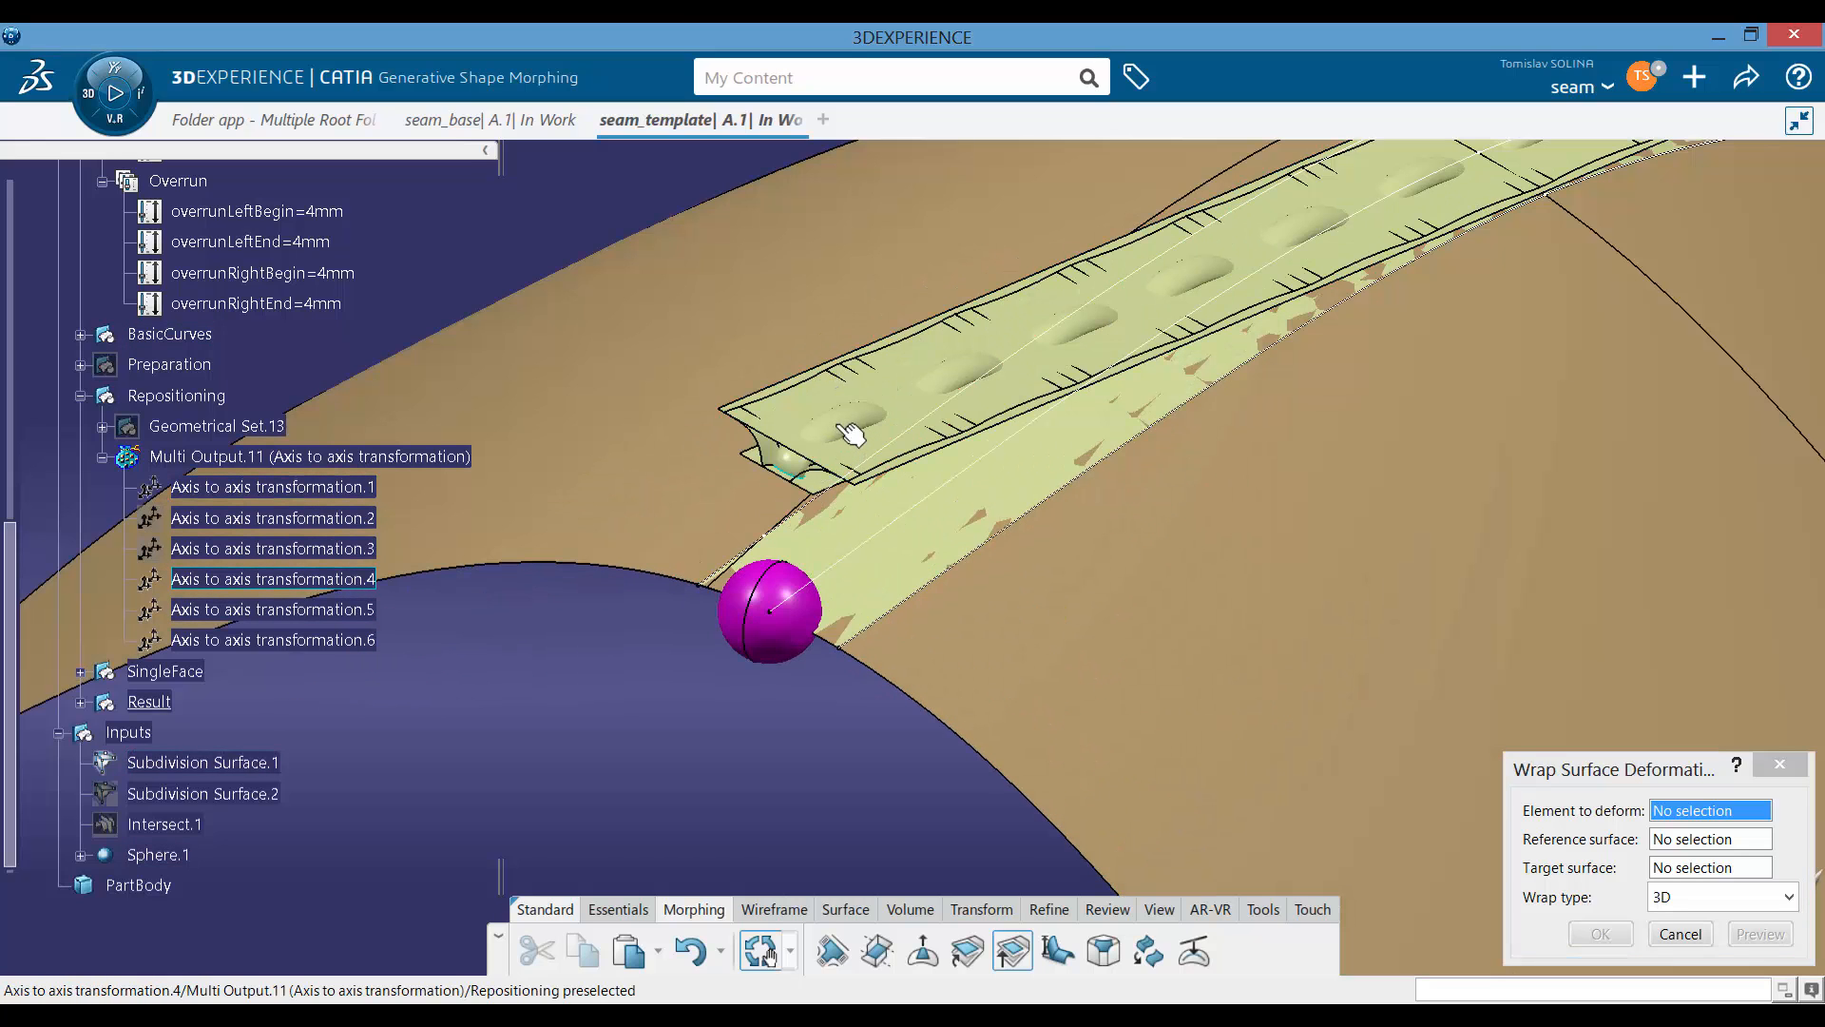
click(853, 430)
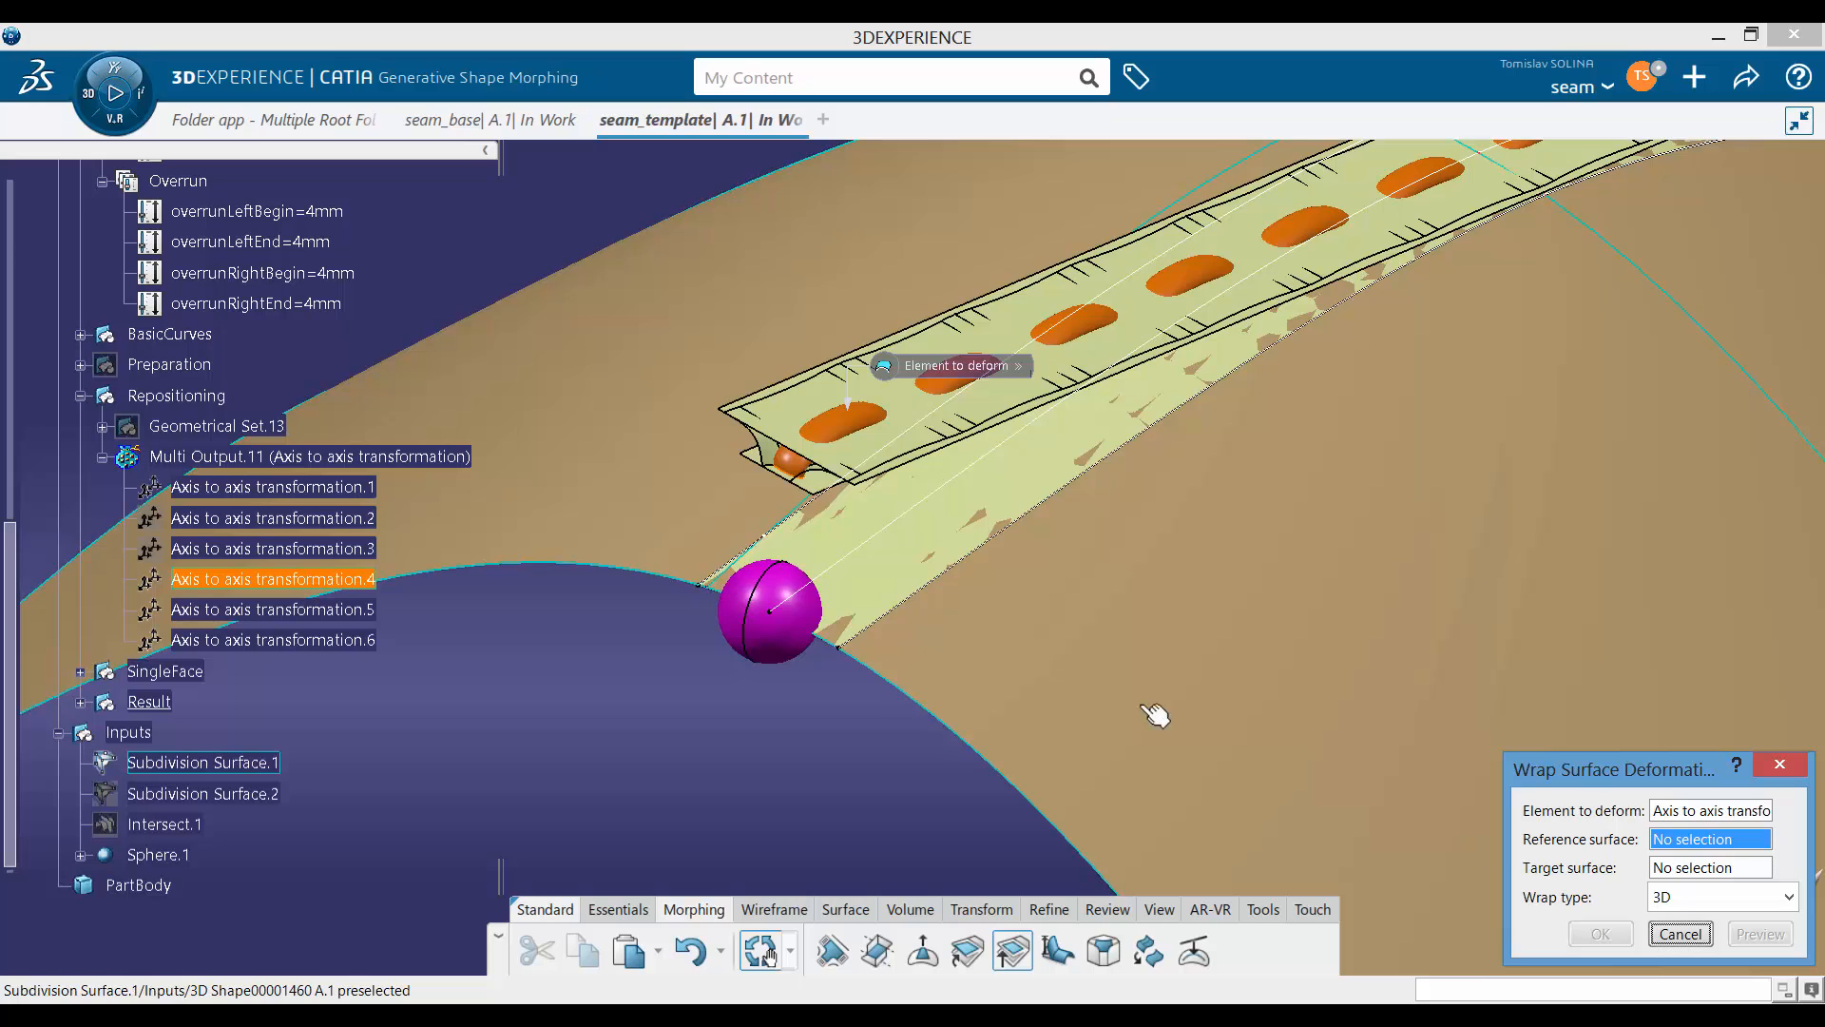
click(840, 466)
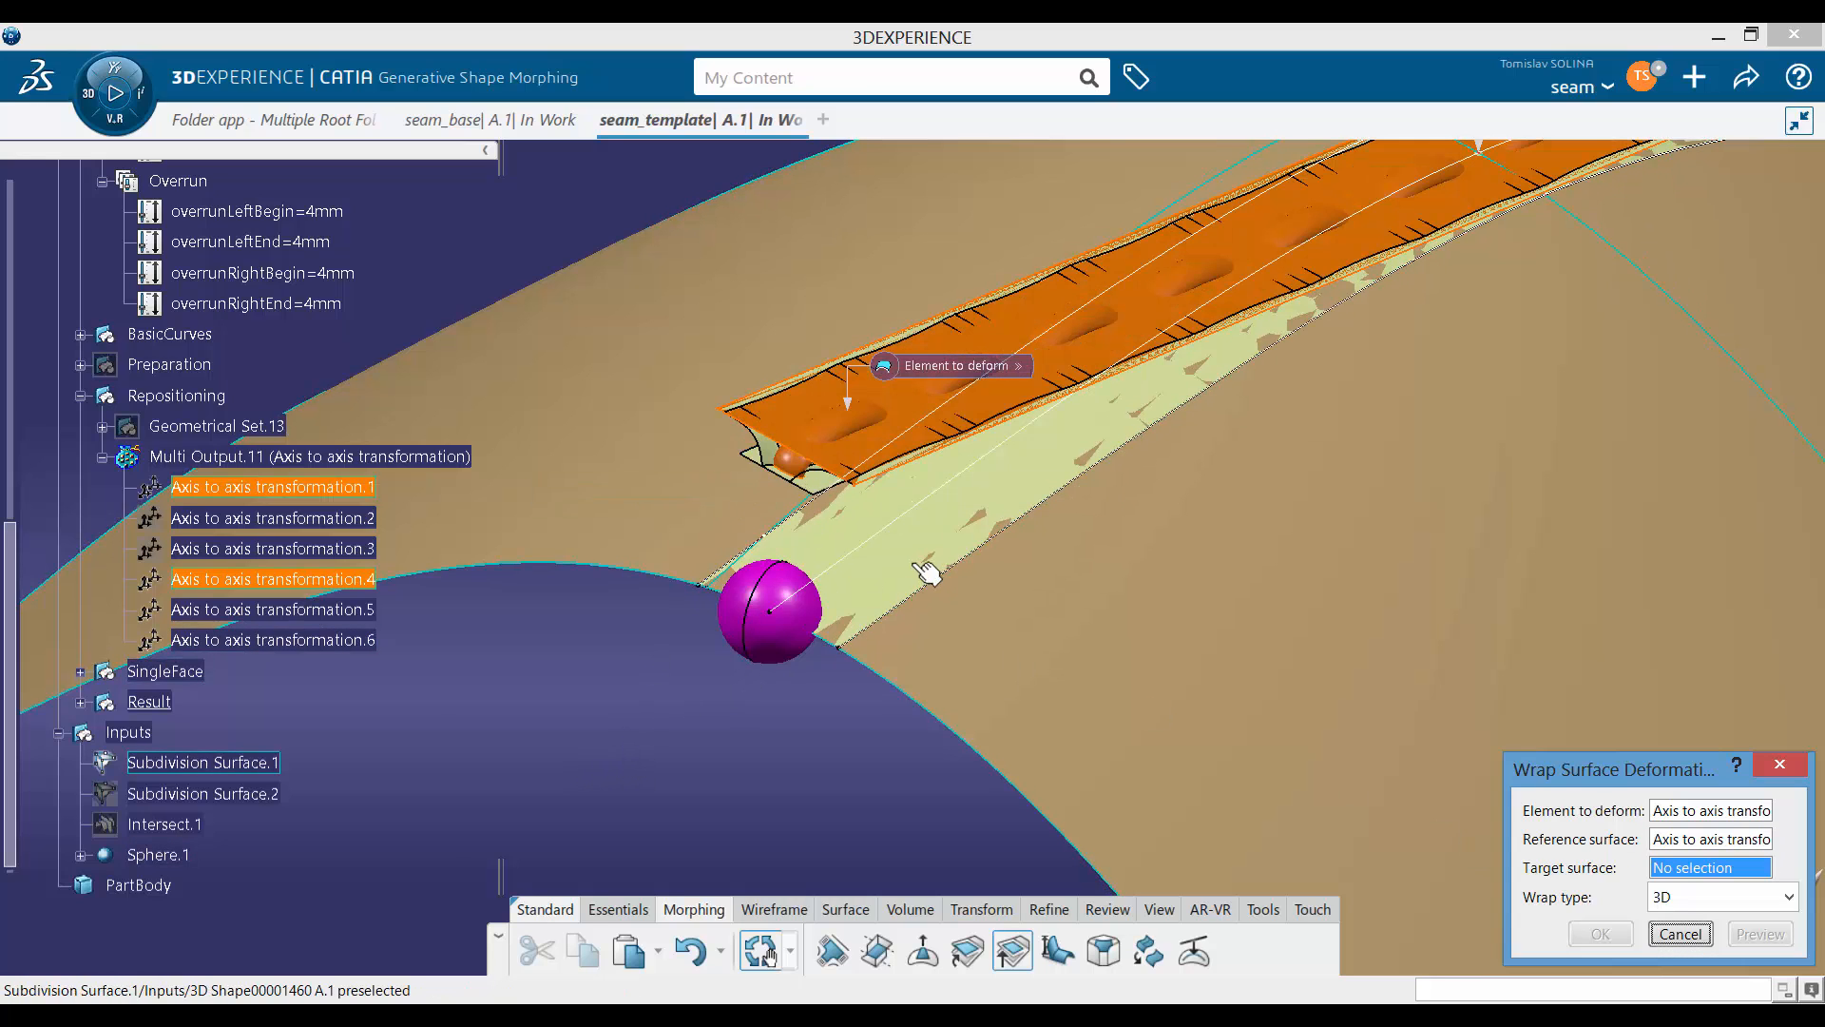
click(159, 703)
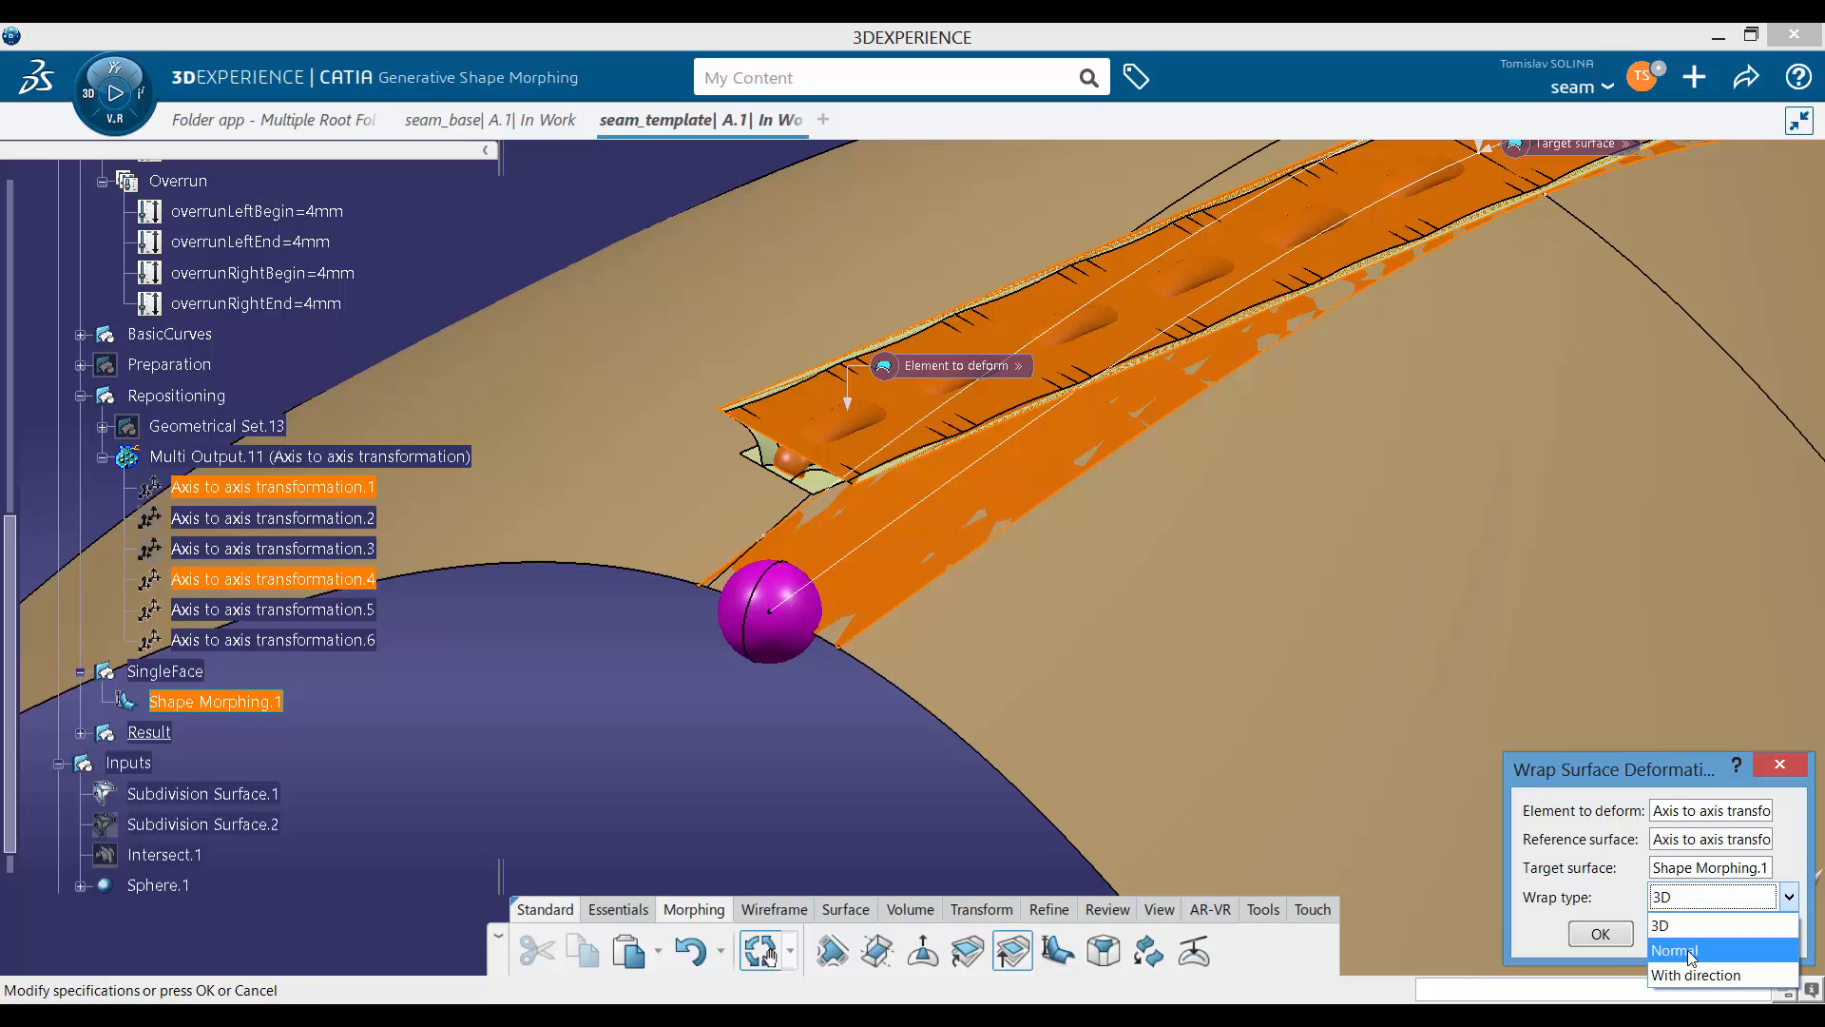
Step: Set the wrap type to Normal, preview the wrapped stitches, and create the deformation keeping all the sub-elements
click(1691, 954)
click(1746, 937)
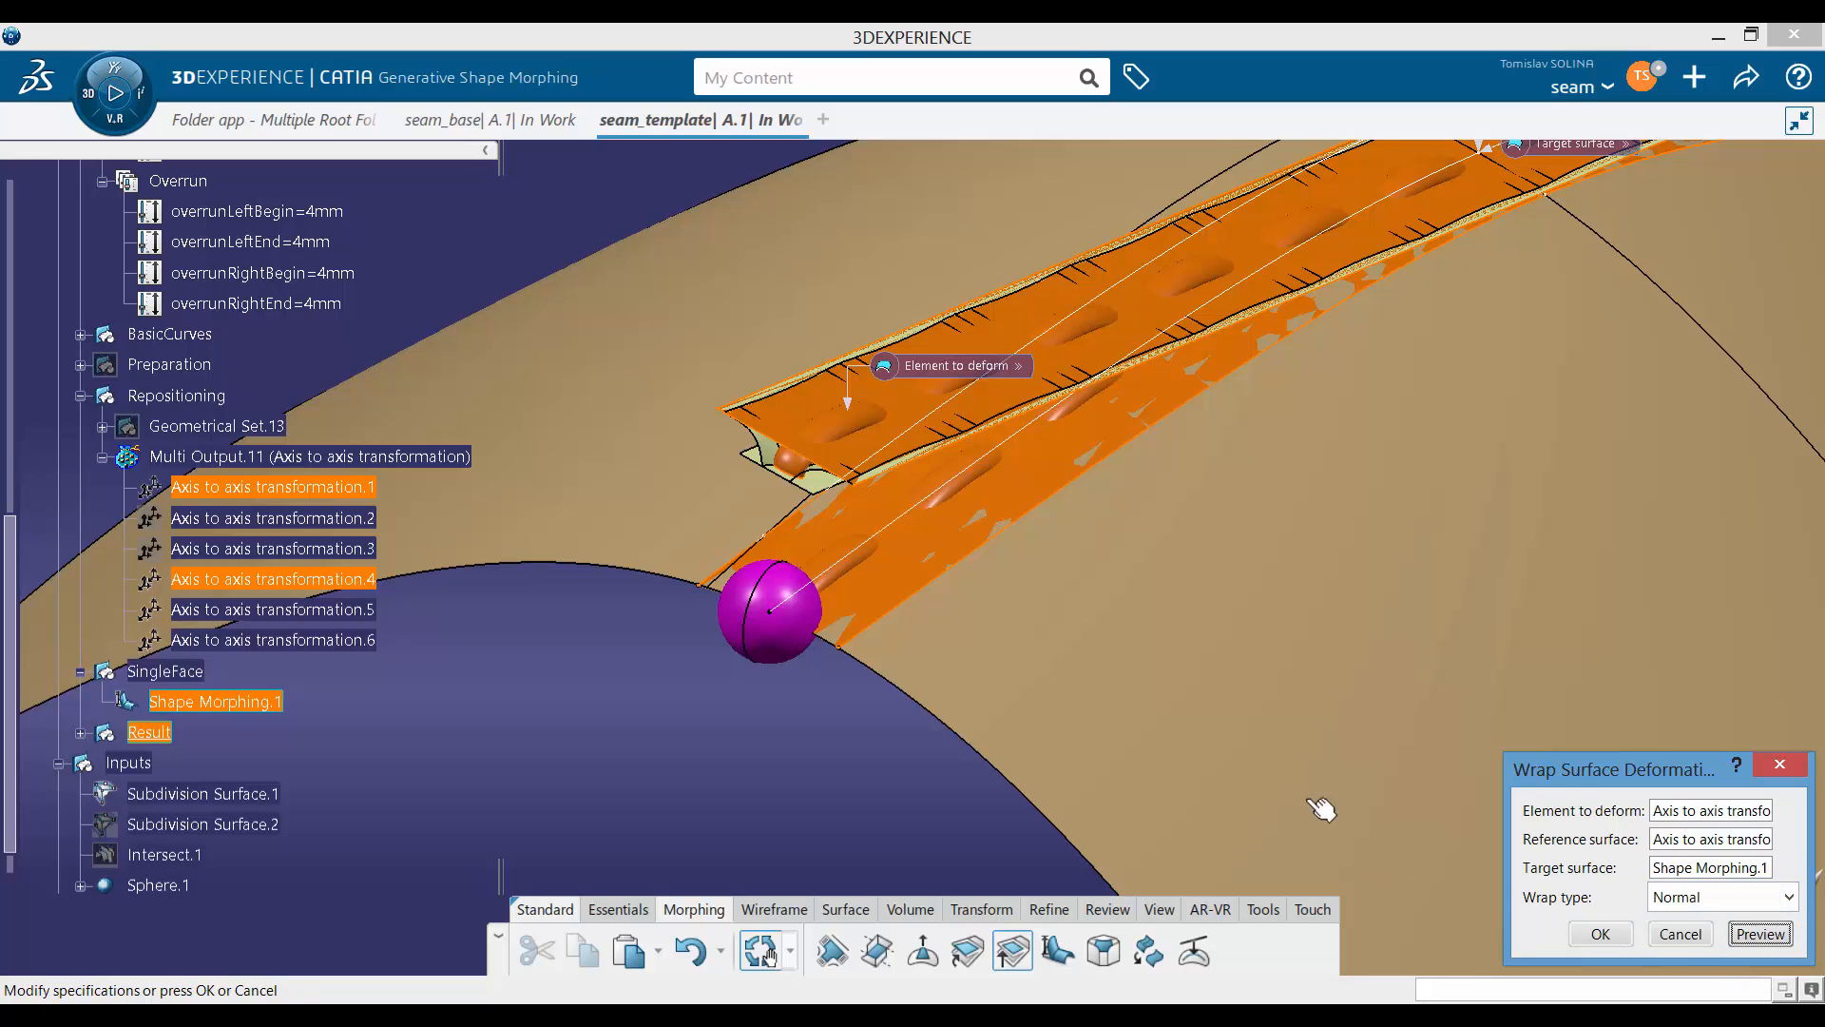
middle_drag(1032, 656, 724, 709)
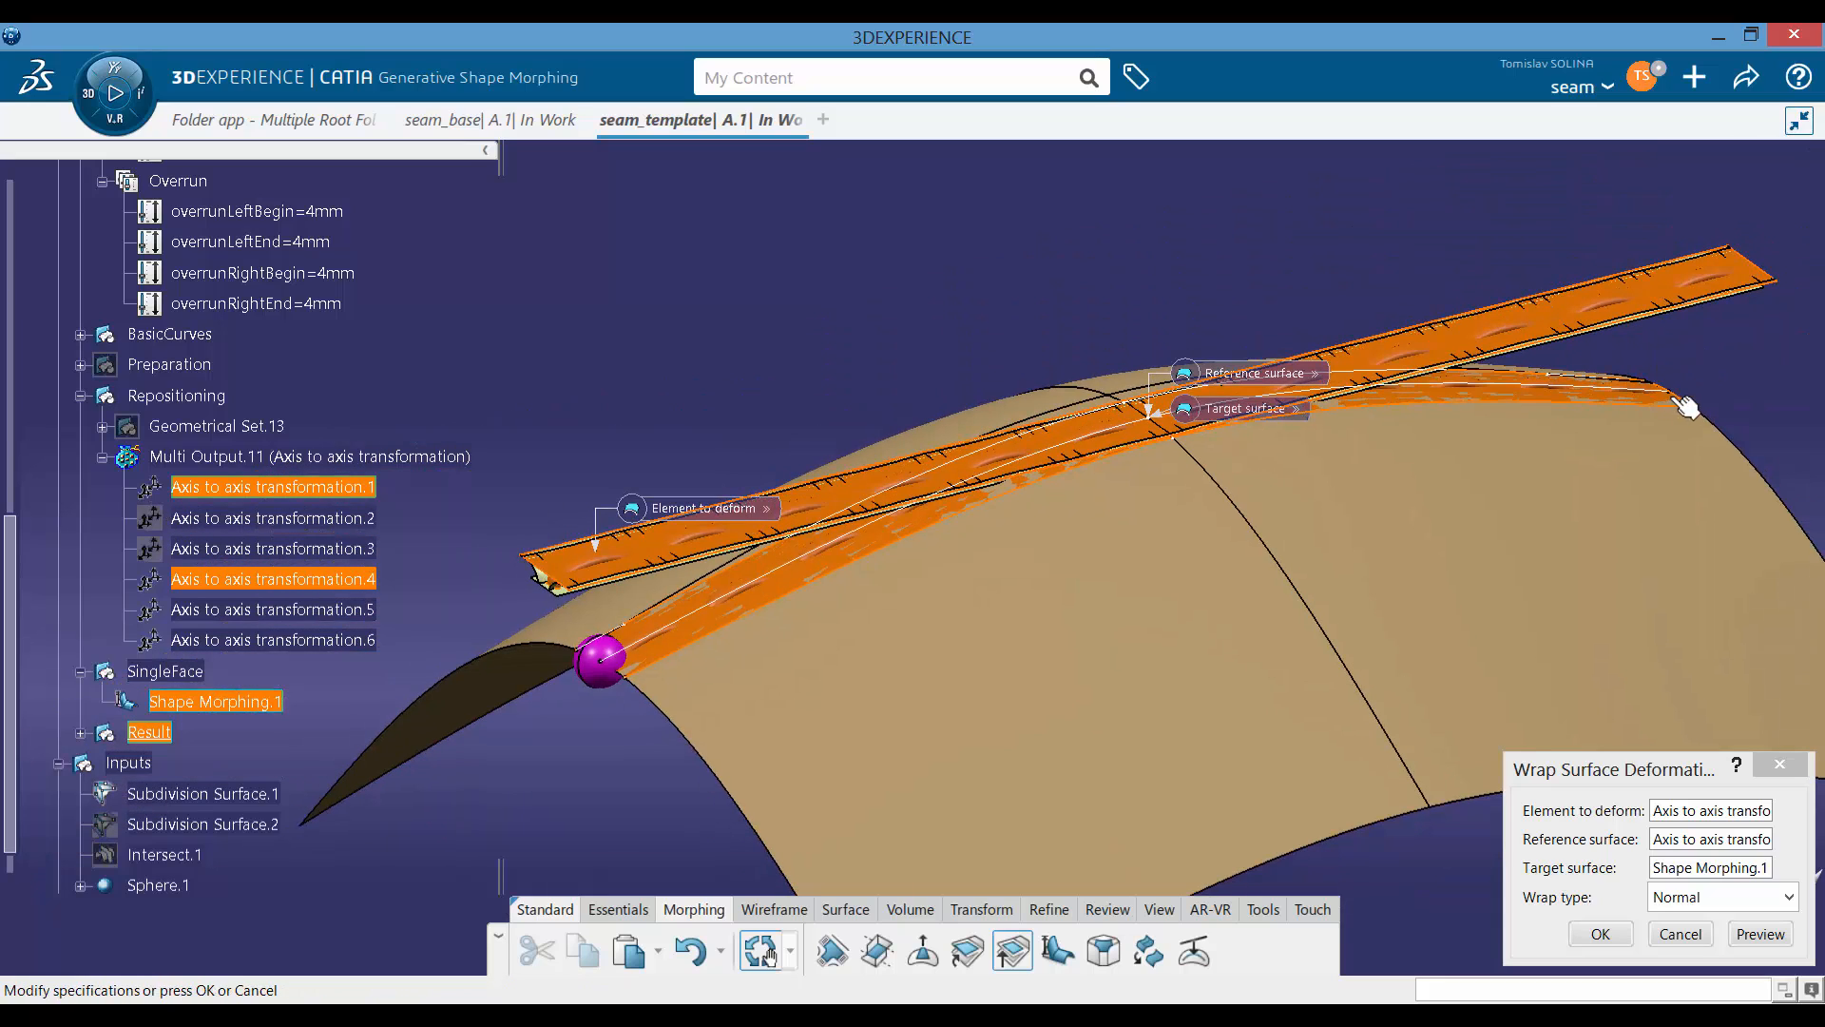
click(1622, 934)
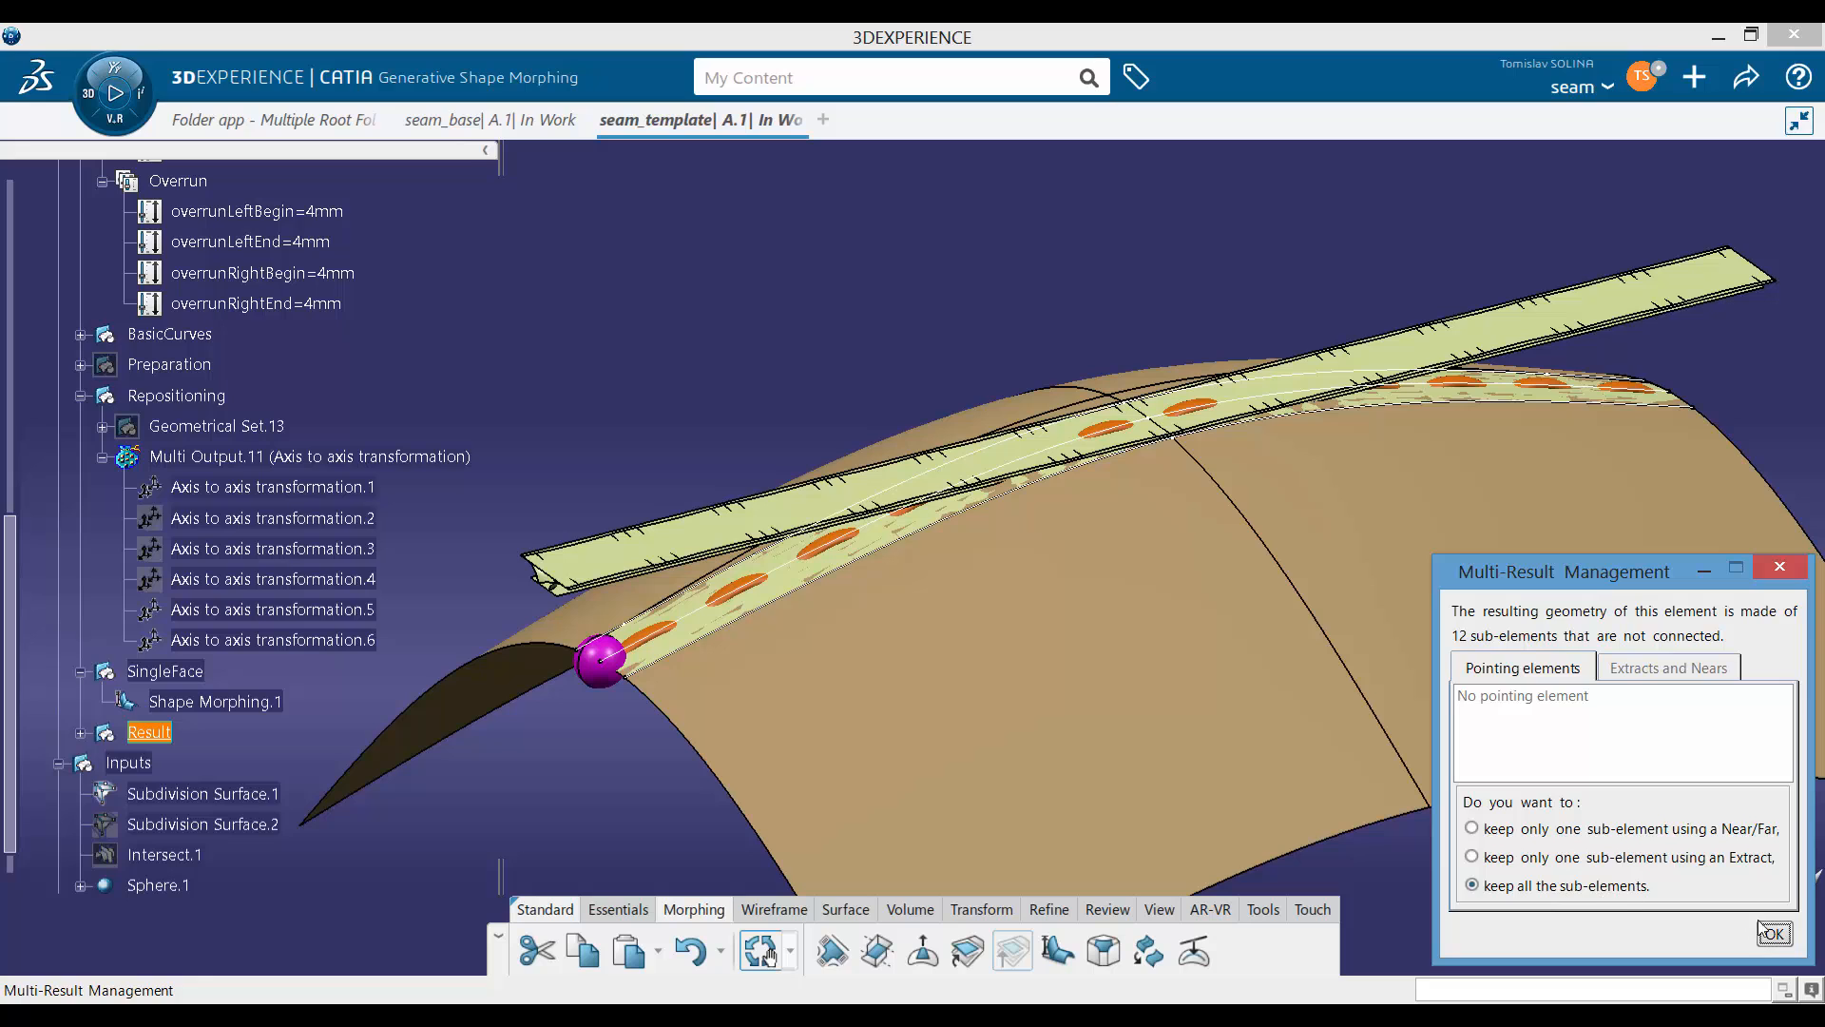
click(1770, 933)
Step: Hide the repositioned flat reference face, Axis to axis transformation.1, to expose the strip with stitch holes
middle_drag(1013, 580, 1055, 589)
right_click(962, 546)
click(994, 481)
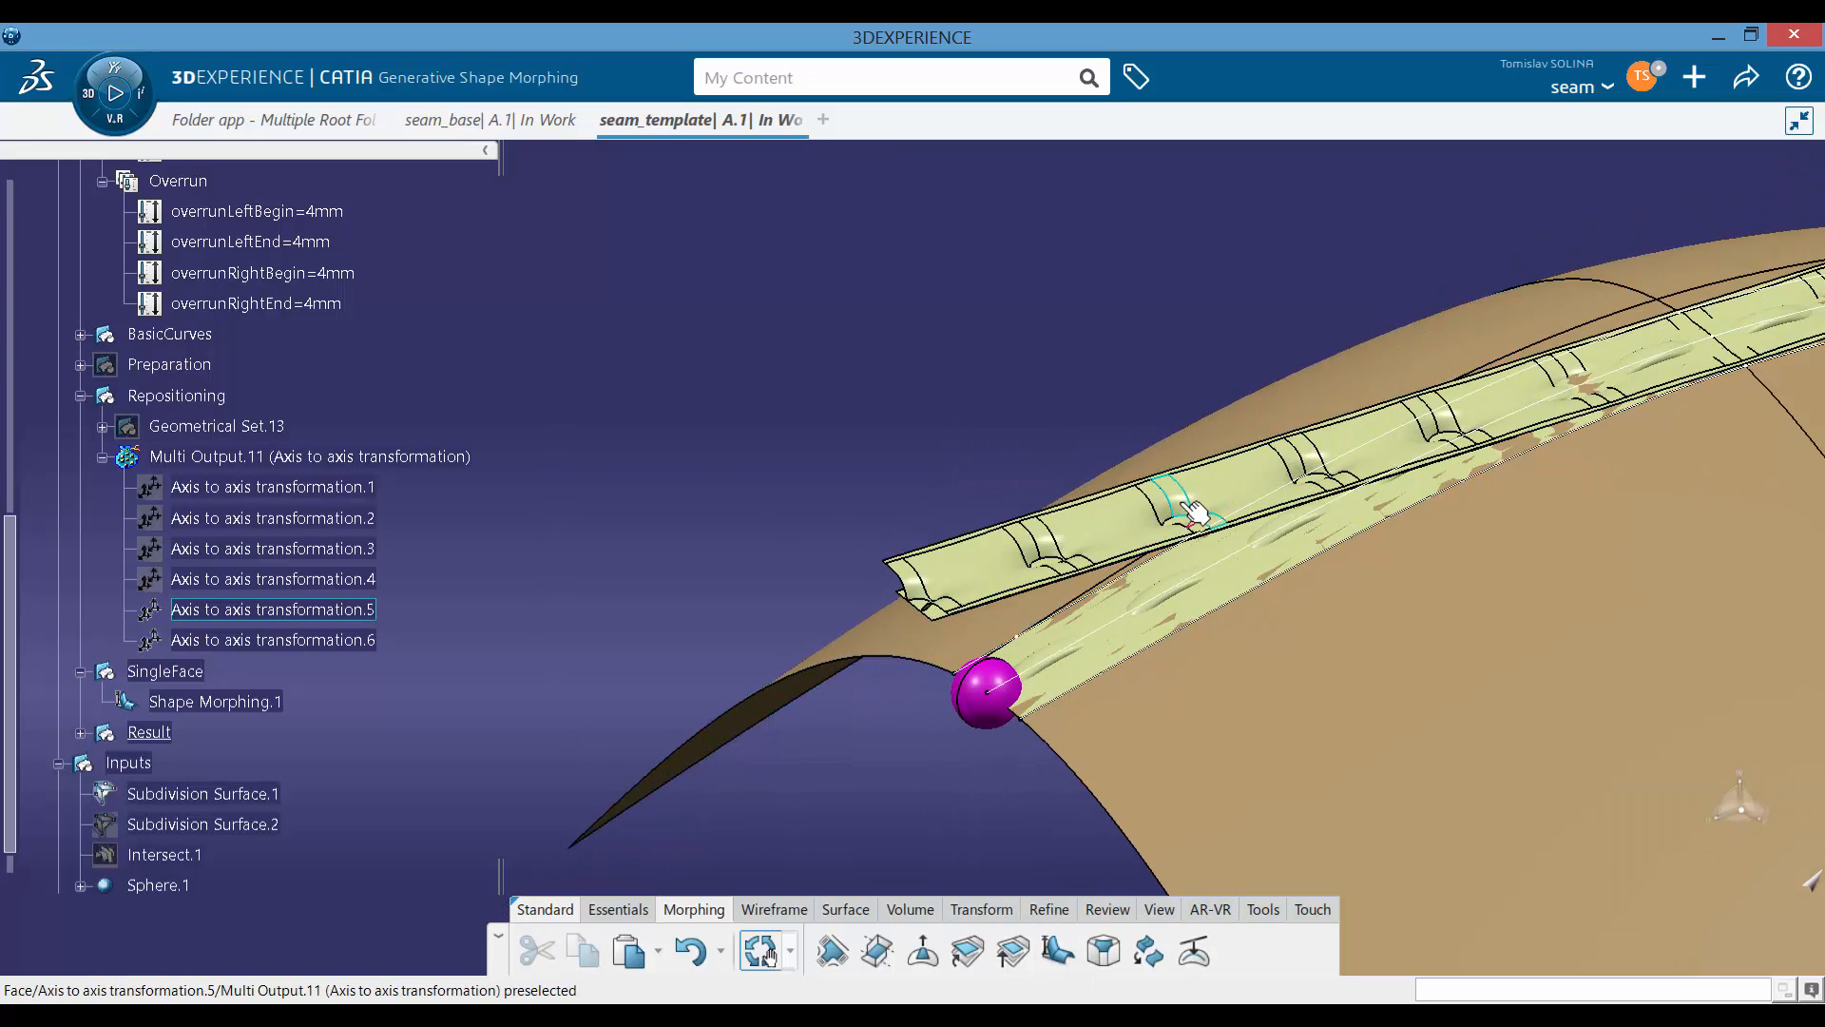
middle_drag(1140, 518, 912, 568)
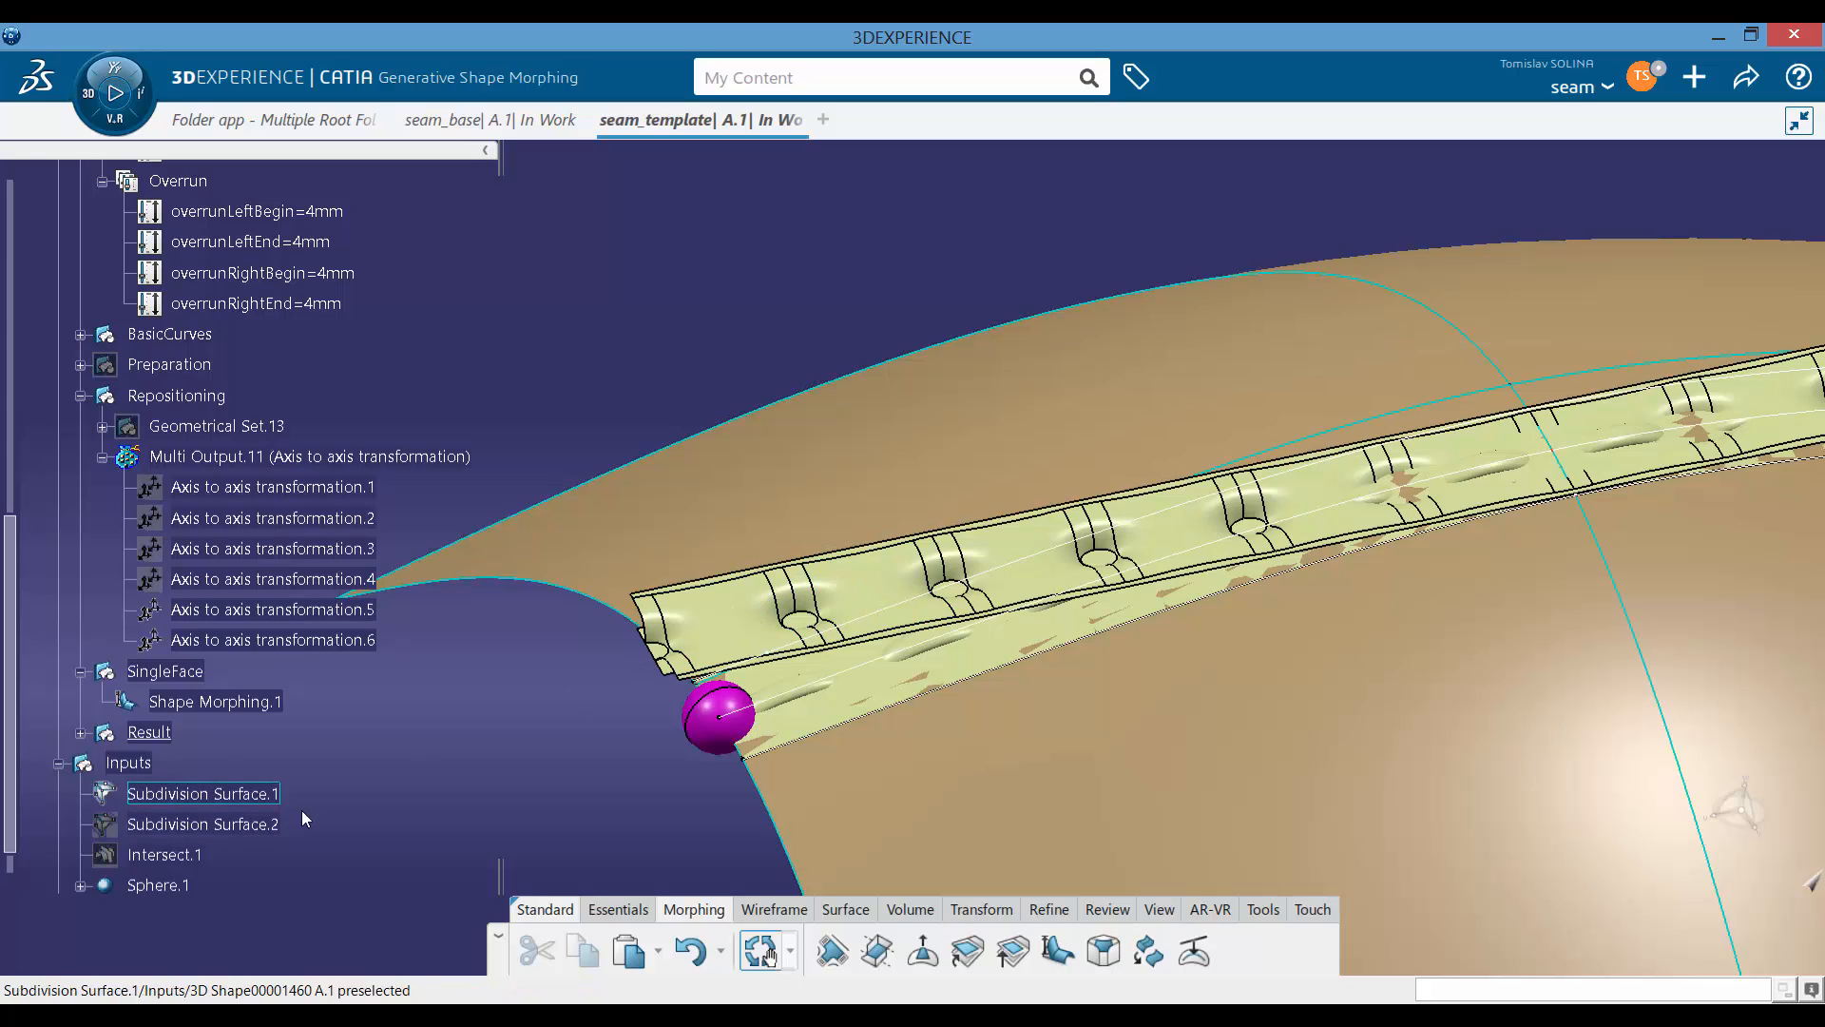
Step: Group Wrap surface.1 into a new geometrical set named stitches under Result
click(80, 733)
click(193, 764)
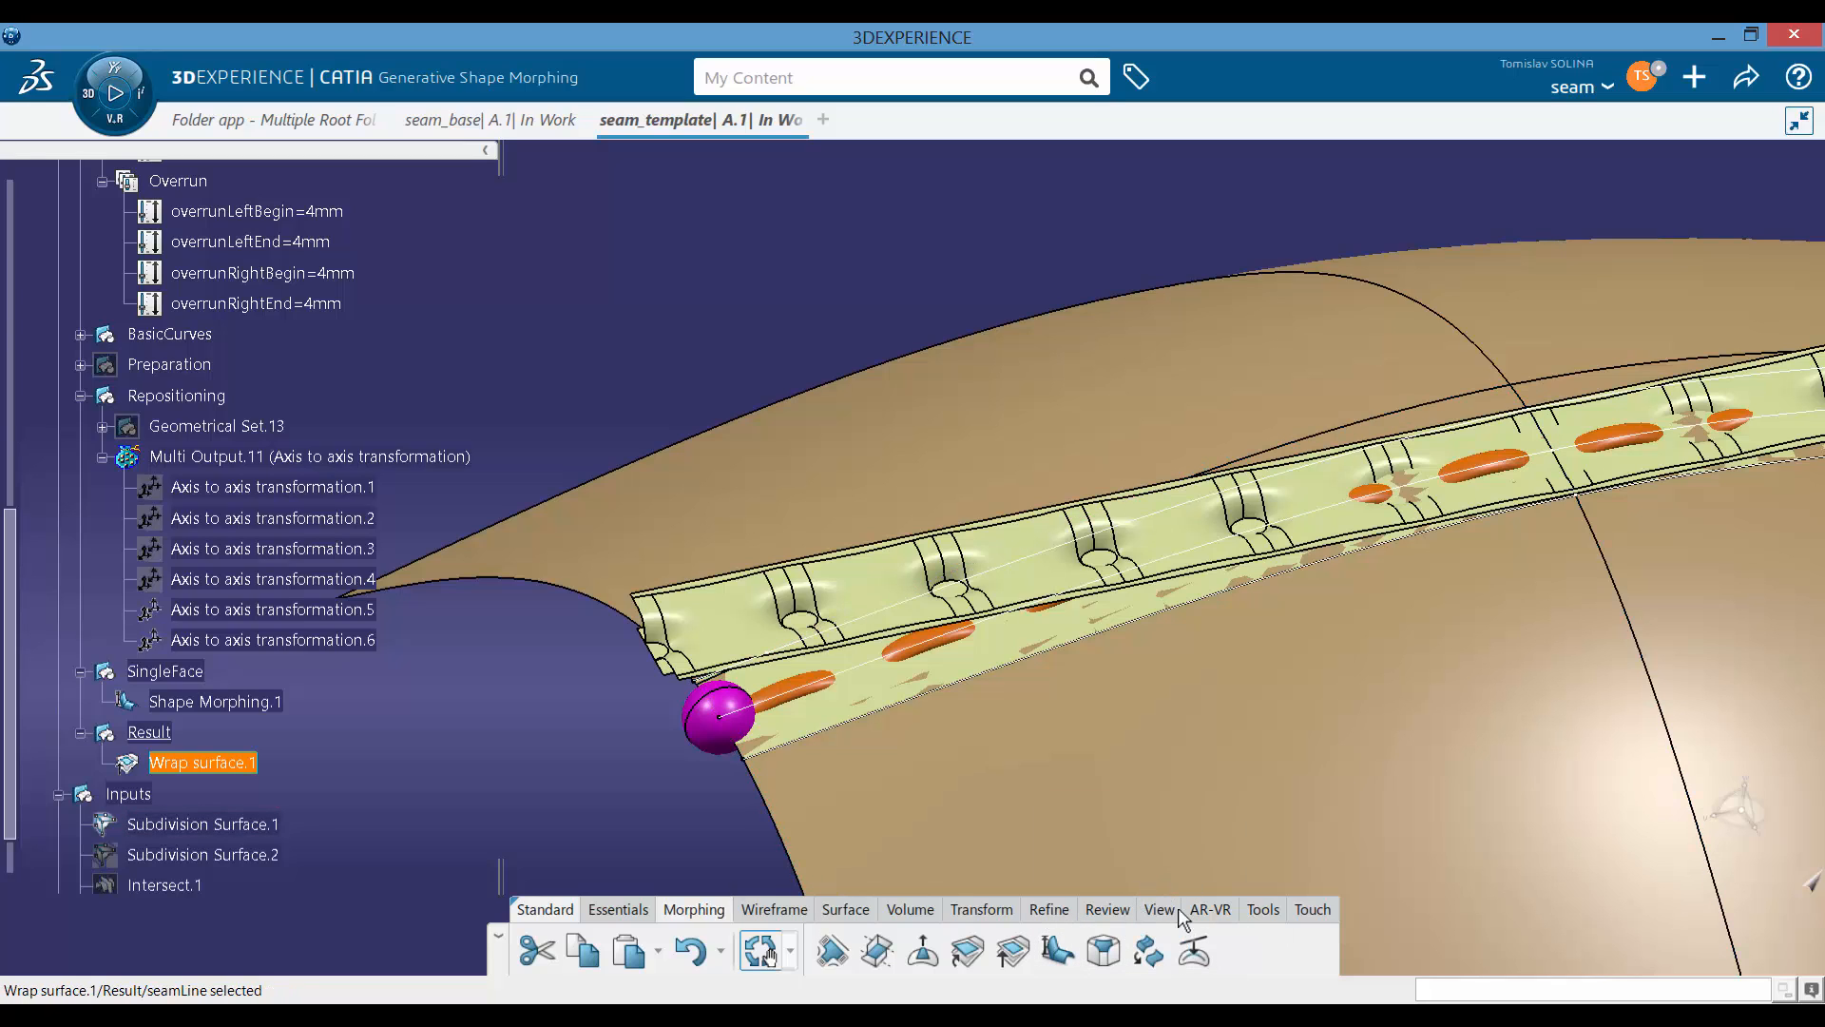
click(1274, 903)
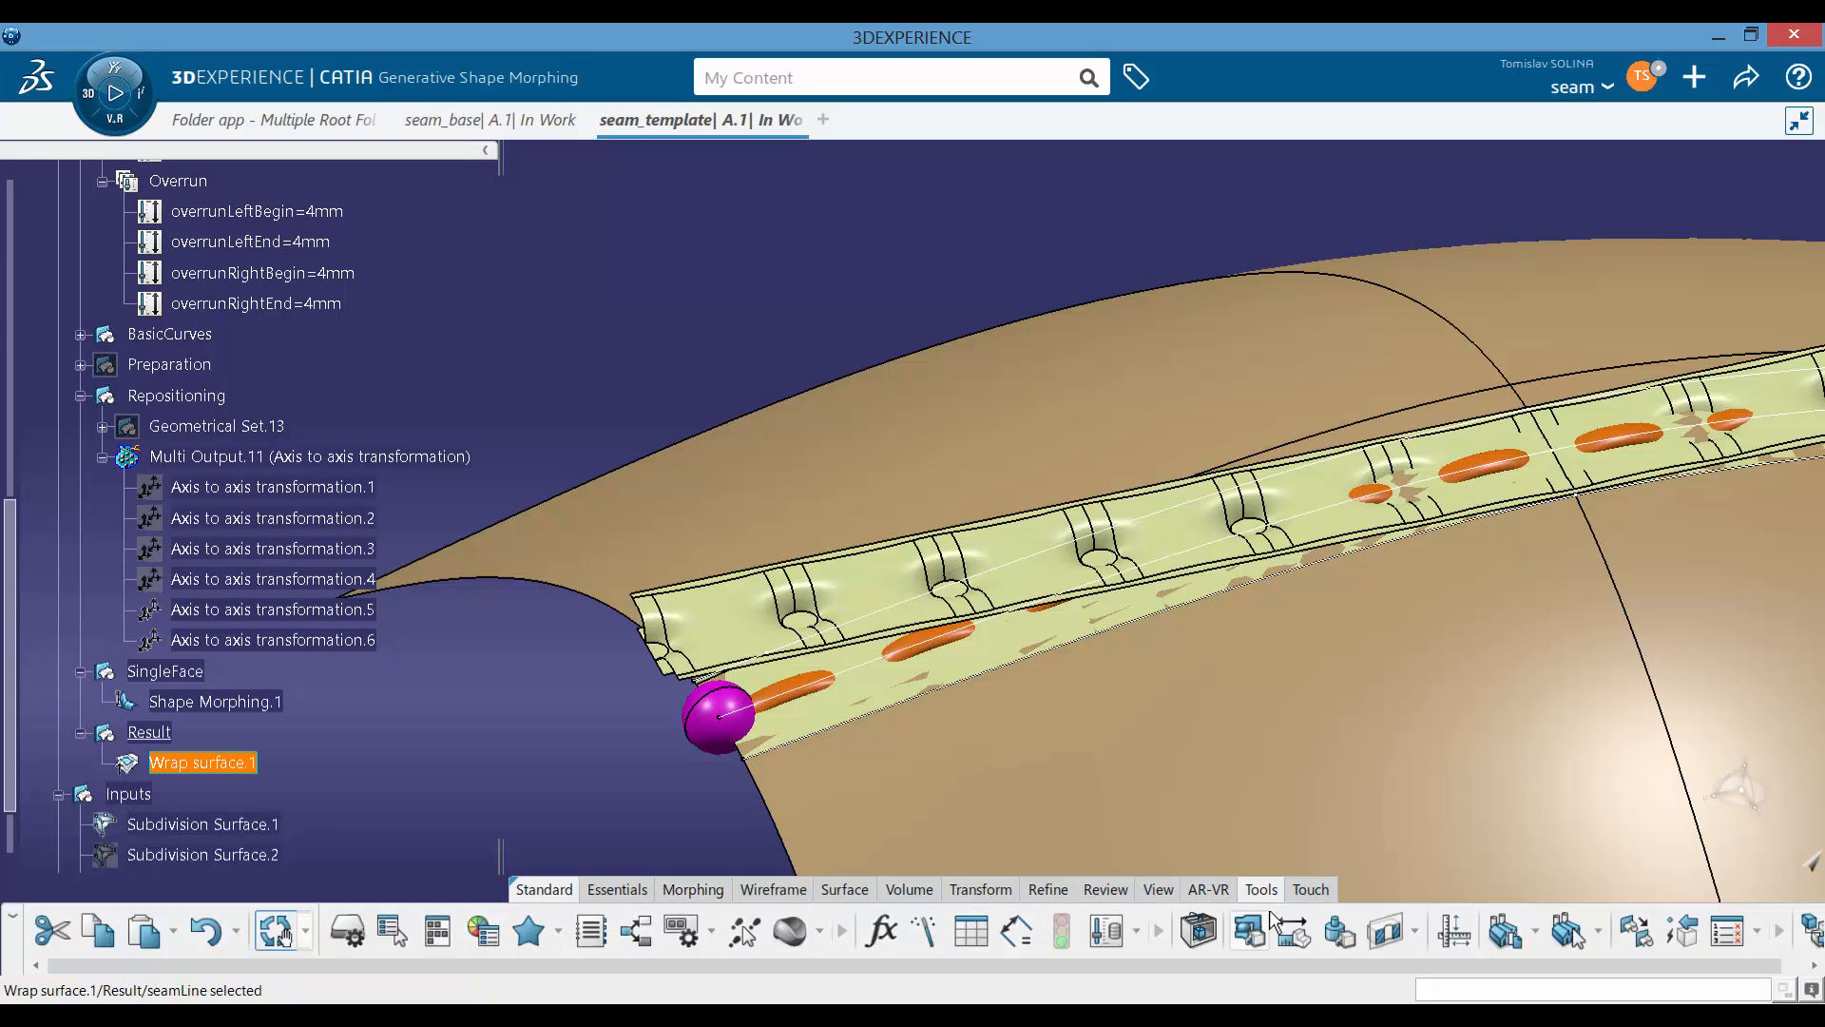
click(1635, 937)
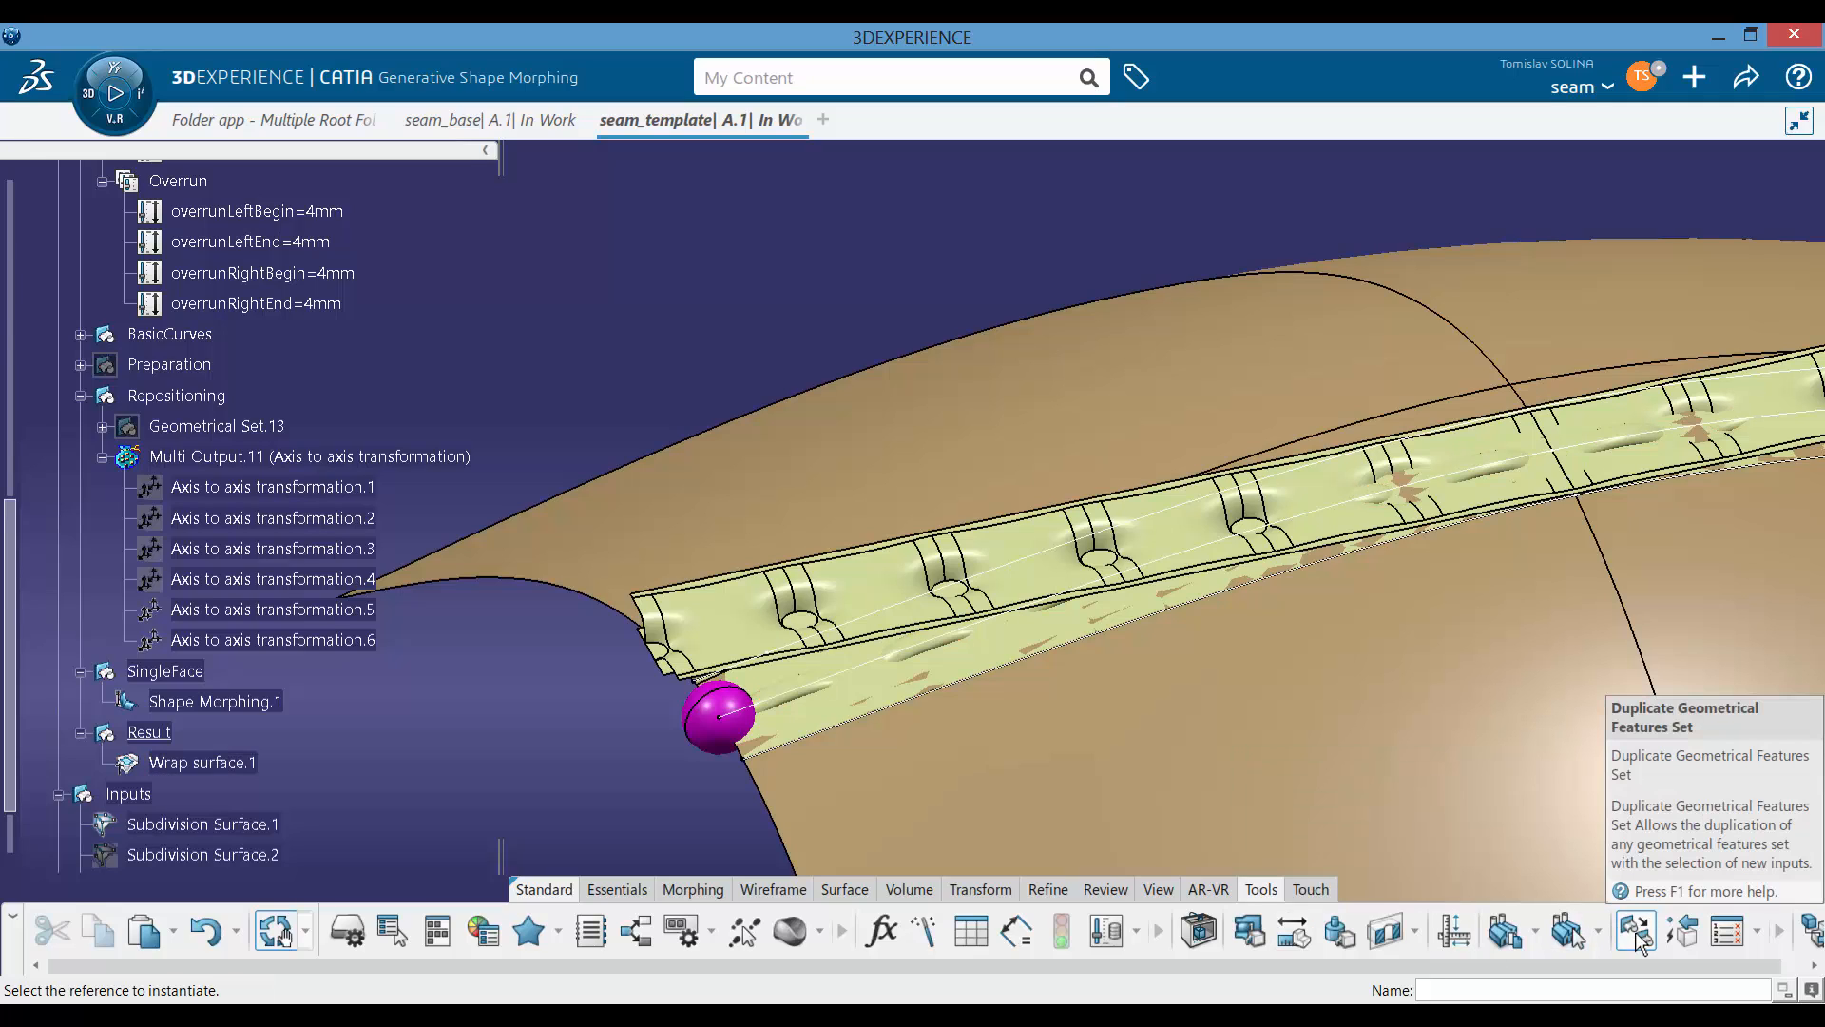
key(Escape)
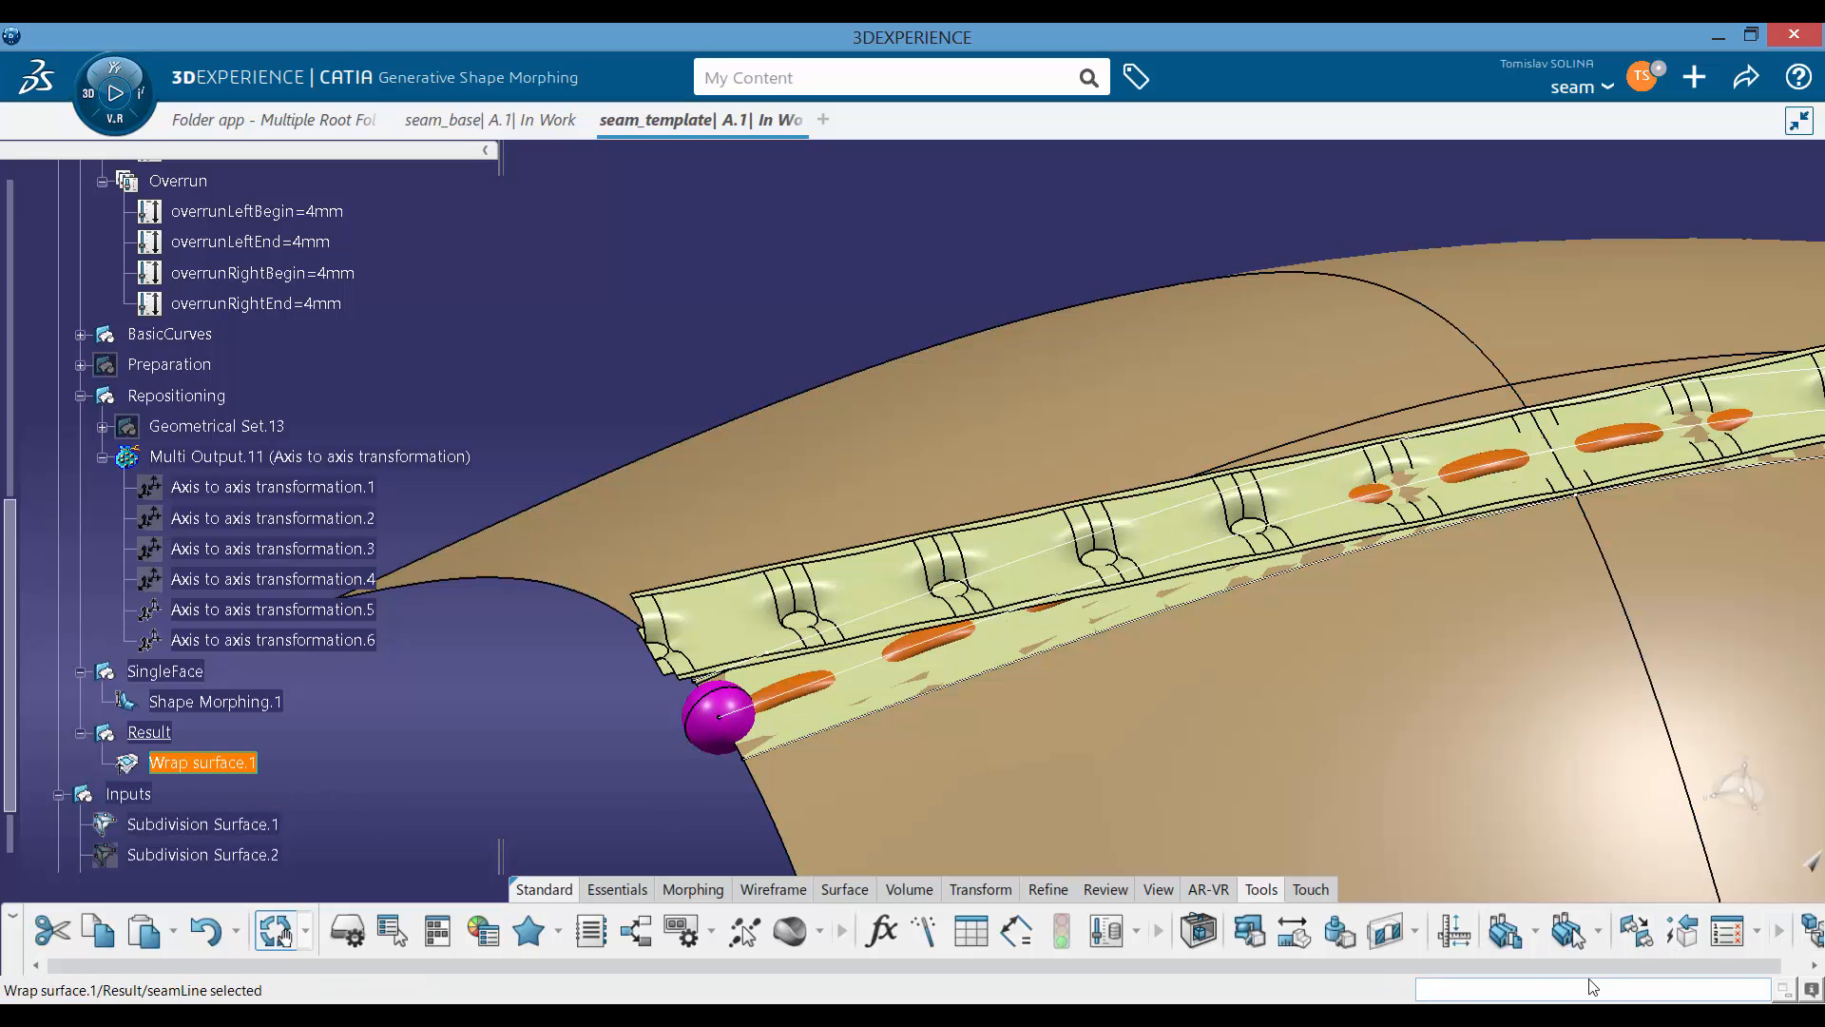
drag(1599, 968, 1771, 968)
click(1736, 939)
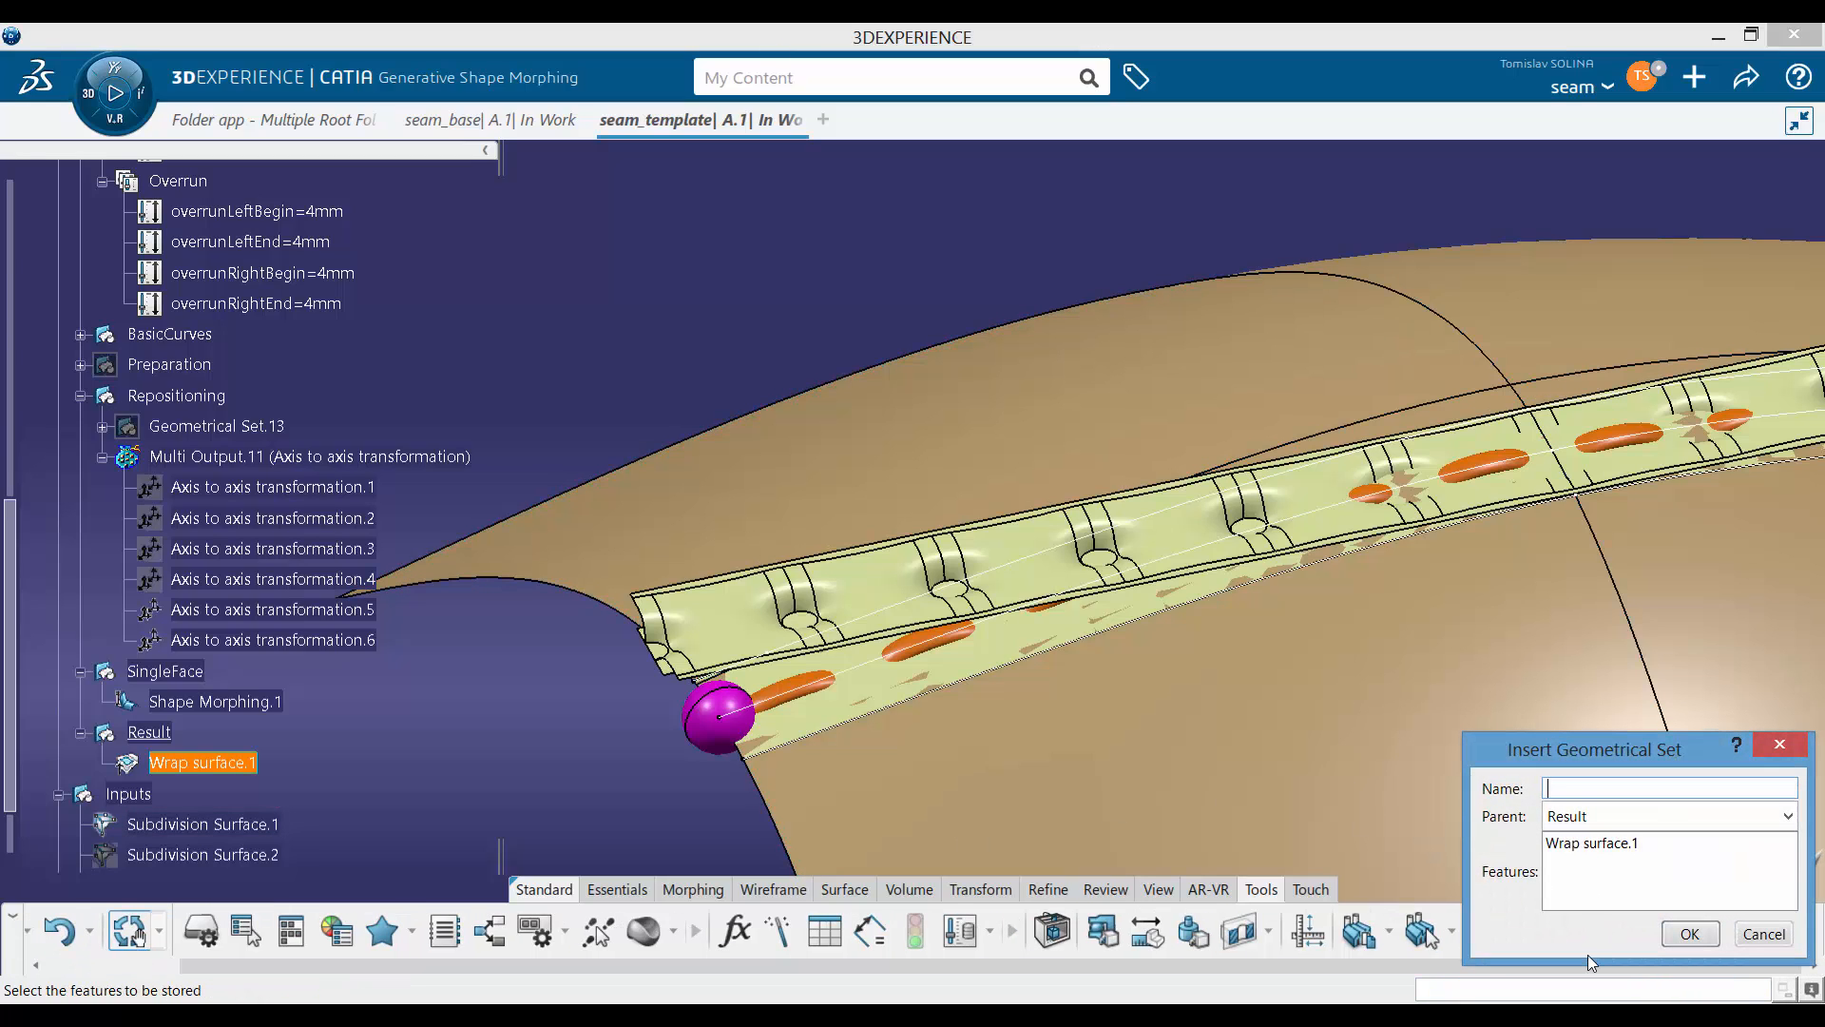
text(stitches)
key(Return)
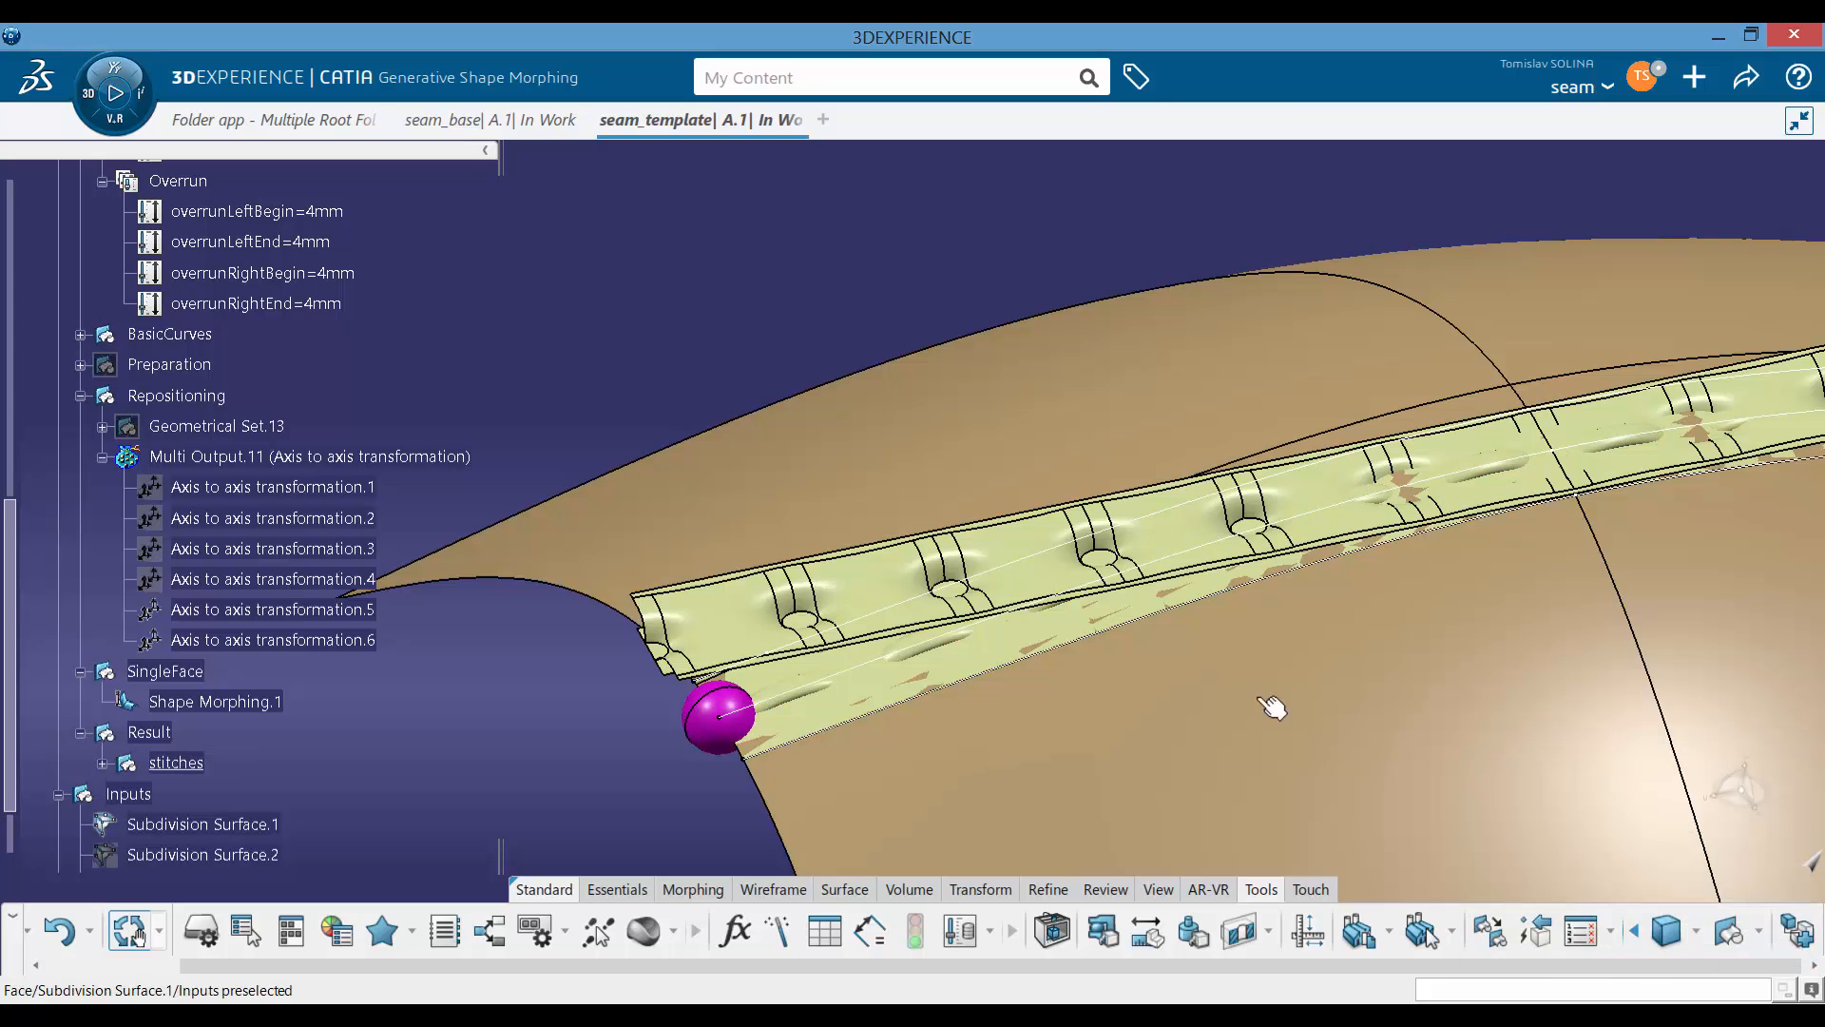
Step: Define Result as the in-work object and paste a copy of the stitches set into it
right_click(157, 737)
key(d)
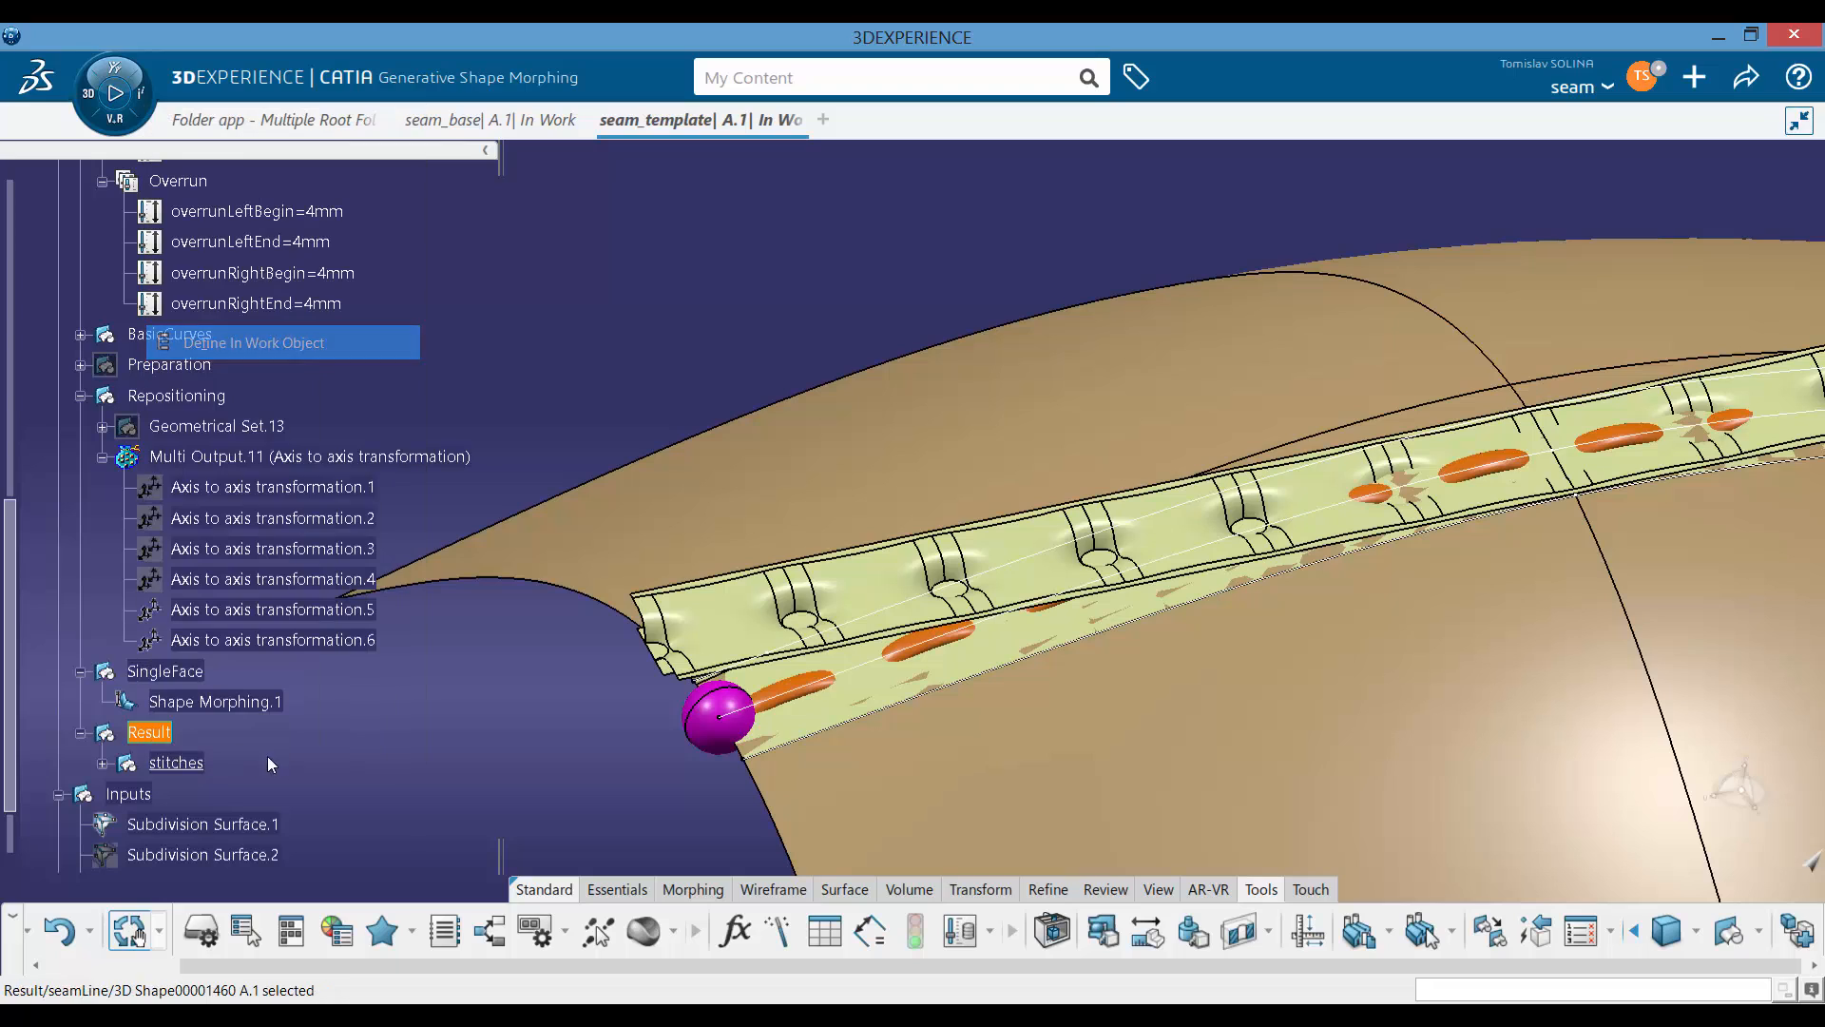
click(101, 765)
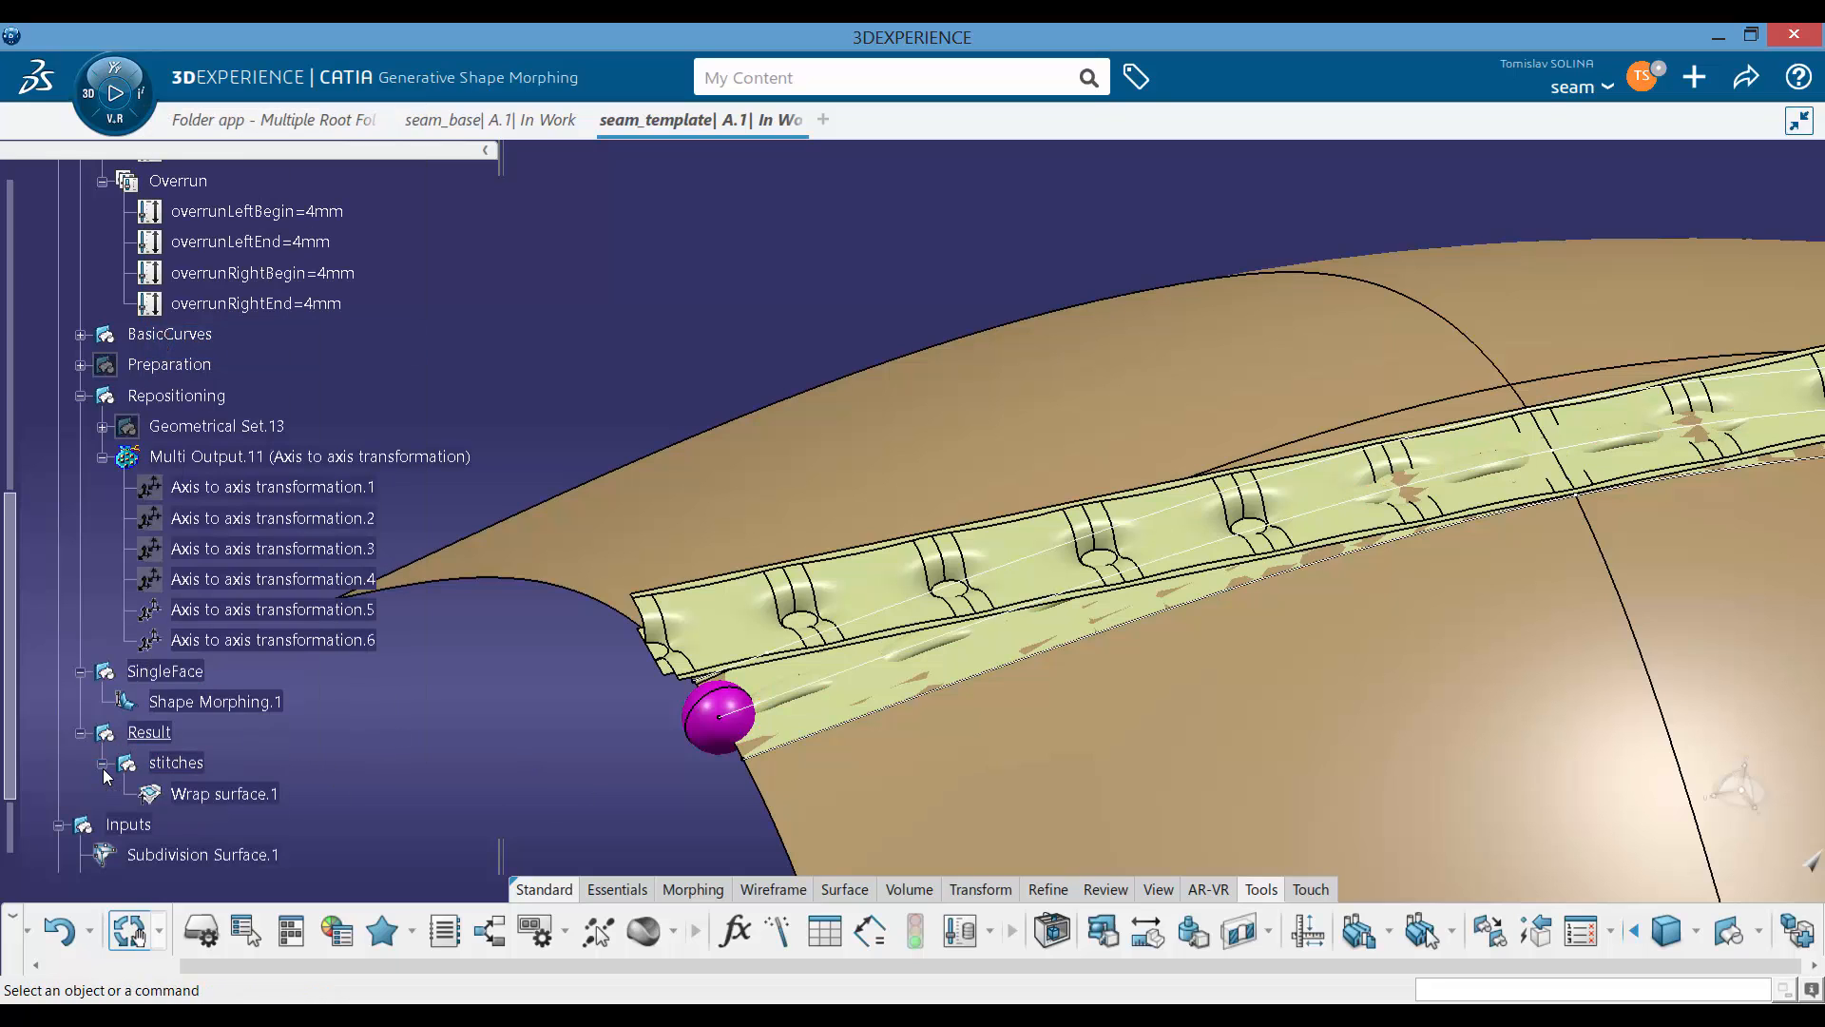
click(179, 763)
right_click(173, 728)
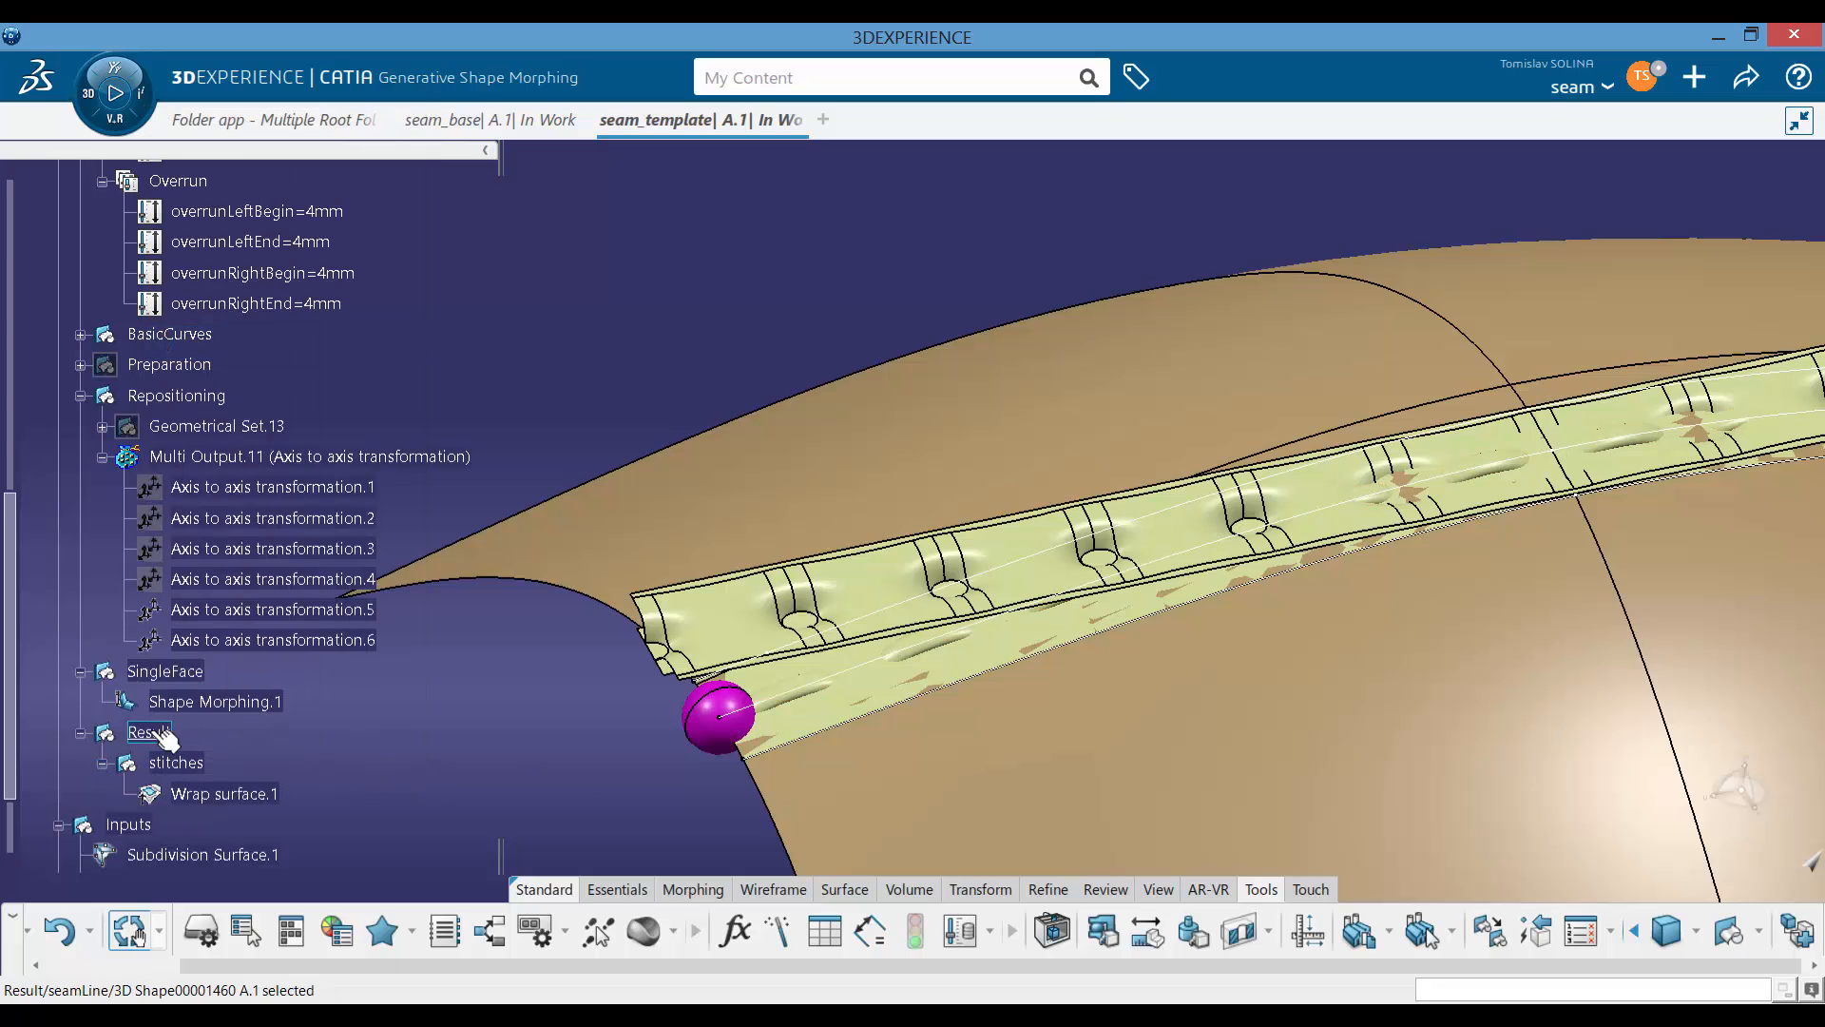
click(215, 519)
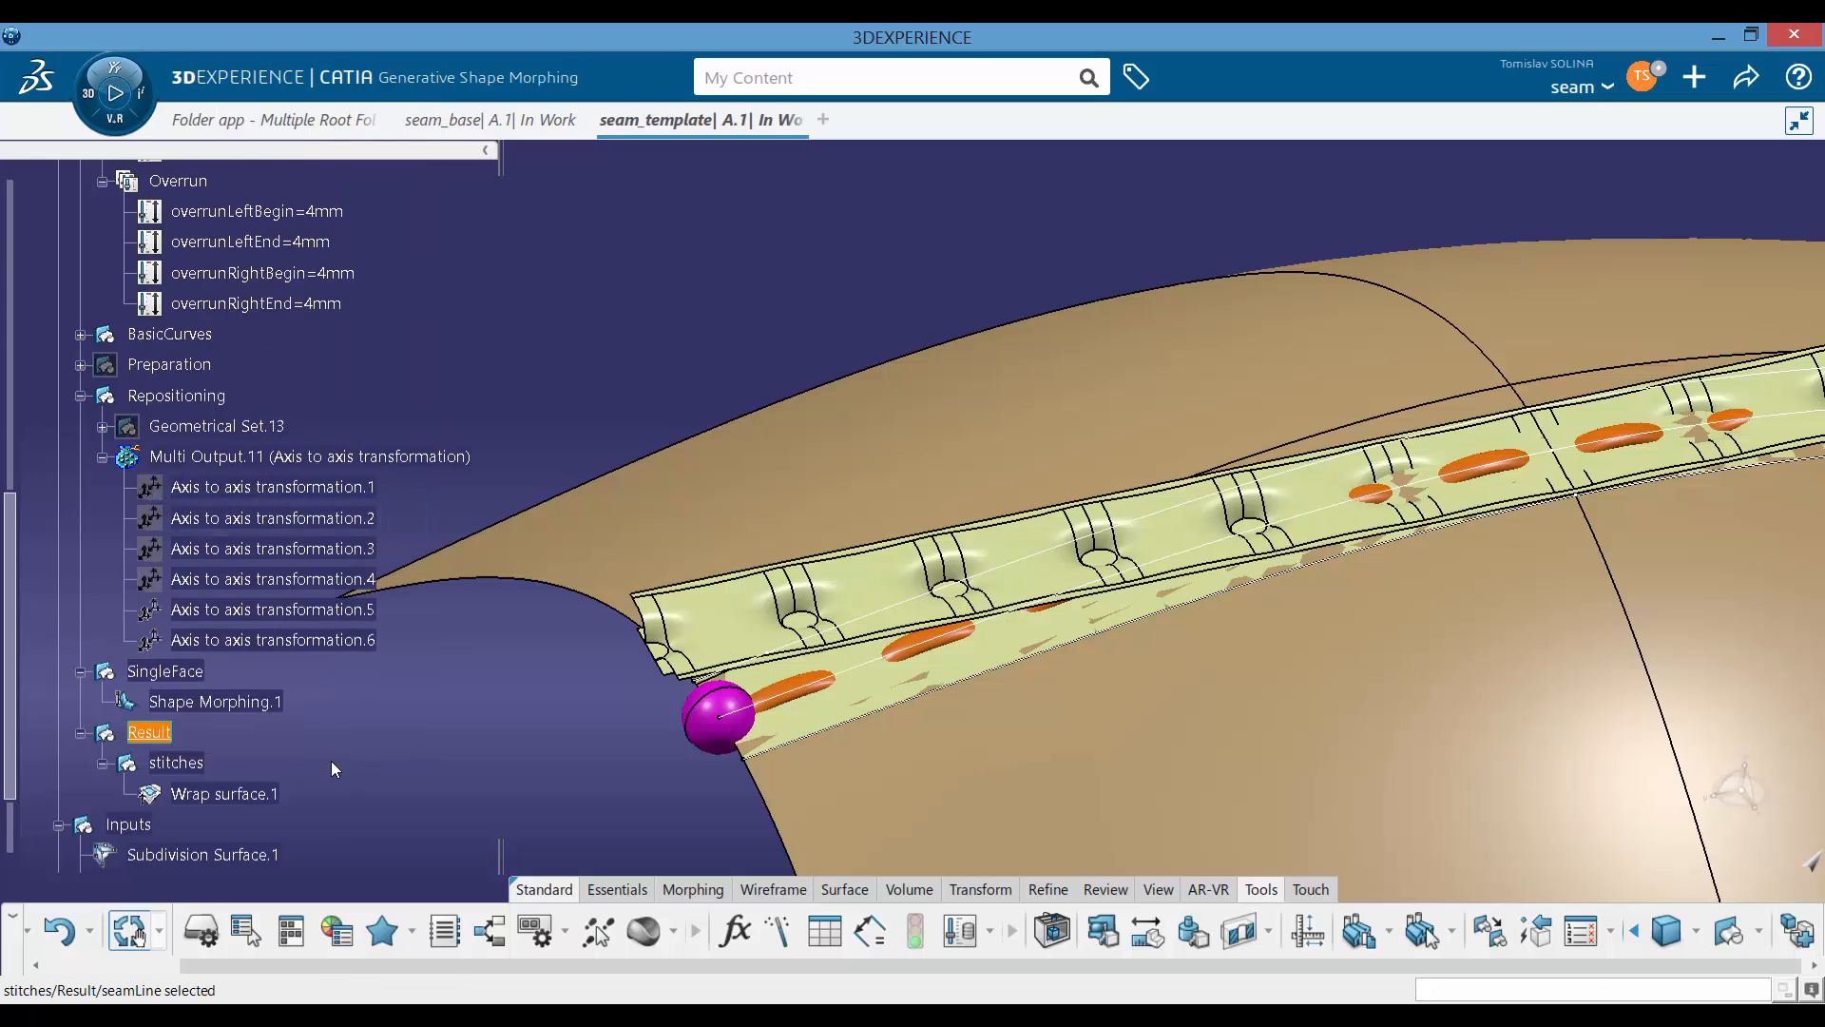
Step: Change the element to deform of the copied Wrap surface.2 to the strip with stitch holes, Axis to axis transformation.5
double_click(222, 857)
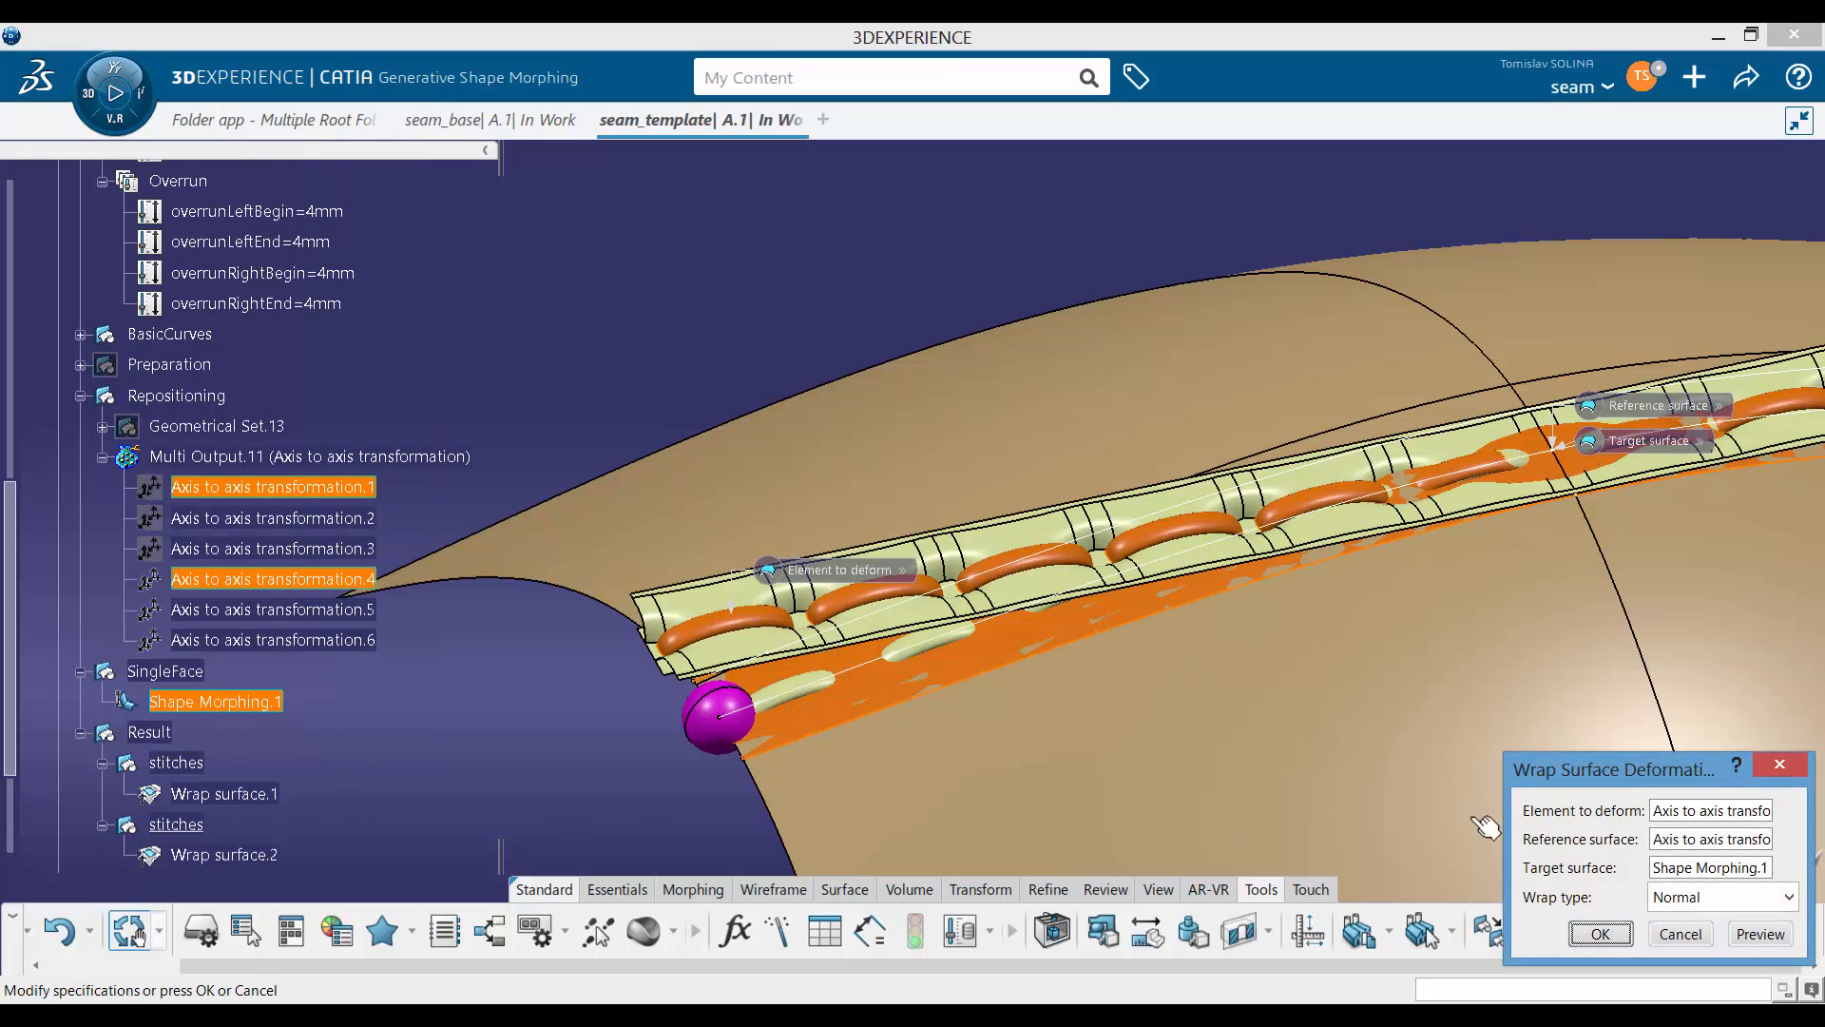
click(1701, 809)
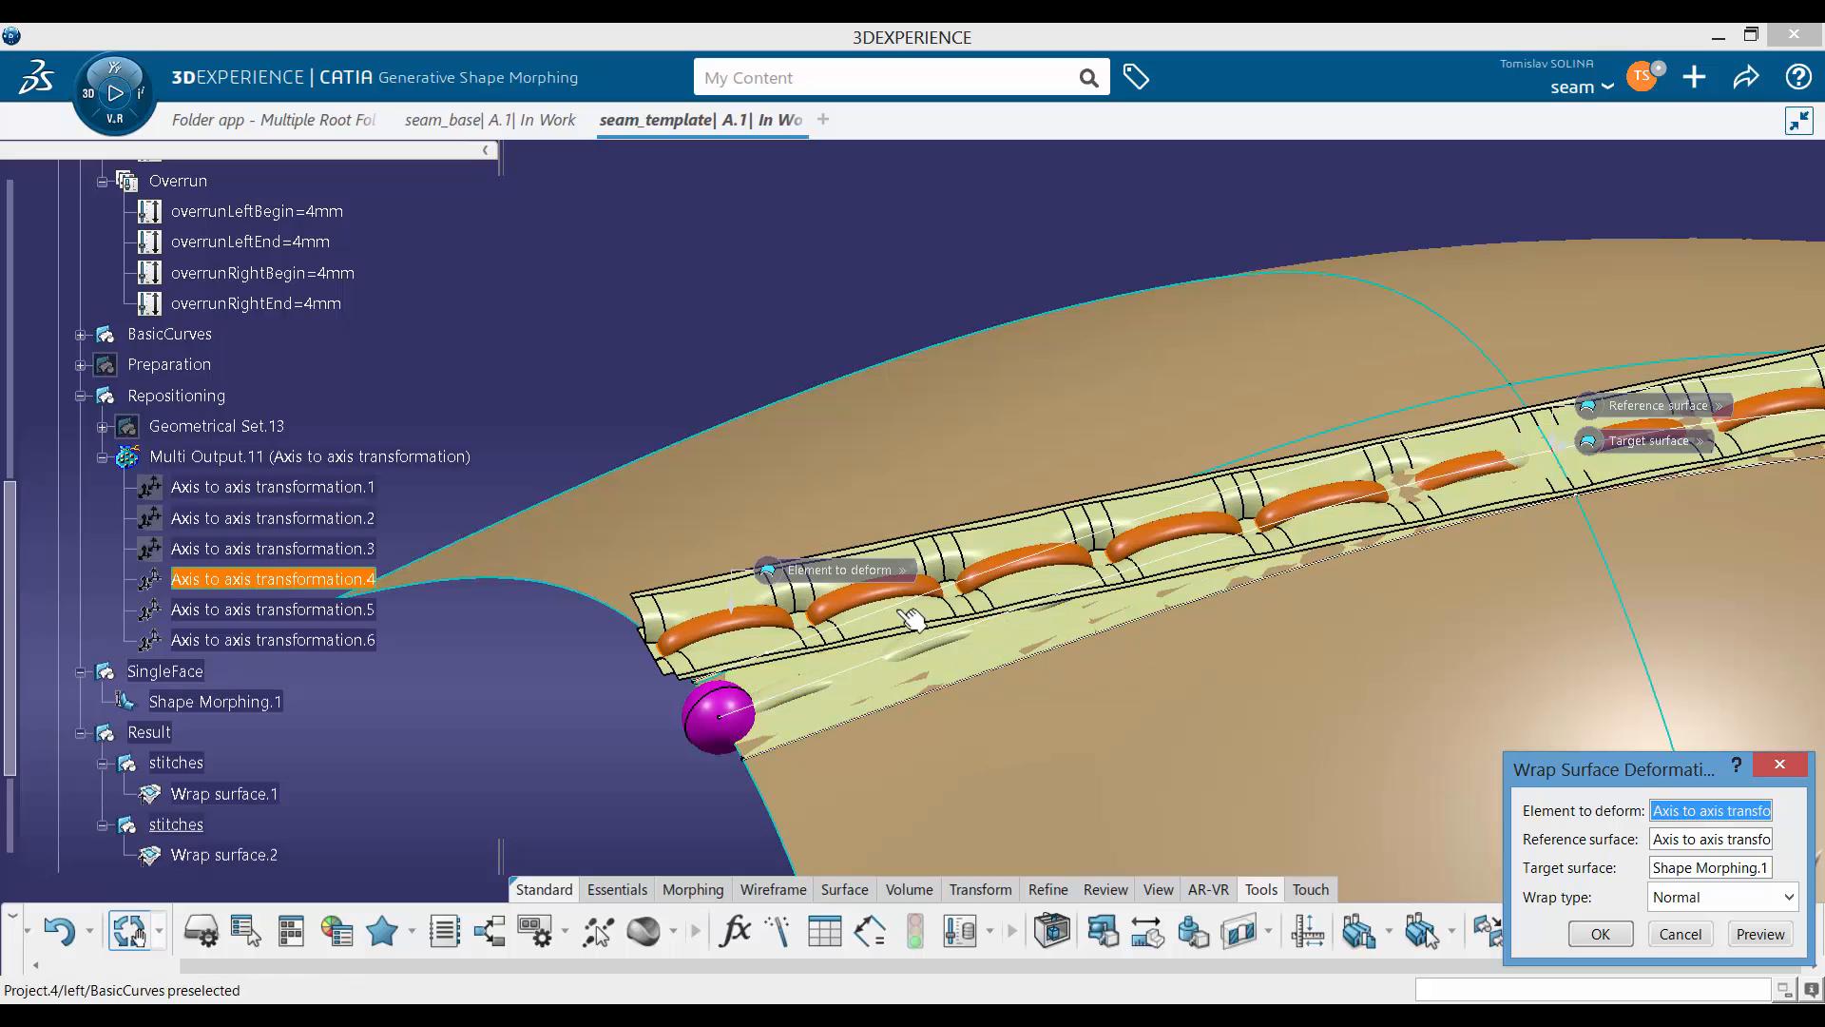
click(1010, 546)
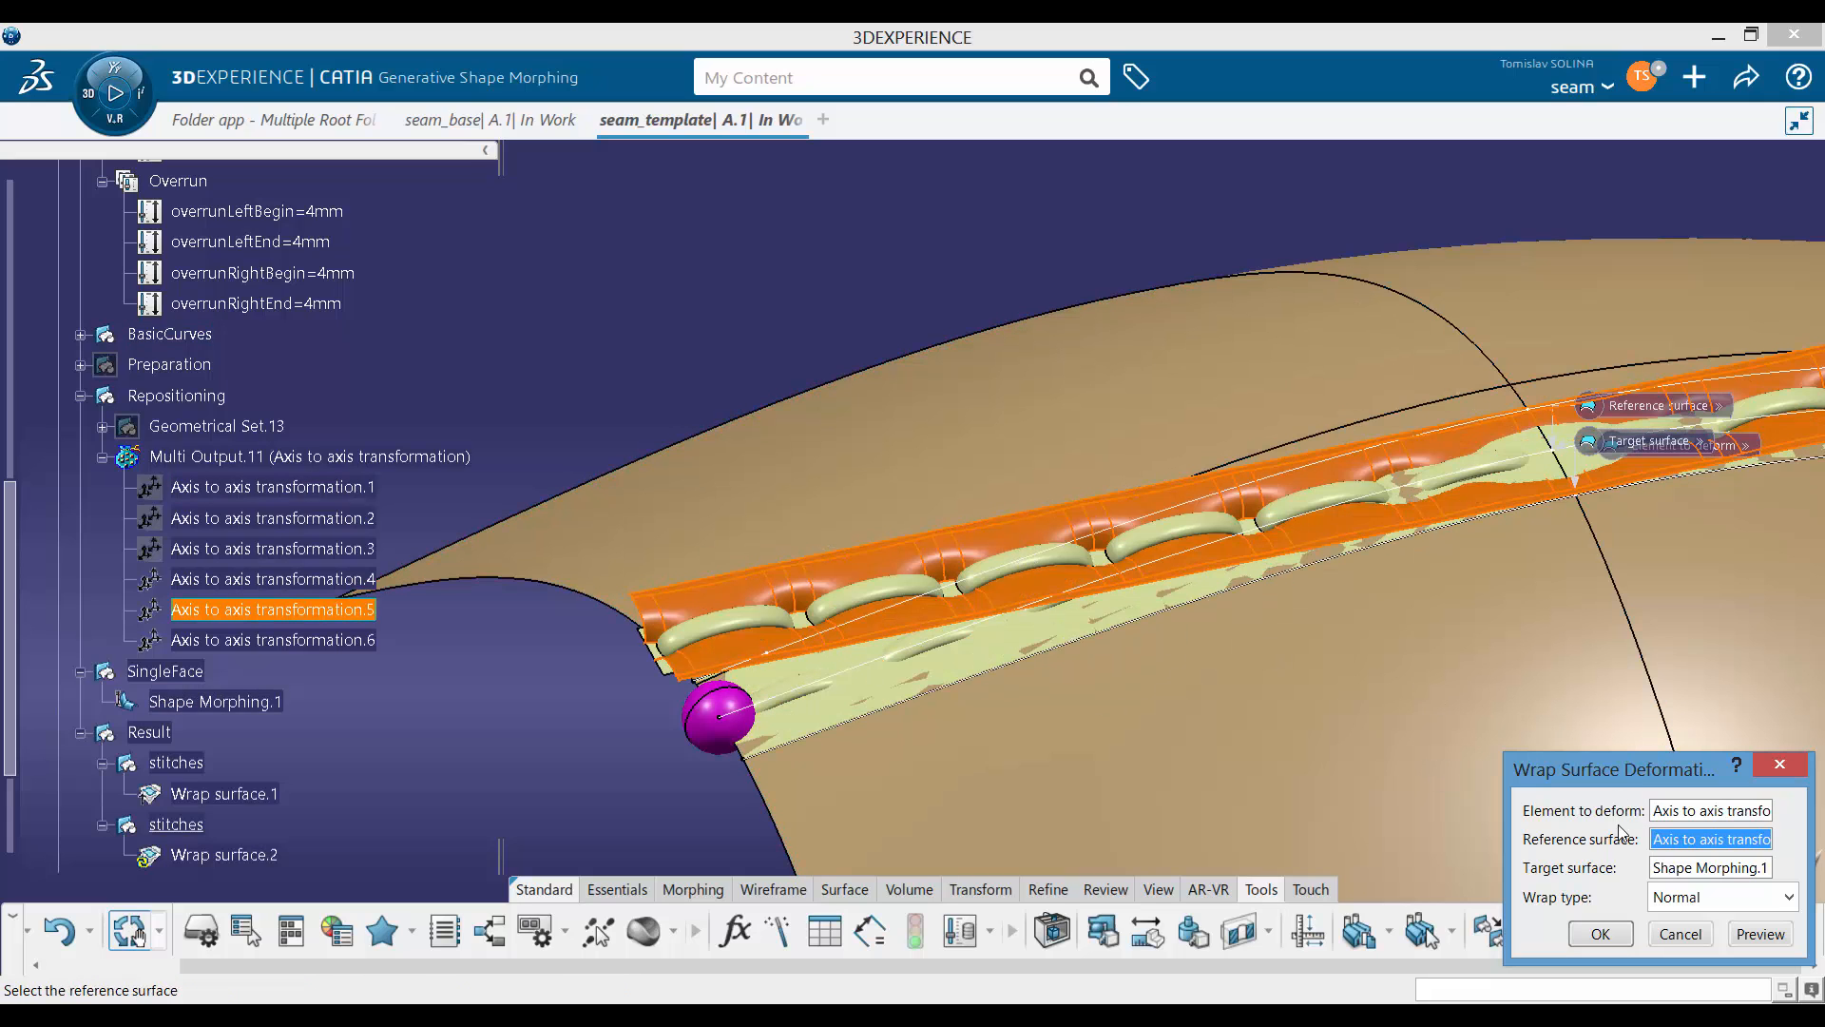
click(1598, 934)
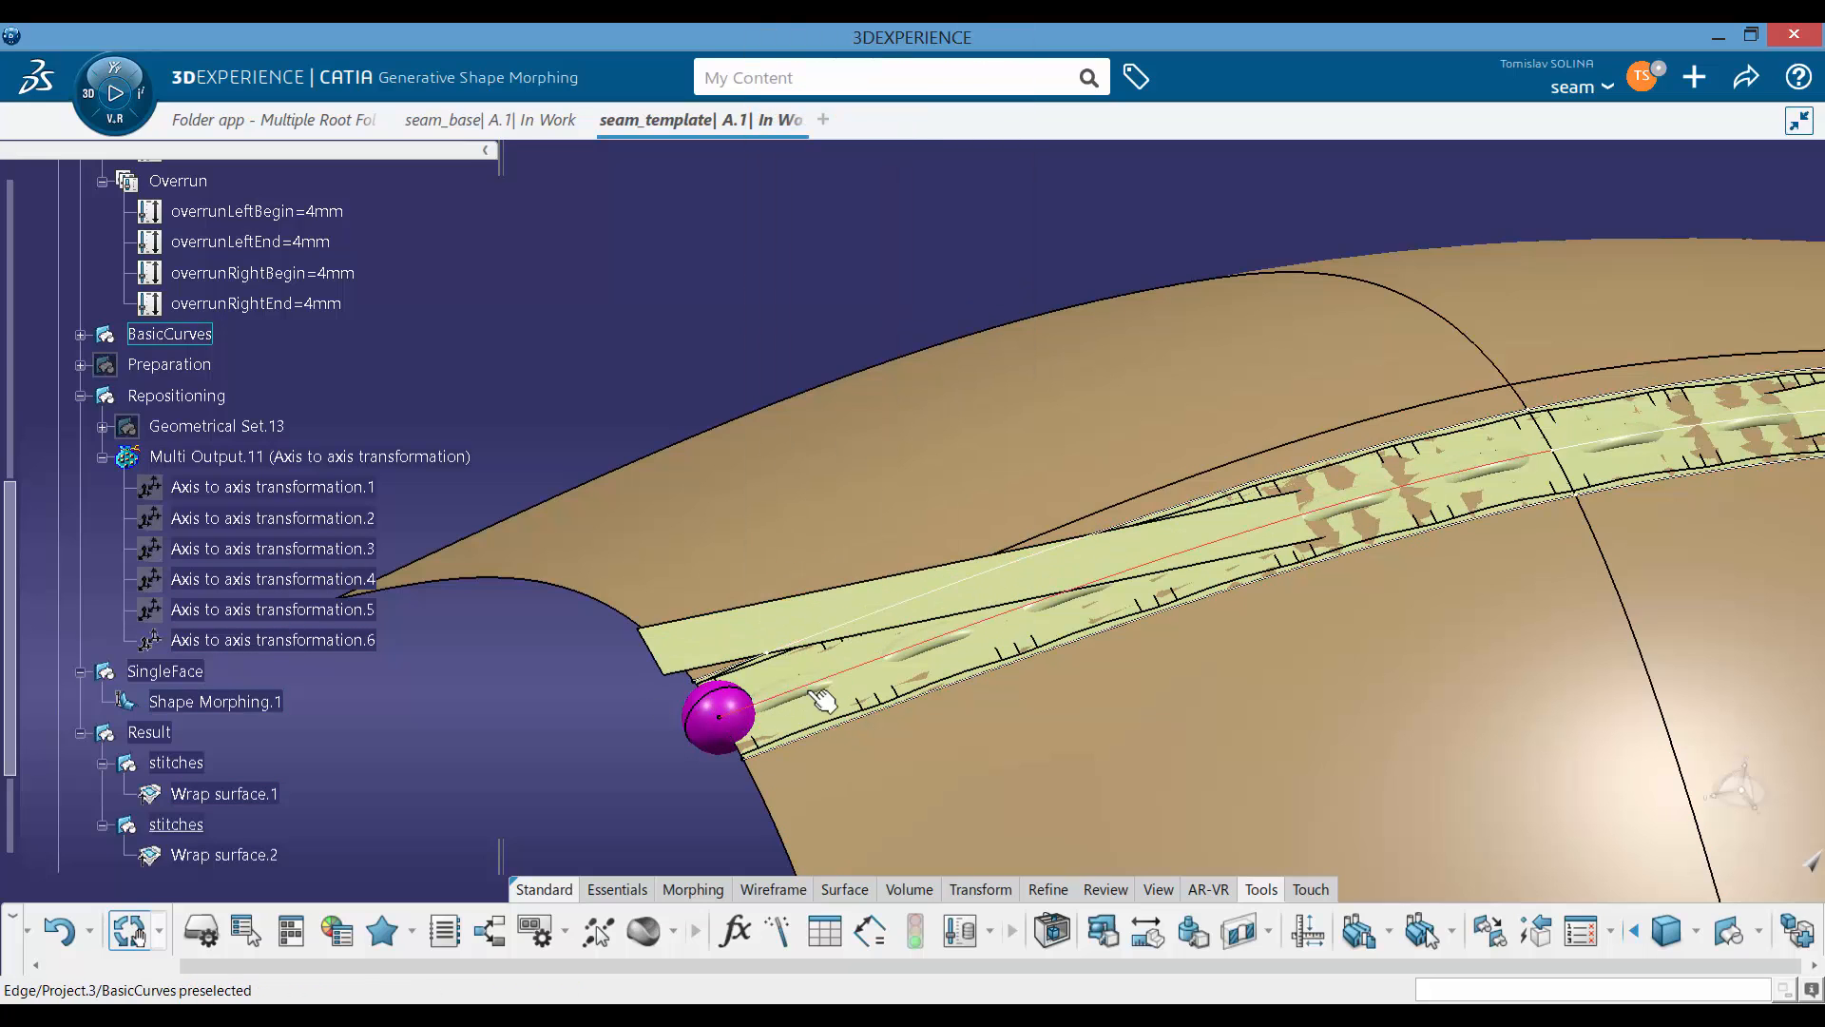
Step: Hide the SingleFace set and inspect the wrapped strip and stitches at the sphere end
middle_drag(1018, 681, 860, 709)
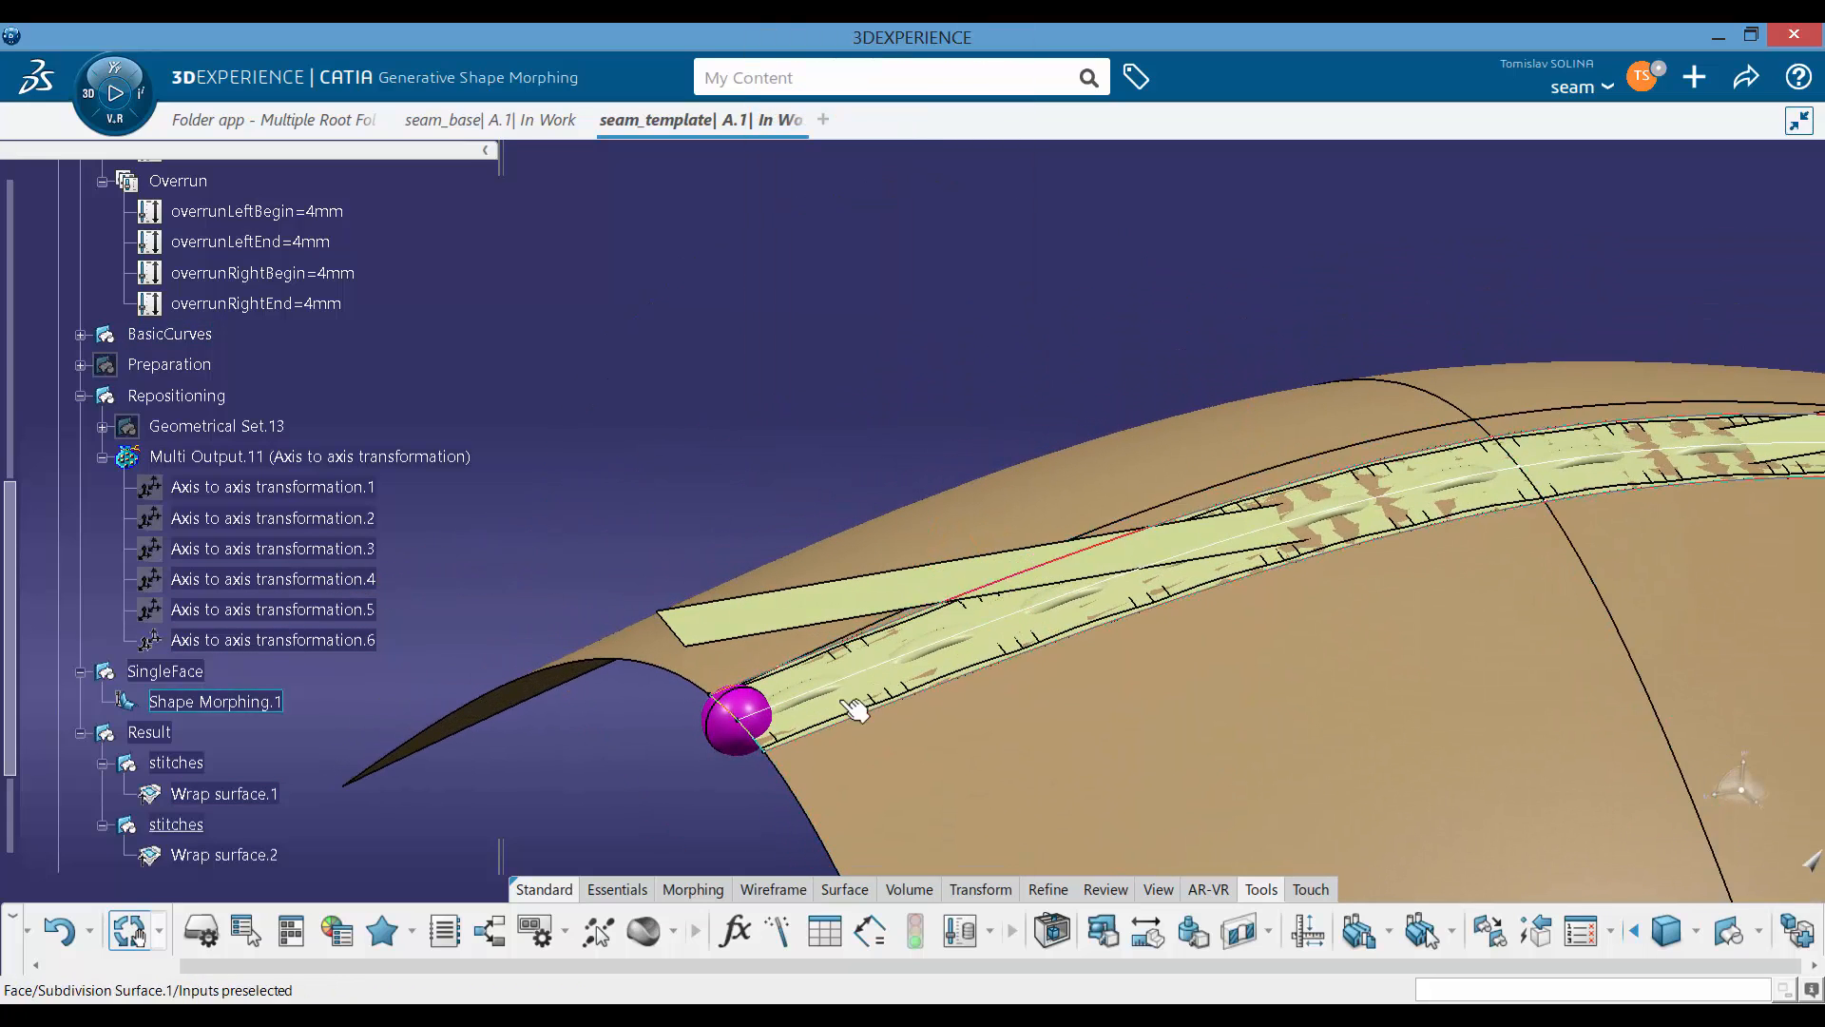
right_click(161, 673)
click(223, 124)
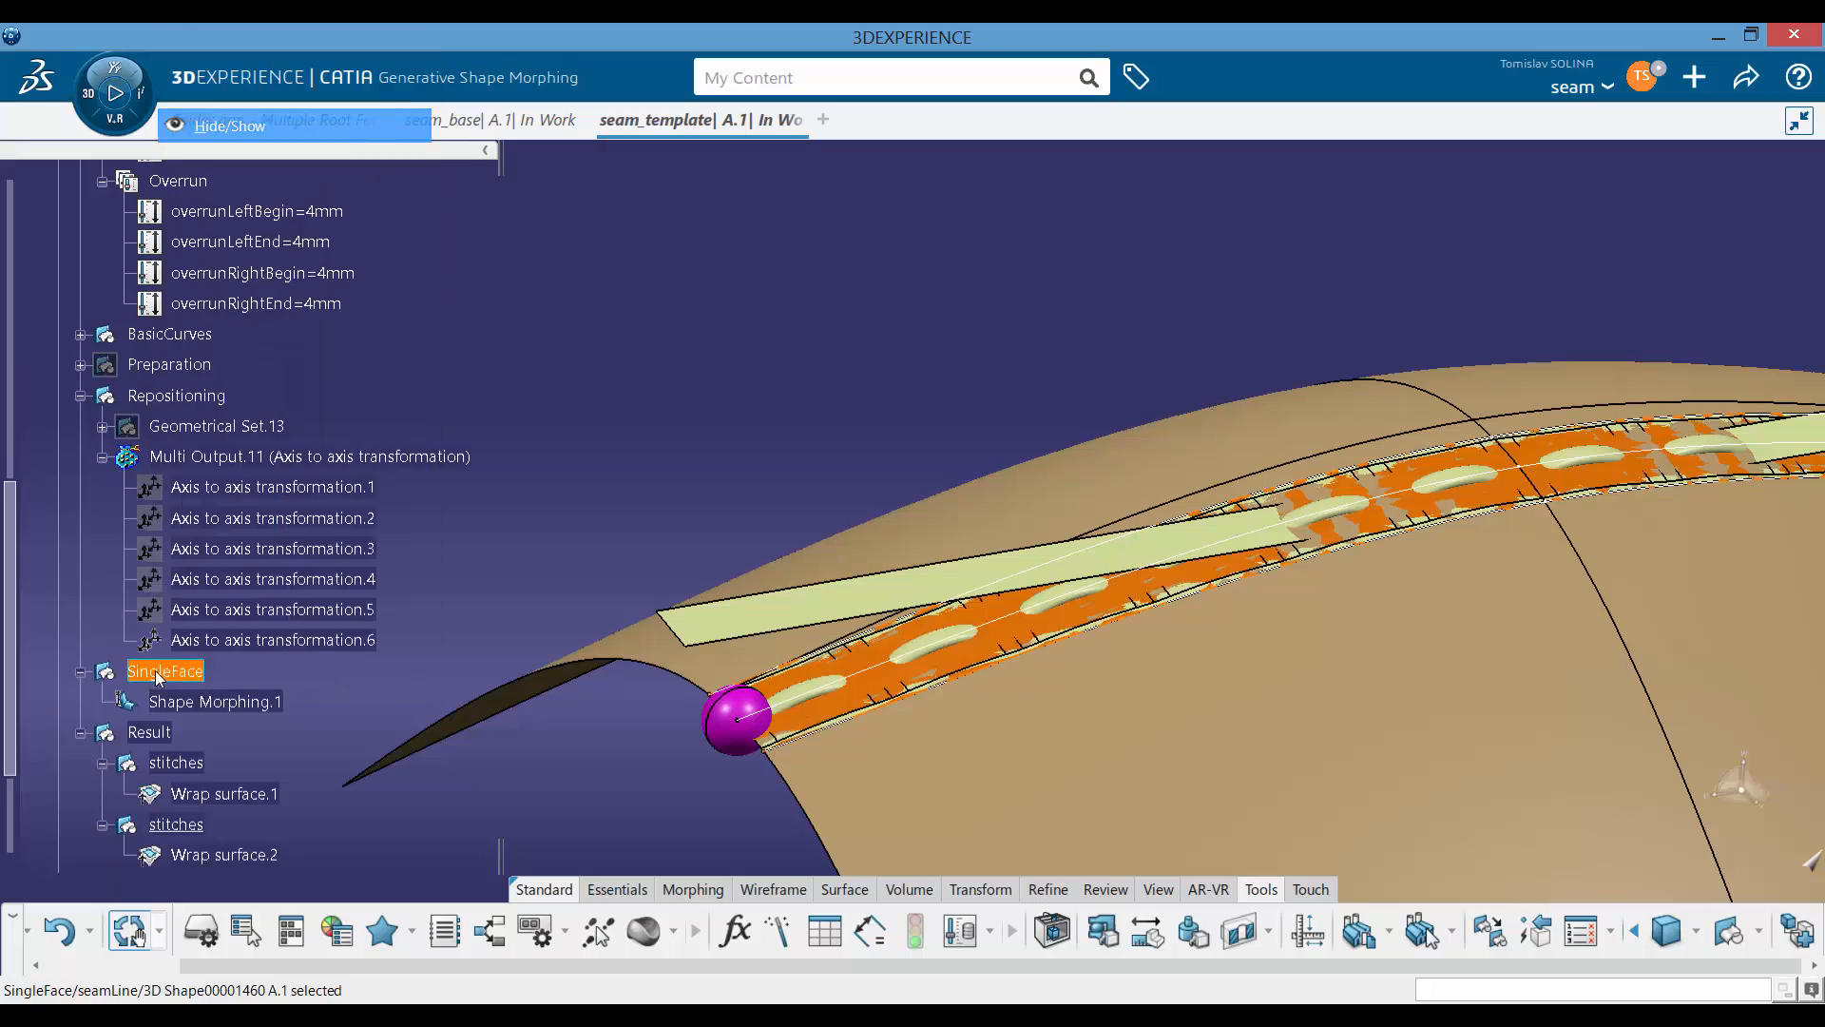
middle_drag(936, 597, 1043, 401)
middle_drag(827, 631, 856, 532)
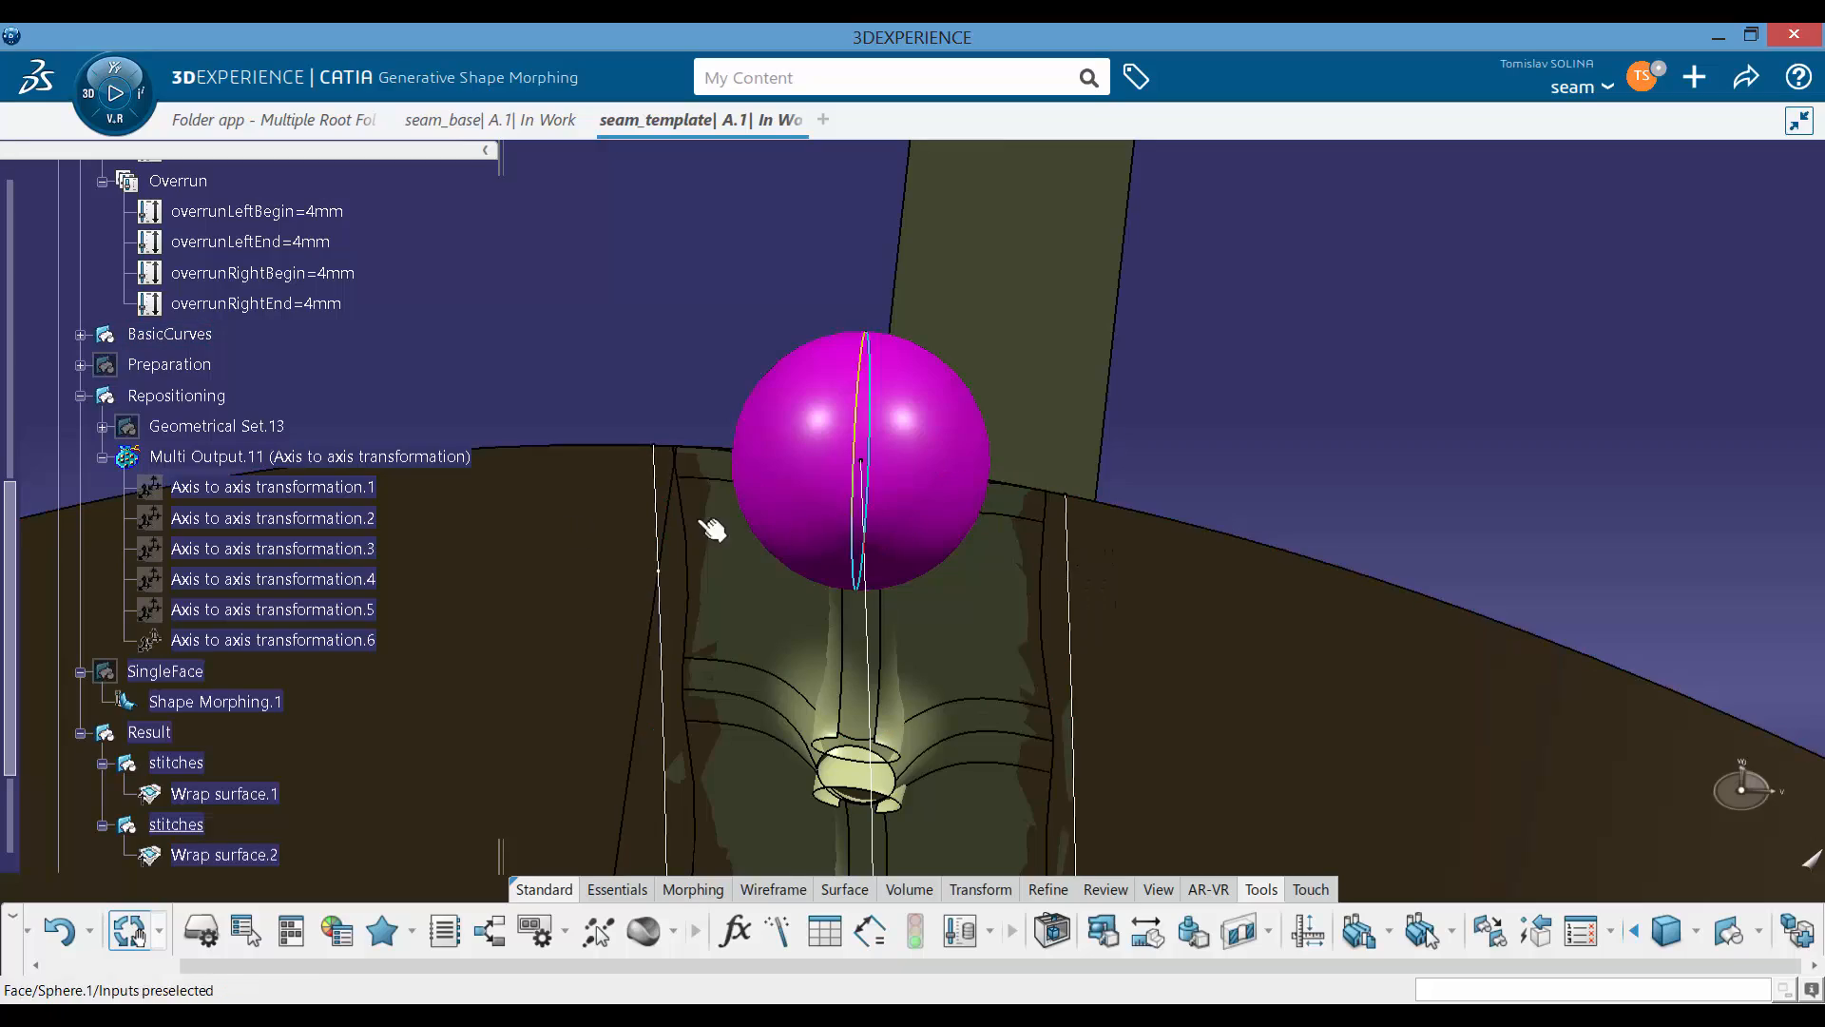
middle_drag(713, 522, 852, 623)
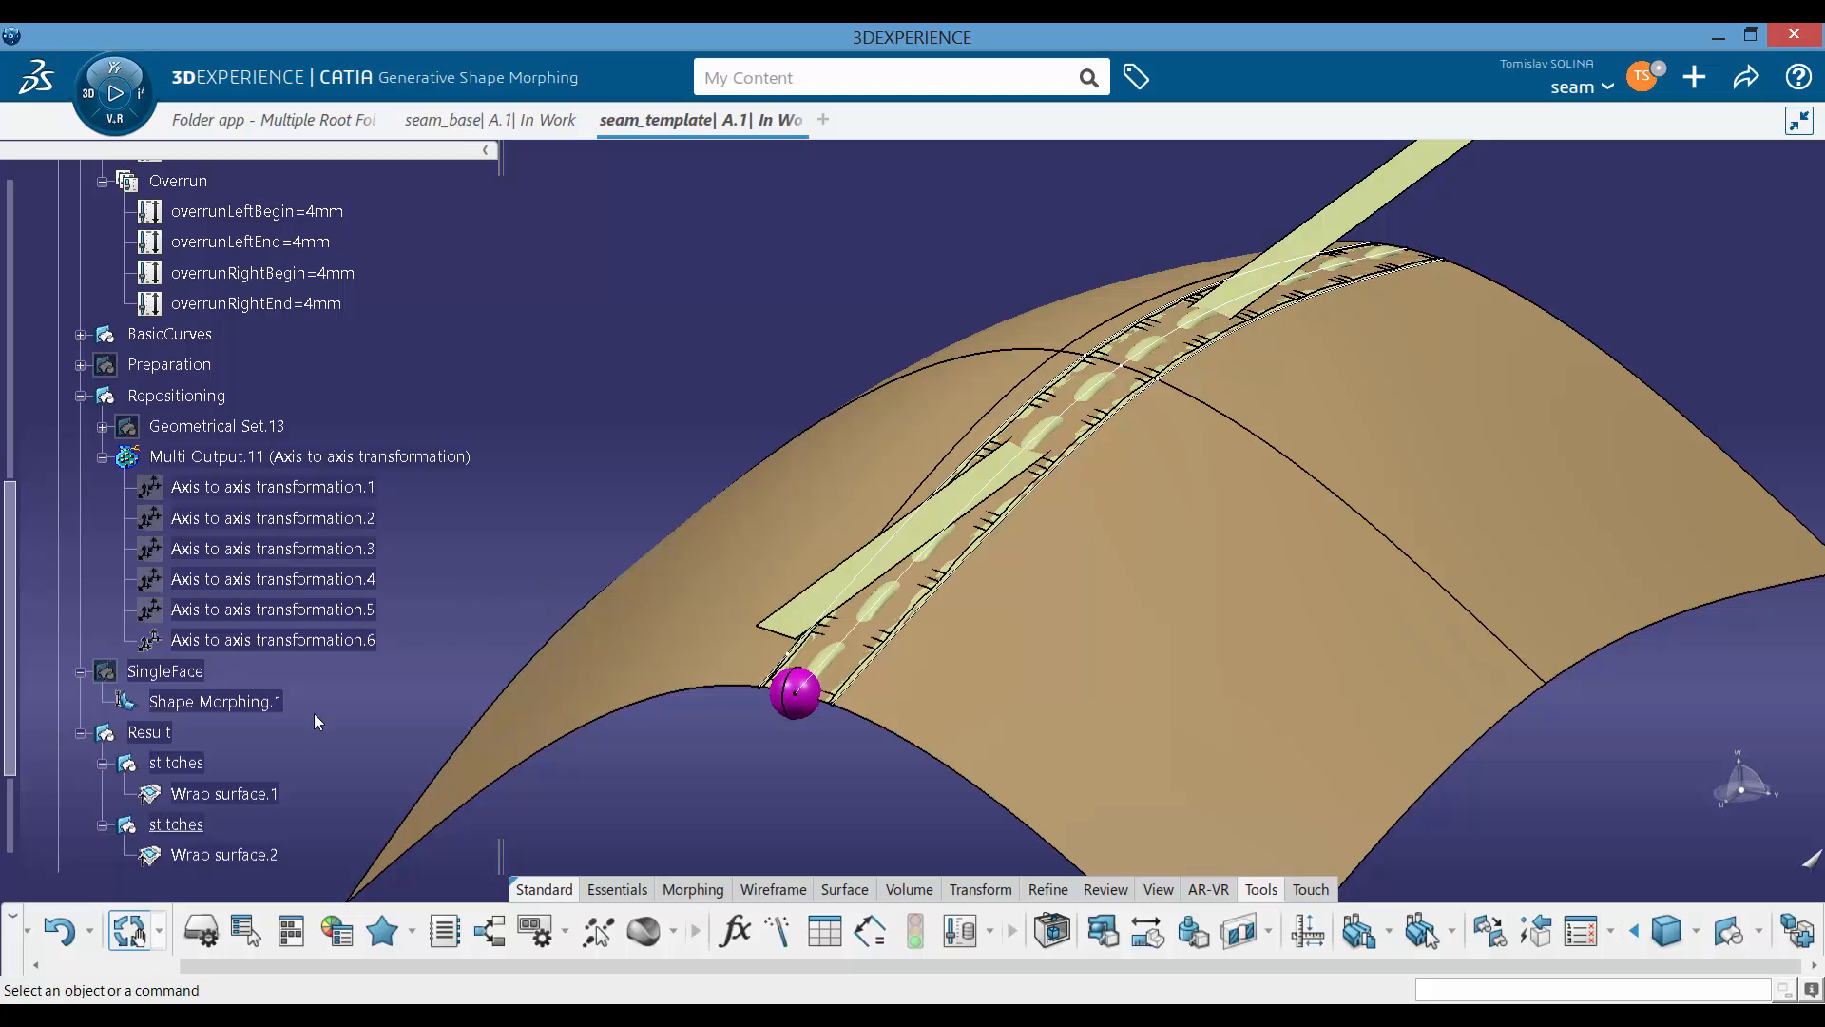
Step: Rename the duplicated stitches set containing Wrap surface.2 as Face and save the template
scroll(285, 727, down, 4)
click(176, 489)
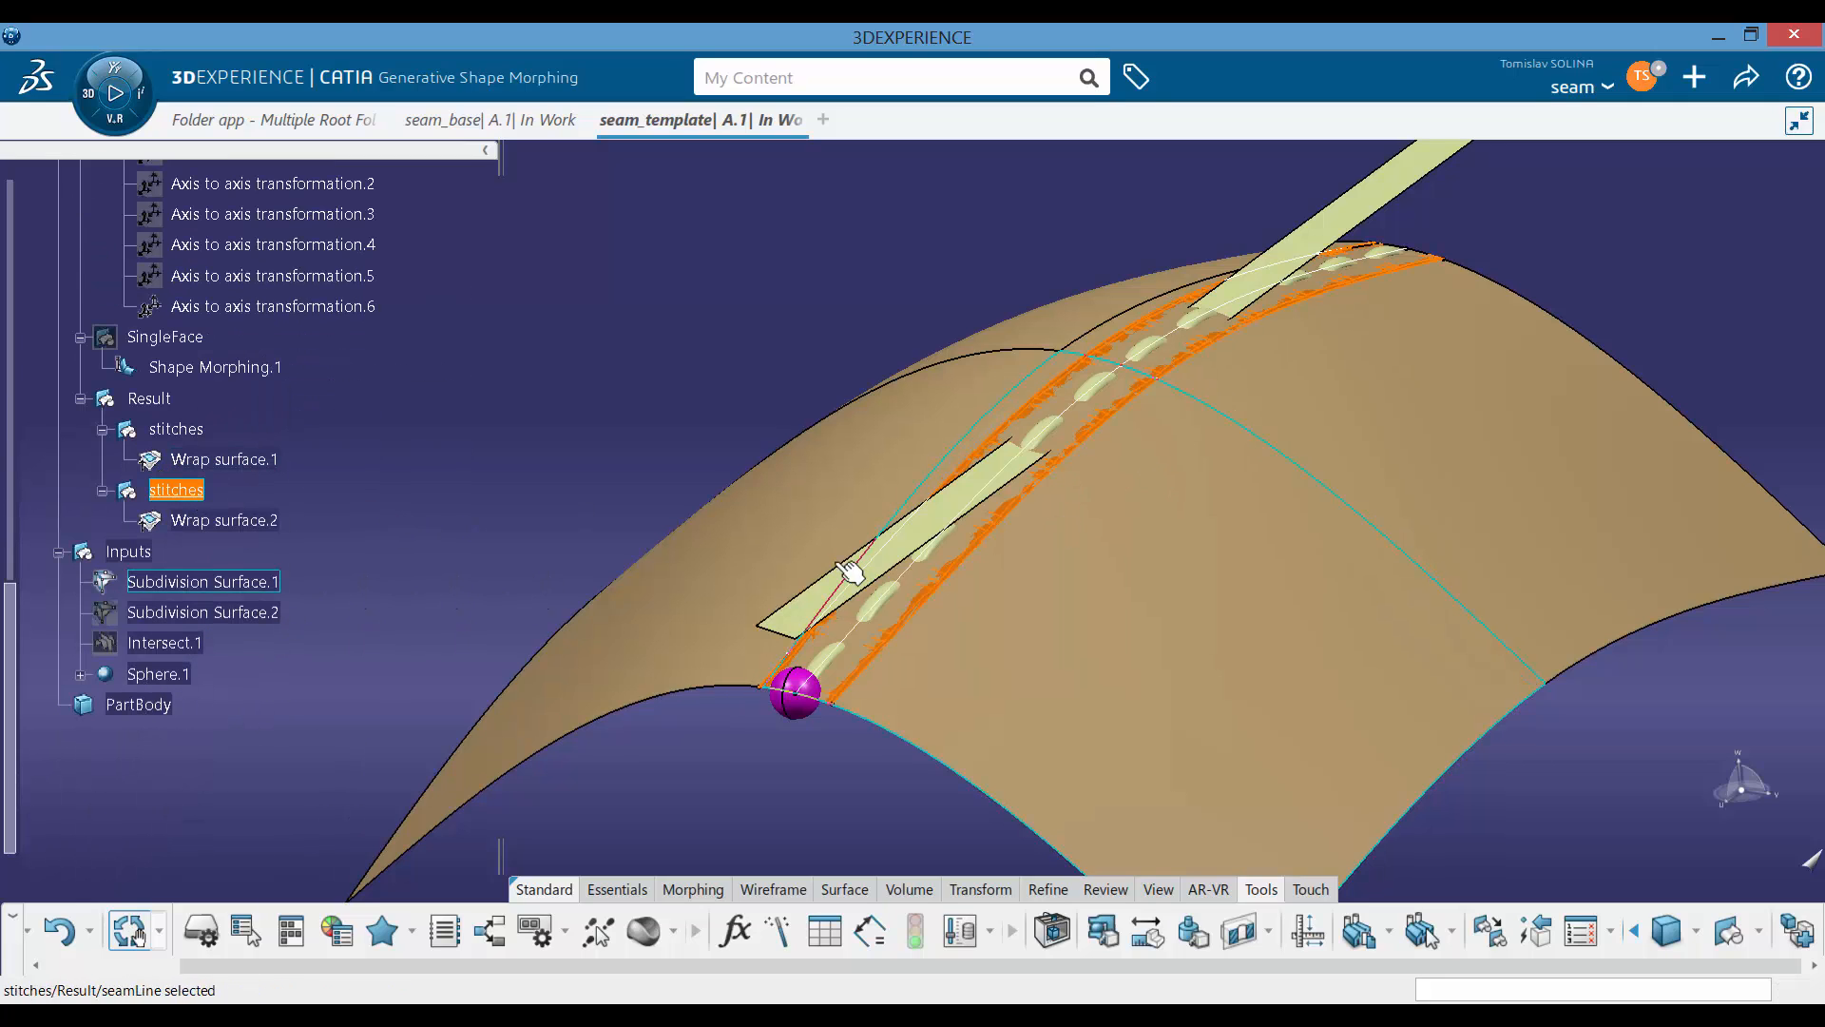
key(alt+Return)
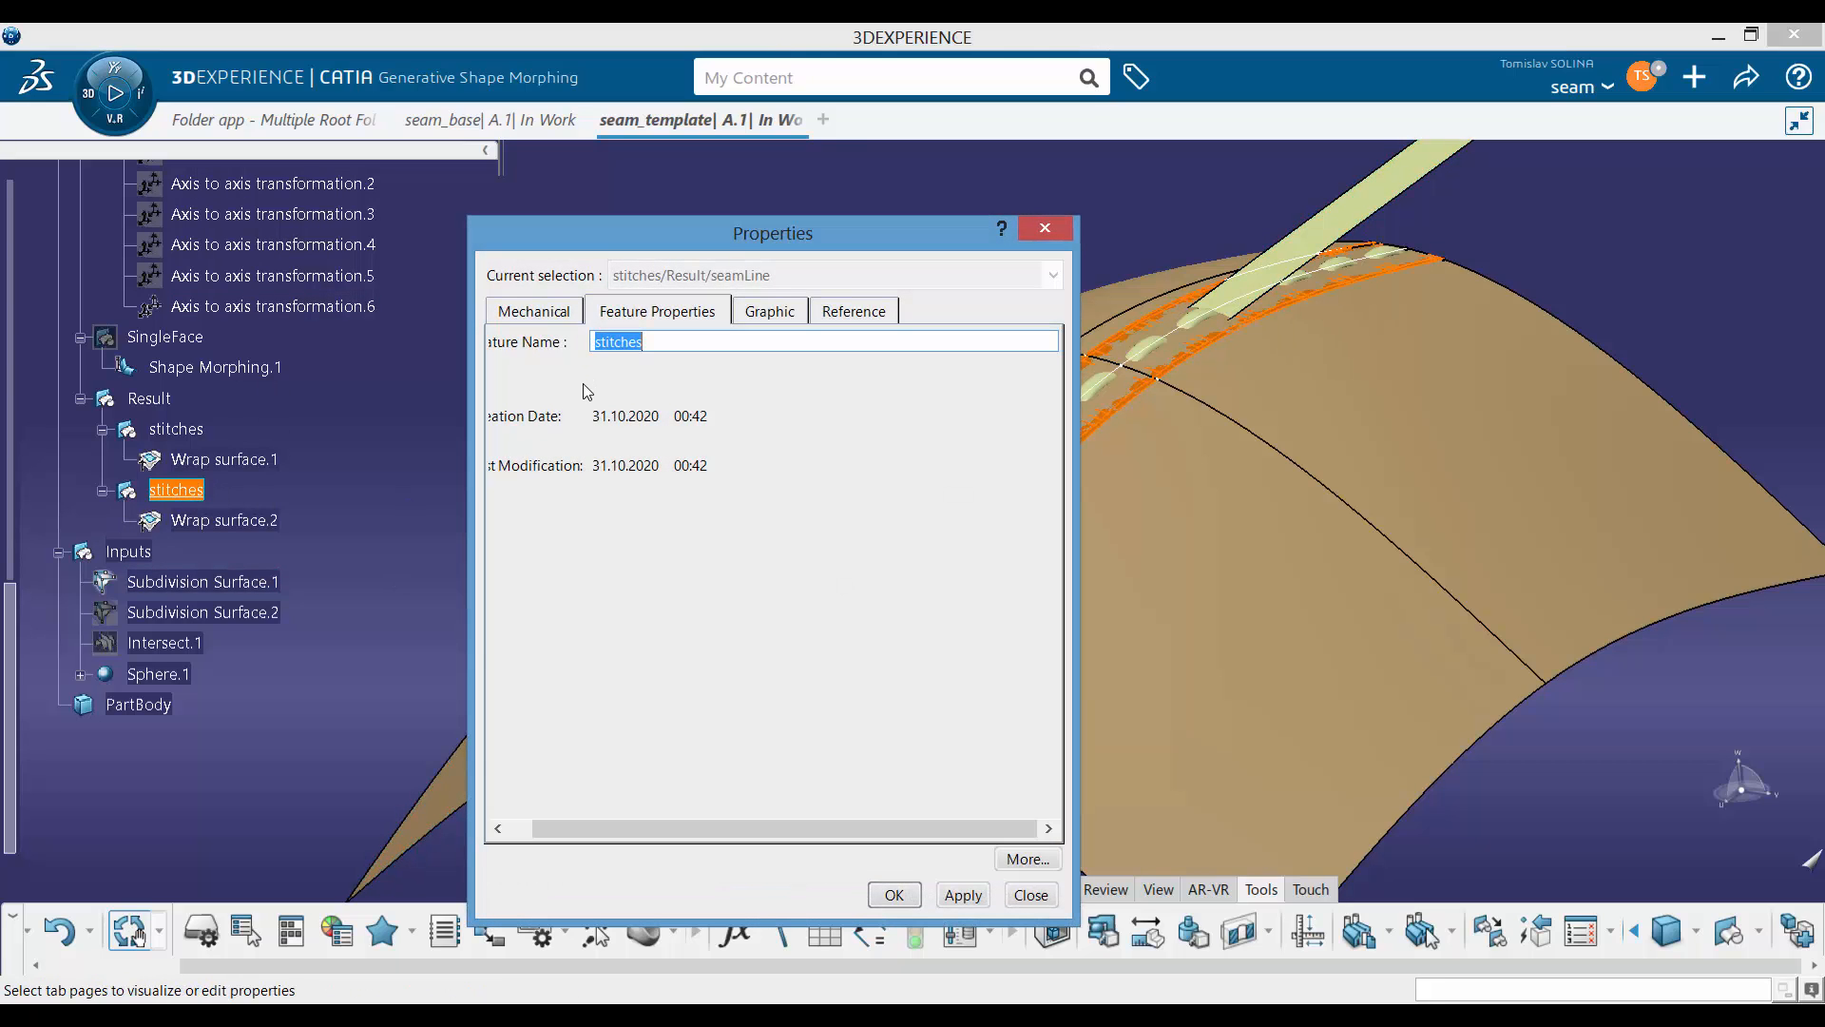
text(Face)
key(Return)
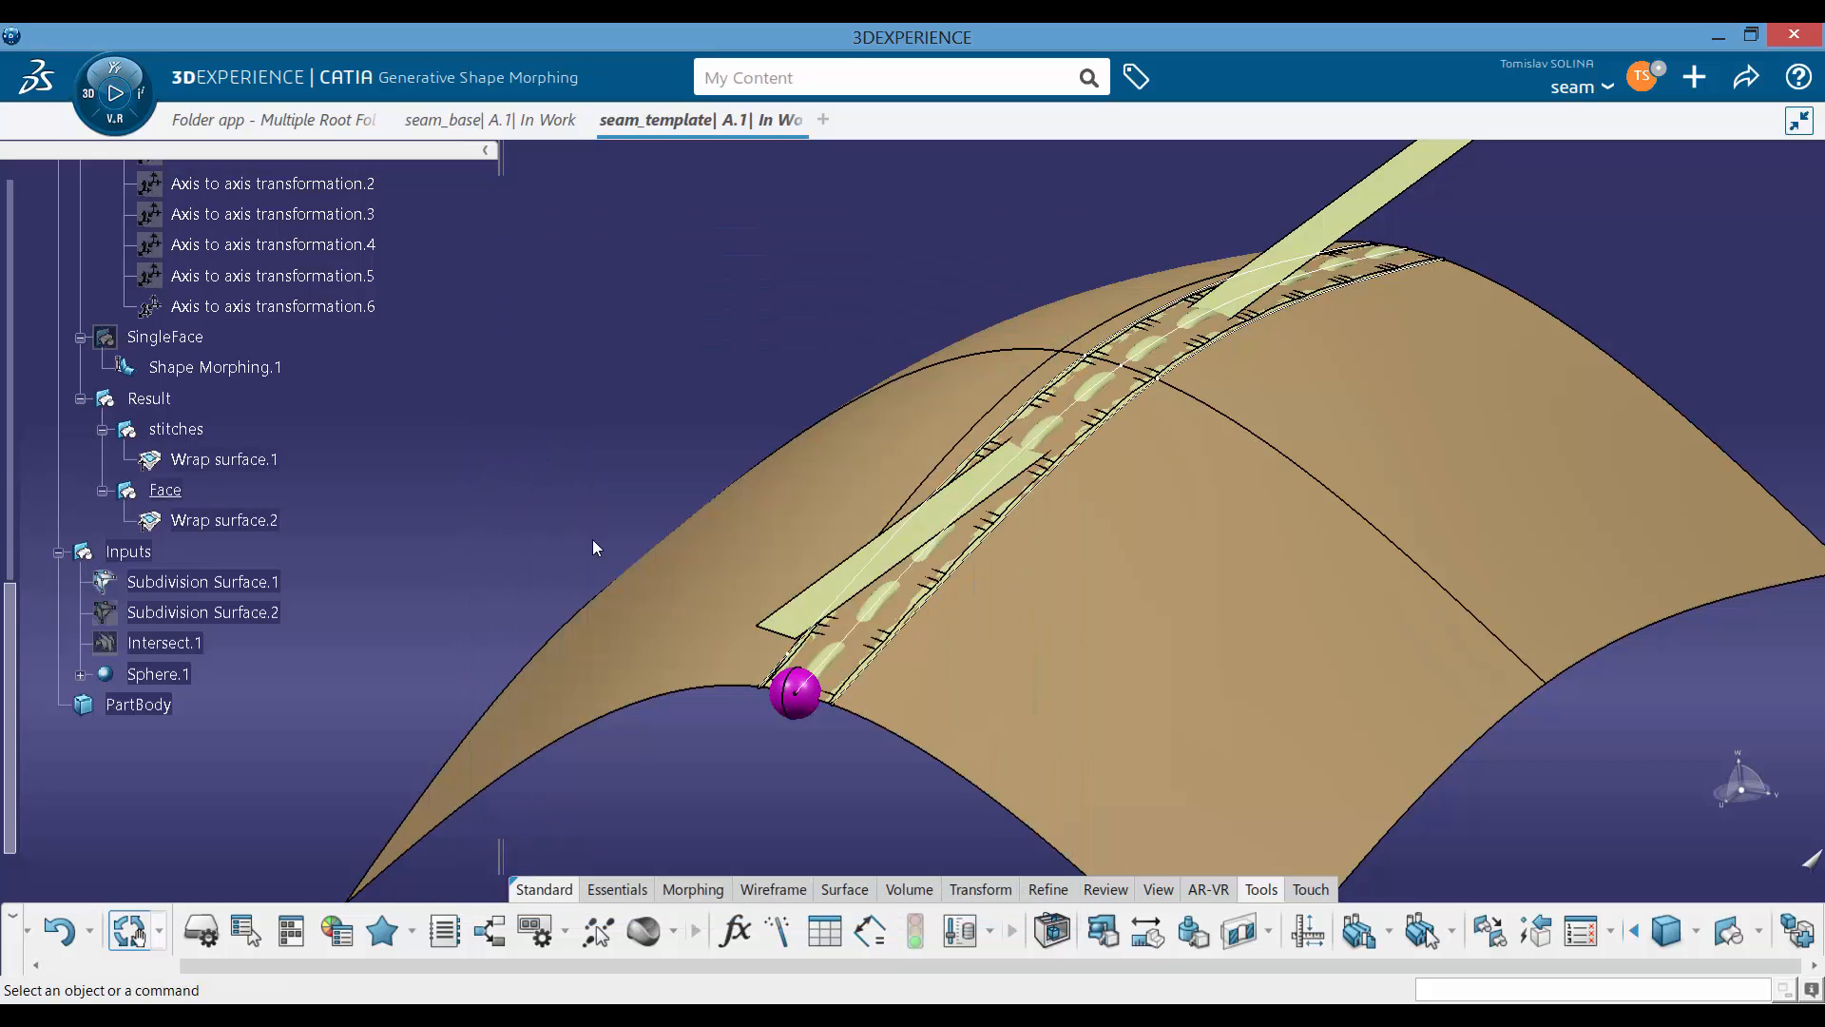
key(ctrl+s)
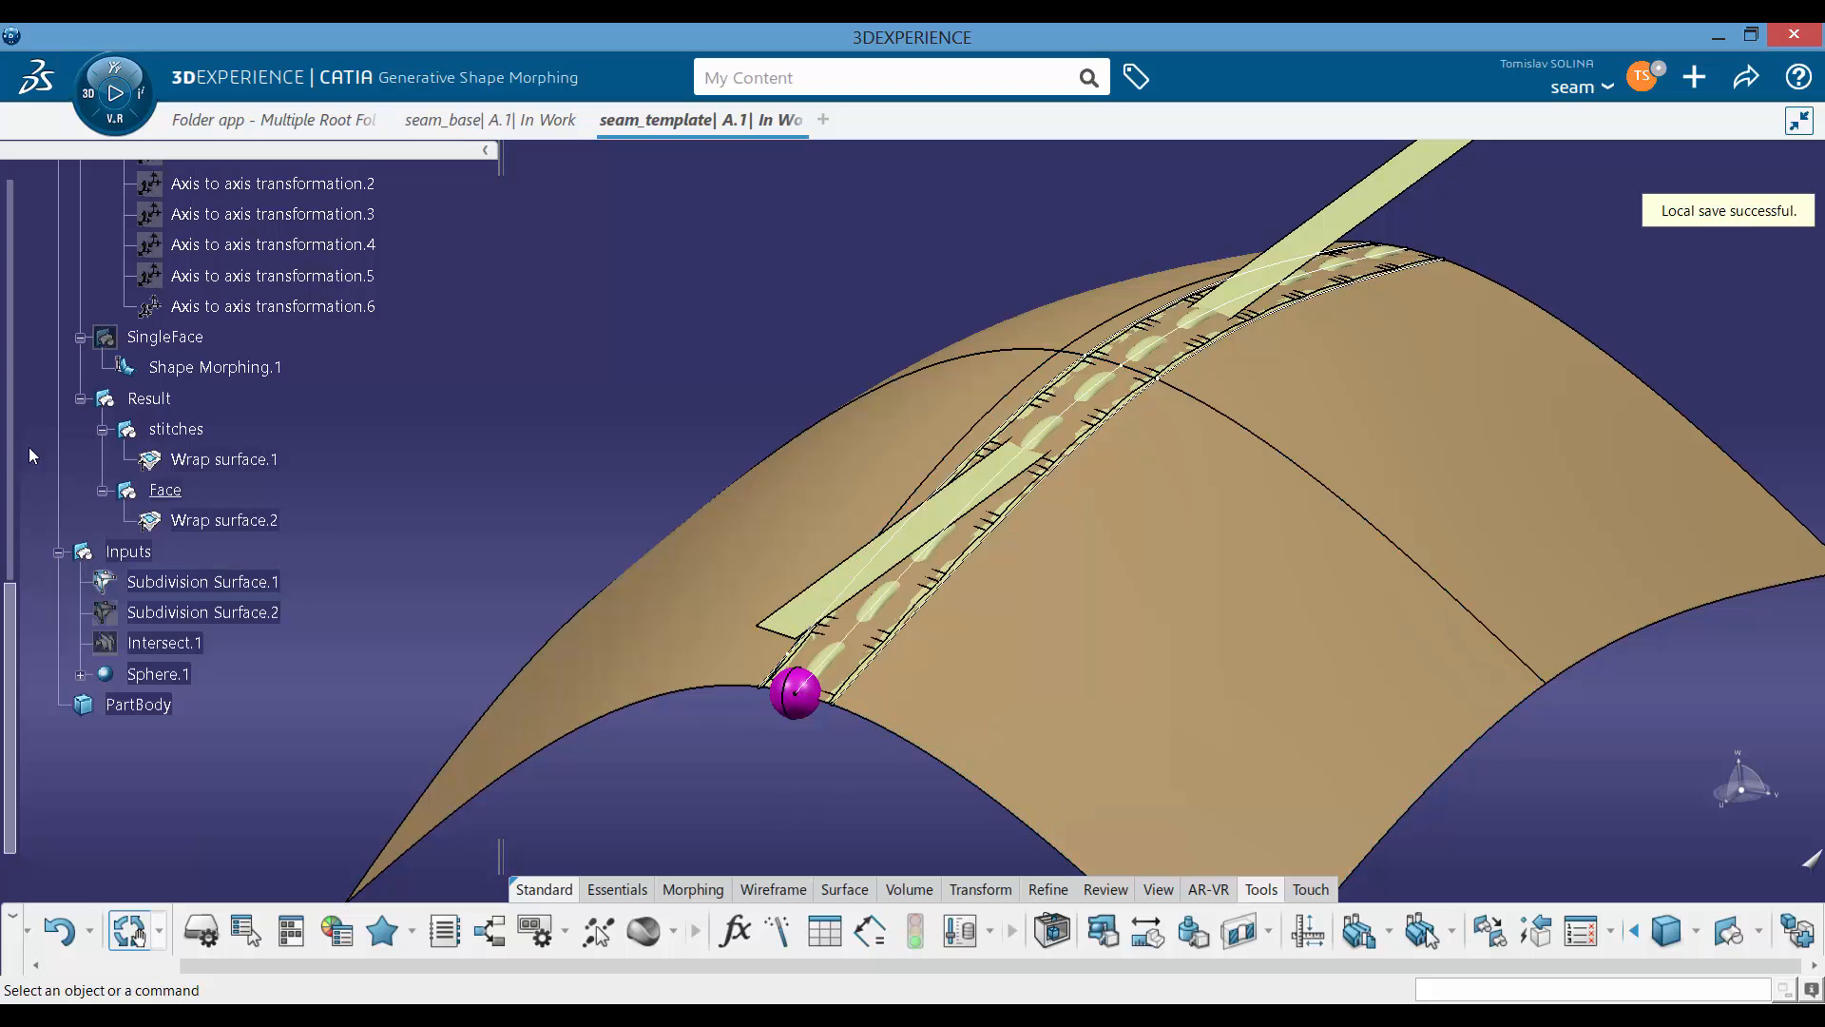
Step: Paste a copy of the Face set into Result and rename the copy Blackout
click(180, 484)
click(154, 397)
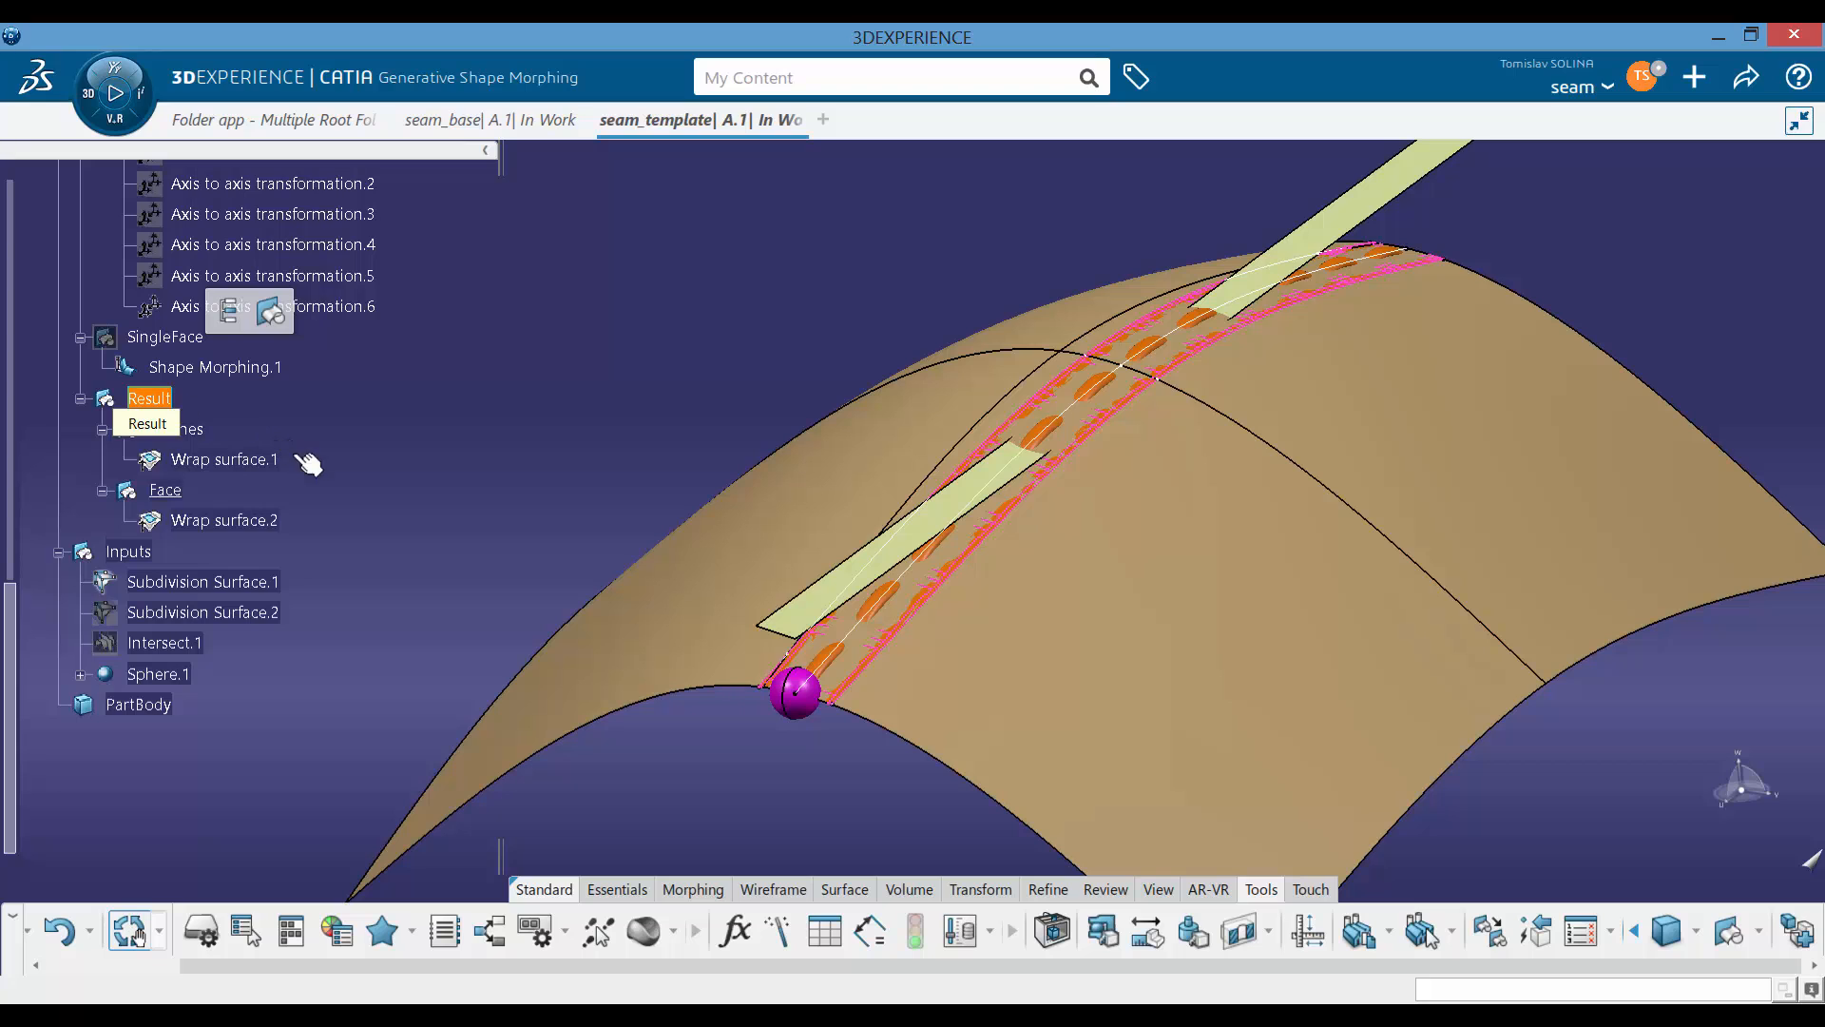
key(ctrl+v)
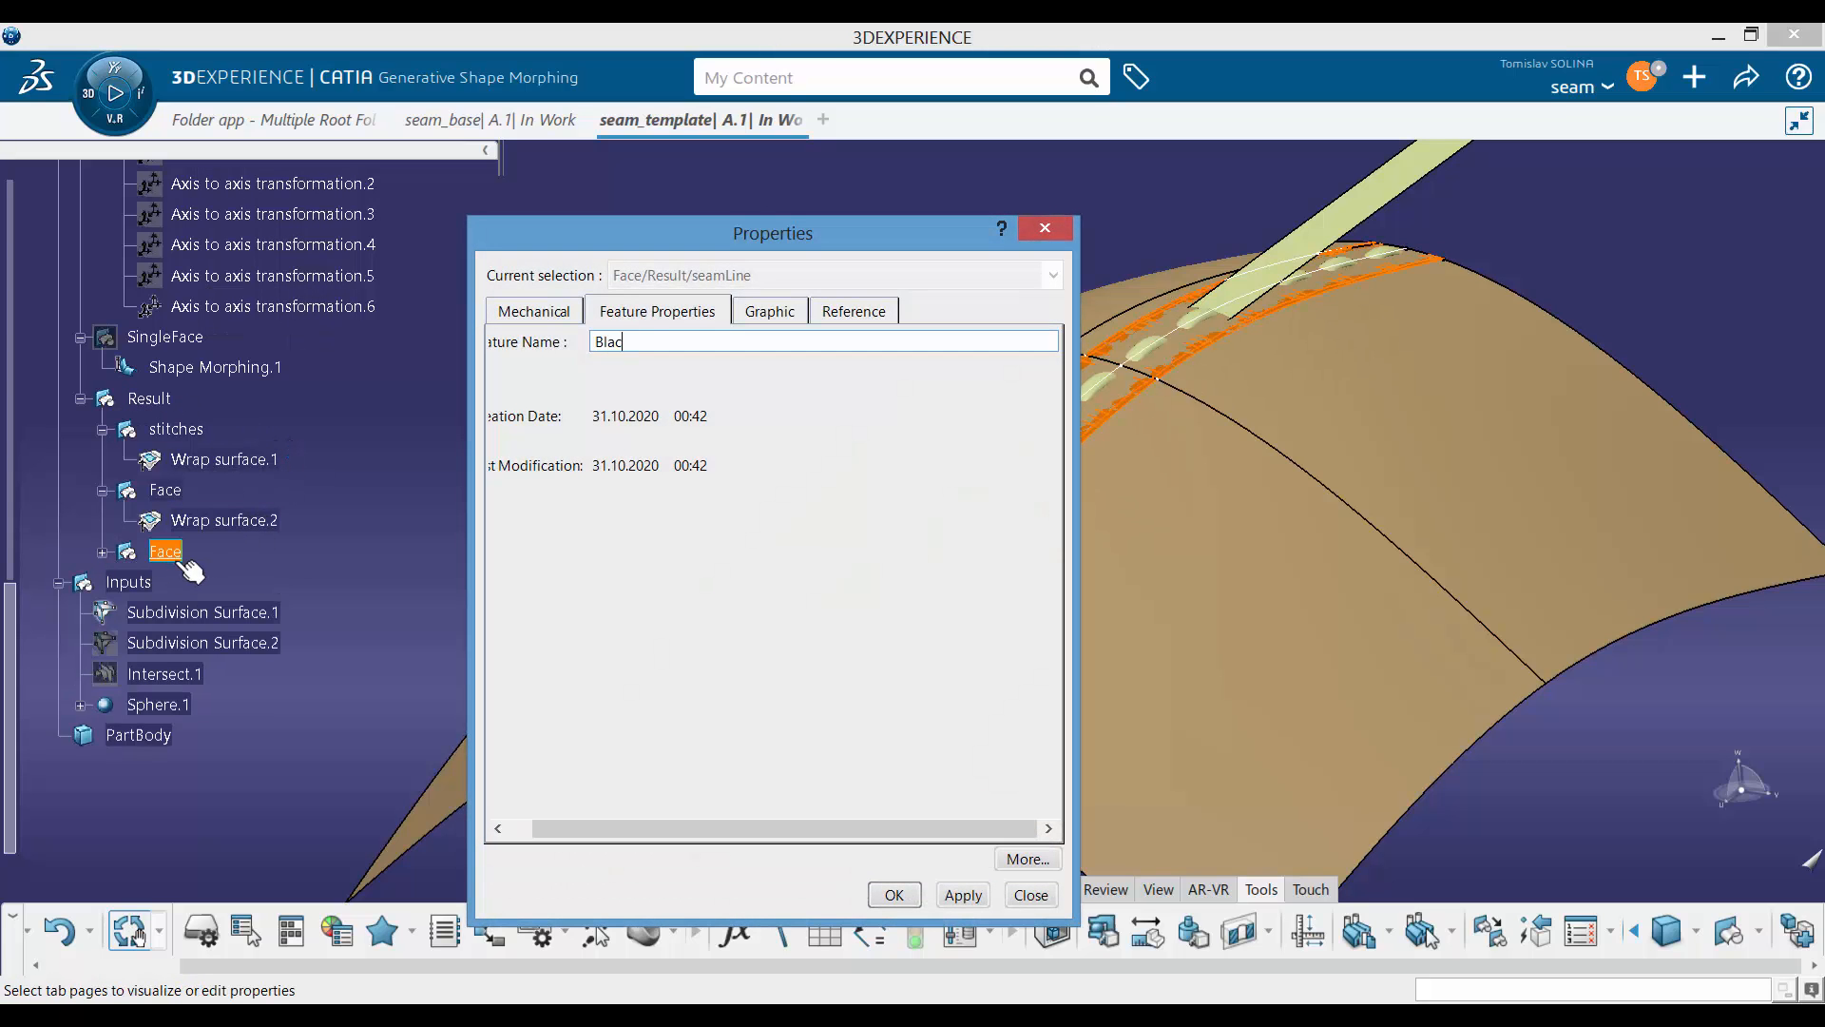
text(t)
key(Return)
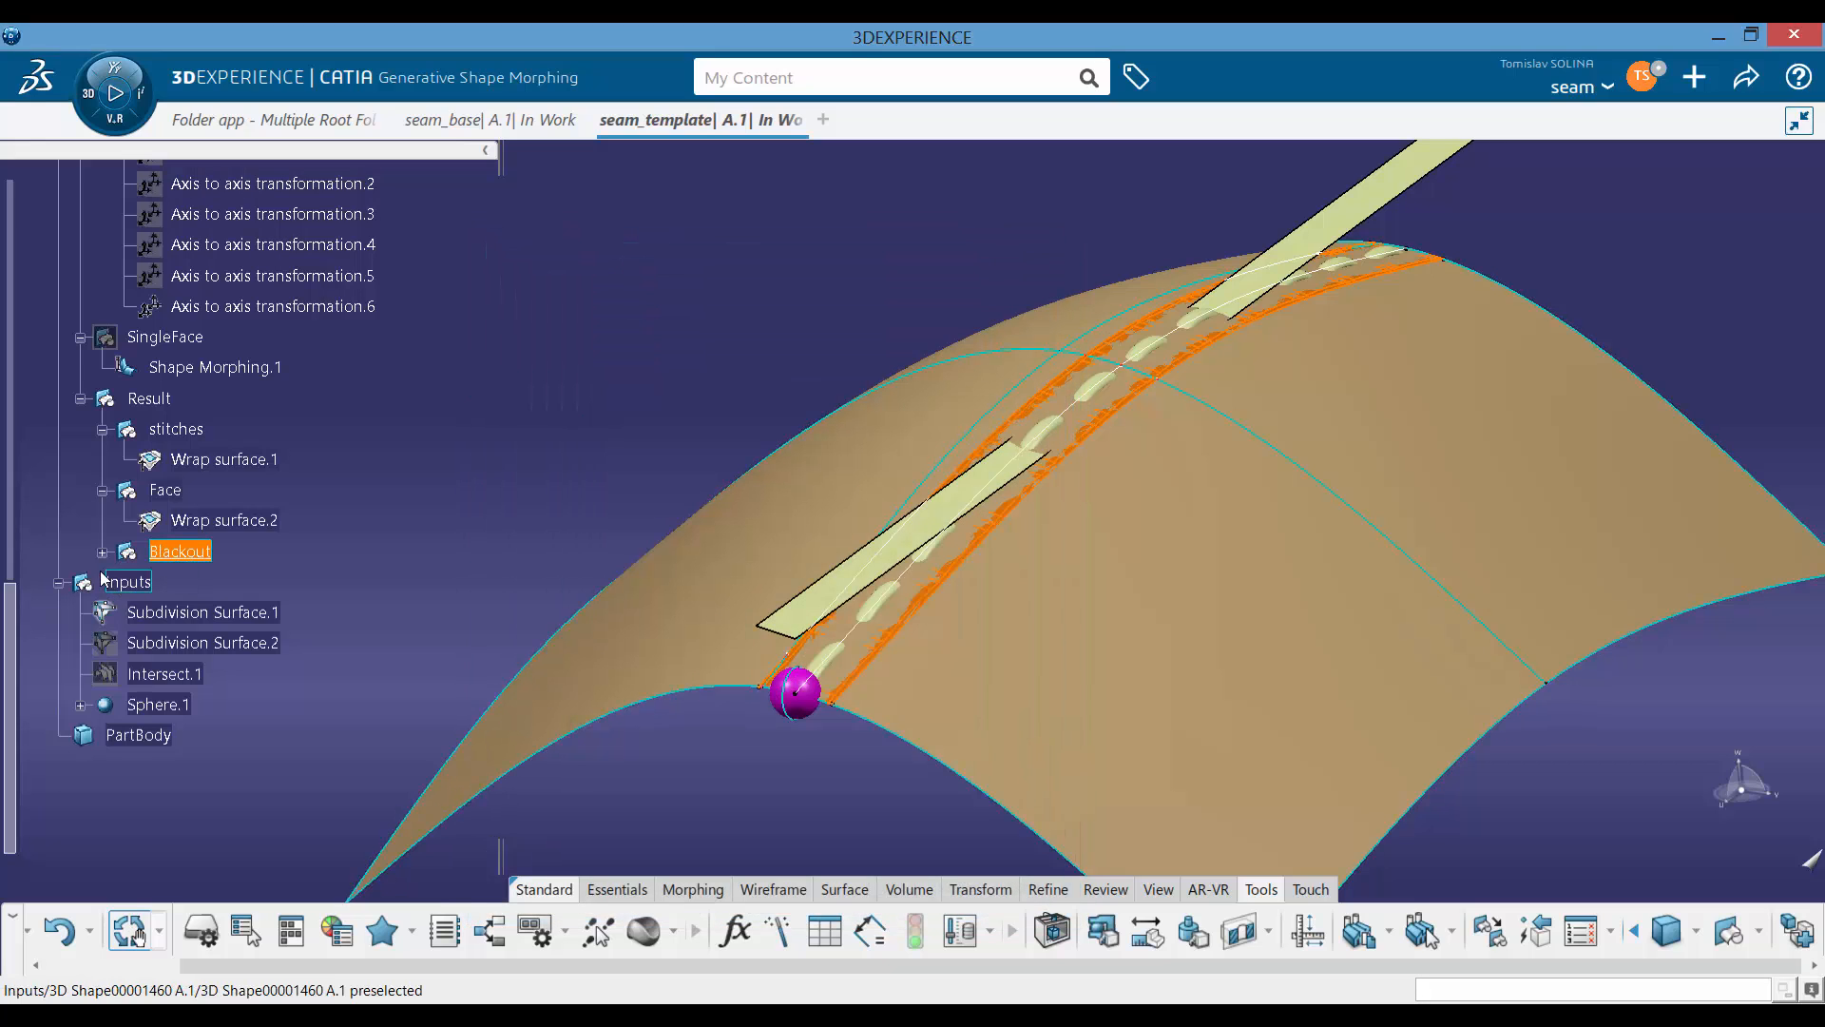
Step: Change the element to deform of Wrap surface.3 in the Blackout set to Axis to axis transformation.6 and check the seam's underside
click(103, 553)
double_click(229, 582)
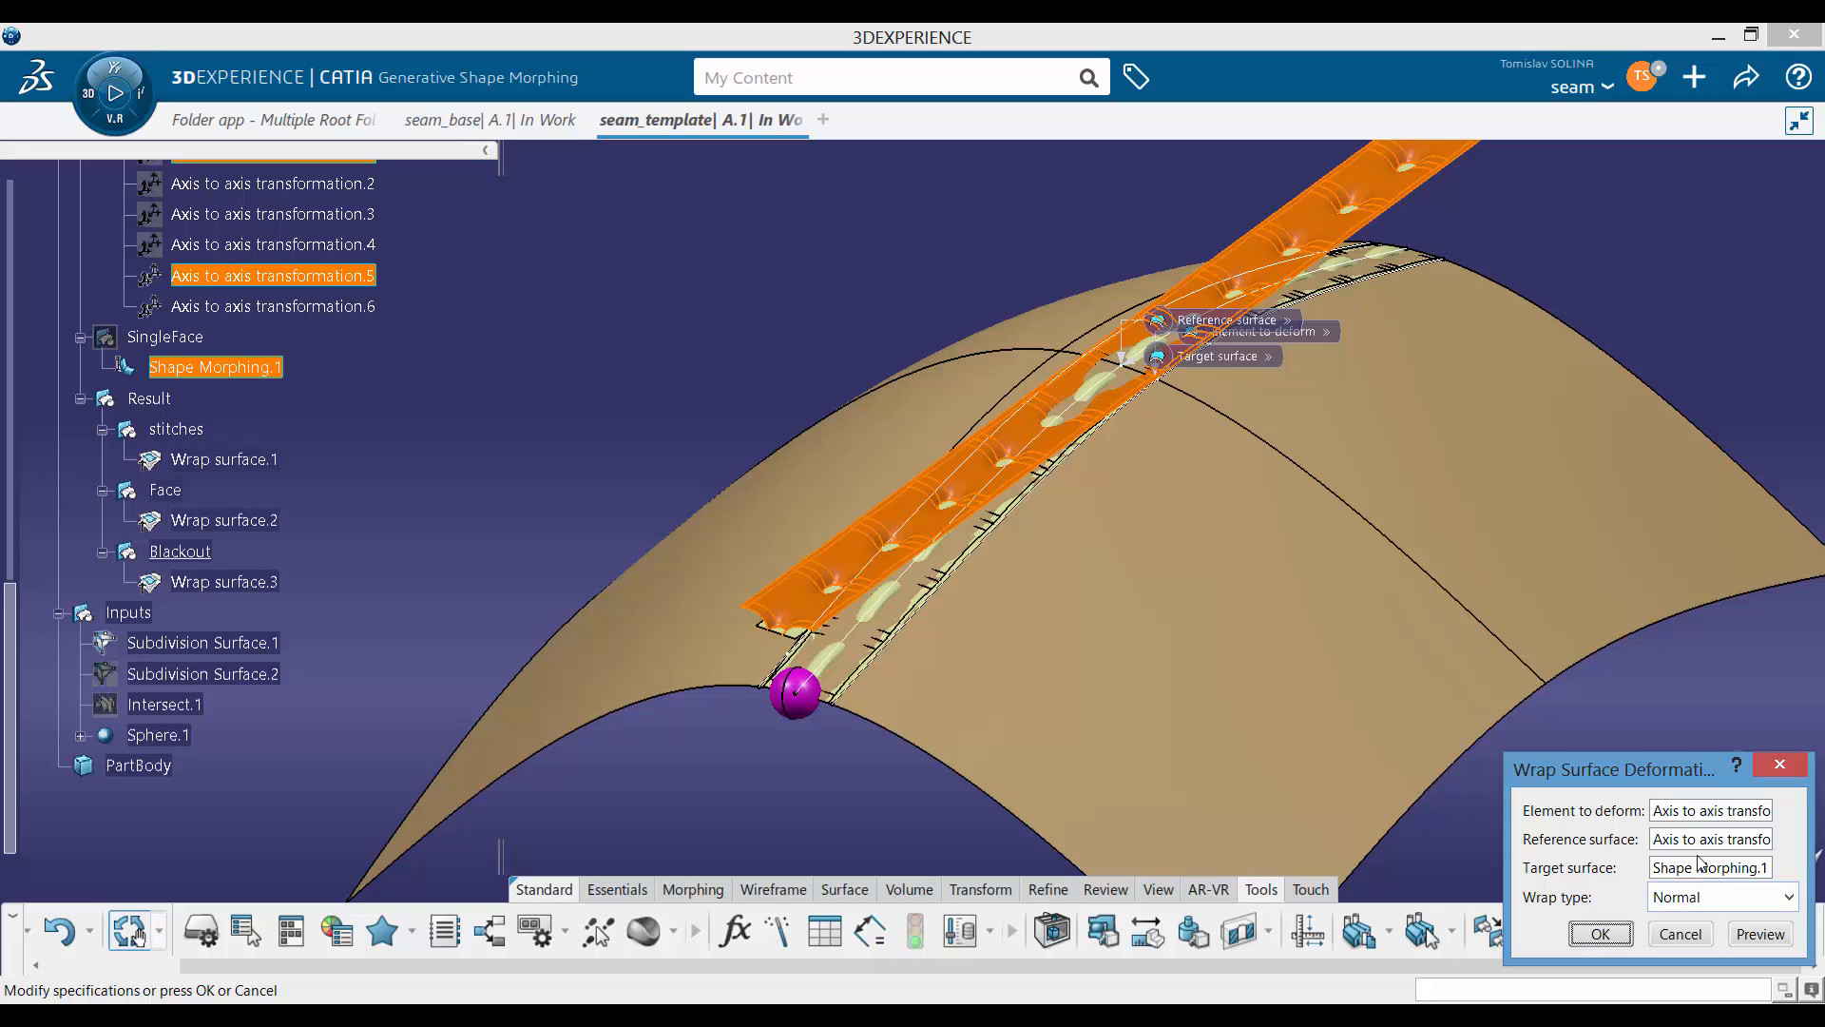
click(1705, 817)
middle_drag(867, 563, 947, 328)
click(901, 651)
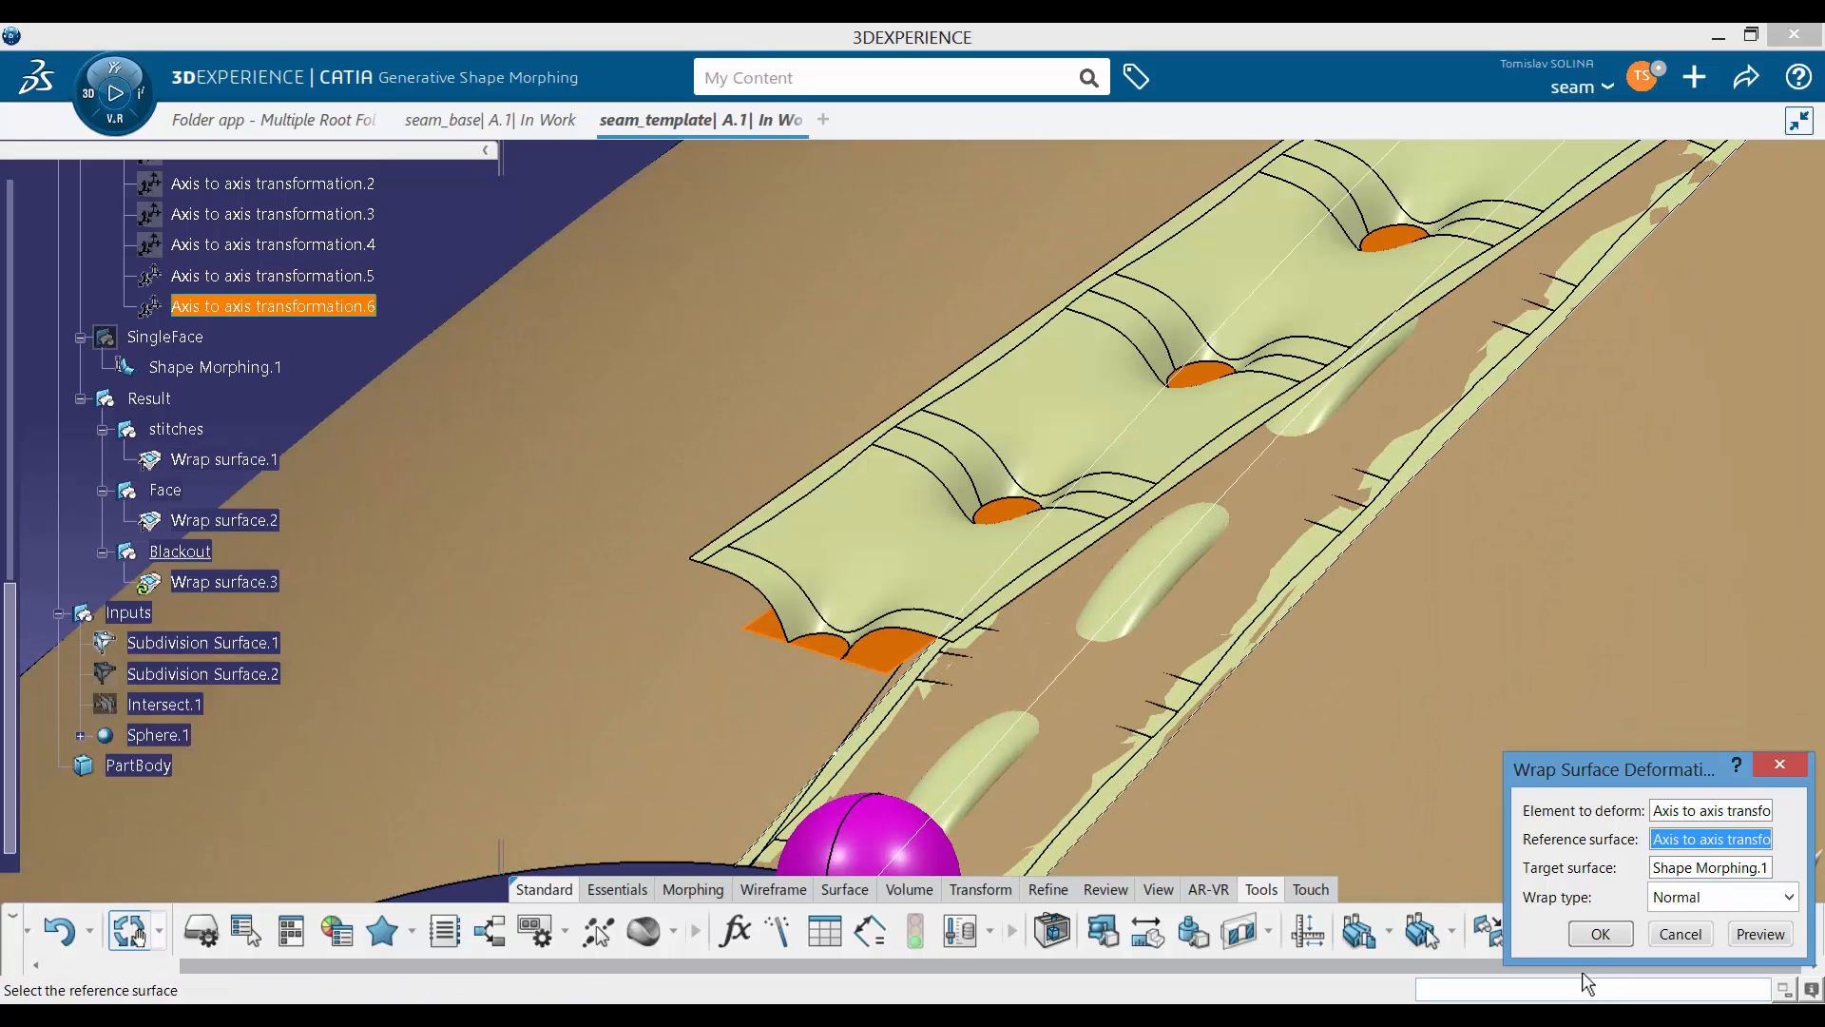
click(1601, 933)
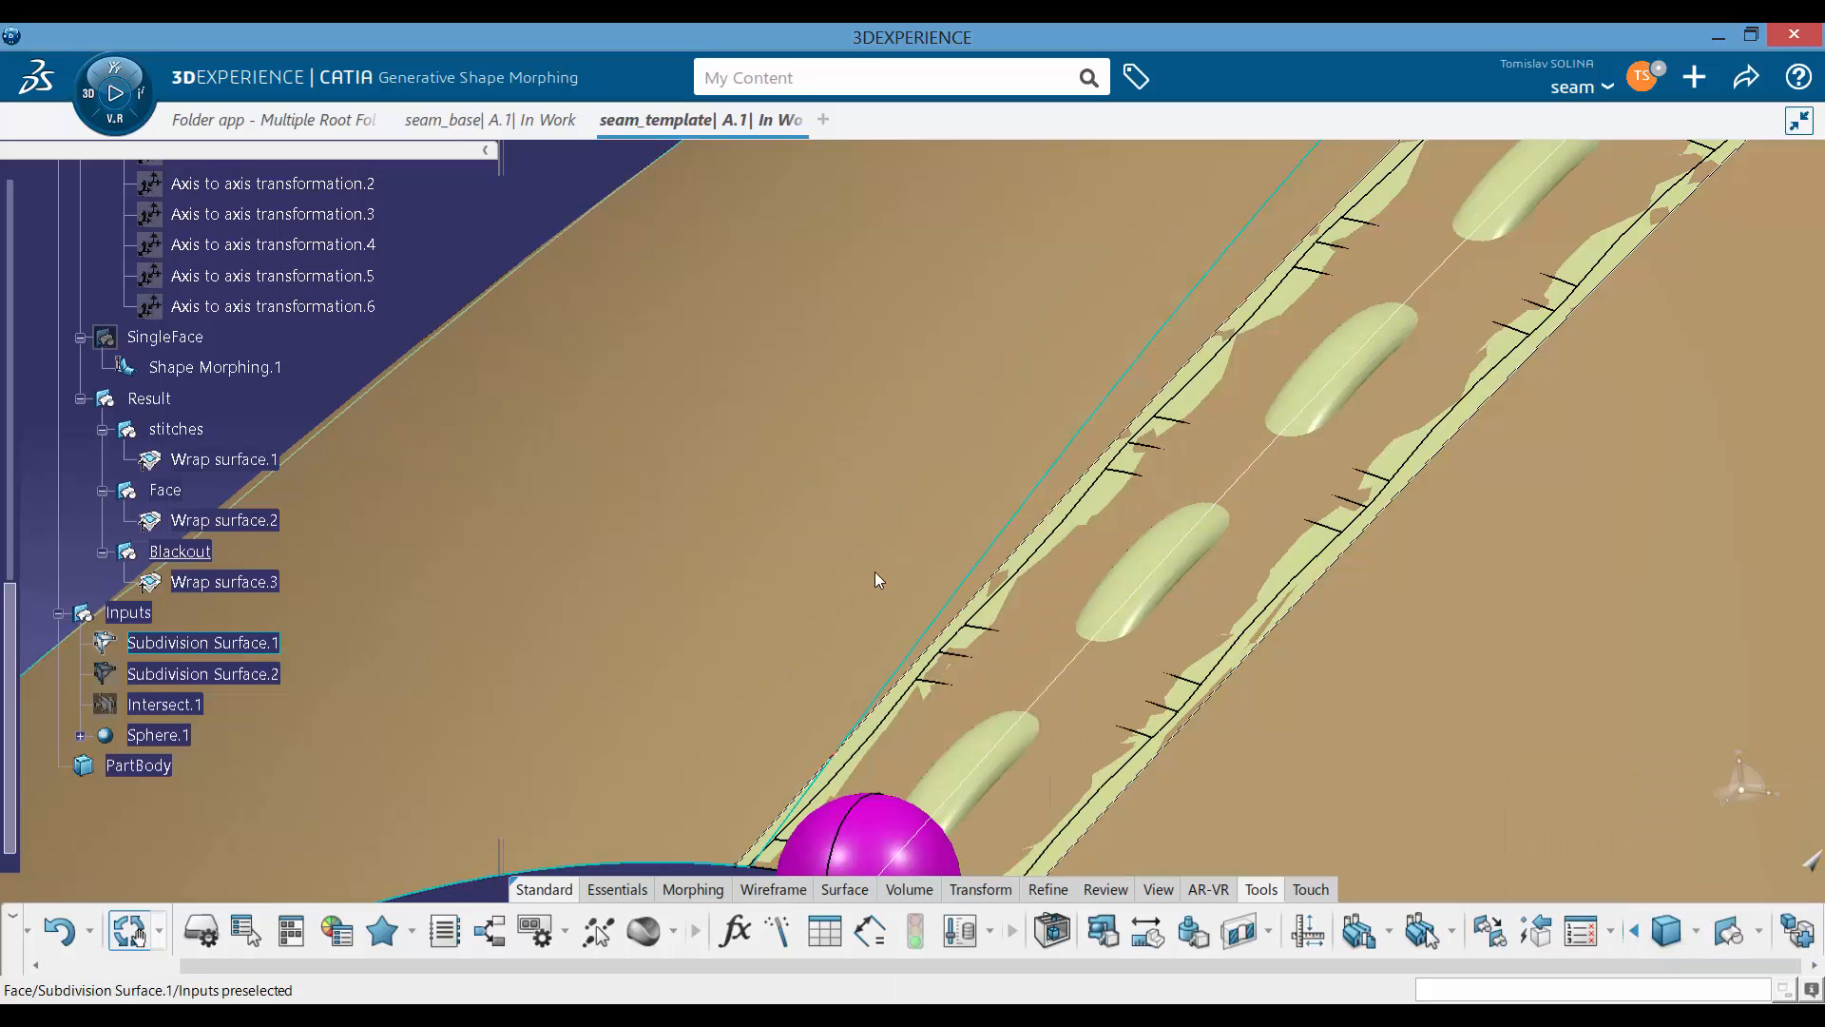
middle_drag(837, 772, 848, 870)
middle_drag(934, 597, 1046, 239)
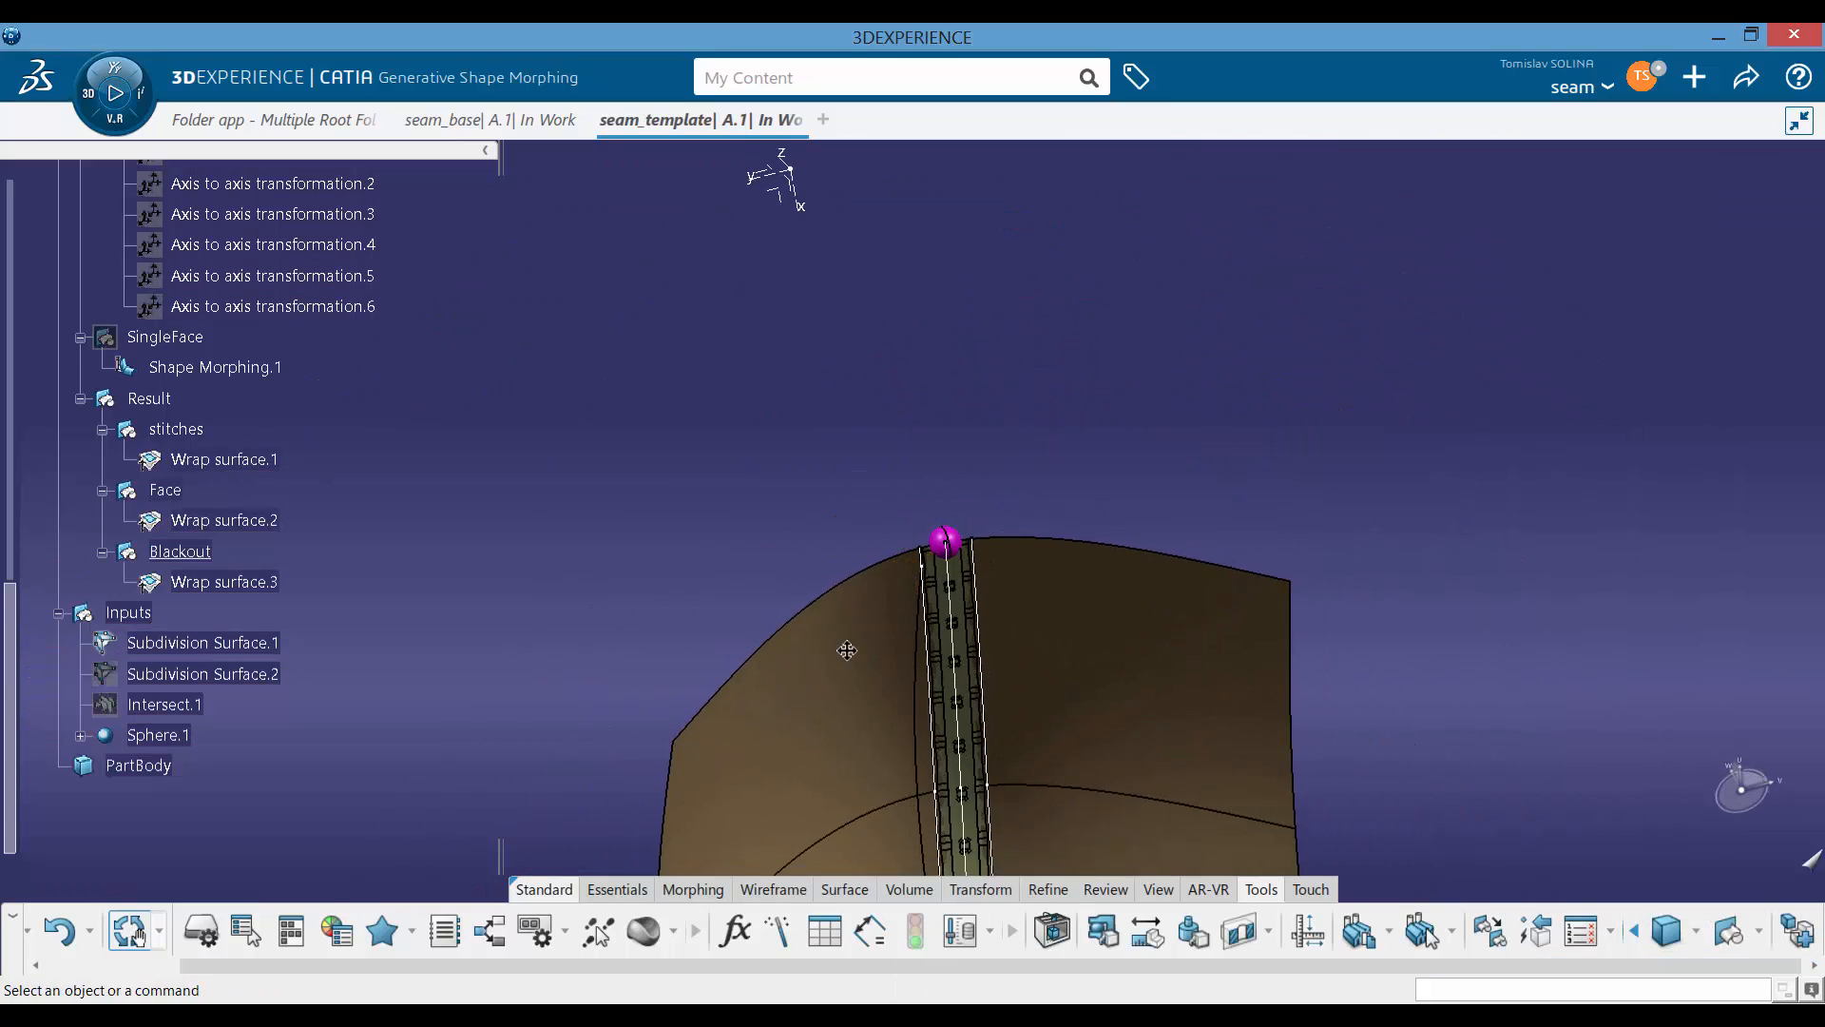
middle_drag(847, 649, 894, 651)
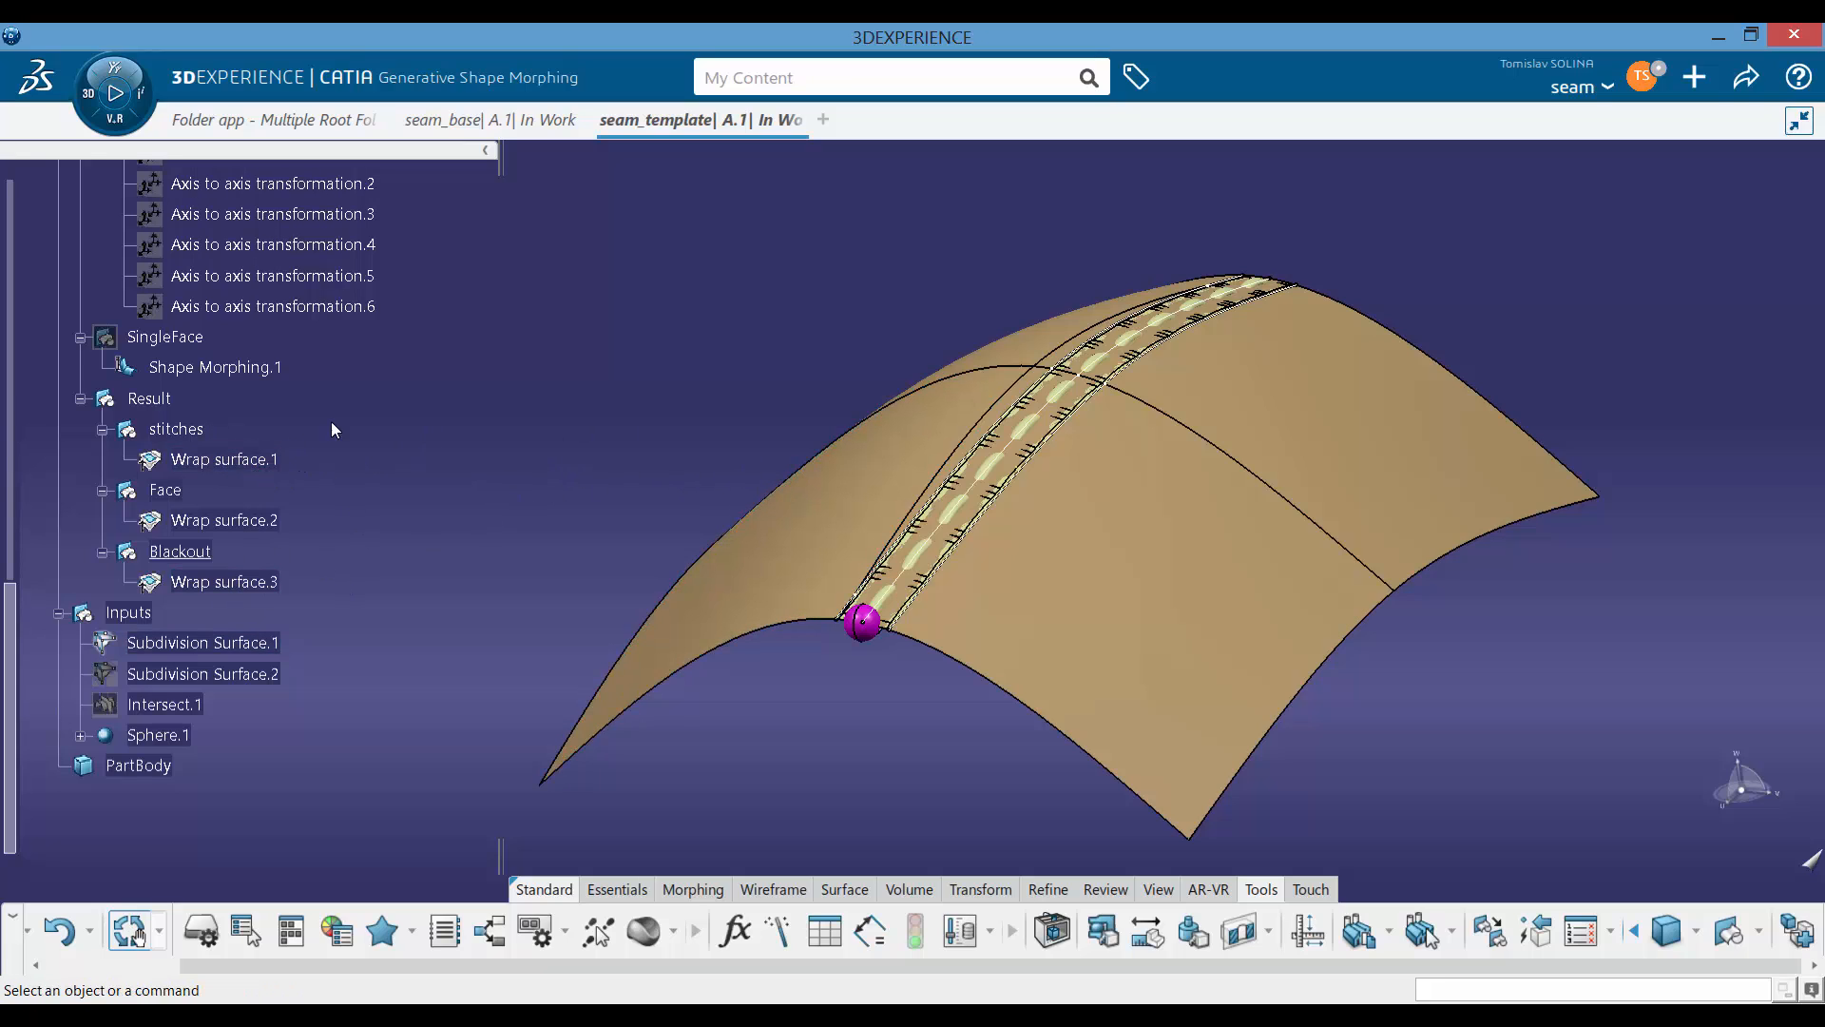
Step: Insert a geometrical set named Cuts under Result
click(1674, 936)
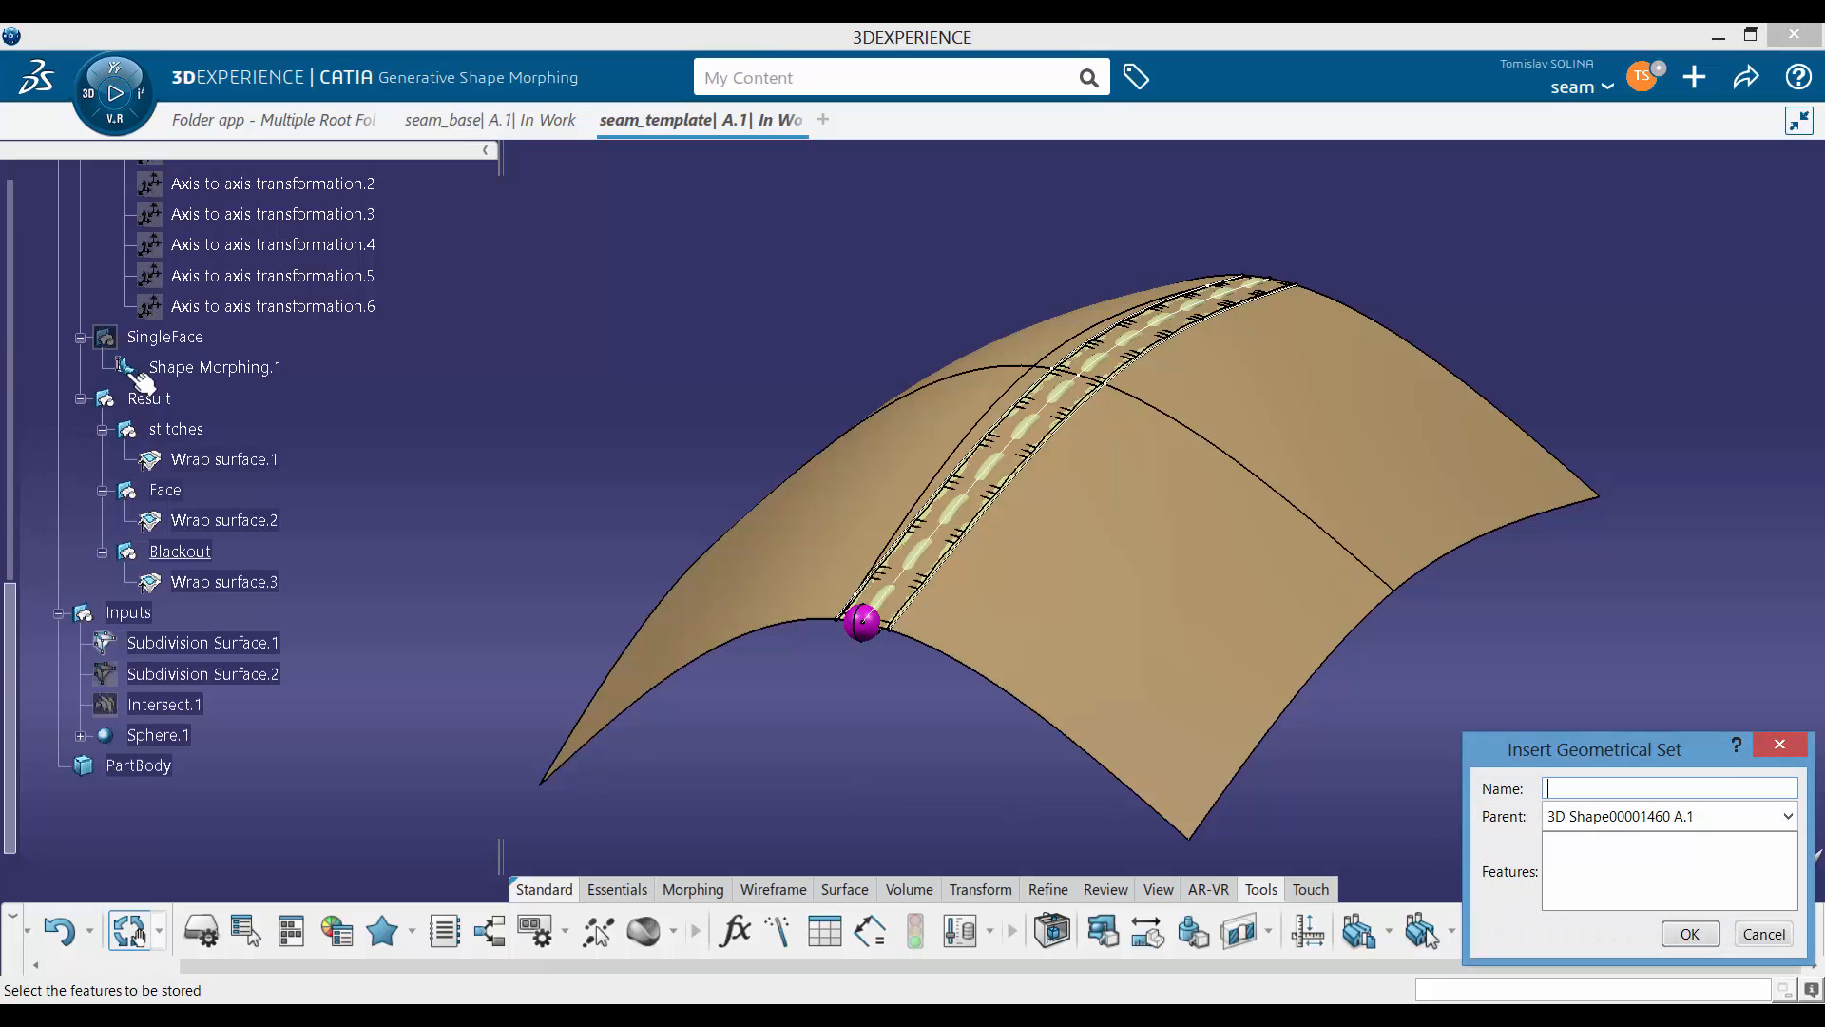
click(149, 398)
click(1086, 623)
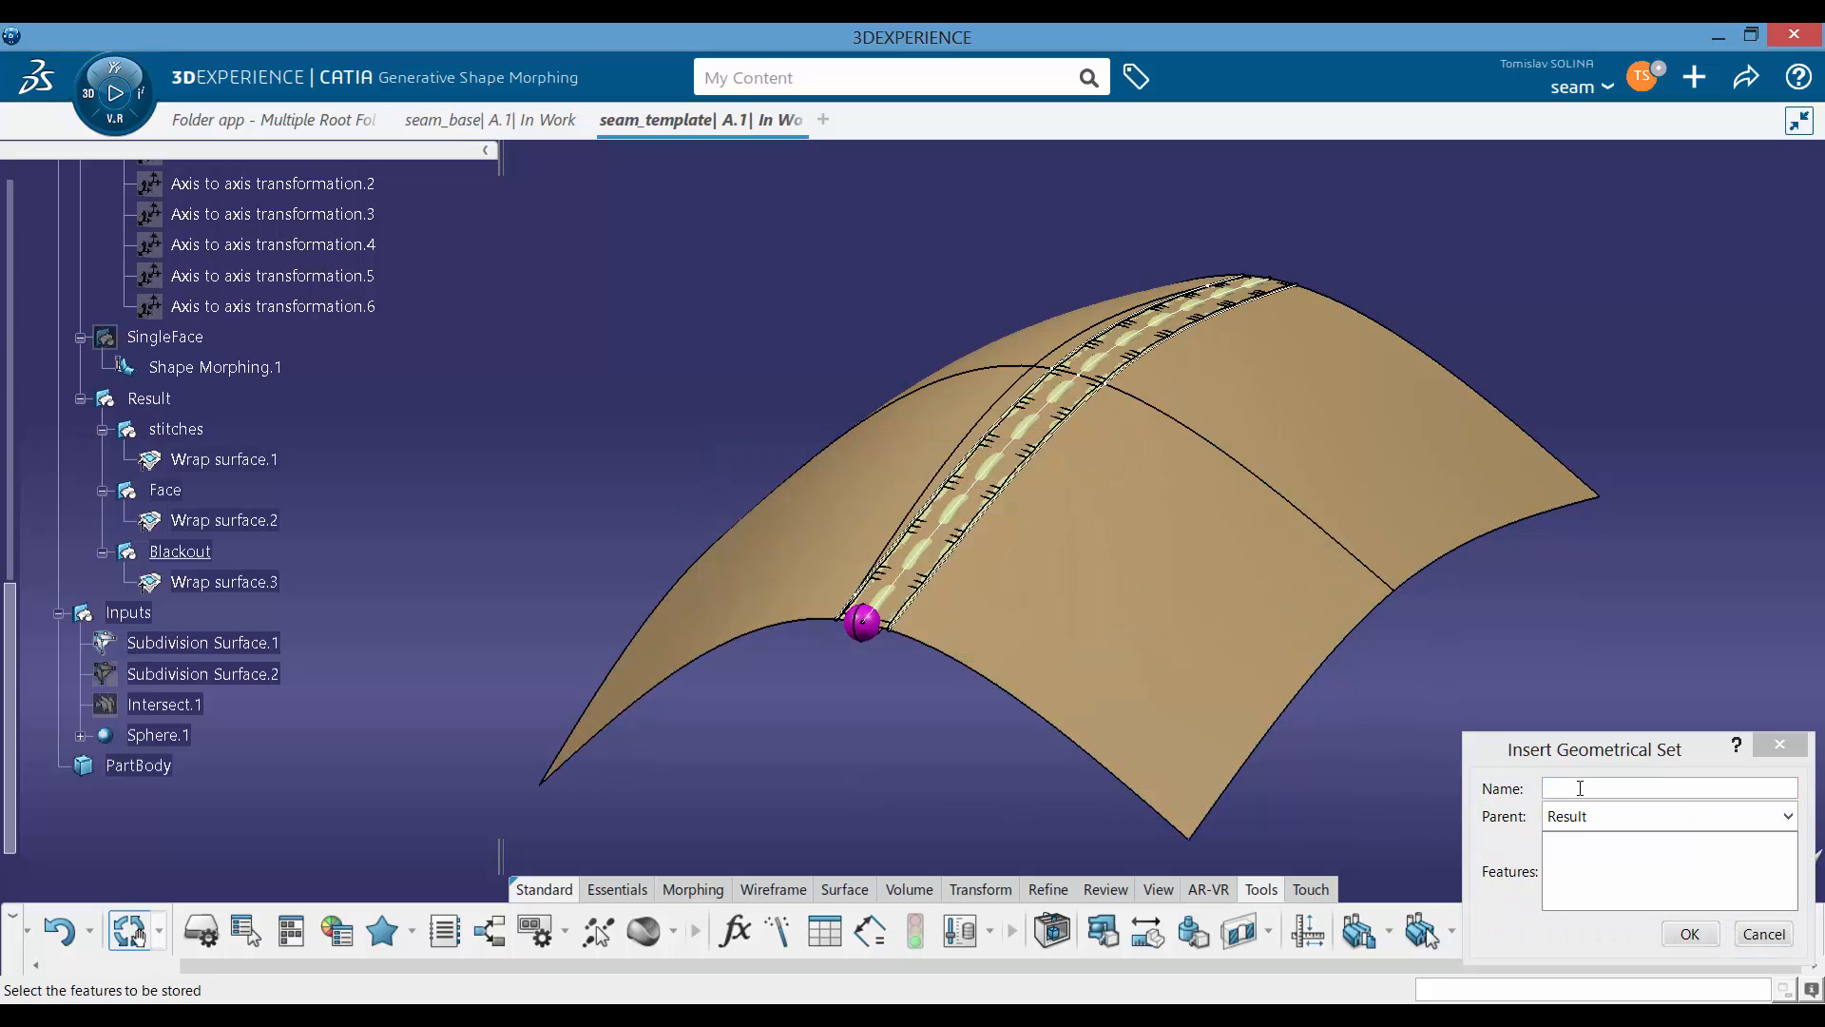
click(1559, 787)
text(Cuts)
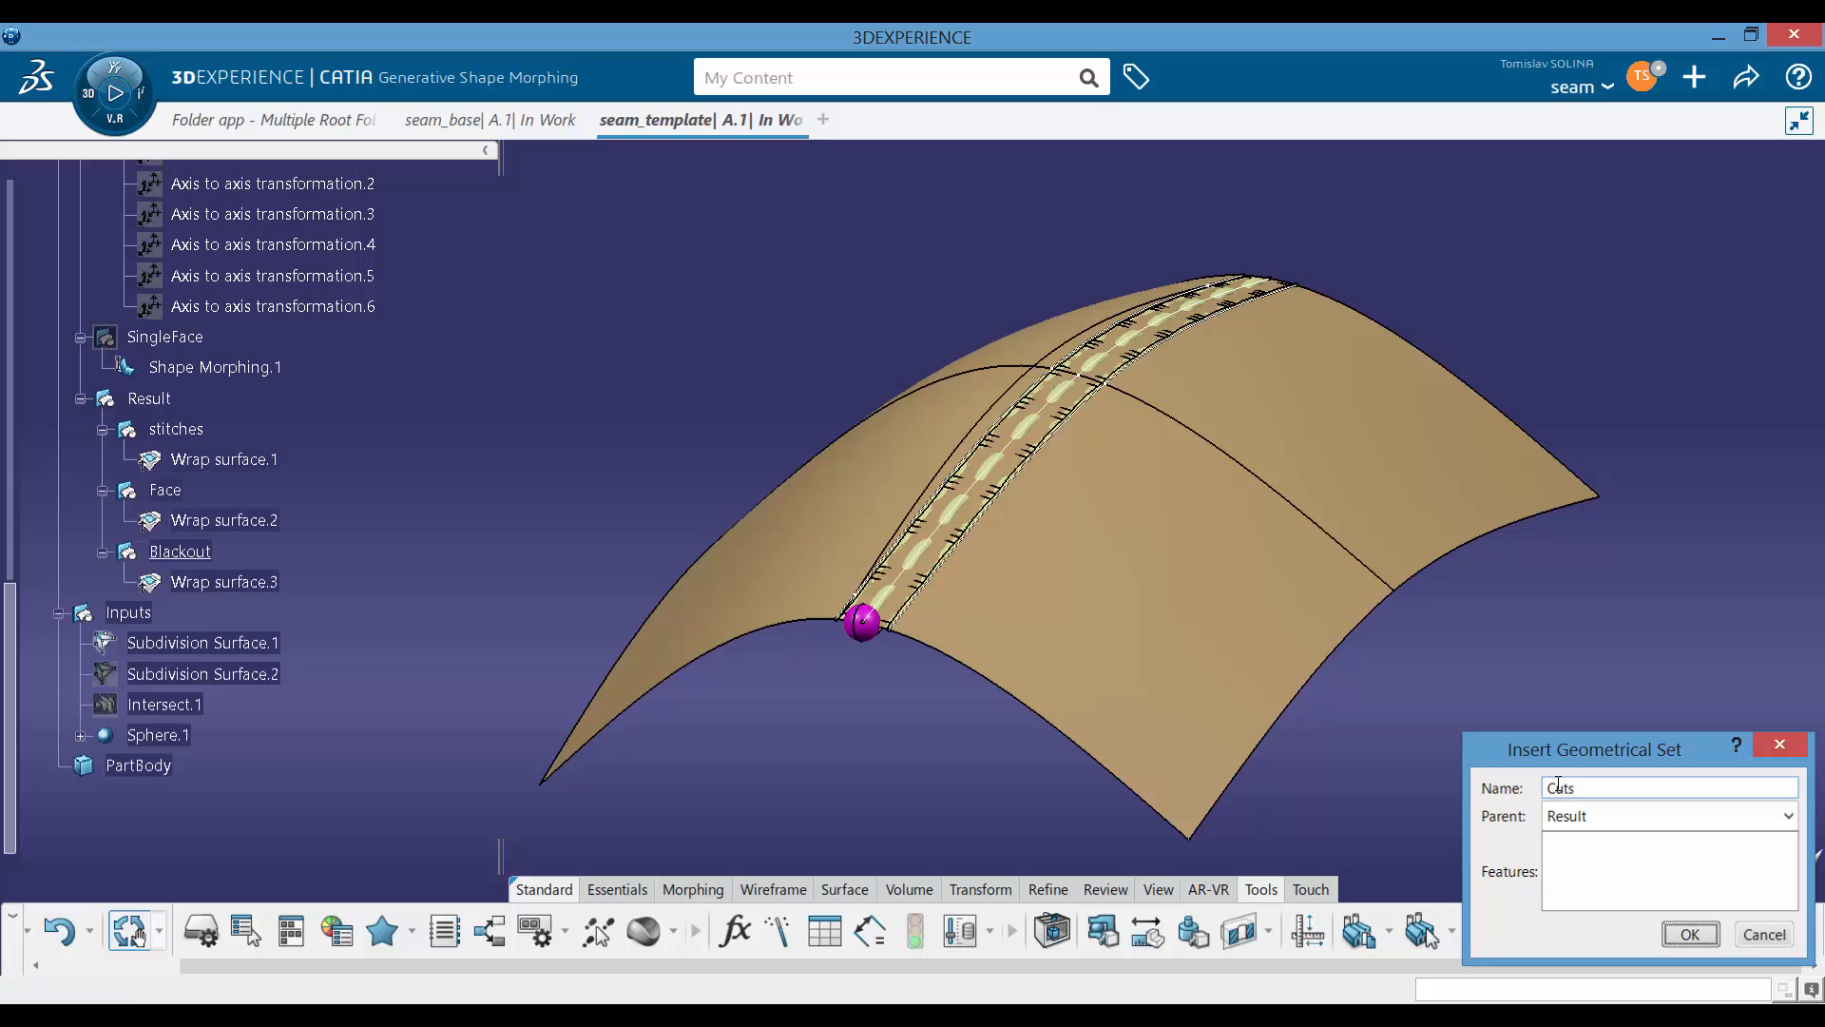
key(Return)
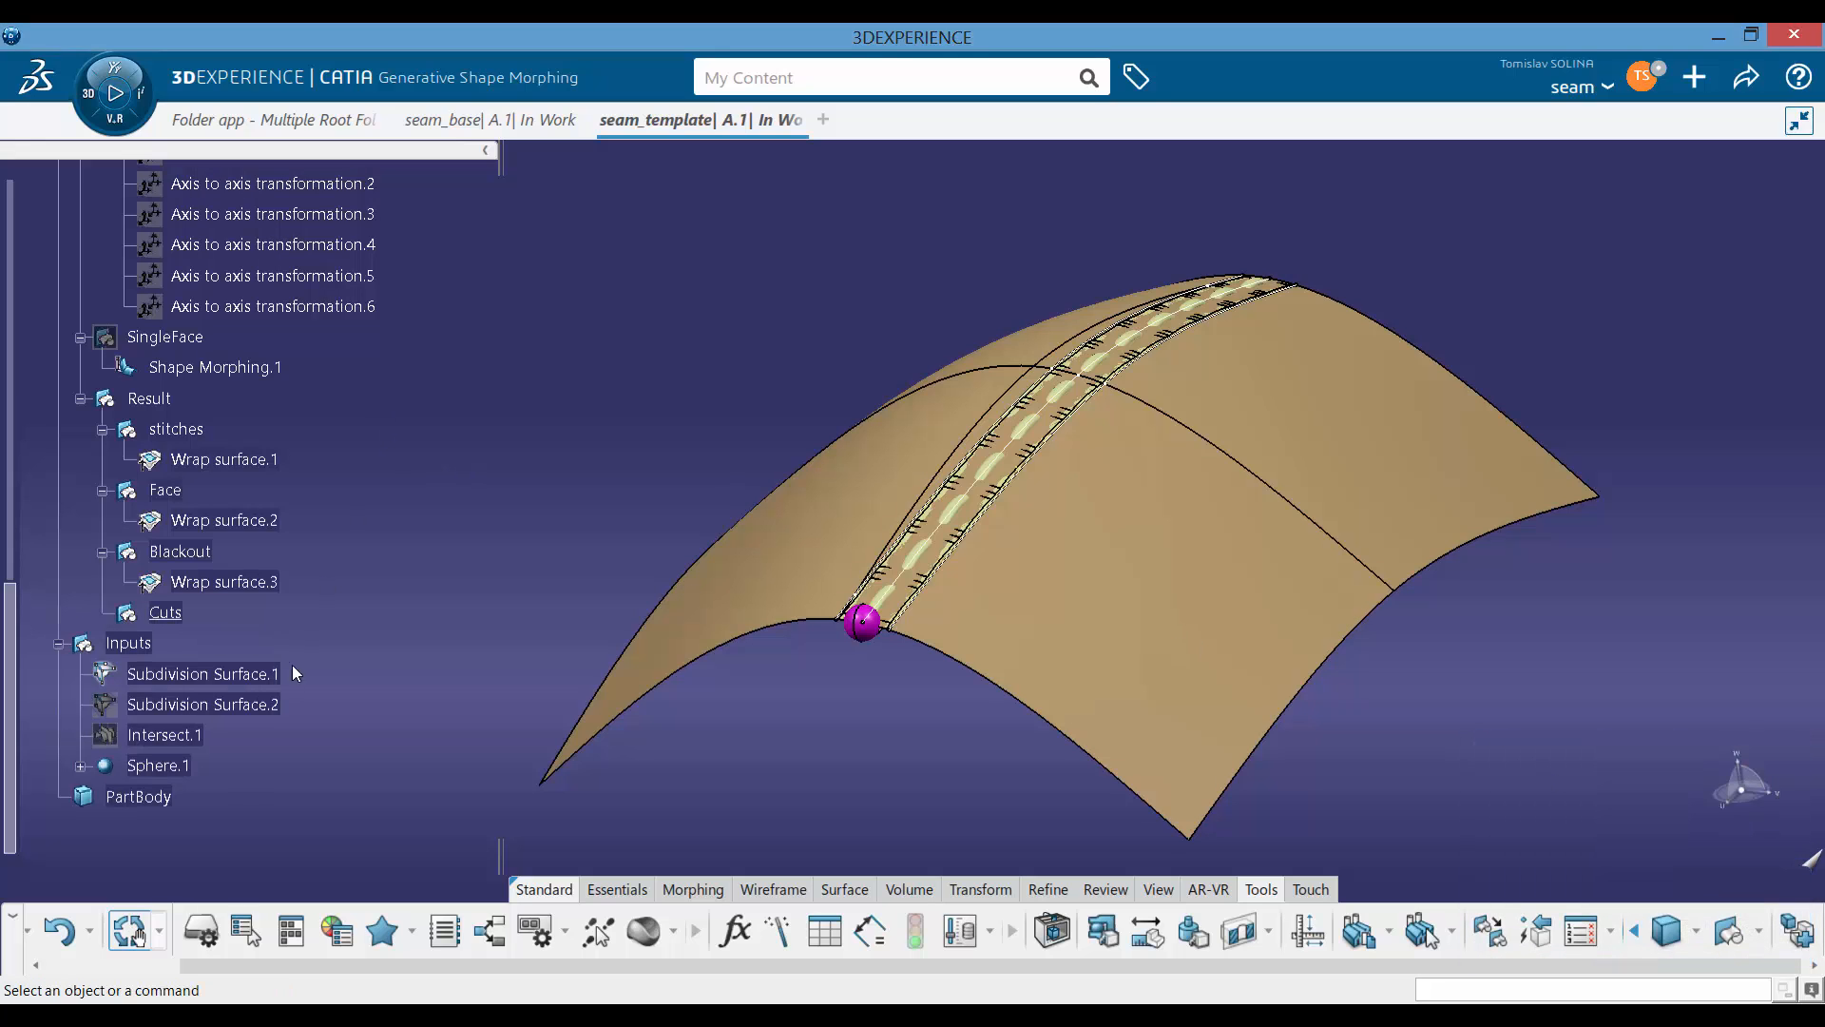
Step: Trace the seam curve Project.3 to its child Point.15 in the tree and show Geometrical Set.13
middle_drag(794, 352, 831, 436)
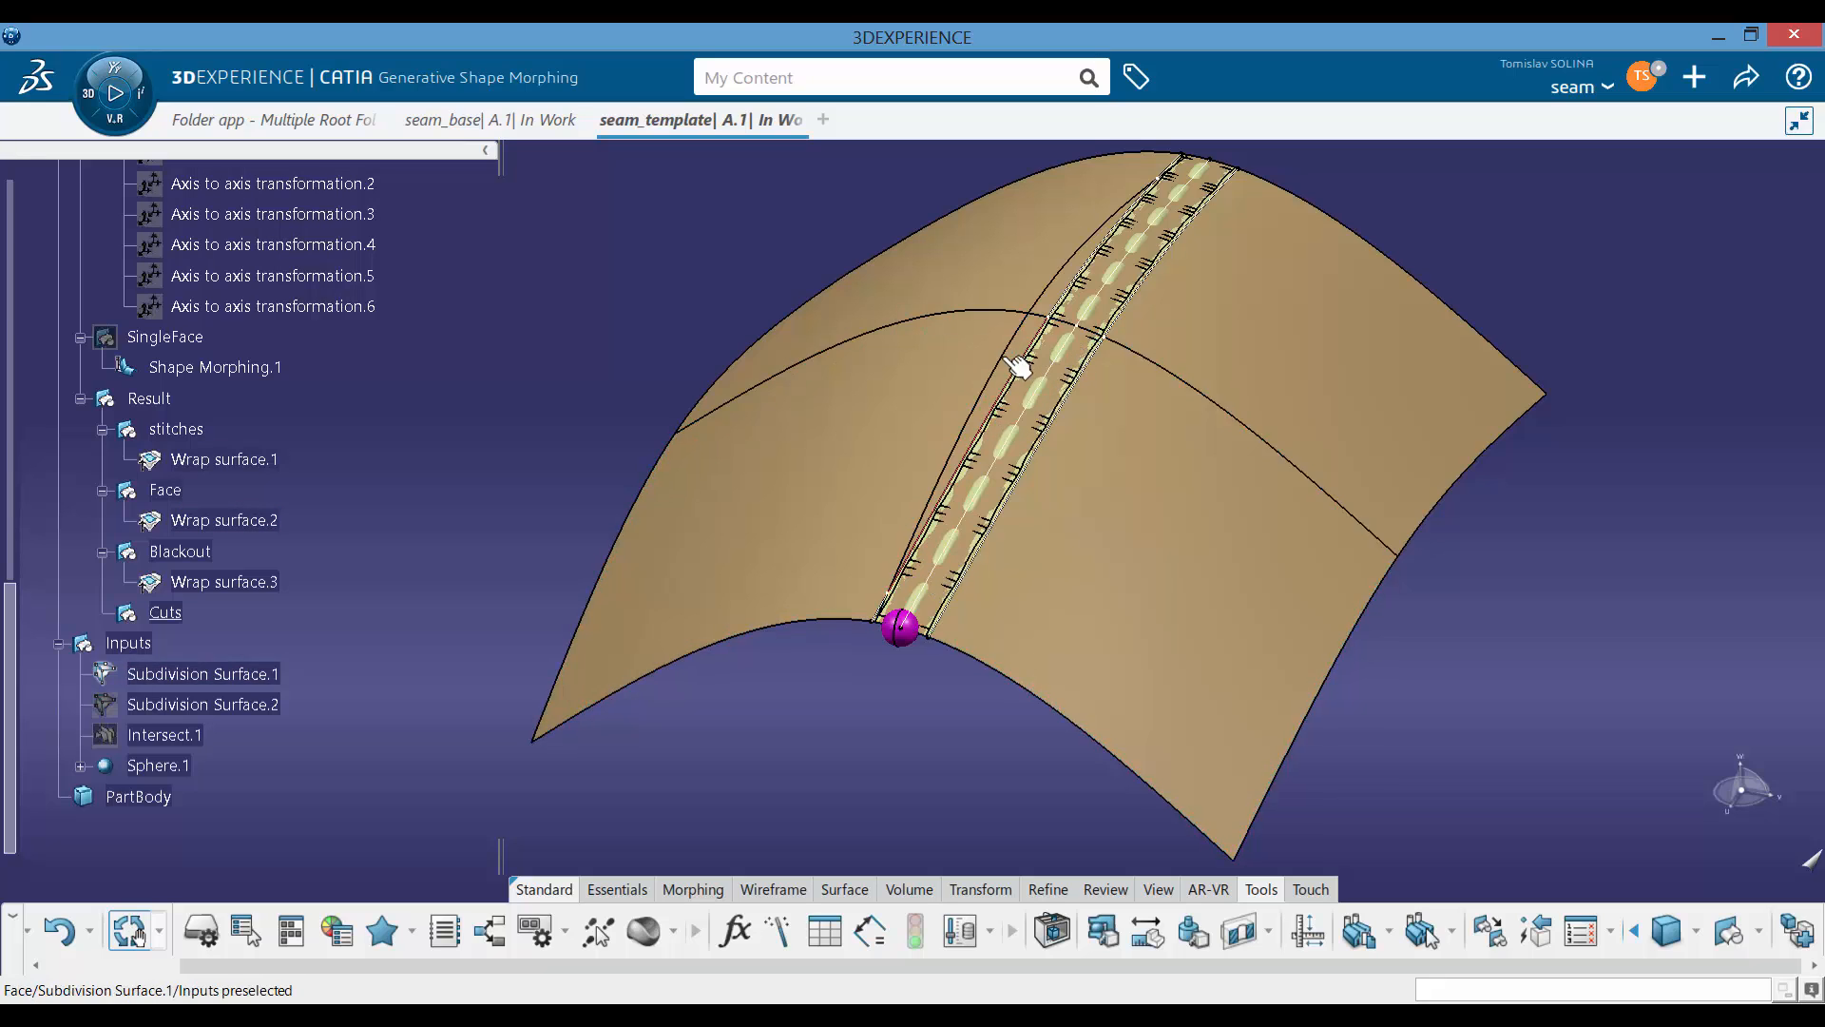
right_click(1050, 387)
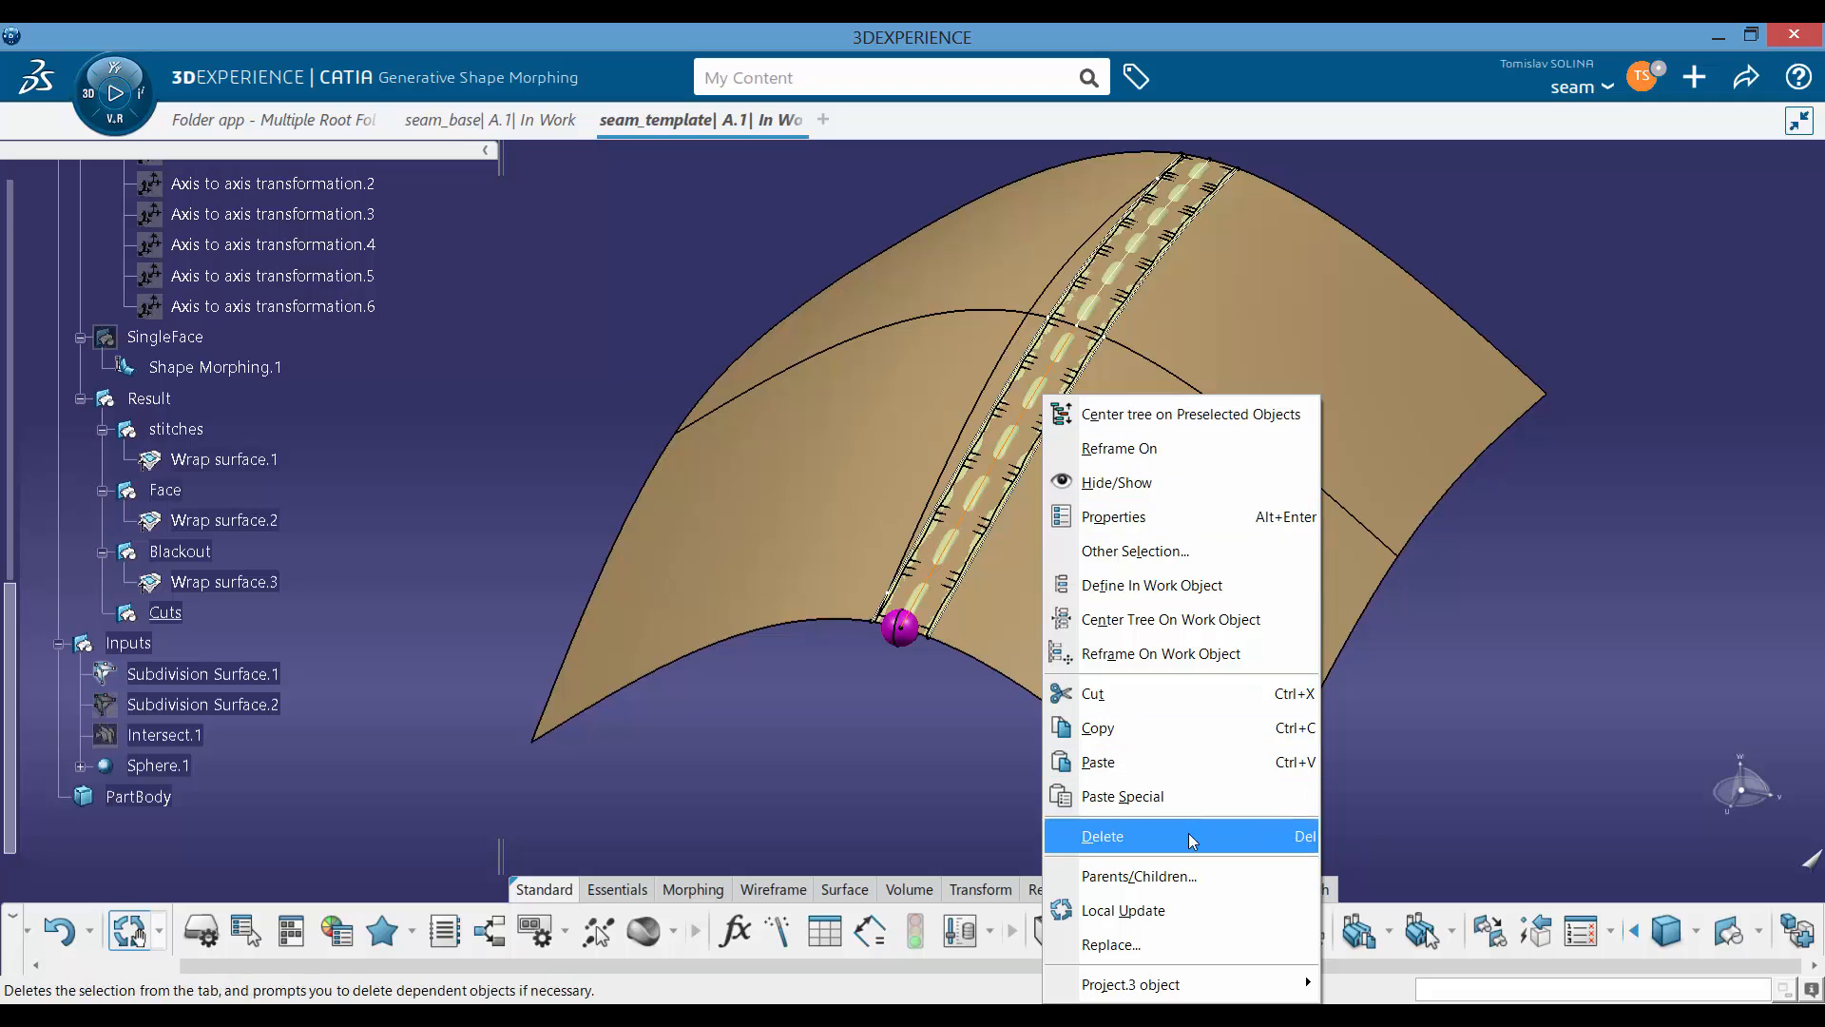
click(1138, 879)
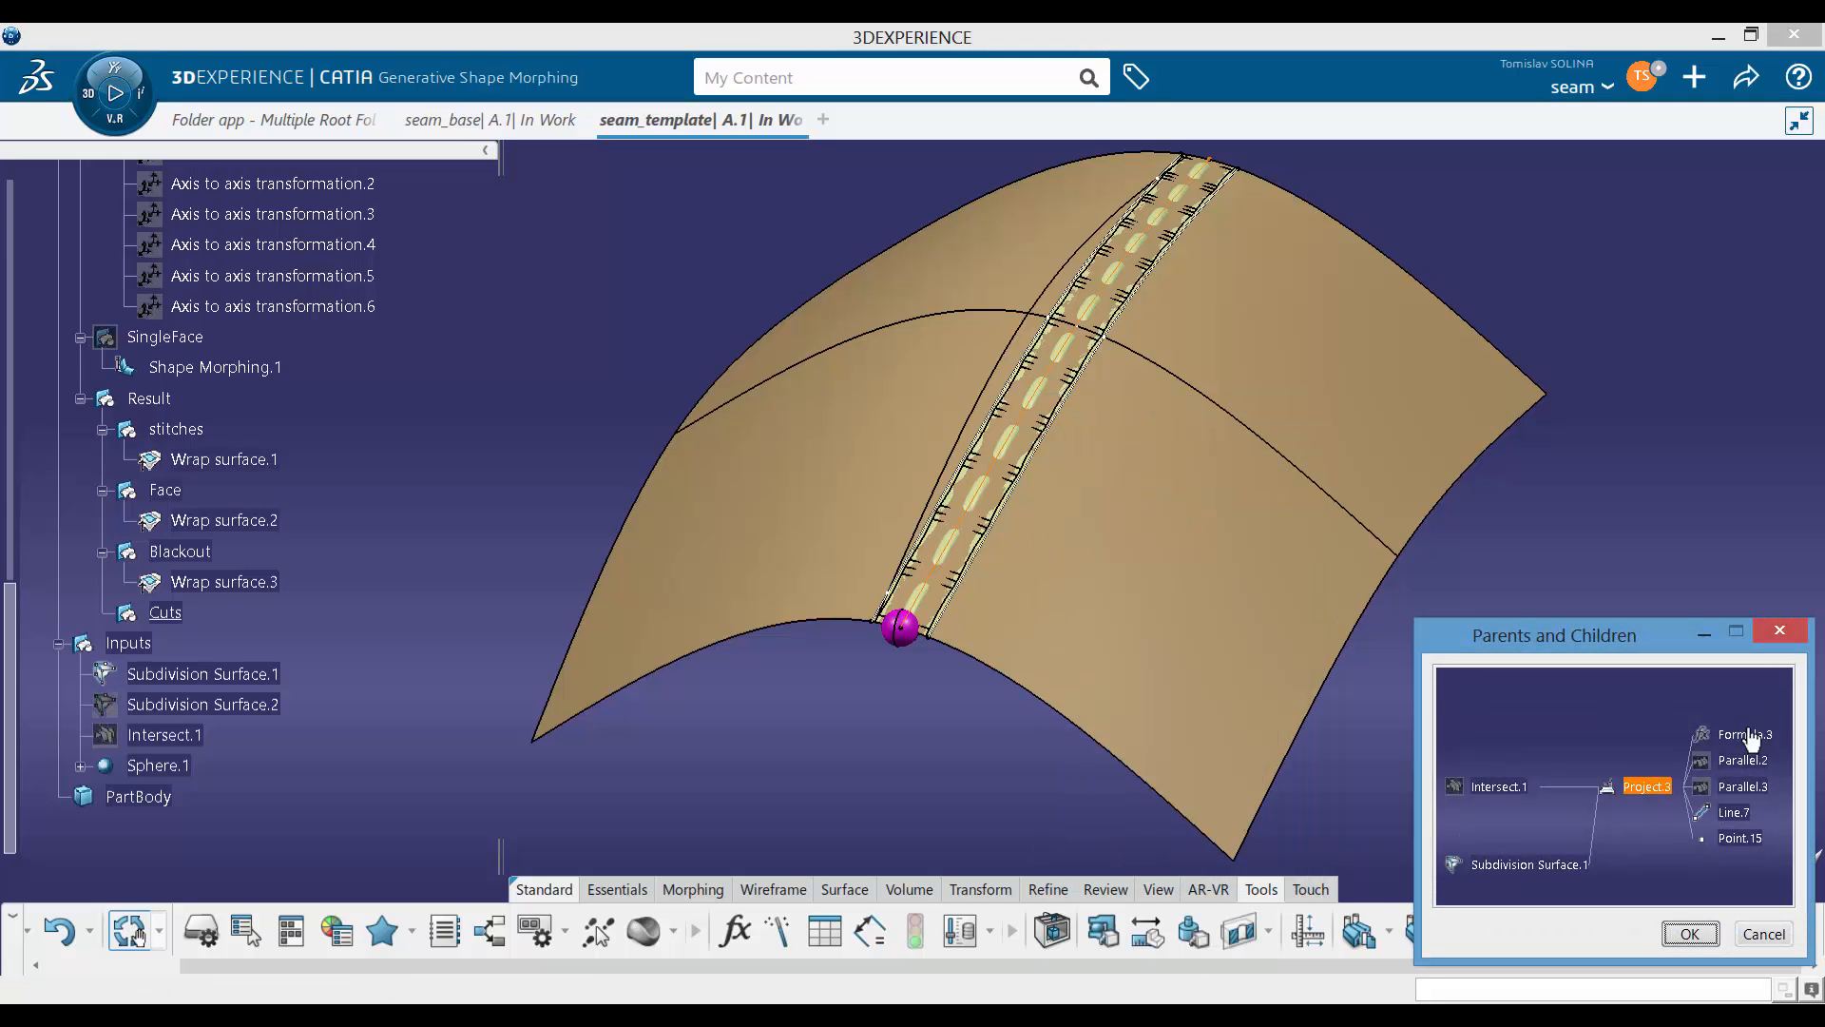
right_click(1747, 838)
click(1673, 599)
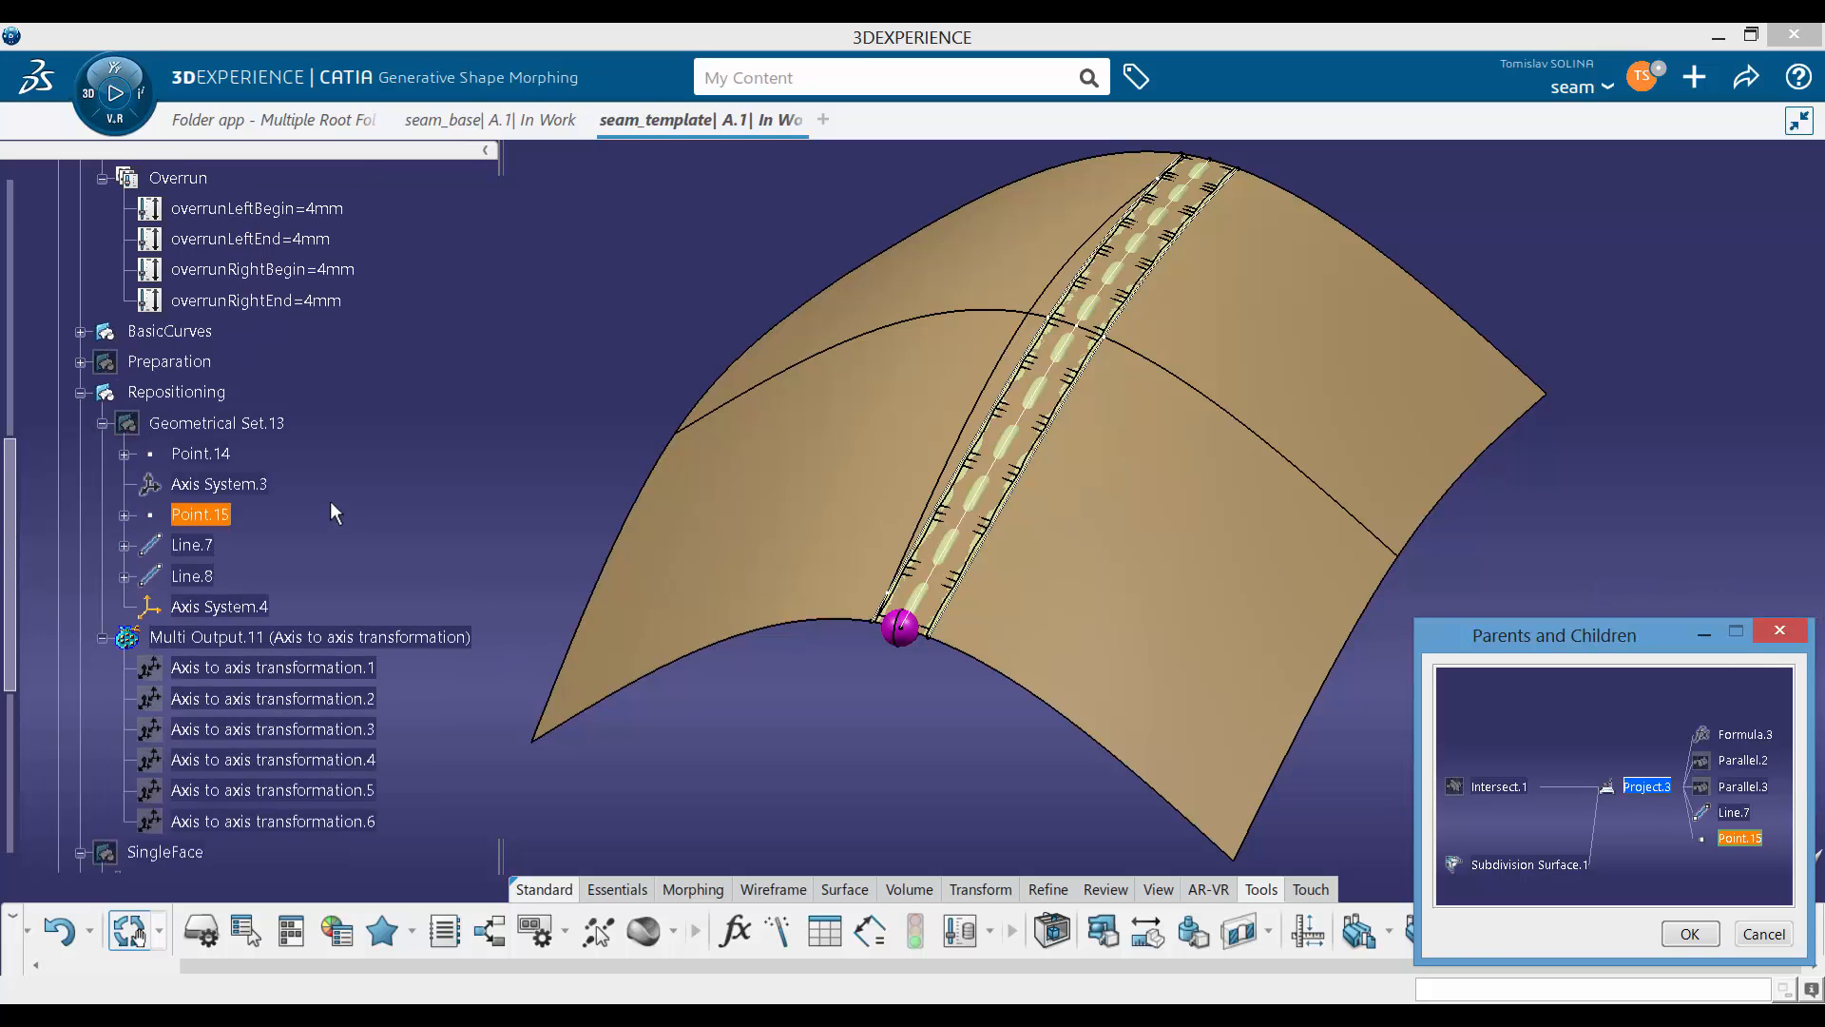
key(Escape)
right_click(209, 425)
click(220, 436)
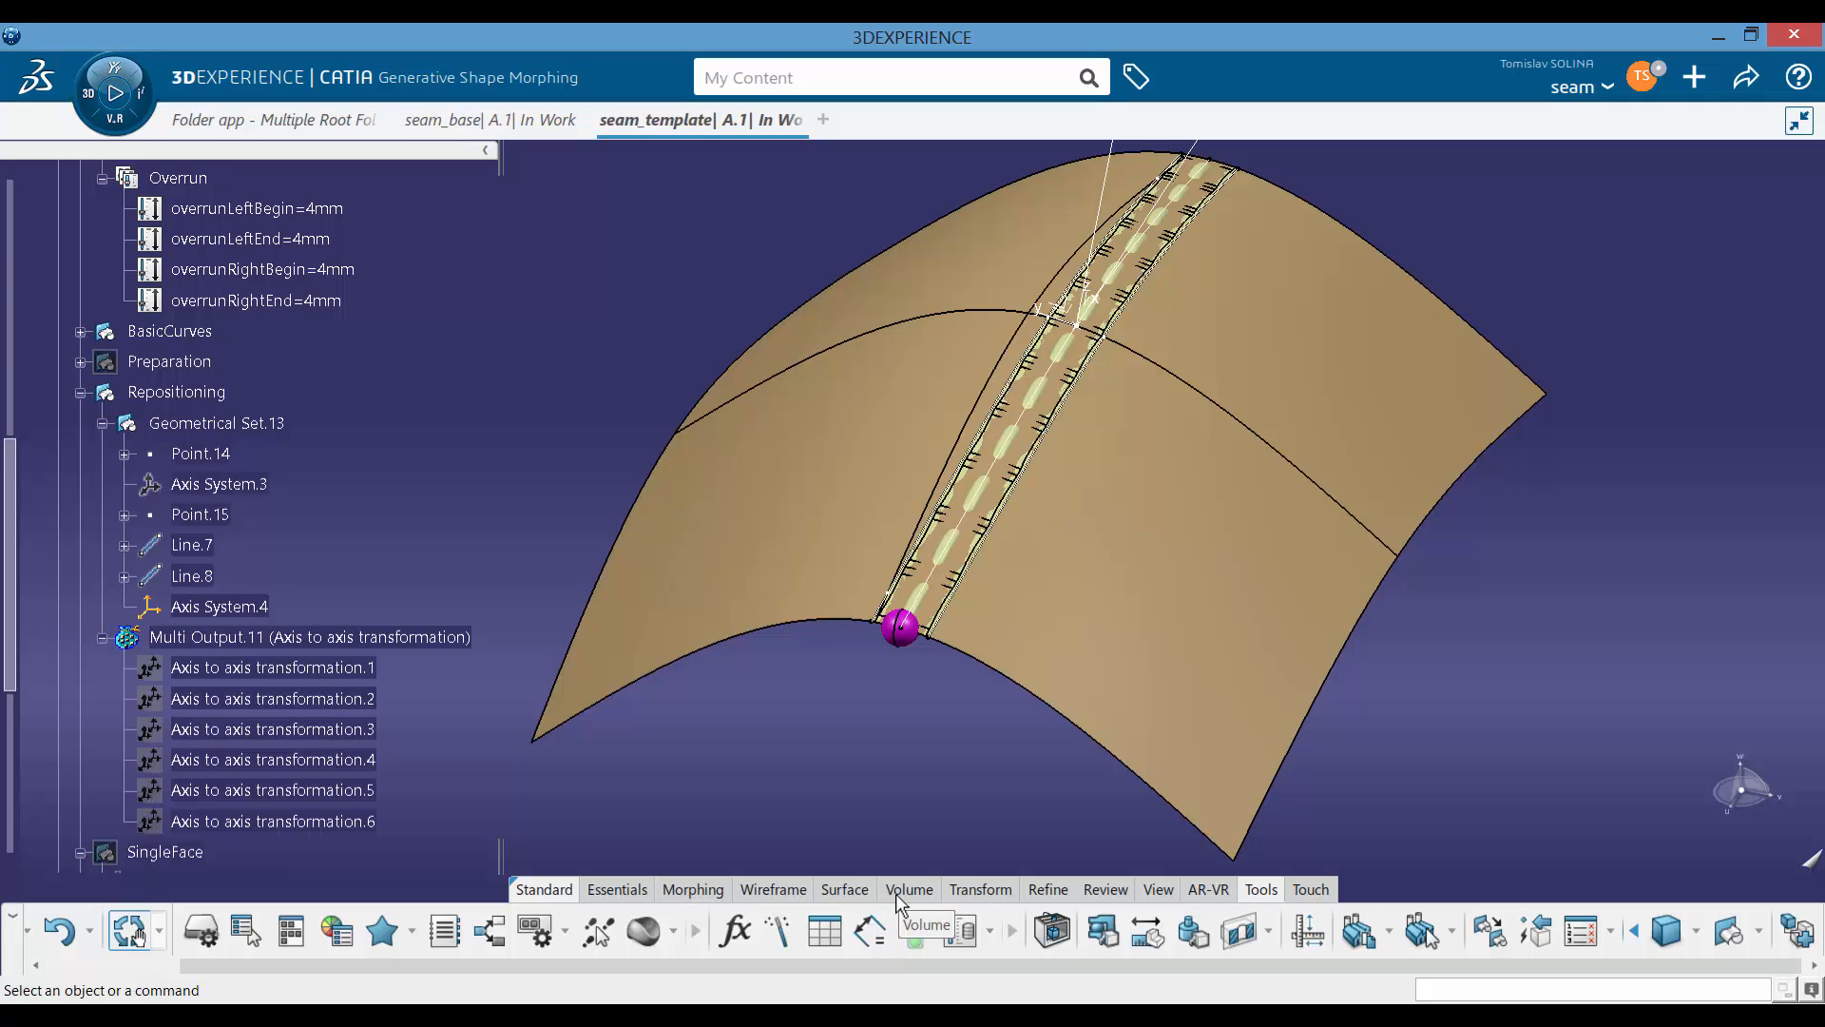
Step: Set up a split of Subdivision Surface.1 with the seam boundary curve Project.4 as cutting element
click(989, 897)
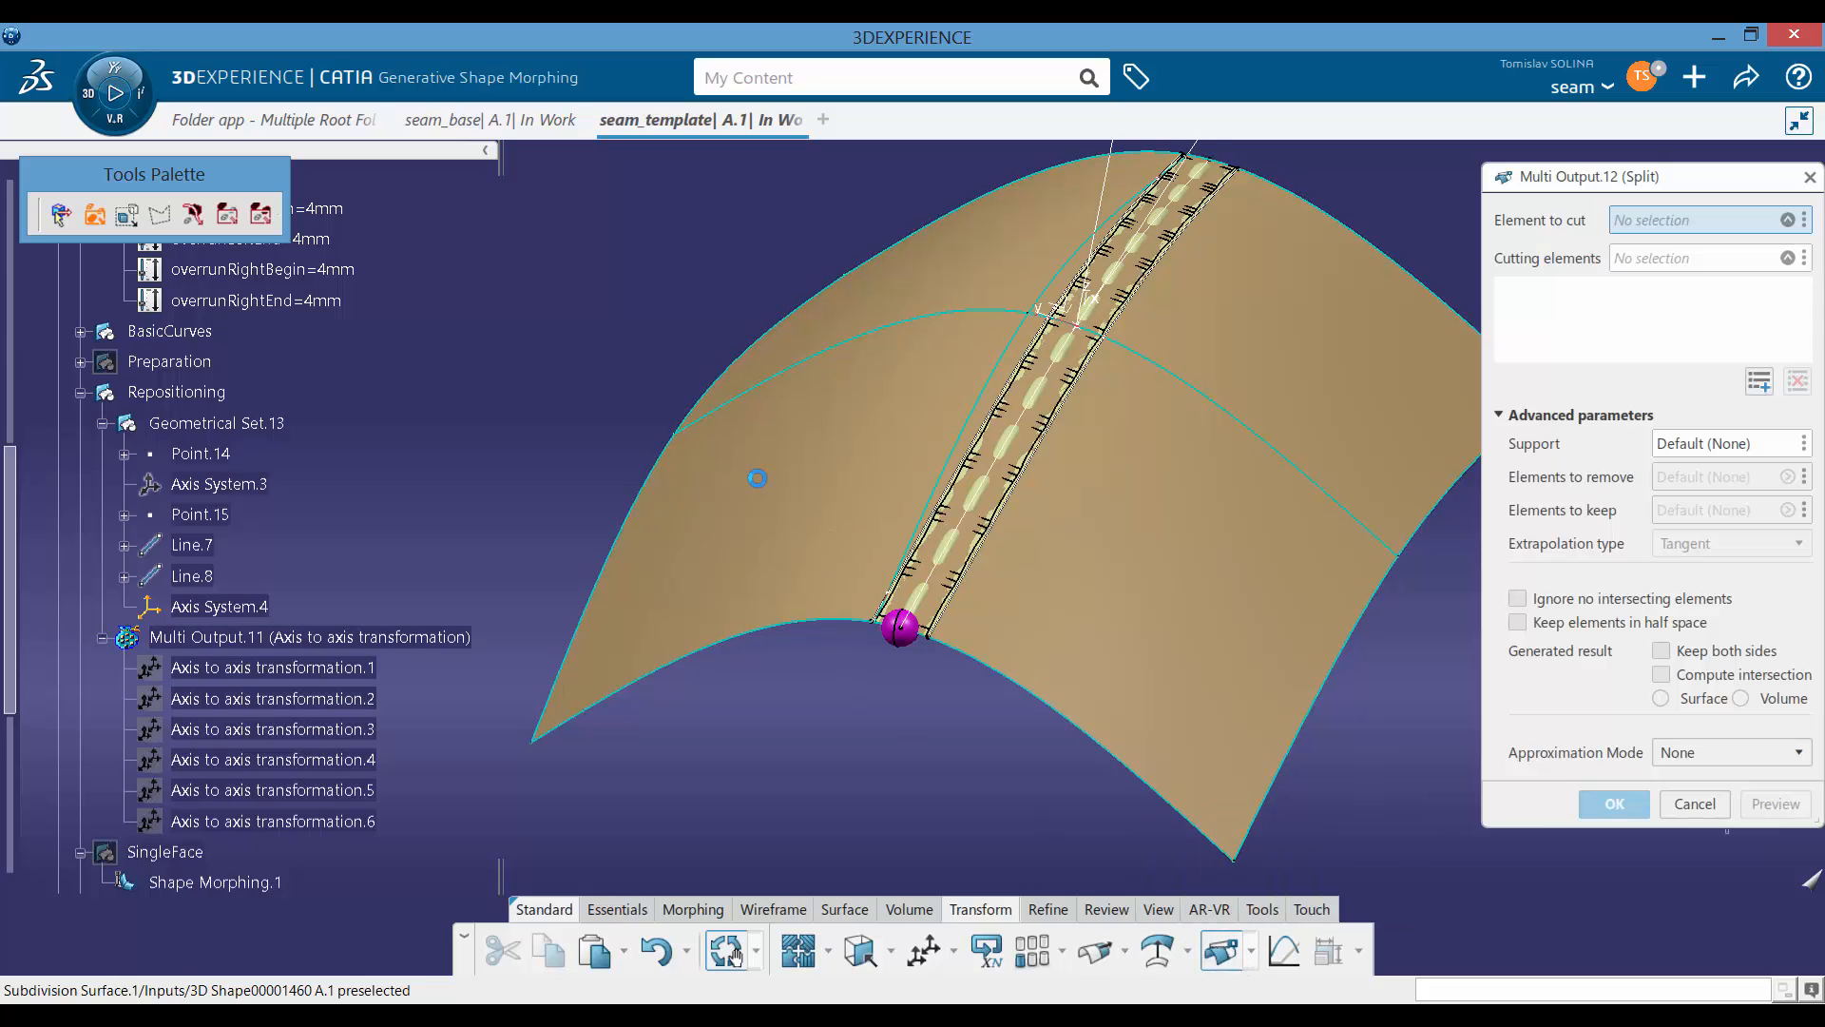
click(792, 540)
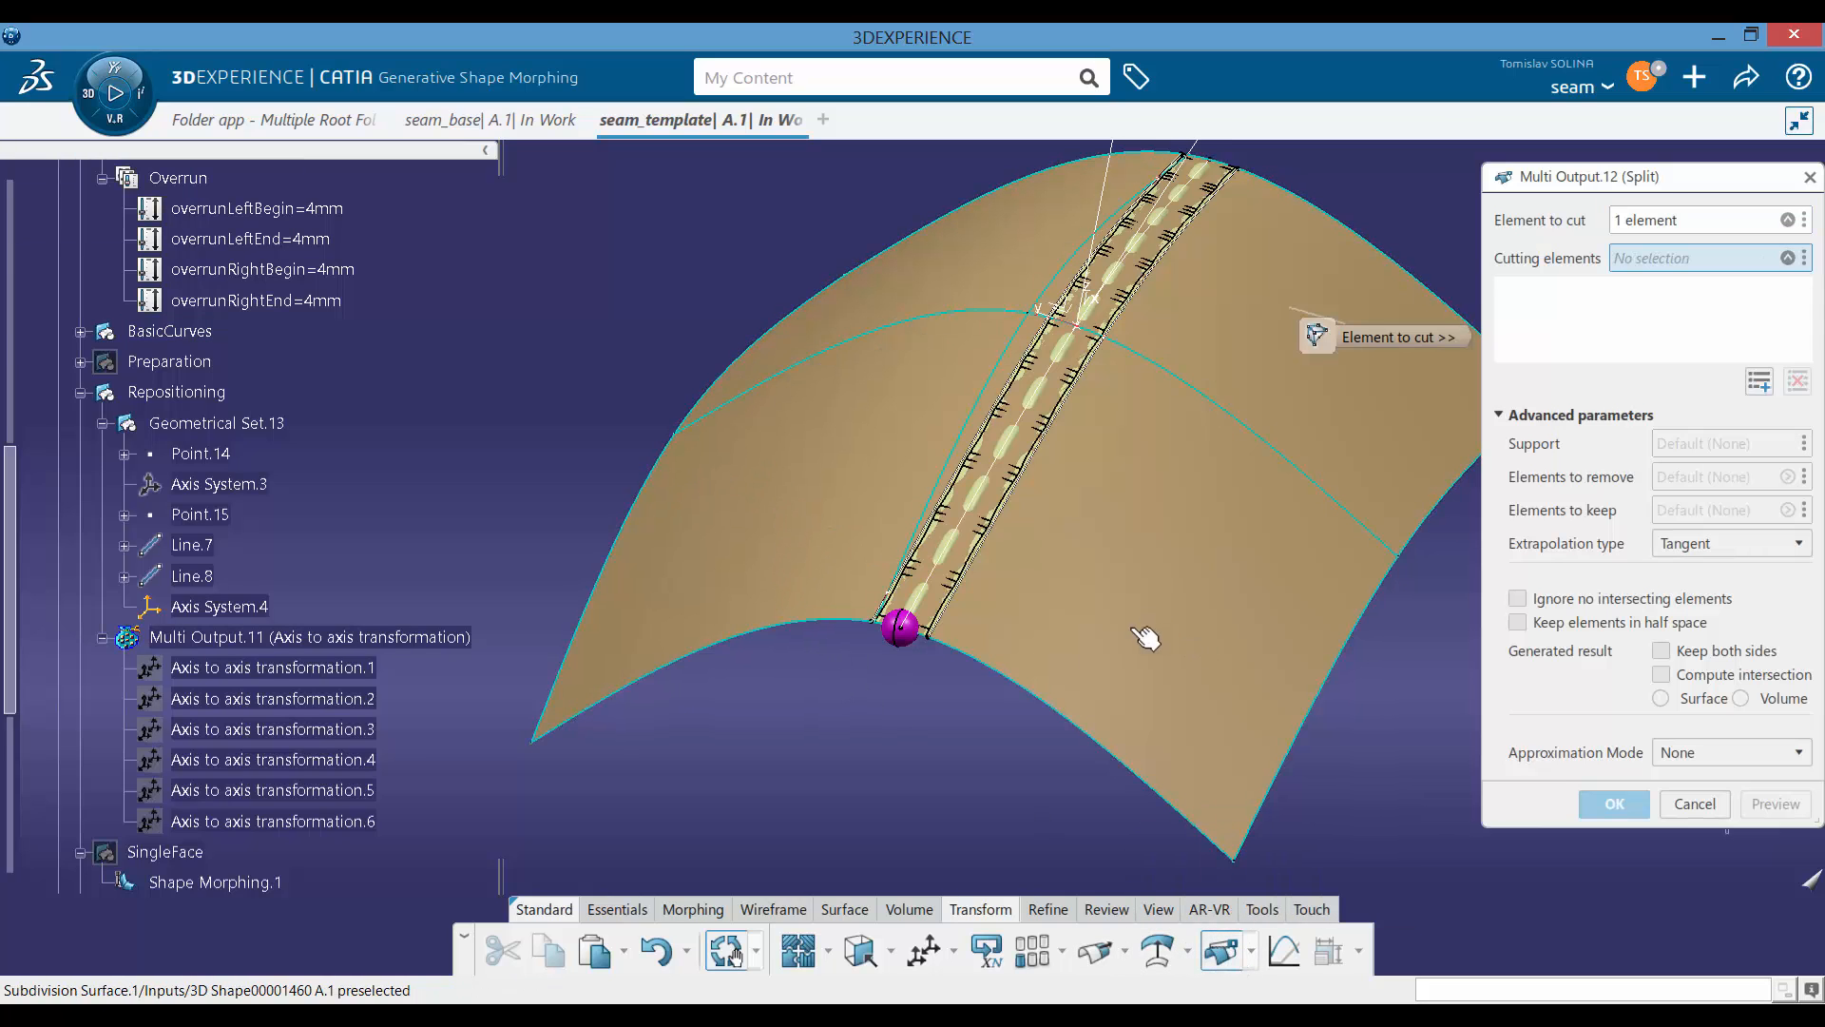
click(1000, 421)
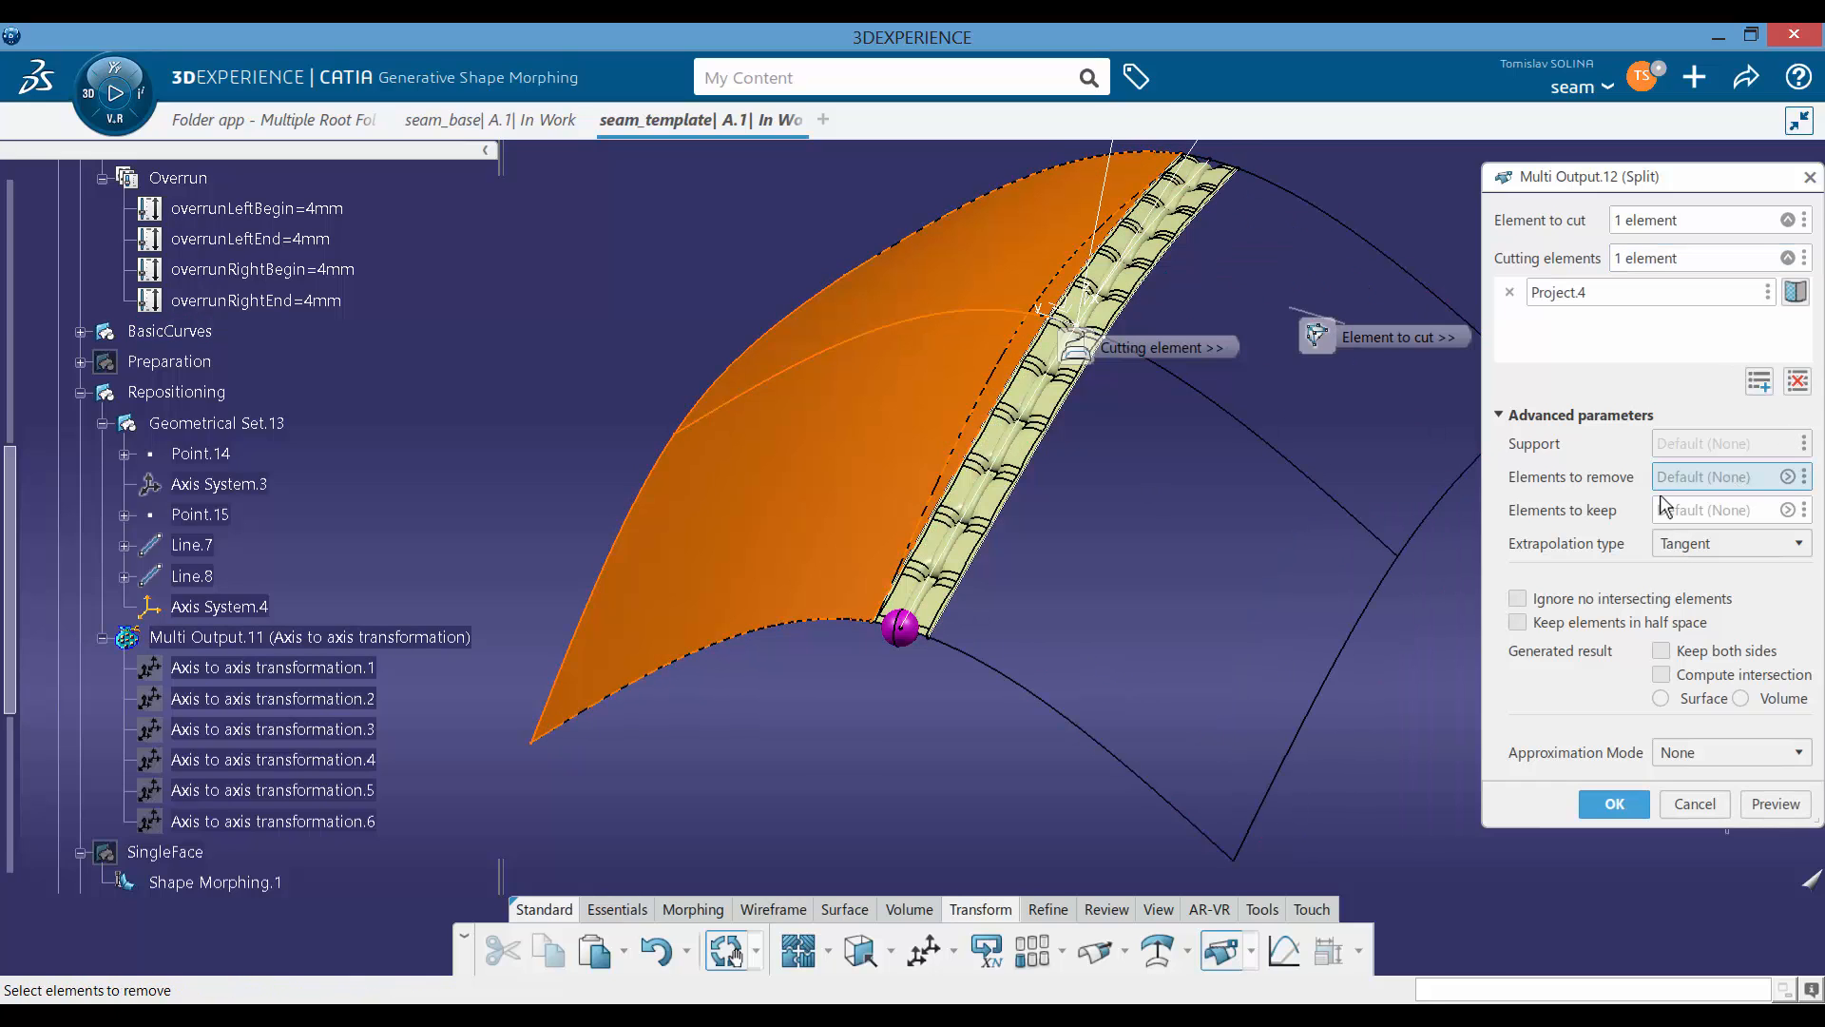
Step: Try Point.14 as the element to remove in the split
click(1730, 476)
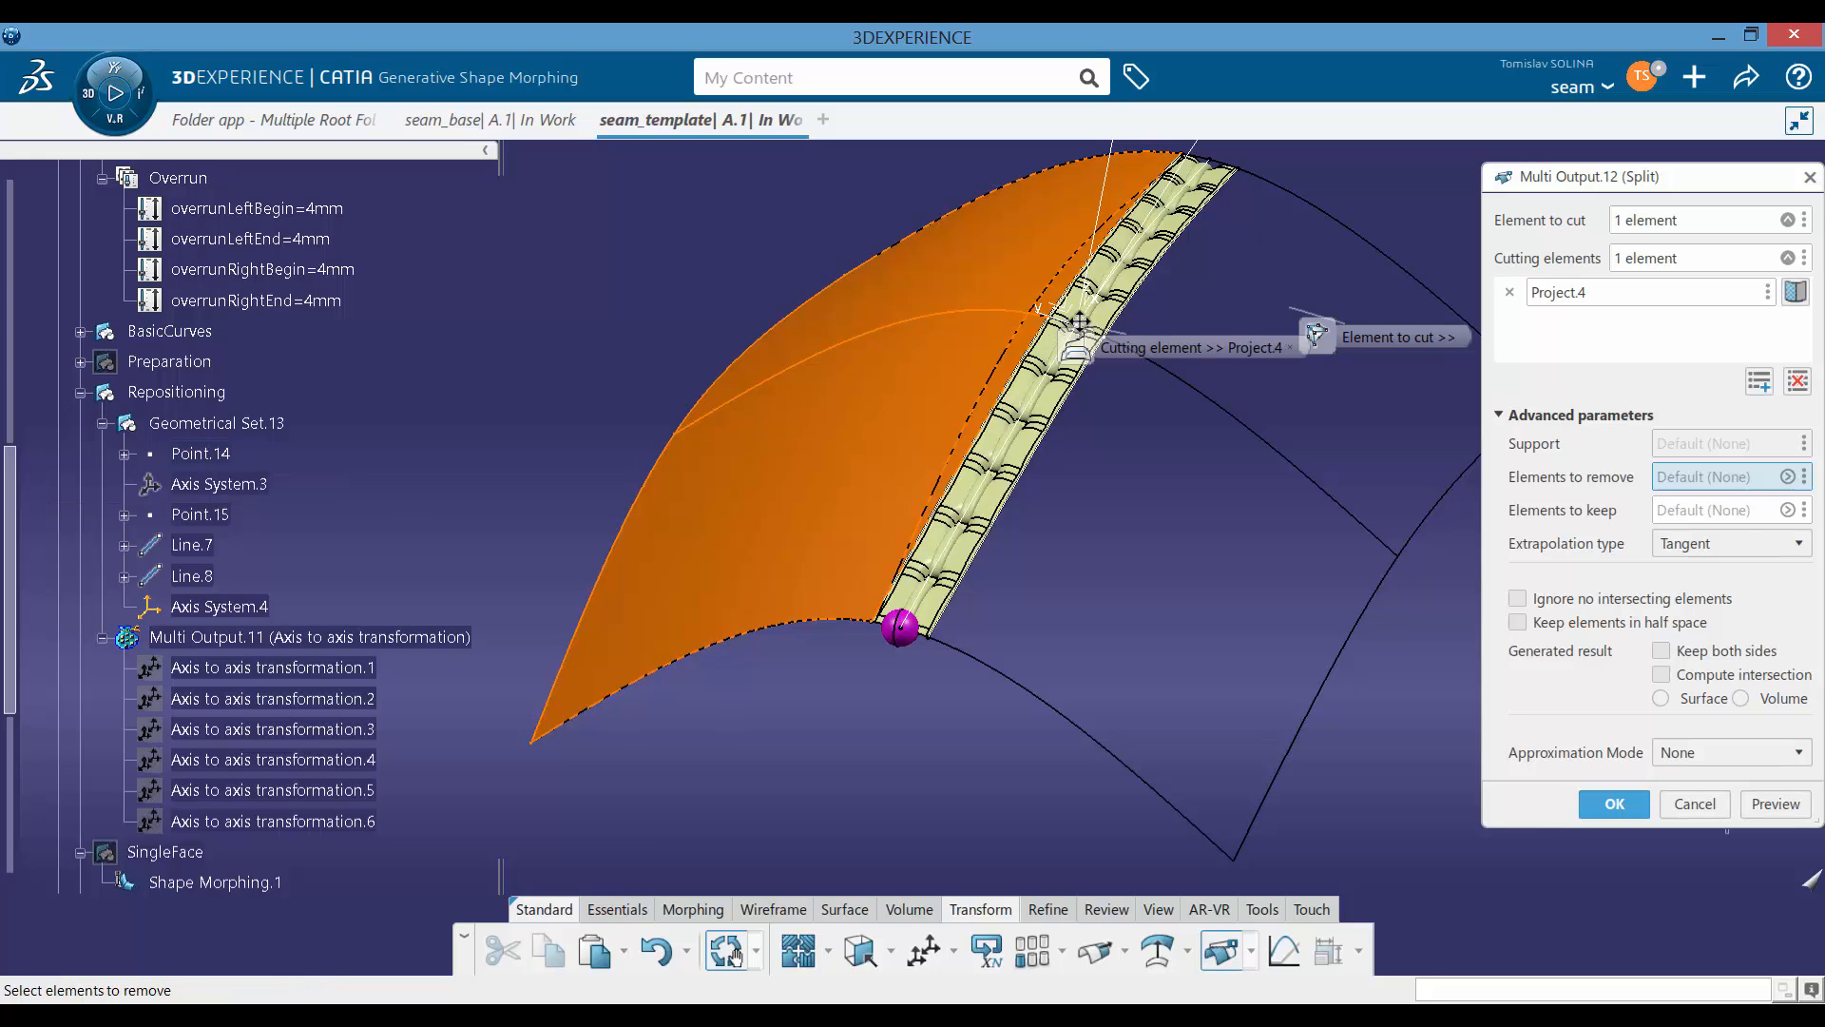
click(209, 458)
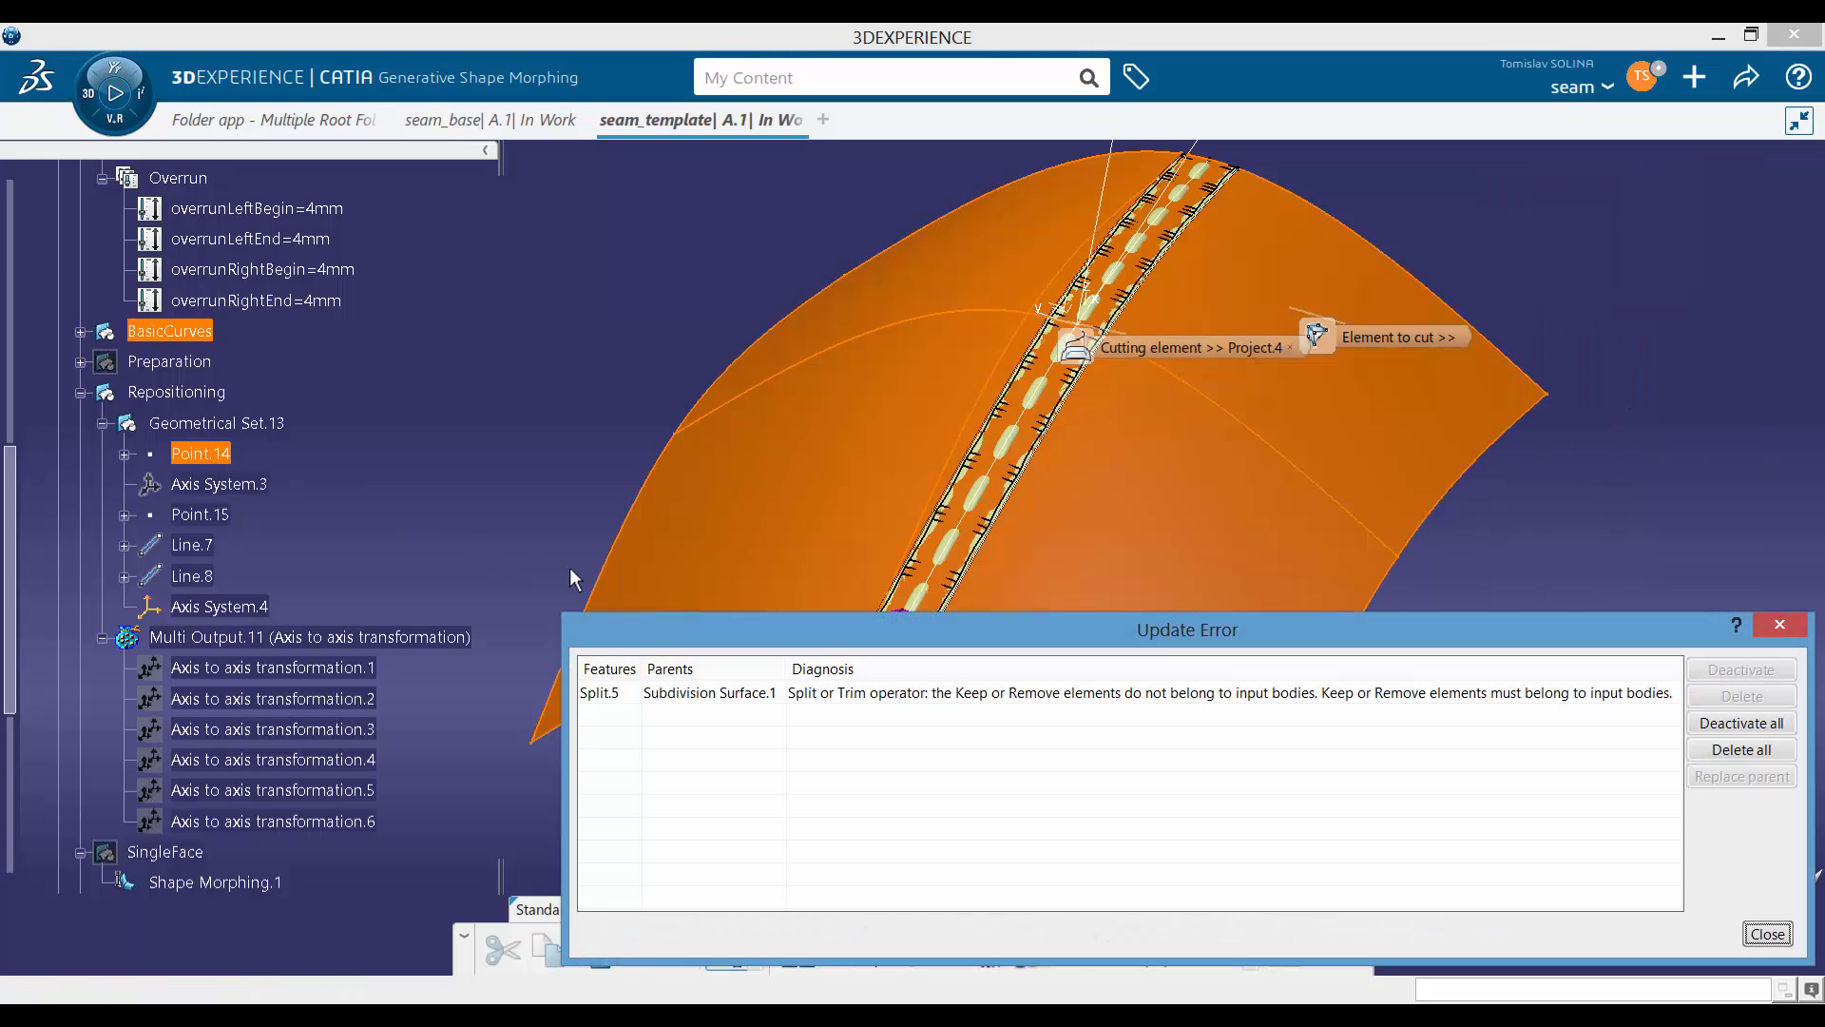
click(1767, 934)
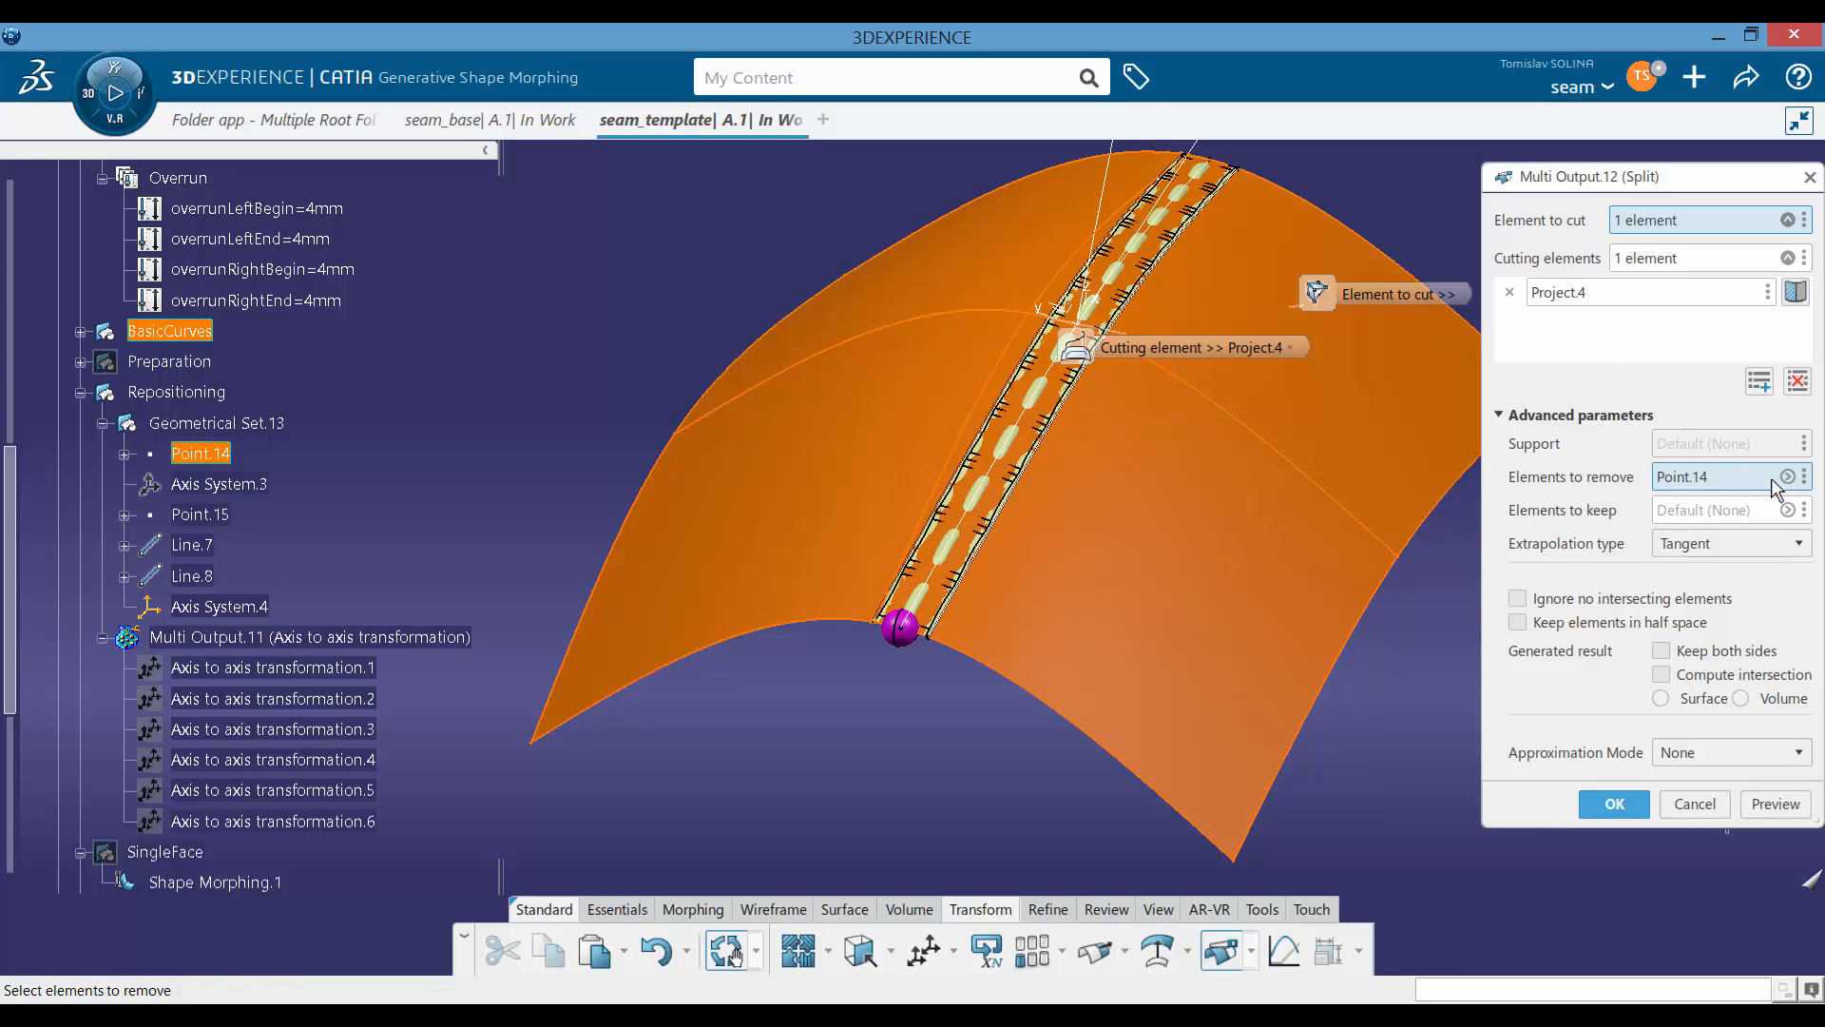
Step: Use only Point.15 as the element to remove, dropping Point.14, and complete the split
click(200, 514)
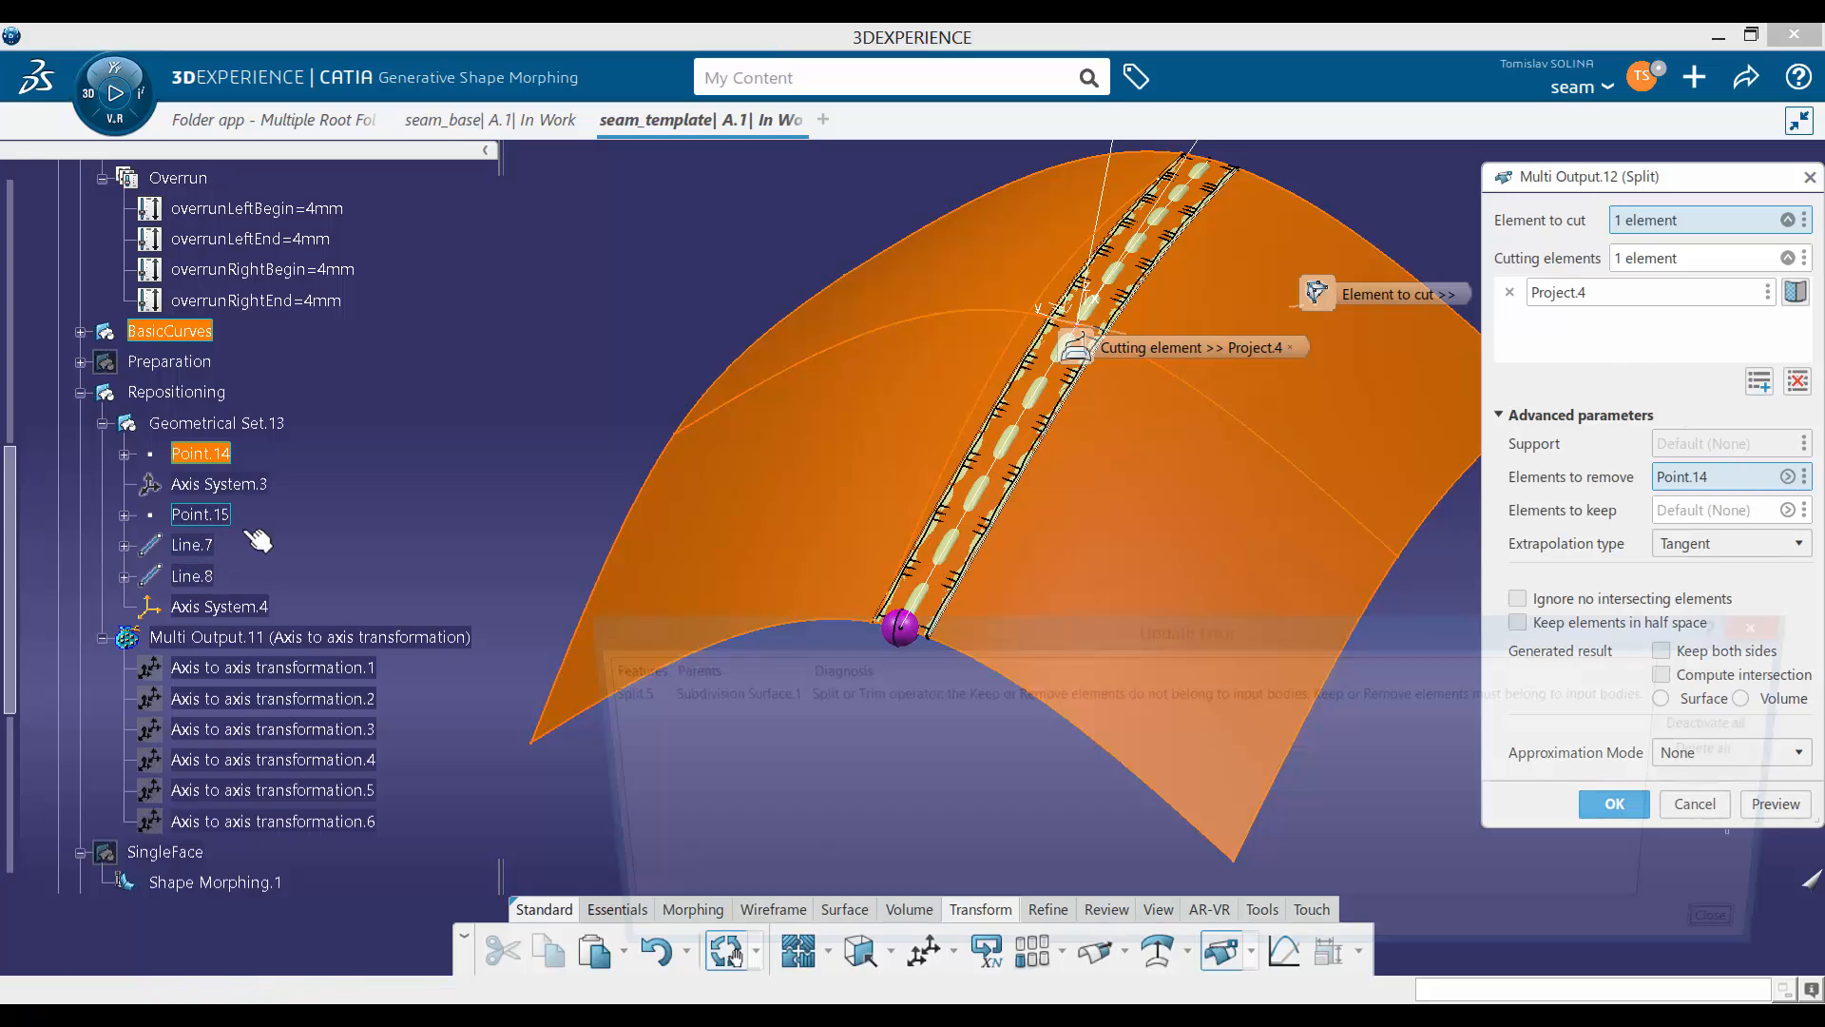
click(1756, 932)
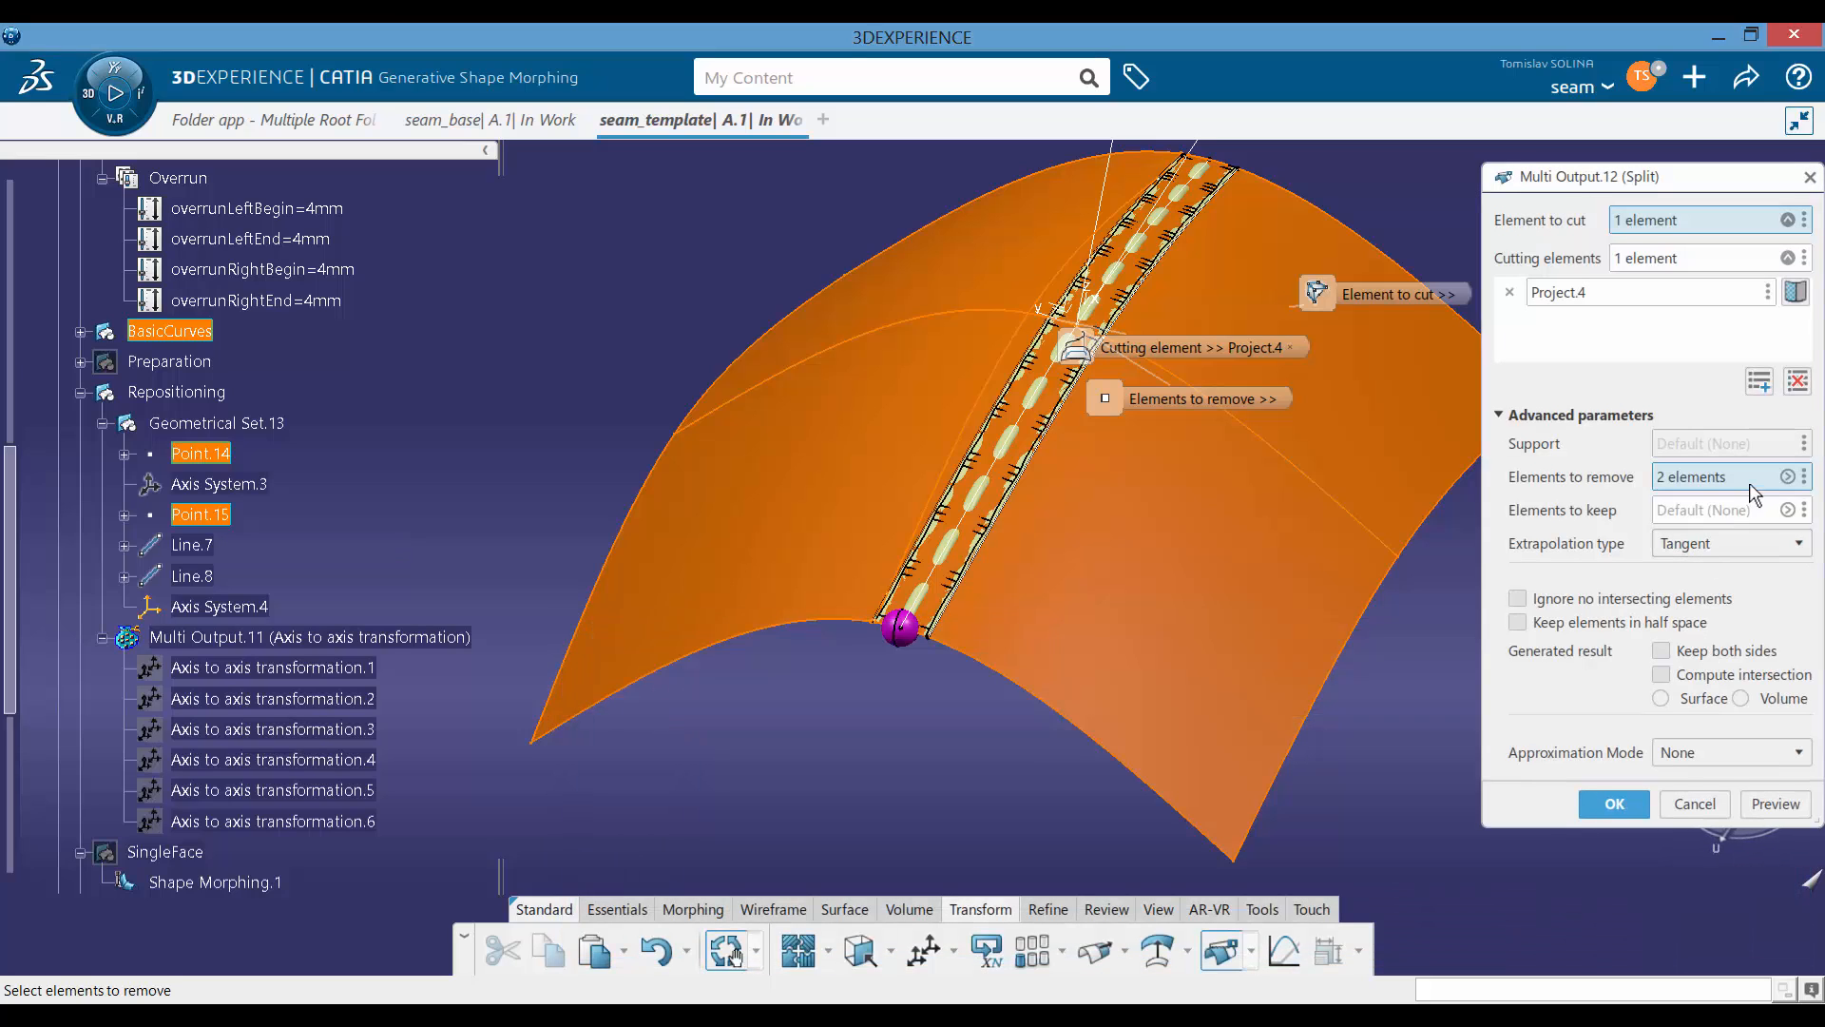
click(1787, 476)
click(1460, 551)
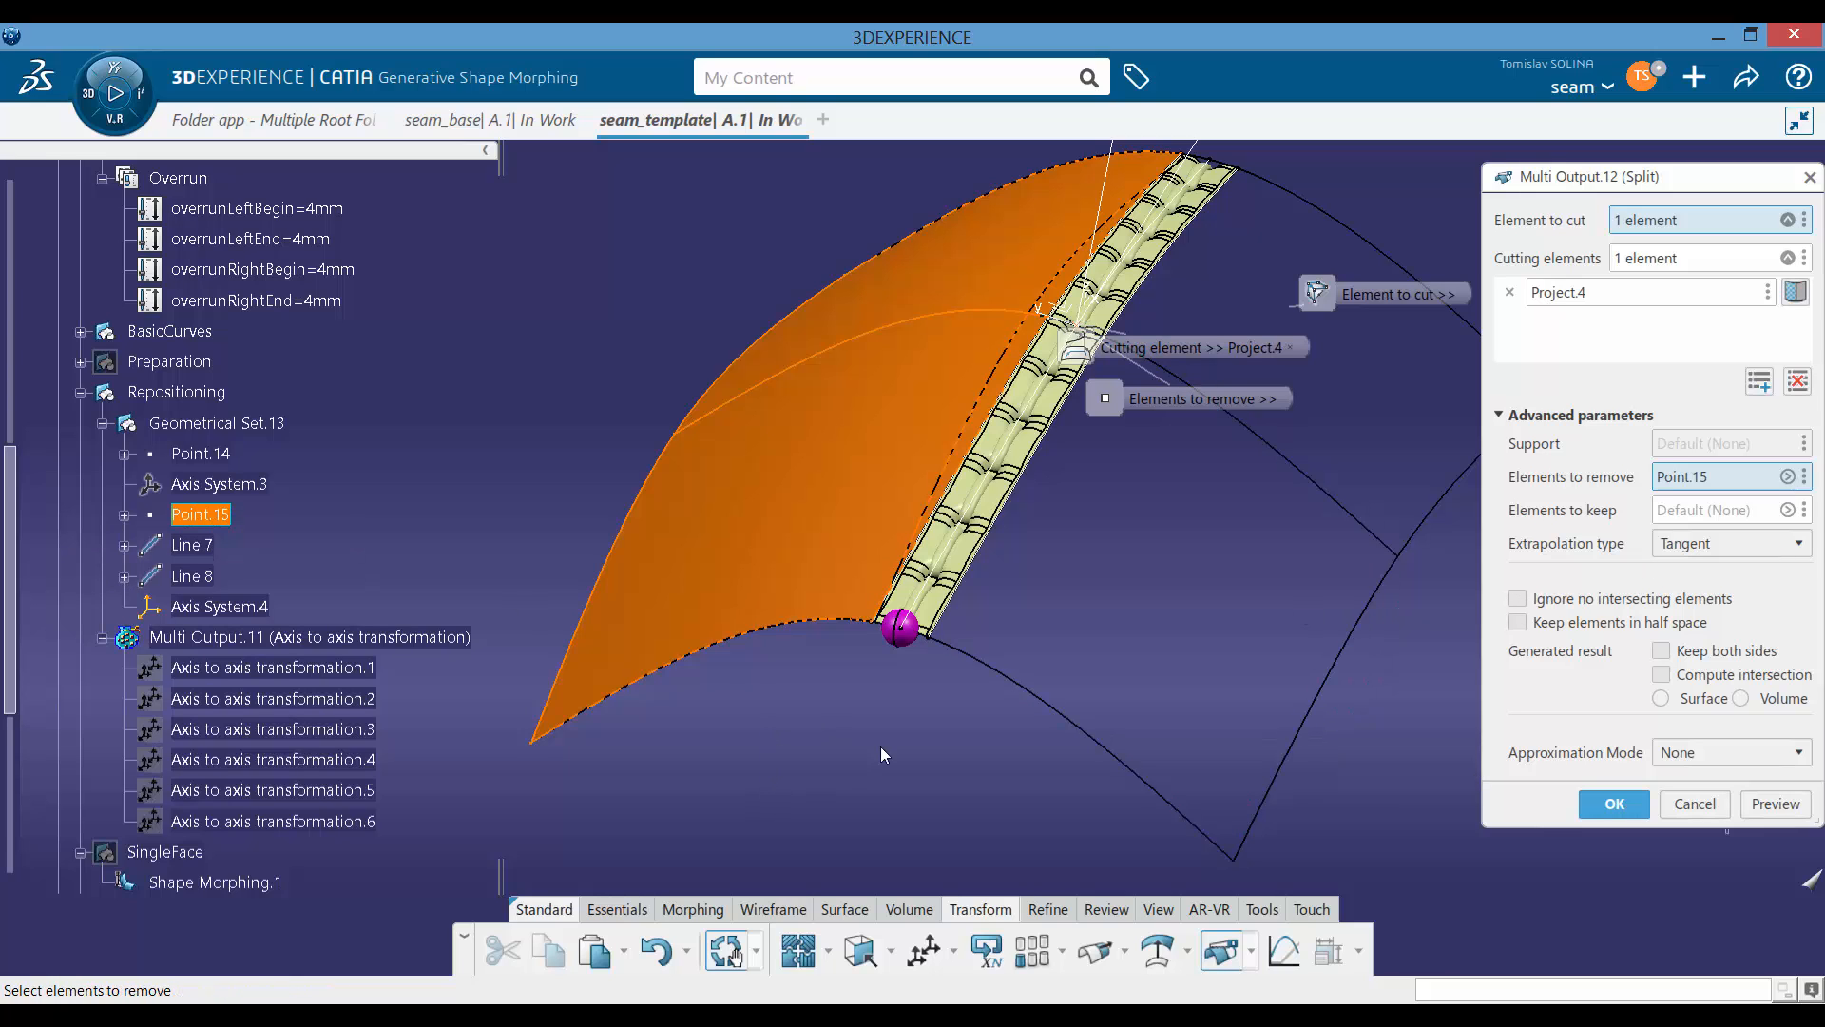
scroll(882, 754, down, 3)
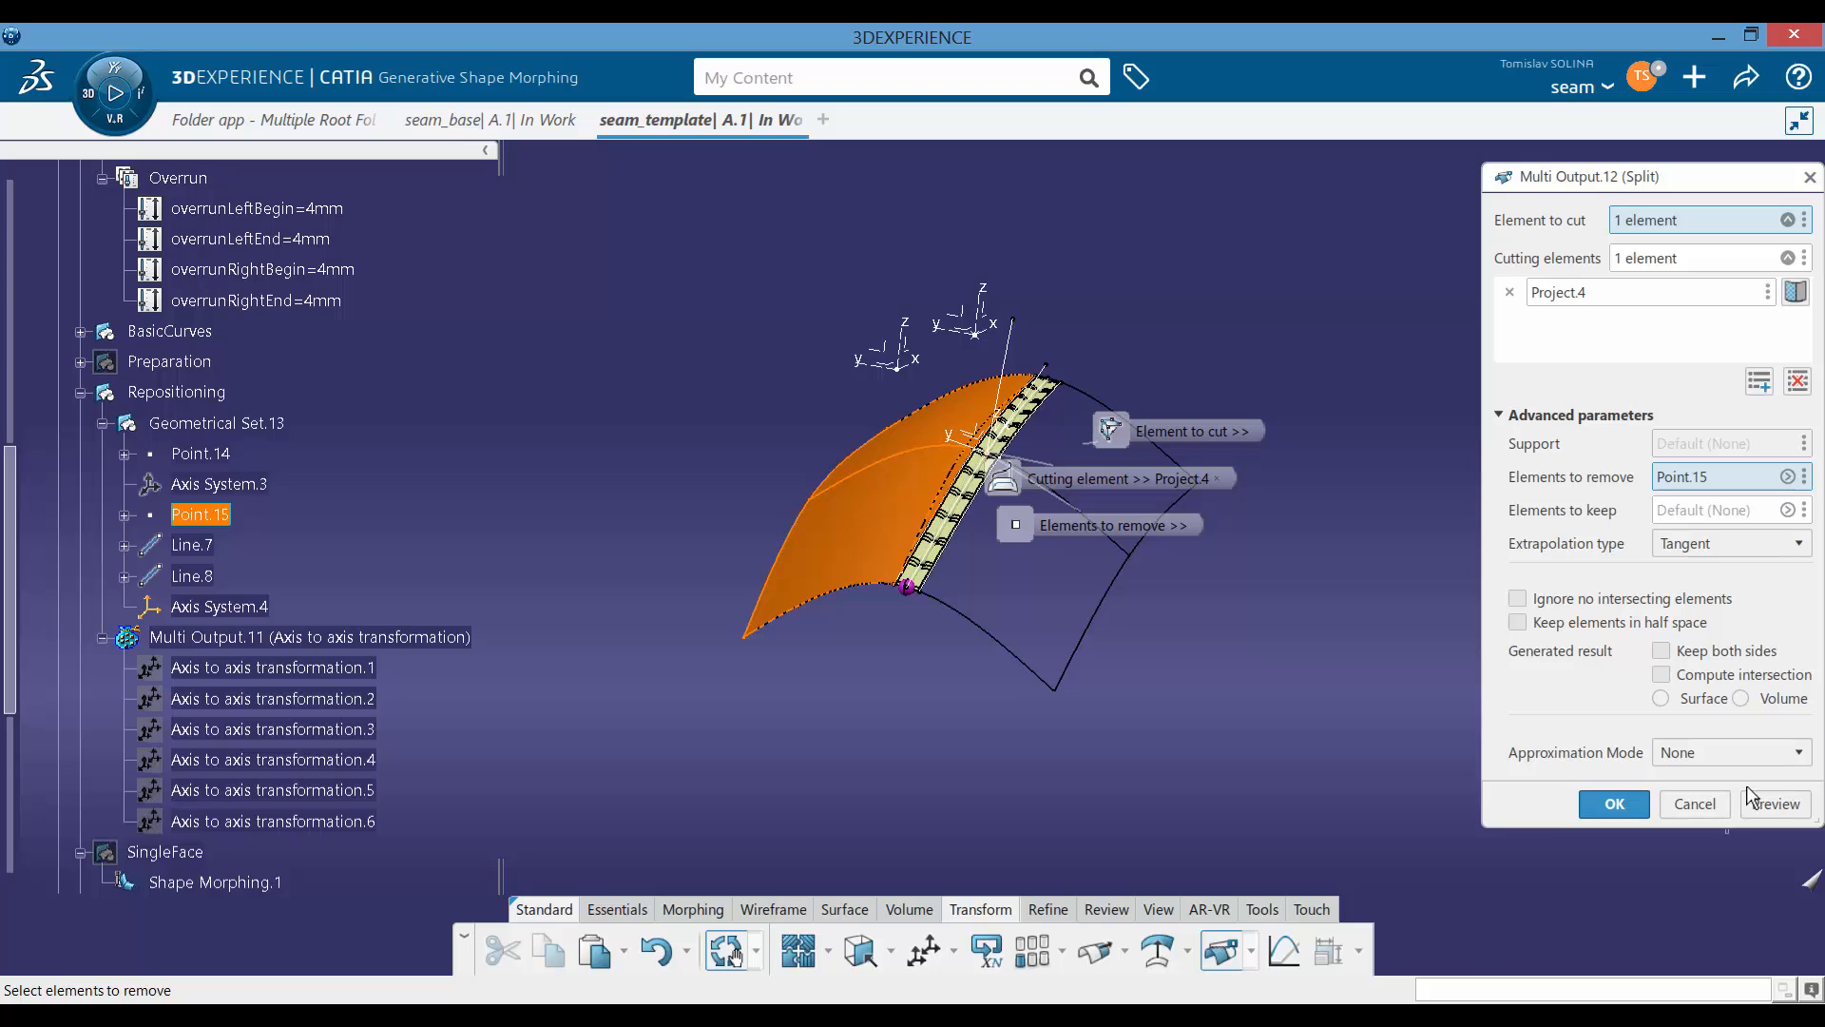
click(1613, 805)
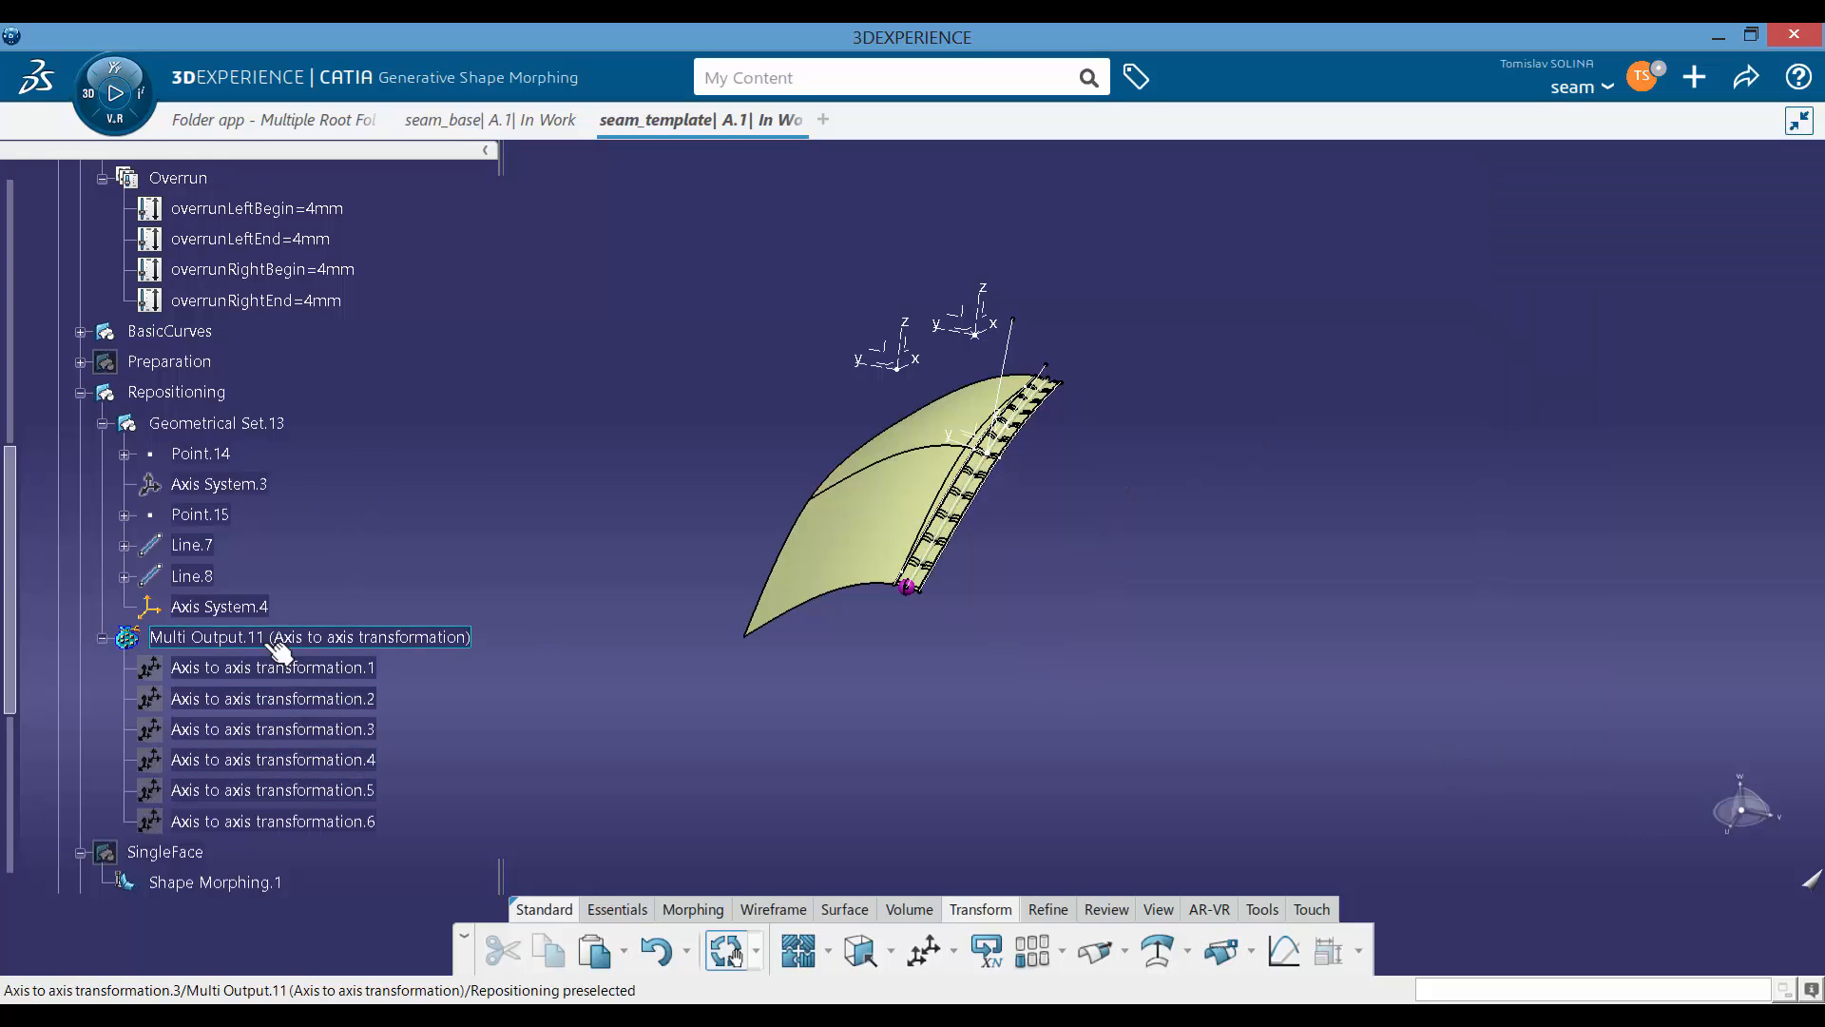
Step: Paste a copy of Split.5 into the Cuts set
scroll(317, 627, down, 3)
scroll(302, 518, down, 3)
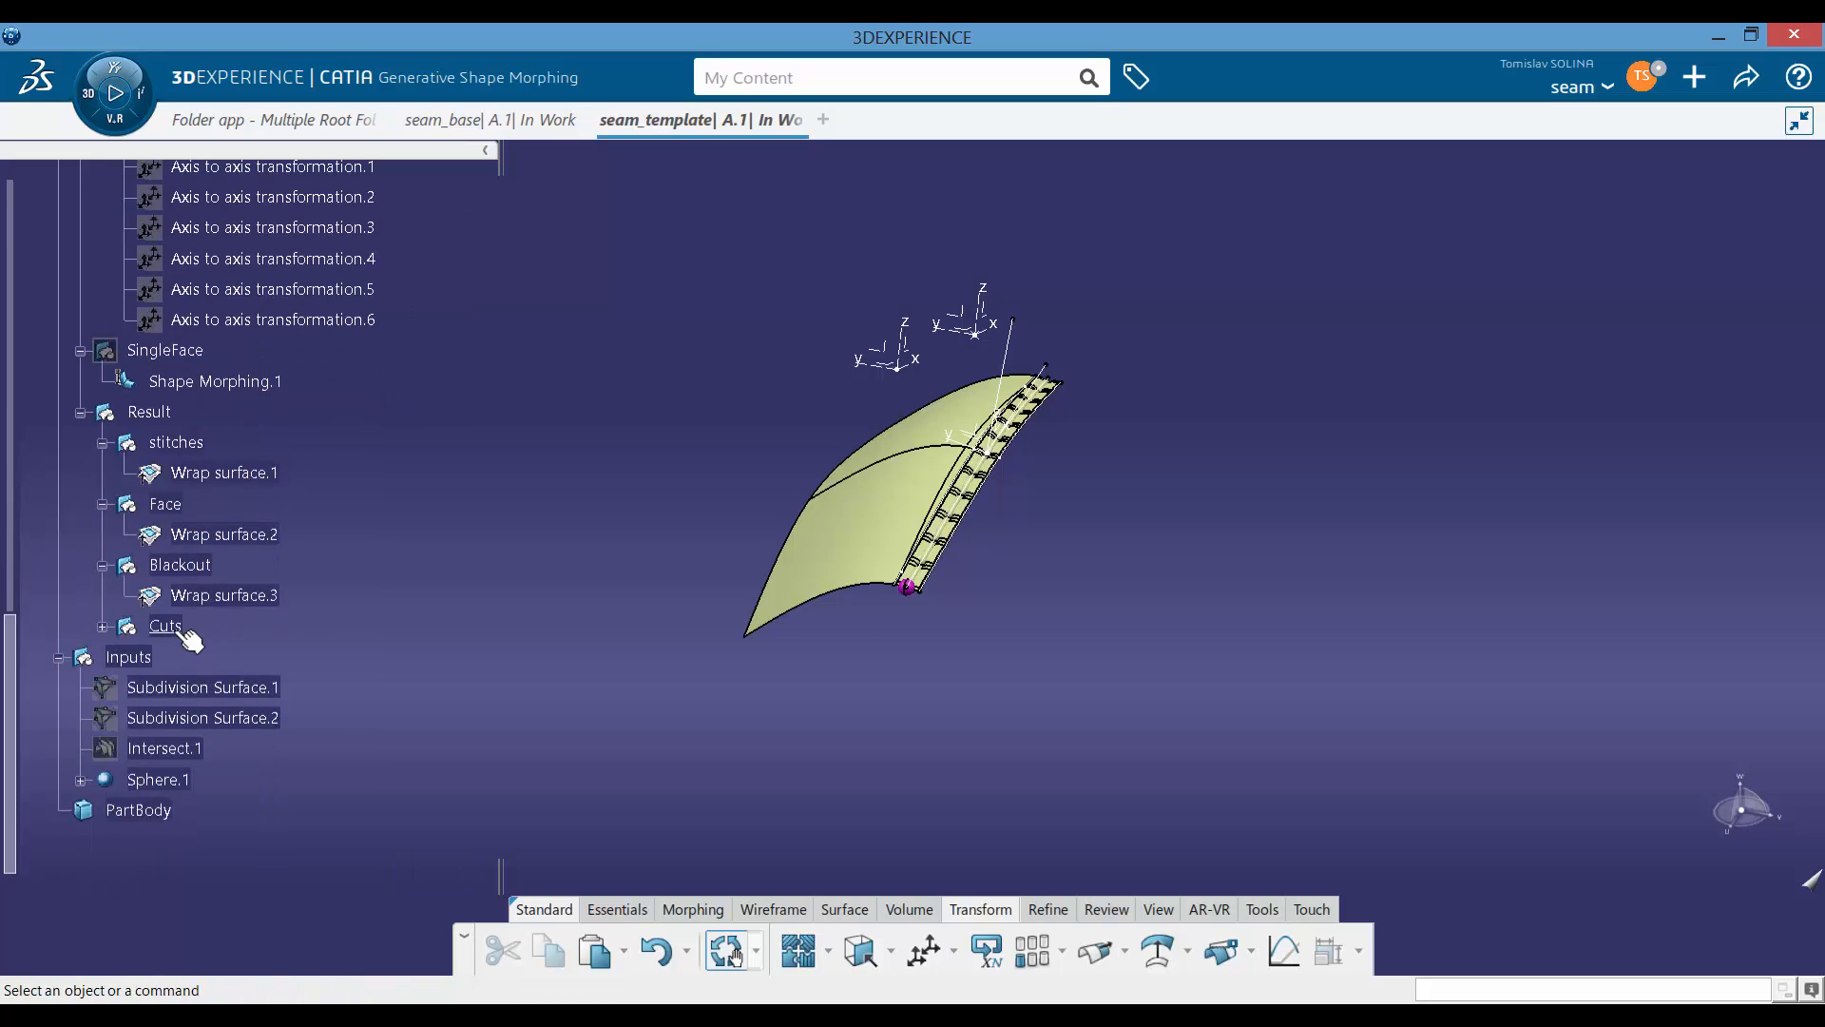
click(102, 627)
click(195, 656)
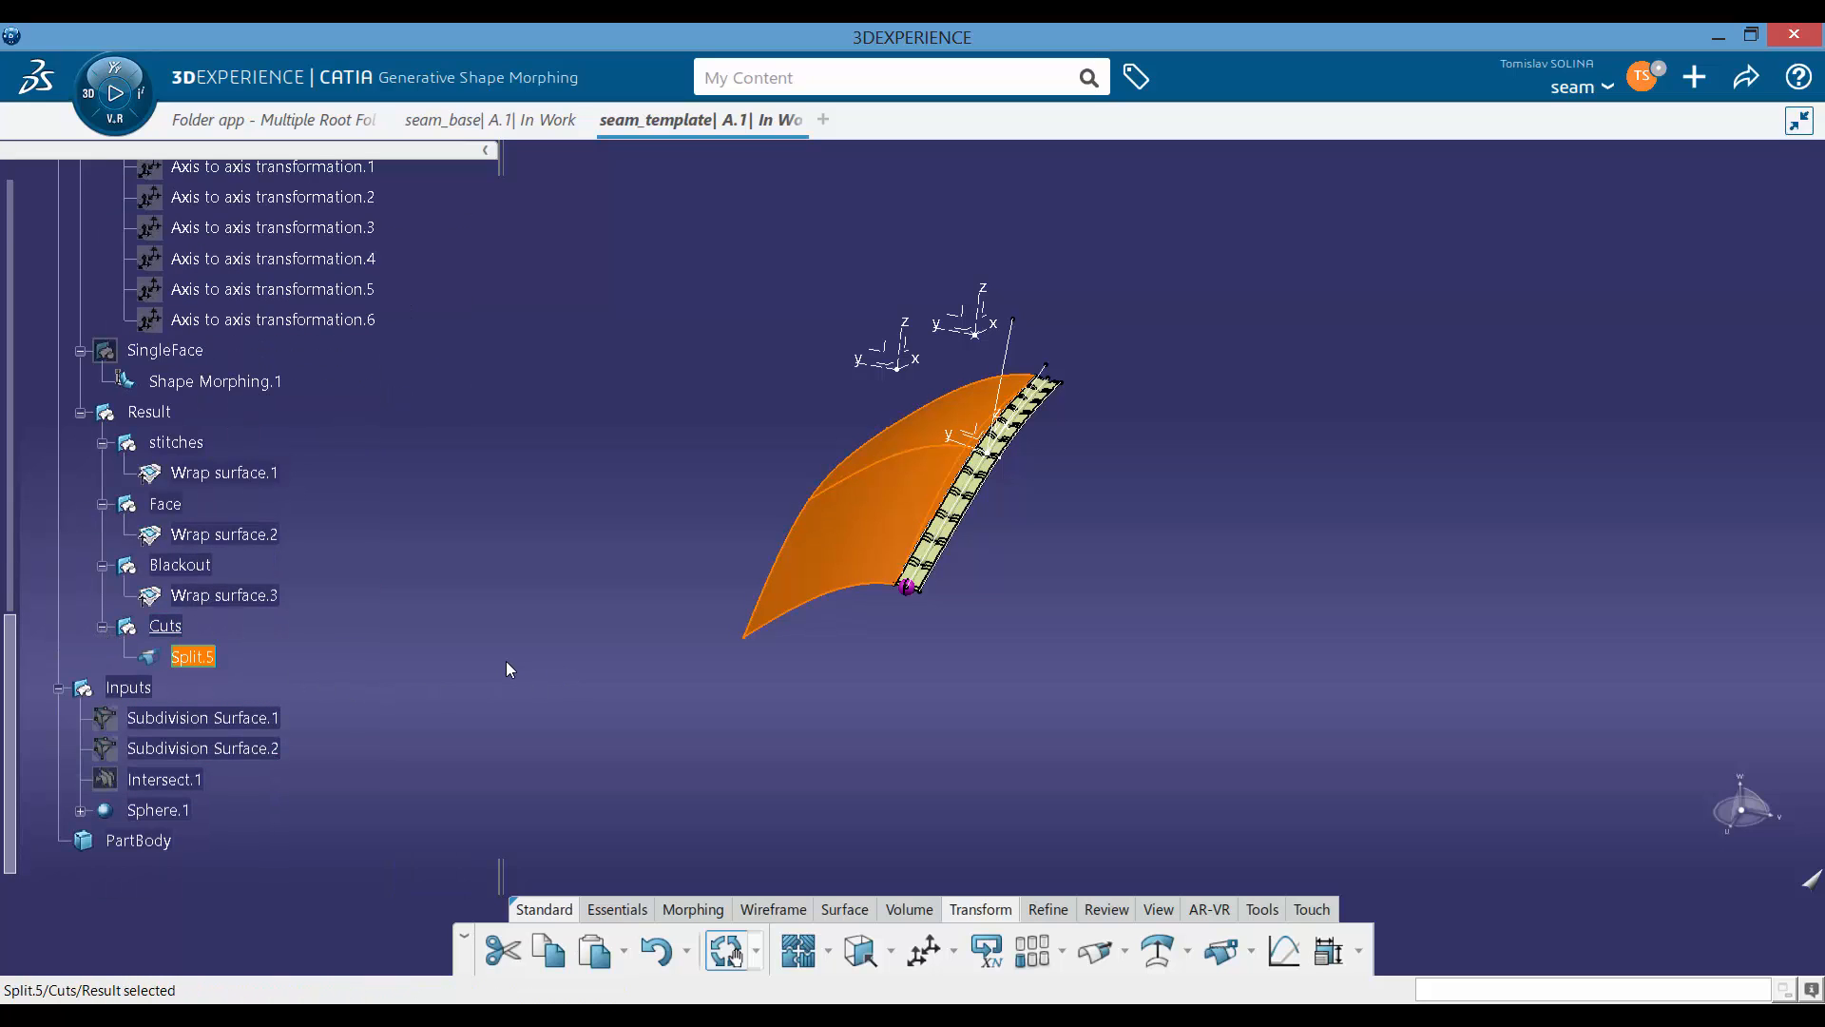
key(ctrl+v)
Step: Replace the copied split's cutting element Project.4 with Project.5 and check both trimmed surfaces along the seam
double_click(208, 695)
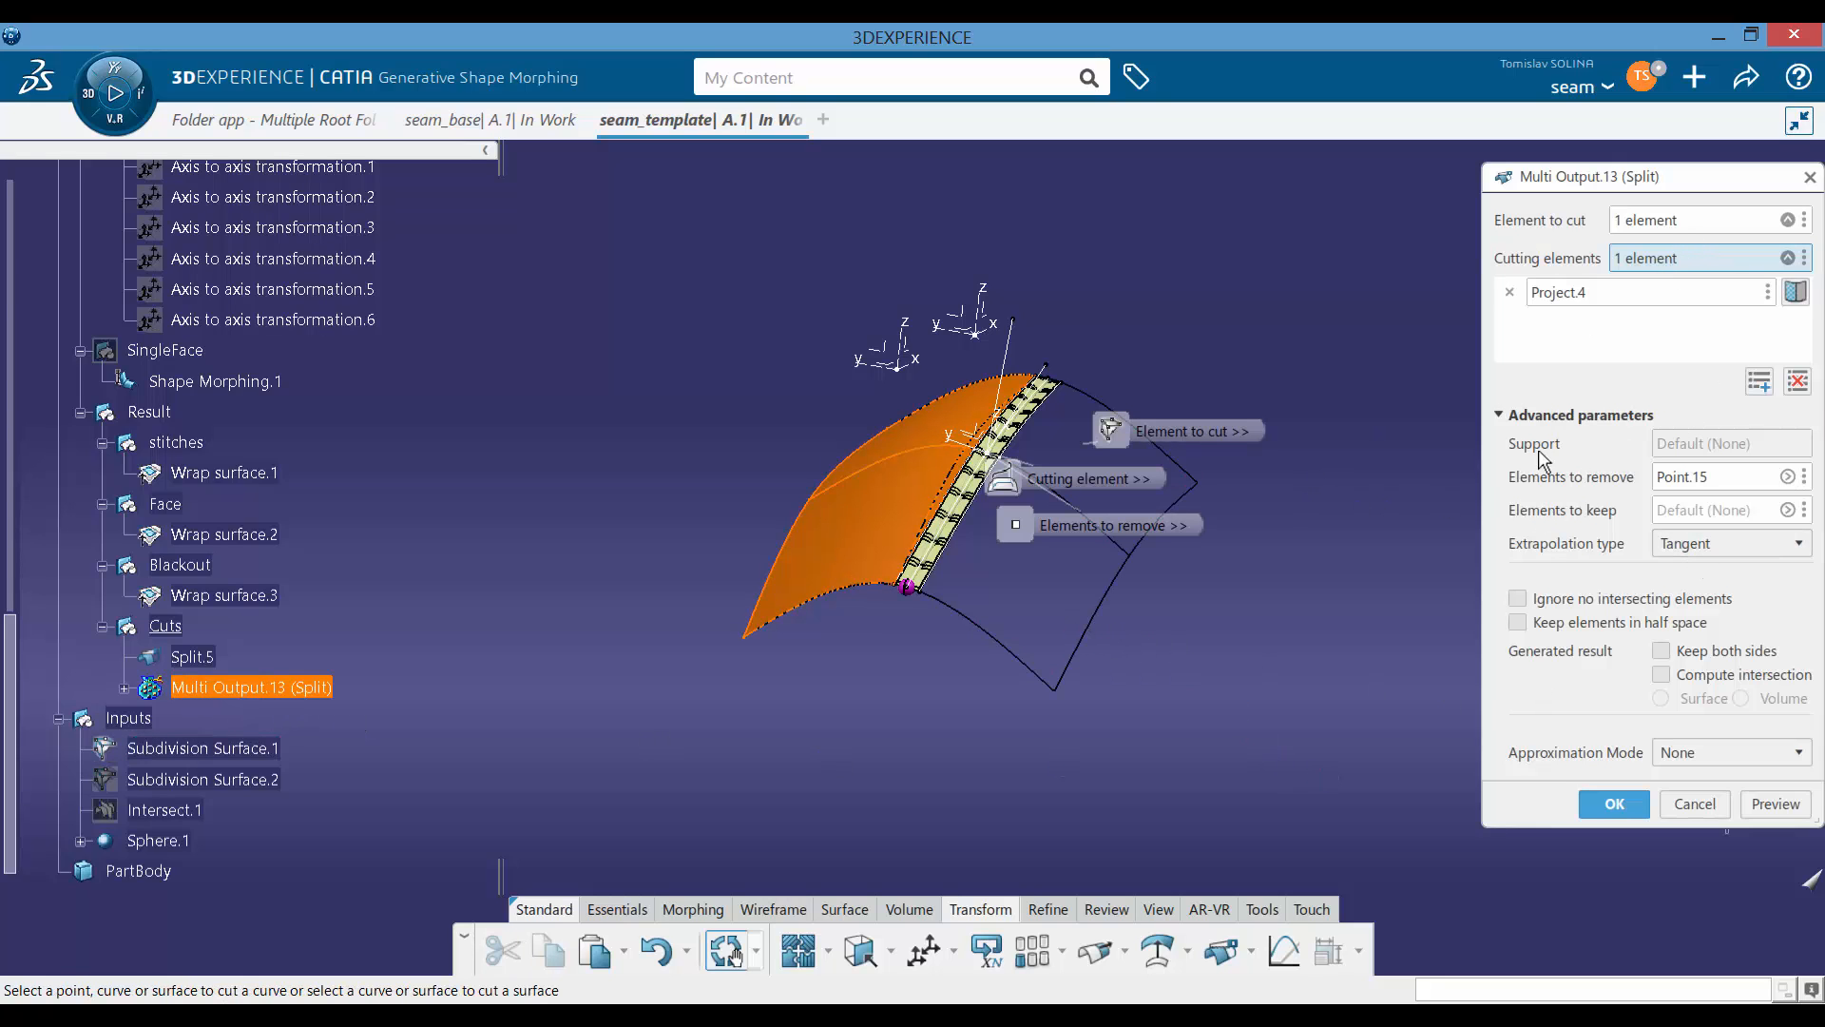
click(972, 546)
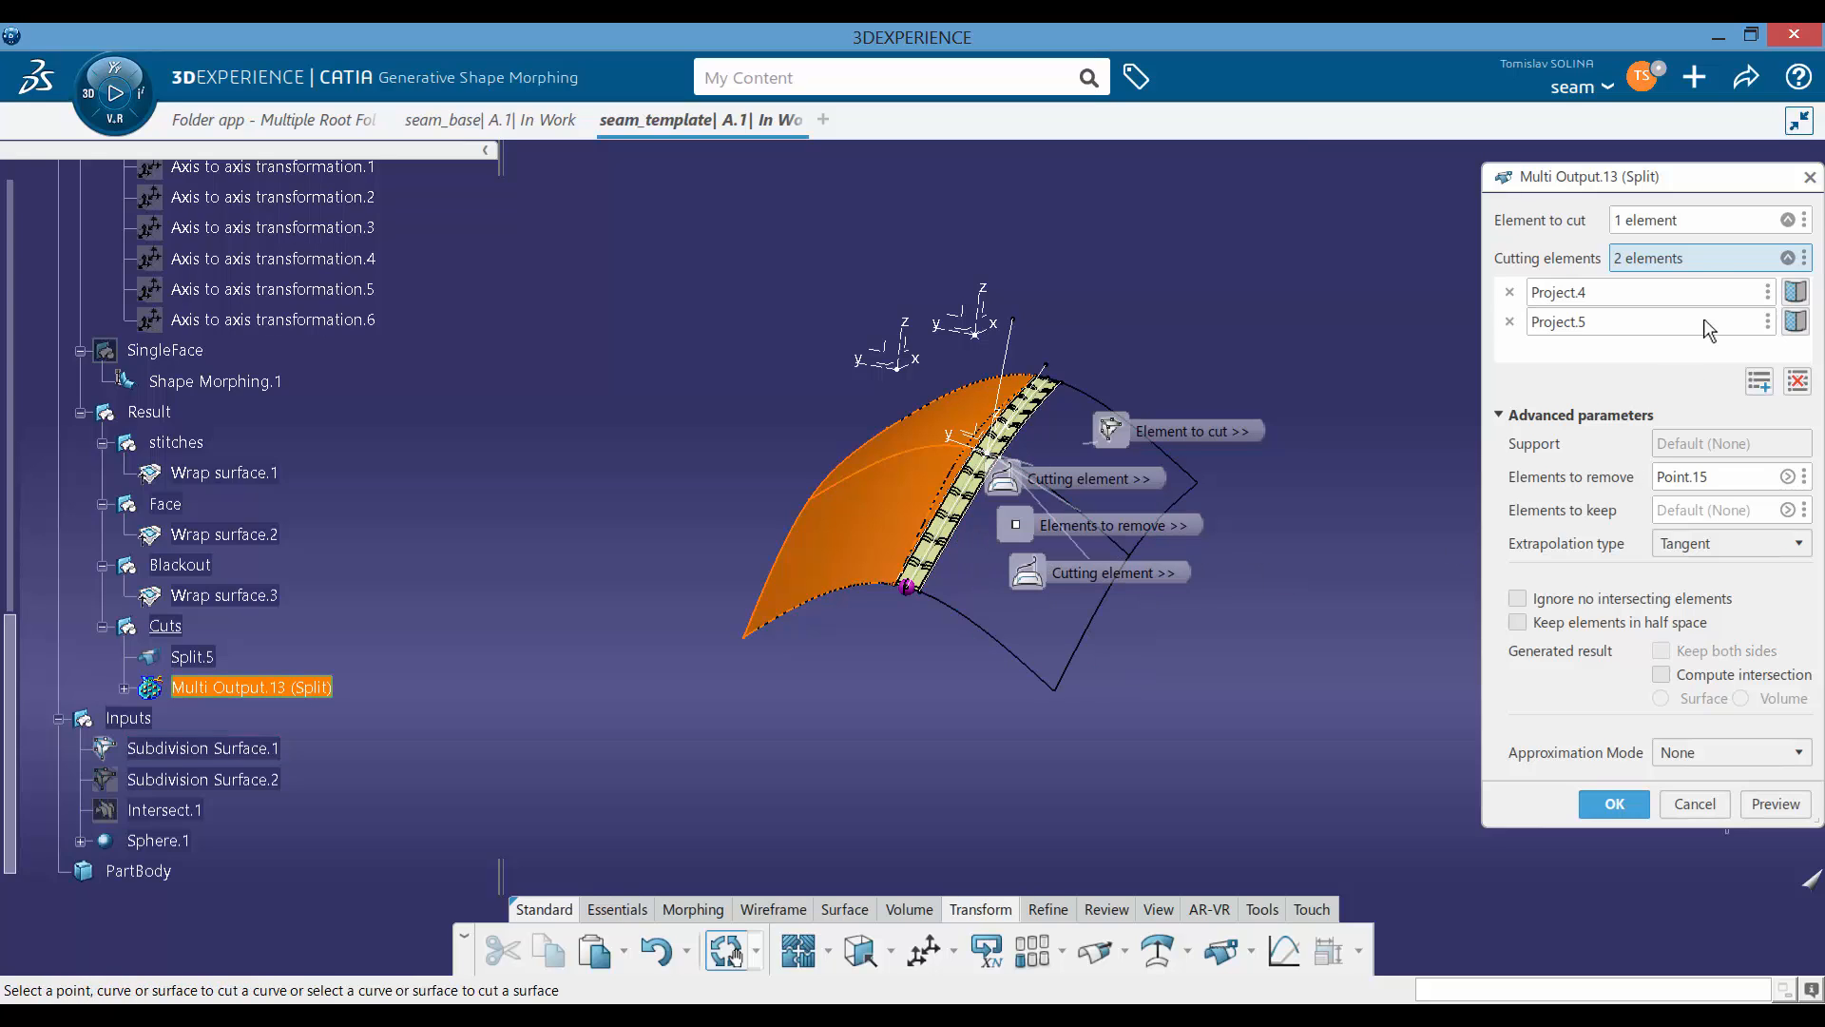
click(1788, 258)
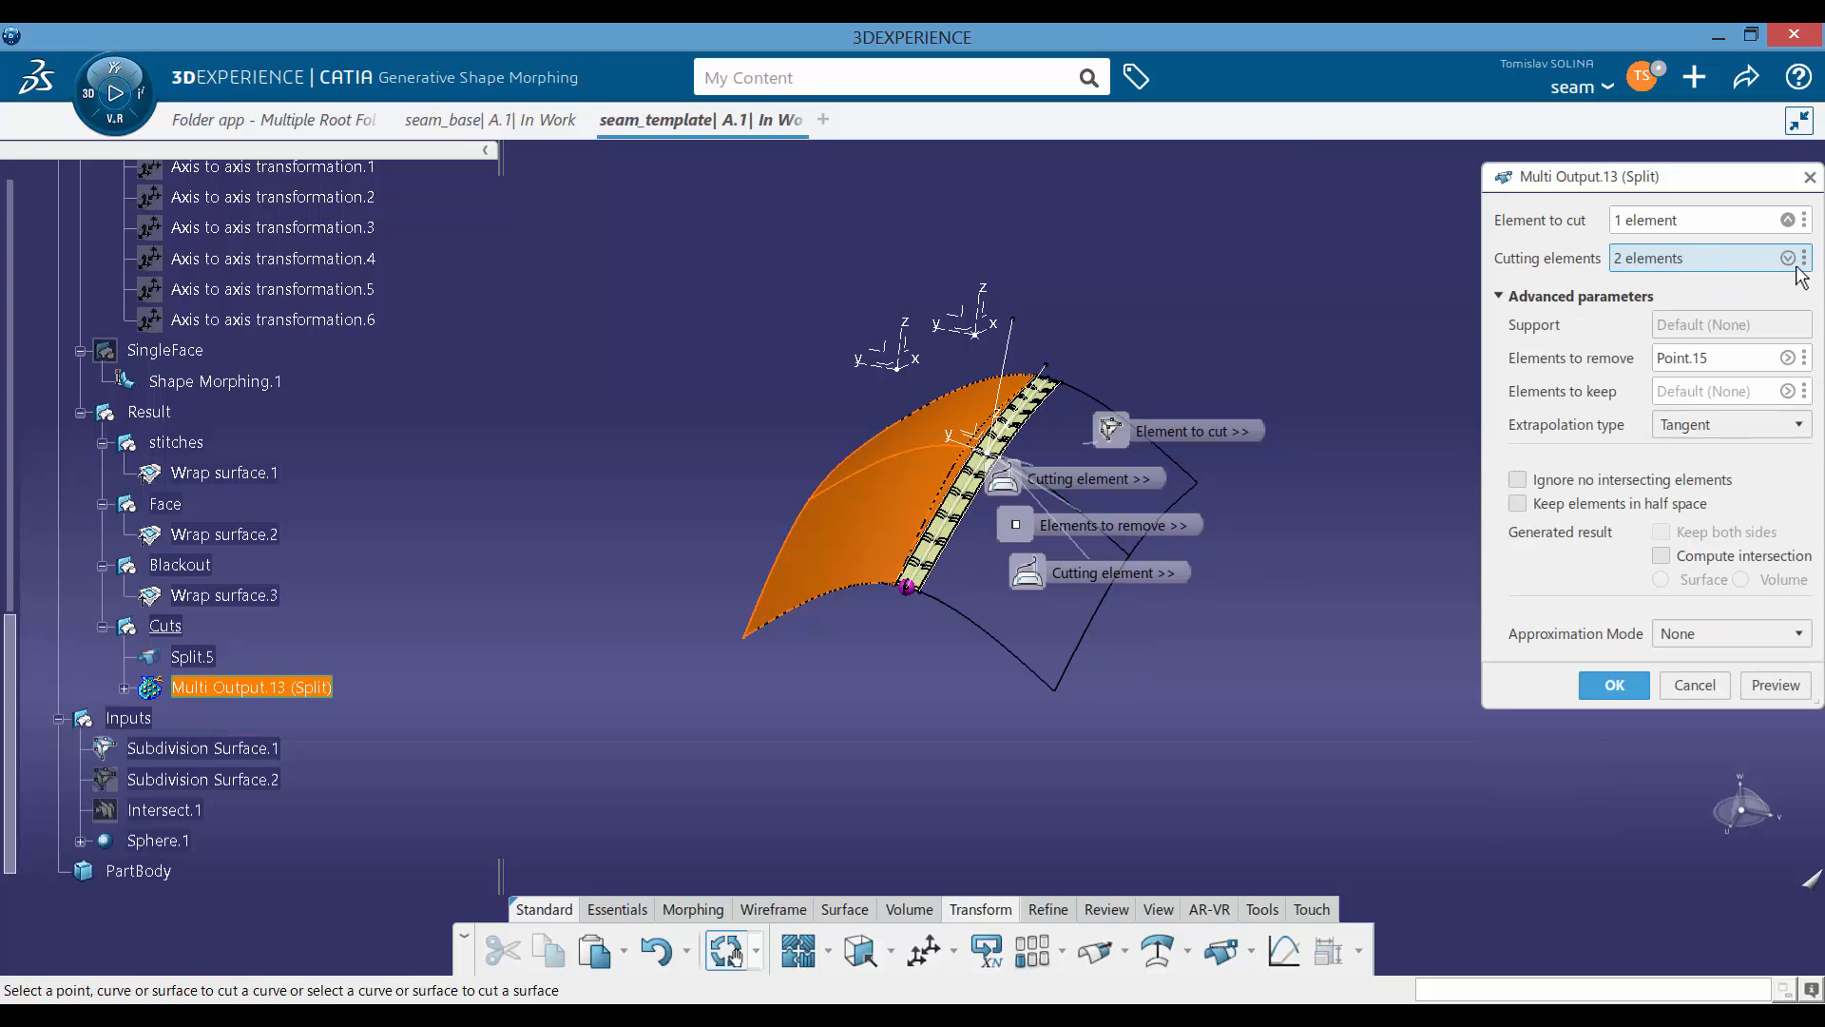
click(1788, 261)
click(1509, 292)
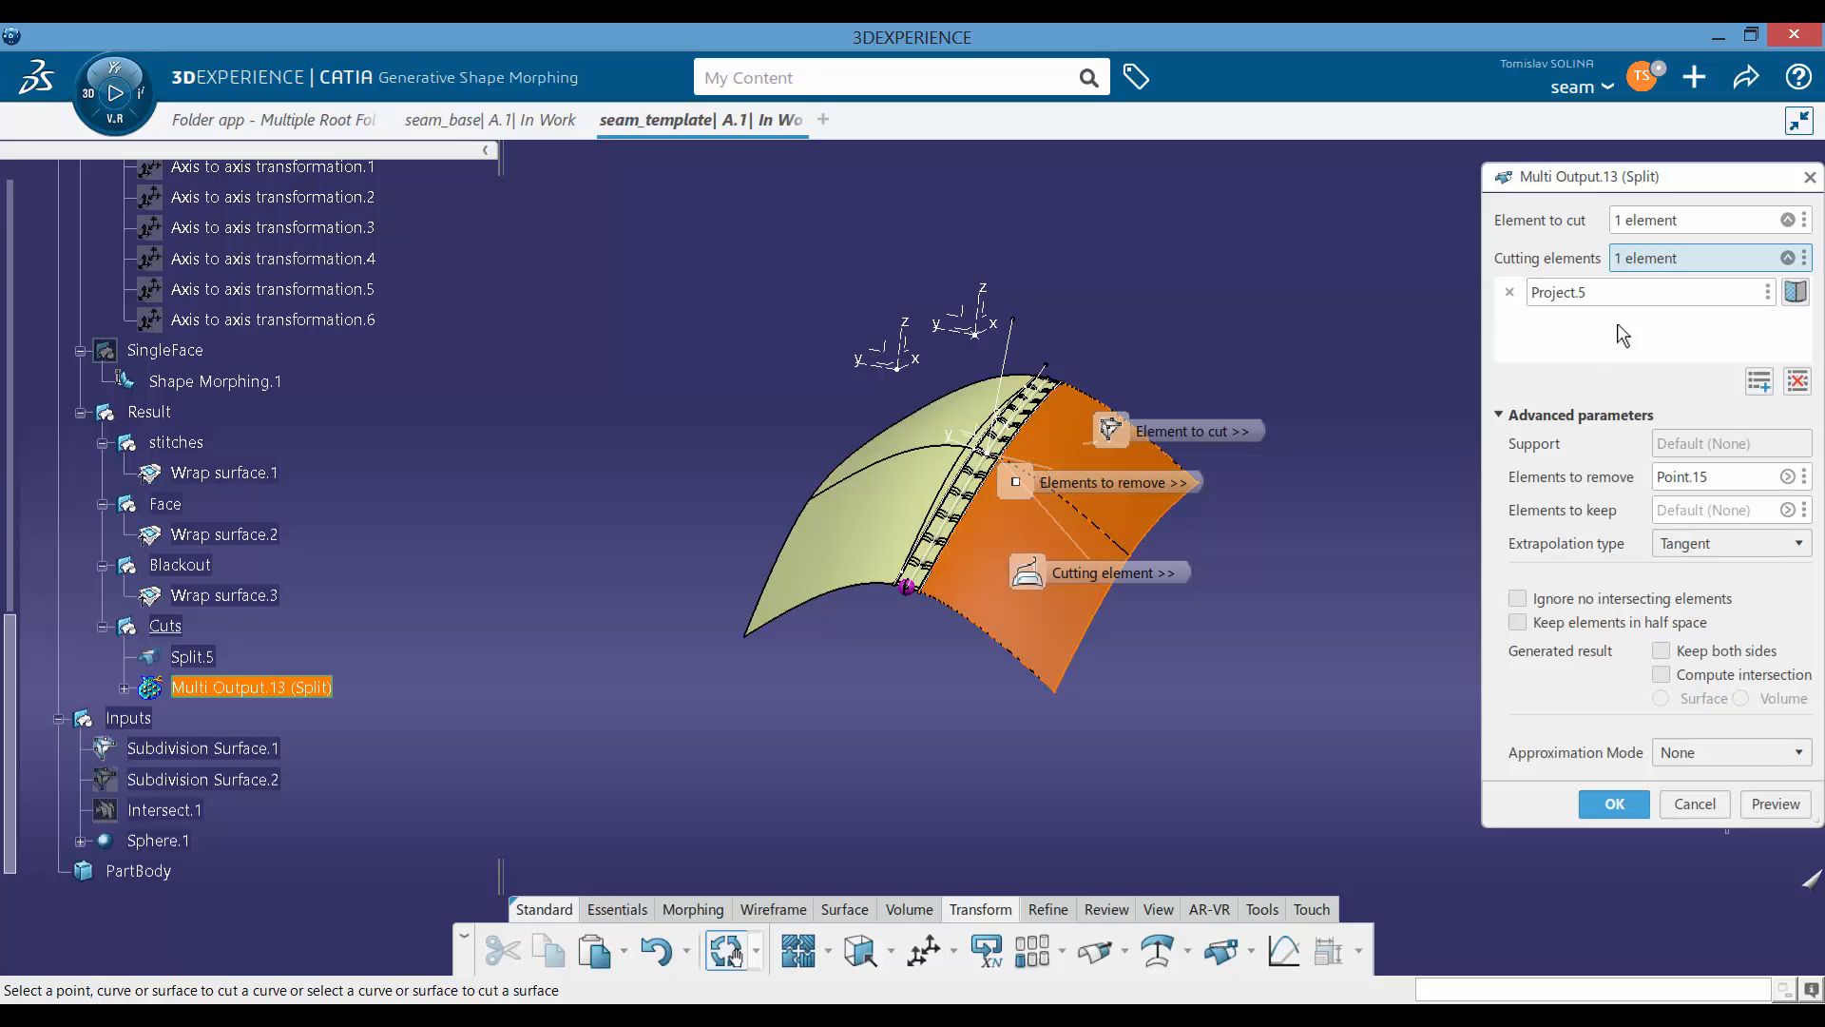
click(1615, 803)
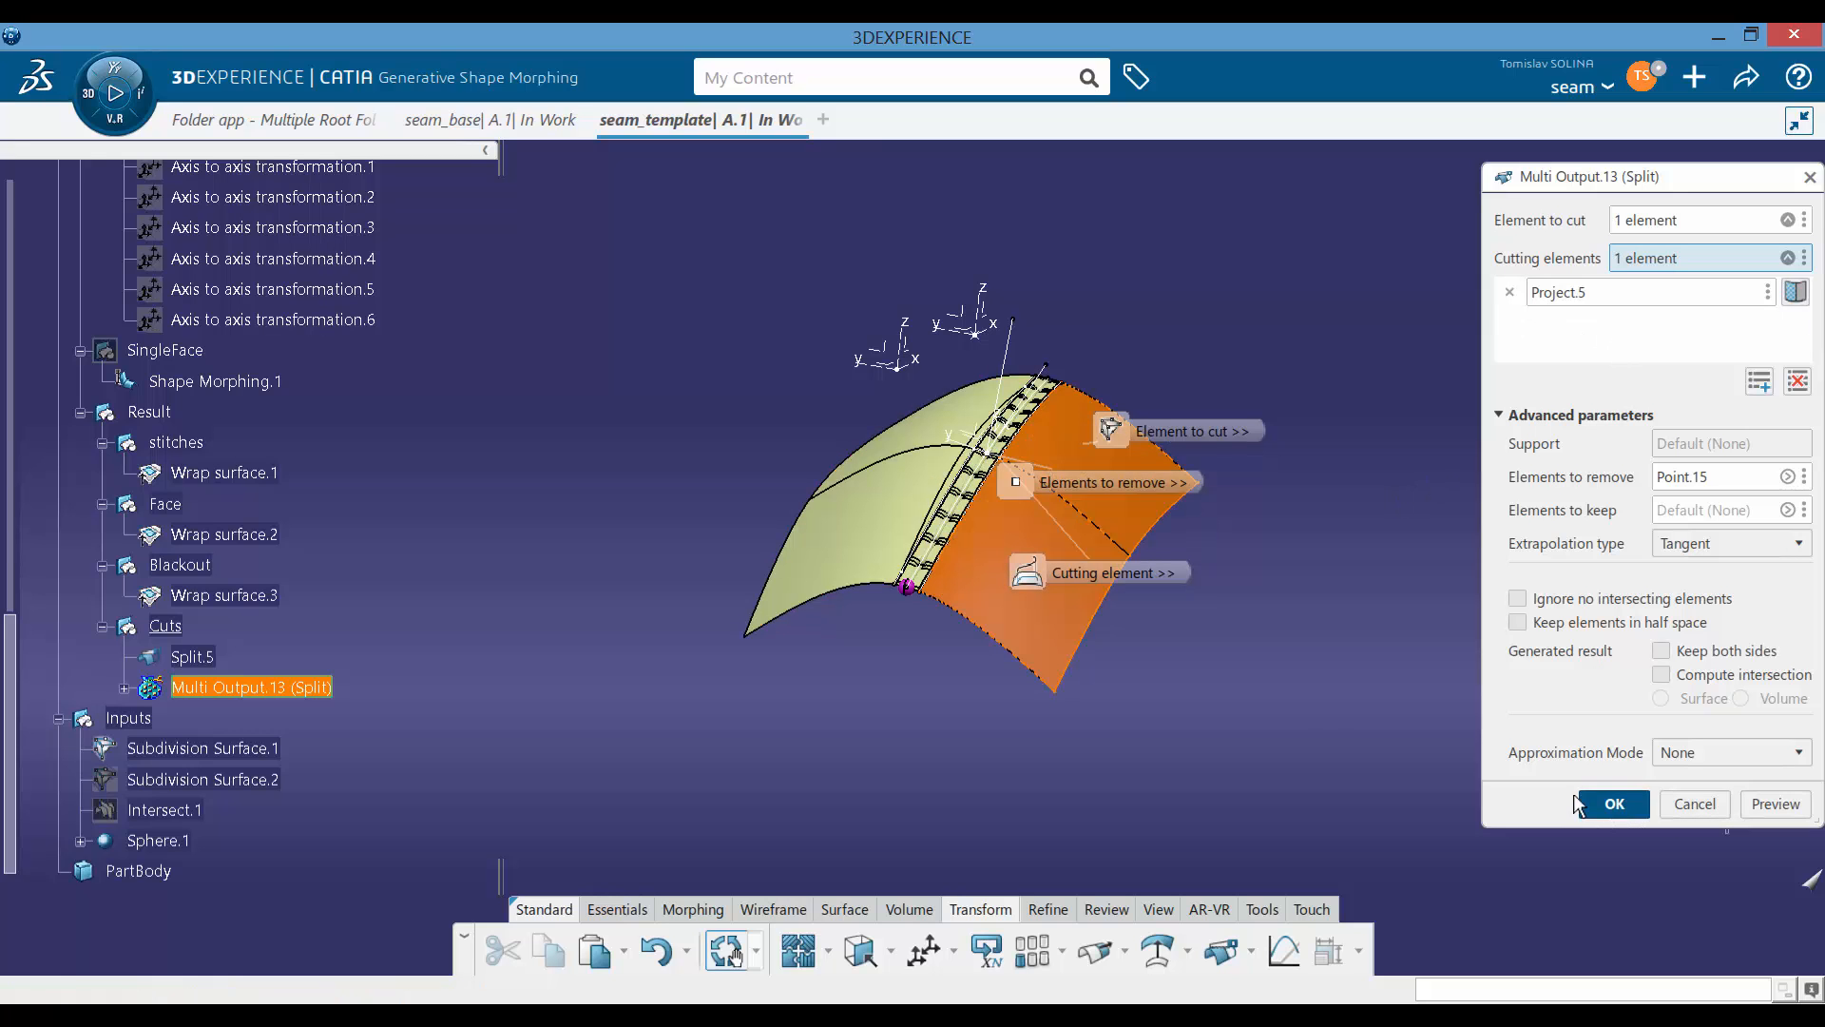
scroll(1041, 471, up, 8)
middle_drag(1024, 458, 818, 584)
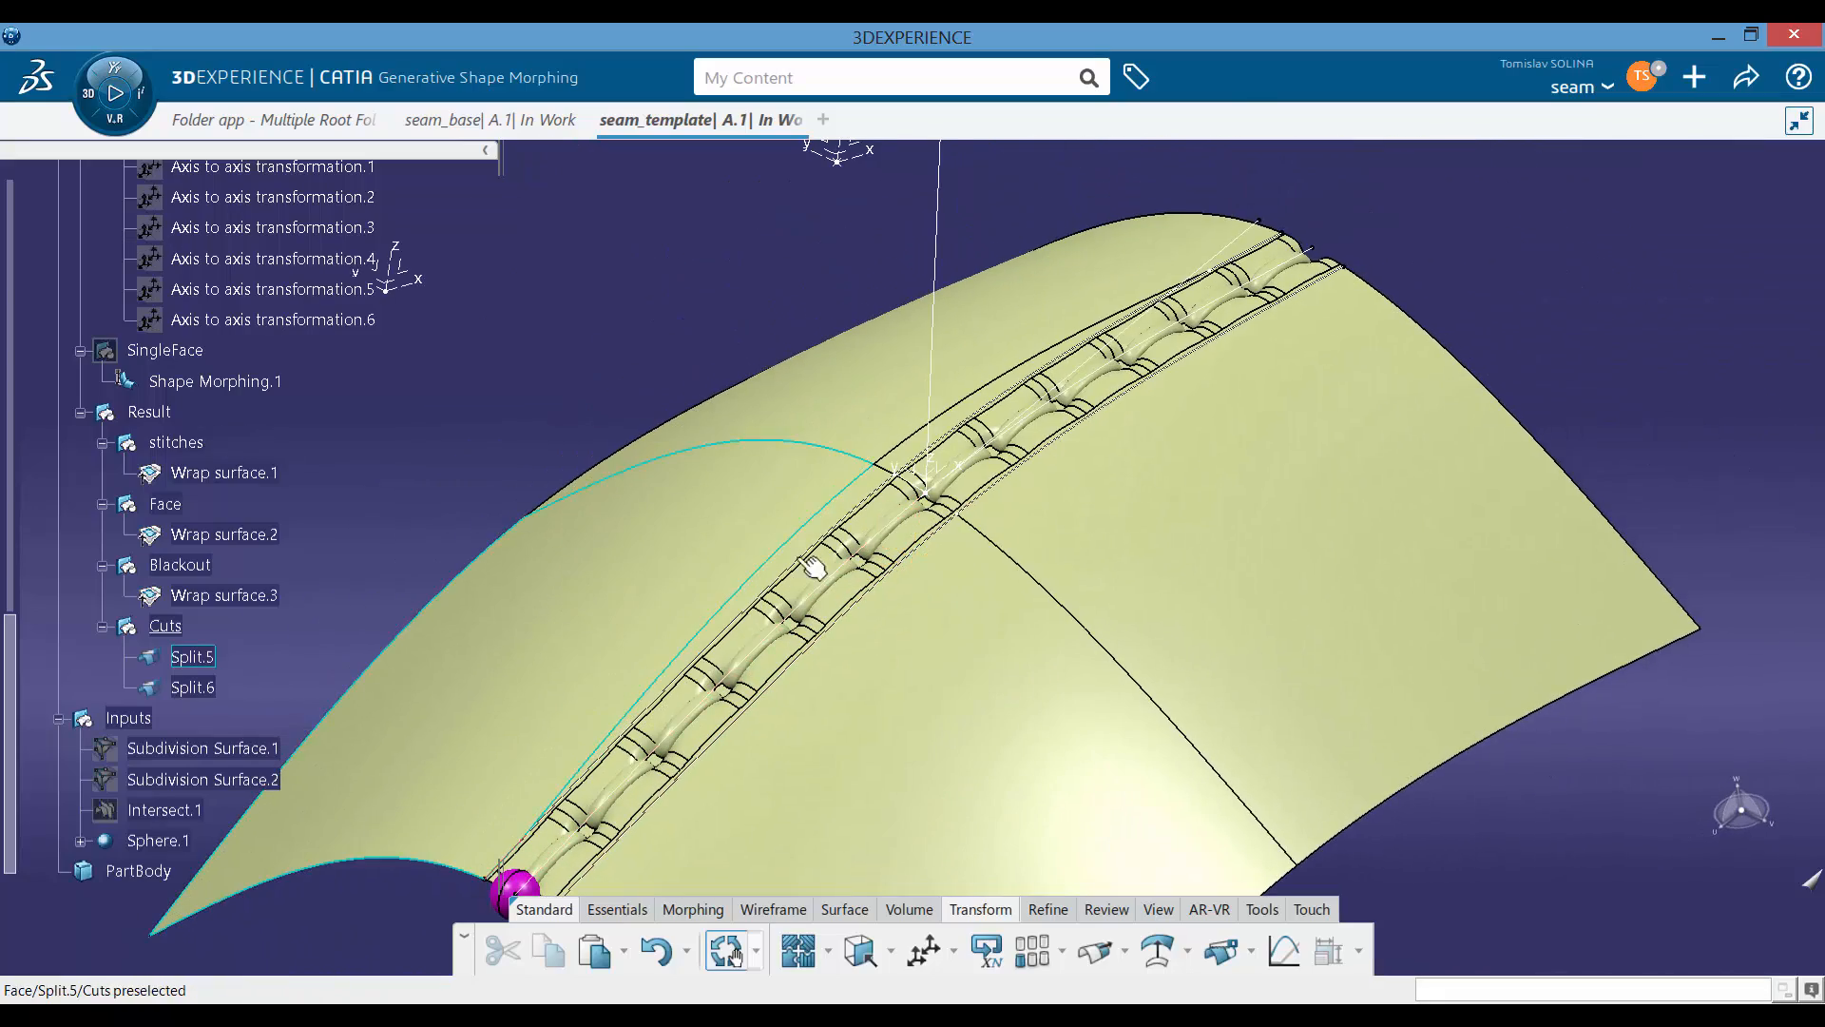
middle_drag(1031, 376, 978, 664)
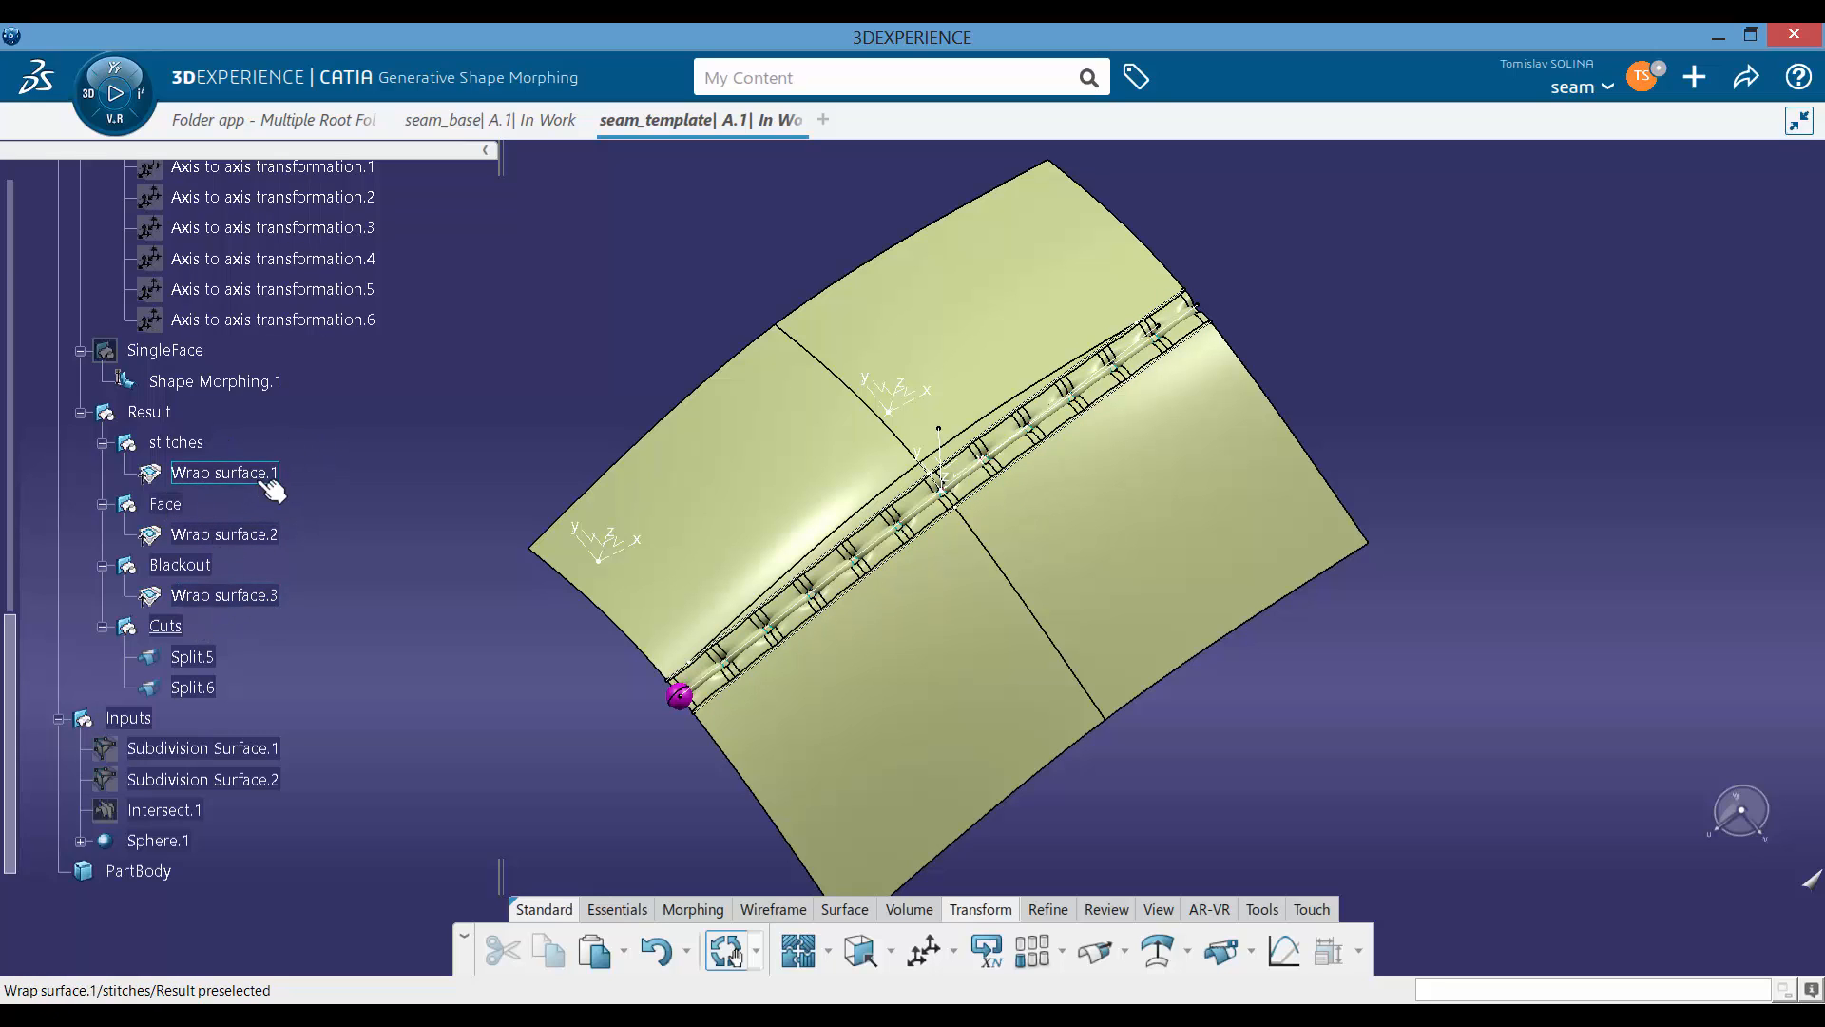
scroll(400, 418, up, 3)
scroll(380, 513, up, 9)
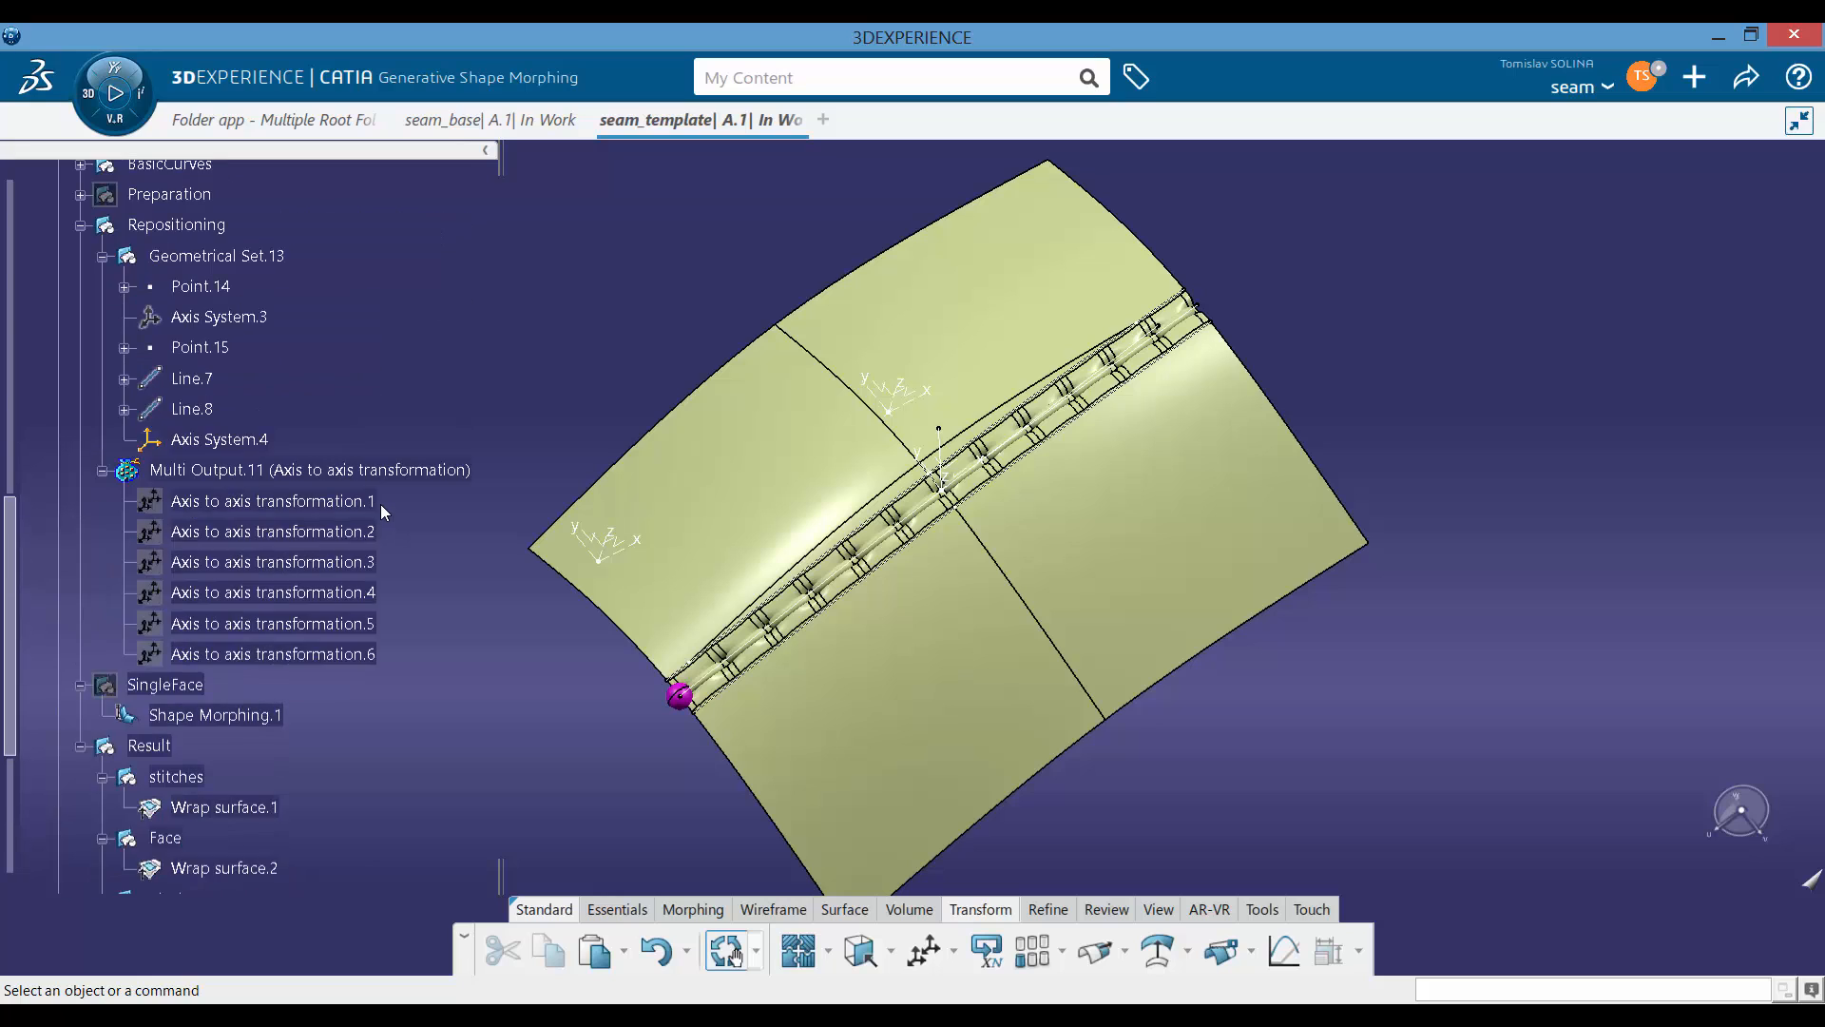
Step: Rename Wrap surface.1 in the stitches set as seam_line
scroll(377, 367, up, 5)
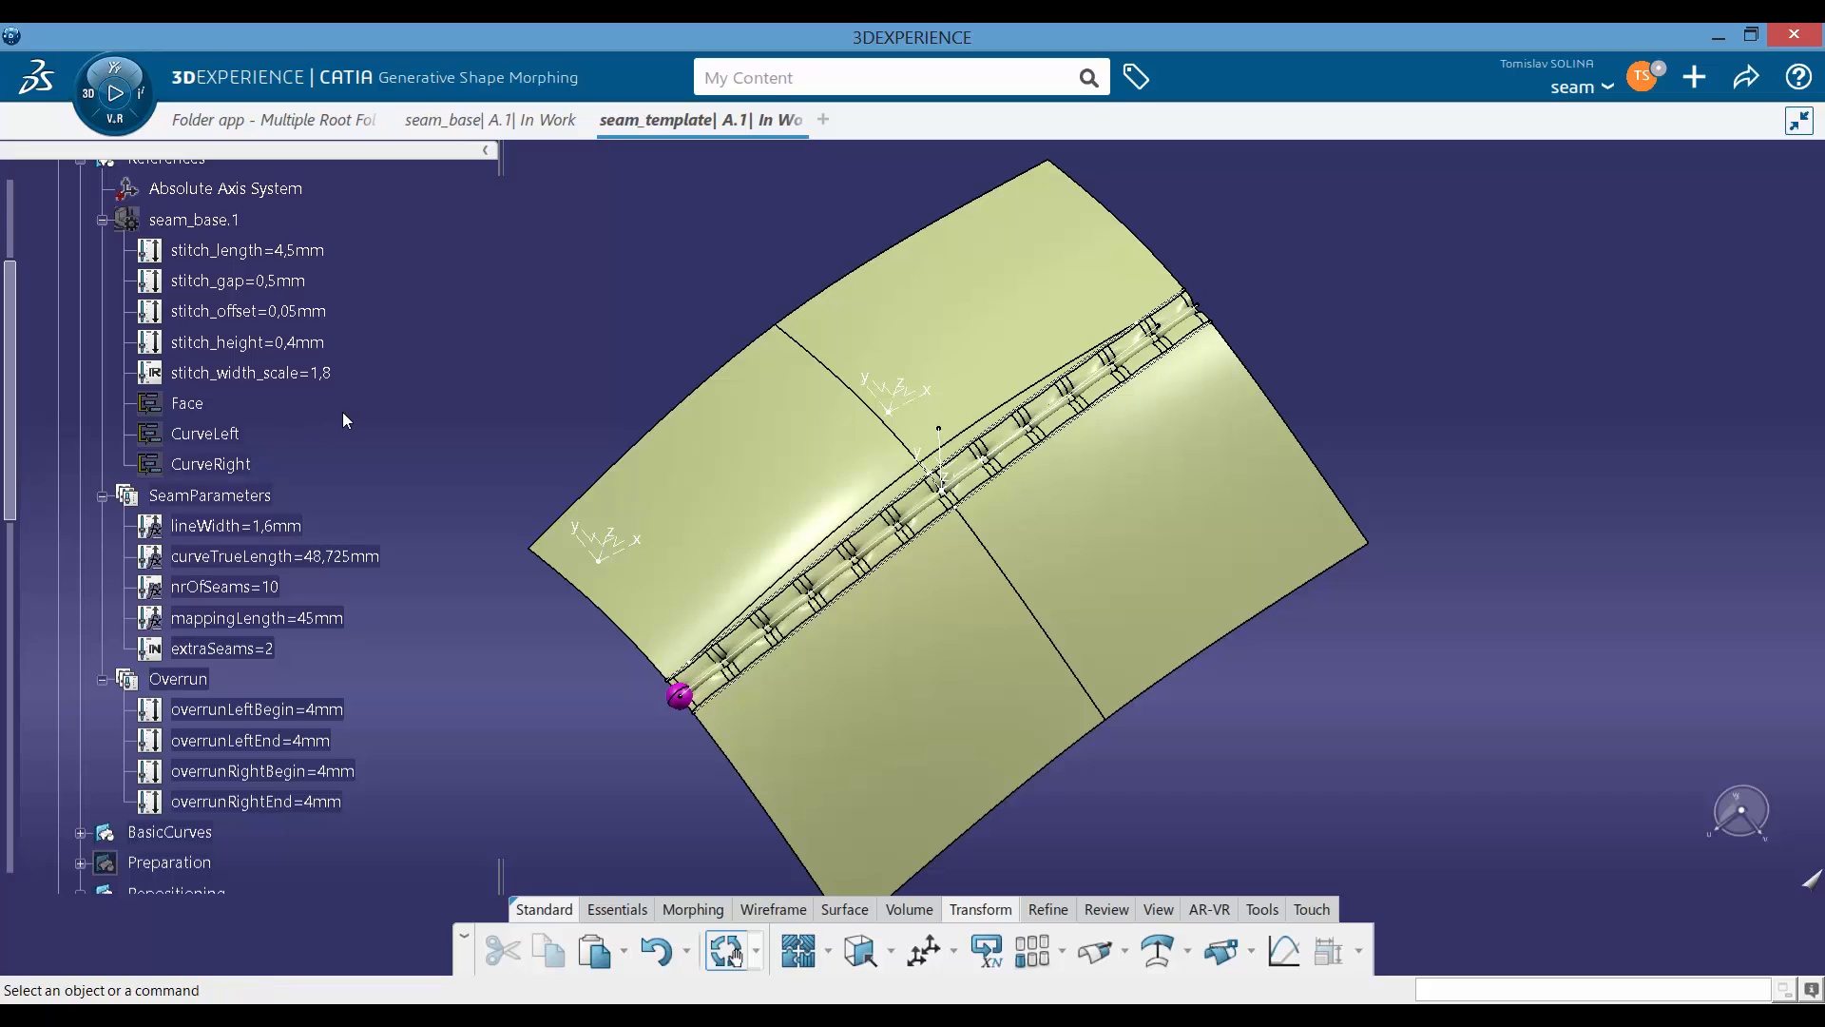
scroll(470, 425, down, 10)
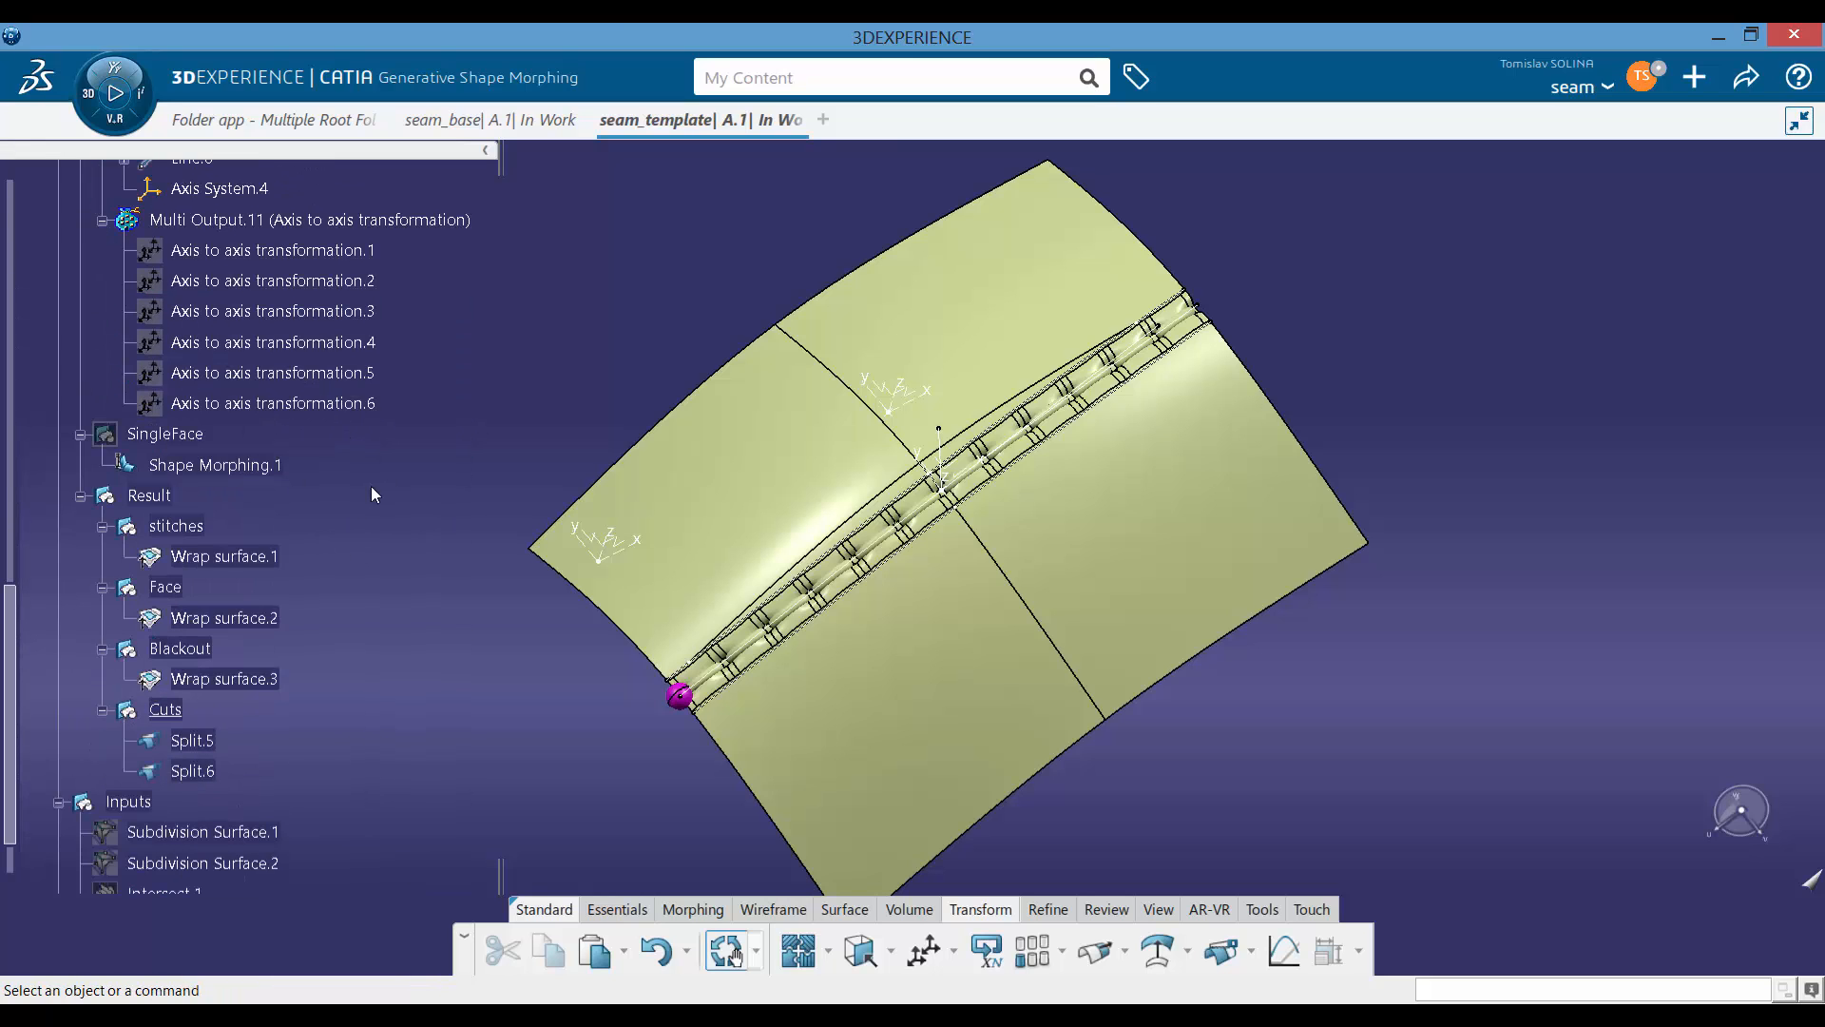
scroll(274, 485, up, 1)
click(271, 475)
key(alt+Return)
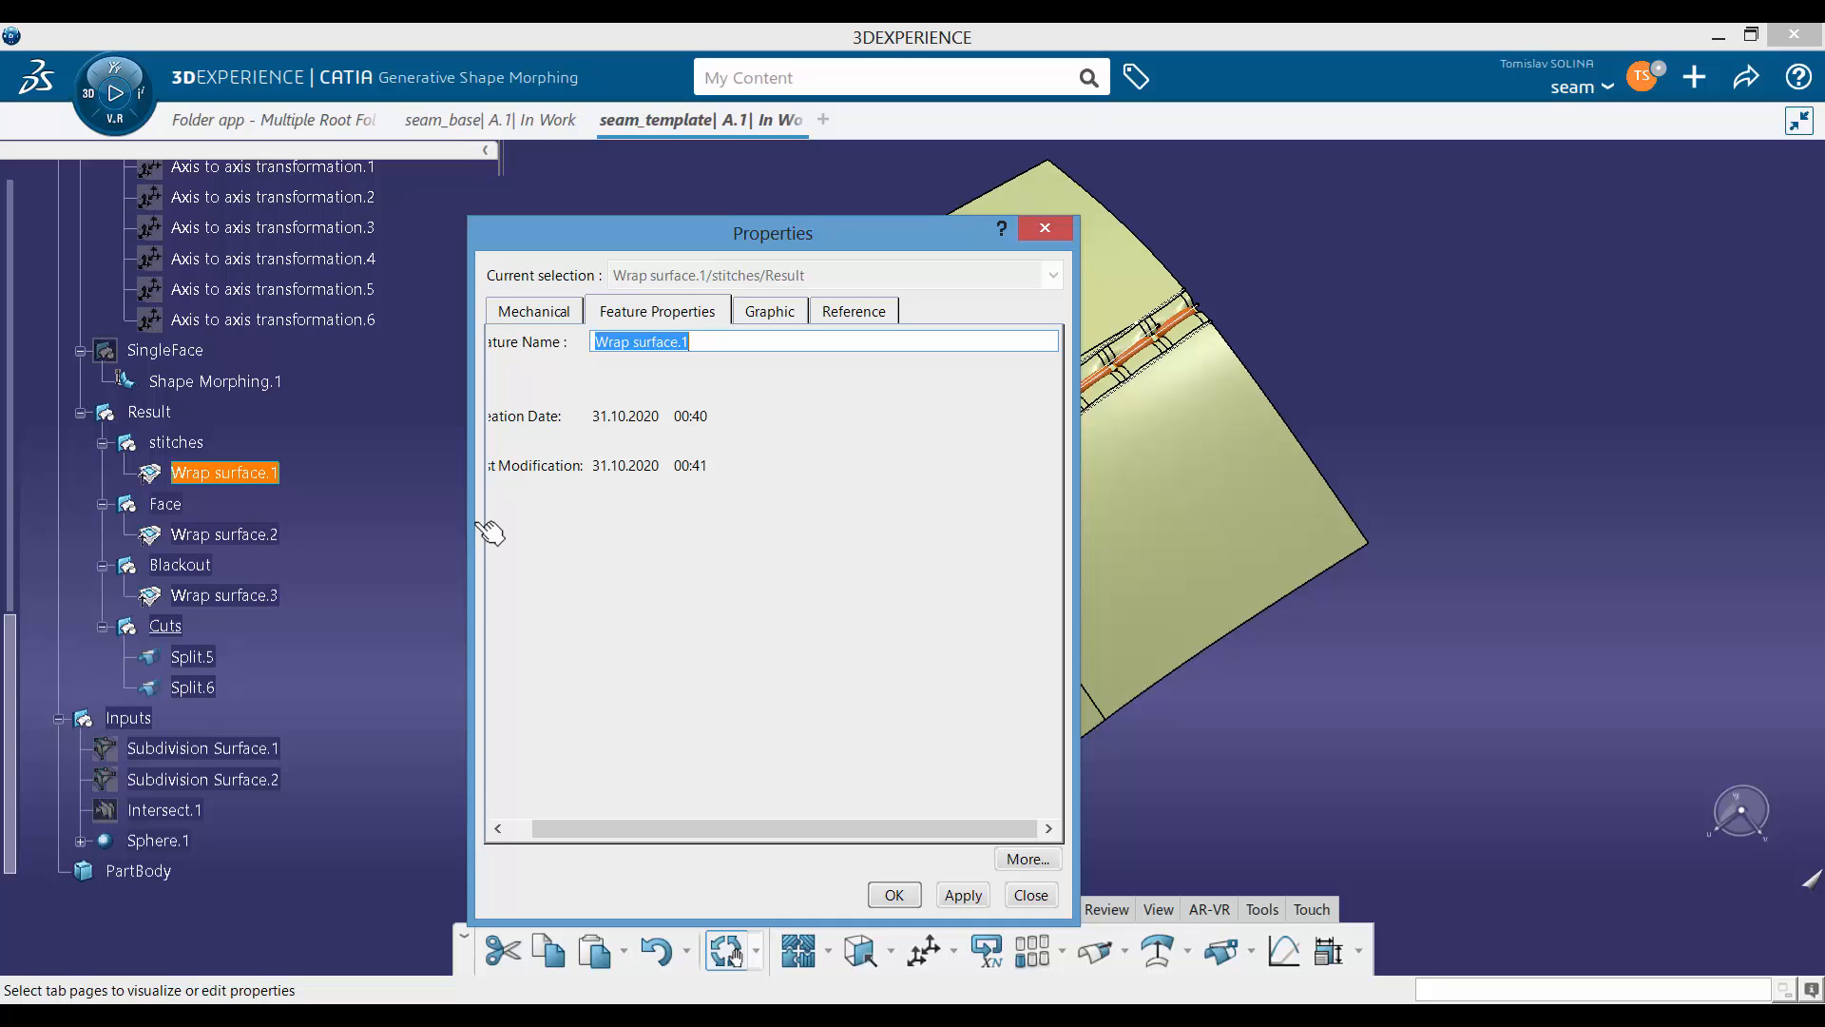
text(seam_line)
key(Return)
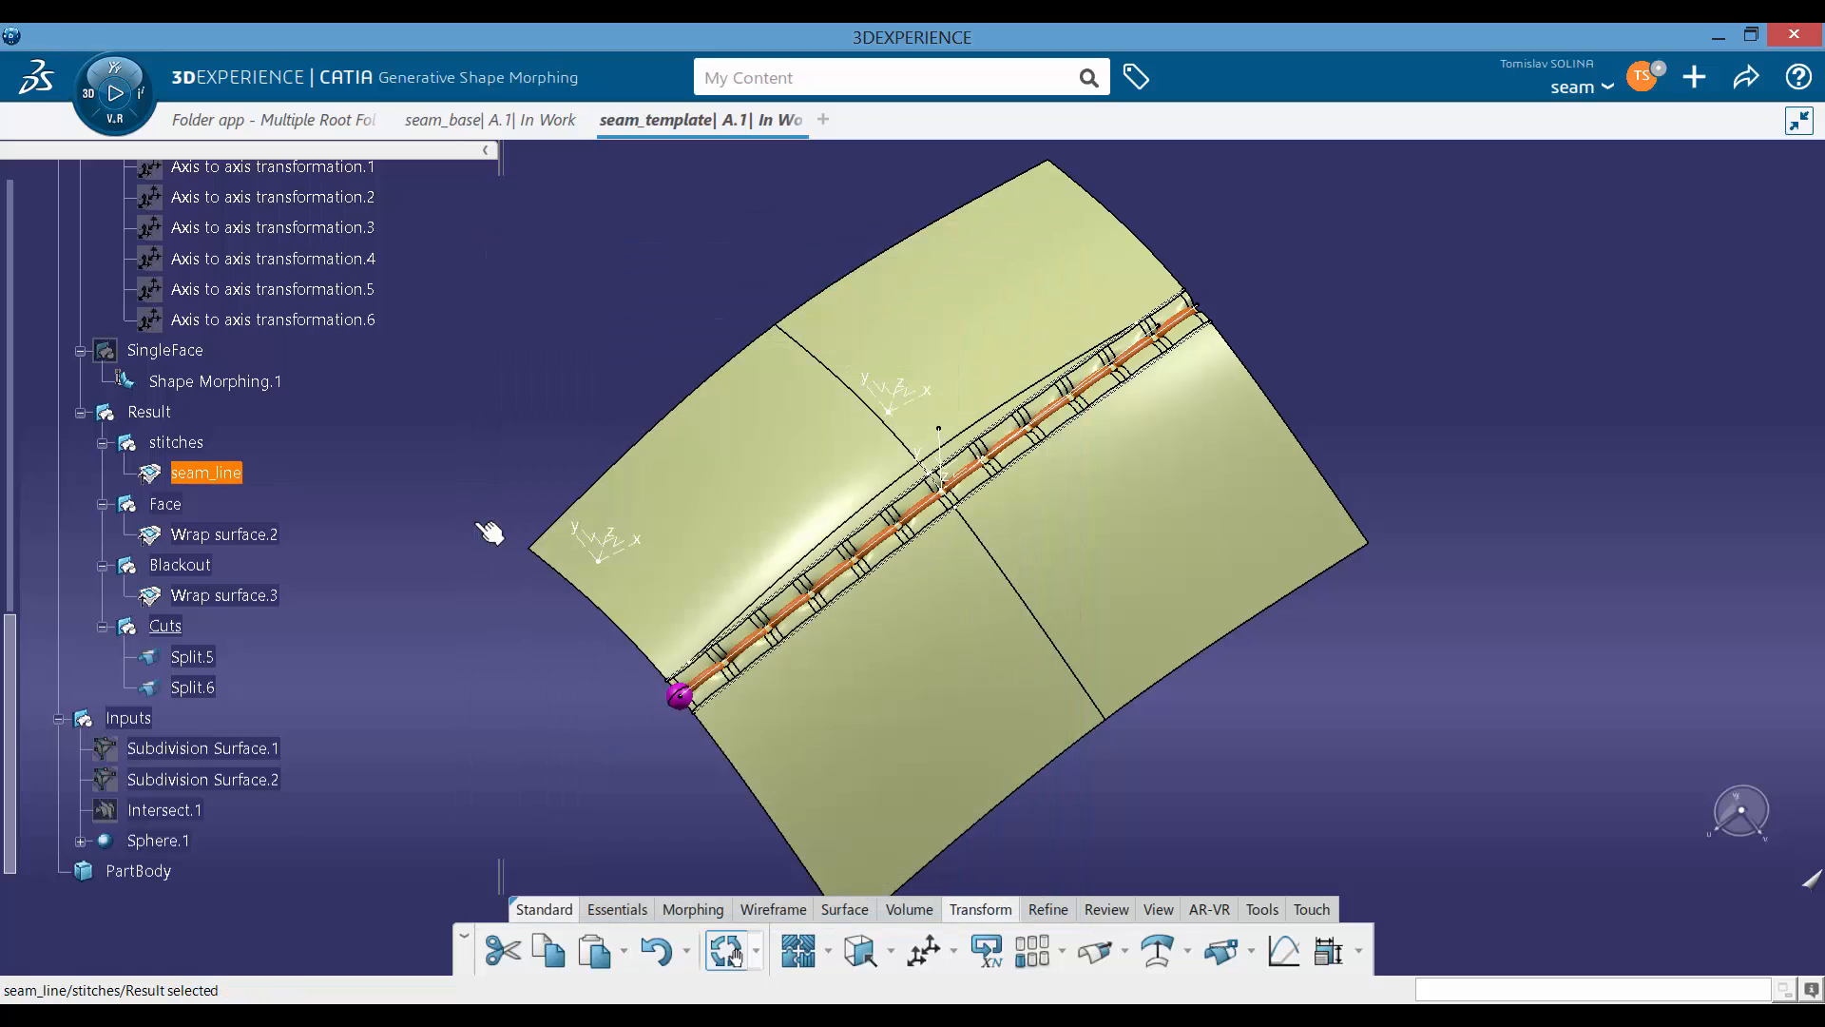
Step: Rename Wrap surface.2 in the Face set as face
click(229, 534)
key(alt+Return)
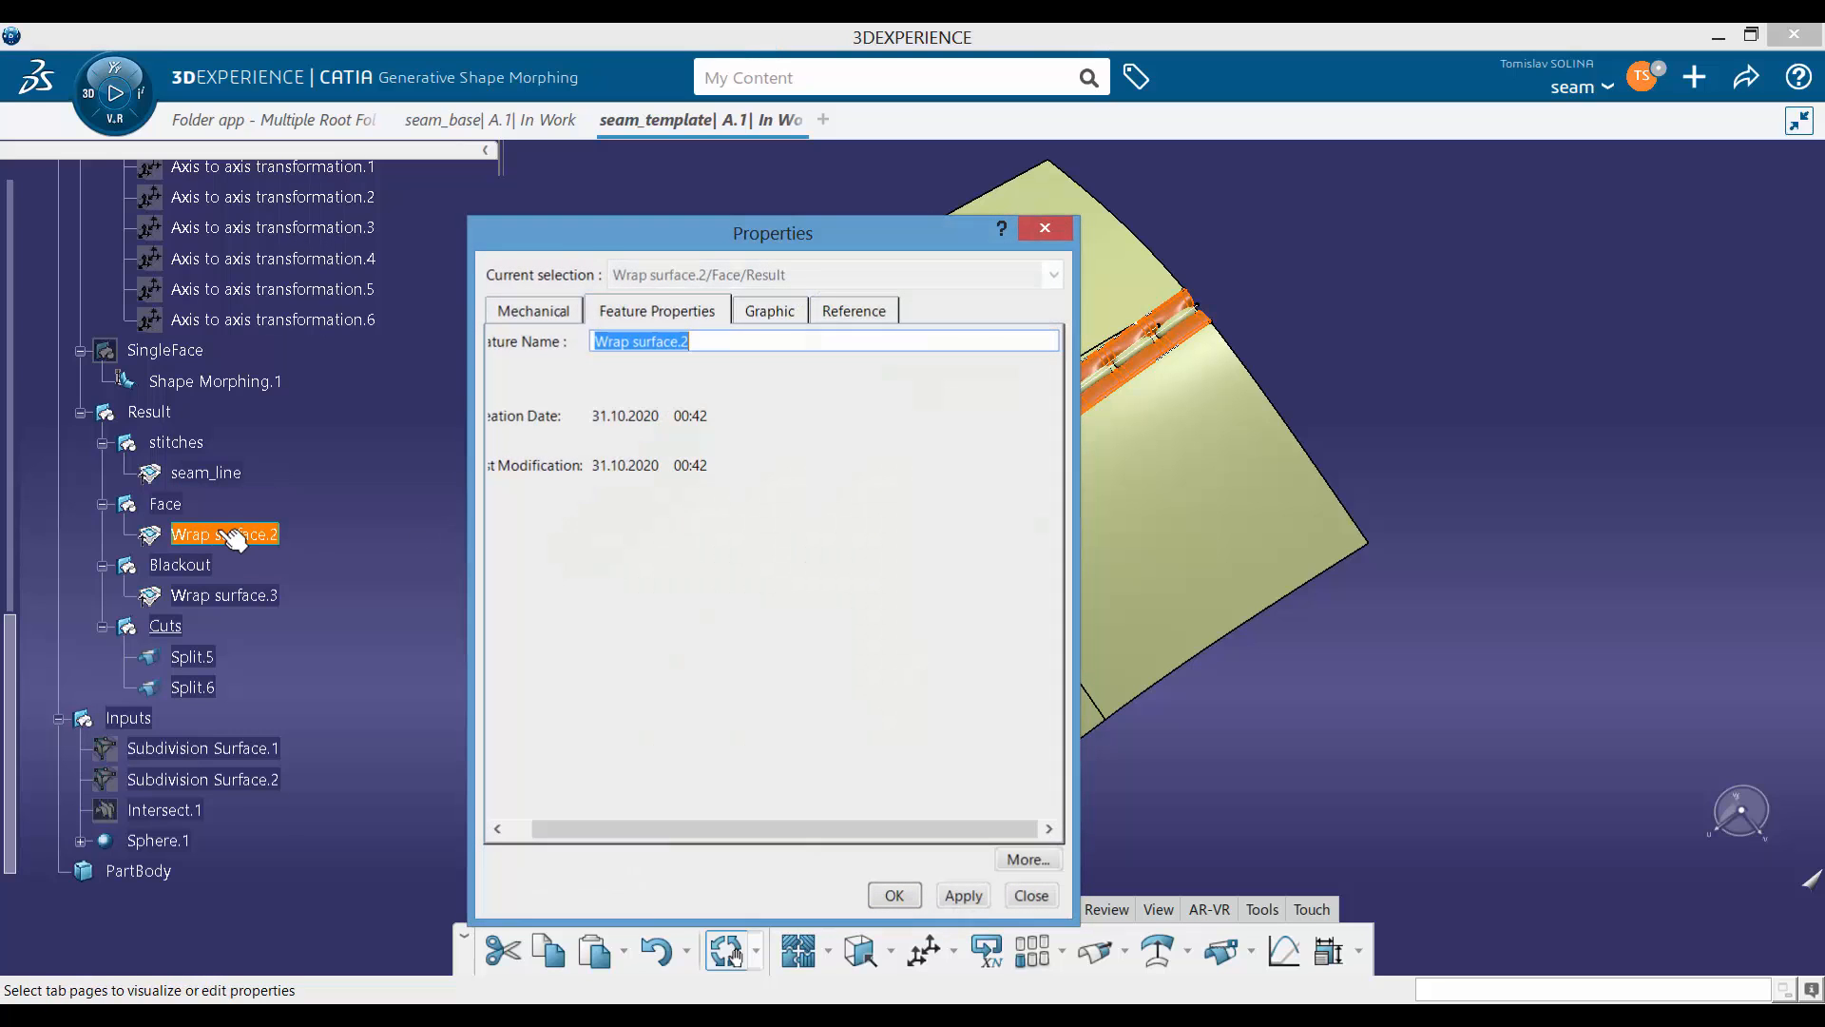
text(fac)
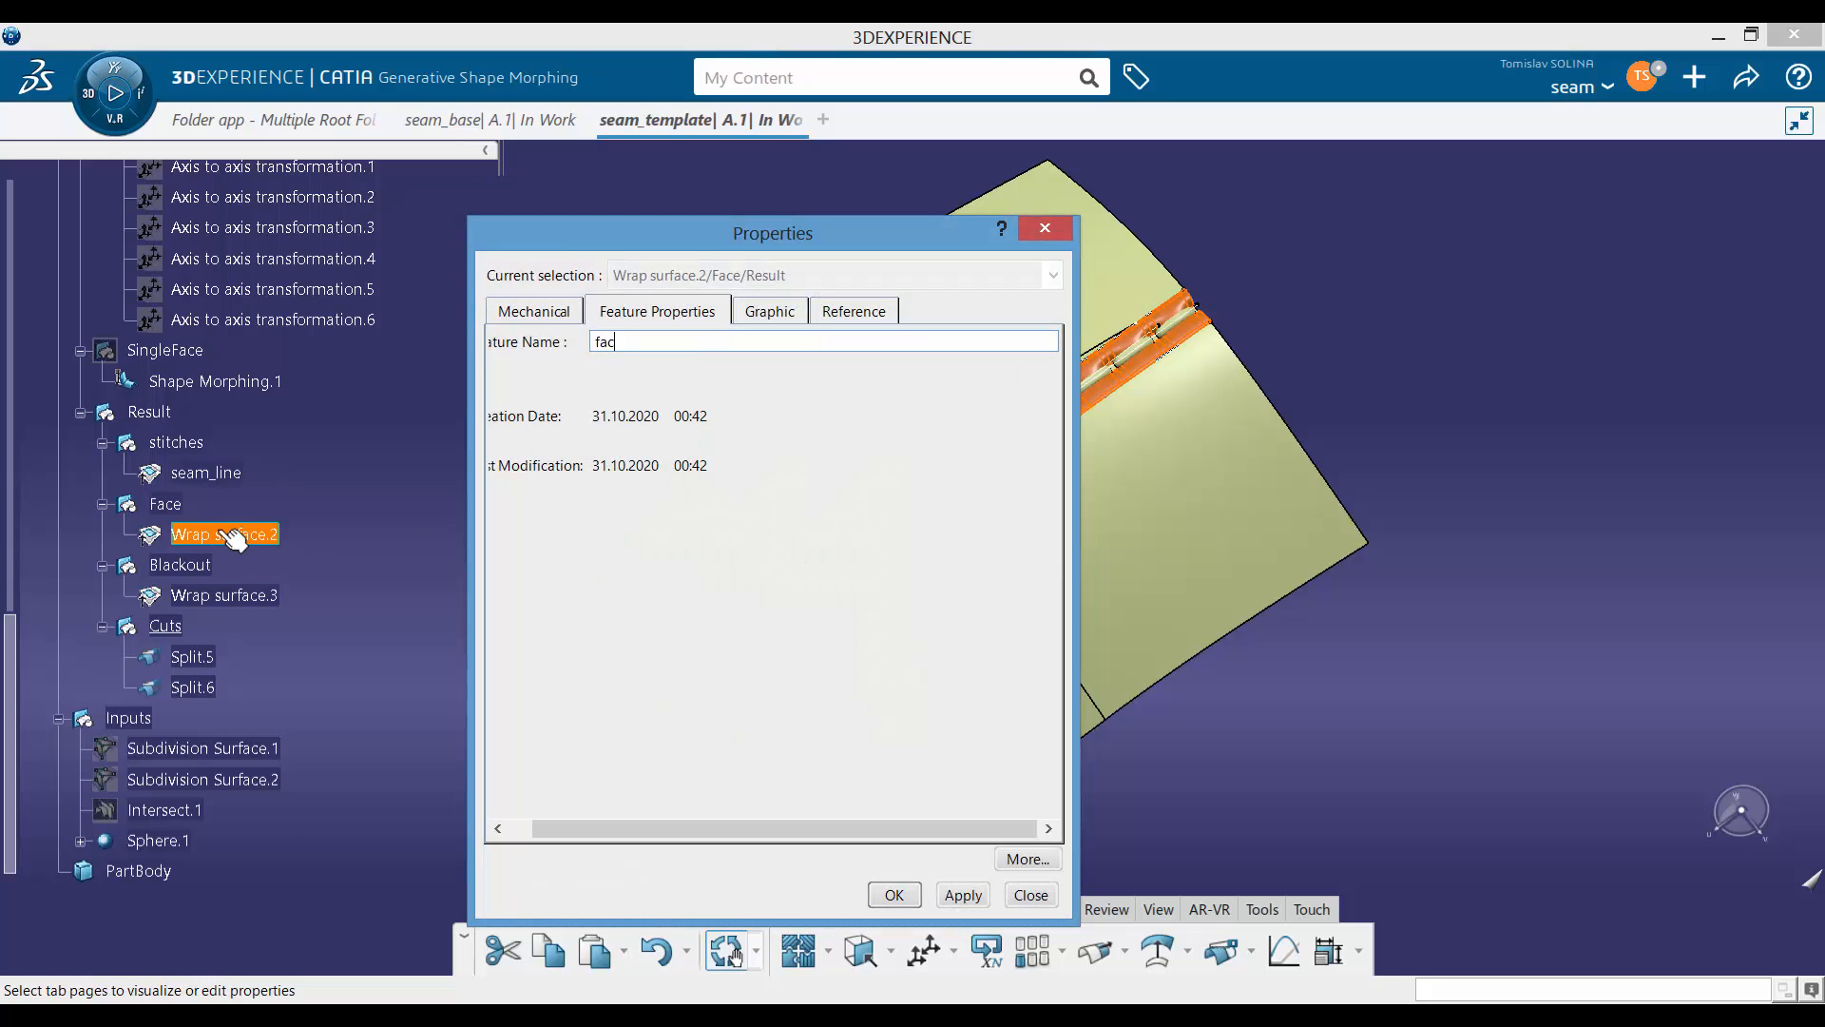
text(e)
key(Return)
Step: Rename Wrap surface.3 in the Blackout set as blackout
click(262, 599)
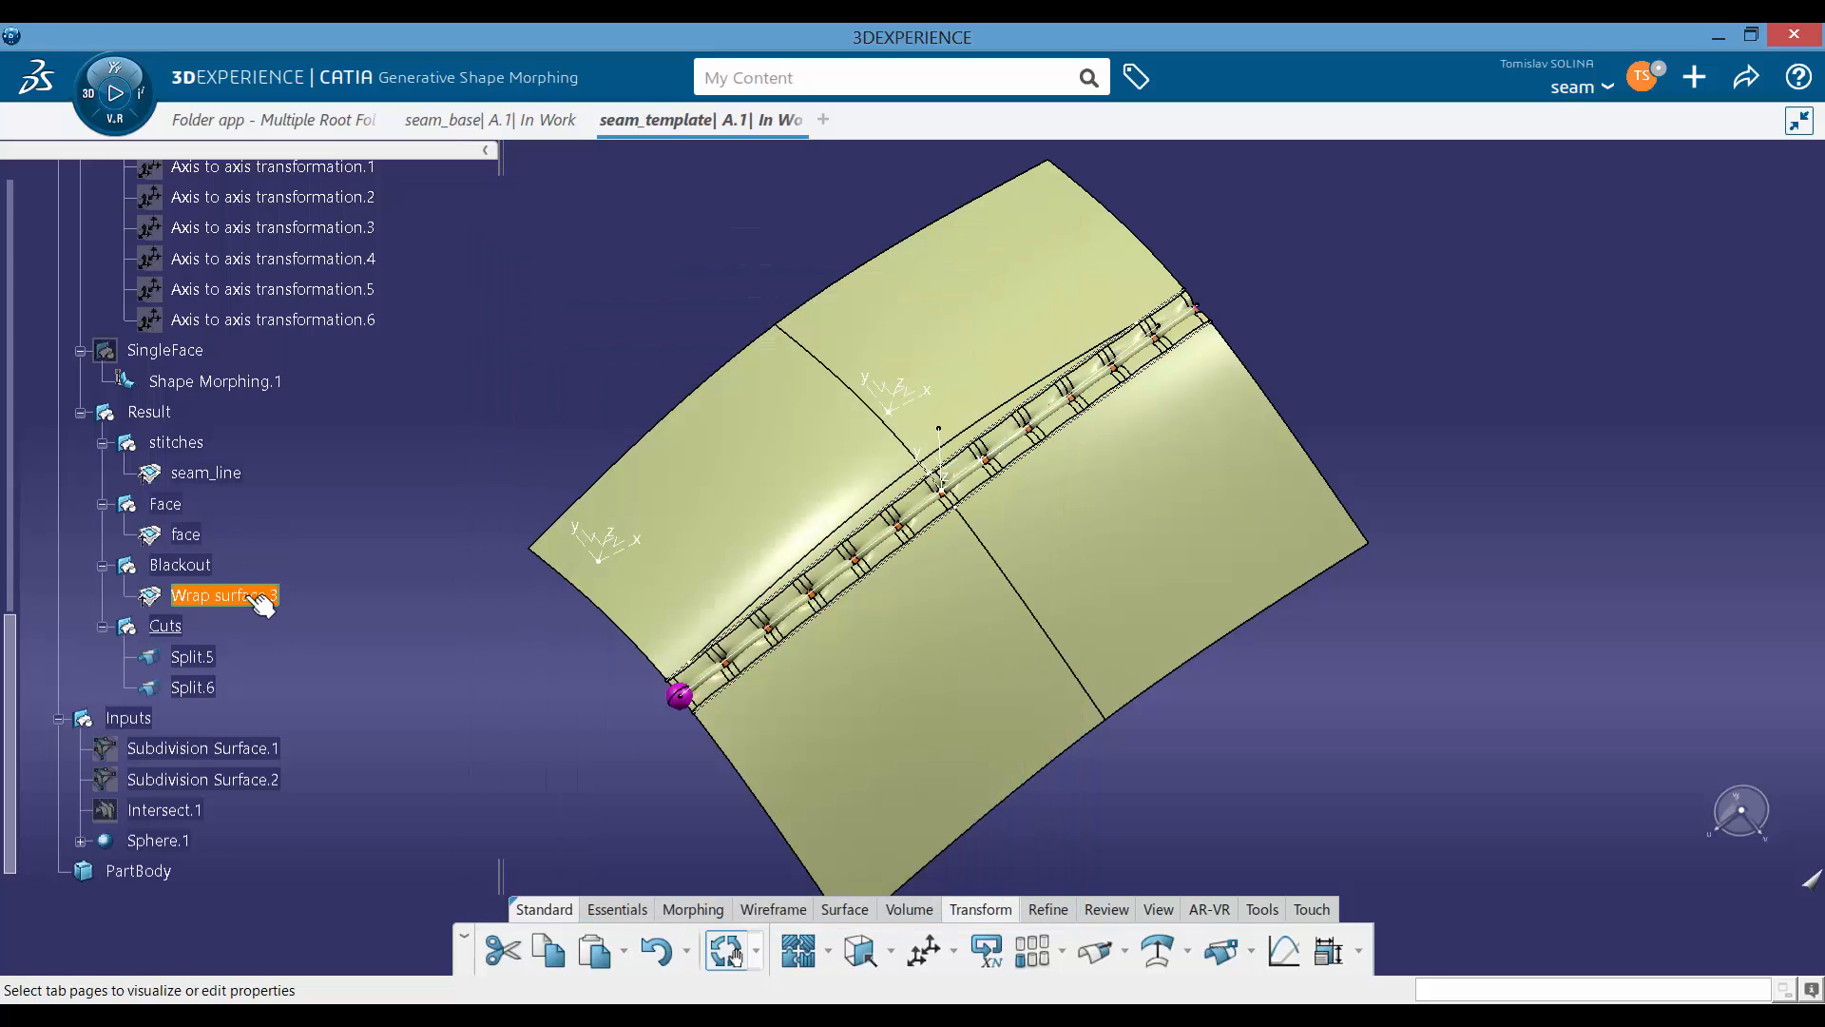
key(alt+Return)
text(blac)
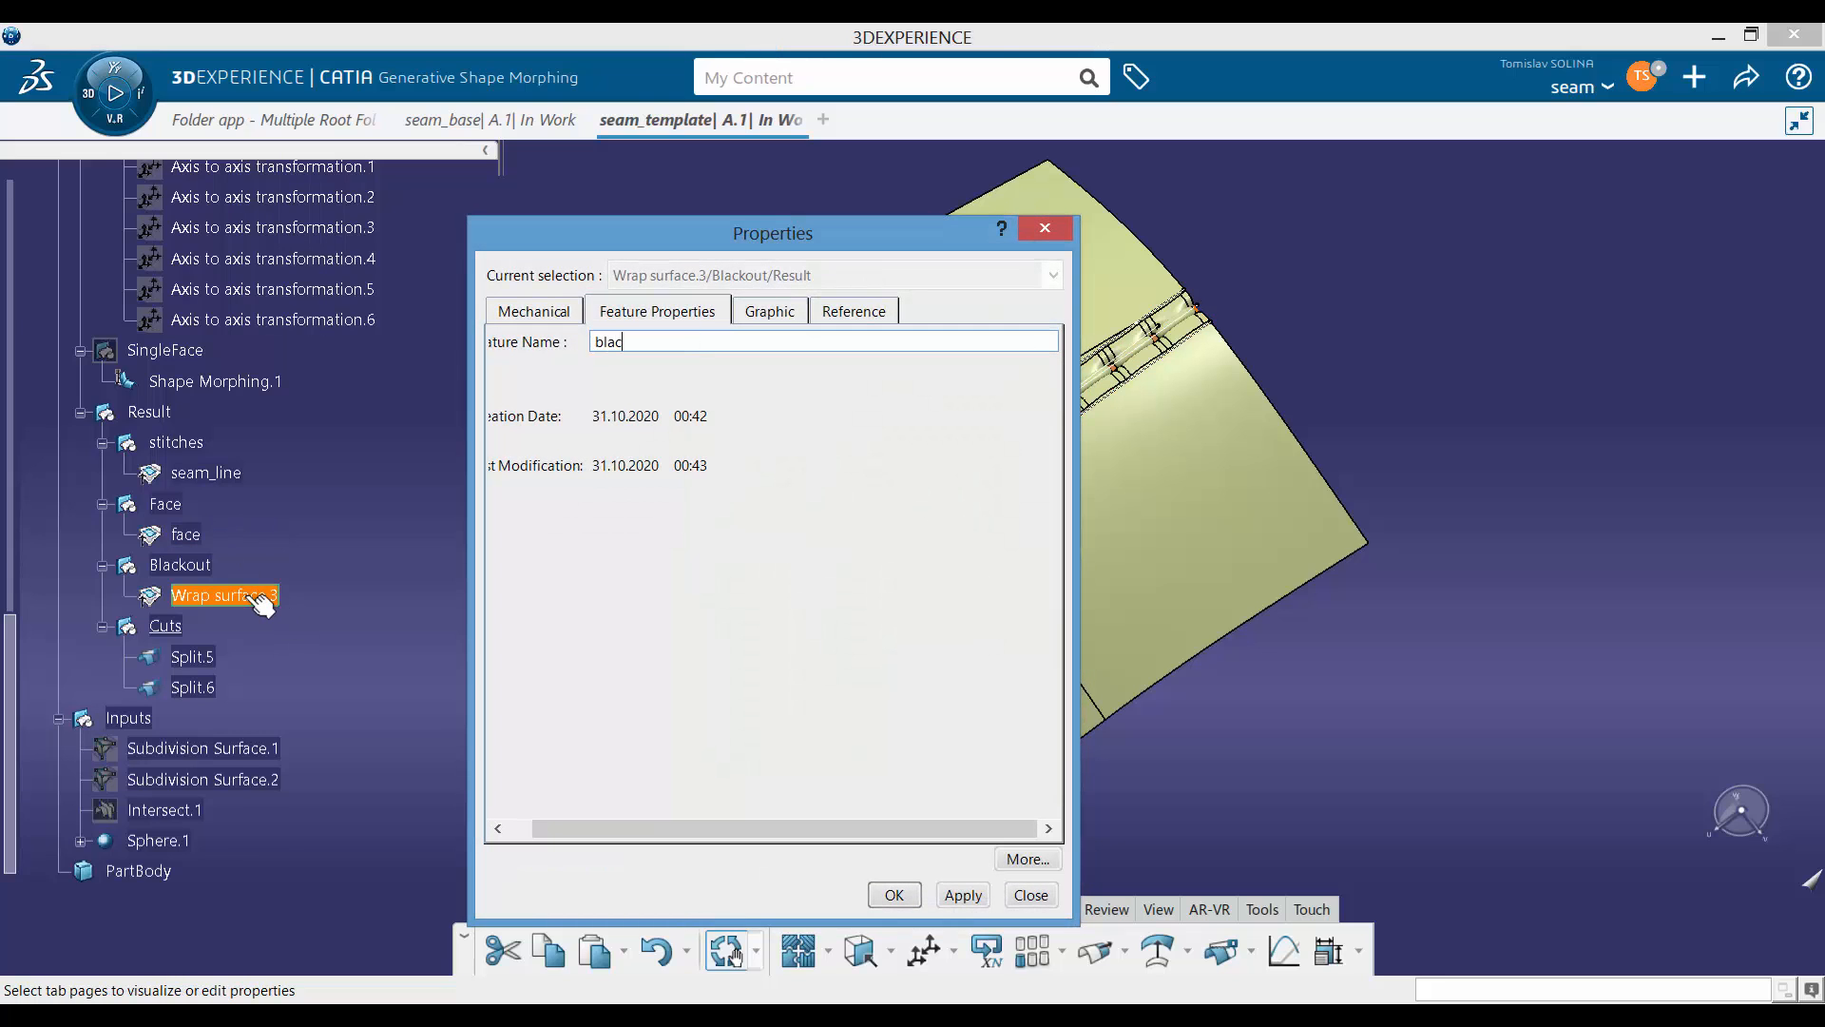
text(kout)
key(Return)
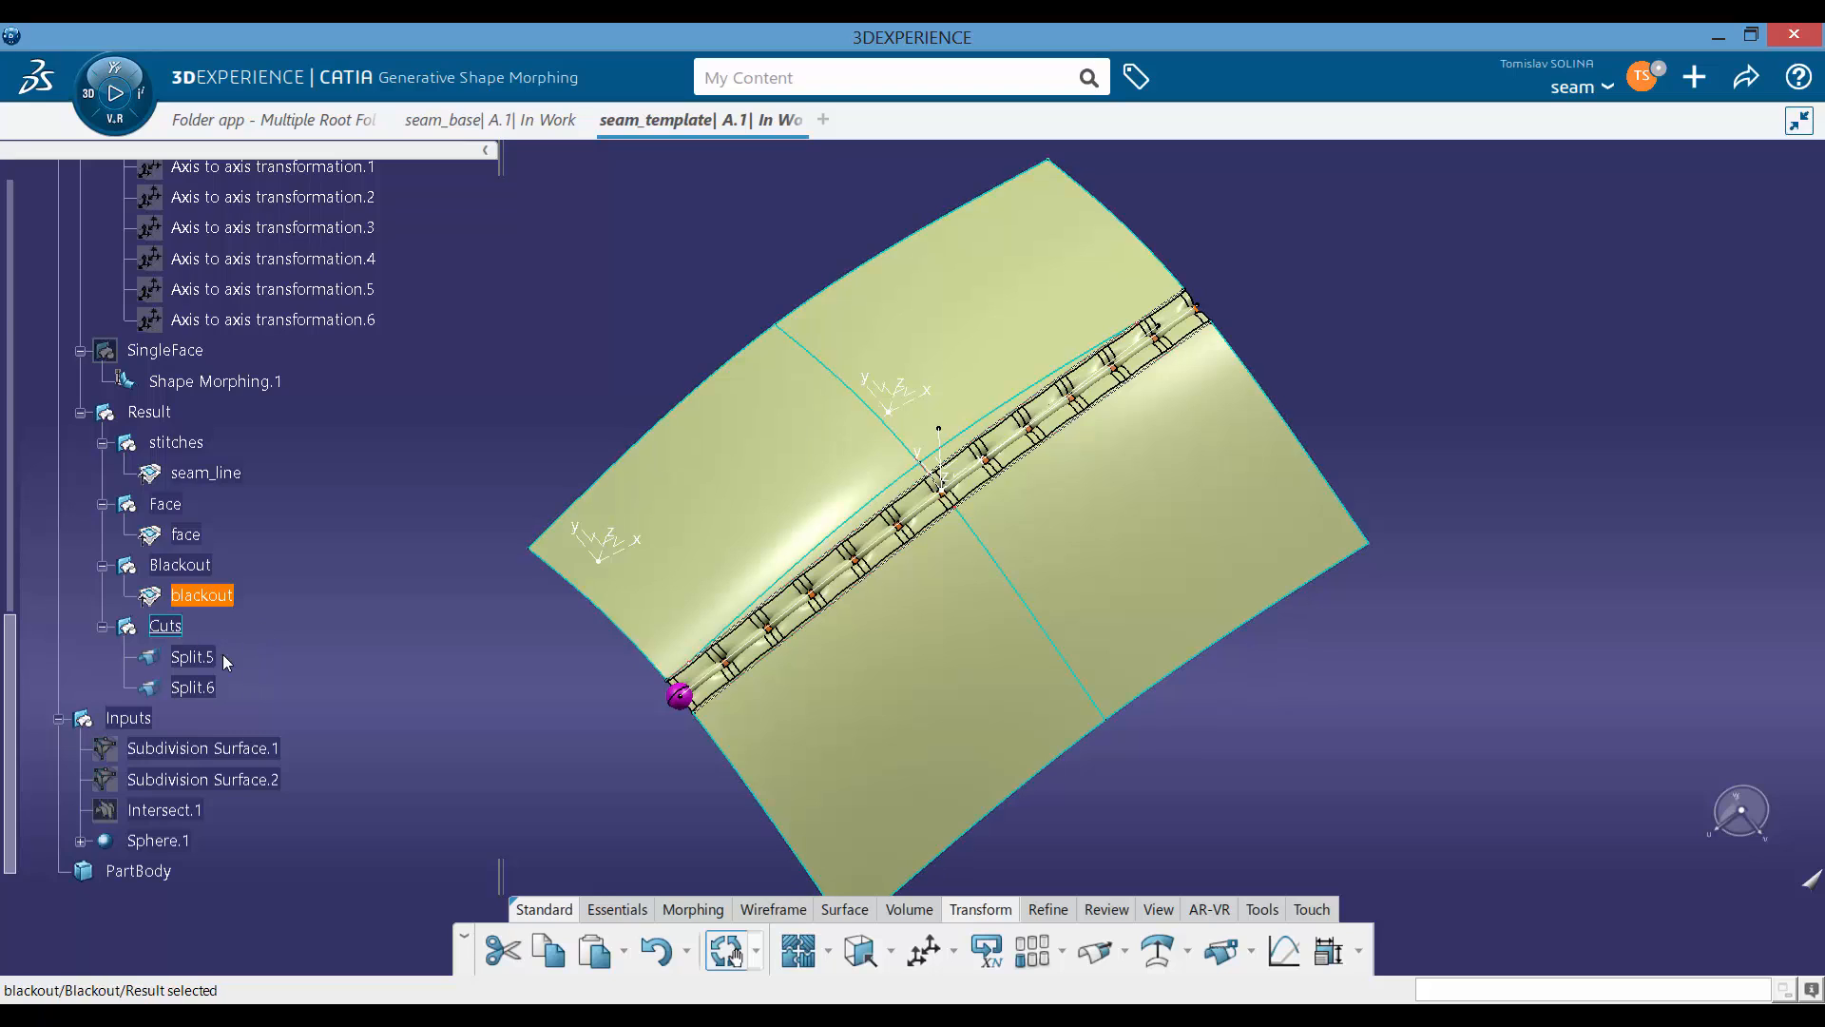
Step: Rename Split.5 in the Cuts set as cut_left
click(209, 656)
key(alt+Return)
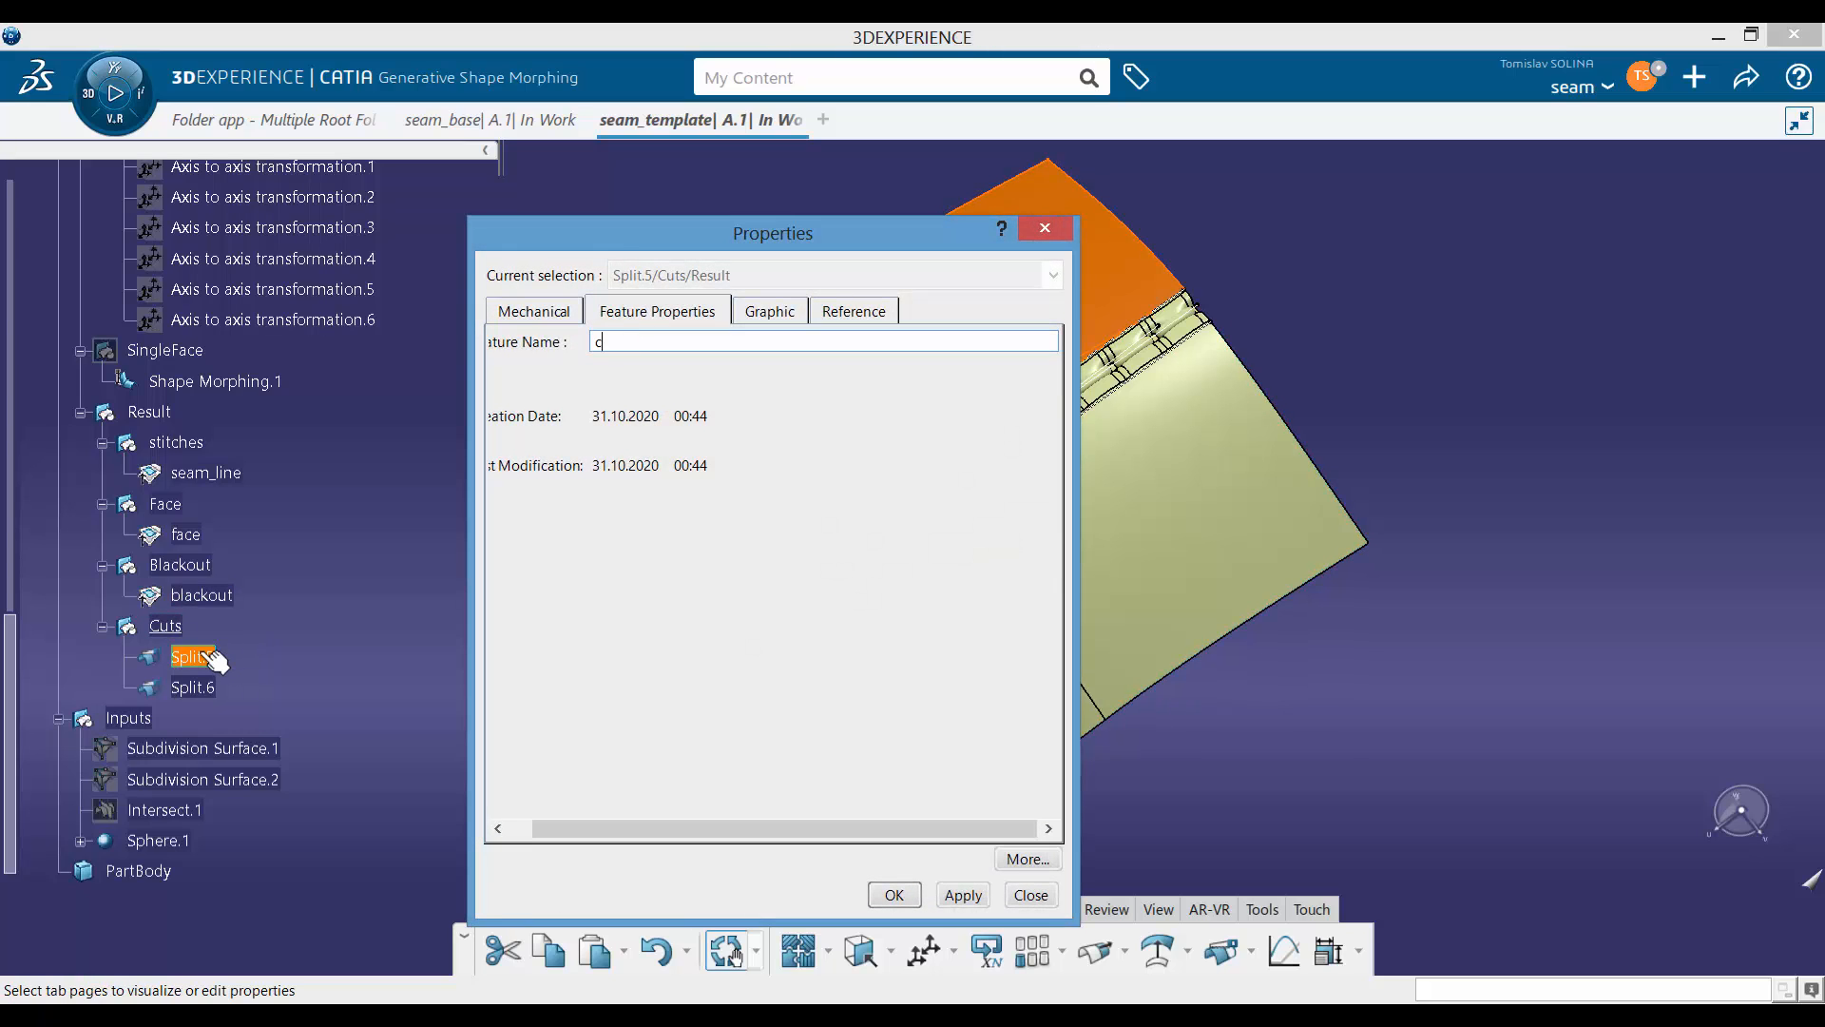
text(cut_left)
key(Return)
Step: Rename Split.6 in the Cuts set as cut_right and save the seam template
click(209, 686)
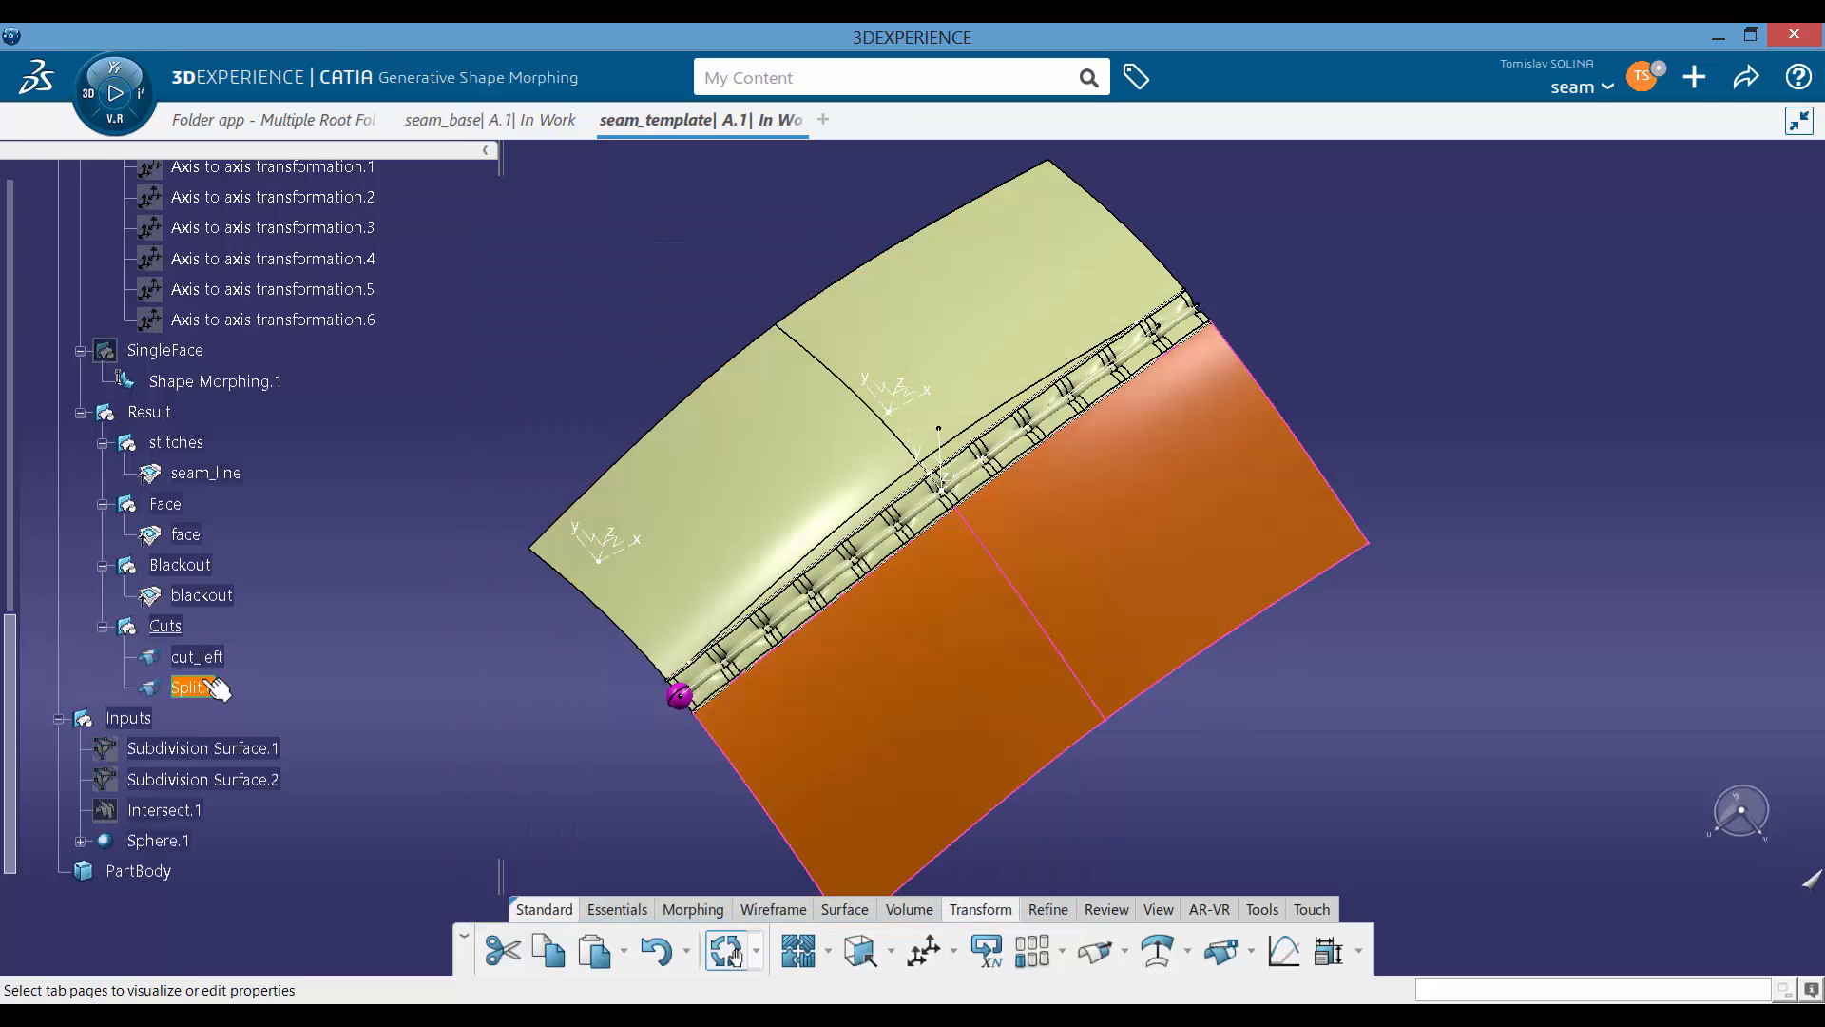
key(alt+Return)
text(cut_)
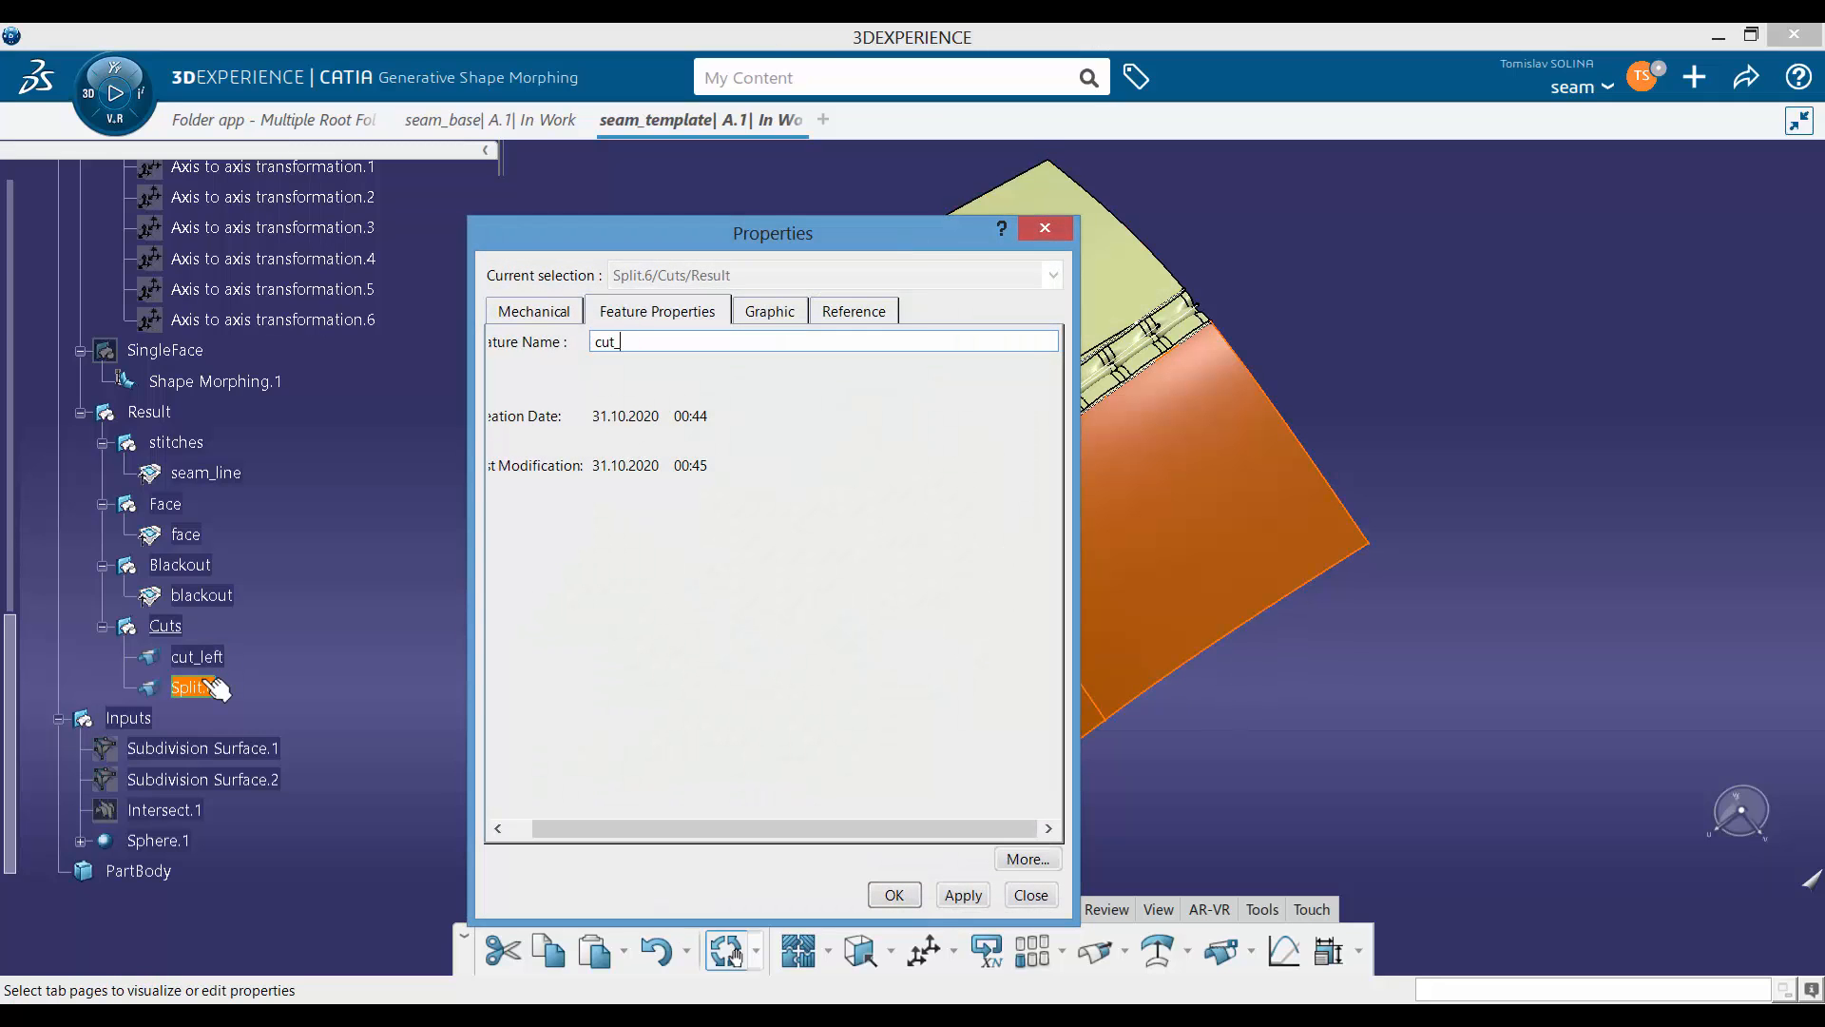
text(right)
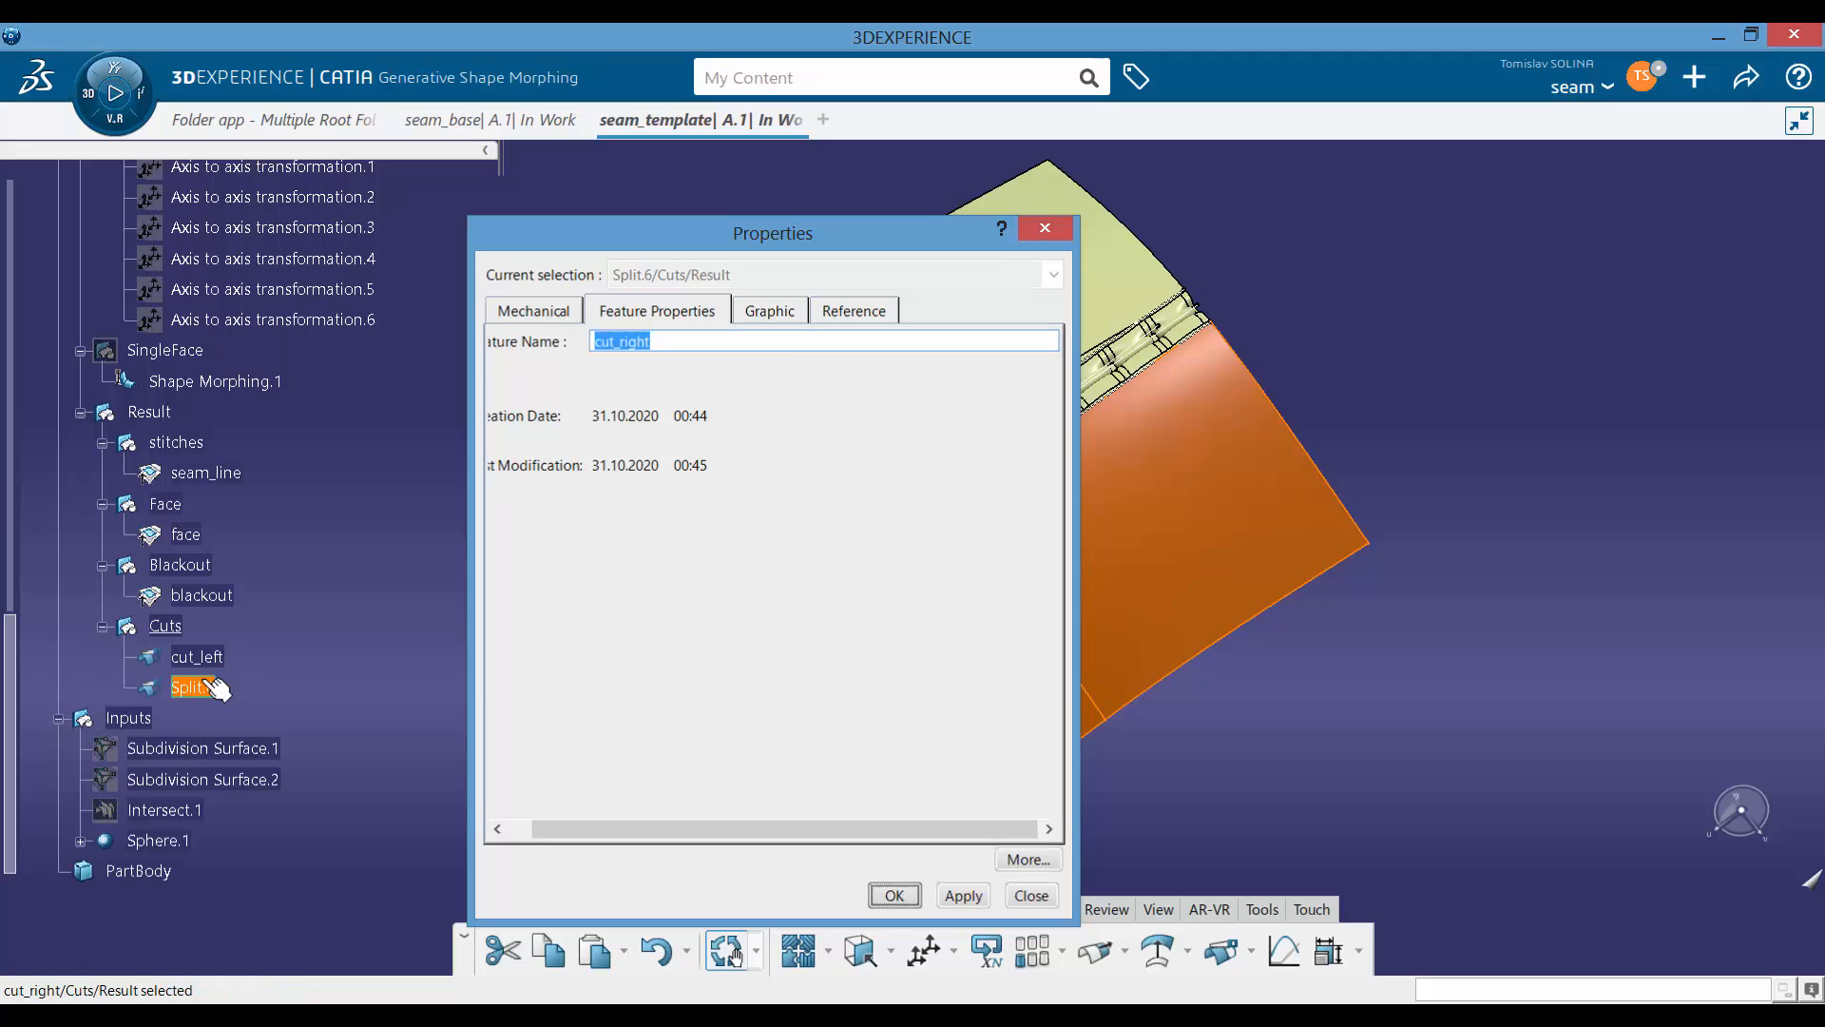
key(Return)
middle_drag(480, 652, 577, 711)
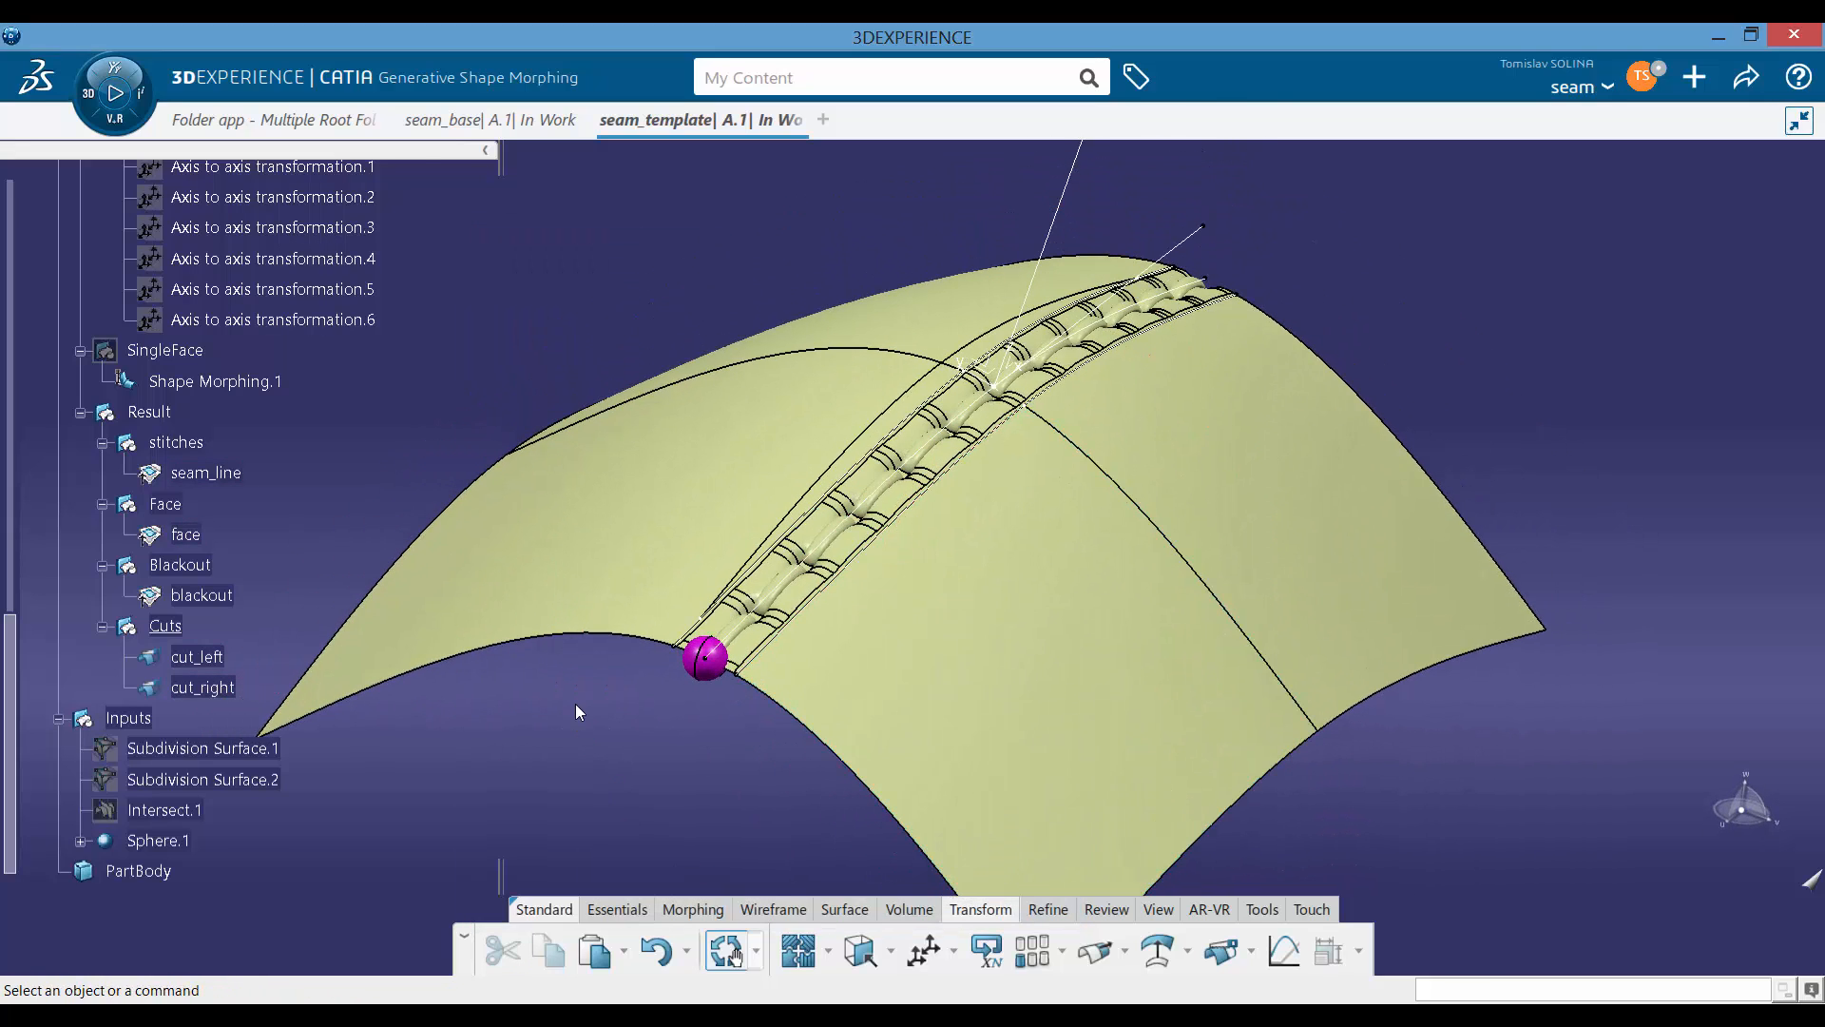
key(ctrl+s)
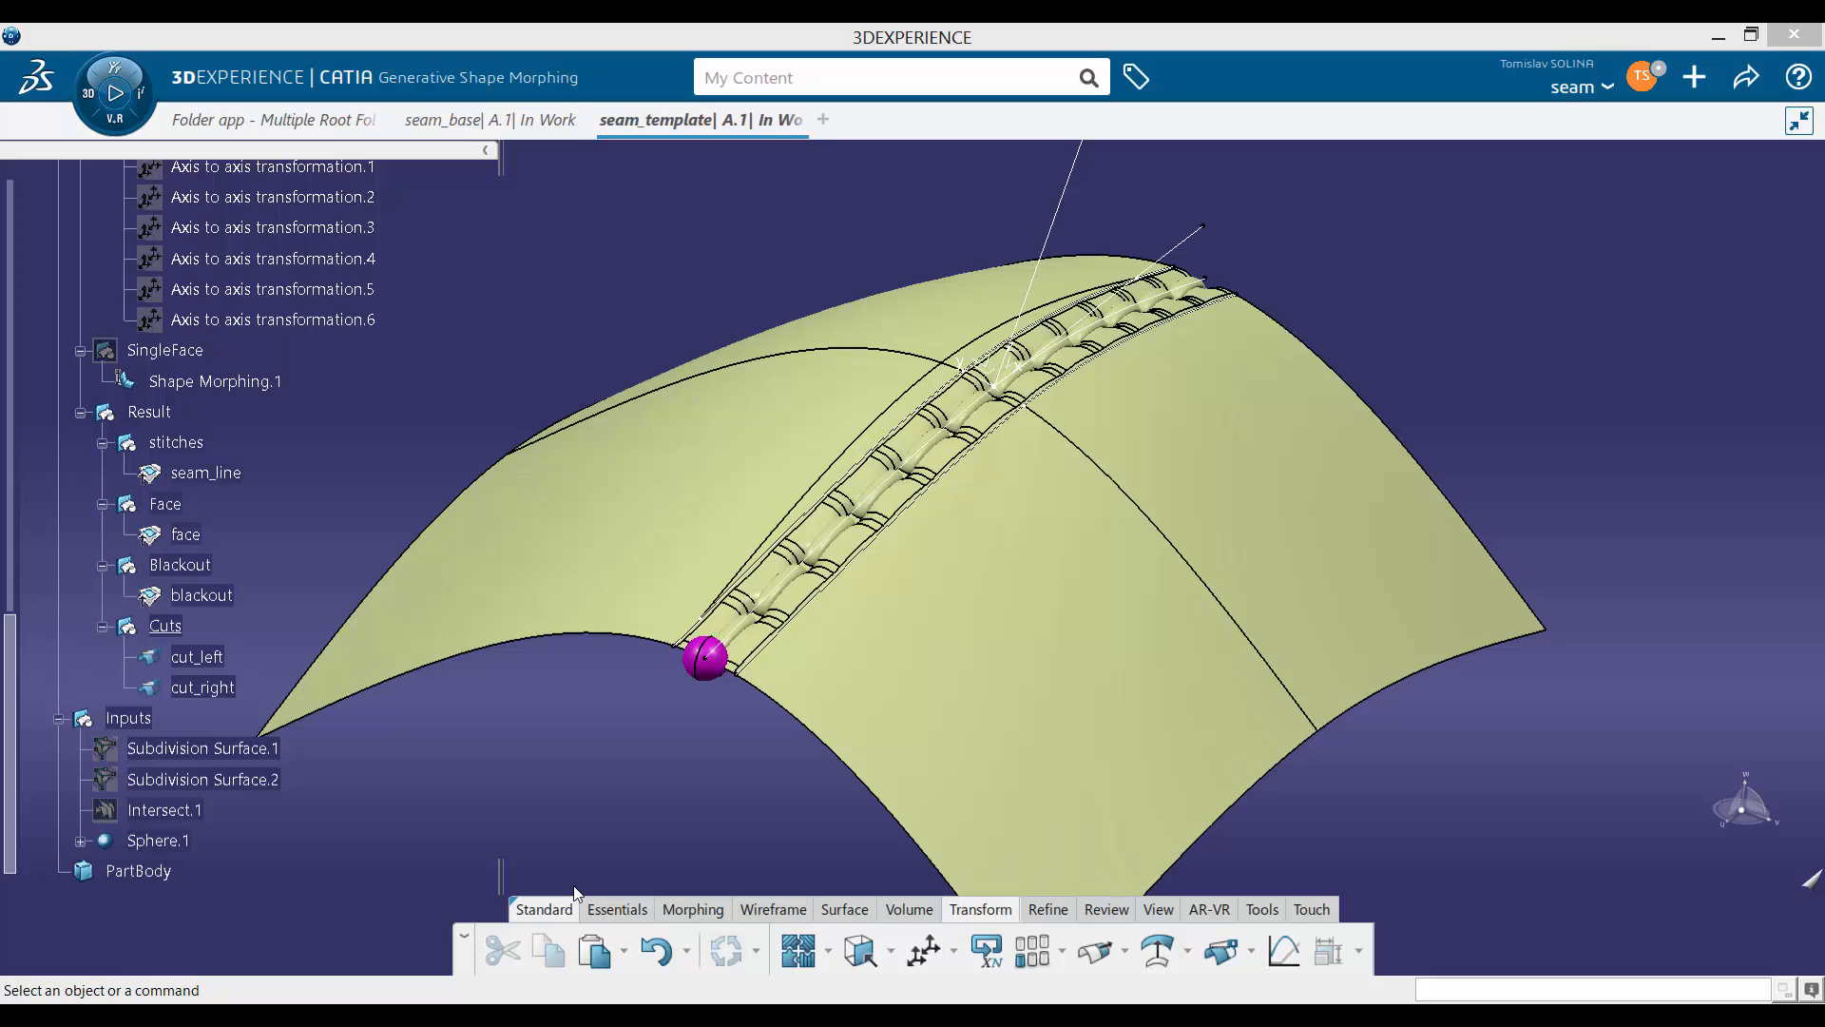
Step: Hide the Repositioning and BasicCurves sets, collapsing the Repositioning branch in the tree
click(349, 441)
scroll(349, 447, up, 6)
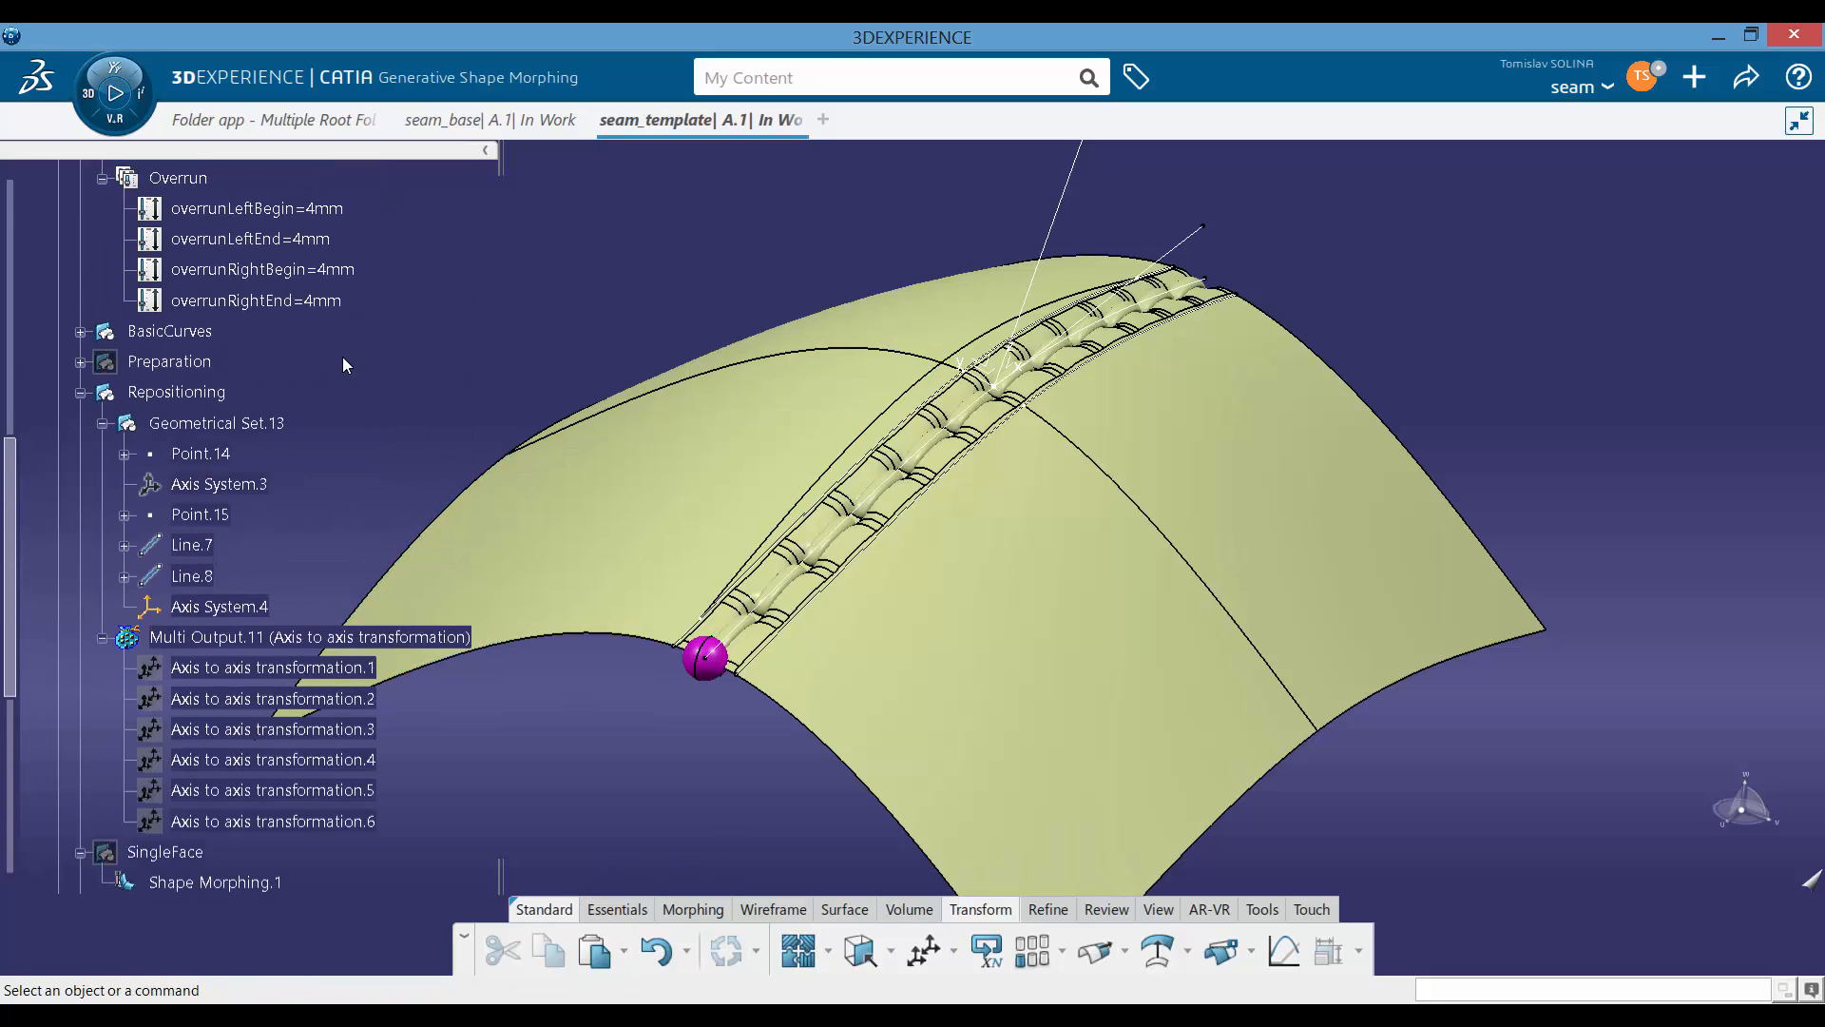
click(225, 476)
click(70, 489)
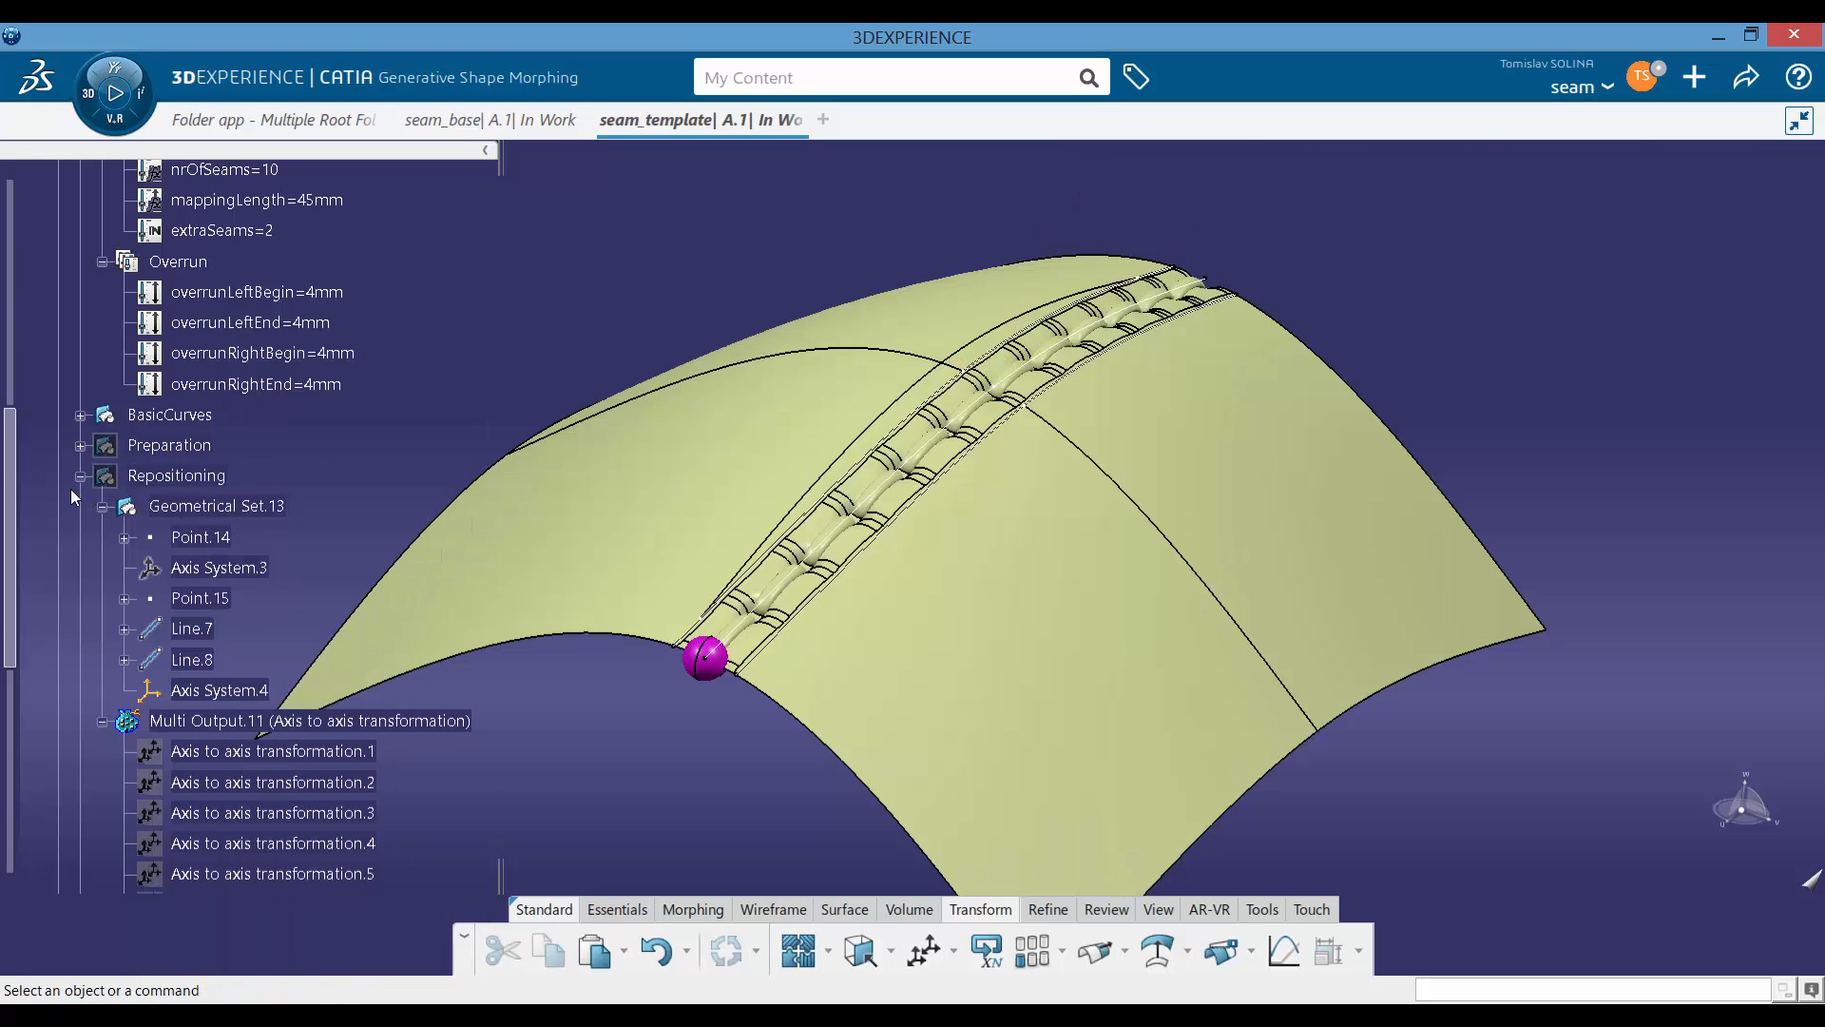
click(81, 475)
right_click(175, 417)
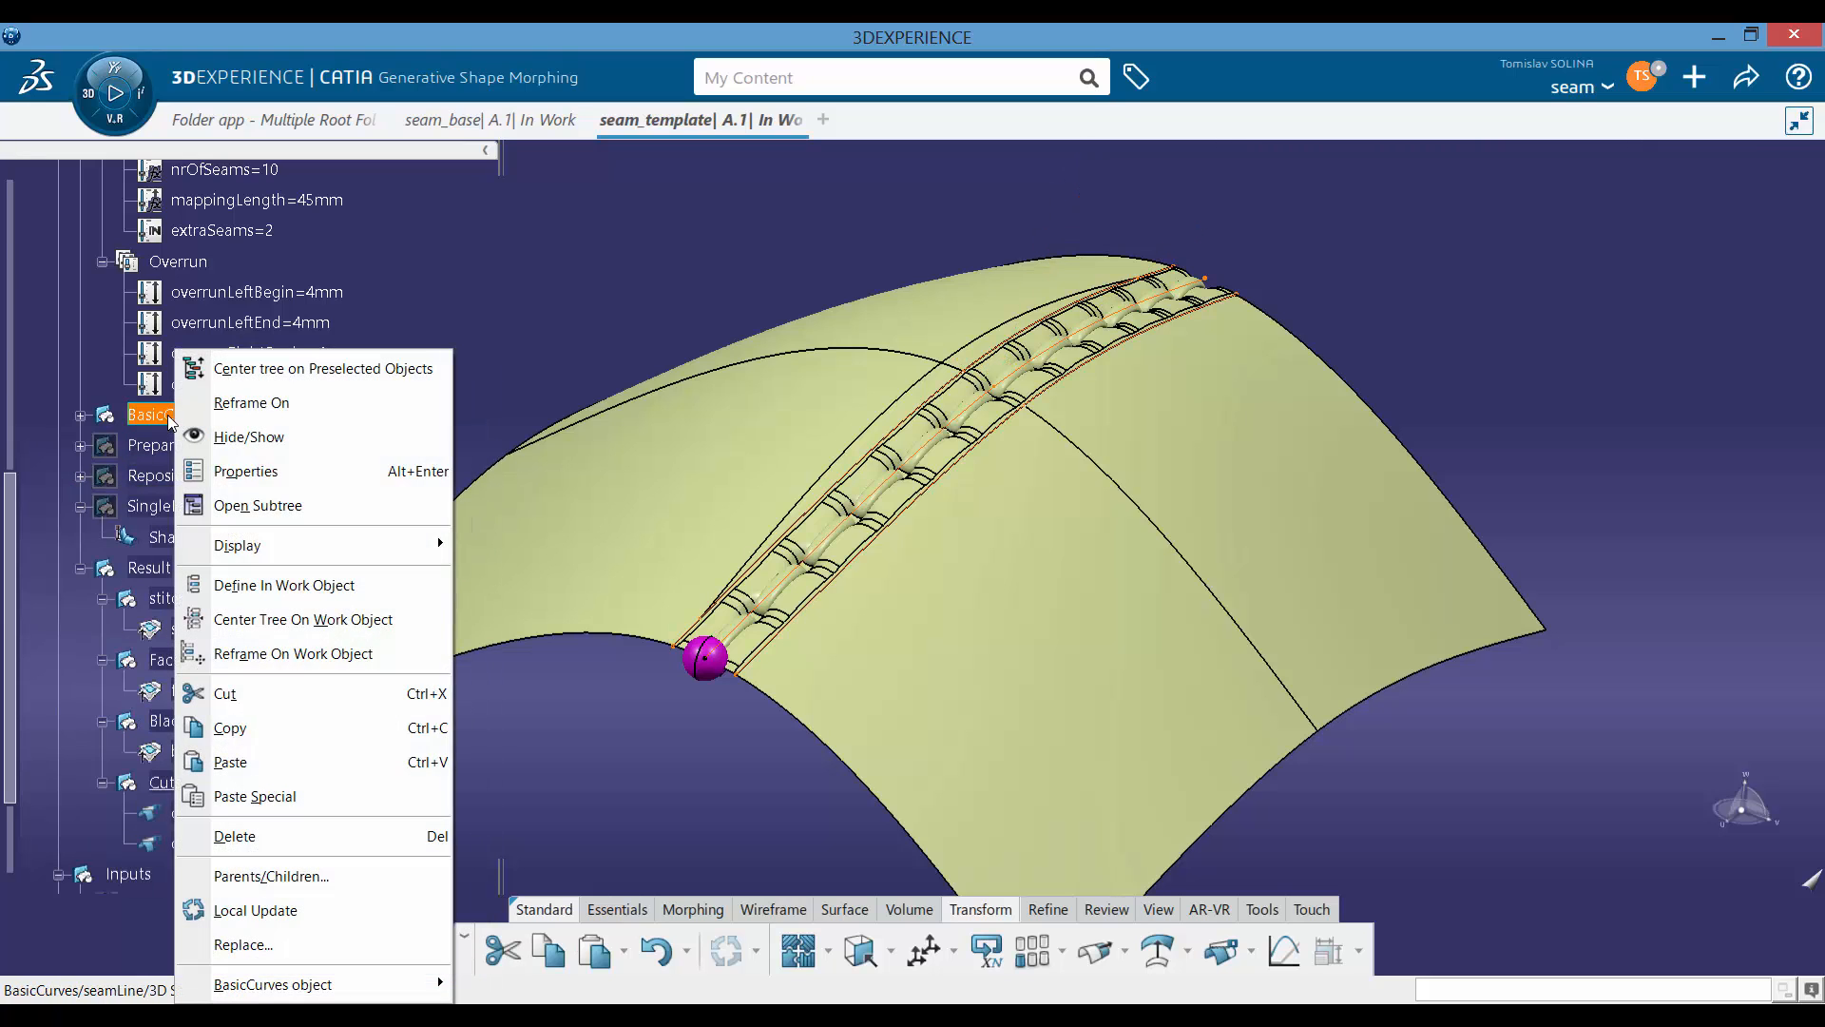
click(181, 433)
Step: Display the model as Shading with Edges without Smooth Edges and inspect the stitches along the seam
scroll(73, 434, up, 10)
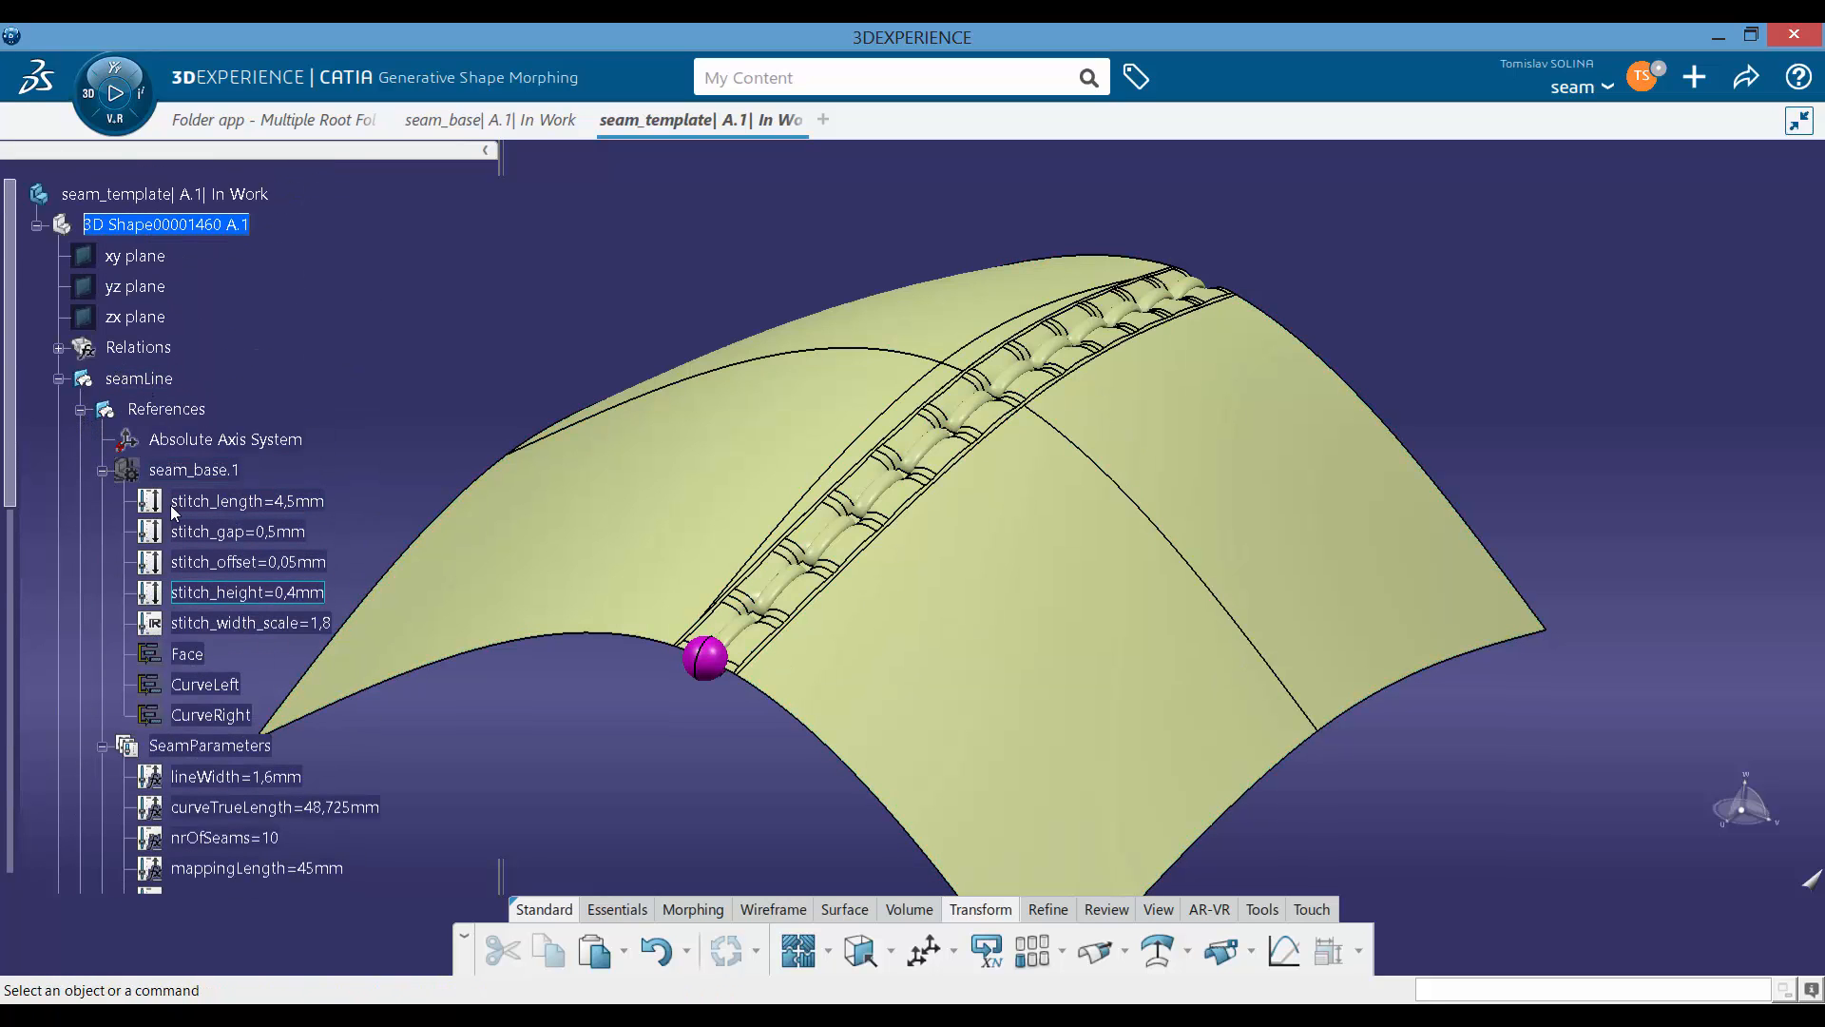
scroll(238, 443, down, 1)
scroll(238, 443, down, 5)
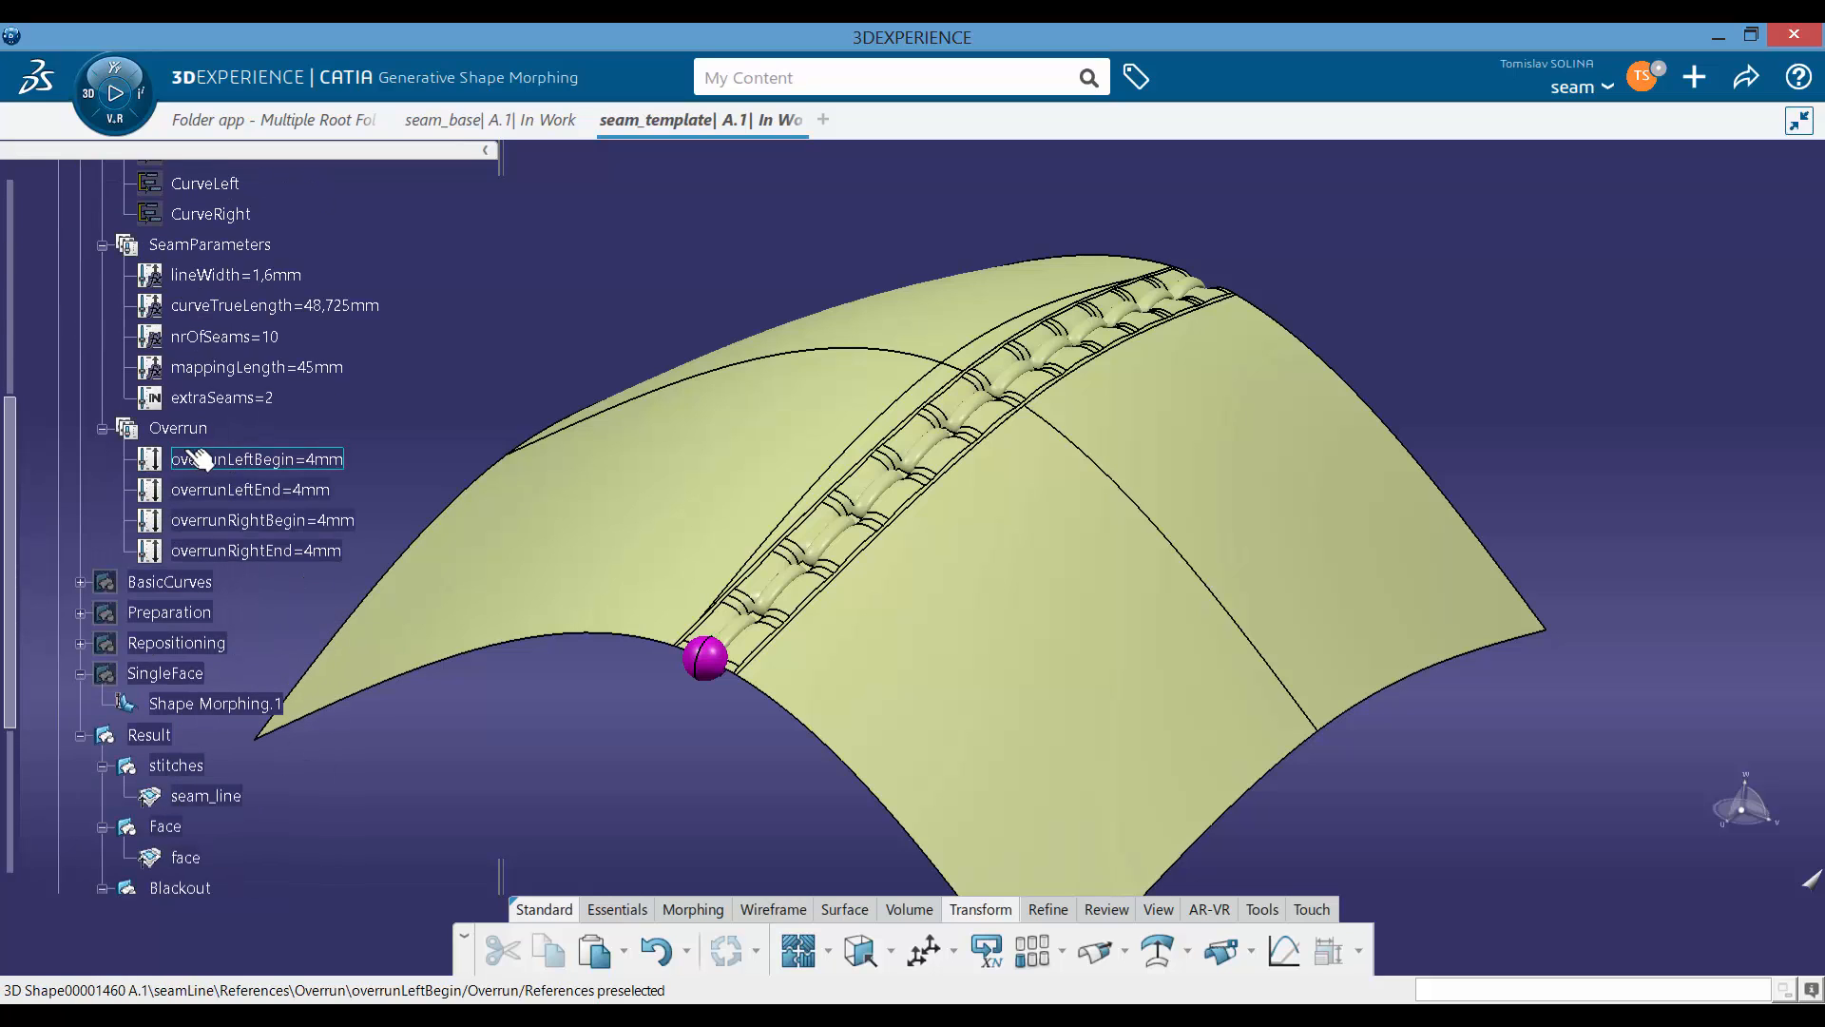
scroll(207, 597, down, 3)
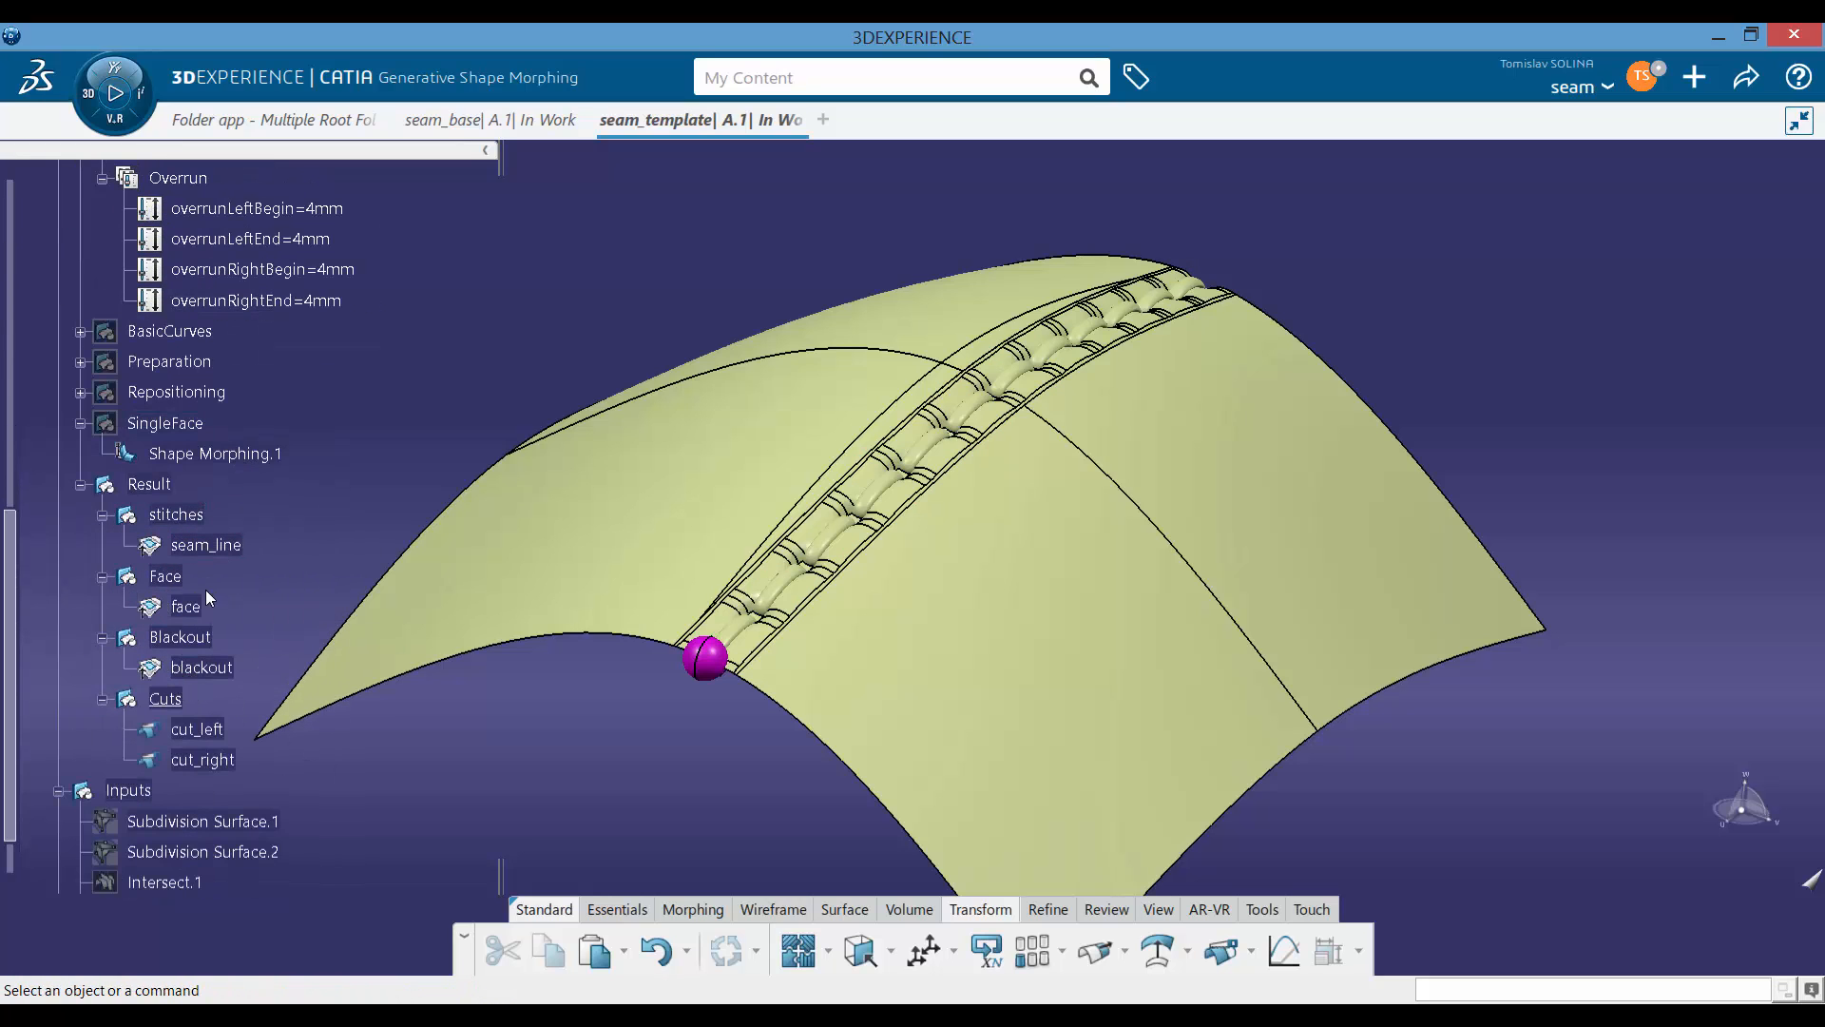
middle_drag(728, 639, 794, 618)
middle_drag(782, 440, 775, 653)
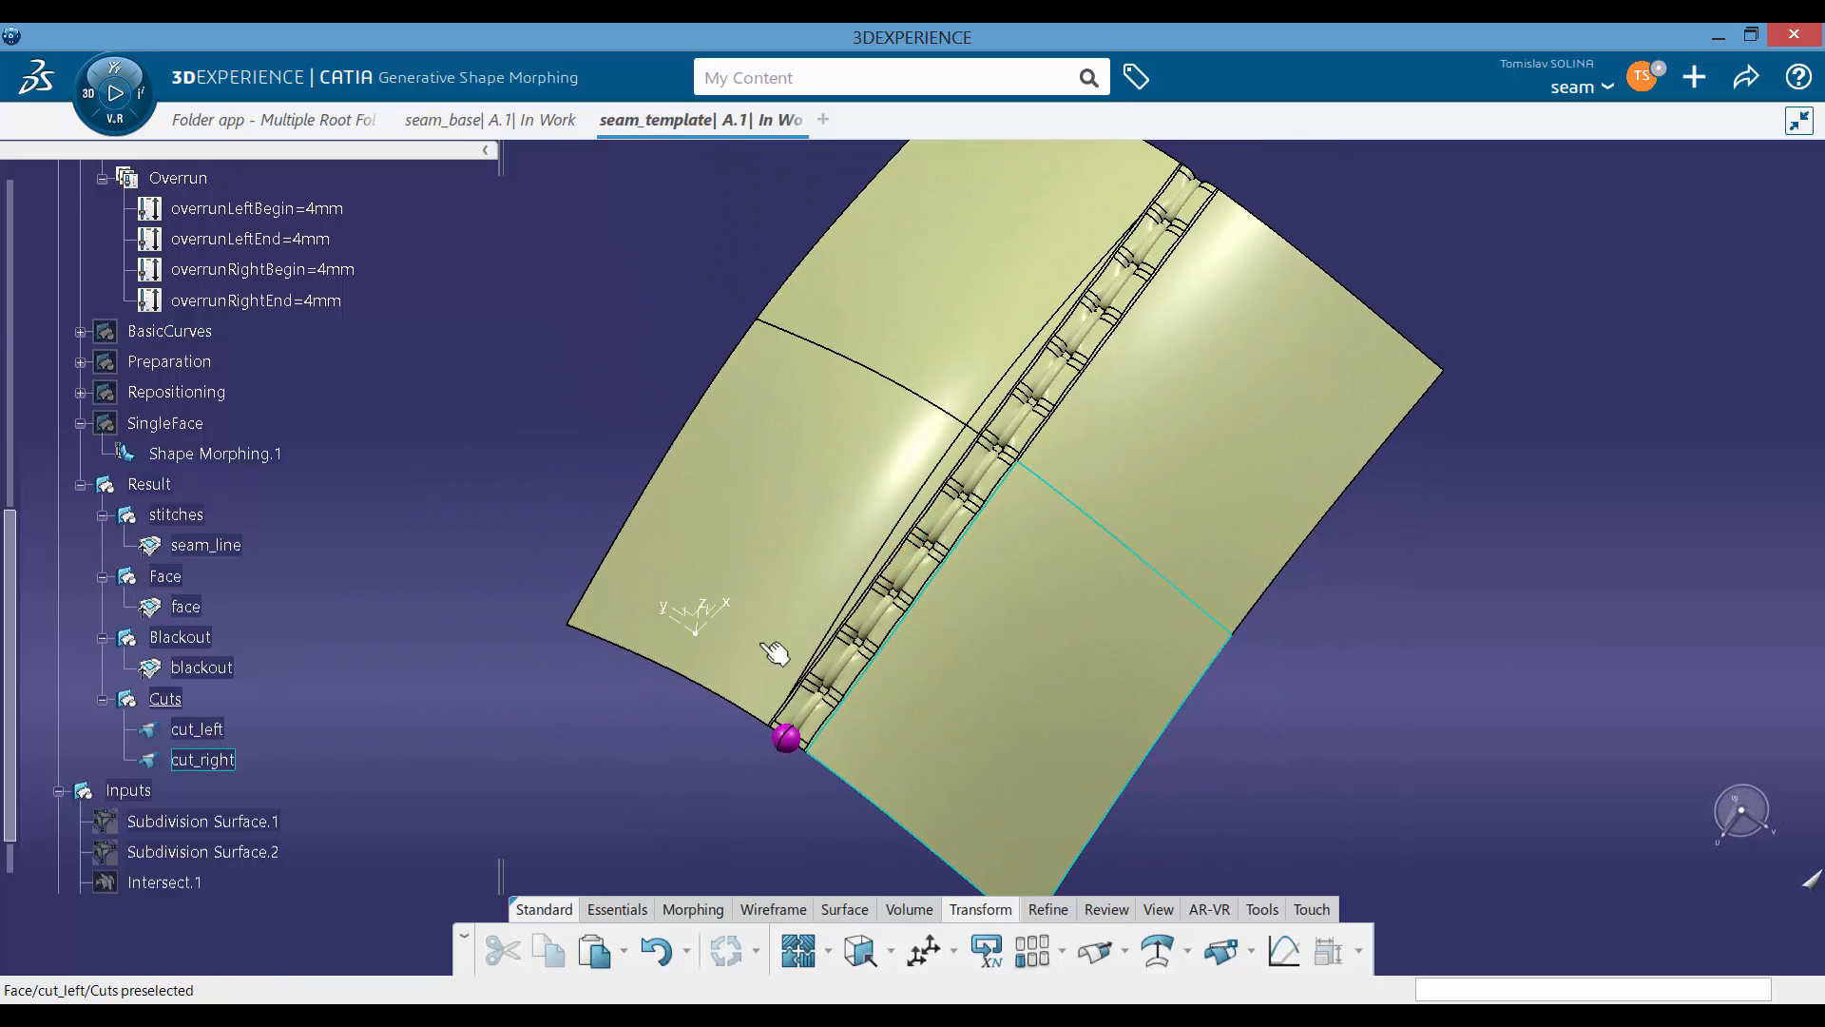
click(1157, 911)
click(1118, 950)
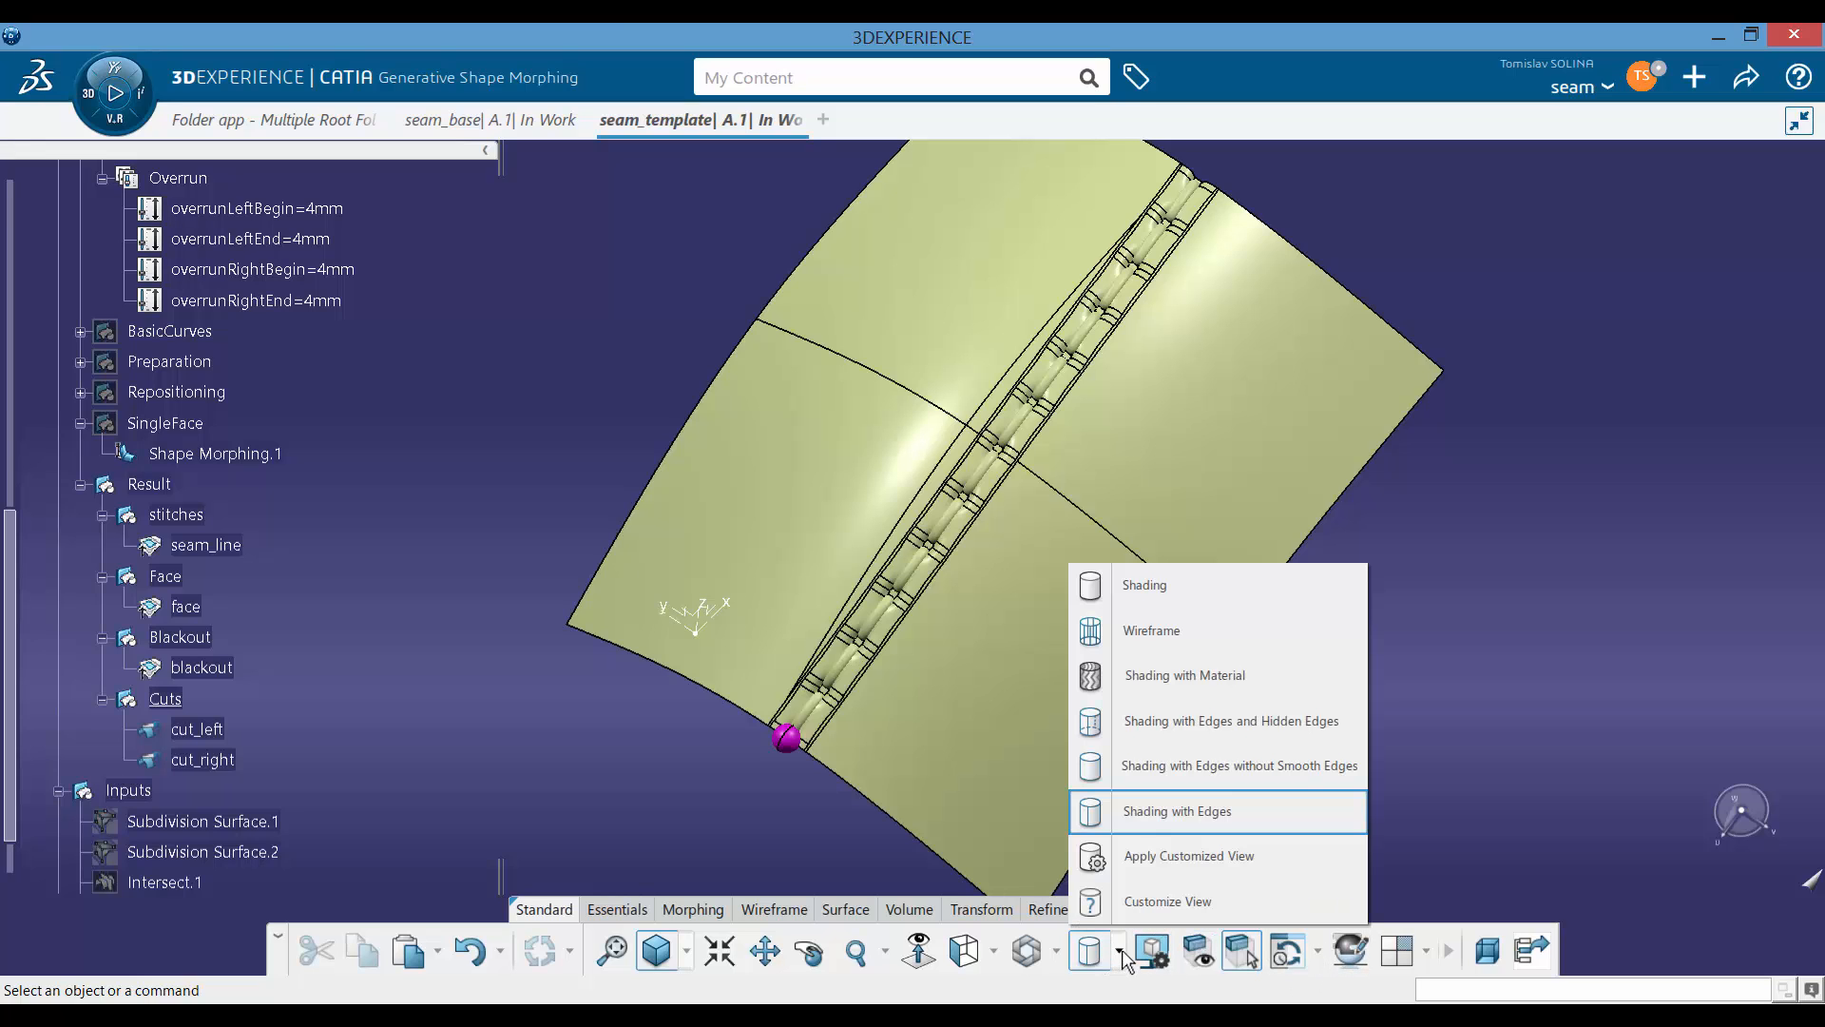
click(1226, 772)
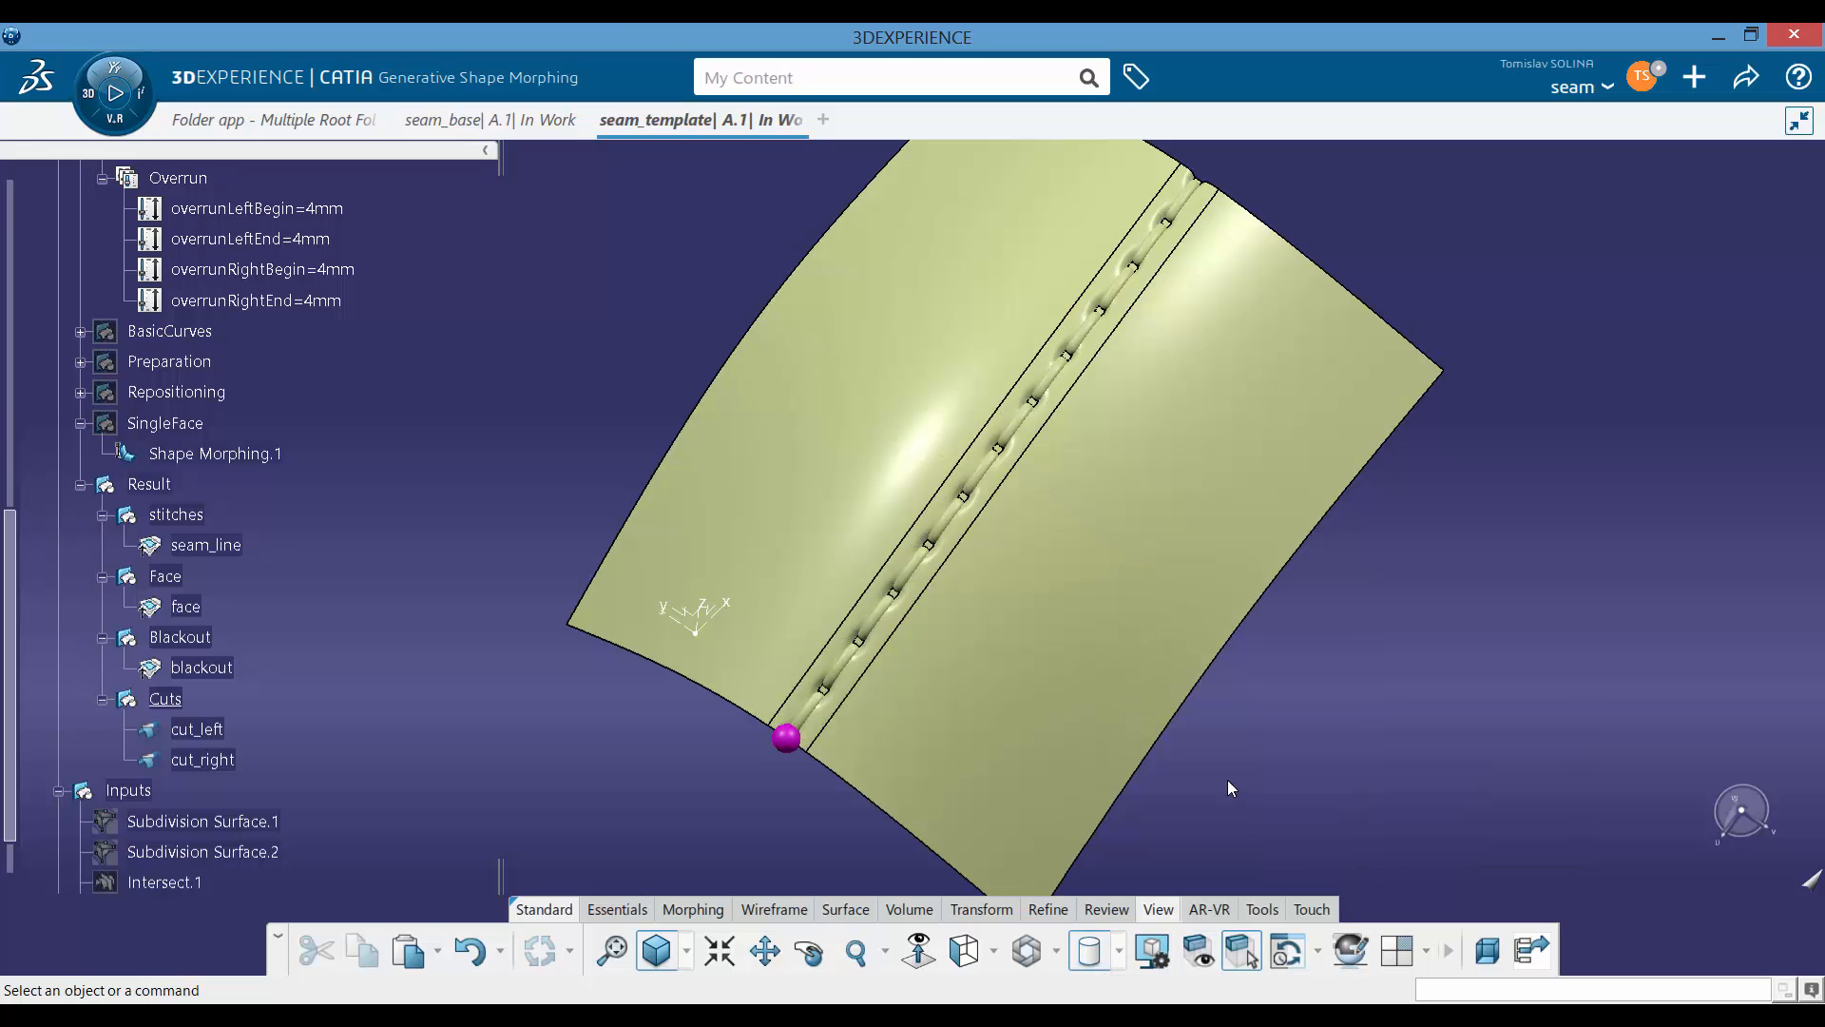
middle_drag(755, 618, 979, 713)
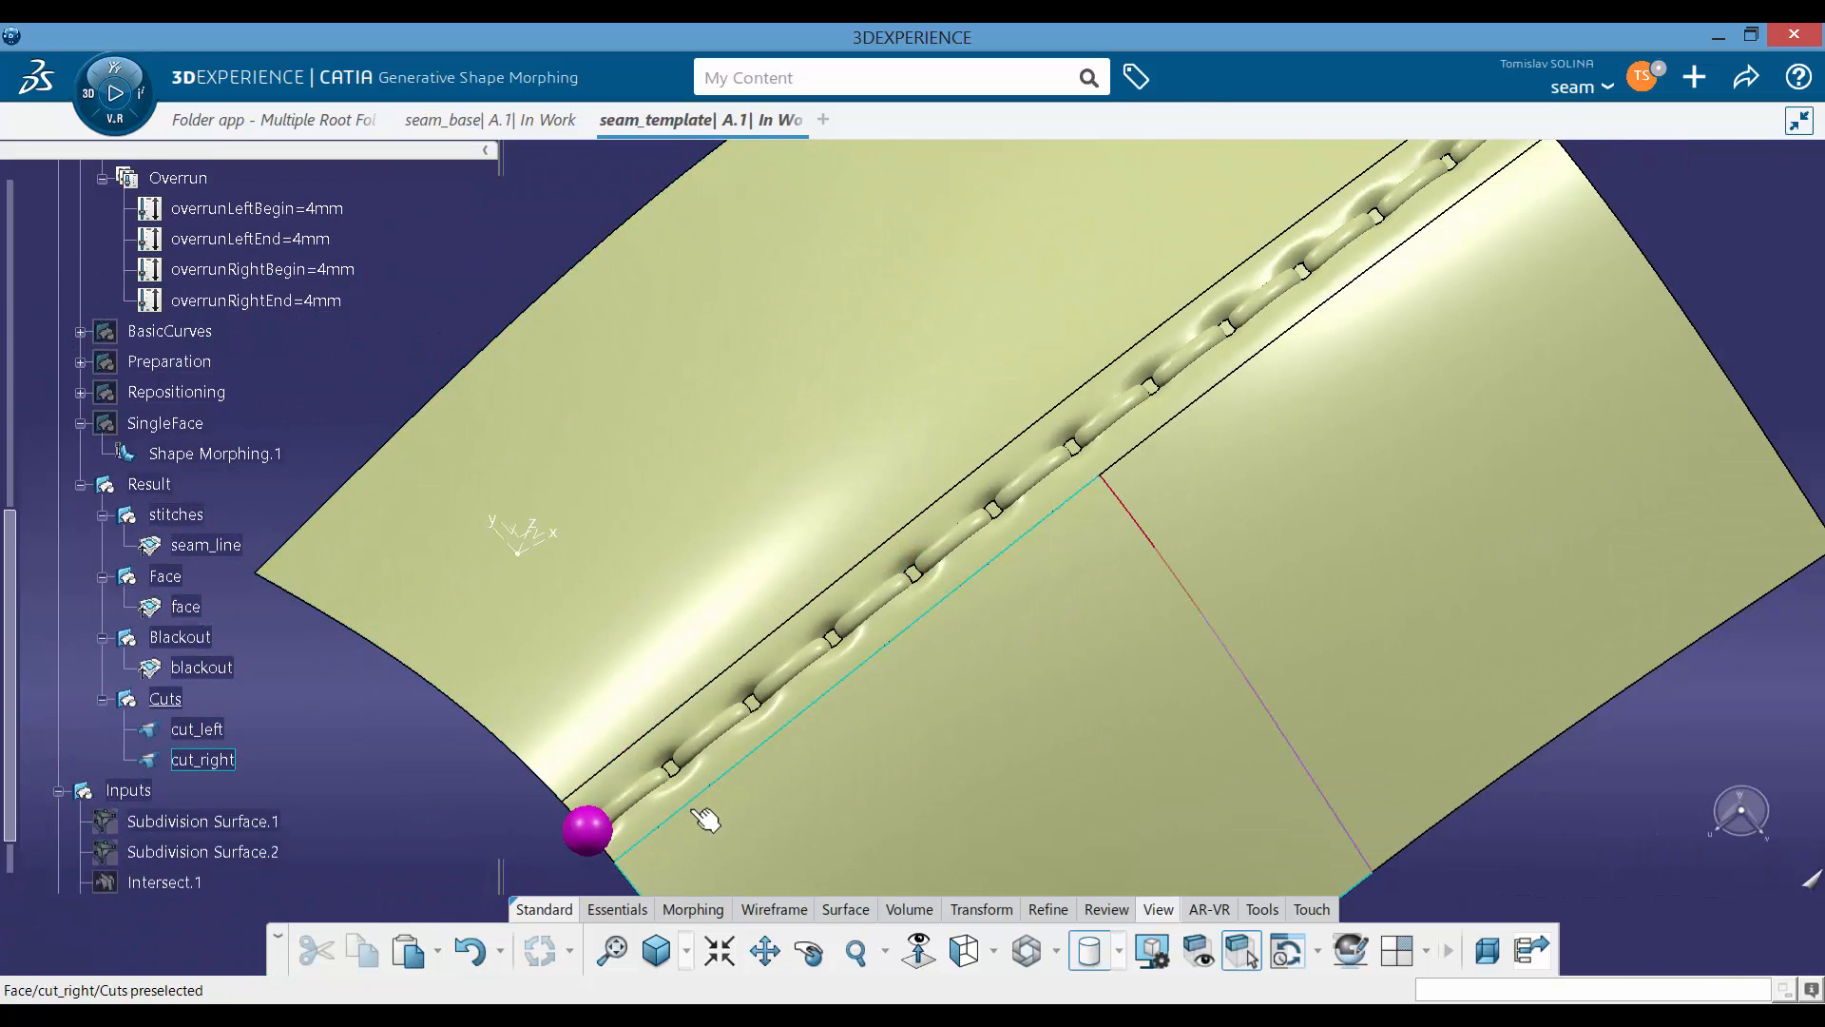
middle_drag(702, 815, 786, 713)
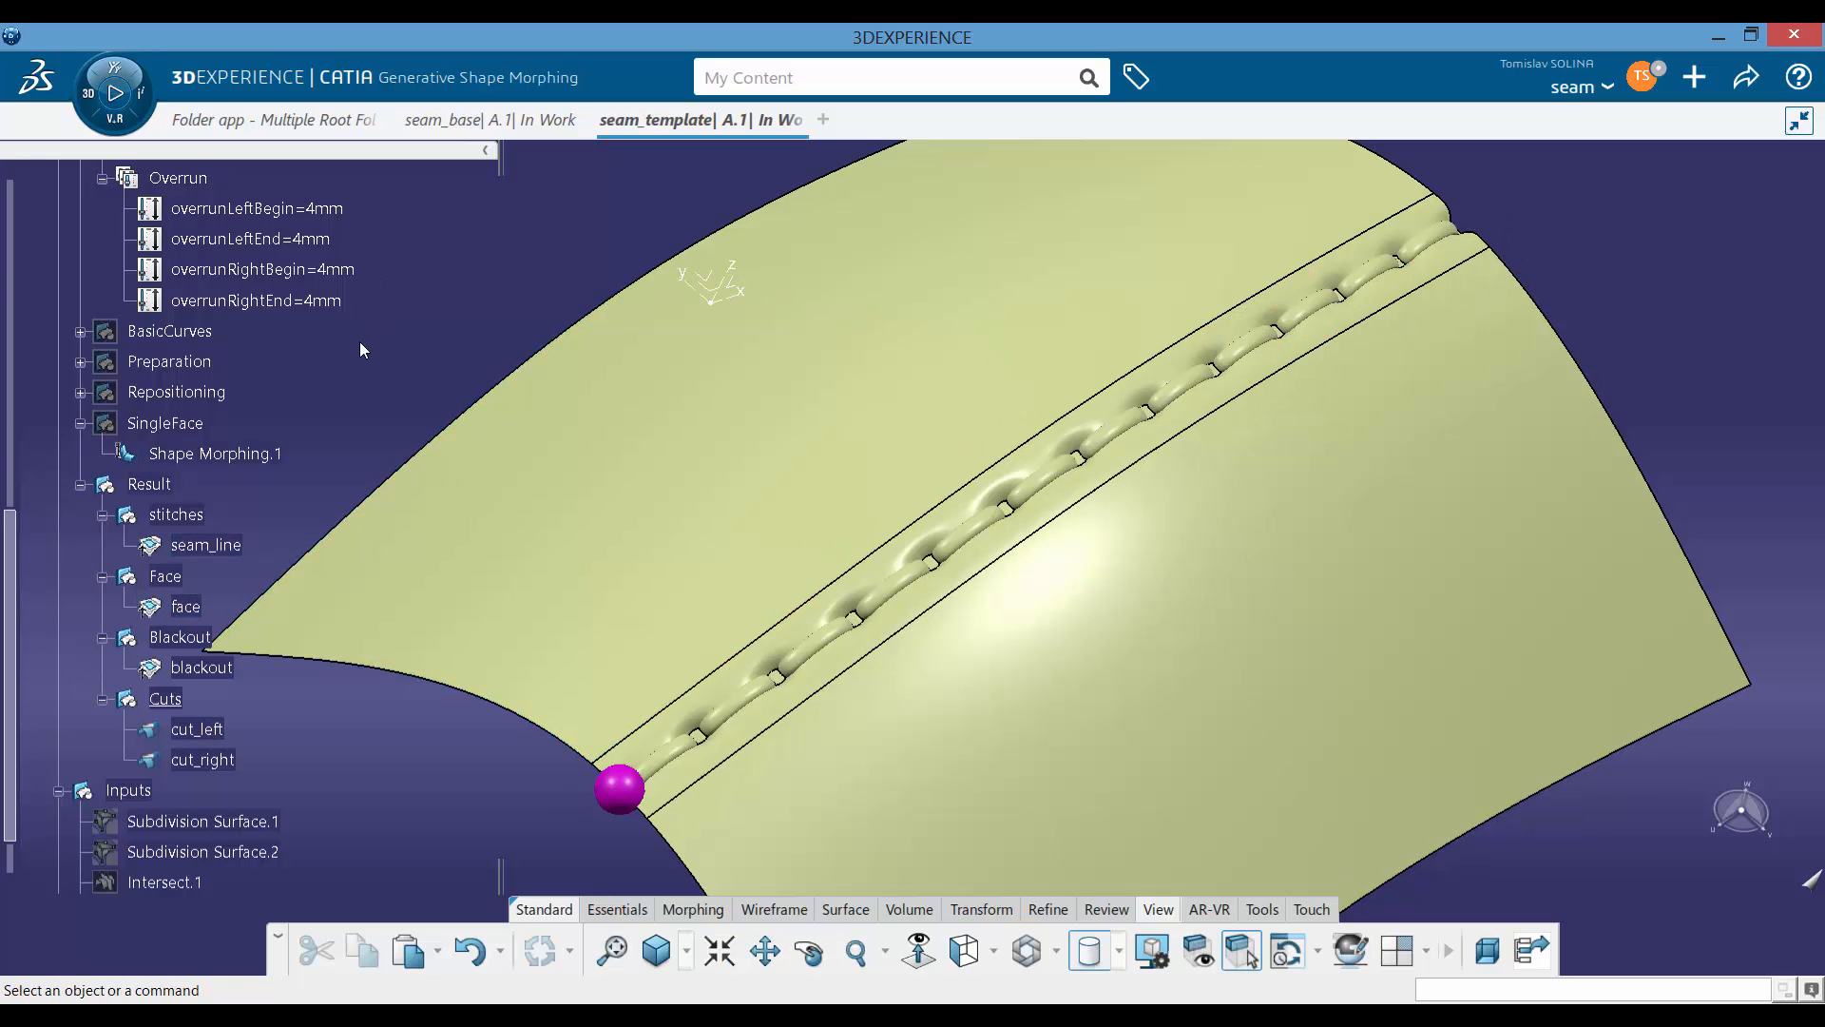
Step: Set the extraSeams parameter to 0 and check the stitches along the whole seam
scroll(361, 341, up, 4)
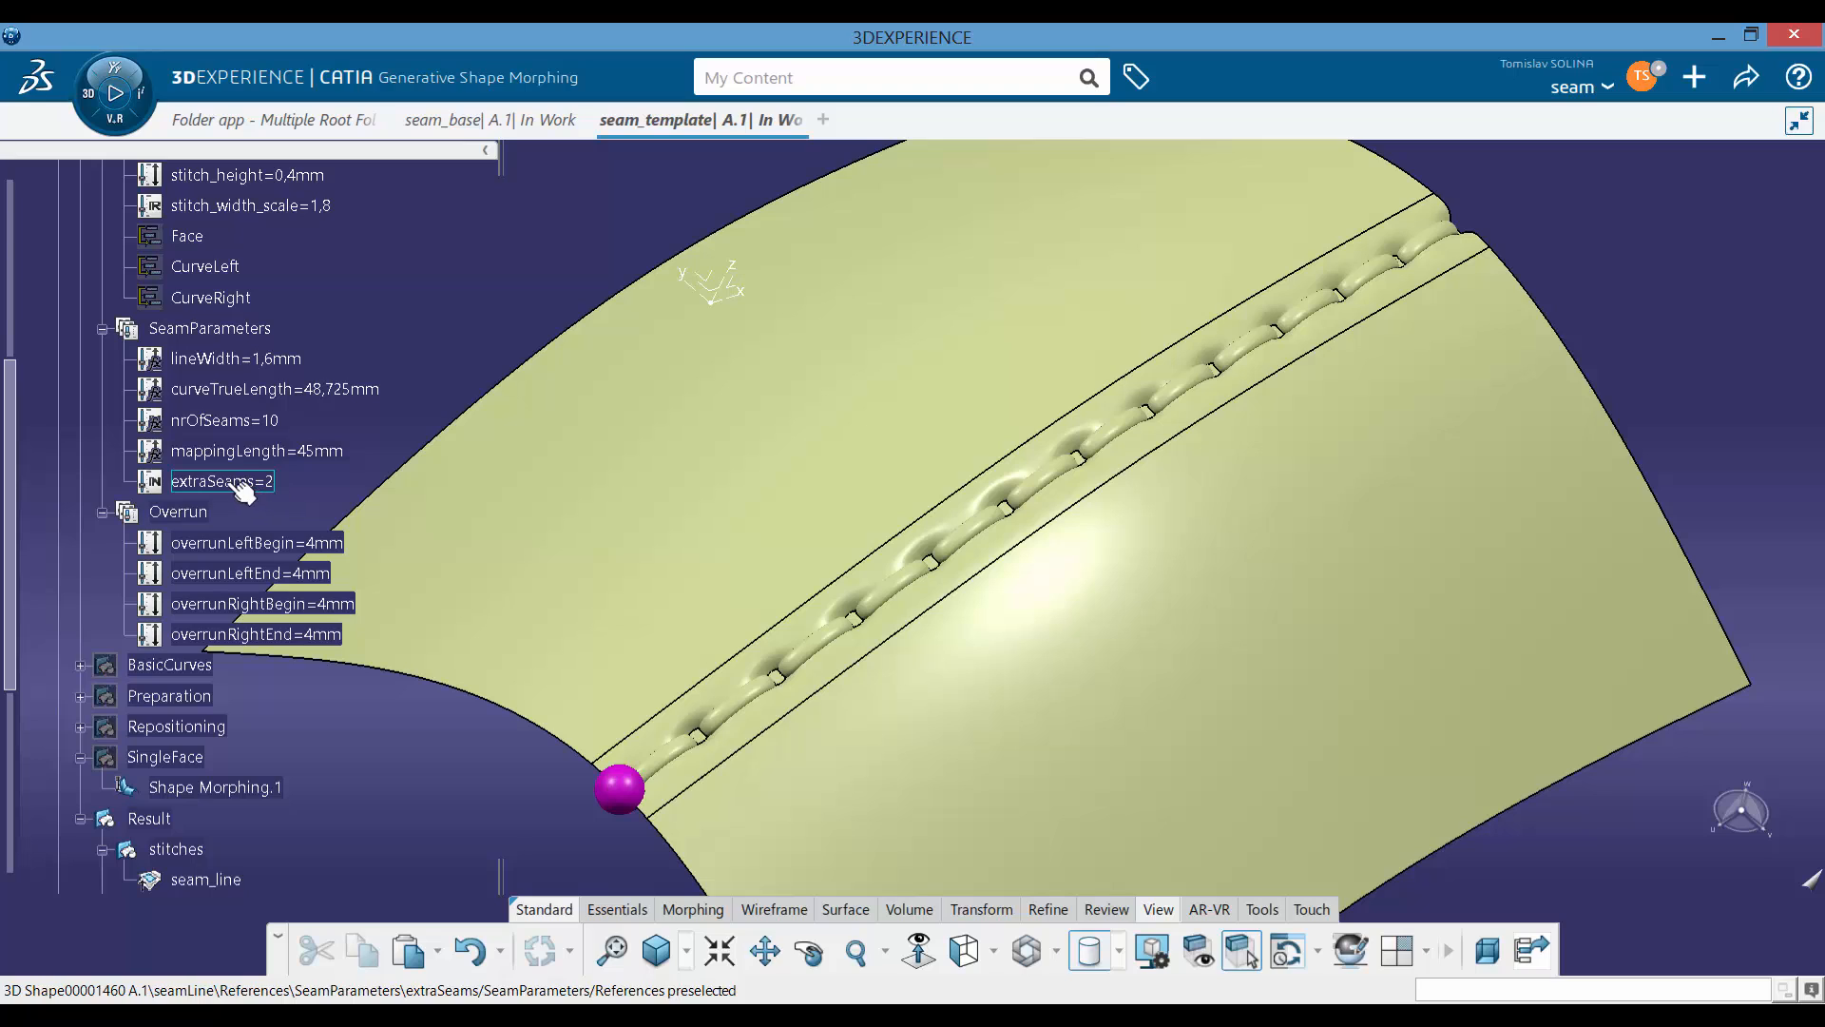
double_click(217, 482)
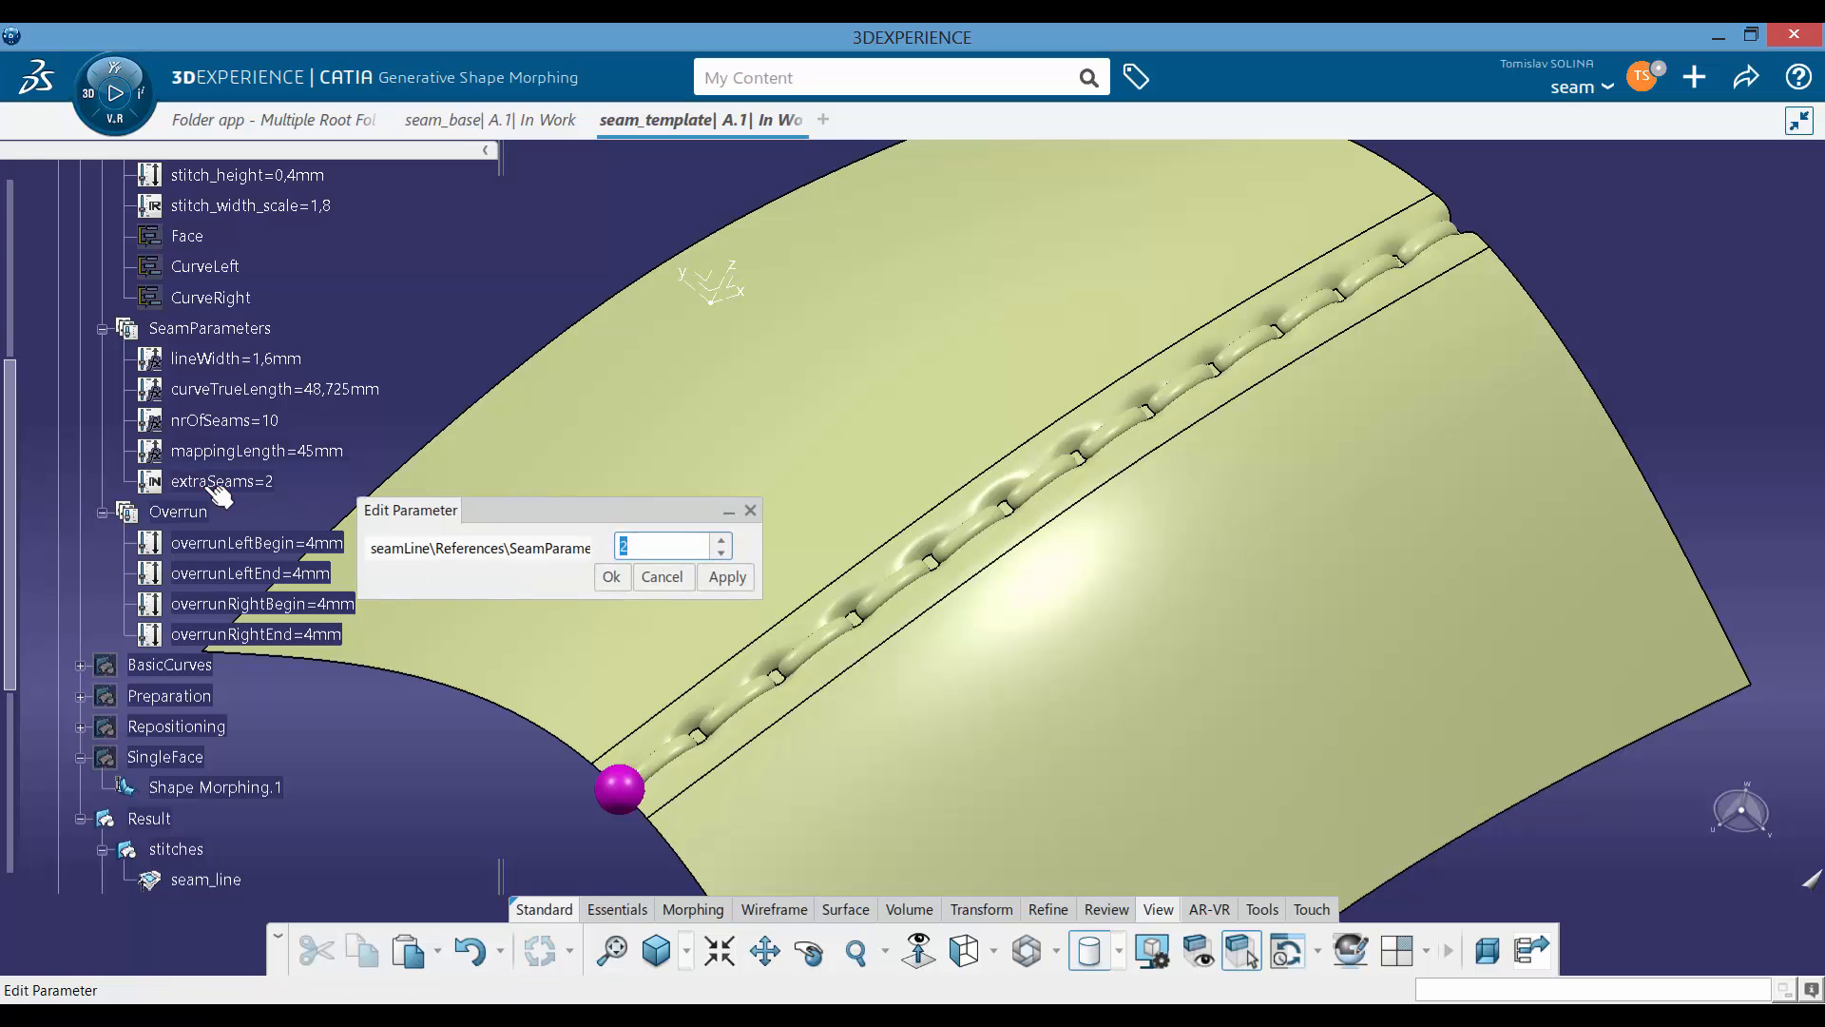
click(611, 577)
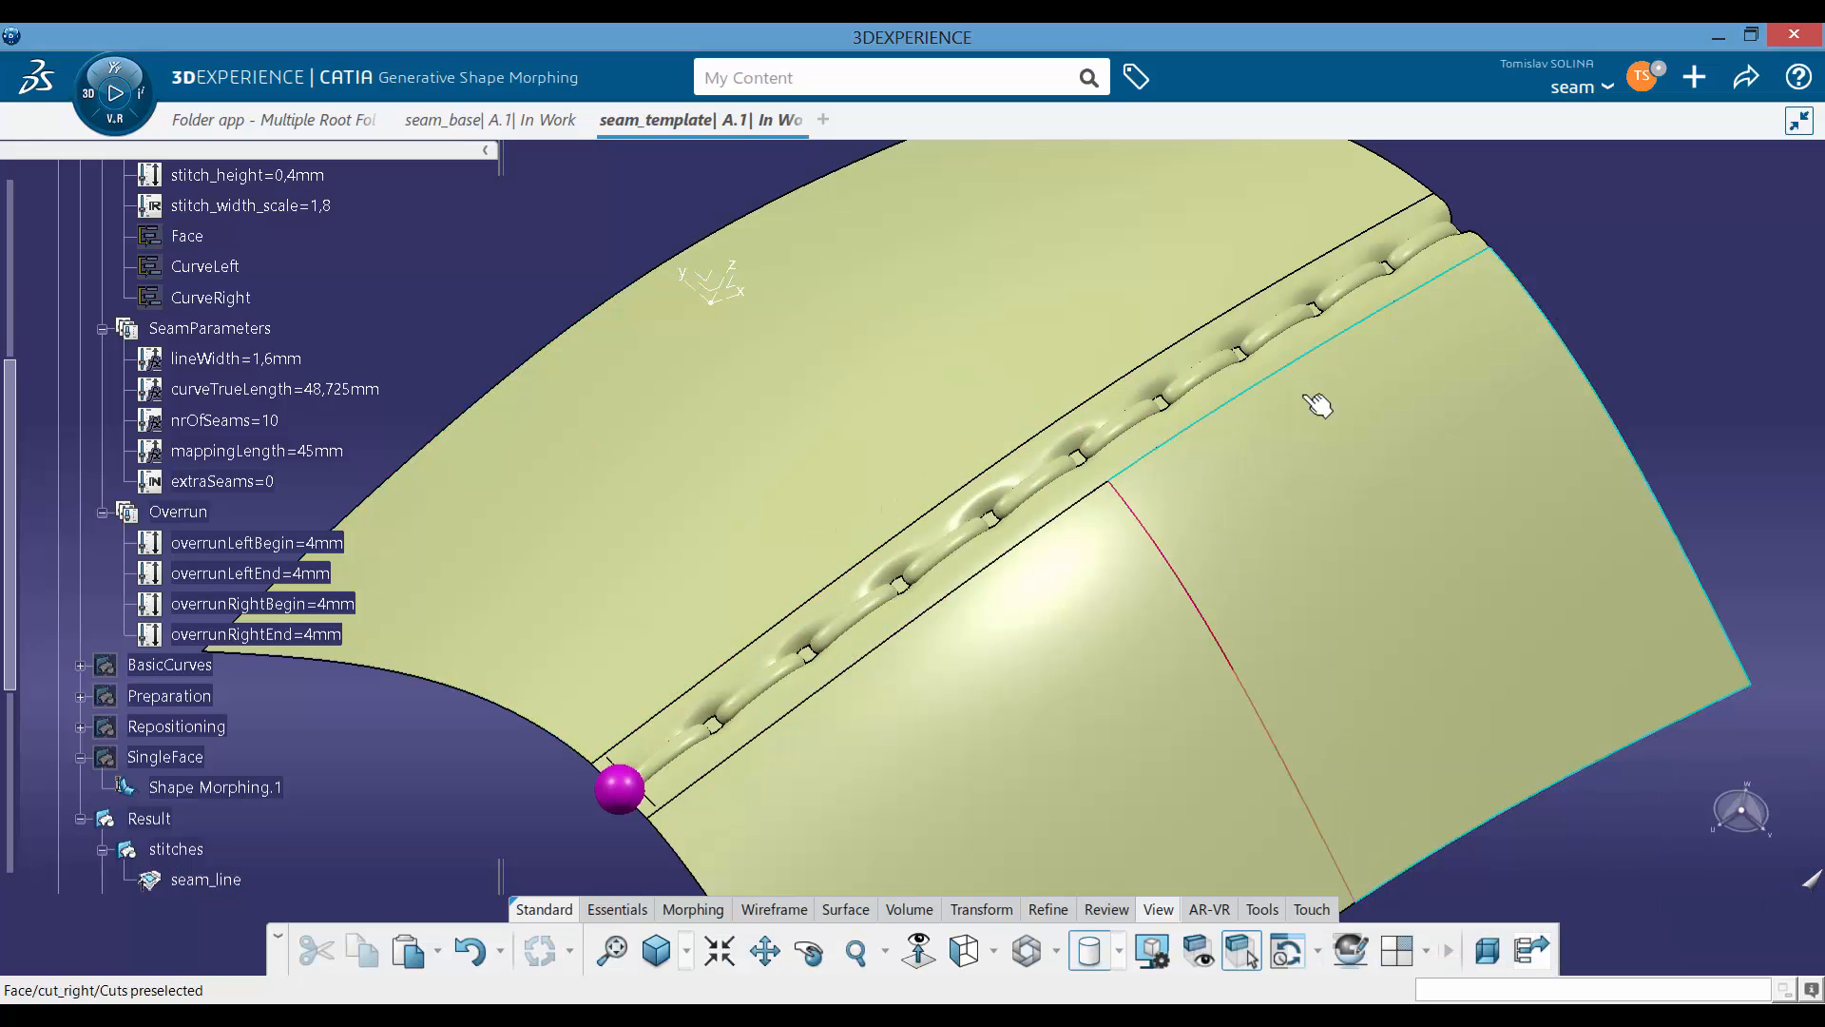
middle_drag(1018, 518, 861, 609)
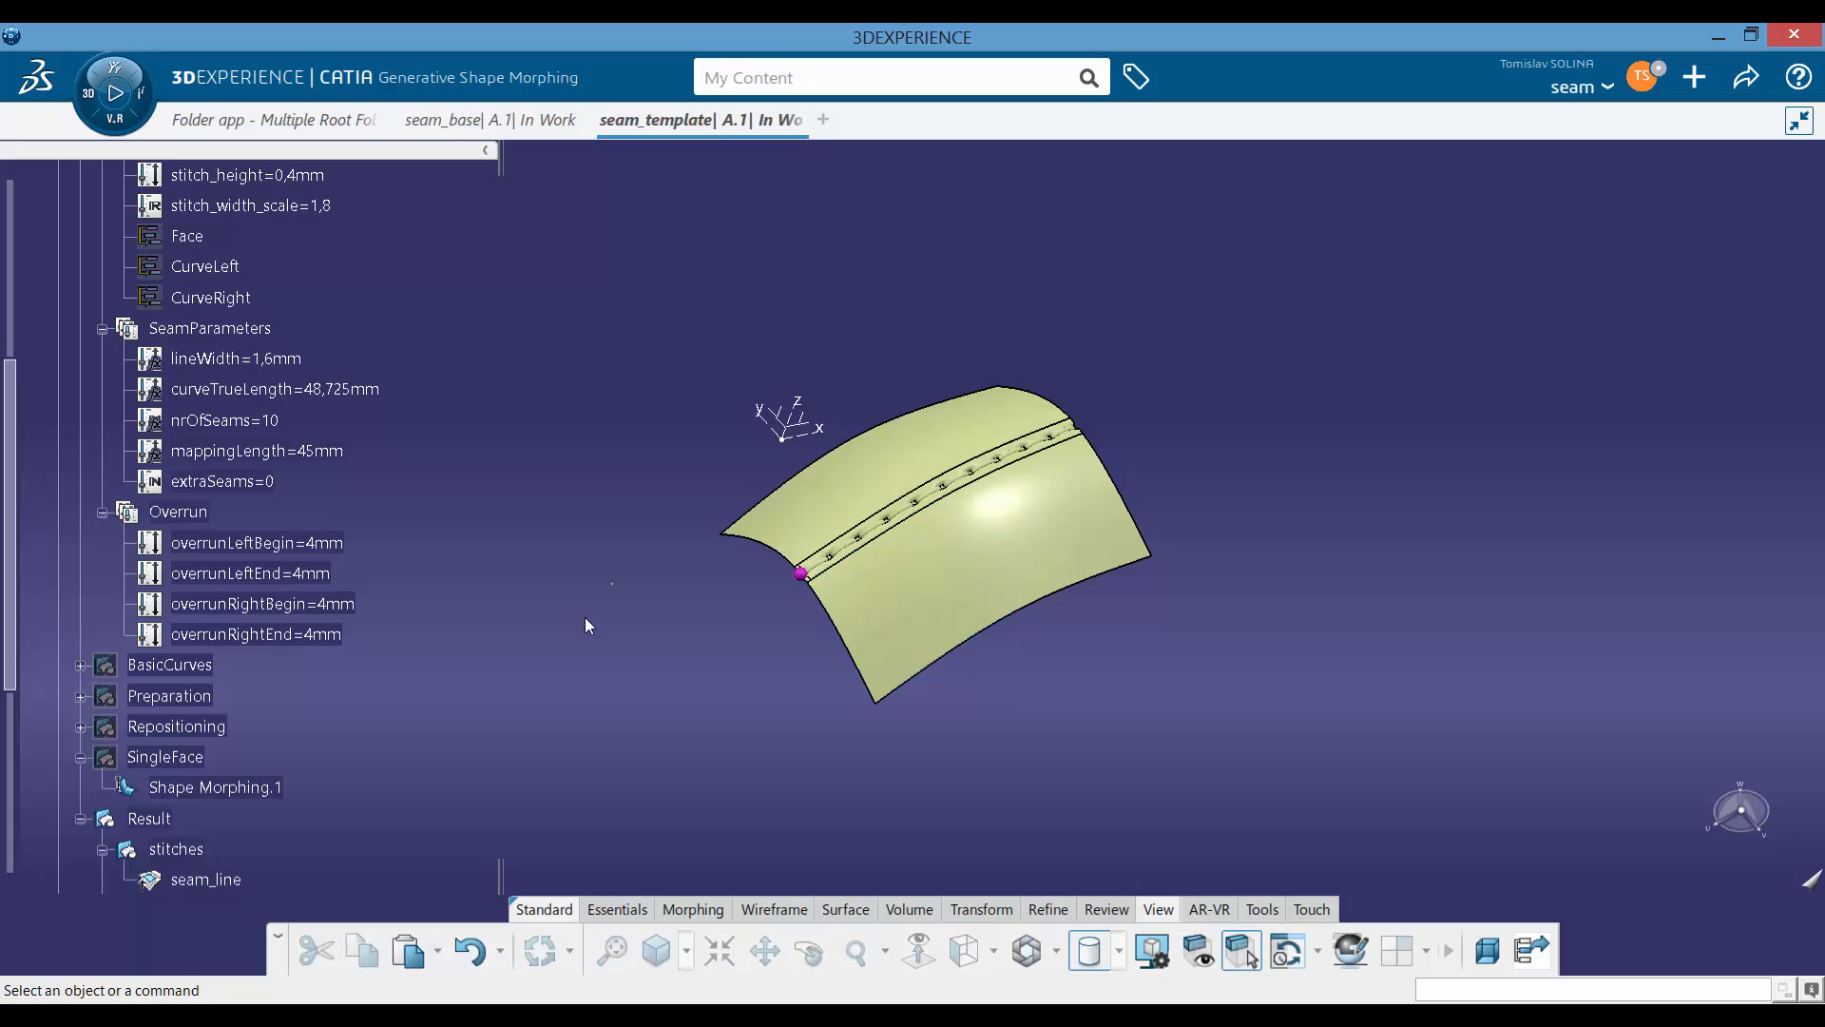
Step: Switch to Imagine & Shape and show Subdivision Surface.1 and Subdivision Surface.2 from the Inputs set
scroll(275, 733, down, 4)
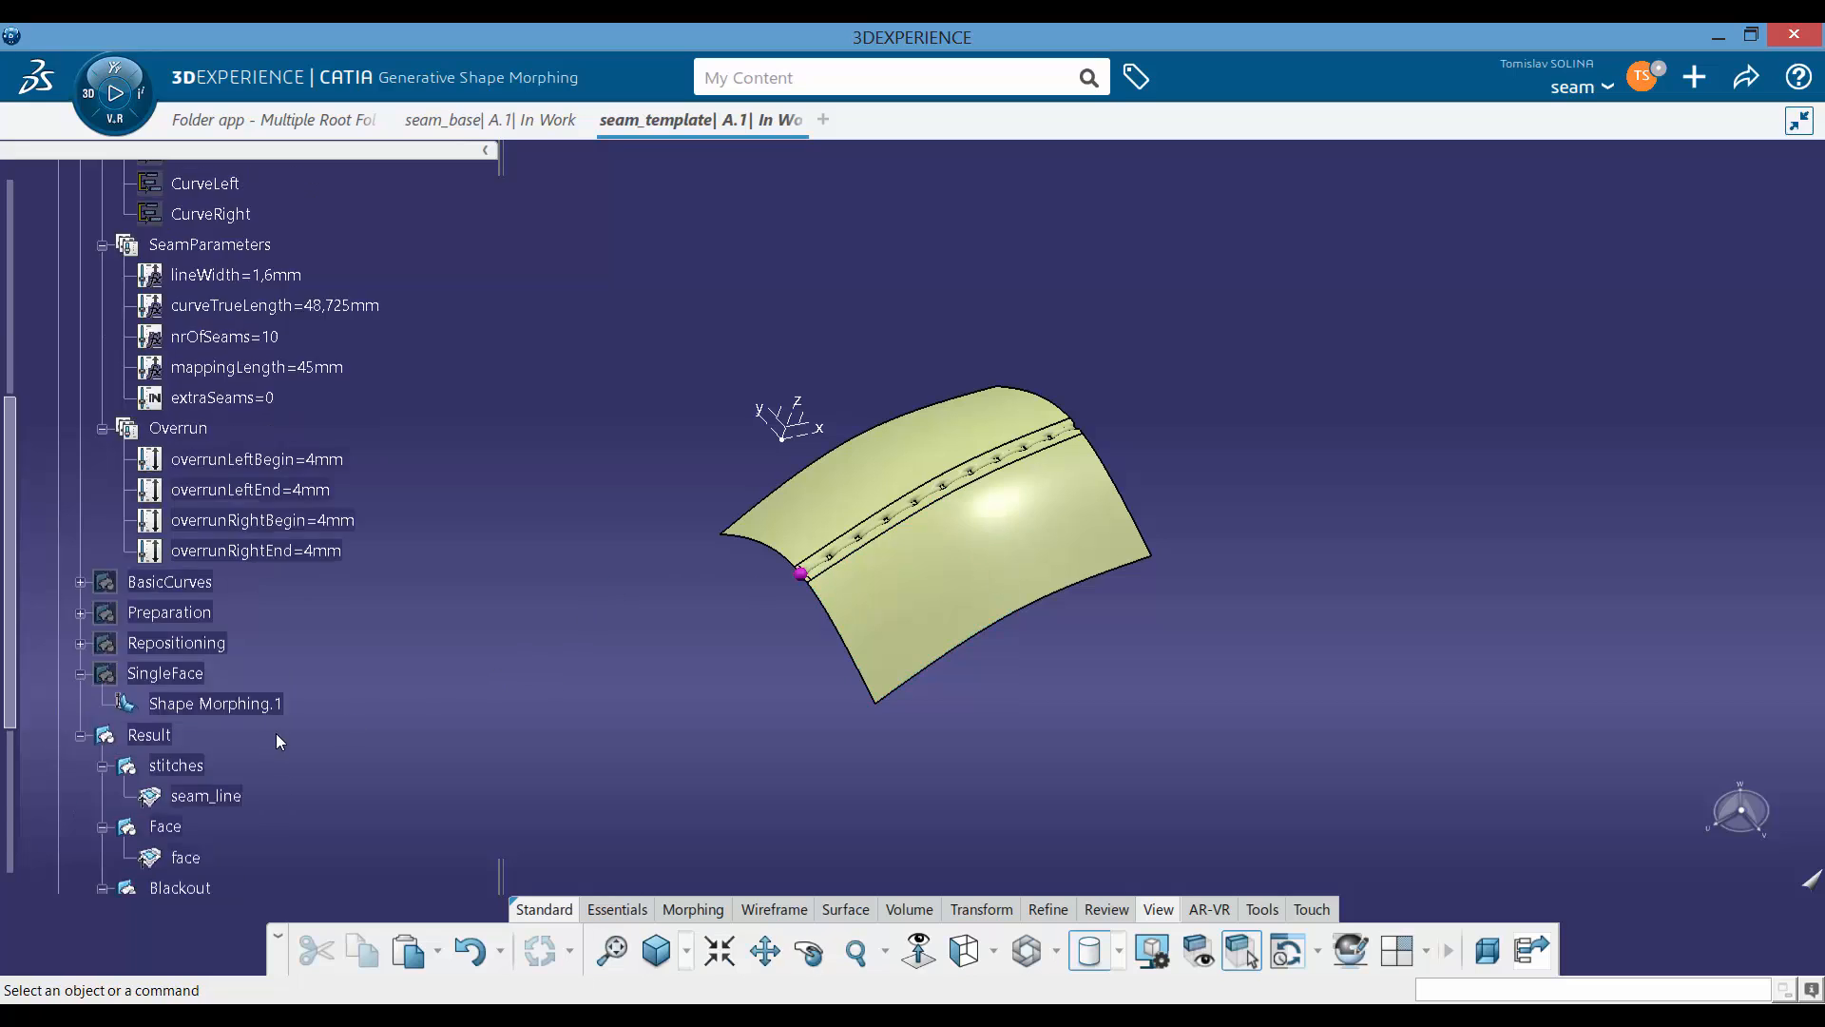
click(109, 103)
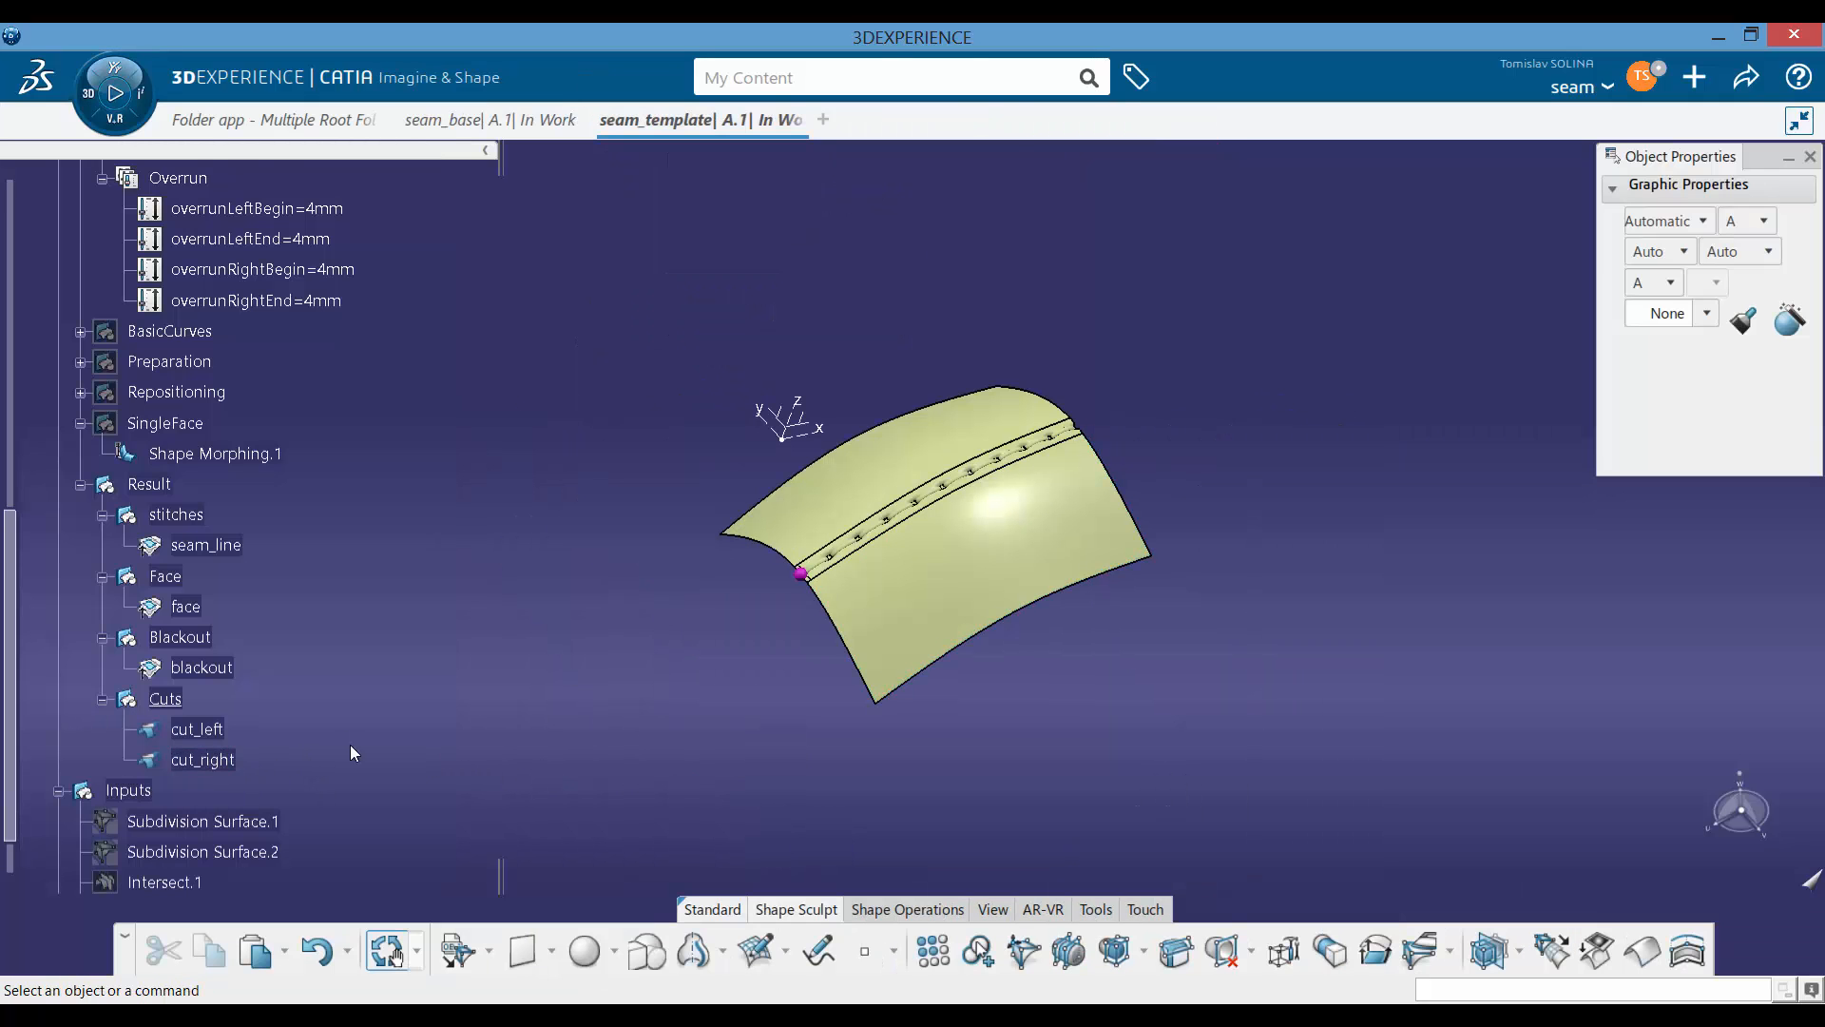
scroll(349, 744, down, 3)
click(238, 653)
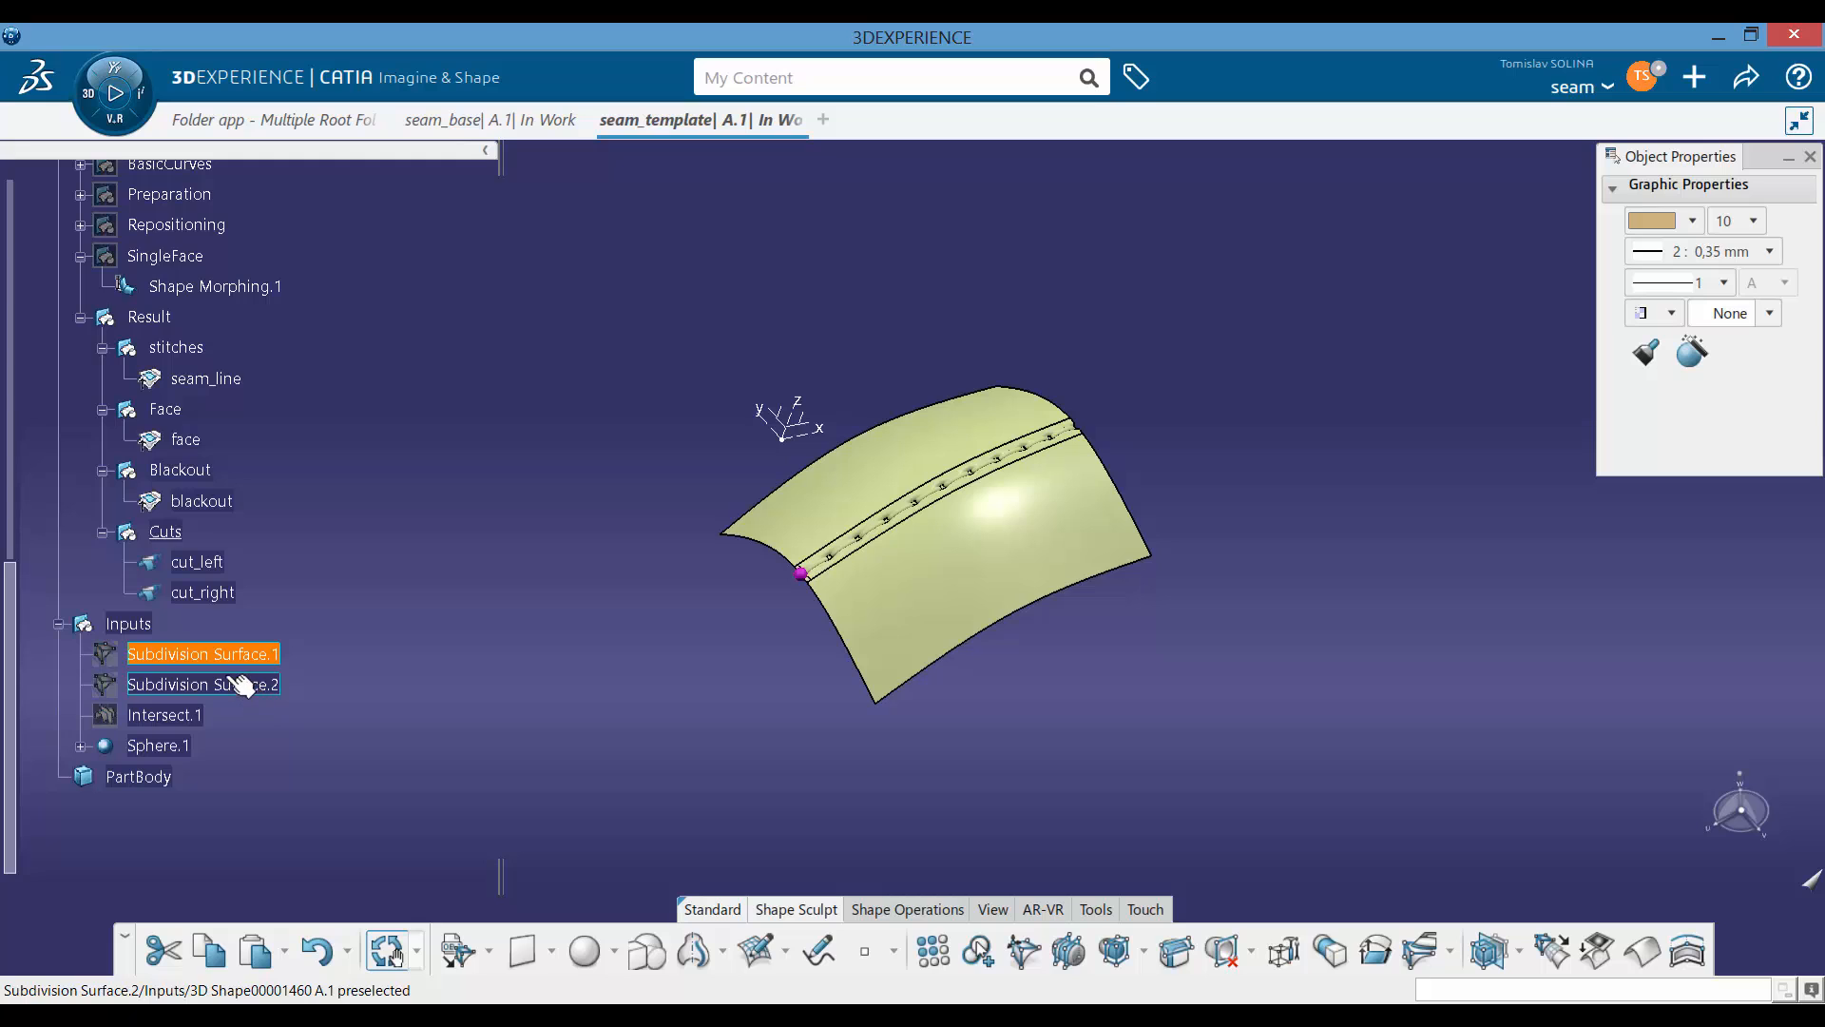
ctrl+click(233, 679)
key(space)
Step: Rotate Subdivision Surface.1 and Subdivision Surface.2 together about two axes to give the inputs a new orientation
middle_drag(1009, 589, 996, 631)
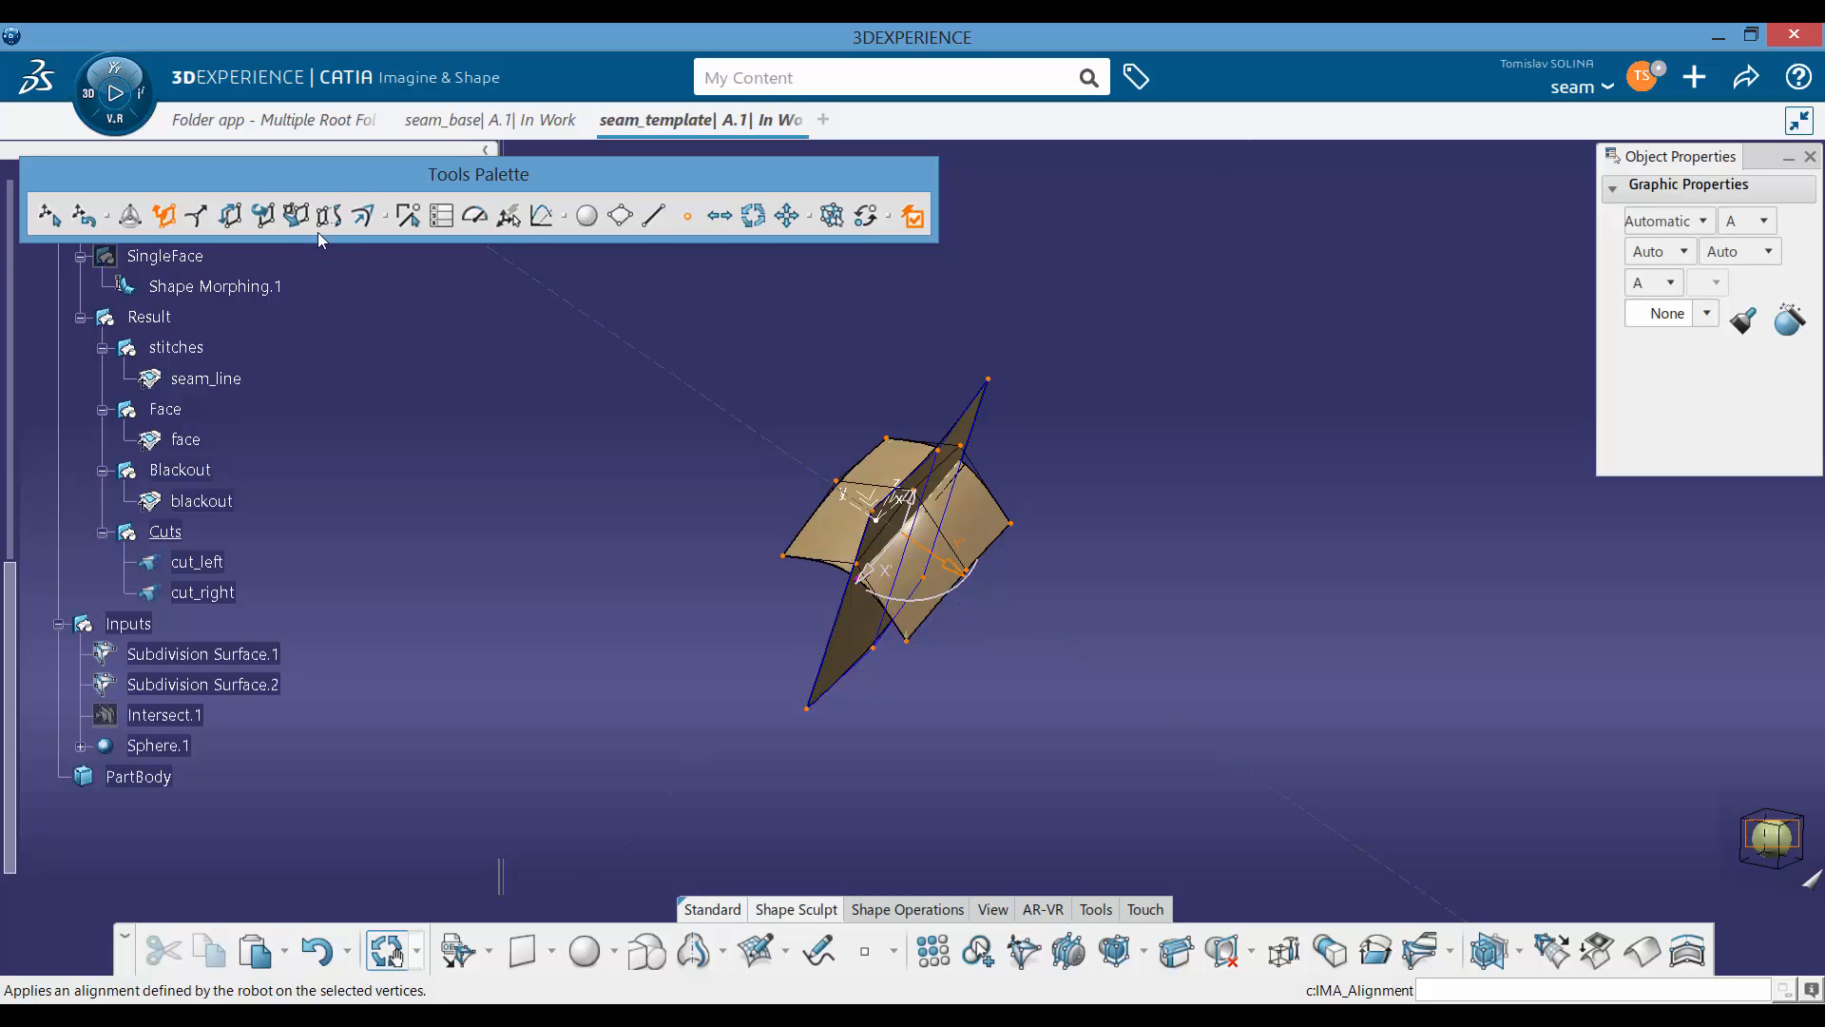
click(266, 219)
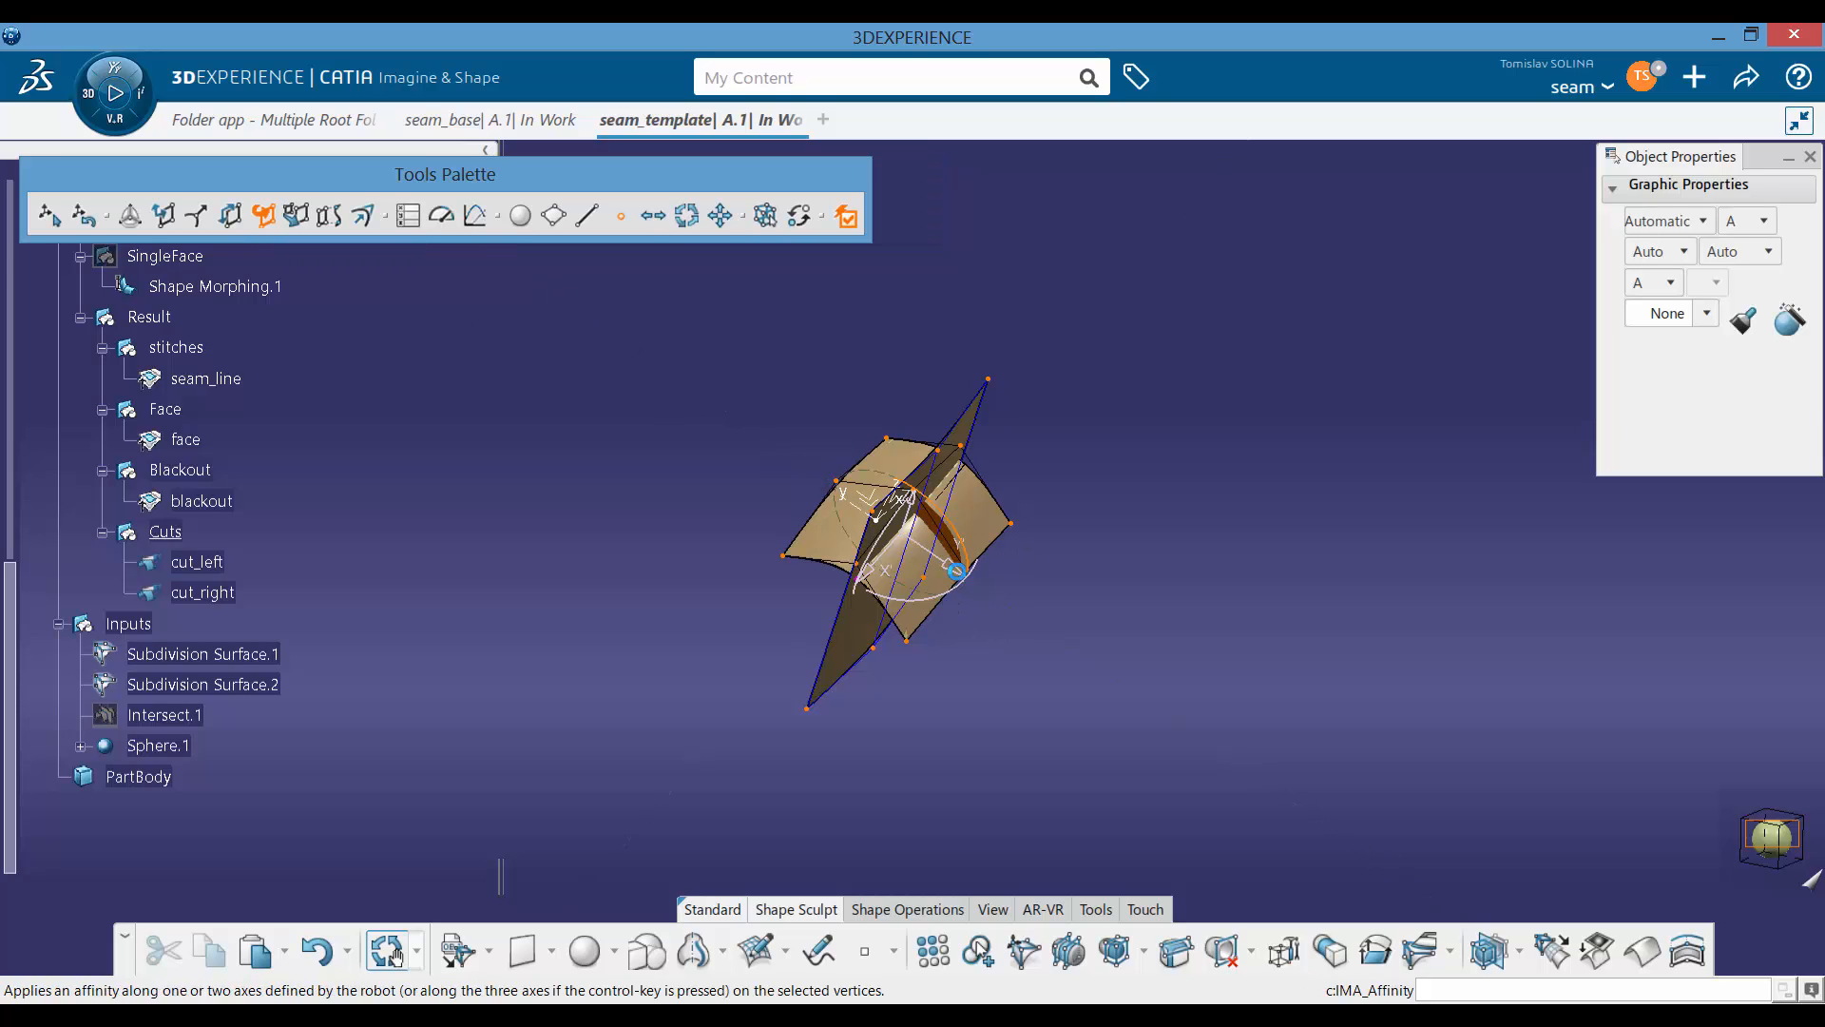
drag(939, 596, 872, 601)
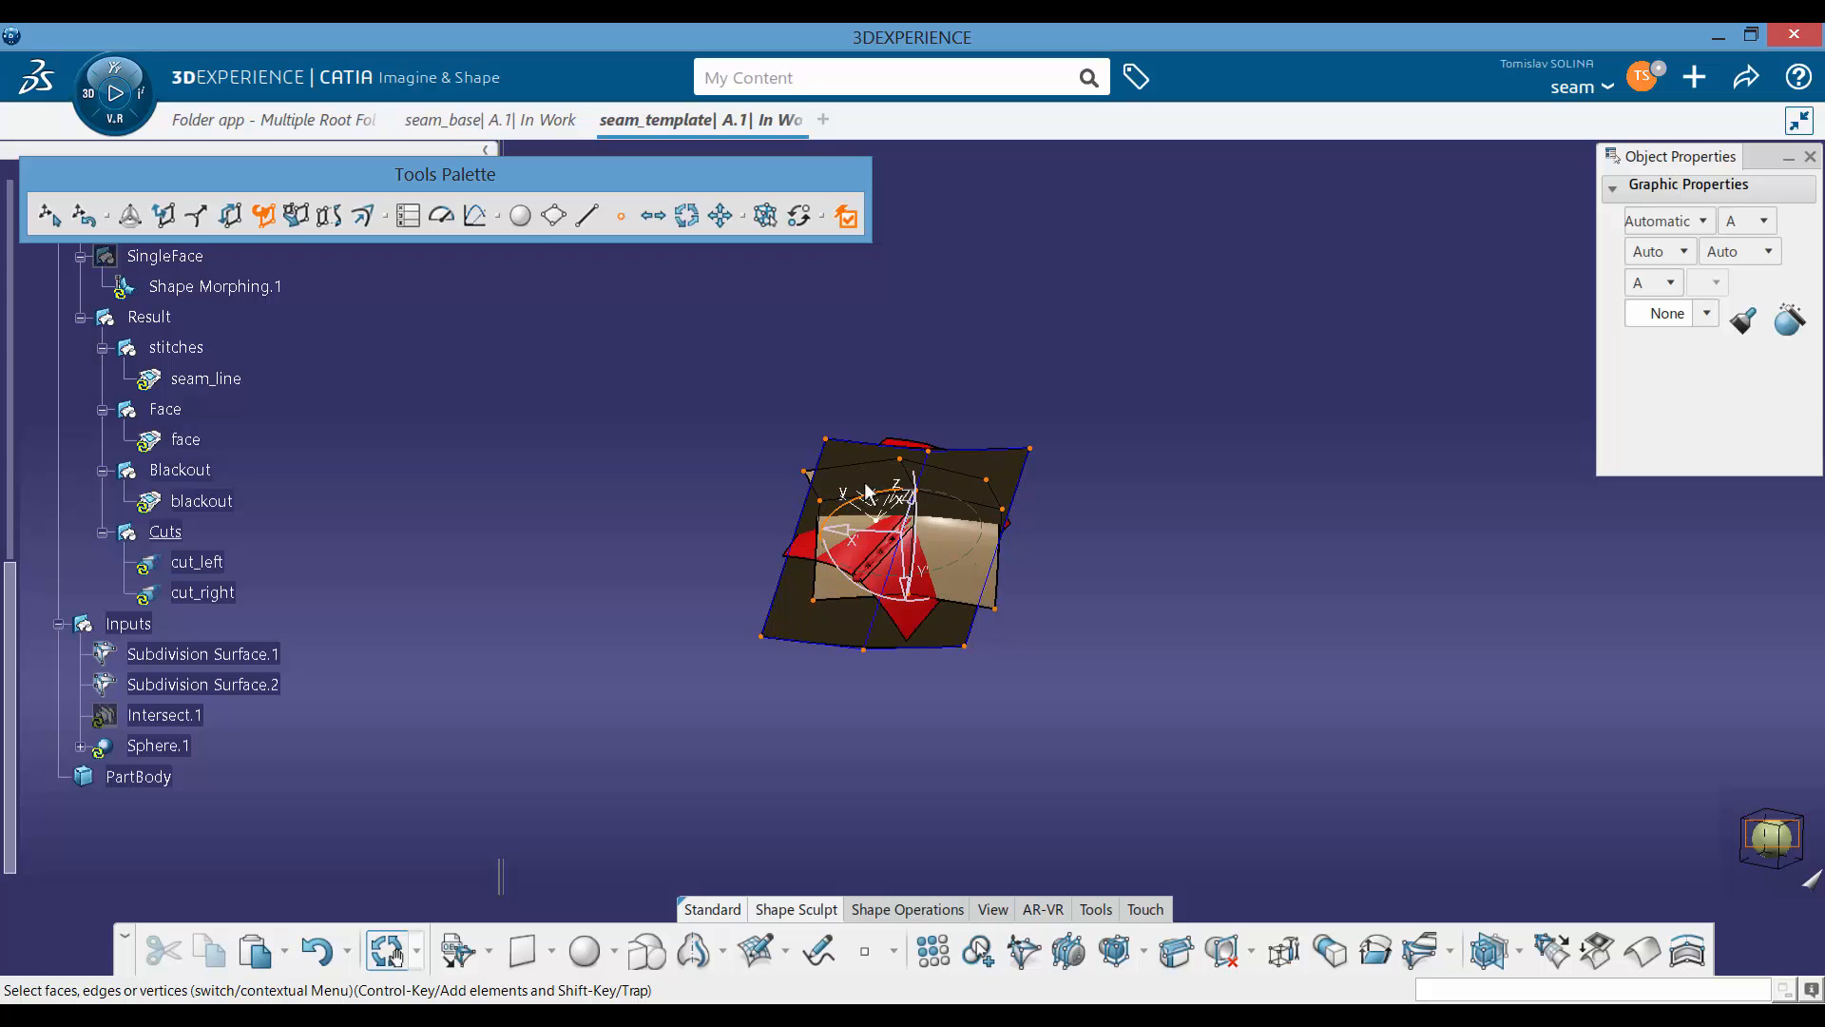
drag(846, 500, 985, 499)
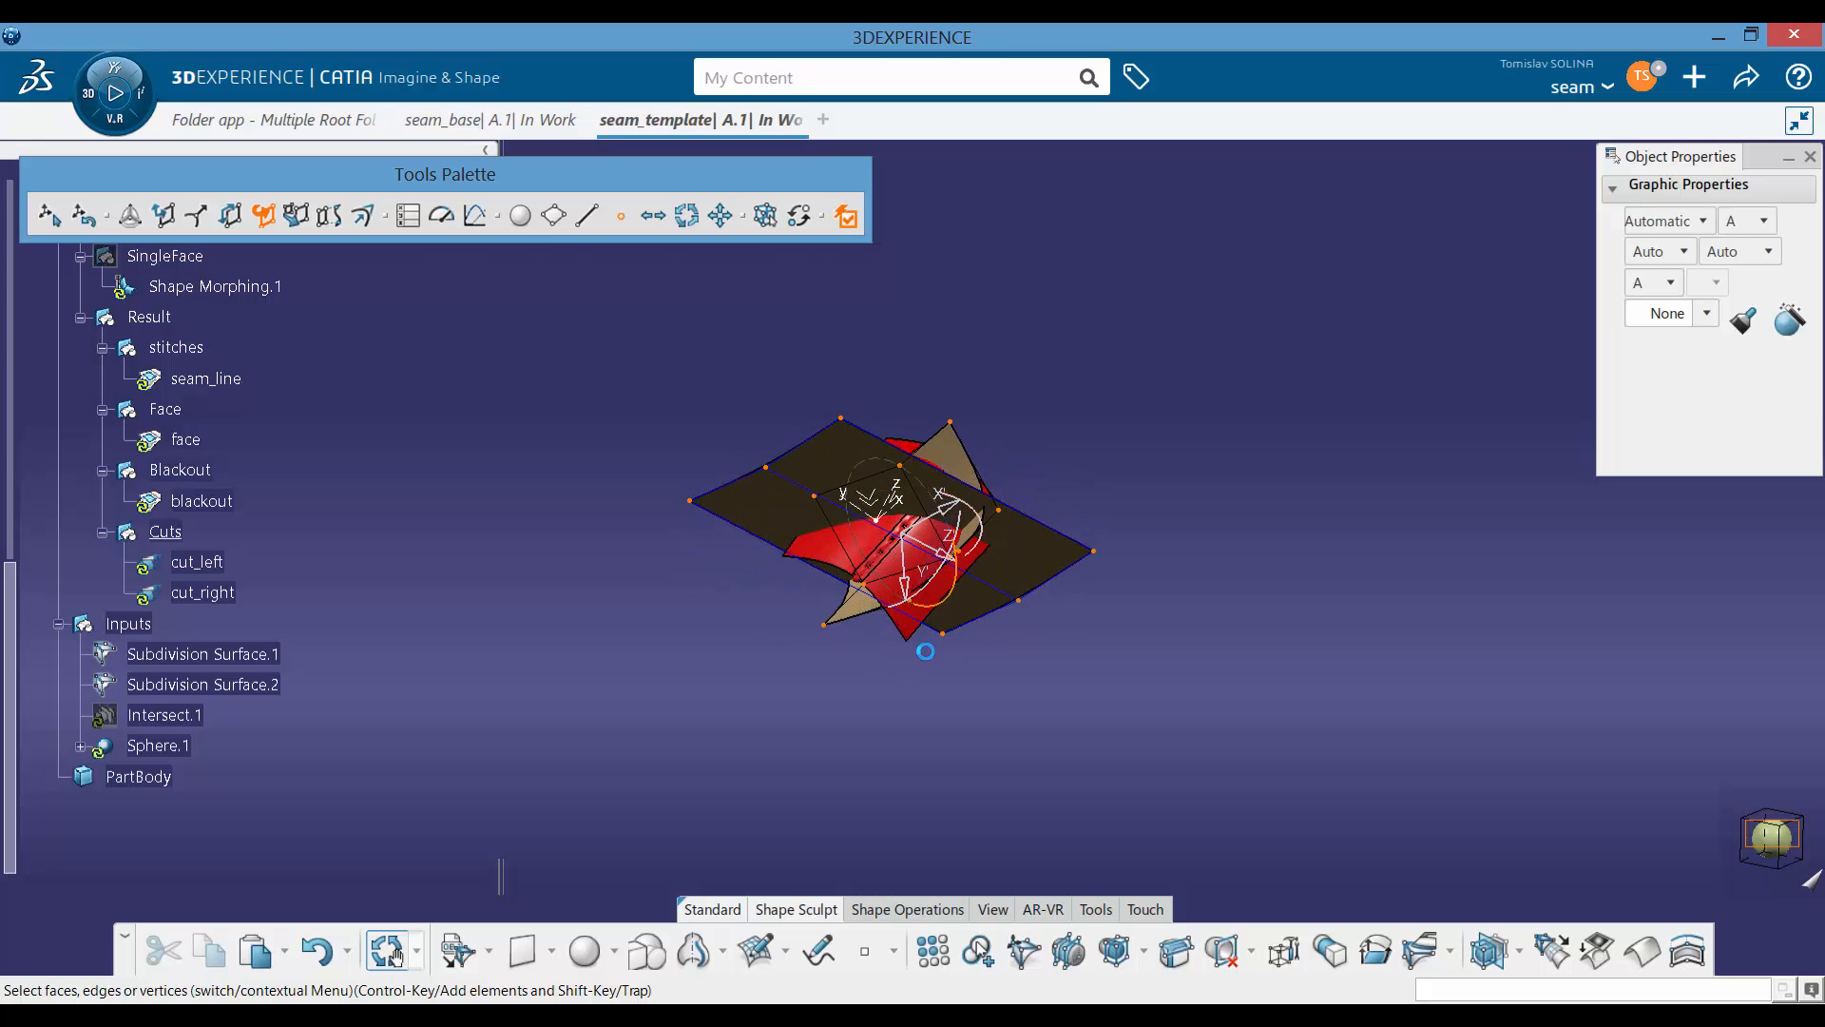
Step: Leave the subdivision edit, update the model and inspect the seam on the rotated surfaces
middle_drag(925, 647, 818, 536)
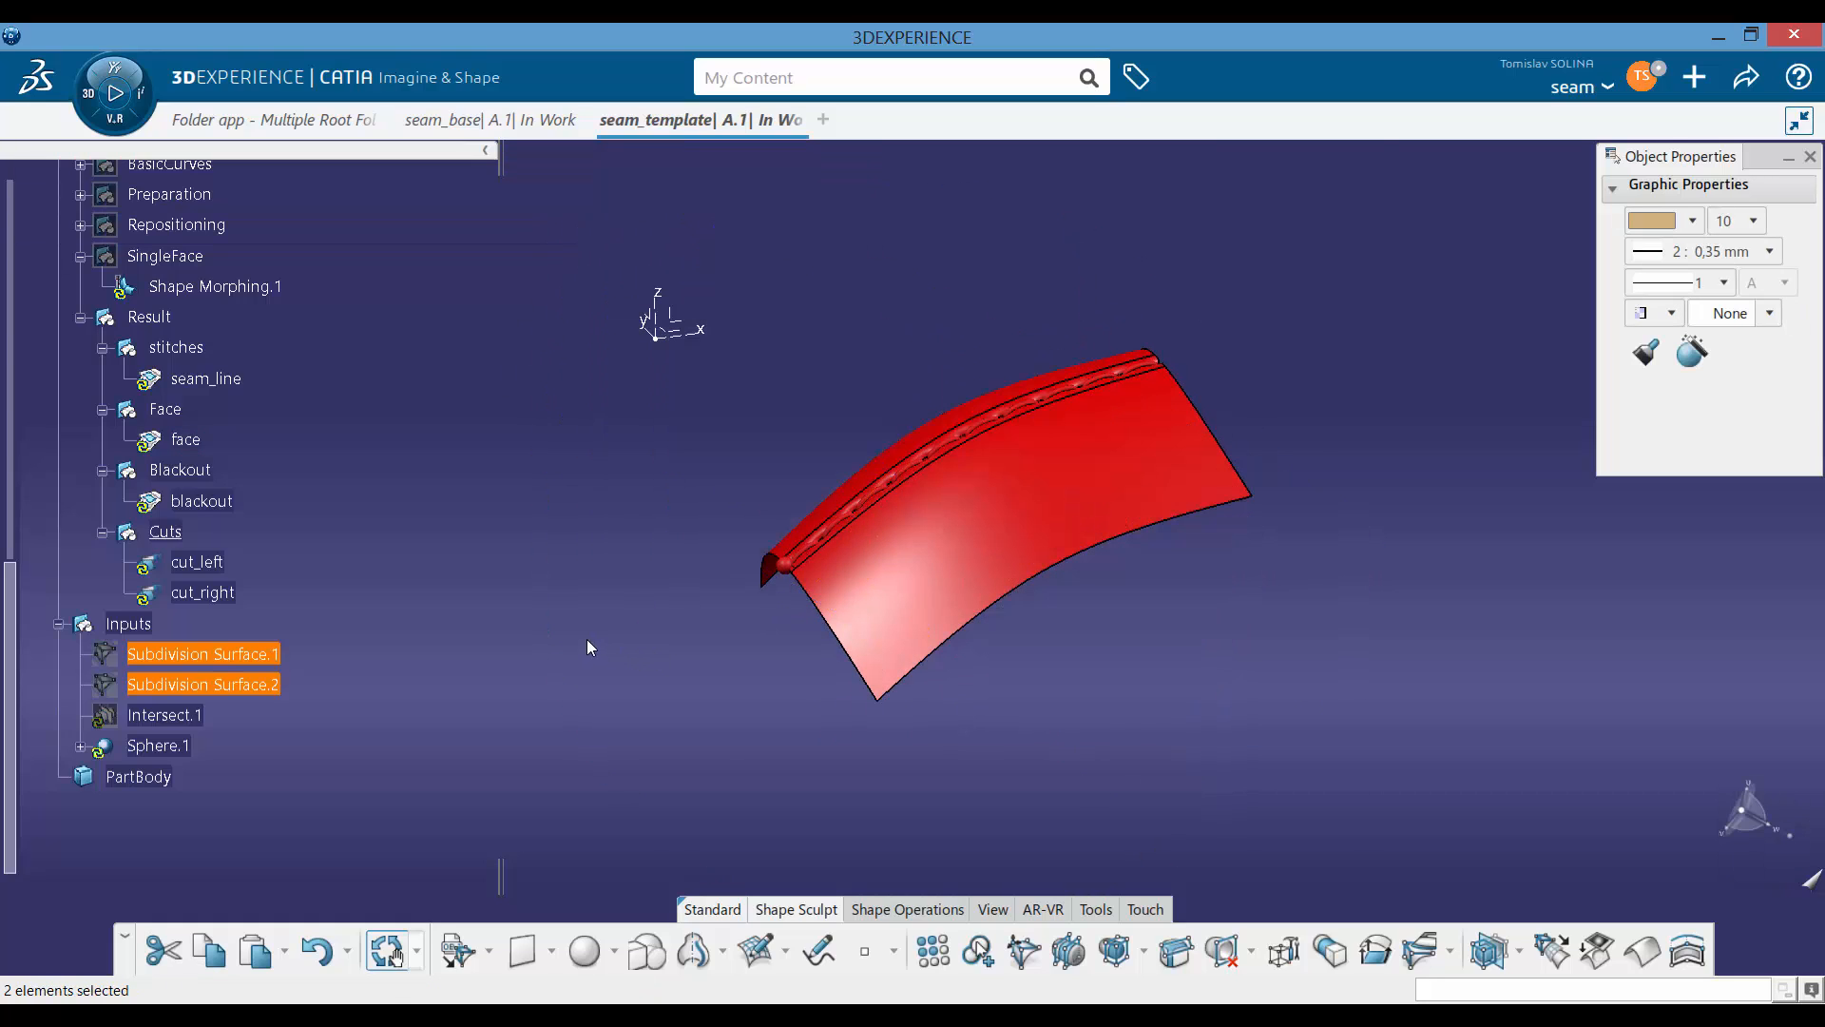
key(ctrl+u)
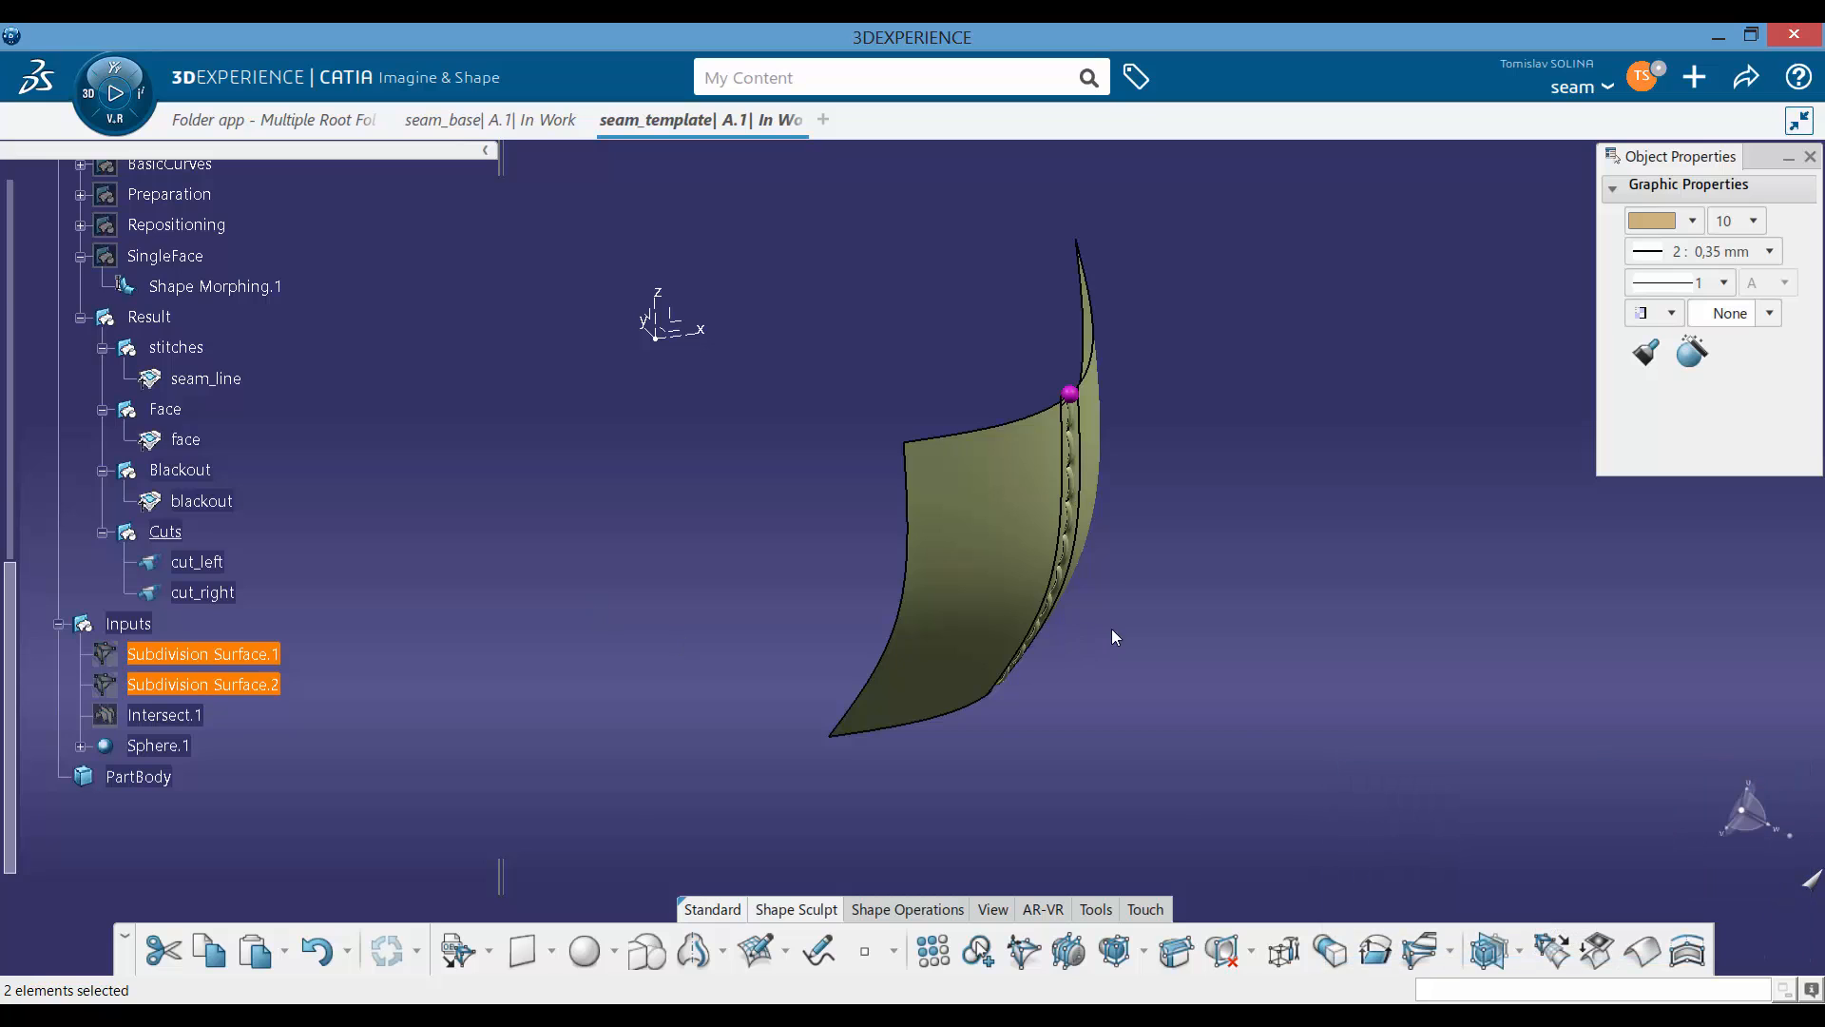
middle_drag(1110, 629, 814, 583)
middle_drag(1311, 683, 1129, 502)
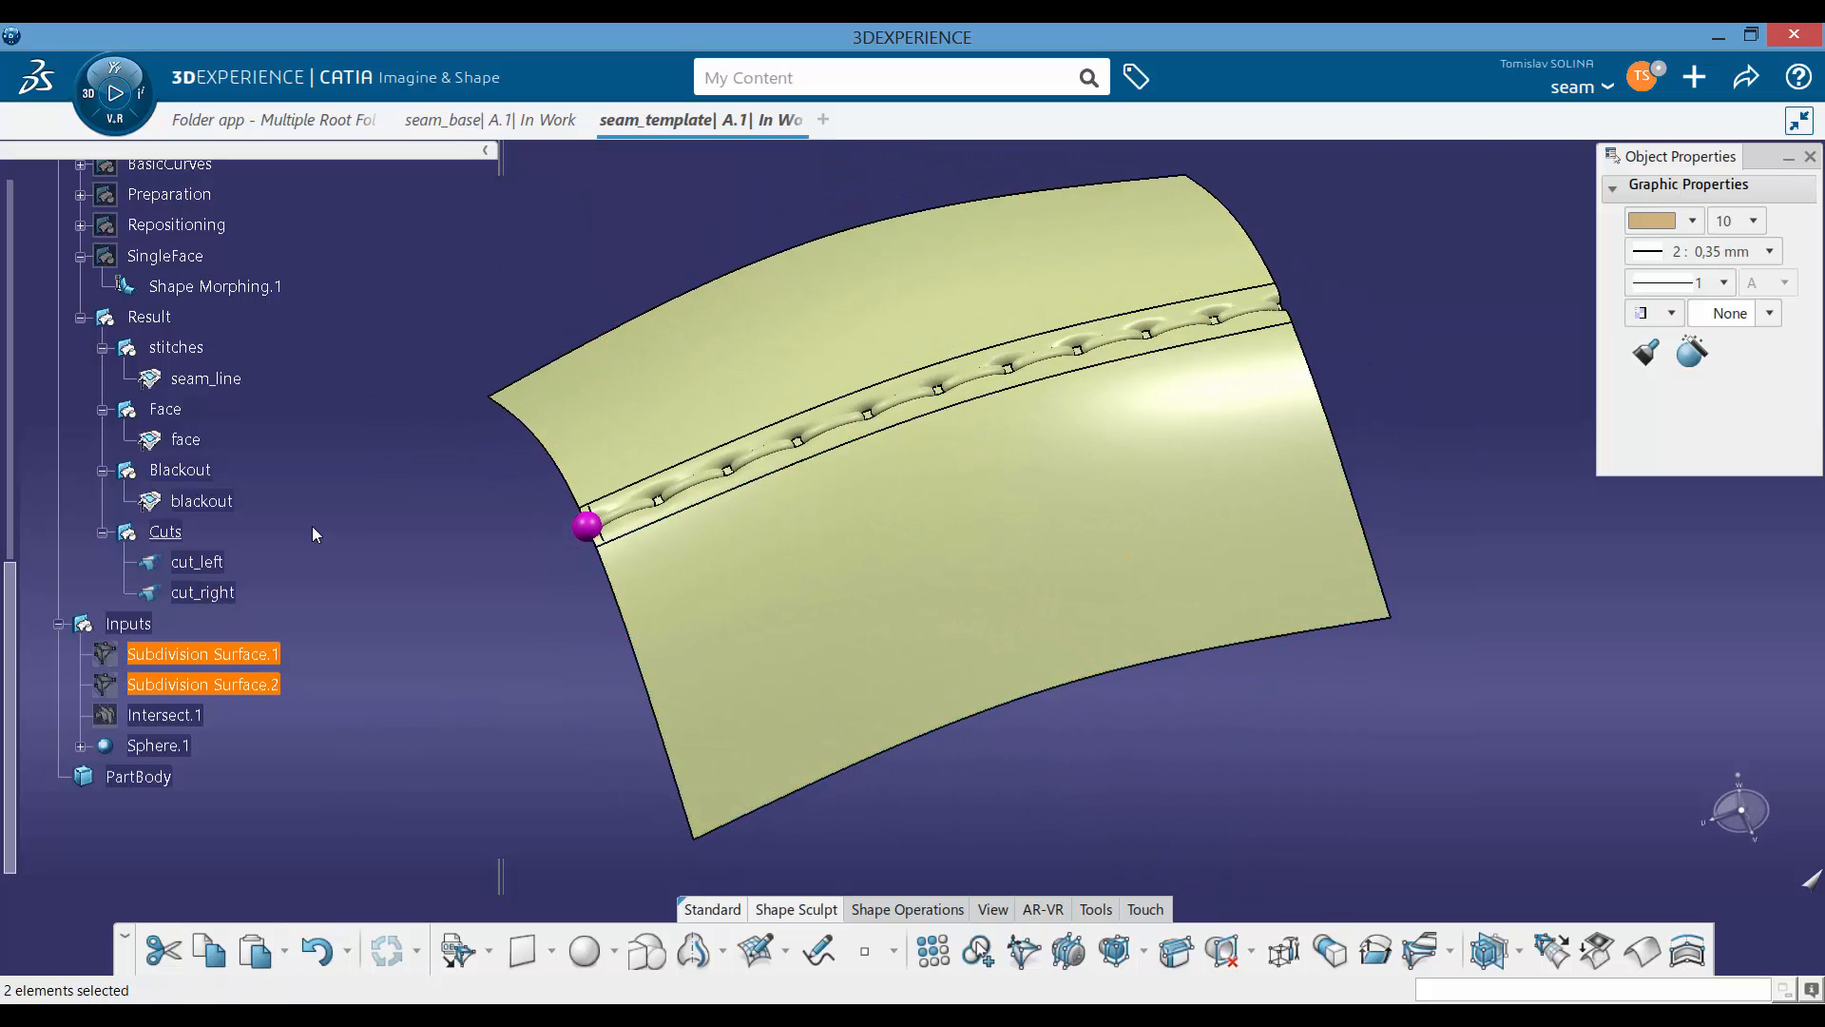
Step: Clear the selection and display the model as Shading with Edges
click(251, 656)
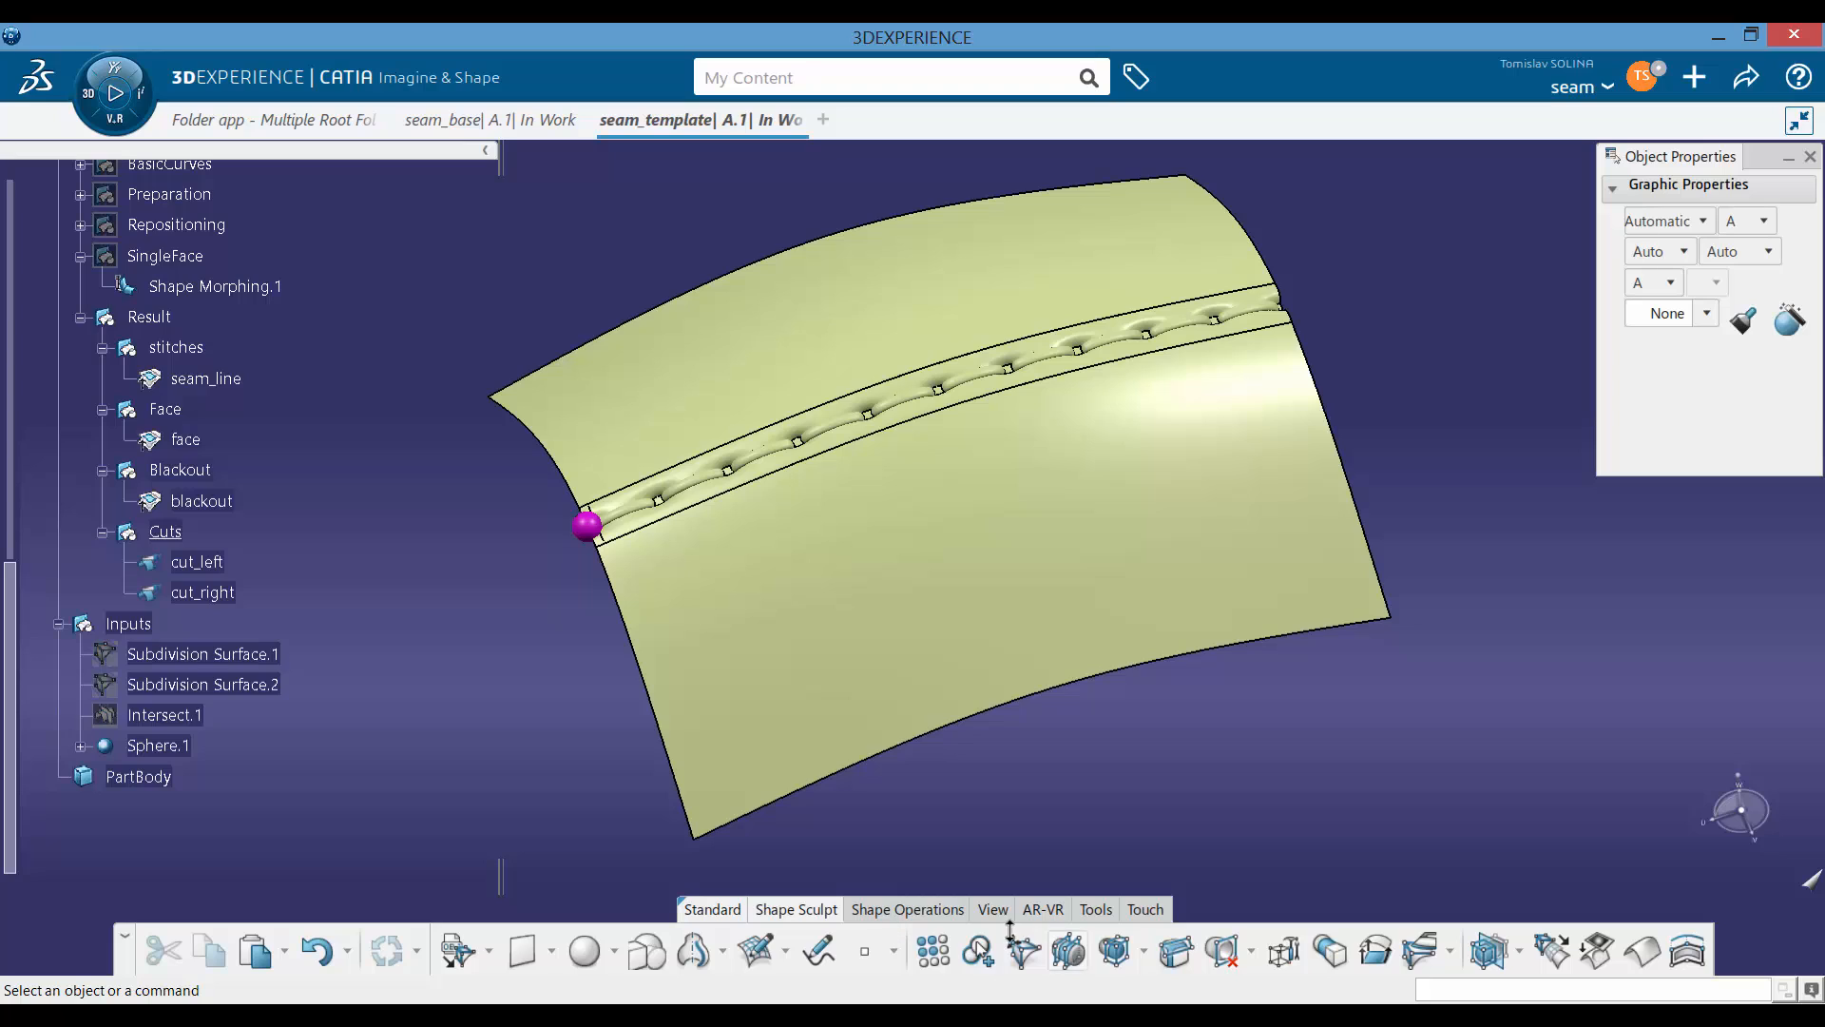
click(1093, 909)
click(996, 909)
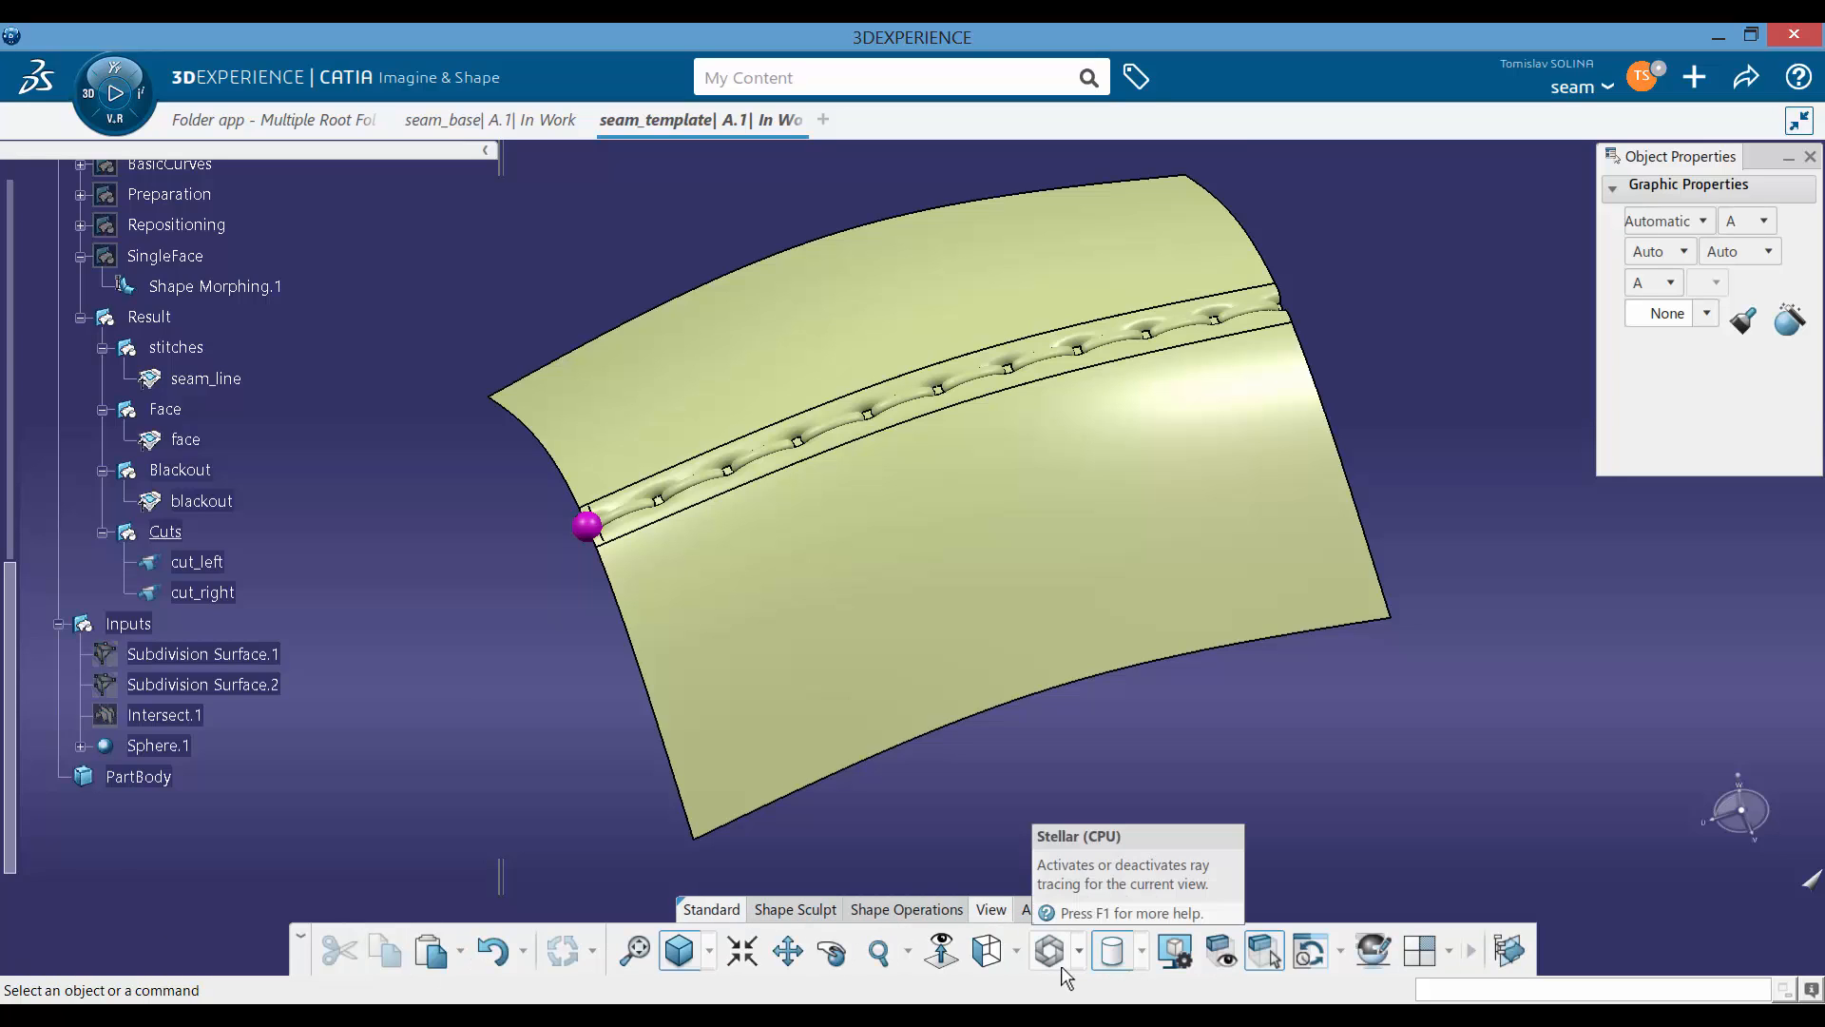
click(1142, 952)
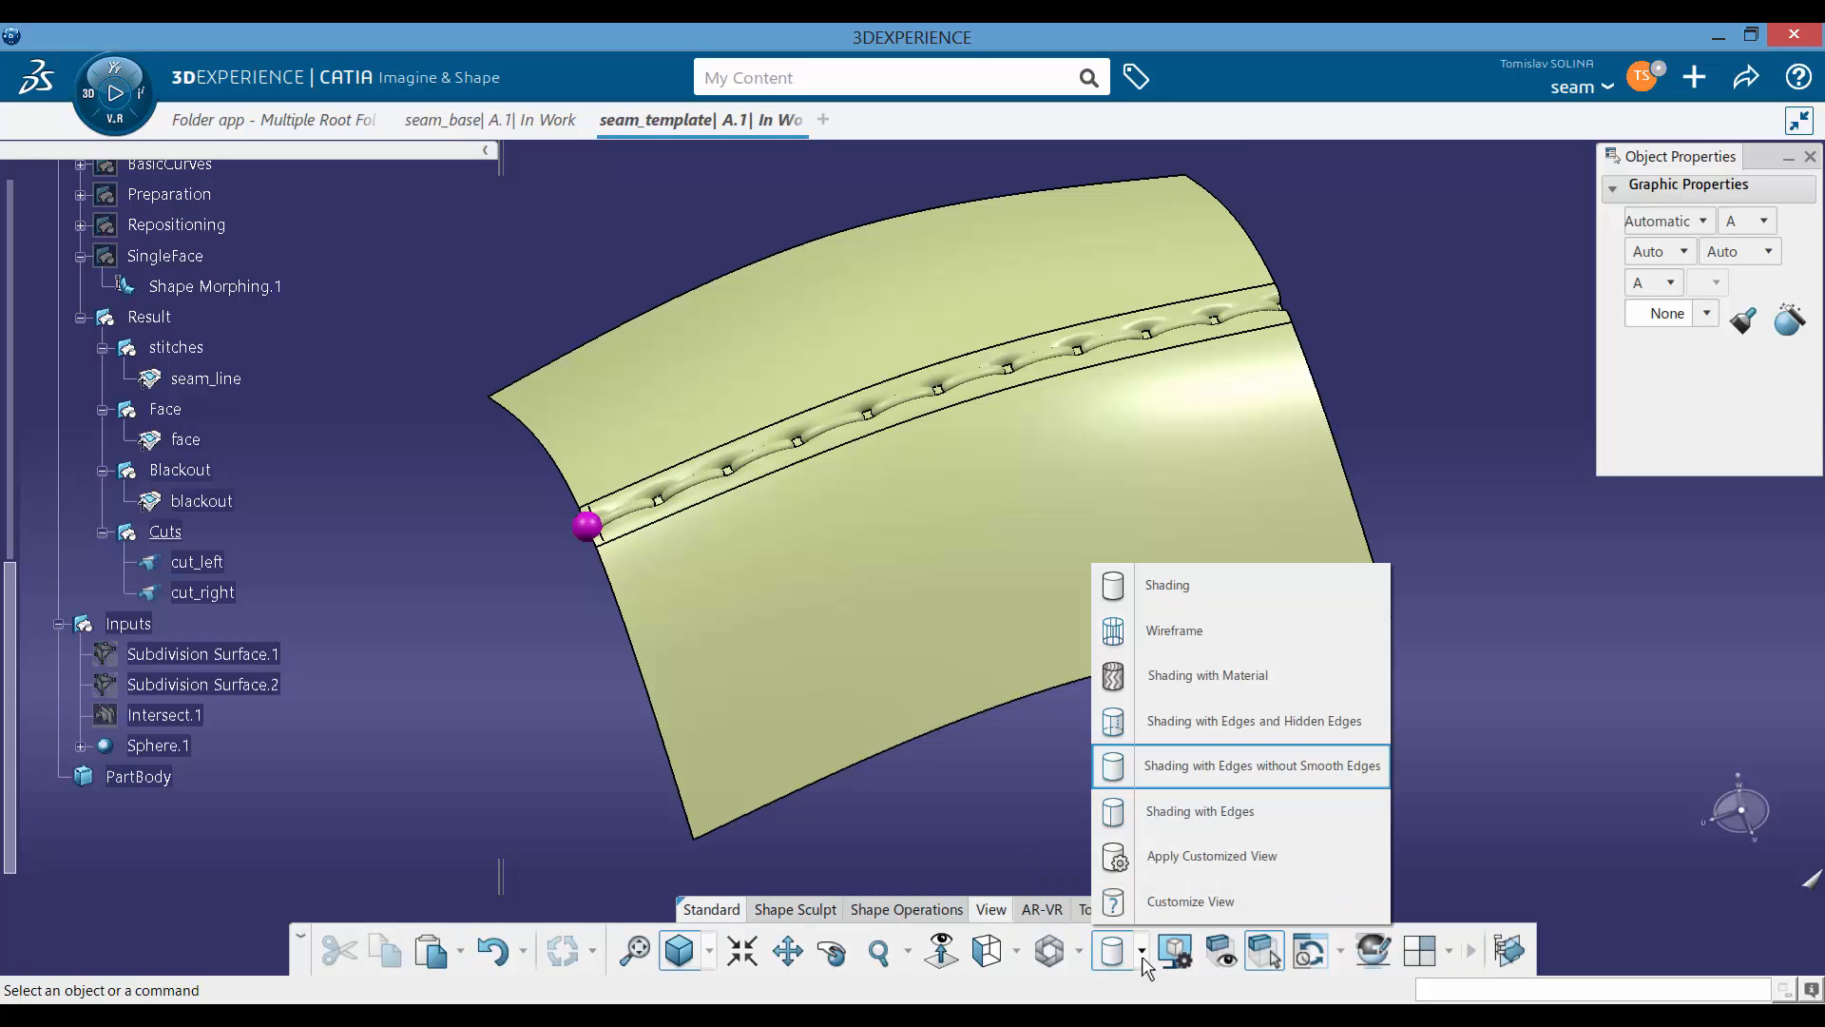
click(1236, 811)
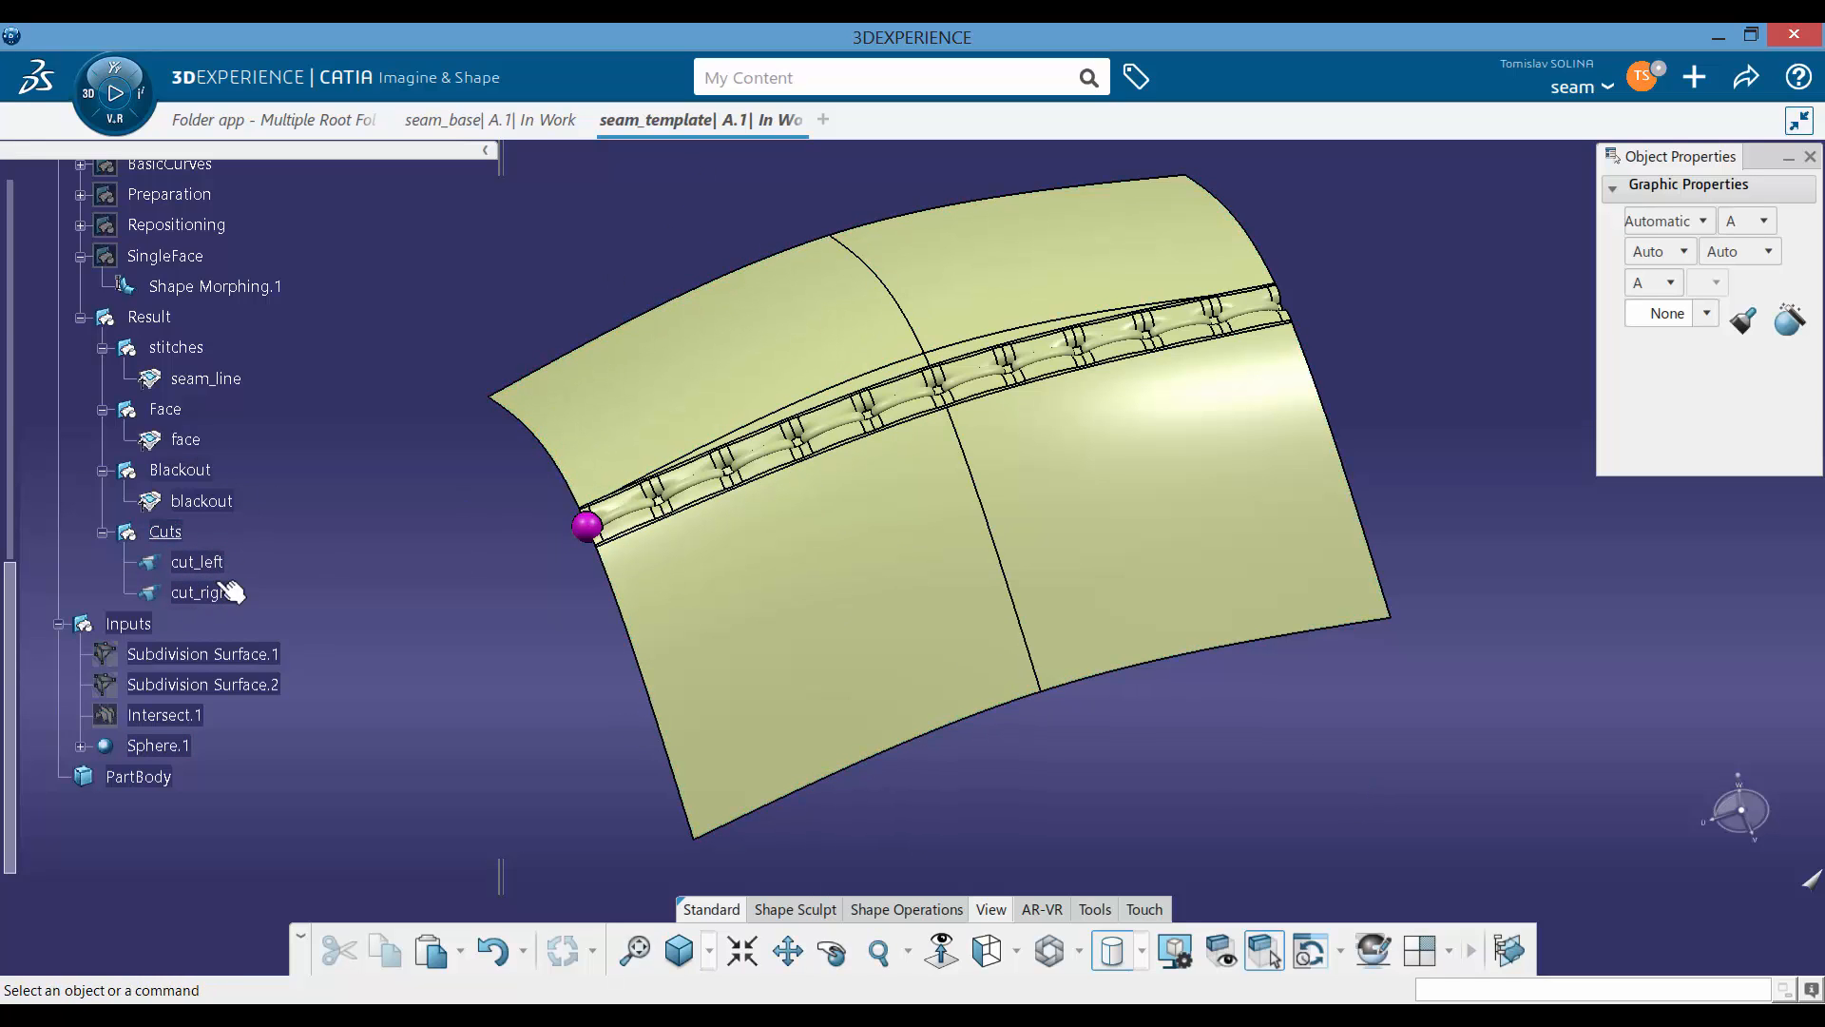
Step: Edit Subdivision Surface.1 and insert one section across the half nearest the sphere
double_click(233, 654)
middle_drag(730, 519, 761, 498)
key(c)
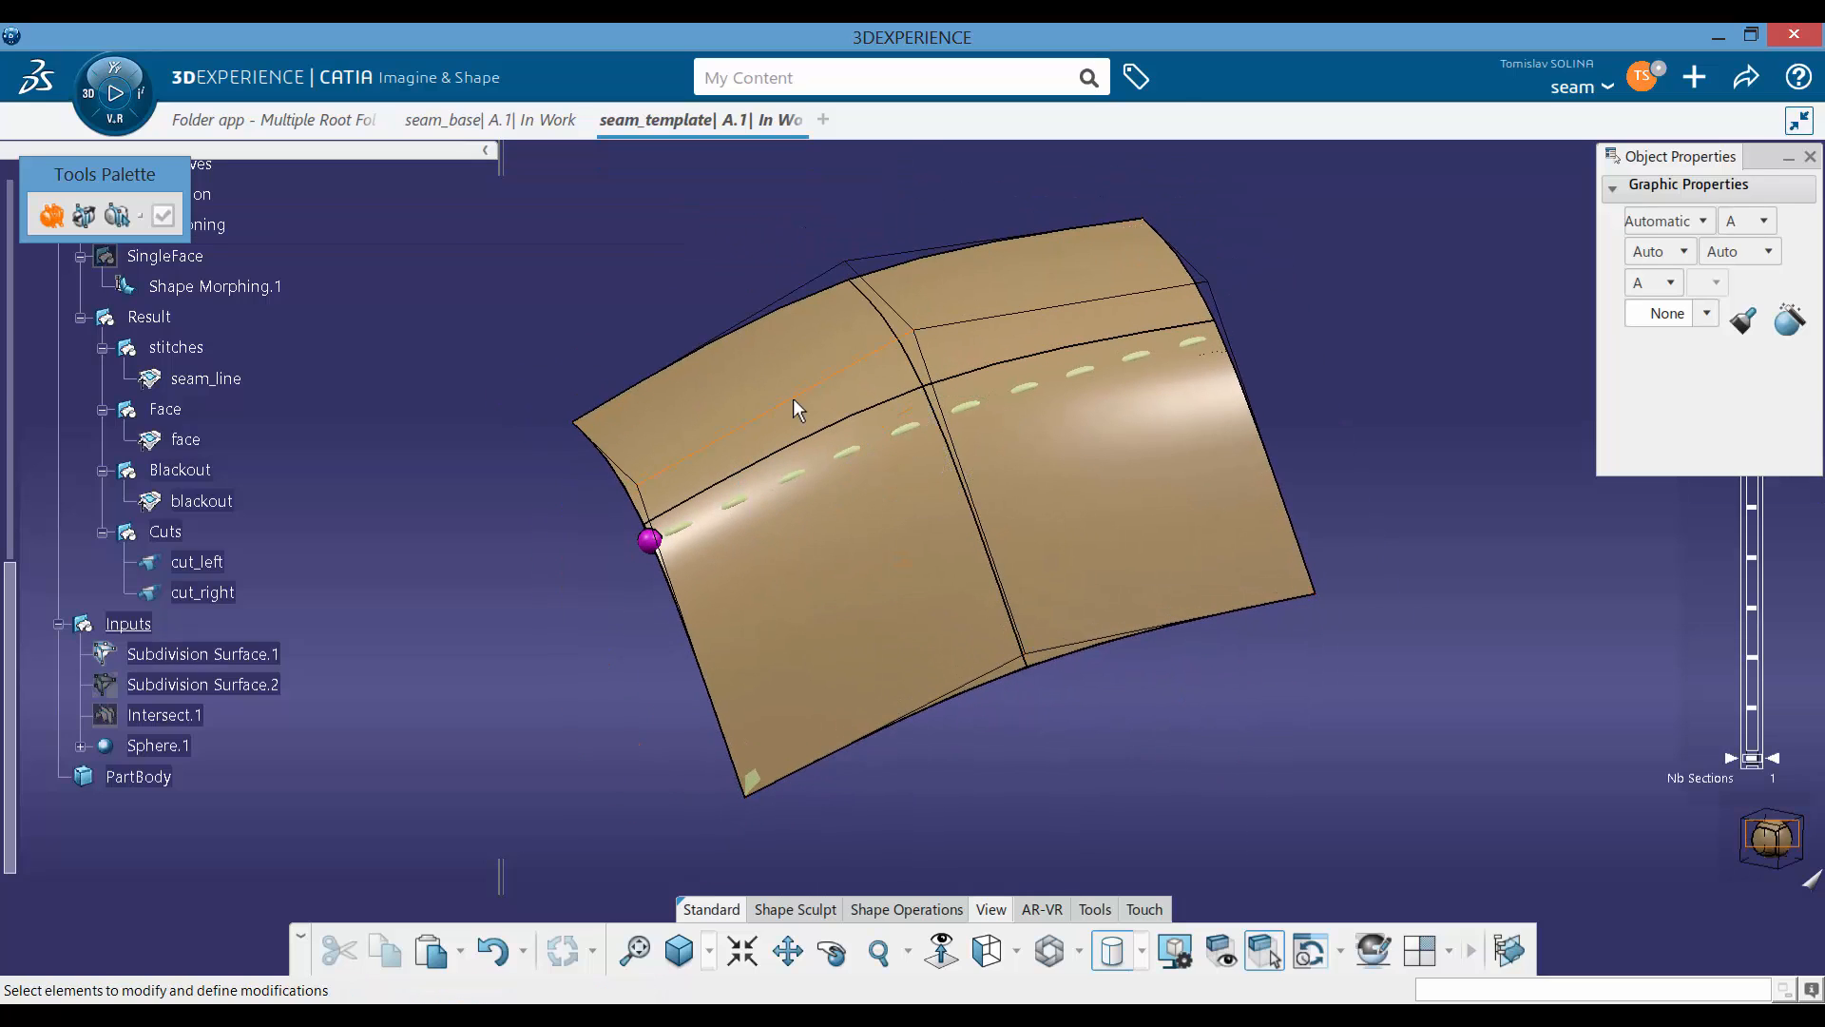
click(793, 398)
click(797, 512)
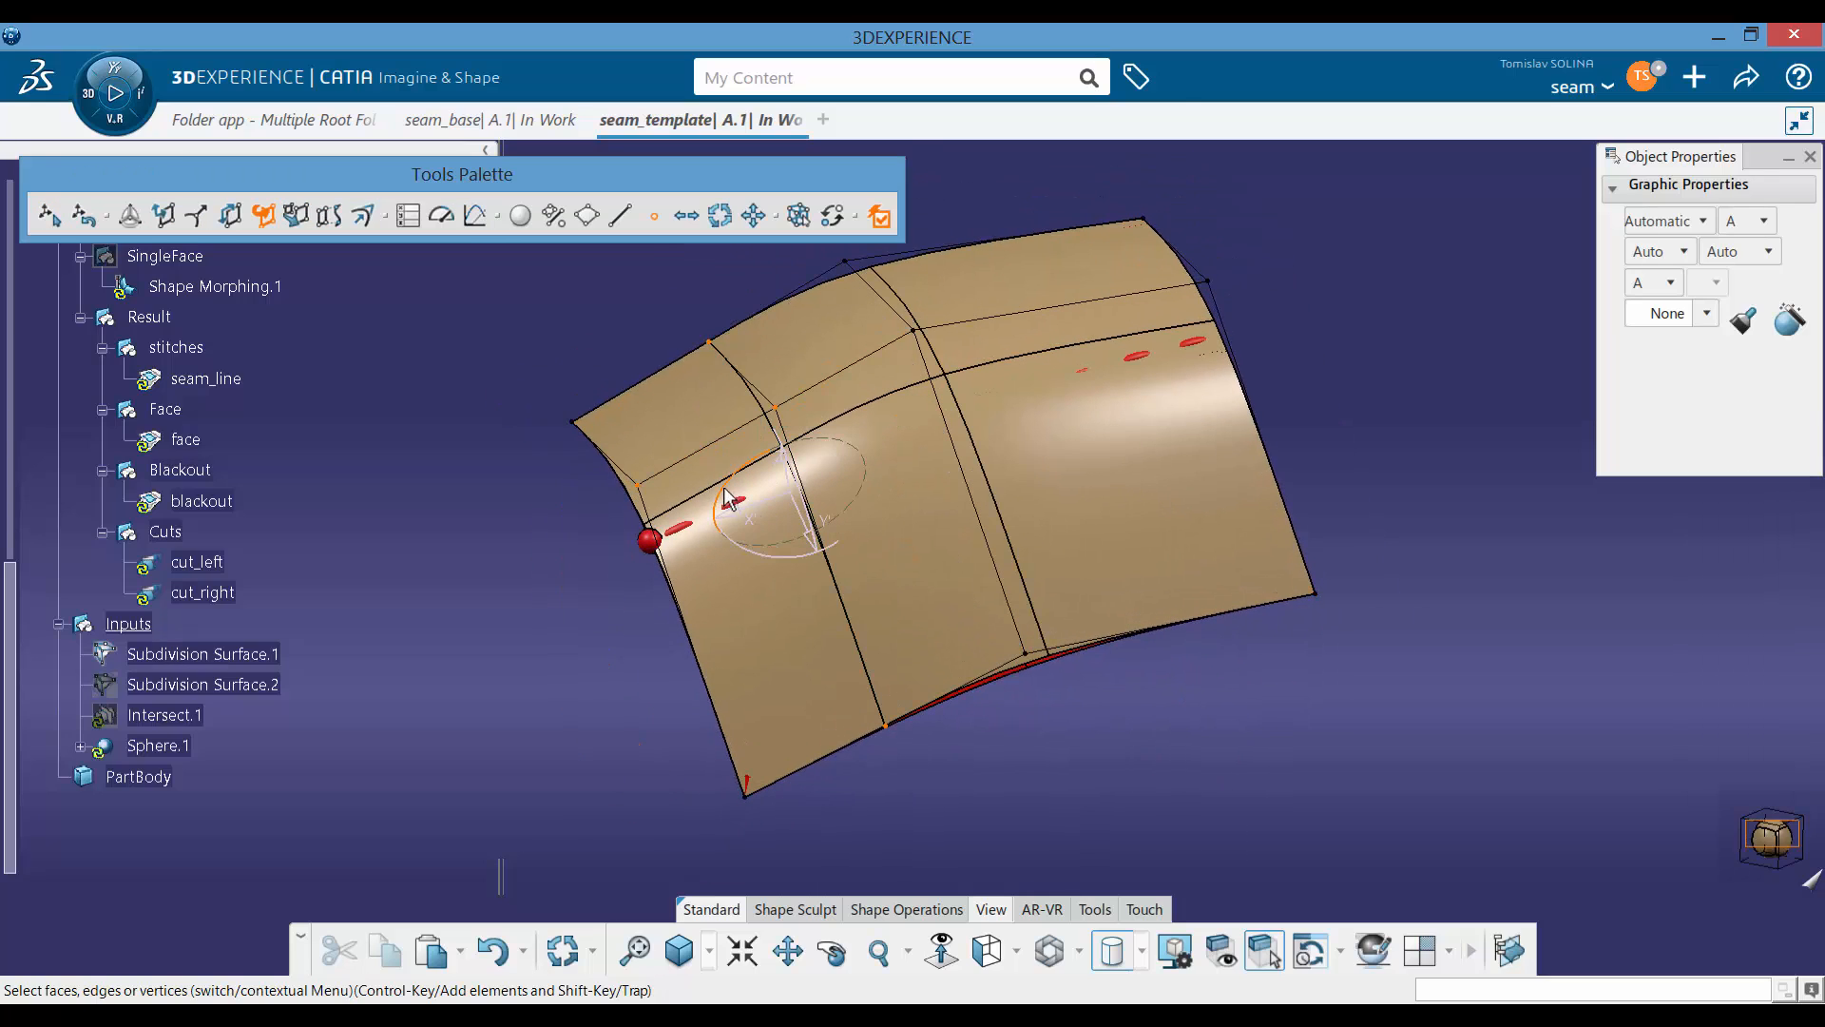
Step: Reshape Subdivision Surface.1 by moving the new section's edge near the seam, and finish the edit
middle_drag(794, 552, 908, 510)
drag(909, 509, 947, 520)
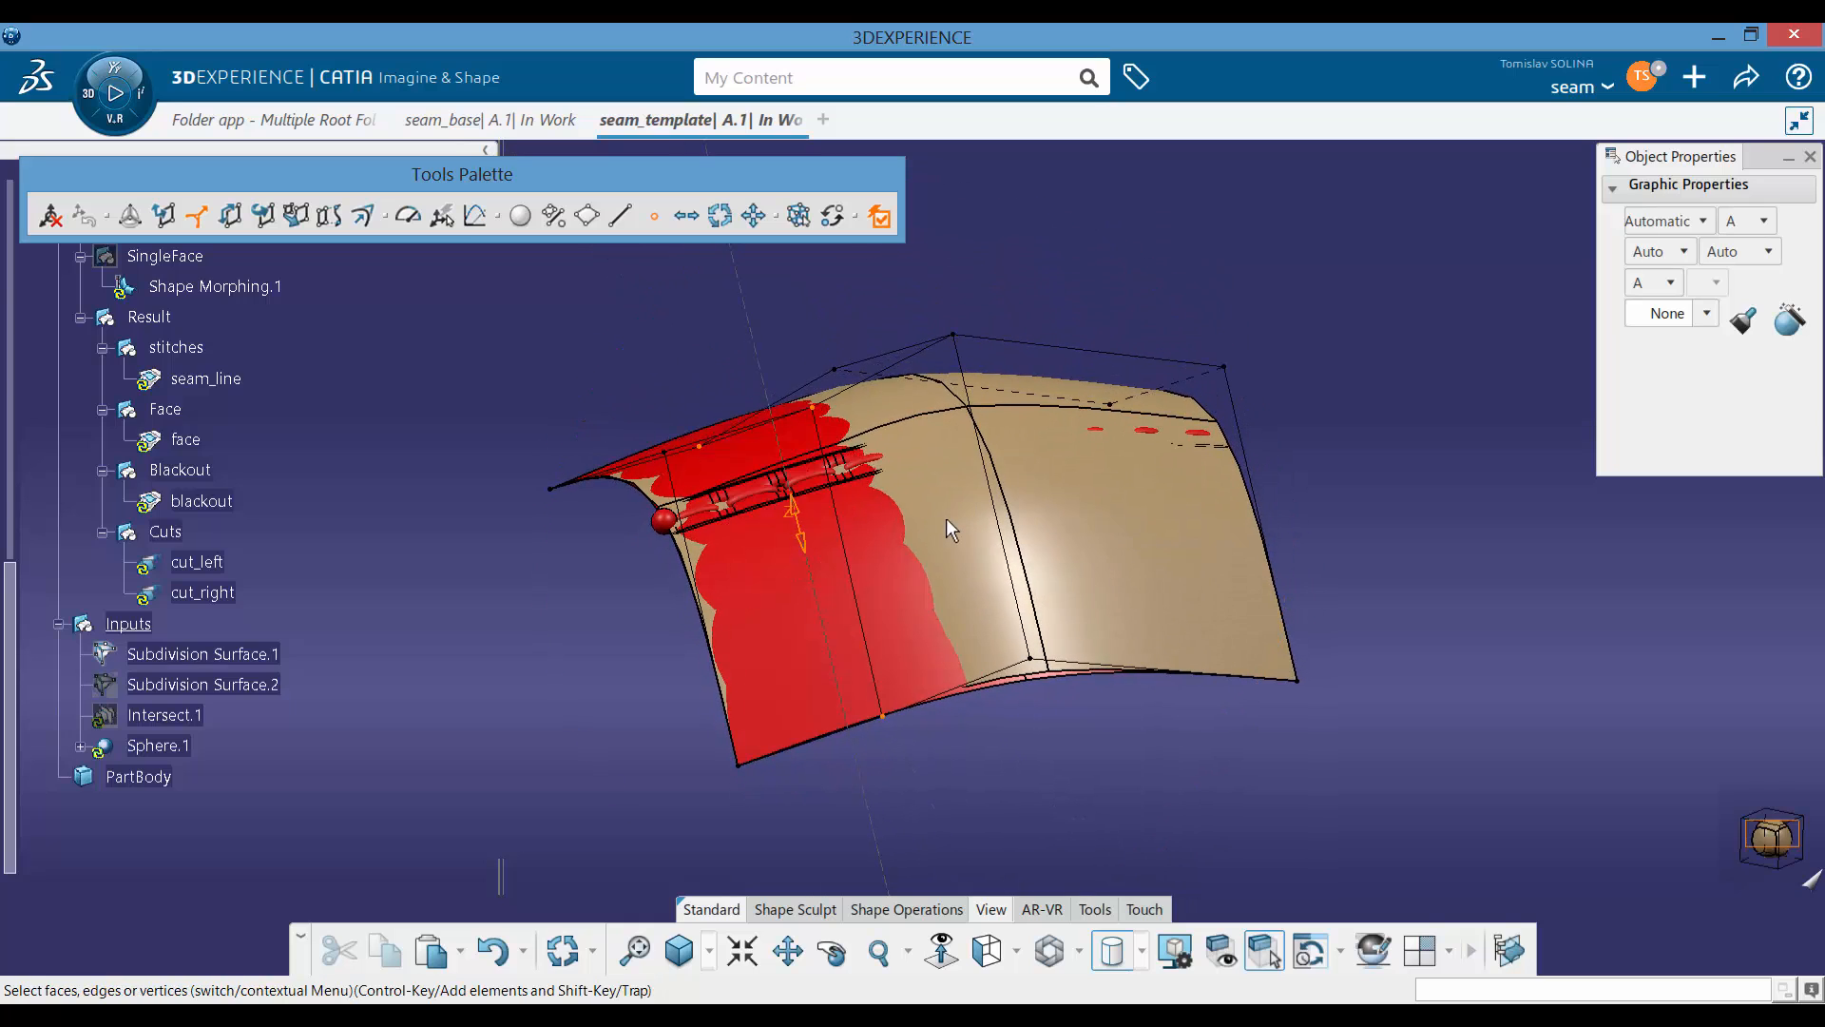
middle_drag(922, 528, 840, 584)
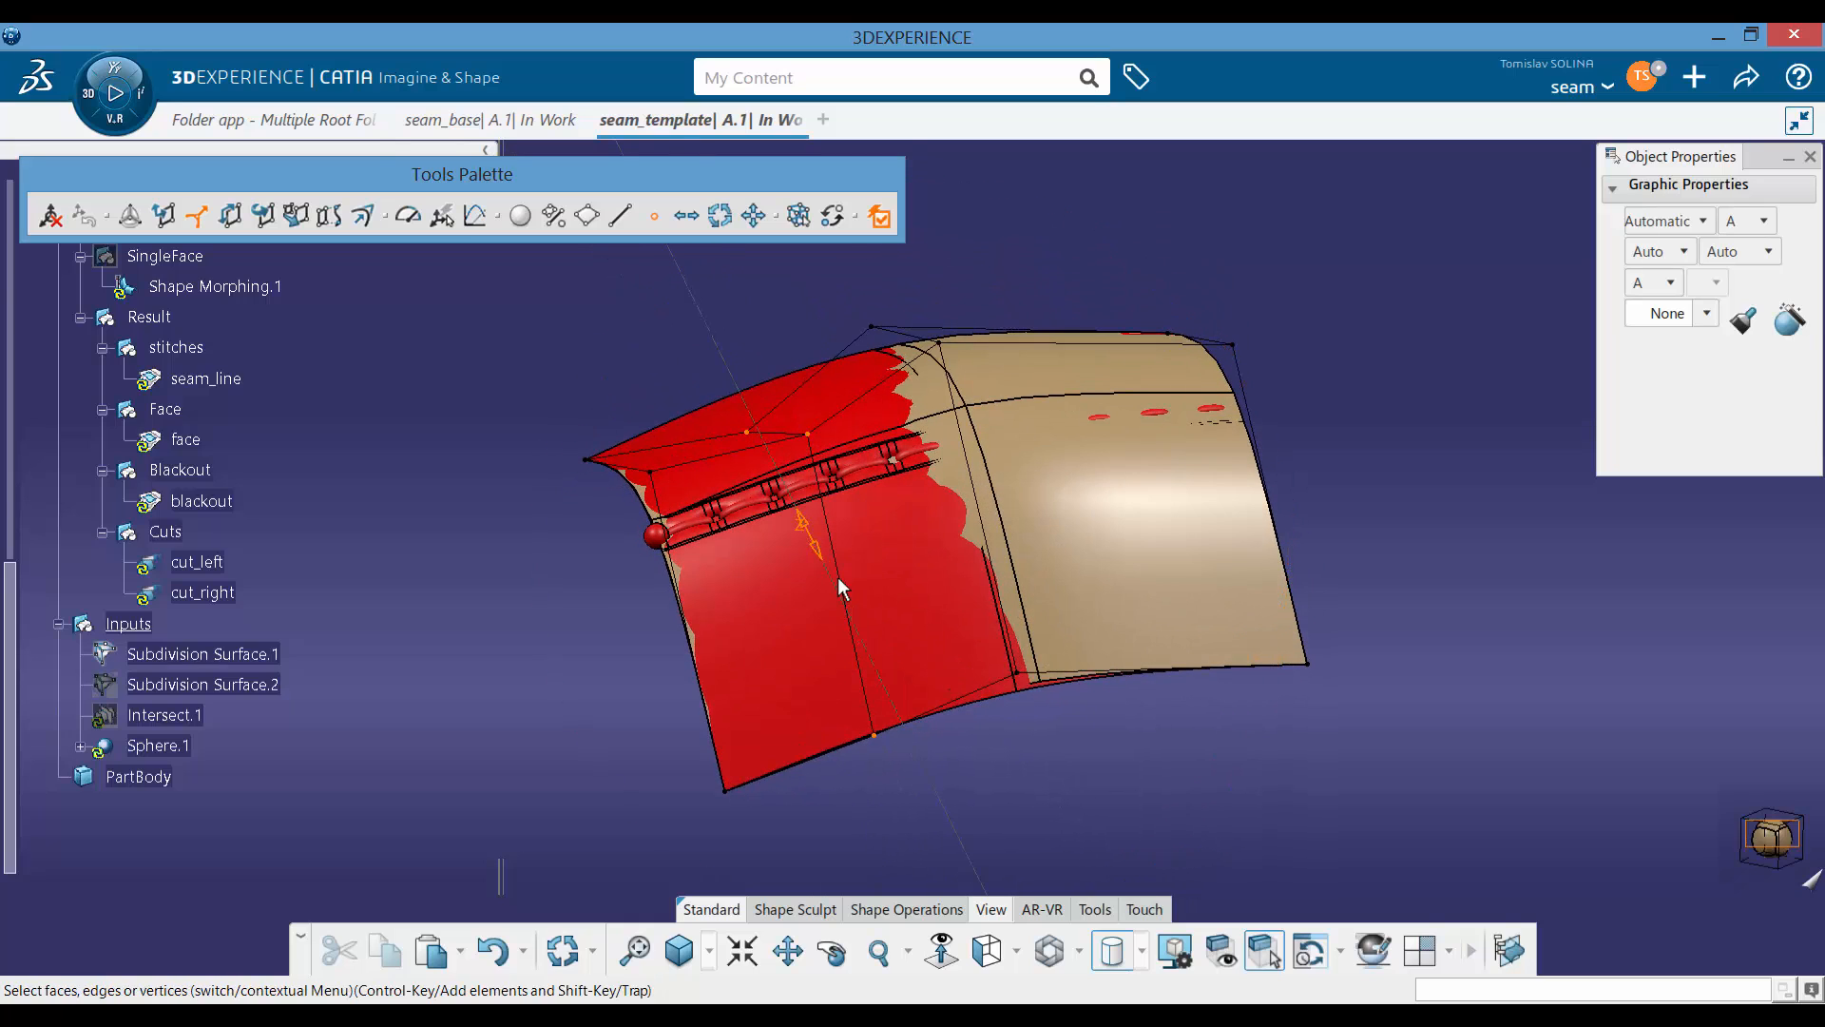
key(Escape)
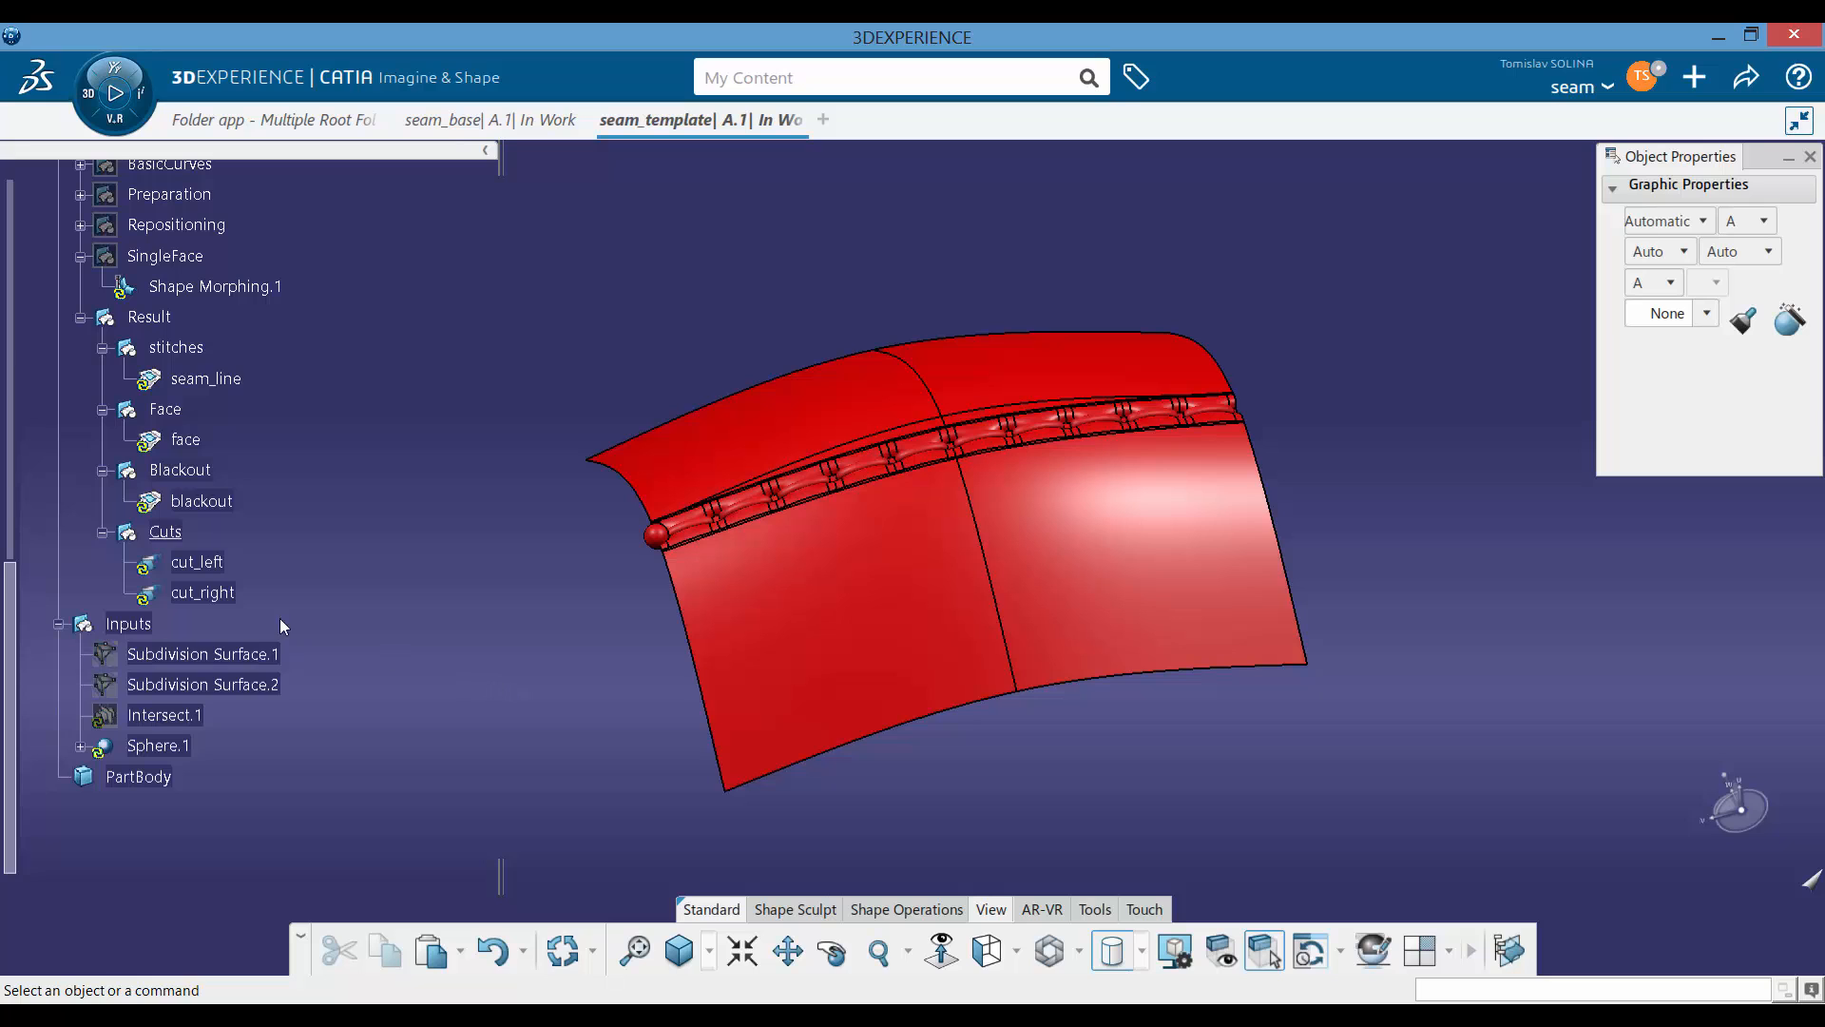
Step: Show Subdivision Surface.1 and Subdivision Surface.2 from the Inputs set
right_click(202, 650)
key(h)
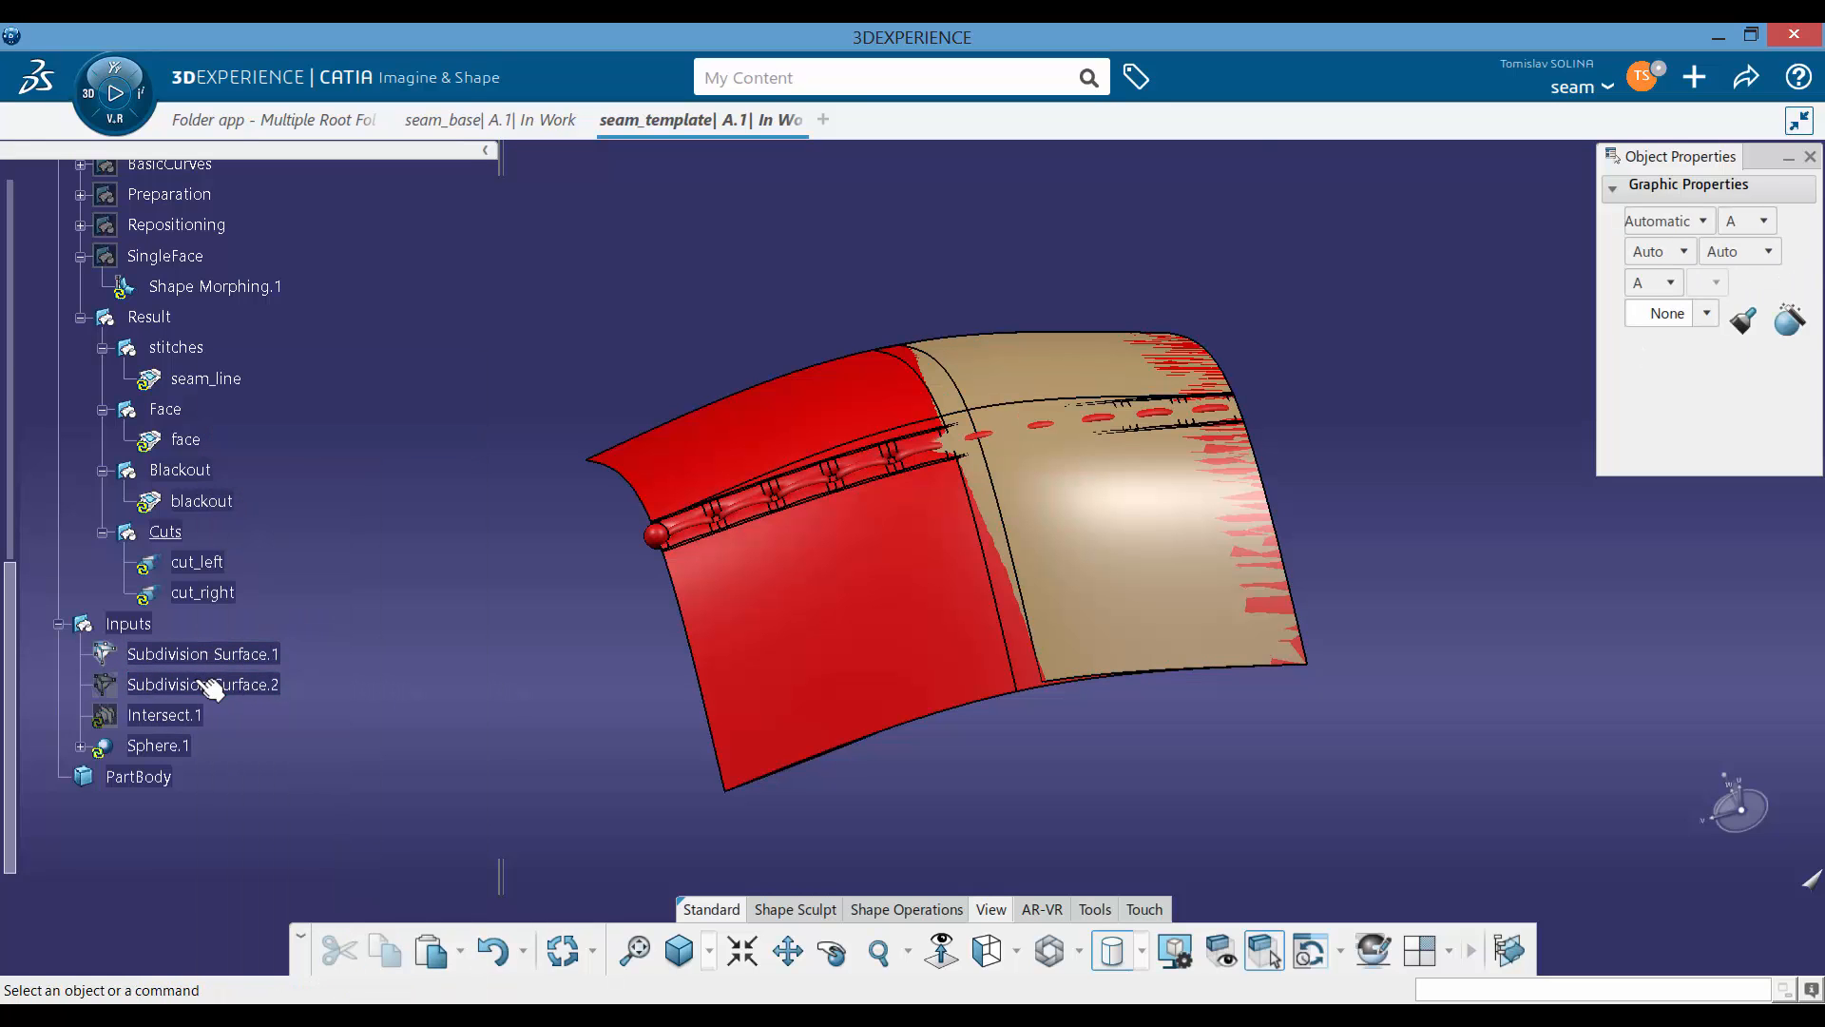
right_click(202, 681)
key(h)
middle_drag(855, 594, 789, 665)
Step: Lengthen both subdivision surfaces together by moving their end vertices at the sphere end outward along the seam
click(202, 654)
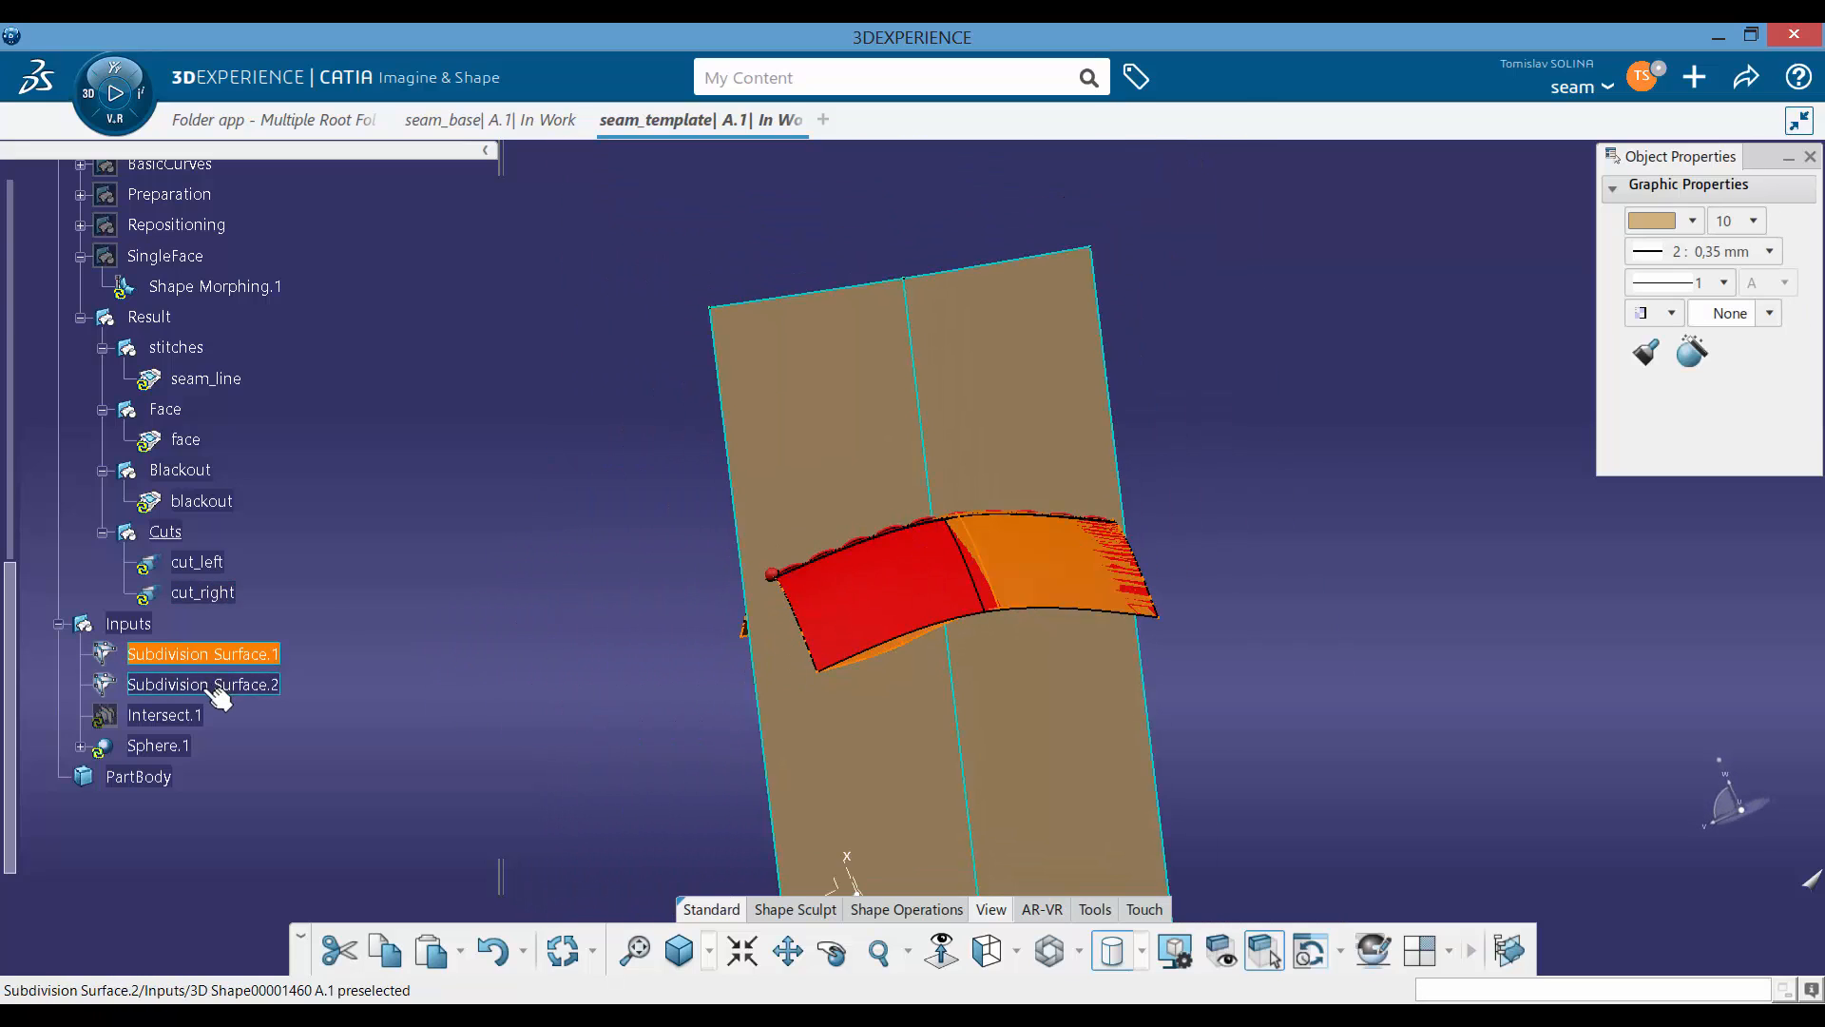
ctrl+click(207, 687)
middle_drag(884, 598, 815, 762)
key(m)
middle_drag(951, 707, 848, 626)
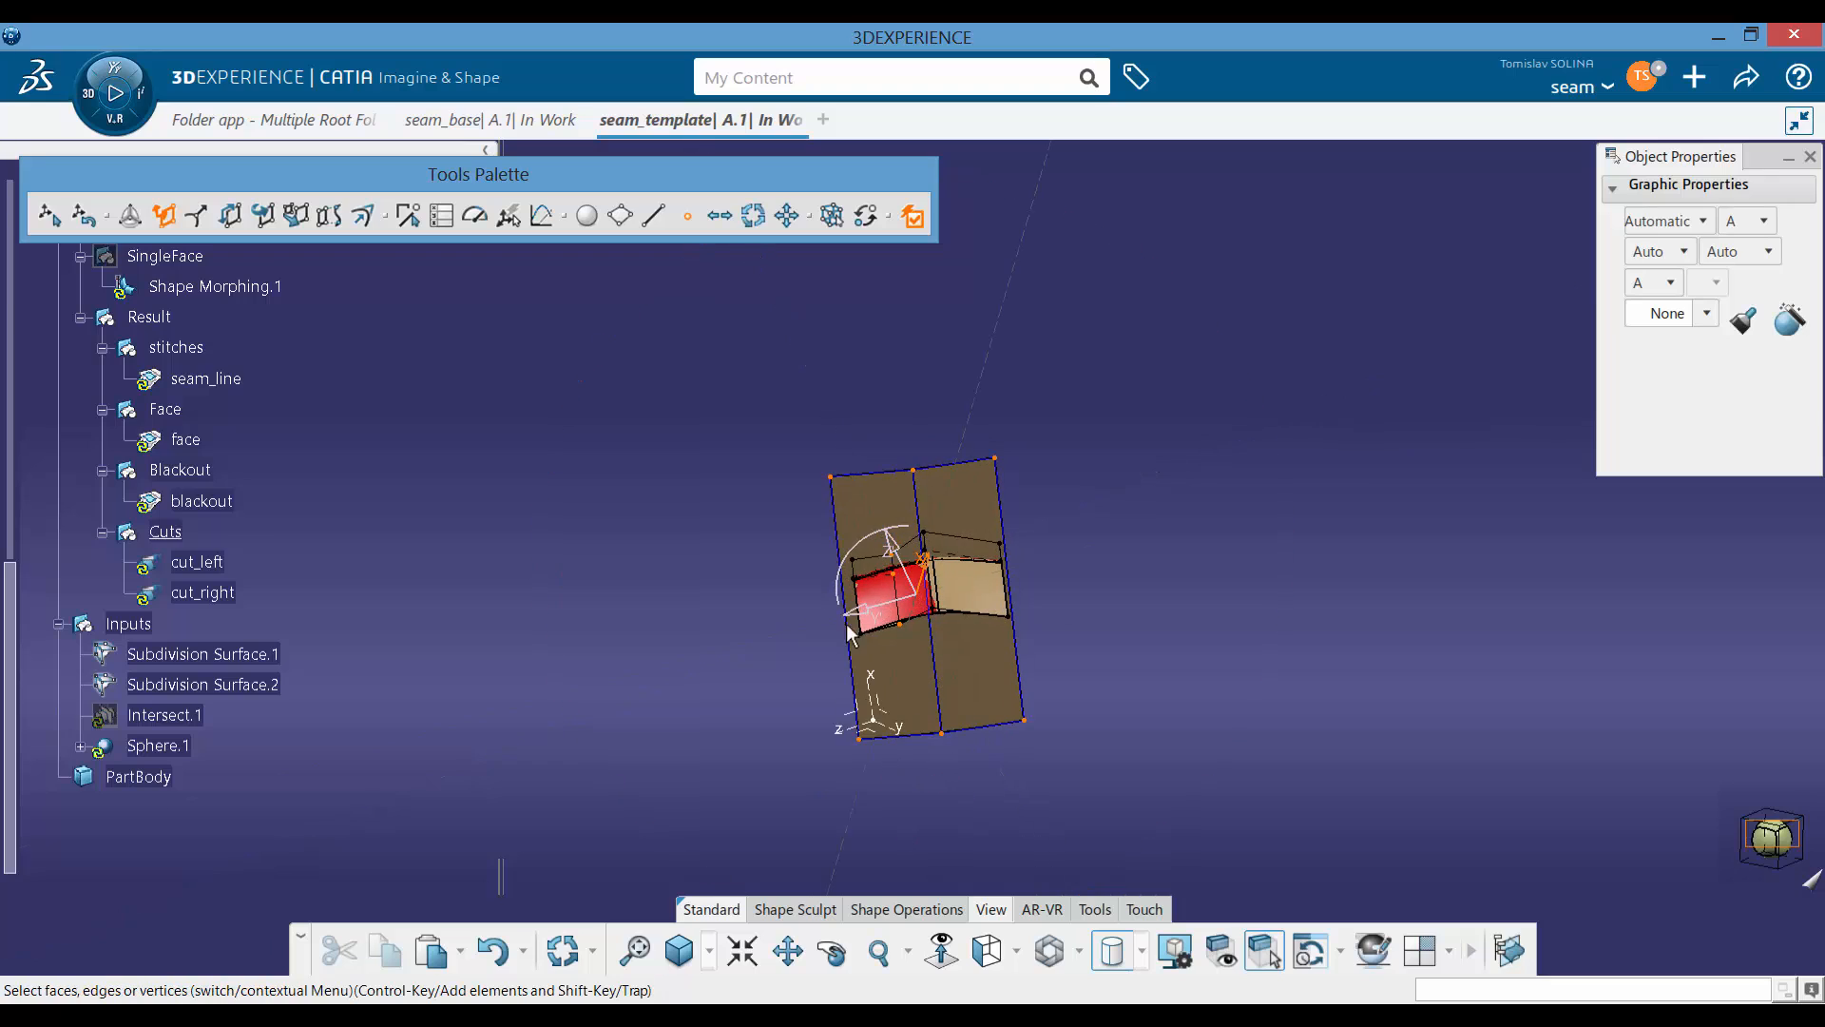
click(775, 418)
drag(874, 789, 874, 793)
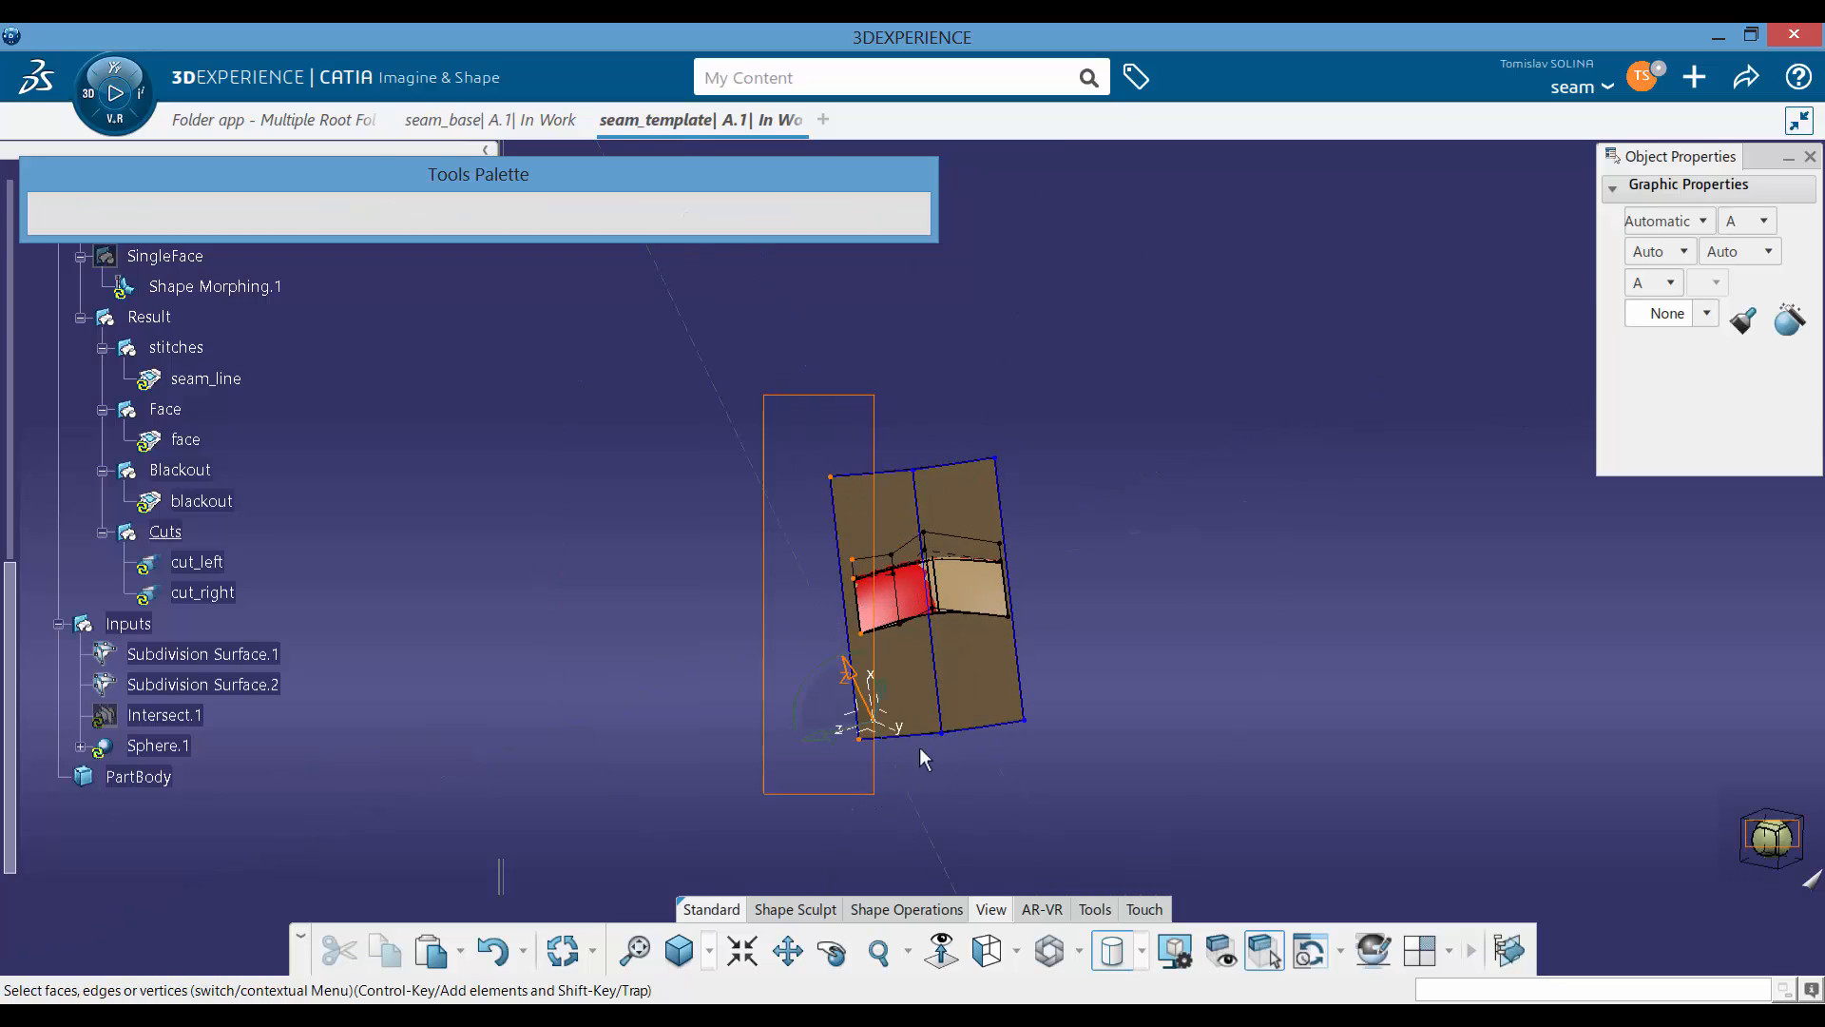
drag(1272, 486, 1135, 527)
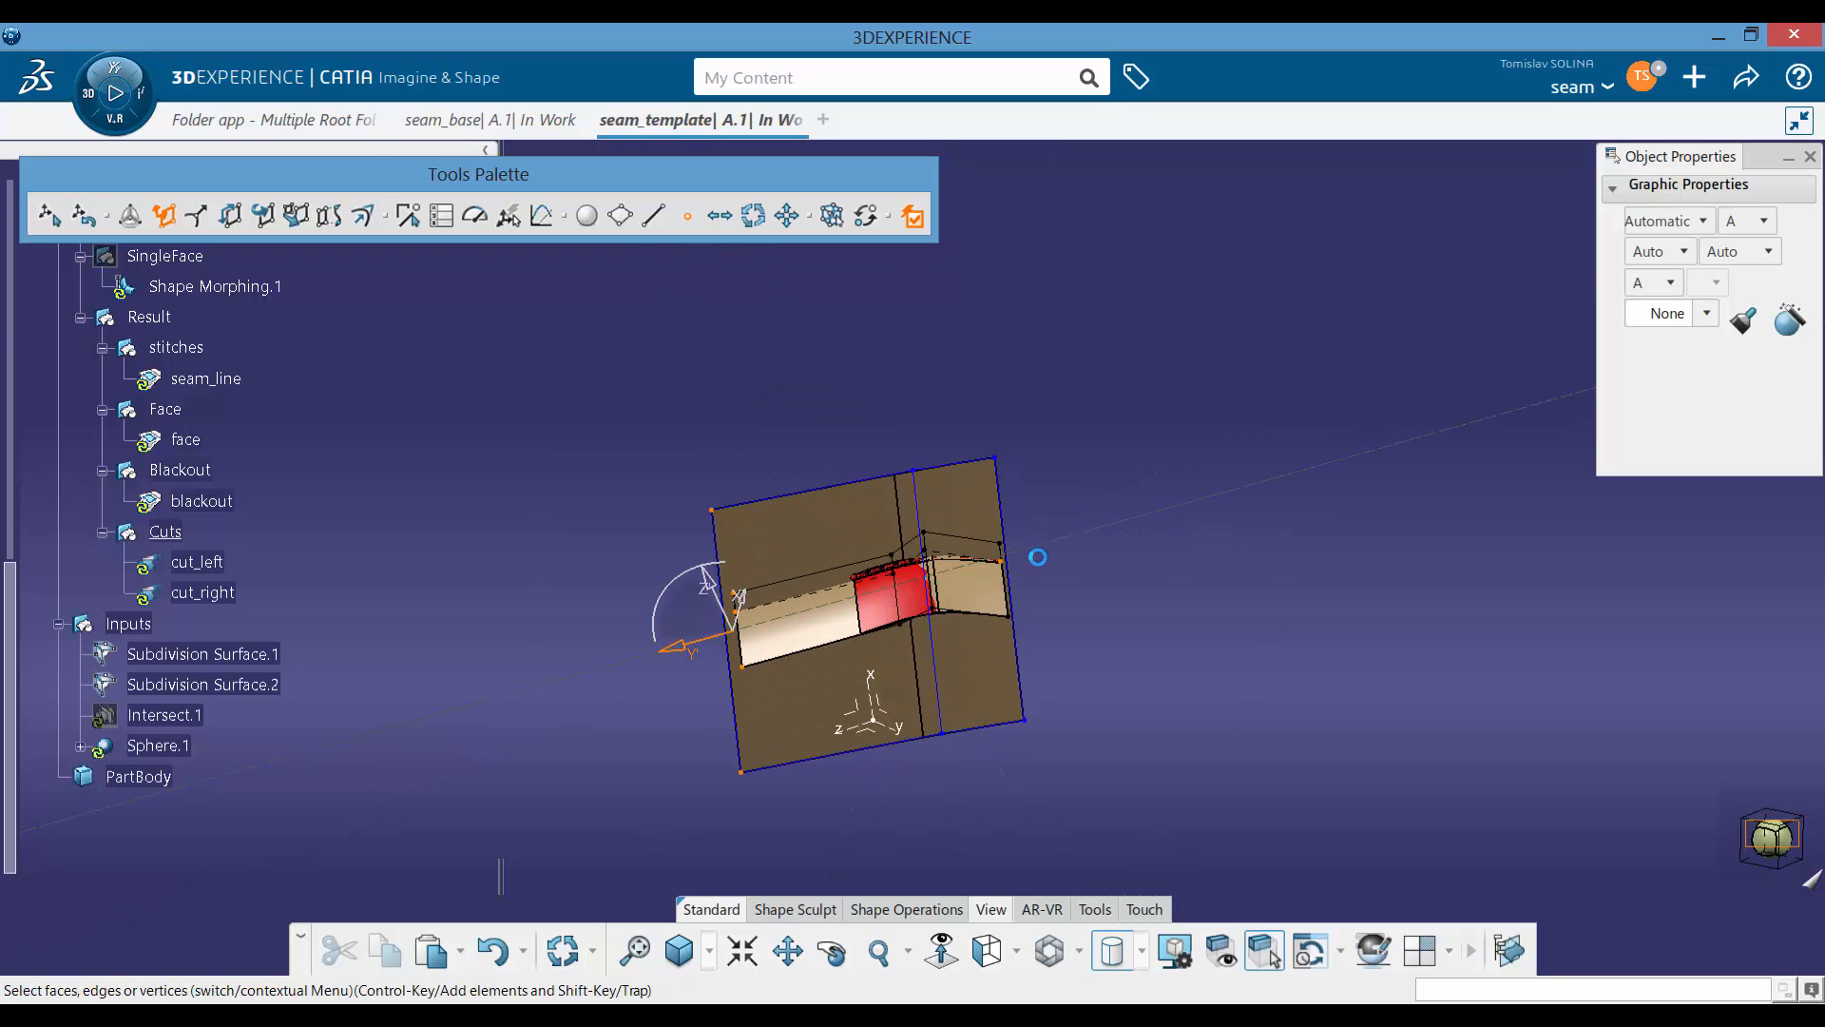
key(Escape)
click(516, 652)
Step: Hide Subdivision Surface.1 and Subdivision Surface.2
middle_drag(748, 566, 958, 646)
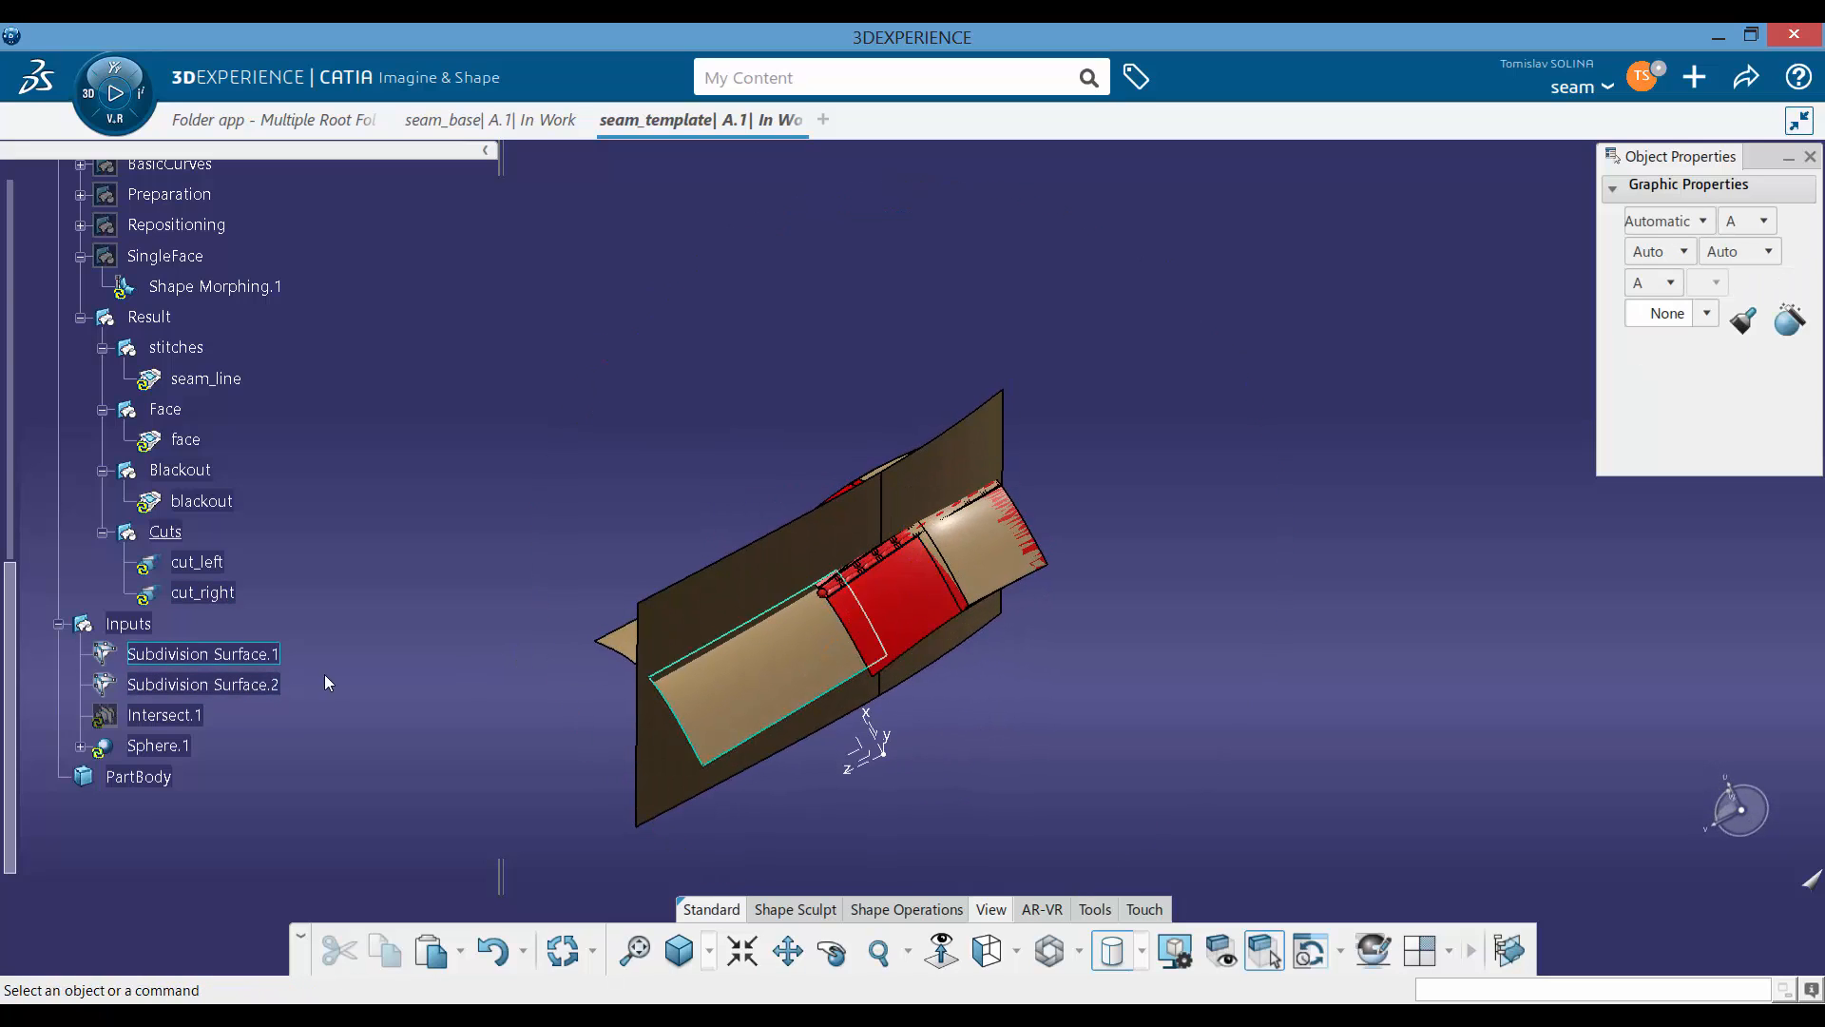
right_click(236, 652)
key(h)
right_click(226, 685)
key(h)
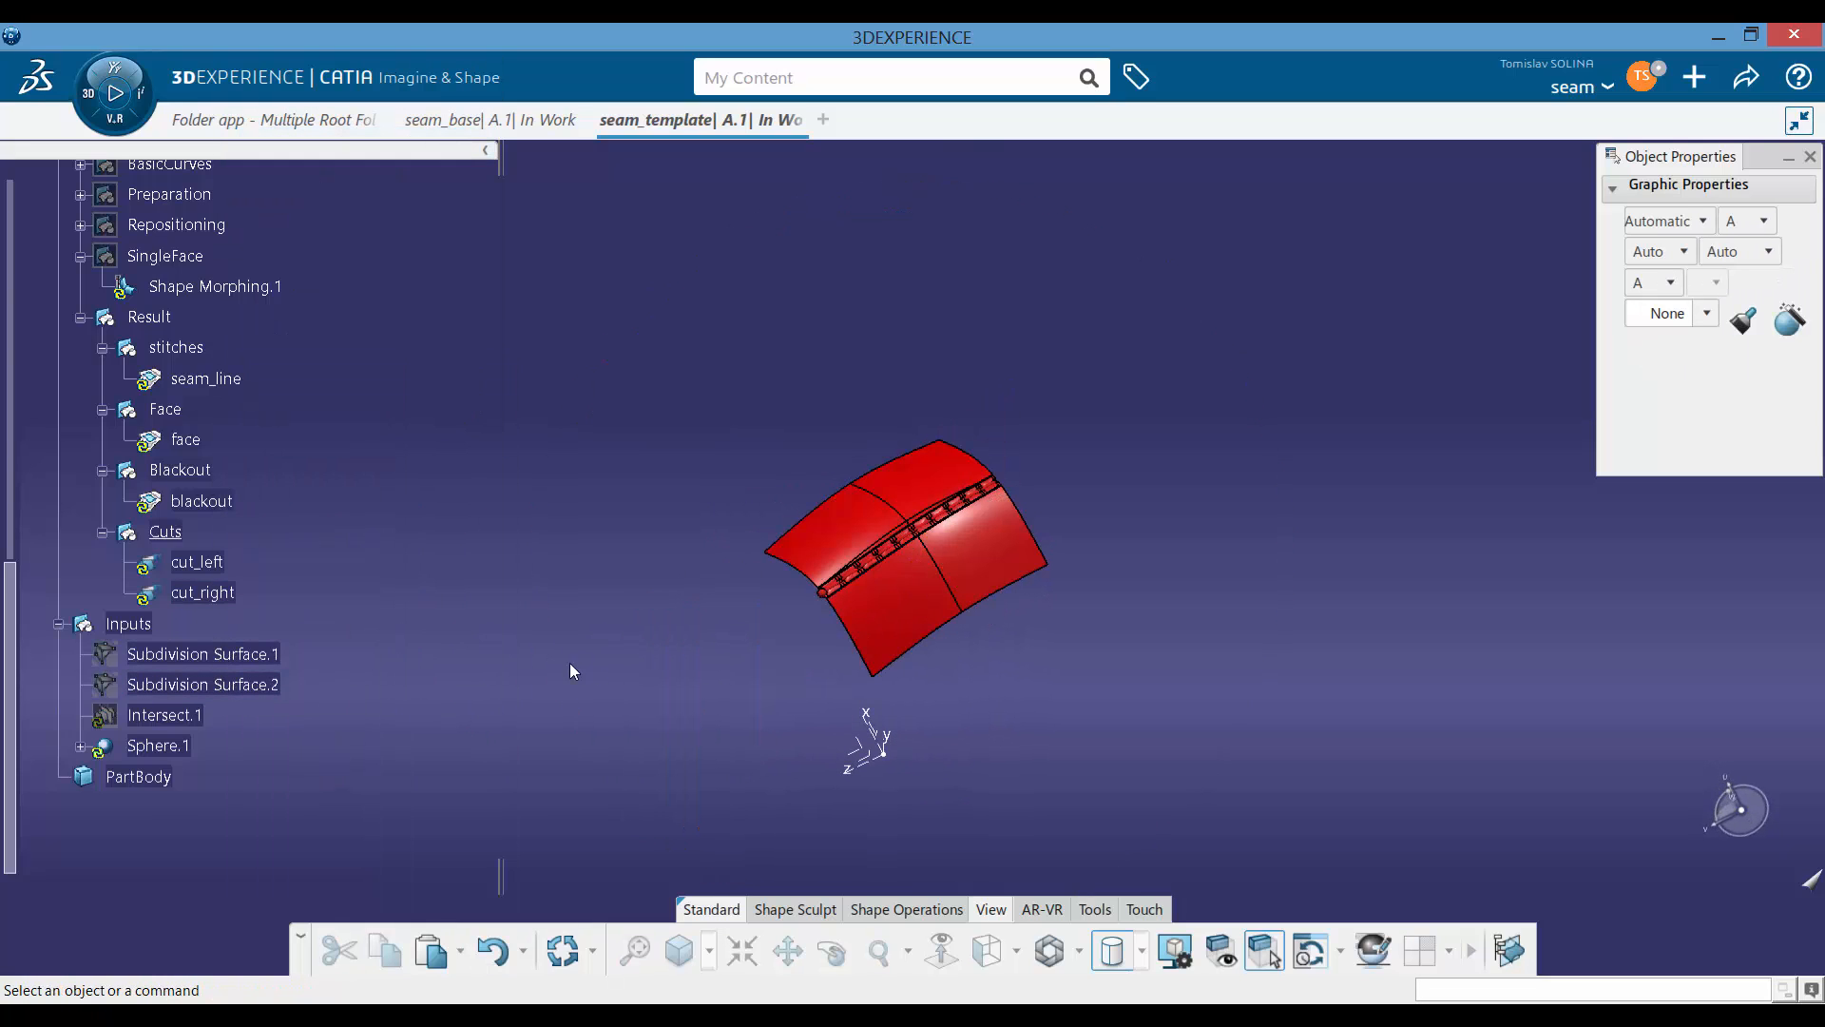
Step: Update the model and examine the stitches along the lengthened seam and the SeamParameters values
key(ctrl+u)
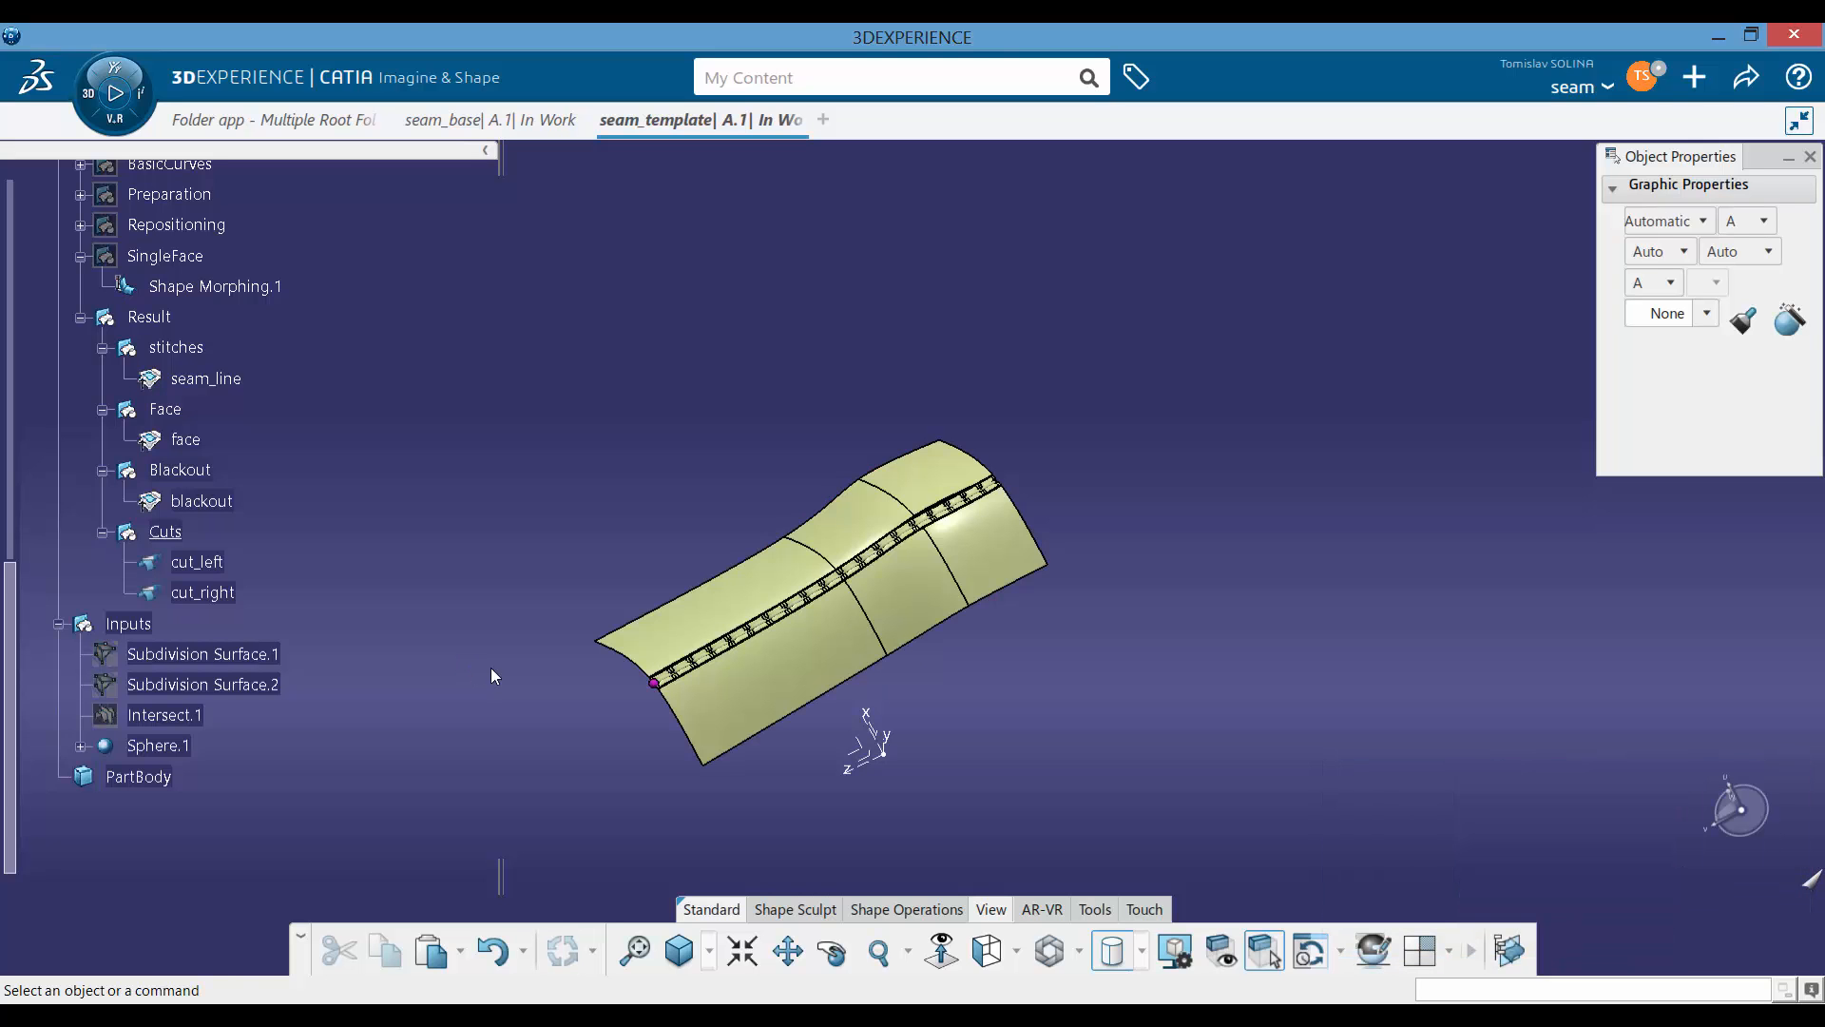
middle_drag(950, 542, 903, 457)
scroll(259, 443, up, 5)
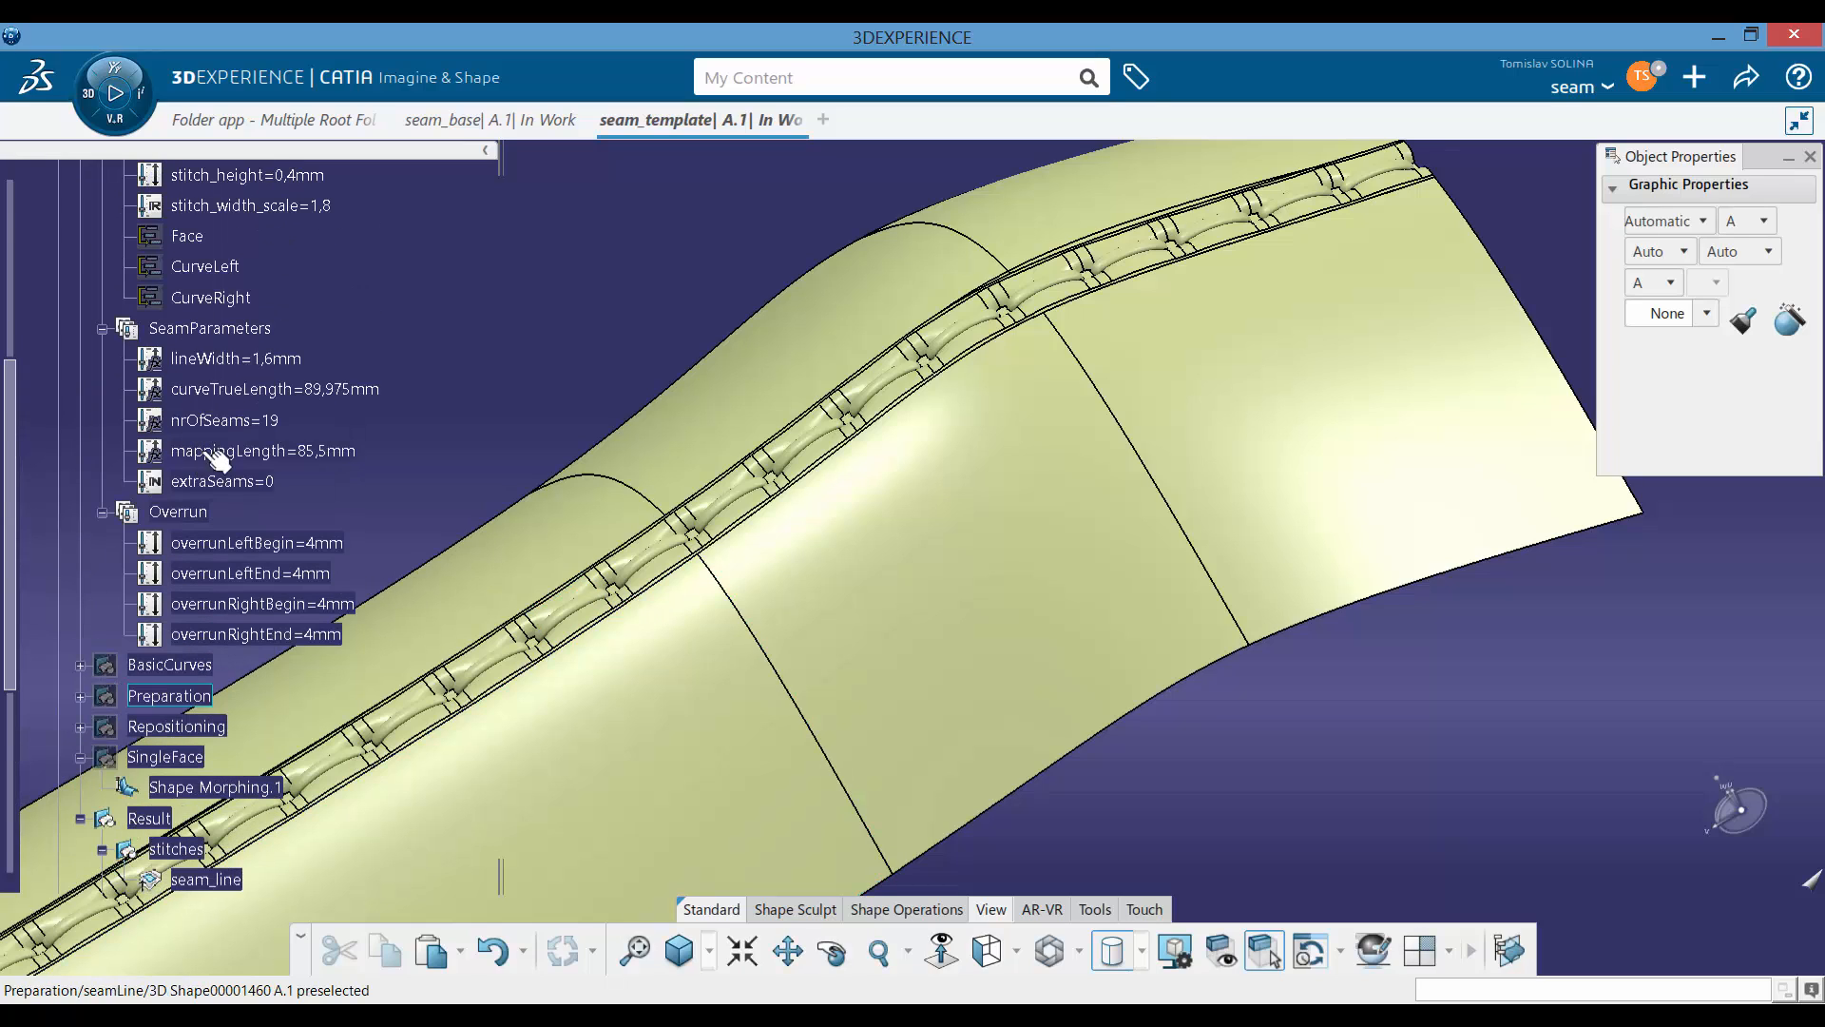
middle_drag(725, 497, 787, 531)
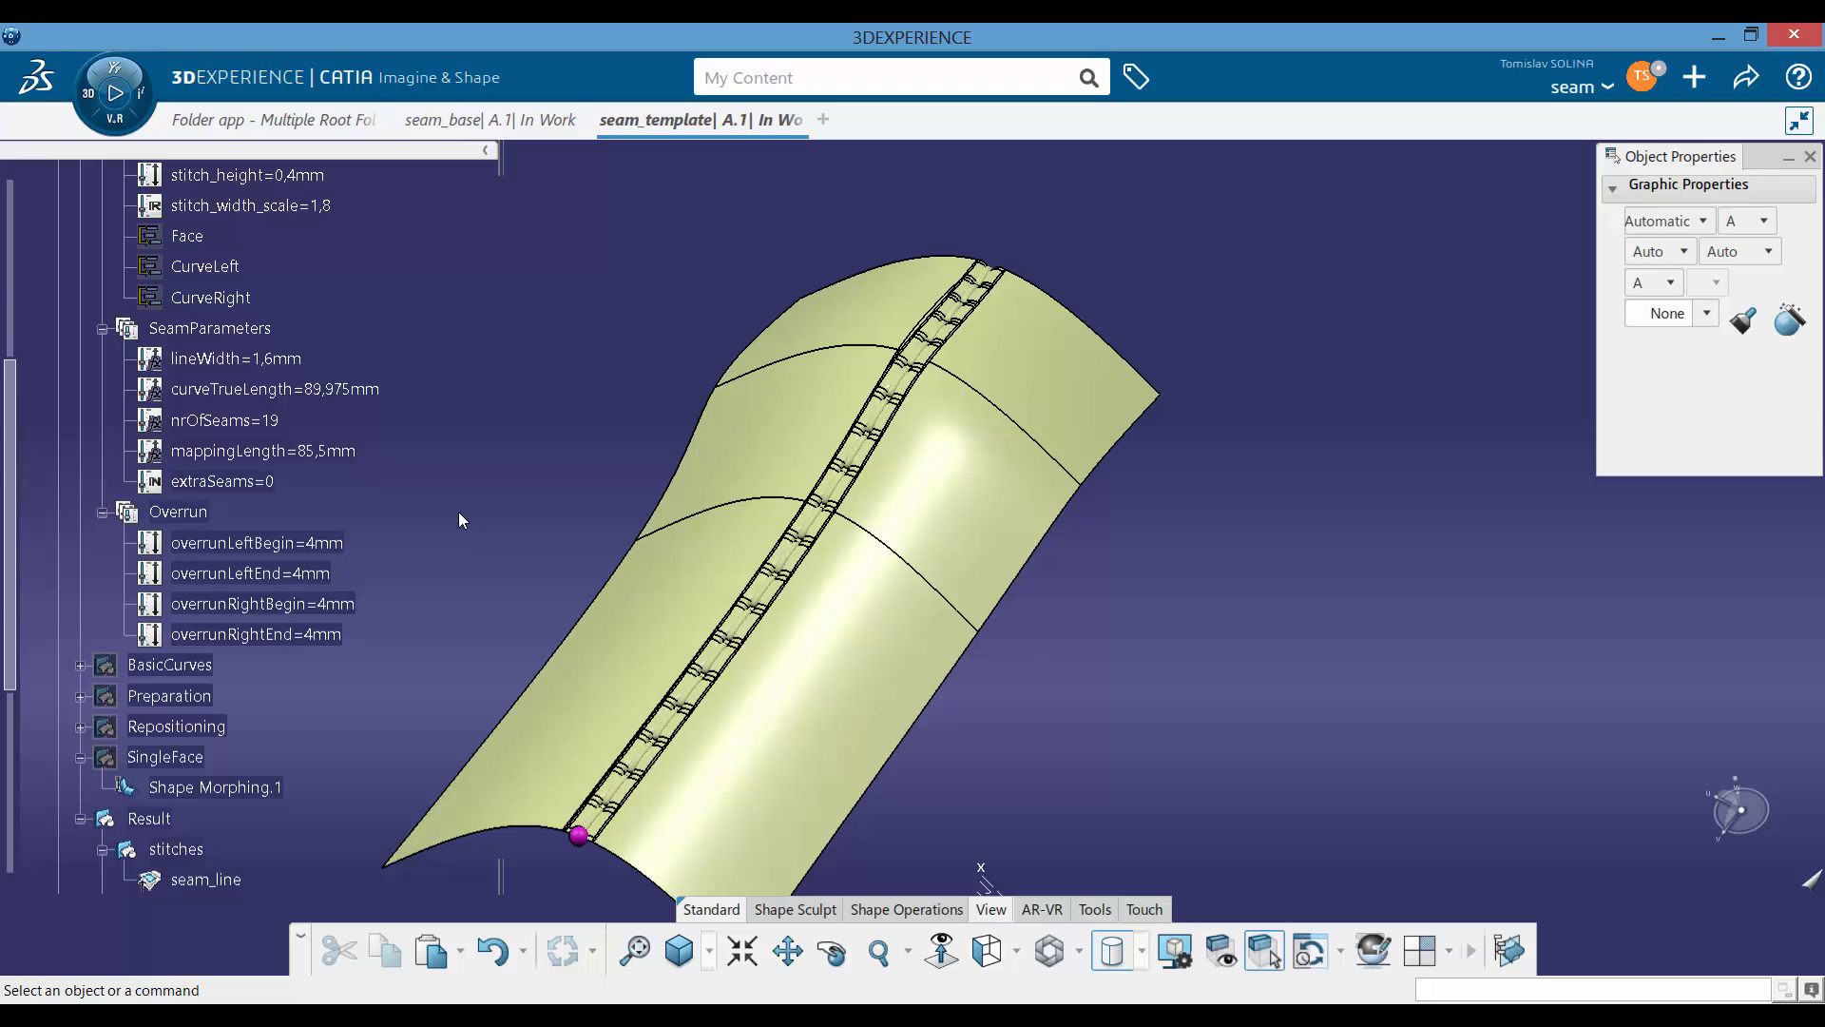
scroll(356, 585, down, 5)
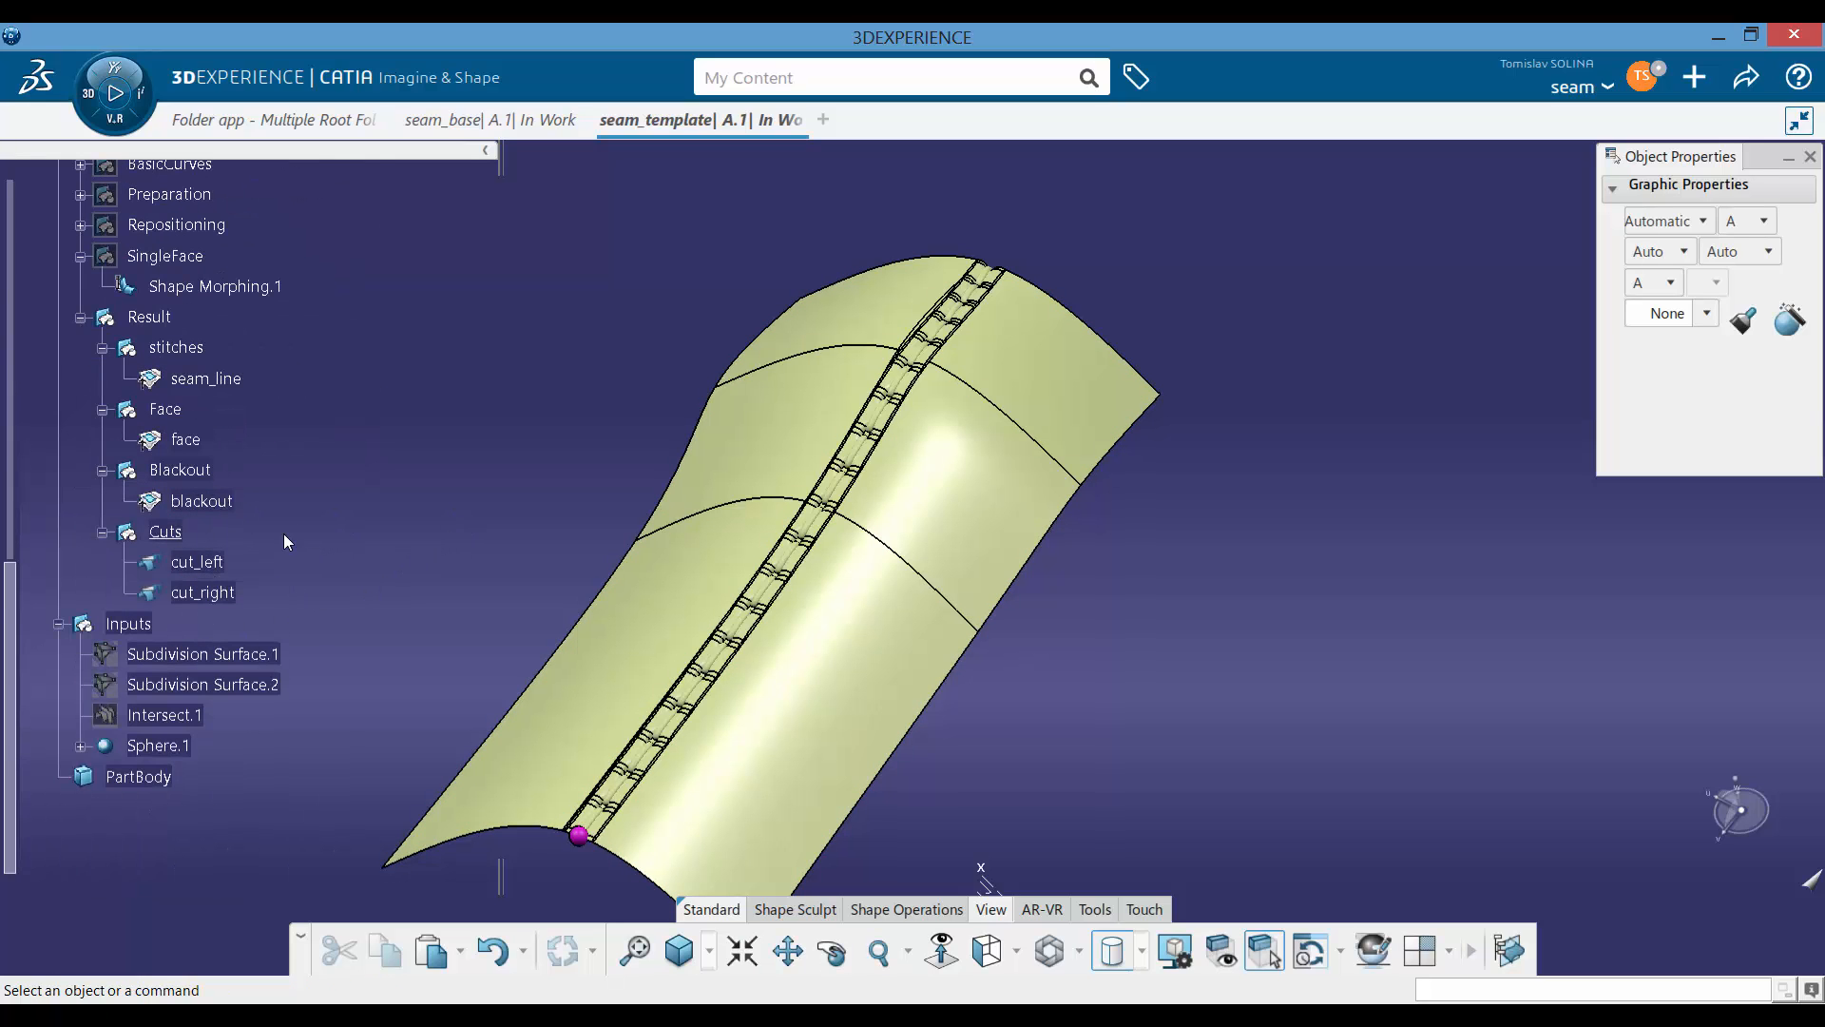
Step: Shorten Subdivision Surface.1 and Subdivision Surface.2 together by moving their end vertices back along the seam, and update the model
click(199, 657)
ctrl+click(213, 683)
ctrl+double_click(209, 660)
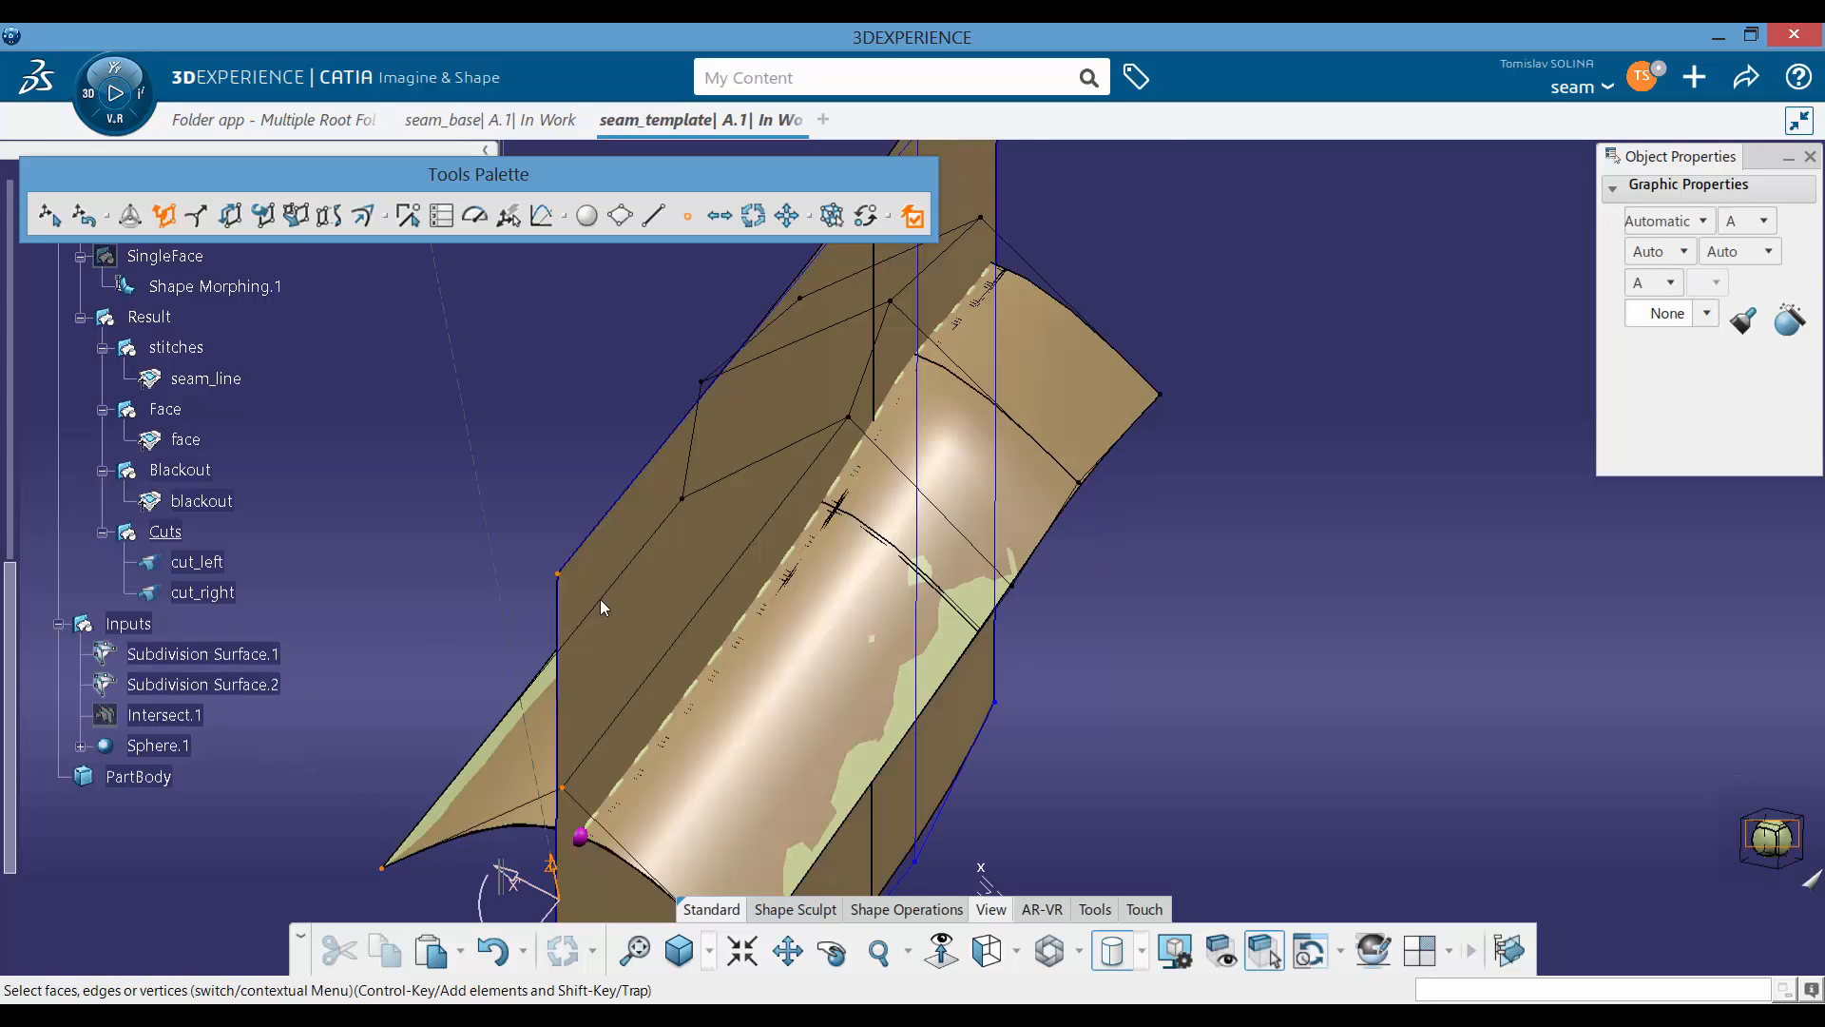
middle_drag(881, 663, 656, 747)
middle_drag(624, 652, 670, 708)
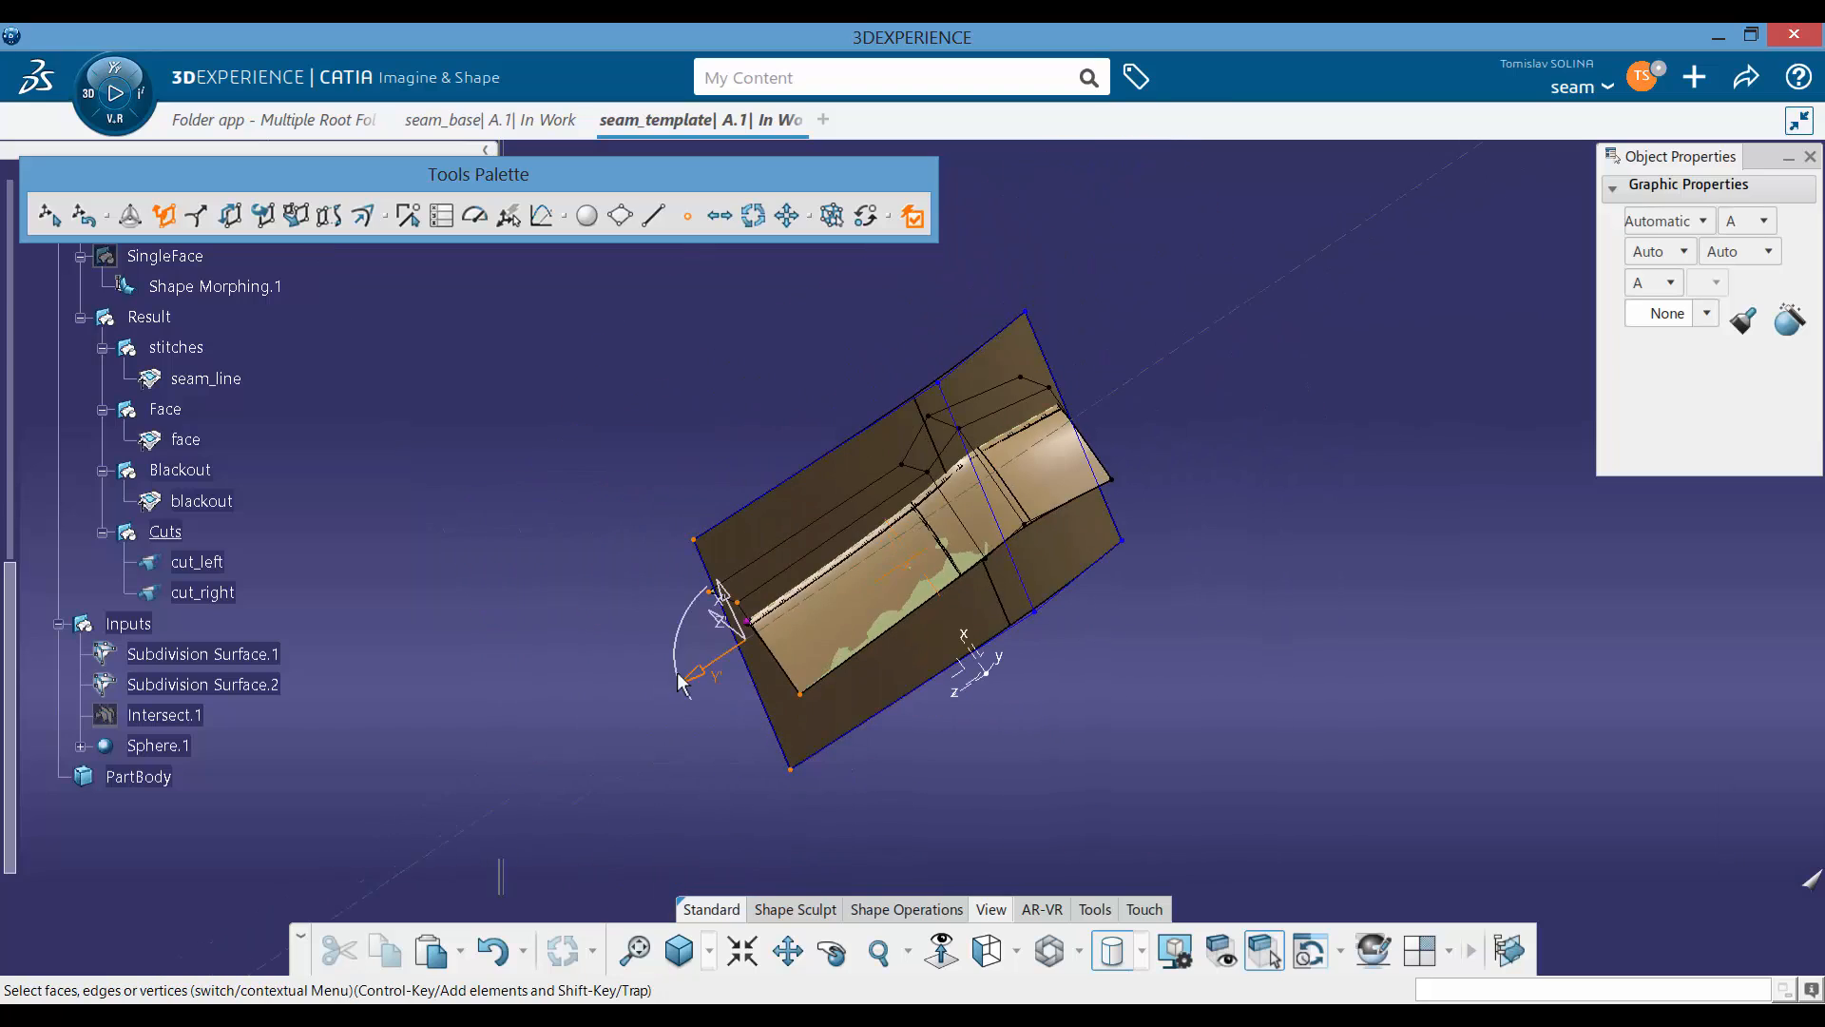
click(230, 216)
drag(926, 546, 1036, 469)
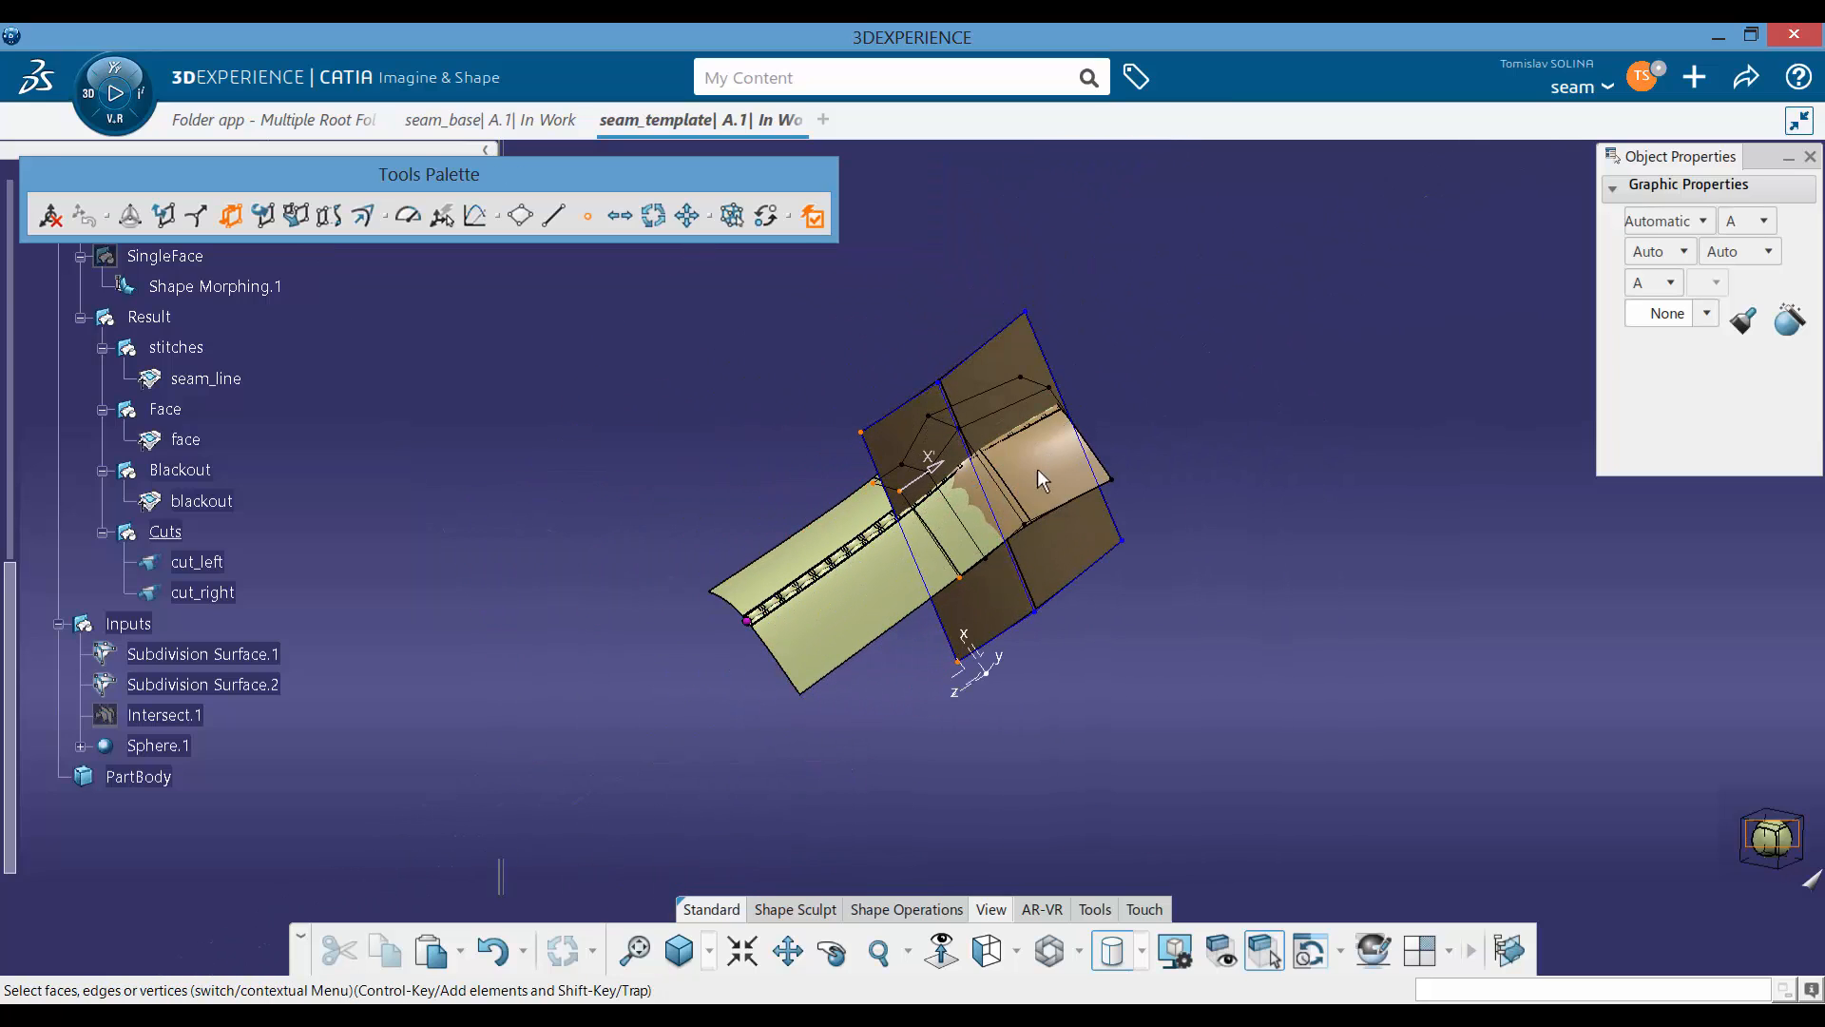
click(915, 618)
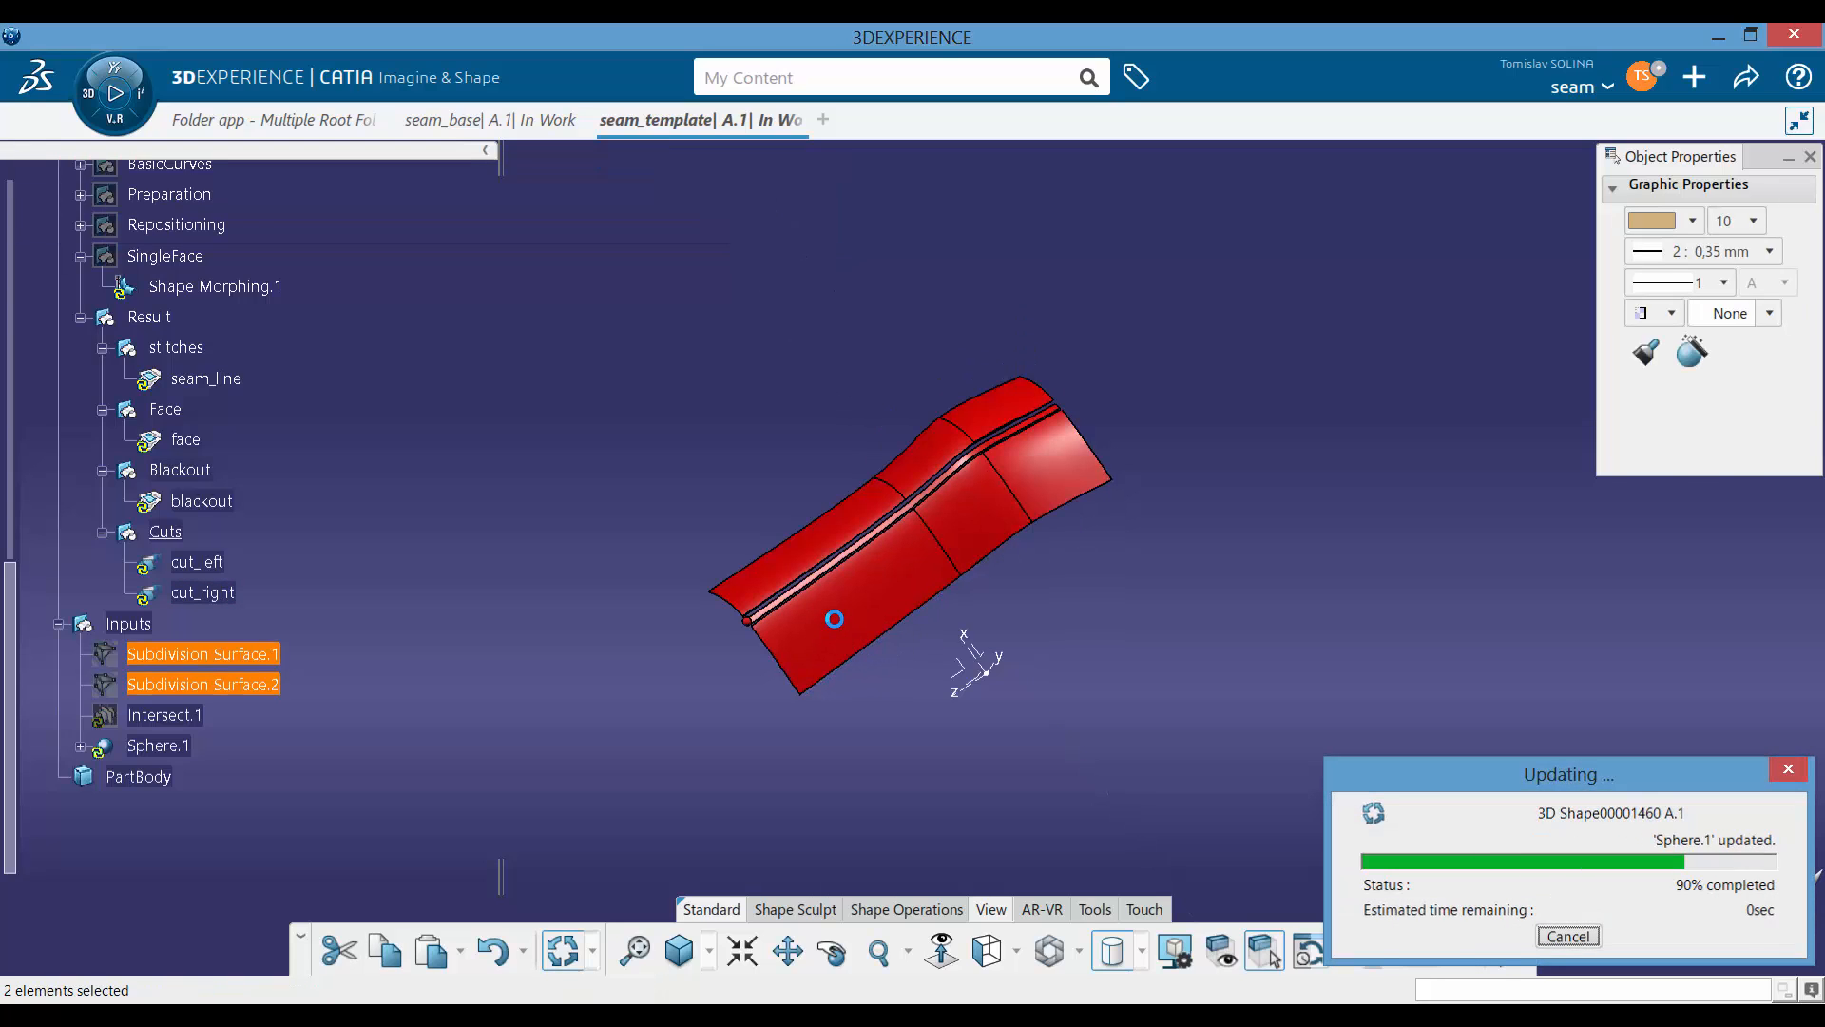
middle_drag(802, 603, 893, 518)
Step: Bend Subdivision Surface.2 by moving its middle edge sideways, and update the model
click(245, 687)
middle_drag(728, 695, 822, 488)
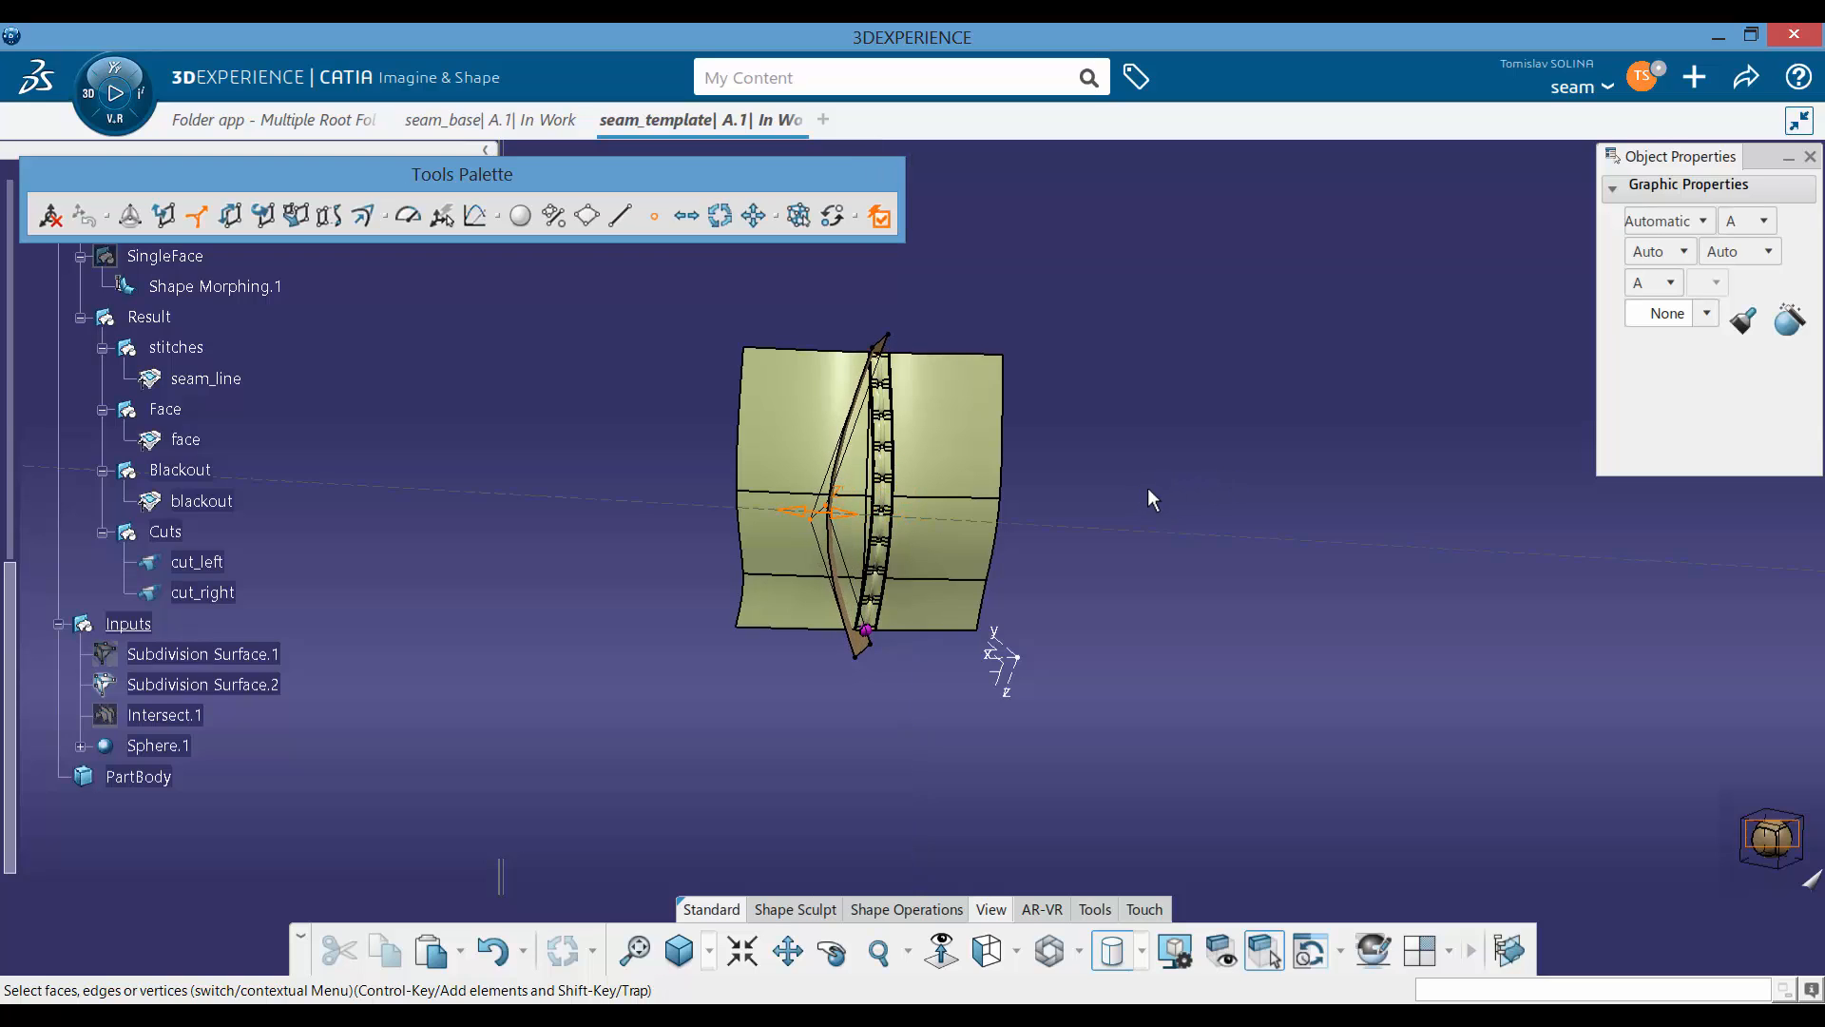
click(1103, 517)
key(ctrl+u)
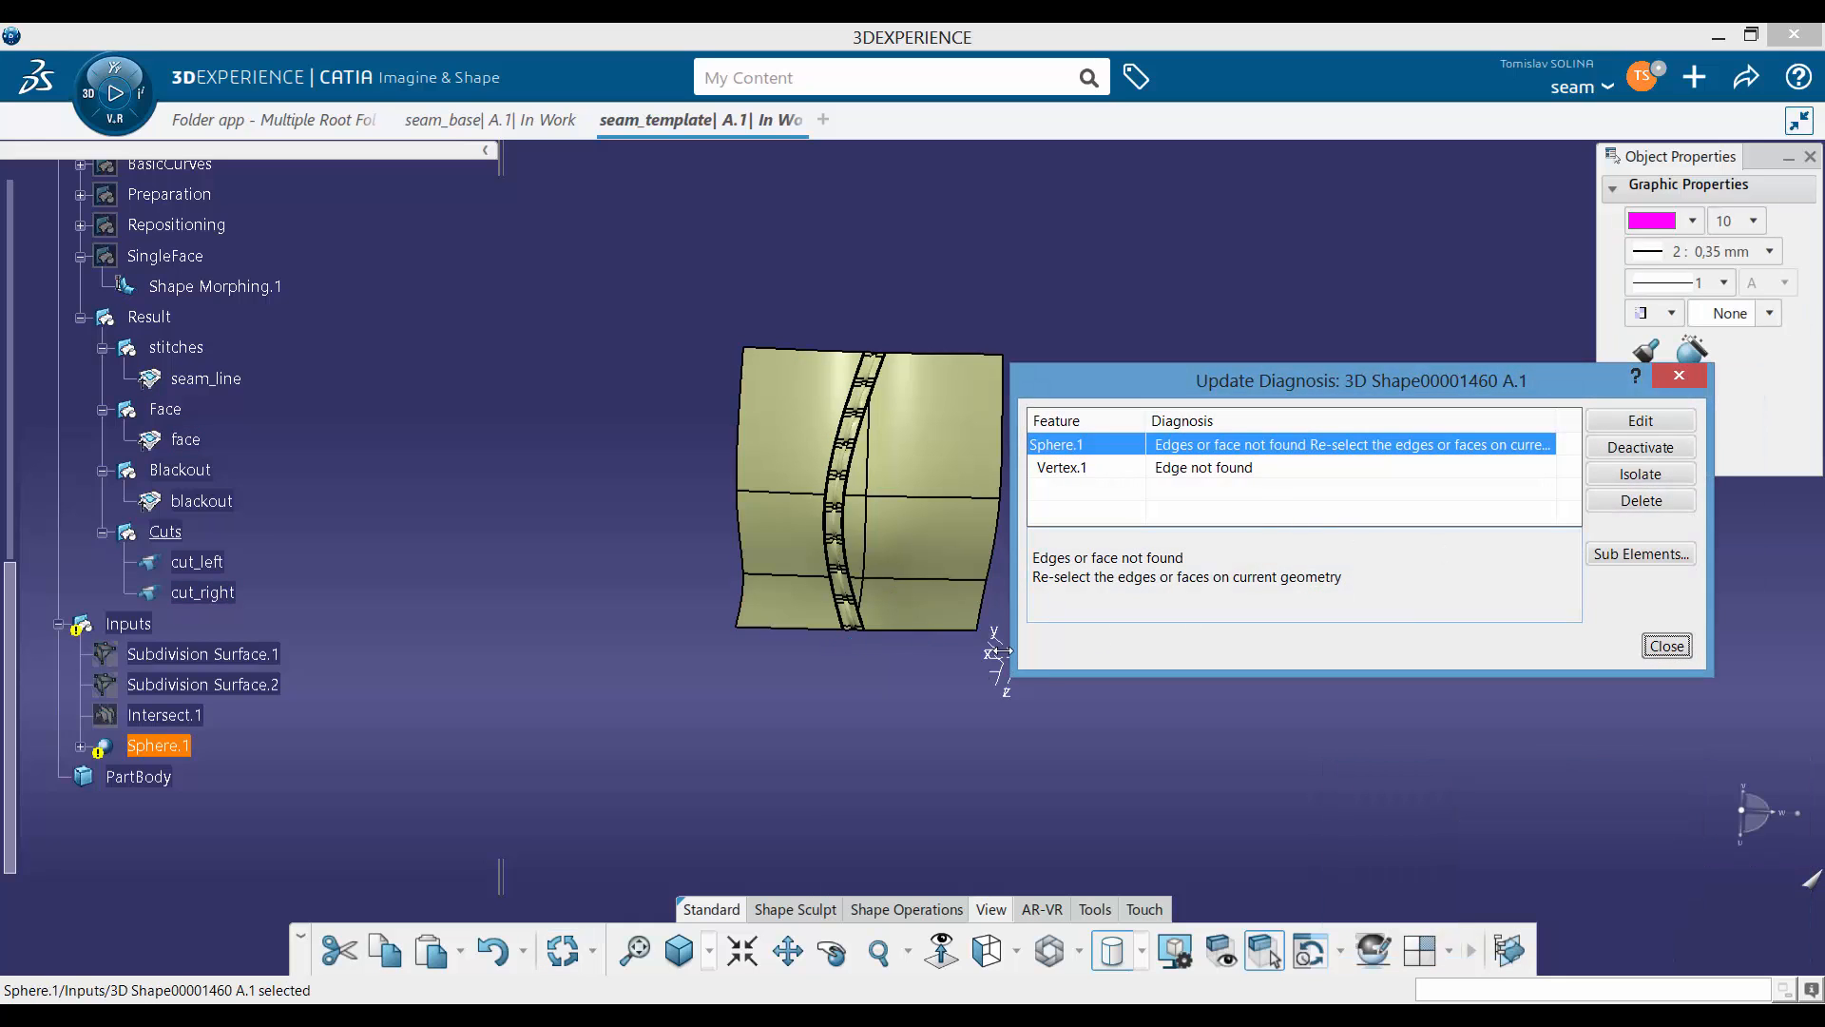
Step: Examine the Vertex.1 entry in the update diagnosis and locate its Intersect.1 feature in the tree
middle_drag(961, 656, 851, 599)
click(951, 720)
middle_click(786, 562)
middle_drag(681, 622, 600, 887)
click(1105, 480)
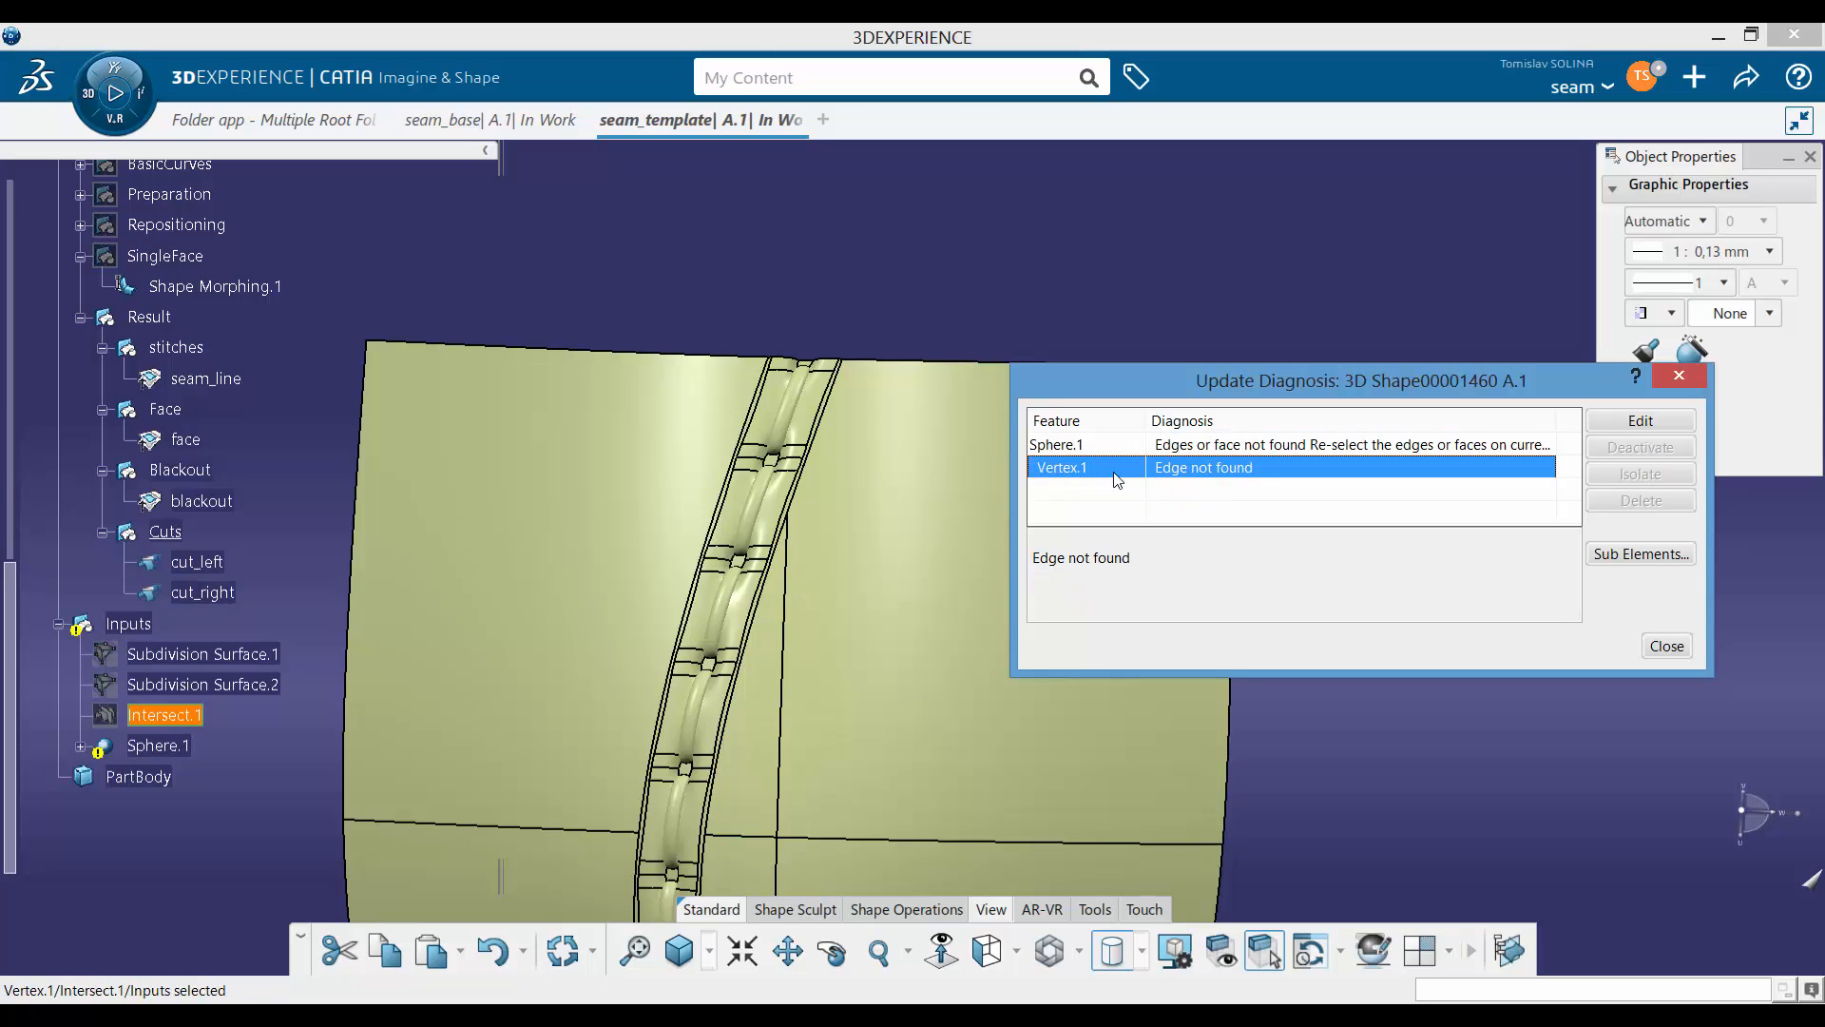
right_click(1089, 476)
click(1127, 481)
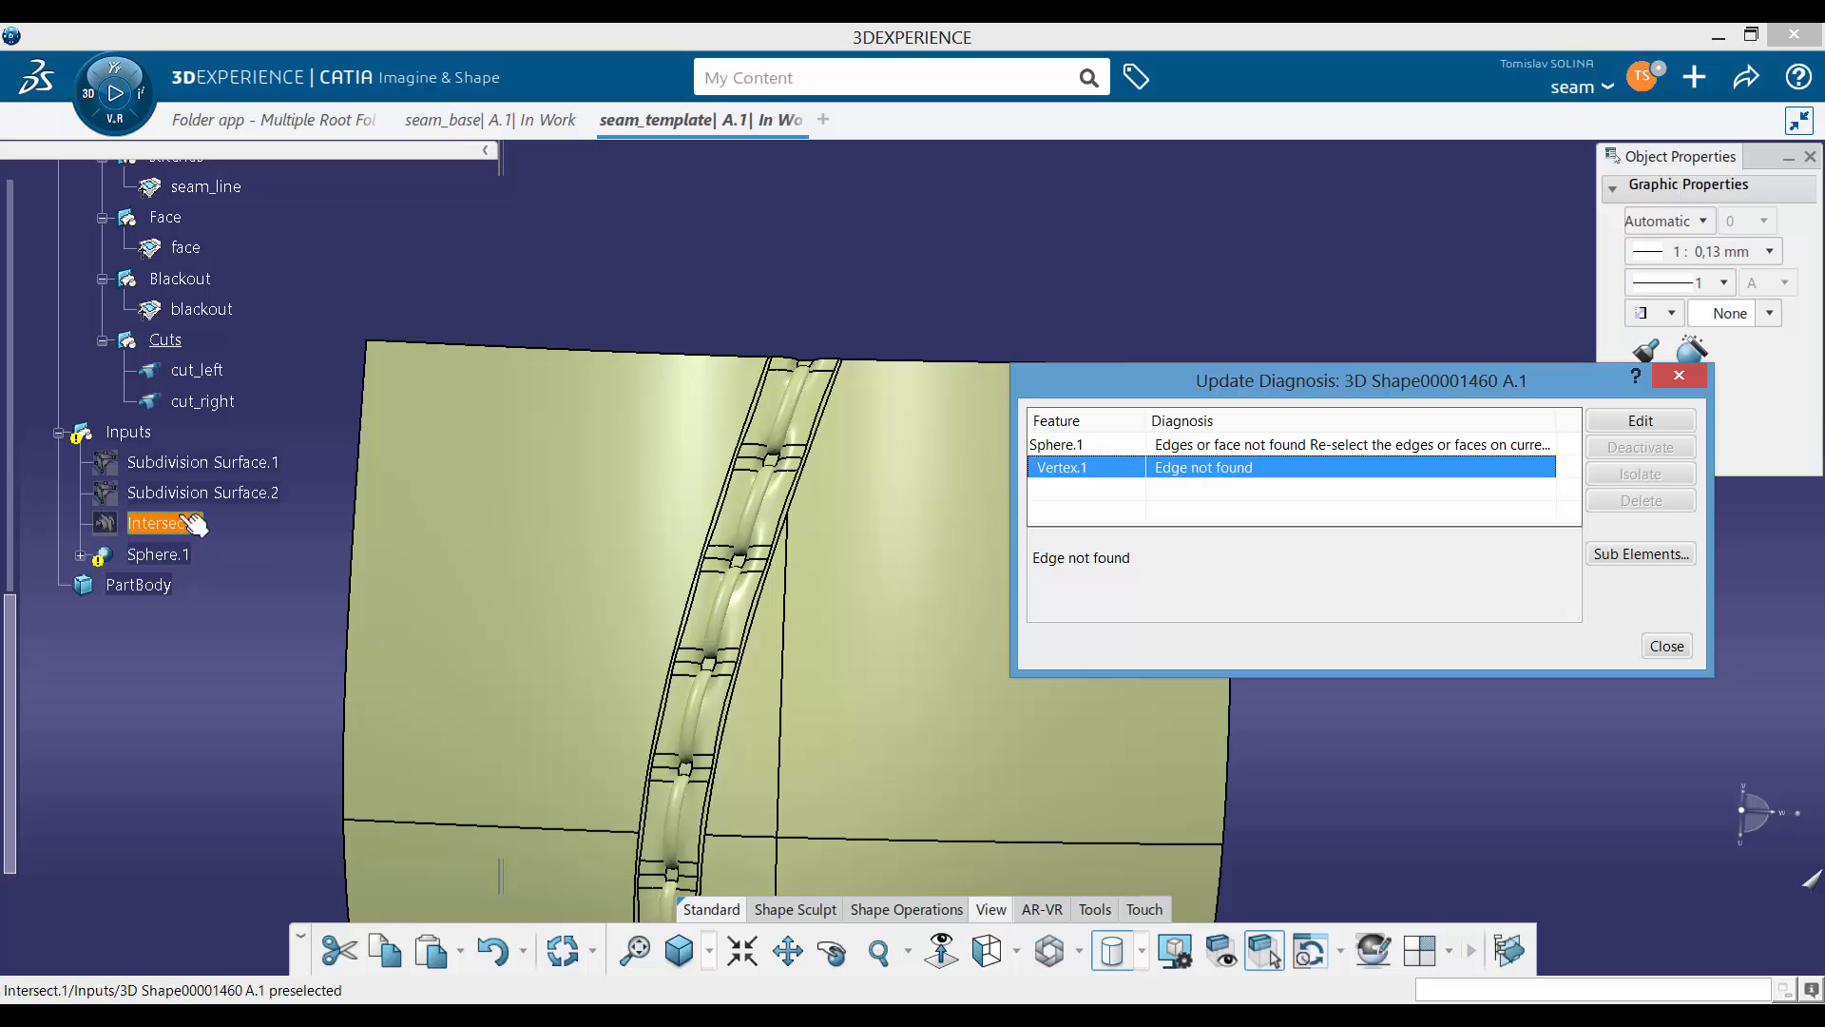
Step: Close the update diagnosis and show the hidden Intersect.1 curve from the Inputs set
middle_drag(651, 451, 730, 483)
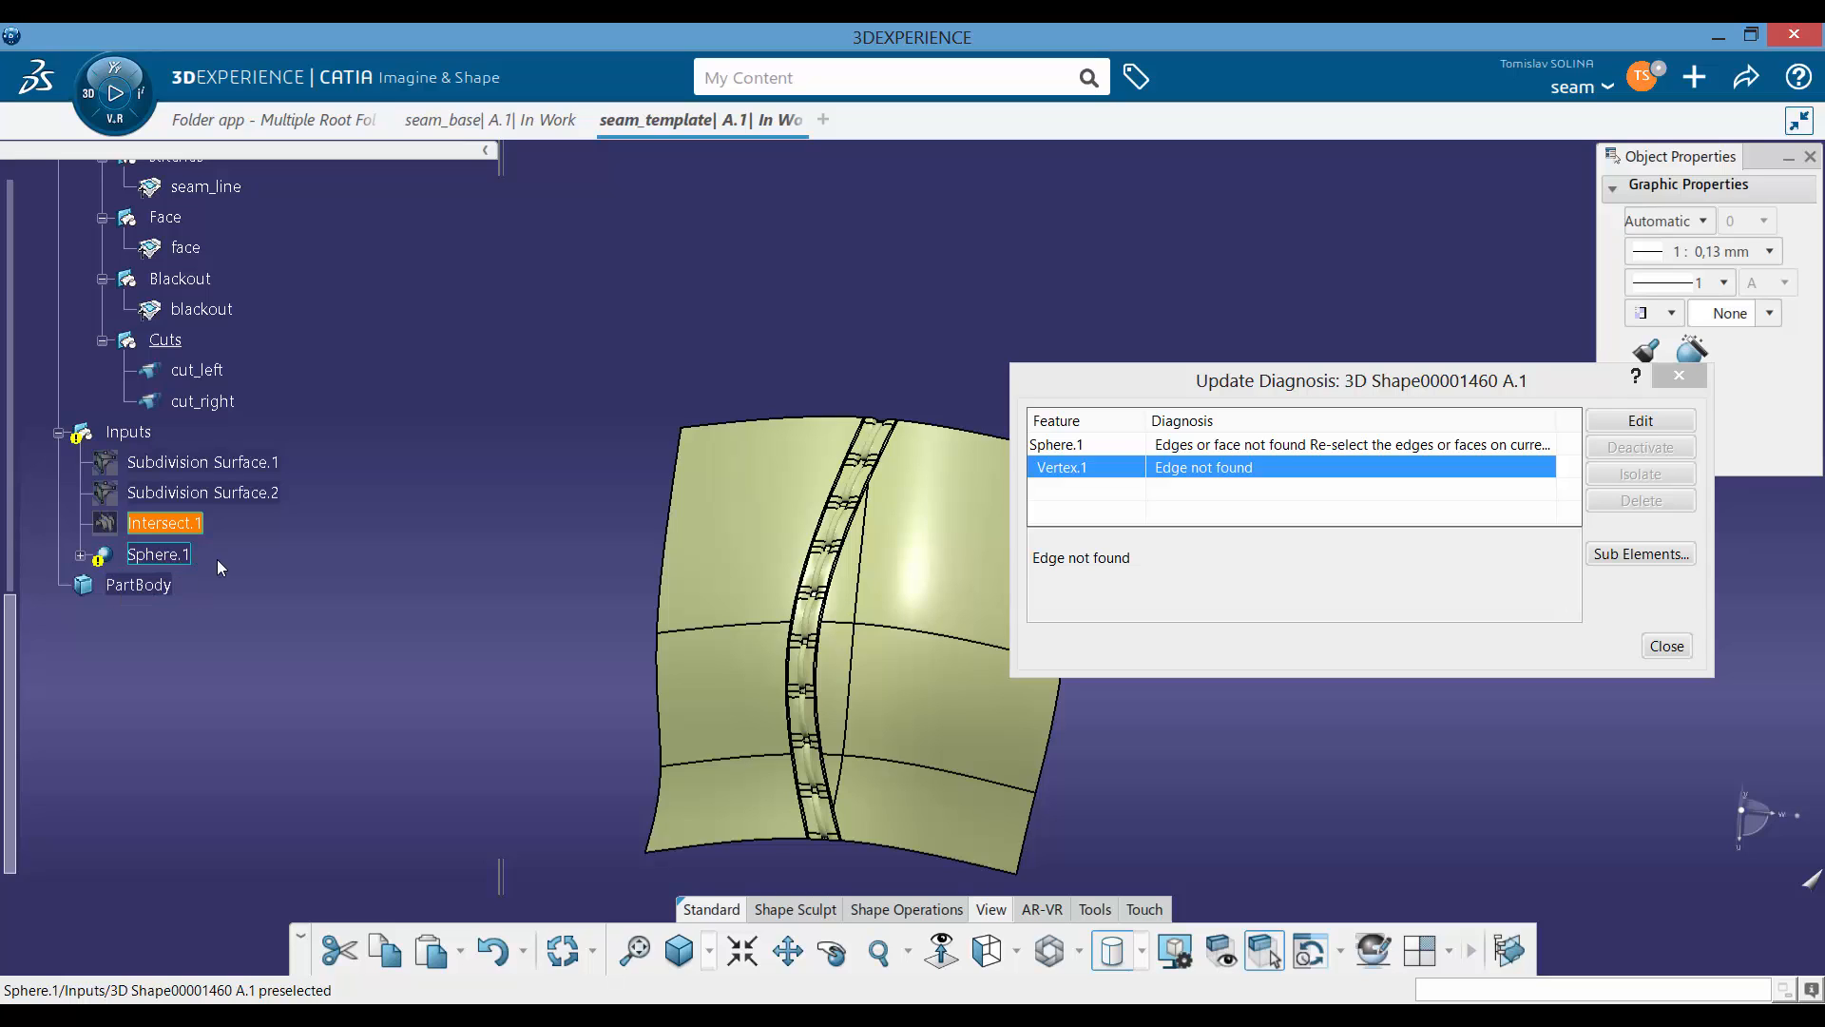
click(1665, 647)
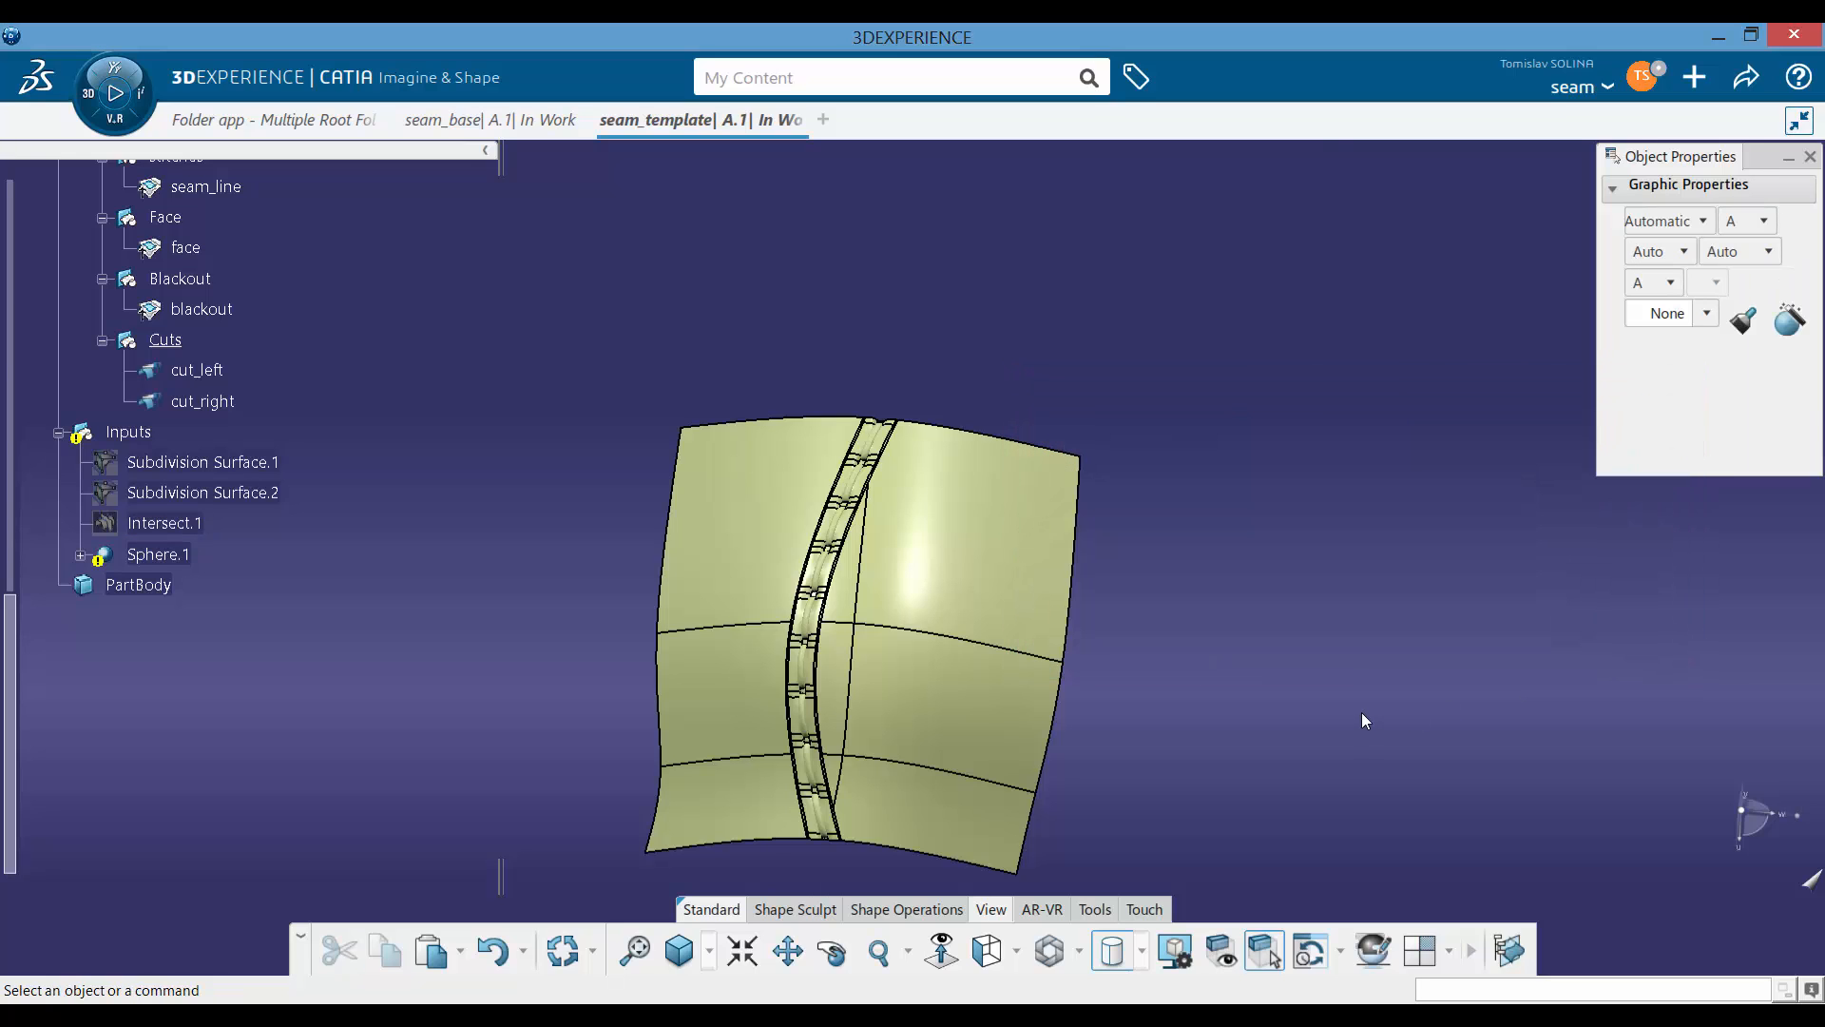
middle_drag(692, 609, 761, 615)
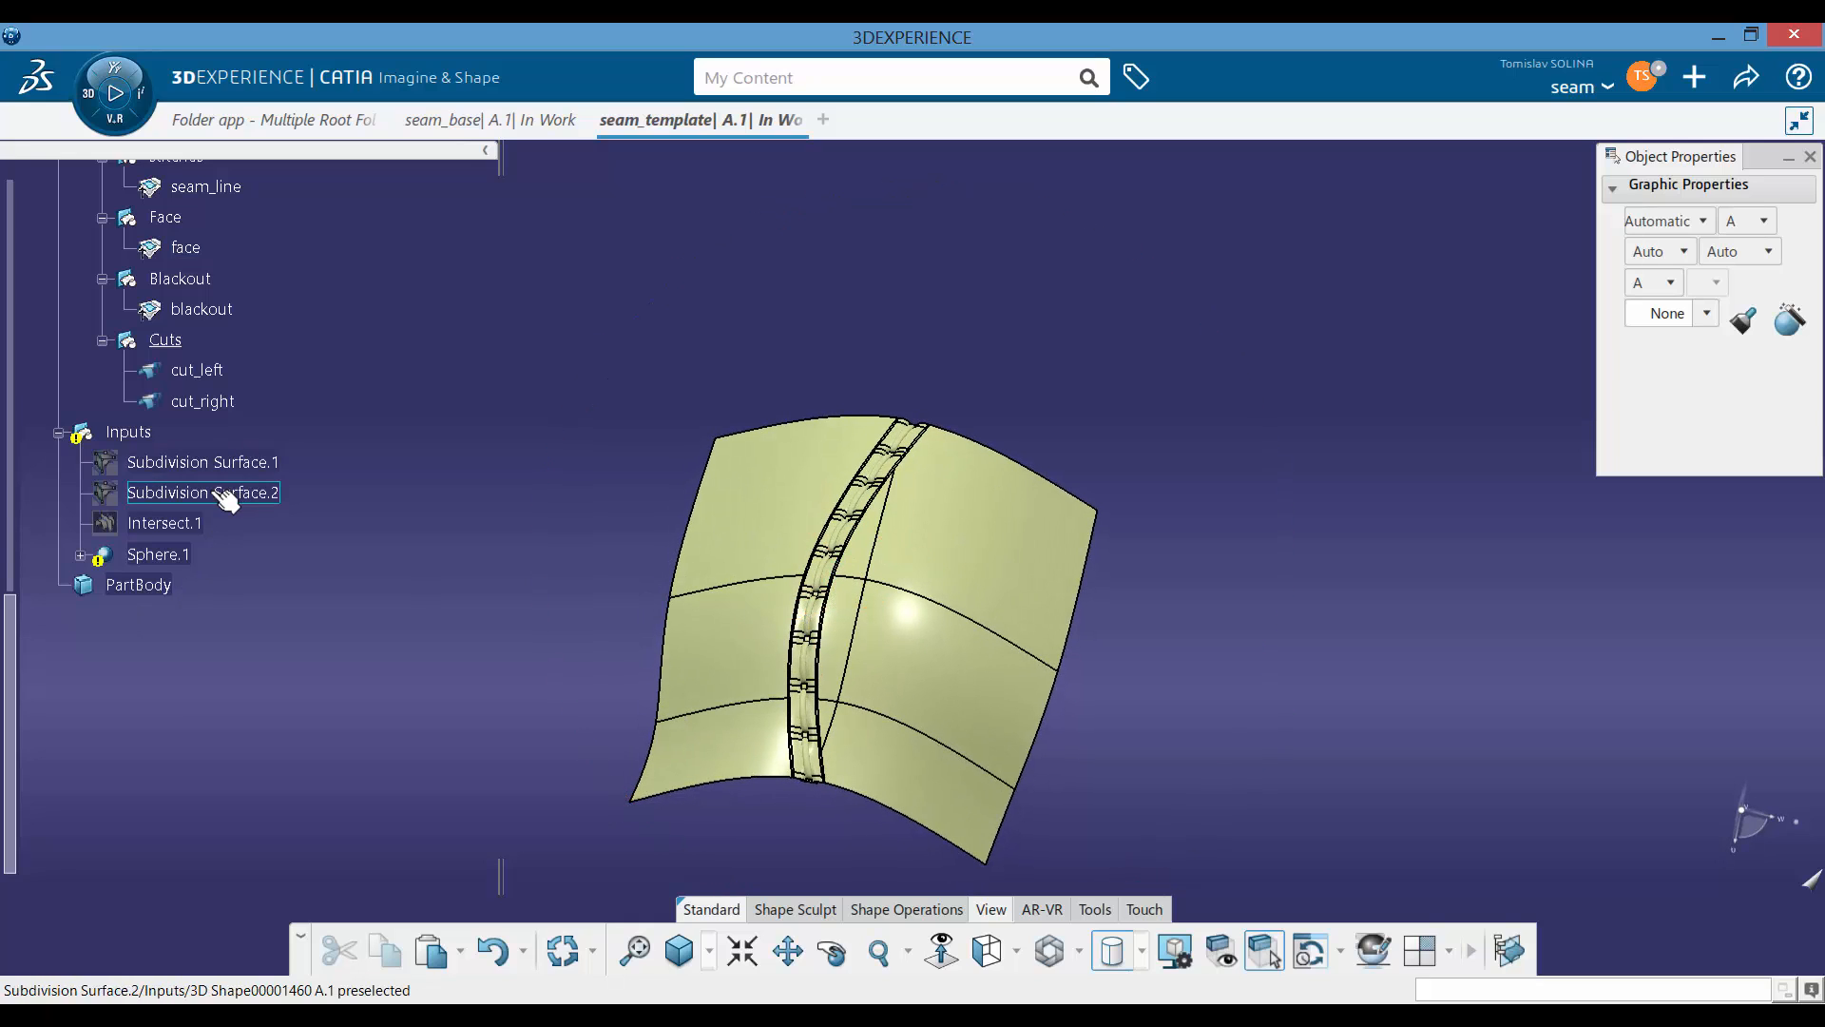
right_click(175, 535)
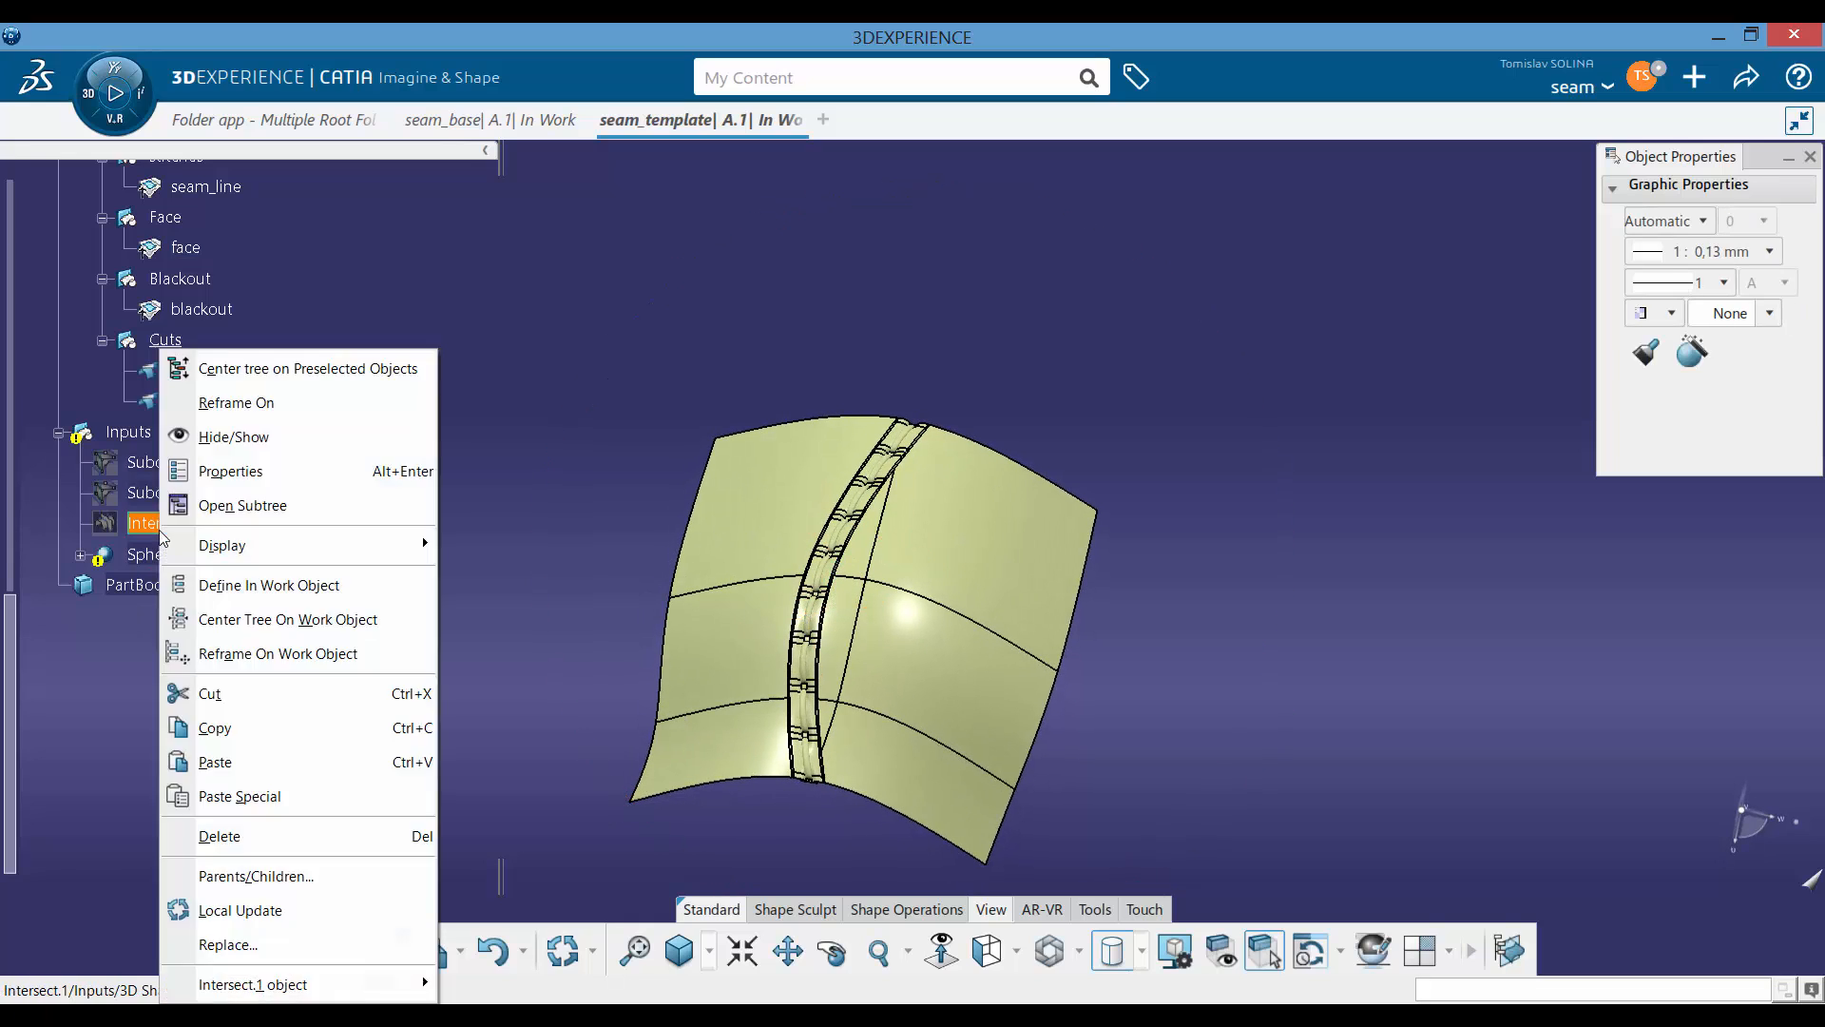
click(229, 435)
click(159, 555)
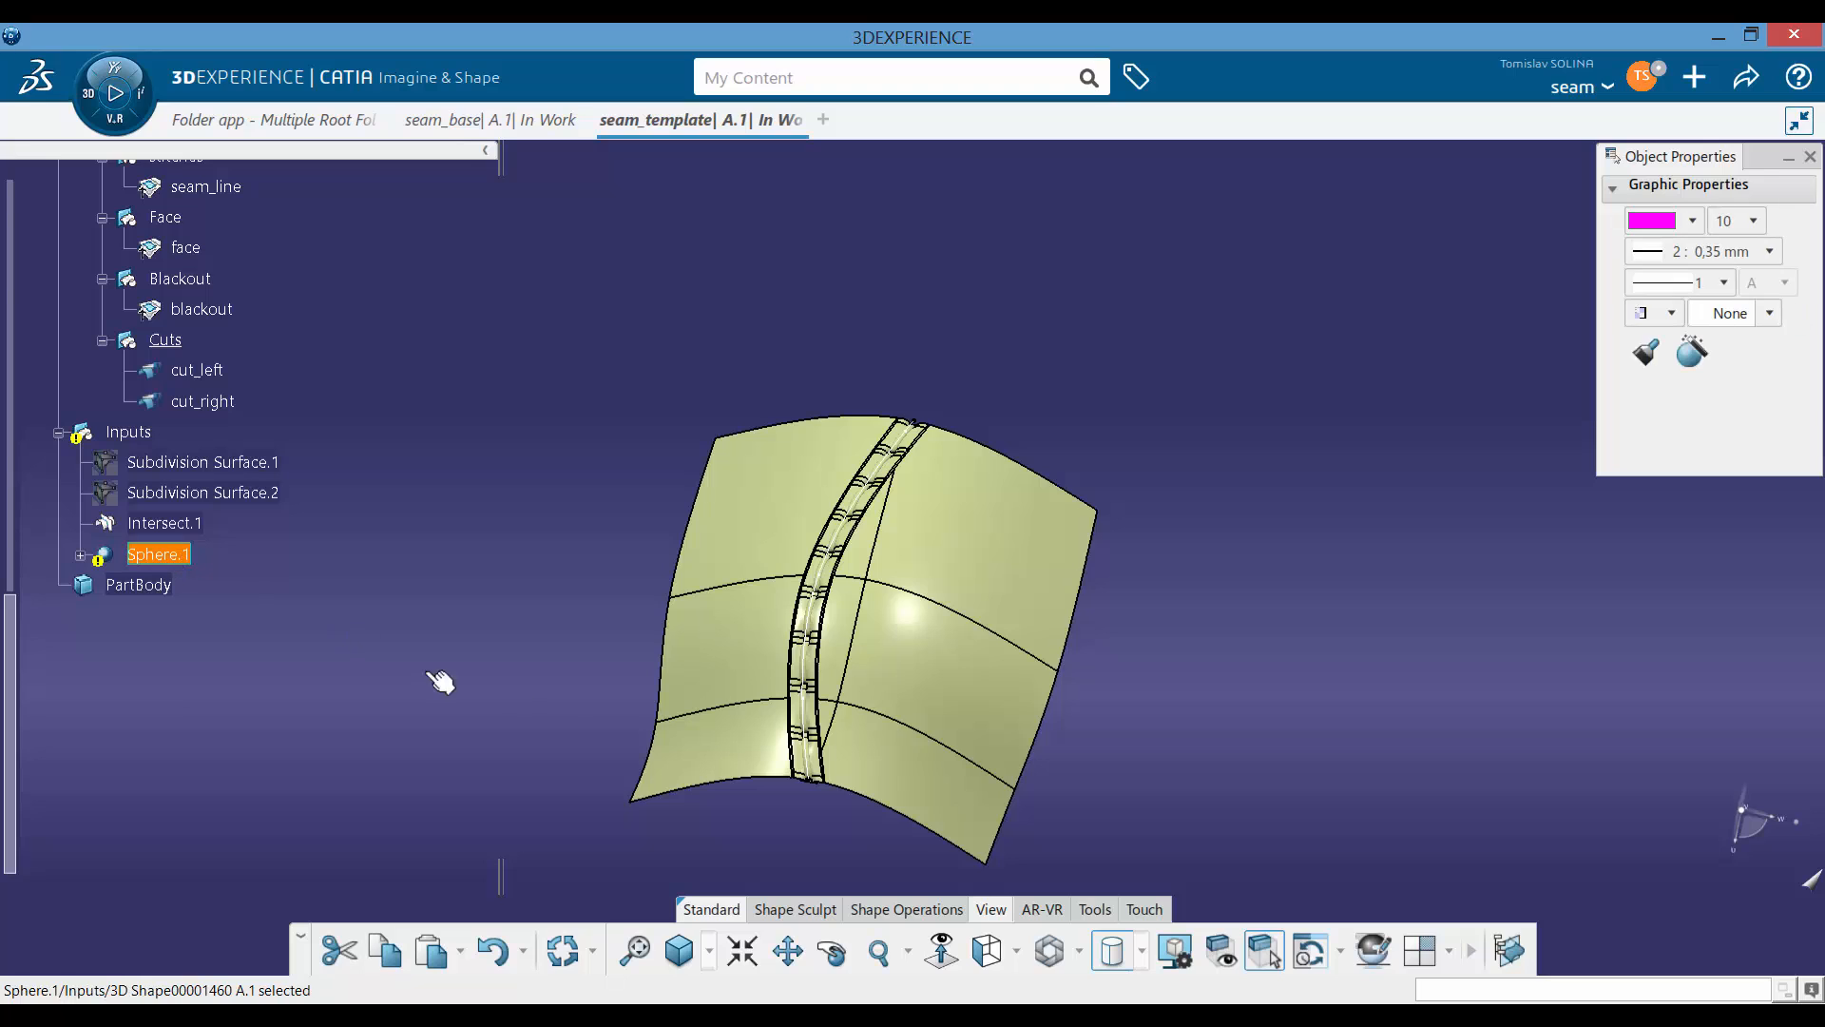
click(307, 600)
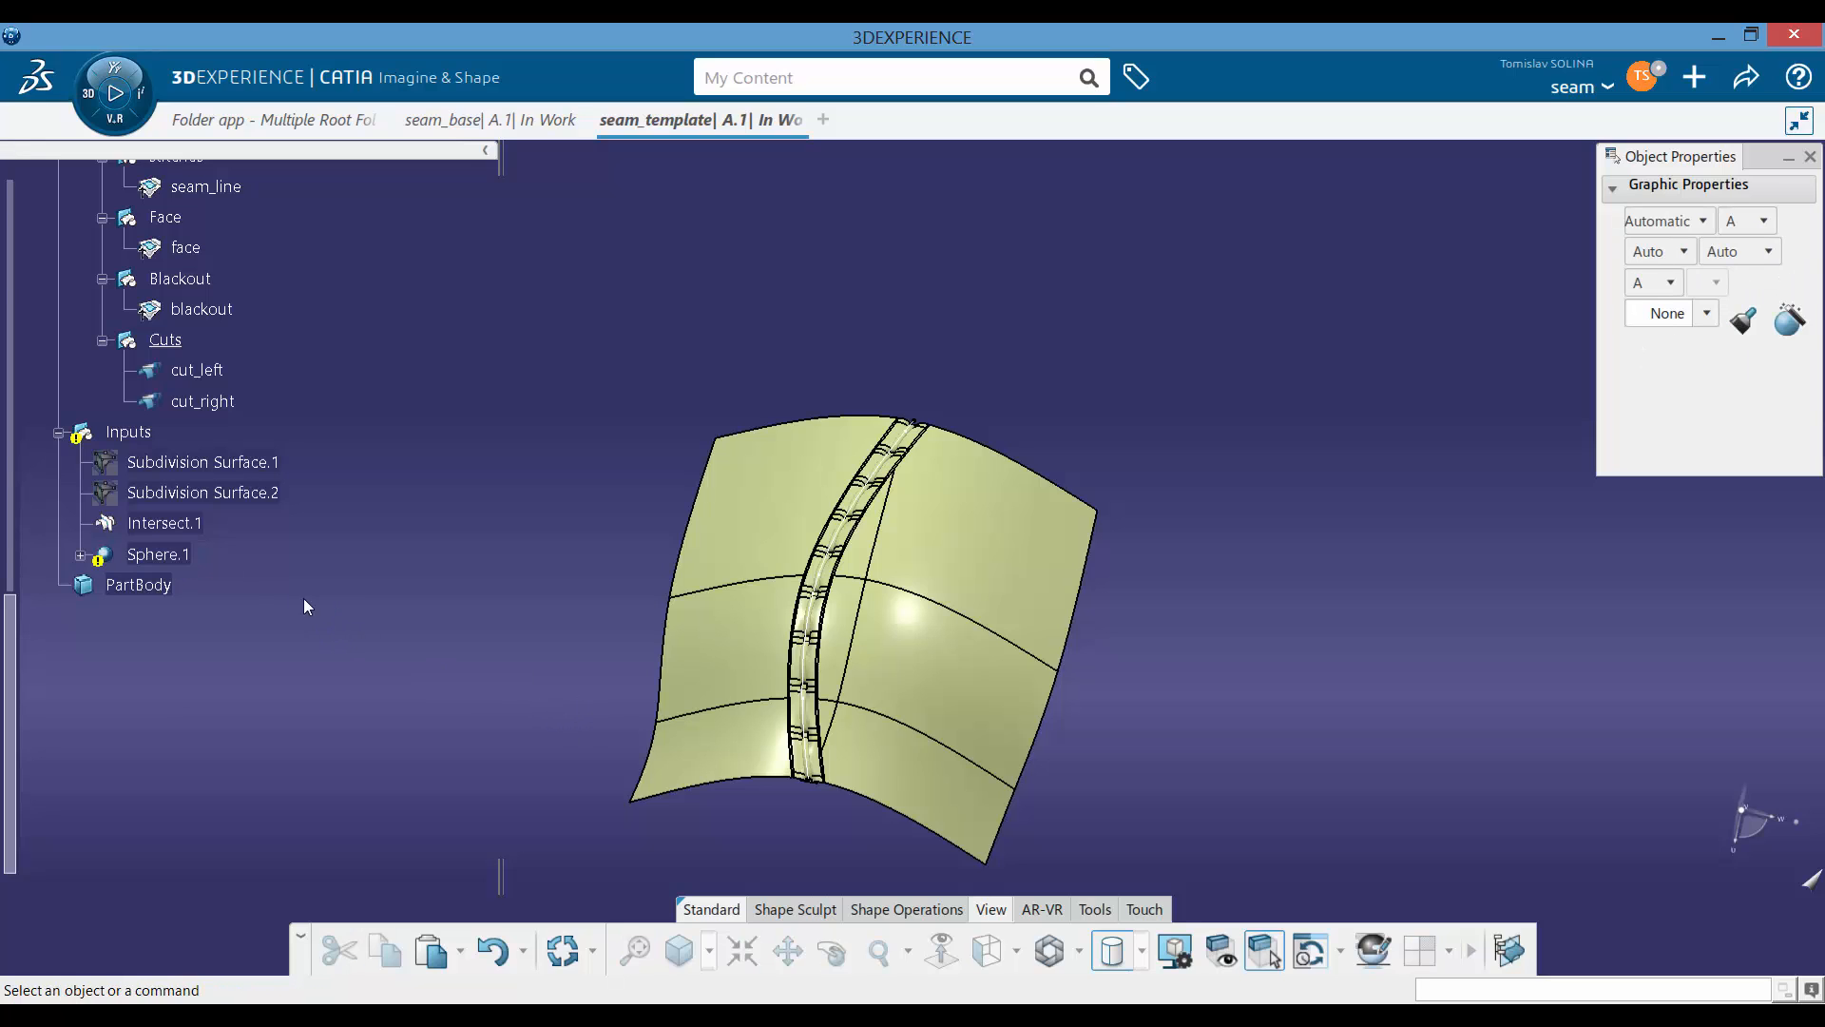
Step: Update the model and repair the Vertex.1 error by reselecting the Intersect.1 vertex at the lower end of the seam
click(159, 554)
key(ctrl+u)
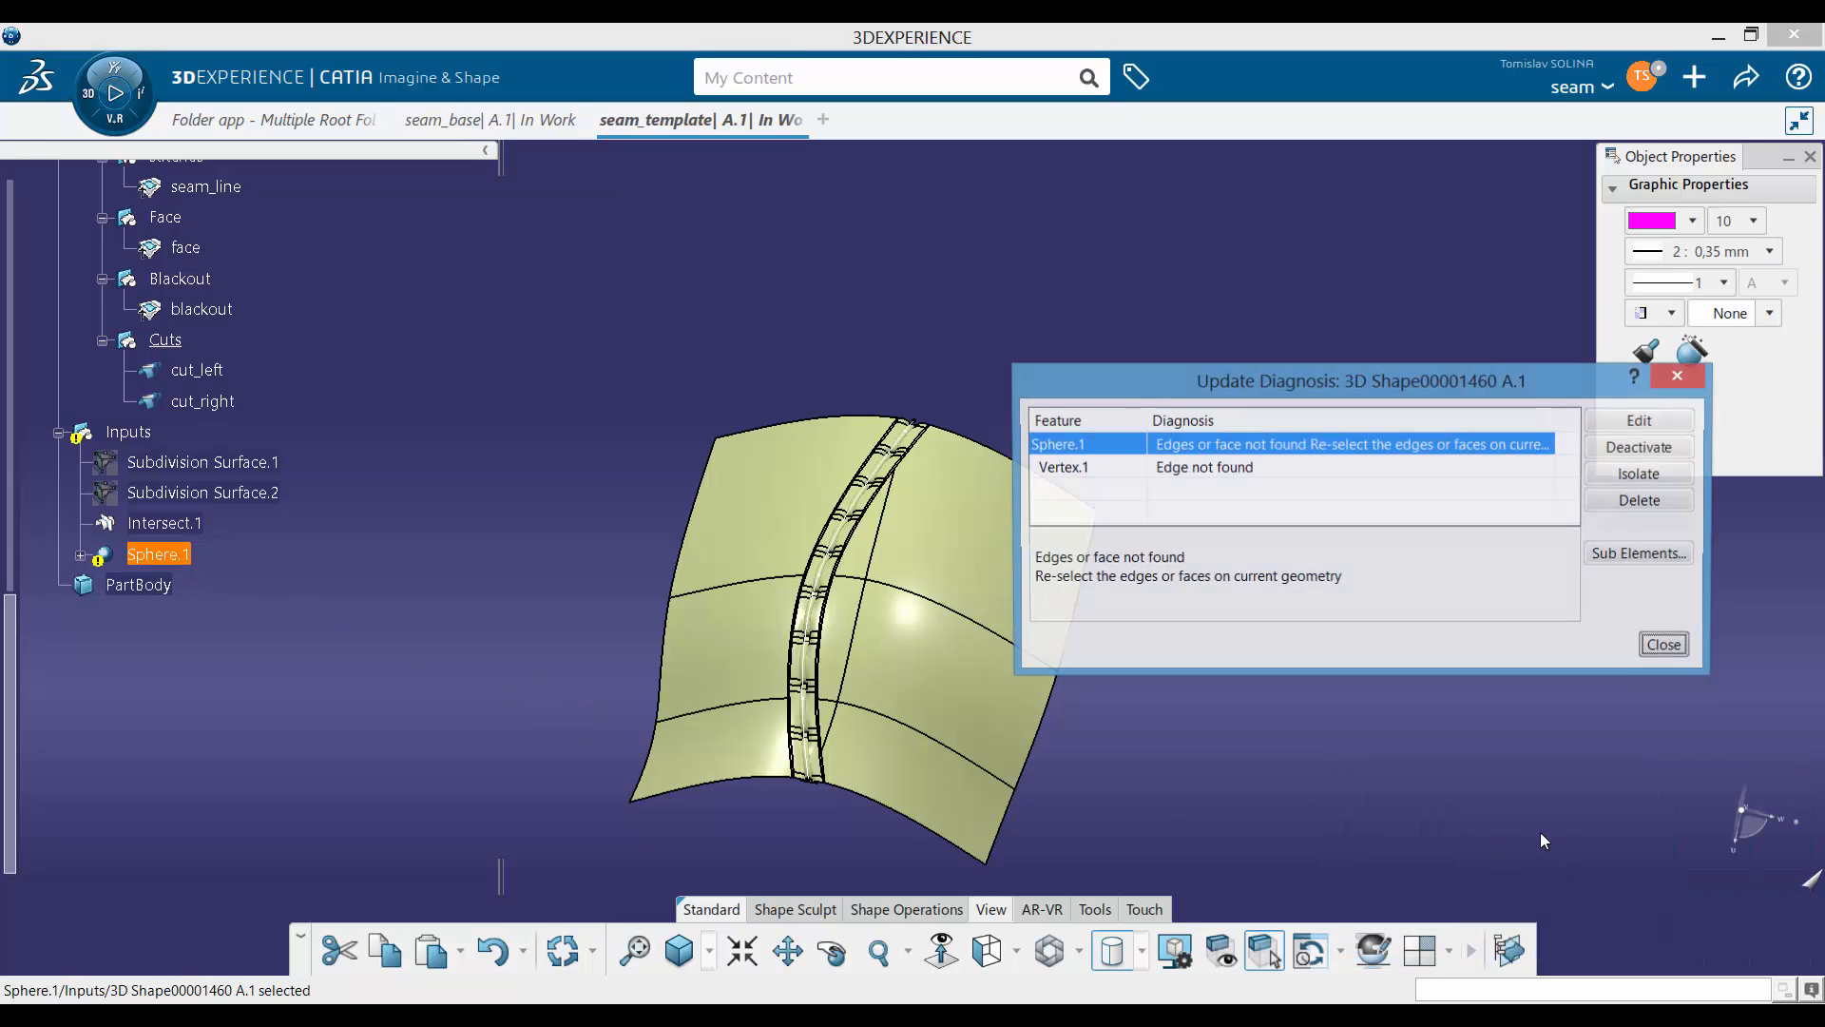
click(1214, 470)
click(1634, 422)
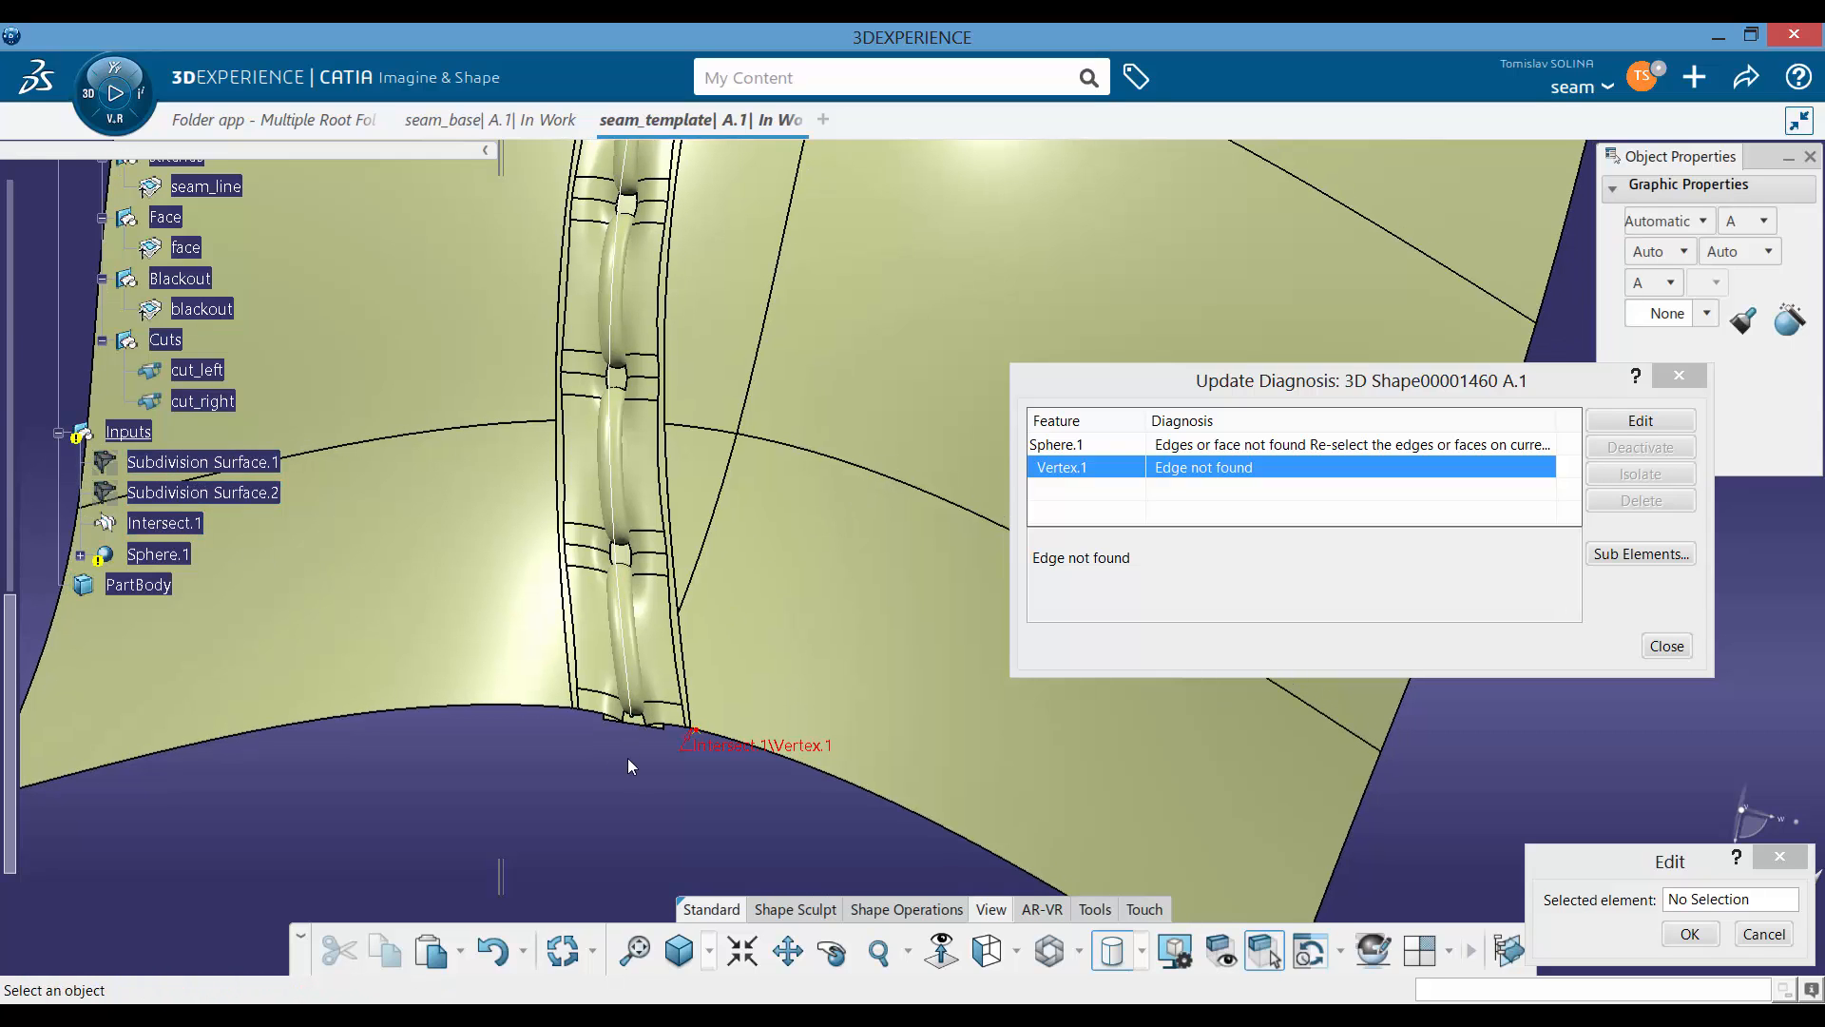
click(643, 721)
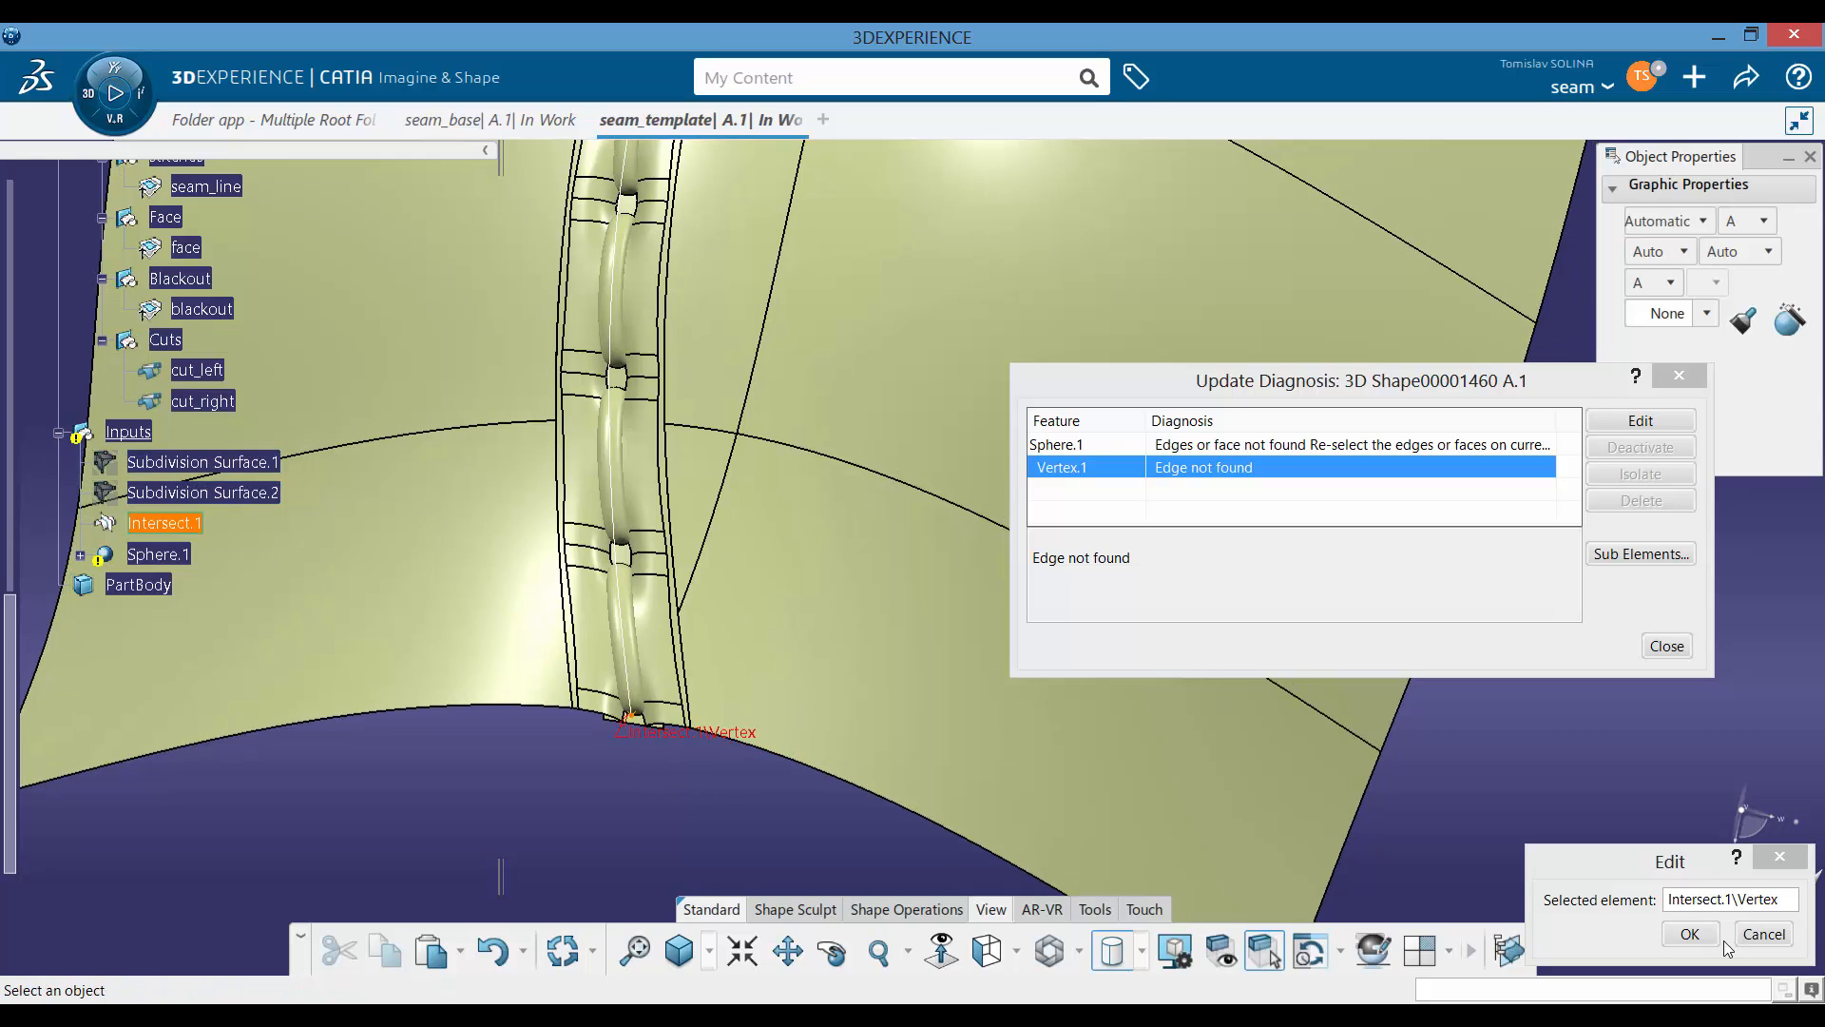
click(1694, 937)
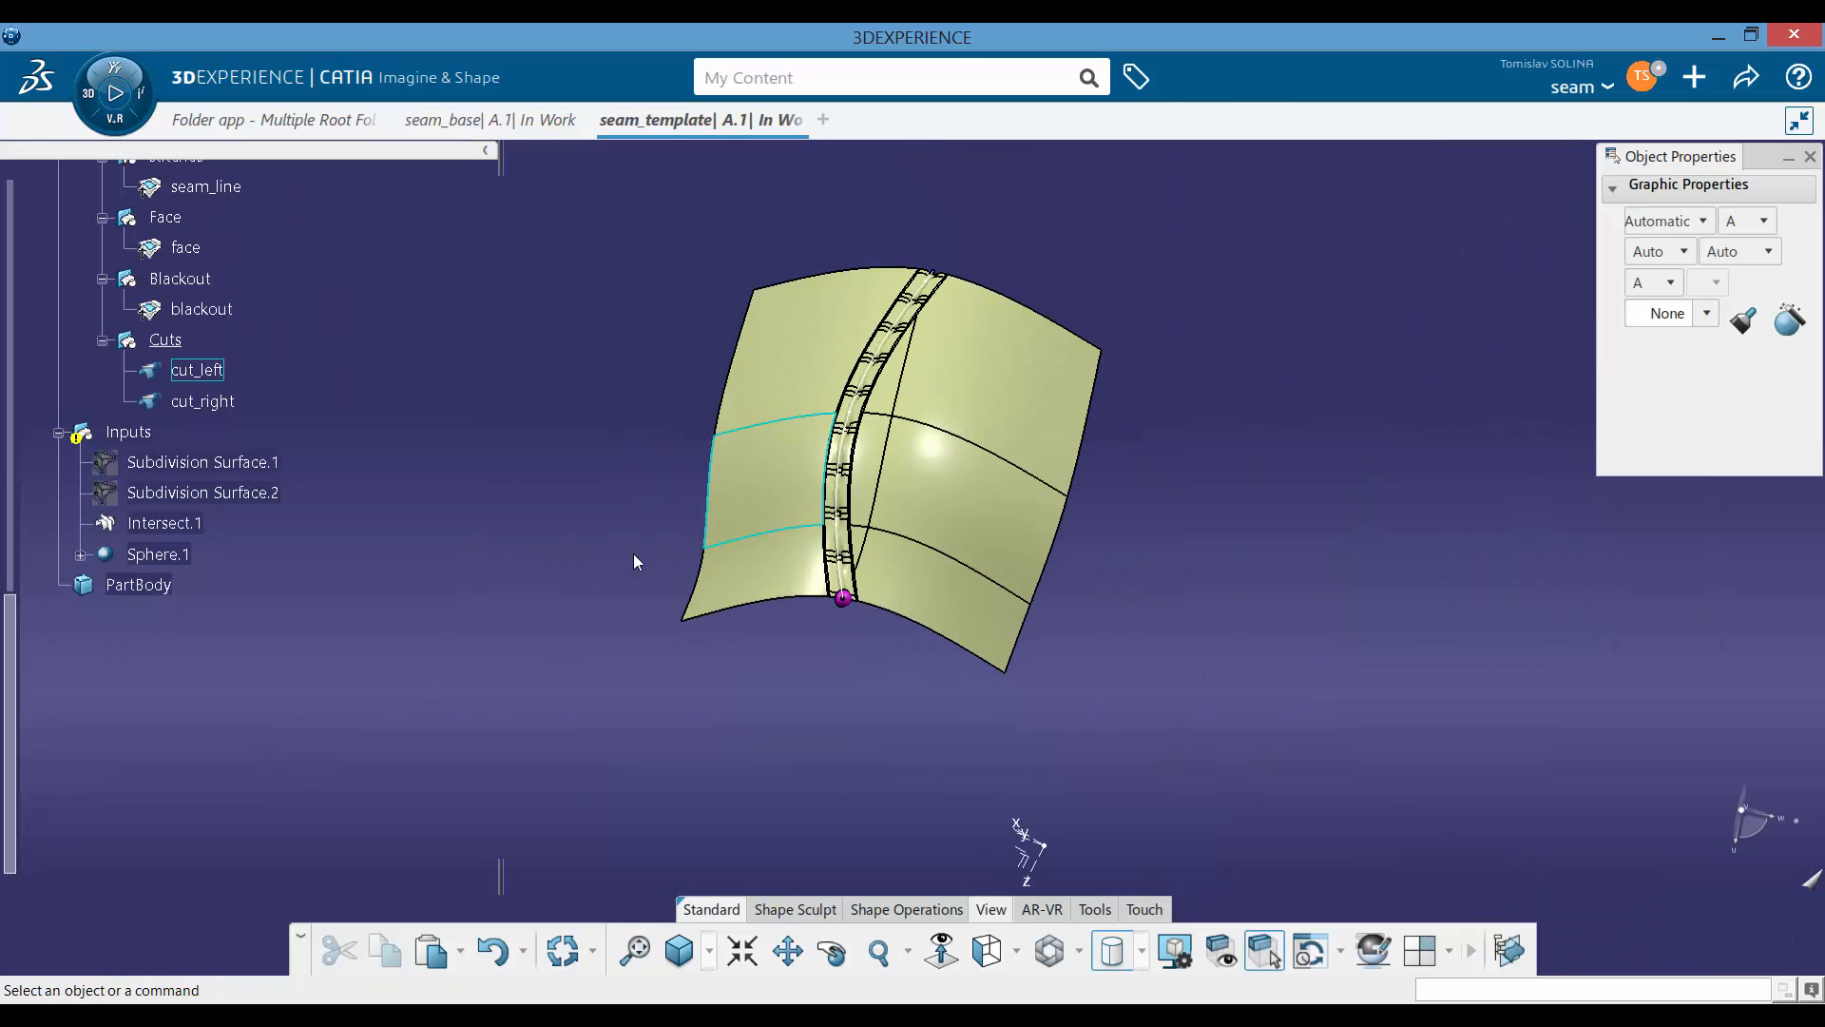
Step: Straighten Subdivision Surface.2 by moving its middle edge back sideways, and update the model
middle_drag(634, 554, 816, 574)
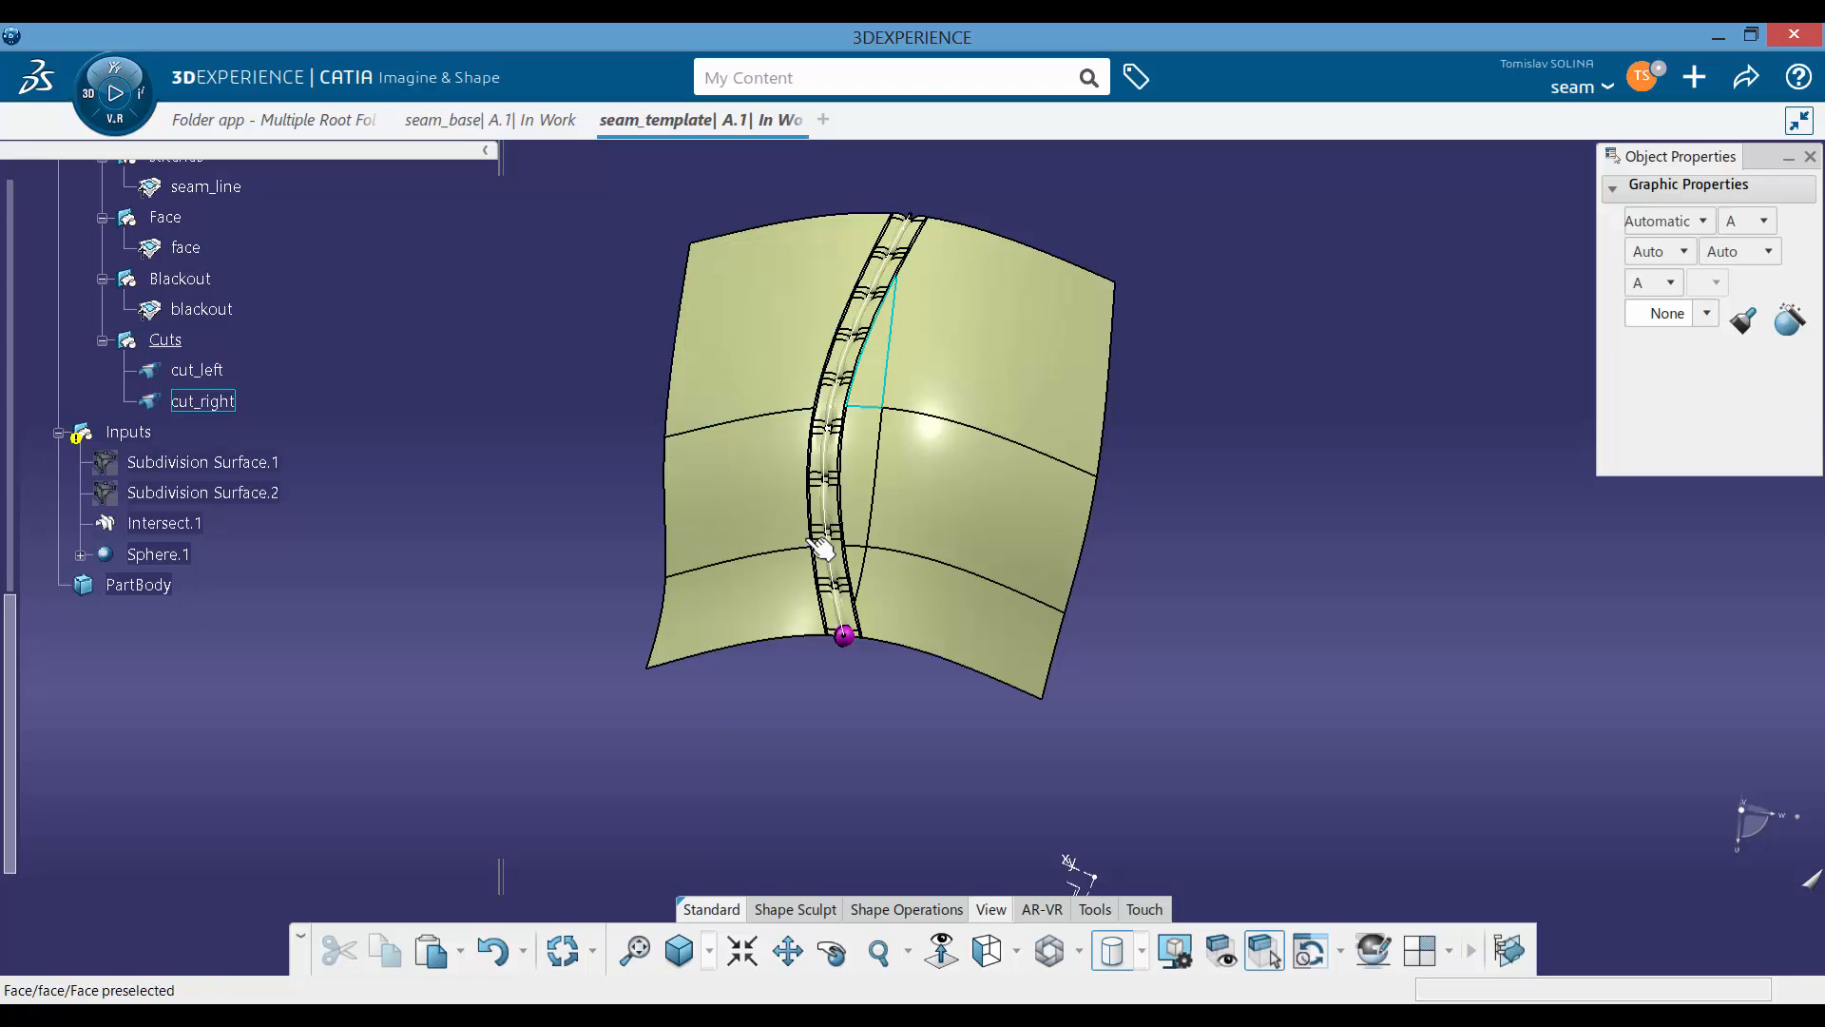
click(840, 631)
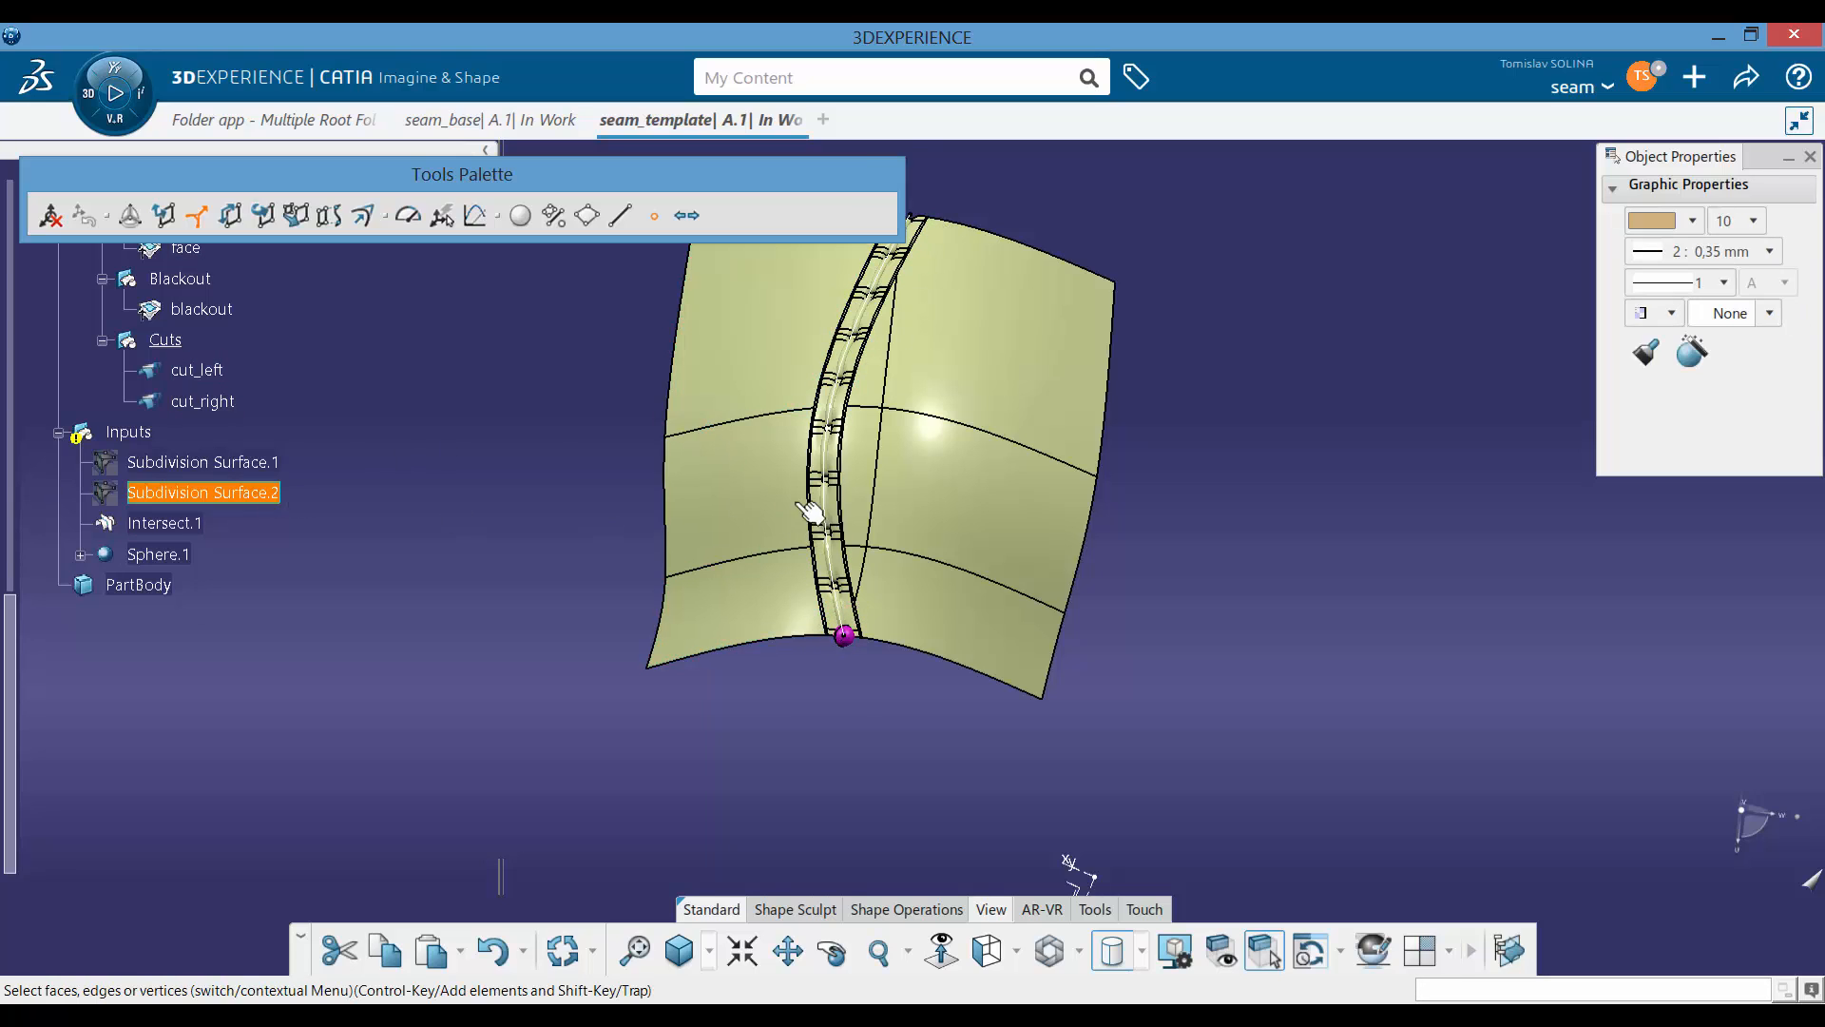
mouse_move(808, 478)
middle_down()
mouse_move(909, 523)
mouse_move(793, 672)
mouse_move(845, 651)
mouse_move(782, 579)
mouse_move(823, 456)
middle_up()
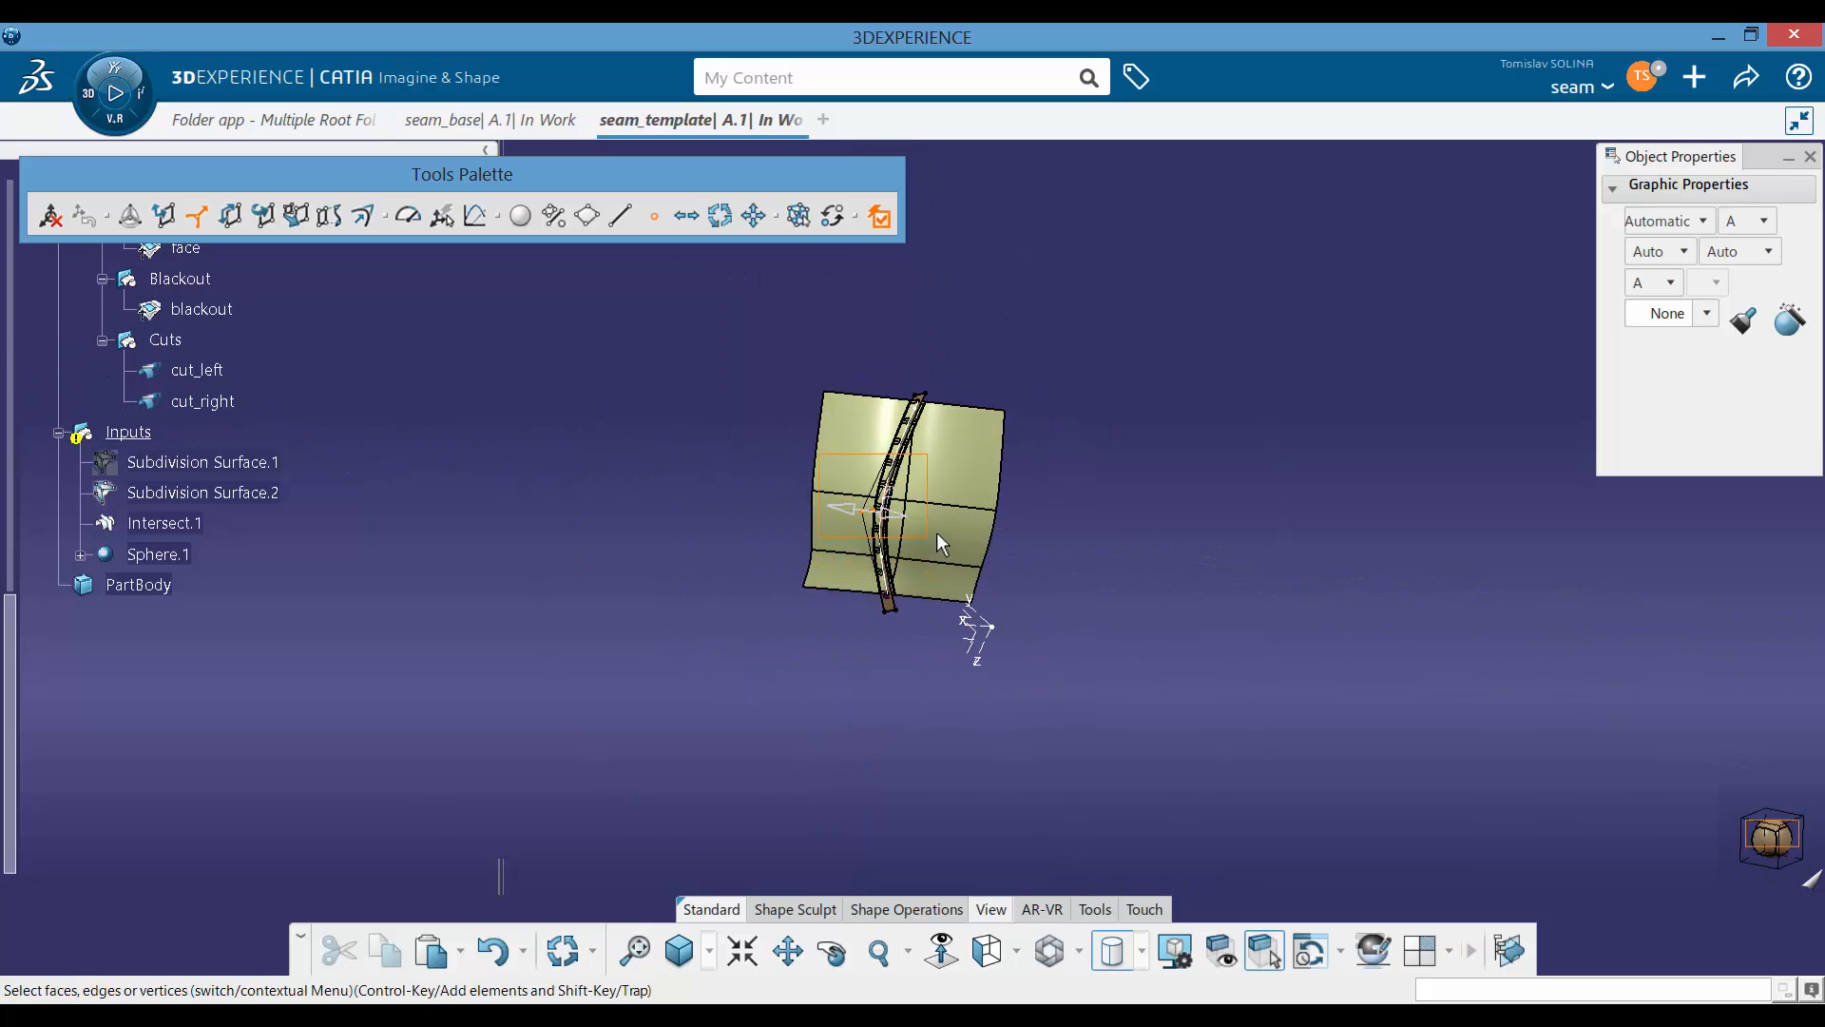
drag(901, 514, 994, 528)
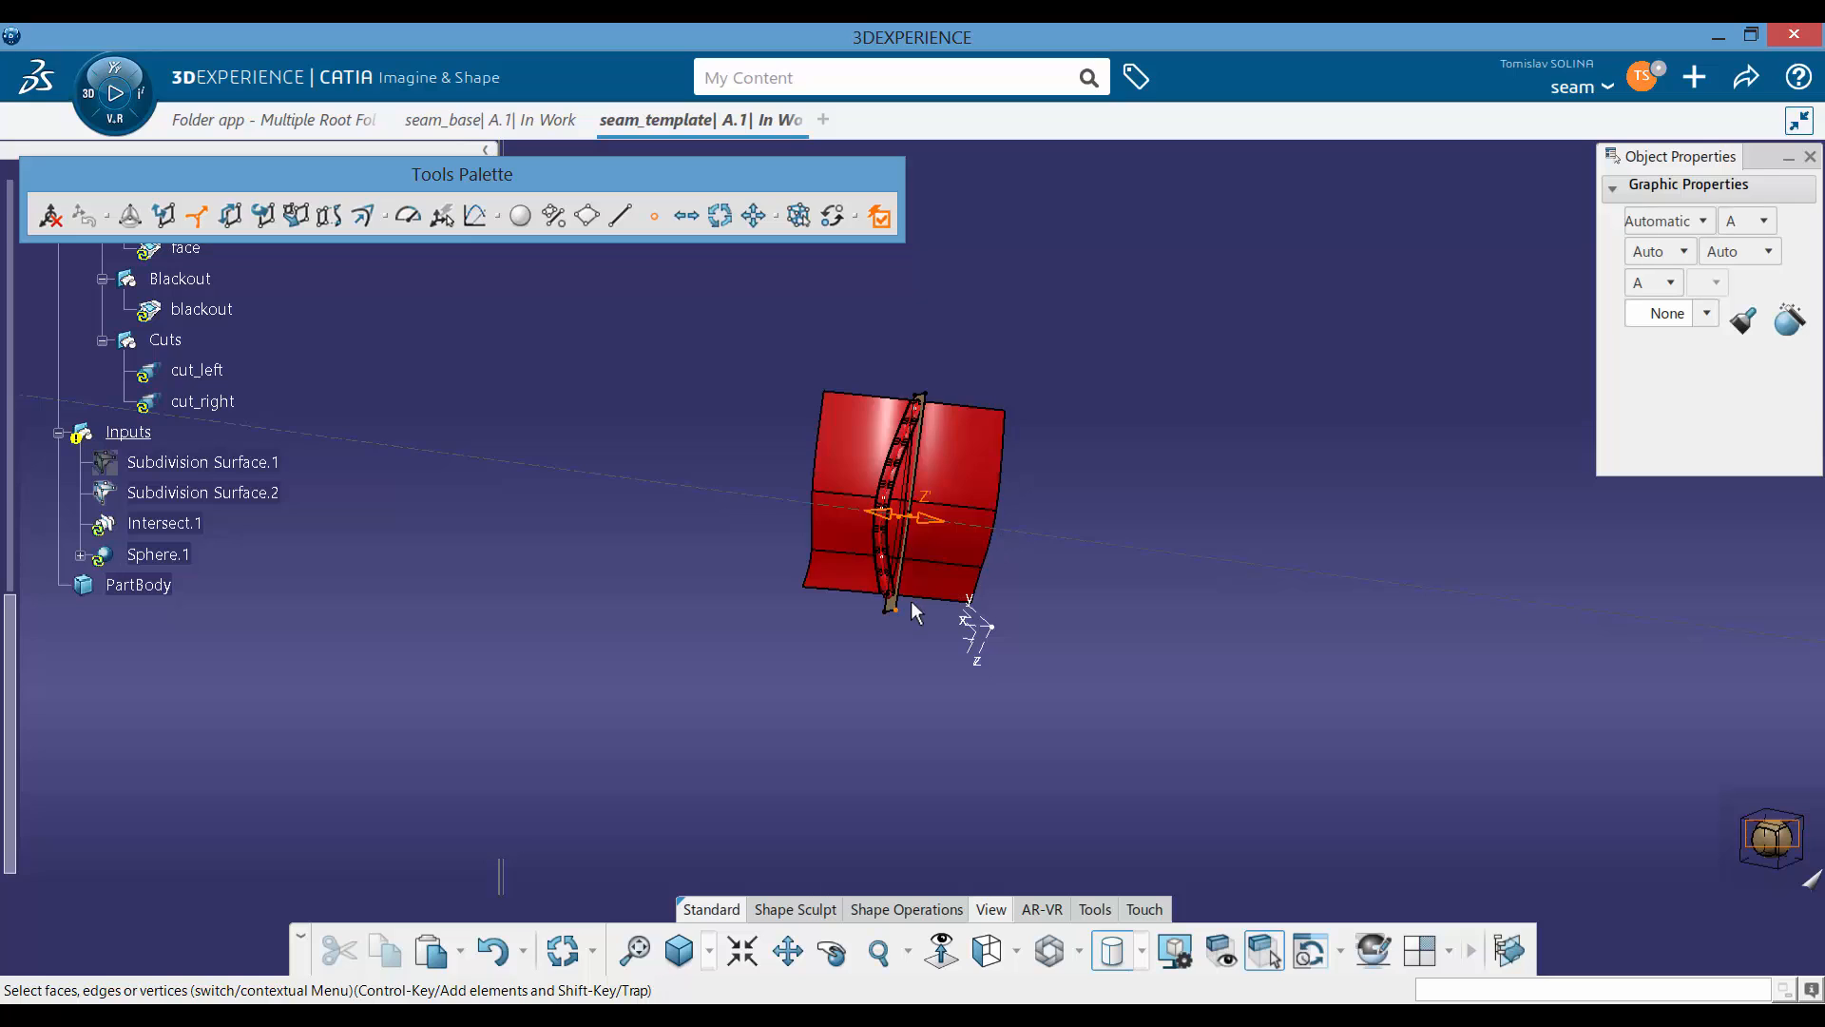
click(790, 621)
key(ctrl+u)
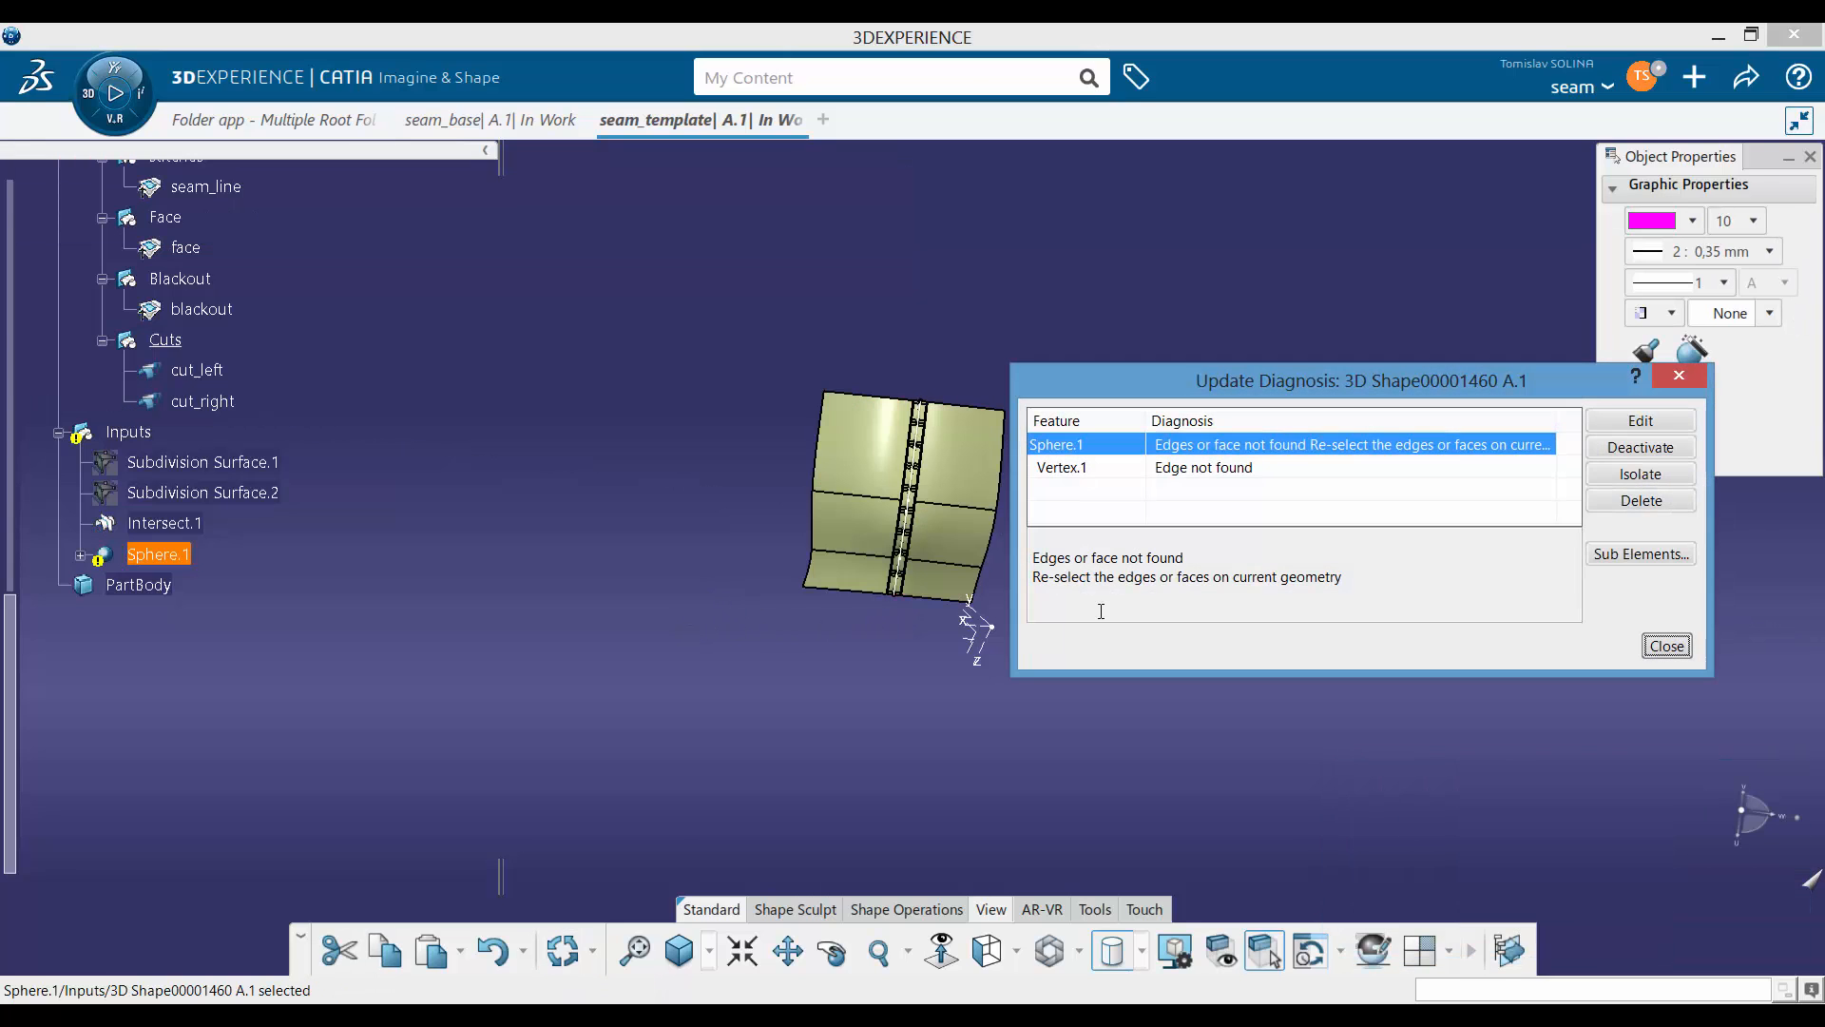
Step: Edit Vertex.1 in the update diagnosis and reassign it to the Intersect.1 vertex at the straightened seam's lower end
click(1081, 468)
click(1641, 420)
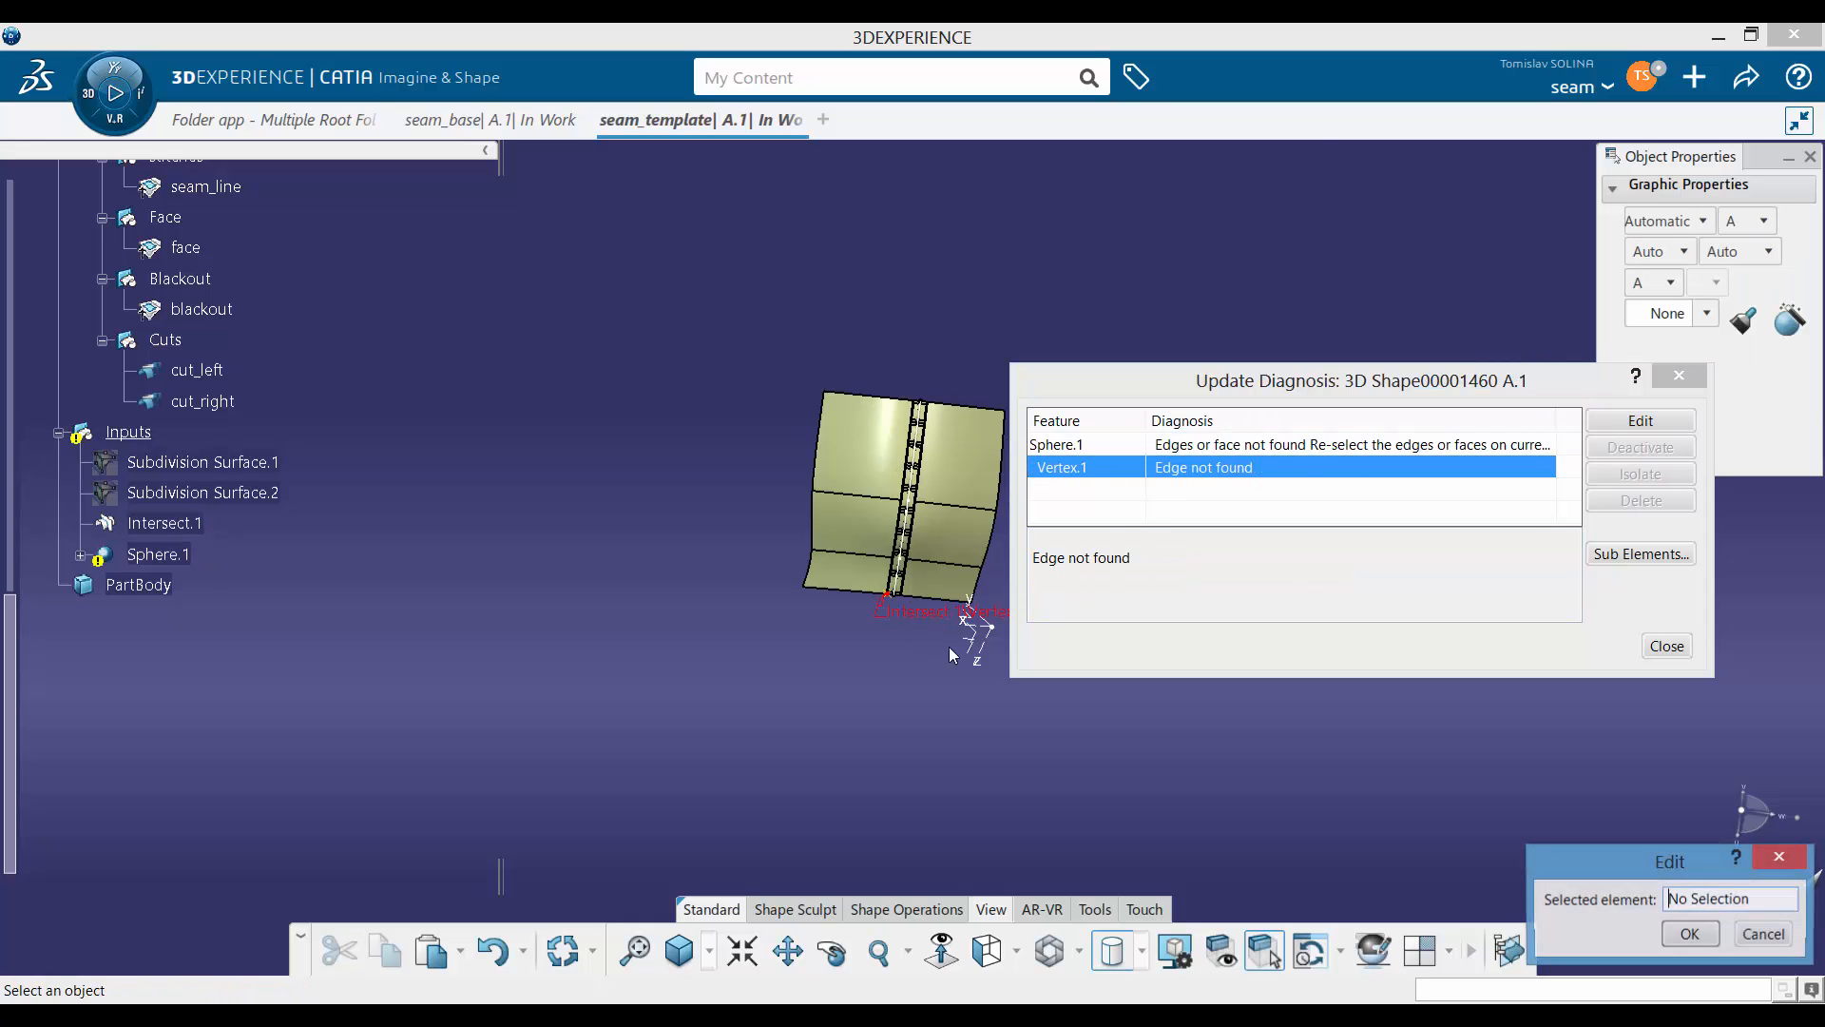
middle_drag(954, 478, 954, 418)
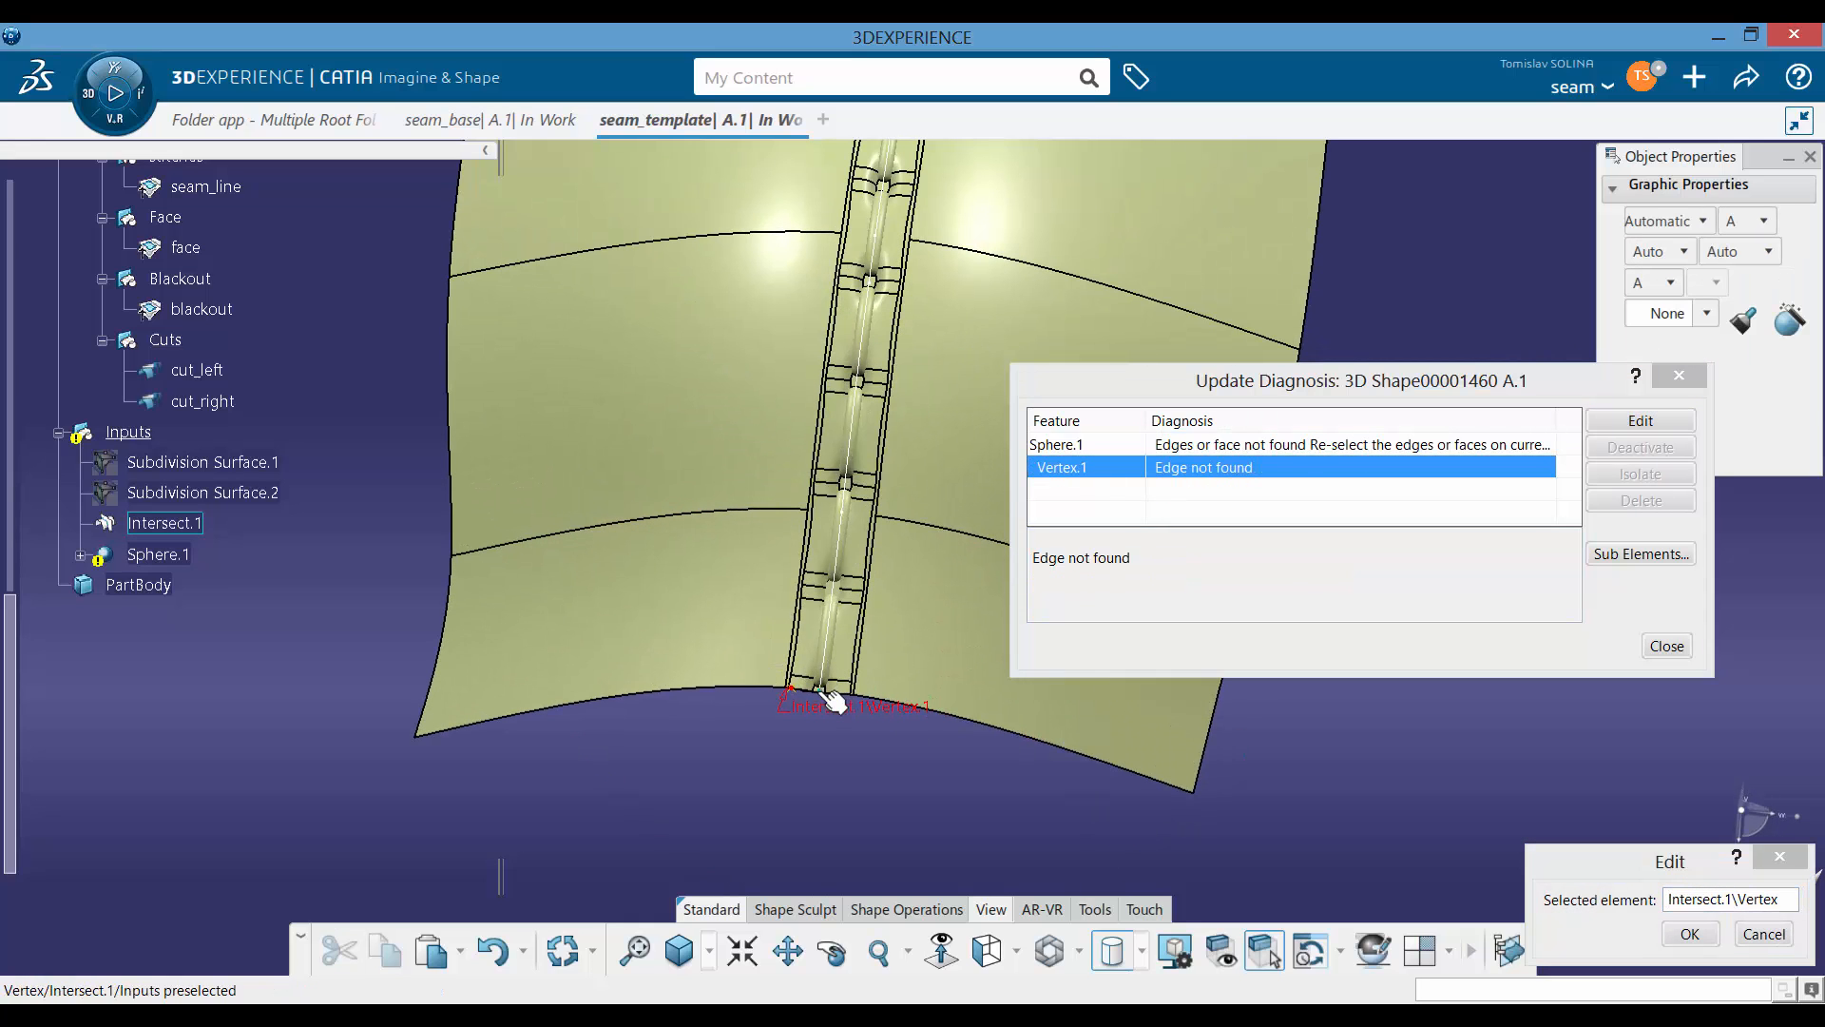
click(831, 697)
click(1691, 934)
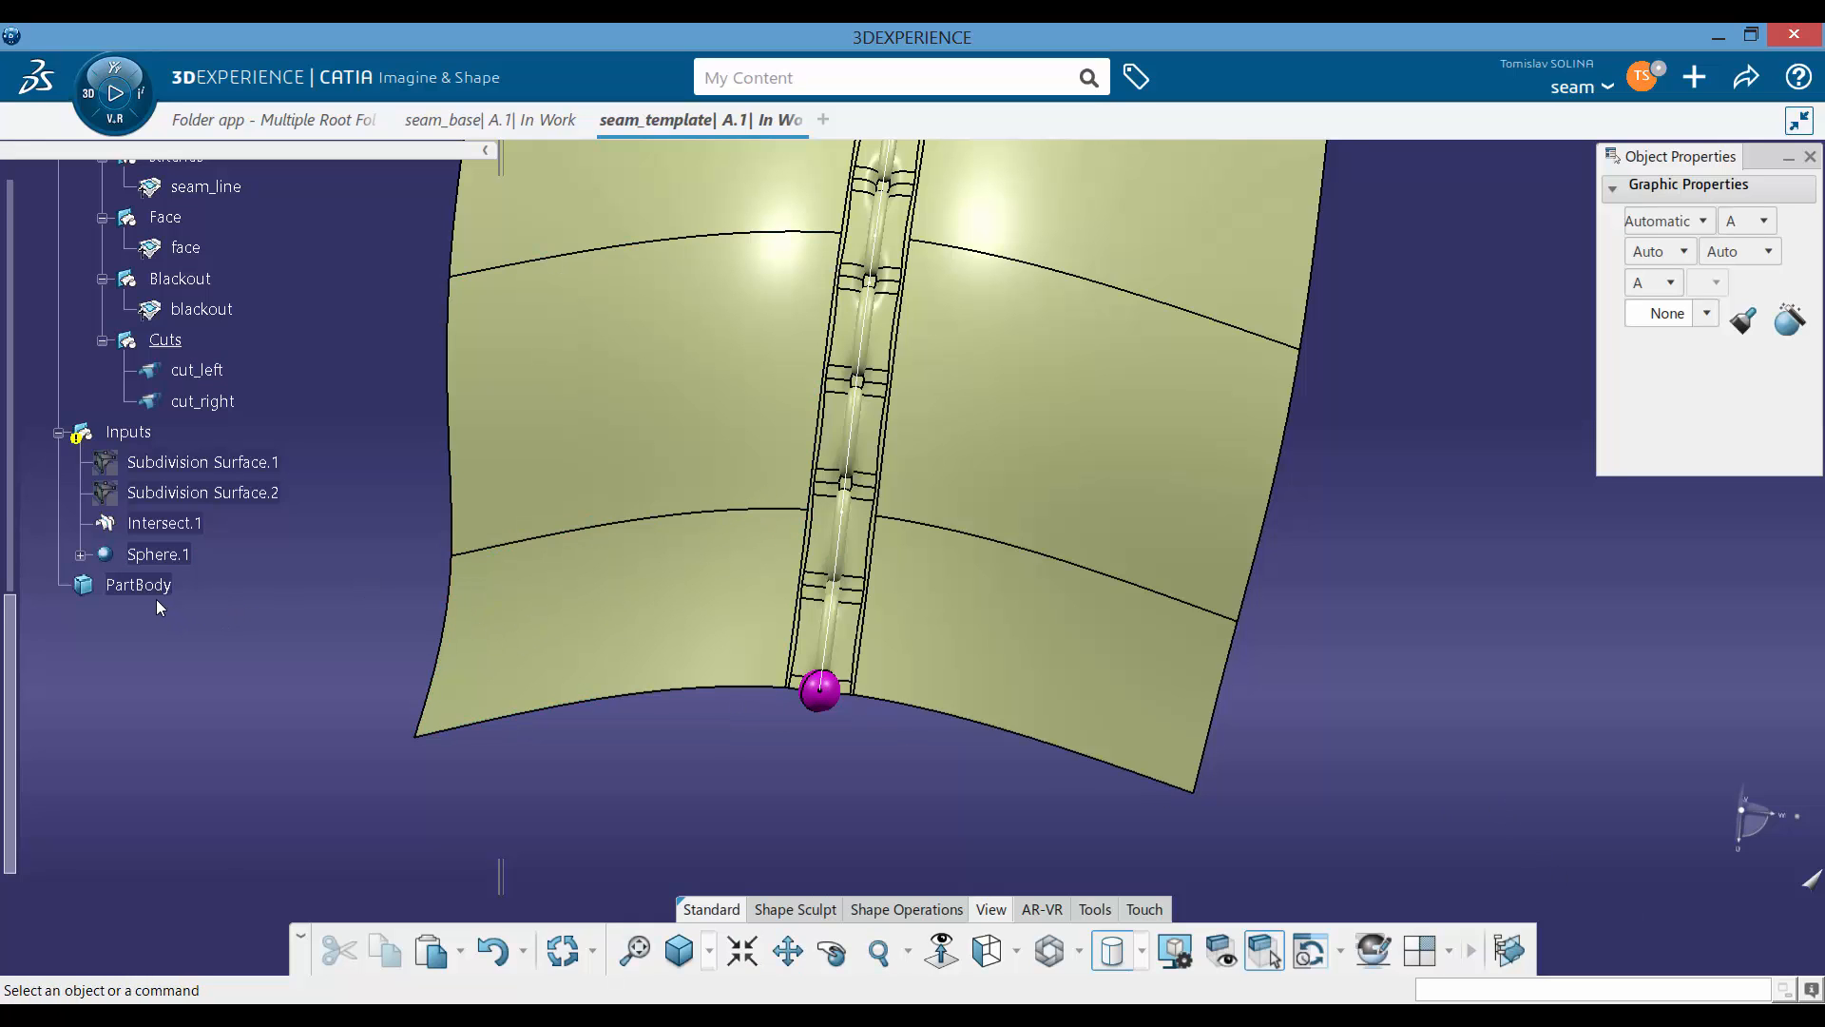
Step: Set the display mode to Shading with Edges without Smooth Edges
middle_drag(596, 580, 732, 504)
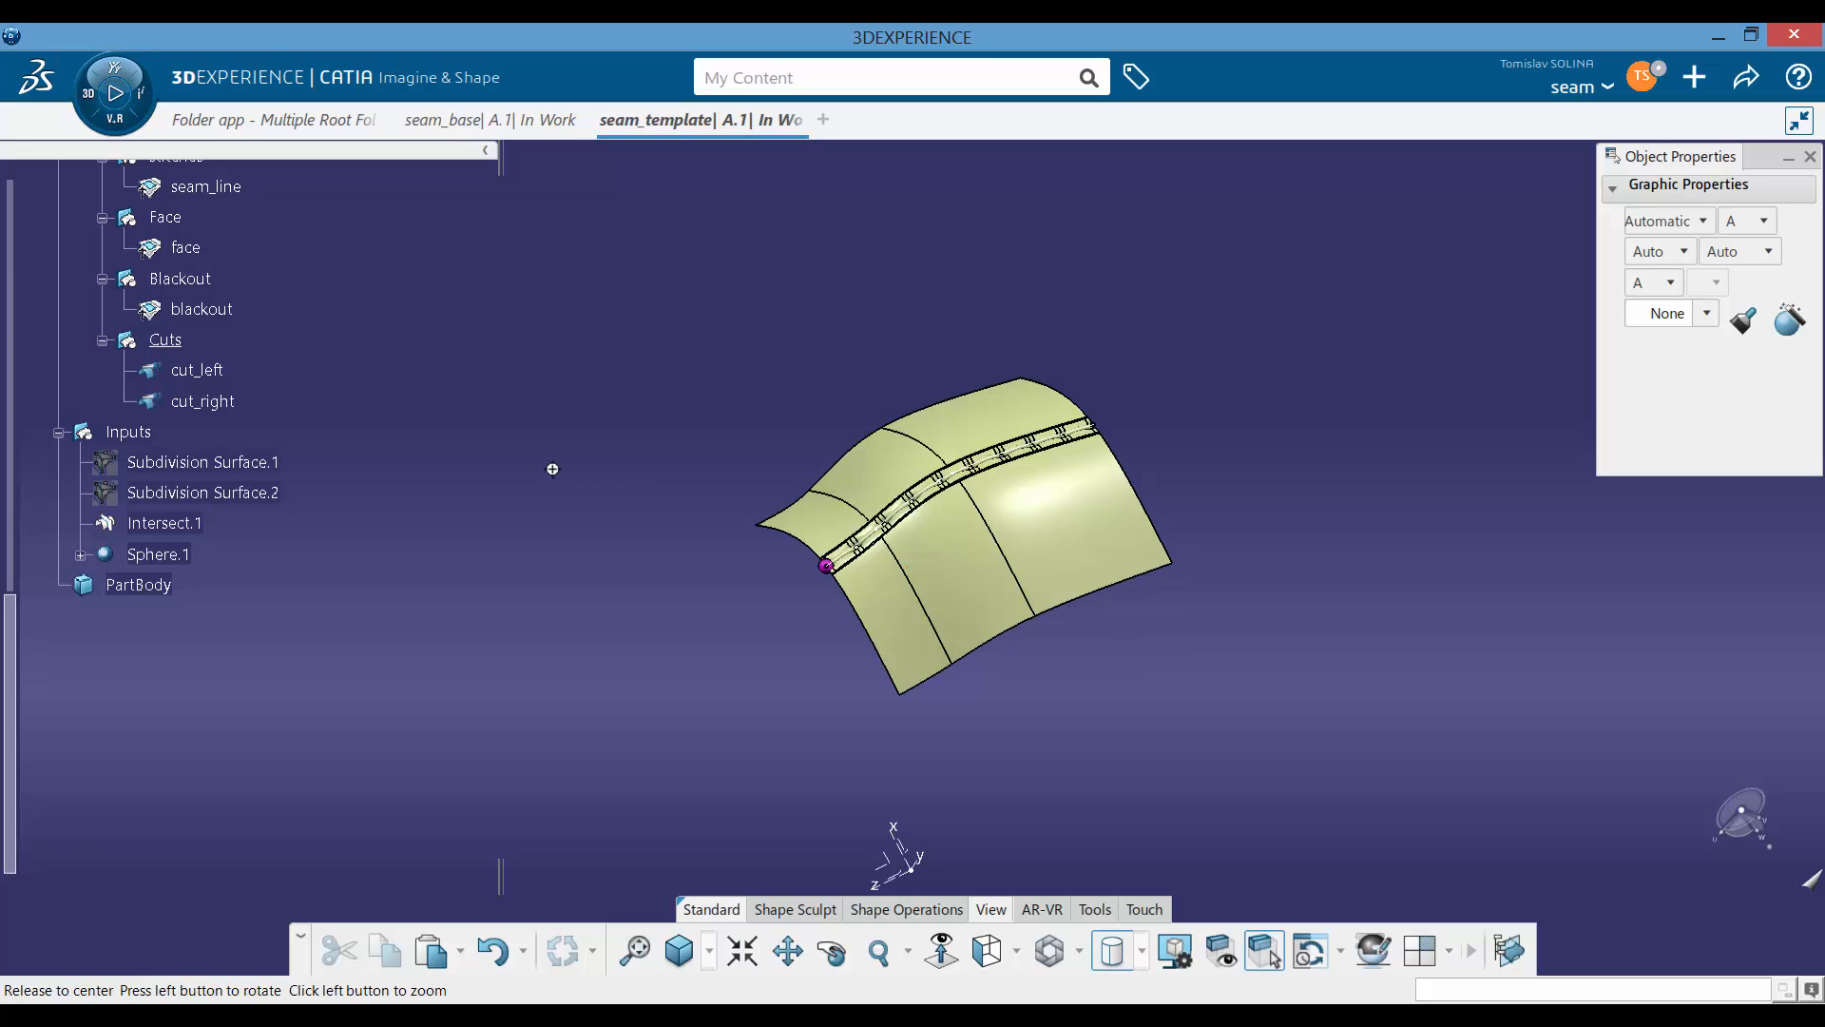
middle_drag(553, 468, 536, 632)
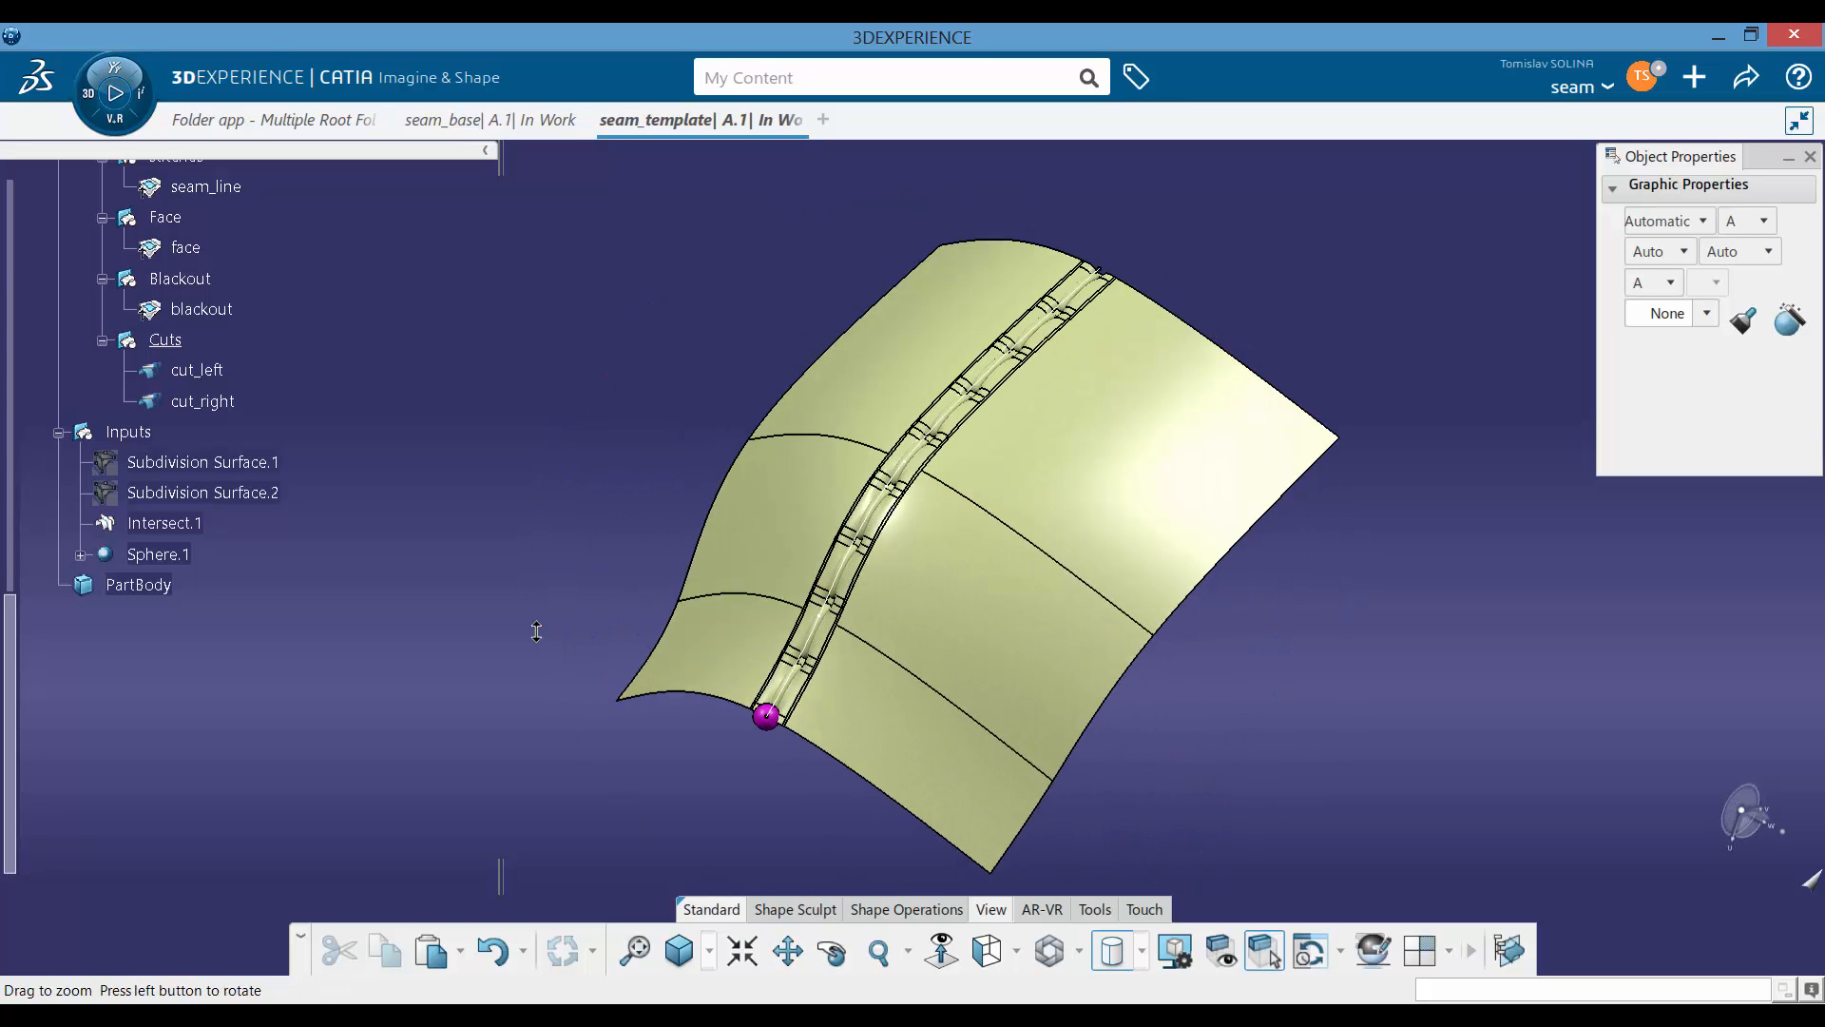
click(1138, 951)
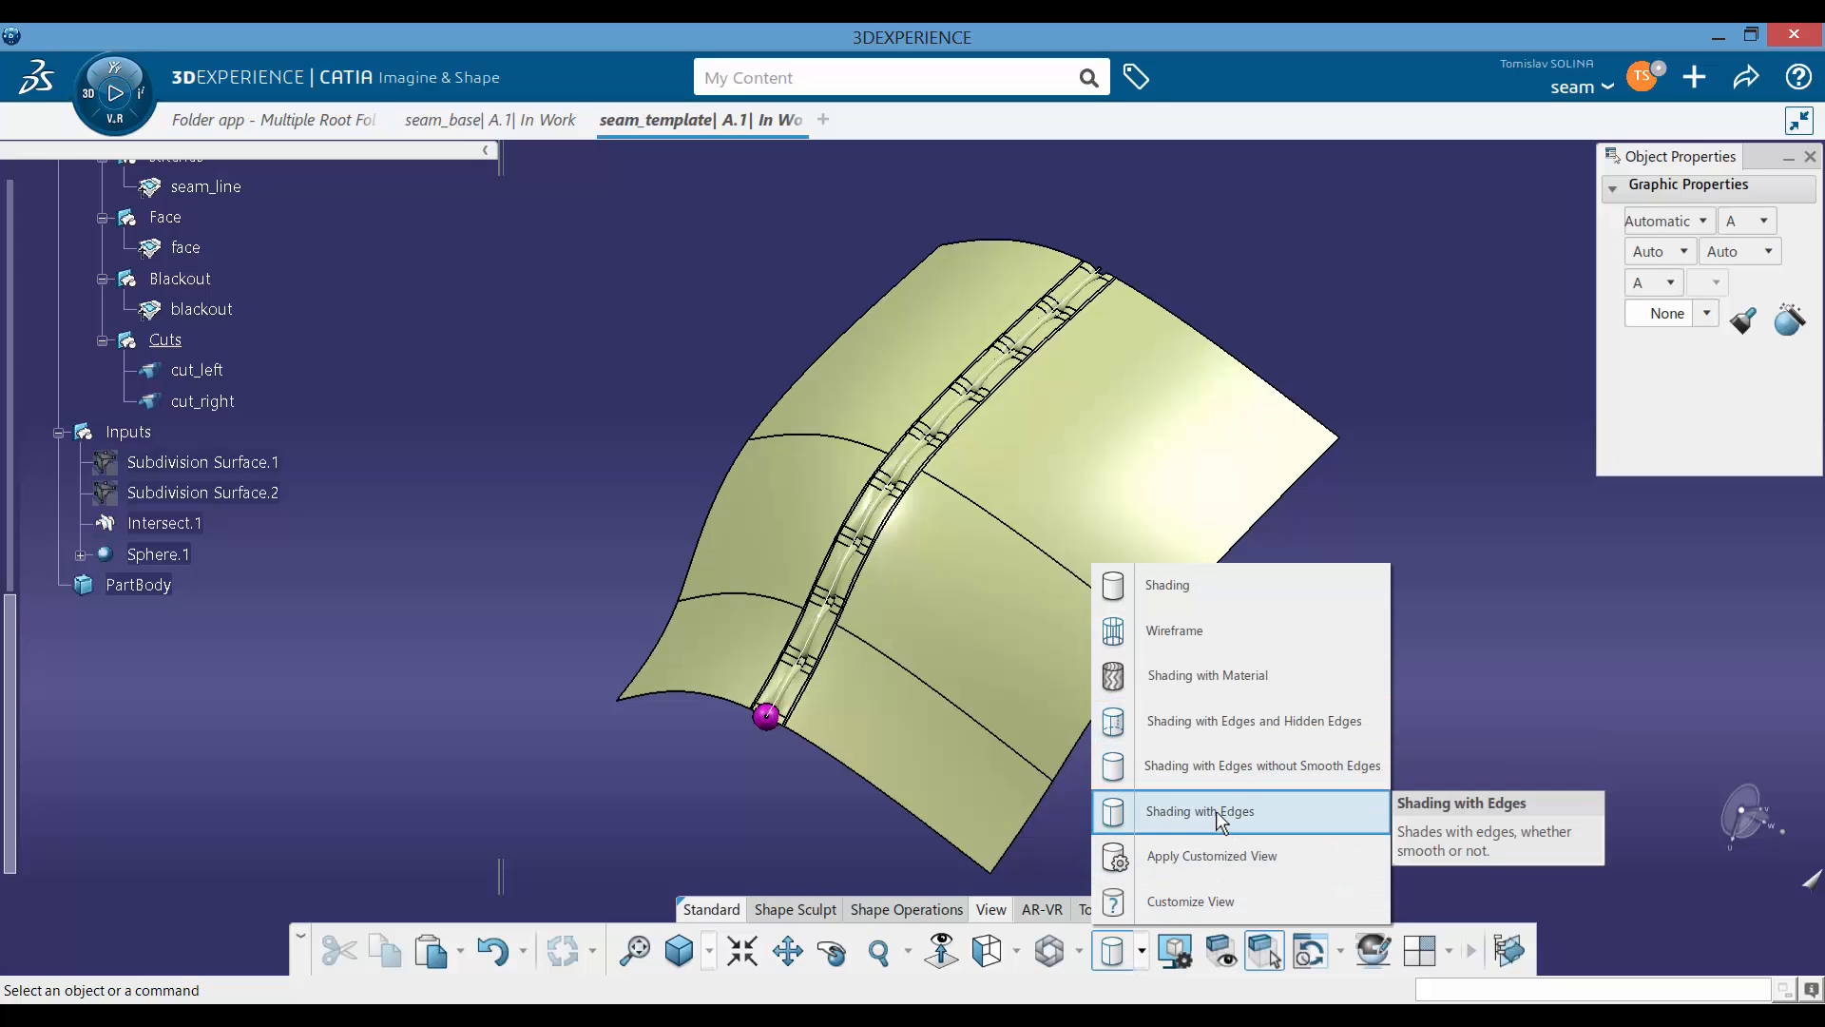
click(1217, 765)
mouse_move(1093, 685)
middle_down()
mouse_move(1030, 693)
mouse_move(1018, 517)
mouse_move(570, 522)
middle_up()
Step: Colour the stitches set in the Result group white
scroll(345, 379, up, 2)
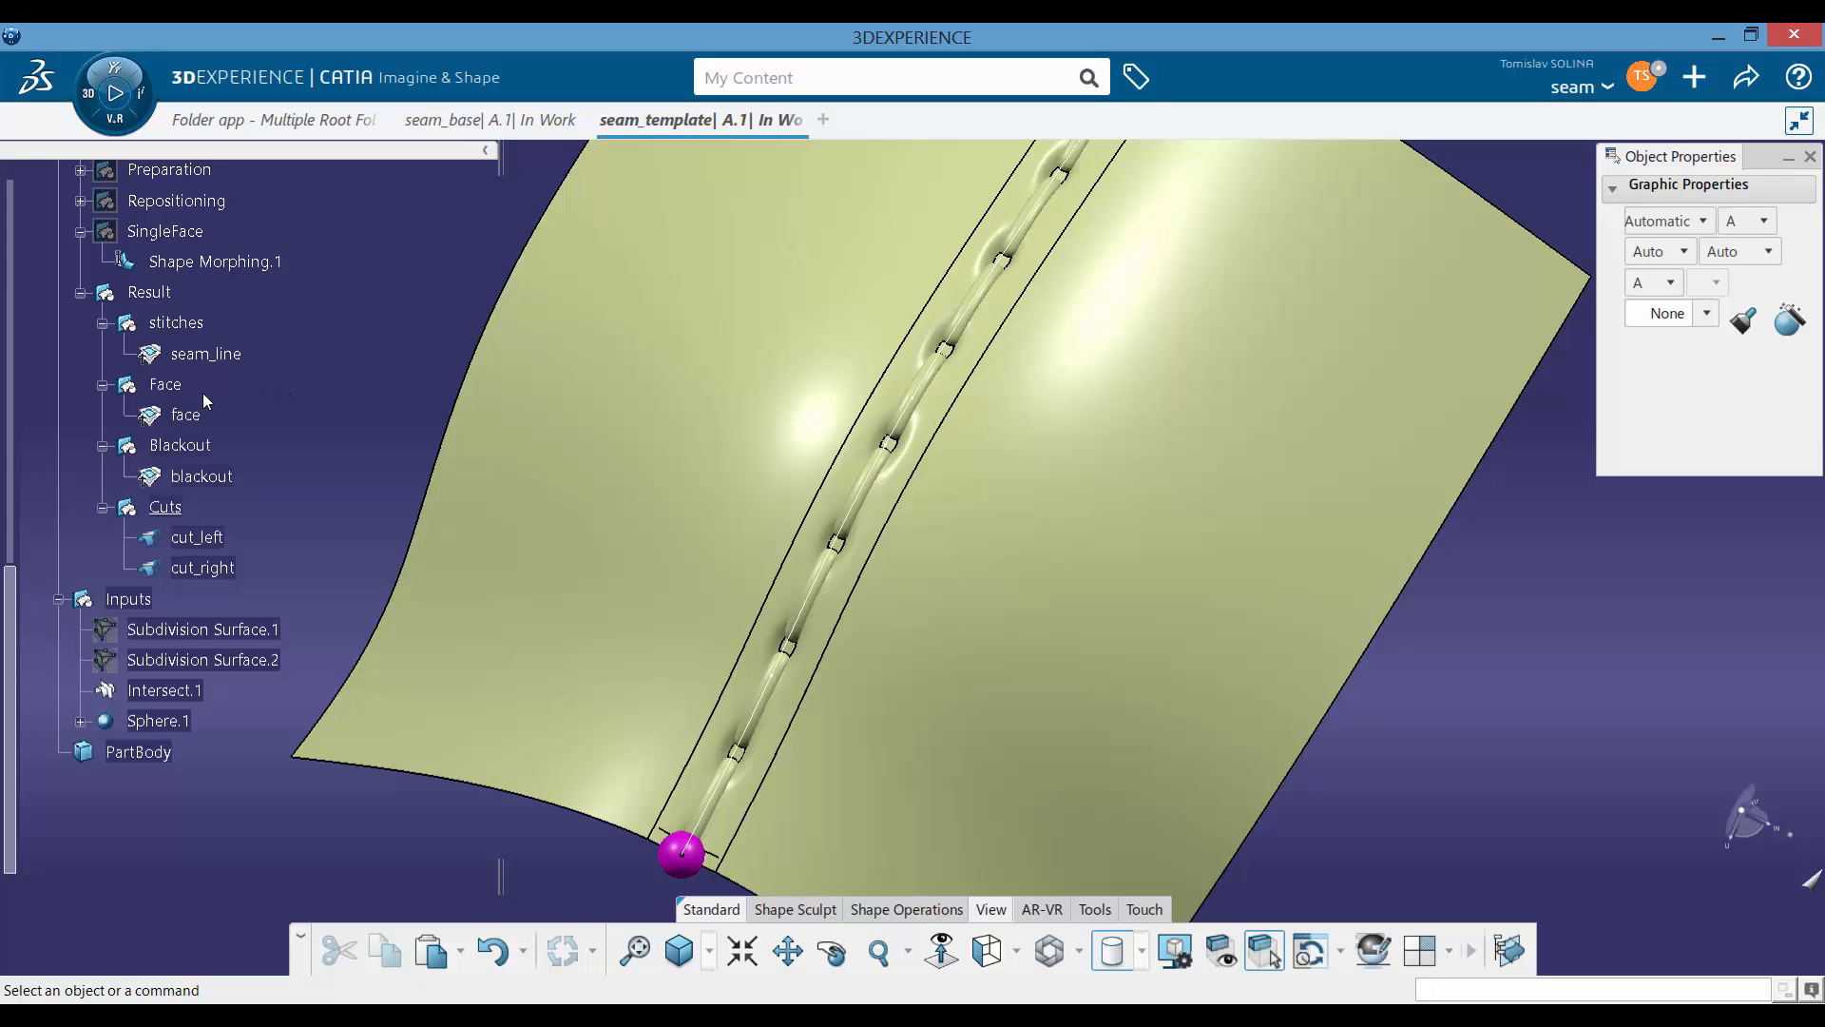
click(177, 323)
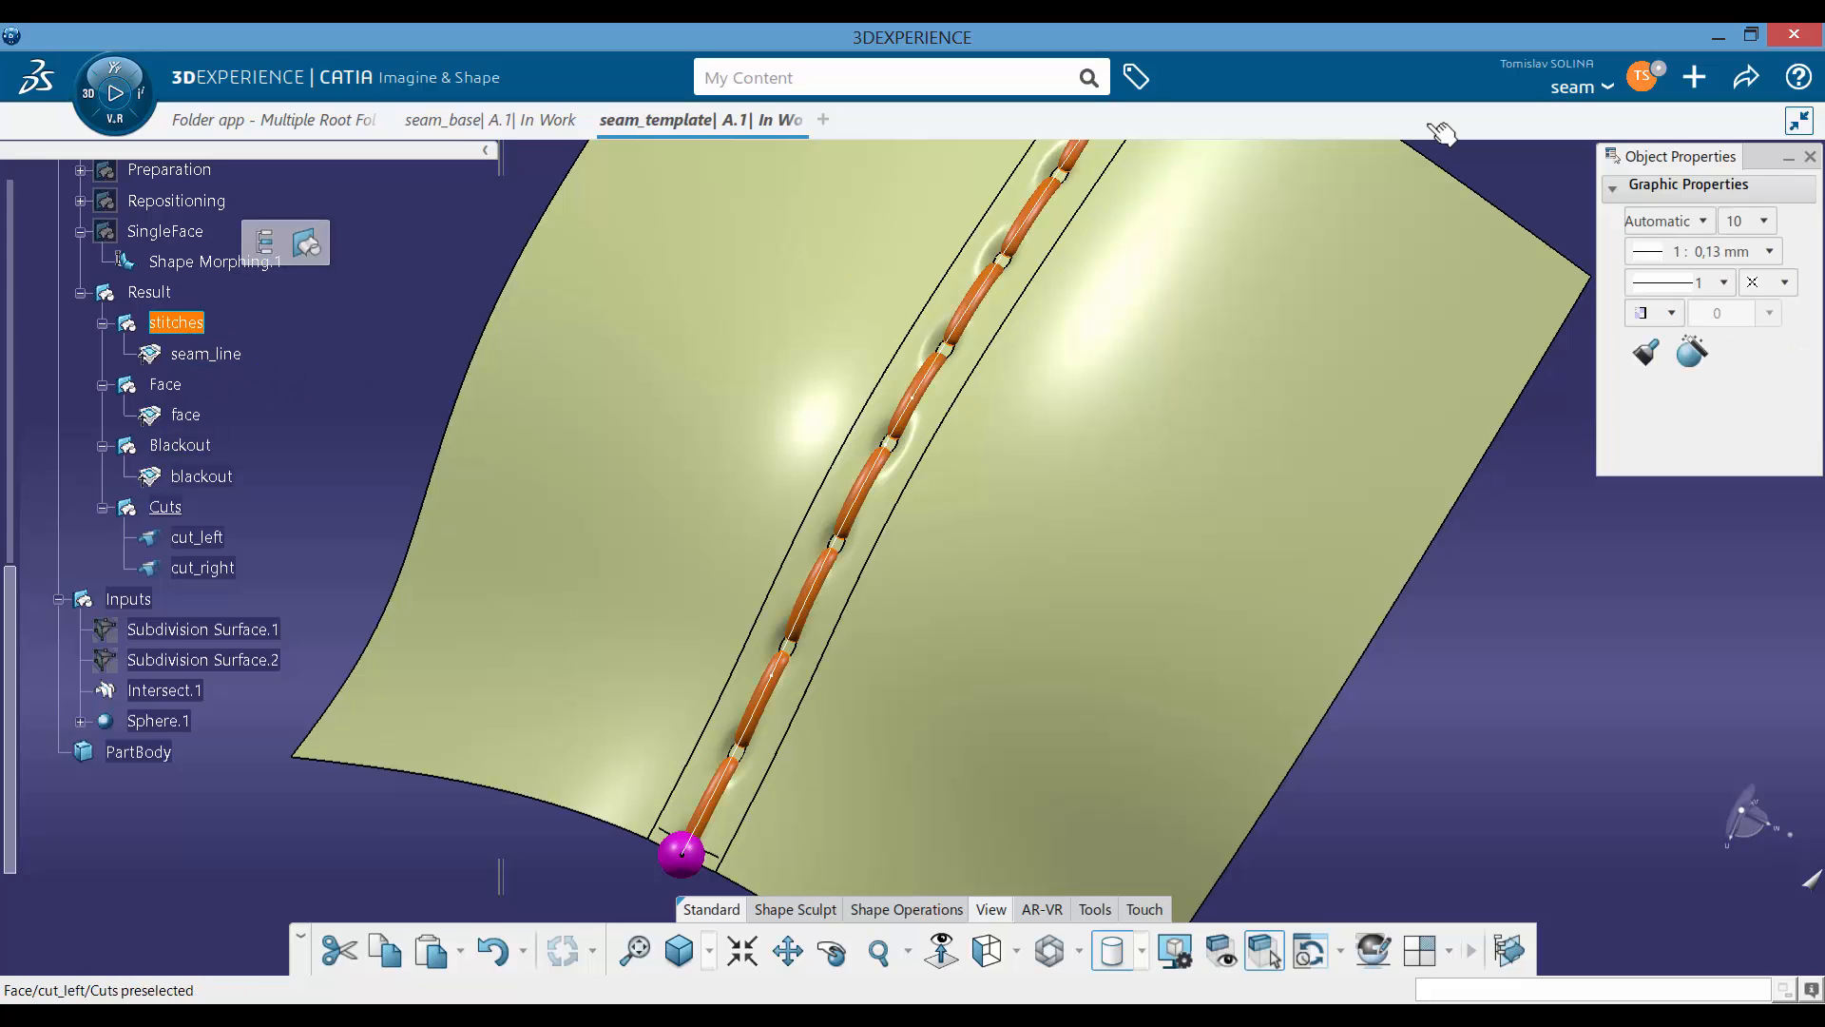
click(1675, 228)
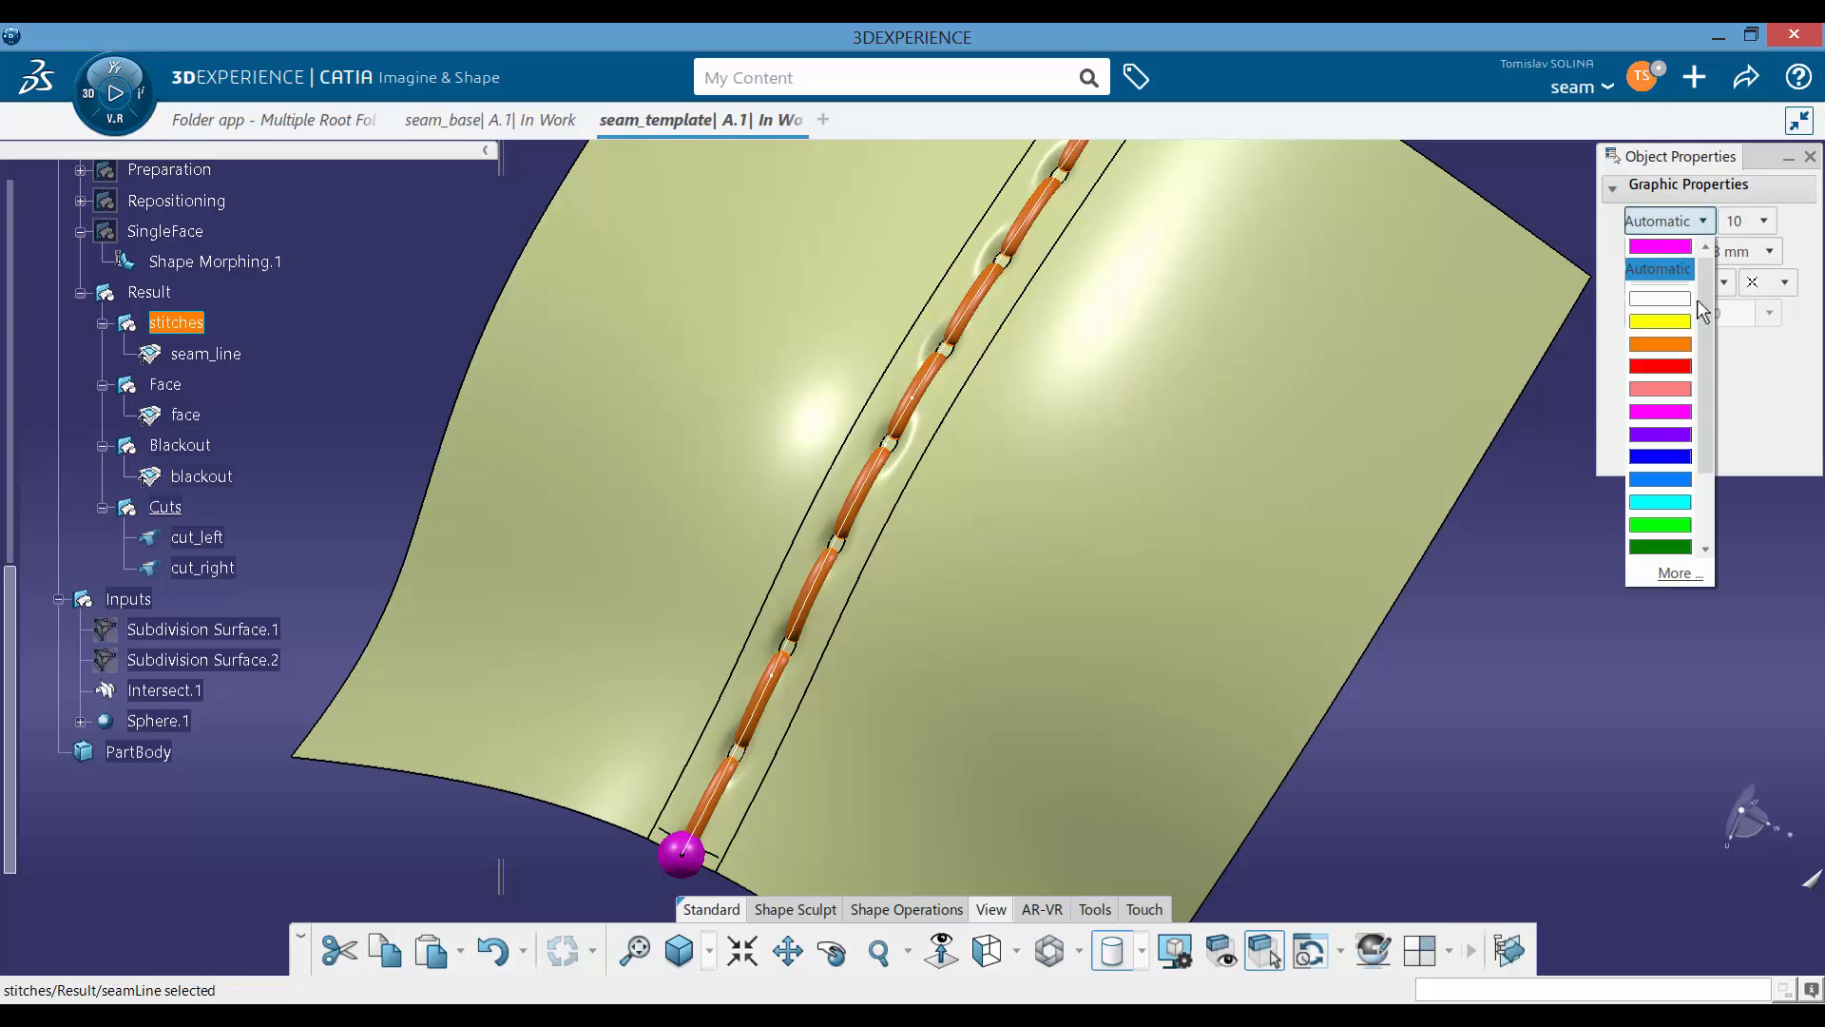
click(1670, 301)
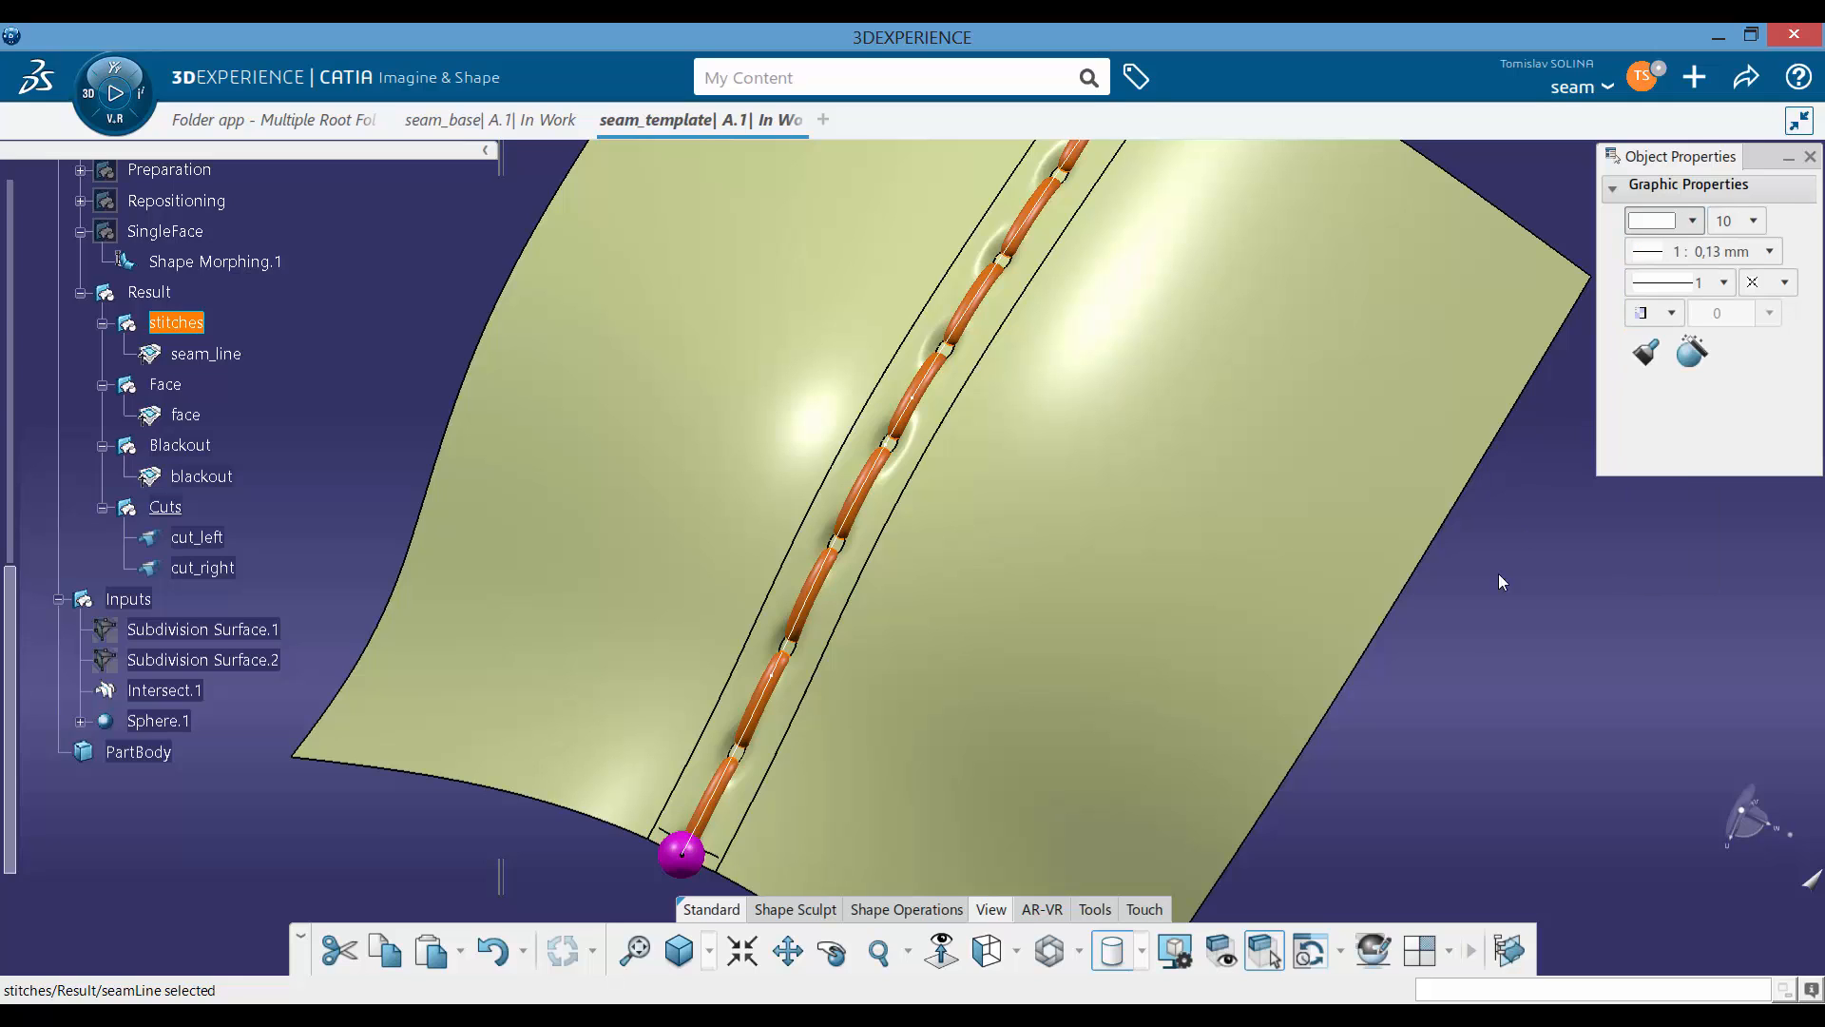
click(1498, 573)
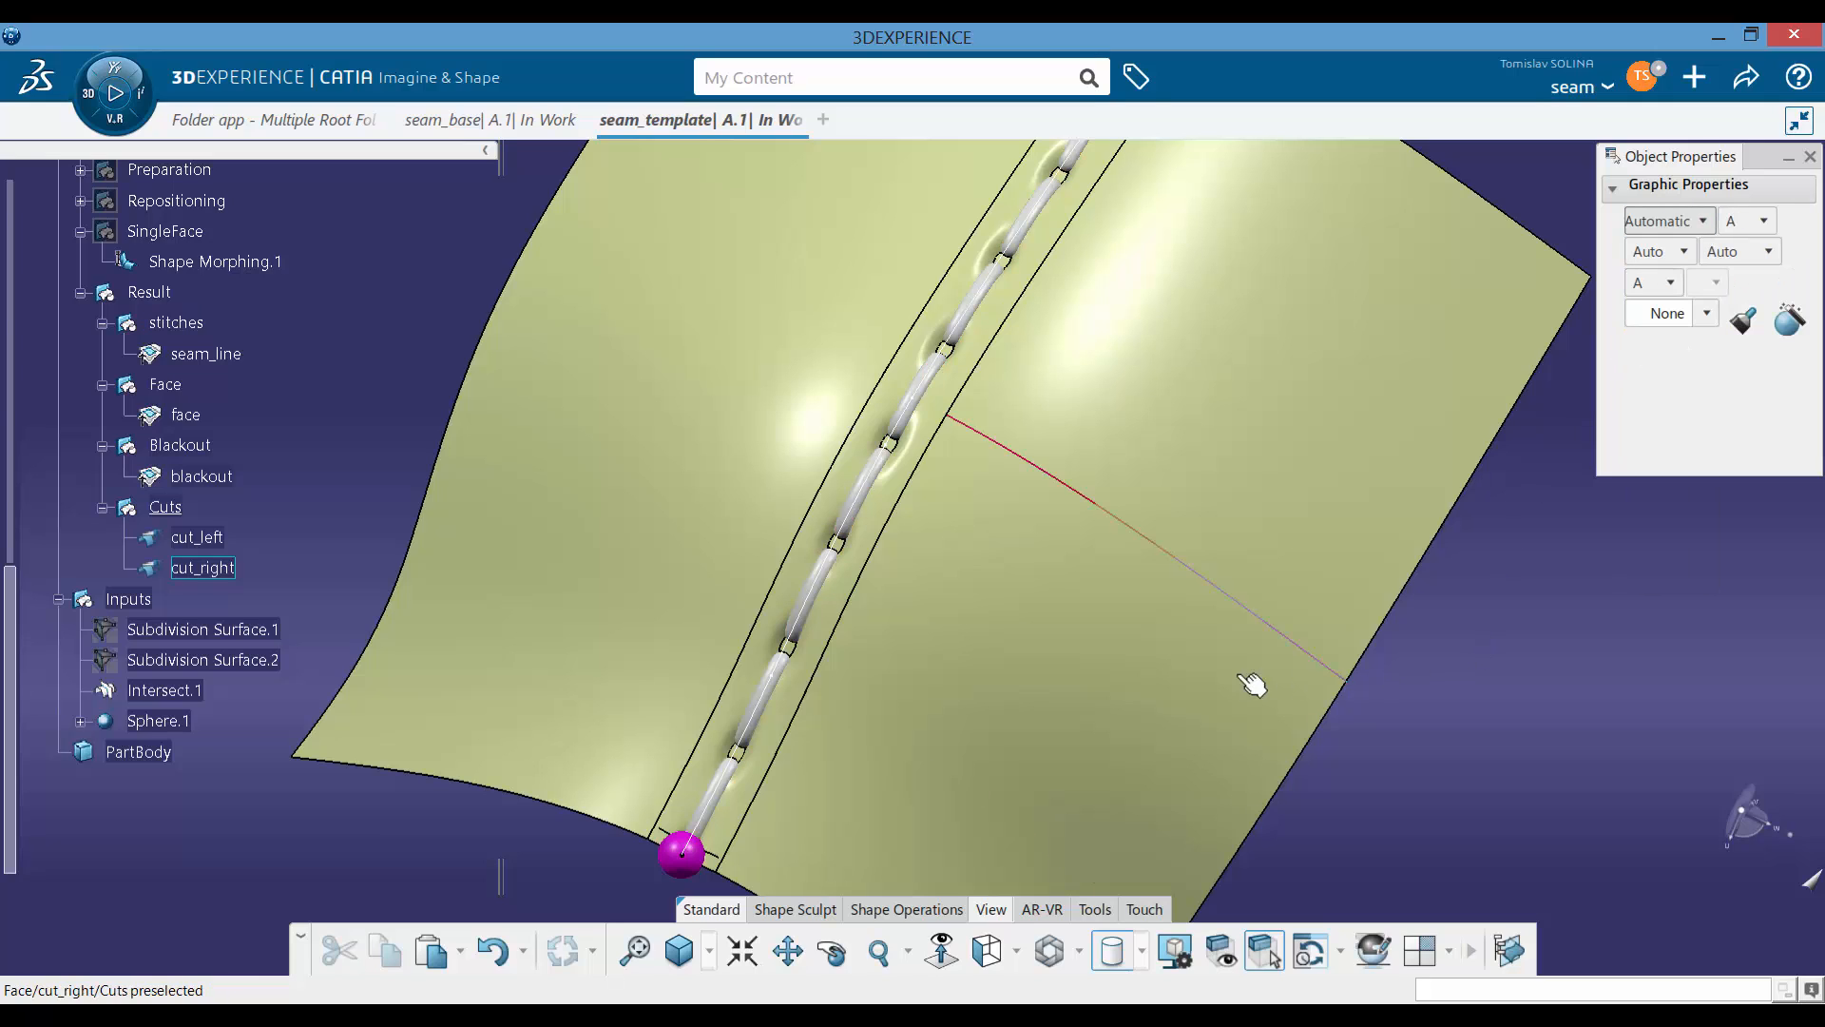
Step: Colour the Blackout set in the Result group black
click(180, 444)
click(1698, 222)
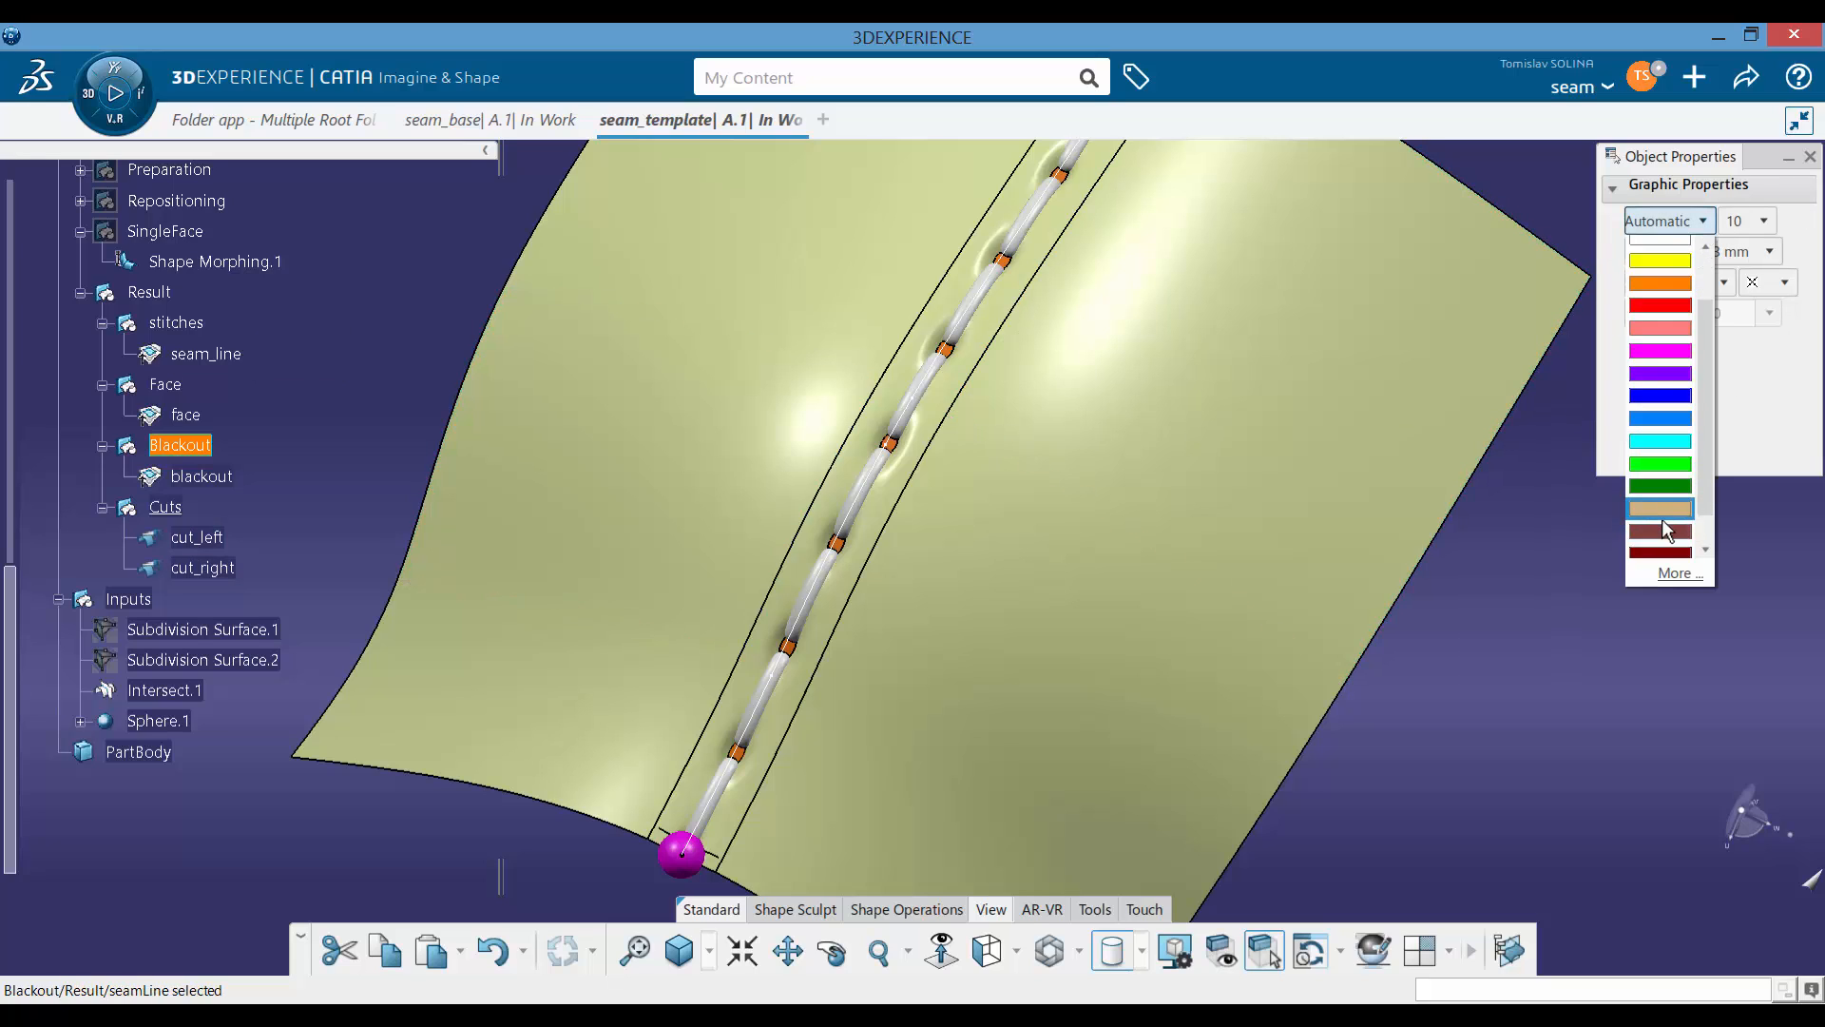
click(1660, 547)
click(1417, 690)
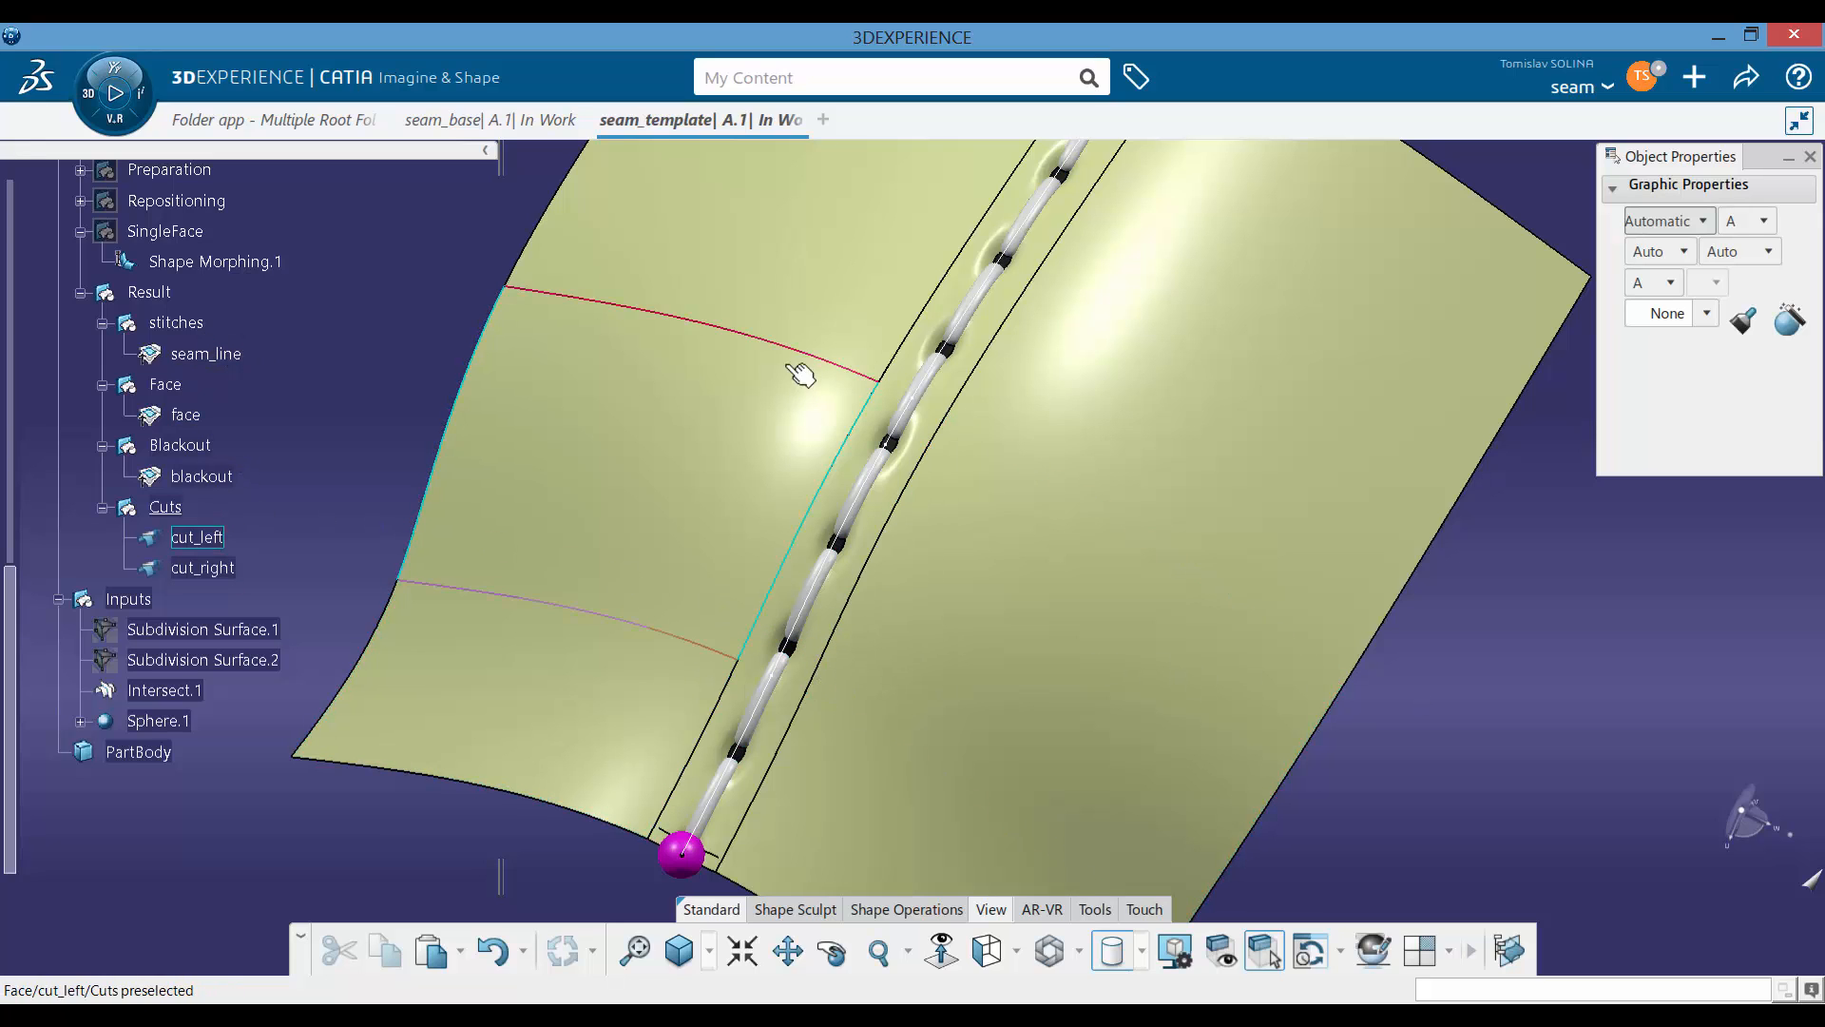
Step: Colour the Cuts and Face result sets together dark reddish brown
click(166, 508)
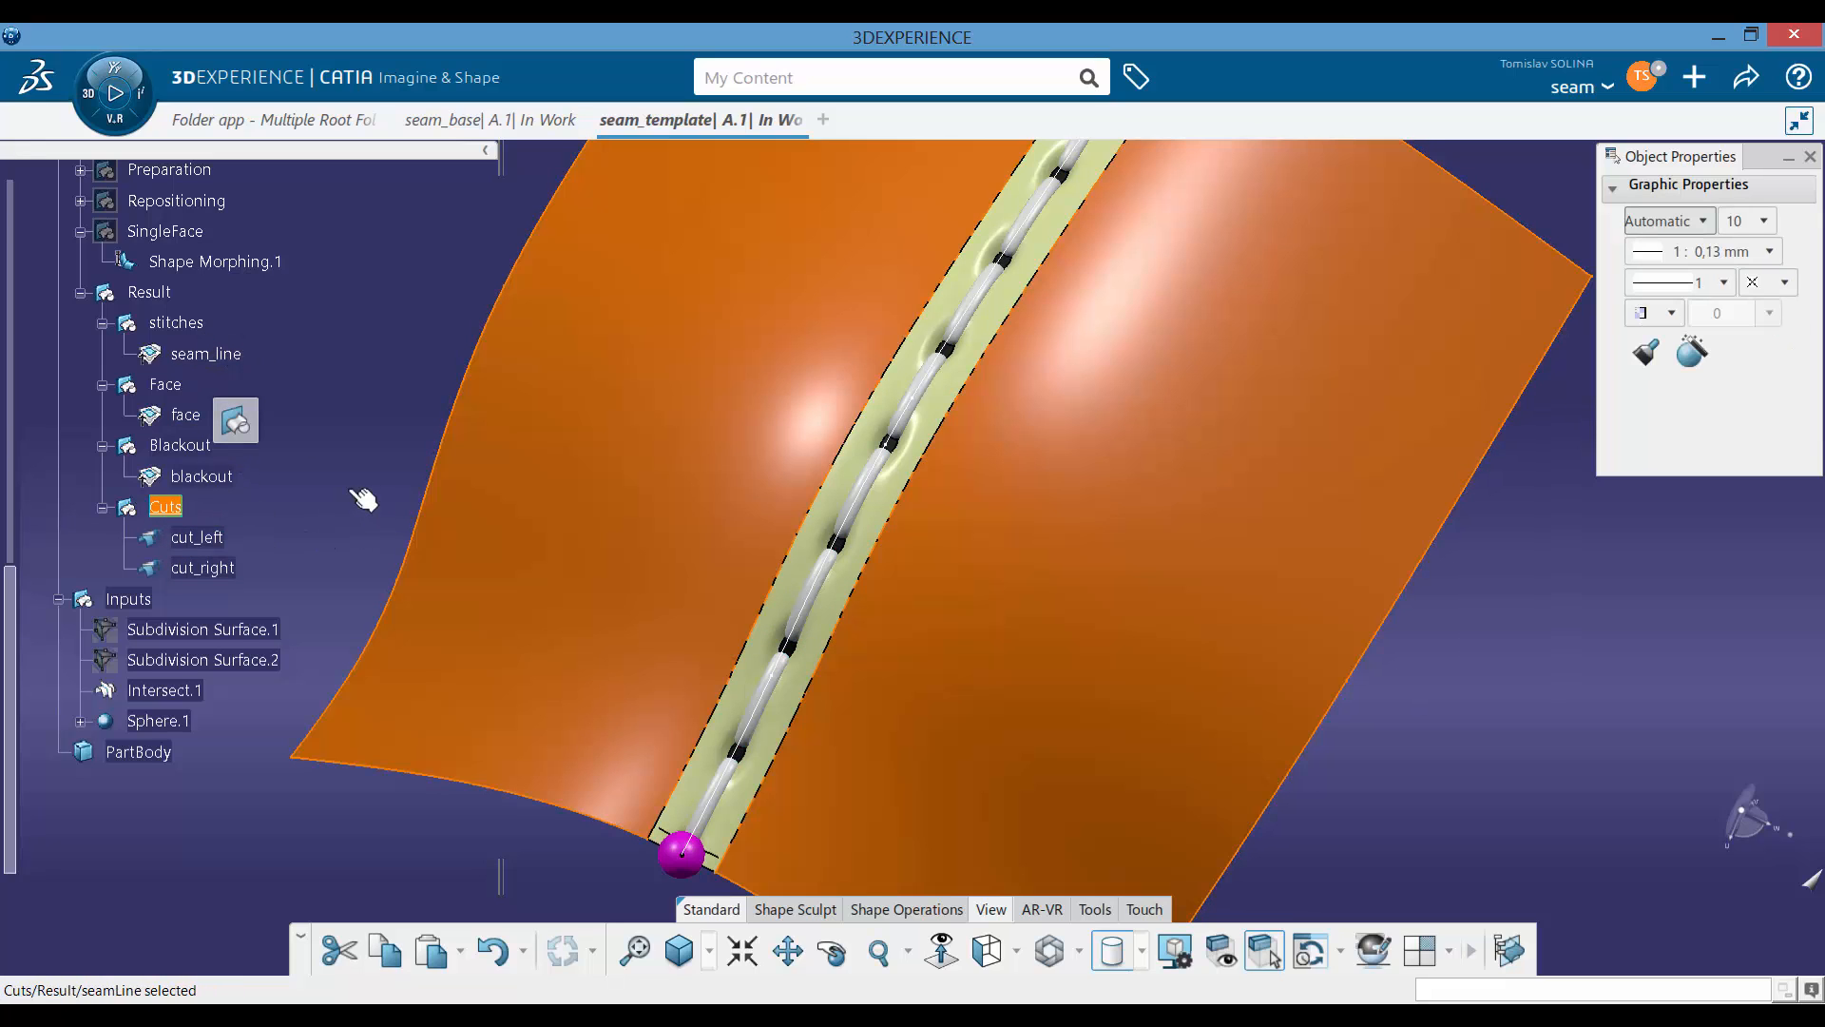
ctrl+click(165, 384)
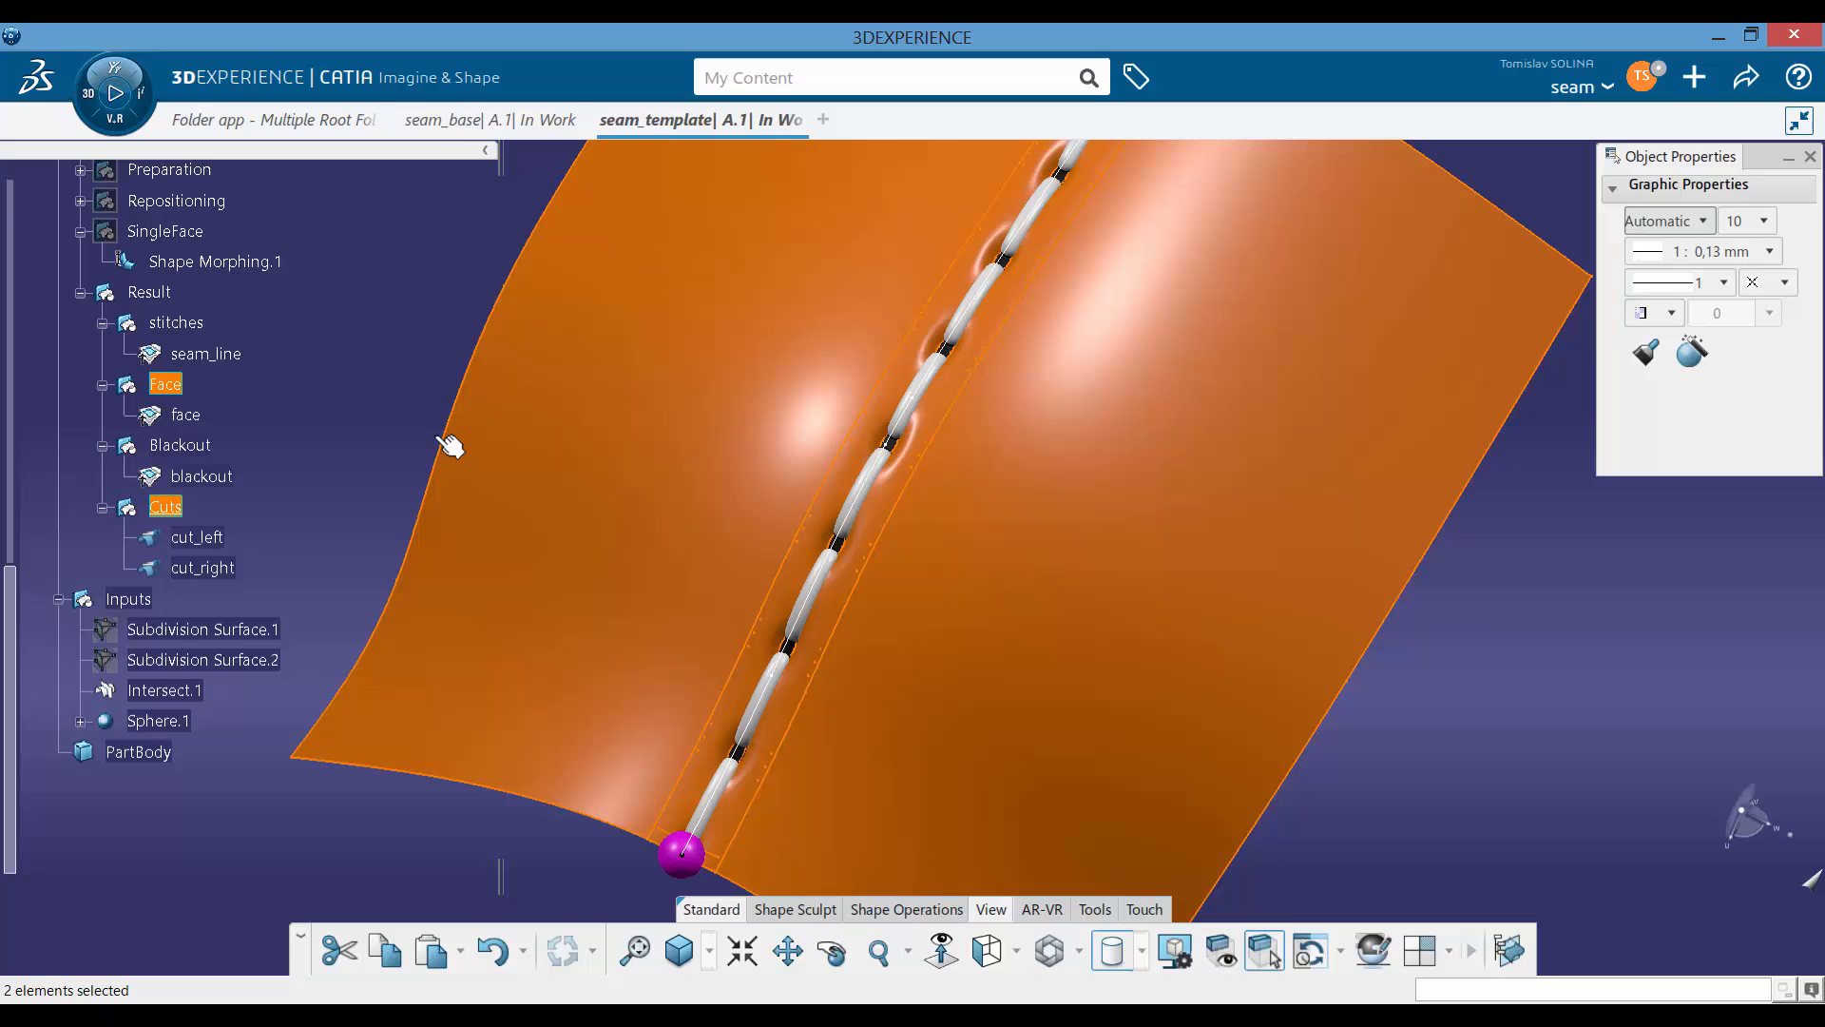
click(1638, 228)
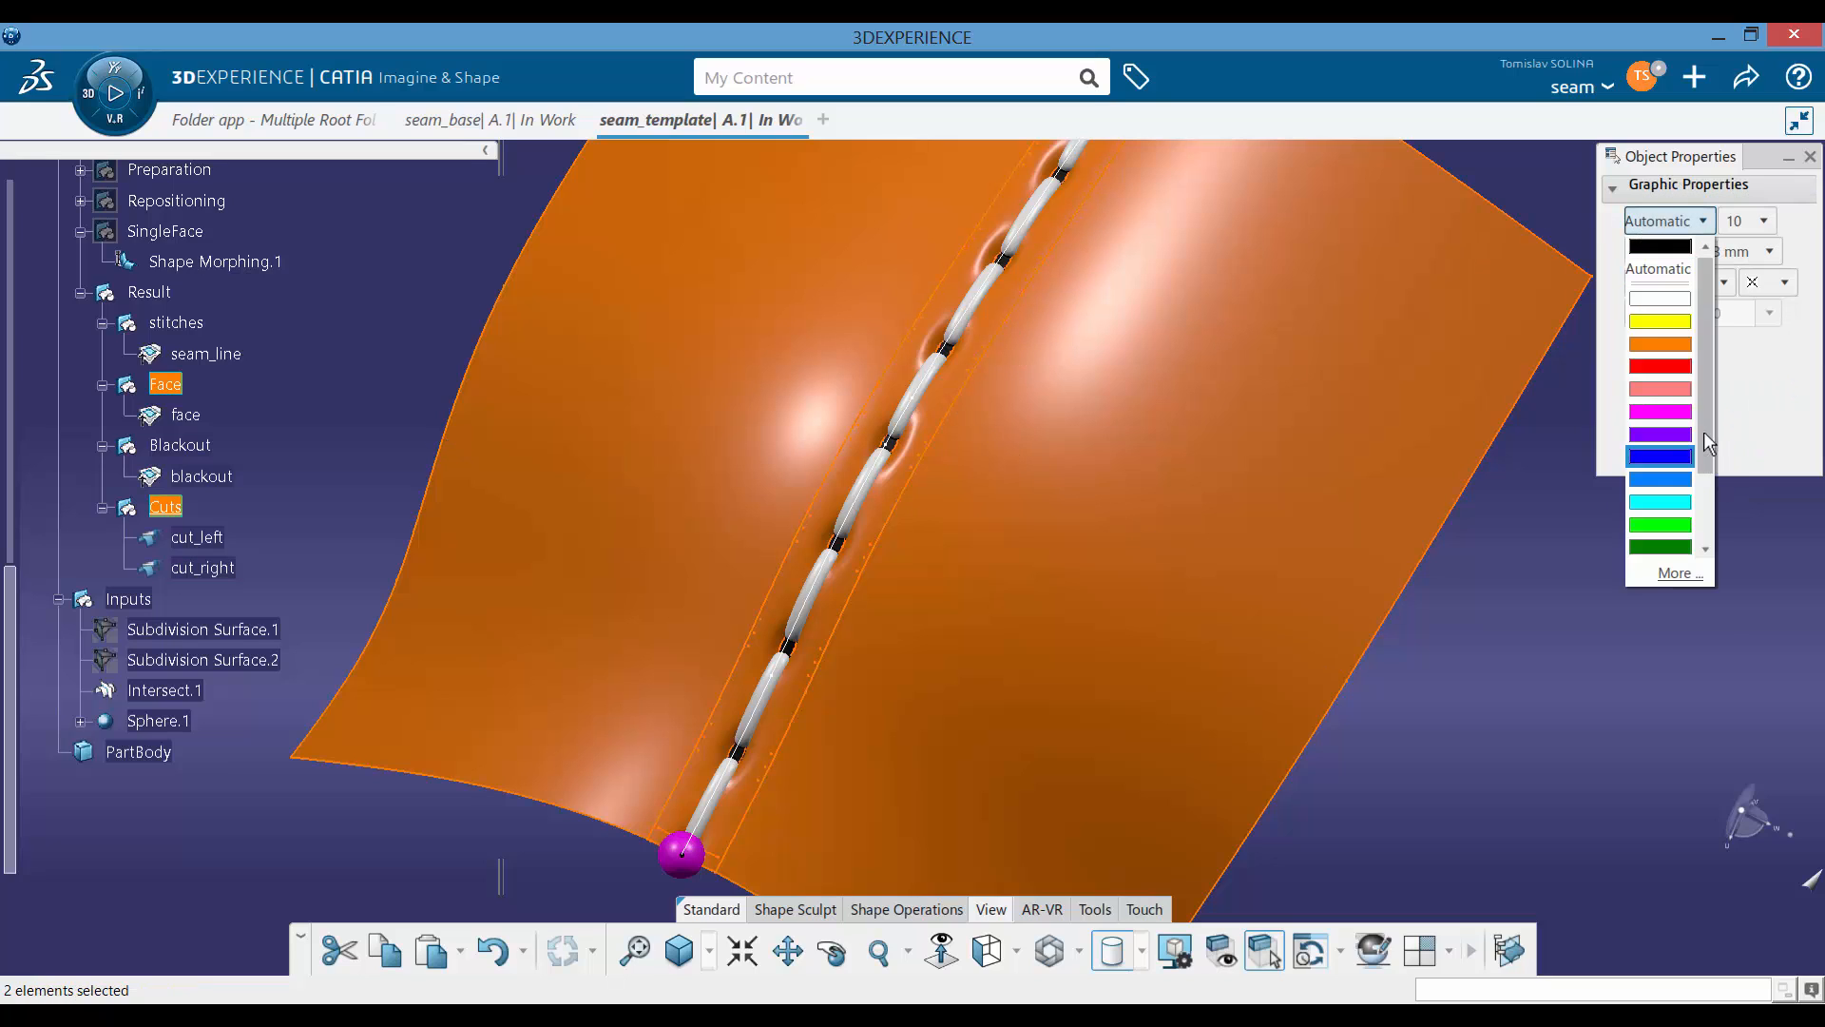
scroll(1704, 475, down, 2)
click(1663, 504)
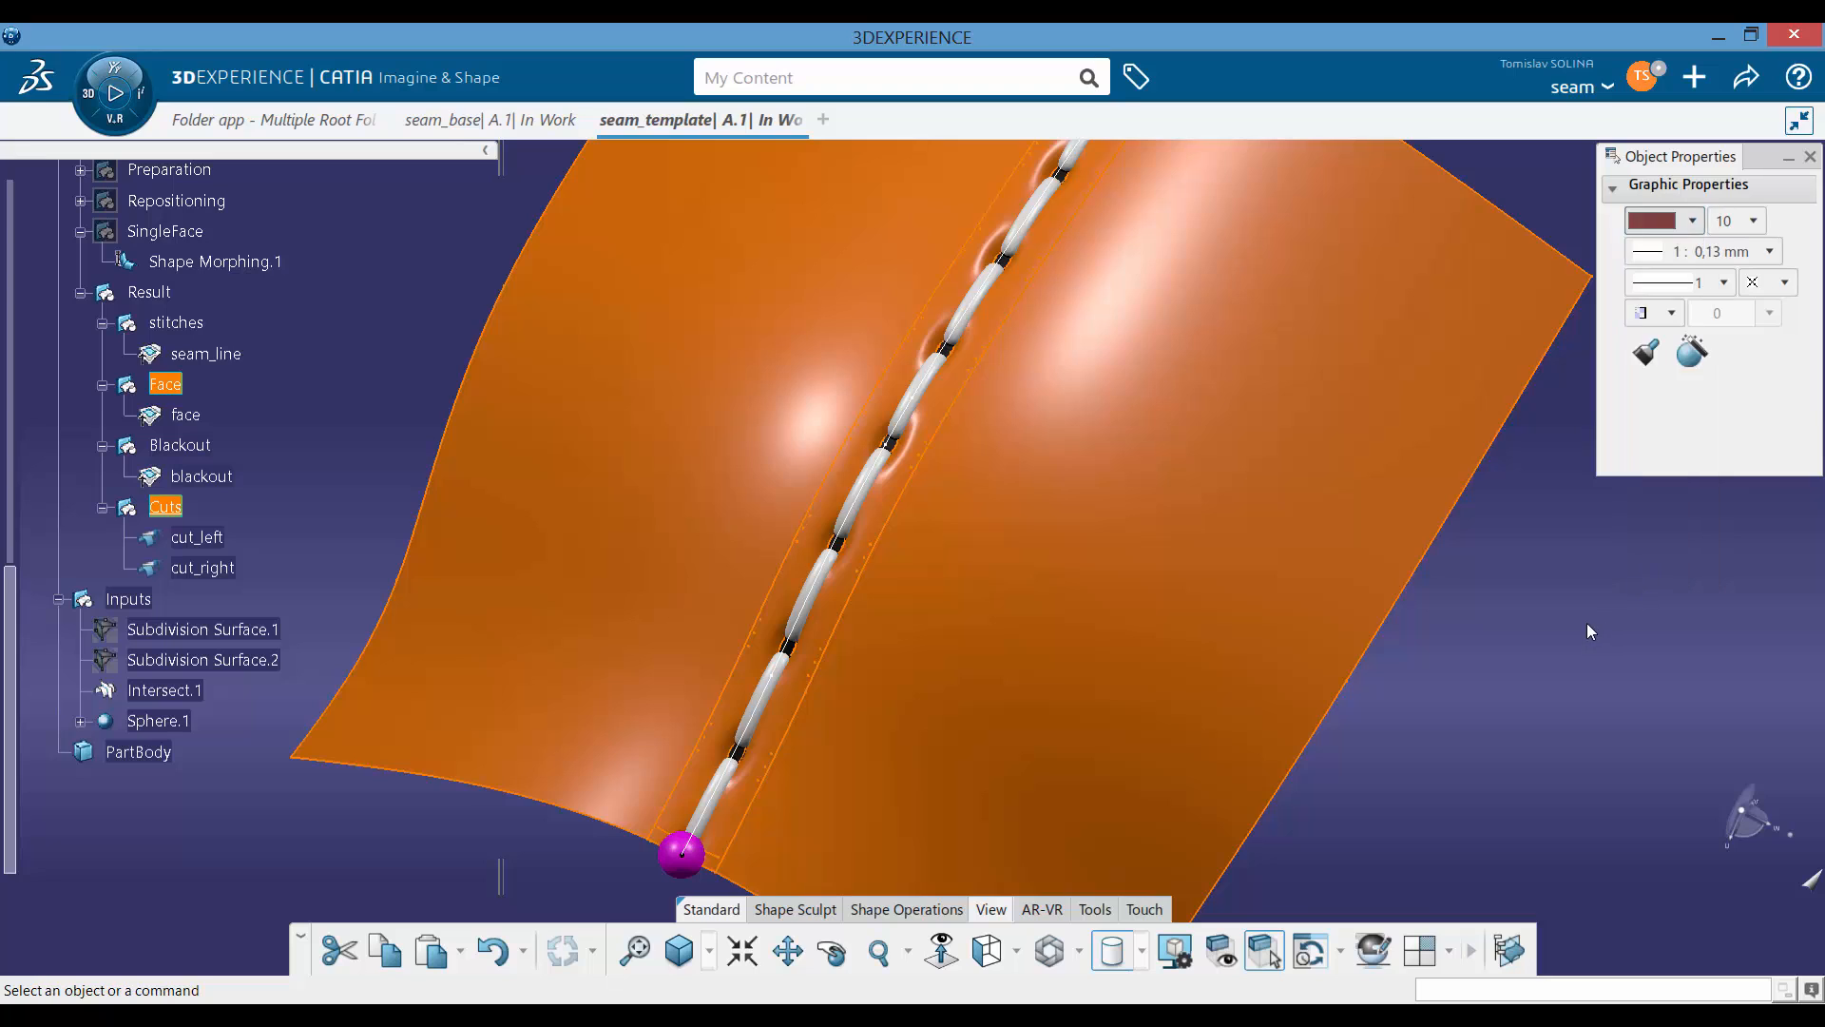
click(1587, 624)
Step: Hide the Inputs set and examine the first stitch at the lower end of the seam
middle_drag(950, 652, 1121, 275)
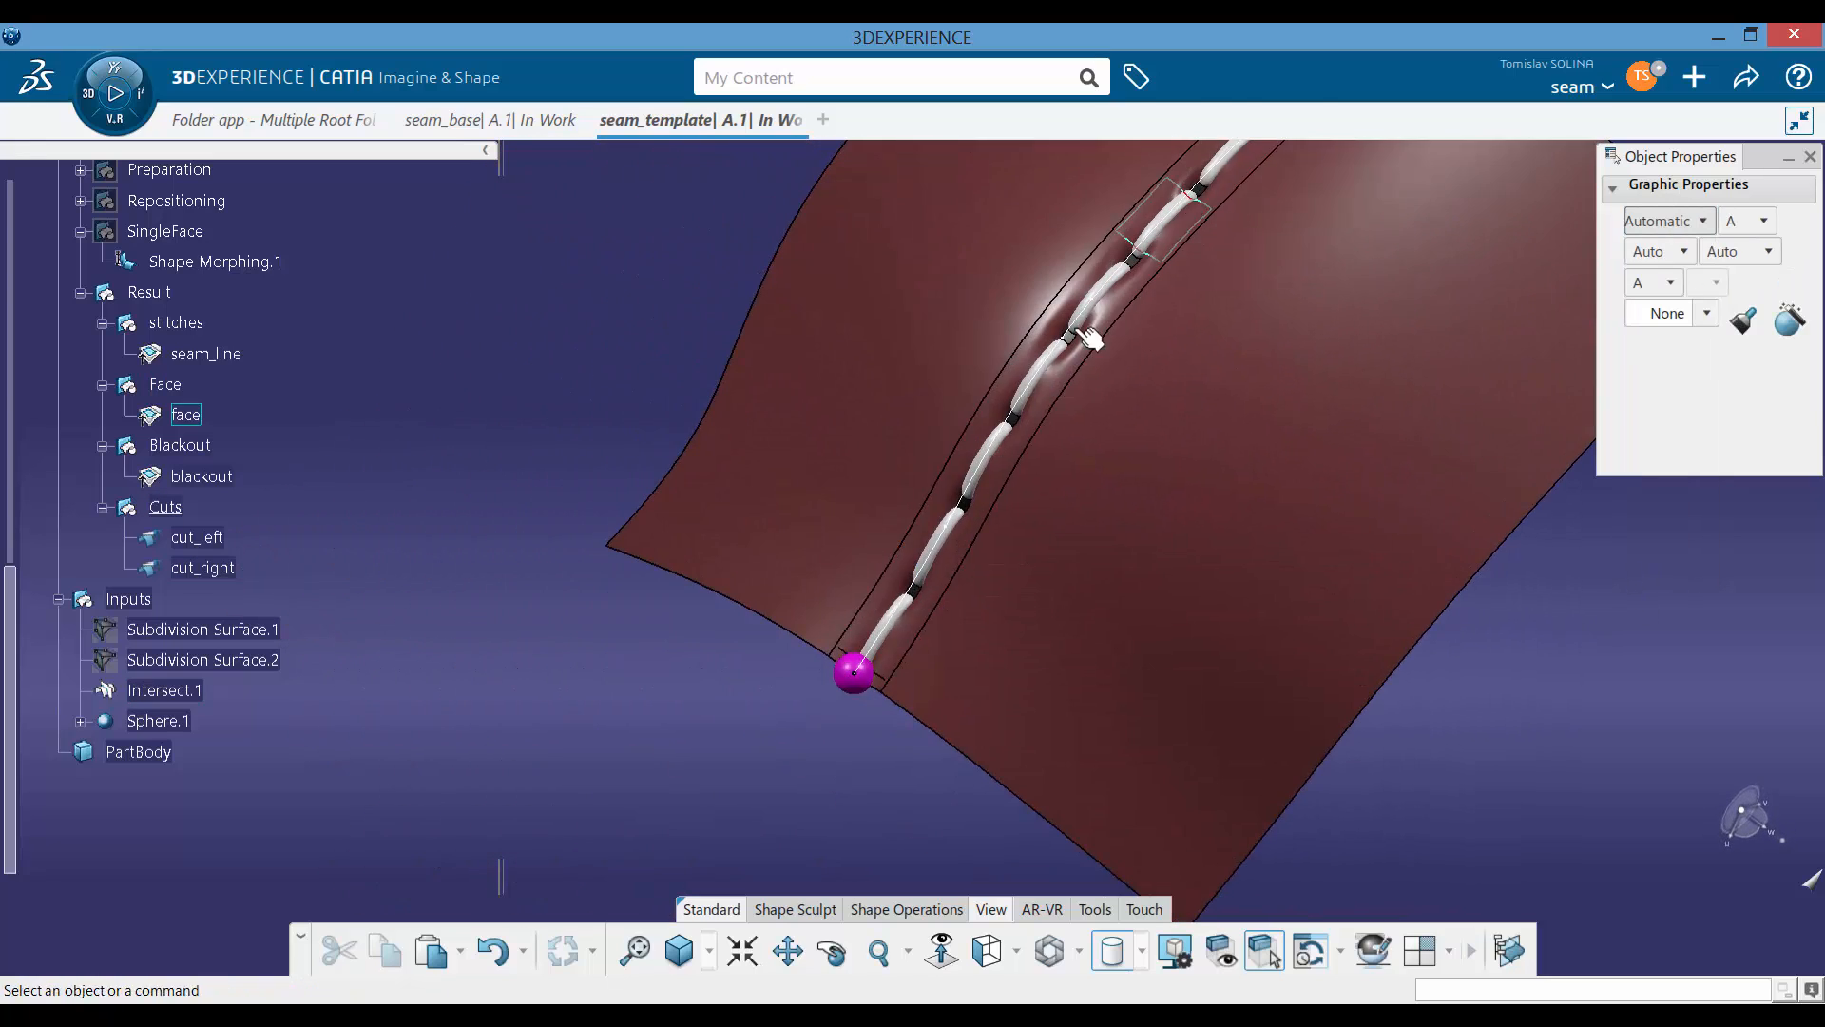
middle_click(994, 501)
middle_drag(994, 501, 732, 753)
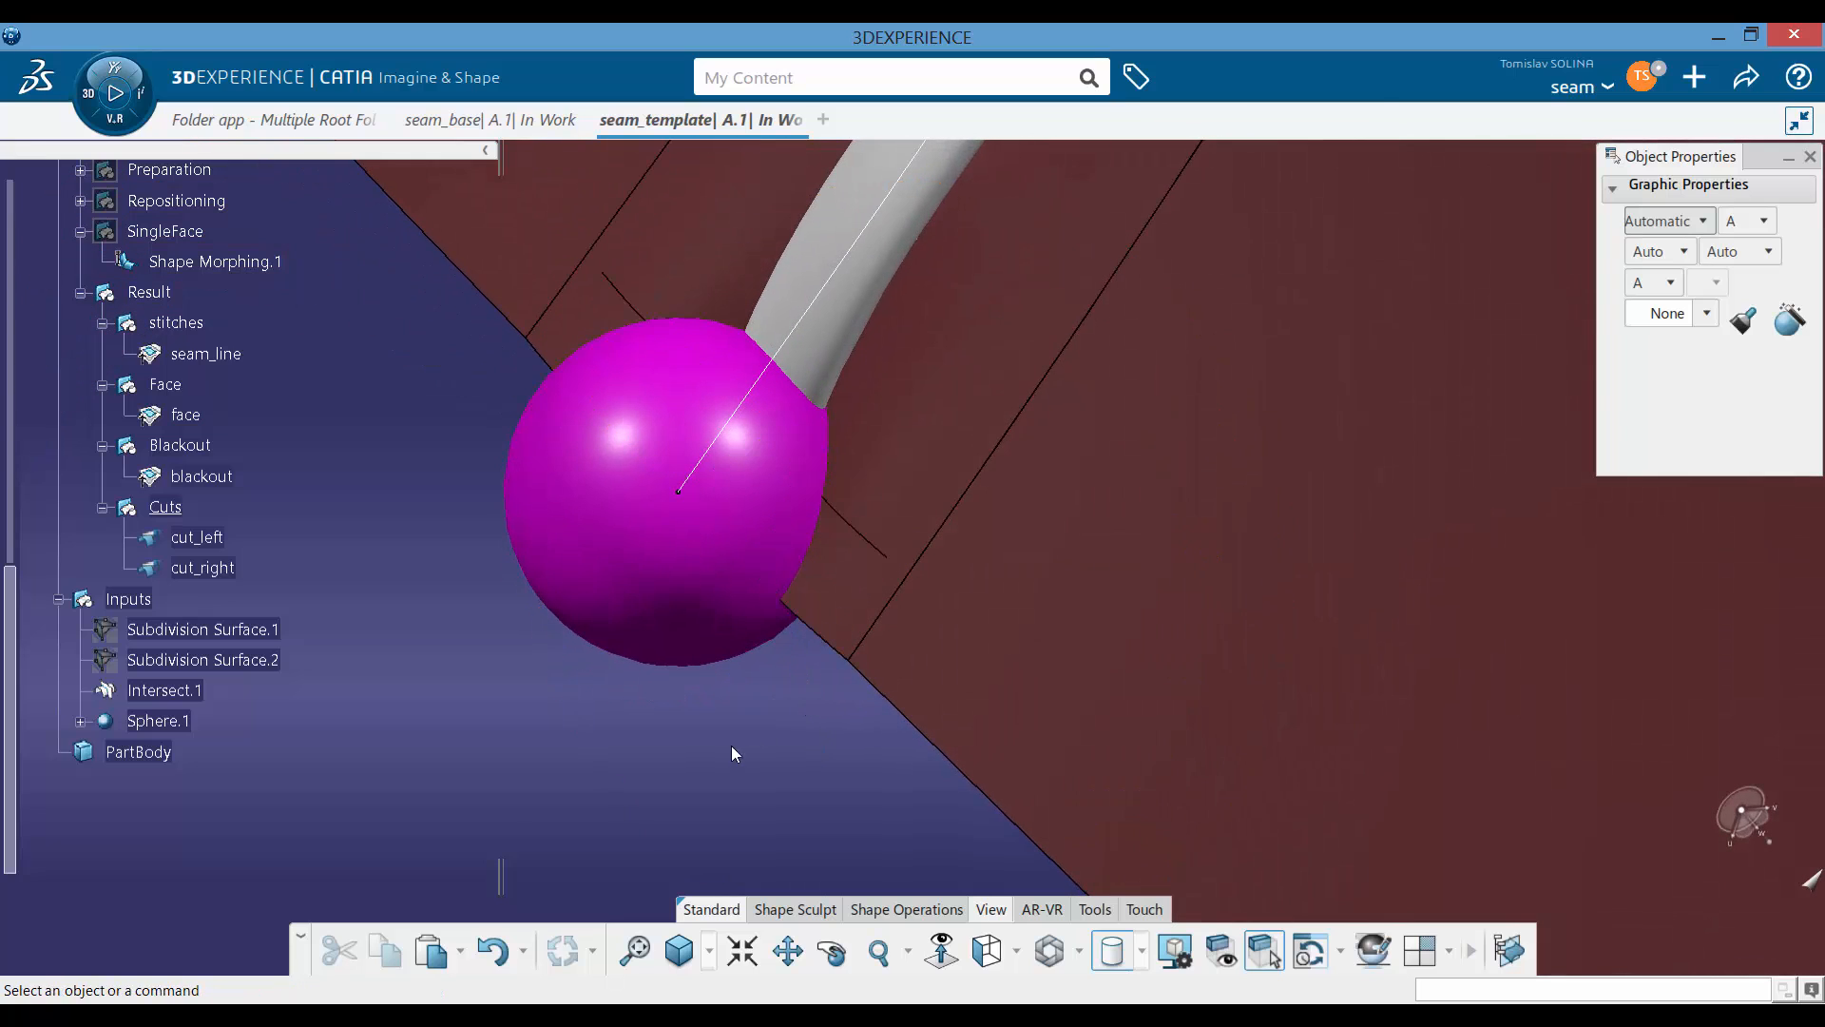
right_click(122, 603)
key(h)
middle_drag(689, 538, 599, 711)
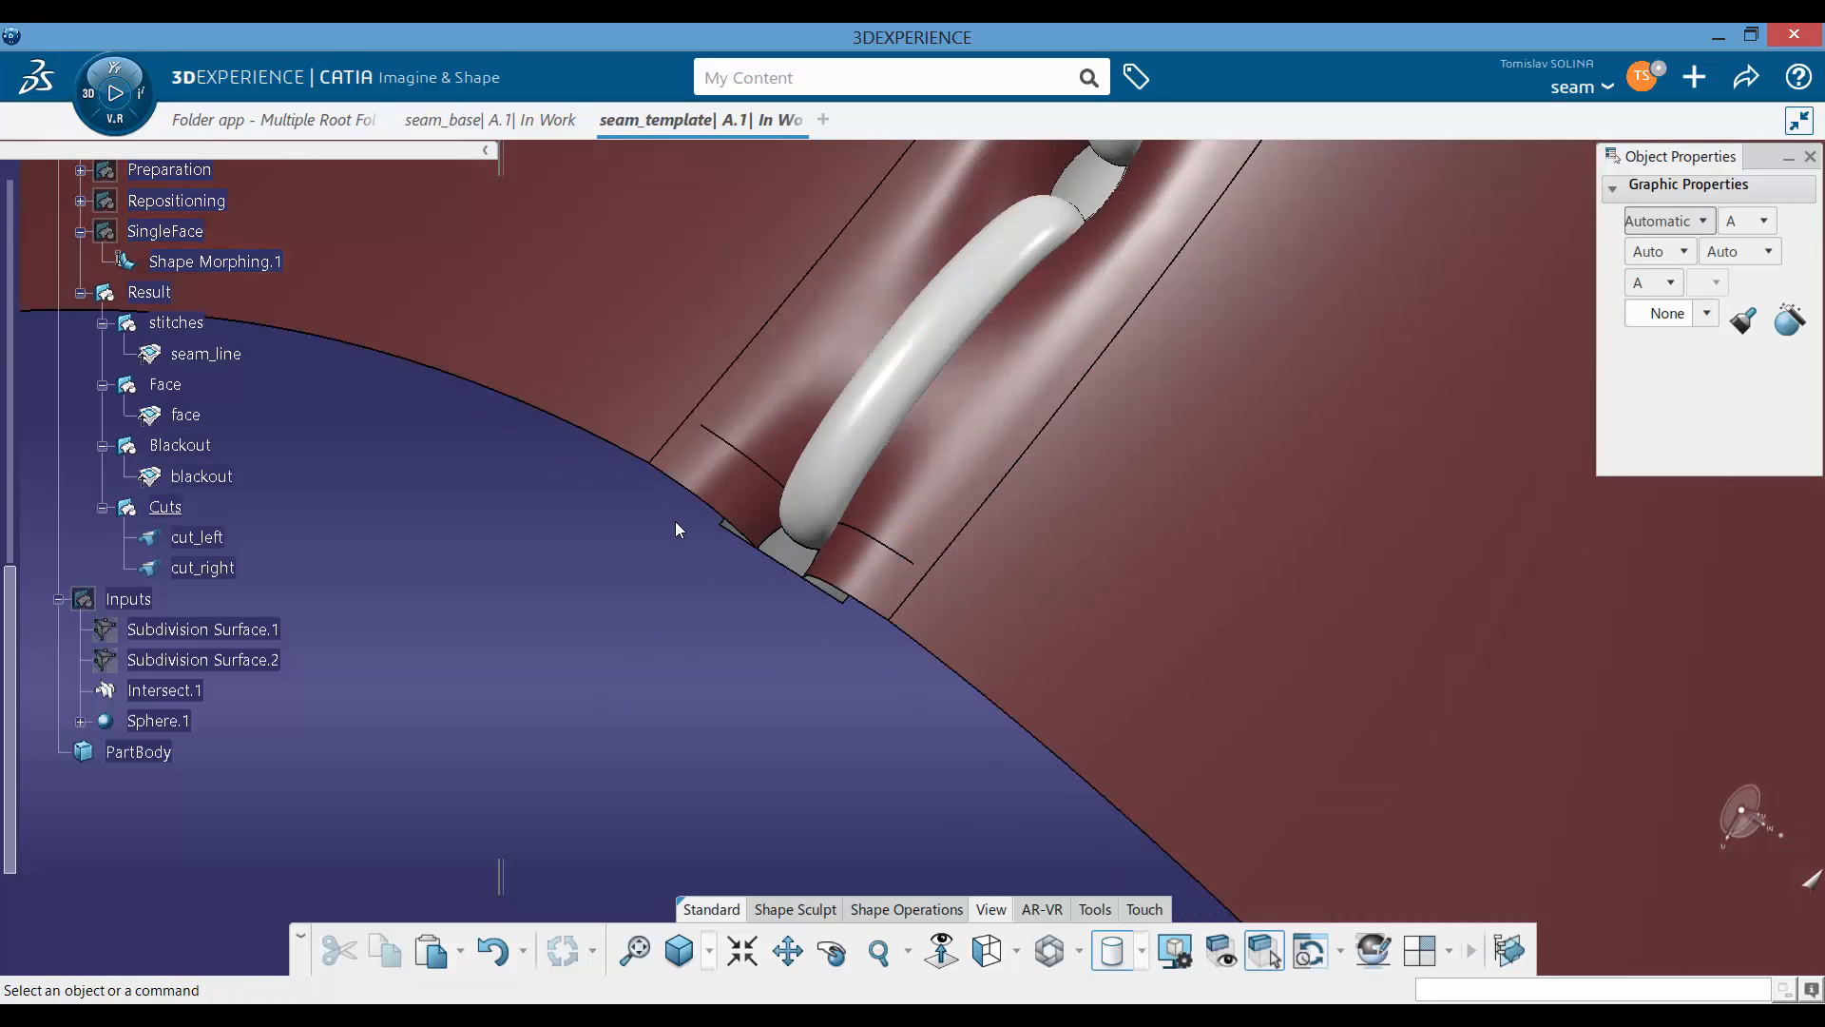
Step: Define the Result set as the in-work object and switch to the Generative Shape Design app
right_click(163, 293)
key(d)
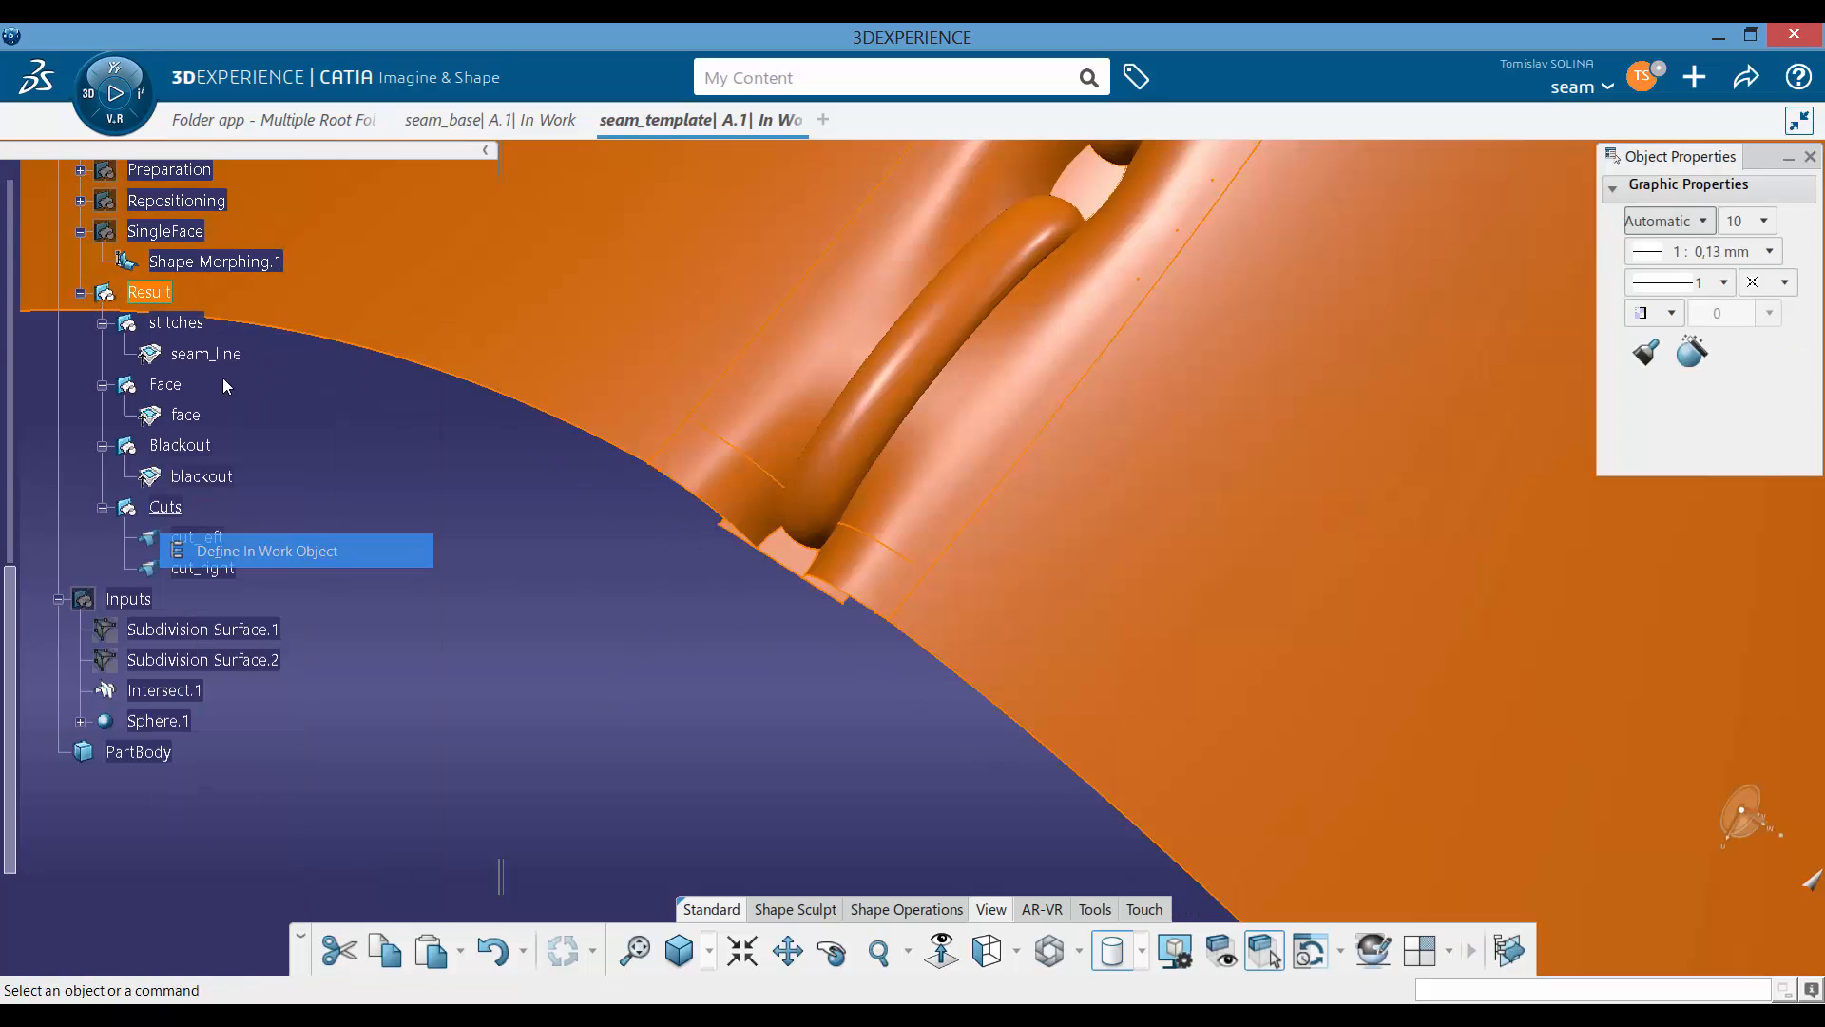
middle_drag(725, 622, 640, 622)
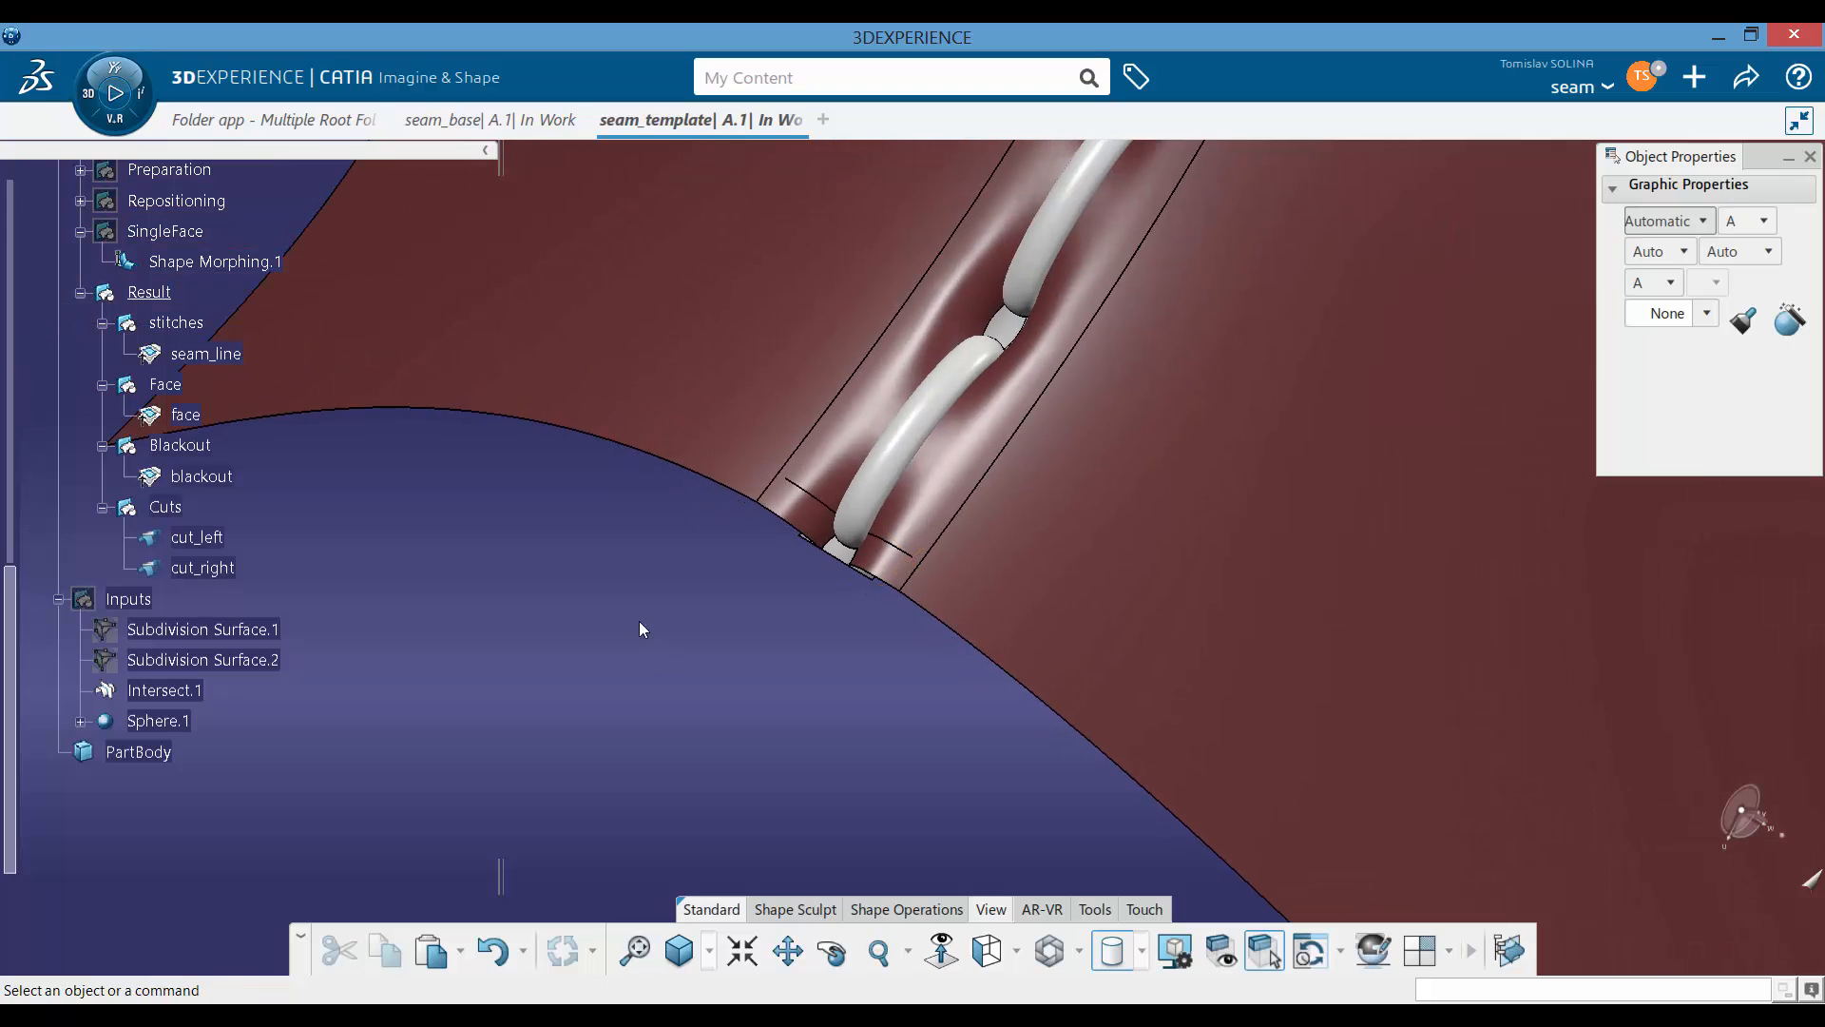
click(781, 909)
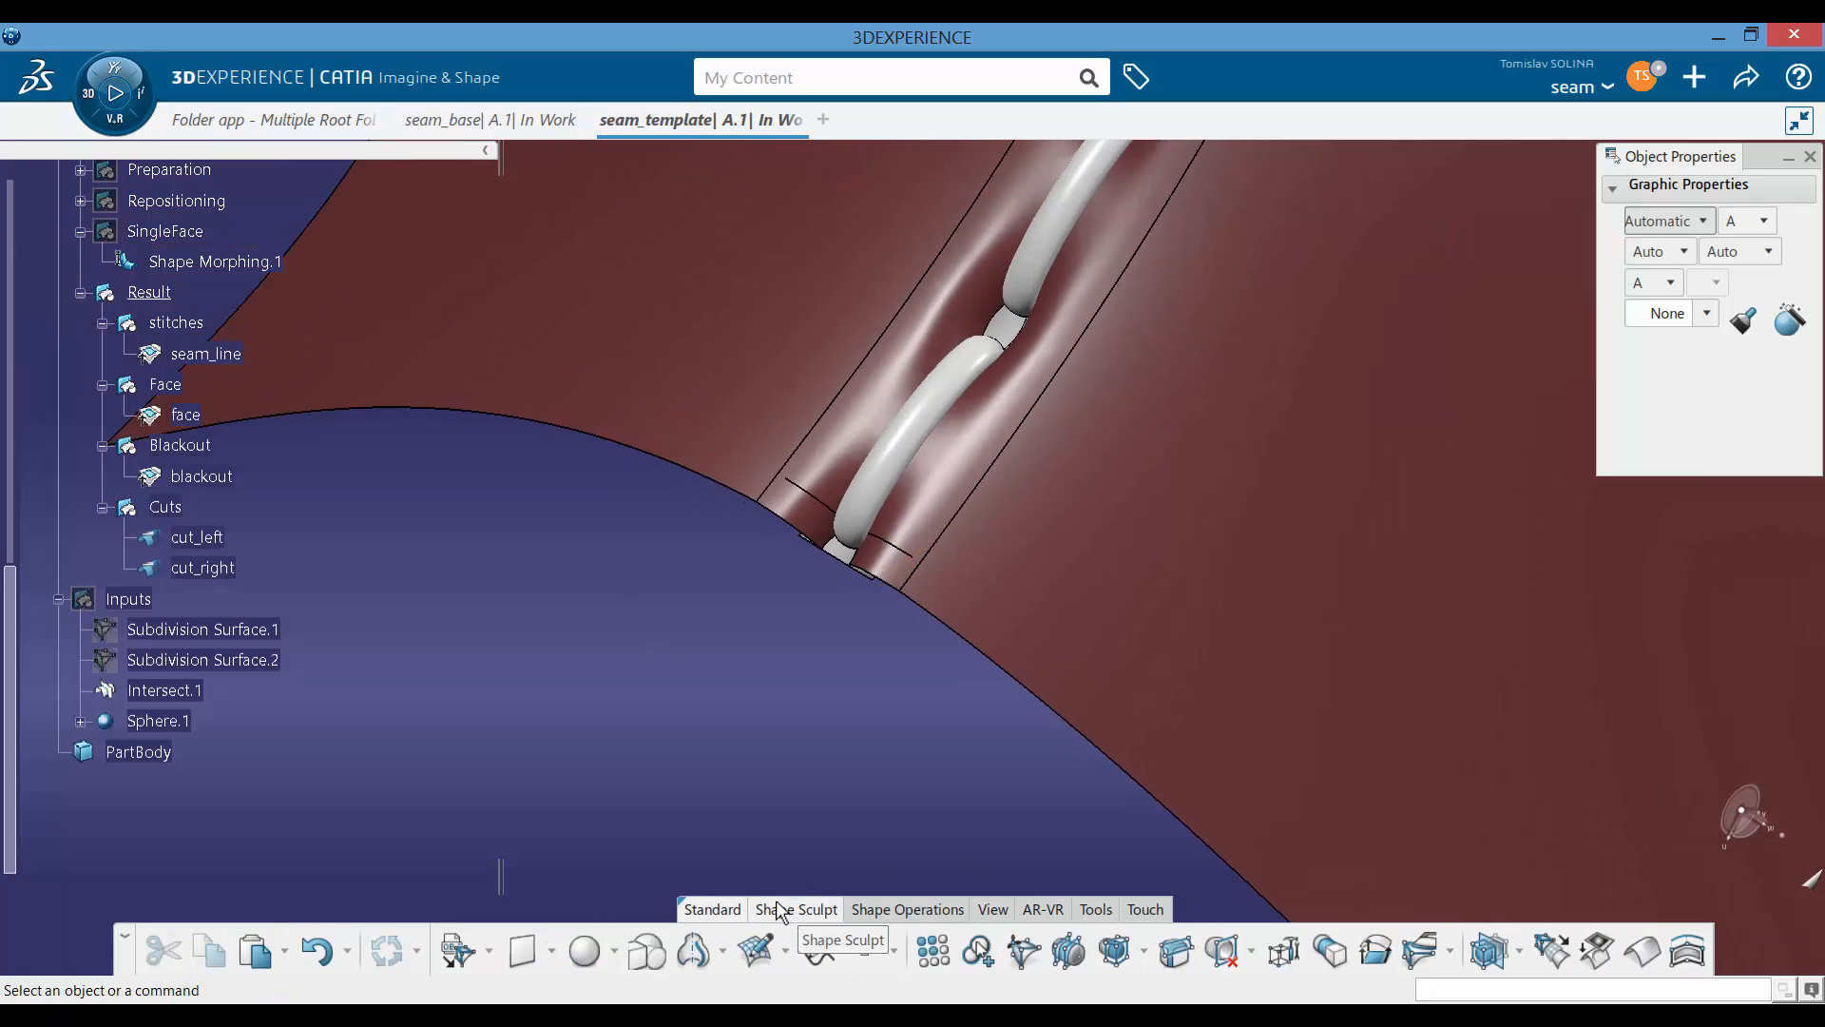
click(115, 74)
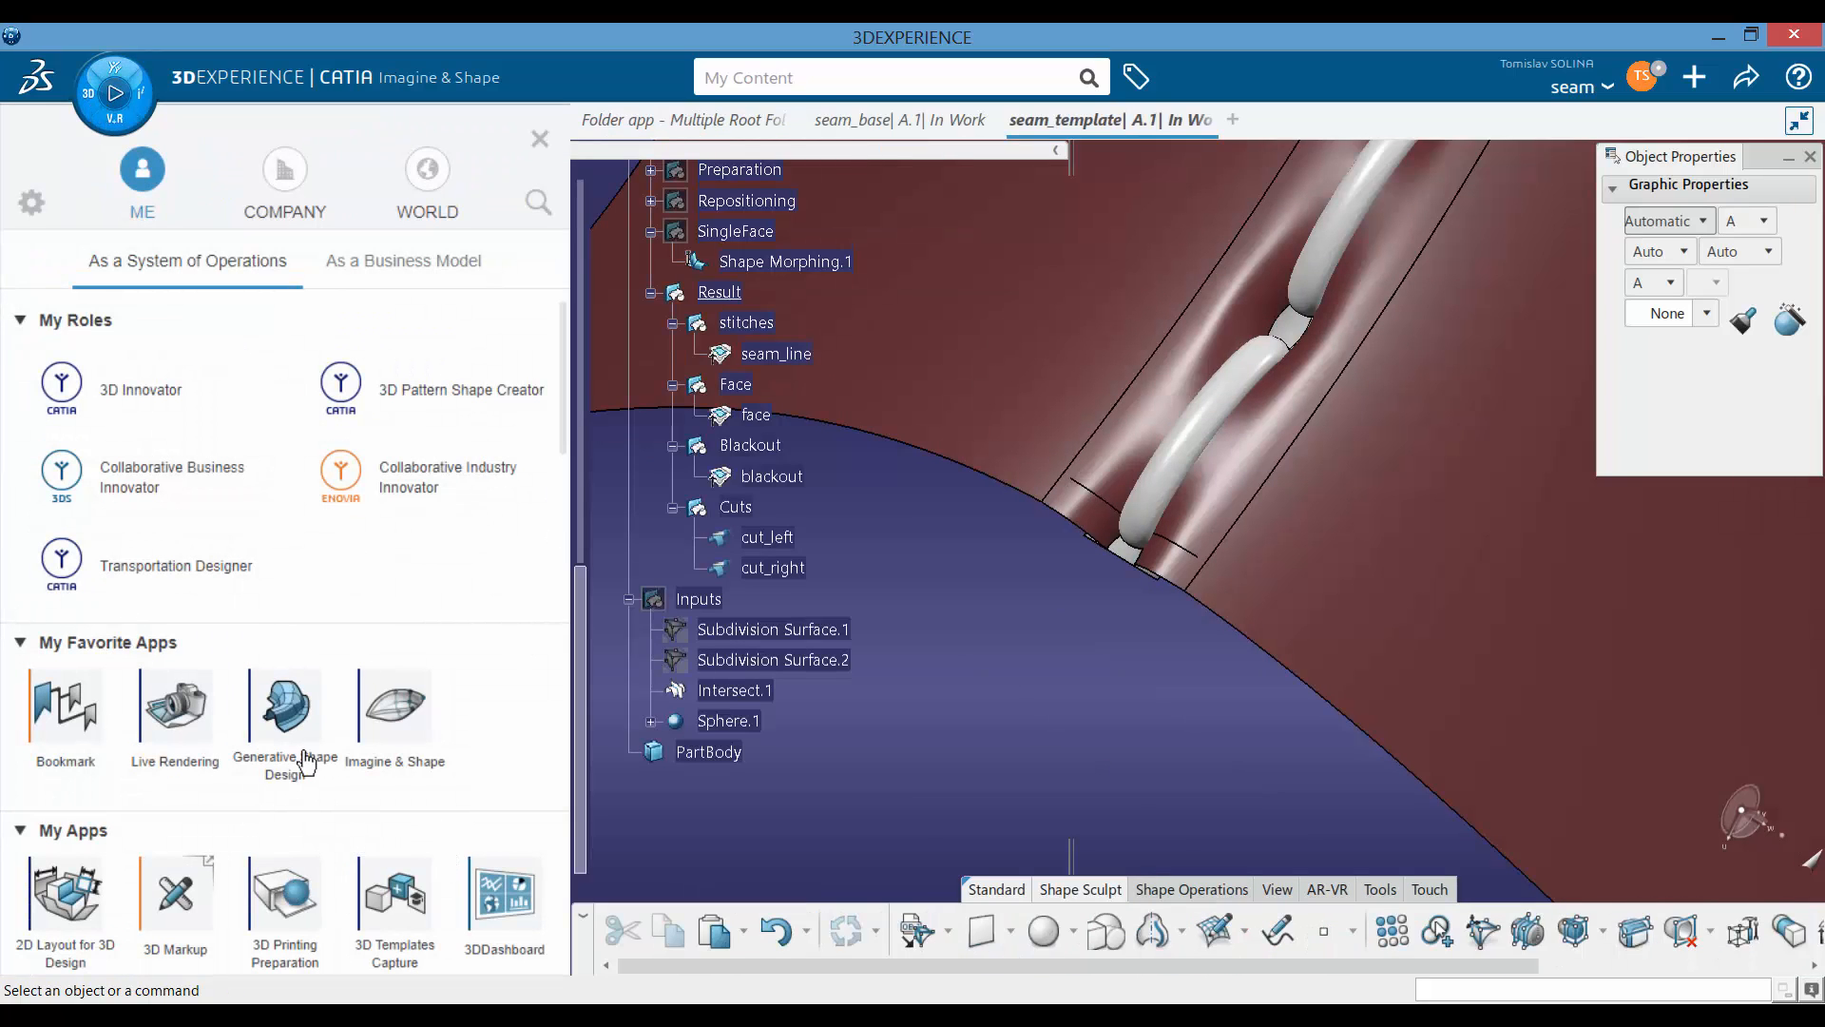
click(289, 716)
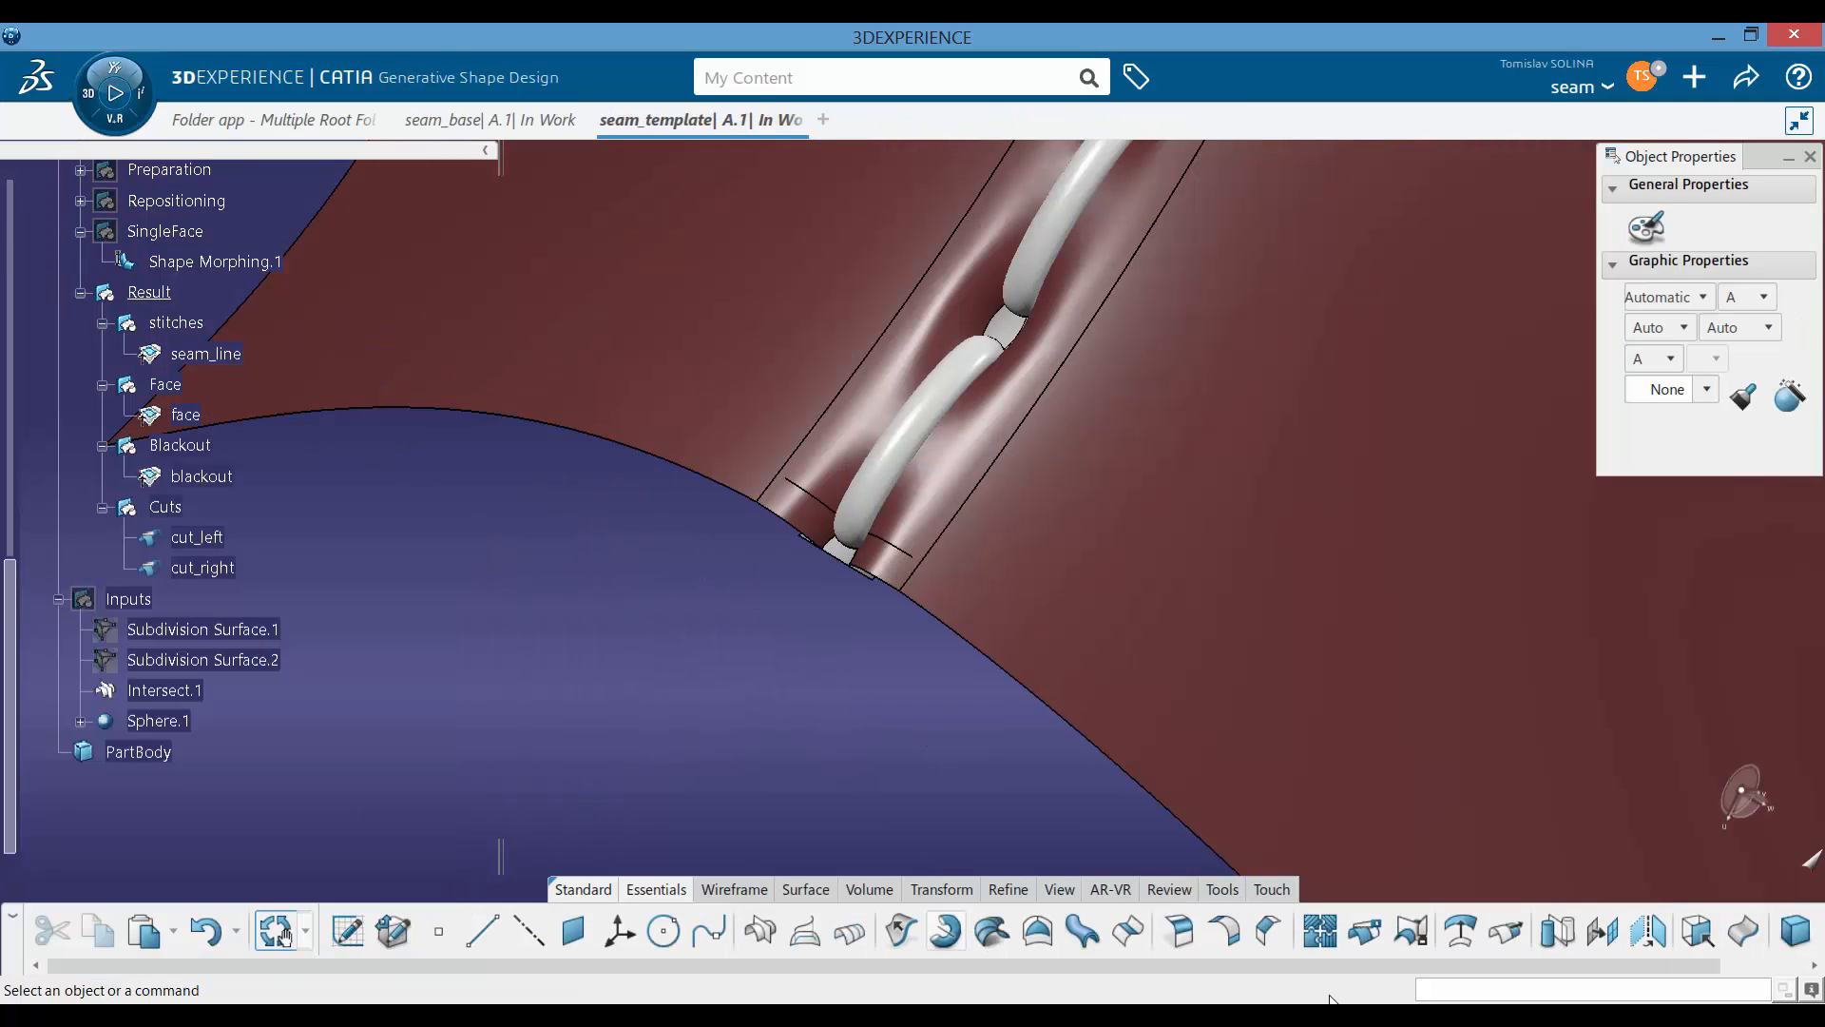
Step: Join cut_left, face and cut_right into one surface with a merging distance of 0,01 mm
click(1319, 930)
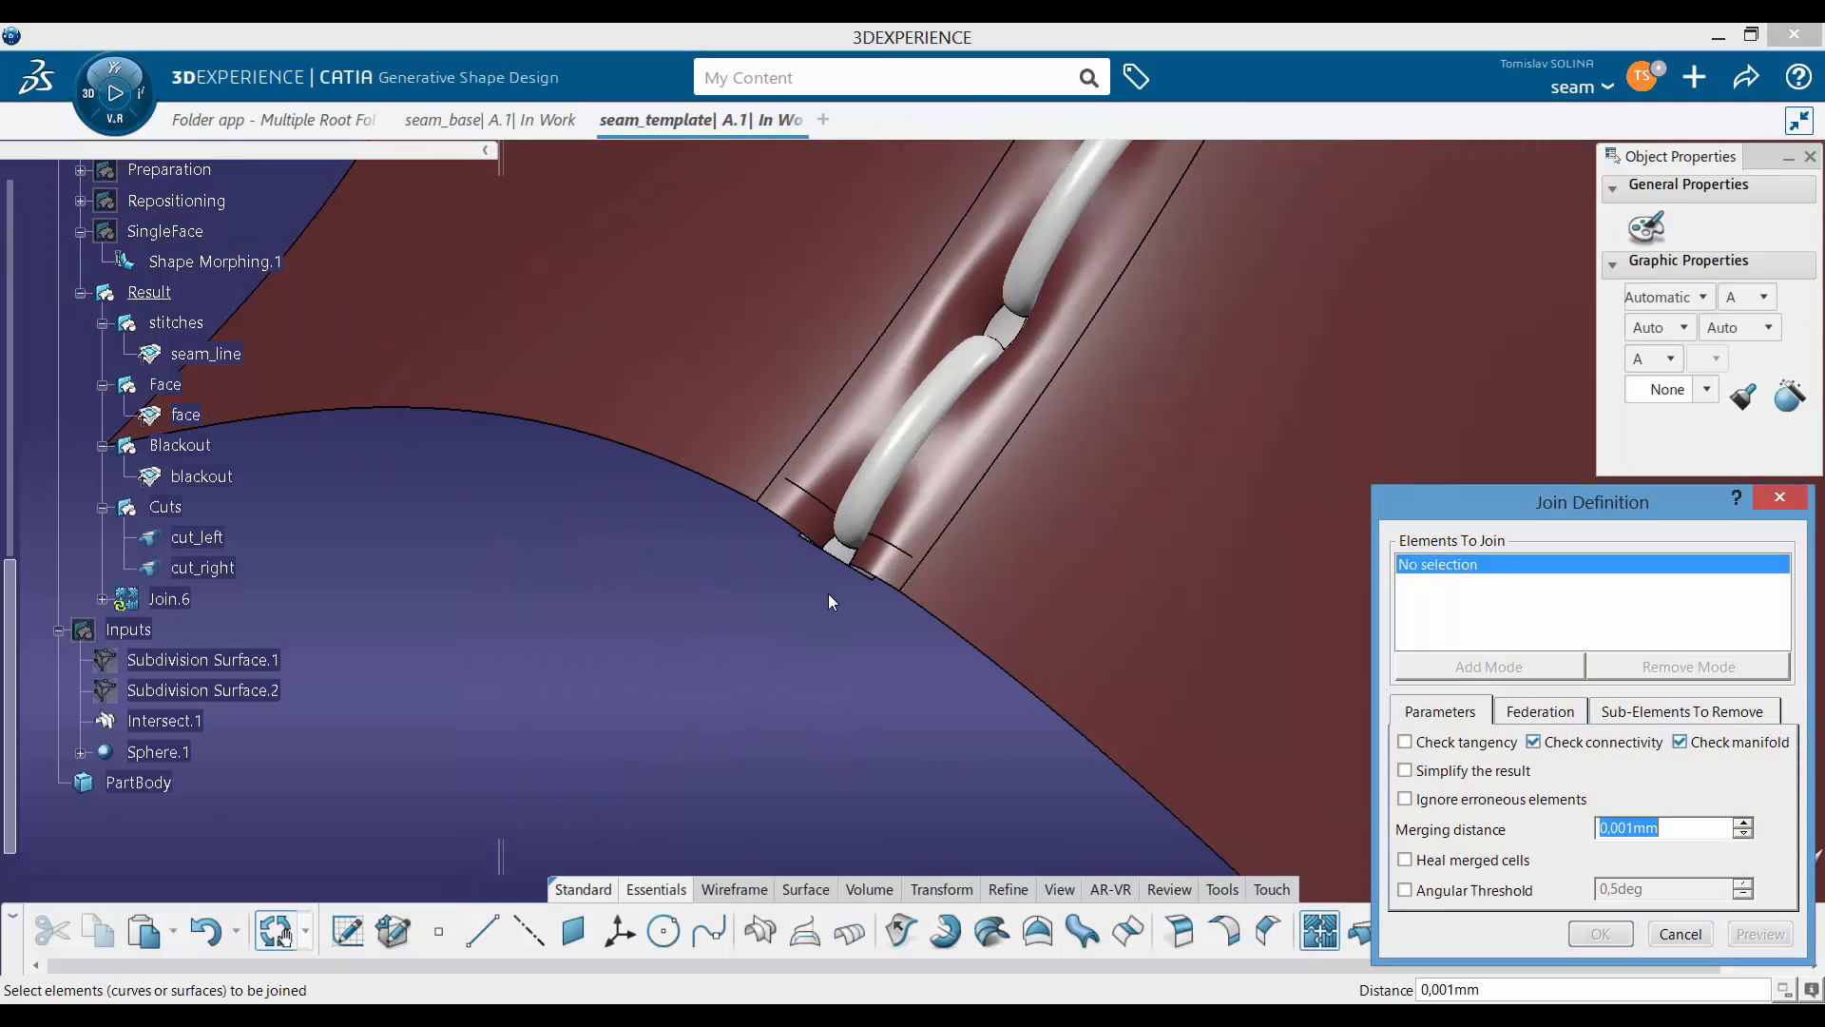
click(904, 424)
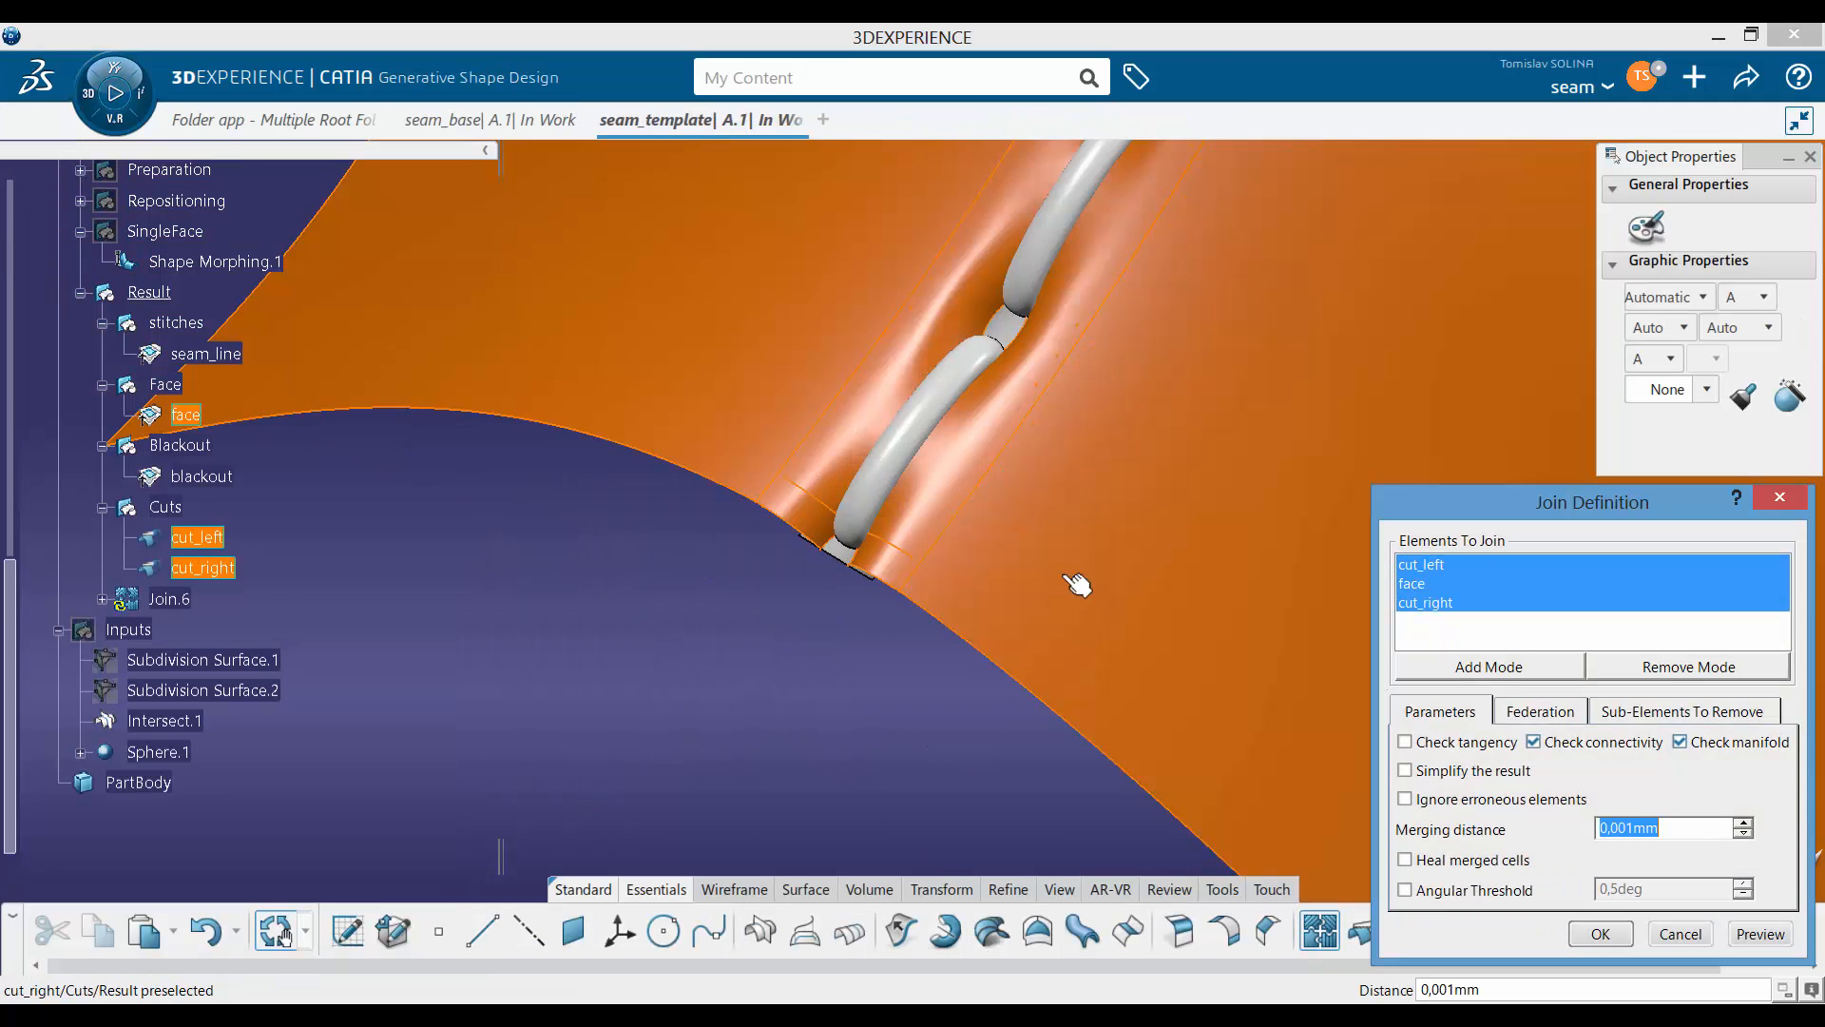
click(1080, 583)
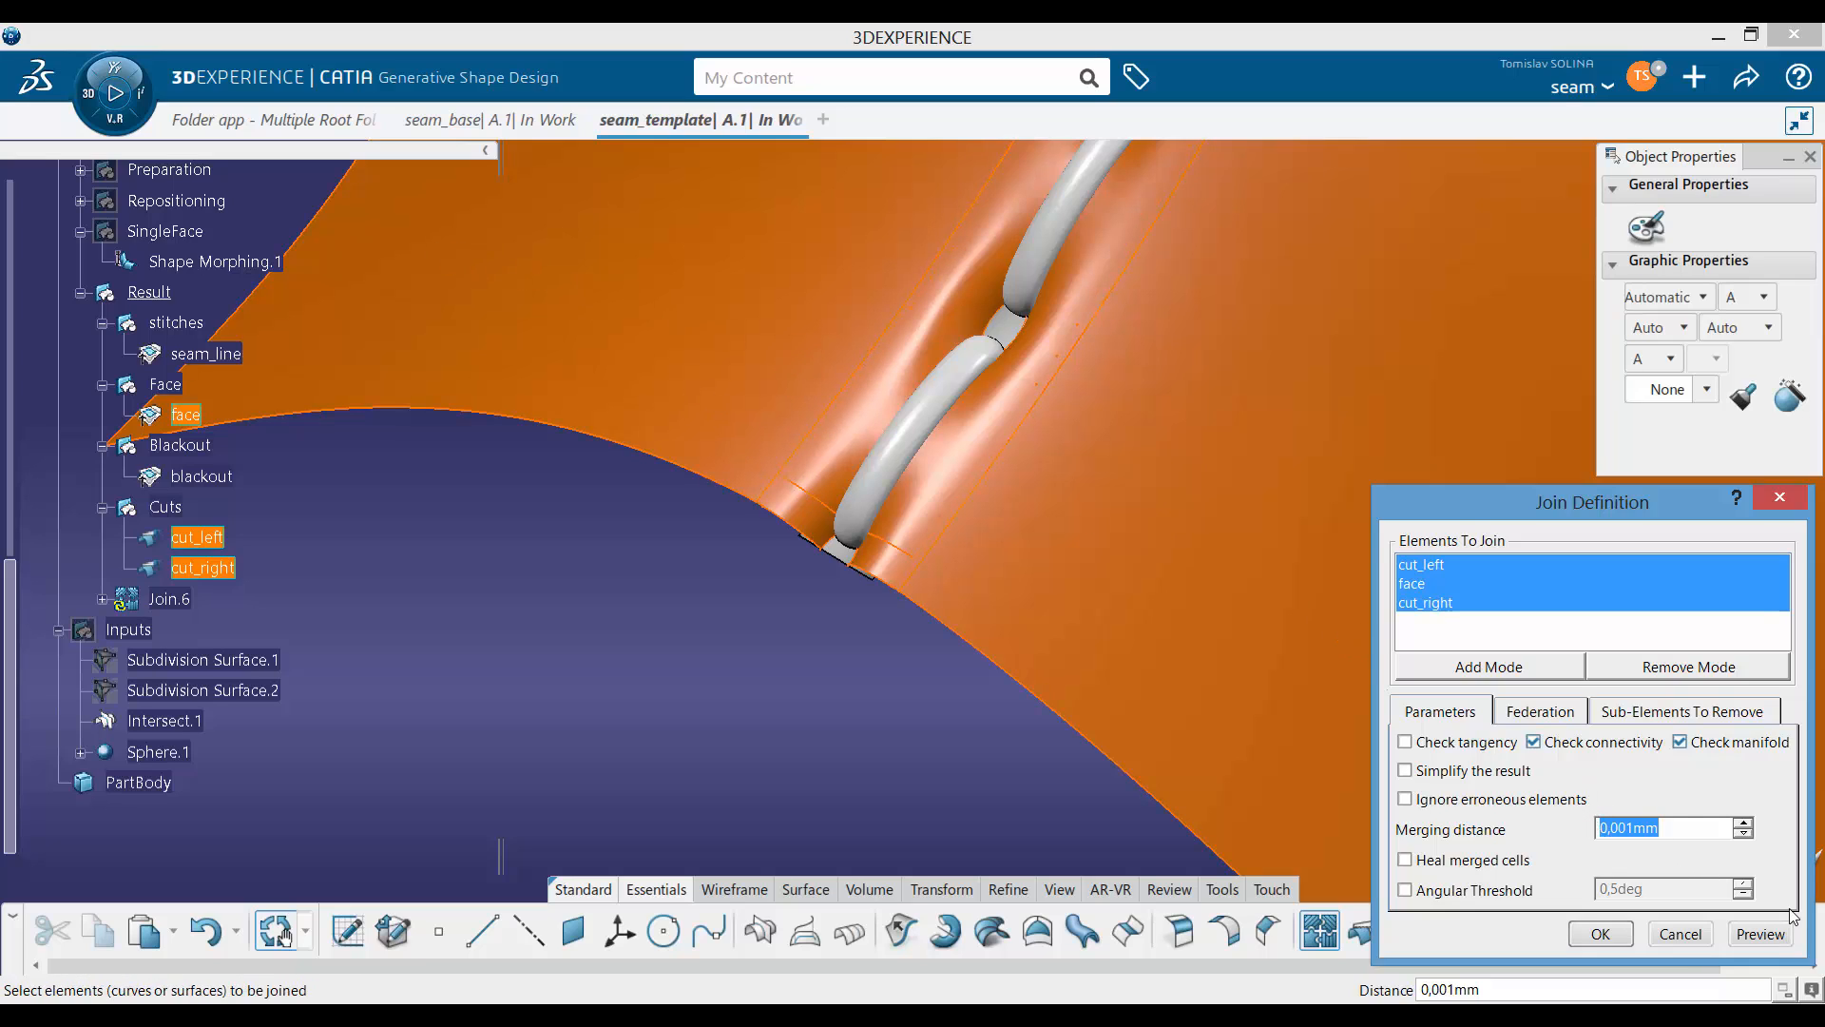
click(1626, 828)
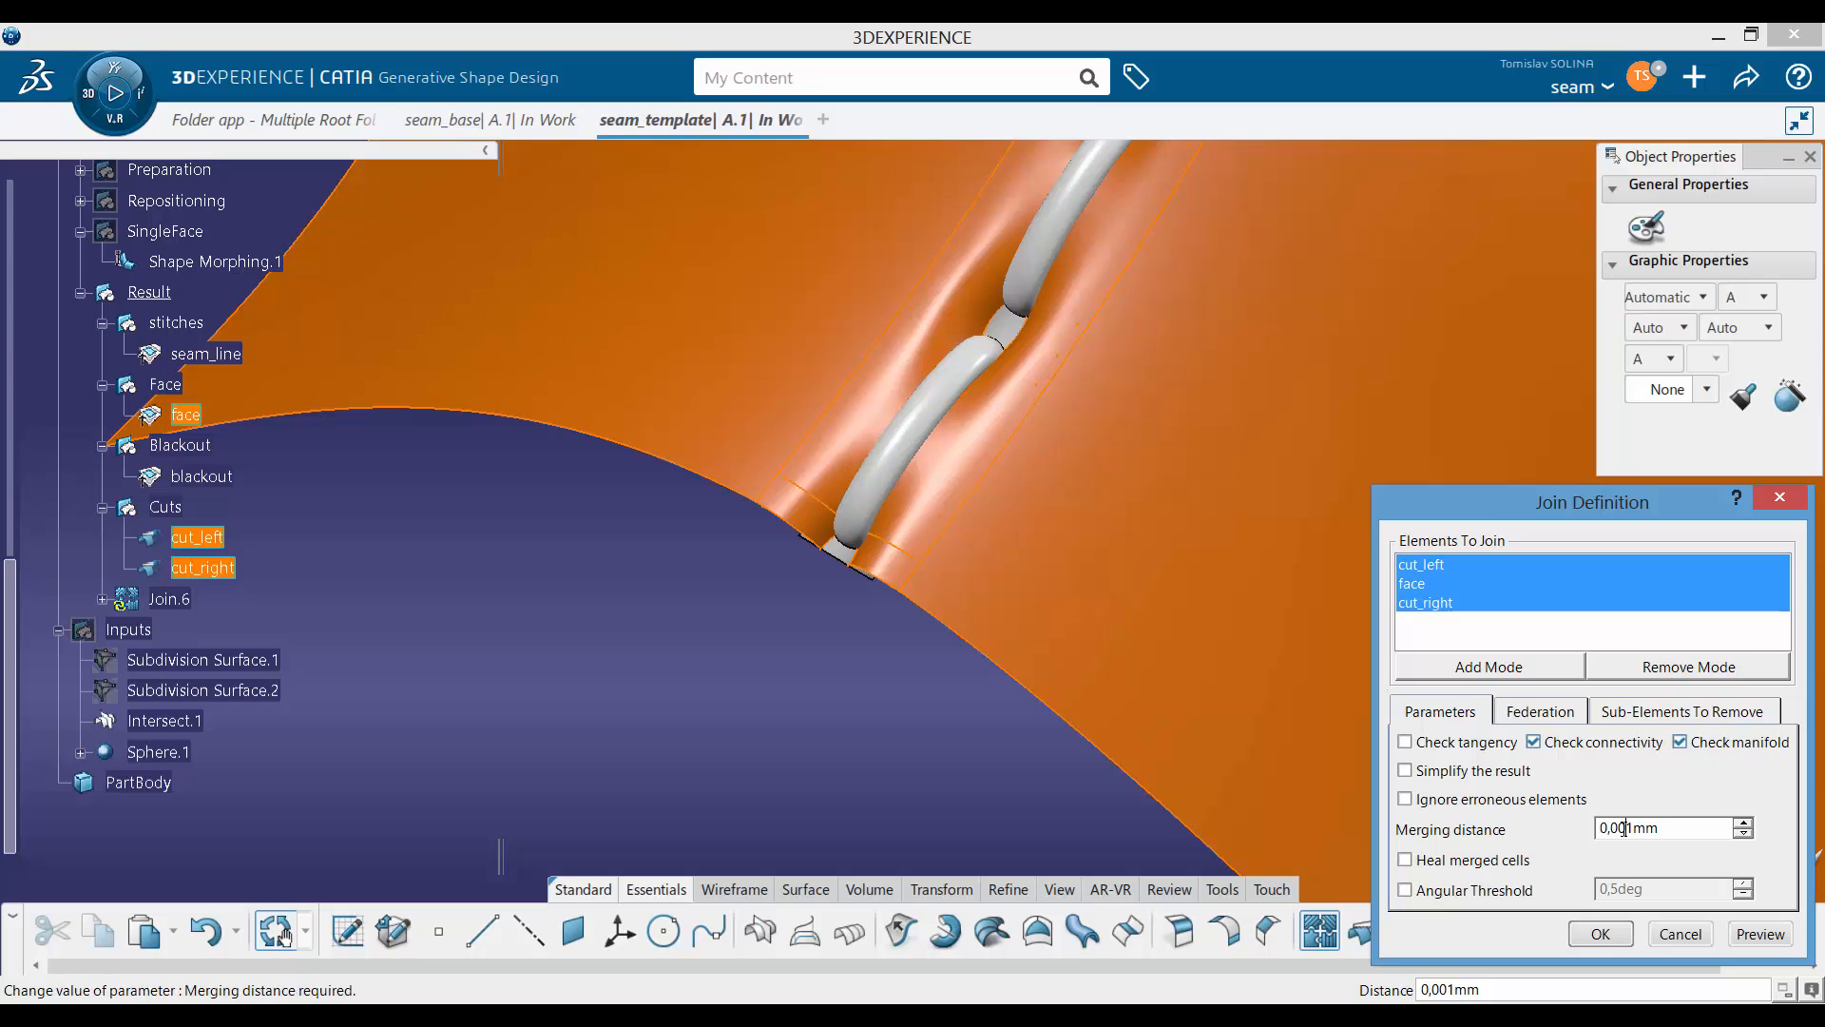
click(1751, 941)
middle_drag(825, 422, 1008, 504)
click(1616, 930)
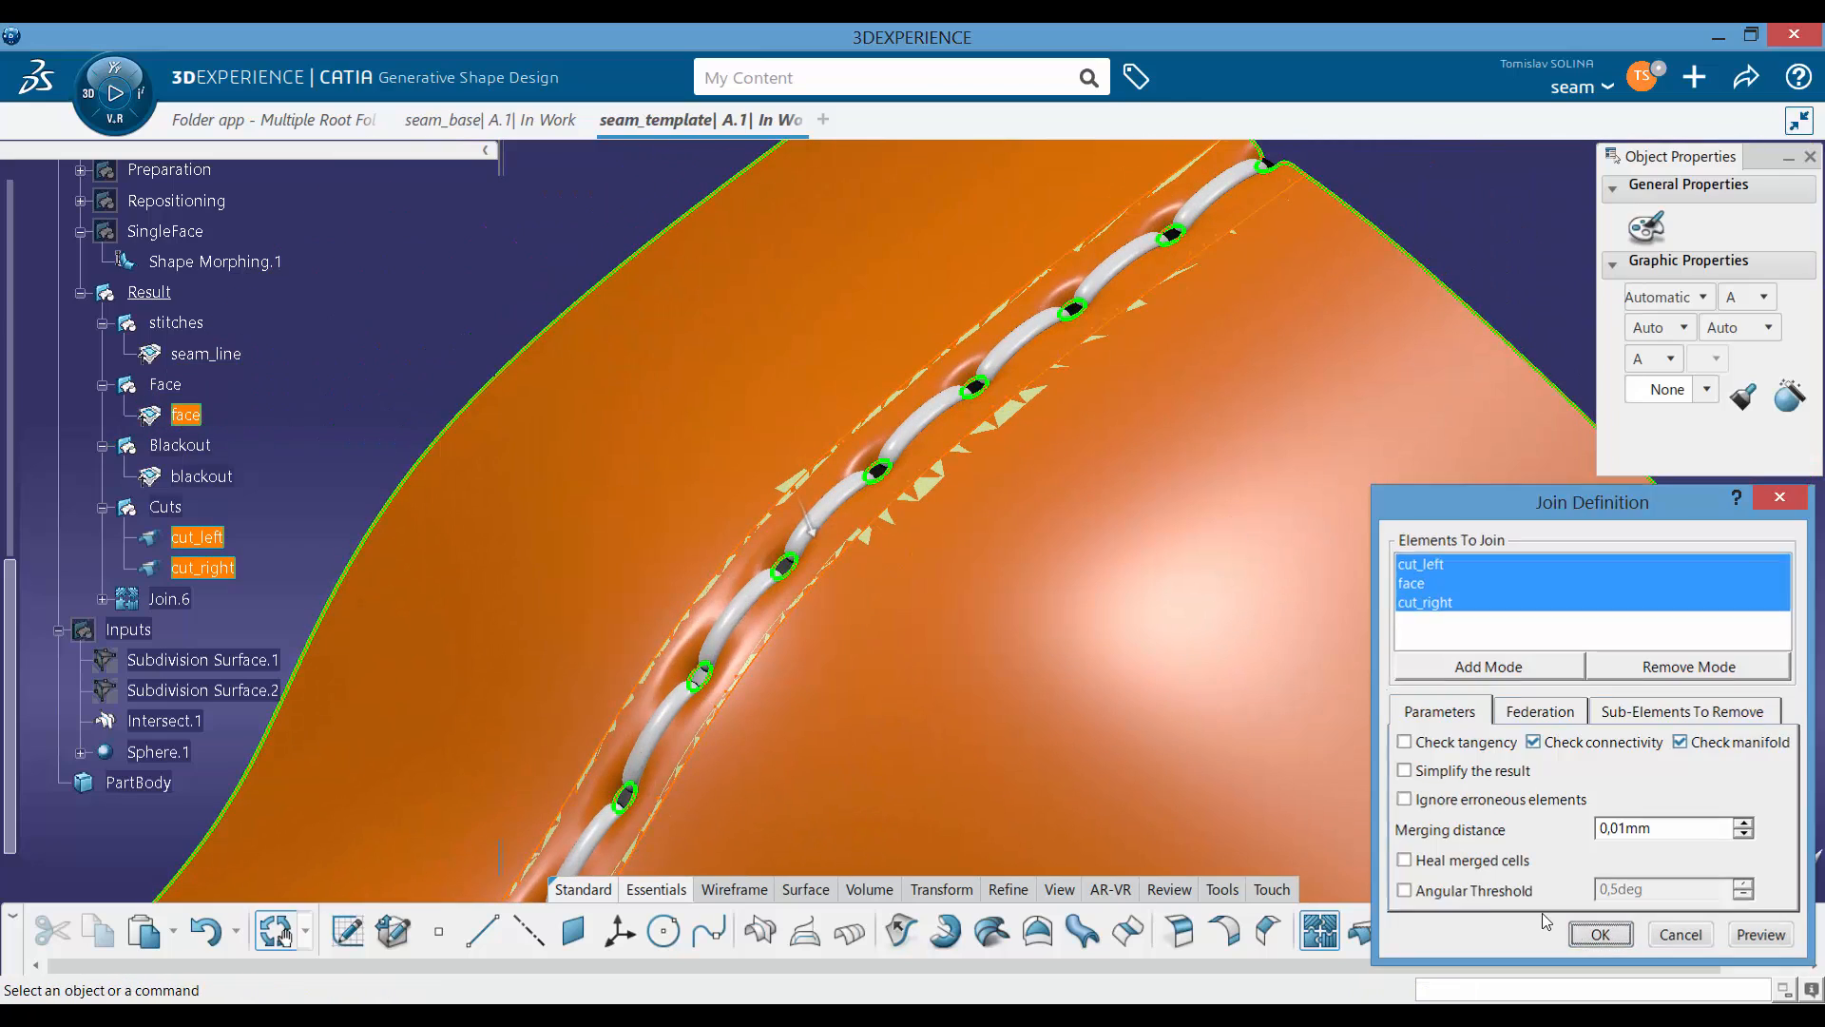
Step: Set the stitch_length parameter of seam_base.1 to 6 mm and update the seam
middle_drag(583, 652, 761, 446)
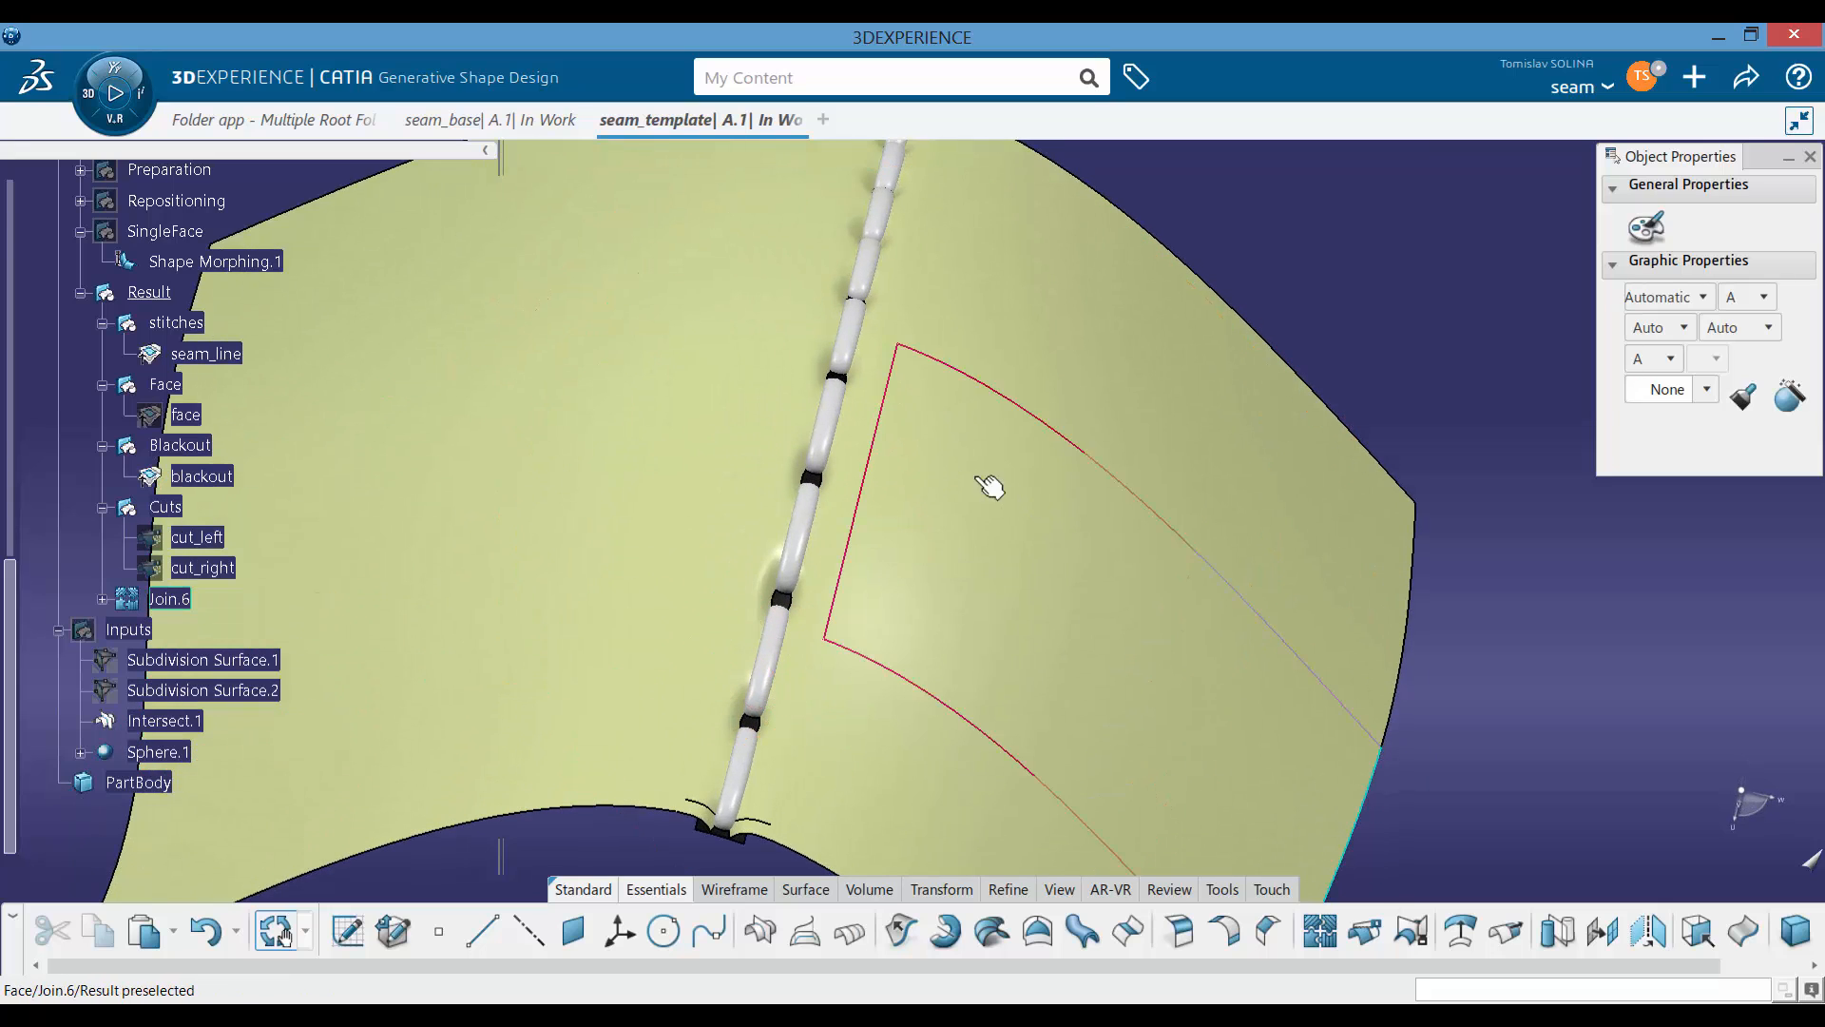
middle_drag(1014, 643, 790, 545)
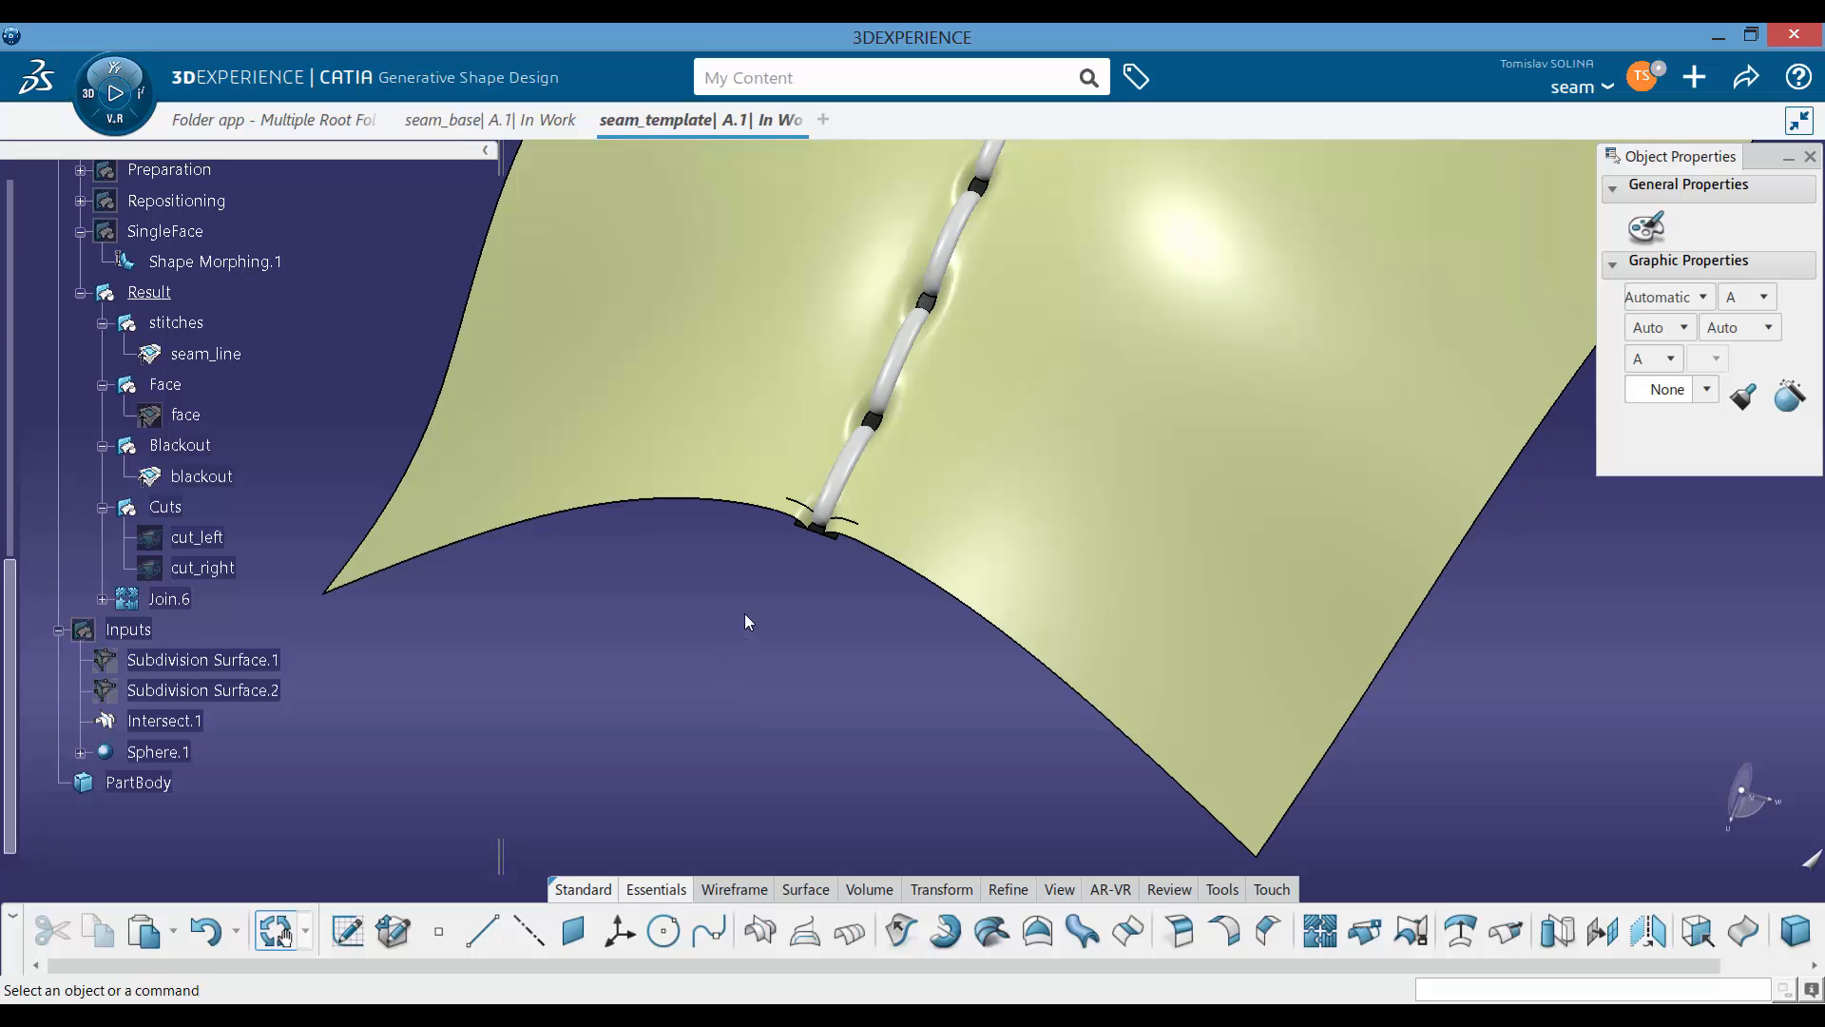
middle_drag(745, 622, 827, 775)
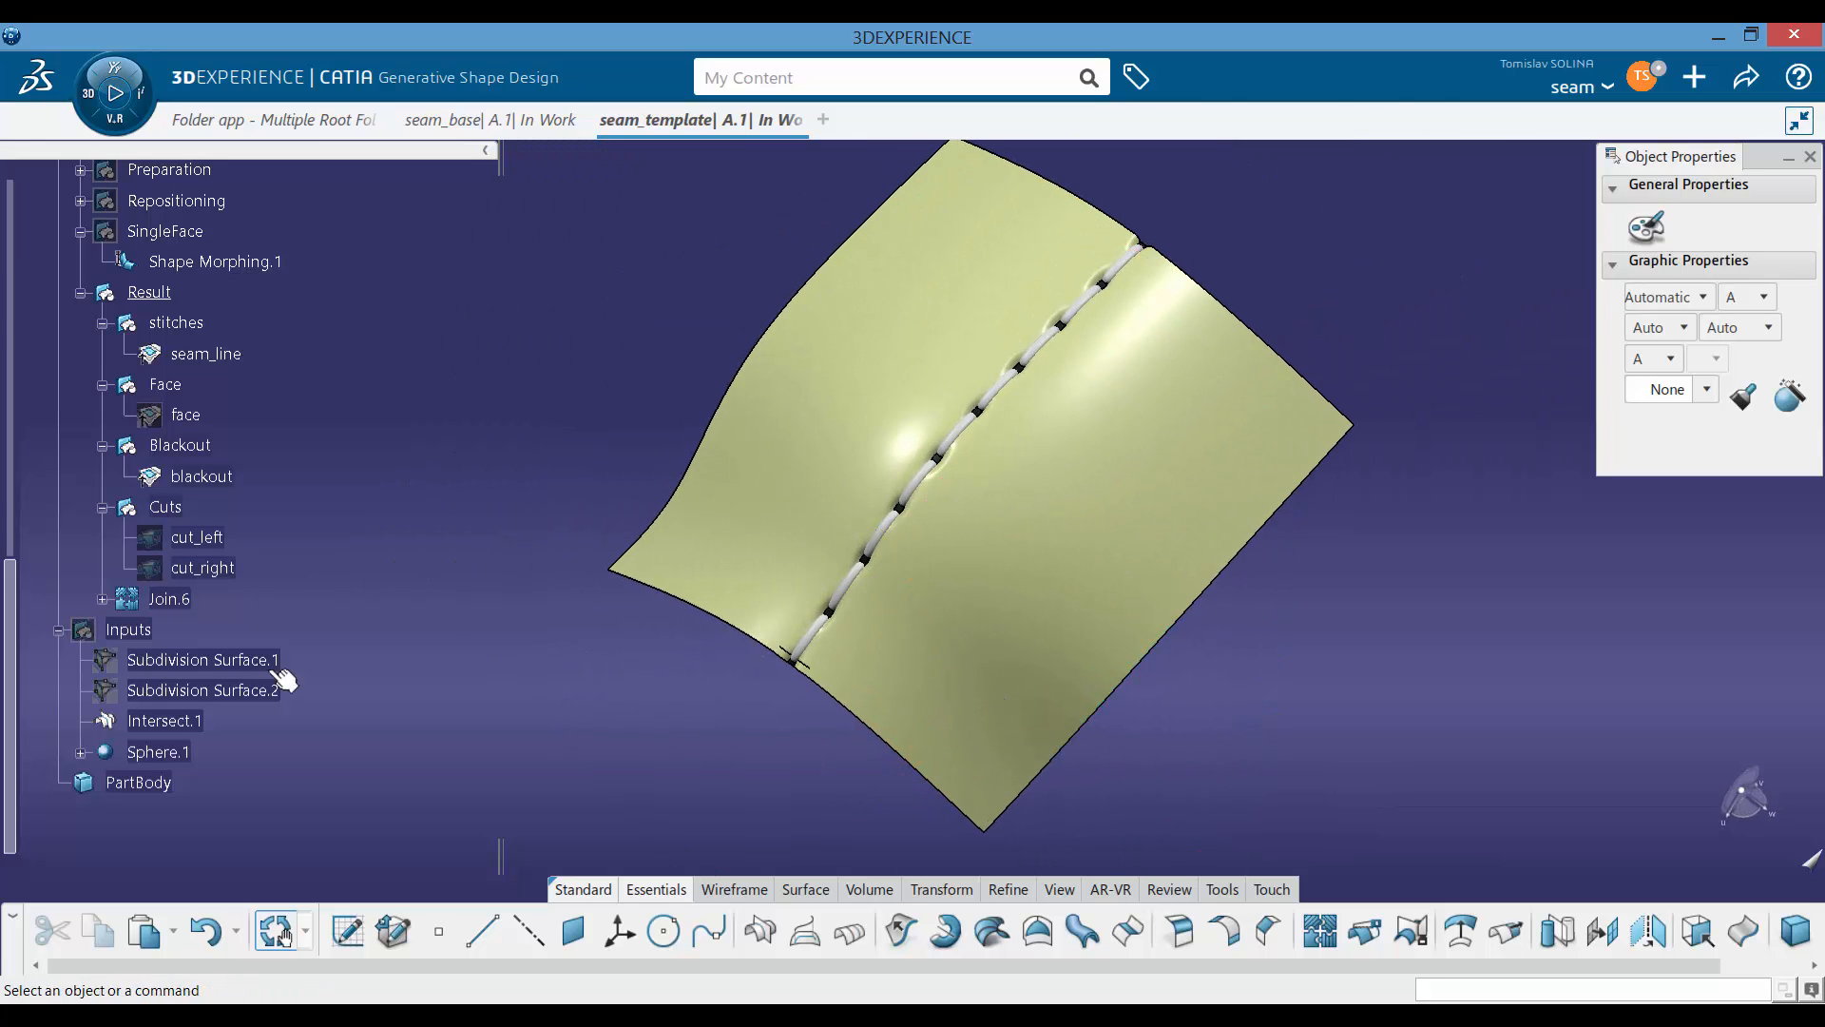
scroll(285, 540, up, 6)
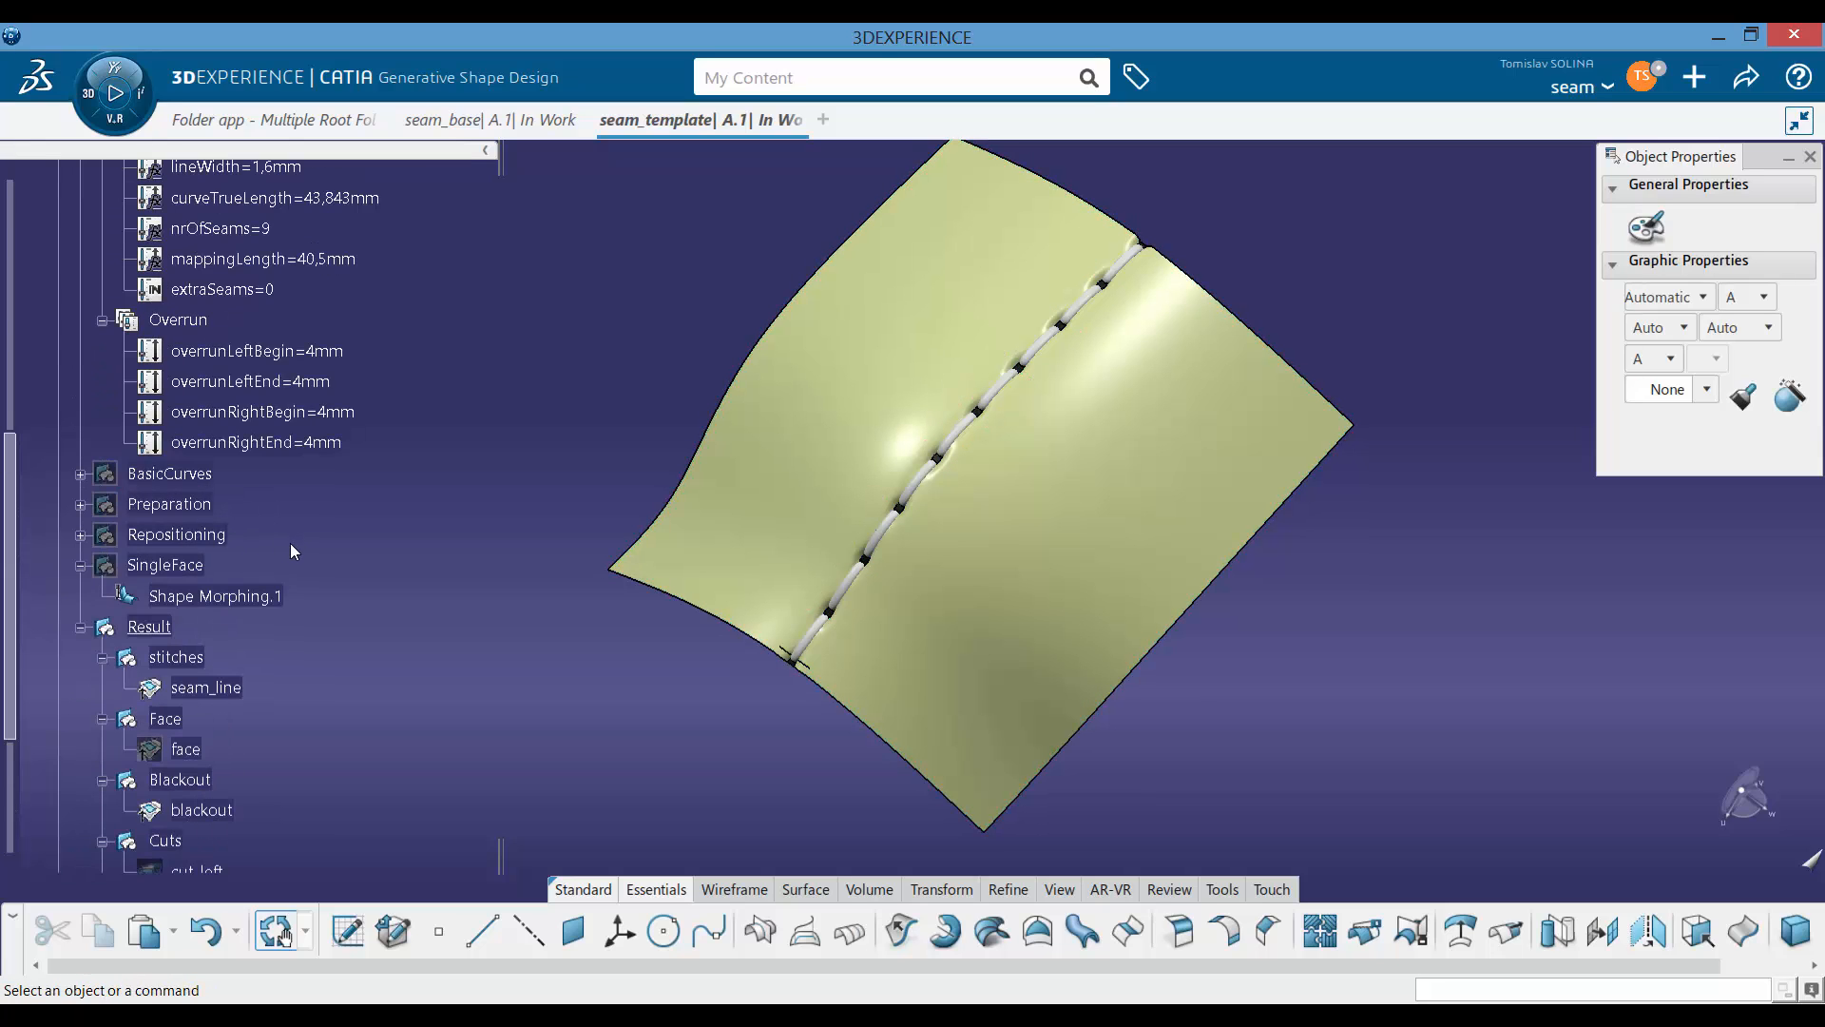
scroll(352, 604, up, 3)
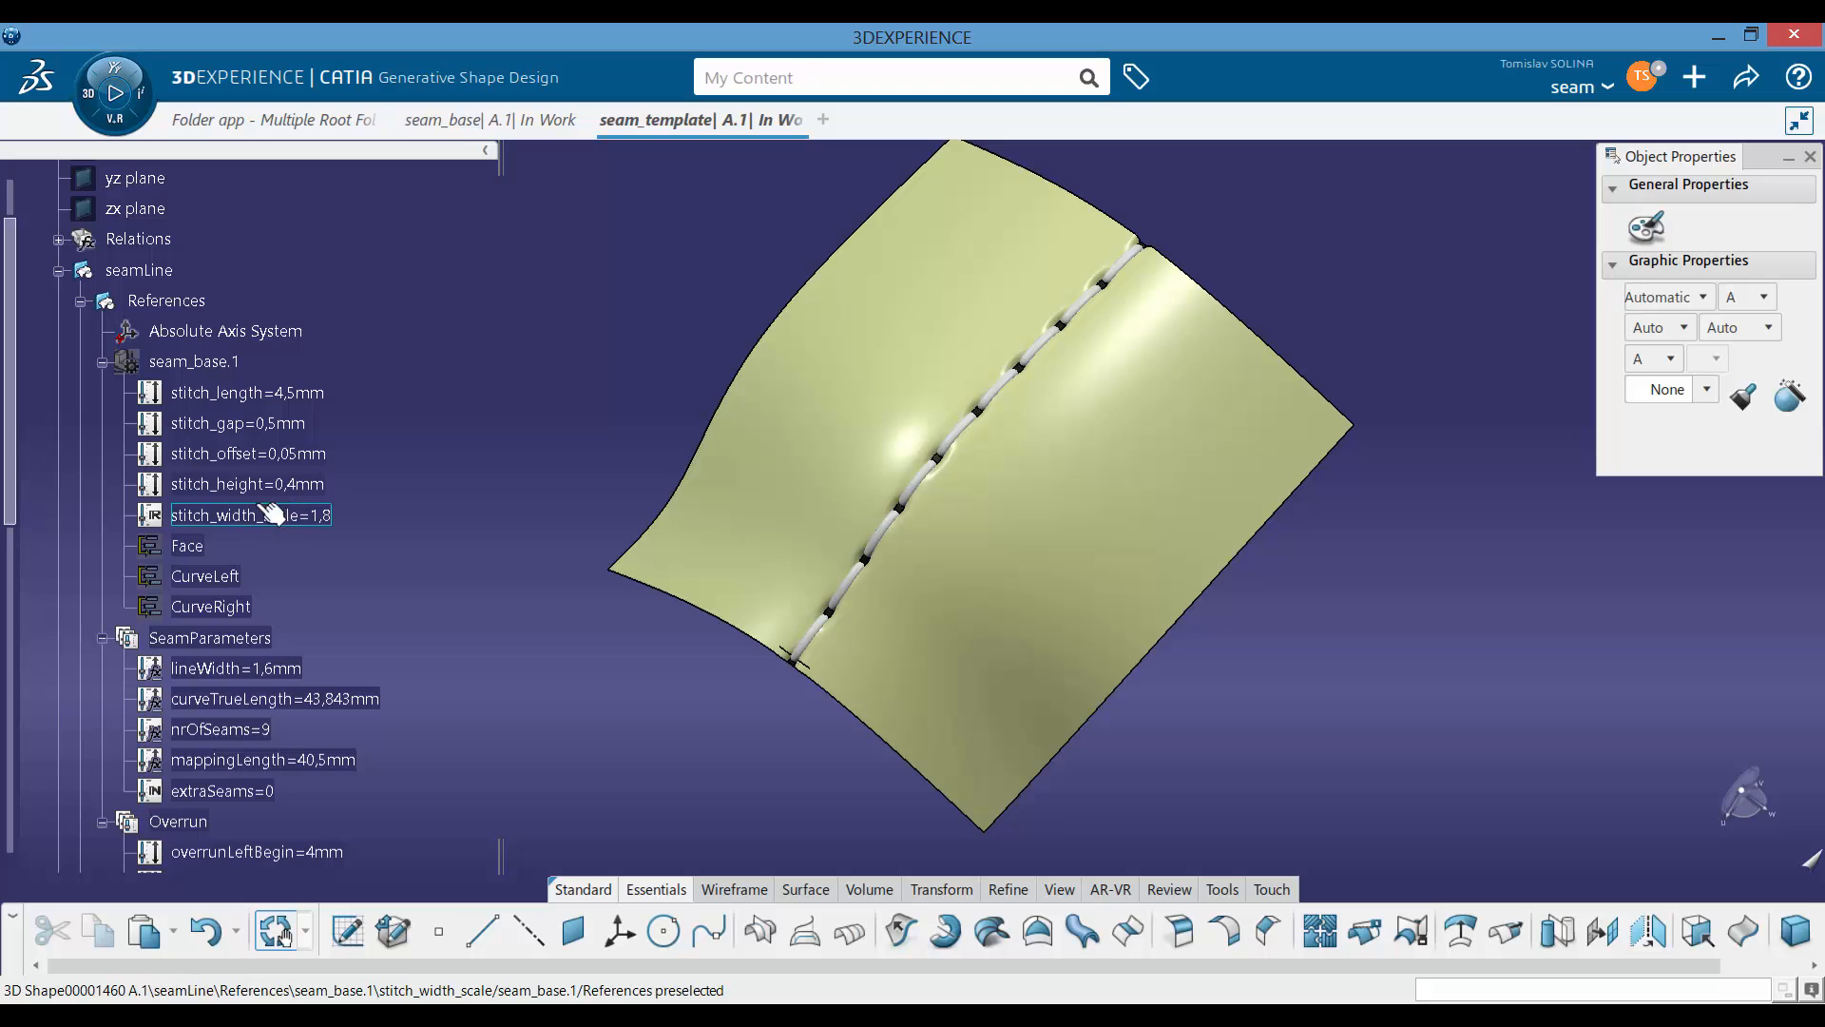
double_click(283, 401)
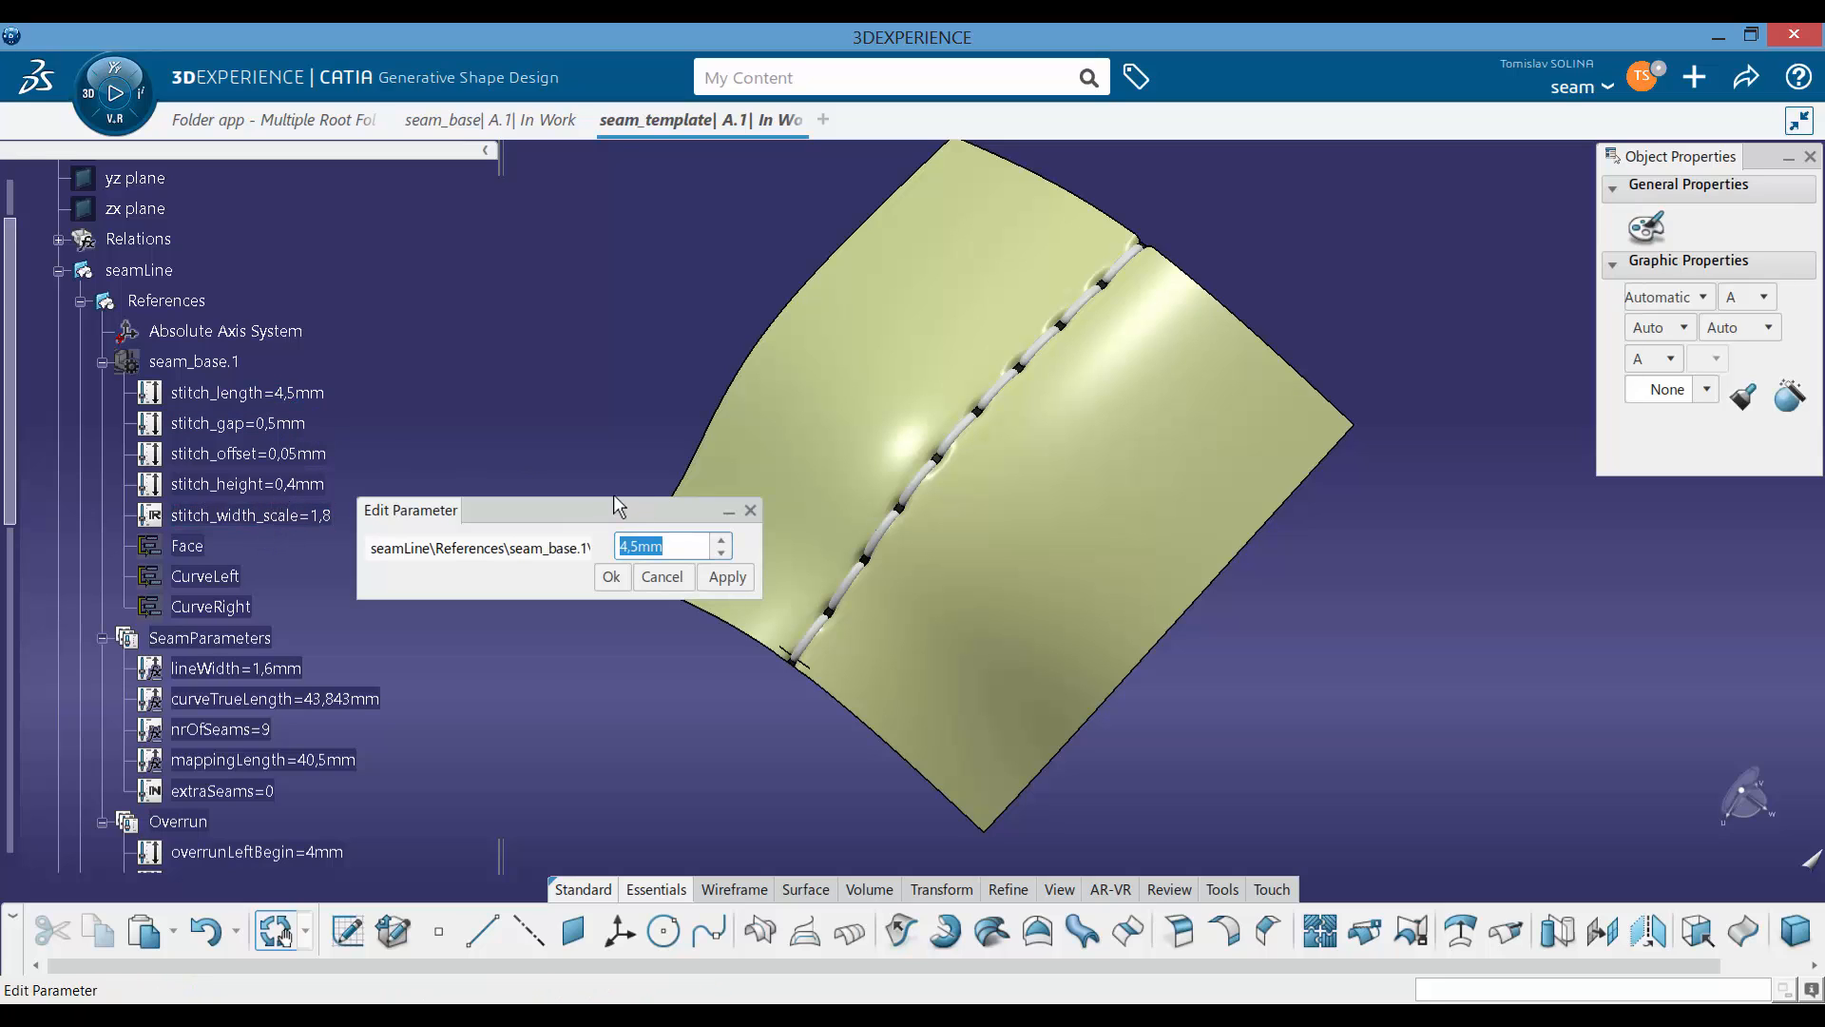
text(6)
key(Return)
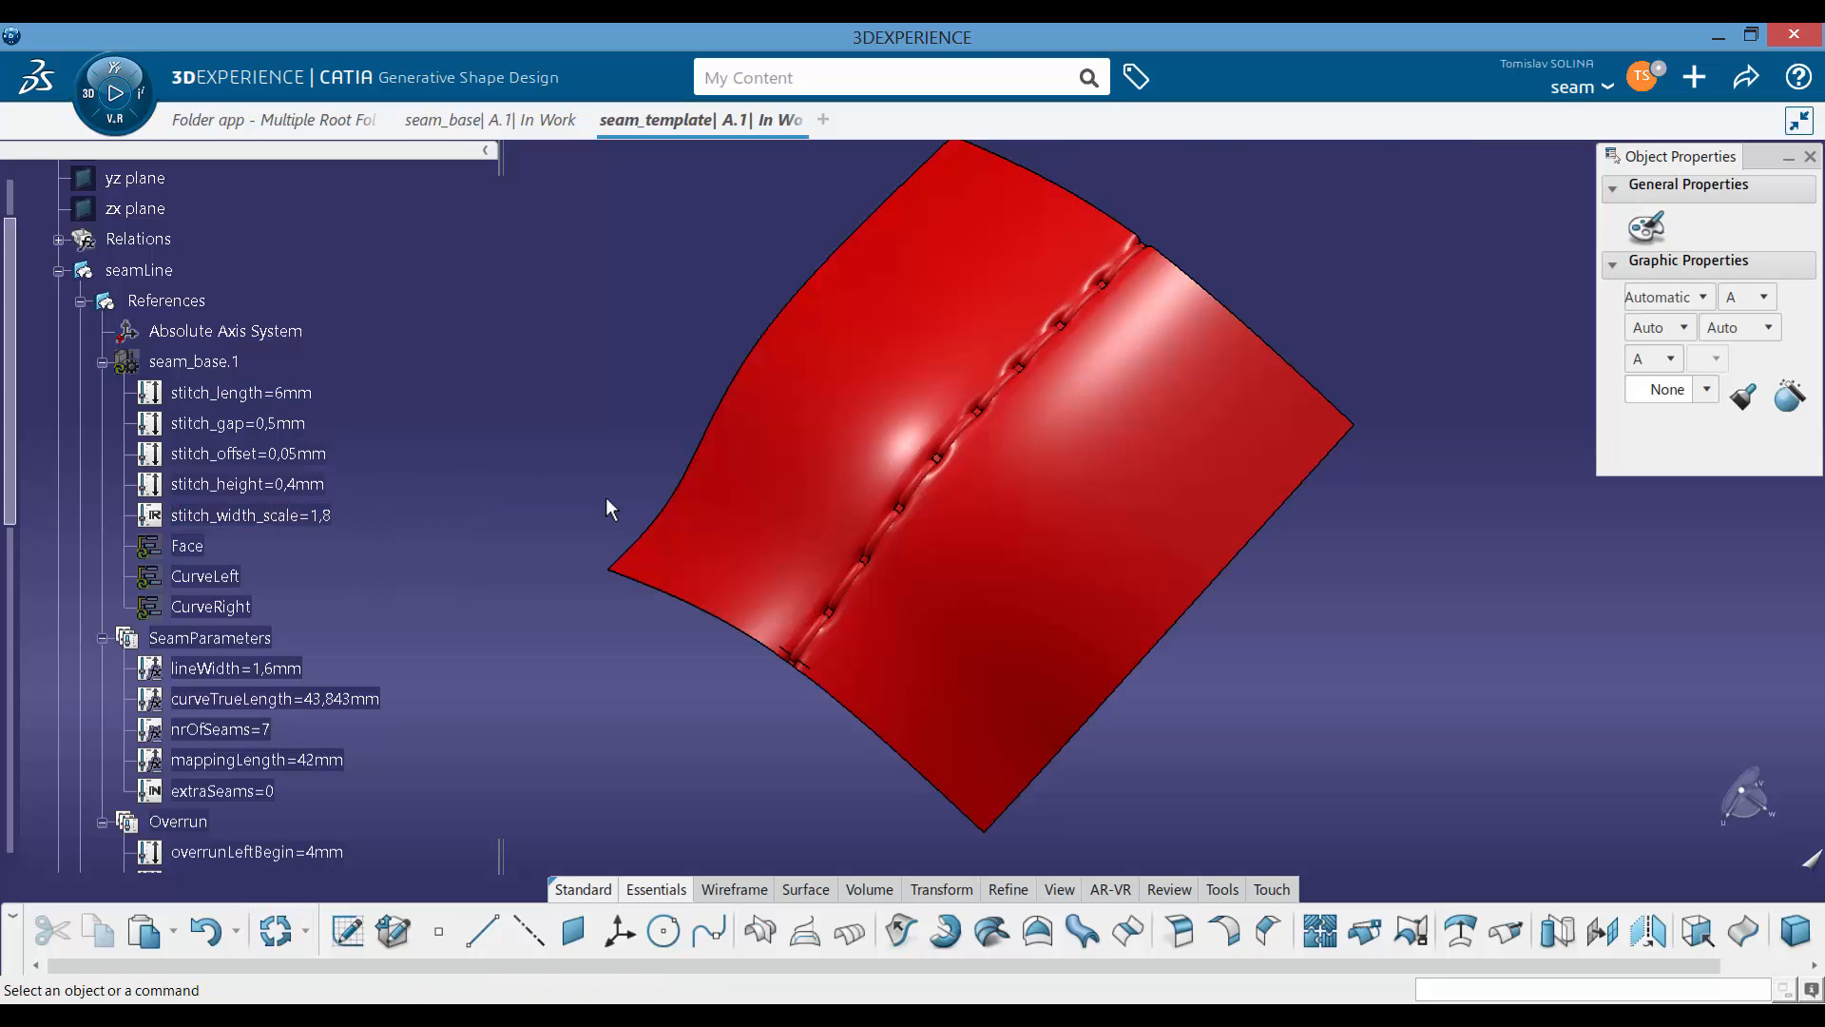
key(ctrl+u)
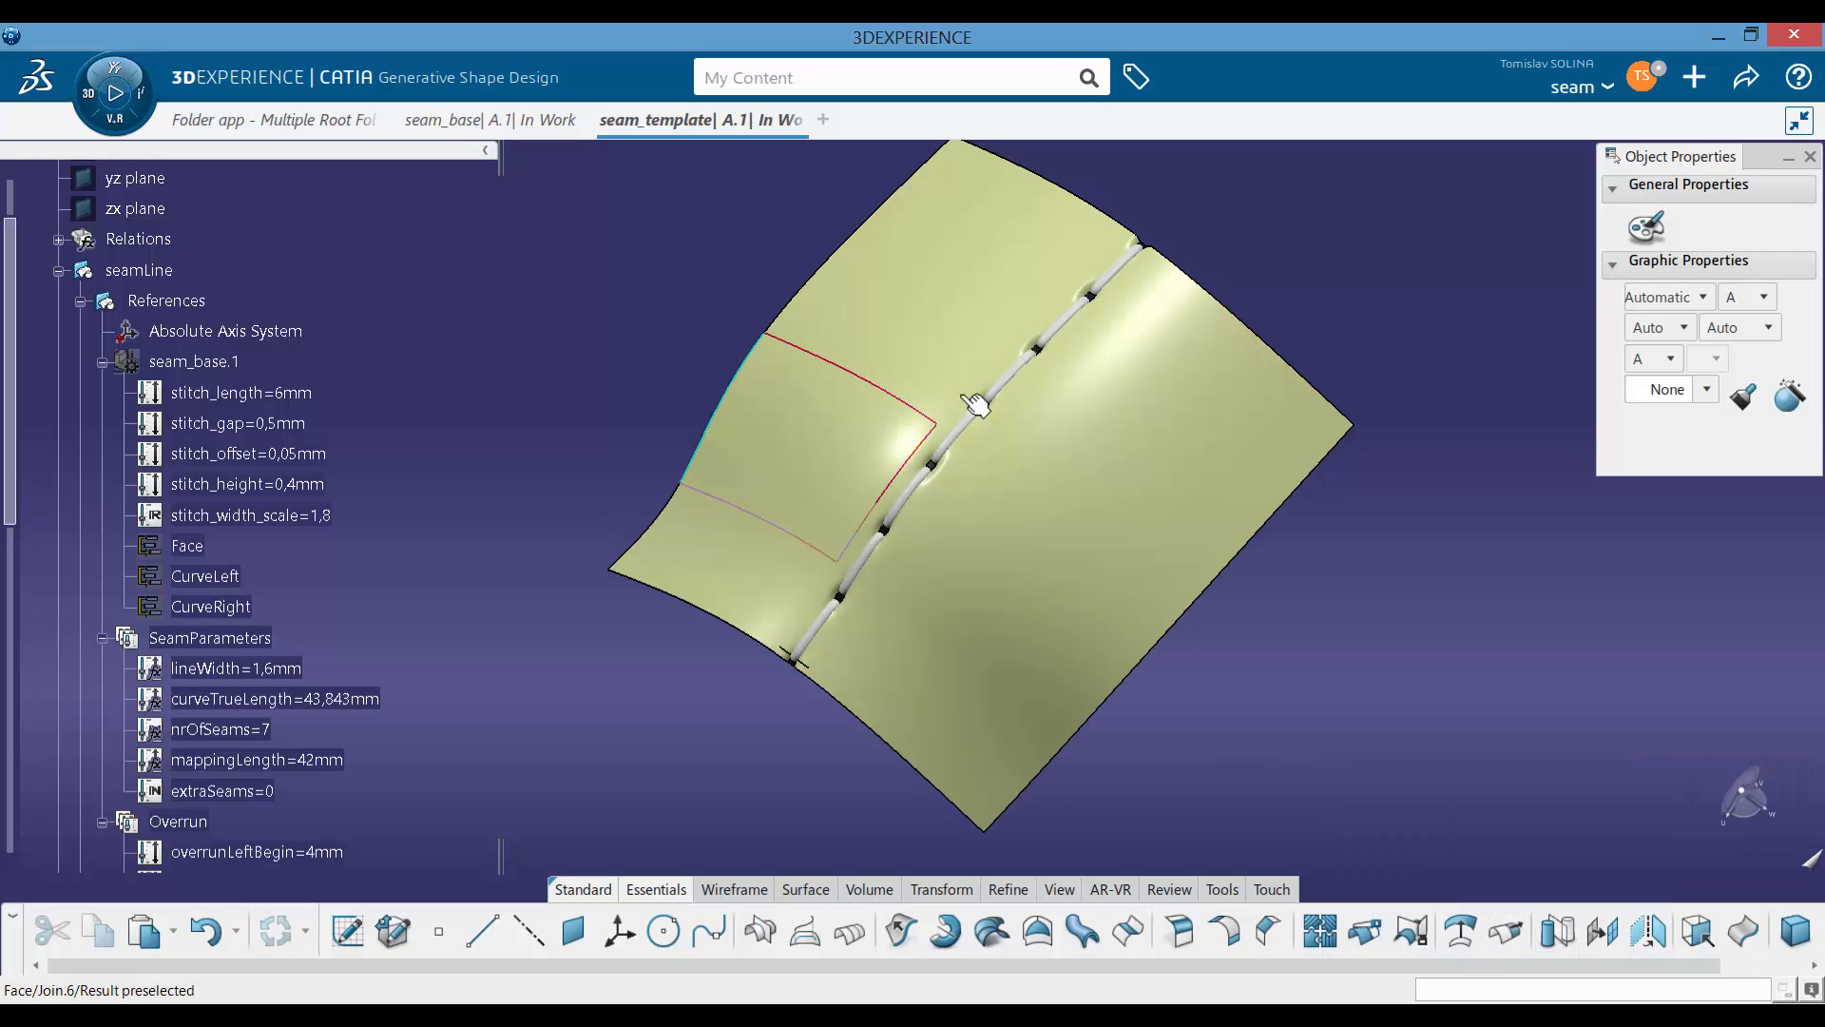
Step: Set the stitch_length parameter of seam_base.1 to 30/7 mm
middle_drag(892, 549, 670, 321)
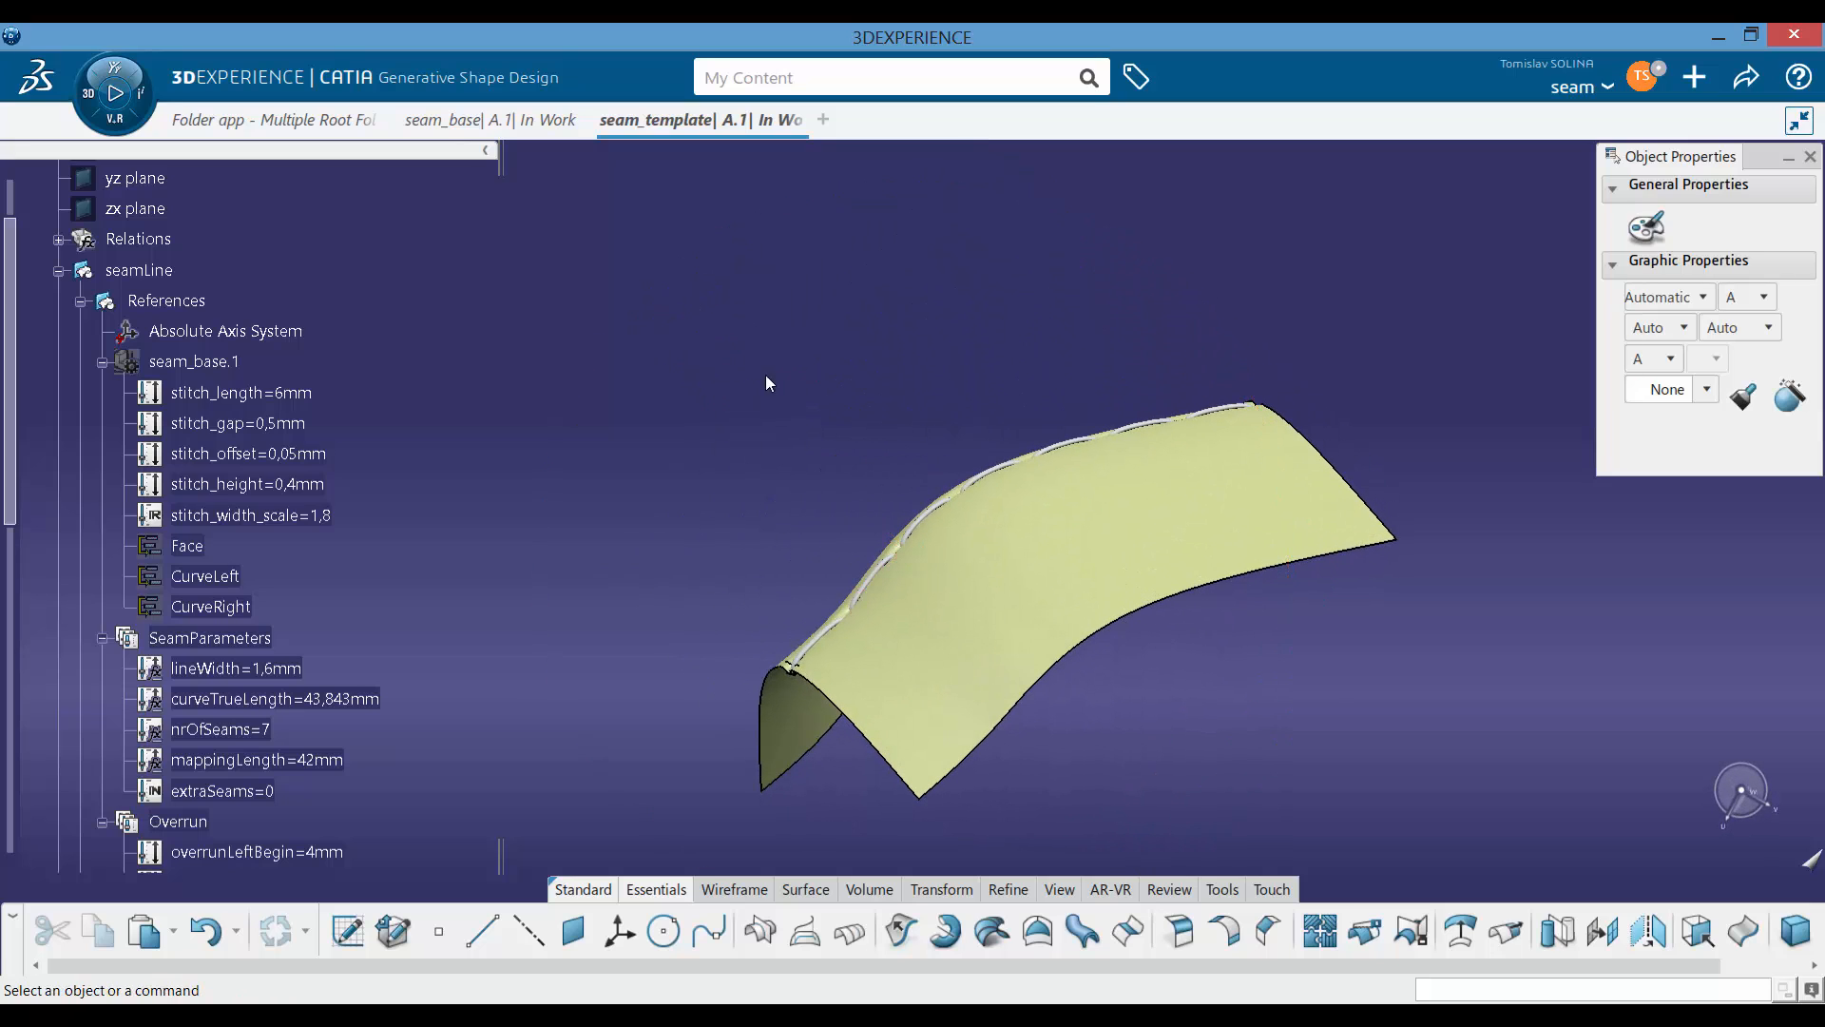
middle_drag(772, 380, 941, 487)
double_click(301, 399)
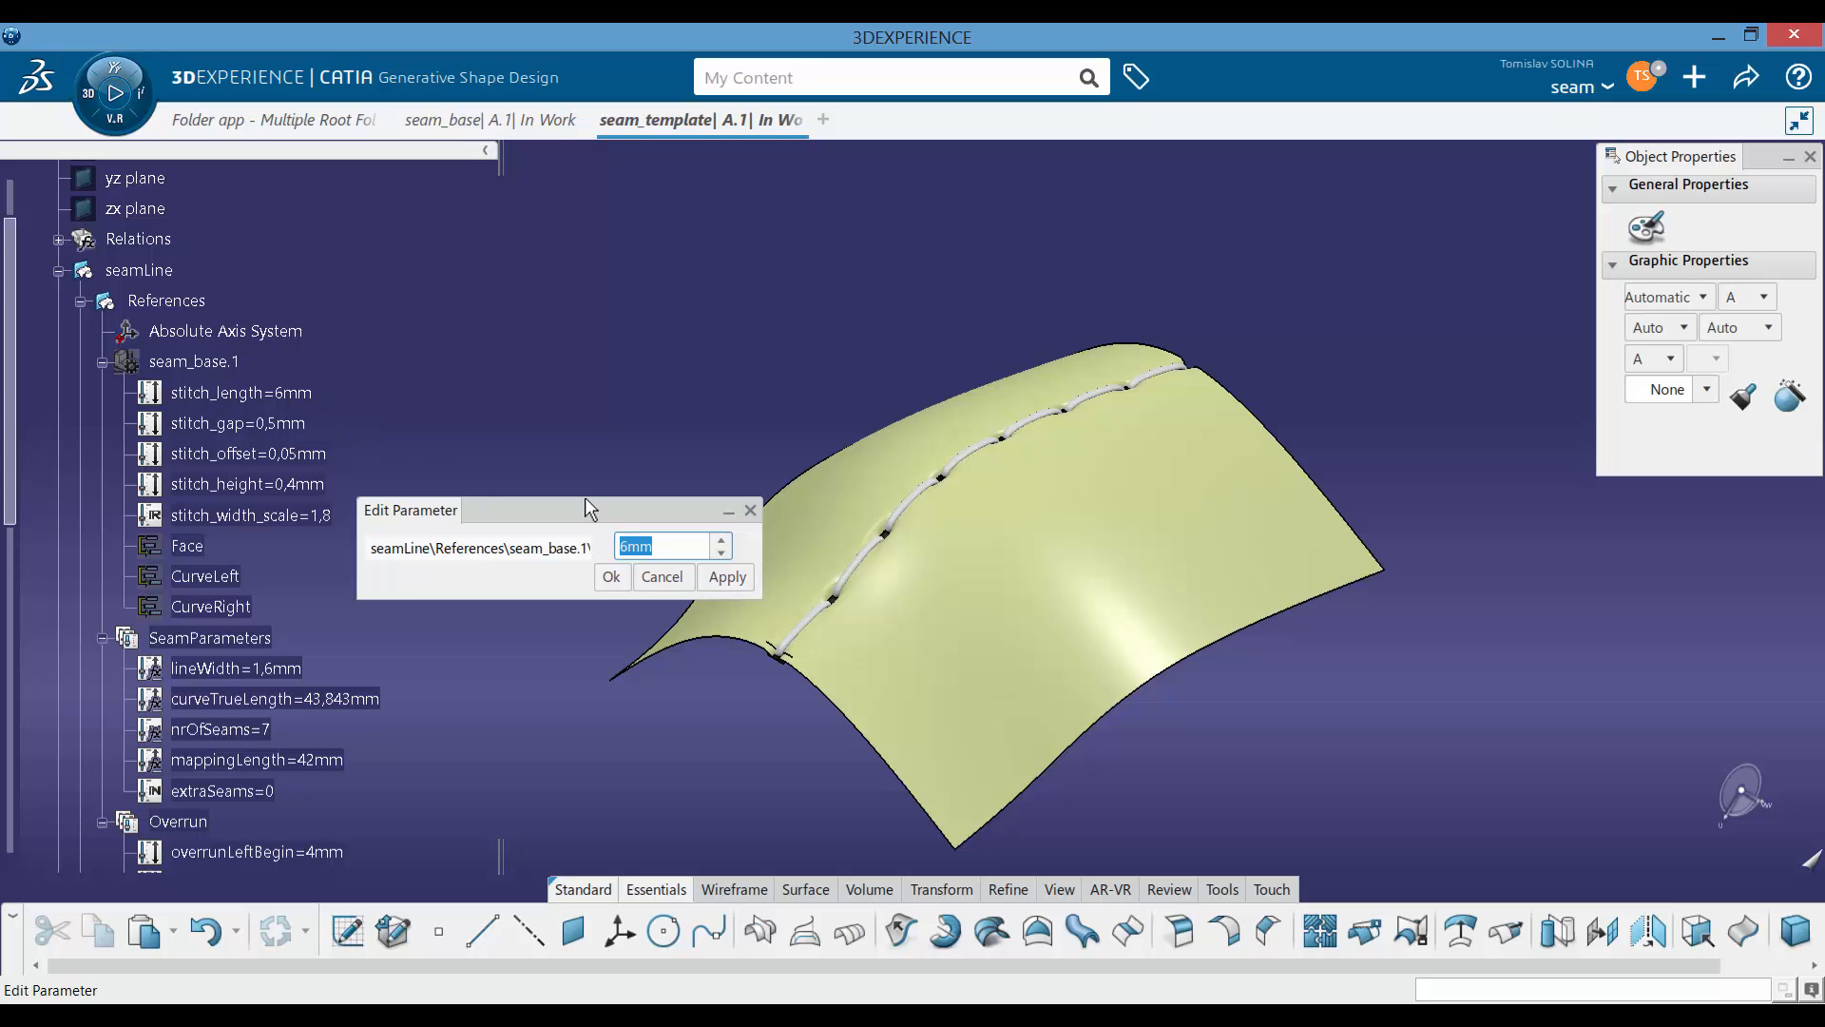
text(30/7)
click(611, 576)
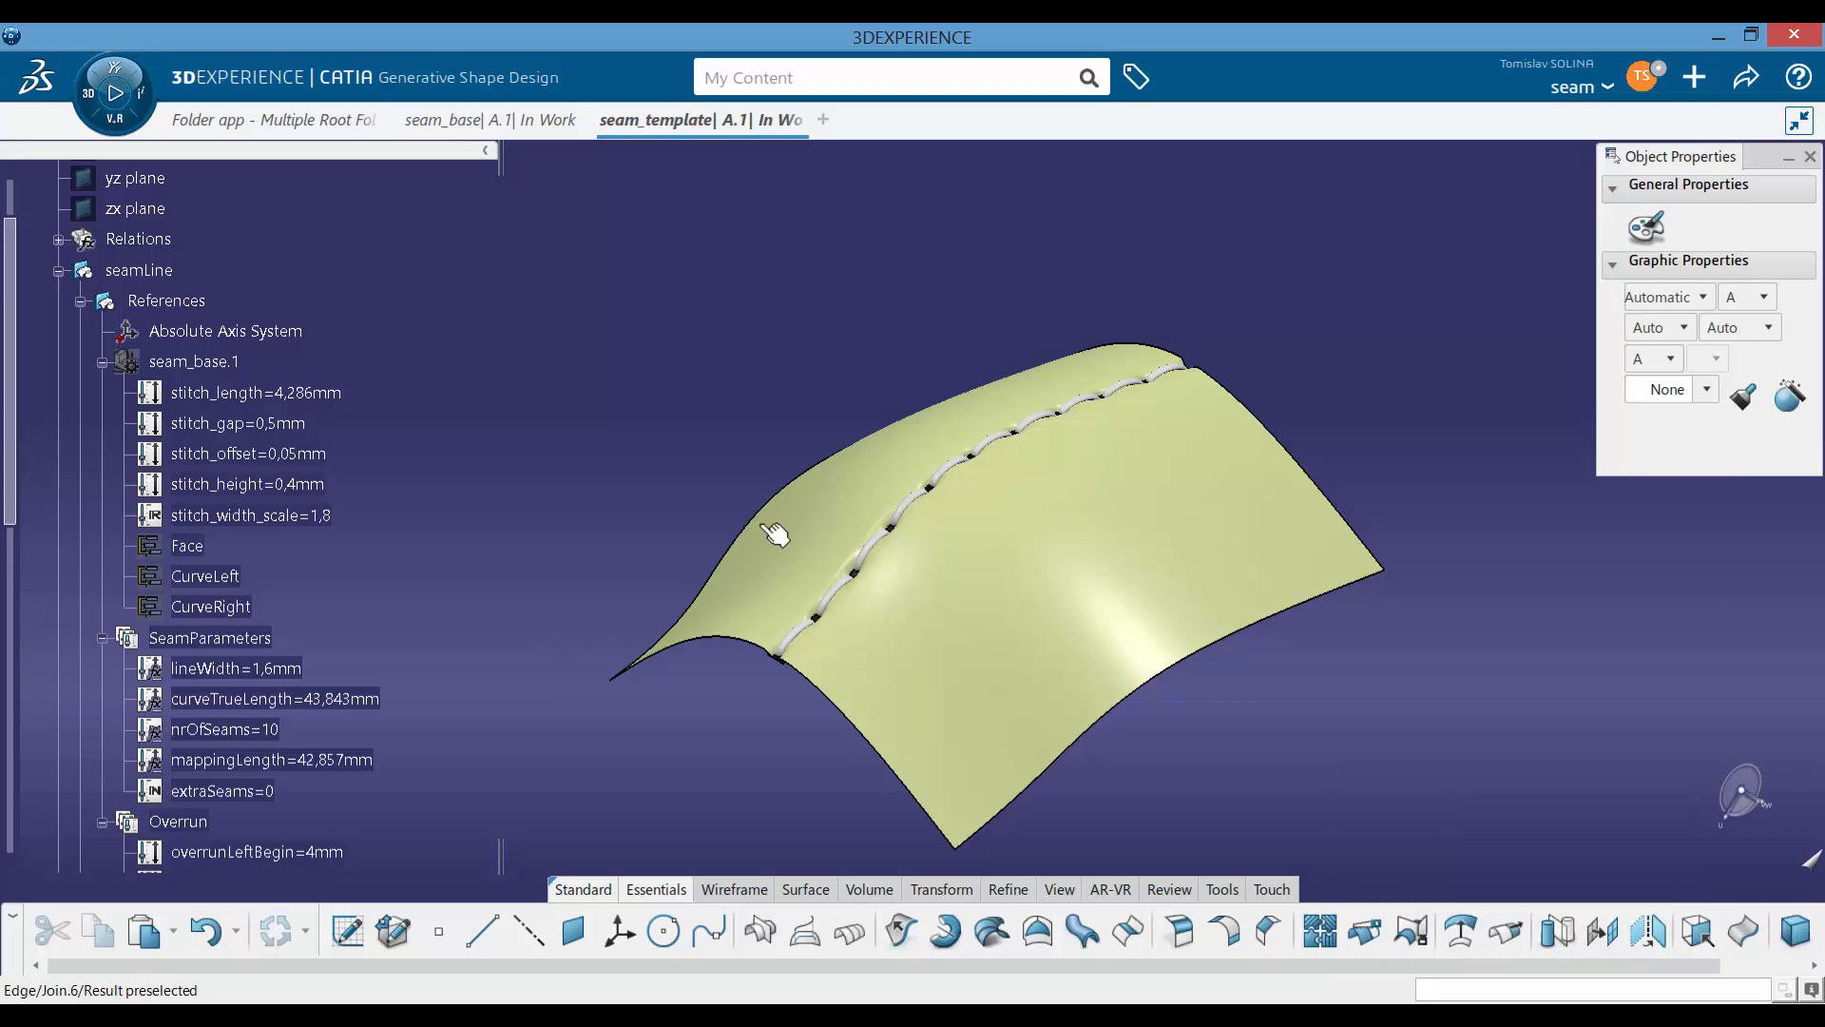
Step: Examine the stitches along the joined surface from several angles and save the seam template
middle_drag(773, 530, 834, 617)
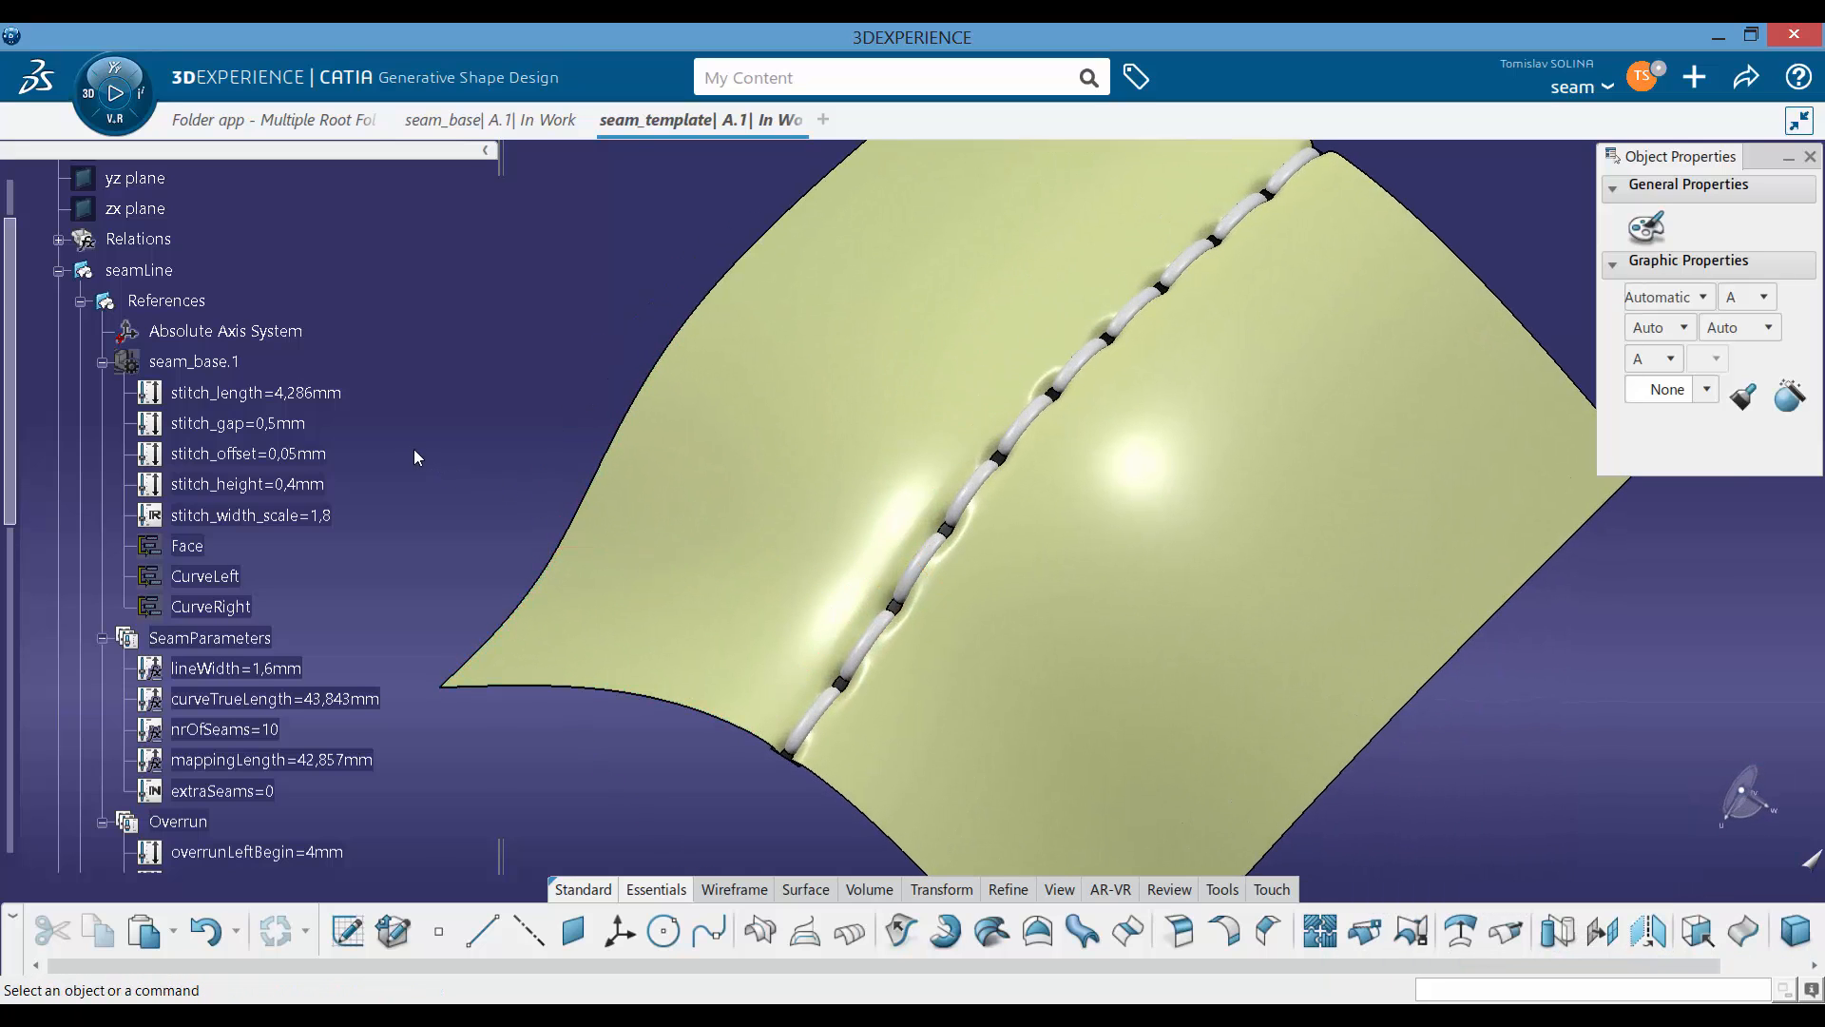
middle_drag(910, 487, 897, 534)
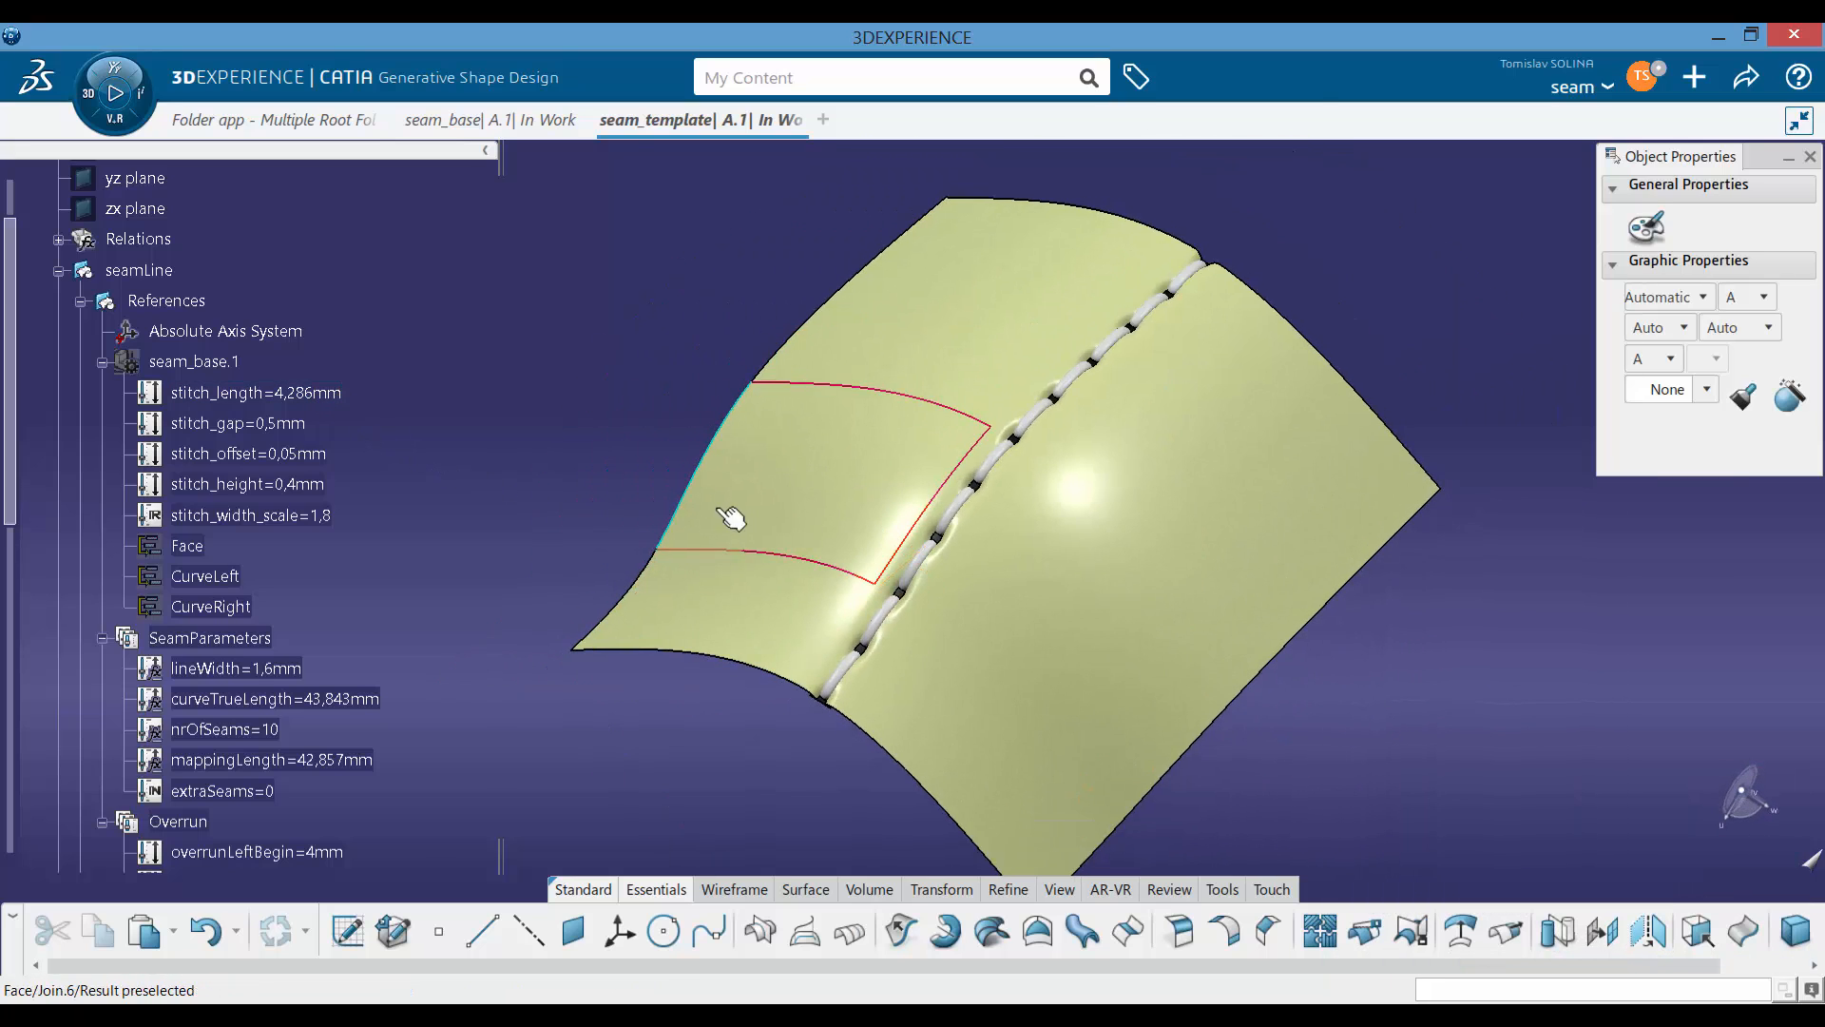
middle_drag(1058, 438, 1031, 579)
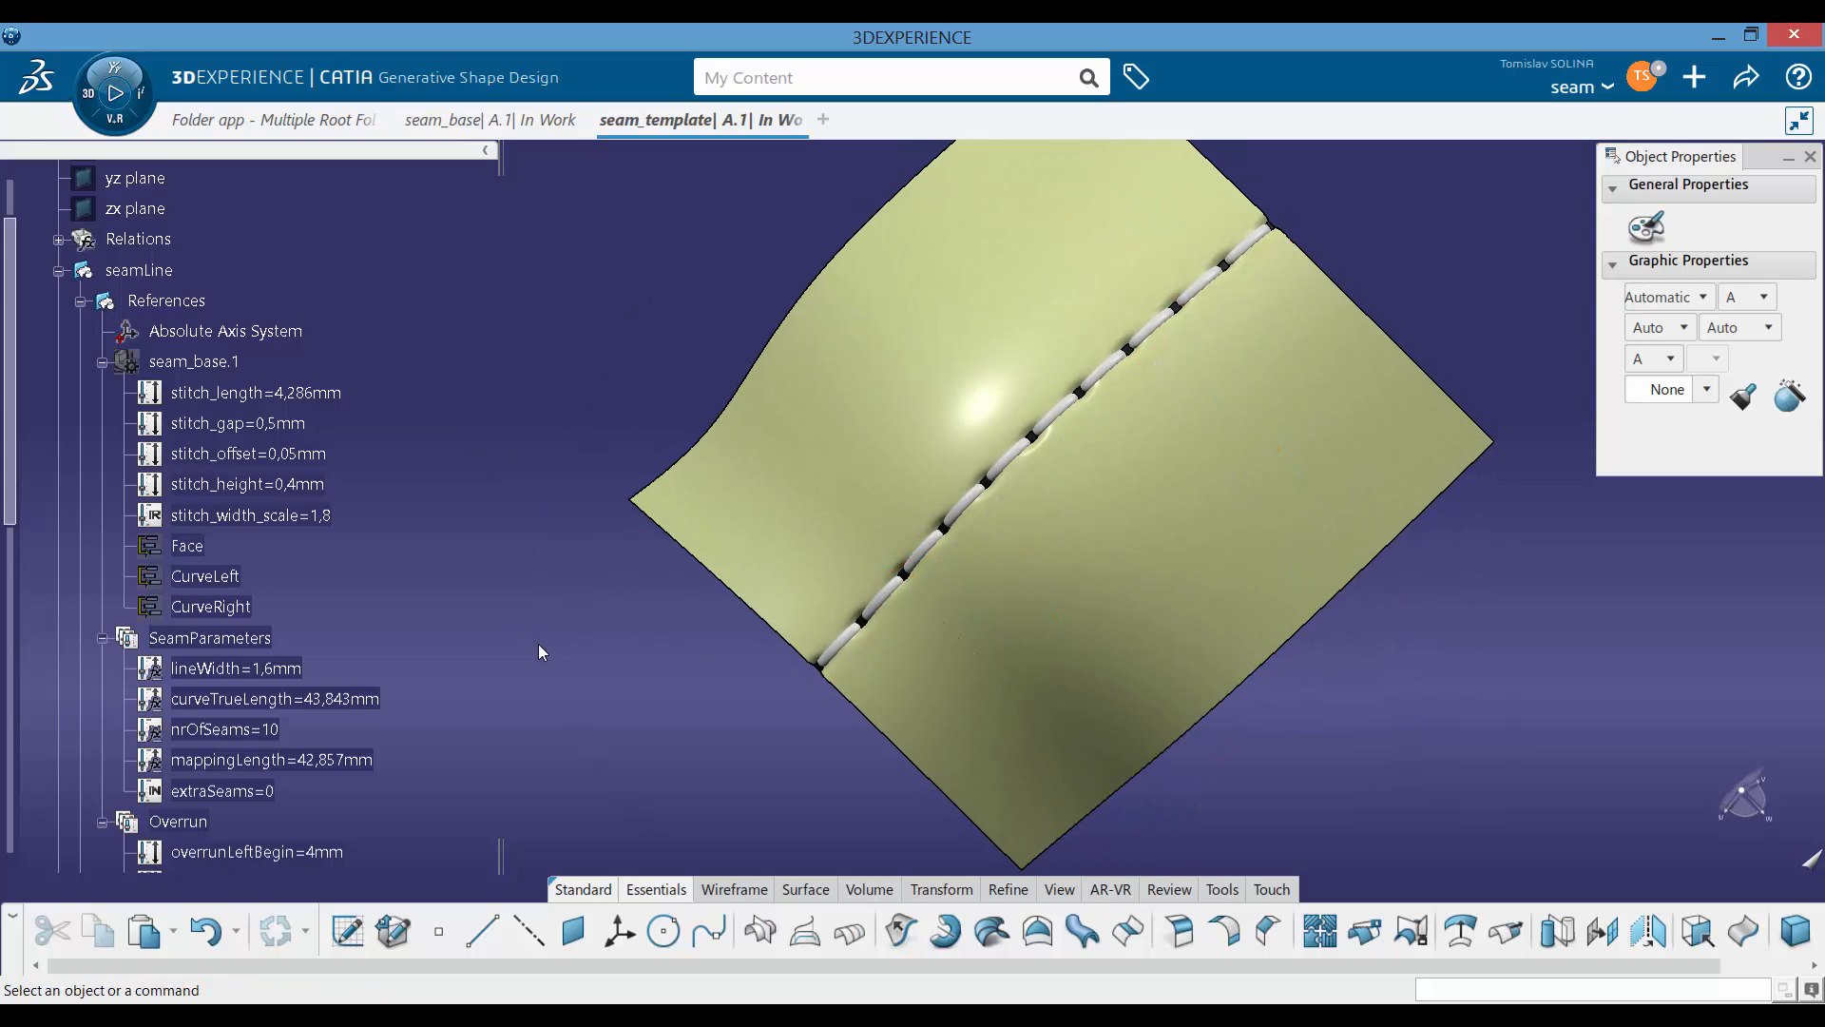
middle_drag(753, 758, 576, 475)
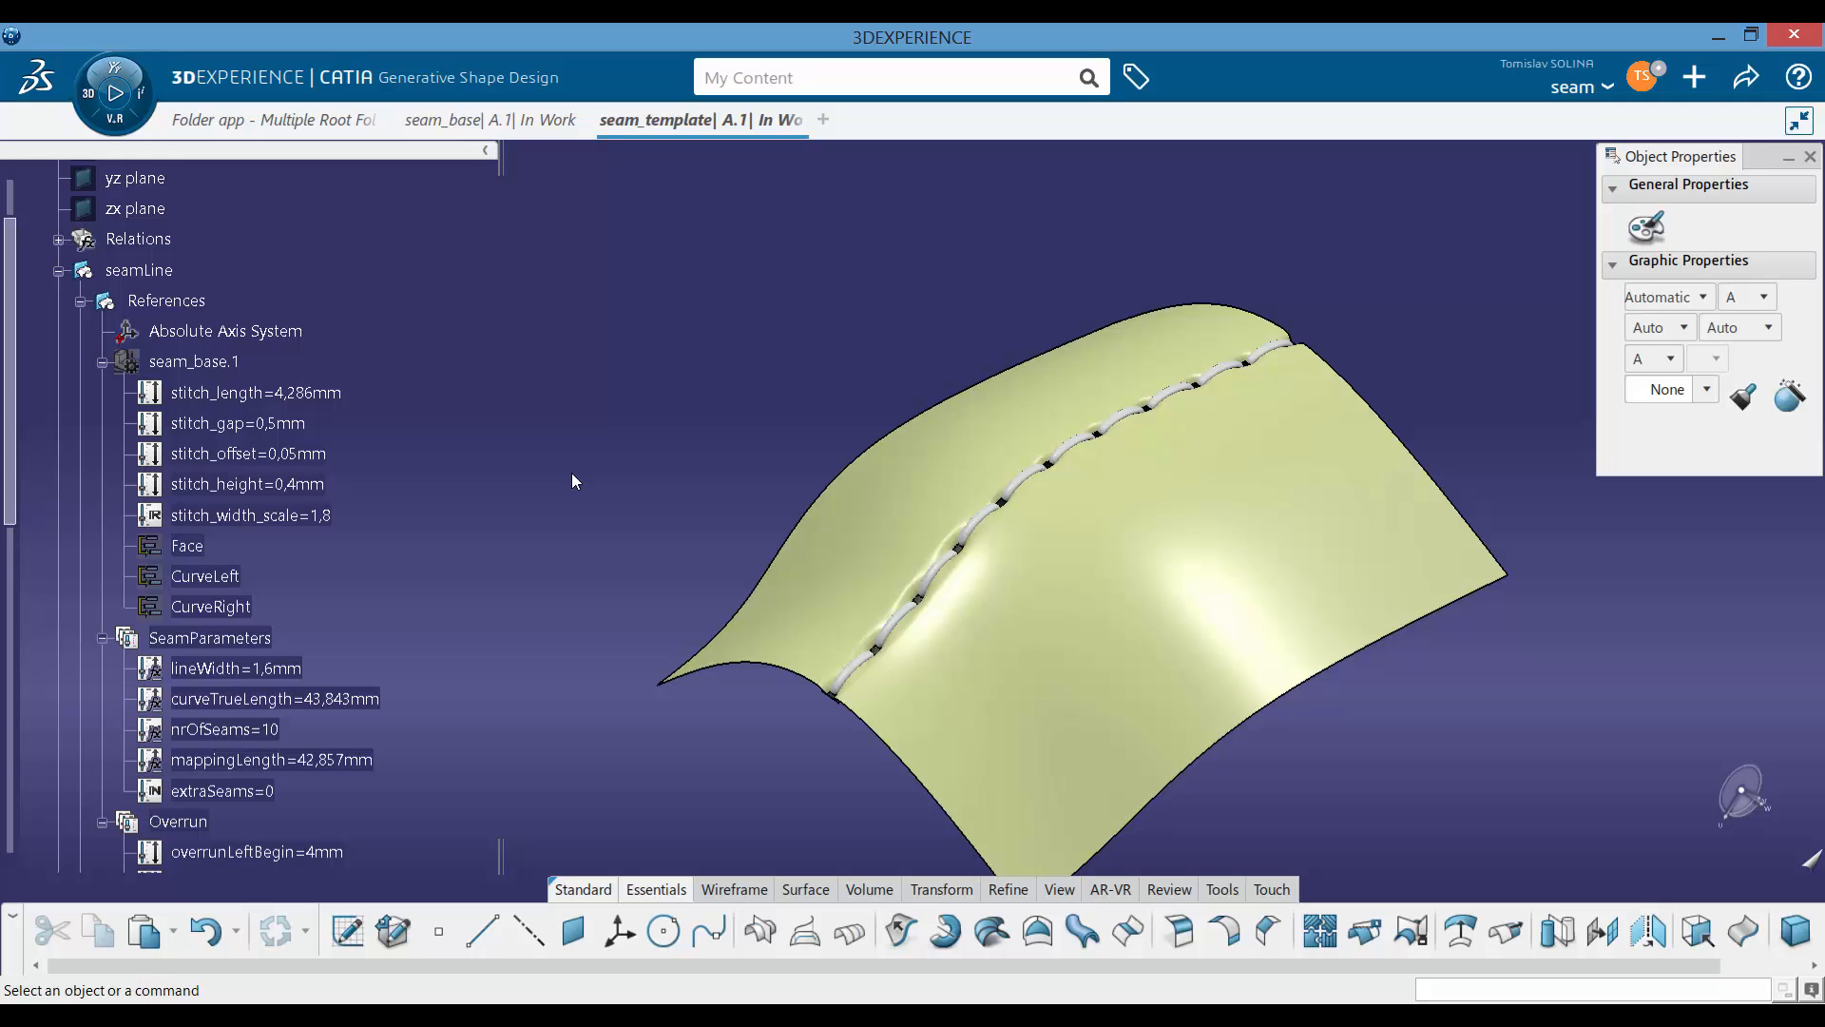
key(ctrl+s)
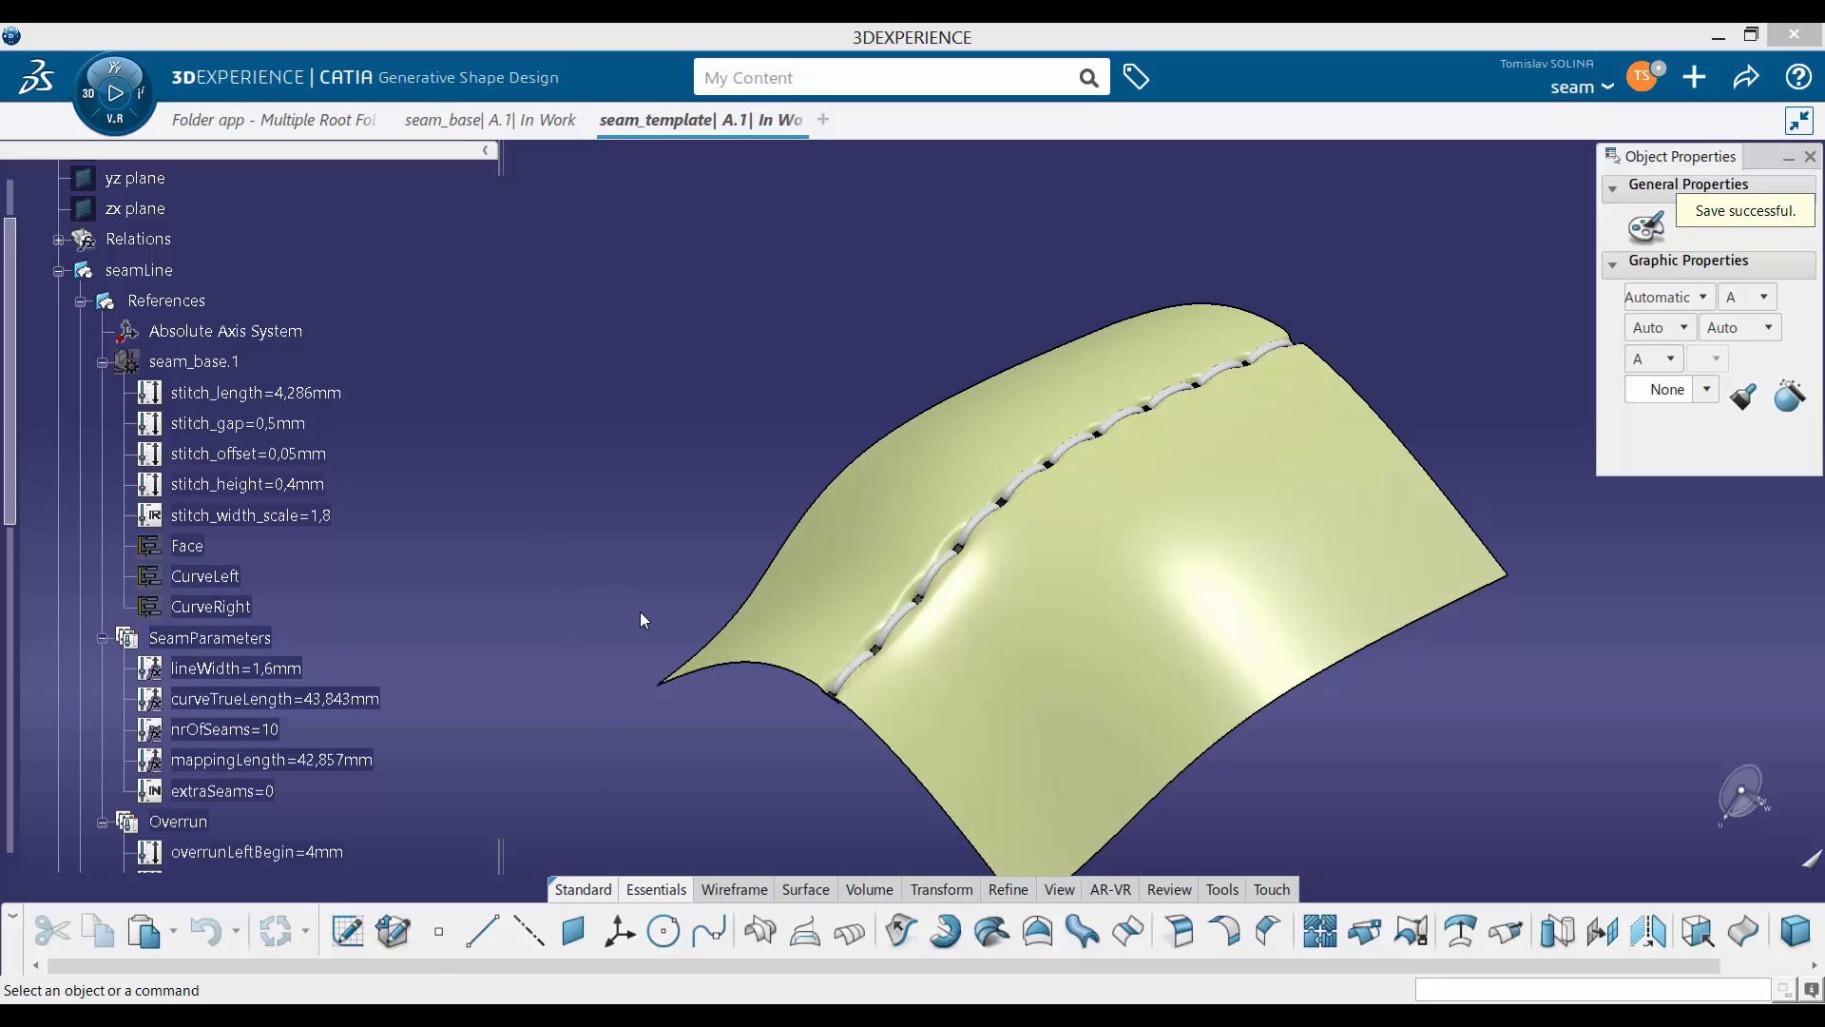
Step: Expand the Relations set to review its formulas, copy the whole set and check the clipboard contents
click(169, 274)
click(265, 287)
click(58, 239)
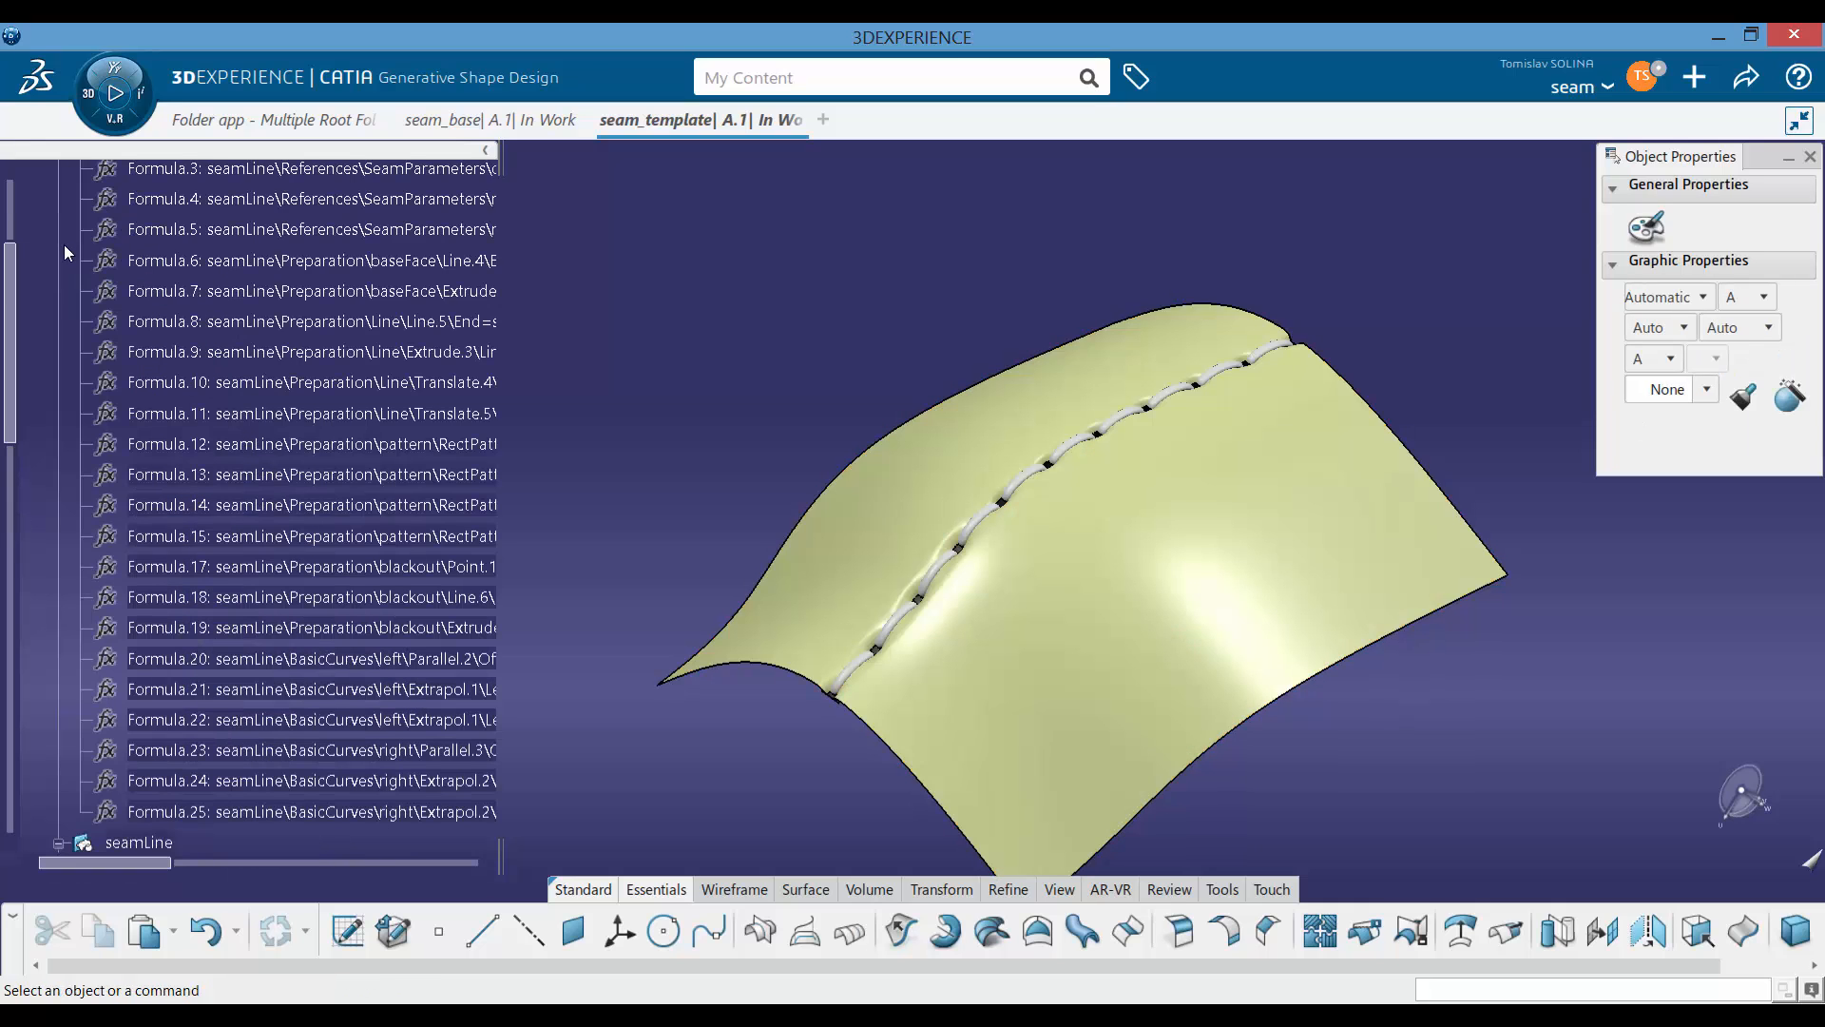
scroll(232, 323, up, 2)
scroll(232, 346, down, 5)
scroll(232, 346, up, 4)
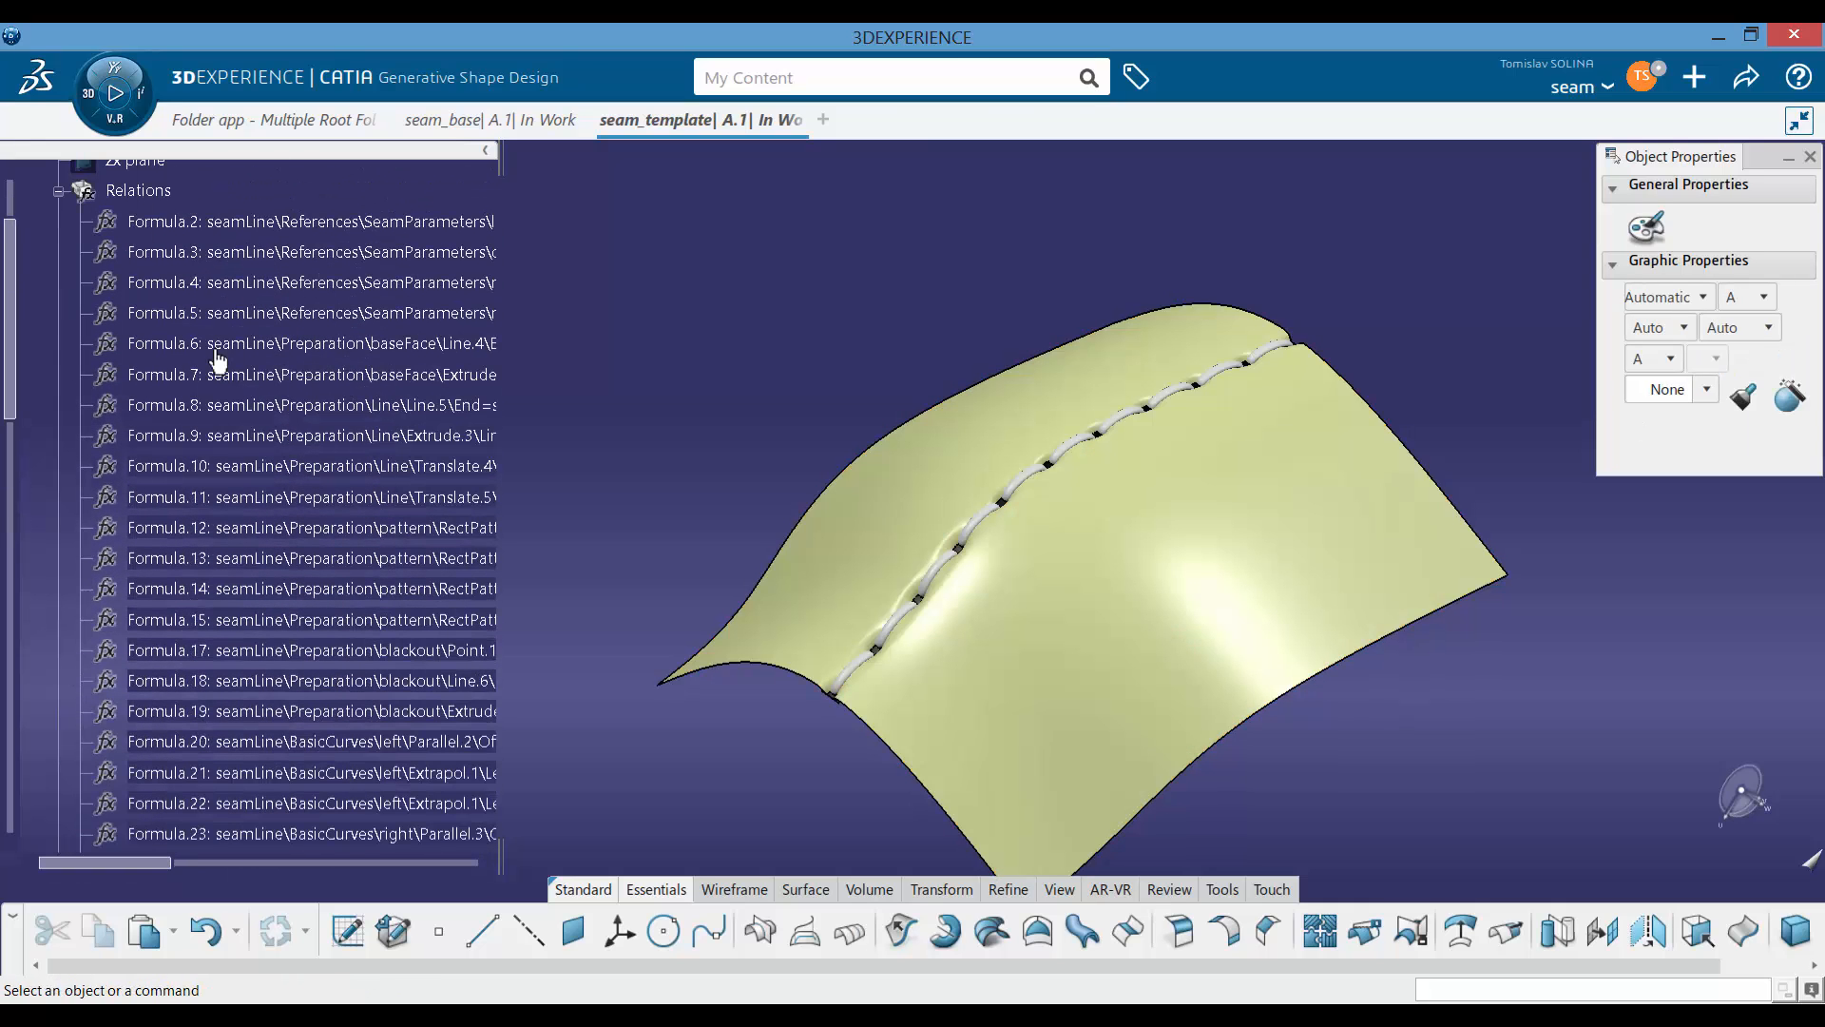
click(152, 194)
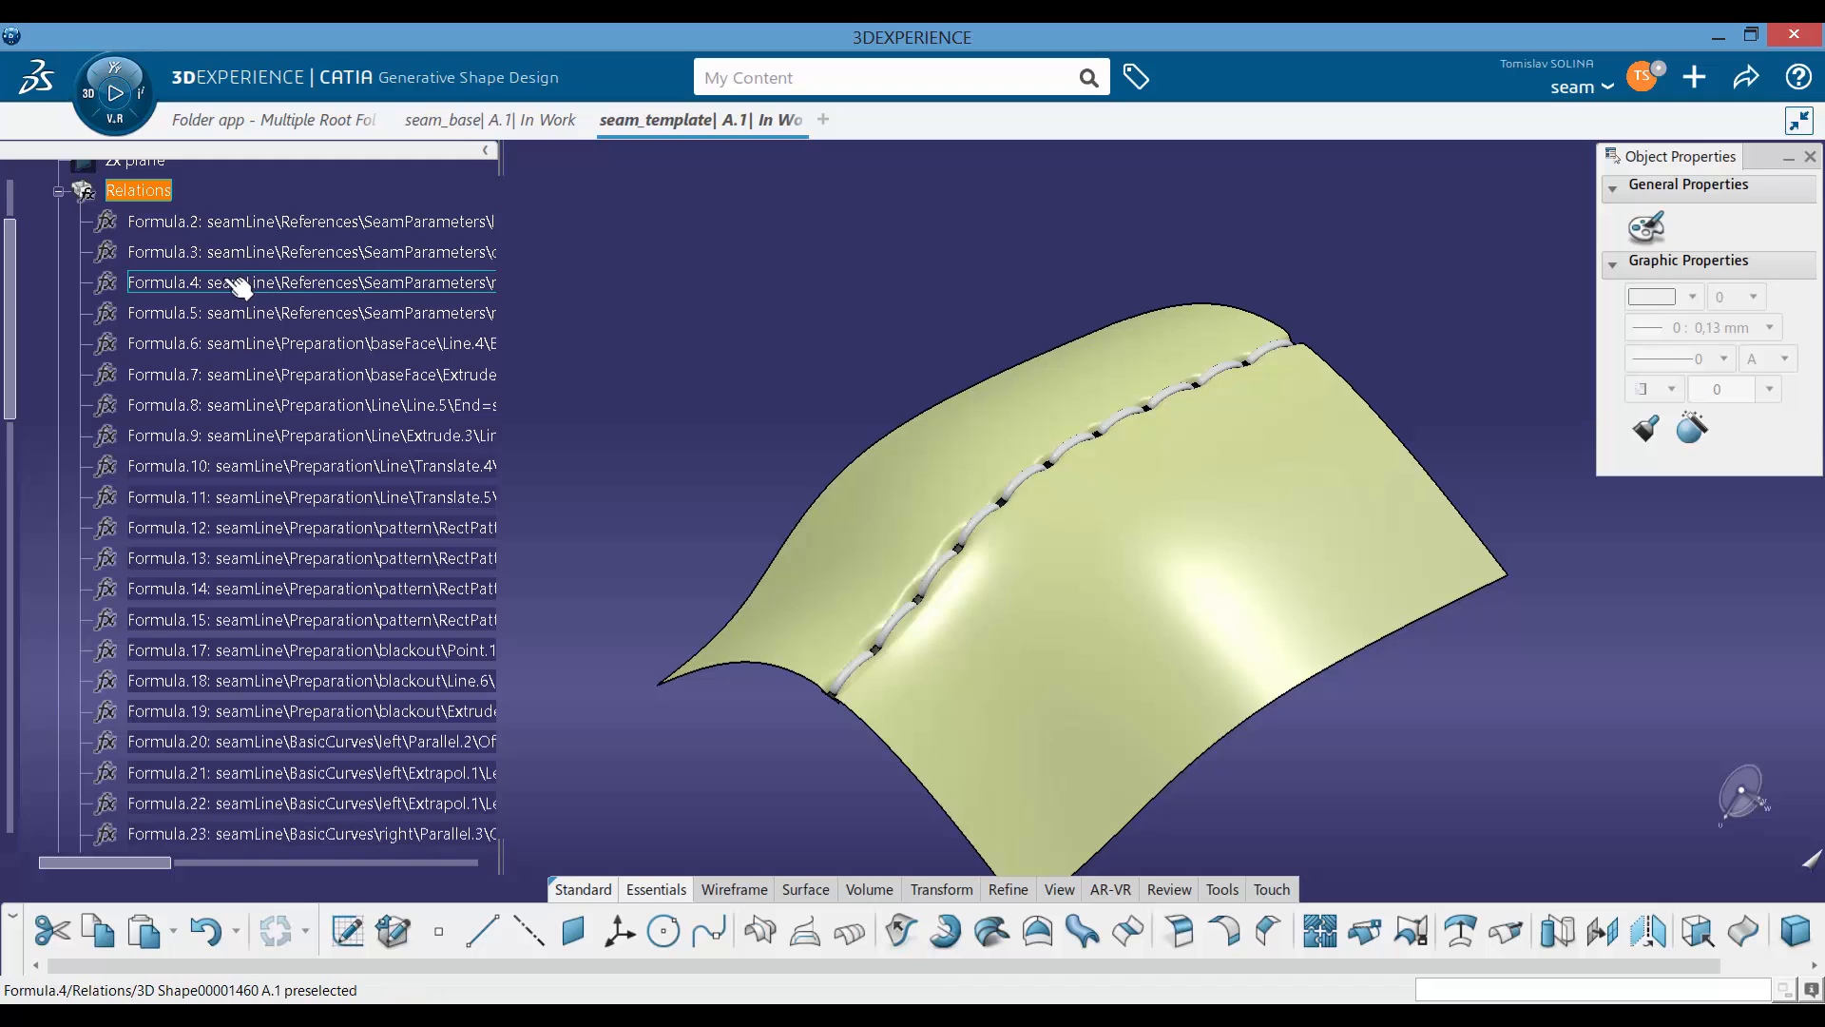
scroll(245, 335, up, 2)
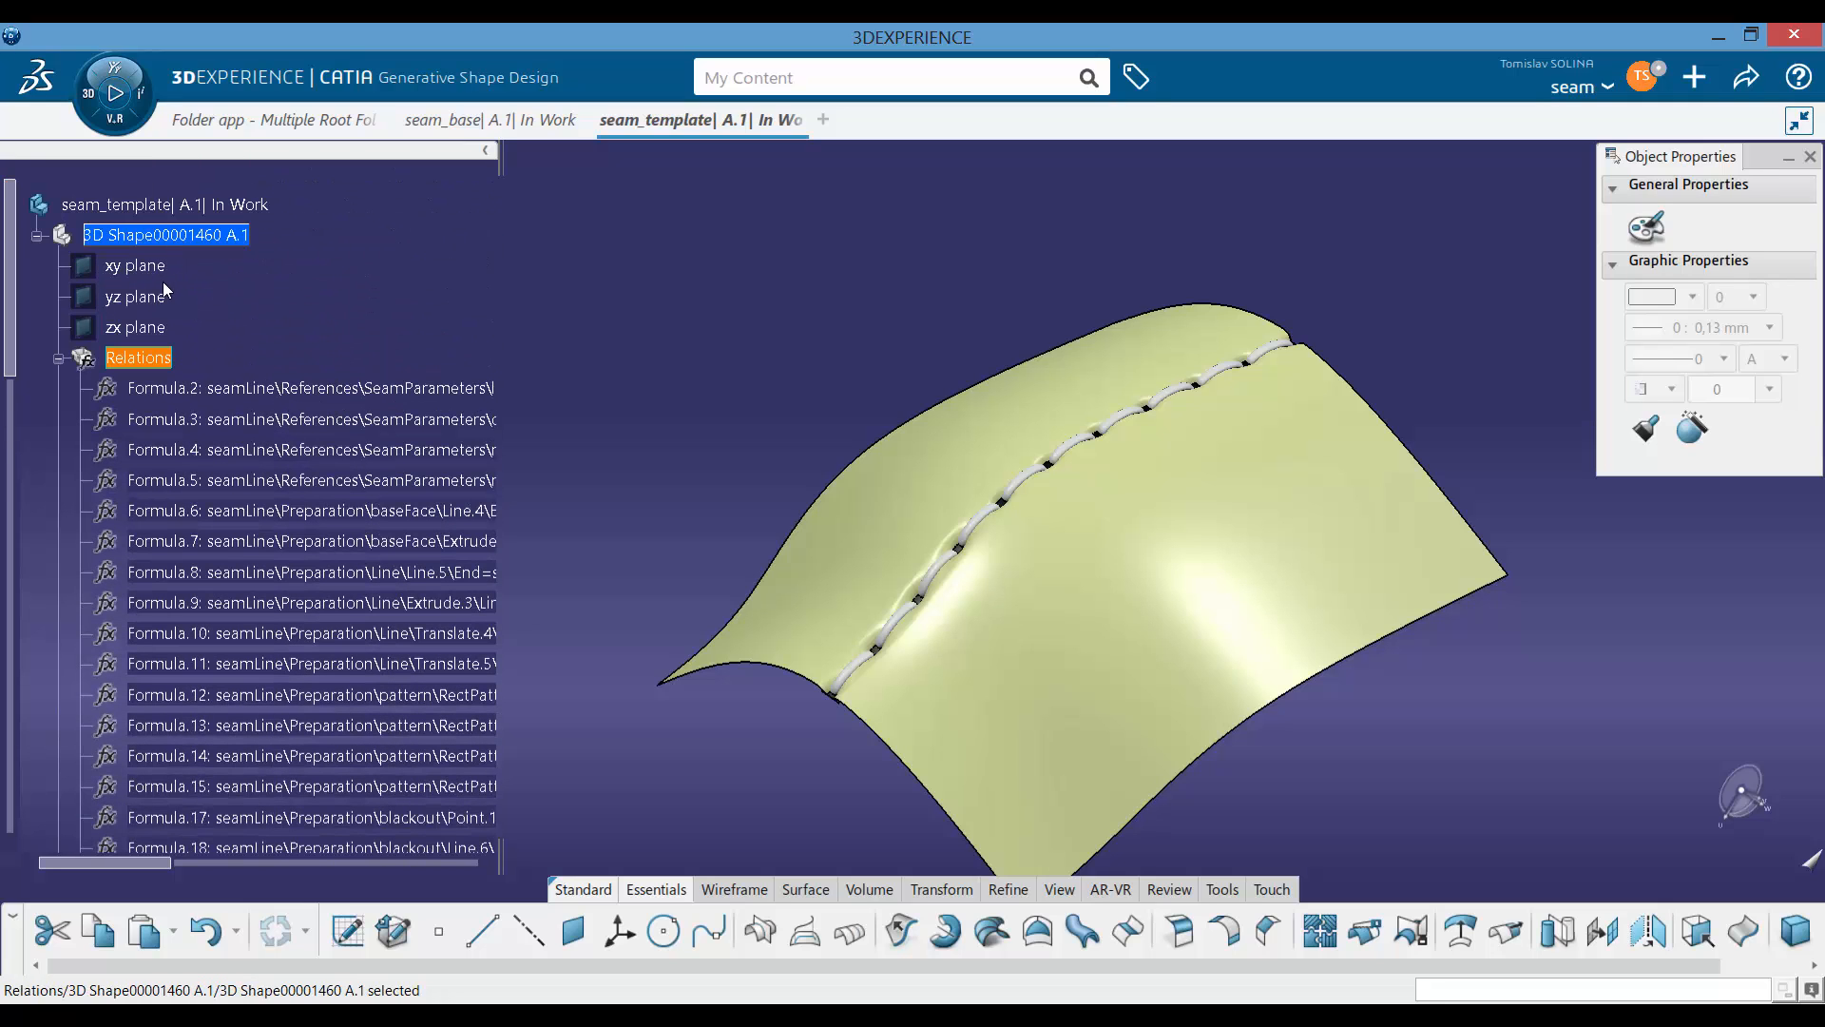
key(ctrl+c)
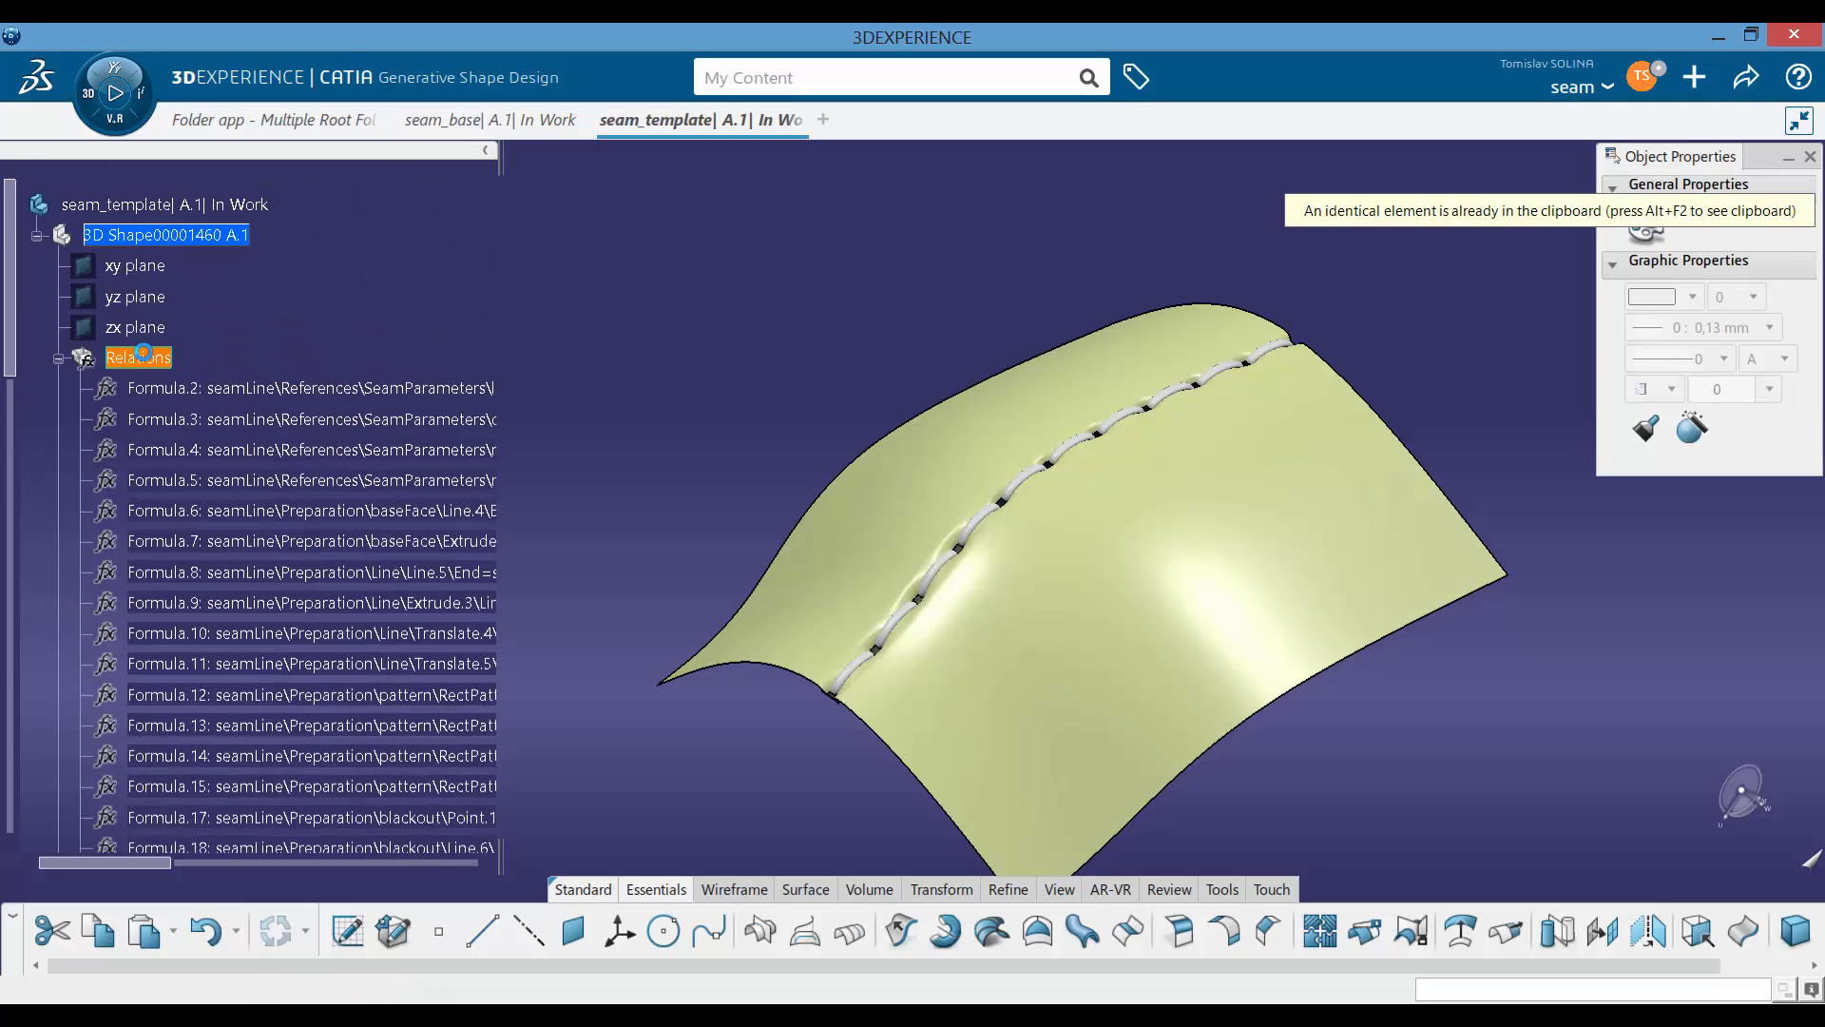
key(alt+F2)
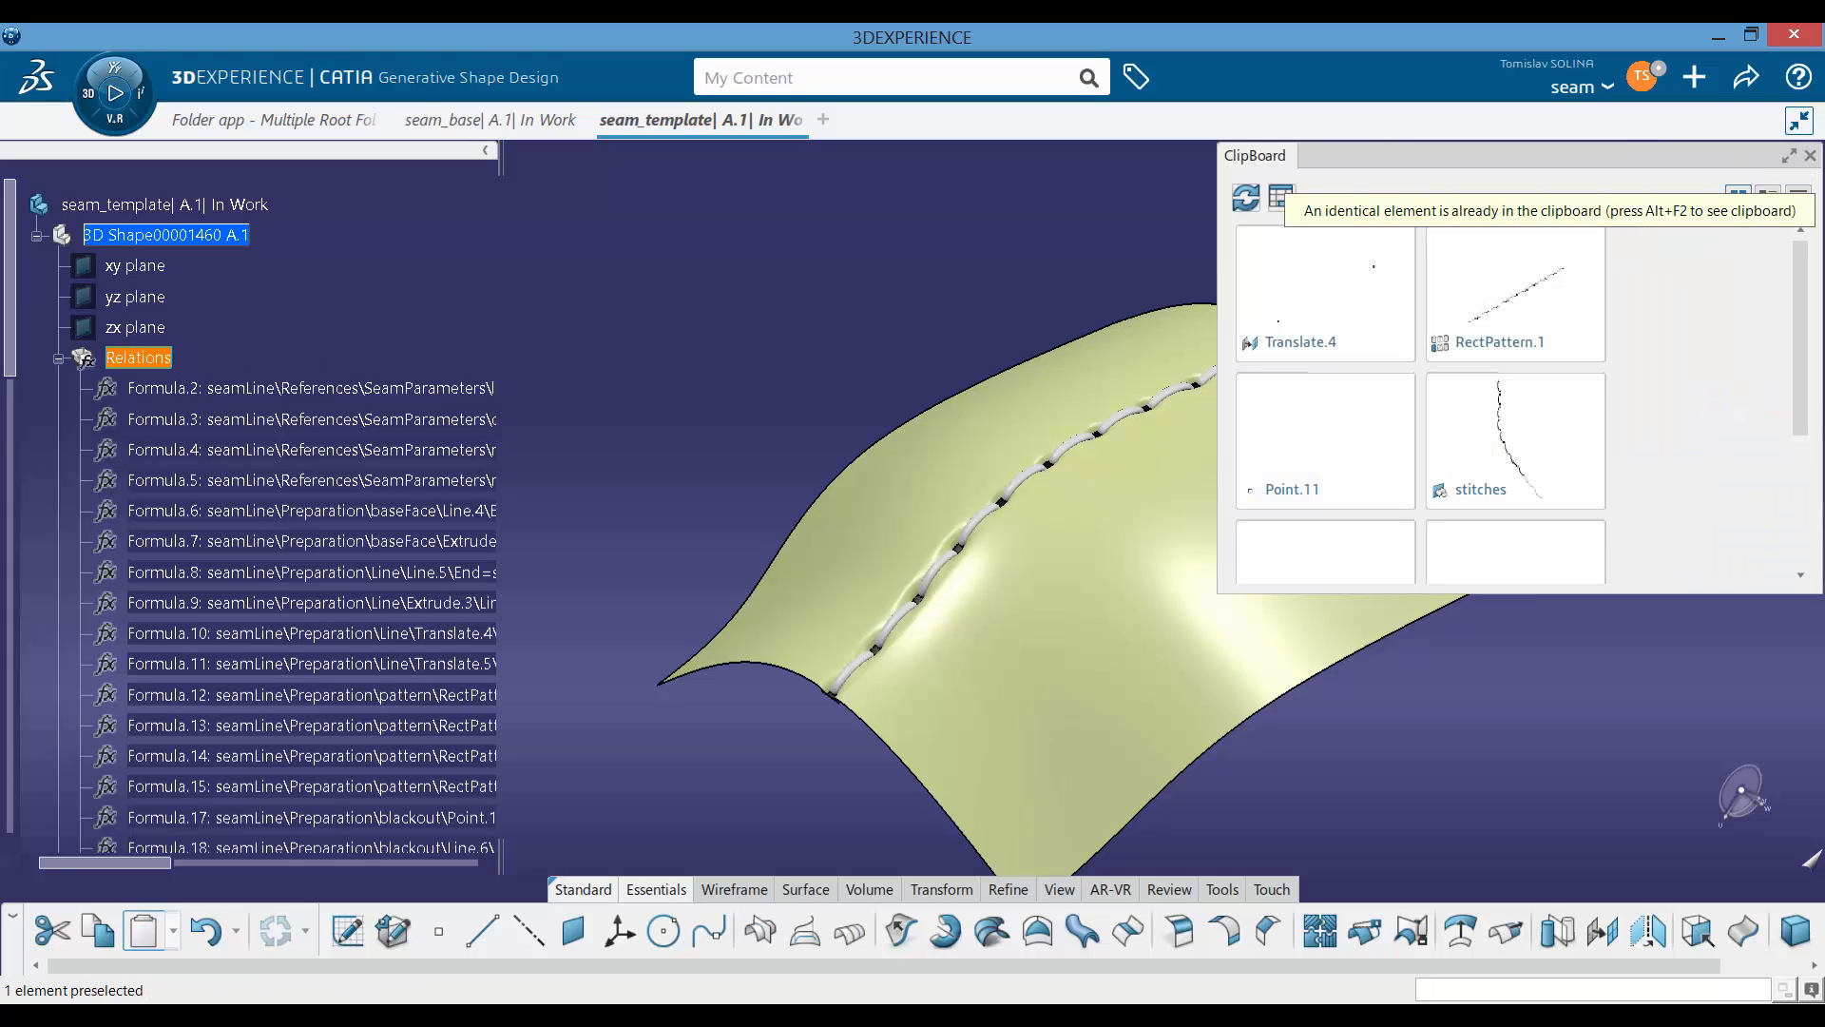
click(1810, 155)
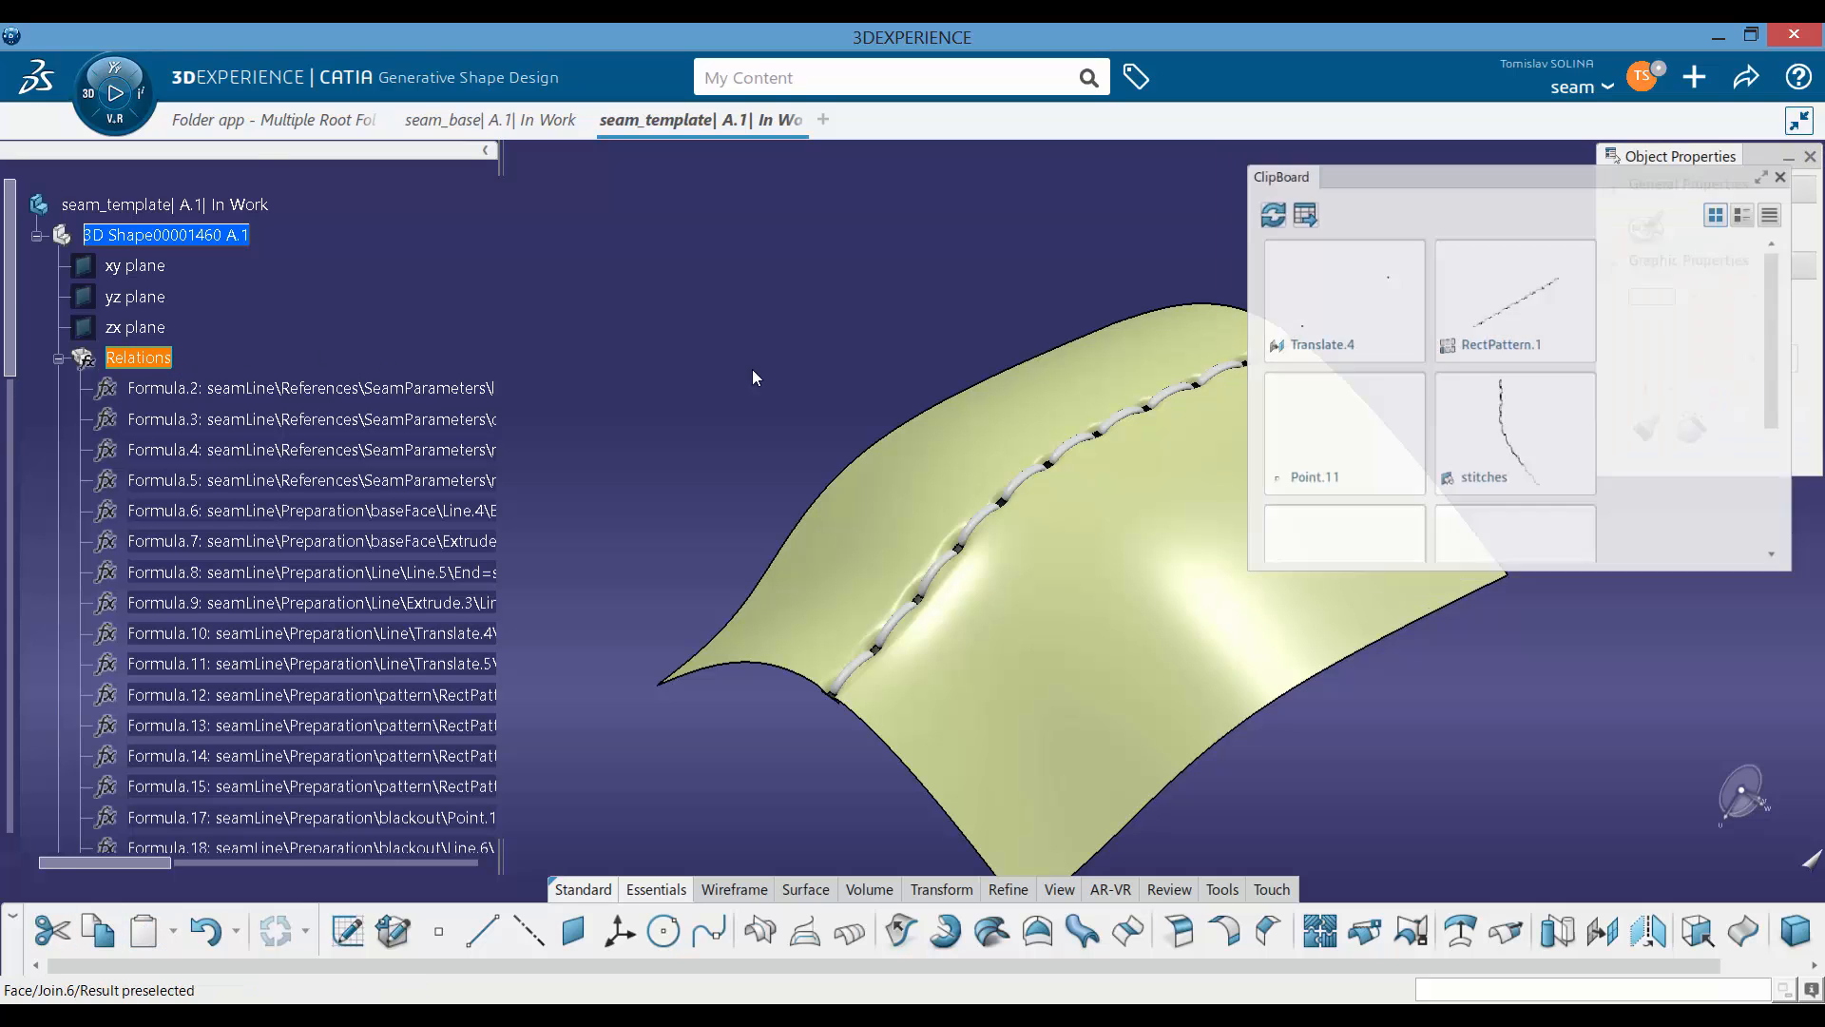
Step: Paste the copied Relations set into the References set of seamLine
scroll(140, 559, down, 5)
click(142, 675)
click(155, 705)
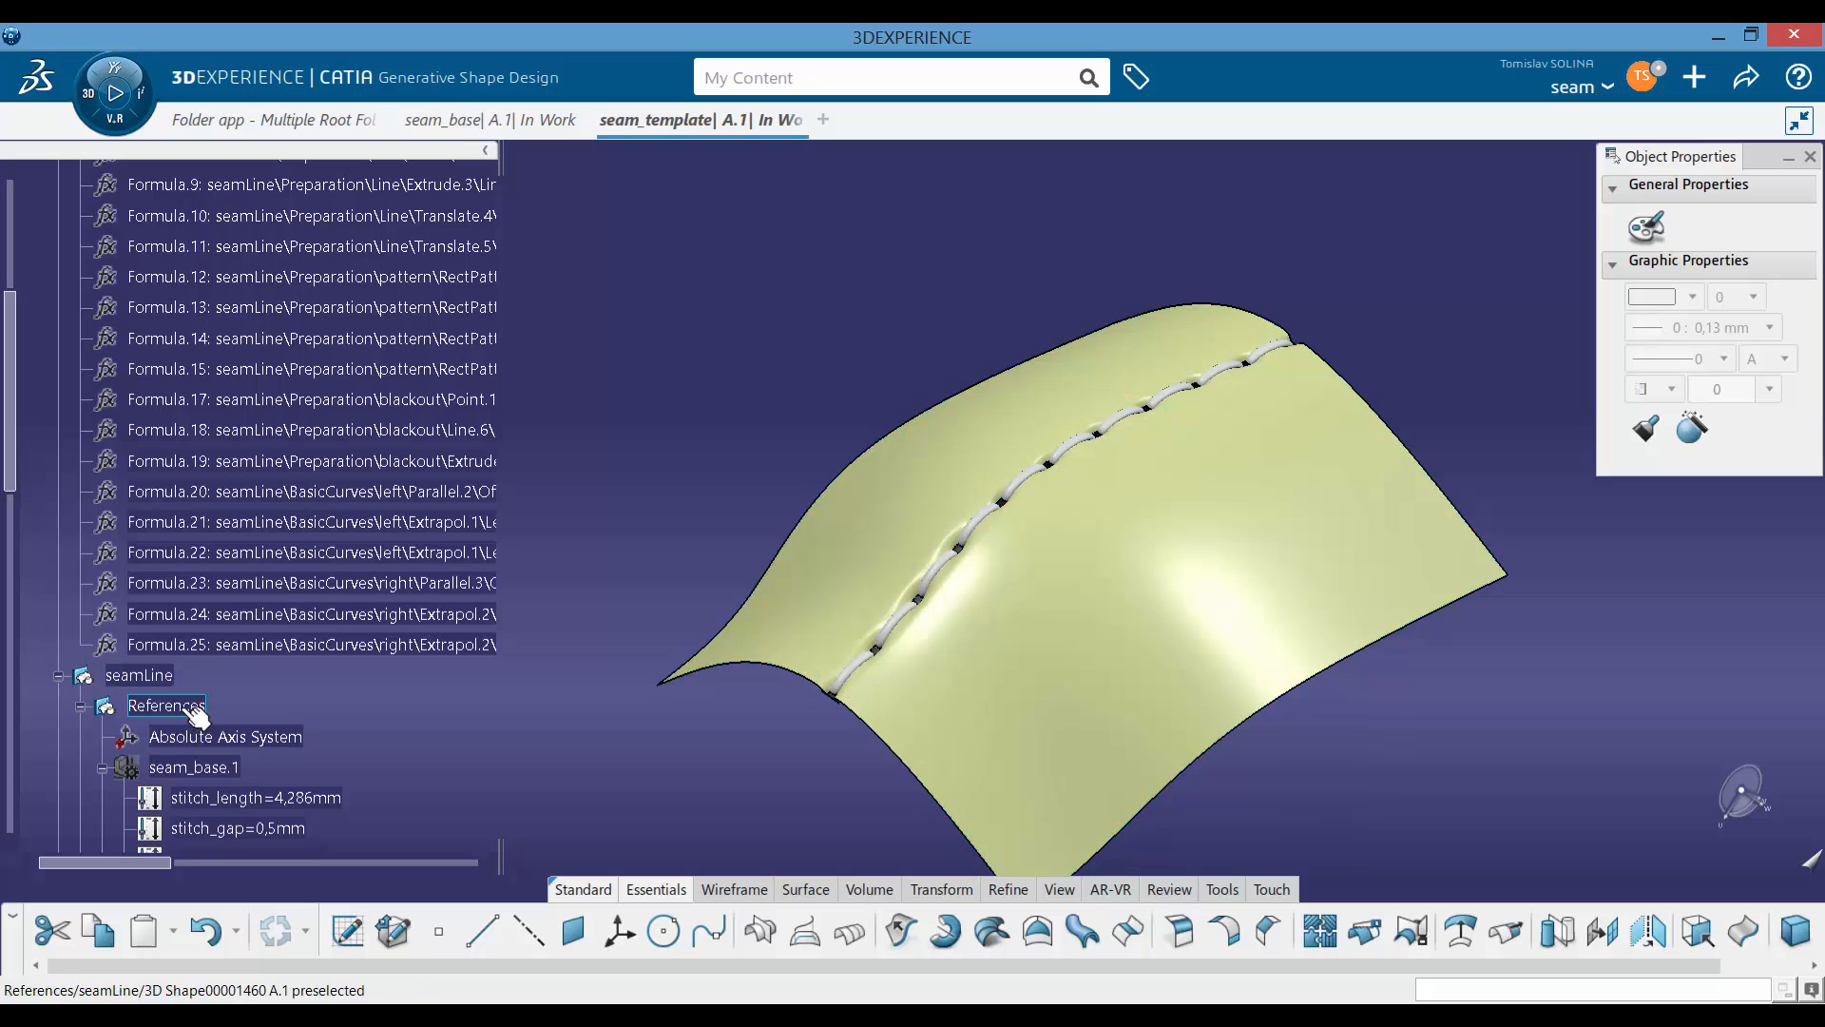
right_click(155, 705)
click(292, 496)
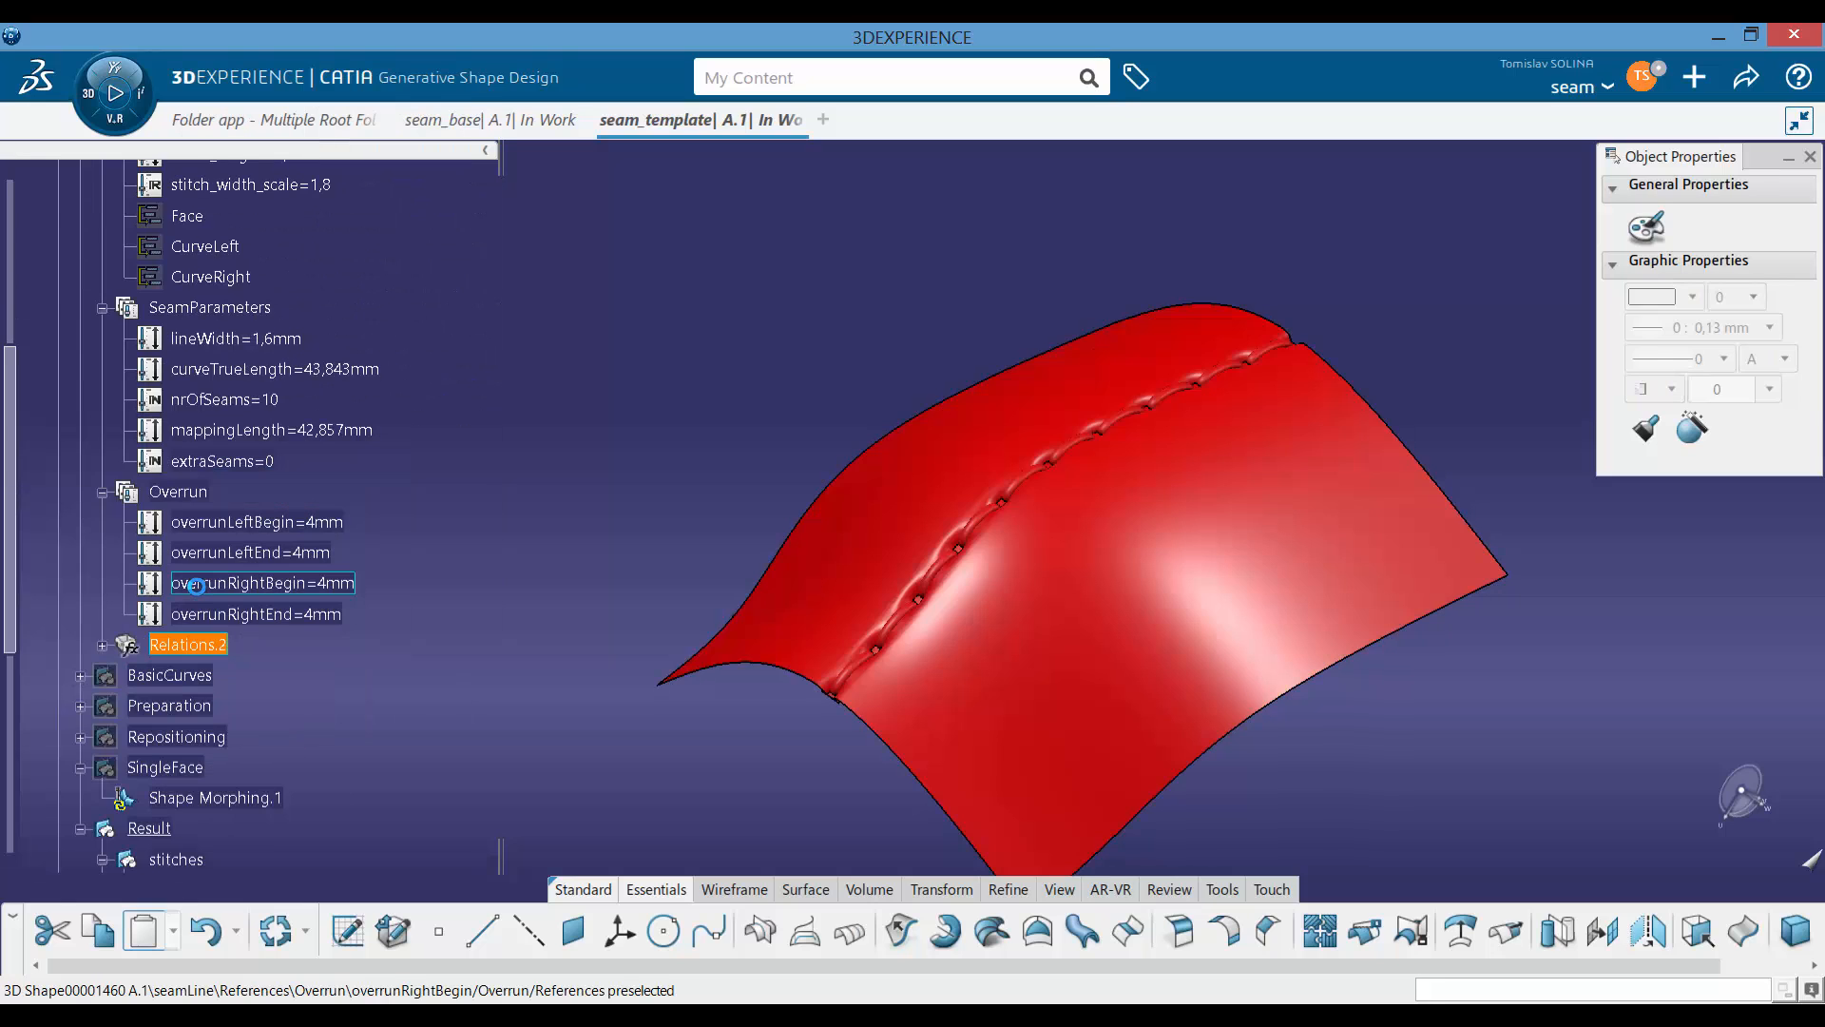
Step: Update the model with the pasted relations and collapse the seamLine set in the tree
key(ctrl+u)
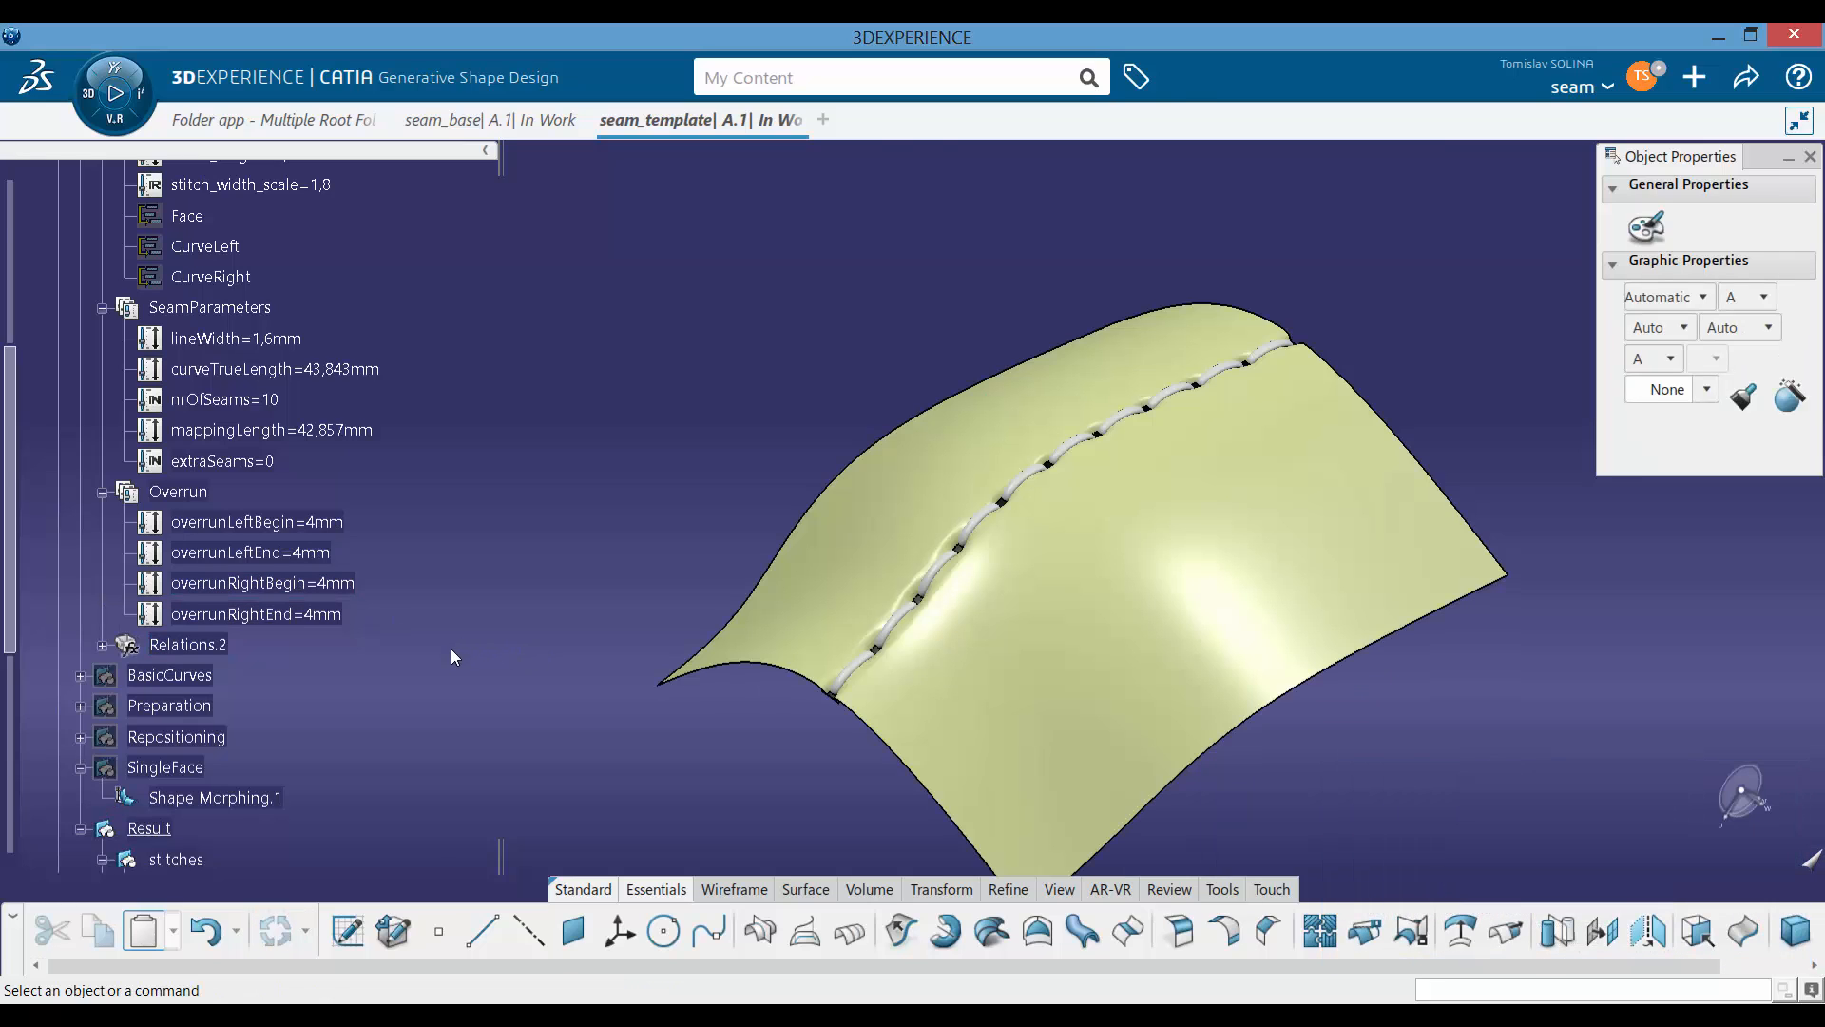
scroll(384, 514, up, 5)
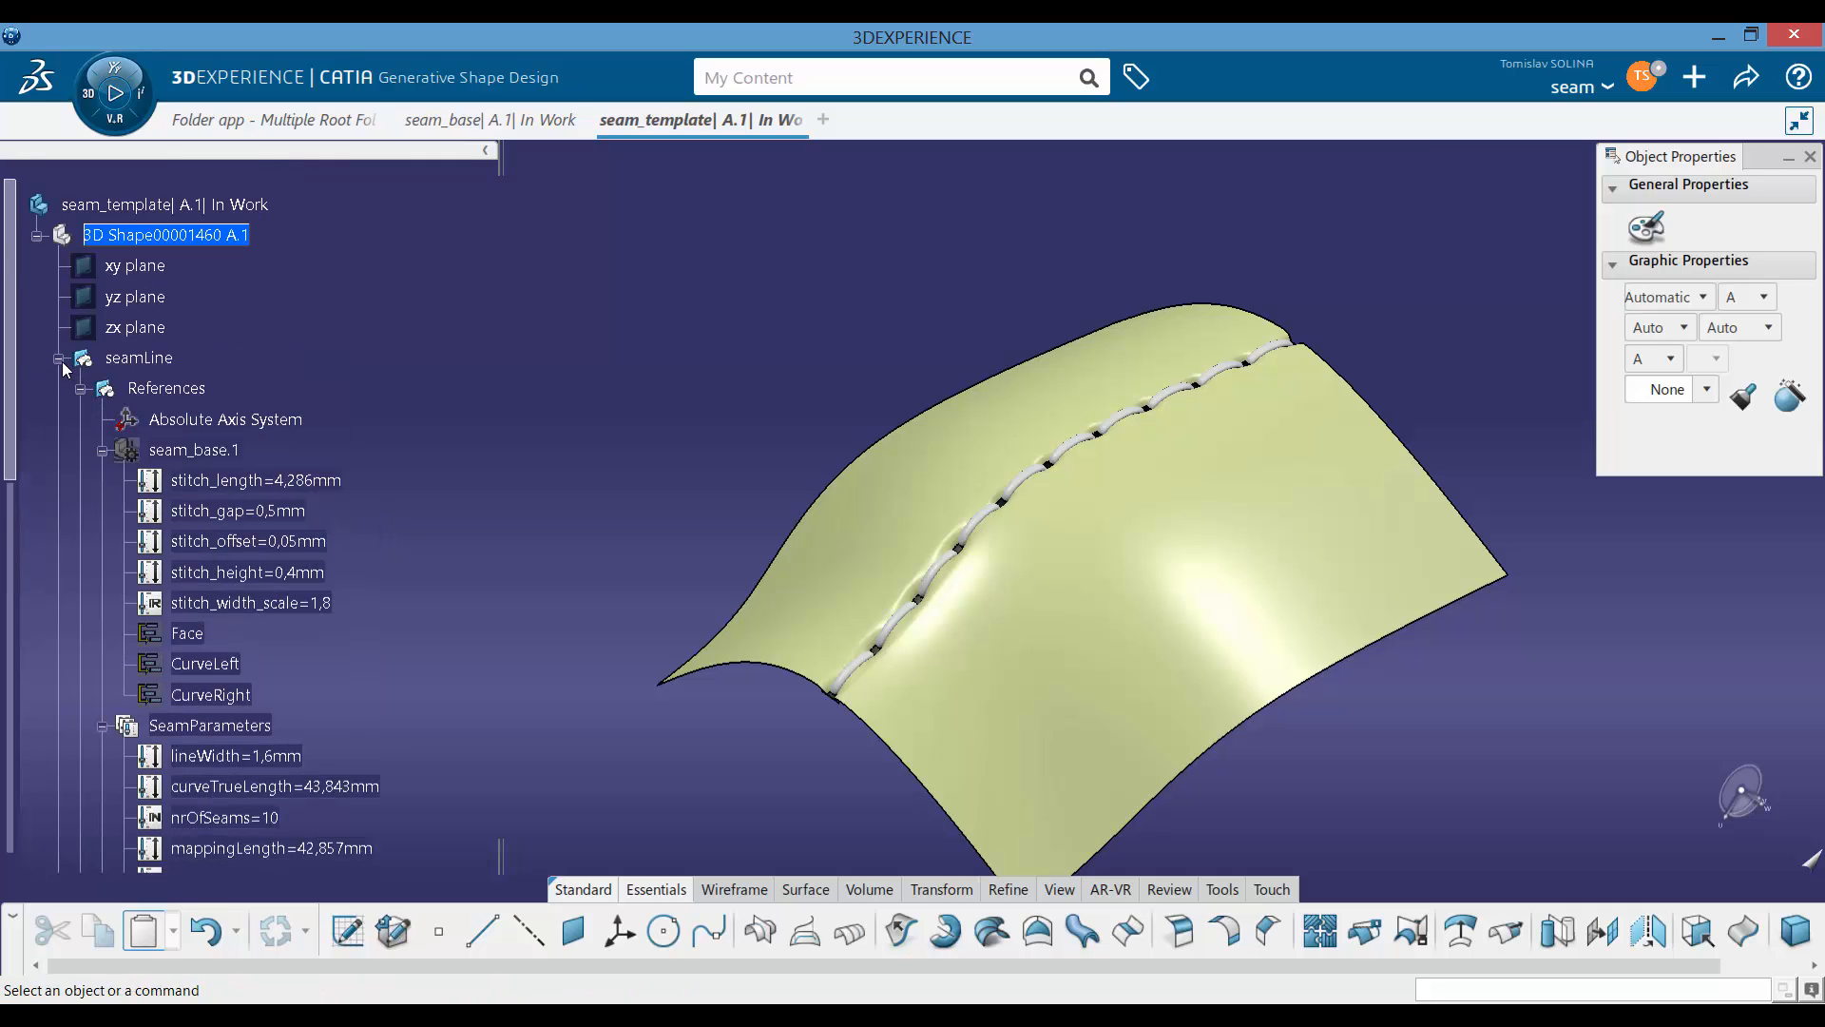
click(58, 359)
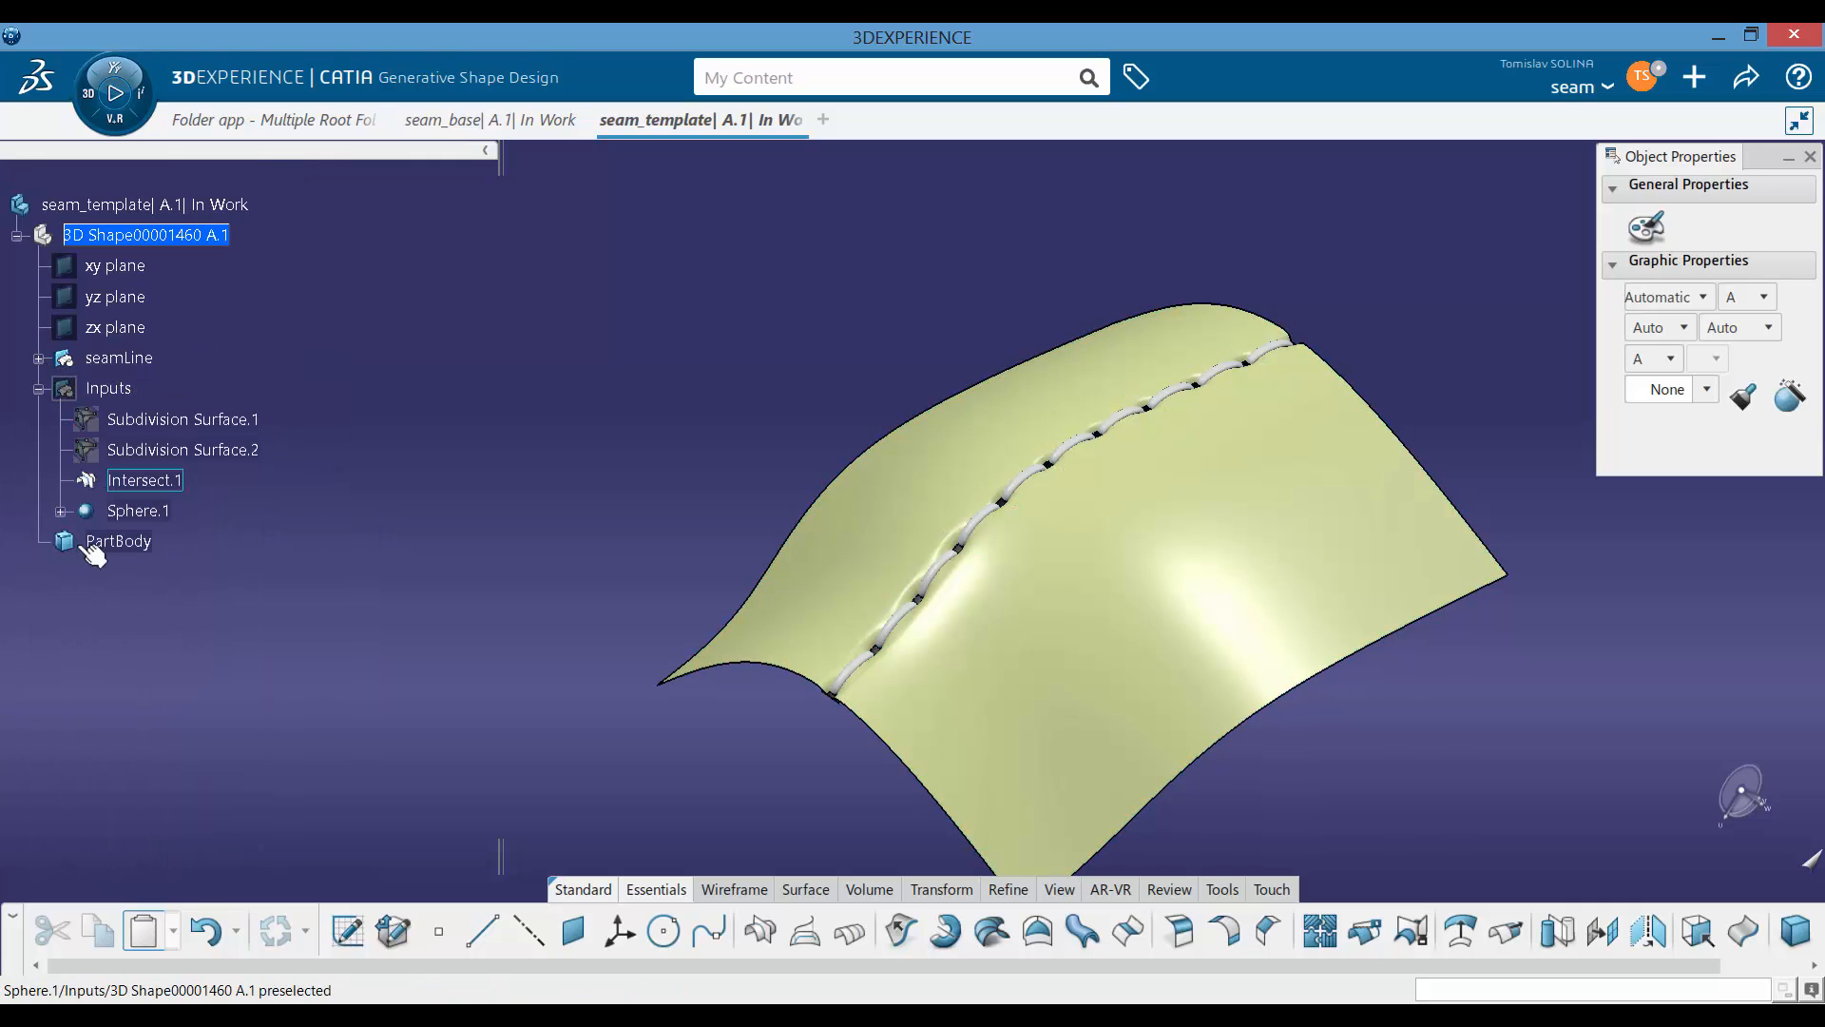
click(119, 543)
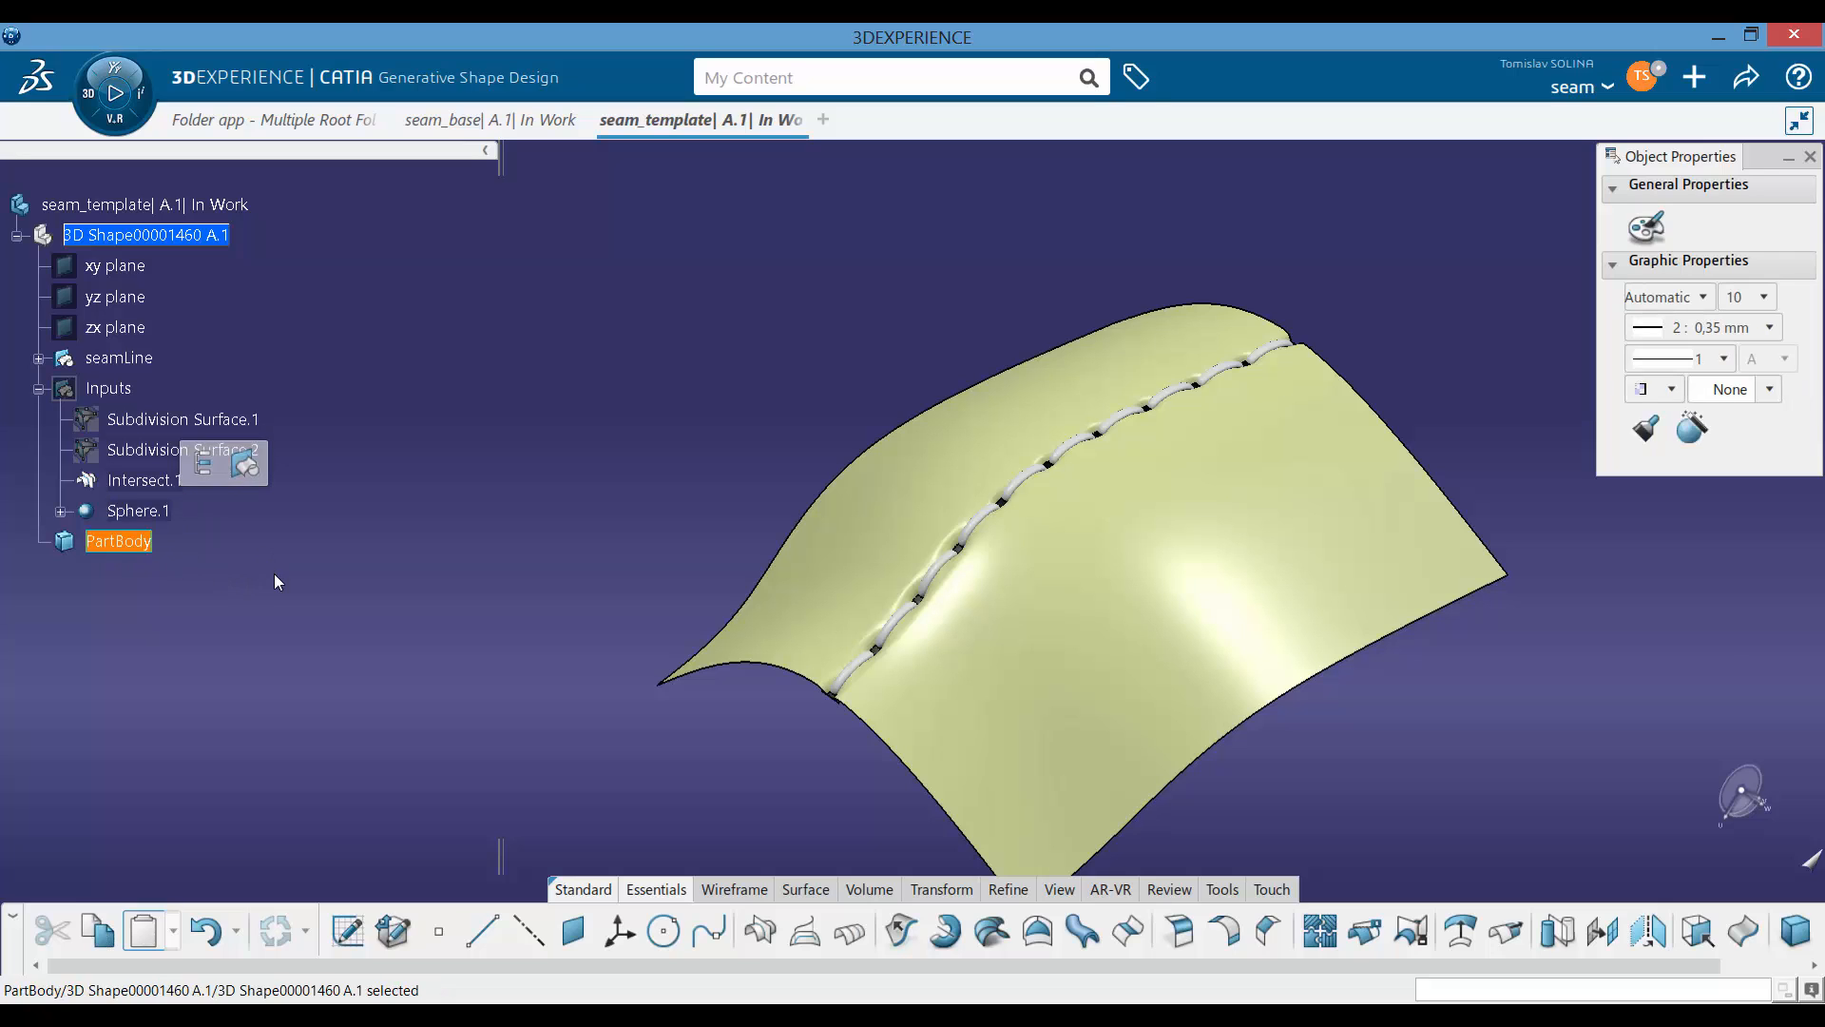
click(273, 573)
click(107, 388)
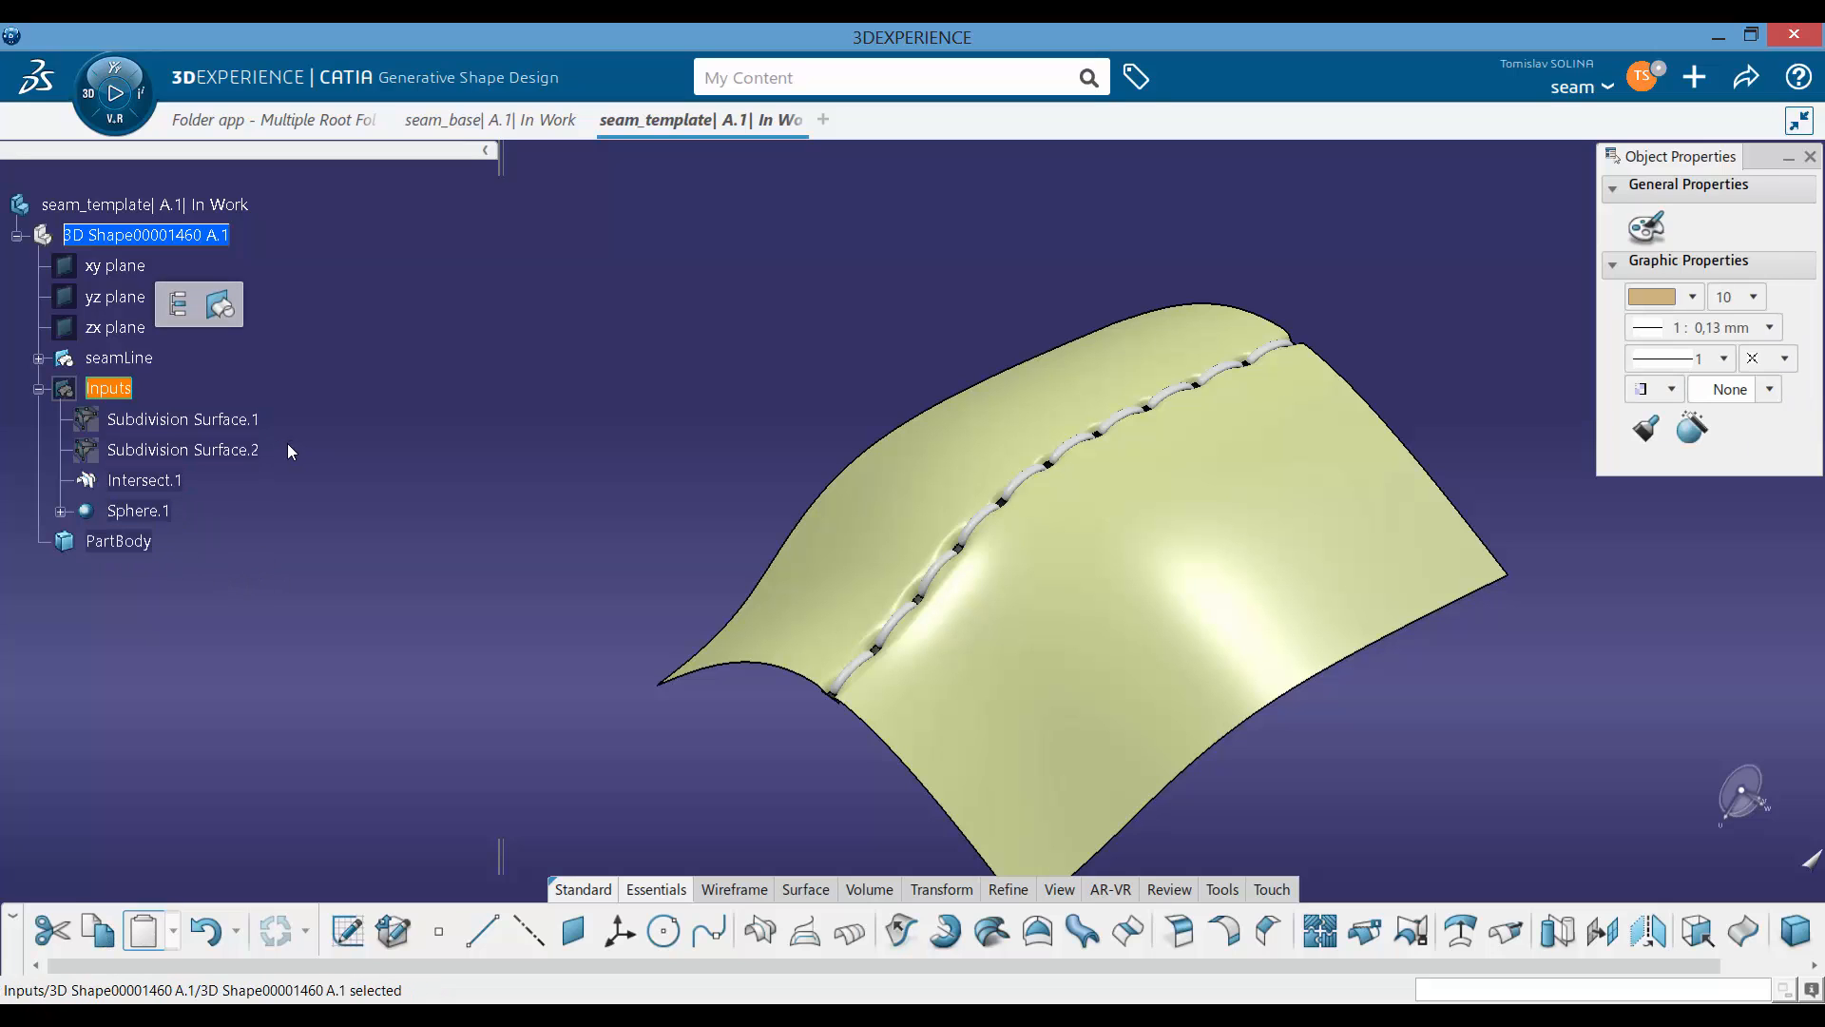
Step: Create a user feature from the seamLine set and name it seam_line
click(119, 358)
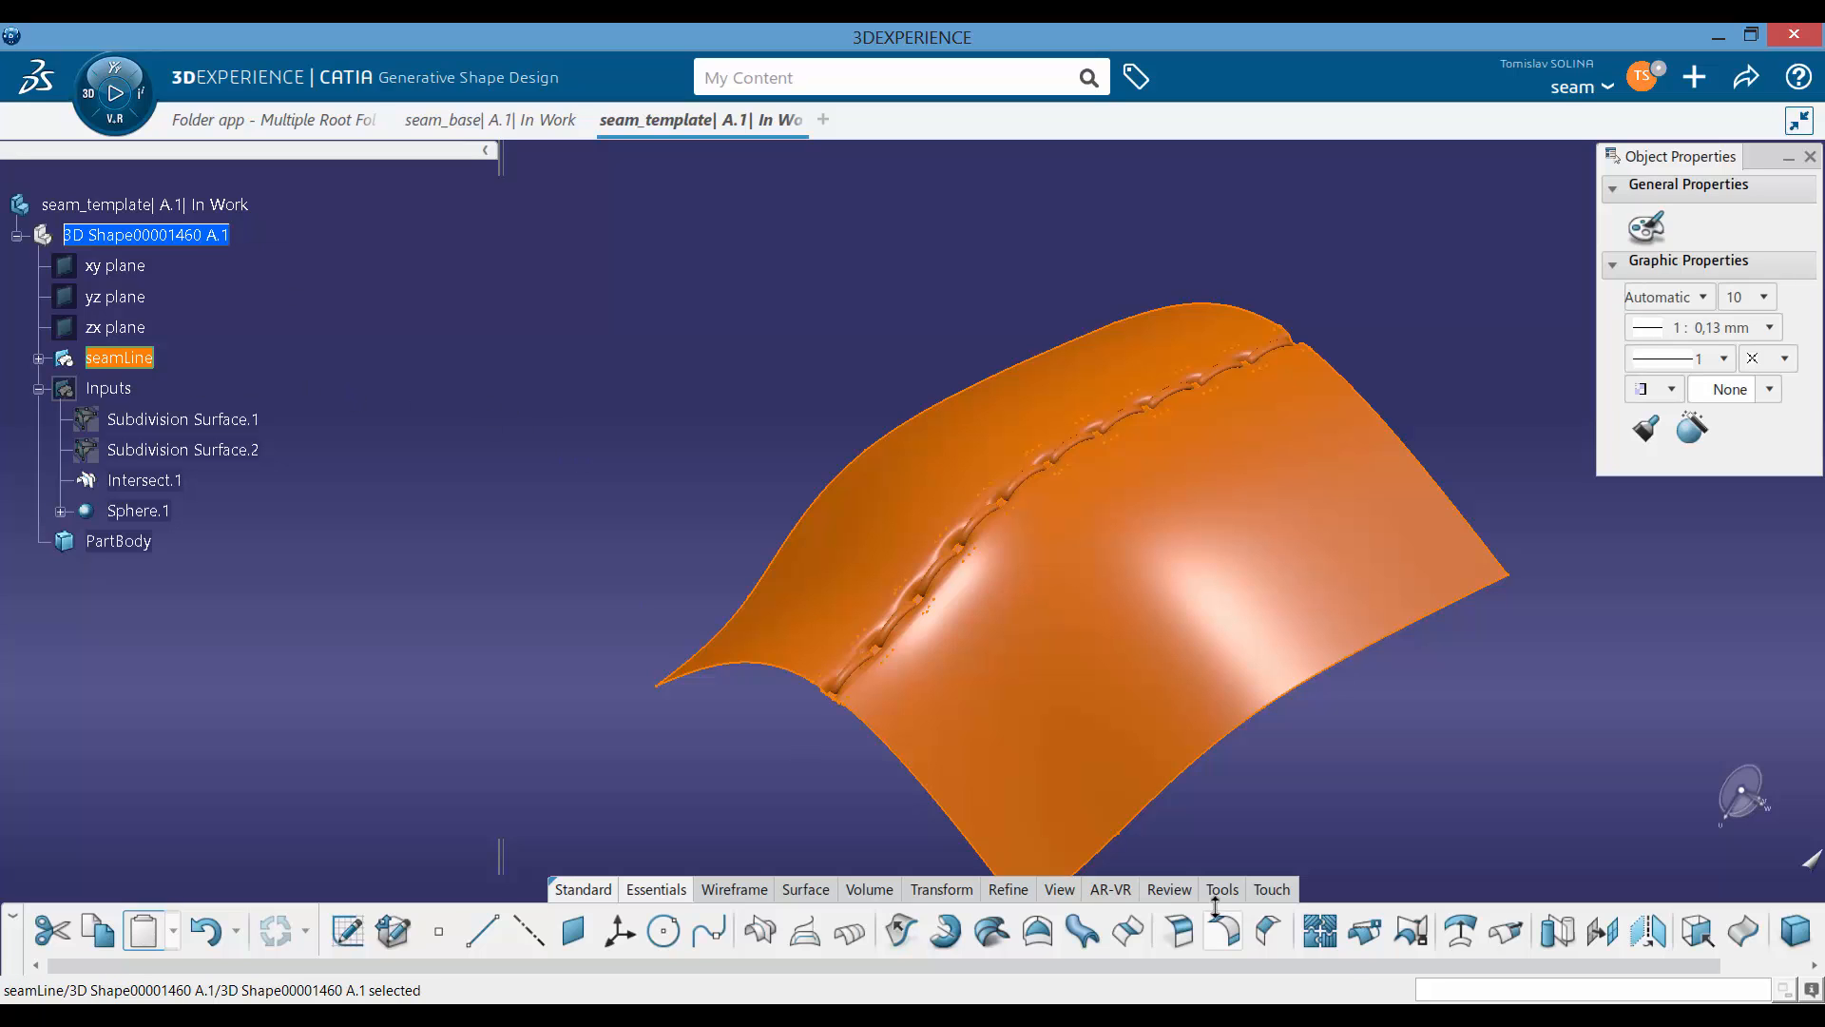
click(1221, 889)
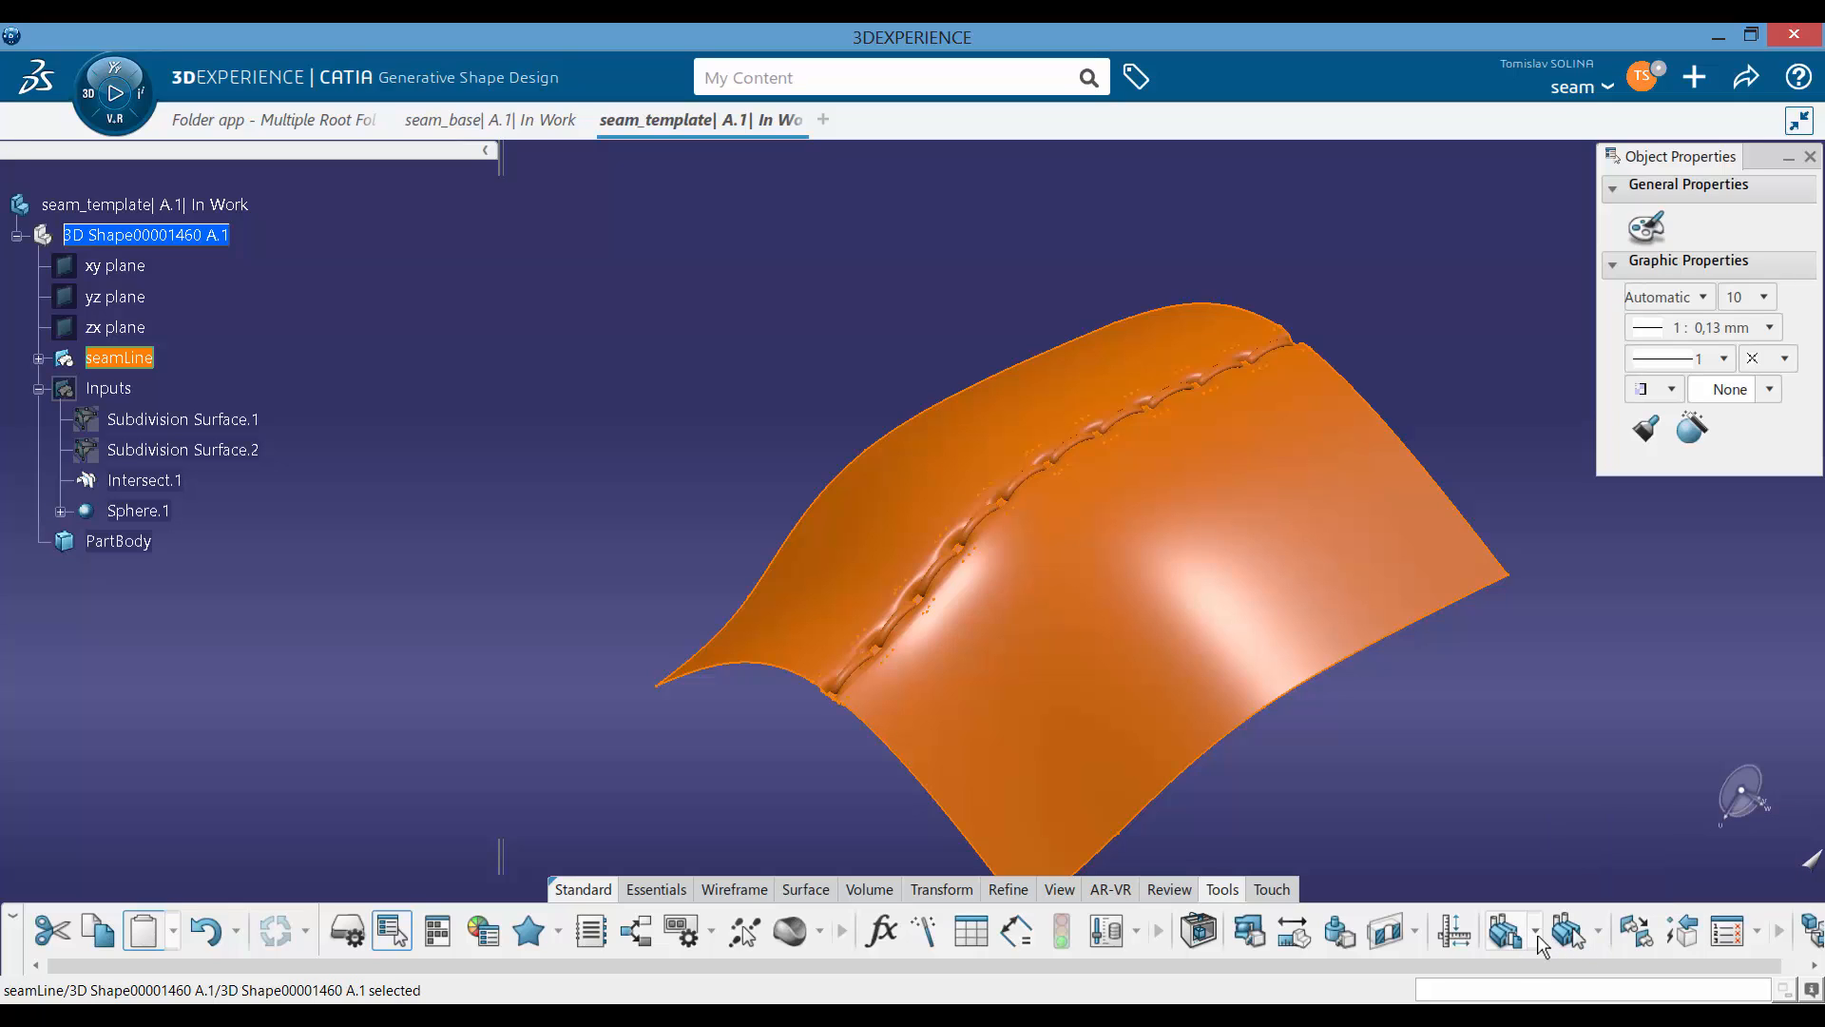
click(1537, 931)
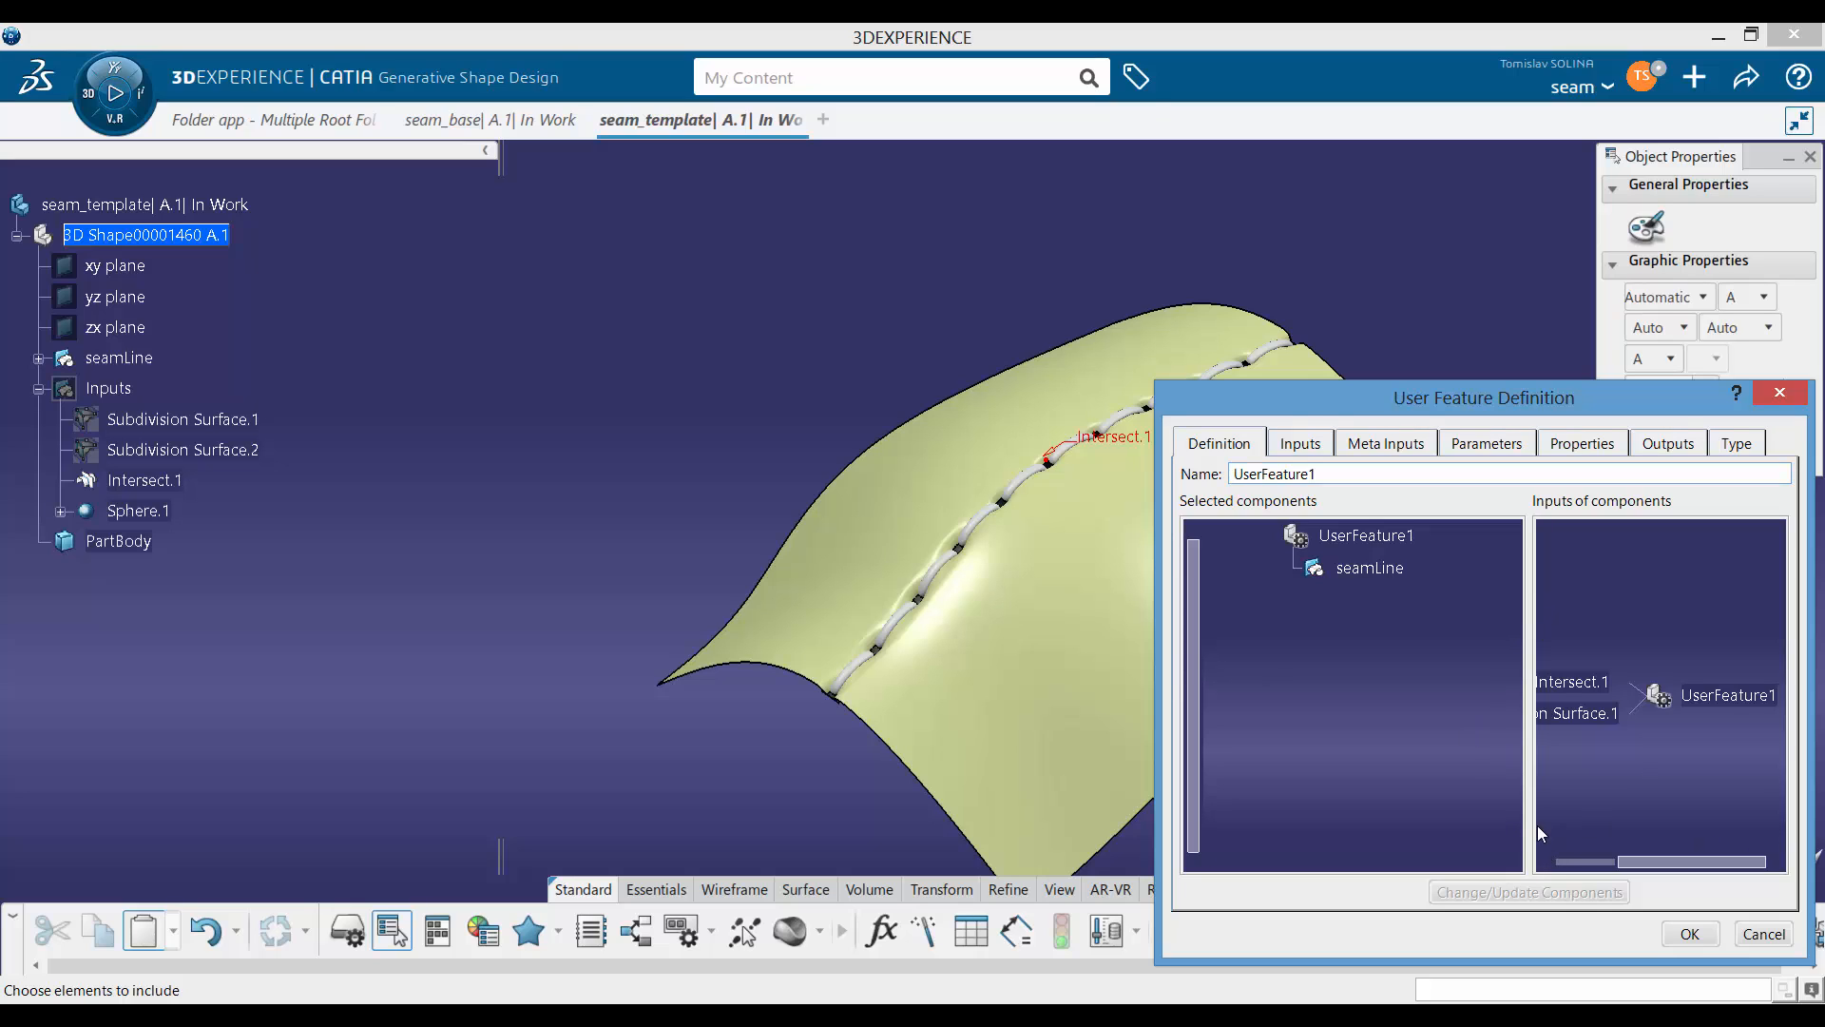
drag(1644, 863, 1581, 864)
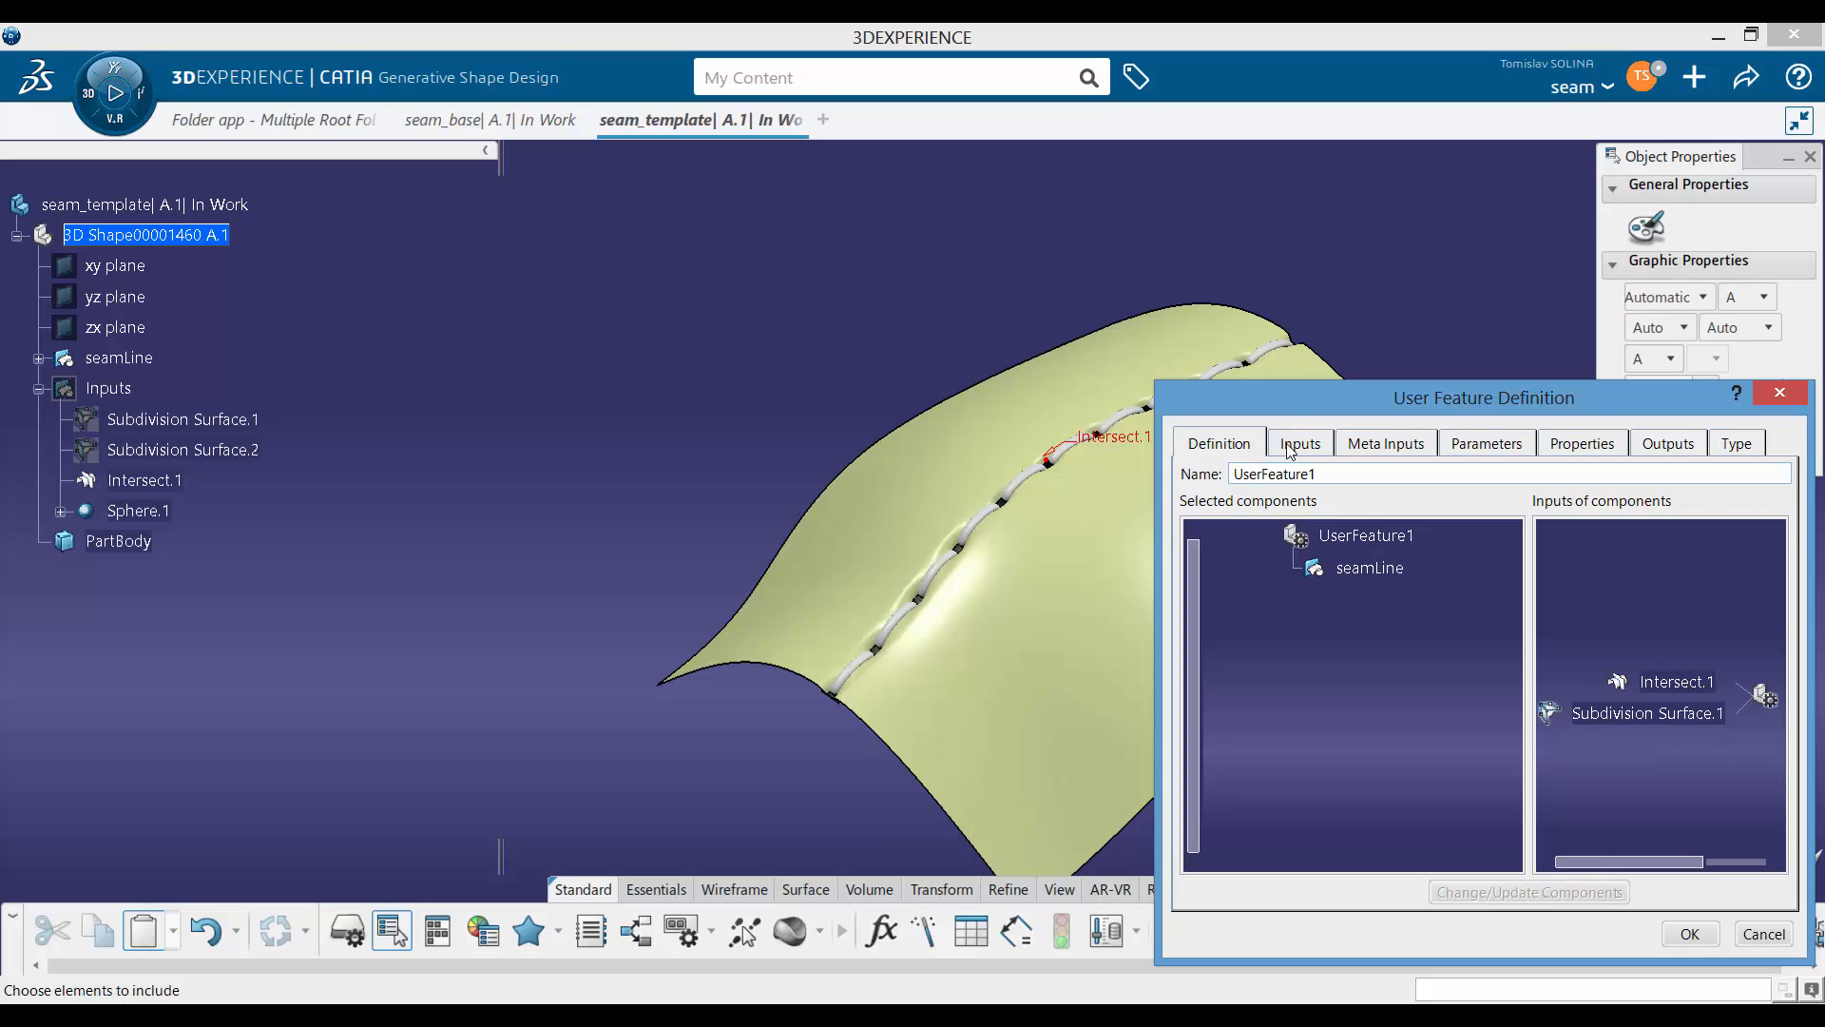
double_click(1329, 474)
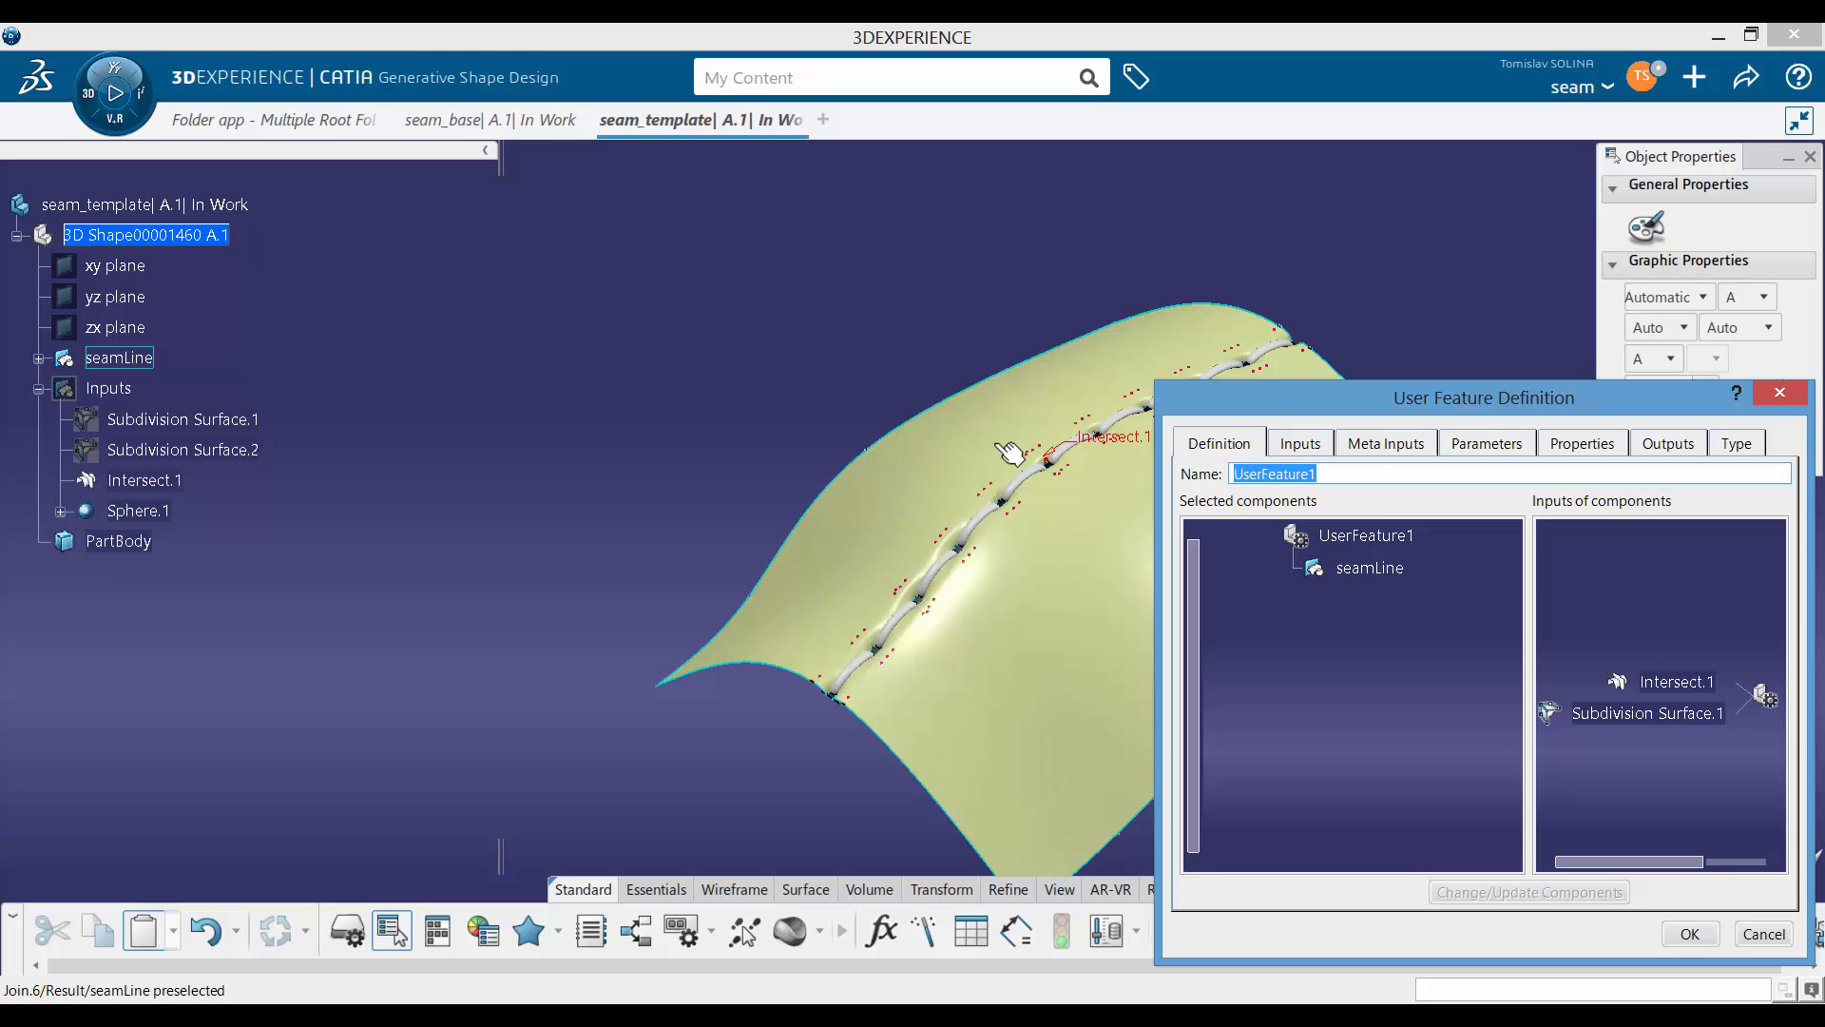
text(seam_line)
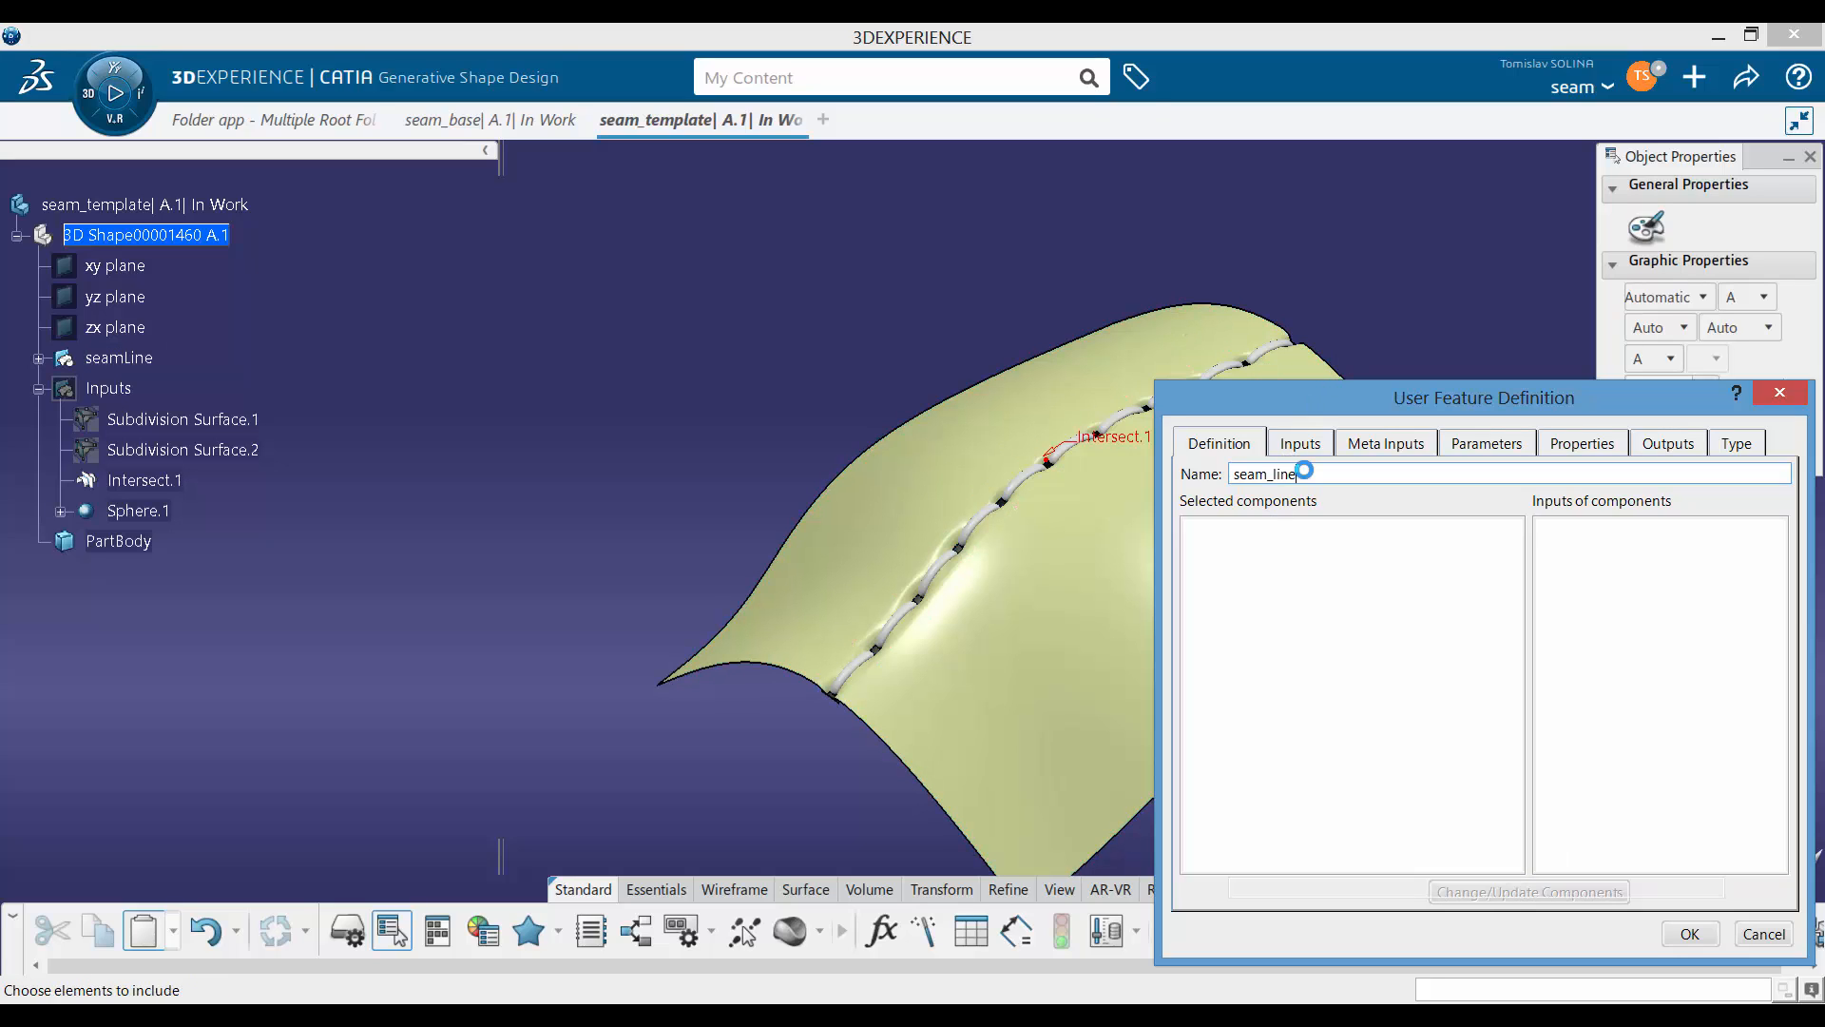
Step: Rename the user feature's inputs: Intersect.1 as curve and Subdivision Surface.1 as surface
click(1472, 654)
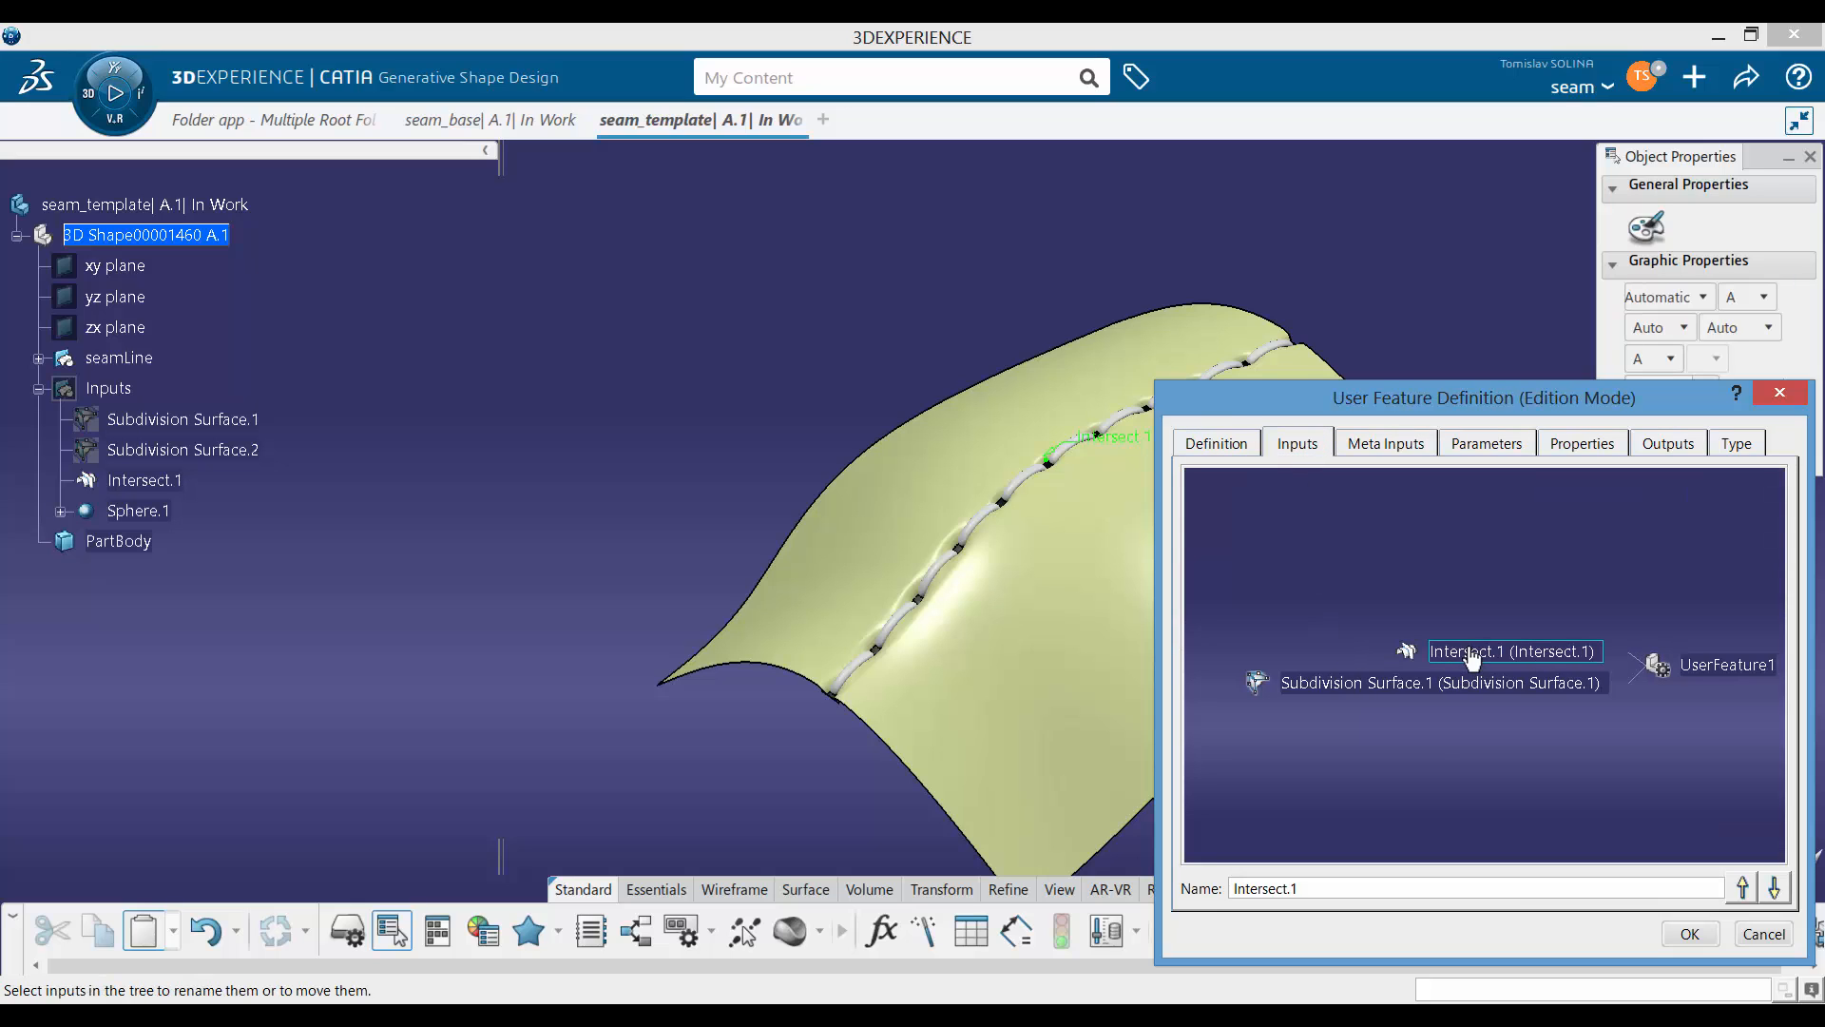
drag(1344, 888, 1053, 882)
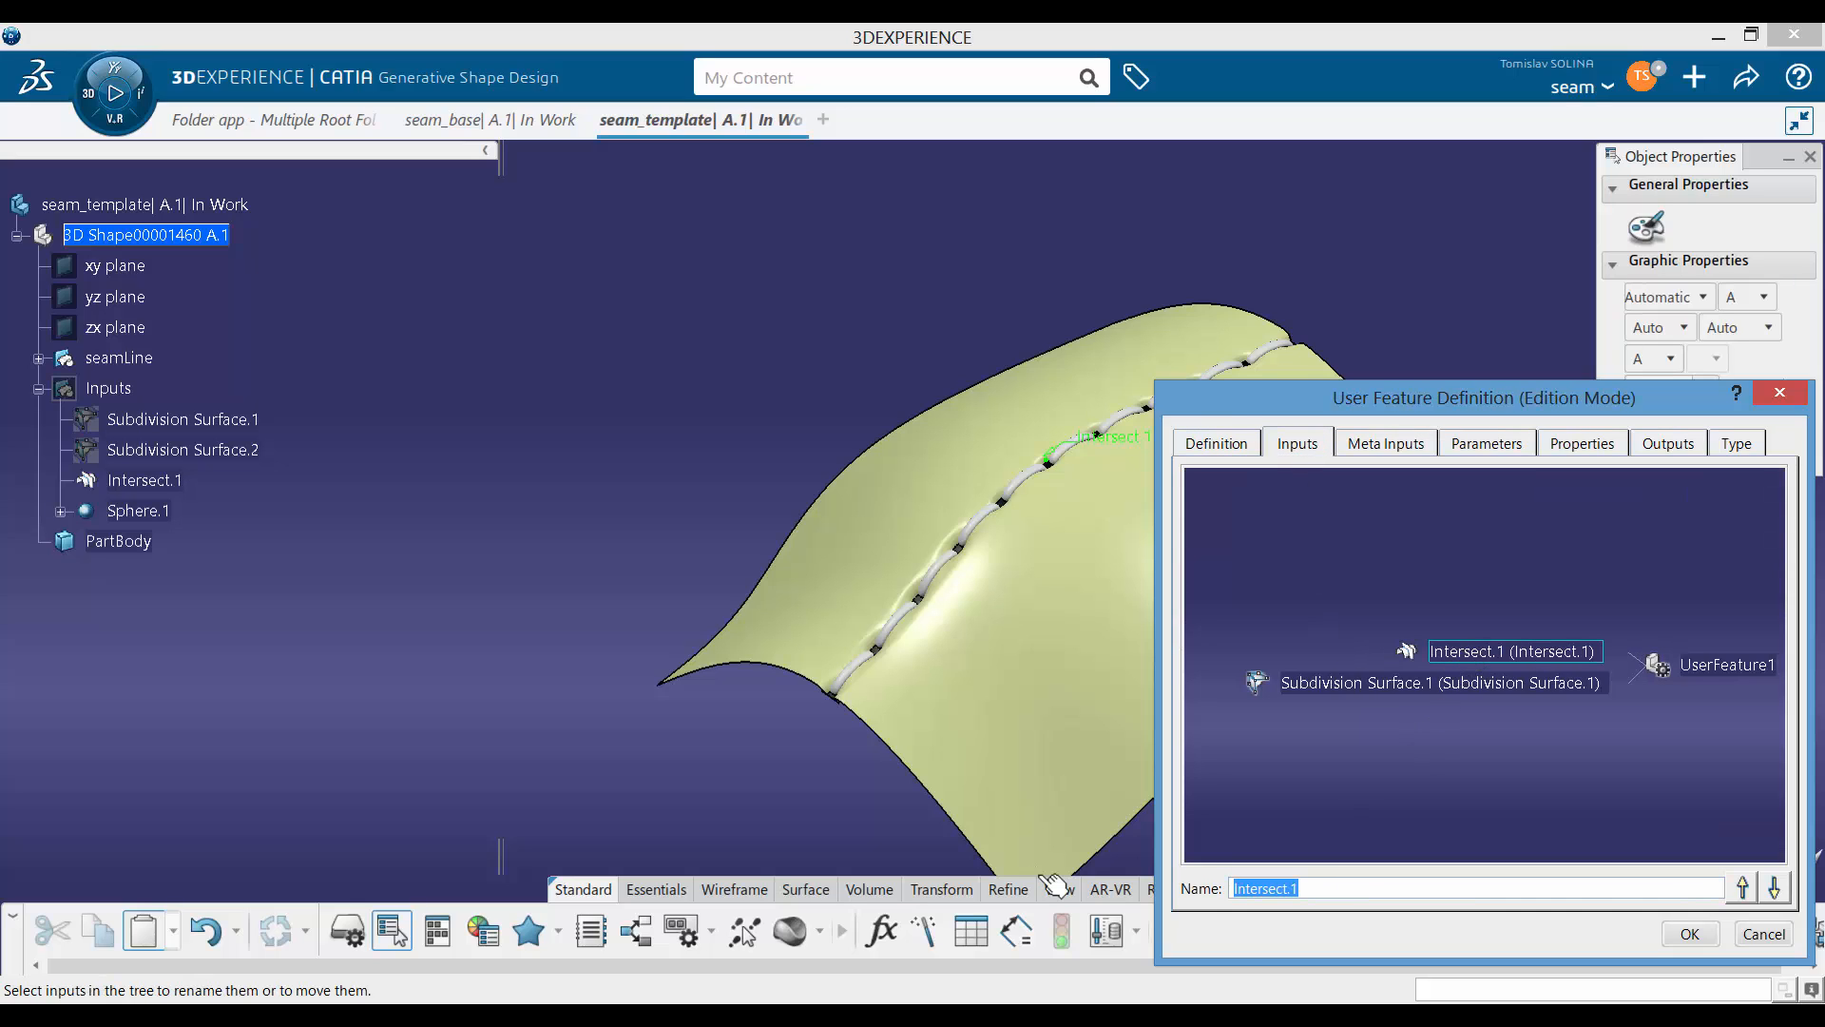
text(cuve)
key(BackSpace)
key(BackSpace)
text(r)
click(1426, 684)
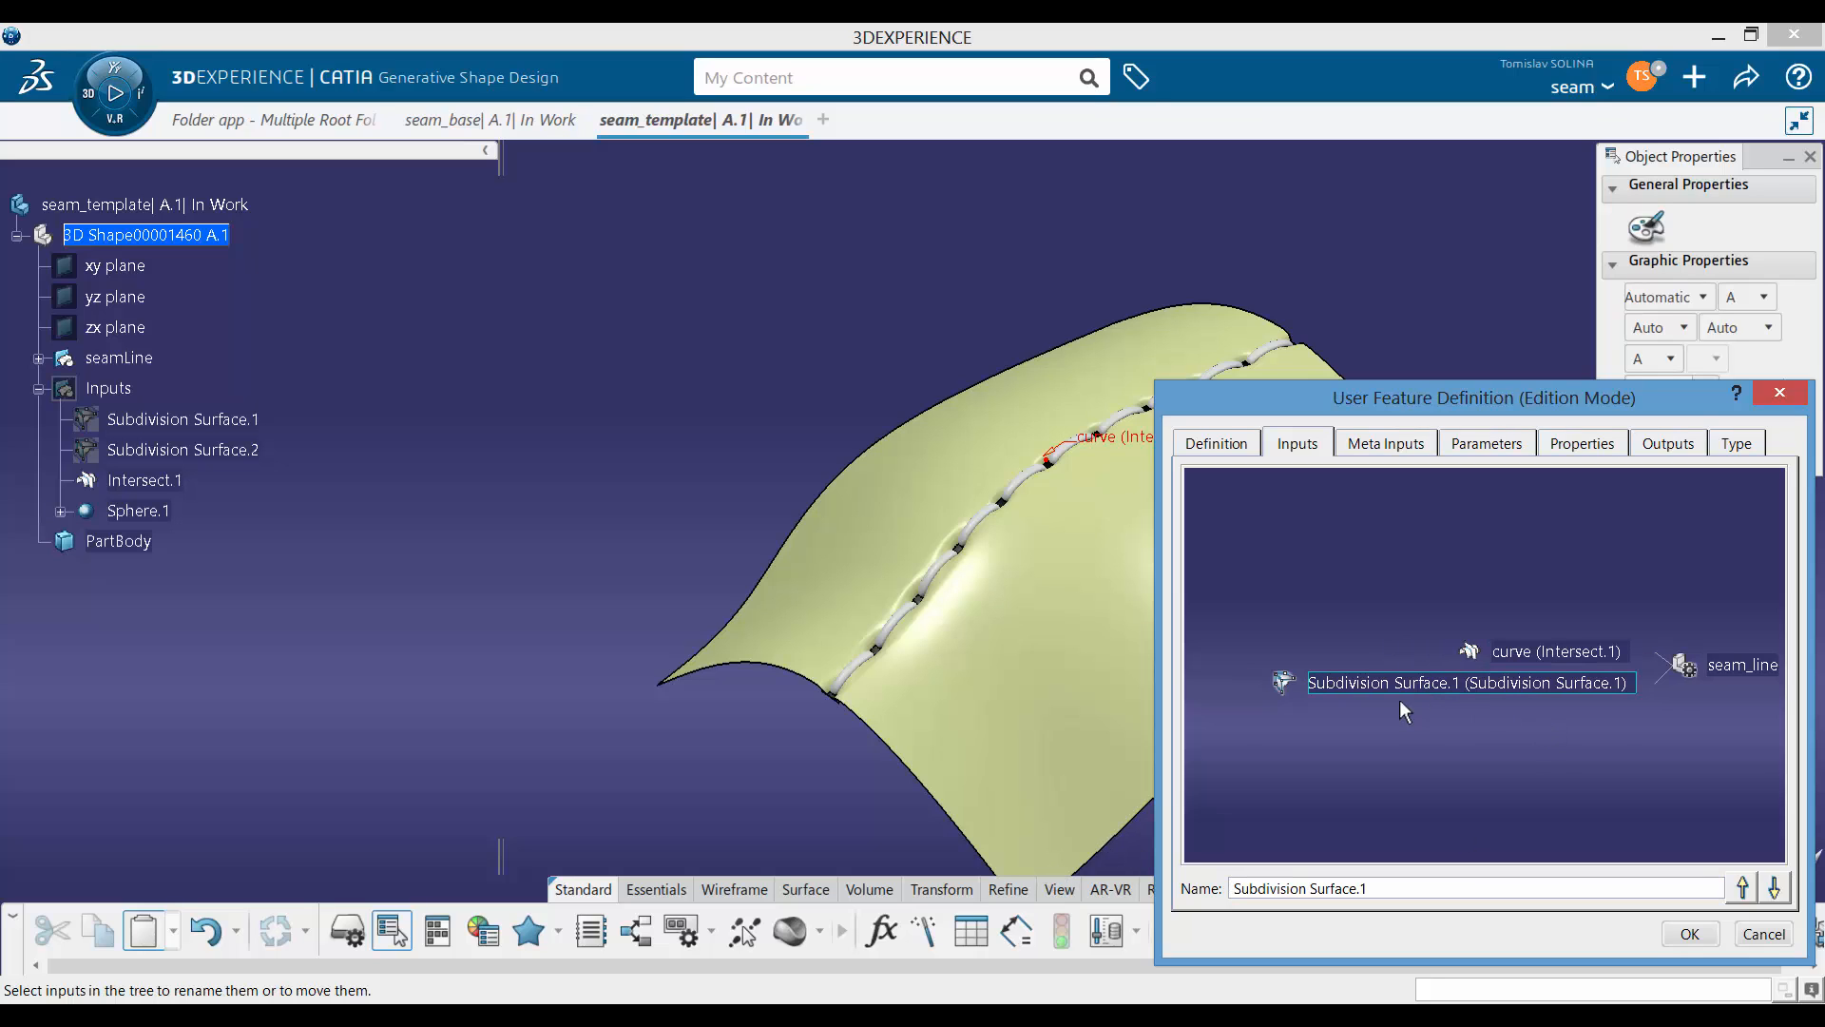
key(ctrl+a)
text(sur)
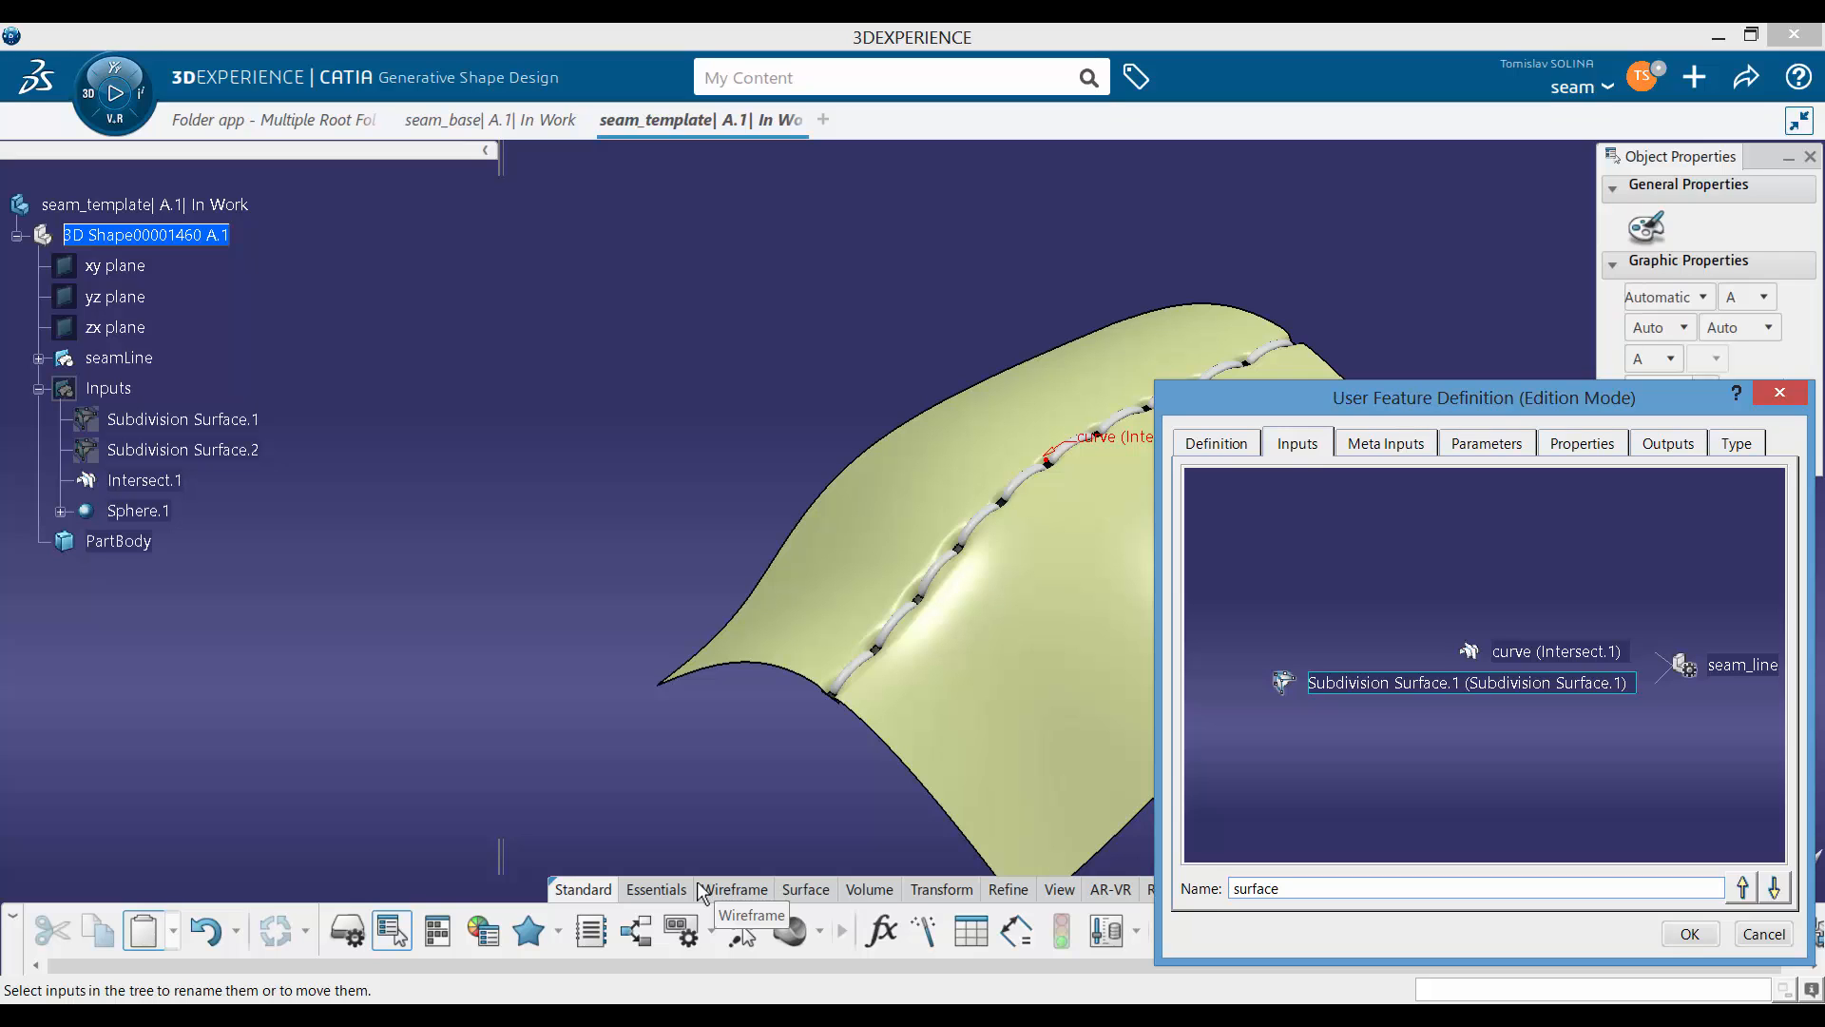
Step: Publish the stitch_length and stitch_gap parameters of seam_base.1 in the user feature
click(1380, 443)
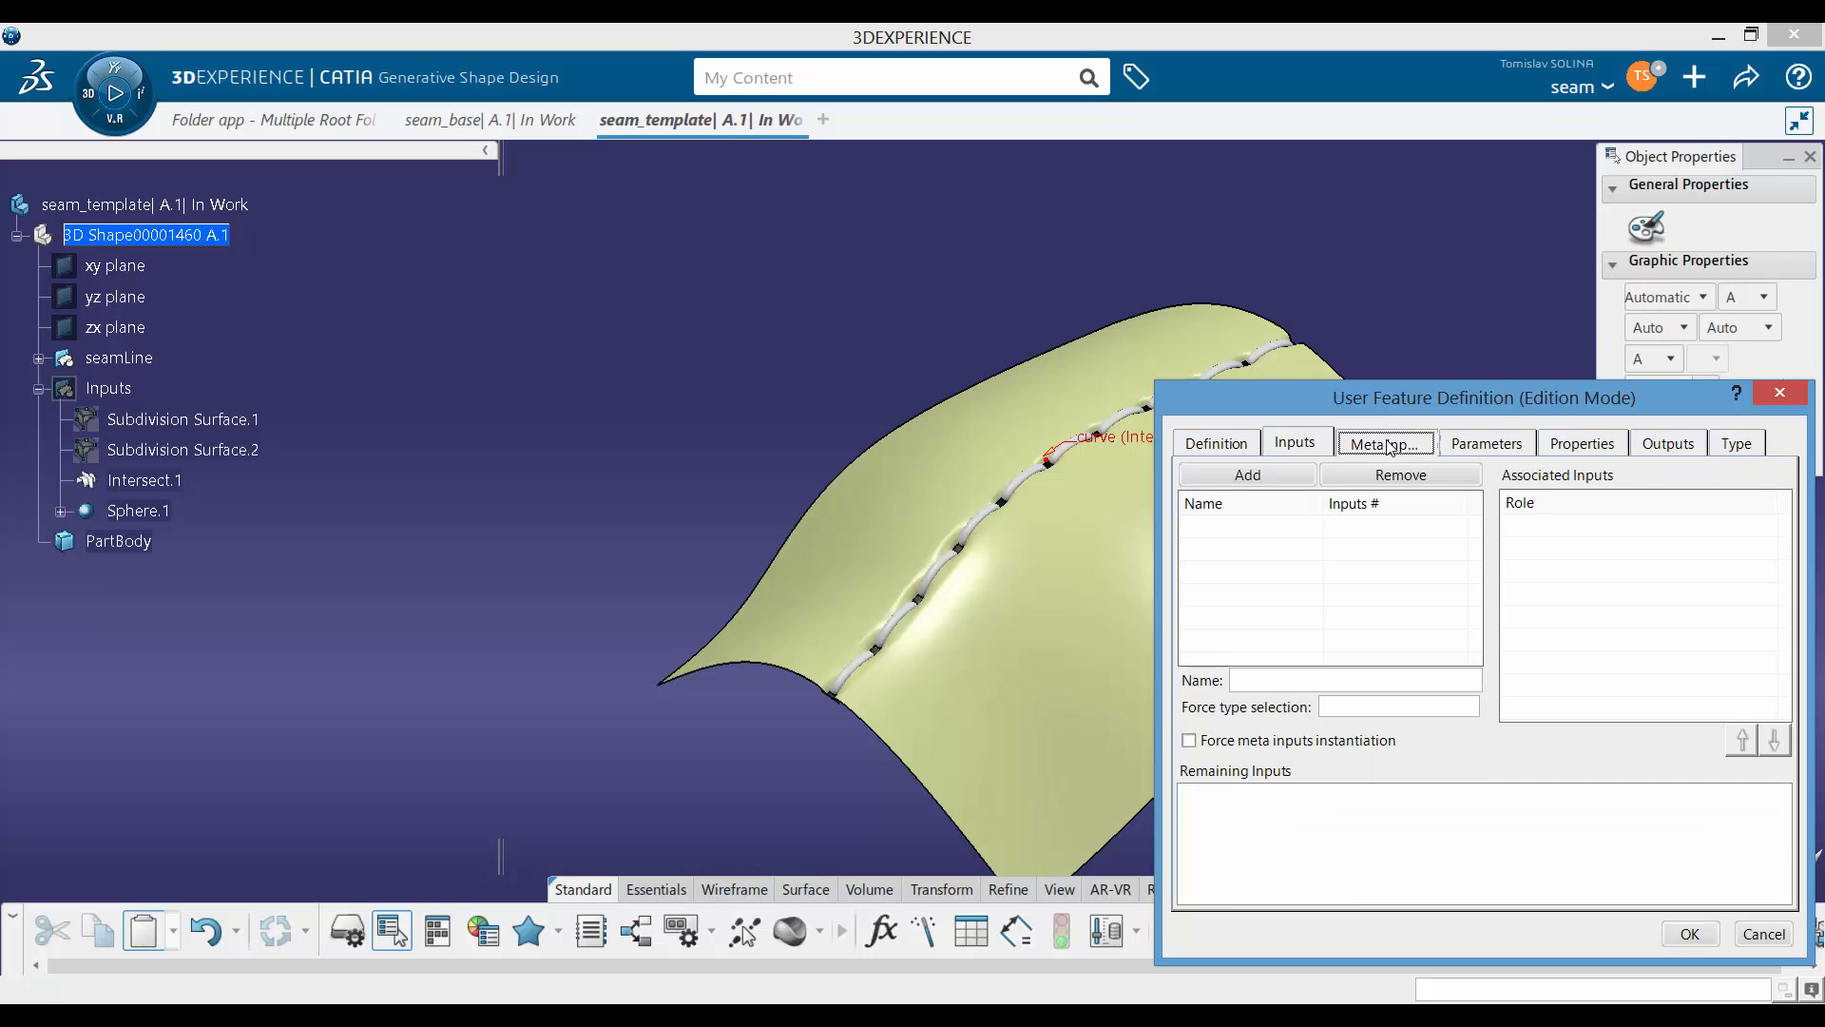
click(1486, 445)
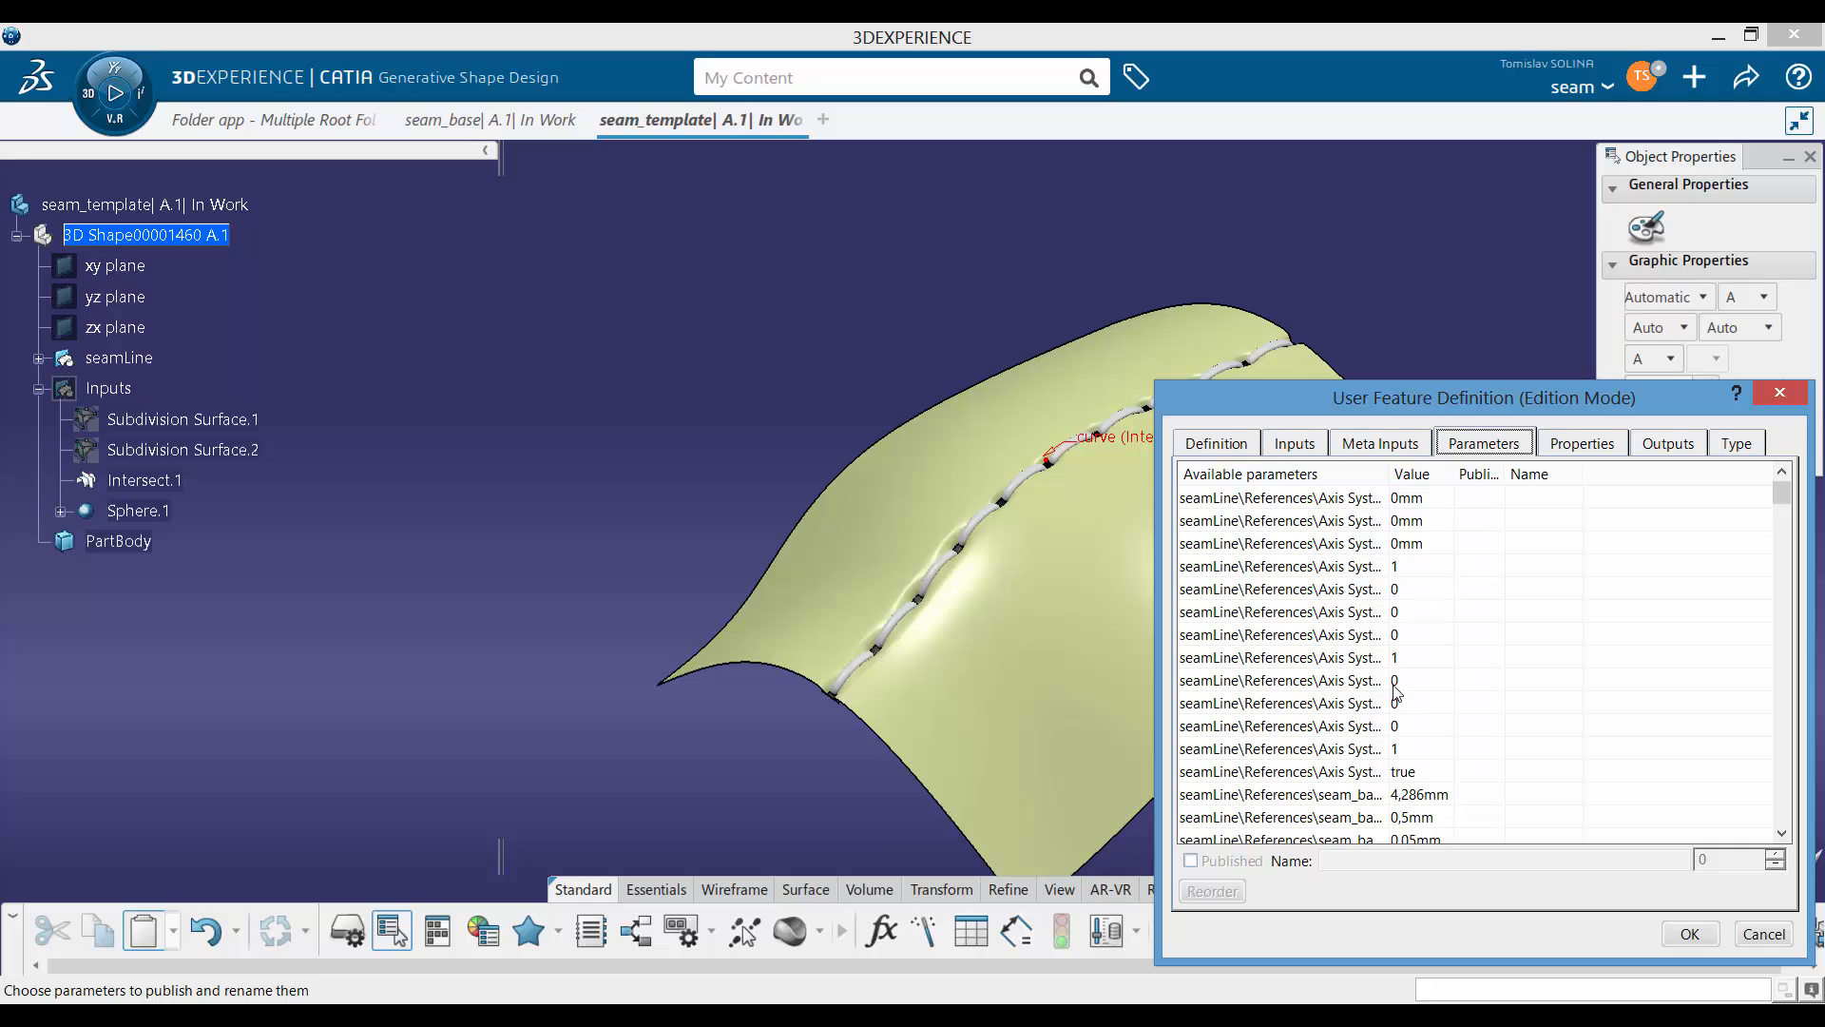
click(1532, 616)
scroll(1499, 641, down, 2)
scroll(1483, 643, down, 2)
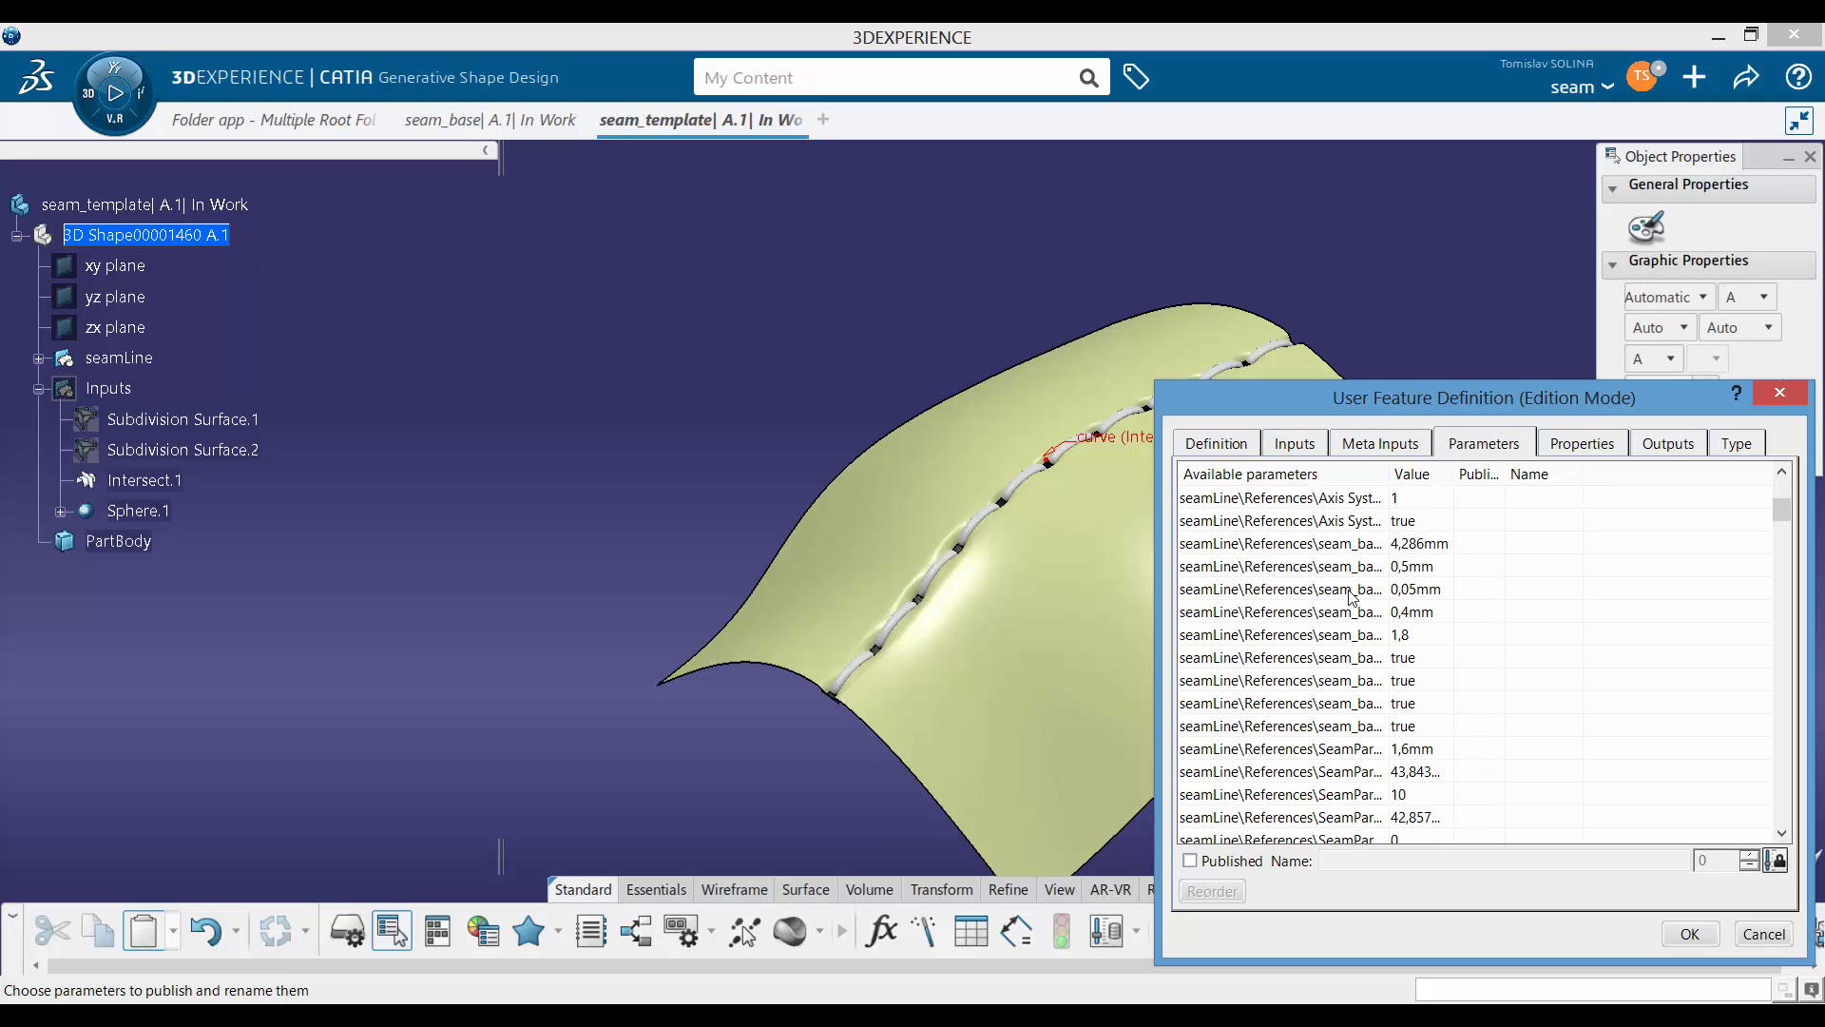
drag(1387, 466, 1457, 466)
drag(1074, 482, 908, 498)
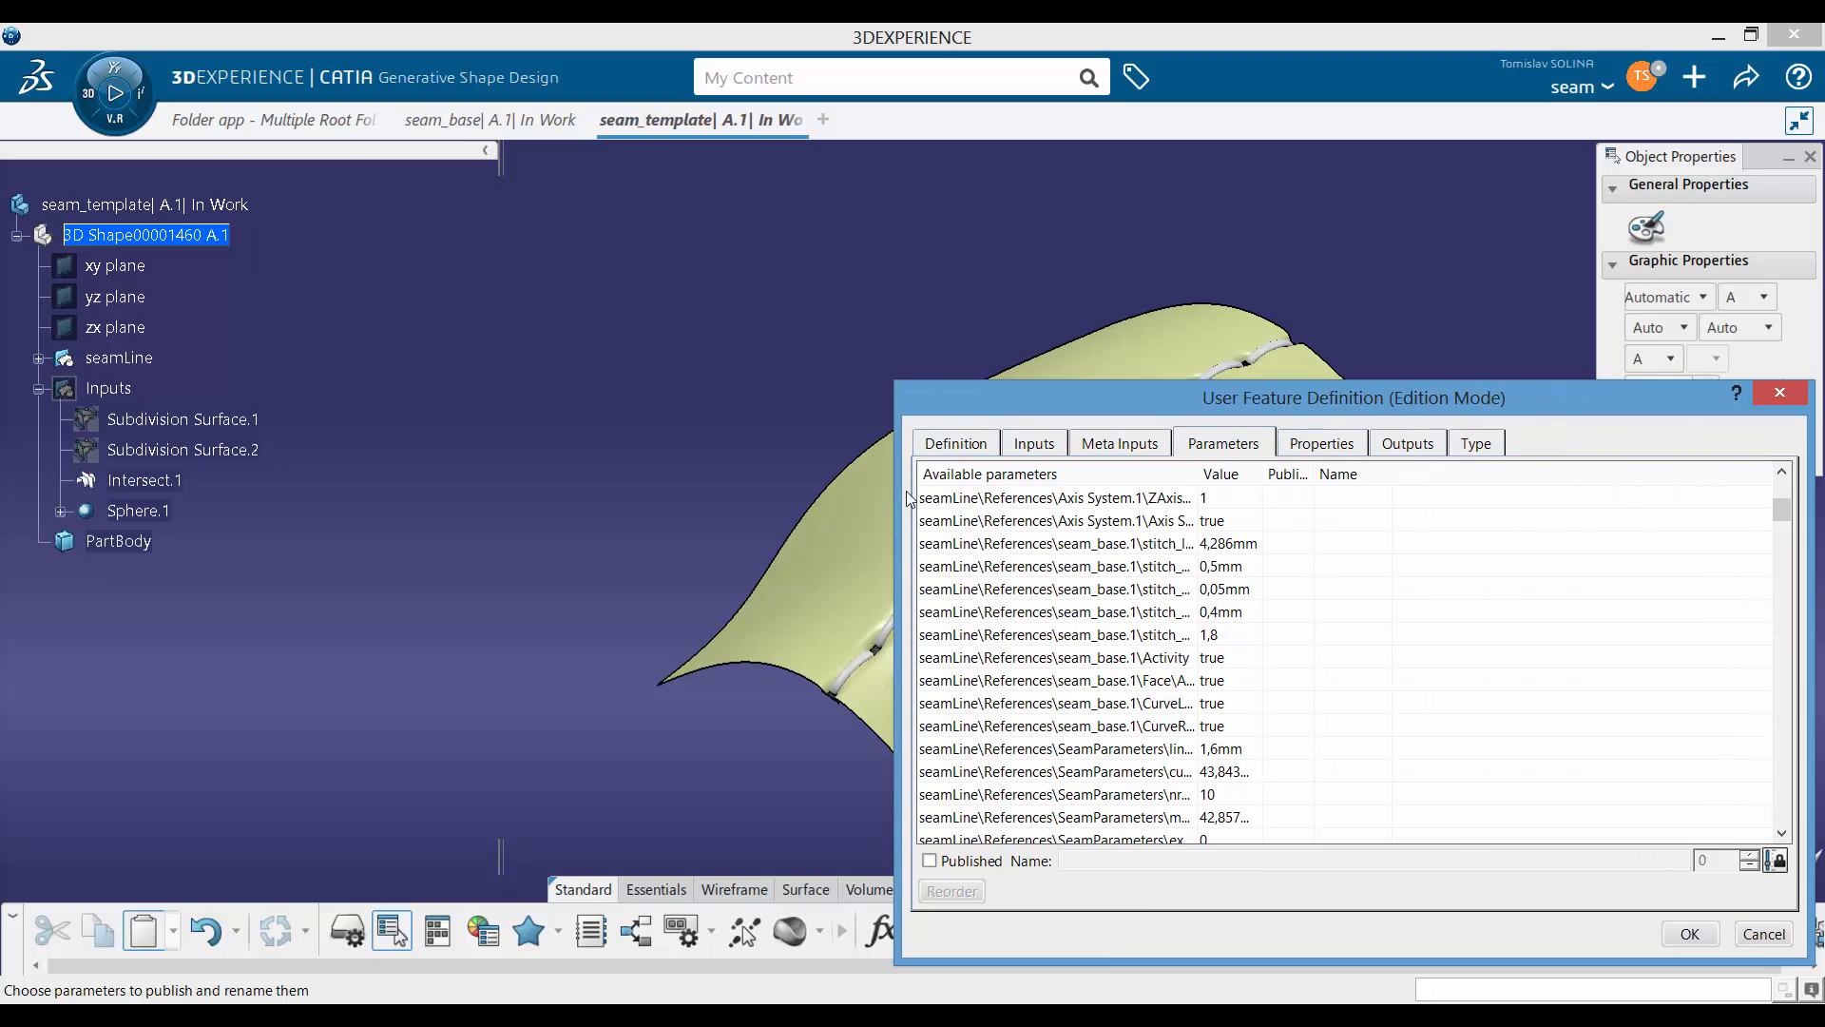
drag(1199, 473, 1274, 484)
click(1327, 546)
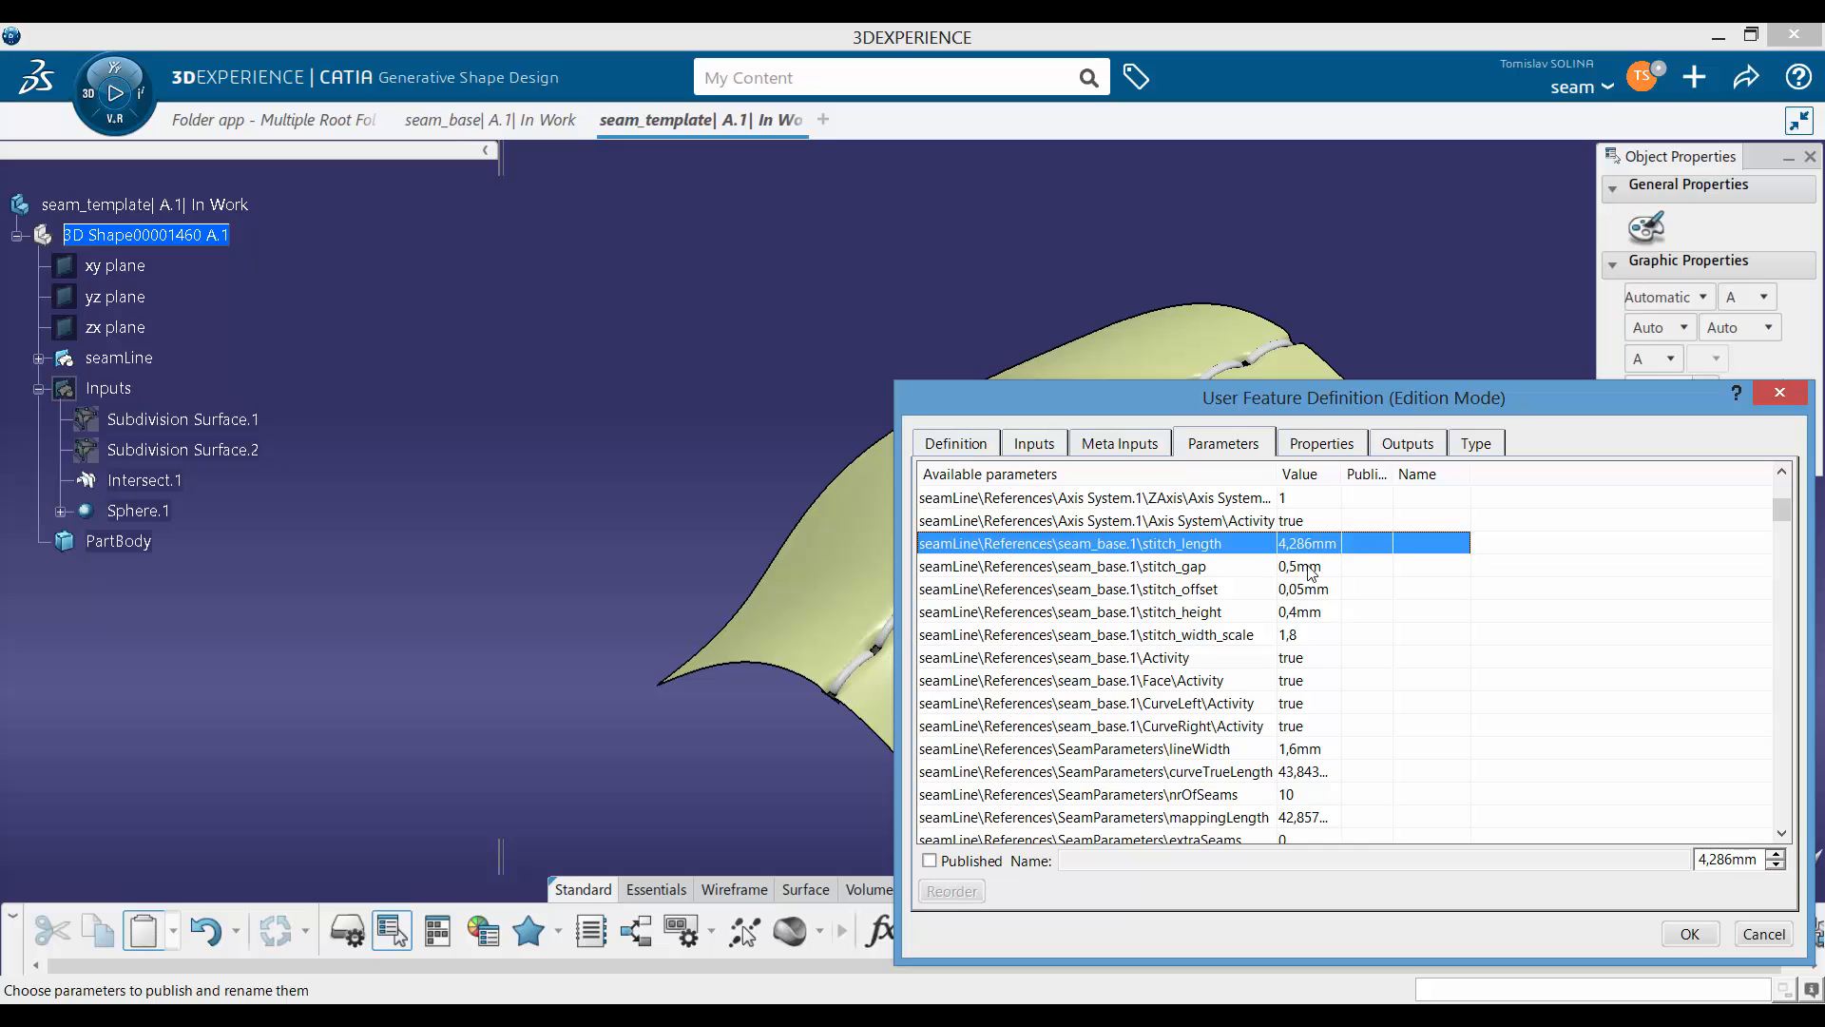
click(929, 861)
click(1327, 565)
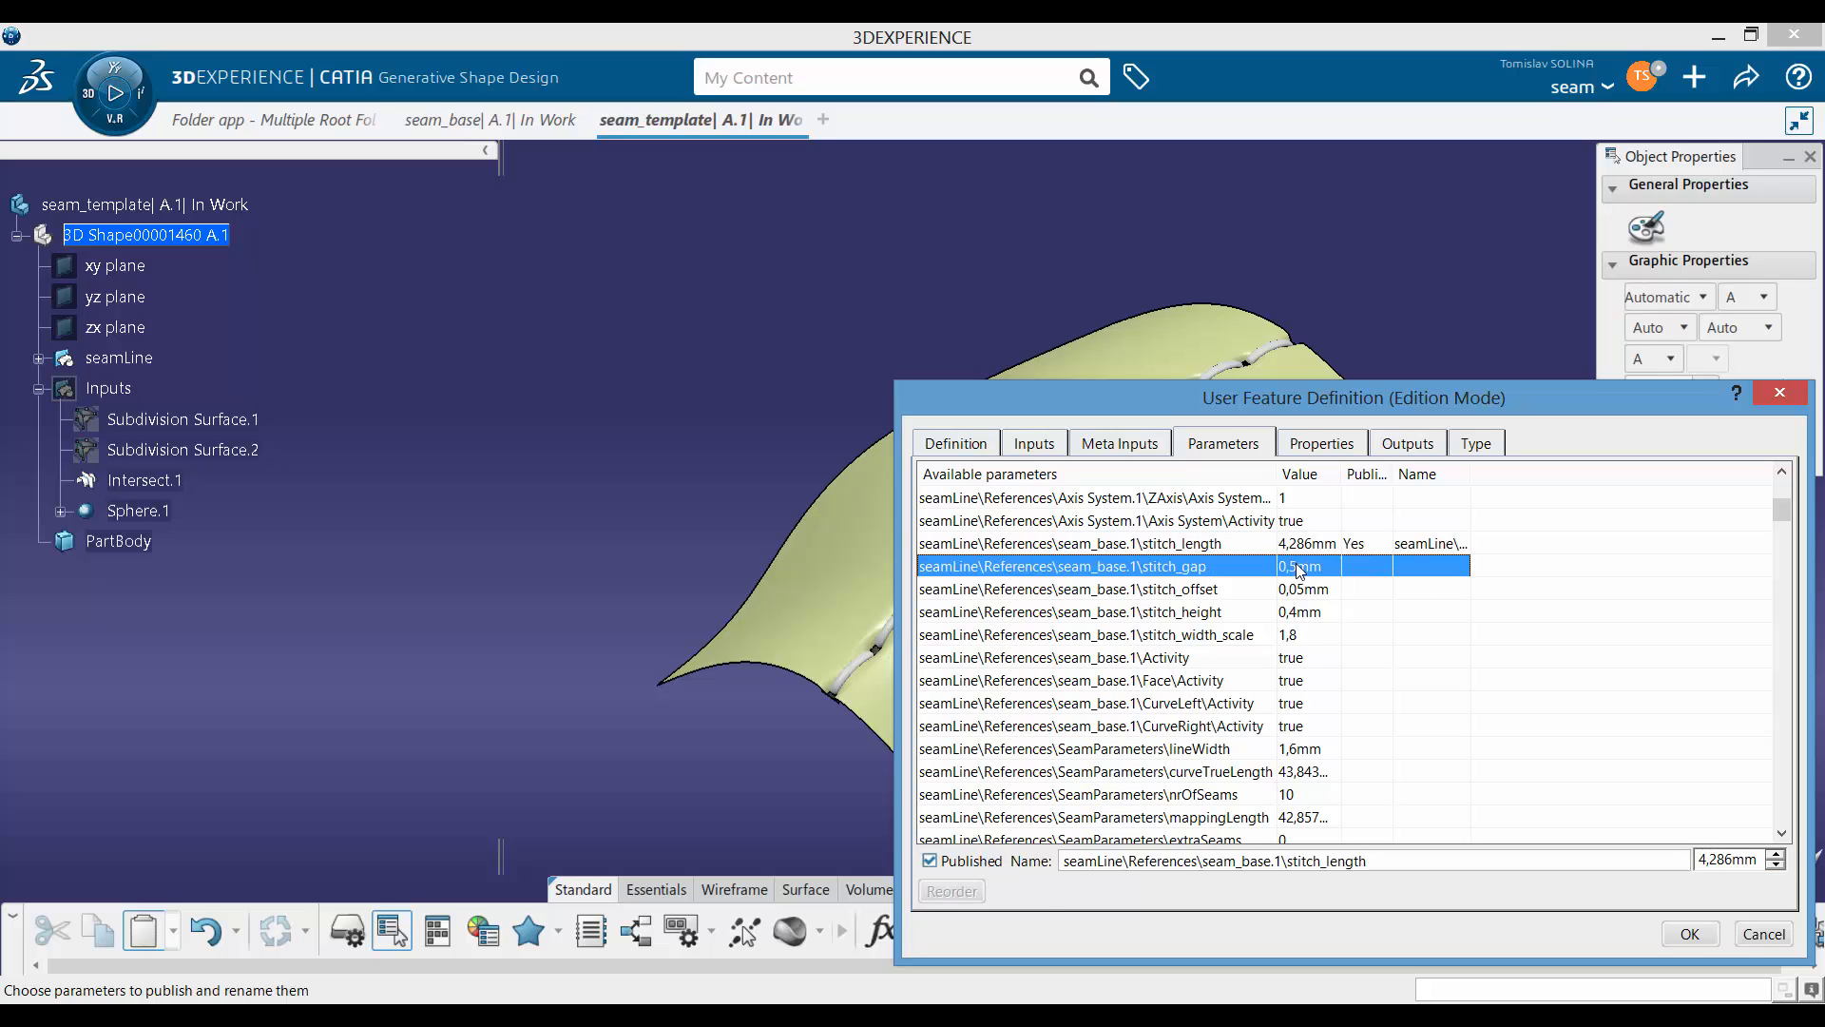
click(929, 860)
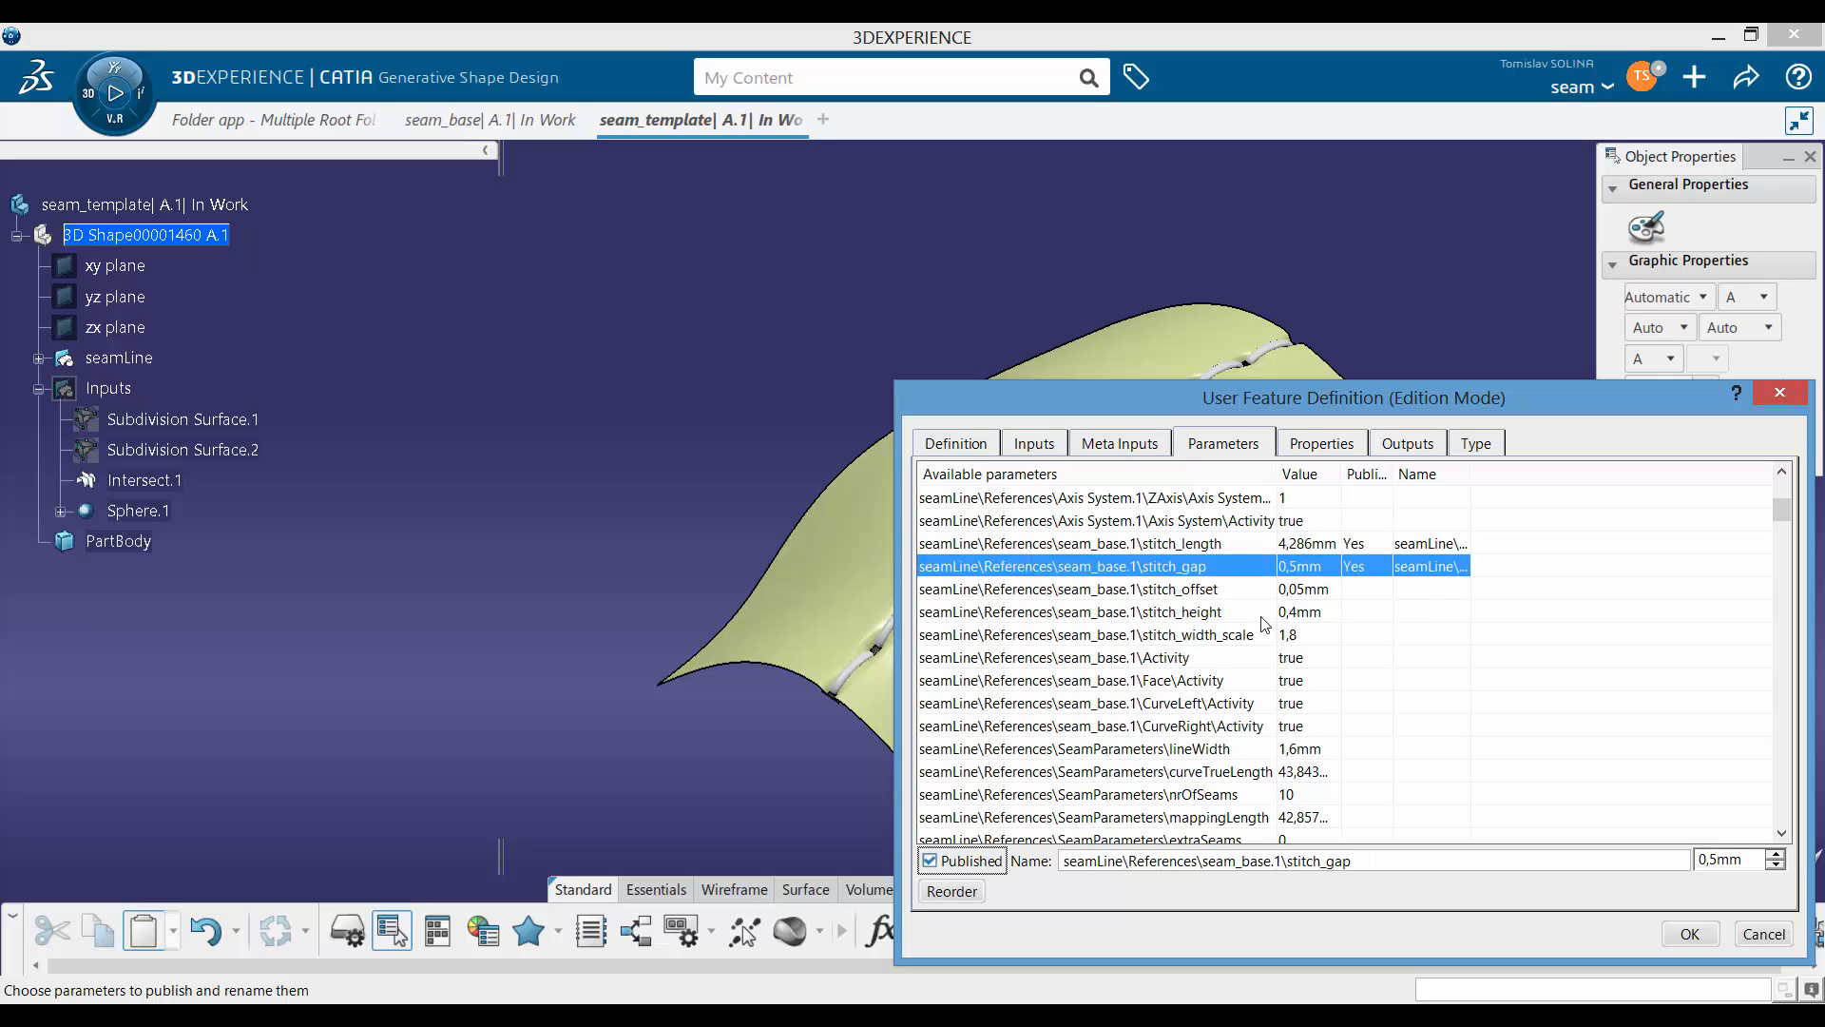
Step: Publish the stitch_offset, stitch_height and stitch_width_scale parameters of seam_base.1
click(1304, 590)
click(930, 861)
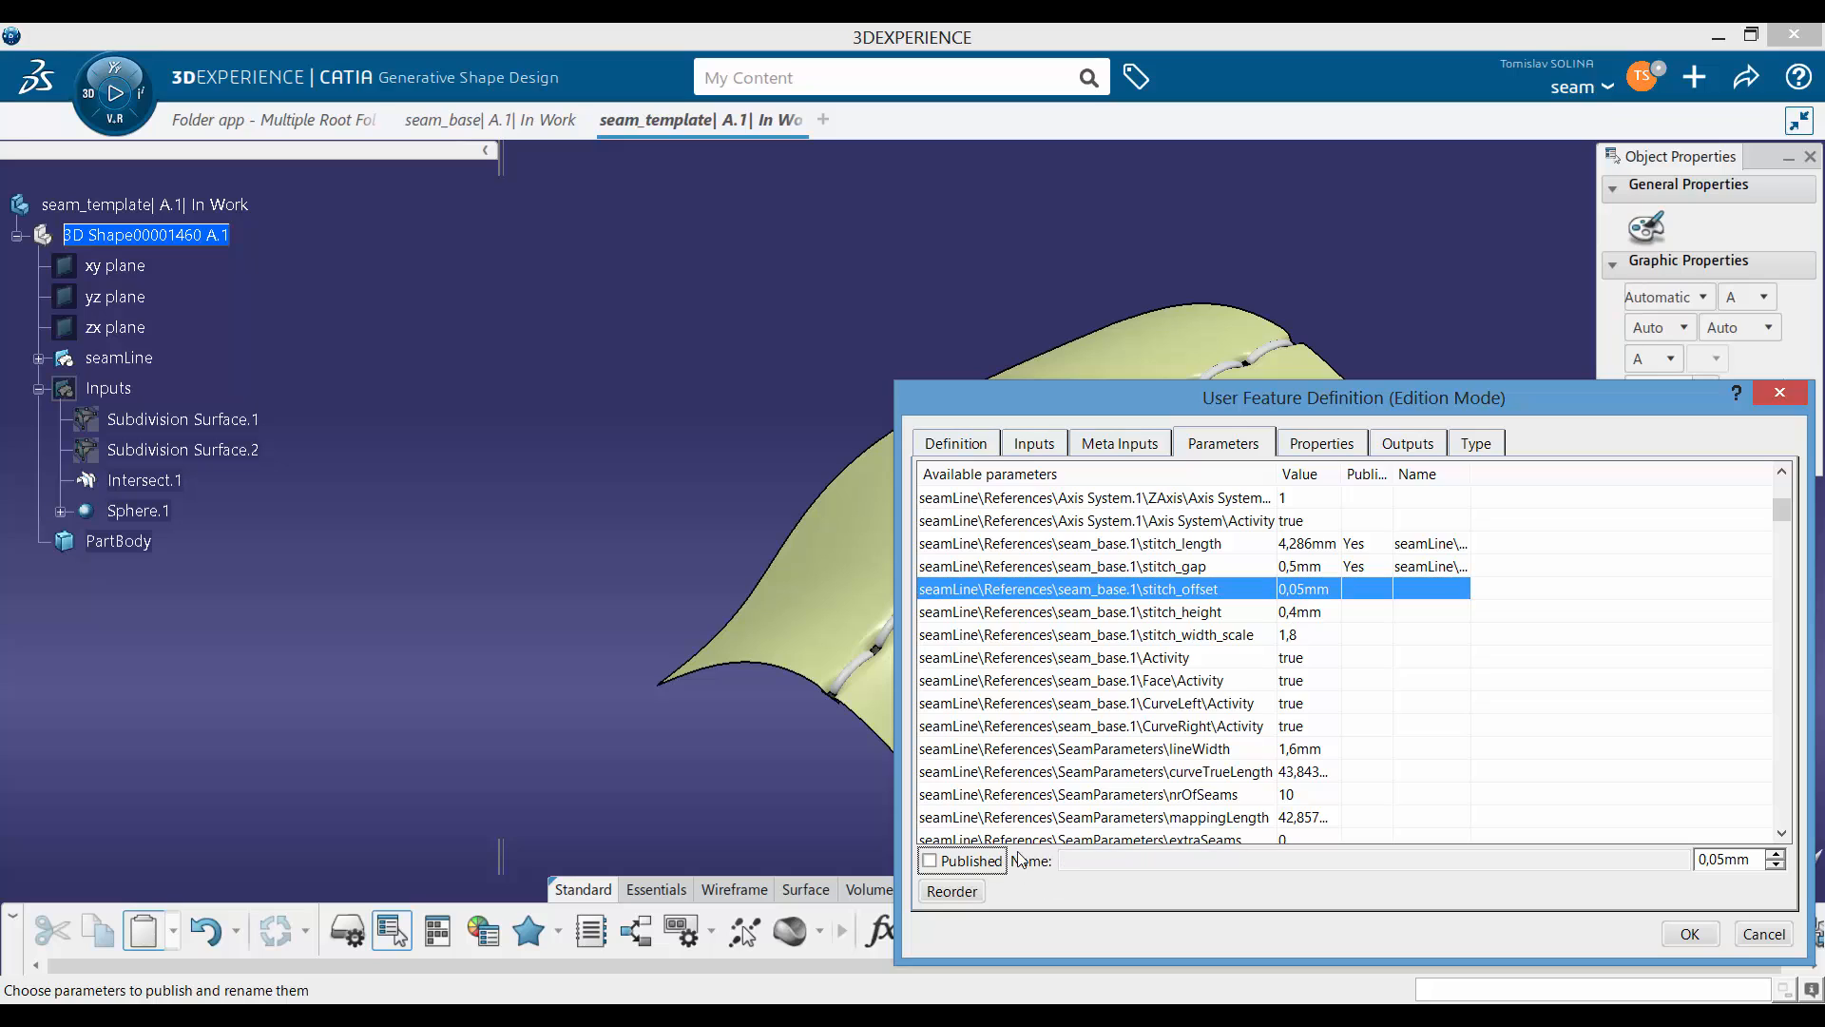
click(1300, 611)
click(929, 860)
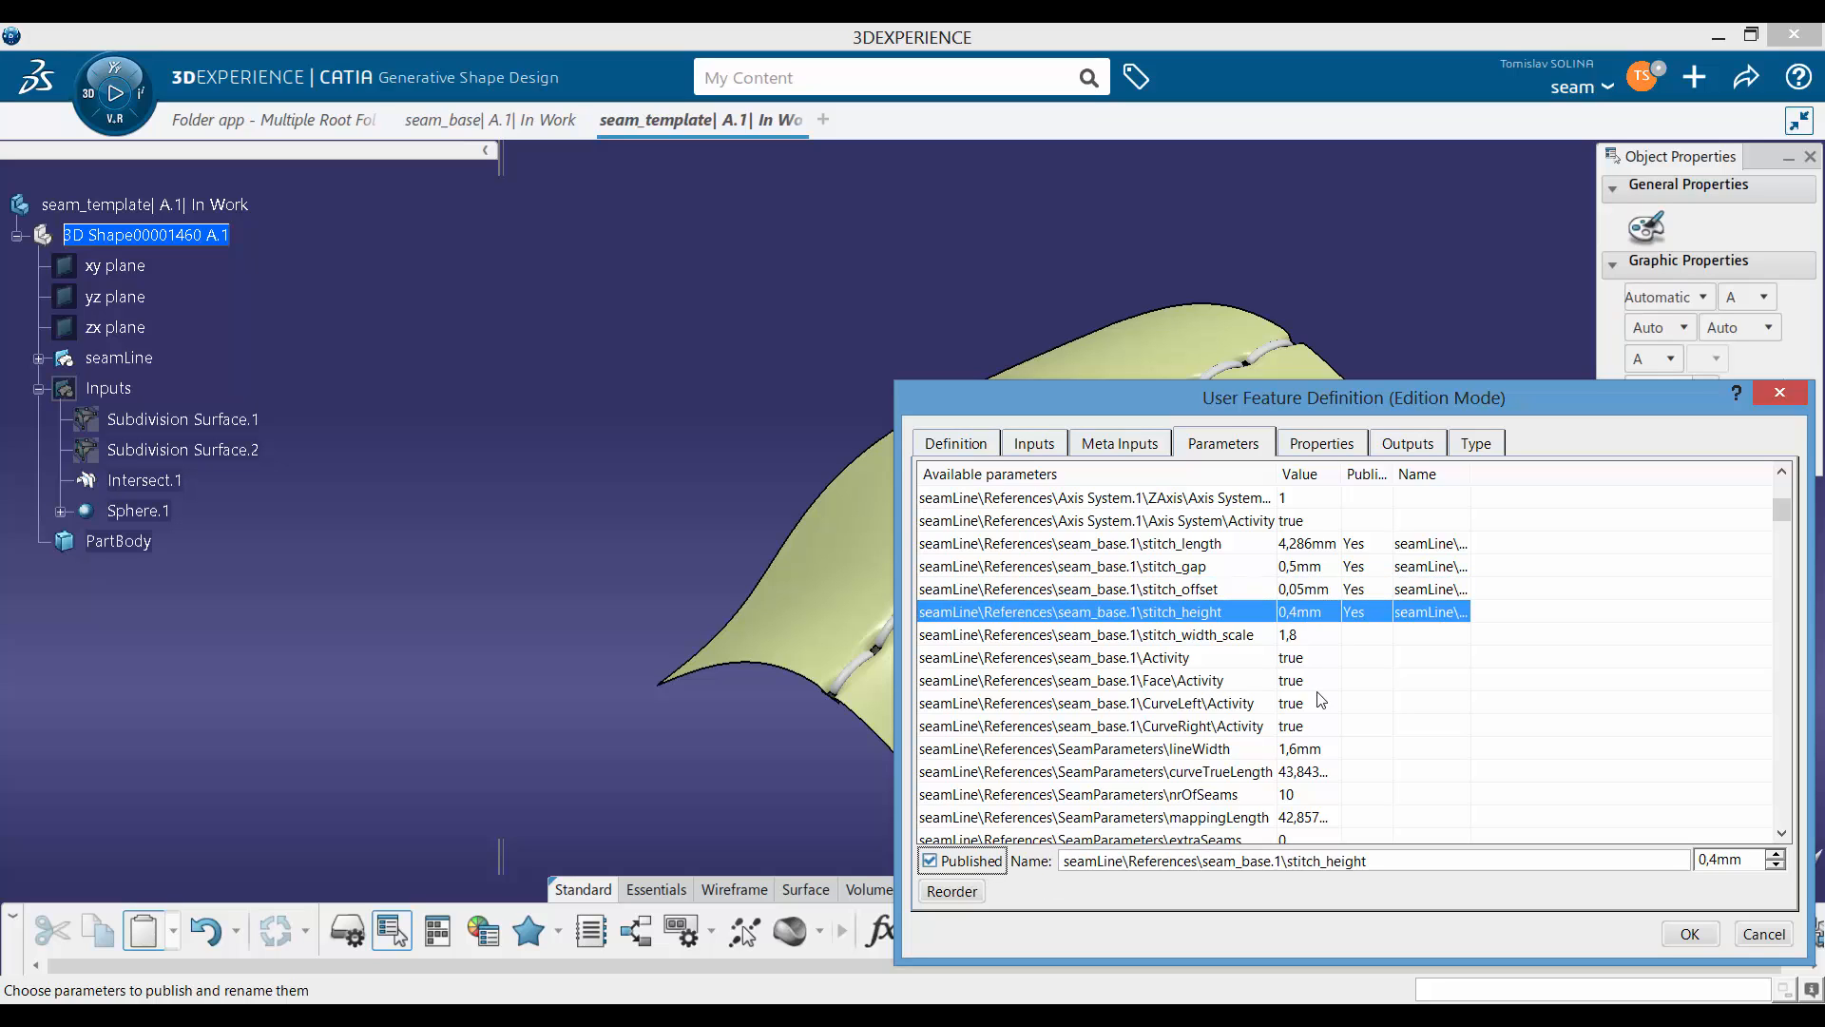
click(1295, 635)
click(929, 860)
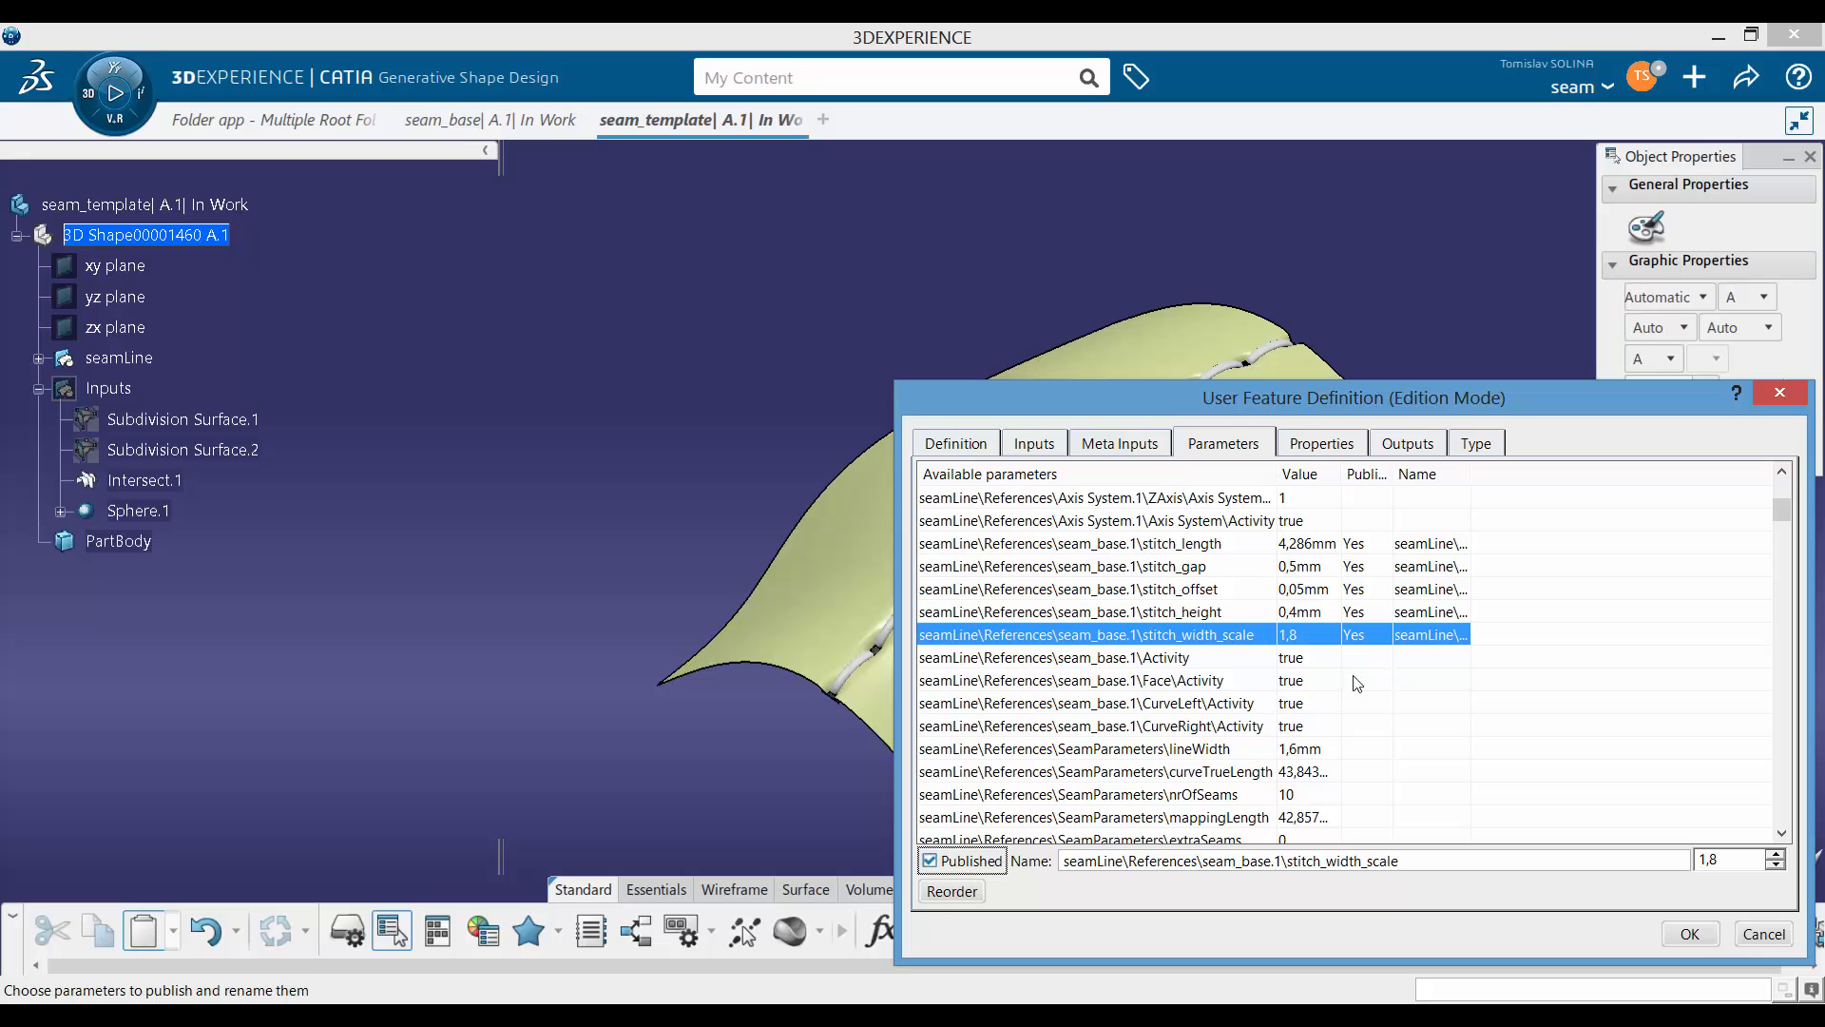
Step: Publish the lineWidth and extraSeams parameters from the SeamParameters set
click(1282, 749)
scroll(1240, 751, down, 2)
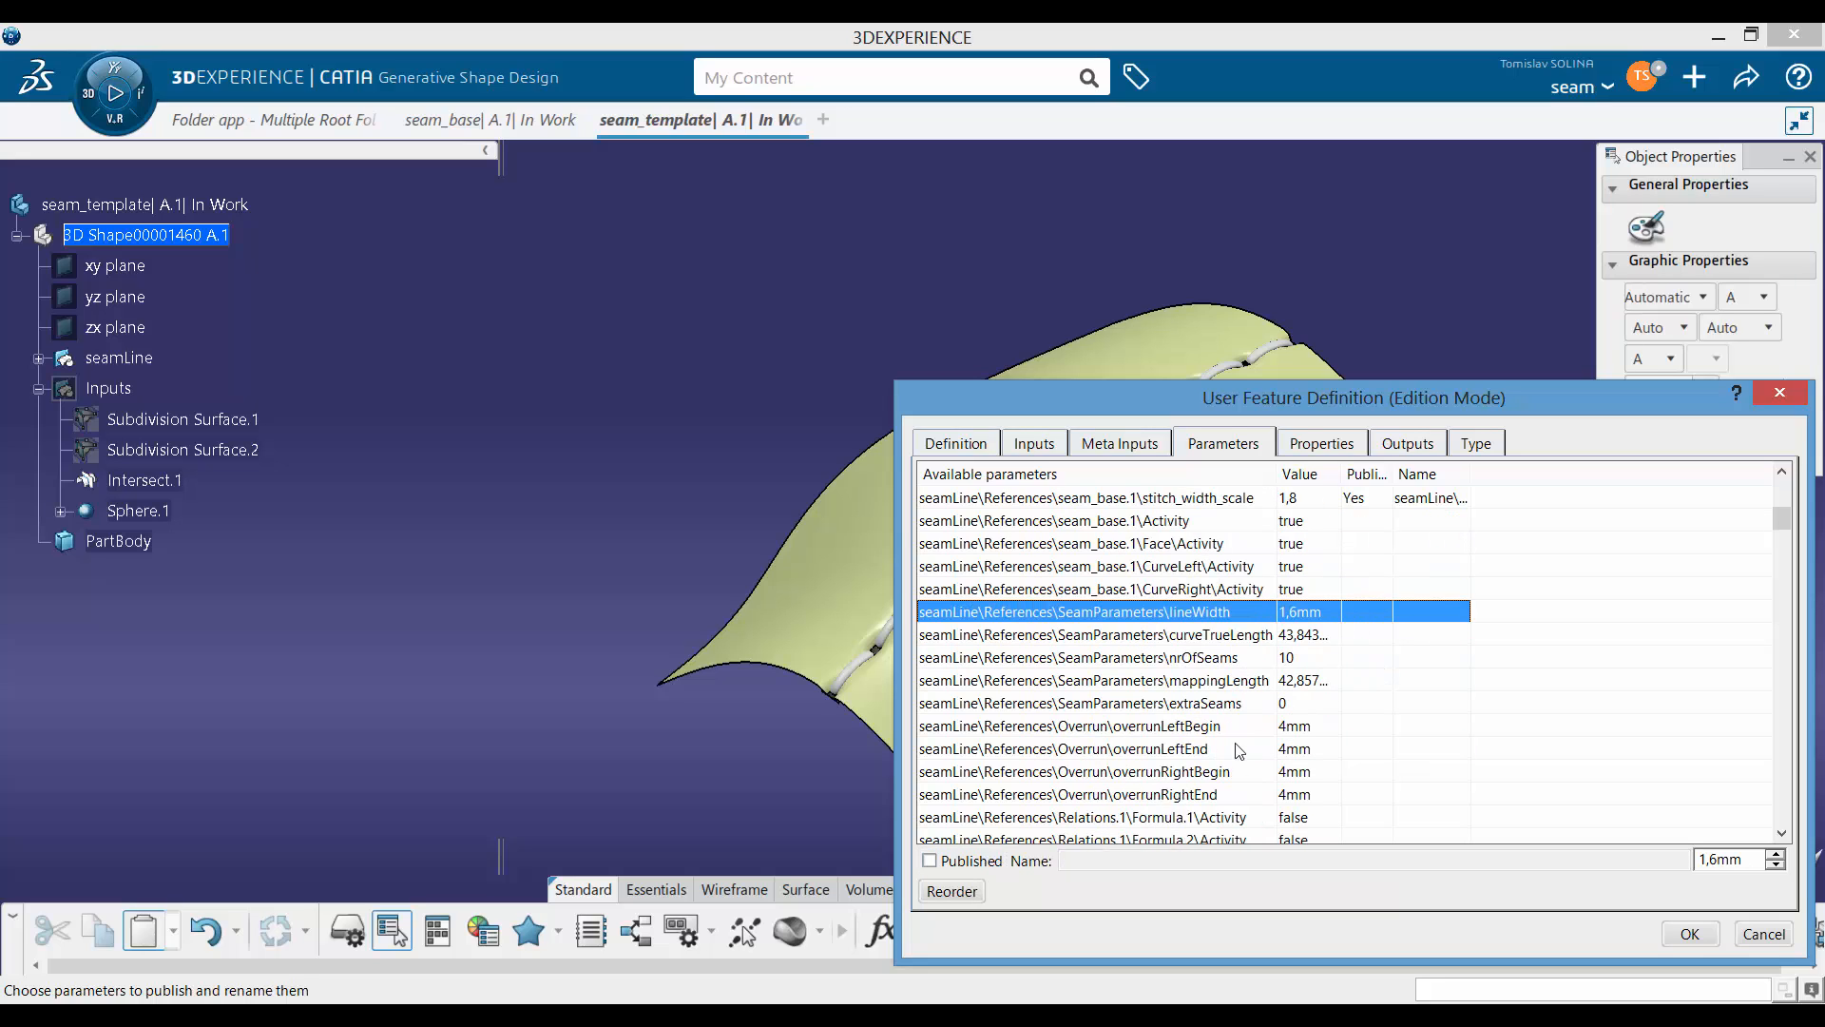
click(994, 860)
click(1272, 635)
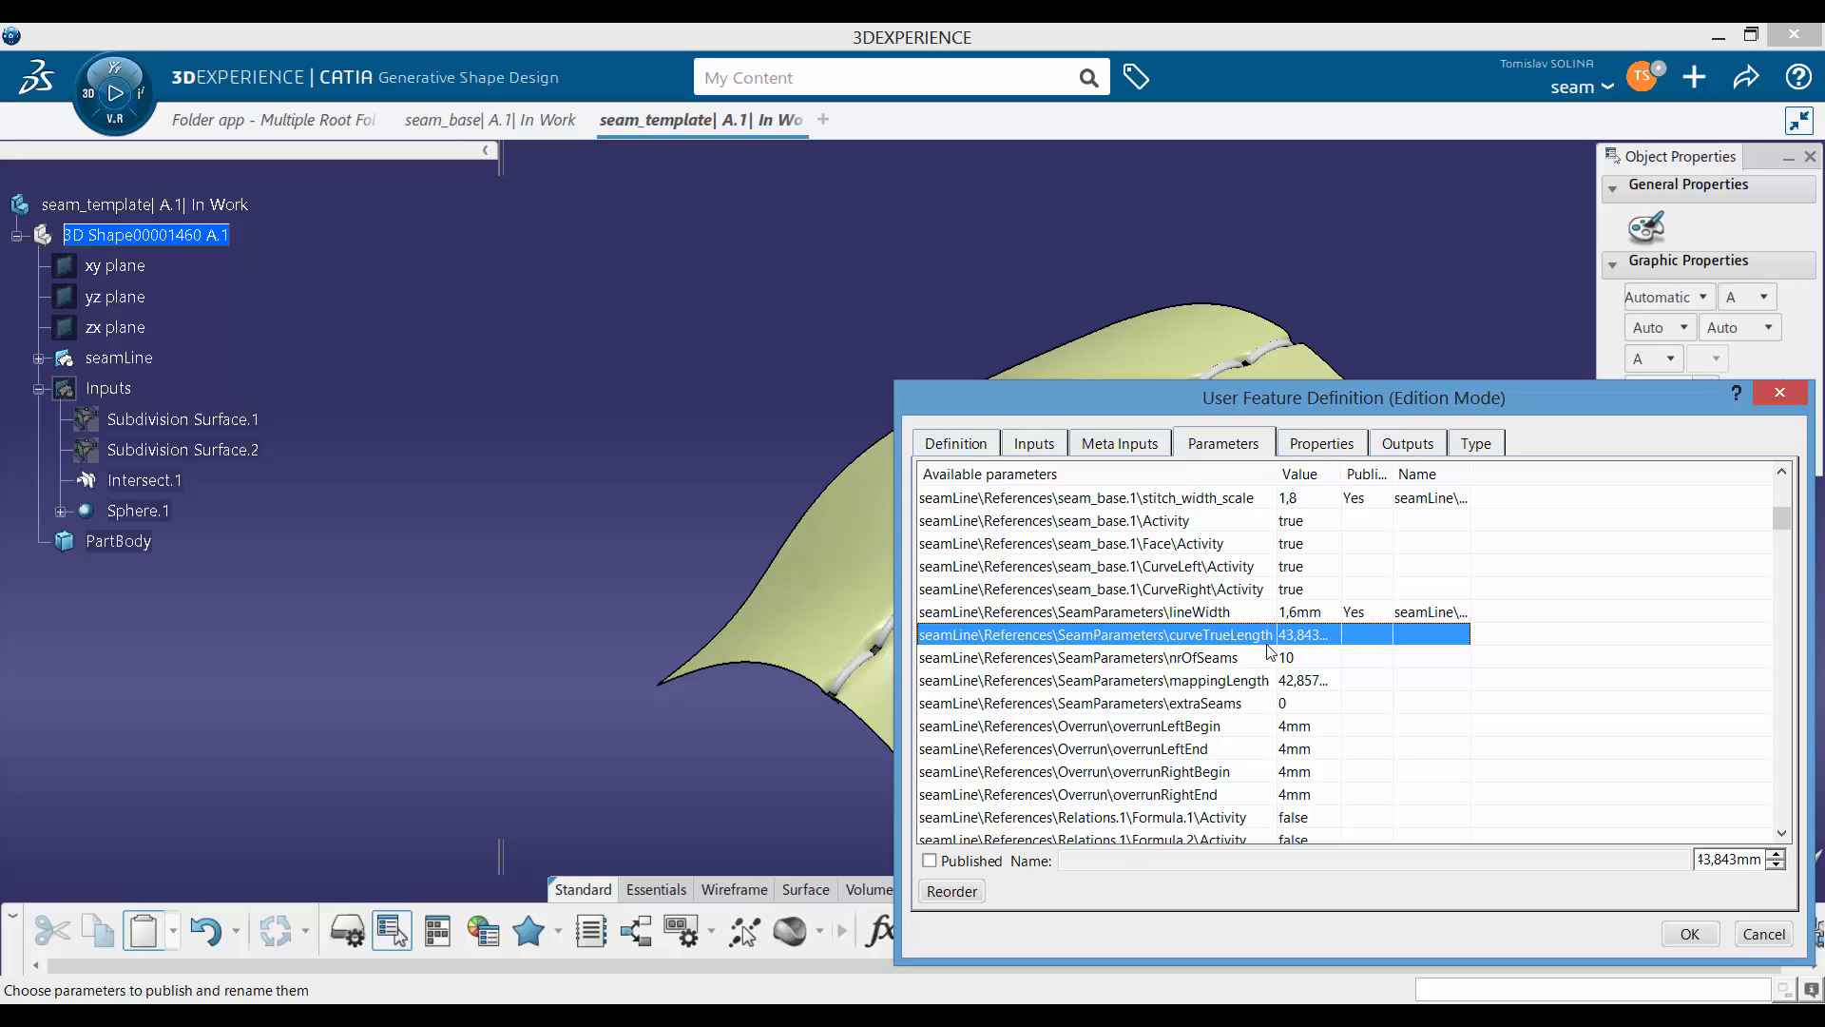
click(1213, 658)
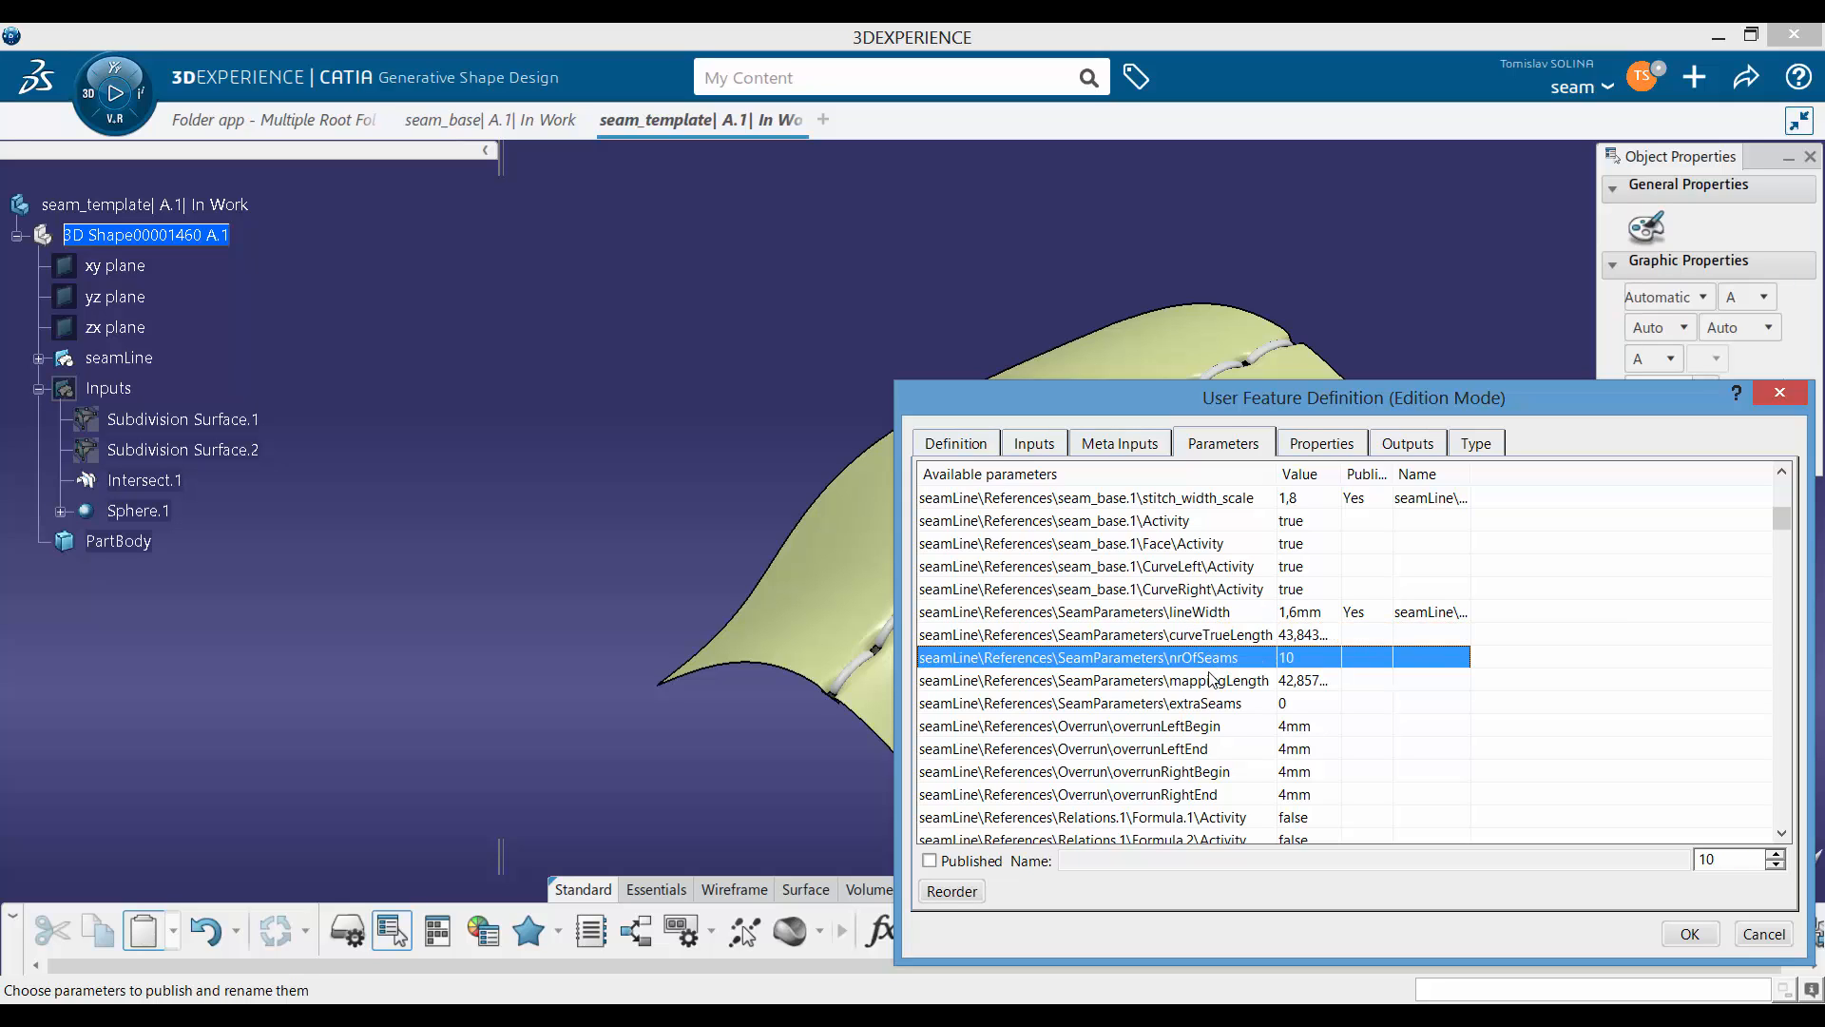
click(1212, 687)
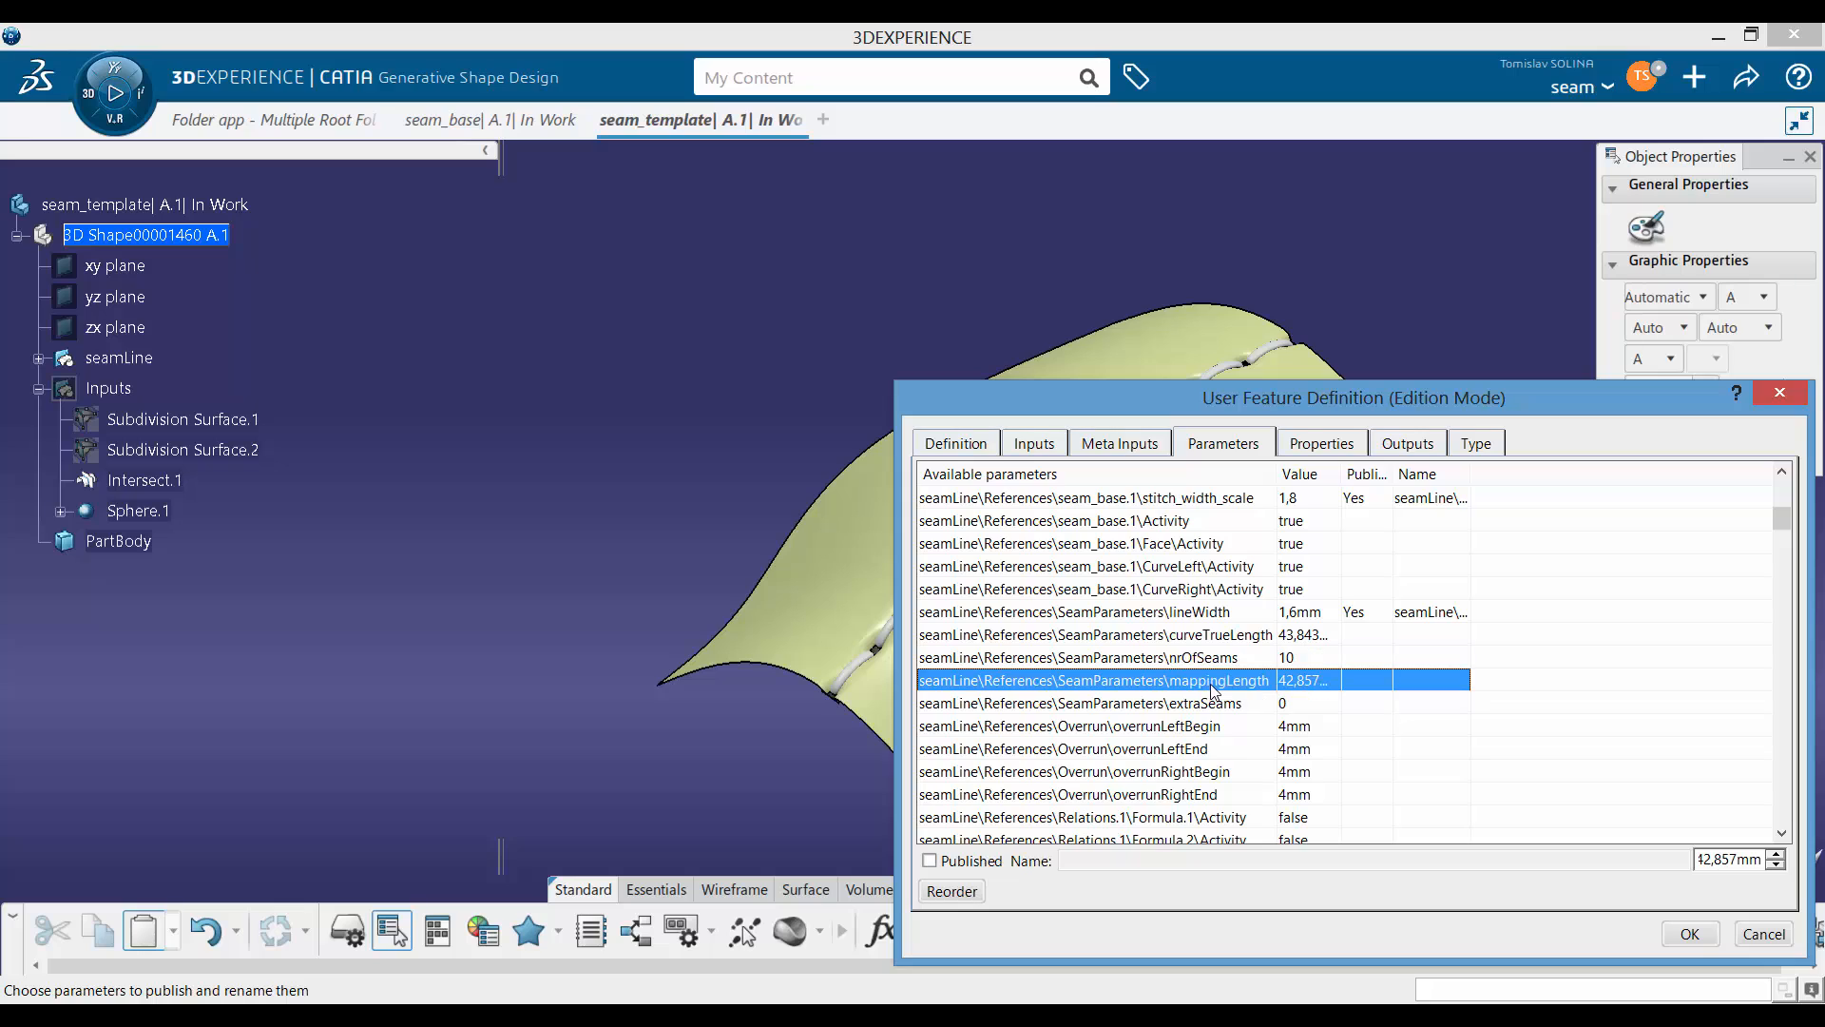
click(1167, 708)
click(930, 861)
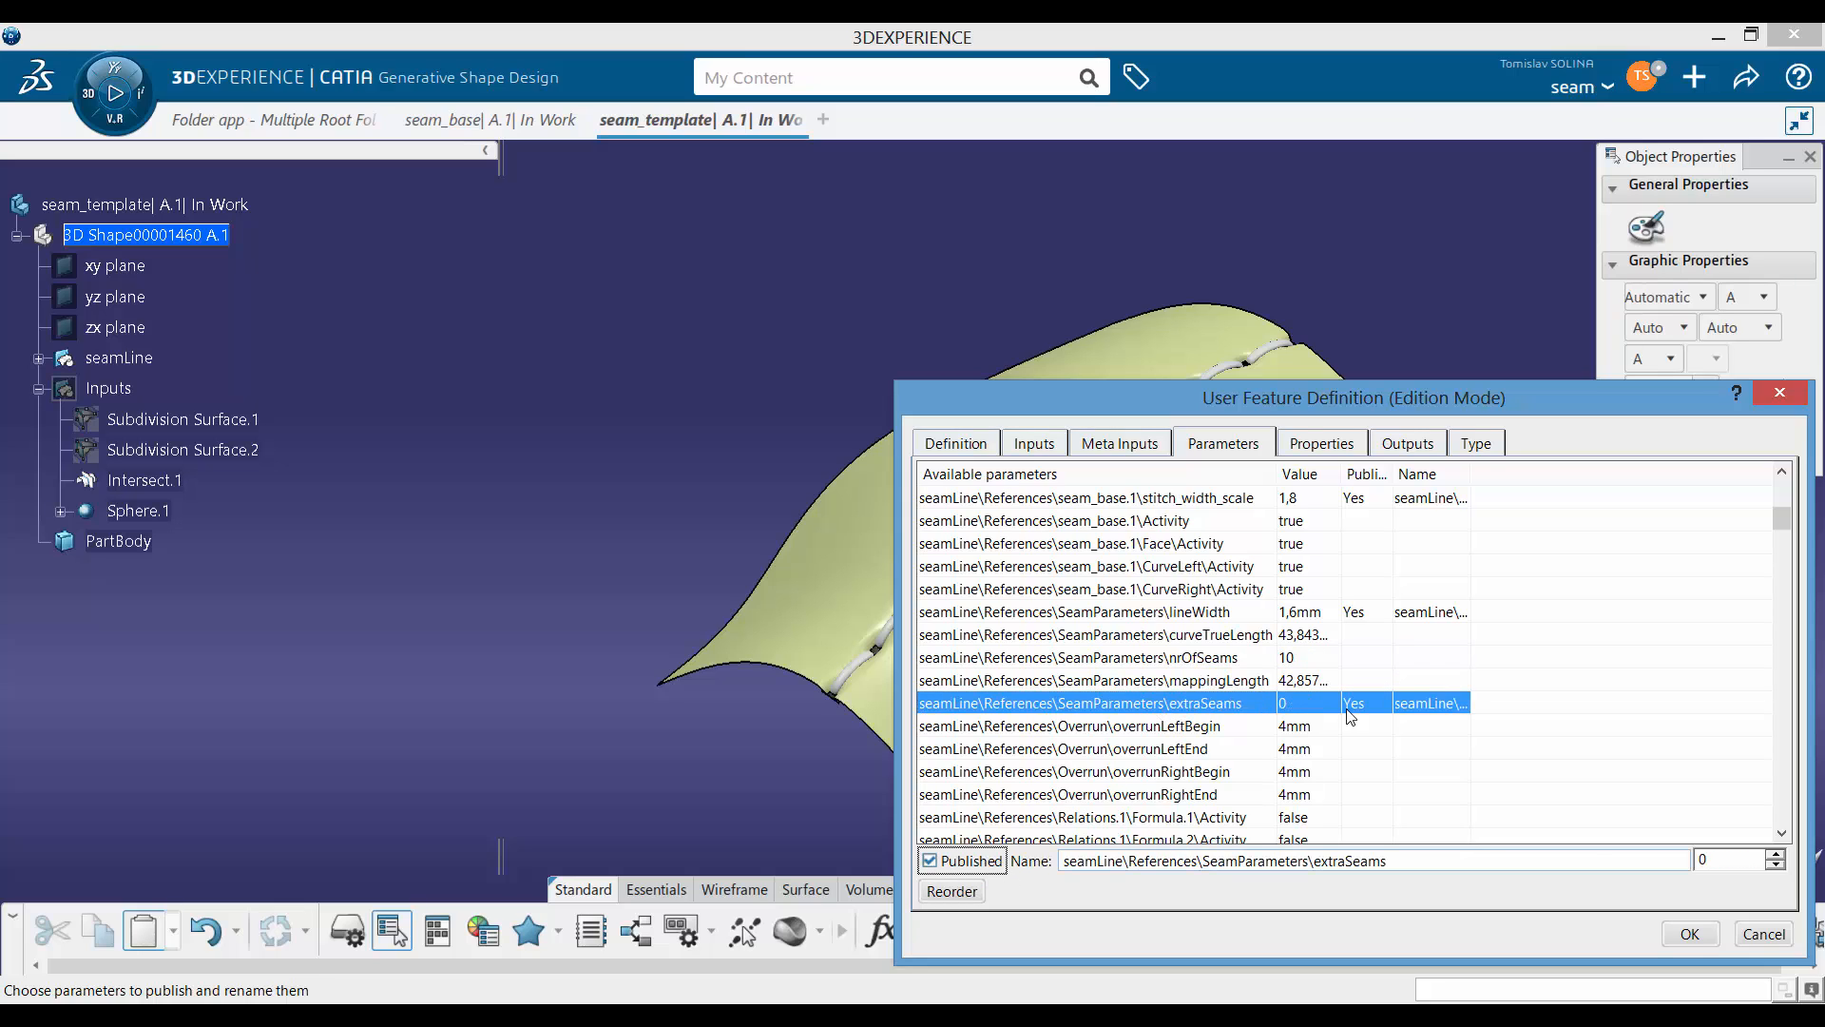
Step: Publish the four Overrun parameters: overrunLeftBegin, overrunLeftEnd, overrunRightBegin and overrunRightEnd
click(1189, 727)
click(929, 860)
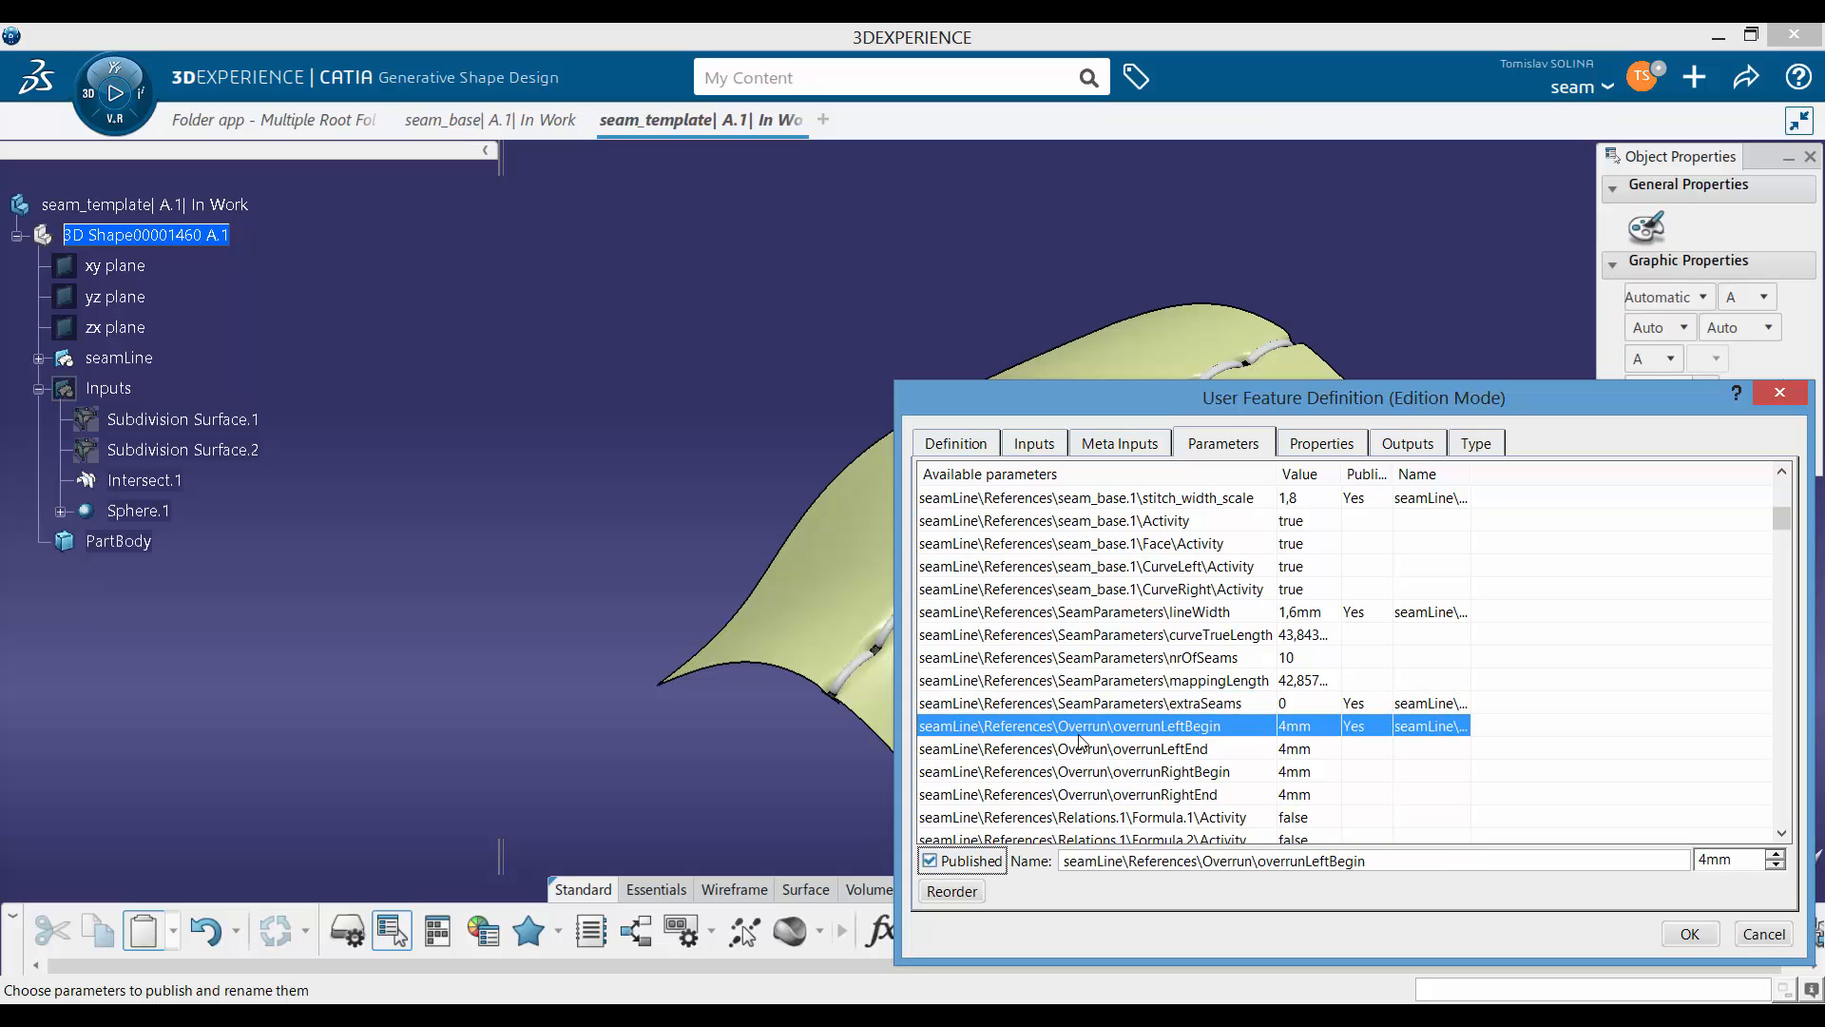
click(1064, 750)
click(929, 860)
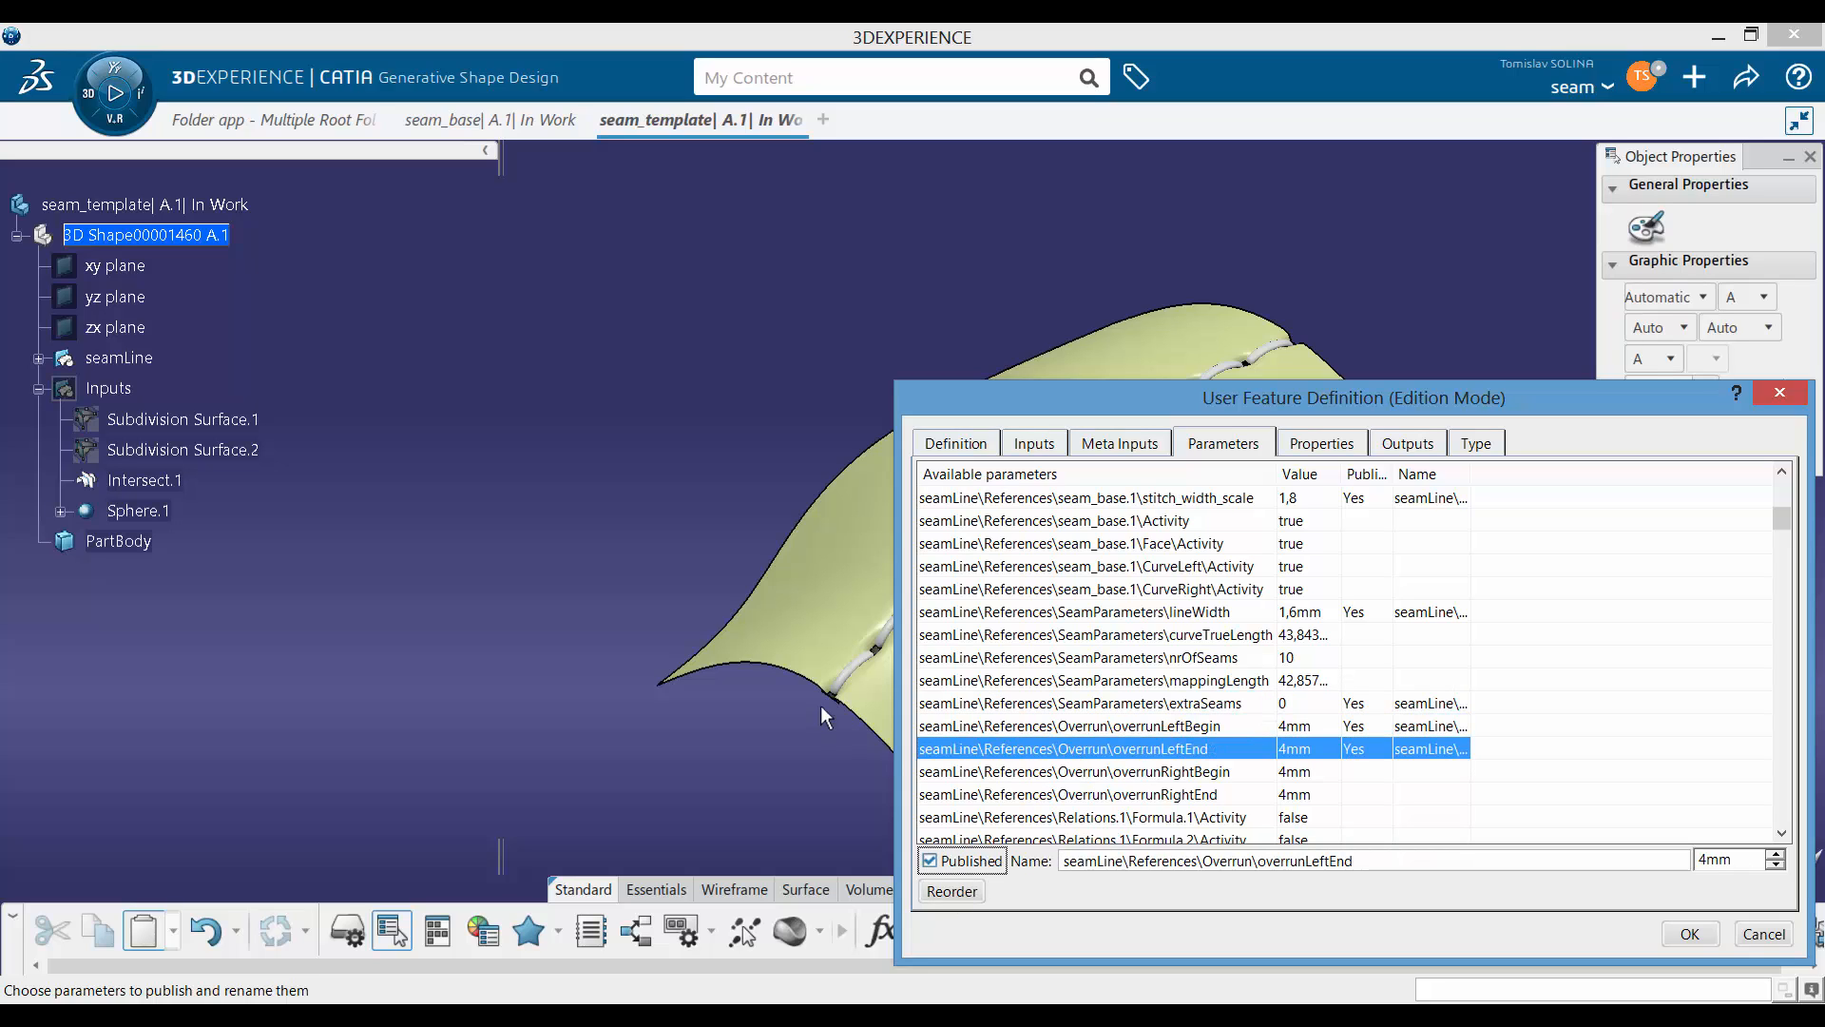
click(1104, 772)
click(930, 862)
click(1054, 797)
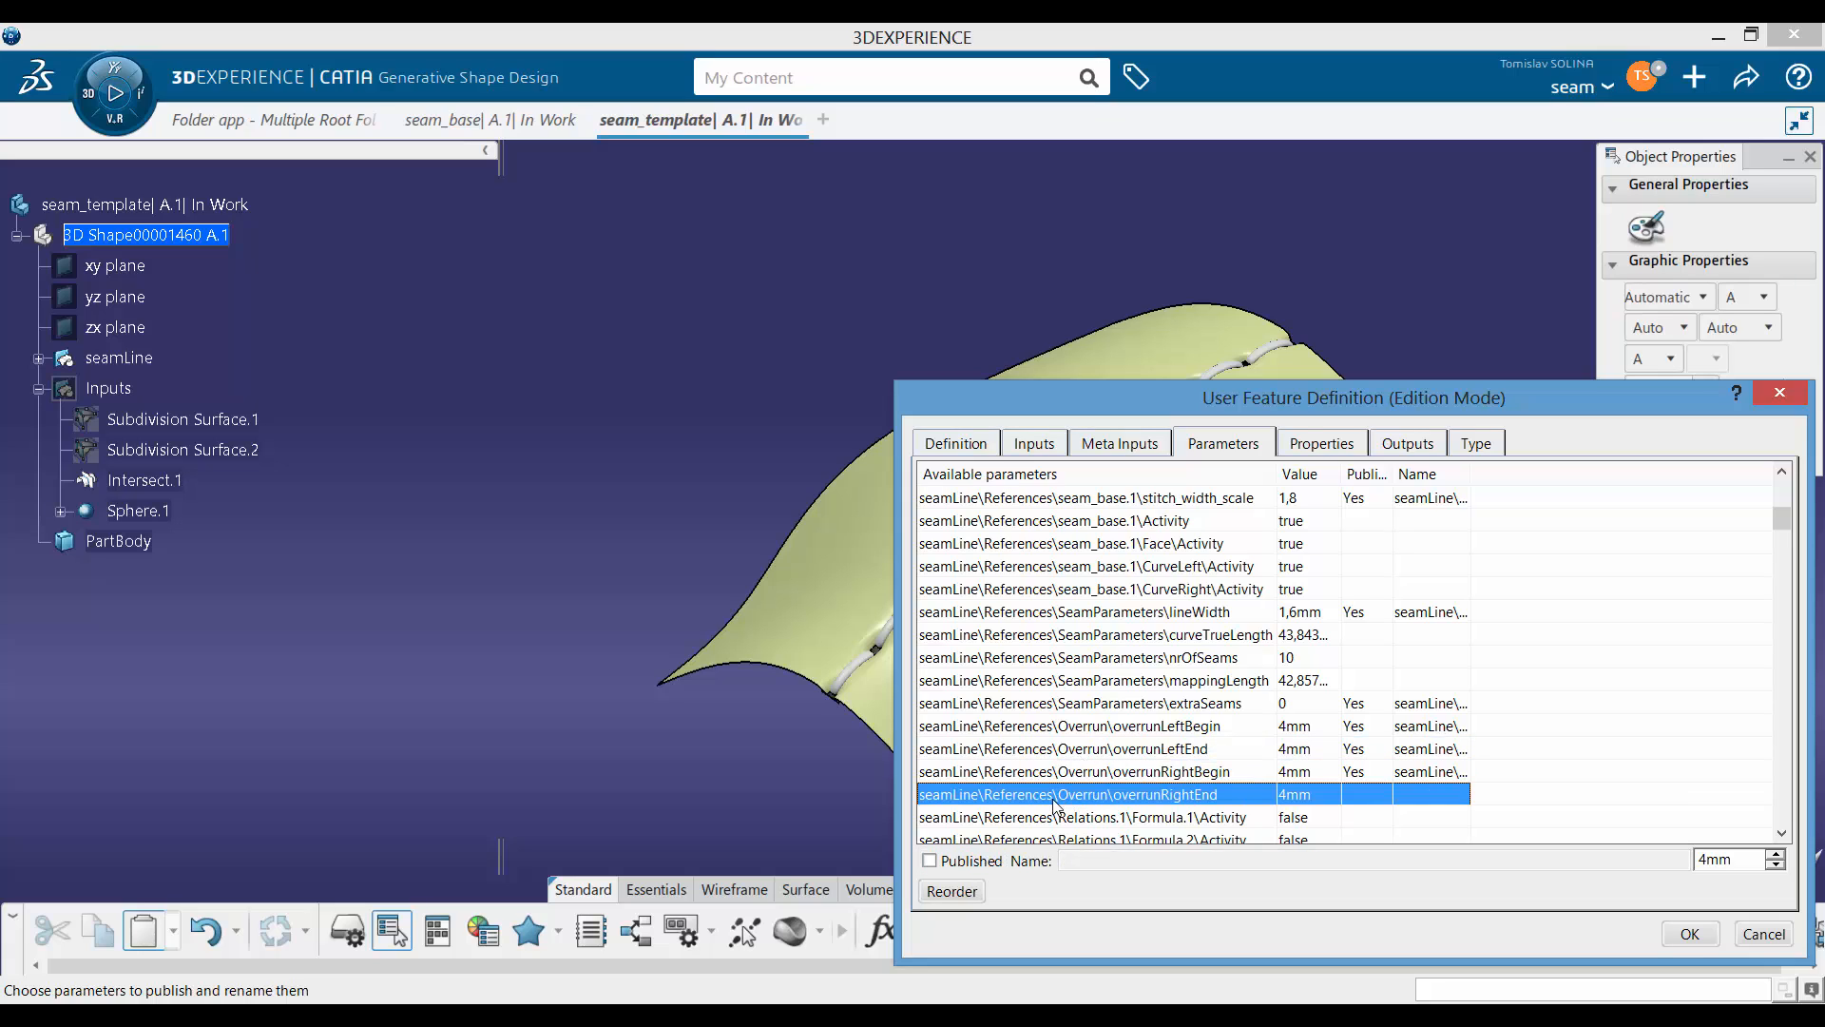
click(941, 863)
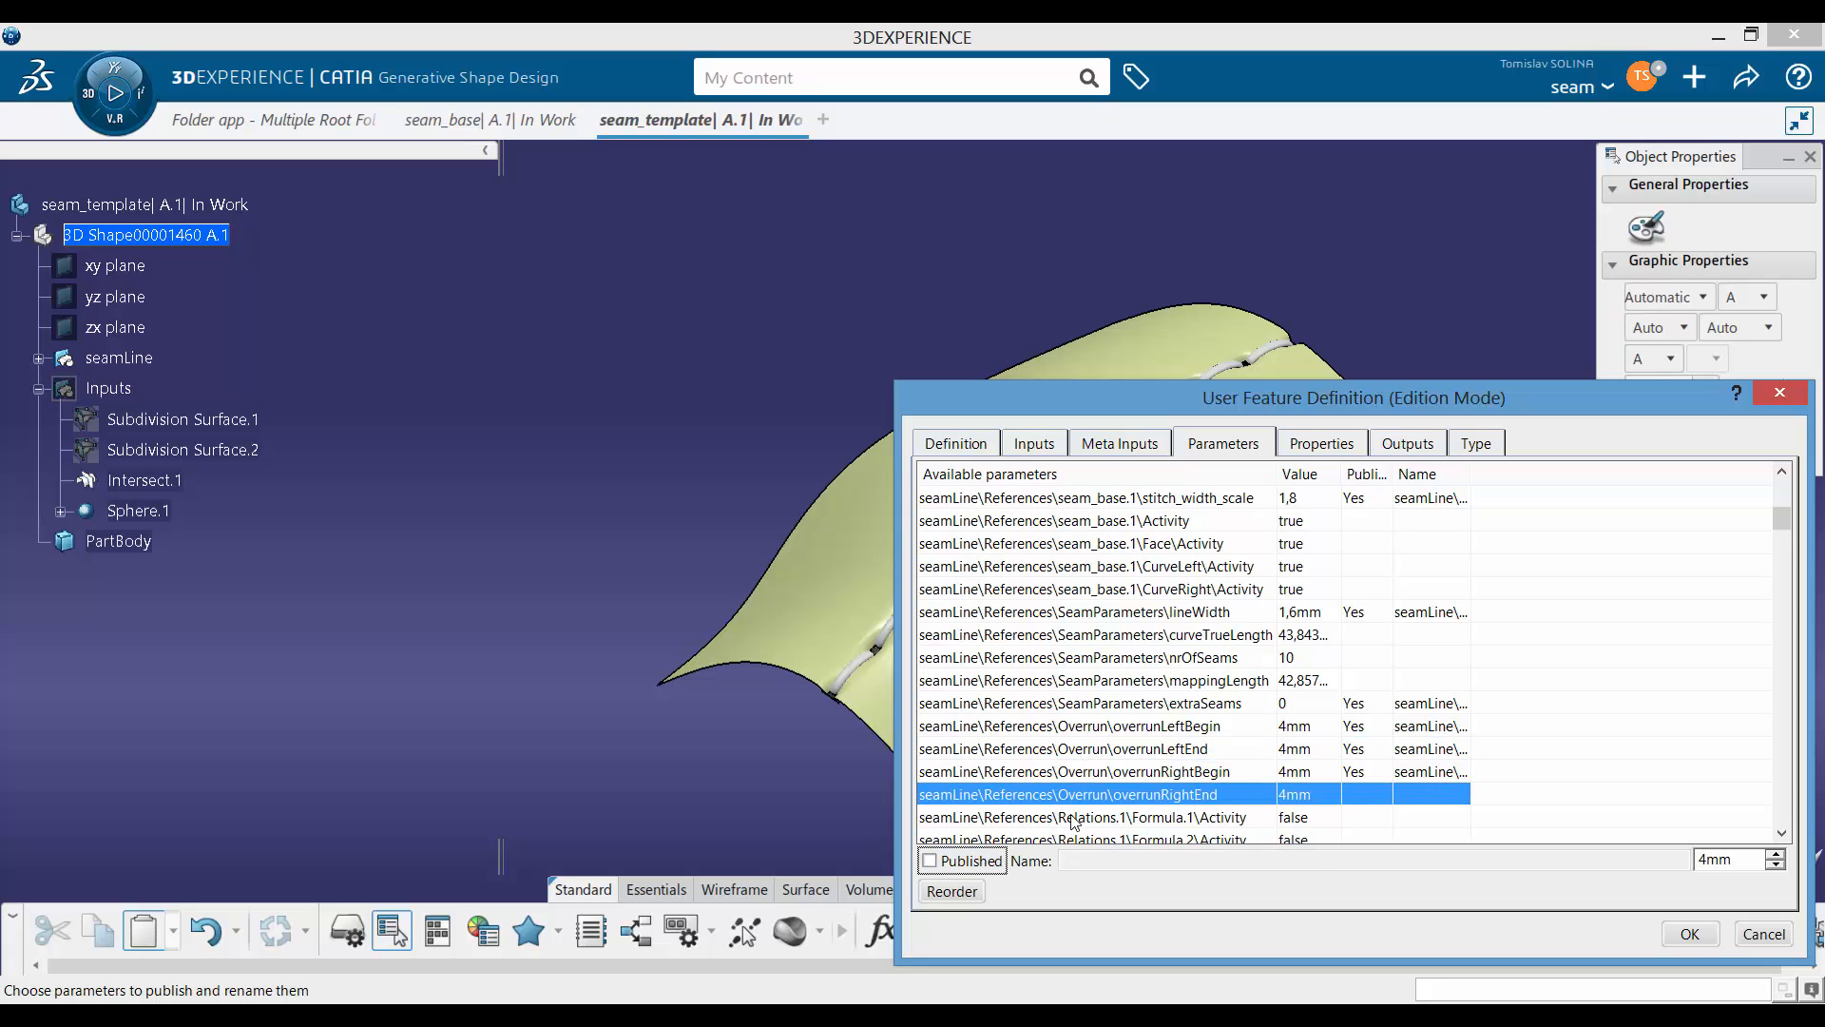
click(1430, 704)
scroll(1577, 705, down, 5)
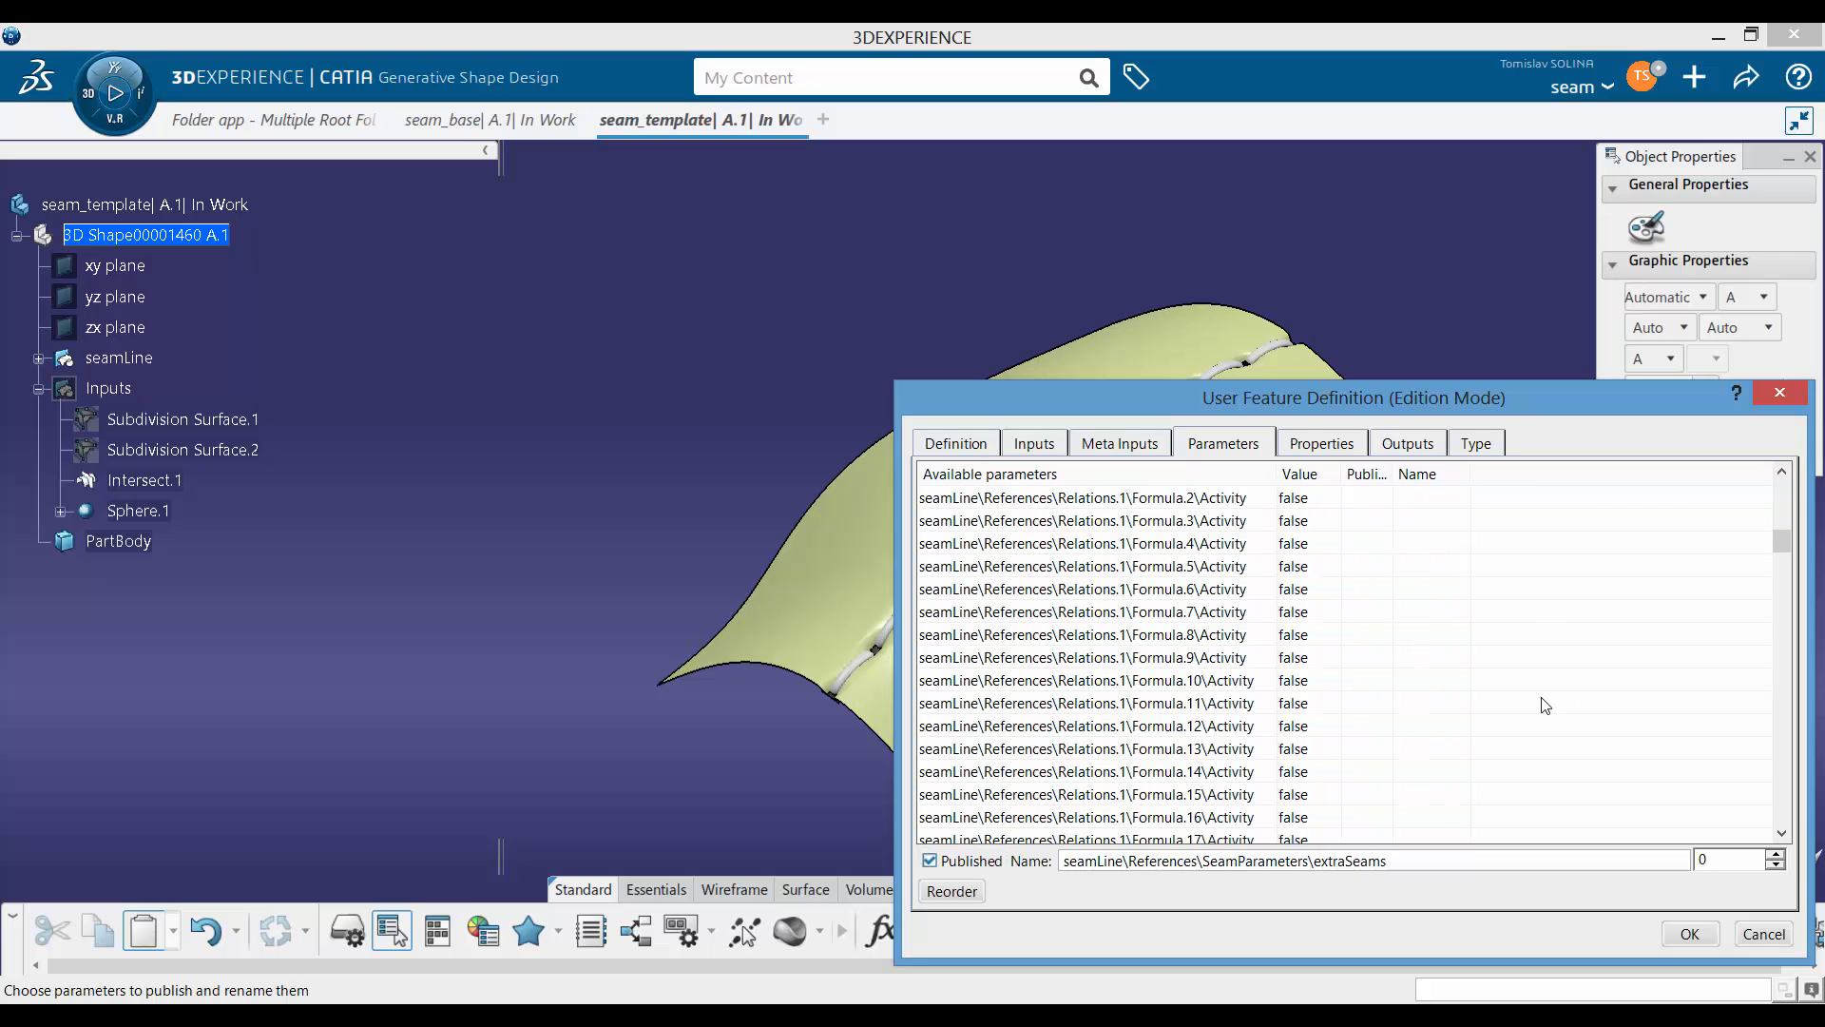
Step: Reframe the seam model, grab it as the user feature's preview and keep the Black Box Protected instantiation mode
scroll(1545, 706, up, 4)
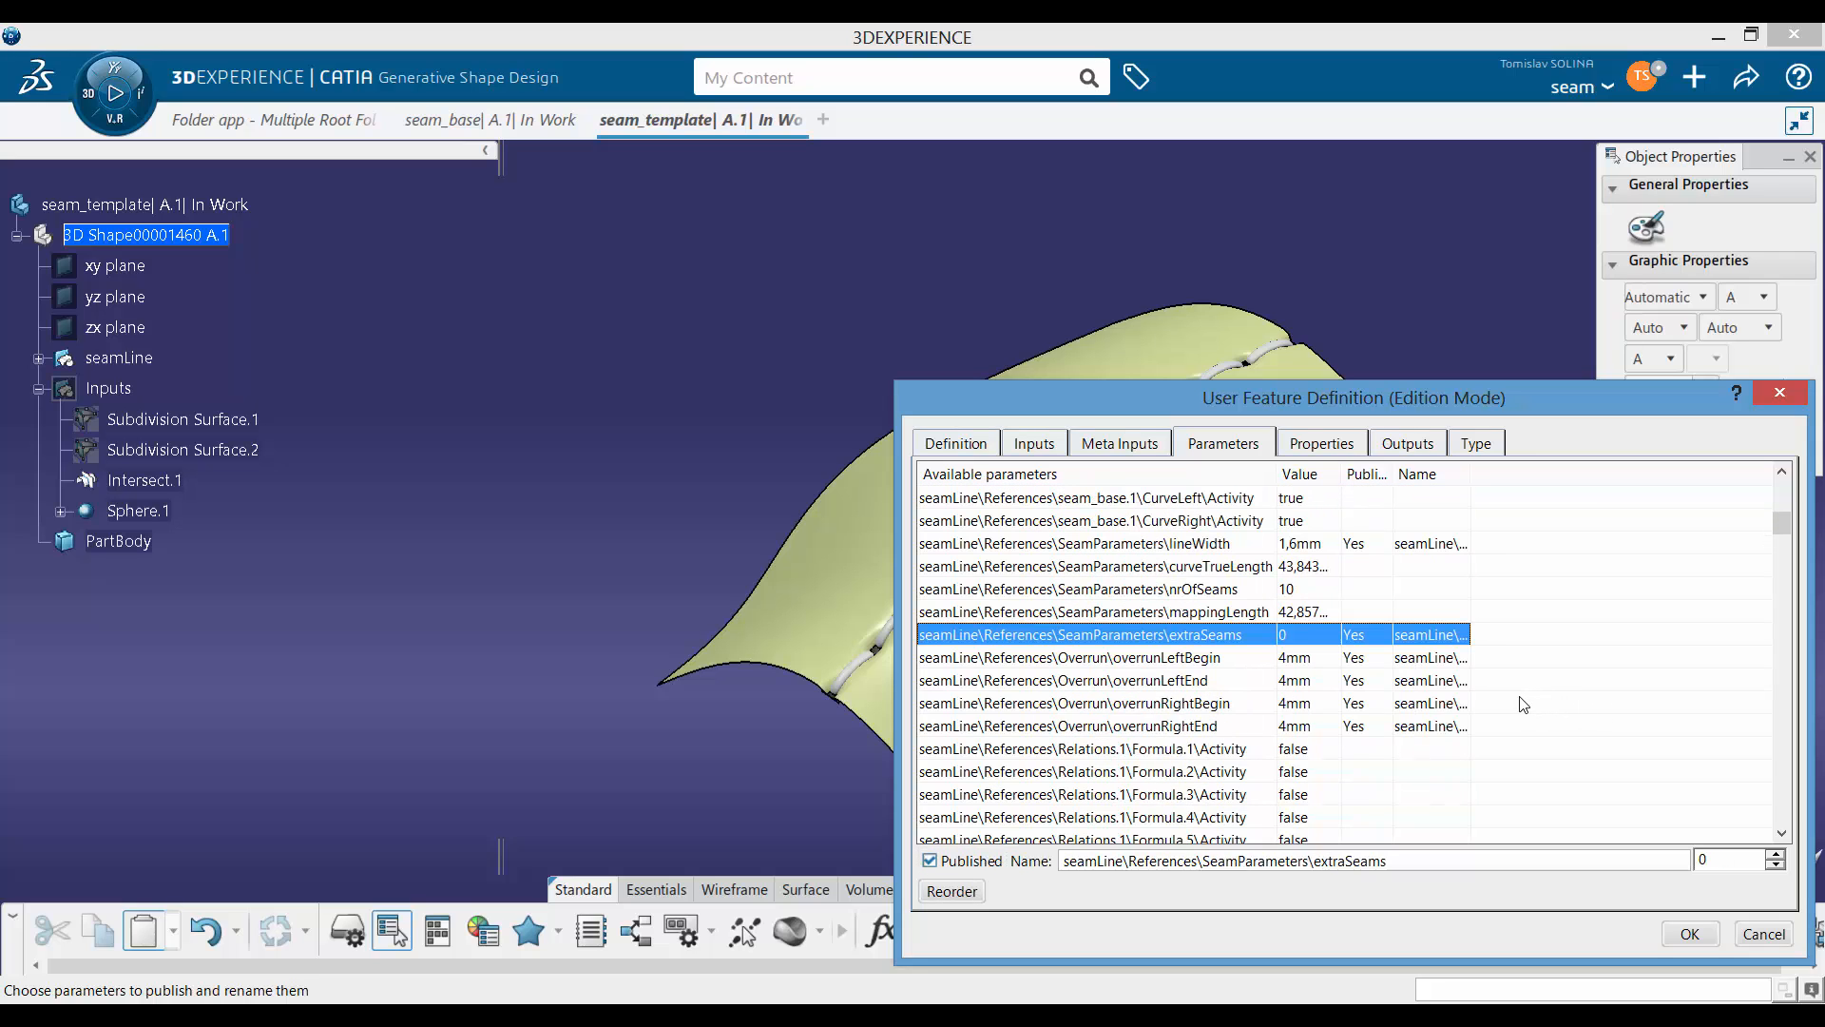
click(1337, 445)
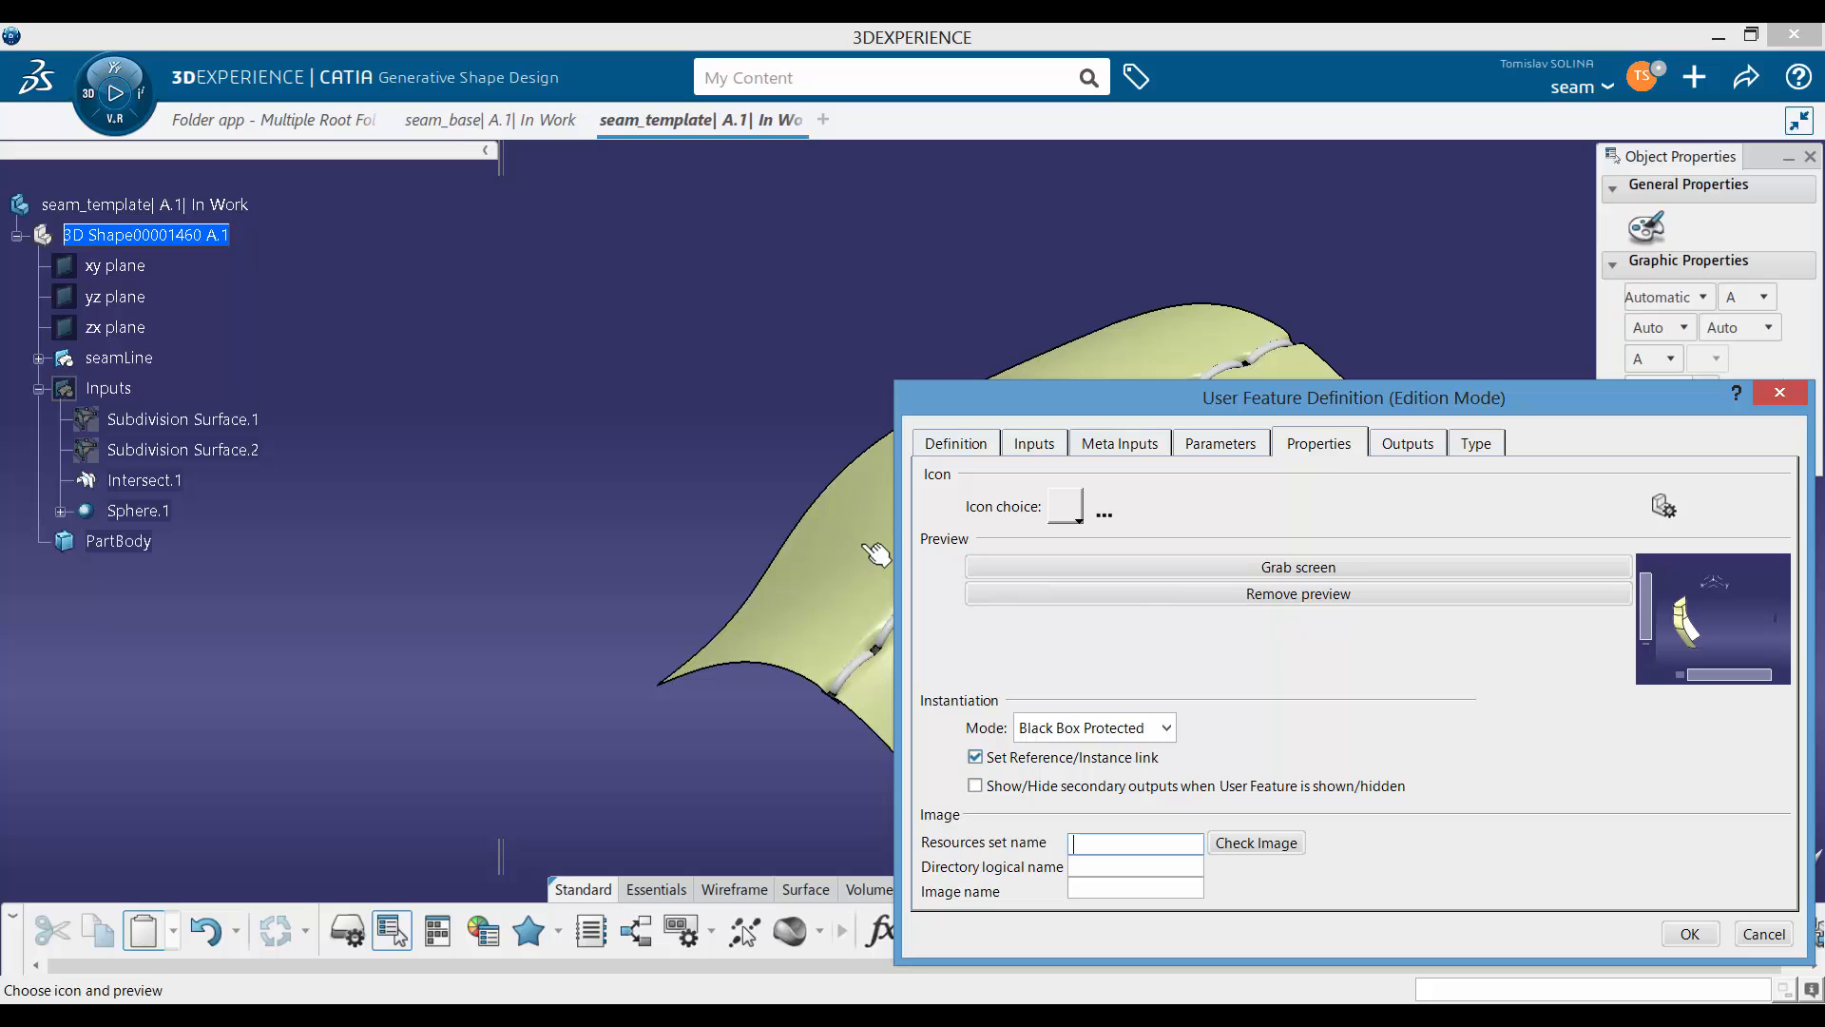
middle_drag(832, 514, 481, 440)
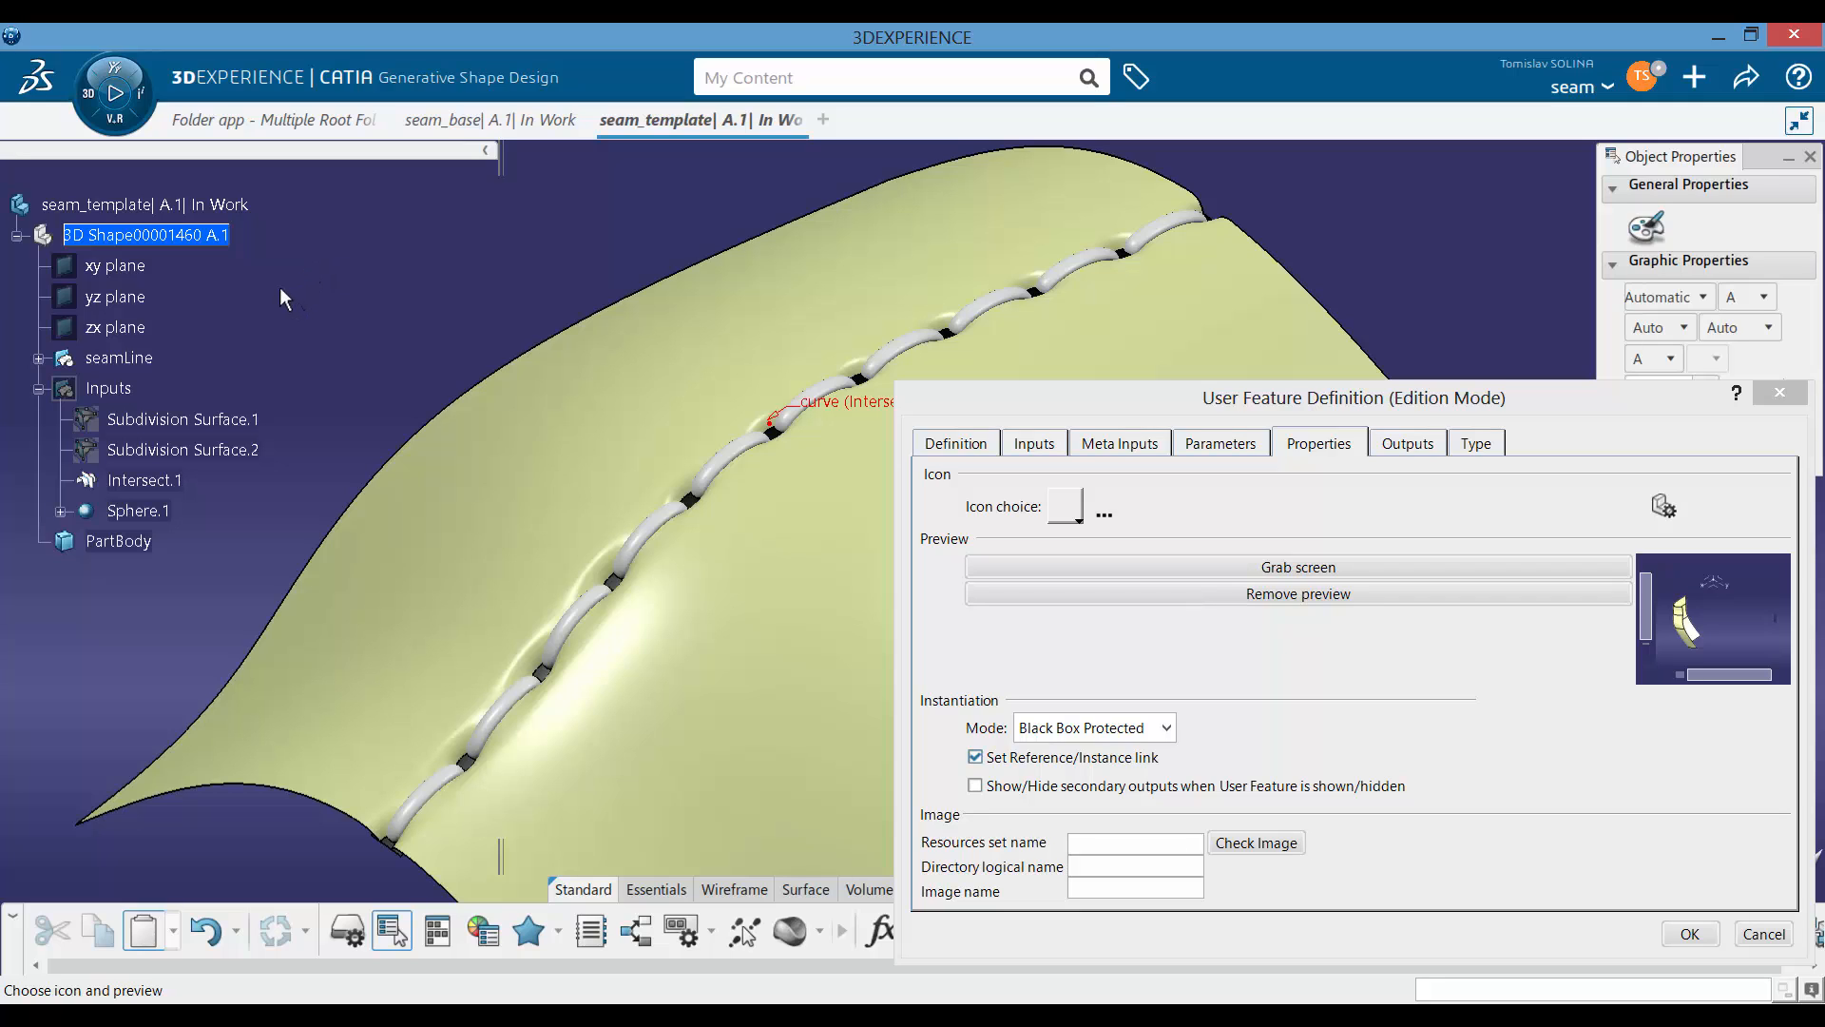
key(F3)
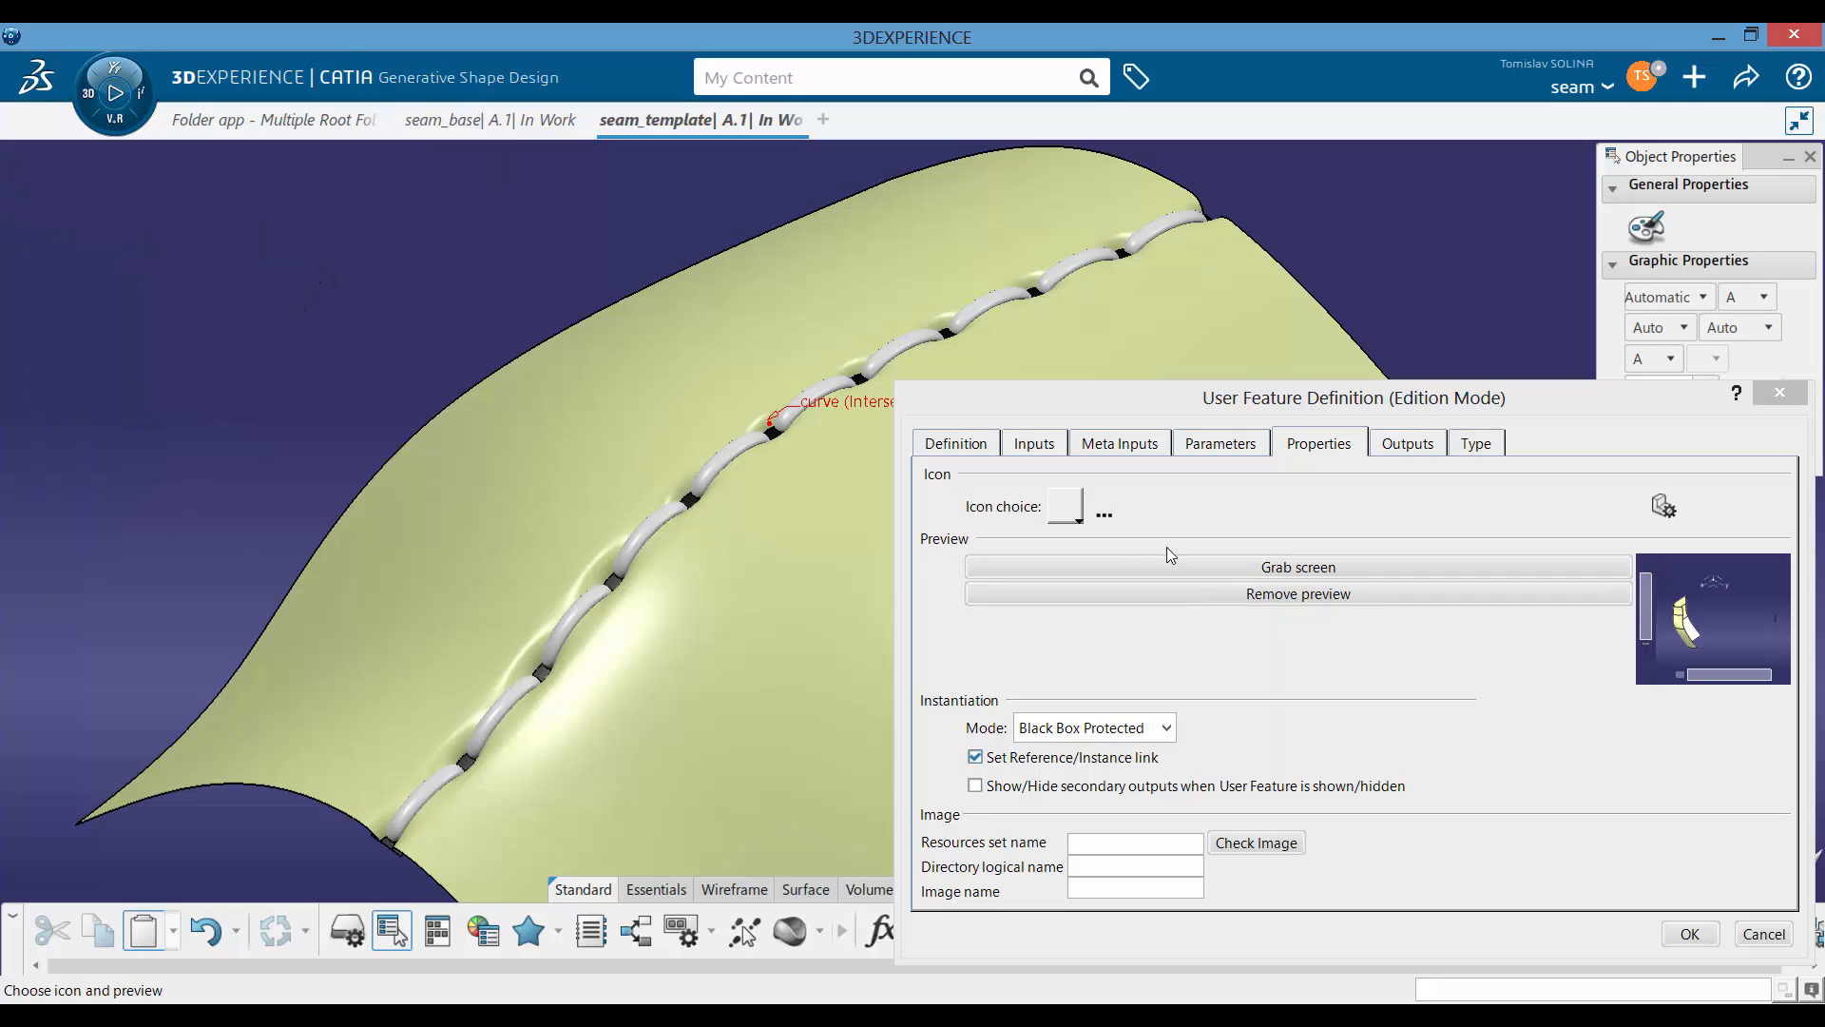
click(1348, 572)
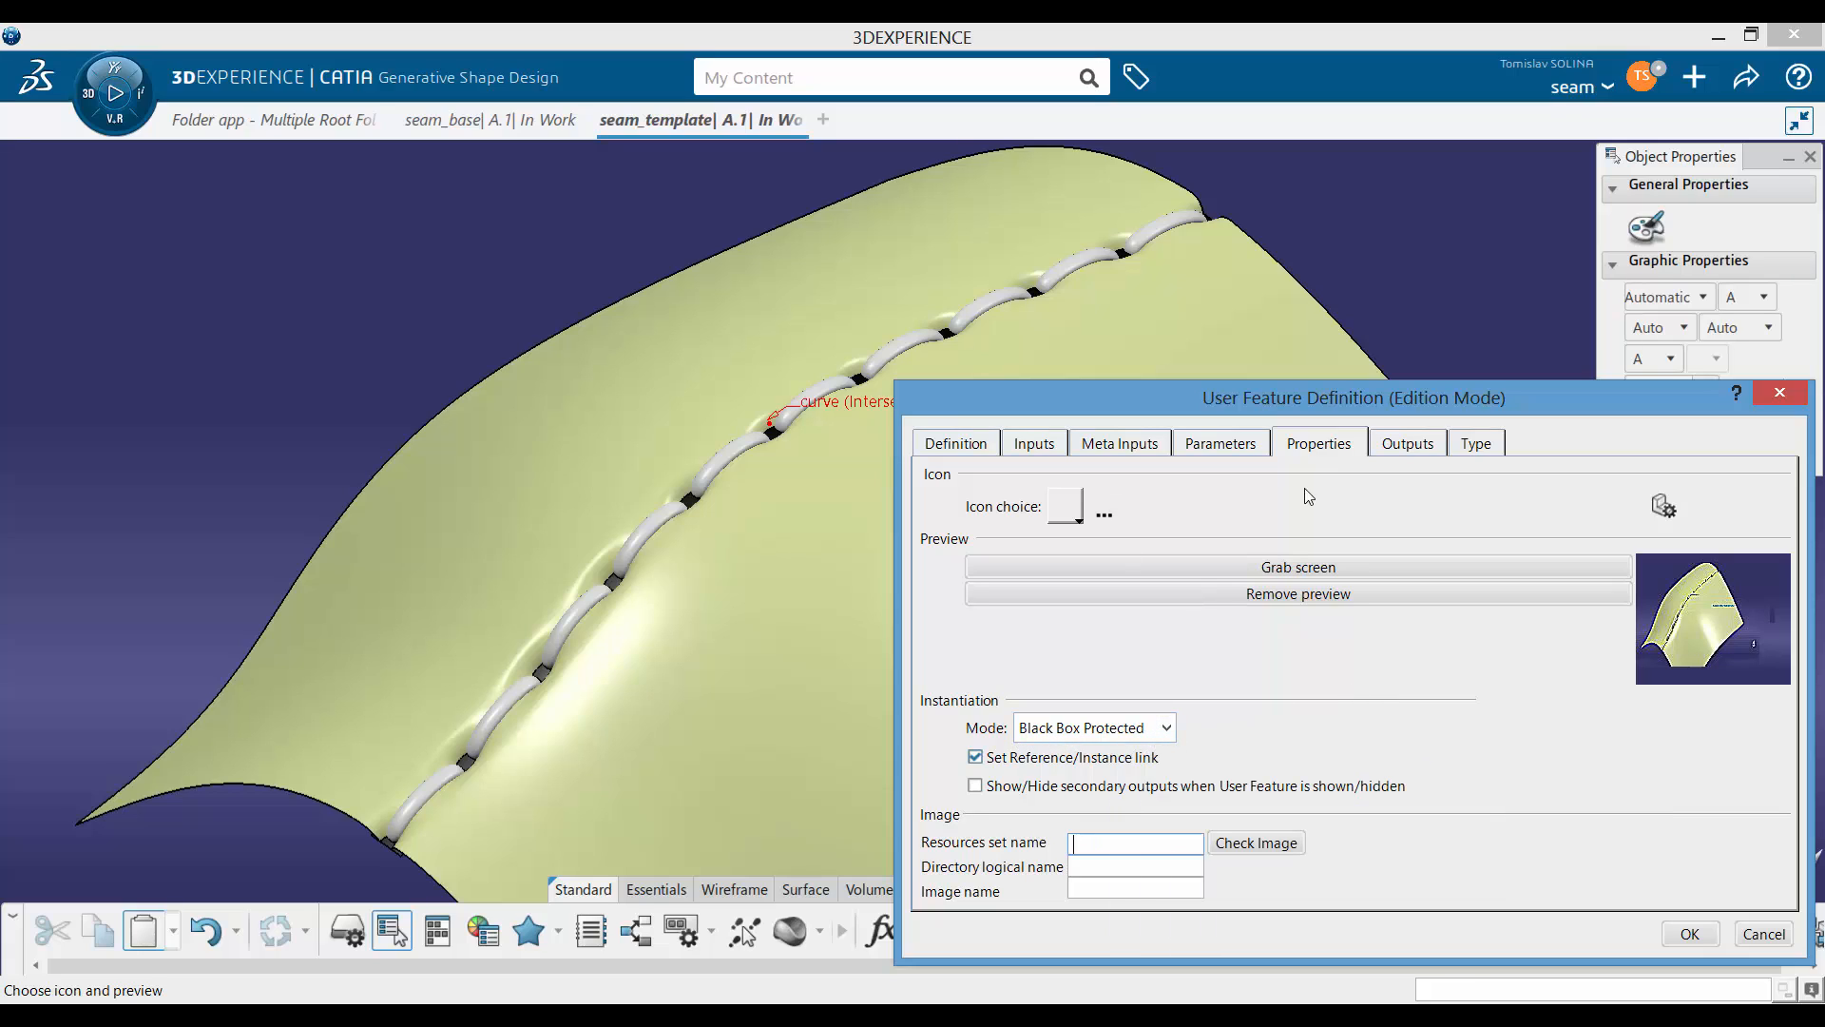
click(1165, 728)
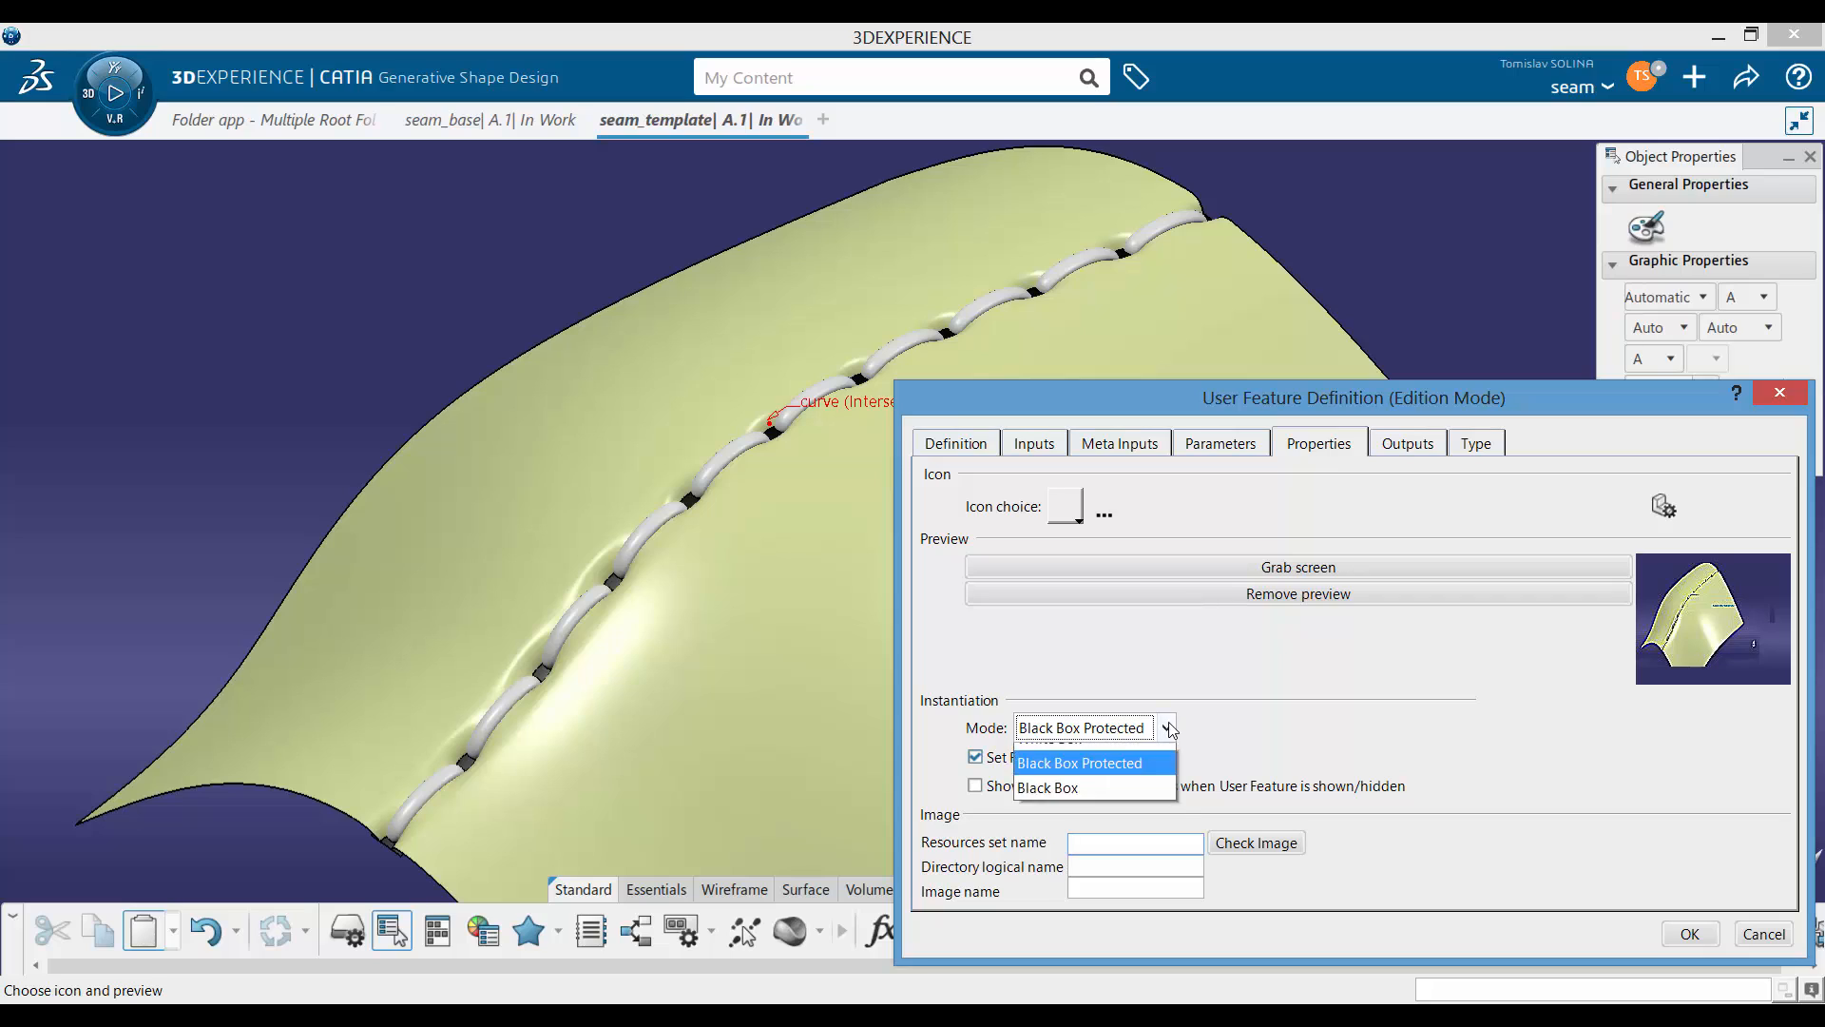
click(1280, 671)
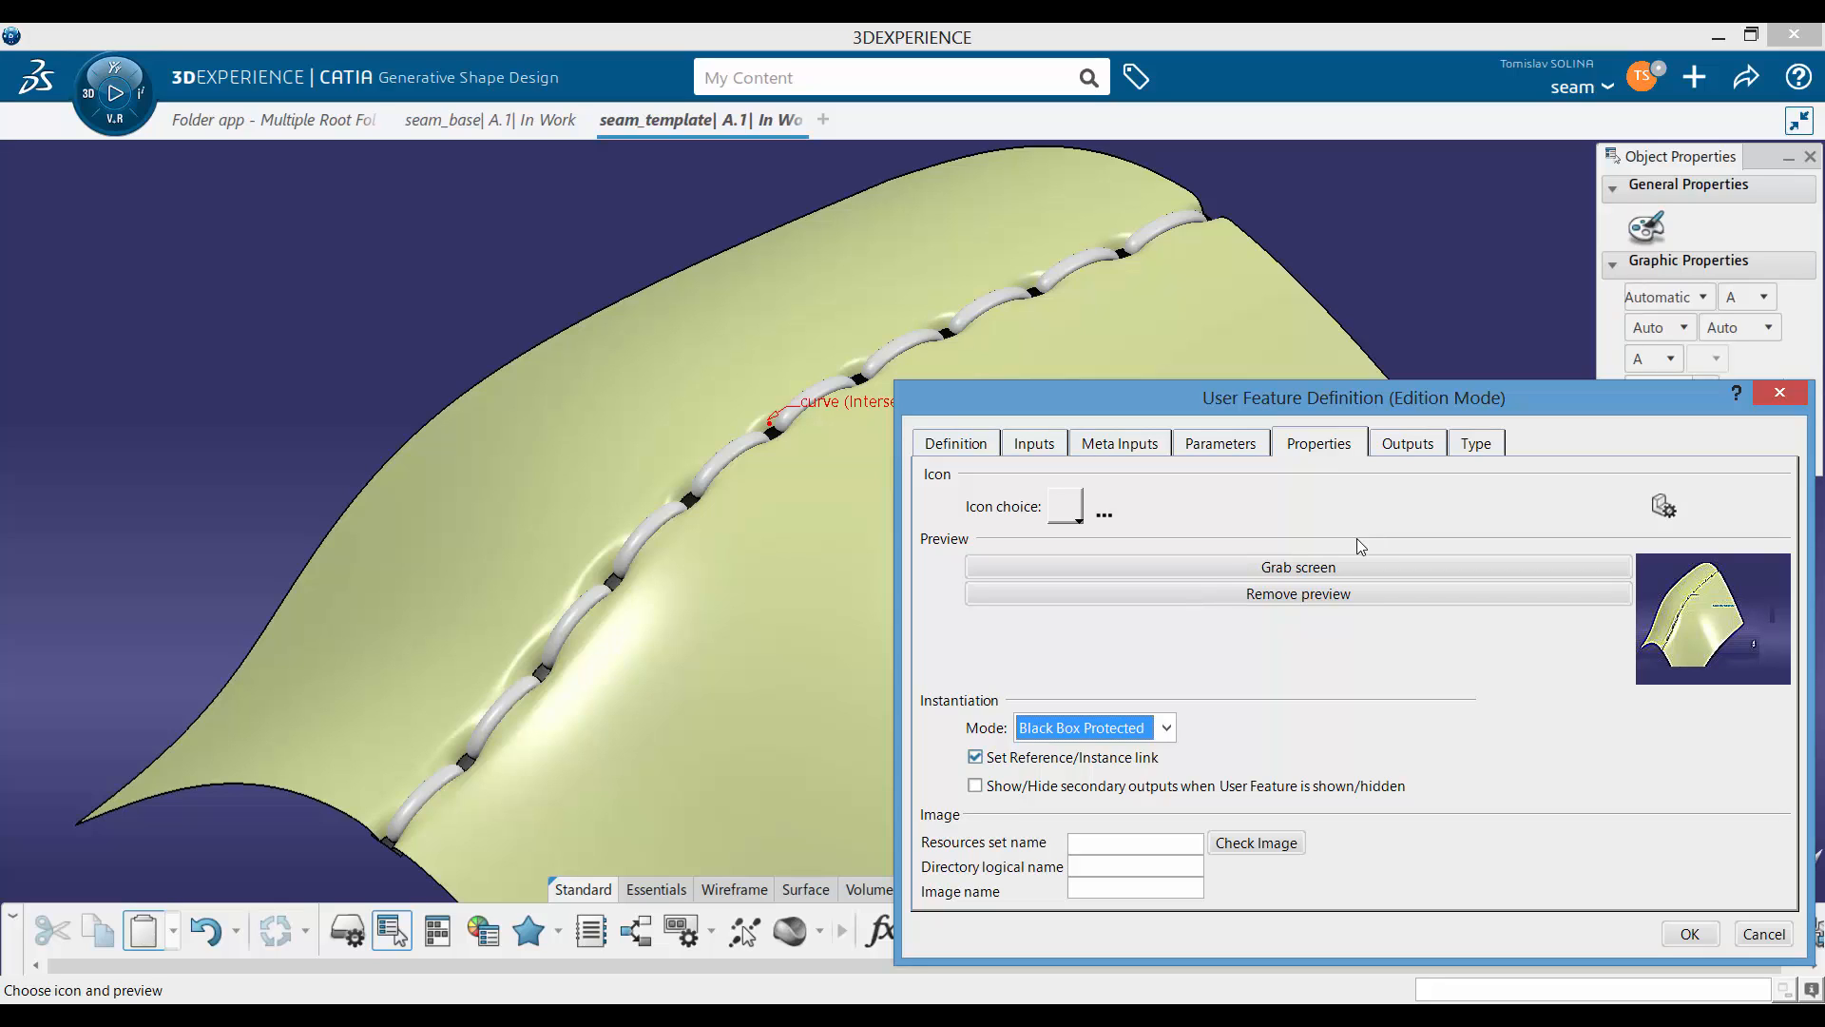
Step: Check the user feature's outputs, locate the Join.6 output in seamLine's Result set and cancel the definition
click(1402, 443)
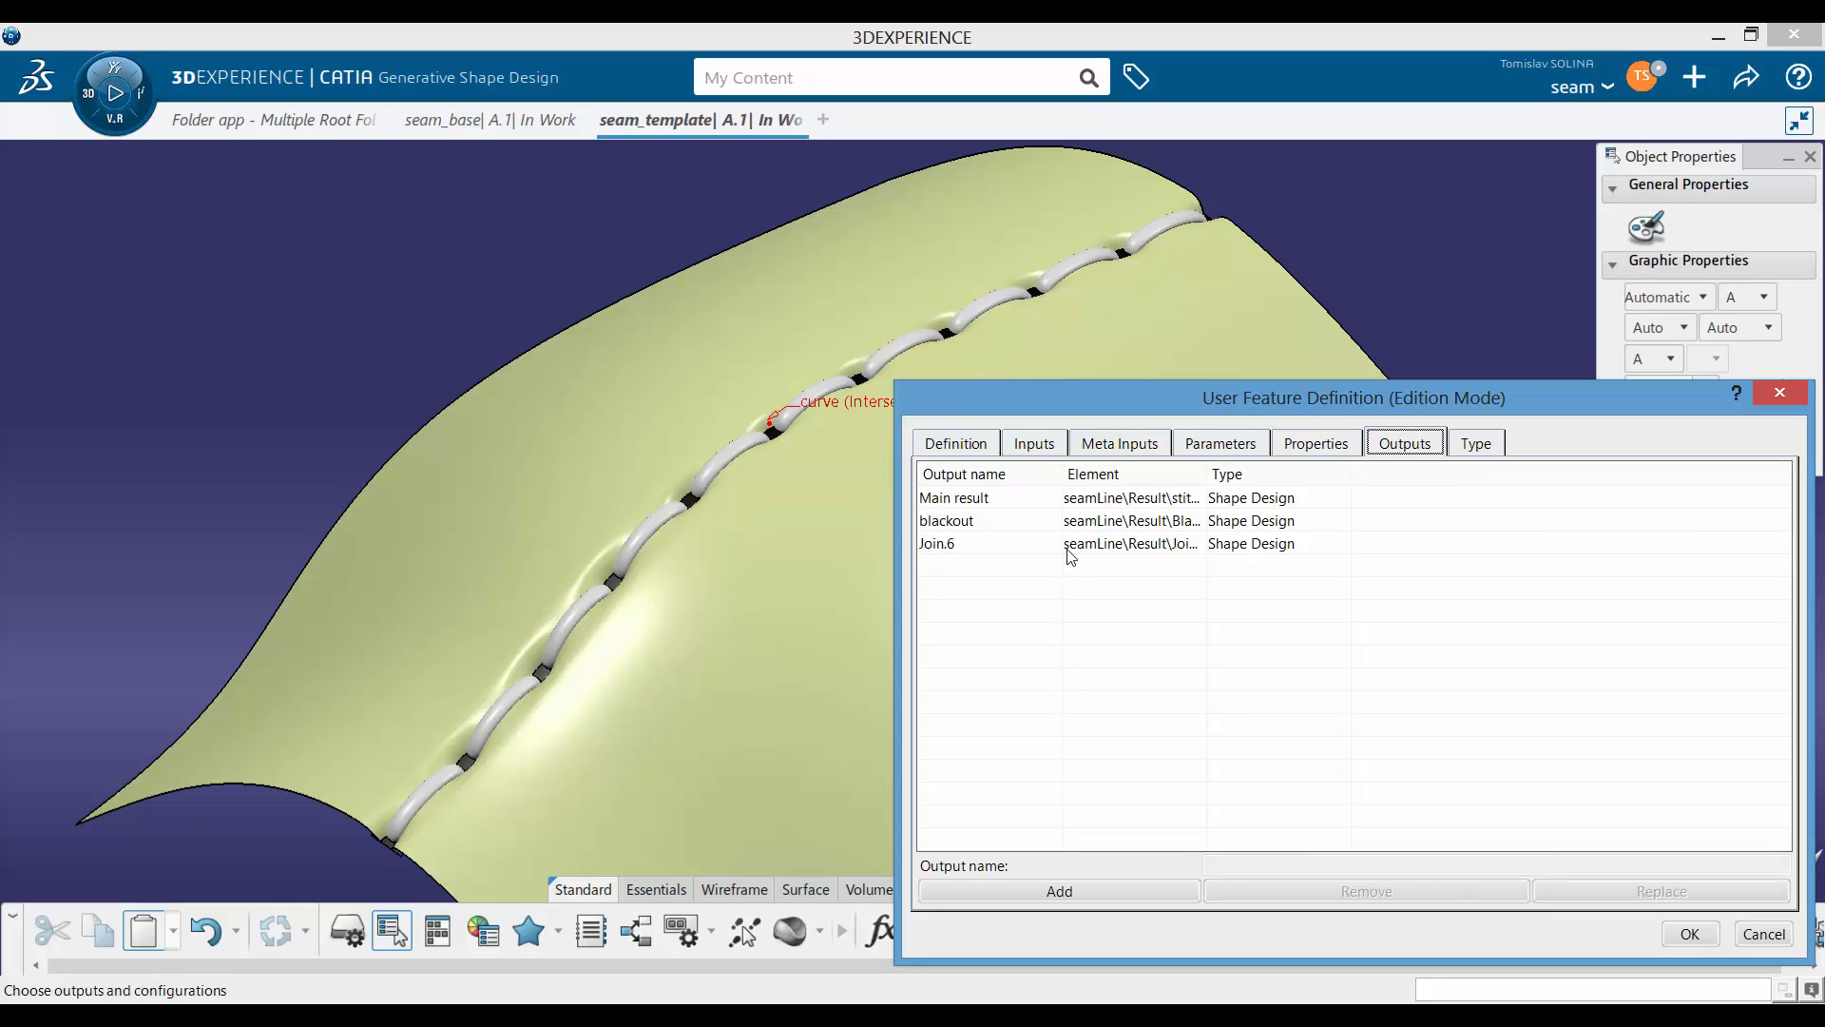
click(219, 258)
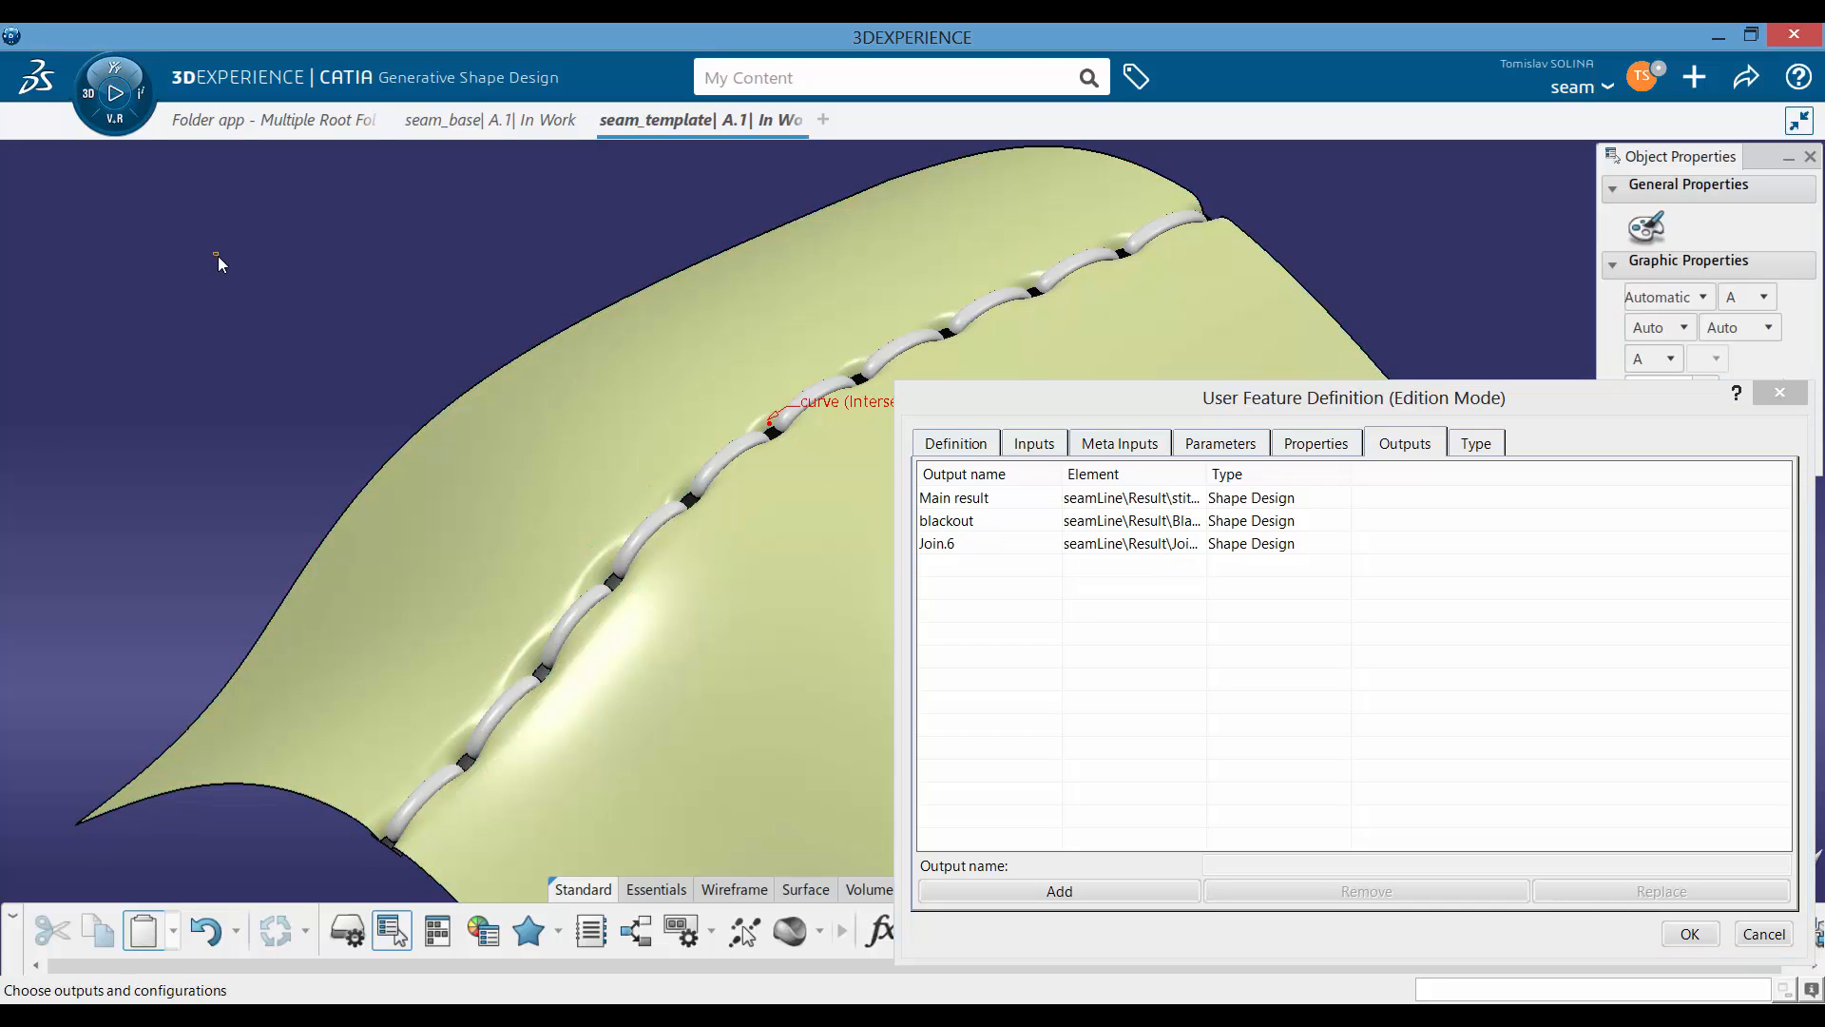
key(F3)
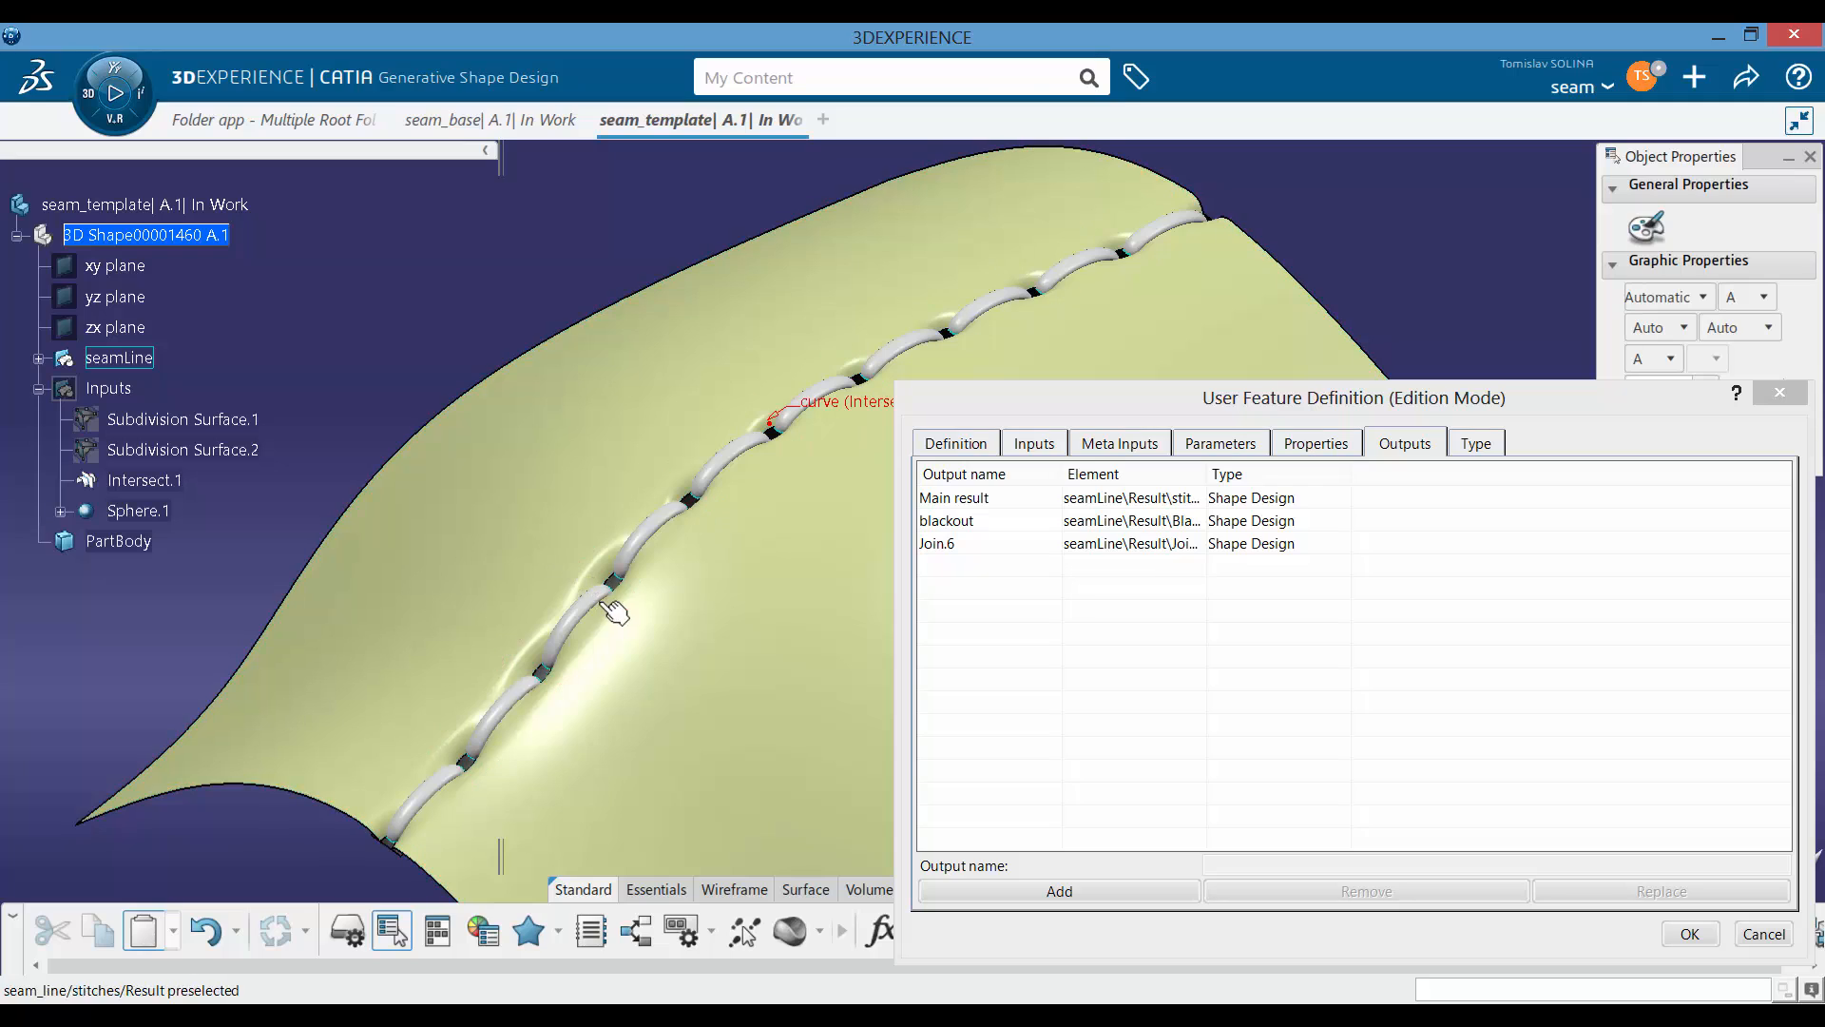
click(939, 551)
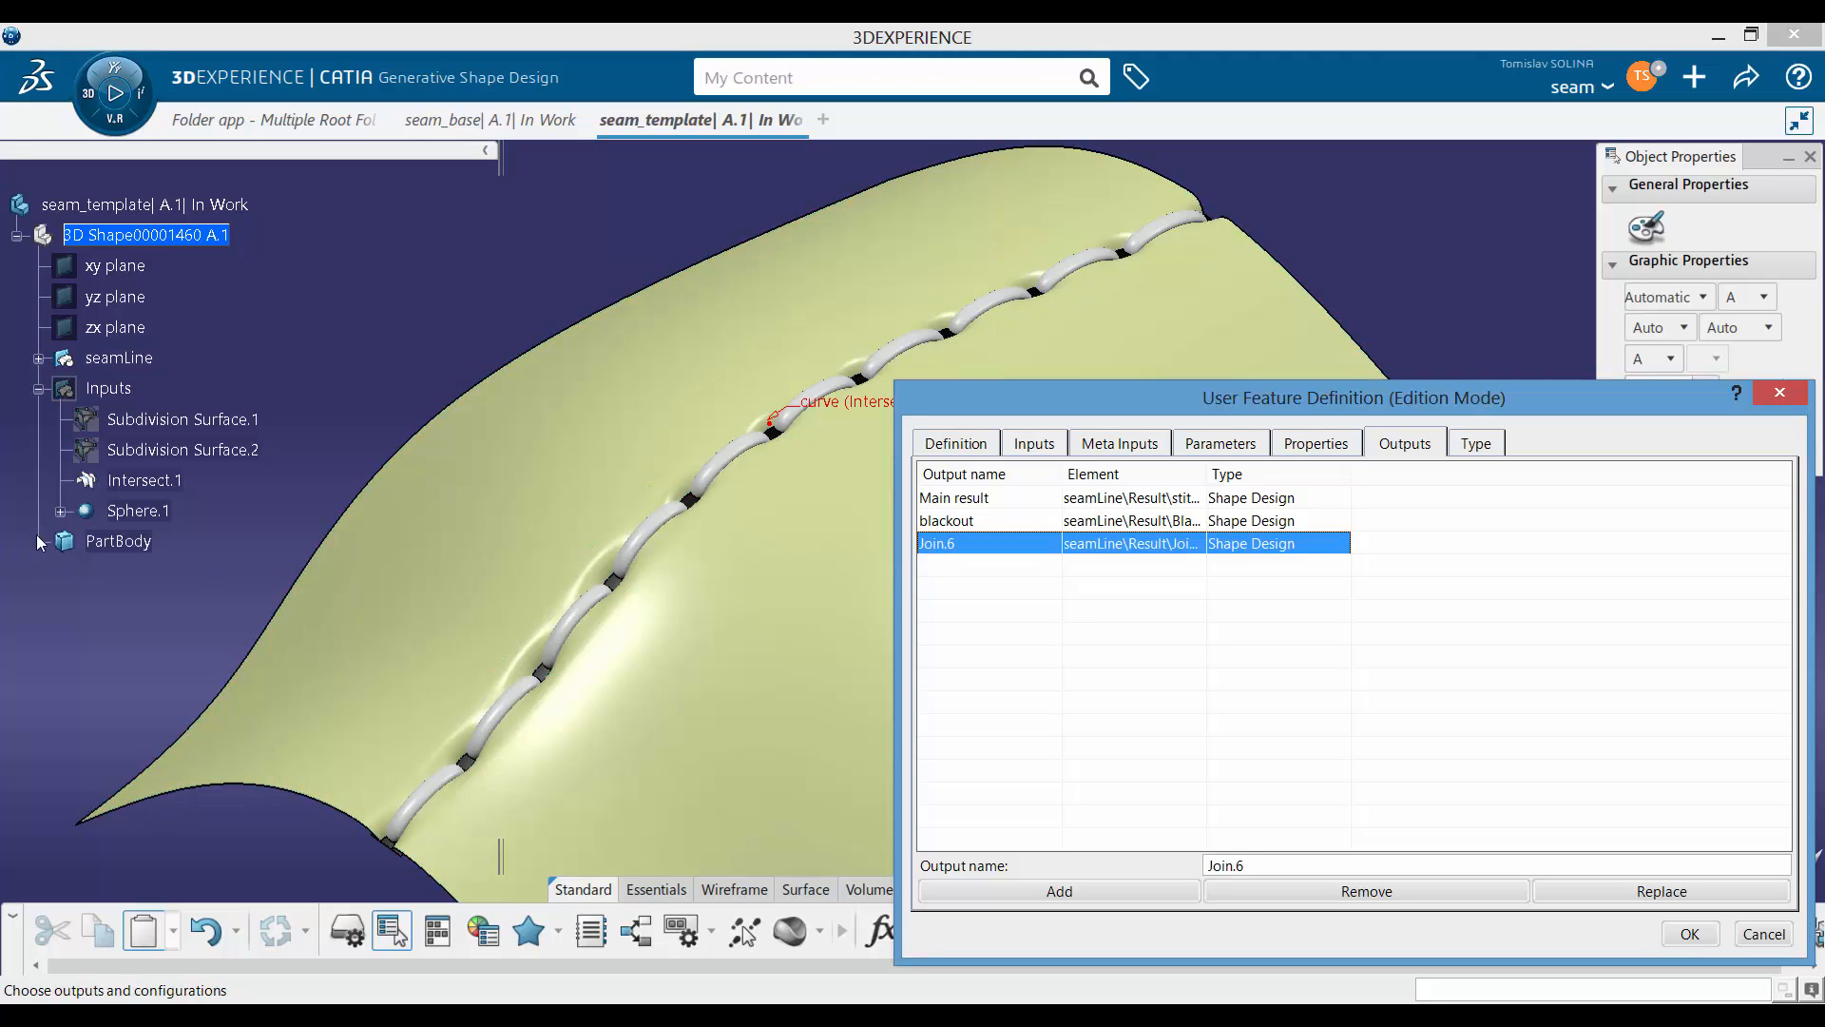
click(39, 358)
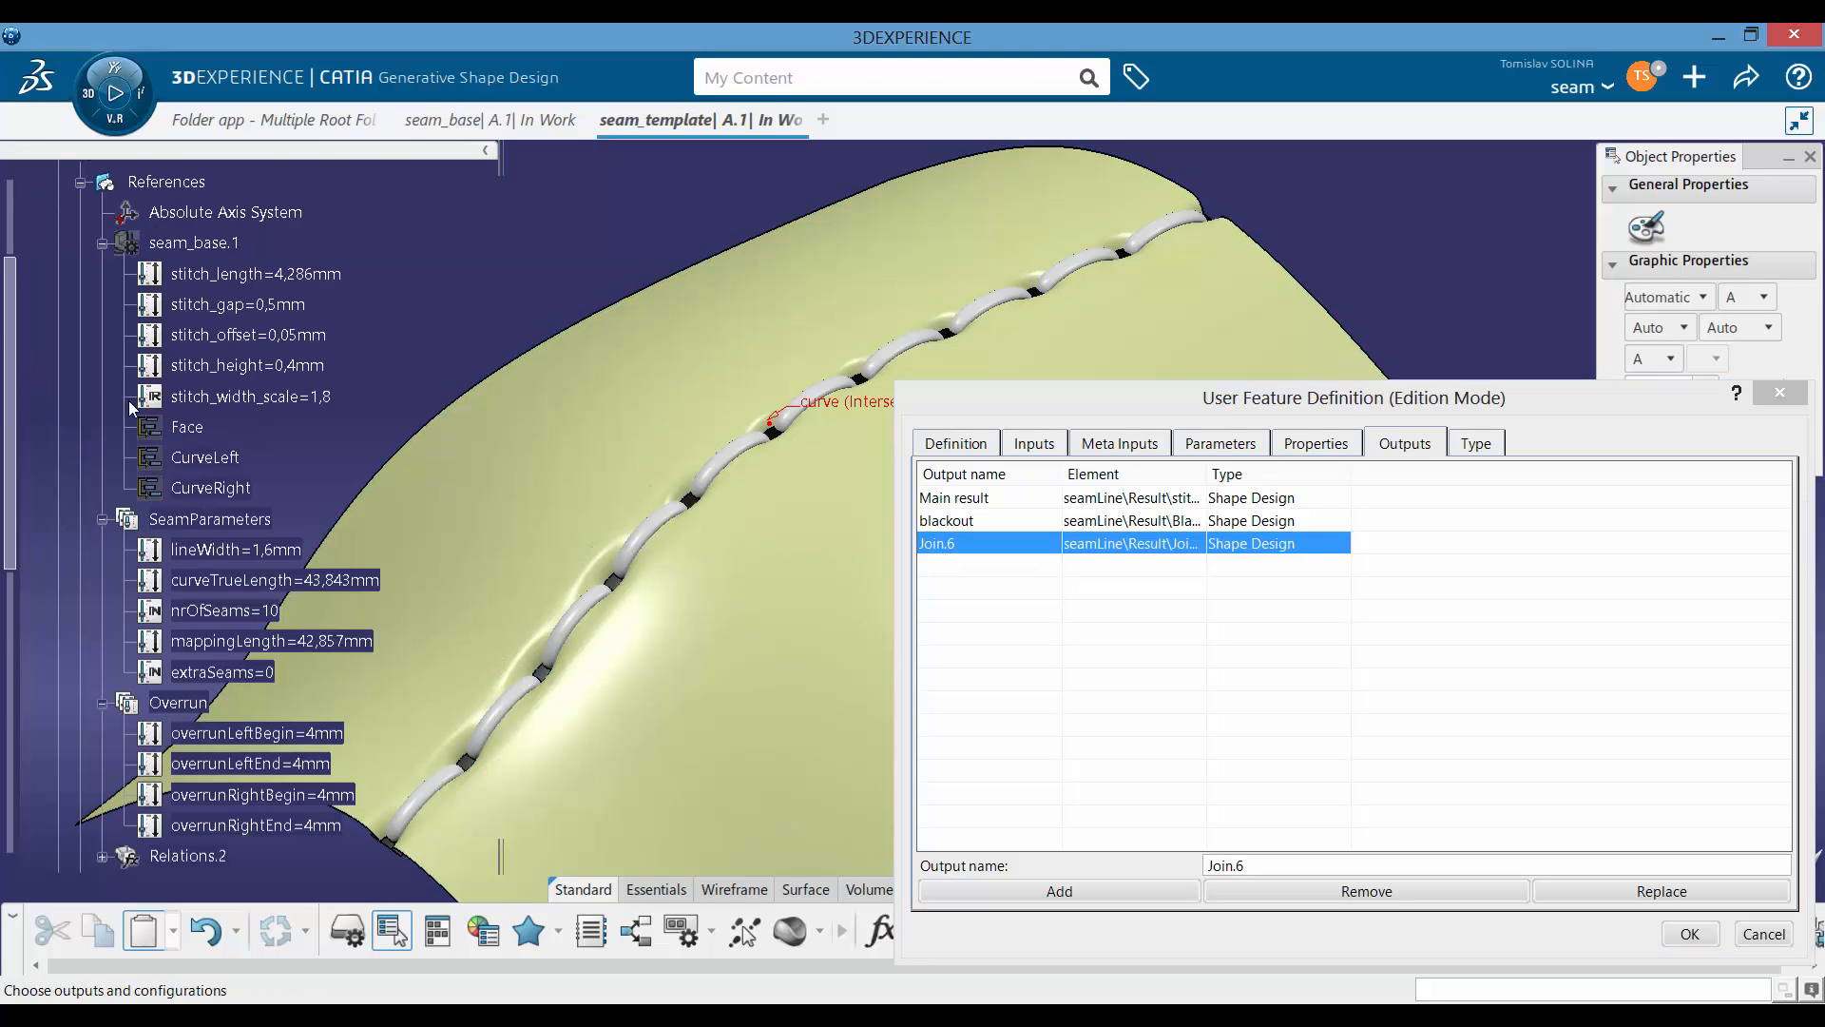
scroll(128, 401, down, 9)
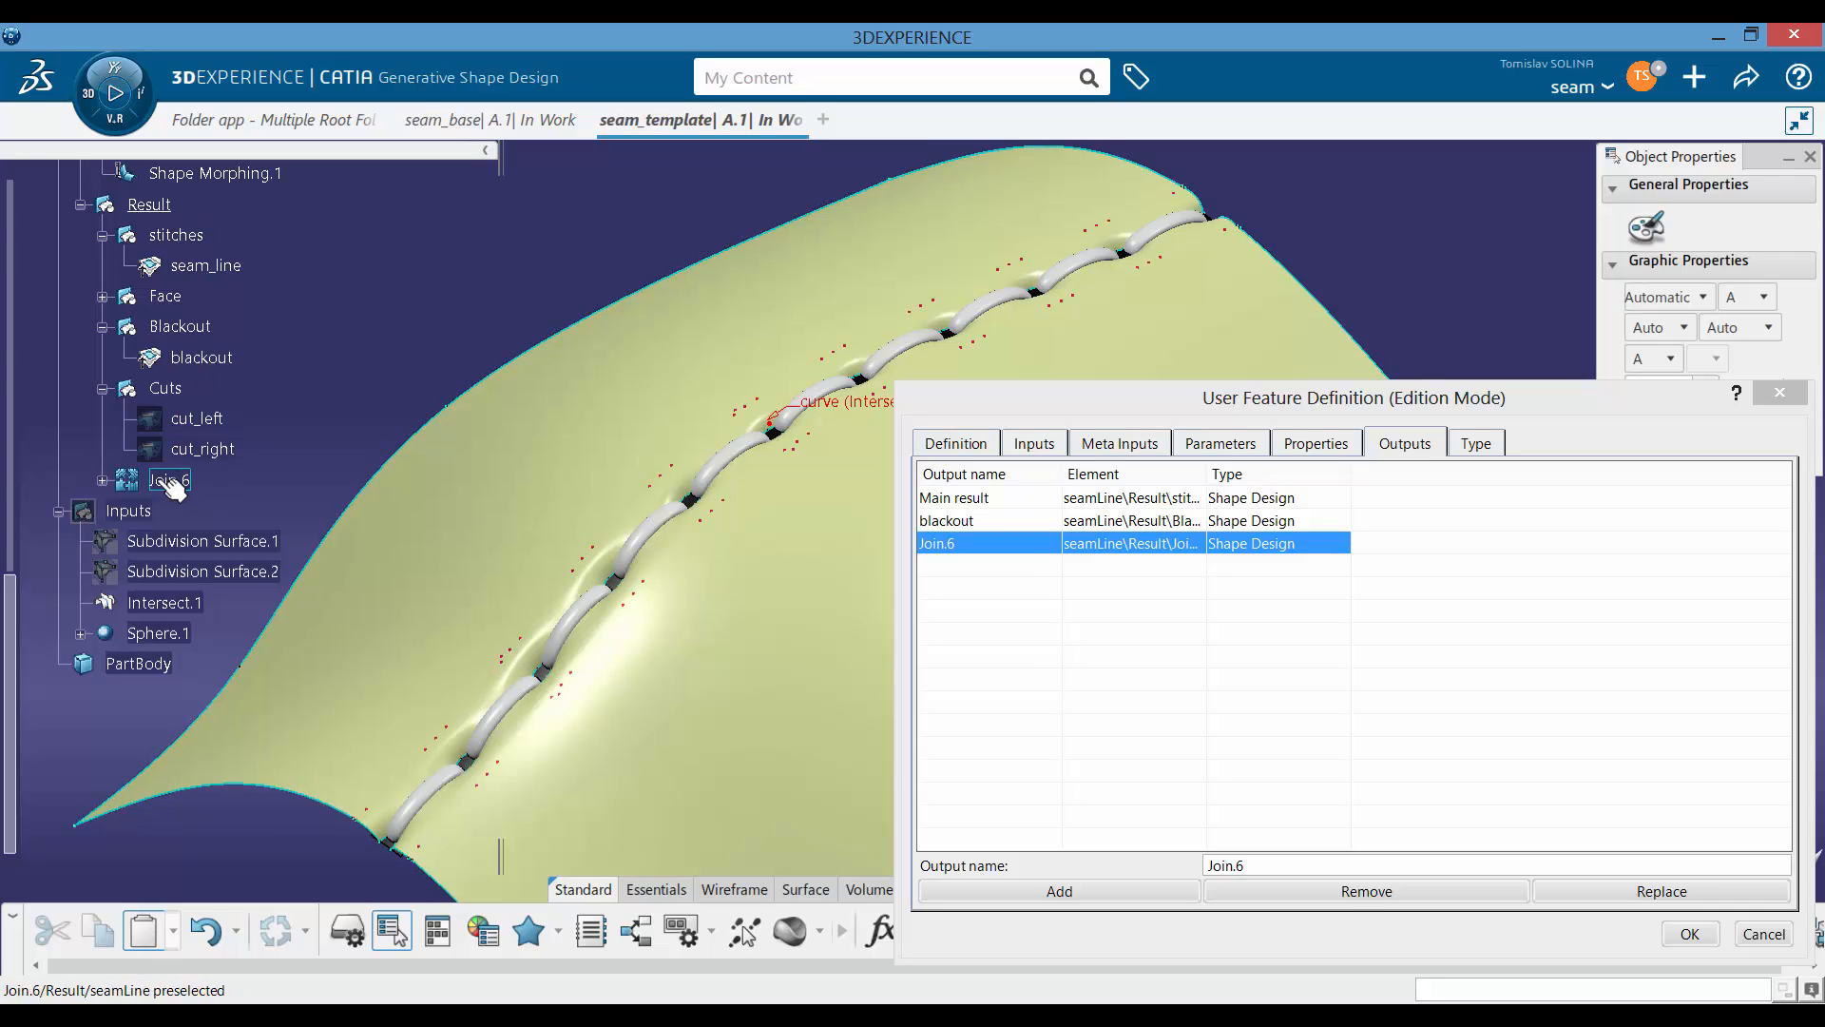
click(1765, 933)
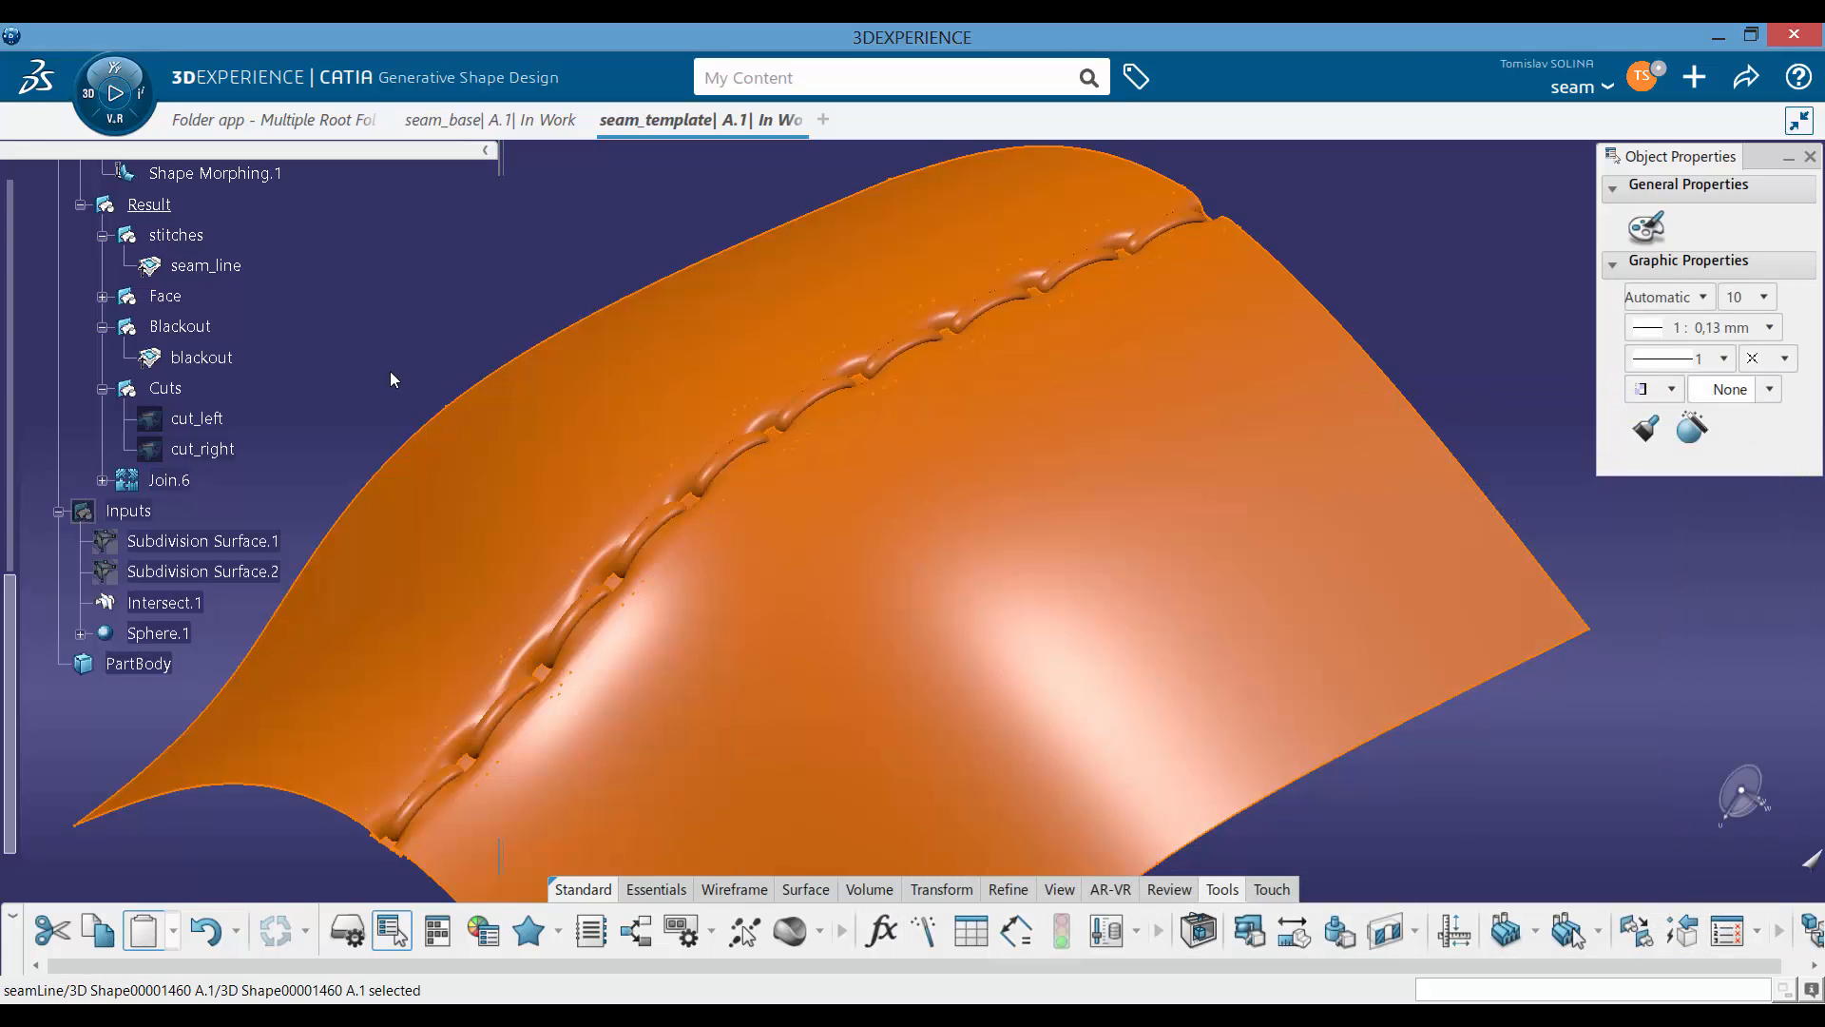
Step: Delete Join.6 from the Result set of seamLine
click(390, 370)
right_click(167, 485)
click(221, 835)
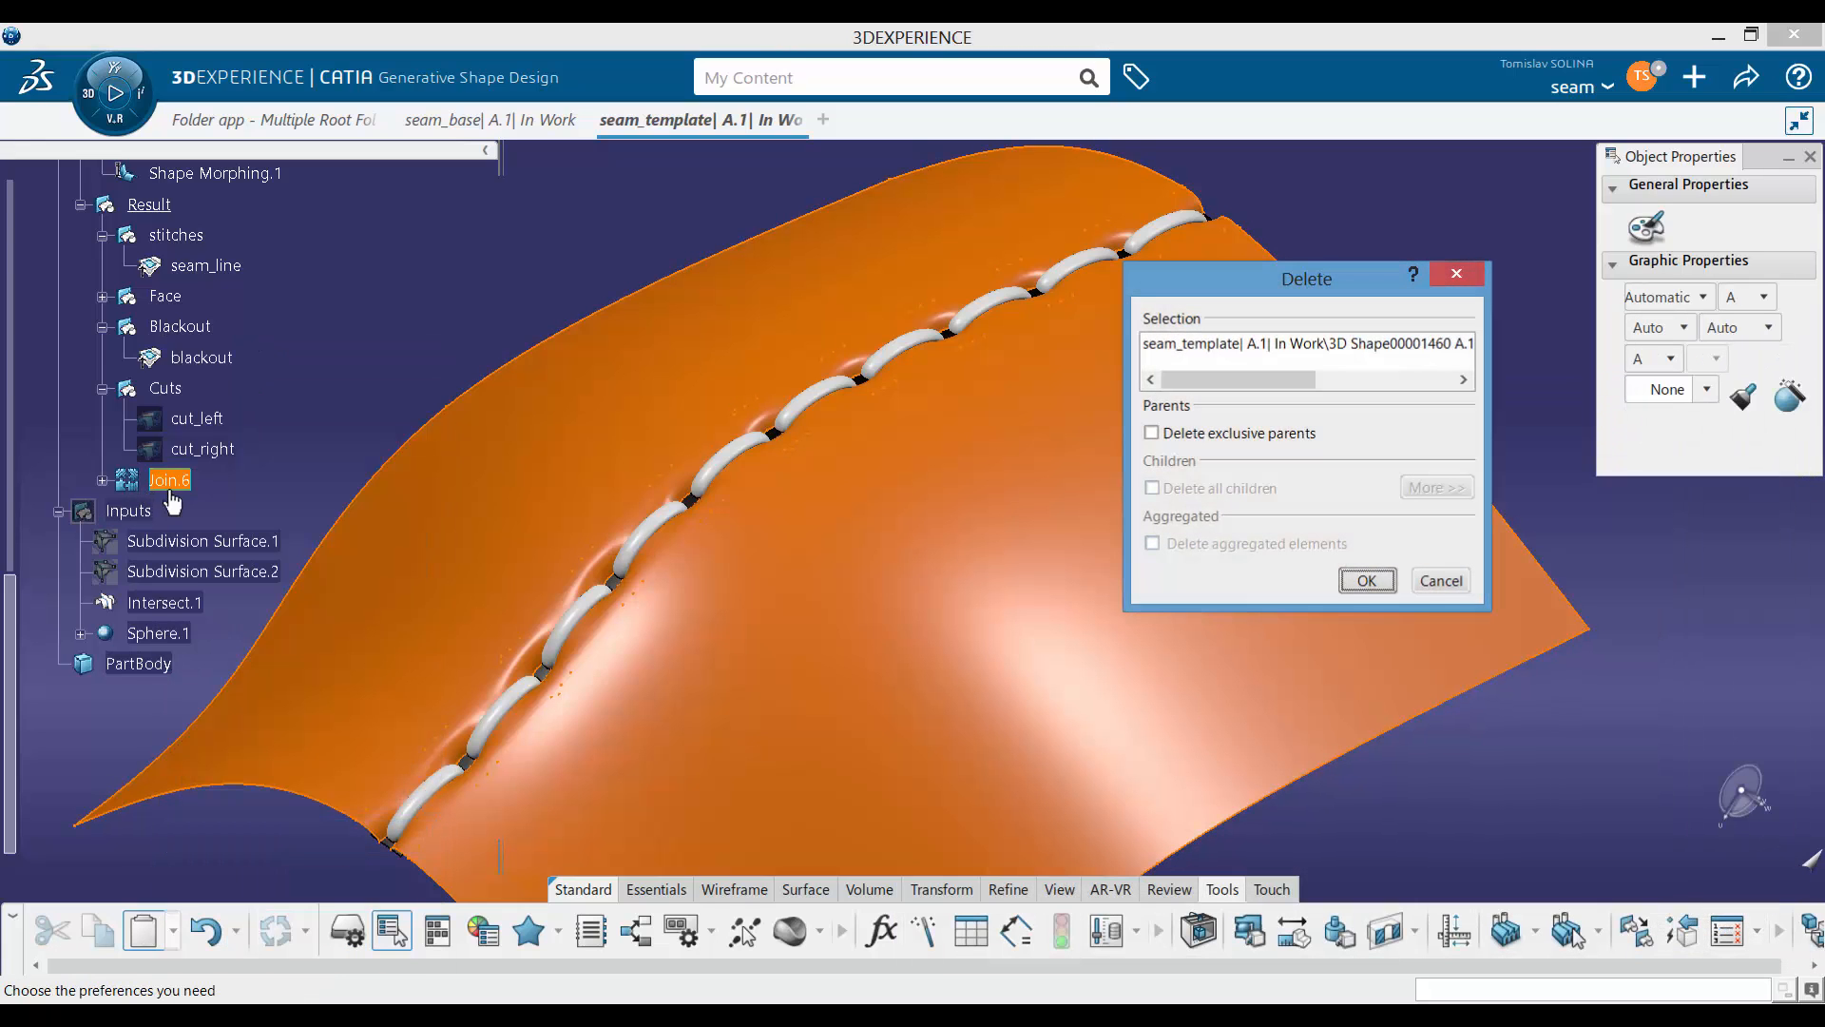
click(1361, 579)
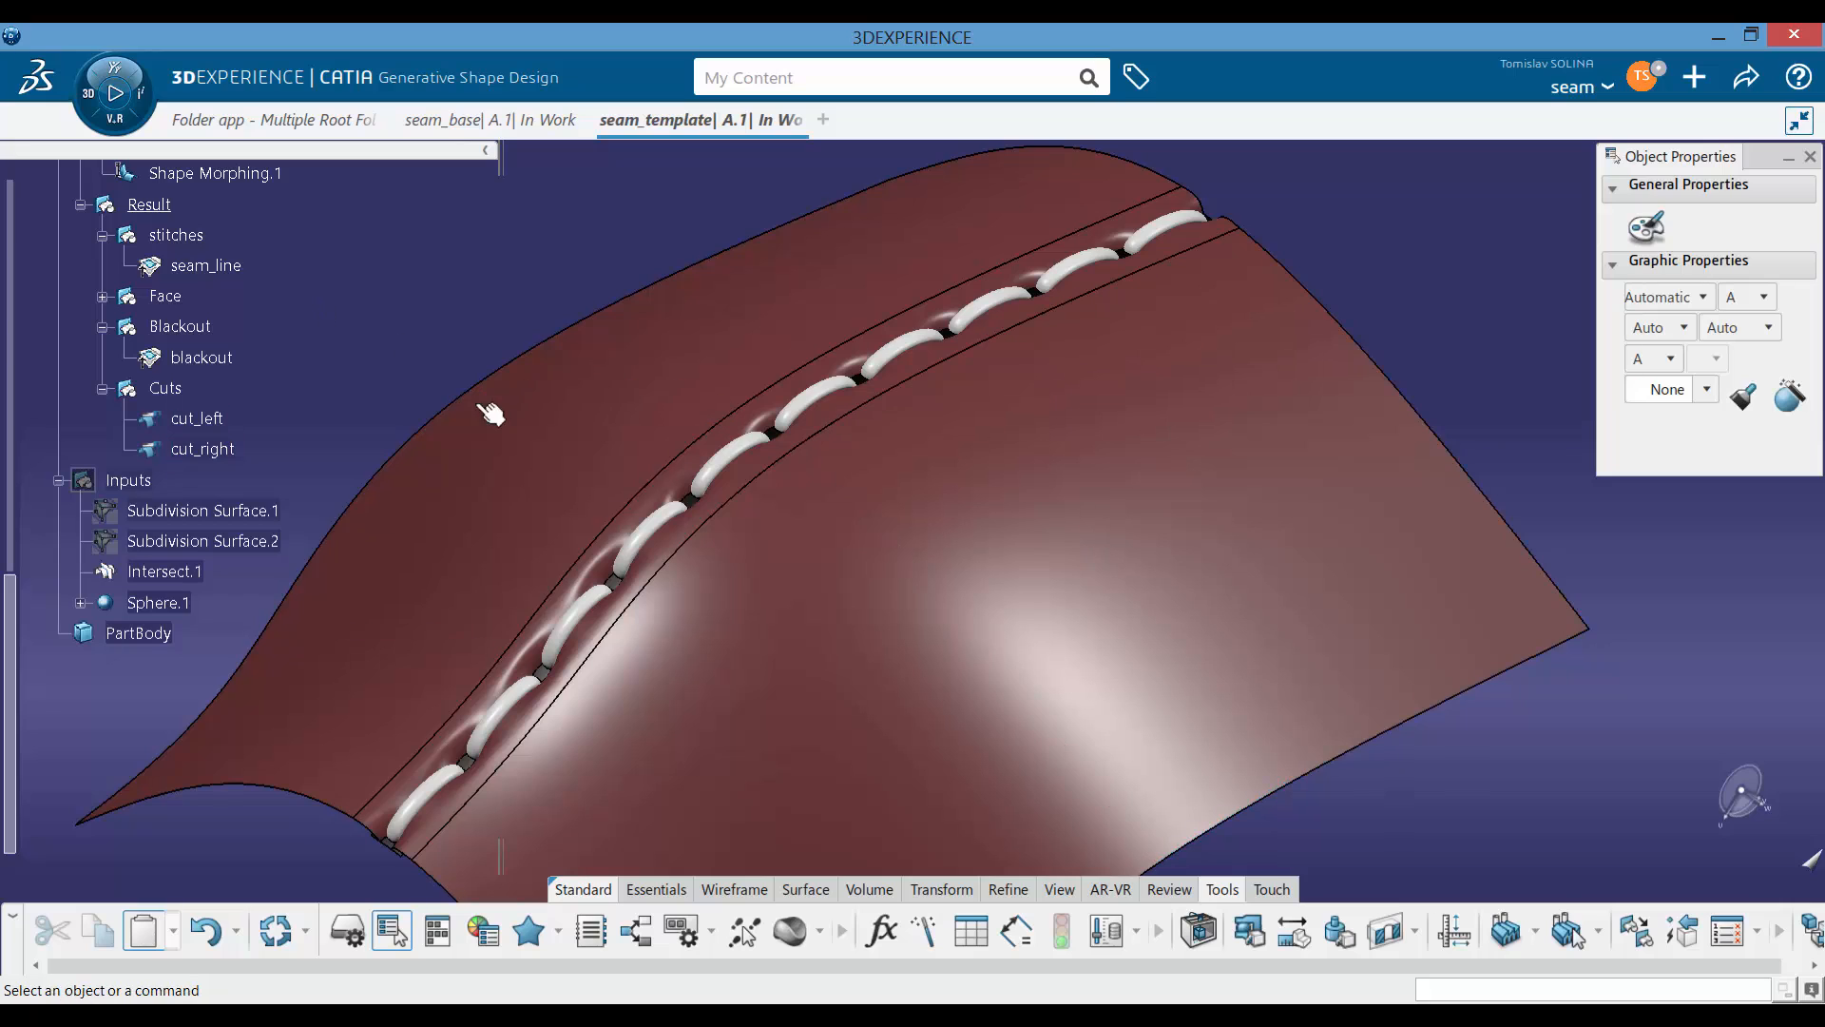
Step: Start a new user feature from the seamLine set and name it seam_line
scroll(386, 291, up, 1)
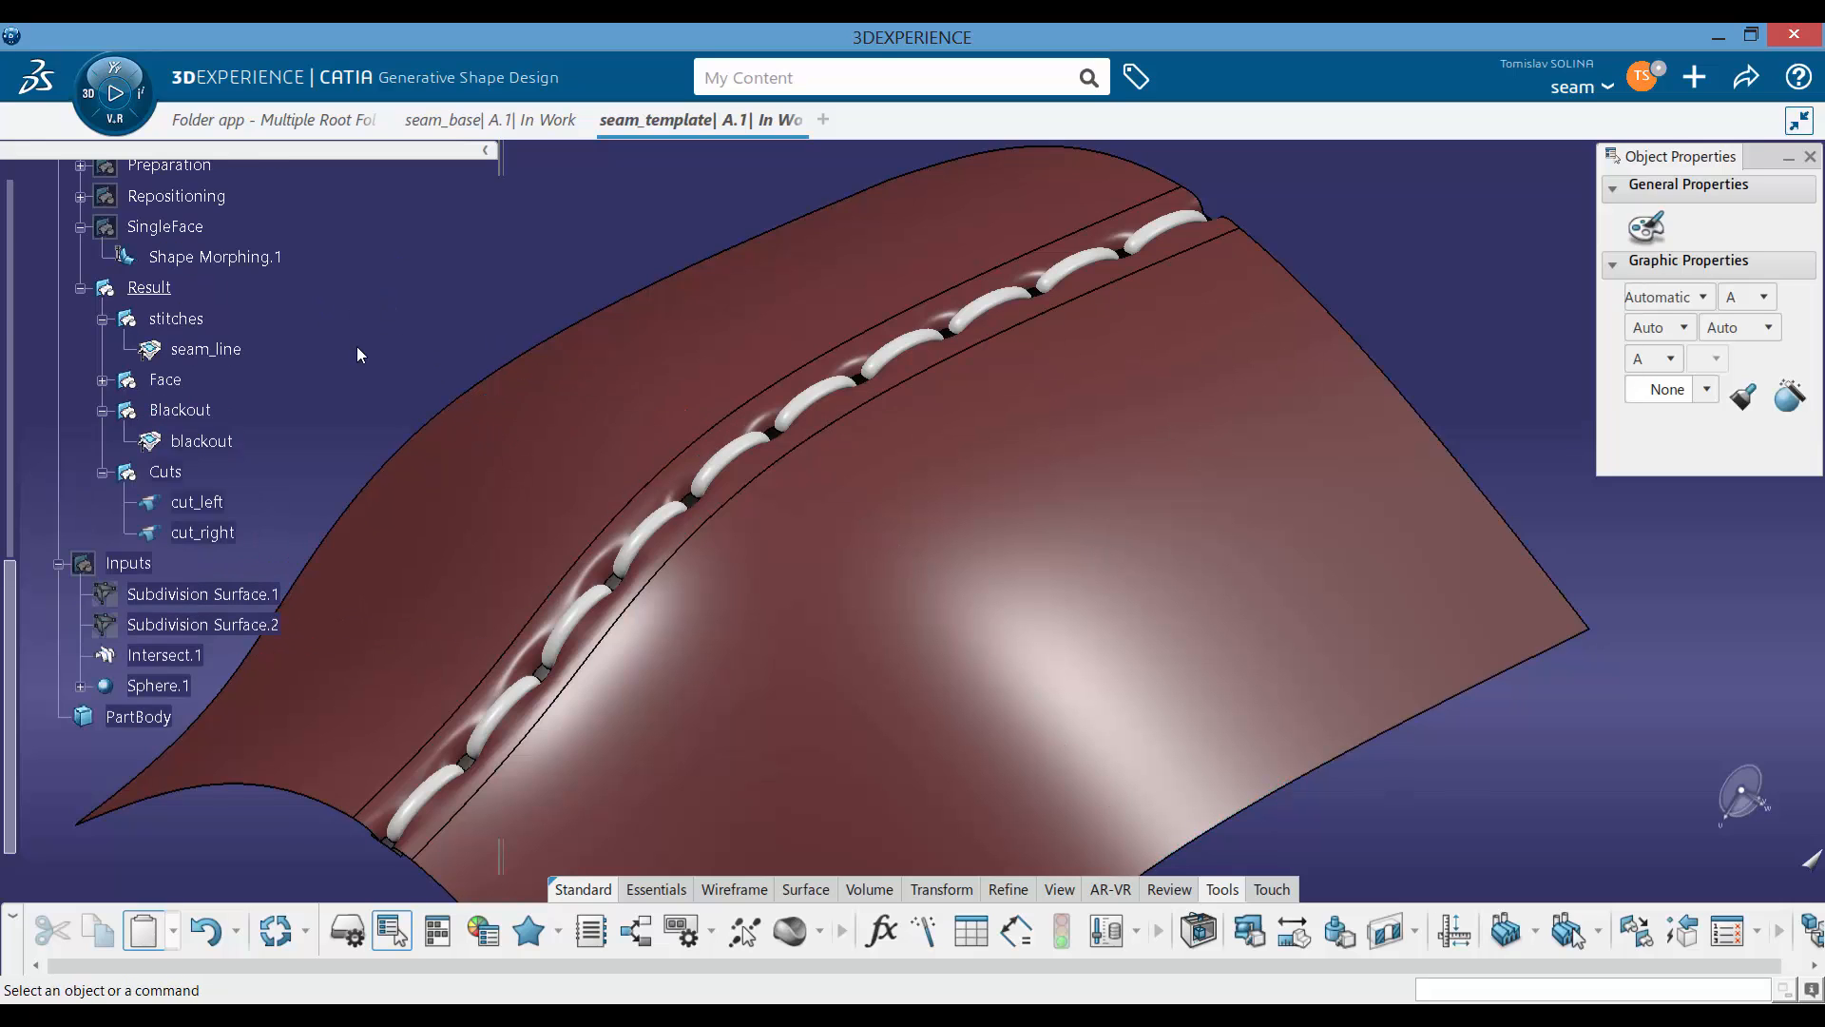
scroll(356, 346, up, 10)
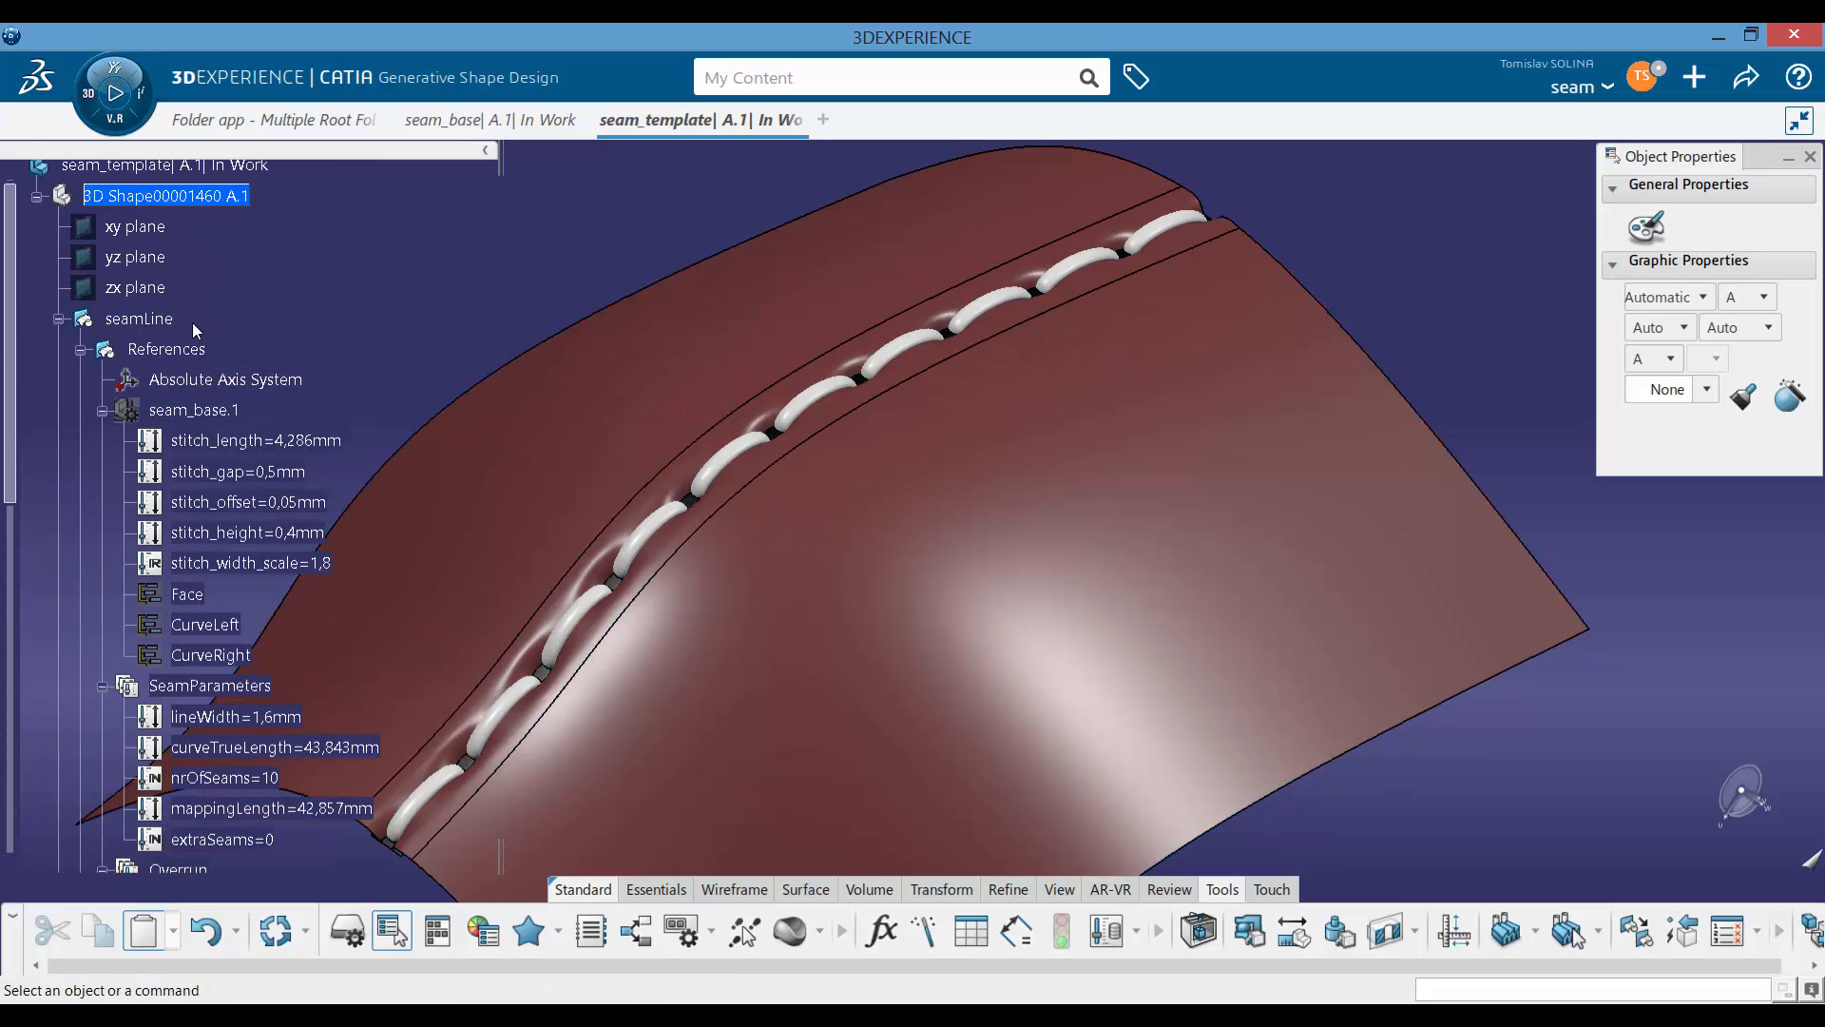
click(139, 318)
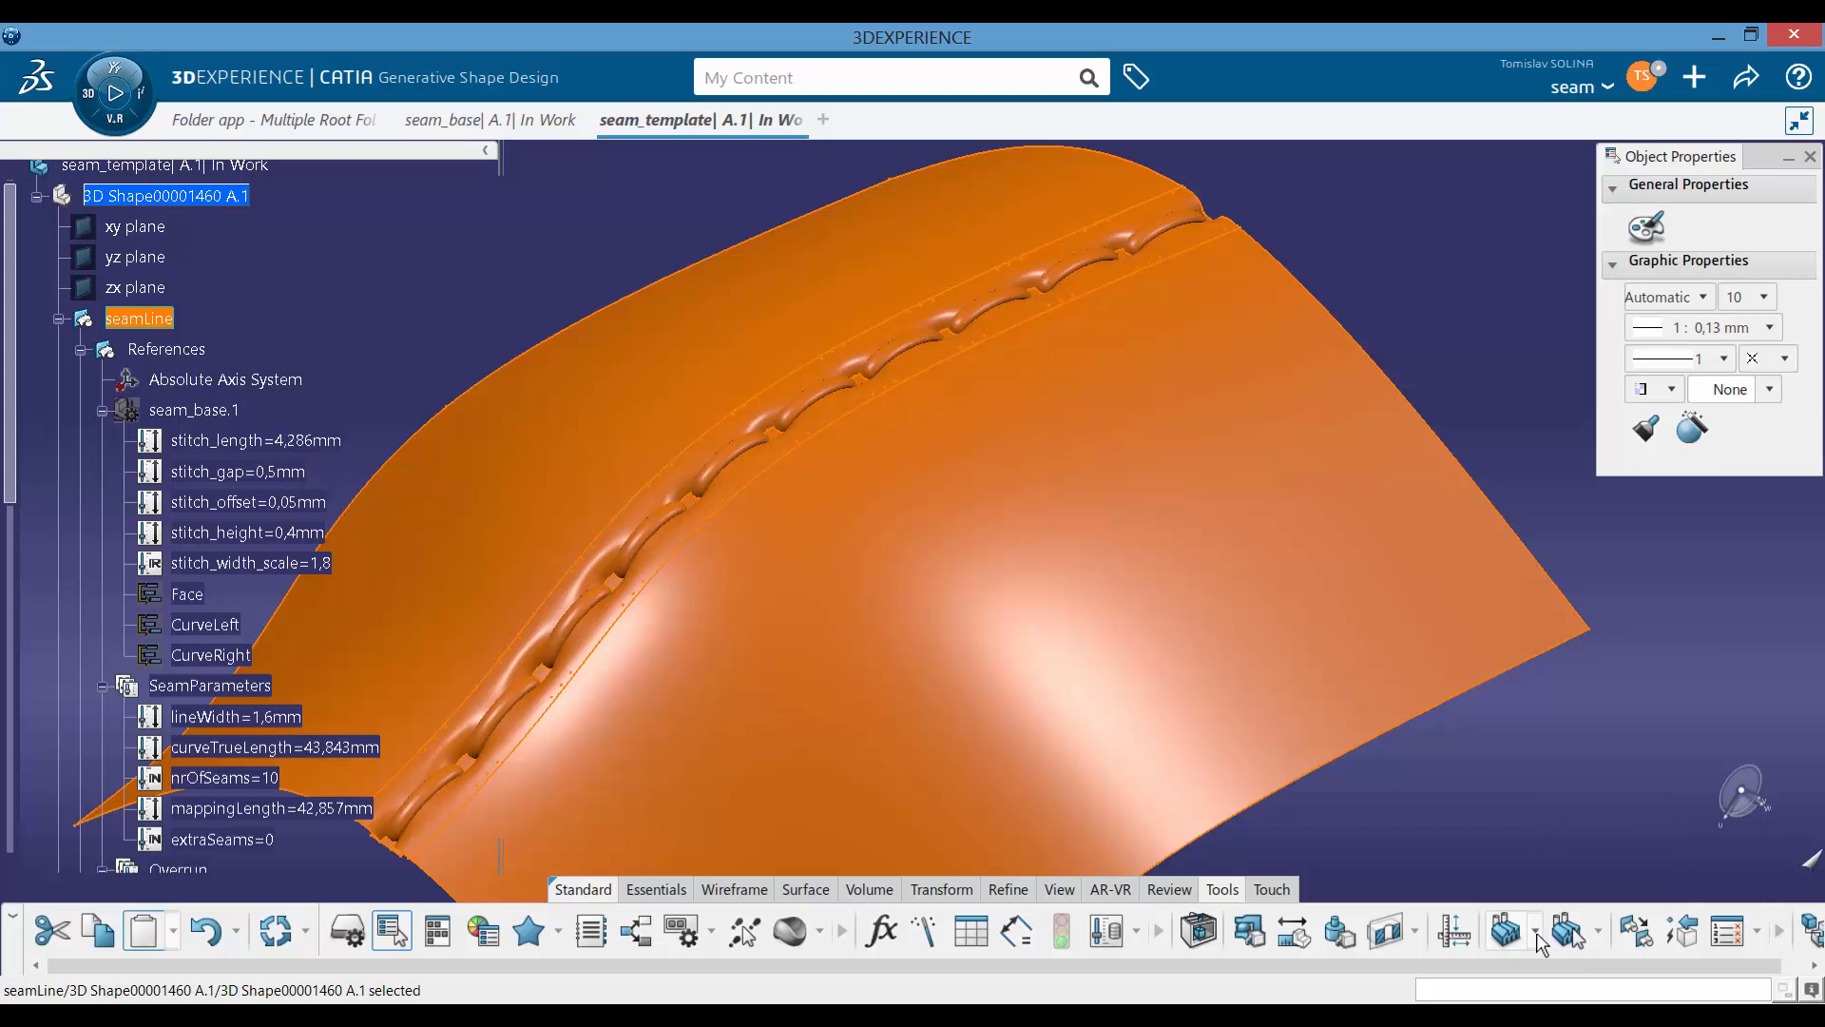
click(1505, 933)
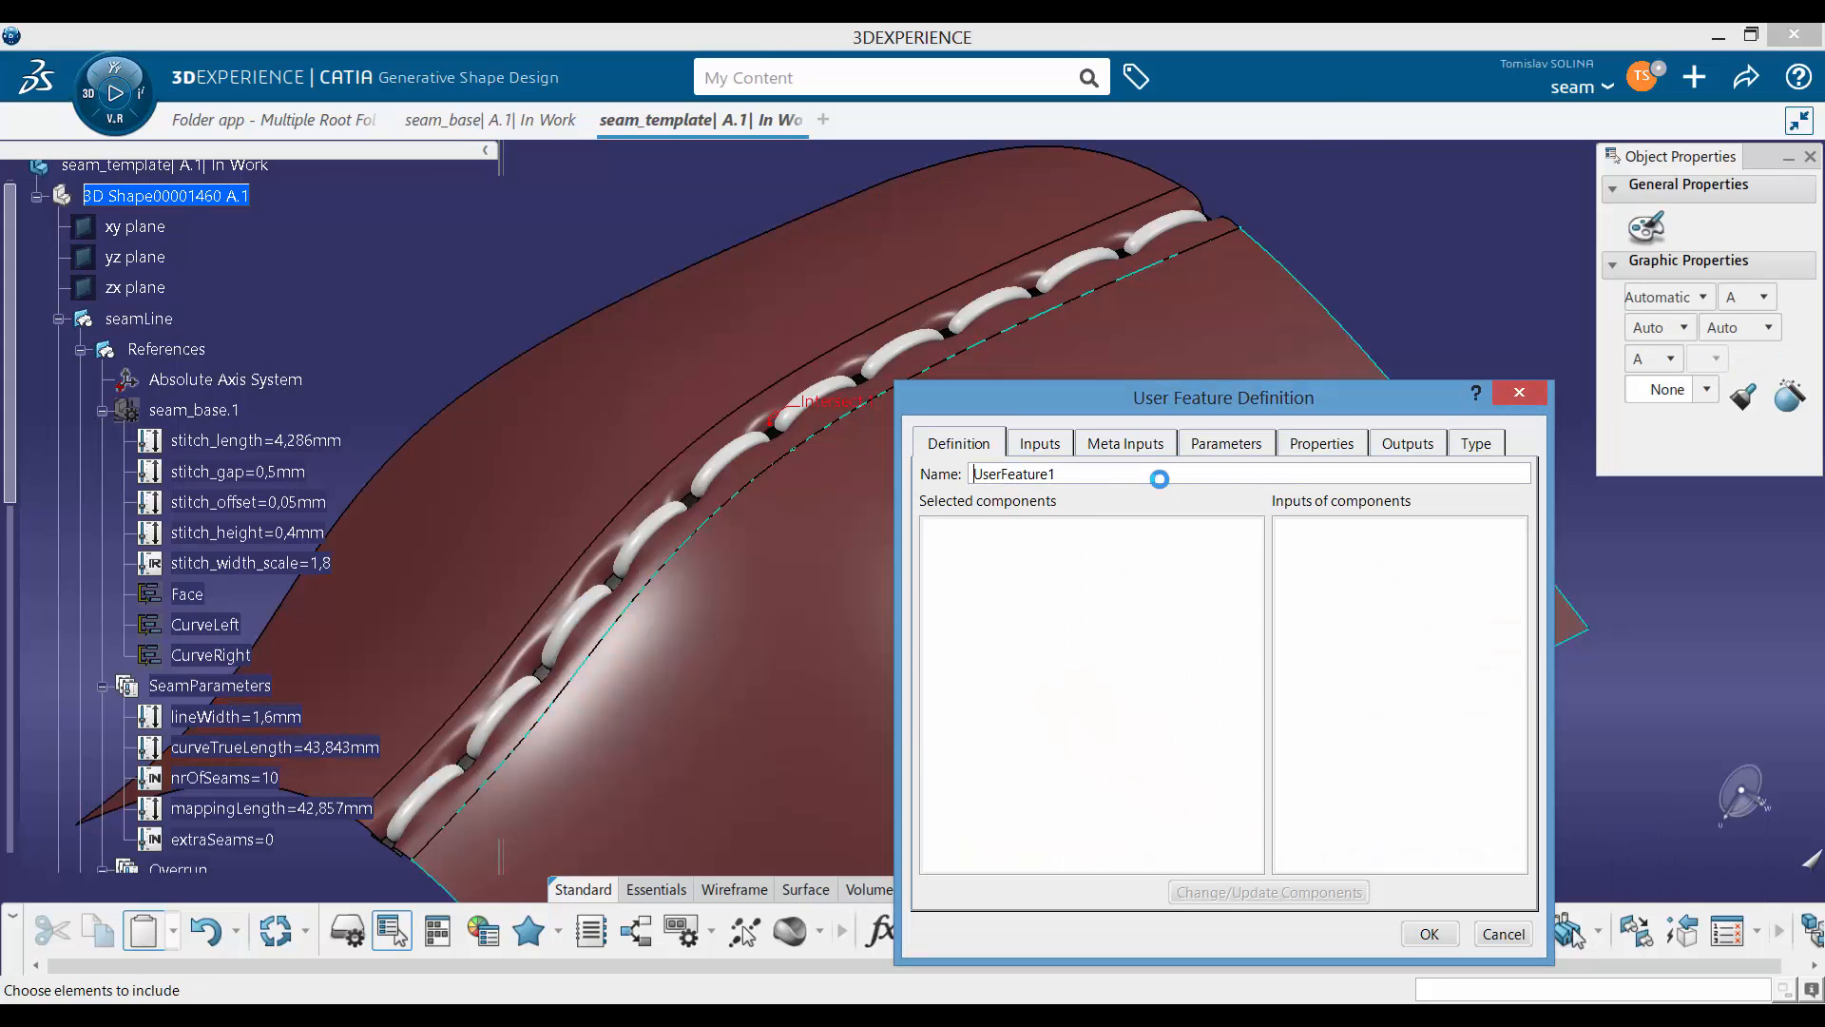
double_click(1103, 474)
text(seam_line)
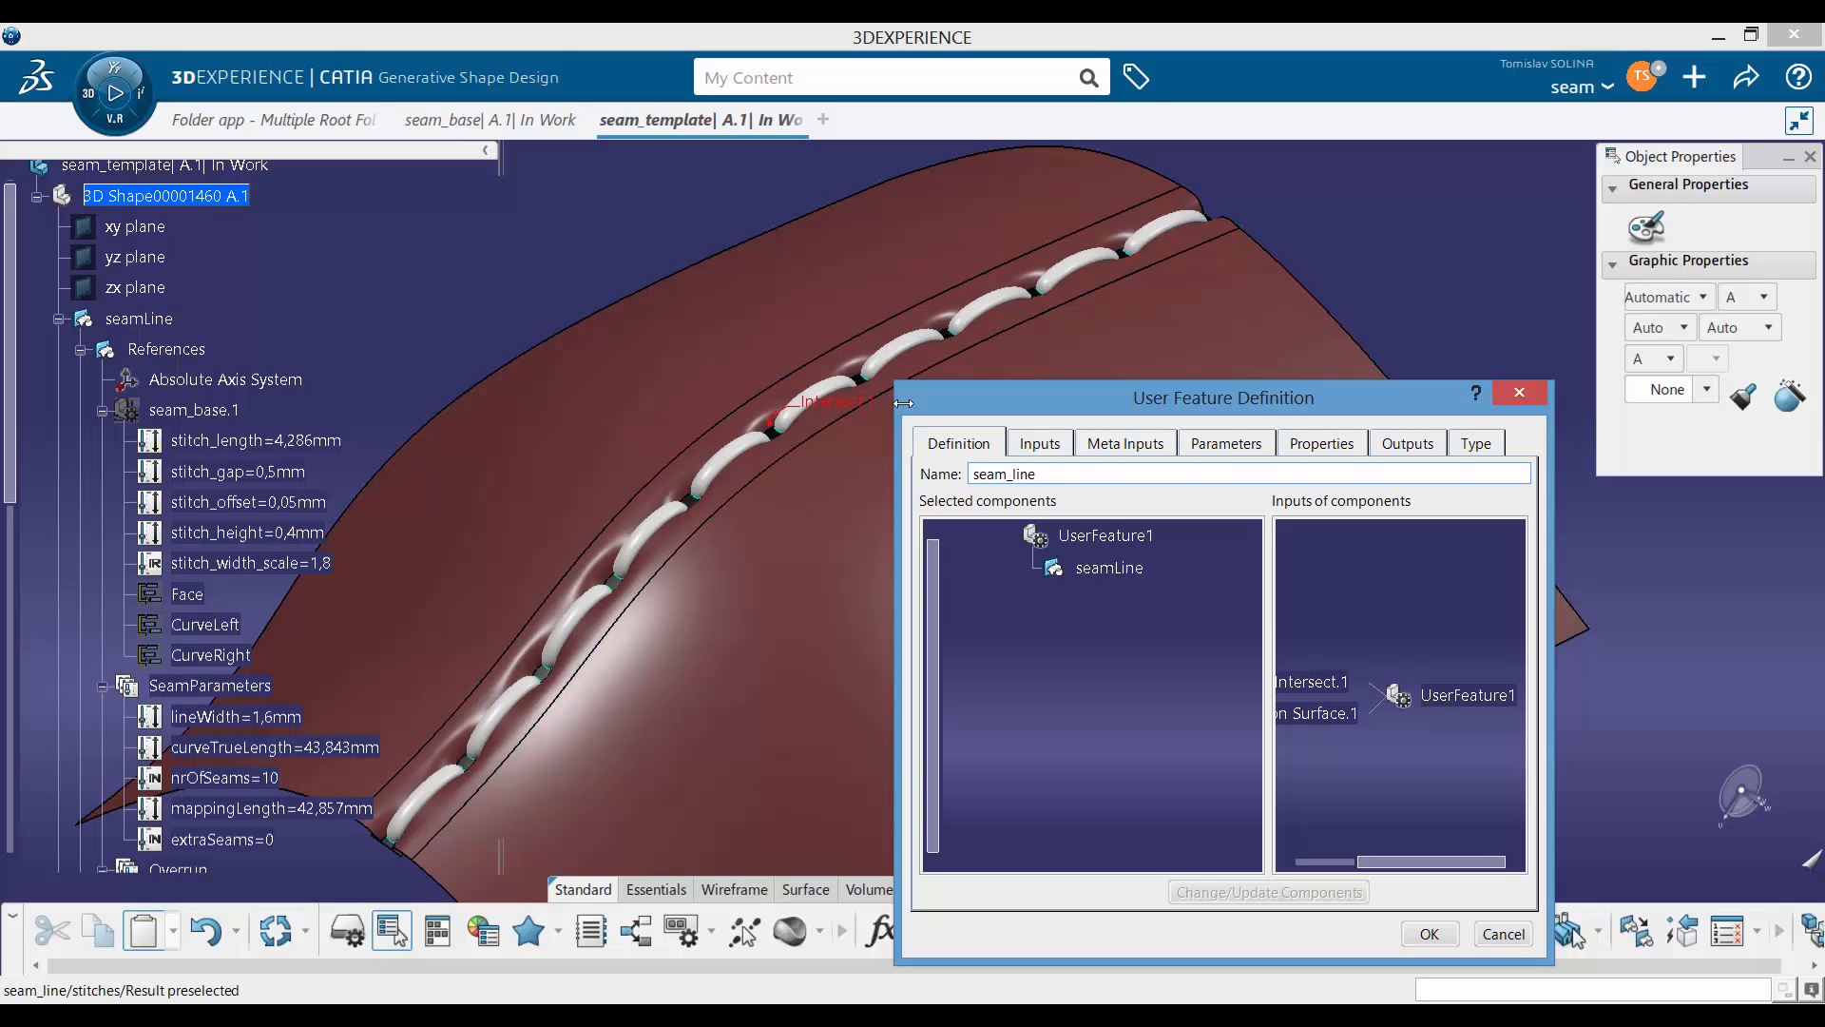
Step: Rename the user feature inputs: Intersect.1 as curve and Subdivision Surface.1 as surface
click(1042, 447)
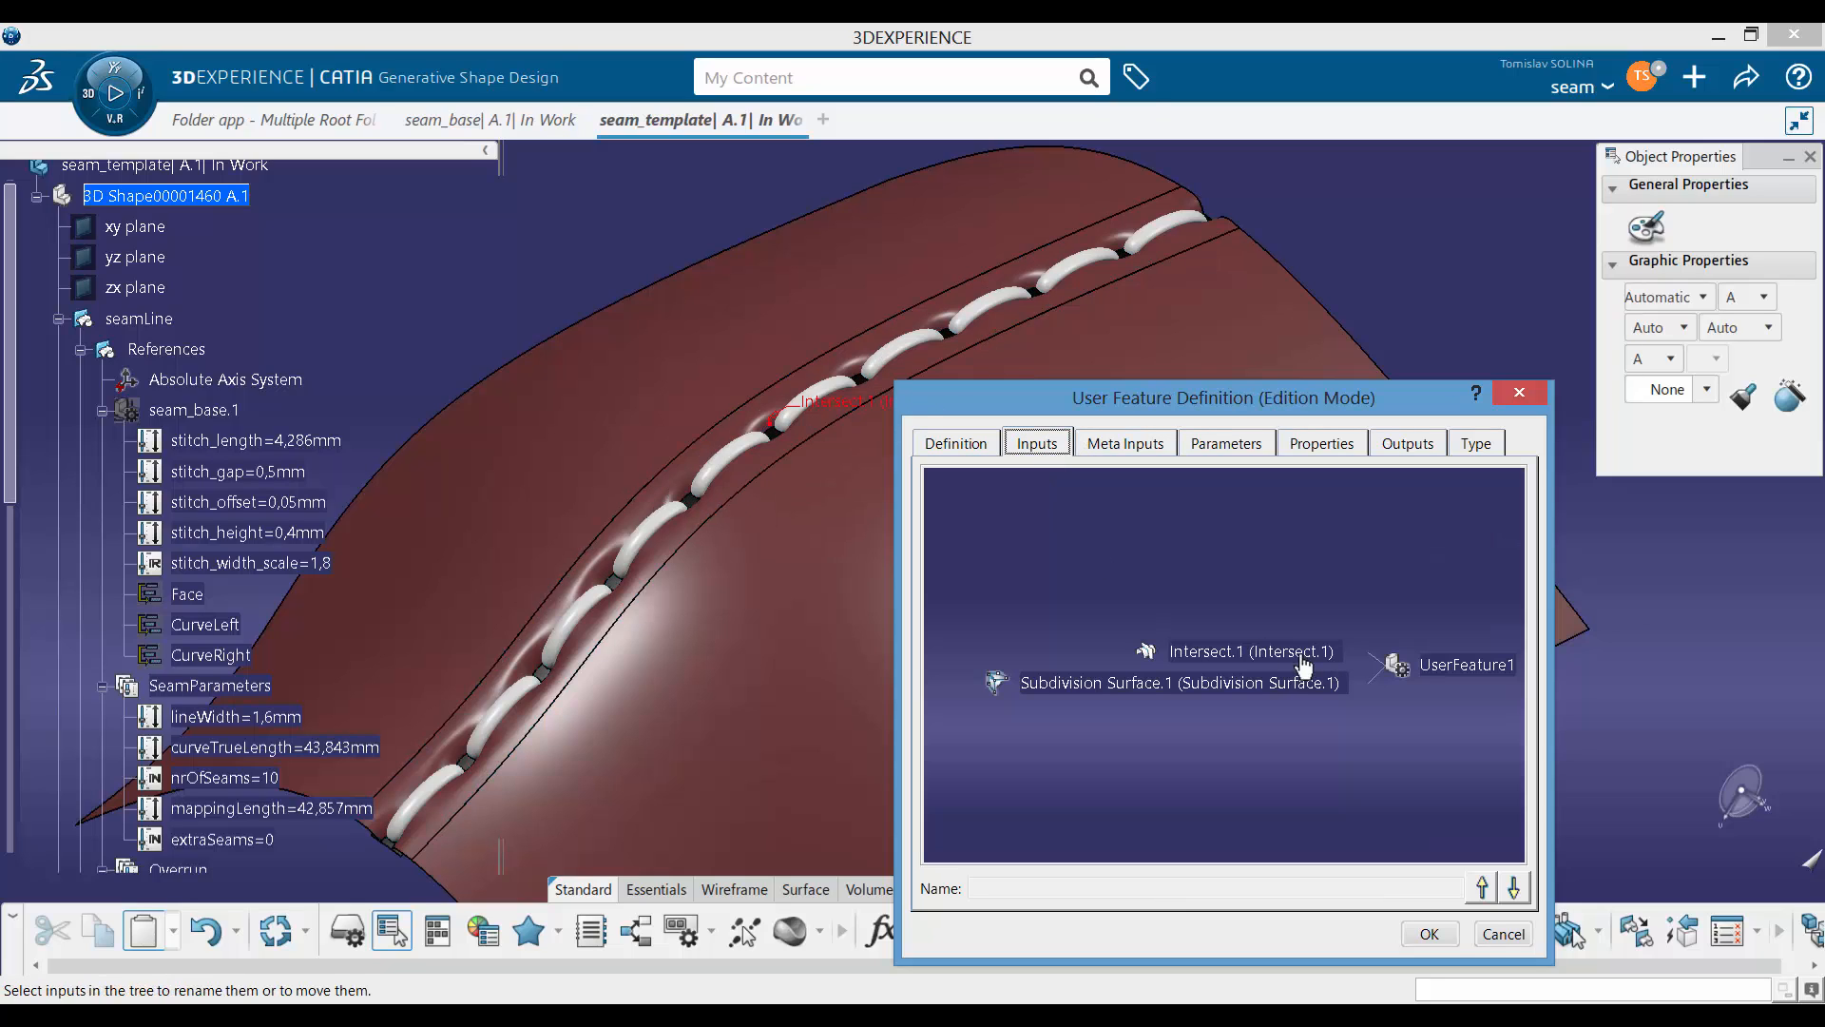
click(1251, 651)
text(curve)
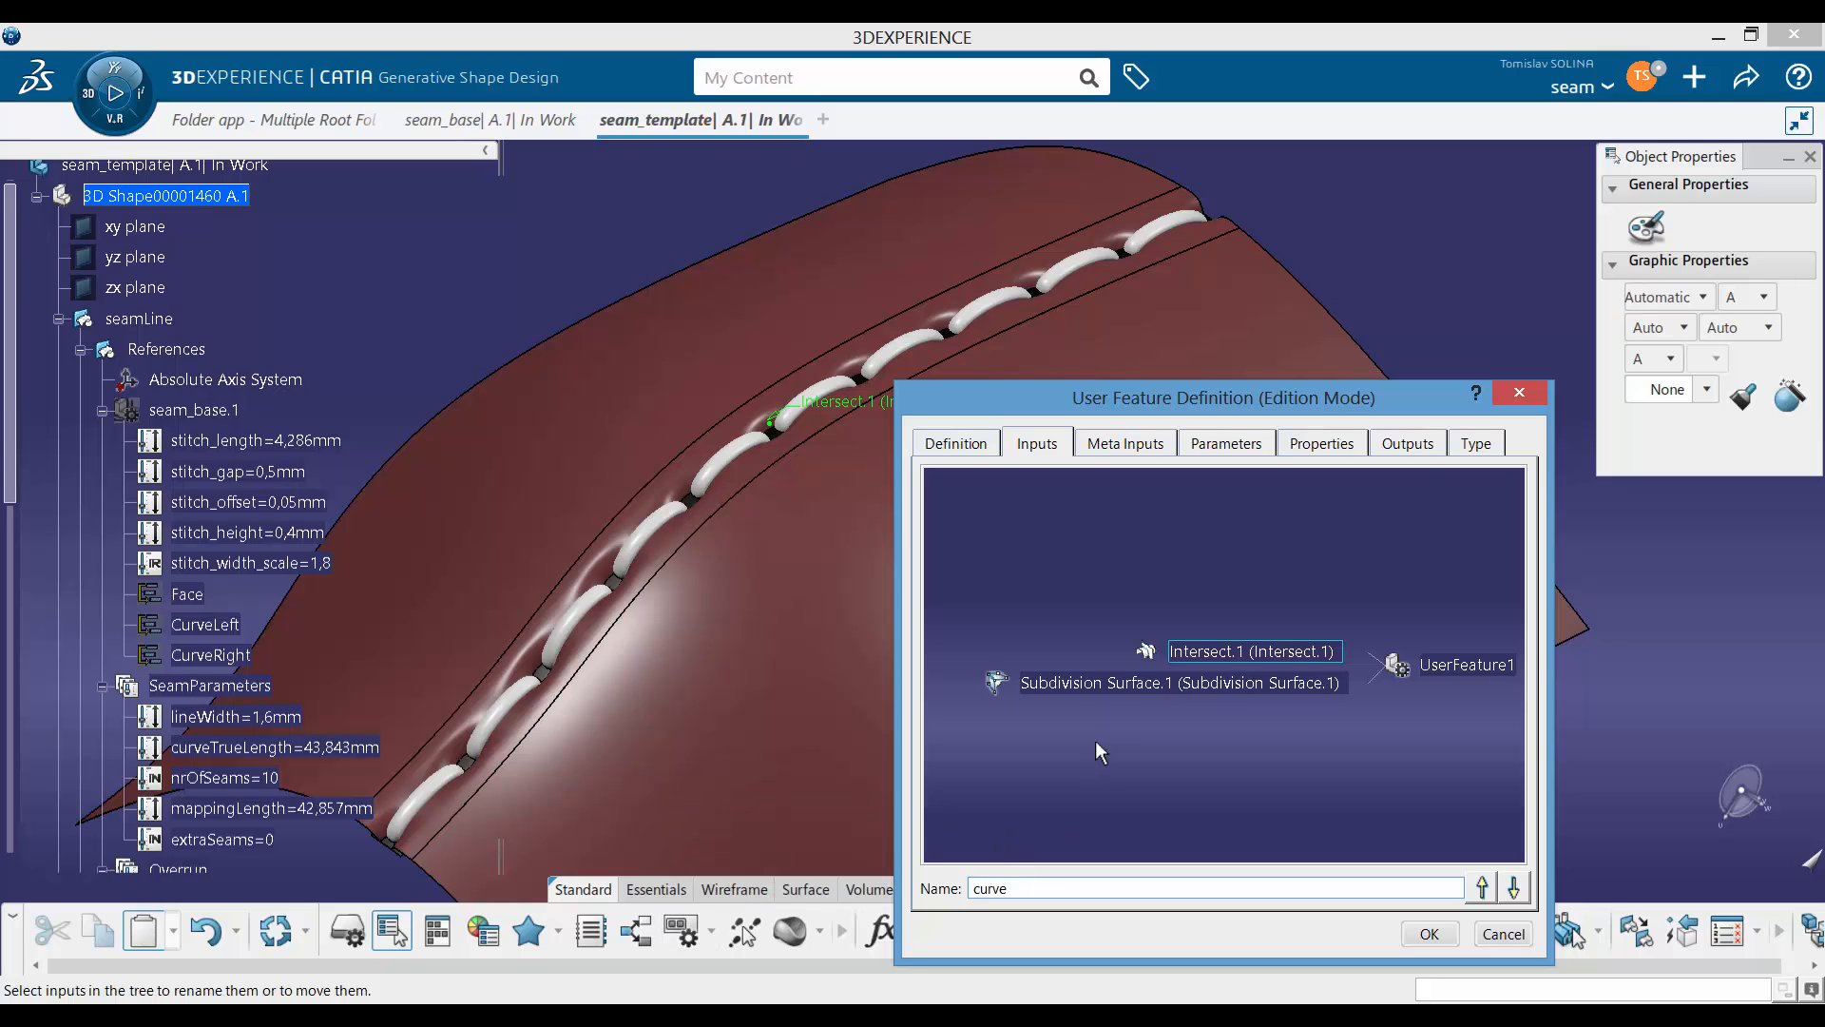
click(1098, 684)
key(ctrl+a)
text(surfce)
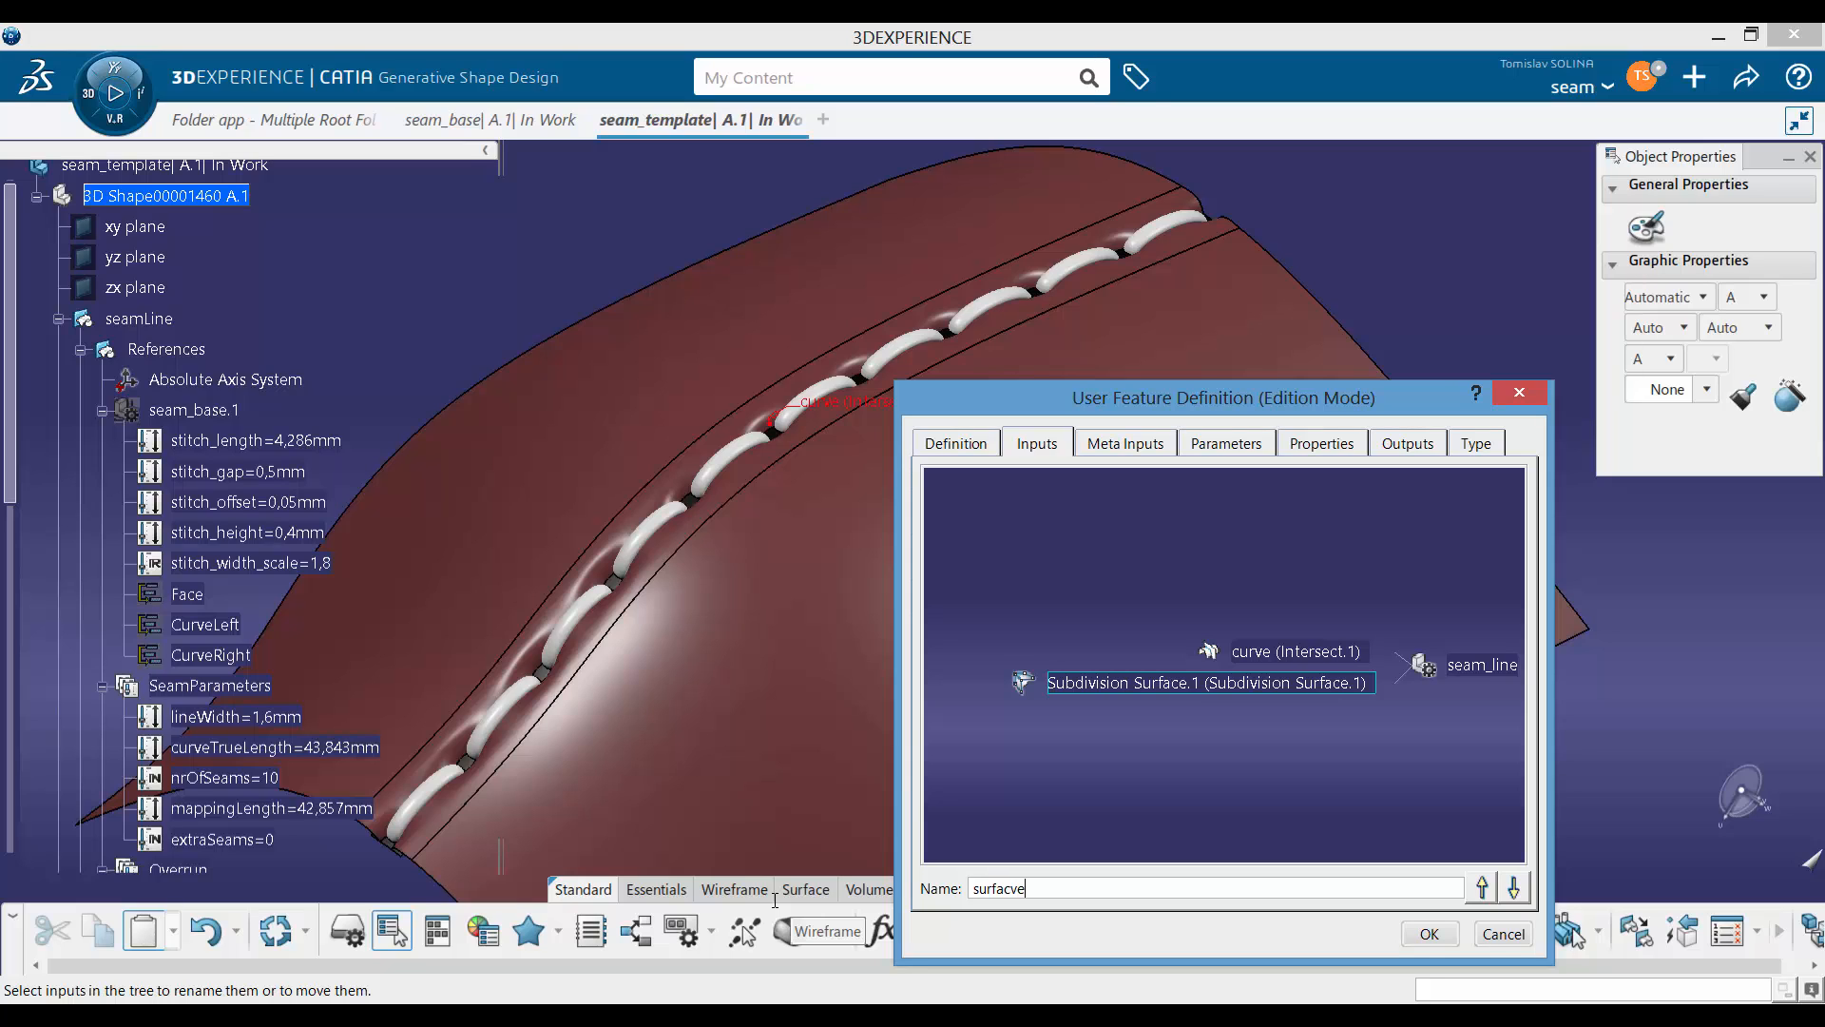
text(e)
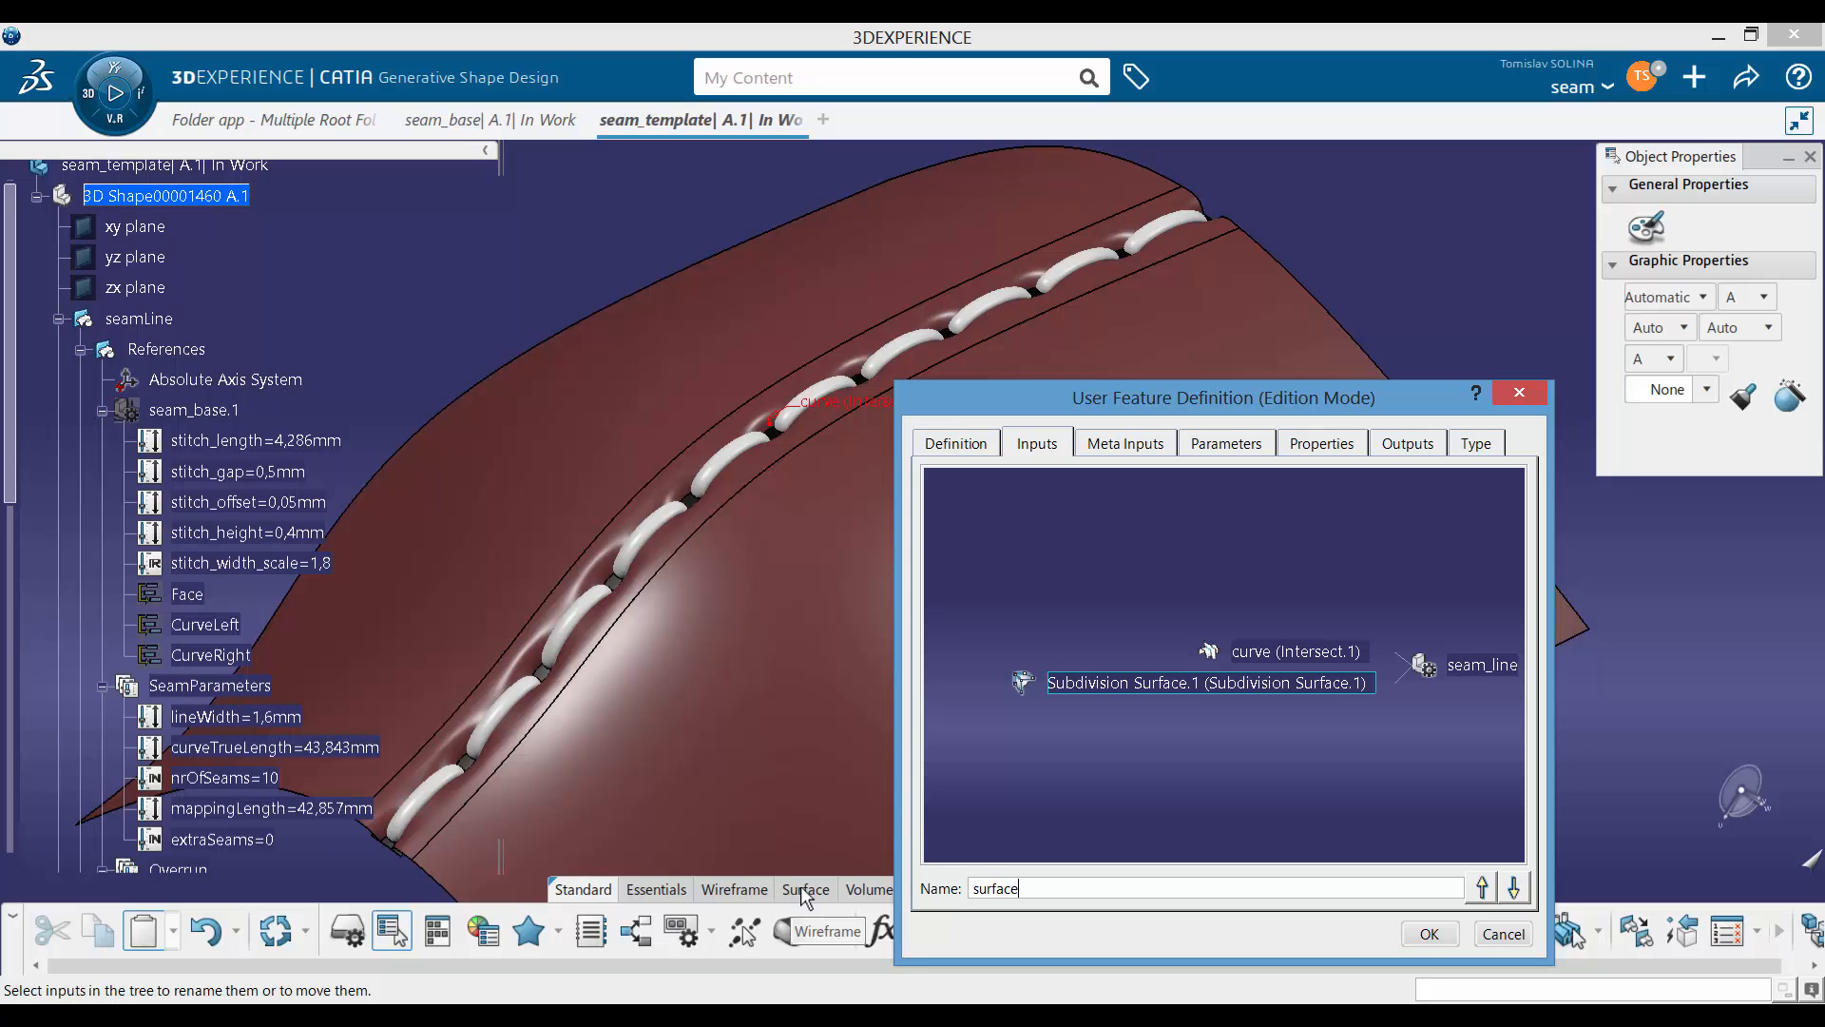
Step: Publish the stitch_length and stitch_gap parameters of seam_base.1 in the new seam_line user feature
click(1144, 448)
click(1226, 446)
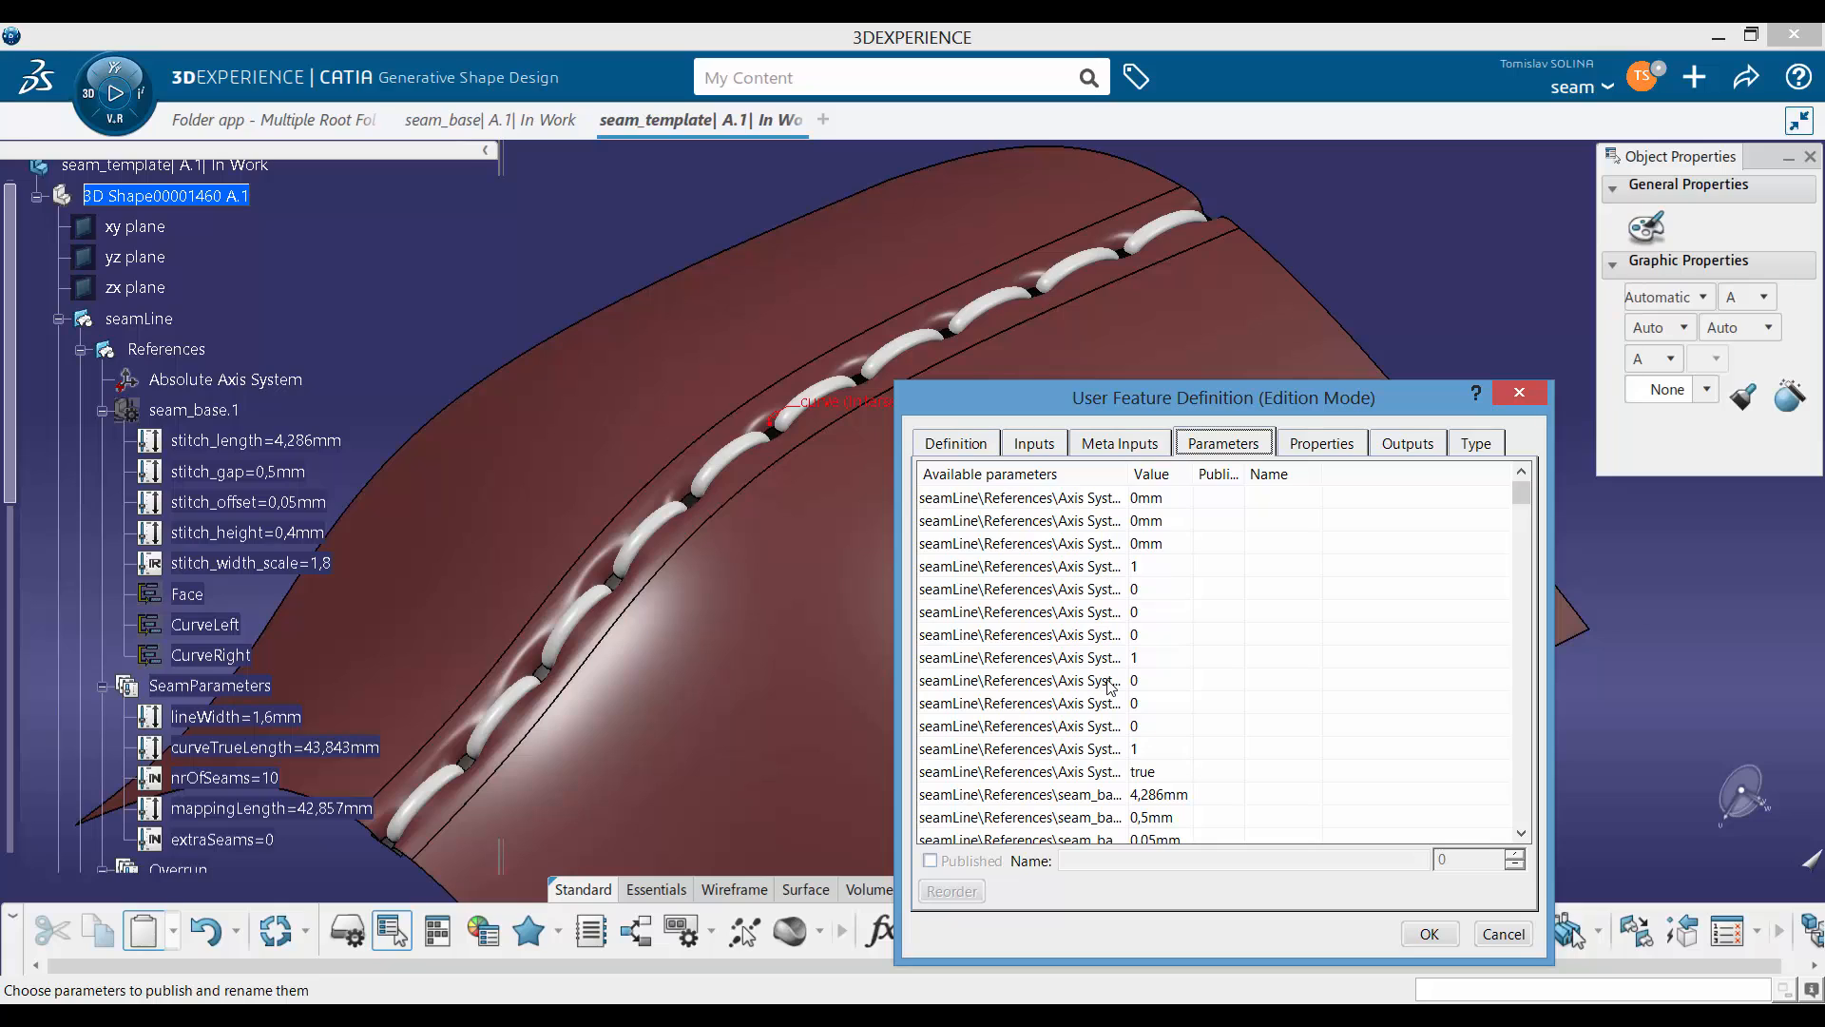
click(1117, 727)
scroll(1107, 687, down, 3)
click(1110, 591)
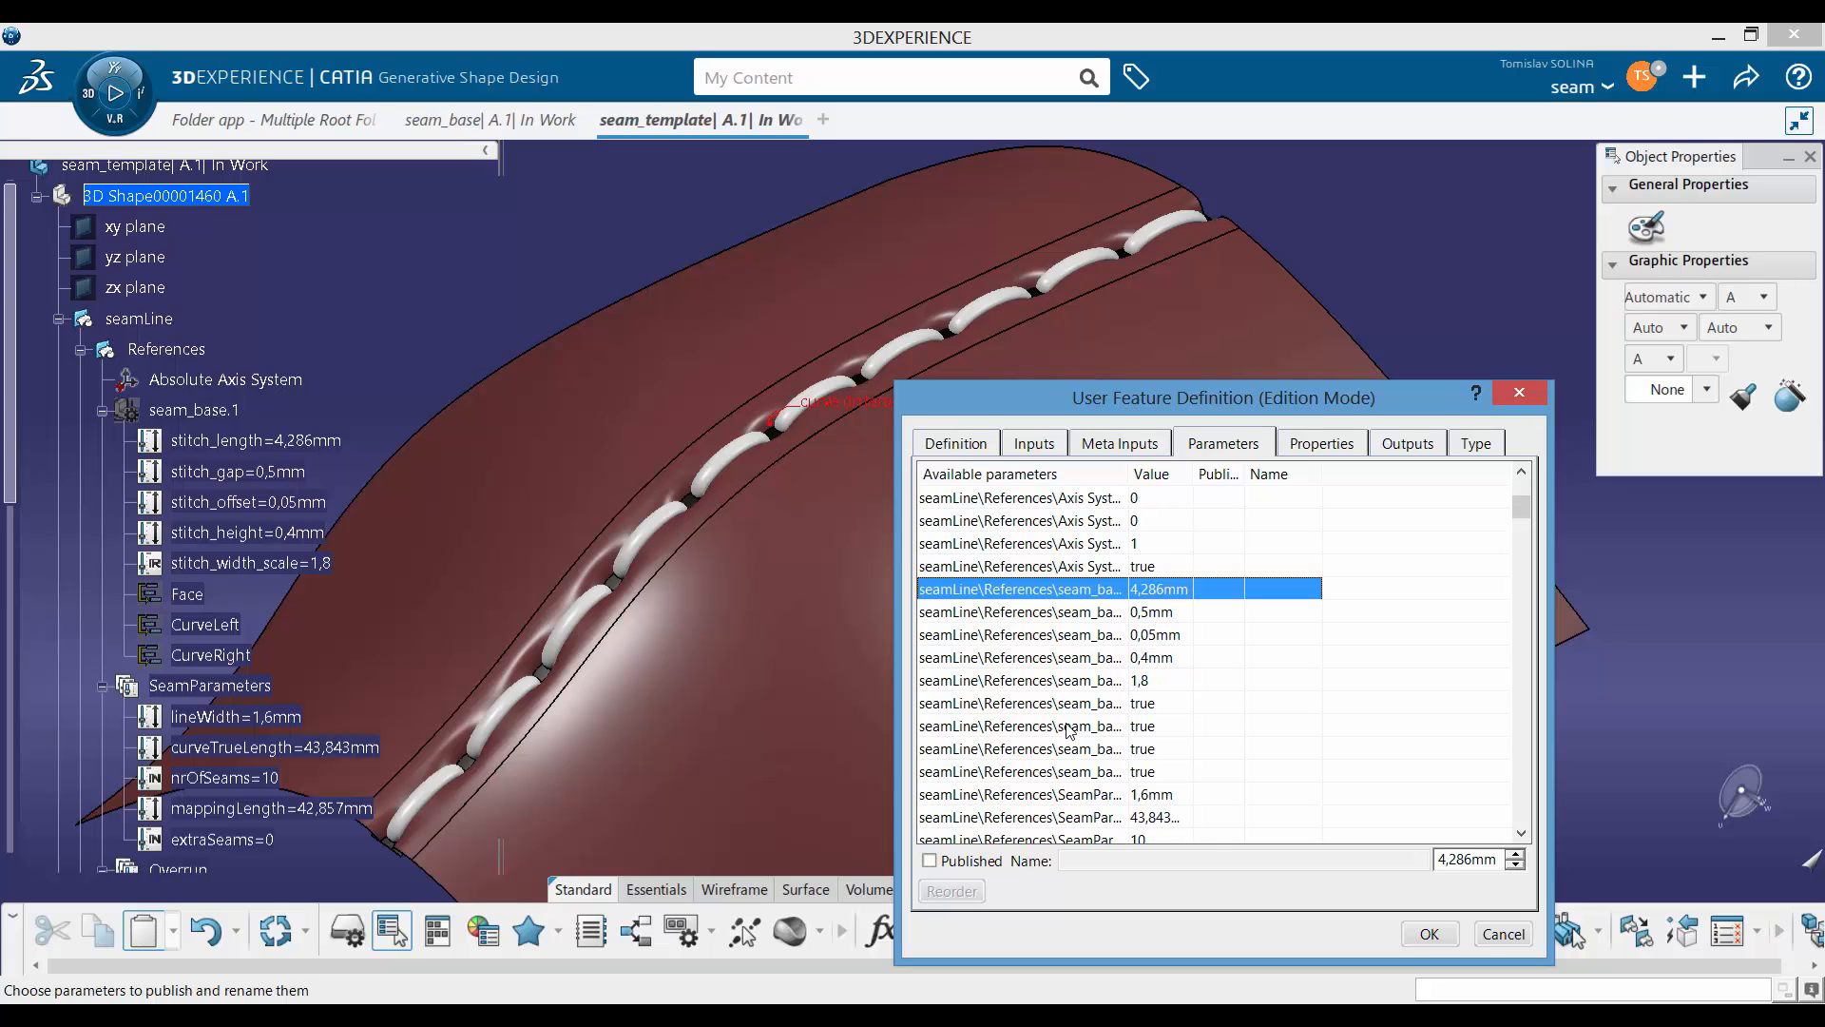
click(929, 861)
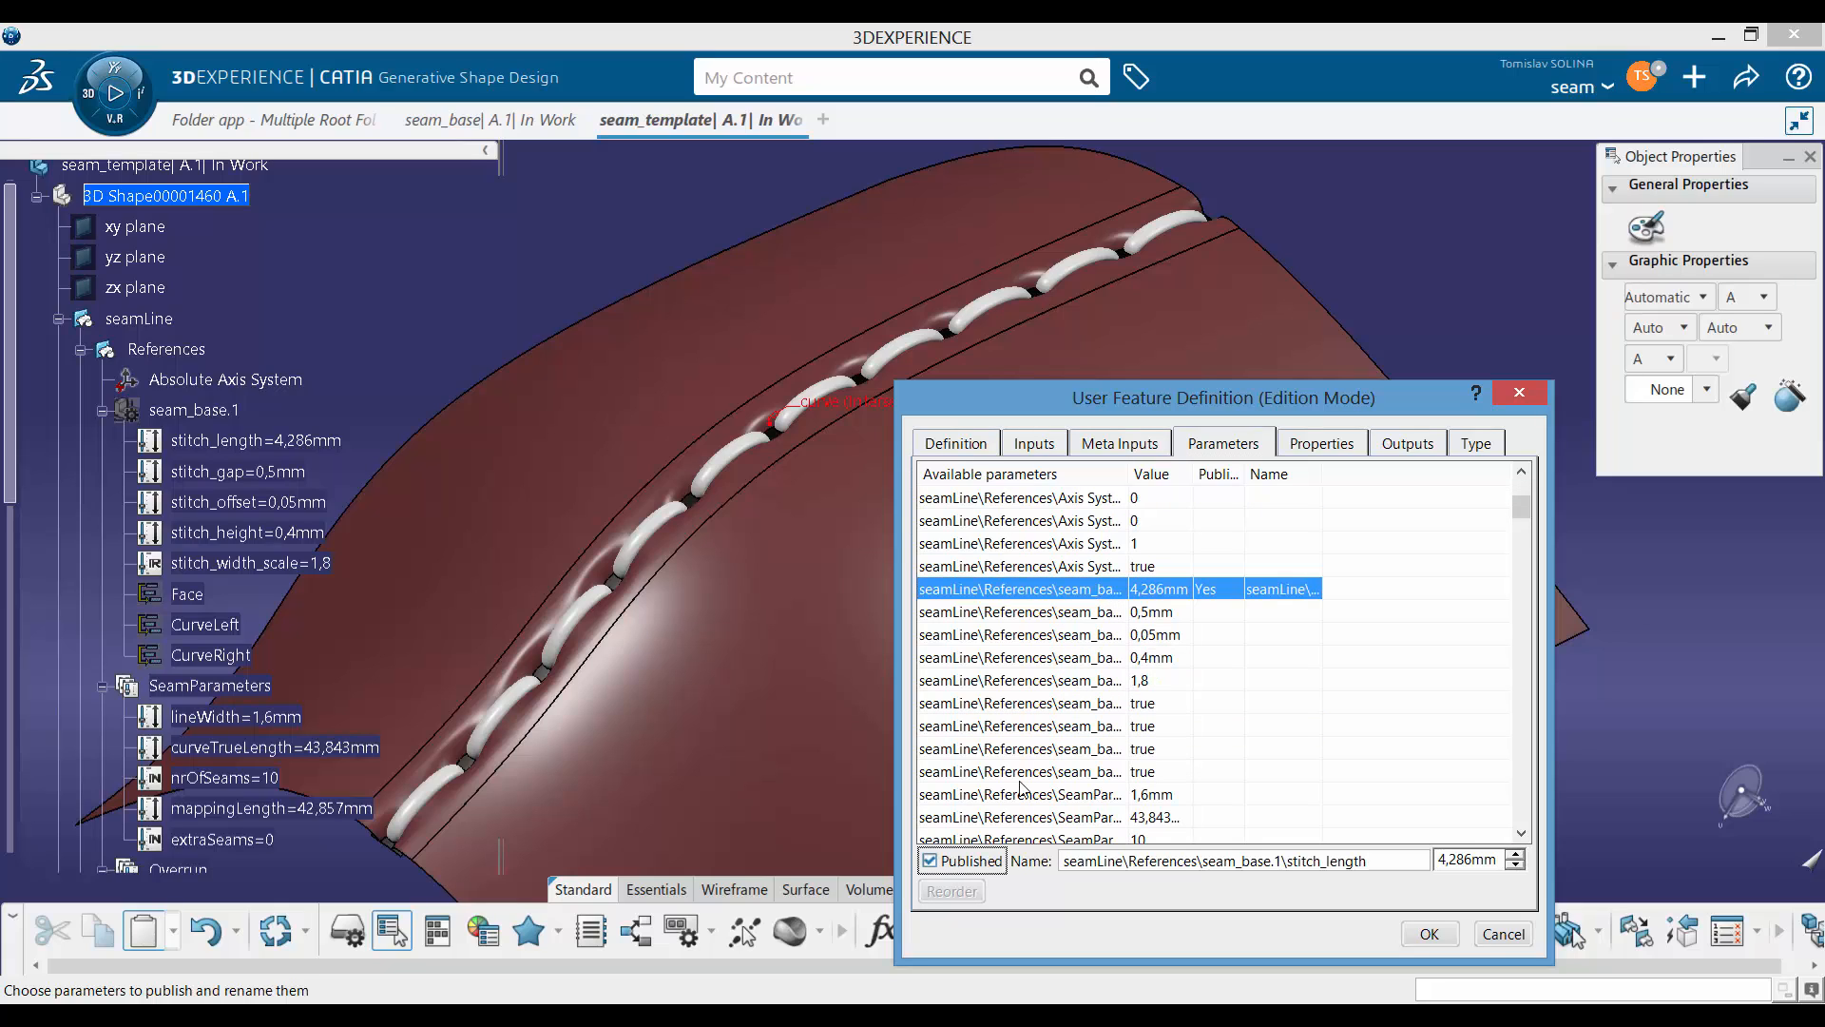
click(1058, 611)
click(947, 861)
Step: Publish the stitch_offset, stitch_height and stitch_width_scale parameters of seam_base.1 in the new user feature
click(1038, 634)
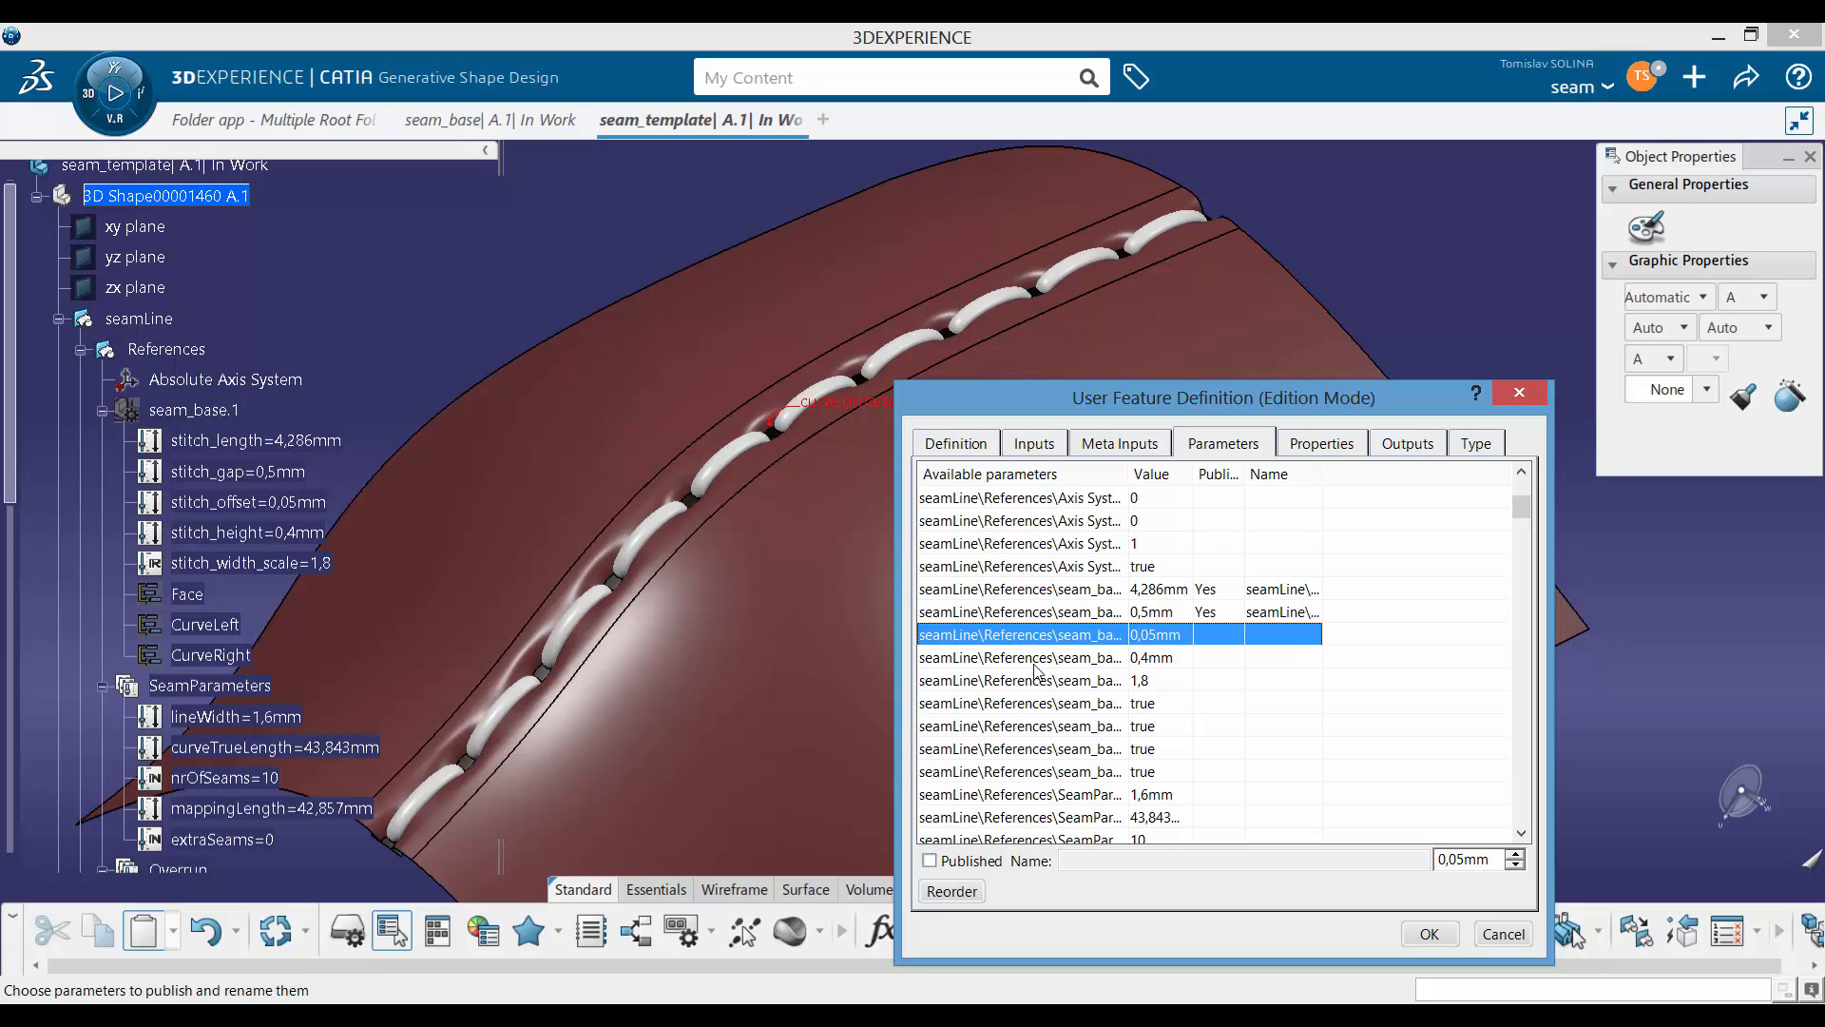
click(989, 861)
click(1034, 657)
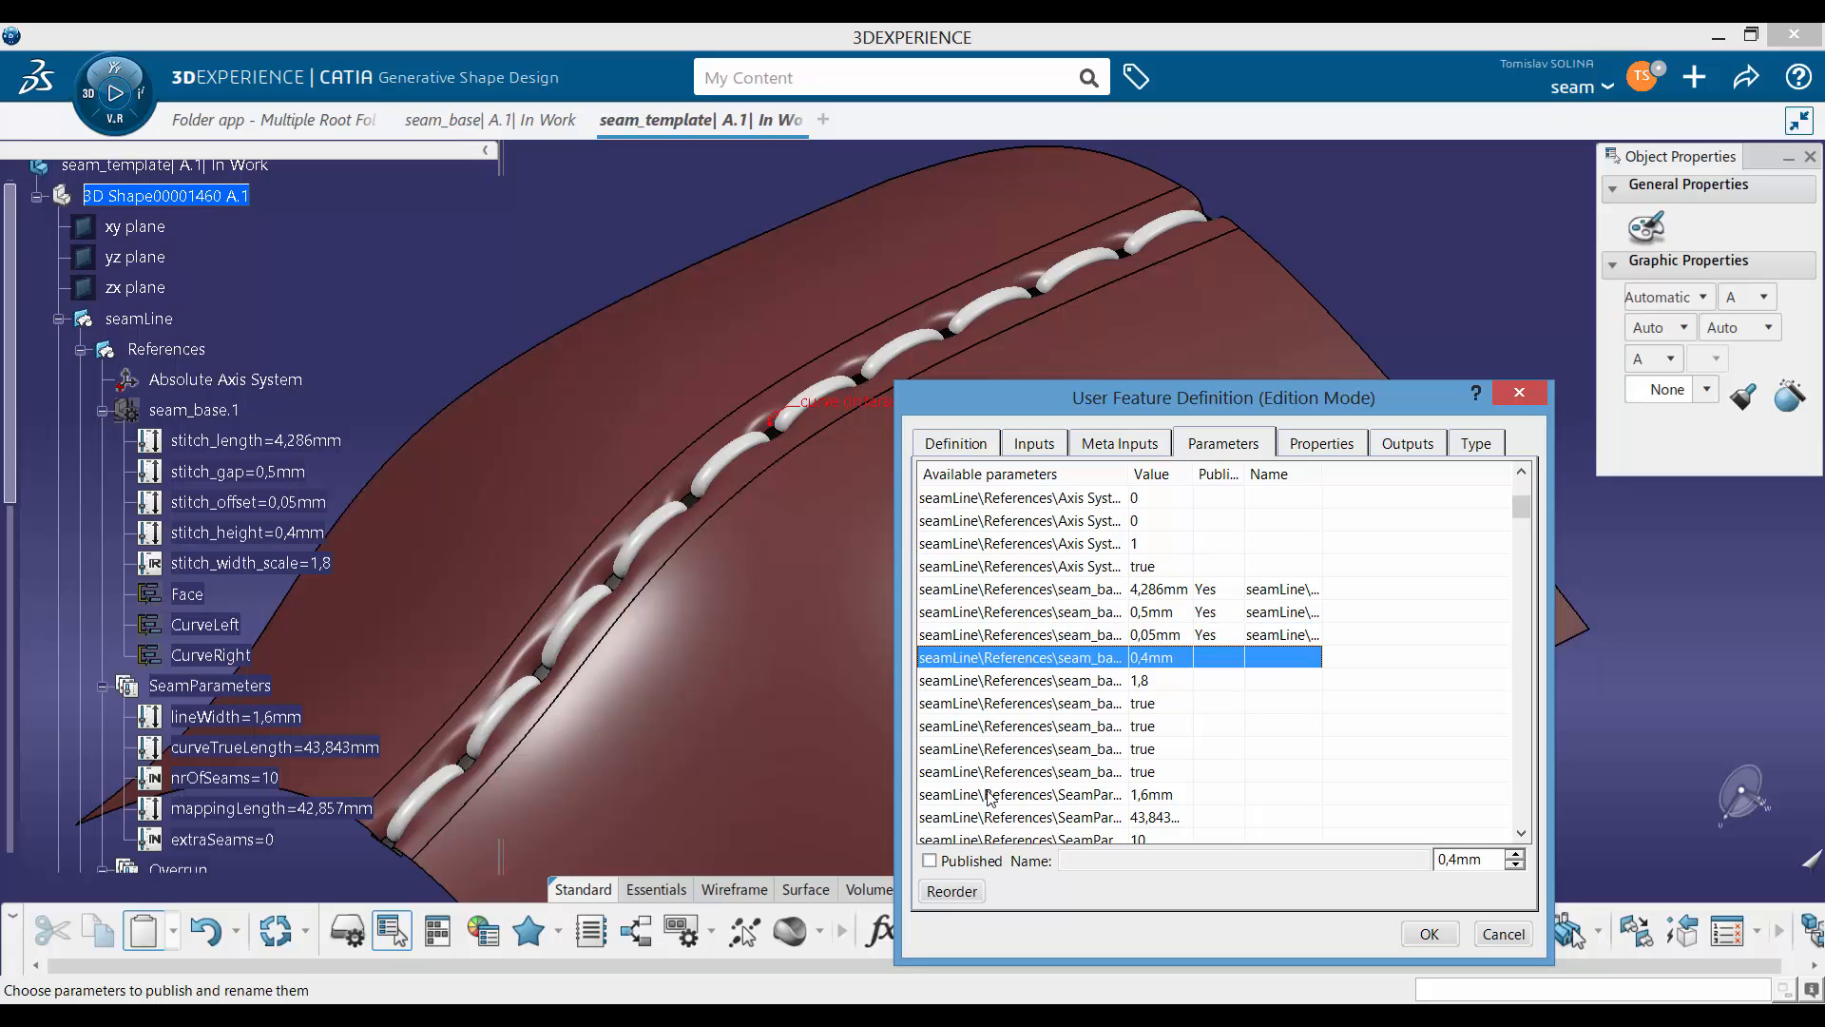
click(929, 862)
click(1074, 681)
click(949, 862)
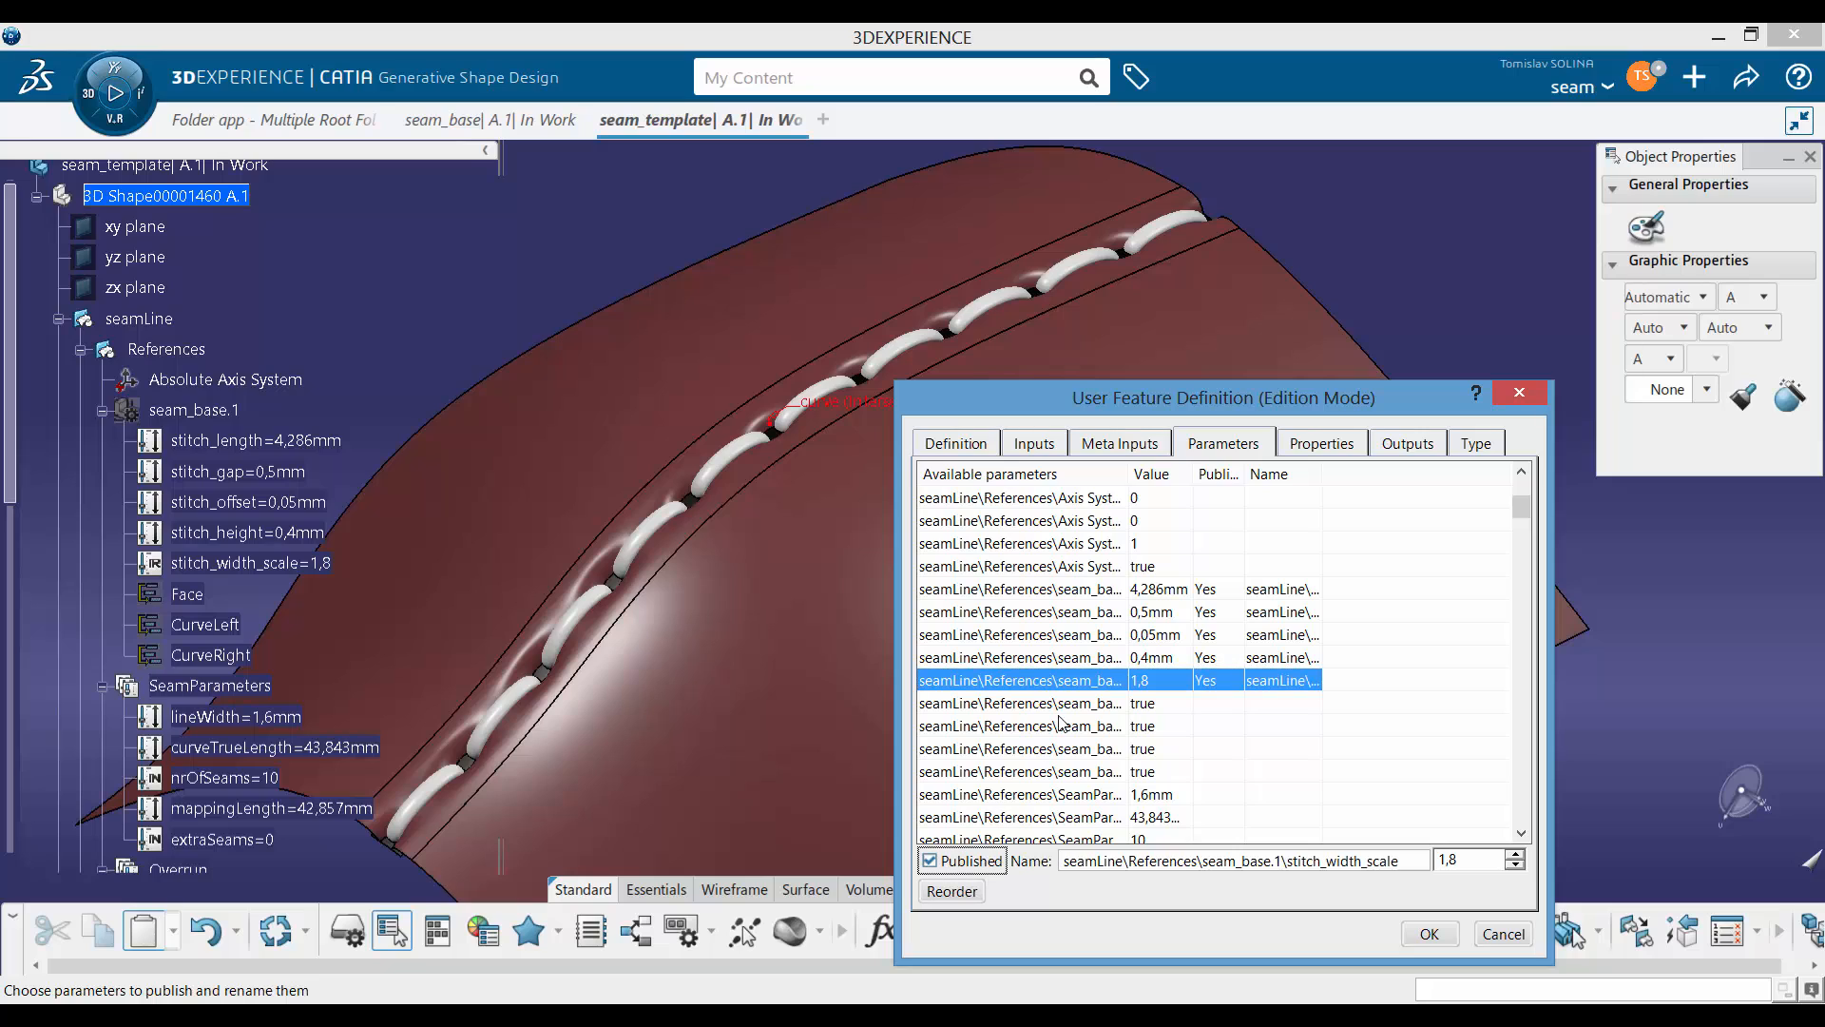
Step: Publish the SeamParameters lineWidth, curveTrueLength, nrOfSeams, mappingLength and extraSeams in the seam_line user feature
click(1064, 798)
scroll(1064, 798, down, 2)
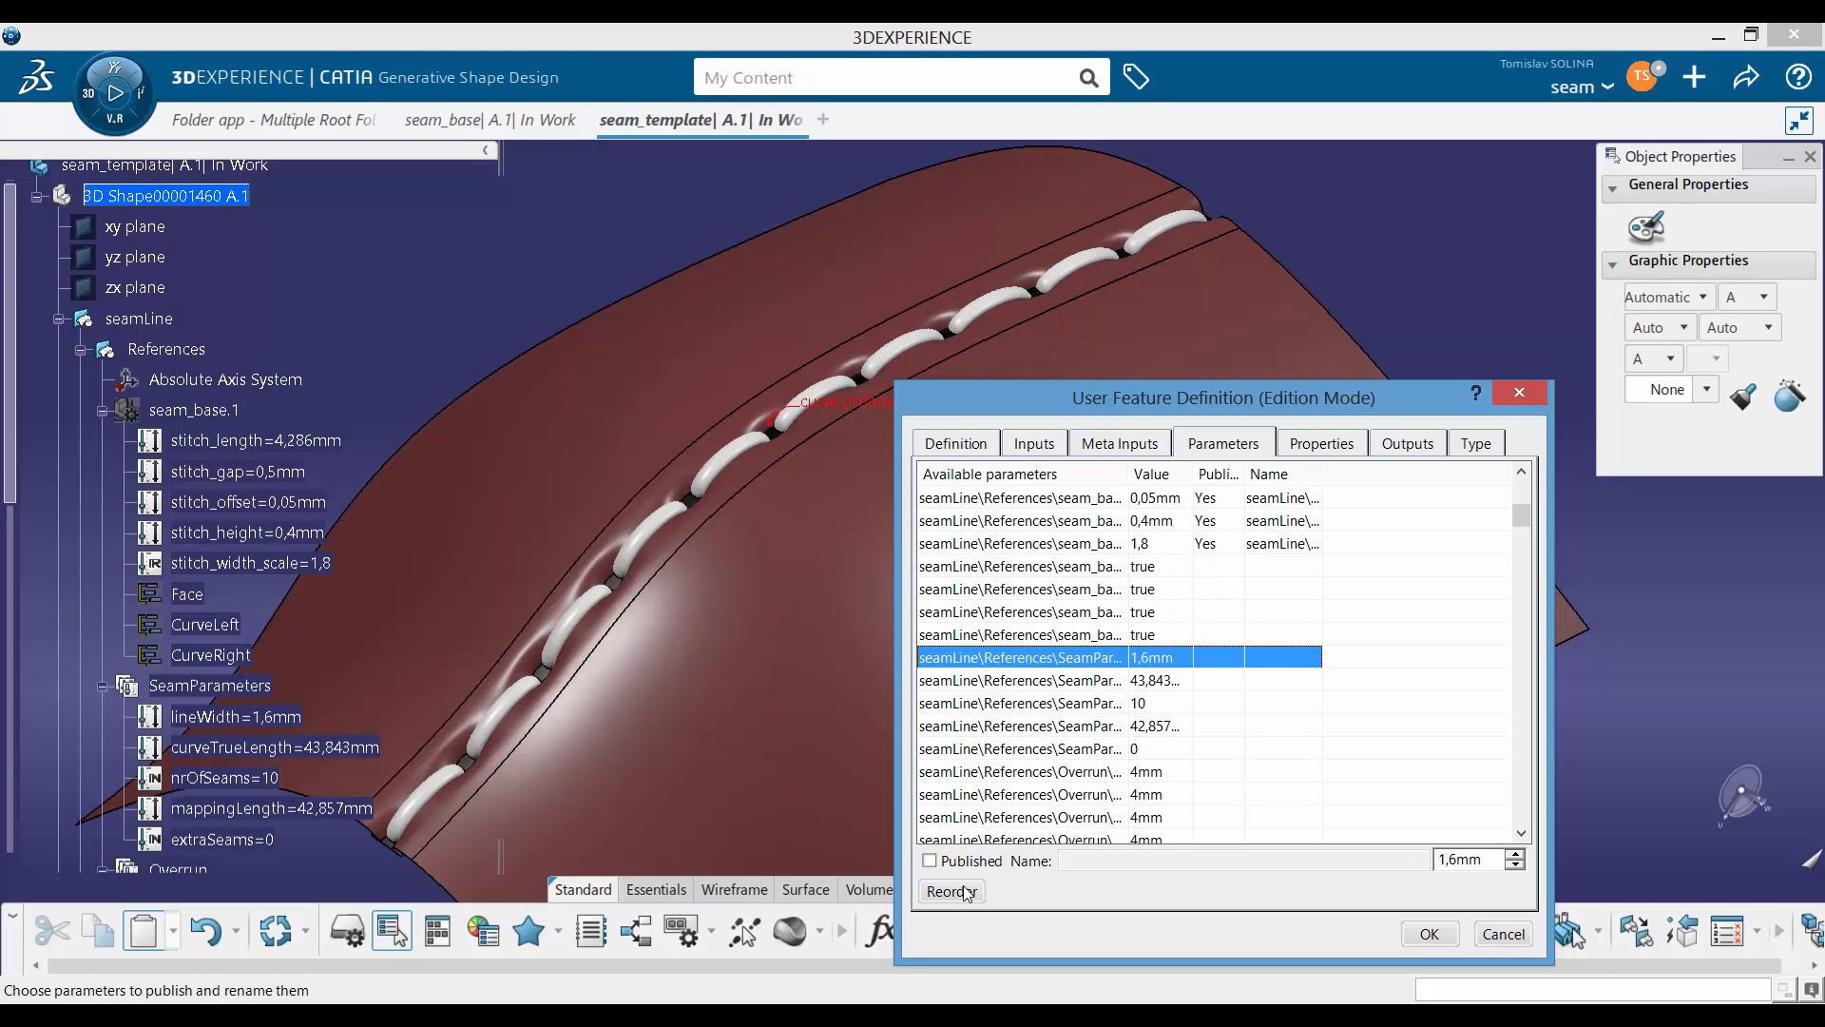
click(929, 861)
click(1053, 681)
click(930, 861)
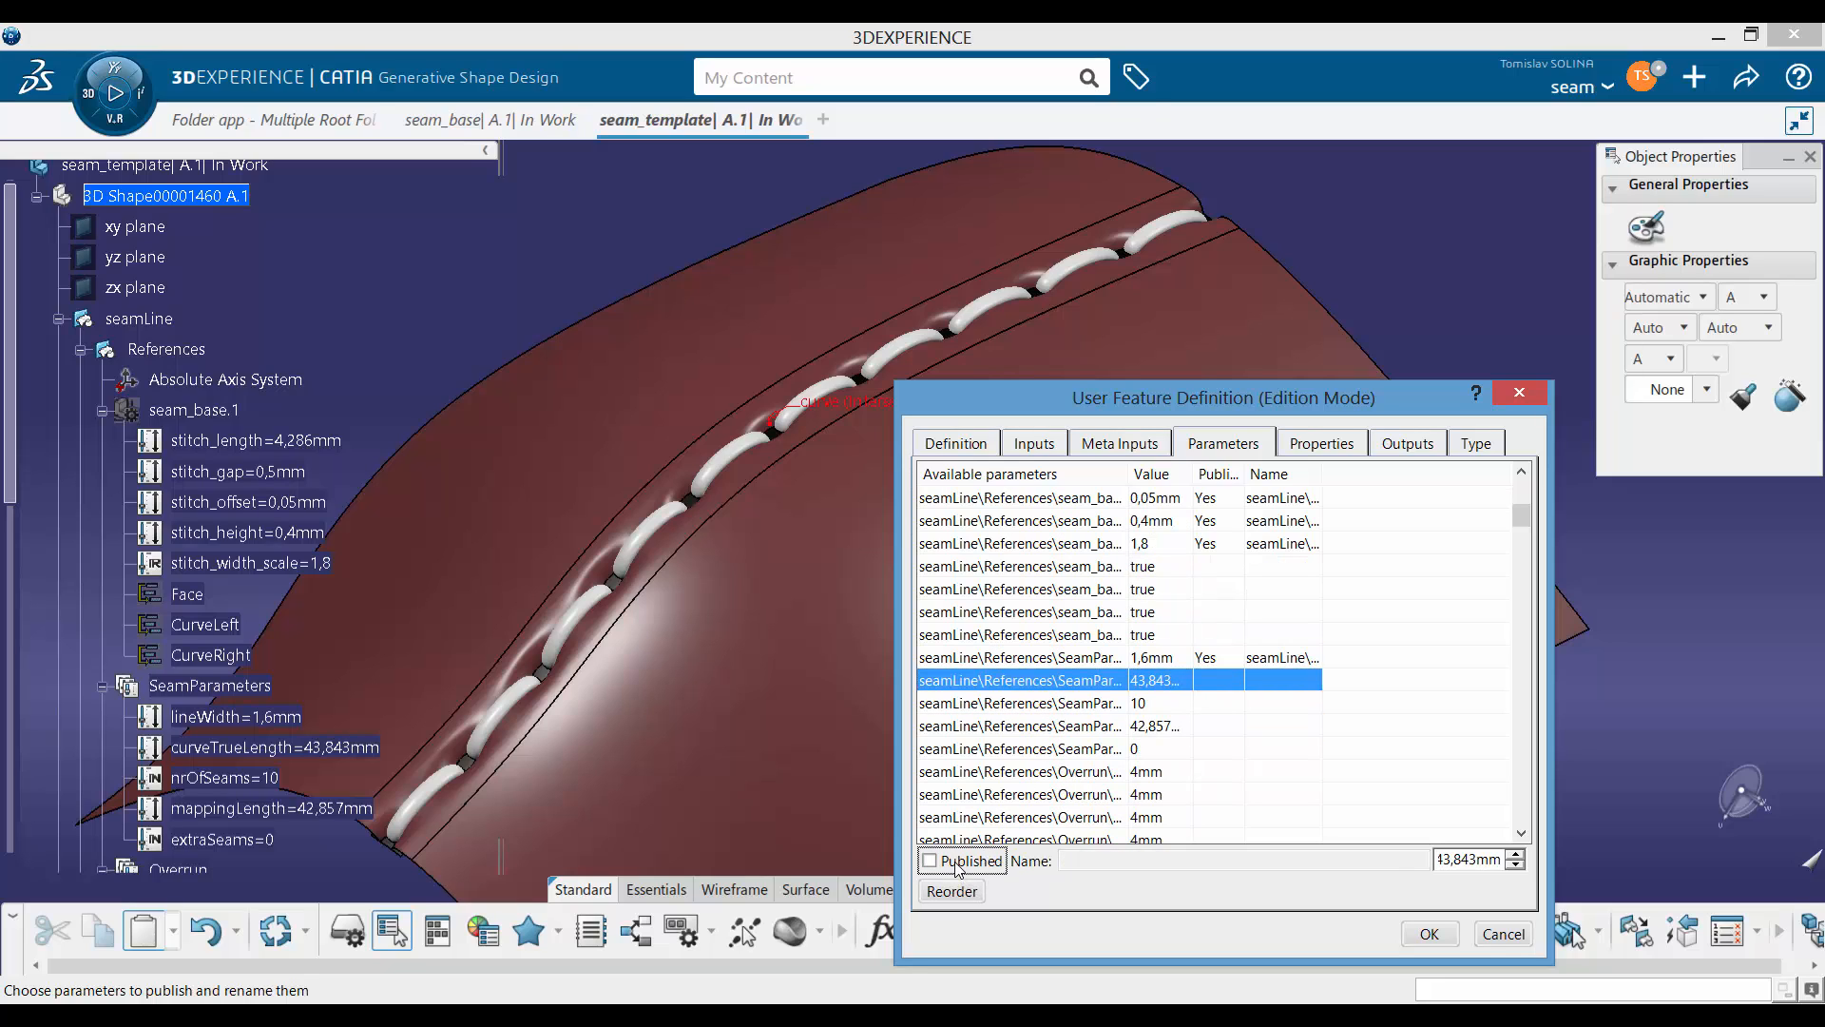
click(1025, 703)
click(985, 861)
click(1046, 727)
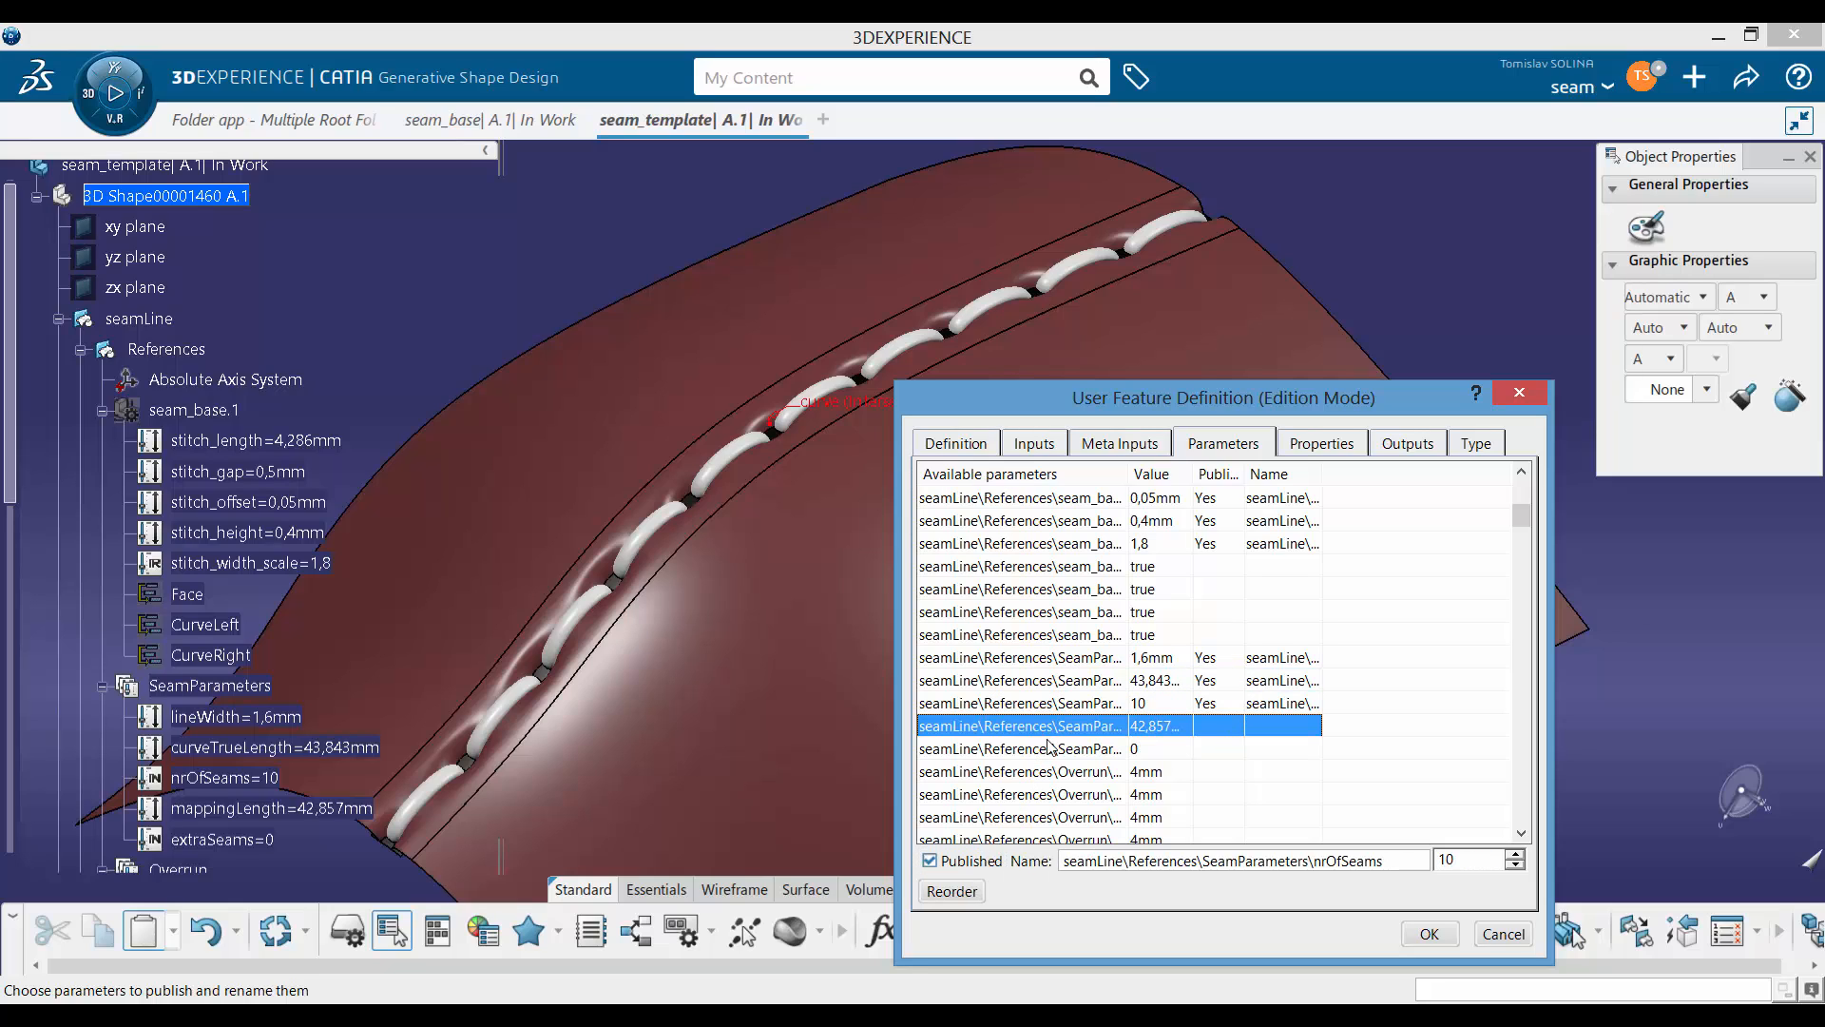
click(985, 860)
click(1046, 749)
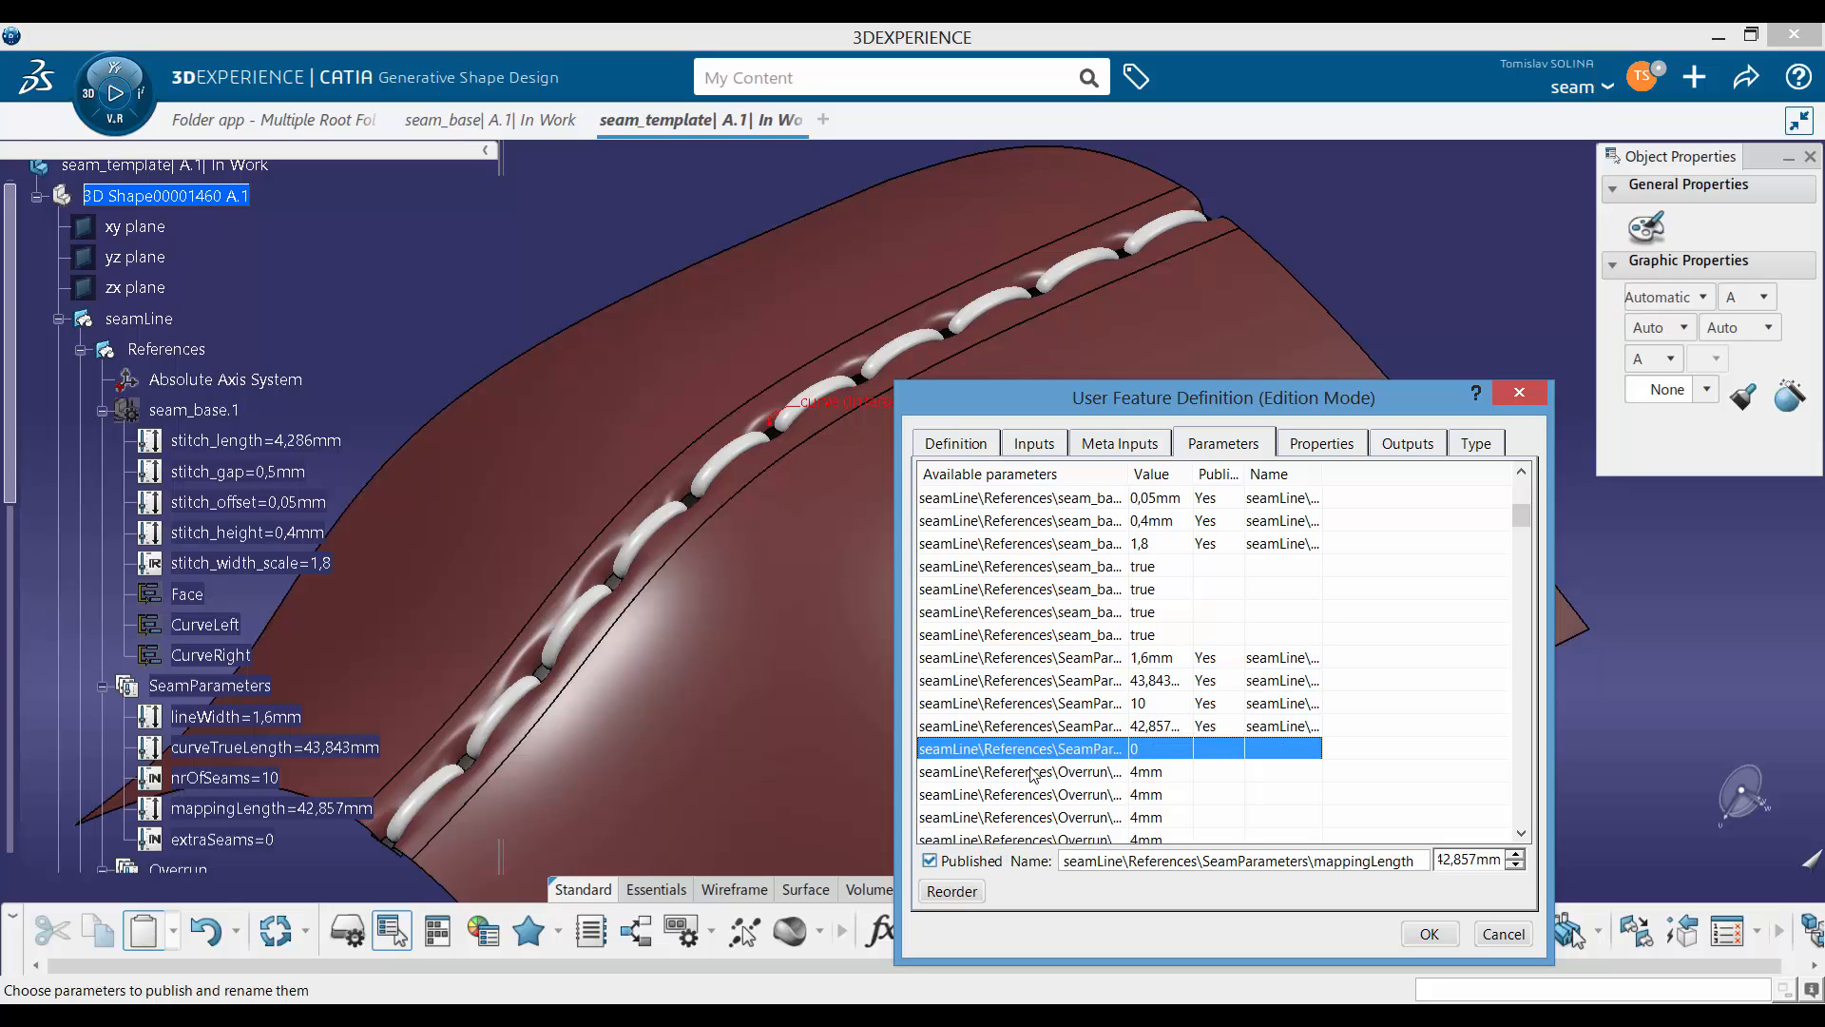
click(977, 860)
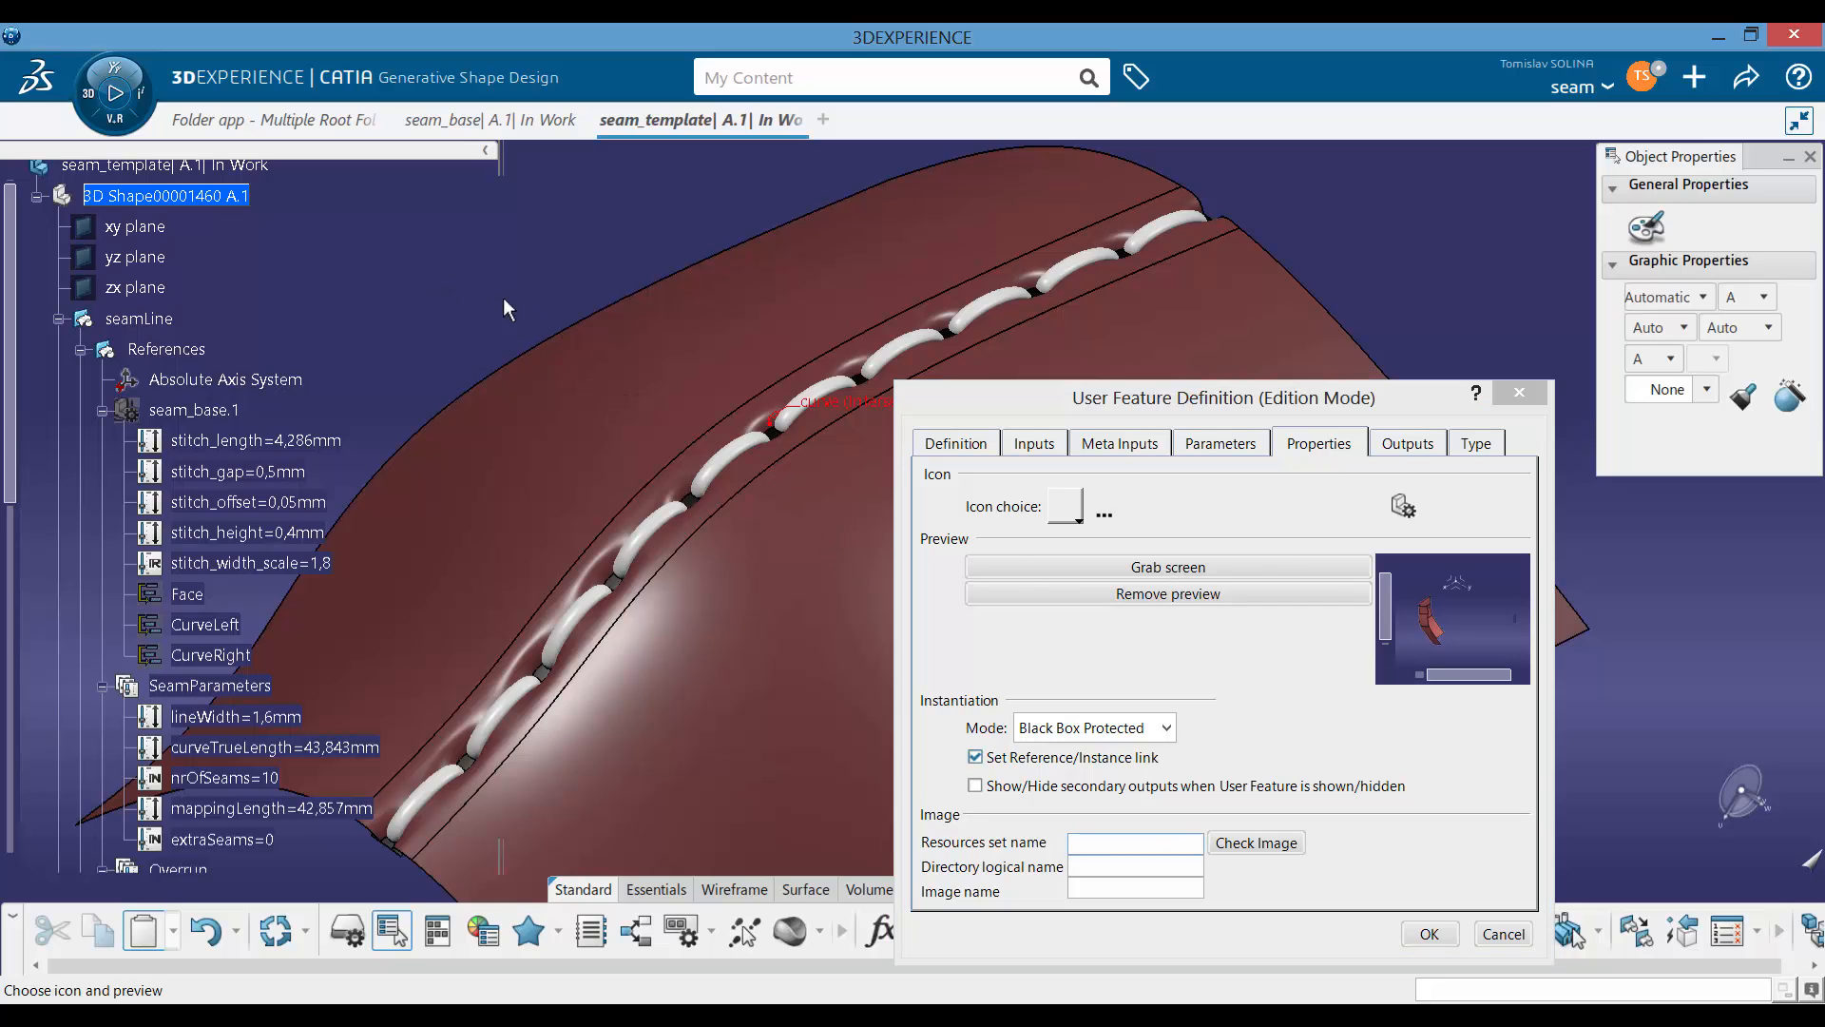
Step: Capture the current model view, with the specification tree hidden, as the user feature's preview image
key(F3)
click(1179, 567)
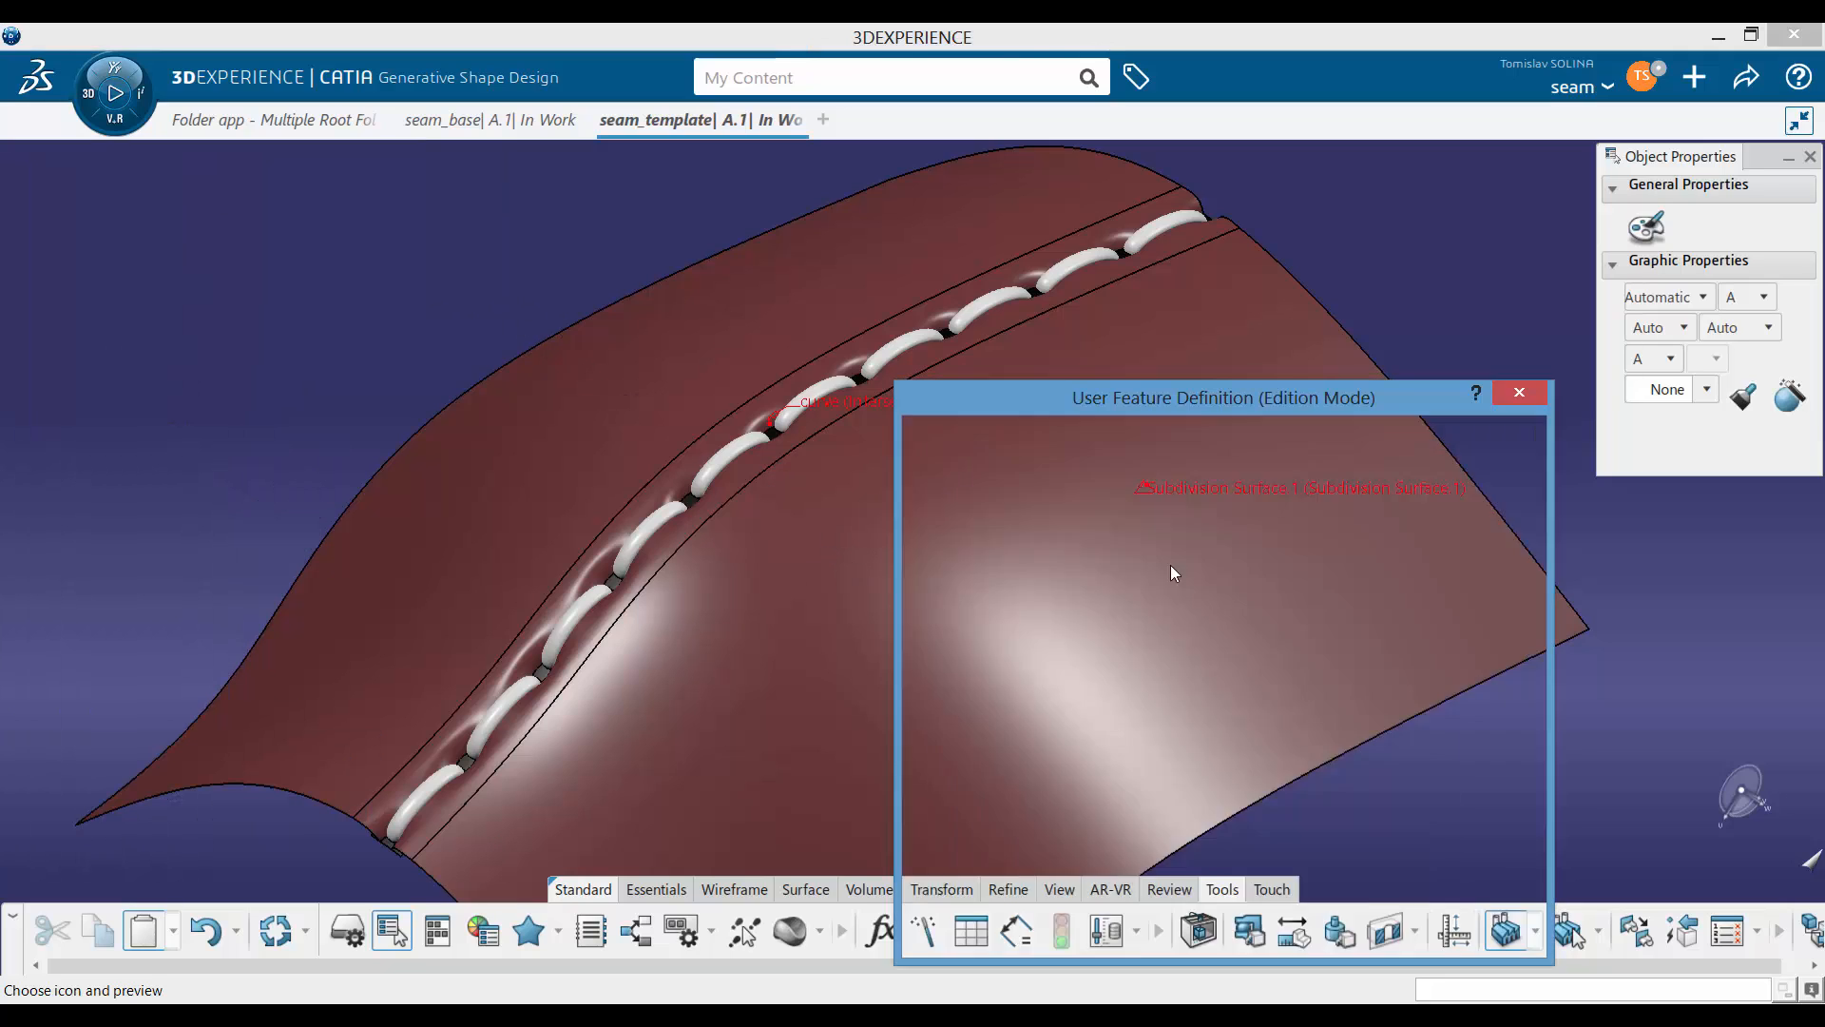
key(F3)
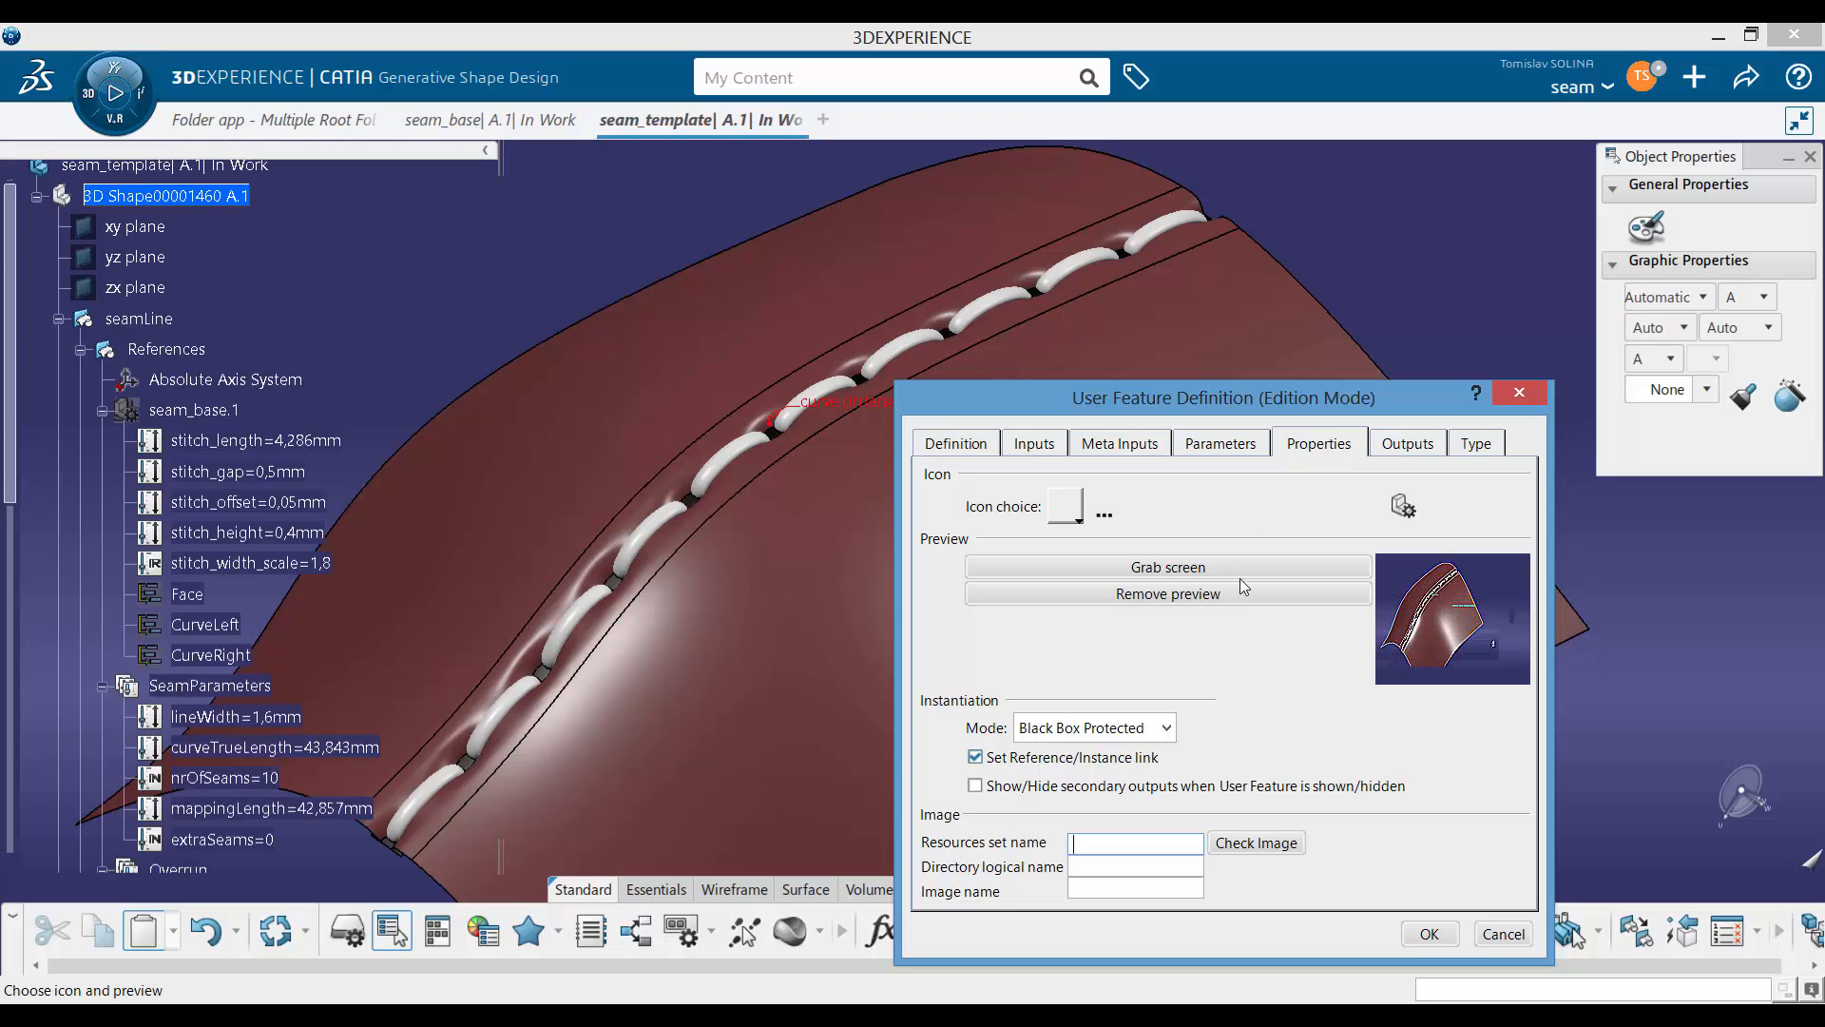
Step: Check the user feature's main, face, blackout, cut_left and cut_right outputs against the elements in the Result set and accept the definition
click(1406, 444)
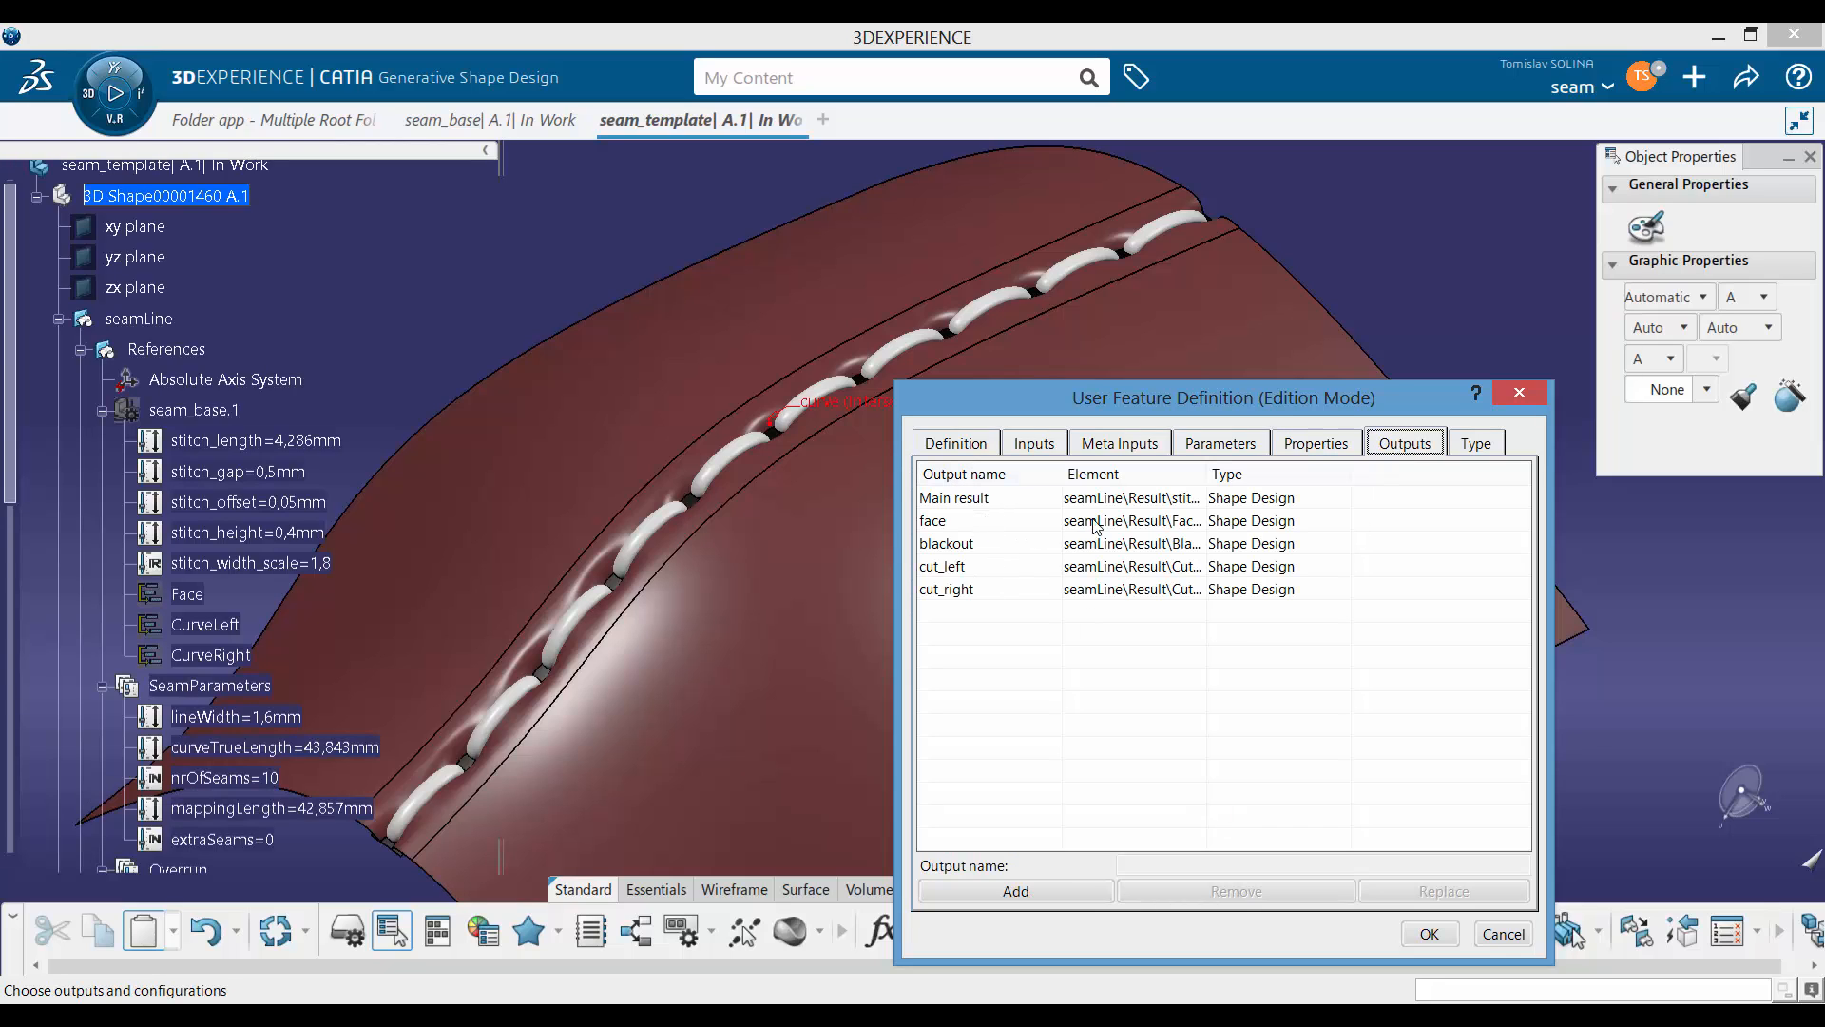
click(984, 504)
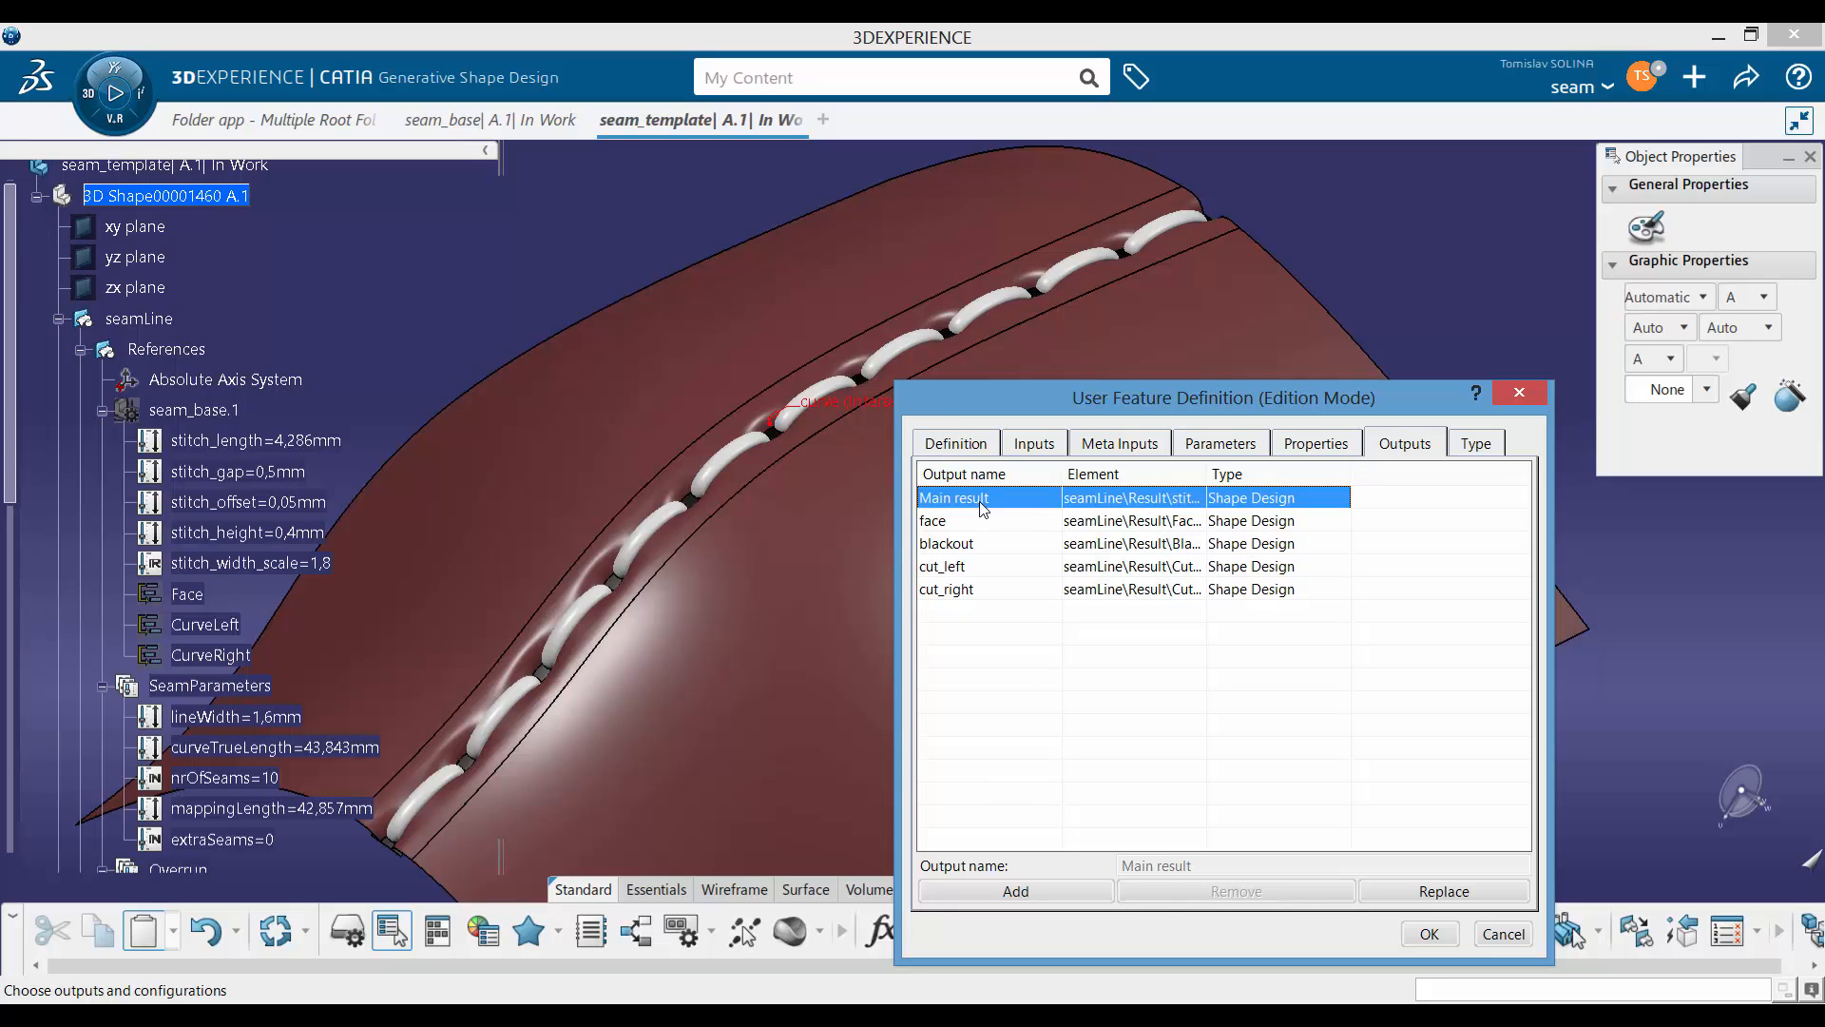
drag(1205, 473, 1342, 472)
click(394, 356)
scroll(214, 618, down, 9)
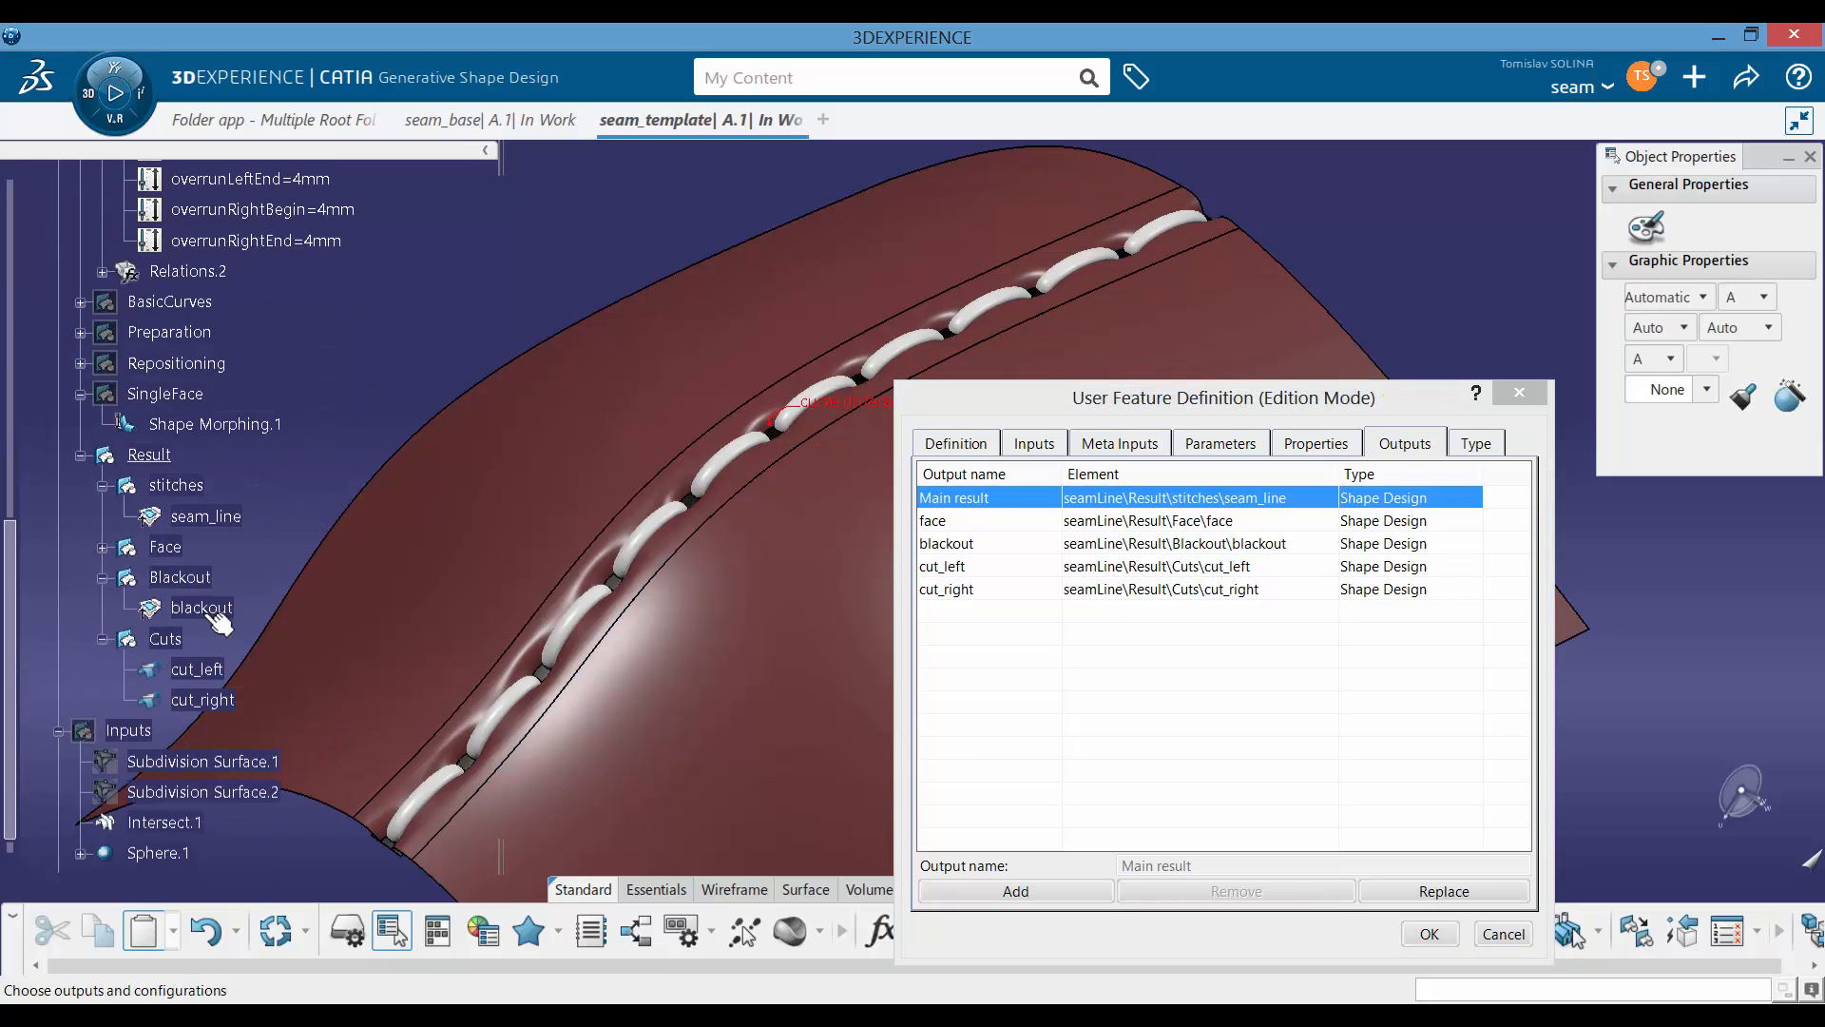
scroll(214, 608, down, 3)
scroll(226, 428, up, 1)
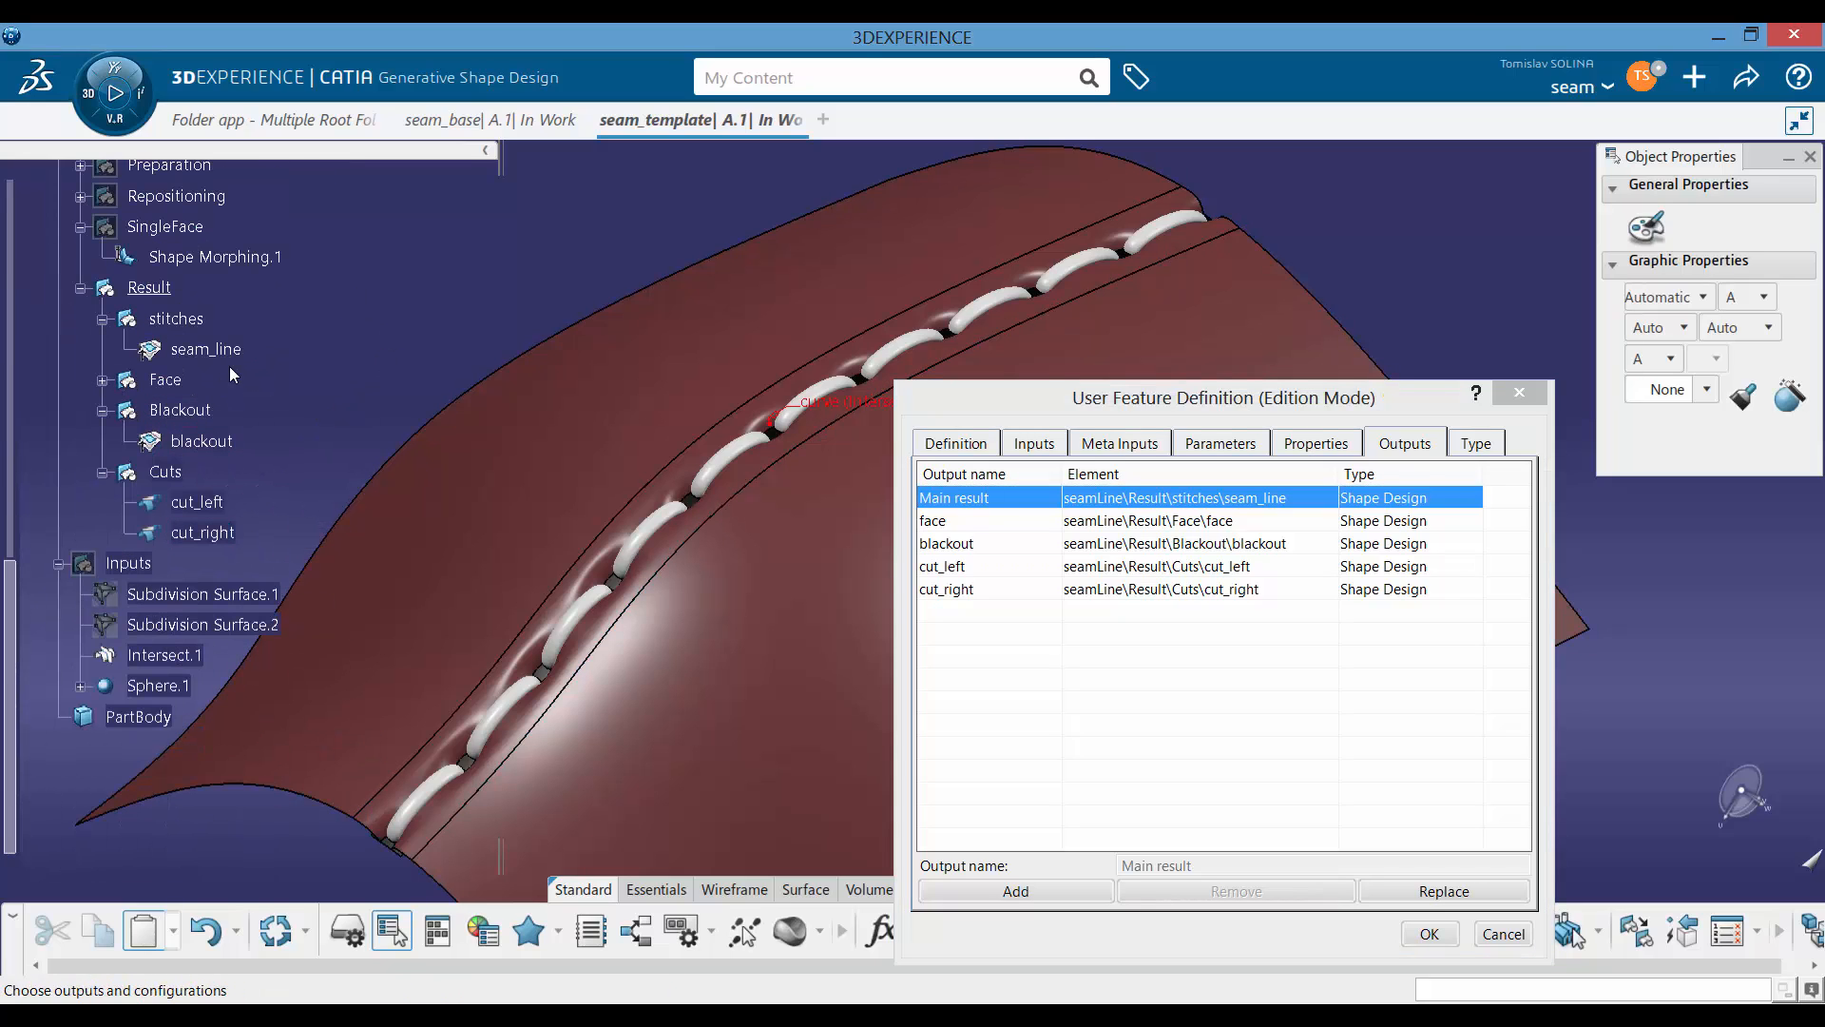
click(101, 380)
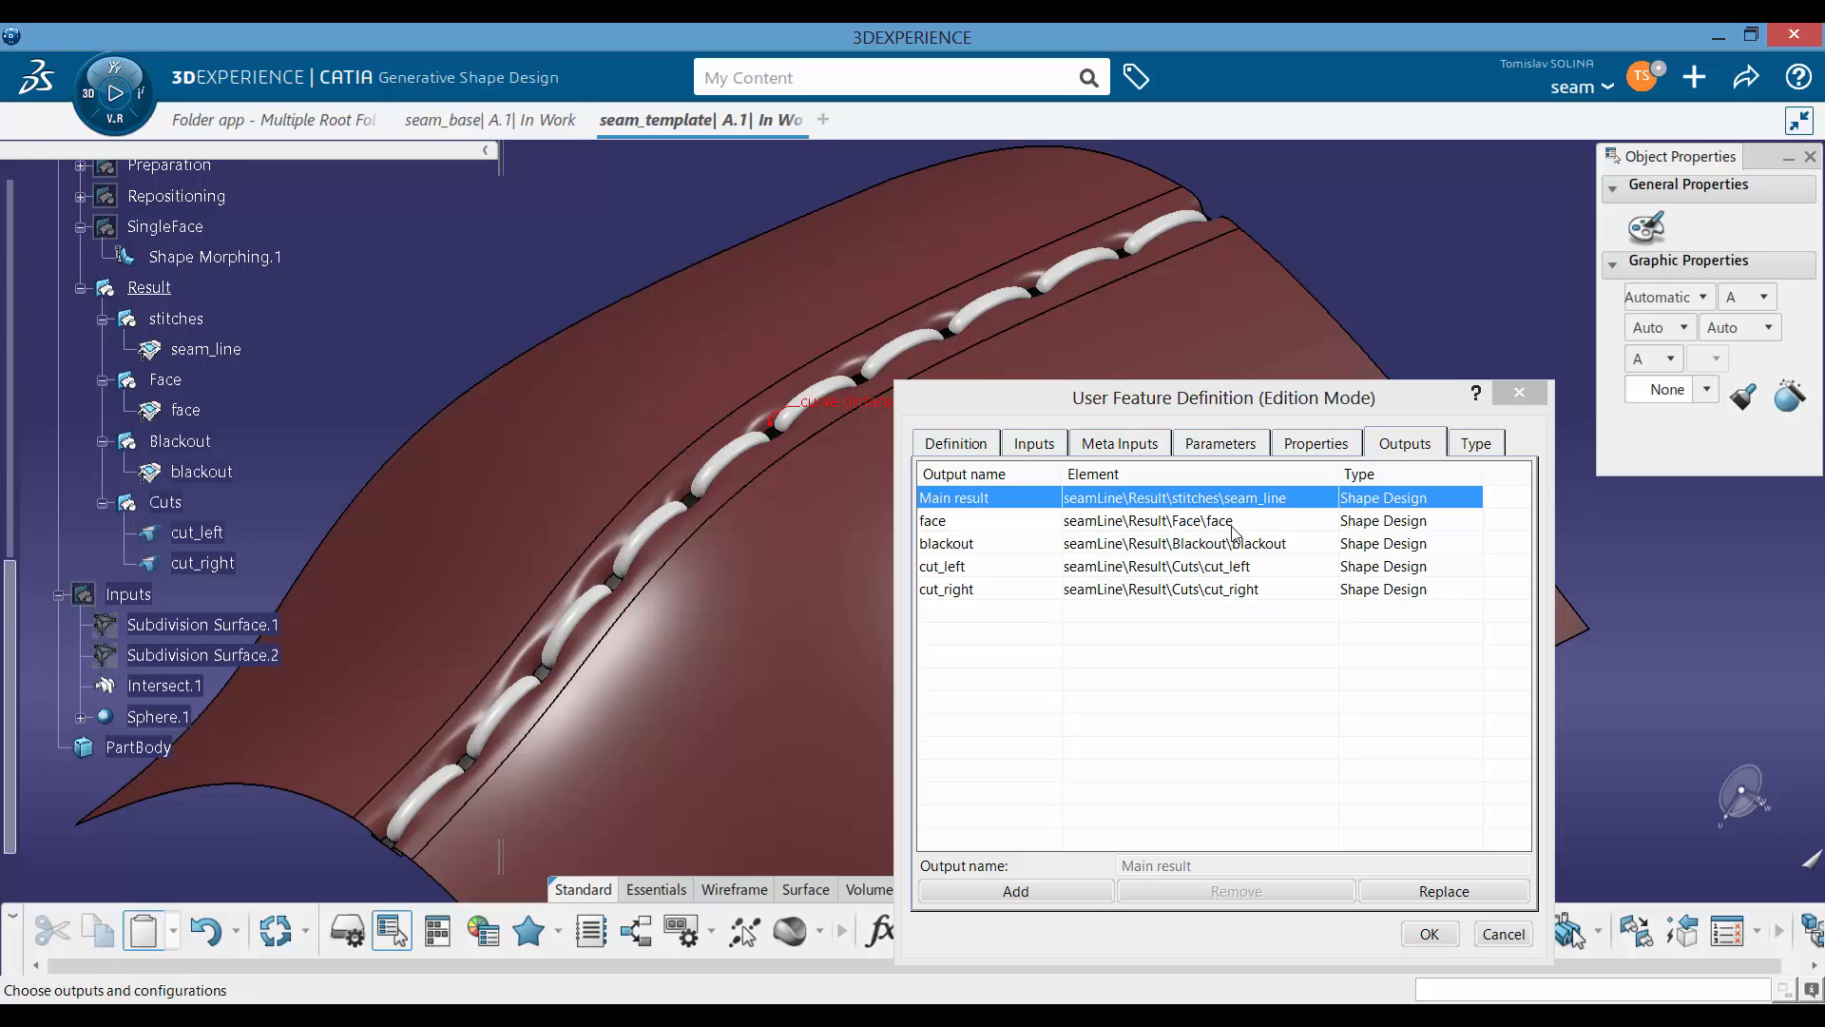
click(1436, 936)
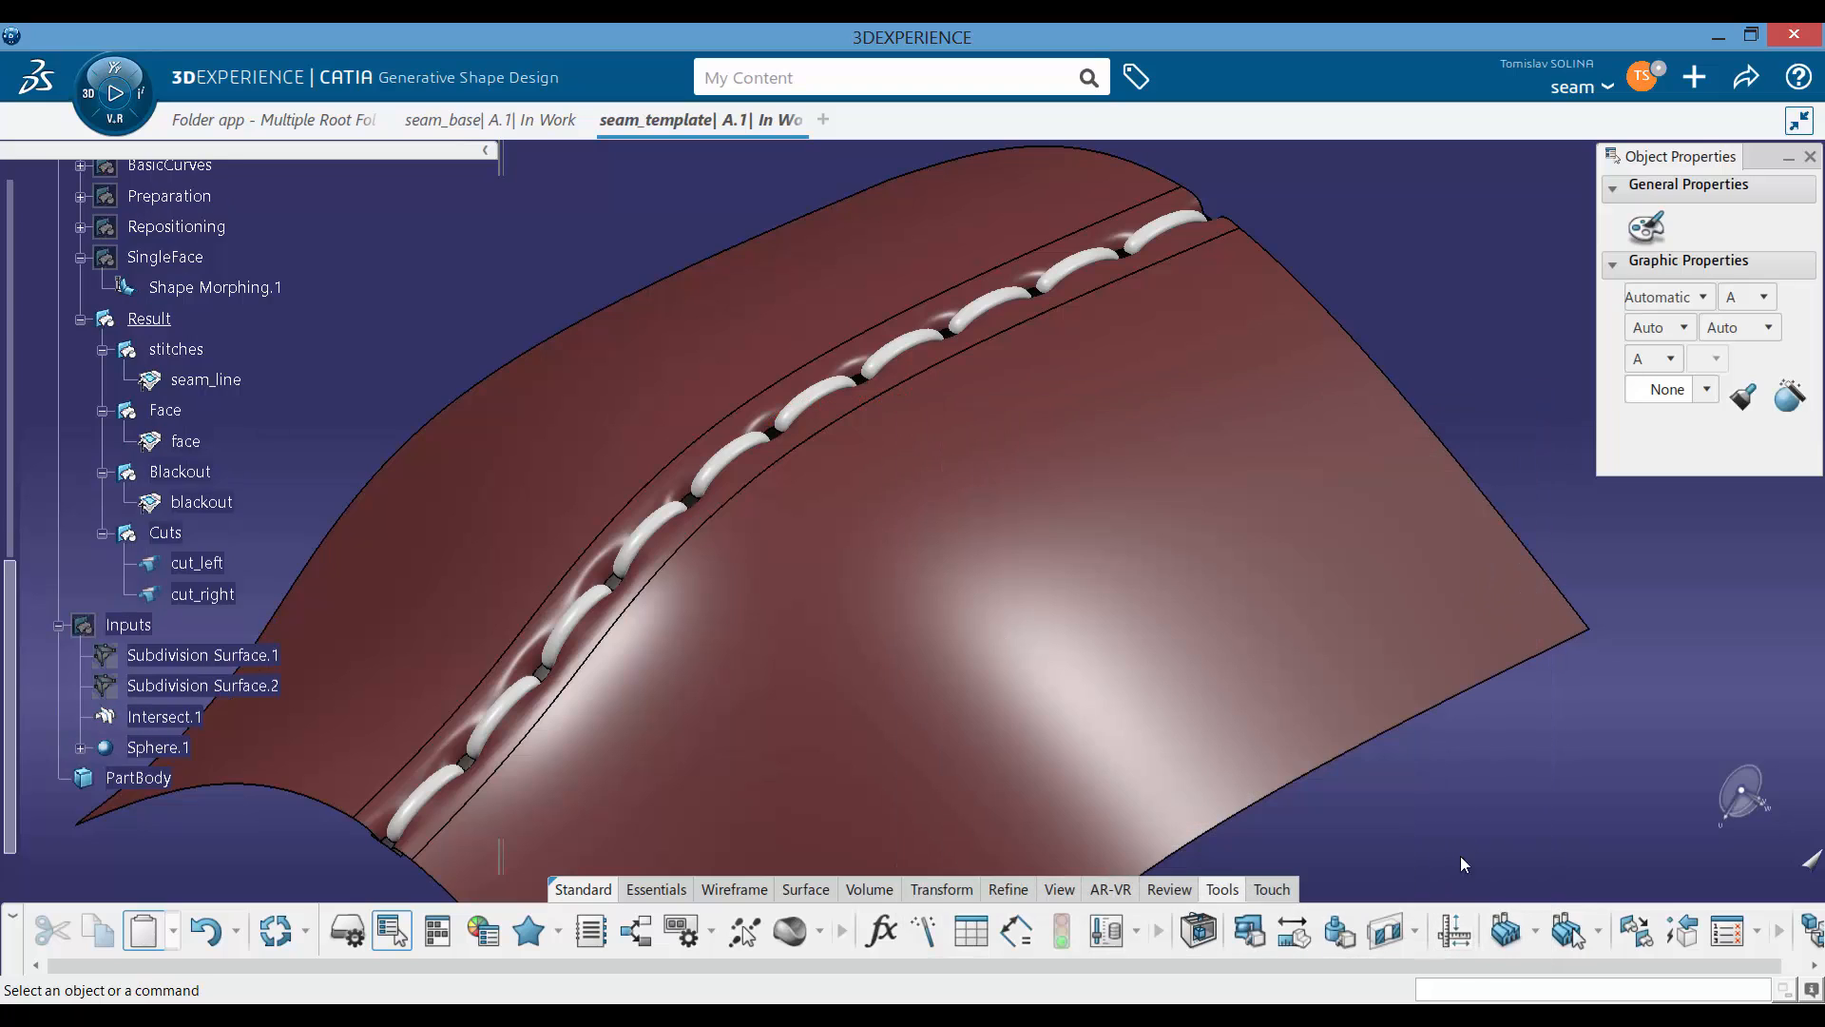
Step: Expand the seam_line user feature under KnowledgeTemplates to show its published parameters and outputs, and update it locally
scroll(359, 431, up, 10)
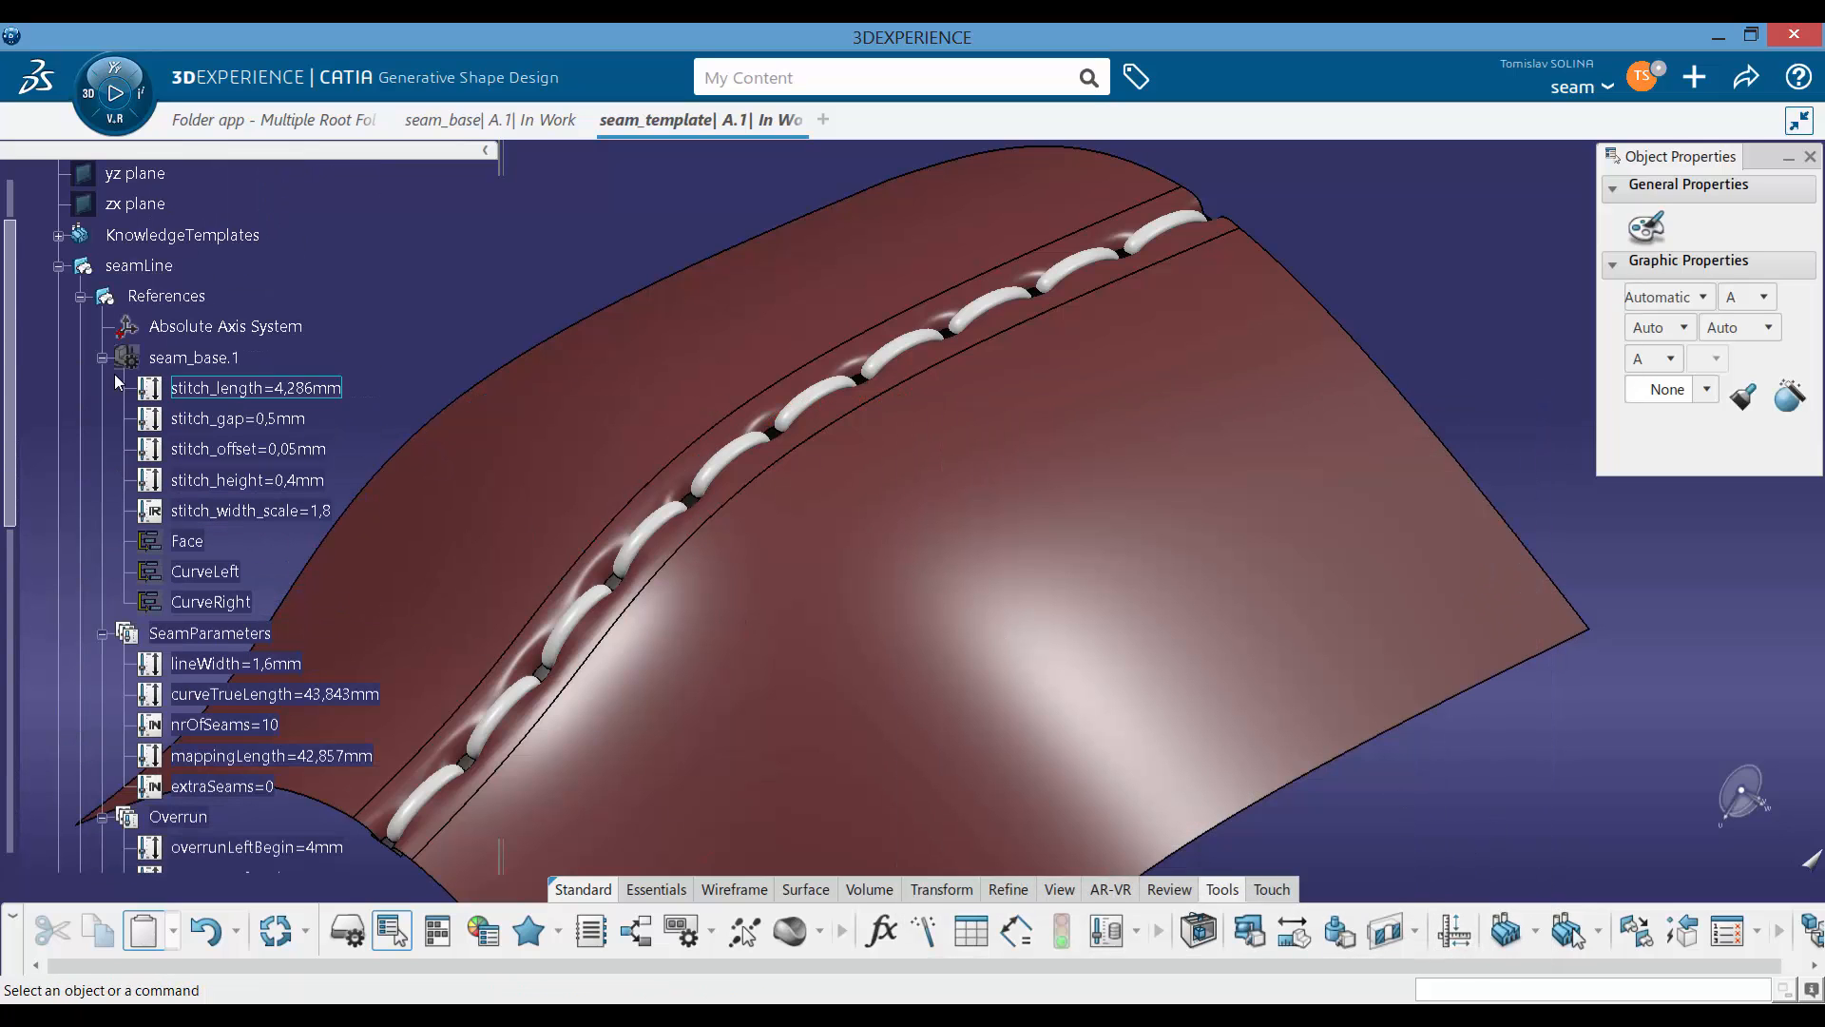
click(81, 298)
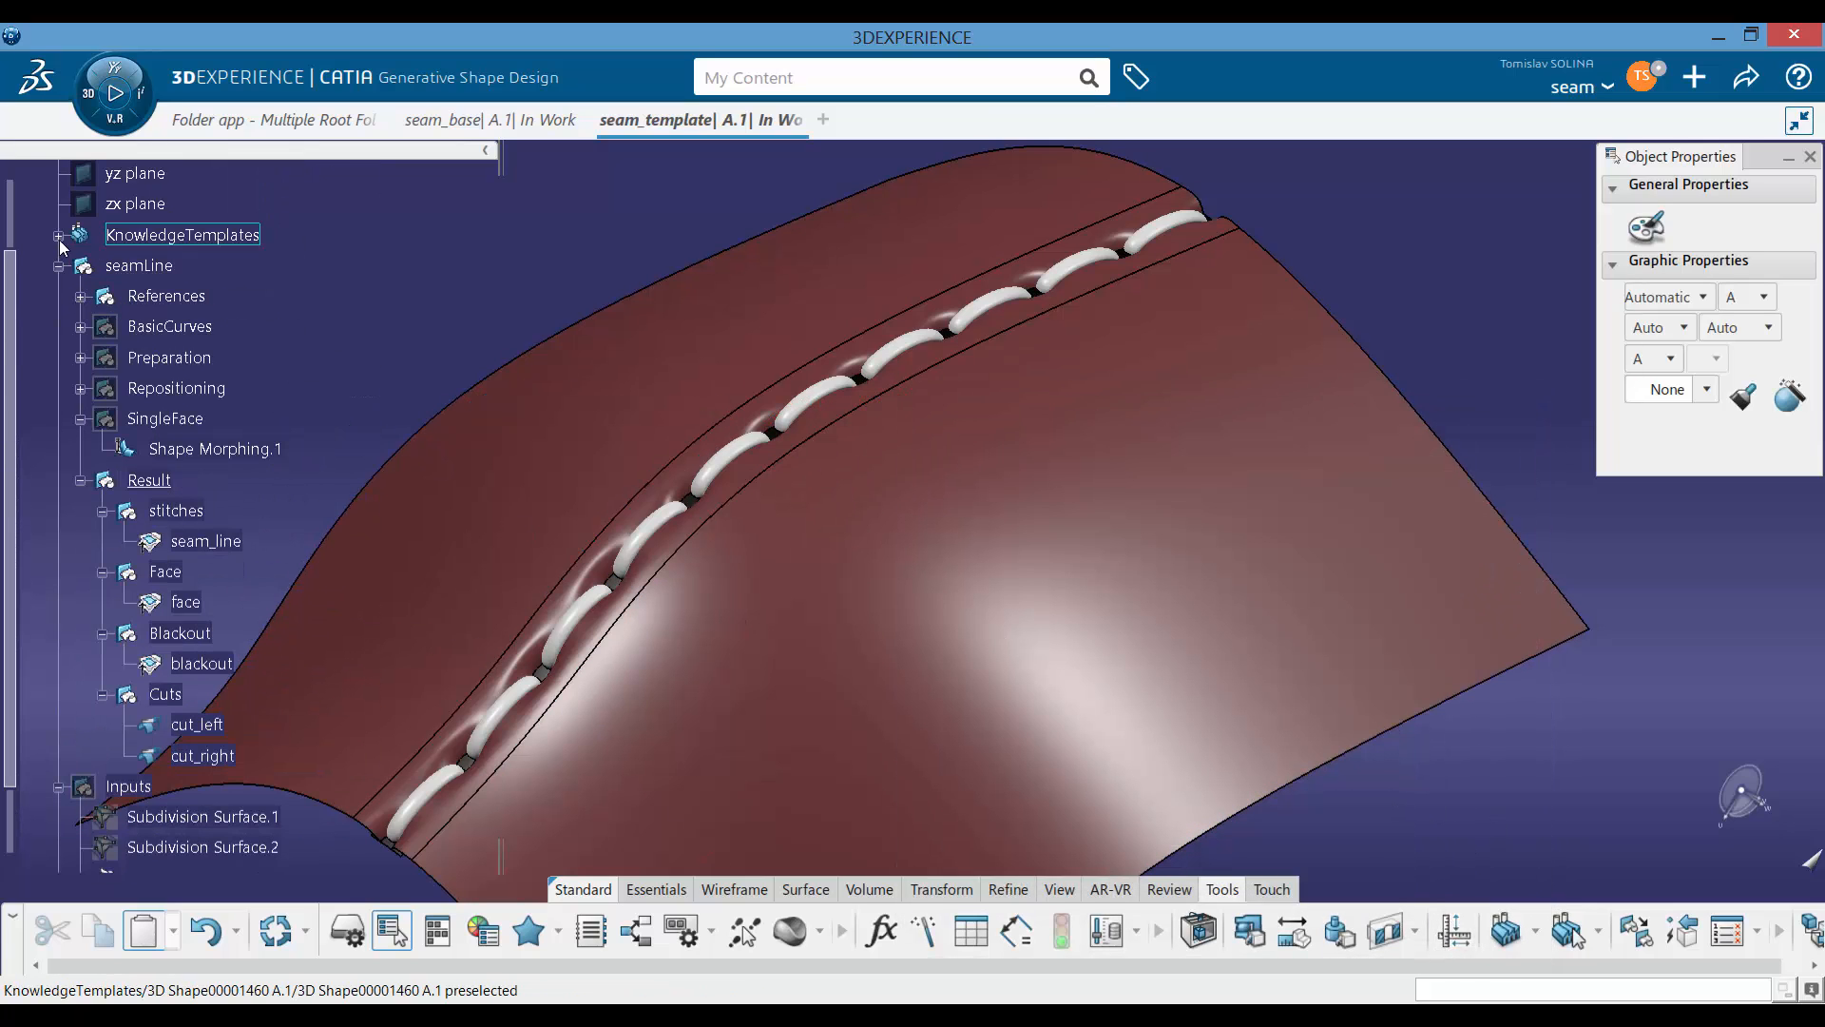
click(58, 235)
click(81, 267)
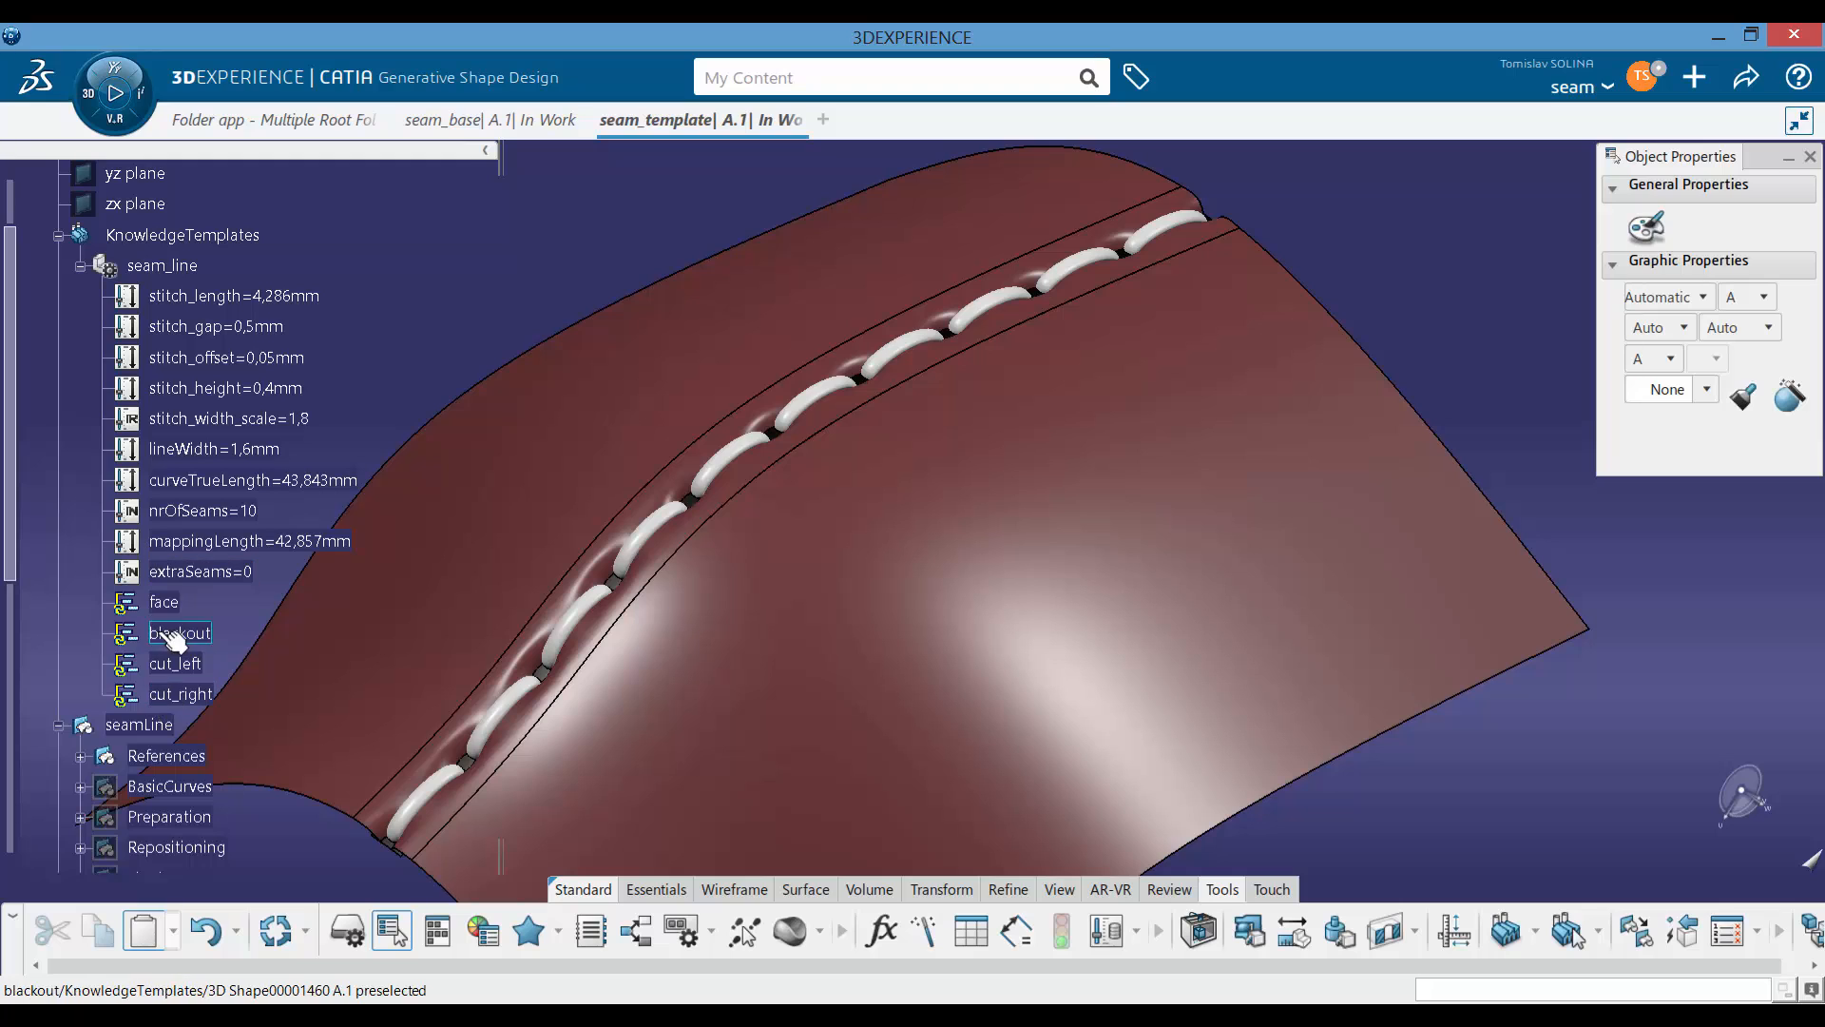
right_click(164, 266)
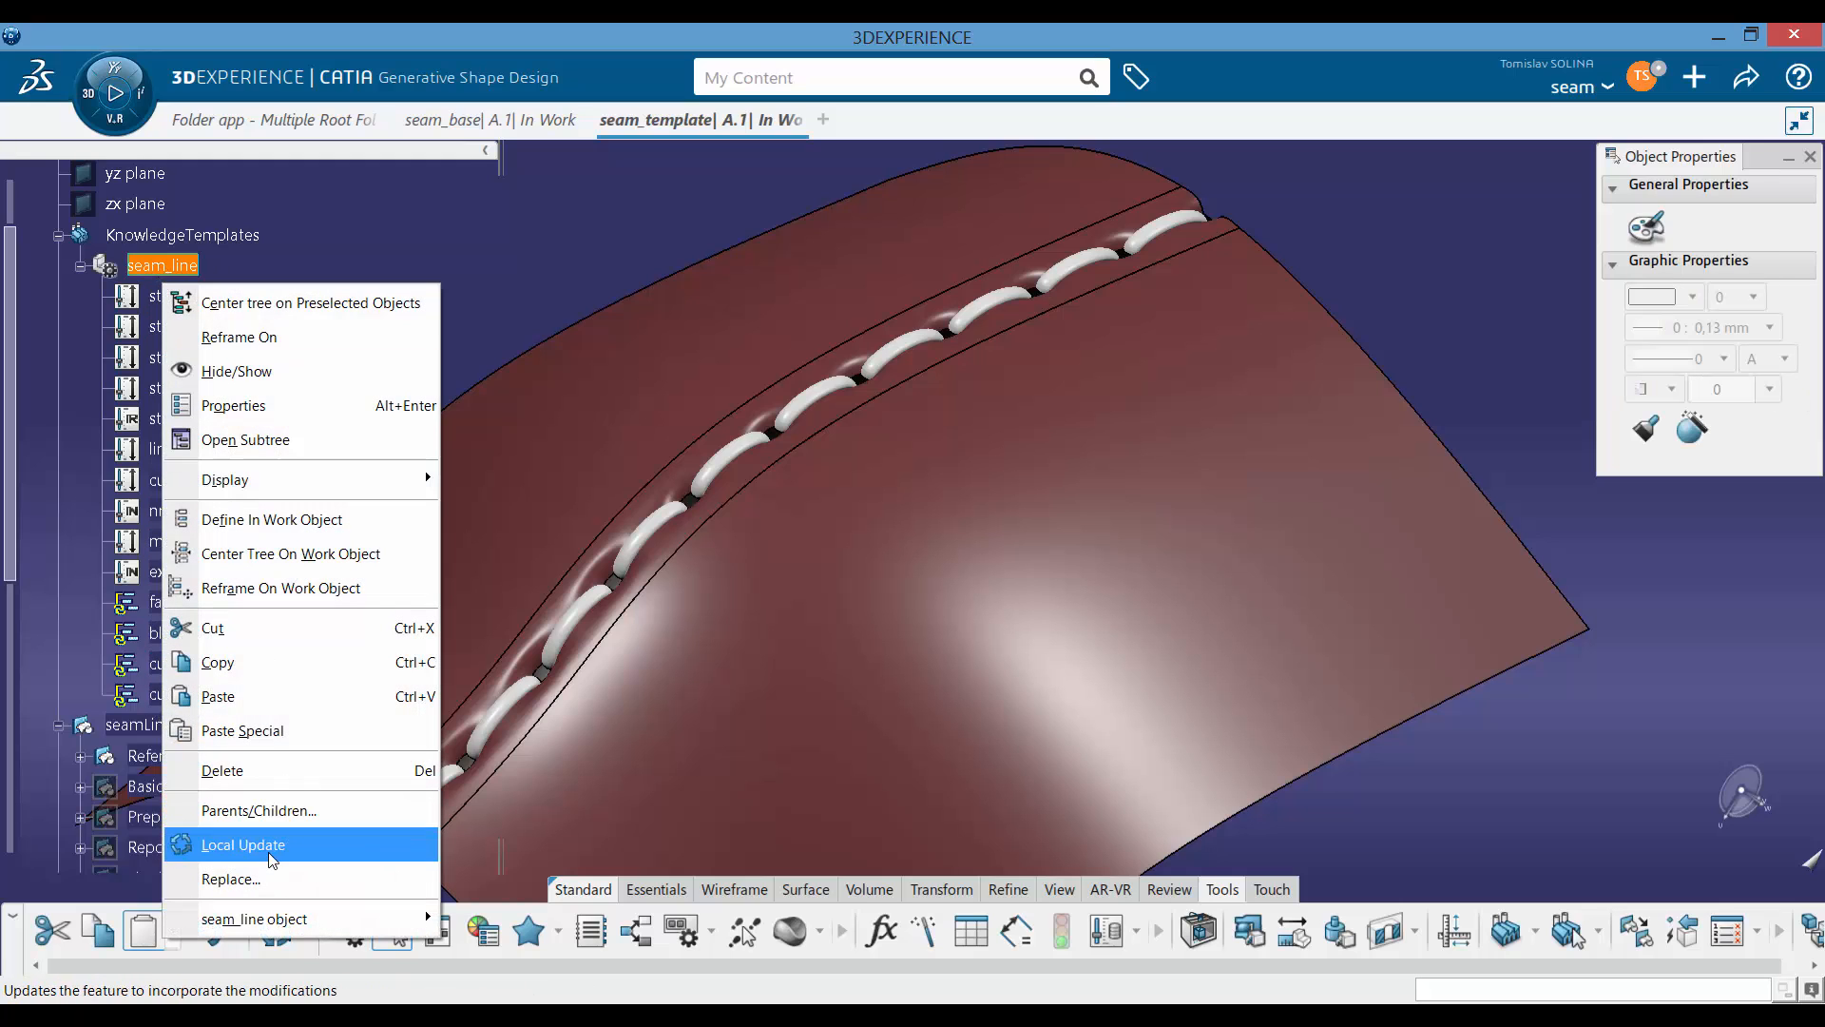
click(275, 844)
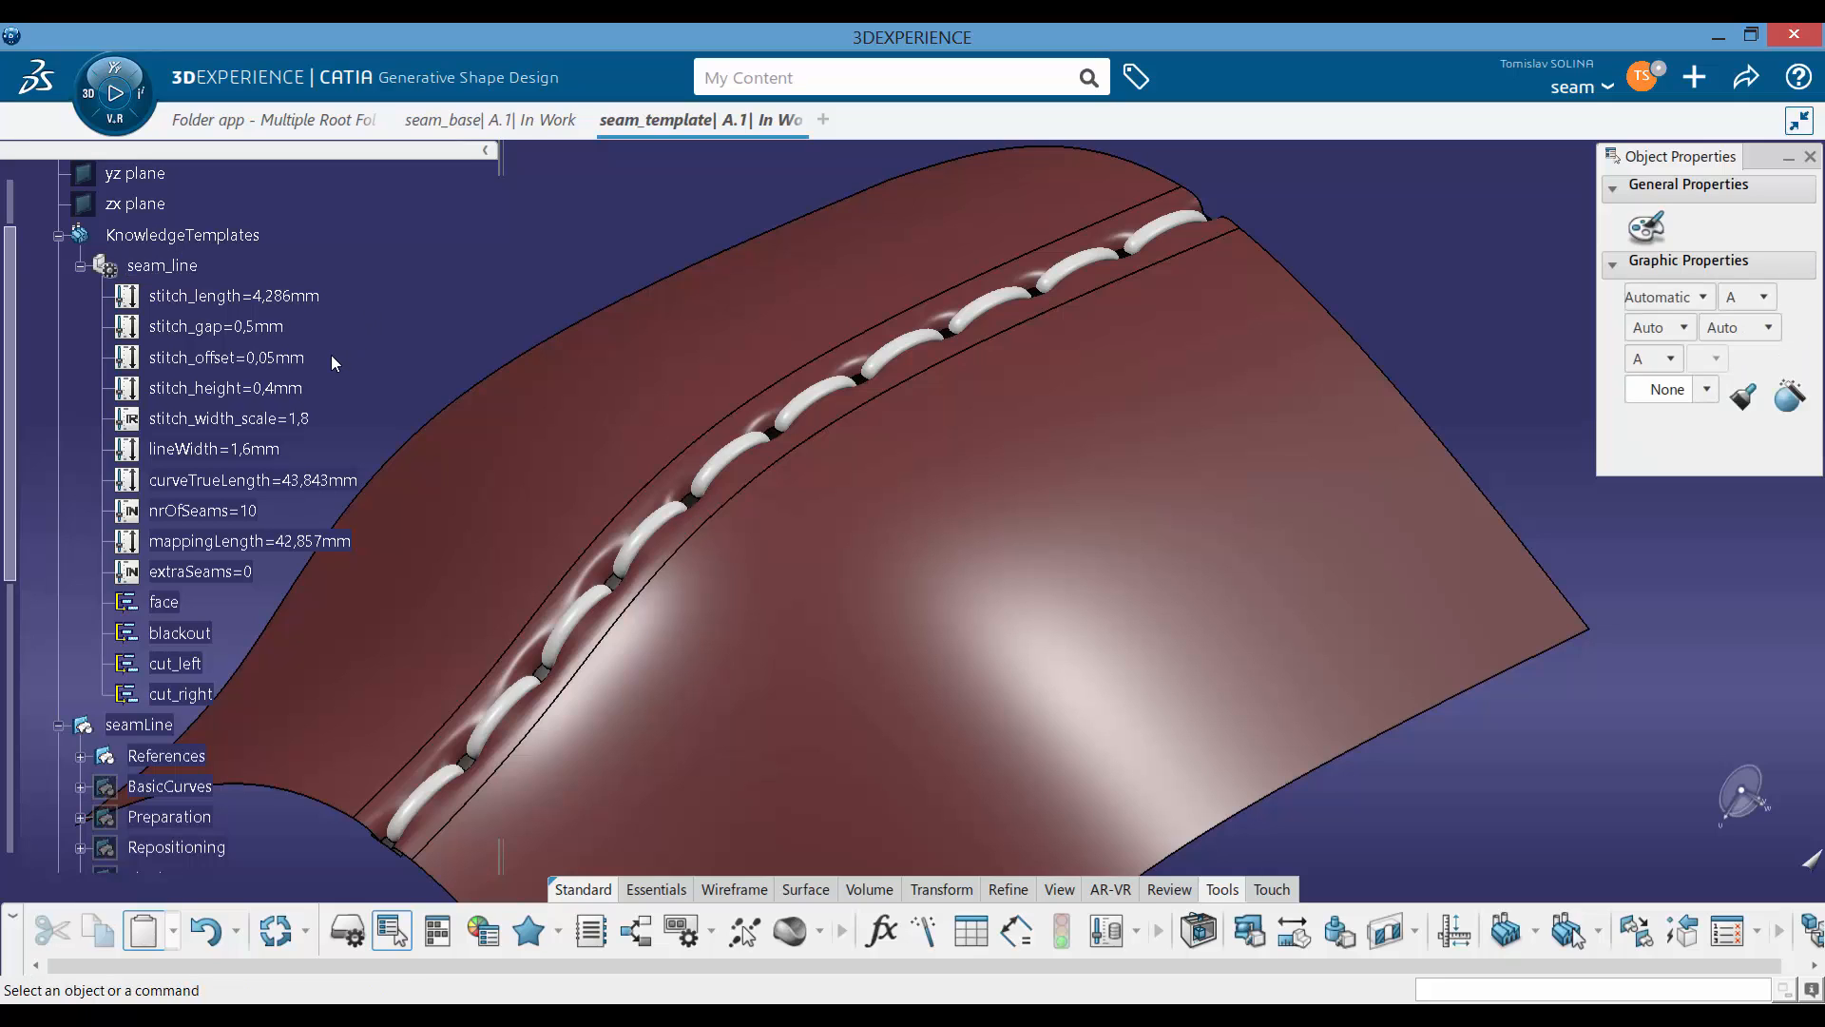
Step: Save the seam_template model with the updated seam_line user feature
key(ctrl+s)
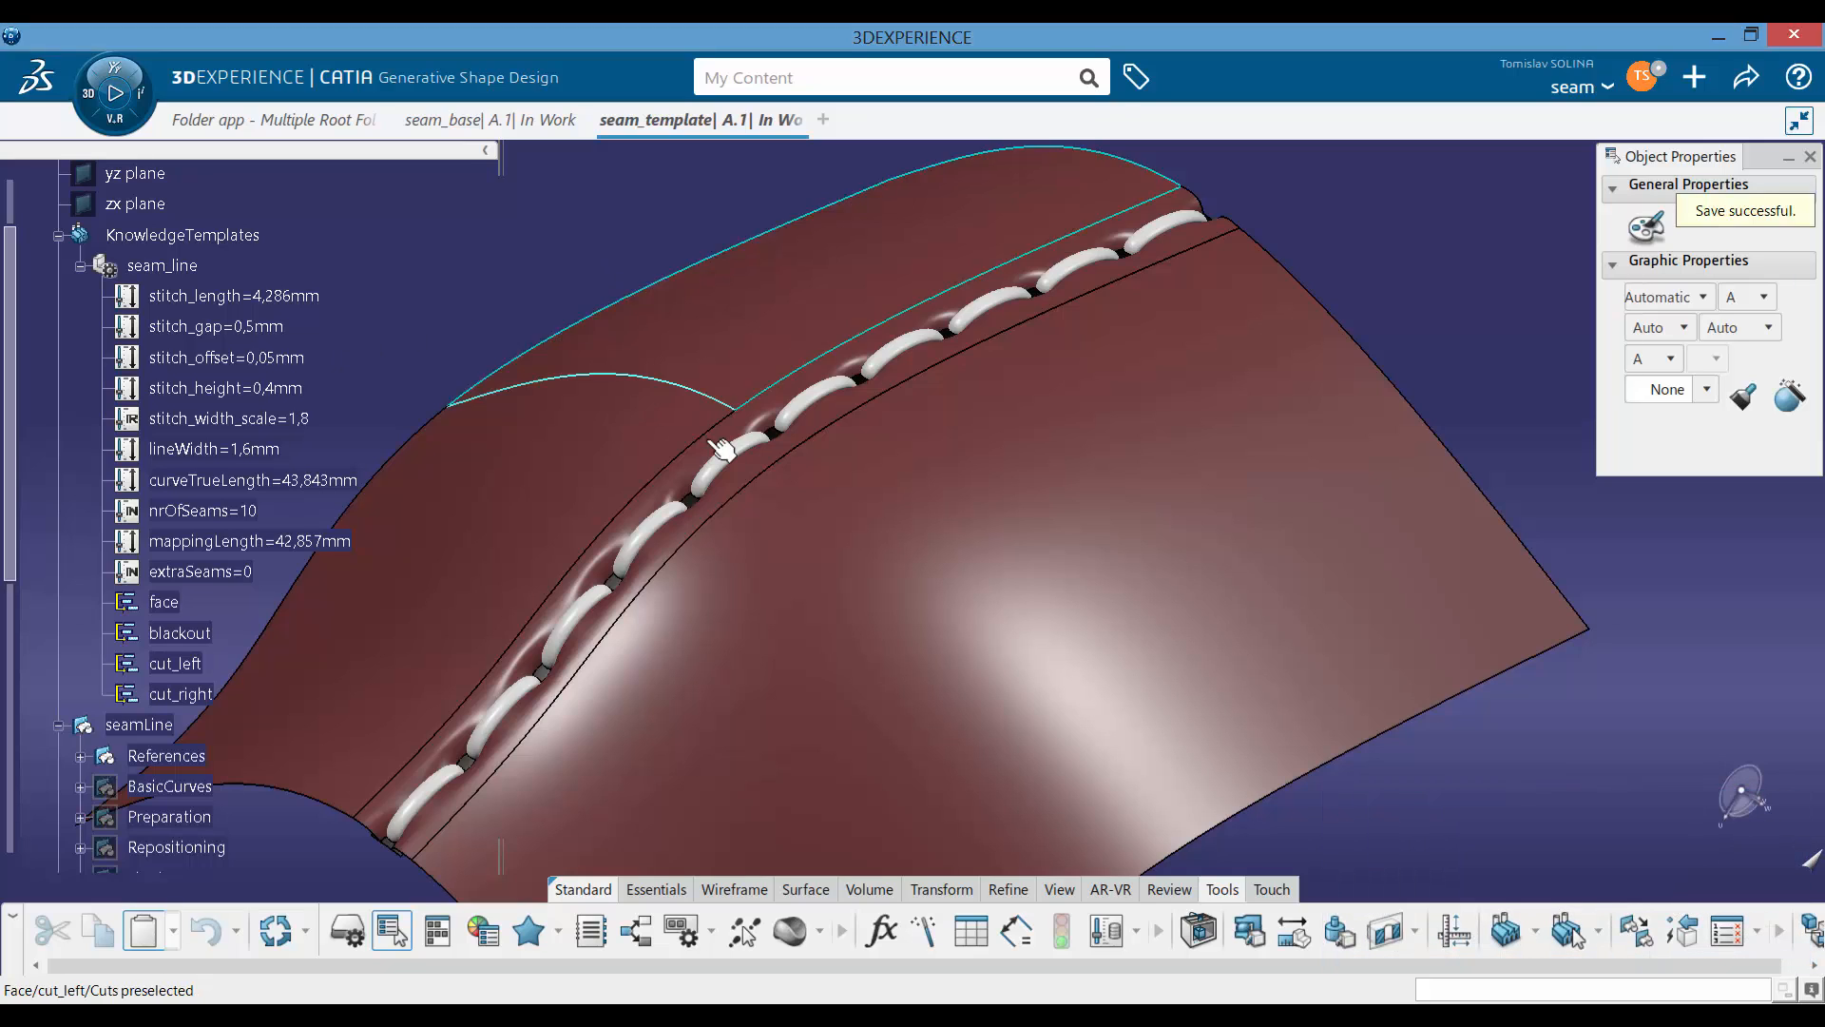
middle_drag(855, 476, 649, 443)
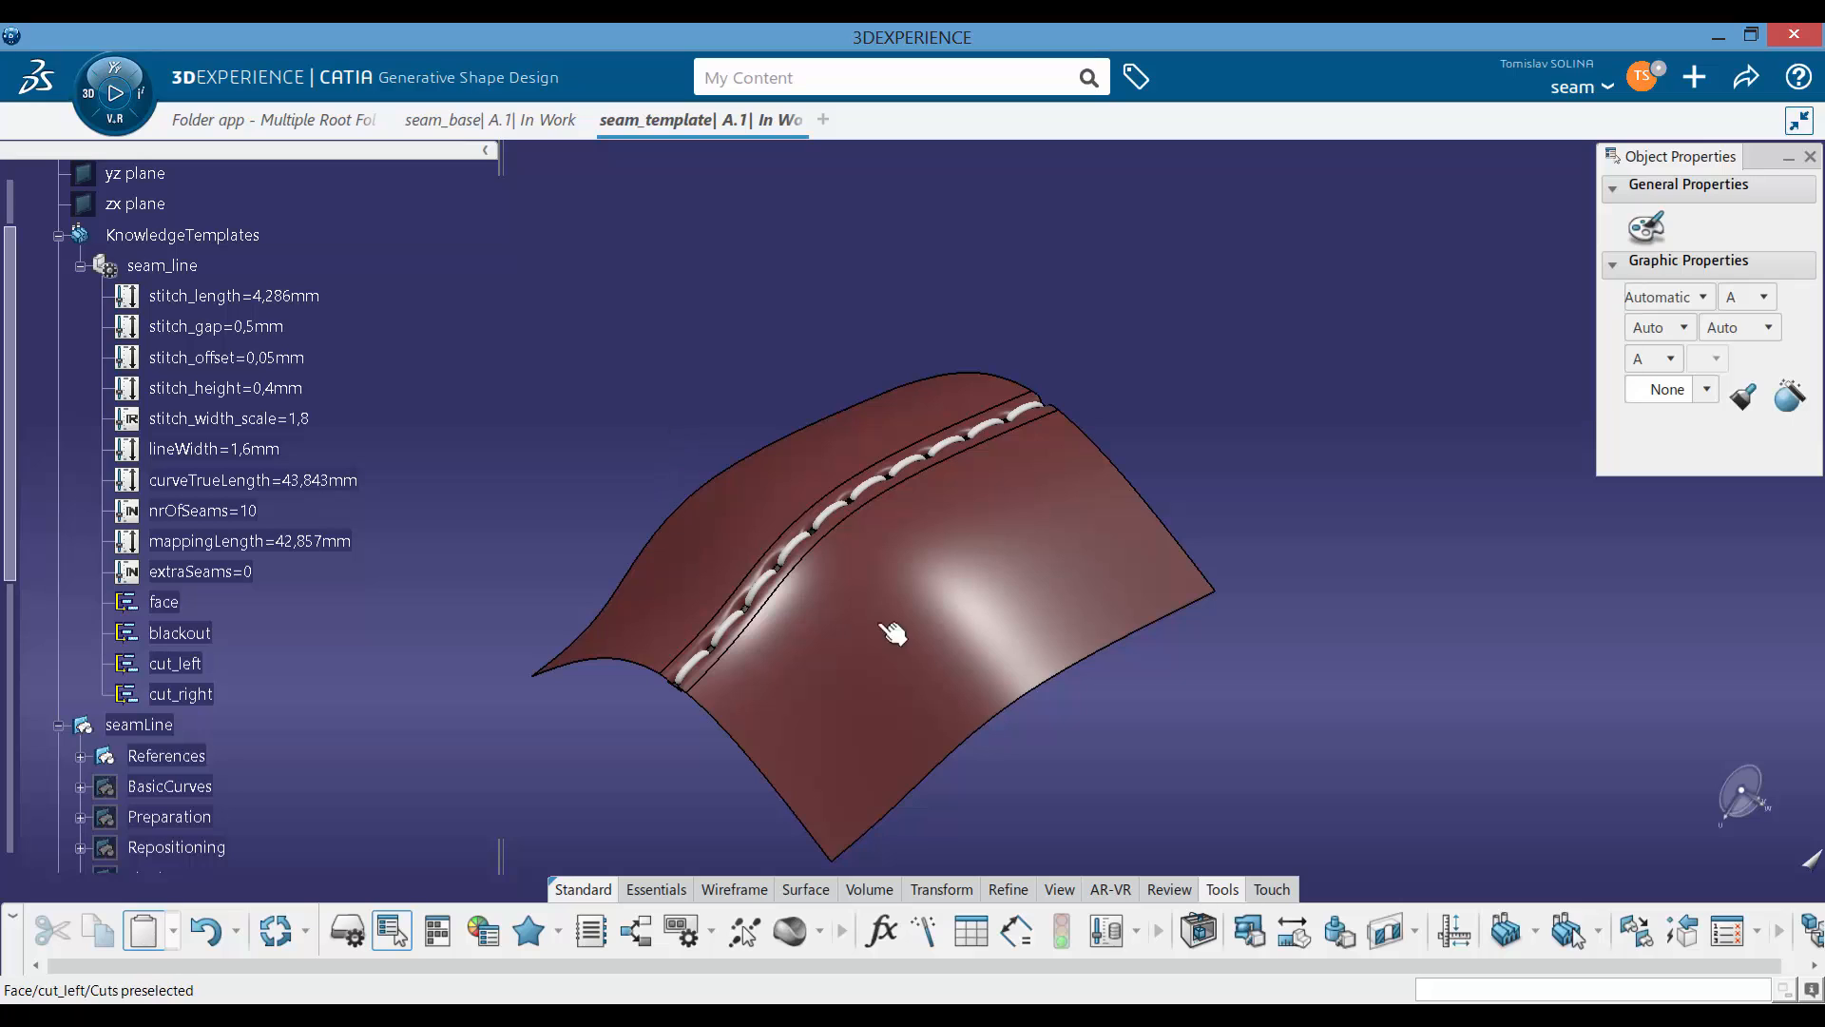
middle_drag(888, 631, 911, 574)
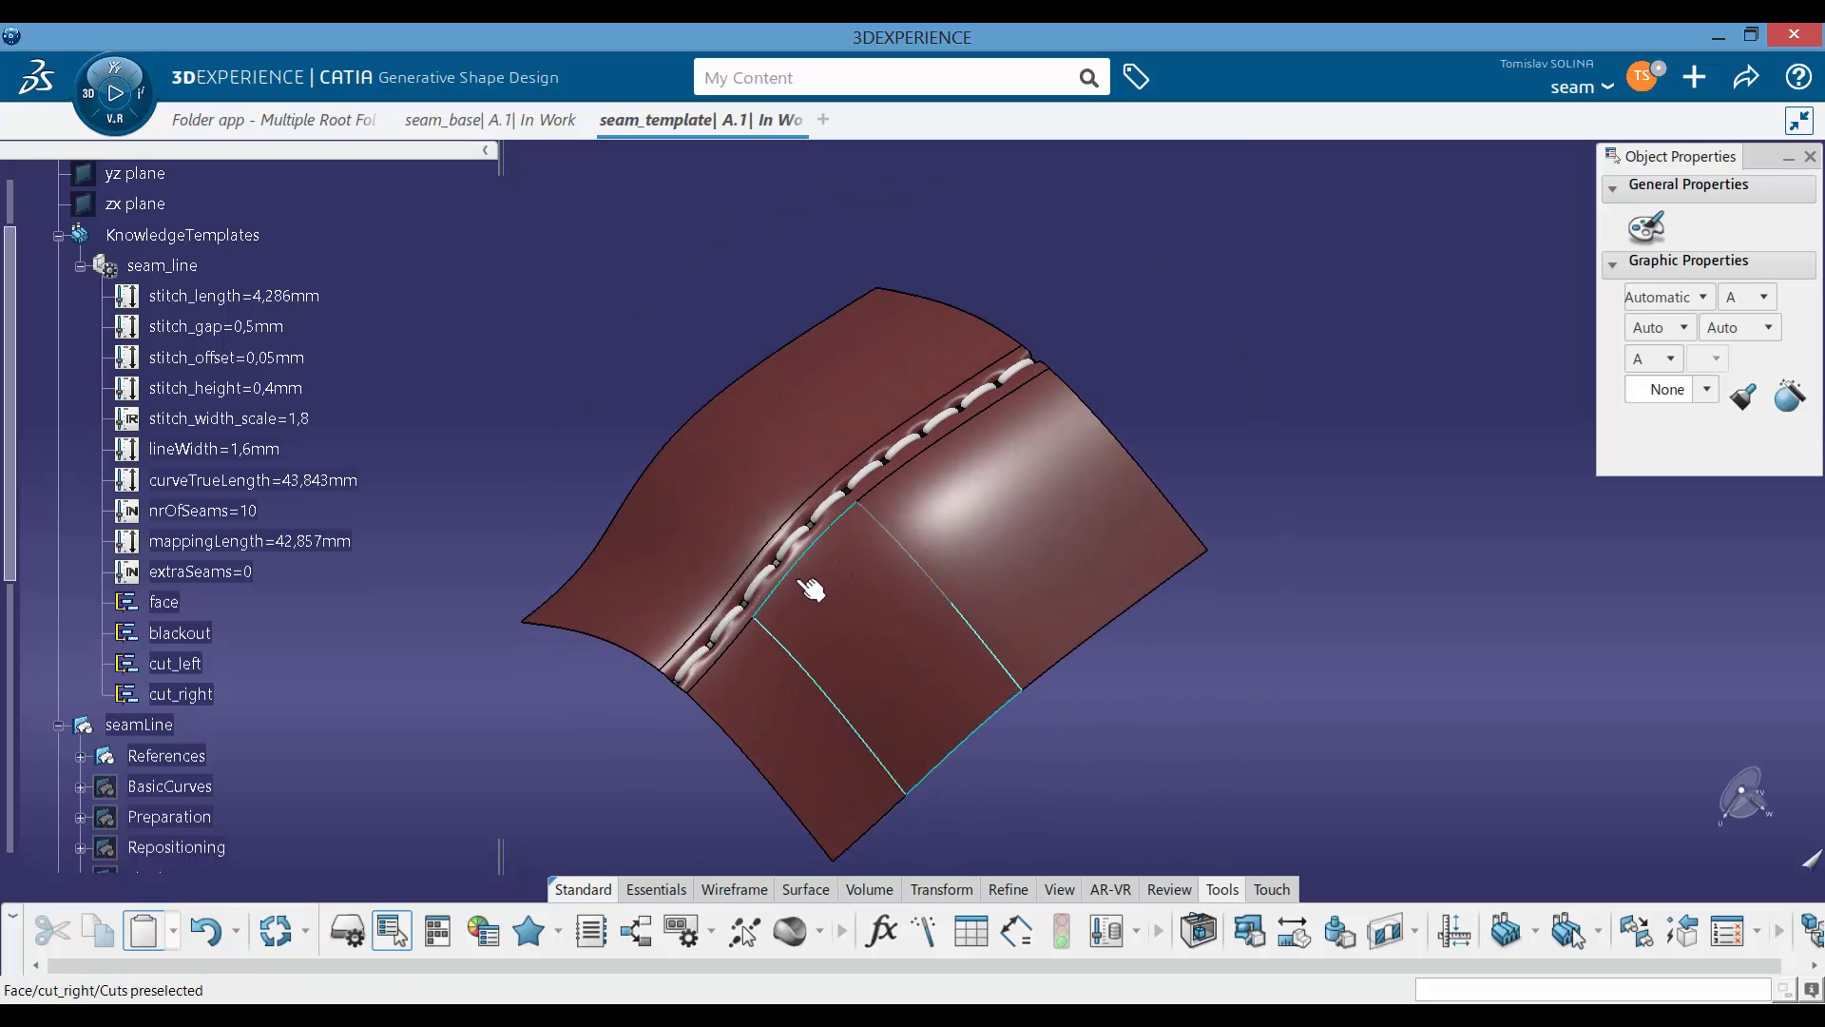